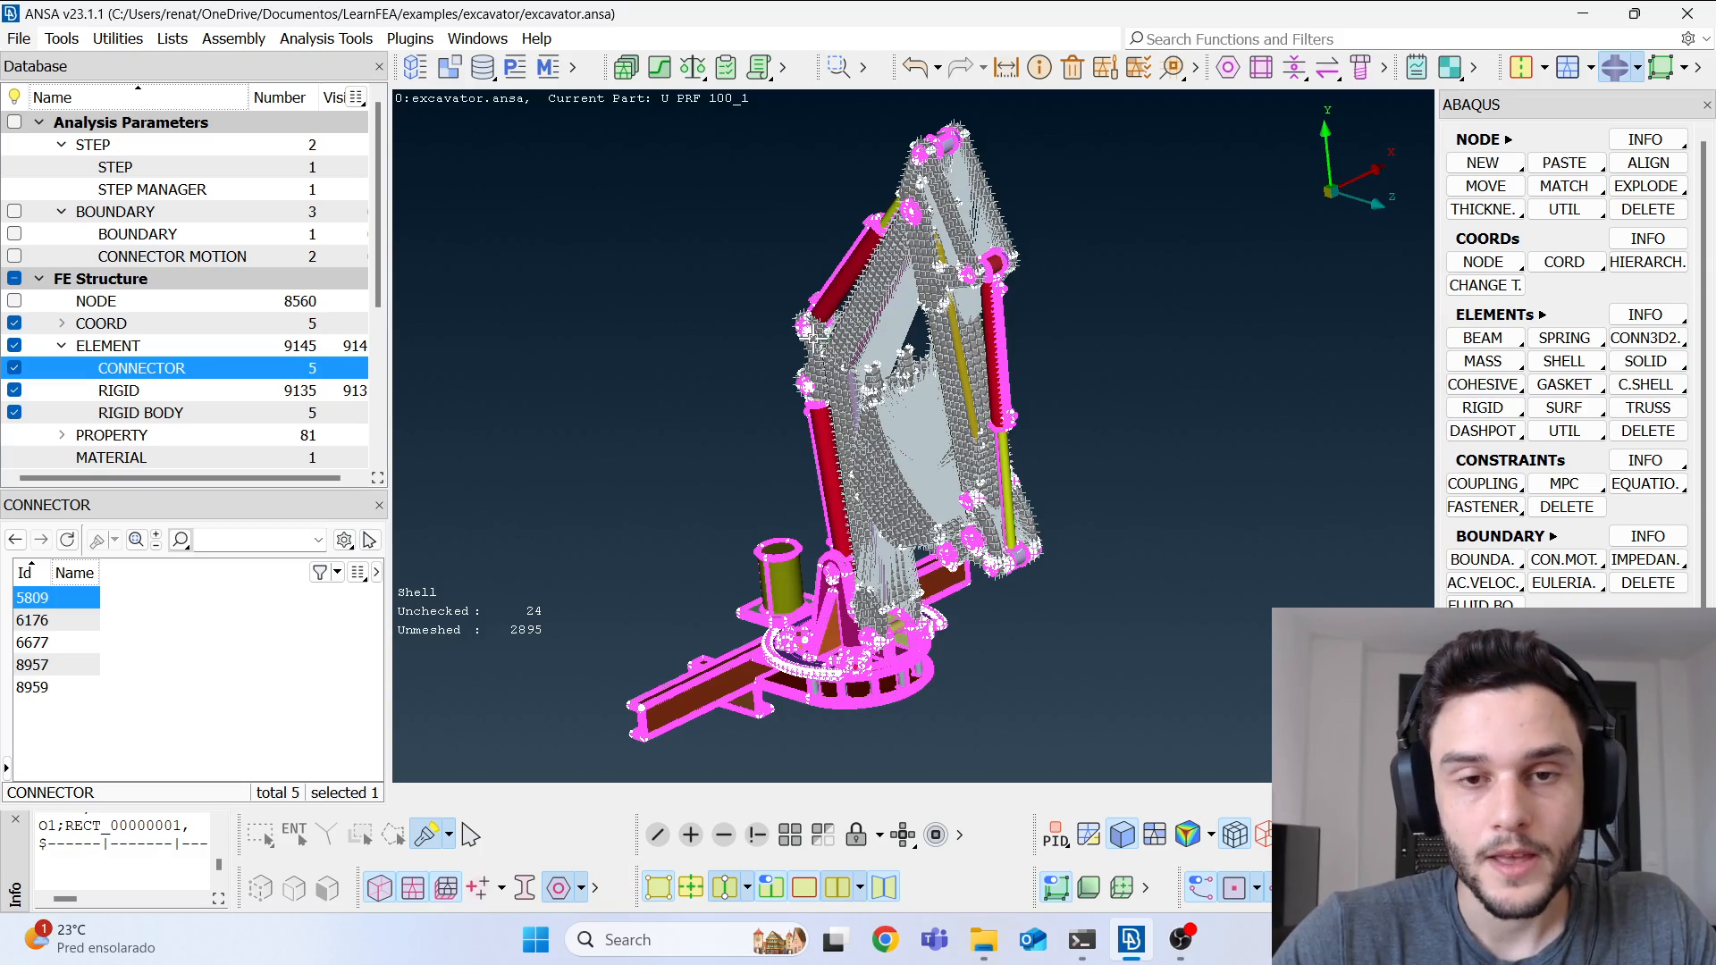
# Step: Hide the geometry so only the meshed arm assembly is displayed, keeping ABAQUS as the solver deck
pyautogui.keyDown('ctrl'); pyautogui.moveTo(822, 355); pyautogui.dragTo(974, 398); pyautogui.keyUp('ctrl')
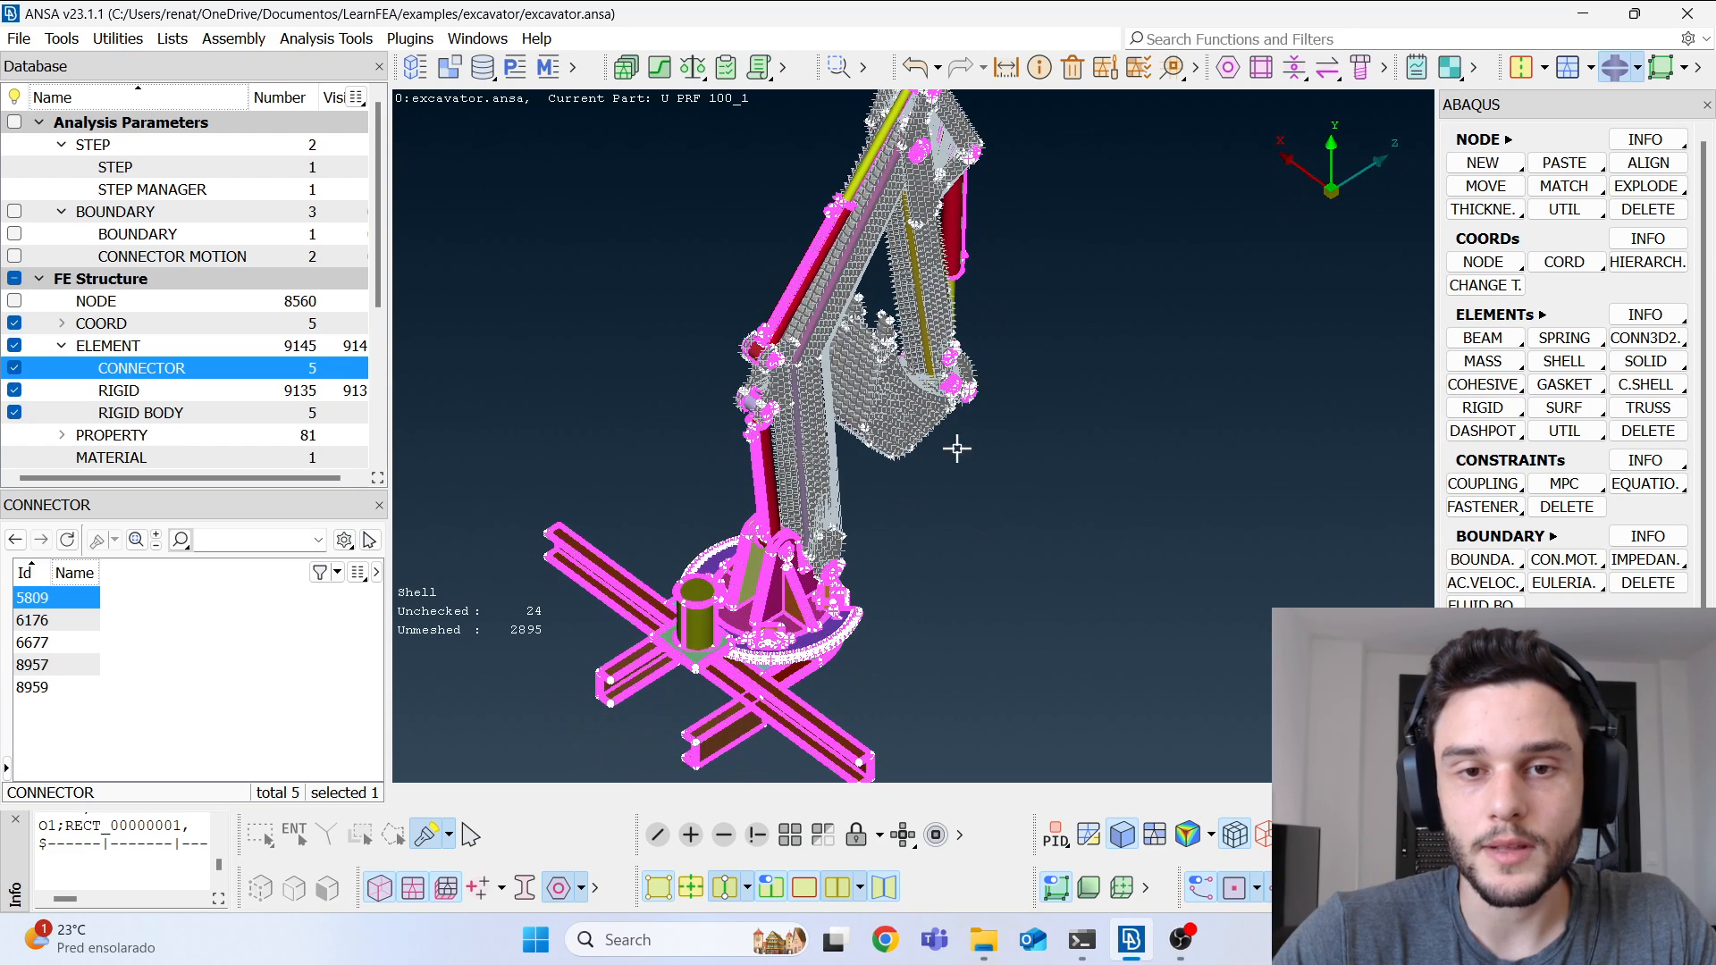
pyautogui.click(658, 889)
pyautogui.keyDown('ctrl'); pyautogui.moveTo(990, 271); pyautogui.dragTo(937, 339); pyautogui.keyUp('ctrl')
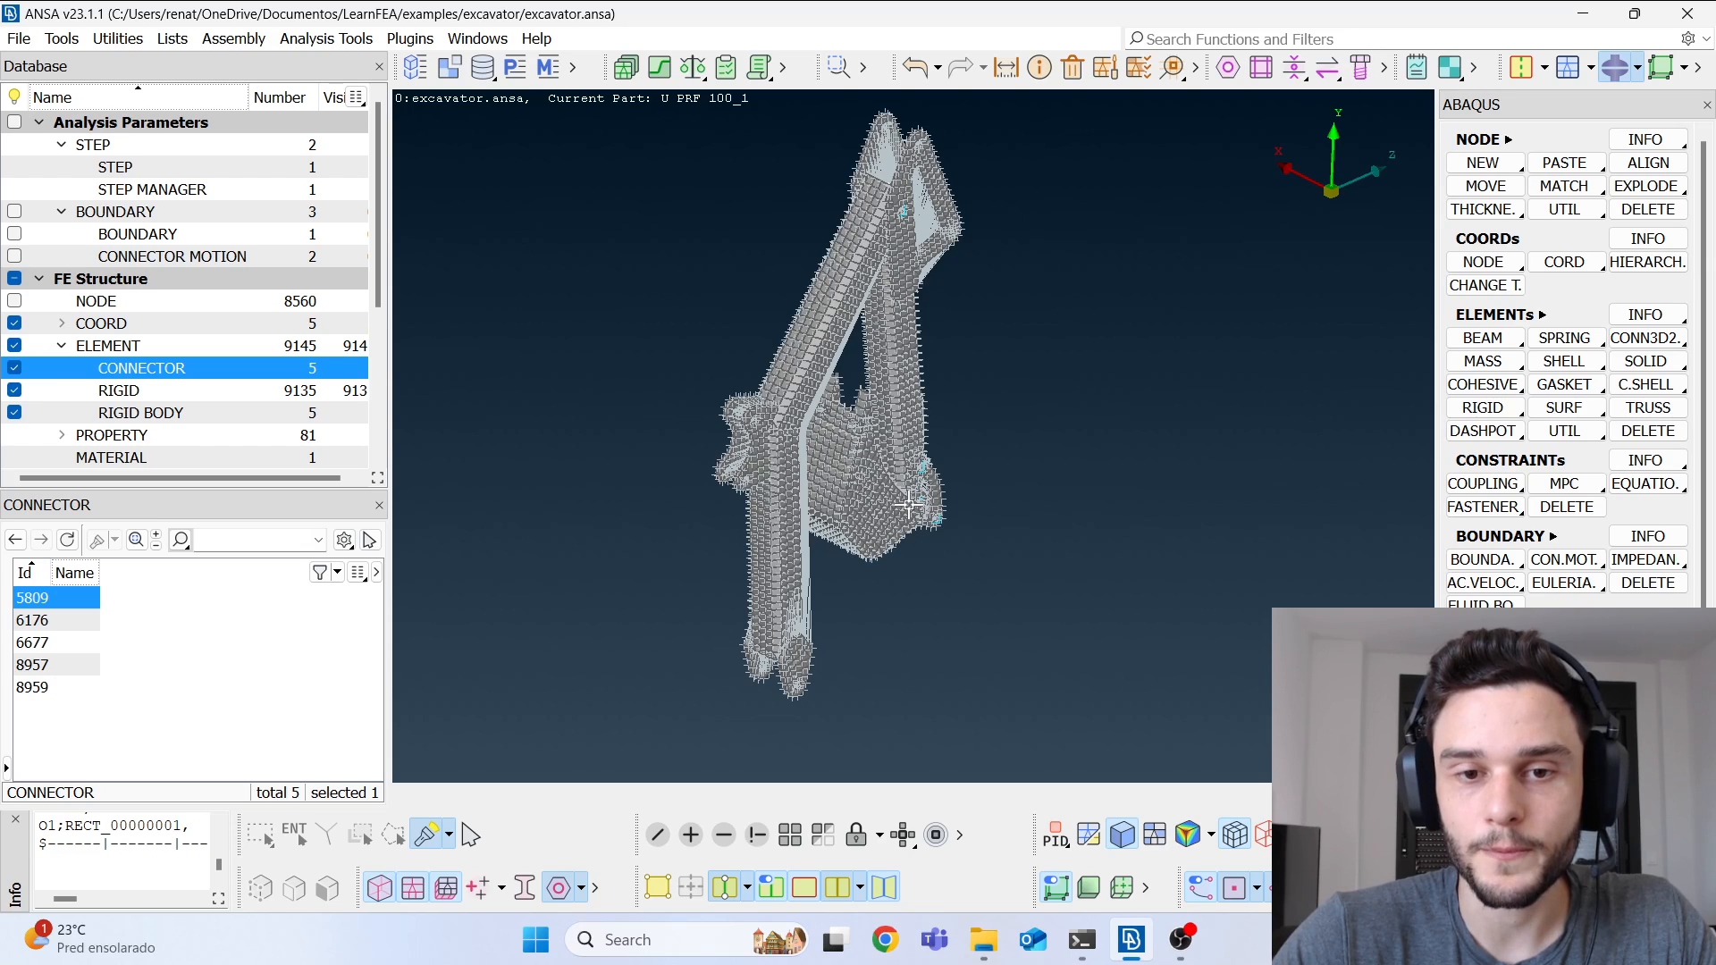
pyautogui.click(1640, 67)
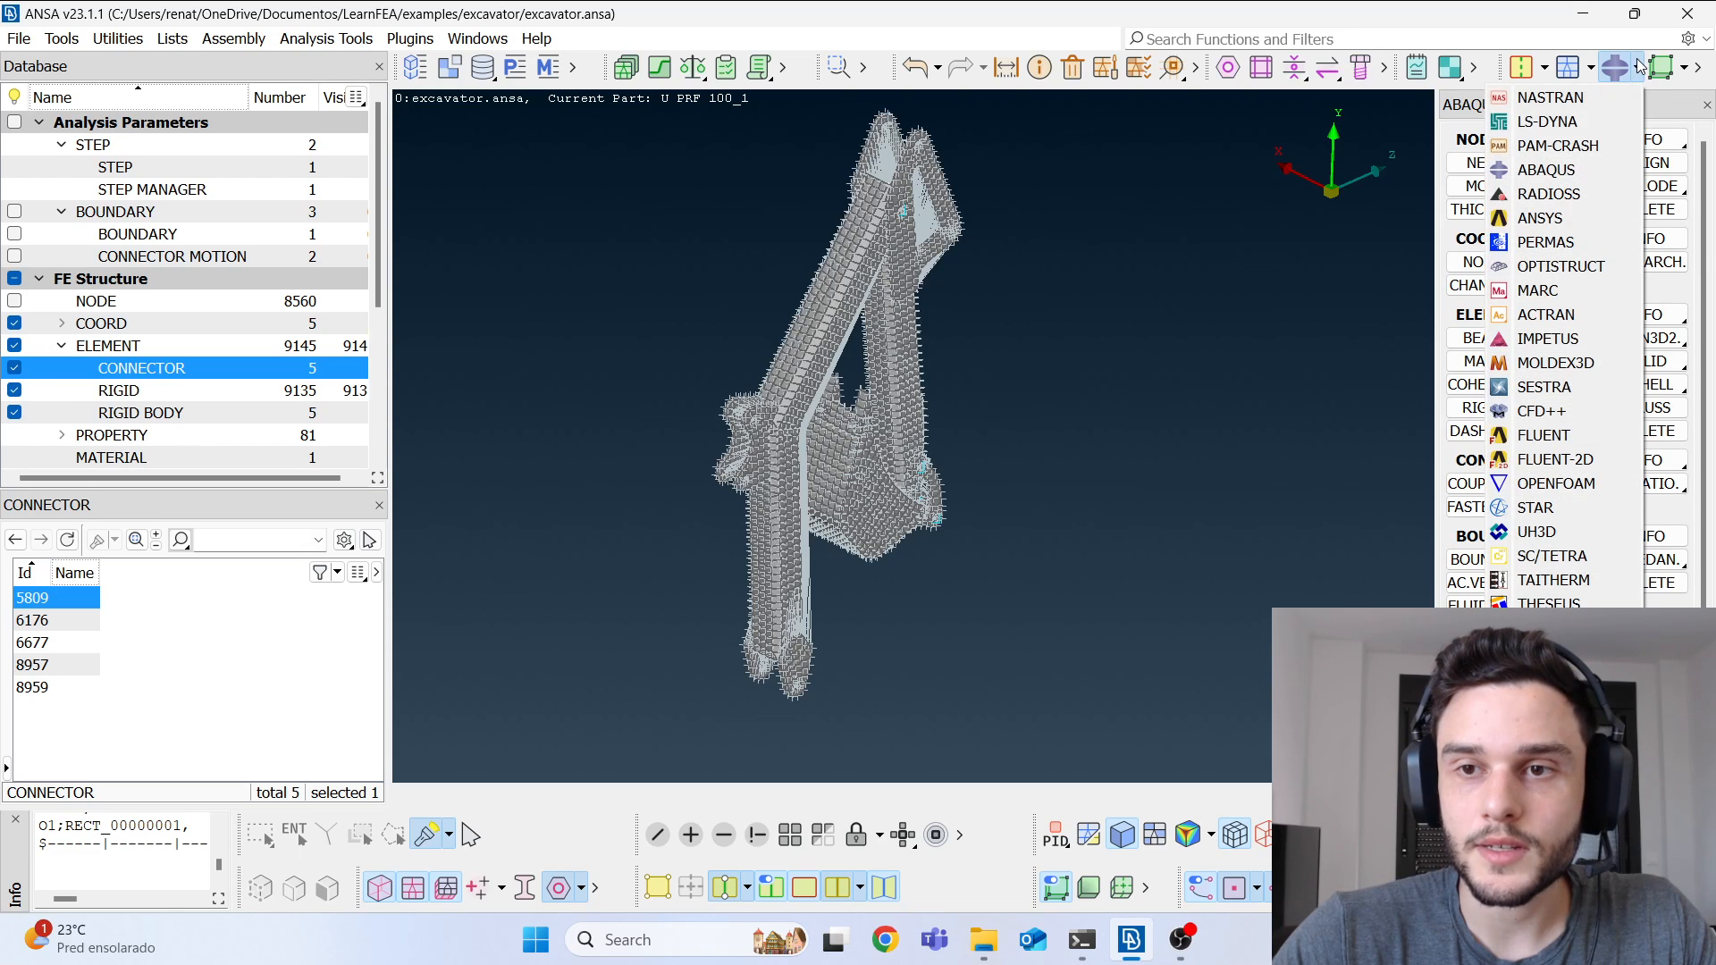
pyautogui.click(1575, 169)
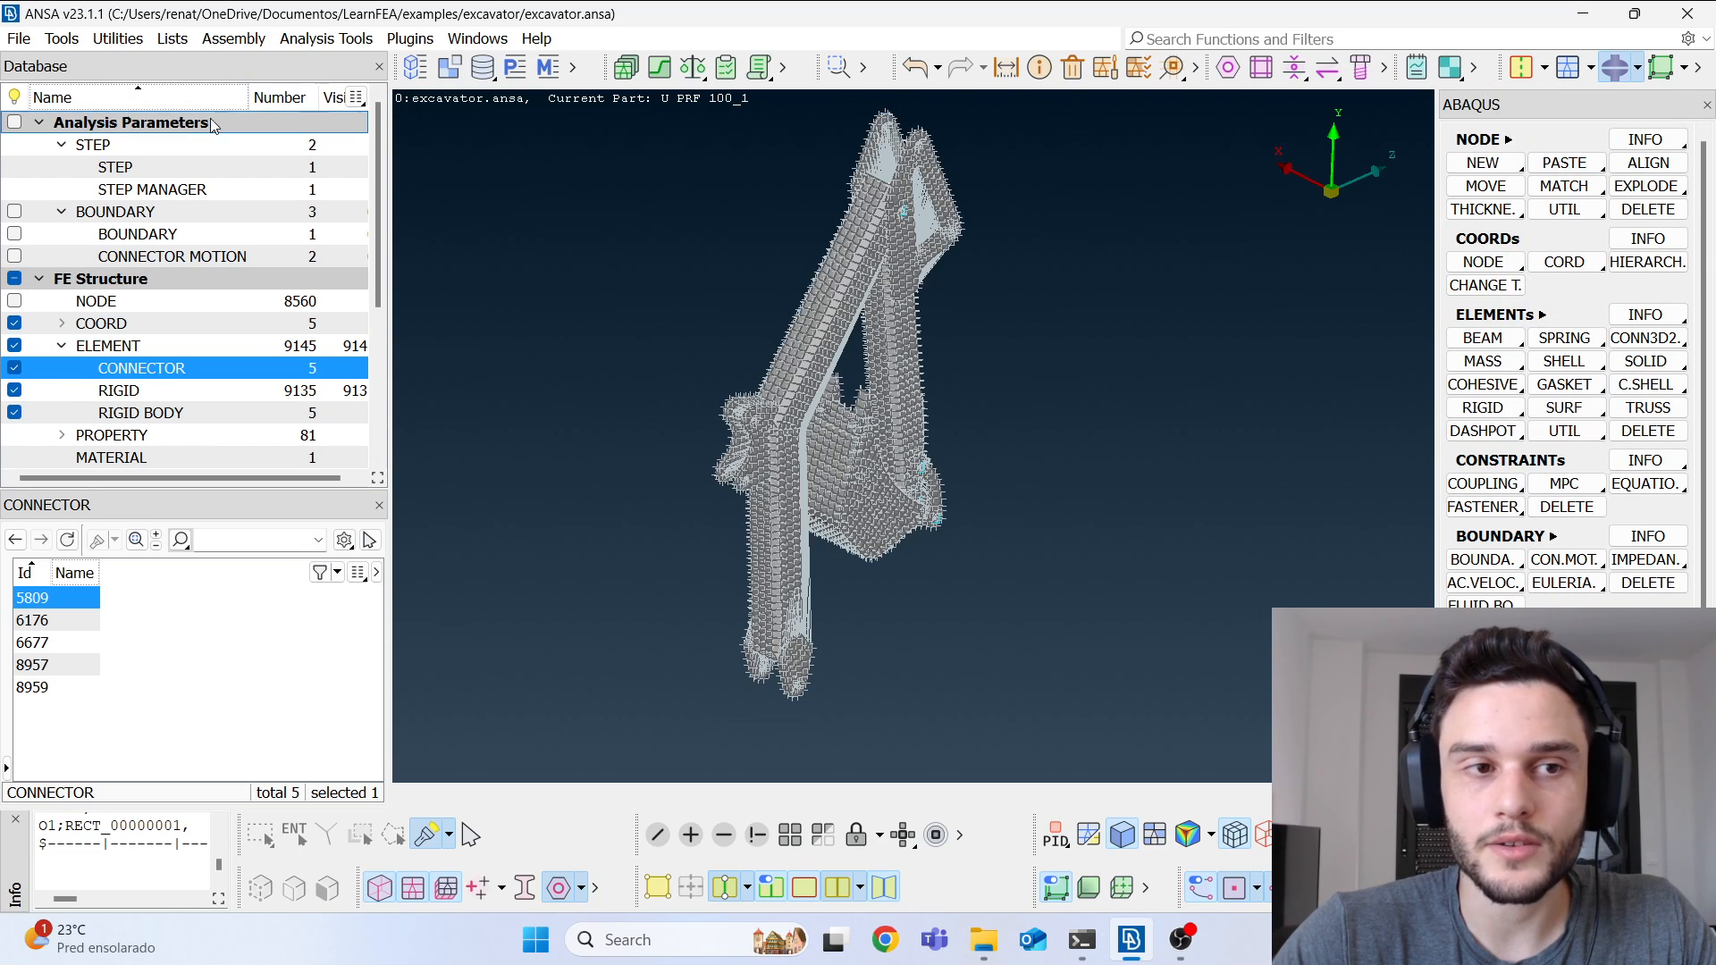
# Step: Review the model database entries by selecting the whole range from STEP to EDGE
pyautogui.click(163, 143)
pyautogui.scroll(-4, 134, 357)
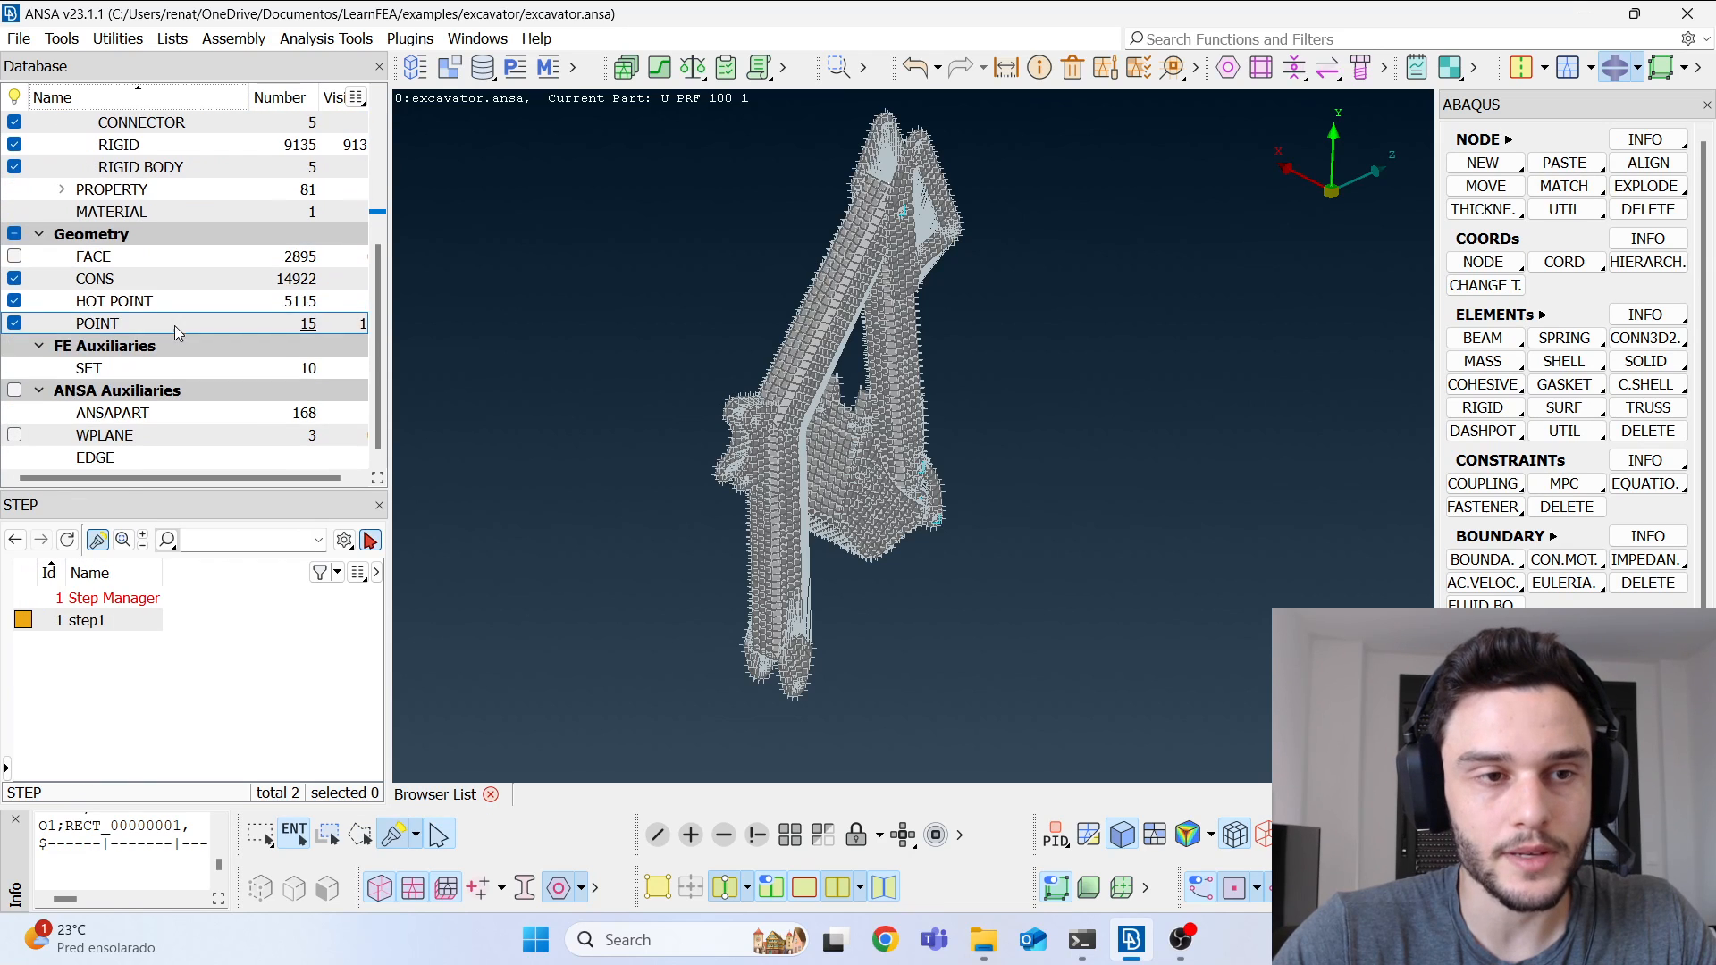
pyautogui.keyDown('shift'); pyautogui.click(122, 458); pyautogui.keyUp('shift')
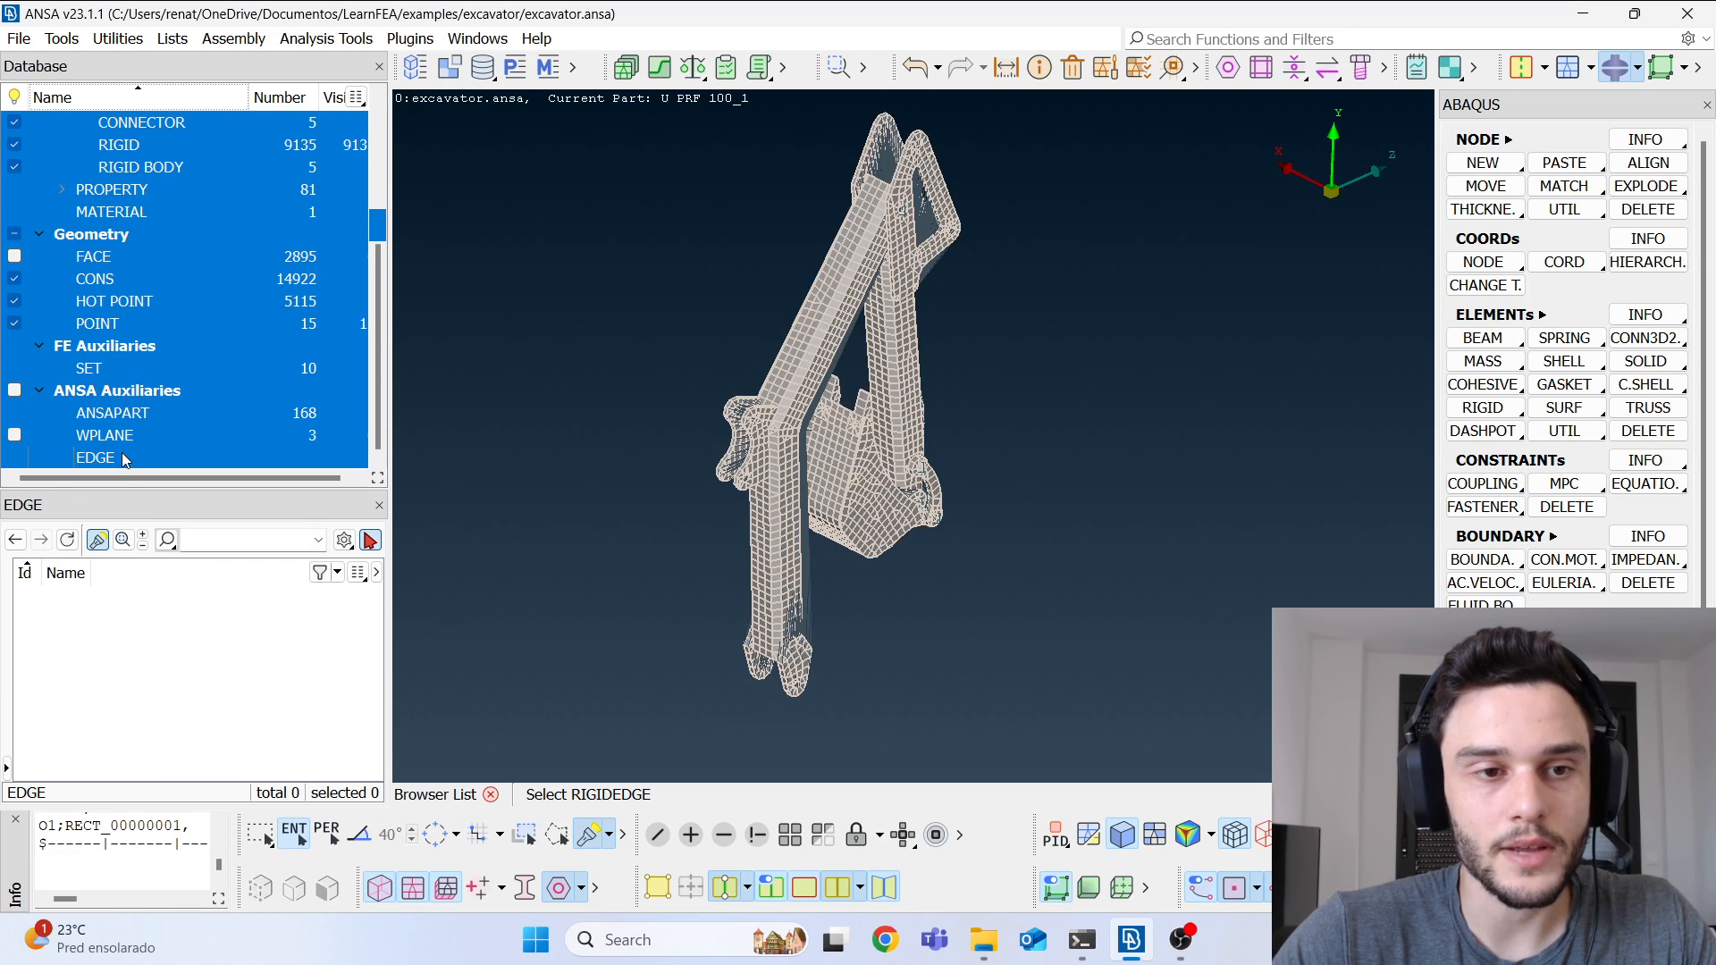
pyautogui.scroll(4, 186, 265)
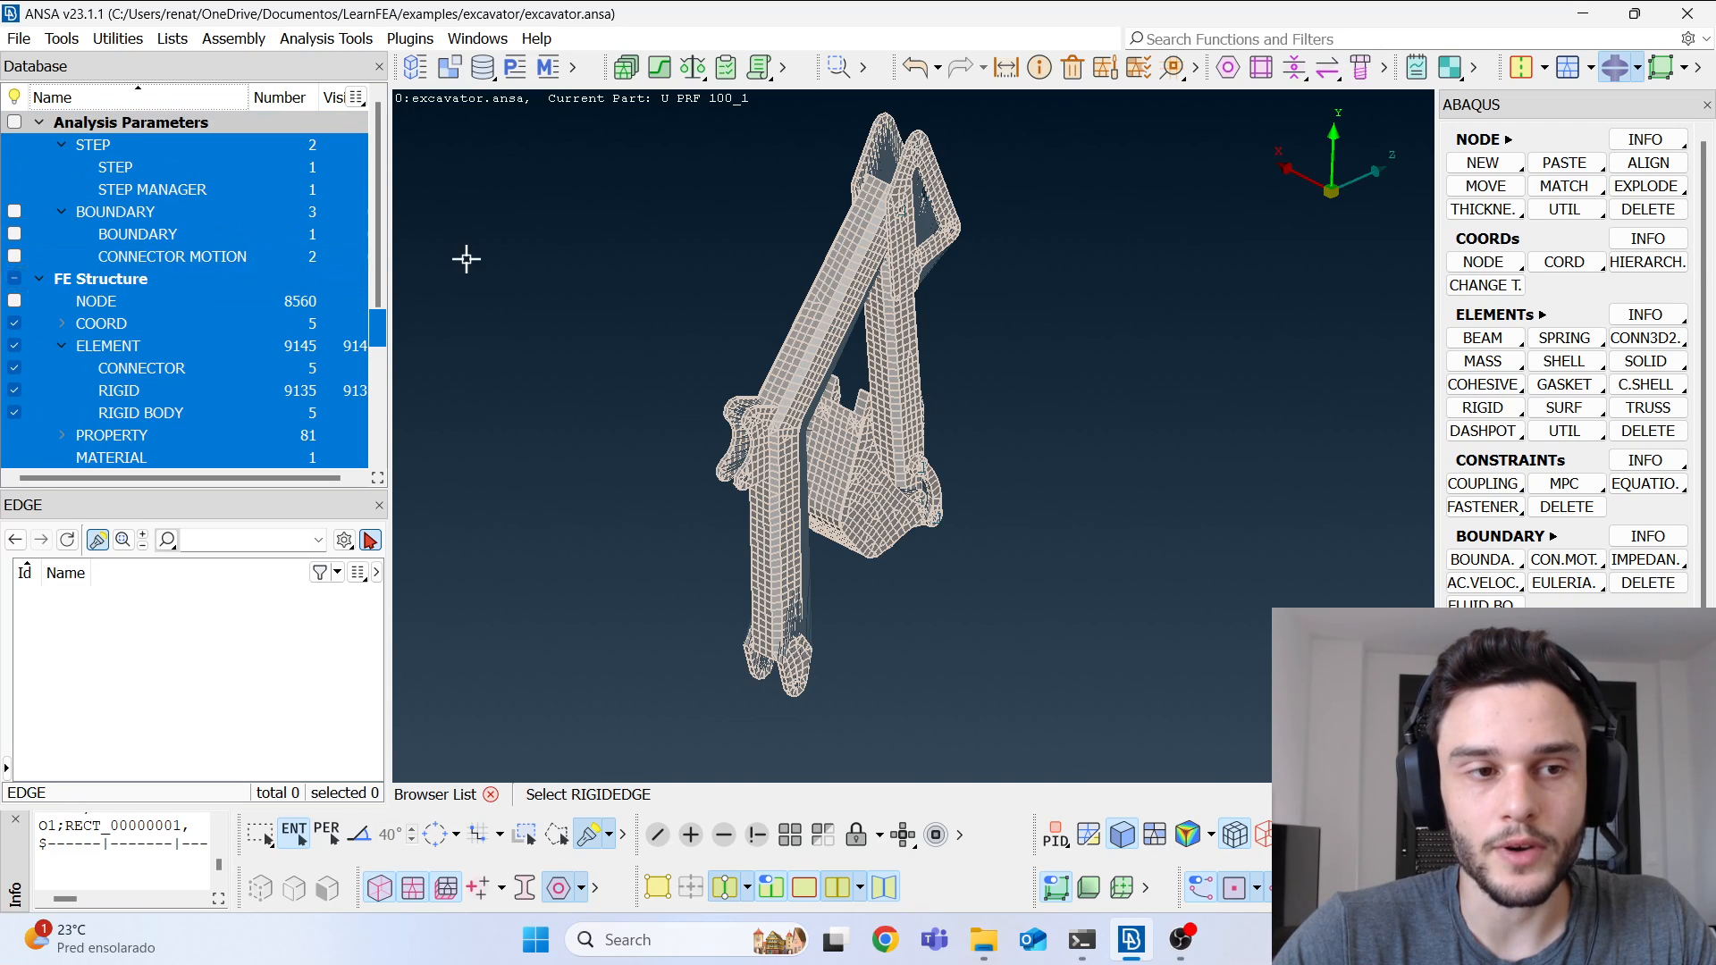
pyautogui.click(501, 242)
pyautogui.click(198, 278)
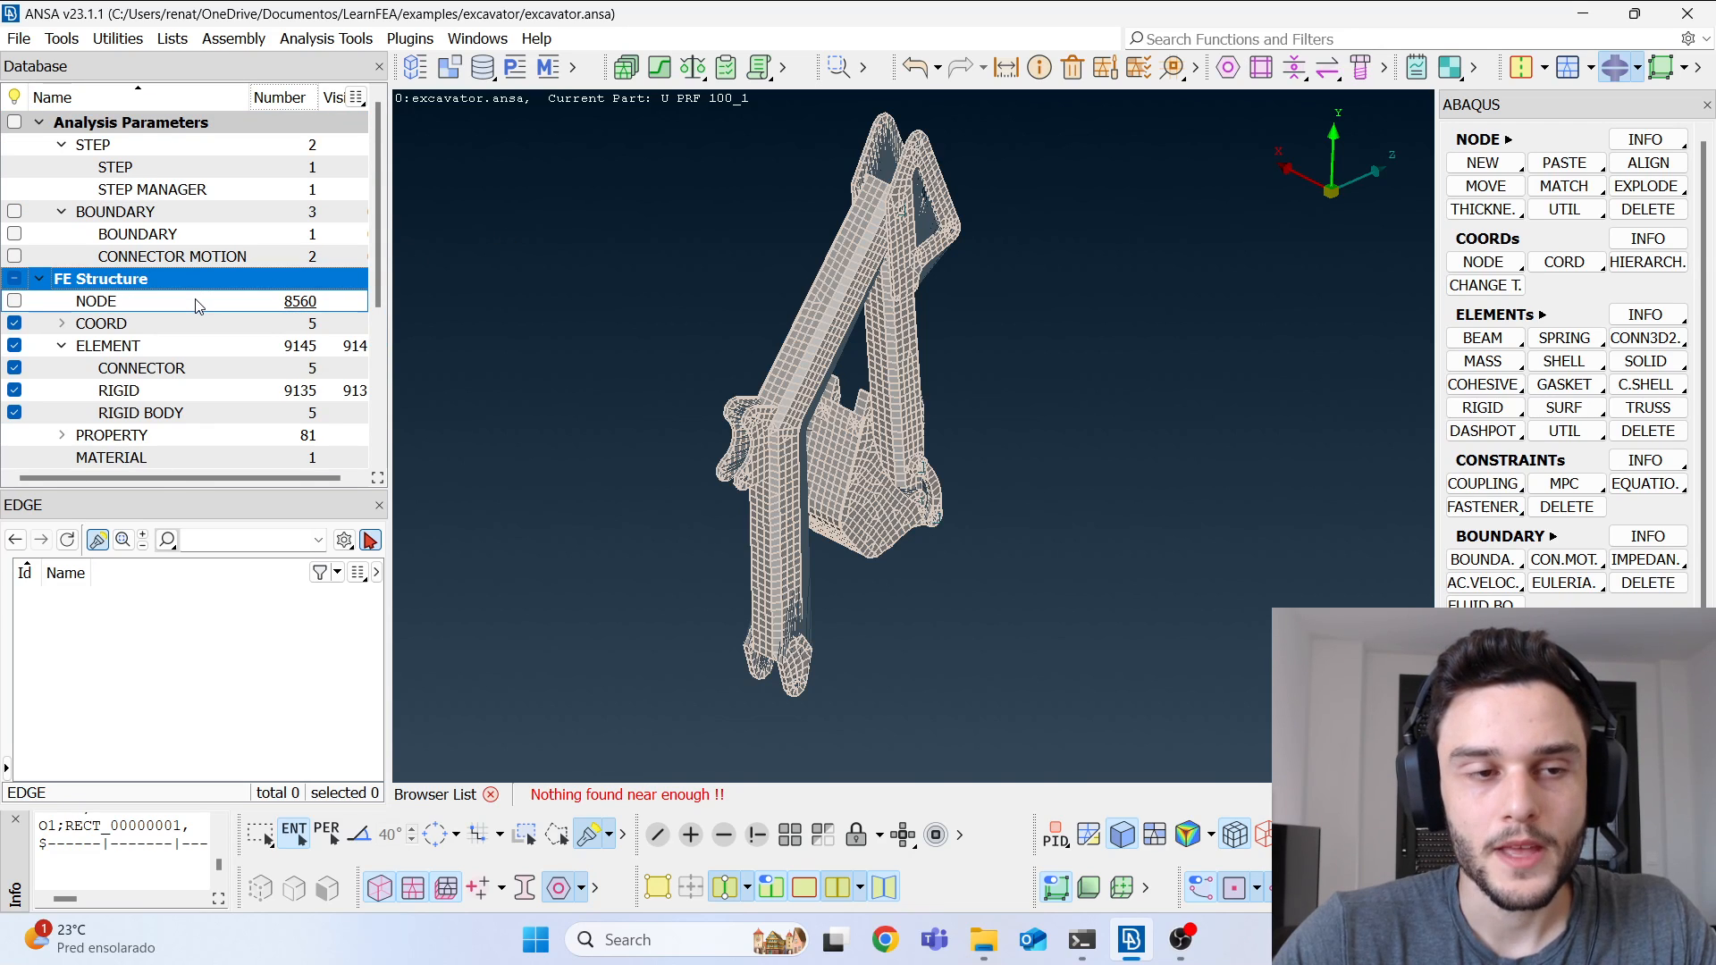
# Step: List the rigid bodies and highlight arm1, arm2, connecting_mech_1, connecting_mech_2 and pick_tool one by one on the model
pyautogui.scroll(-1, 170, 319)
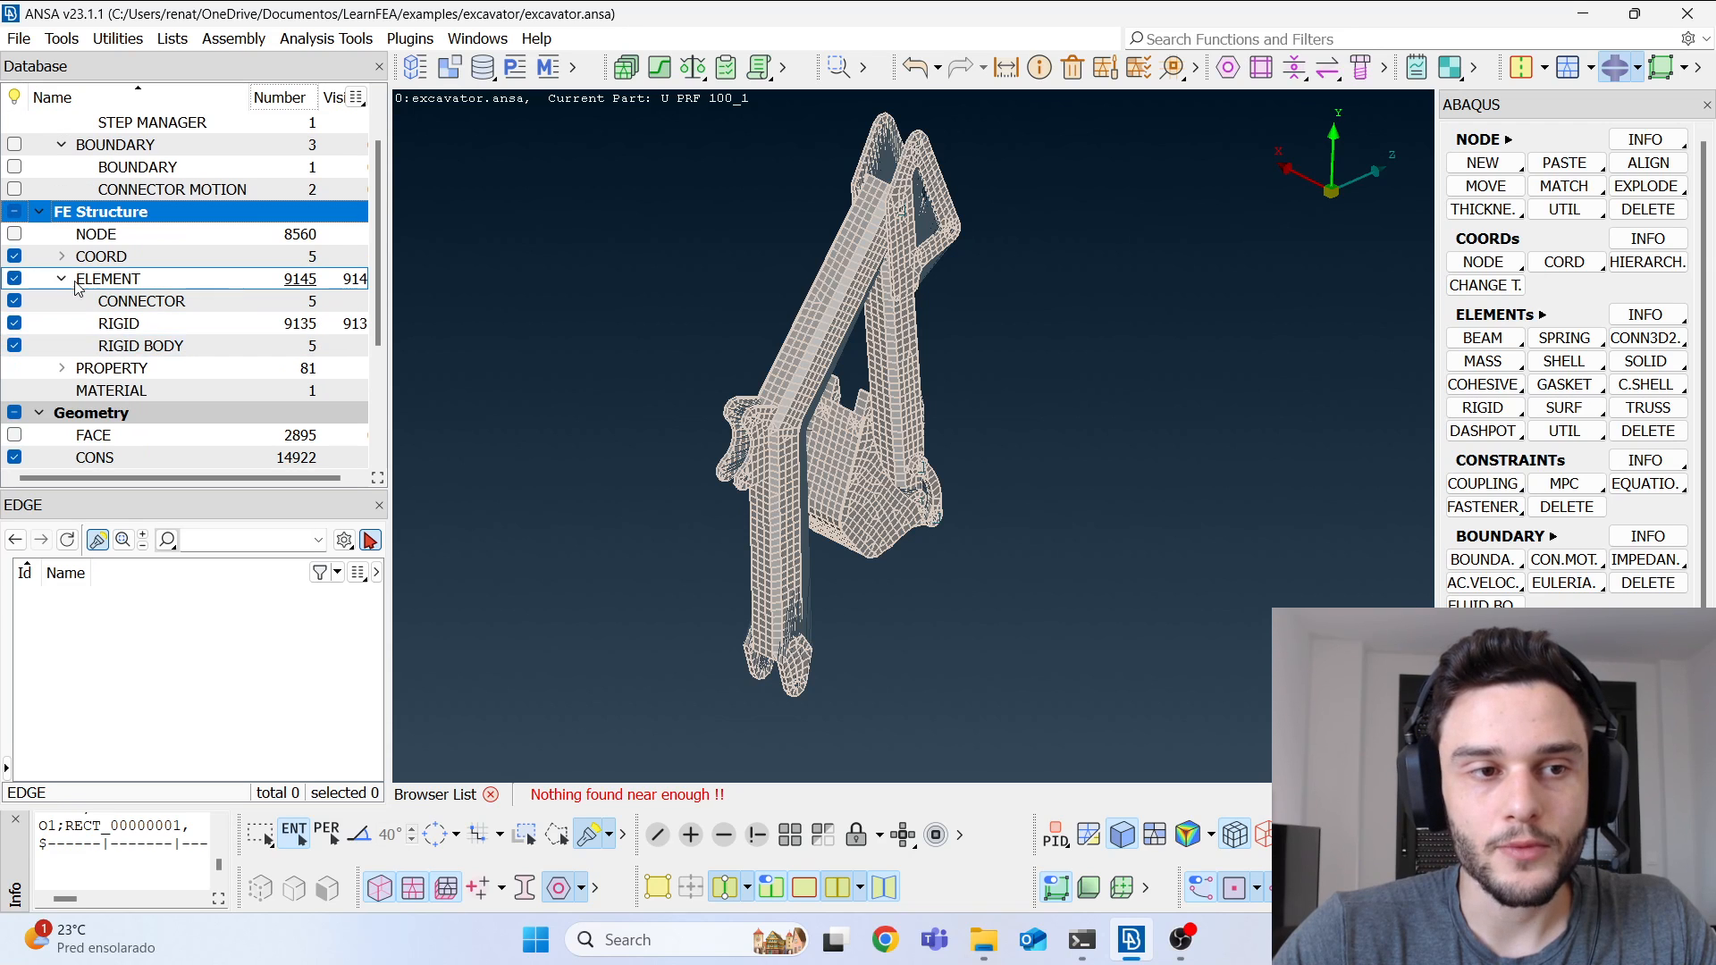
pyautogui.click(81, 282)
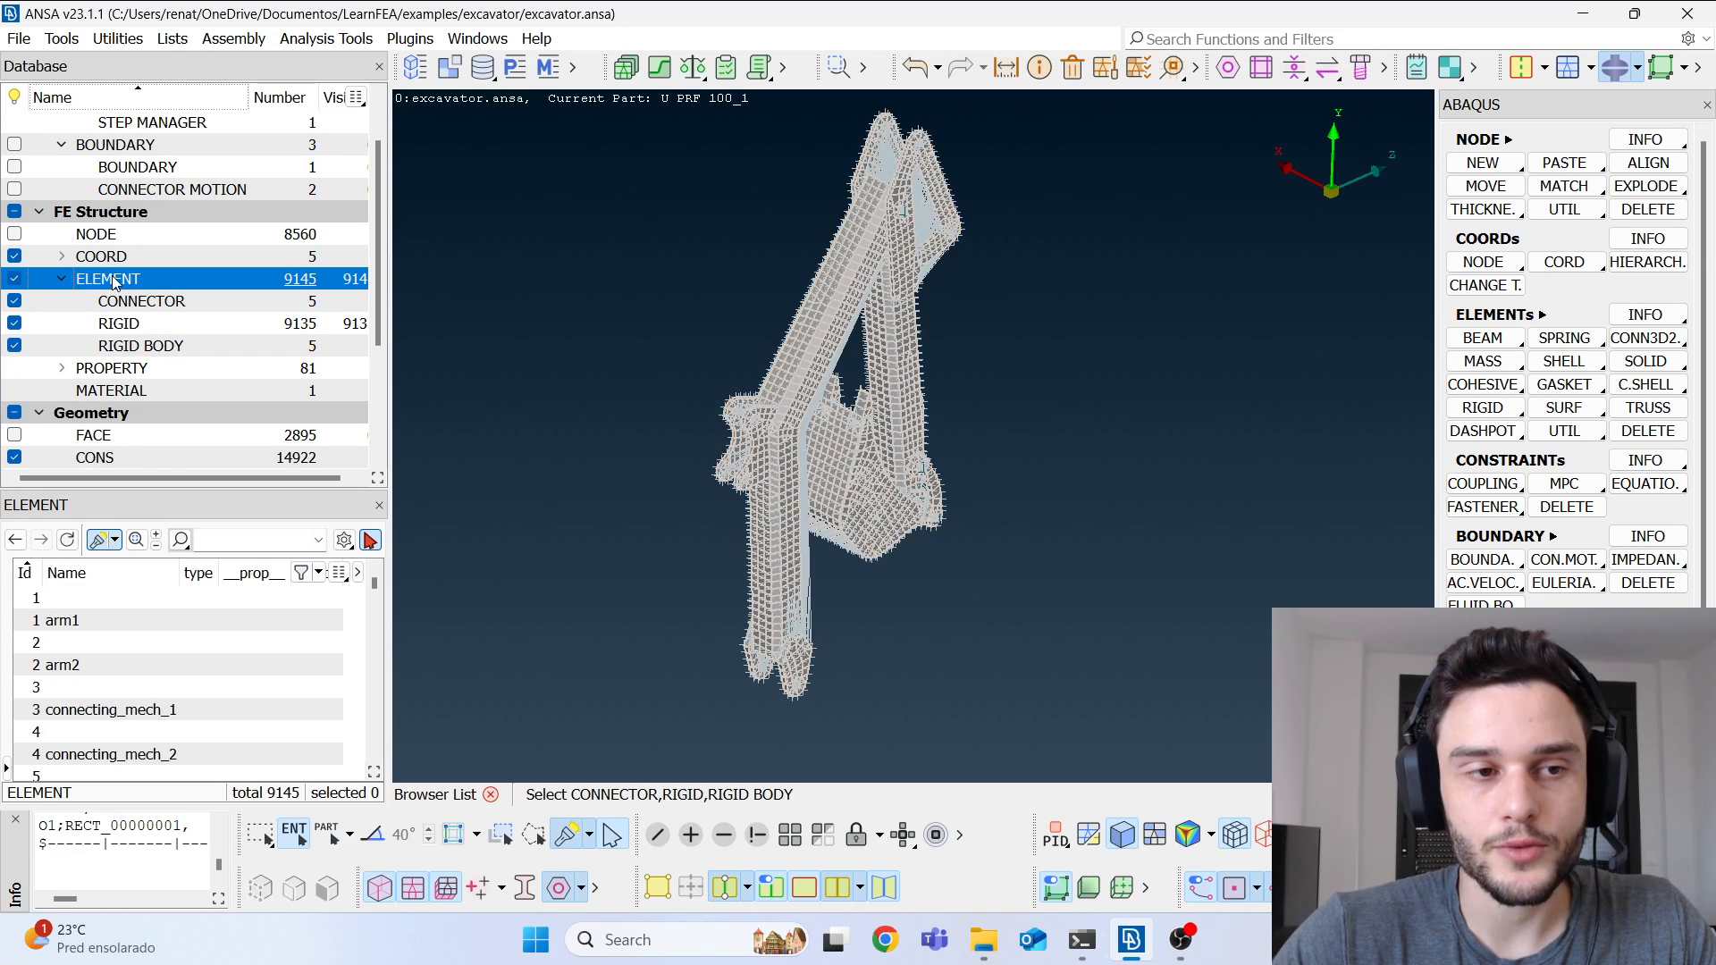
pyautogui.click(136, 350)
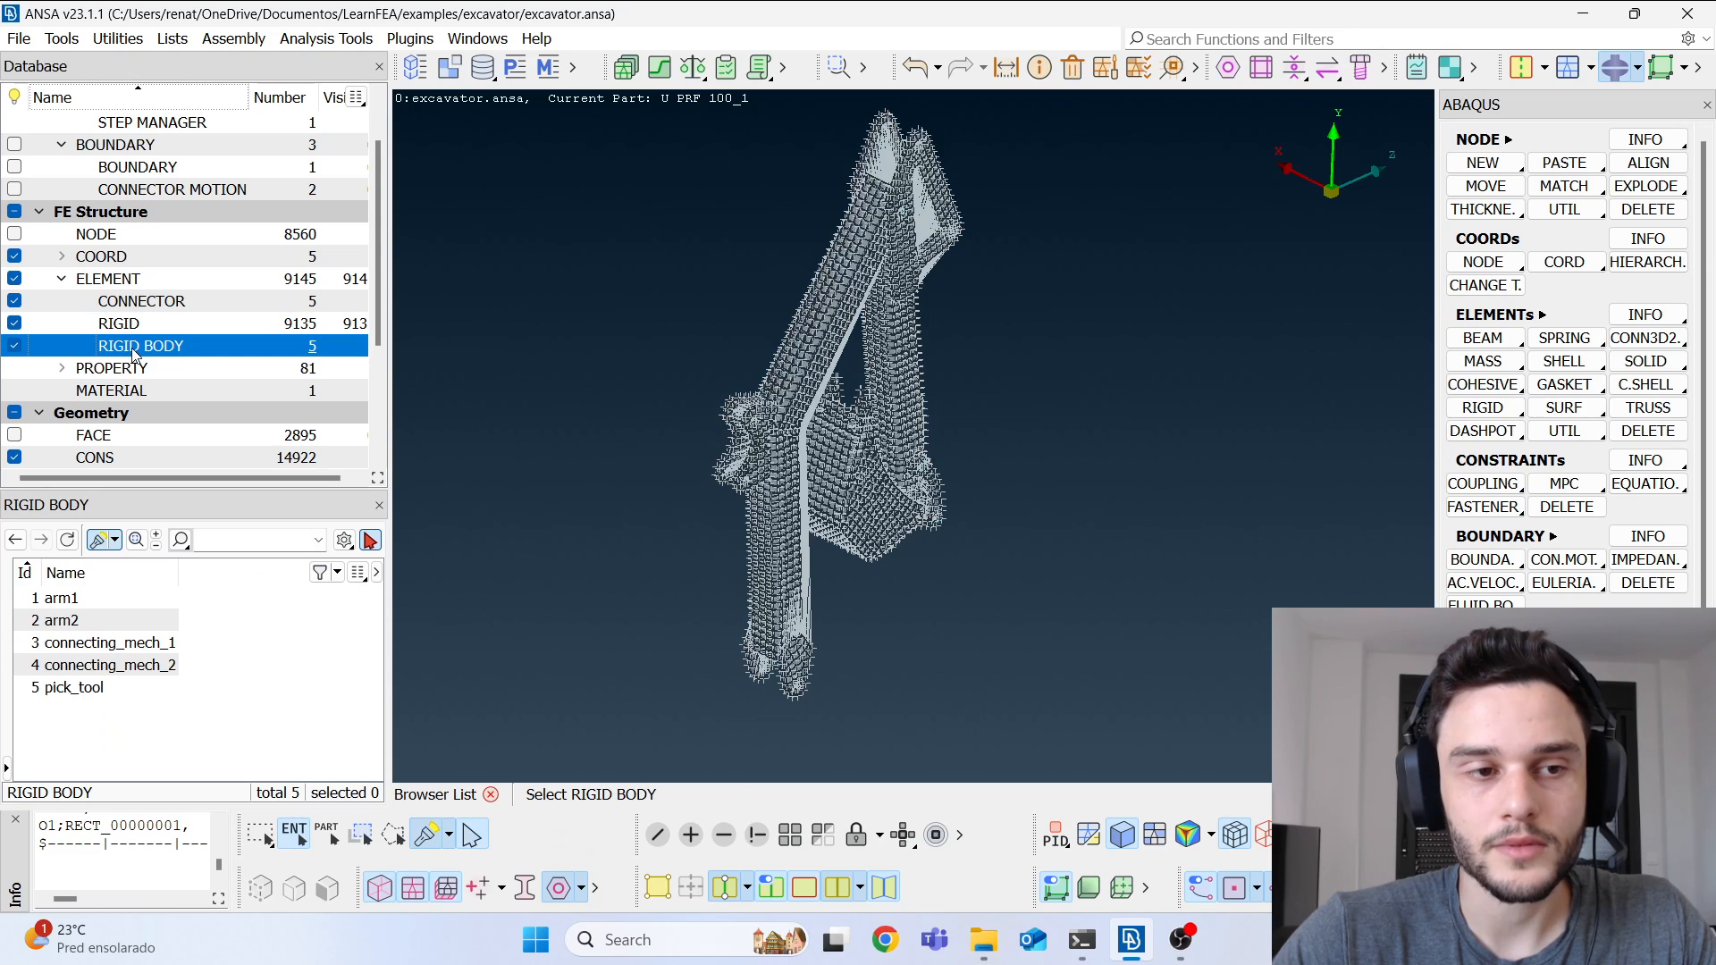
pyautogui.click(61, 598)
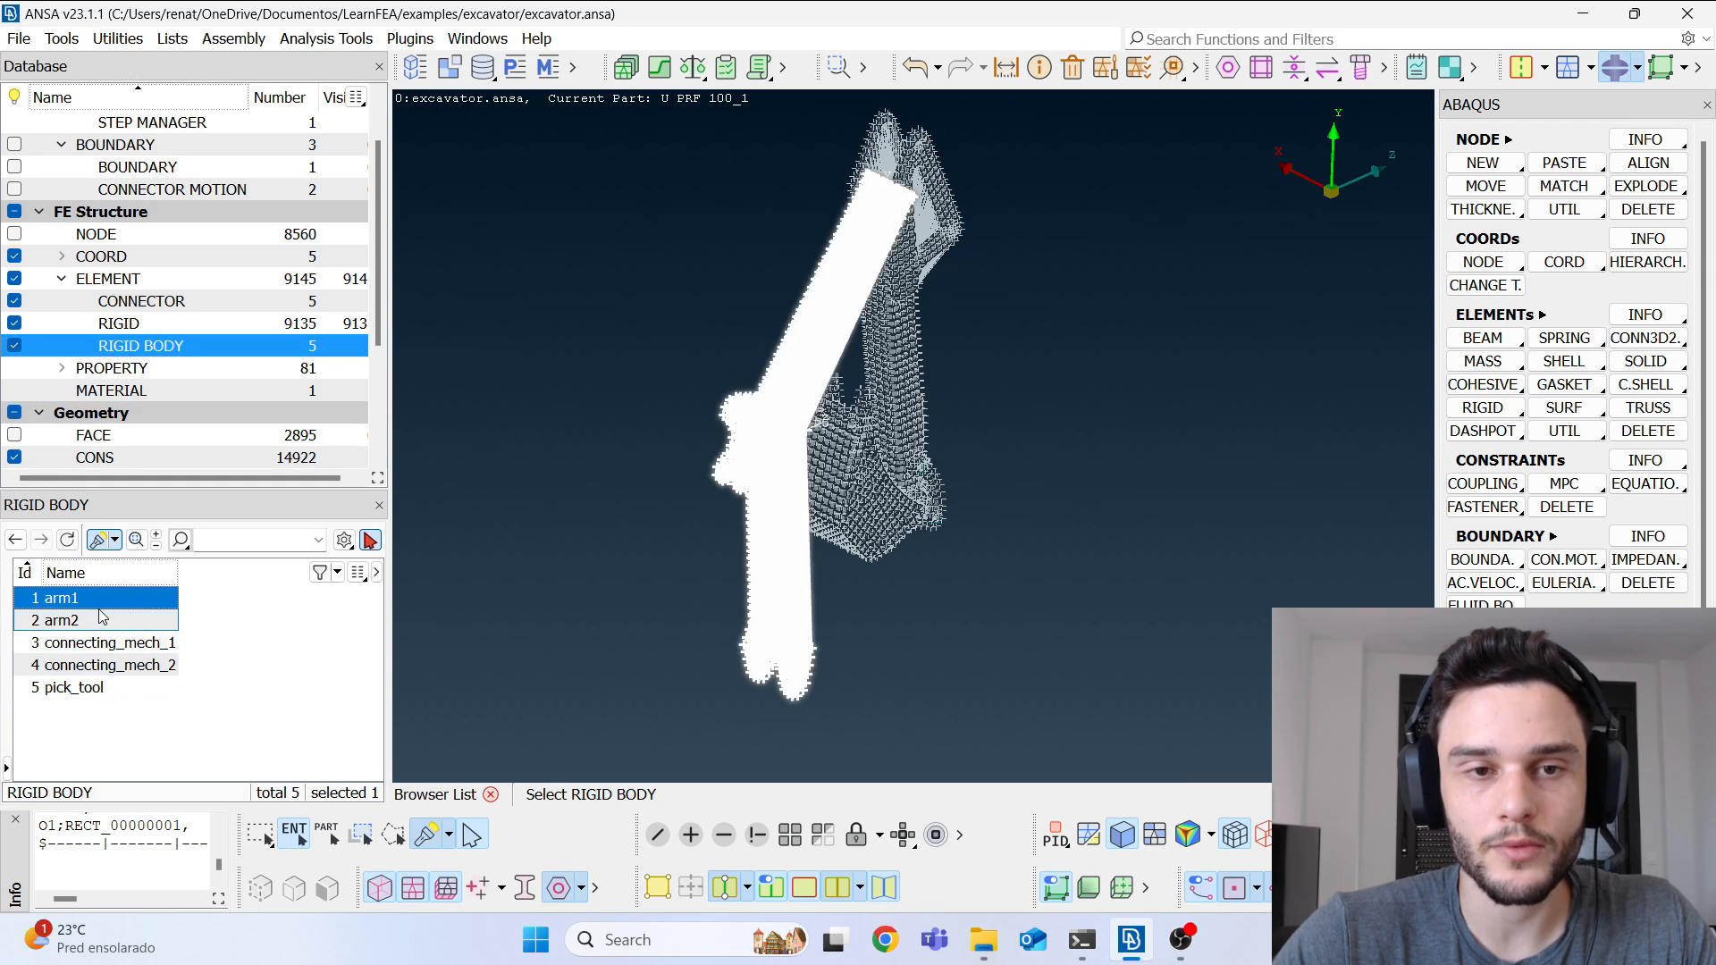
pyautogui.click(101, 619)
pyautogui.click(114, 644)
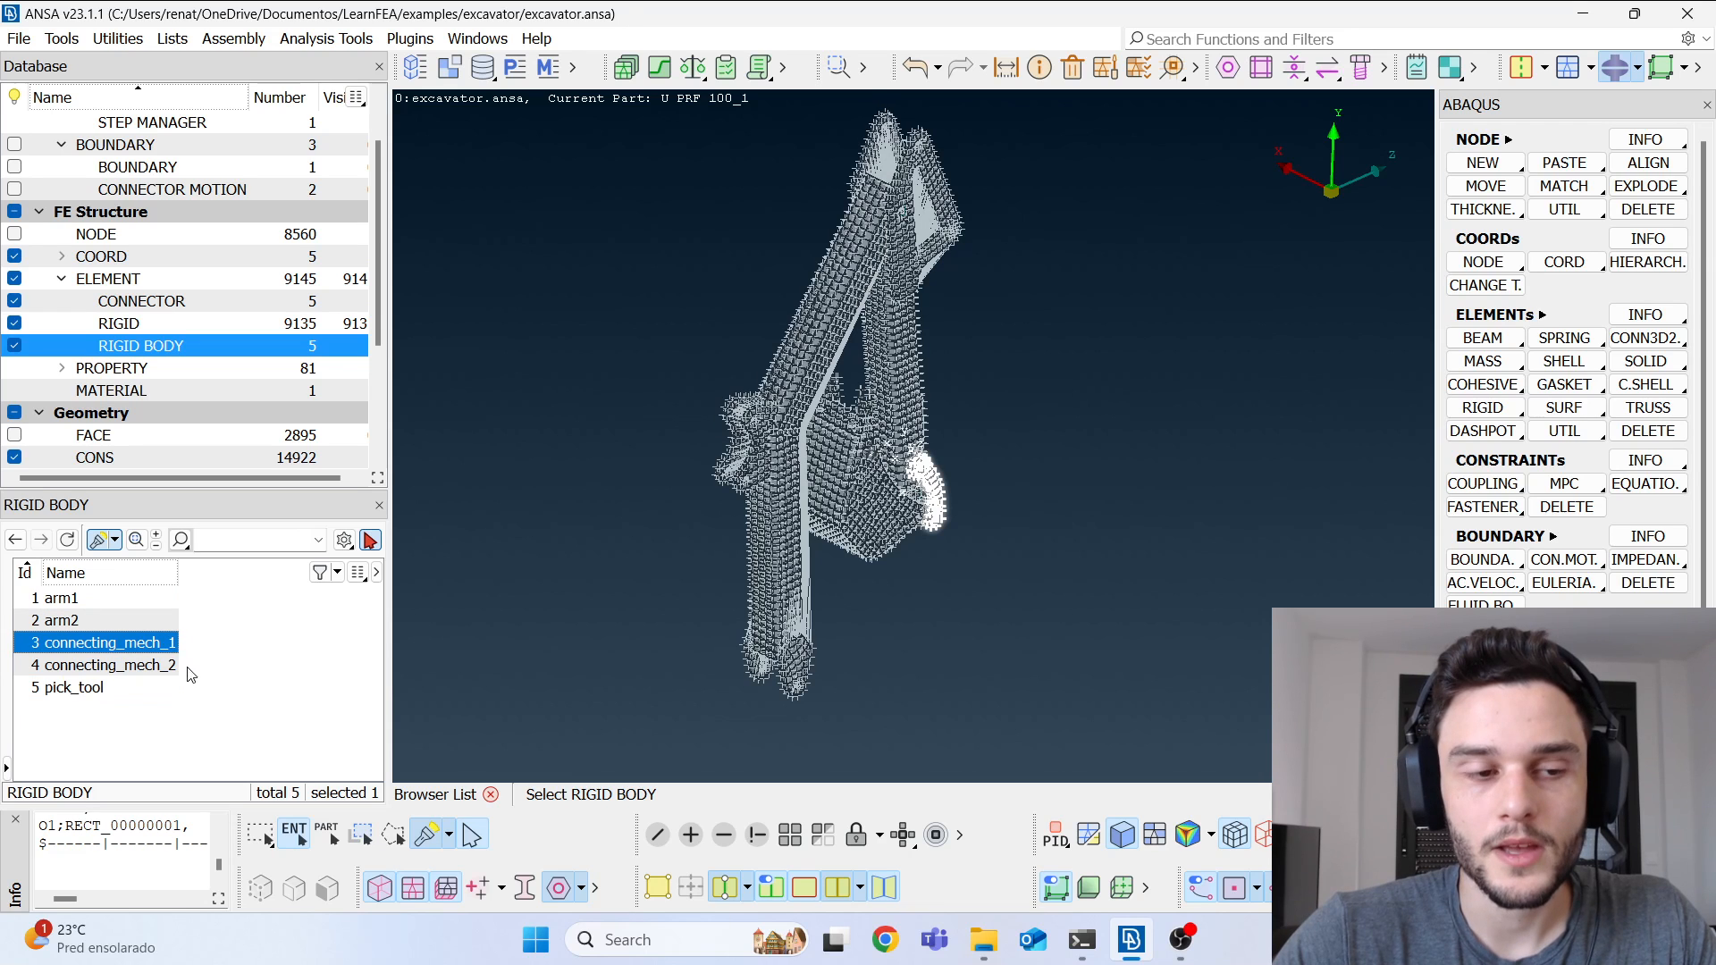
pyautogui.click(134, 665)
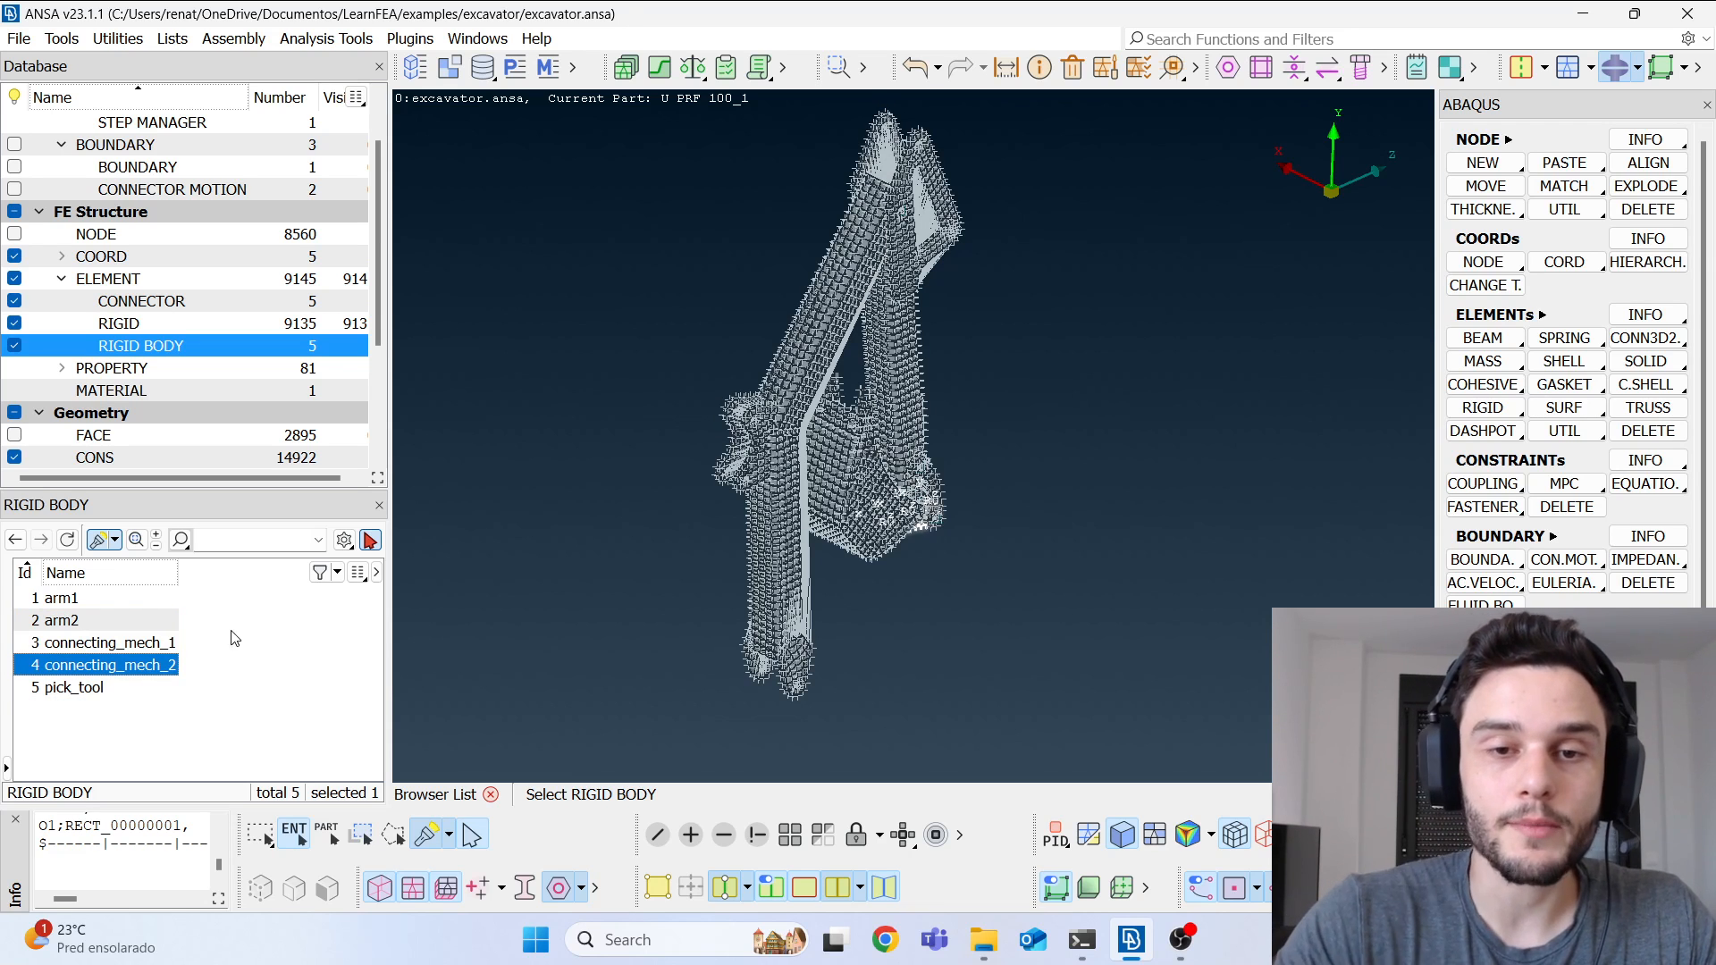
pyautogui.keyDown('ctrl'); pyautogui.moveTo(1049, 544); pyautogui.dragTo(867, 508); pyautogui.keyUp('ctrl')
pyautogui.click(112, 701)
pyautogui.click(98, 687)
pyautogui.moveTo(823, 443)
pyautogui.keyDown('ctrl'); pyautogui.mouseDown()
pyautogui.moveTo(789, 480)
pyautogui.moveTo(810, 460)
pyautogui.mouseUp(); pyautogui.keyUp('ctrl')
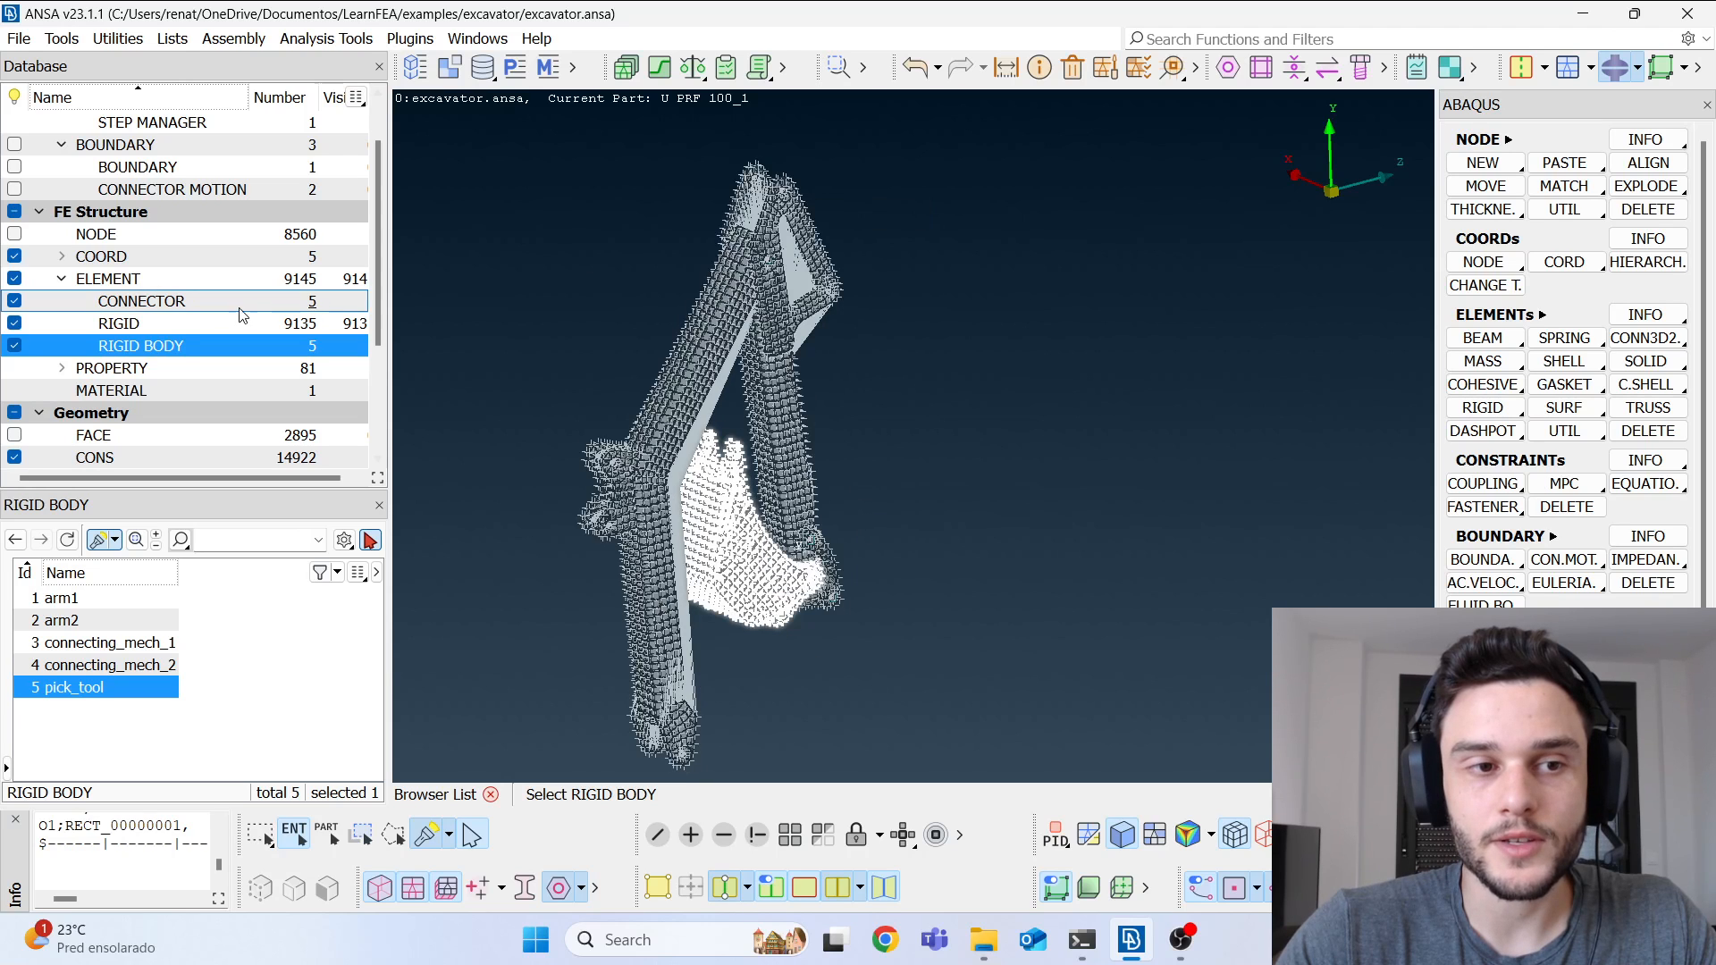
# Step: List the connector elements and highlight all five together on the model
pyautogui.click(143, 301)
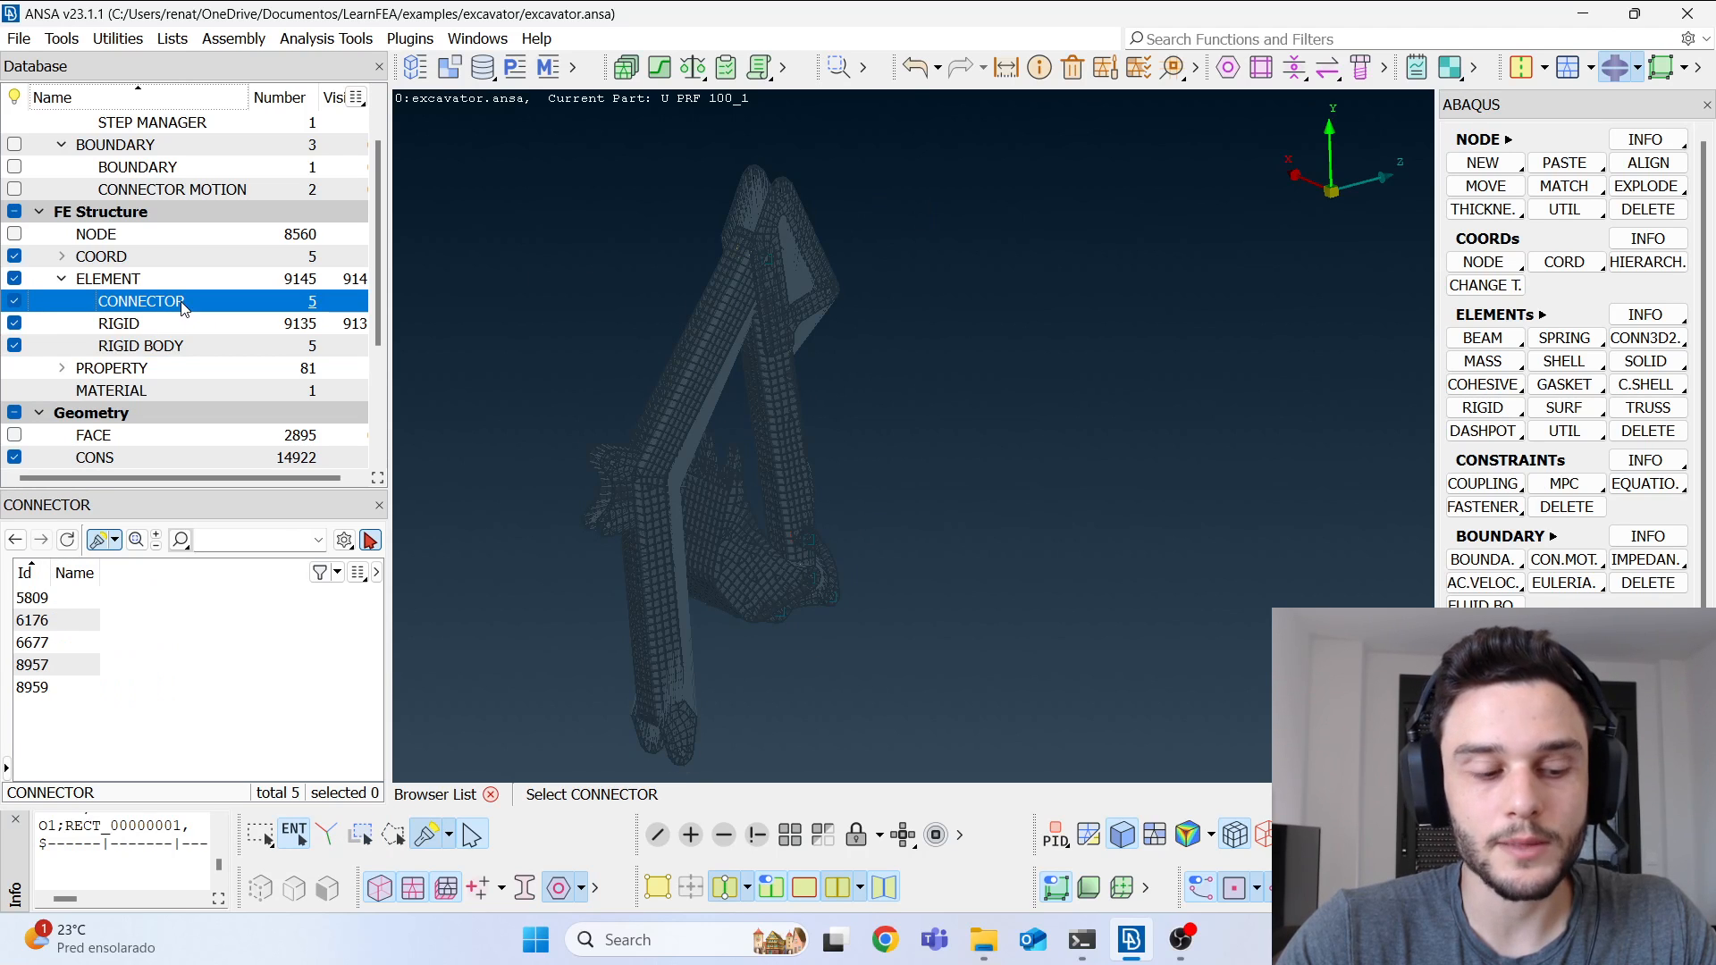
pyautogui.moveTo(33, 597); pyautogui.dragTo(90, 684)
pyautogui.keyDown('ctrl'); pyautogui.moveTo(759, 394); pyautogui.dragTo(786, 490); pyautogui.keyUp('ctrl')
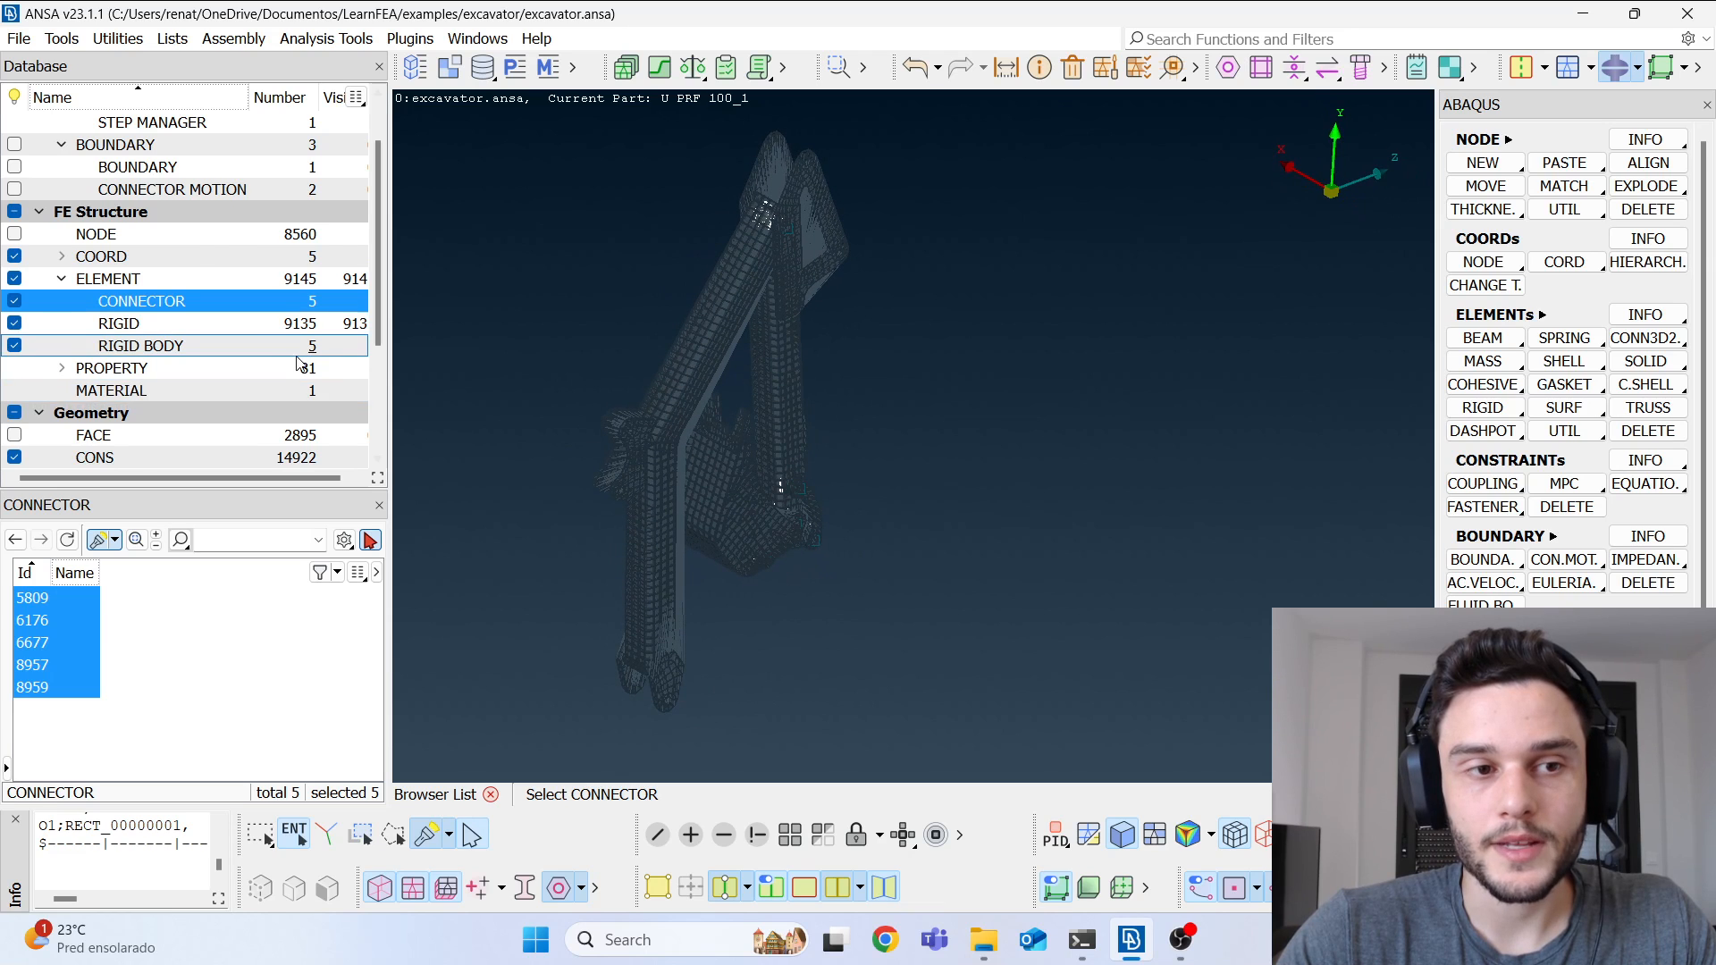
# Step: Check the analysis step step1 in the database and open the Step Manager for editing
pyautogui.scroll(1, 134, 277)
pyautogui.click(132, 176)
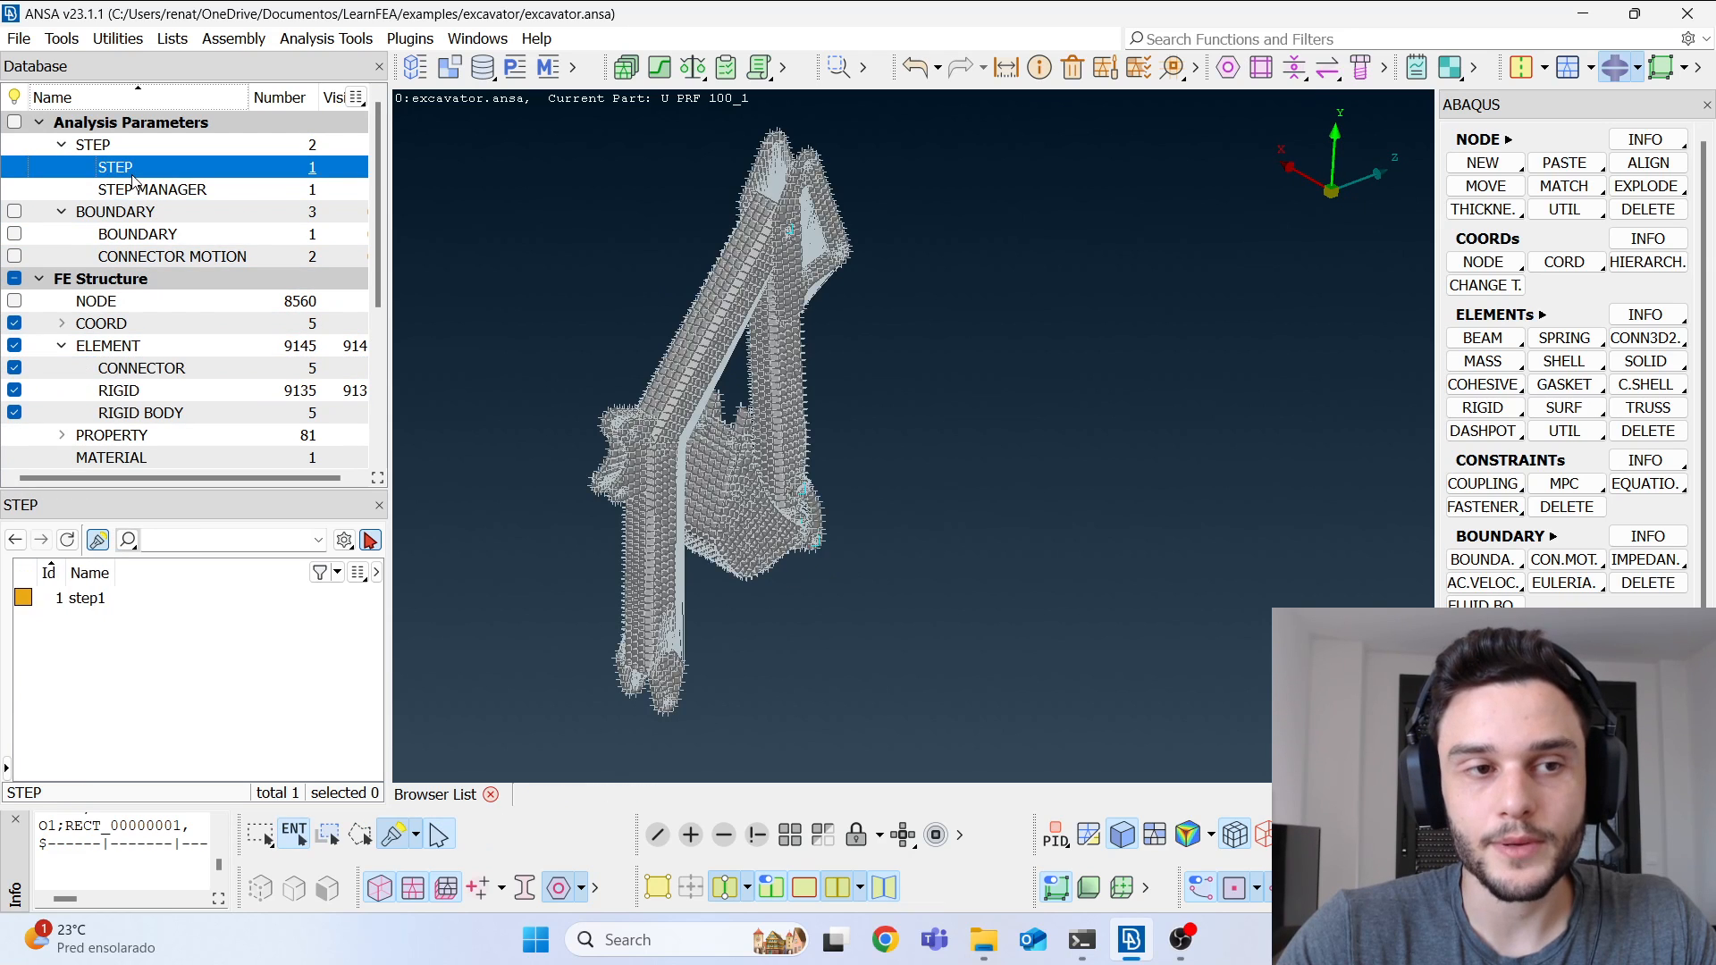
pyautogui.click(83, 607)
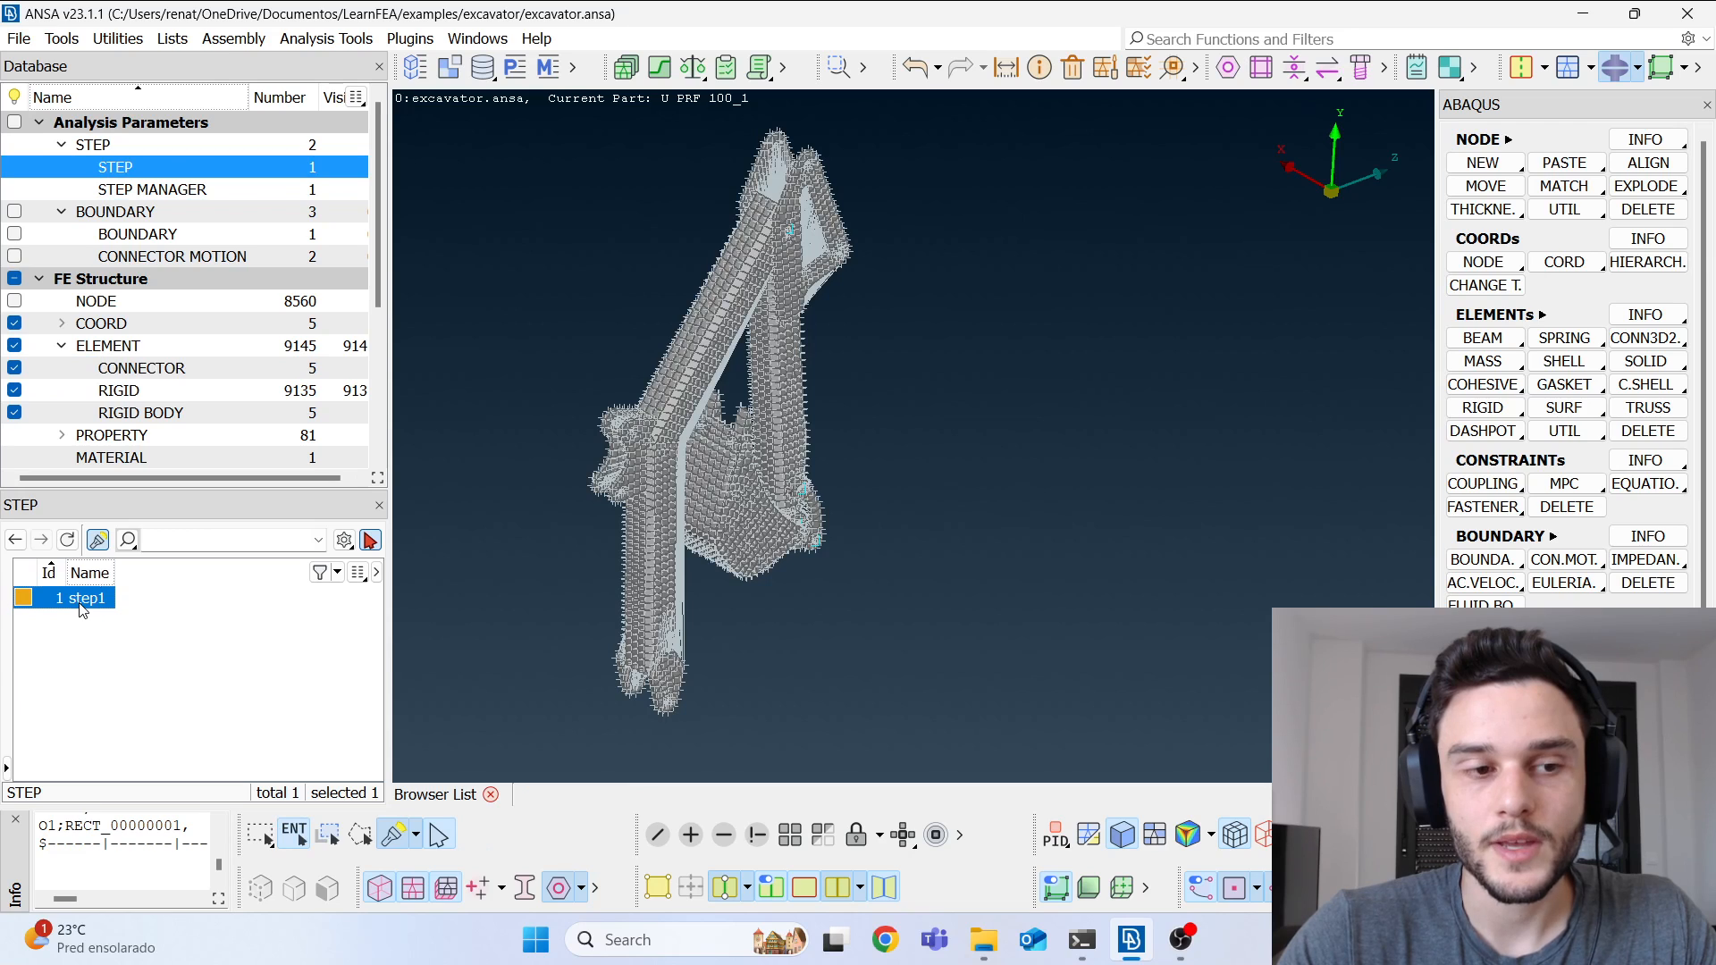
pyautogui.click(154, 190)
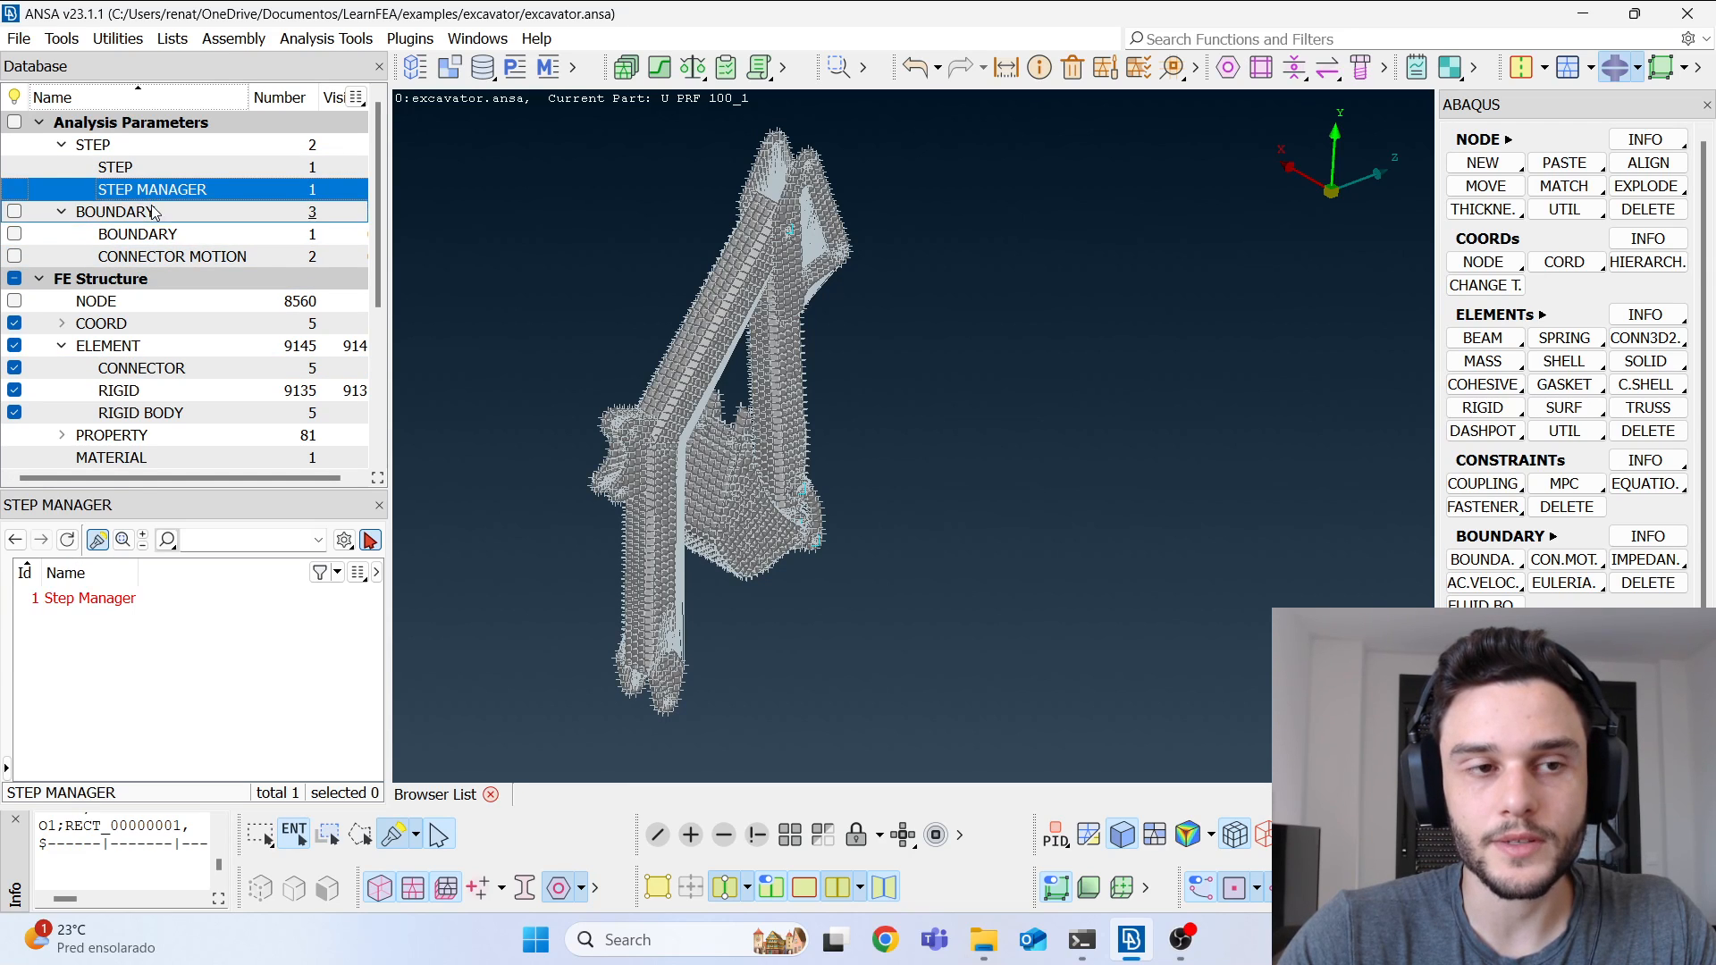
pyautogui.click(90, 606)
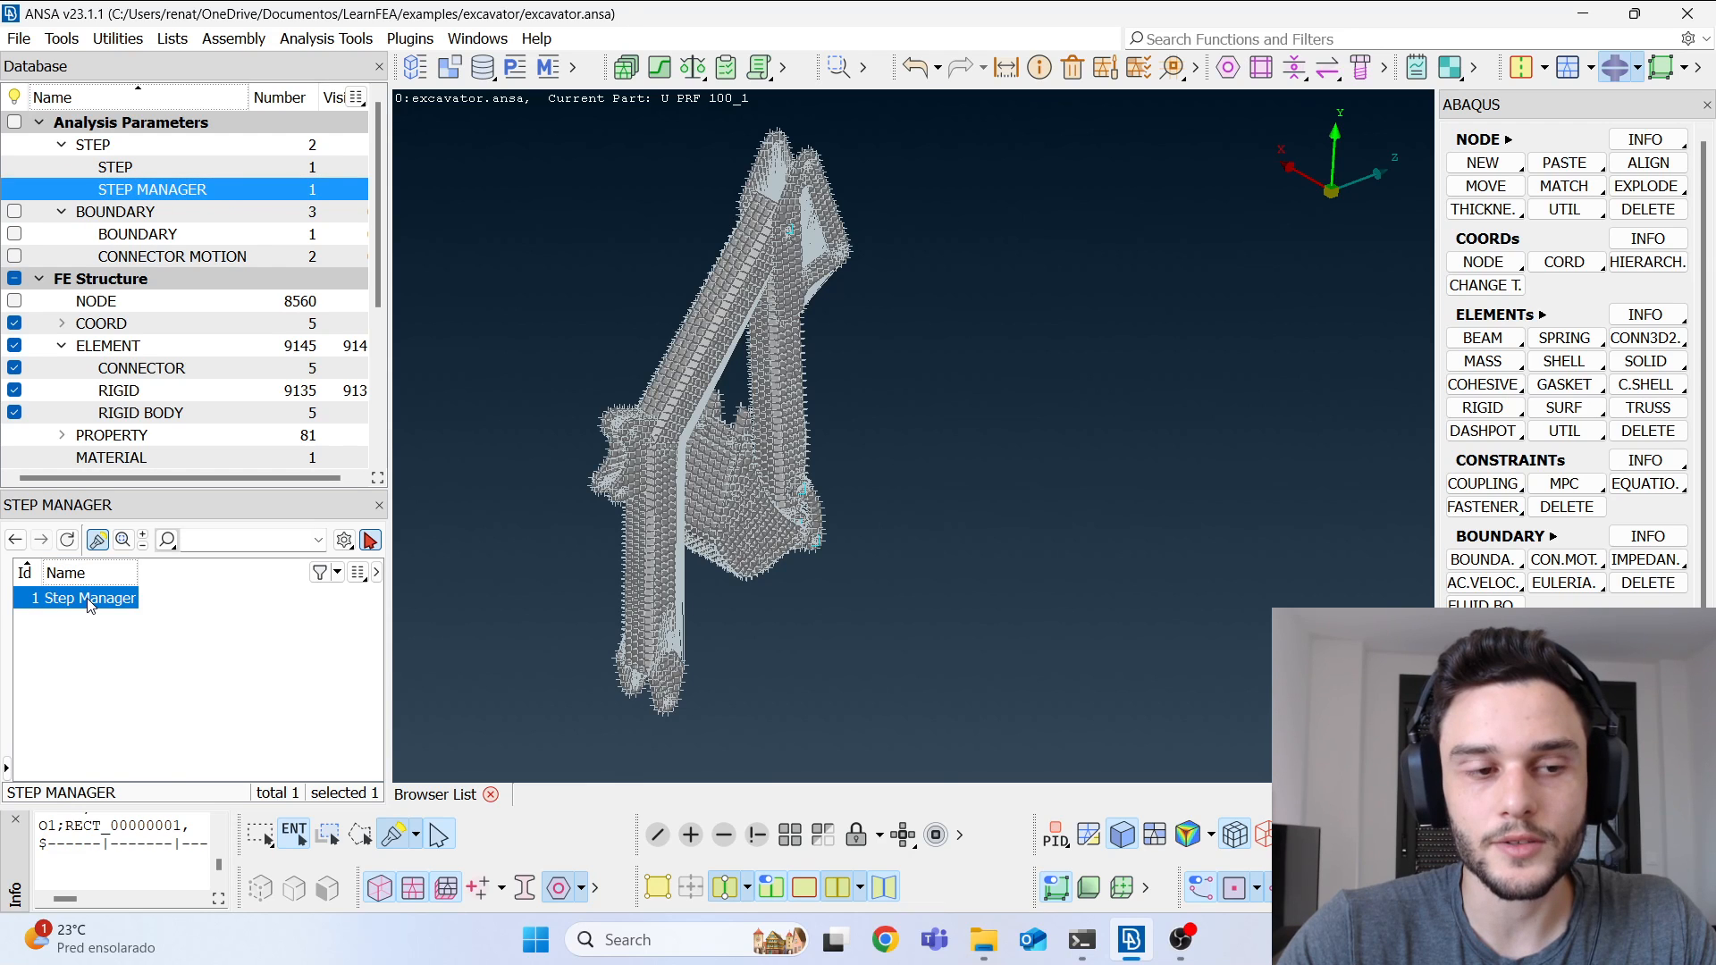
pyautogui.doubleClick(90, 606)
# Step: Move the Active Task window beside the model and enlarge it in height and width
pyautogui.moveTo(1379, 320); pyautogui.dragTo(640, 201)
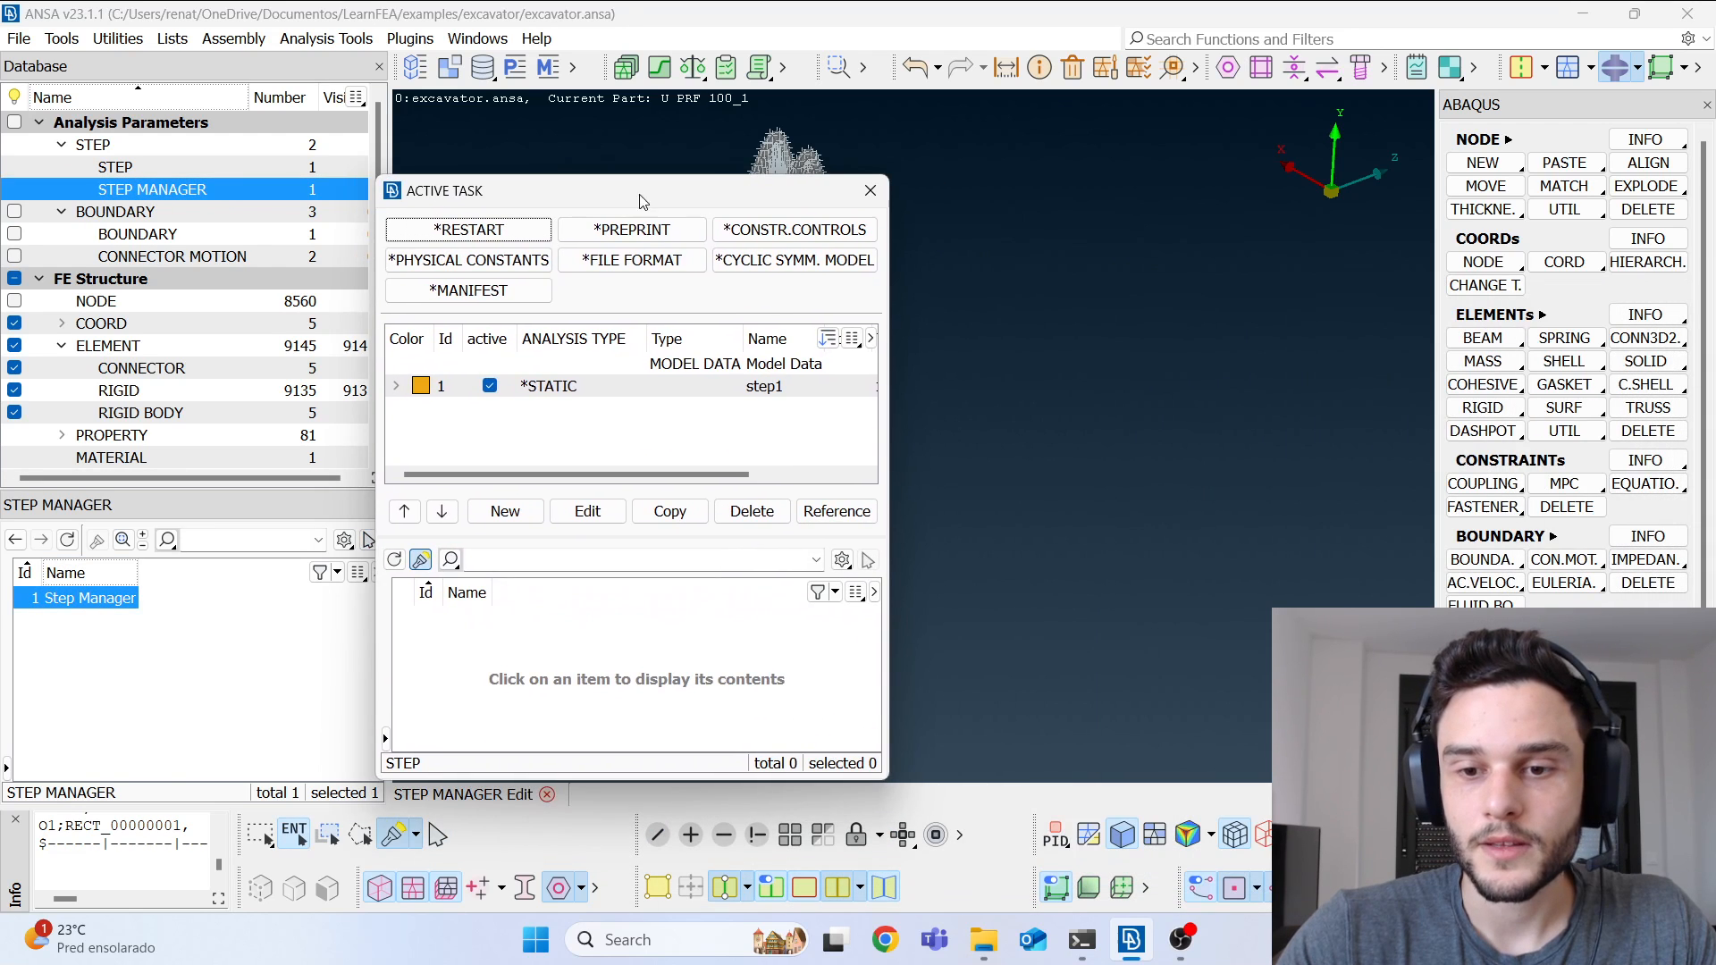
pyautogui.click(674, 178)
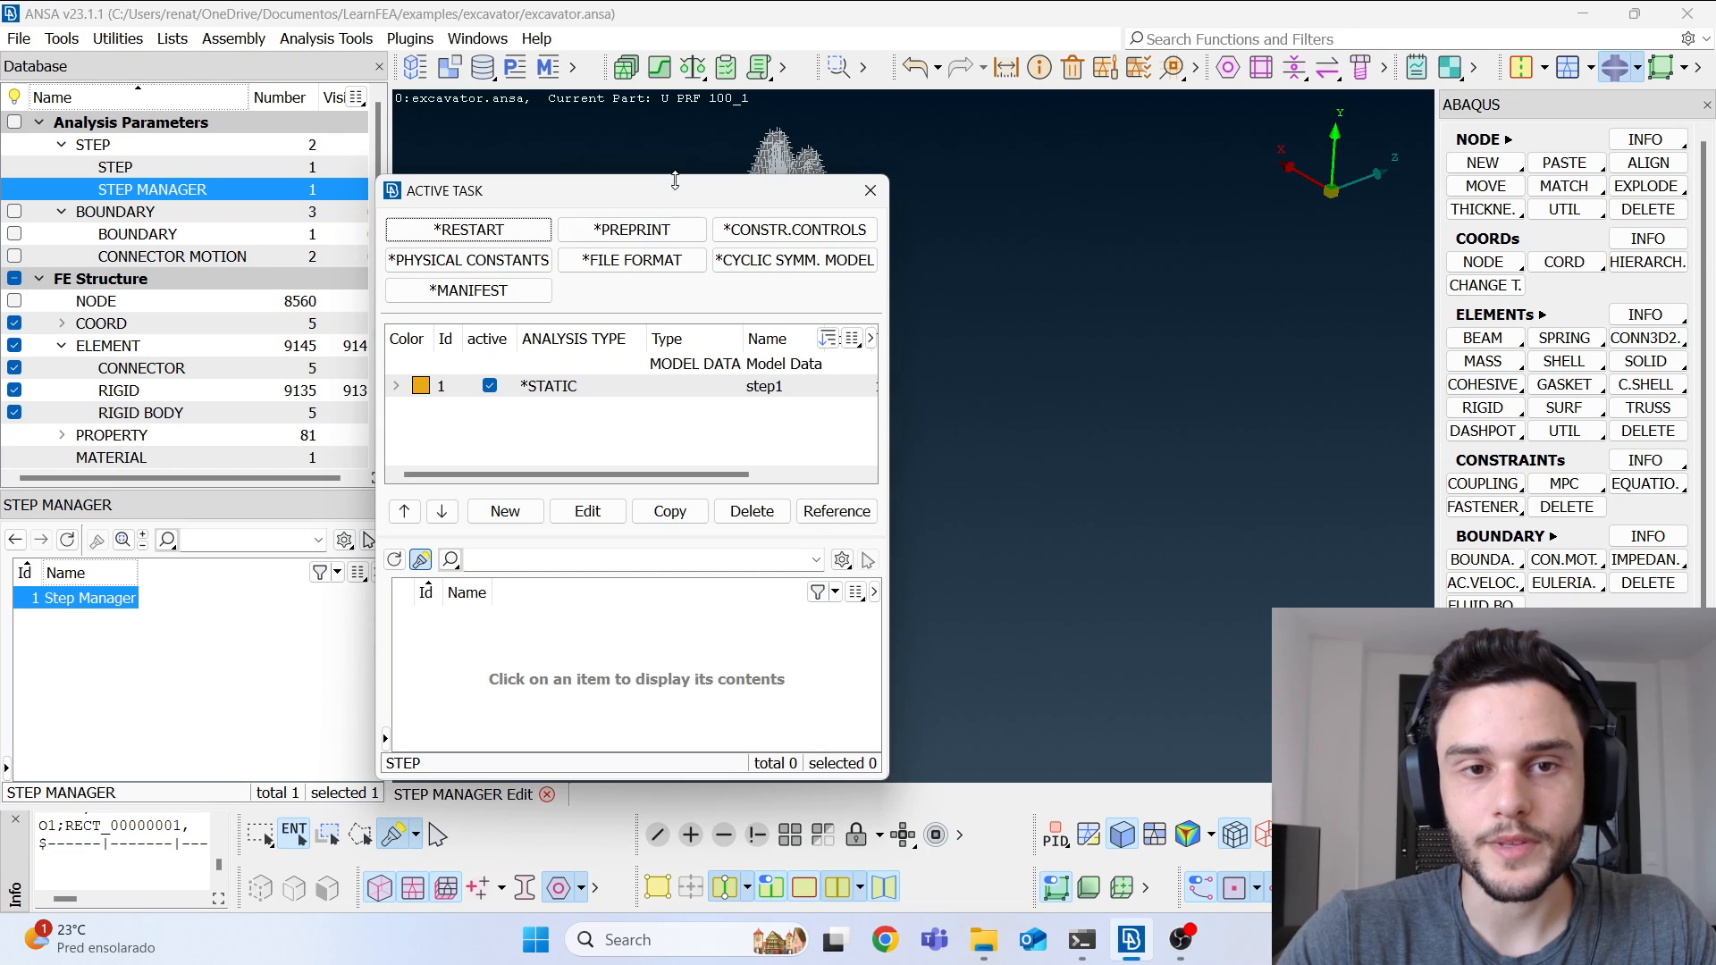
pyautogui.moveTo(674, 175); pyautogui.dragTo(670, 3)
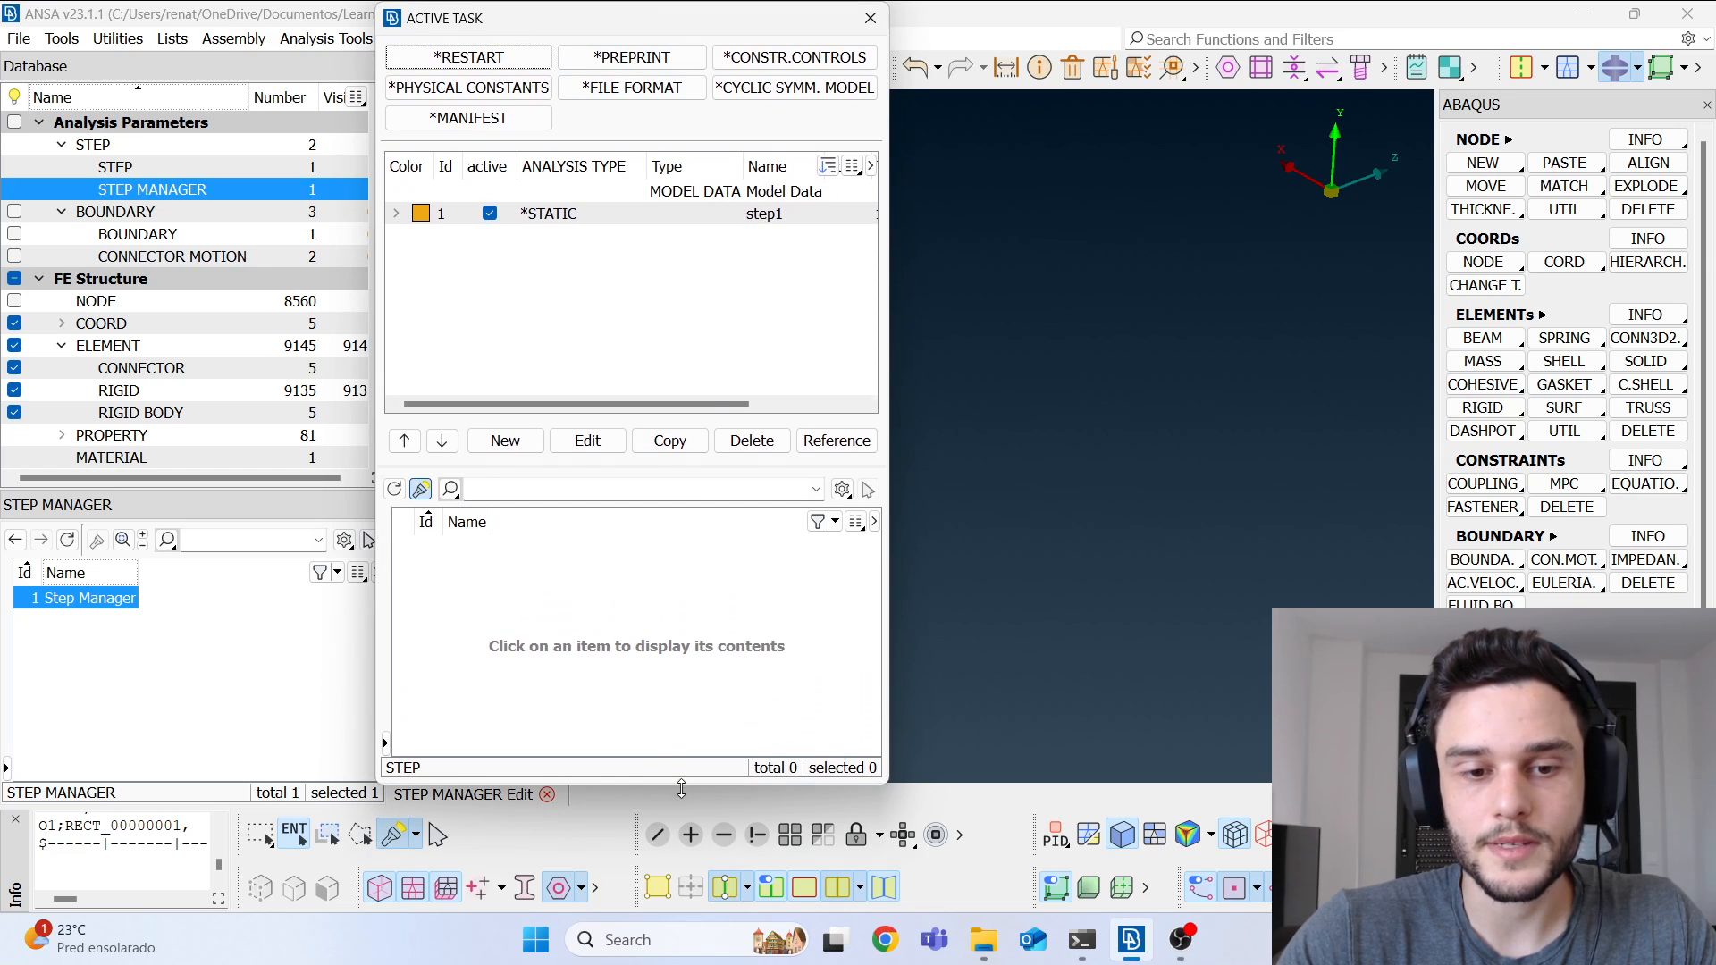
pyautogui.moveTo(681, 788); pyautogui.dragTo(665, 907)
pyautogui.moveTo(375, 406); pyautogui.dragTo(65, 405)
# Step: Expand the static step step1 with its full type names readable and list its connector motions
pyautogui.click(251, 215)
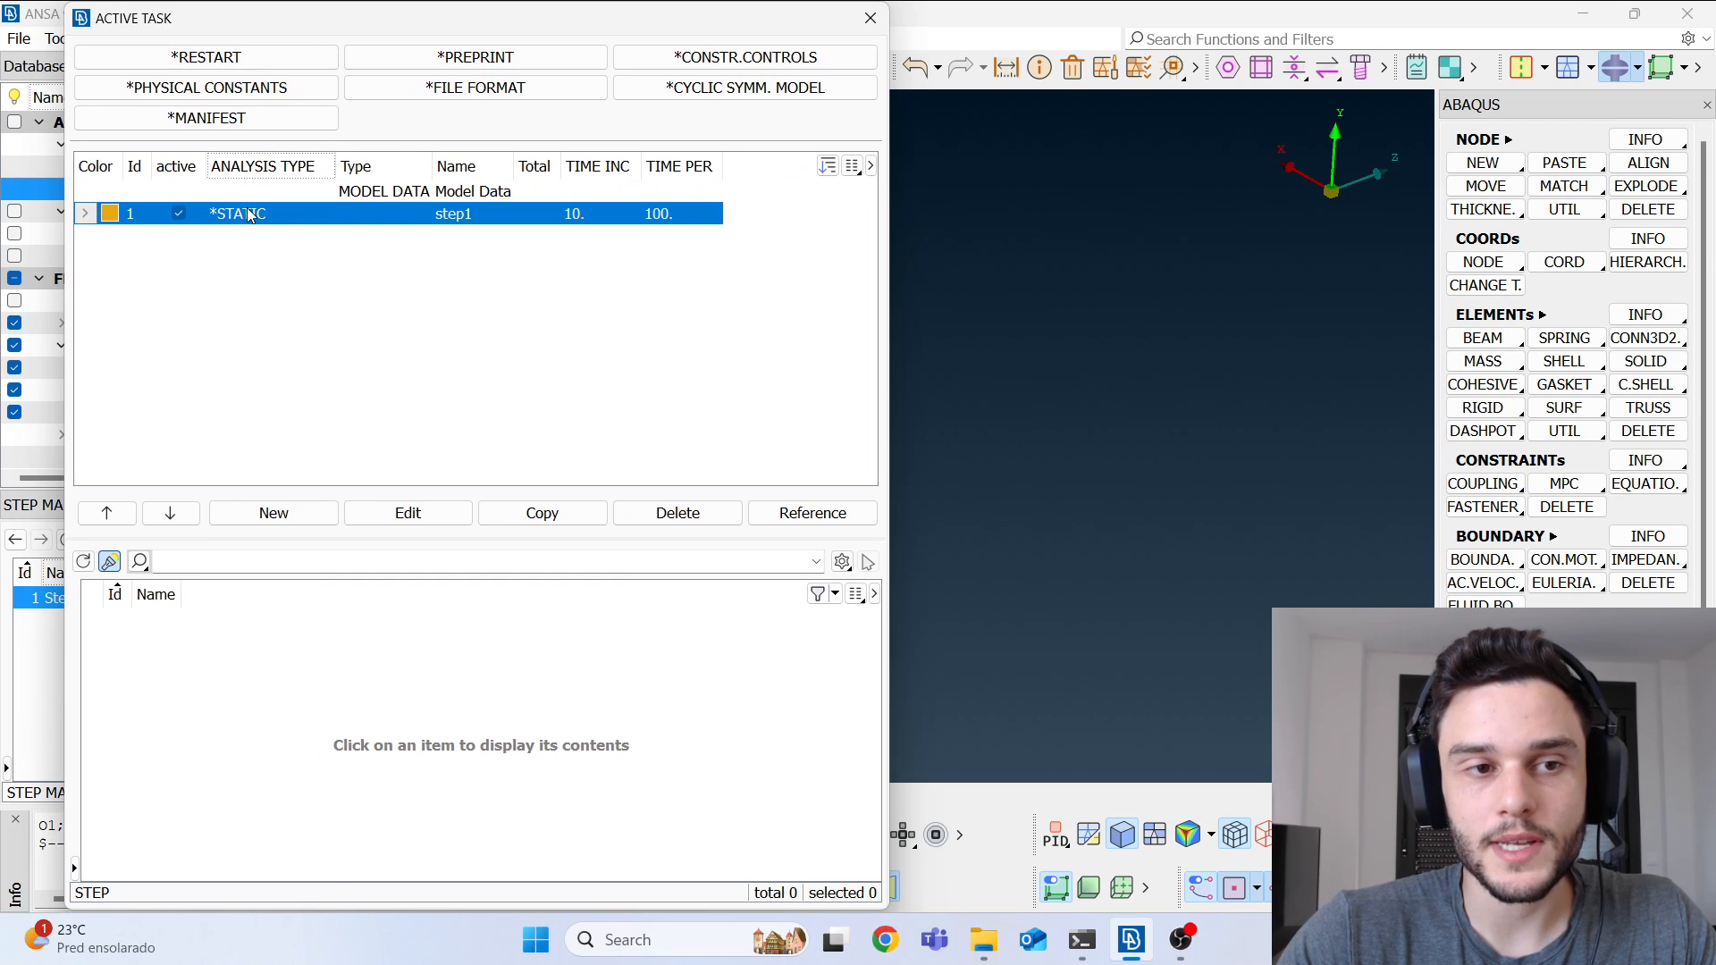
pyautogui.click(84, 214)
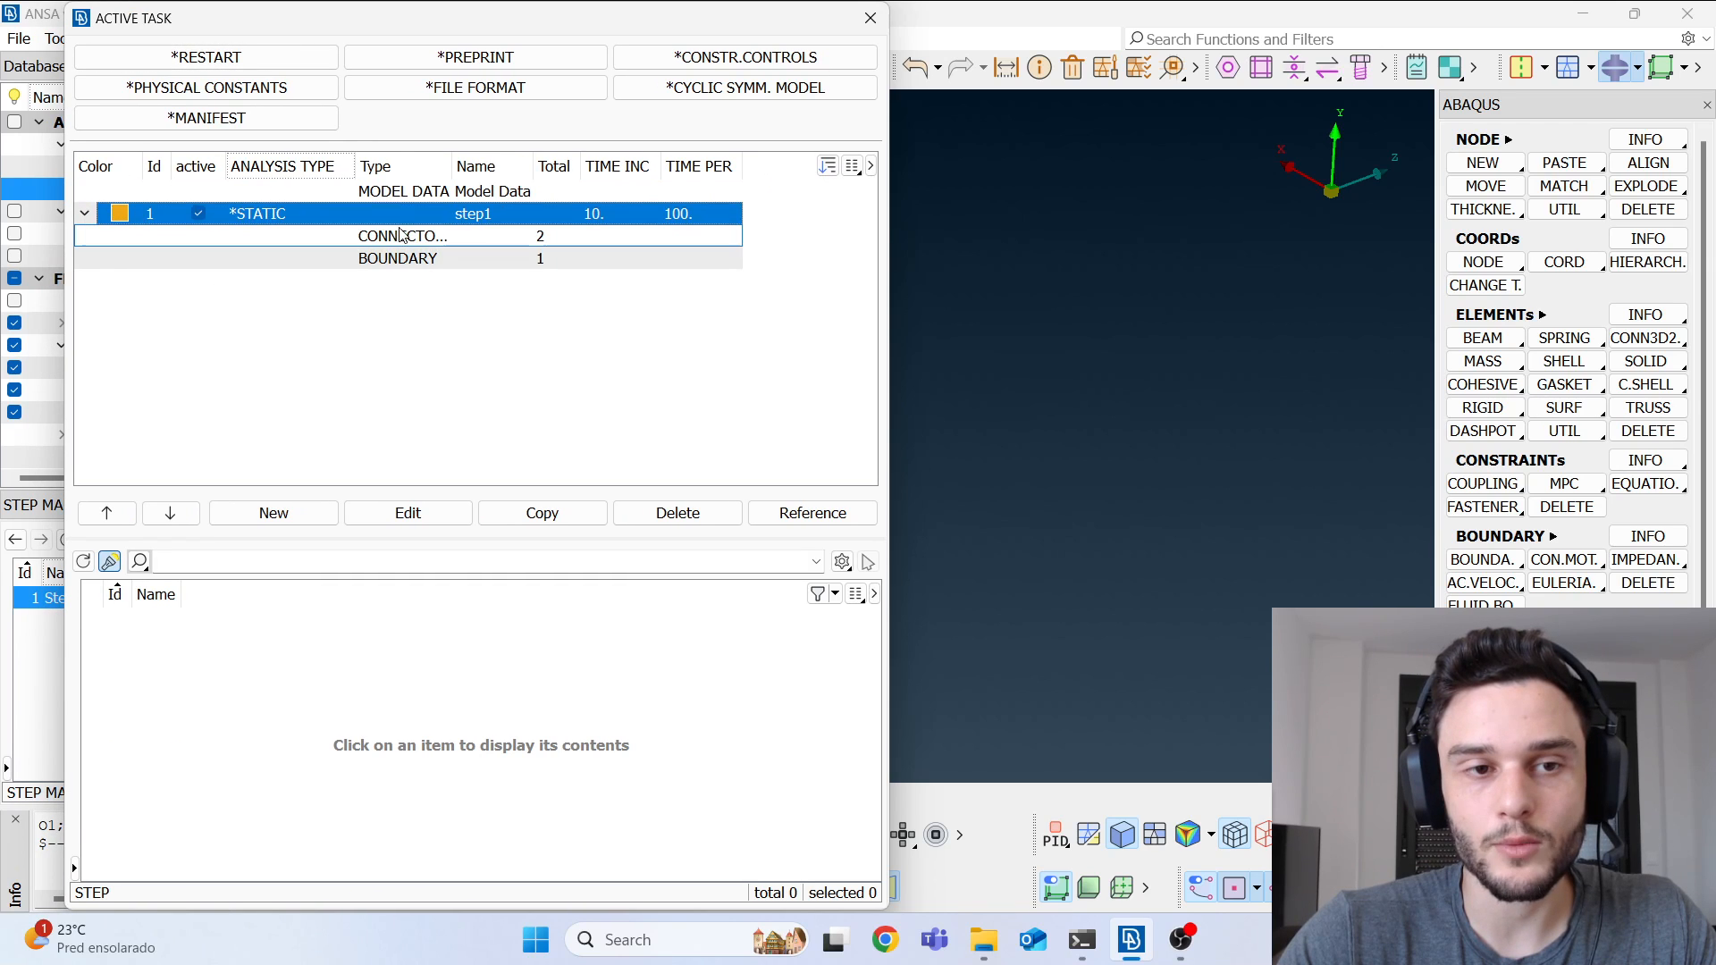
pyautogui.doubleClick(455, 167)
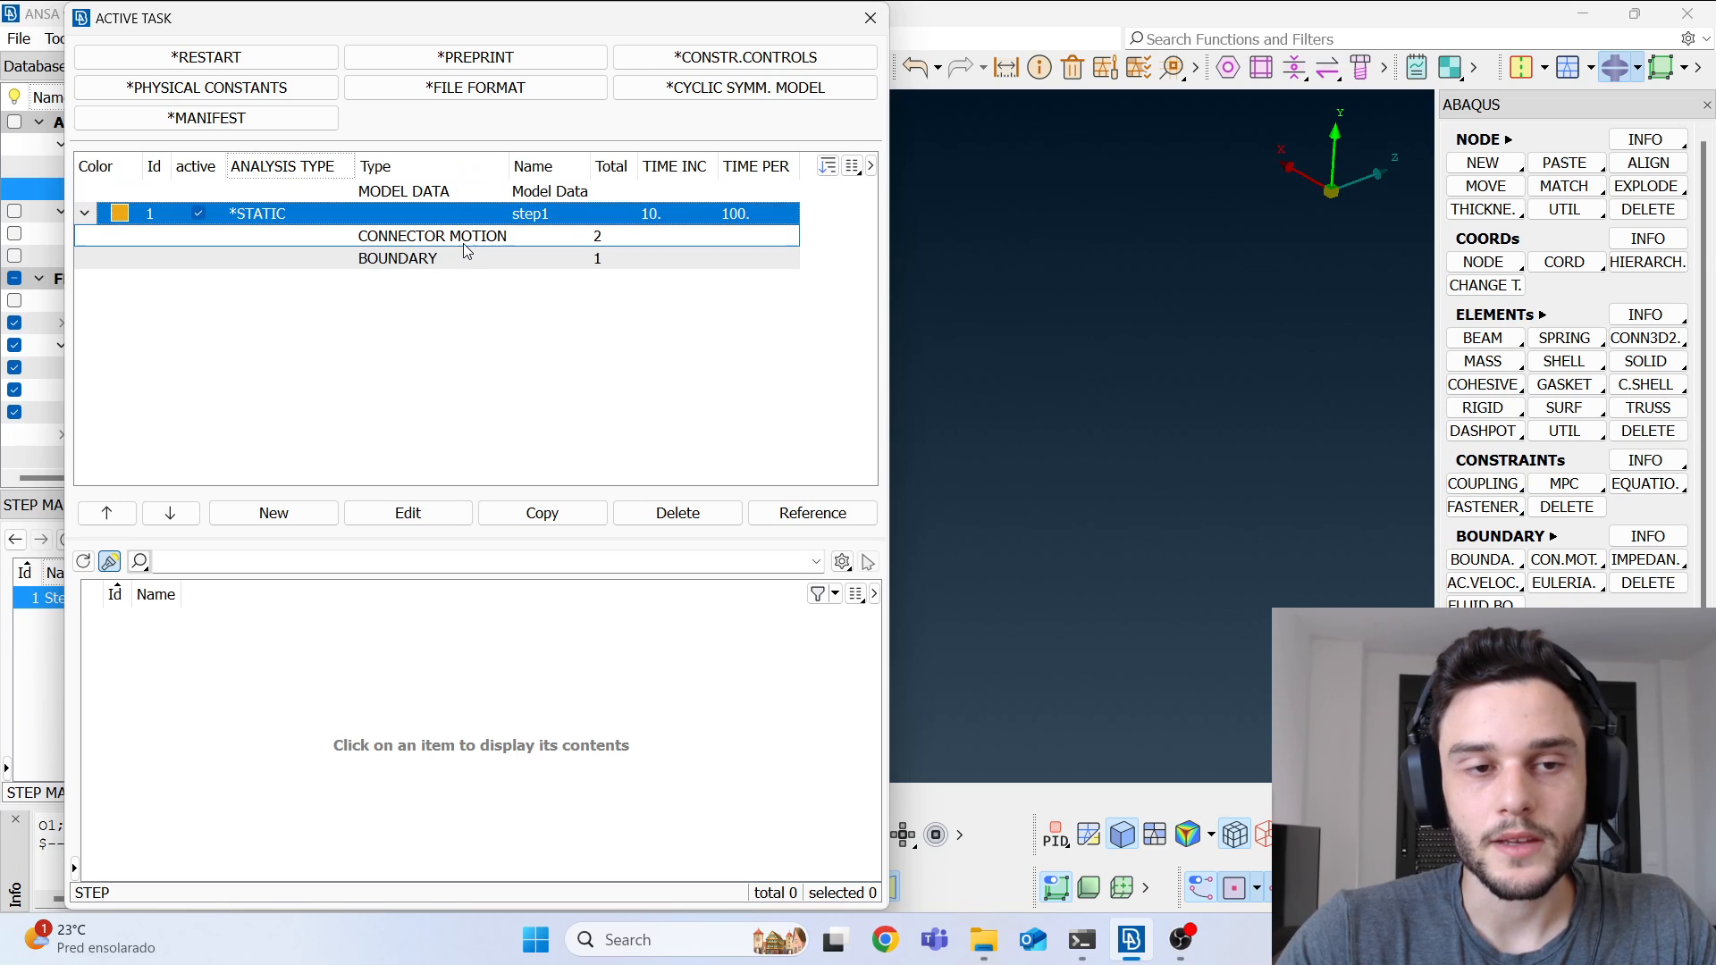
pyautogui.click(467, 237)
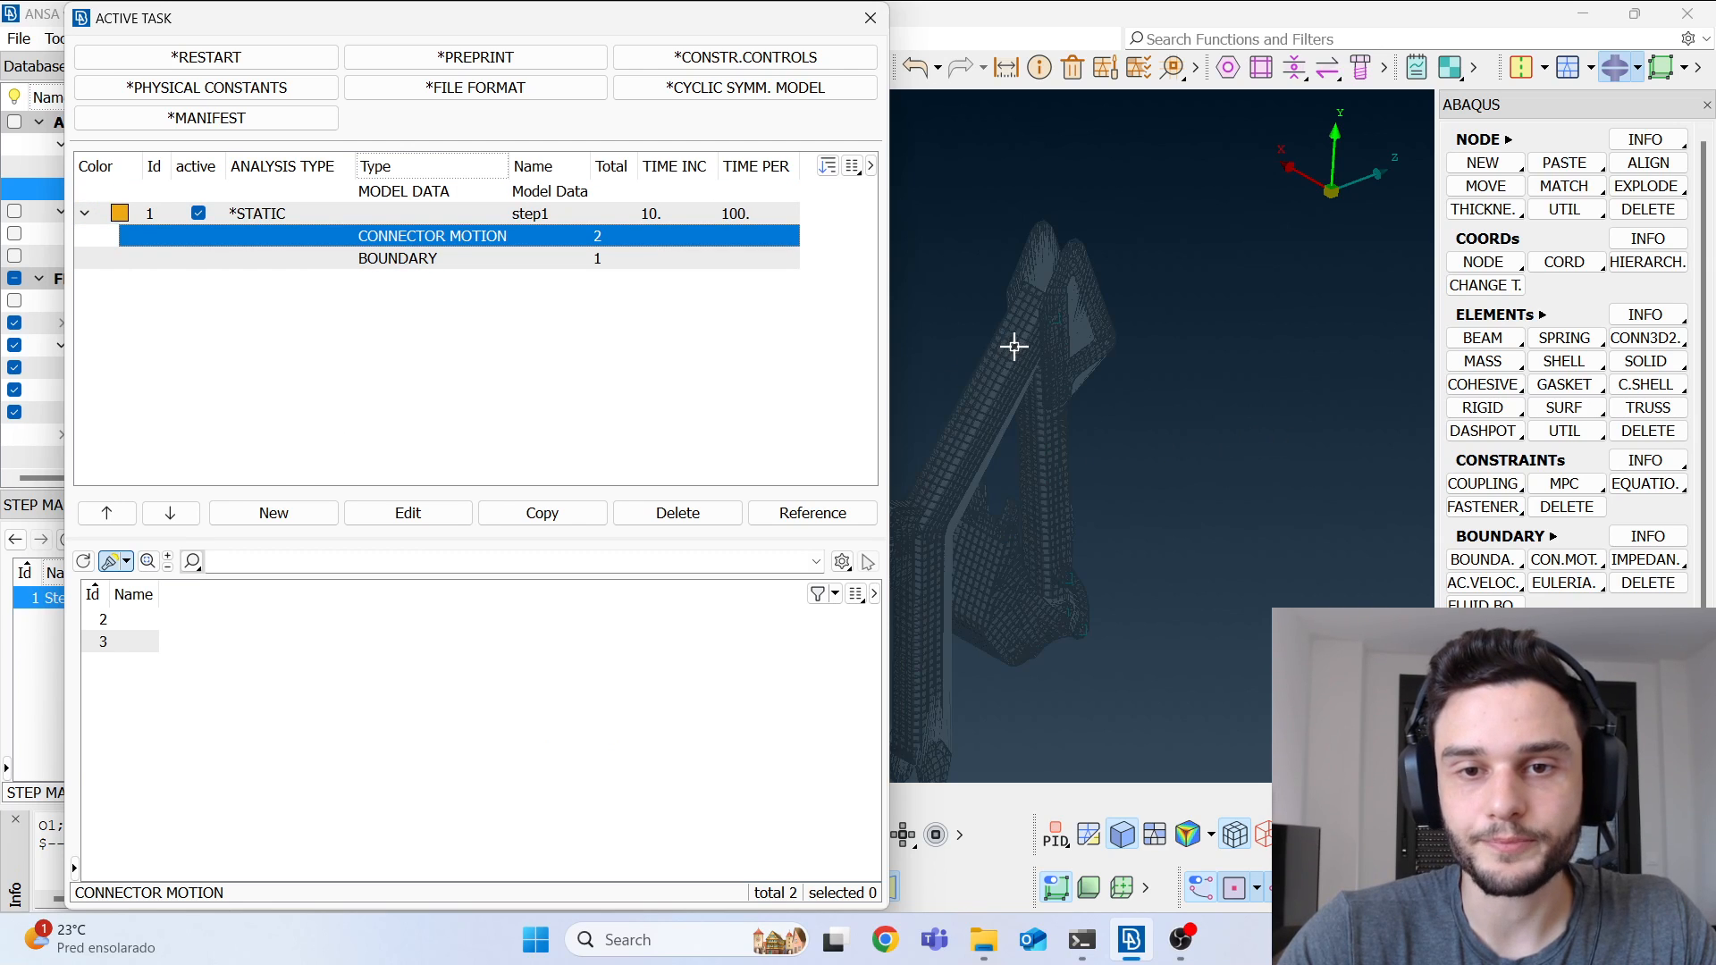
# Step: List the boundary conditions of step1 and examine where boundary 1 is applied on the arm
pyautogui.click(413, 261)
pyautogui.click(111, 622)
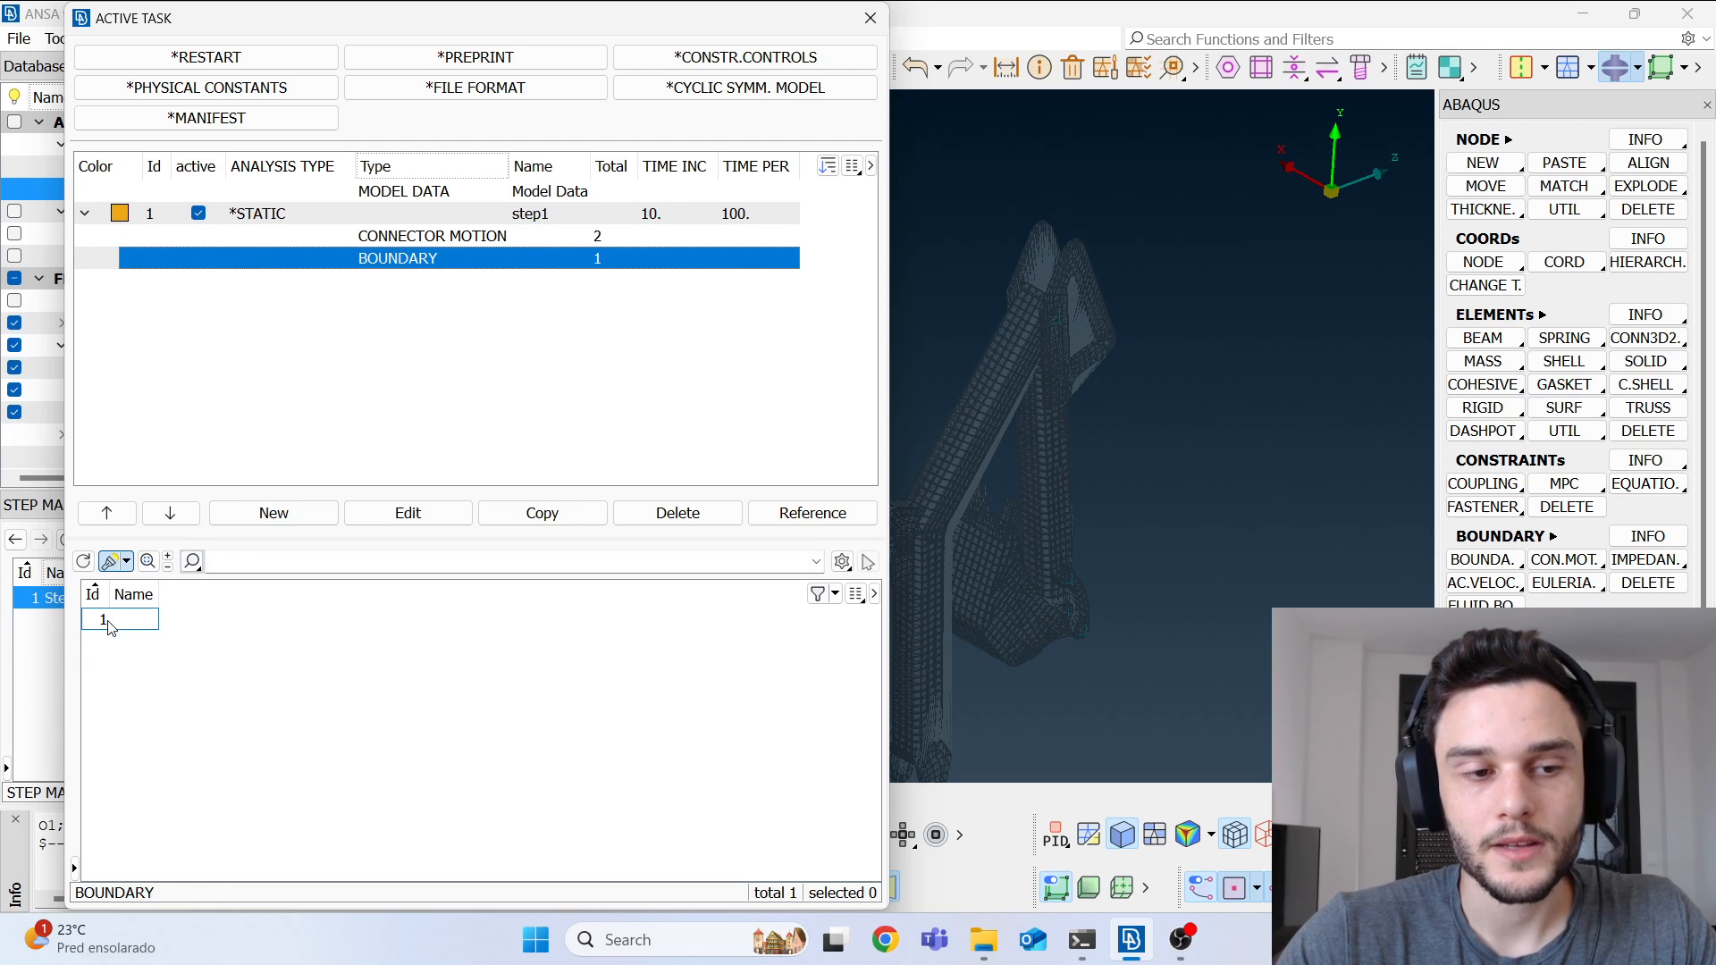
pyautogui.click(111, 623)
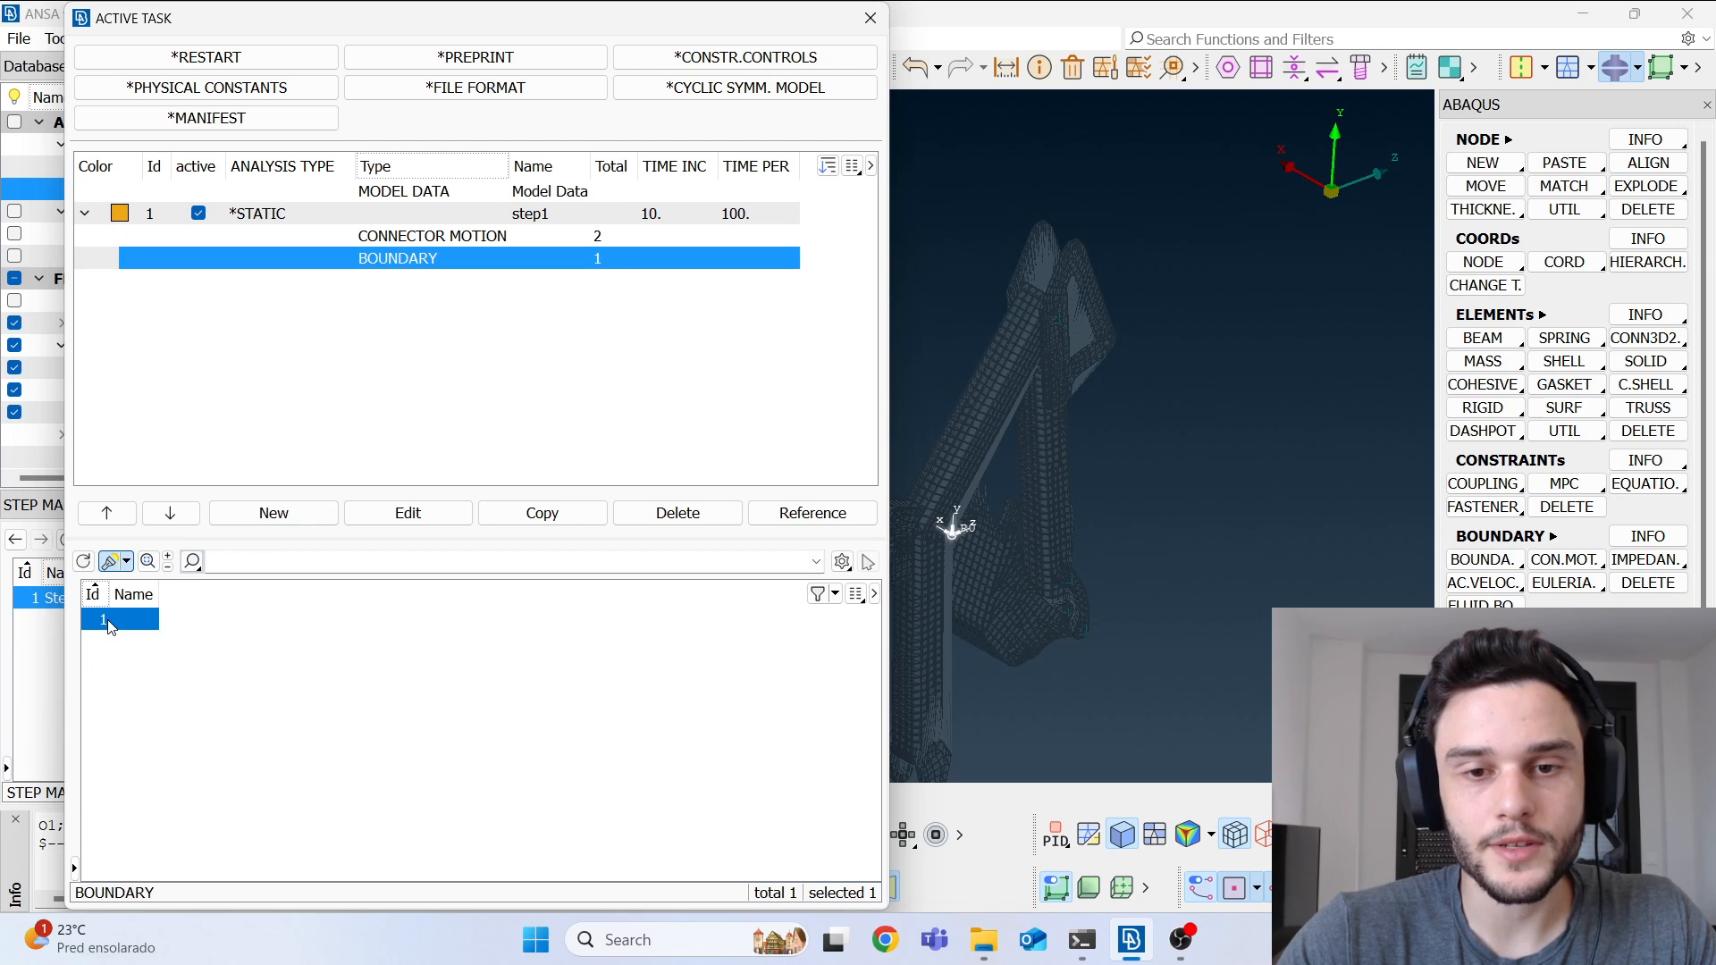
pyautogui.scroll(5, 951, 563)
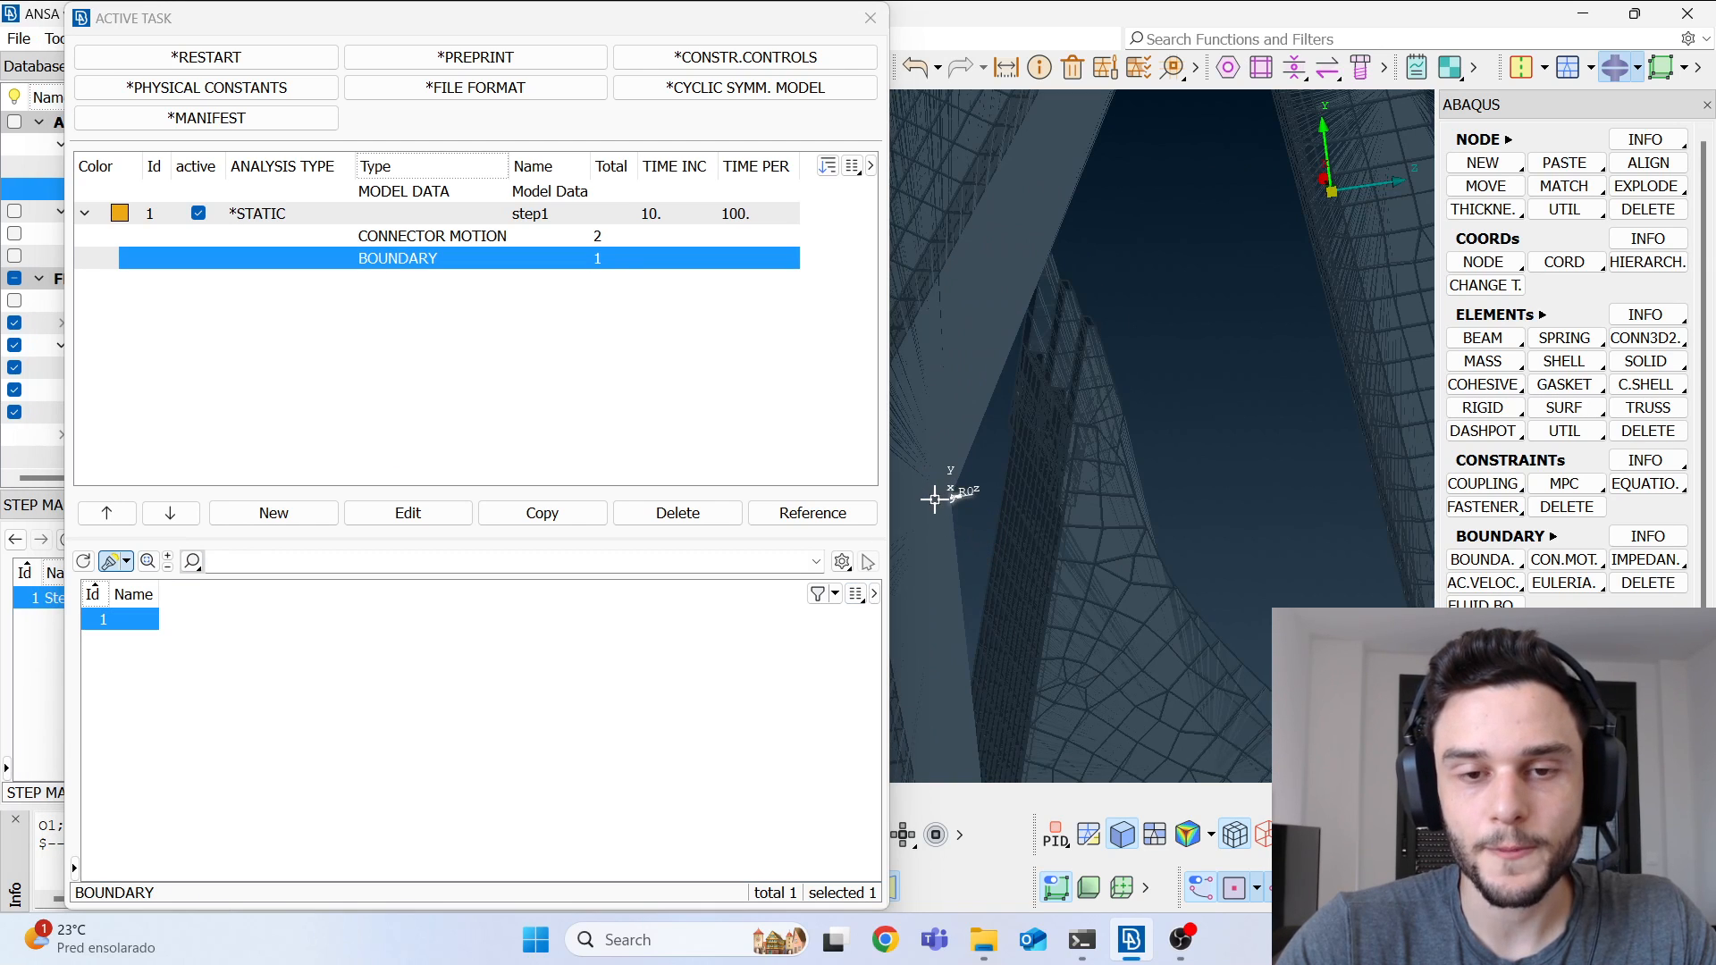
pyautogui.scroll(-5, 951, 498)
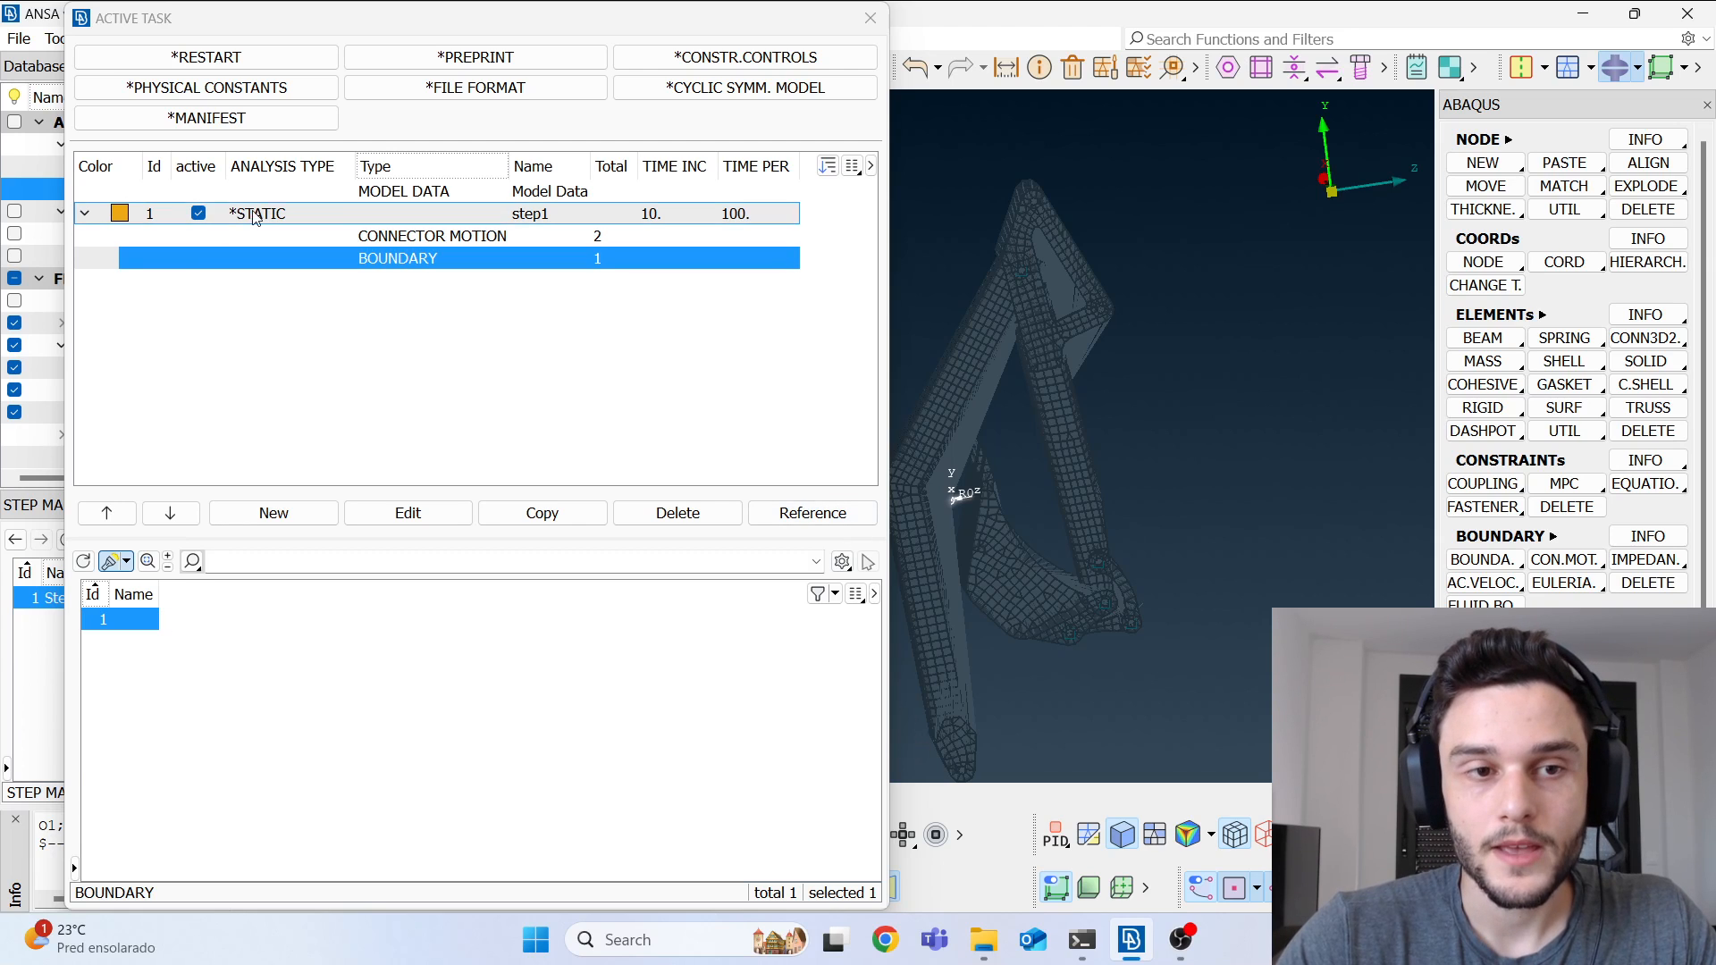
# Step: List step1's connector motions again and examine where connector motion 2 acts on the arm joint
pyautogui.click(435, 238)
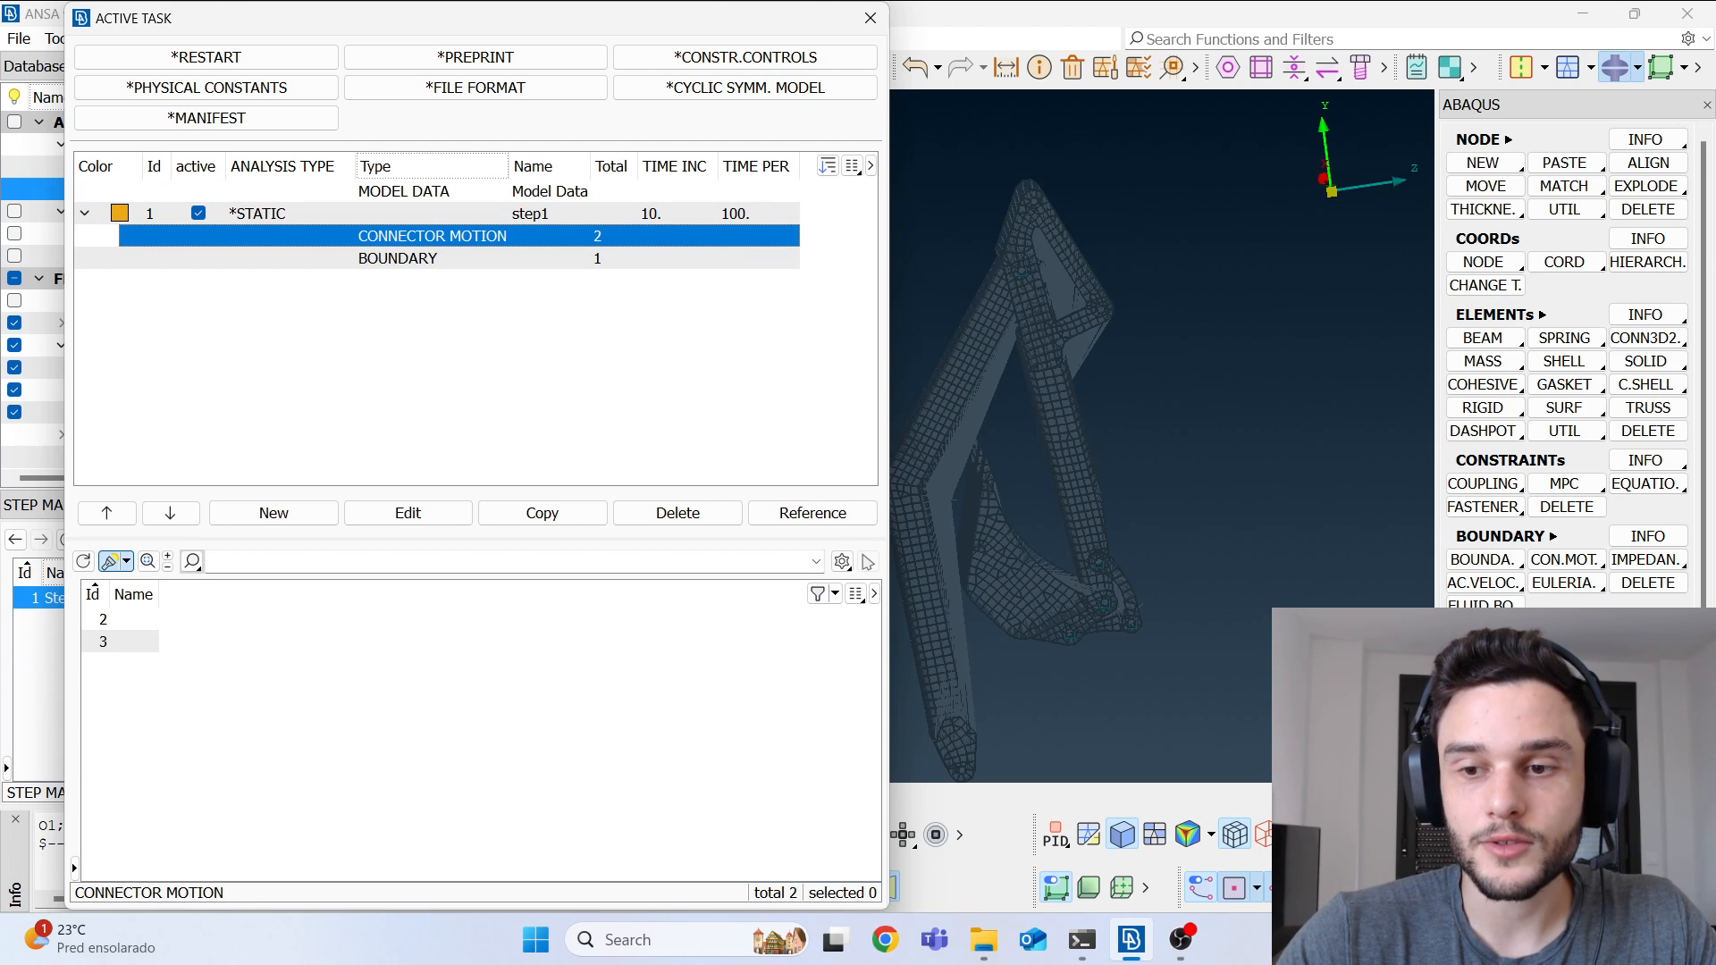
pyautogui.click(139, 620)
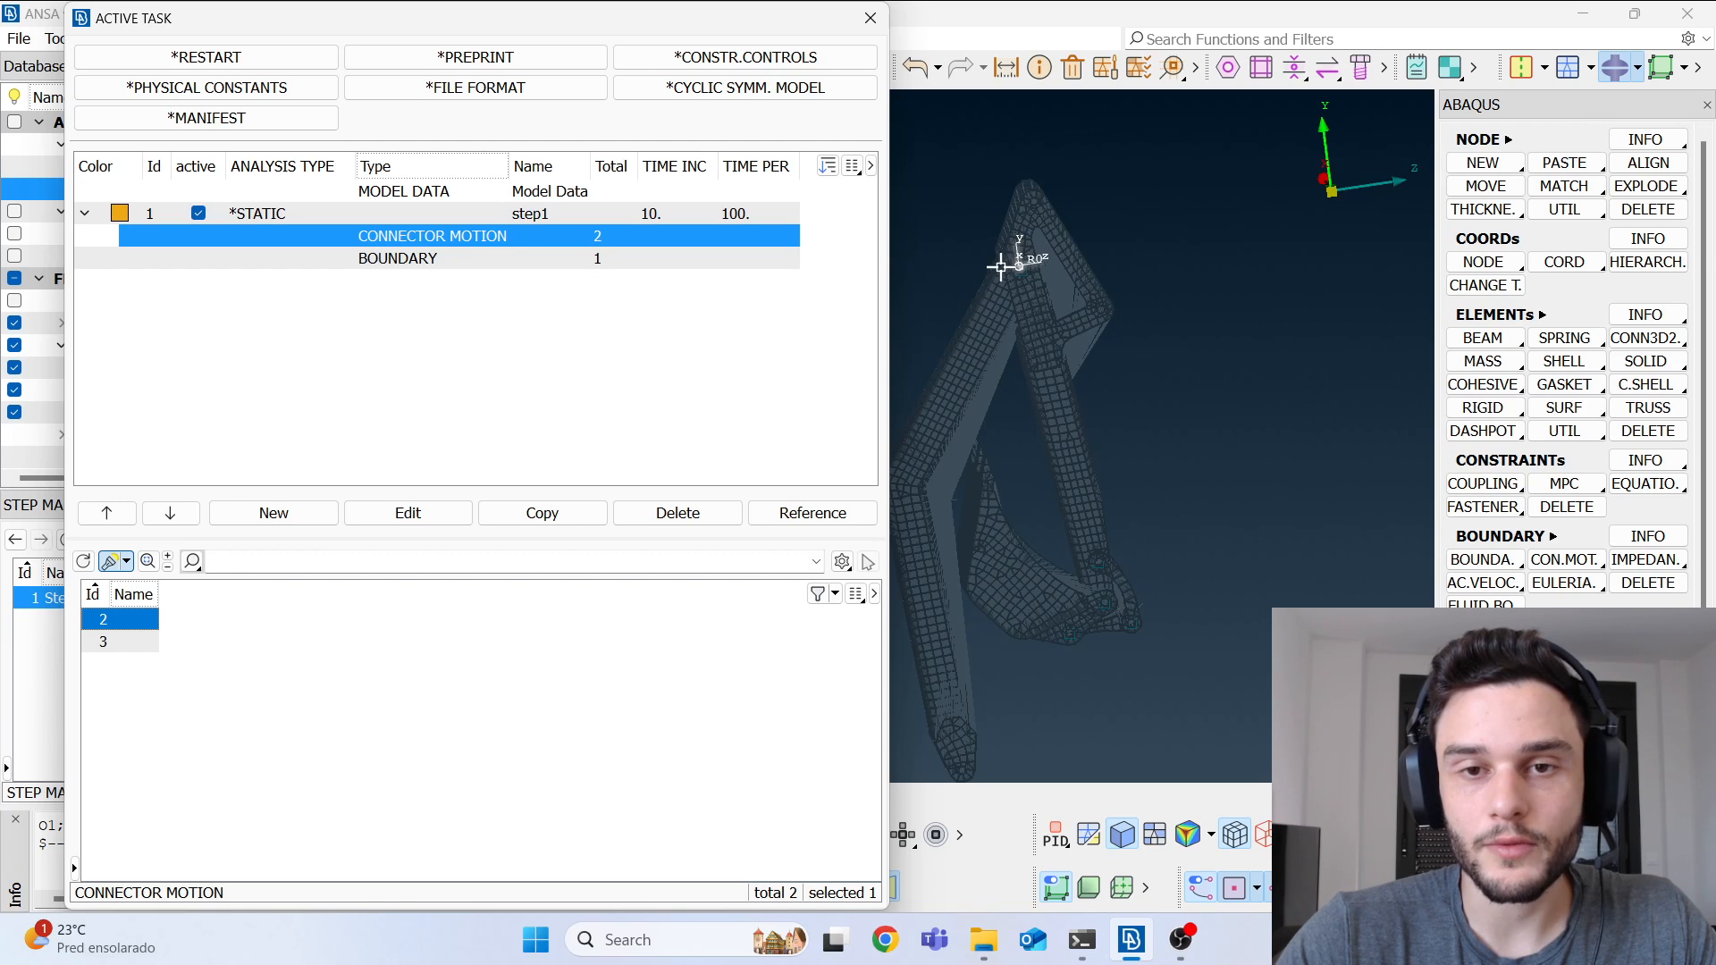
pyautogui.scroll(5, 1023, 268)
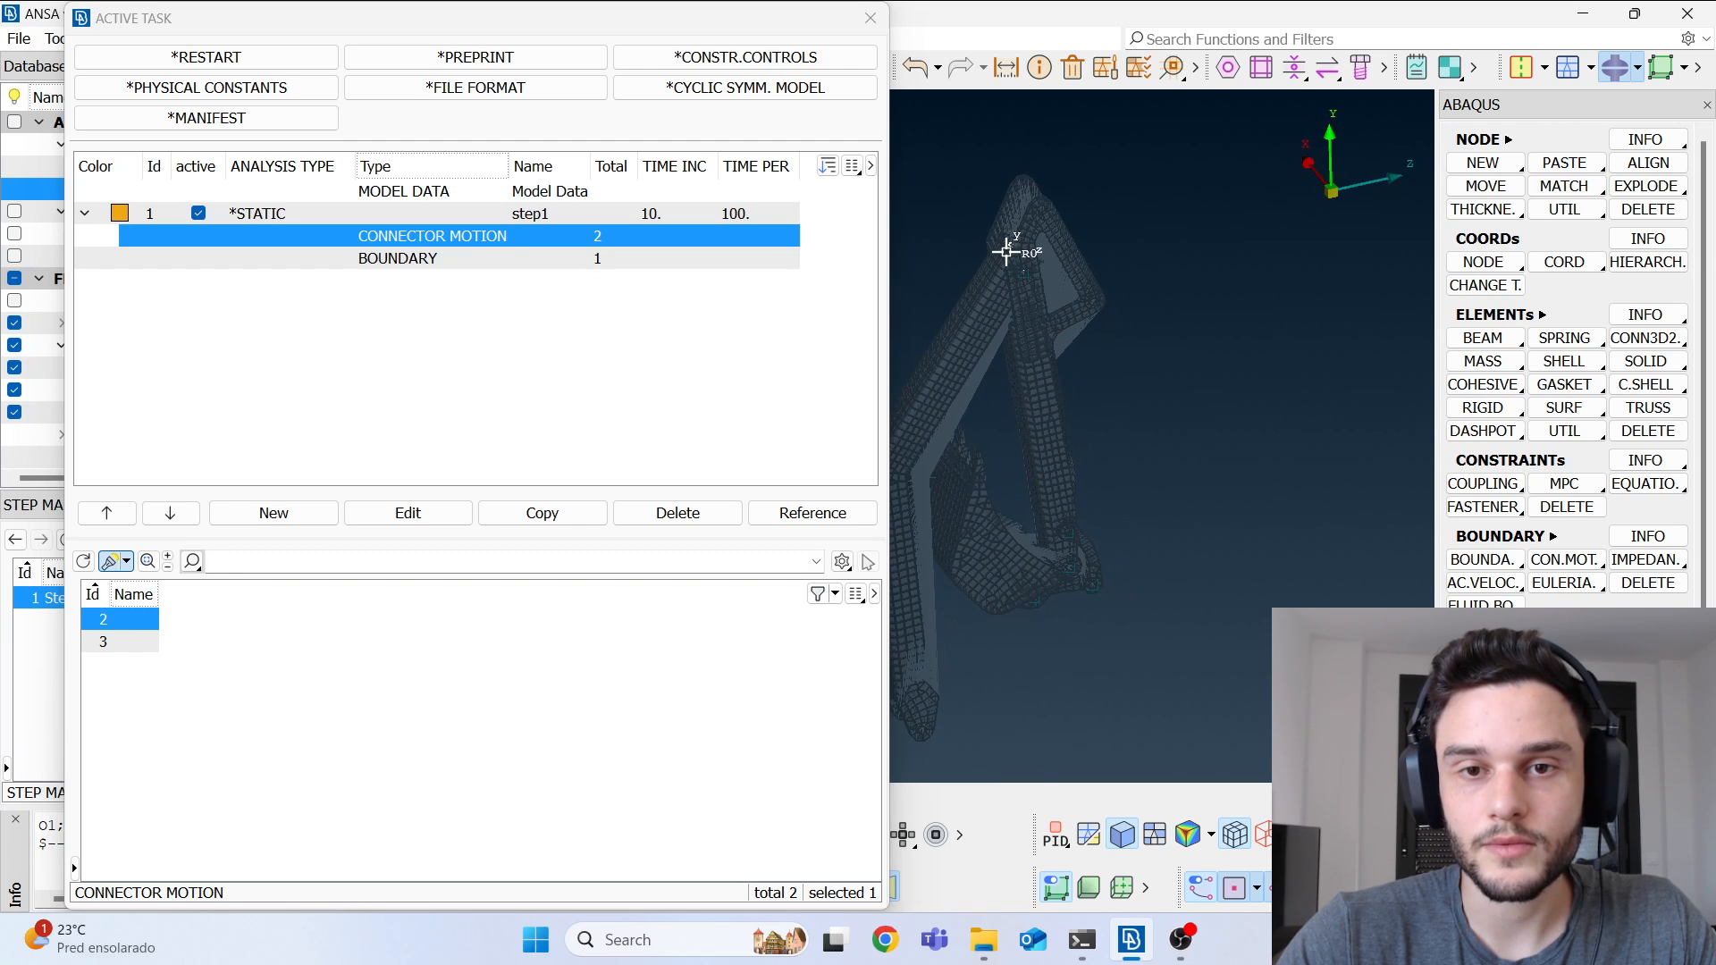
# Step: Examine where connector motions 2 and 3 act on the arm and bucket joints, and close the Active Task window
pyautogui.keyDown('ctrl'); pyautogui.moveTo(1030, 291); pyautogui.dragTo(1064, 306); pyautogui.keyUp('ctrl')
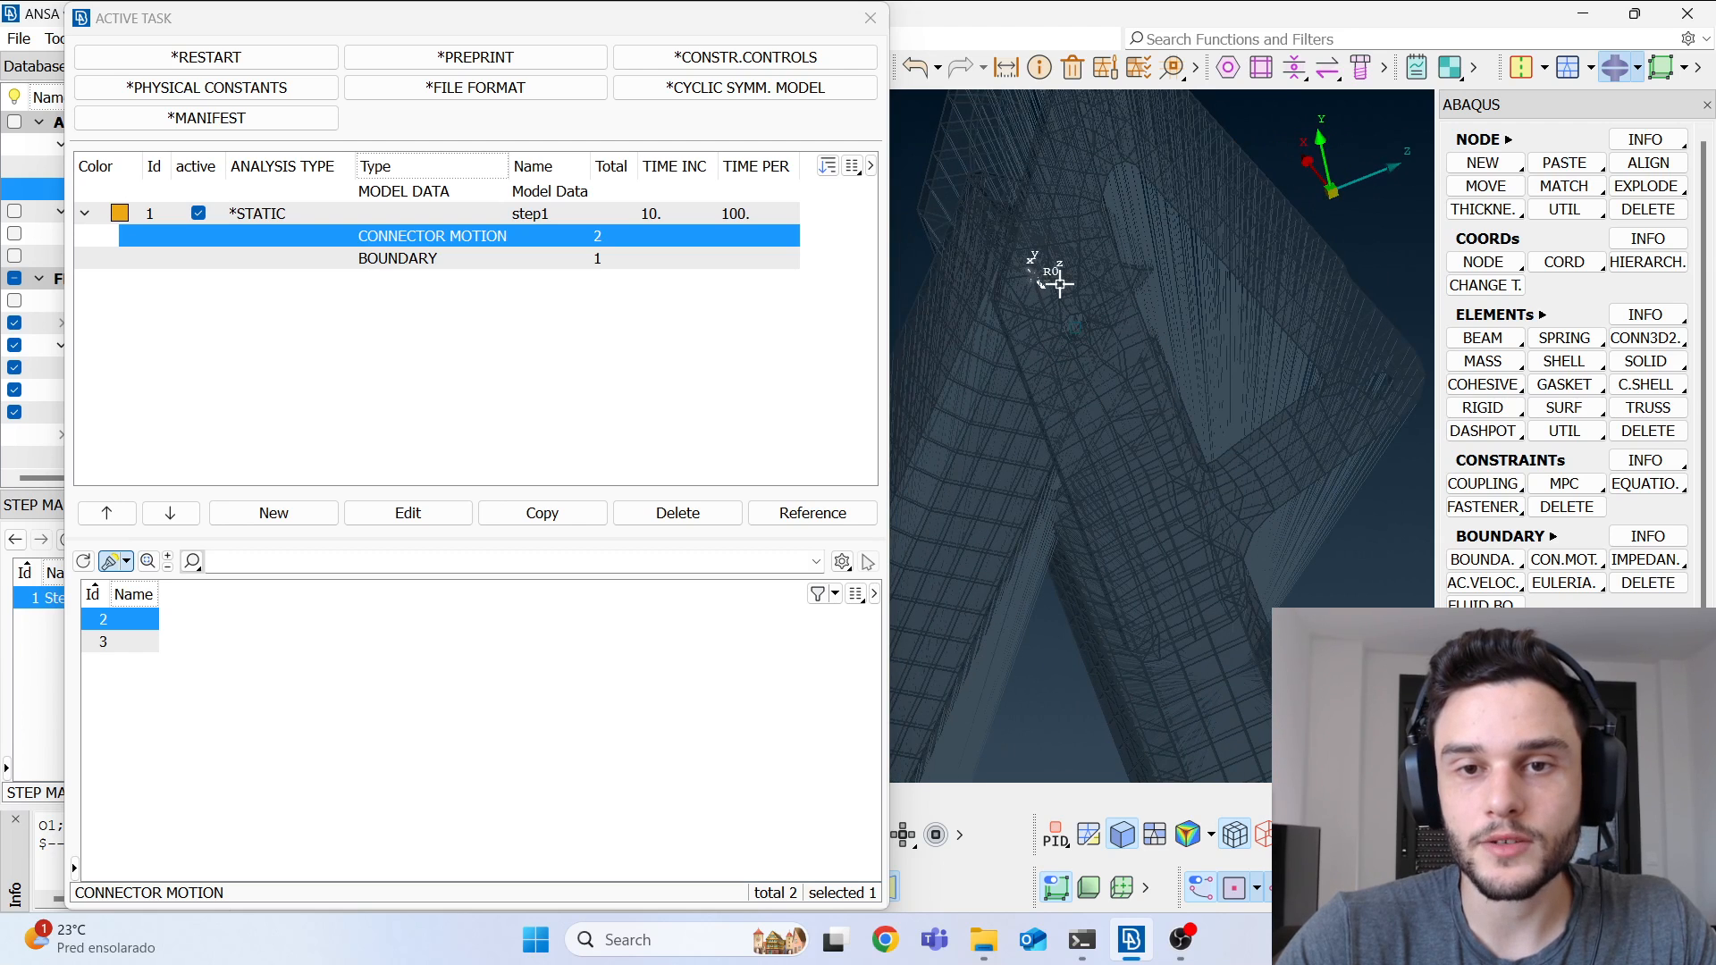
pyautogui.scroll(-3, 1028, 277)
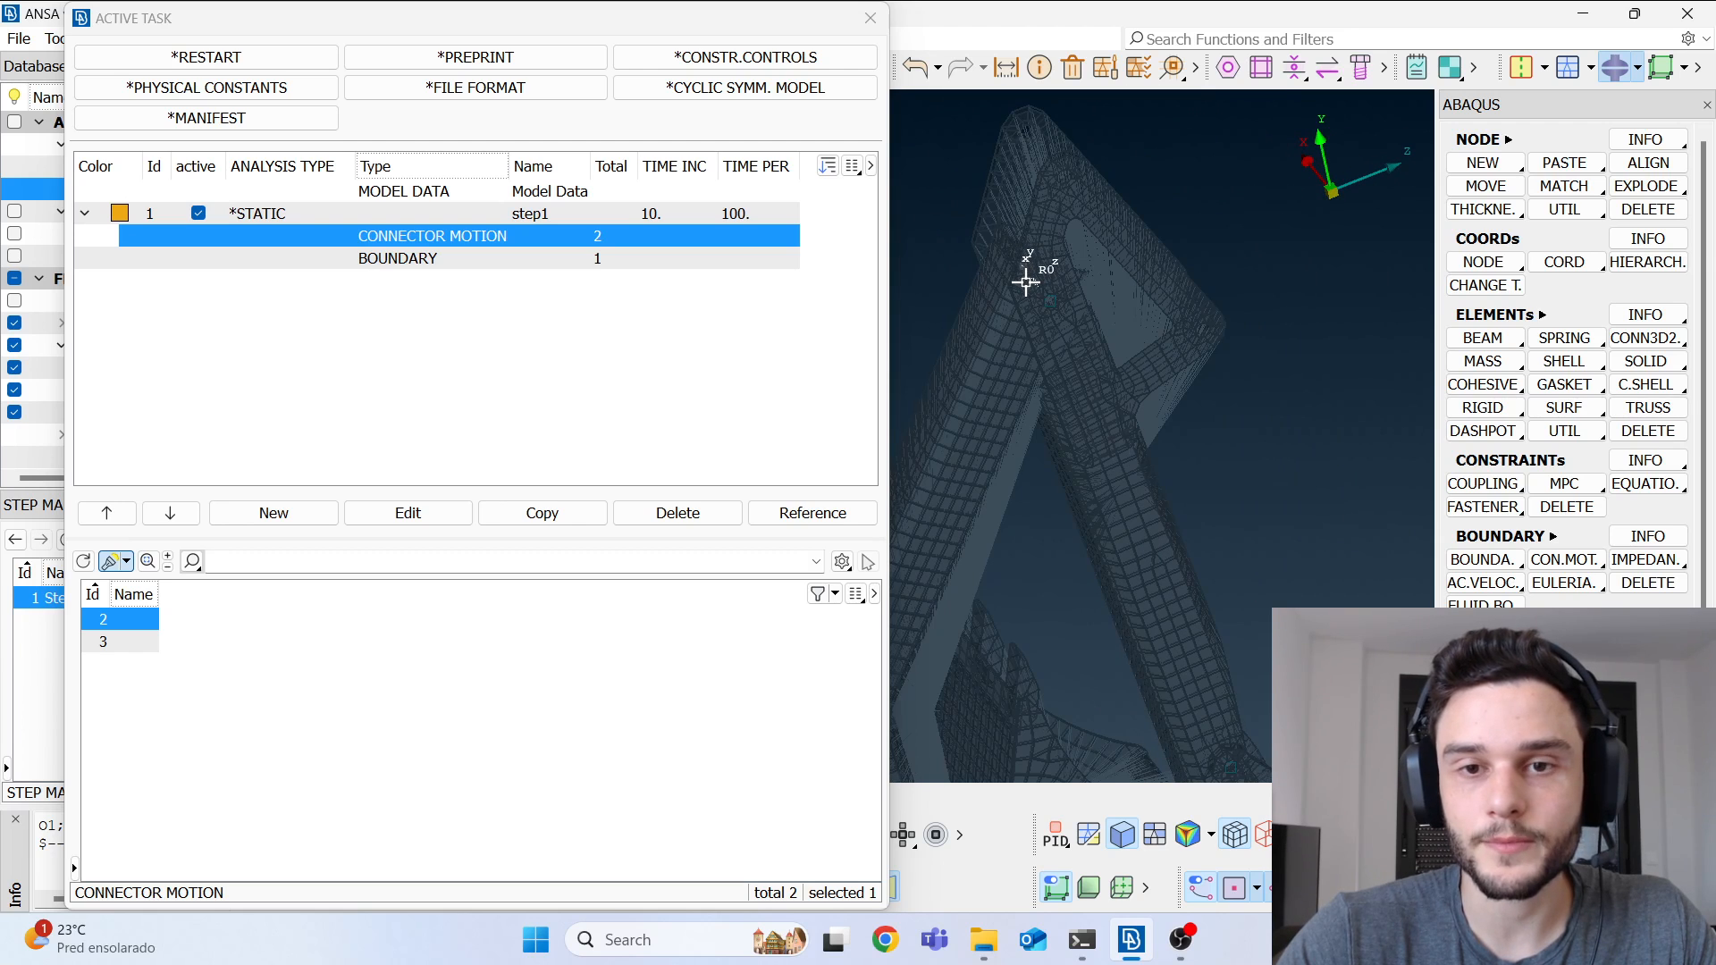
pyautogui.scroll(-2, 1026, 282)
pyautogui.scroll(4, 1135, 588)
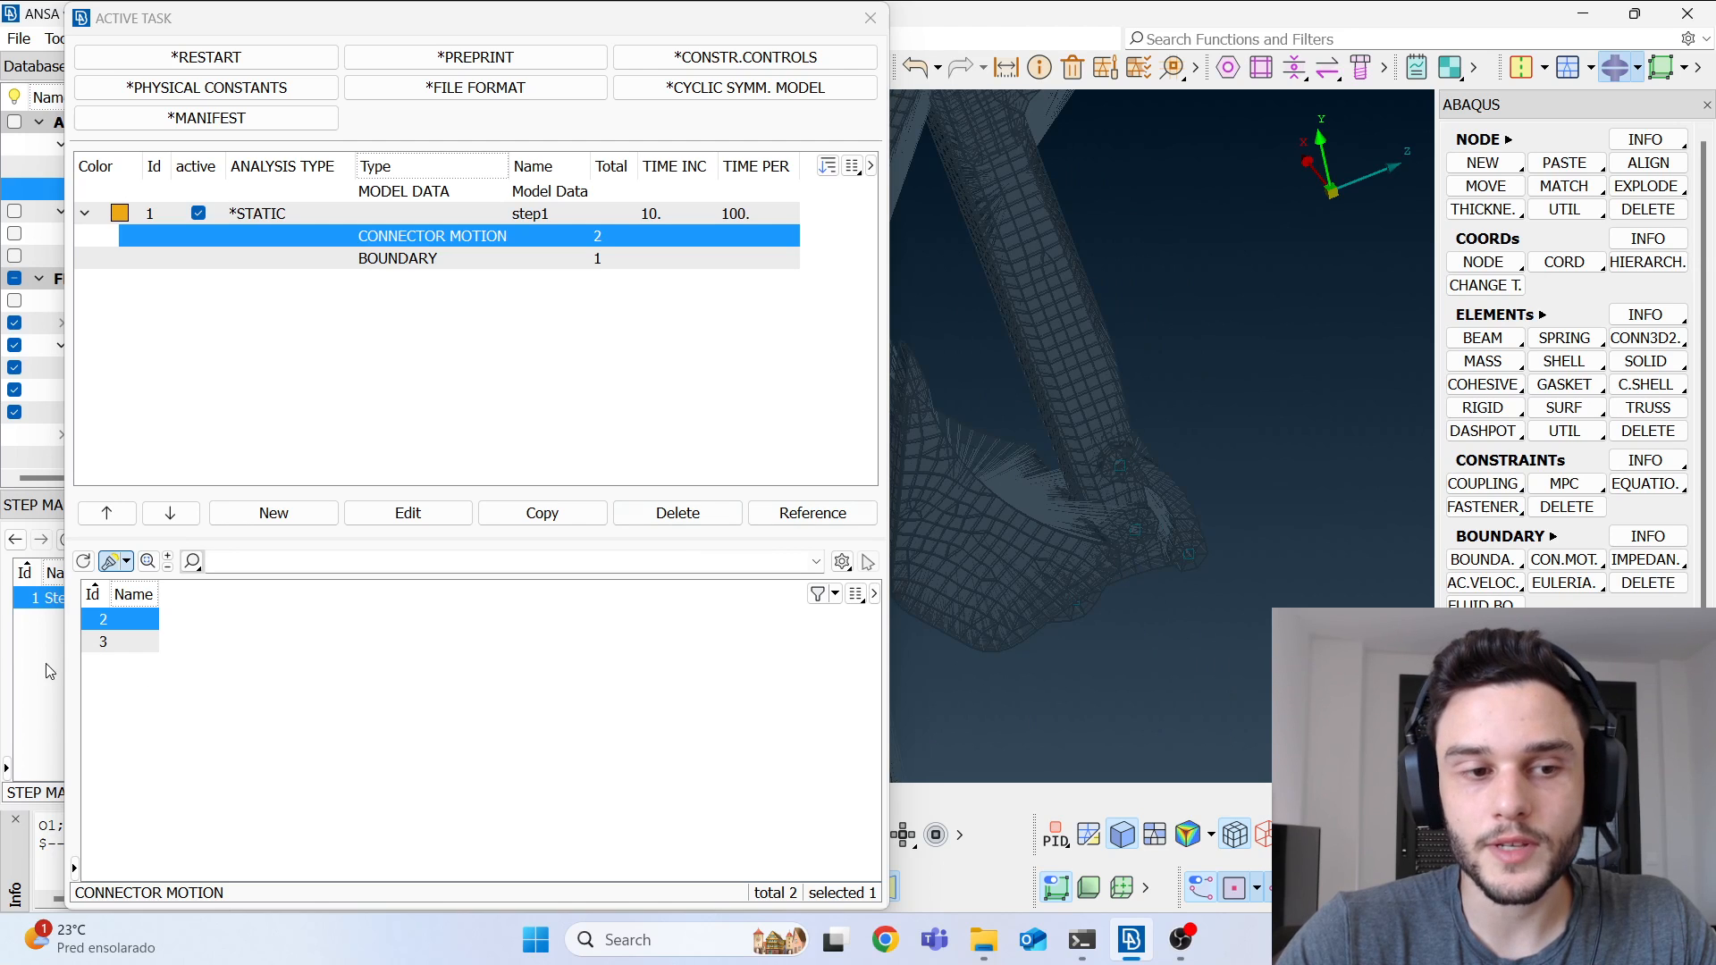
pyautogui.click(98, 642)
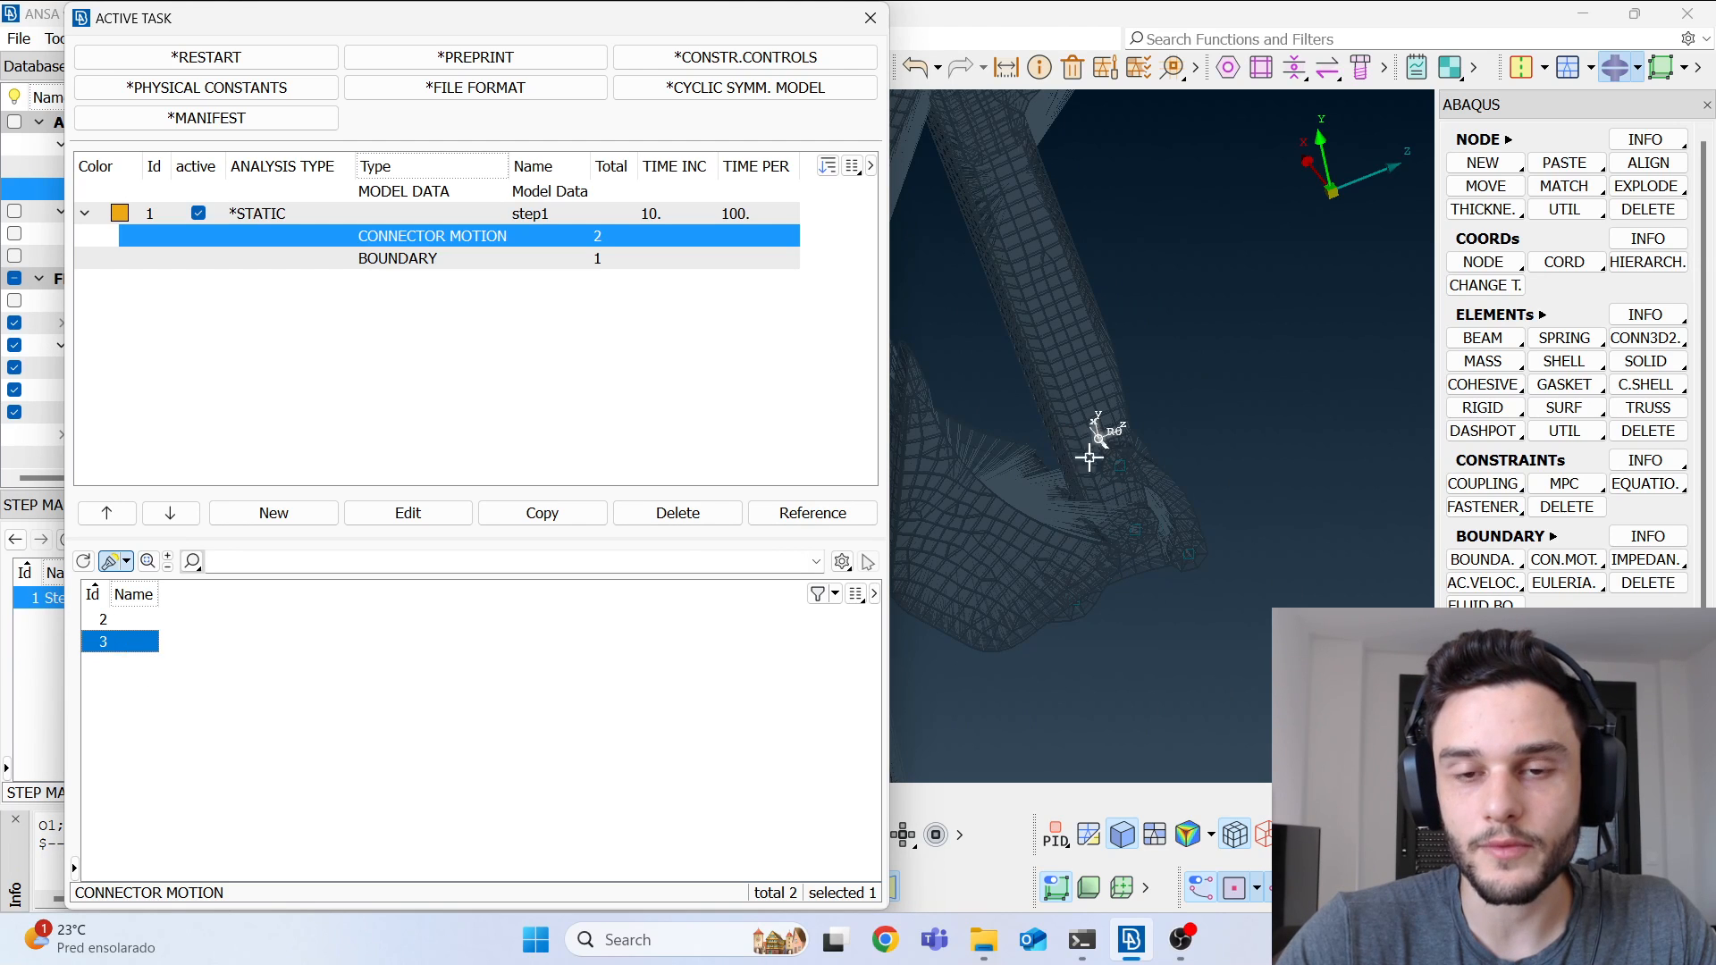
pyautogui.keyDown('ctrl'); pyautogui.moveTo(1120, 431); pyautogui.dragTo(1011, 410); pyautogui.keyUp('ctrl')
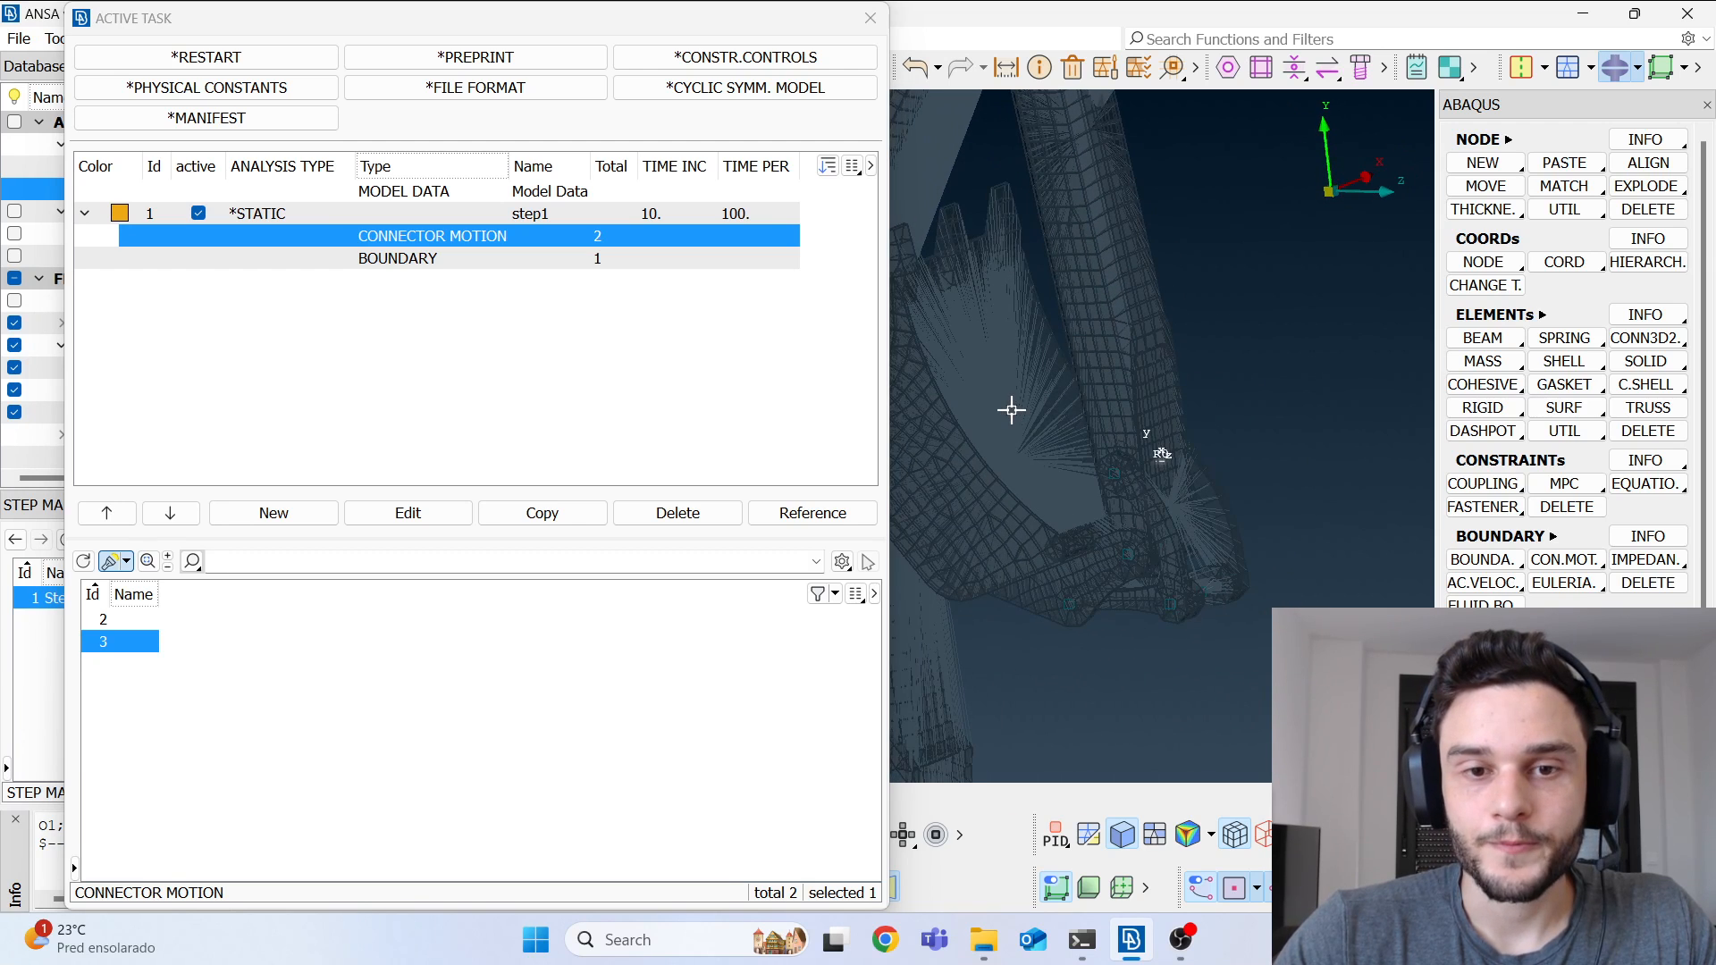
pyautogui.click(712, 410)
pyautogui.click(869, 18)
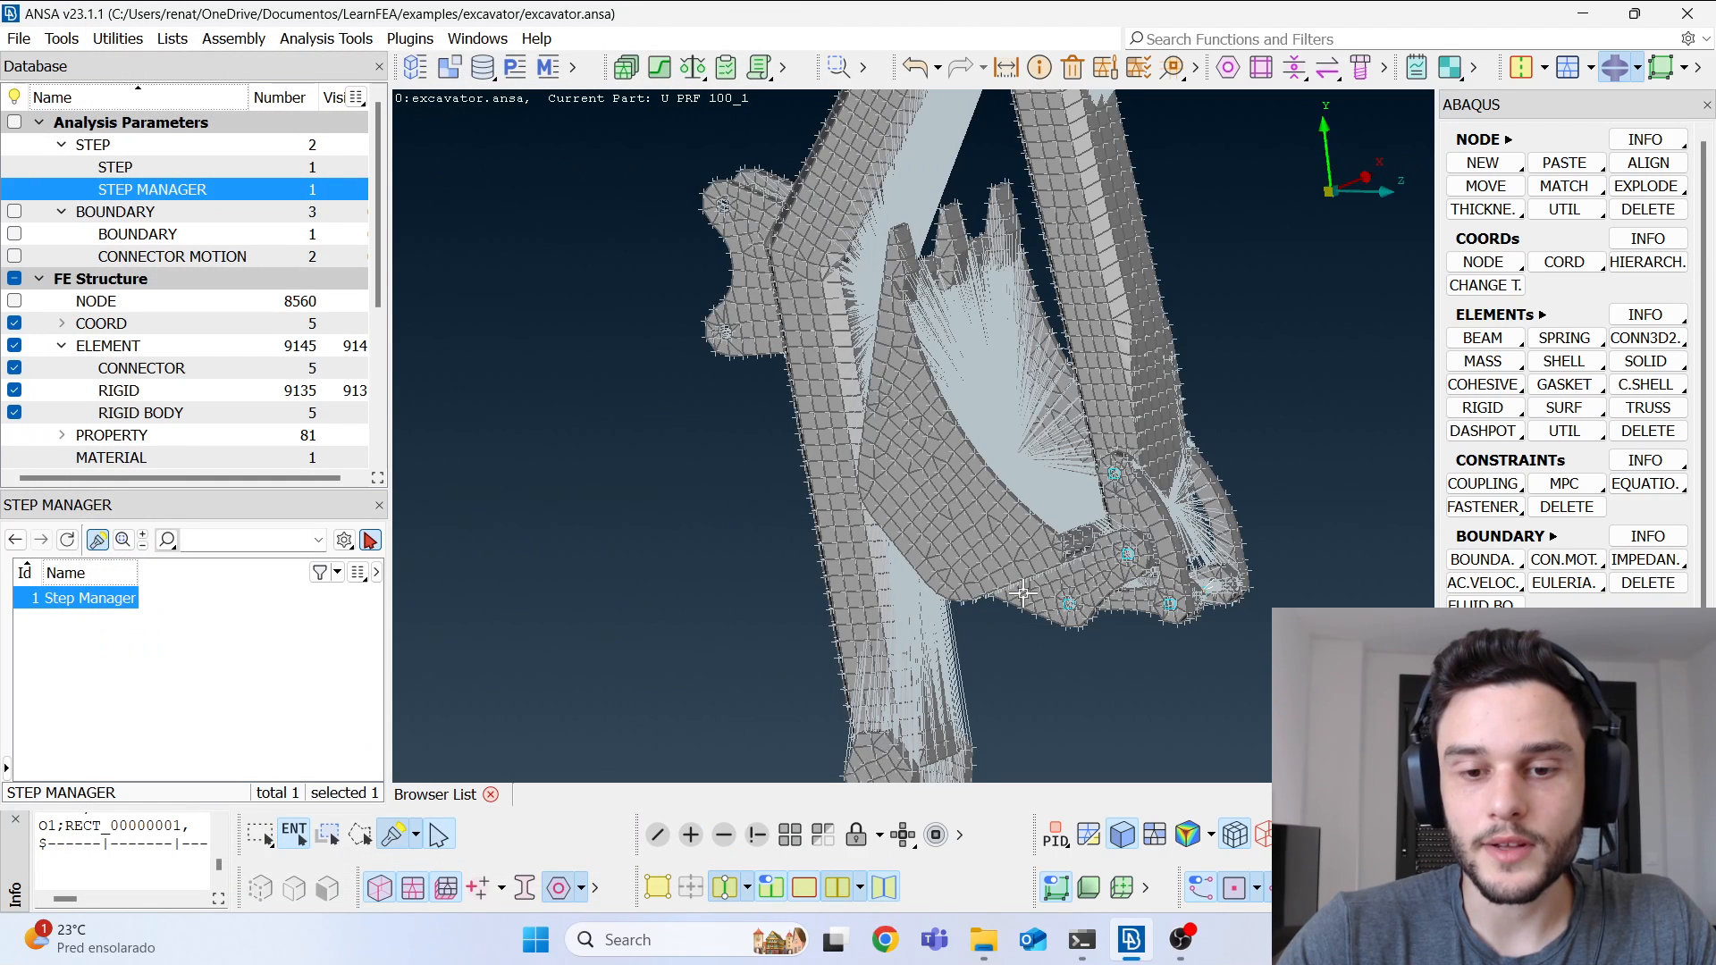
# Step: Switch to the test_2 folder in File Explorer and highlight all of the job's files from test_2.com to test_2.sta
pyautogui.click(992, 954)
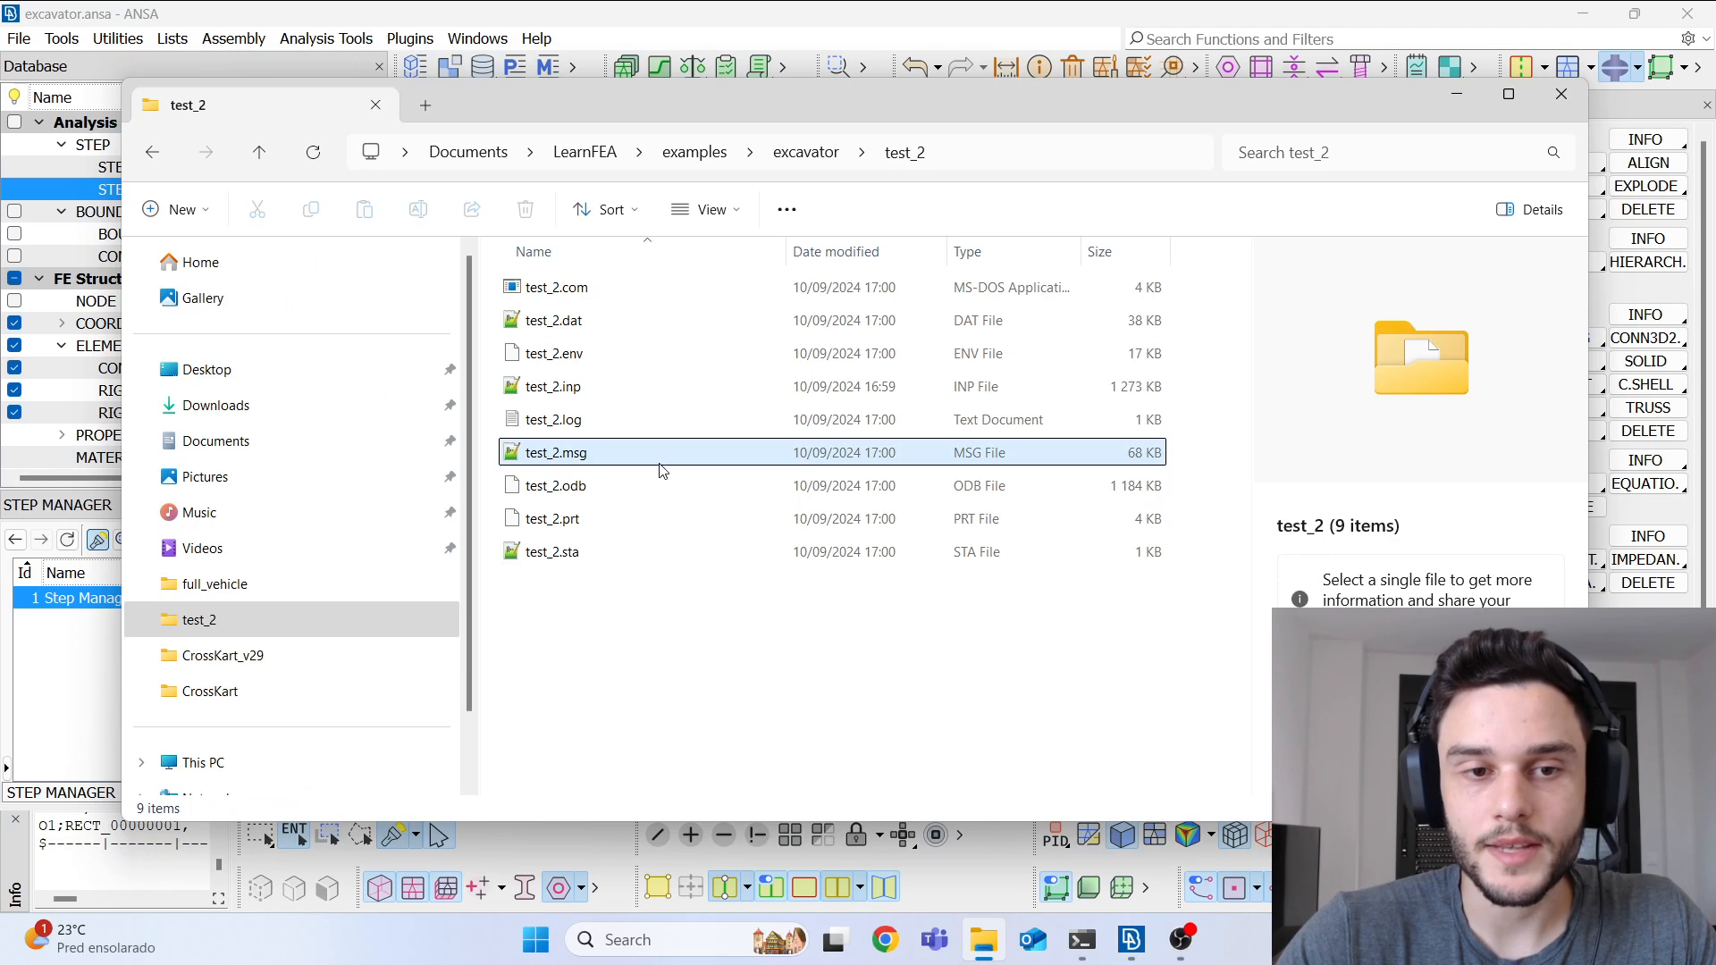
pyautogui.click(601, 287)
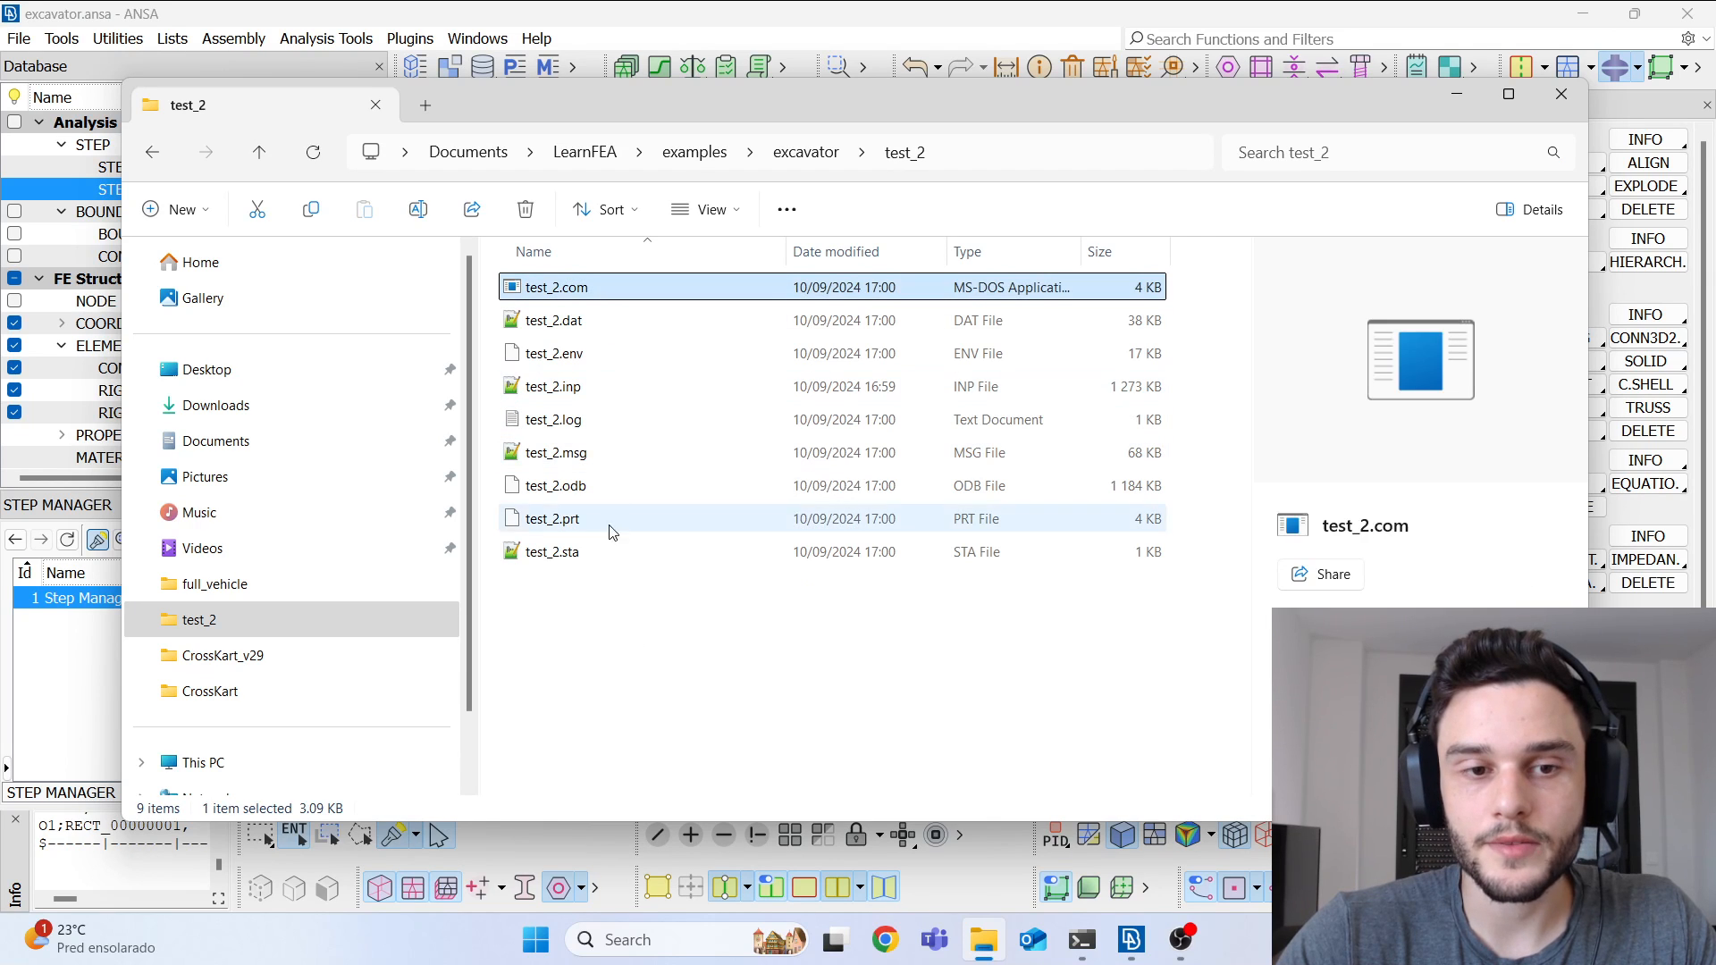
pyautogui.keyDown('shift'); pyautogui.click(607, 561); pyautogui.keyUp('shift')
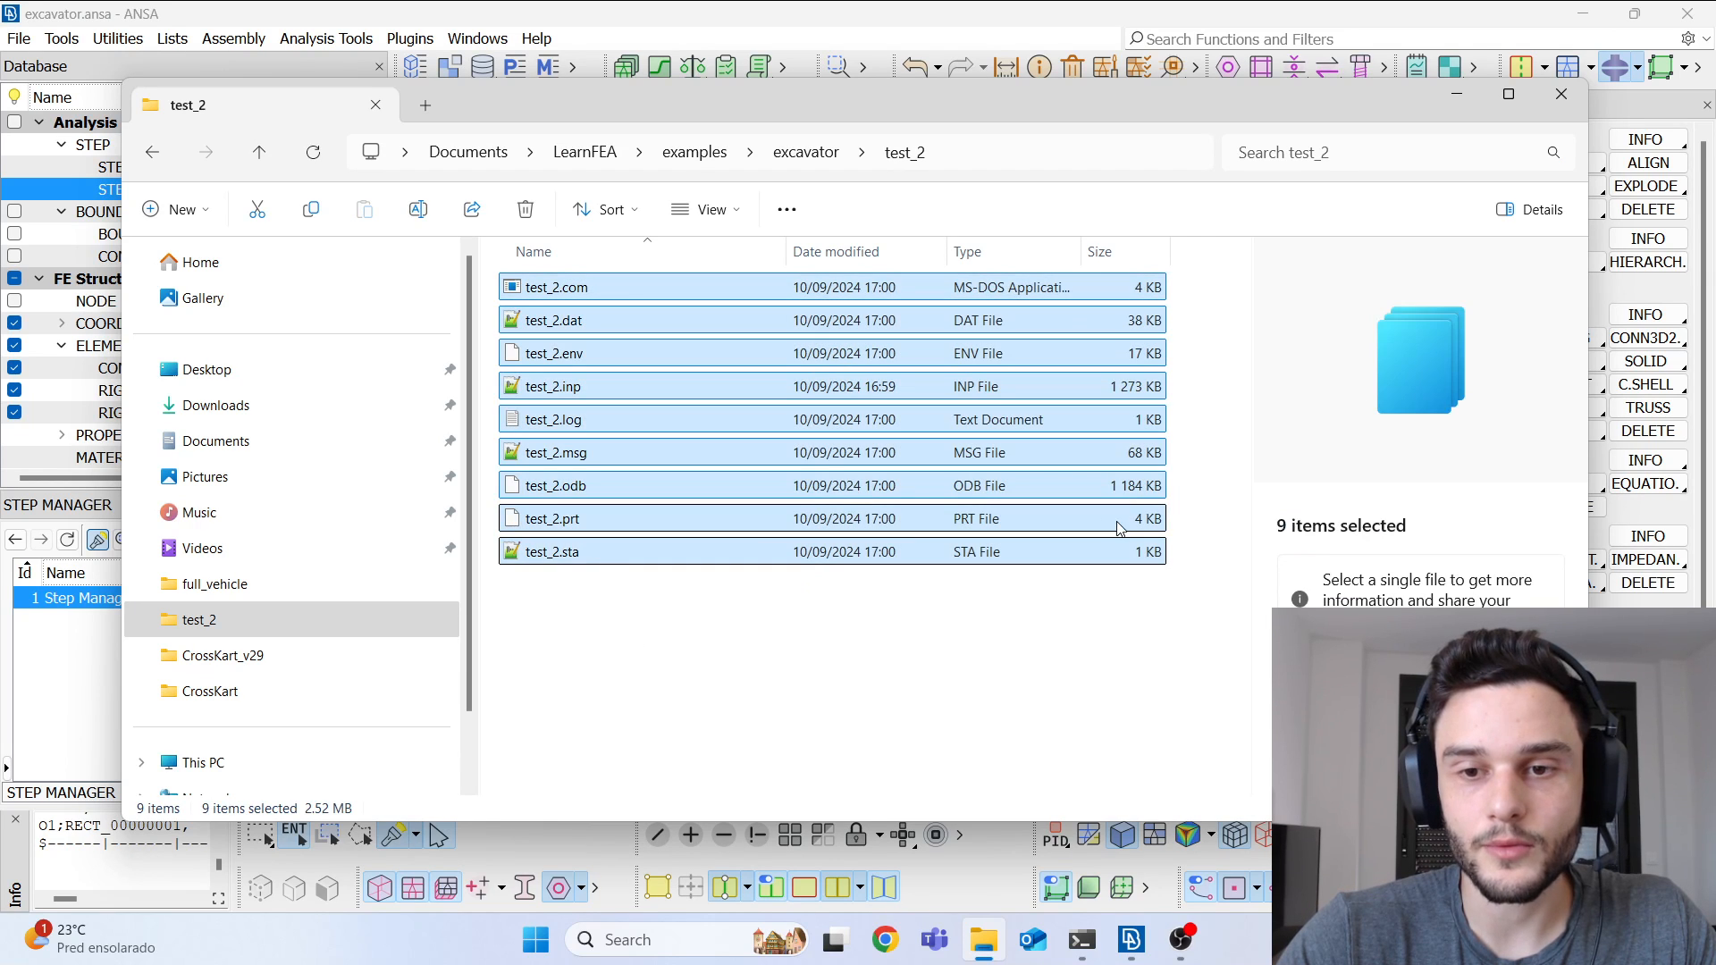
# Step: Open the status file test_2.sta, examine its increment attempts on lines 6 to 10, and close the file
pyautogui.click(604, 552)
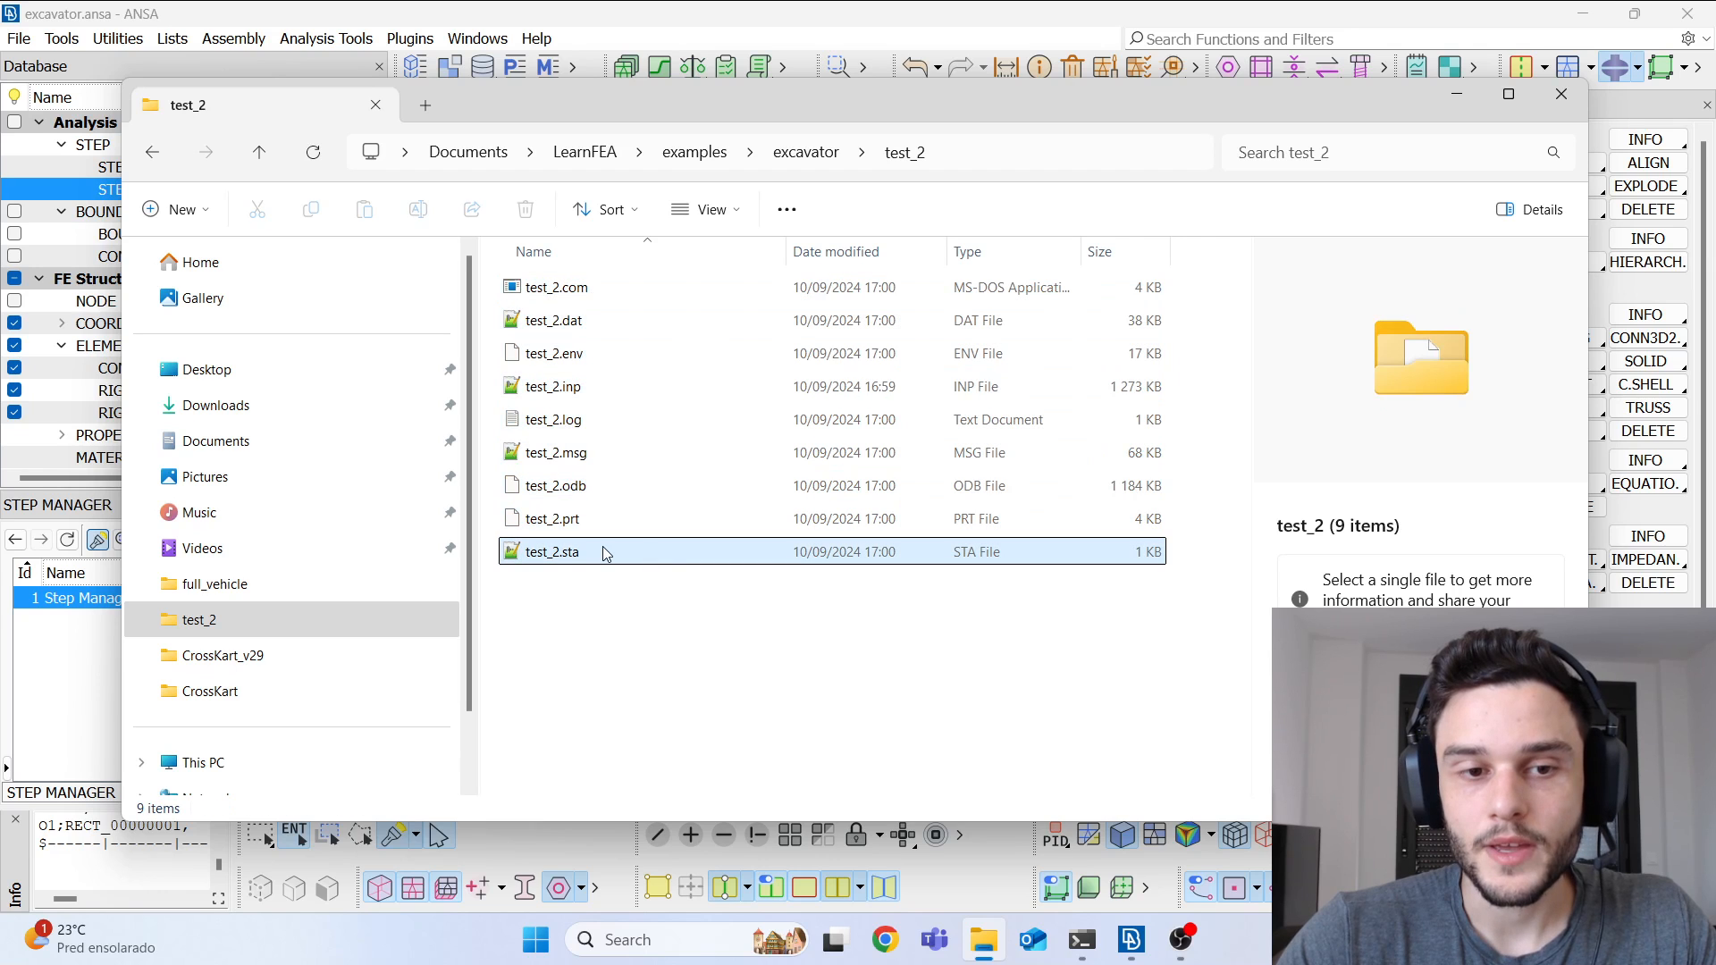
pyautogui.doubleClick(604, 550)
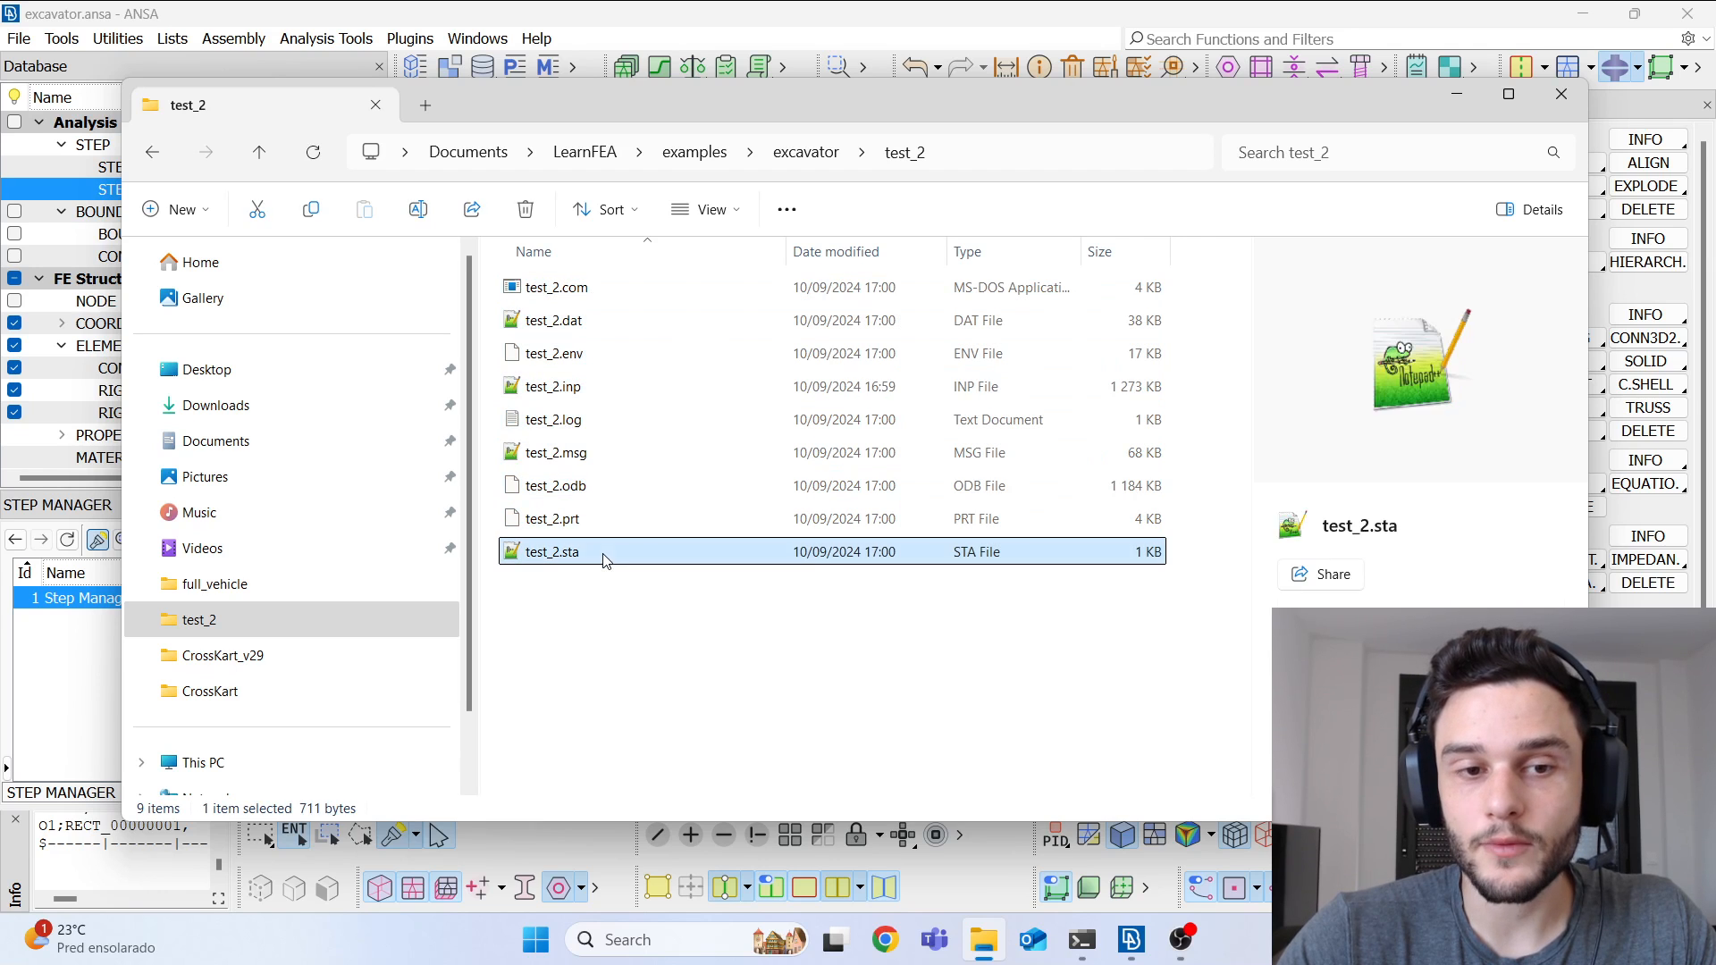
pyautogui.moveTo(859, 328); pyautogui.dragTo(61, 231)
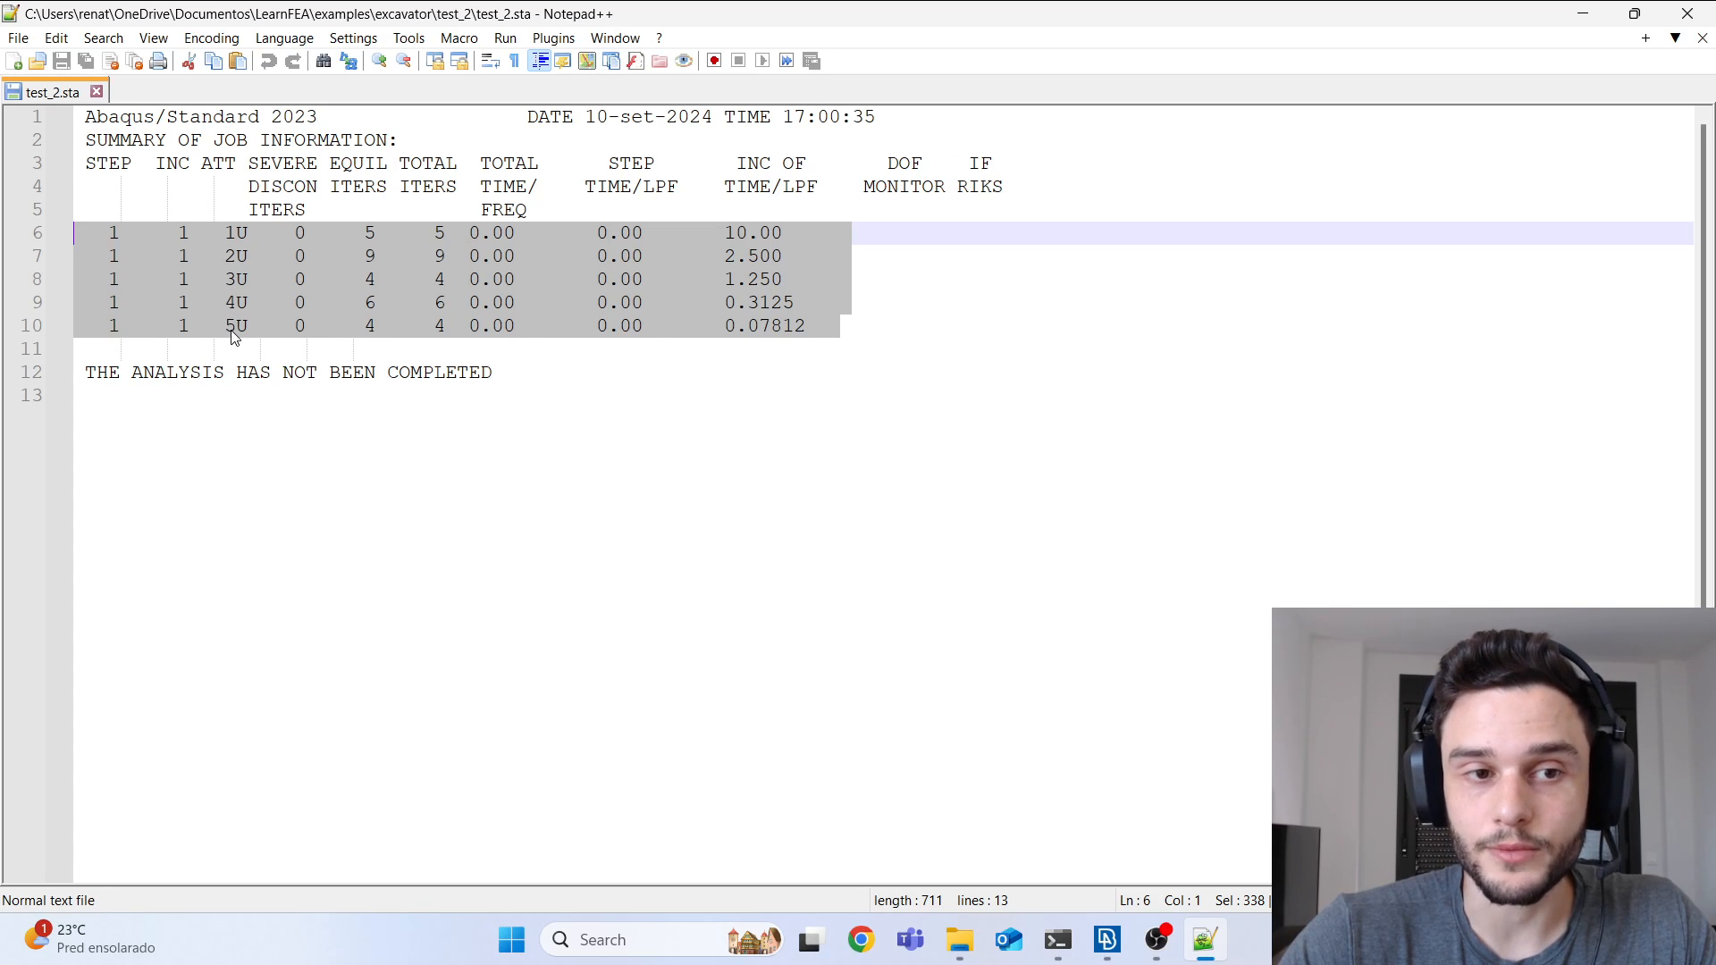
pyautogui.click(1687, 15)
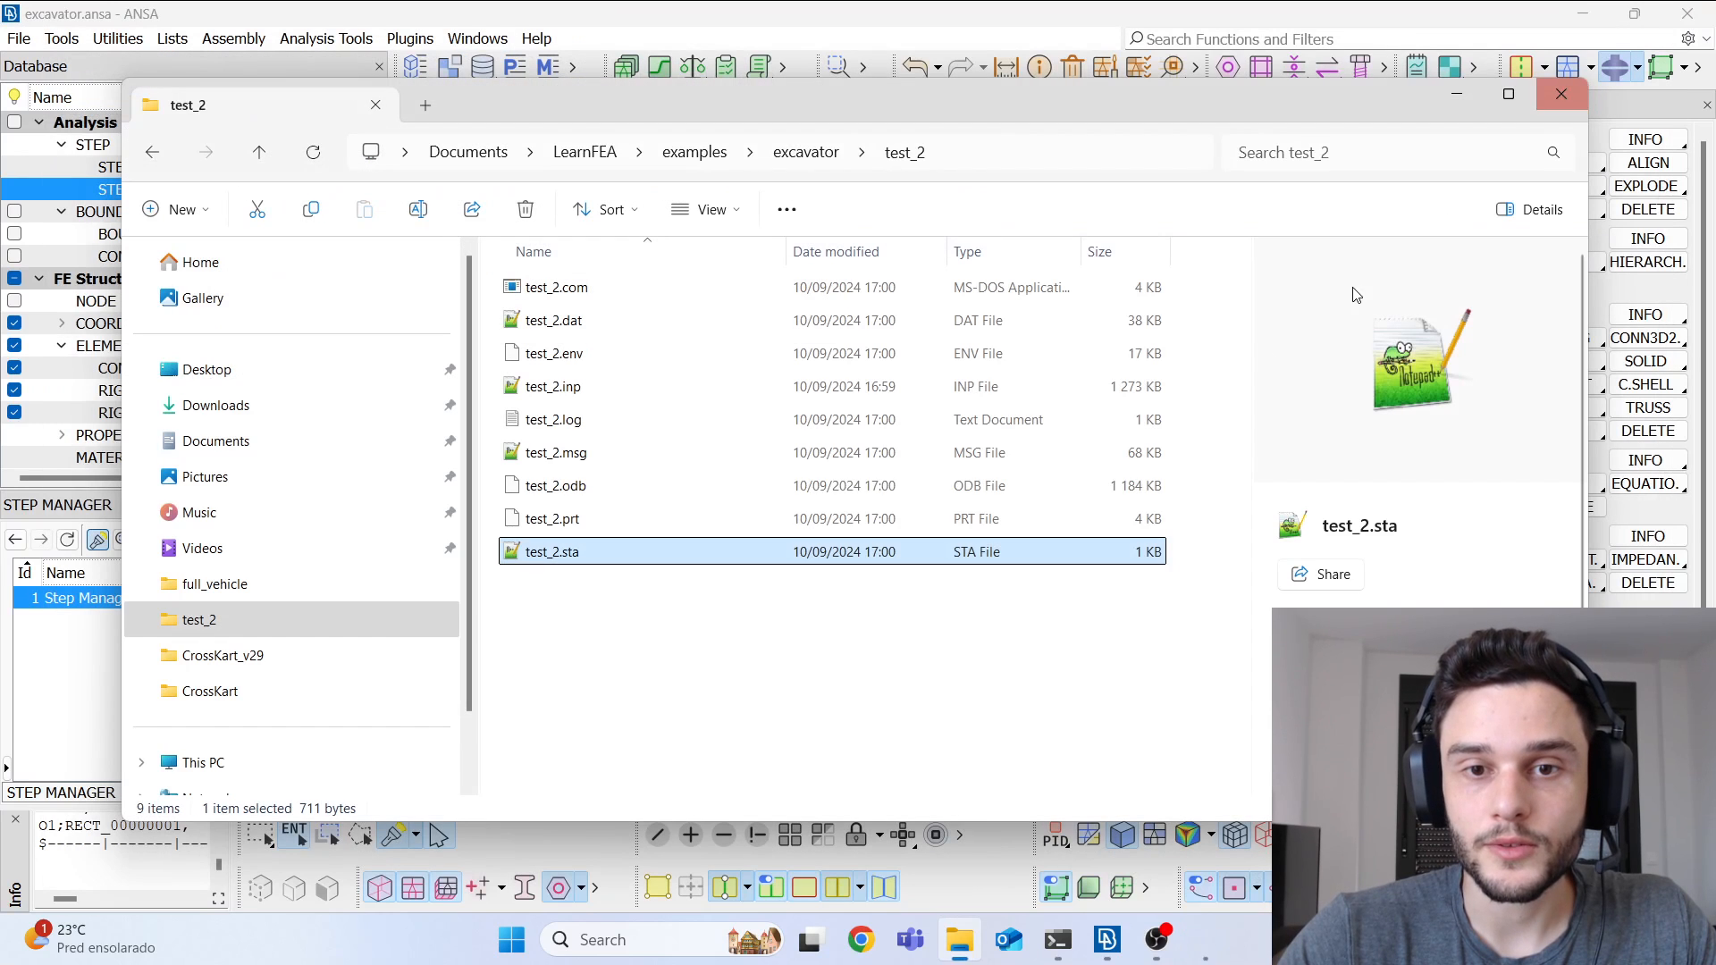
# Step: Highlight the message file test_2.msg in the folder and minimize File Explorer to return to ANSA
pyautogui.click(583, 460)
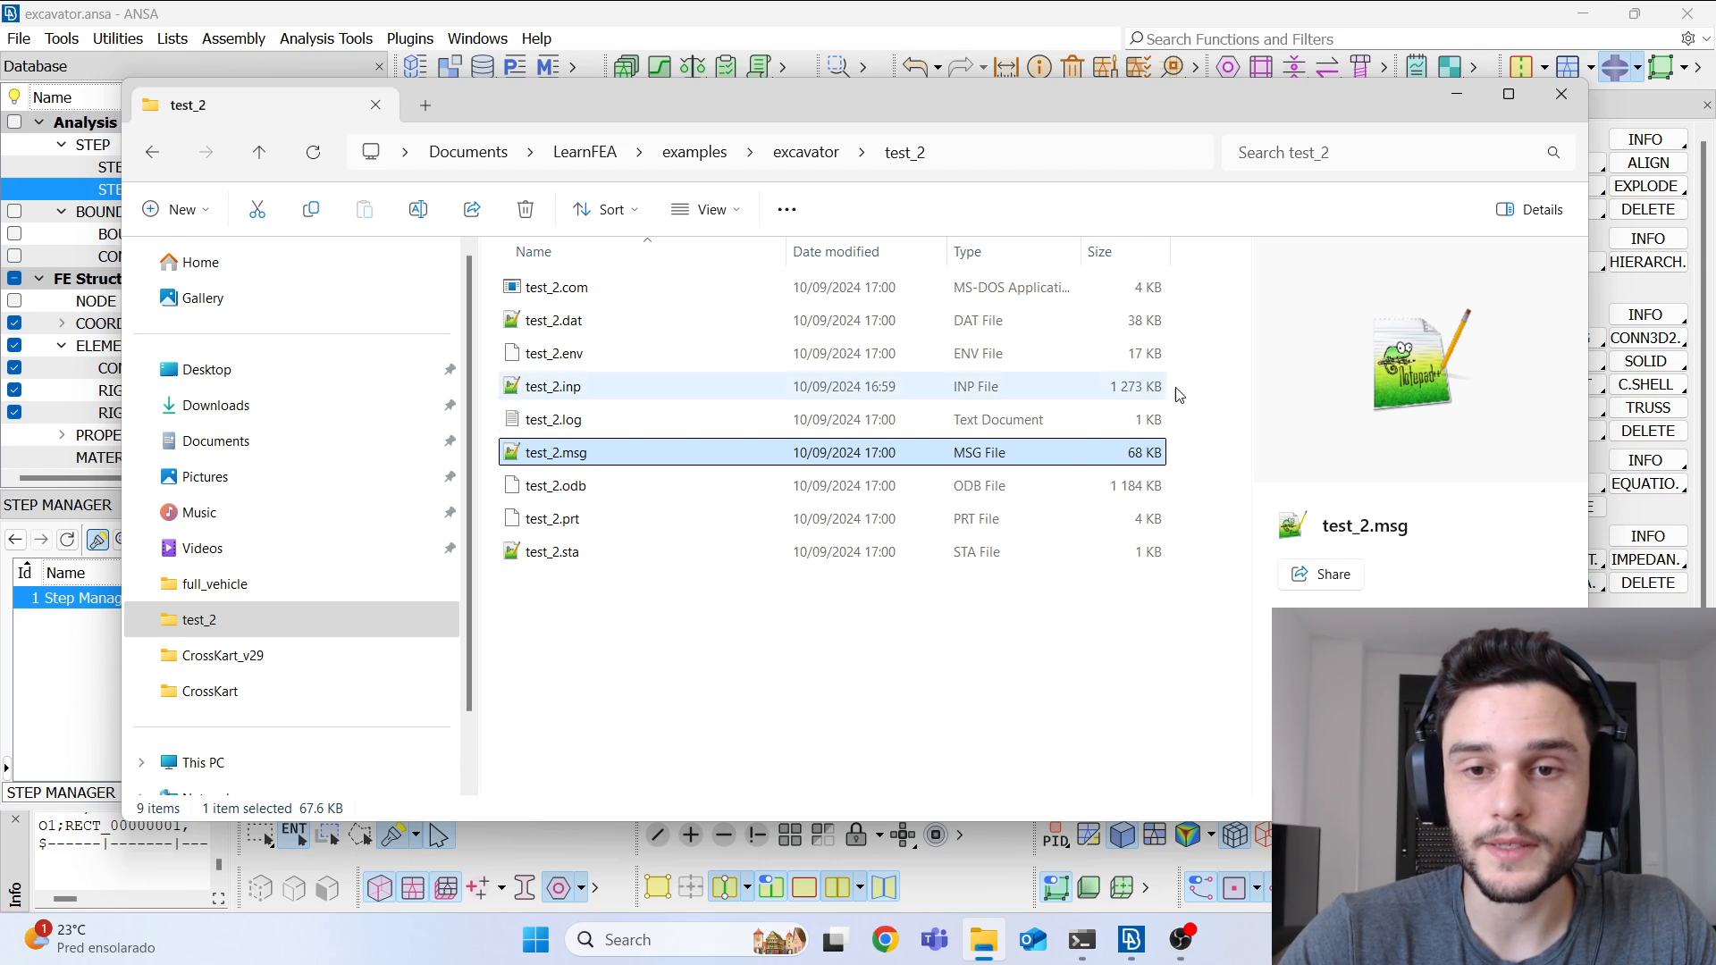
pyautogui.moveTo(1401, 111); pyautogui.dragTo(1364, 111)
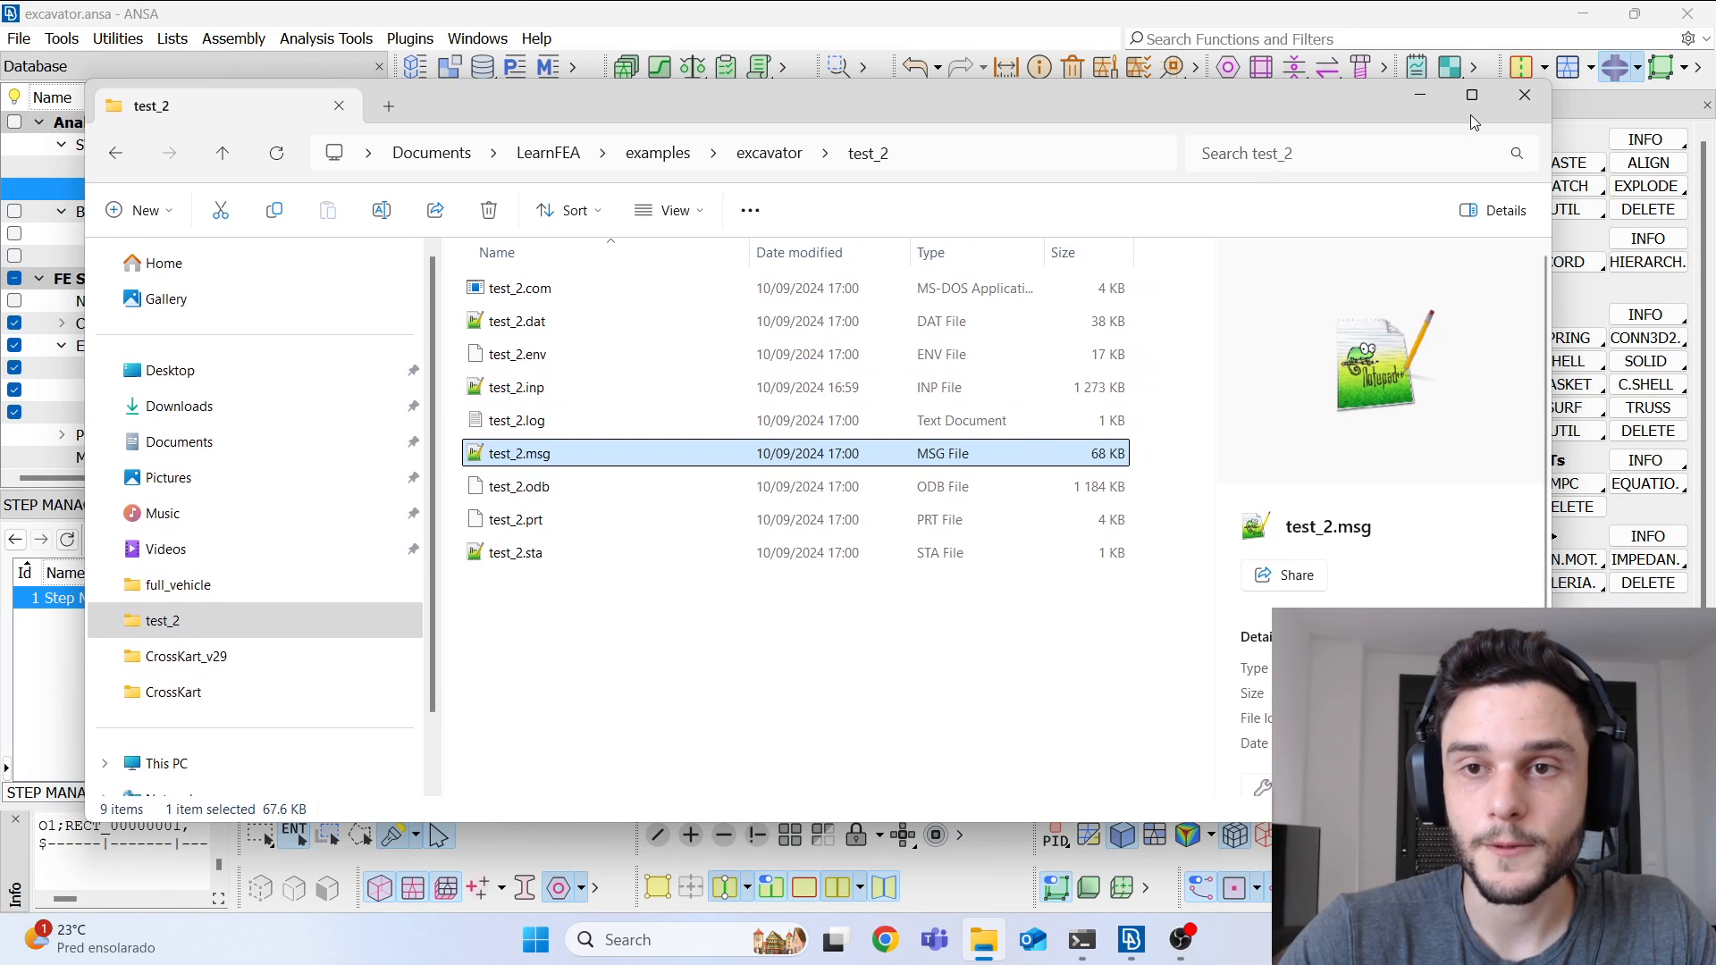
pyautogui.click(1429, 97)
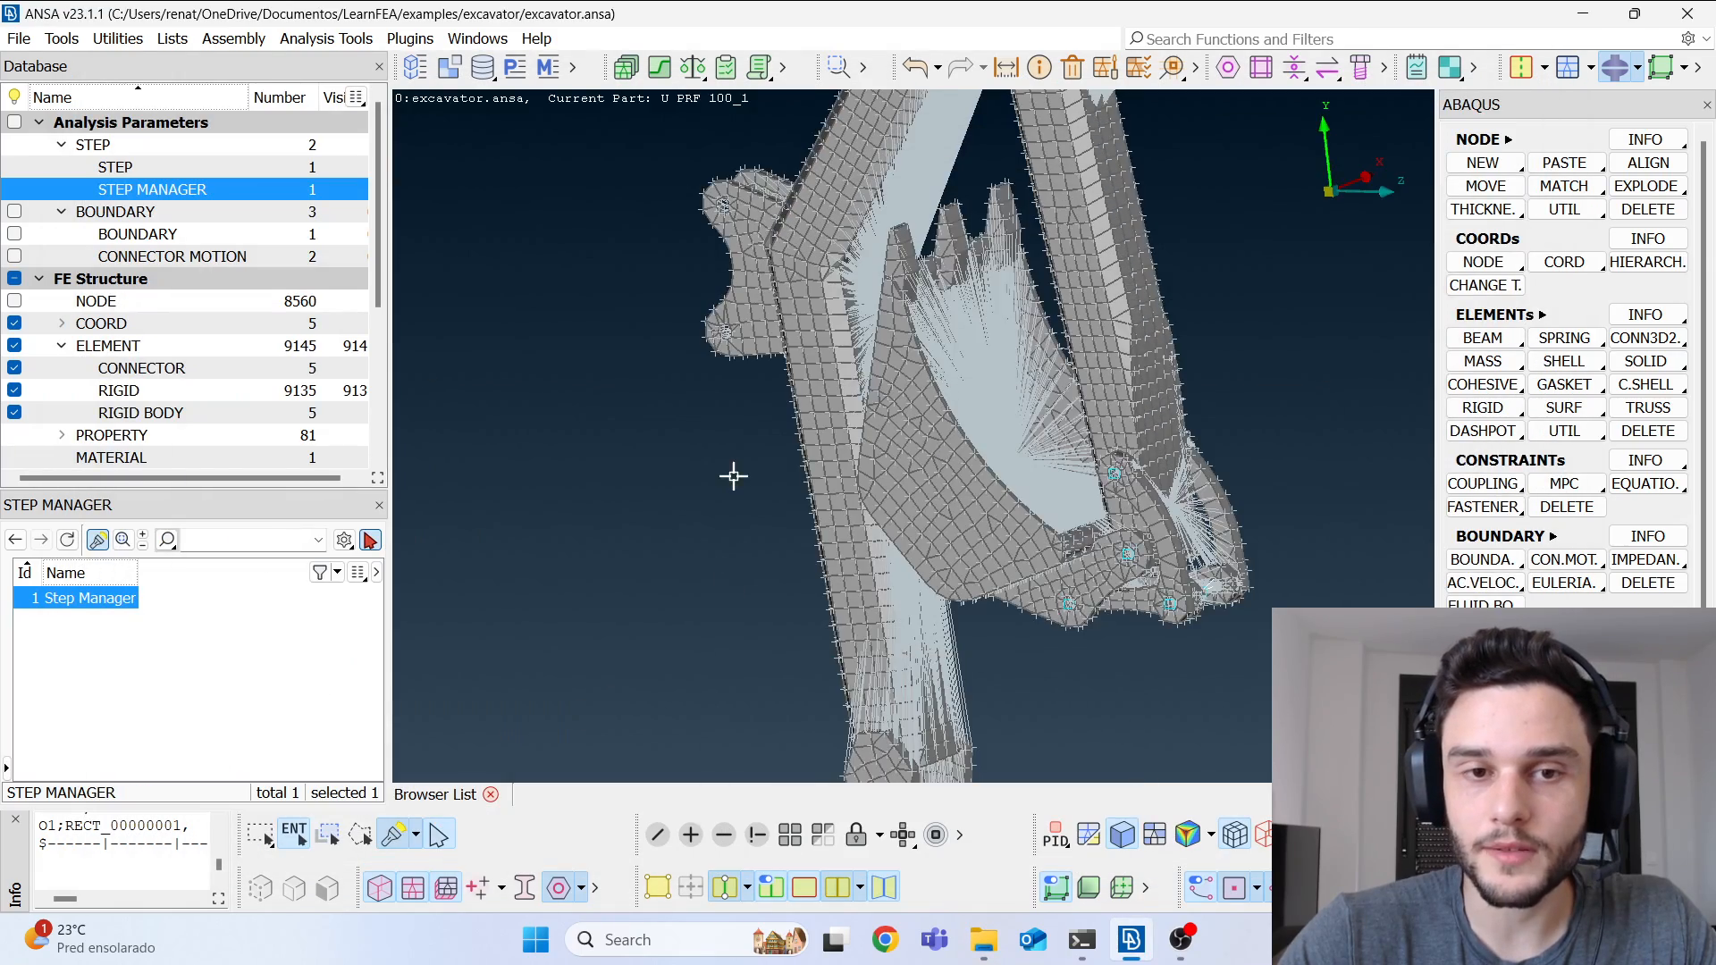
# Step: Examine the bucket and its linkage connectors from the side, in relation to the whole arm
pyautogui.keyDown('ctrl'); pyautogui.moveTo(938, 487); pyautogui.dragTo(785, 483, button='middle'); pyautogui.keyUp('ctrl')
pyautogui.keyDown('ctrl'); pyautogui.moveTo(839, 467); pyautogui.dragTo(980, 534); pyautogui.keyUp('ctrl')
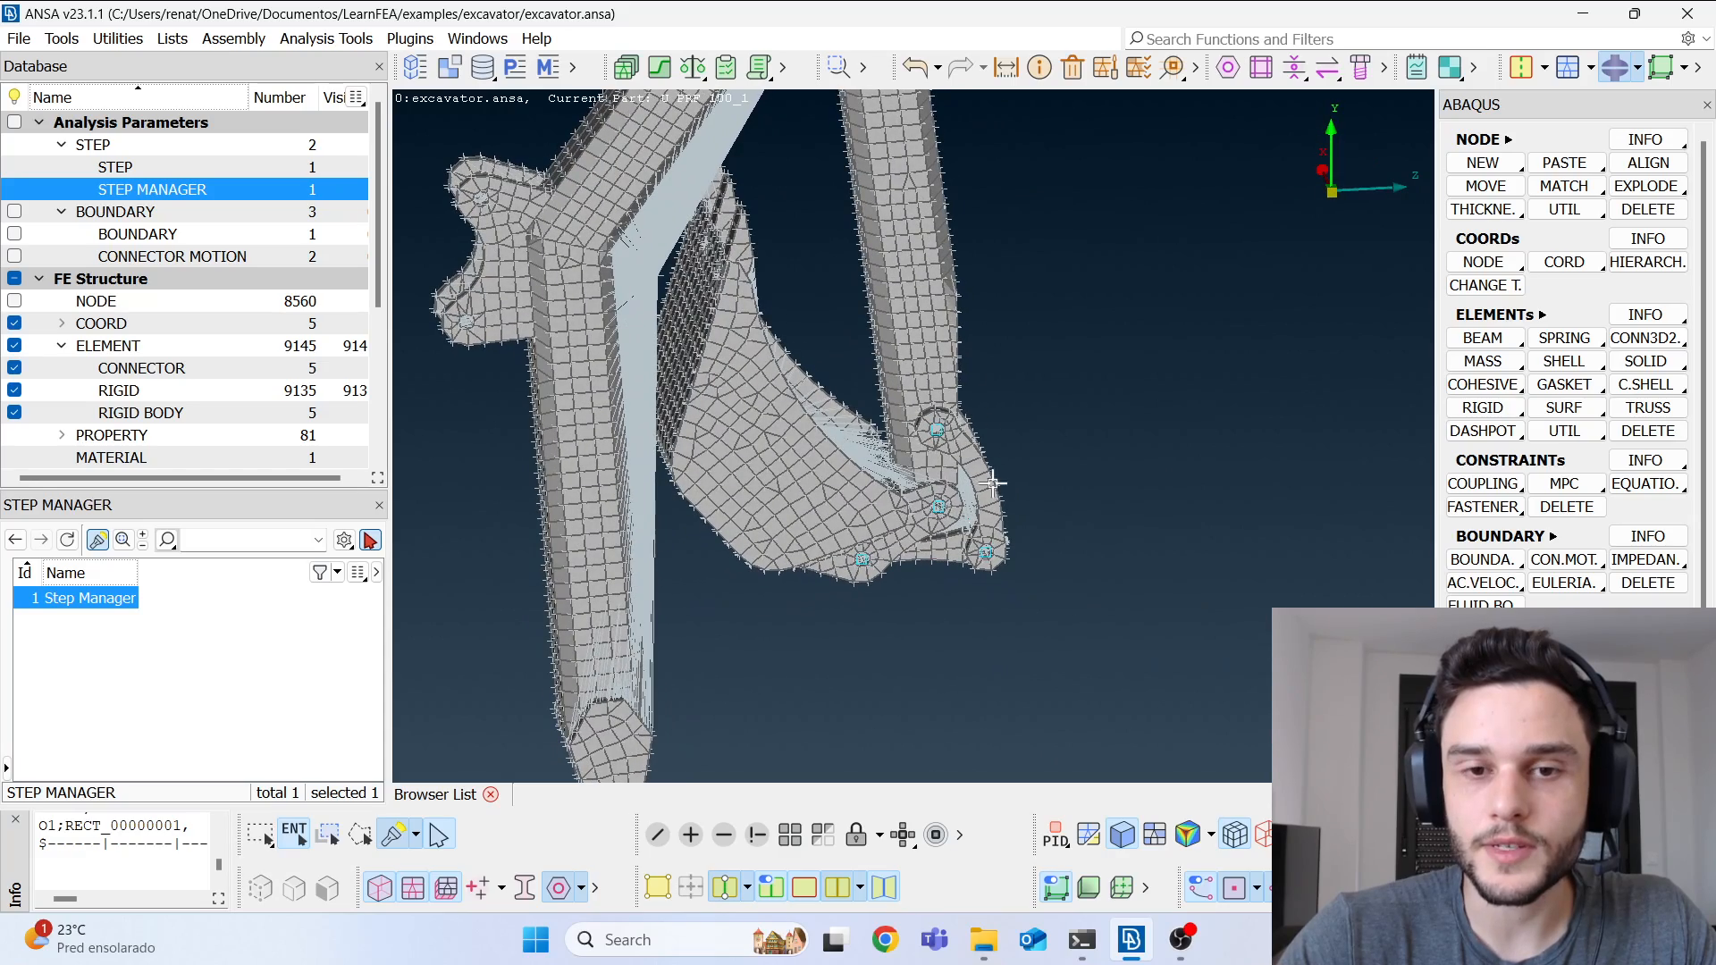
pyautogui.scroll(-5, 814, 531)
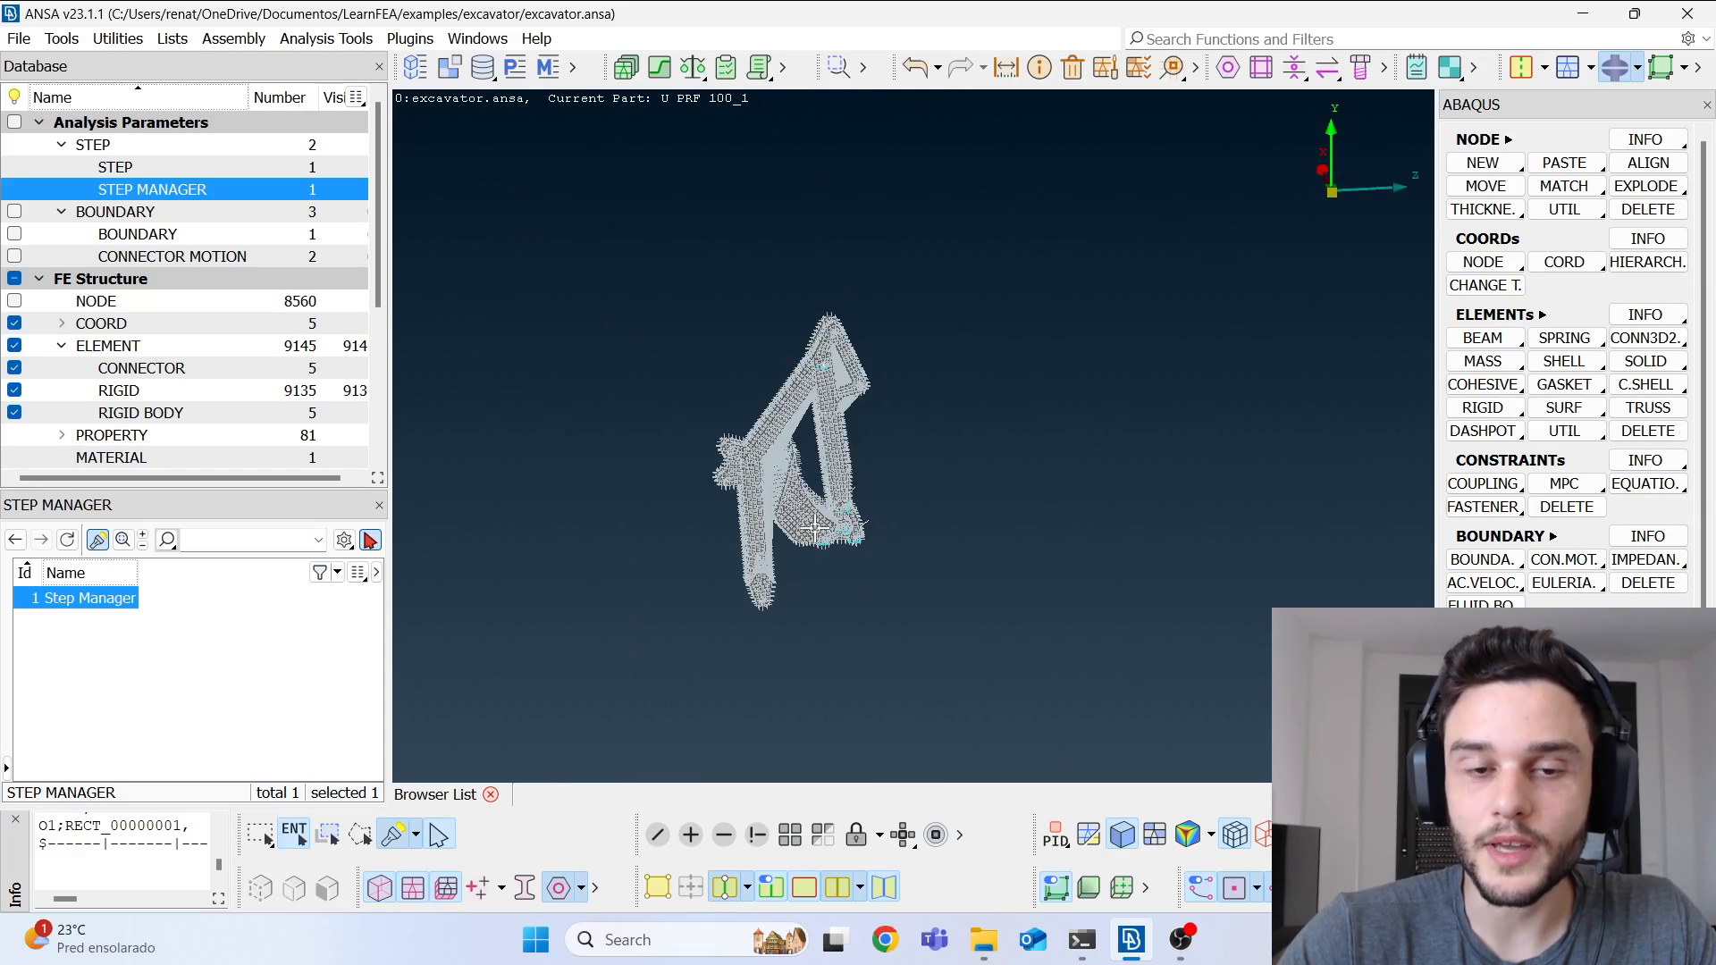
pyautogui.scroll(5, 814, 530)
pyautogui.keyDown('ctrl'); pyautogui.moveTo(822, 501); pyautogui.dragTo(836, 498); pyautogui.keyUp('ctrl')
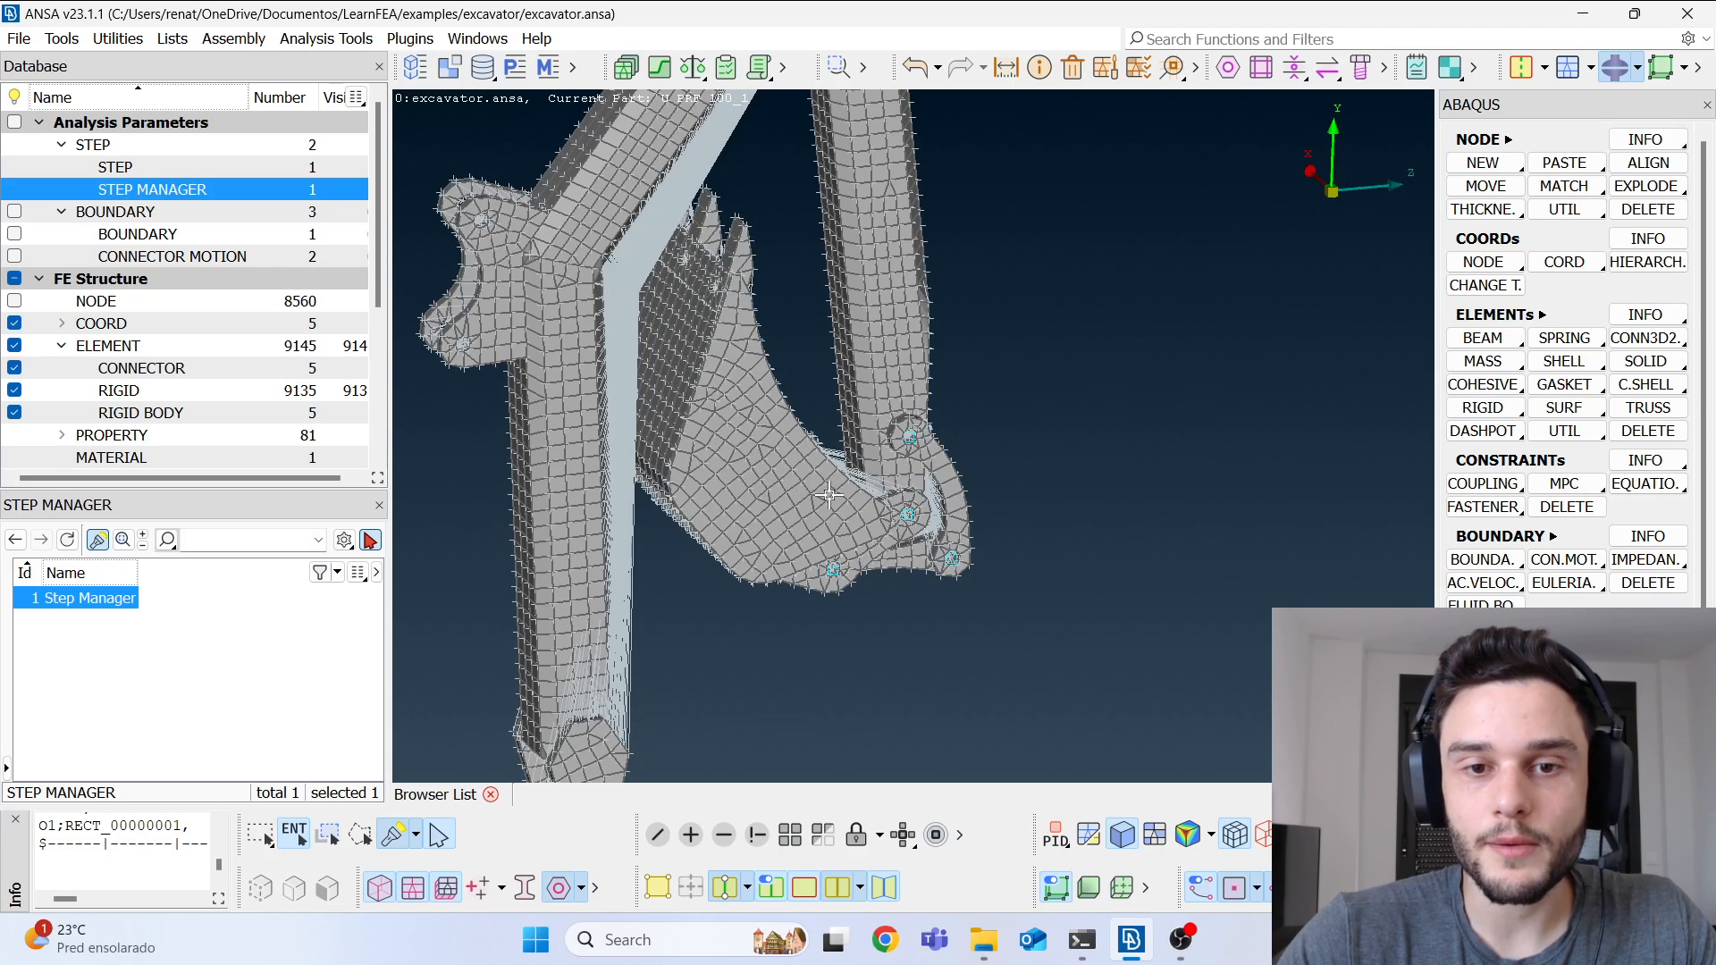
pyautogui.scroll(-3, 867, 541)
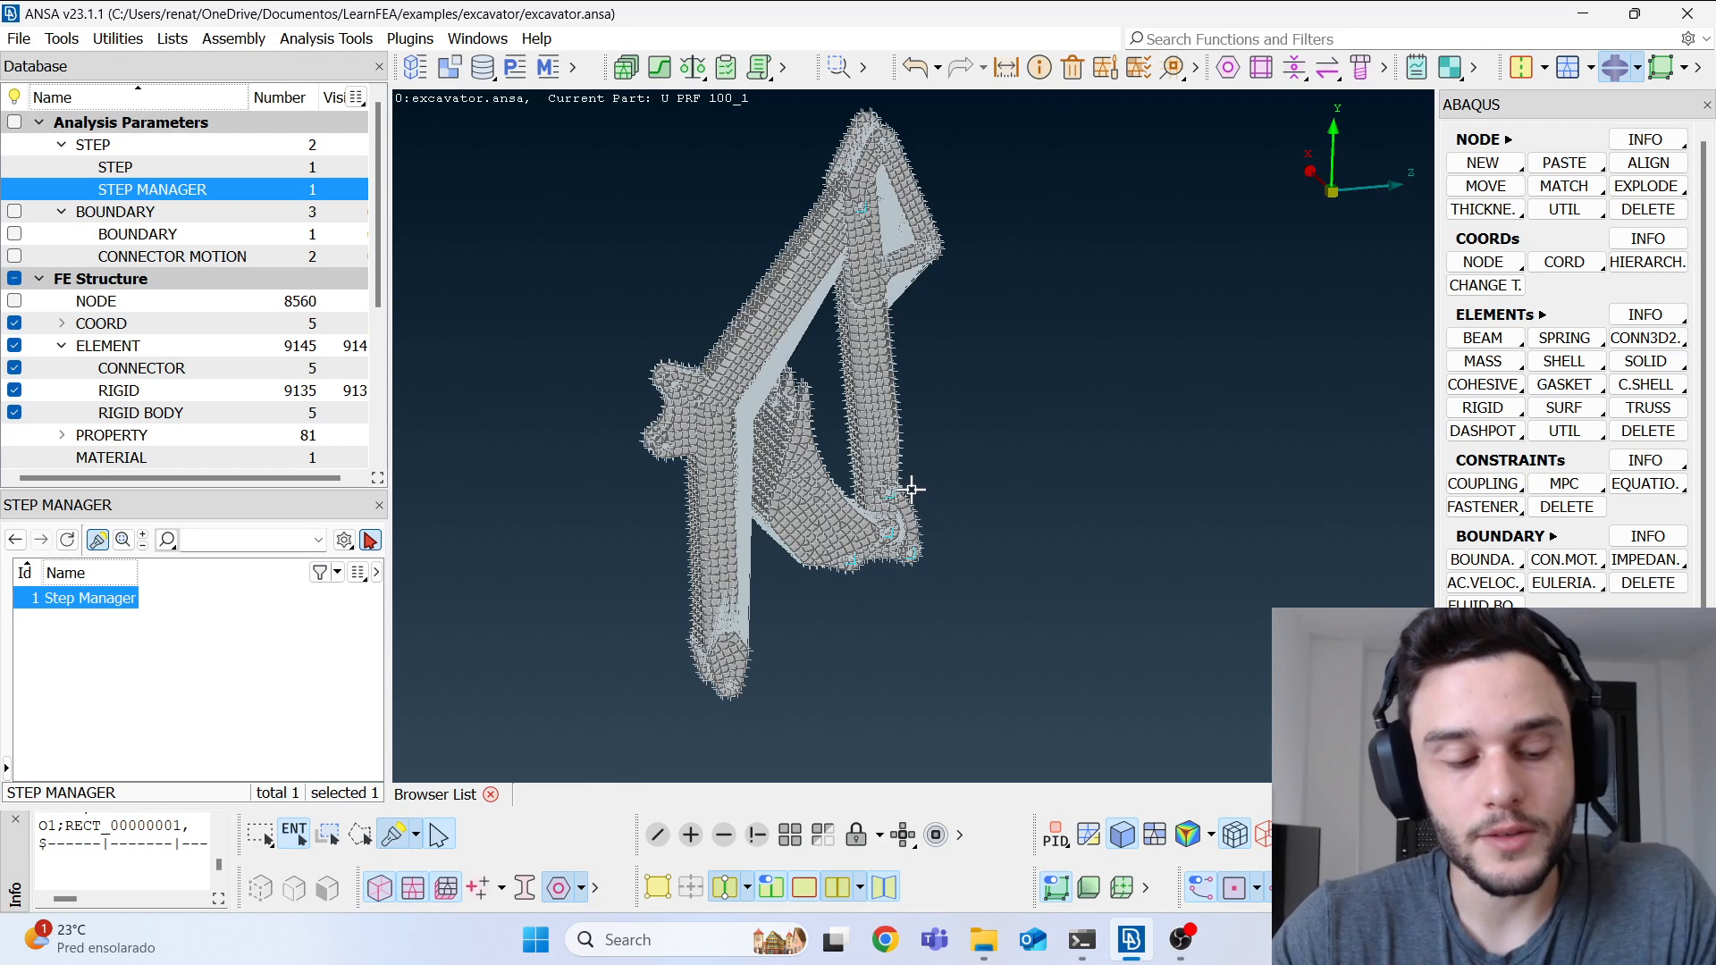
# Step: Examine the connector at the upper joint between the boom and the stick, close up and from both sides
pyautogui.keyDown('ctrl'); pyautogui.moveTo(873, 324); pyautogui.dragTo(760, 300); pyautogui.keyUp('ctrl')
pyautogui.scroll(3, 853, 202)
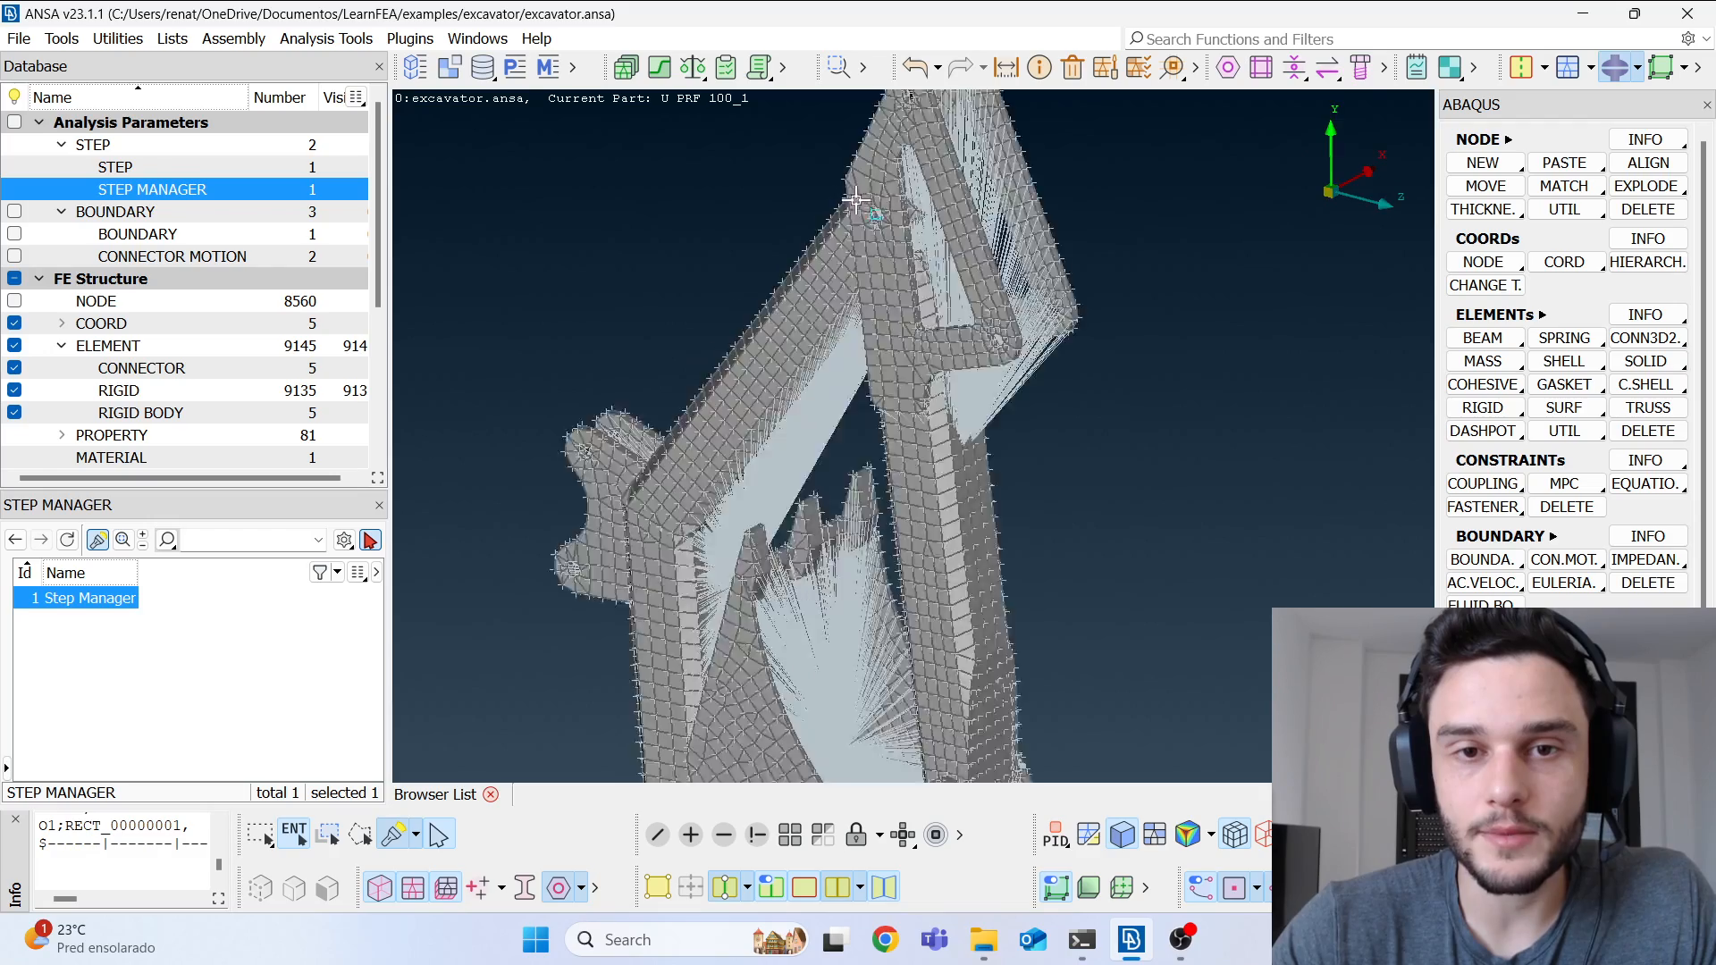
pyautogui.scroll(5, 889, 228)
pyautogui.scroll(-5, 925, 251)
pyautogui.keyDown('ctrl'); pyautogui.moveTo(898, 201); pyautogui.dragTo(819, 264); pyautogui.keyUp('ctrl')
pyautogui.scroll(5, 943, 283)
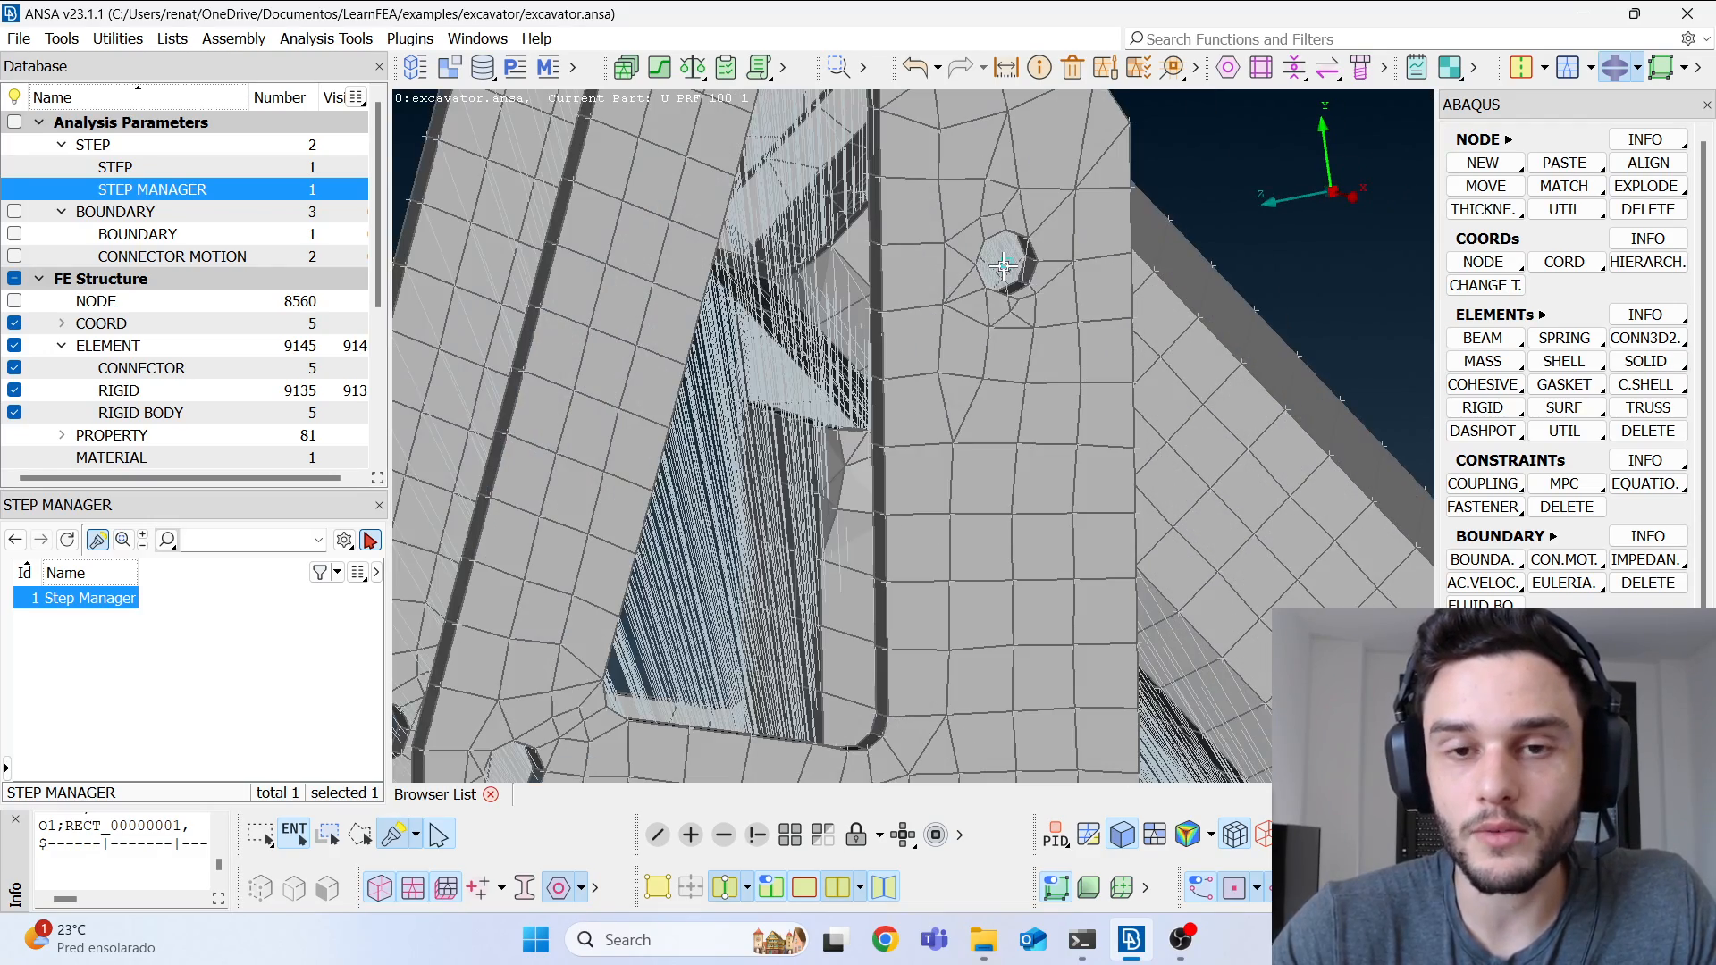
pyautogui.scroll(-10, 1003, 265)
pyautogui.keyDown('ctrl'); pyautogui.moveTo(1003, 265); pyautogui.dragTo(1110, 259); pyautogui.keyUp('ctrl')
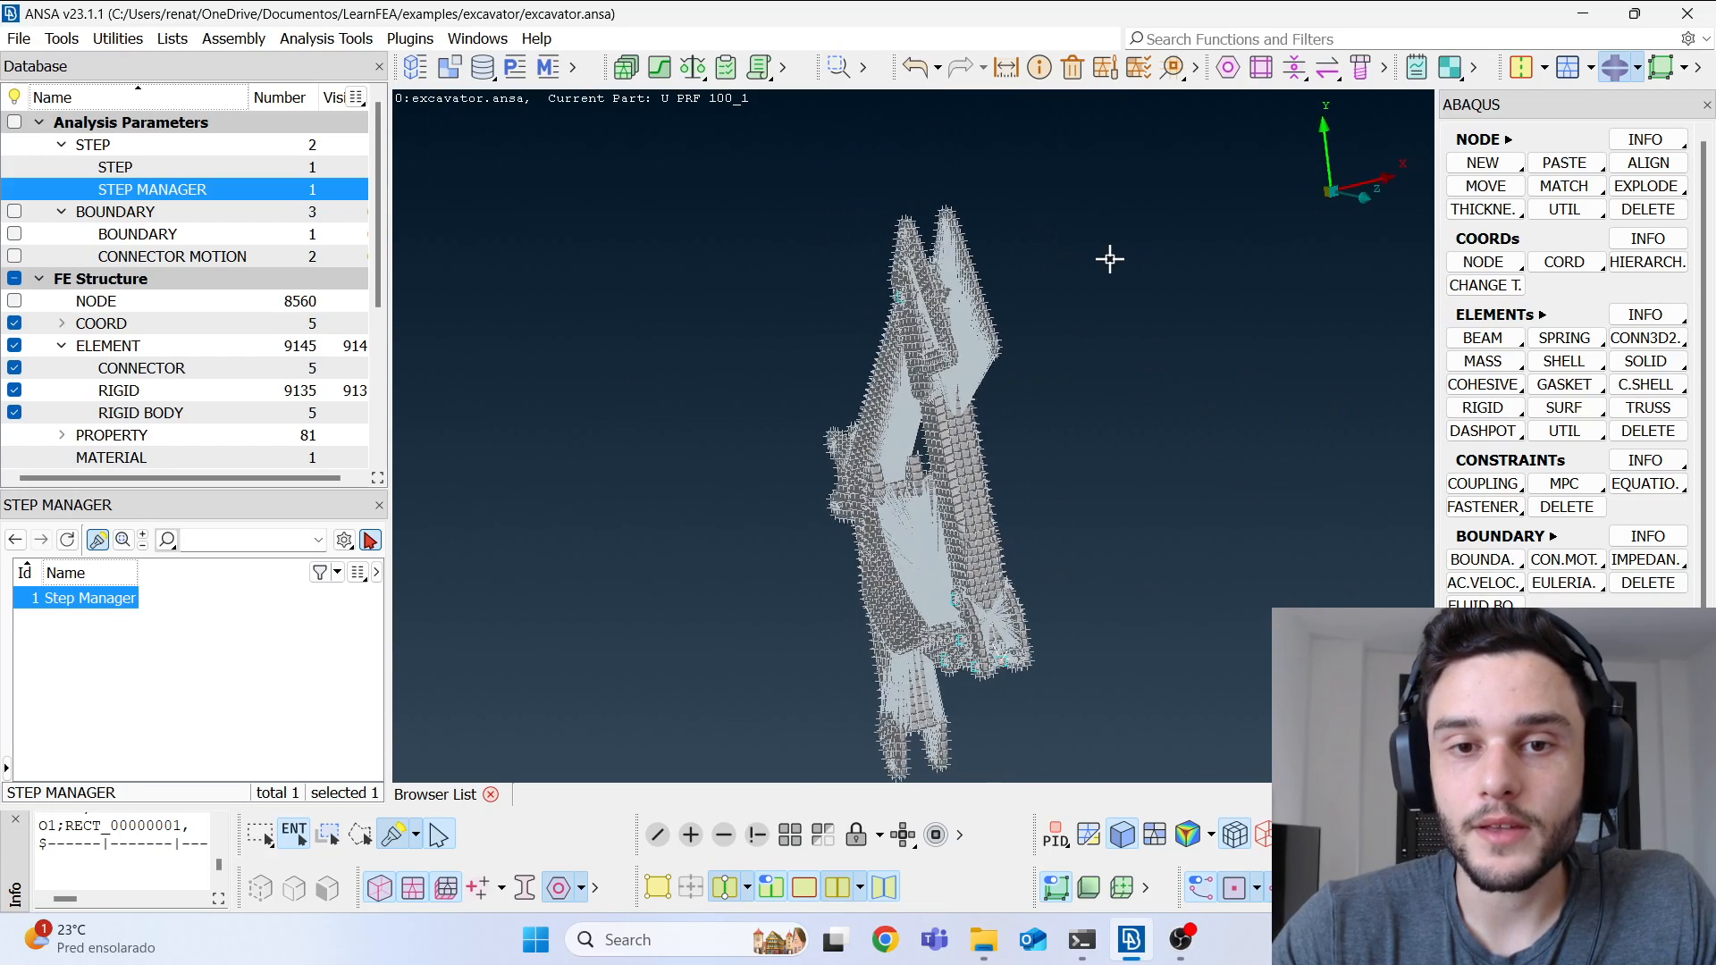
pyautogui.scroll(3, 950, 299)
pyautogui.scroll(-3, 797, 252)
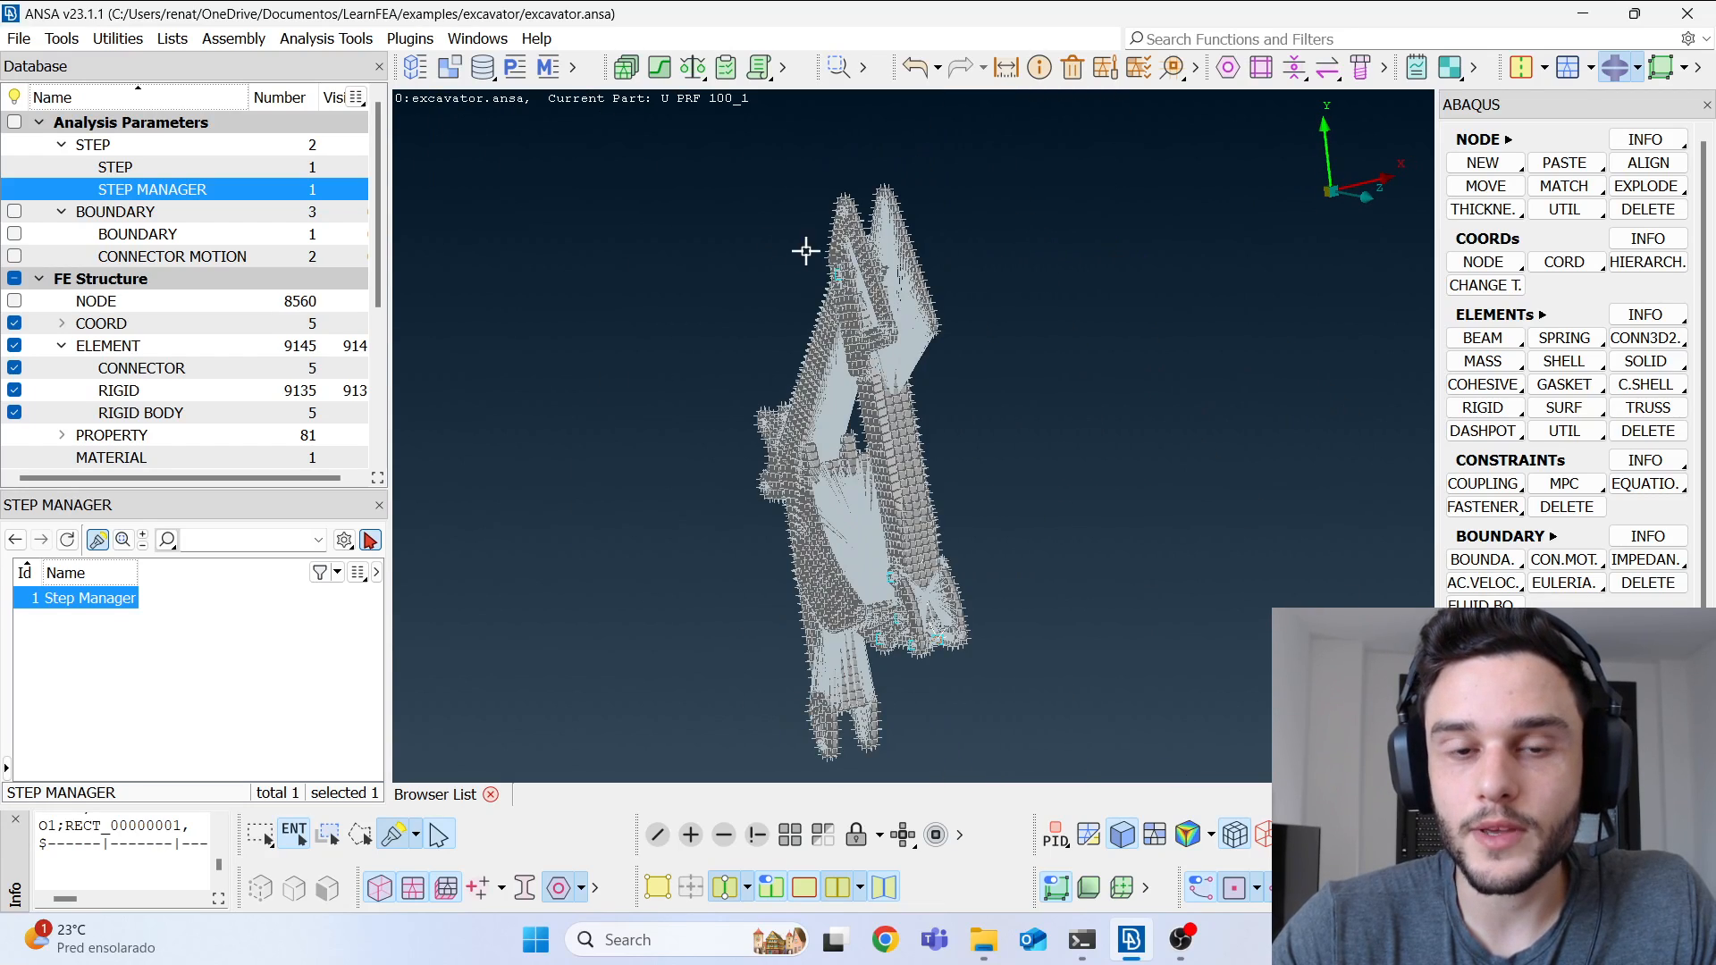
pyautogui.scroll(3, 866, 261)
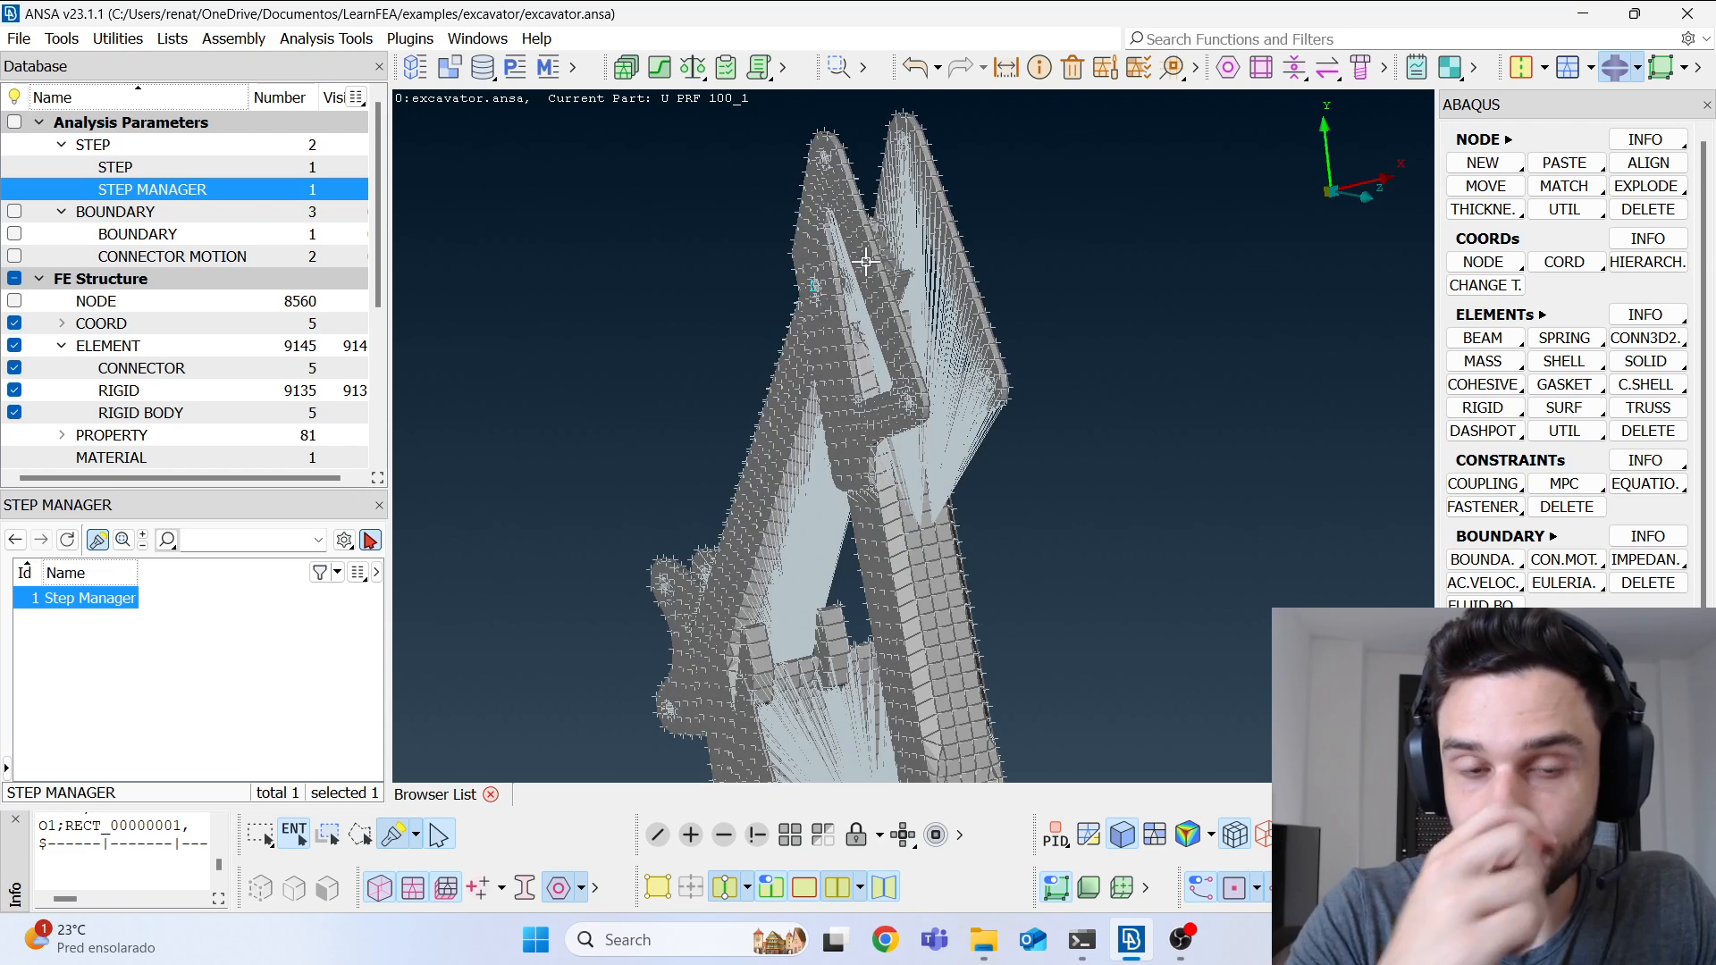
pyautogui.scroll(-1, 849, 261)
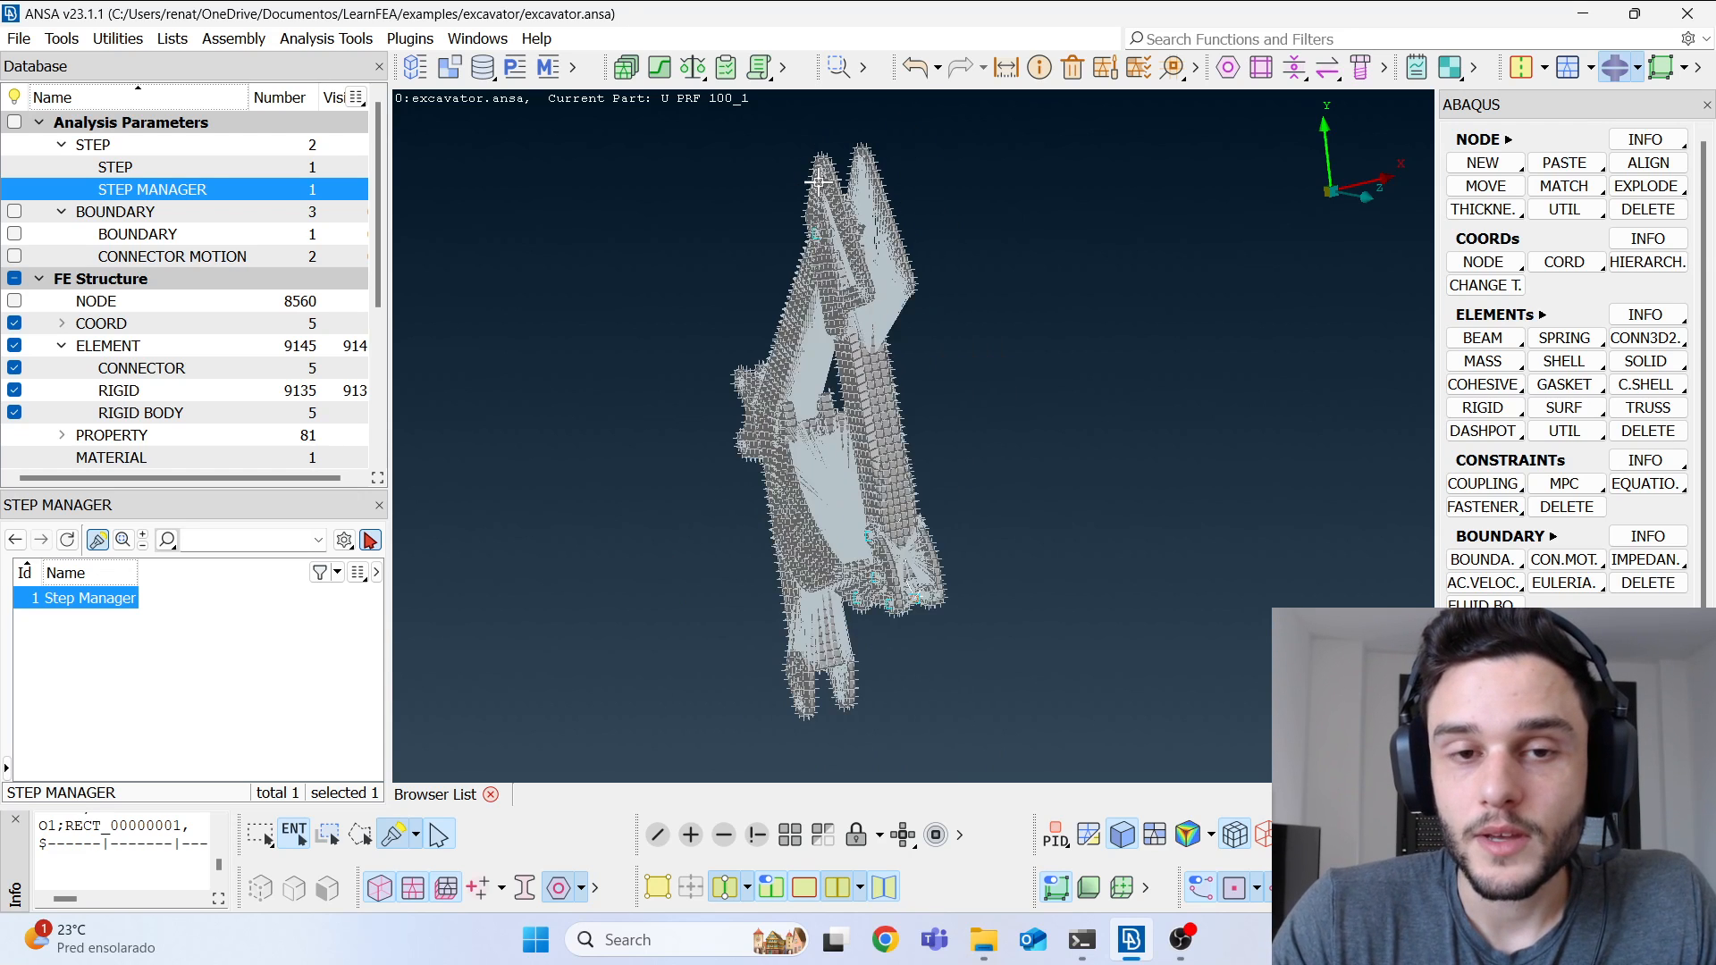
# Step: Examine the connectors at the pins of the bucket linkage at the lower end of the stick
pyautogui.scroll(-2, 854, 516)
pyautogui.scroll(5, 853, 516)
pyautogui.scroll(2, 853, 516)
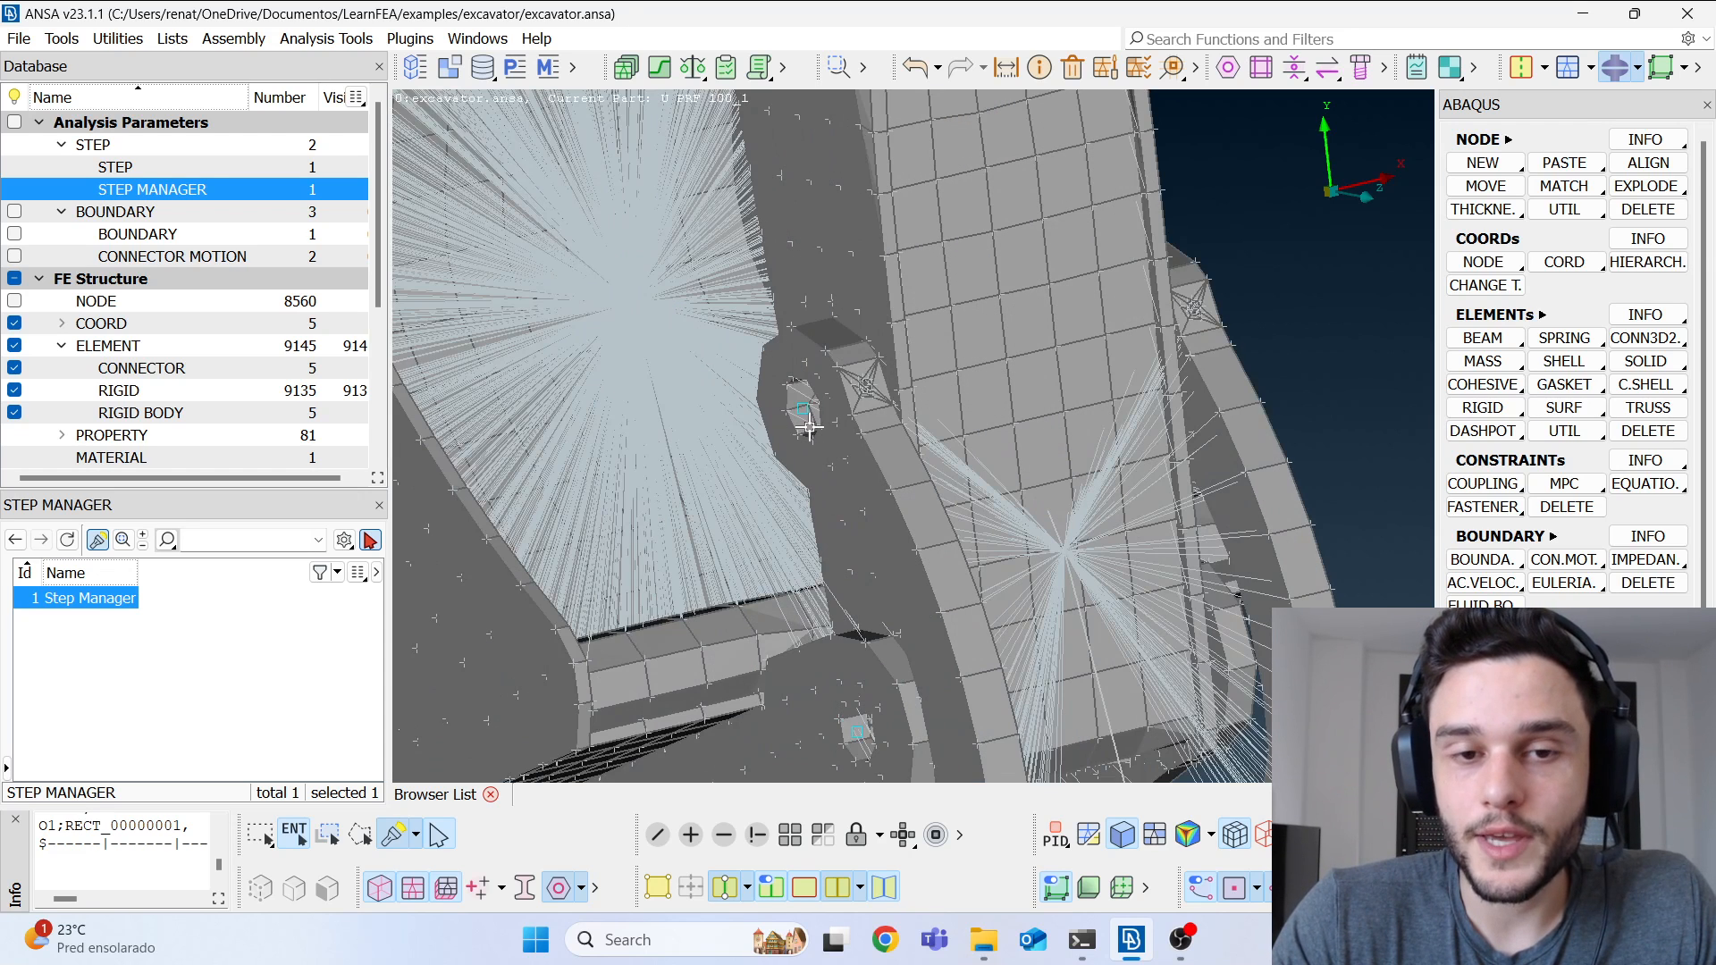
pyautogui.scroll(-4, 1206, 304)
pyautogui.scroll(4, 873, 347)
pyautogui.scroll(4, 873, 346)
pyautogui.keyDown('ctrl'); pyautogui.moveTo(873, 346); pyautogui.dragTo(1036, 277); pyautogui.keyUp('ctrl')
pyautogui.keyDown('ctrl'); pyautogui.moveTo(1036, 277); pyautogui.dragTo(968, 504, button='middle'); pyautogui.keyUp('ctrl')
pyautogui.scroll(-3, 968, 504)
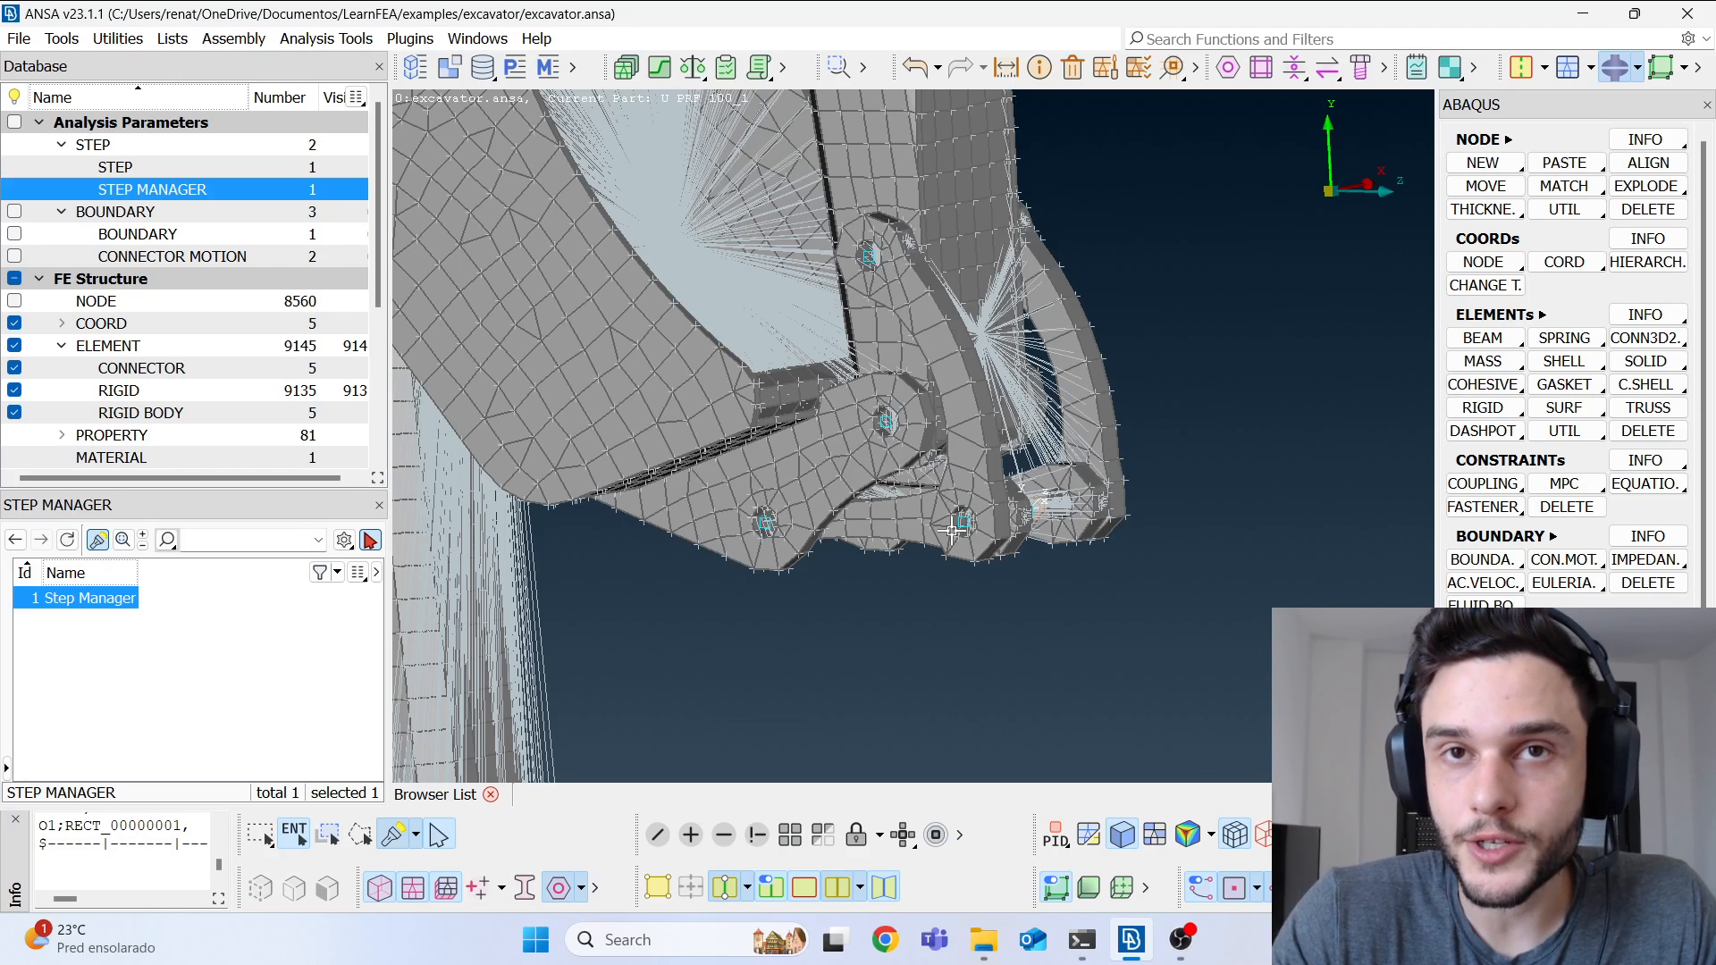
# Step: Examine the complete excavator arm from an oblique angle, ending on the bucket and the adjoining boom and stick
pyautogui.scroll(-8, 931, 583)
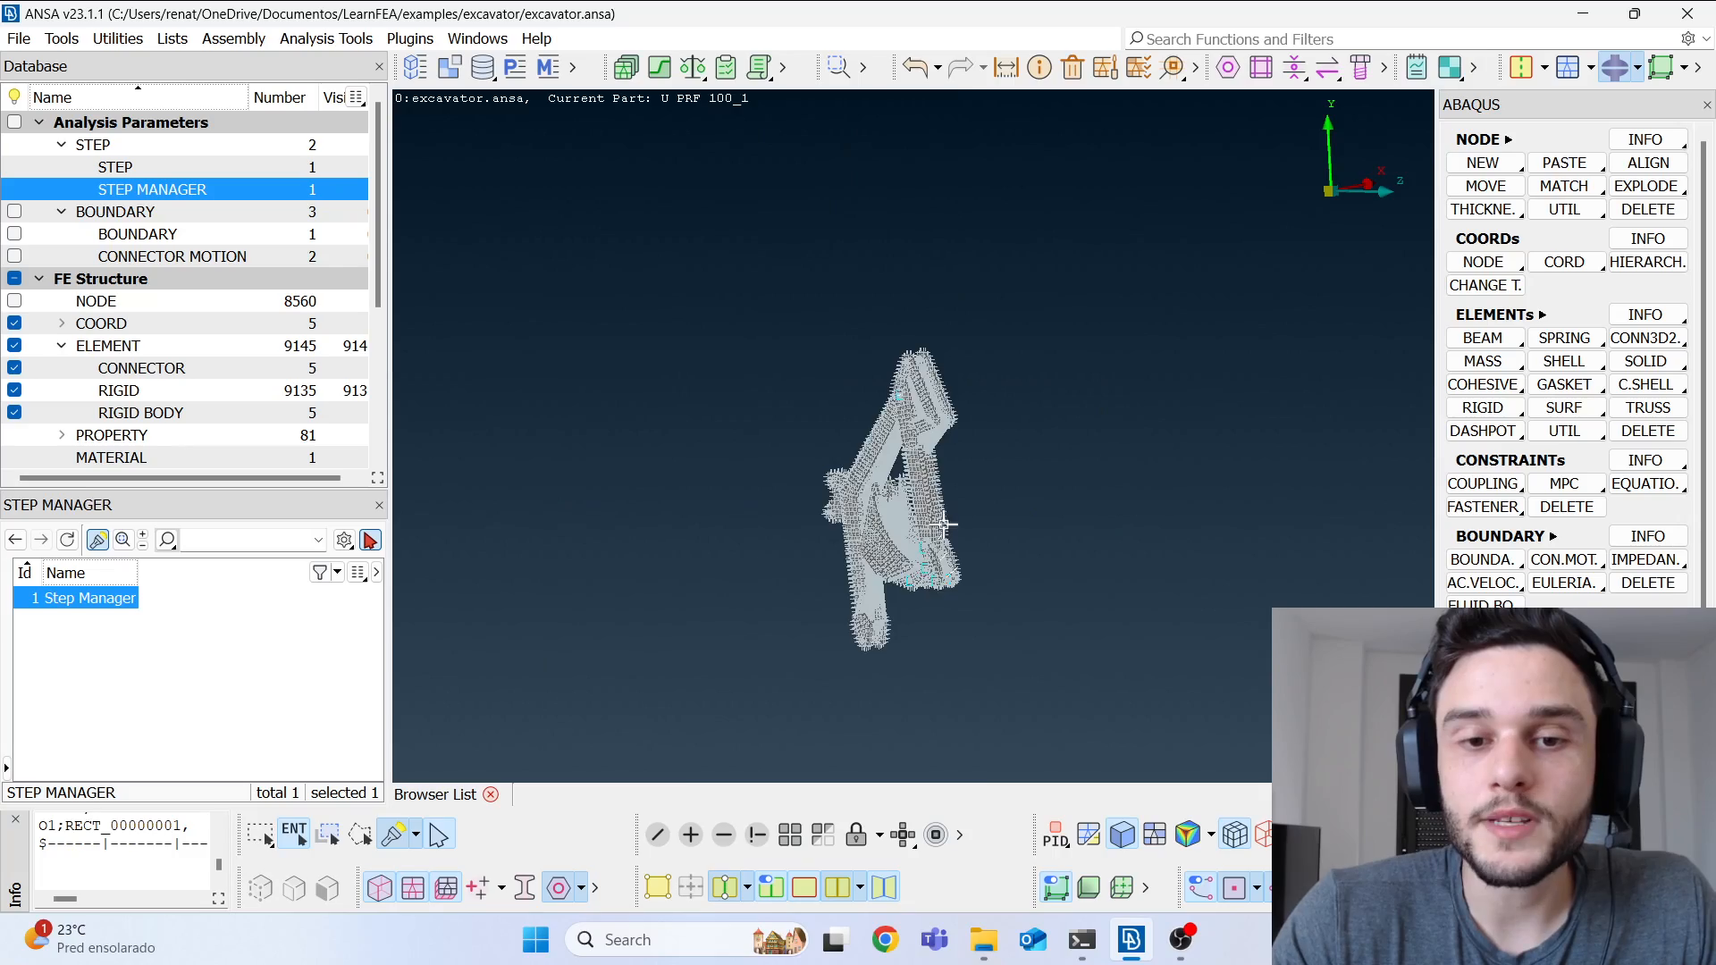
pyautogui.scroll(5, 945, 512)
pyautogui.moveTo(889, 532)
pyautogui.keyDown('ctrl'); pyautogui.mouseDown()
pyautogui.moveTo(905, 478)
pyautogui.moveTo(896, 564)
pyautogui.mouseUp(); pyautogui.keyUp('ctrl')
pyautogui.scroll(-4, 896, 565)
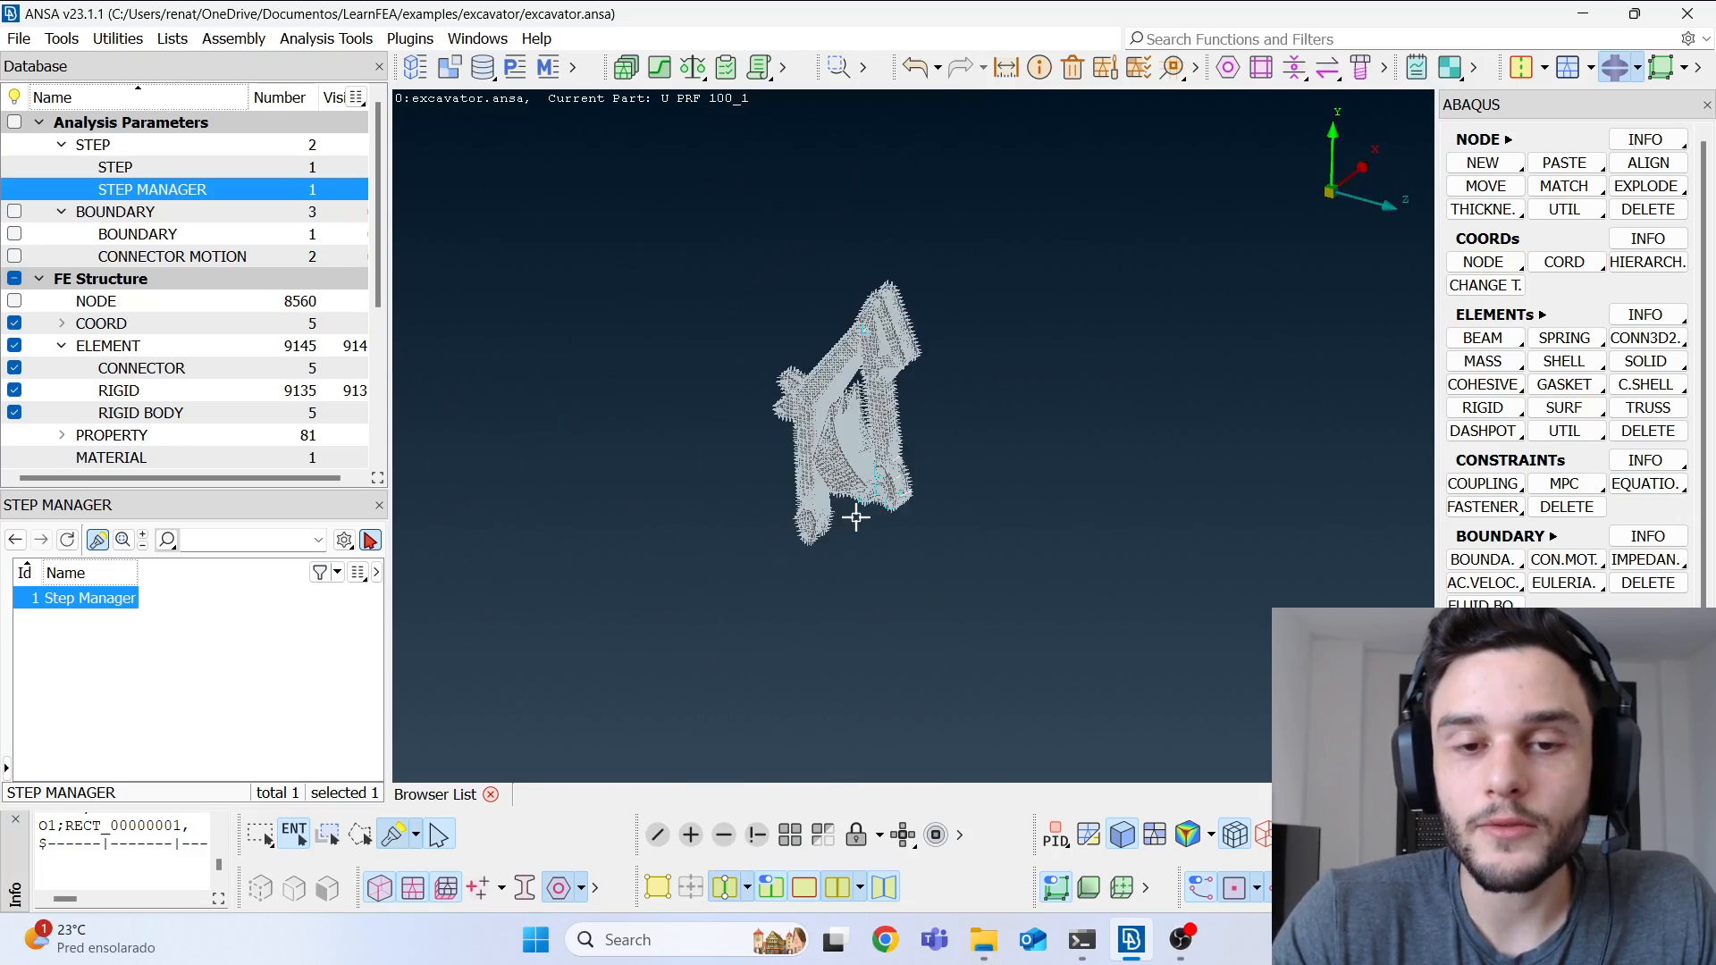
pyautogui.scroll(6, 857, 558)
pyautogui.scroll(-2, 820, 552)
pyautogui.keyDown('ctrl'); pyautogui.moveTo(820, 551); pyautogui.dragTo(853, 512); pyautogui.keyUp('ctrl')
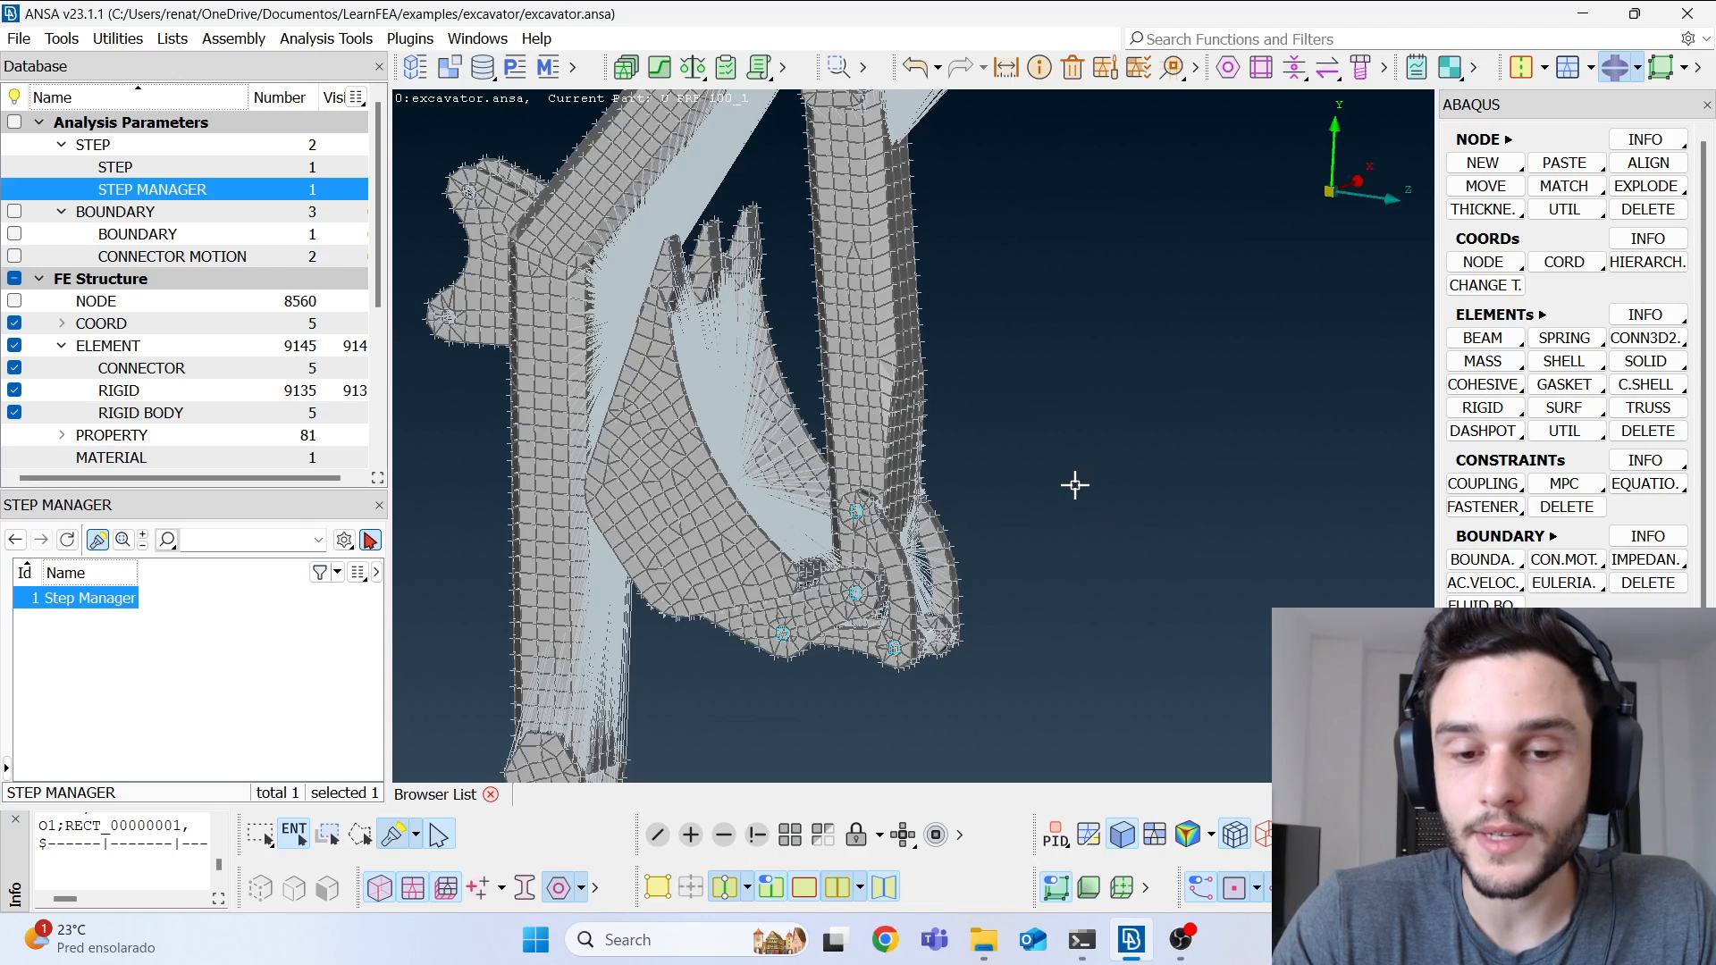
# Step: Switch to Chrome, maximize it, open the presenter's browser profile and search Google for "abaqus users guide"
pyautogui.click(884, 939)
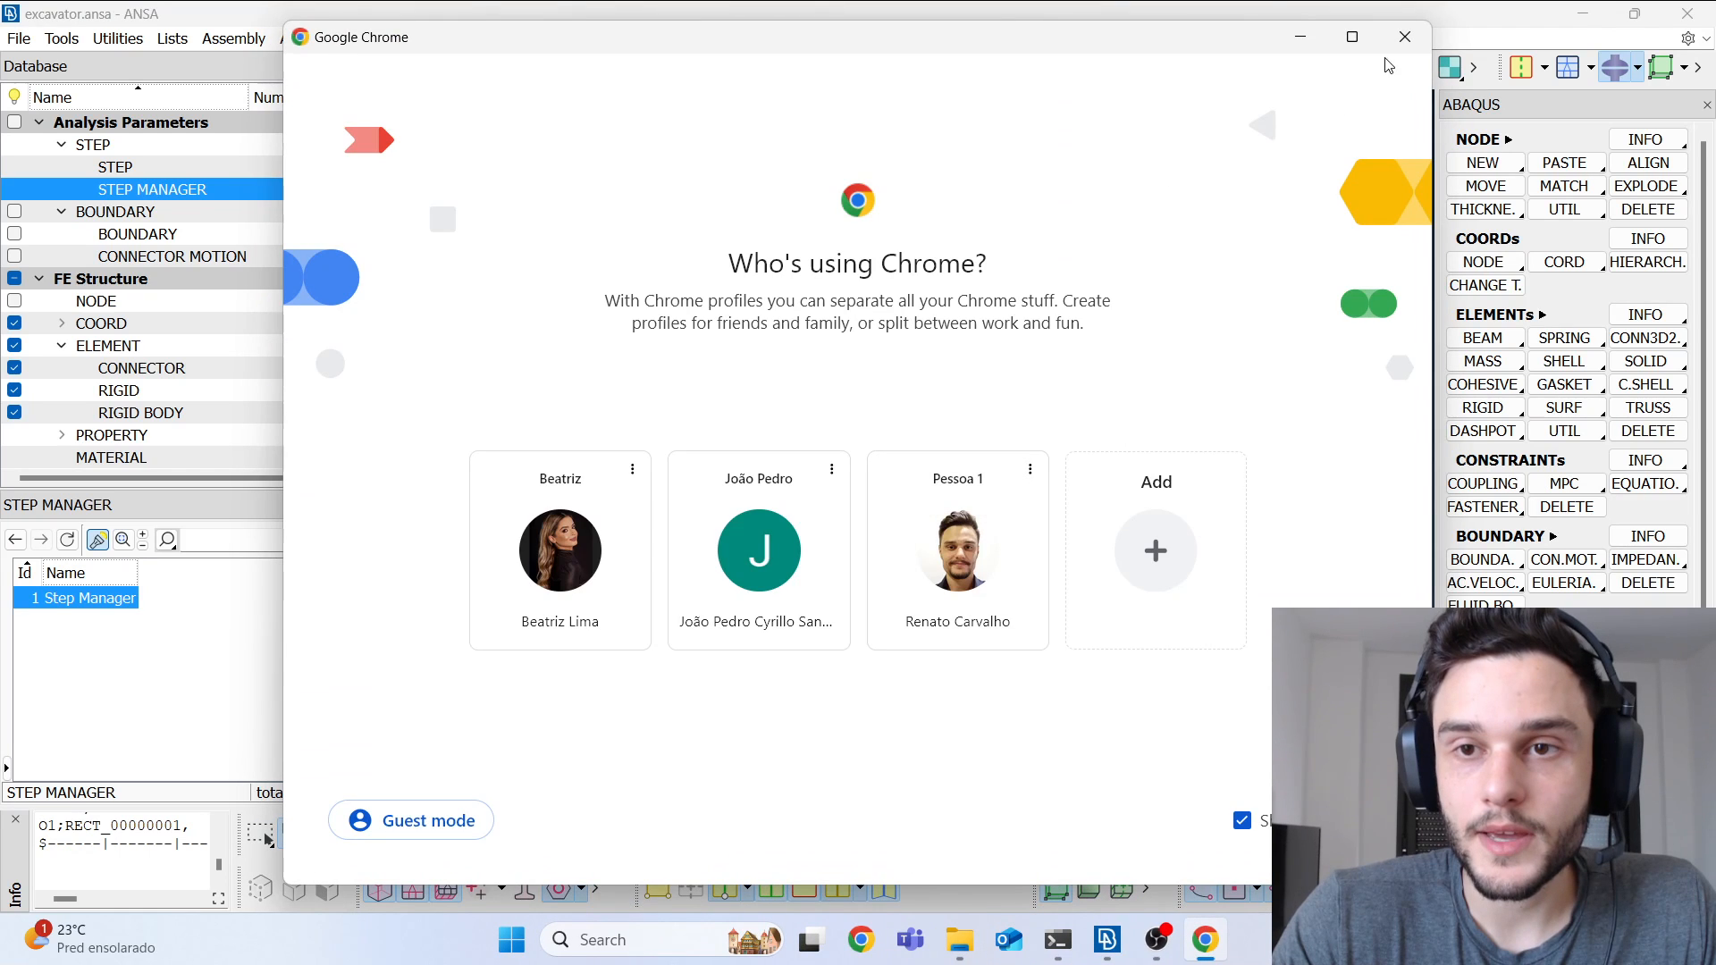
pyautogui.click(1352, 36)
pyautogui.click(983, 550)
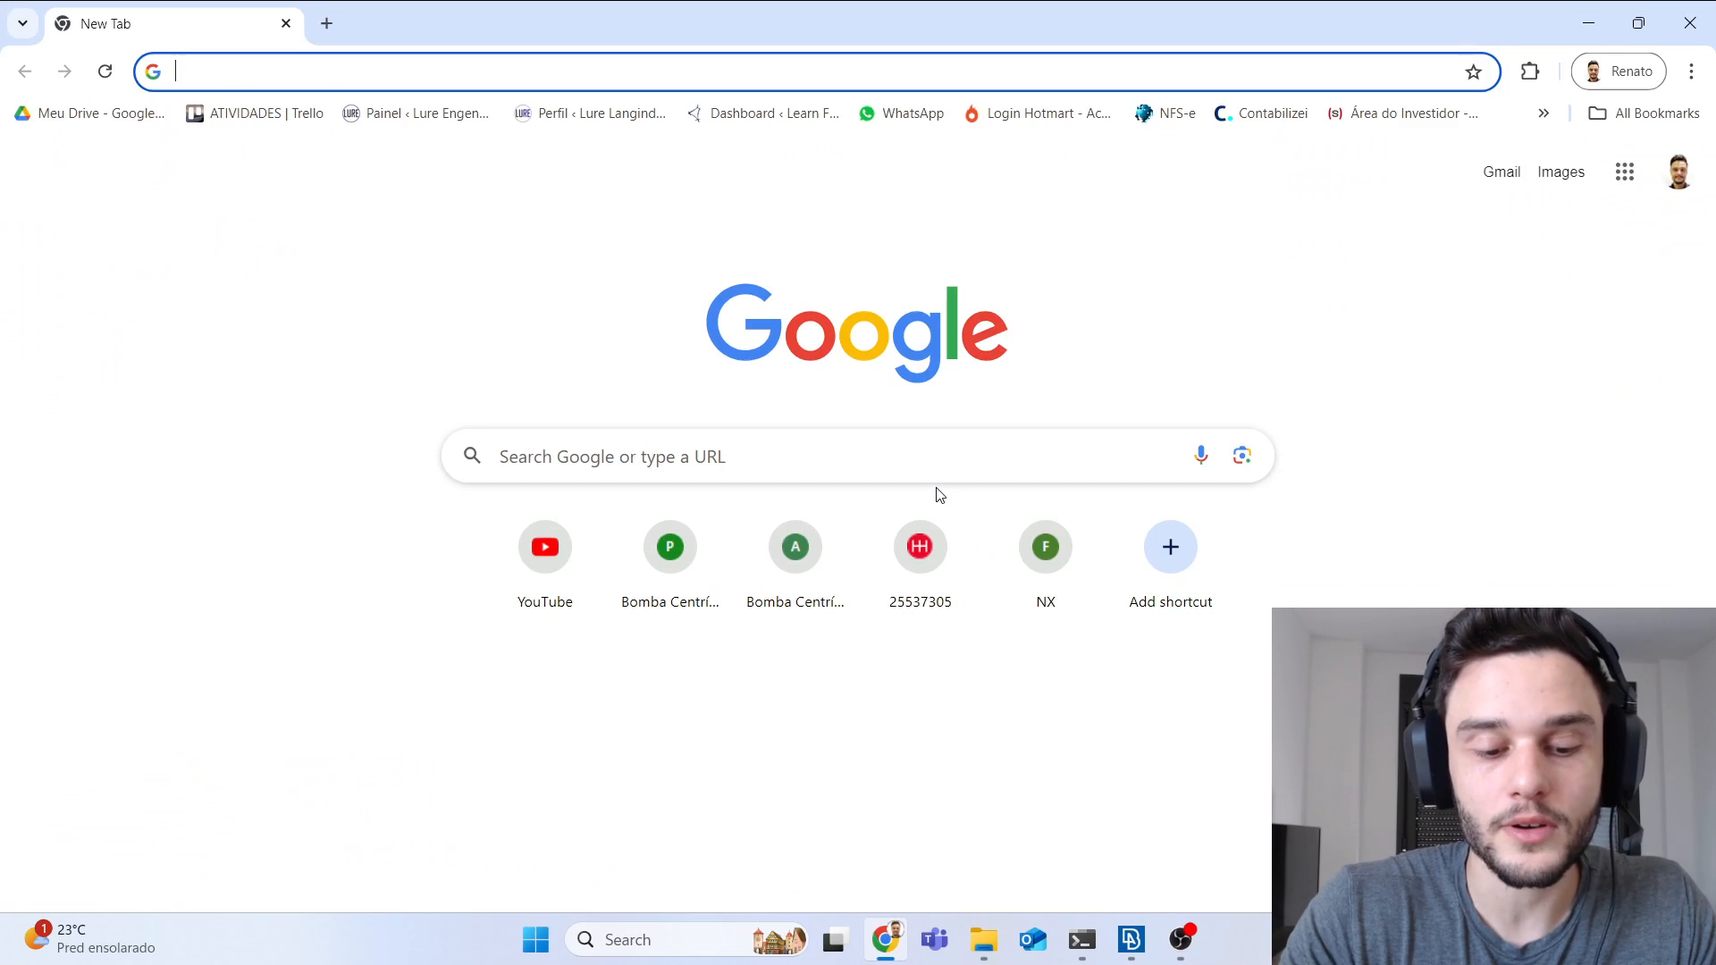
pyautogui.write('abaqus users guide')
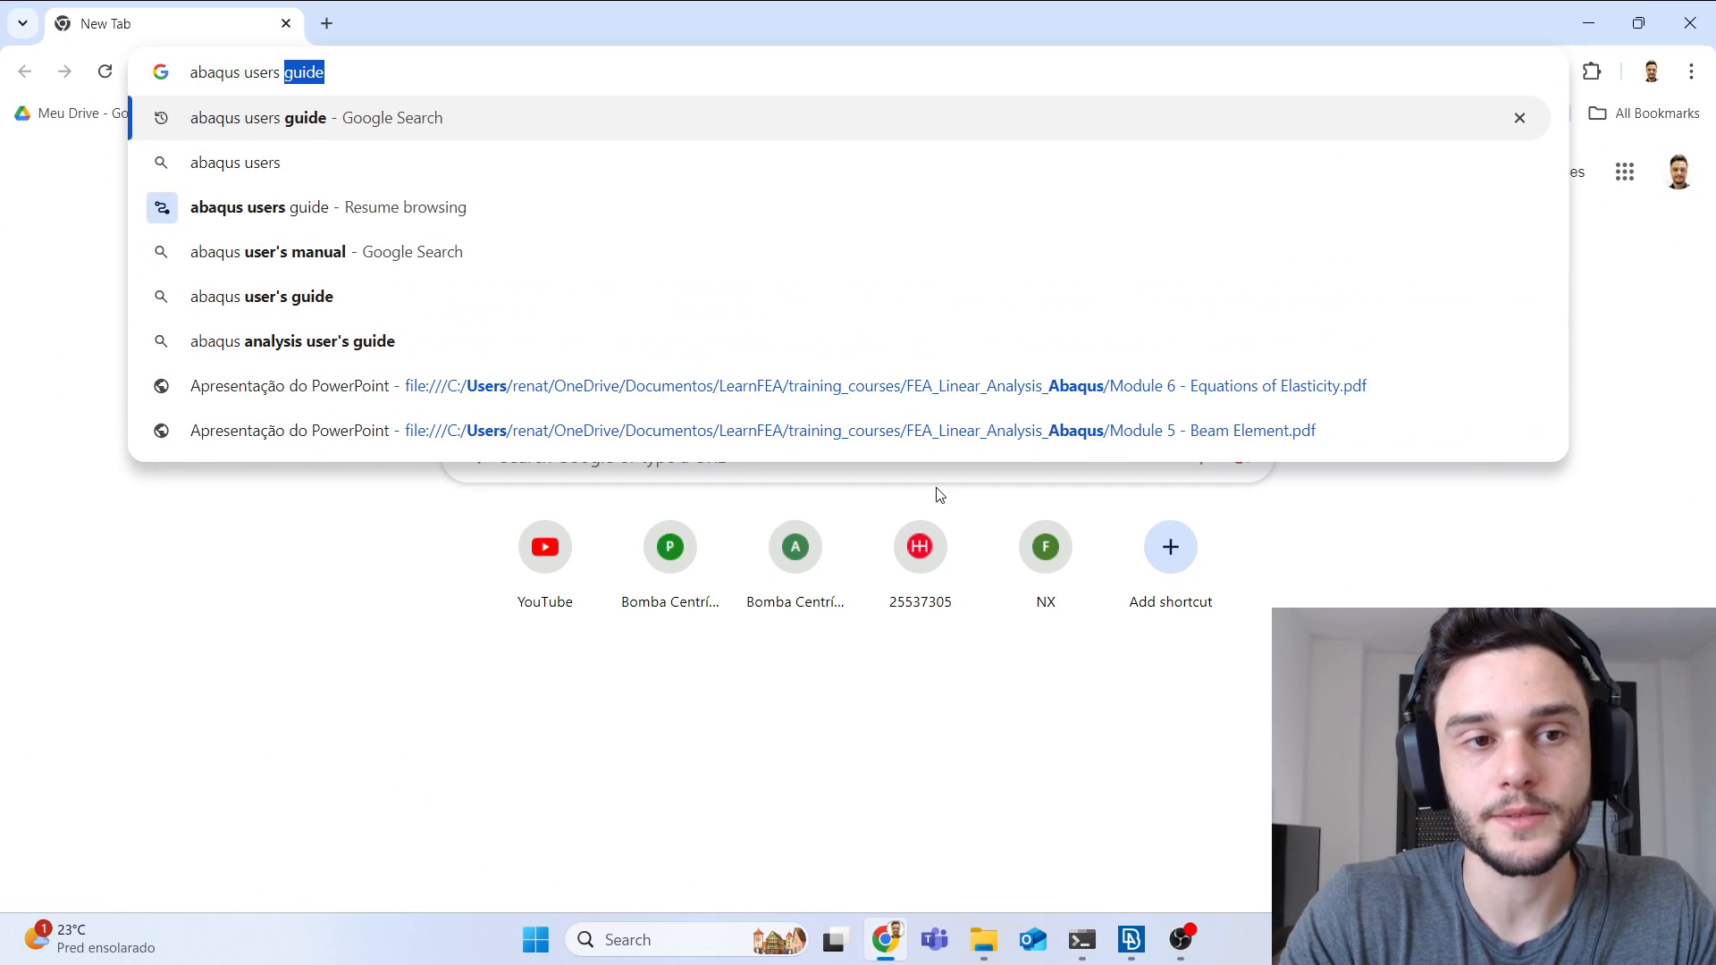
pyautogui.press('Return')
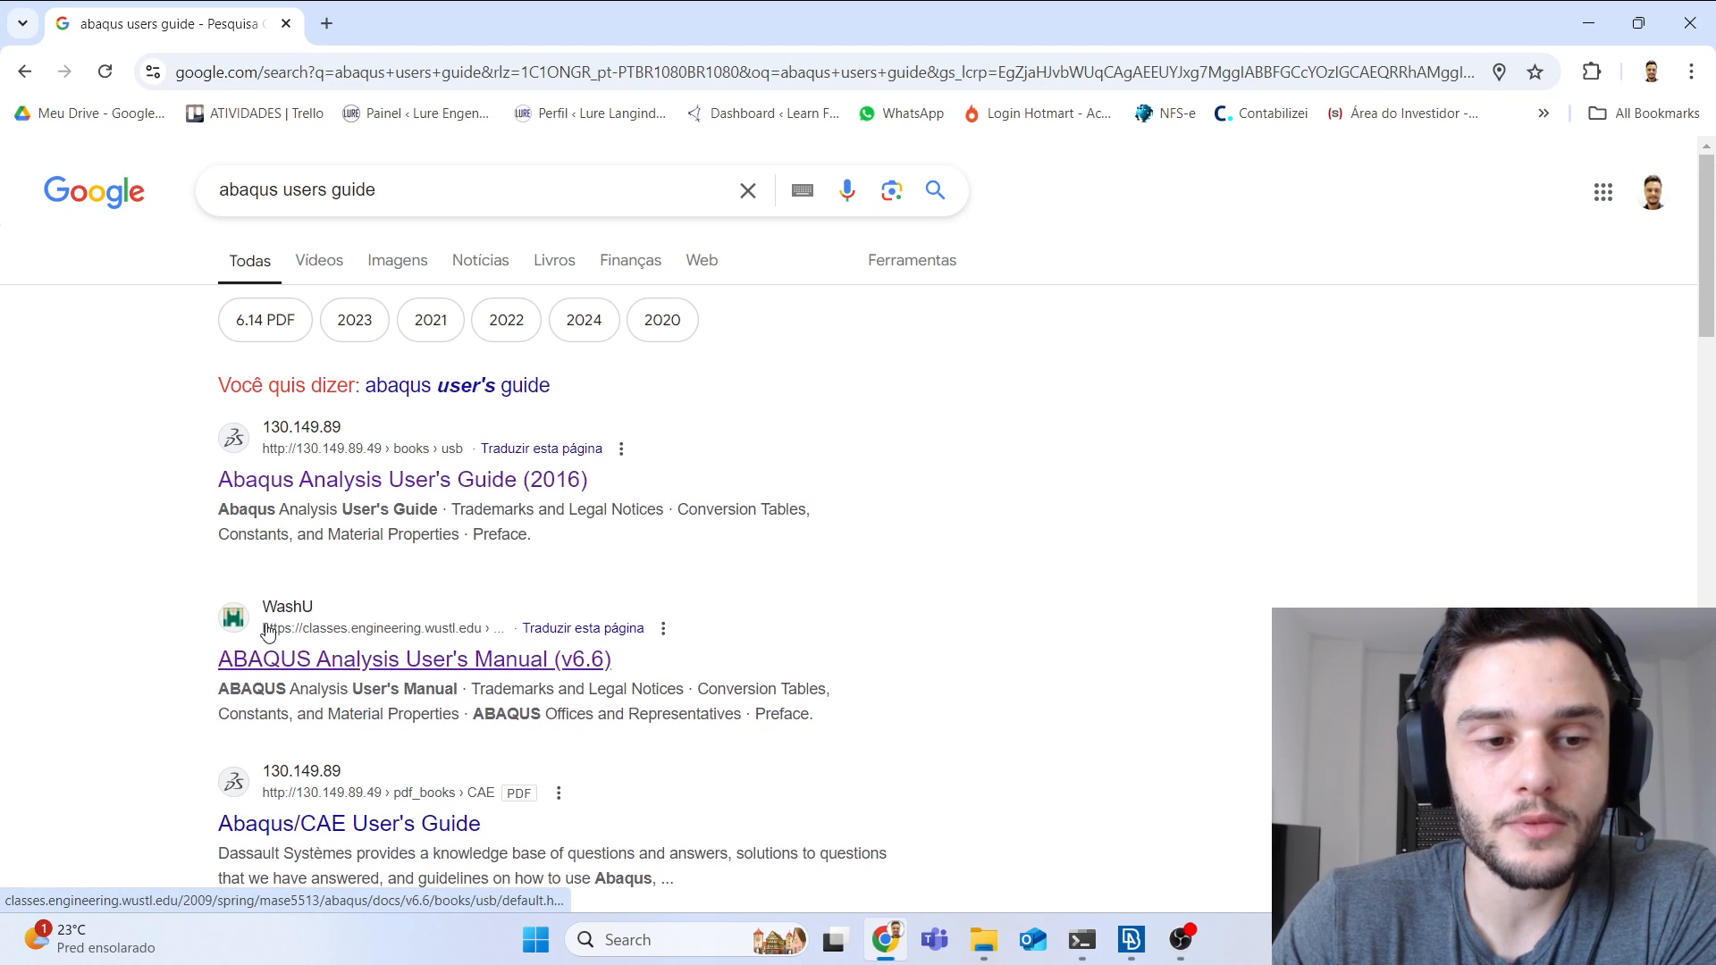
# Step: Open the WashU search result "ABAQUS Analysis User's Manual (v6.6)" and widen the manual's table of contents
pyautogui.scroll(-1, 264, 532)
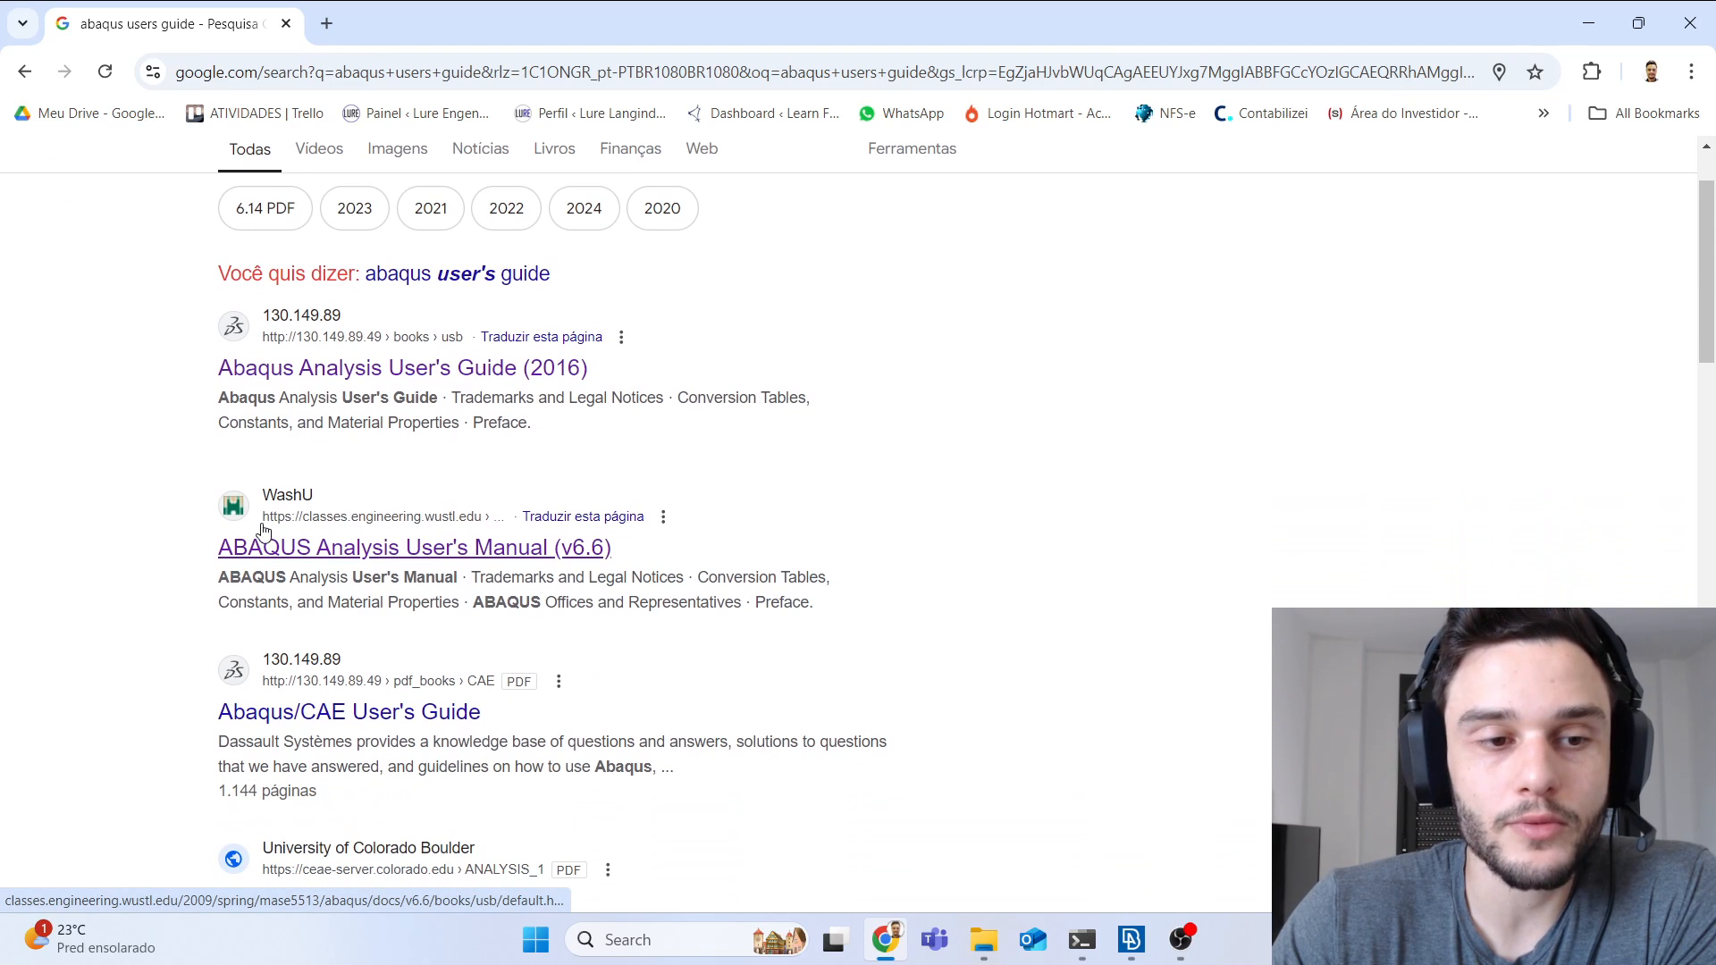
pyautogui.click(311, 561)
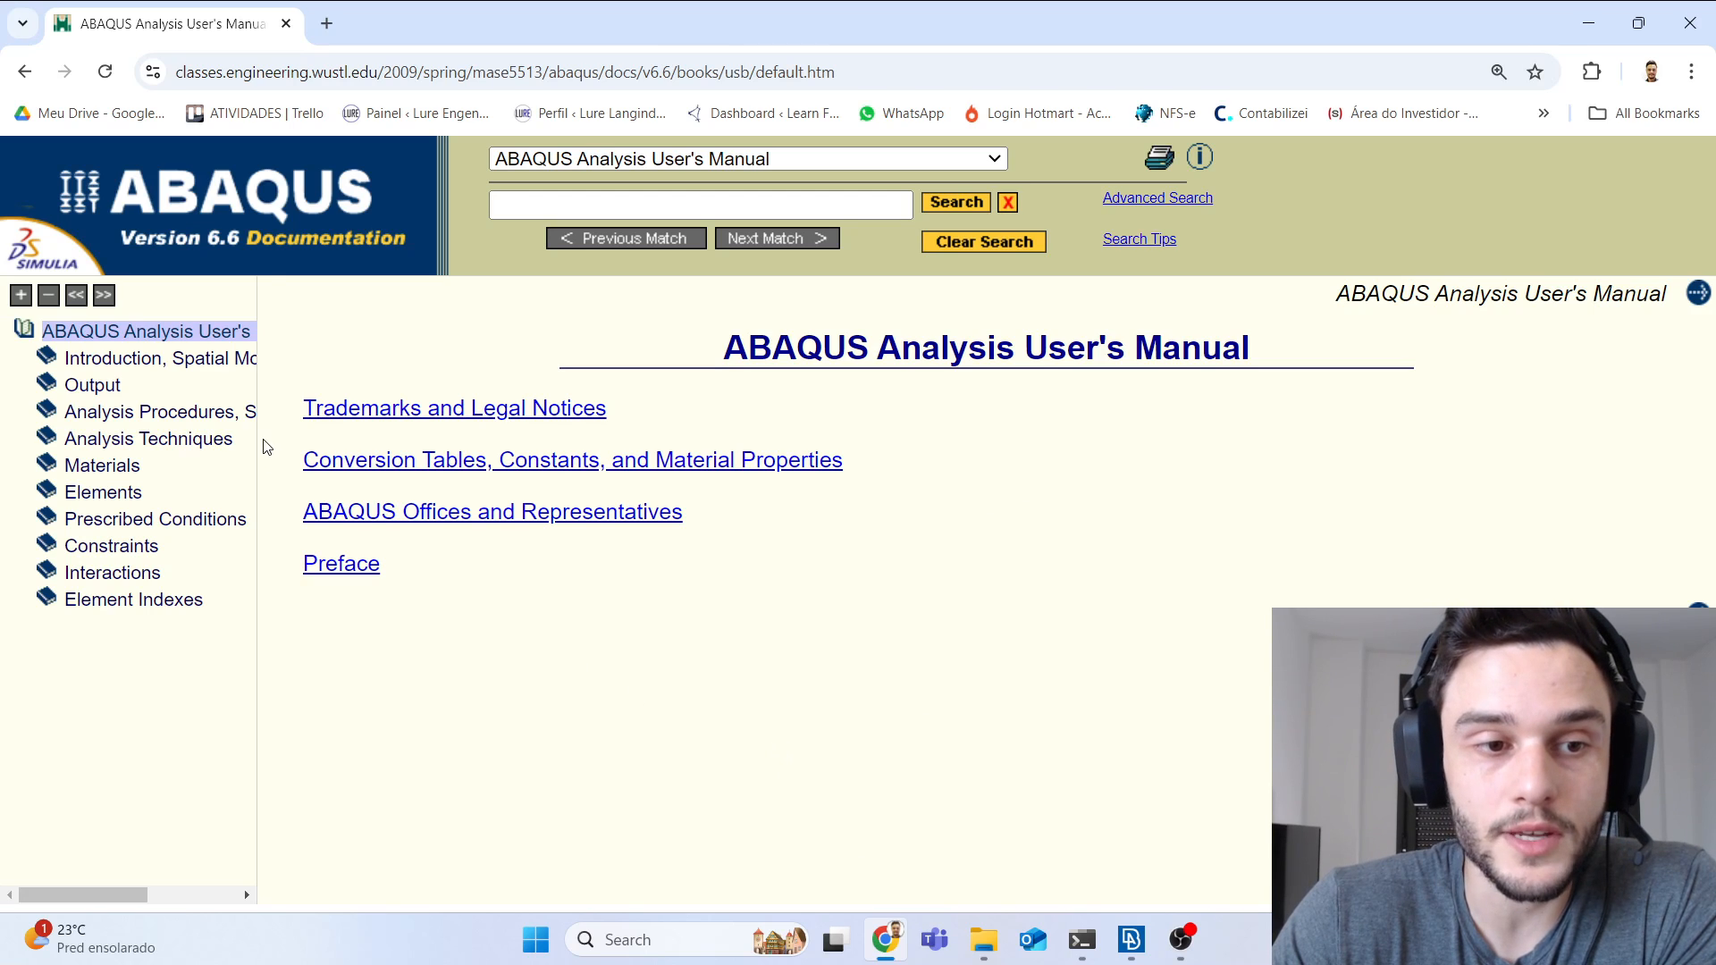
pyautogui.moveTo(258, 444); pyautogui.dragTo(327, 433)
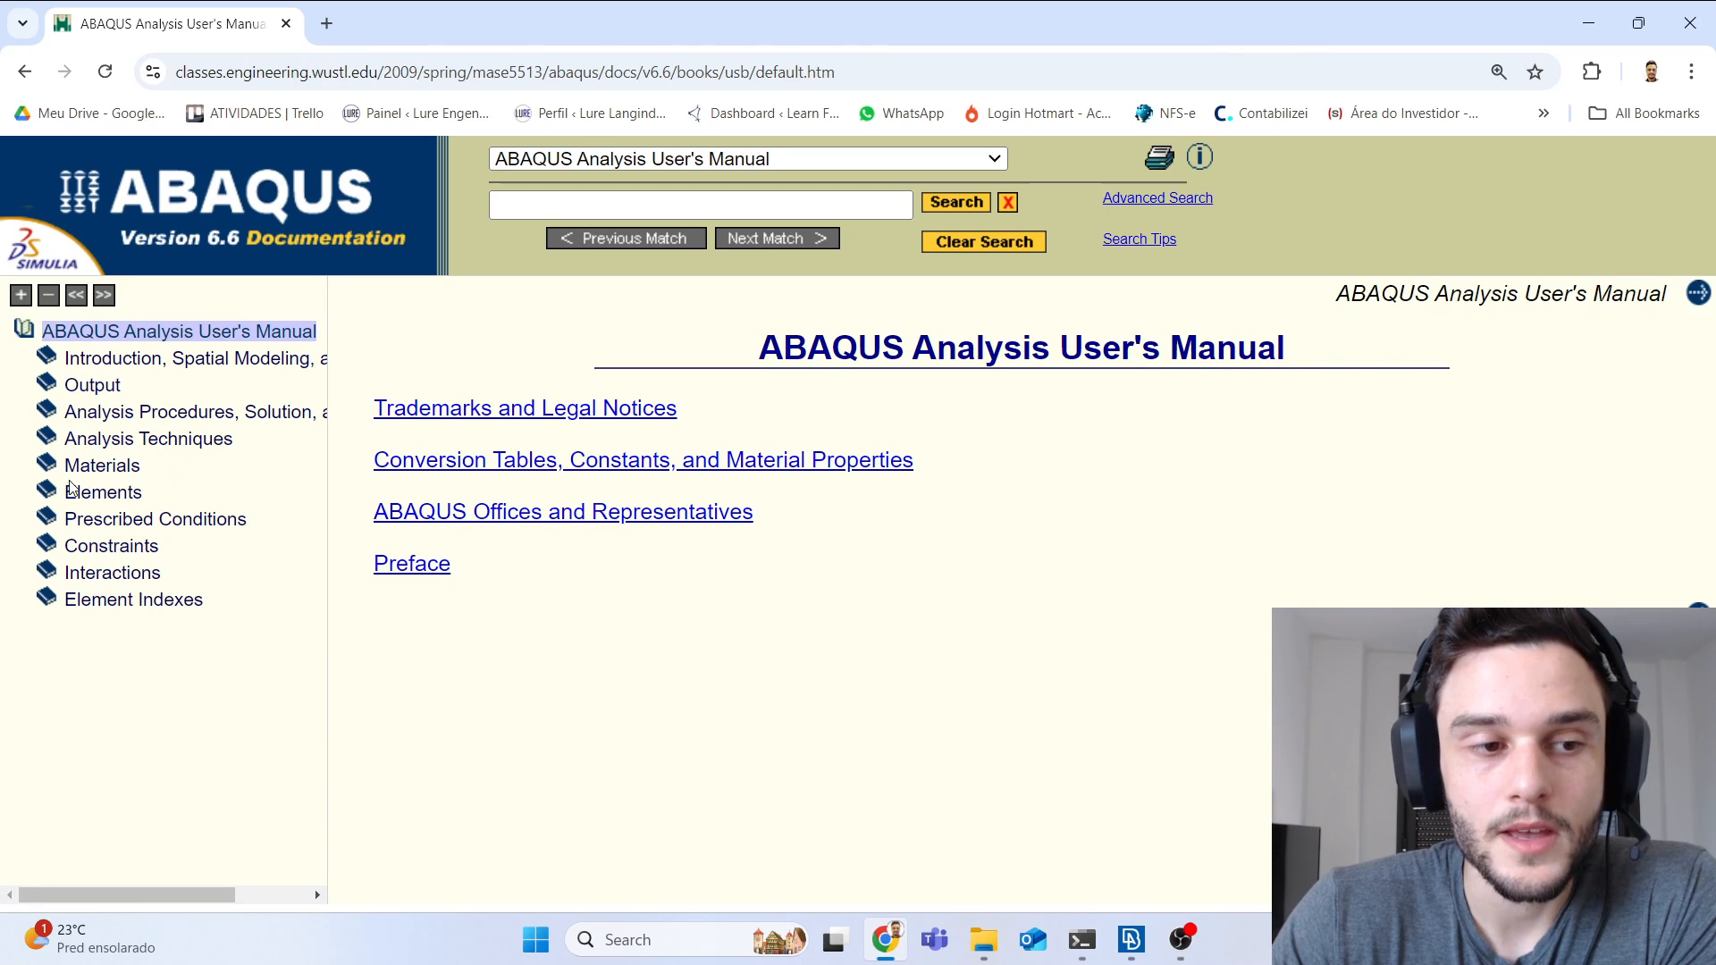
# Step: Open section 25.1.5, the connection-type library, from the Connector Elements chapter under Elements
pyautogui.click(46, 492)
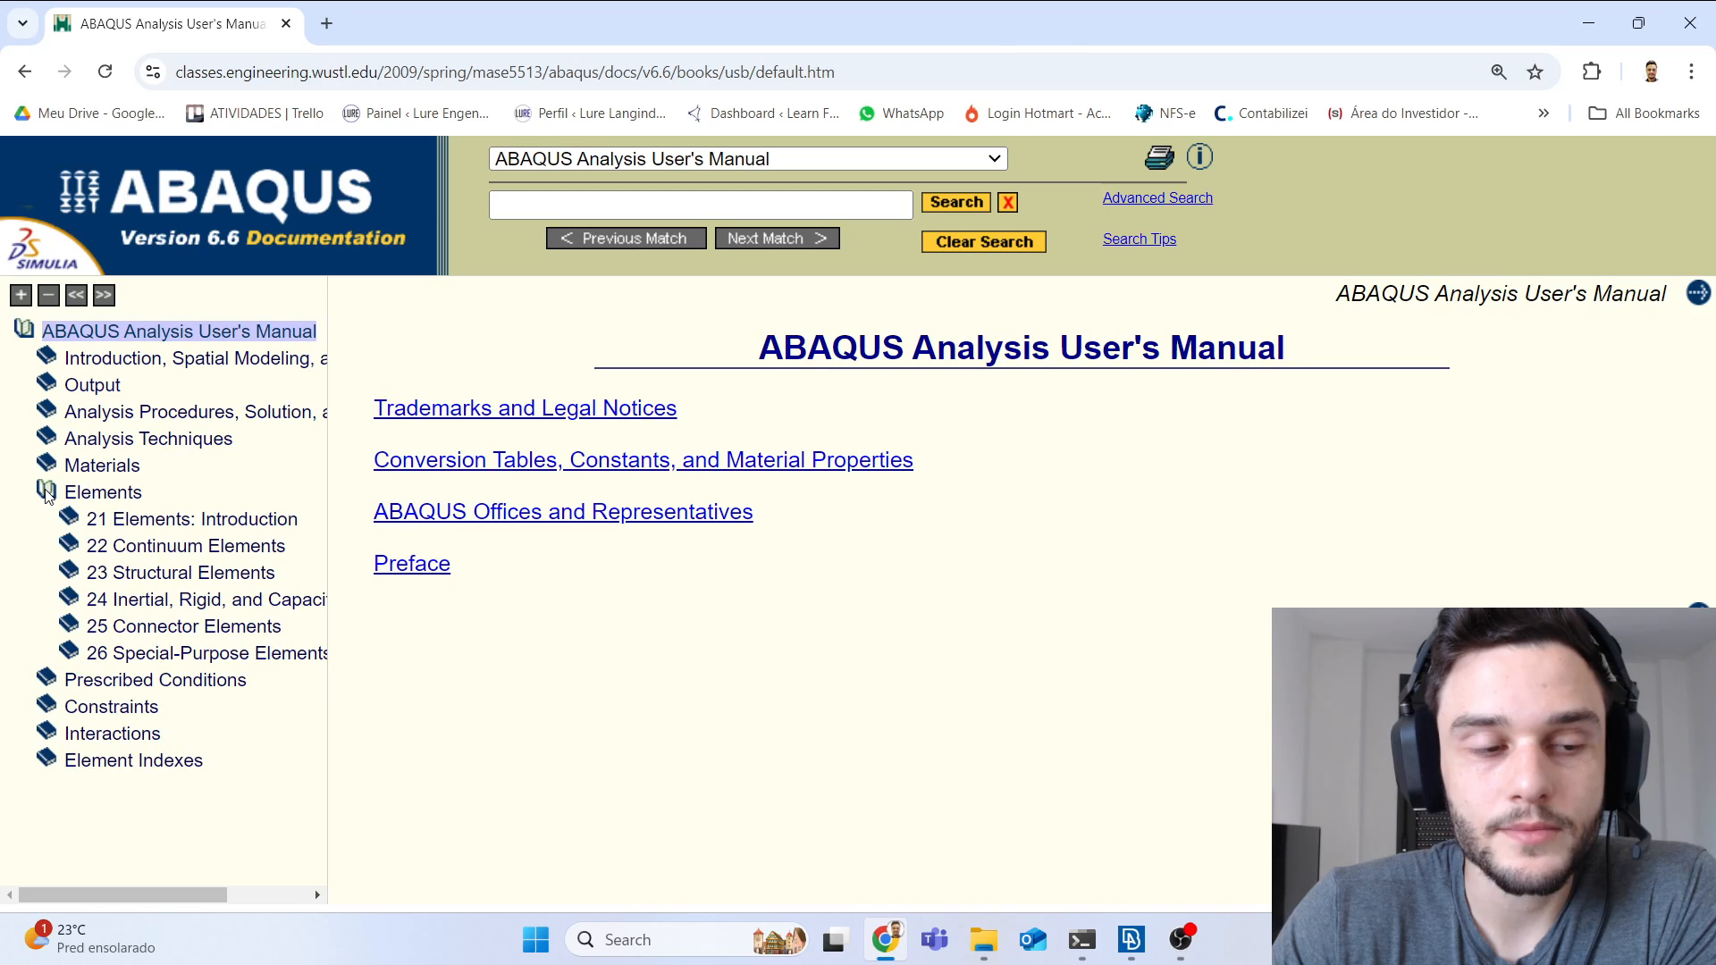
pyautogui.click(69, 625)
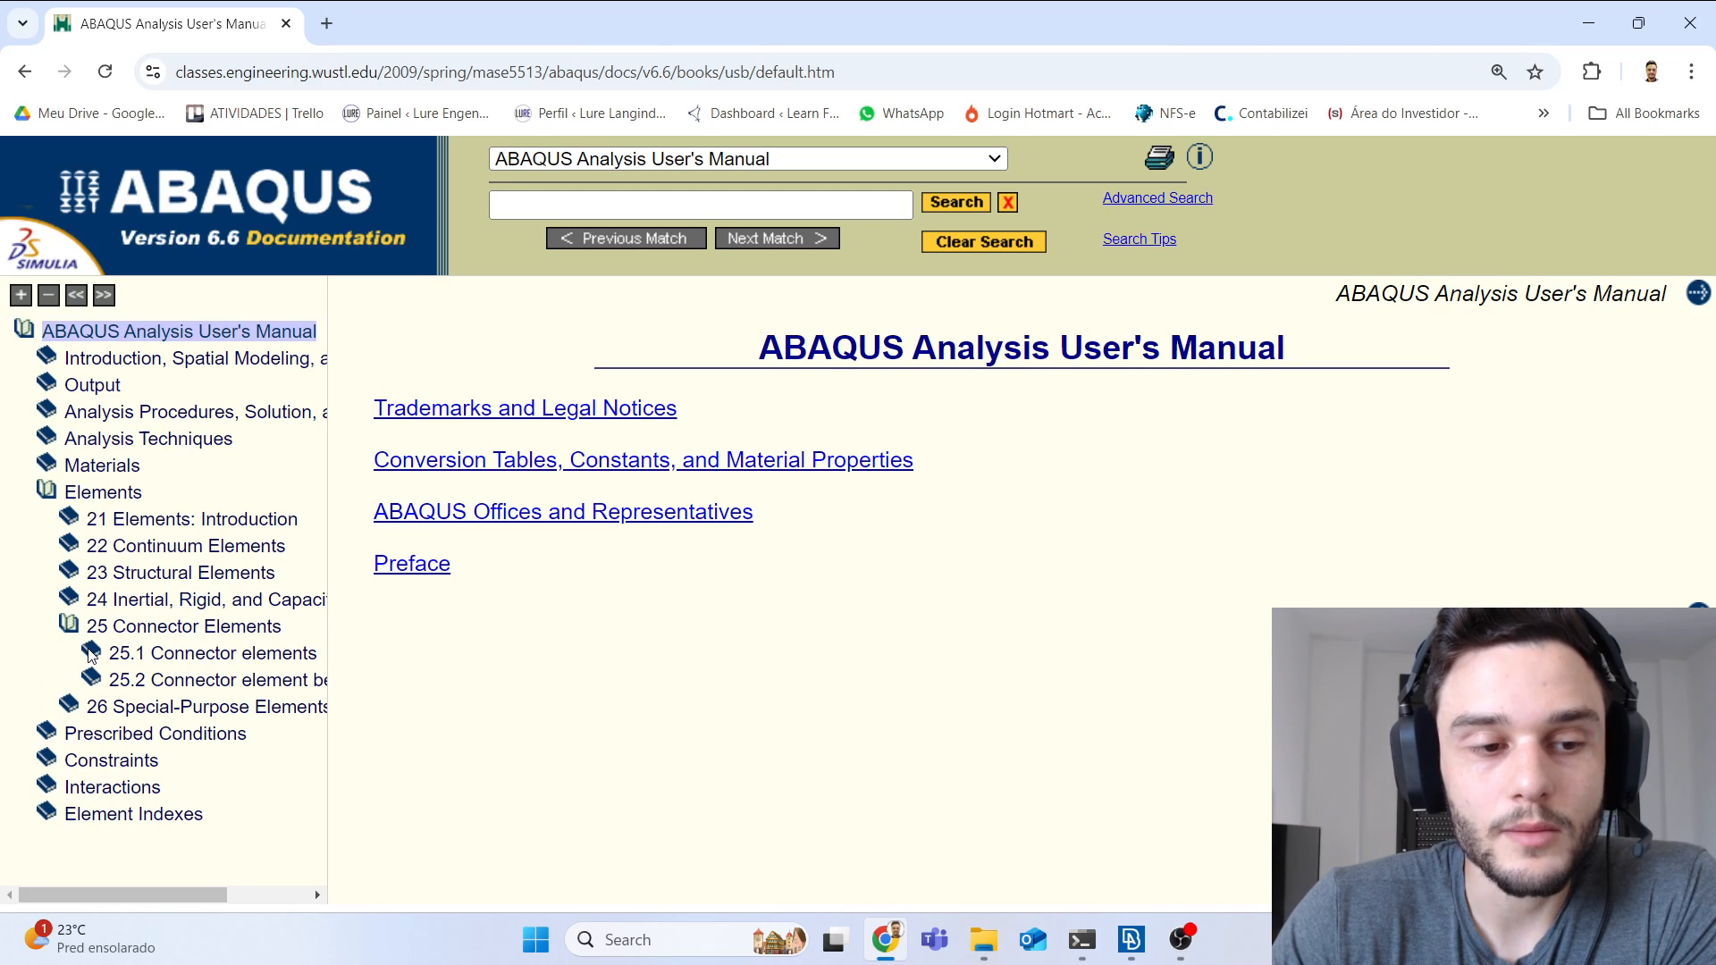
pyautogui.click(91, 653)
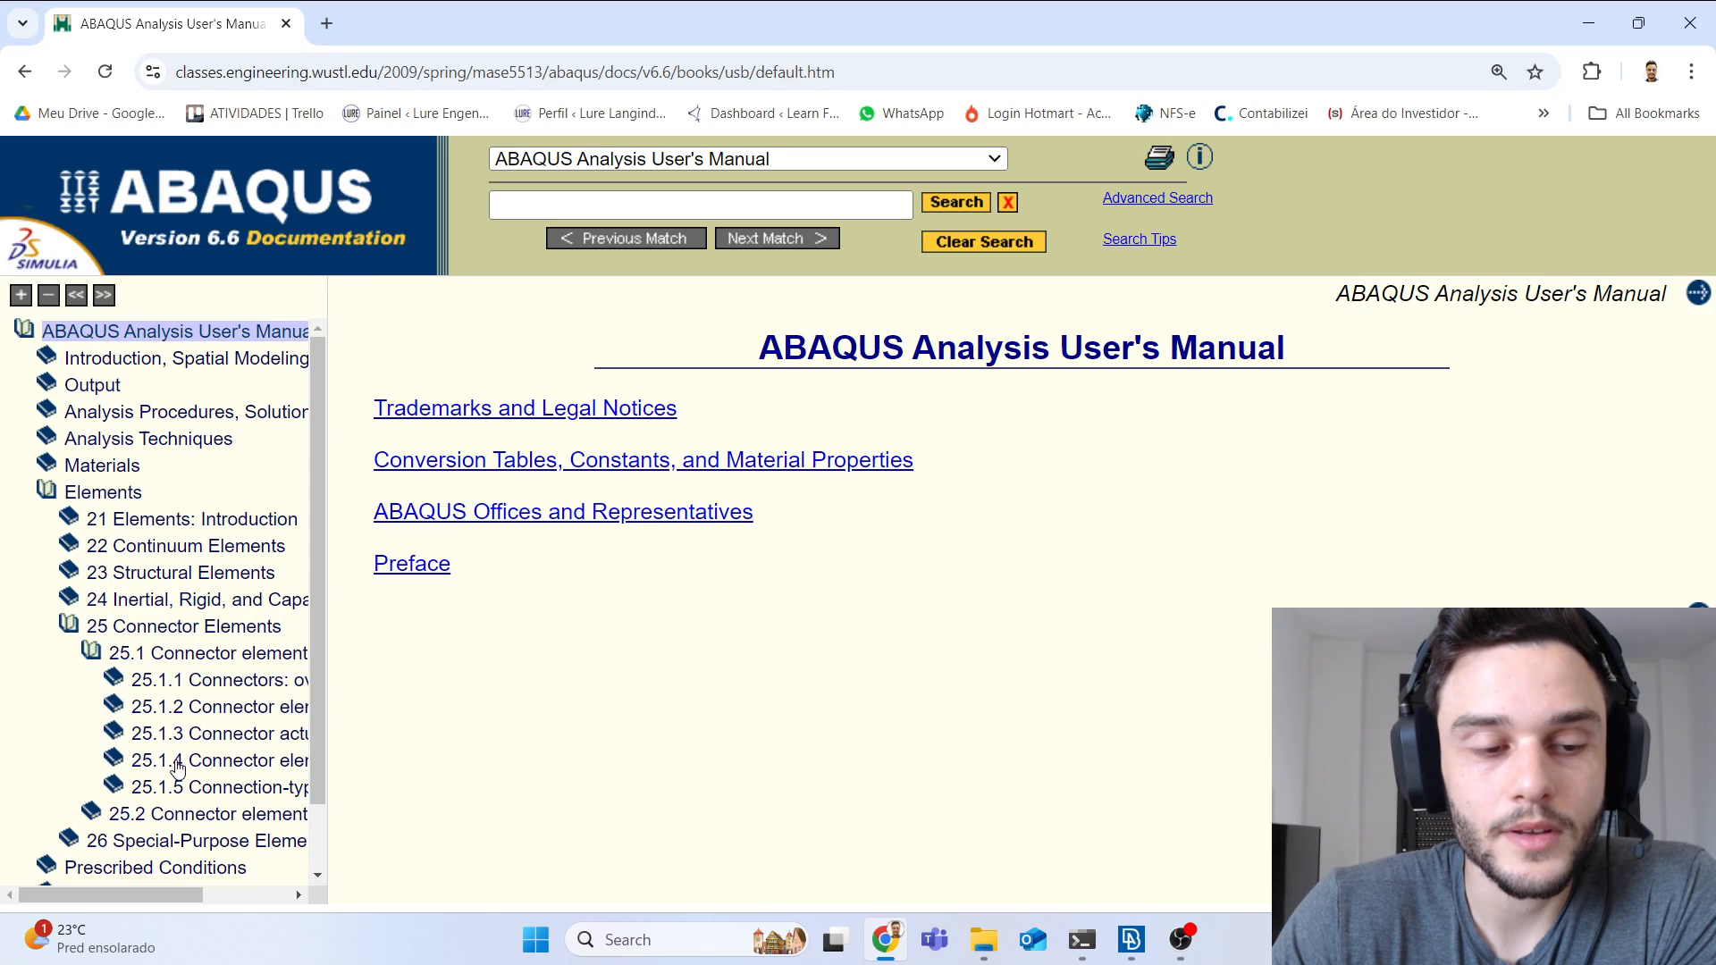
pyautogui.click(236, 792)
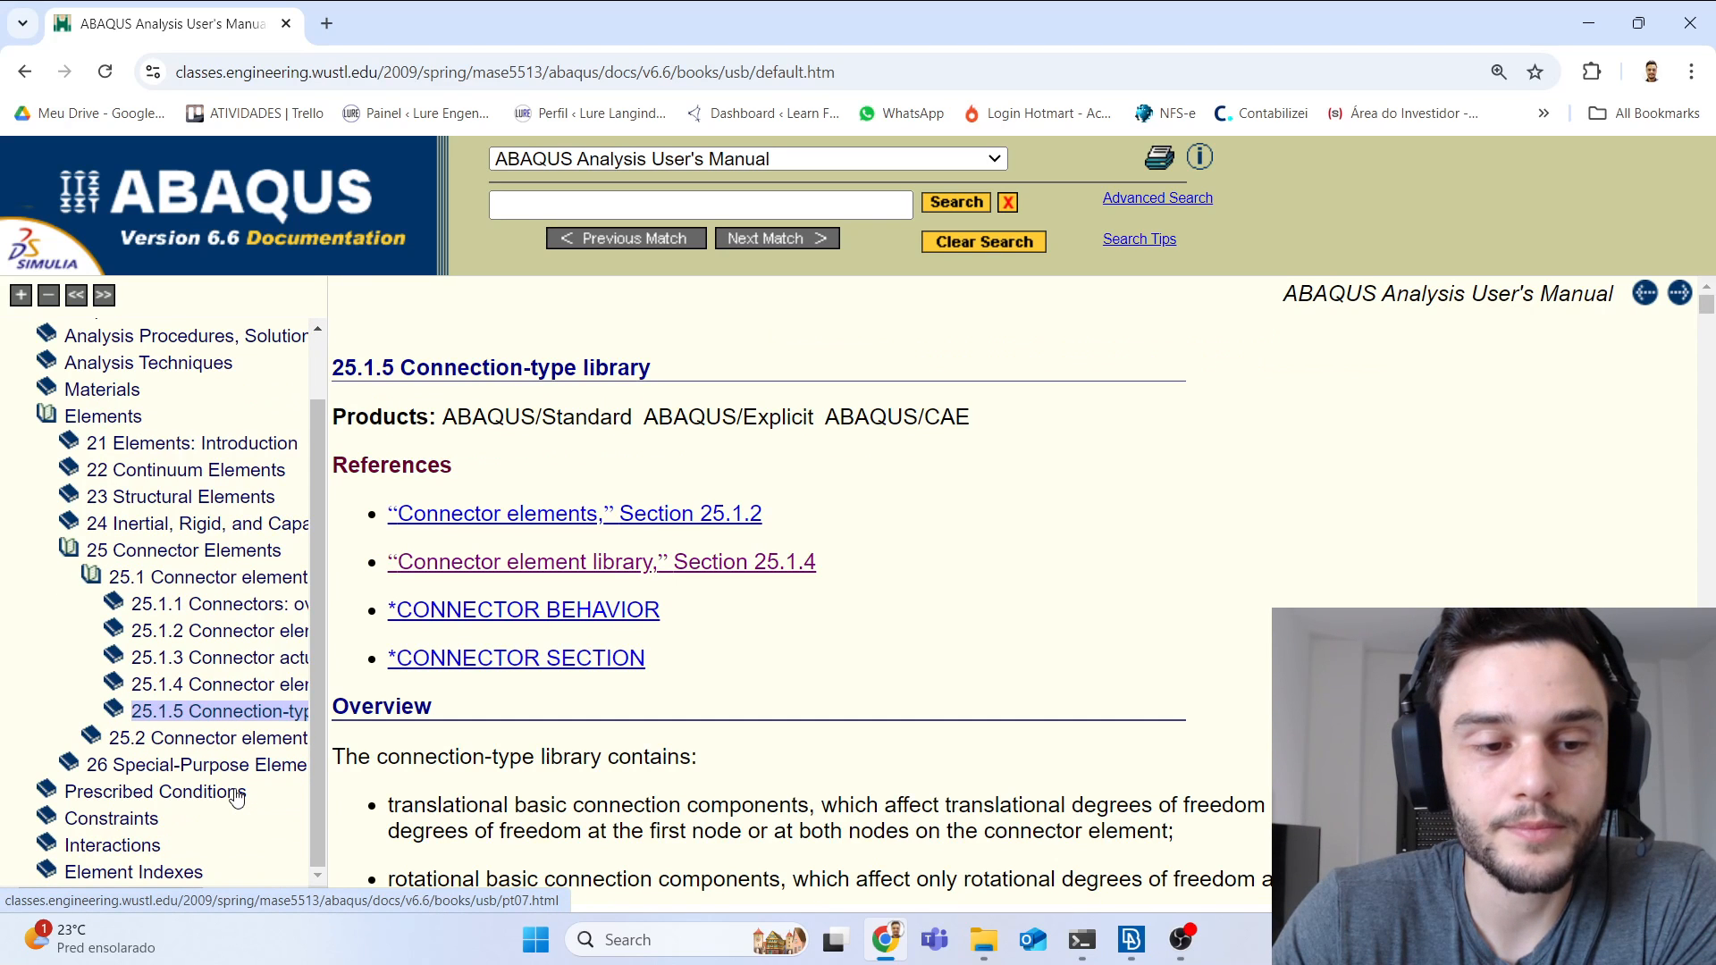
# Step: Search the page for "cartesian" and read the CARTESIAN entry among the translational basic connection components
pyautogui.scroll(-1, 634, 509)
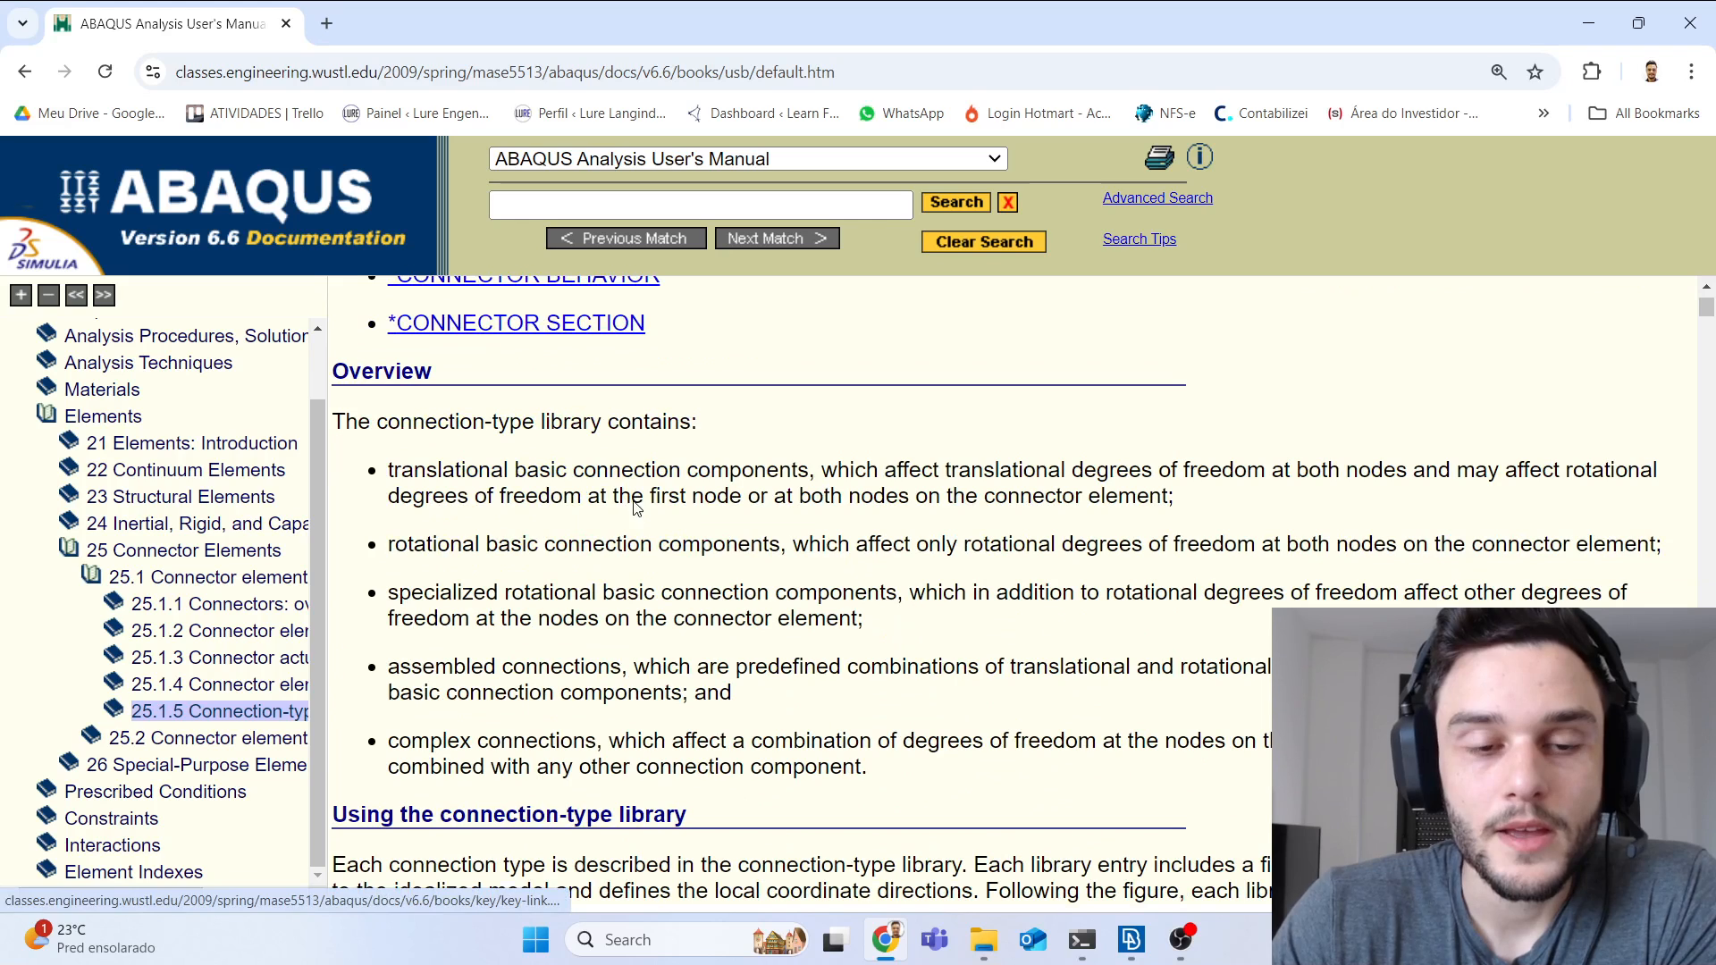
pyautogui.hotkey('ctrl', 'f')
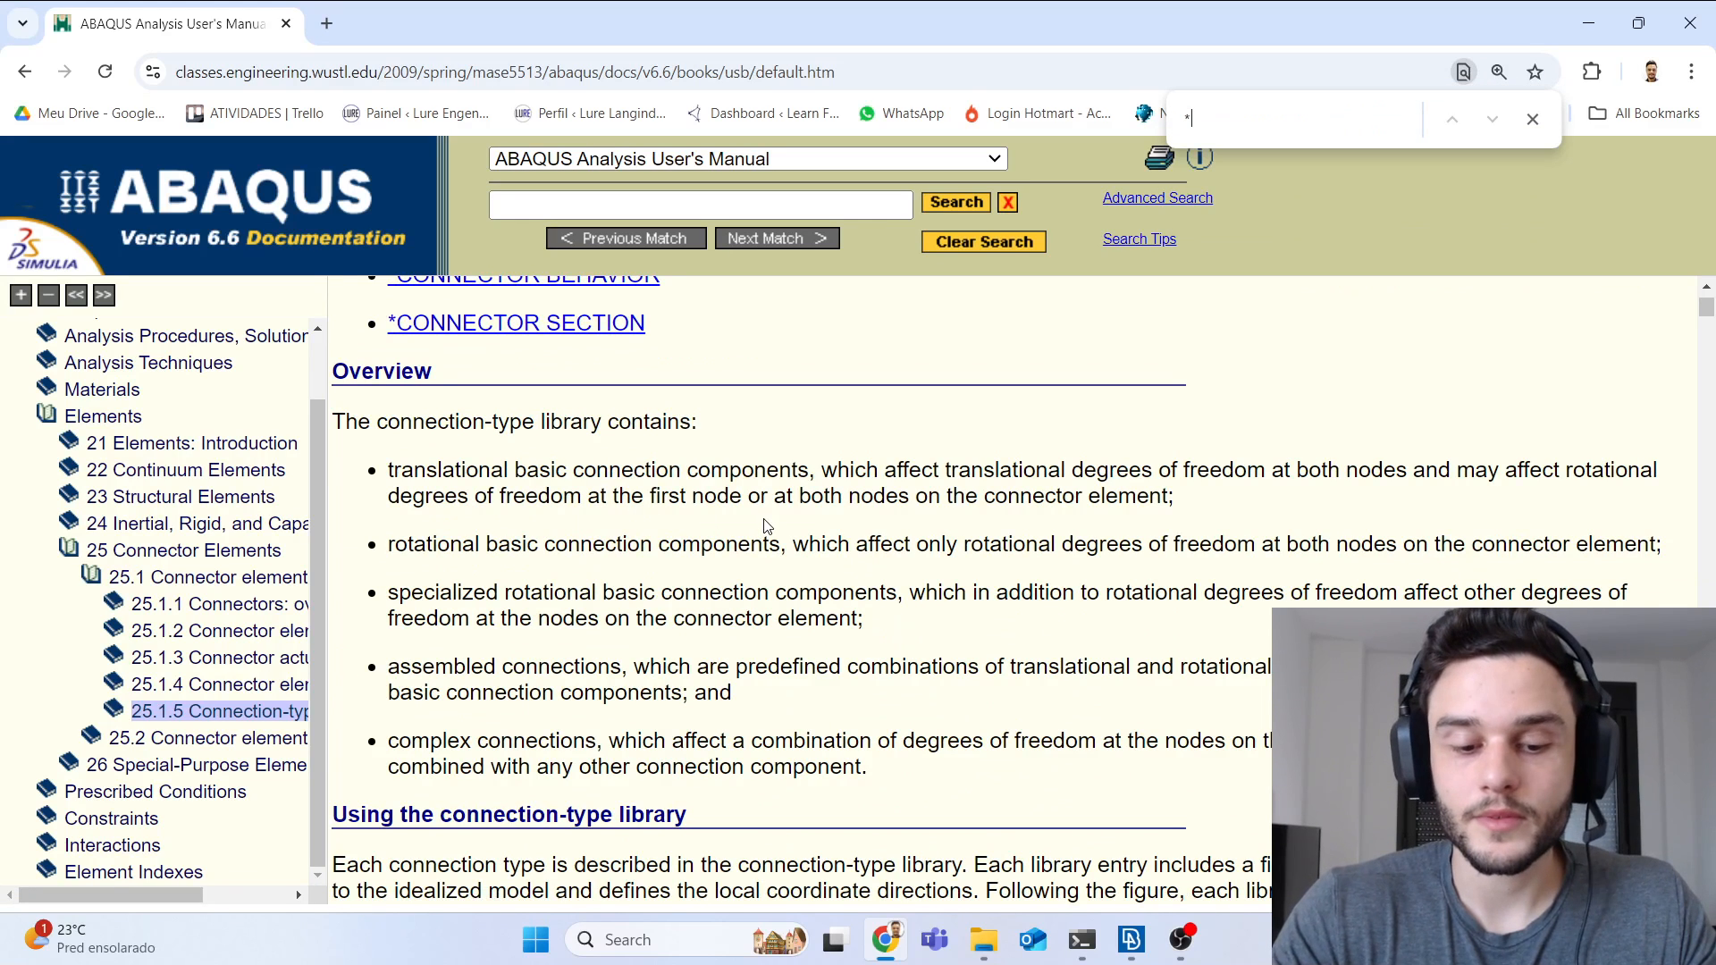
pyautogui.write('cartesian')
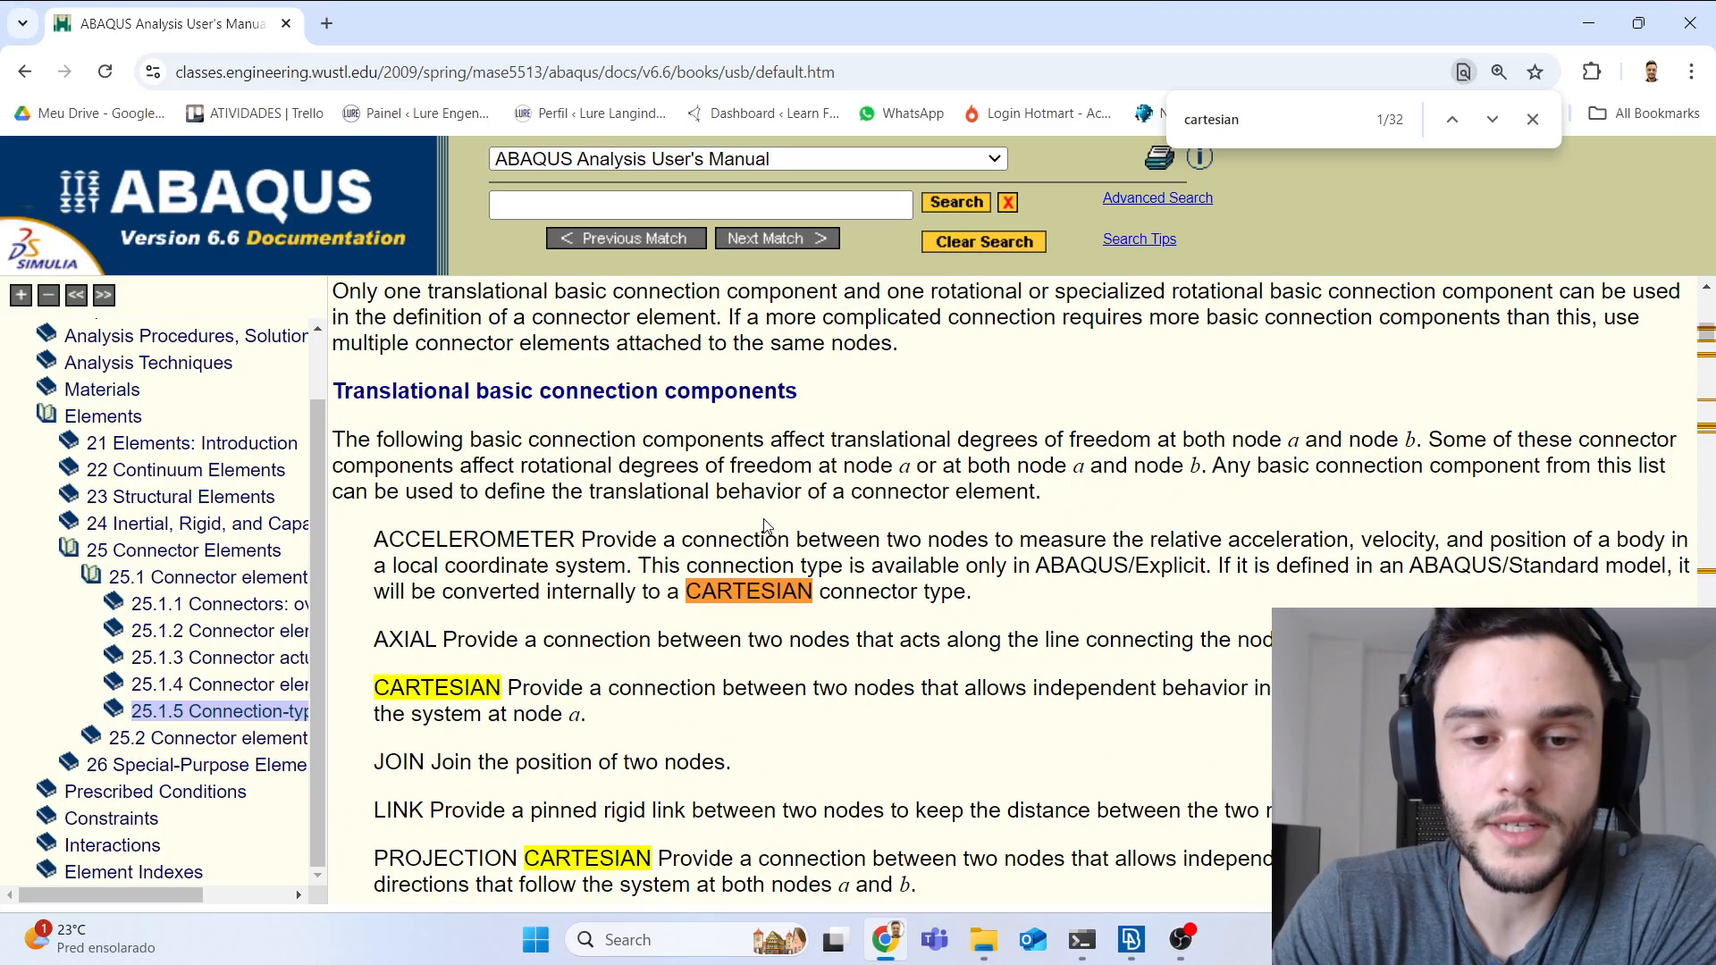
pyautogui.press('Return')
pyautogui.scroll(-3, 581, 496)
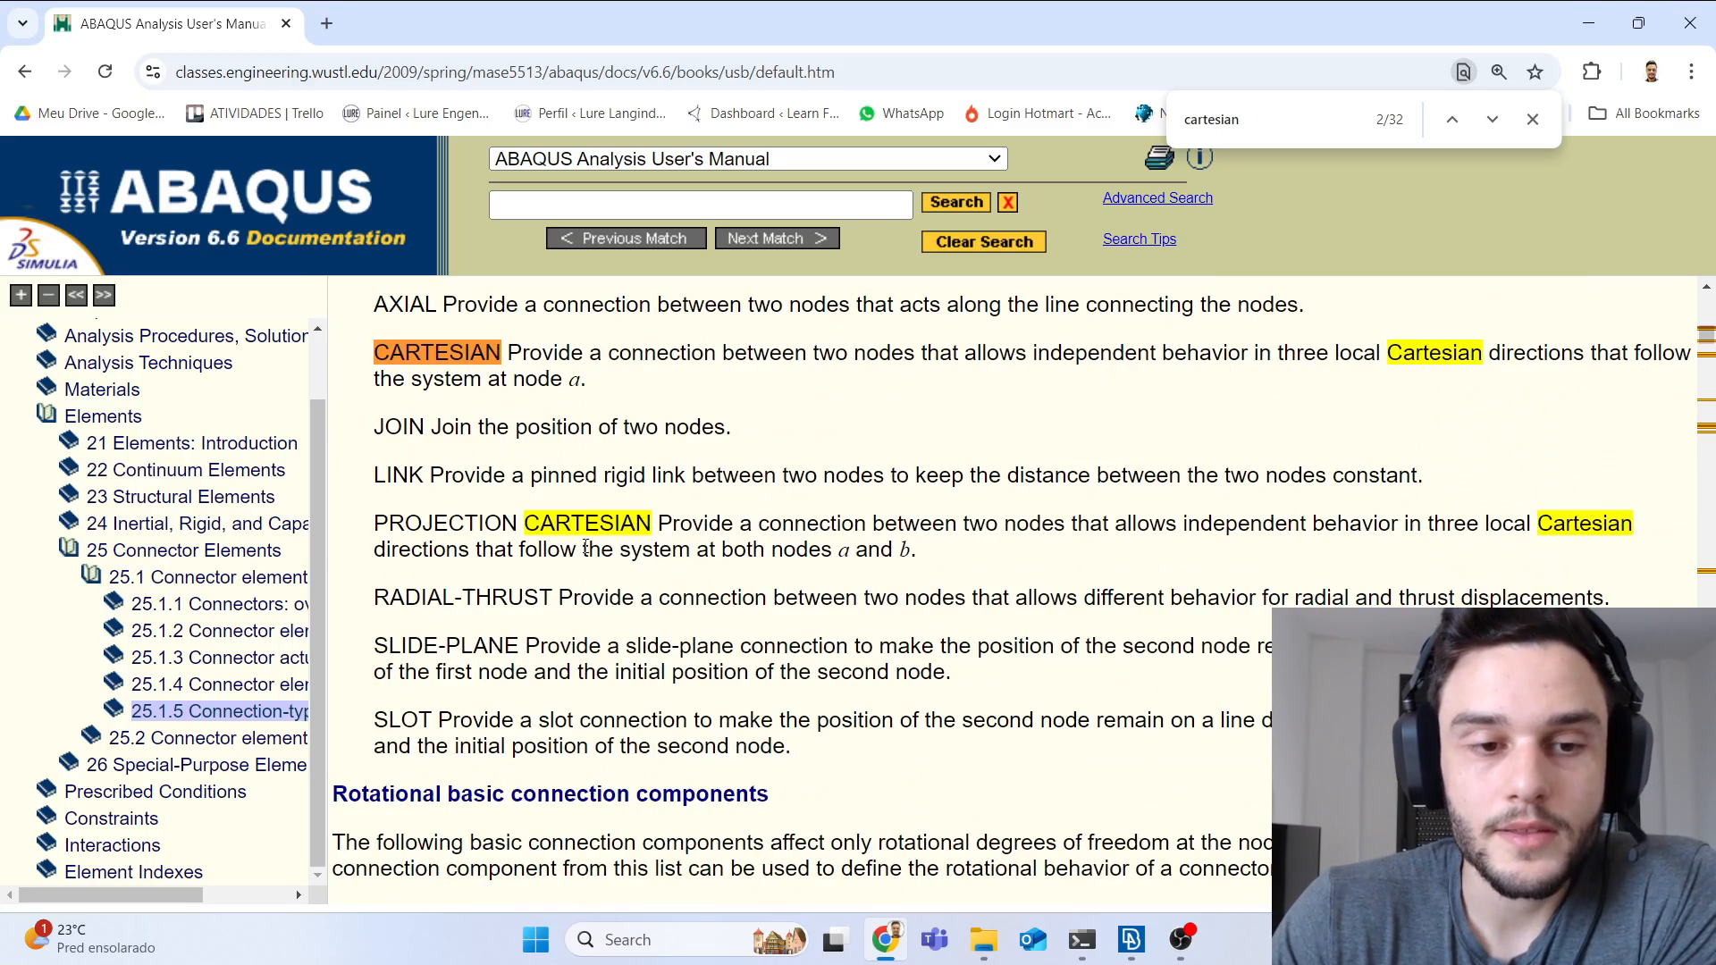
pyautogui.scroll(2, 571, 536)
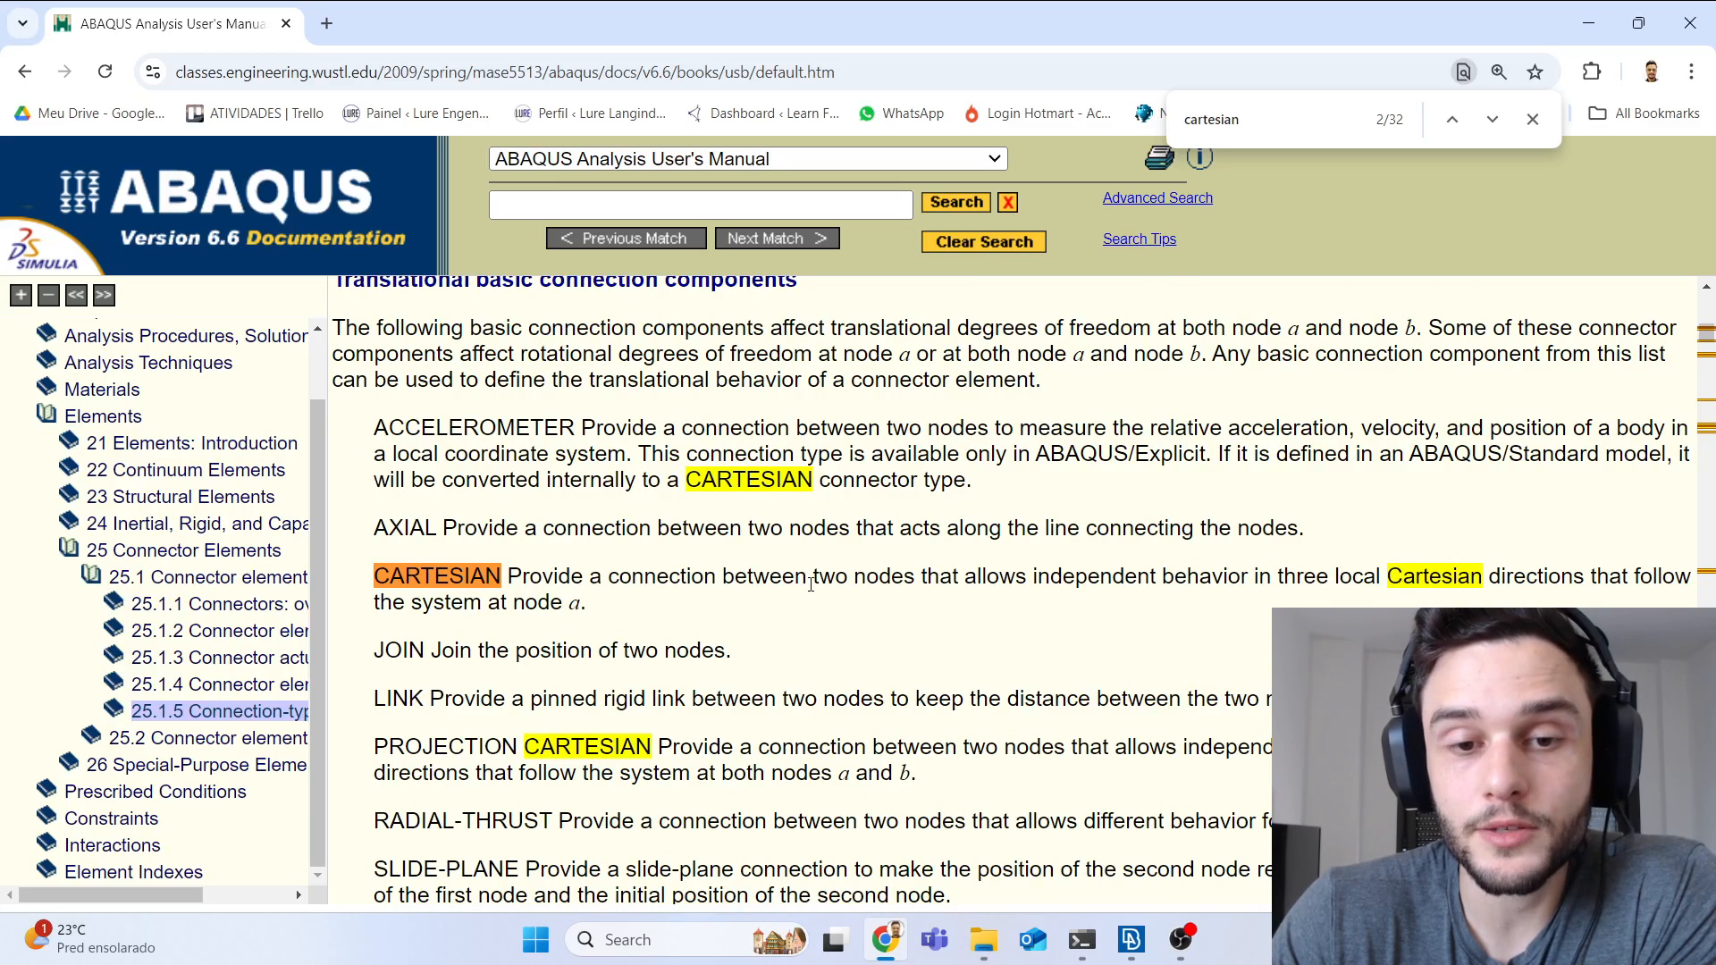
pyautogui.hotkey('shift', 'Return')
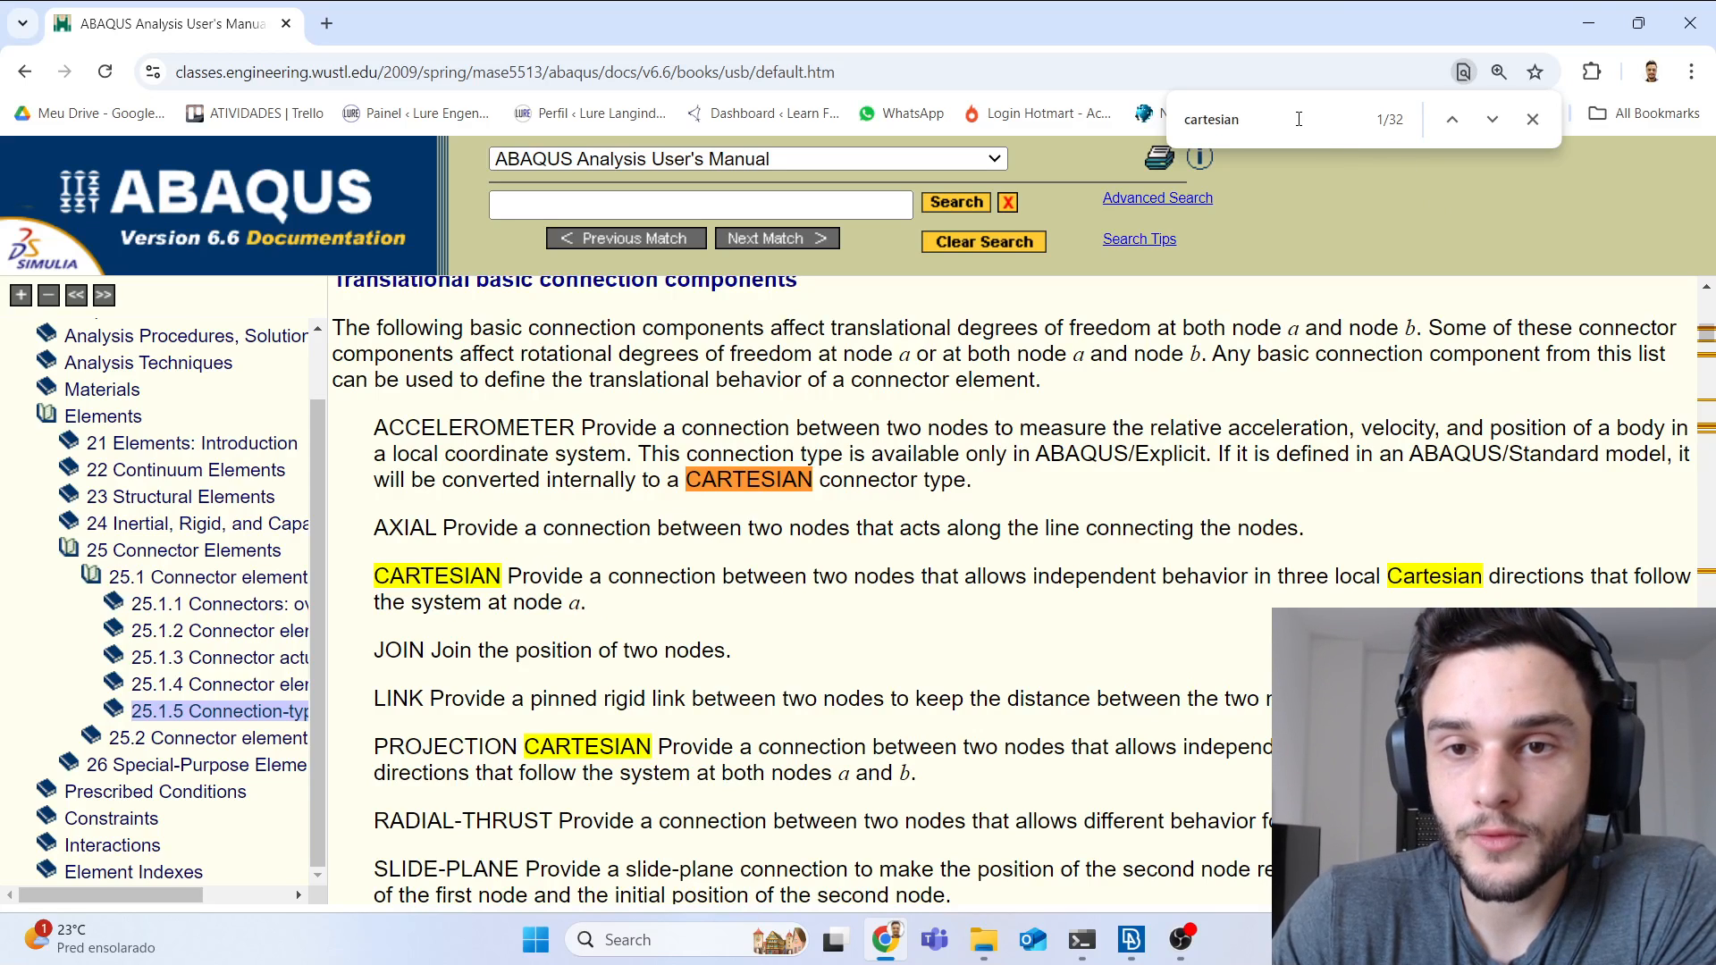
# Step: Go through the "cartesian" matches up to the heading of the CARTESIAN connection type's own section
pyautogui.click(1298, 119)
pyautogui.write('+')
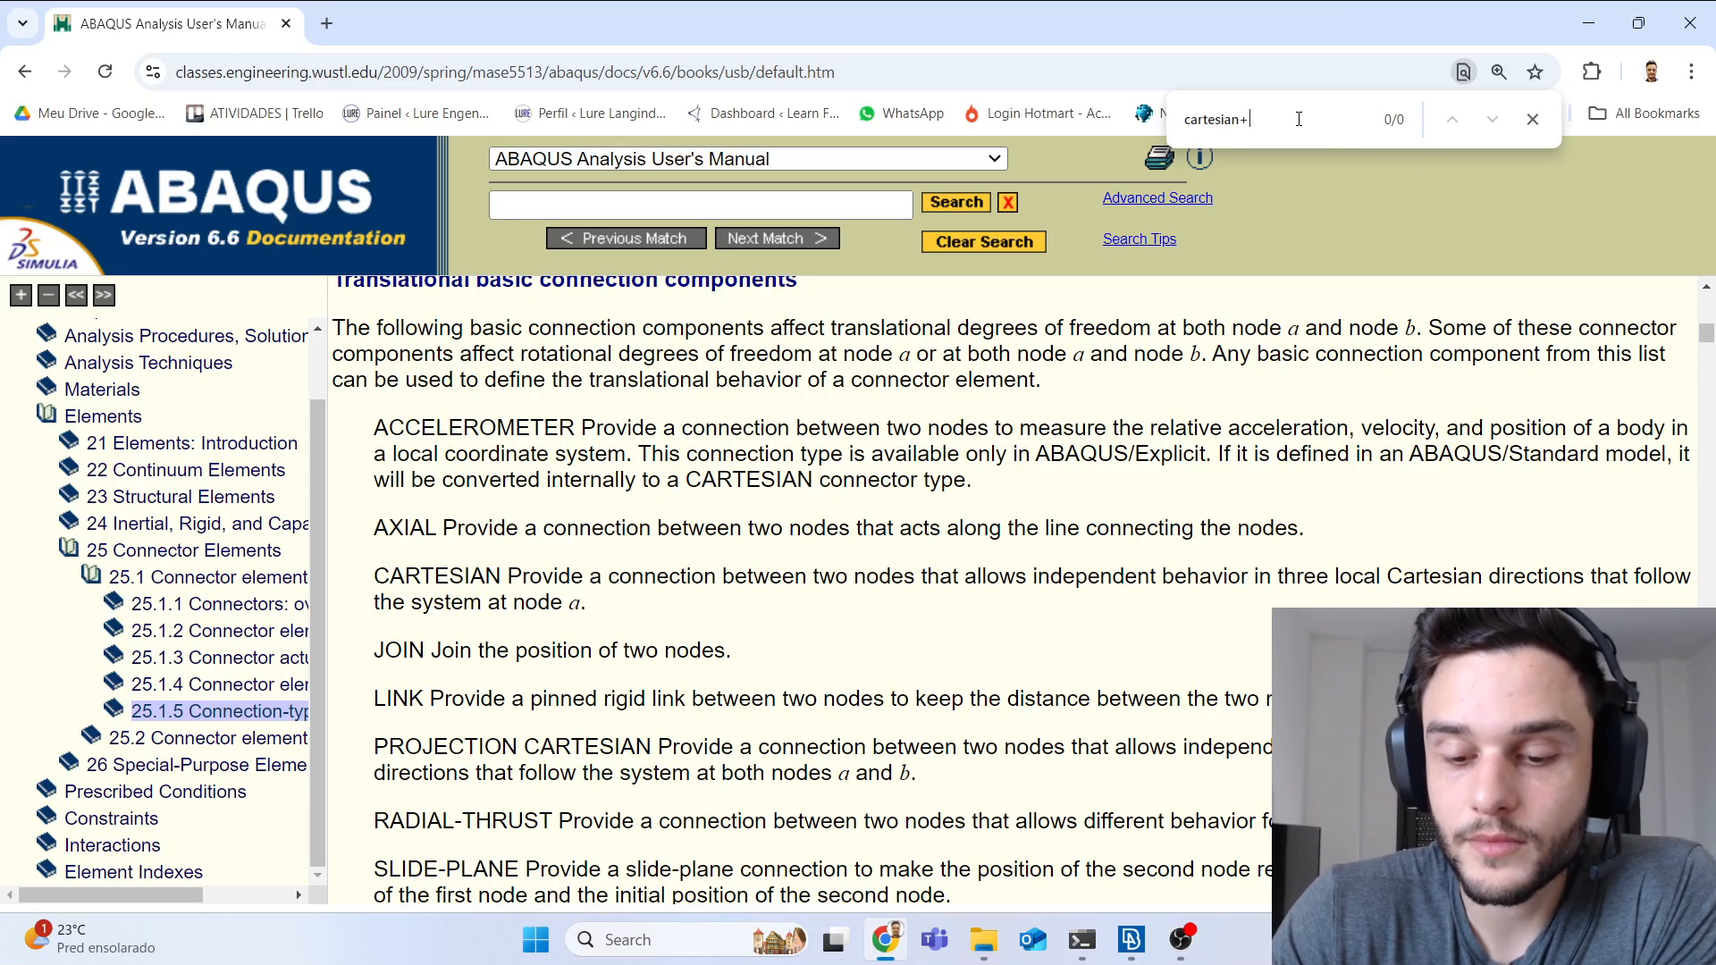
pyautogui.press('BackSpace')
pyautogui.press('Return')
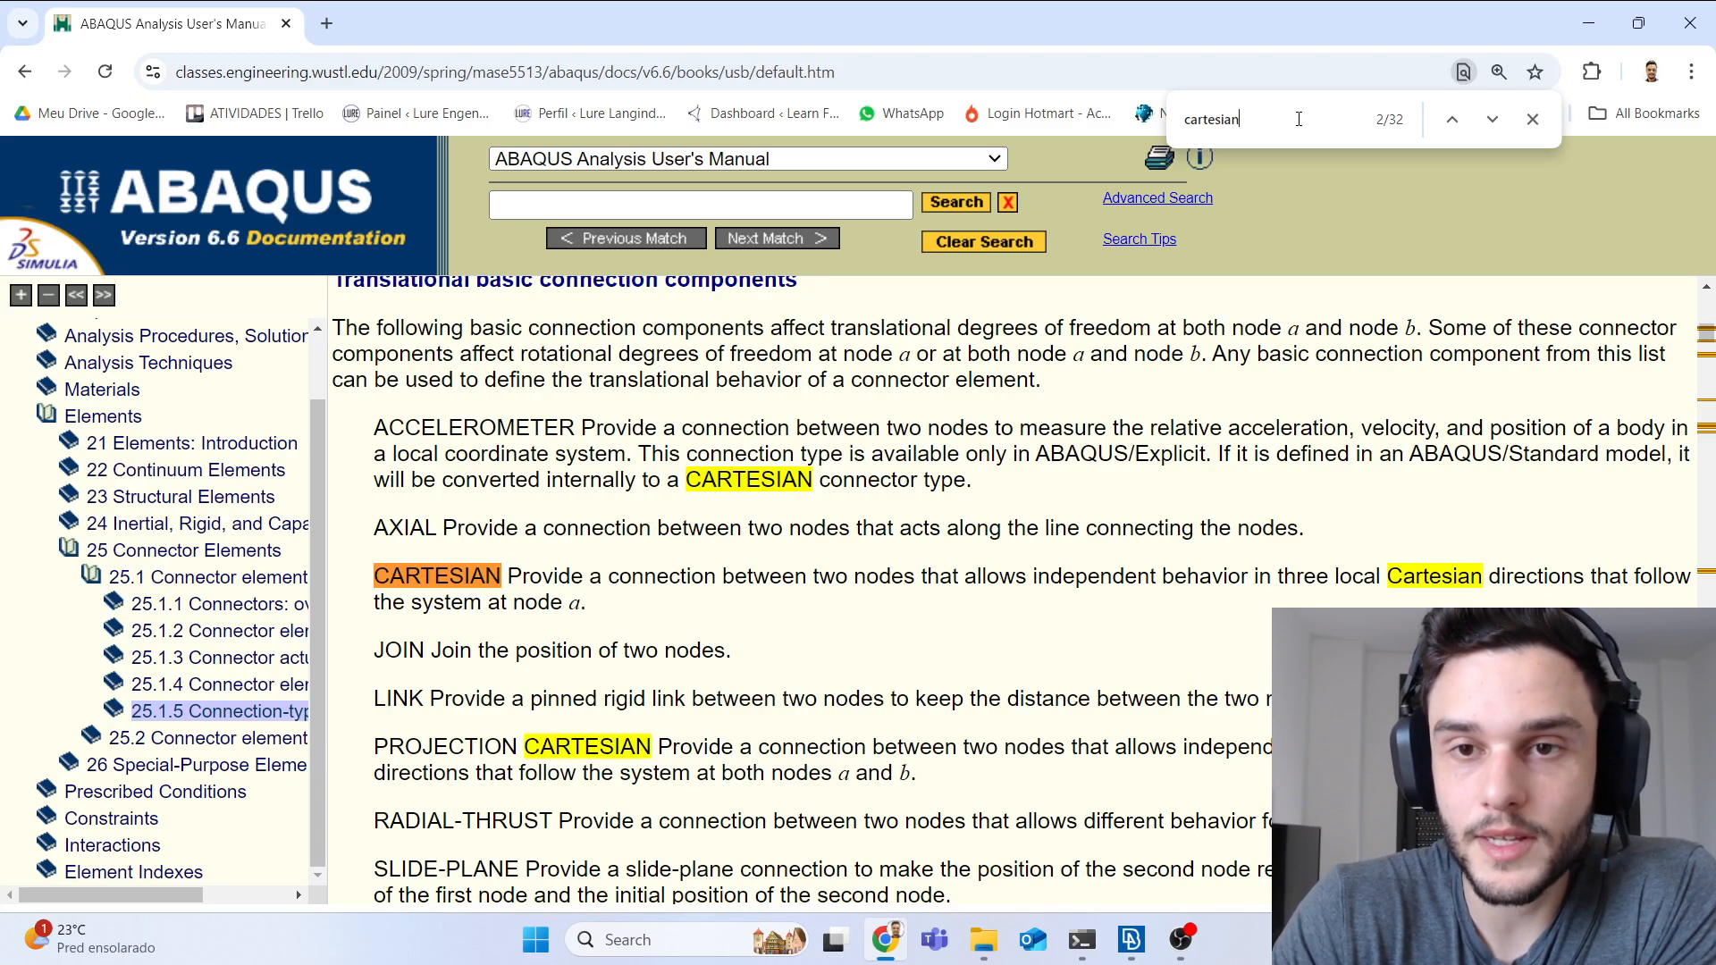
pyautogui.press('Return')
pyautogui.press('Return')
pyautogui.press('Return')
pyautogui.press('Return')
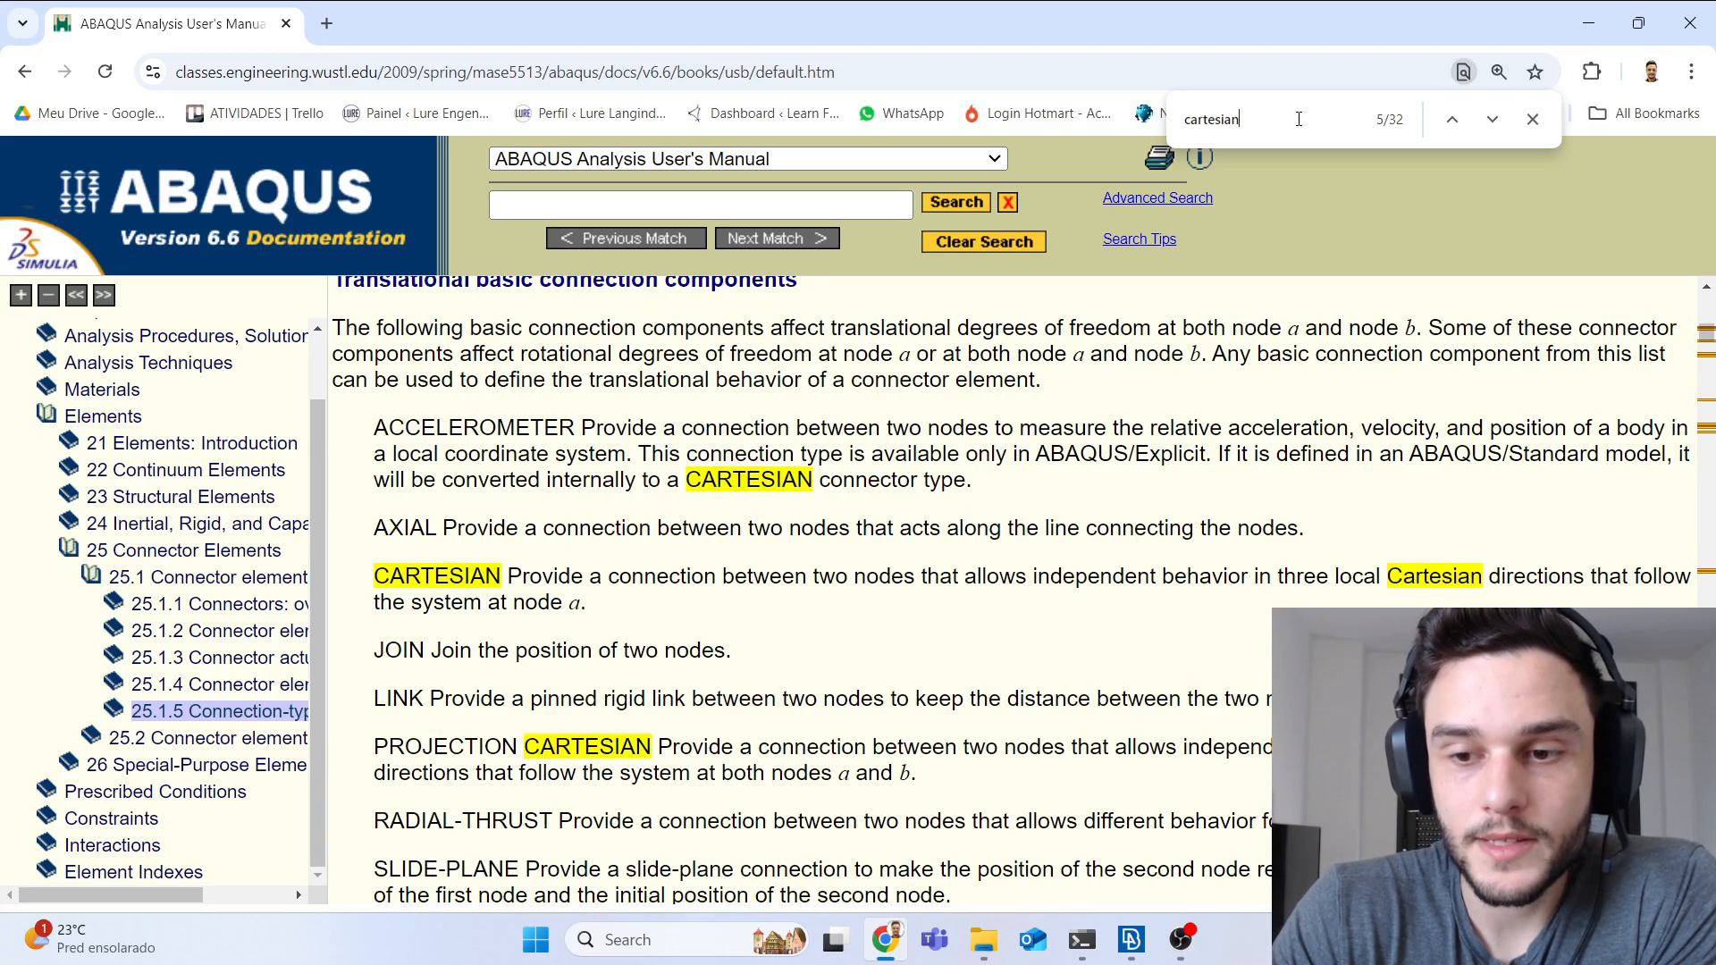
pyautogui.press('Return')
pyautogui.press('Return')
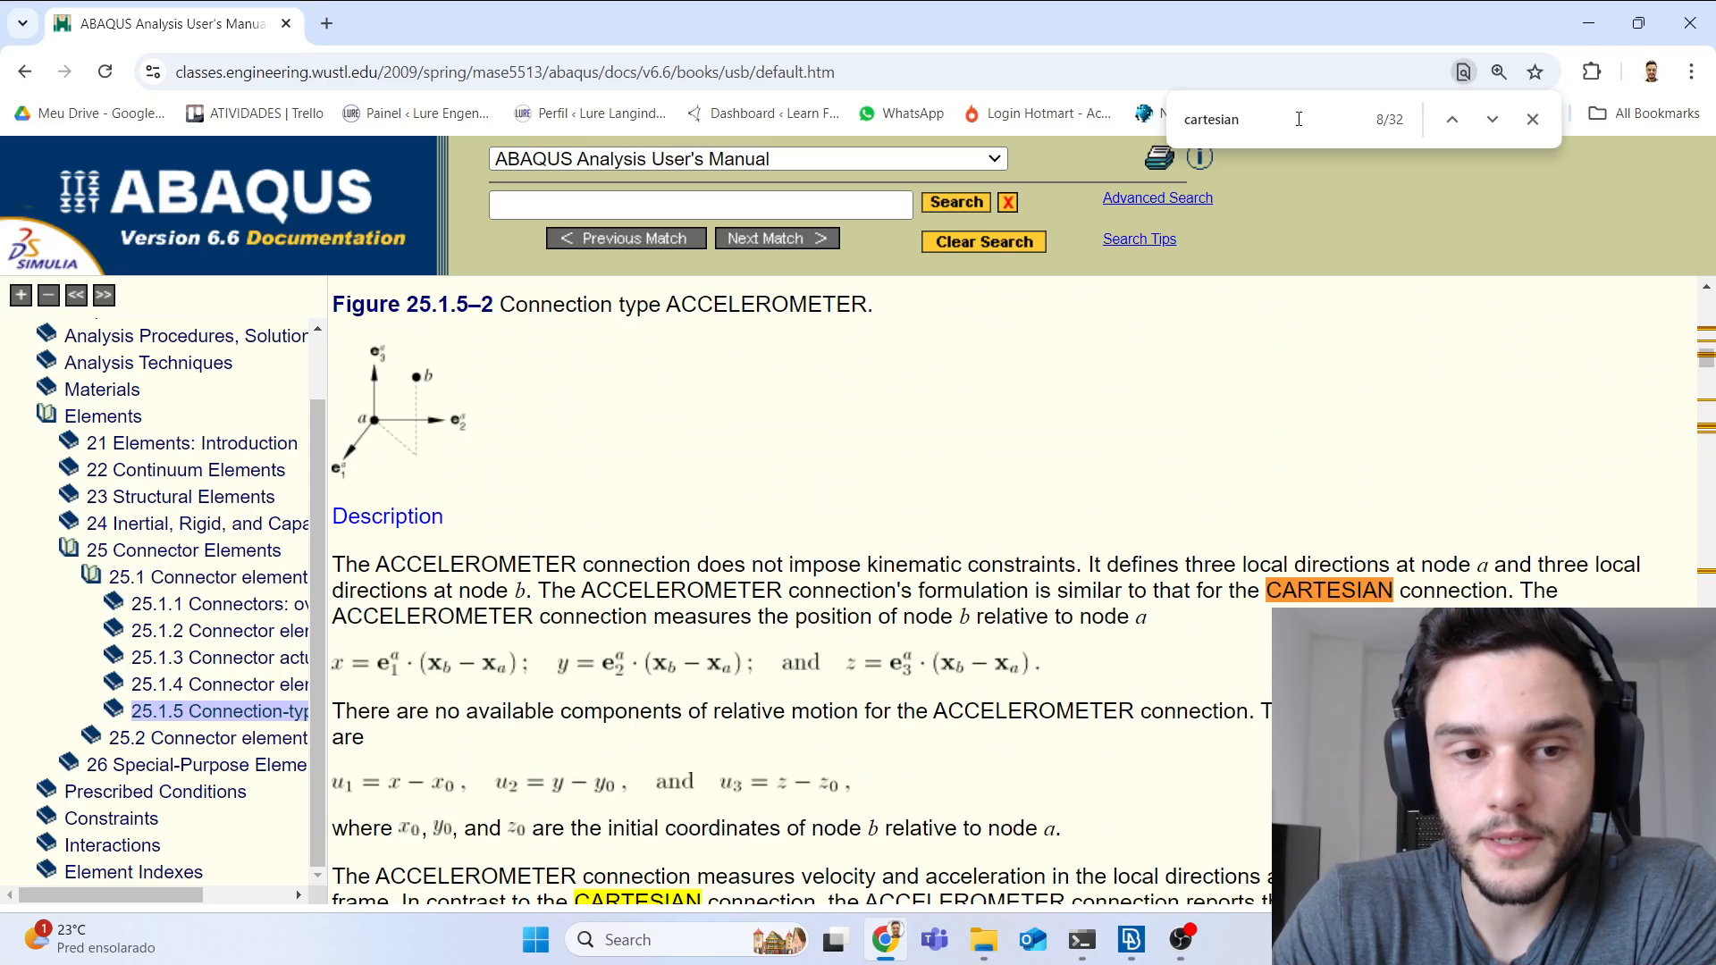
pyautogui.press('Return')
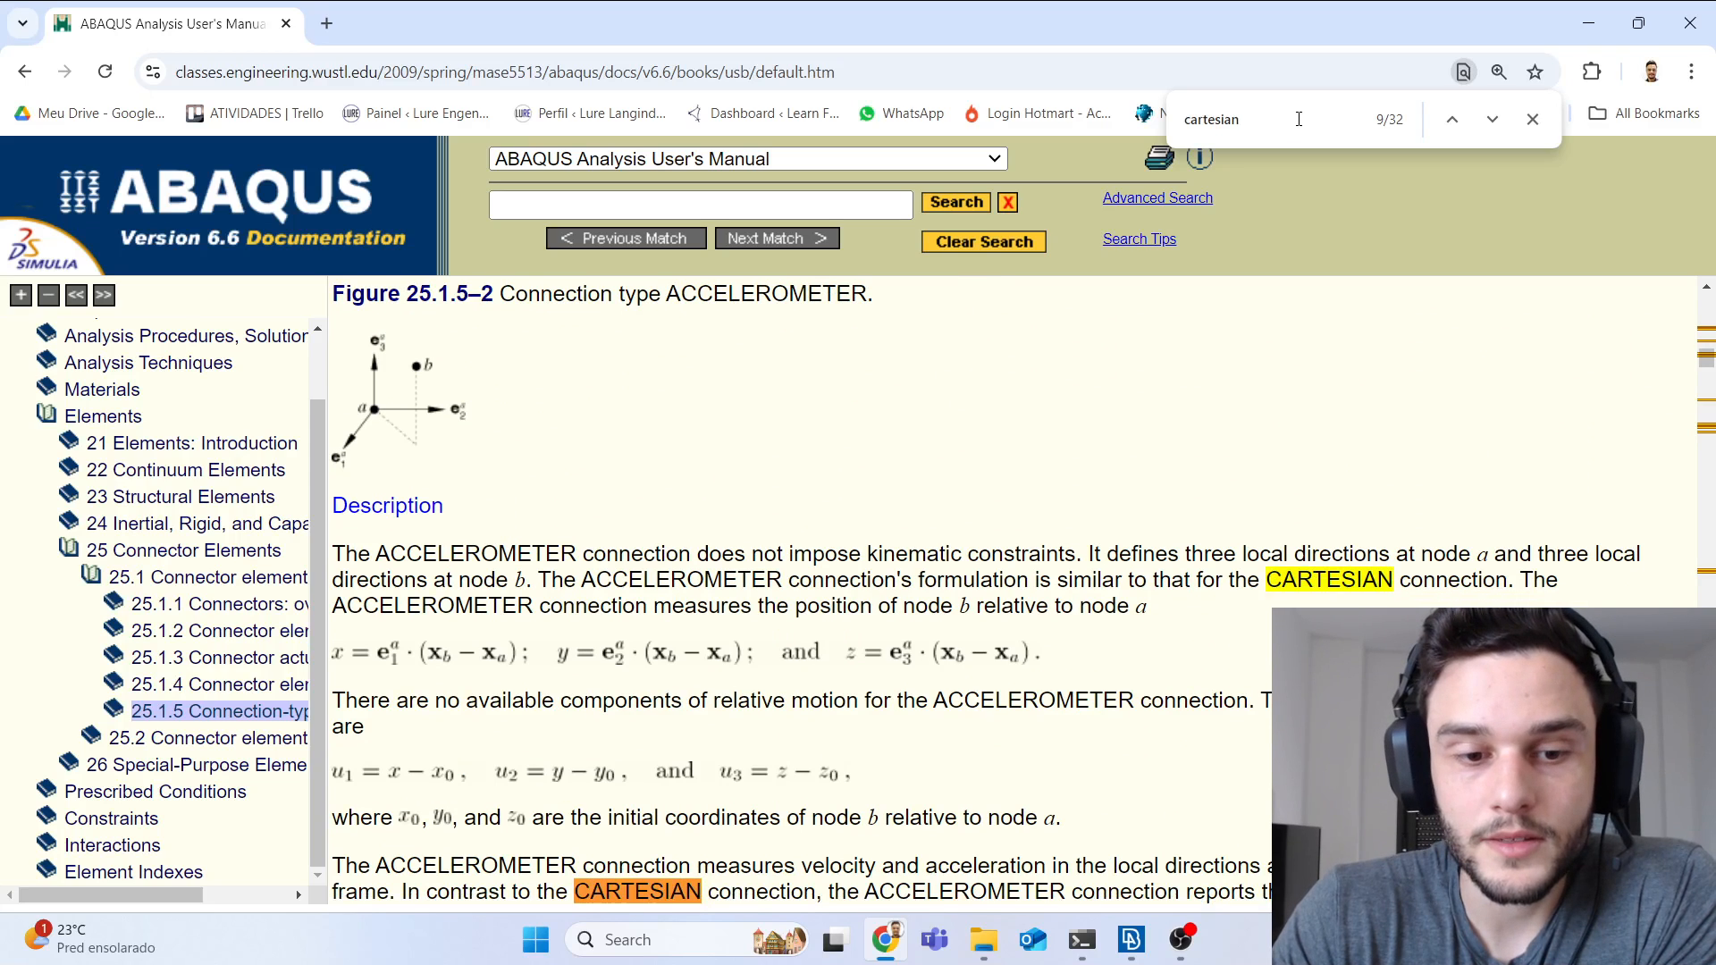
pyautogui.press('Return')
pyautogui.press('Return')
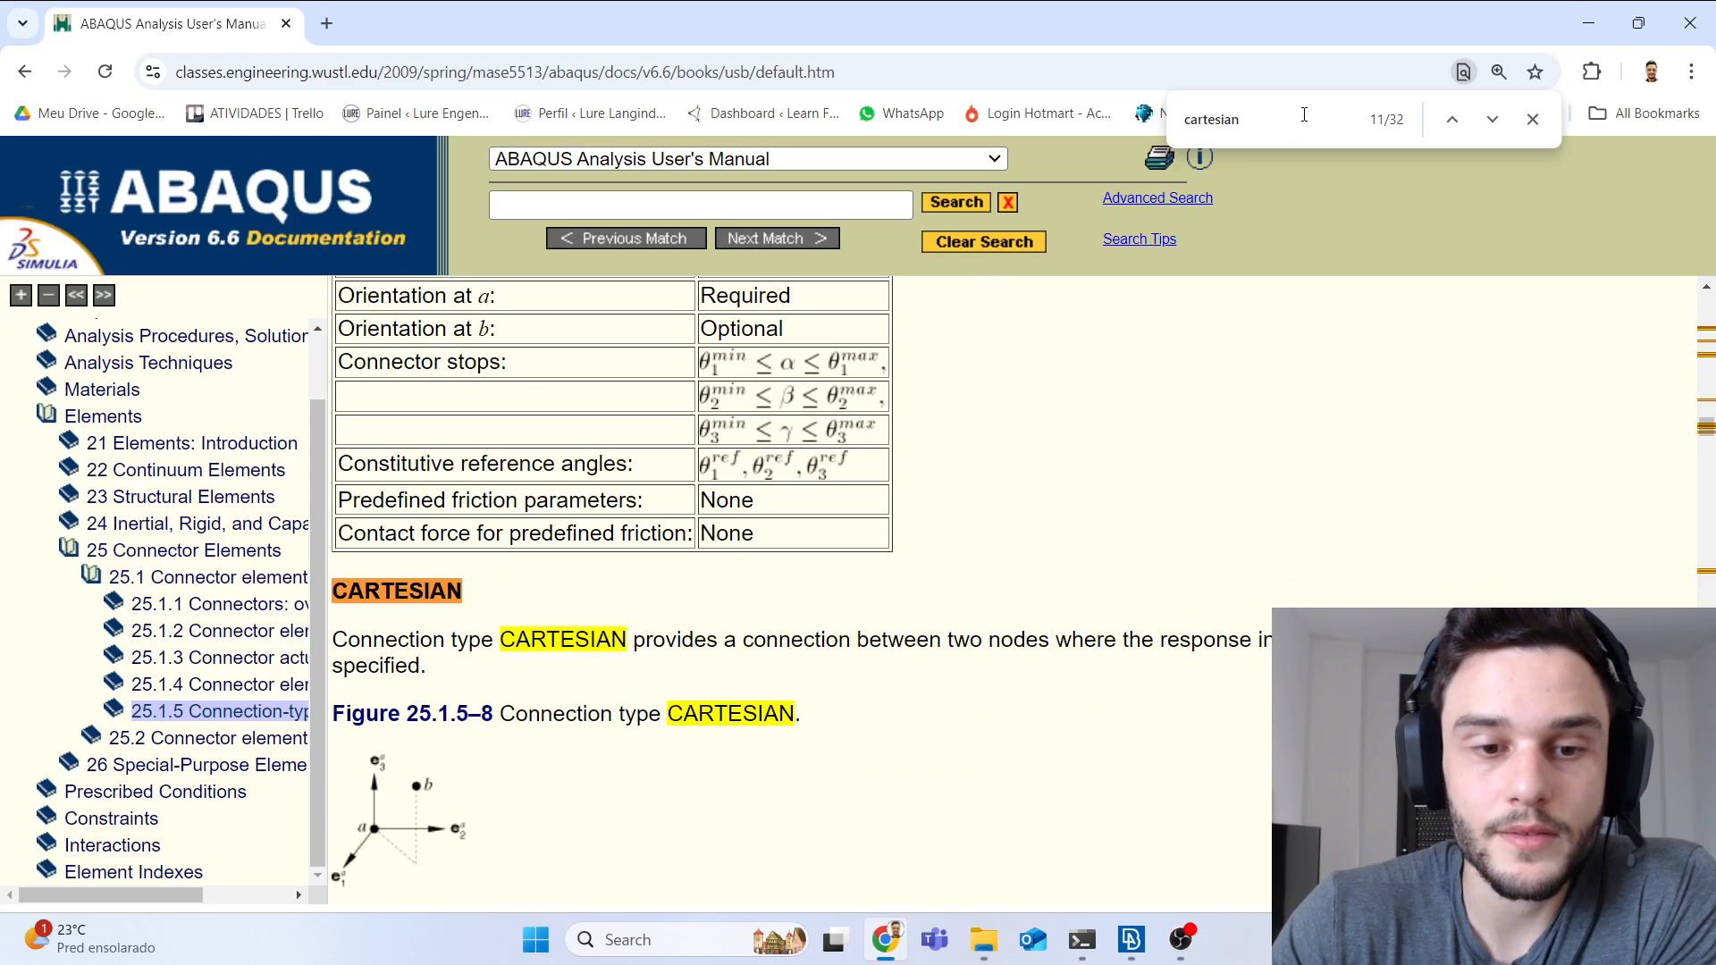
# Step: Read the CARTESIAN connection's figure, description and summary table, including its kinematic constraints and available components
pyautogui.scroll(-2, 342, 375)
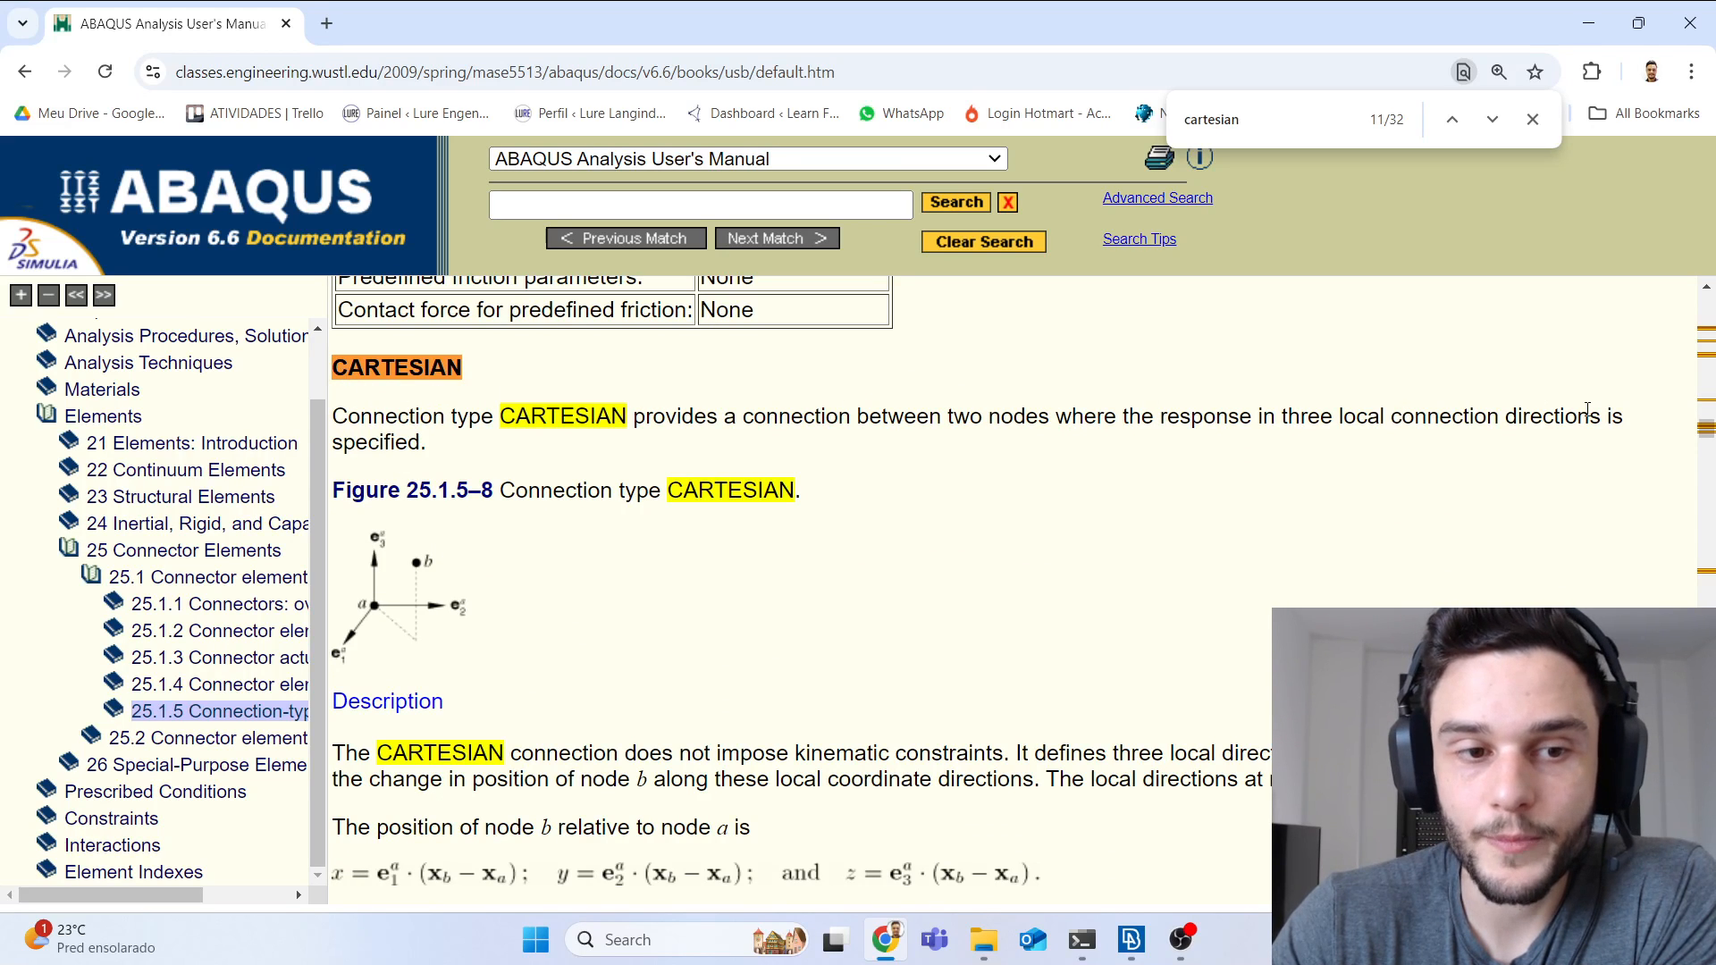
pyautogui.scroll(-7, 680, 565)
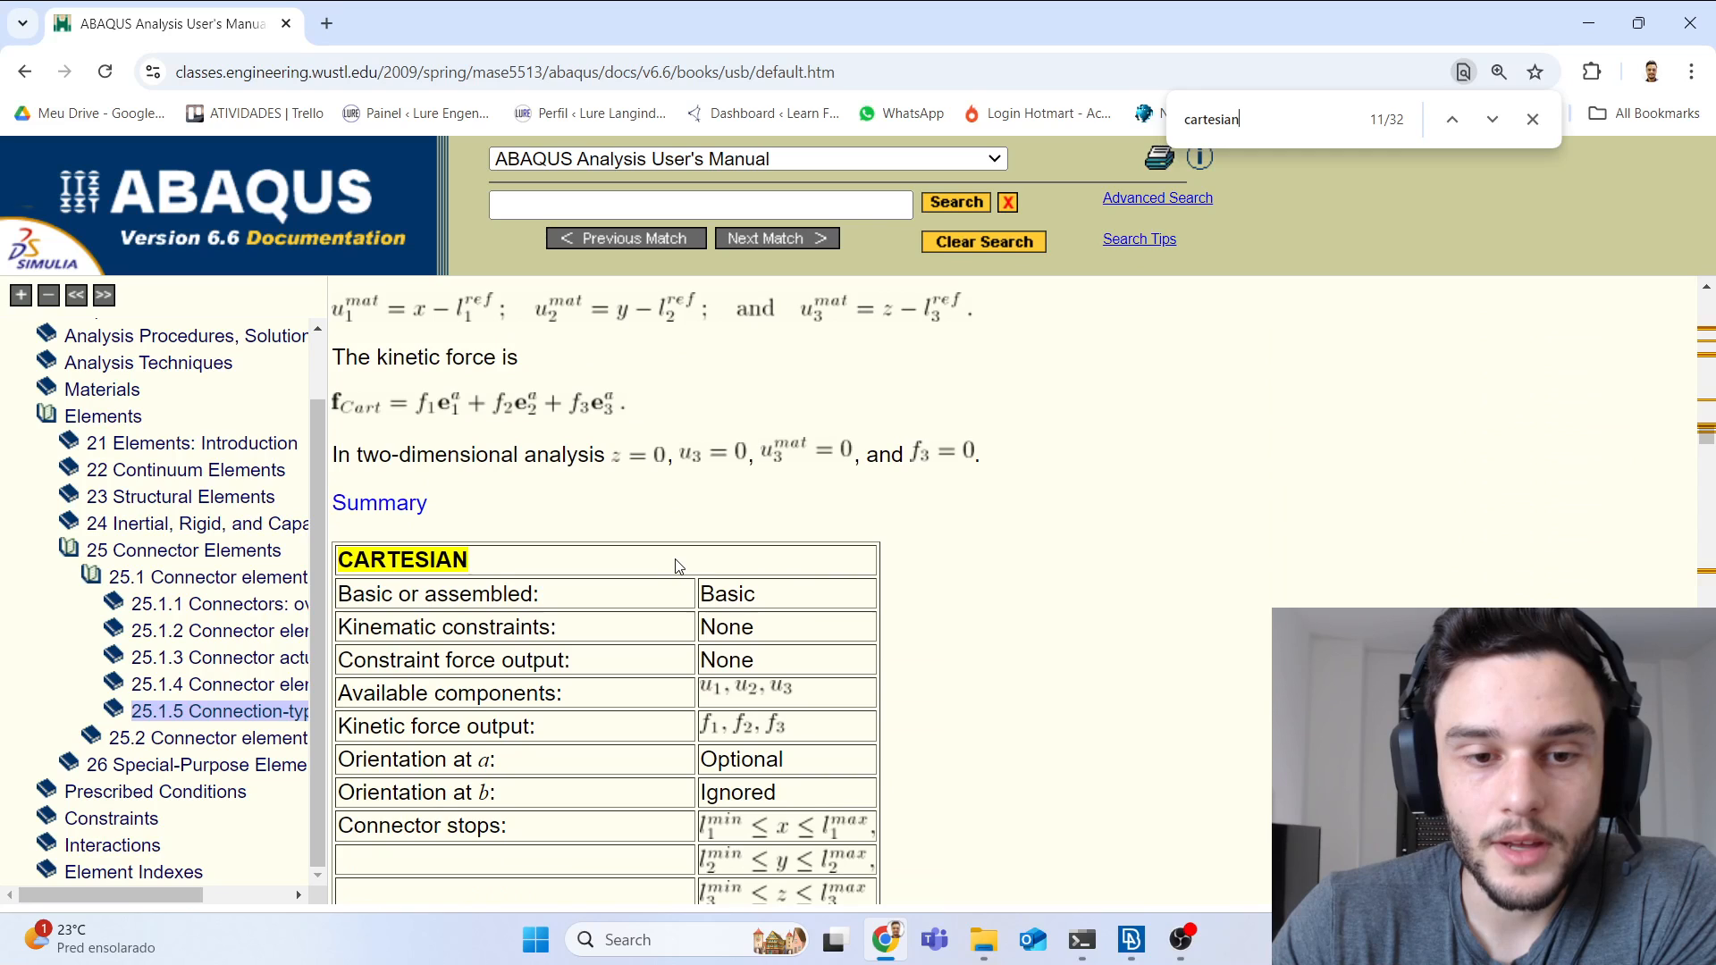
pyautogui.scroll(-1, 679, 565)
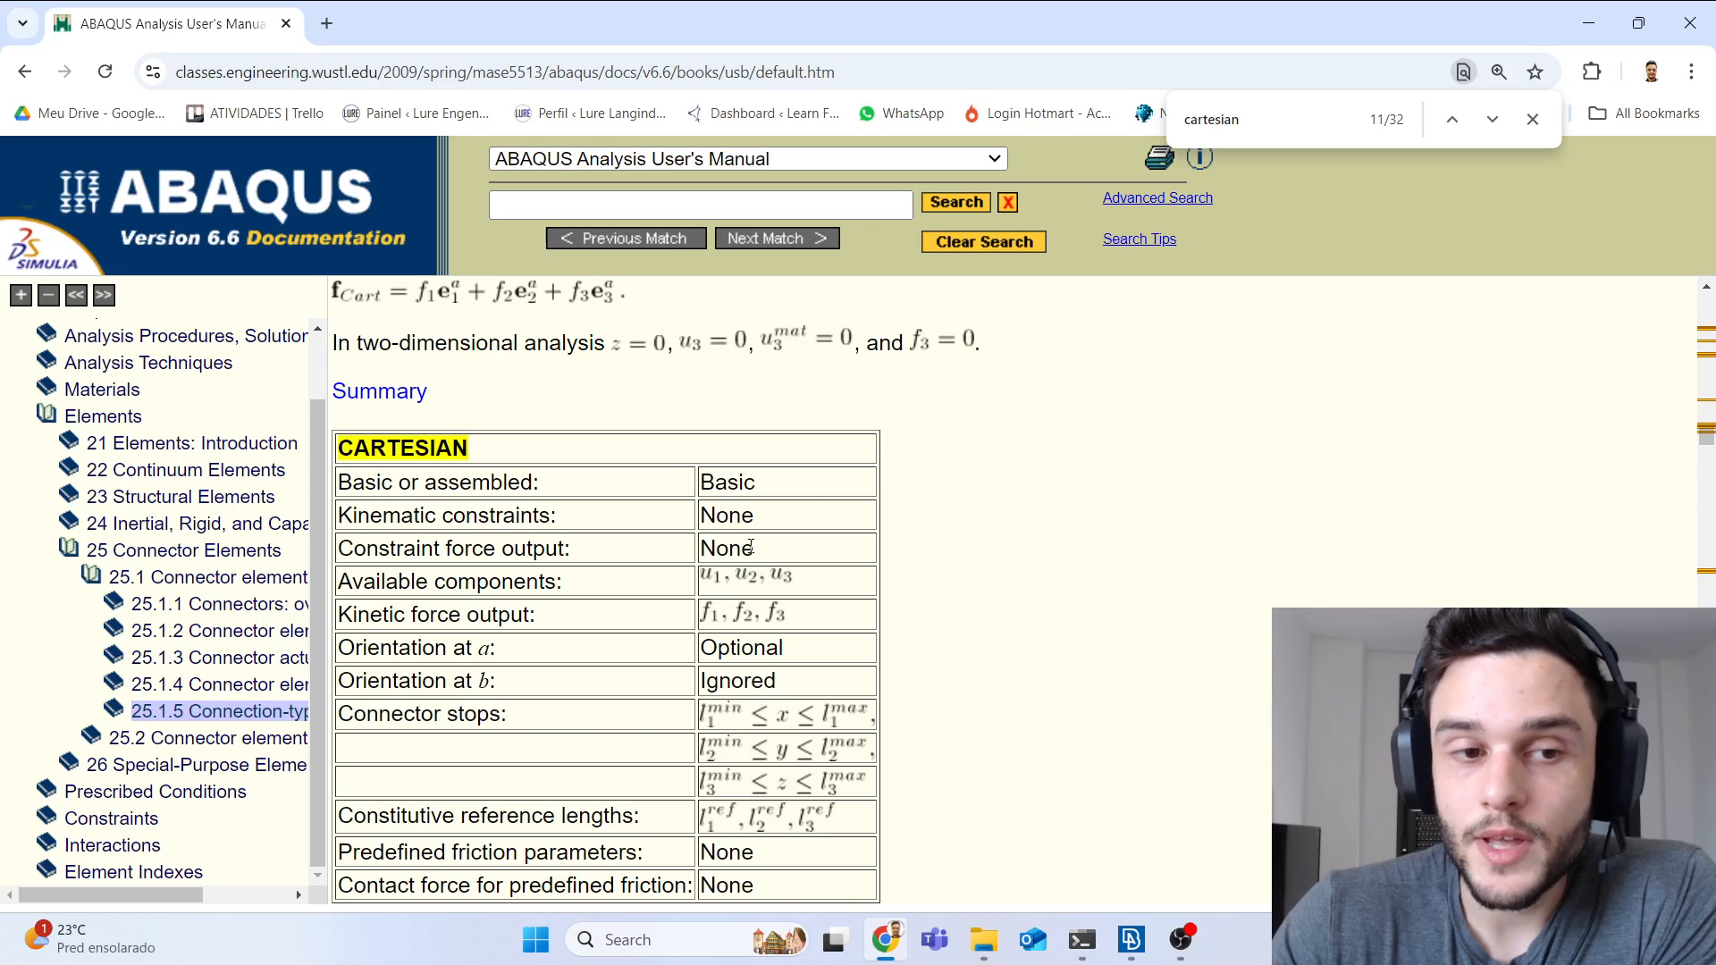
# Step: Return to the beginning of the section, search it for "cardan" and read the CARDAN entry under rotational basic connection components
pyautogui.moveTo(1705, 438); pyautogui.dragTo(1707, 300)
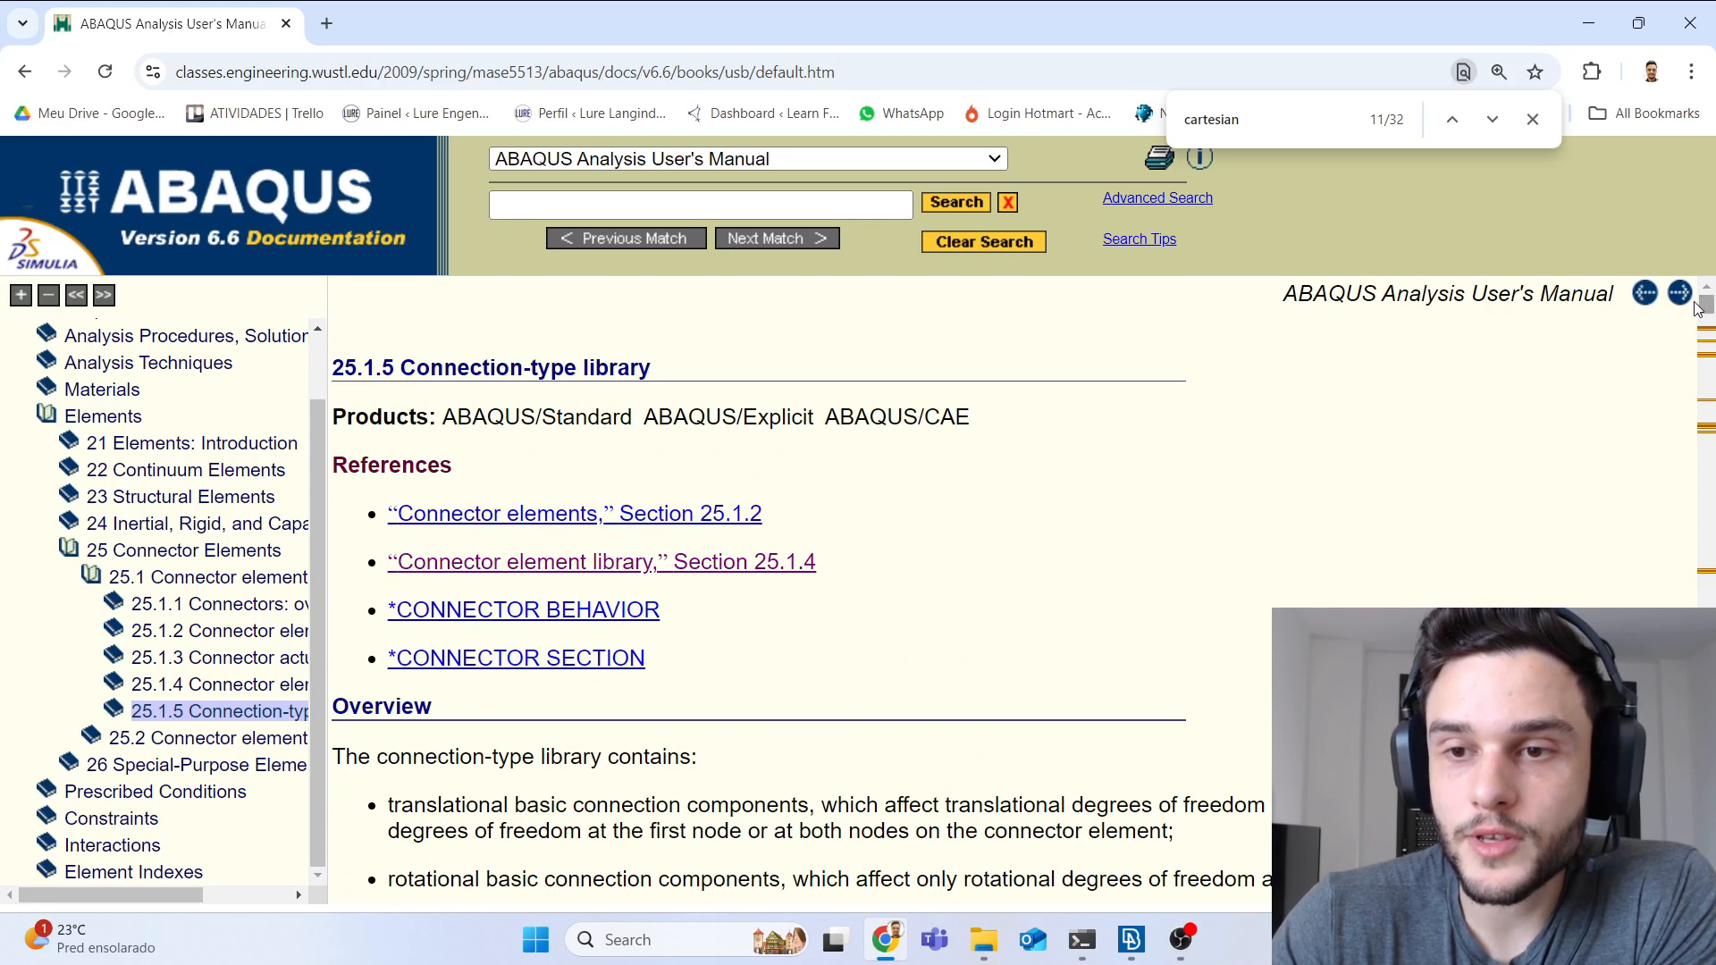
pyautogui.scroll(-2, 1003, 651)
pyautogui.hotkey('ctrl', 'f')
pyautogui.write('carda')
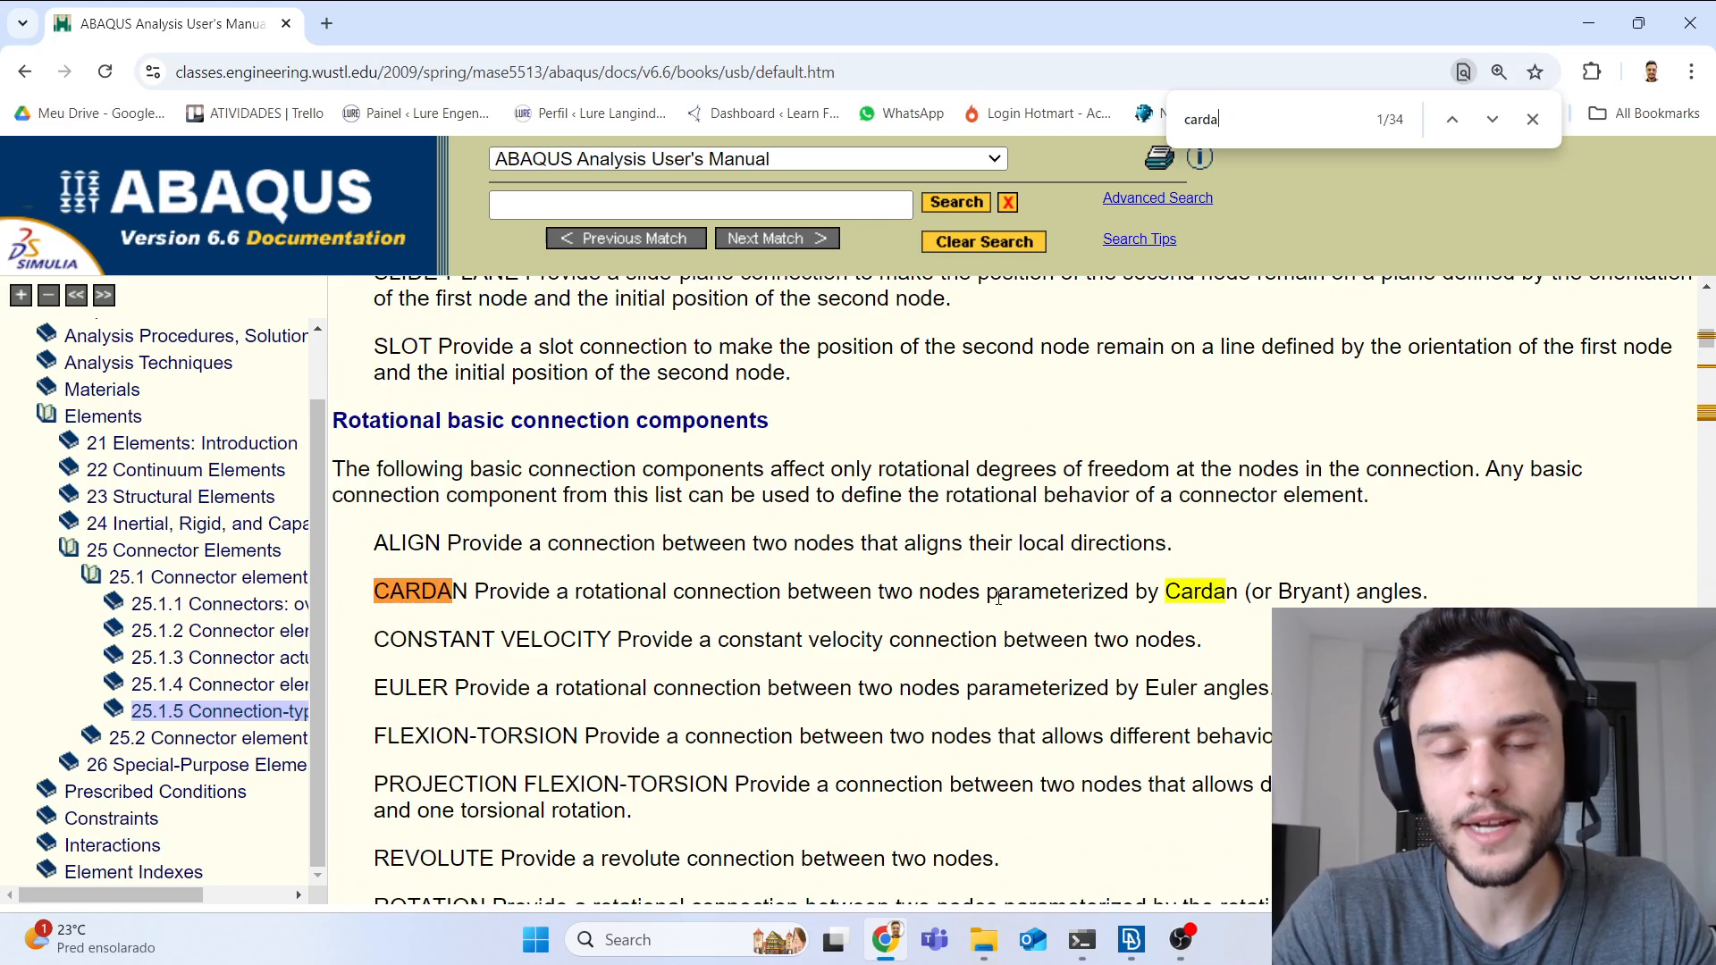
pyautogui.write('n')
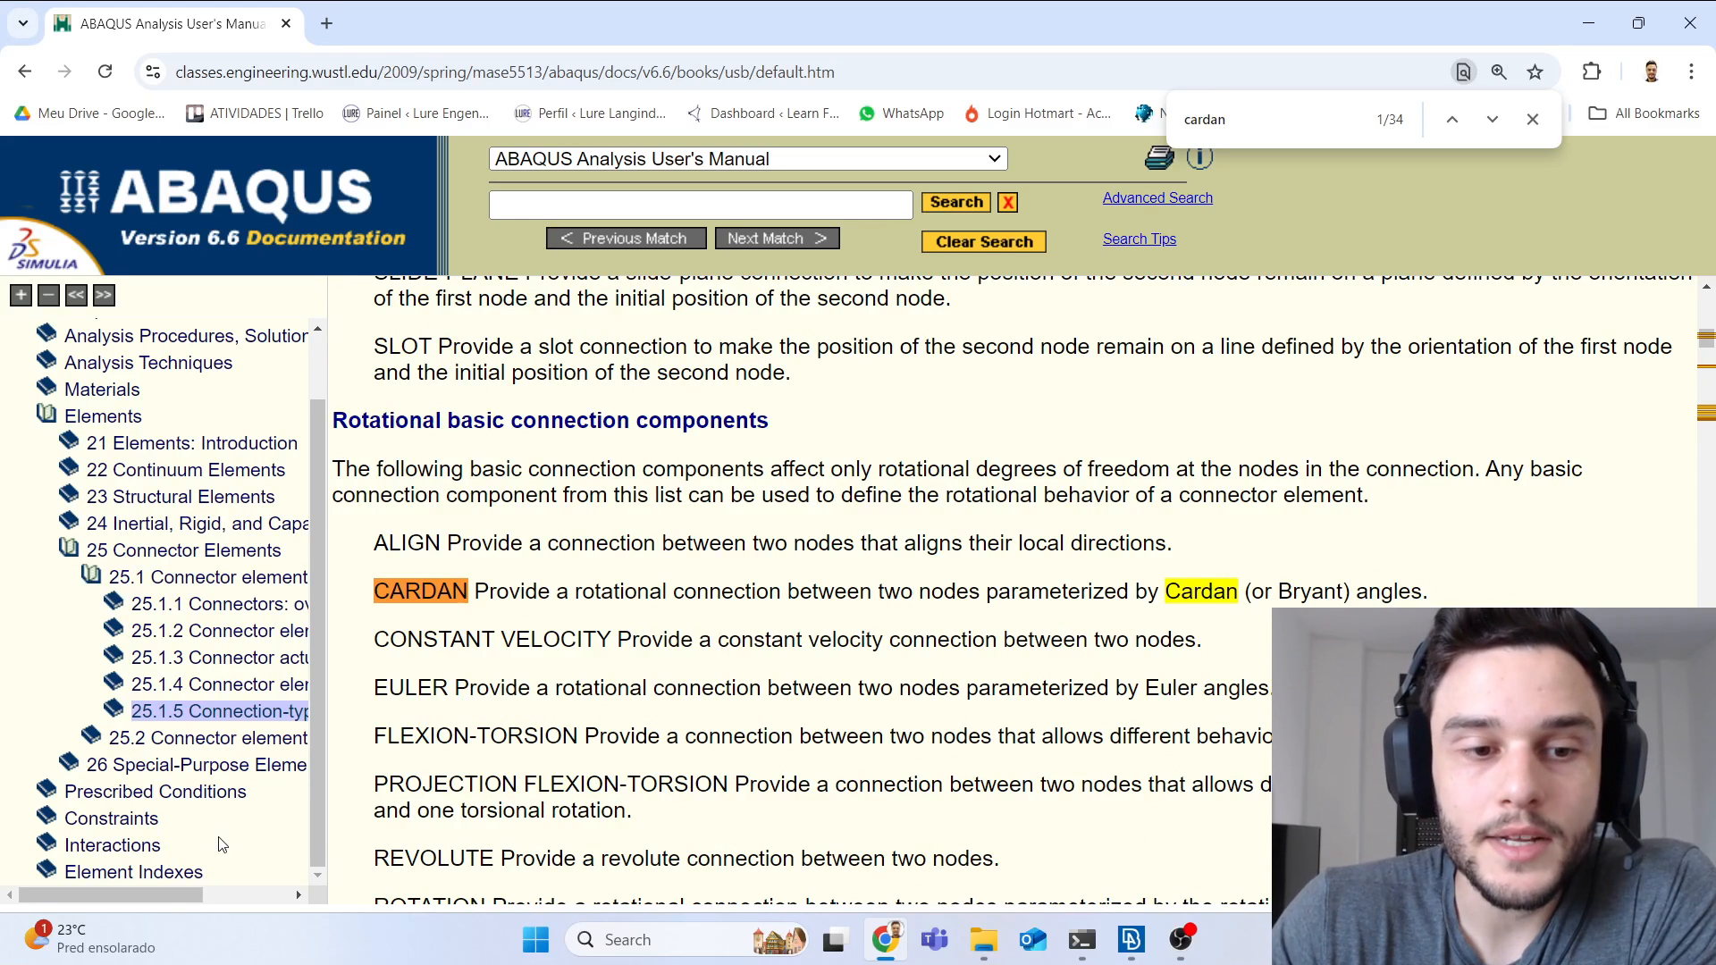
pyautogui.moveTo(520, 592); pyautogui.dragTo(1256, 587)
# Step: Go through the "cardan" matches to the CARDAN connection type's own section and read its description and rotation figure
pyautogui.click(1294, 108)
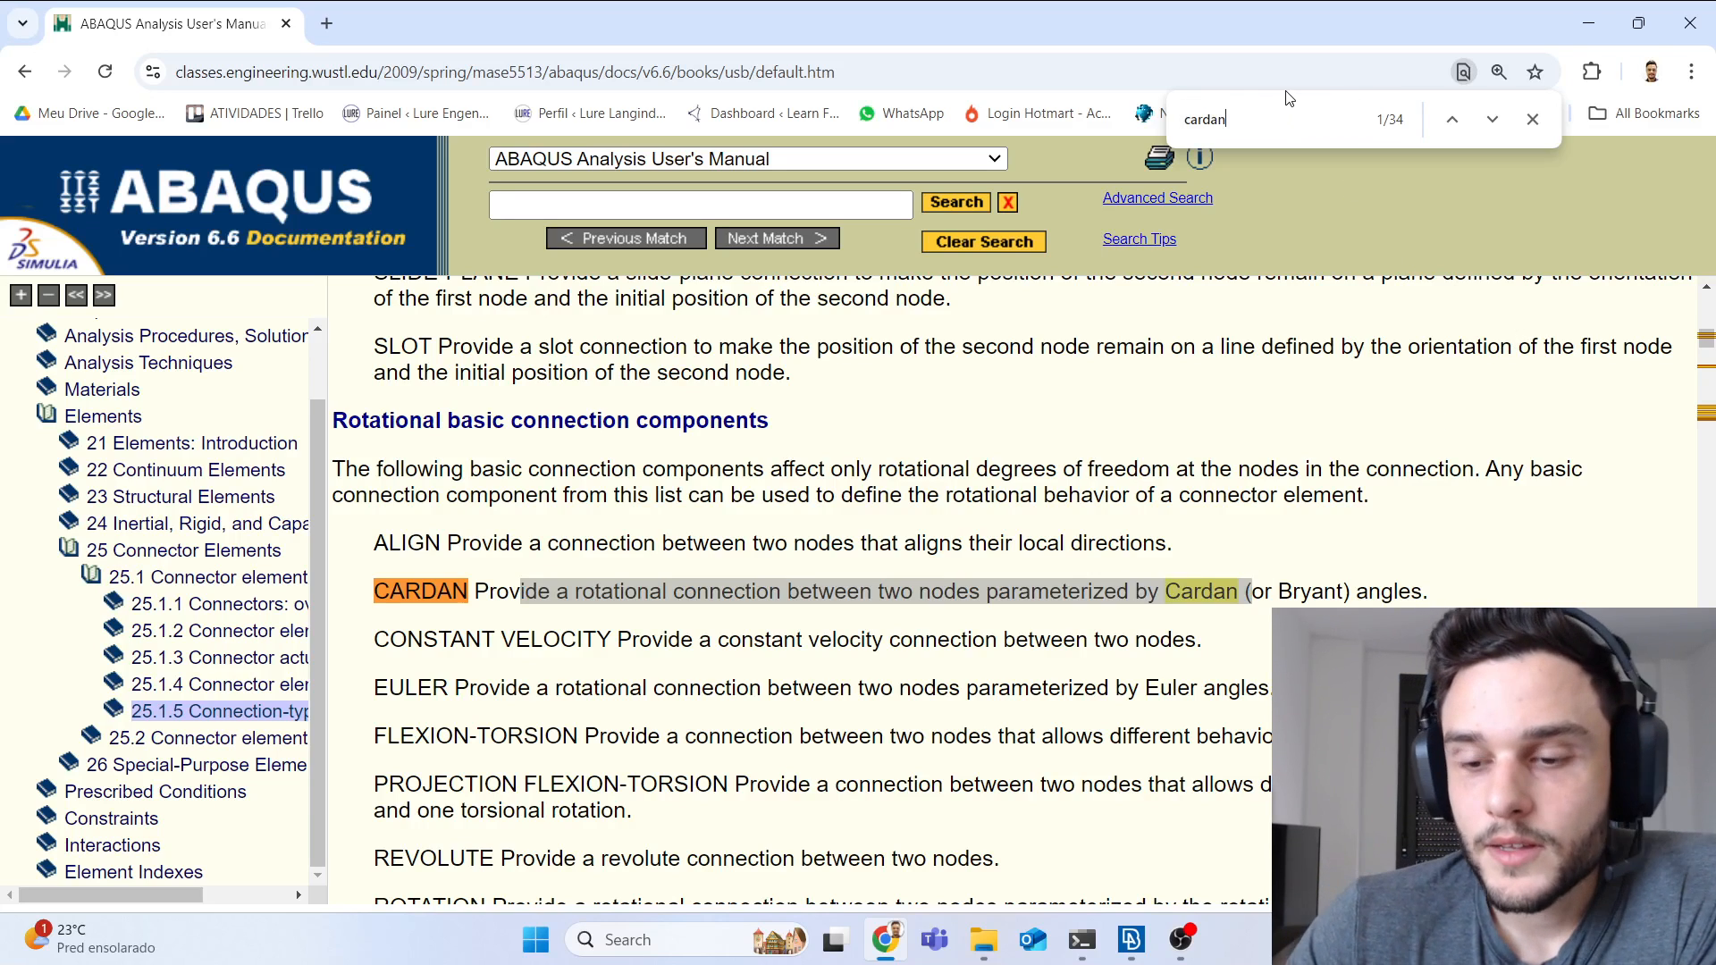
pyautogui.press('Return')
pyautogui.press('Return')
pyautogui.press('Return')
pyautogui.press('Return')
pyautogui.press('Return')
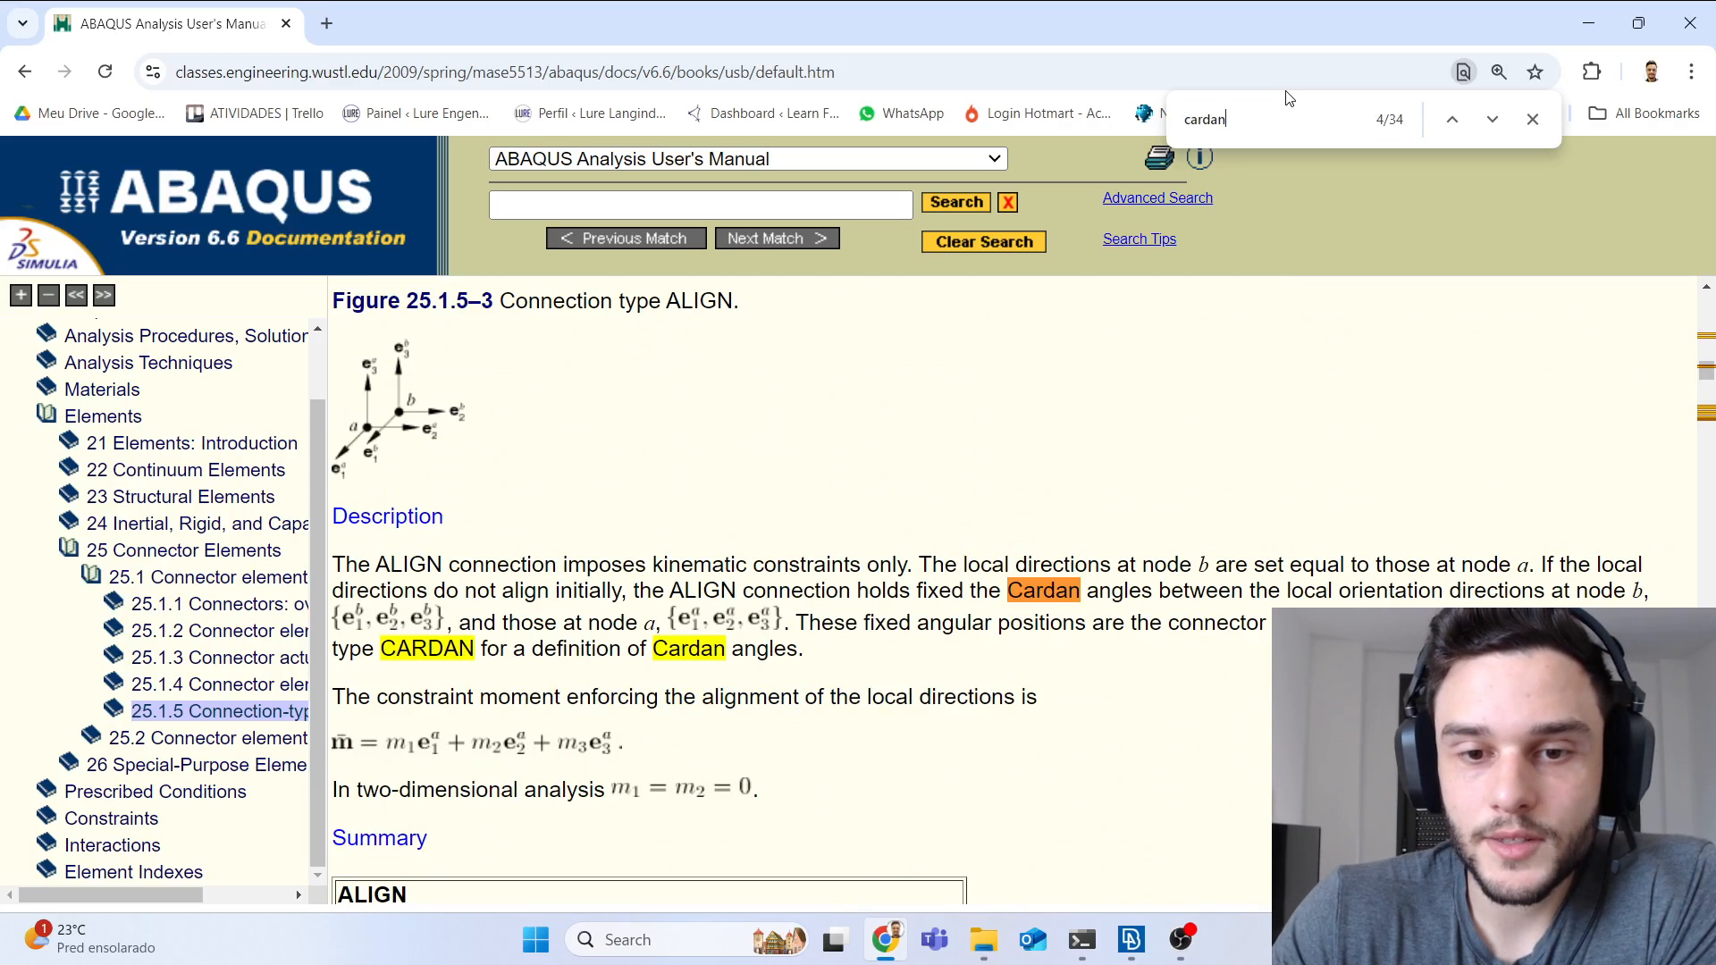
pyautogui.press('Return')
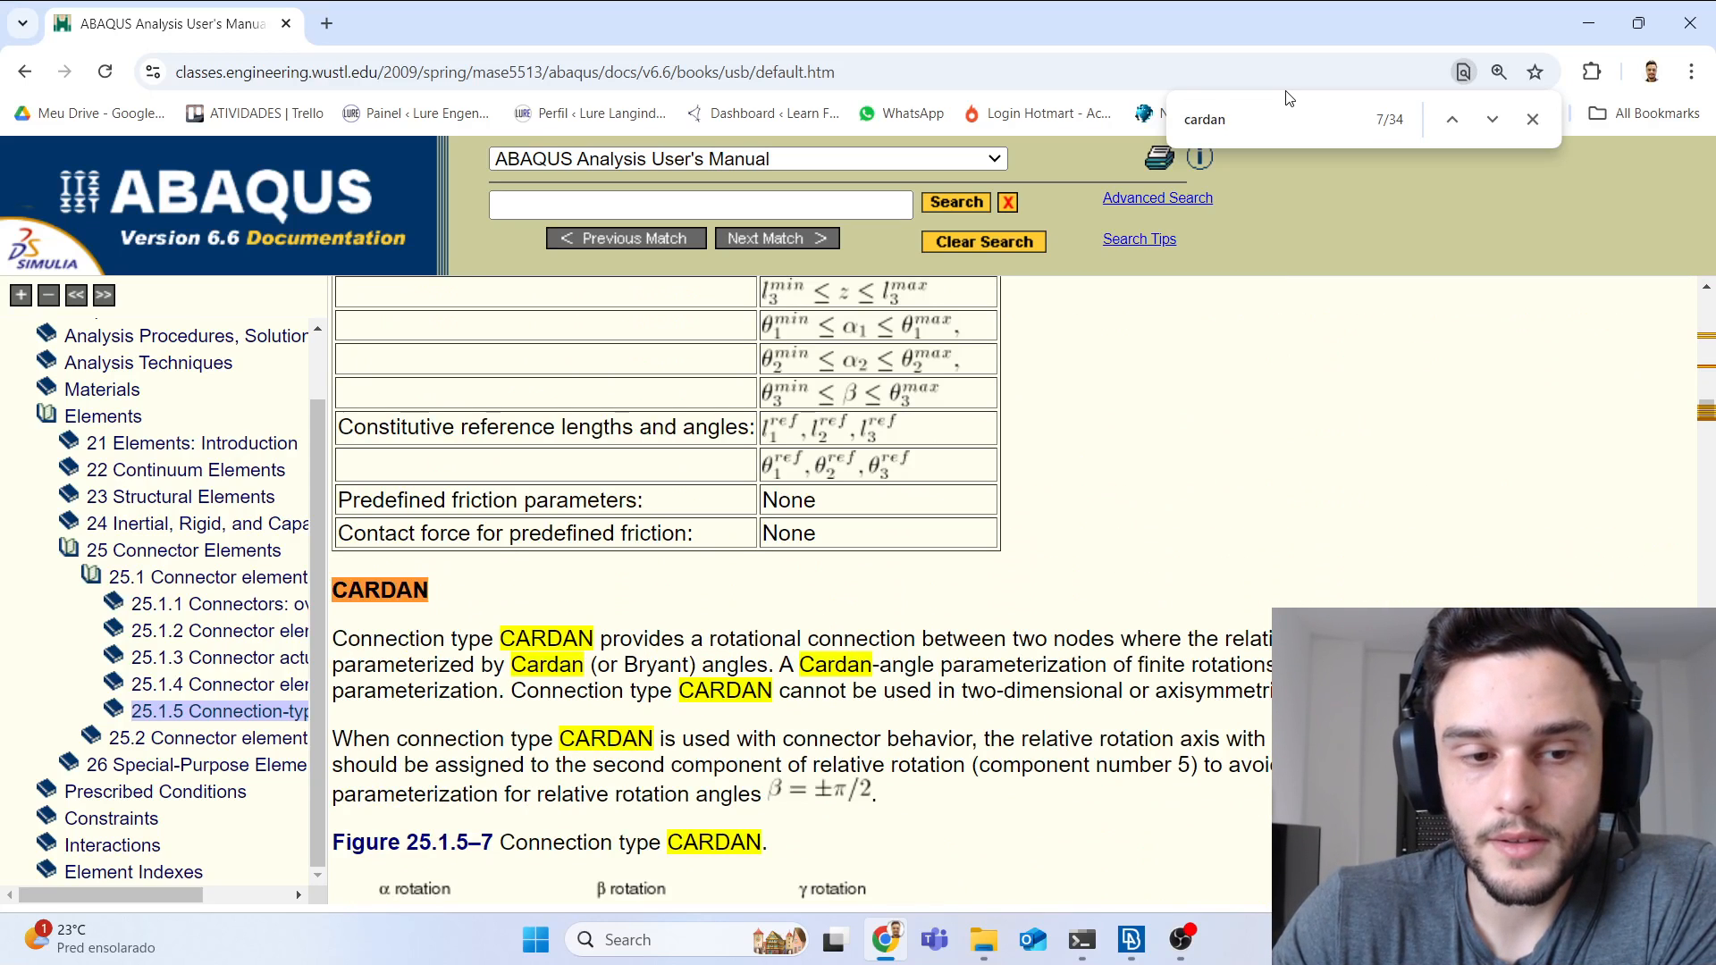
pyautogui.scroll(-2, 376, 404)
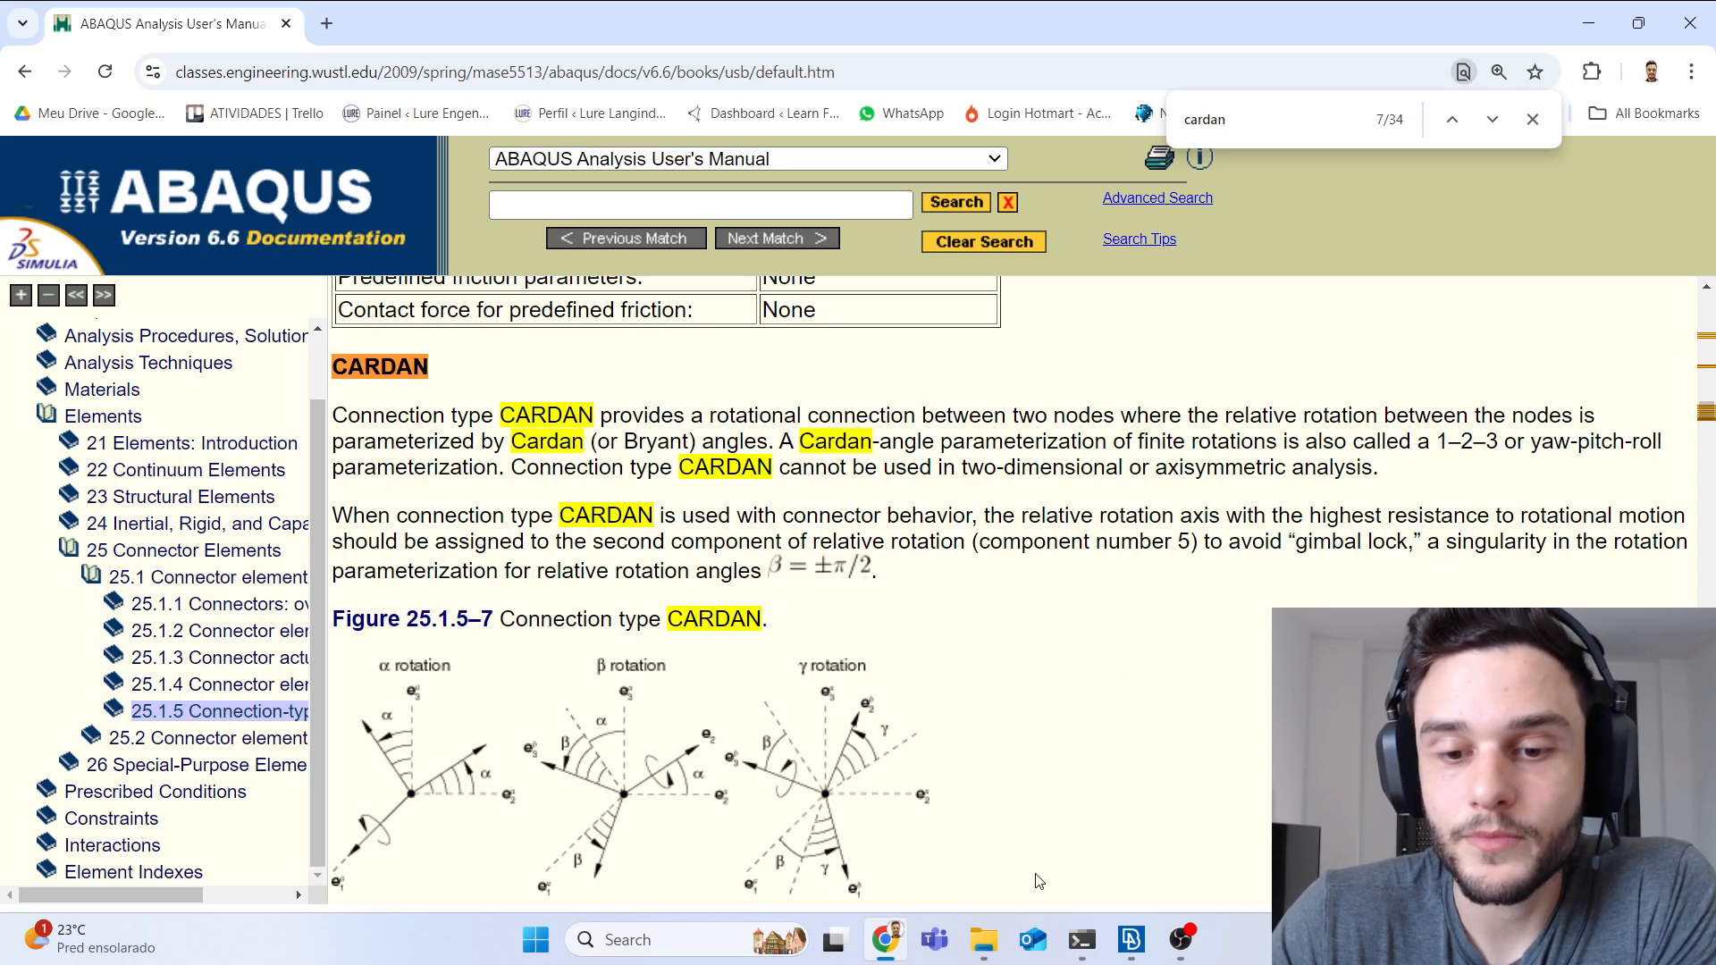
# Step: Switch back to ANSA, bring the upper joint of the excavator arm into view and hide the rigid bodies
pyautogui.click(1130, 938)
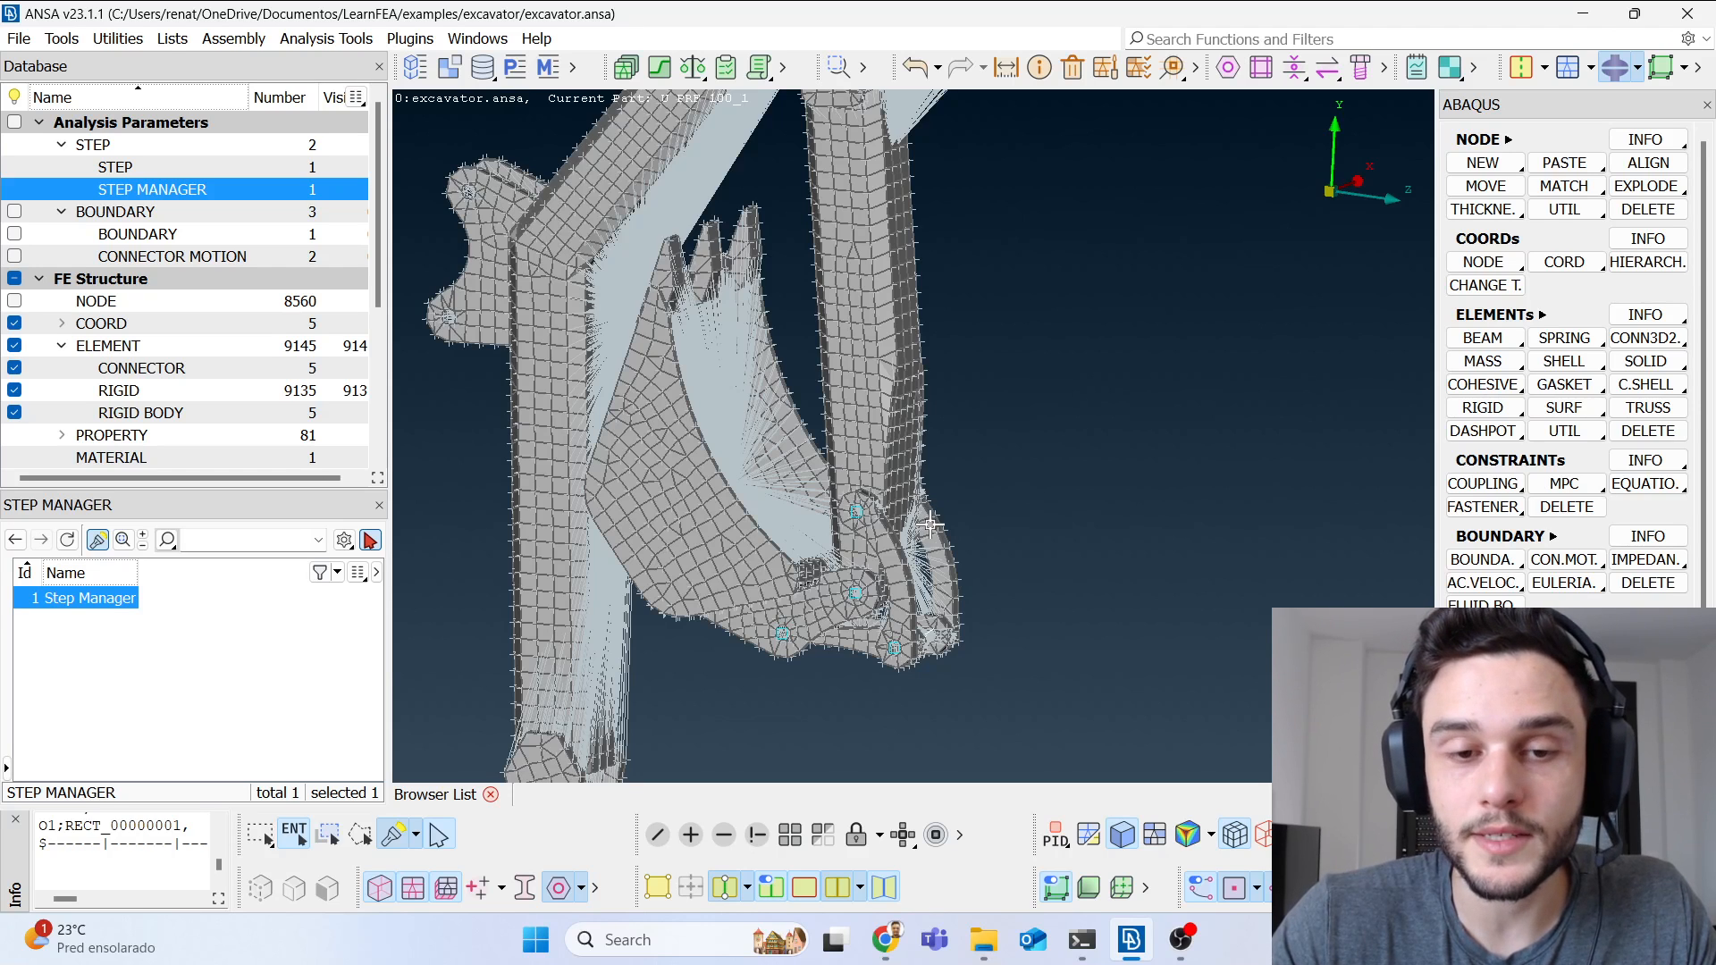
pyautogui.keyDown('ctrl'); pyautogui.moveTo(912, 454); pyautogui.dragTo(933, 526); pyautogui.keyUp('ctrl')
pyautogui.keyDown('ctrl'); pyautogui.moveTo(933, 526); pyautogui.dragTo(900, 434, button='middle'); pyautogui.keyUp('ctrl')
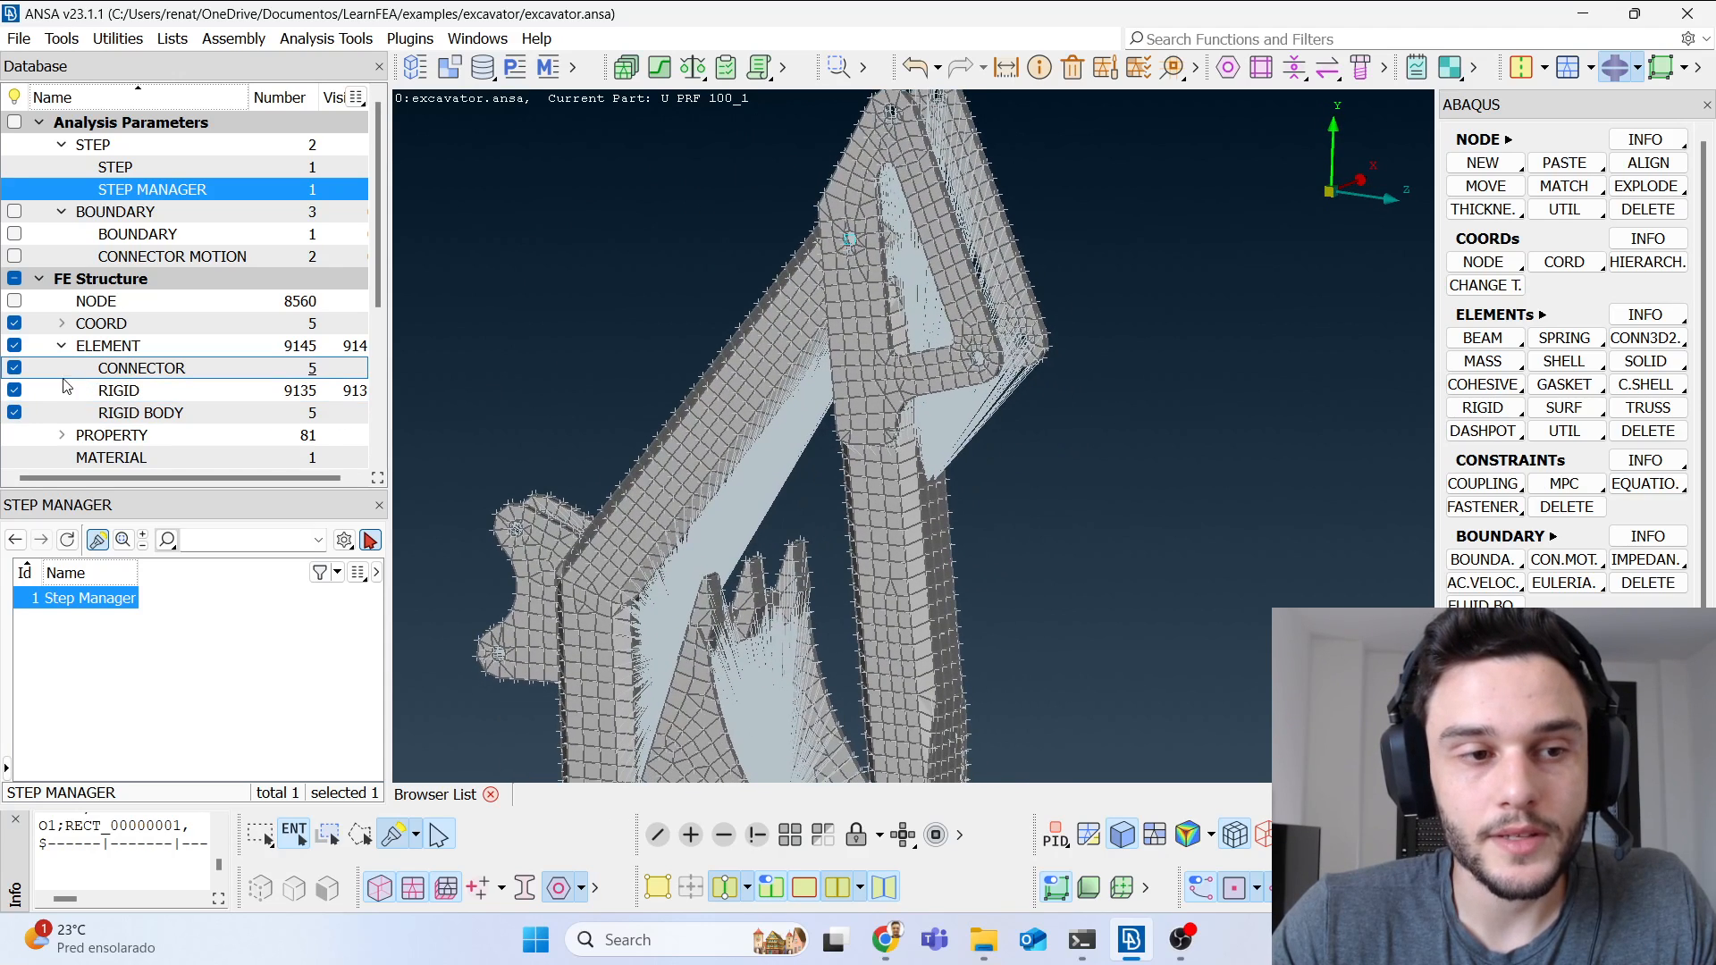
pyautogui.click(14, 412)
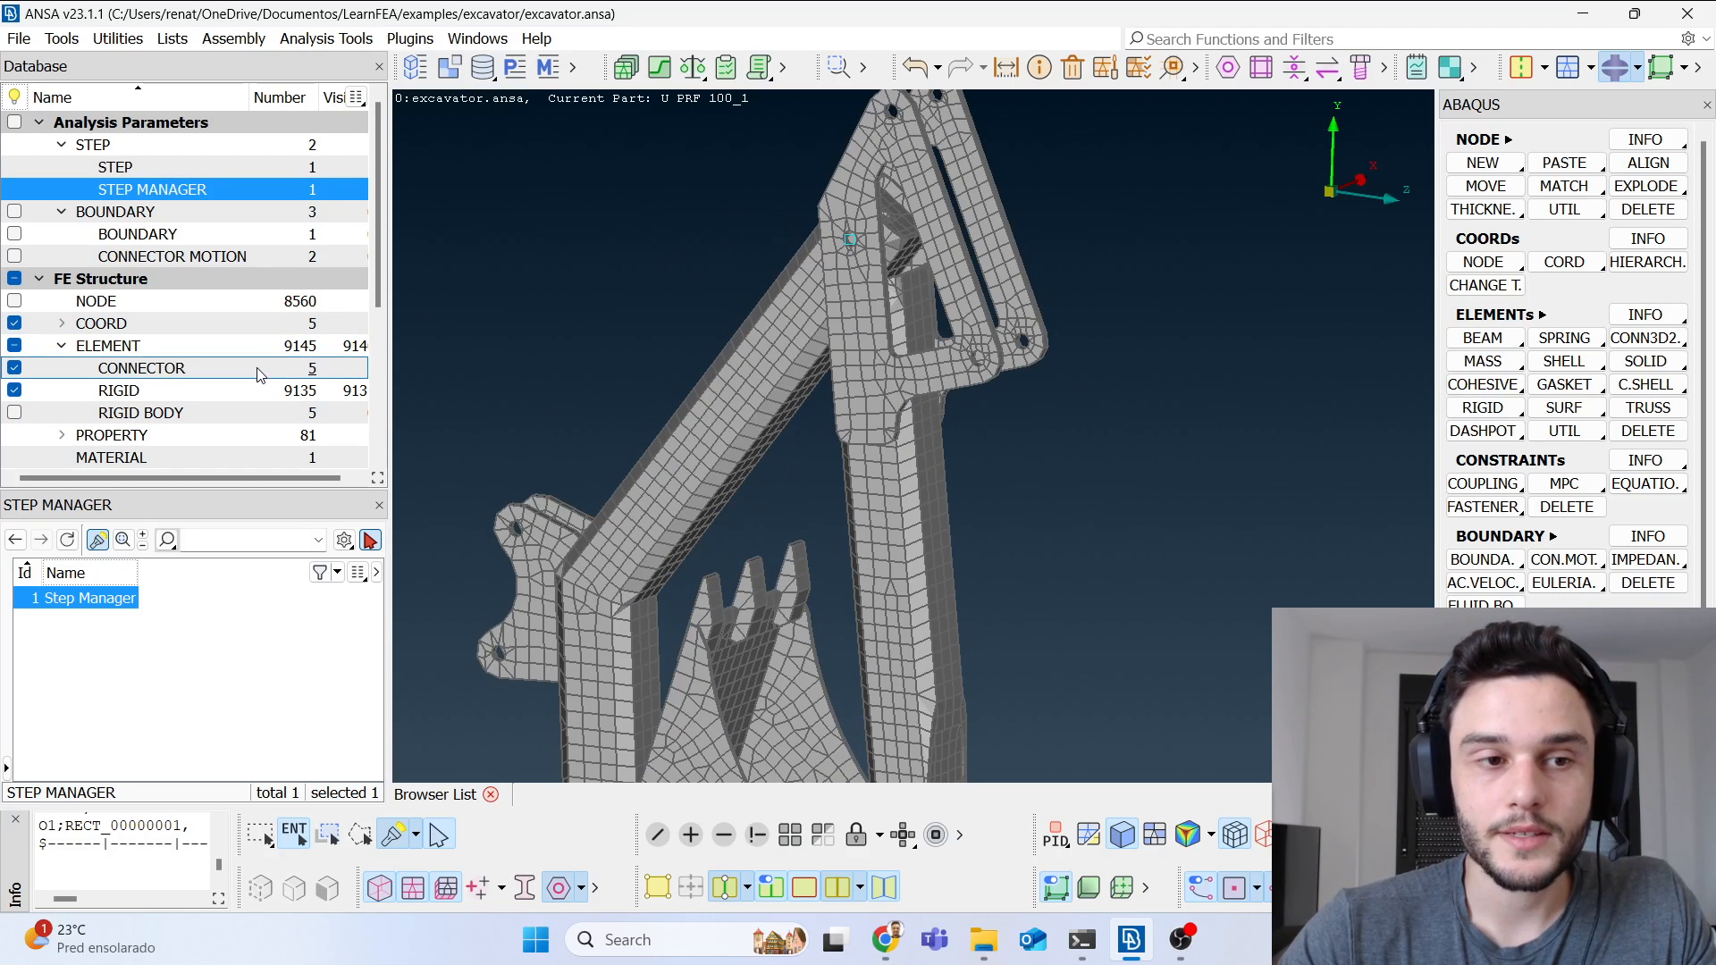
# Step: List the model's connectors and select the one at the upper joint between boom and stick for a closer look
pyautogui.doubleClick(231, 370)
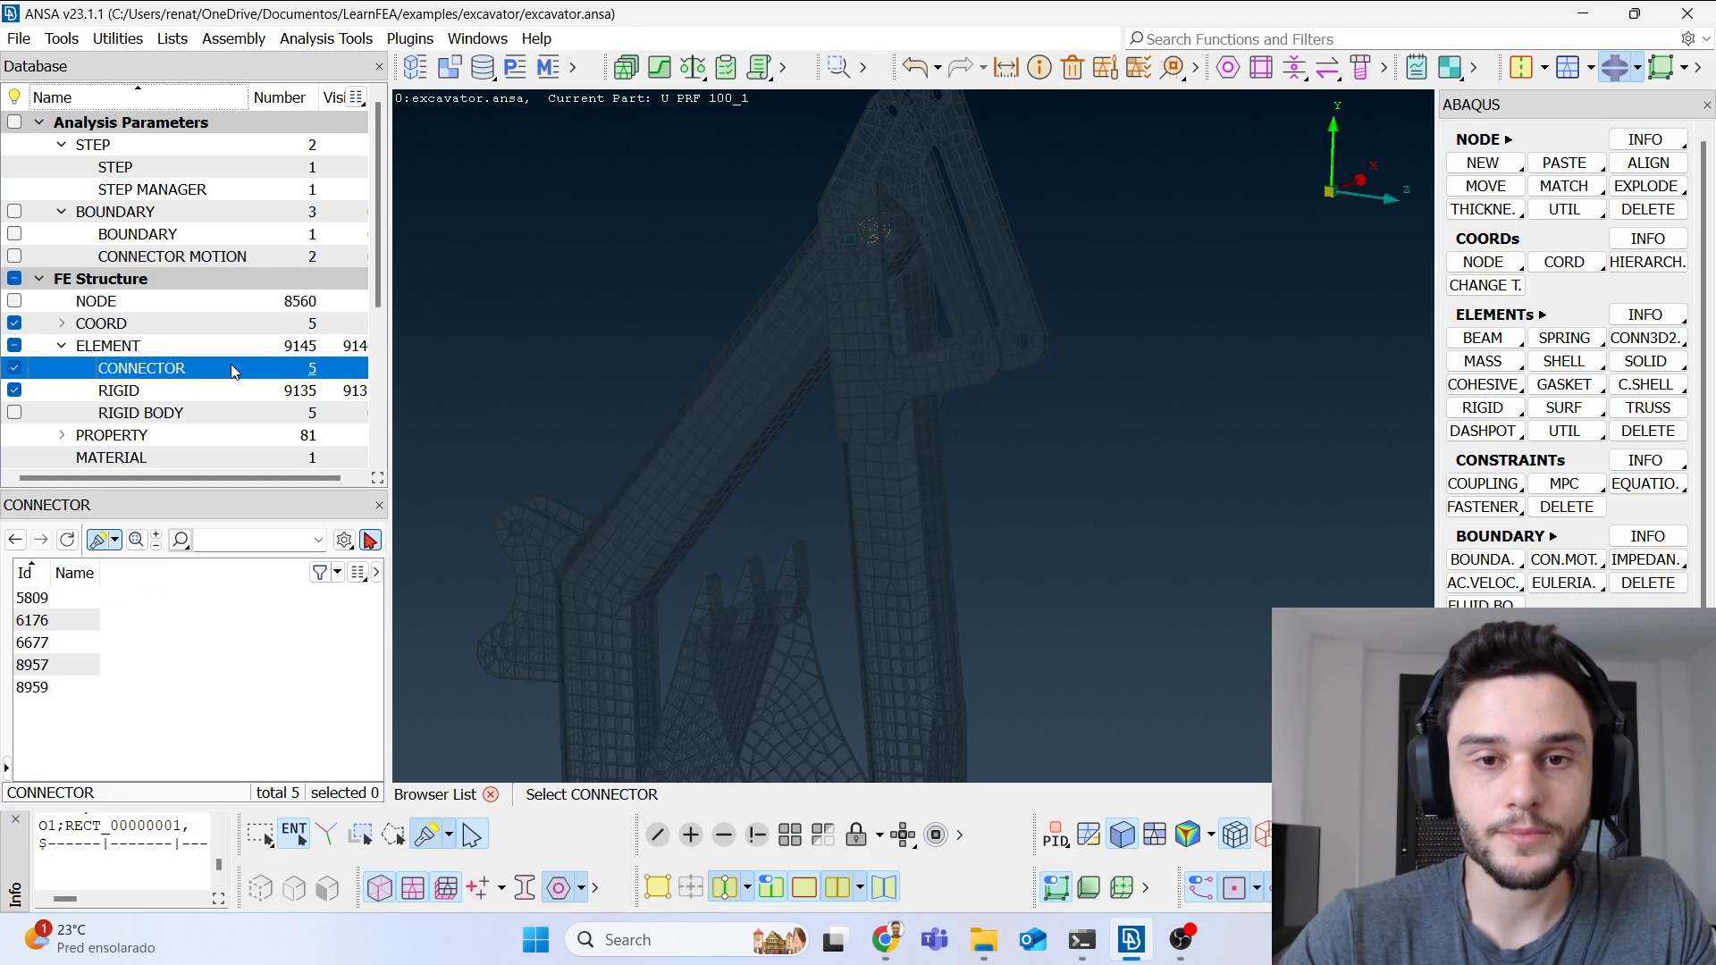
pyautogui.moveTo(792, 175); pyautogui.dragTo(1015, 291)
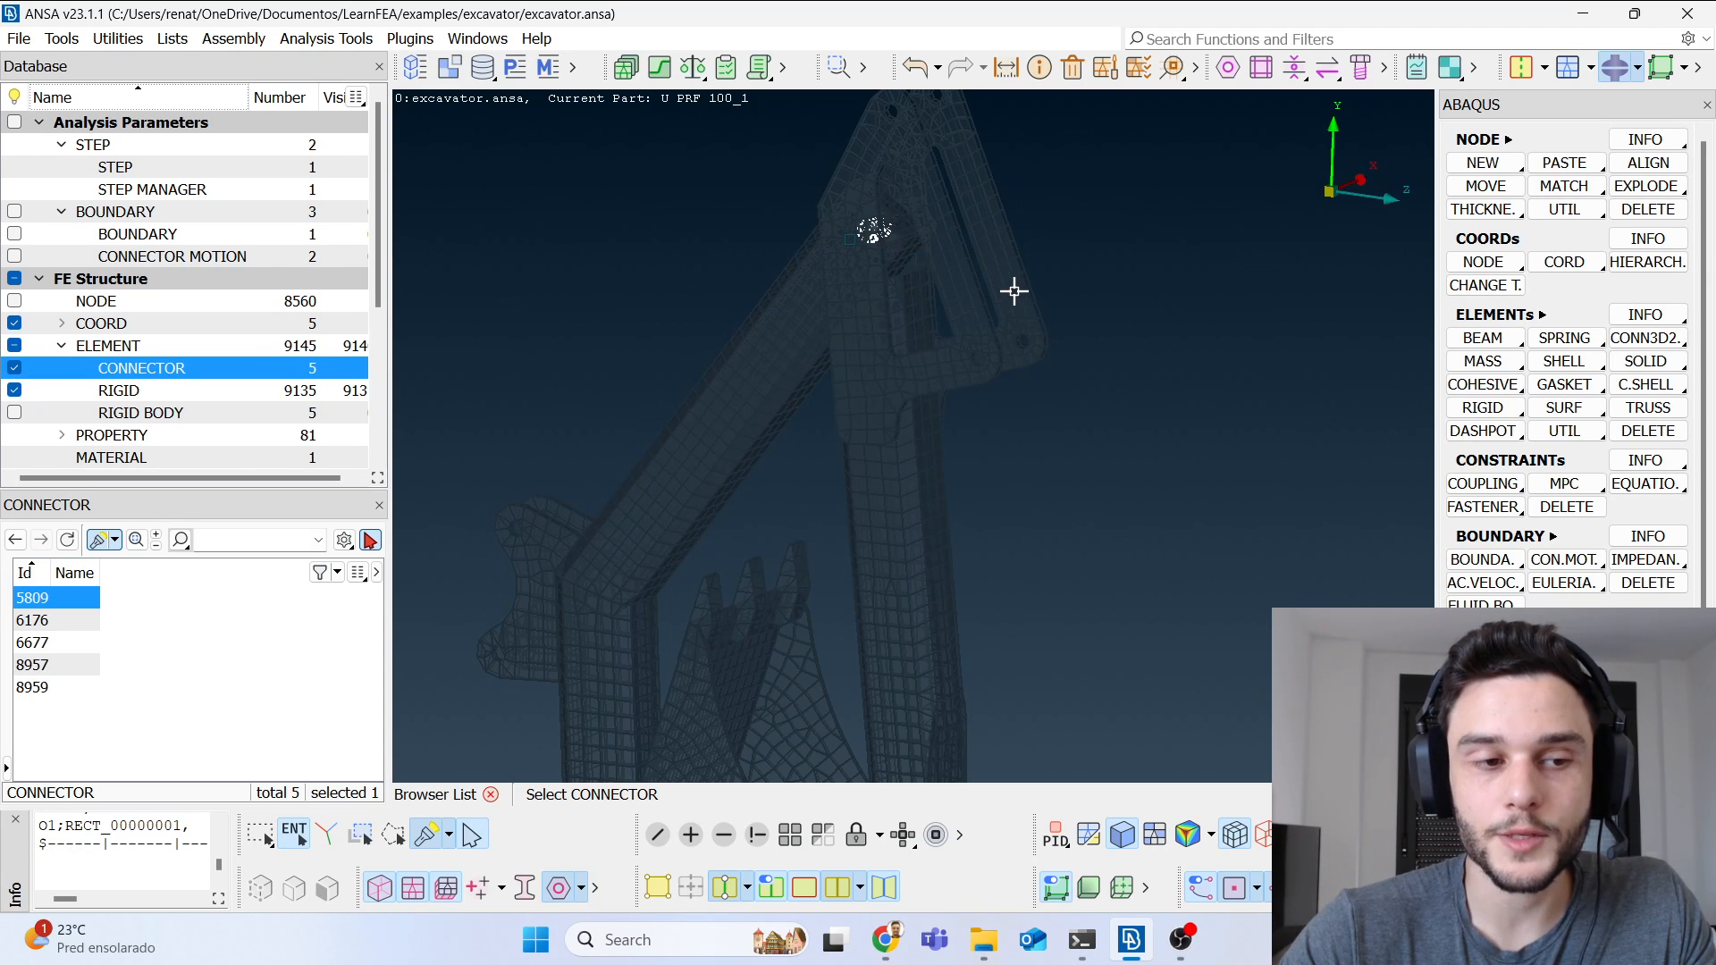
pyautogui.scroll(3, 861, 218)
pyautogui.keyDown('ctrl'); pyautogui.moveTo(841, 267); pyautogui.dragTo(796, 319); pyautogui.keyUp('ctrl')
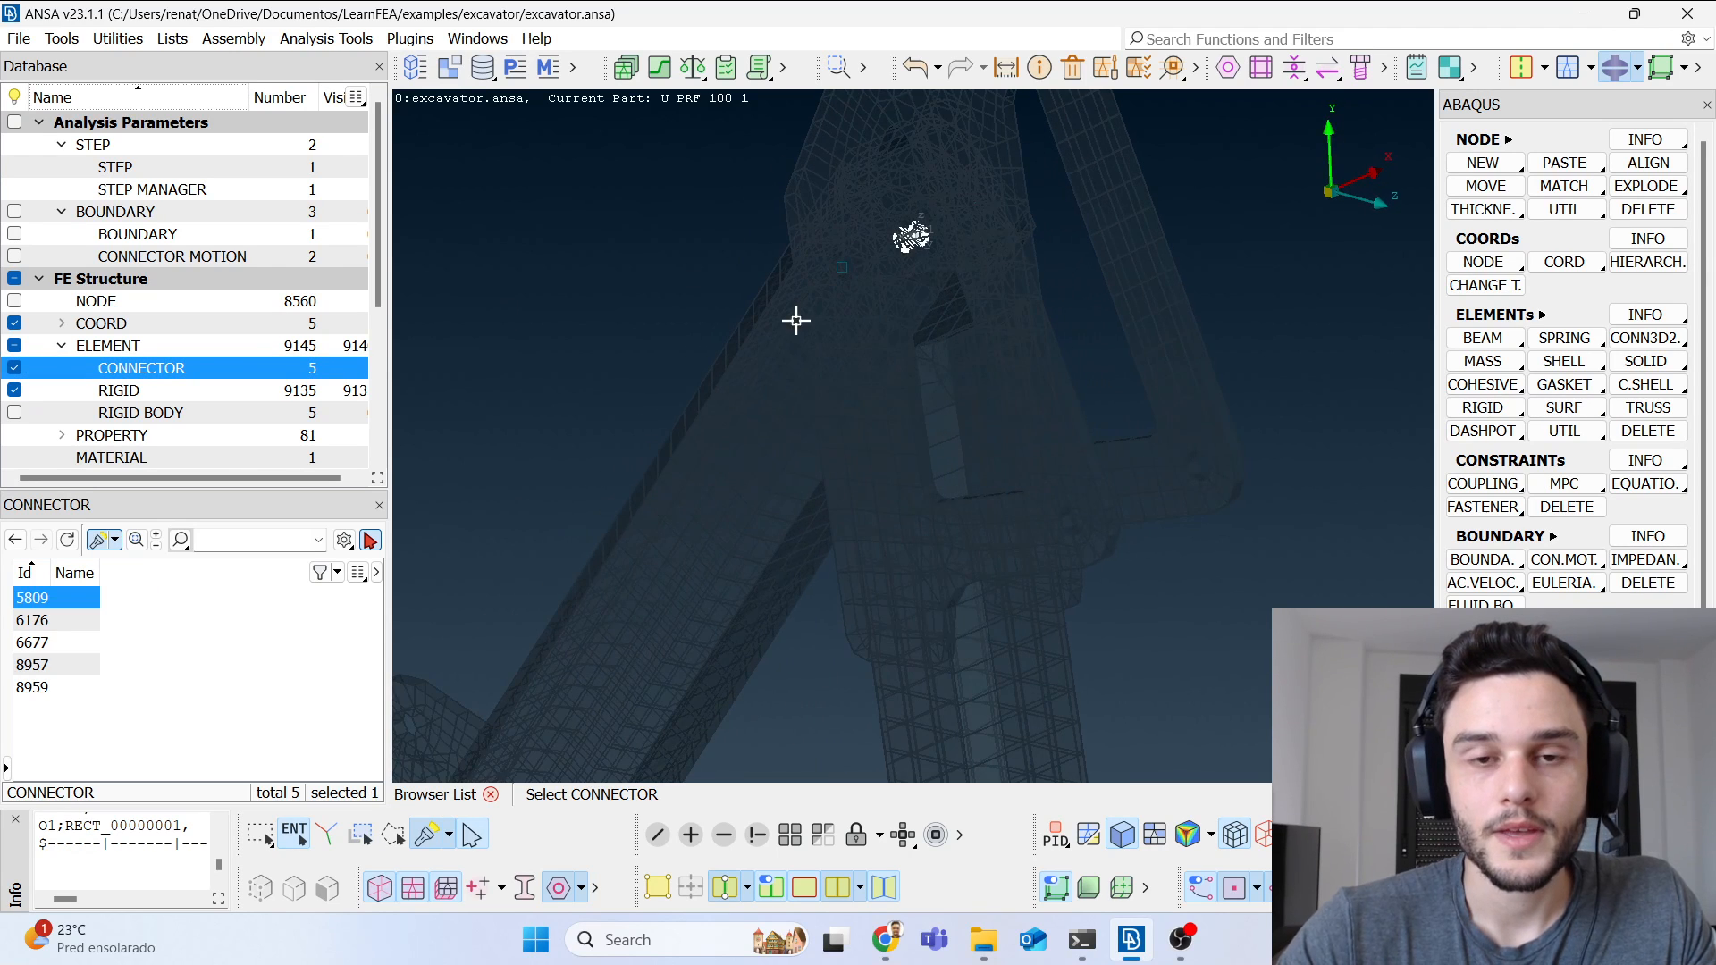
# Step: Open the selected connector's element card and bring up its referenced connector section, hinge_arm1_arm2, for editing
pyautogui.doubleClick(78, 599)
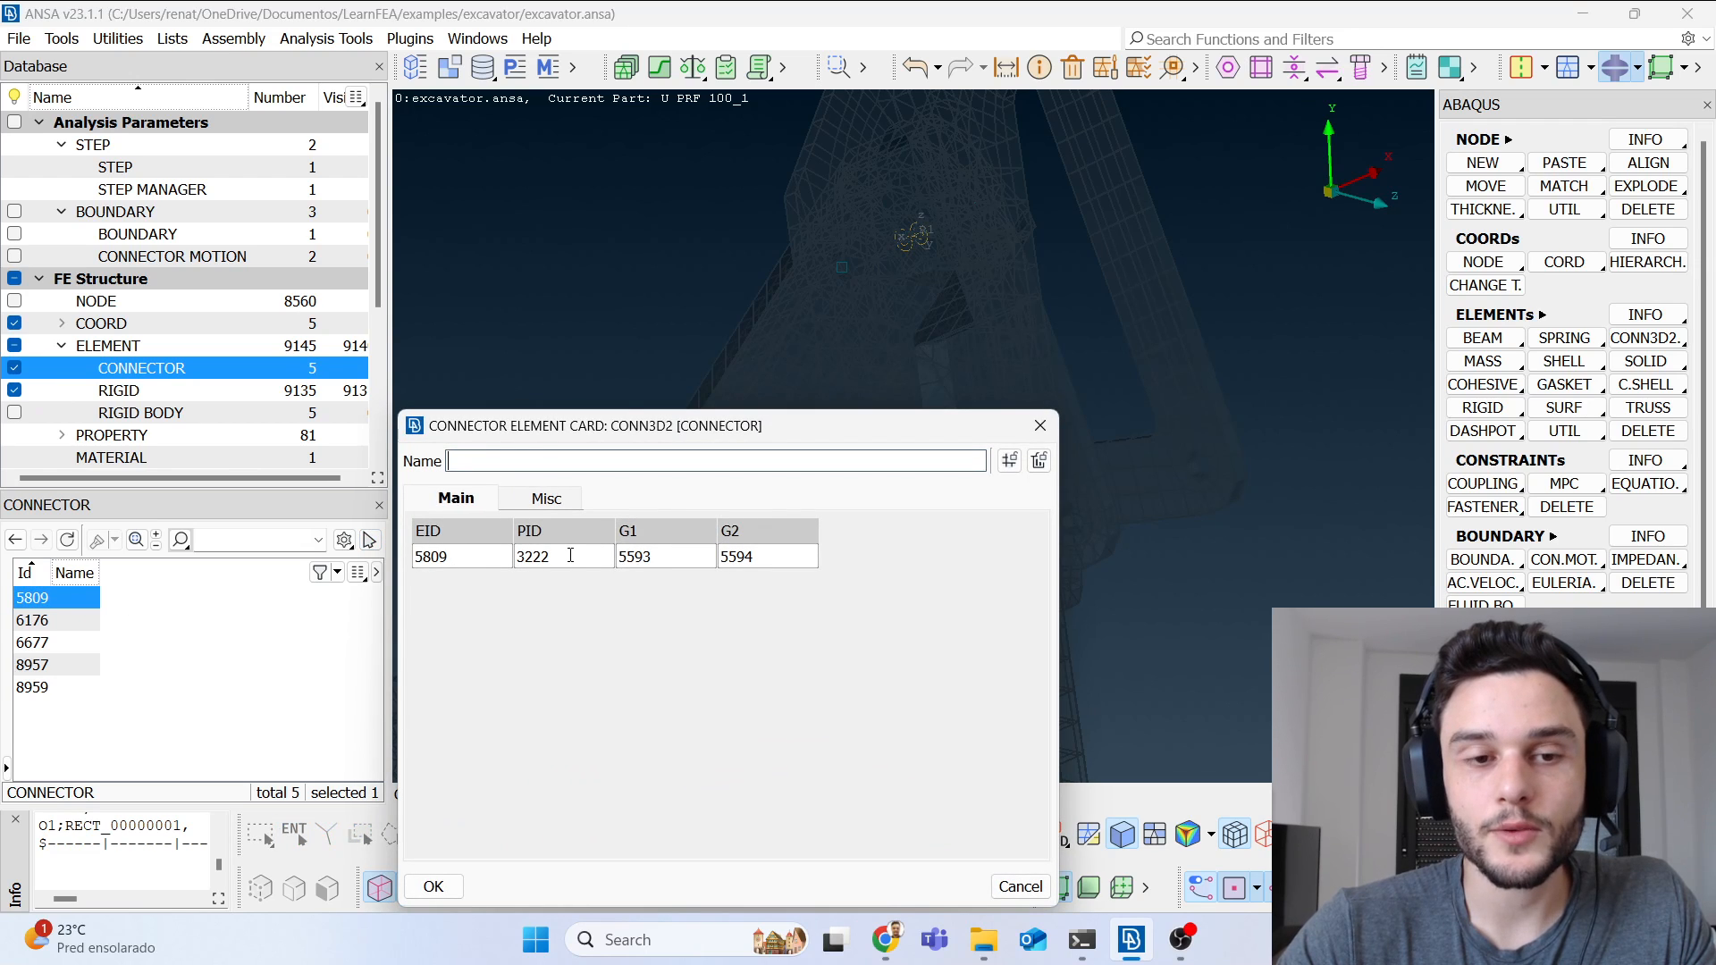
pyautogui.doubleClick(570, 555)
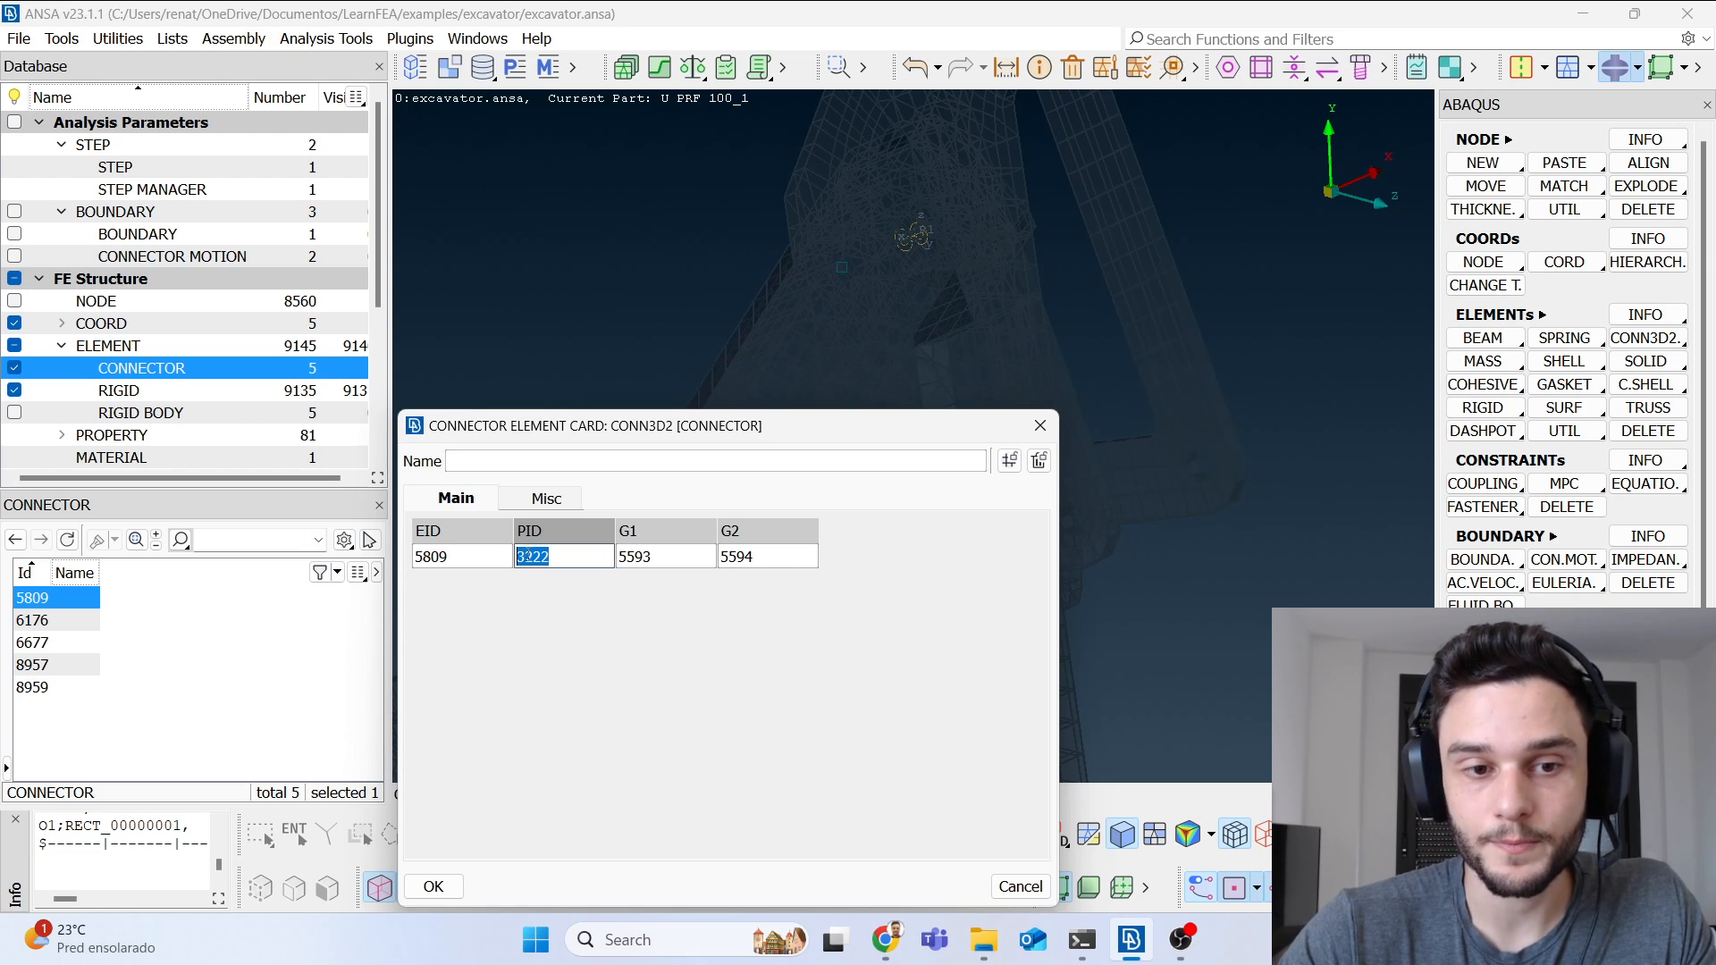
pyautogui.click(553, 556)
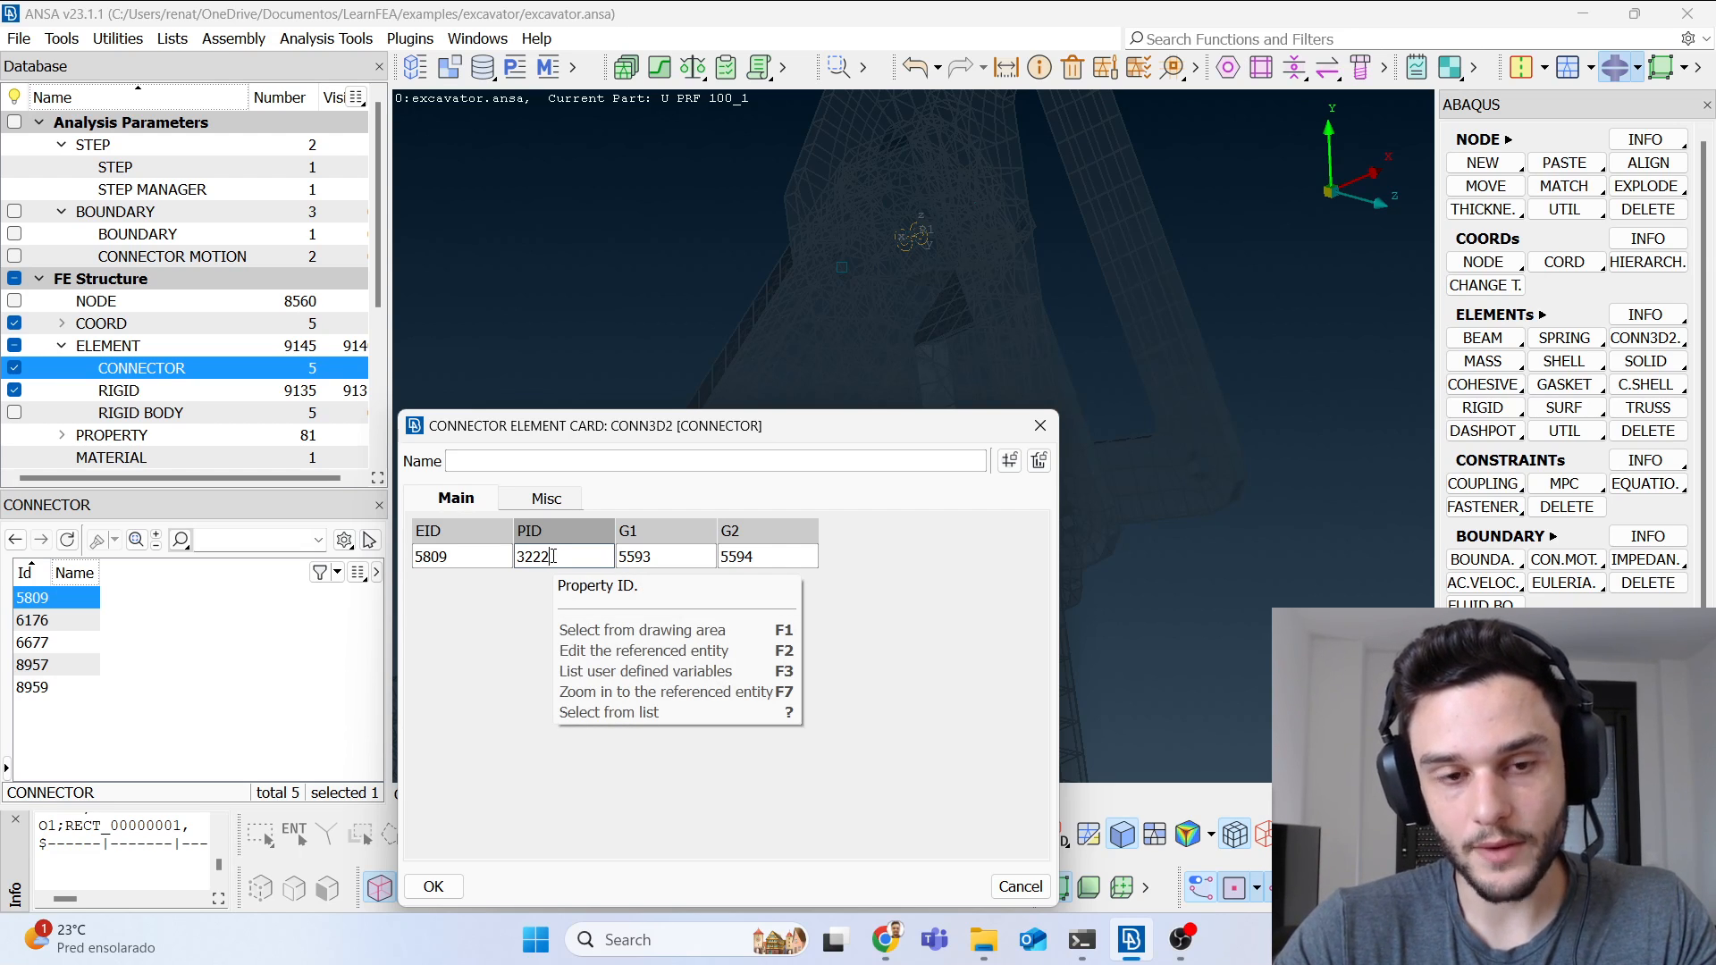
pyautogui.moveTo(552, 556); pyautogui.dragTo(495, 552)
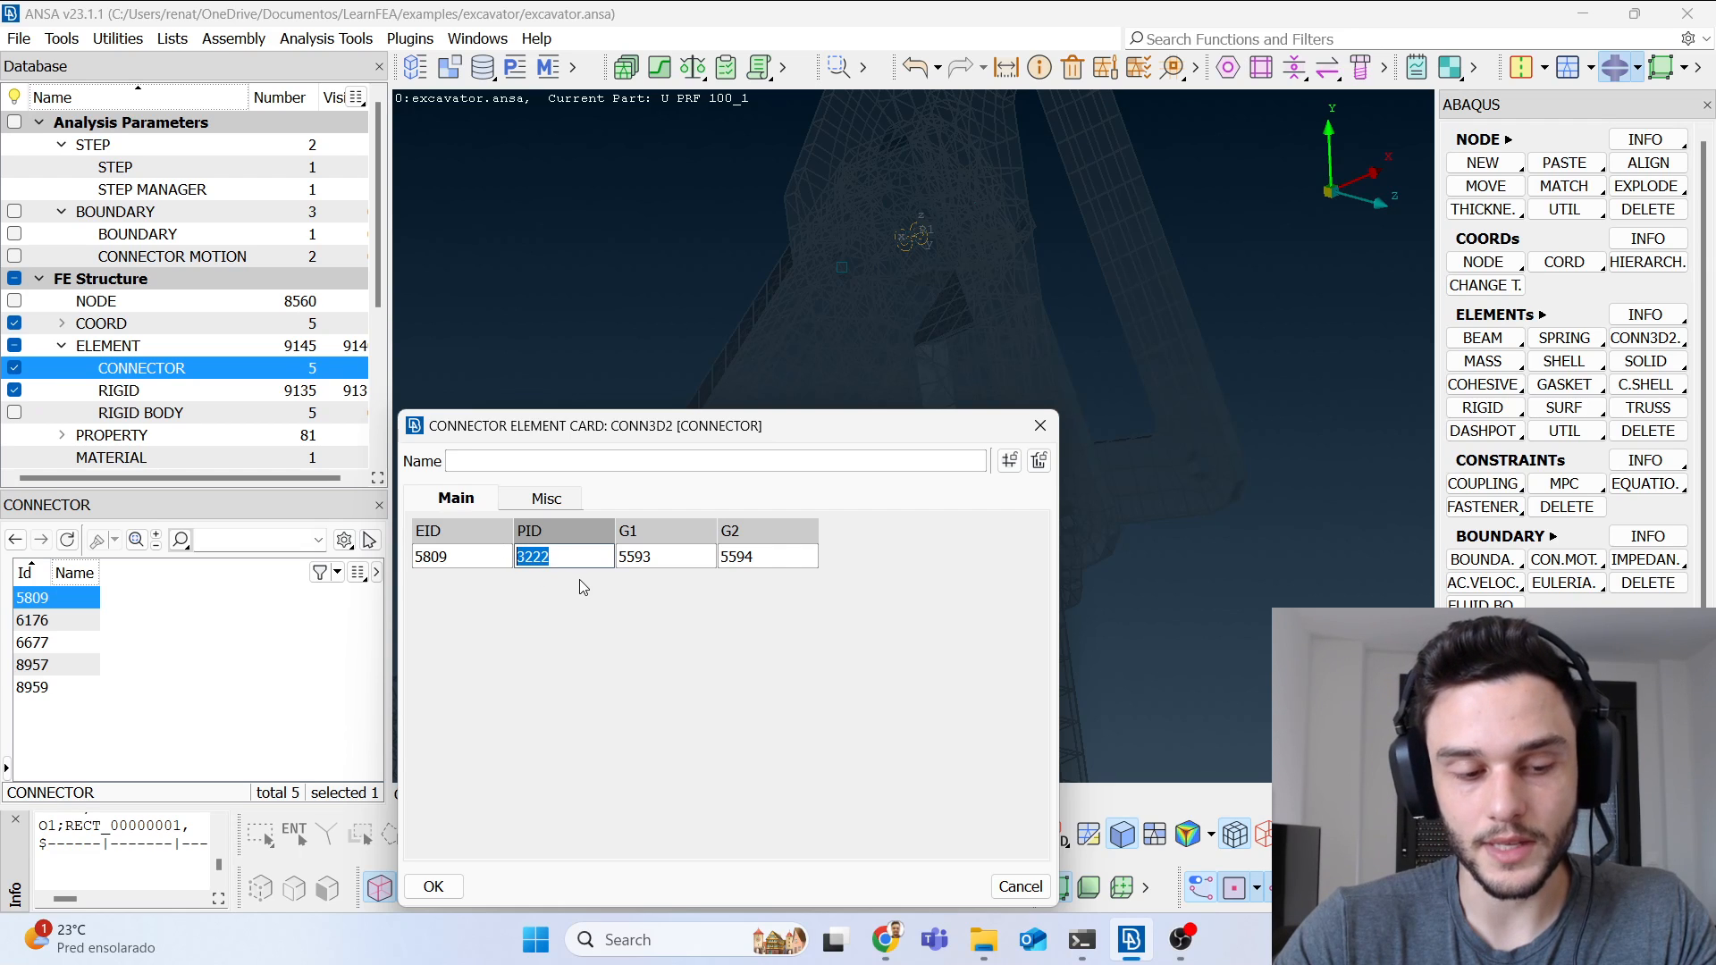
pyautogui.press('F2')
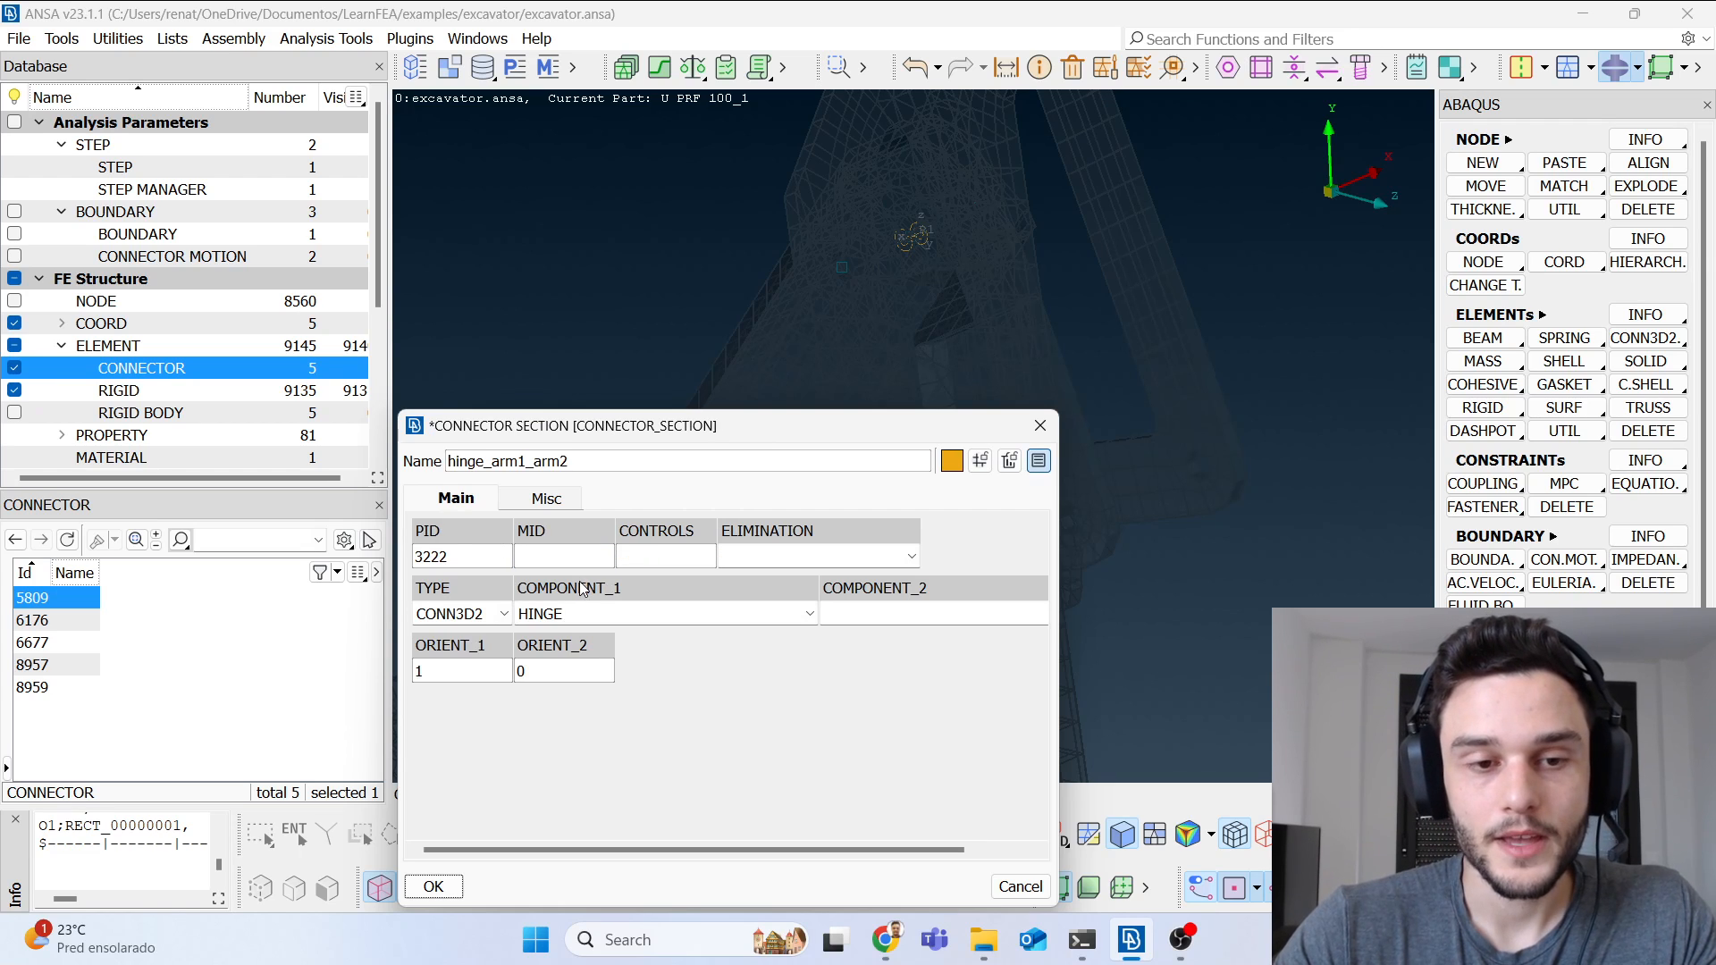
pyautogui.moveTo(1059, 579); pyautogui.dragTo(1376, 581)
pyautogui.moveTo(1024, 437); pyautogui.dragTo(924, 298)
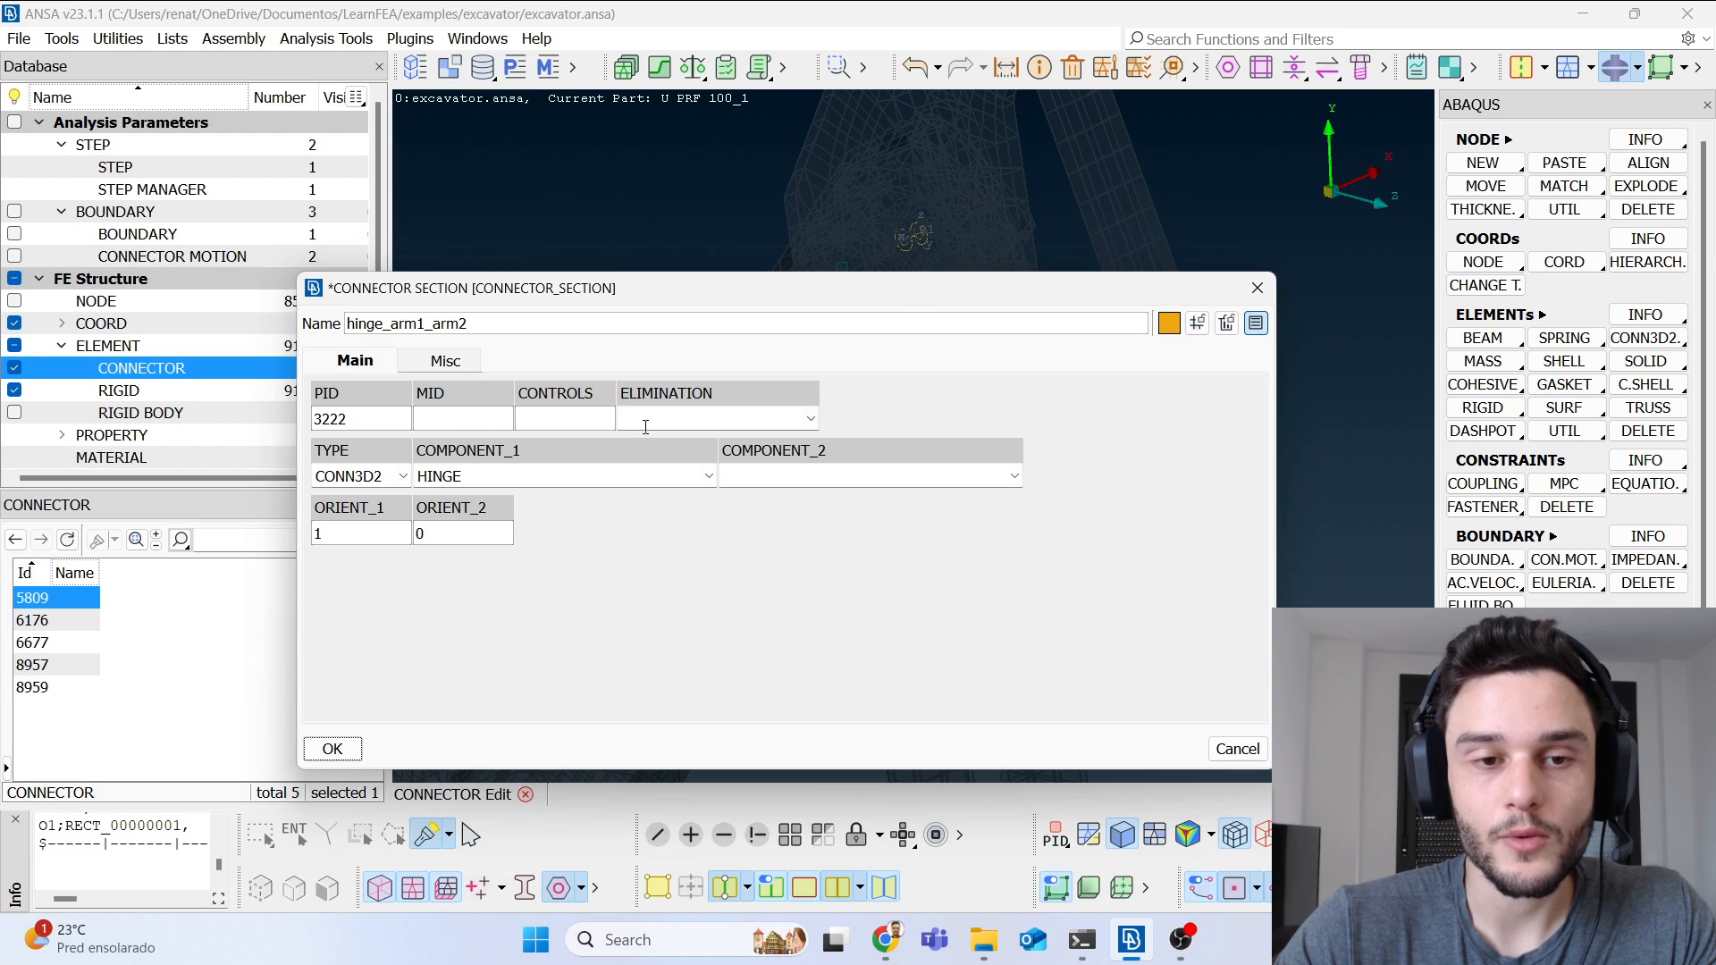
# Step: Change the hinge_arm1_arm2 section's first component to CARTESIAN and its second component to CARDAN
pyautogui.click(709, 475)
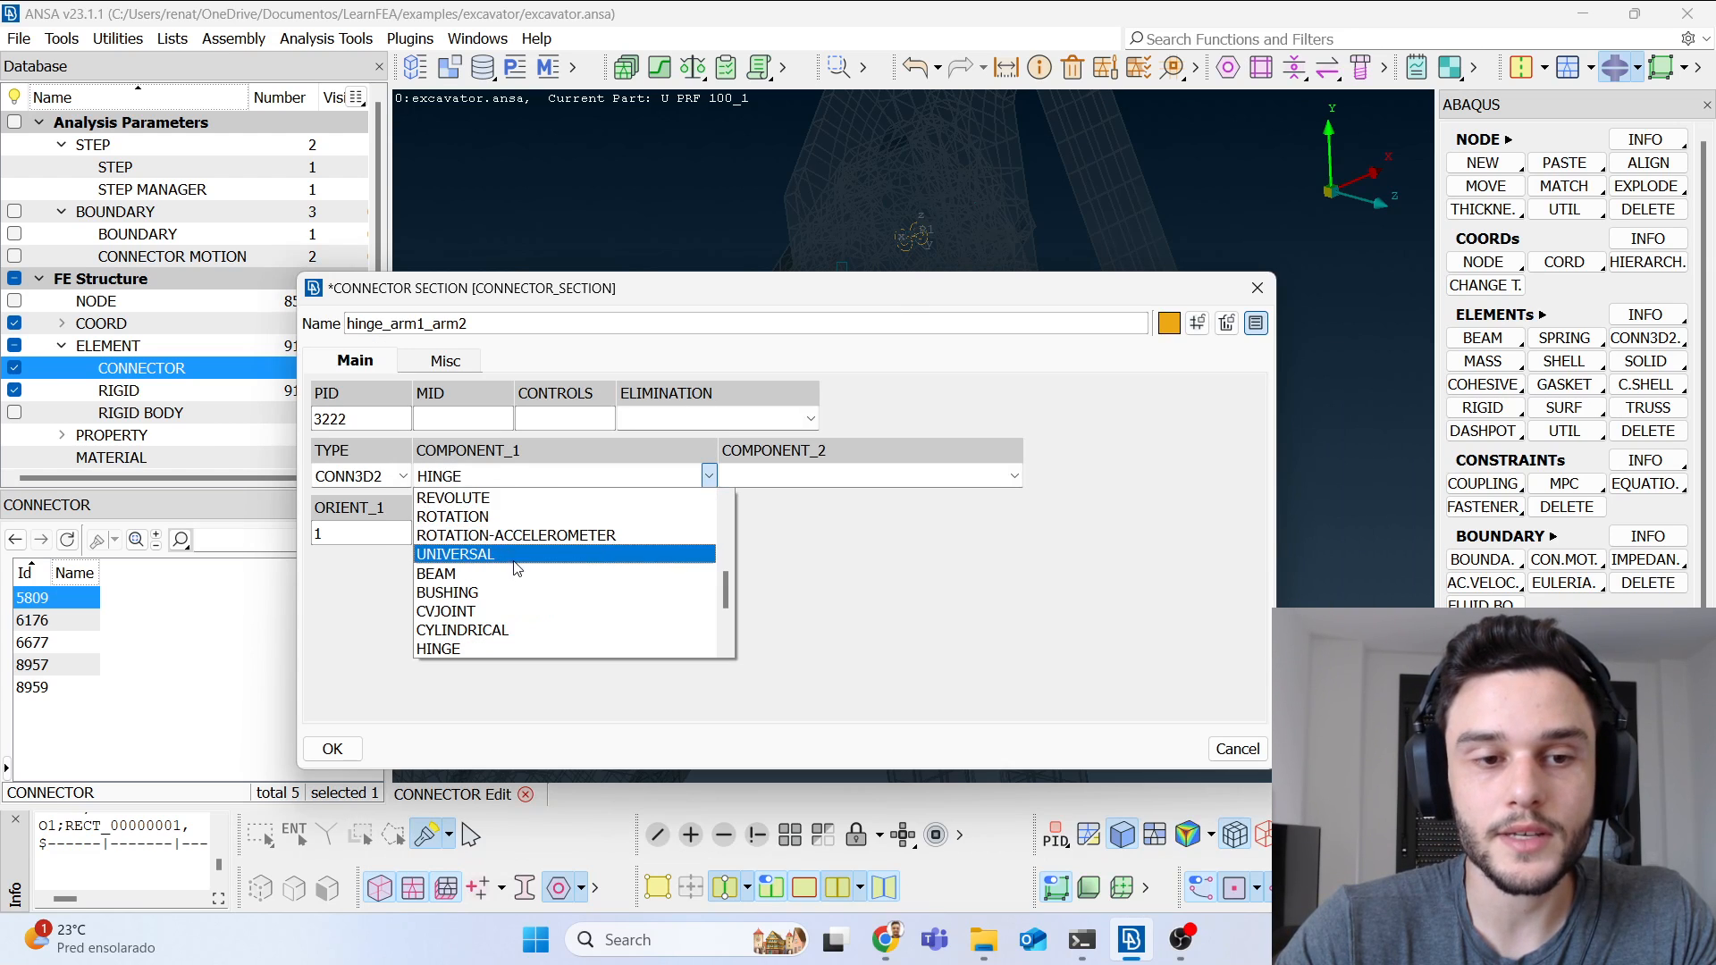
pyautogui.scroll(-1, 502, 607)
pyautogui.scroll(-1, 495, 623)
pyautogui.scroll(-1, 495, 622)
pyautogui.scroll(6, 498, 572)
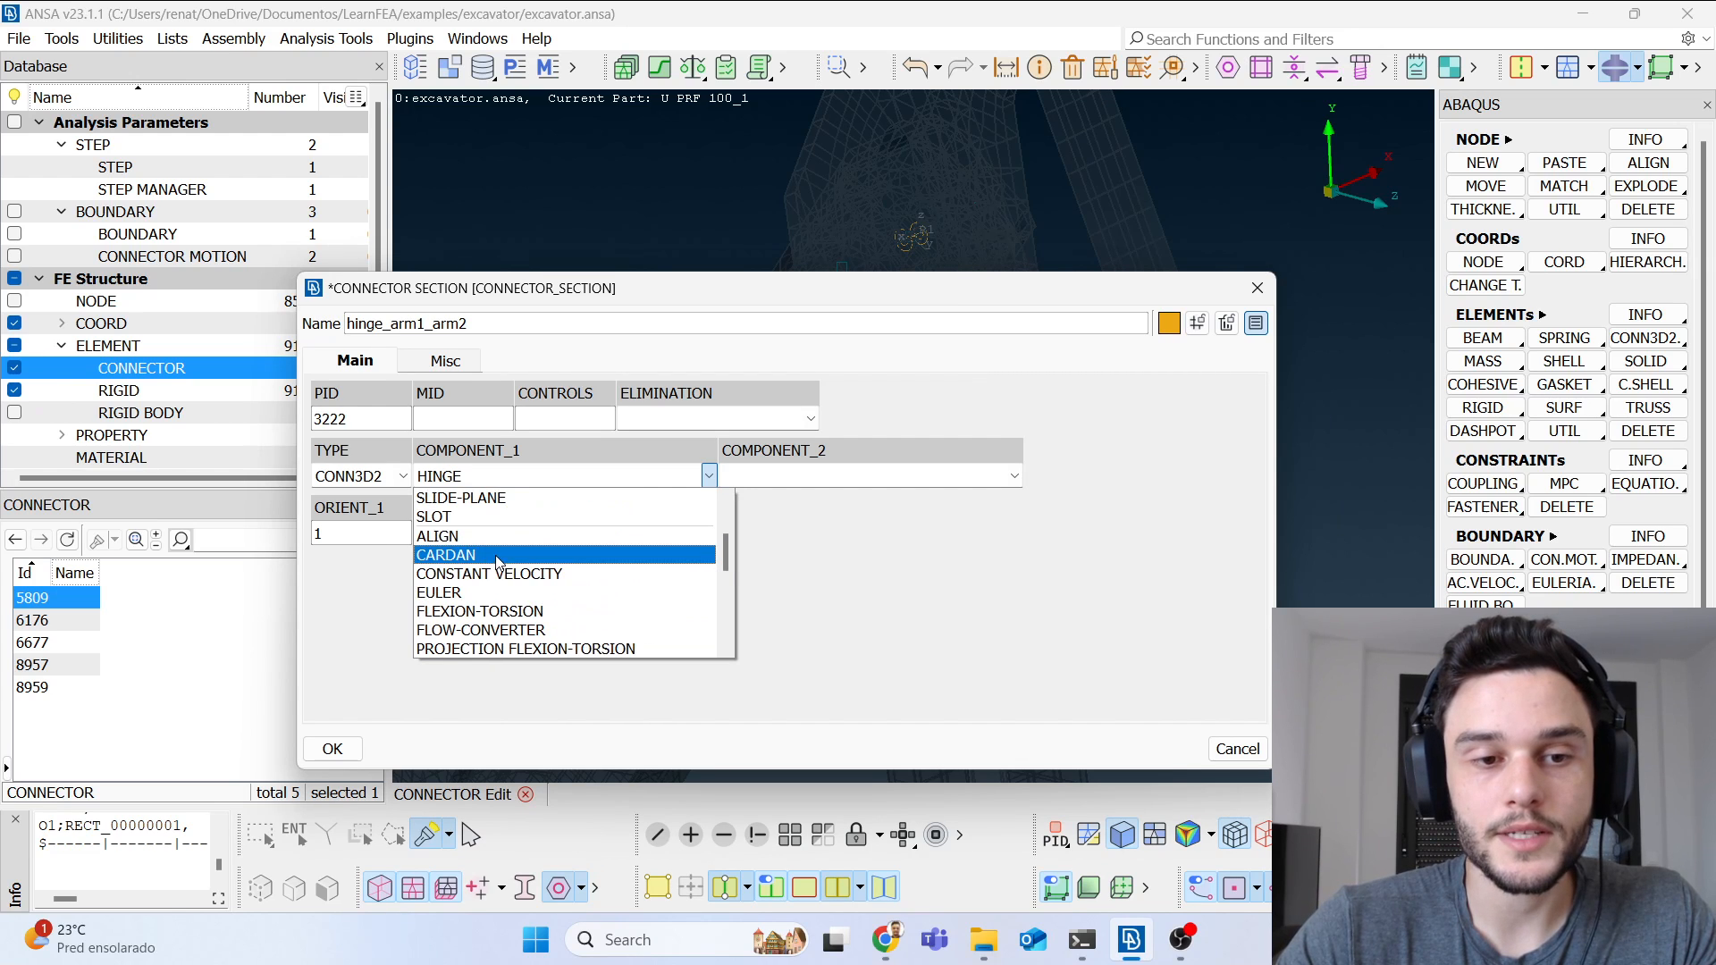
pyautogui.scroll(2, 498, 562)
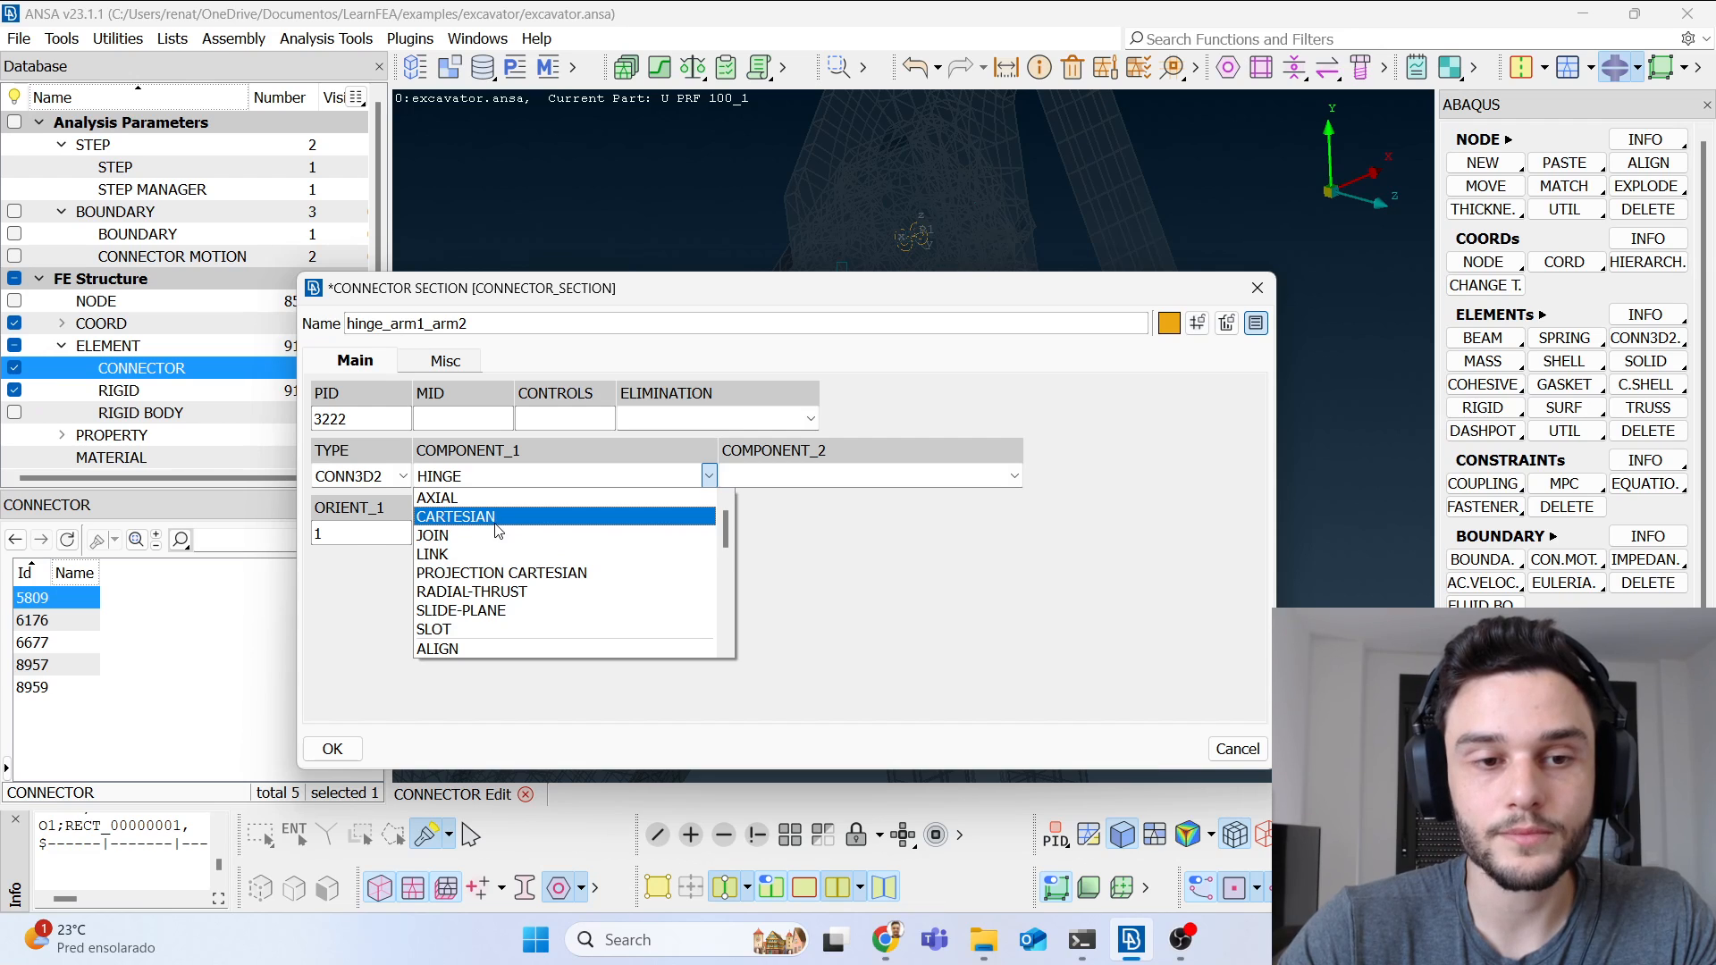
pyautogui.click(497, 522)
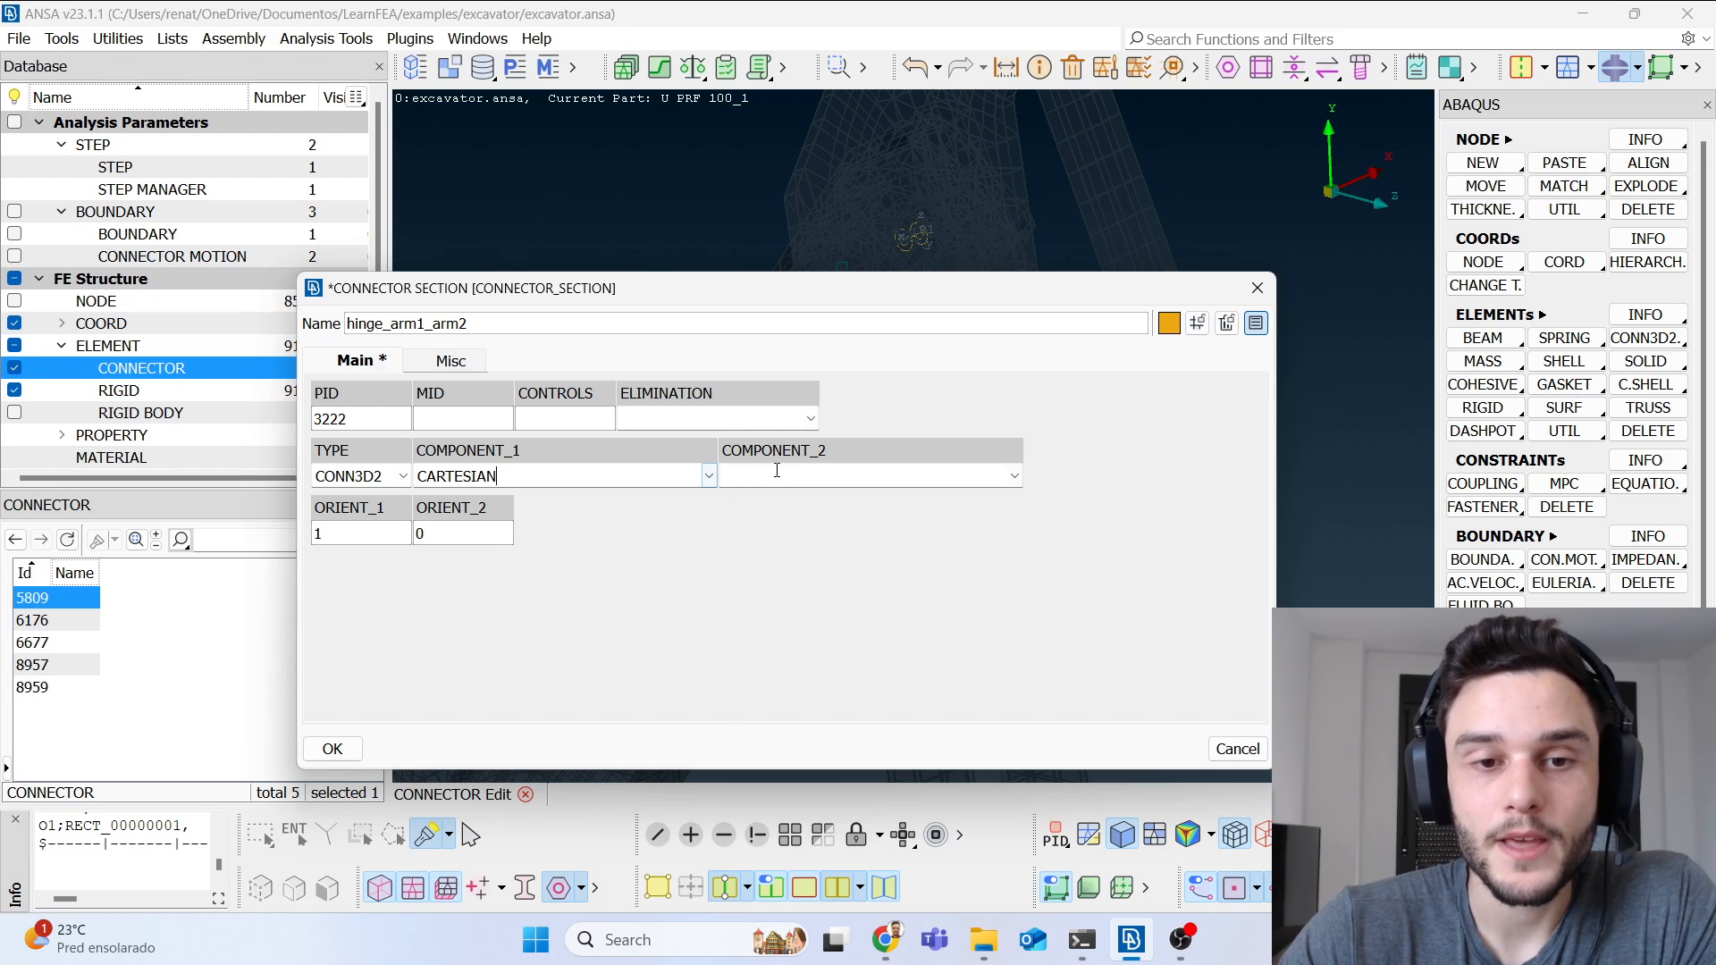
pyautogui.click(778, 471)
pyautogui.scroll(-3, 777, 536)
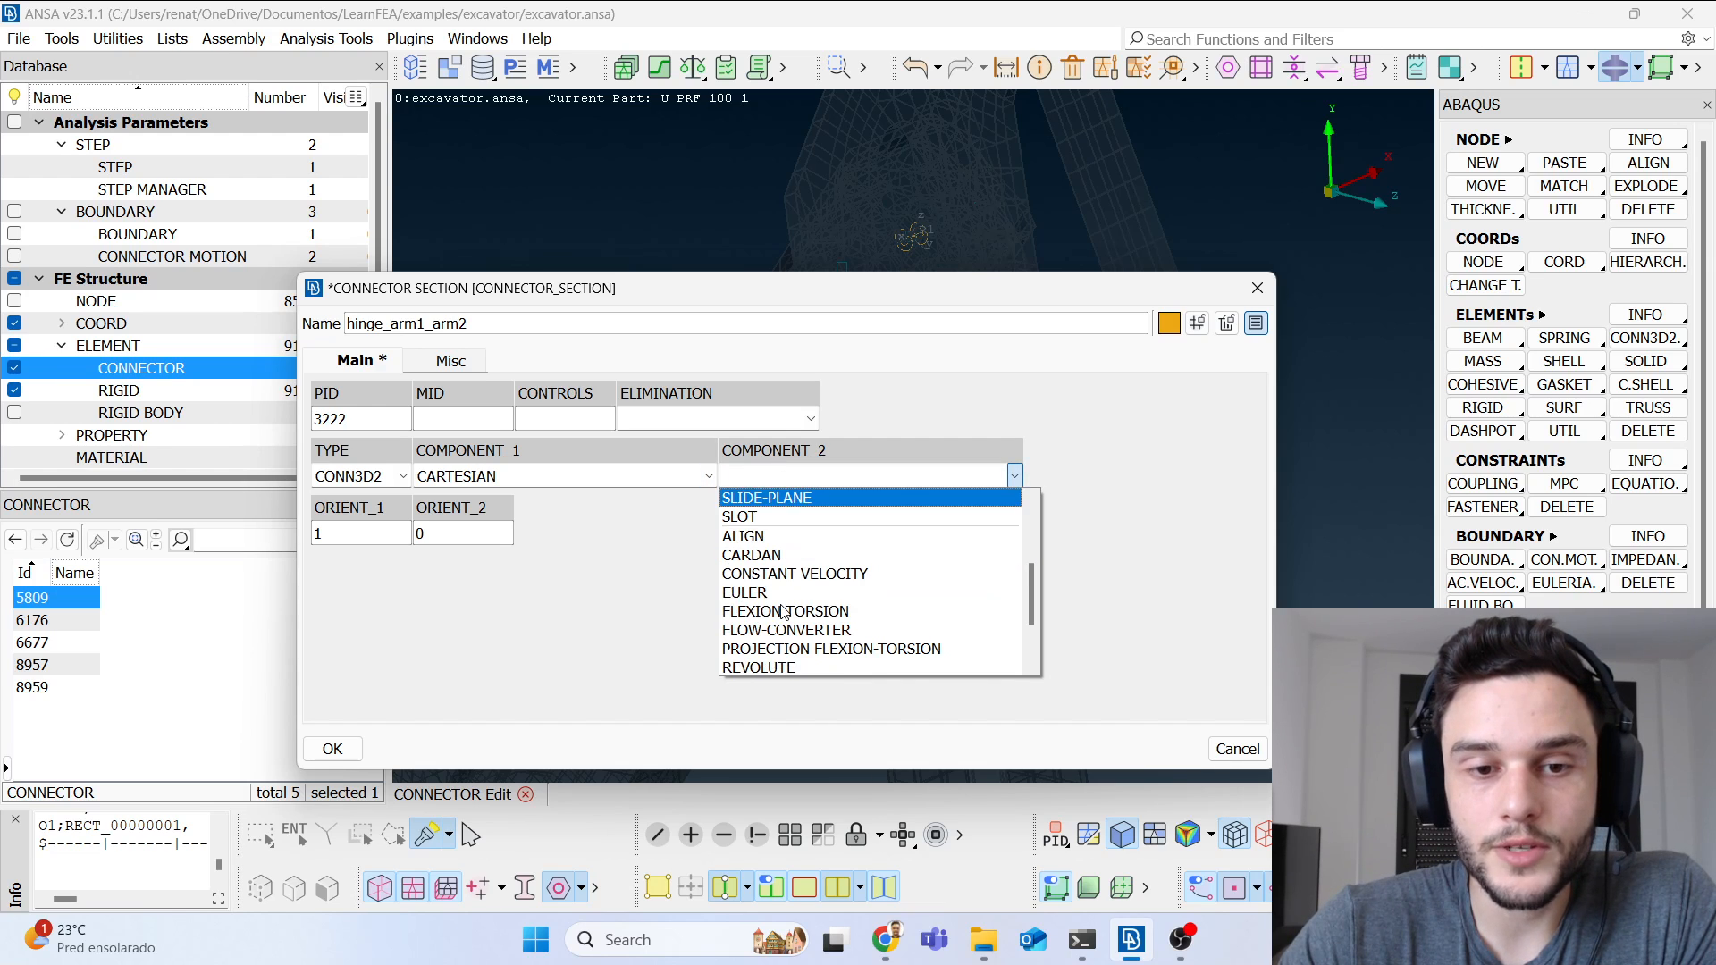
pyautogui.click(776, 554)
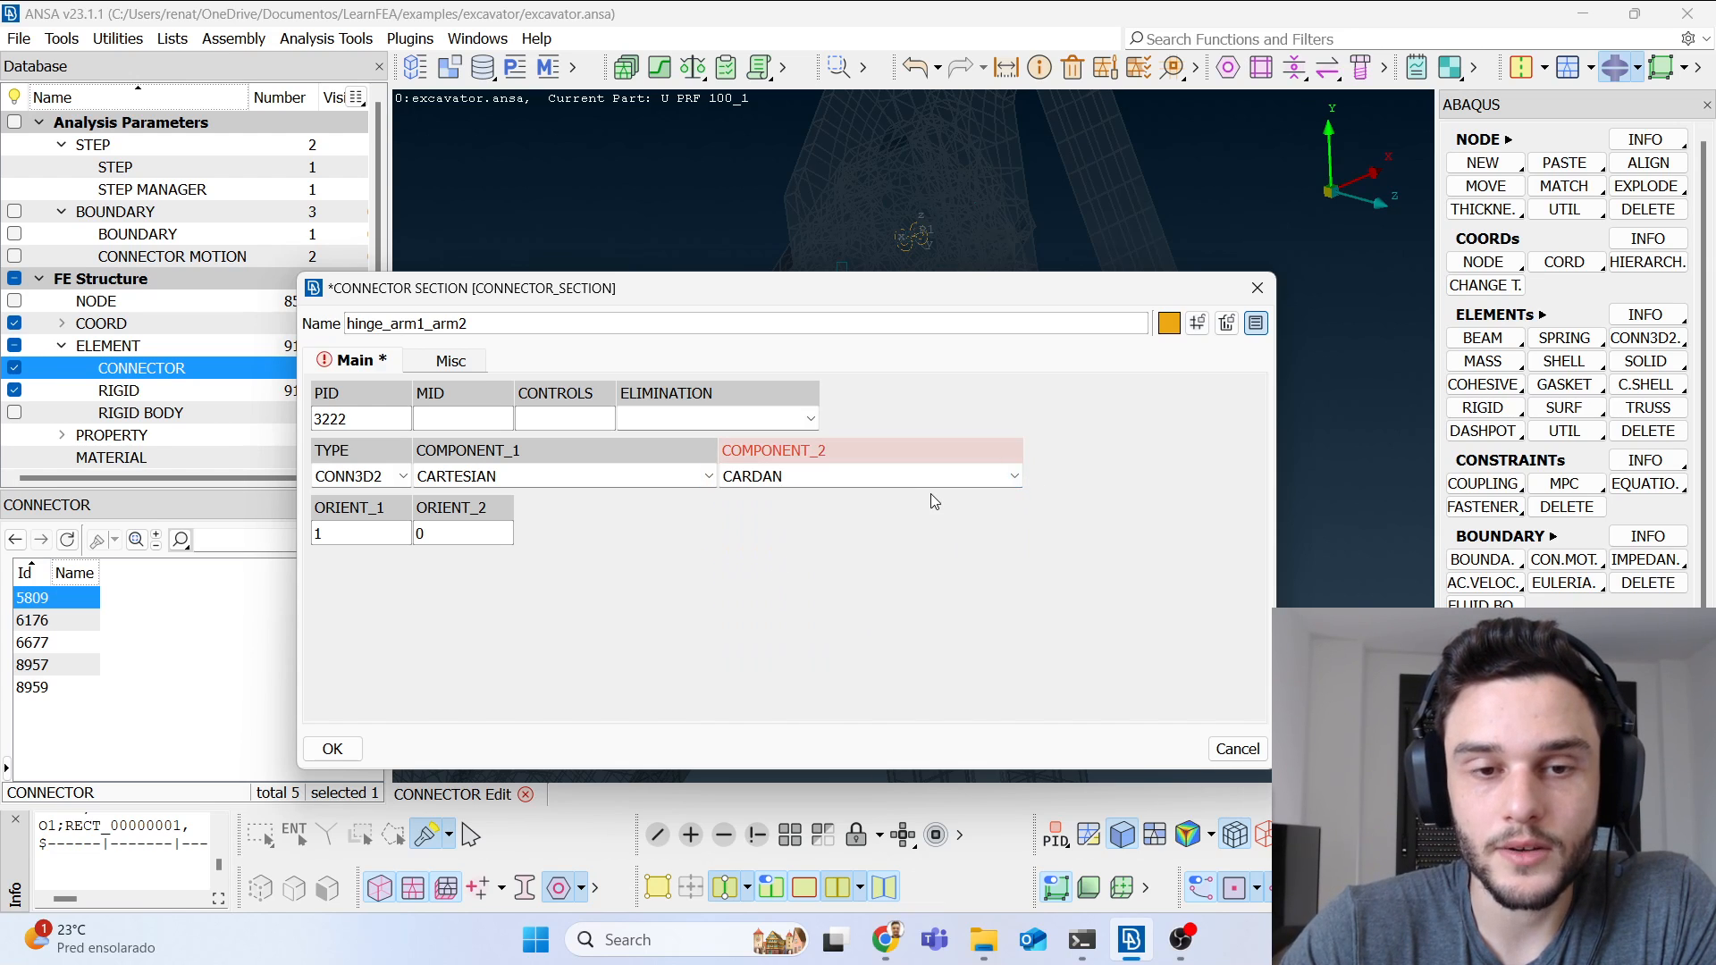
pyautogui.click(620, 478)
pyautogui.click(827, 561)
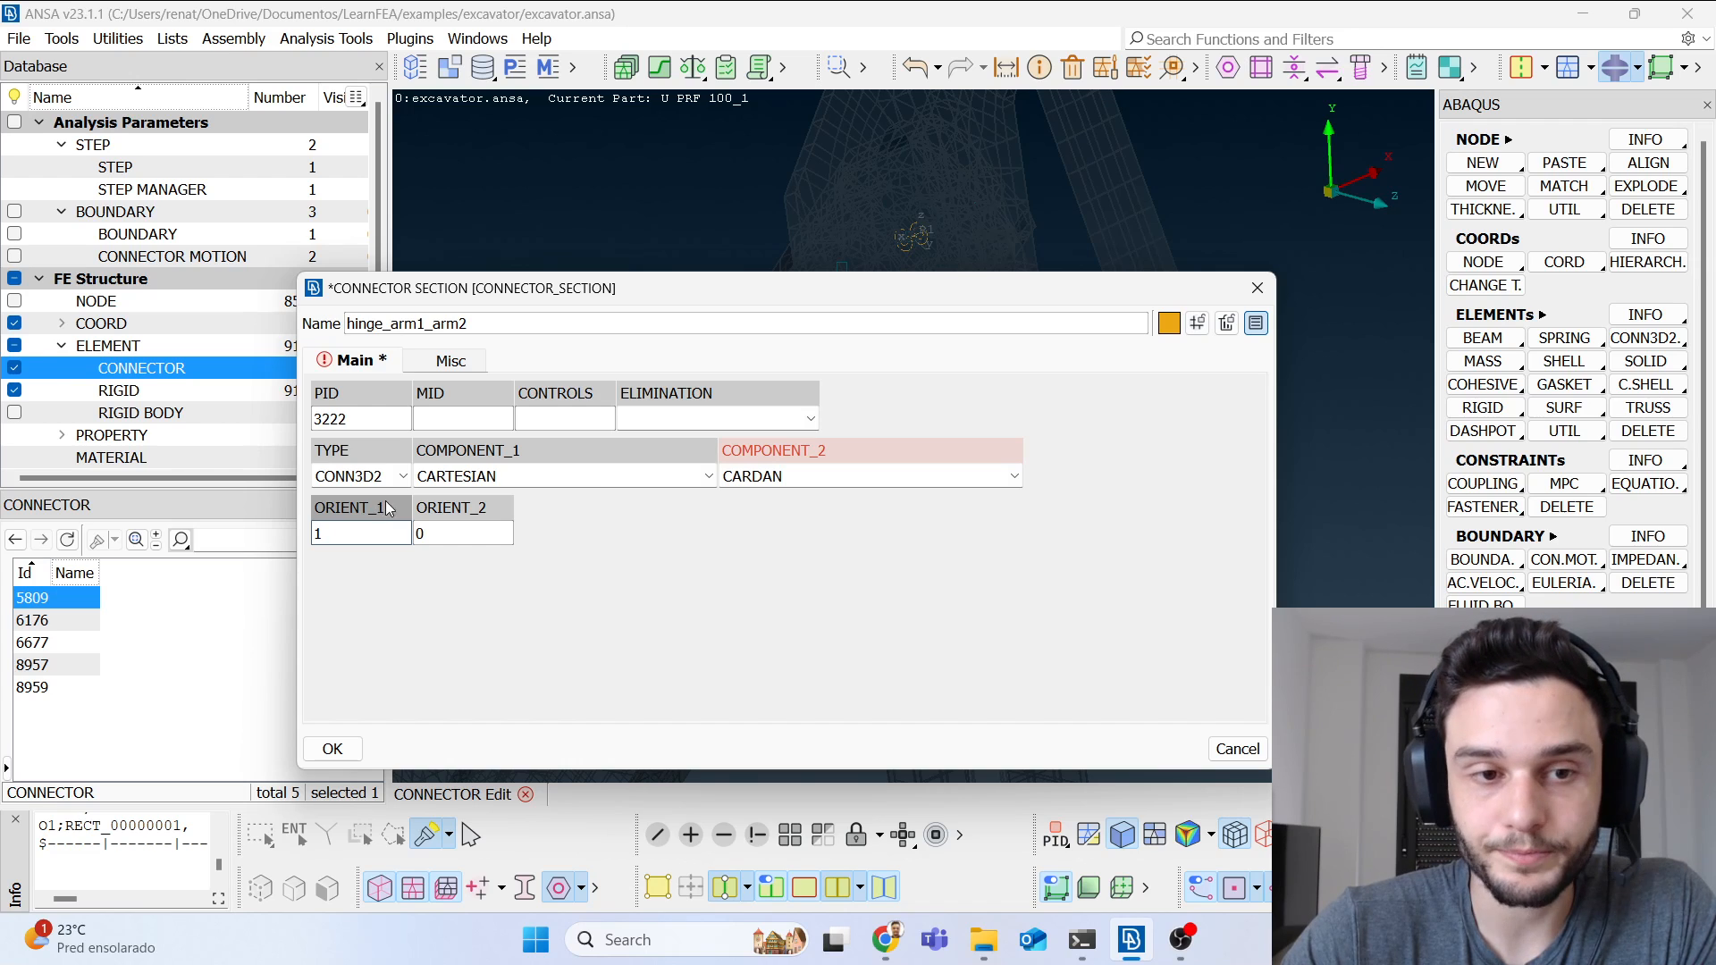
# Step: Create a new connector behavior from the material ID reference of the hinge_arm1_arm2 section
pyautogui.click(462, 419)
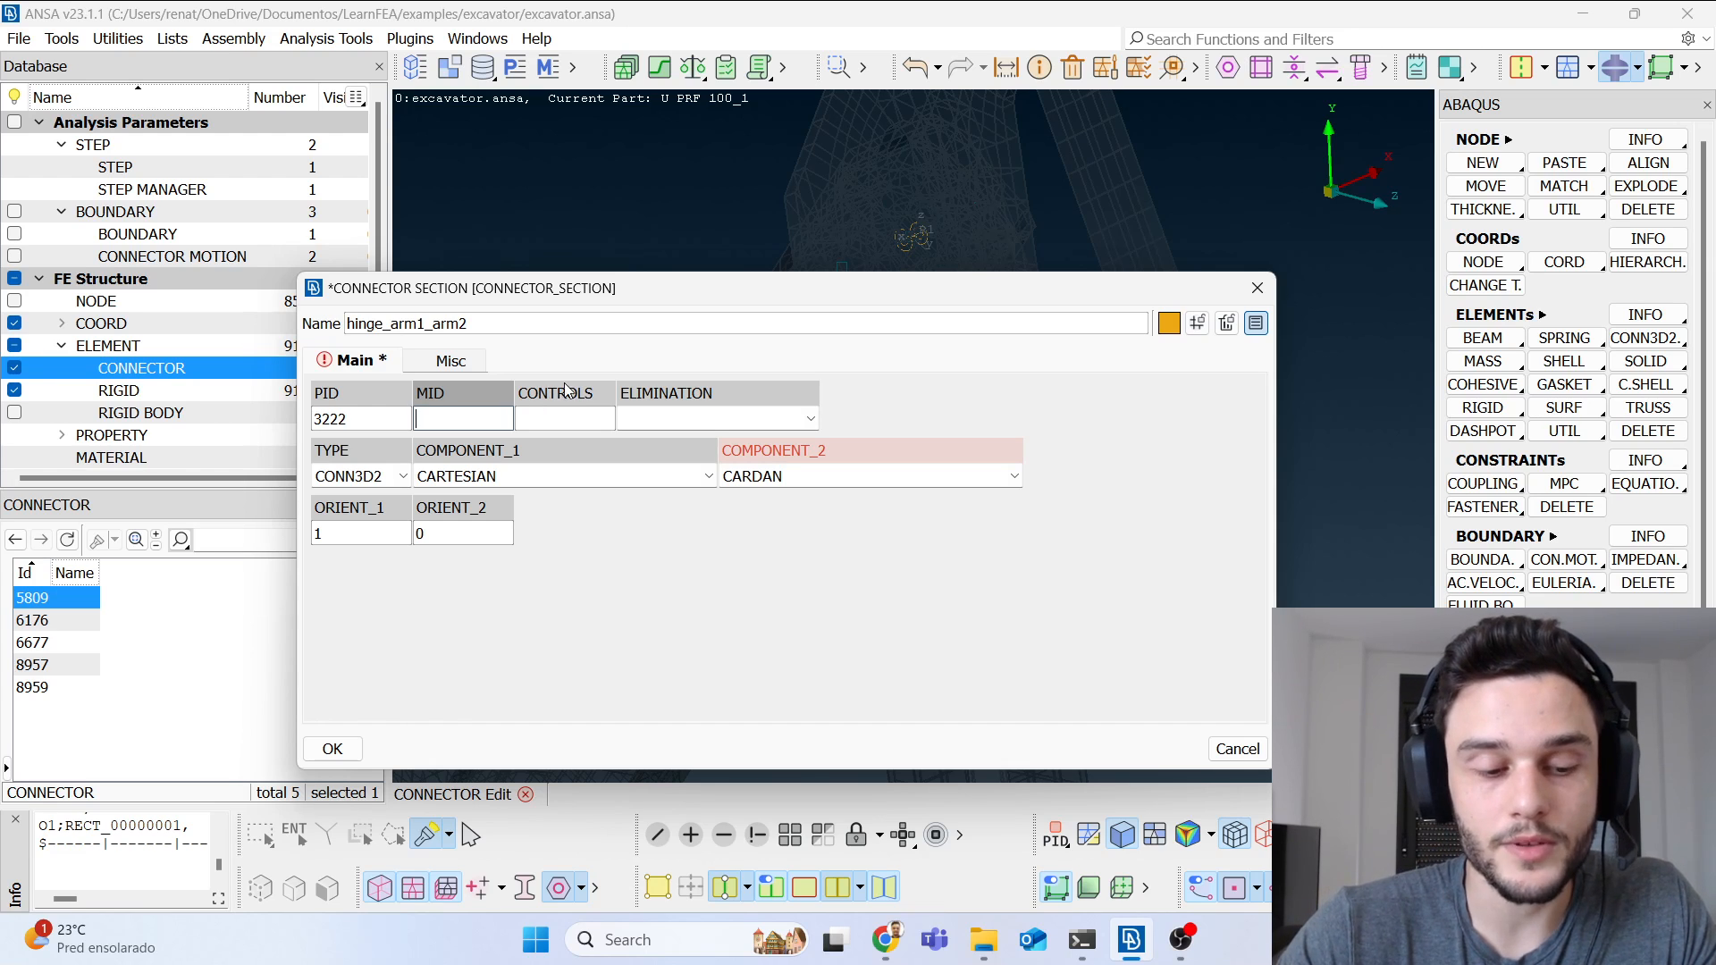
pyautogui.moveTo(651, 305); pyautogui.dragTo(629, 267)
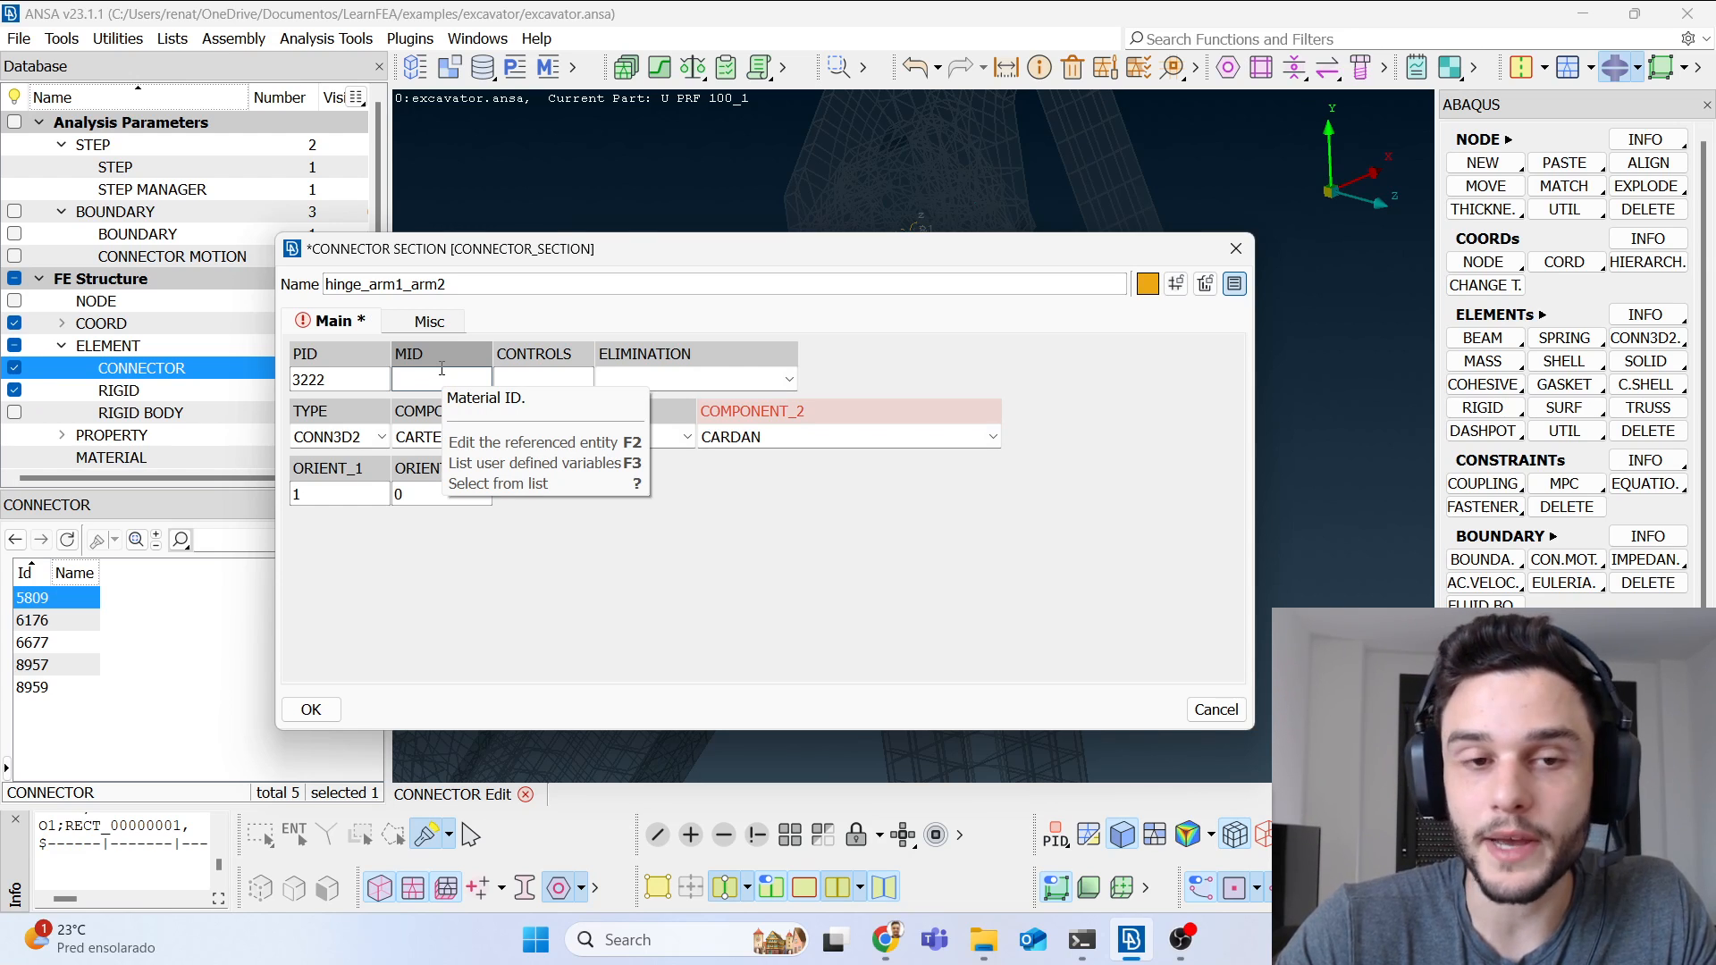
pyautogui.moveTo(501, 248); pyautogui.dragTo(494, 171)
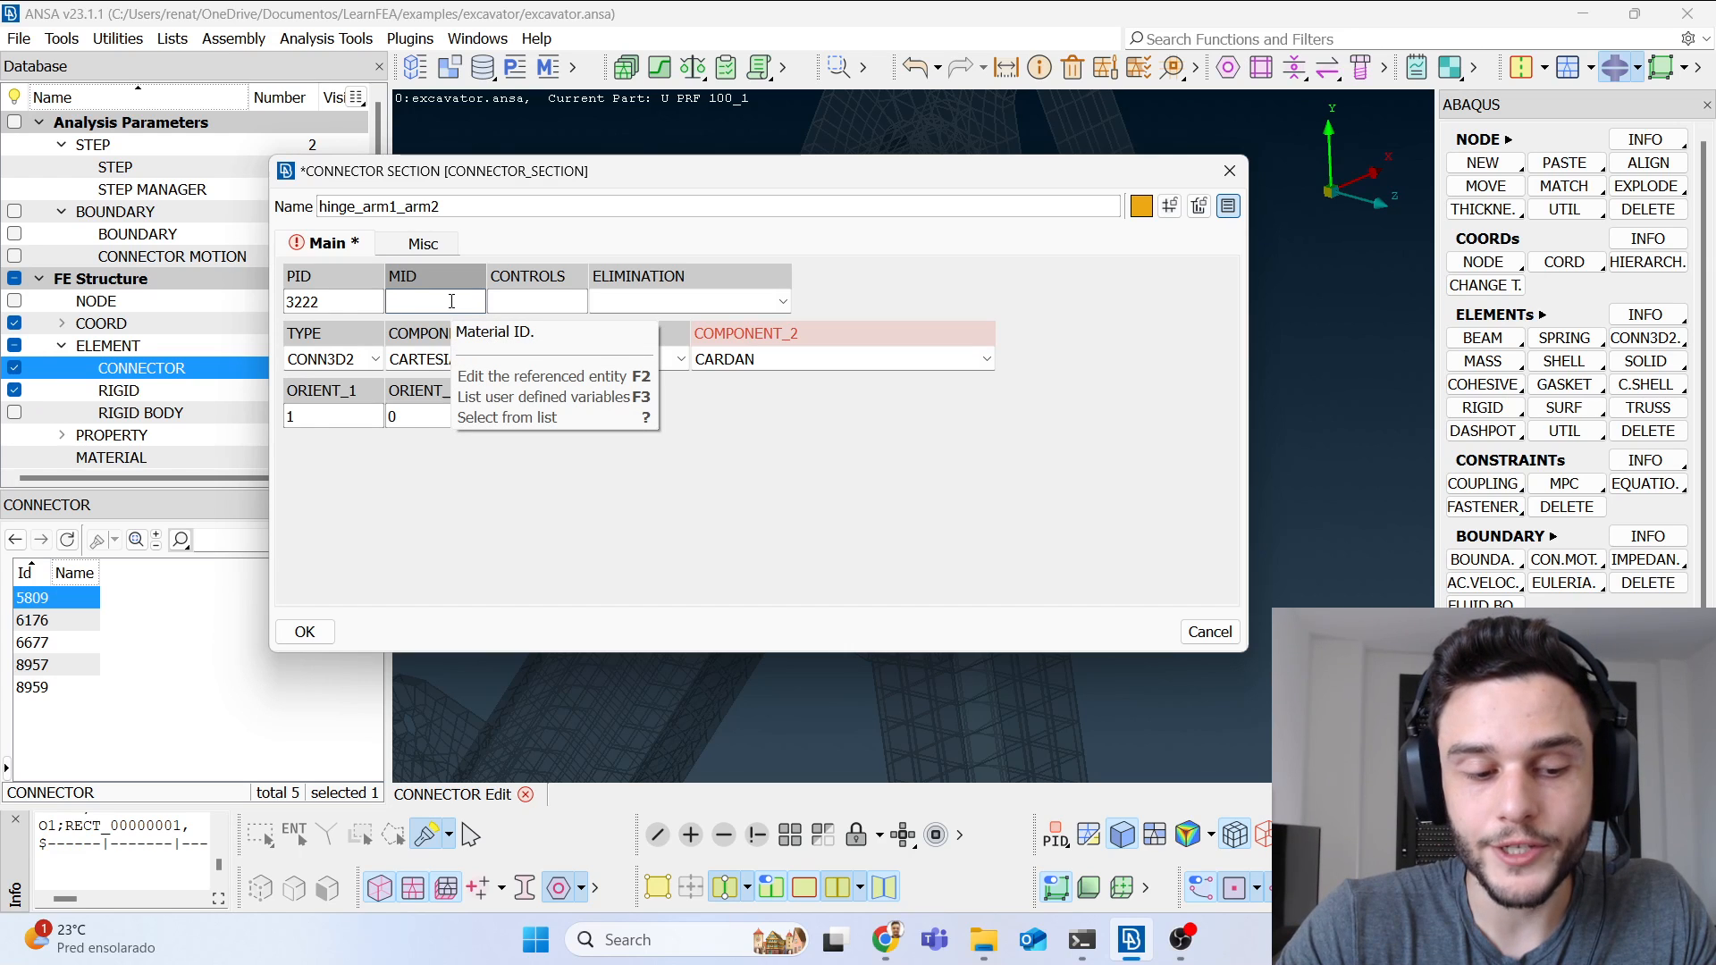
pyautogui.press('?')
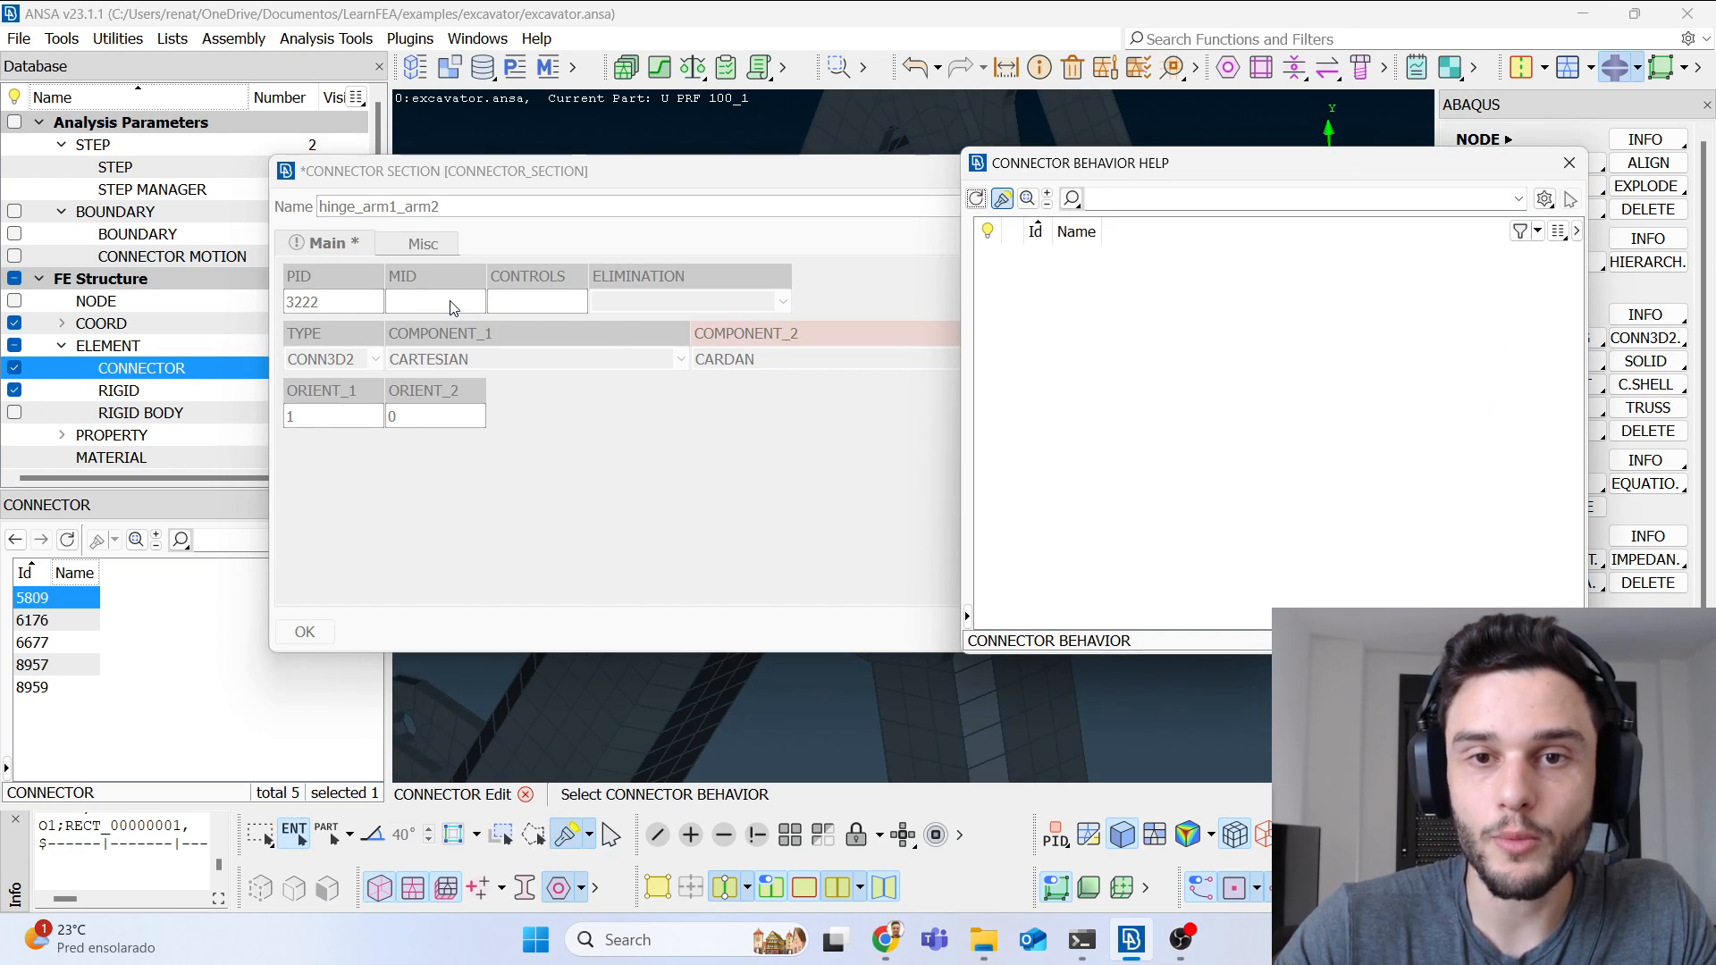
pyautogui.moveTo(1186, 169); pyautogui.dragTo(397, 114)
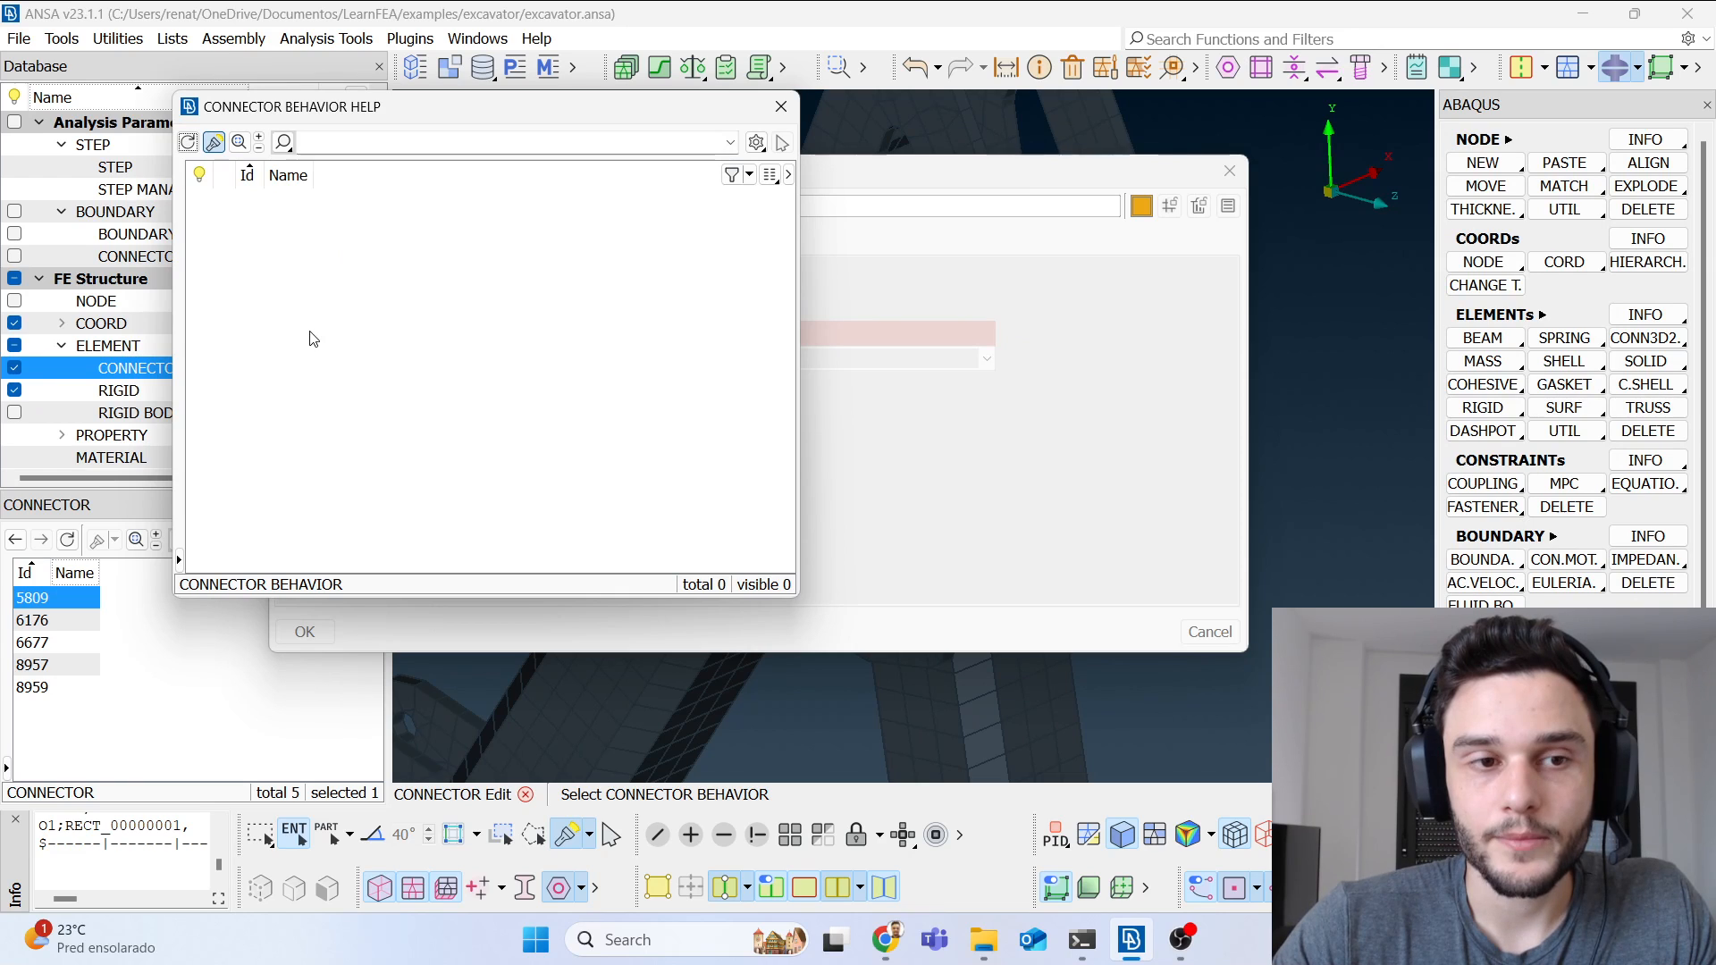
pyautogui.rightClick(403, 230)
pyautogui.click(447, 334)
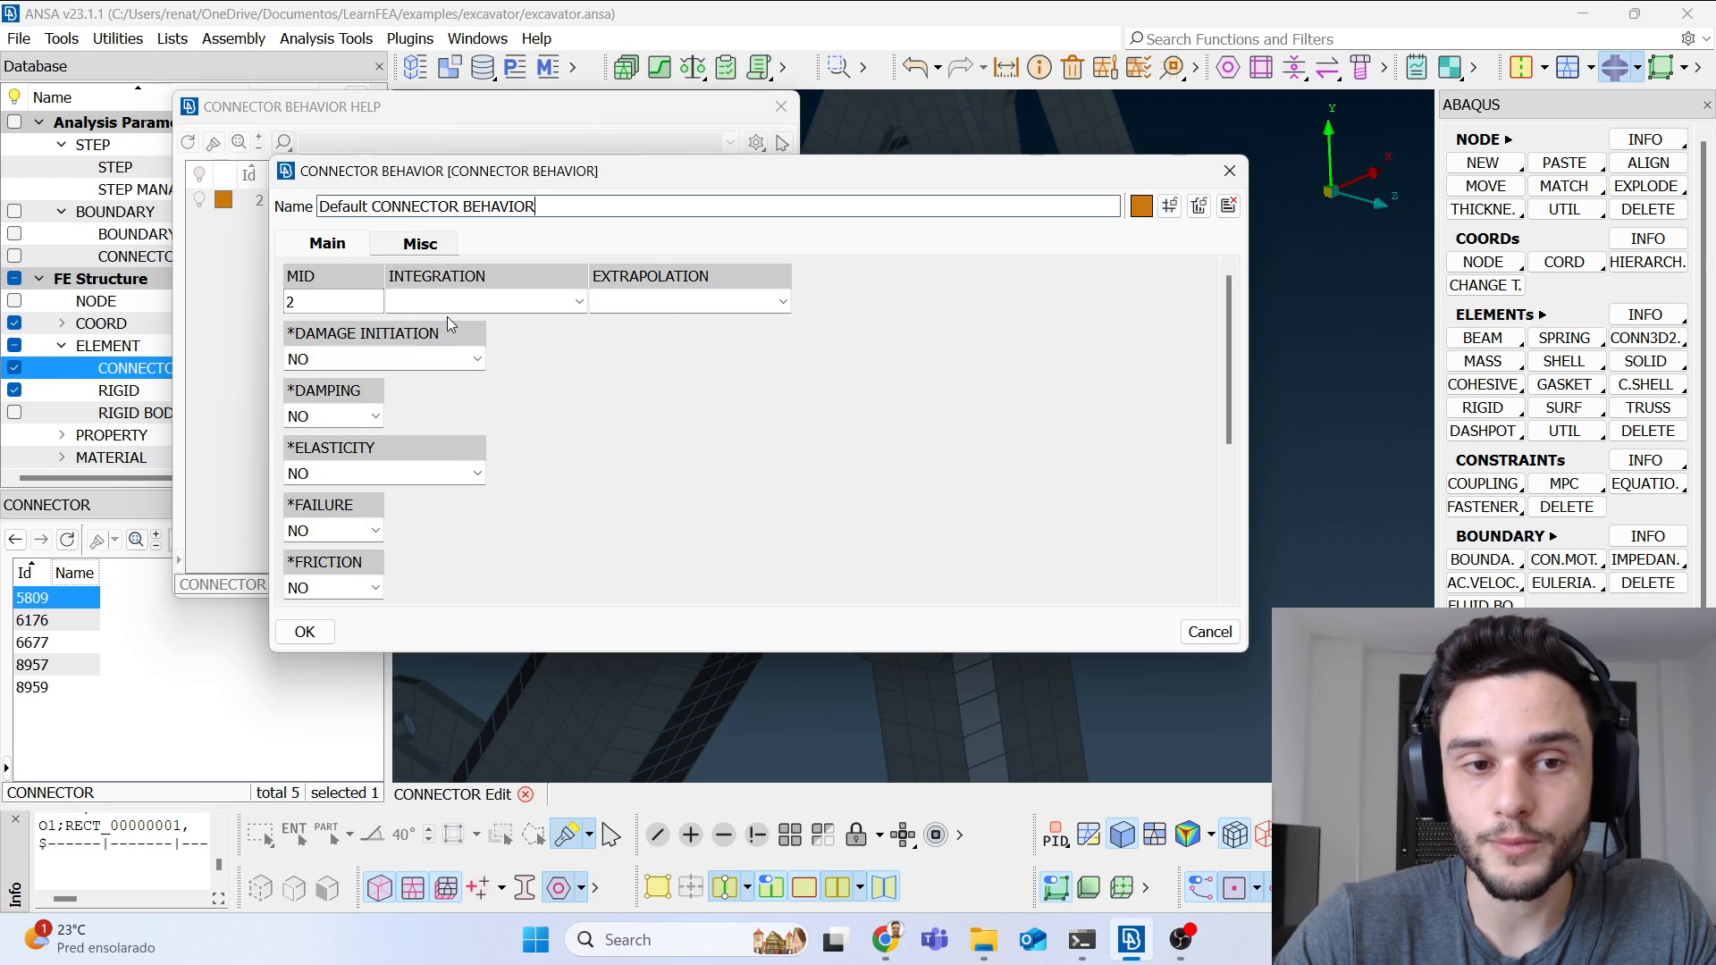
# Step: Name the new connector behavior cartesian_cardan_mat
pyautogui.tripleClick(322, 206)
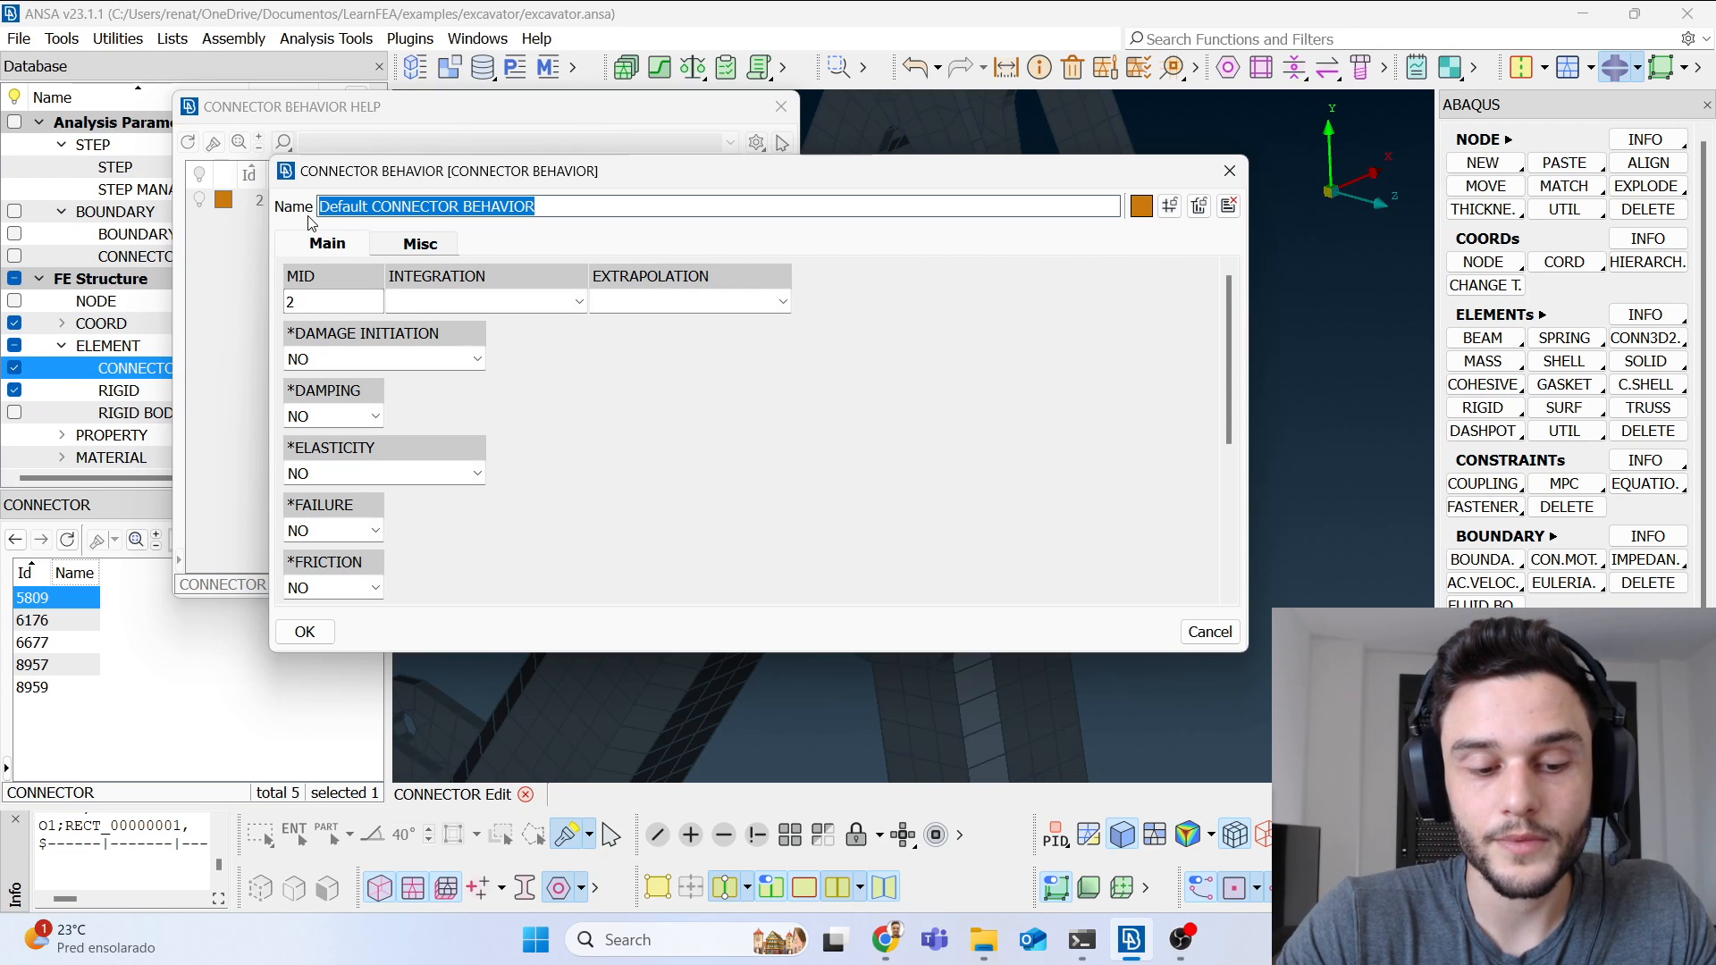
pyautogui.write('cartesian')
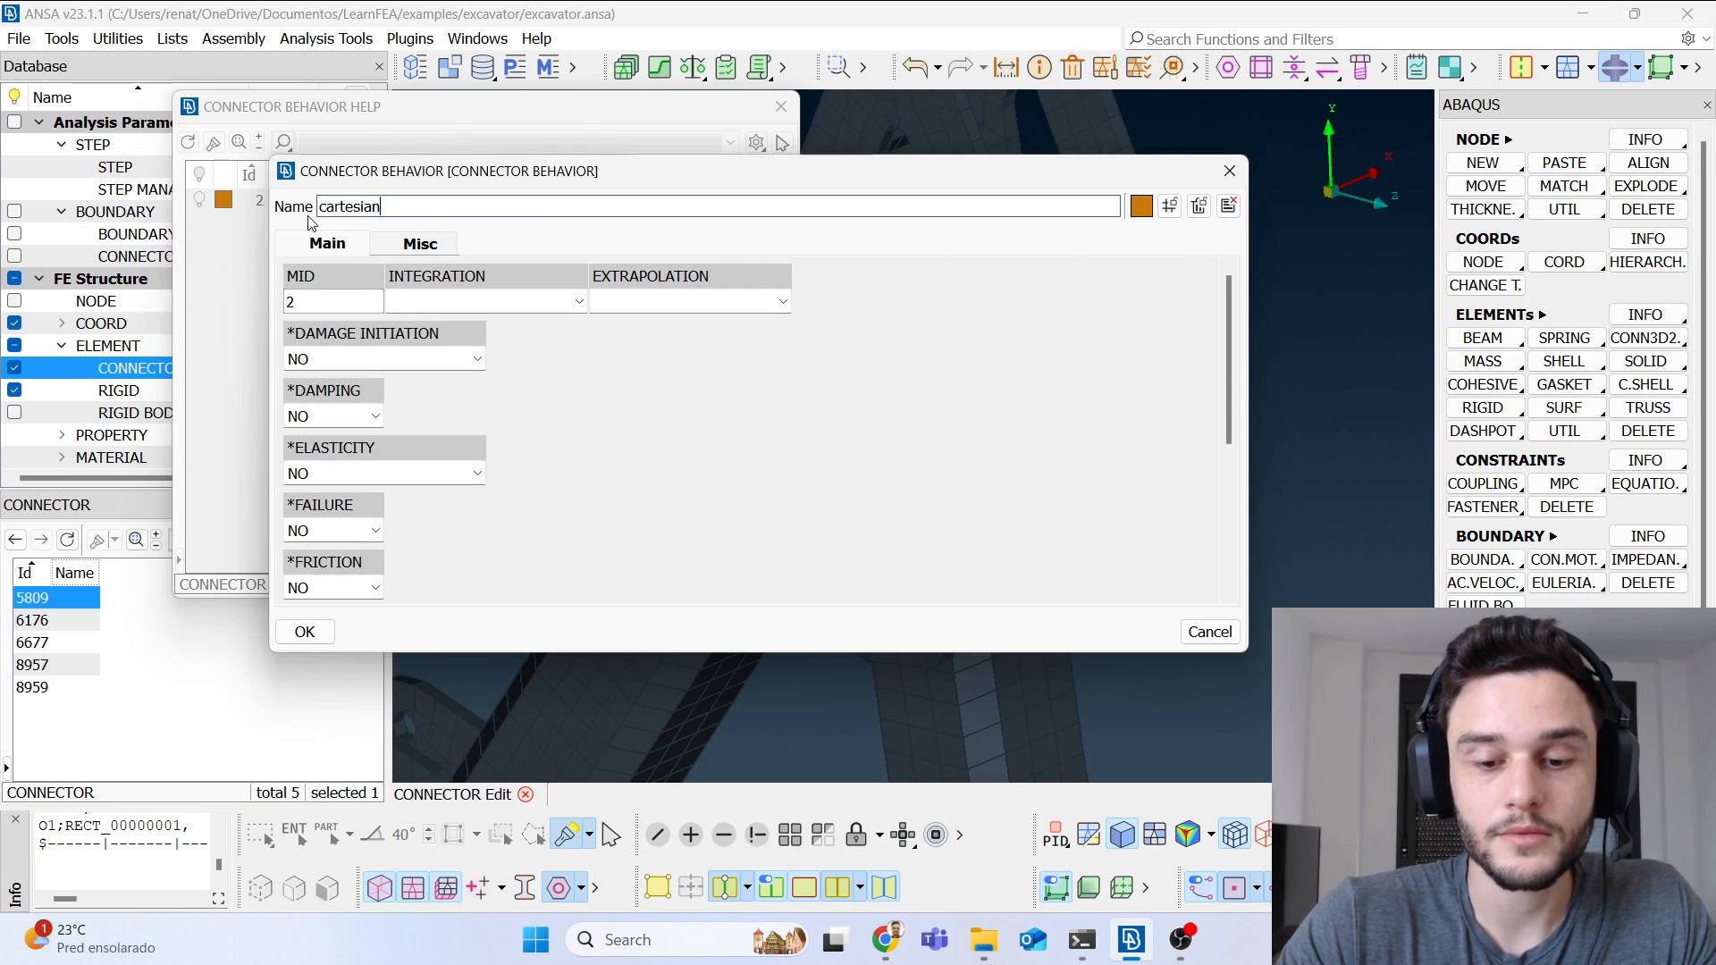
pyautogui.write('-')
pyautogui.press('BackSpace')
pyautogui.write('_cardan_,at')
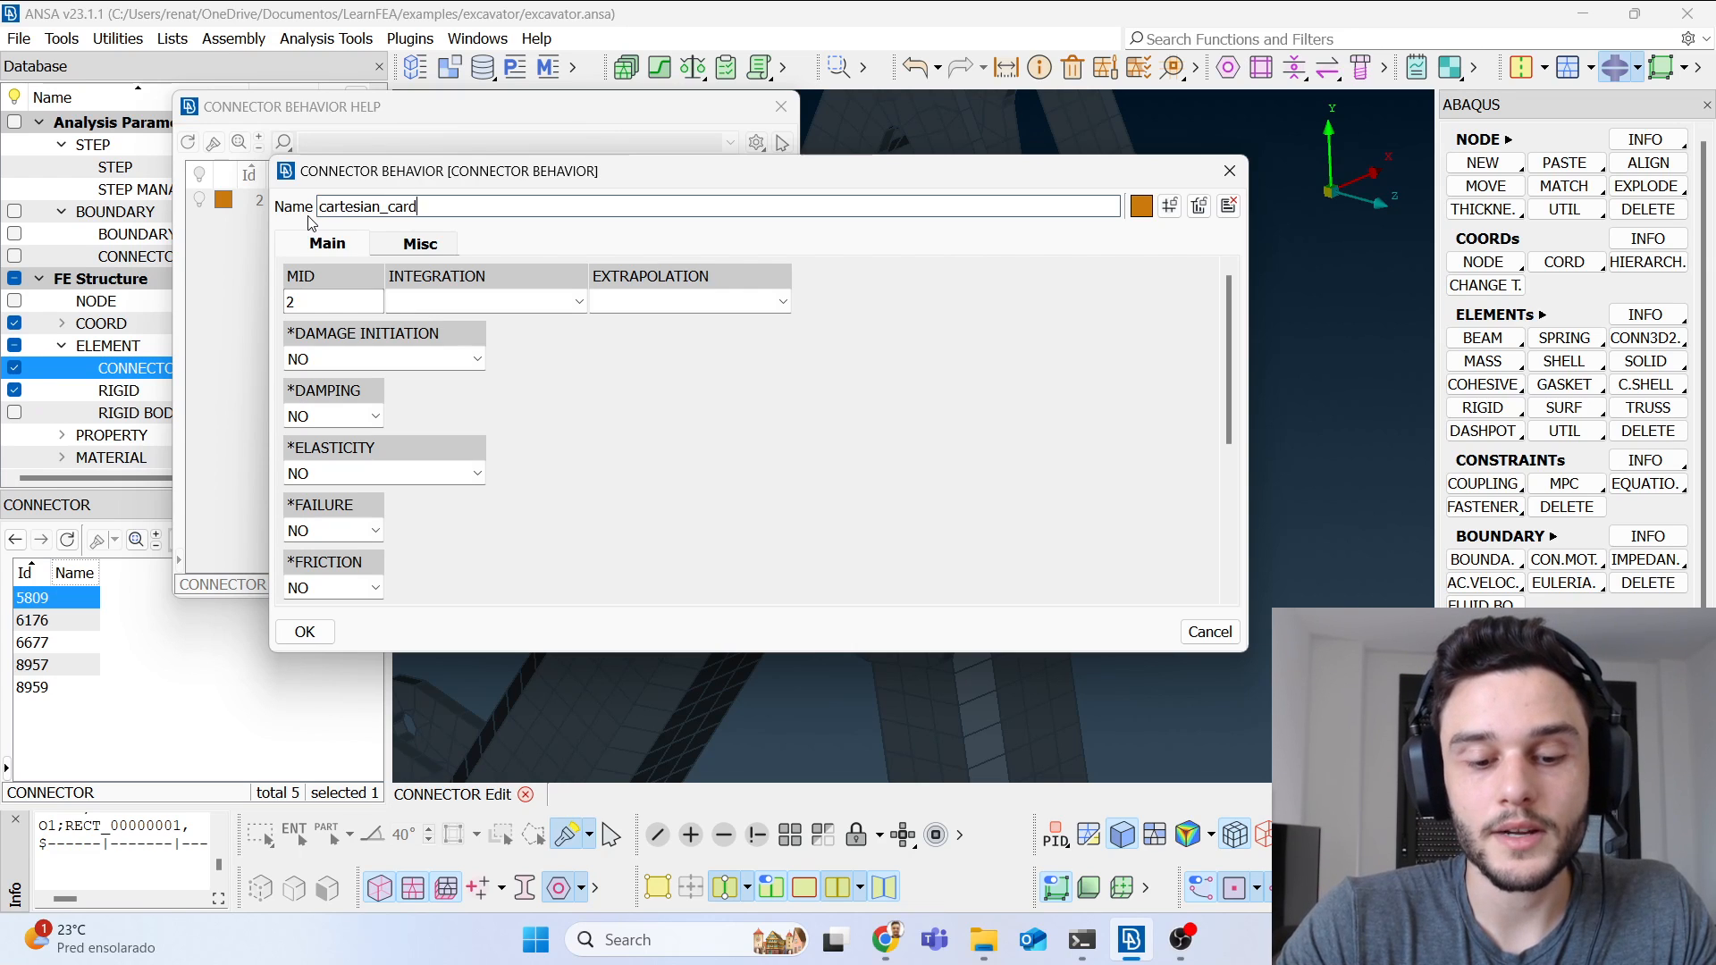
pyautogui.press('BackSpace')
pyautogui.press('BackSpace')
pyautogui.press('BackSpace')
pyautogui.write('mat')
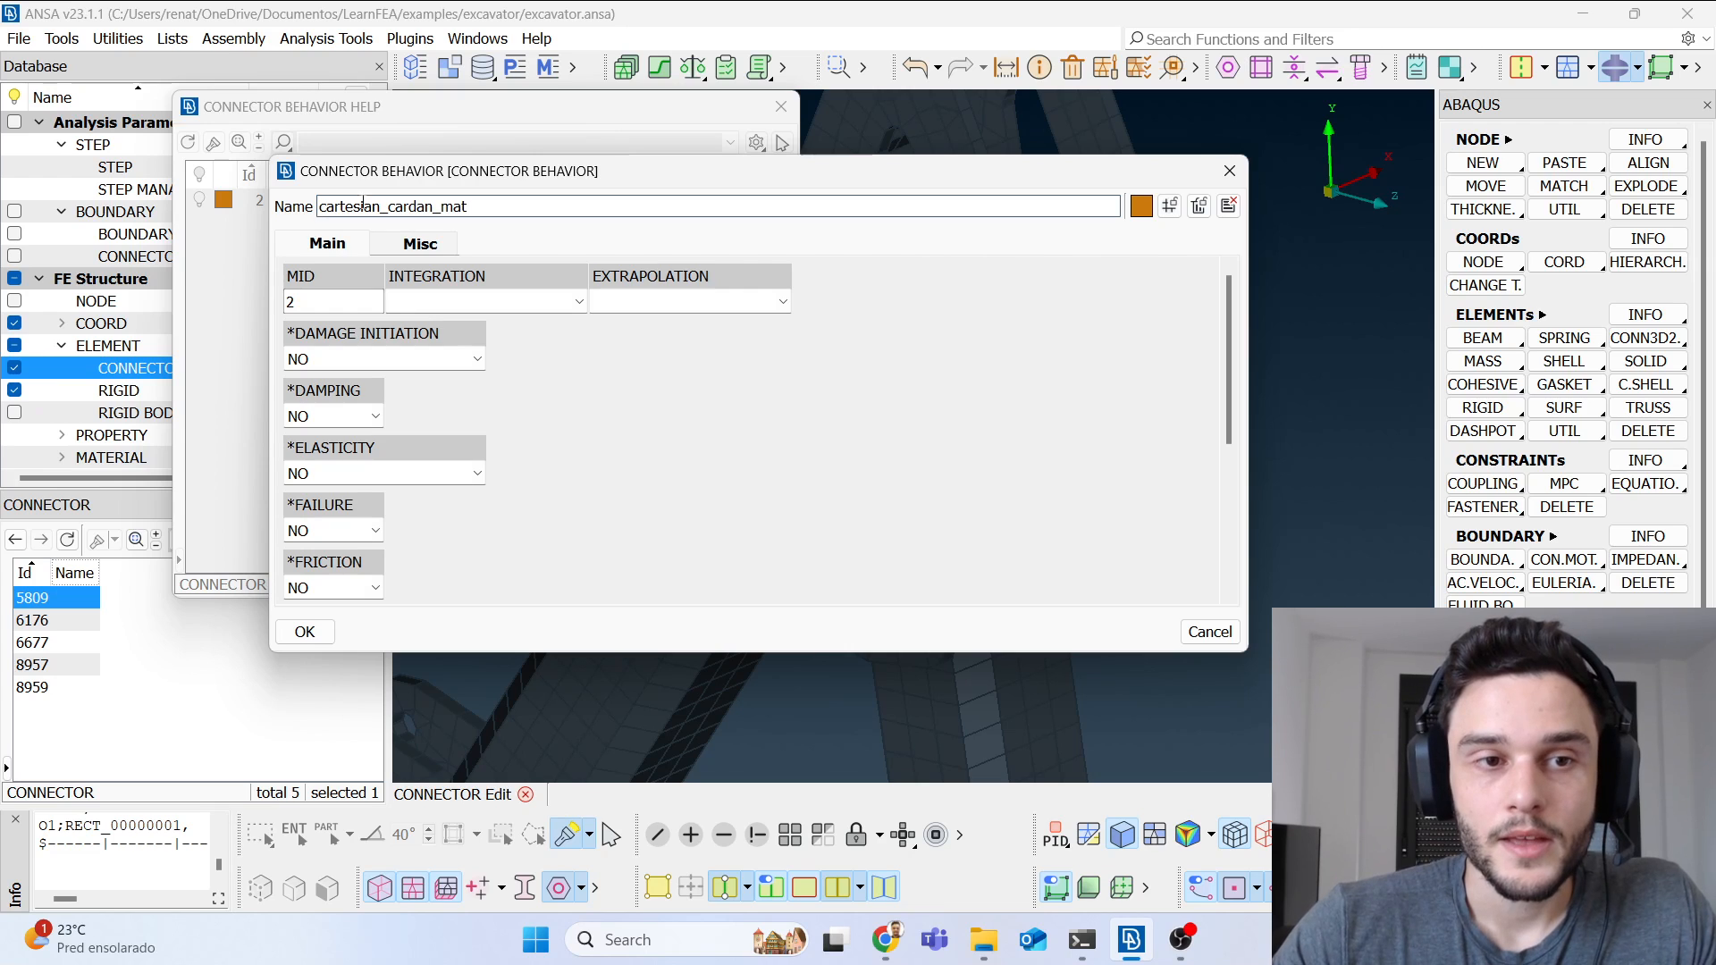
# Step: Look through the behavior options of cartesian_cardan_mat and set *ELASTICITY to YES
pyautogui.moveTo(498, 156); pyautogui.dragTo(510, 27)
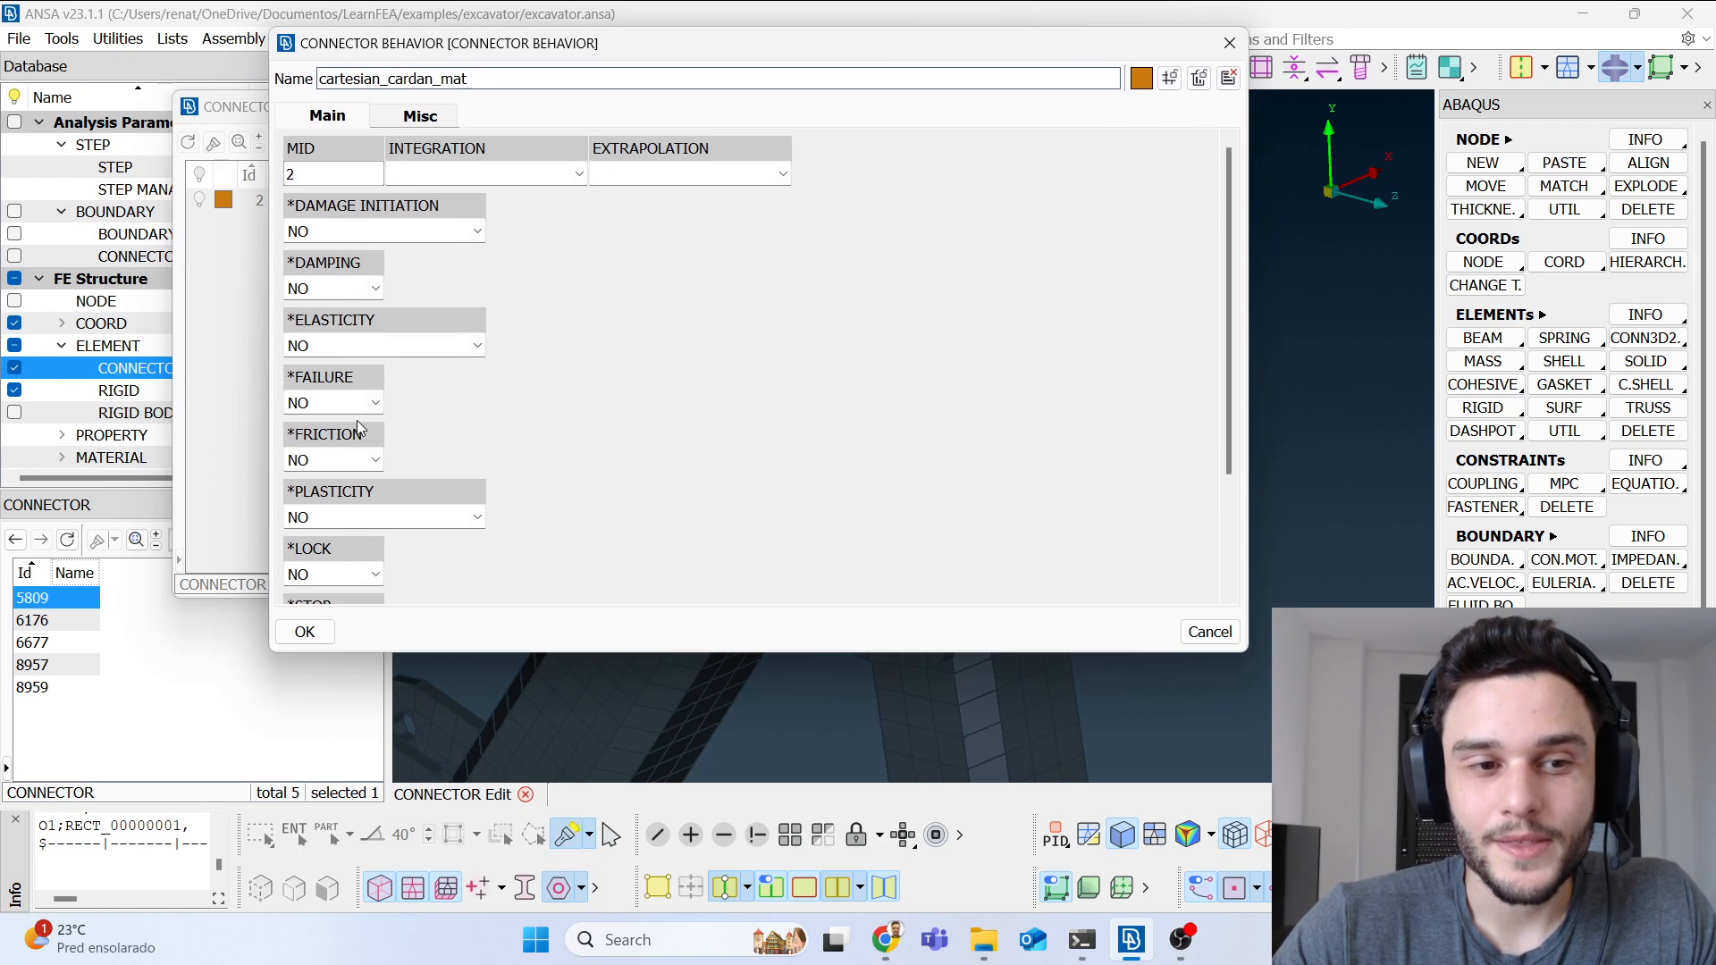
pyautogui.scroll(-2, 363, 478)
pyautogui.scroll(-1, 365, 493)
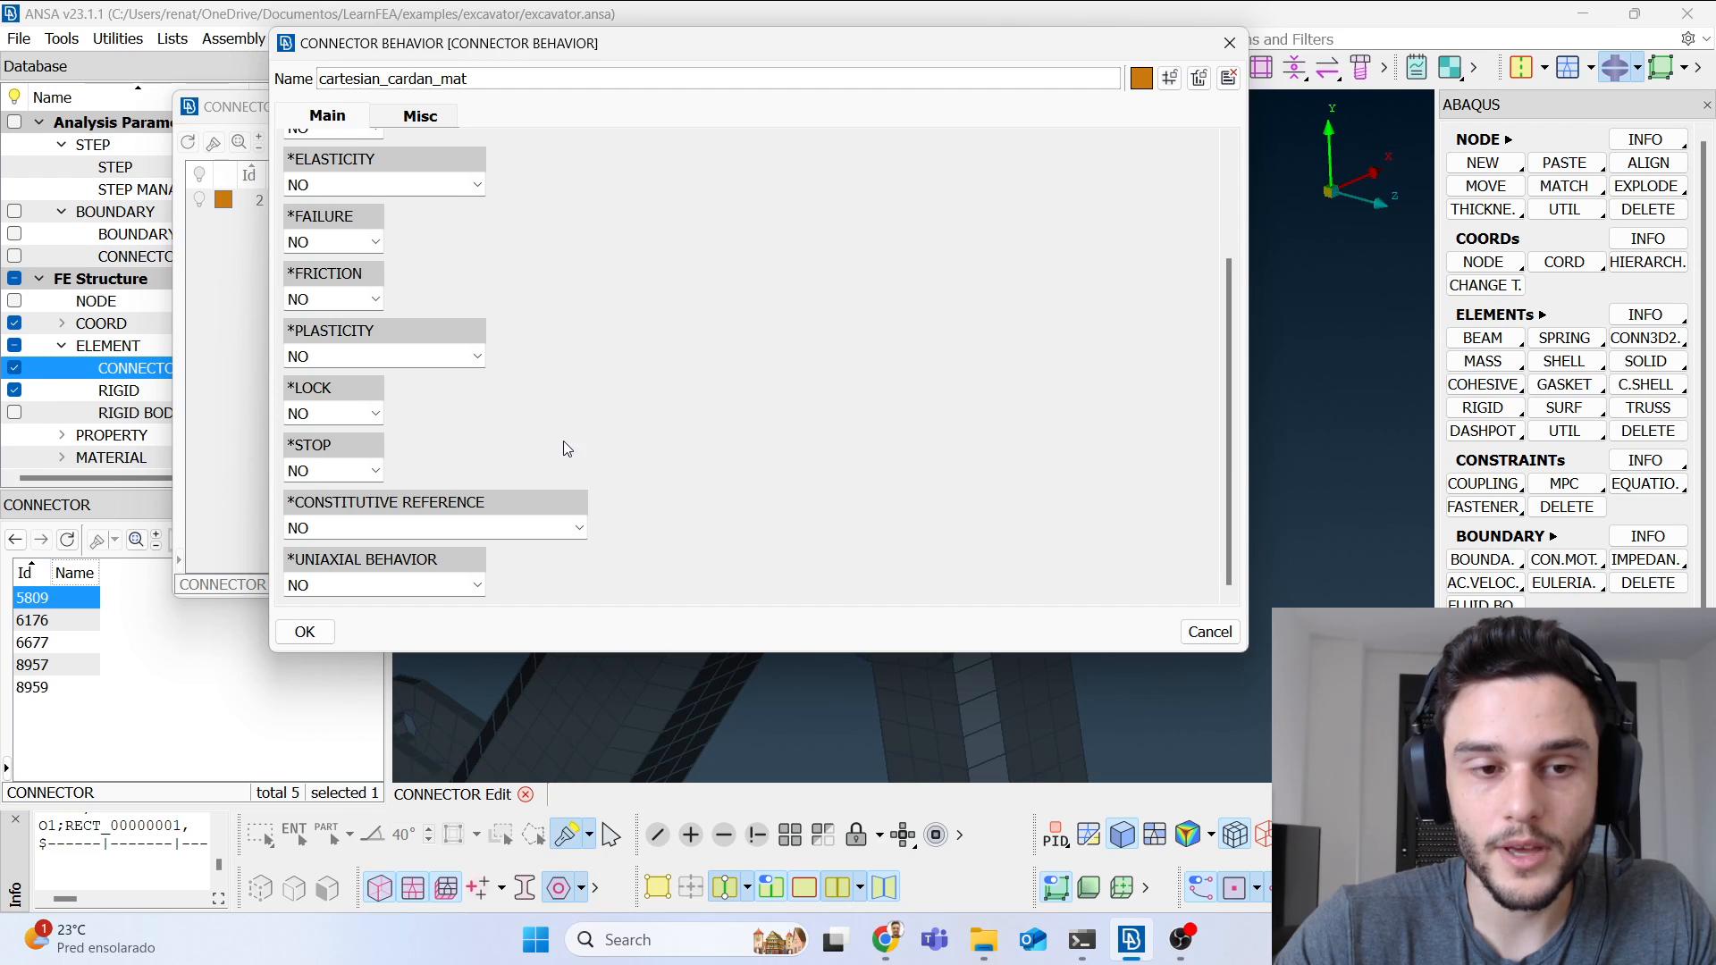
pyautogui.scroll(3, 563, 441)
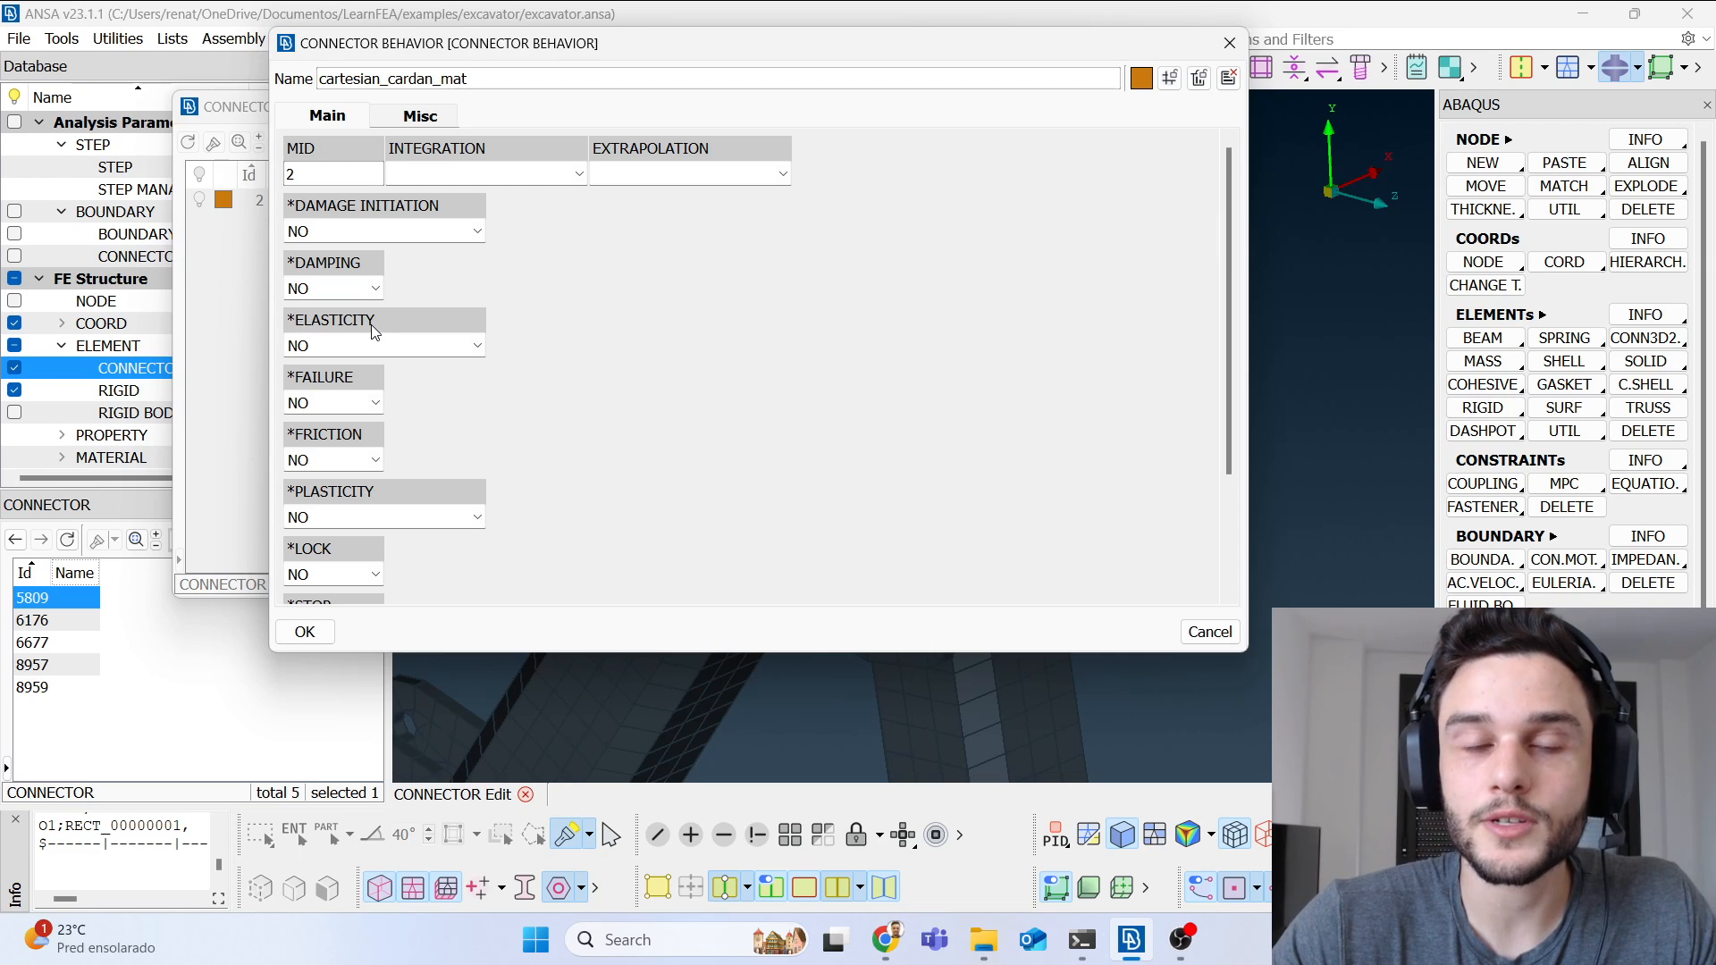
pyautogui.click(477, 345)
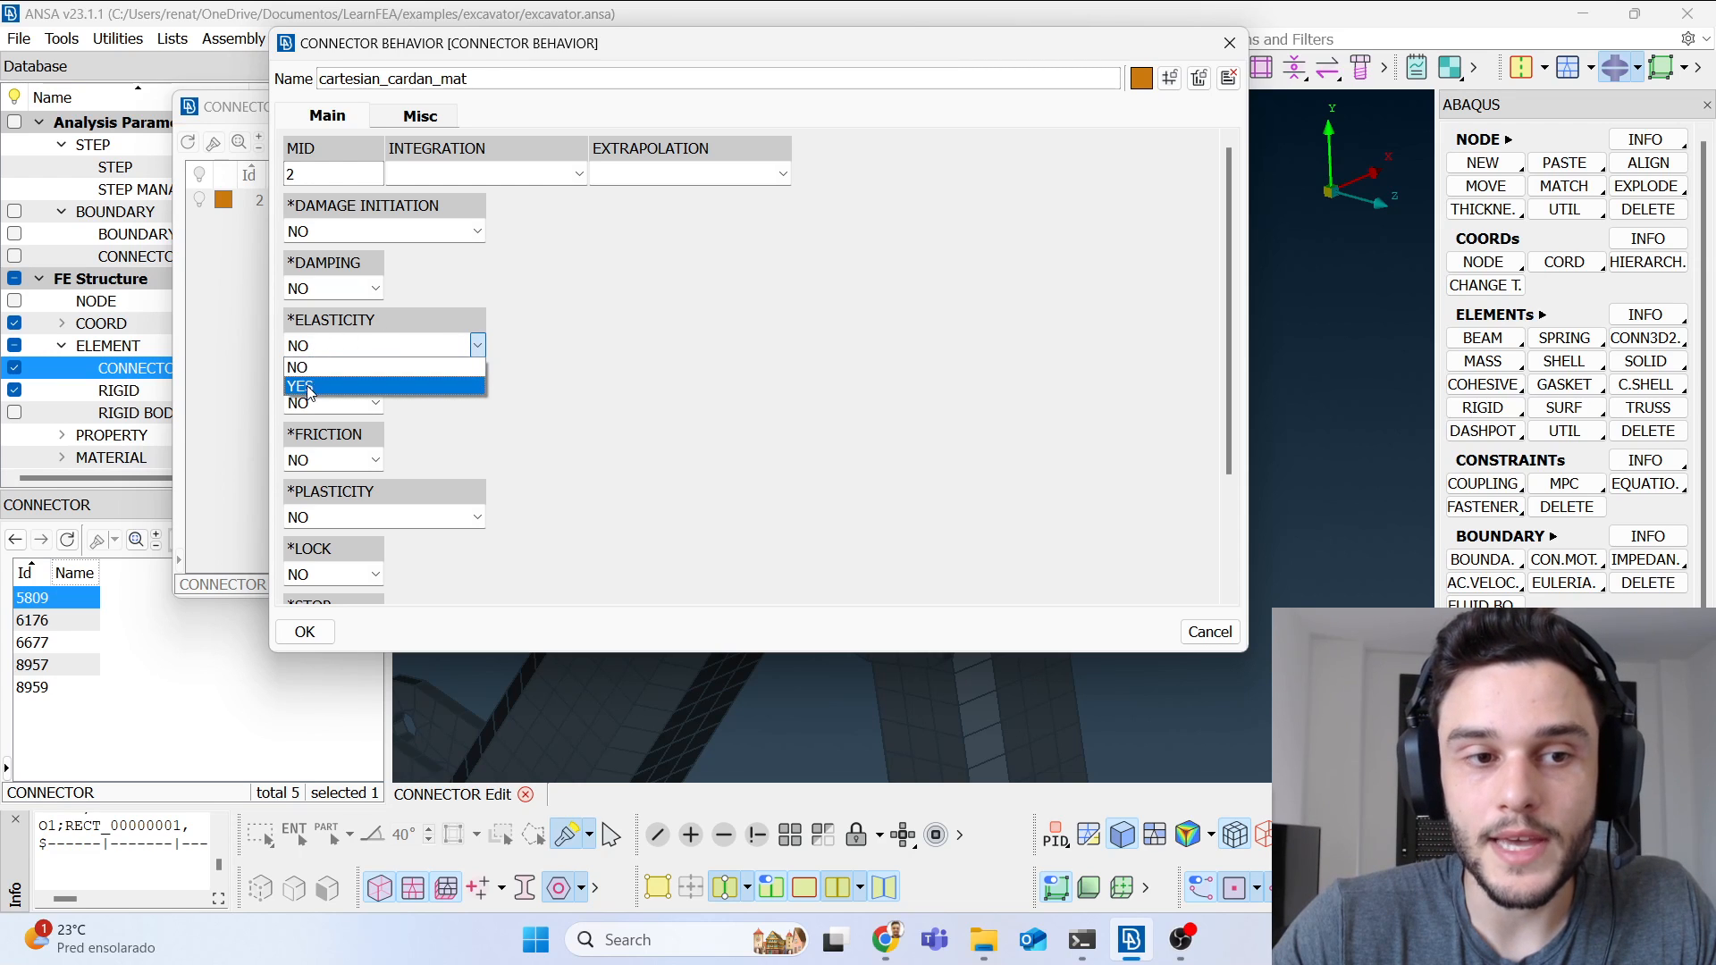
pyautogui.click(299, 386)
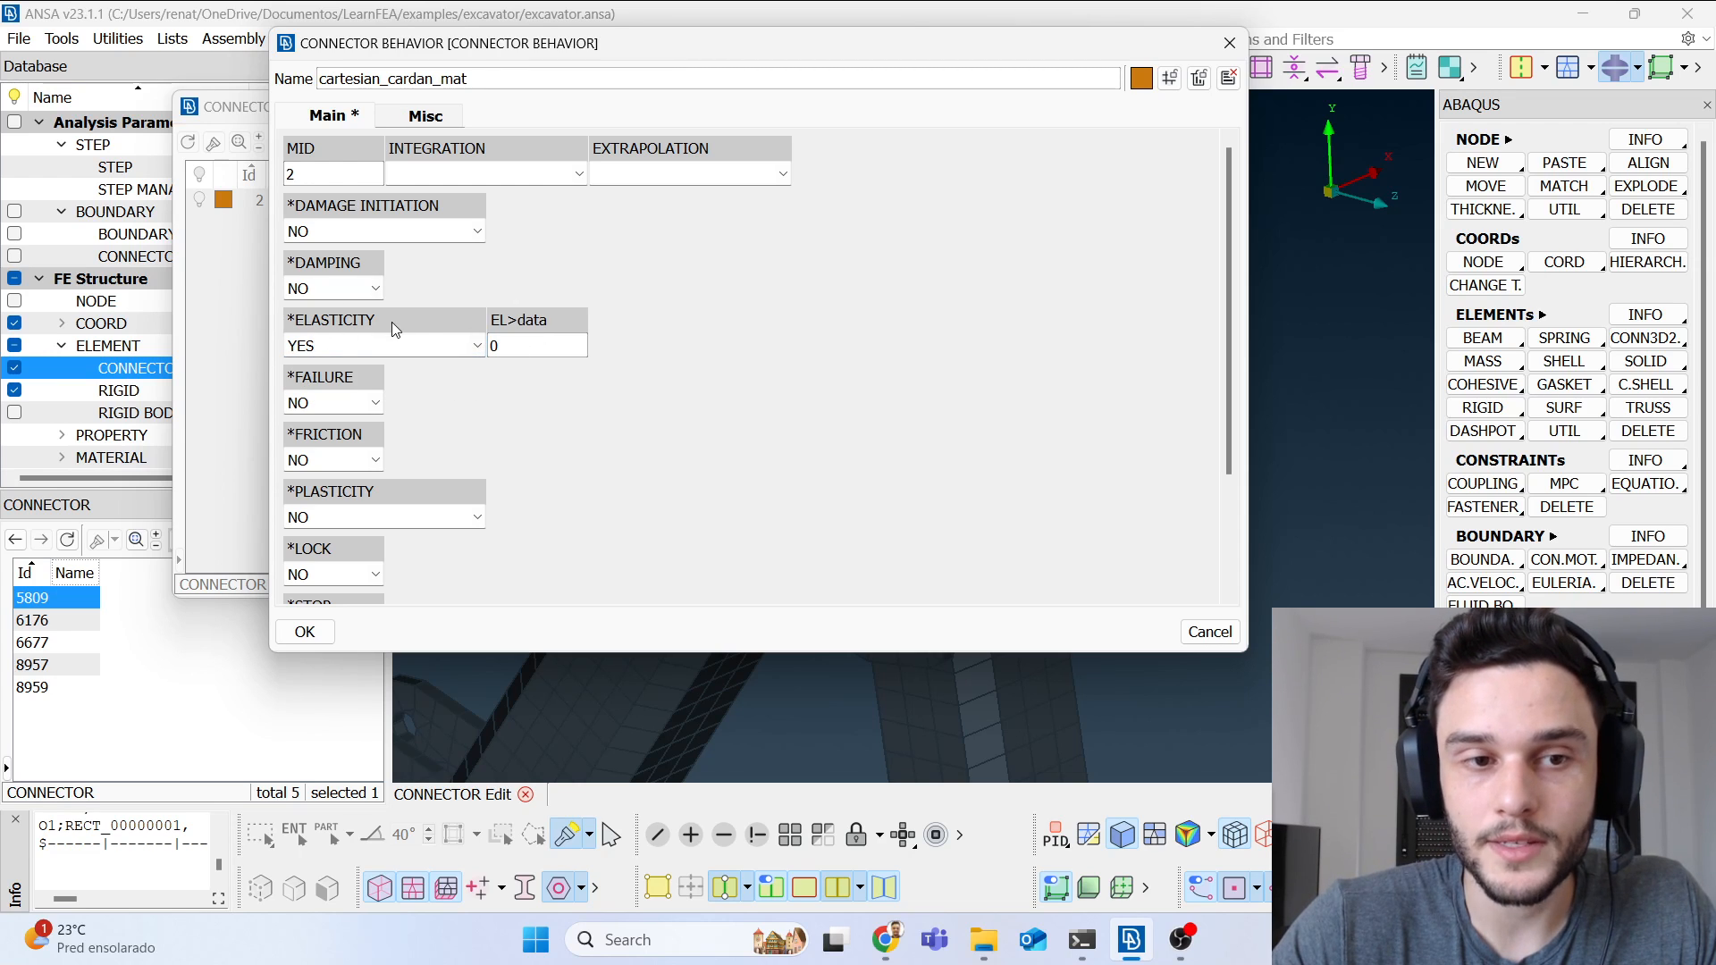
# Step: Create a new connector elasticity entry from the behavior's EL>data reference and keep its stiffness card open
pyautogui.click(516, 345)
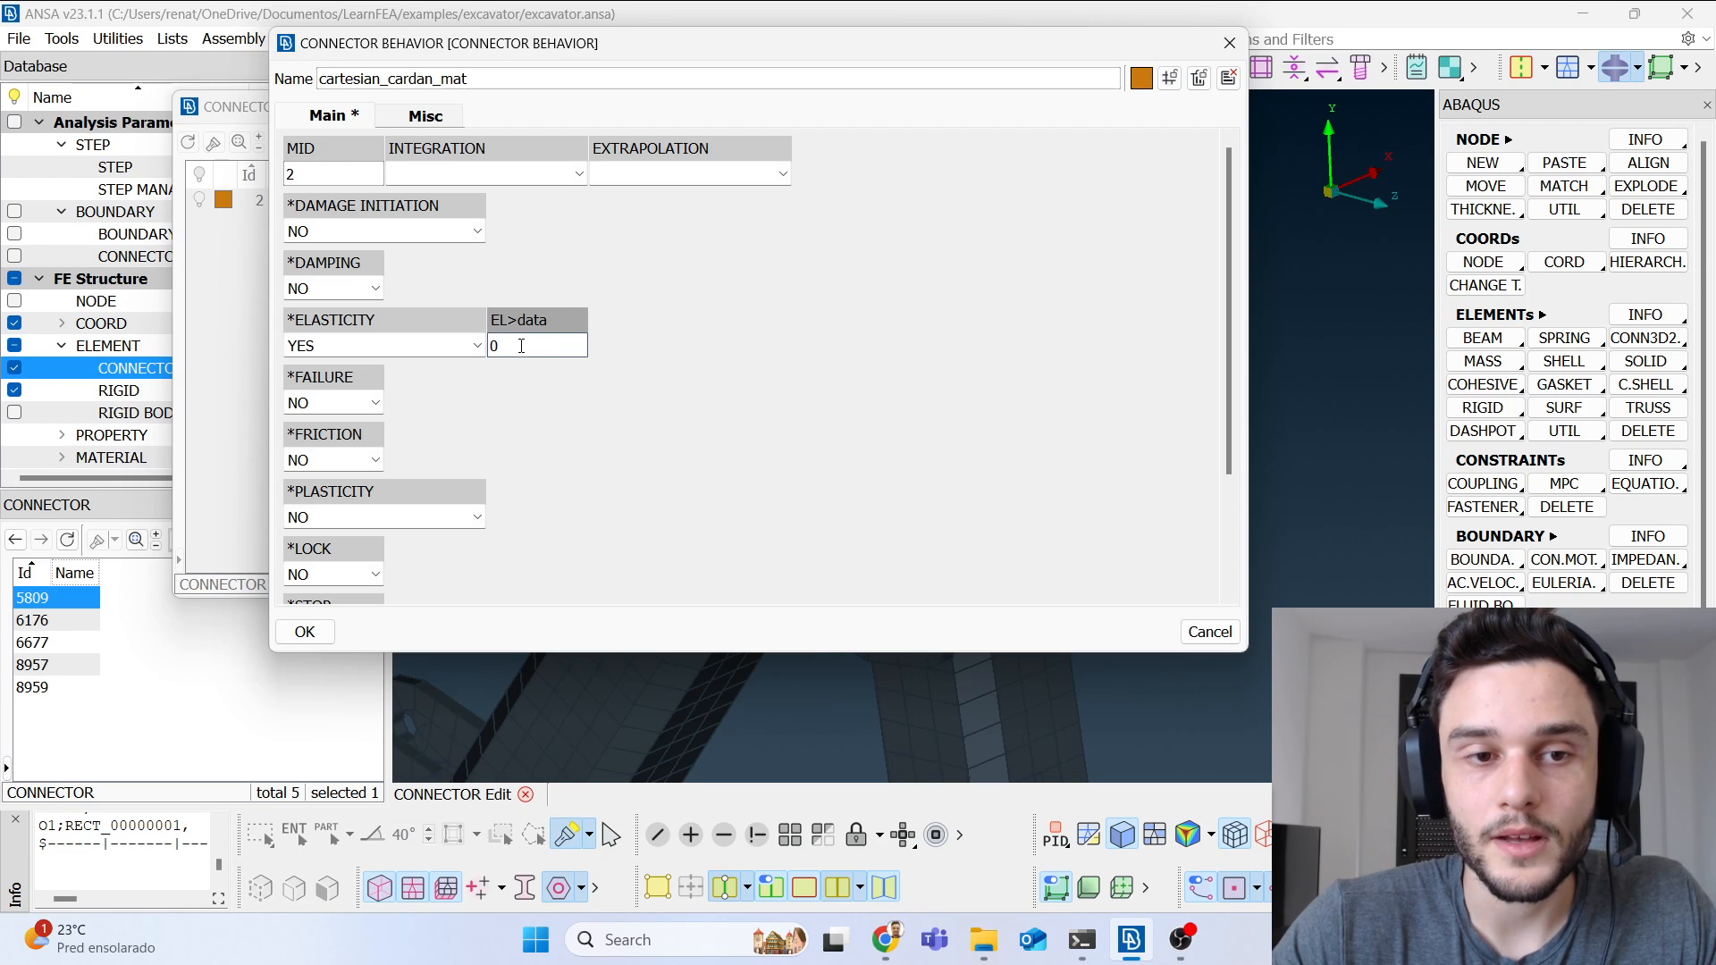
pyautogui.doubleClick(521, 346)
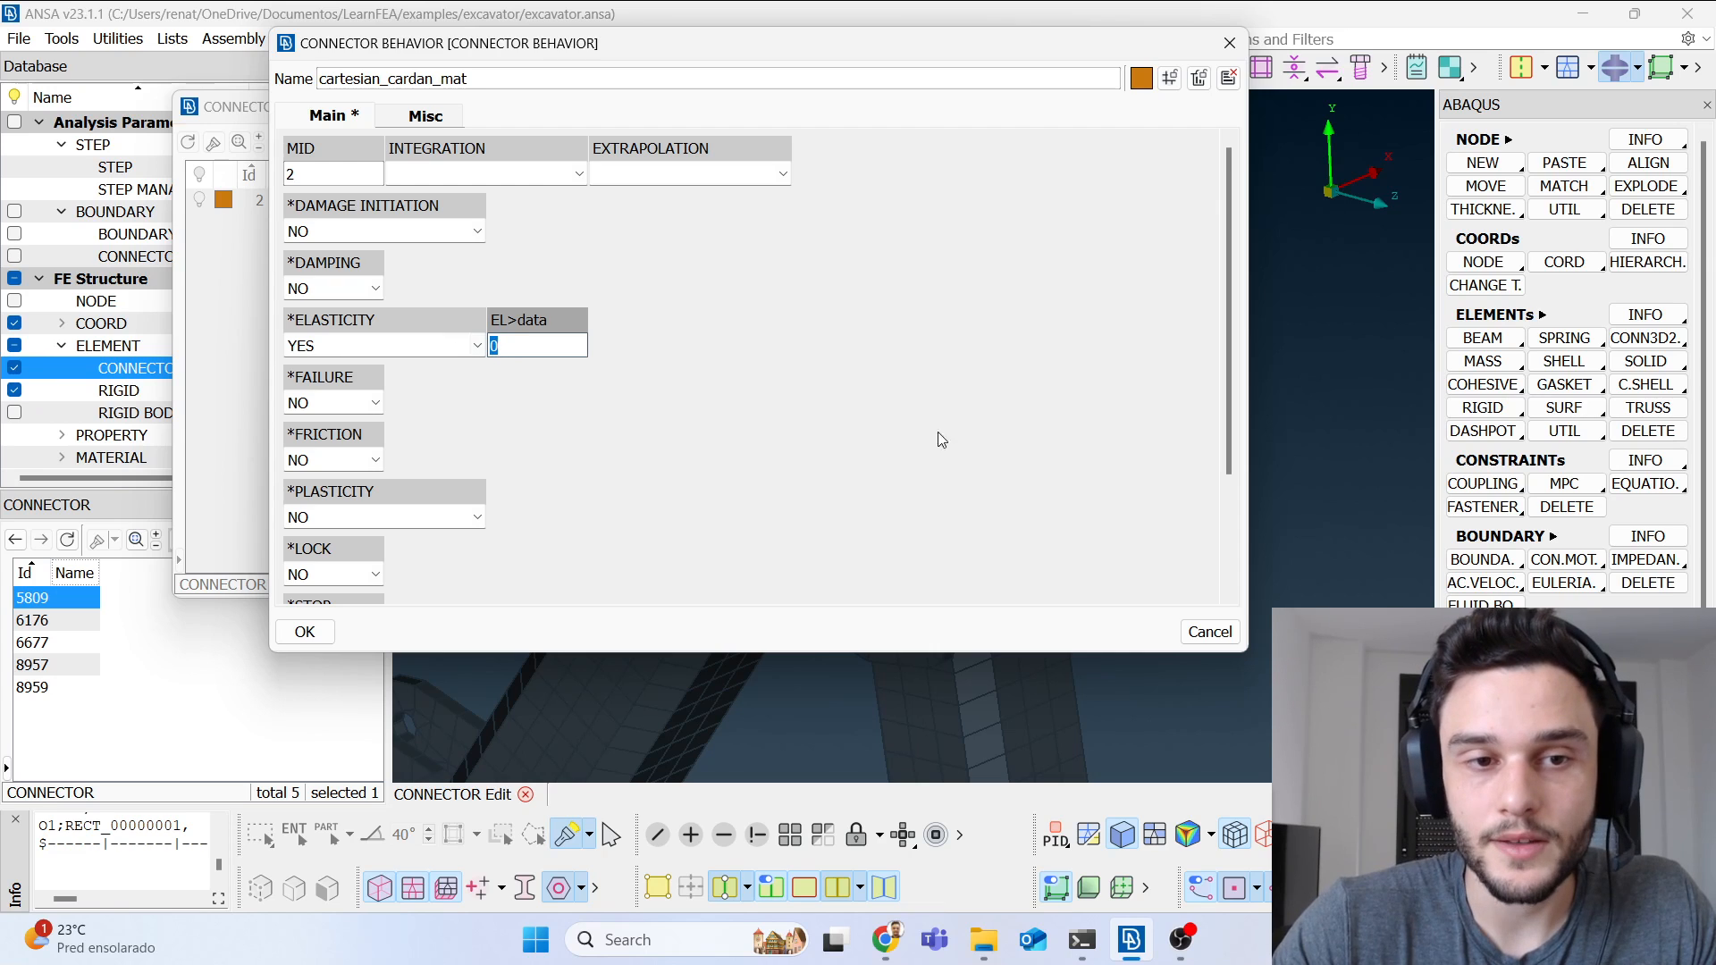
pyautogui.press('F1')
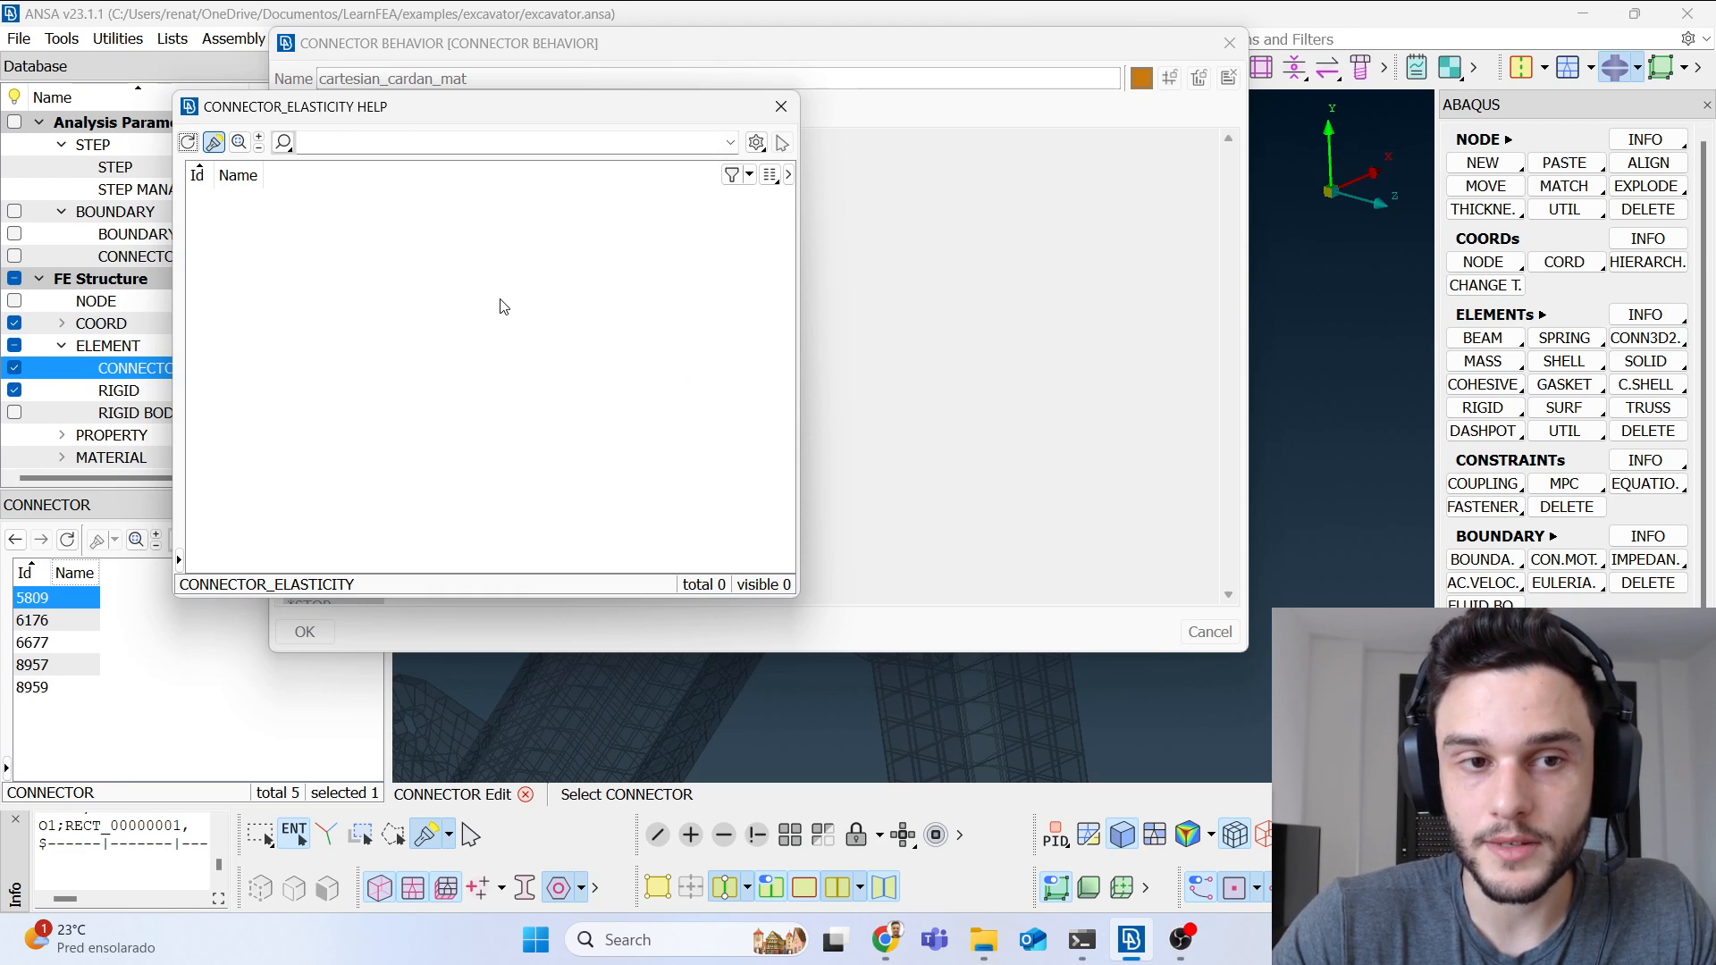
pyautogui.rightClick(393, 267)
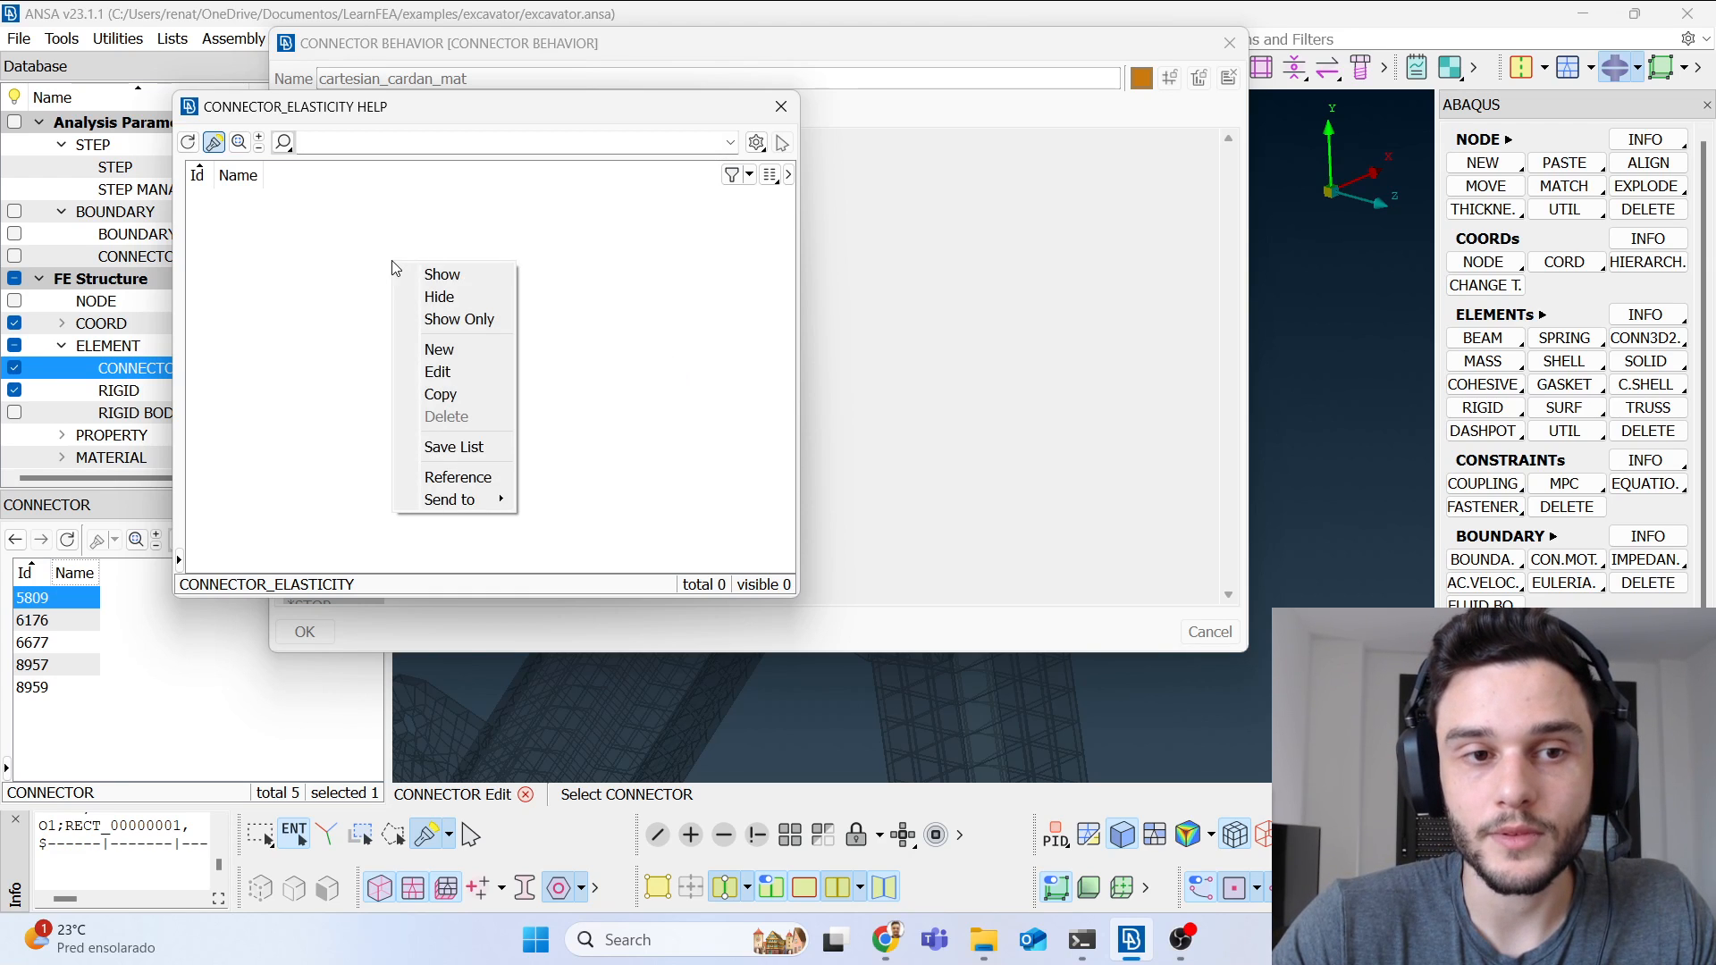
pyautogui.click(439, 350)
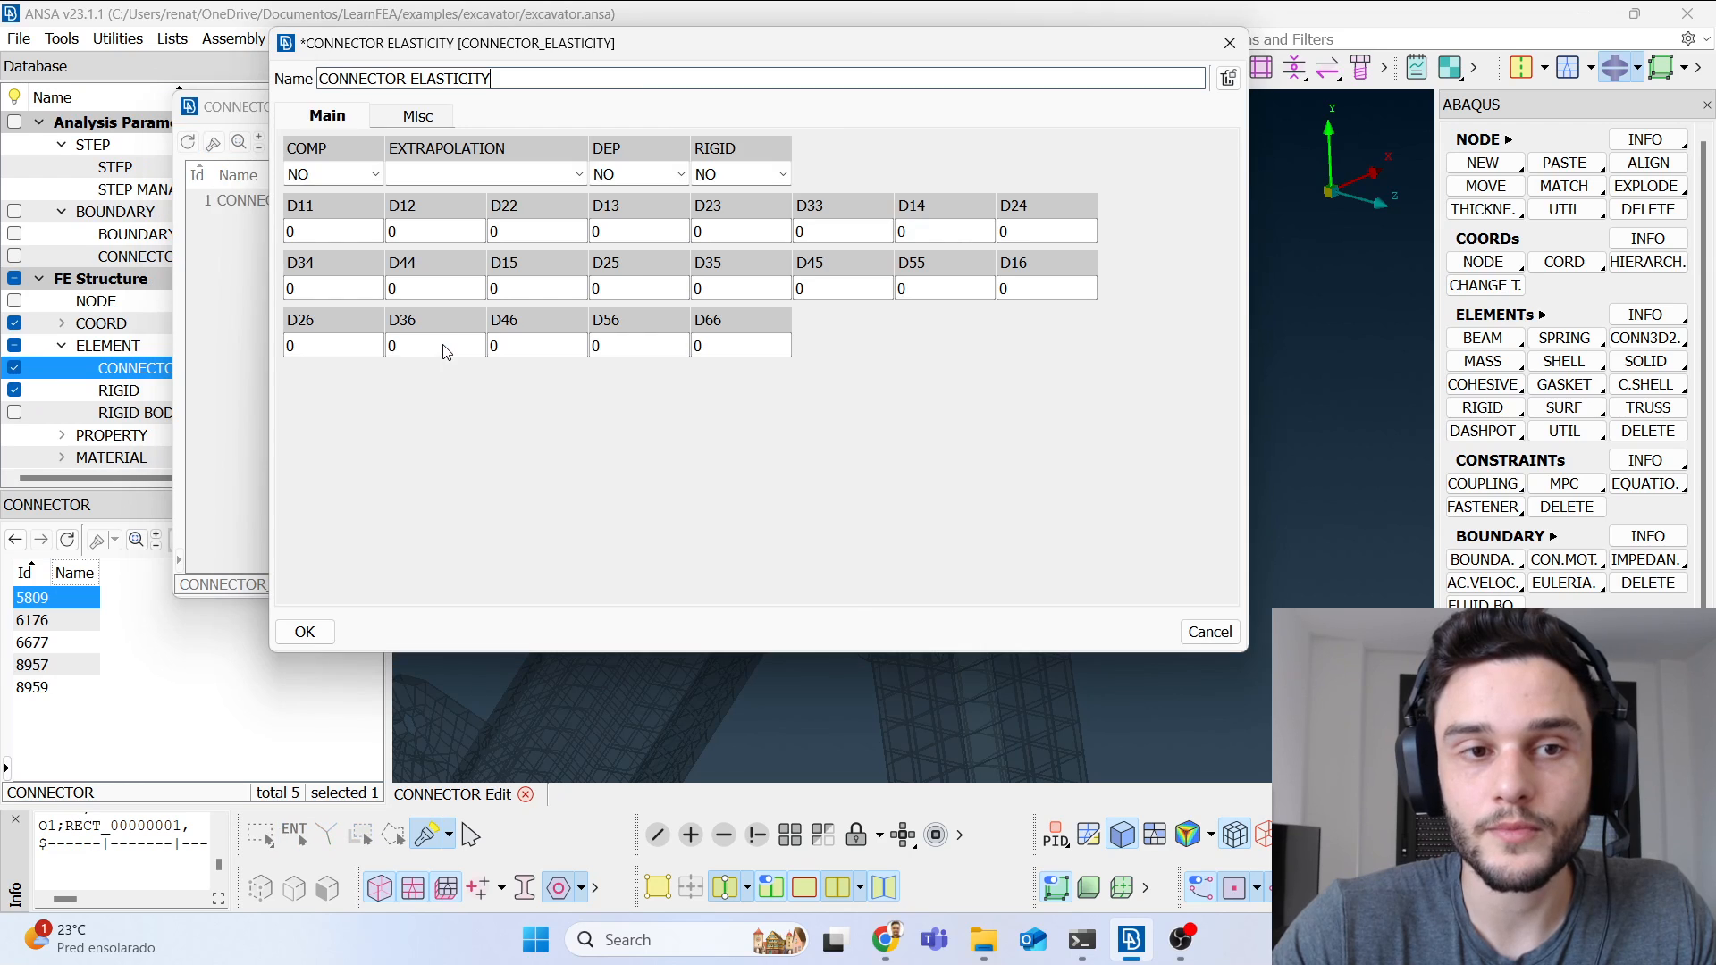
pyautogui.moveTo(580, 48); pyautogui.dragTo(418, 235)
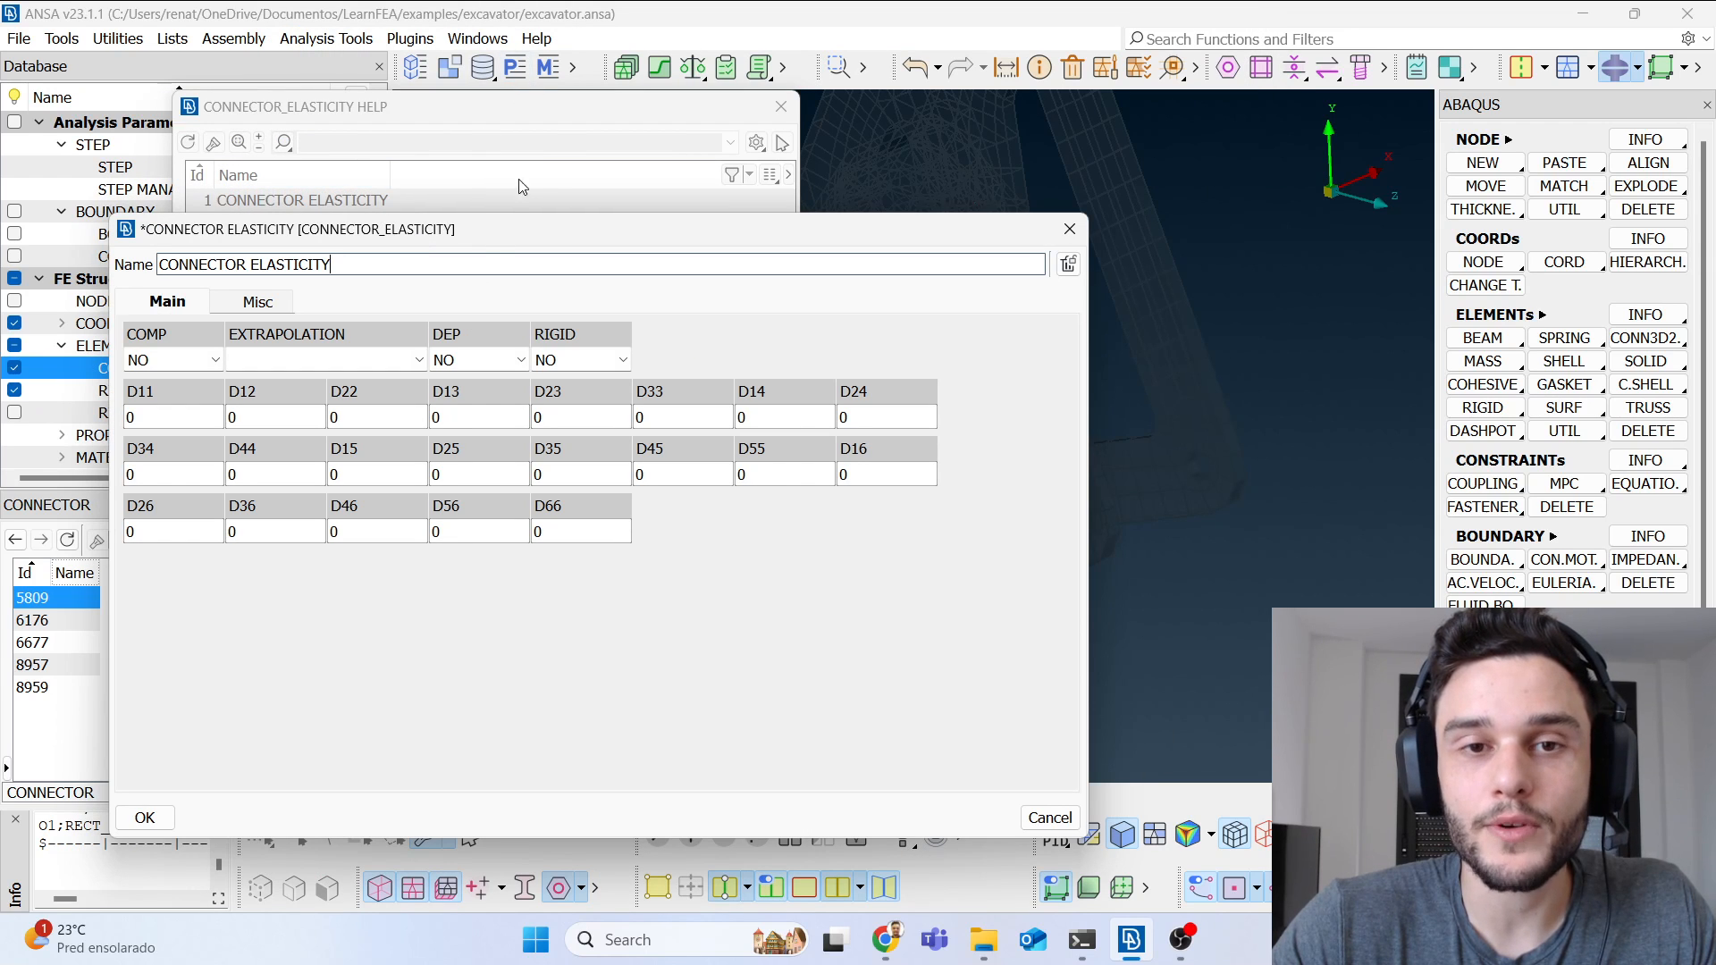
pyautogui.moveTo(735, 242); pyautogui.dragTo(841, 120)
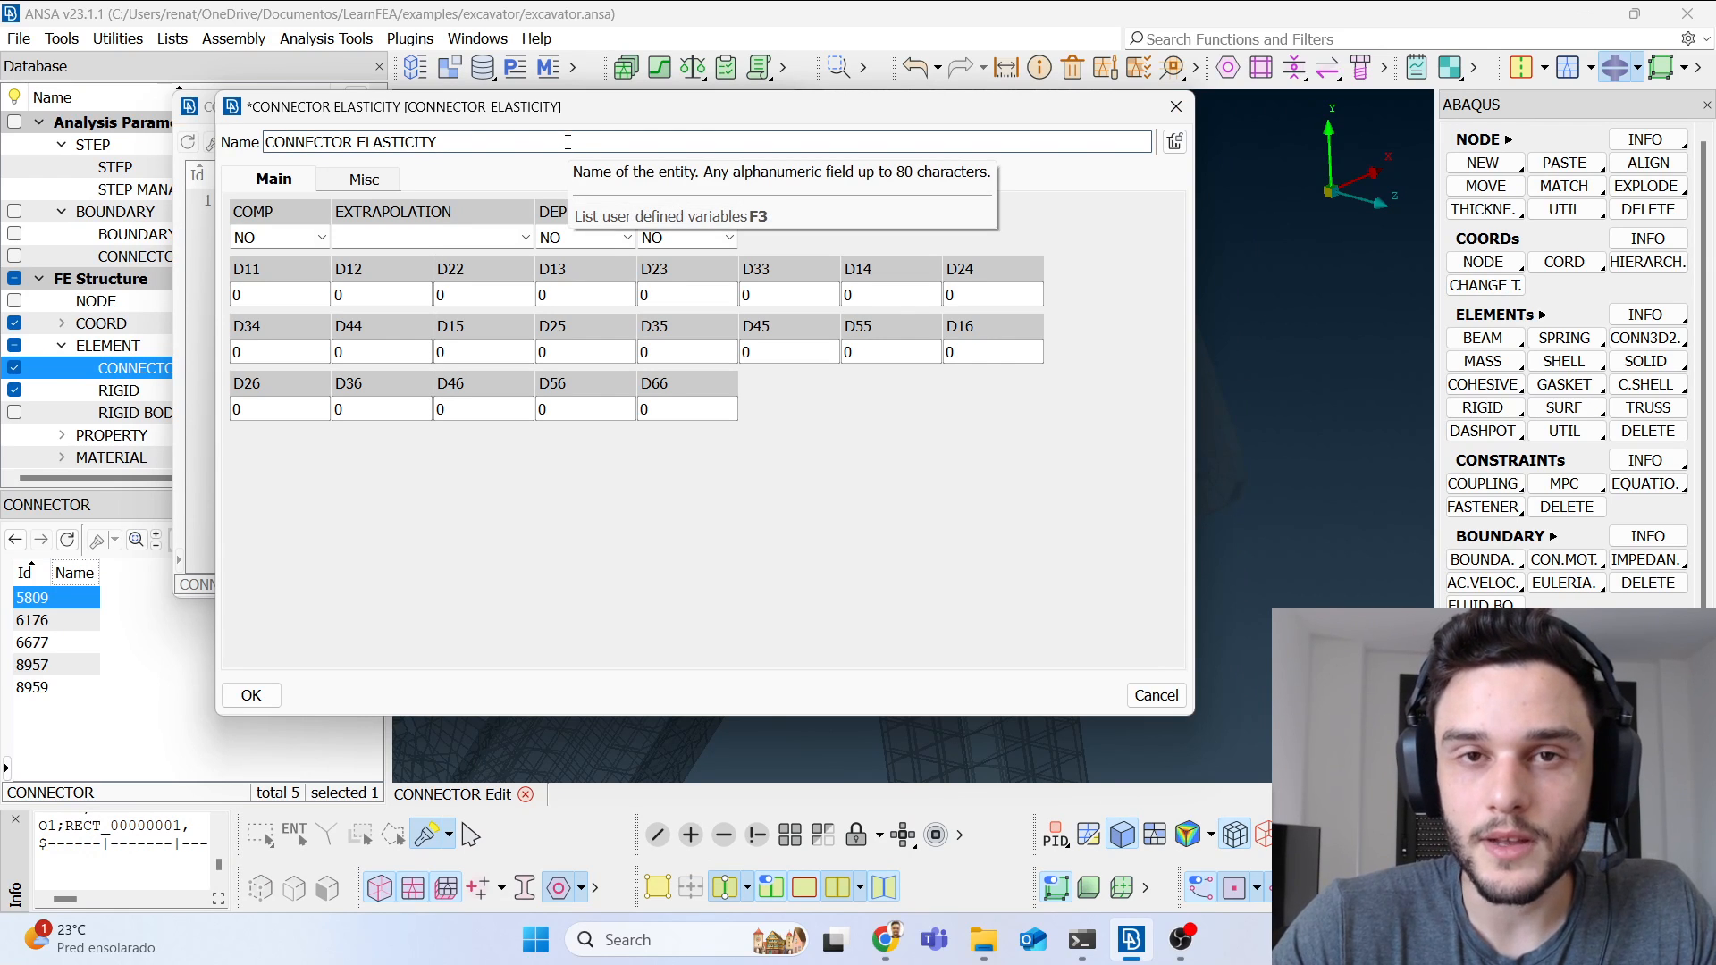
# Step: Name the new connector elasticity entry cartesian_cardan_elasticity
pyautogui.moveTo(529, 108); pyautogui.dragTo(256, 109)
pyautogui.write('carte')
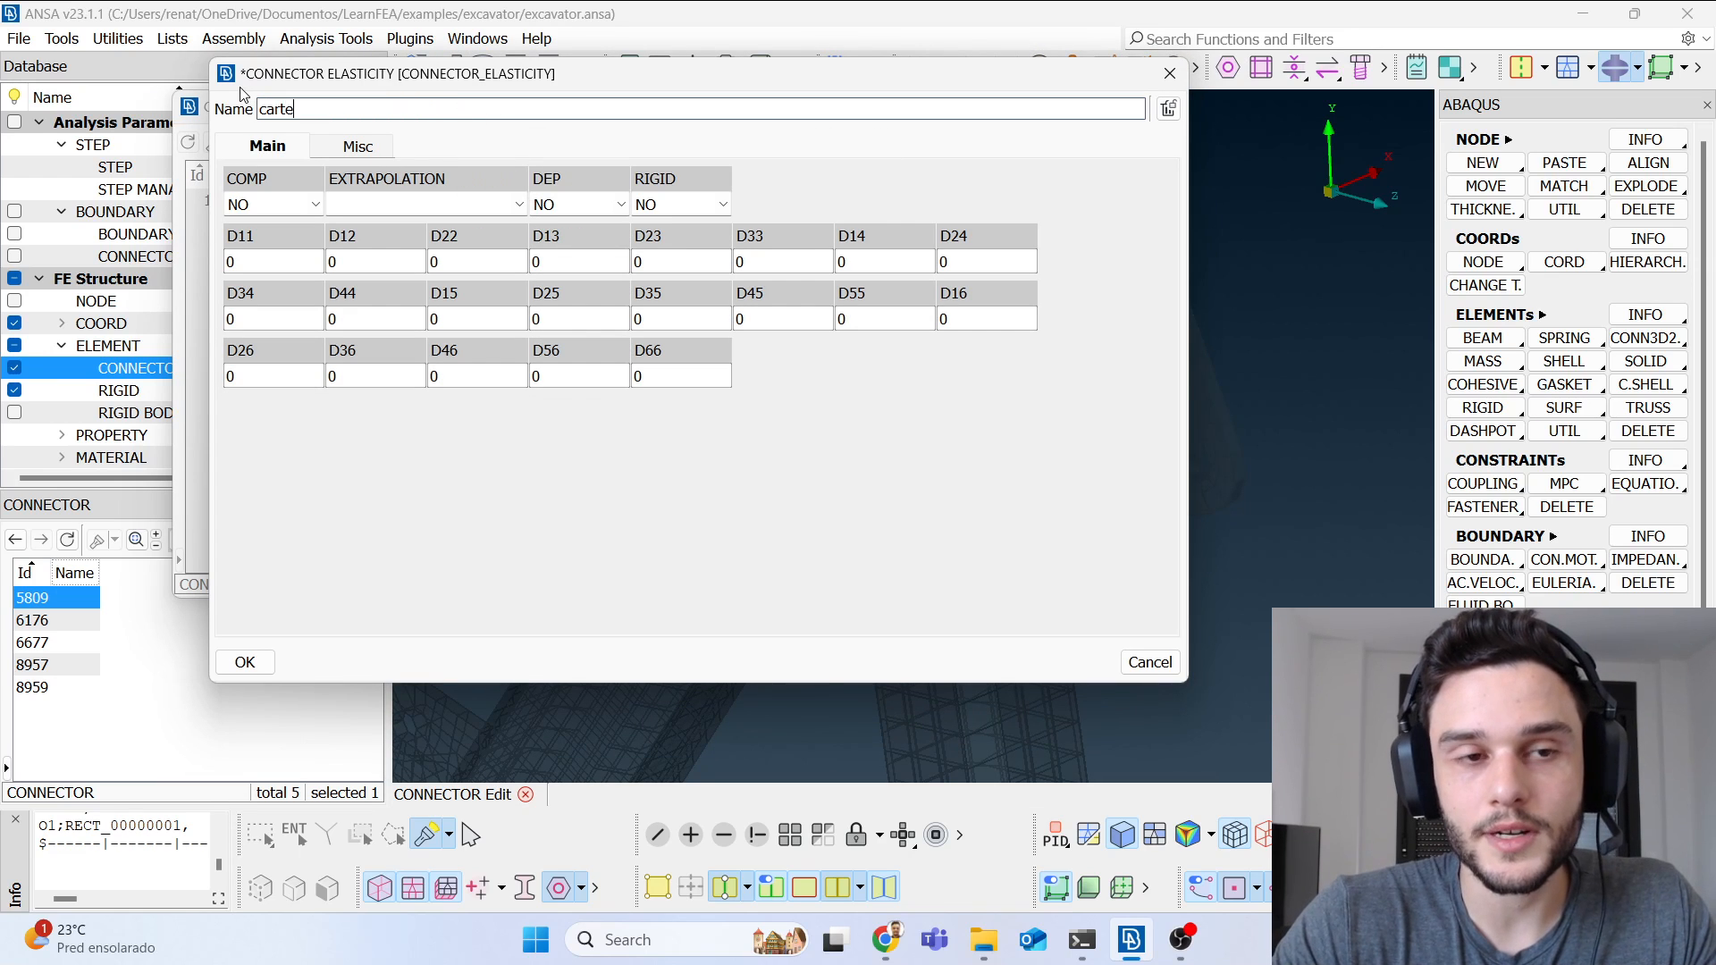
pyautogui.write('sian_car')
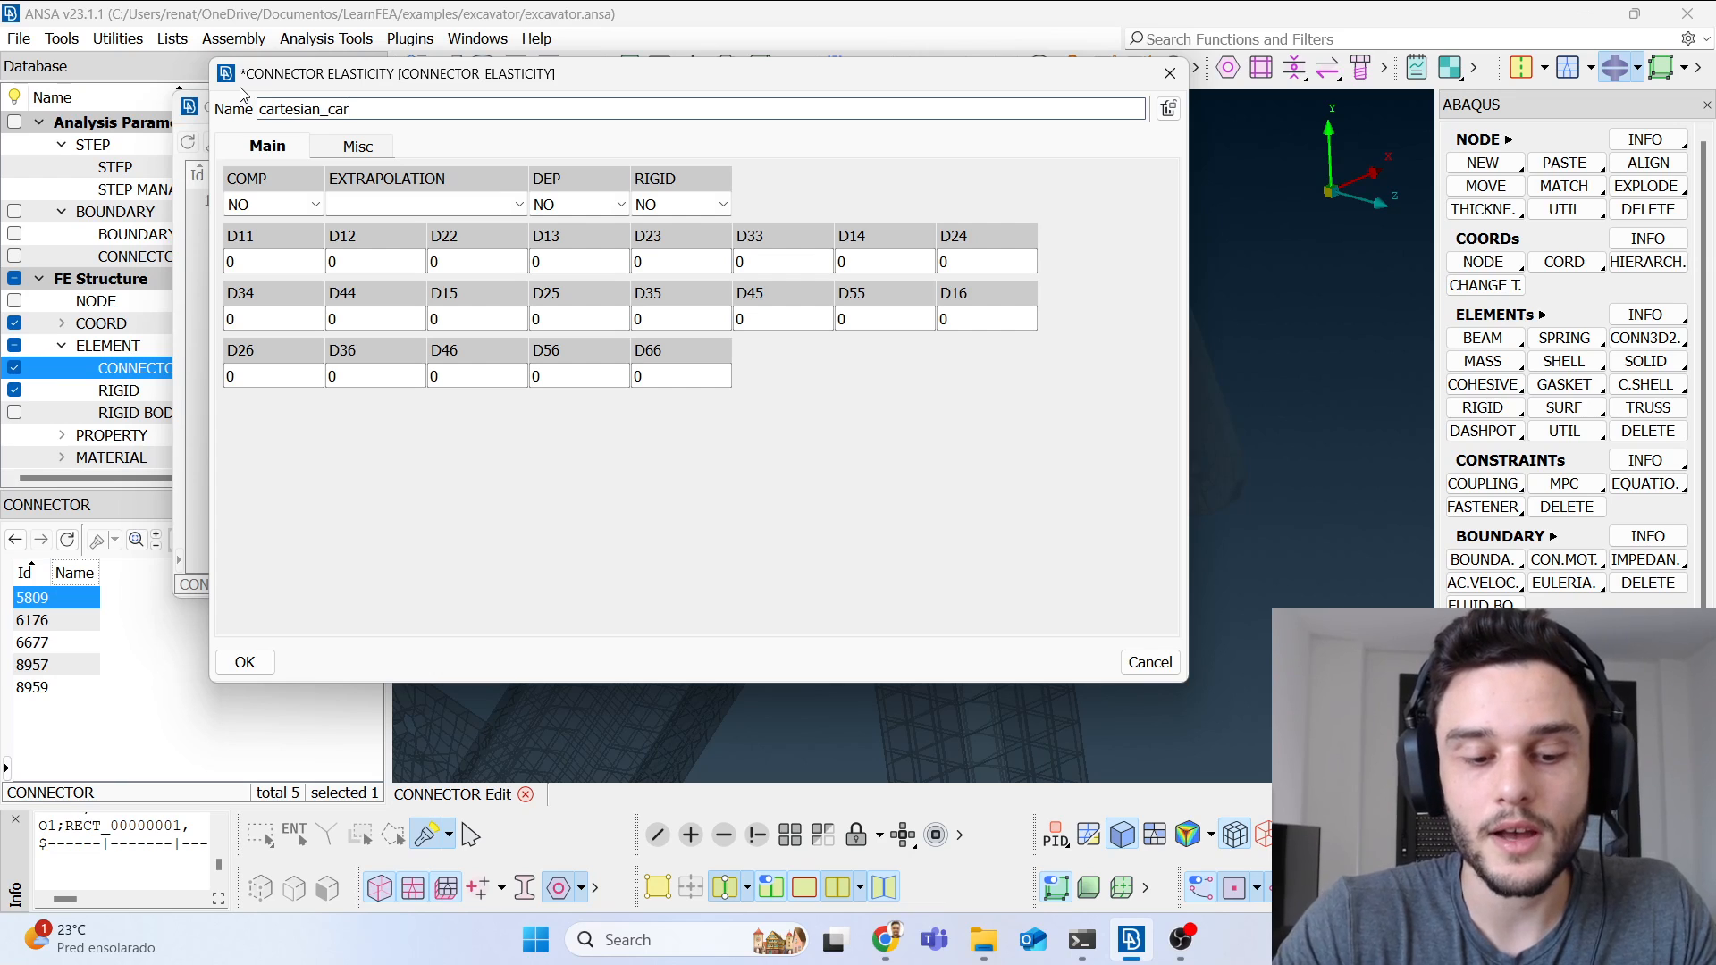
pyautogui.write('dan_elasticity')
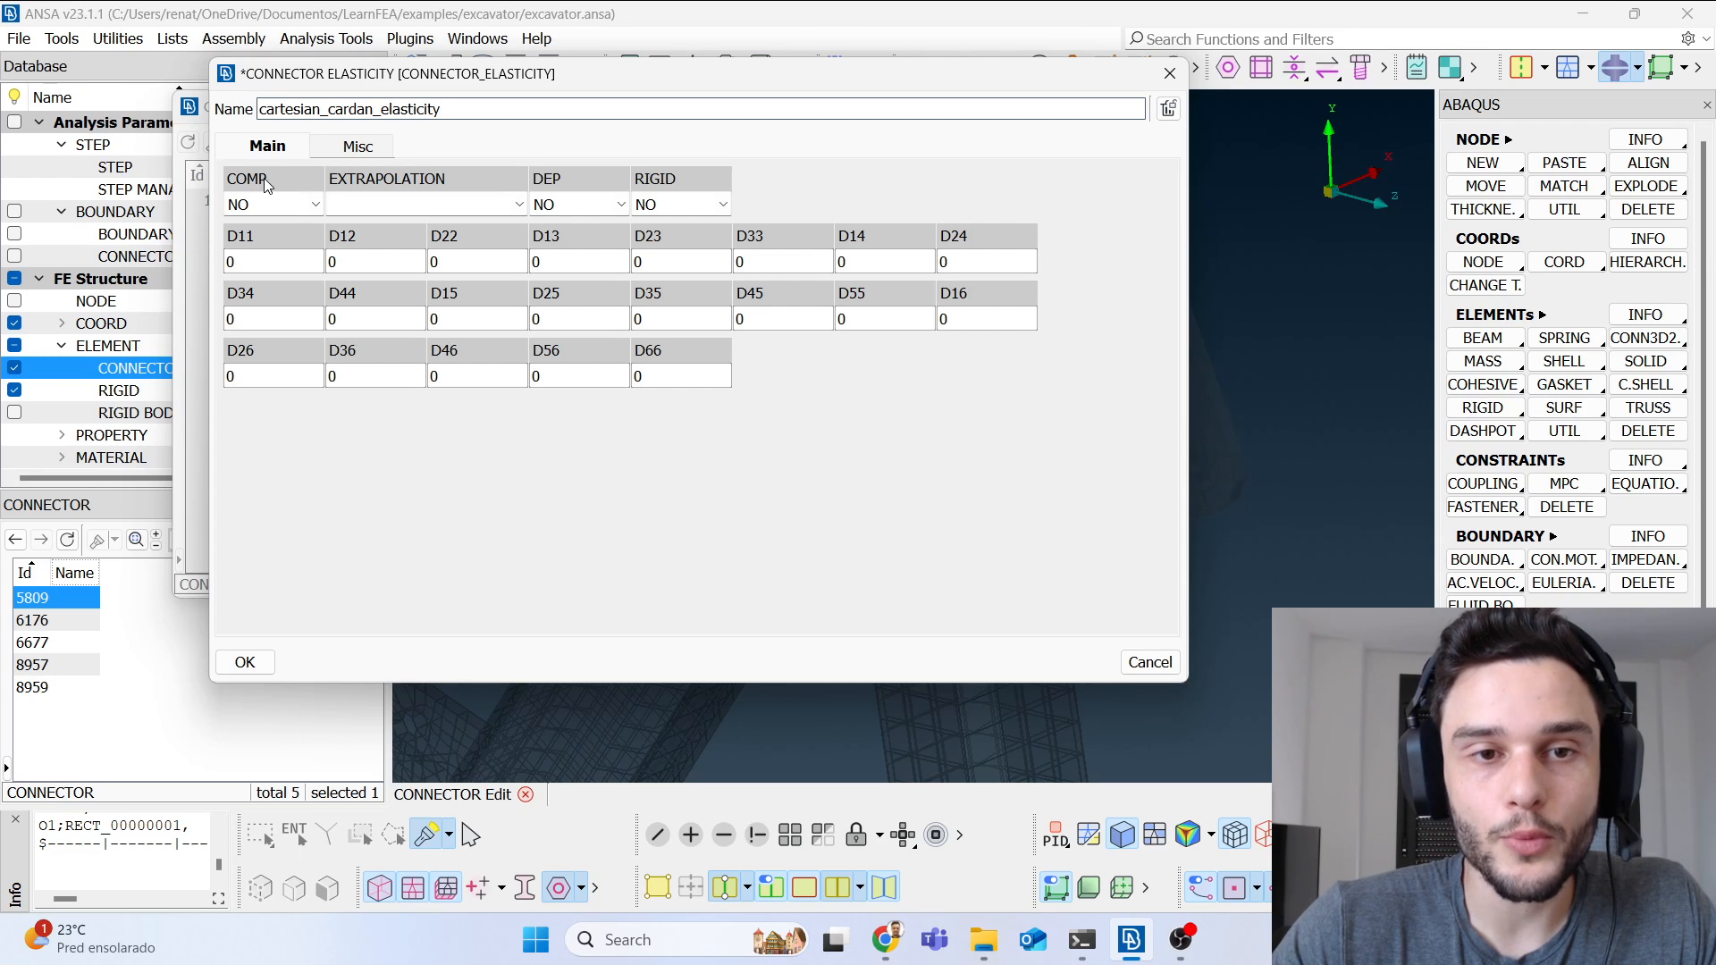
# Step: Set COMP to YES for the connector elasticity and go over the component entries COMP(1) to COMP(6)
pyautogui.click(302, 207)
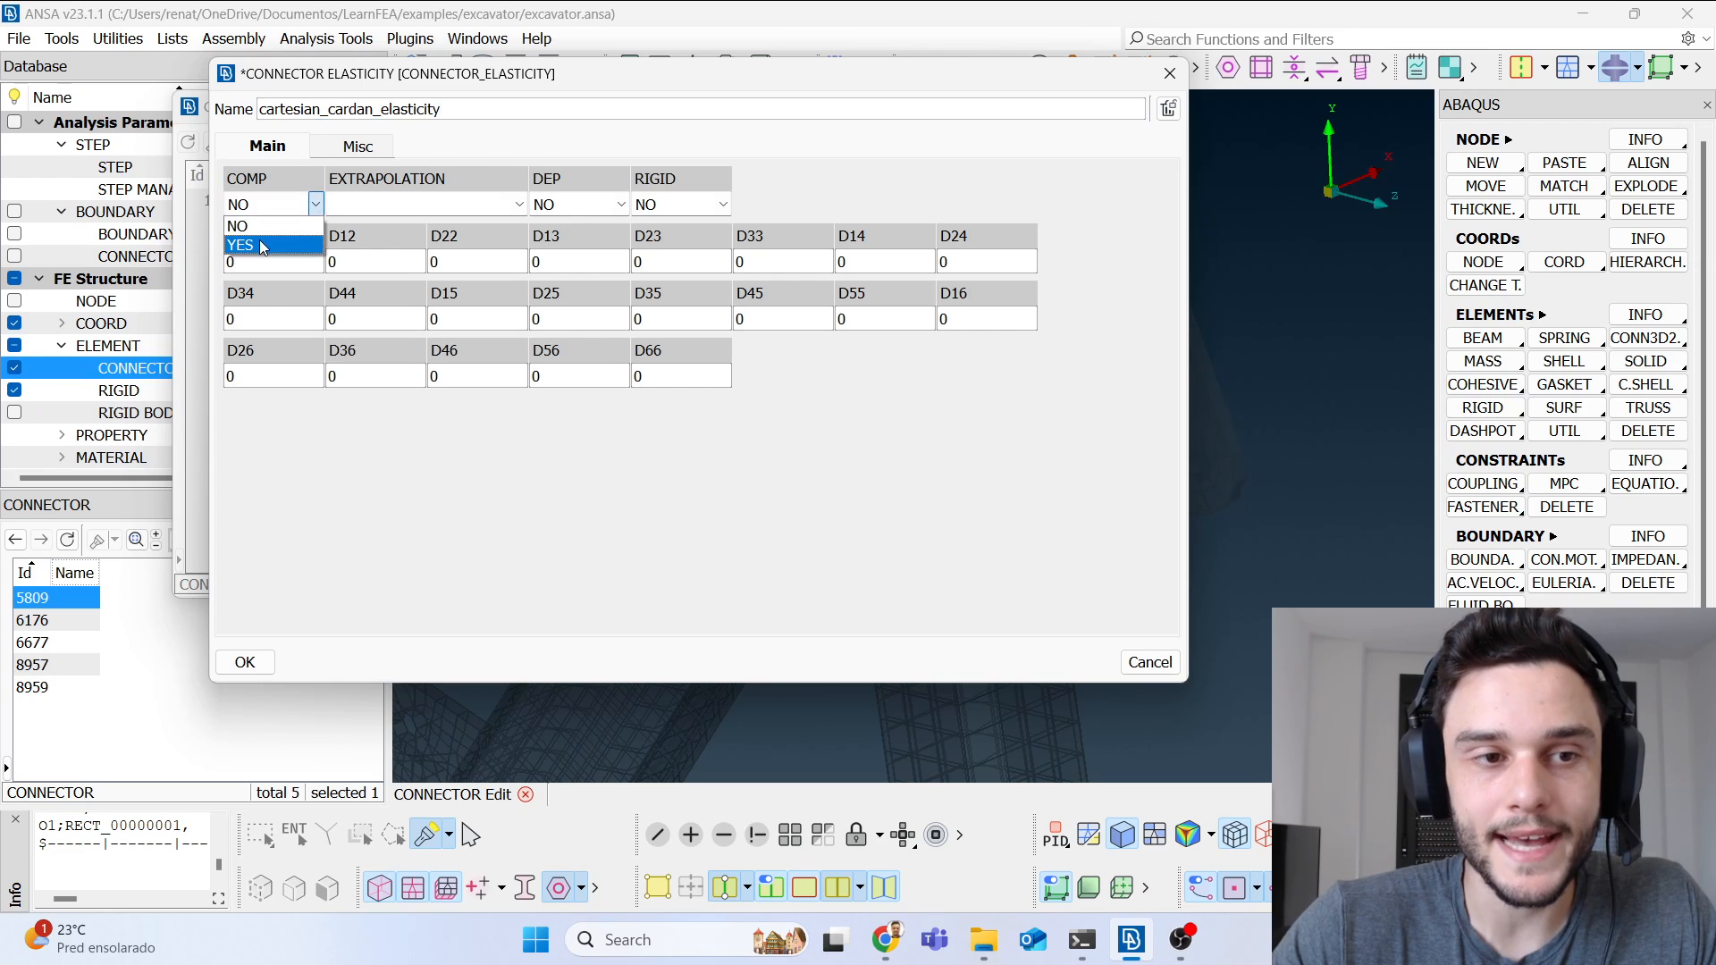
pyautogui.click(255, 240)
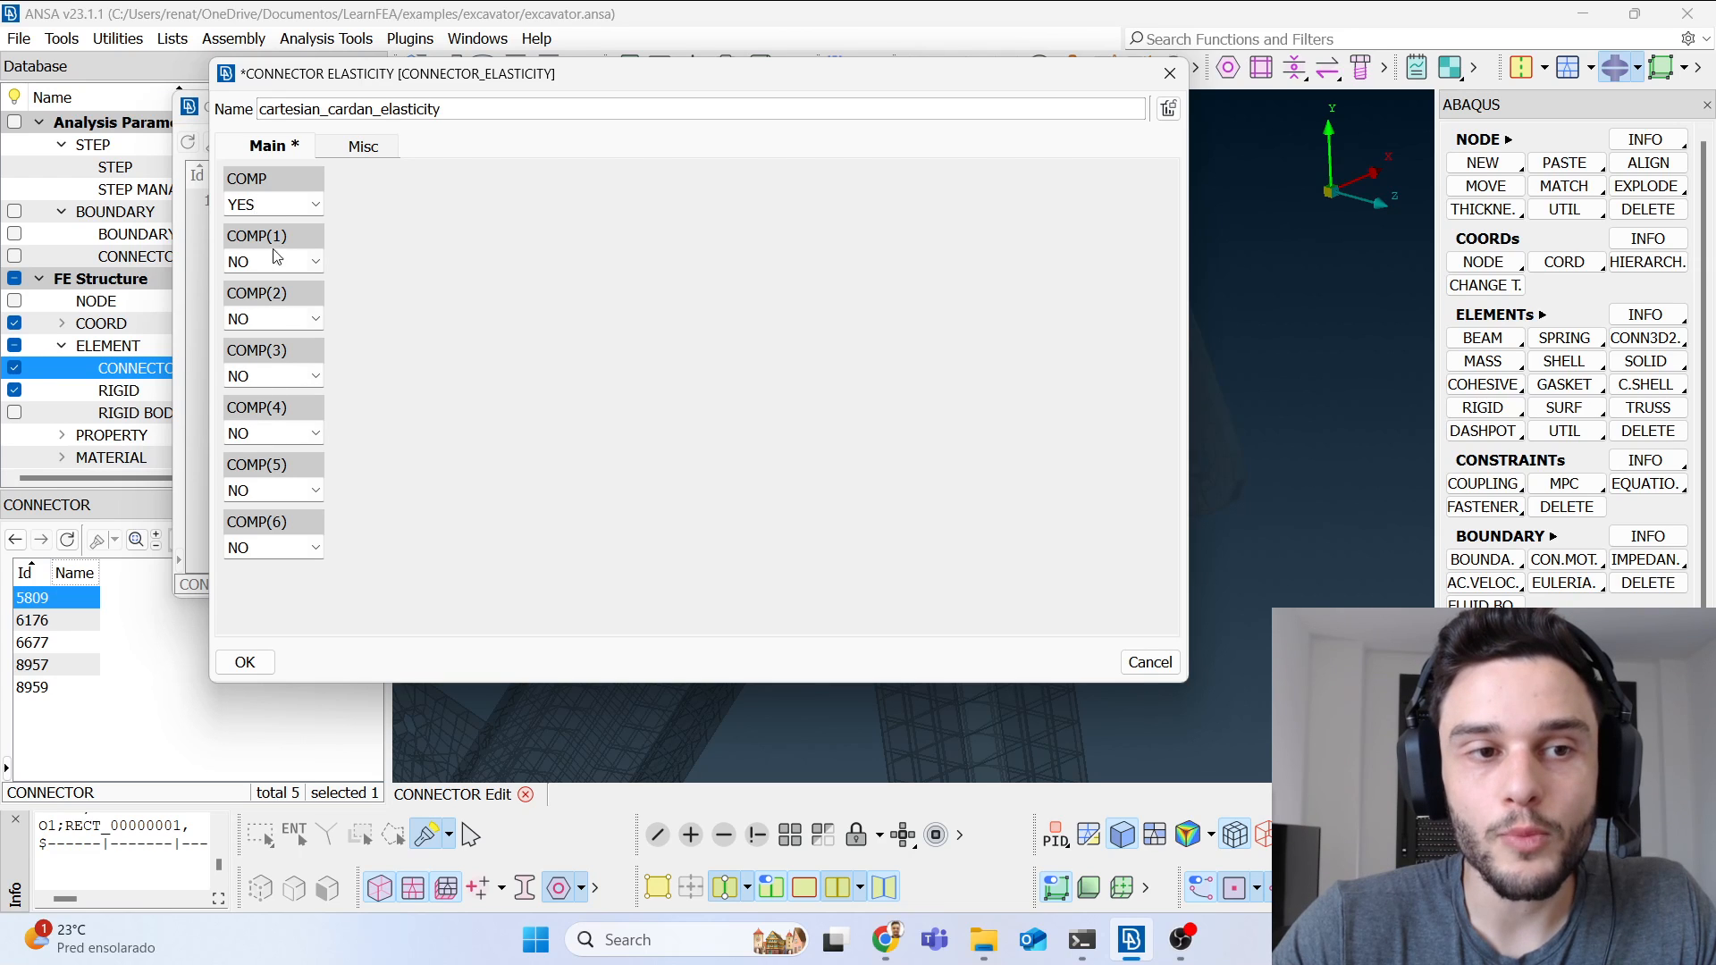
pyautogui.moveTo(288, 237); pyautogui.dragTo(231, 242)
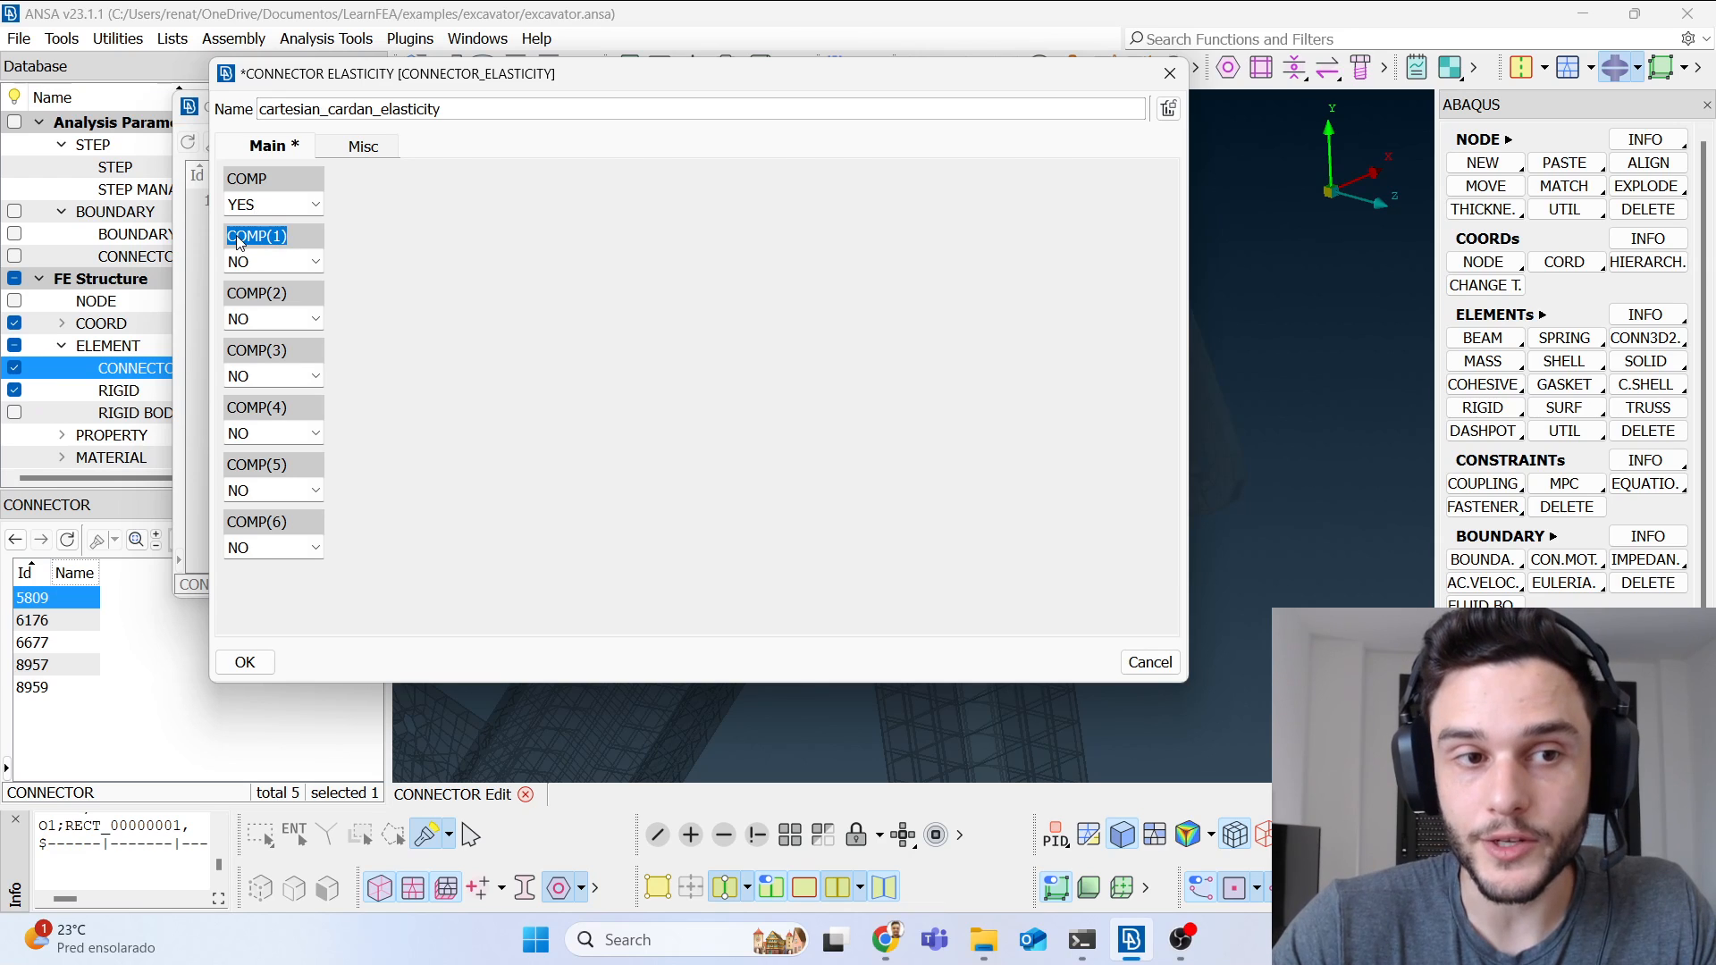
pyautogui.moveTo(288, 294); pyautogui.dragTo(222, 300)
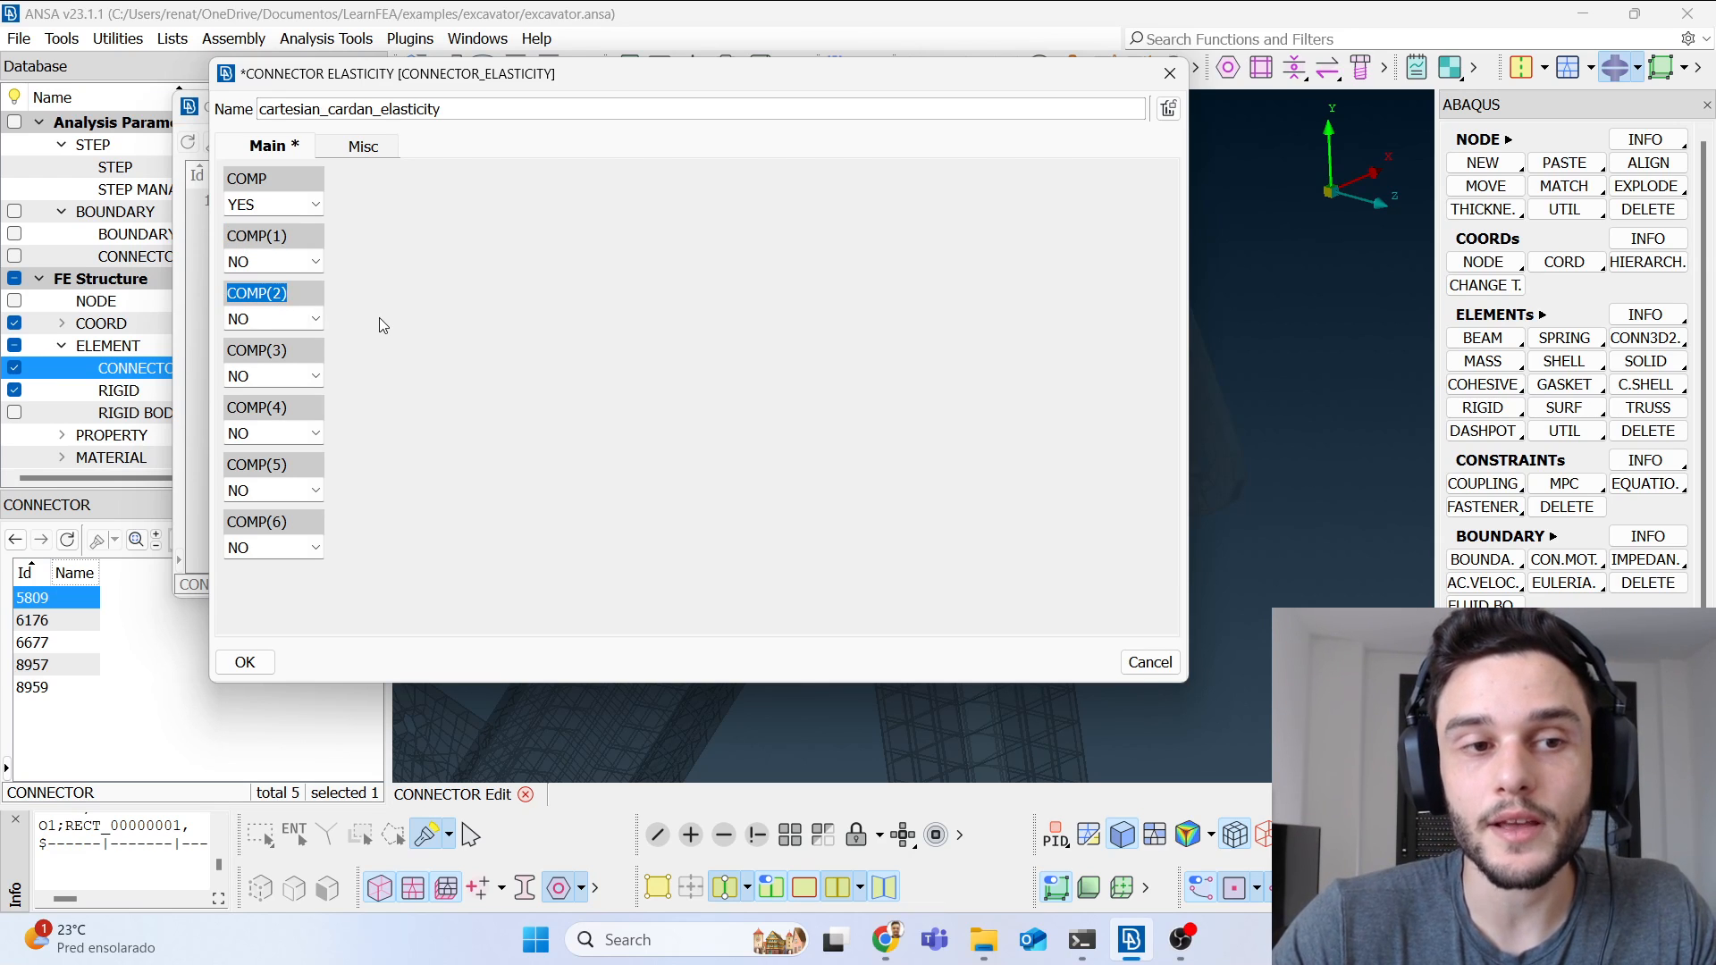
pyautogui.moveTo(280, 350); pyautogui.dragTo(241, 352)
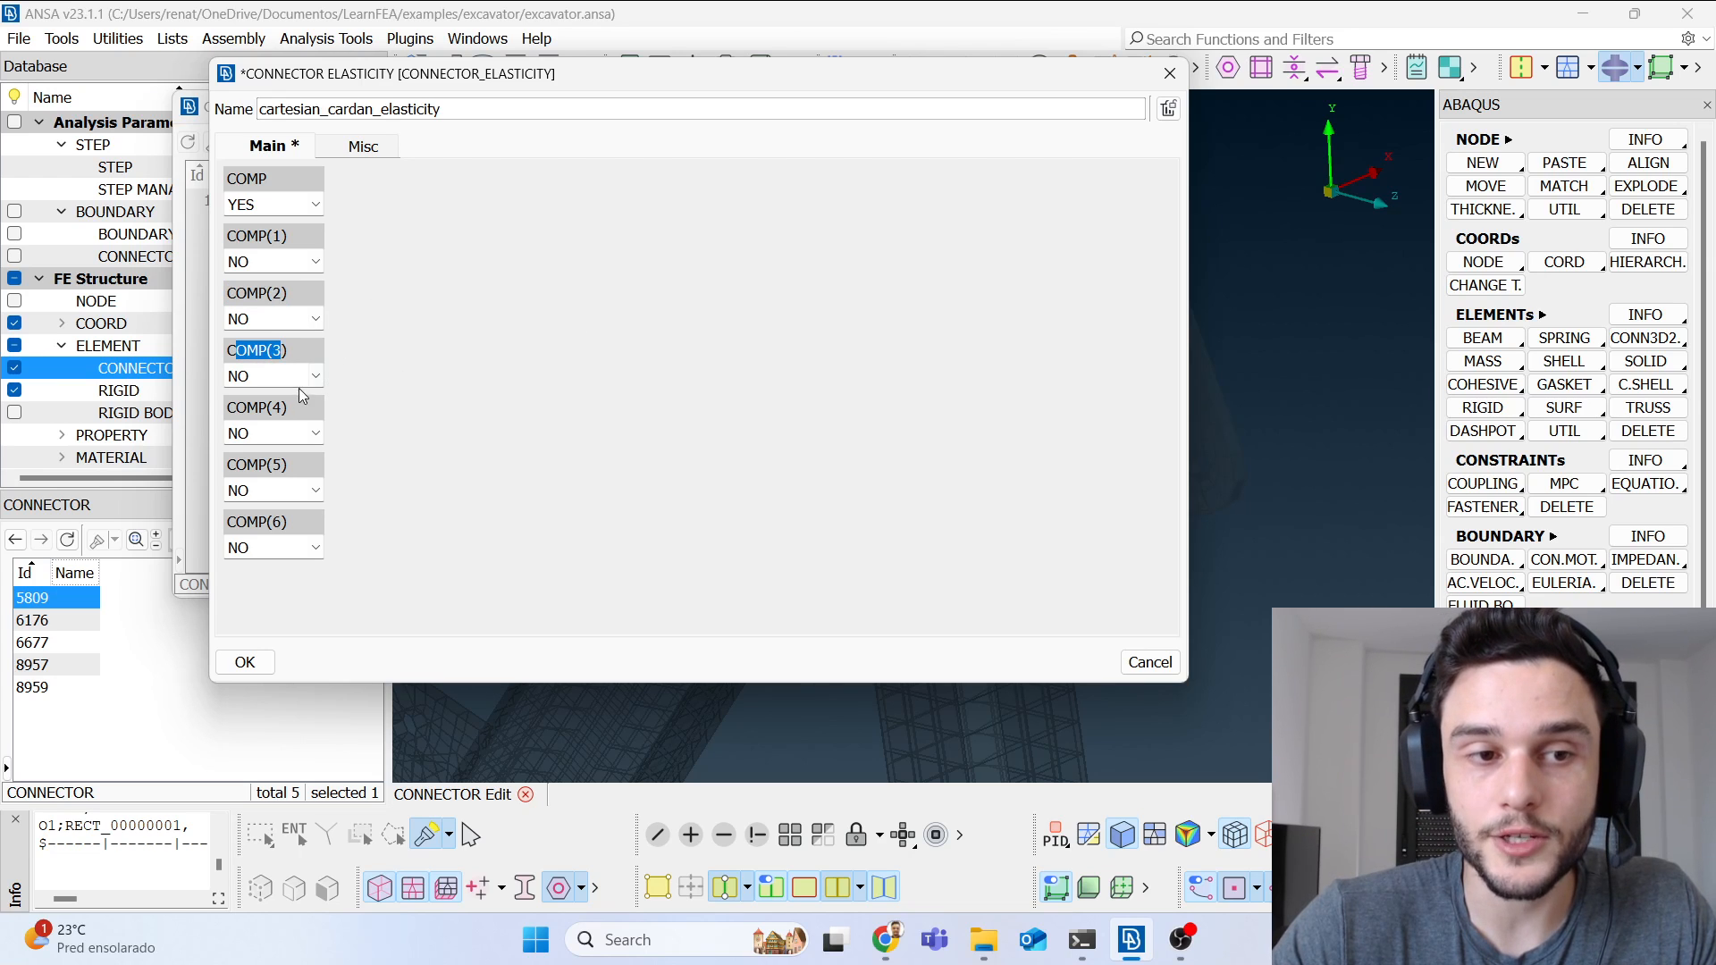
pyautogui.moveTo(259, 408); pyautogui.dragTo(287, 409)
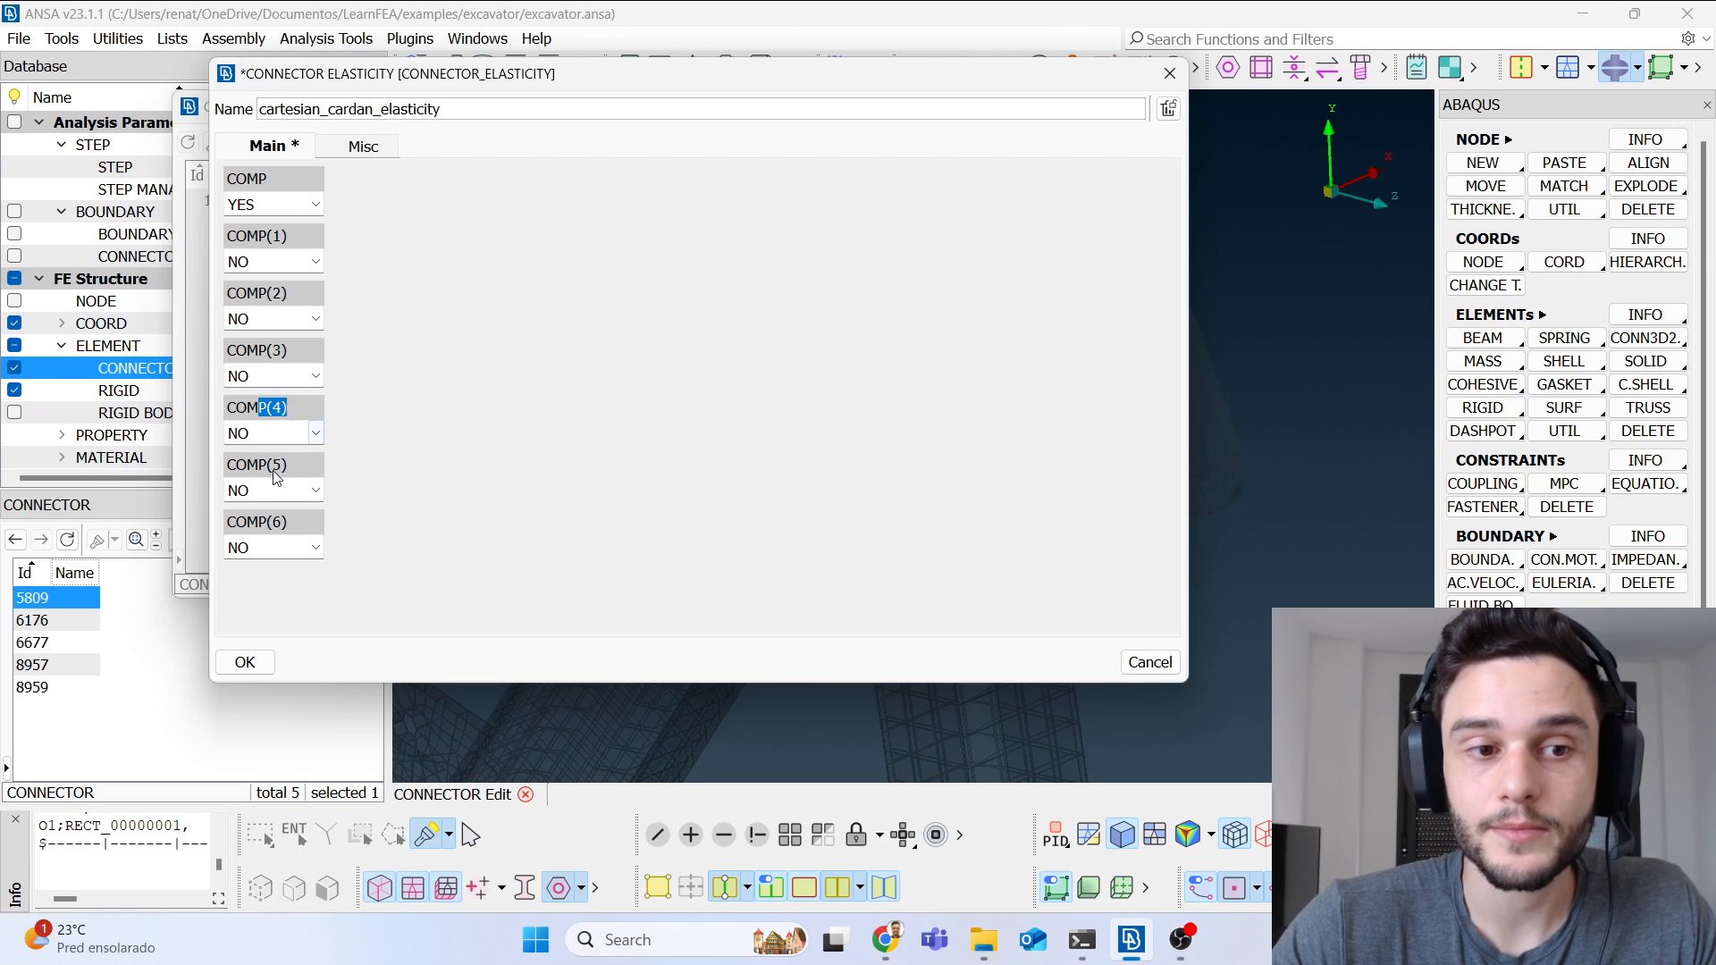
pyautogui.moveTo(259, 465); pyautogui.dragTo(298, 464)
pyautogui.moveTo(257, 522); pyautogui.dragTo(288, 523)
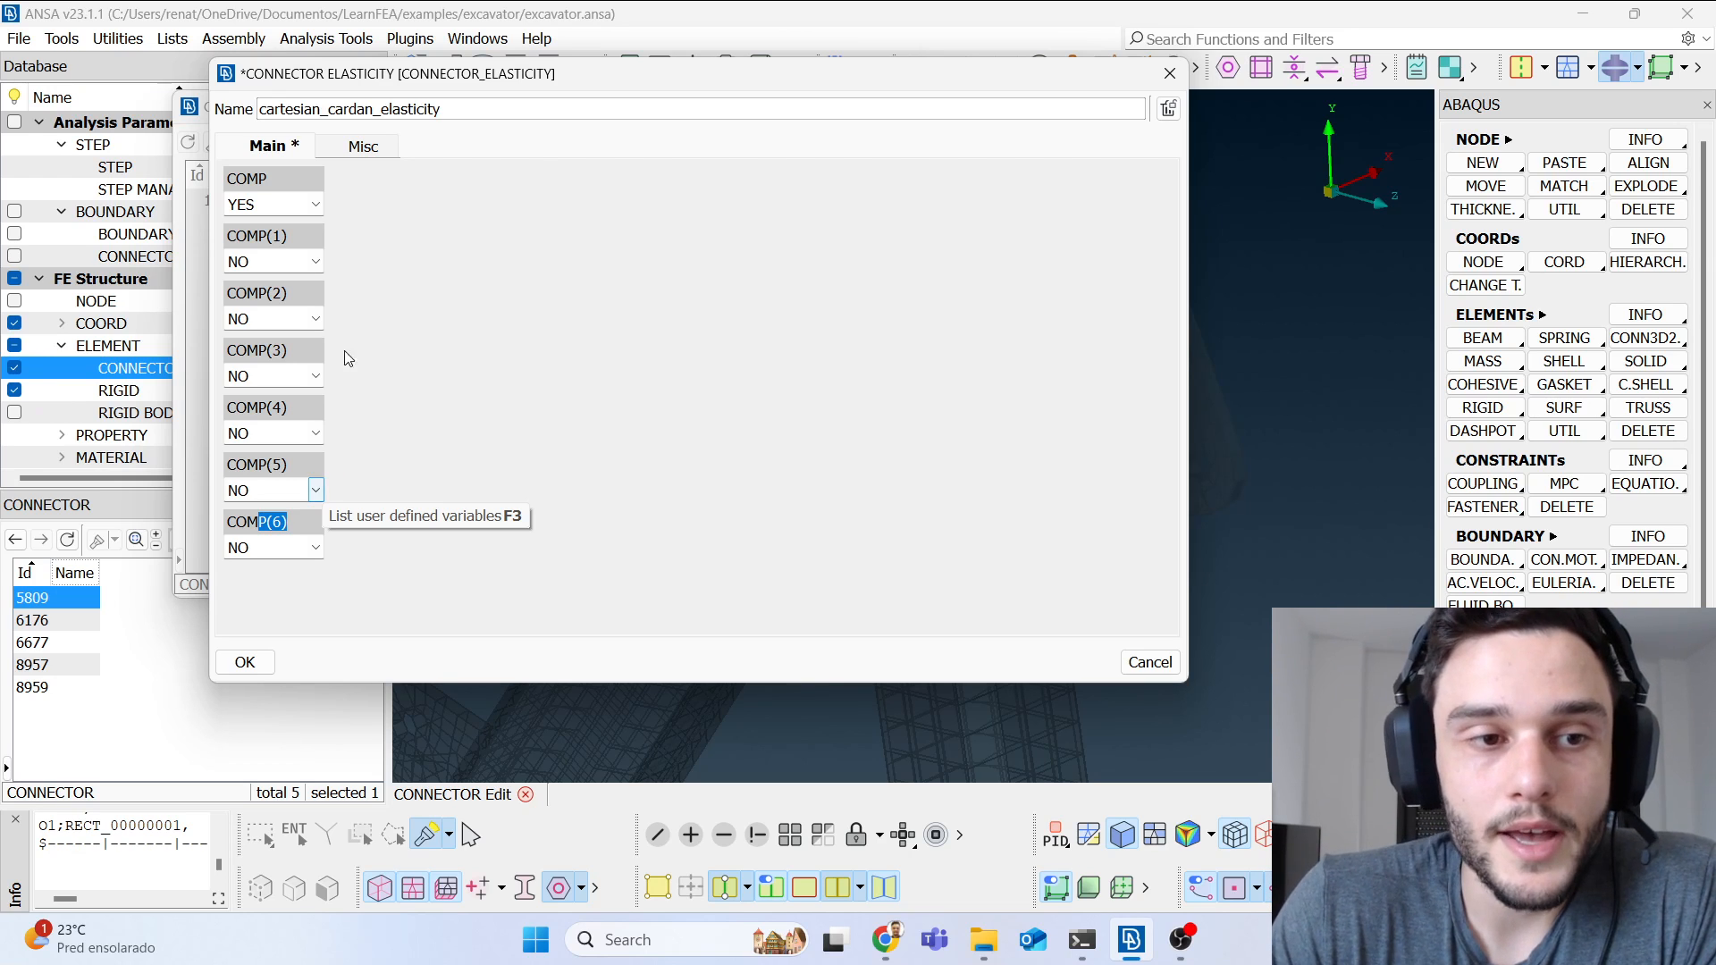
# Step: Set COMP(1) to YES, keep NONLINEAR(1) at NO, and give it an elastic stiffness of 10000
pyautogui.click(317, 262)
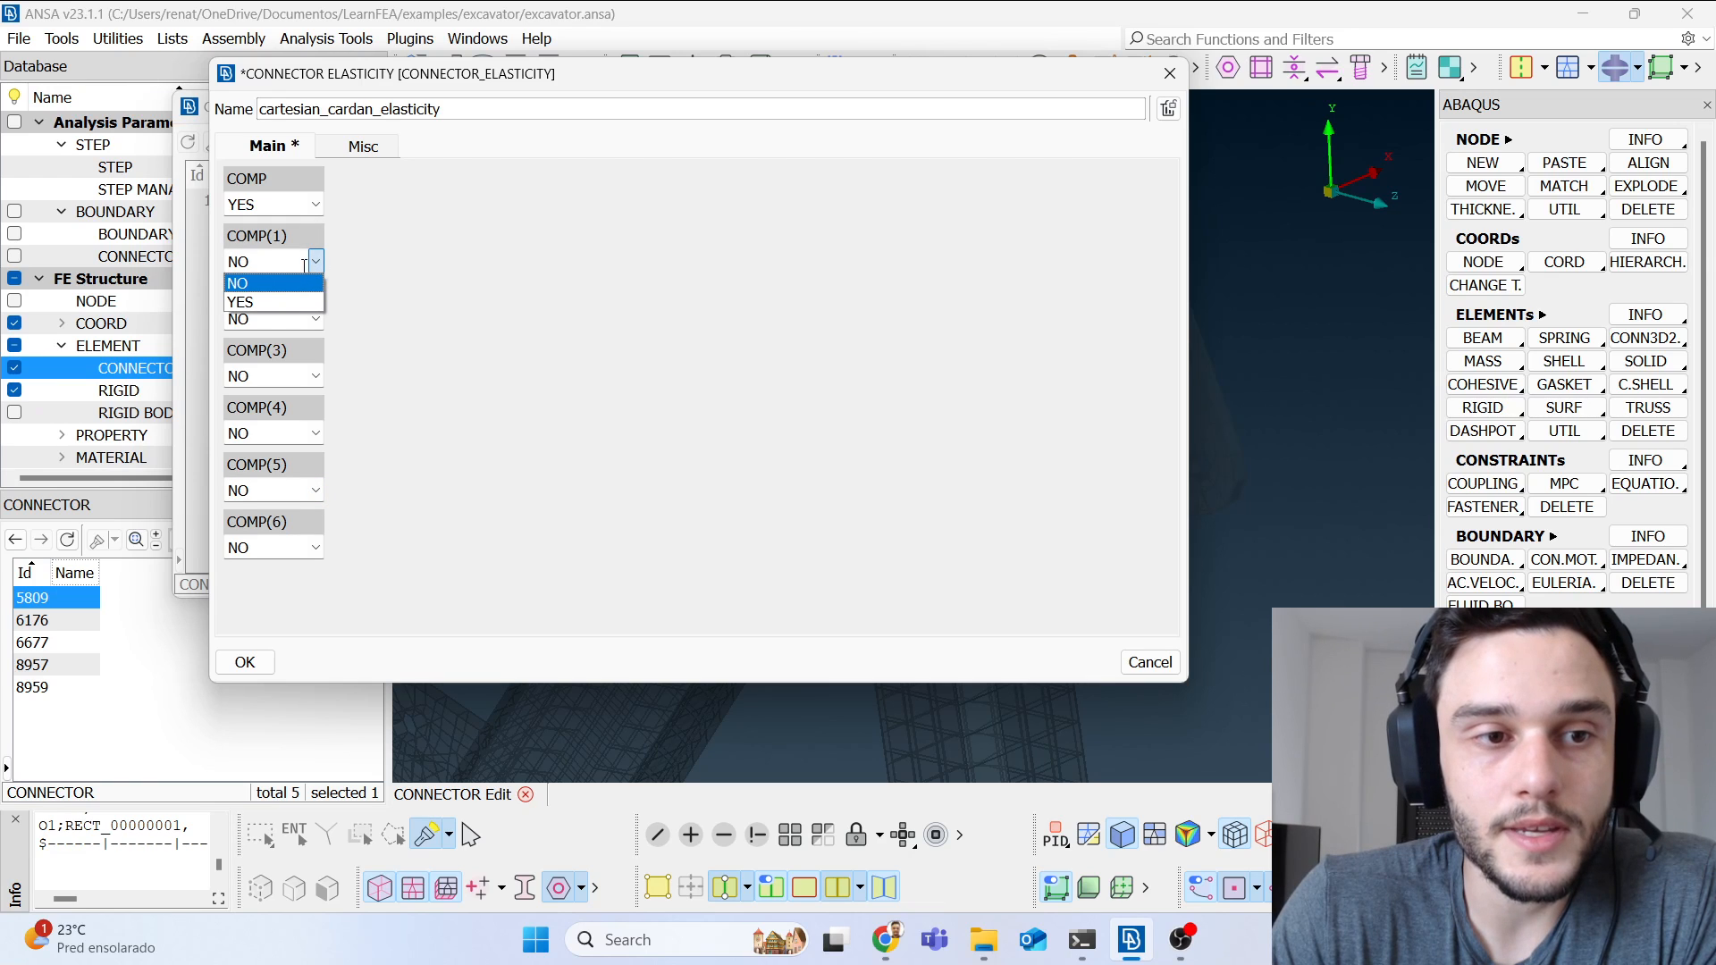
pyautogui.click(277, 302)
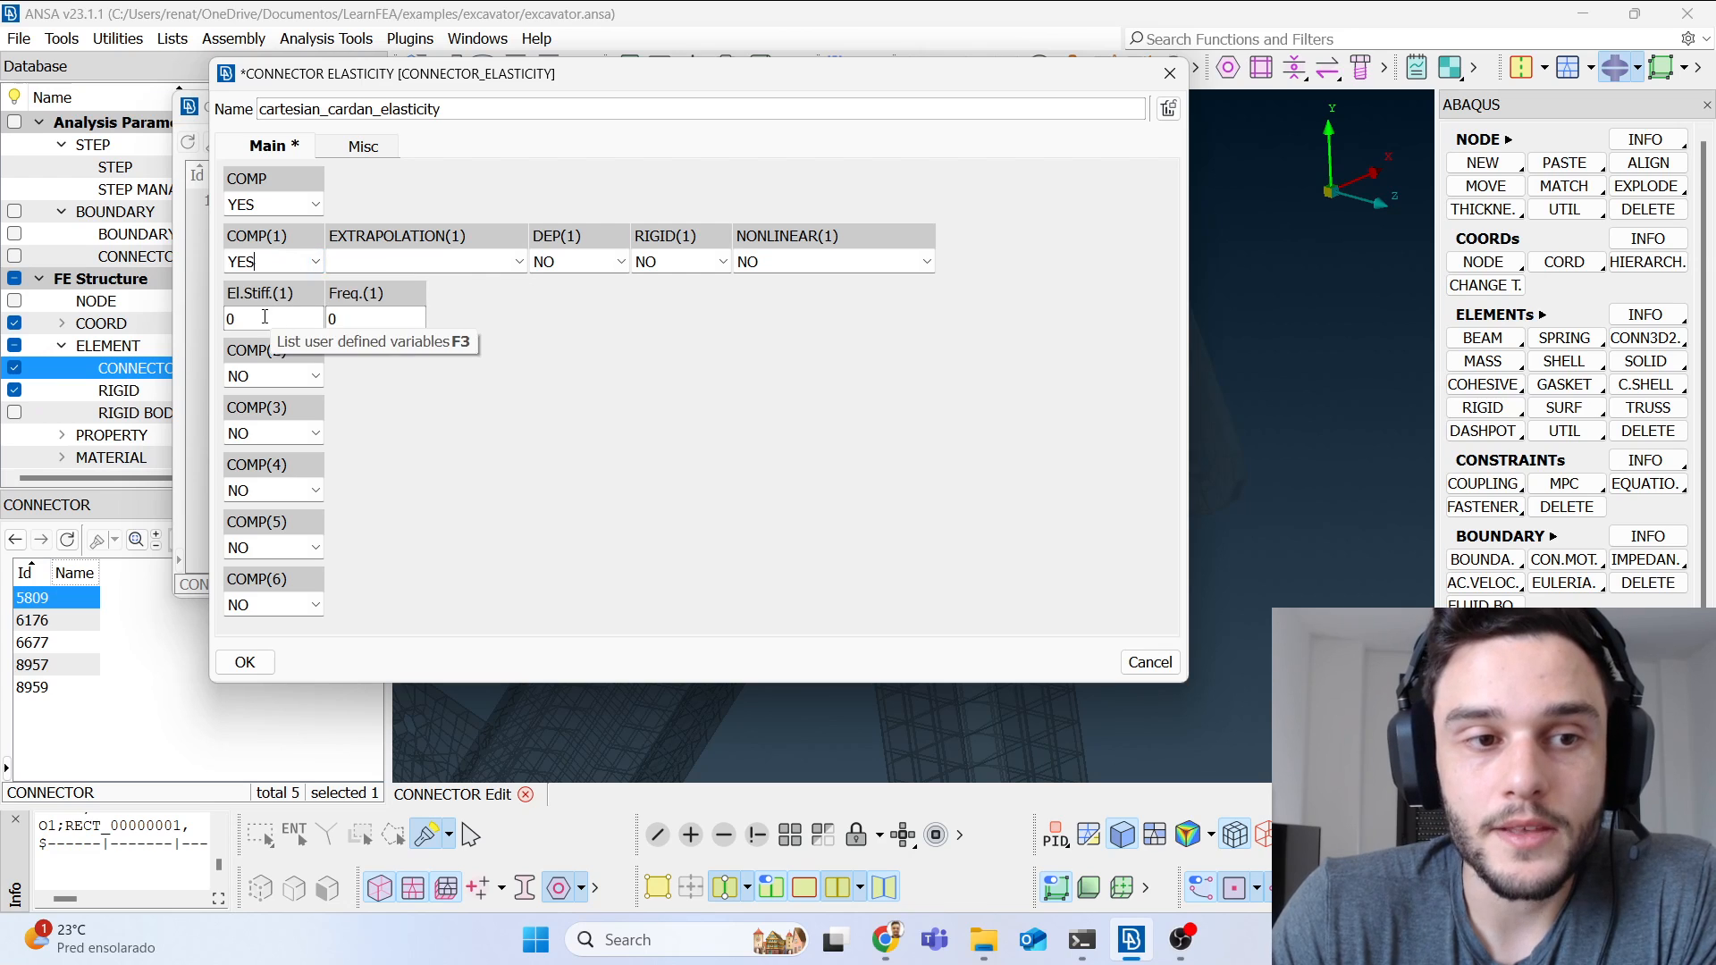
pyautogui.click(230, 317)
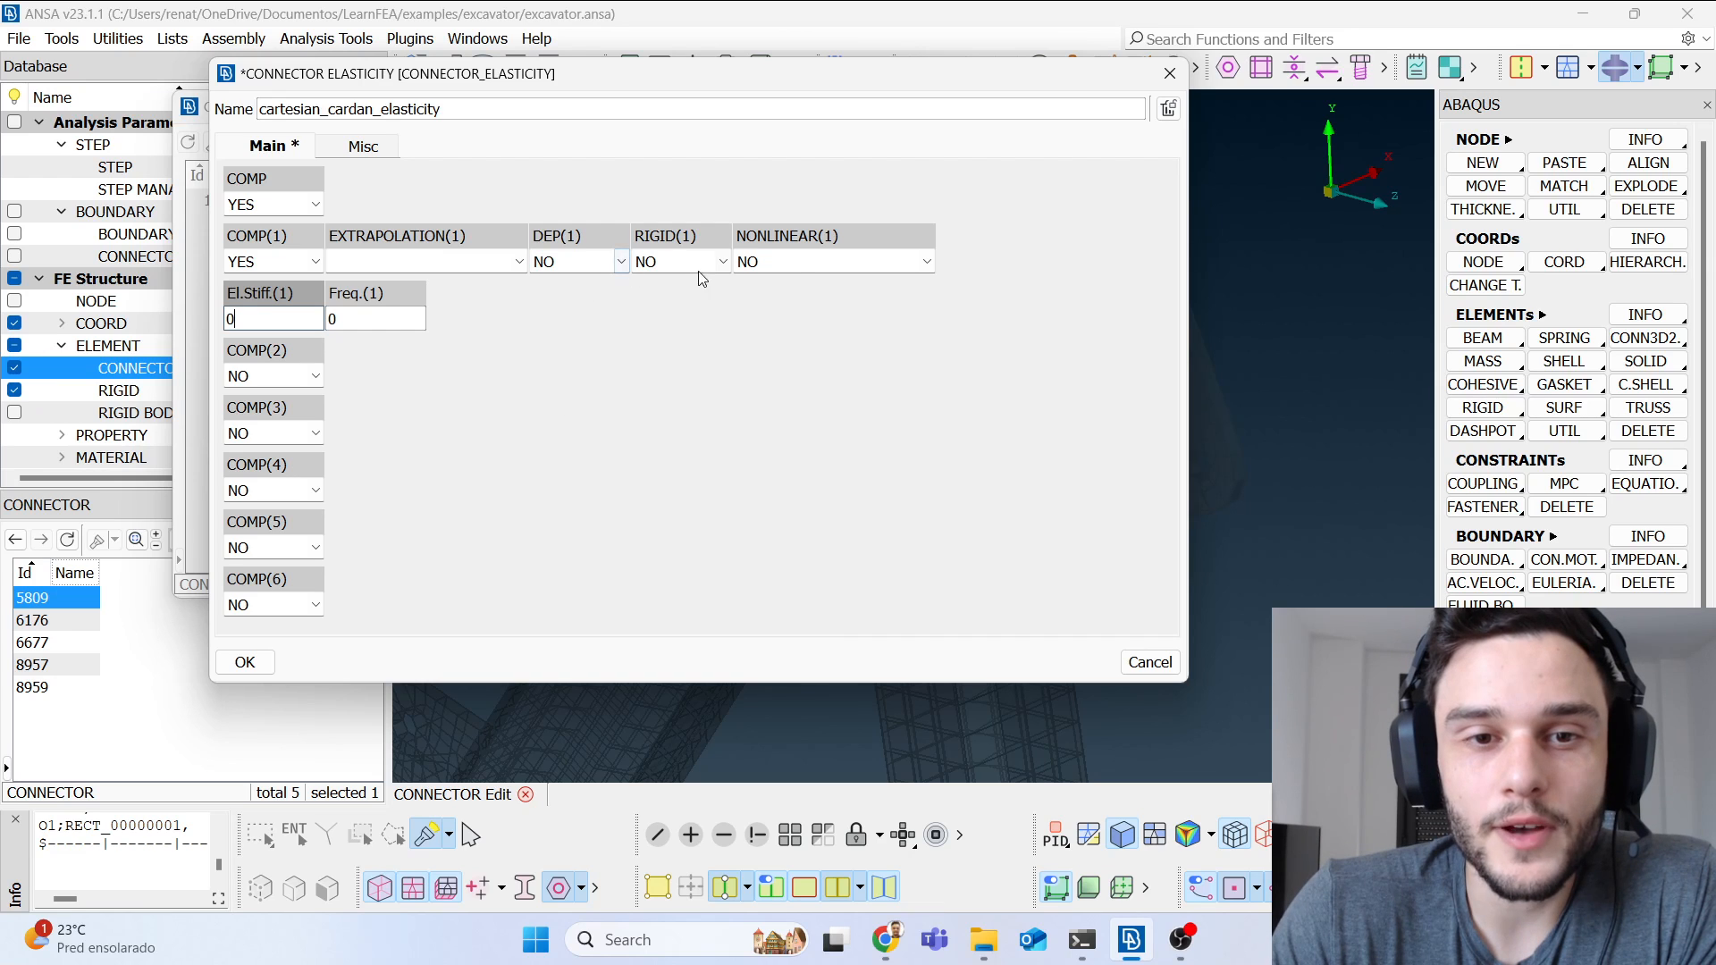
pyautogui.click(802, 262)
pyautogui.click(803, 279)
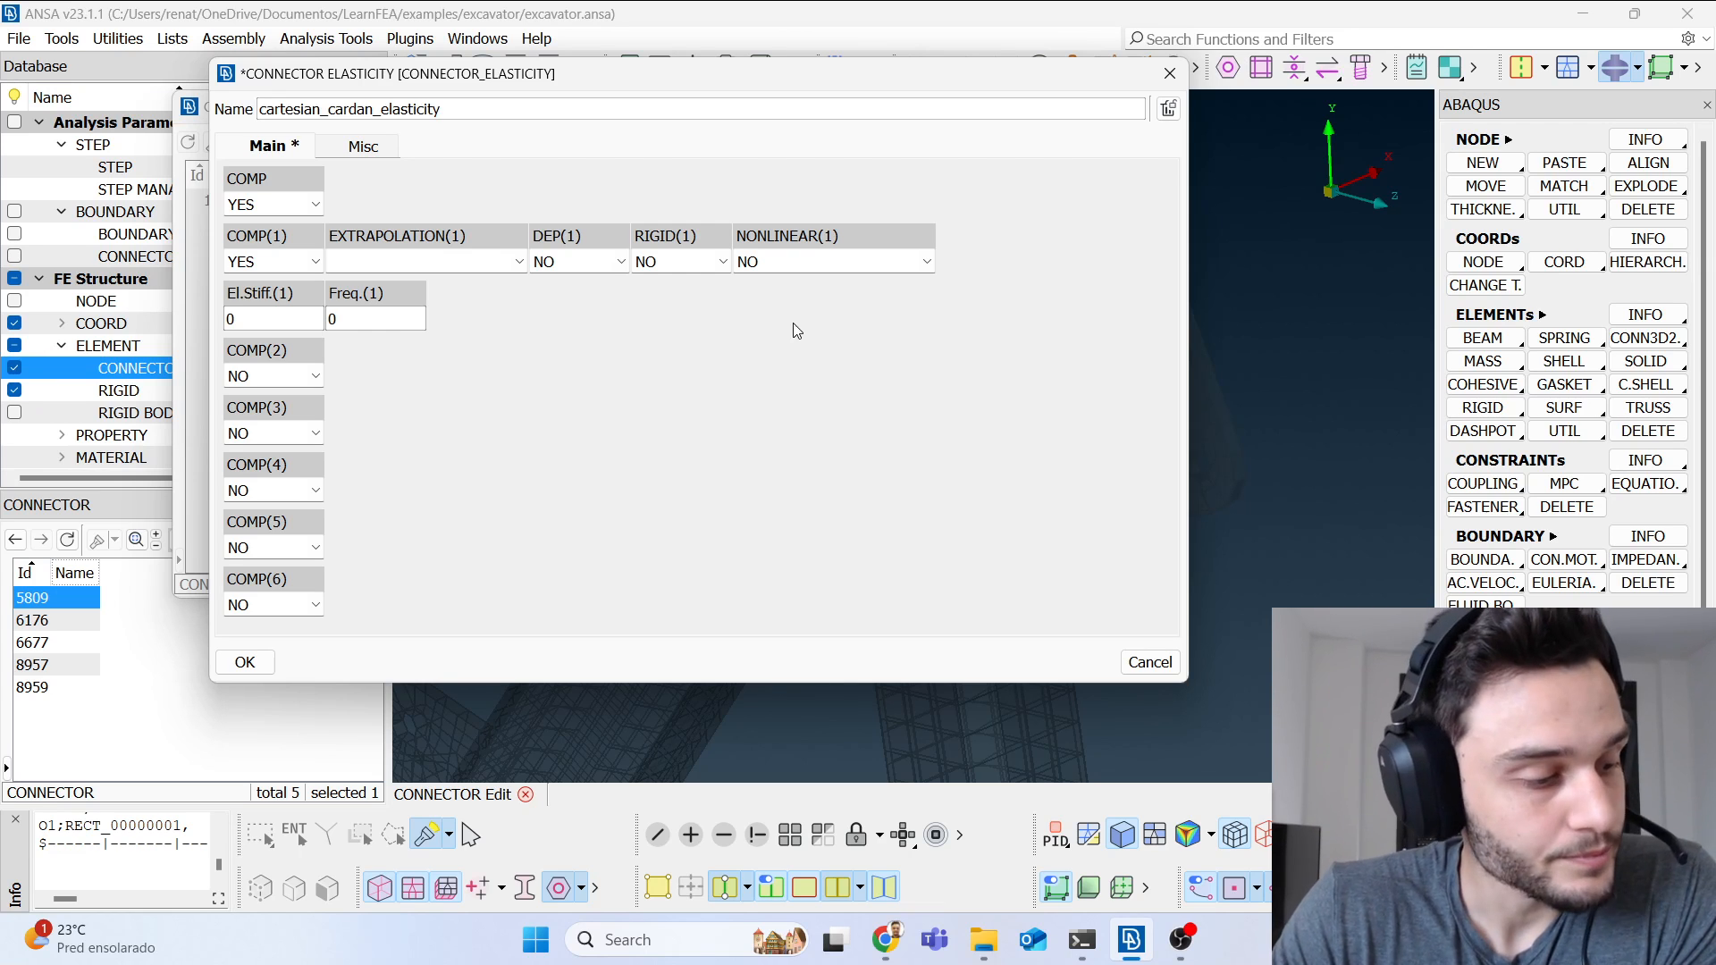
pyautogui.moveTo(225, 318); pyautogui.dragTo(370, 317)
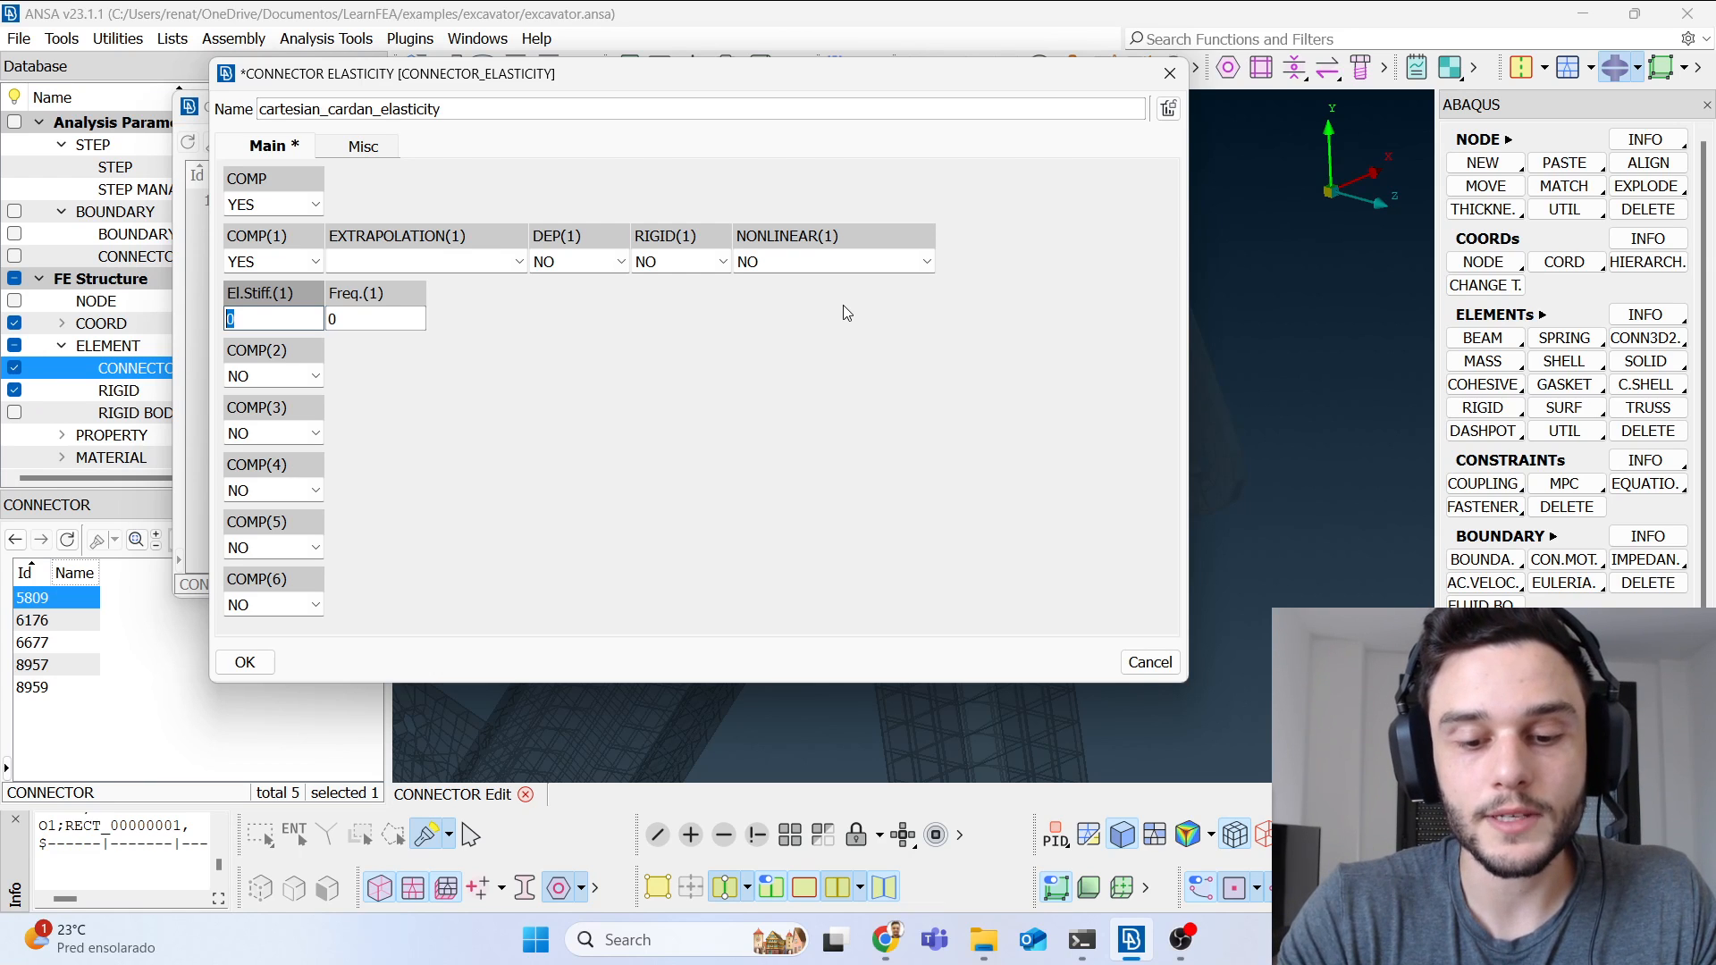
pyautogui.write('10000')
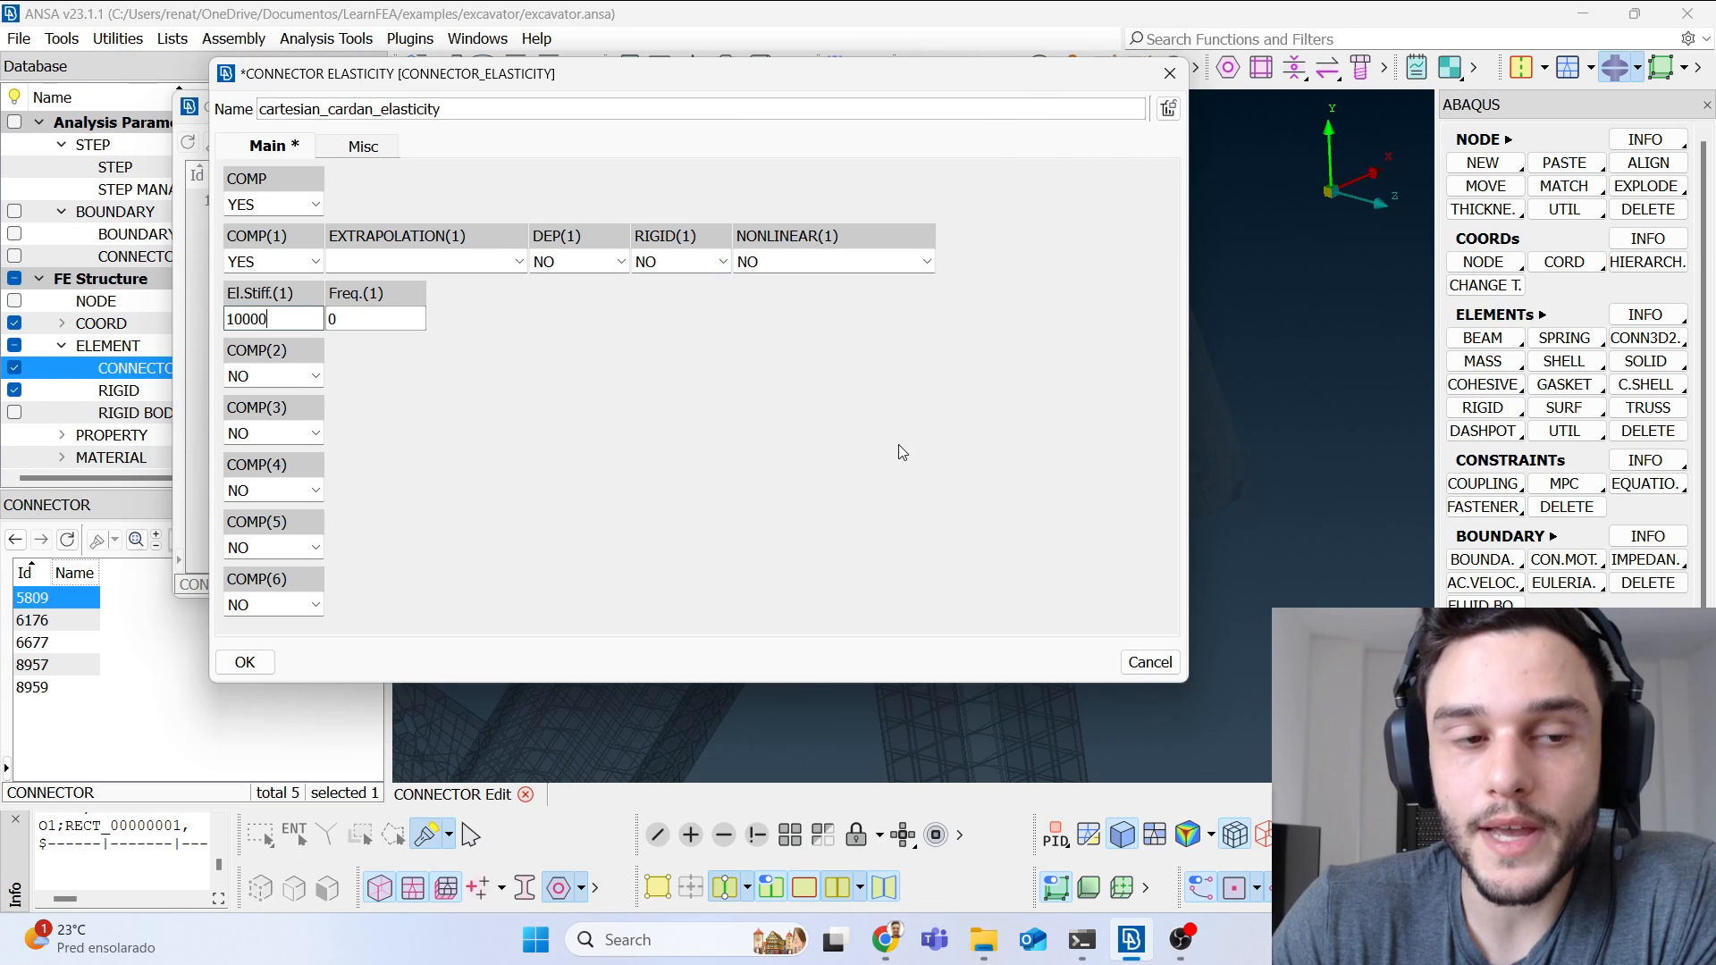
# Step: Switch to Chrome, search for images of "abaqus units" in a new tab and enlarge the TECHNIA consistent units table
pyautogui.click(885, 939)
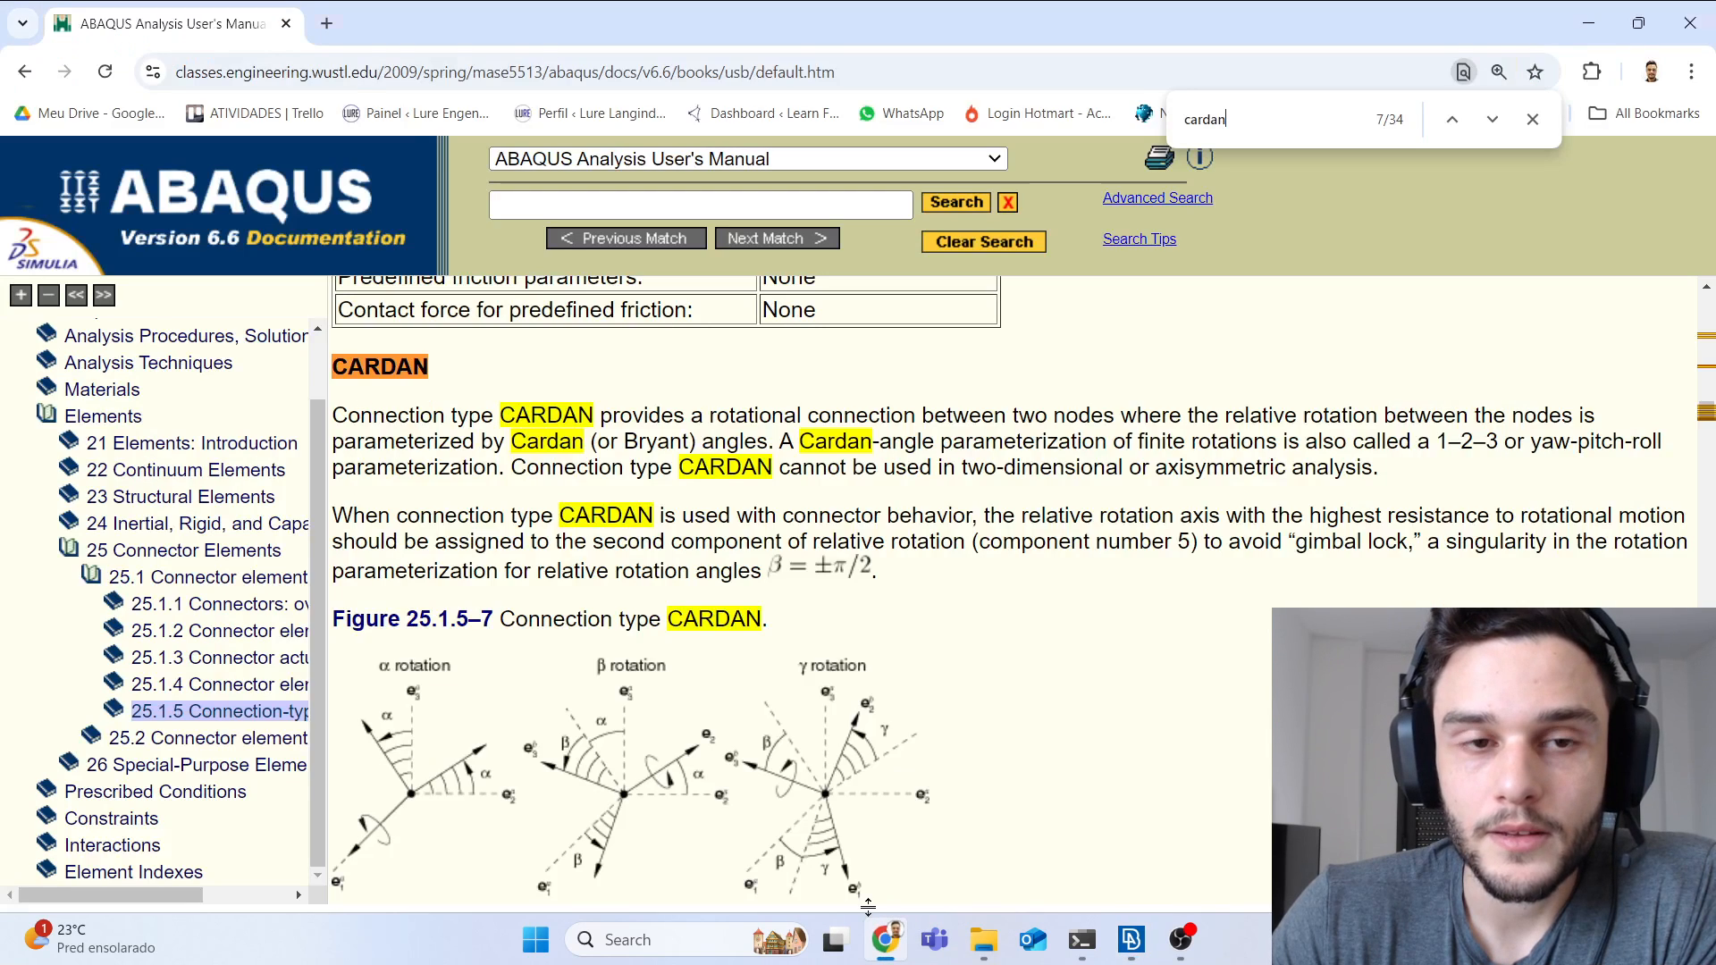
pyautogui.click(328, 24)
pyautogui.write('abaqus units')
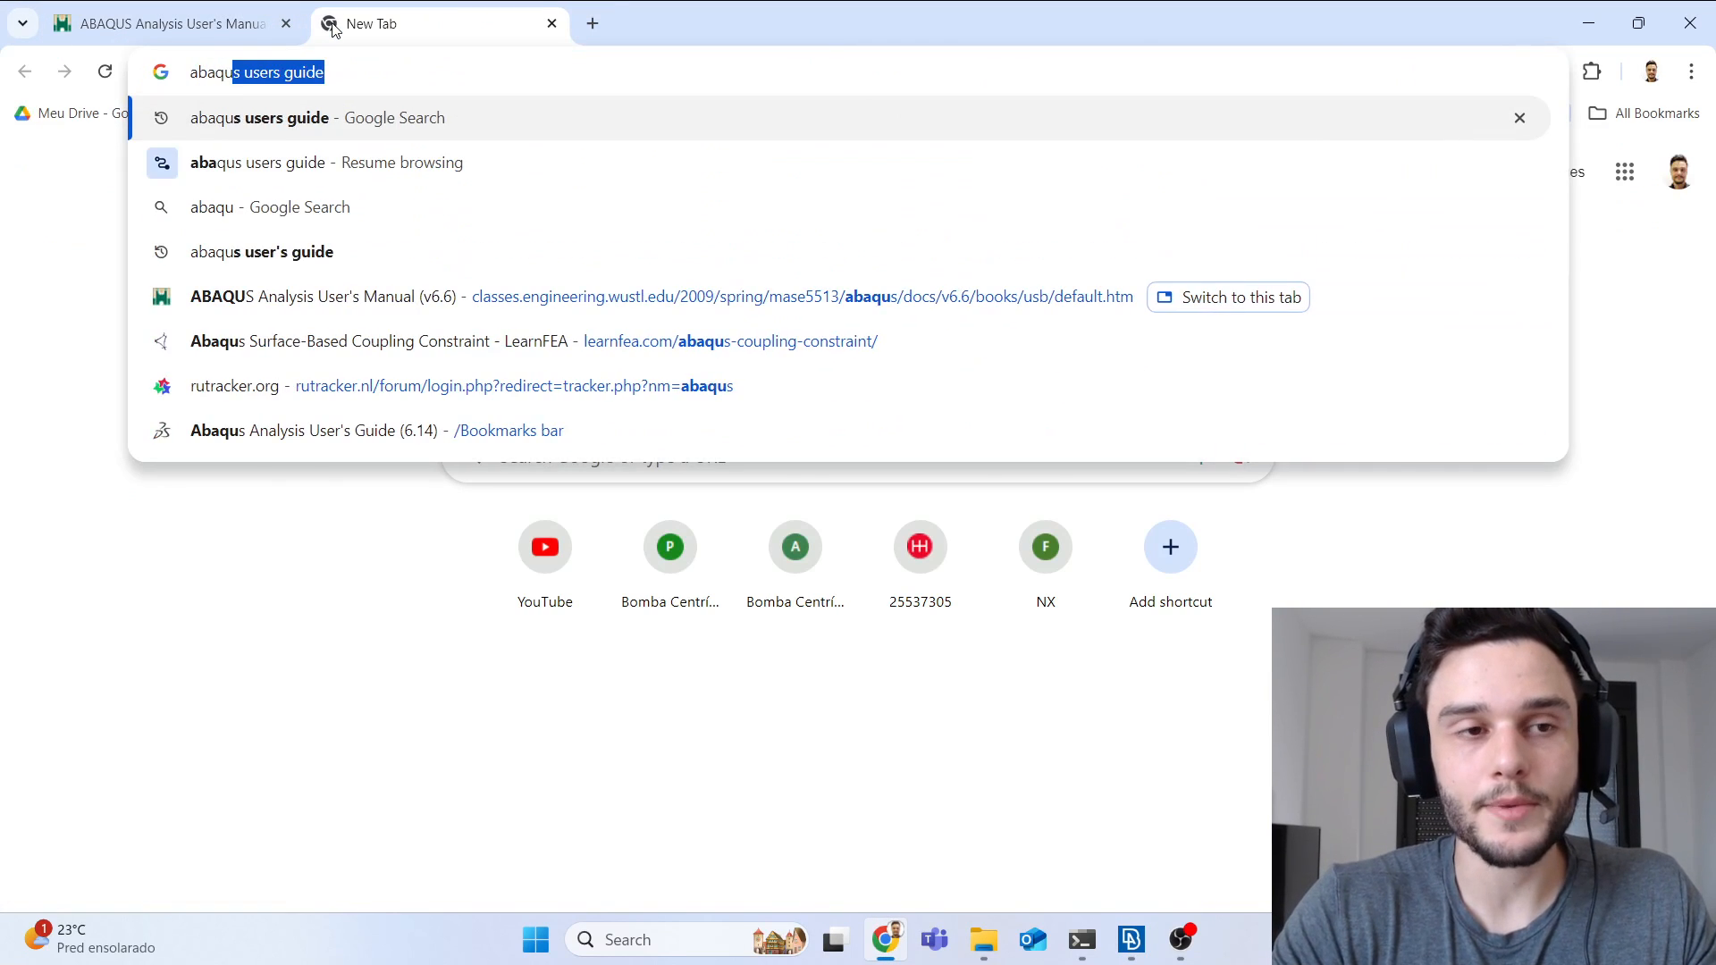
pyautogui.press('Return')
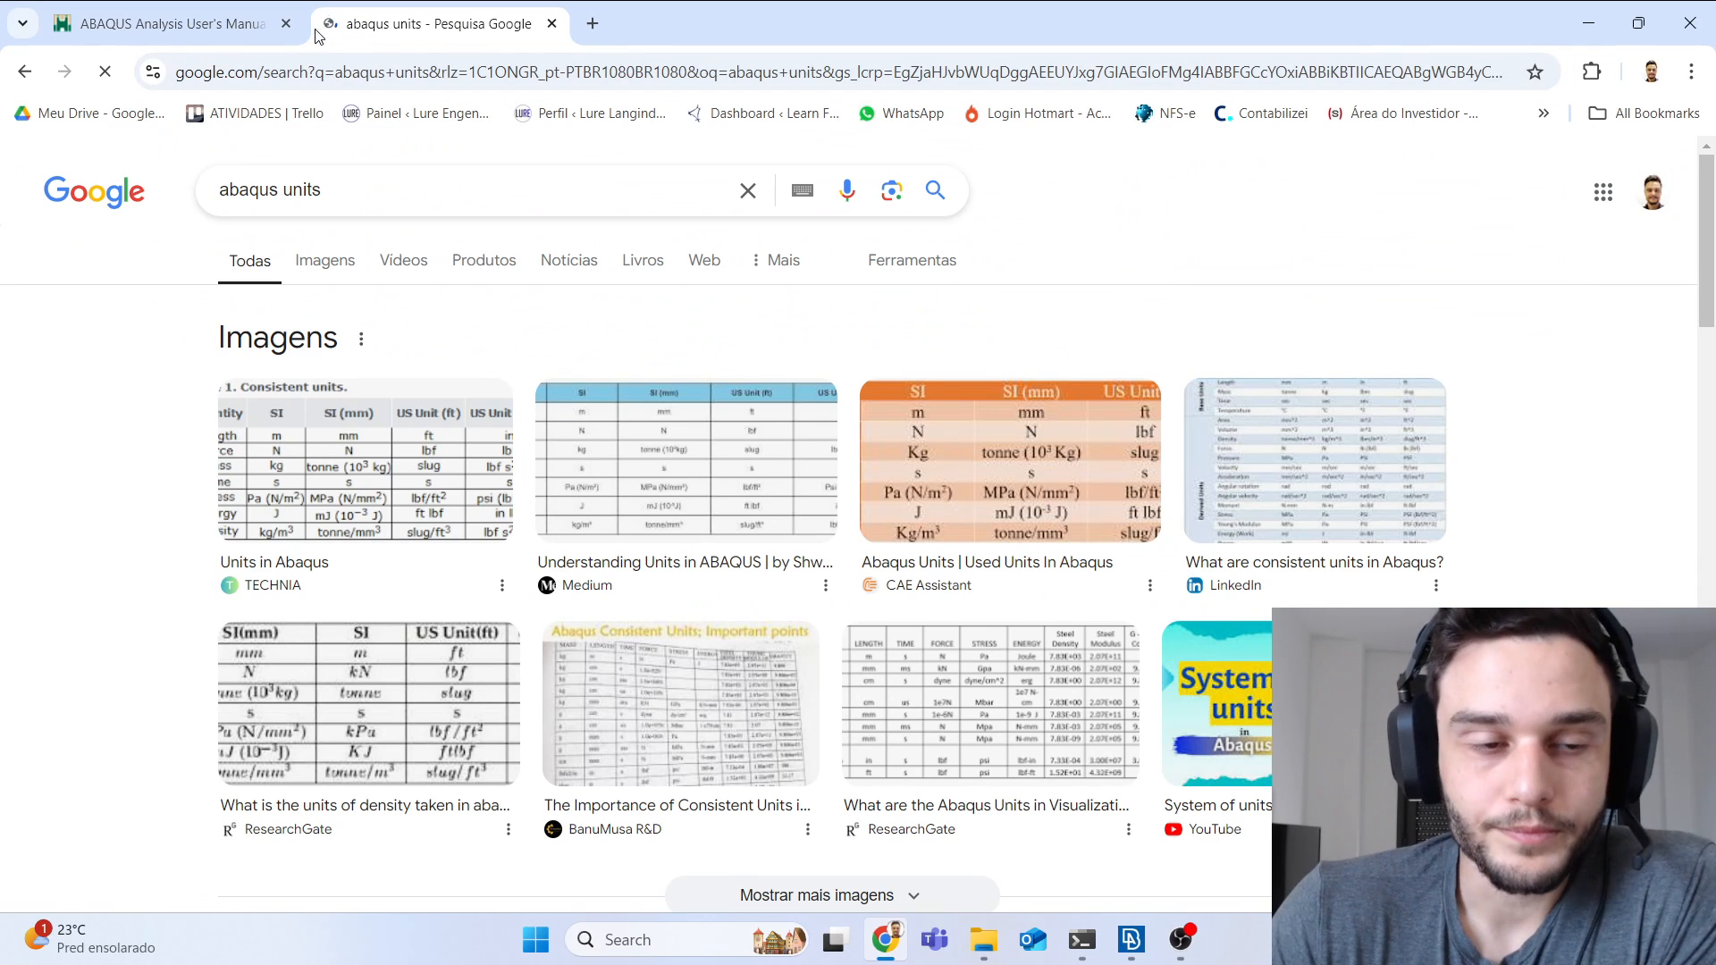
pyautogui.click(327, 263)
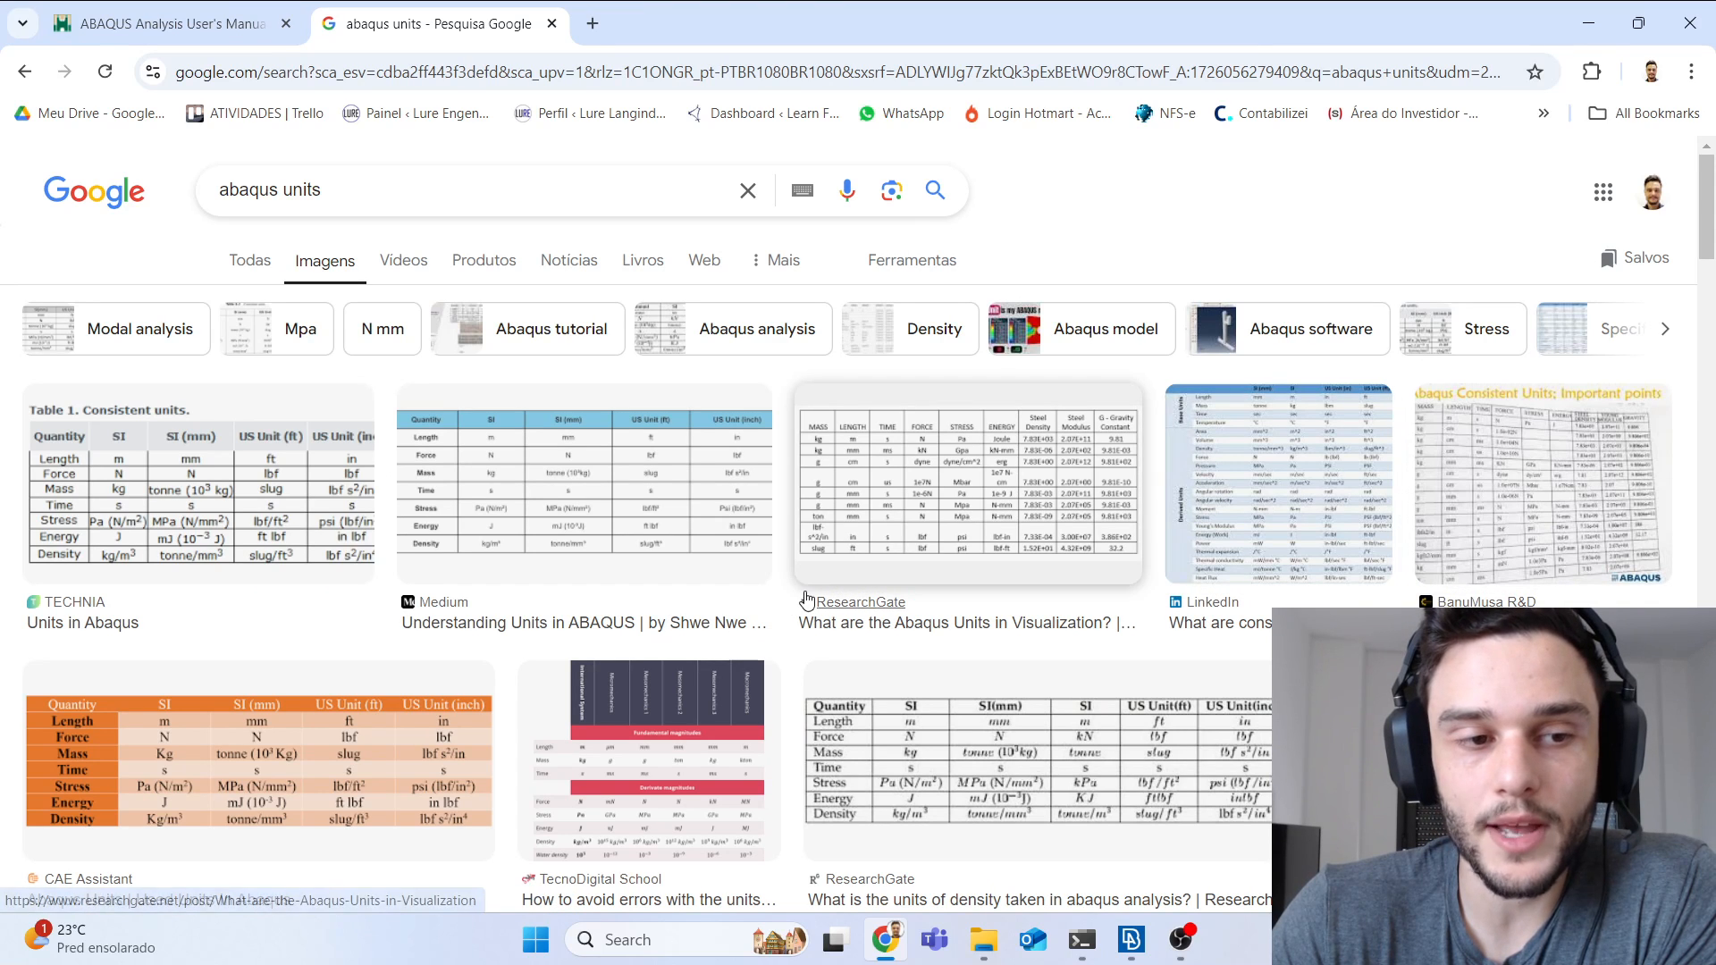
pyautogui.click(213, 503)
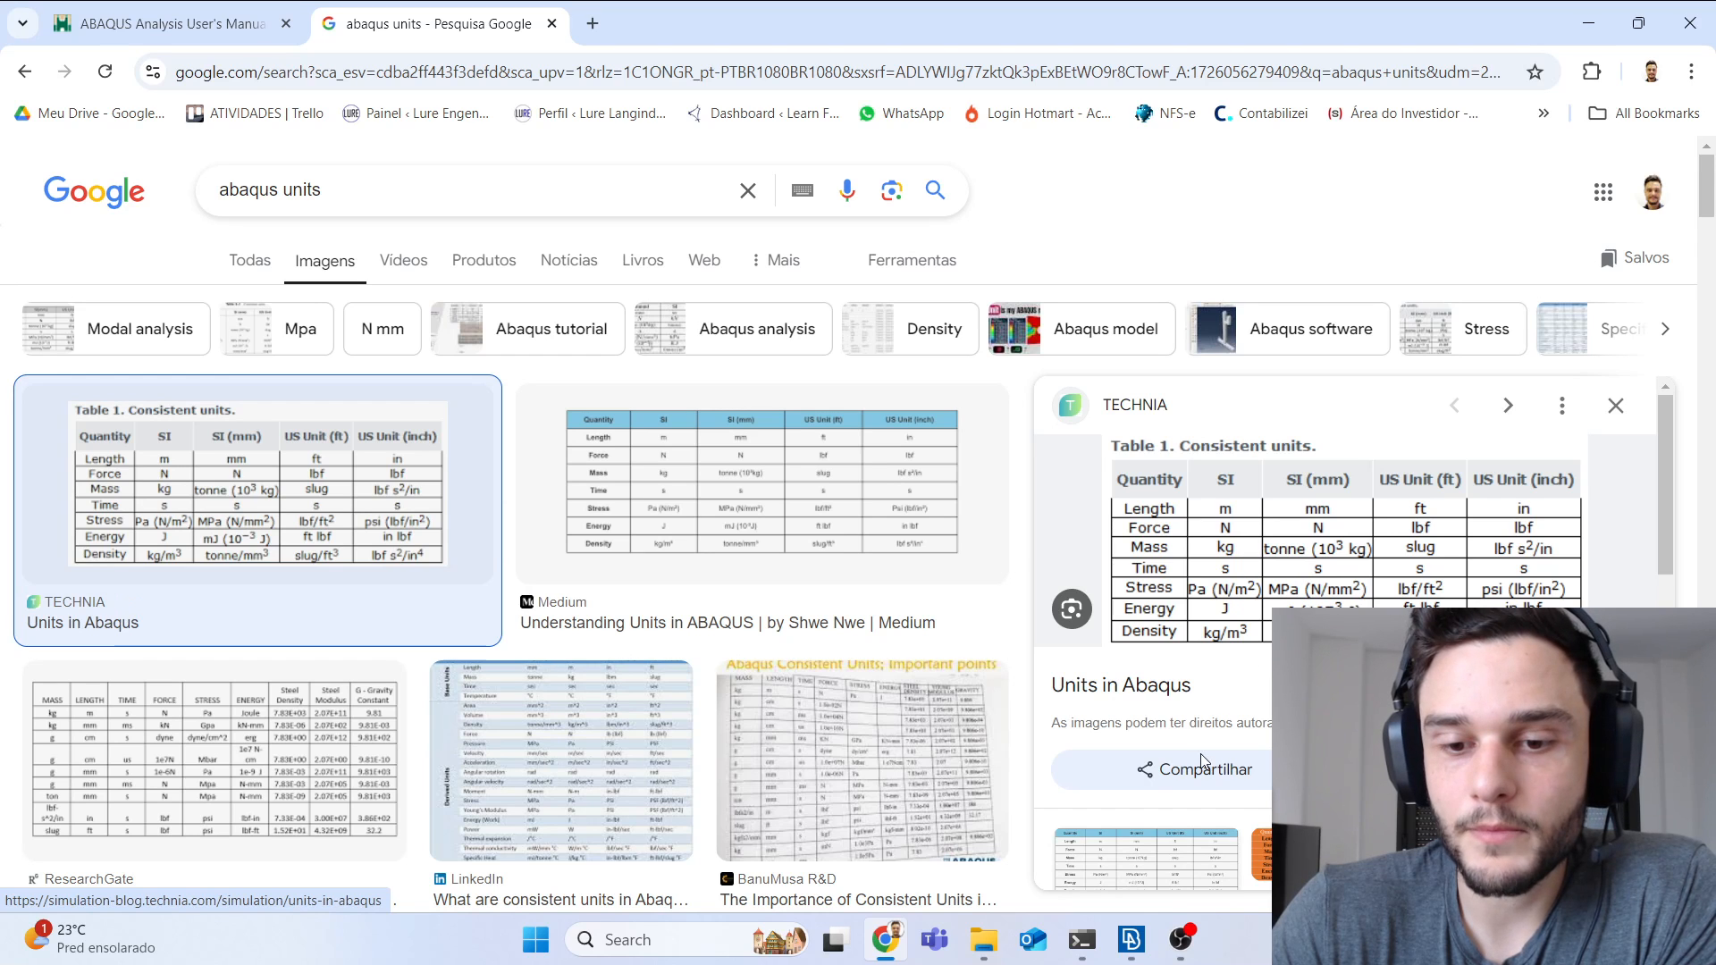
pyautogui.click(1189, 938)
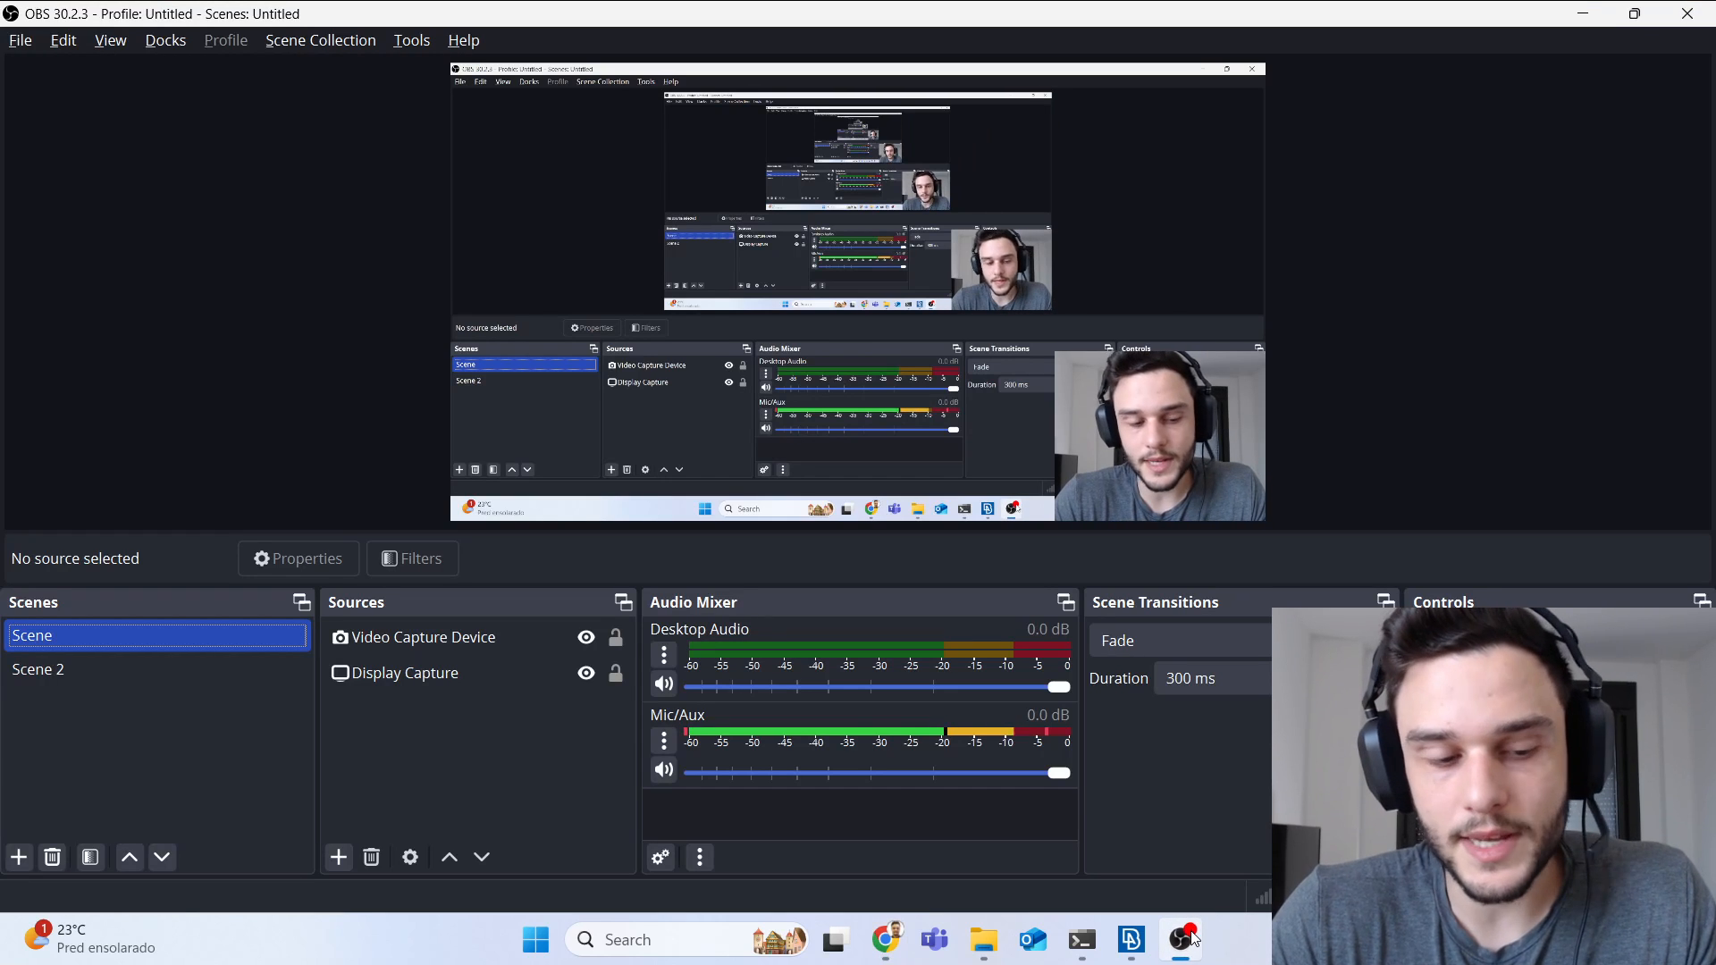
pyautogui.hotkey('ctrl', 'h')
pyautogui.click(1181, 938)
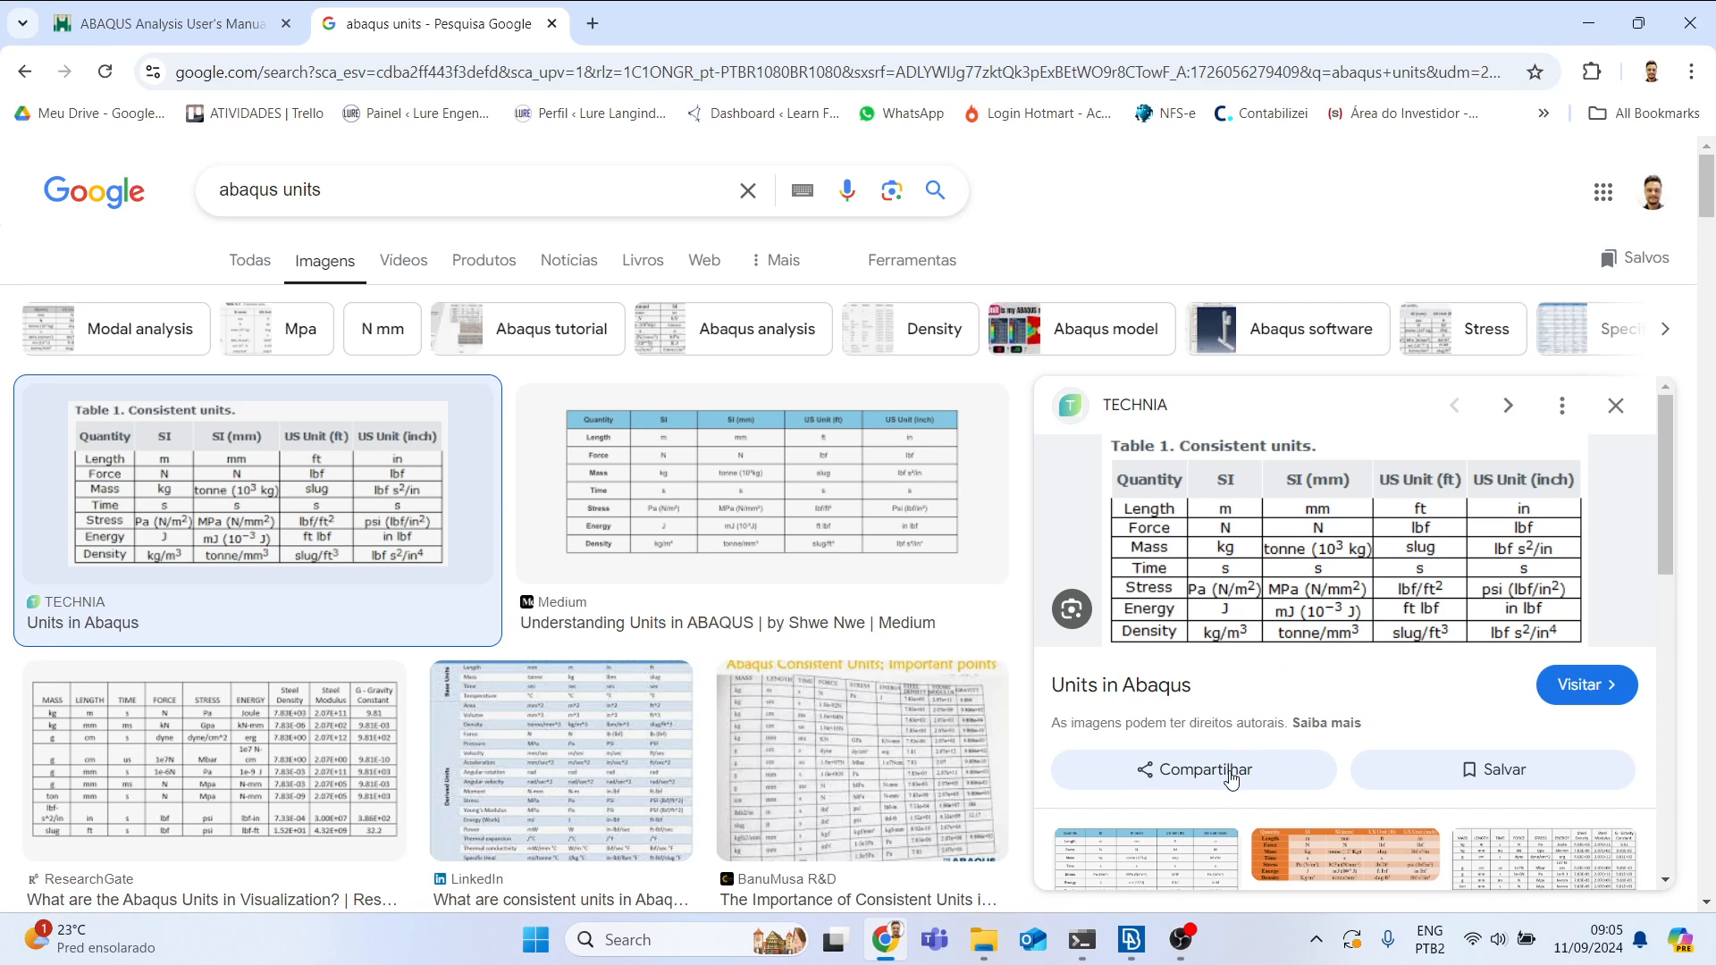
# Step: Switch back to ANSA and check the elastic stiffness of COMP(1) against the consistent units
pyautogui.click(1143, 937)
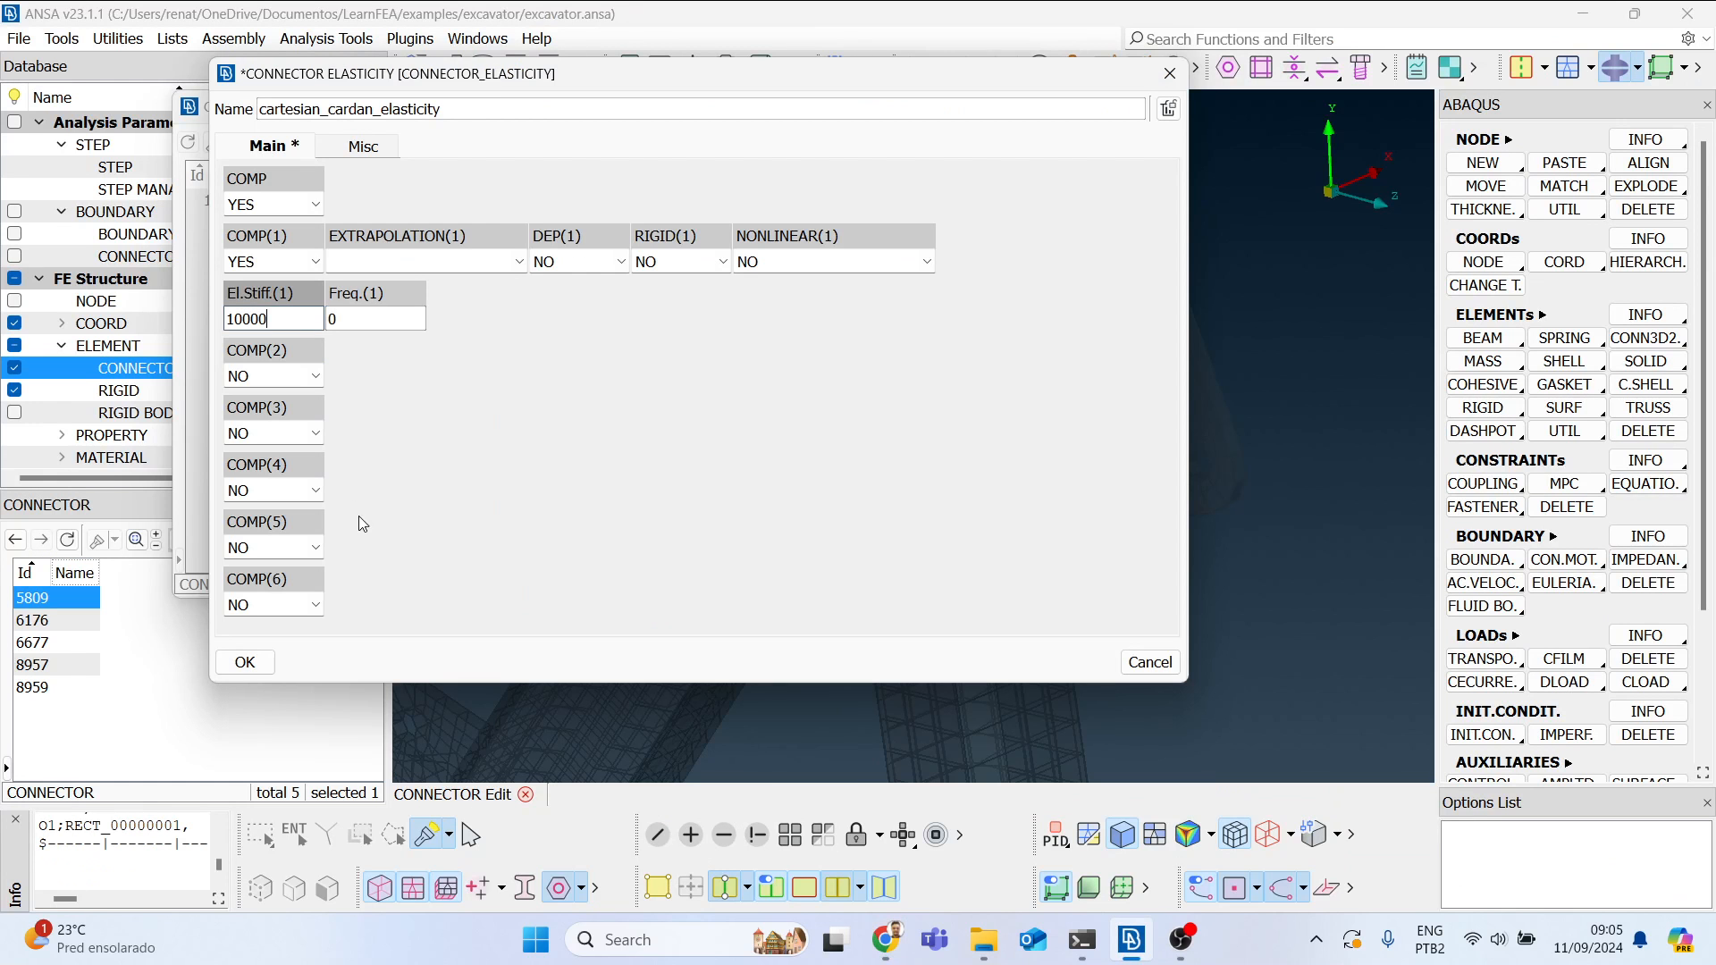
pyautogui.doubleClick(230, 319)
pyautogui.click(229, 320)
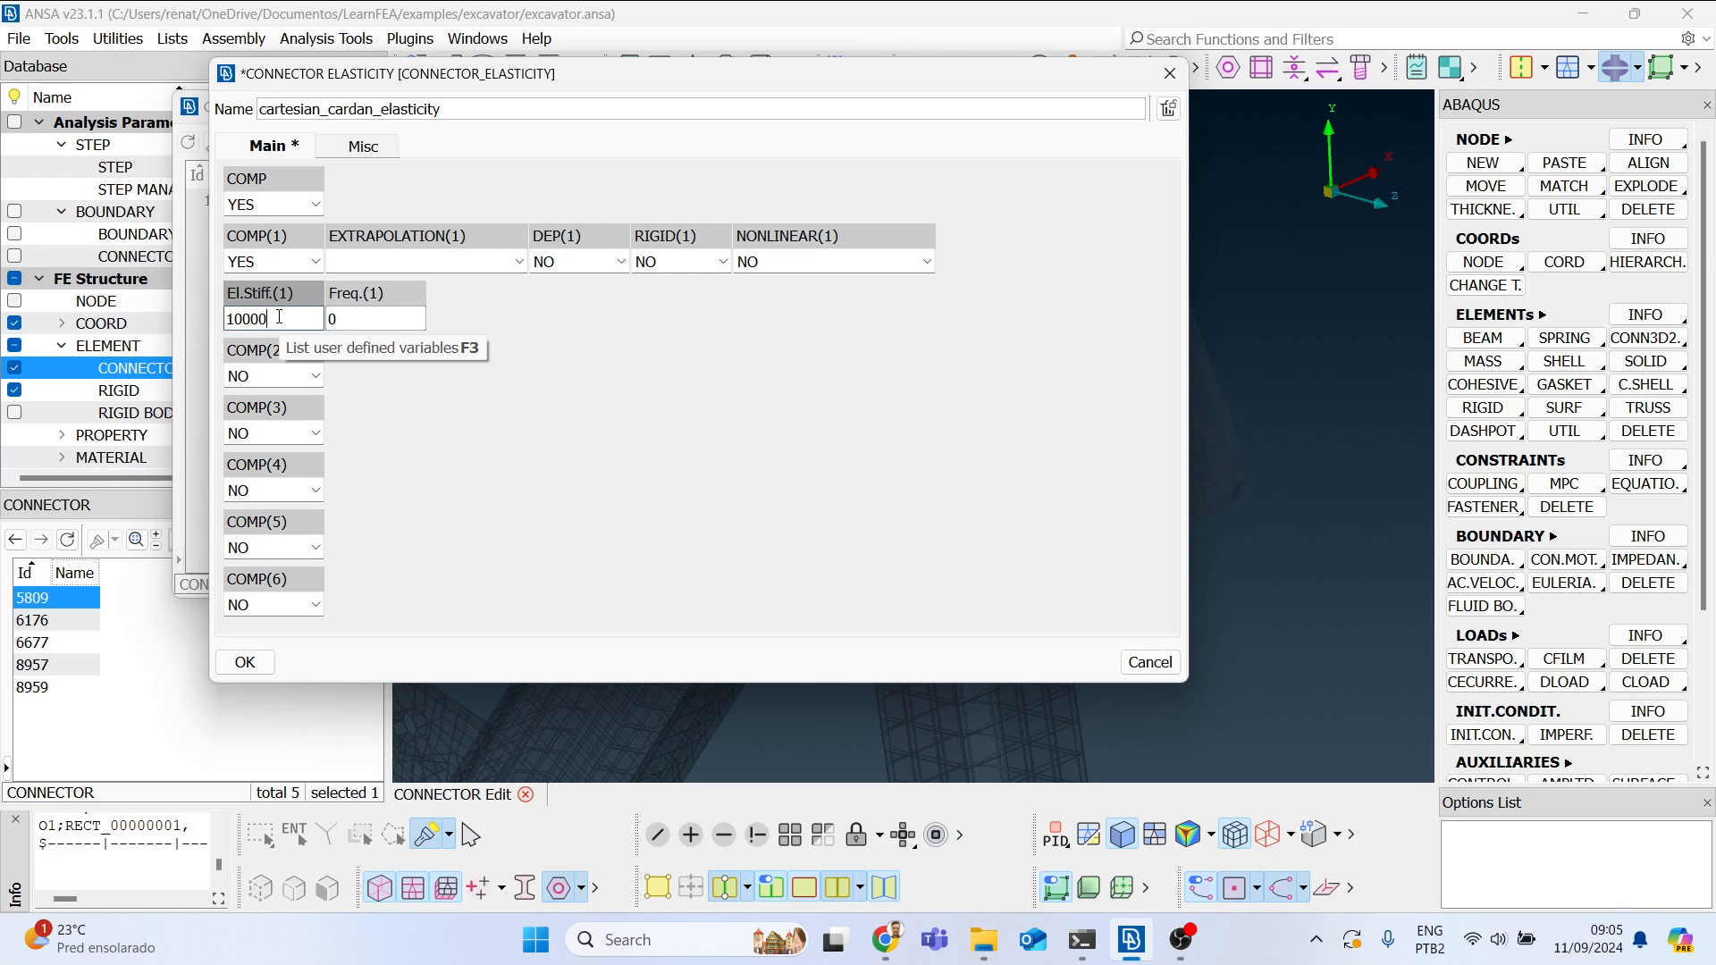
pyautogui.hotkey('alt', 'Tab')
pyautogui.press('Tab')
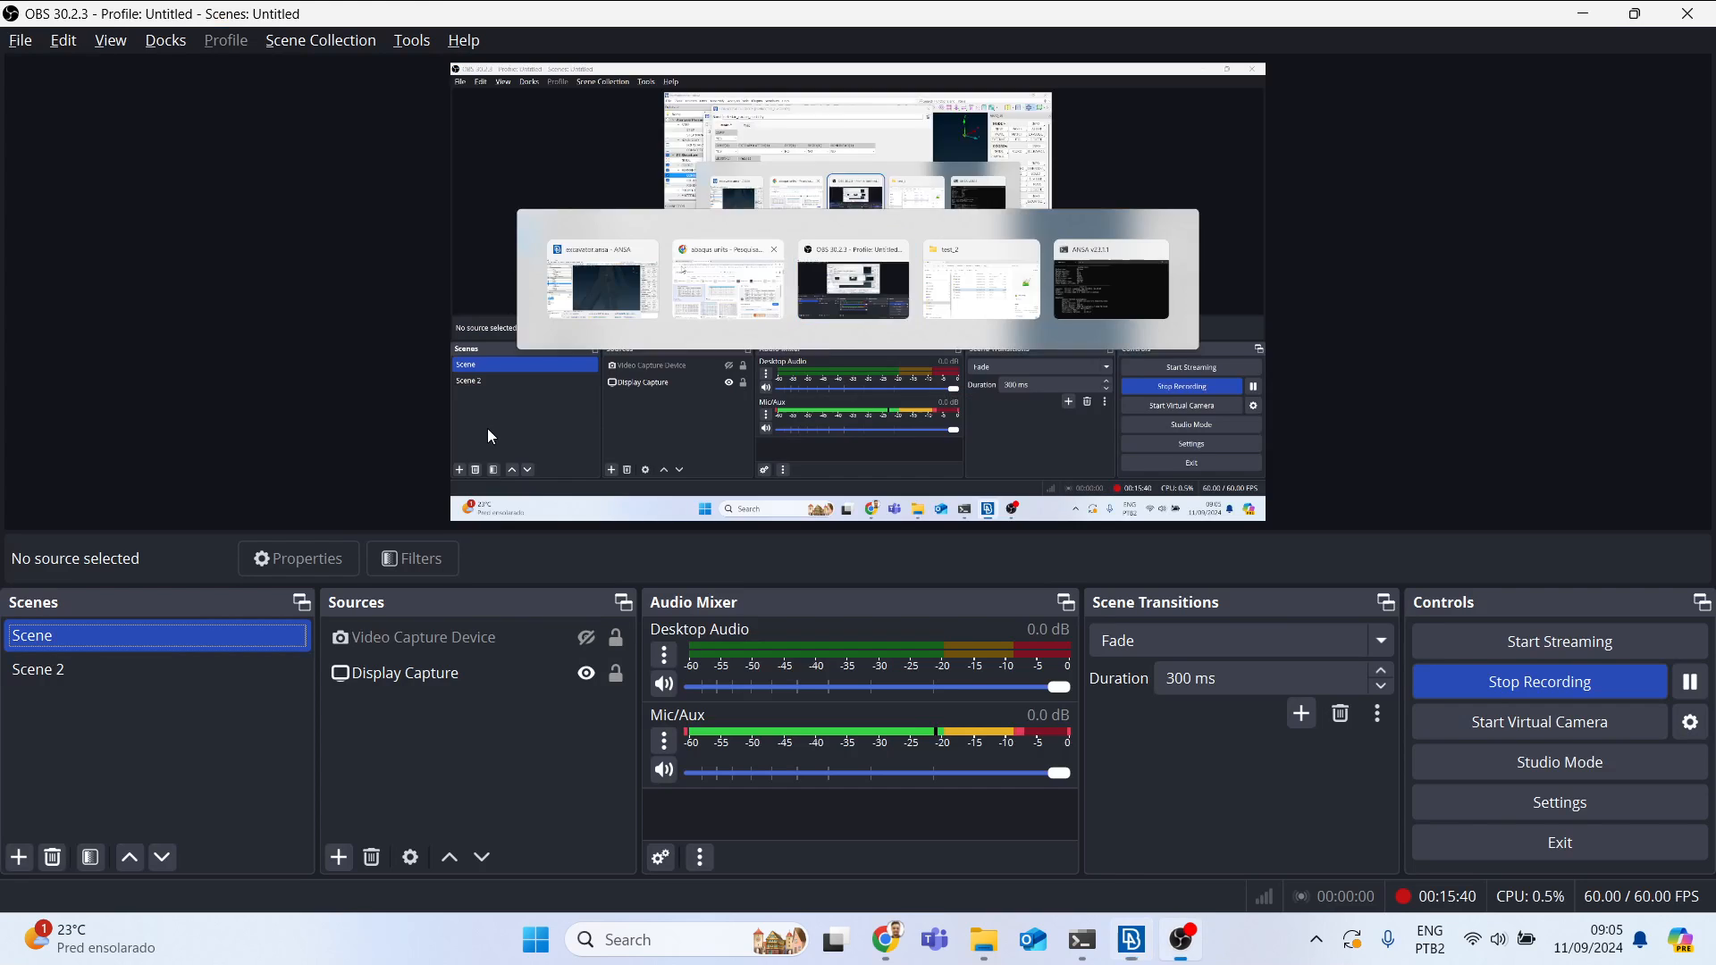
pyautogui.hotkey('alt', 'Tab')
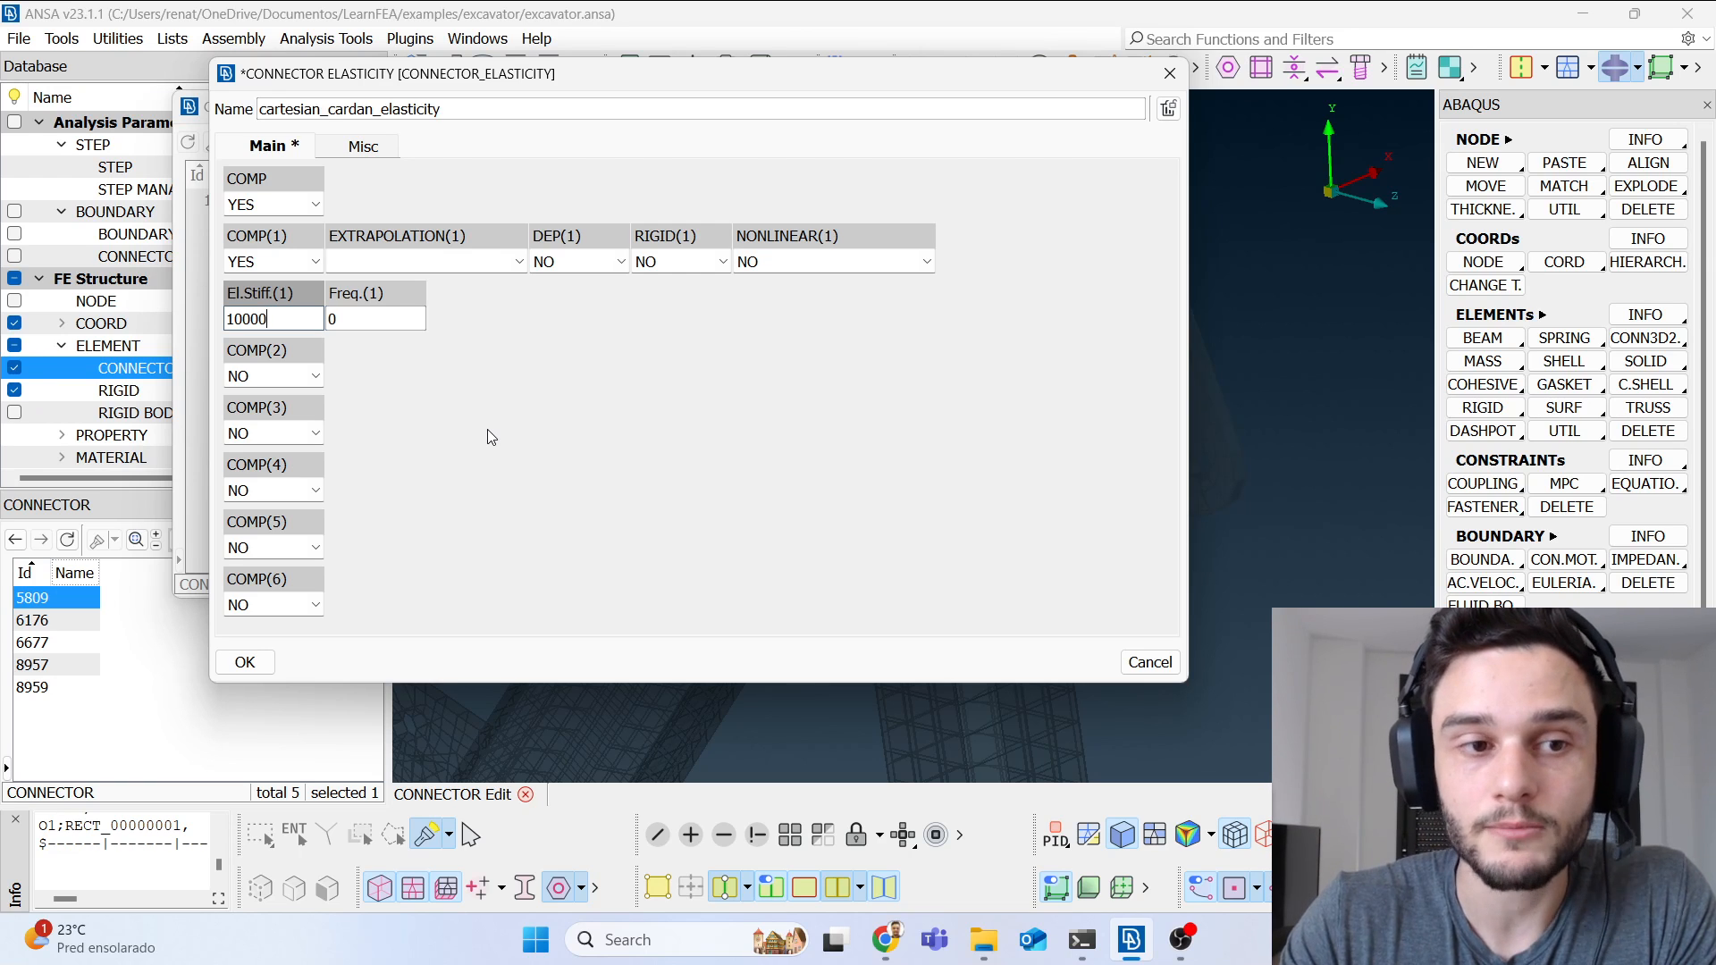
# Step: Set COMP(2) to YES with an elastic stiffness of 10000 and compare it with the stiffness of COMP(1)
pyautogui.moveTo(296, 322); pyautogui.dragTo(166, 335)
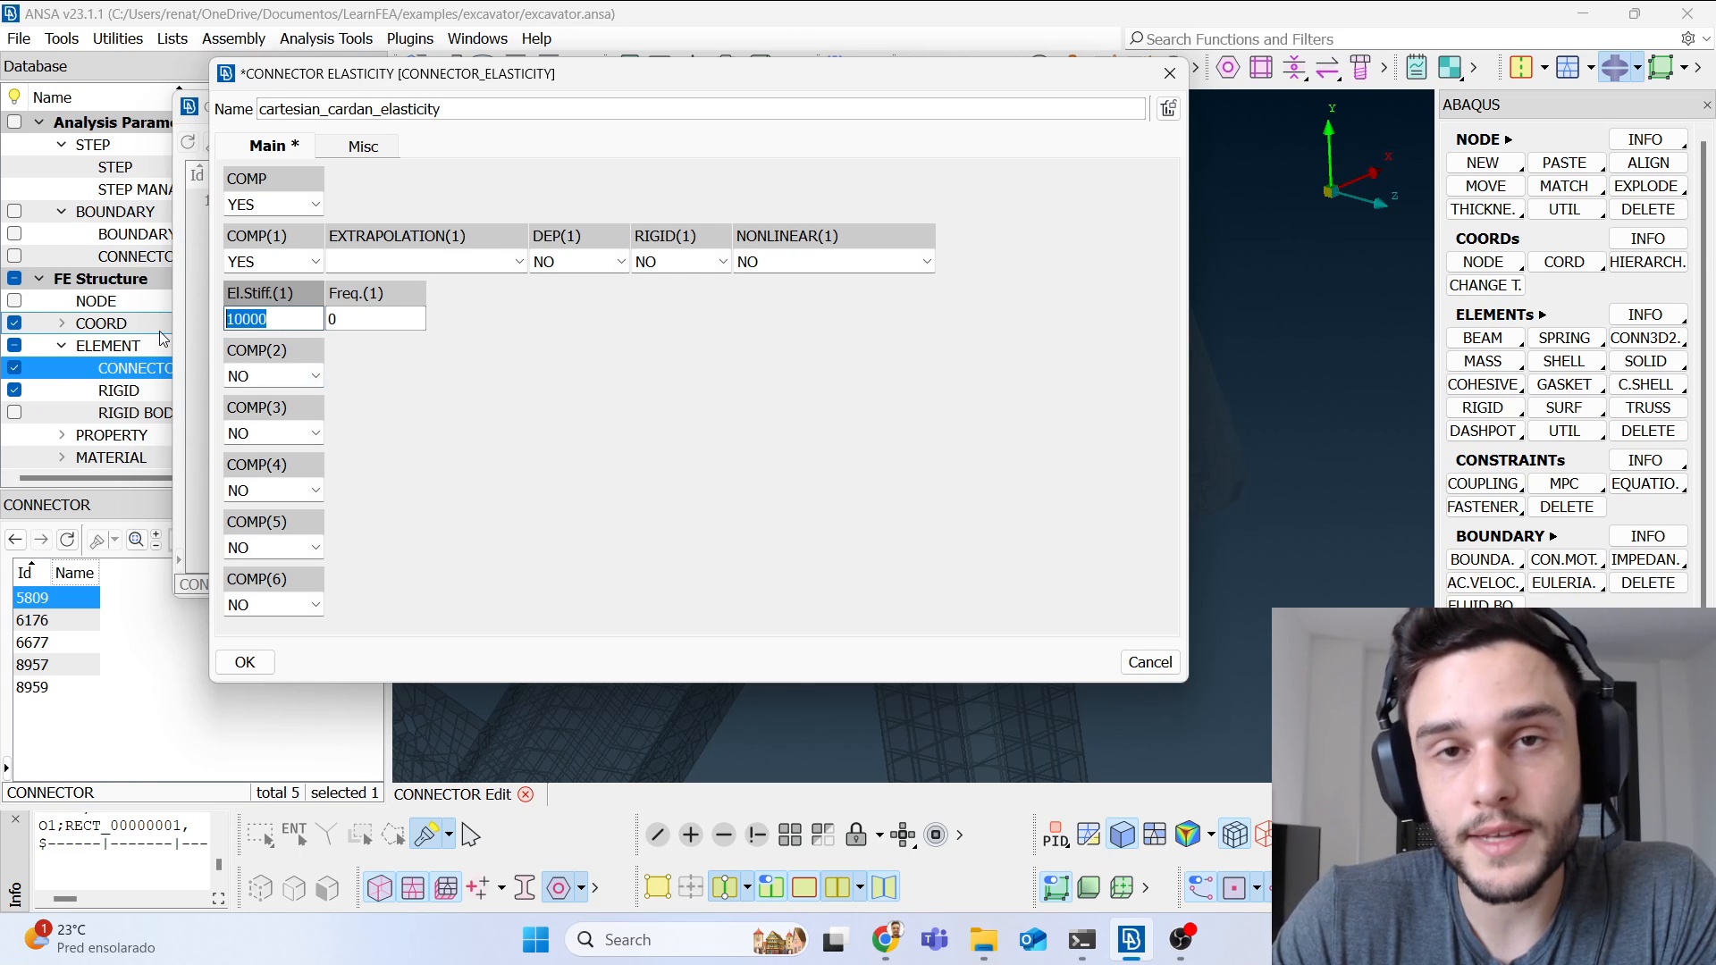
pyautogui.click(315, 377)
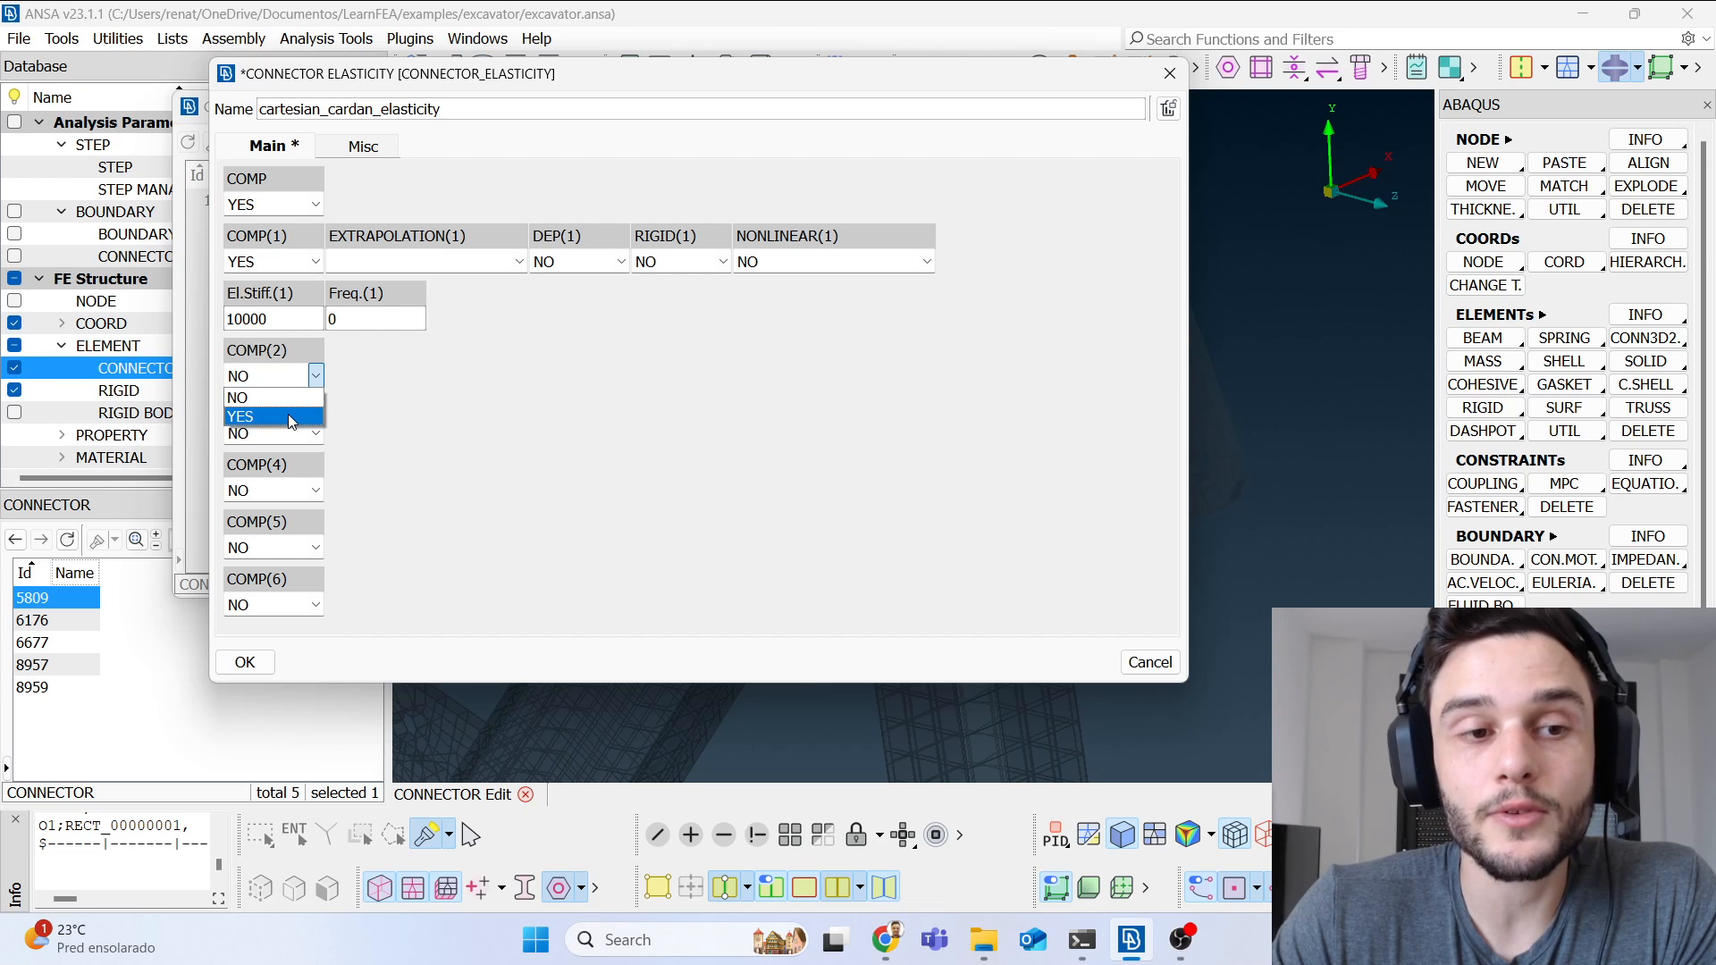
pyautogui.click(291, 417)
pyautogui.click(257, 432)
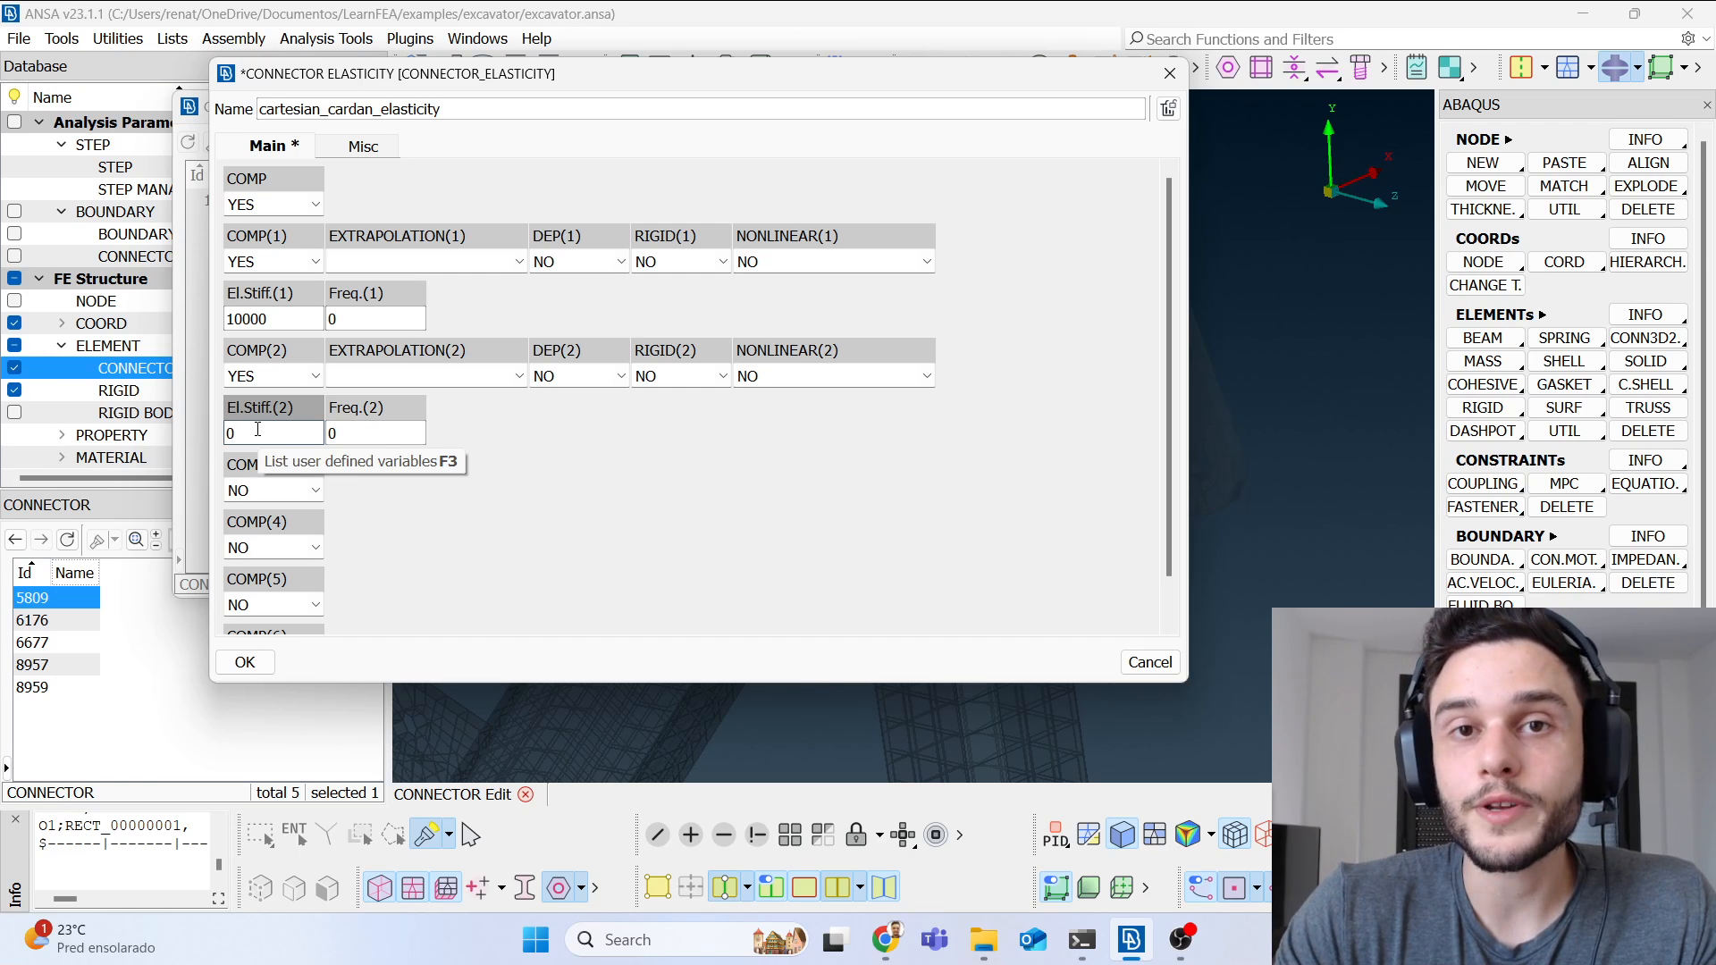
pyautogui.moveTo(257, 430); pyautogui.dragTo(153, 437)
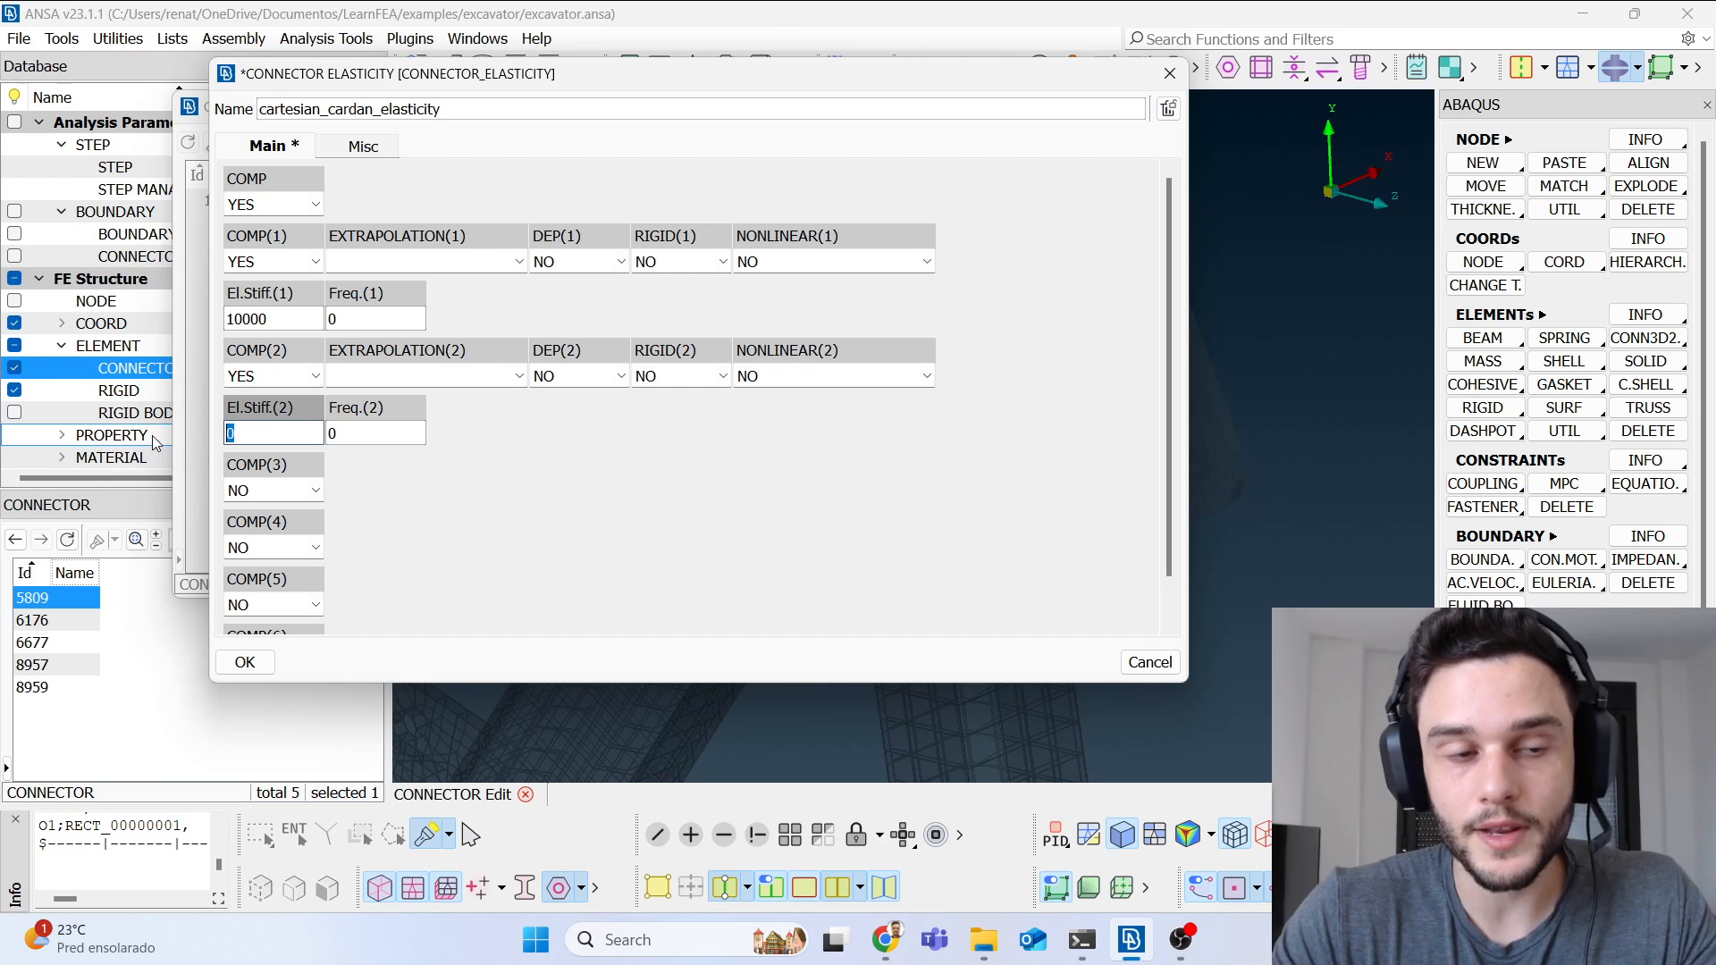
pyautogui.write('10000')
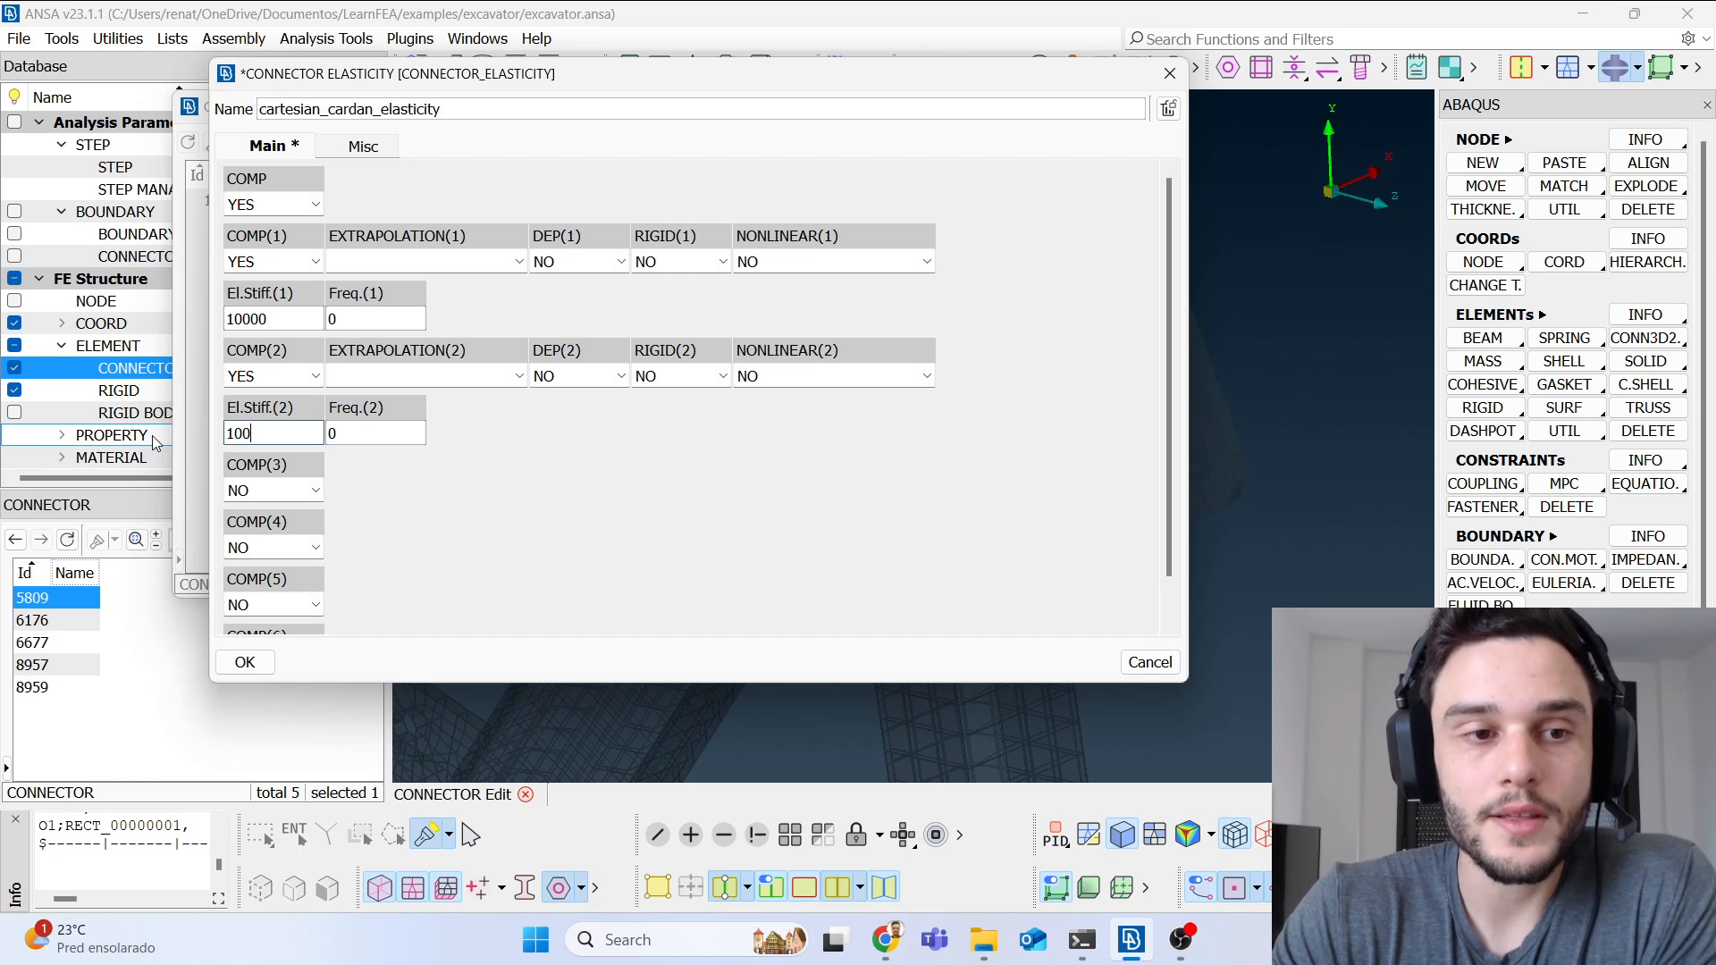
pyautogui.doubleClick(297, 431)
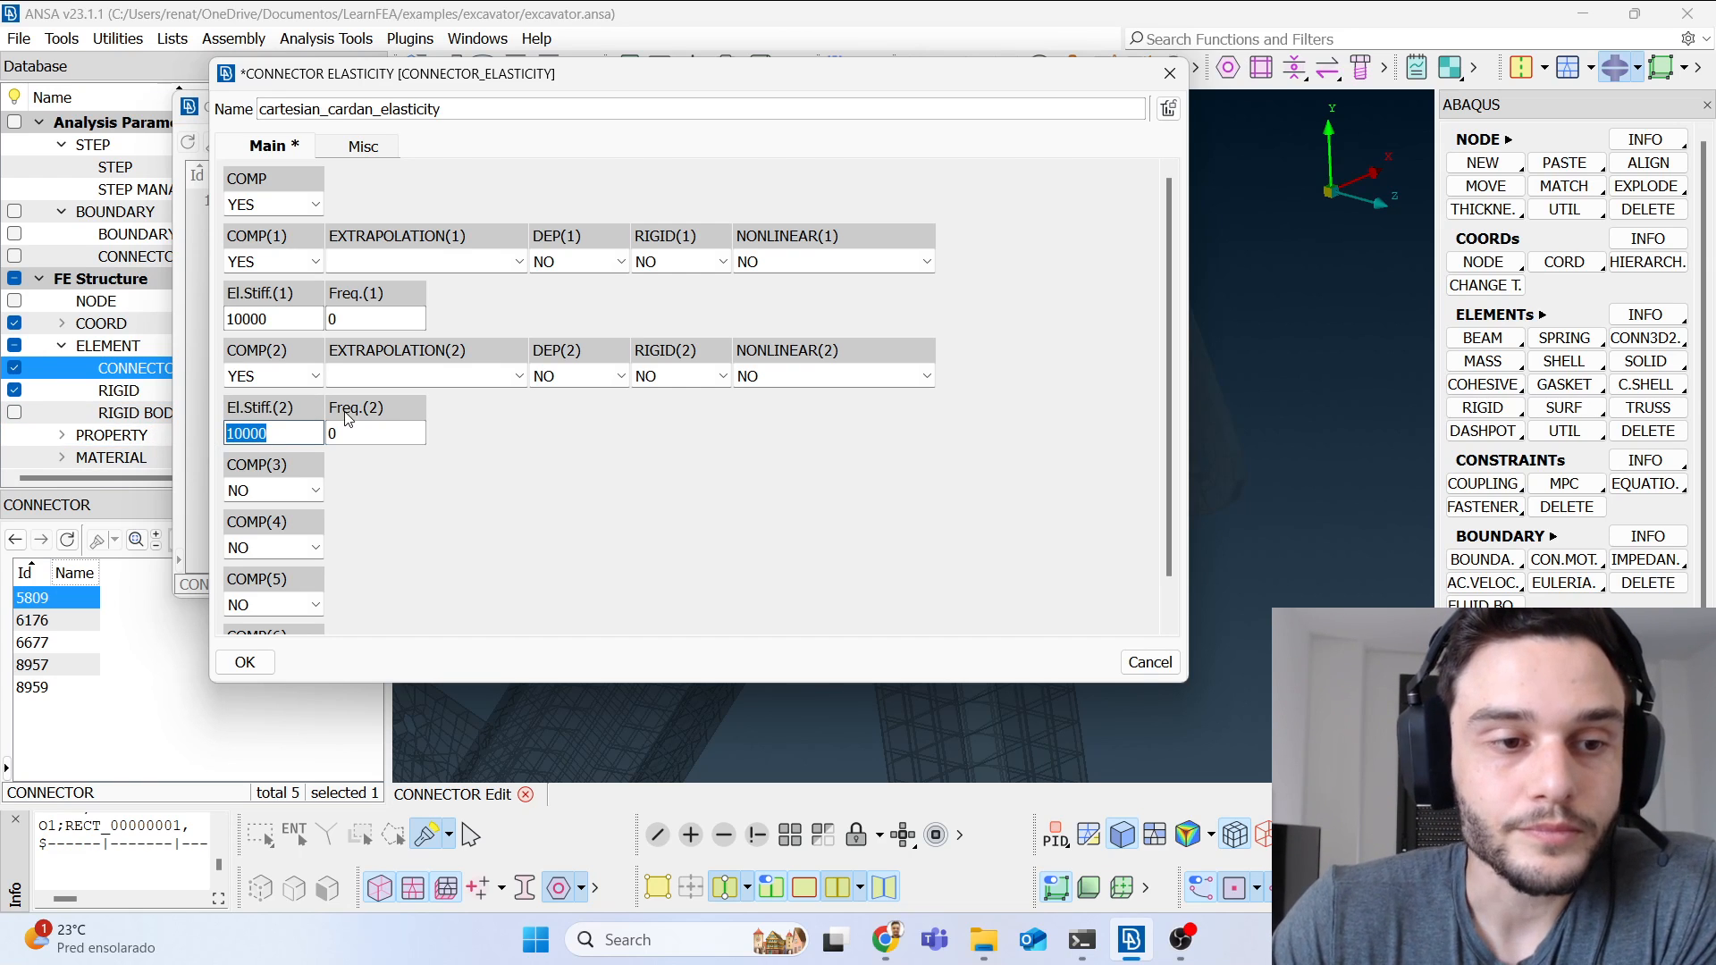
pyautogui.click(268, 433)
pyautogui.moveTo(275, 318); pyautogui.dragTo(36, 342)
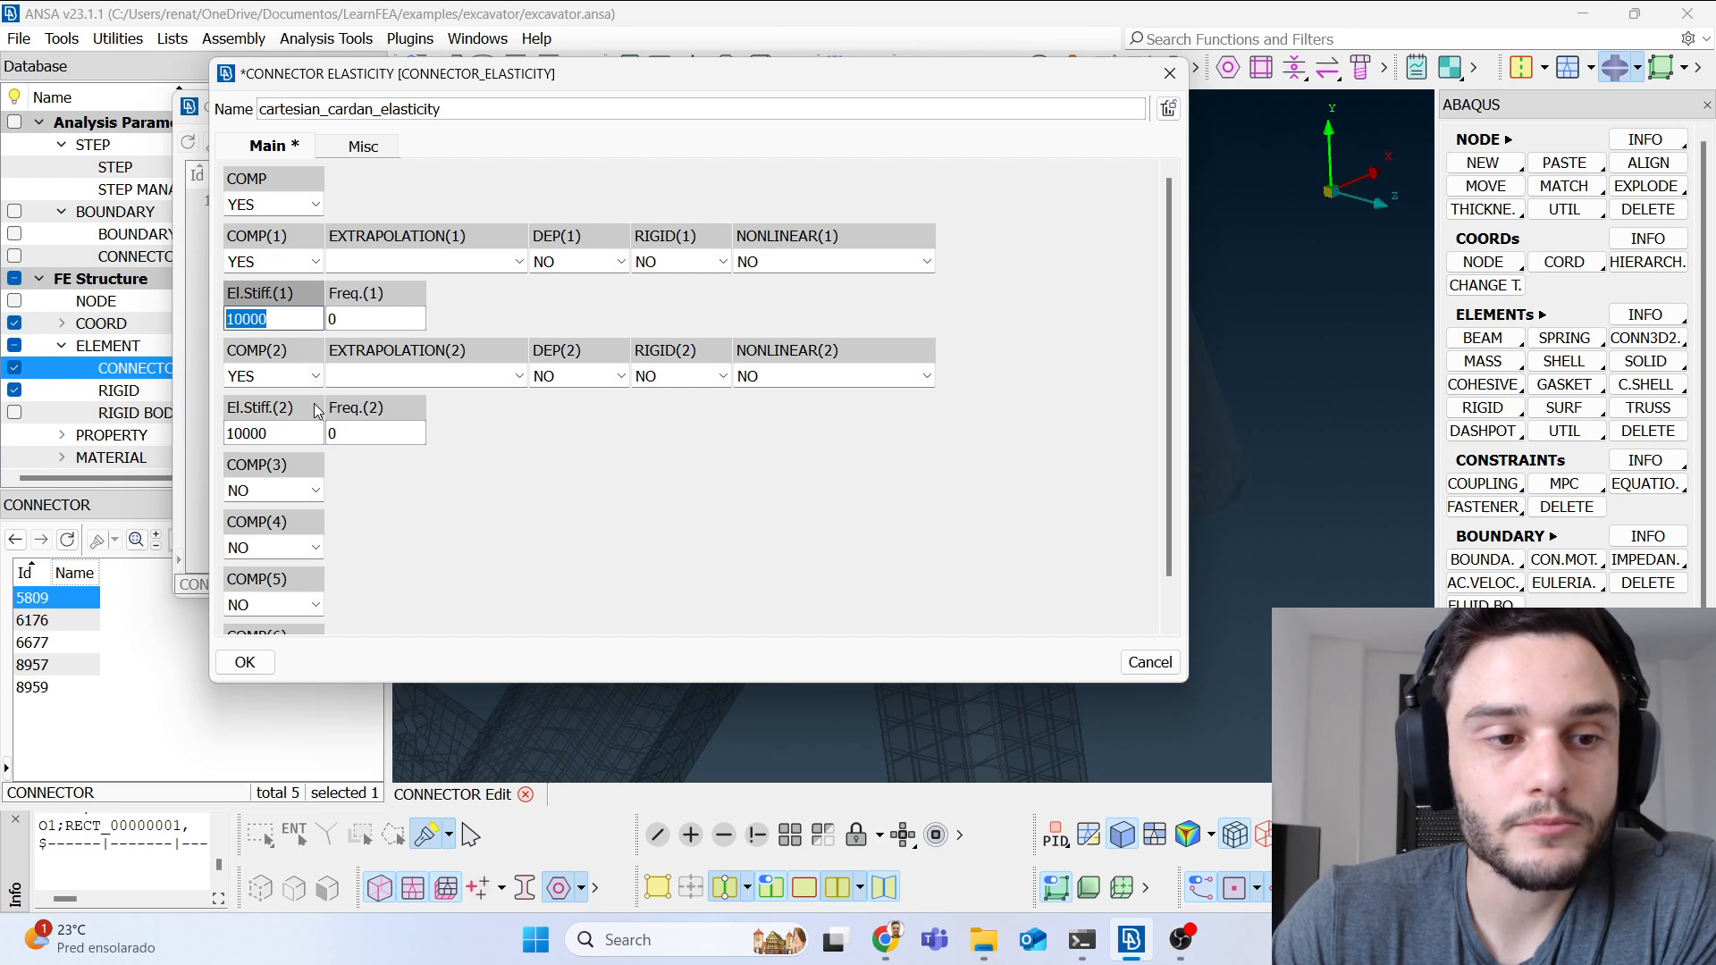
pyautogui.click(288, 434)
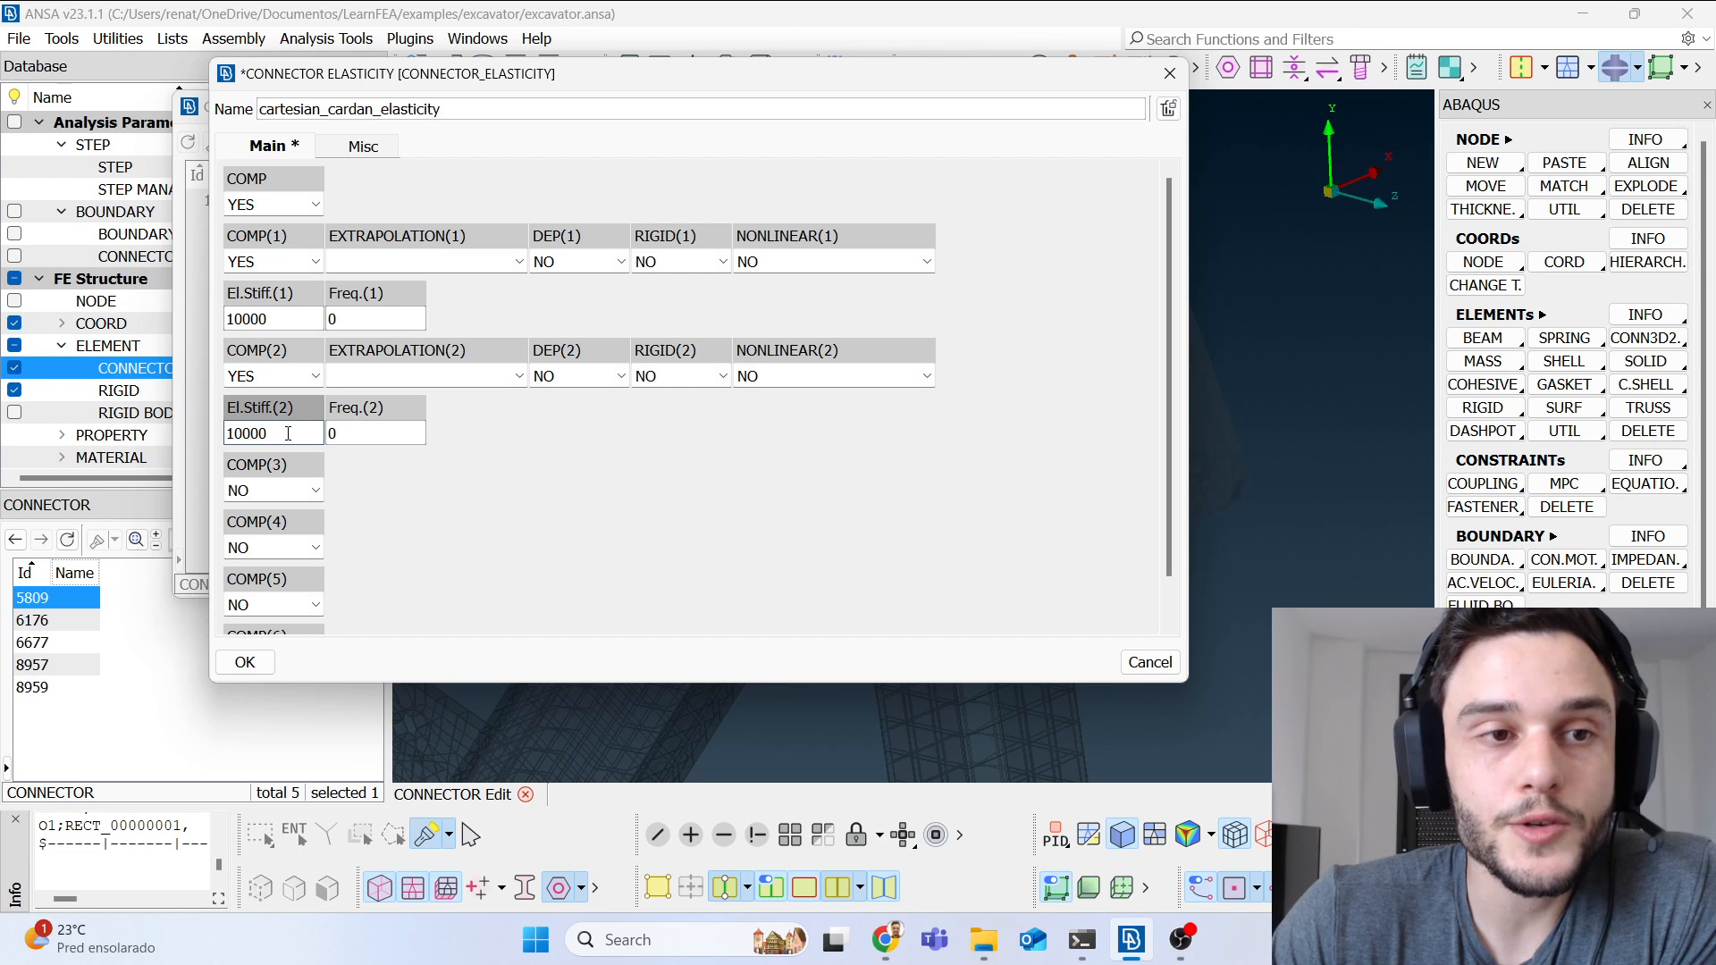
# Step: Set COMP(3) to YES and give it an elastic stiffness of 10000
pyautogui.doubleClick(287, 432)
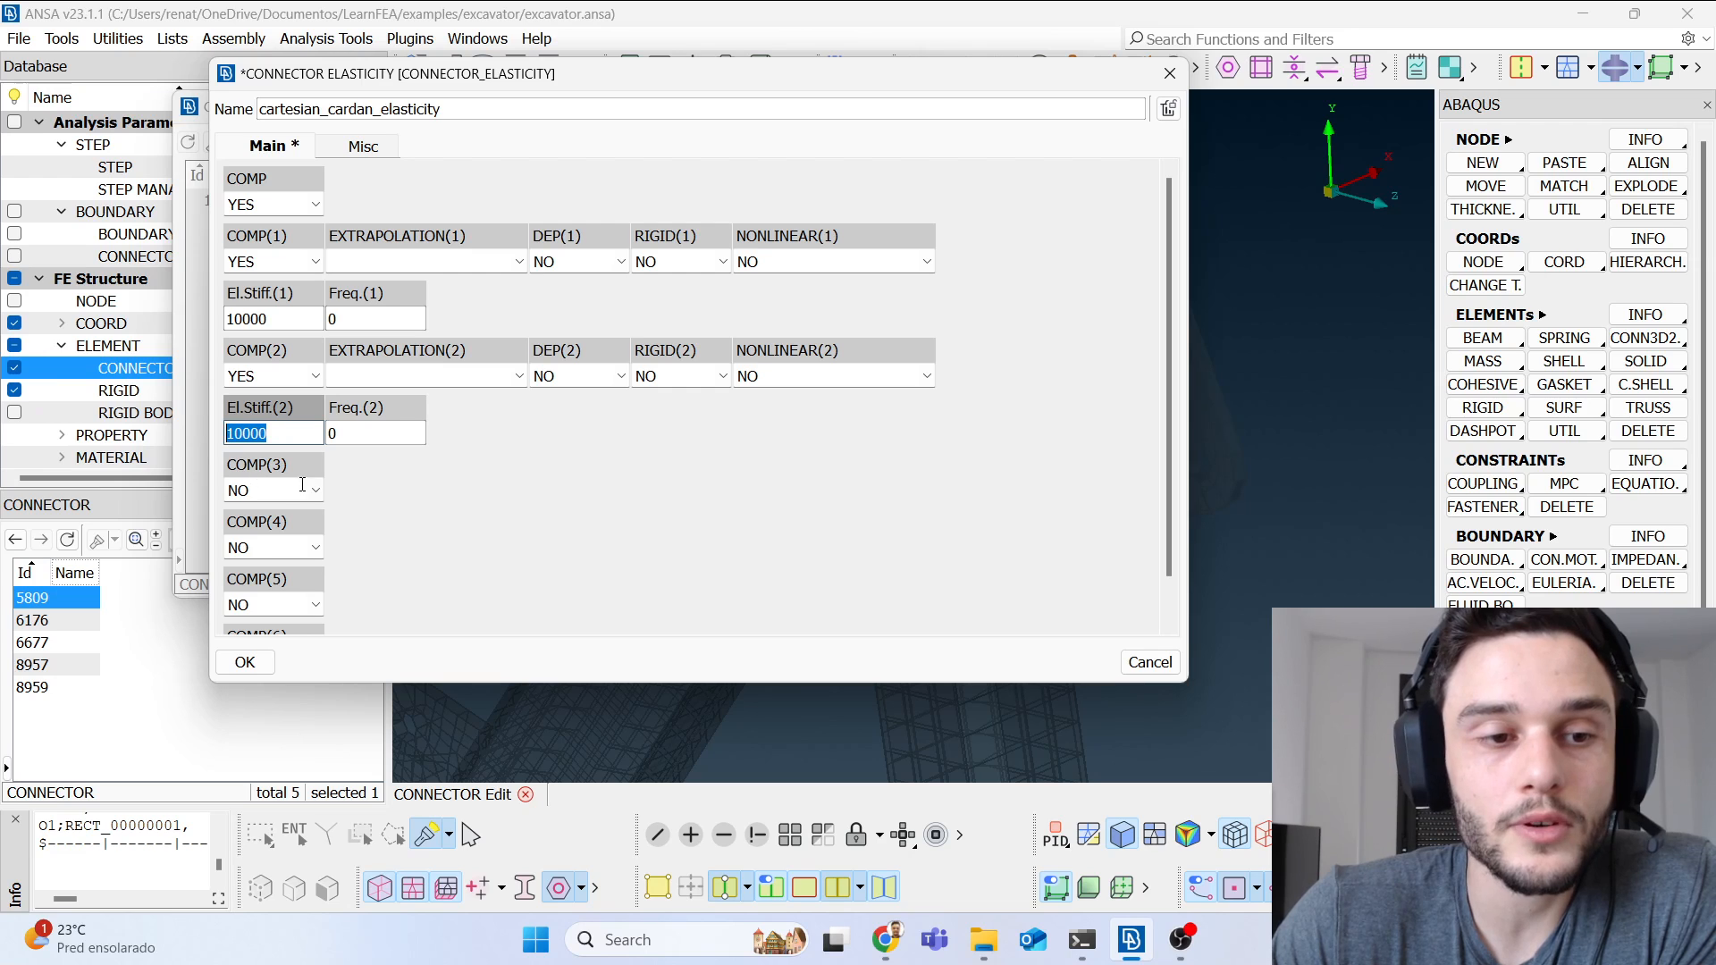
pyautogui.click(373, 491)
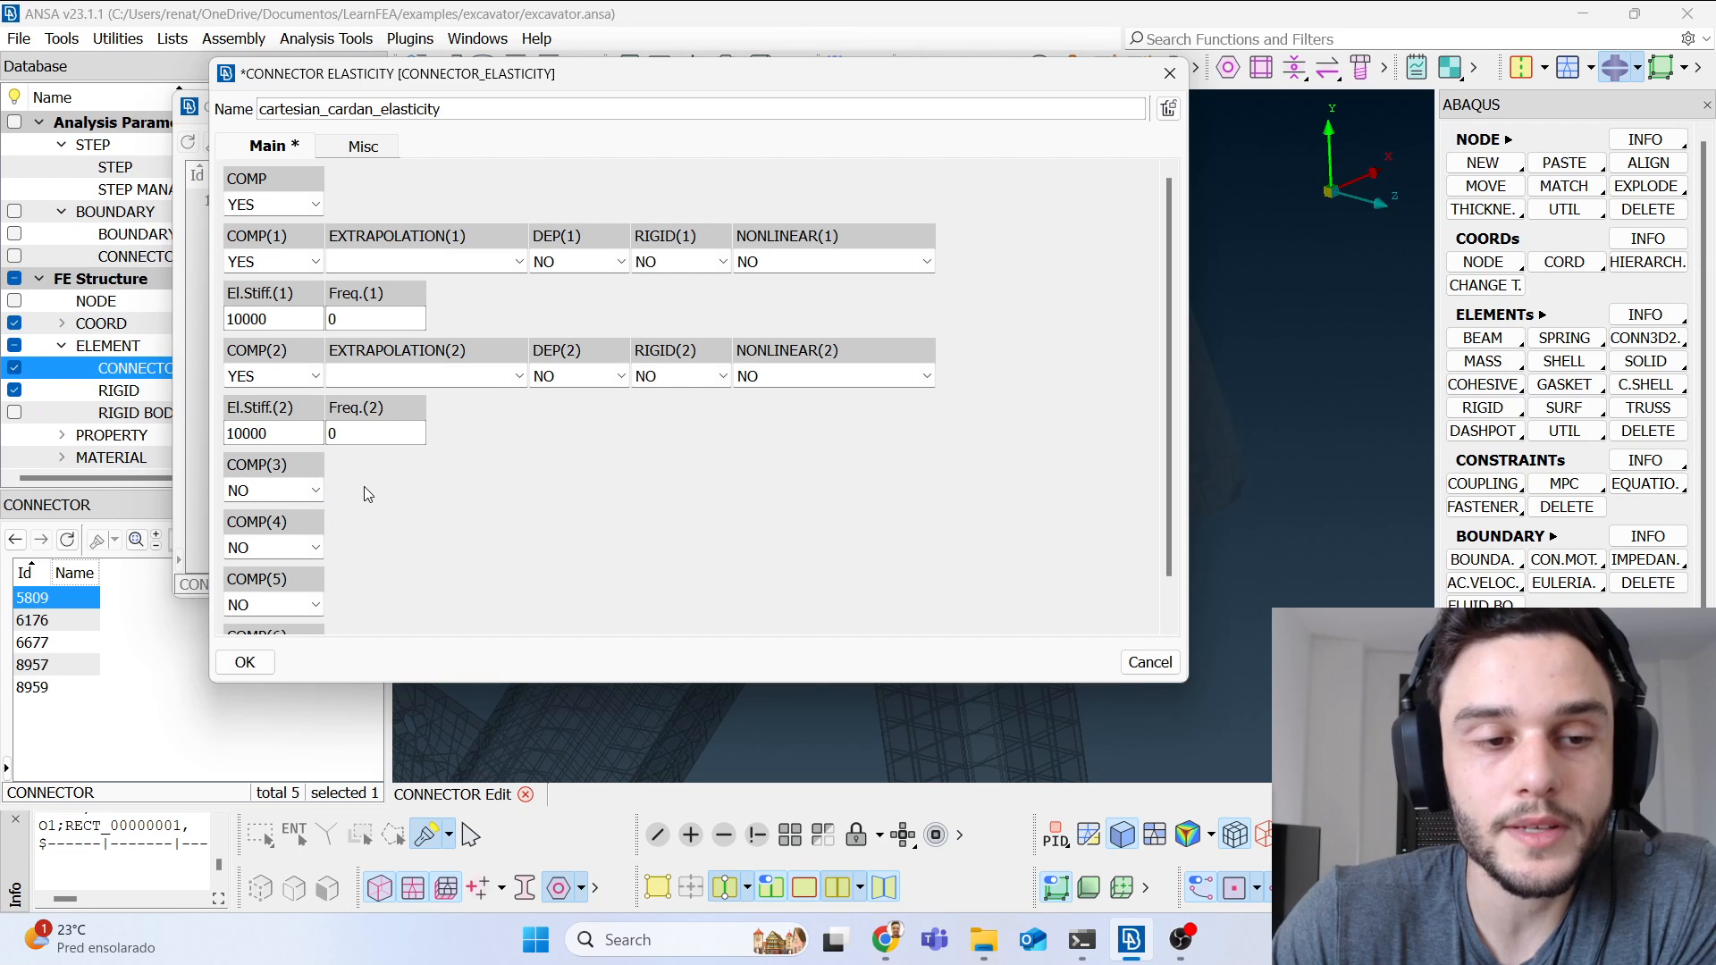
pyautogui.click(315, 490)
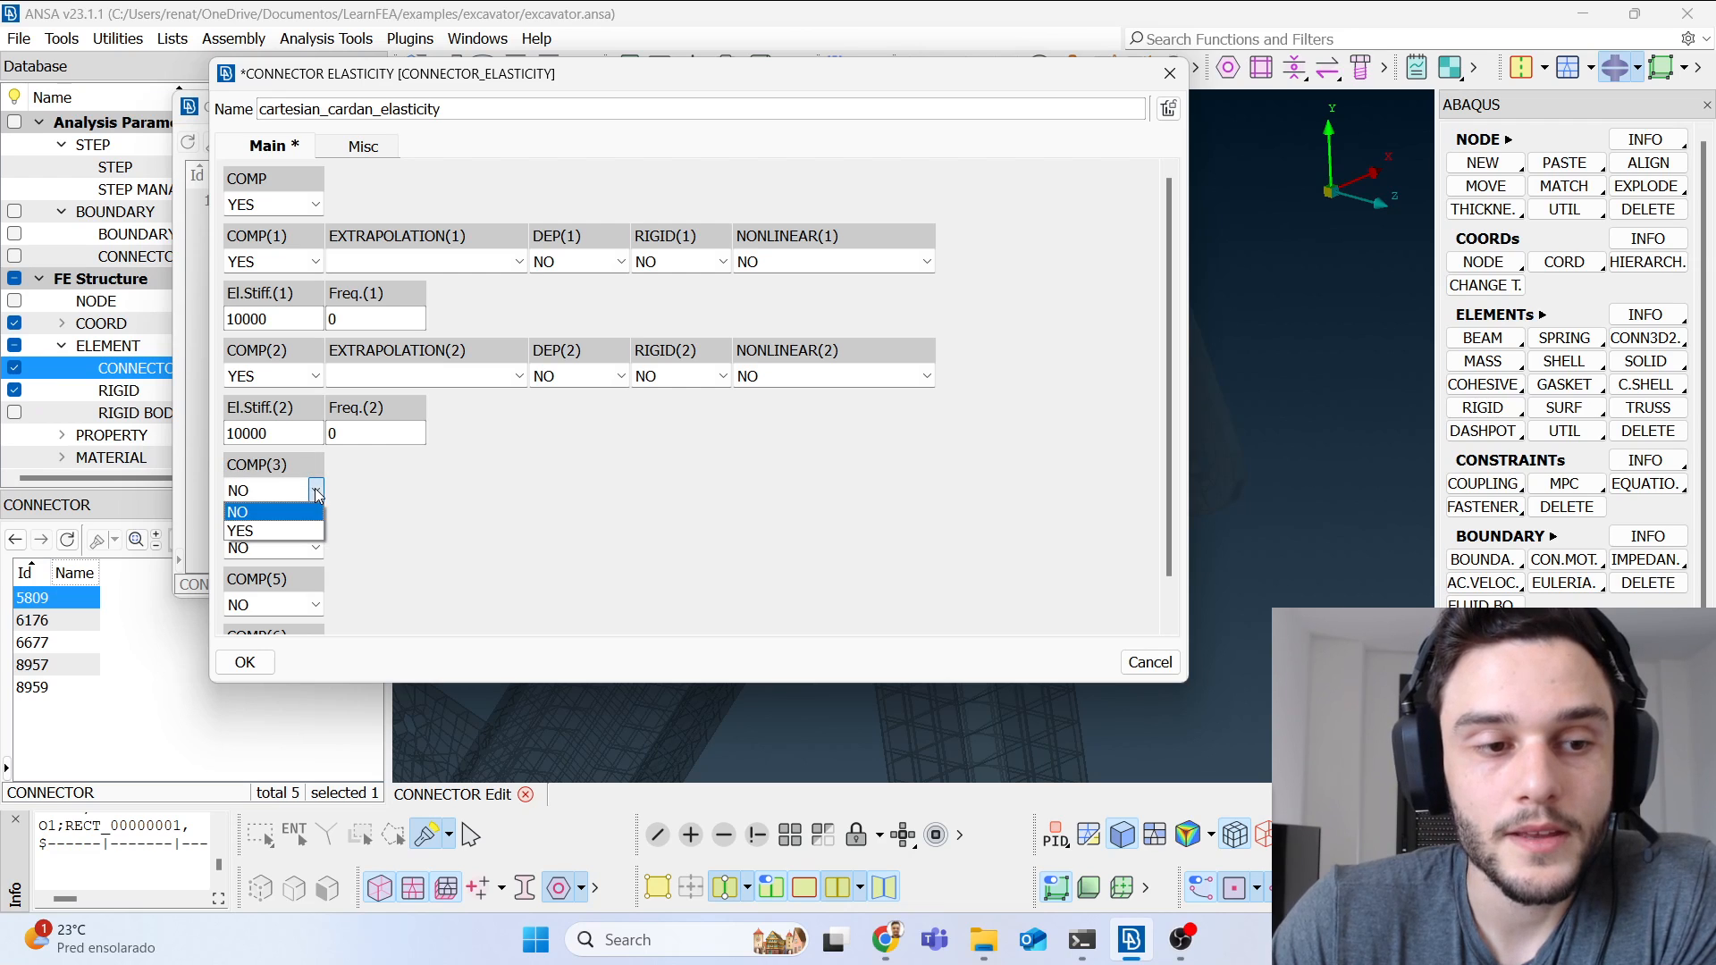
pyautogui.click(284, 529)
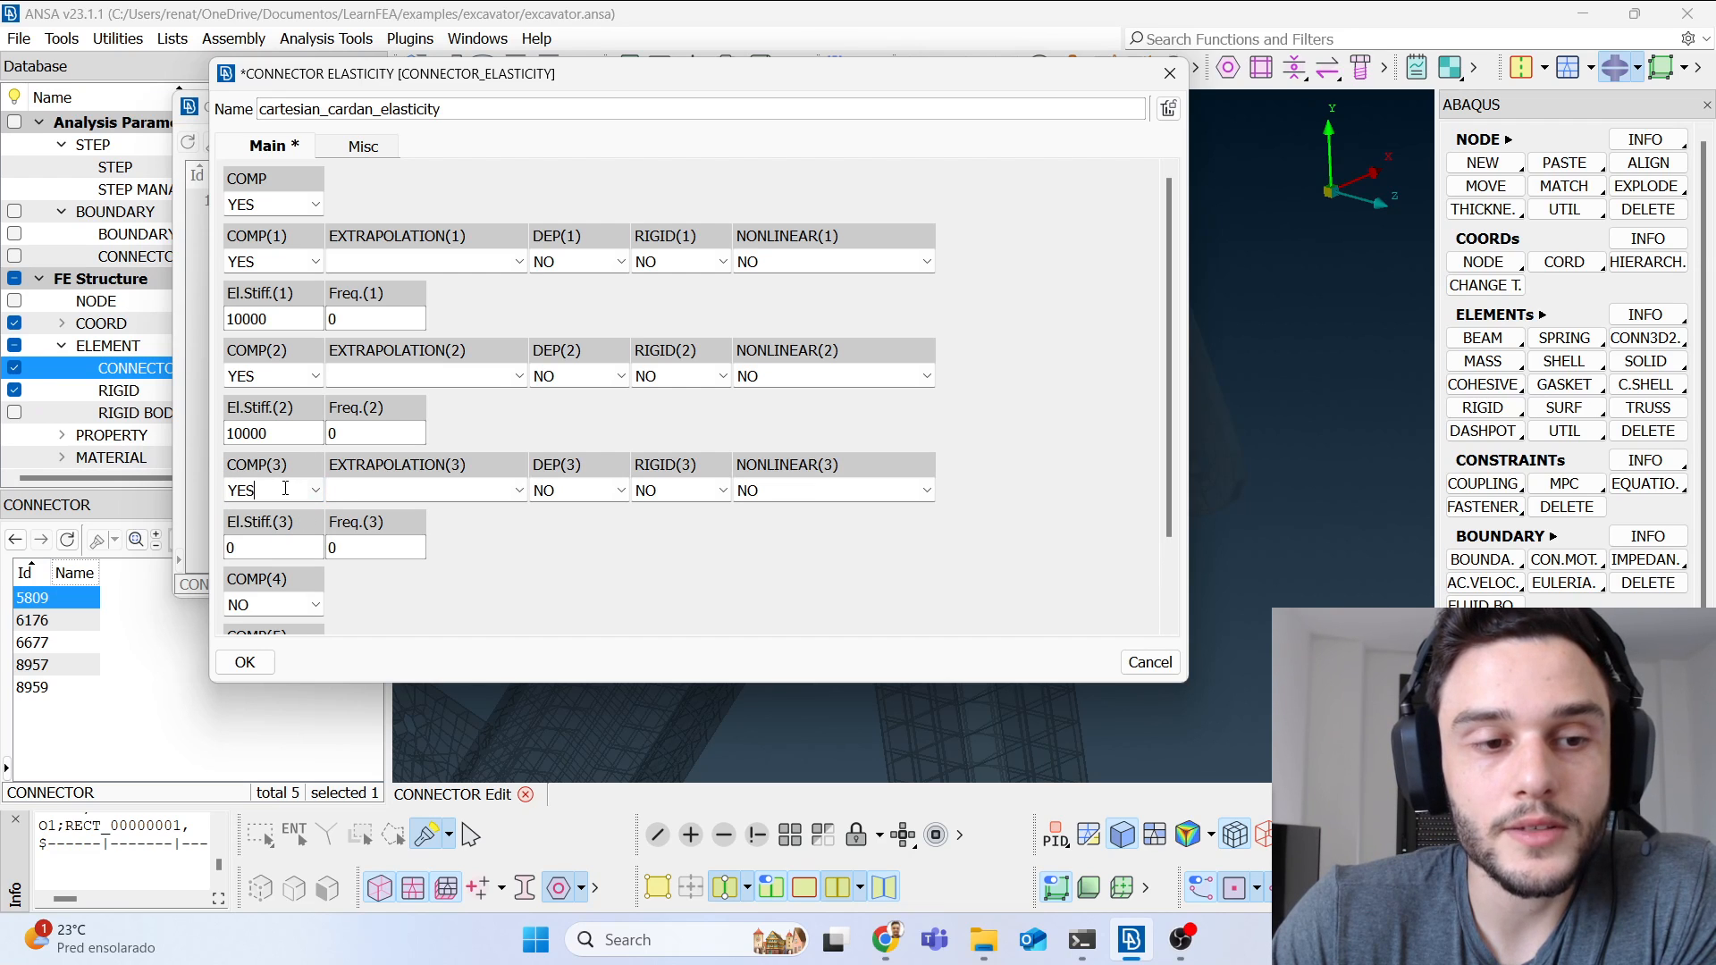
pyautogui.moveTo(266, 544); pyautogui.dragTo(220, 523)
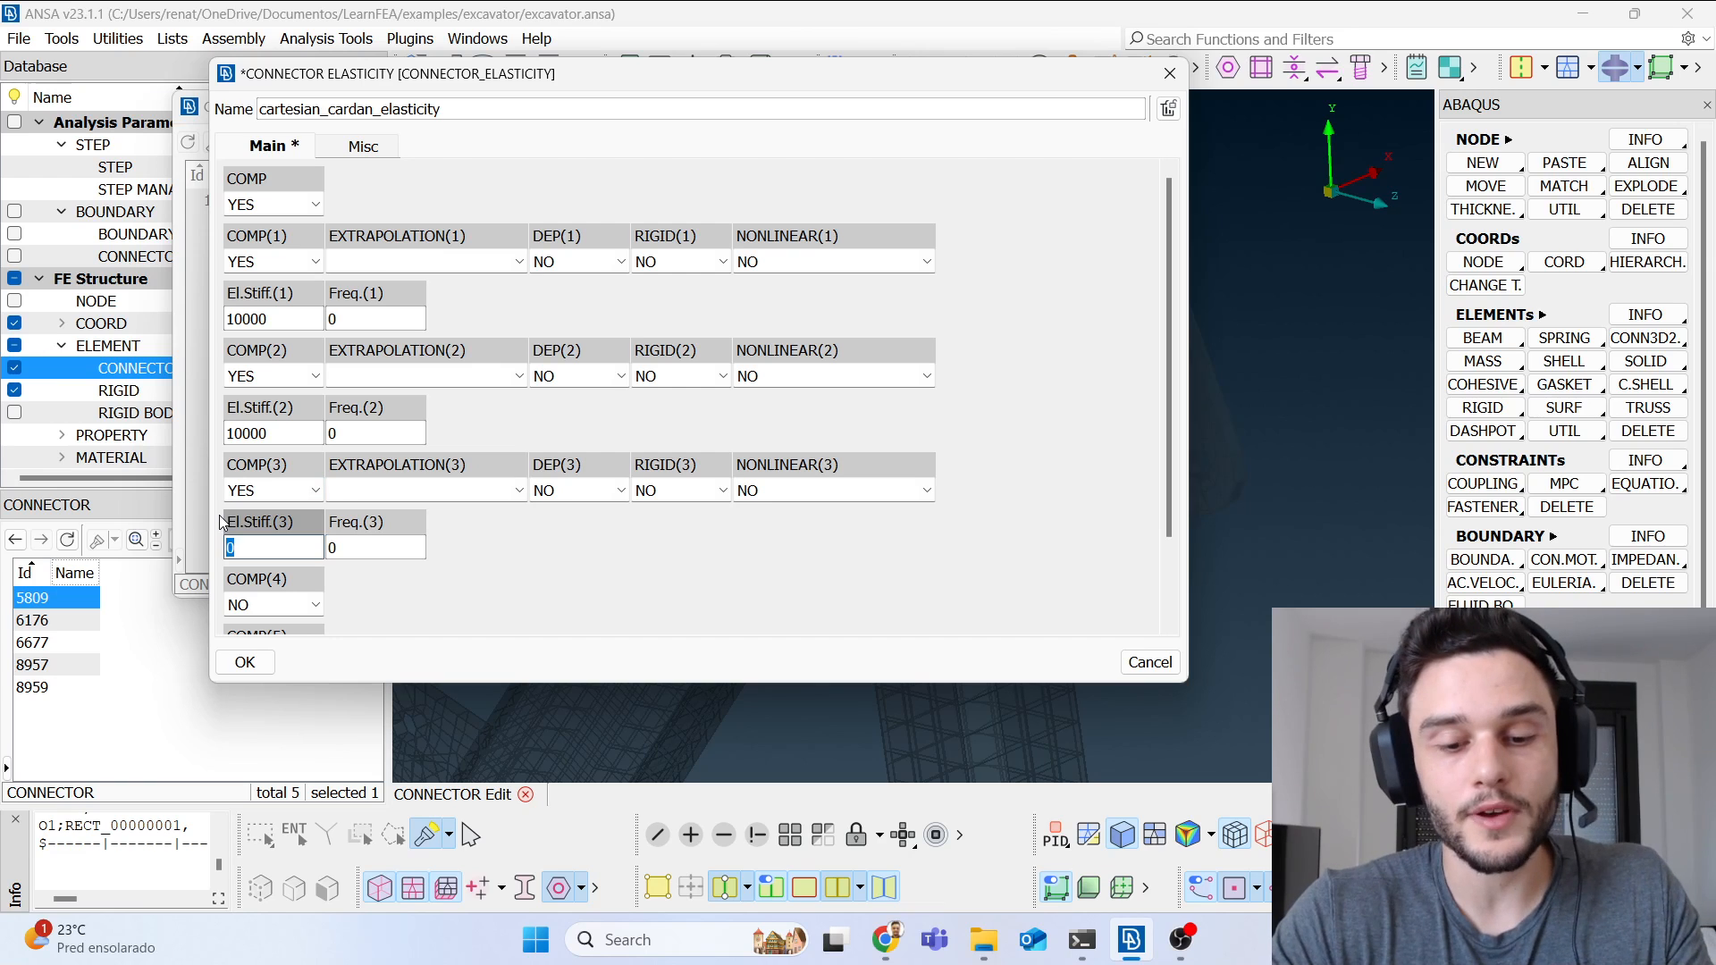
pyautogui.write('10000')
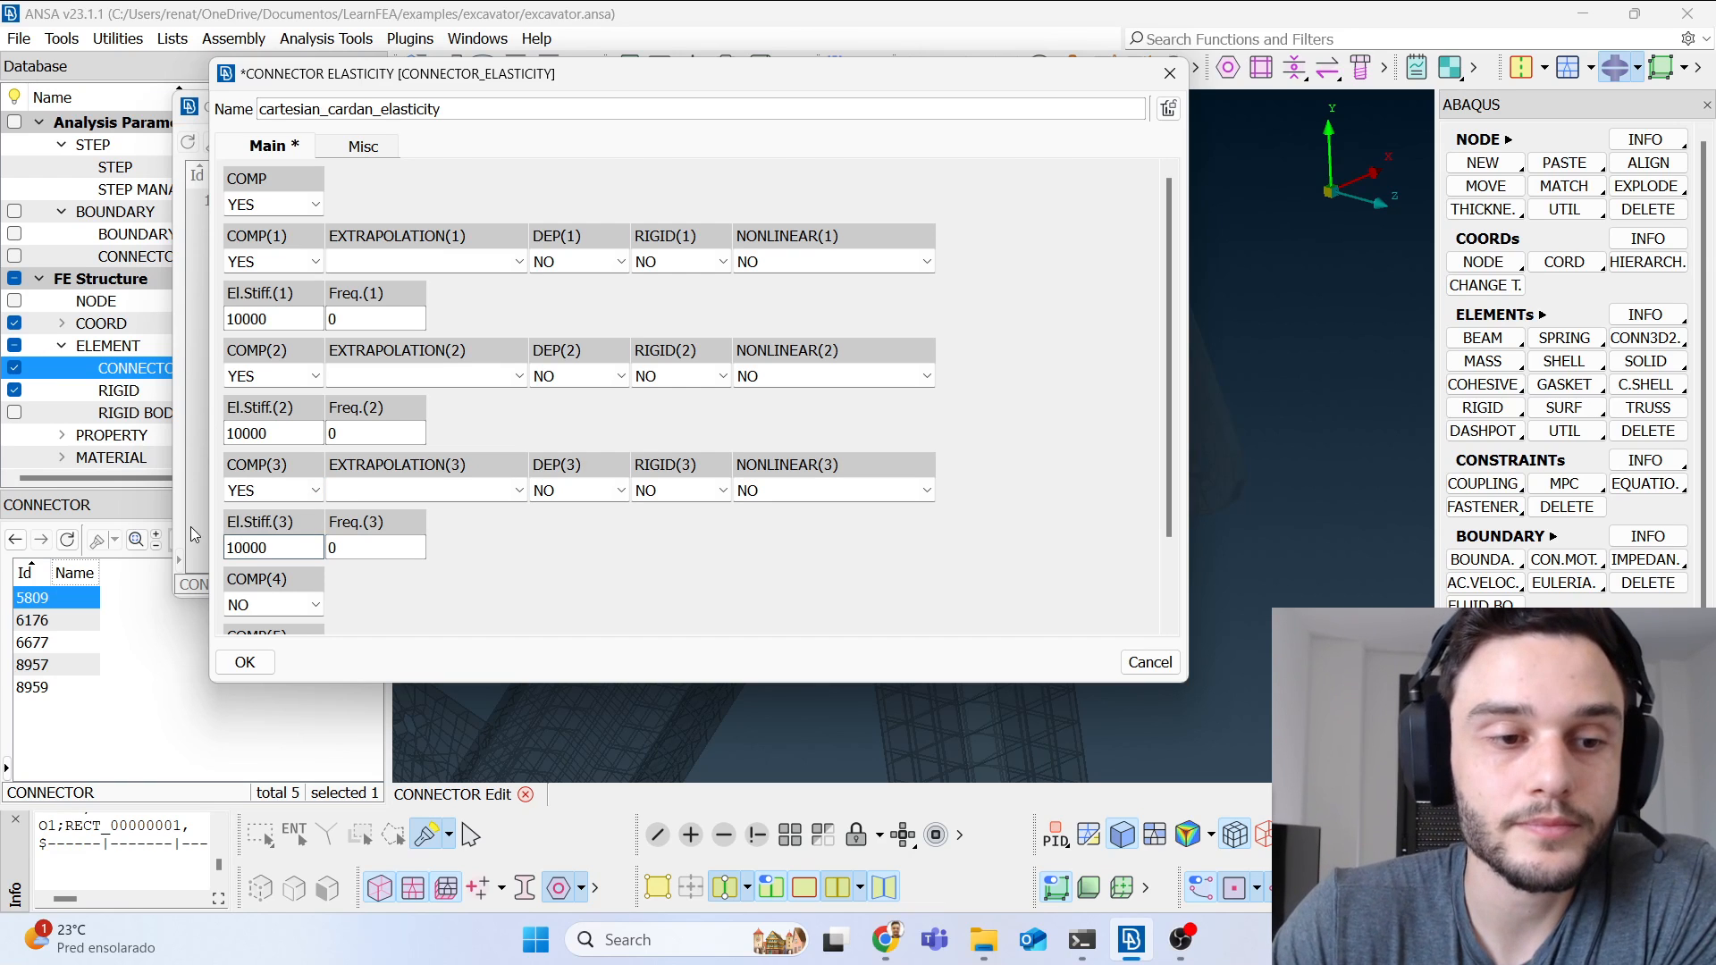
pyautogui.moveTo(243, 547); pyautogui.dragTo(319, 672)
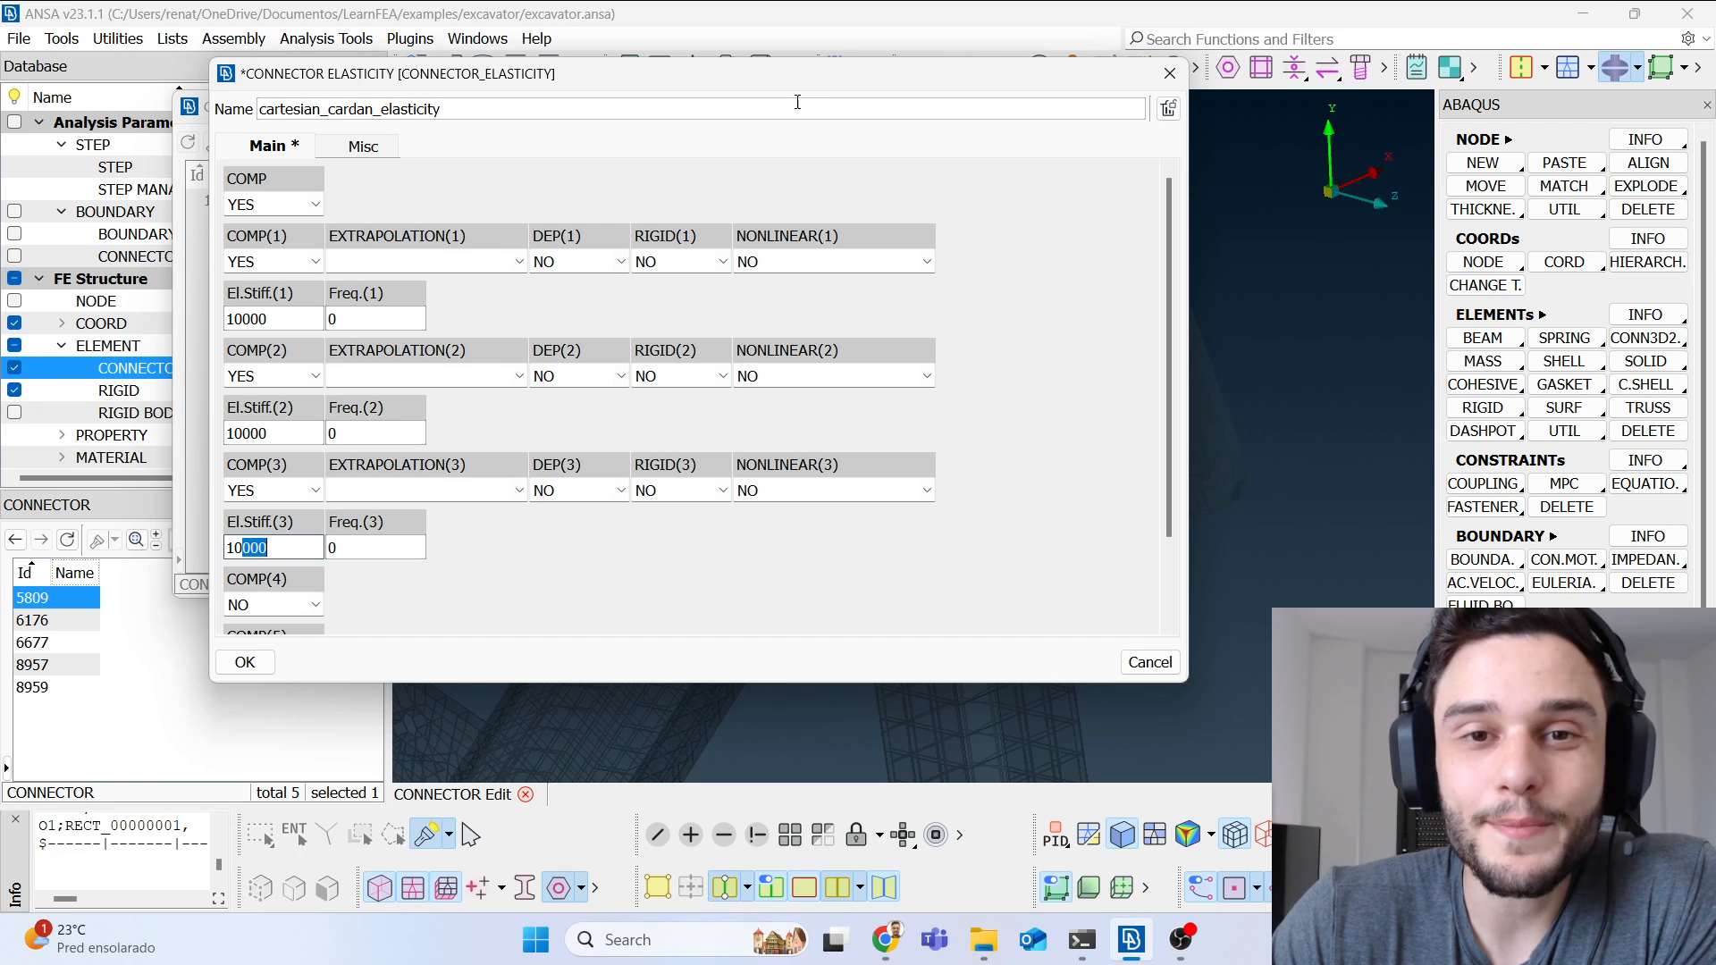
# Step: Review the elastic stiffness entries of COMP(1) to COMP(3) and the COMP(4) to COMP(6) options beside the excavator model
pyautogui.click(1168, 108)
pyautogui.scroll(-5, 1168, 315)
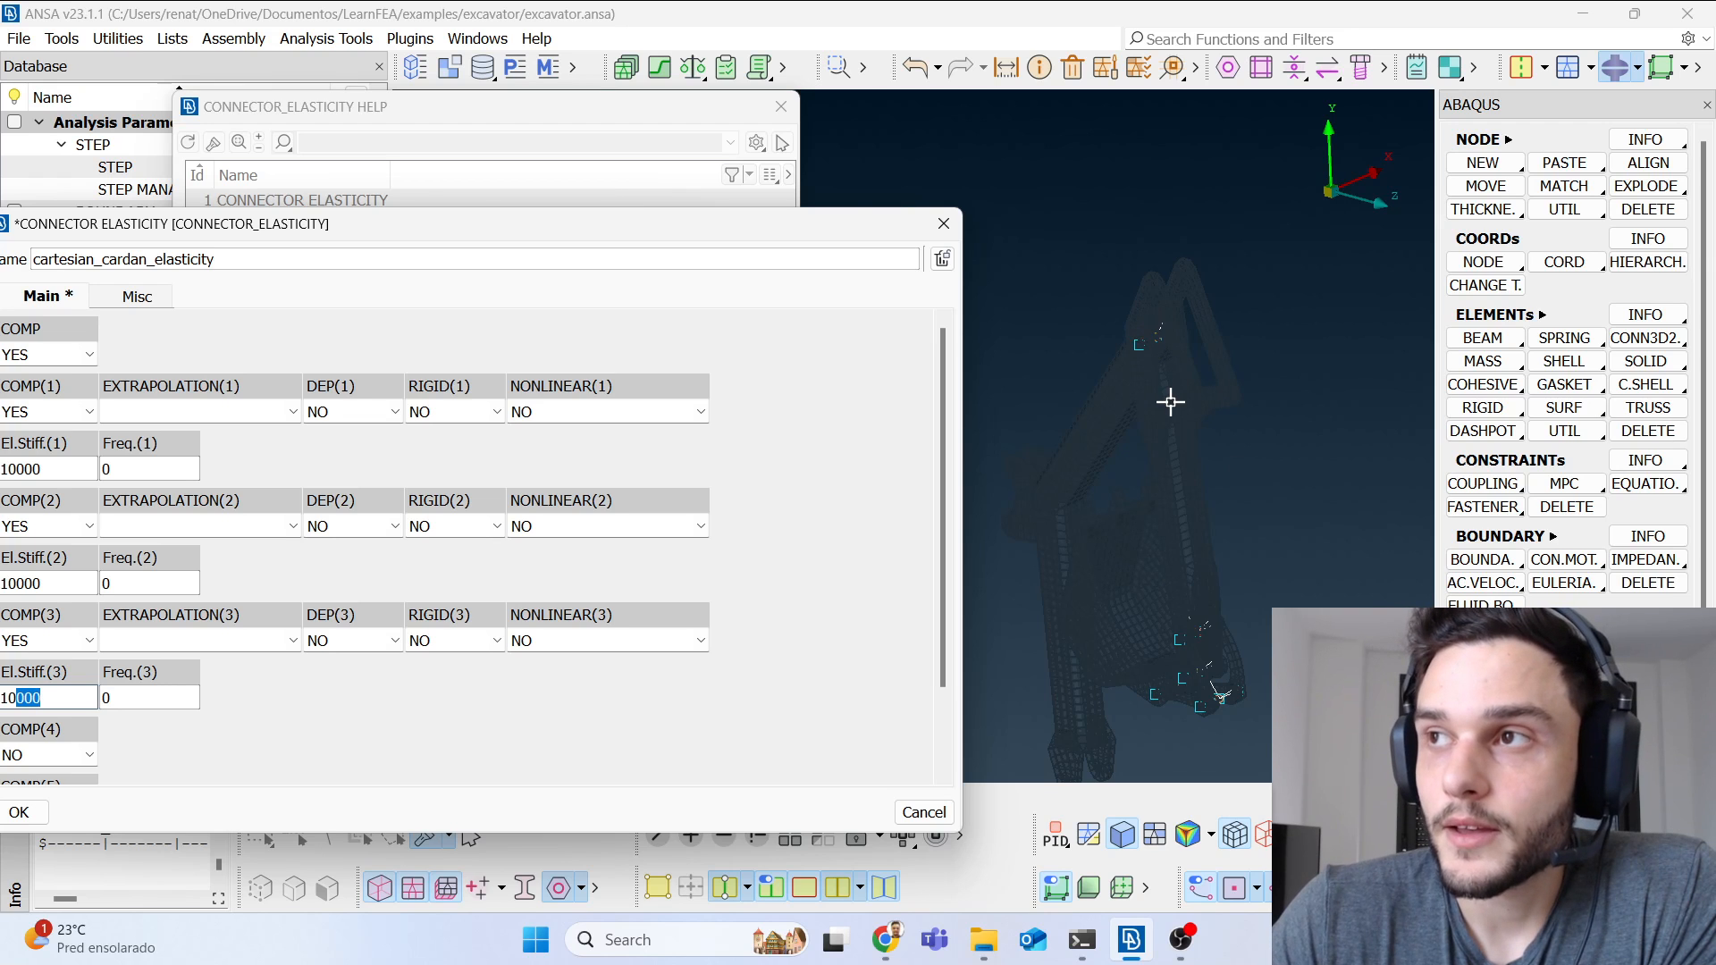
pyautogui.moveTo(663, 223); pyautogui.dragTo(809, 27)
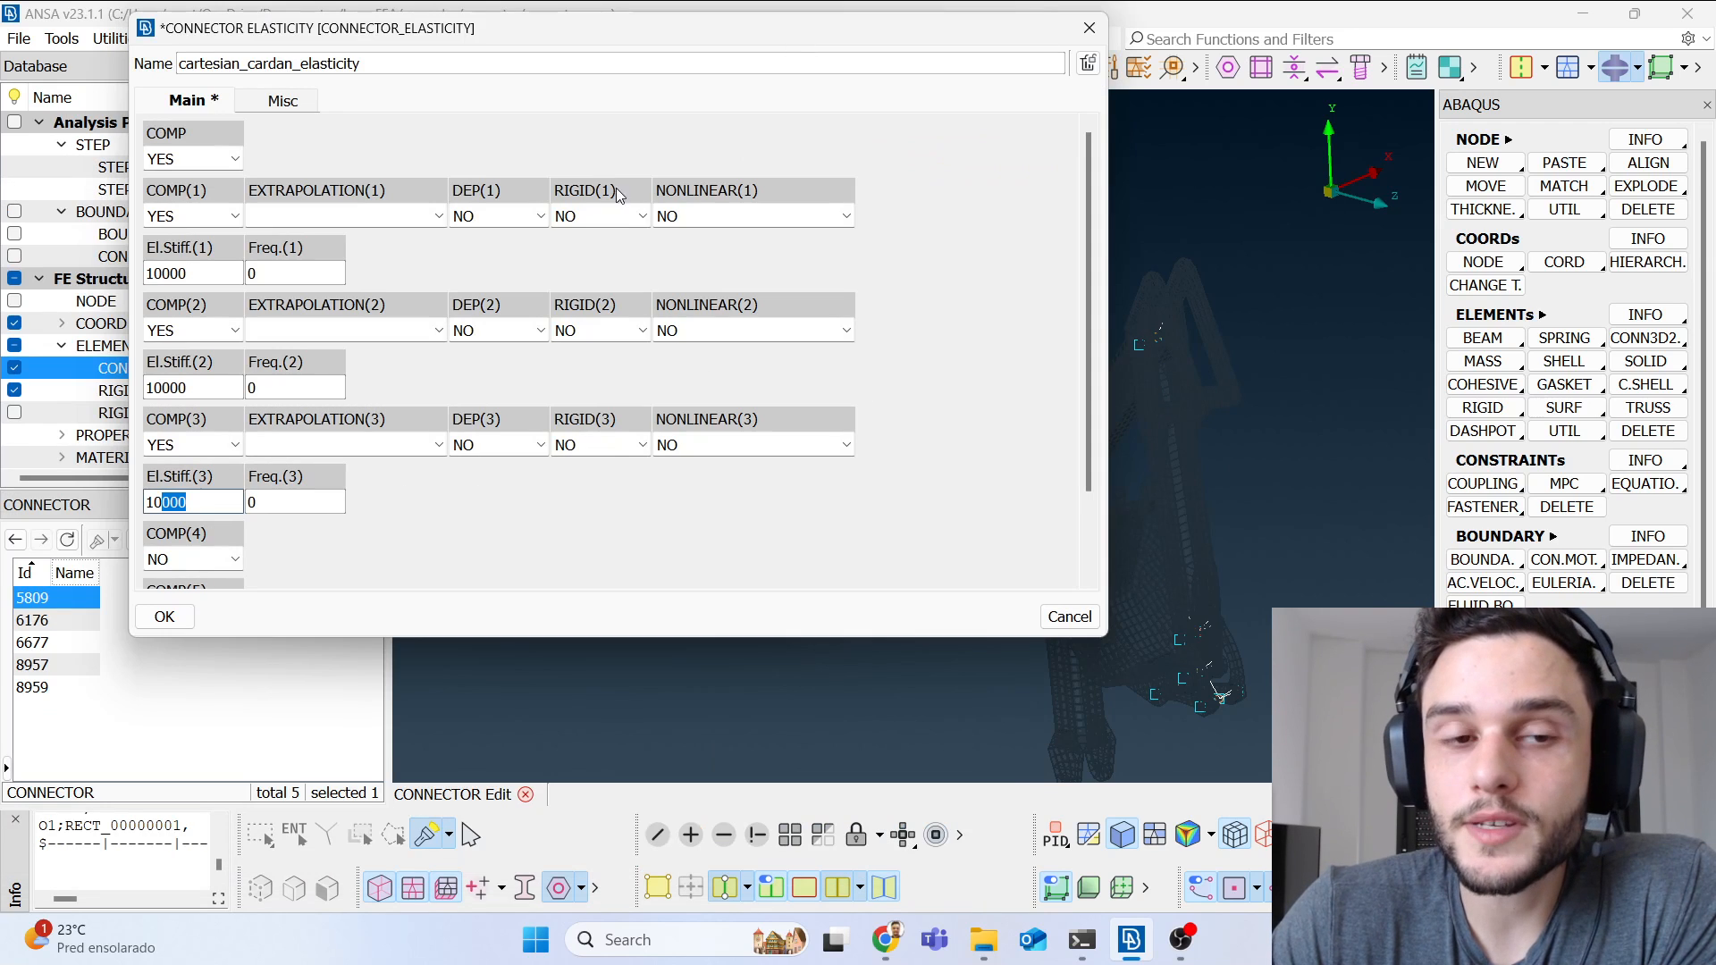
pyautogui.click(225, 273)
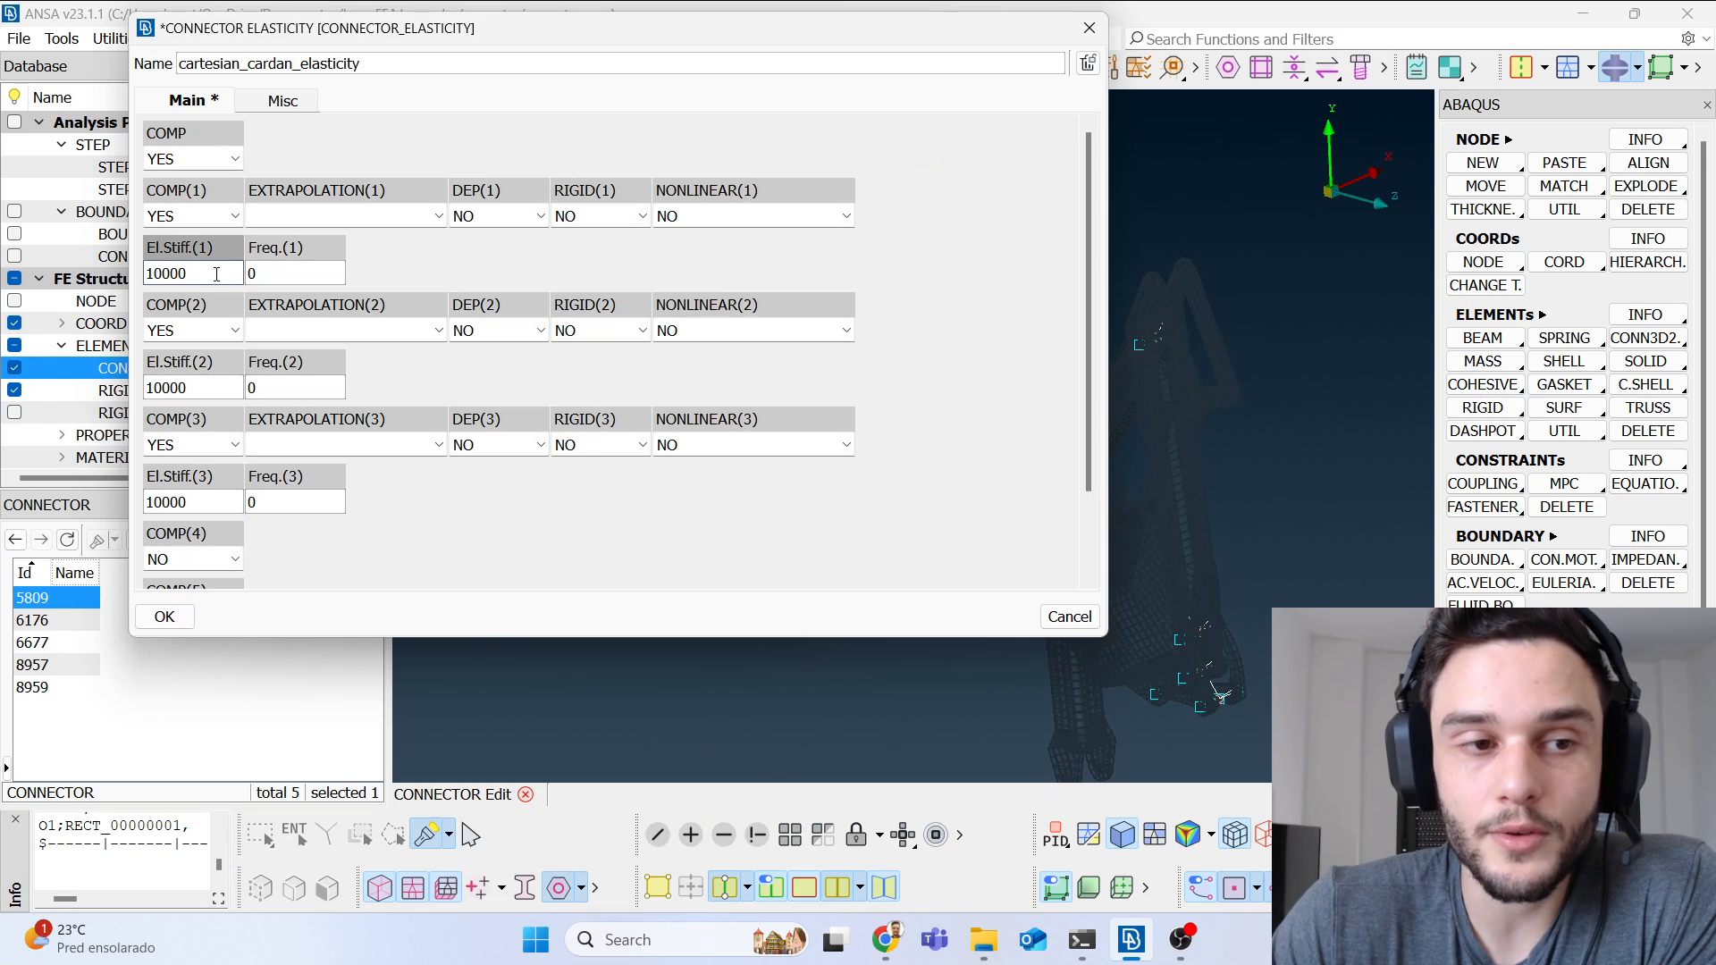
pyautogui.scroll(-1, 215, 482)
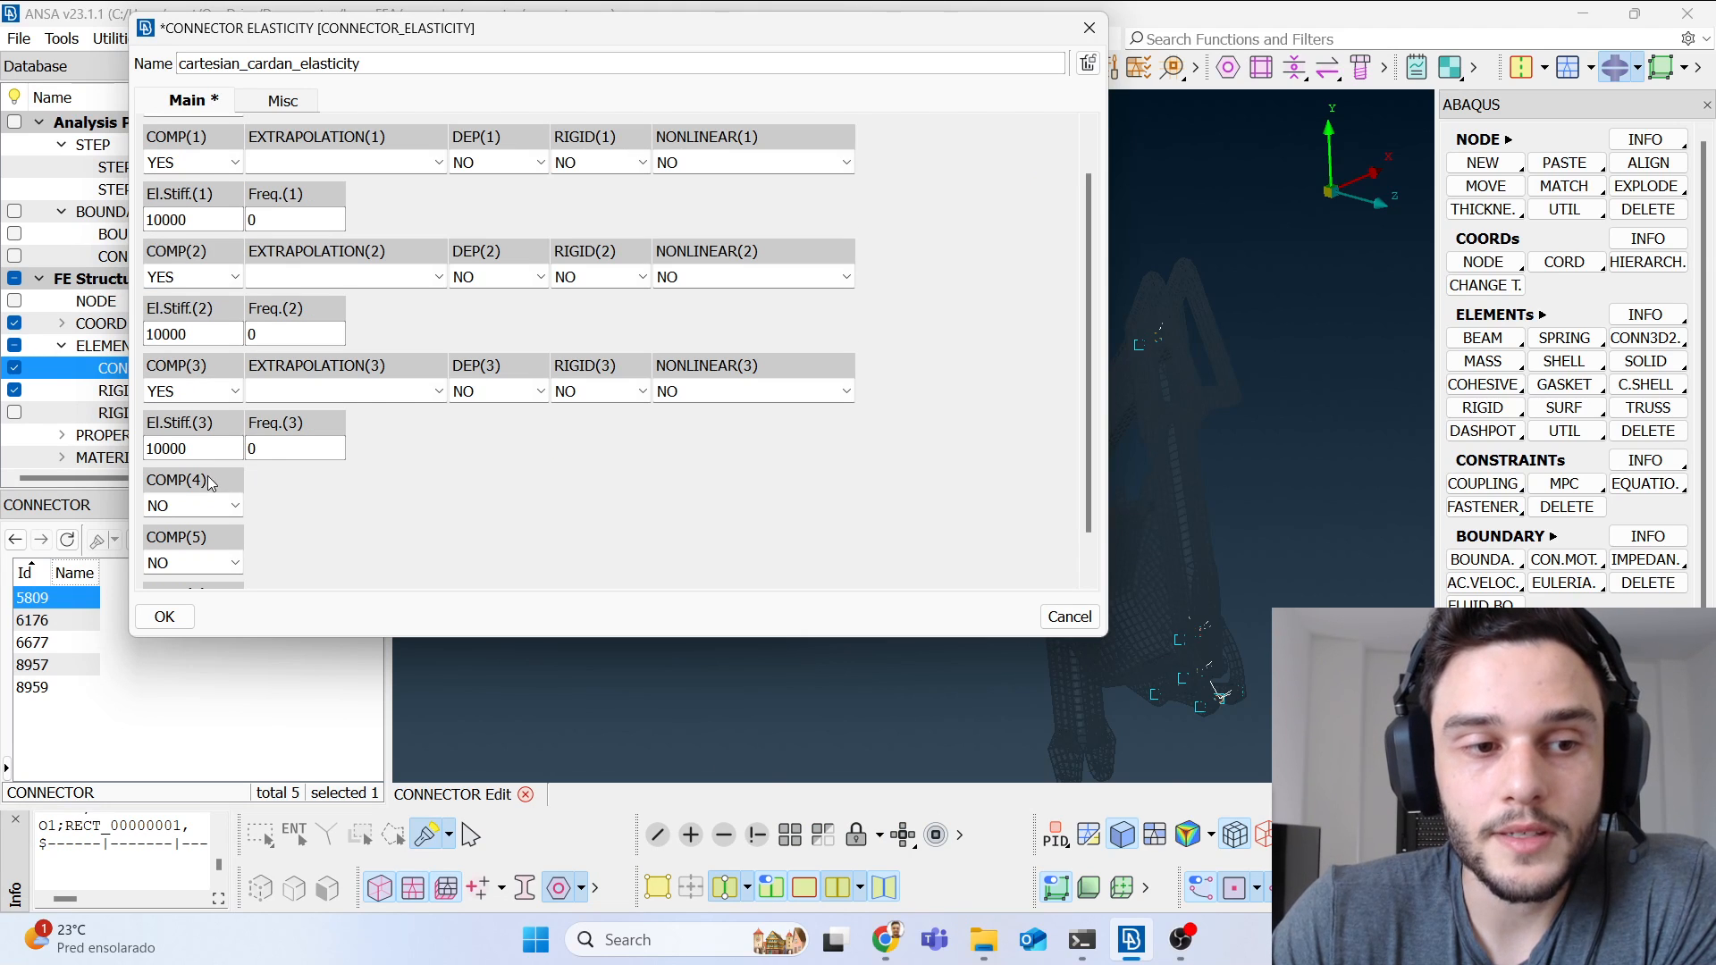
pyautogui.scroll(-1, 261, 483)
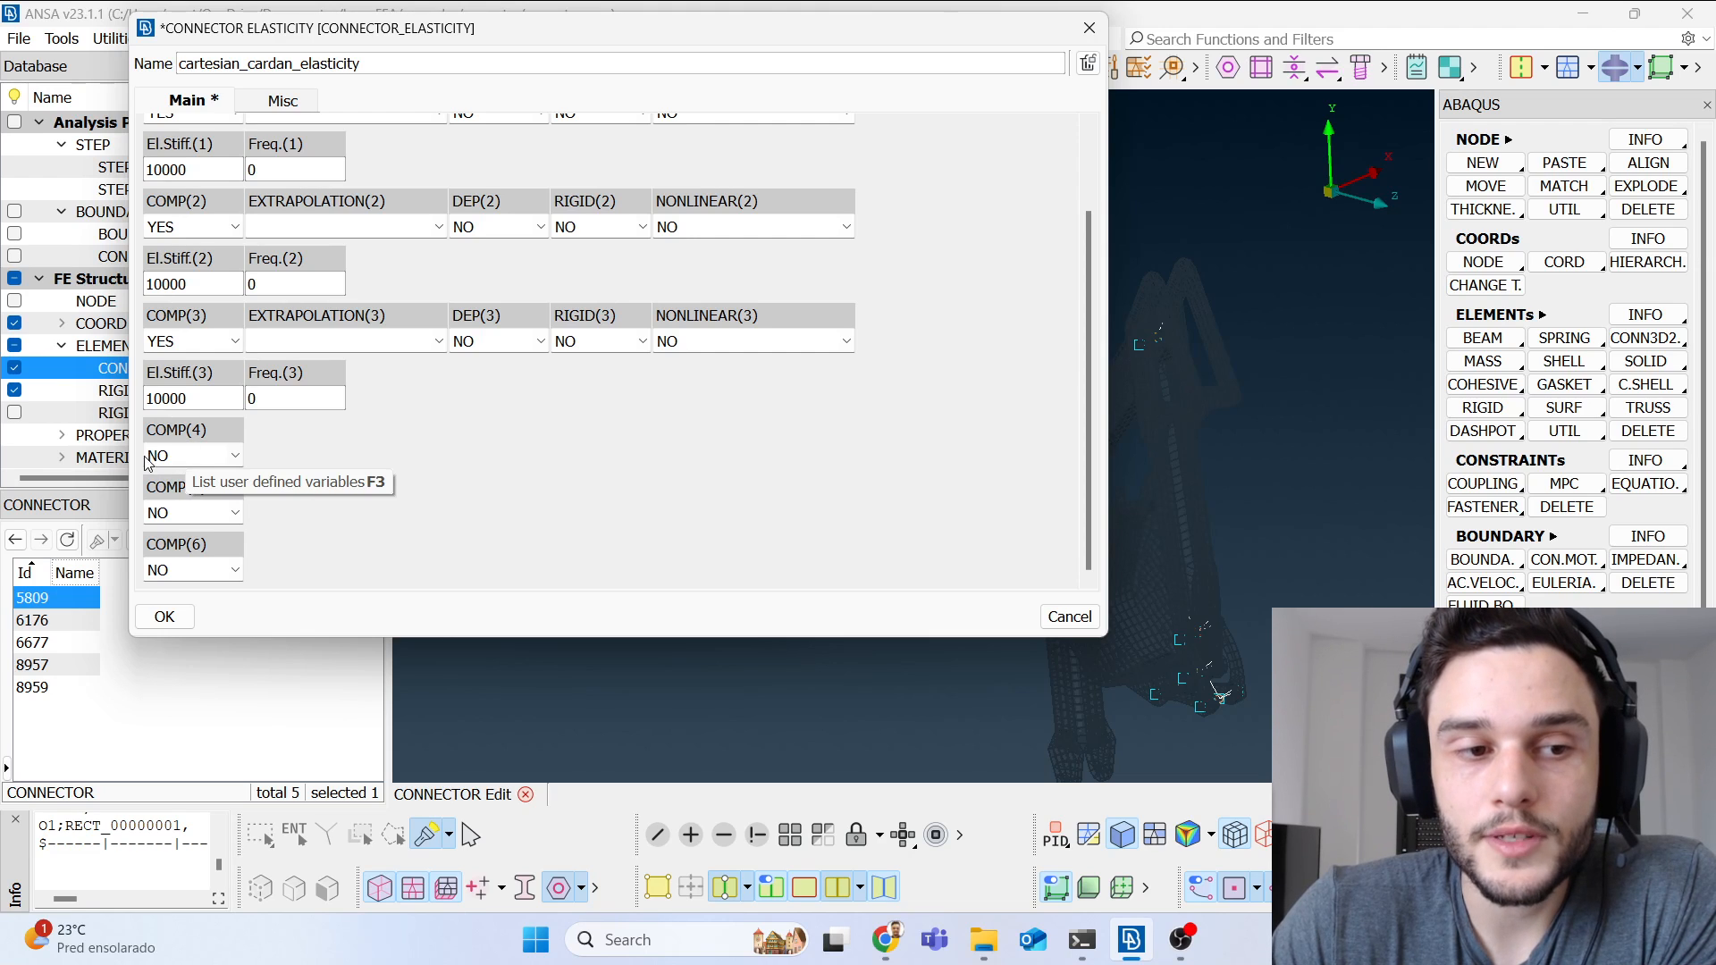
# Step: Try COMP(4) at YES with an elastic stiffness of 1000 and return it to NO
pyautogui.moveTo(157, 436); pyautogui.dragTo(212, 437)
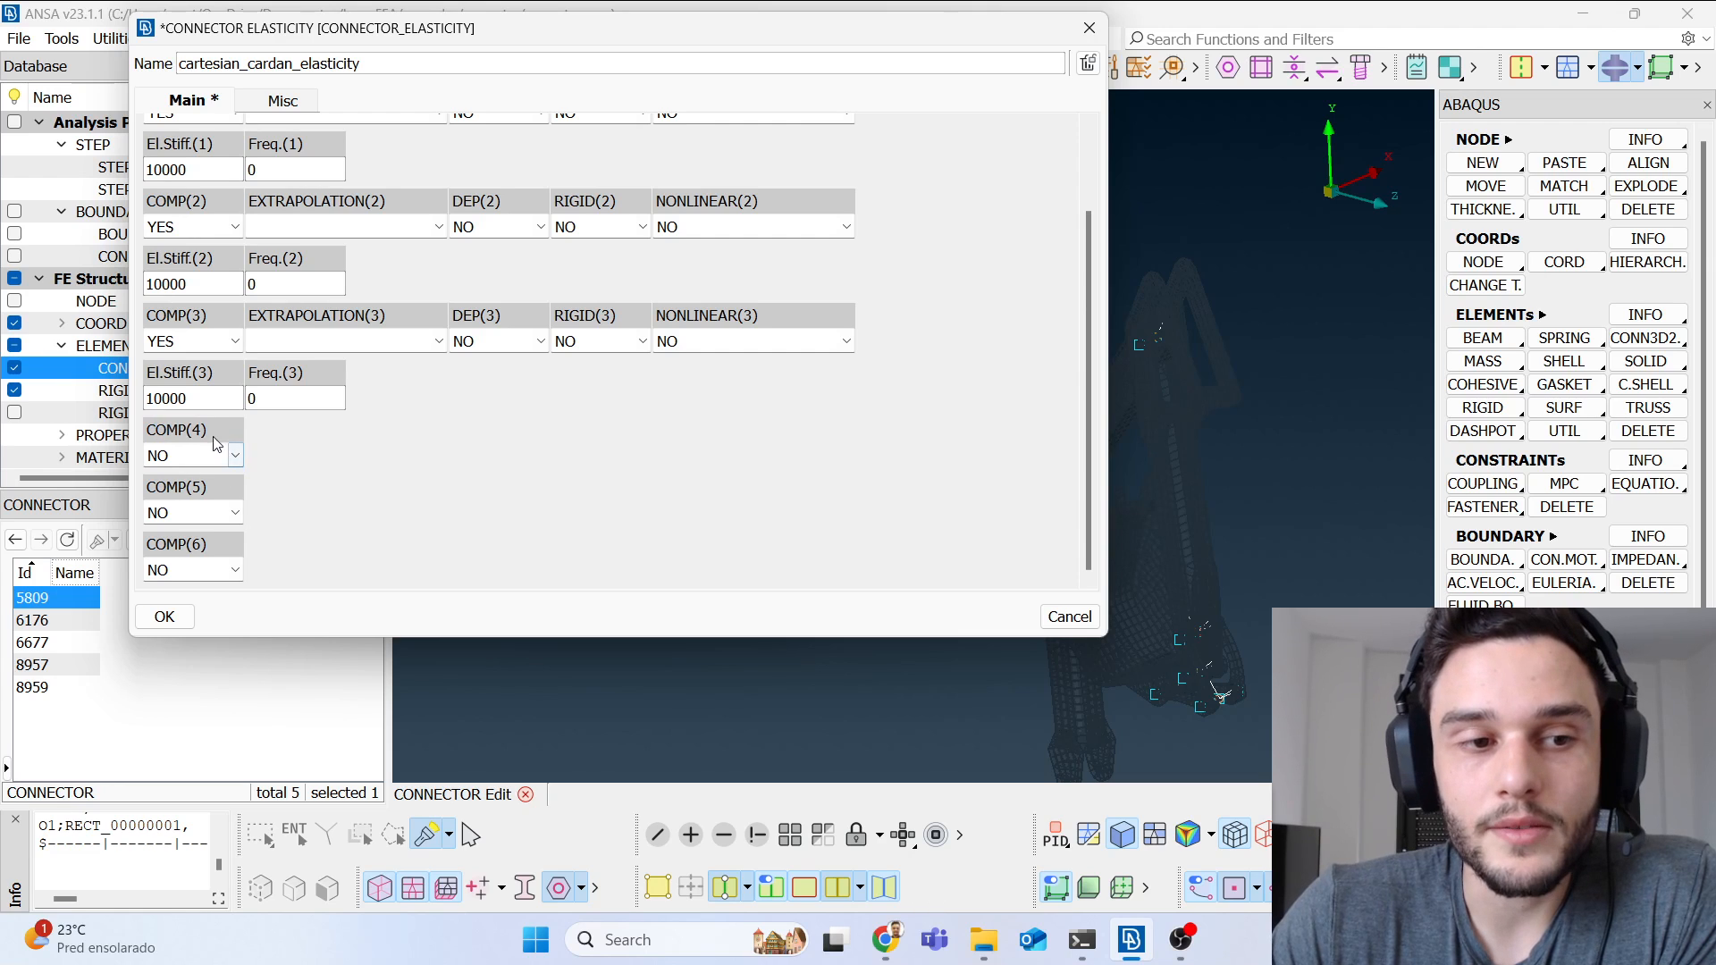
pyautogui.doubleClick(155, 430)
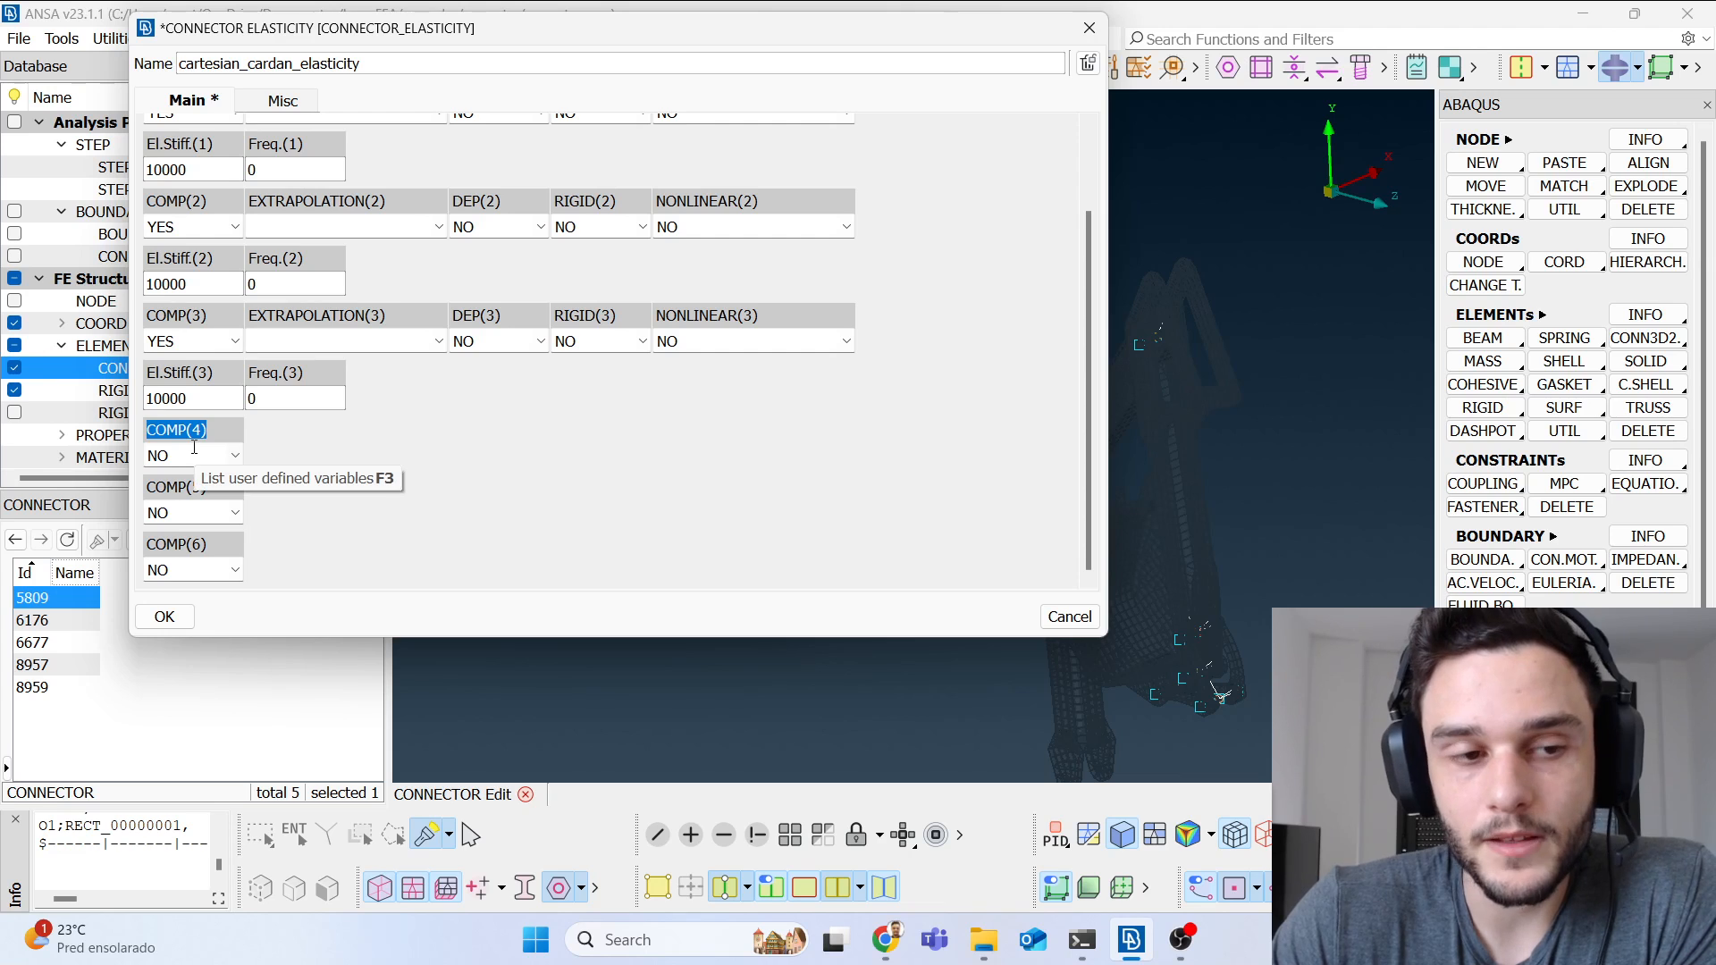
pyautogui.click(231, 458)
pyautogui.click(181, 495)
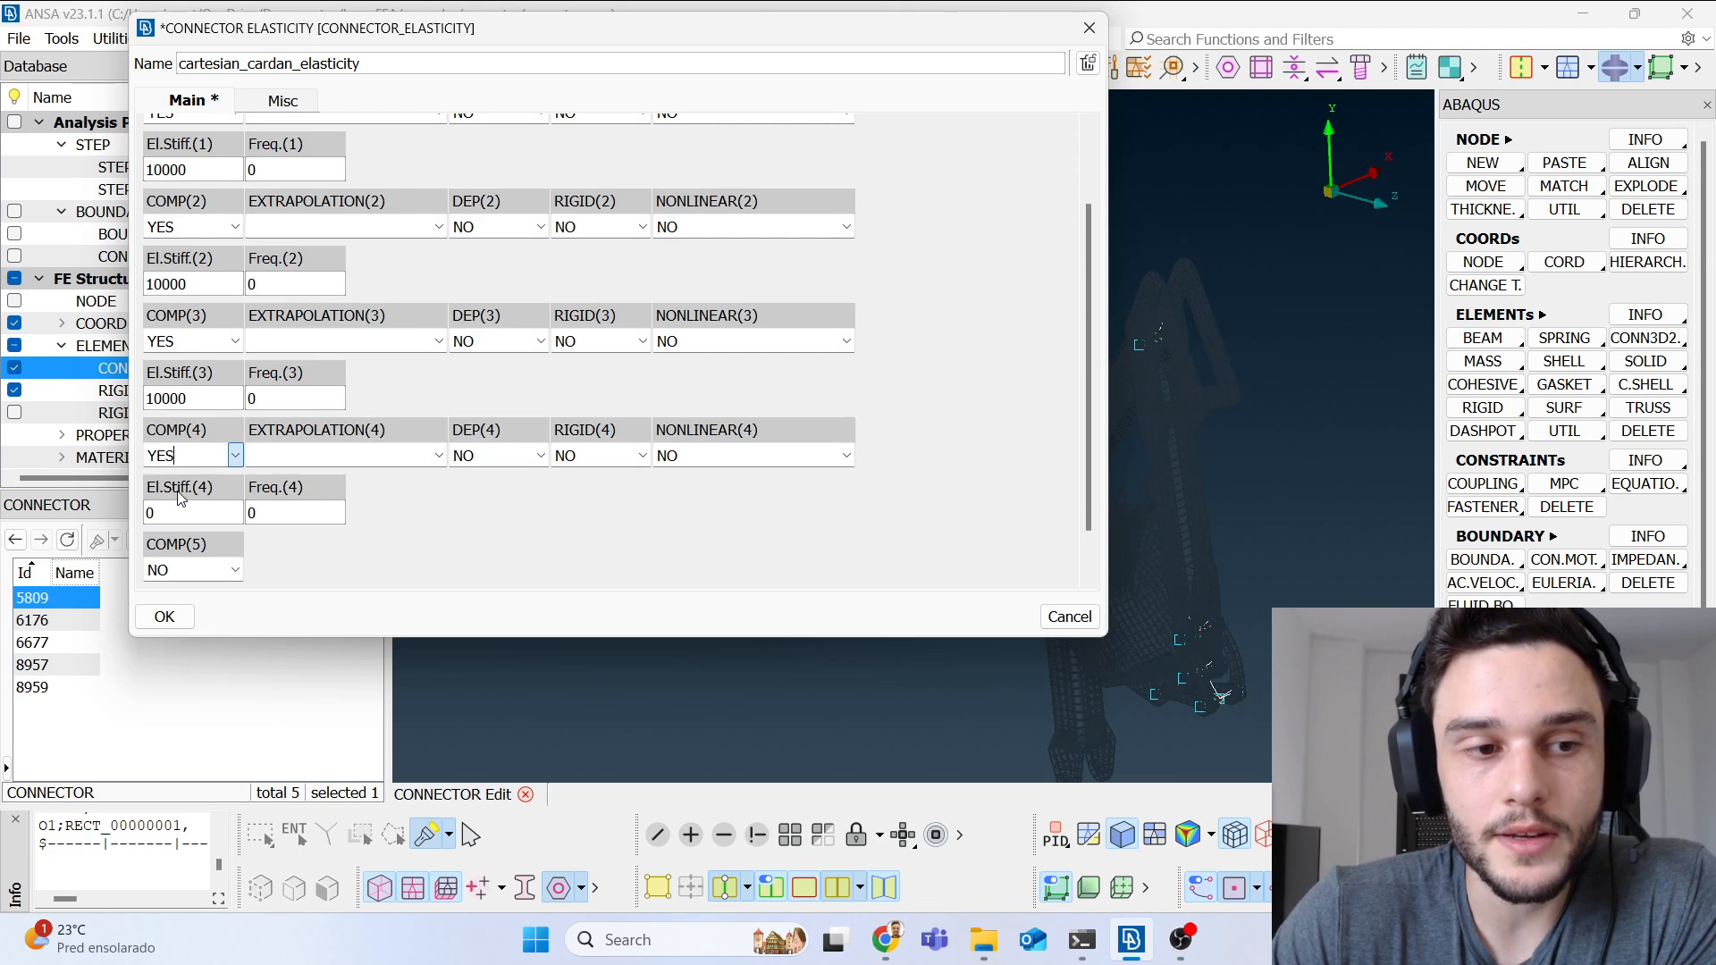
pyautogui.click(199, 509)
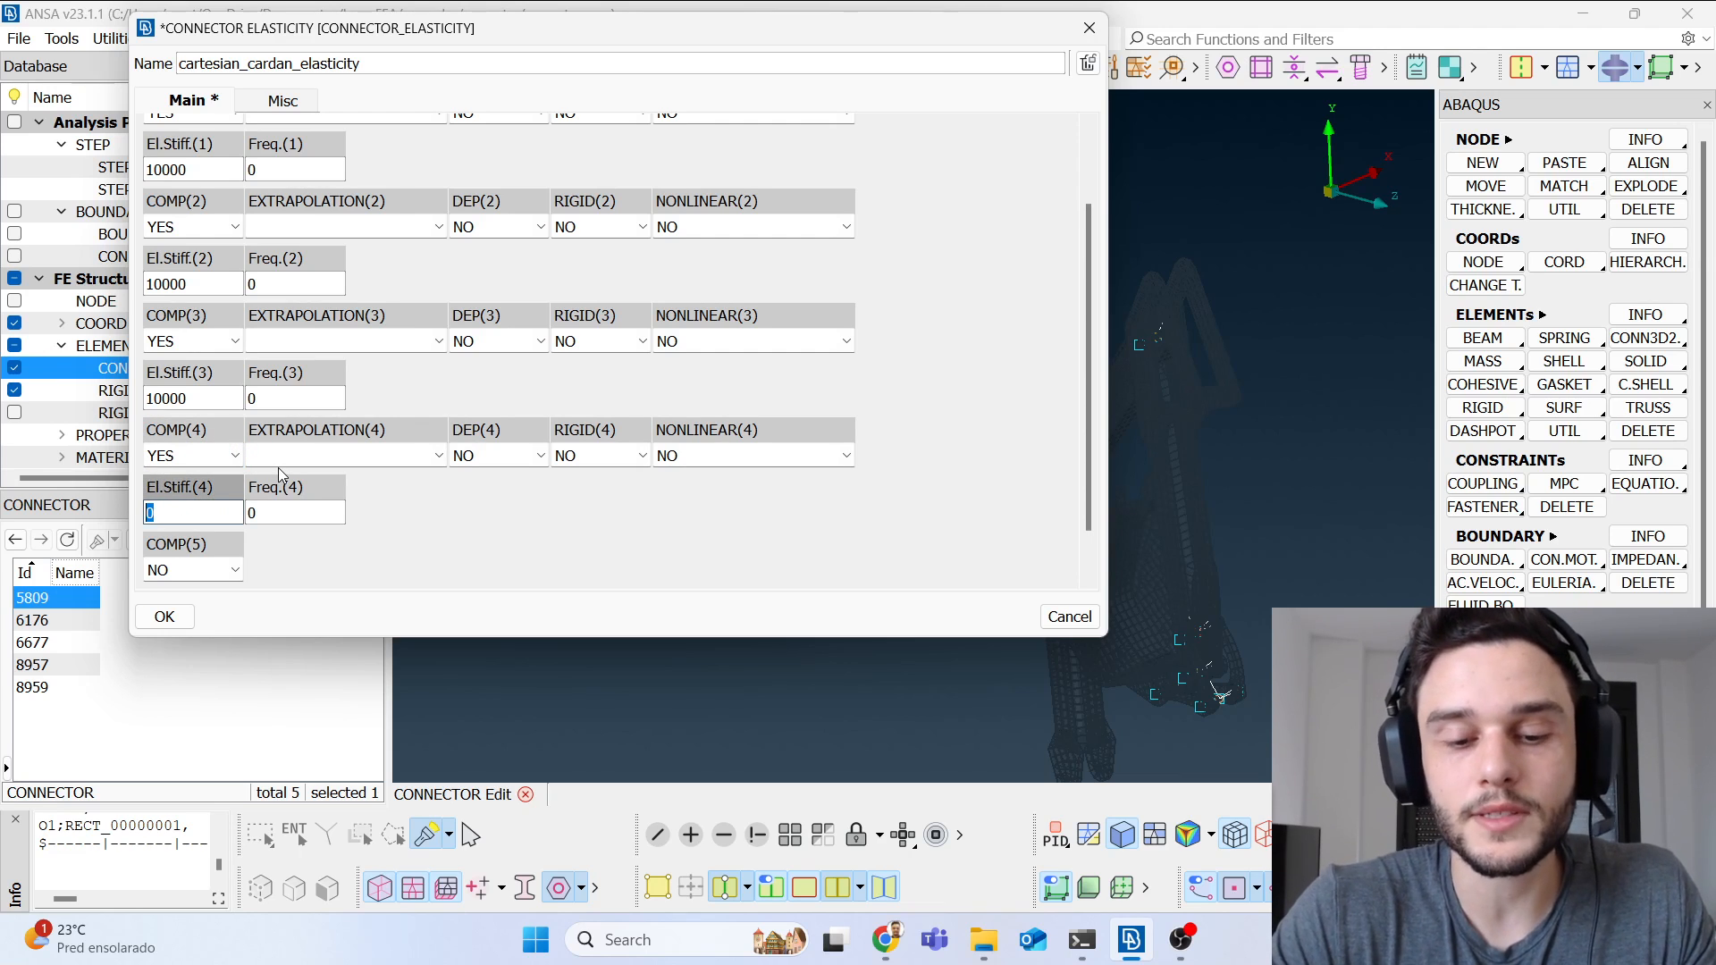
pyautogui.write('1000')
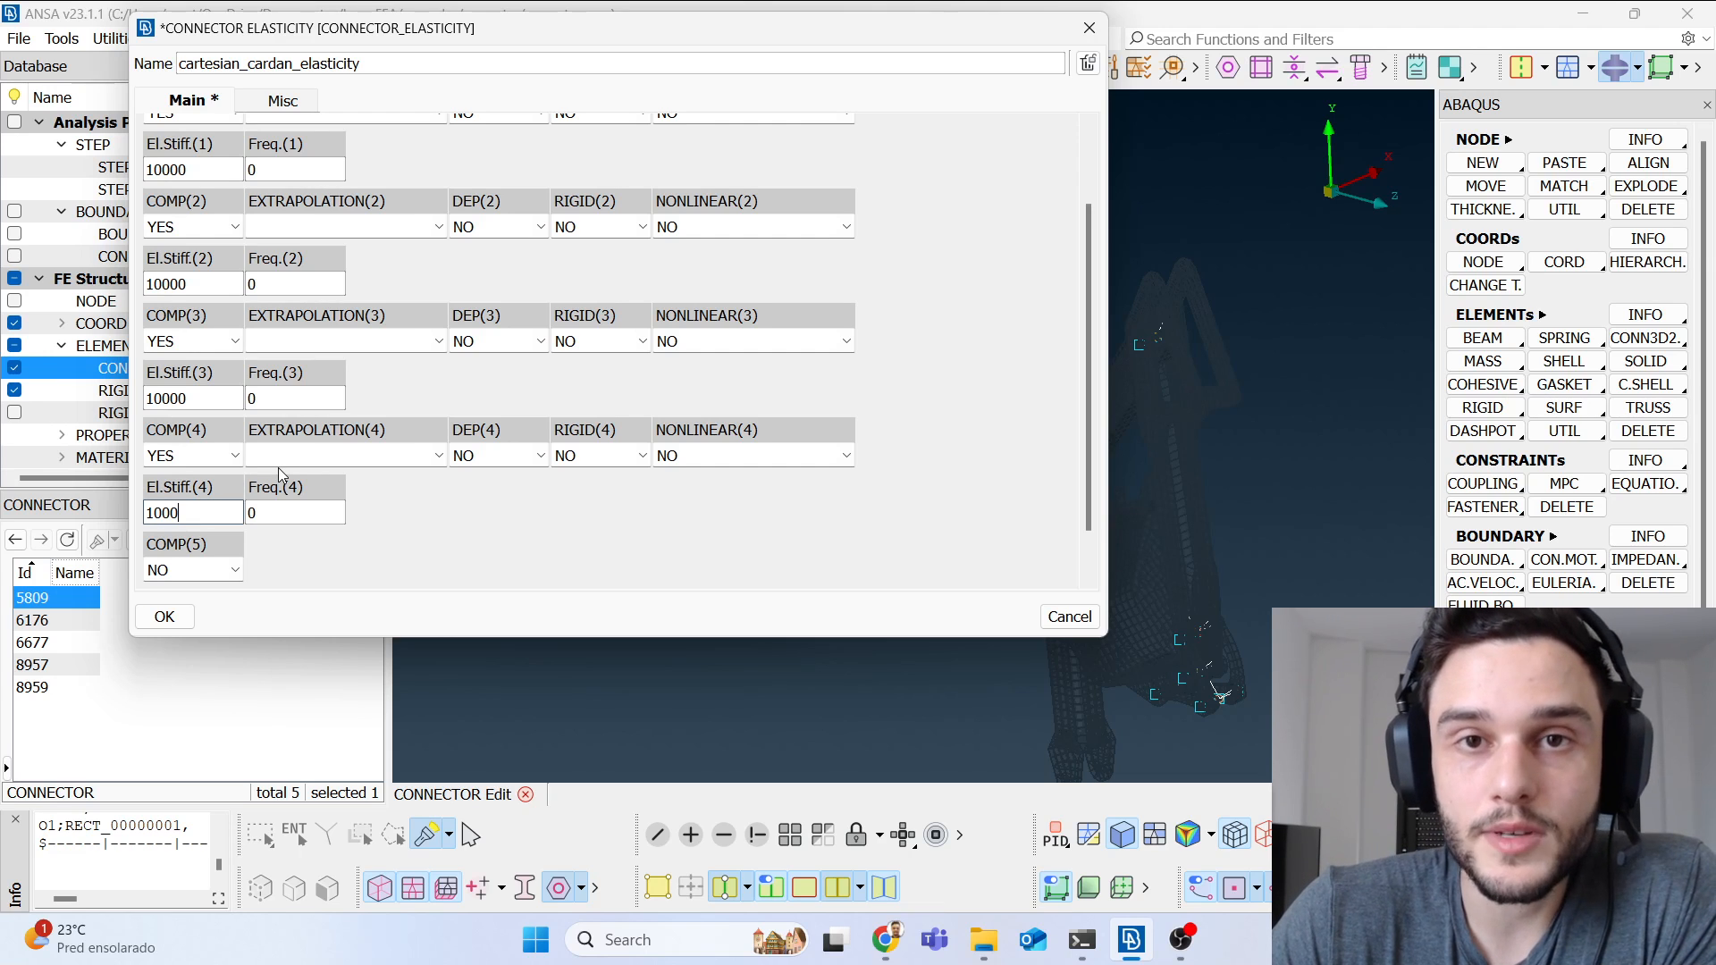
pyautogui.click(235, 456)
pyautogui.click(212, 479)
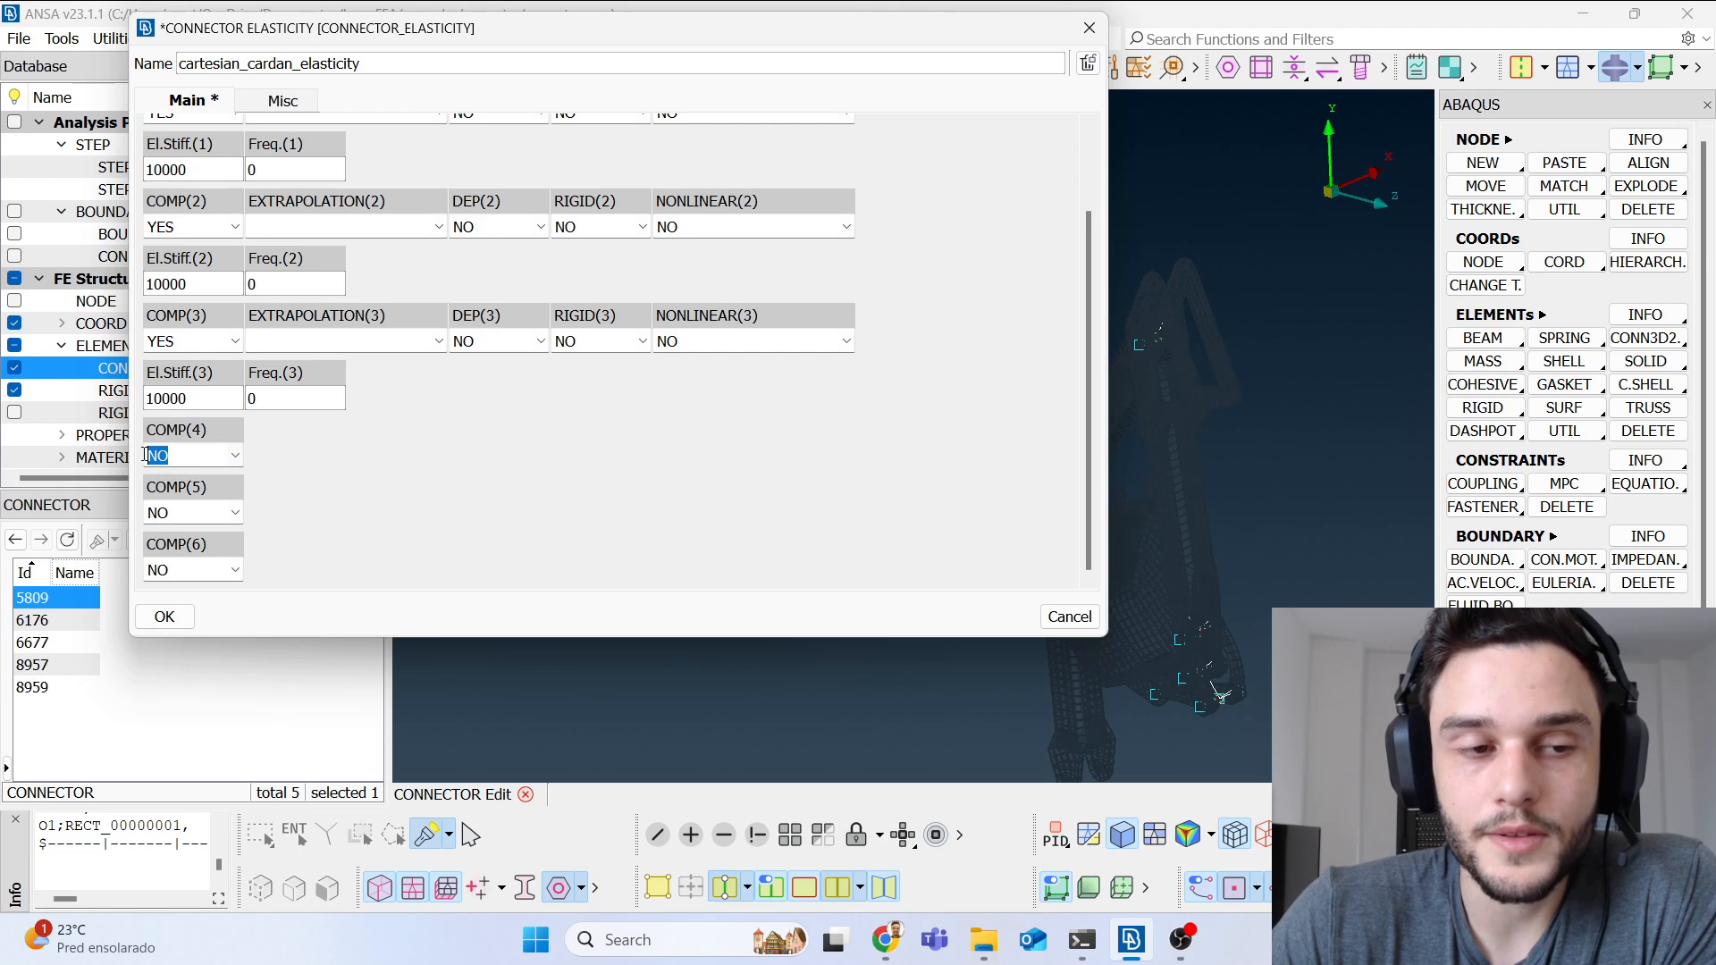
pyautogui.click(437, 447)
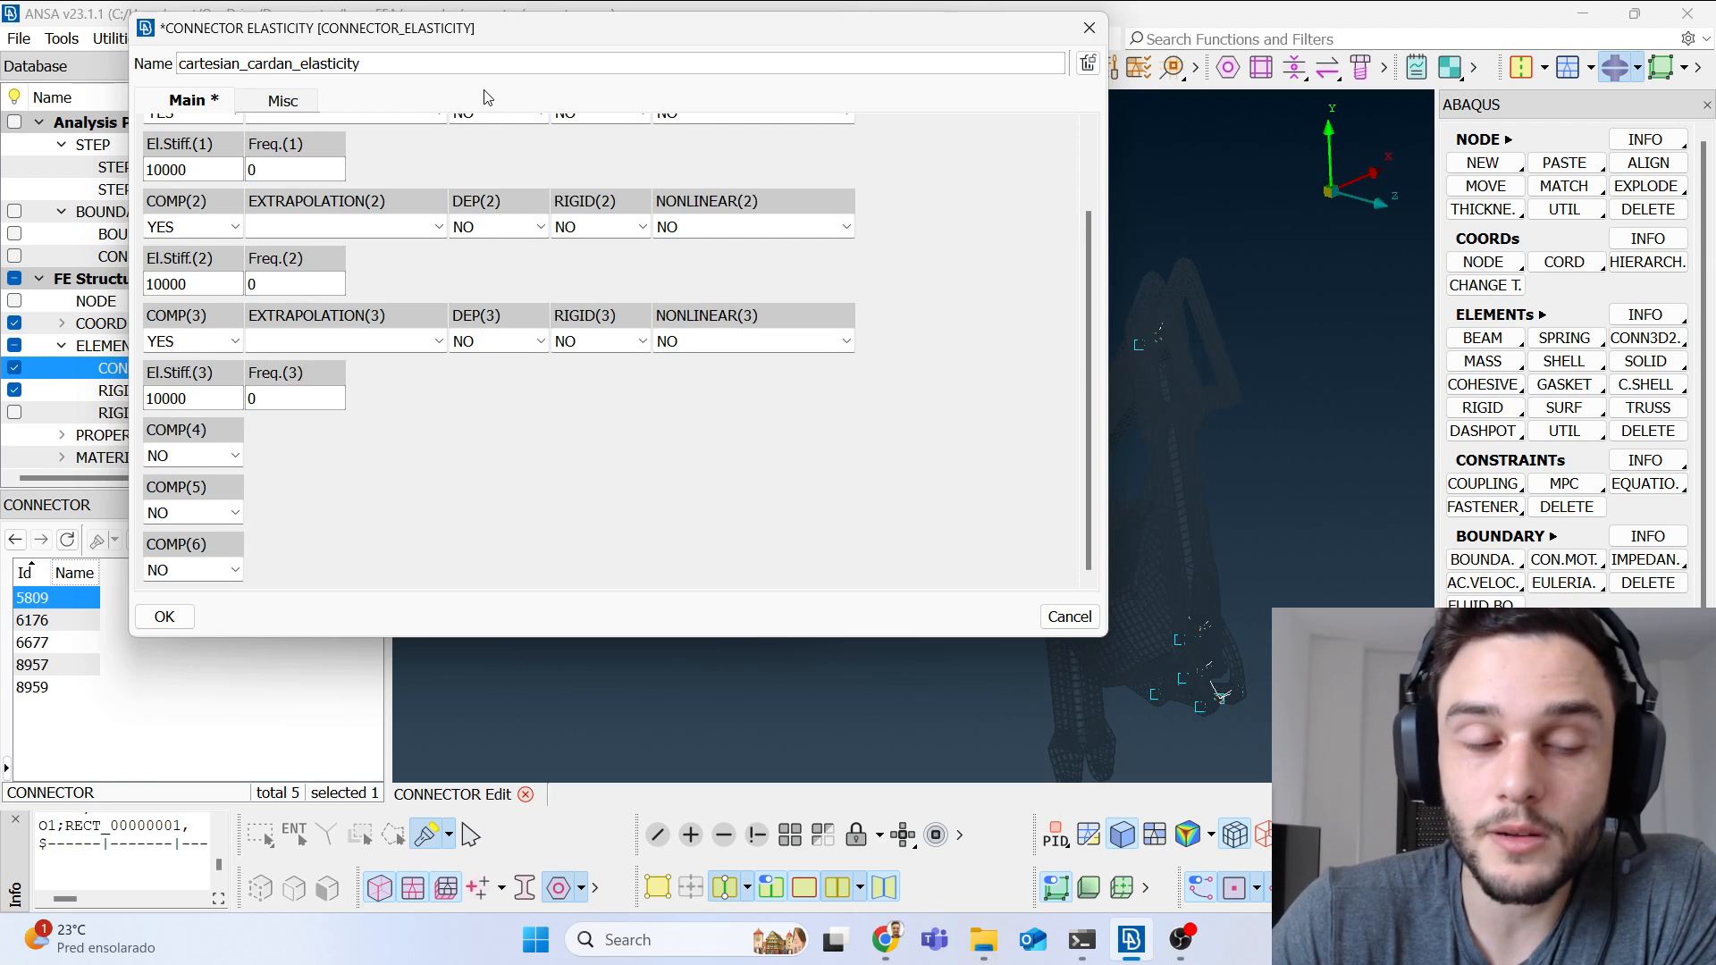
# Step: Set COMP(5) to YES and give it an elastic stiffness of 1000000
pyautogui.moveTo(503, 41); pyautogui.dragTo(498, 77)
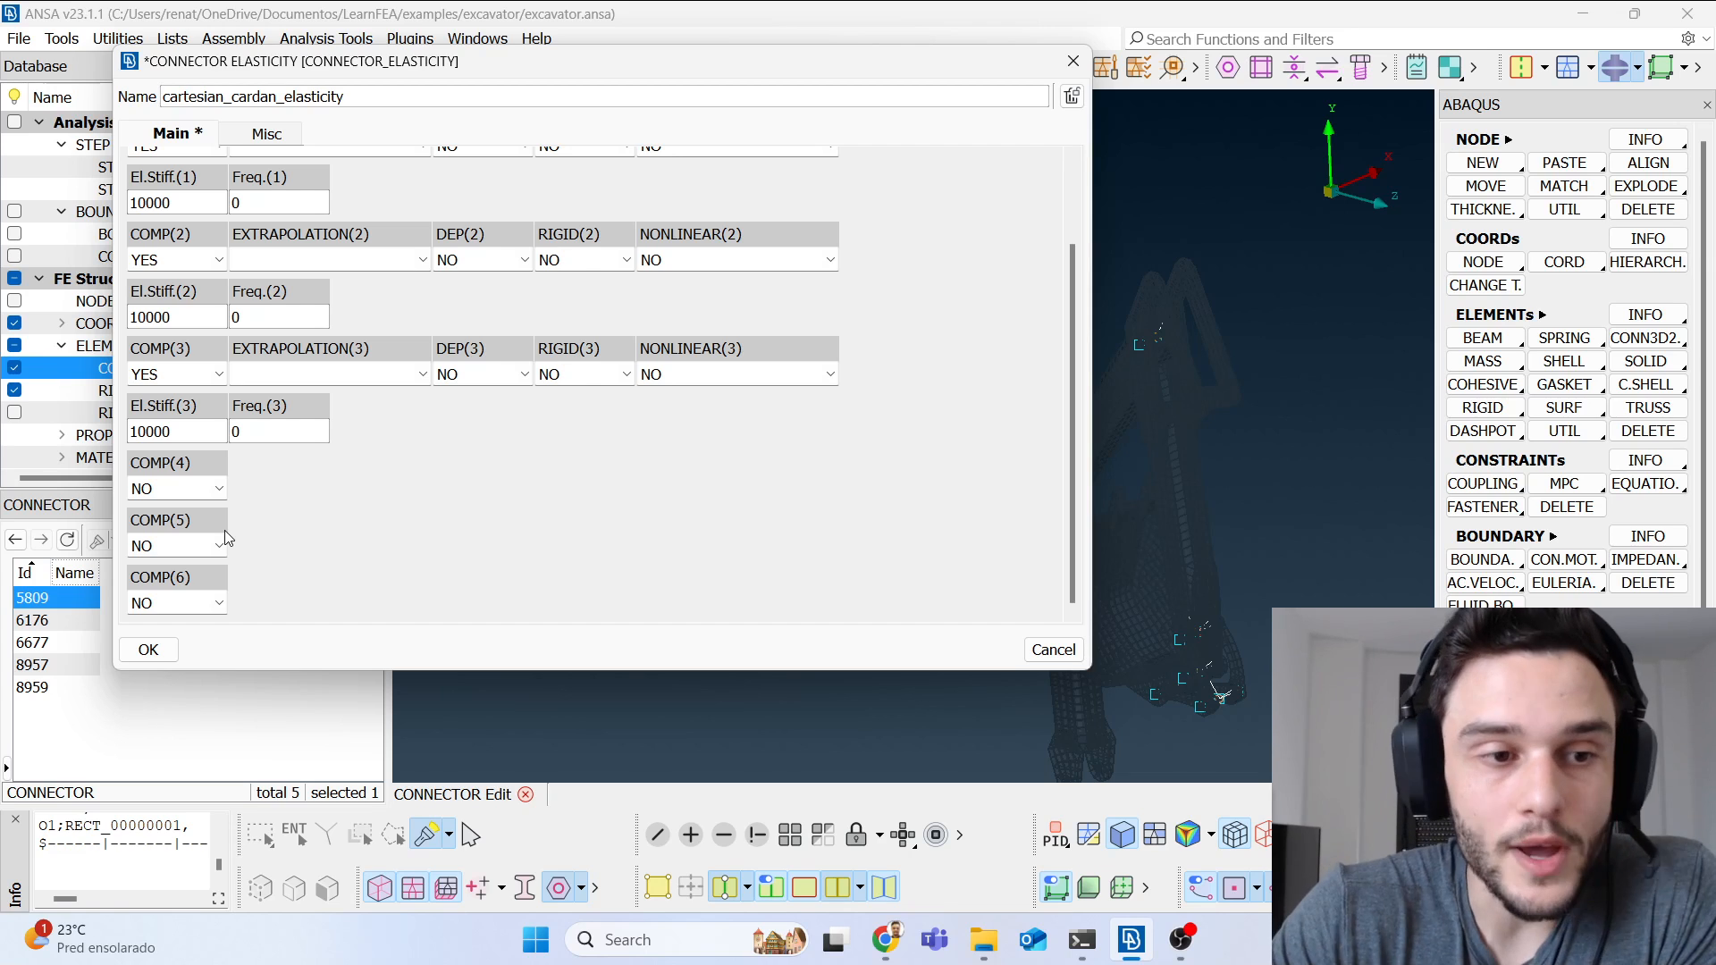
pyautogui.click(220, 543)
pyautogui.click(179, 593)
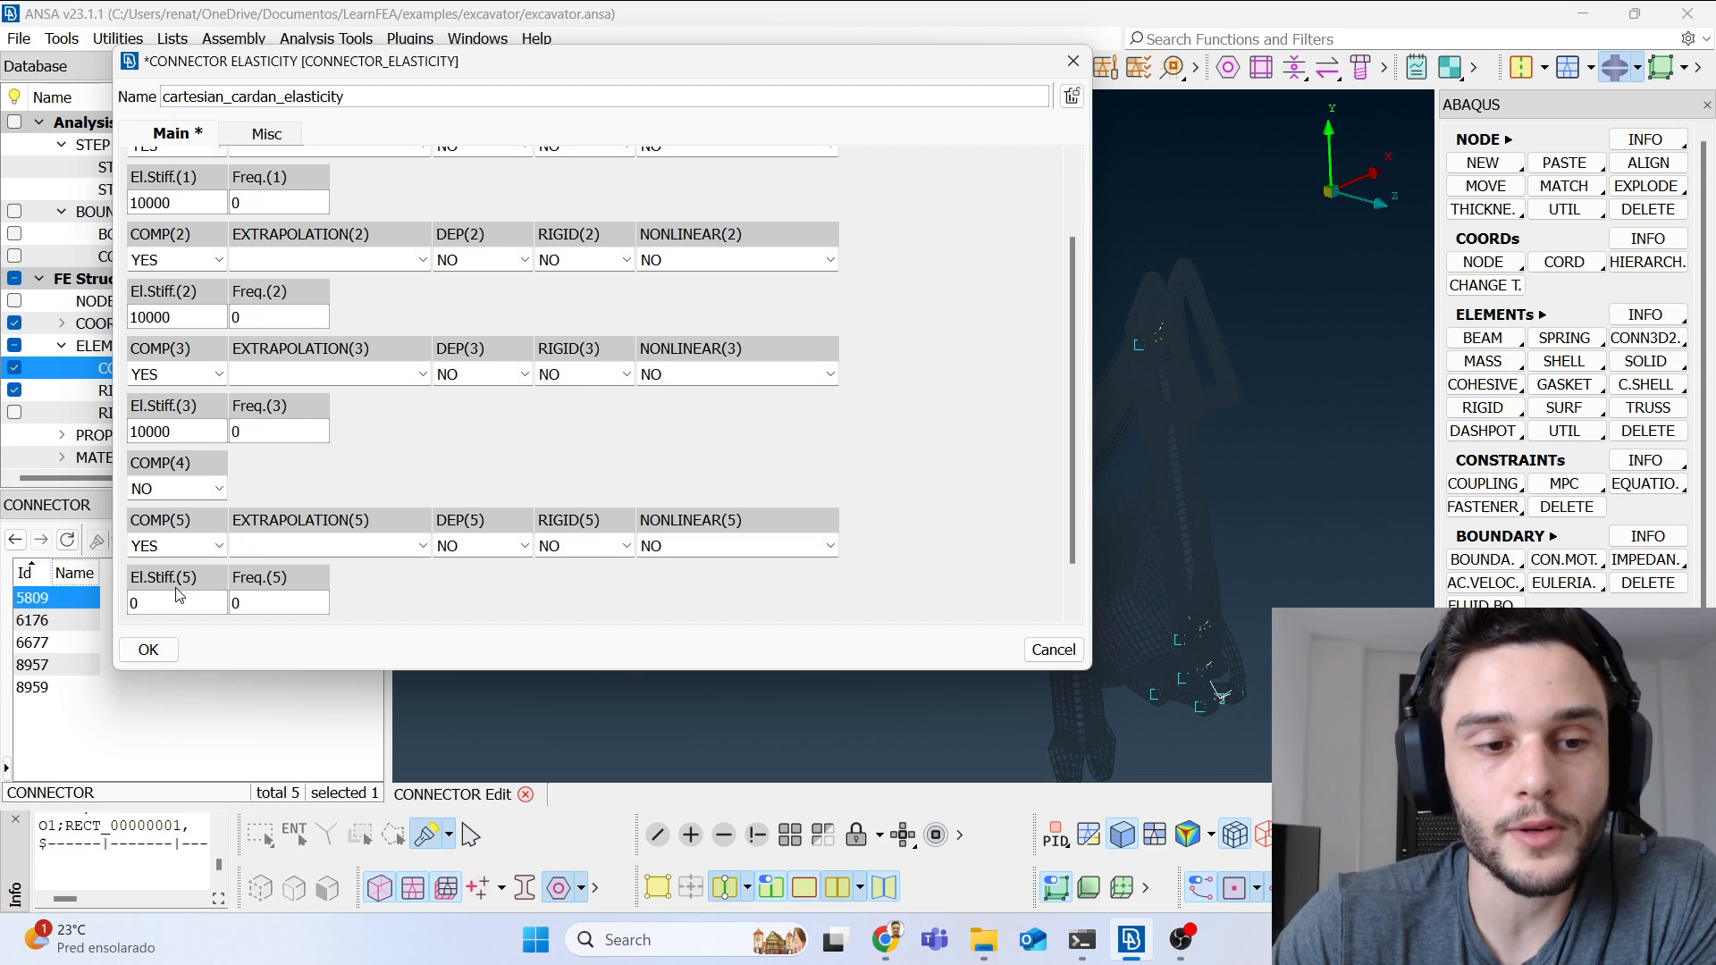
pyautogui.scroll(-1, 382, 478)
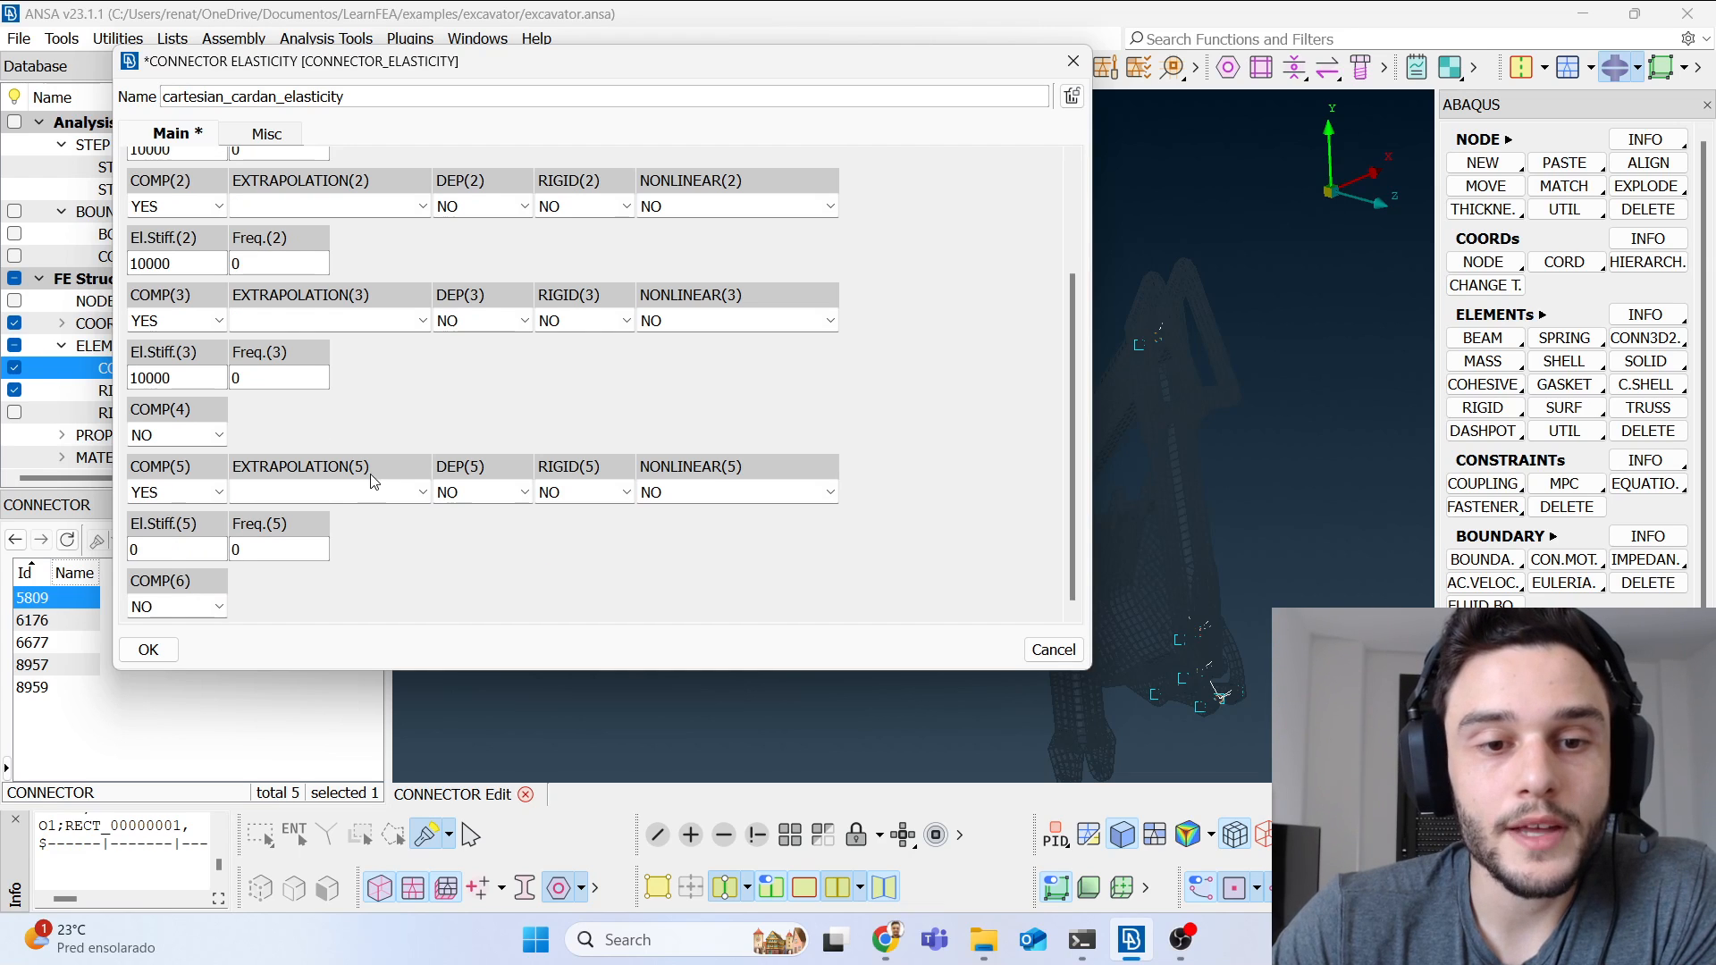
pyautogui.doubleClick(205, 544)
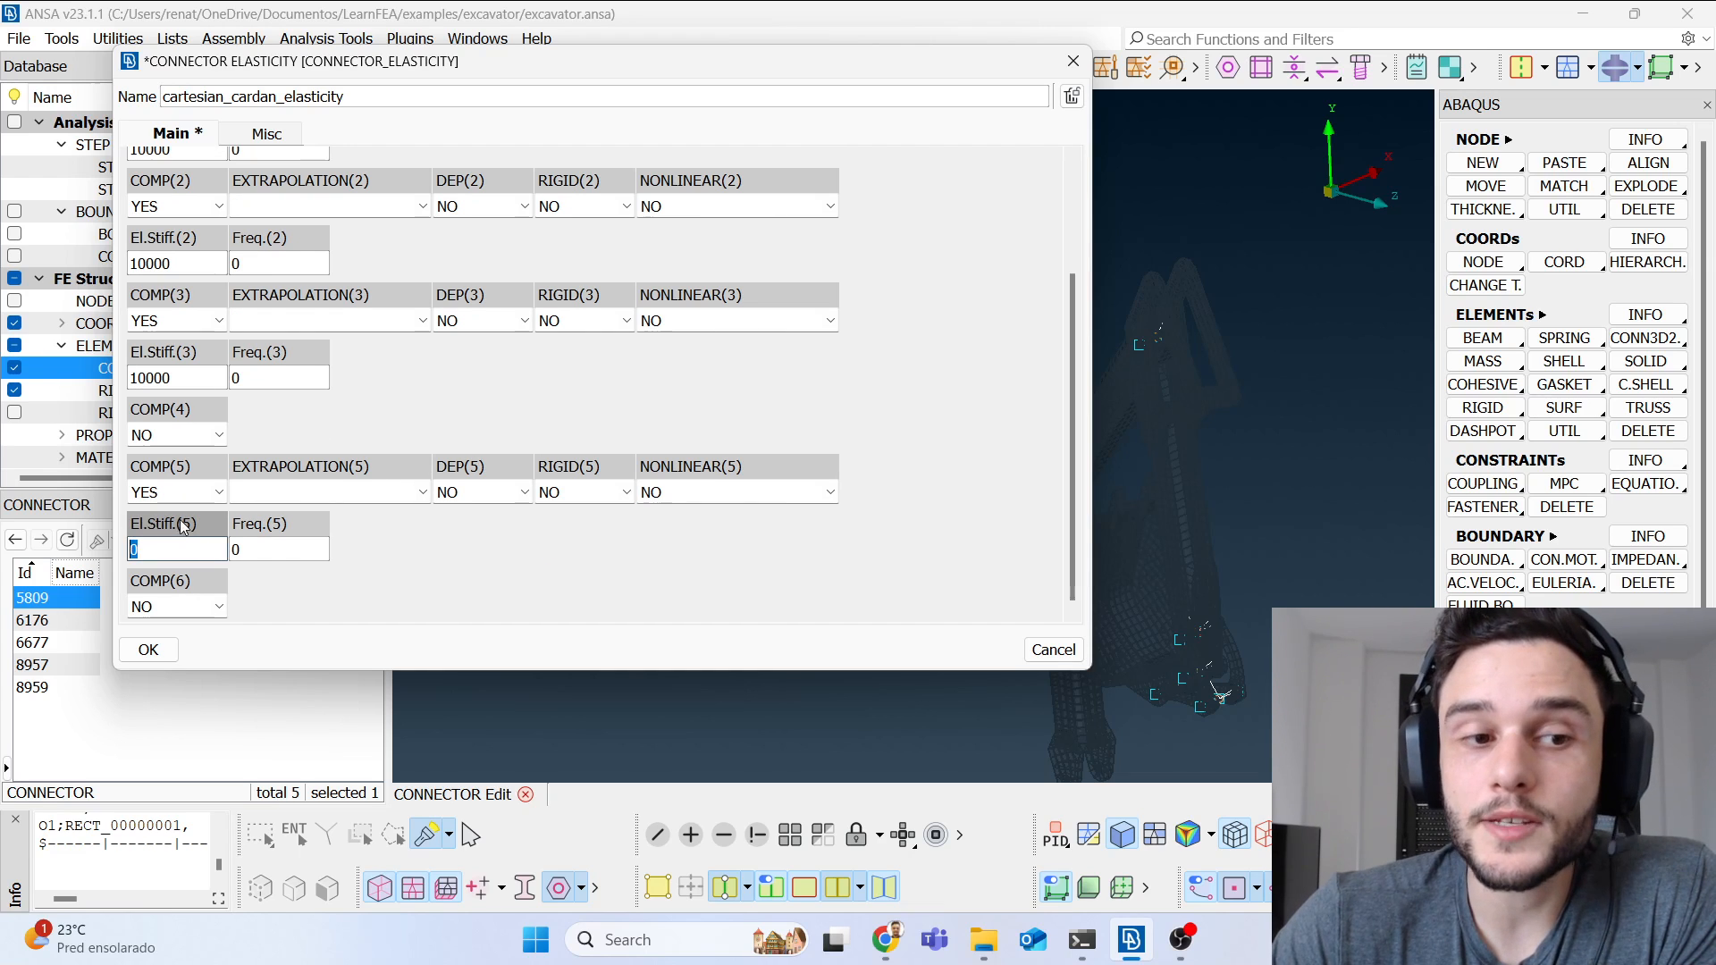
pyautogui.click(175, 547)
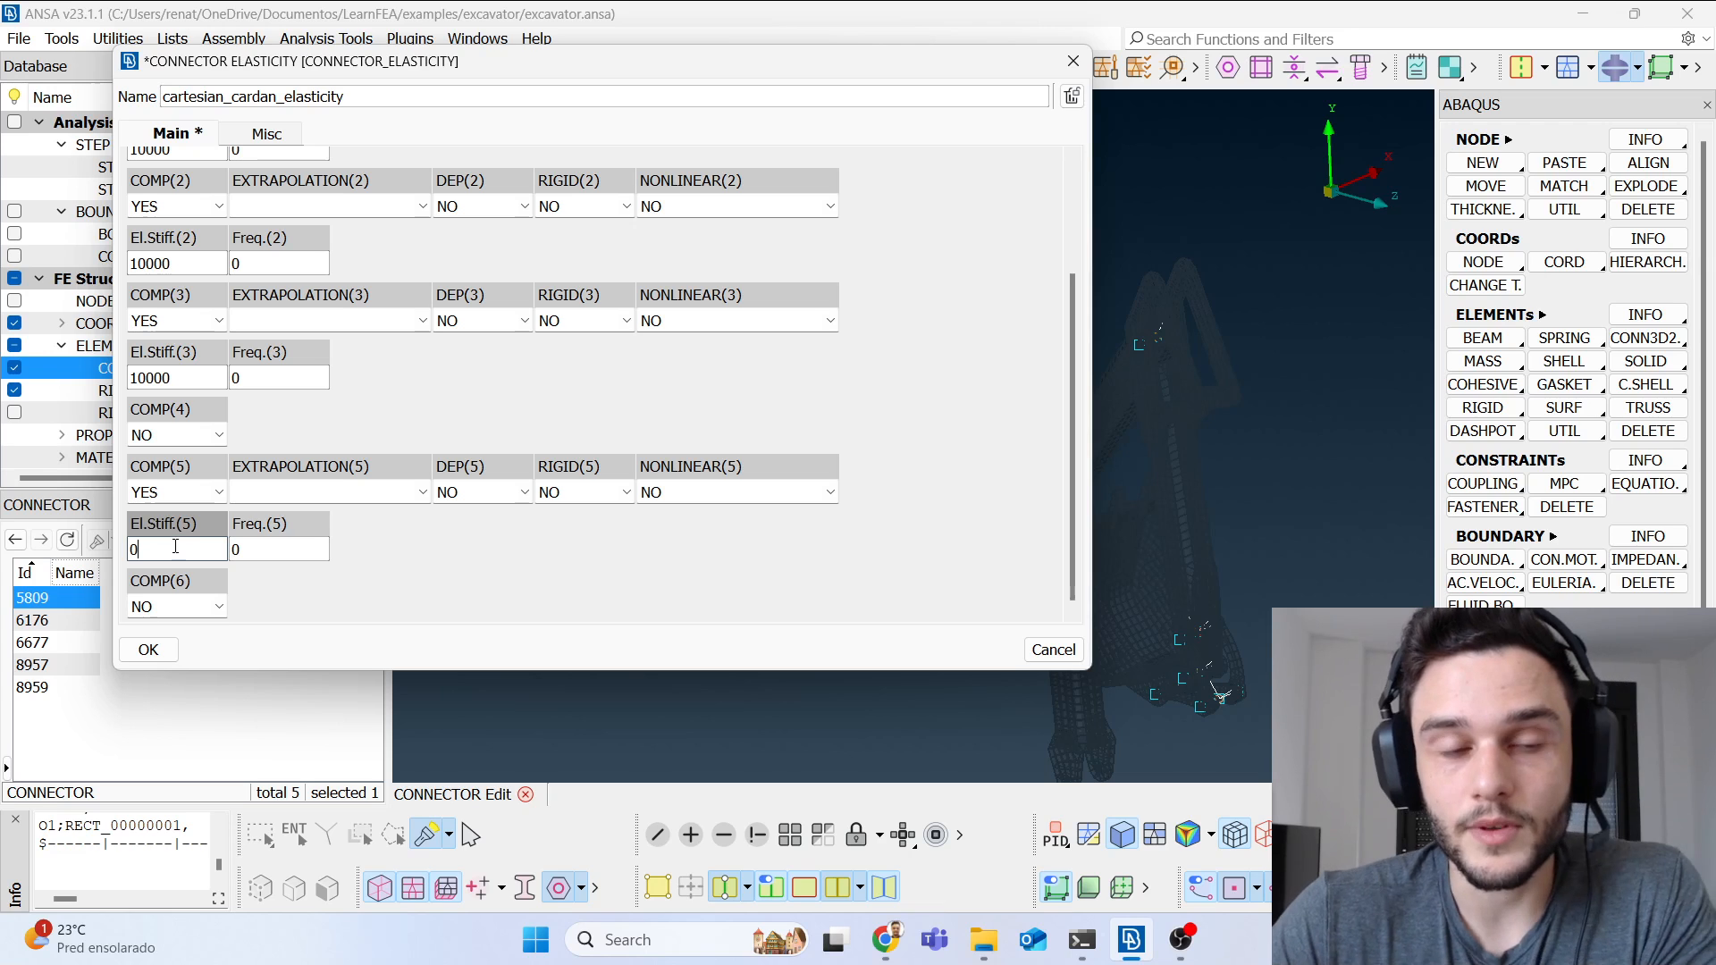
pyautogui.doubleClick(157, 553)
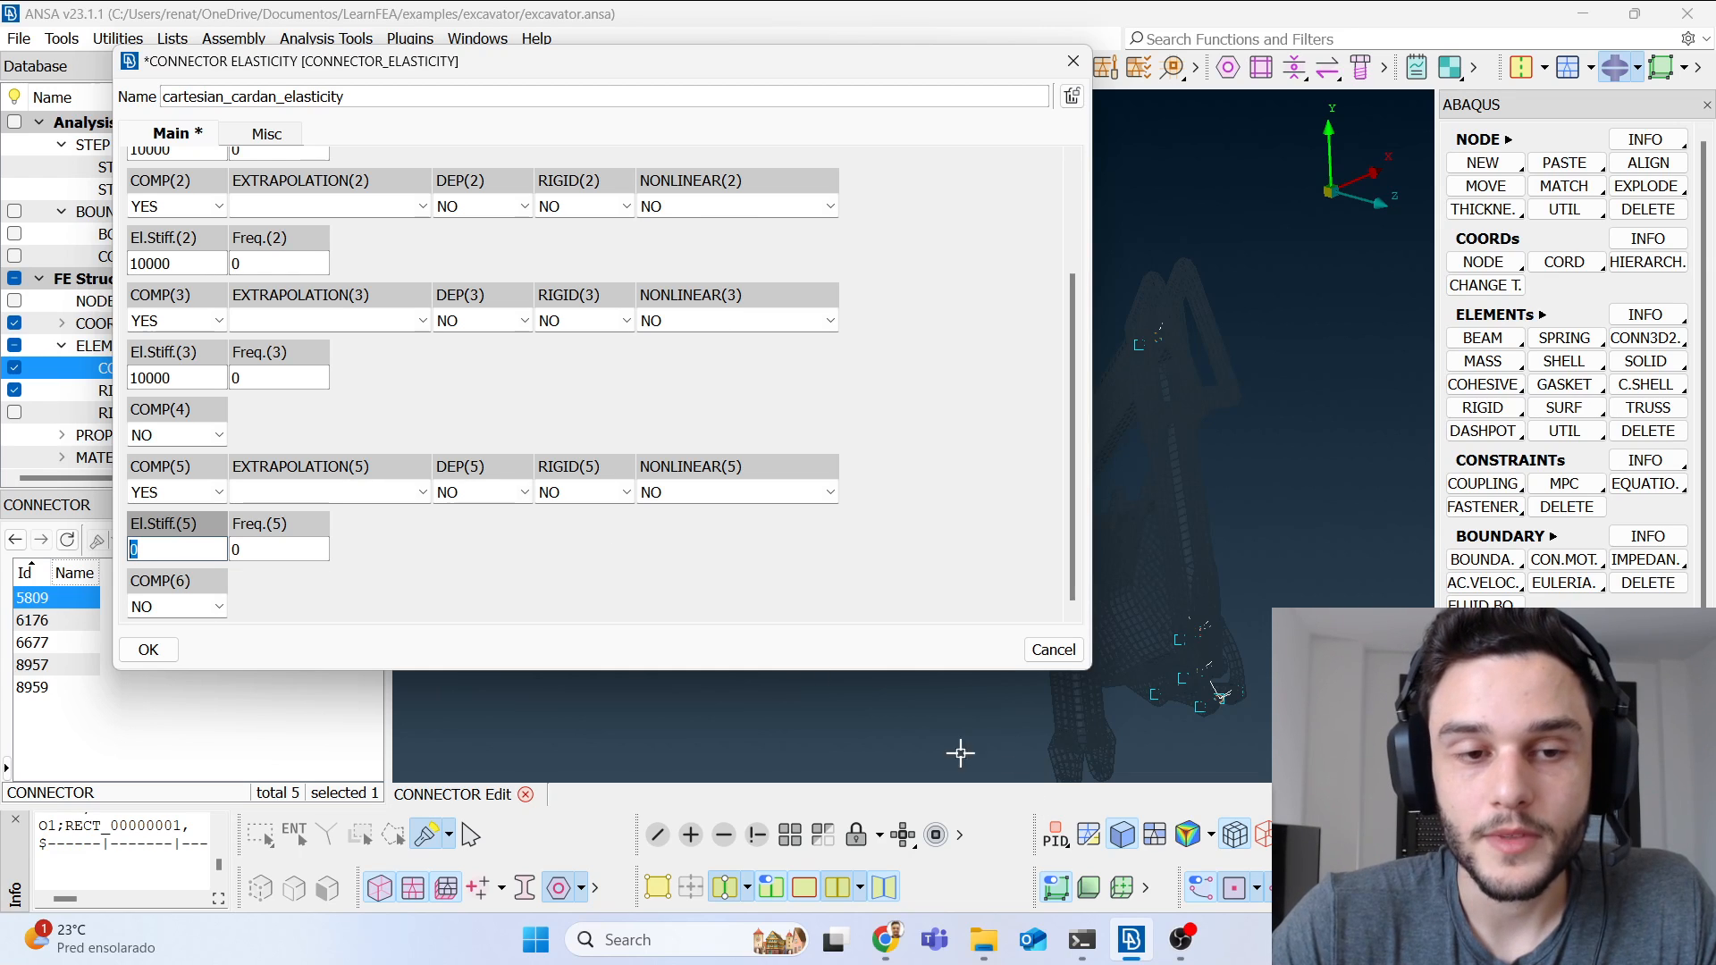
pyautogui.click(196, 552)
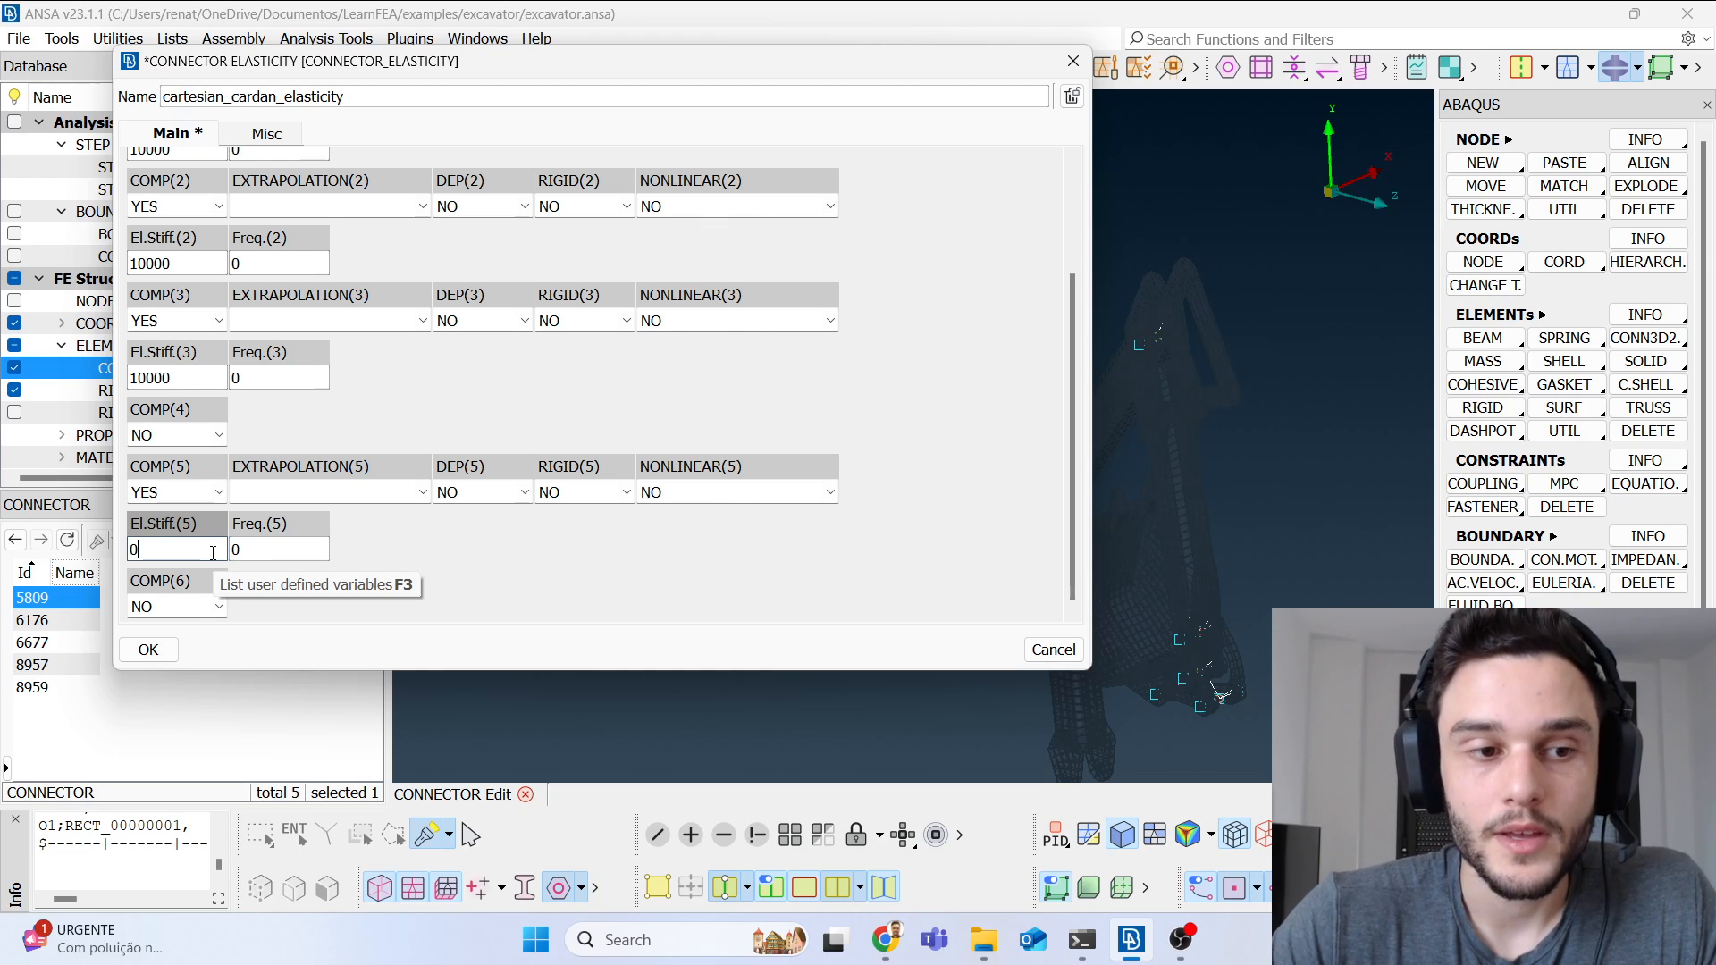
pyautogui.doubleClick(146, 551)
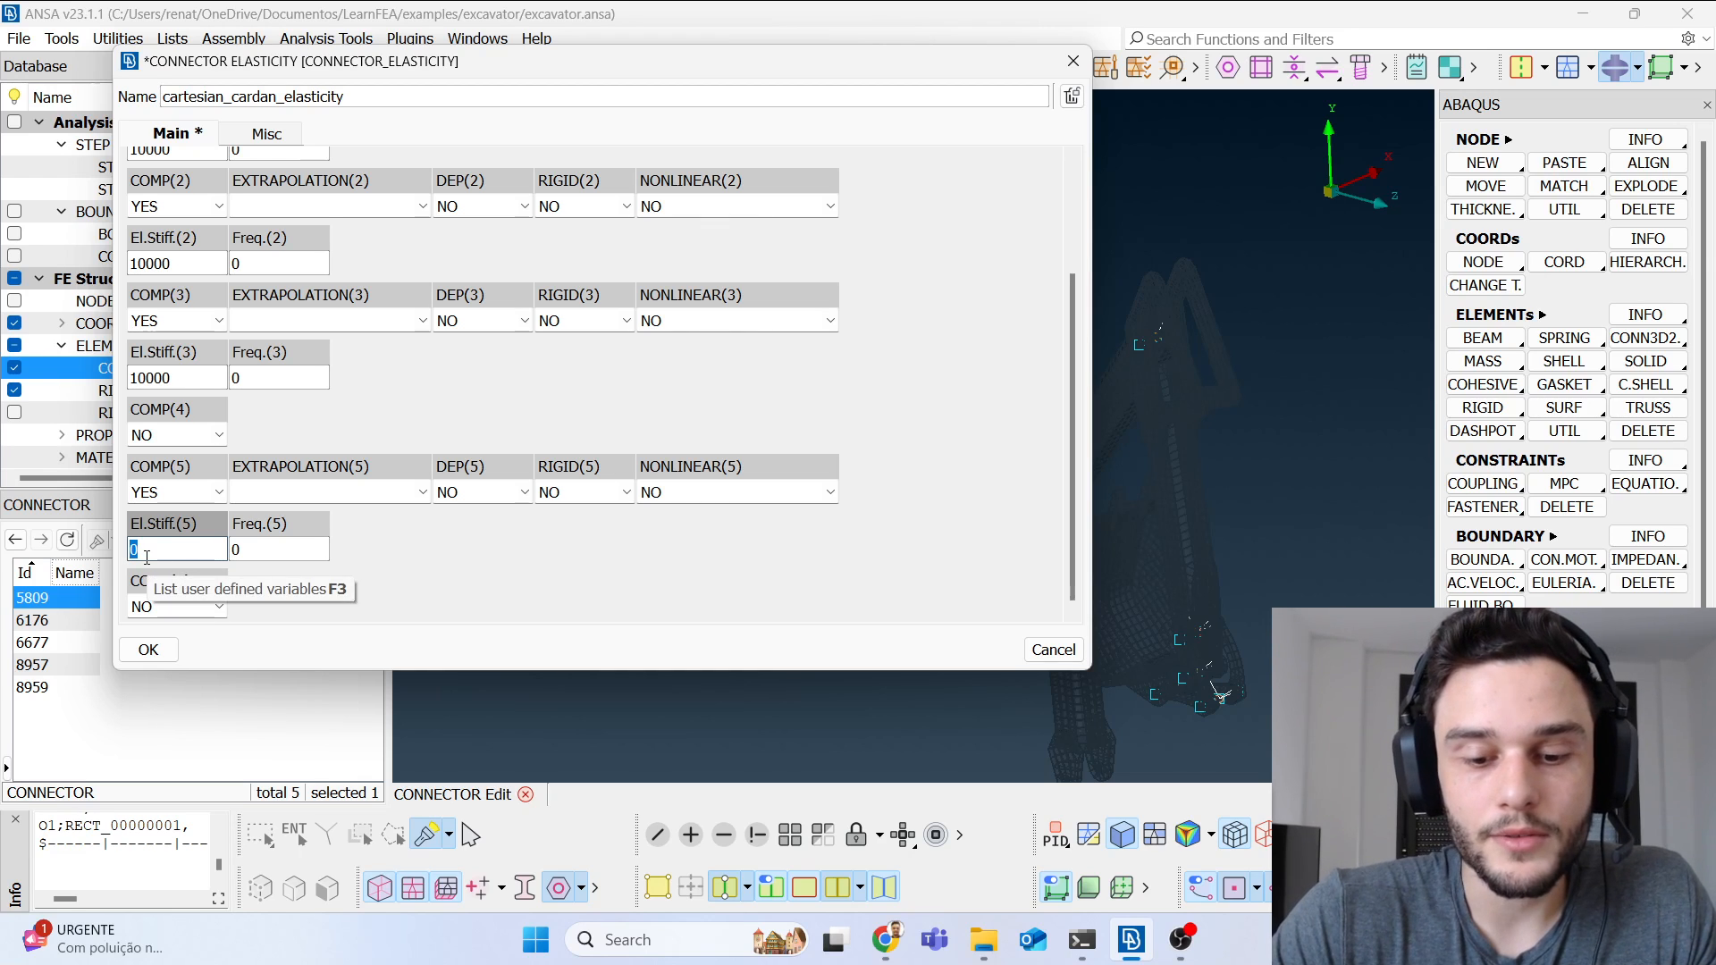
pyautogui.write('1000')
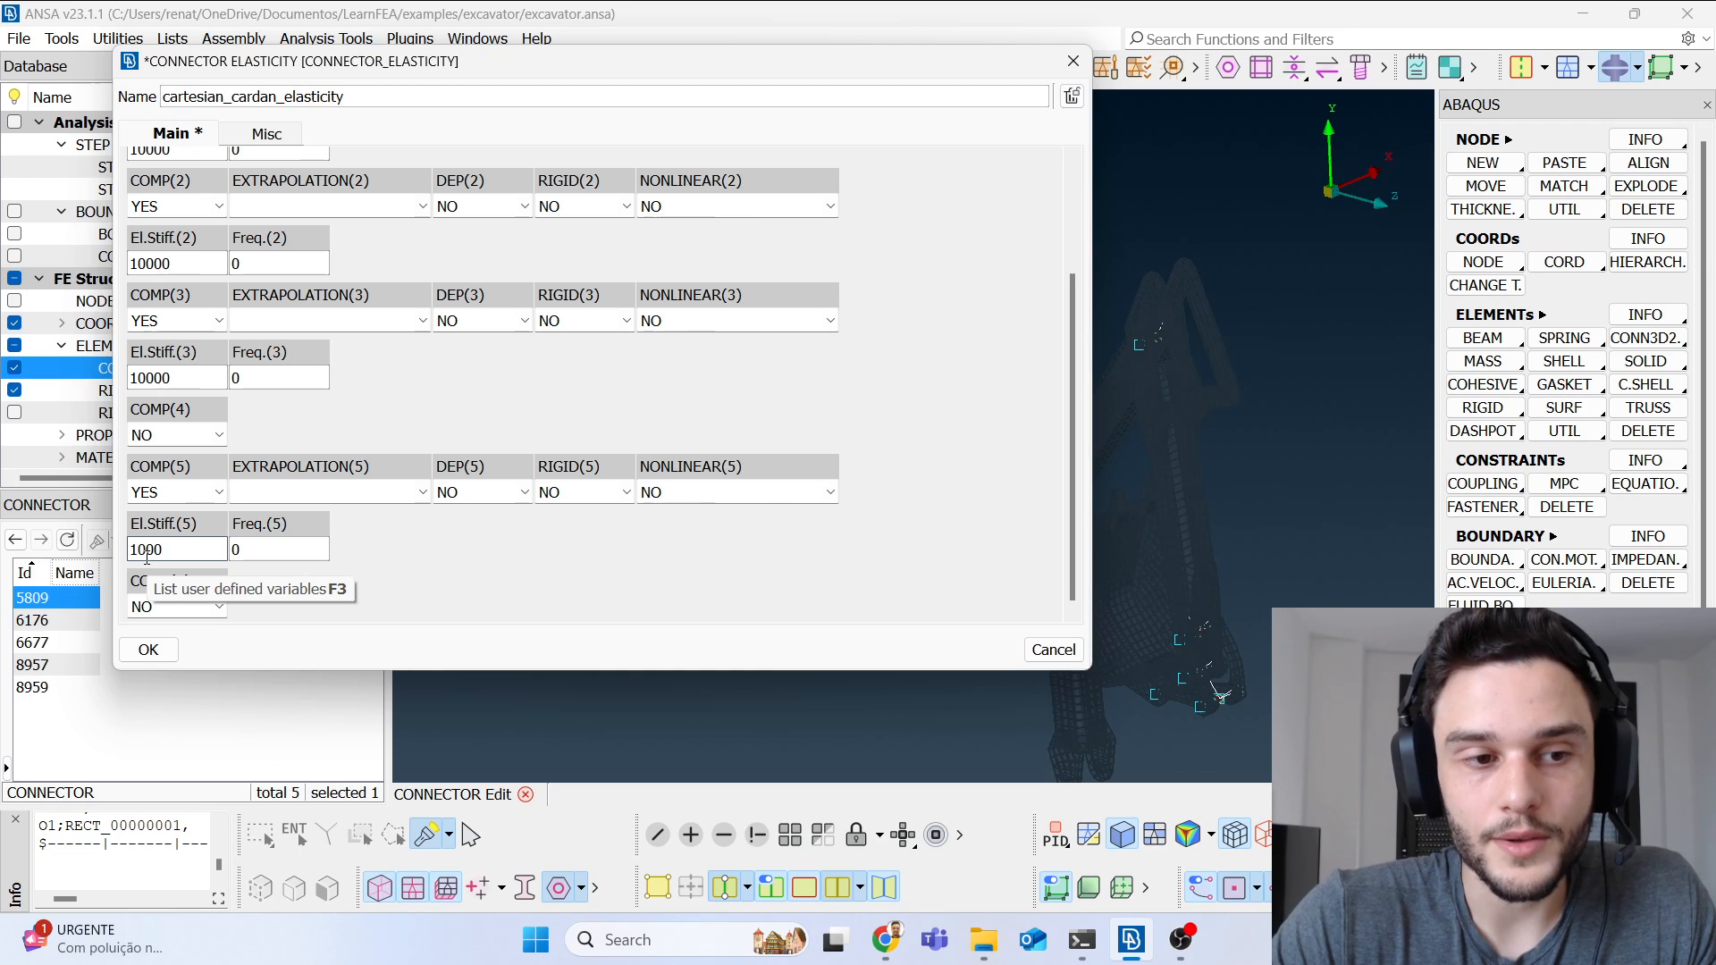
pyautogui.write('000')
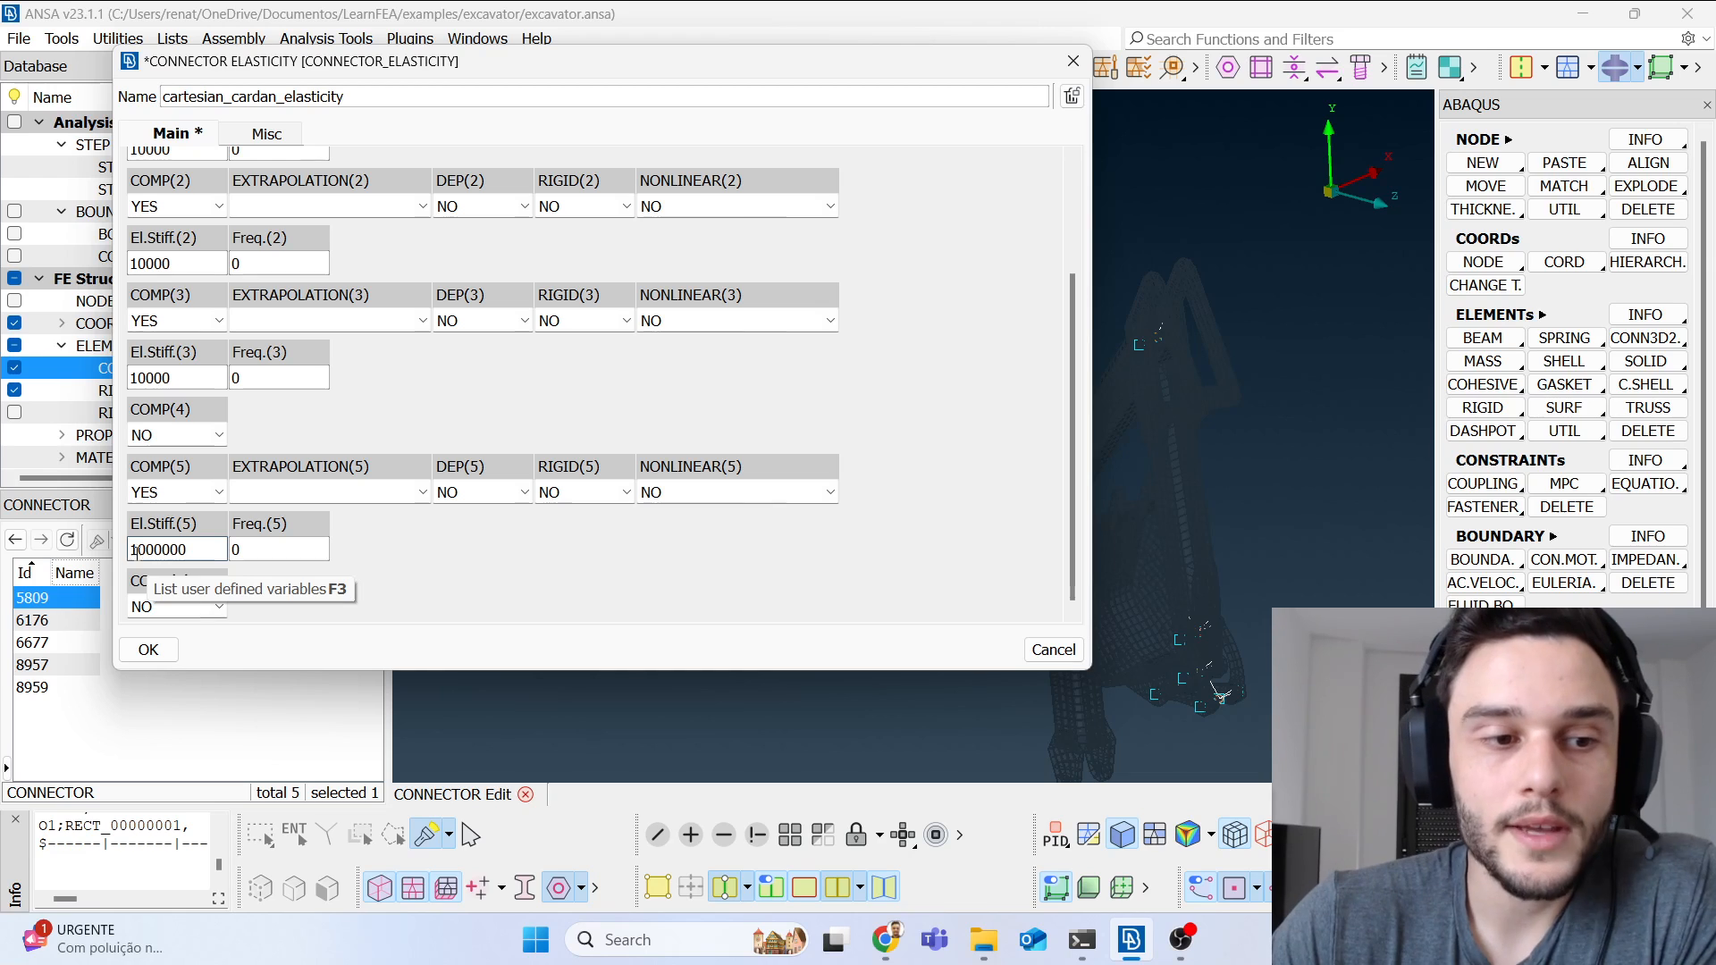
# Step: Check the number of zeros in the elastic stiffness of COMP(5)
pyautogui.moveTo(135, 551); pyautogui.dragTo(209, 548)
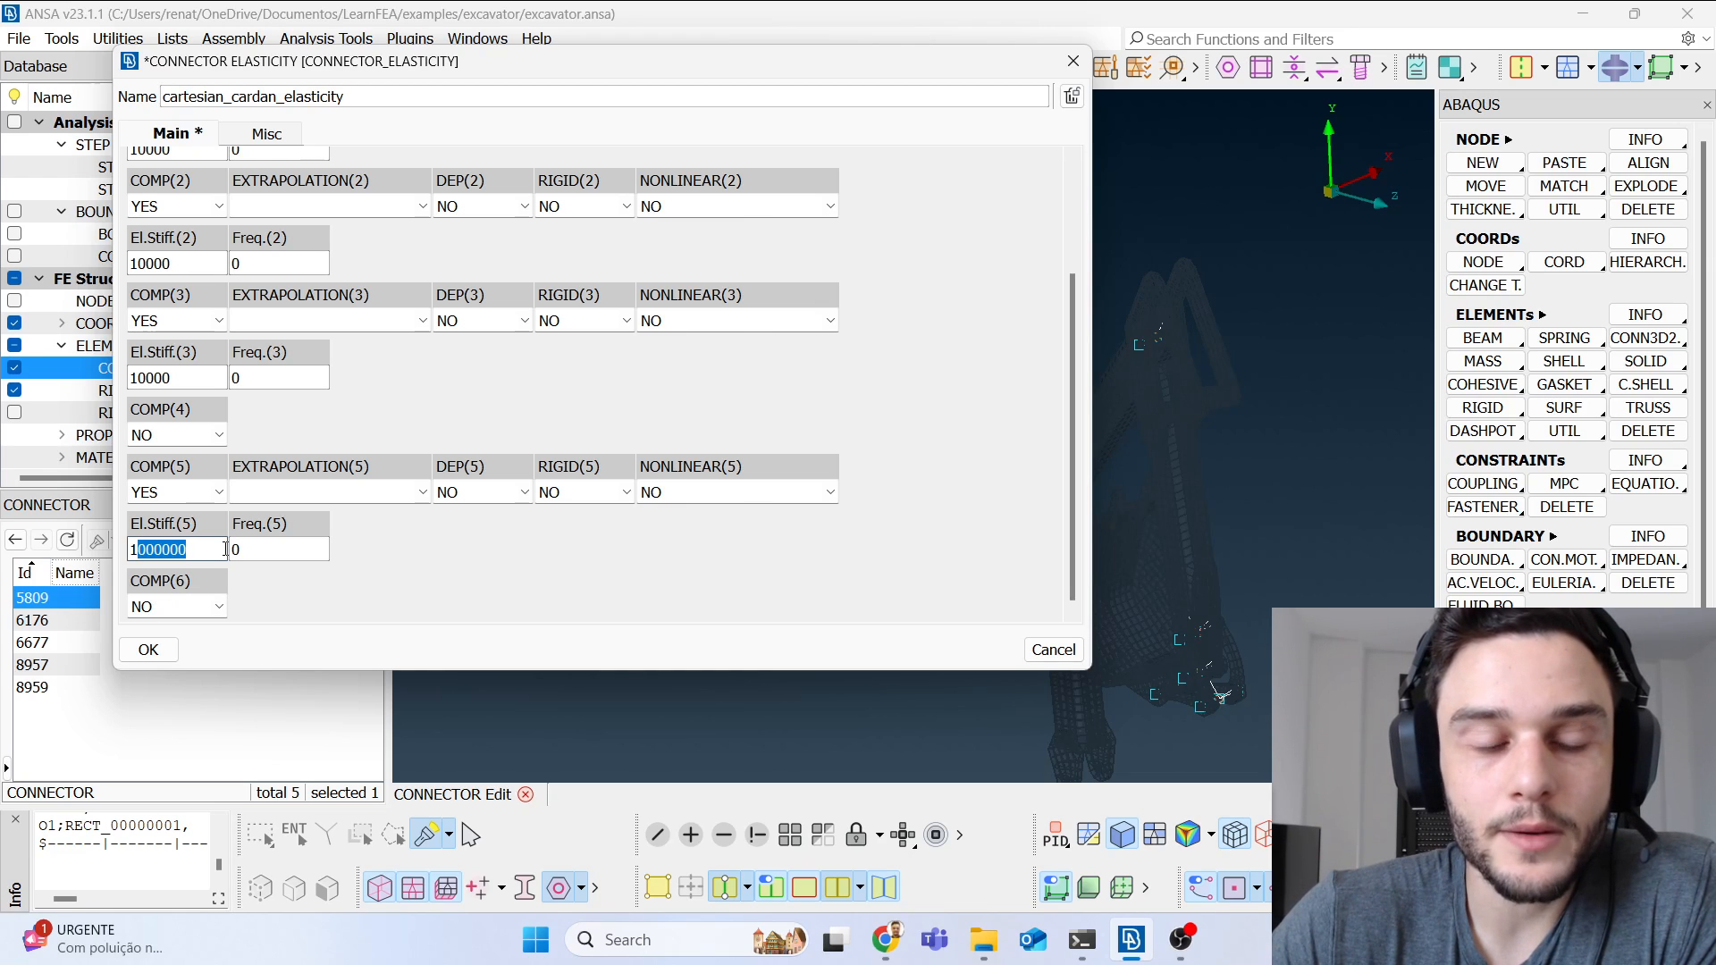
pyautogui.click(211, 553)
pyautogui.hotkey('shift', 'Left')
pyautogui.hotkey('shift', 'Left')
pyautogui.hotkey('shift', 'Left')
pyautogui.hotkey('shift', 'Left')
pyautogui.hotkey('shift', 'Left')
pyautogui.hotkey('shift', 'Left')
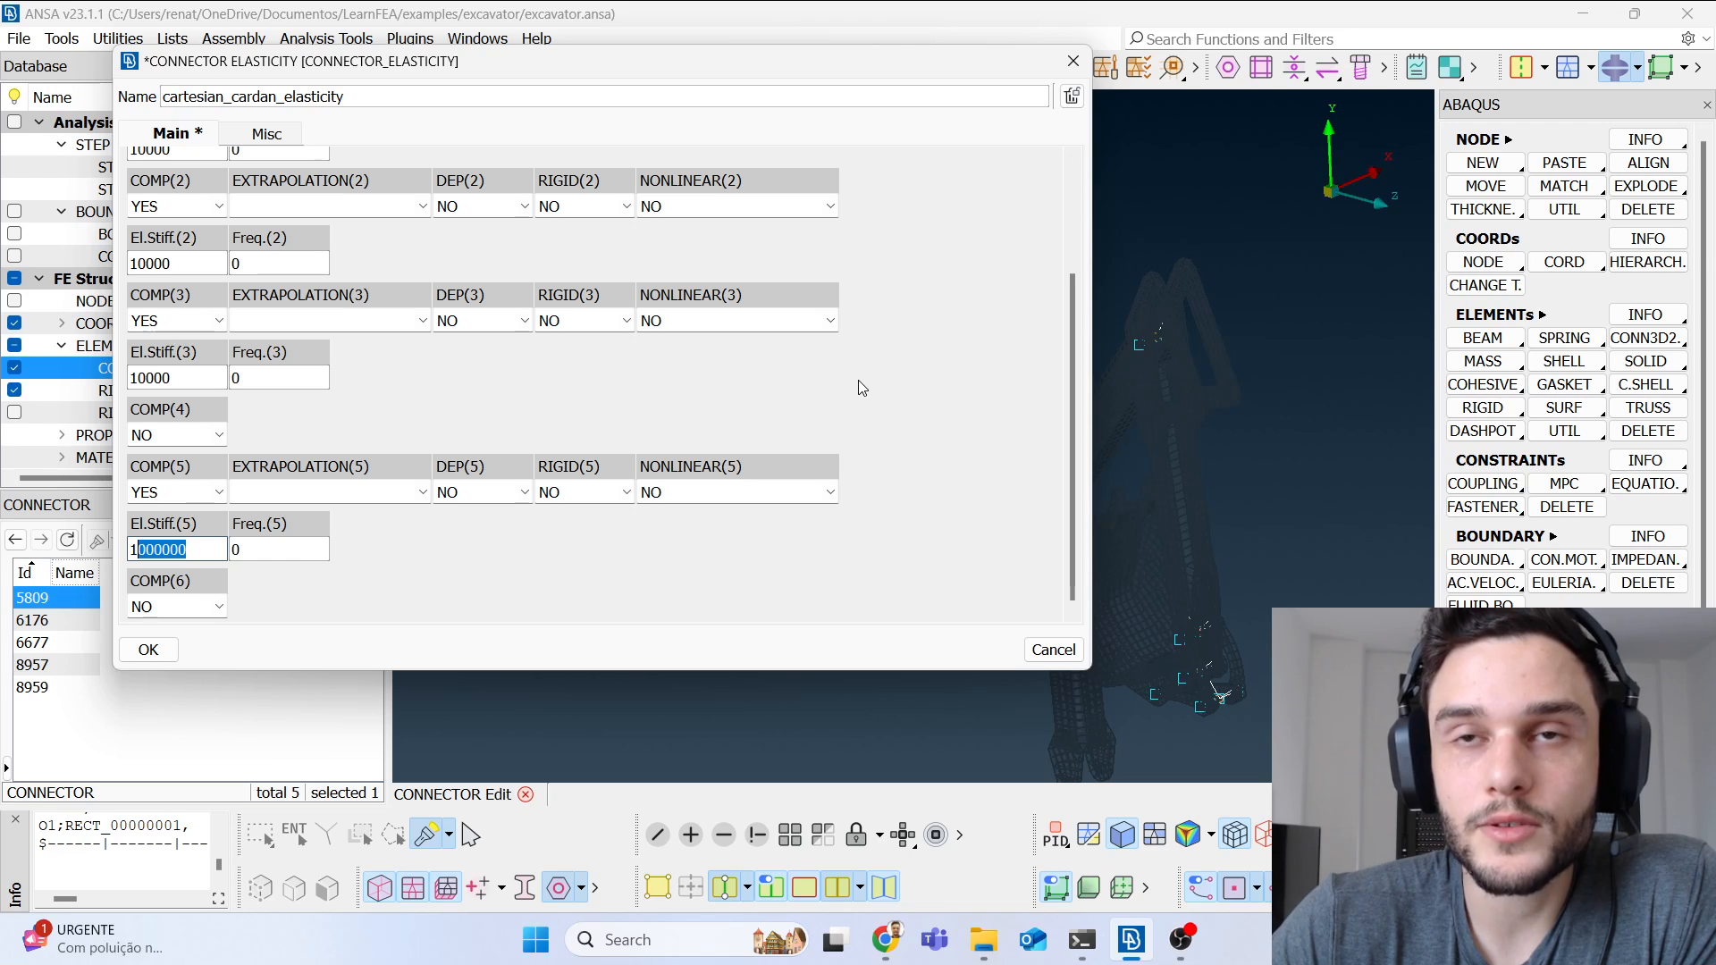
# Step: Inspect the connector locations on the excavator arm and make the connector elasticity dialog taller to show more component settings
pyautogui.moveTo(834, 65); pyautogui.dragTo(806, 75)
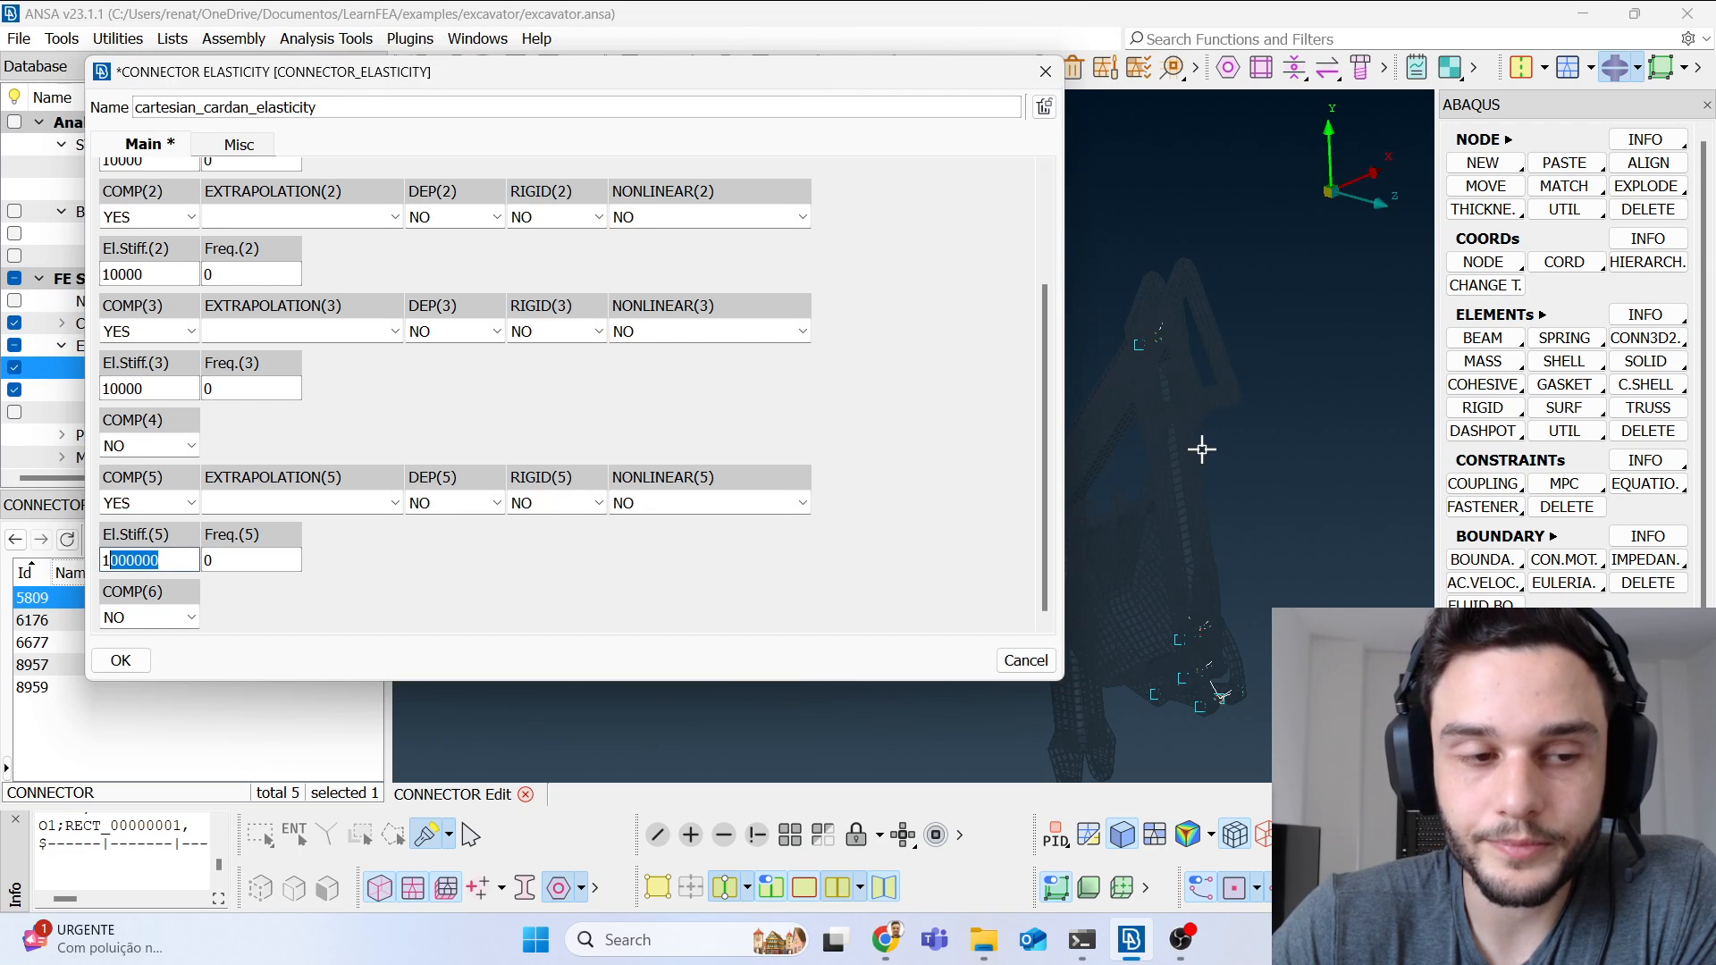
pyautogui.scroll(5, 1162, 474)
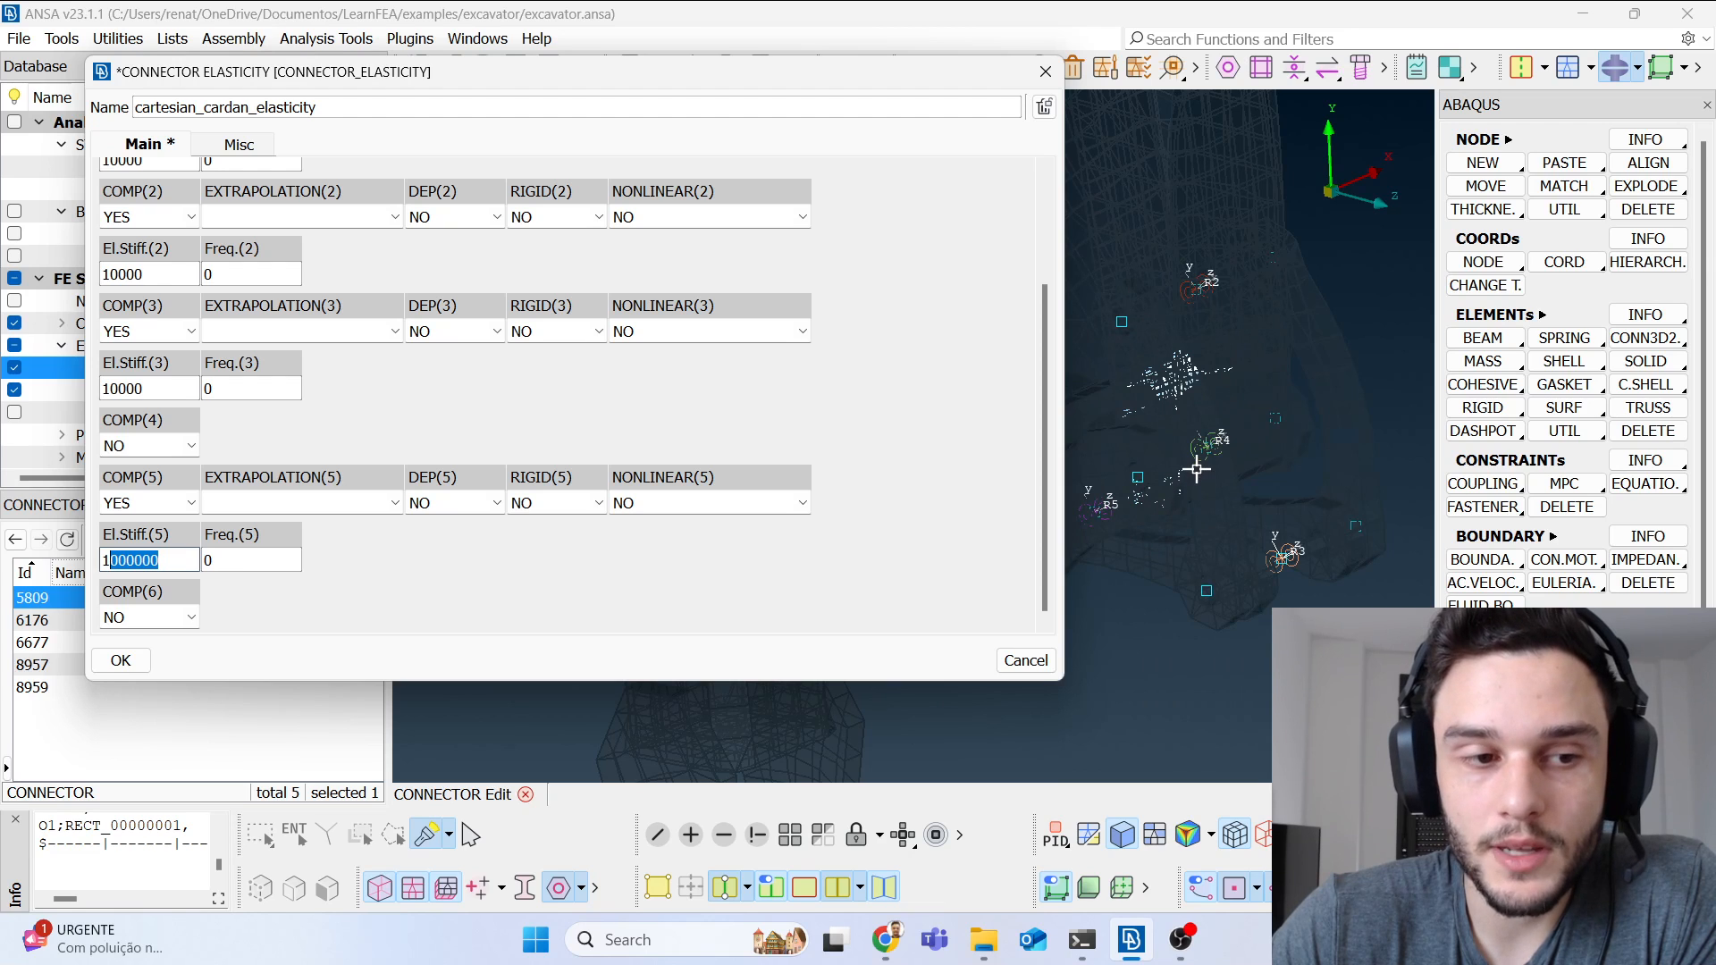
pyautogui.scroll(-4, 1172, 395)
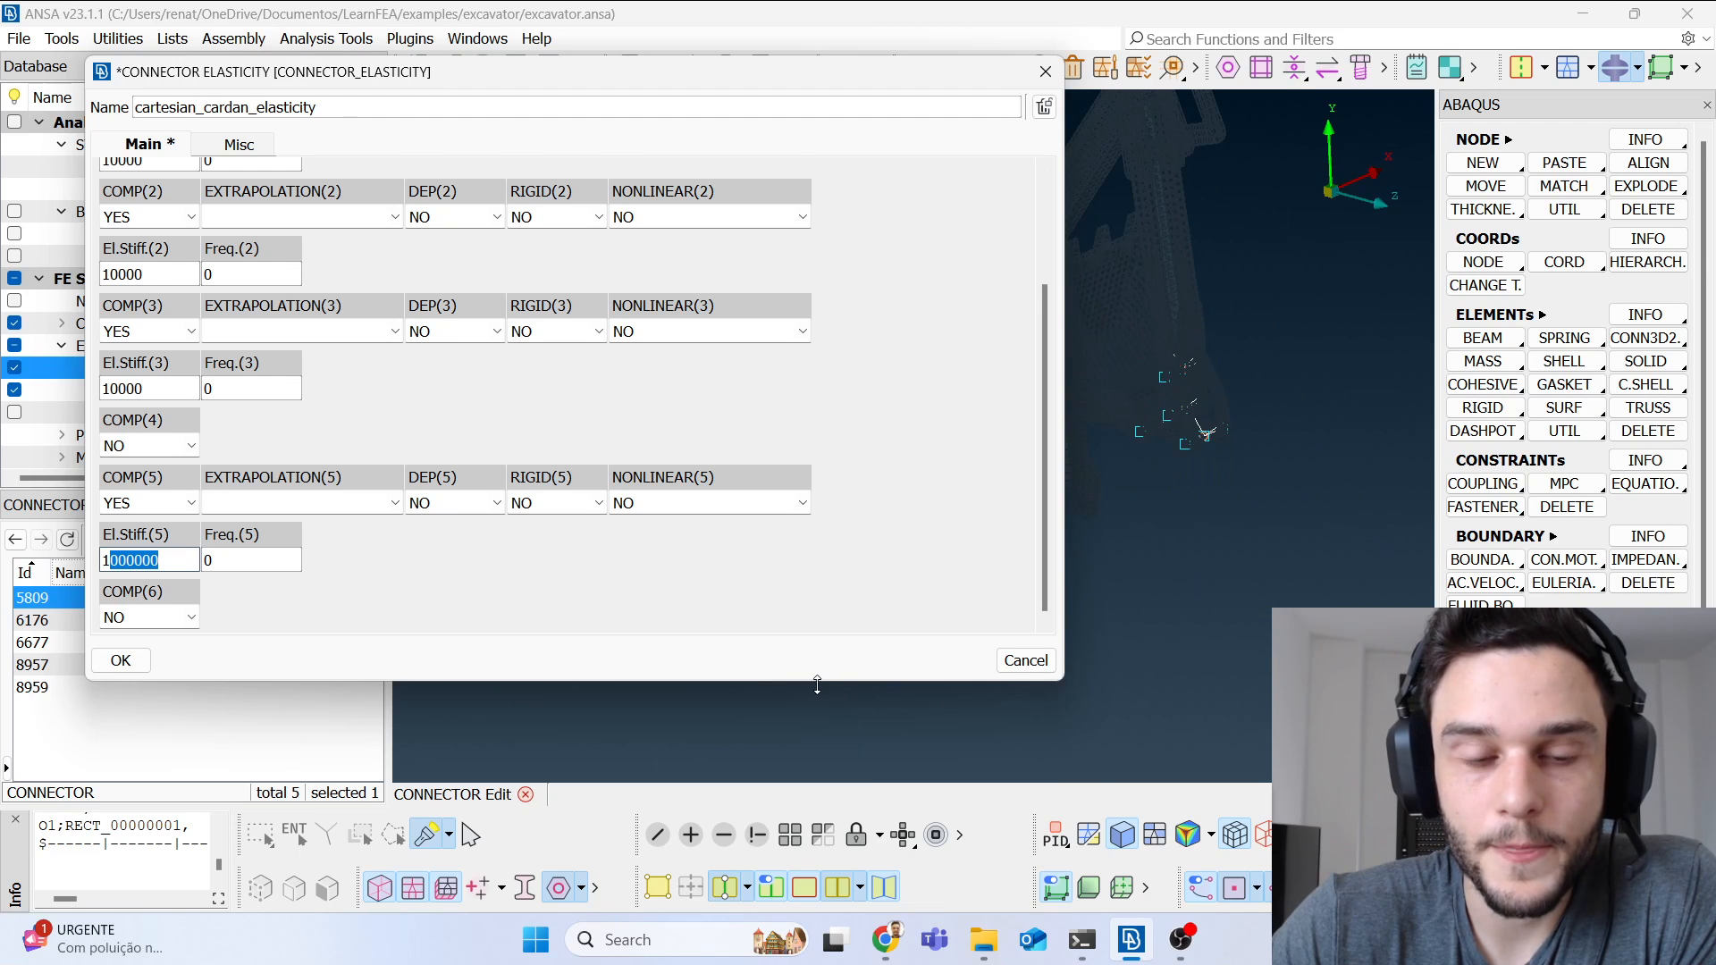
pyautogui.moveTo(817, 684); pyautogui.dragTo(816, 748)
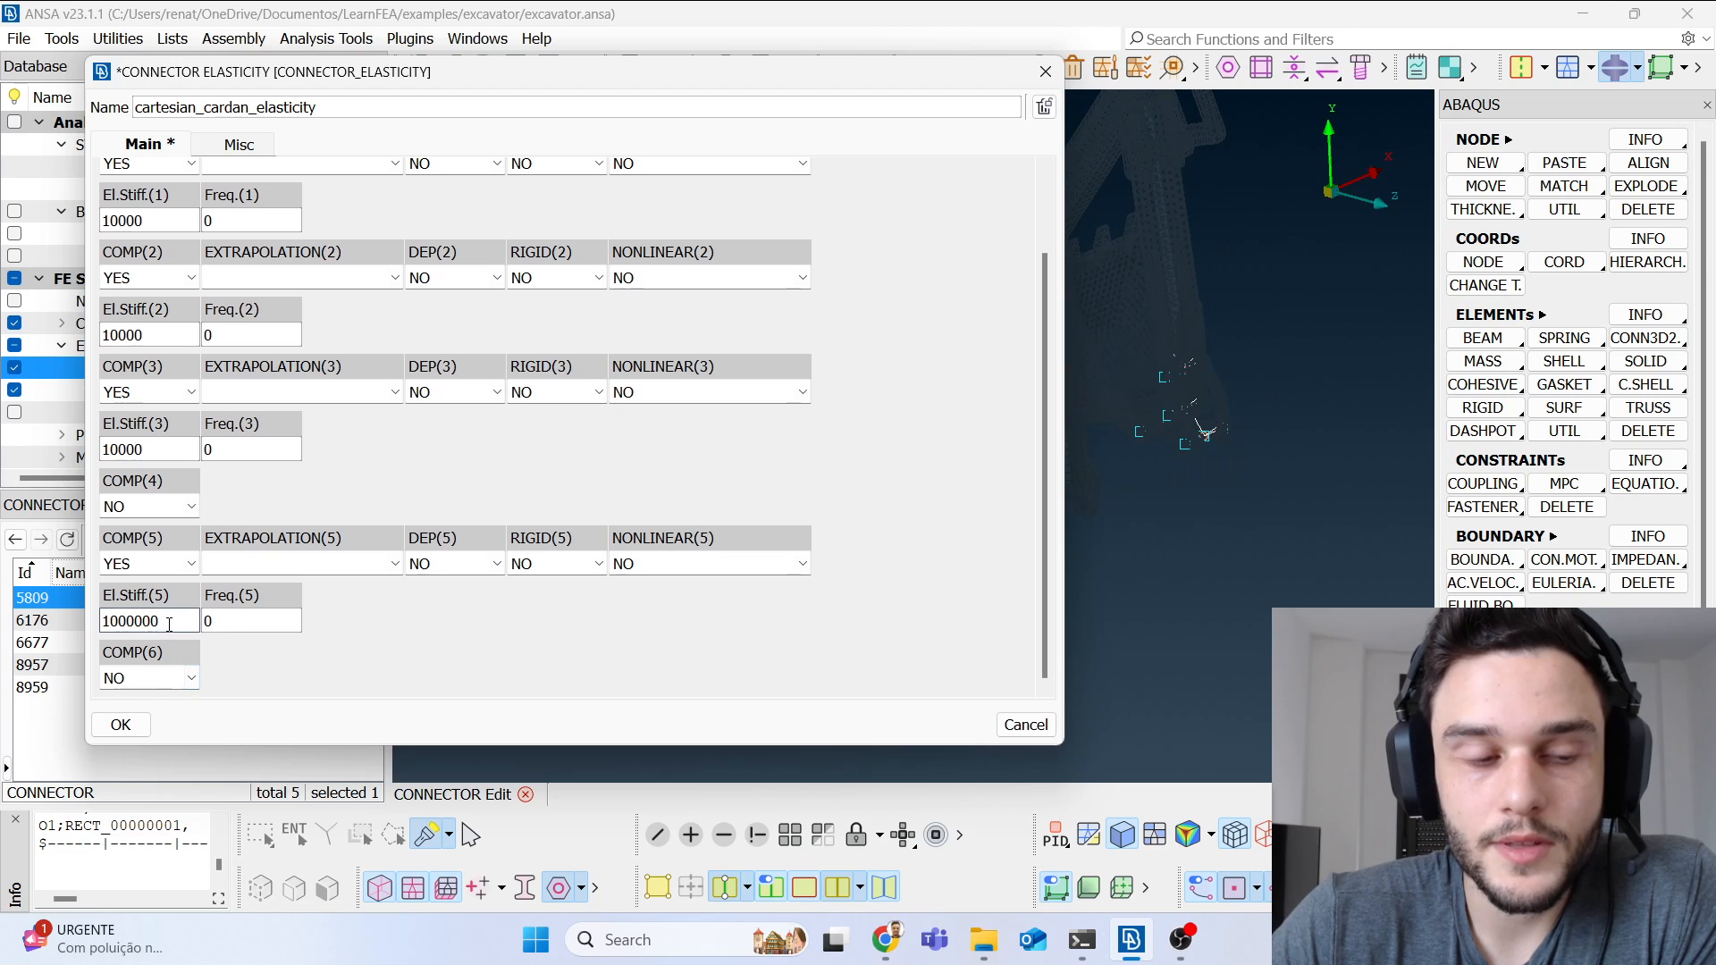
# Step: Set COMP(6) to YES and give it the same elastic stiffness as COMP(5), 1000000
pyautogui.click(190, 678)
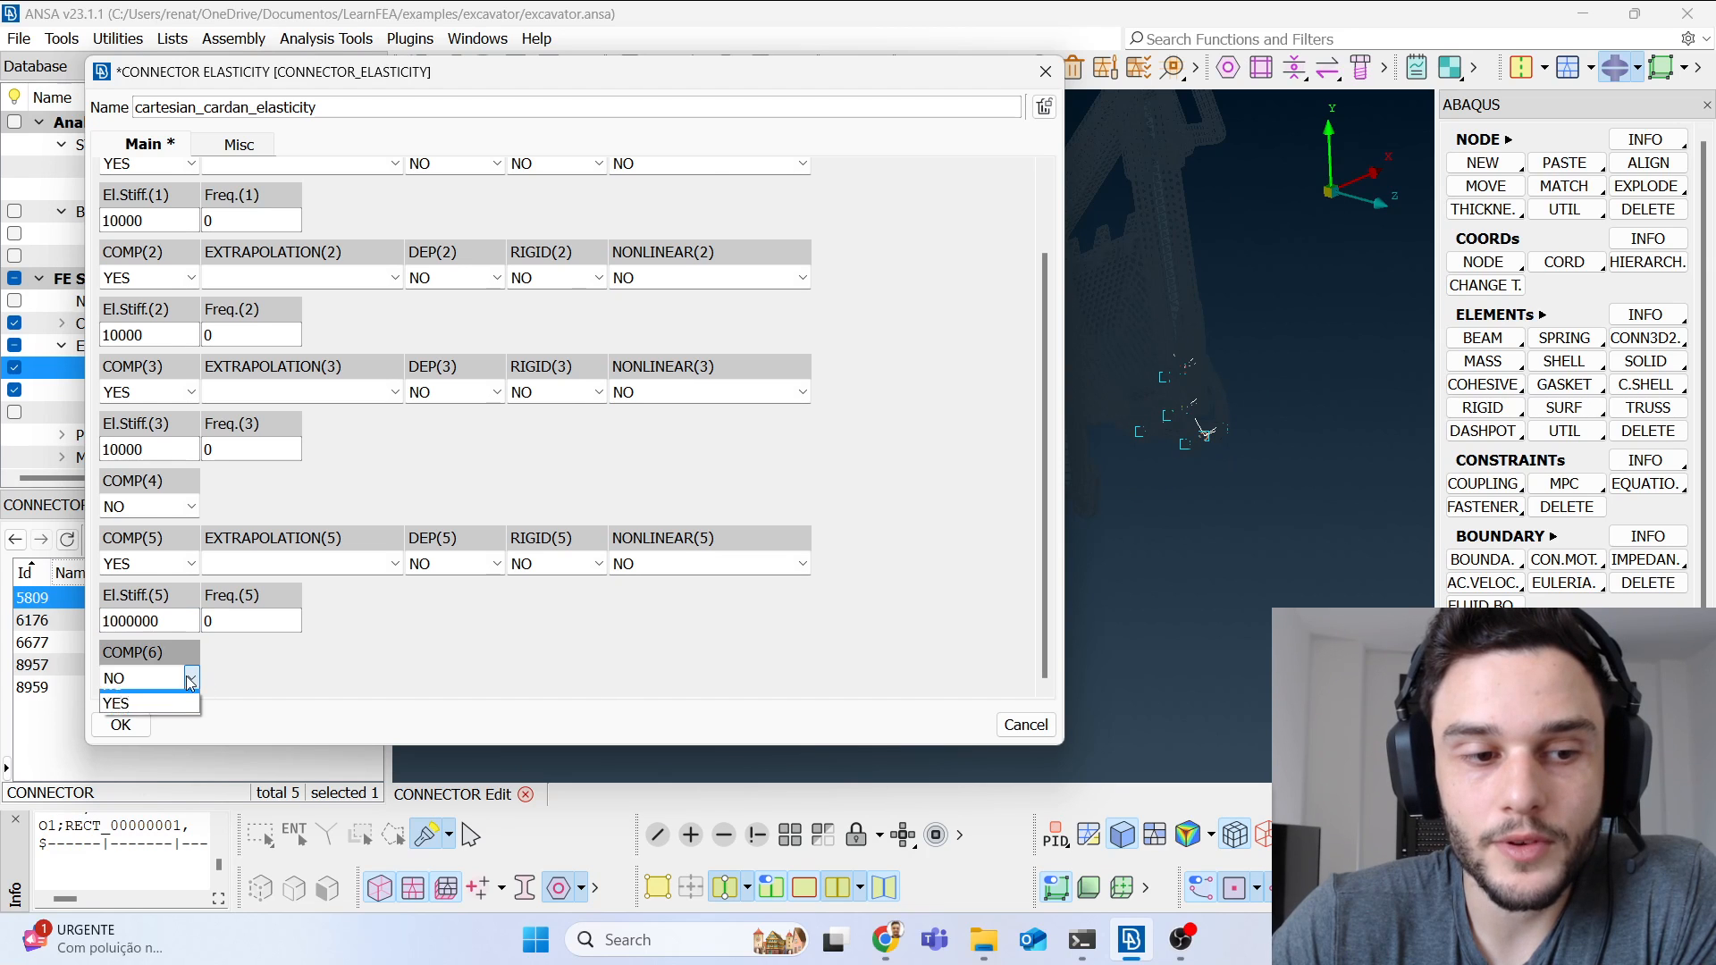
pyautogui.click(138, 712)
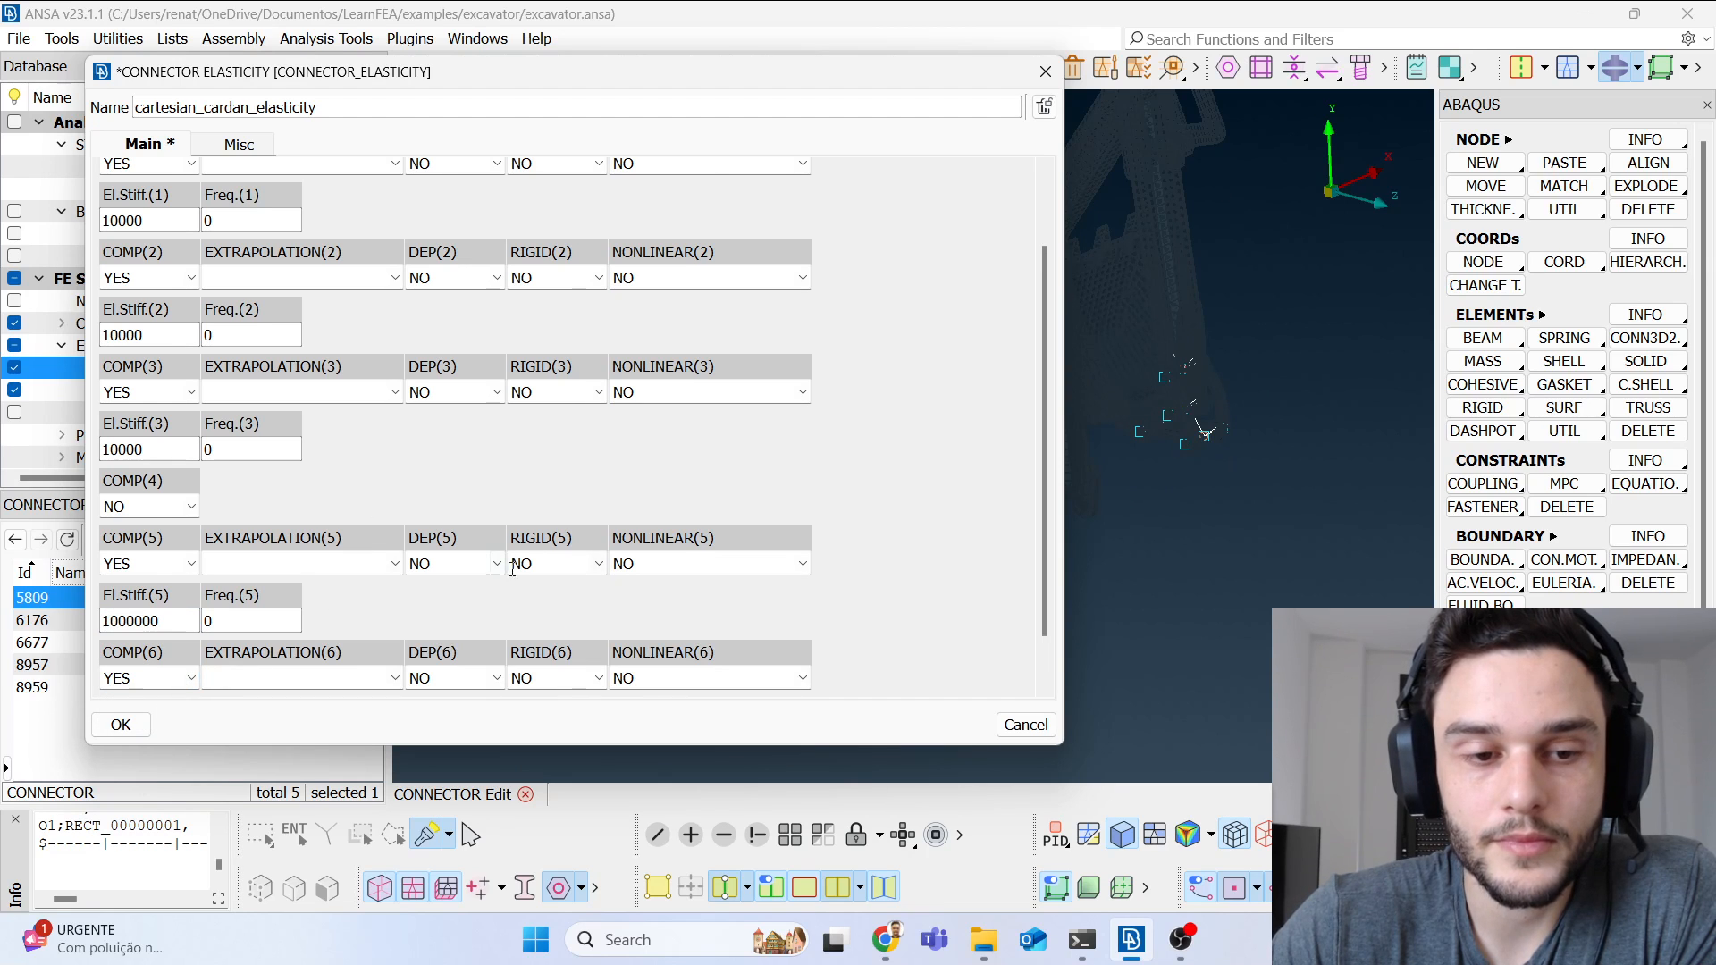
pyautogui.scroll(-2, 259, 626)
pyautogui.click(148, 674)
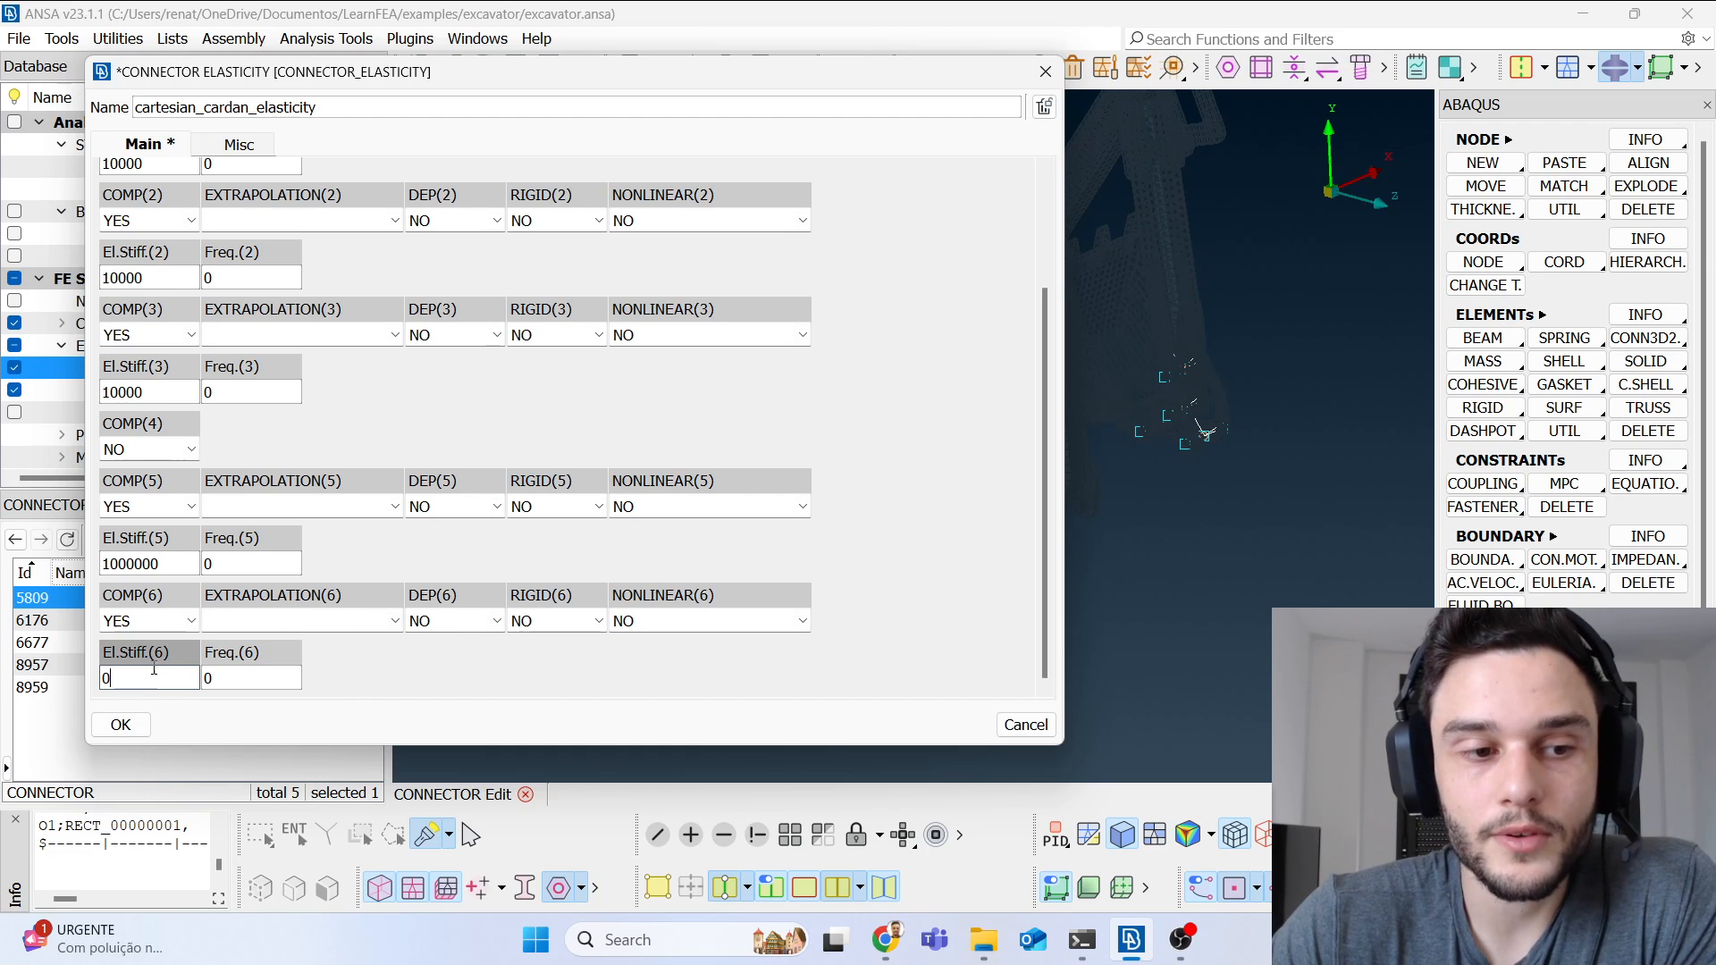
pyautogui.doubleClick(143, 562)
pyautogui.hotkey('ctrl', 'c')
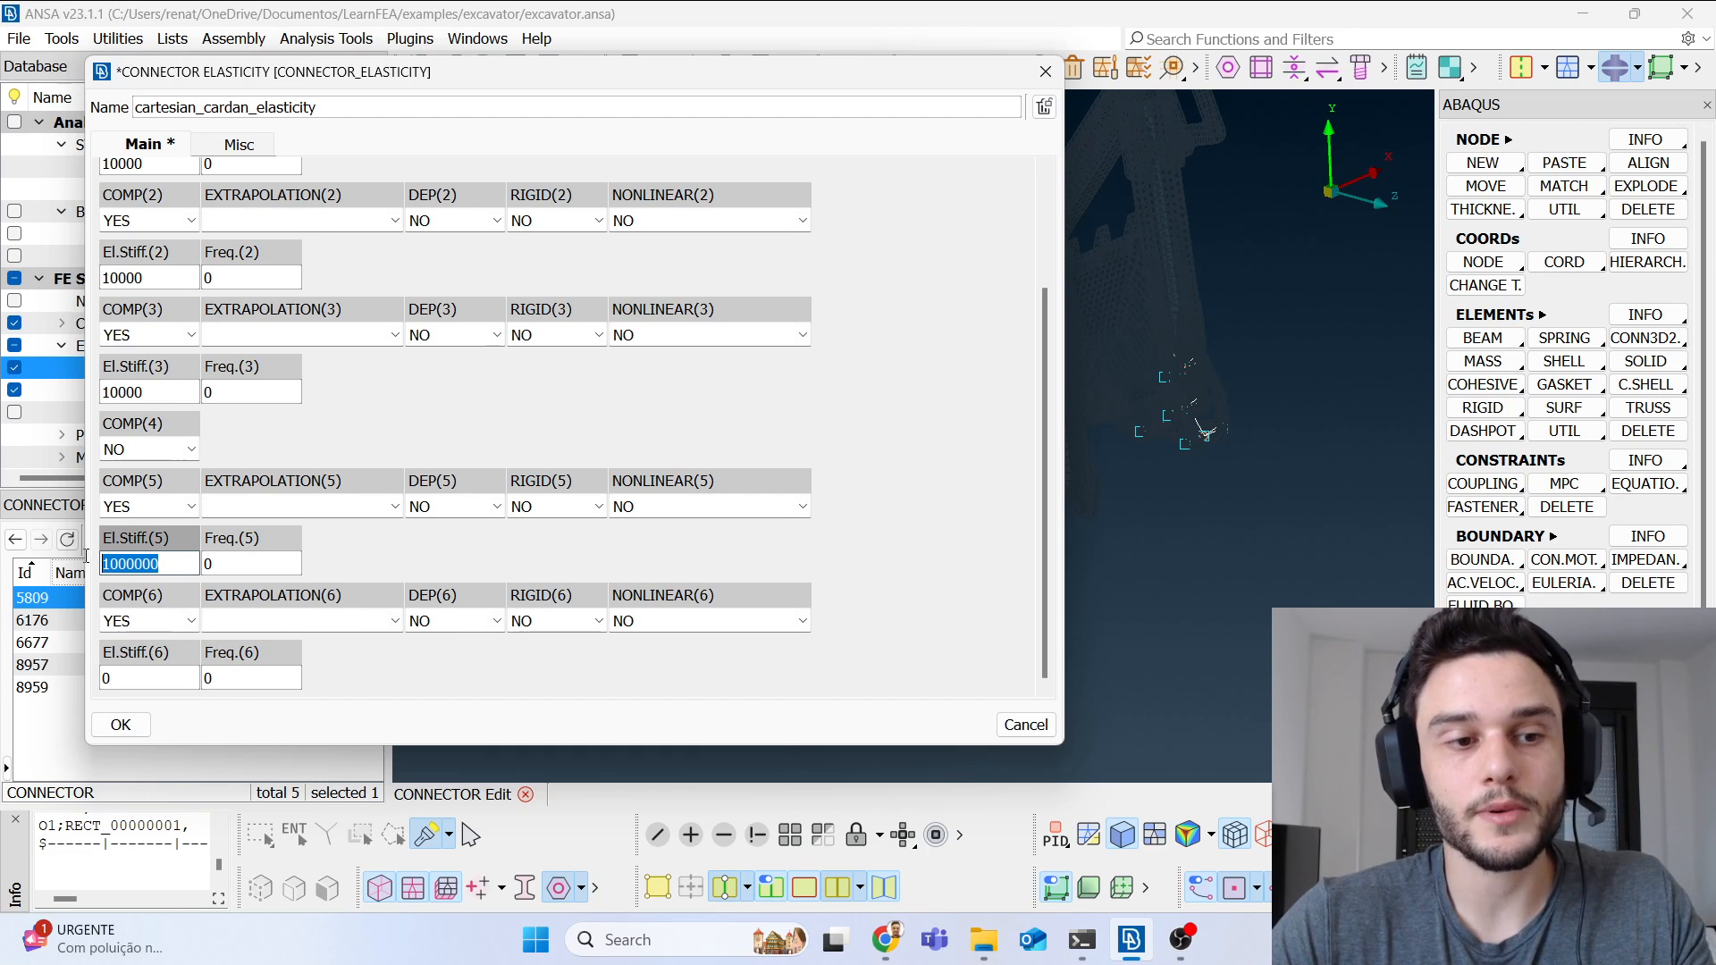
pyautogui.doubleClick(145, 672)
pyautogui.hotkey('ctrl', 'v')
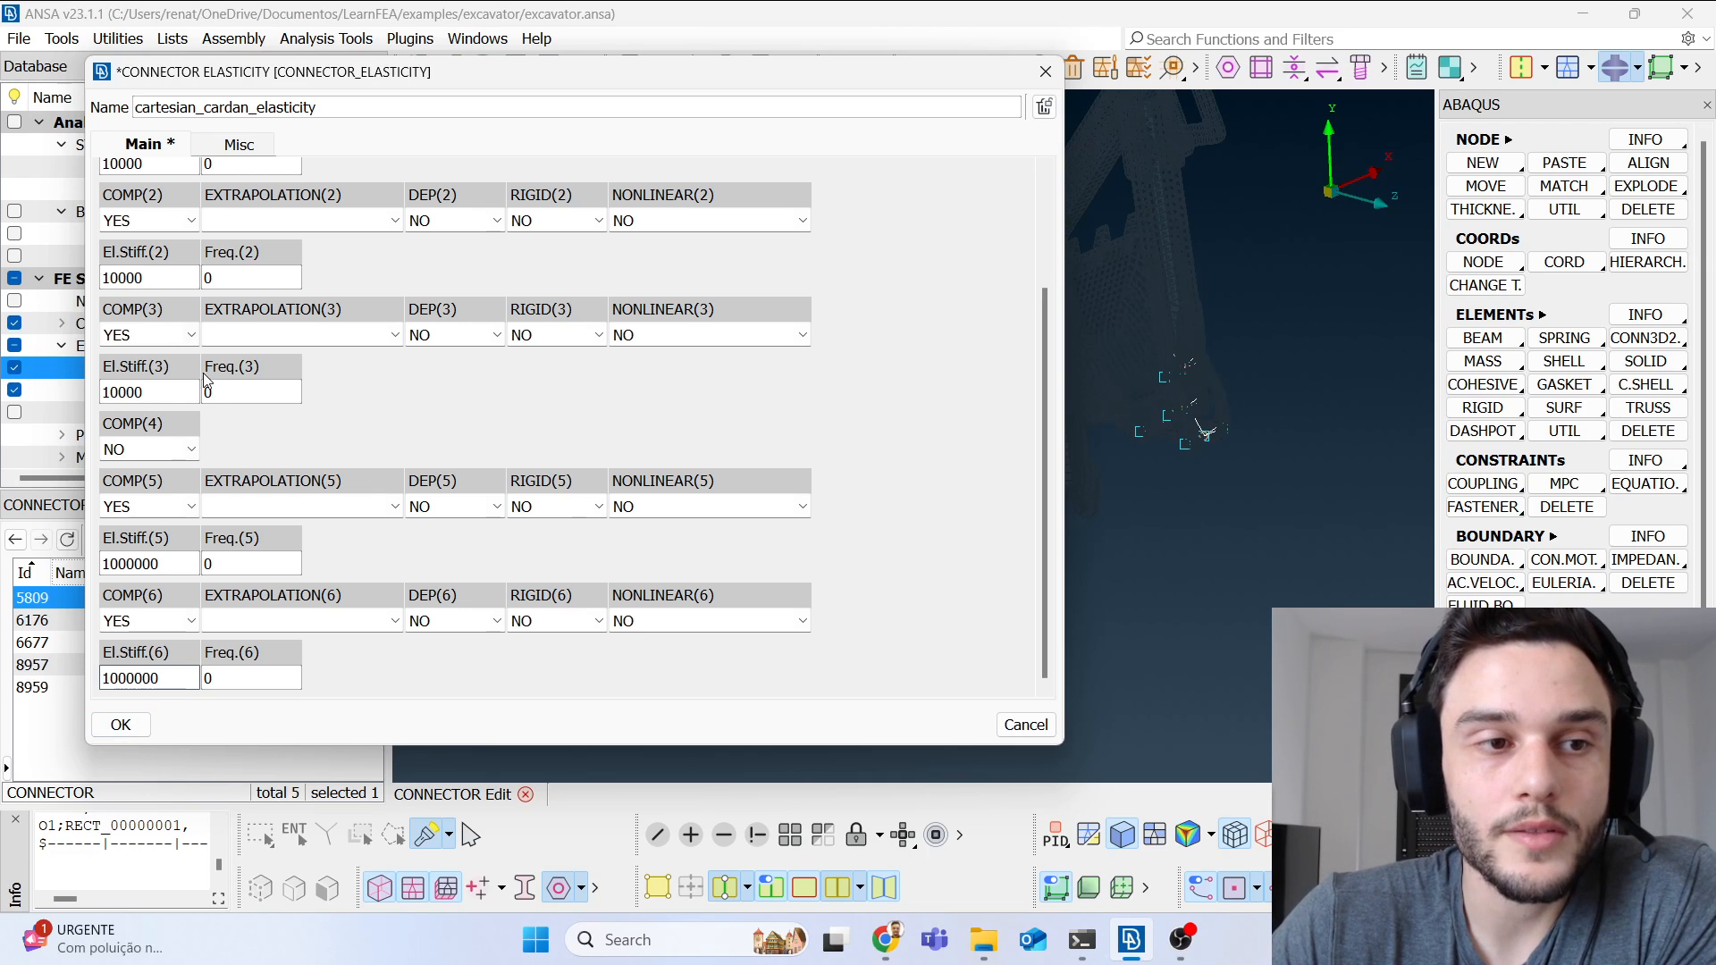
# Step: Review the component stiffnesses, accept the elasticity and assign cartesian_cardan_elasticity as the behavior's elasticity data
pyautogui.scroll(3, 173, 259)
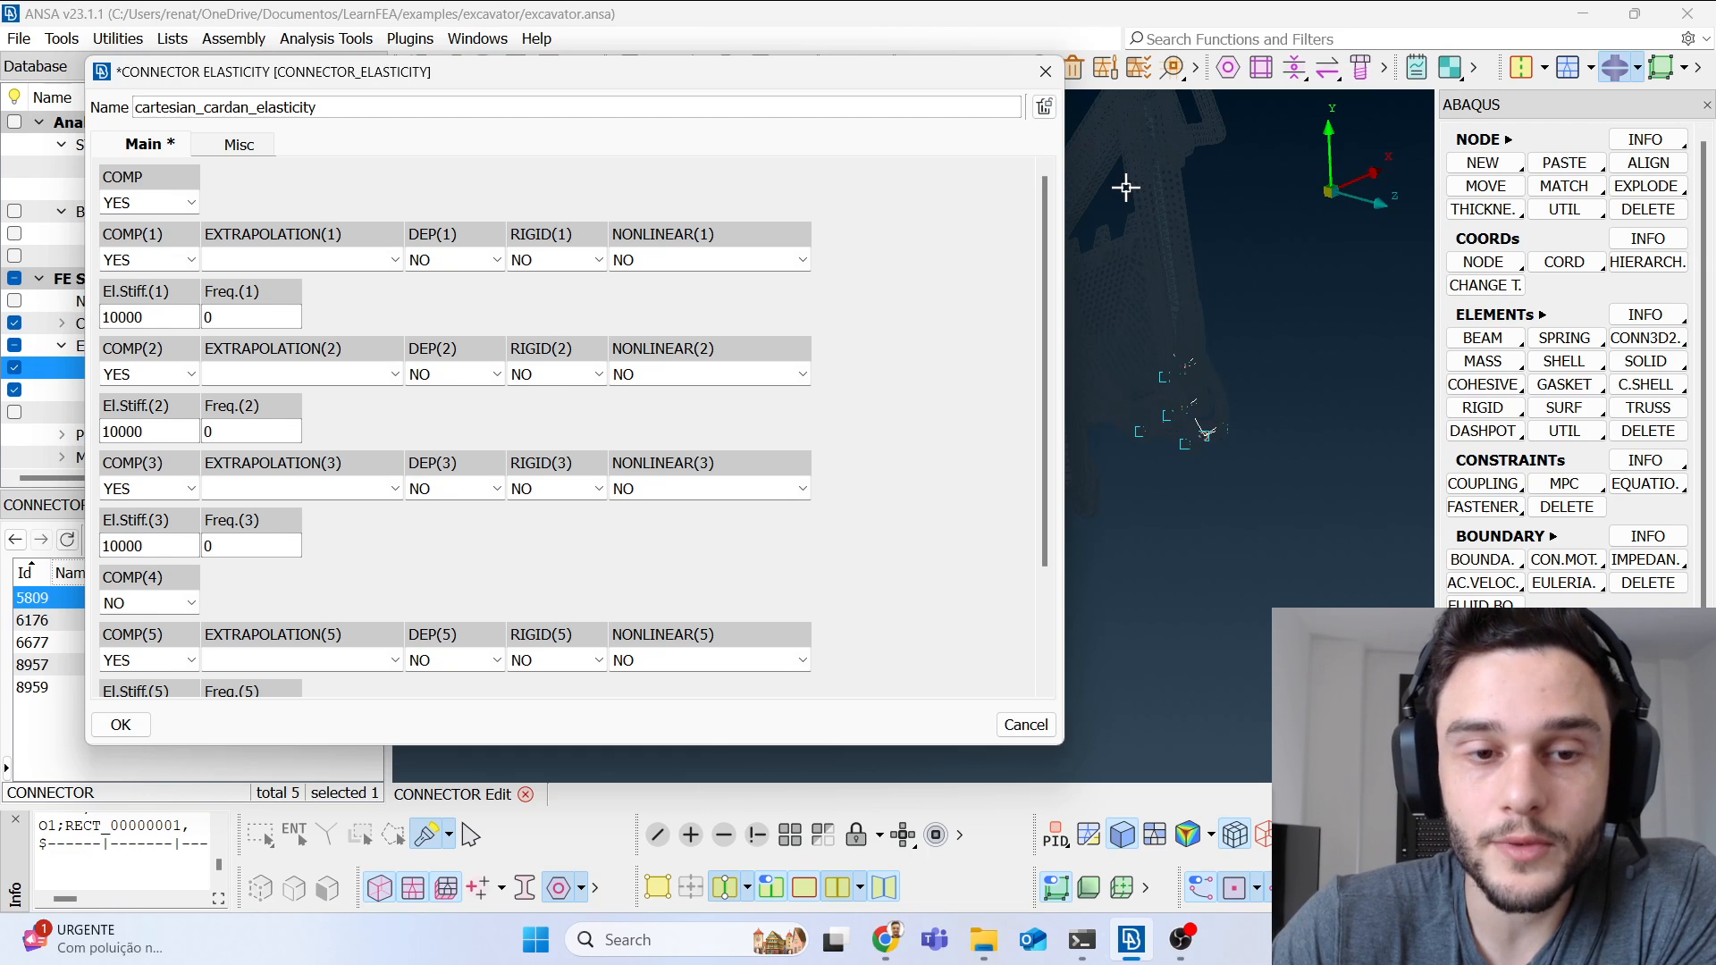
pyautogui.scroll(-2, 207, 508)
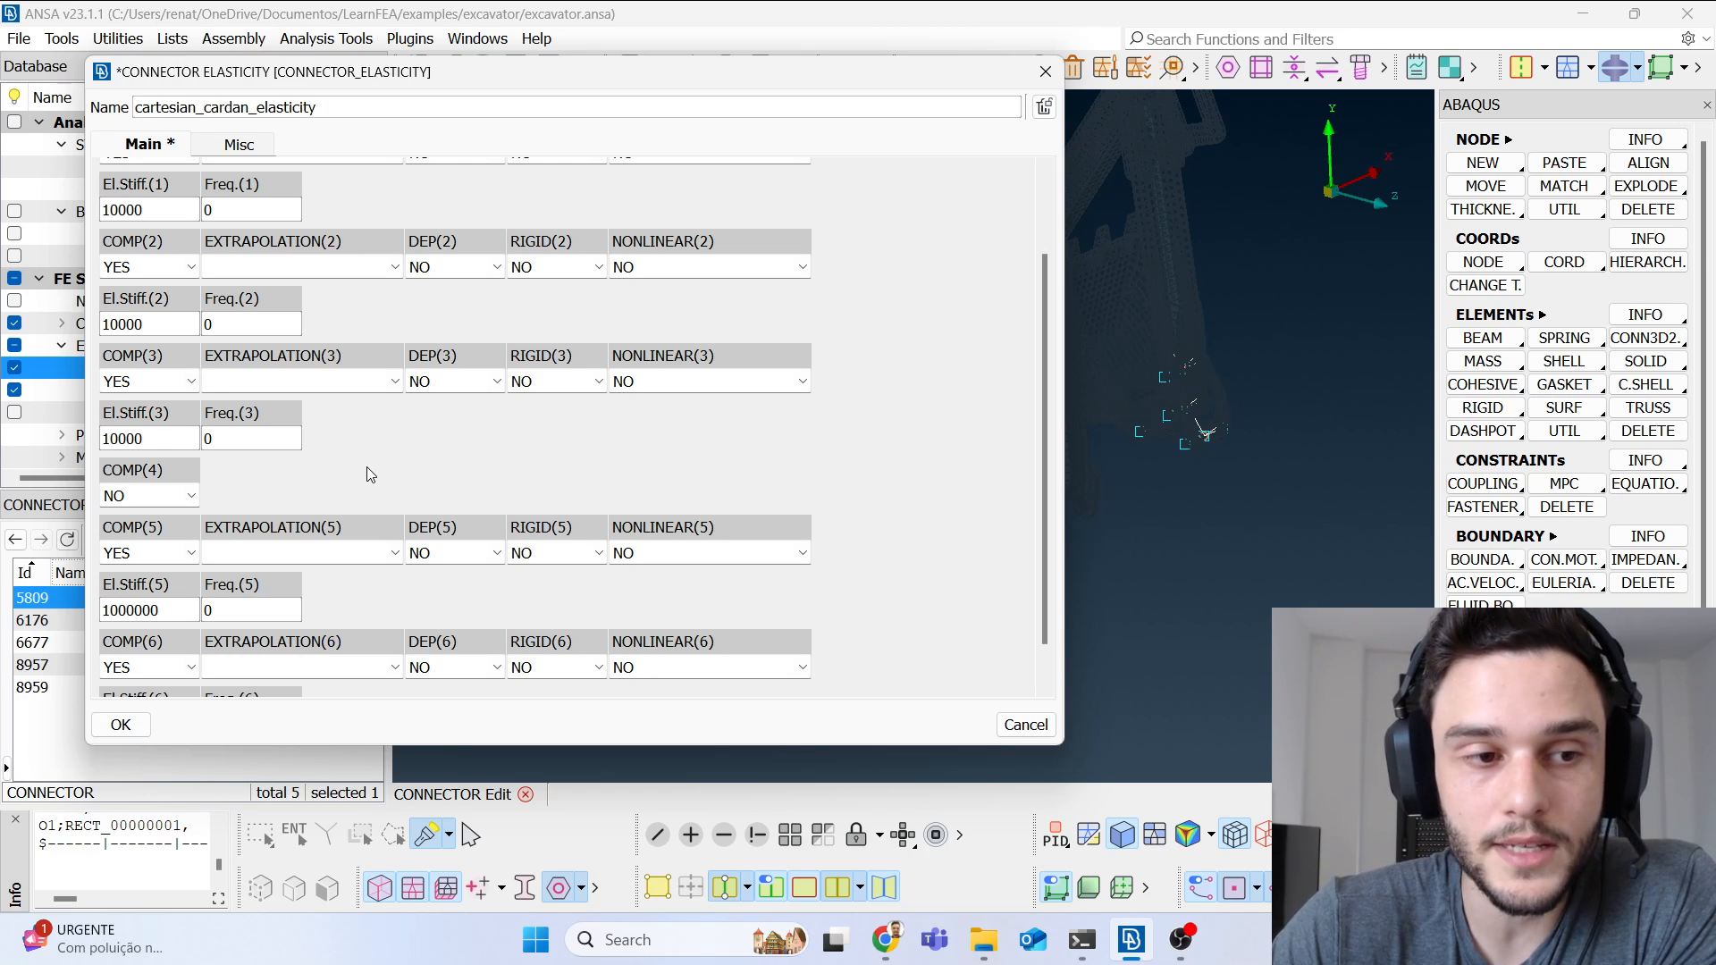
pyautogui.click(122, 726)
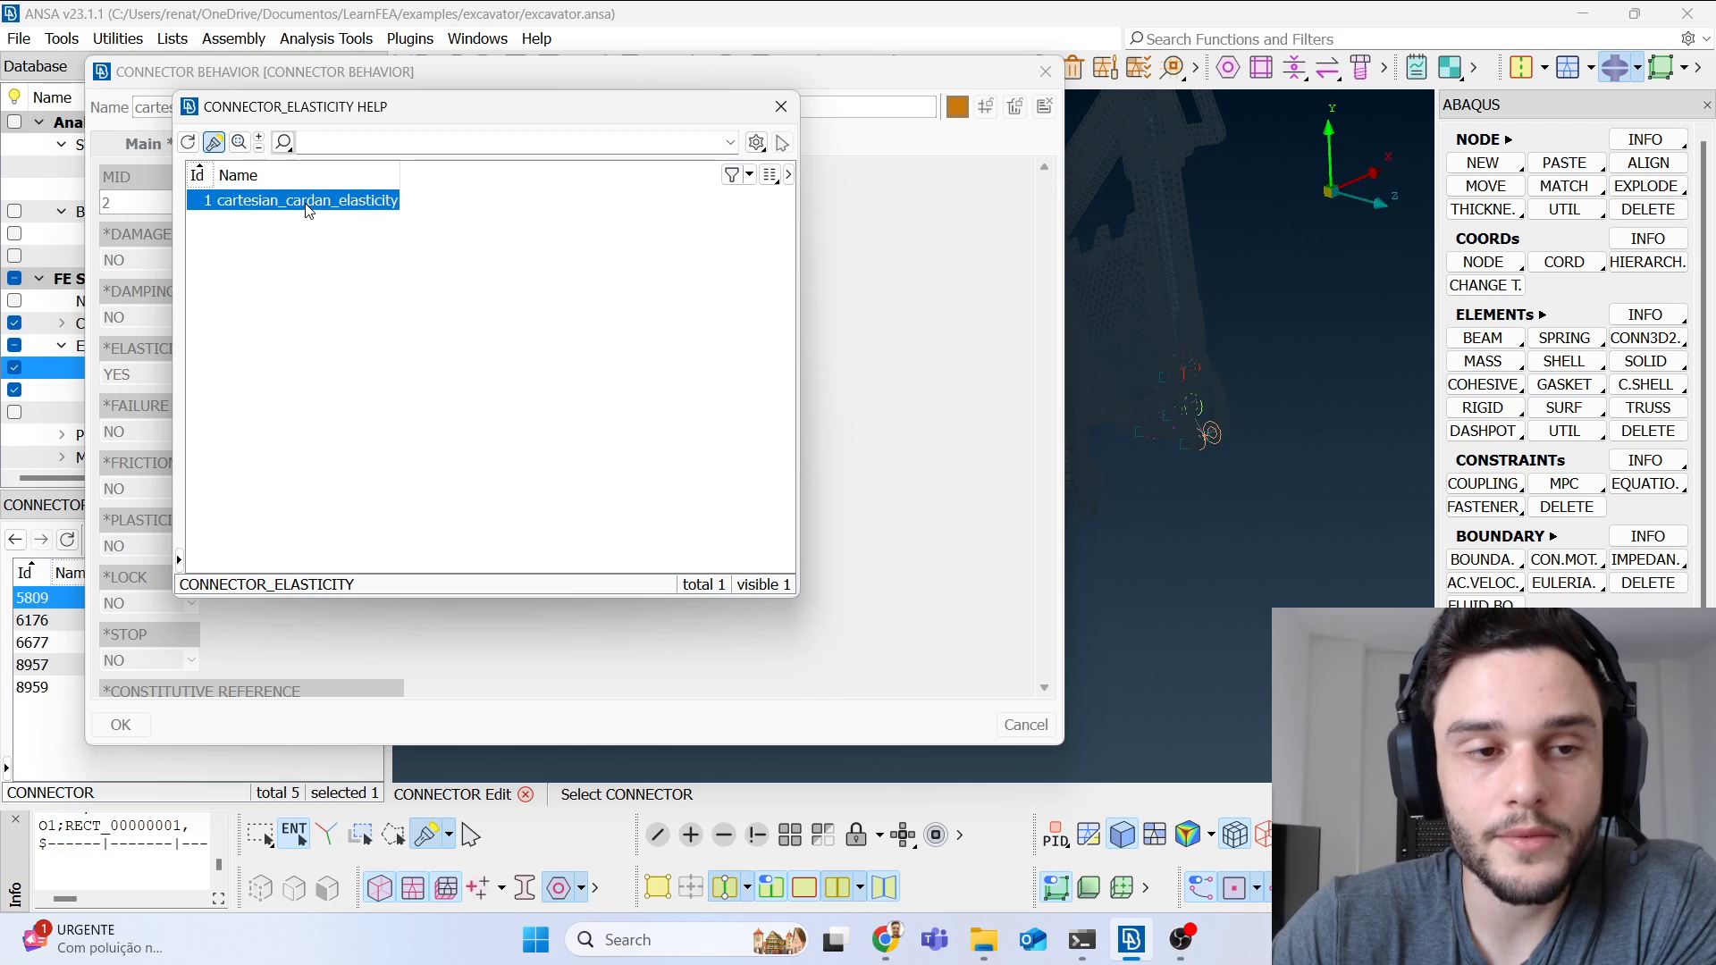
pyautogui.doubleClick(376, 209)
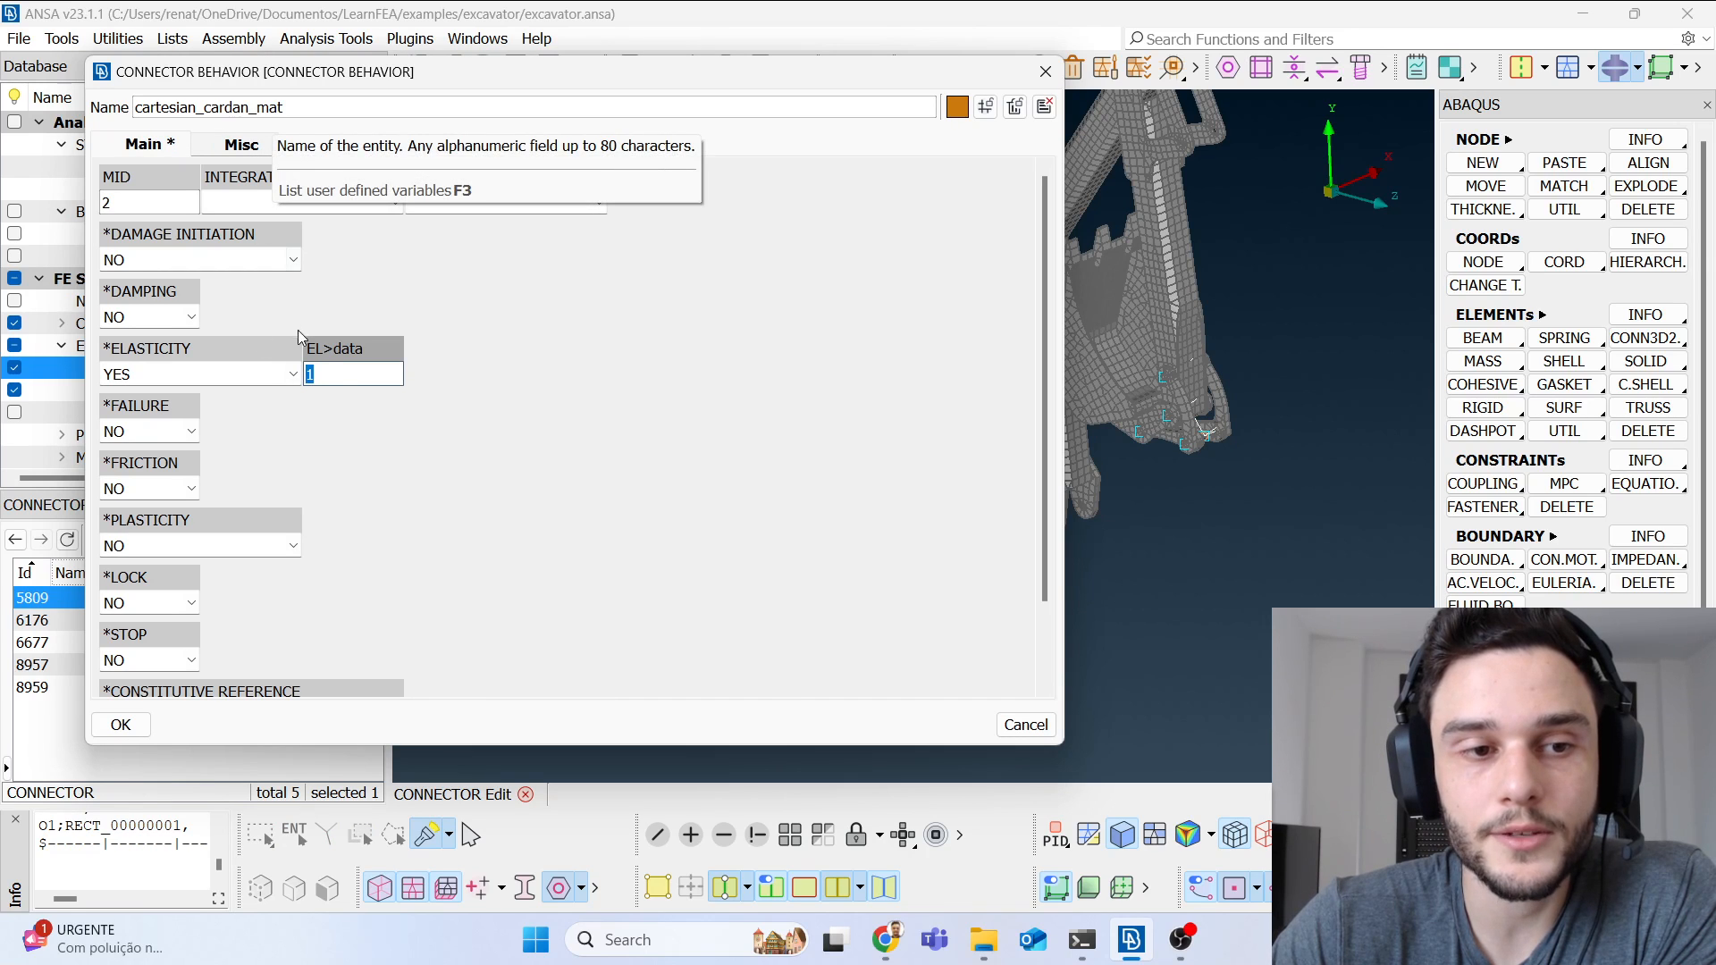
# Step: Reopen the elasticity data referenced by the connector behavior and check the stiffness of all its components
pyautogui.click(349, 371)
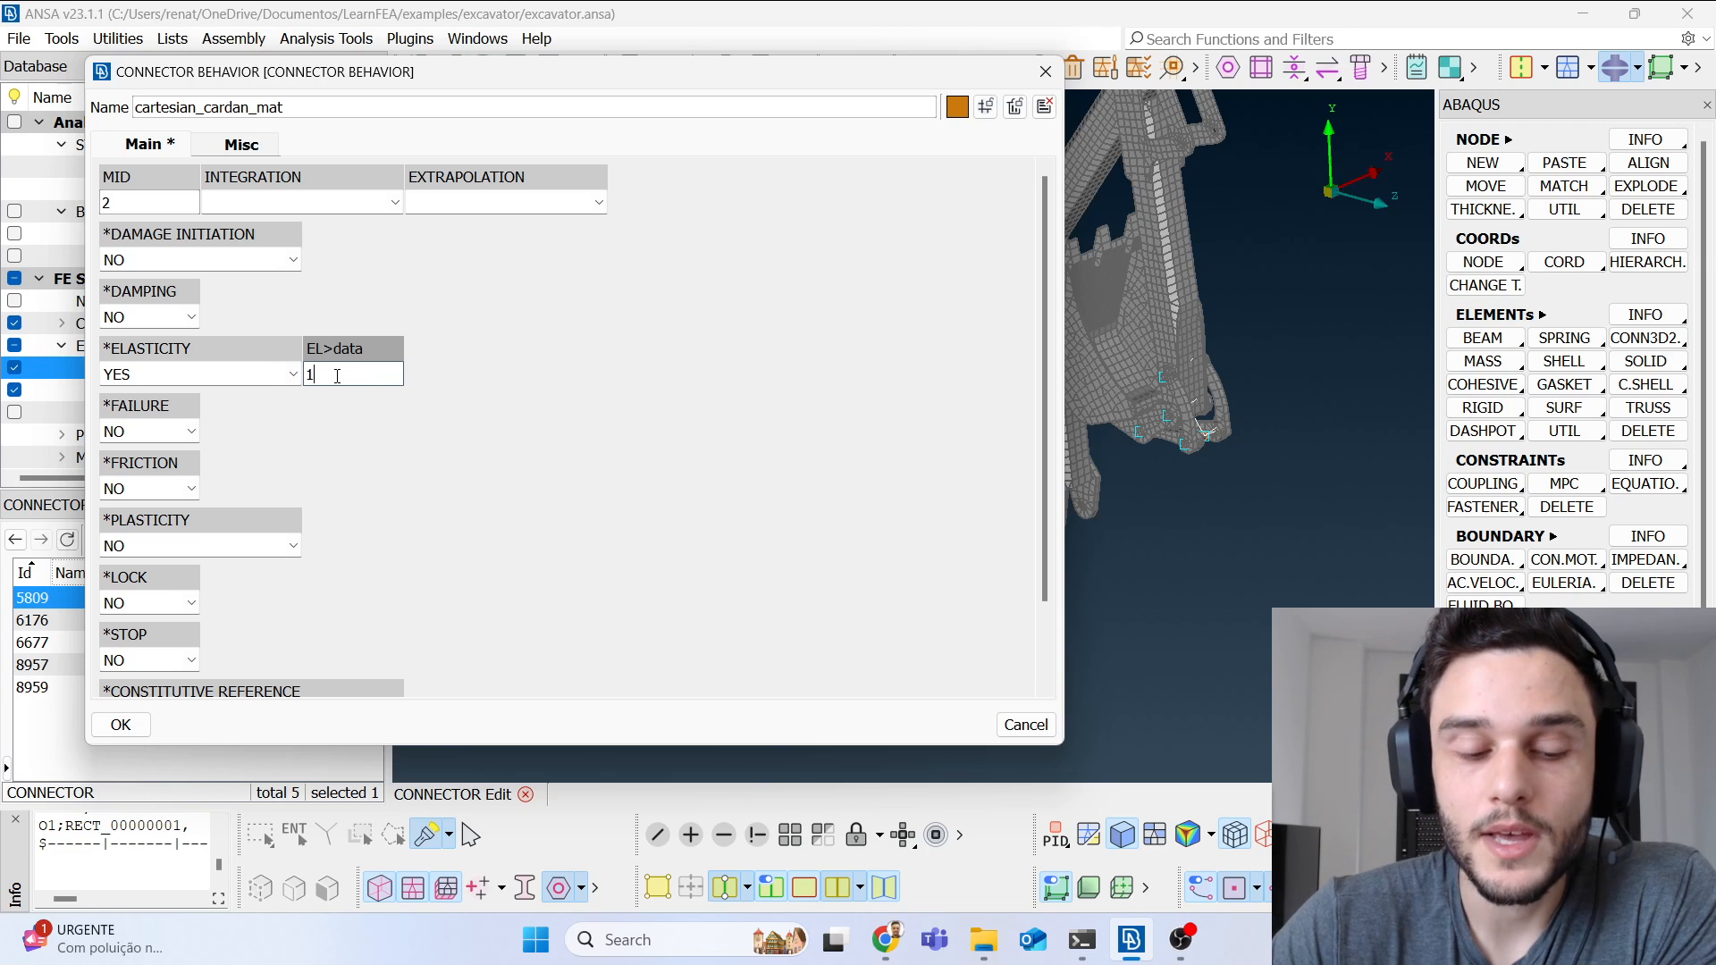
pyautogui.press('F2')
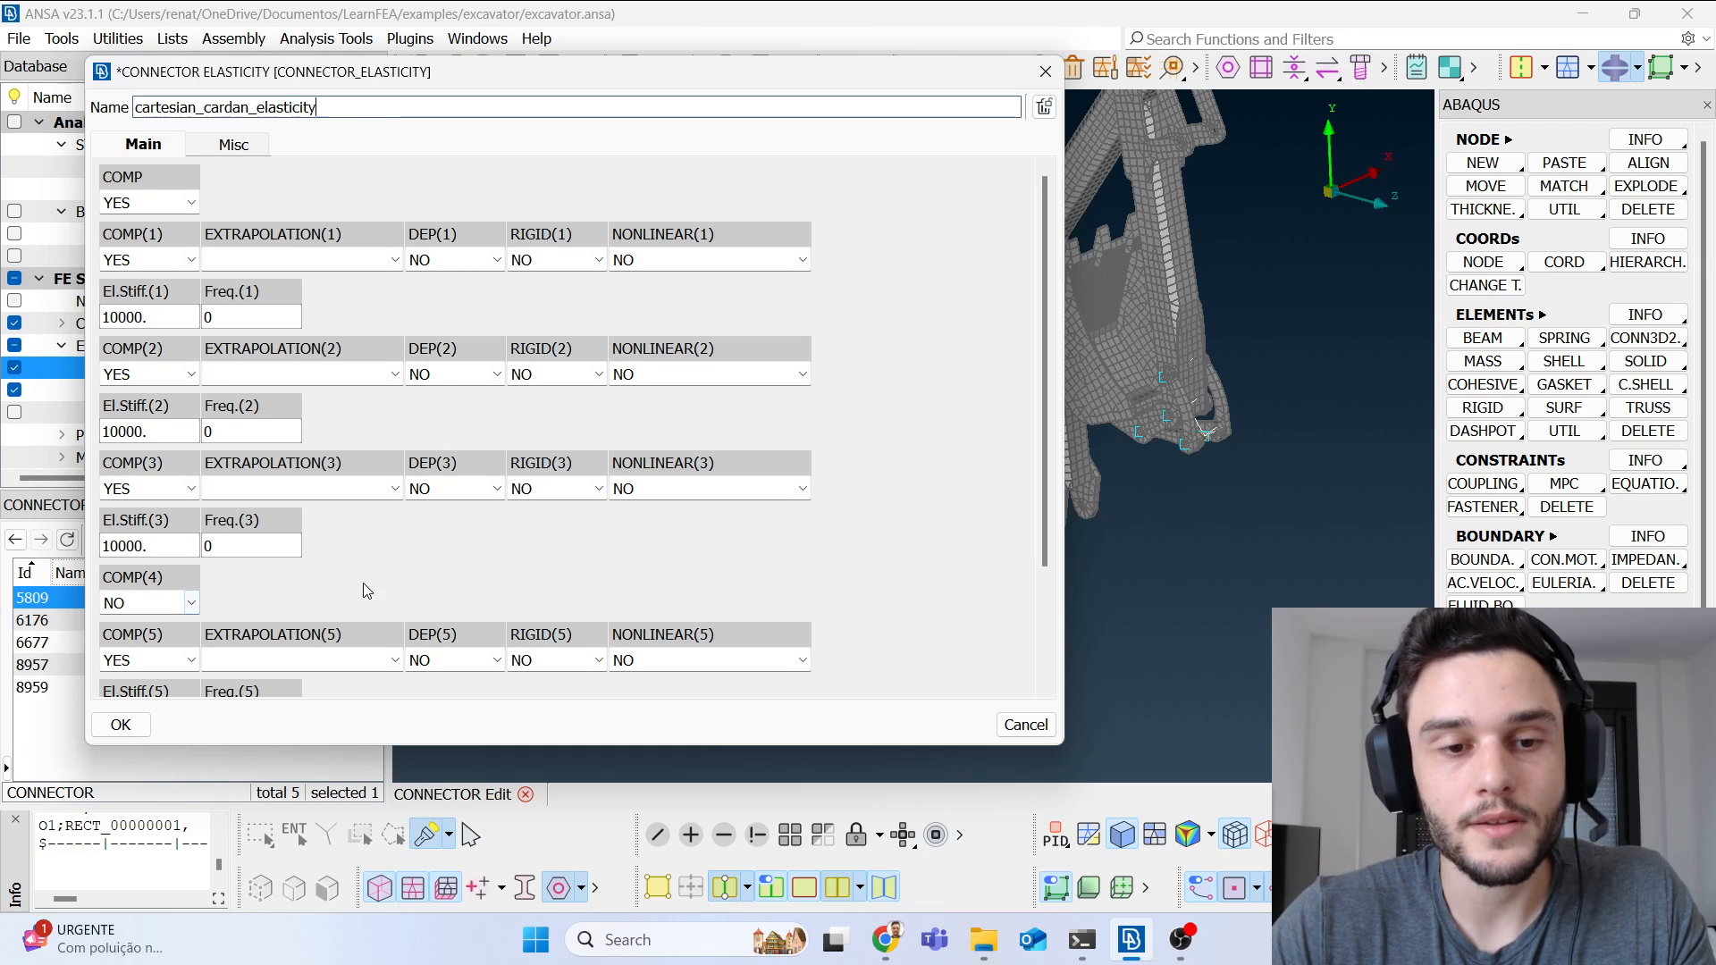
pyautogui.scroll(-3, 390, 577)
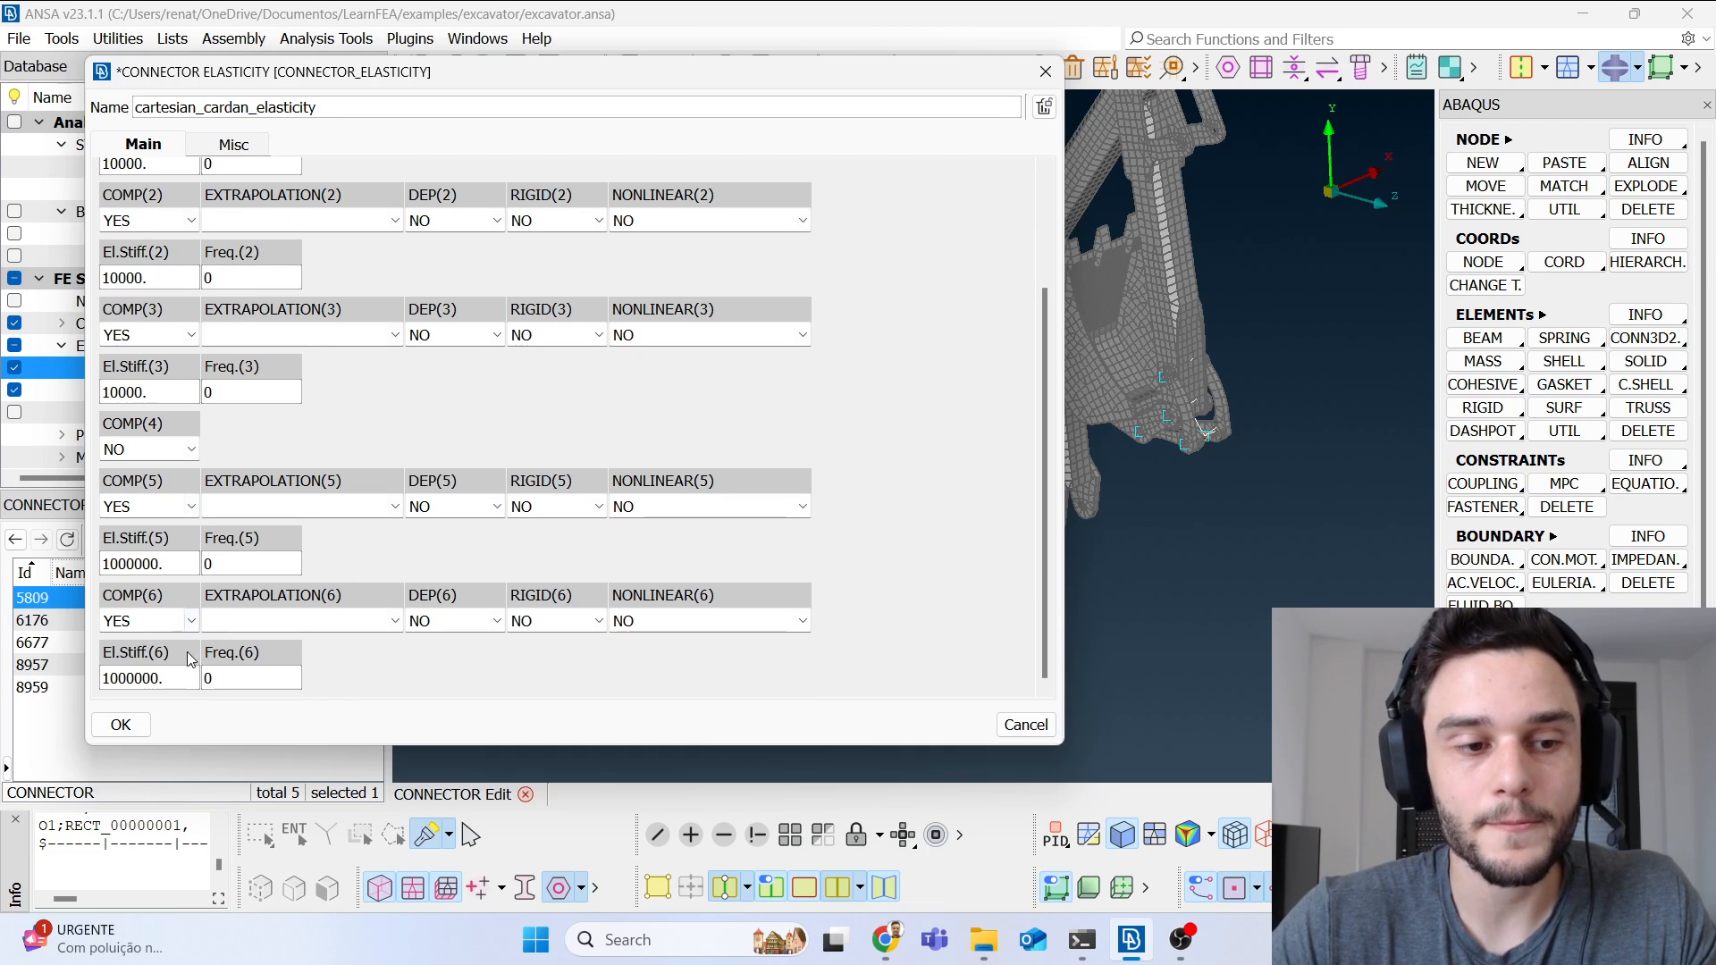
pyautogui.click(121, 723)
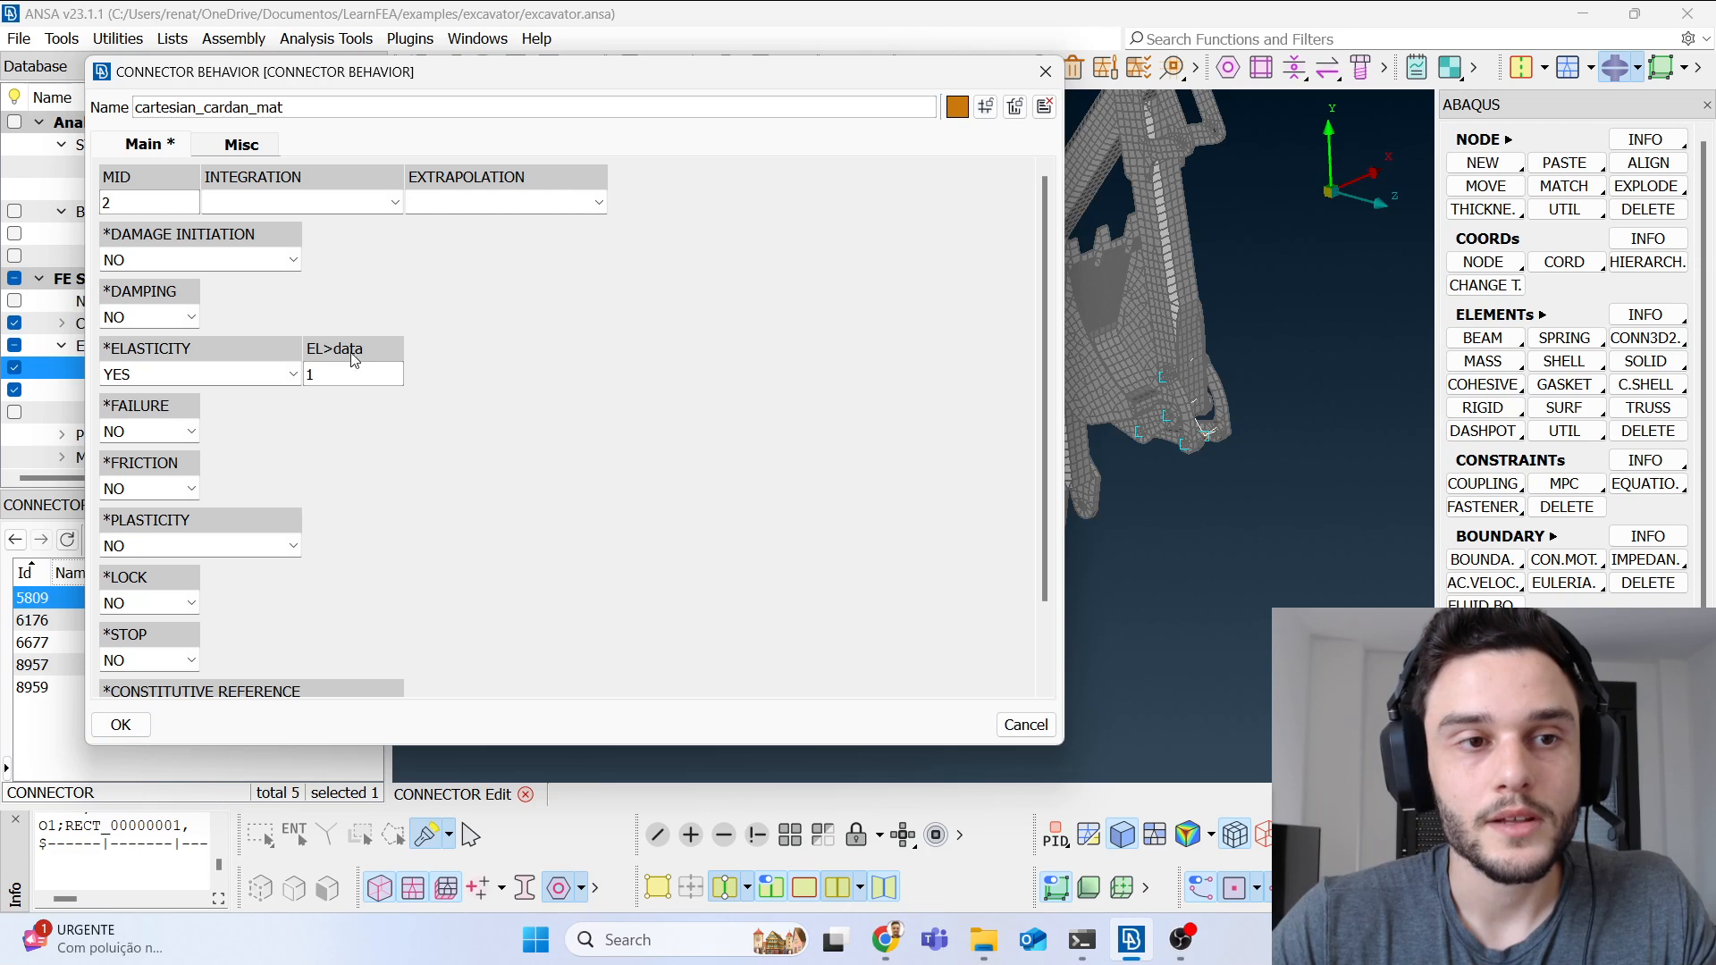
# Step: Accept the connector behavior and assign cartesian_cardan_mat as the material of the hinge_arm1_arm2 section
pyautogui.moveTo(322, 106); pyautogui.dragTo(130, 90)
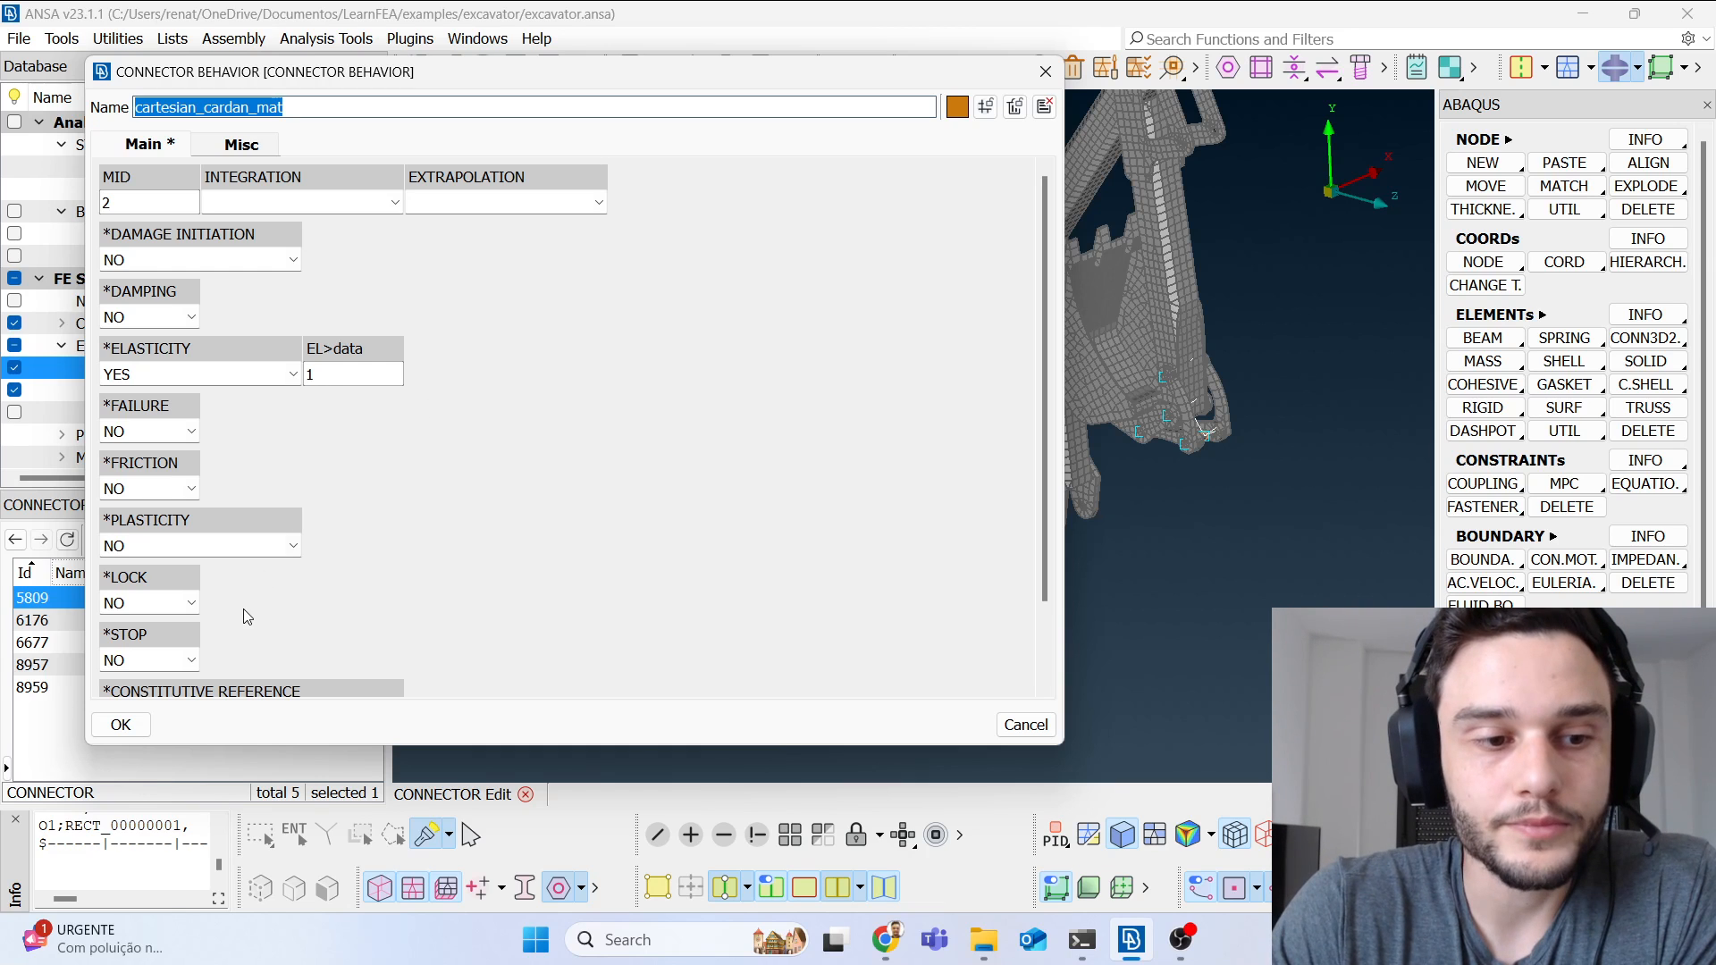
pyautogui.click(121, 725)
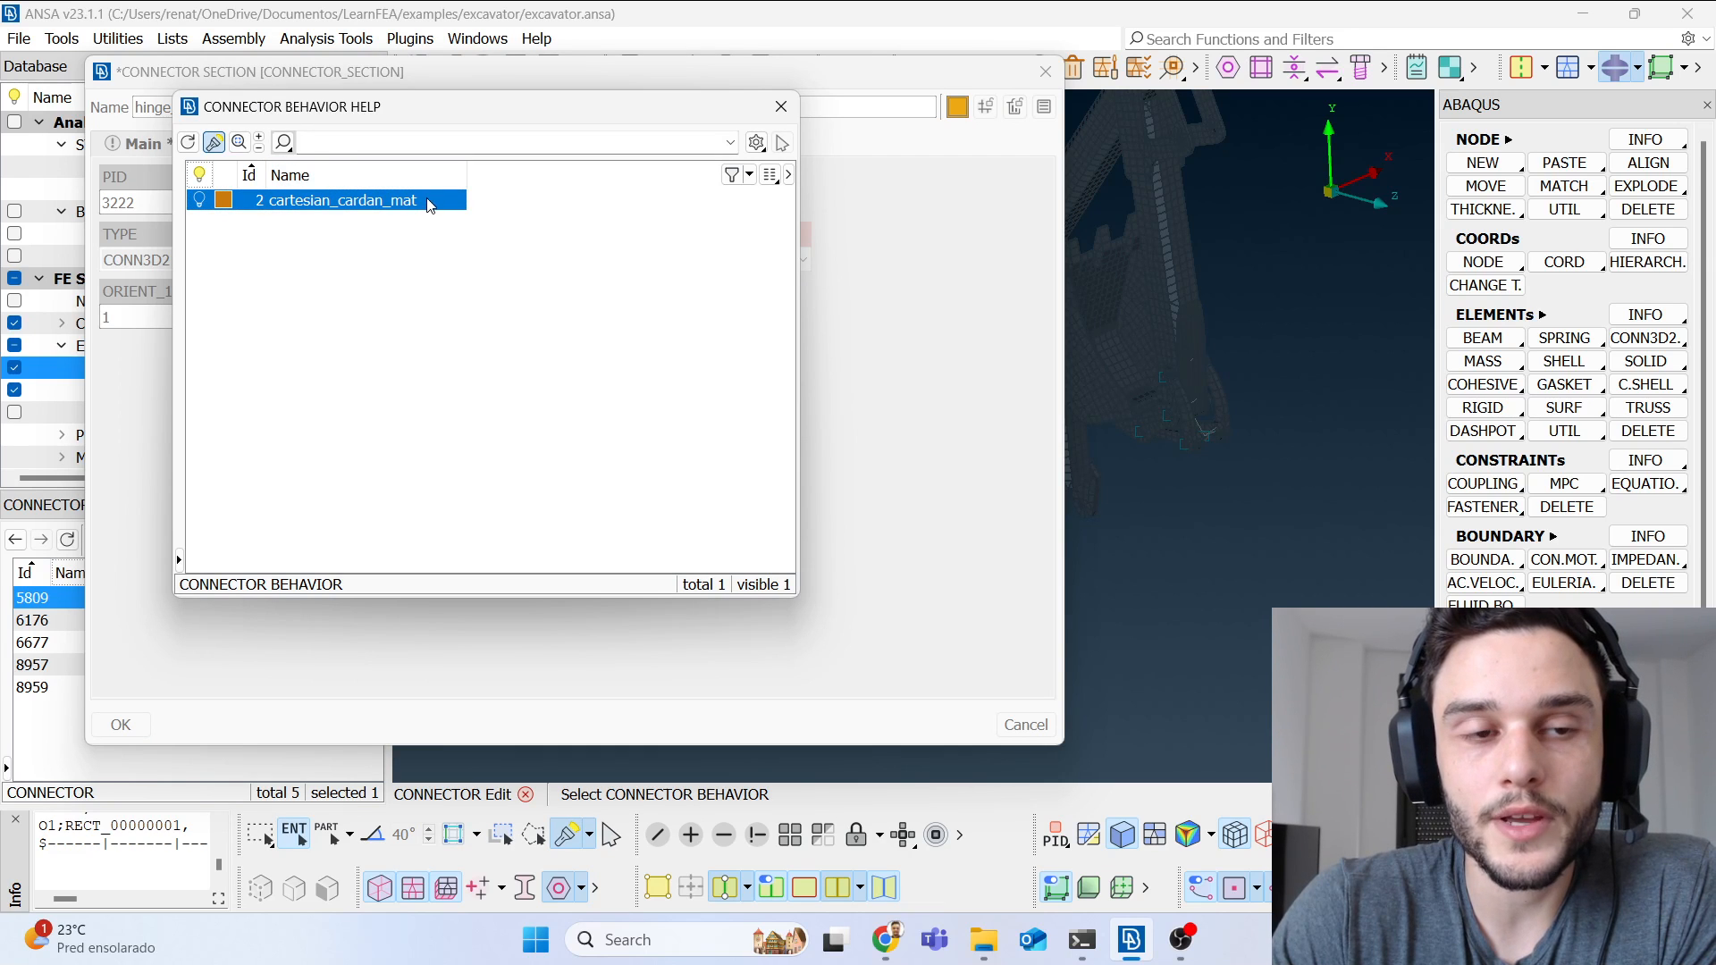
pyautogui.doubleClick(342, 208)
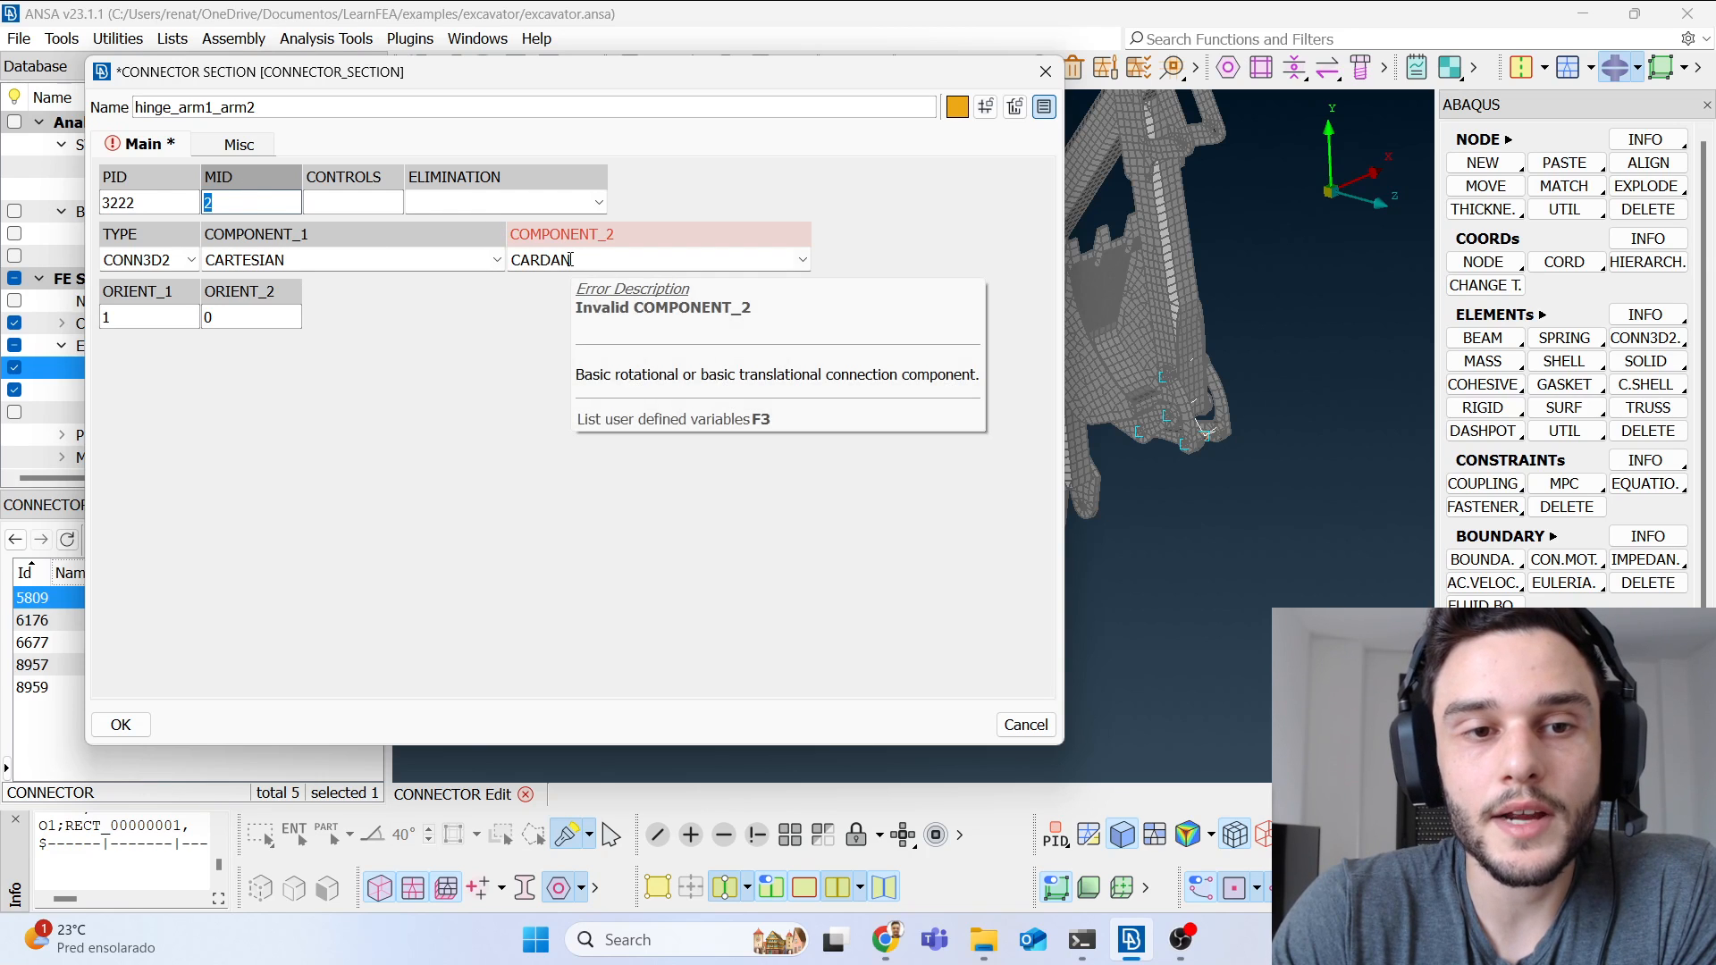
# Step: Check the section's material and first orientation, then accept the hinge_arm1_arm2 section and the connector element card
pyautogui.click(253, 198)
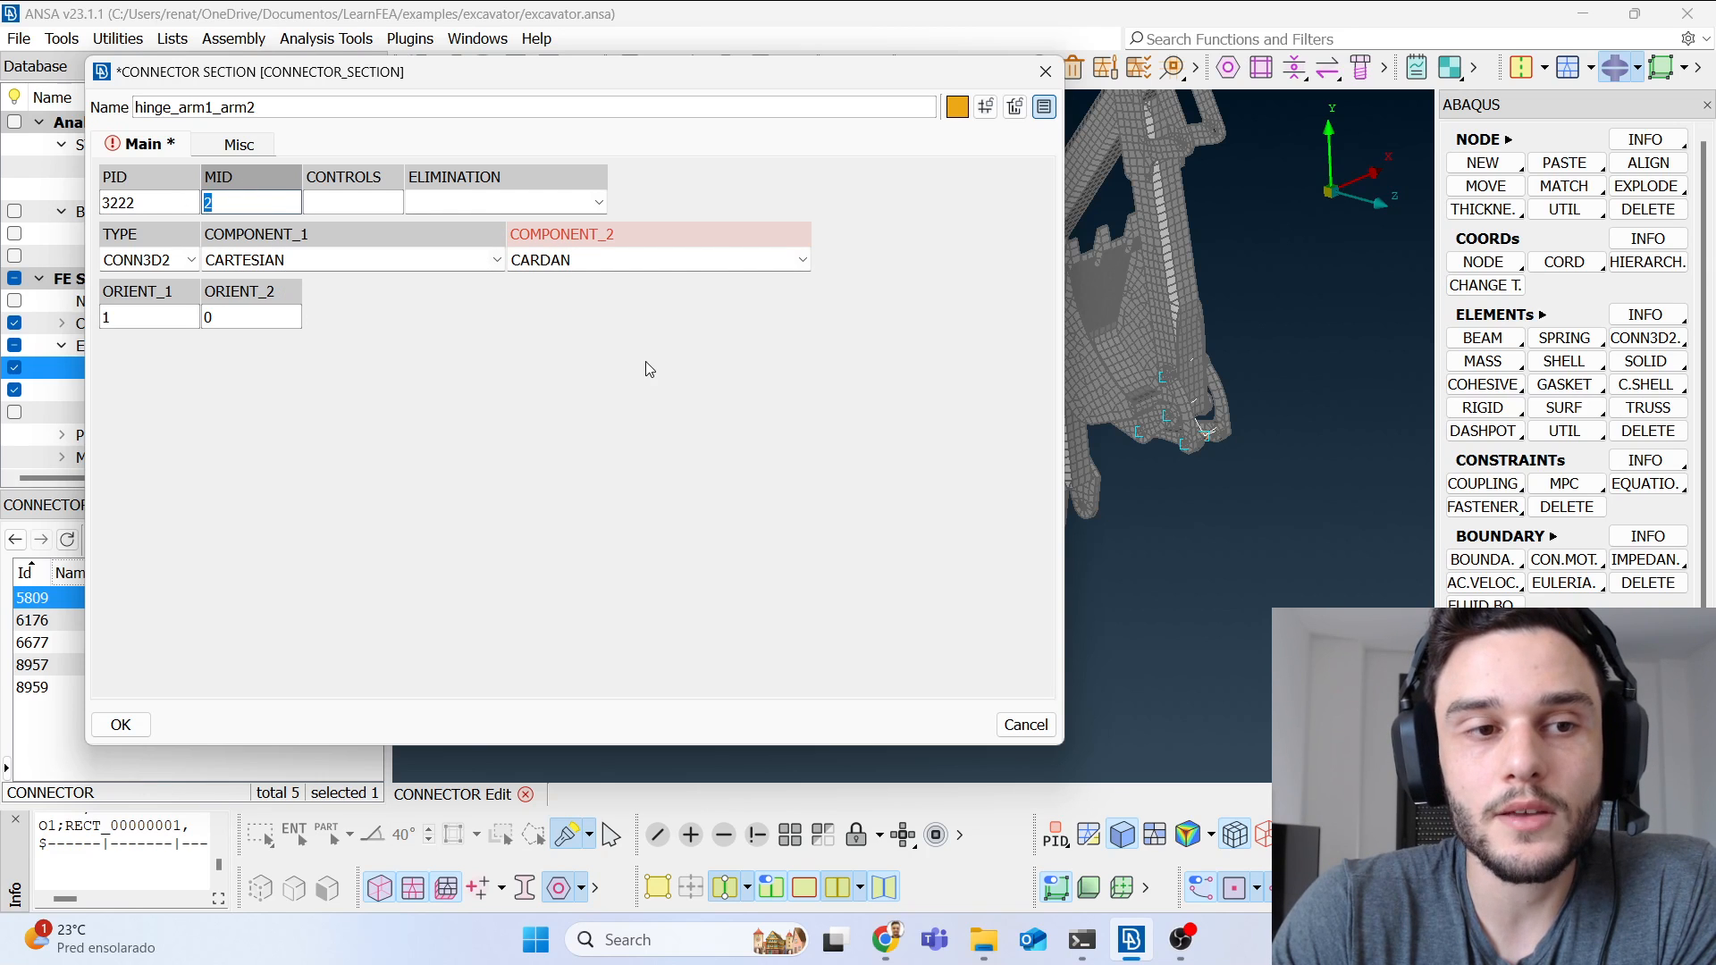
pyautogui.click(127, 315)
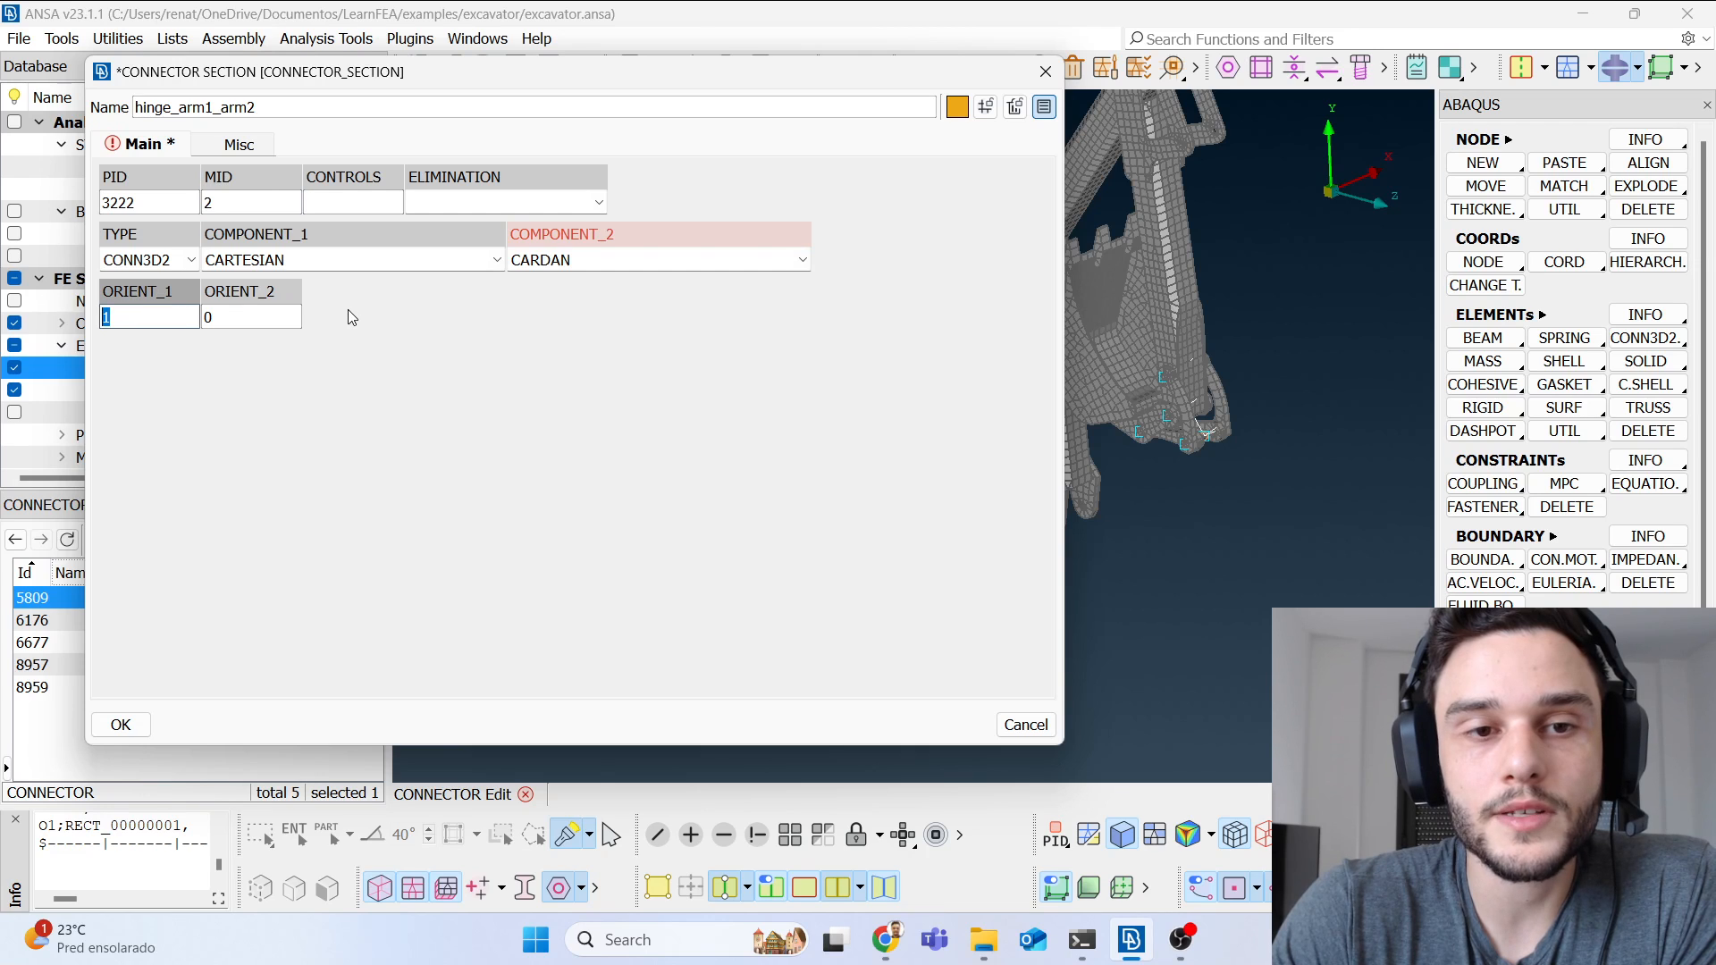
pyautogui.click(146, 726)
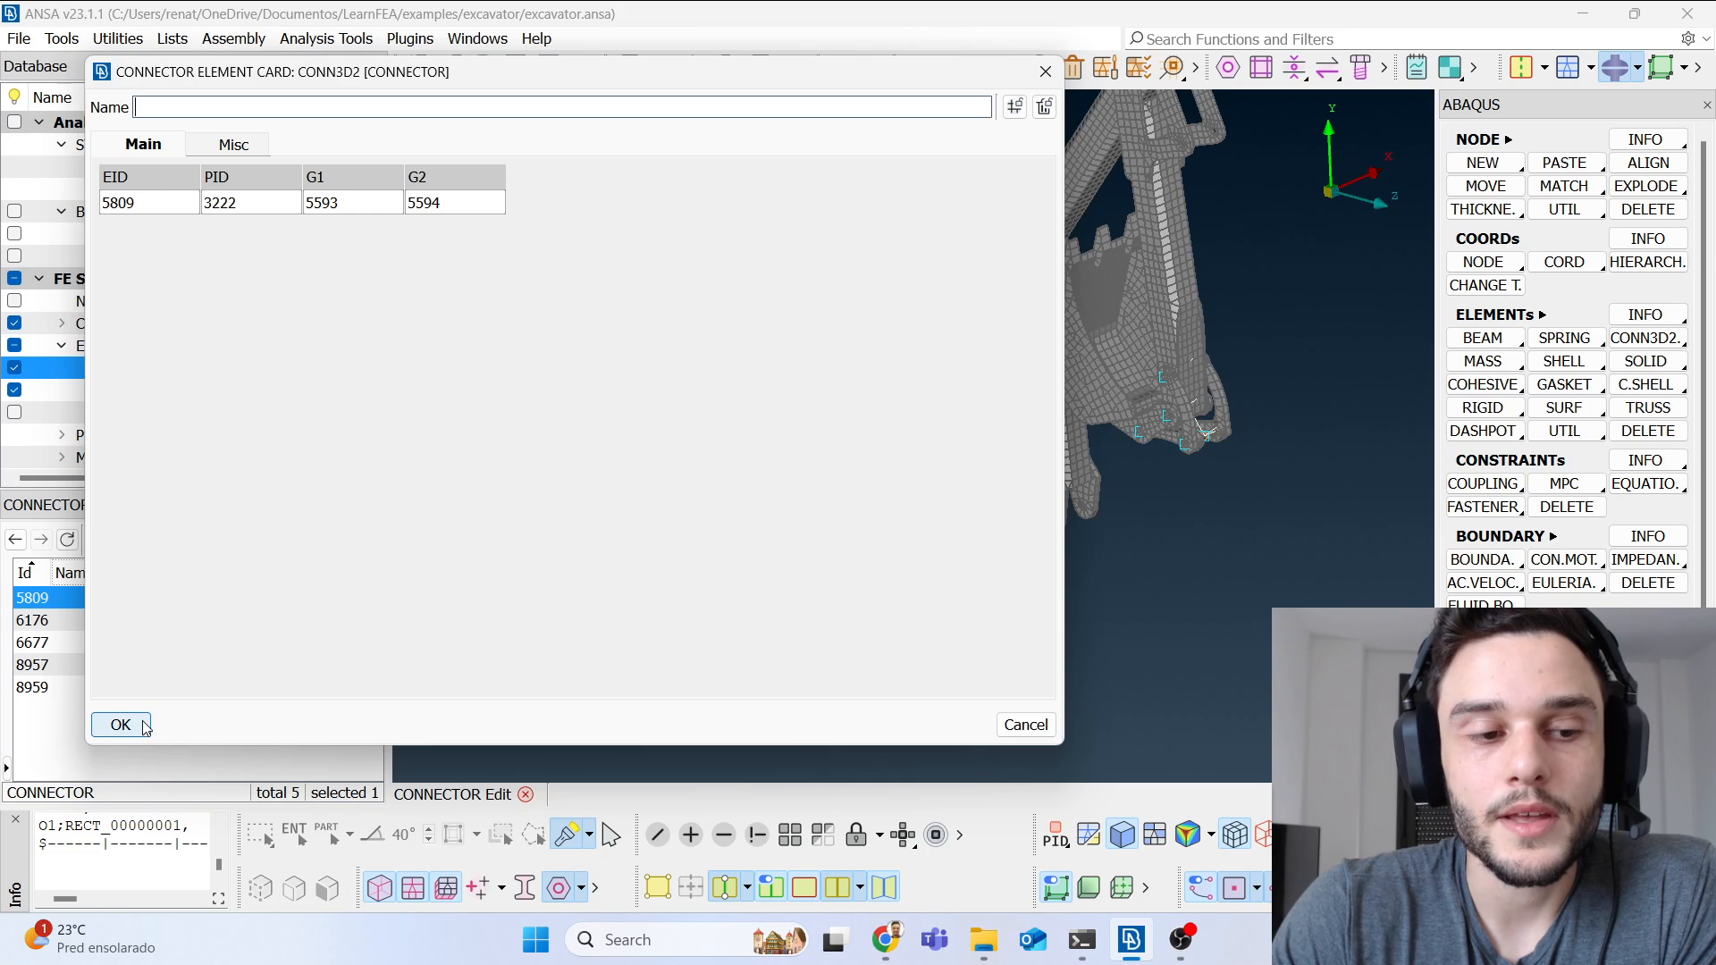
pyautogui.click(121, 725)
# Step: Isolate connector 5809 in the model view to inspect it on its own
pyautogui.scroll(10, 892, 367)
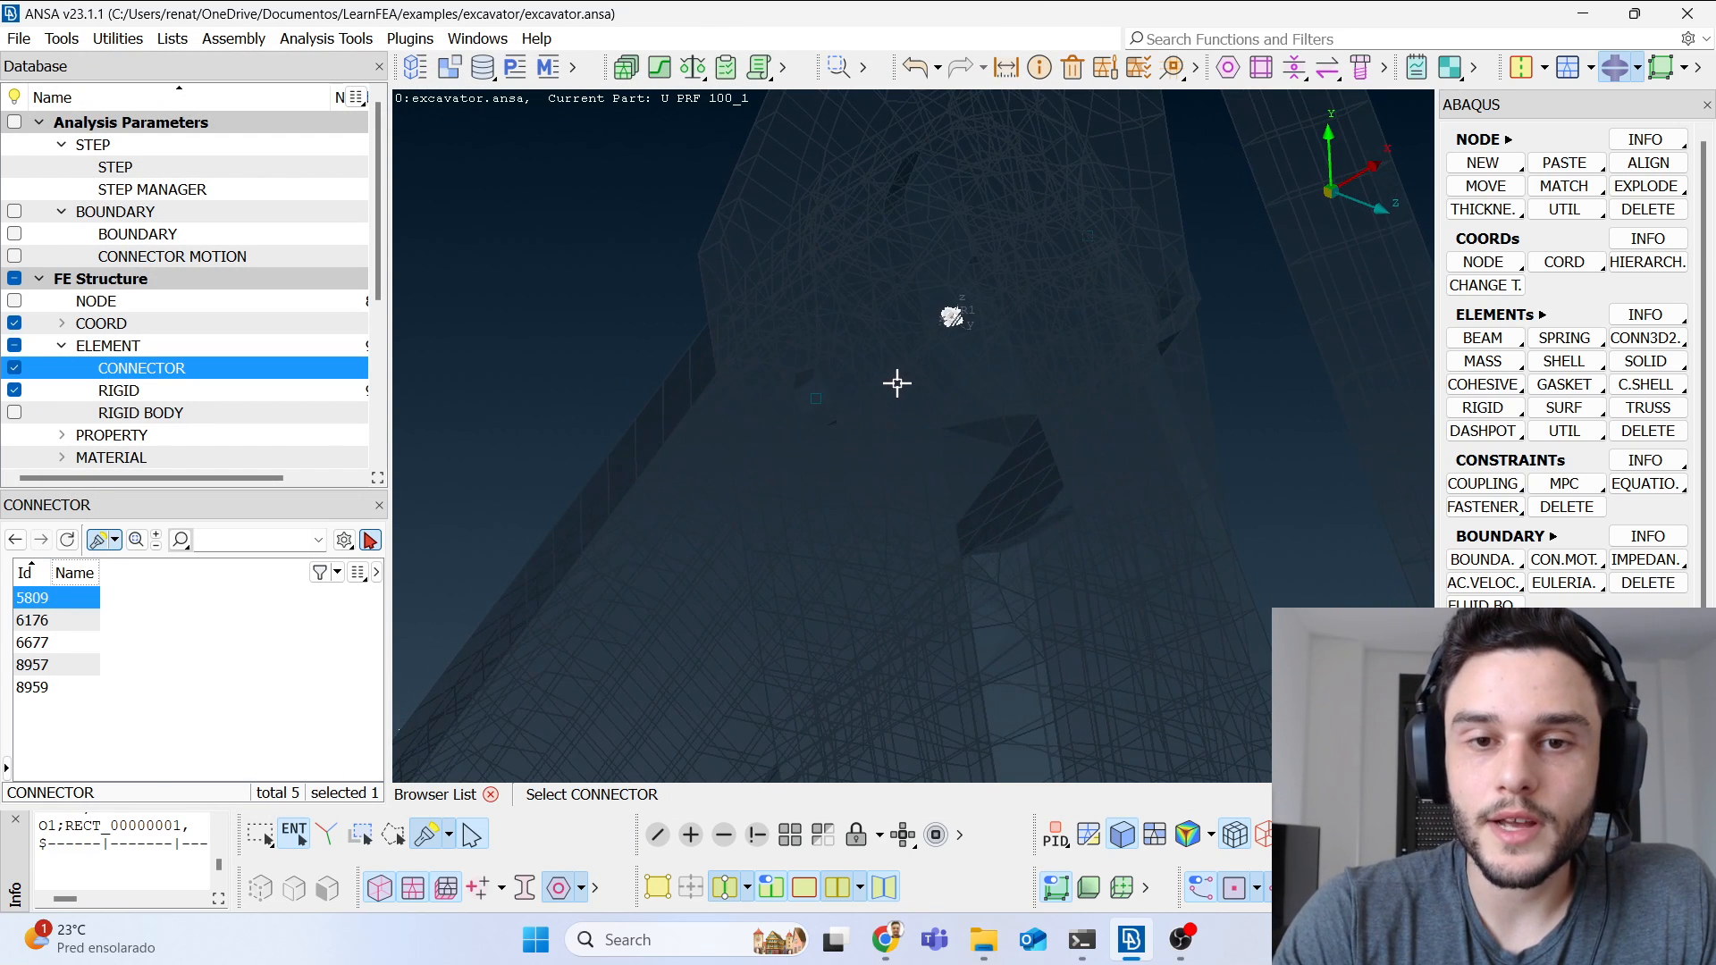
pyautogui.click(131, 367)
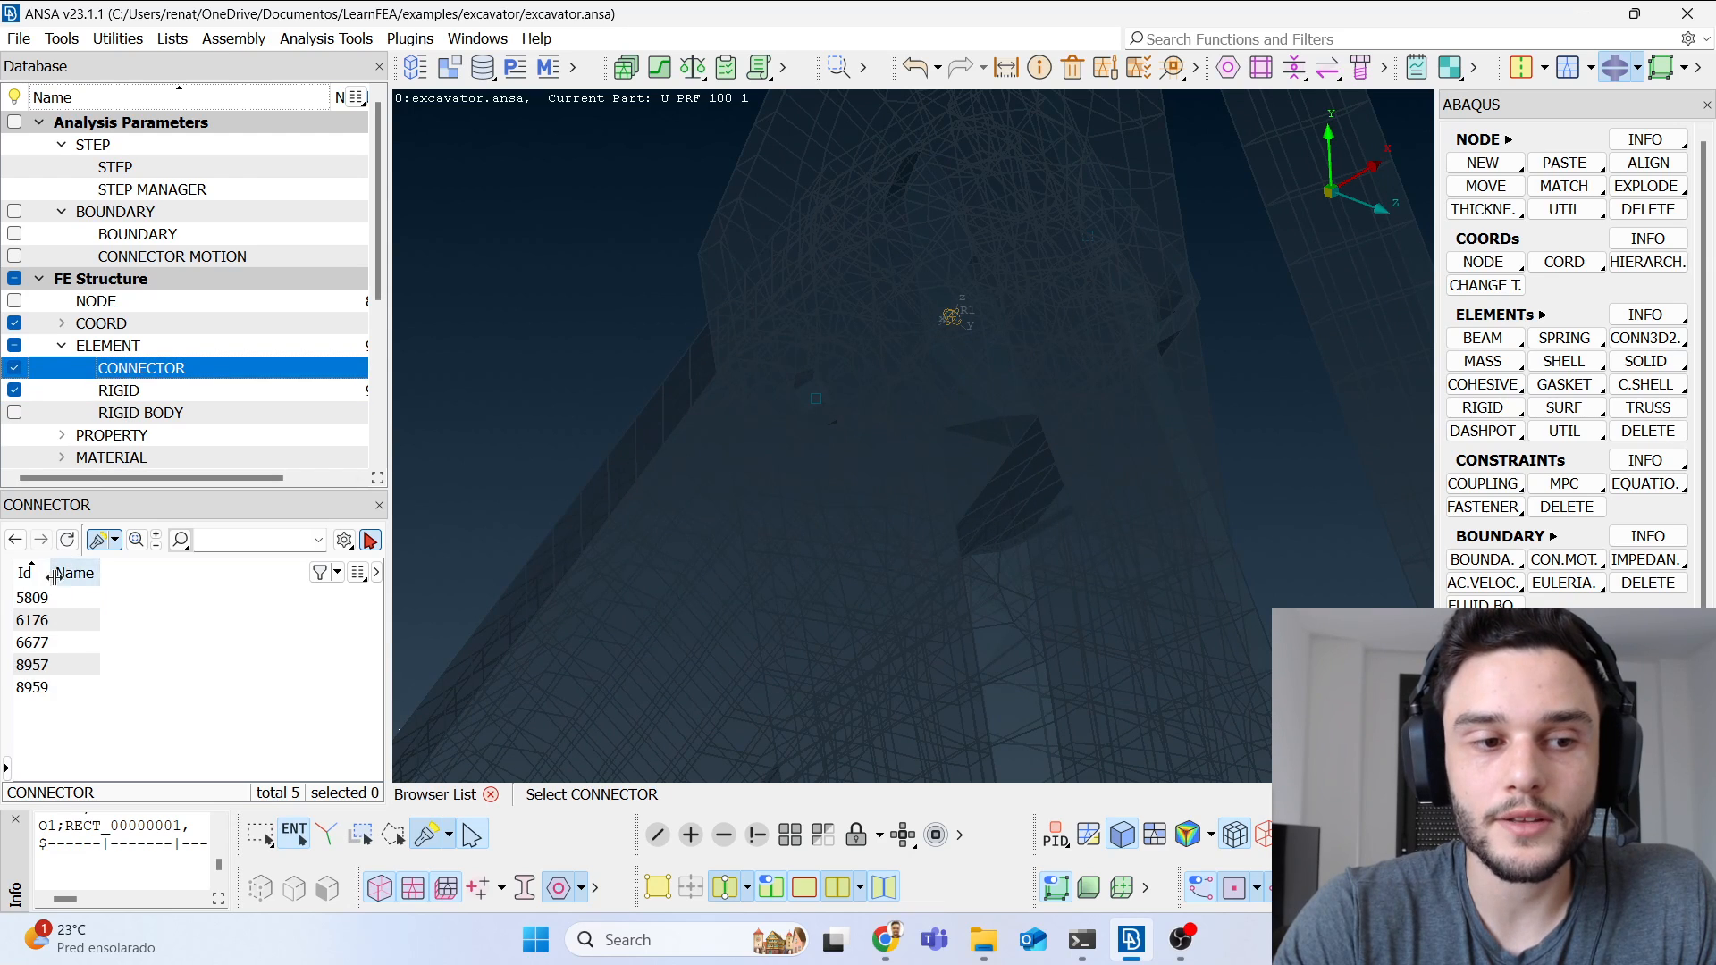
pyautogui.click(47, 603)
pyautogui.moveTo(871, 279); pyautogui.dragTo(1153, 456)
pyautogui.rightClick(96, 579)
pyautogui.click(140, 652)
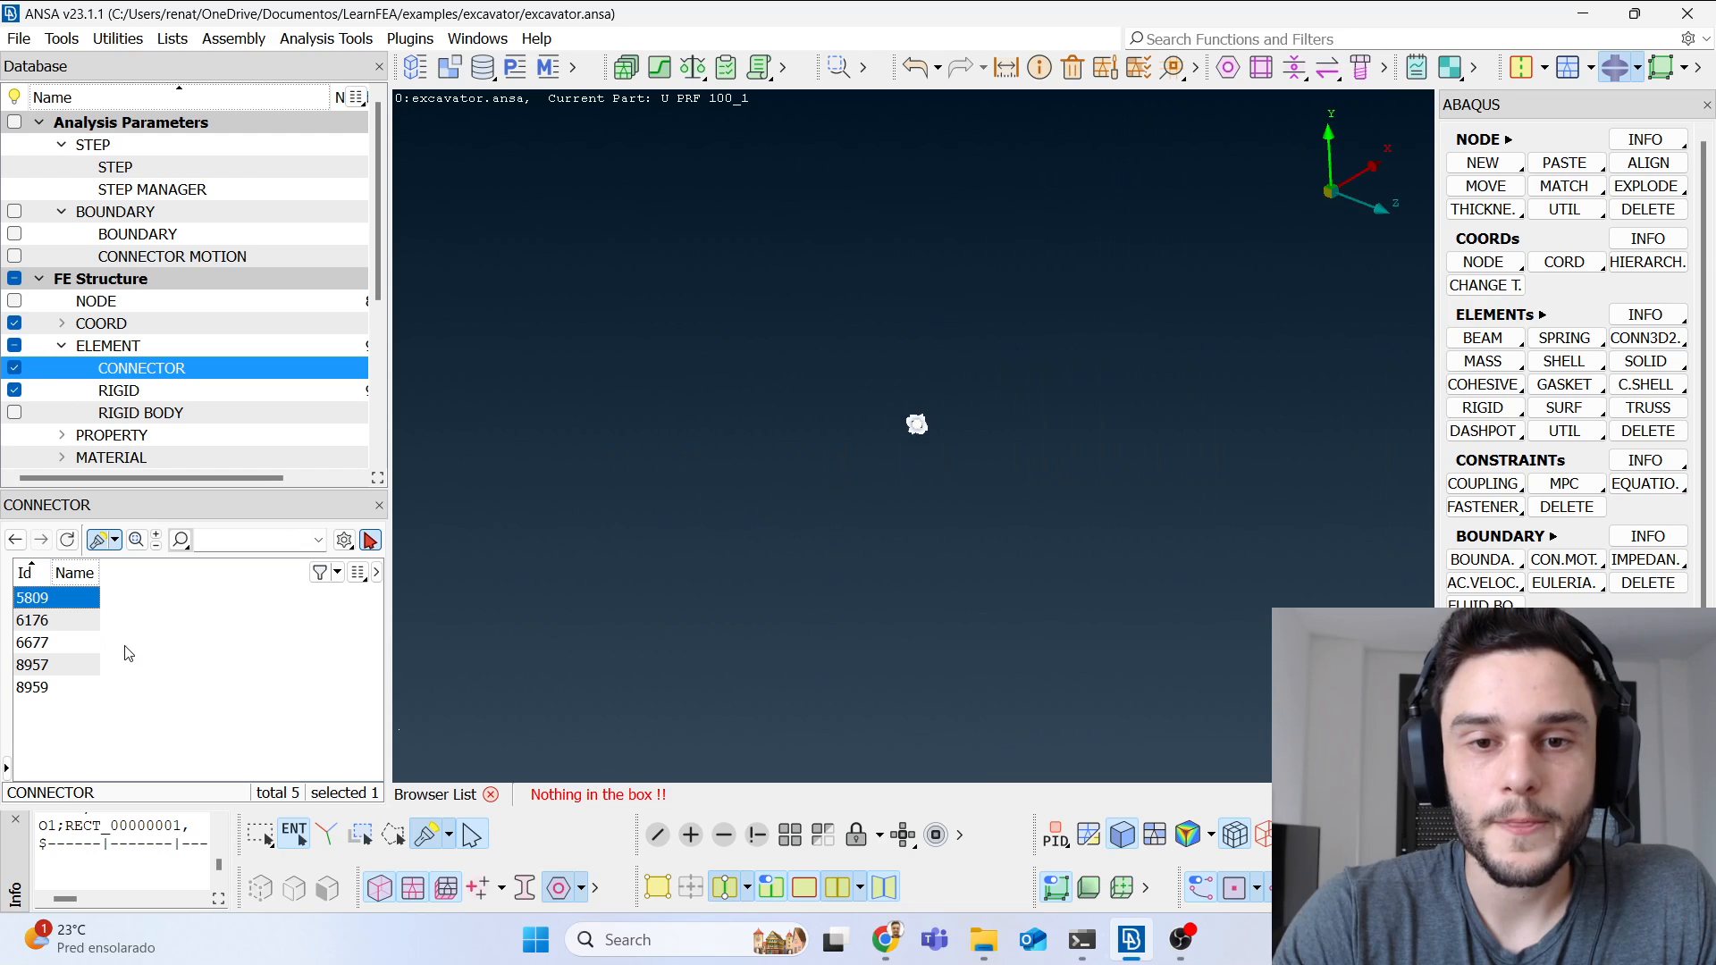
pyautogui.middleClick(909, 445)
pyautogui.keyDown('ctrl'); pyautogui.moveTo(909, 445); pyautogui.dragTo(934, 502); pyautogui.keyUp('ctrl')
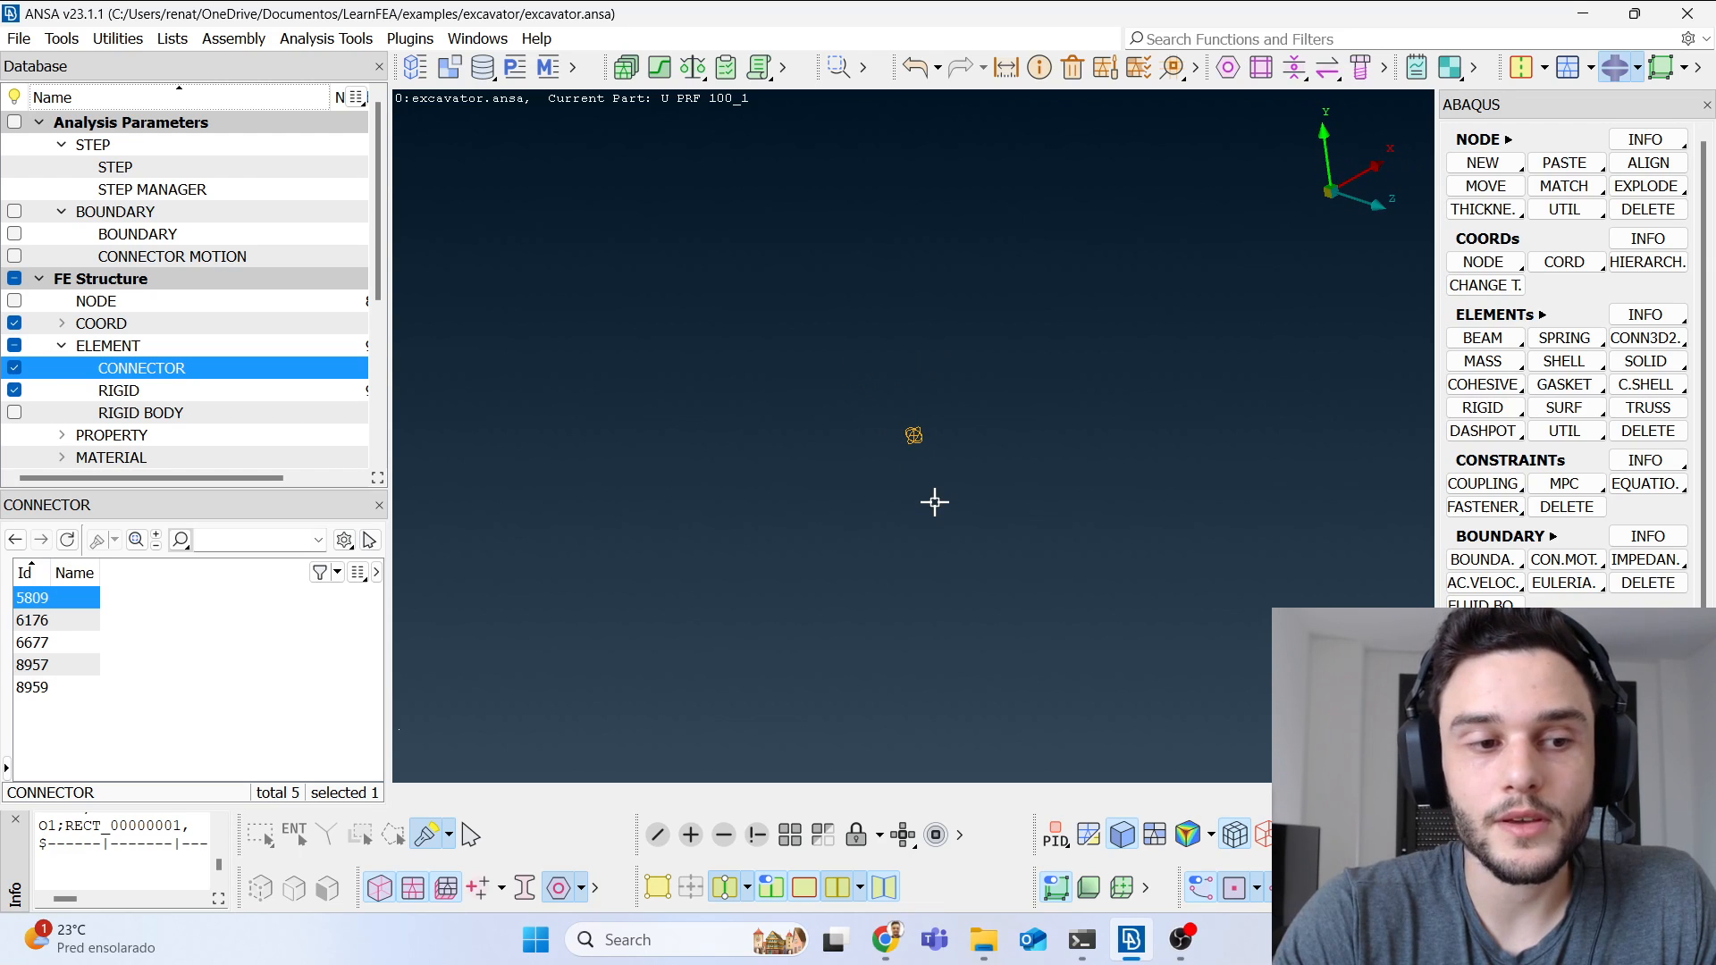
# Step: Restore the display of all parts and view the whole excavator arm
pyautogui.click(793, 838)
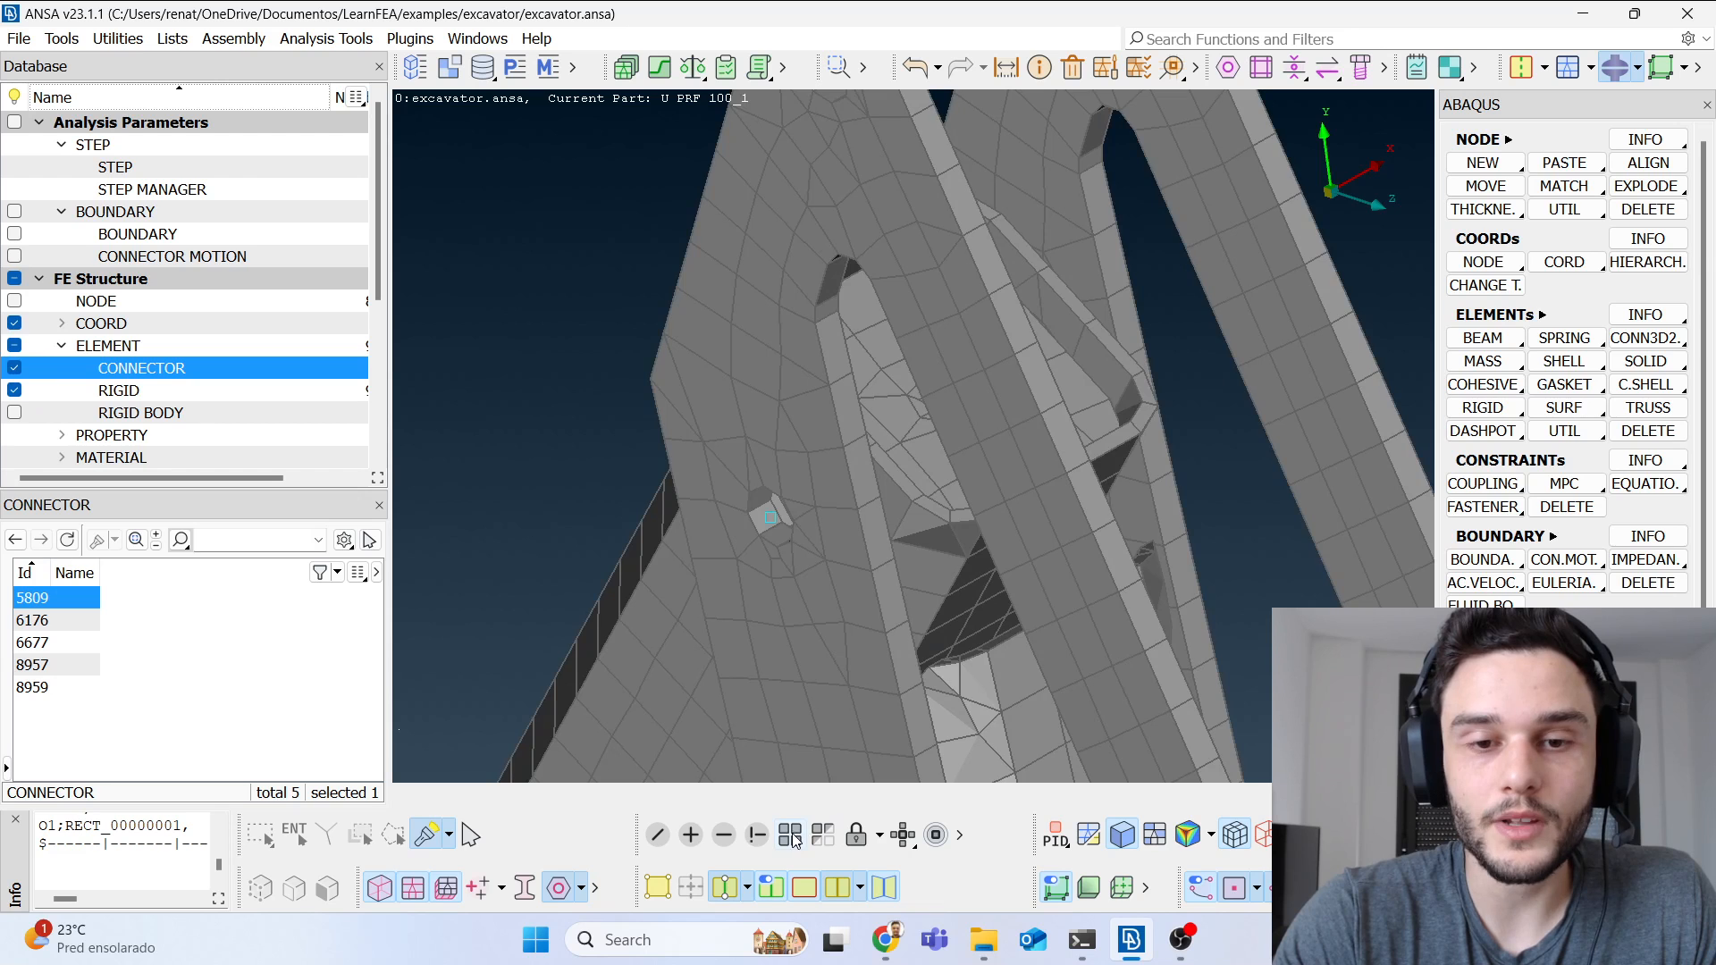
pyautogui.scroll(-10, 851, 391)
pyautogui.keyDown('ctrl'); pyautogui.moveTo(896, 581); pyautogui.dragTo(953, 560); pyautogui.keyUp('ctrl')
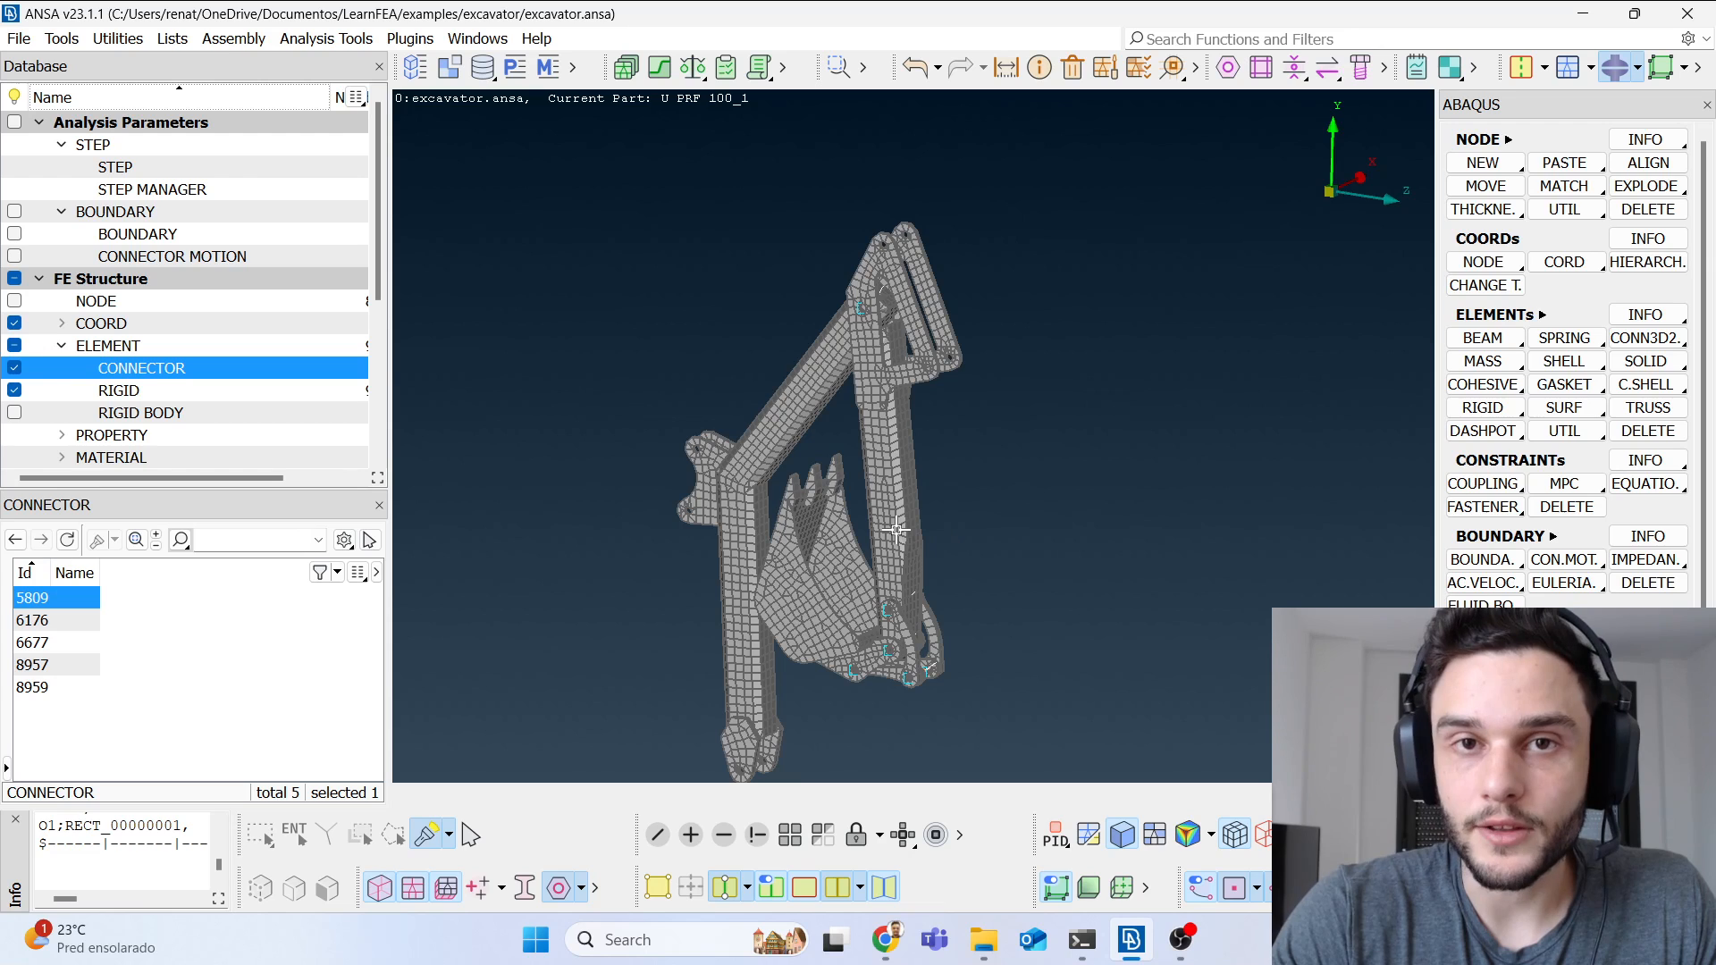
# Step: Check the card of connector 6176 and locate this connector at the upper pivot of the bucket linkage
pyautogui.click(81, 626)
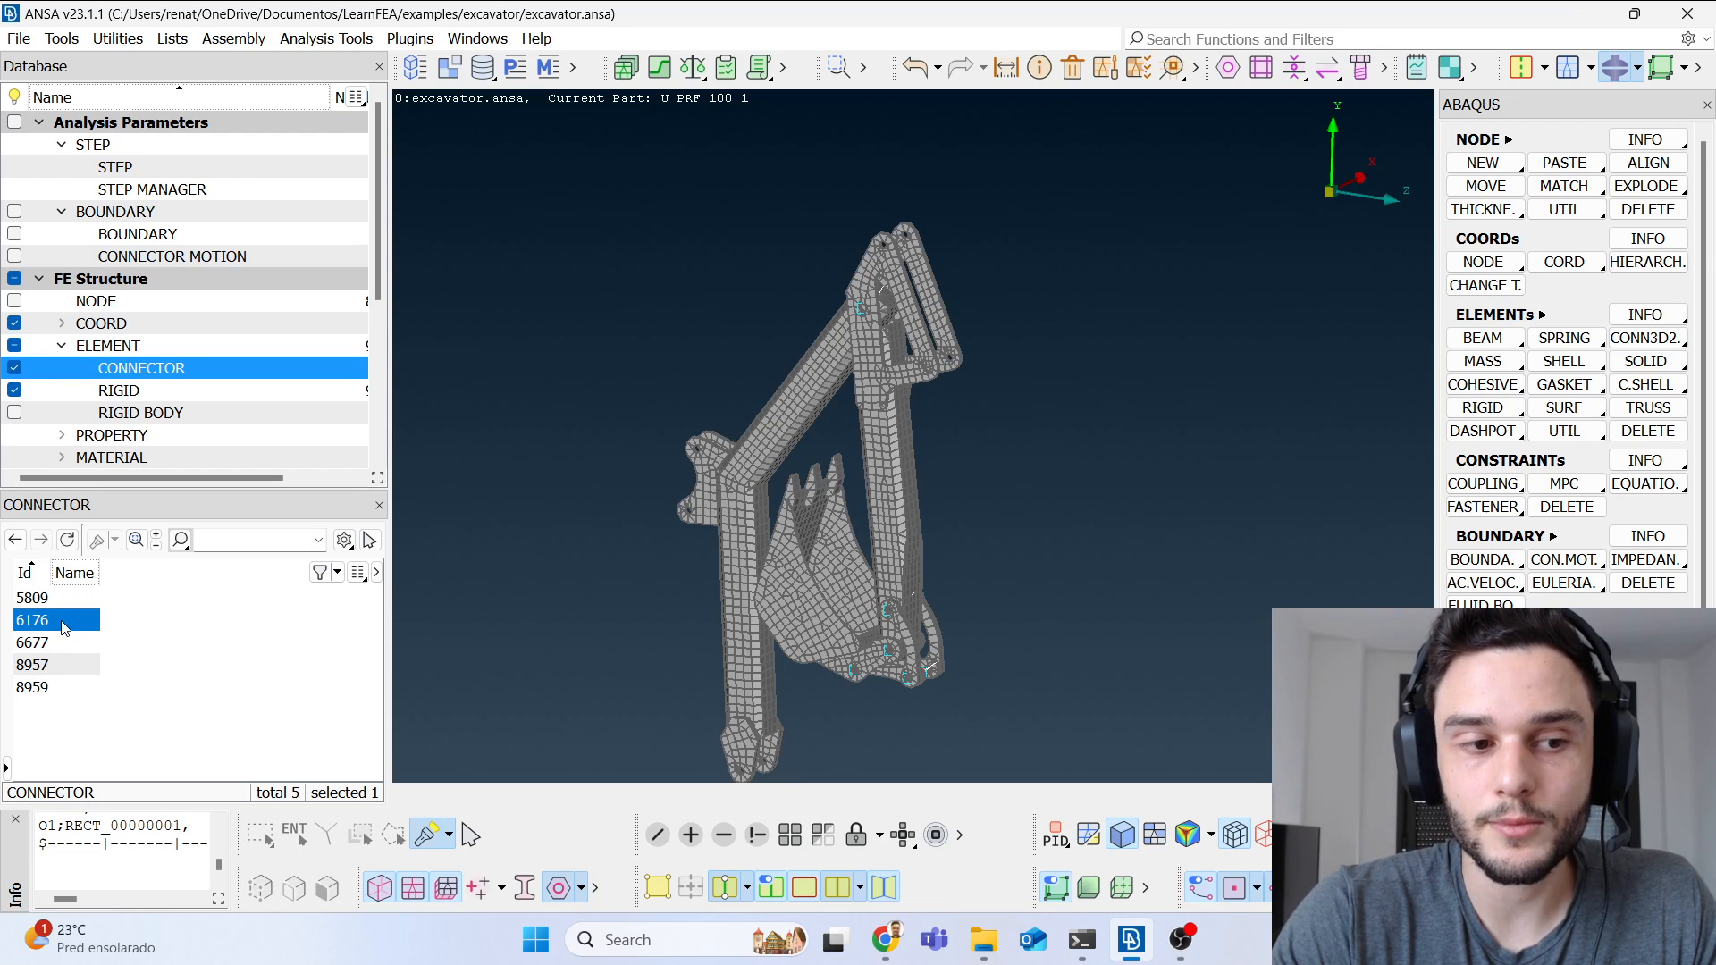
pyautogui.doubleClick(65, 628)
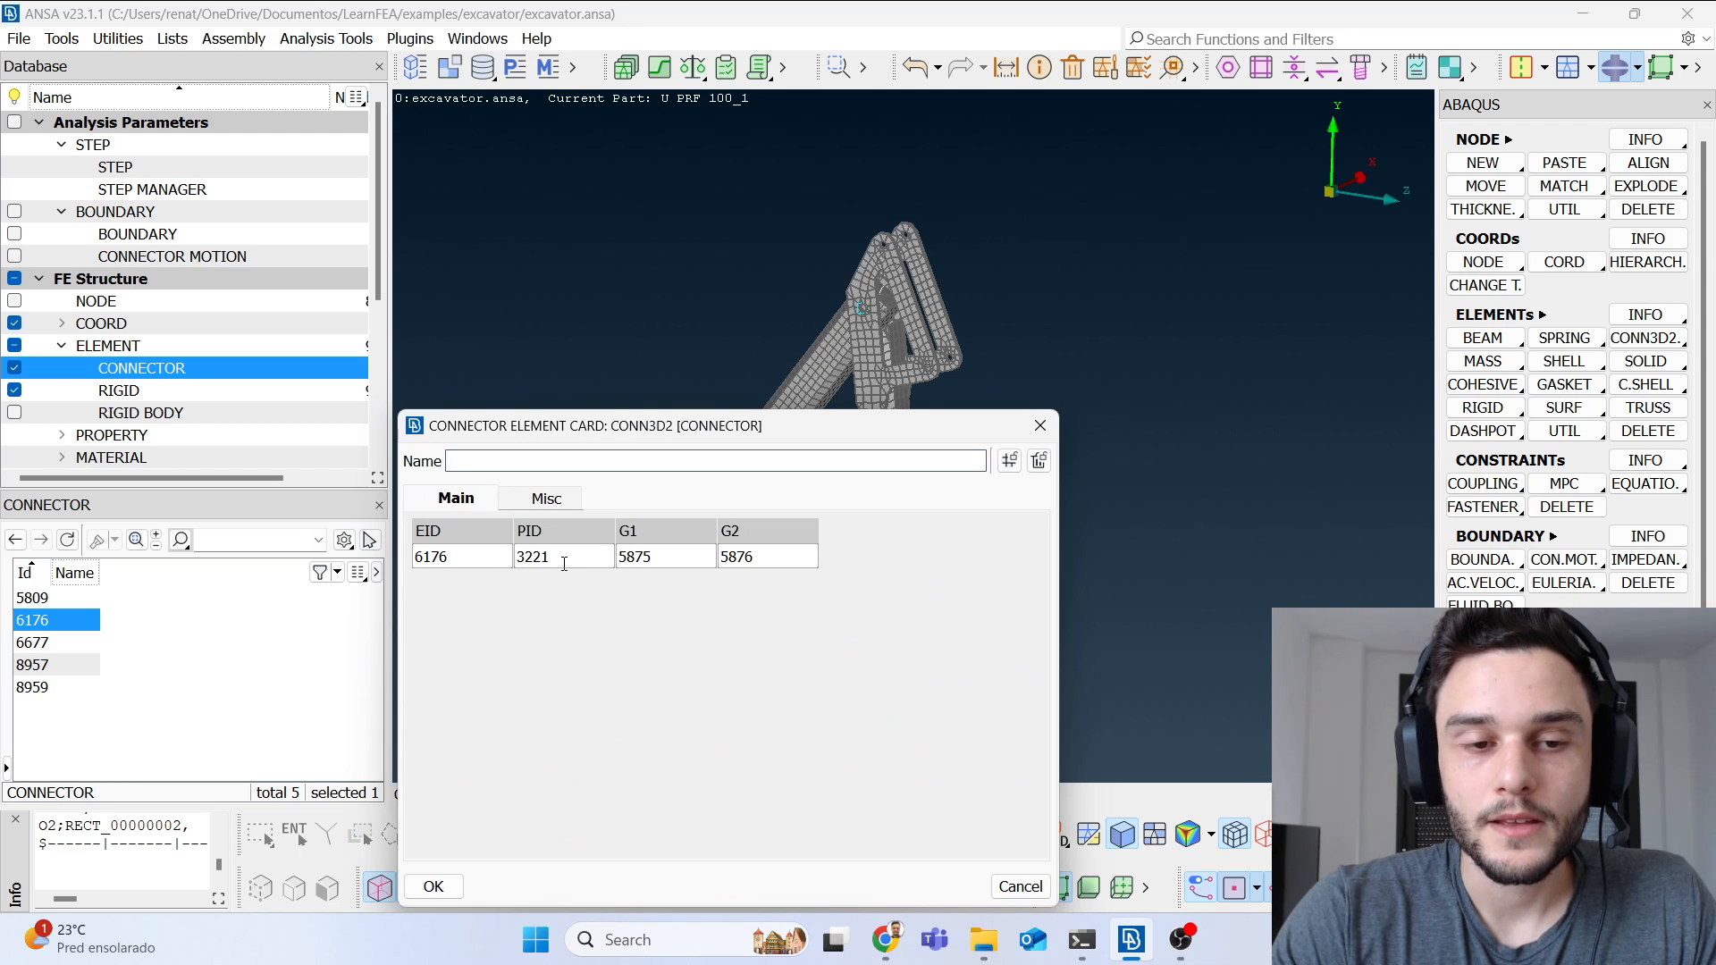
pyautogui.press('Escape')
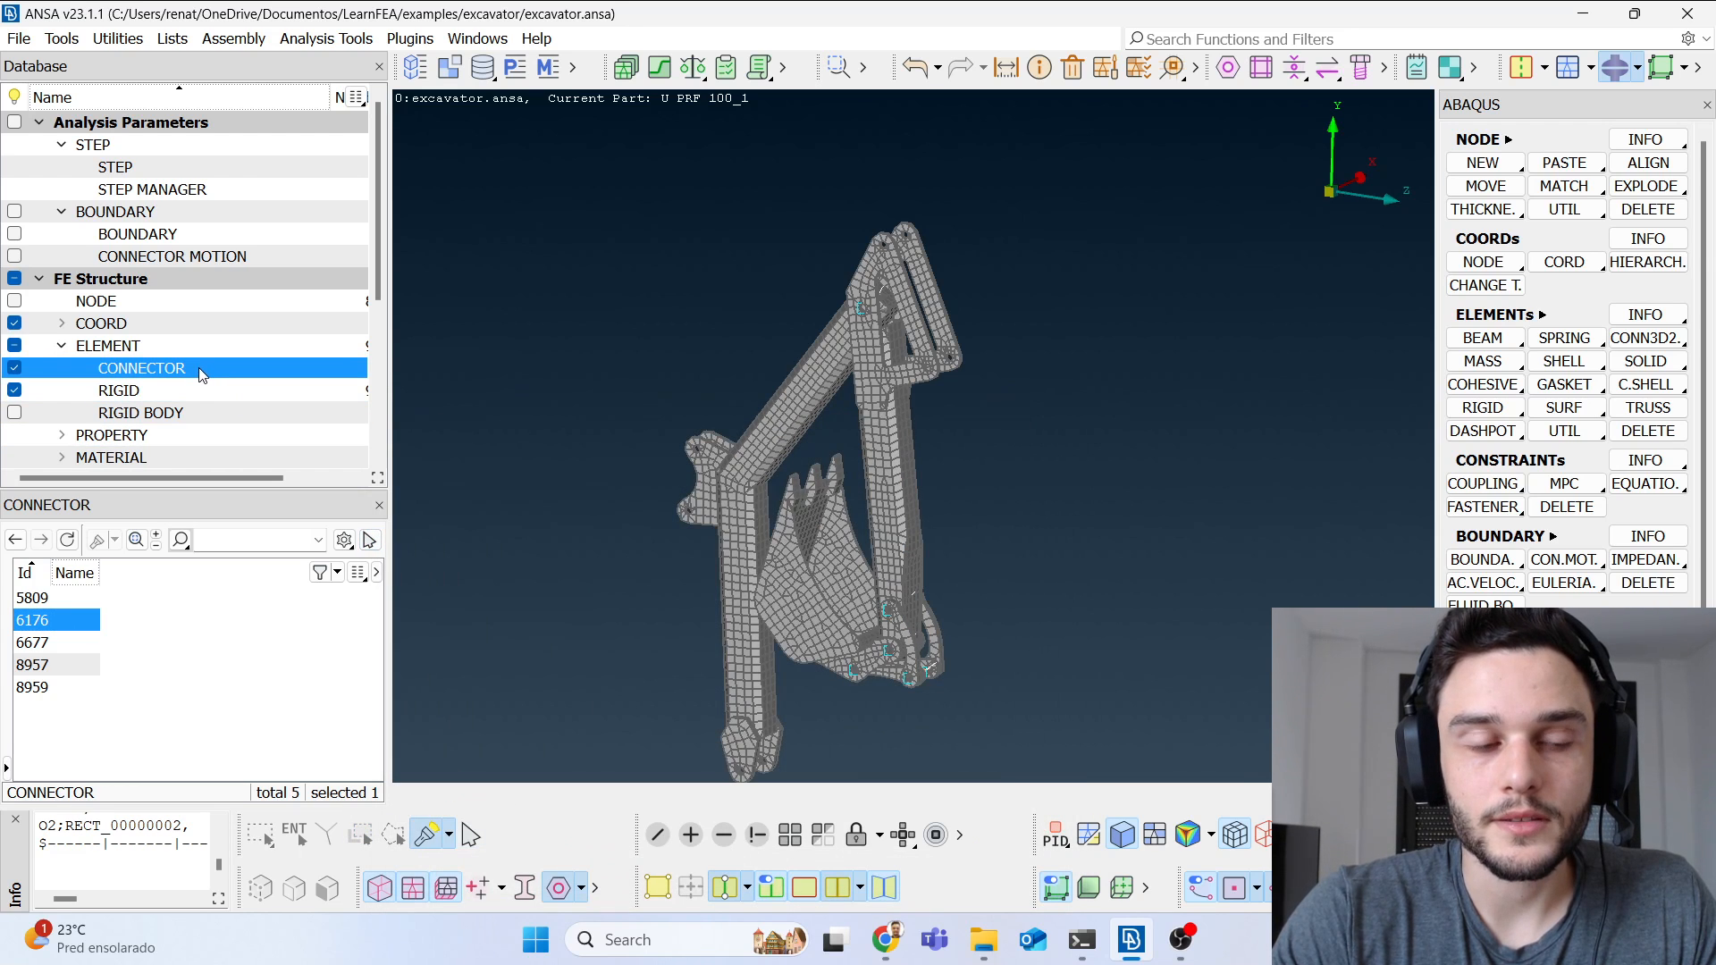
pyautogui.click(198, 367)
pyautogui.scroll(-3, 838, 472)
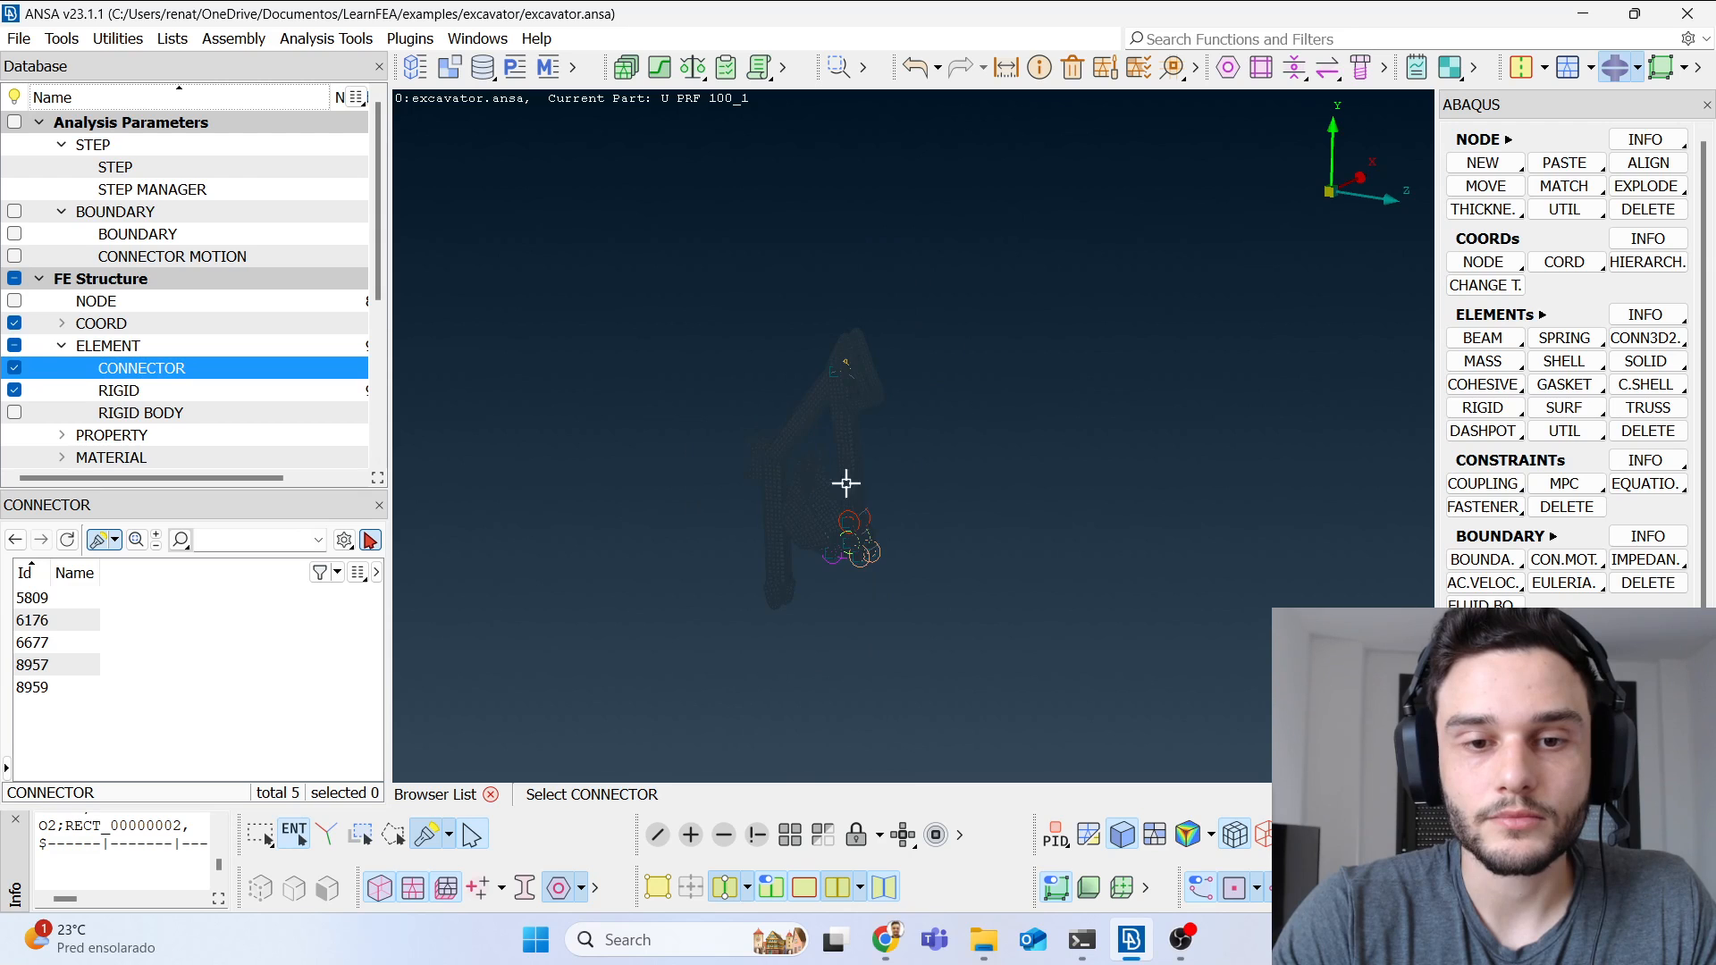
pyautogui.scroll(5, 854, 555)
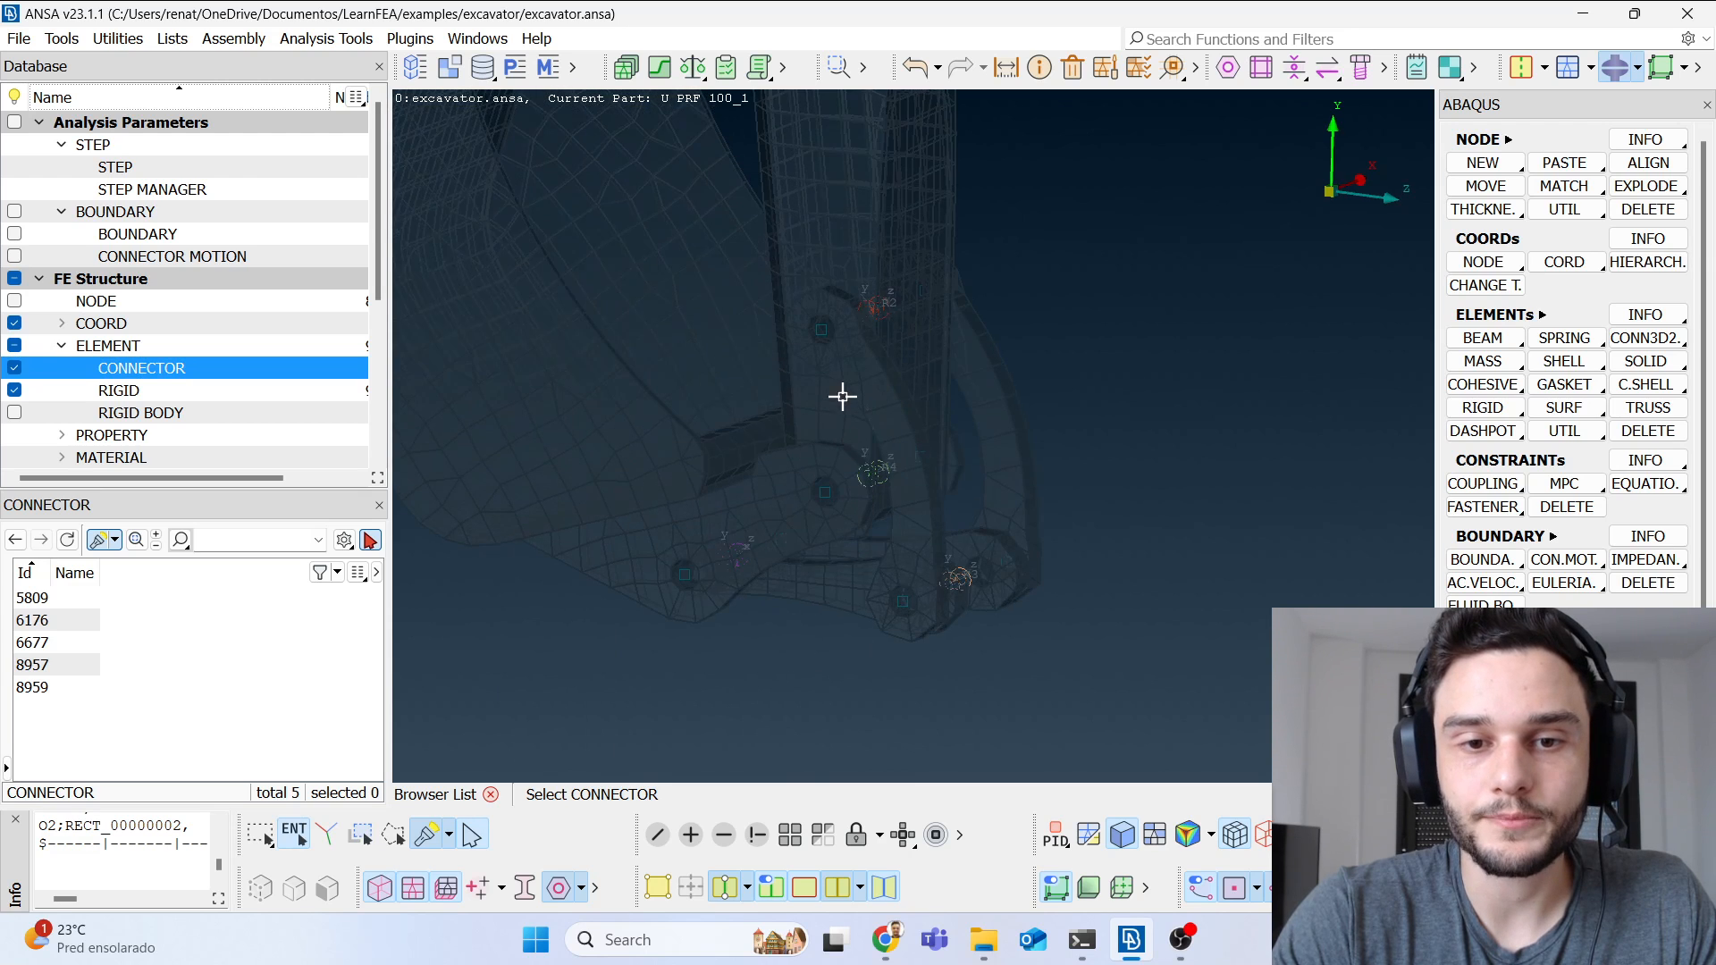
pyautogui.moveTo(805, 257); pyautogui.dragTo(1051, 360)
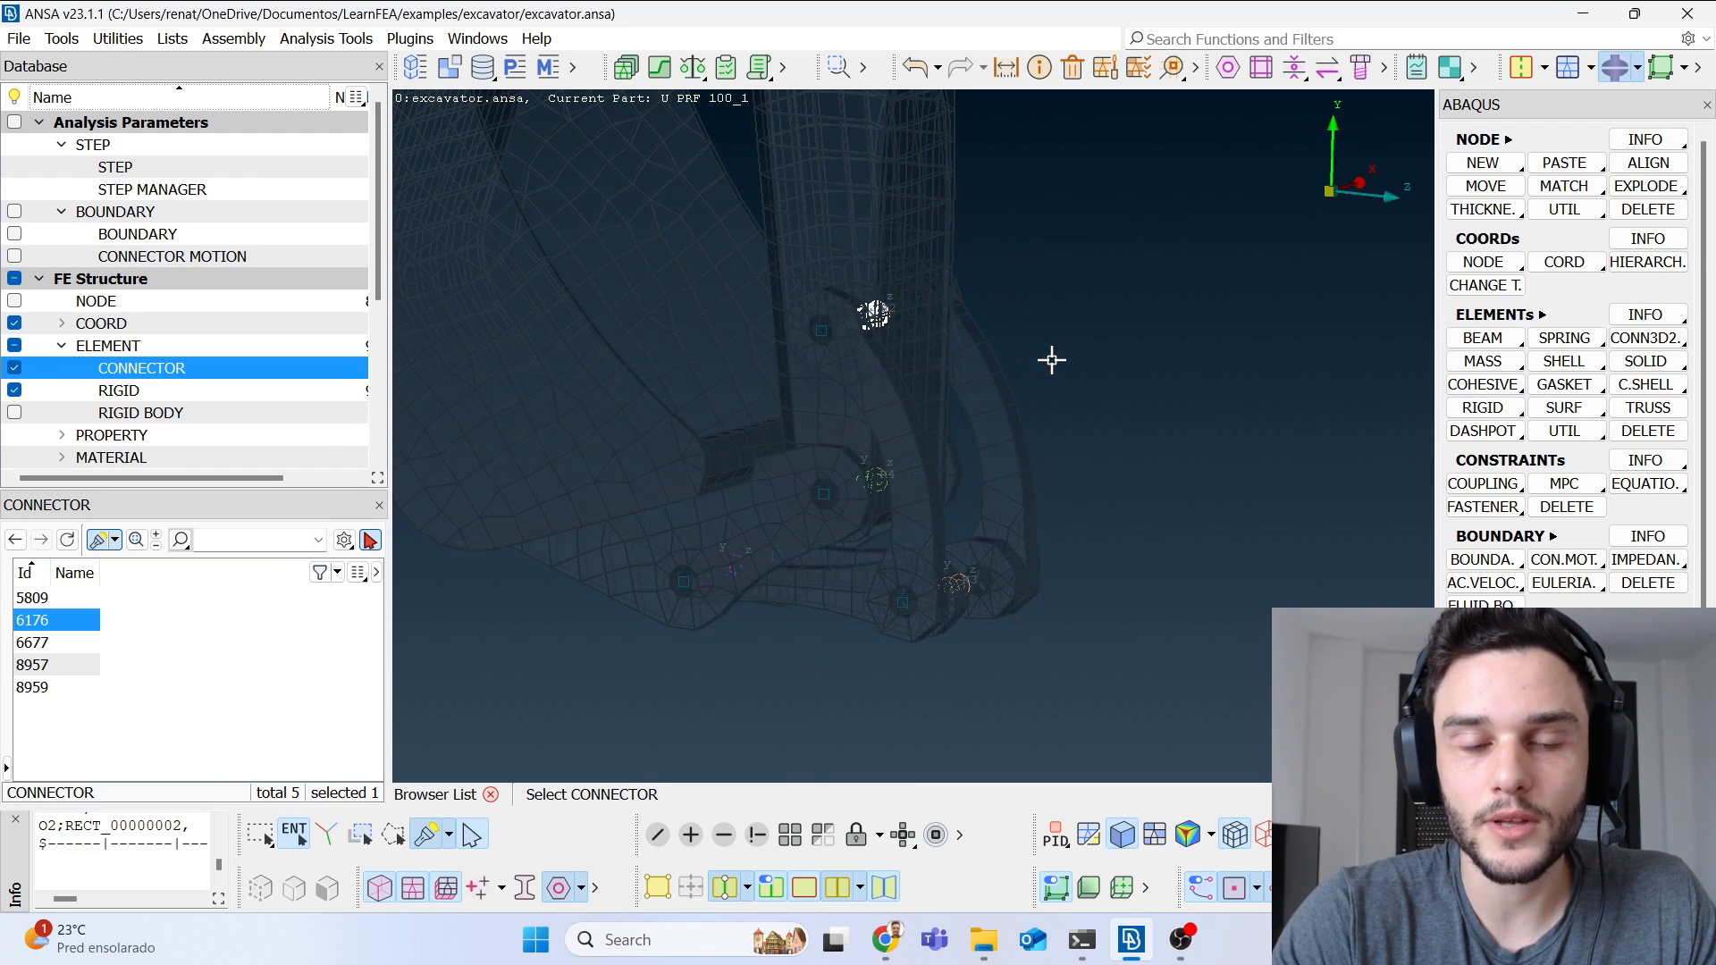
# Step: Open the arm2_to_connecting_mech1 section of connector 6176 and set its components to CARTESIAN and CARDAN
pyautogui.doubleClick(78, 618)
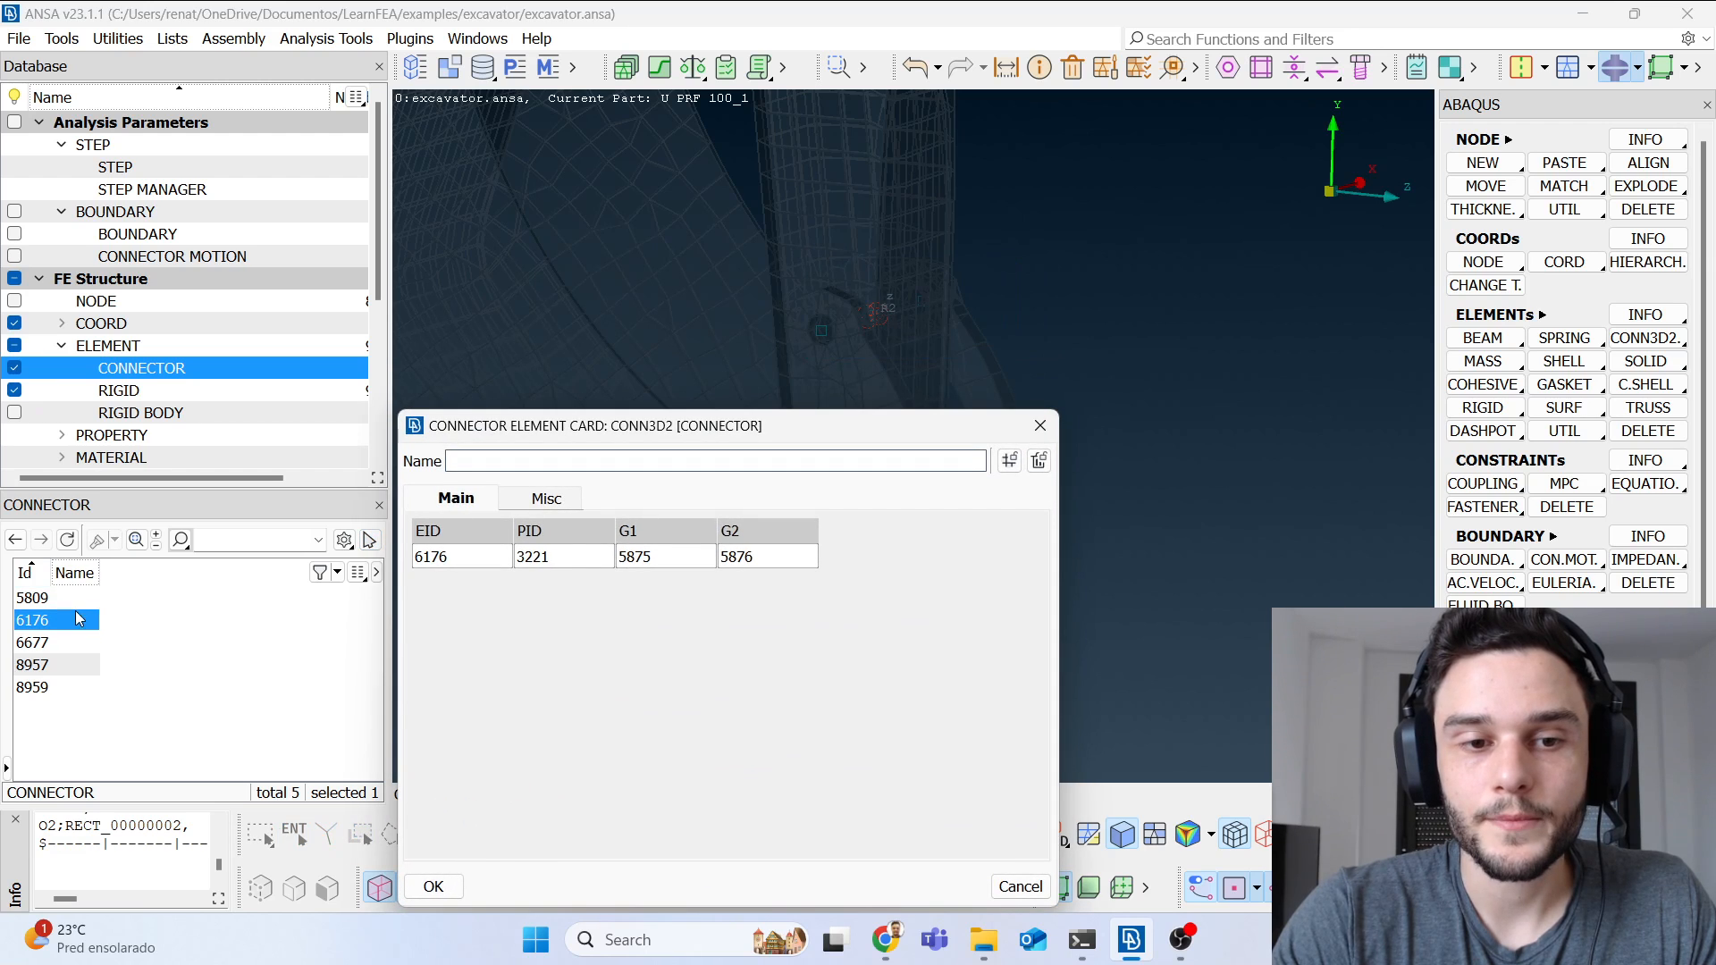
pyautogui.doubleClick(520, 556)
pyautogui.press('F2')
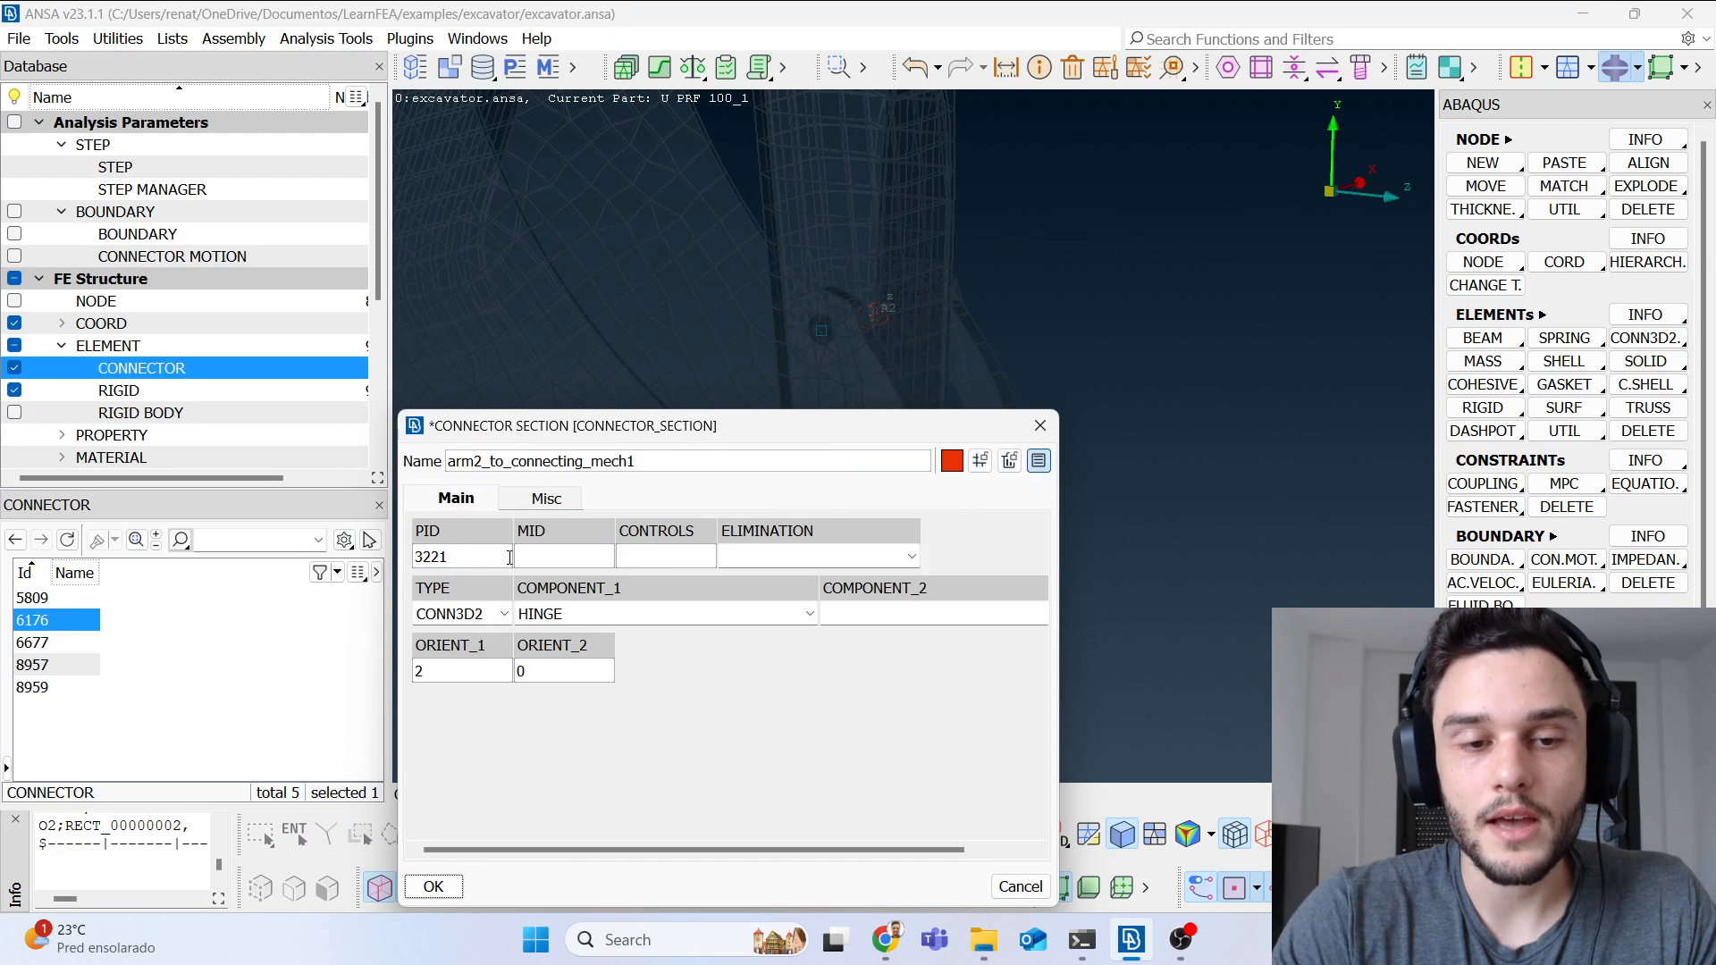
pyautogui.moveTo(551, 427); pyautogui.dragTo(485, 275)
pyautogui.click(729, 462)
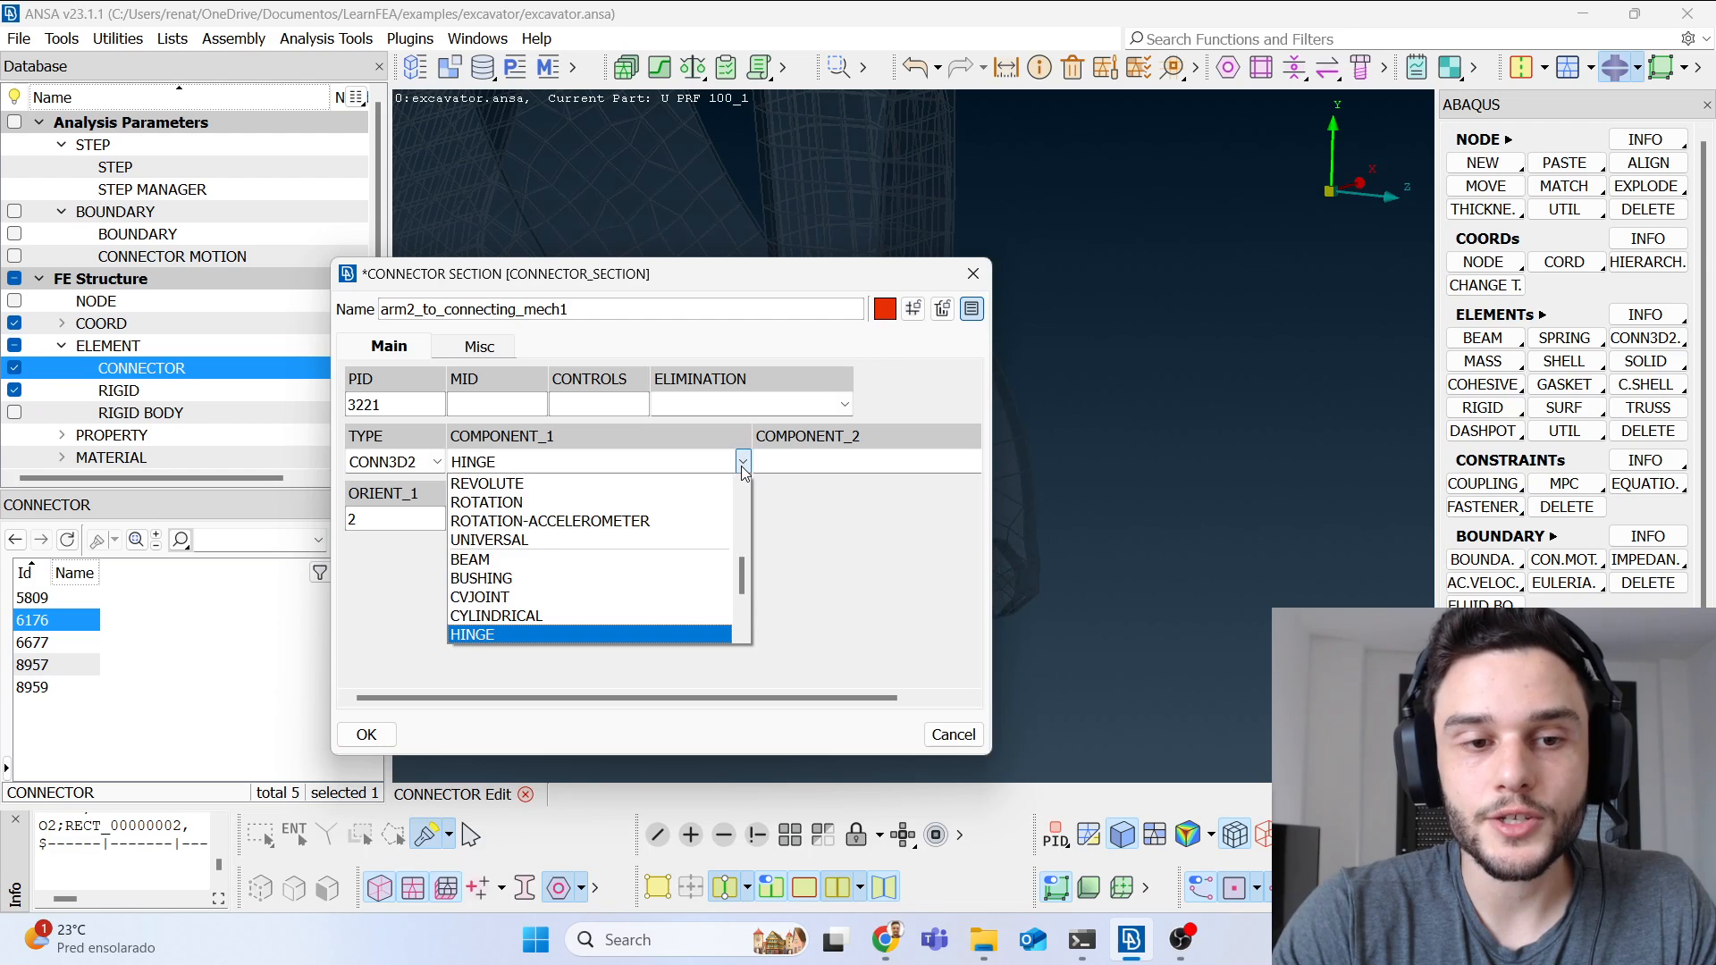
pyautogui.click(652, 483)
pyautogui.moveTo(992, 413); pyautogui.dragTo(1357, 413)
pyautogui.click(1048, 461)
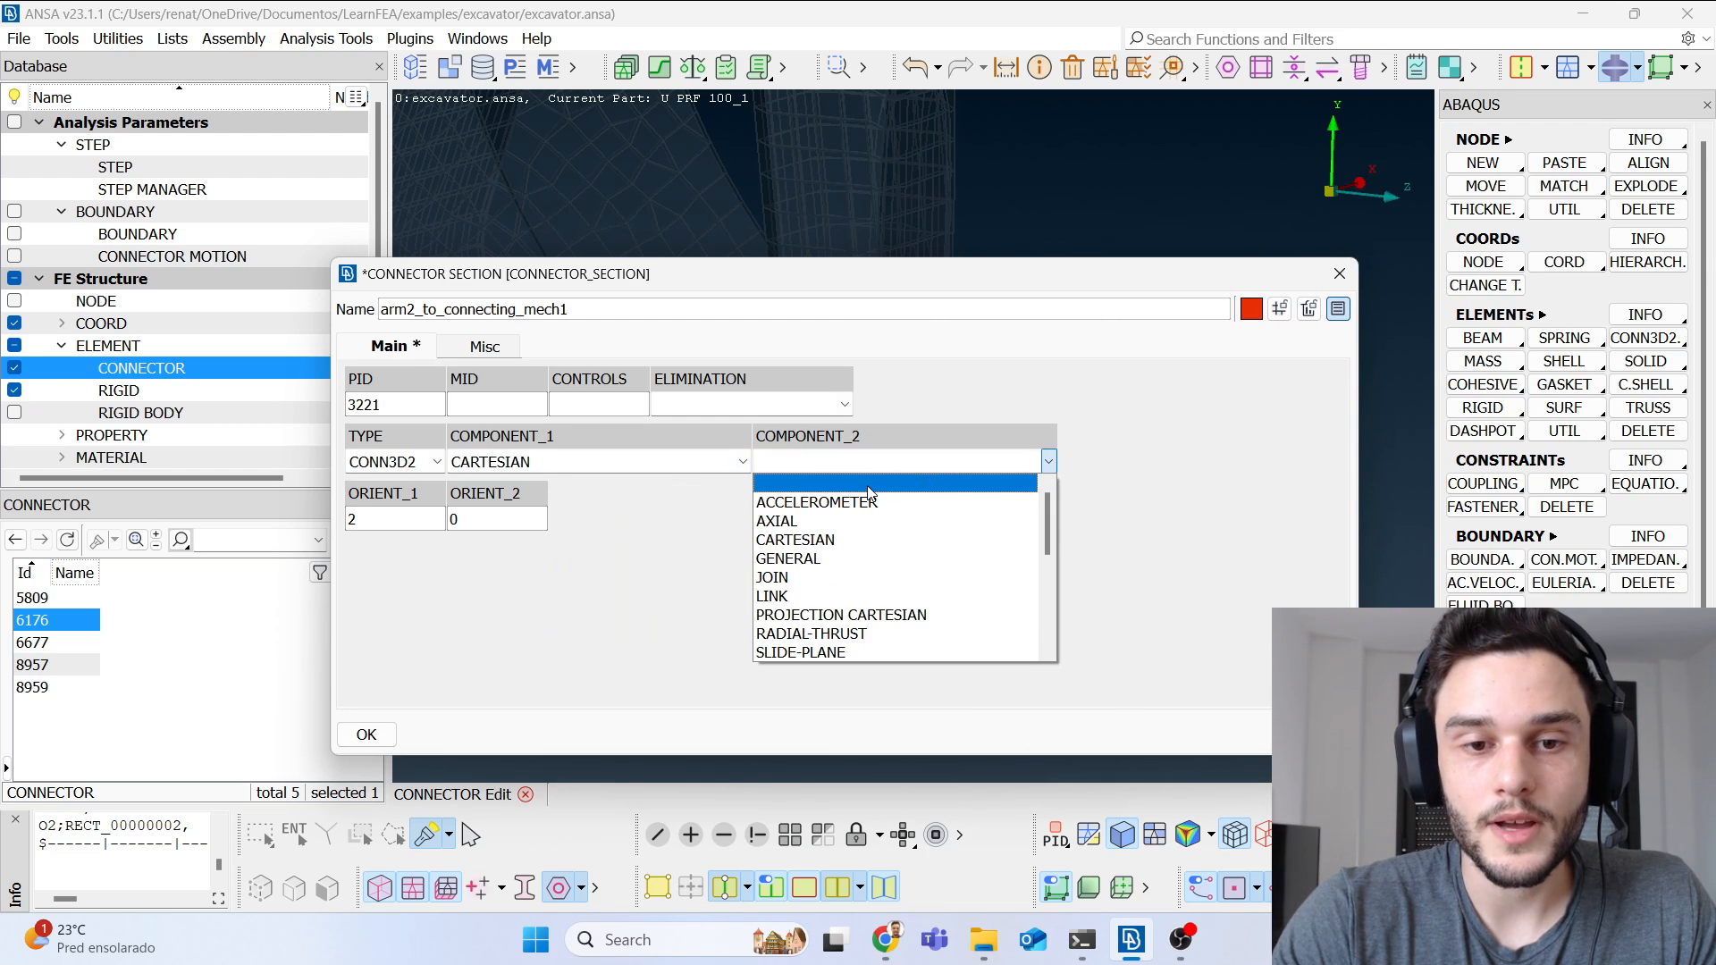
pyautogui.scroll(-2, 808, 597)
pyautogui.click(809, 596)
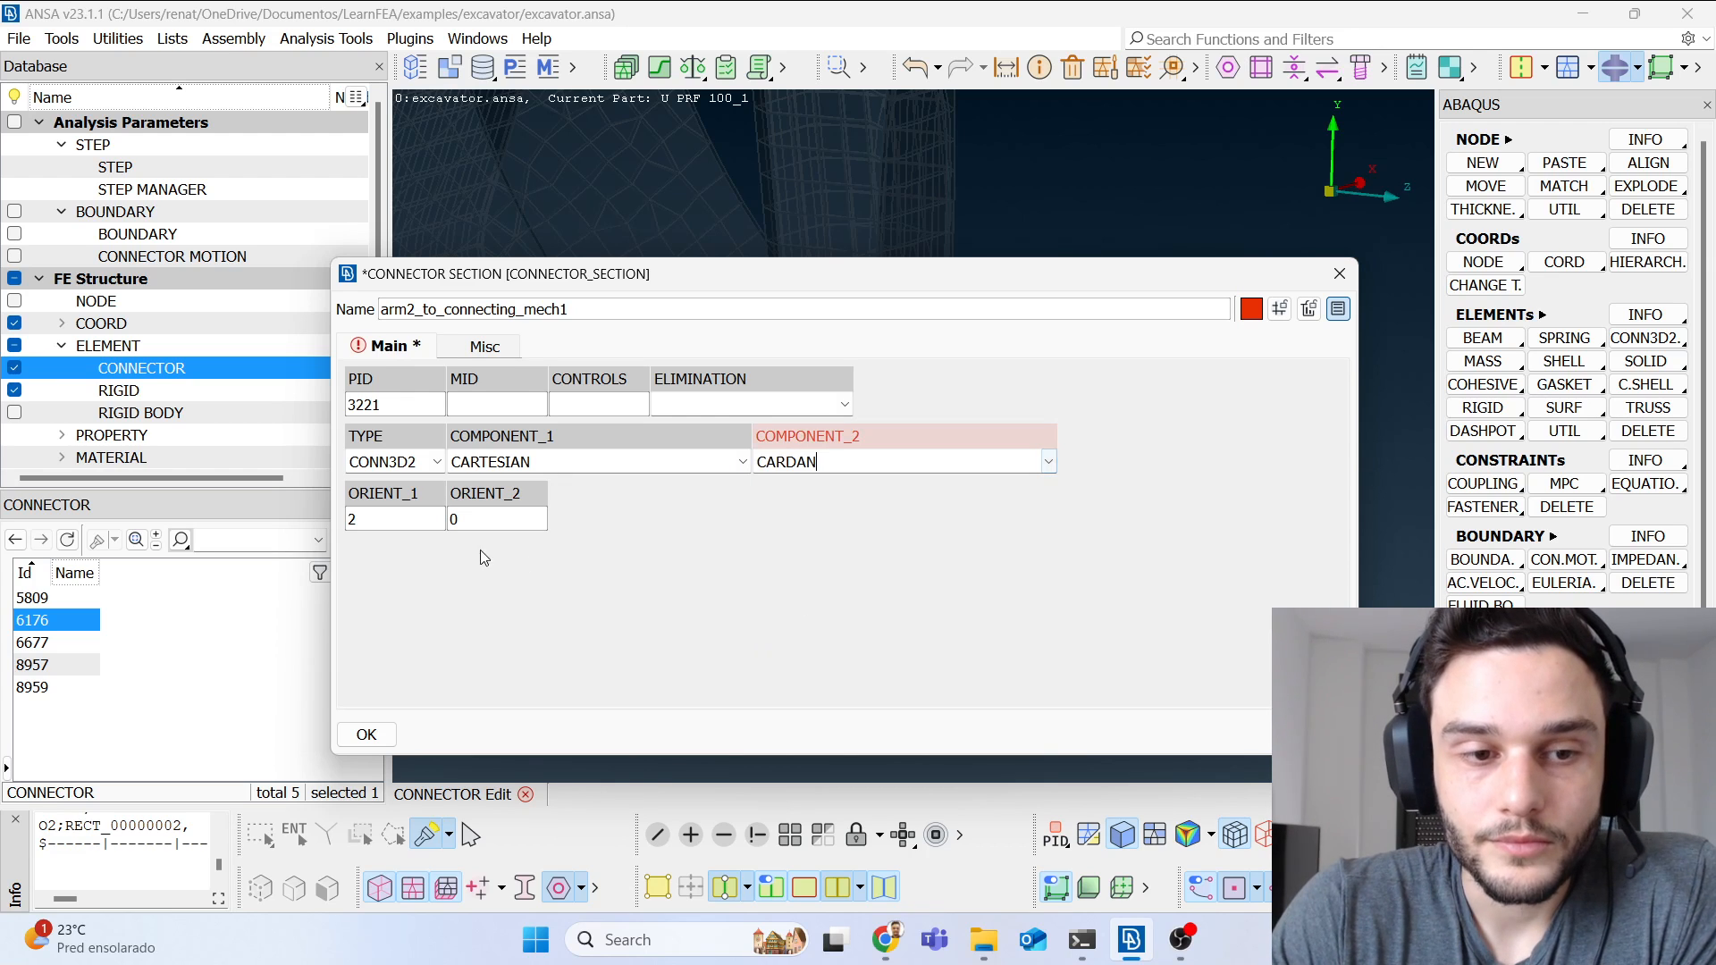
# Step: Assign the cartesian_cardan_mat behavior as the section's material and accept the section and connector 6176's element card
pyautogui.click(387, 527)
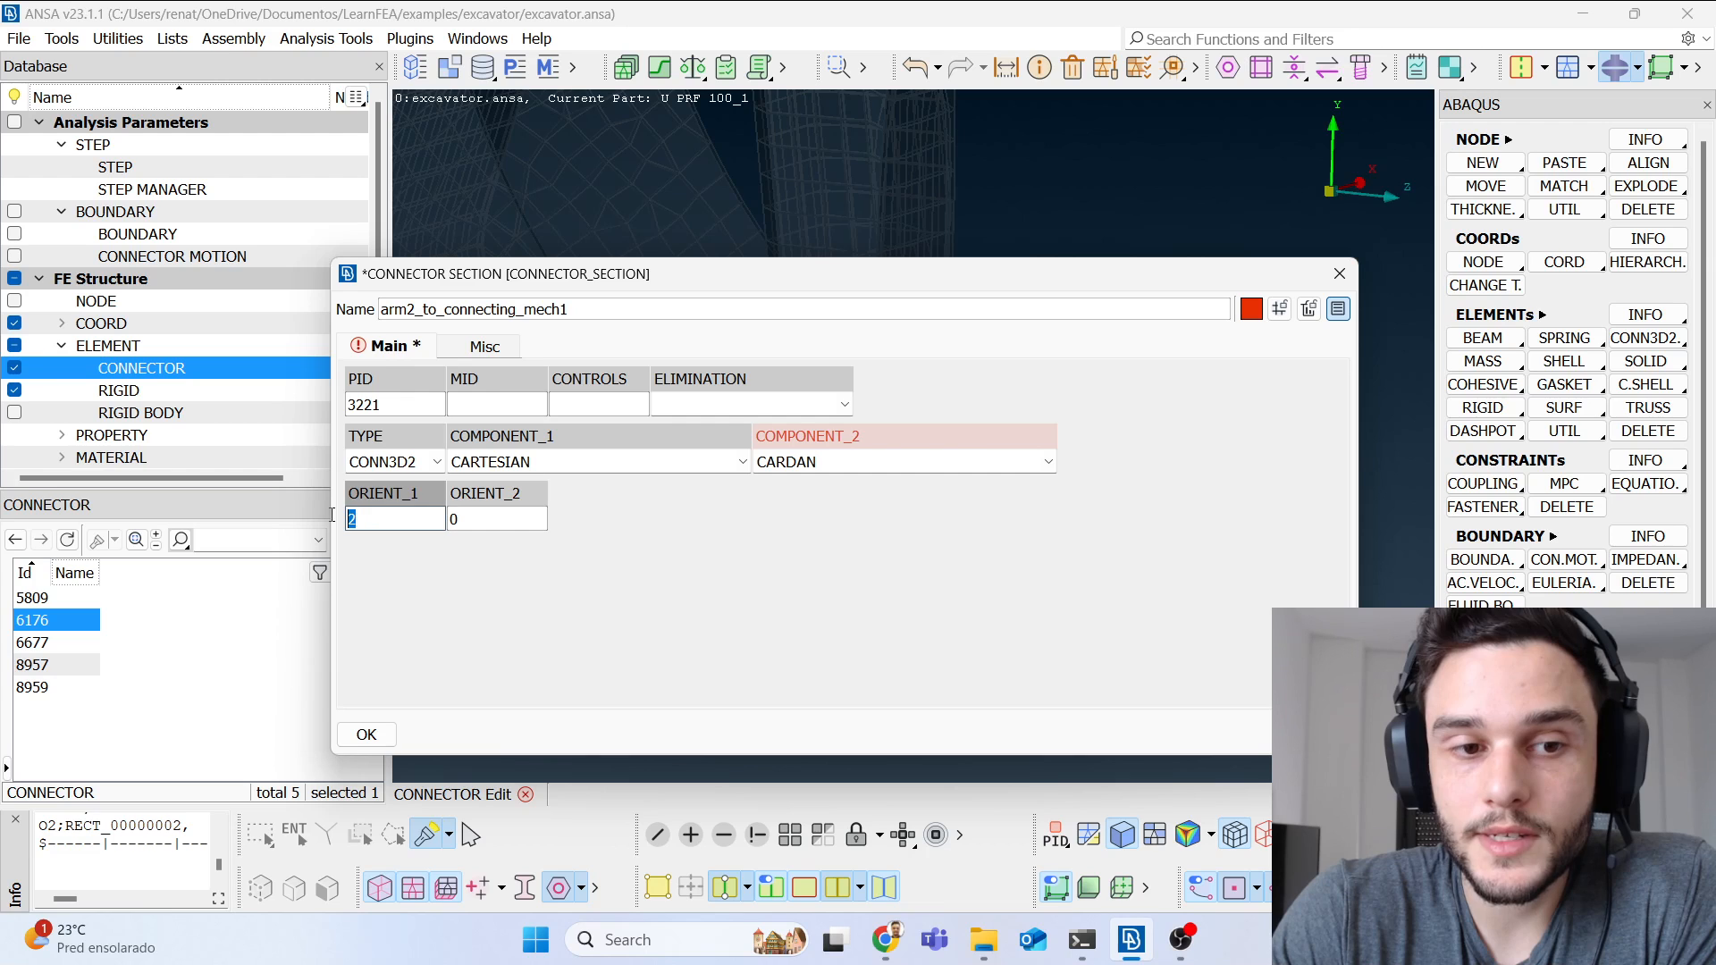
pyautogui.click(488, 403)
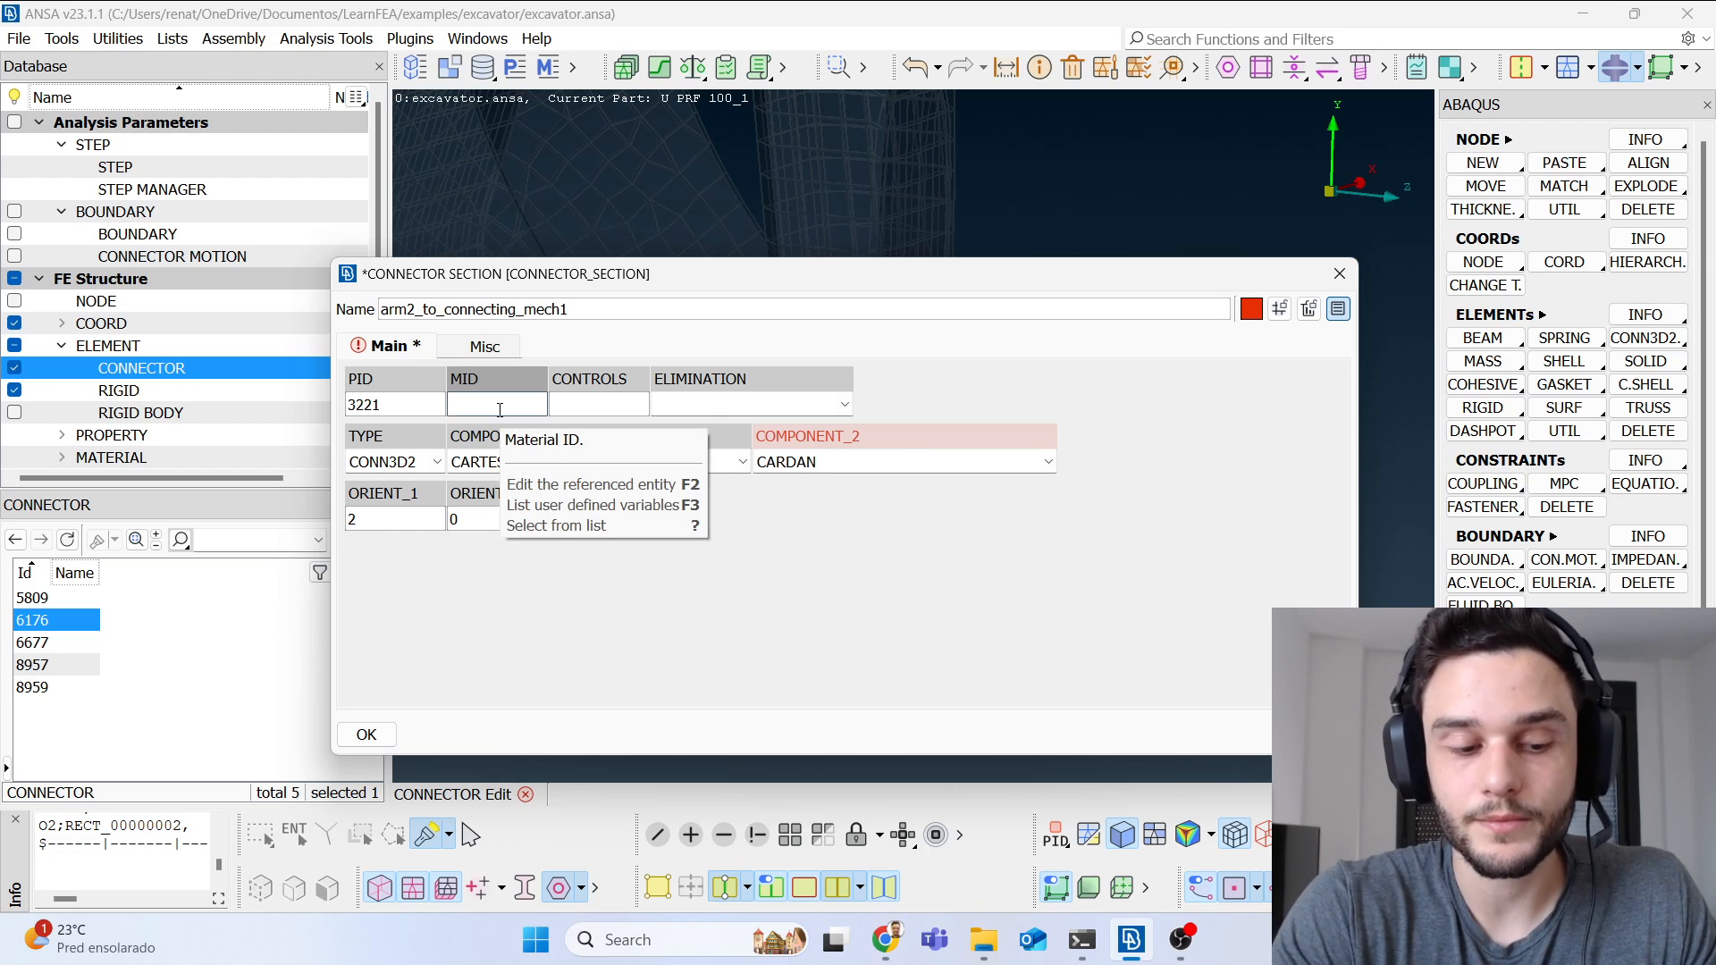
pyautogui.press('?')
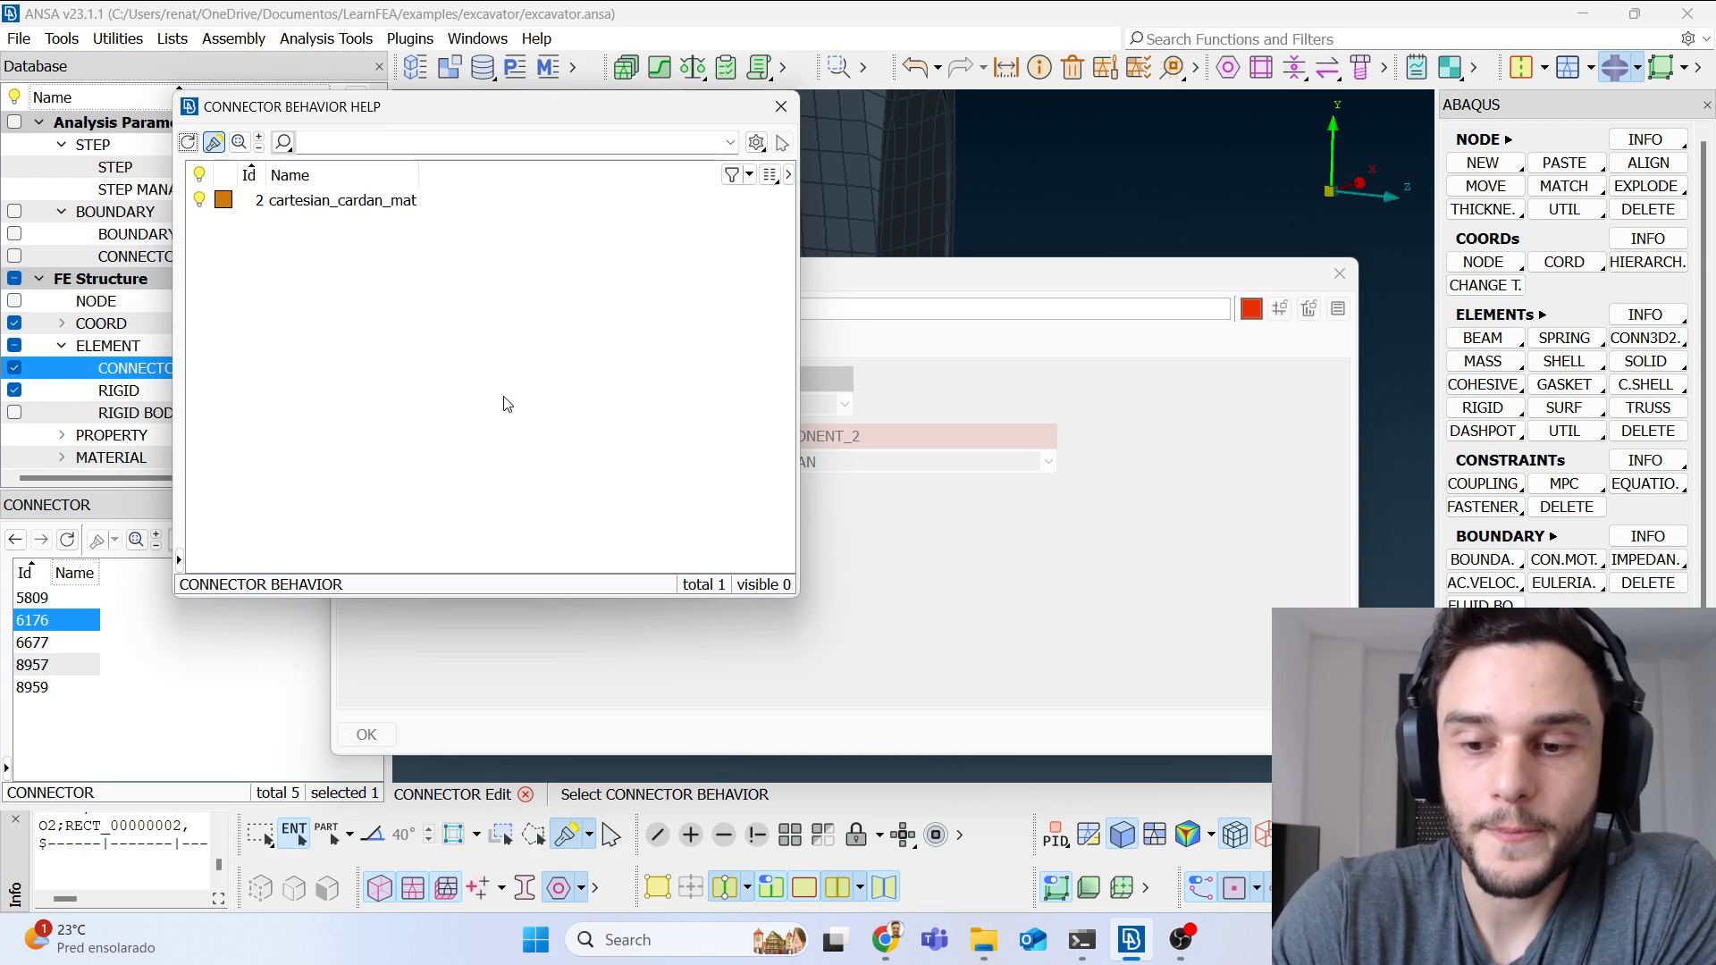
pyautogui.doubleClick(363, 202)
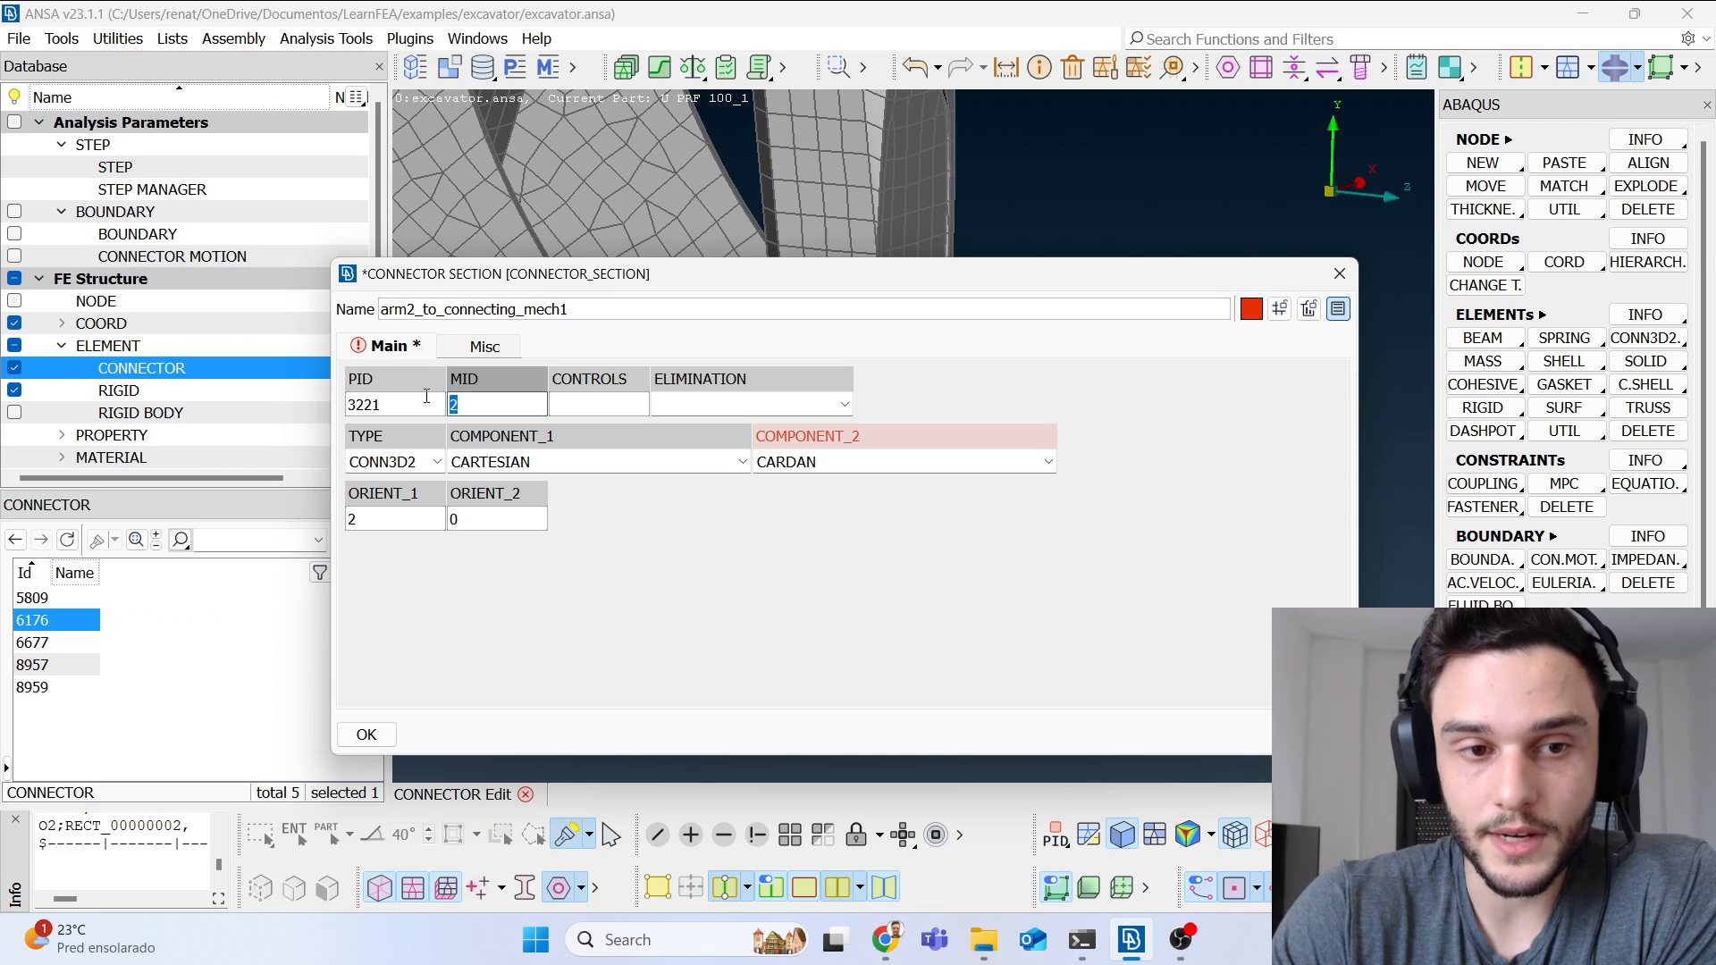
pyautogui.click(367, 735)
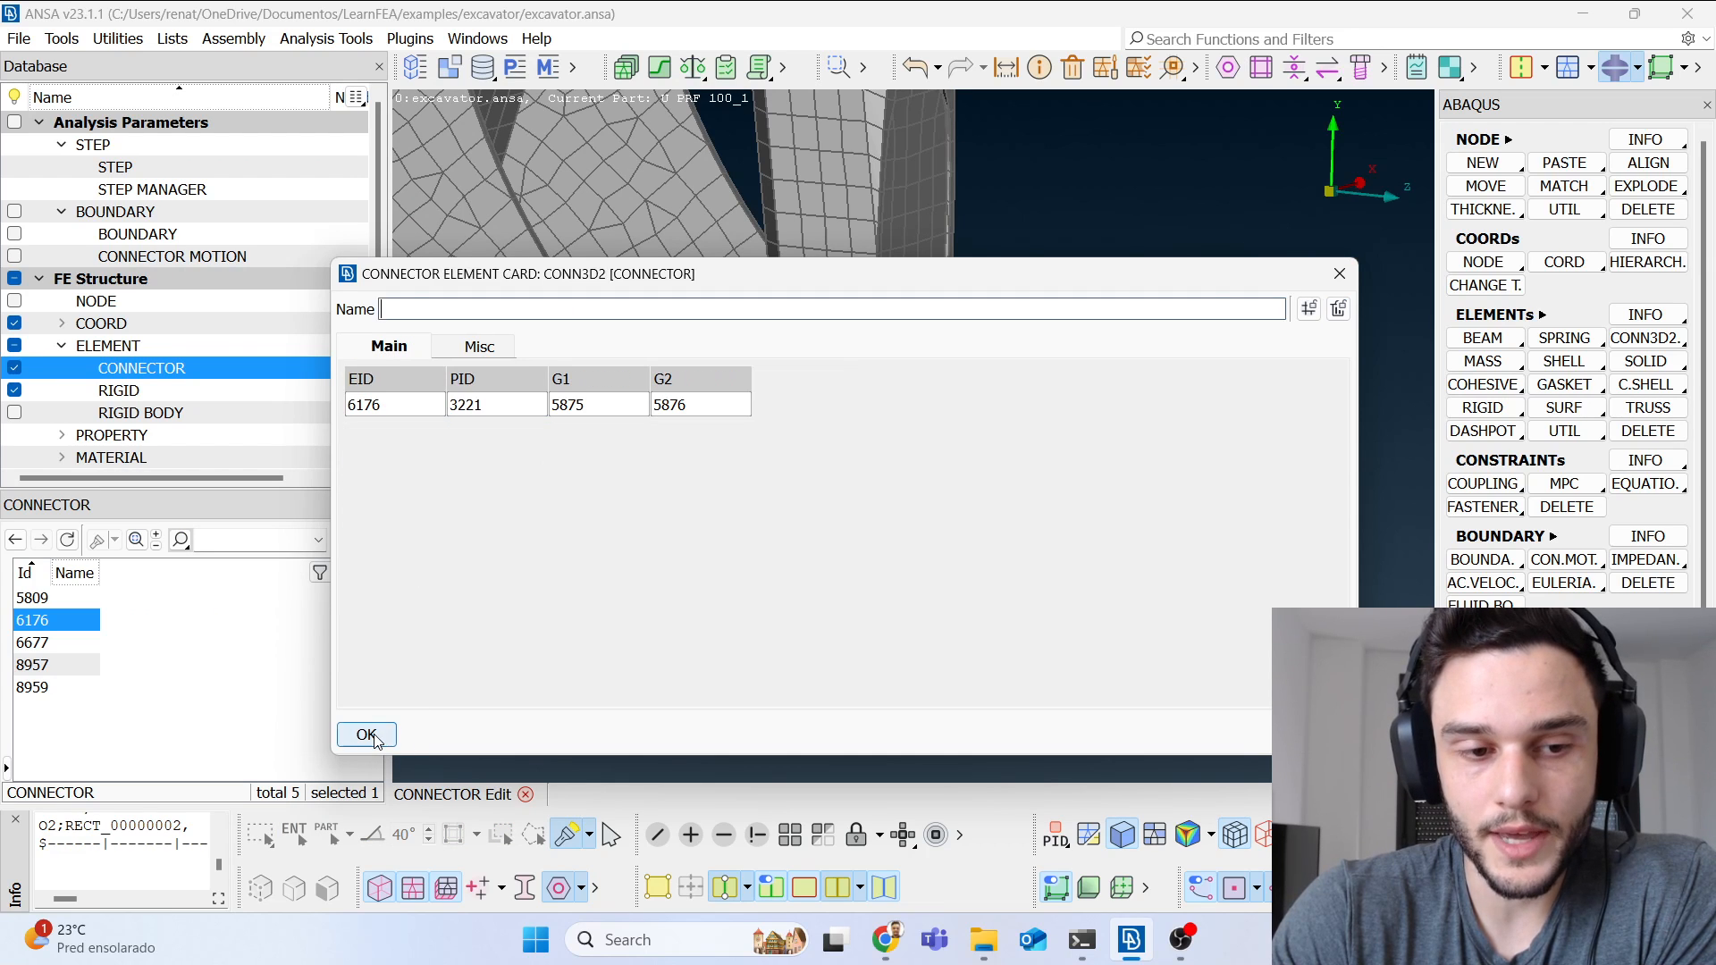
pyautogui.click(368, 736)
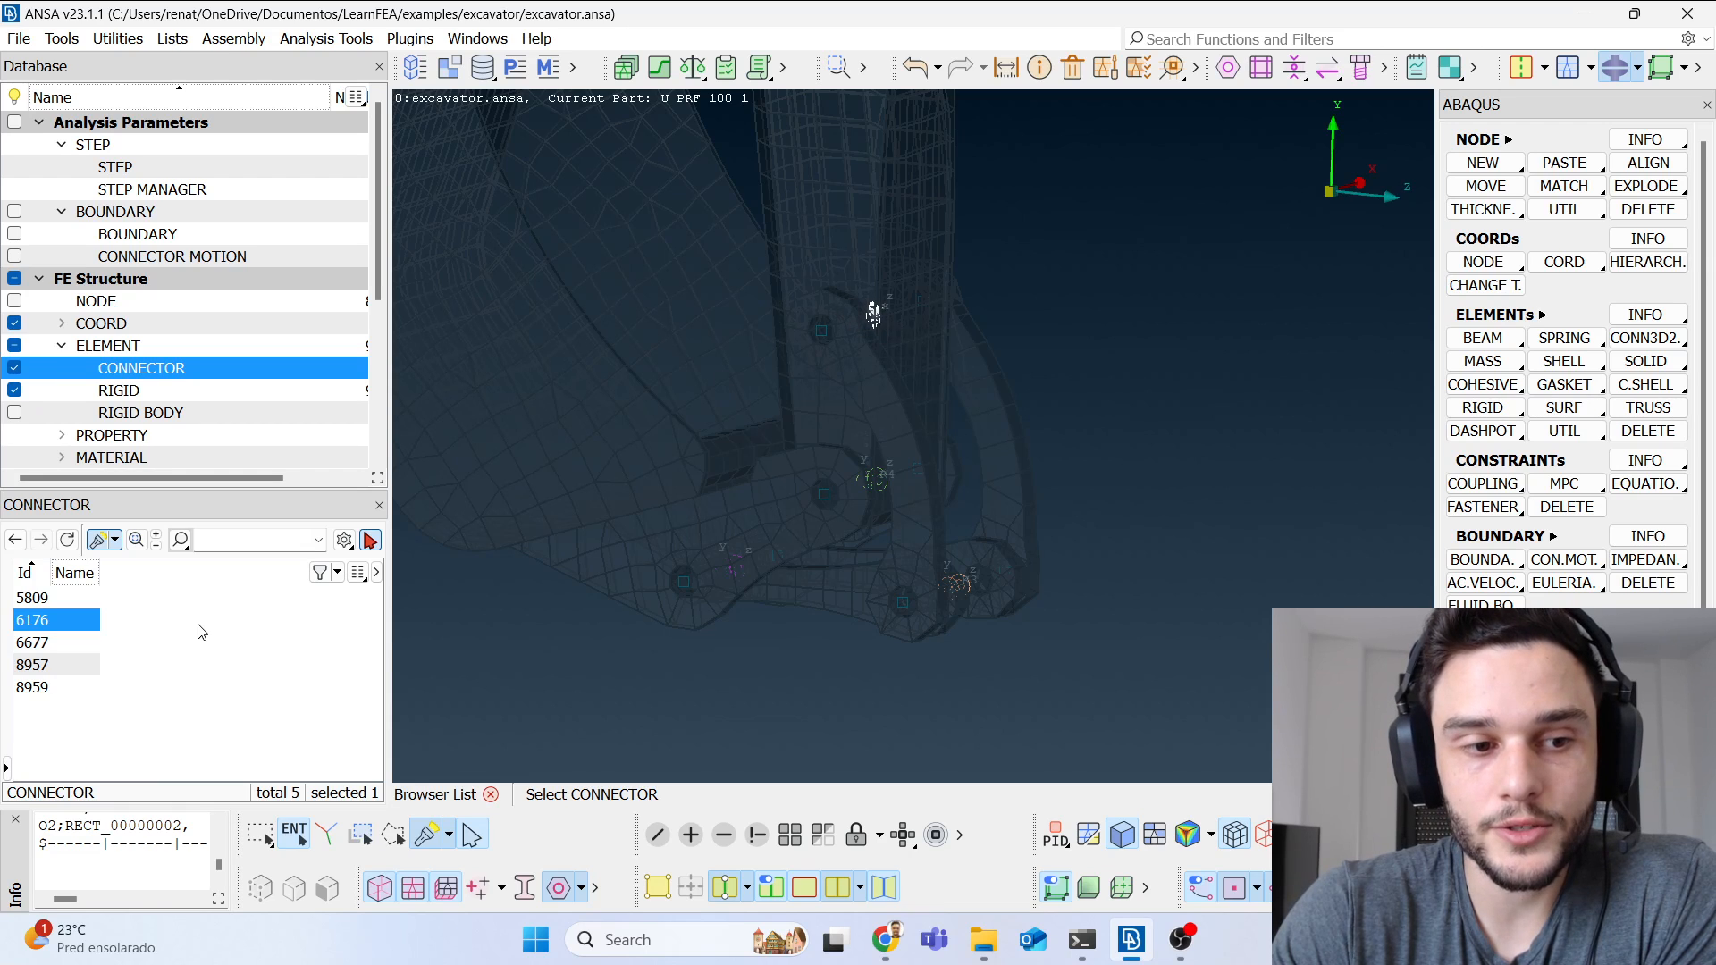
# Step: Pick only connector 8957 at the pivot below the upper linkage joint and open its pick_tool_arm2 section
pyautogui.click(856, 466)
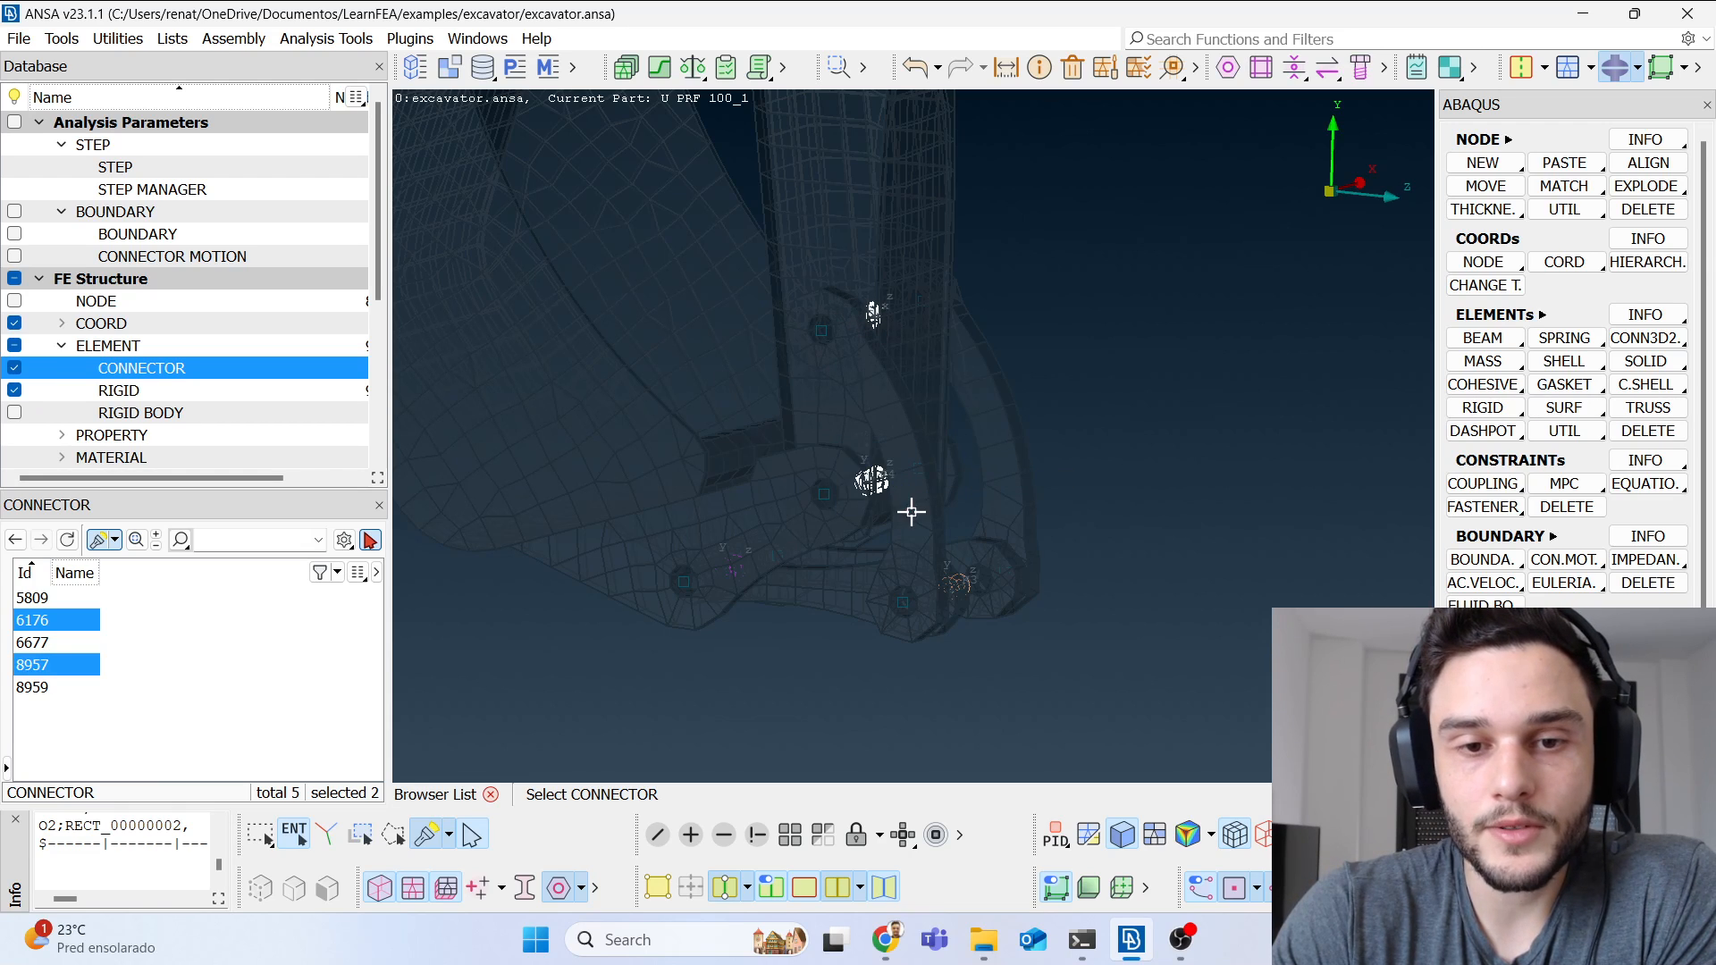
pyautogui.click(202, 672)
pyautogui.moveTo(836, 438); pyautogui.dragTo(907, 510)
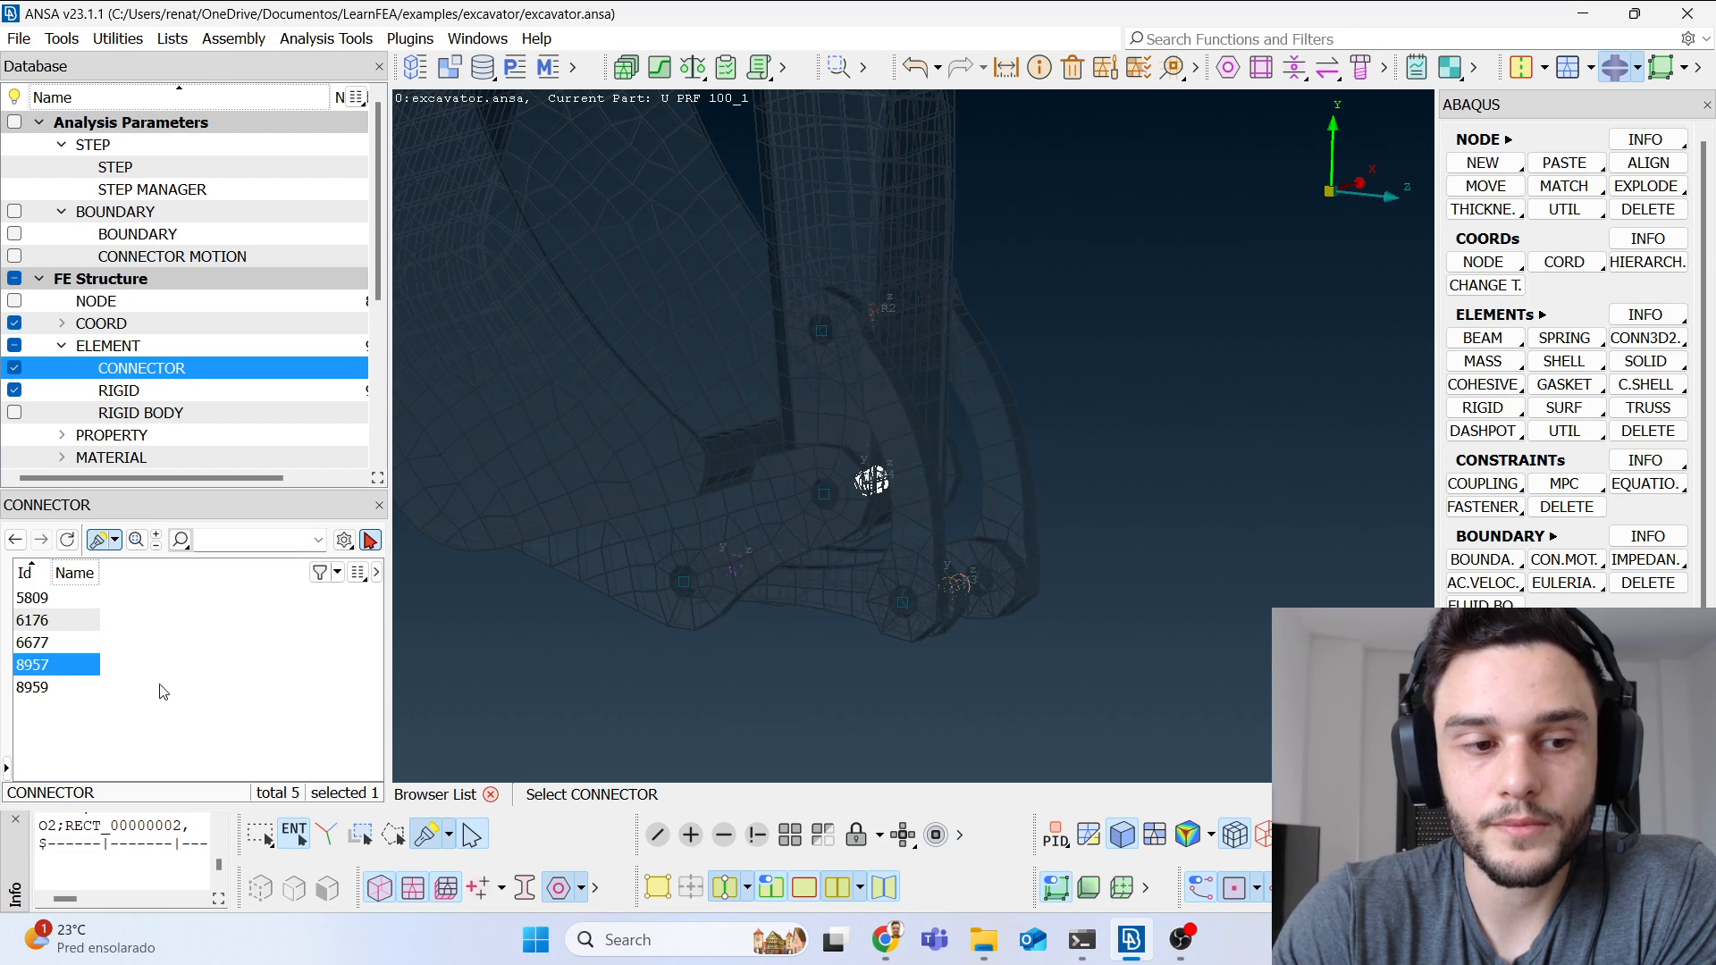
pyautogui.doubleClick(37, 664)
pyautogui.click(563, 556)
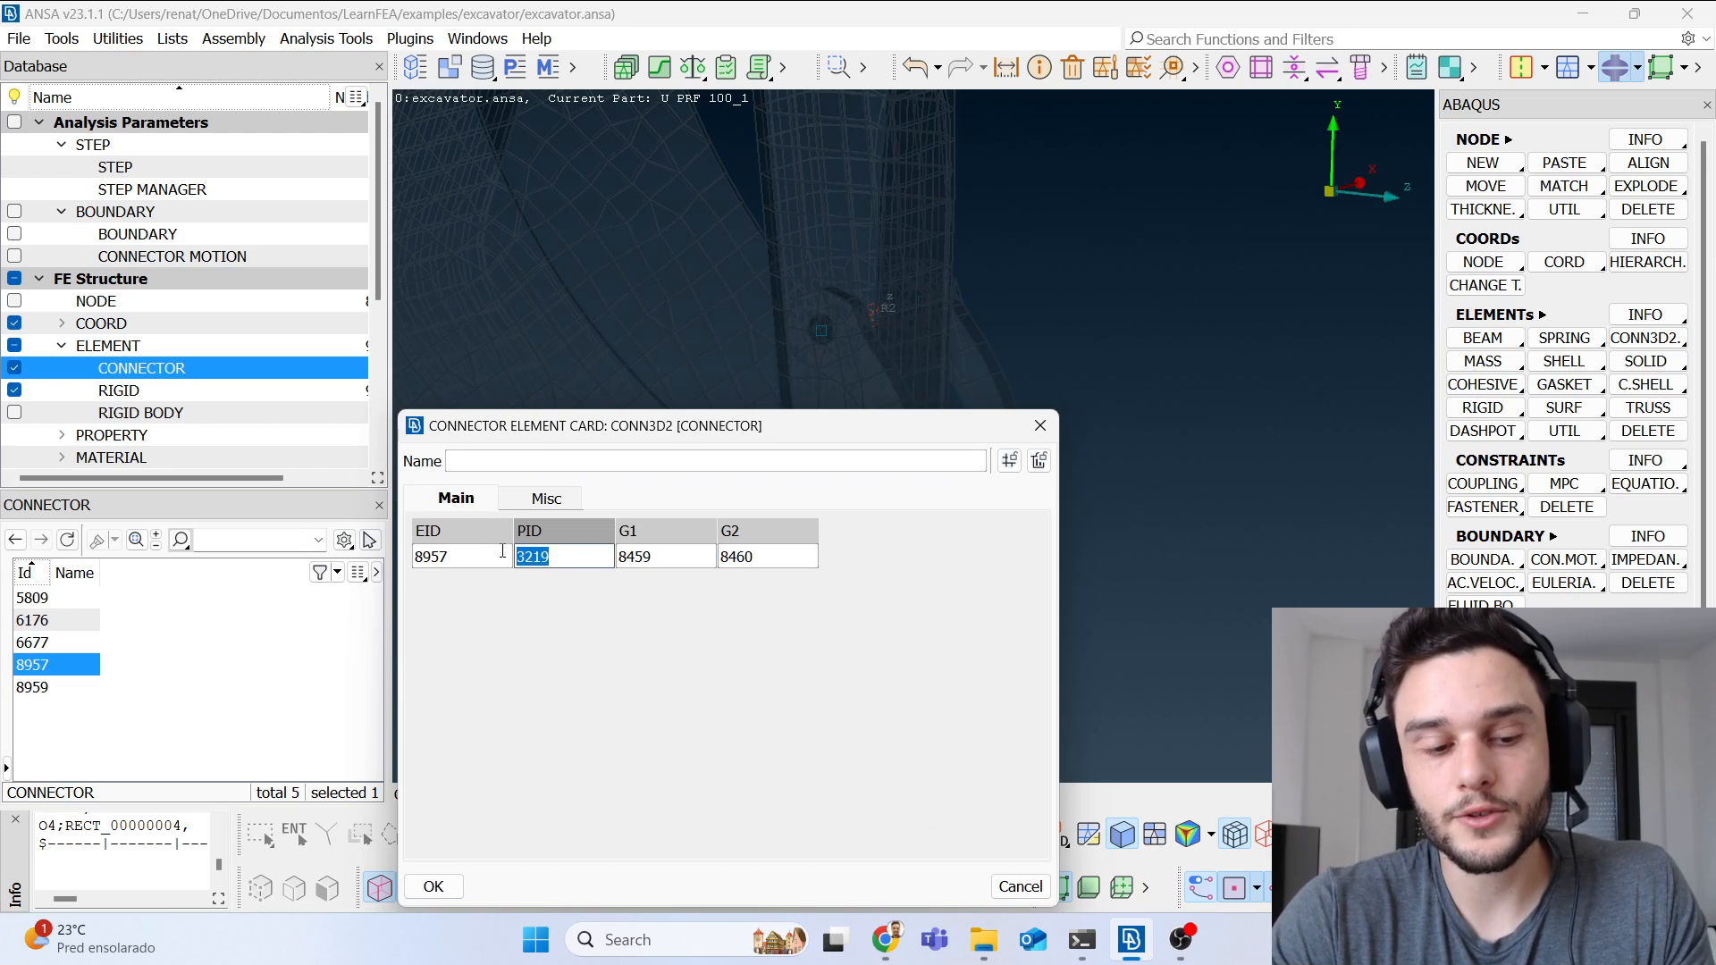
pyautogui.doubleClick(563, 557)
# Step: Set the pick_tool_arm2 section's first component to CARTESIAN and its second component to CARDAN
pyautogui.click(809, 613)
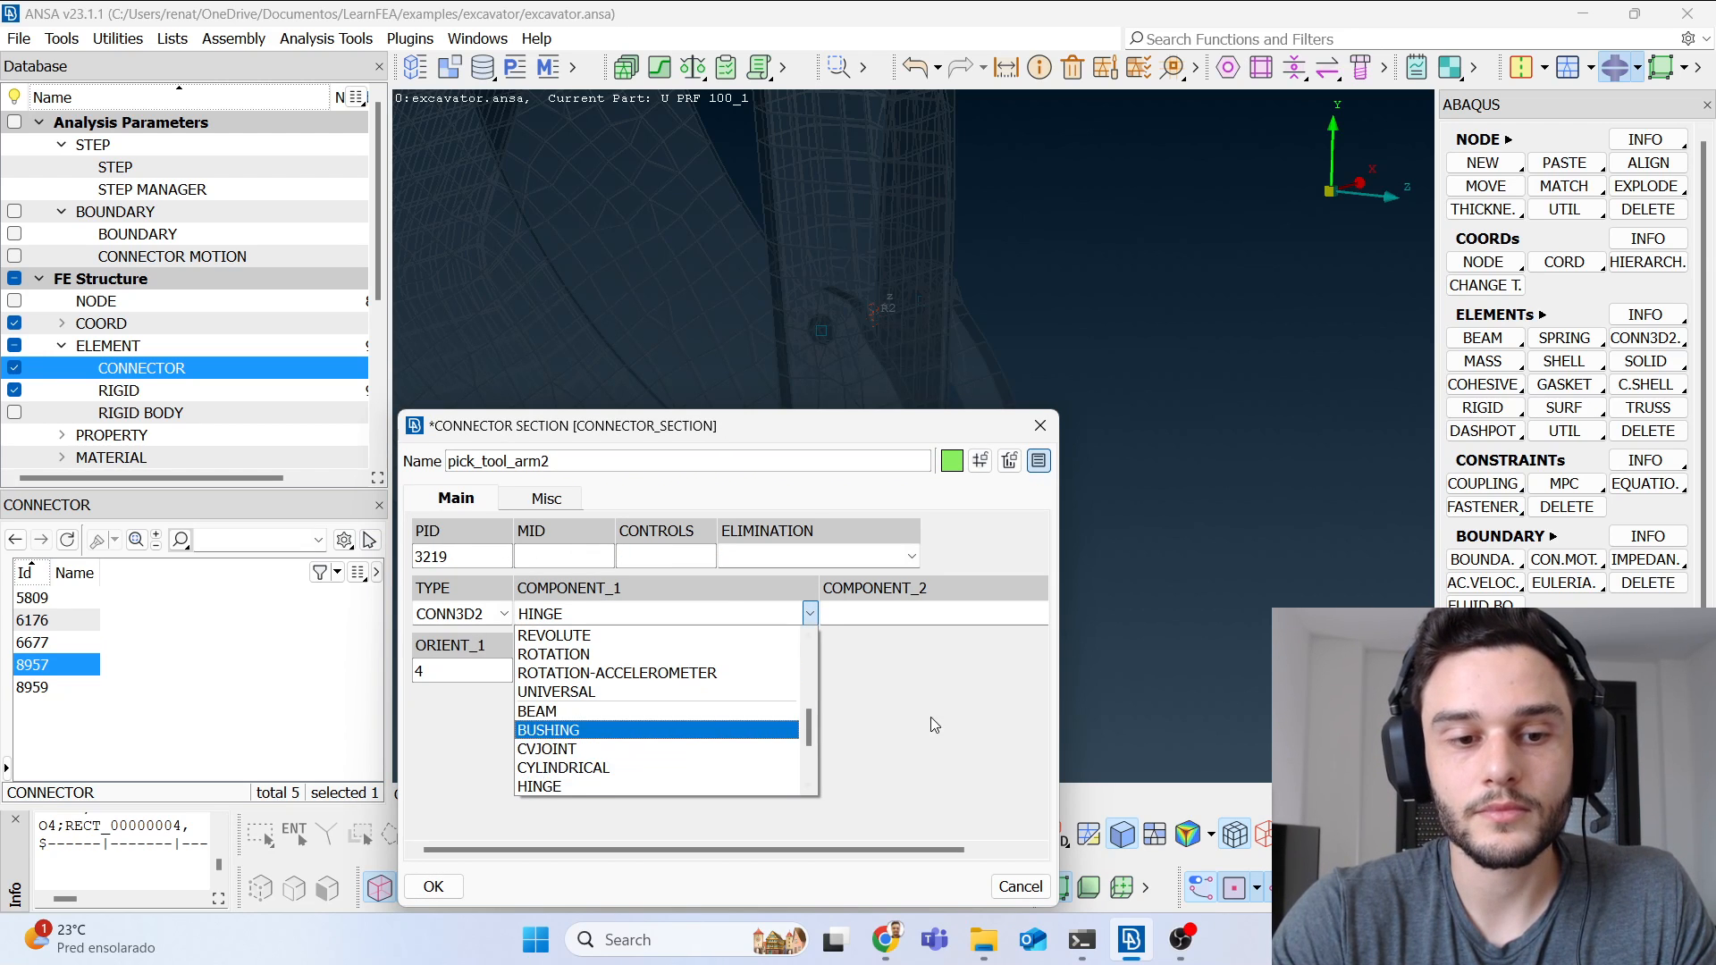
pyautogui.scroll(2, 615, 728)
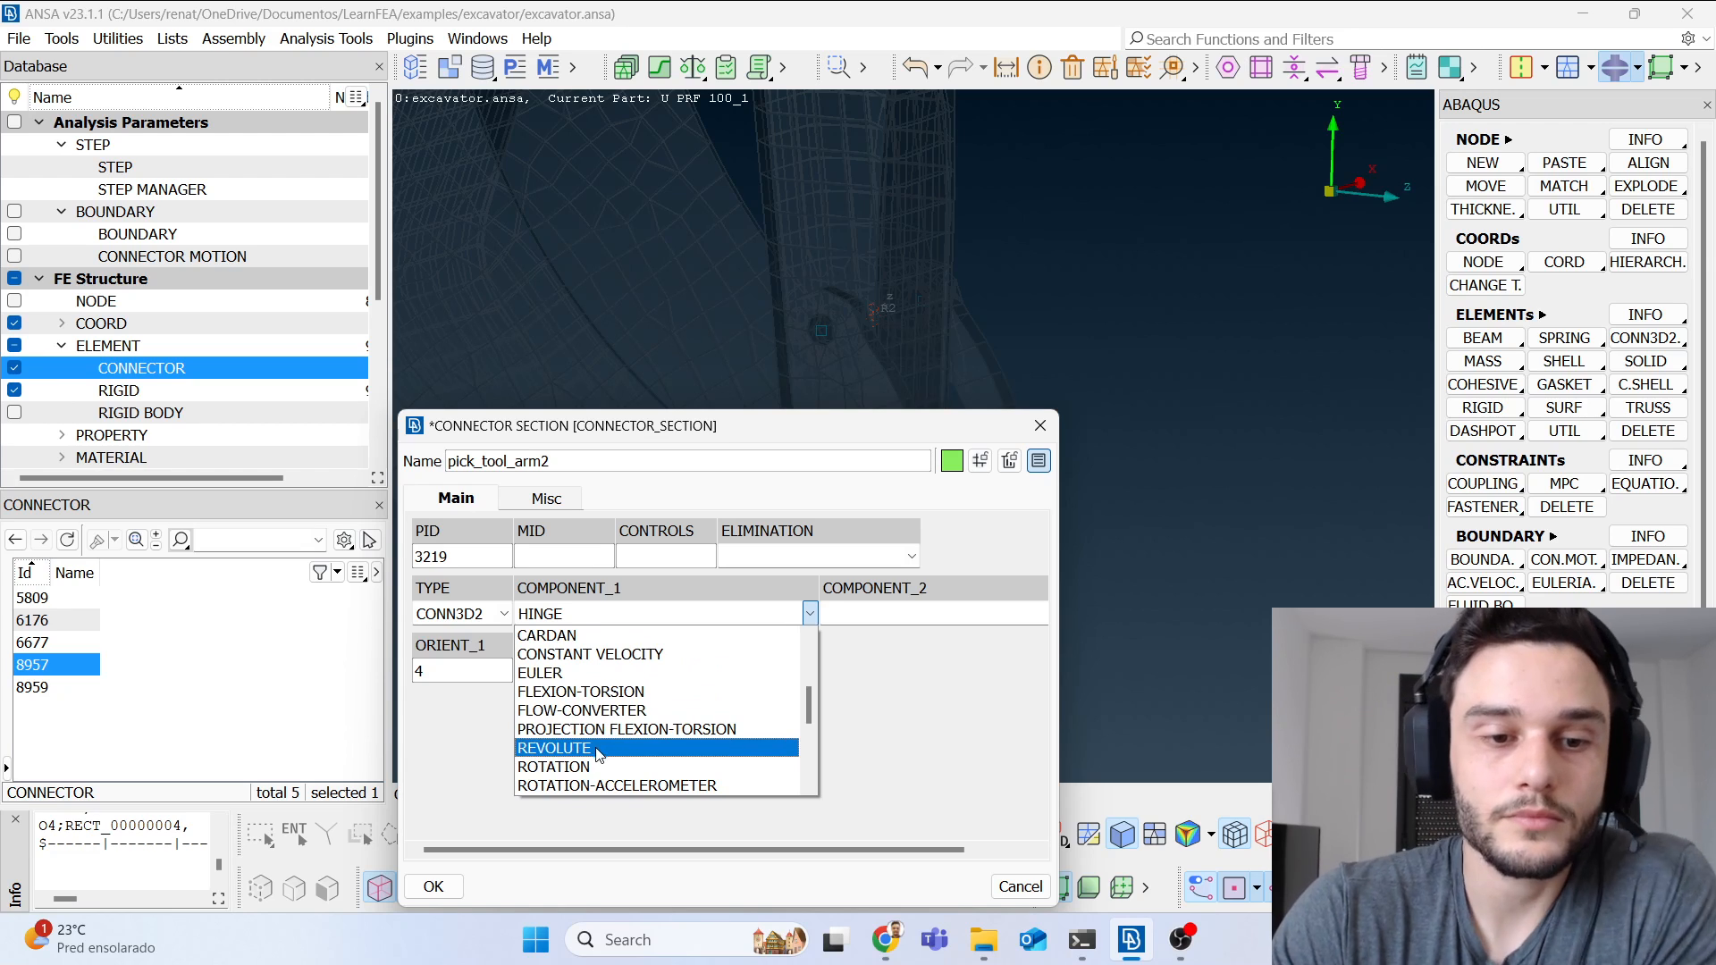
pyautogui.scroll(1, 604, 711)
pyautogui.scroll(-2, 604, 710)
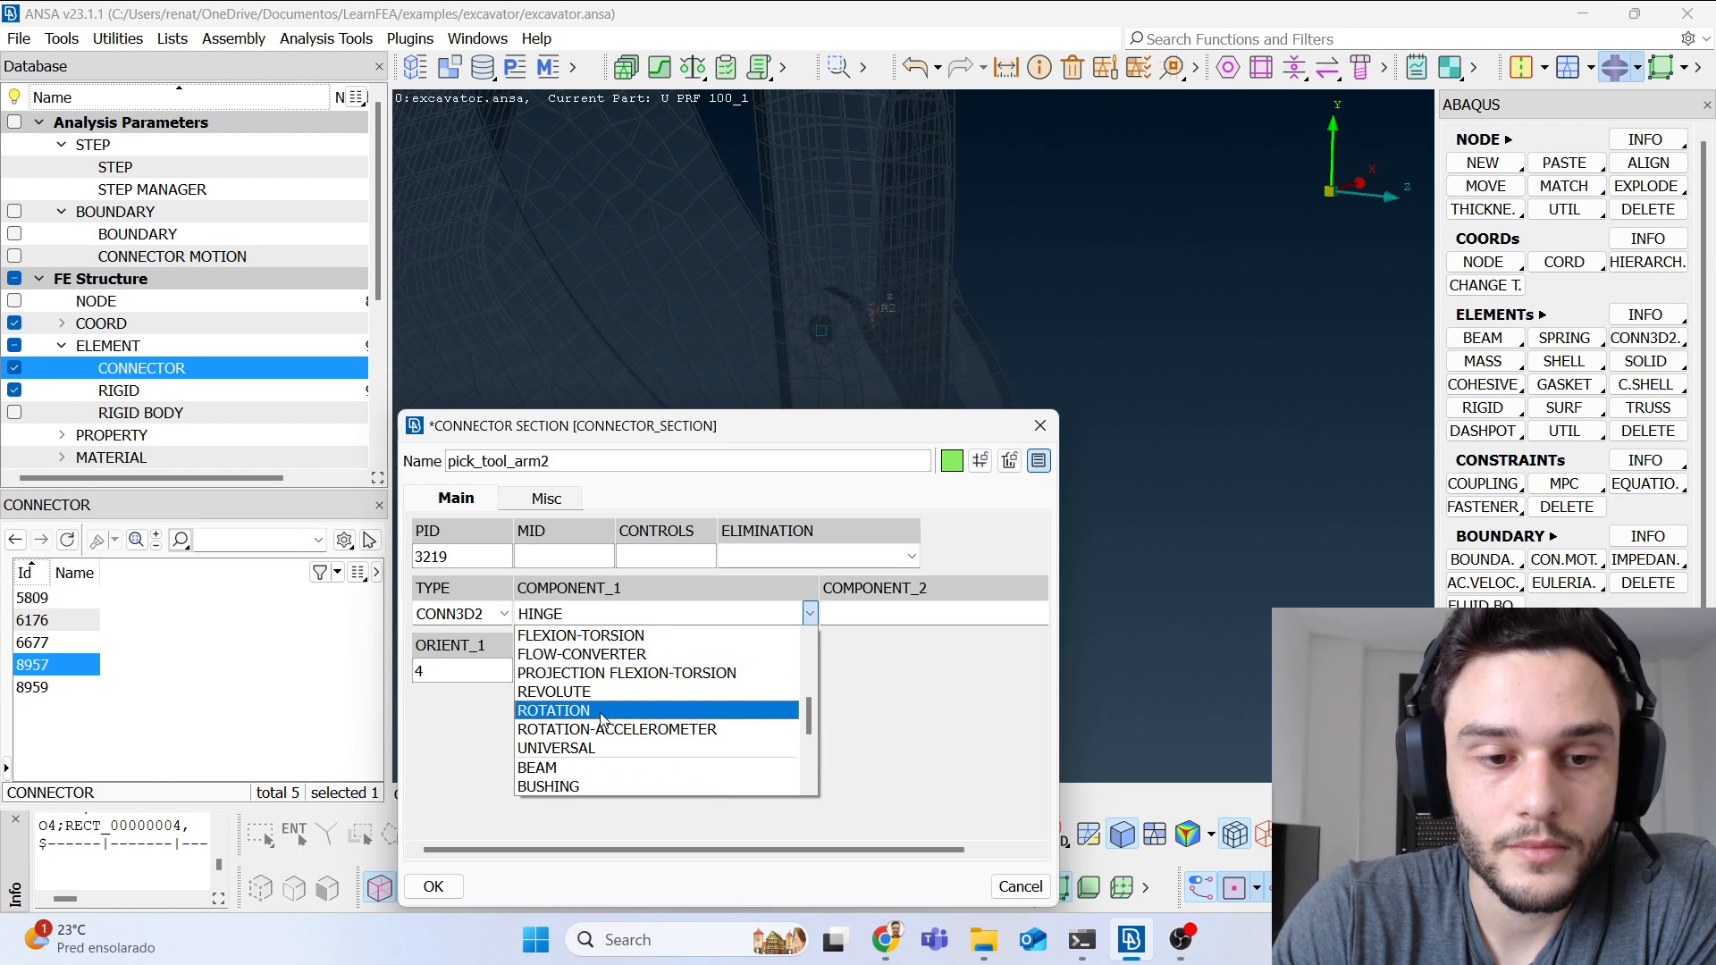
pyautogui.scroll(-2, 613, 738)
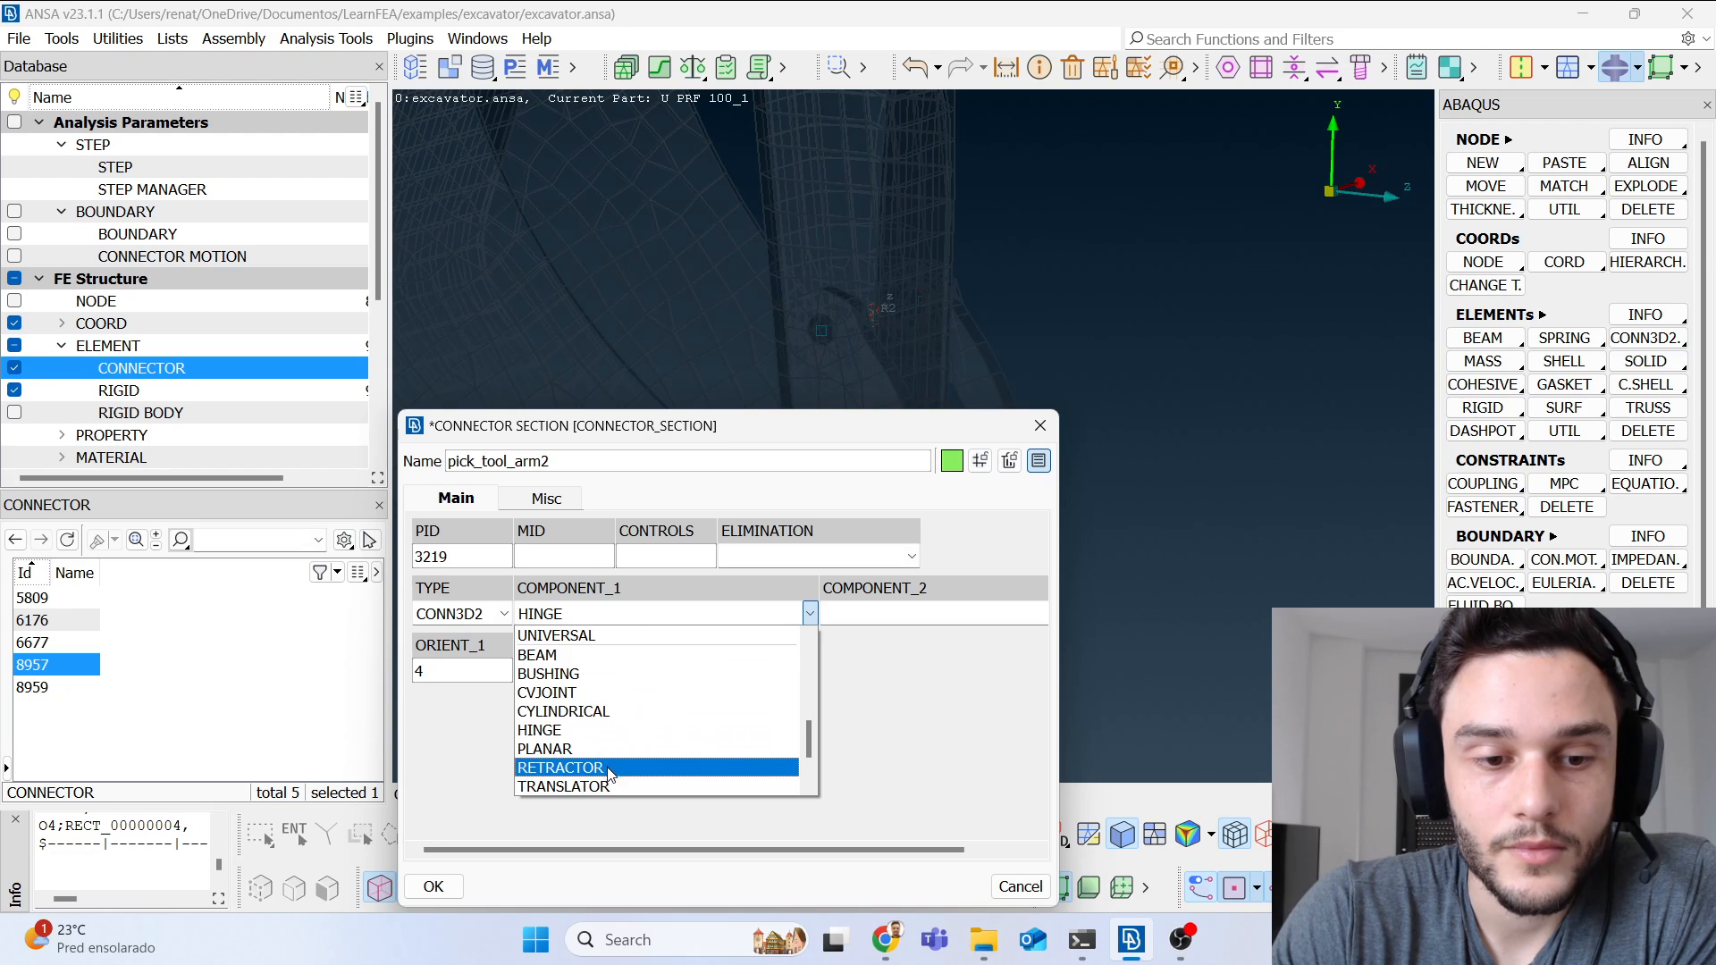
pyautogui.scroll(-2, 609, 763)
pyautogui.scroll(2, 615, 715)
pyautogui.scroll(5, 615, 715)
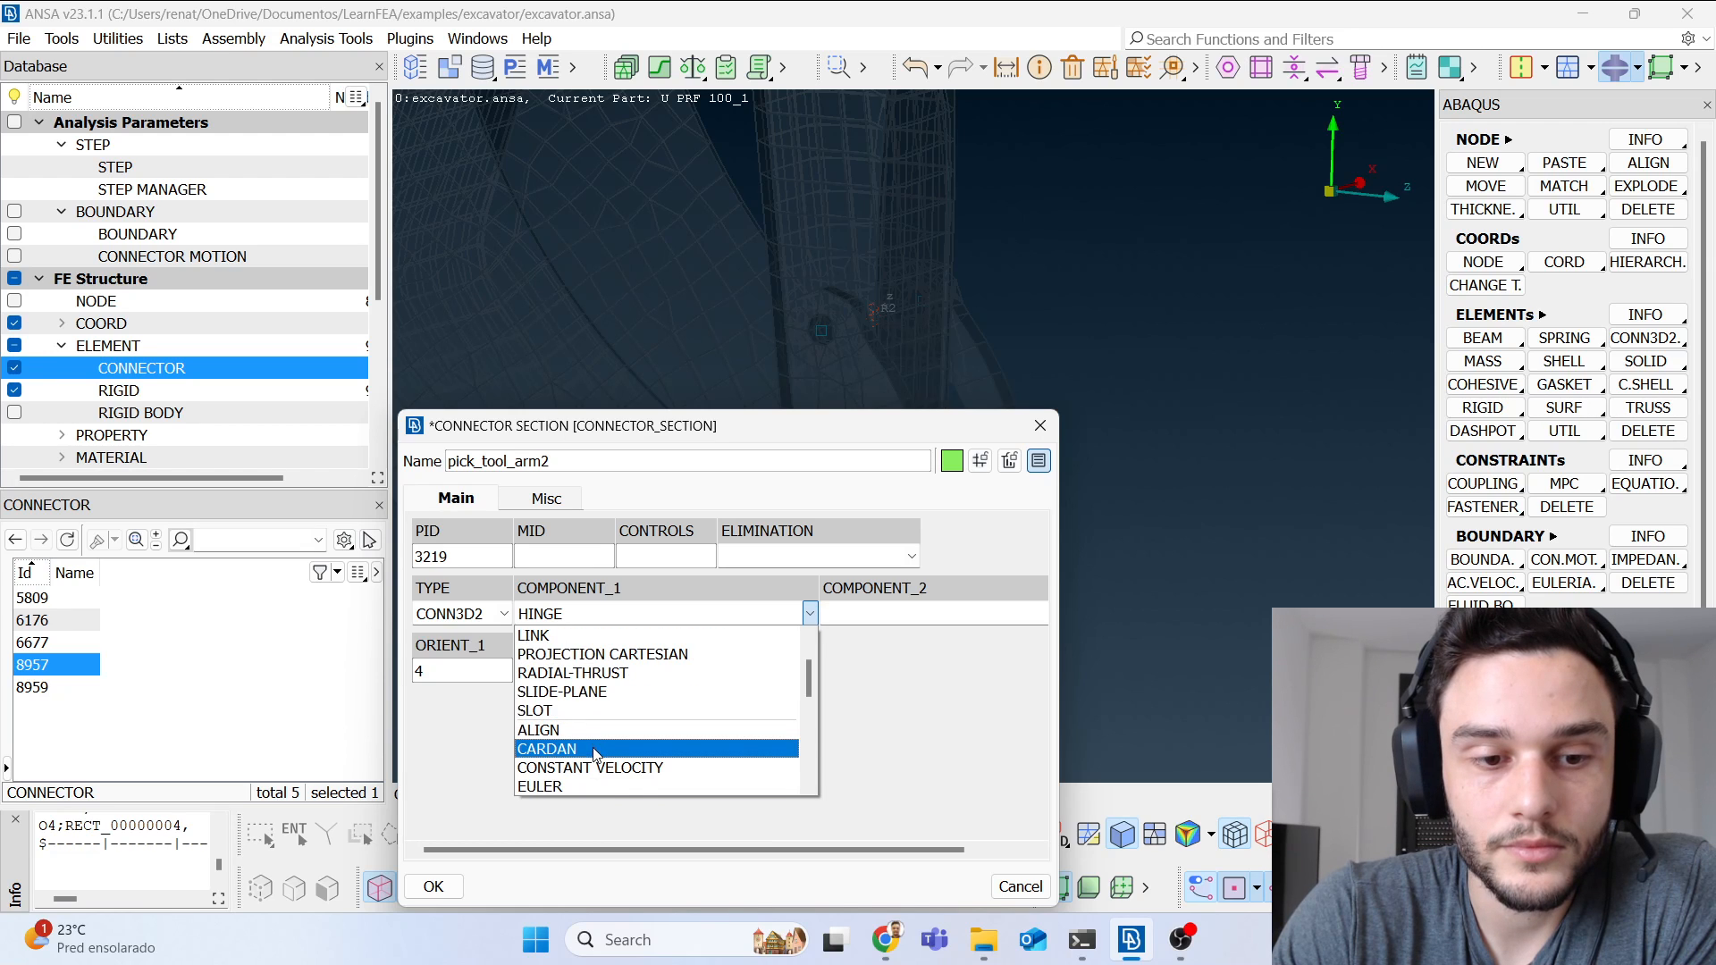
pyautogui.scroll(2, 597, 755)
pyautogui.click(626, 679)
pyautogui.click(933, 614)
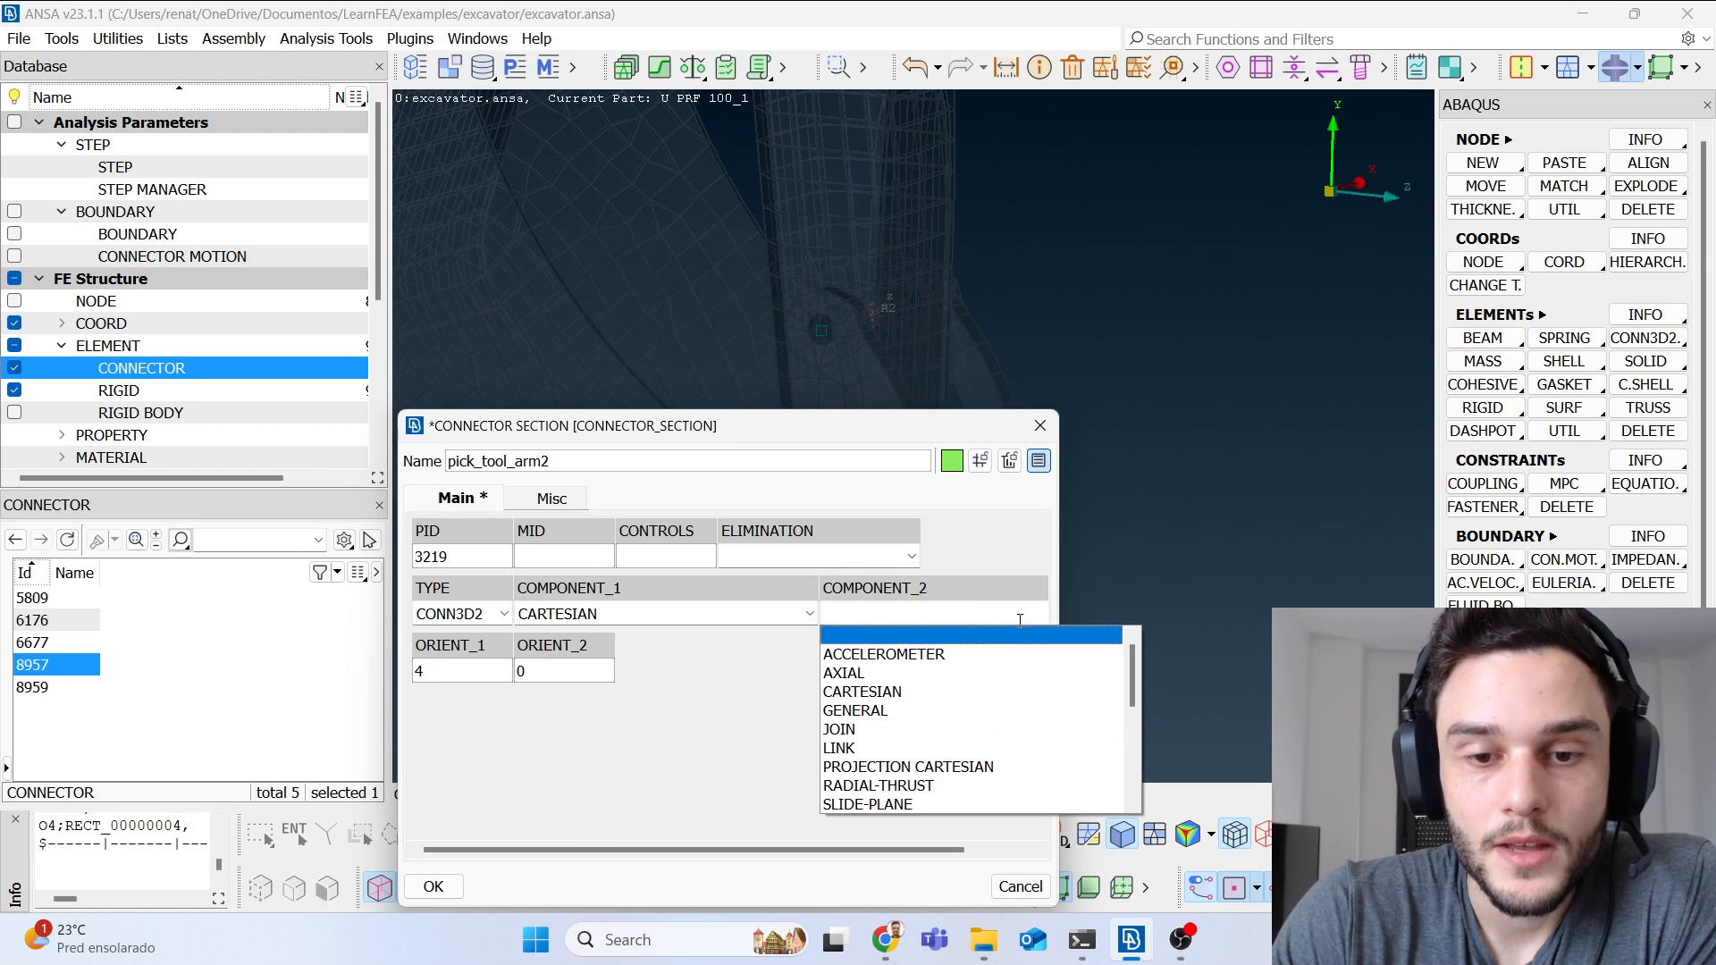
pyautogui.scroll(-2, 887, 775)
pyautogui.scroll(-2, 887, 775)
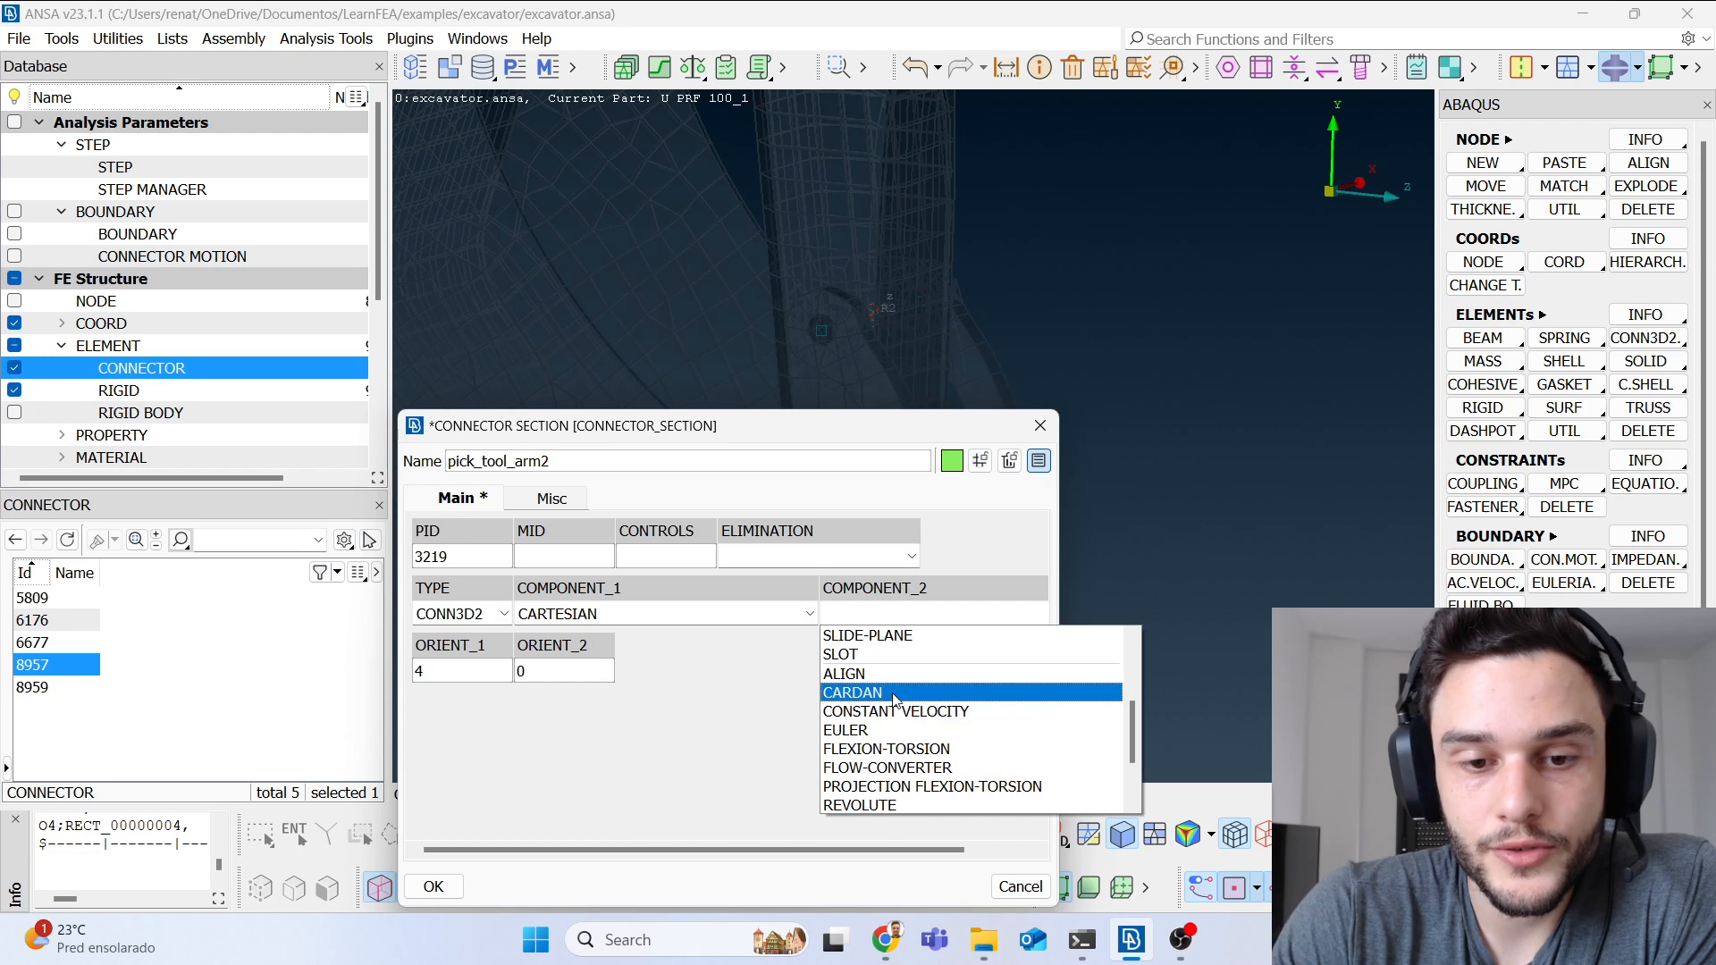
pyautogui.click(857, 695)
# Step: Assign cartesian_cardan_mat as the material of the pick_tool_arm2 section and accept the section and the connector element card
pyautogui.click(563, 556)
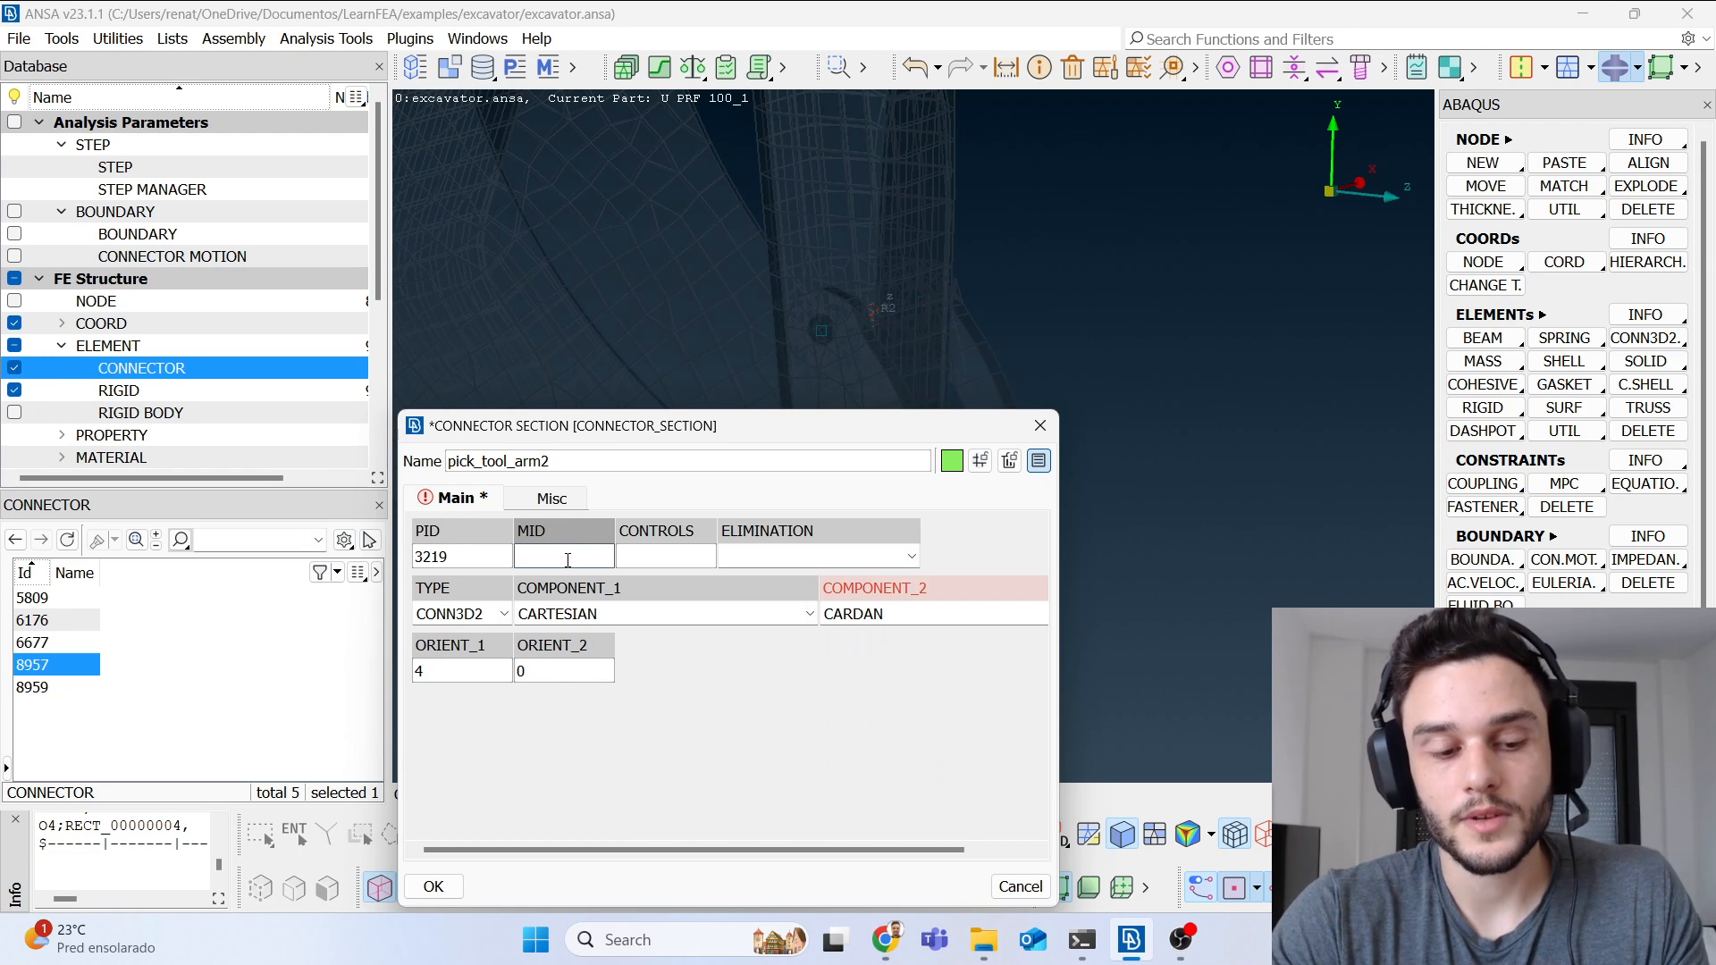
pyautogui.doubleClick(567, 557)
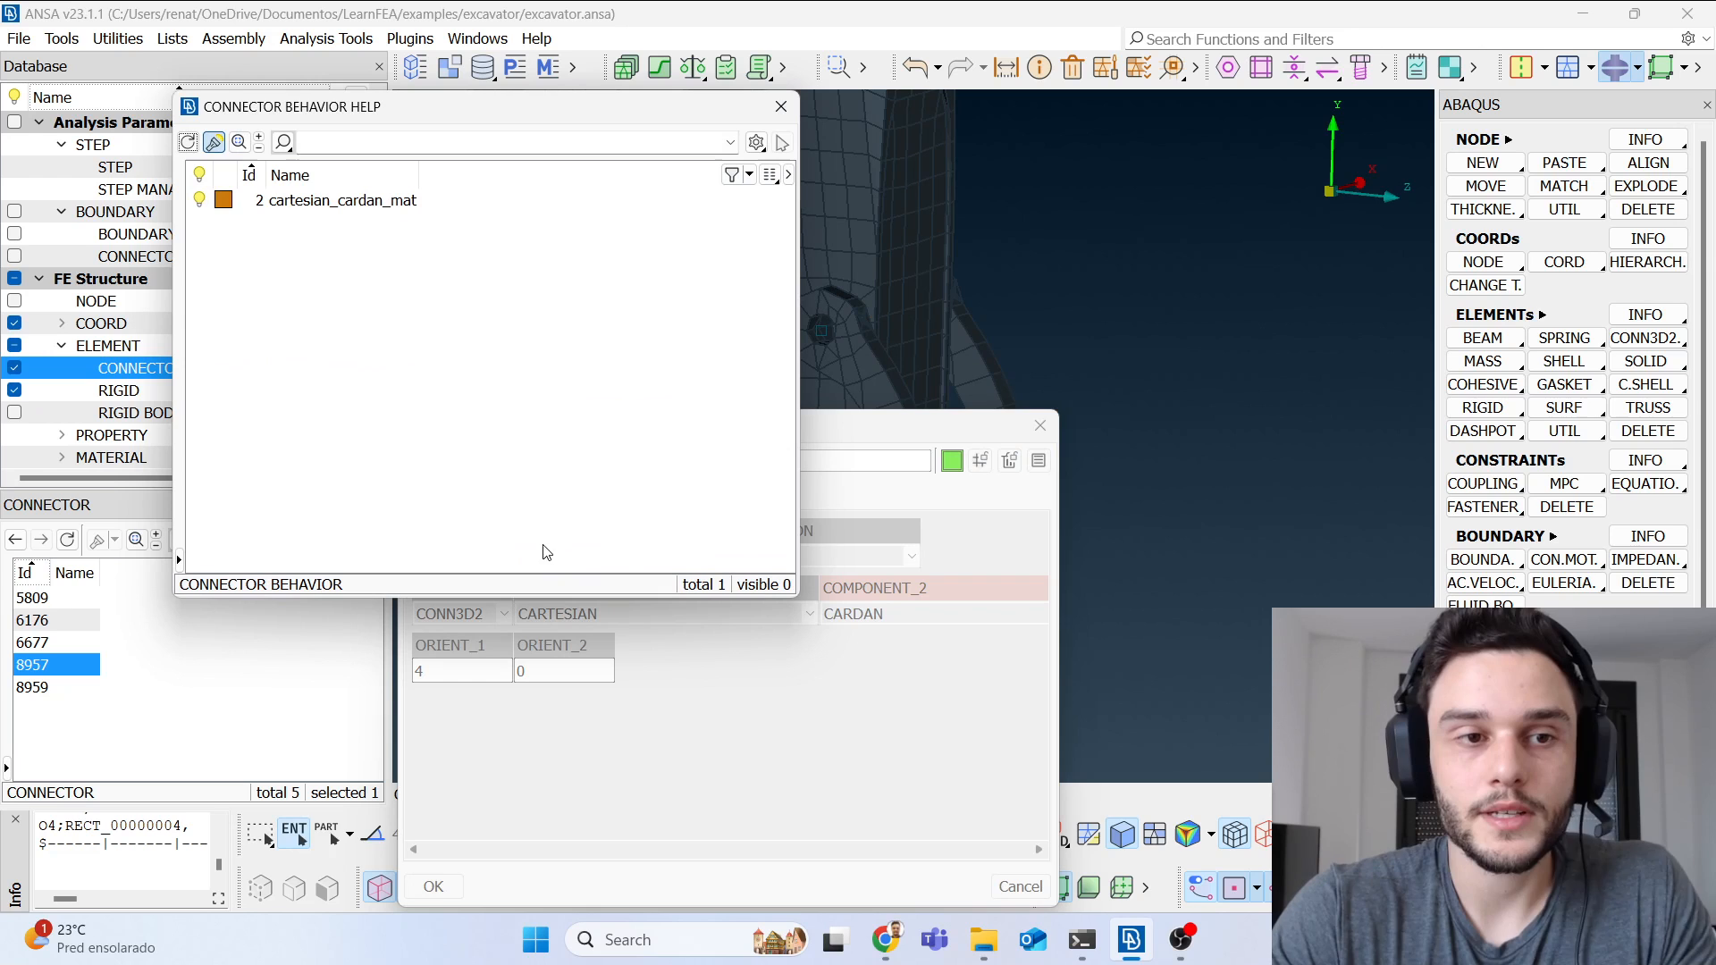
pyautogui.doubleClick(428, 204)
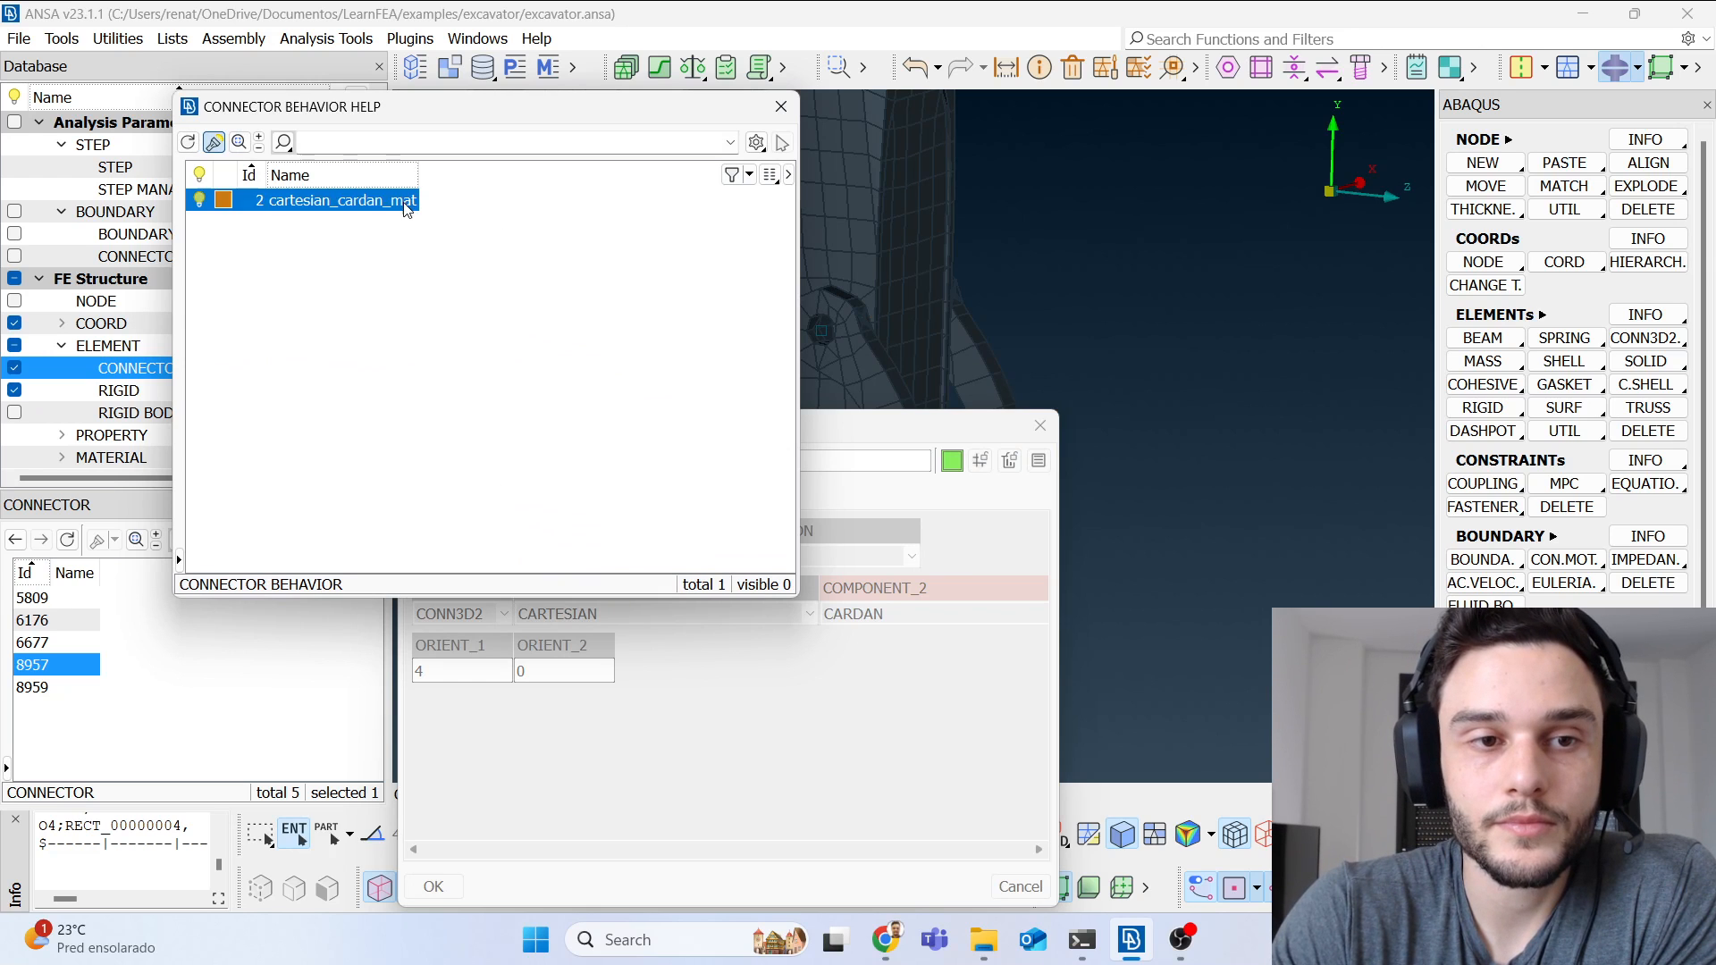
pyautogui.click(438, 887)
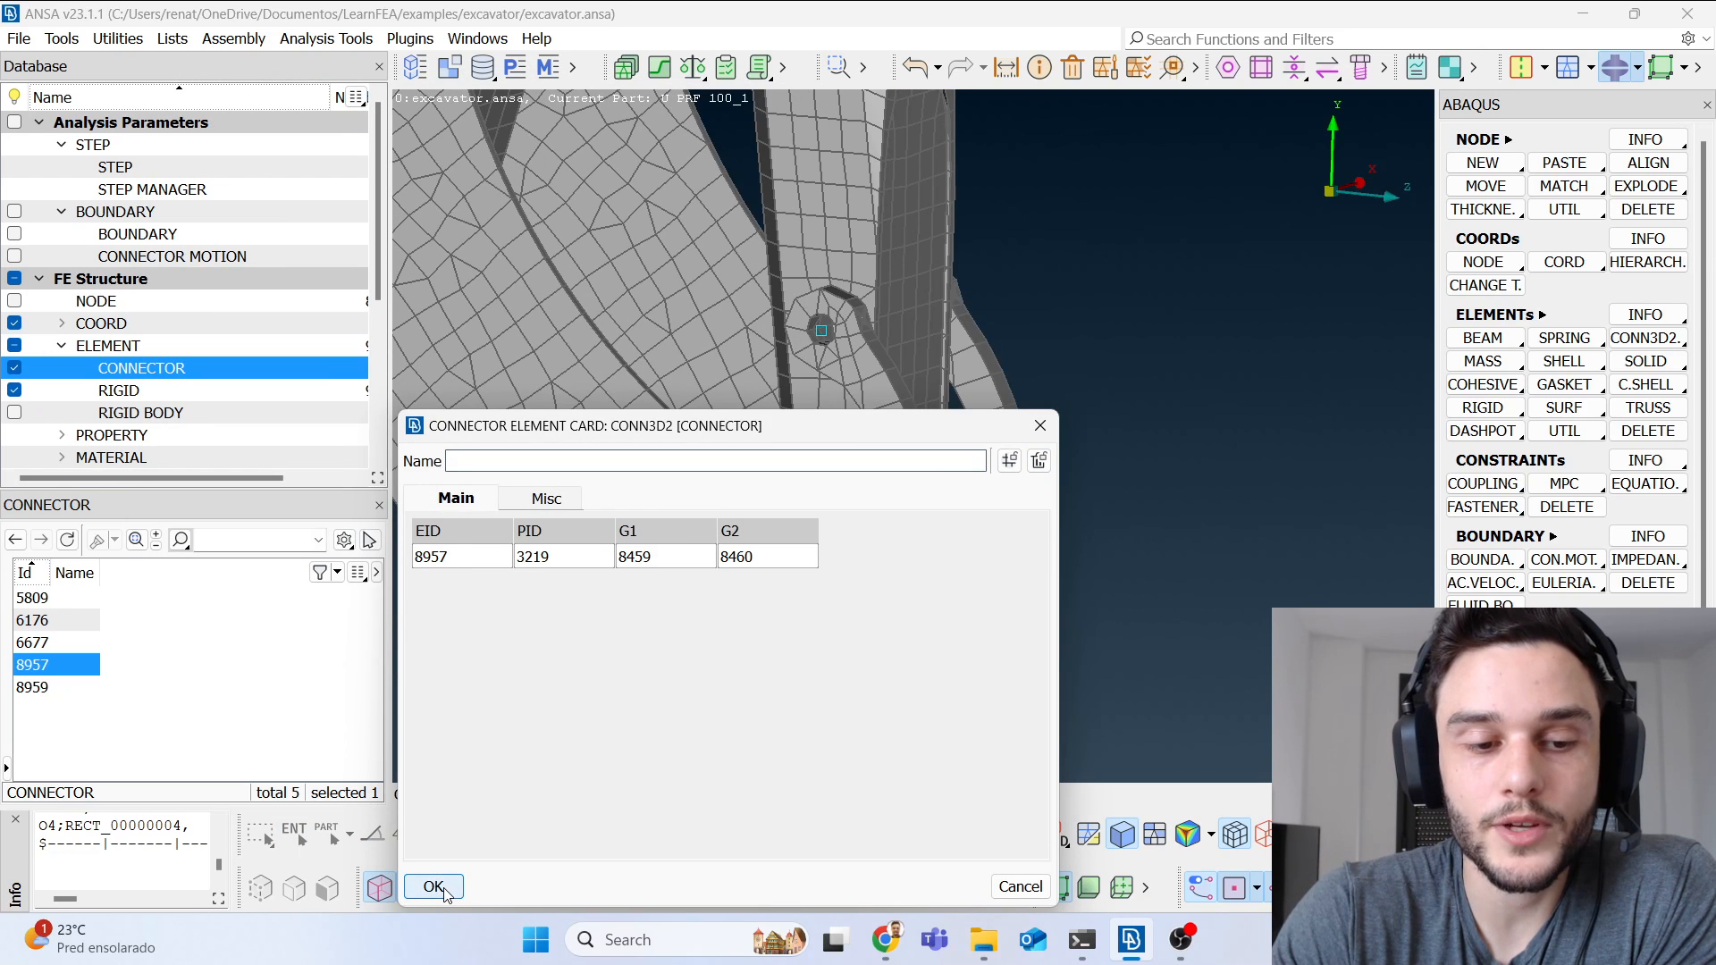
pyautogui.click(435, 887)
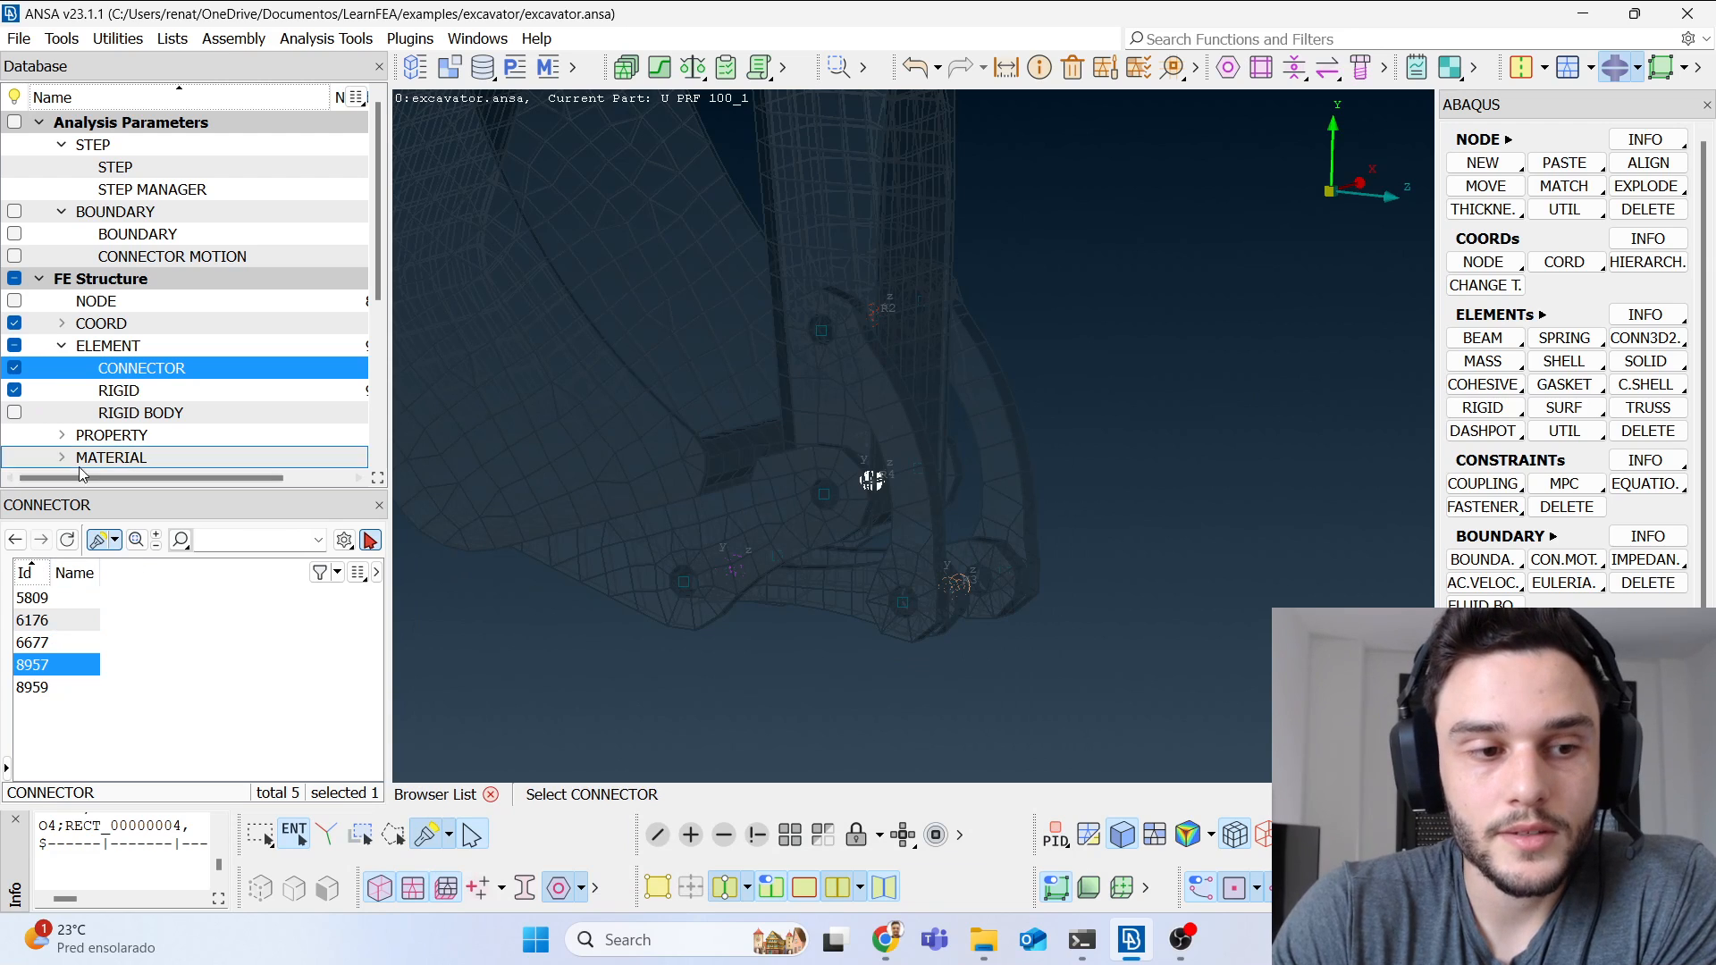
# Step: Pick connector 6677 at the joint between the two connecting links and open its connecting_mech_1_2 section
pyautogui.doubleClick(127, 370)
pyautogui.moveTo(887, 543); pyautogui.dragTo(1065, 655)
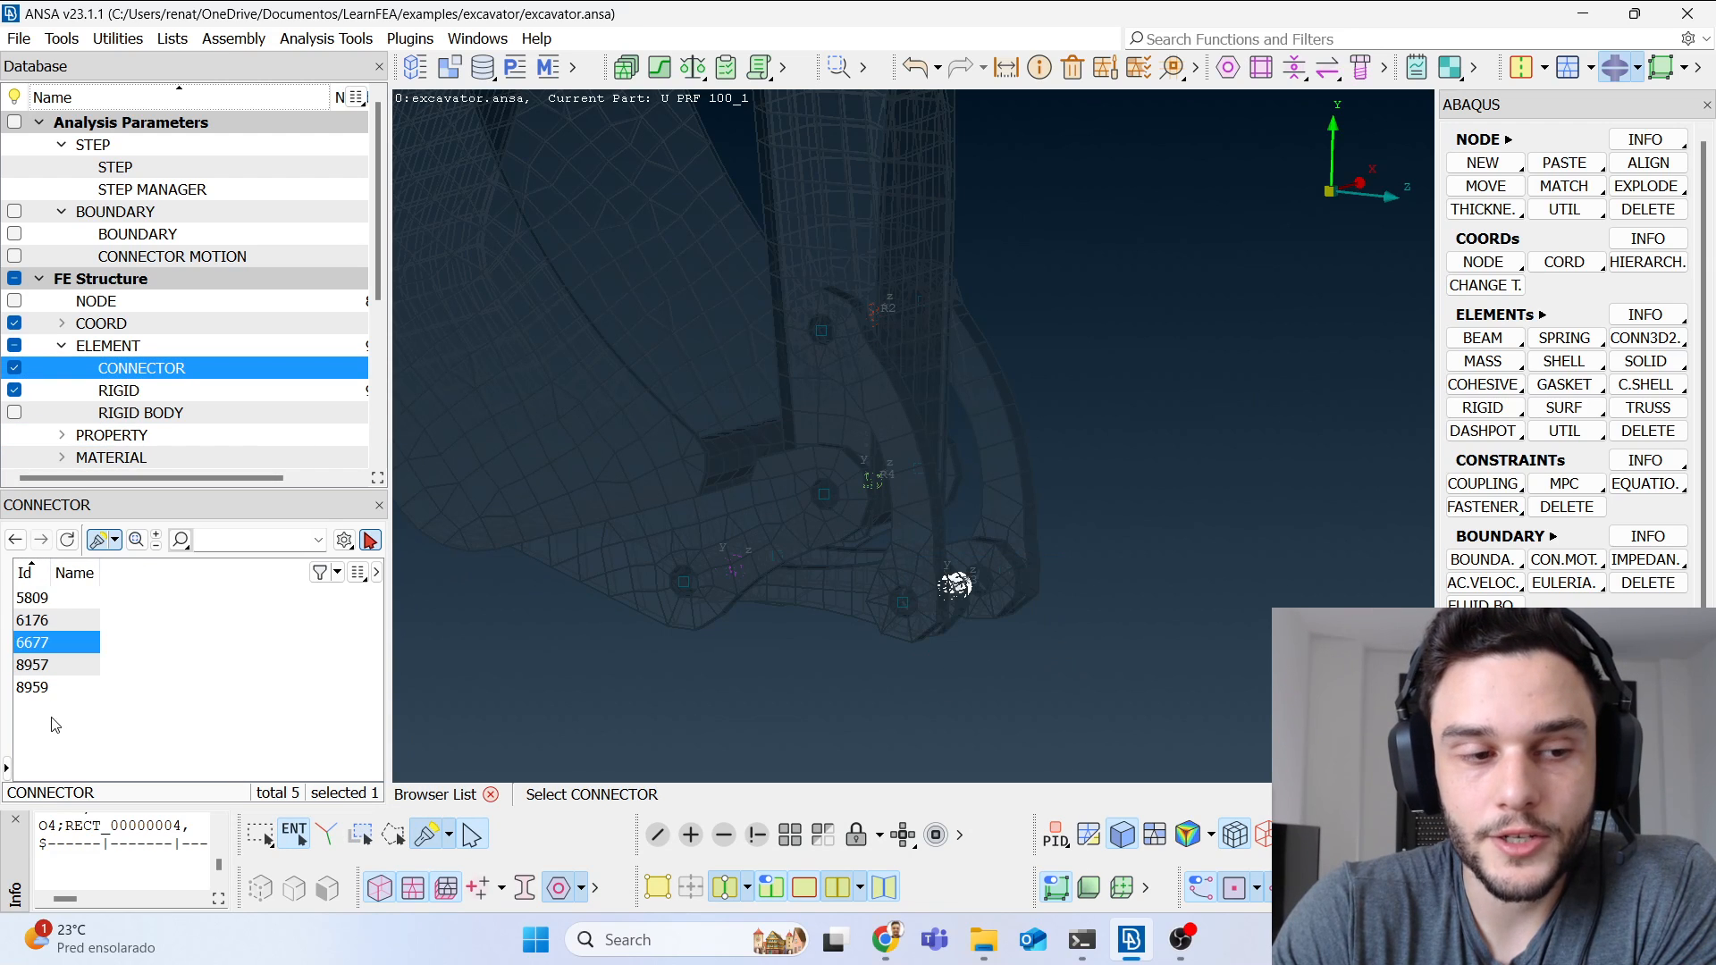
pyautogui.doubleClick(57, 641)
pyautogui.click(594, 556)
pyautogui.doubleClick(593, 556)
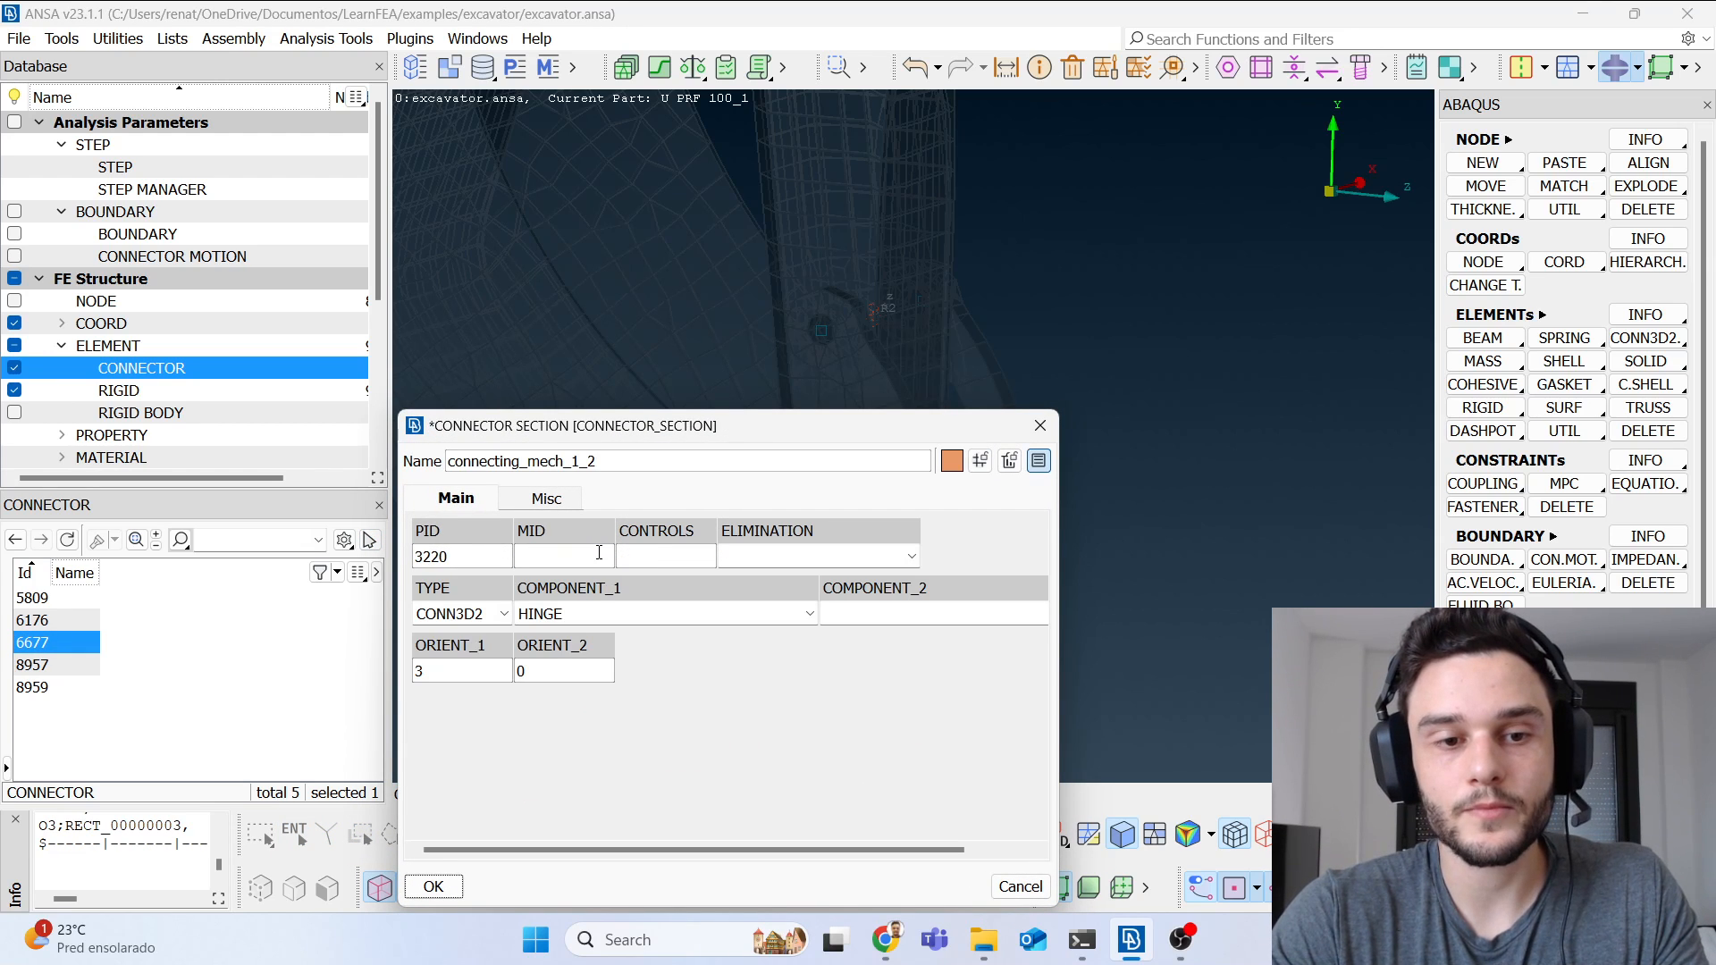
# Step: Set the connecting_mech_1_2 section's first component to CARTESIAN and its second component to CARDAN
pyautogui.click(599, 616)
pyautogui.scroll(3, 572, 715)
pyautogui.click(572, 636)
pyautogui.click(934, 615)
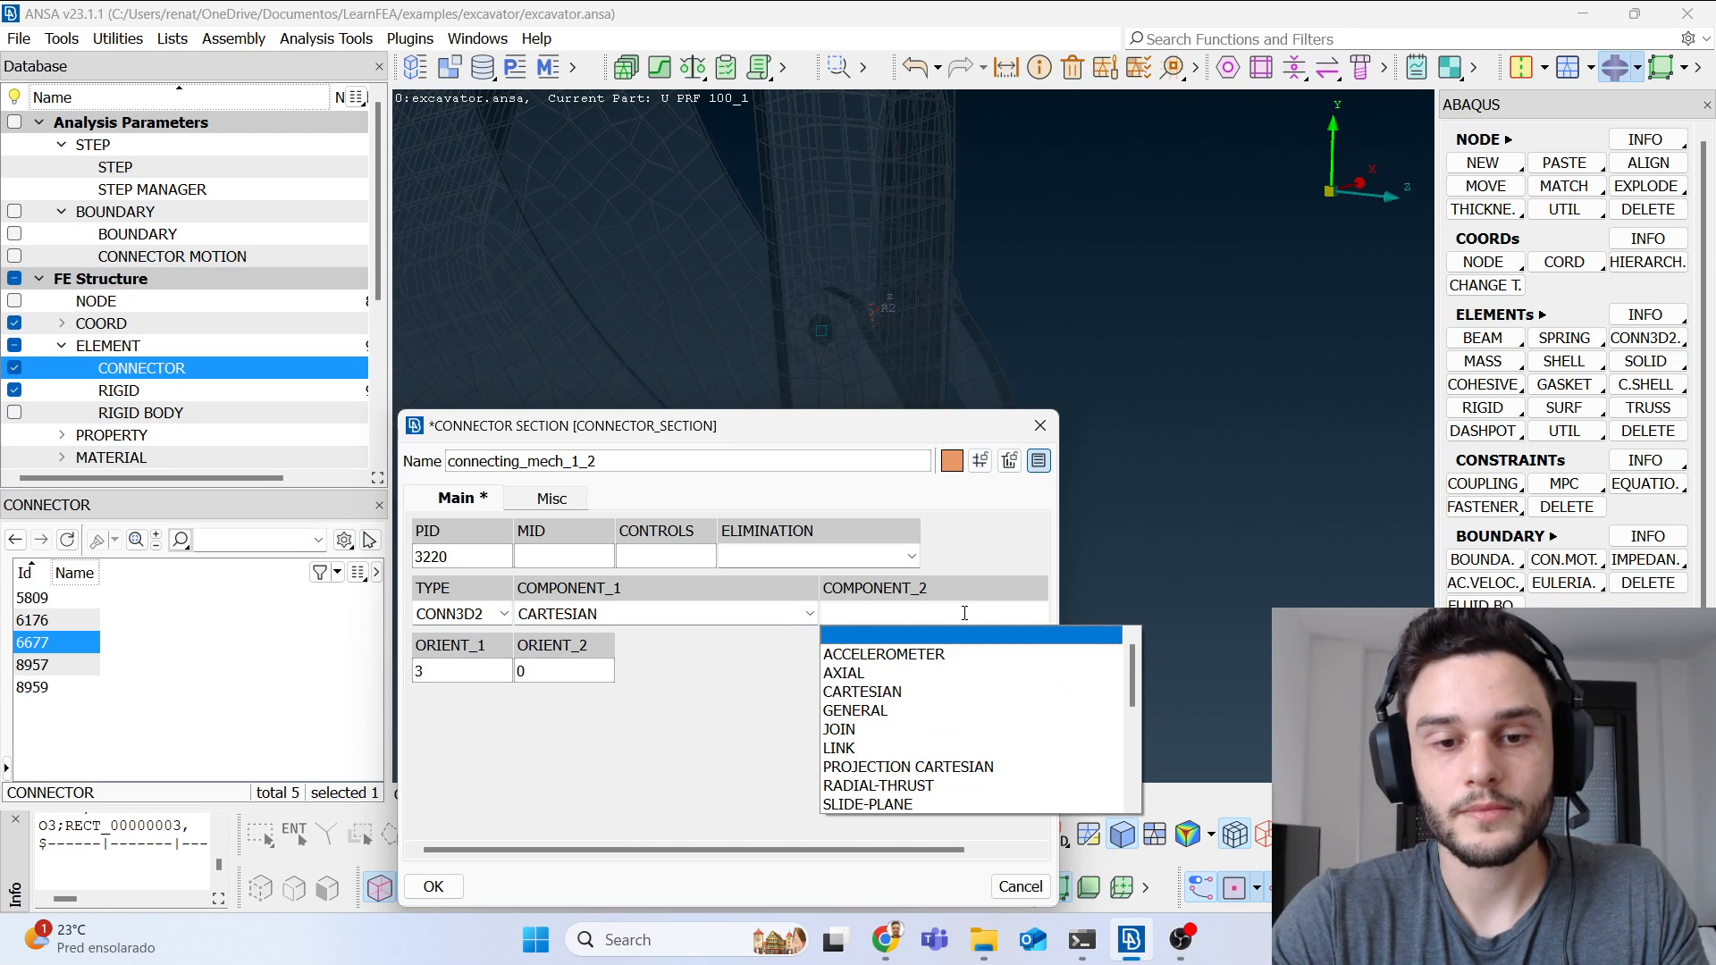
pyautogui.scroll(-1, 925, 701)
pyautogui.scroll(-3, 897, 800)
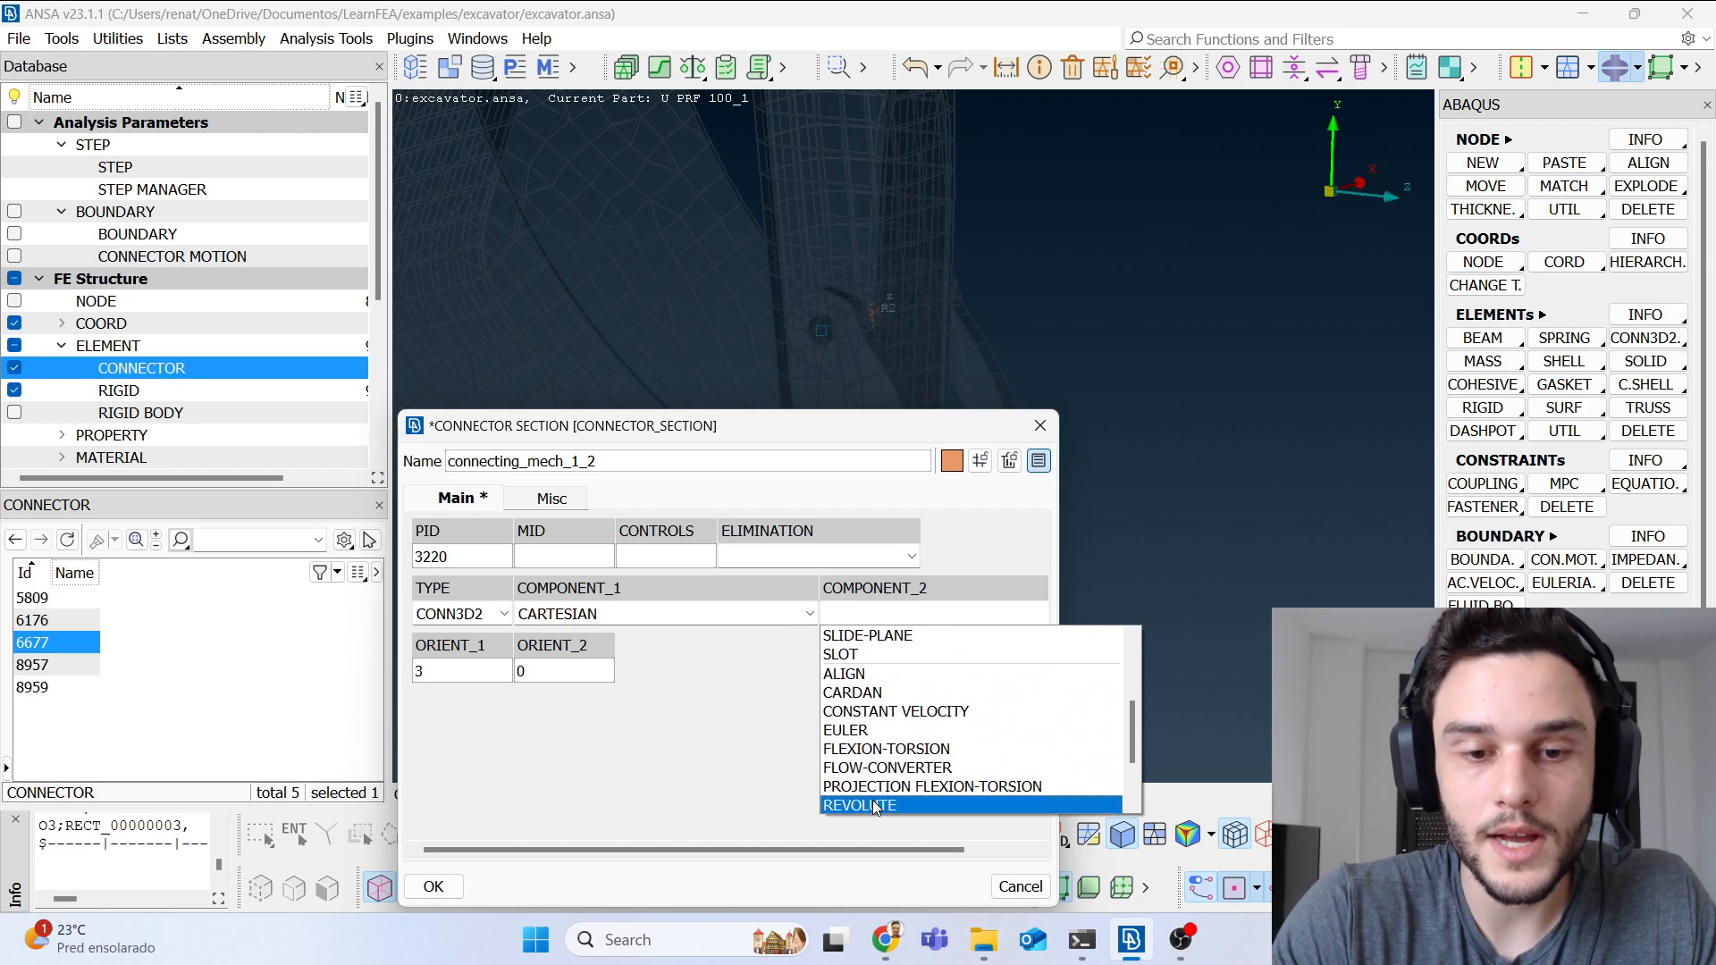
pyautogui.click(897, 799)
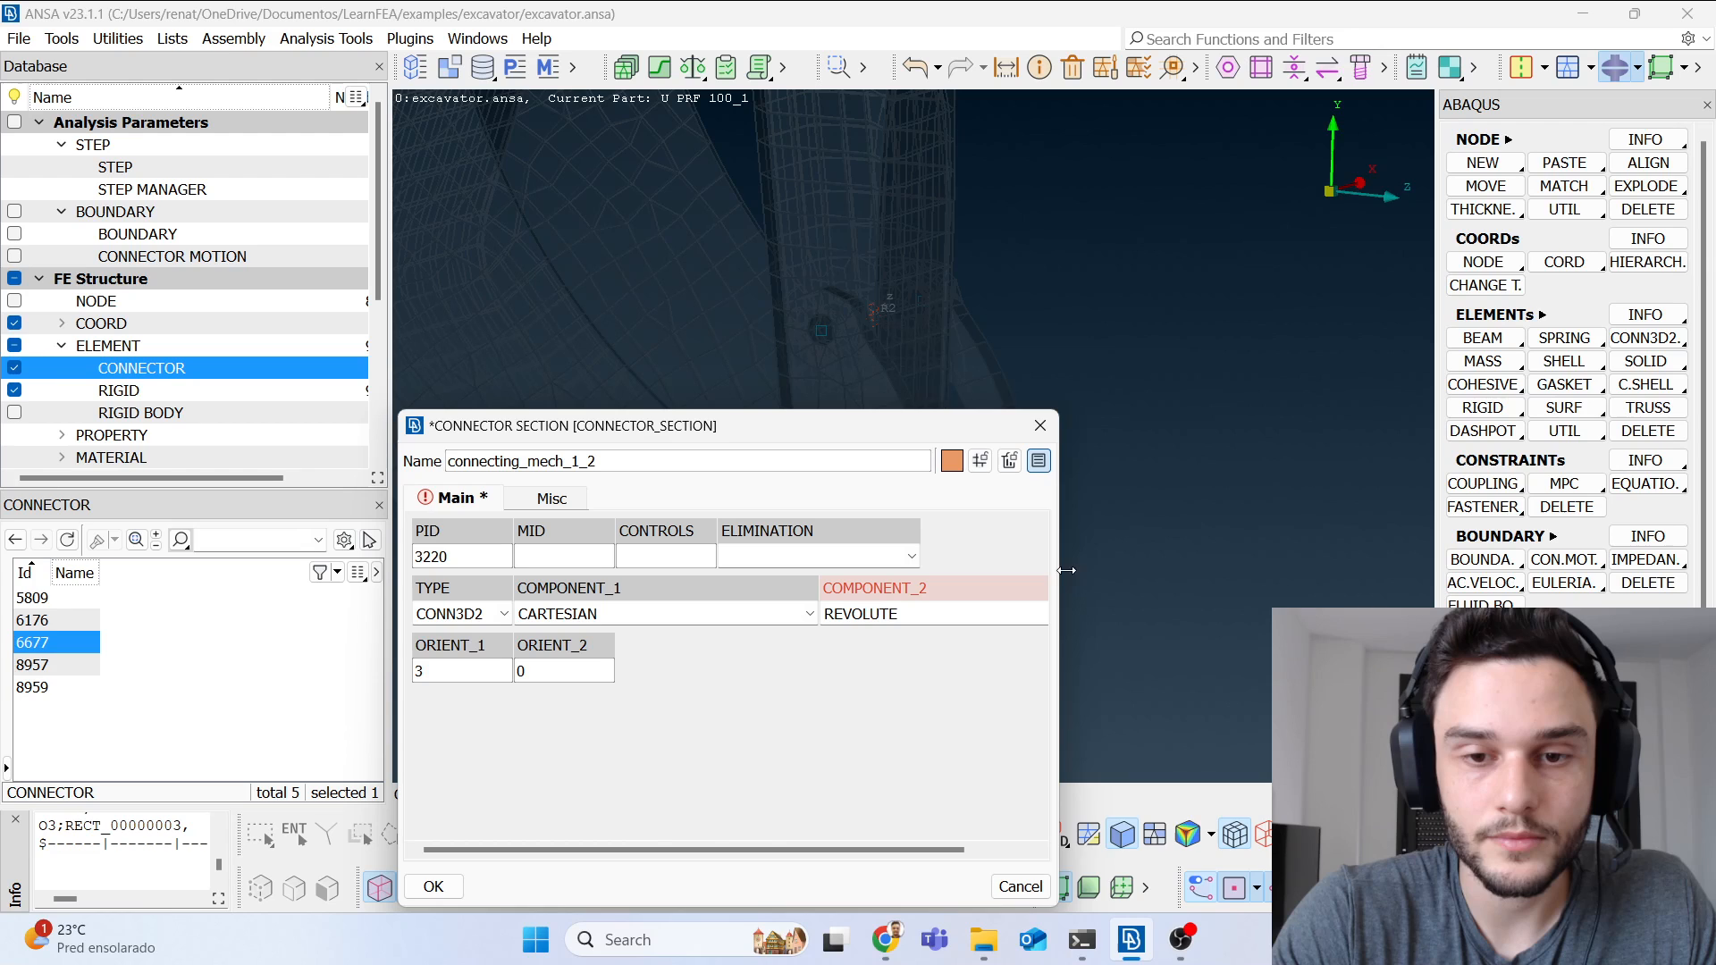
pyautogui.moveTo(1067, 570); pyautogui.dragTo(1376, 548)
pyautogui.click(1115, 614)
pyautogui.scroll(-1, 920, 758)
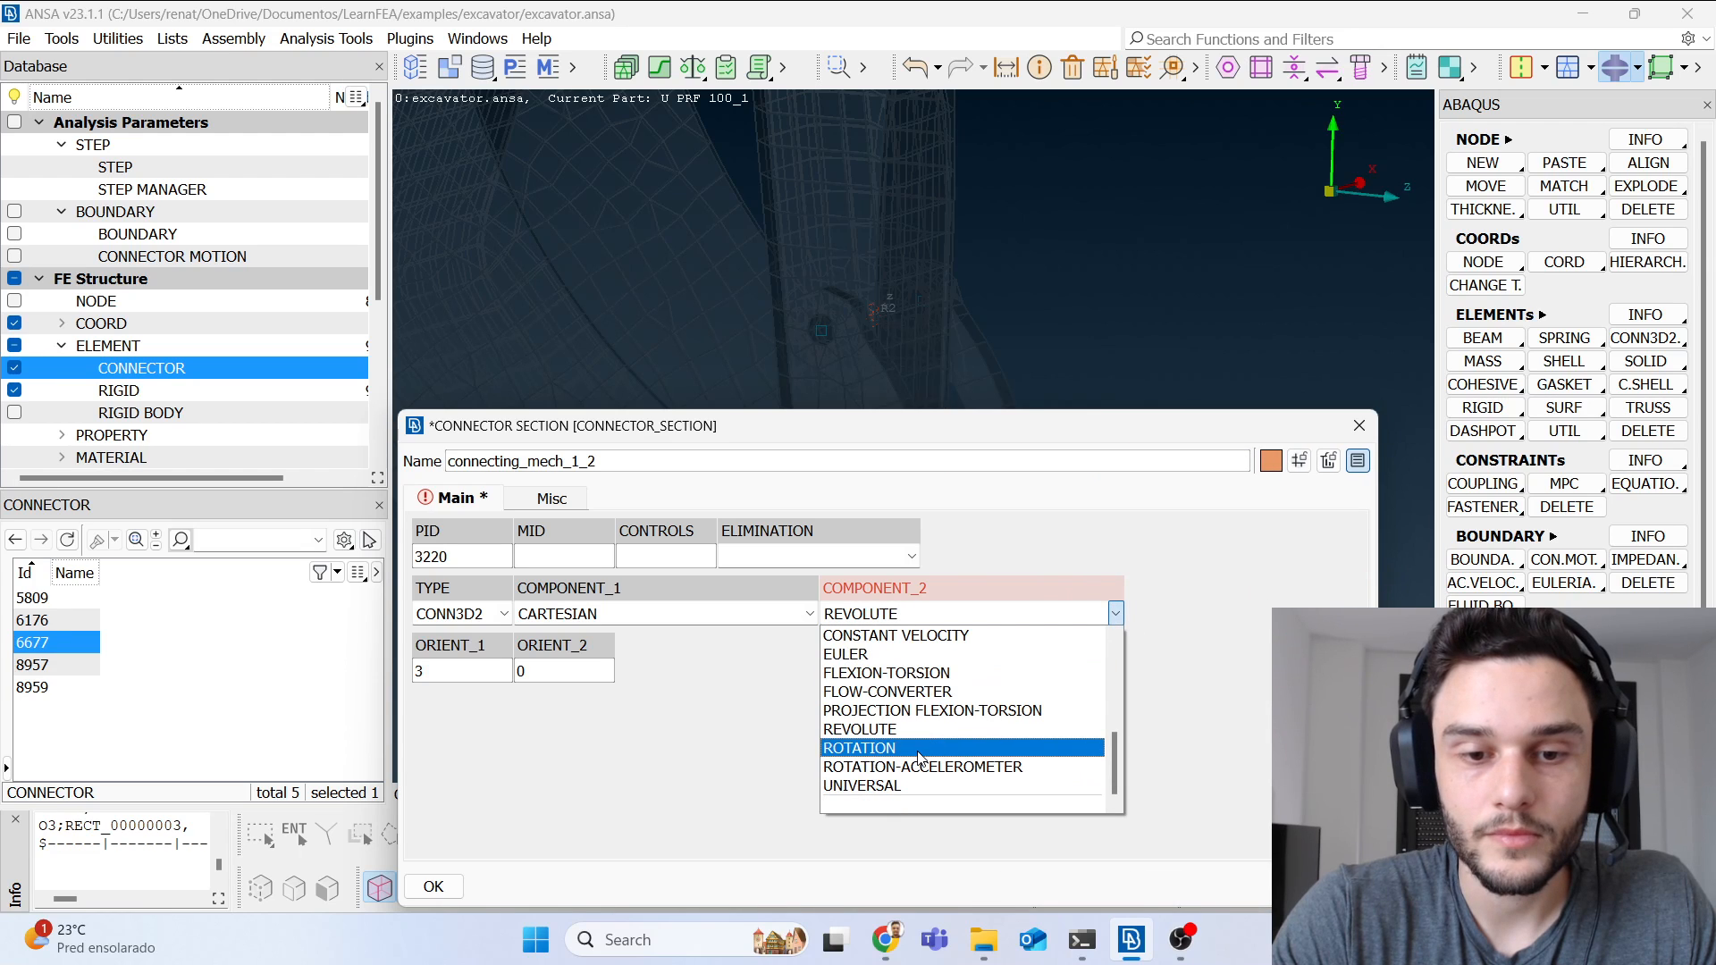
pyautogui.scroll(1, 914, 747)
pyautogui.click(857, 654)
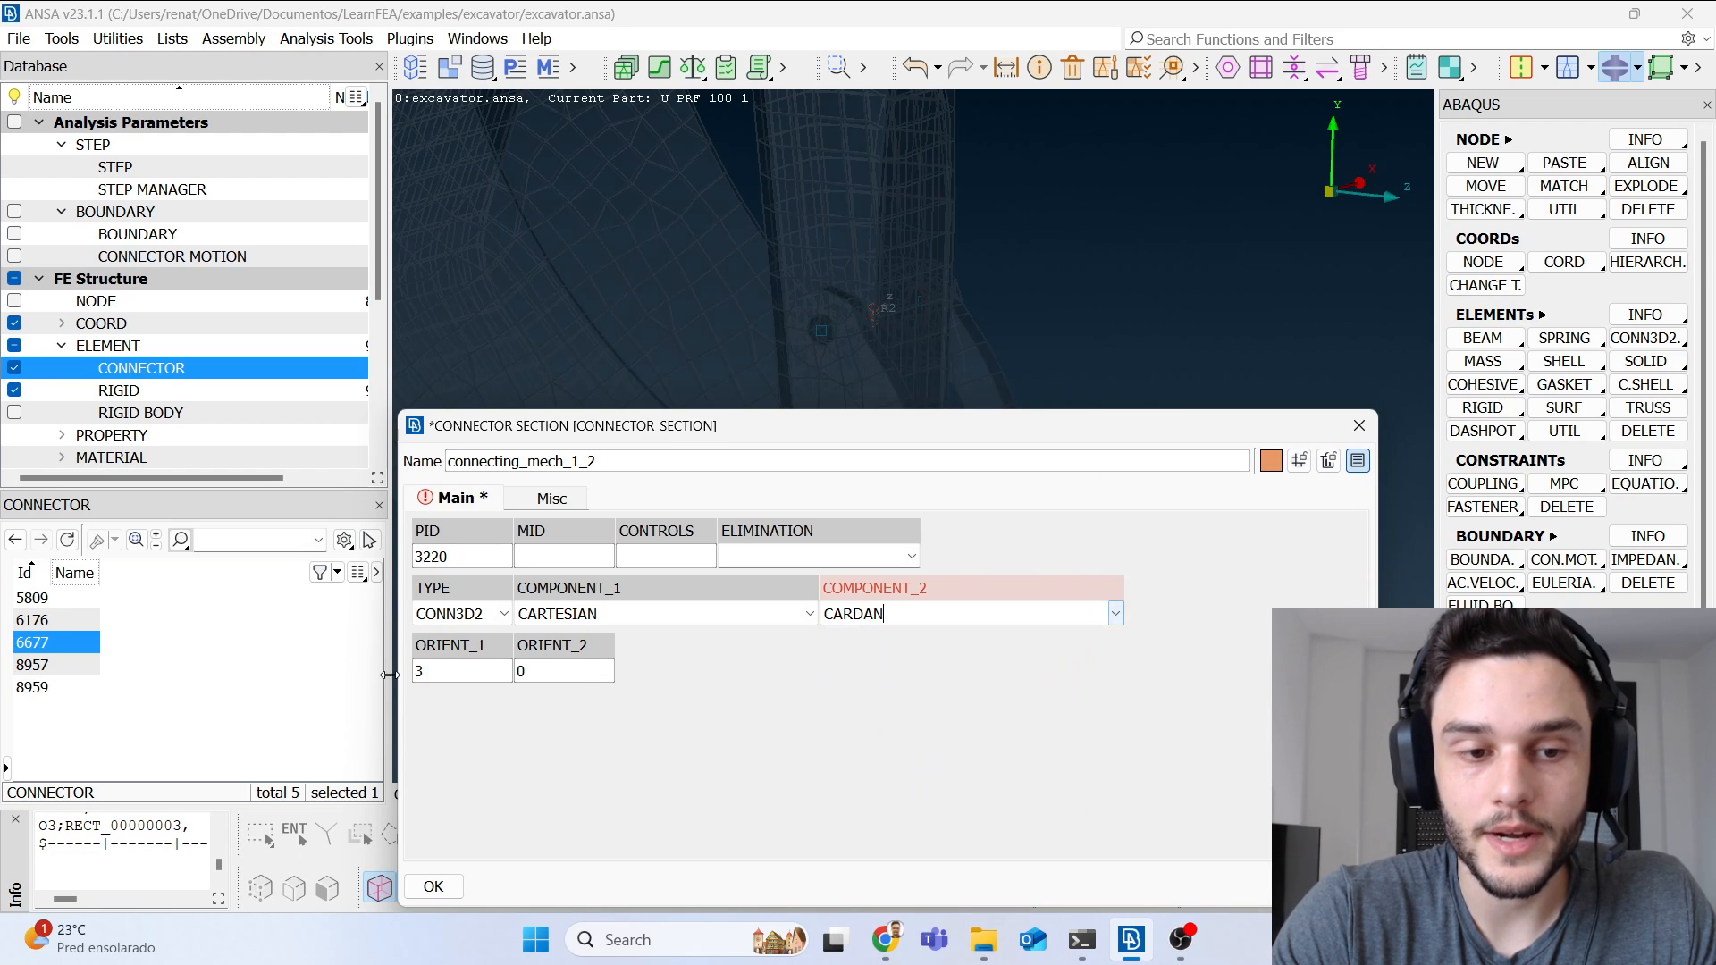
# Step: Assign cartesian_cardan_mat as the material of the connecting_mech_1_2 section and accept the section and the connector element card
pyautogui.doubleClick(564, 565)
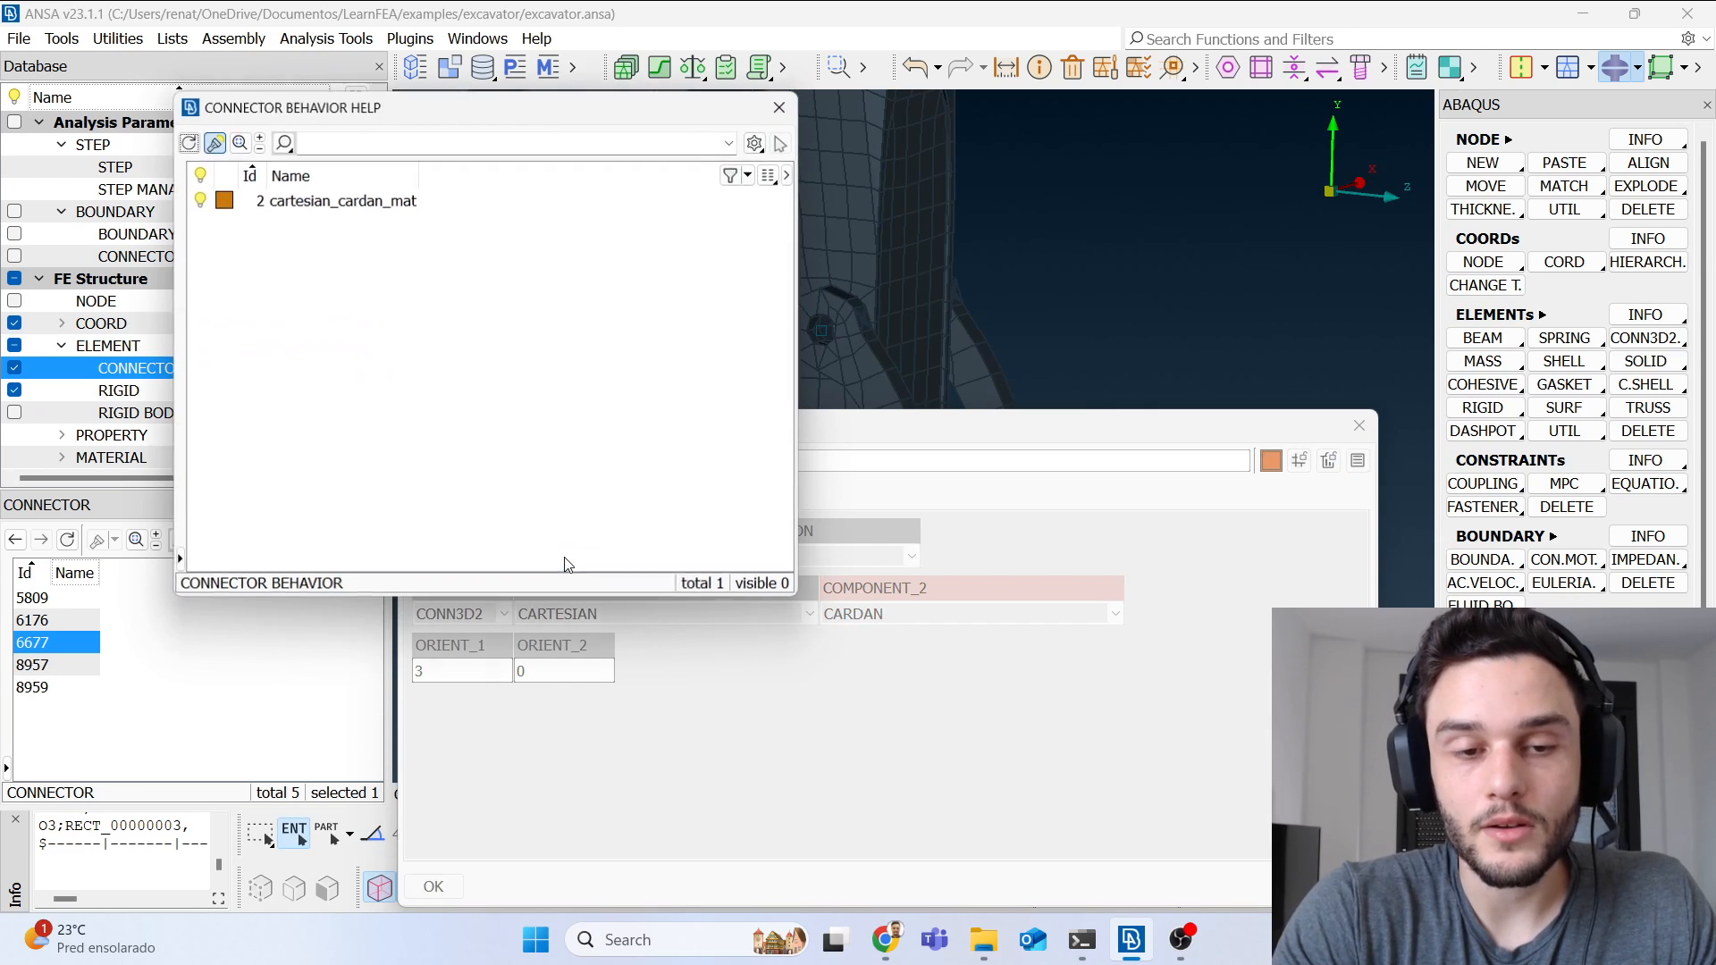
pyautogui.doubleClick(342, 200)
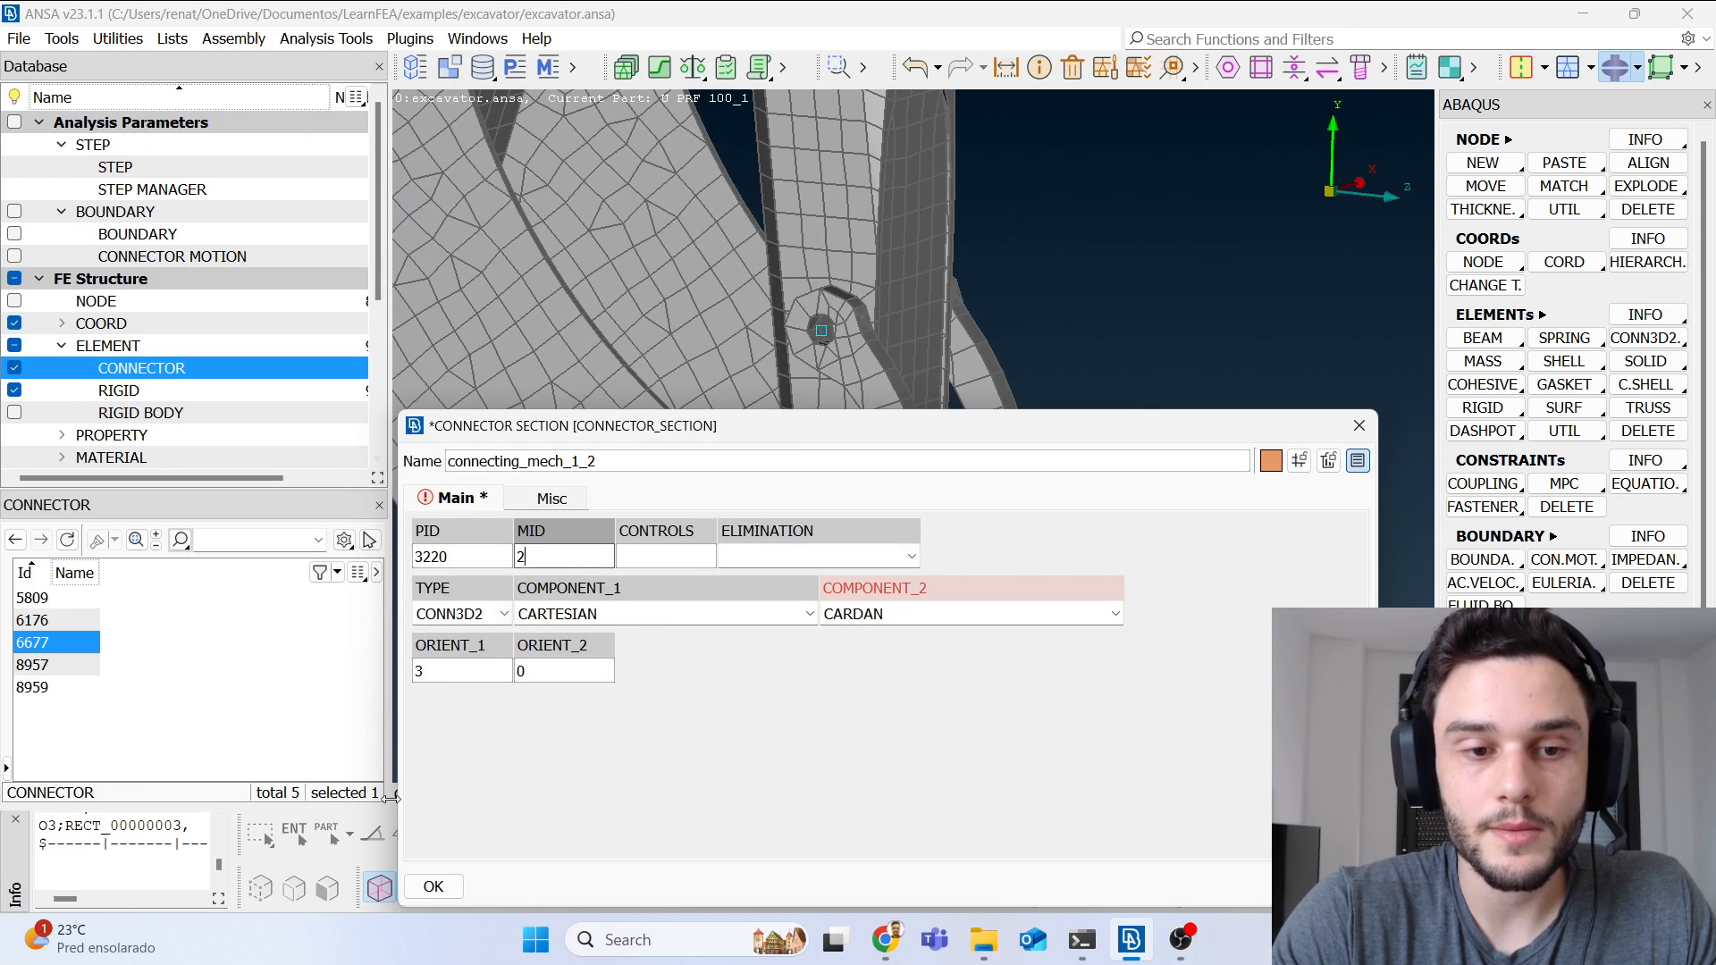
pyautogui.click(434, 887)
pyautogui.click(433, 887)
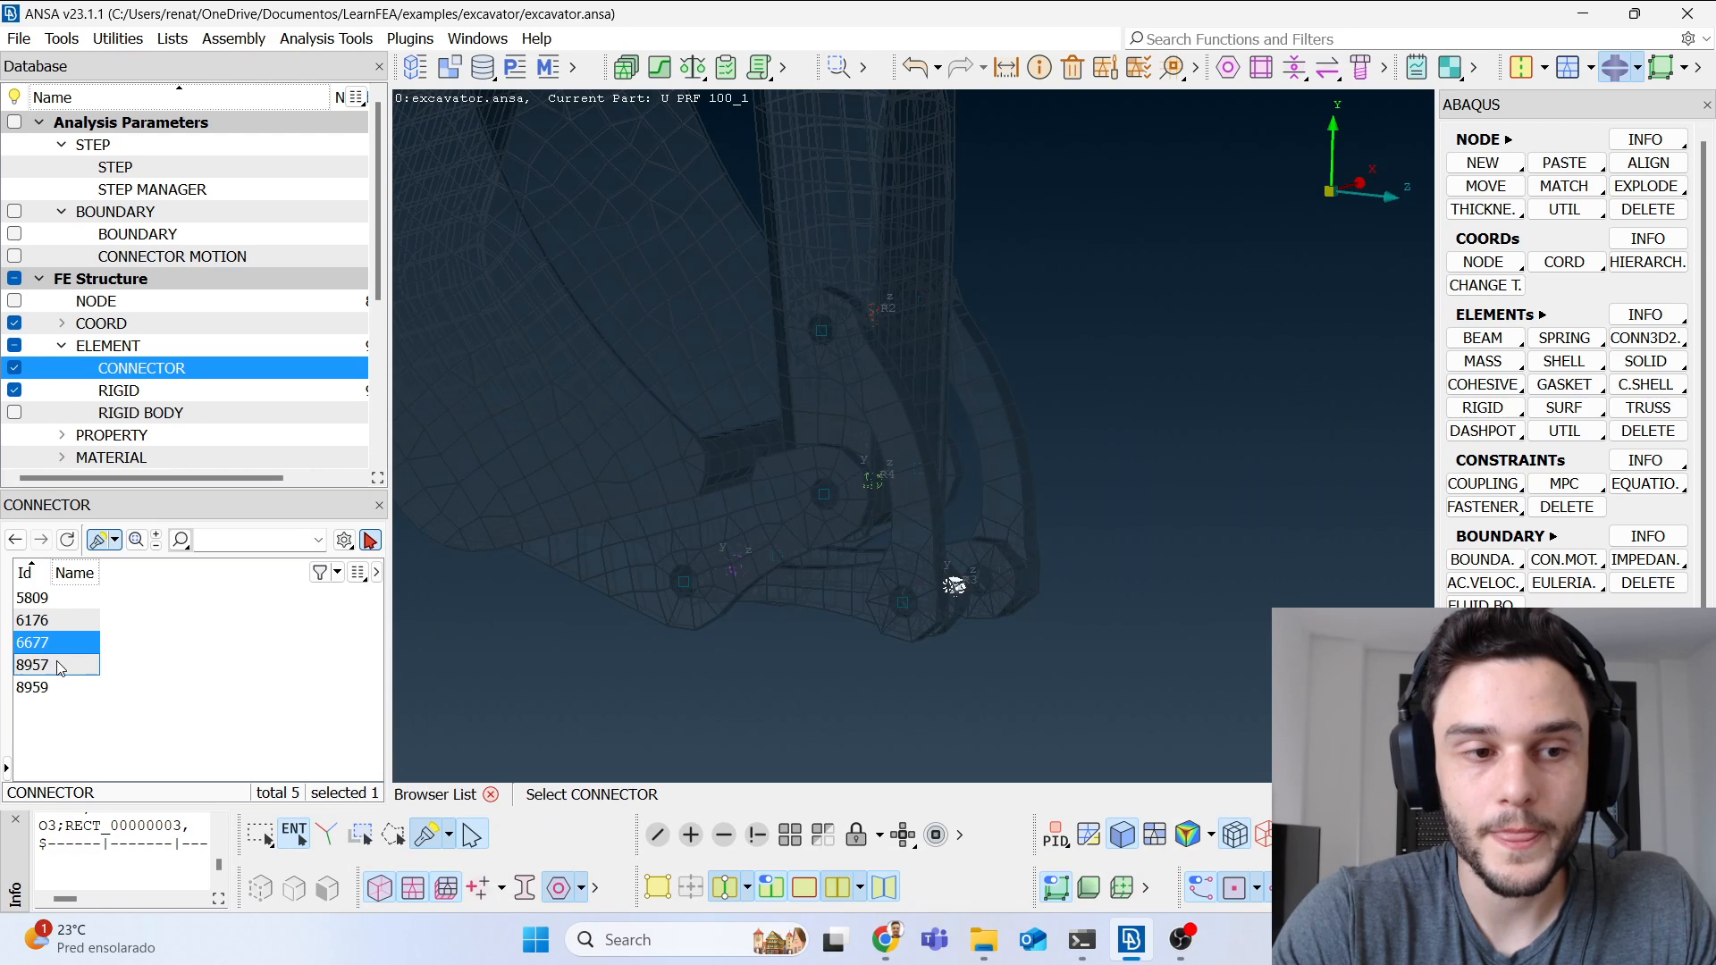
# Step: Open connector 8959 at the joint between the pick tool and the connecting link, and open its pick_tool_connecting_mech_2 section
pyautogui.keyDown('ctrl'); pyautogui.moveTo(804, 545); pyautogui.dragTo(811, 564); pyautogui.keyUp('ctrl')
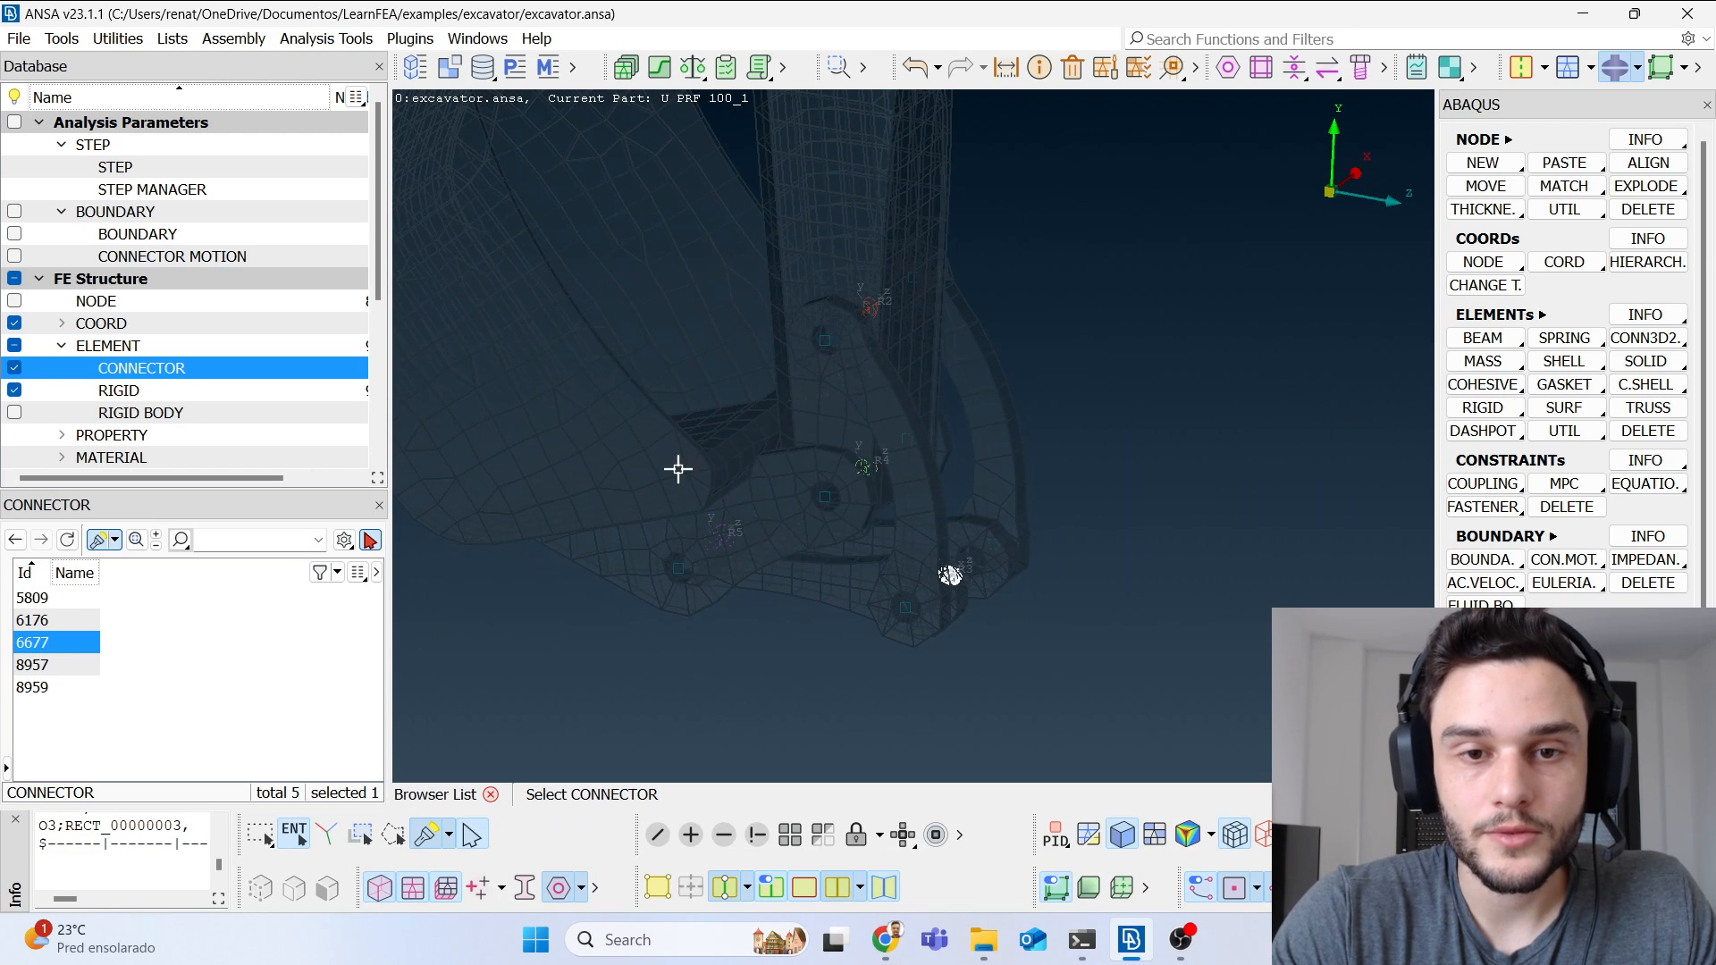
pyautogui.moveTo(678, 471); pyautogui.dragTo(769, 581)
pyautogui.doubleClick(55, 687)
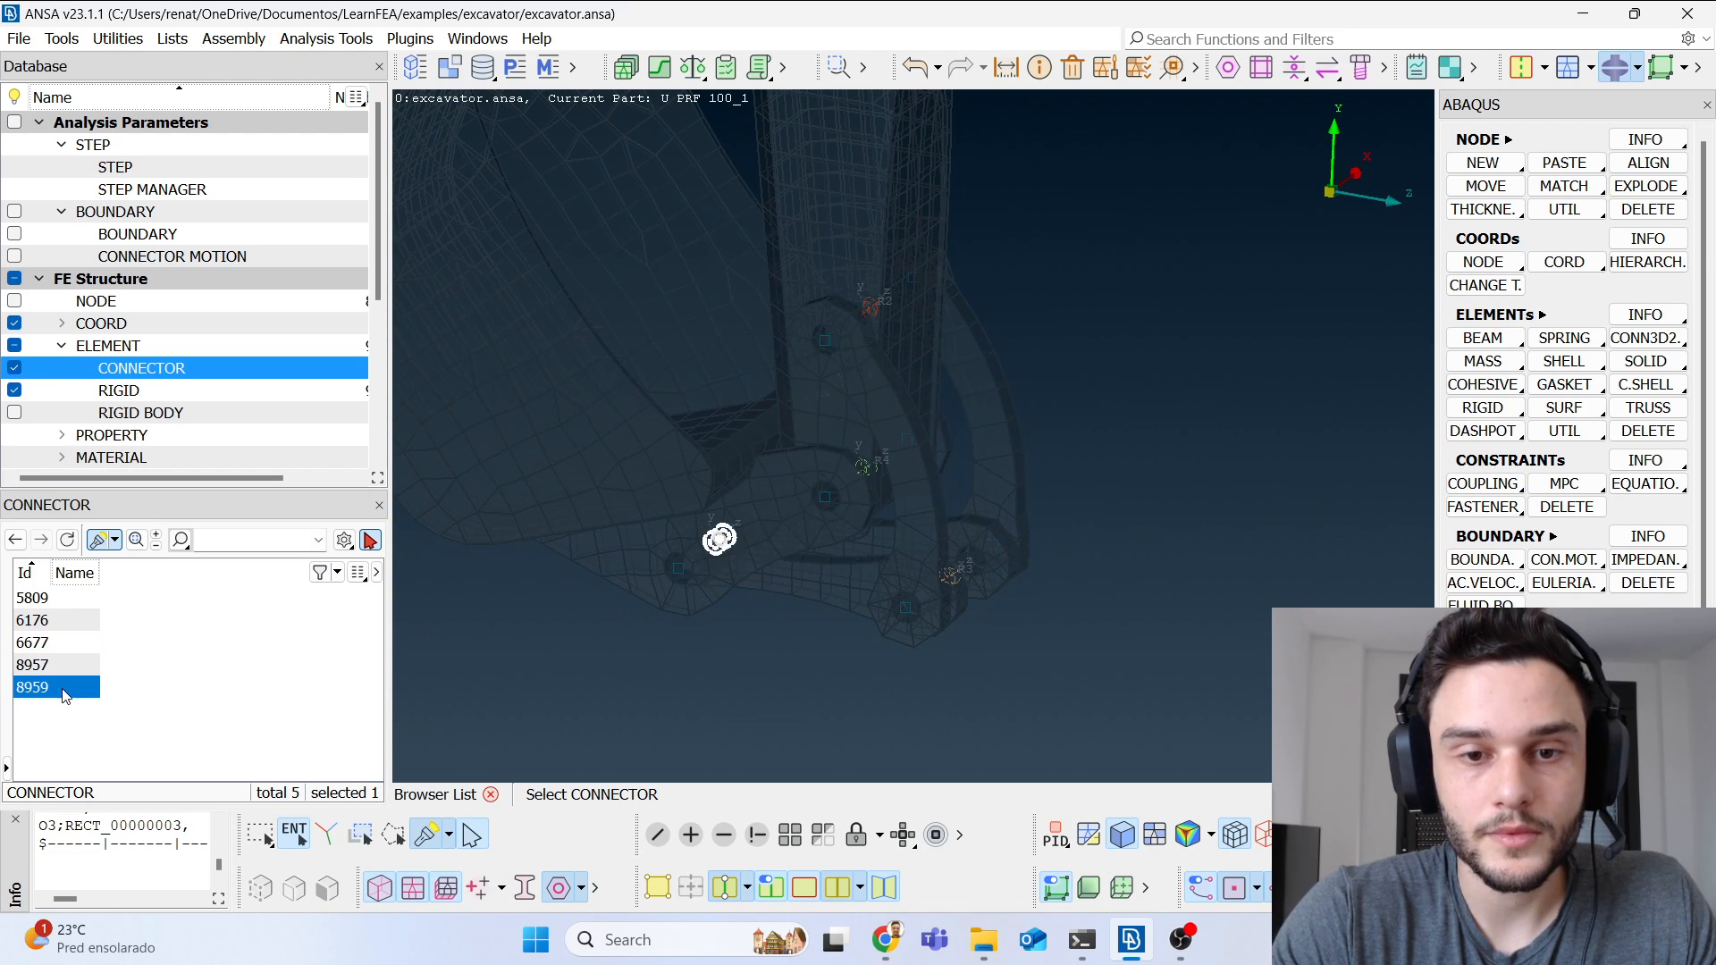
pyautogui.click(568, 557)
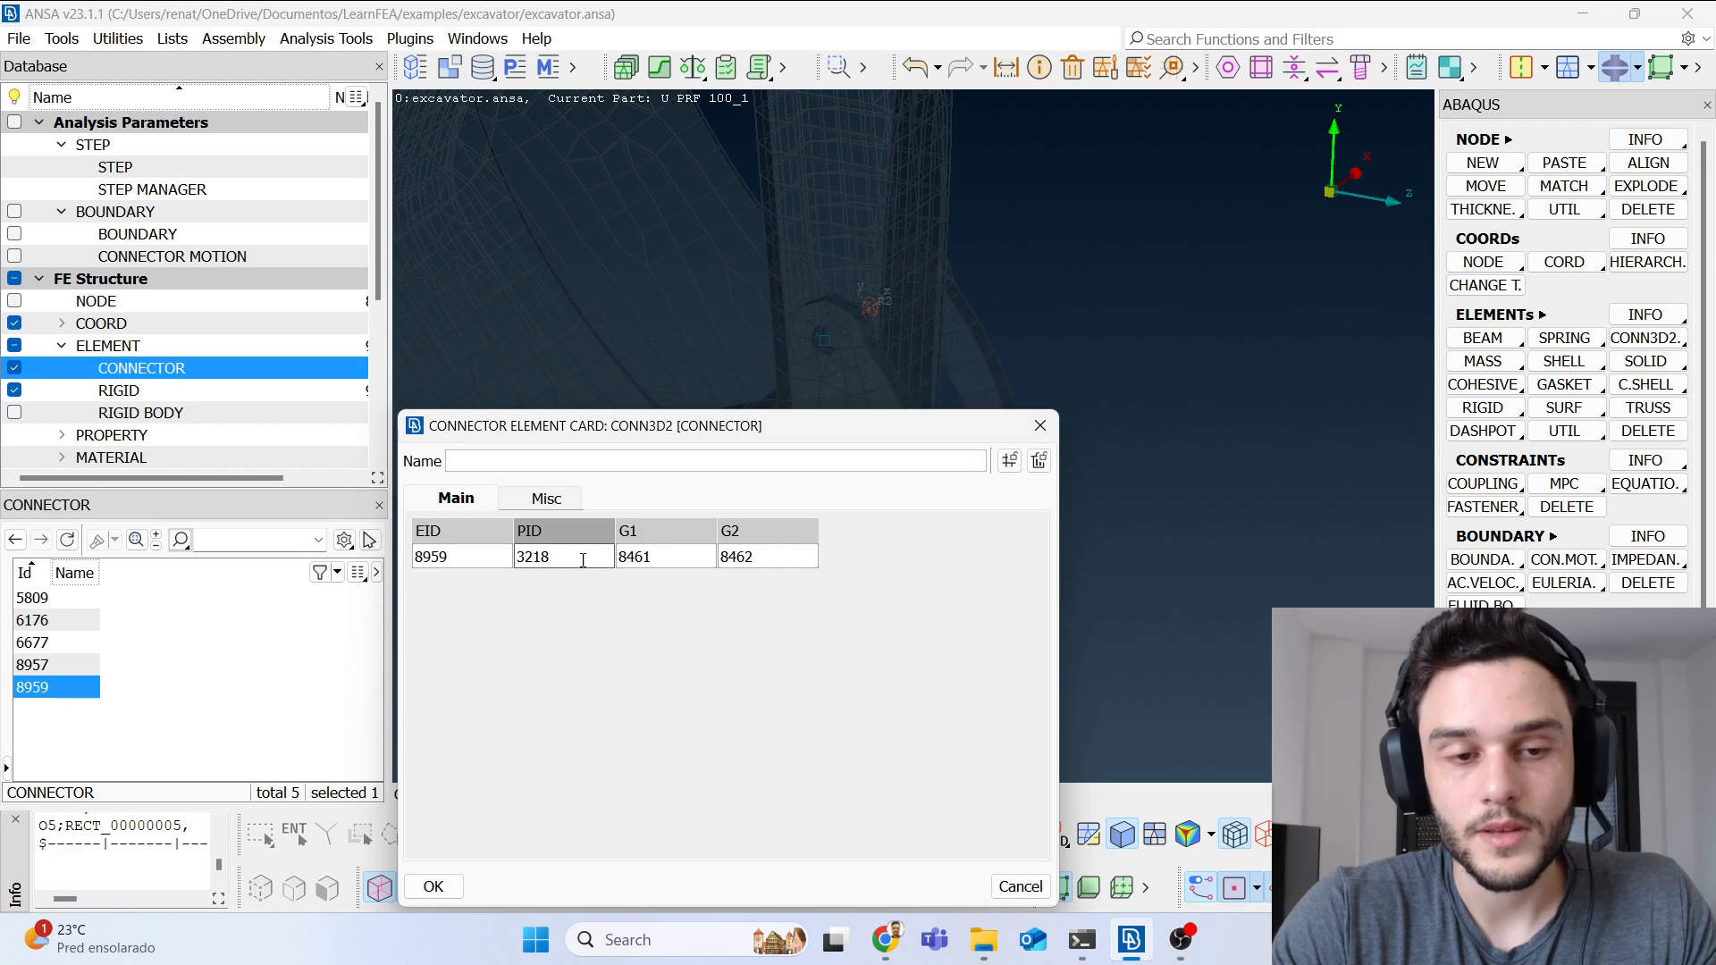
pyautogui.doubleClick(582, 559)
# Step: Set the pick_tool_connecting_mech_2 section's first component to CARTESIAN and its second component to CARDAN
pyautogui.click(590, 614)
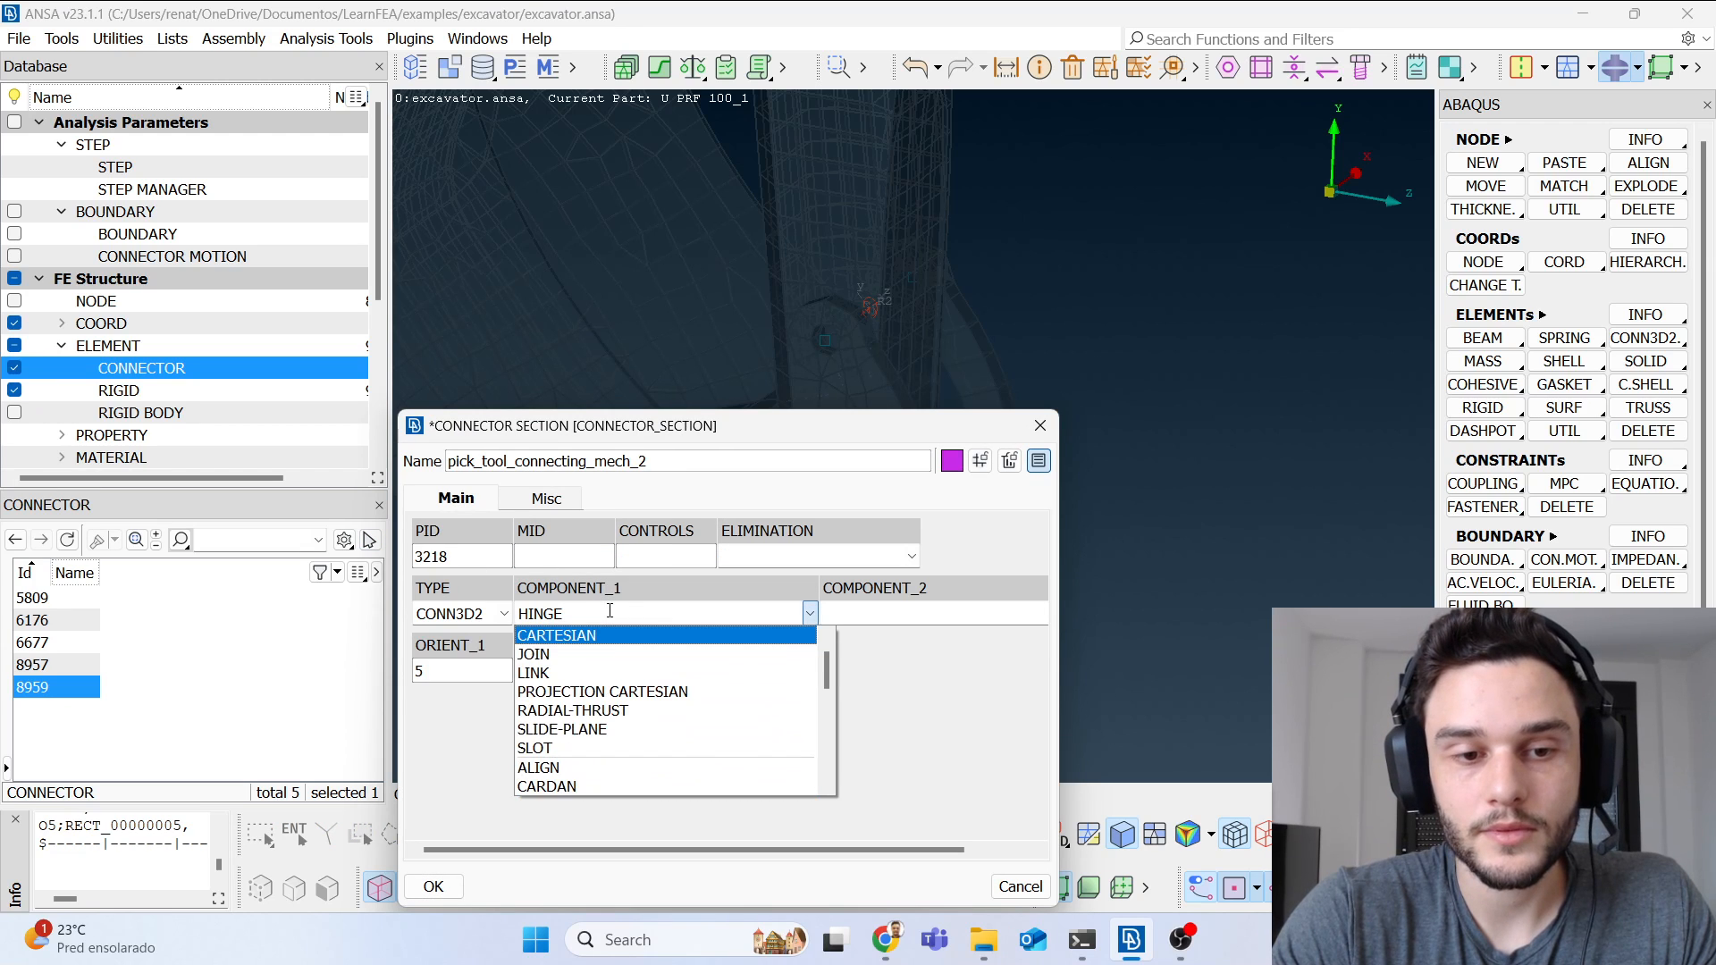
pyautogui.click(599, 638)
pyautogui.click(897, 614)
pyautogui.scroll(-1, 884, 714)
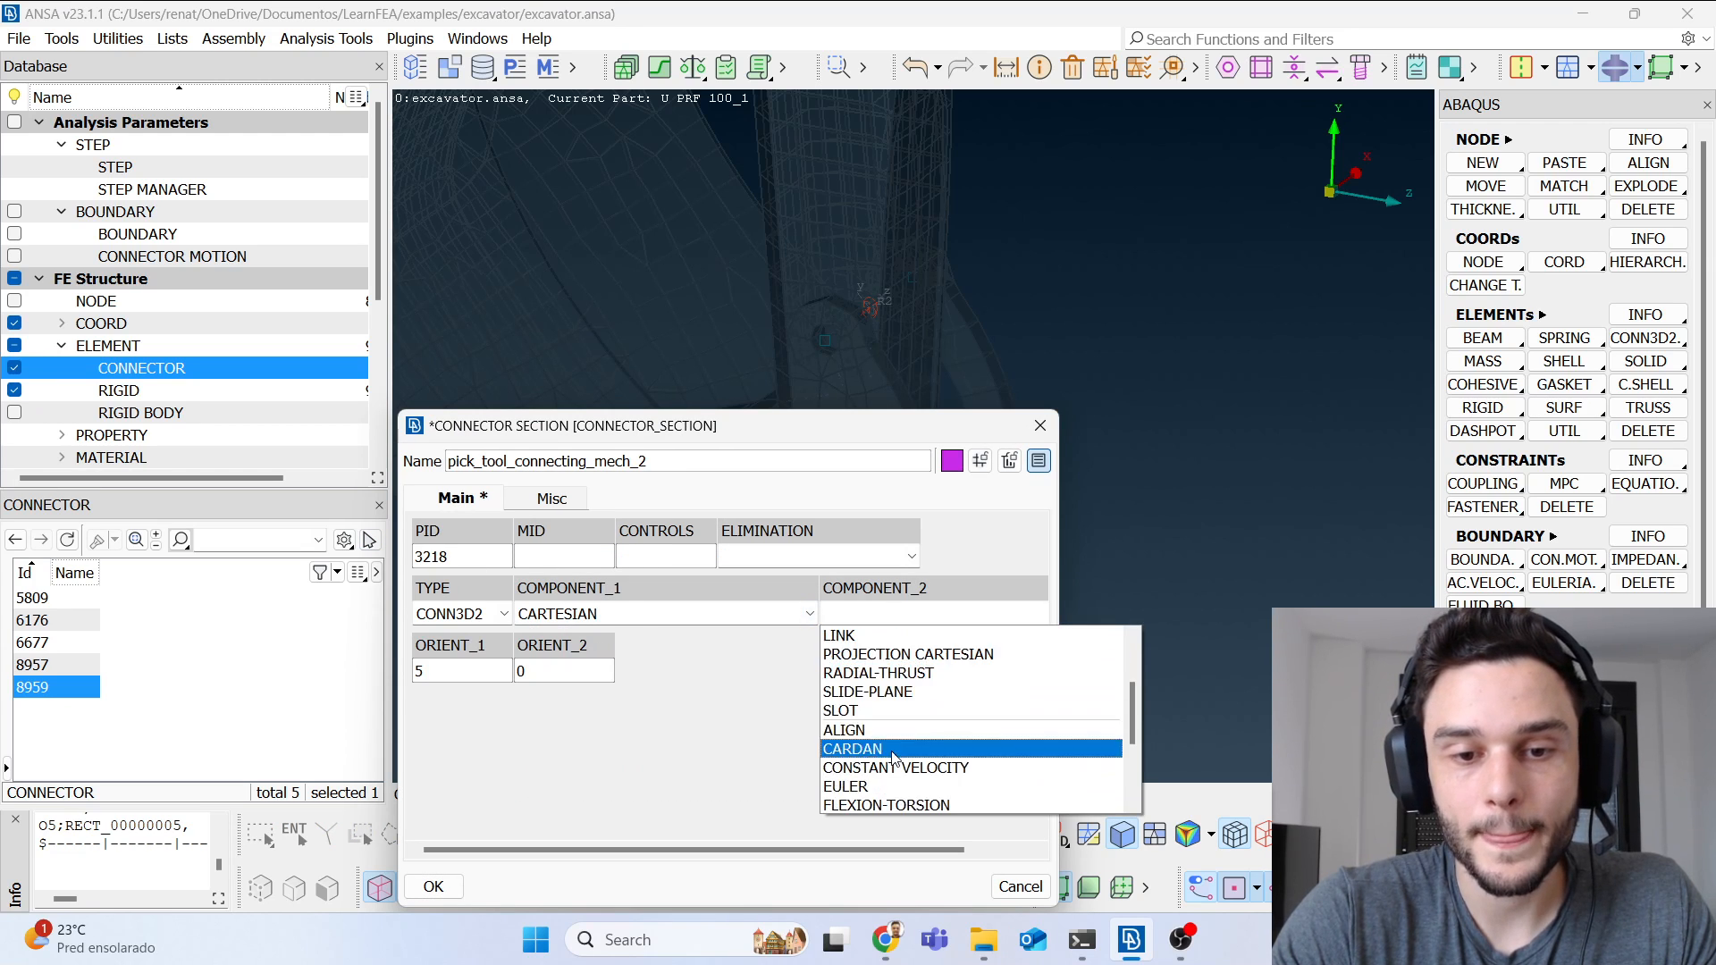
pyautogui.click(865, 749)
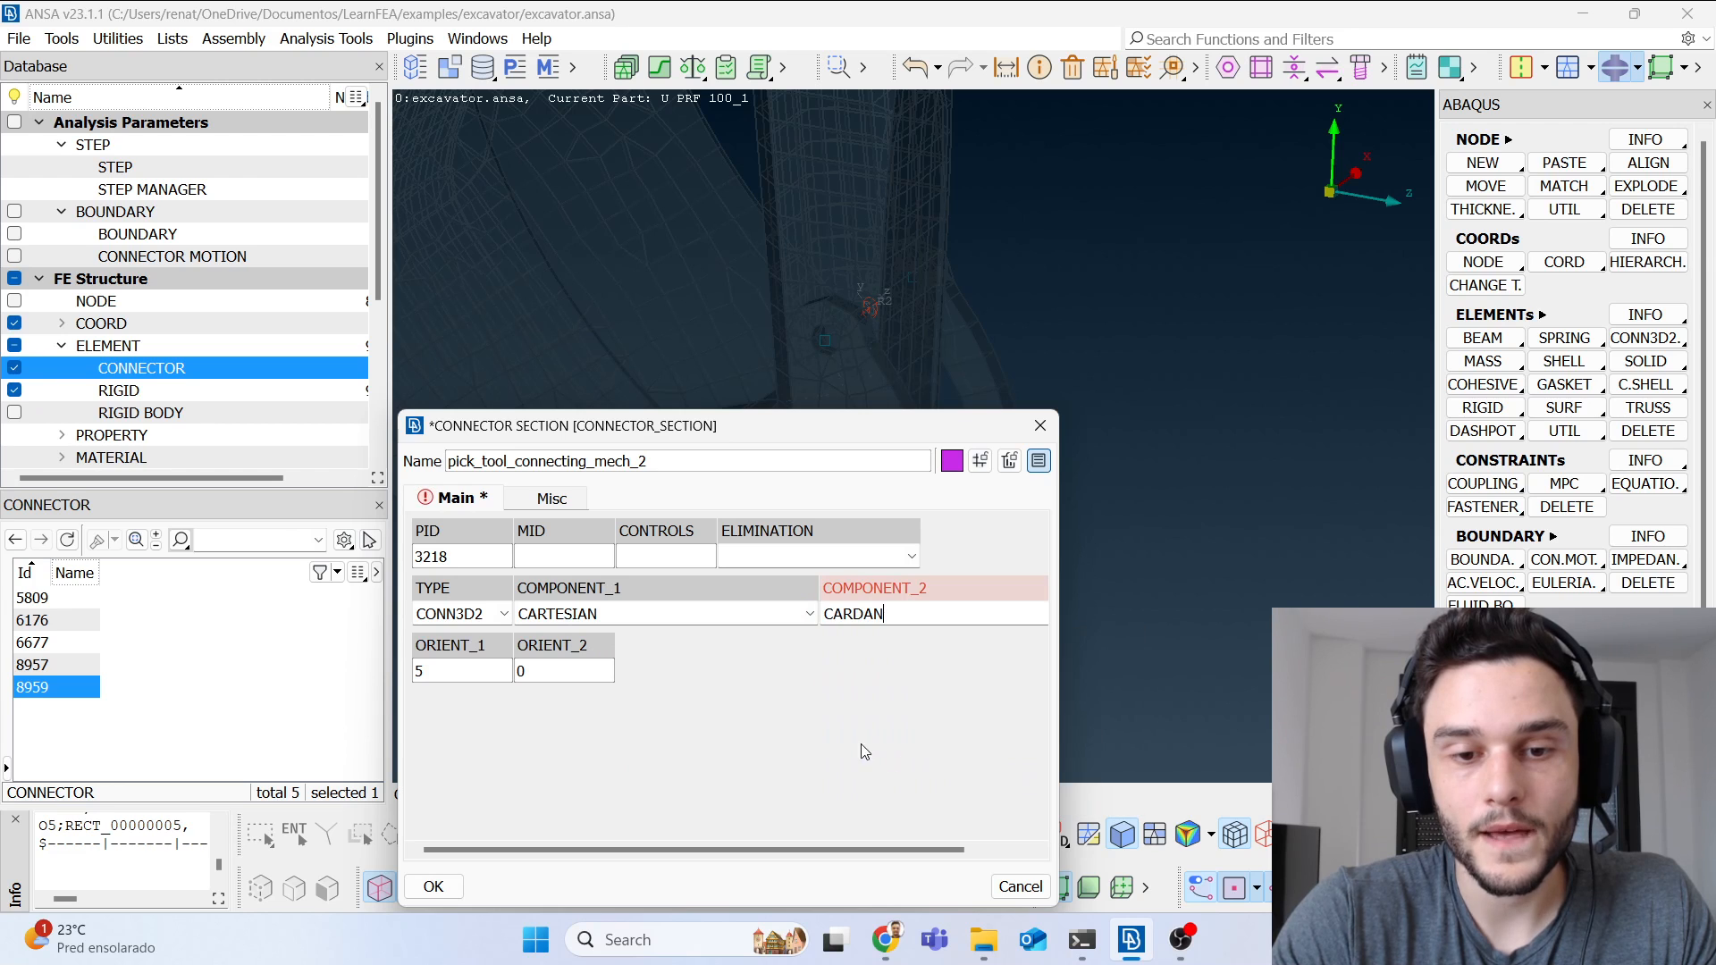
# Step: Assign cartesian_cardan_mat as the material of the pick_tool_connecting_mech_2 section and accept the section and the connector element card
pyautogui.doubleClick(550, 555)
pyautogui.doubleClick(342, 200)
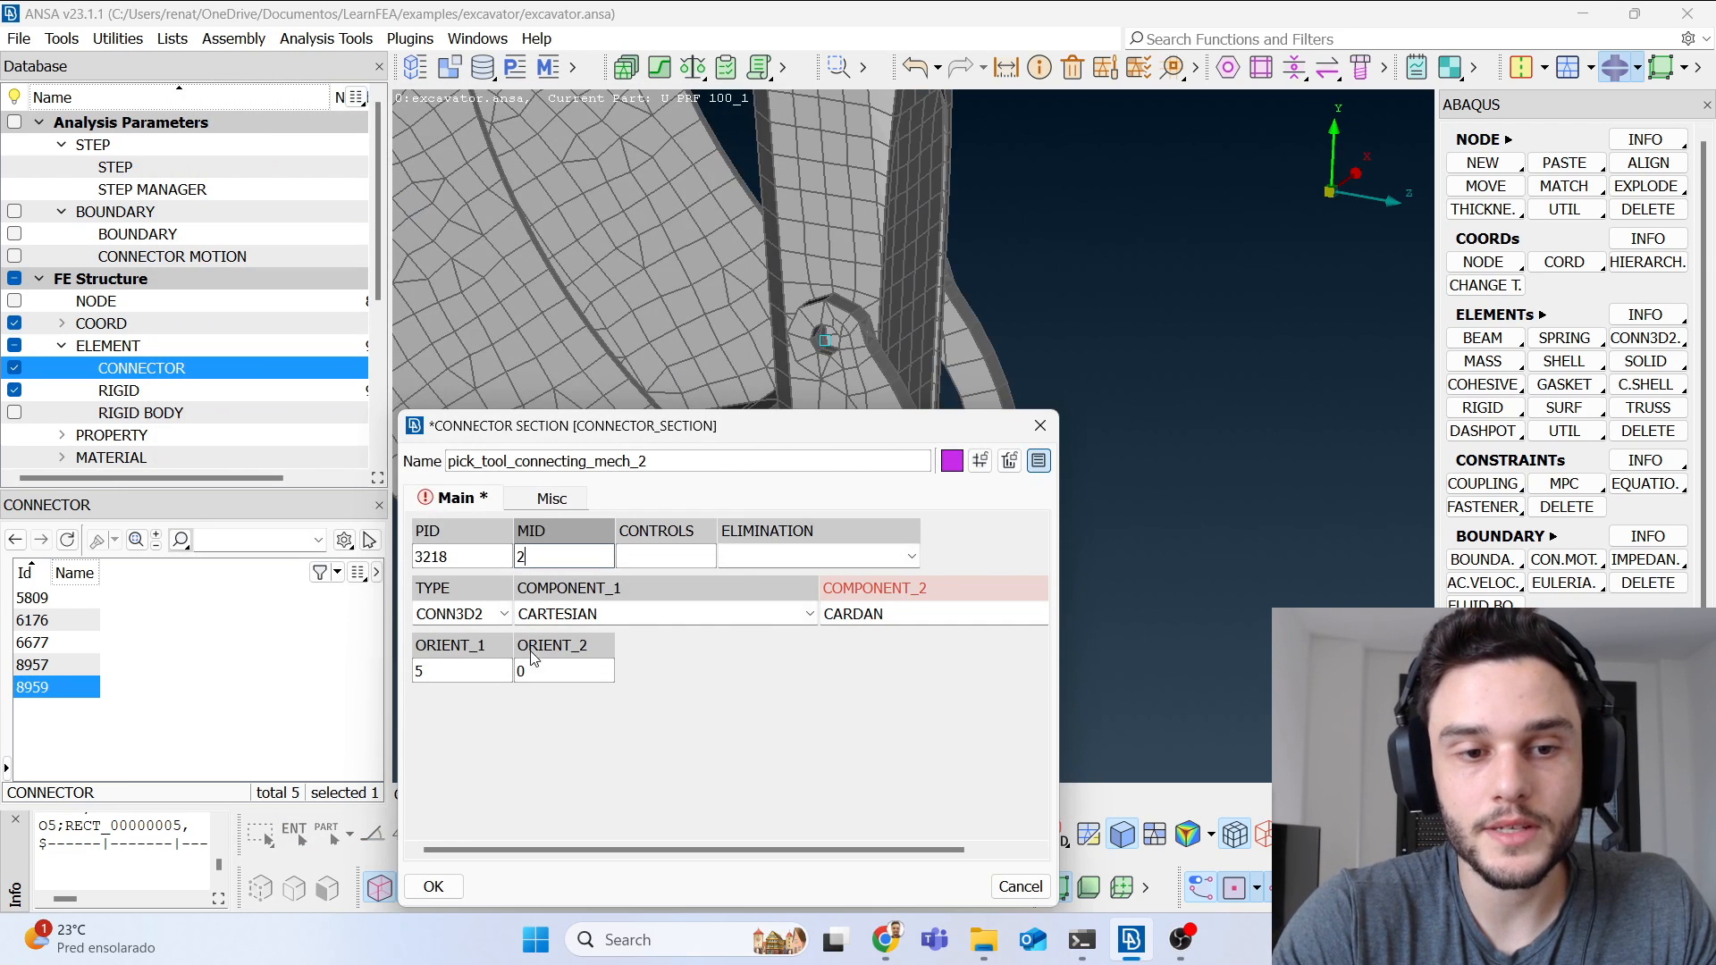
pyautogui.click(434, 887)
pyautogui.click(433, 887)
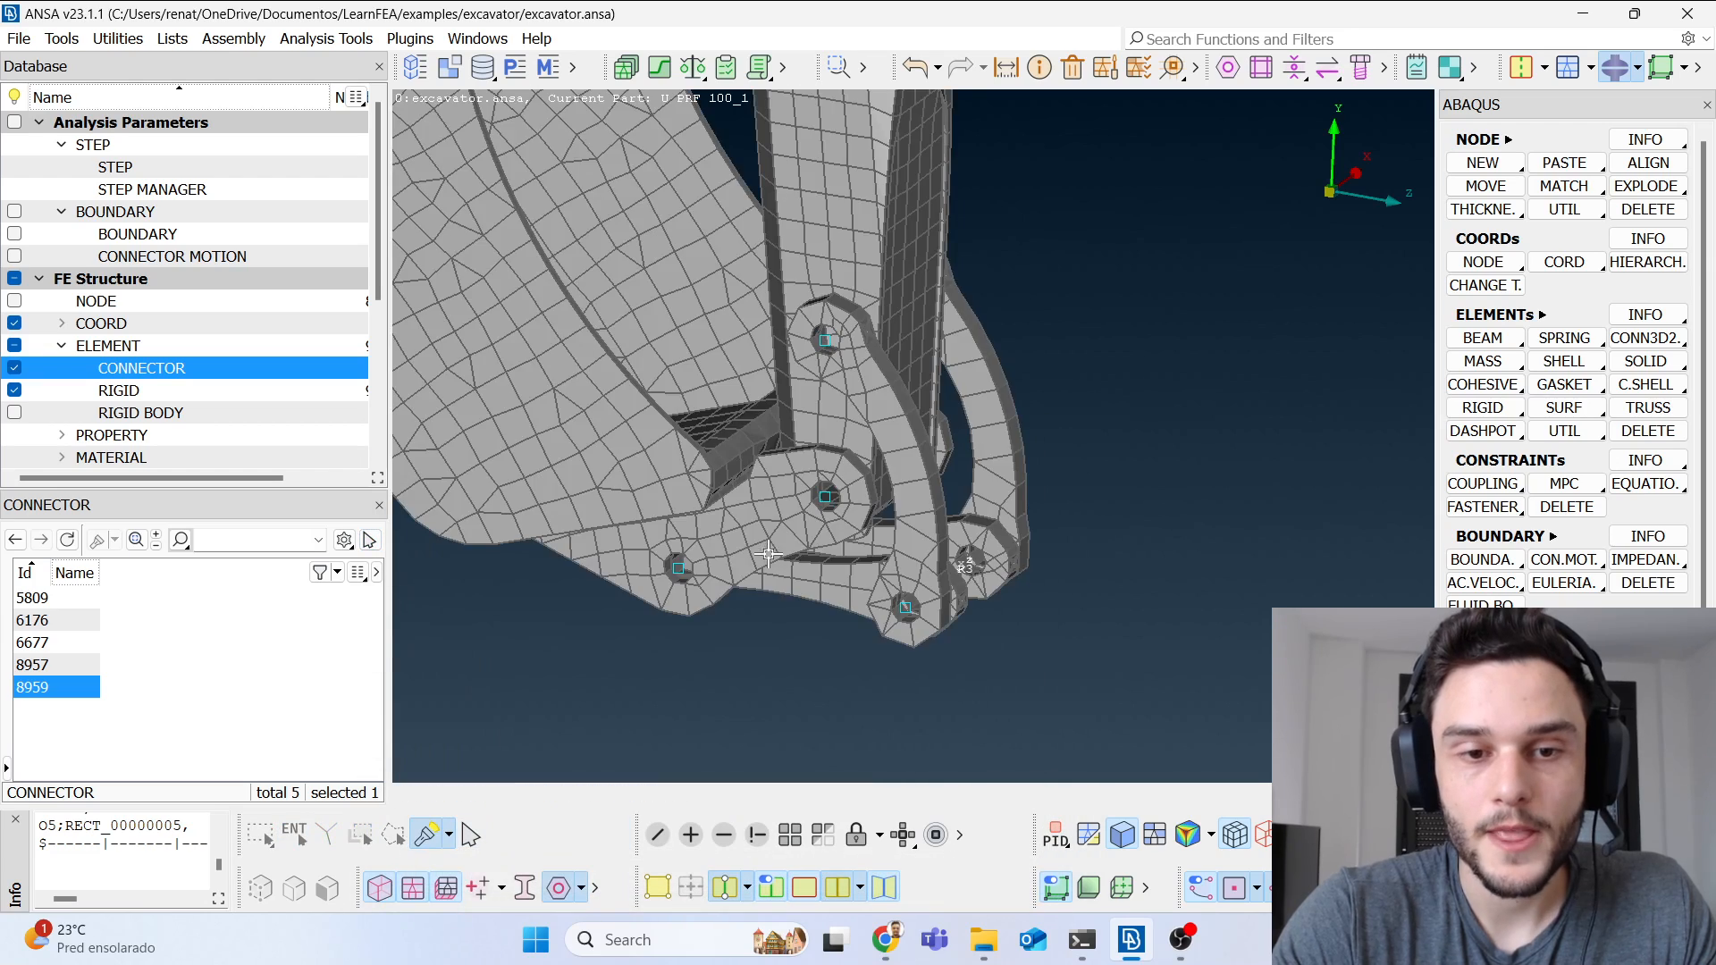
# Step: List the model's connectors and highlight all of them, 5809 through 8959, to check their locations on the excavator arm
pyautogui.doubleClick(184, 367)
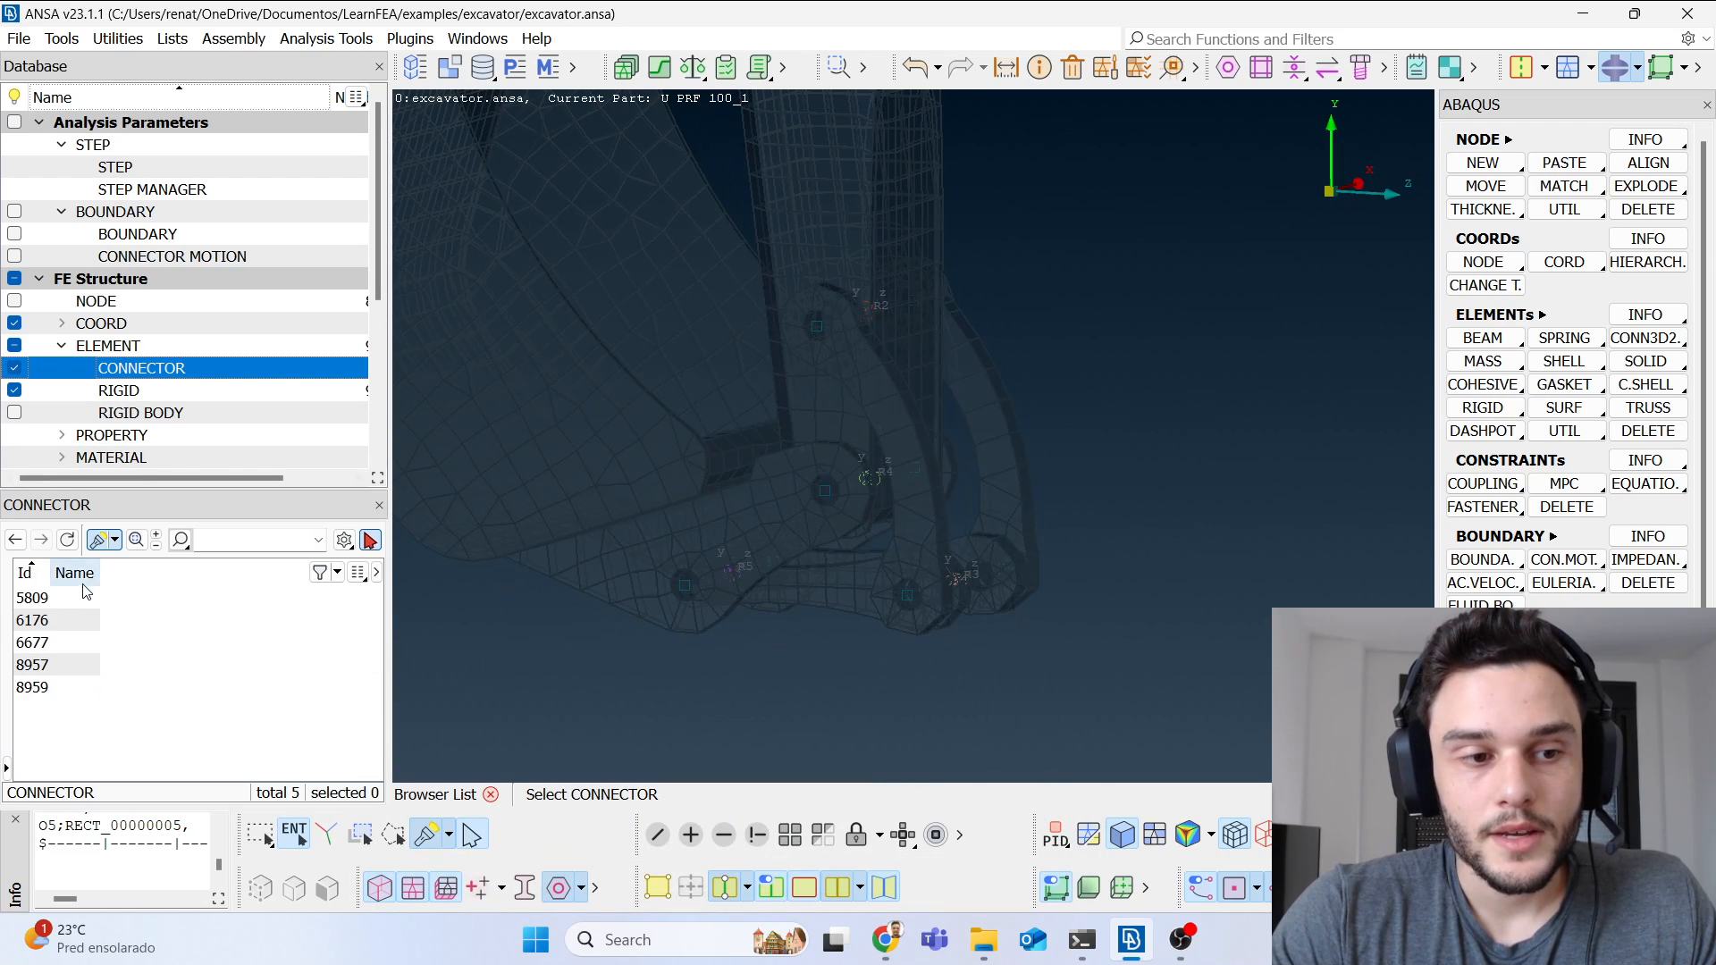
pyautogui.click(66, 601)
pyautogui.keyDown('shift'); pyautogui.click(36, 687); pyautogui.keyUp('shift')
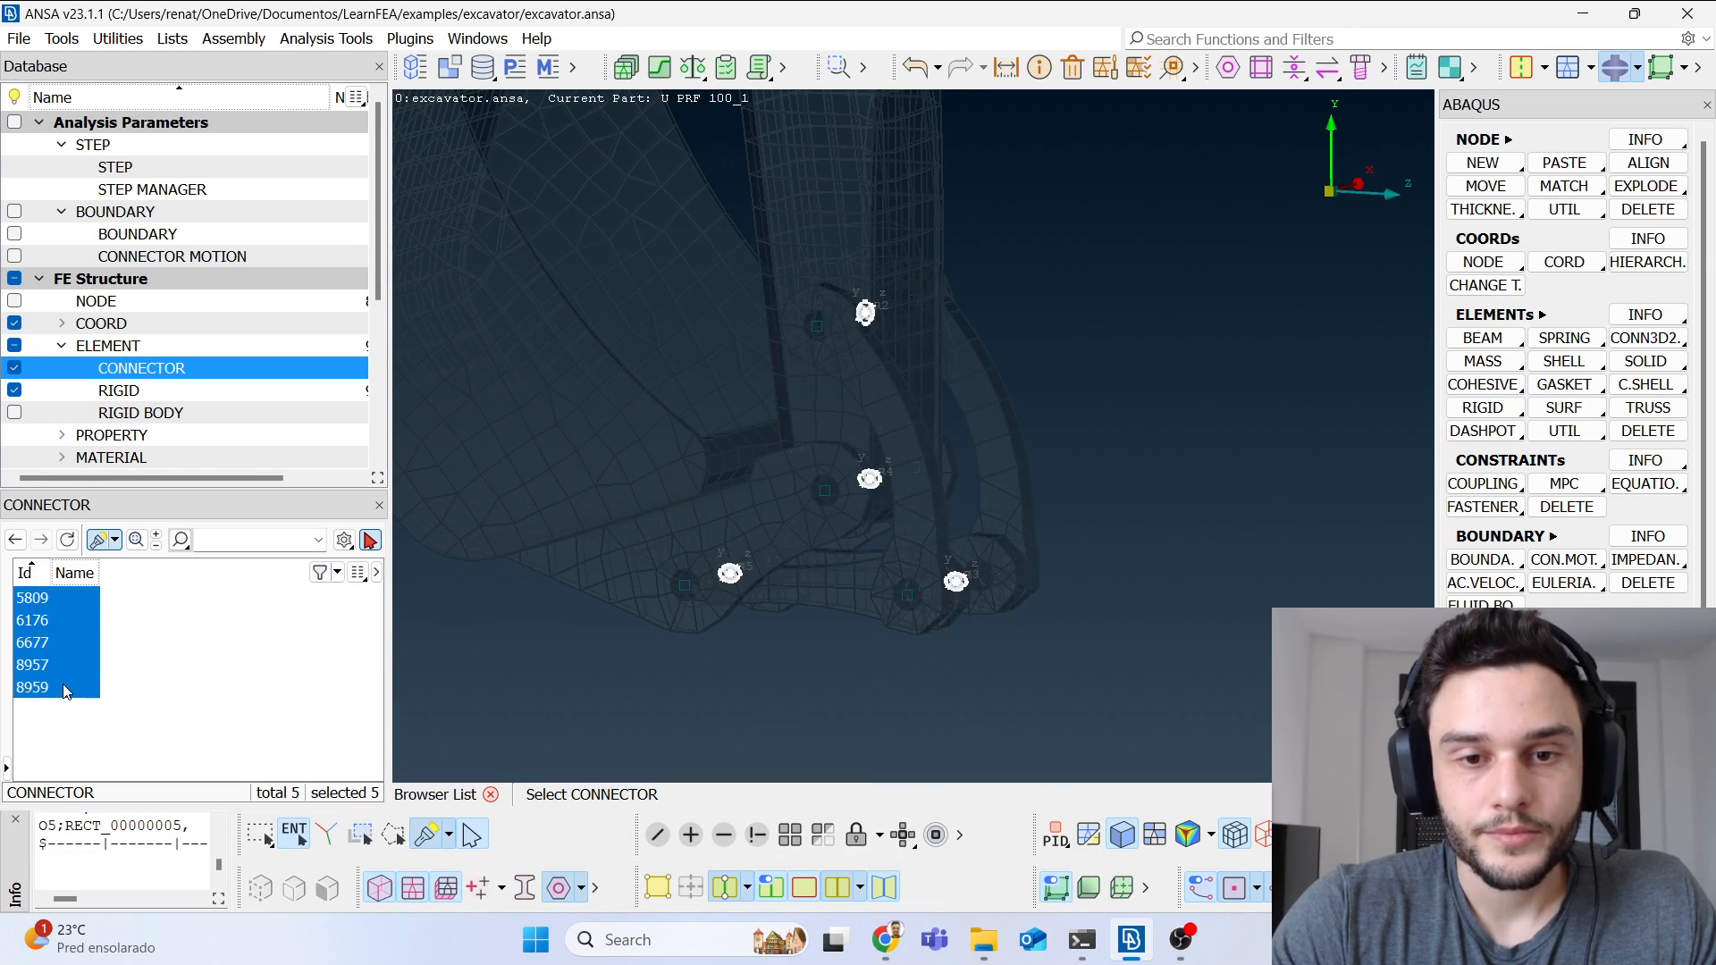
pyautogui.keyDown('ctrl'); pyautogui.moveTo(836, 493); pyautogui.dragTo(819, 540); pyautogui.keyUp('ctrl')
pyautogui.scroll(-3, 826, 556)
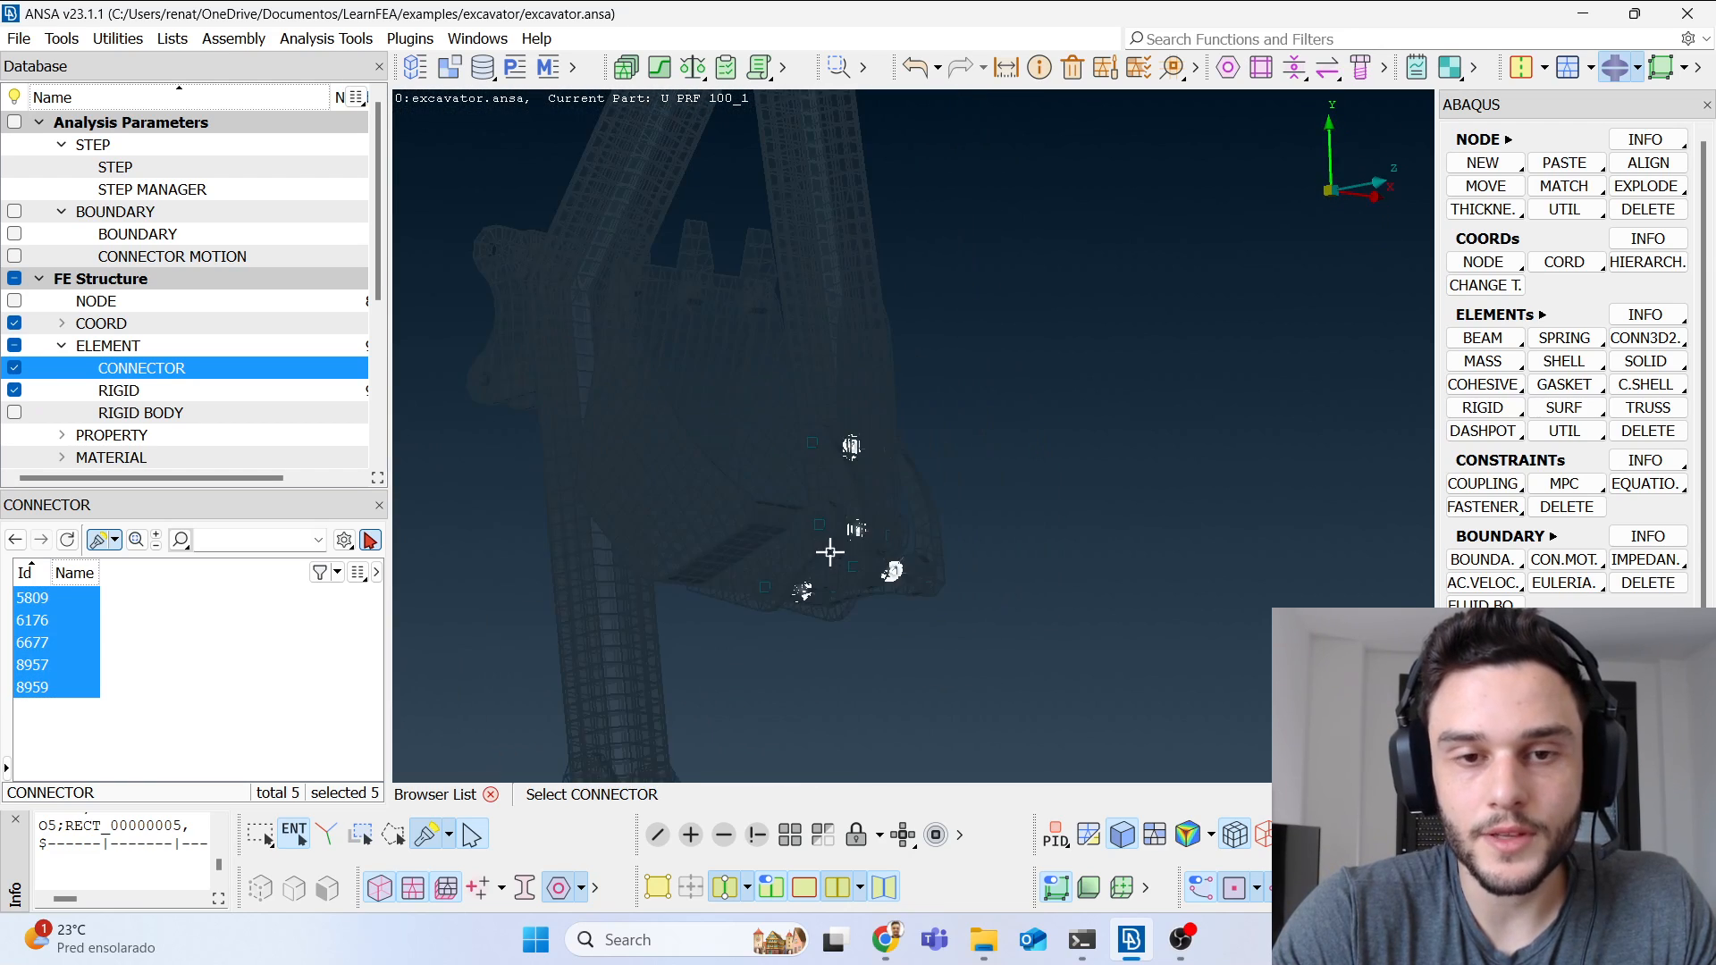
pyautogui.middleClick(829, 566)
pyautogui.scroll(-2, 829, 567)
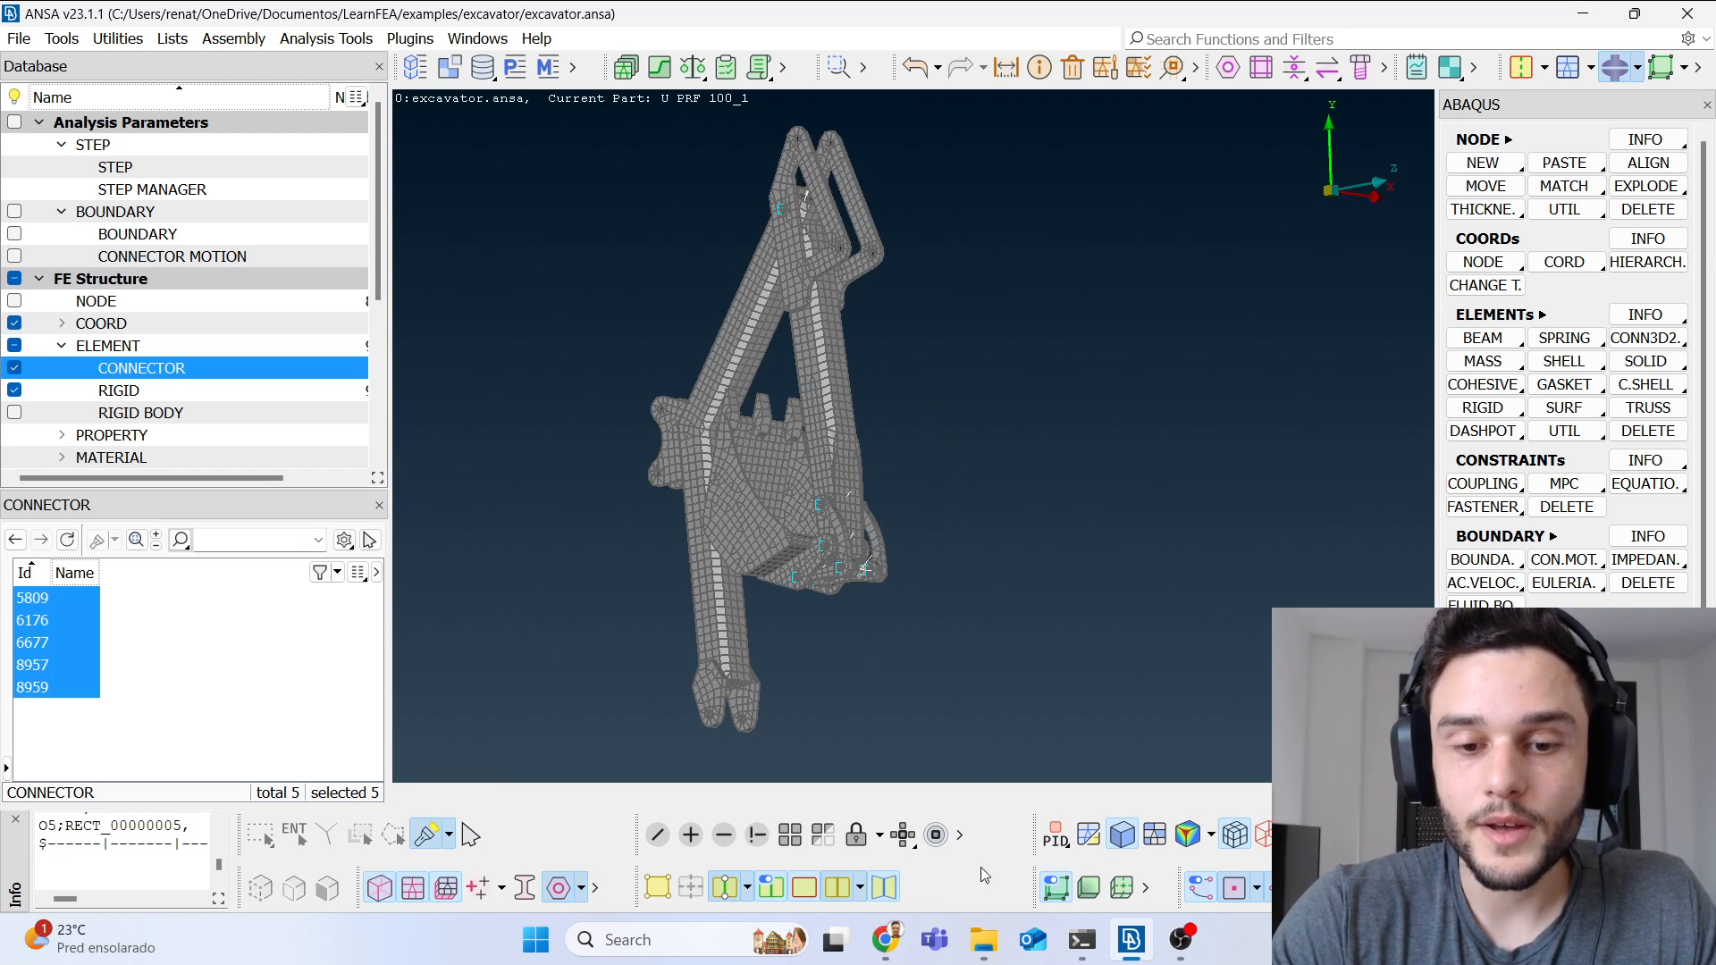
# Step: Switch to File Explorer, create a folder named test_3 inside the excavator folder, and open it
pyautogui.click(983, 939)
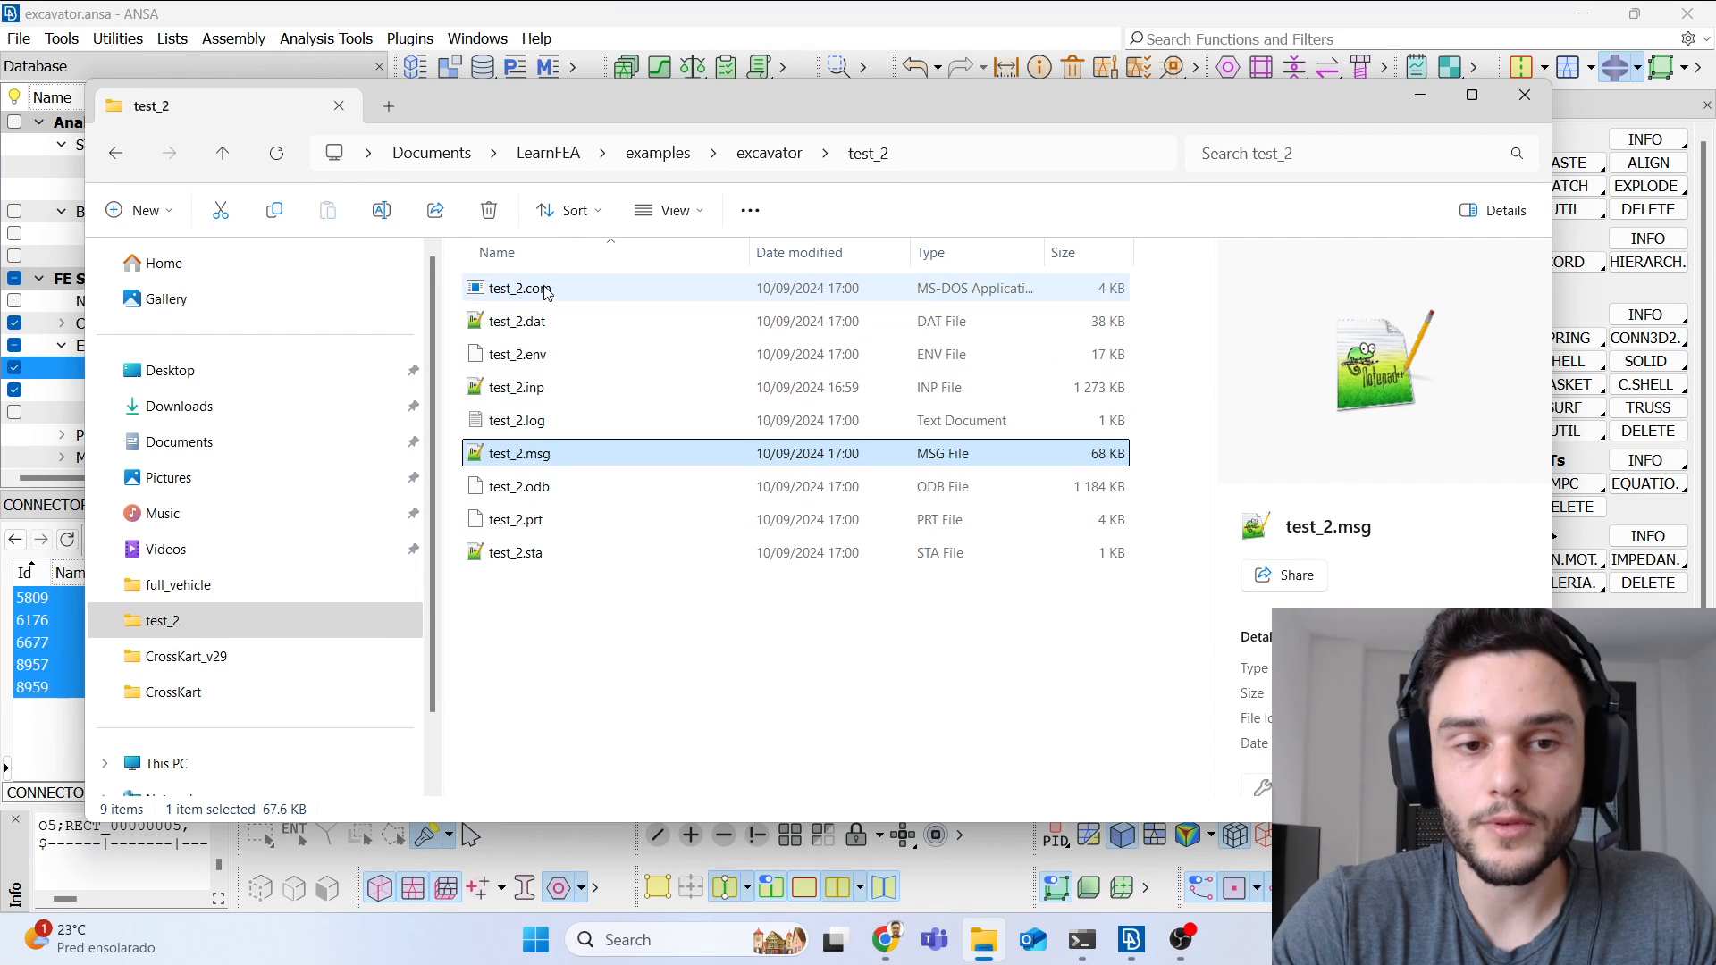
pyautogui.click(562, 357)
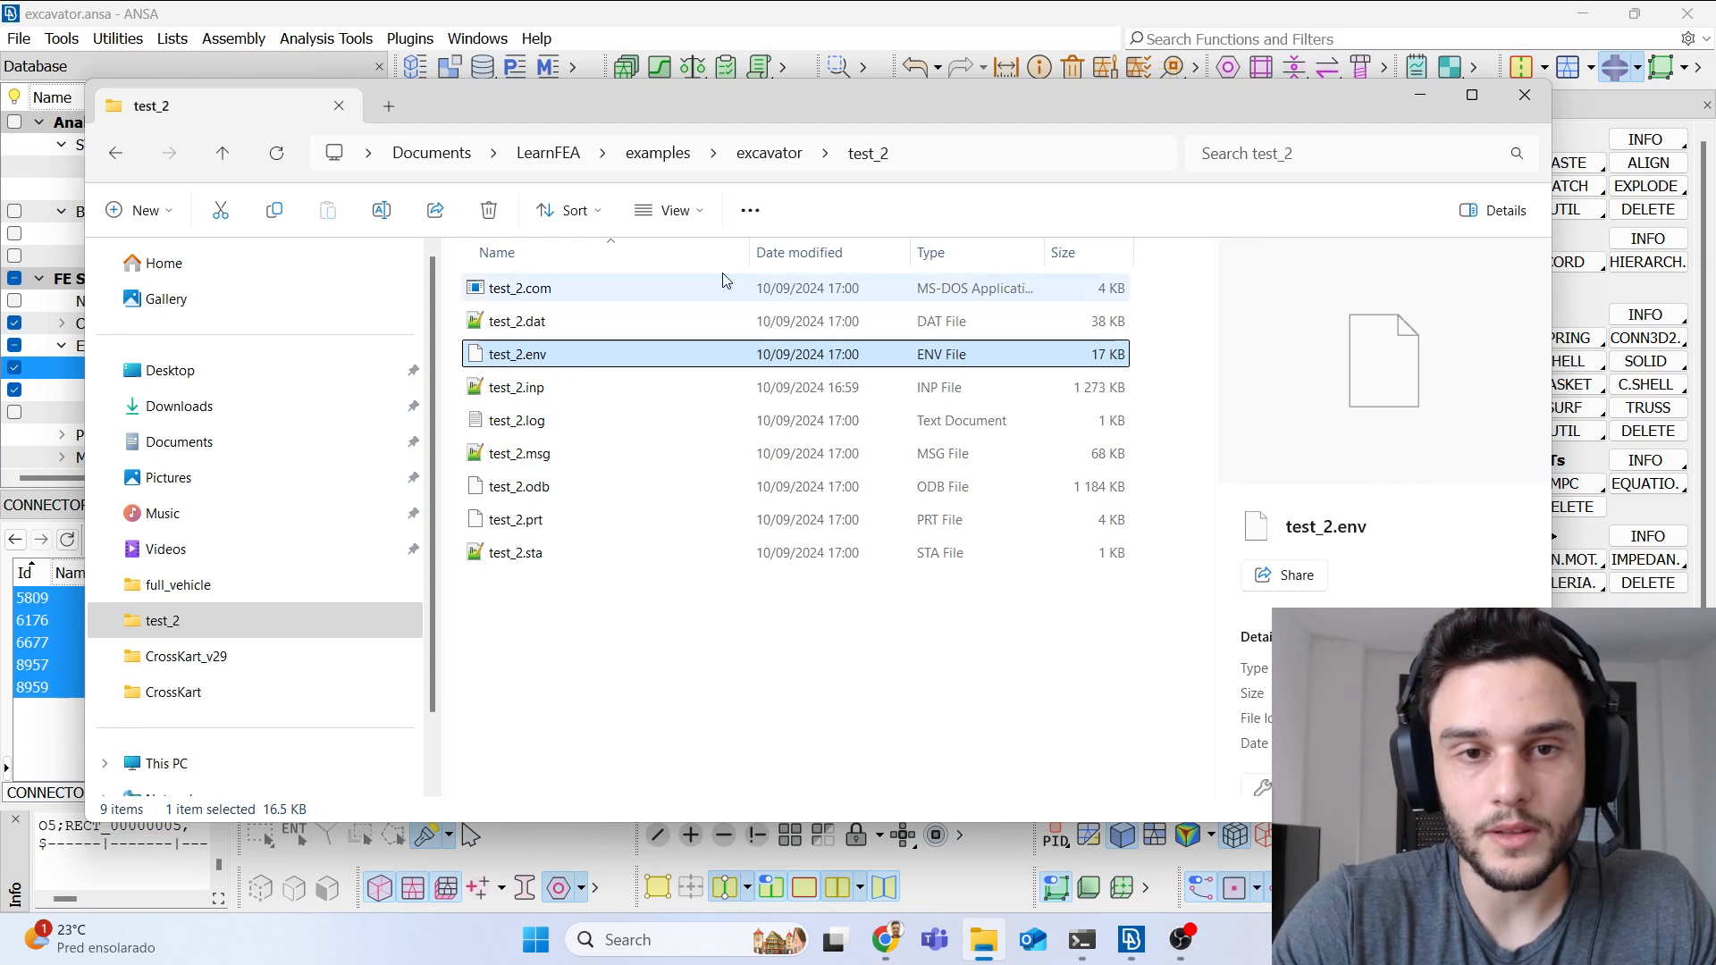
pyautogui.click(768, 152)
pyautogui.click(605, 531)
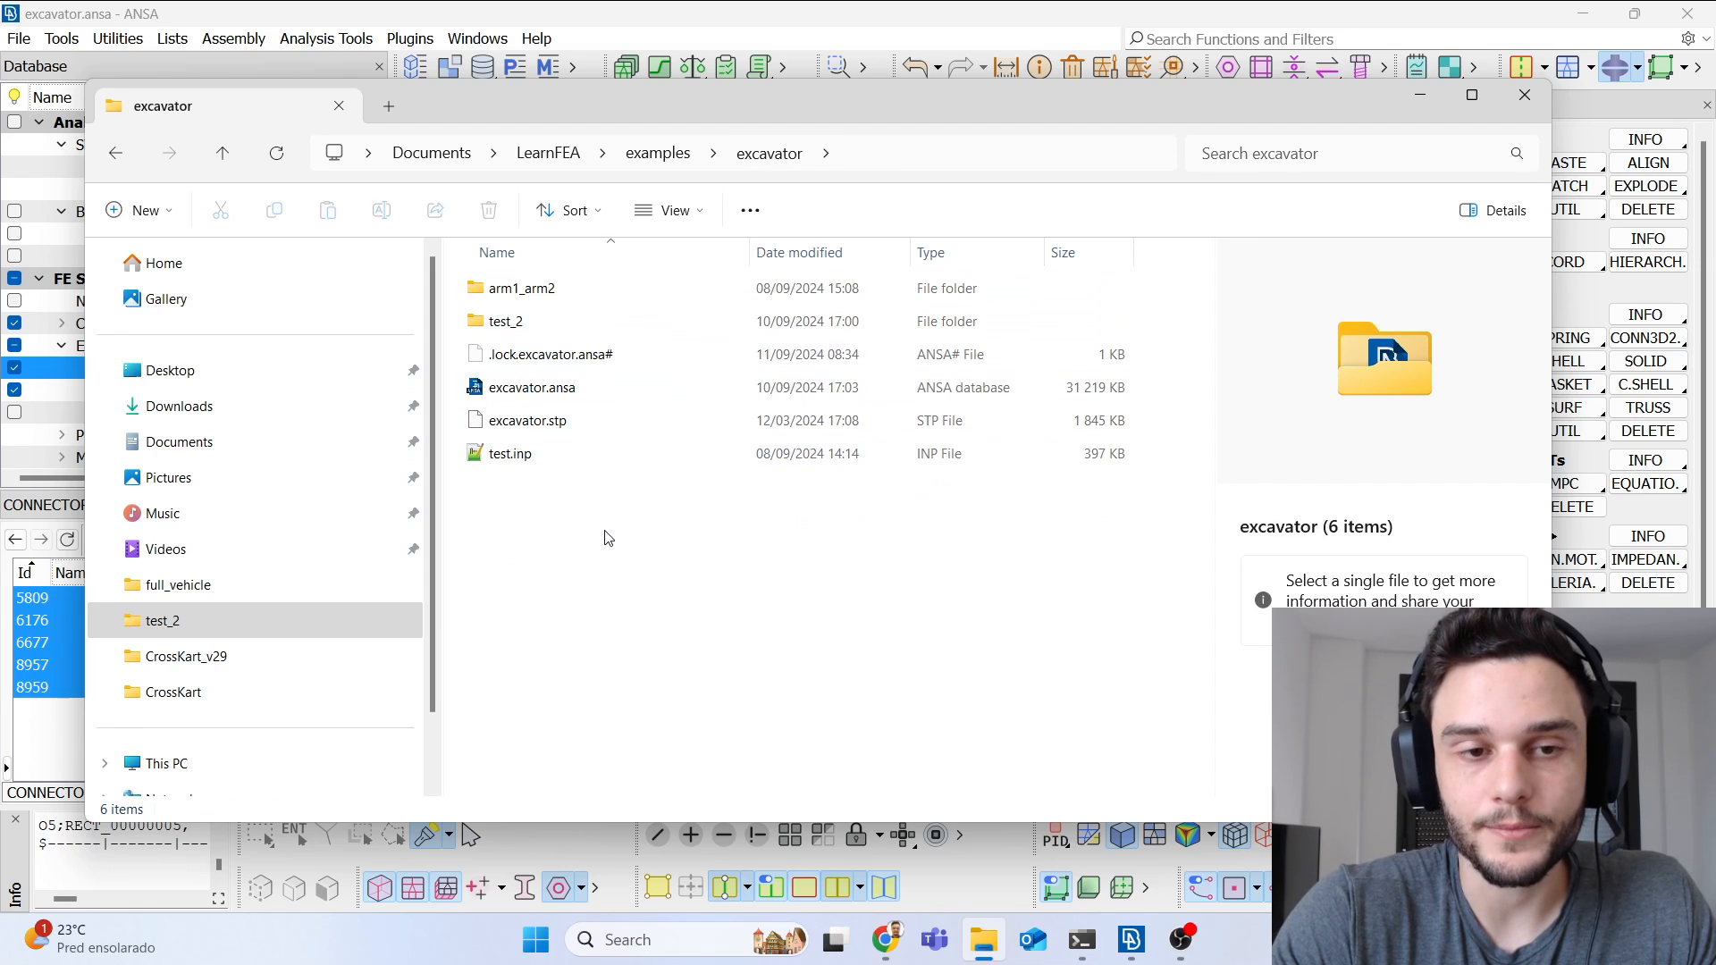
pyautogui.rightClick(613, 577)
pyautogui.moveTo(670, 433)
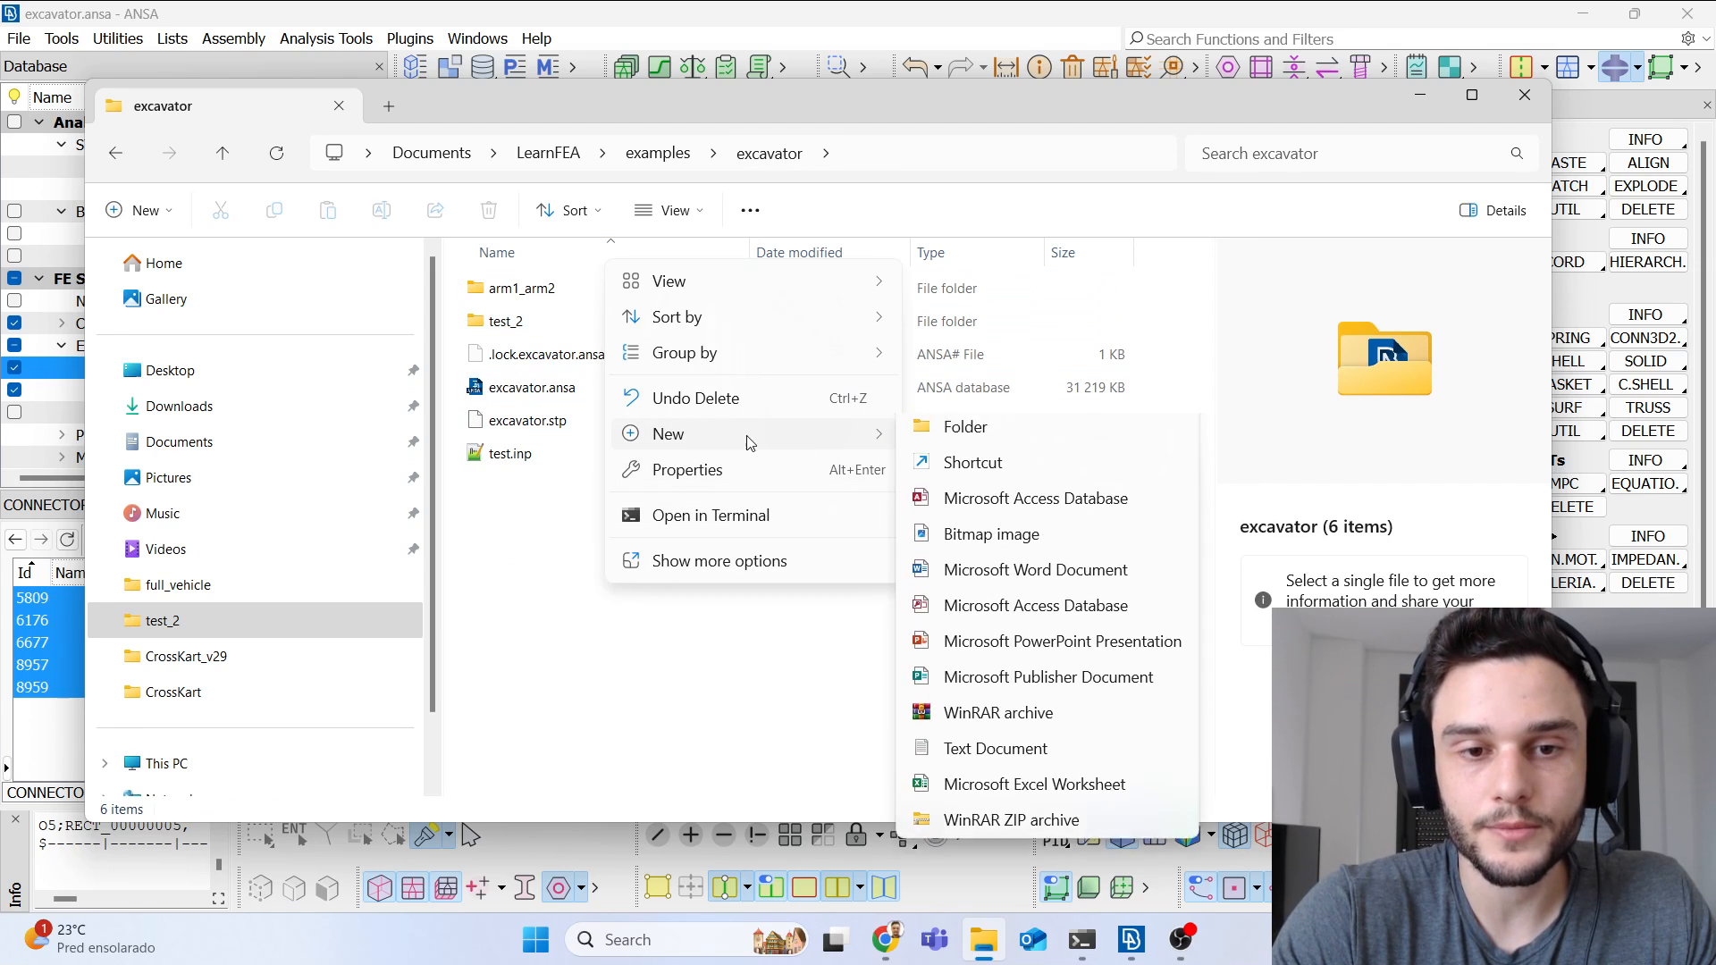
pyautogui.click(949, 441)
pyautogui.write('test_3')
pyautogui.press('Return')
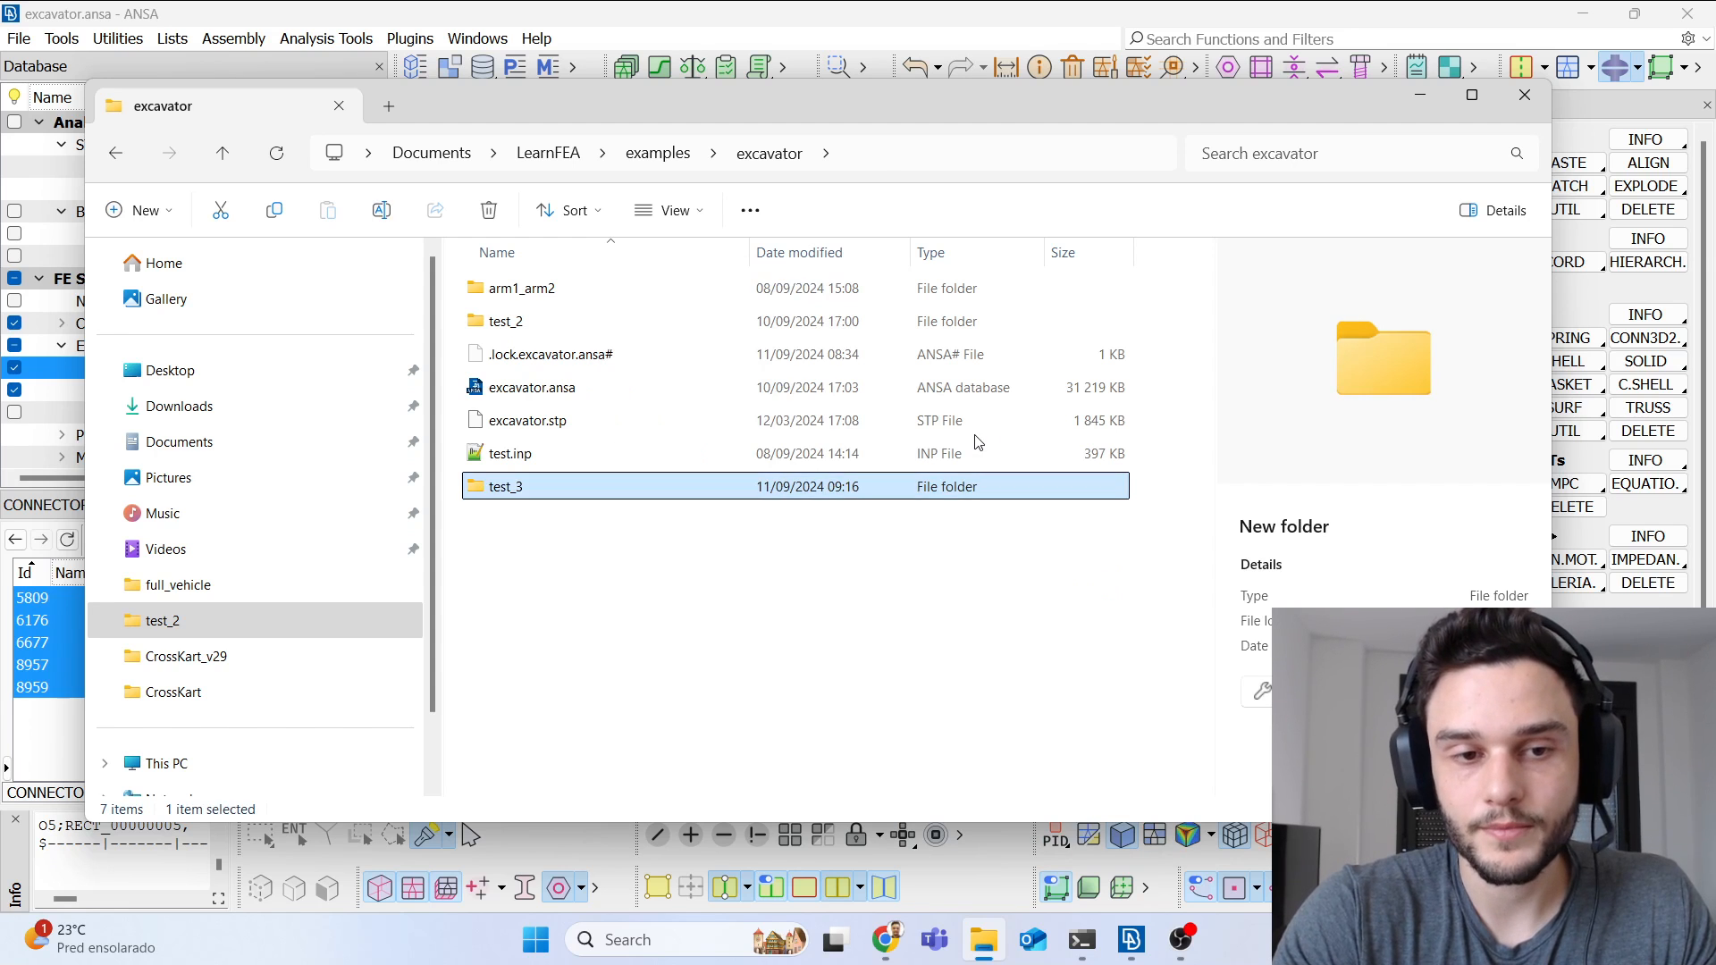
pyautogui.press('Return')
# Step: Return to ANSA and mark the cartesian_cardan_mat connector behavior as DEFINED in the materials list
pyautogui.hotkey('alt', 'Tab')
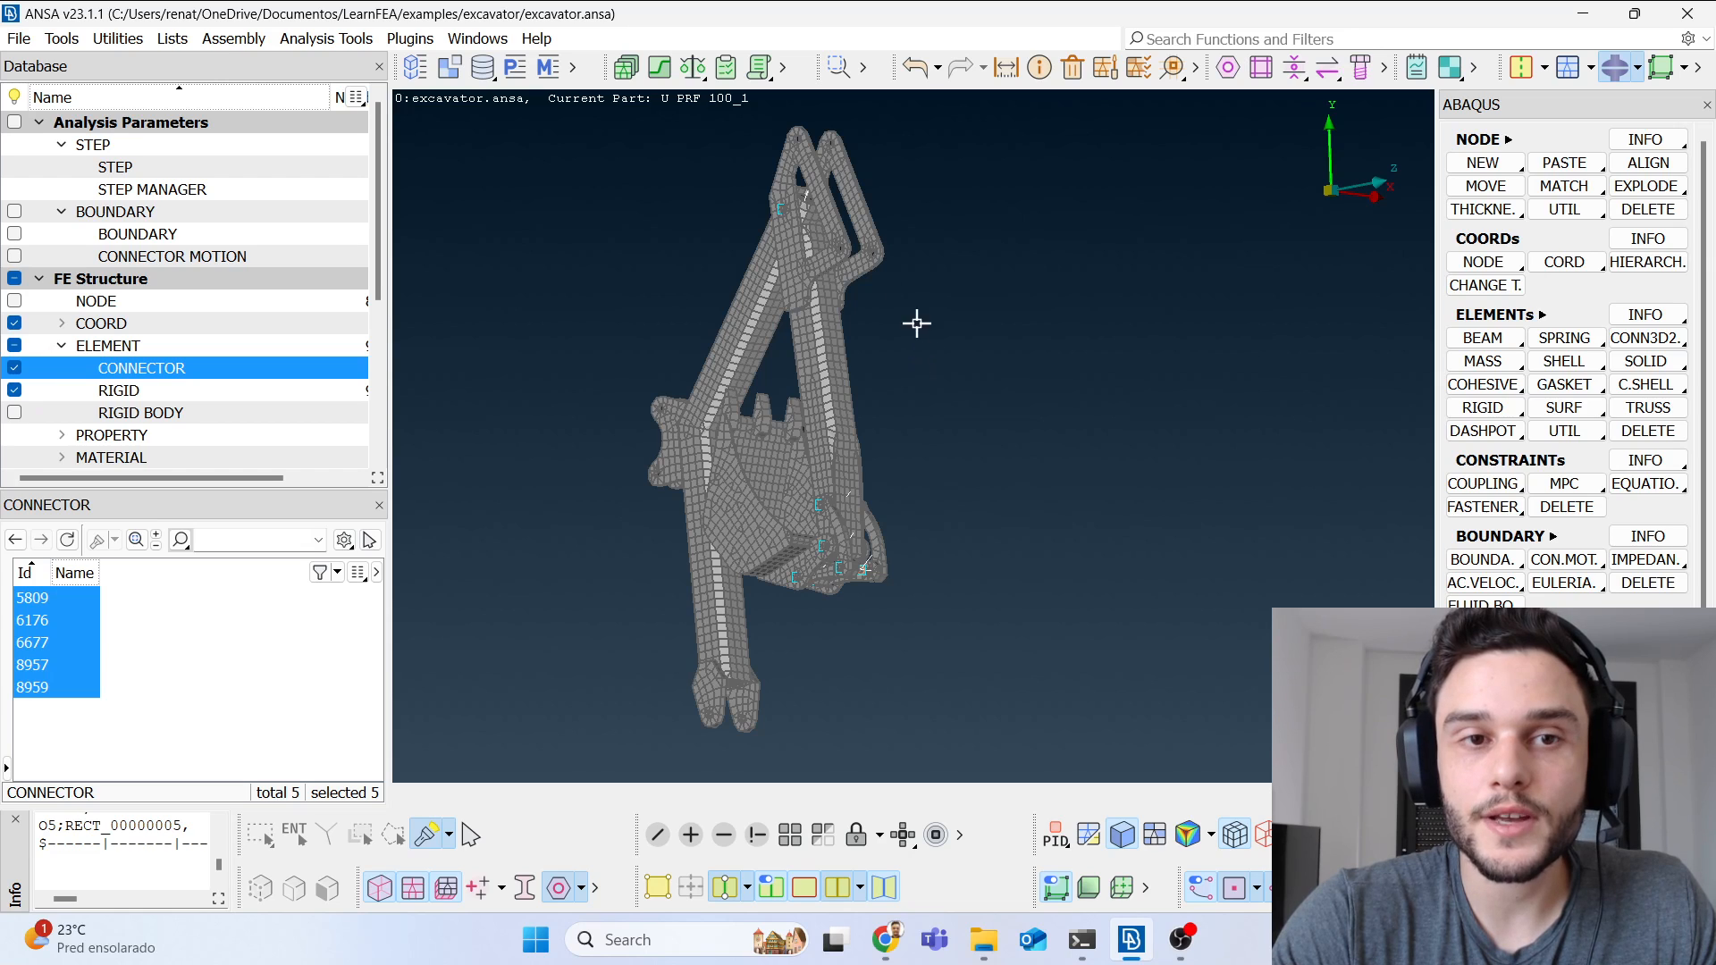
pyautogui.click(548, 69)
pyautogui.moveTo(952, 154); pyautogui.dragTo(306, 84)
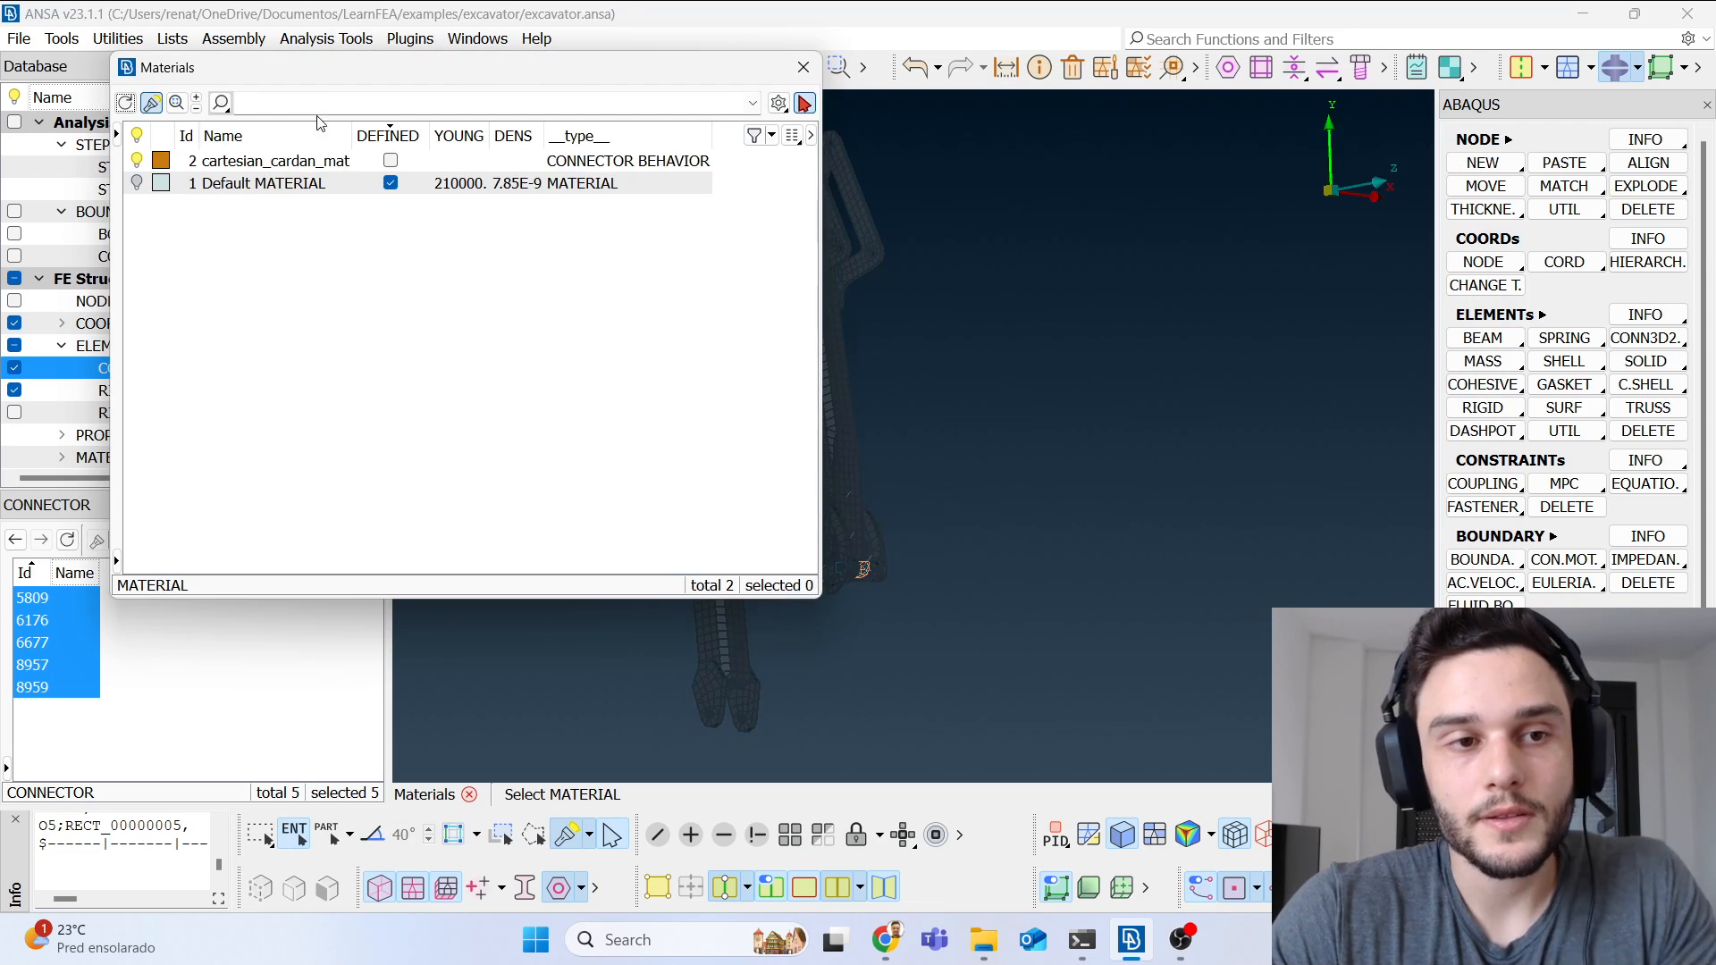
pyautogui.click(303, 162)
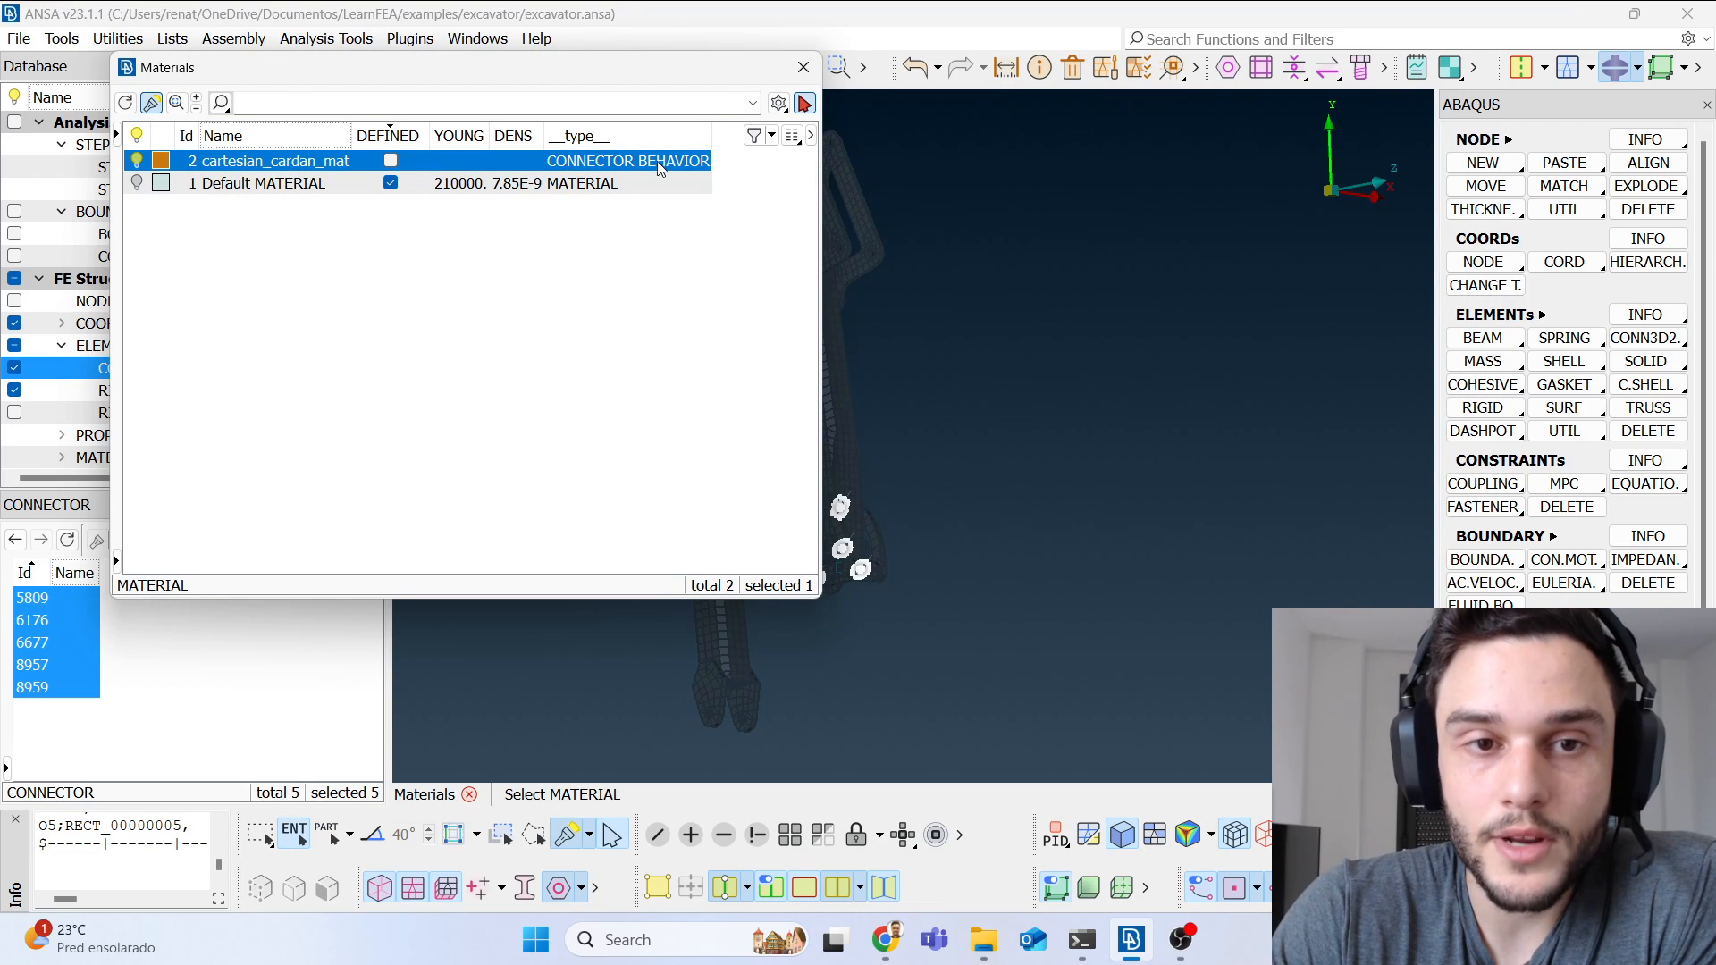
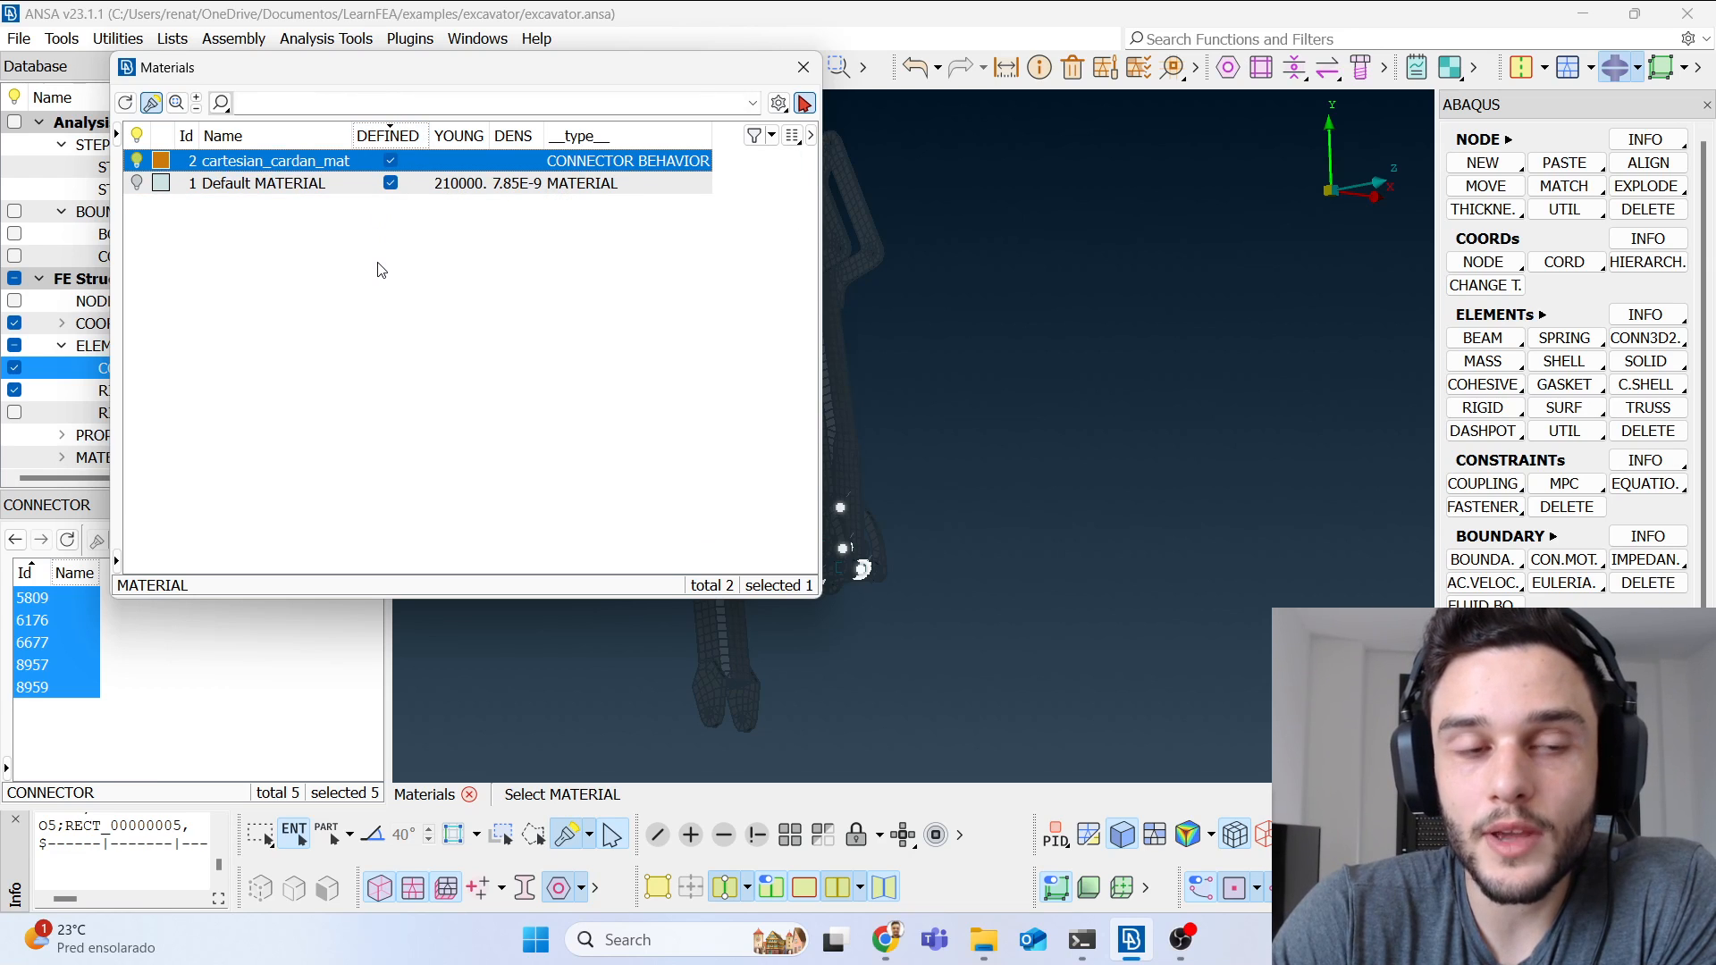
# Step: Look up the "defined" field among the materials list's available columns and close the materials list
pyautogui.click(792, 135)
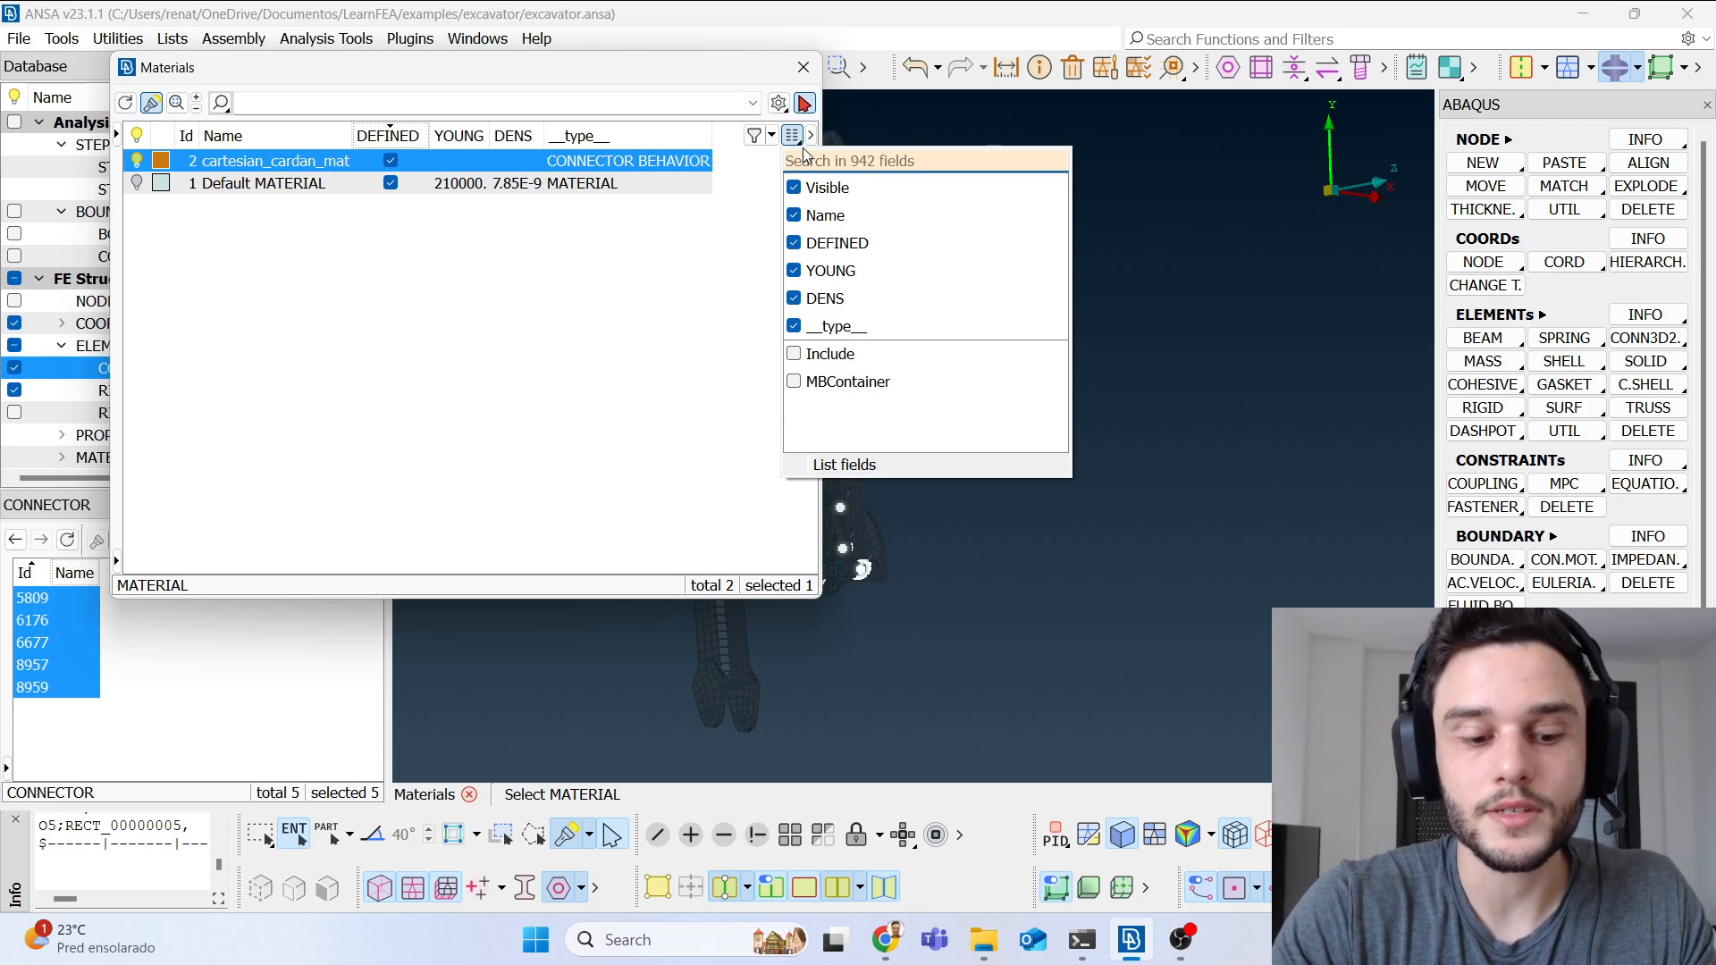
pyautogui.write('defined')
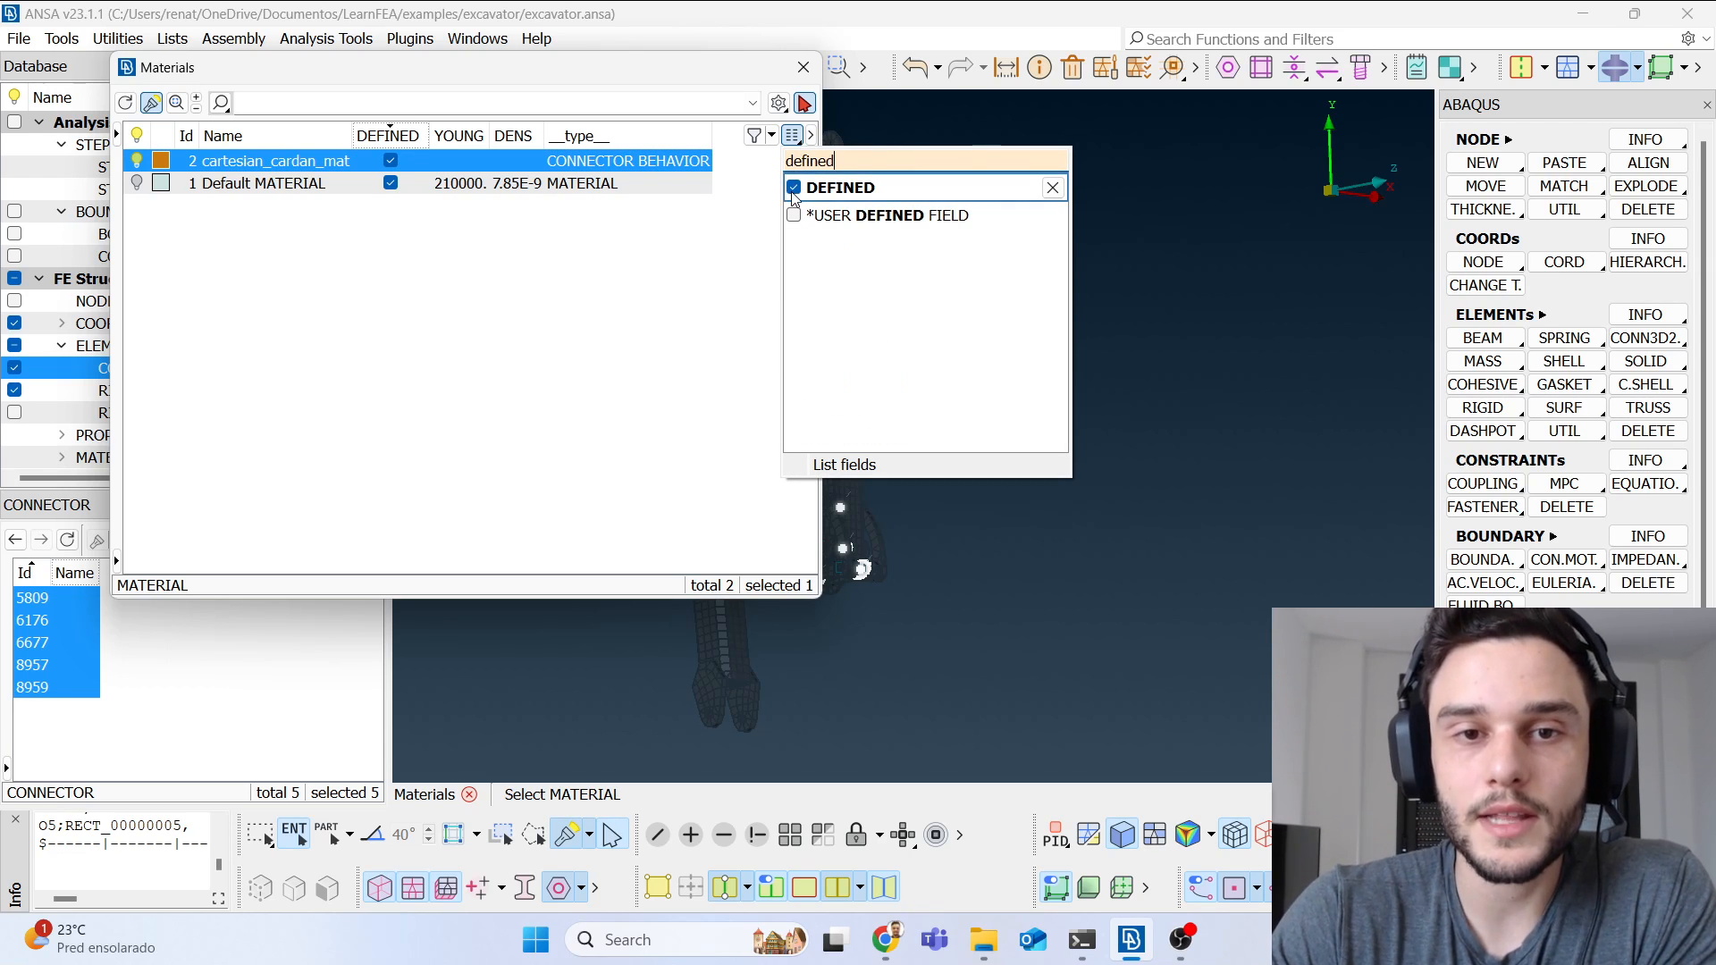
pyautogui.click(769, 242)
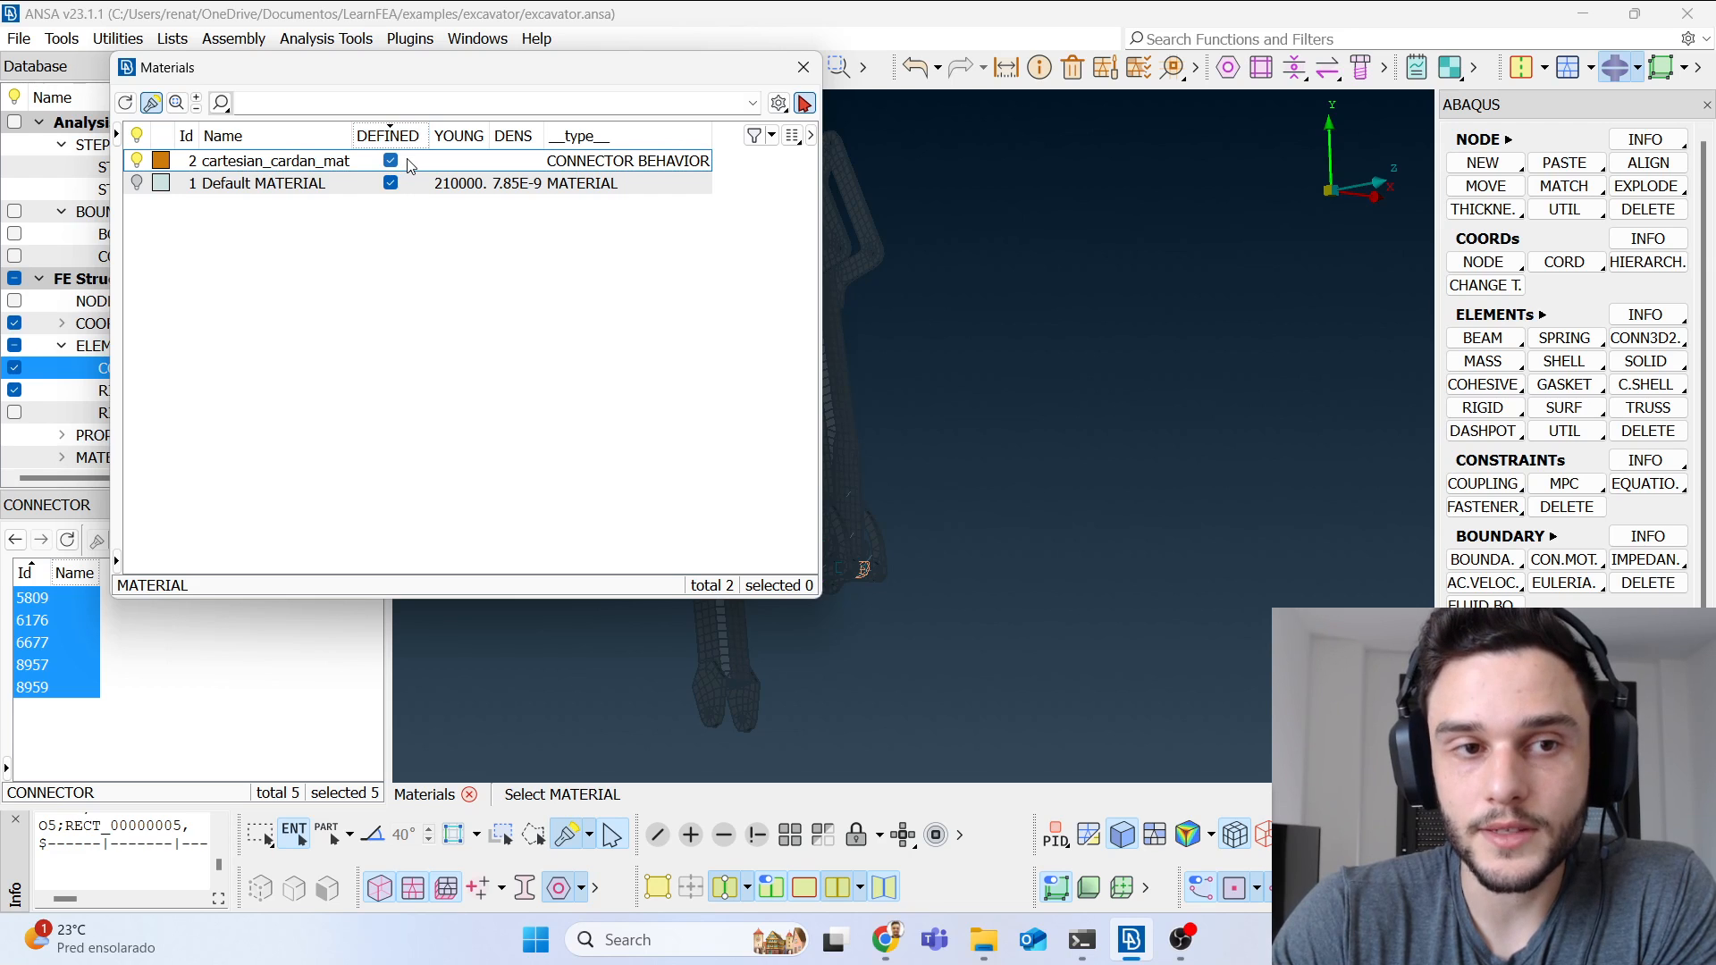
pyautogui.click(803, 67)
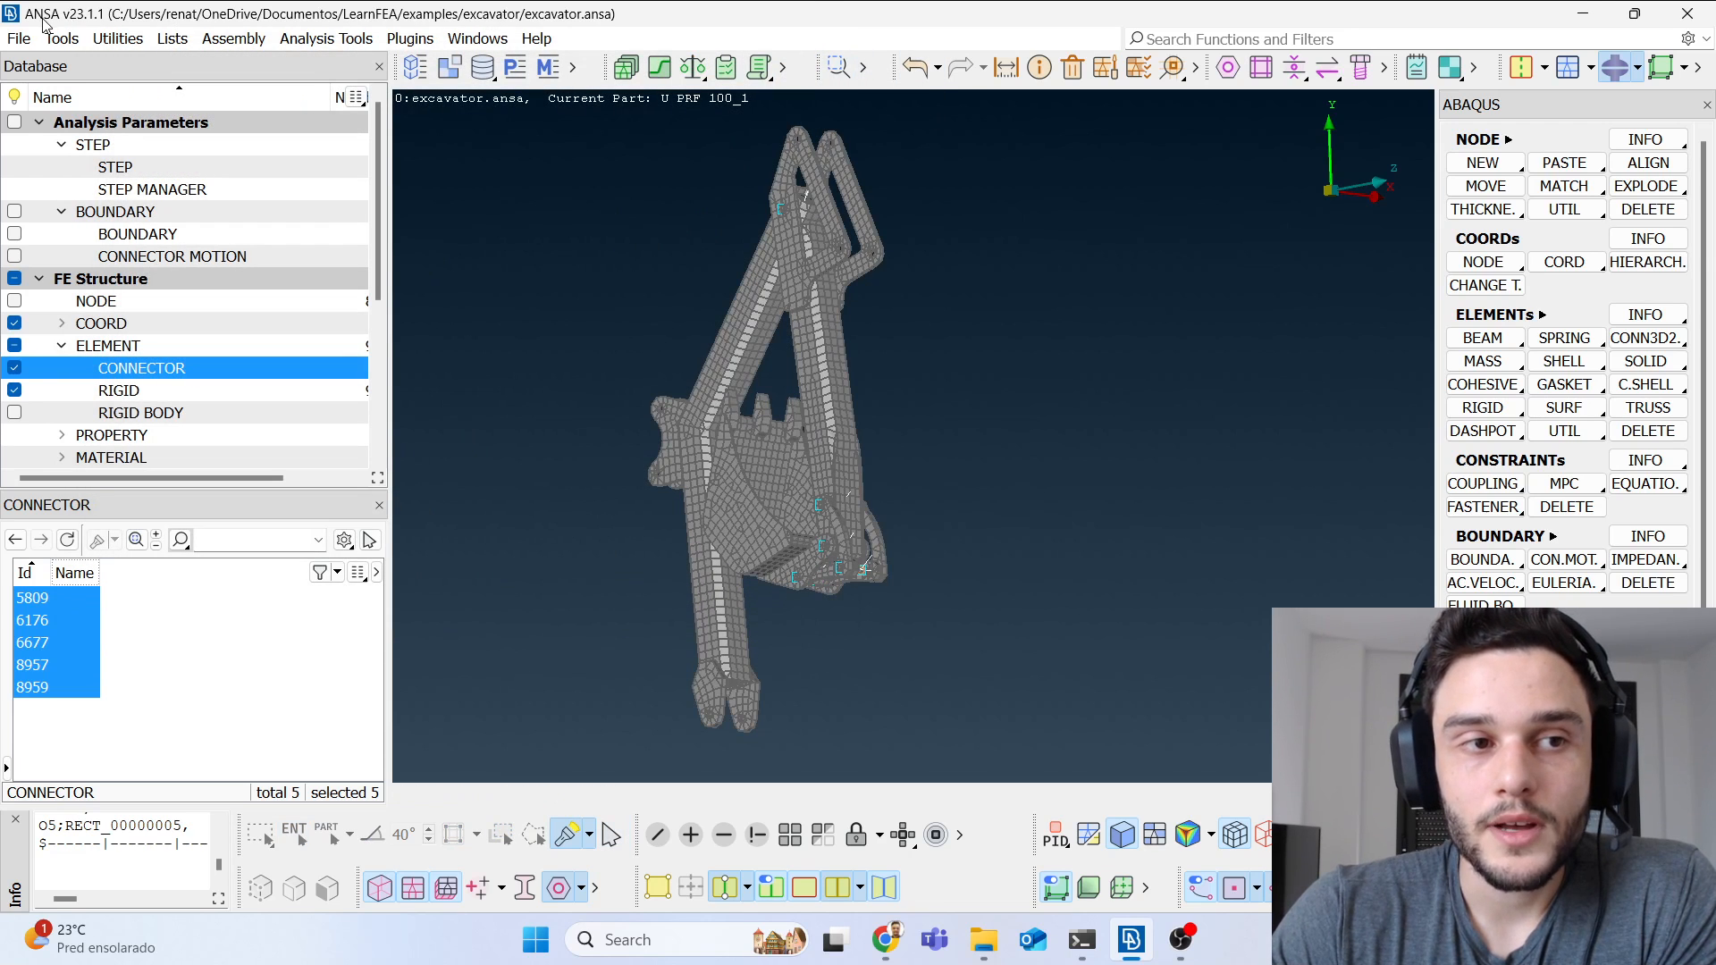
# Step: Review the Compress details with all decks and F.E. entities selected for unused items, and leave without compressing
pyautogui.click(1198, 68)
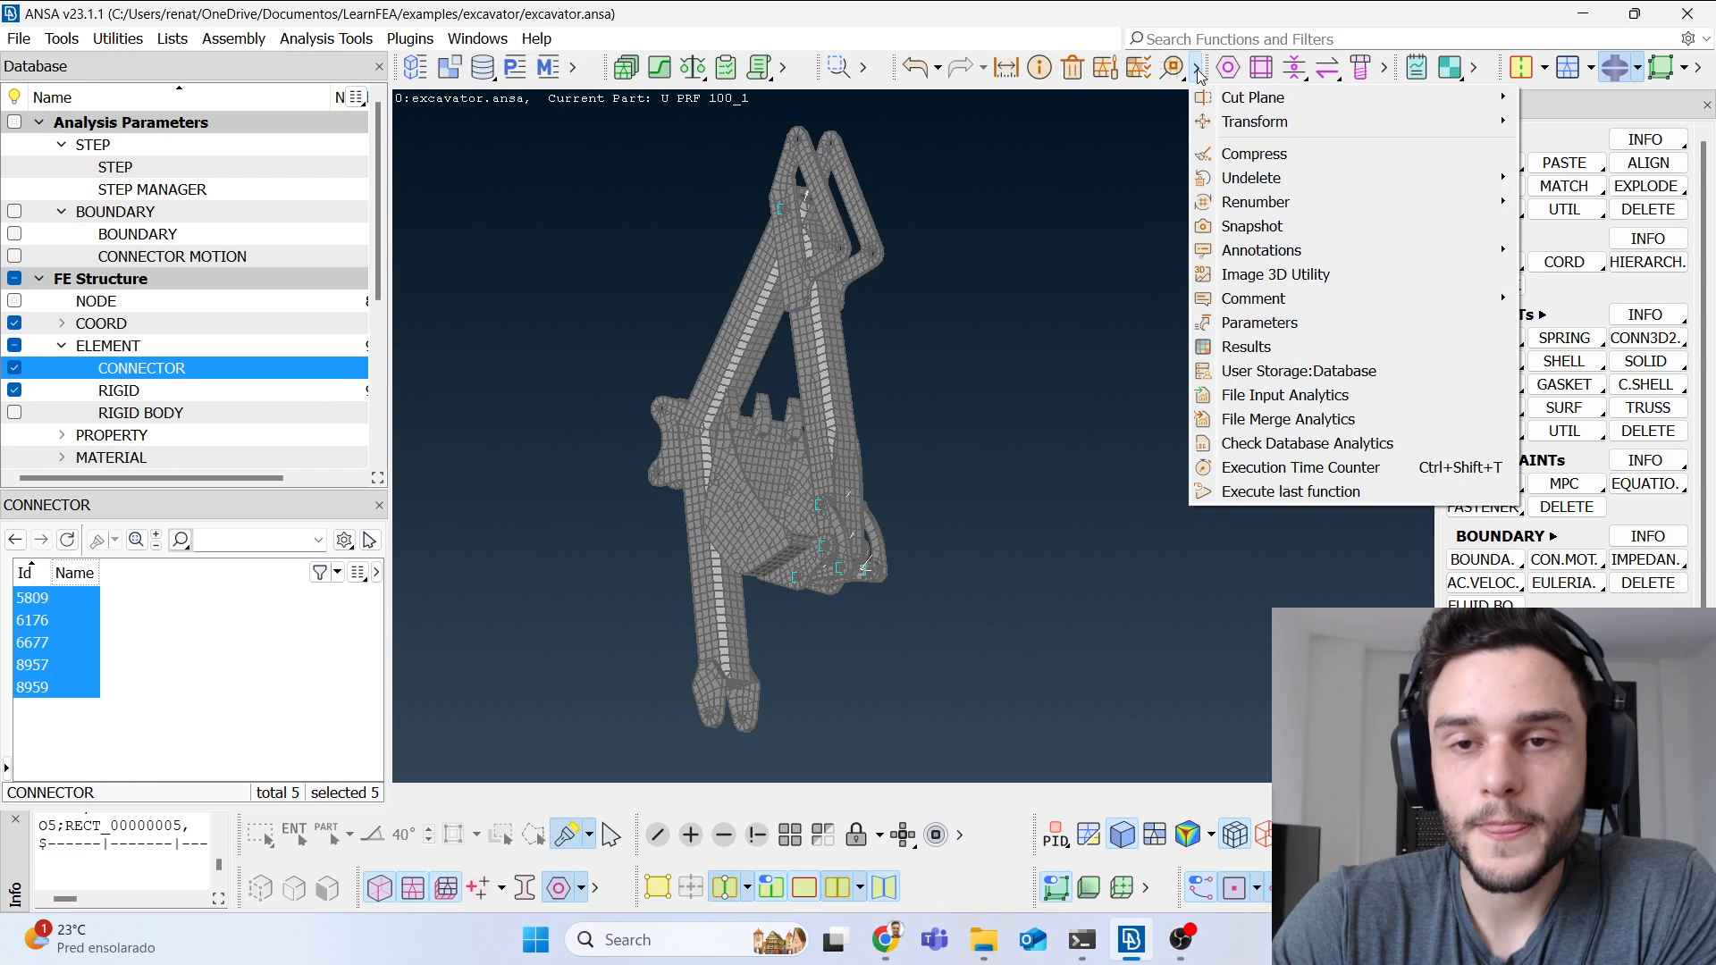
pyautogui.click(1250, 154)
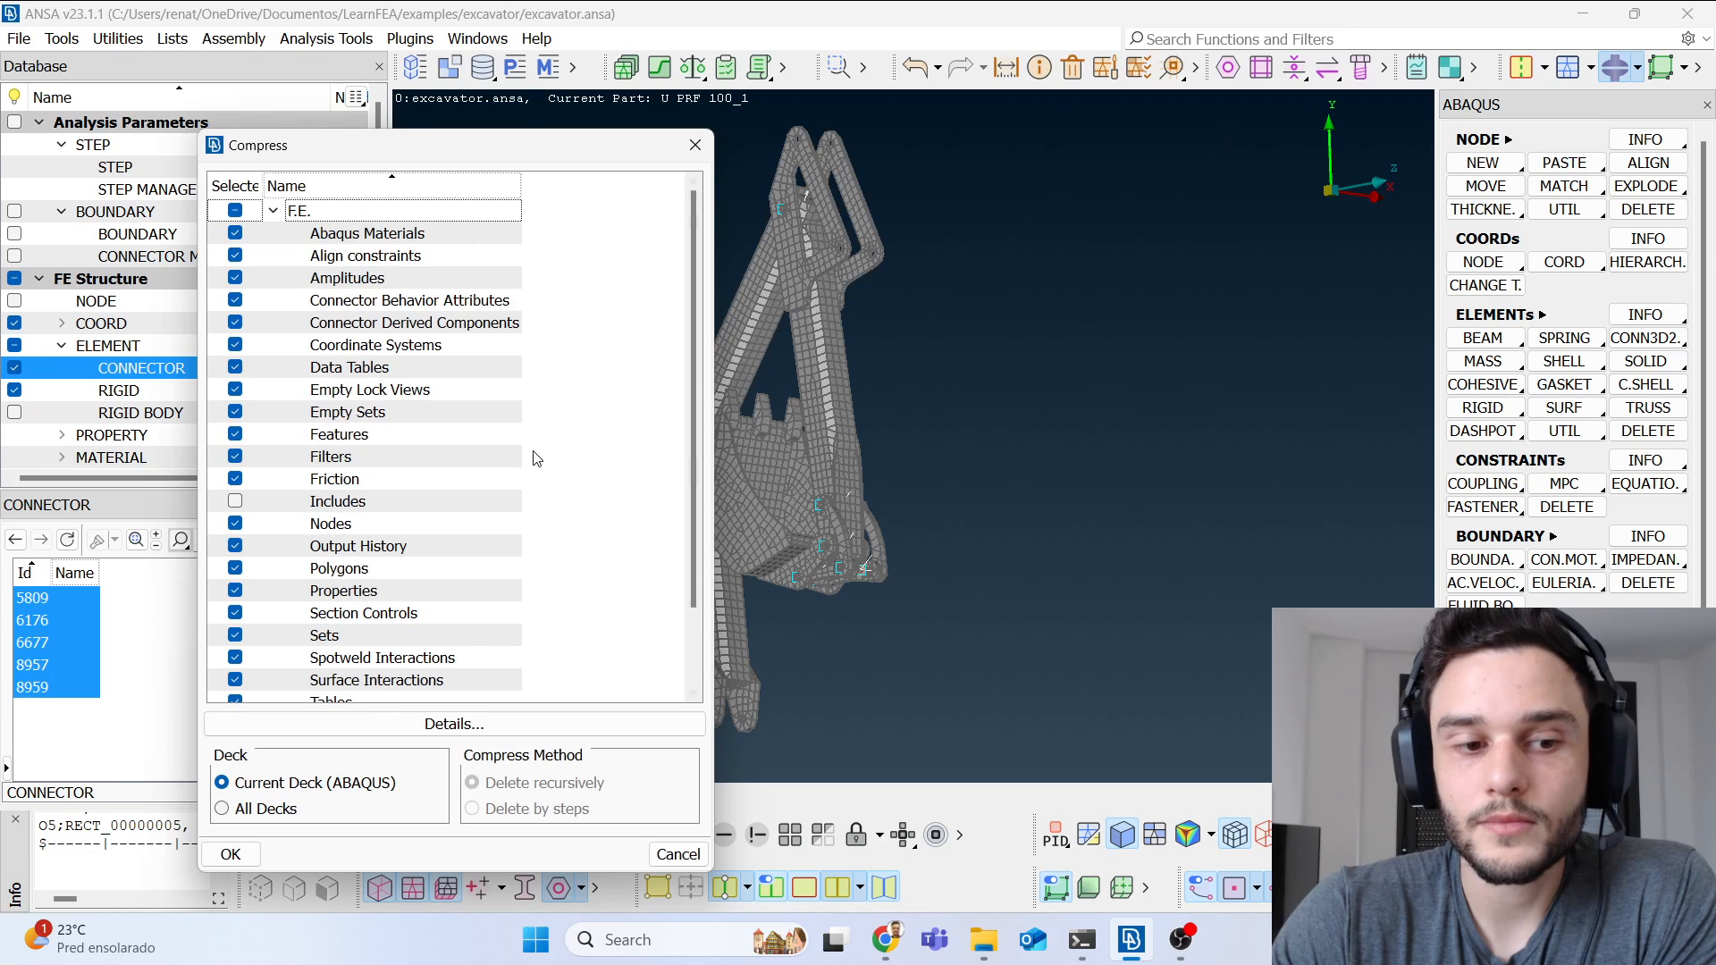
pyautogui.click(294, 808)
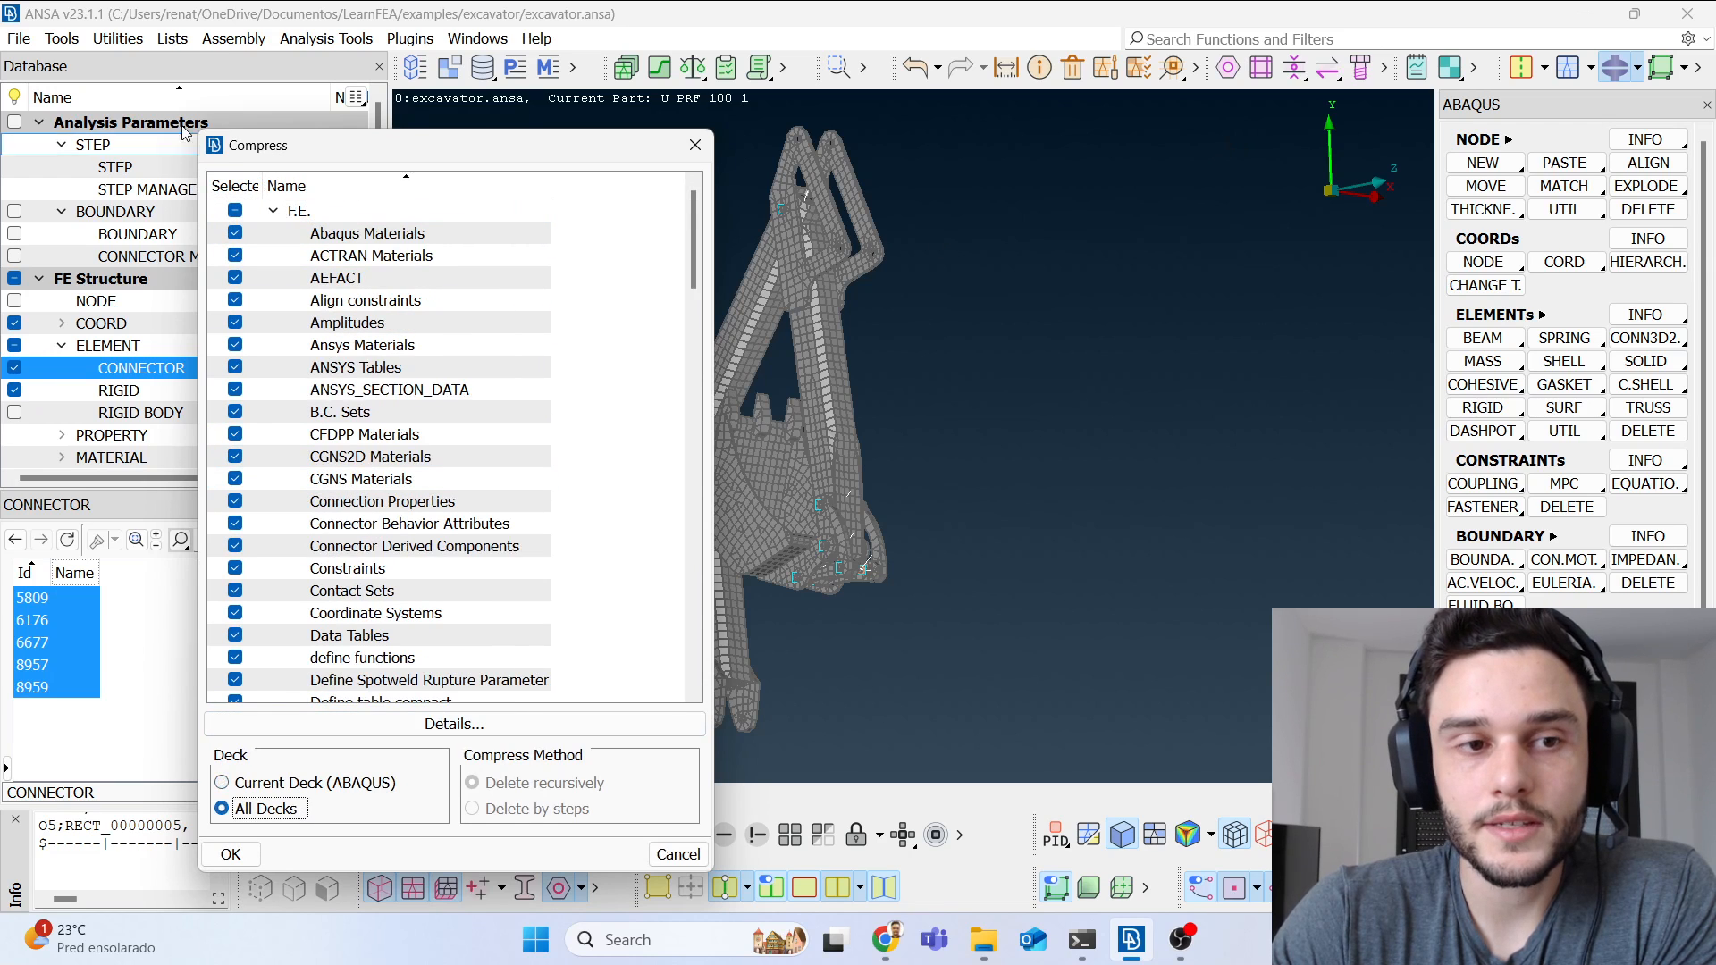
pyautogui.click(235, 211)
pyautogui.click(236, 211)
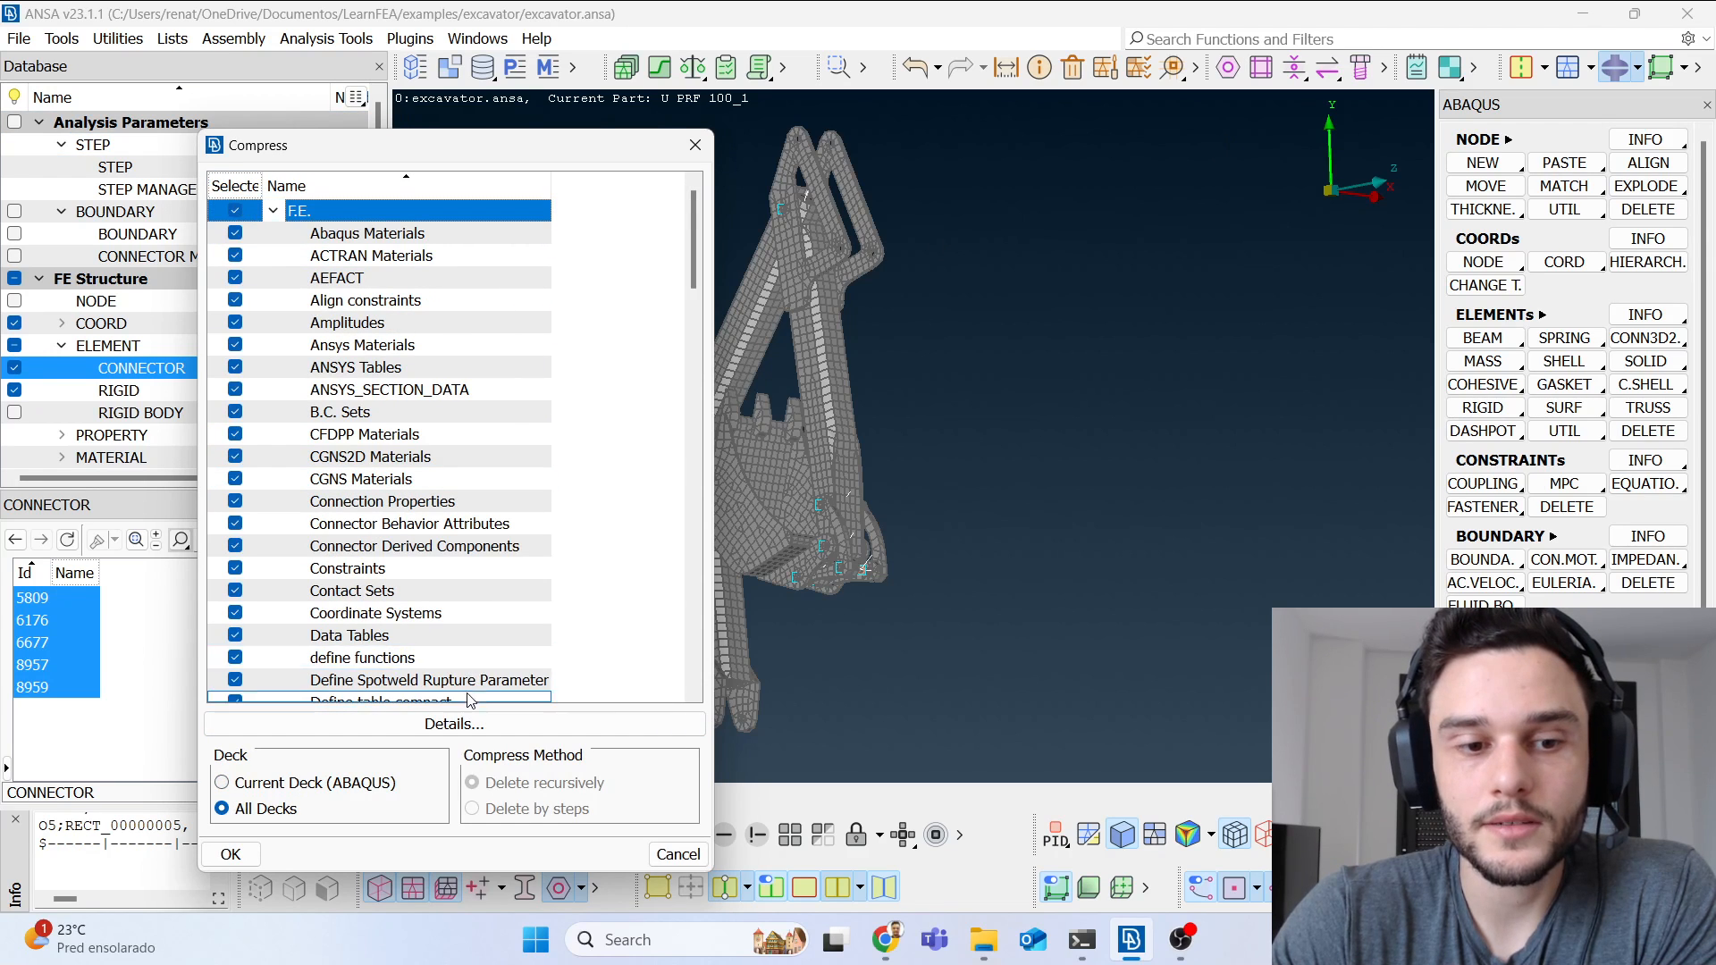
pyautogui.click(453, 724)
pyautogui.scroll(-5, 534, 435)
pyautogui.scroll(-15, 554, 411)
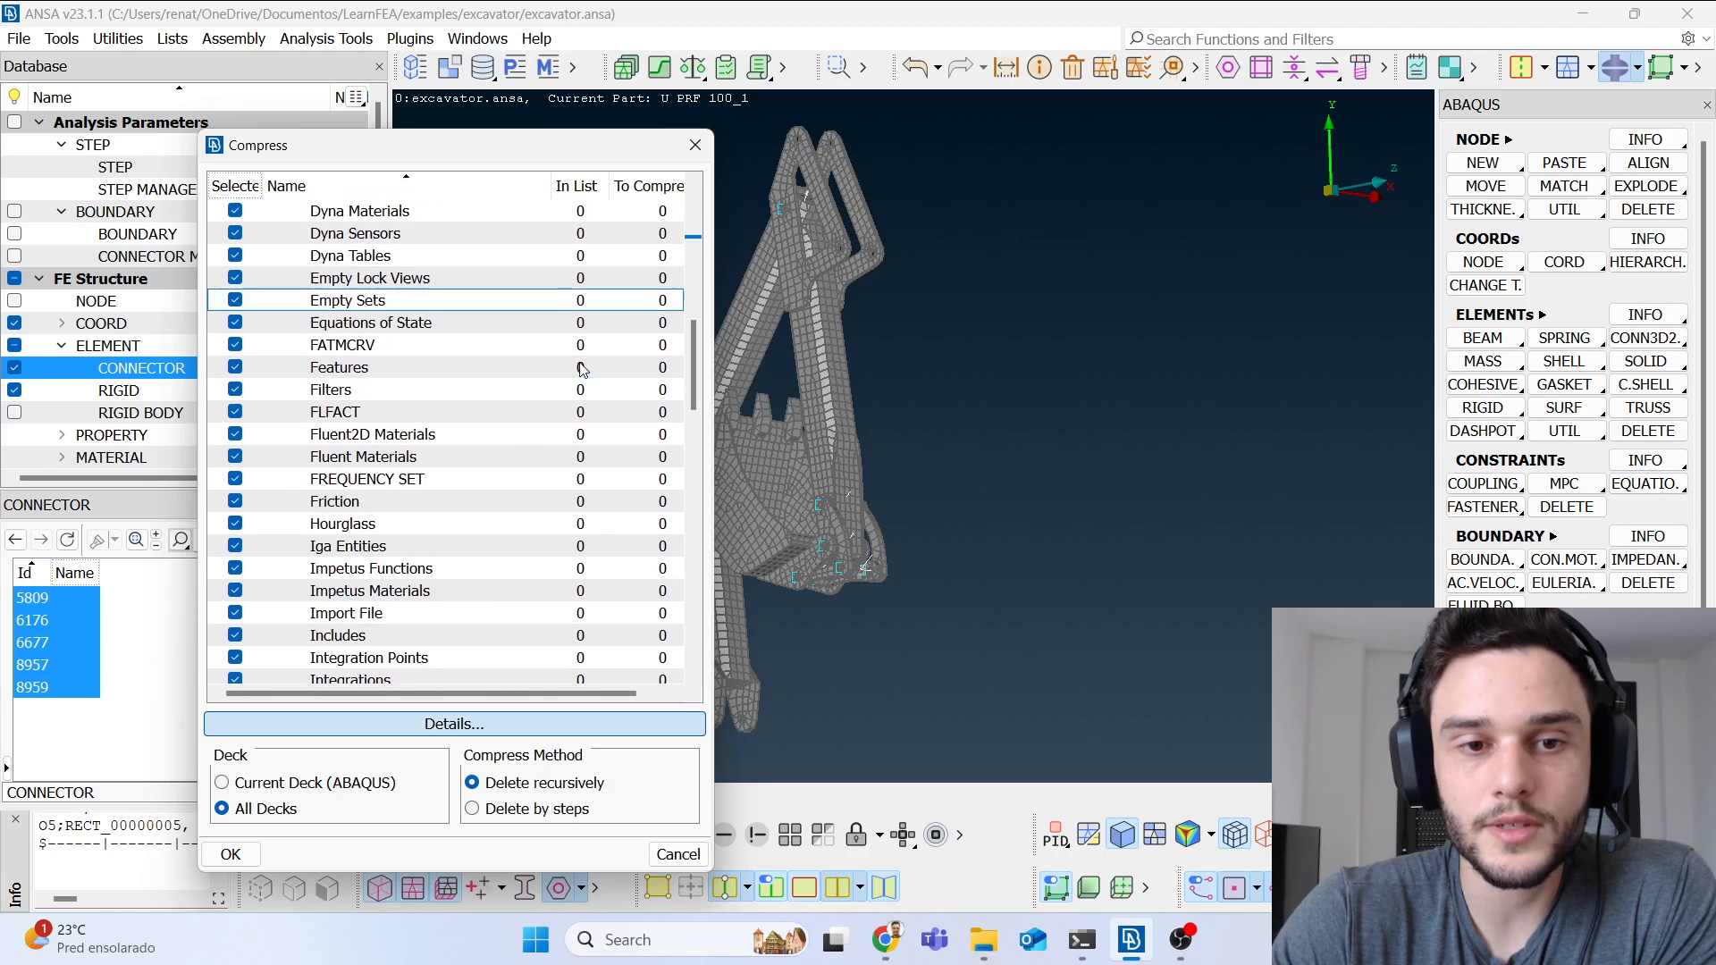
pyautogui.scroll(-8, 579, 382)
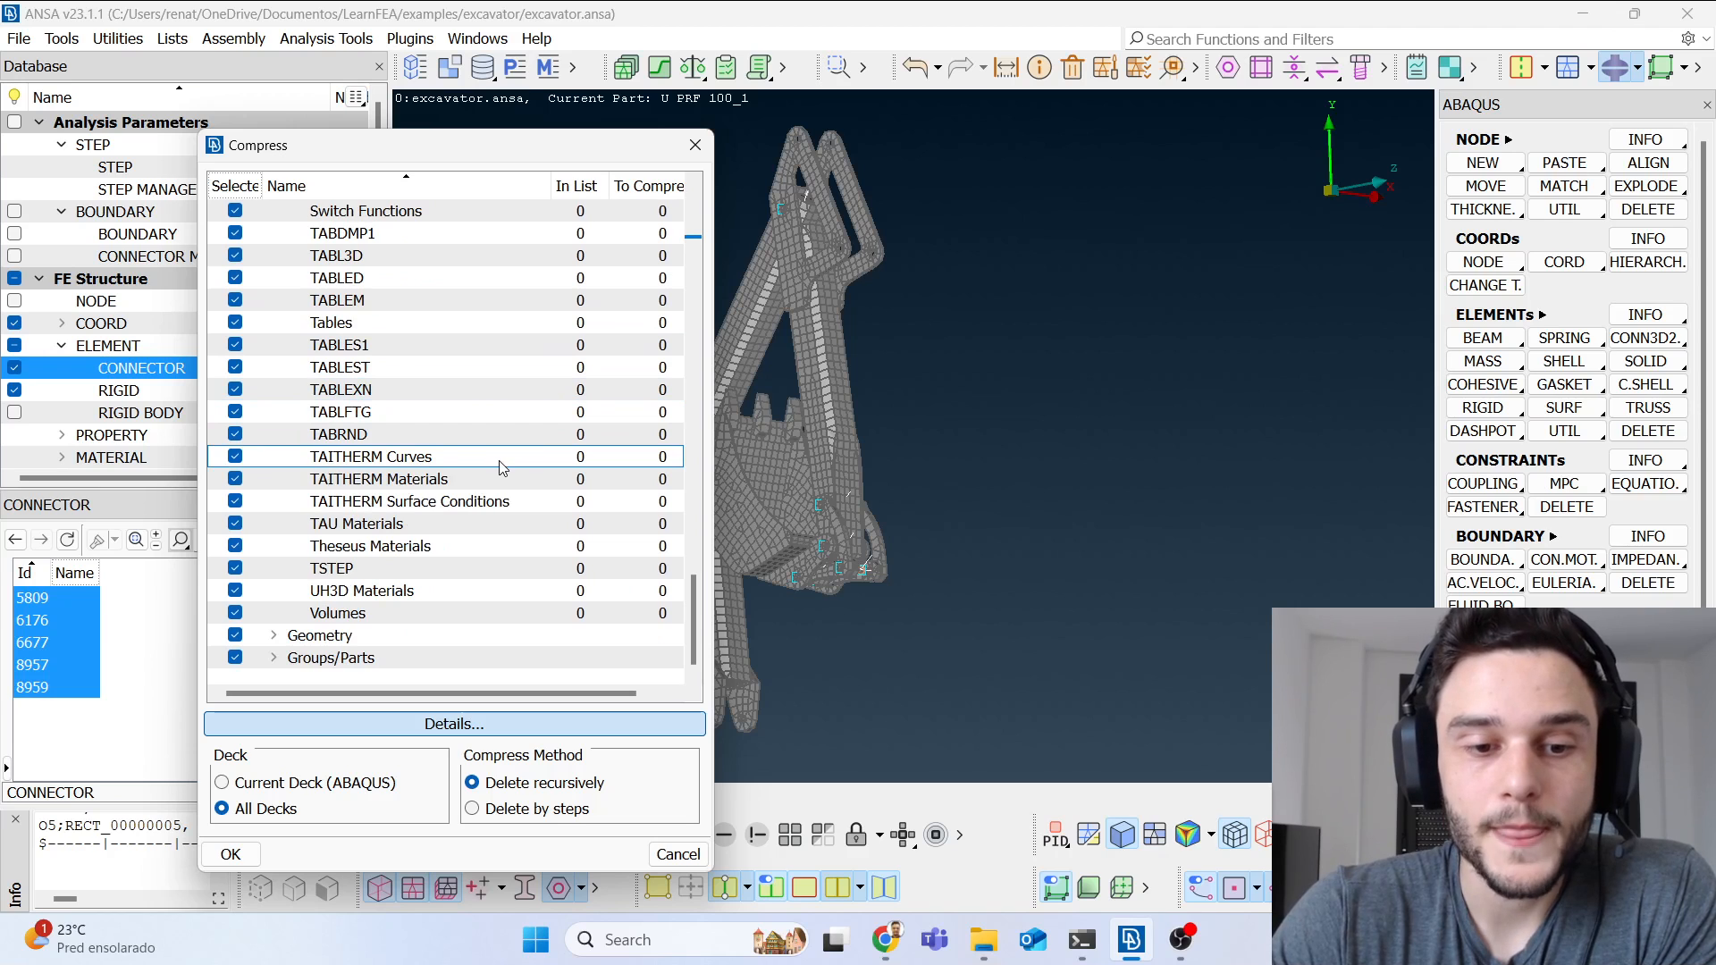
pyautogui.click(679, 853)
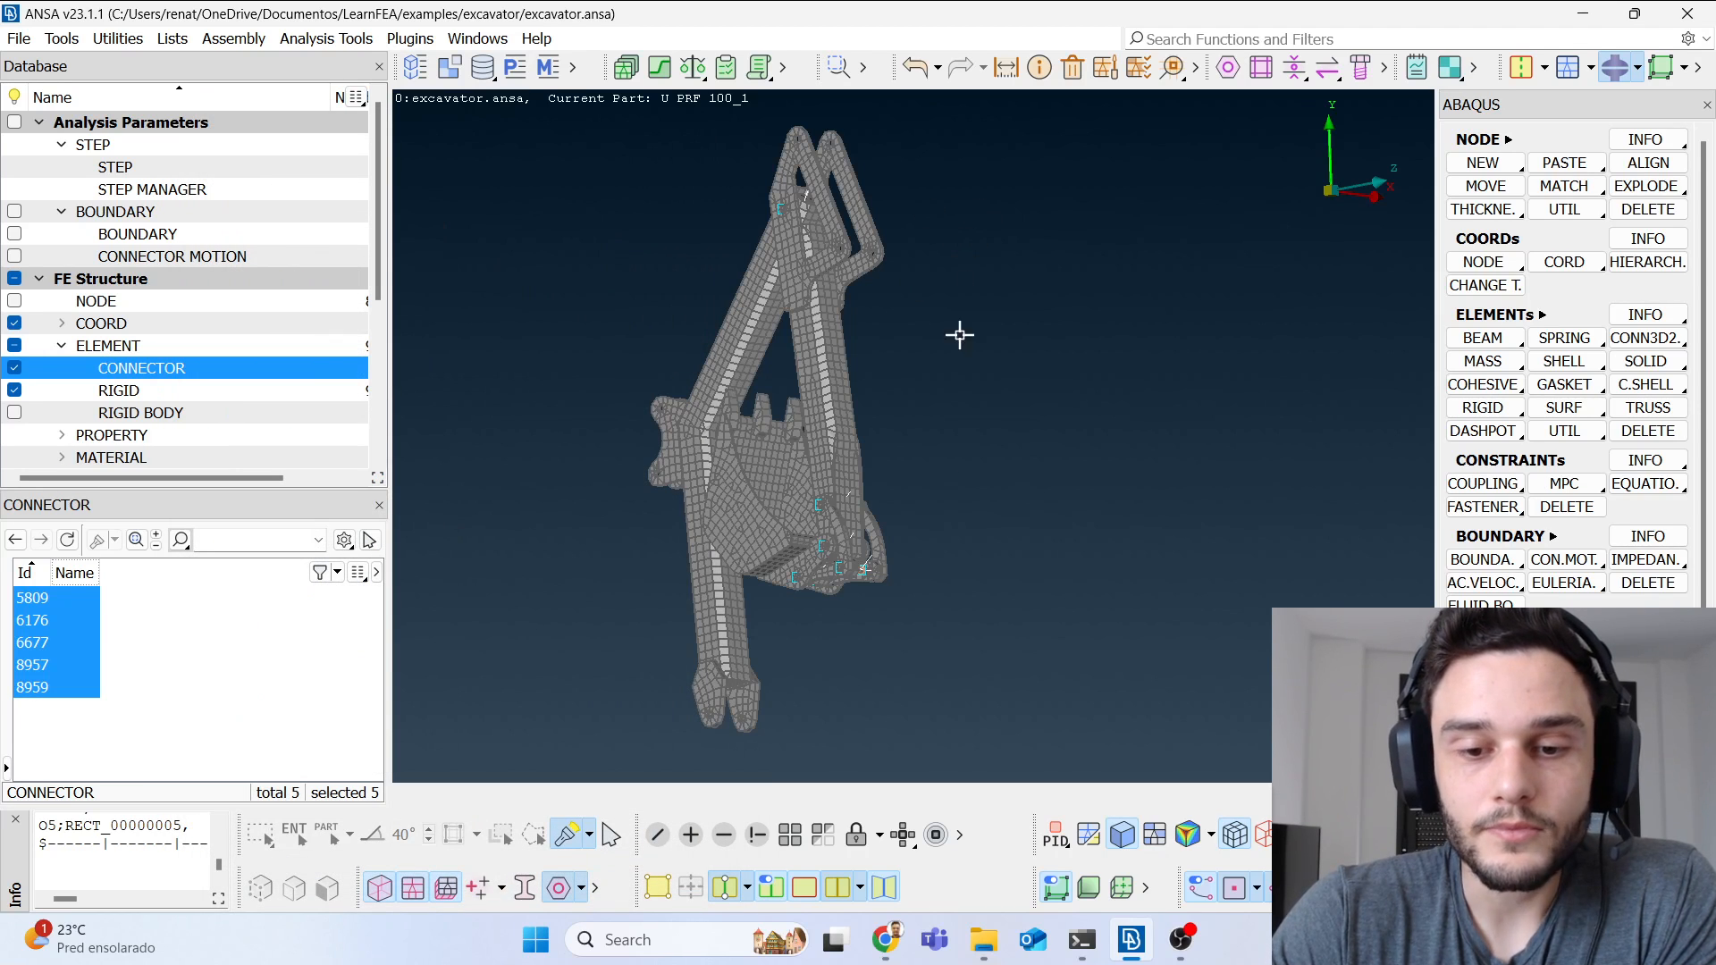
# Step: Switch to File Explorer, copy the full path of the test_3 folder, and return to ANSA
pyautogui.click(997, 945)
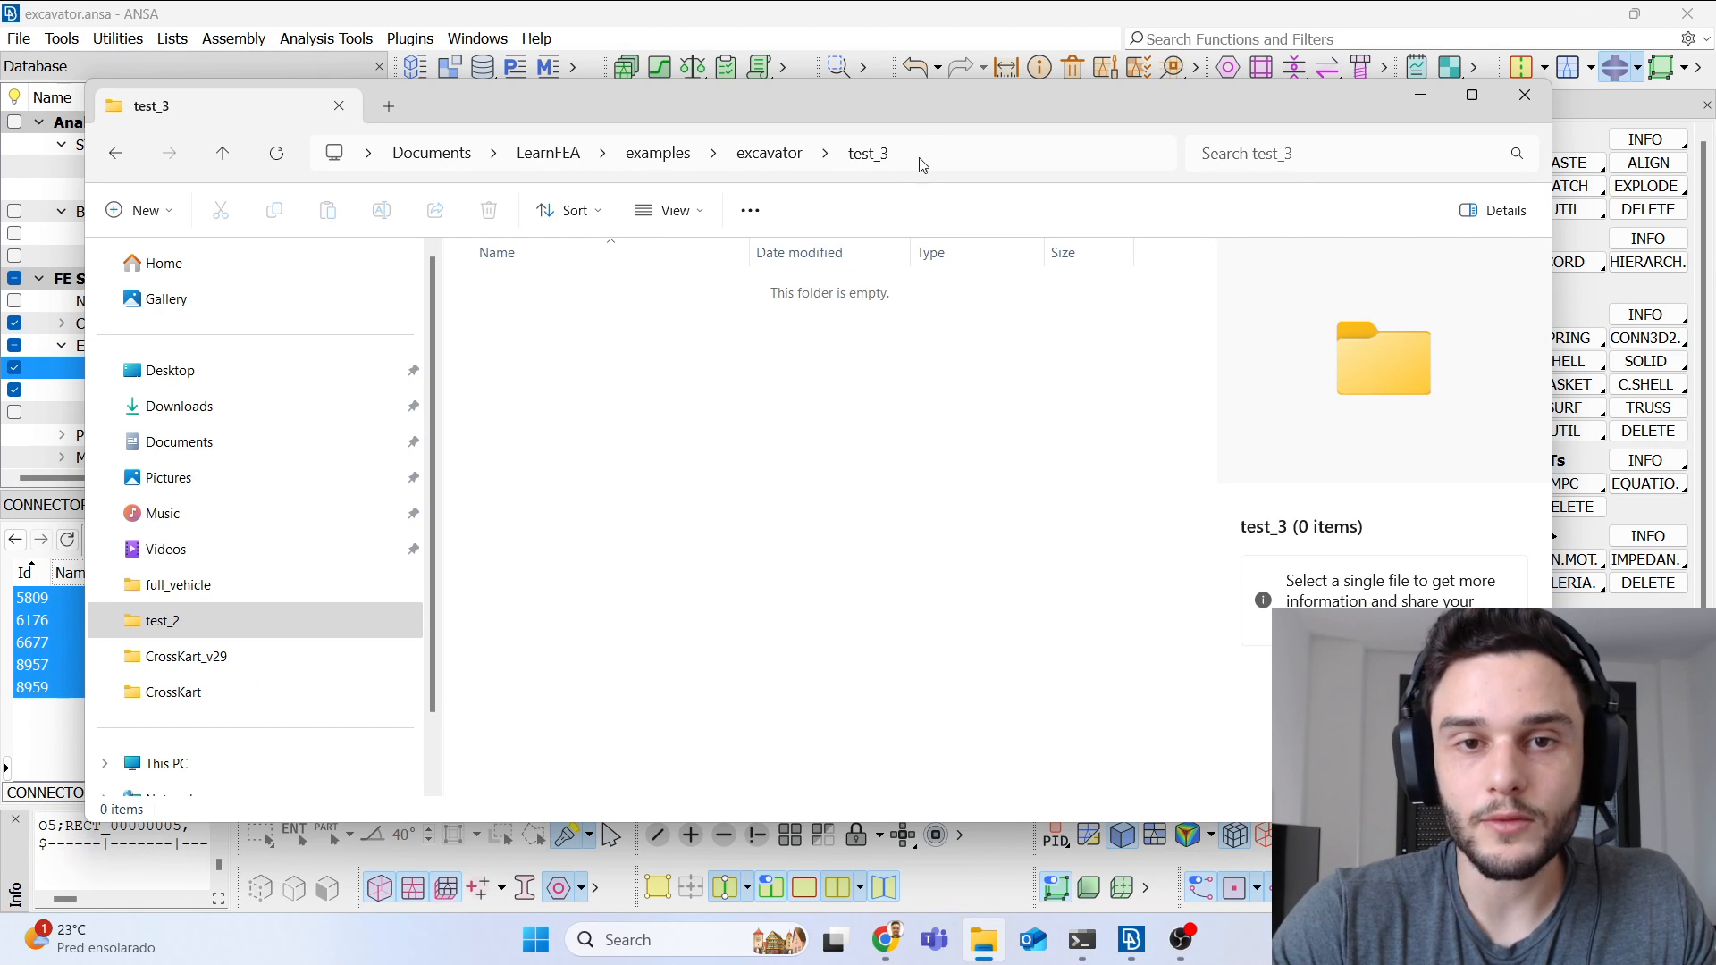
pyautogui.click(1009, 159)
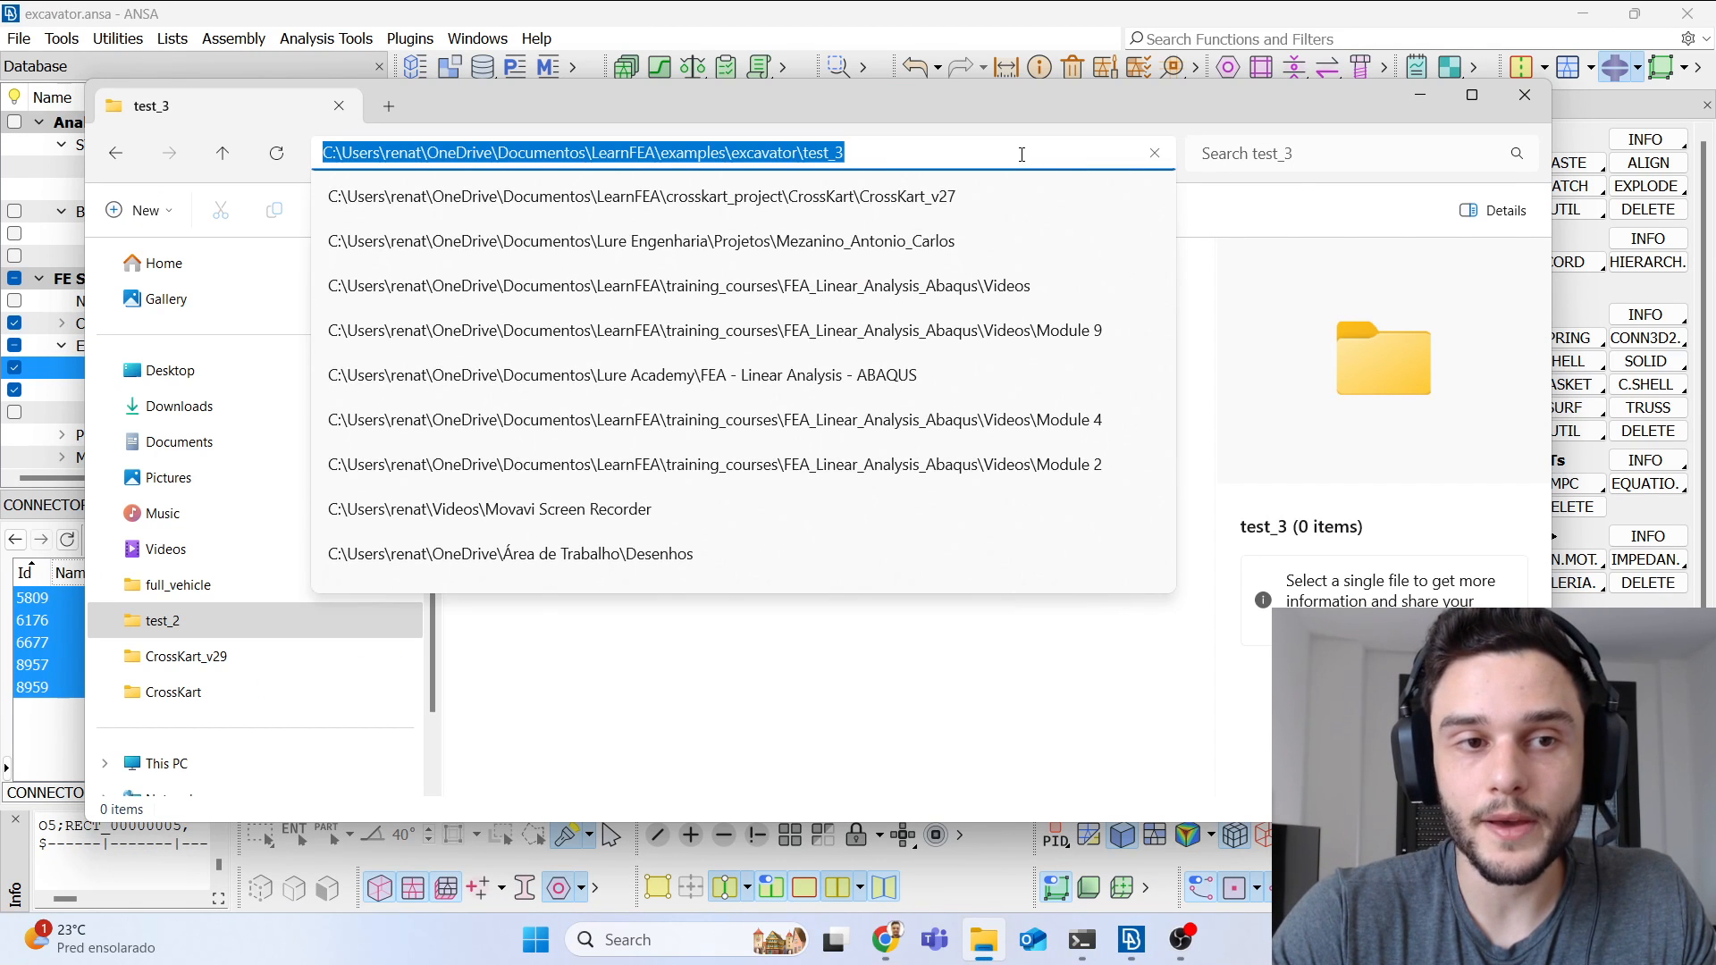
pyautogui.click(1417, 94)
pyautogui.click(1418, 94)
# Step: Start an ABAQUS output of the model and point the save location to the copied excavator\test_3 folder path
pyautogui.click(19, 39)
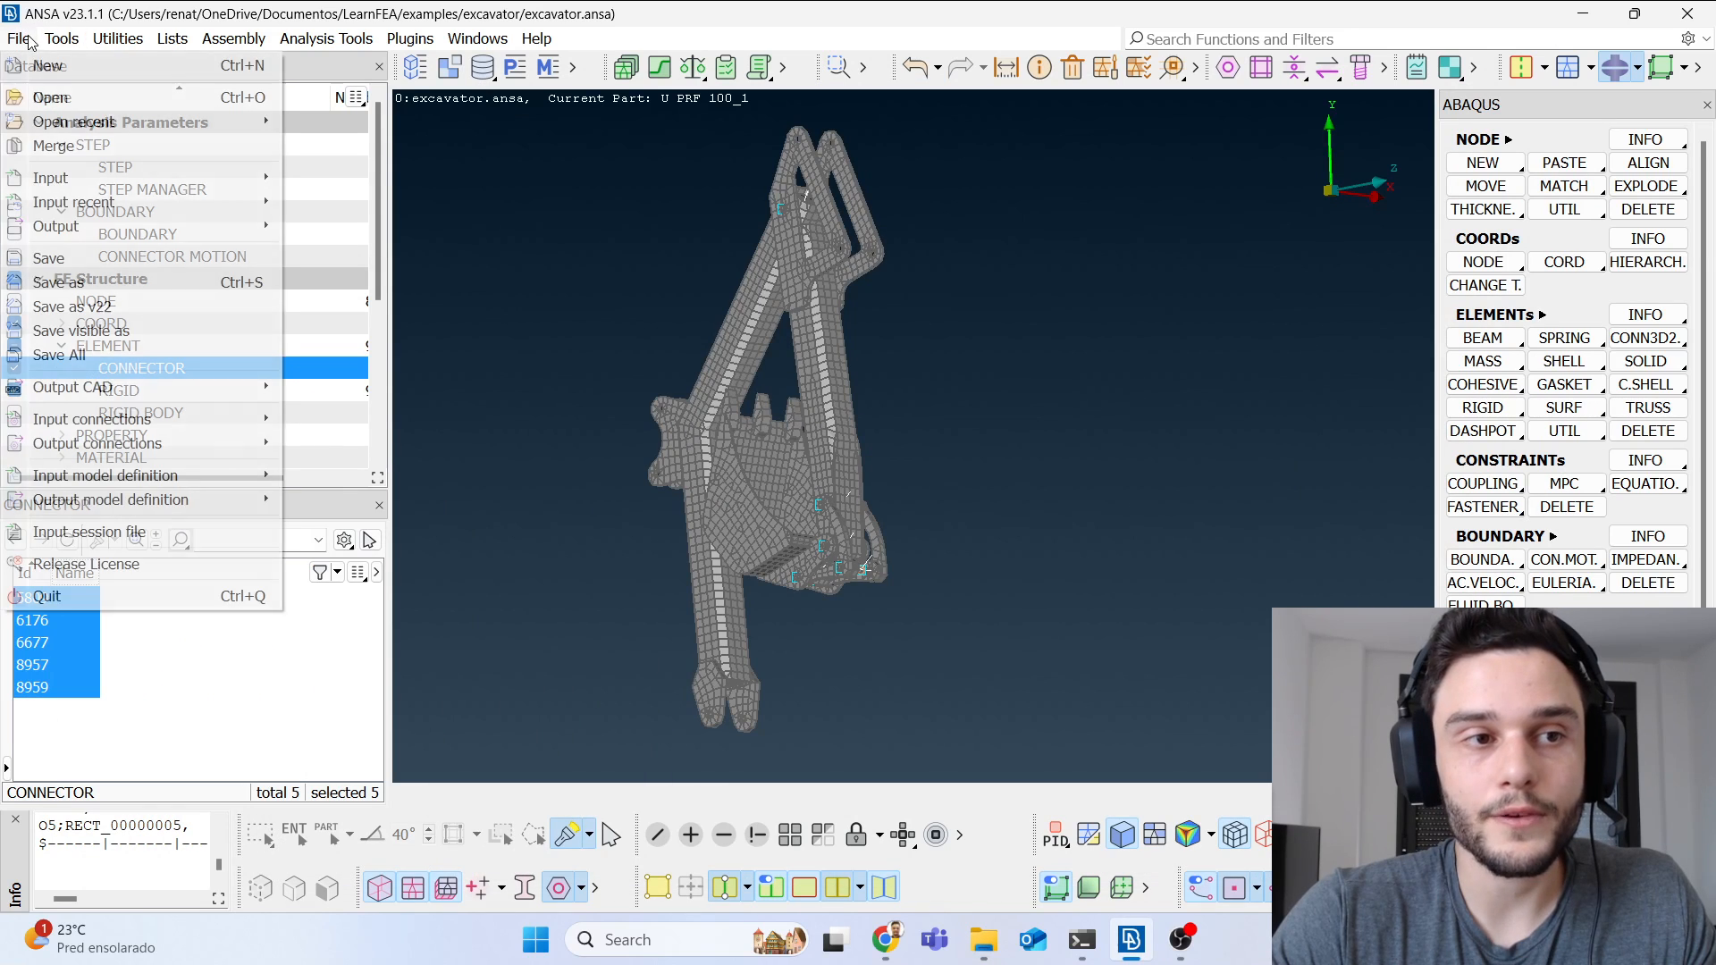
pyautogui.moveTo(90, 229)
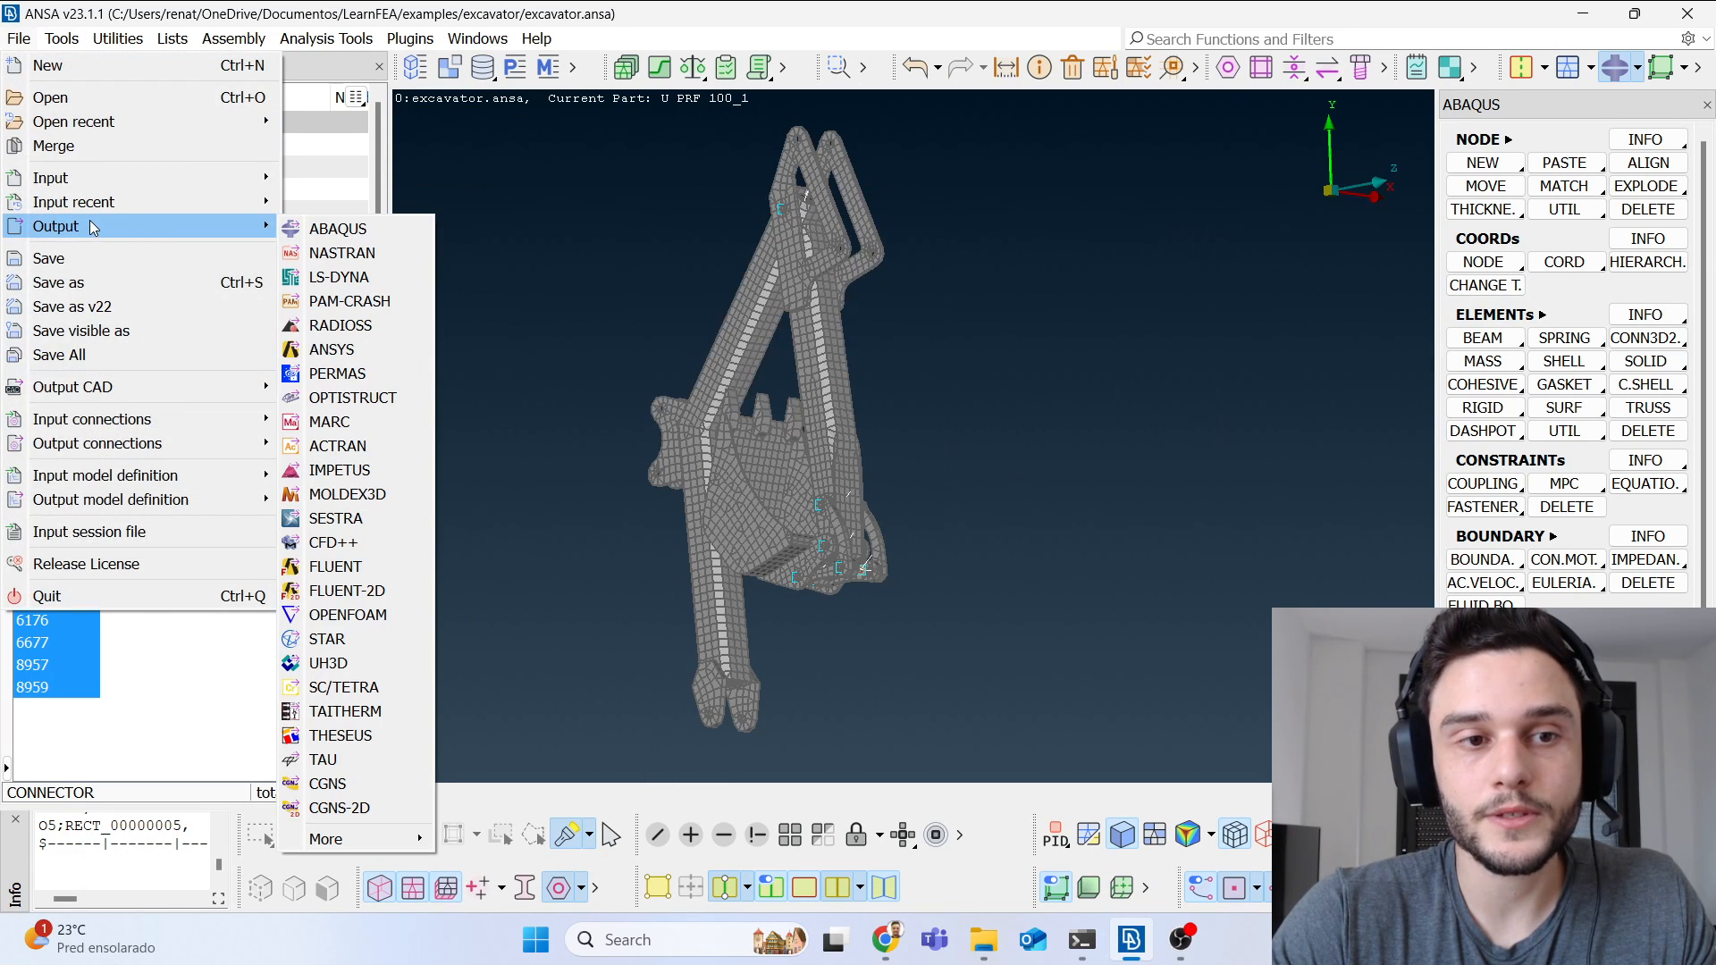
pyautogui.click(338, 229)
pyautogui.click(905, 236)
pyautogui.click(913, 233)
pyautogui.click(929, 233)
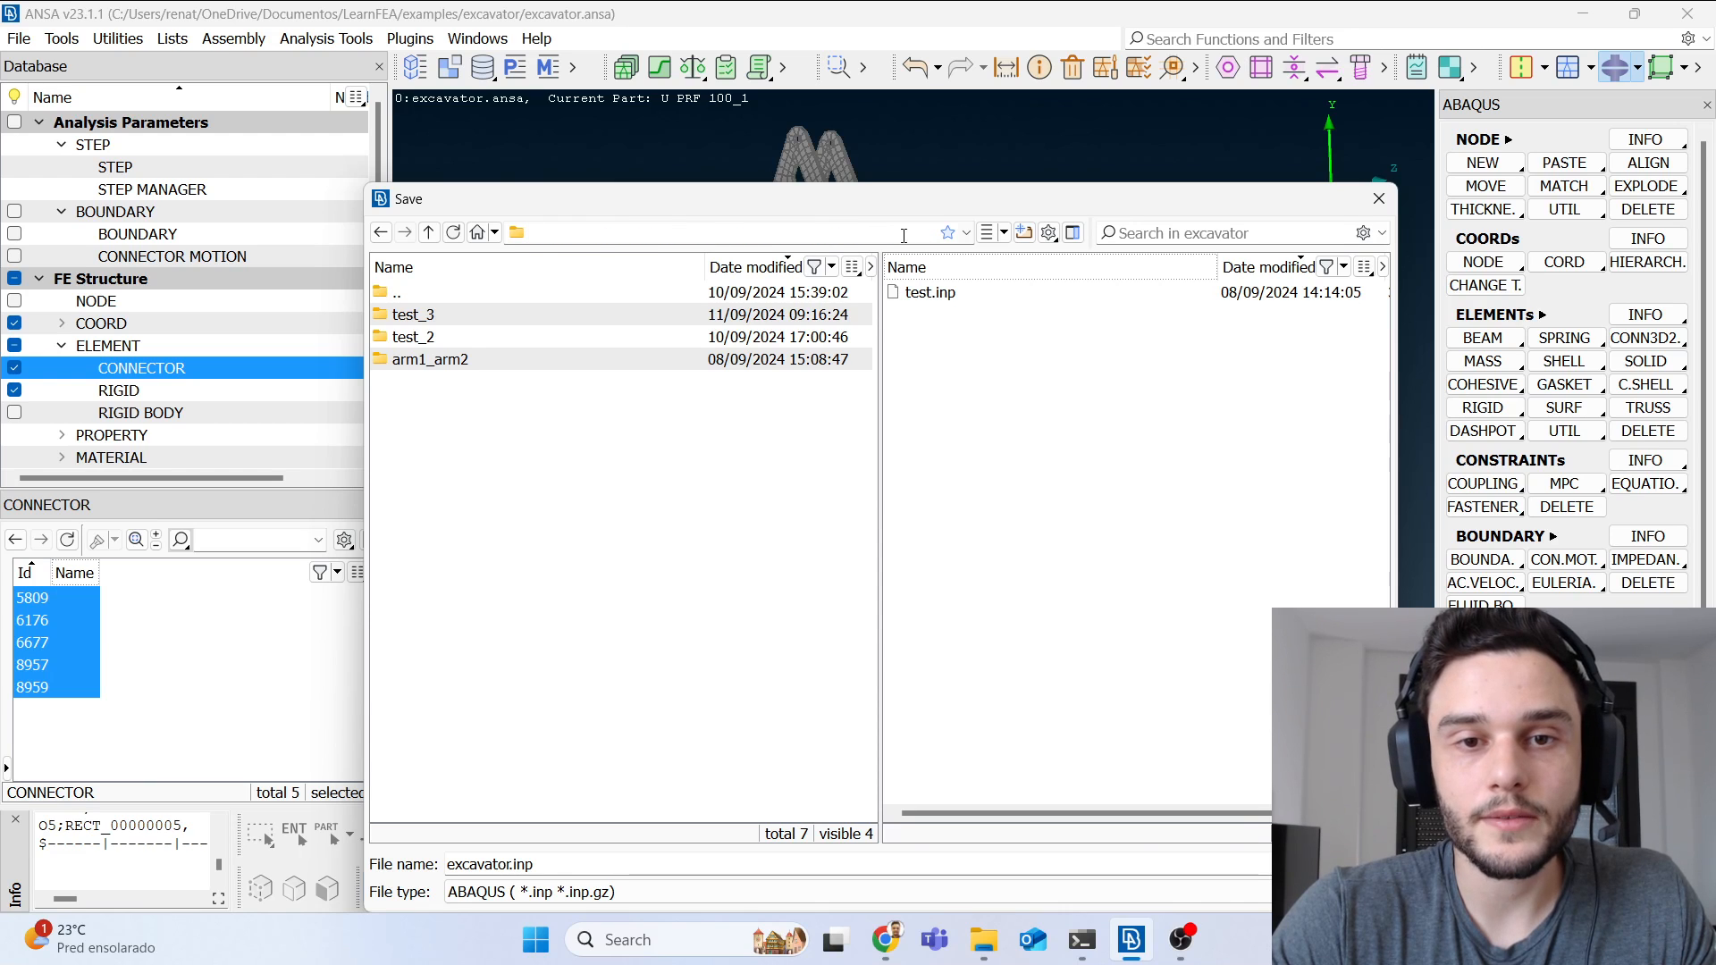
pyautogui.hotkey('ctrl', 'v')
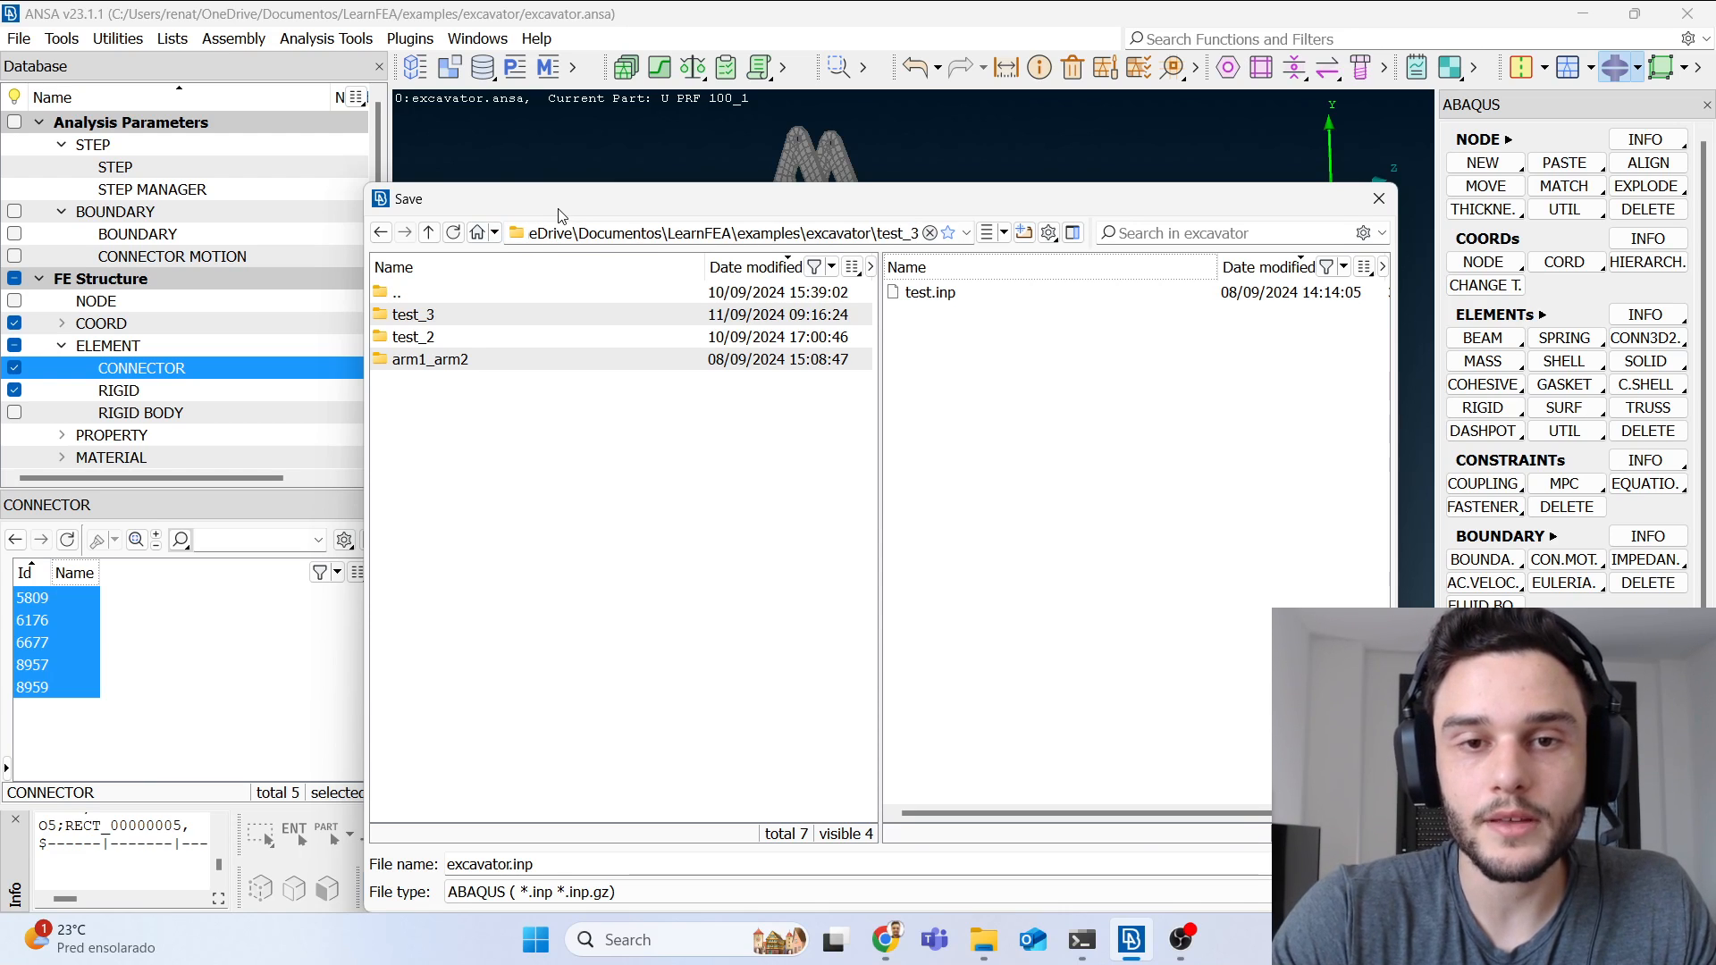
pyautogui.press('Return')
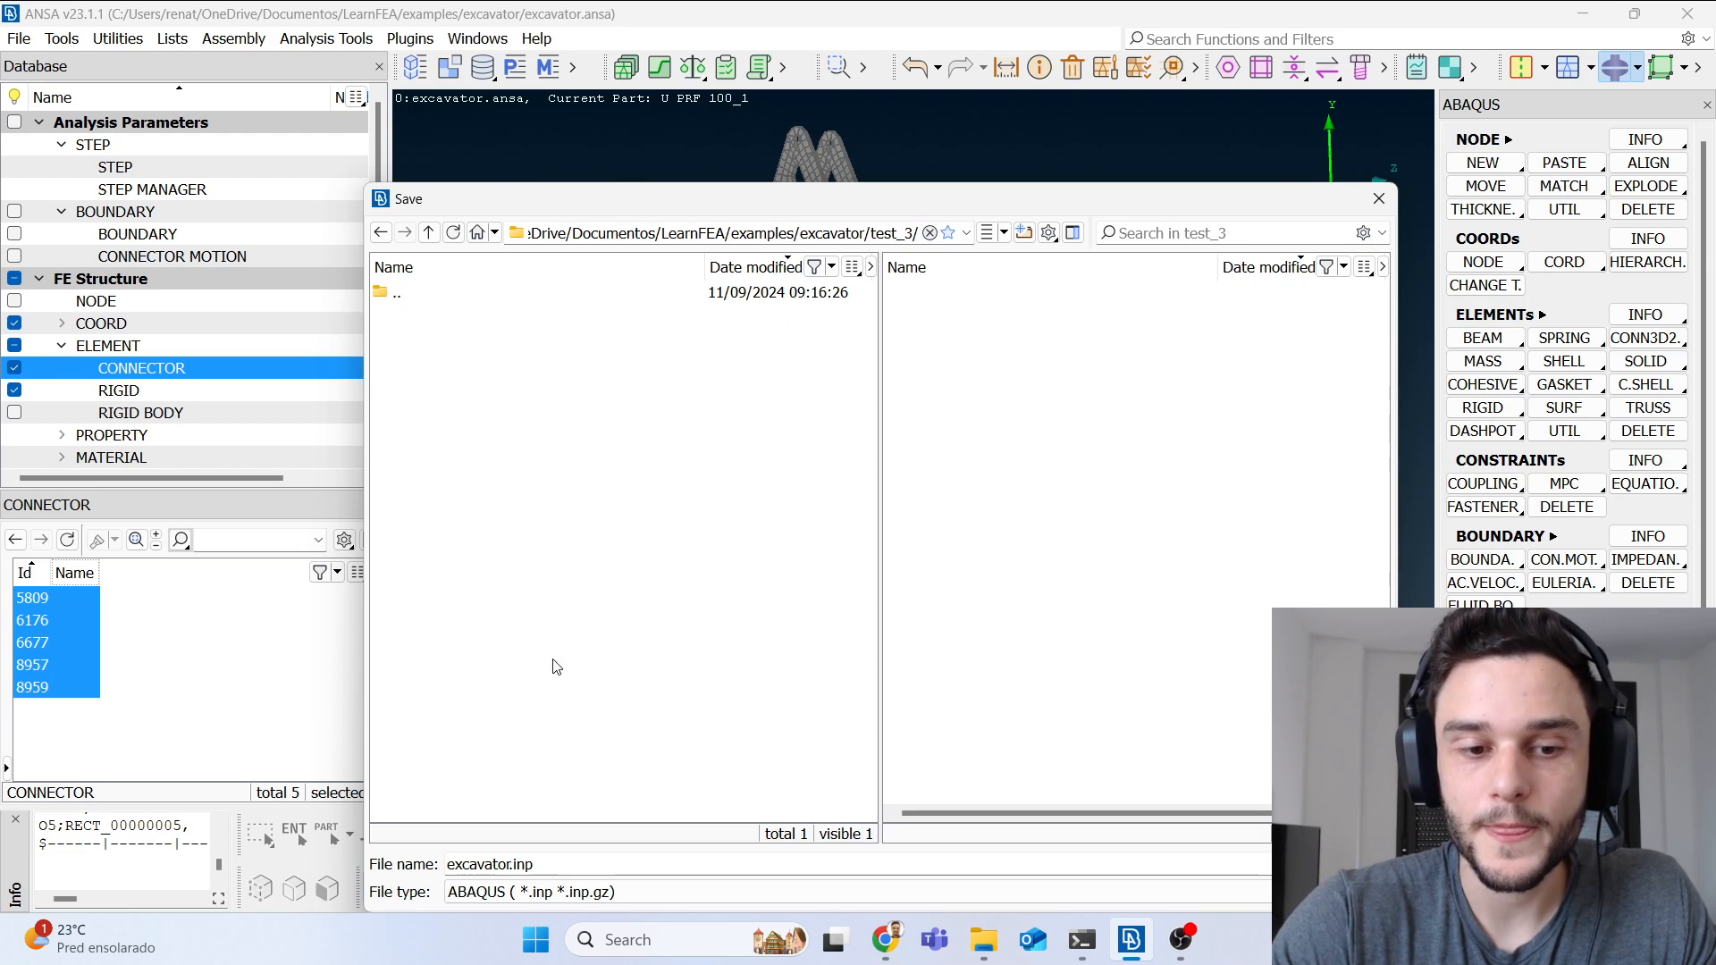
# Step: Name the output file test_3.inp and confirm the save
pyautogui.doubleClick(515, 864)
pyautogui.write('test_')
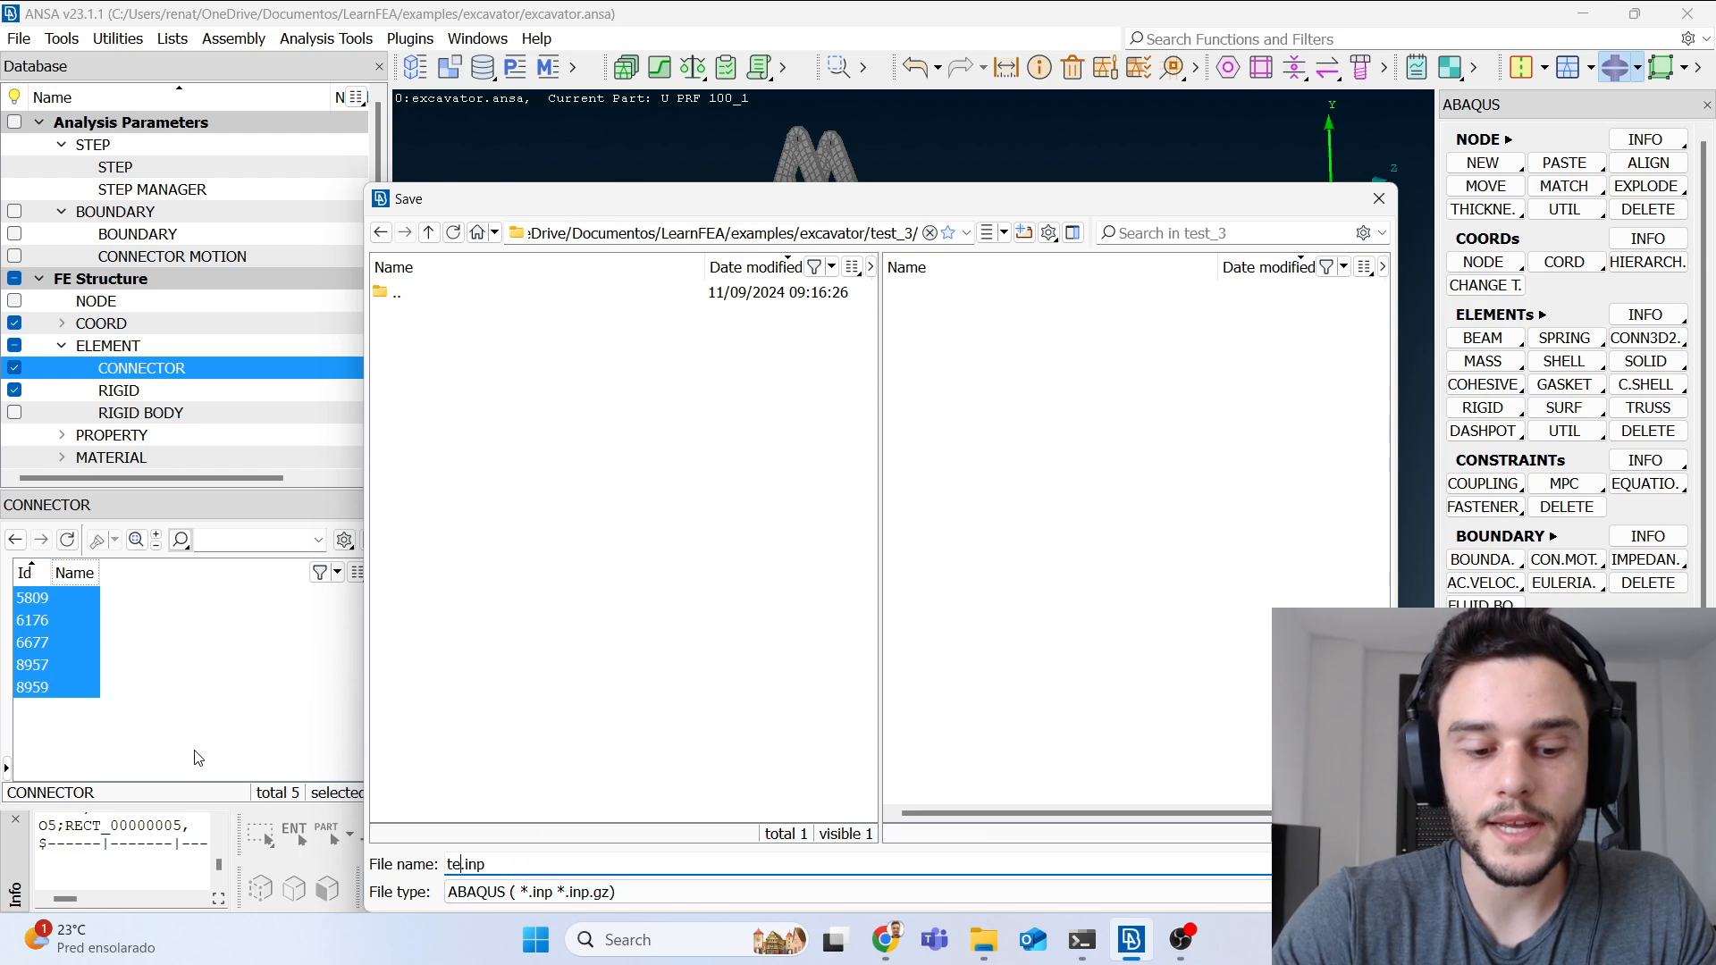
pyautogui.write('3')
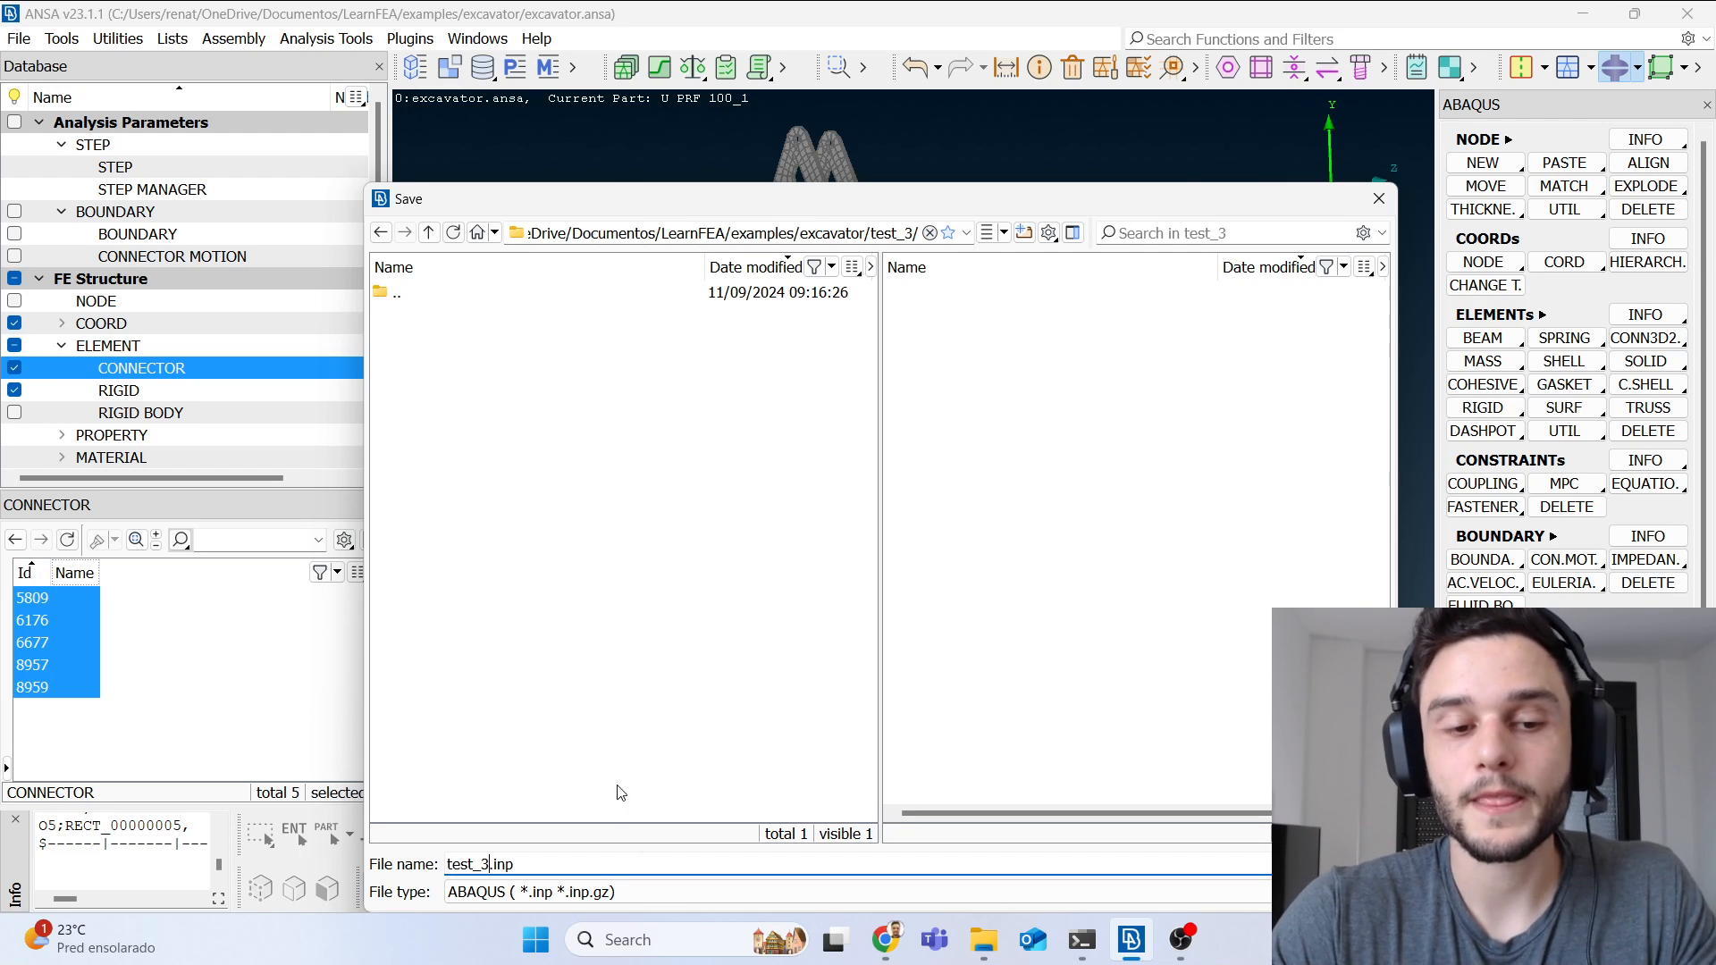
pyautogui.moveTo(514, 864); pyautogui.dragTo(495, 865)
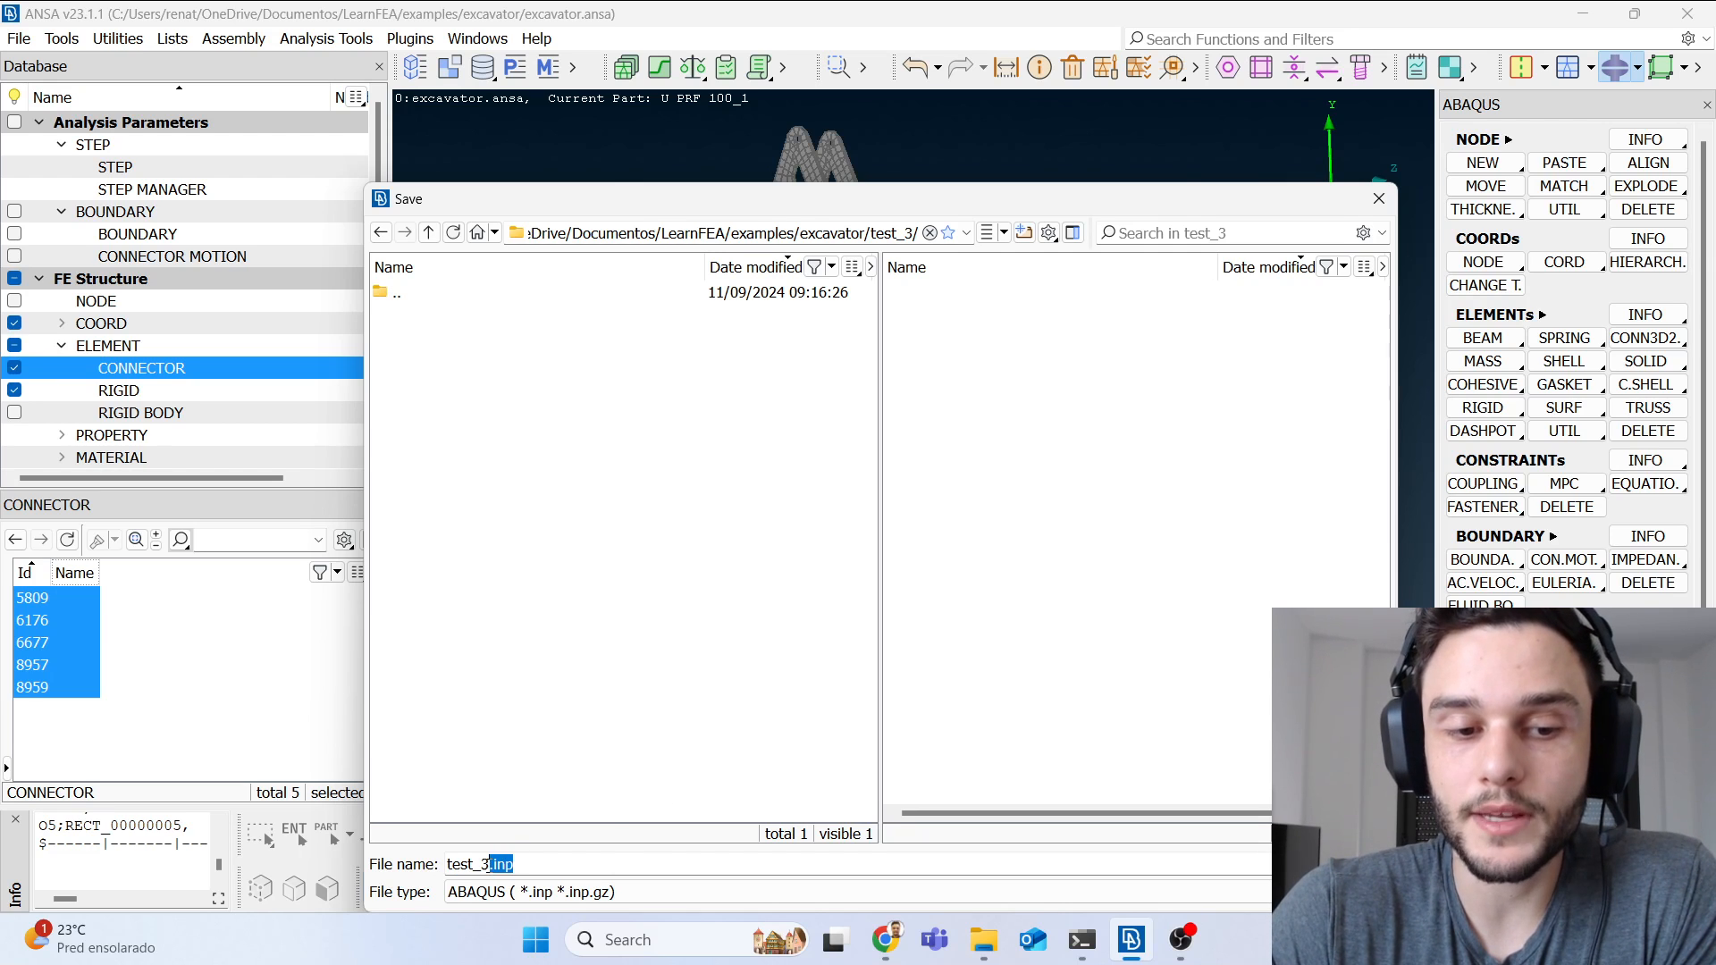
pyautogui.moveTo(1001, 203); pyautogui.dragTo(945, 106)
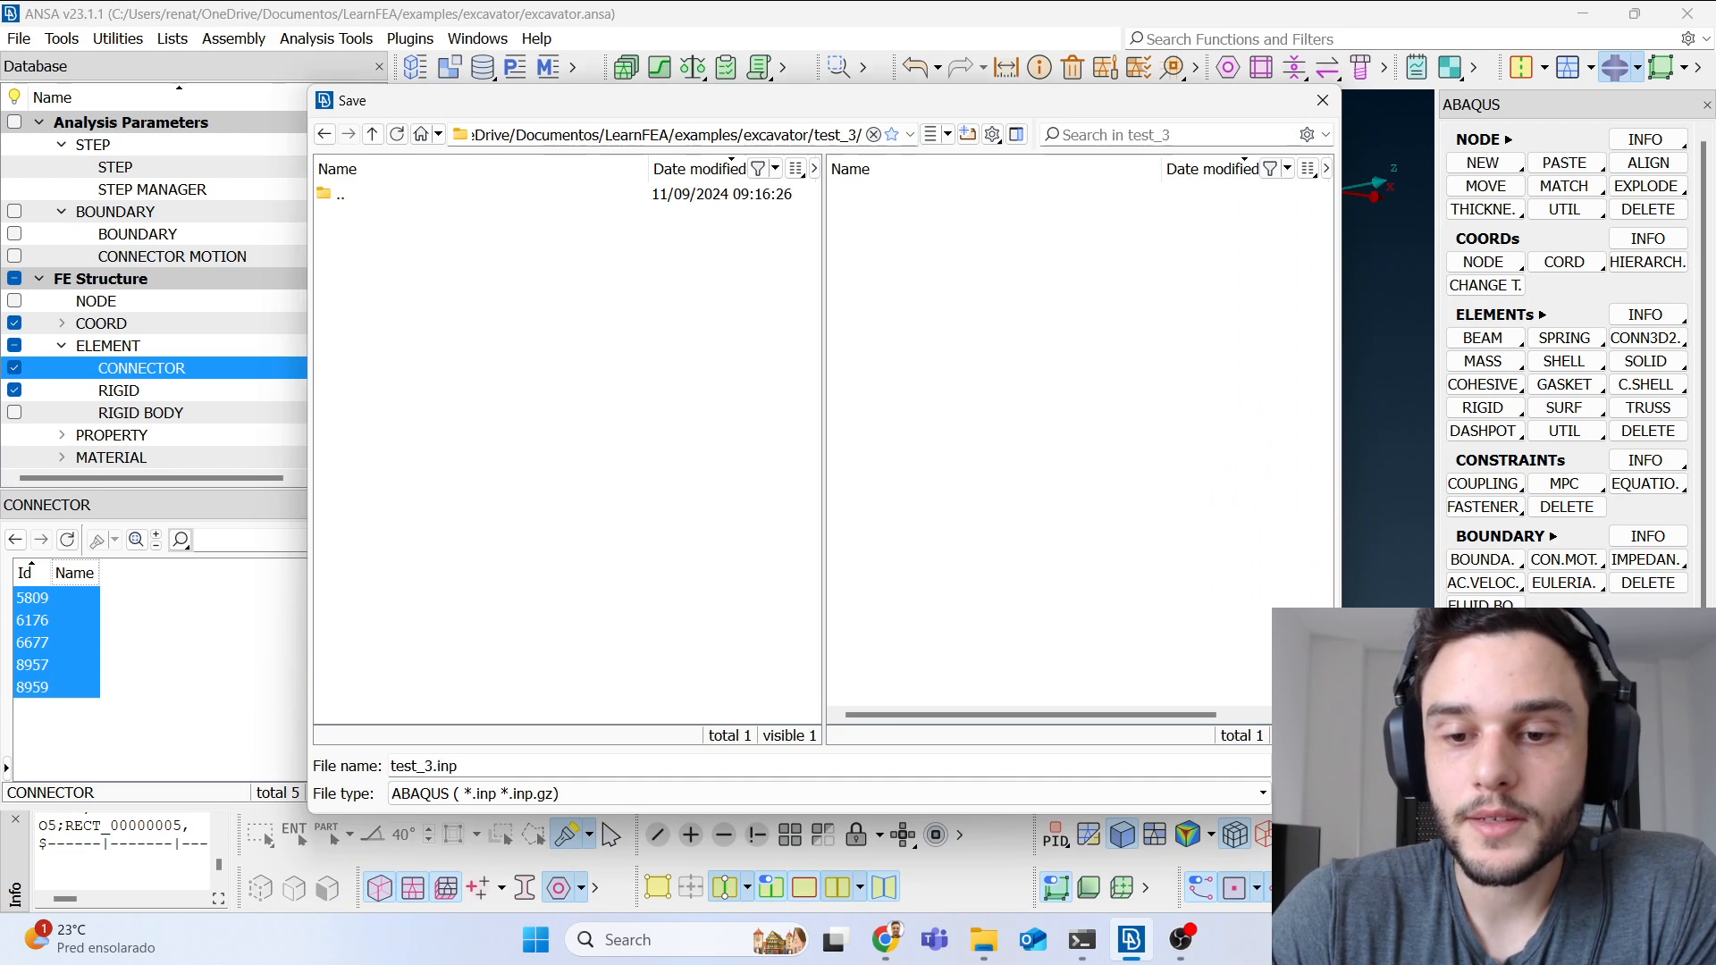
pyautogui.press('Return')
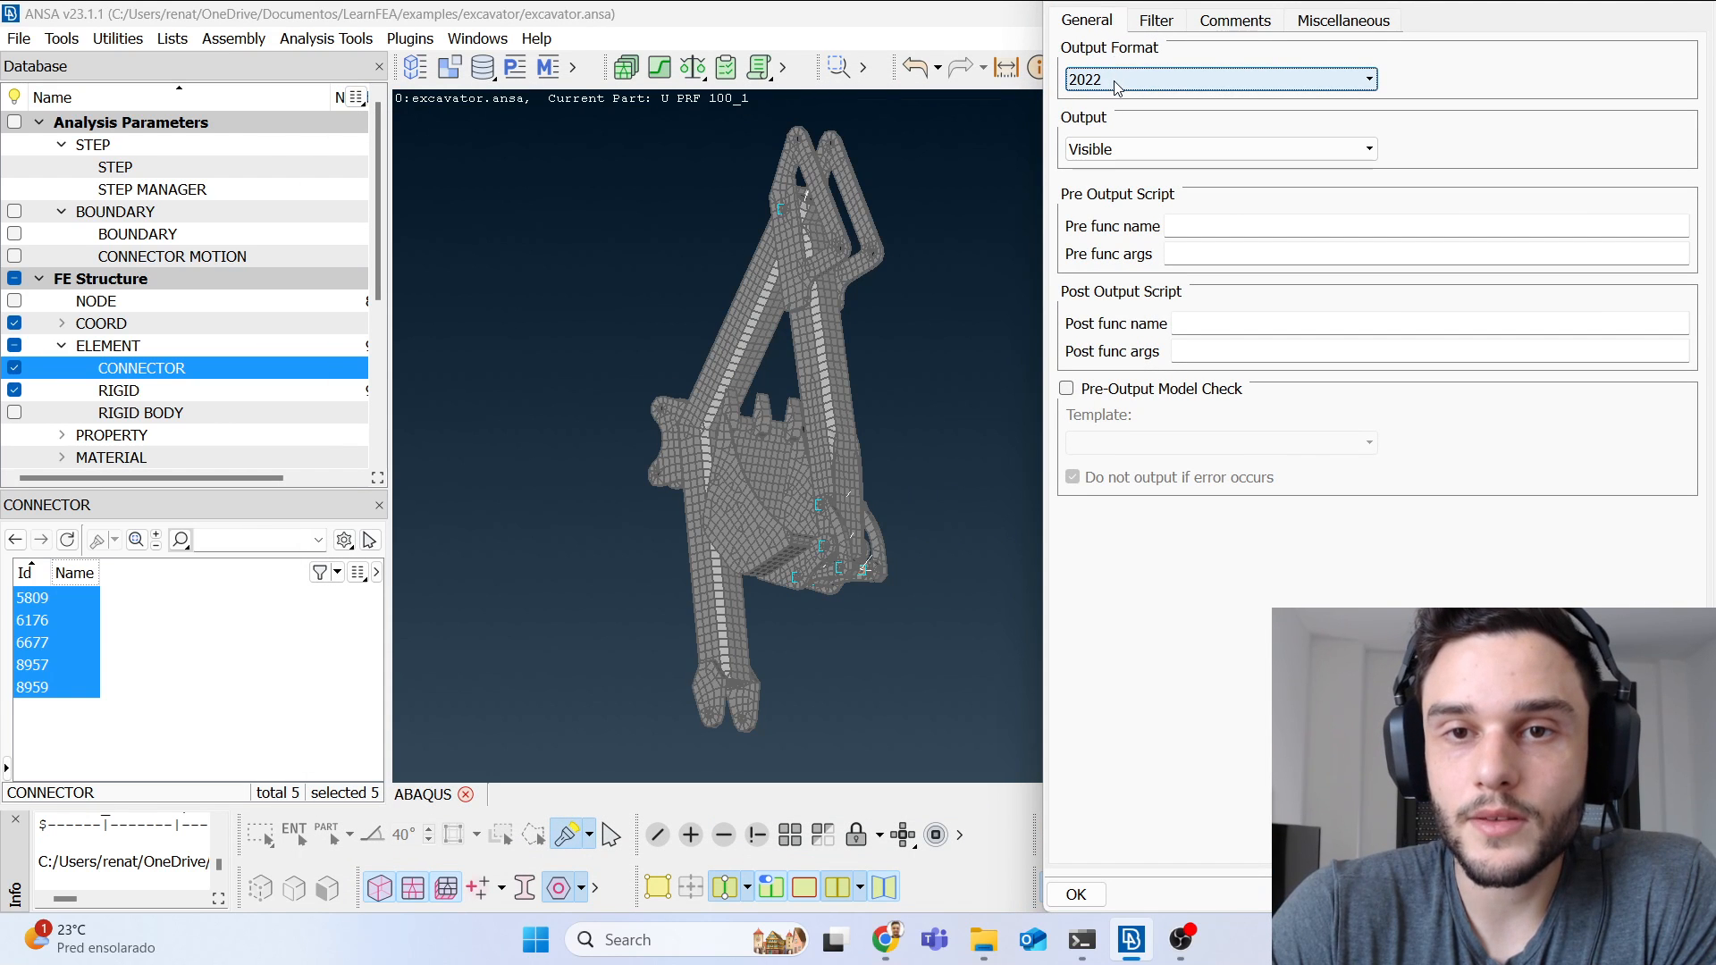
# Step: Choose the output scope, set ANSA Comments to None, and export the ABAQUS file
pyautogui.click(1114, 149)
pyautogui.click(1107, 169)
pyautogui.click(1249, 22)
pyautogui.click(1137, 78)
pyautogui.click(1138, 104)
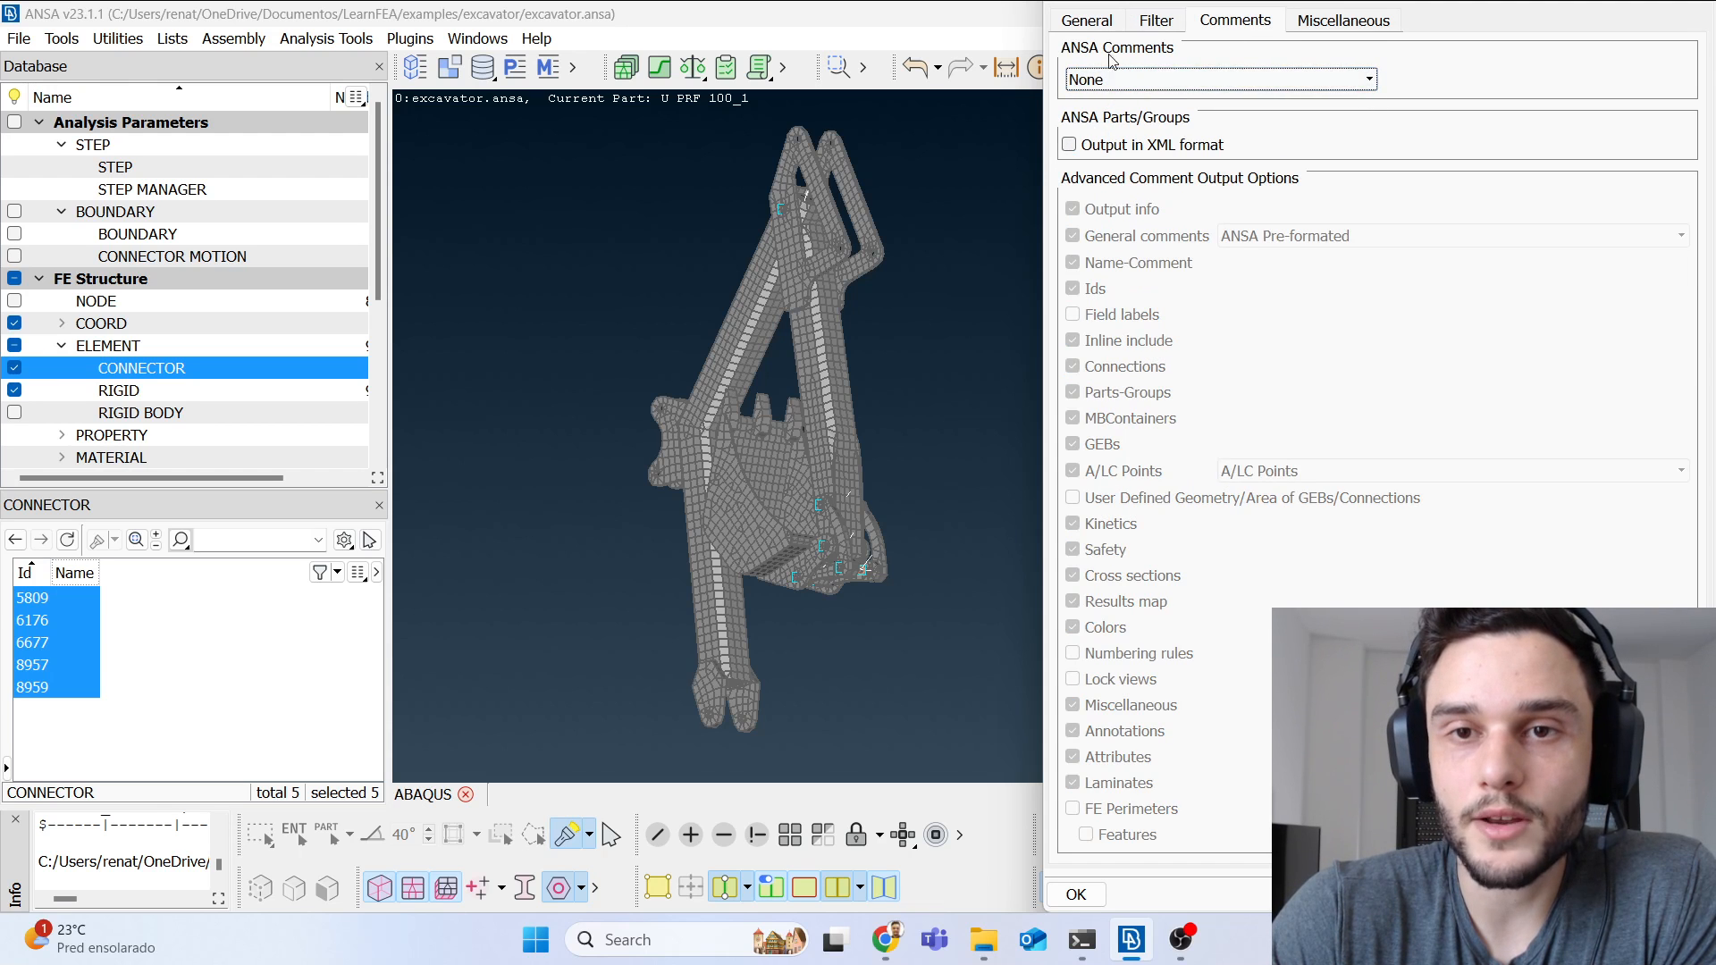
pyautogui.click(1083, 895)
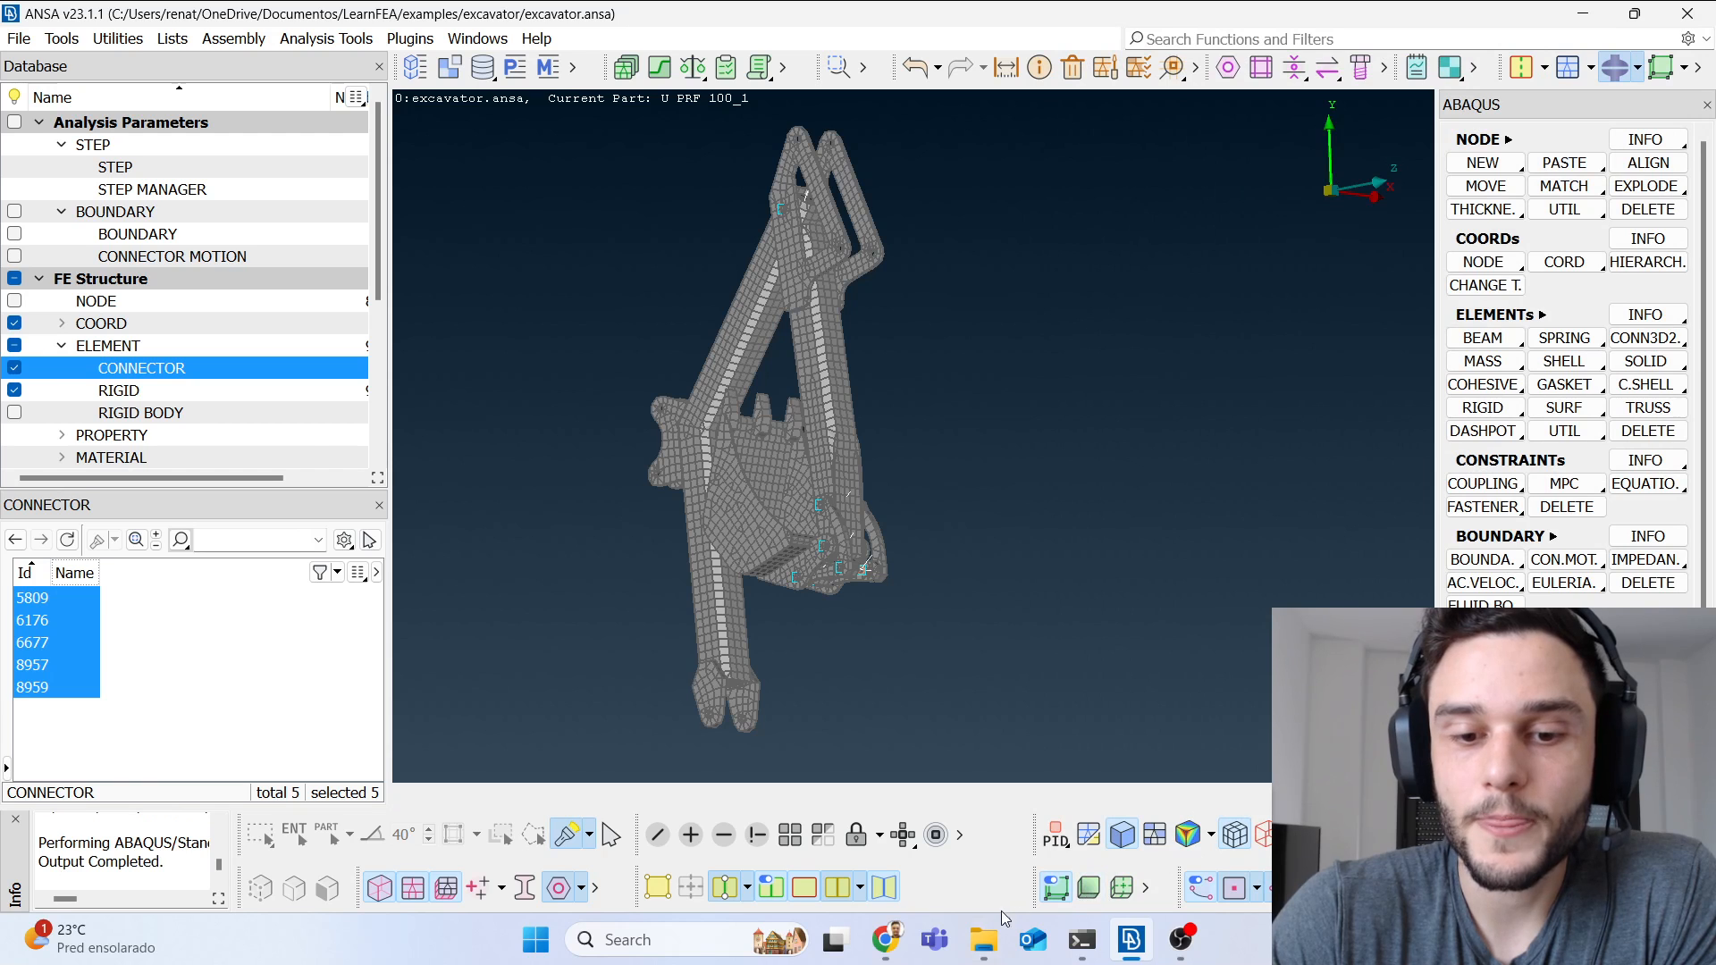
# Step: Switch to File Explorer, open test_3.inp in Notepad++, and look at the *NODE block at its start
pyautogui.click(983, 939)
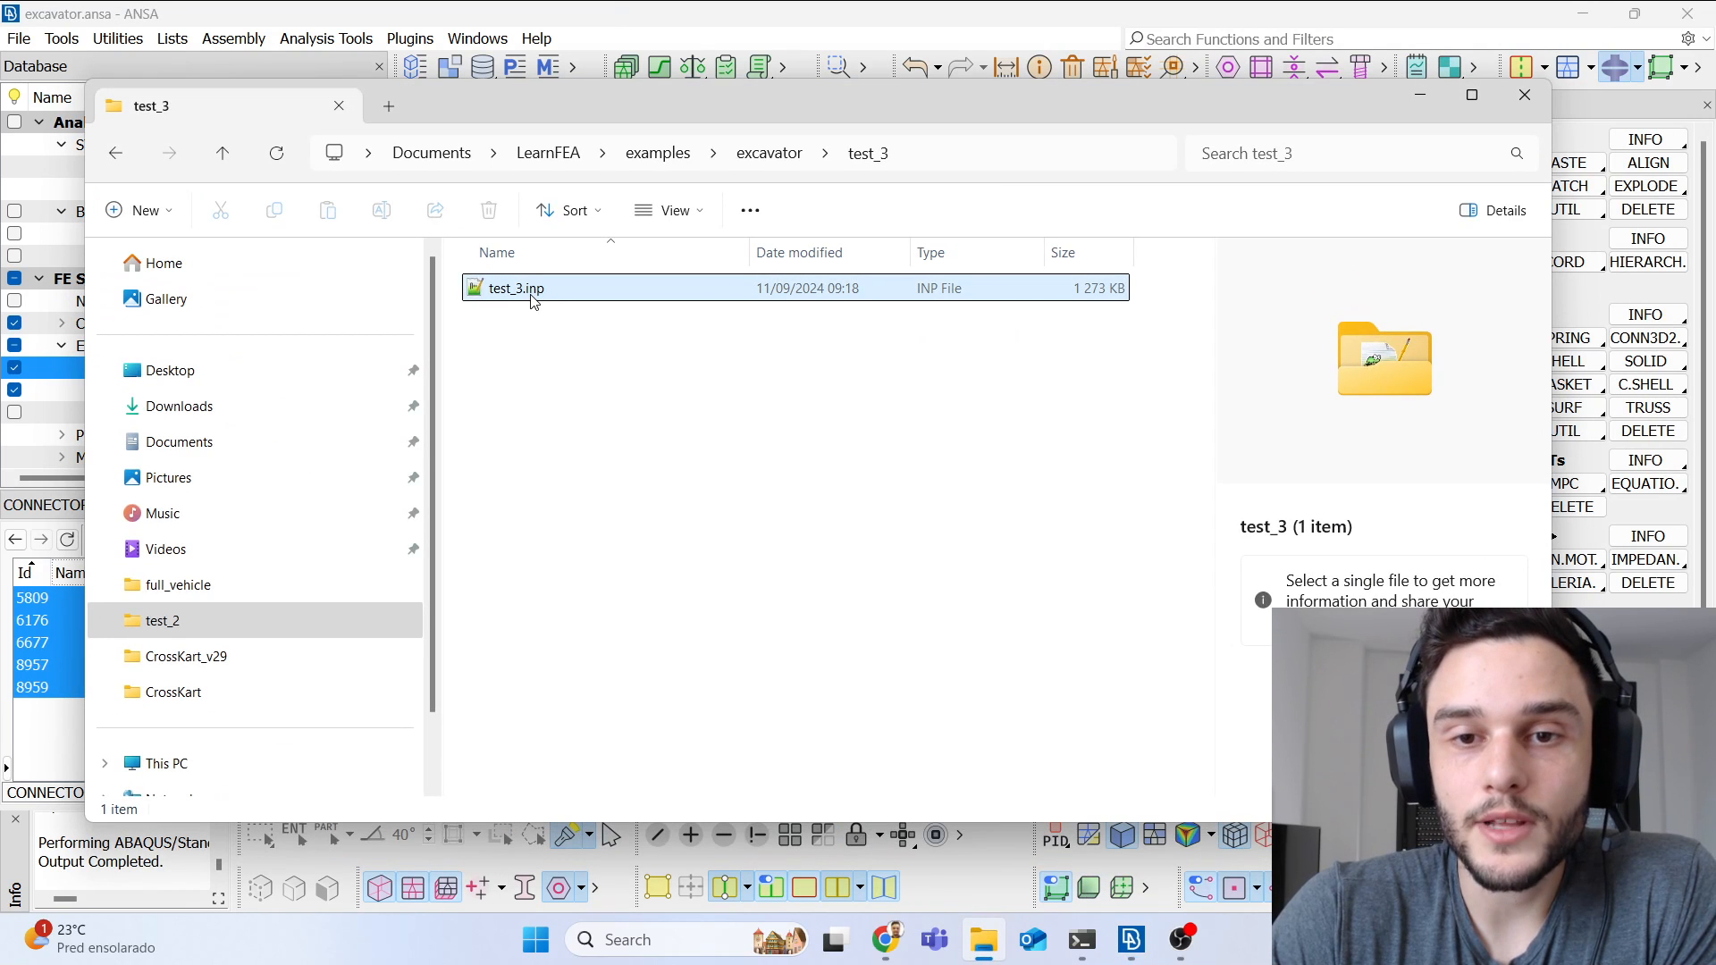
pyautogui.doubleClick(532, 291)
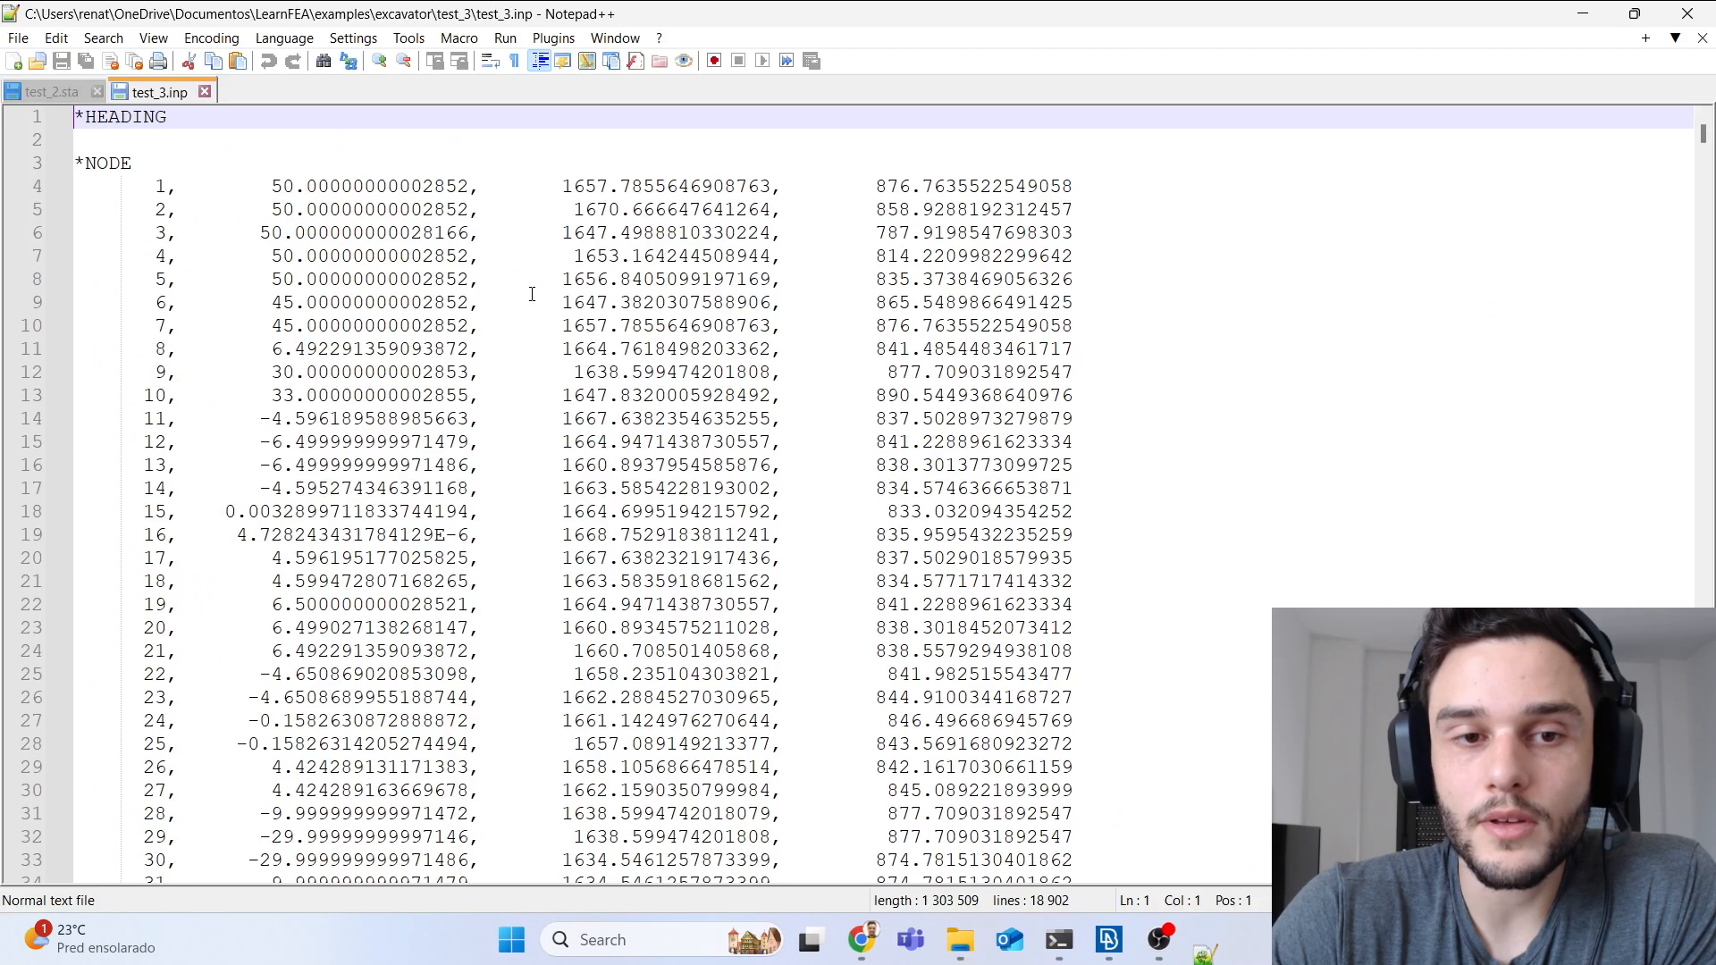
pyautogui.click(164, 167)
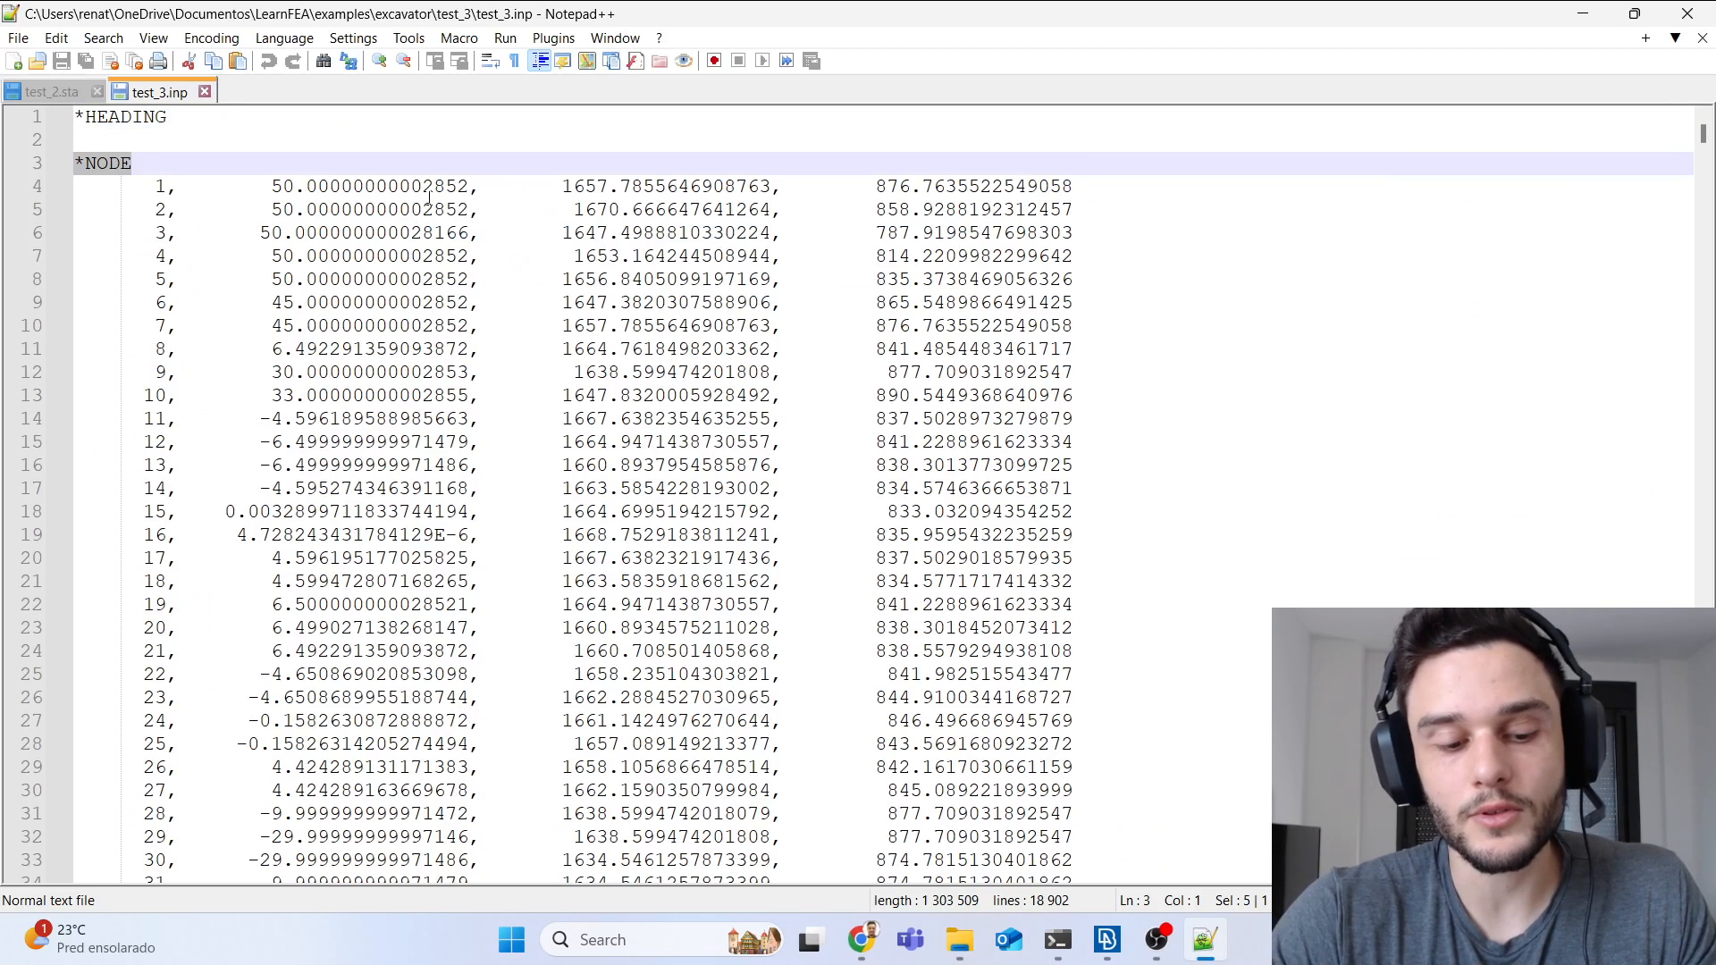
pyautogui.click(264, 135)
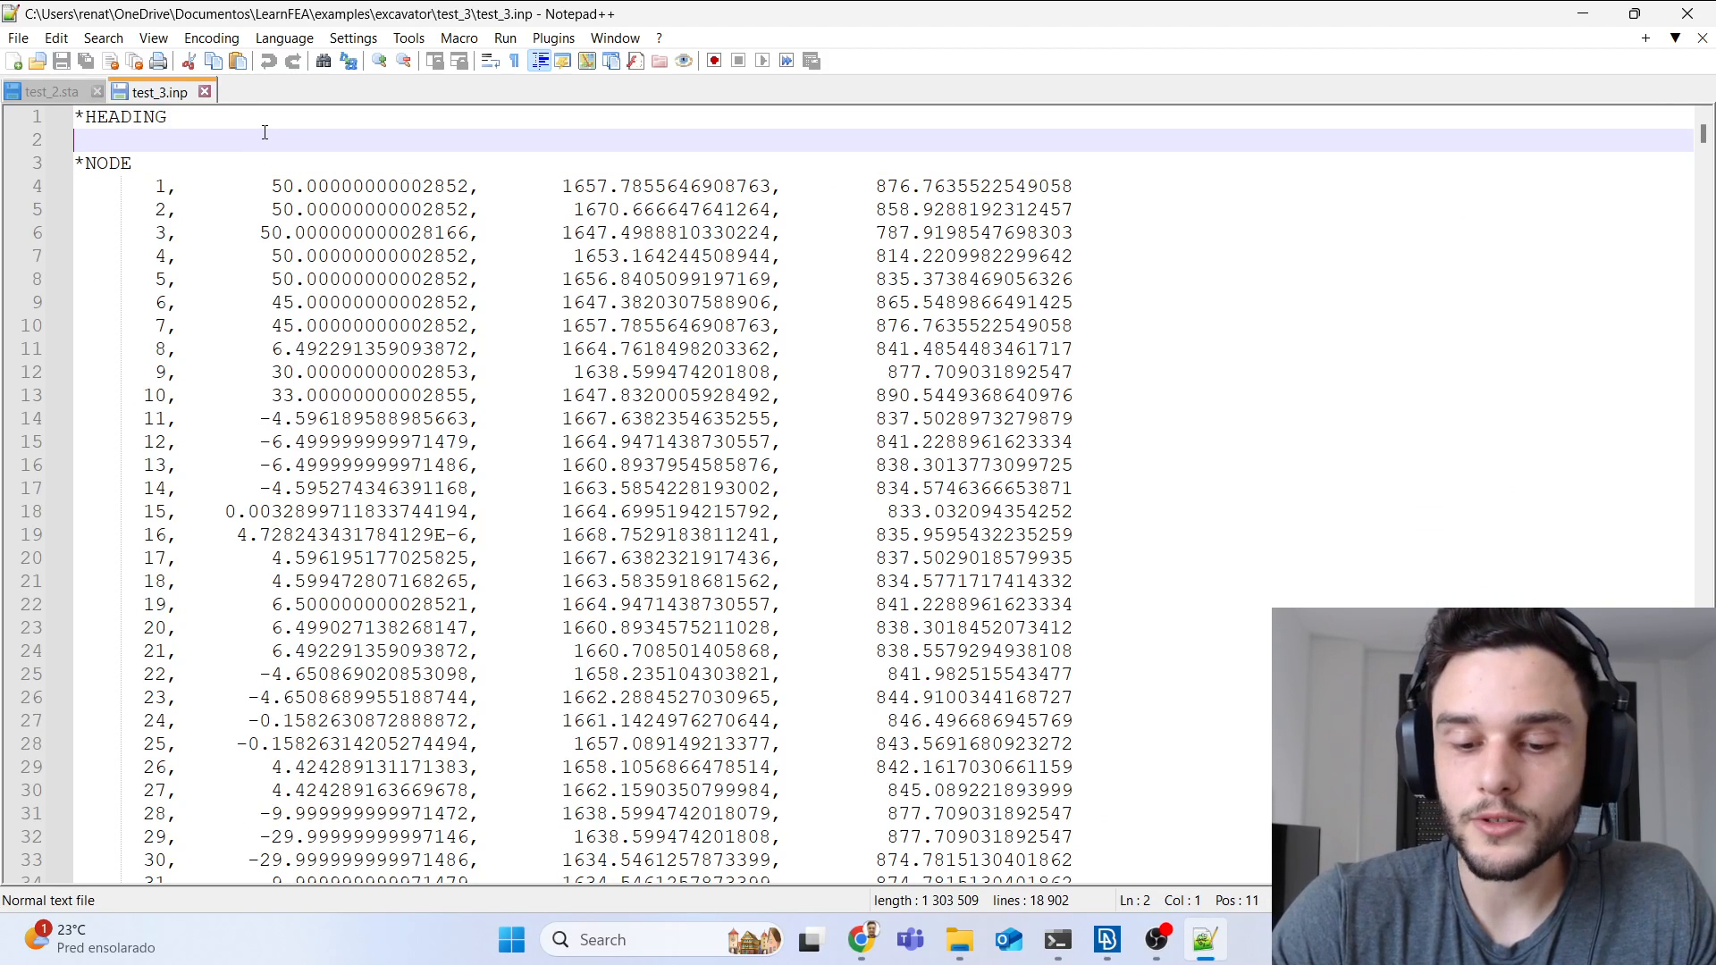
# Step: Search test_3.inp for "*connector" and examine the connector section definitions and the section data around them
pyautogui.hotkey('ctrl', 'f')
pyautogui.write('*connector')
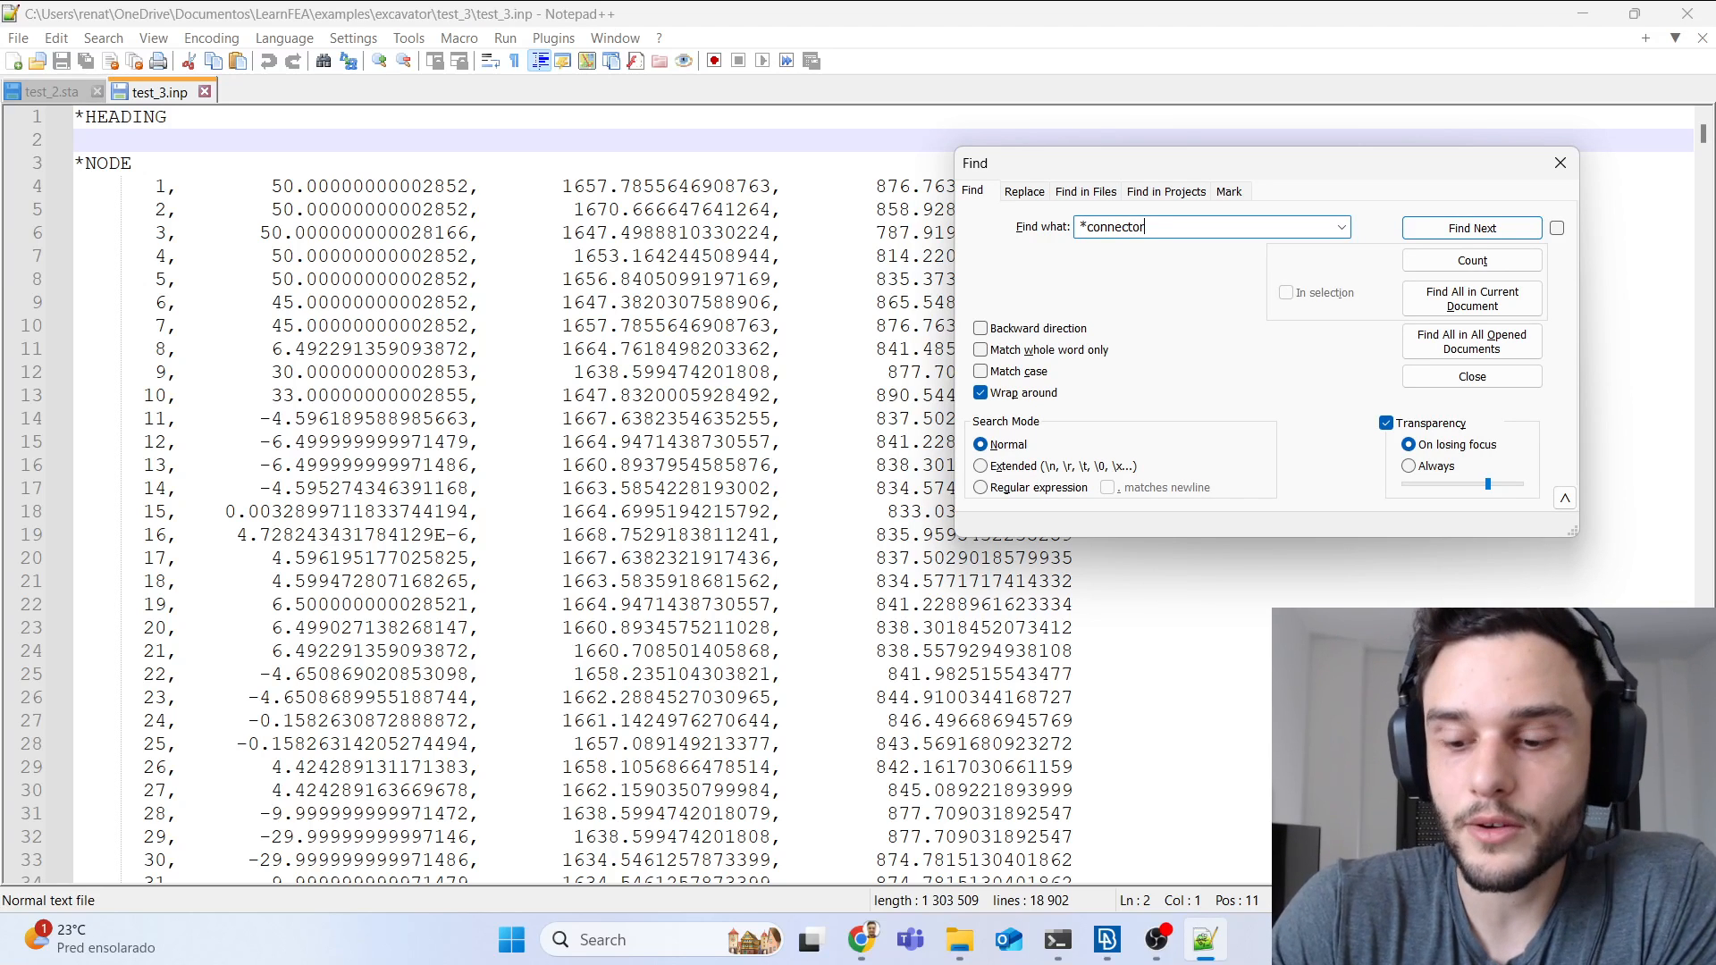
pyautogui.press('Return')
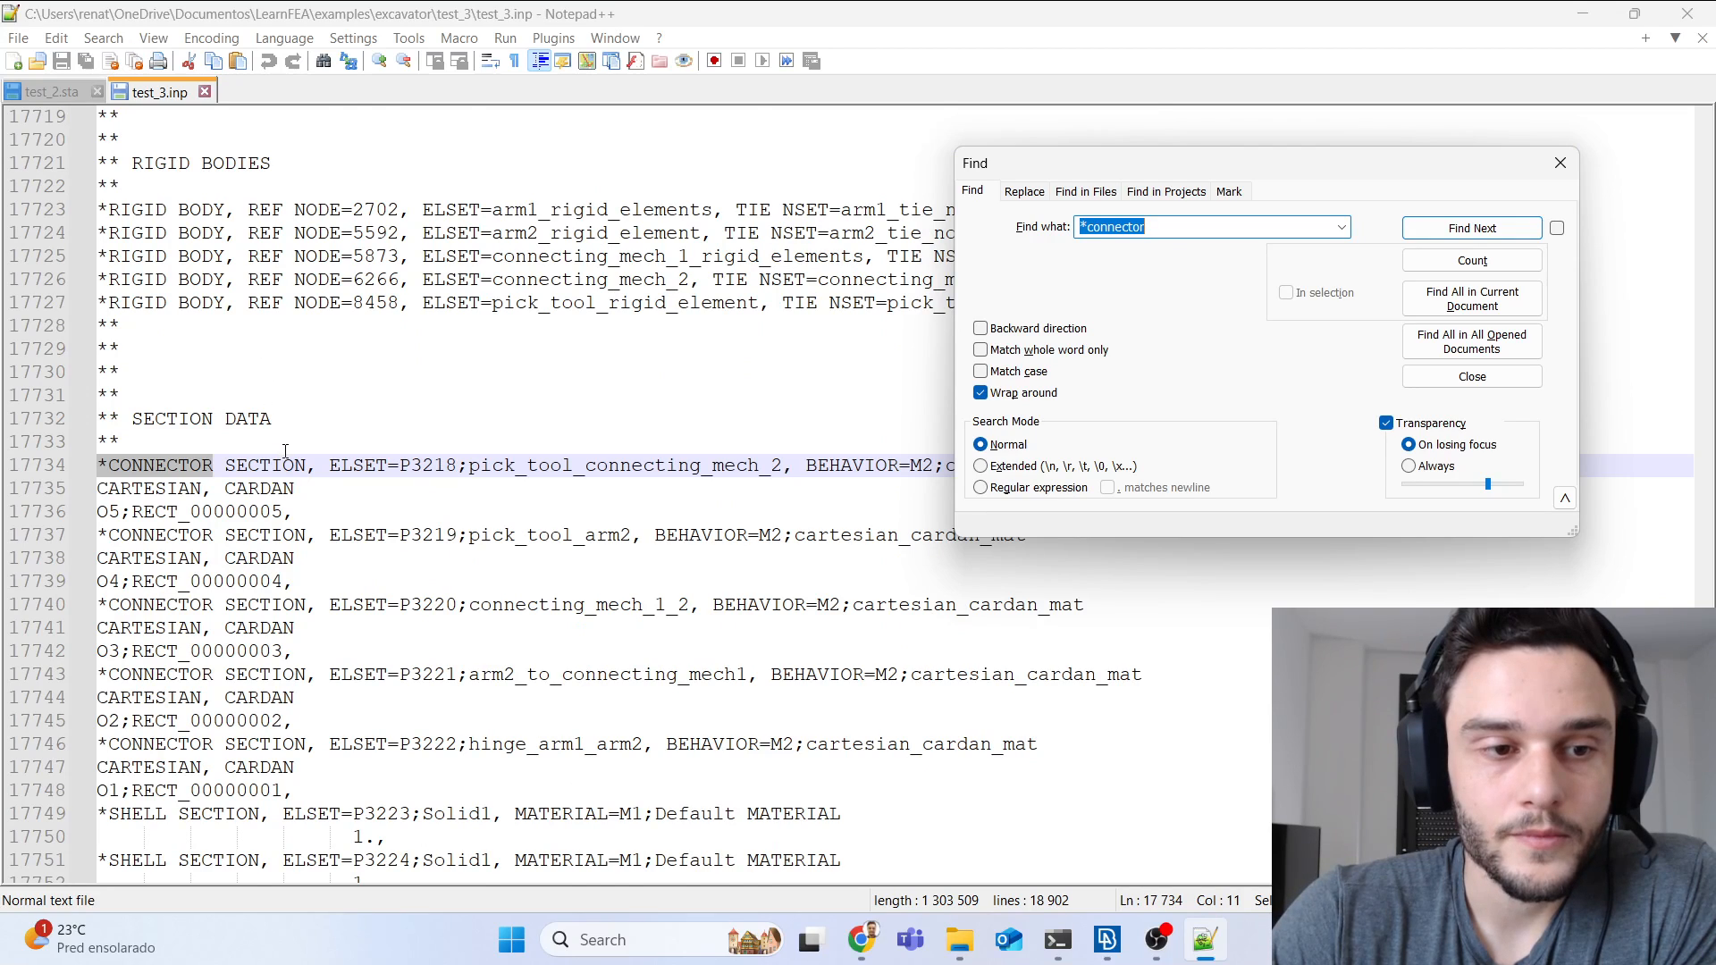
pyautogui.scroll(-3, 286, 456)
pyautogui.scroll(4, 288, 468)
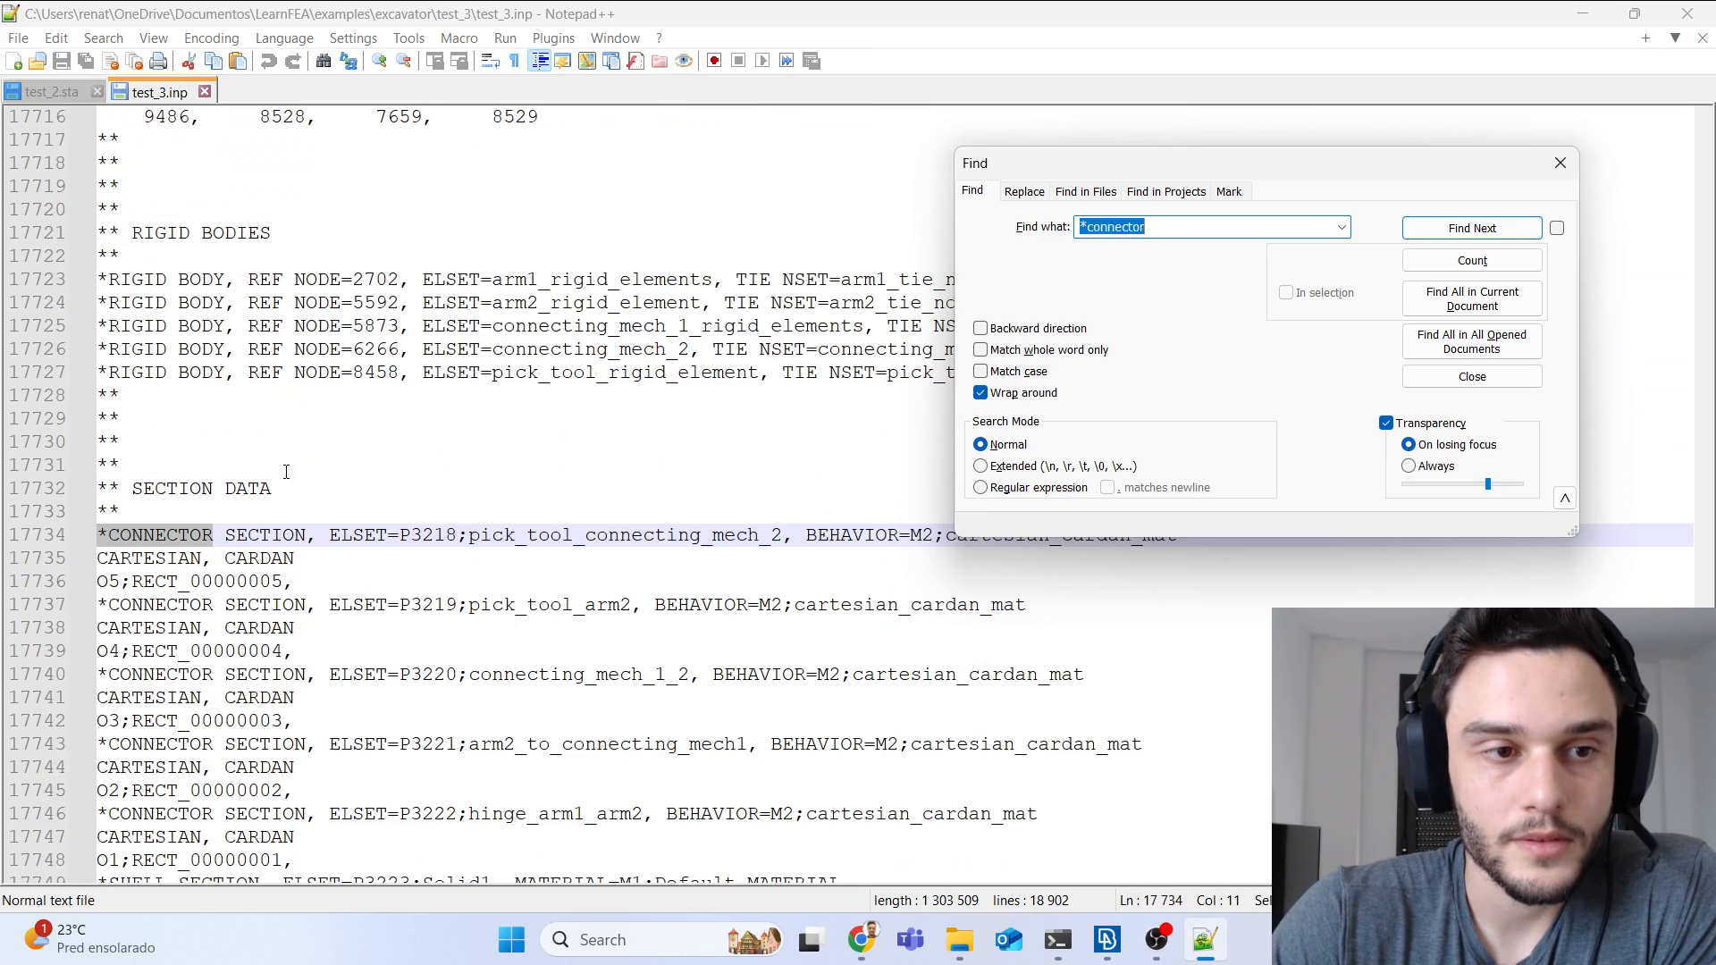
pyautogui.scroll(6, 286, 471)
pyautogui.scroll(-18, 286, 472)
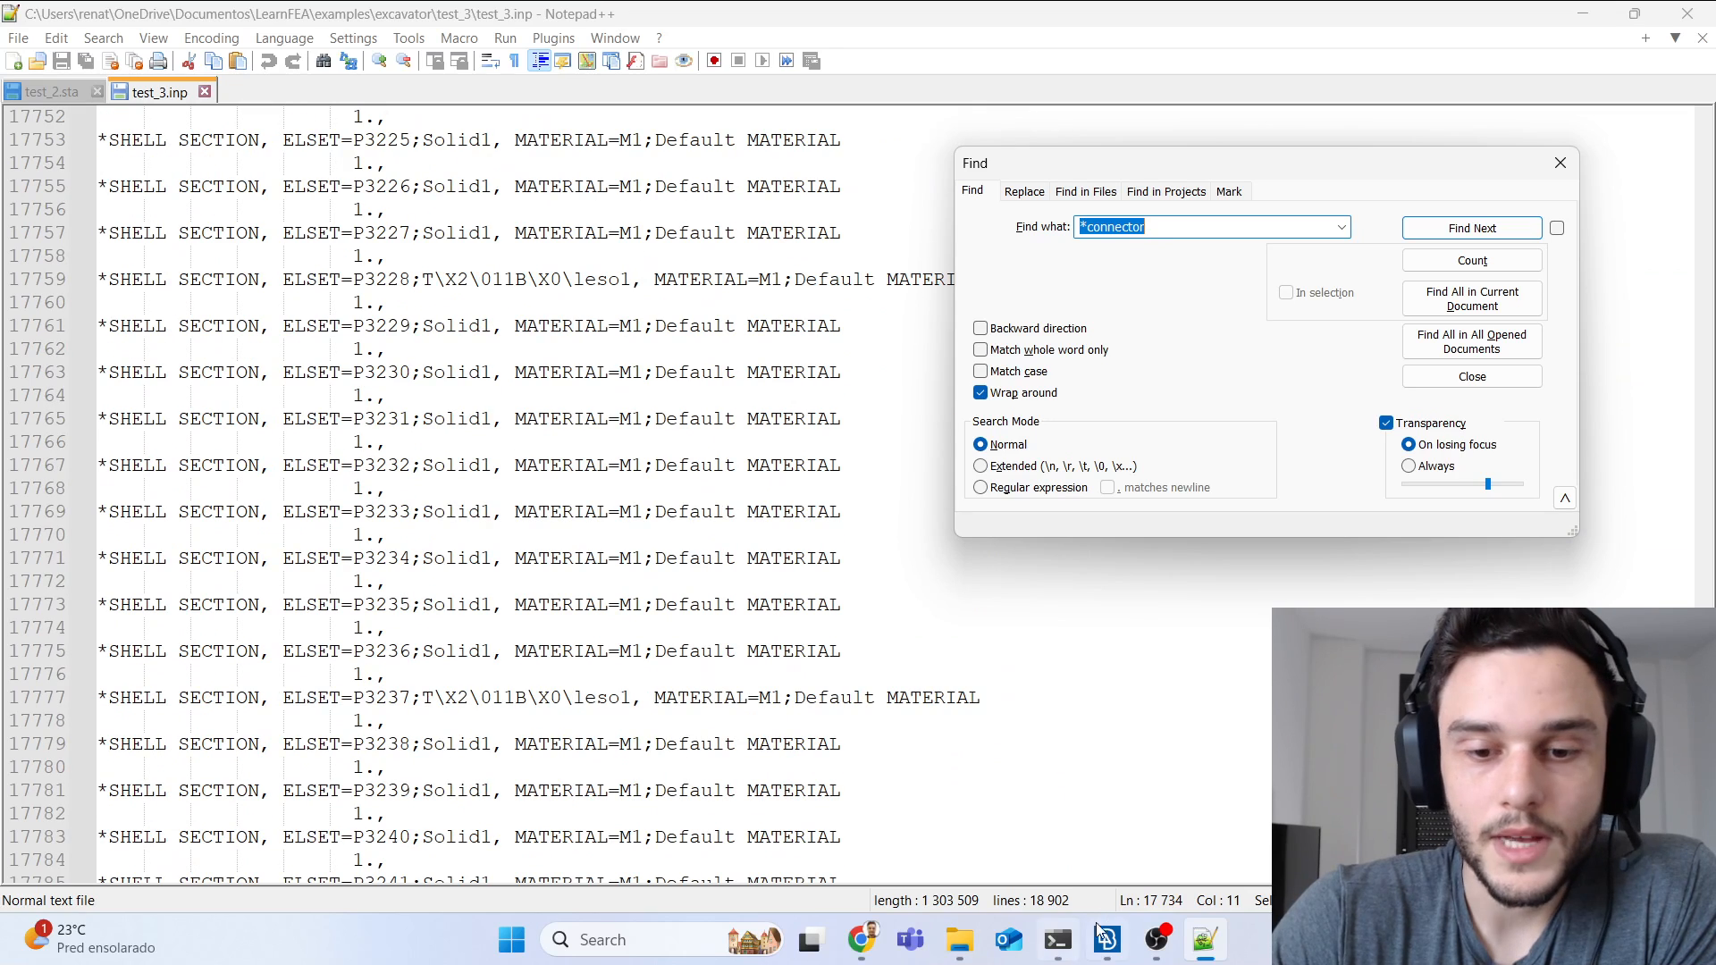
# Step: Switch to ANSA, check the type of cartesian_cardan_mat in the materials list, and close the list
pyautogui.click(1105, 940)
pyautogui.click(546, 69)
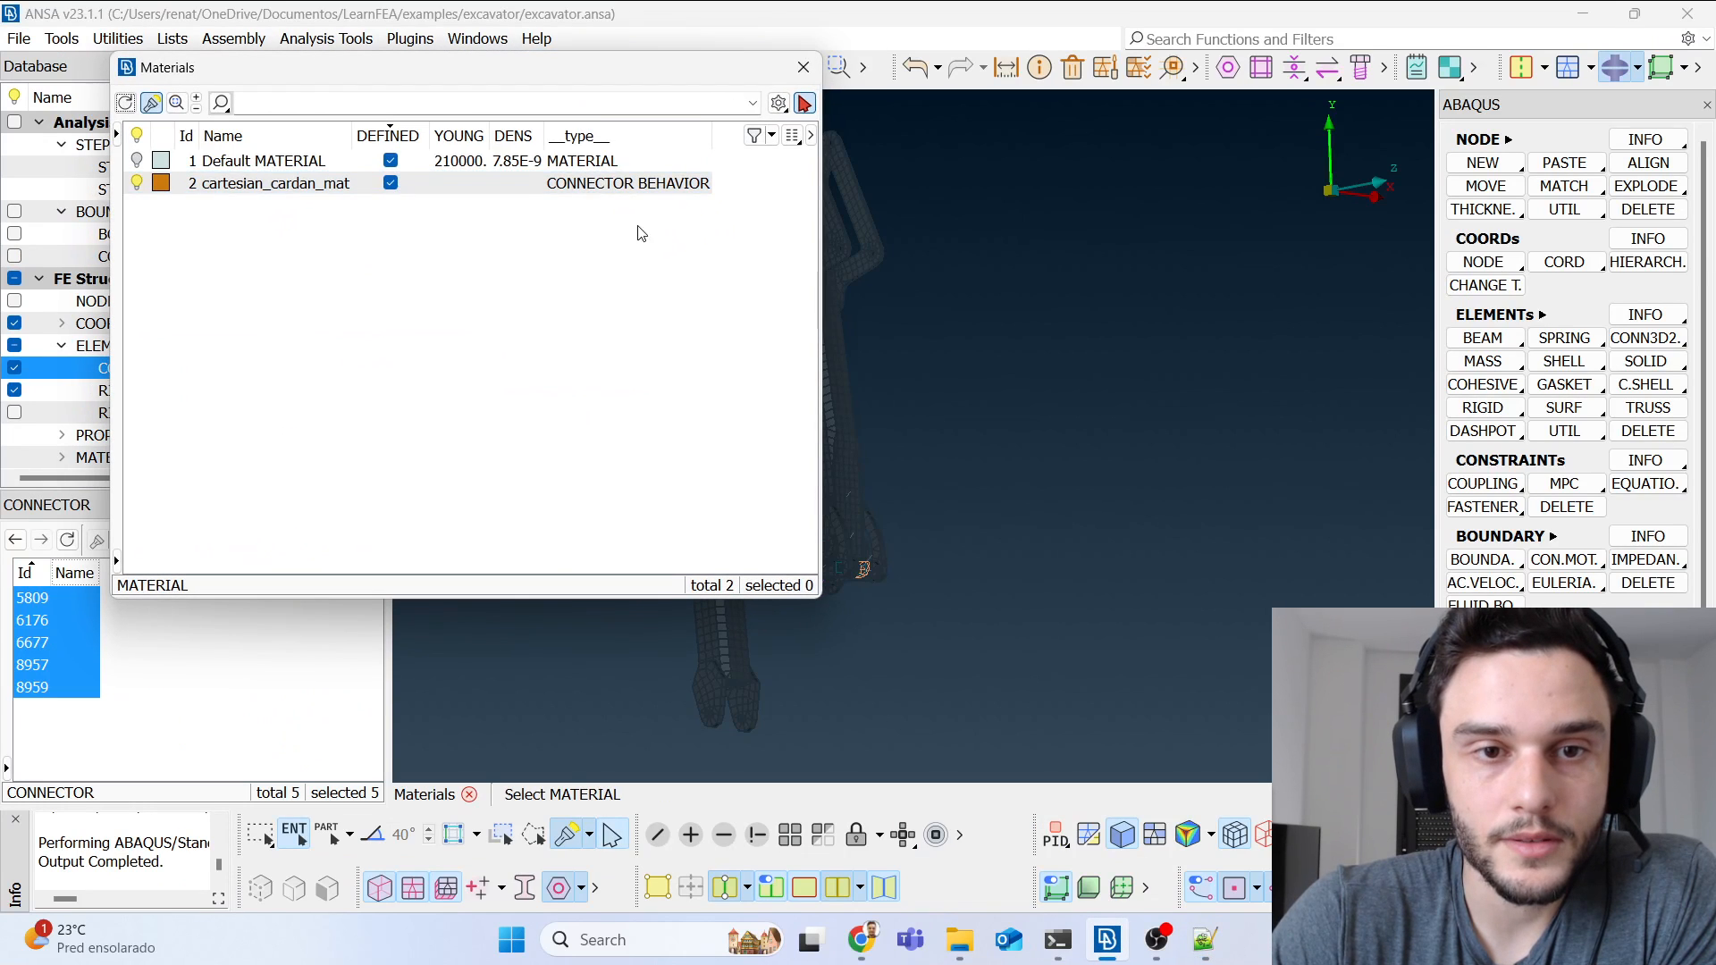
pyautogui.click(803, 67)
# Step: Return to Notepad++, search for "*connector beh", and highlight the cartesian_cardan_mat behavior block with its elasticity components
pyautogui.hotkey('alt', 'Tab')
pyautogui.click(1173, 225)
pyautogui.write('beh')
pyautogui.press('Return')
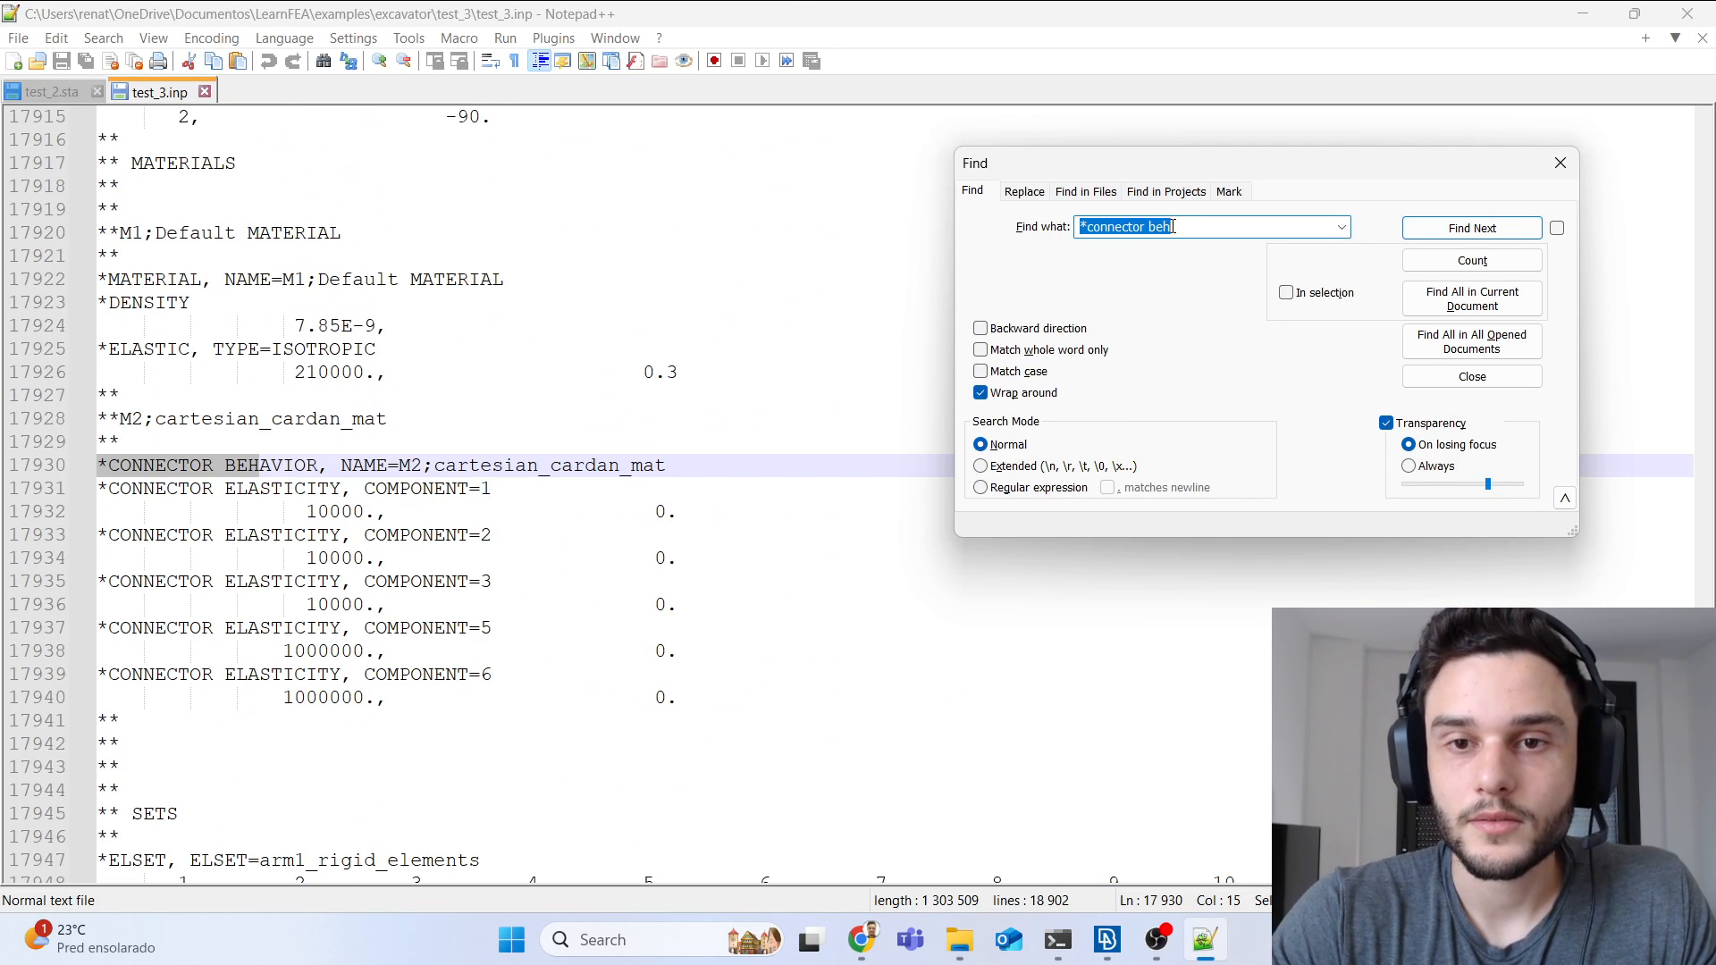
pyautogui.click(1180, 226)
pyautogui.moveTo(1180, 226); pyautogui.dragTo(1133, 226)
pyautogui.moveTo(677, 699); pyautogui.dragTo(95, 464)
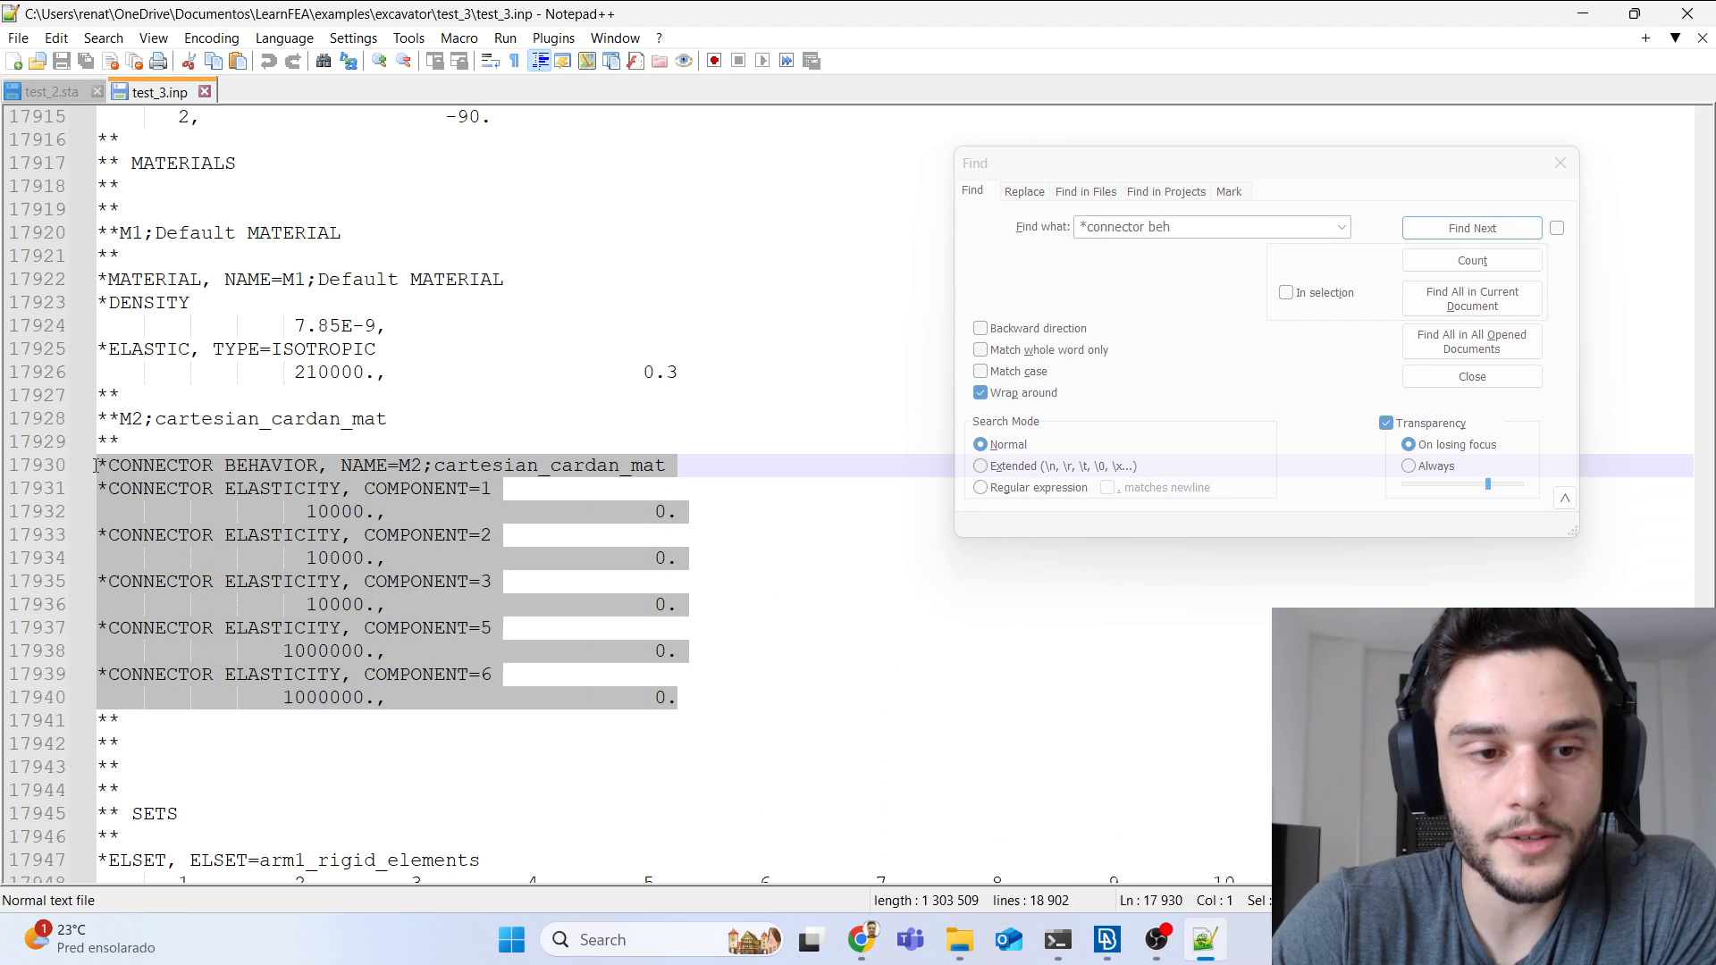
# Step: Examine the connector elasticity components of cartesian_cardan_mat in test_3.inp and close the Find dialog
pyautogui.click(341, 512)
pyautogui.moveTo(392, 515); pyautogui.dragTo(295, 511)
pyautogui.moveTo(491, 488); pyautogui.dragTo(387, 488)
pyautogui.moveTo(390, 562); pyautogui.dragTo(305, 561)
pyautogui.moveTo(491, 535); pyautogui.dragTo(313, 605)
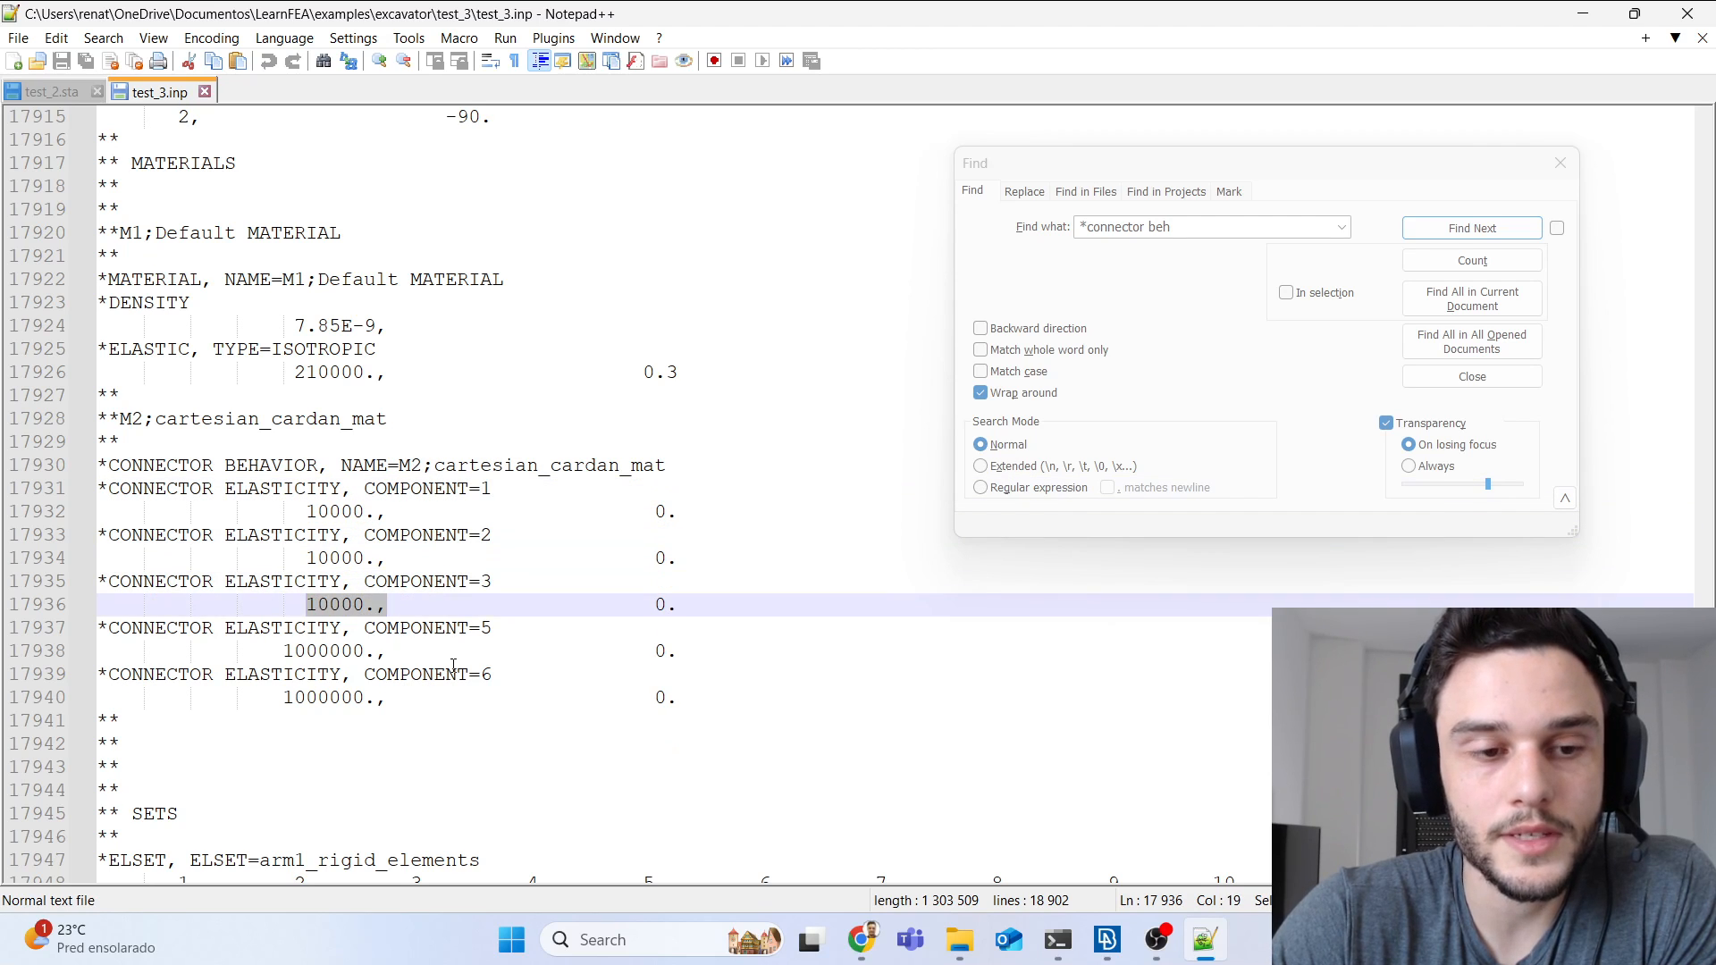
pyautogui.moveTo(420, 720); pyautogui.dragTo(266, 627)
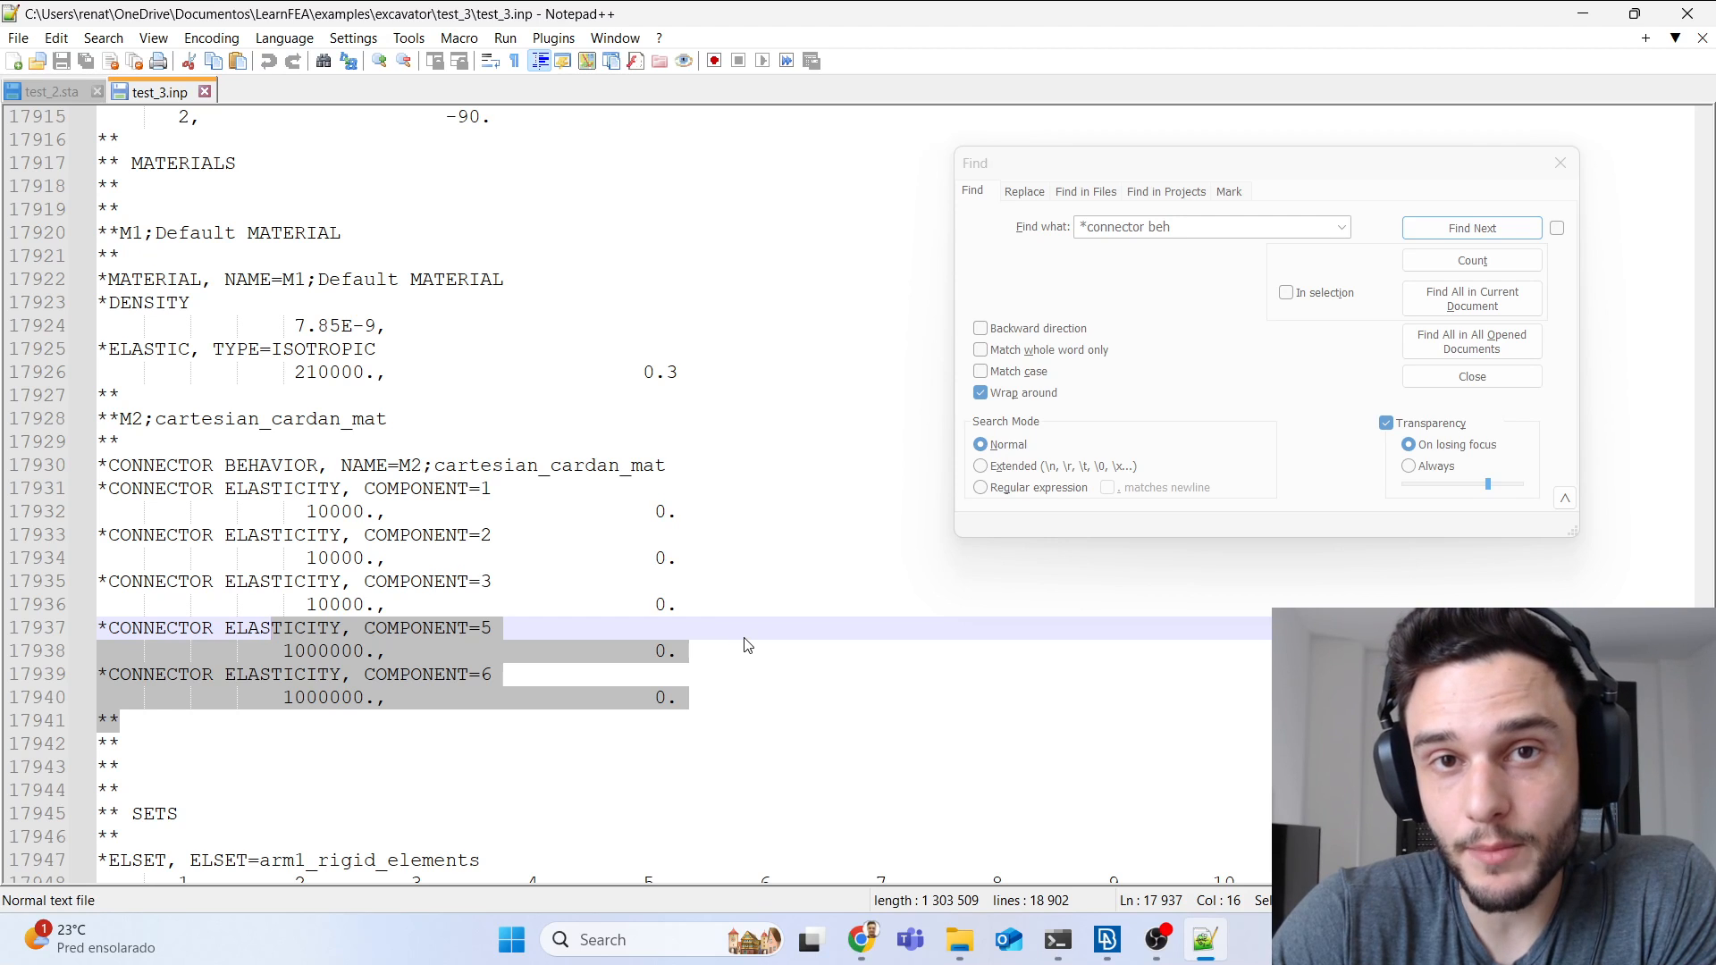
pyautogui.click(574, 517)
pyautogui.moveTo(679, 697); pyautogui.dragTo(98, 465)
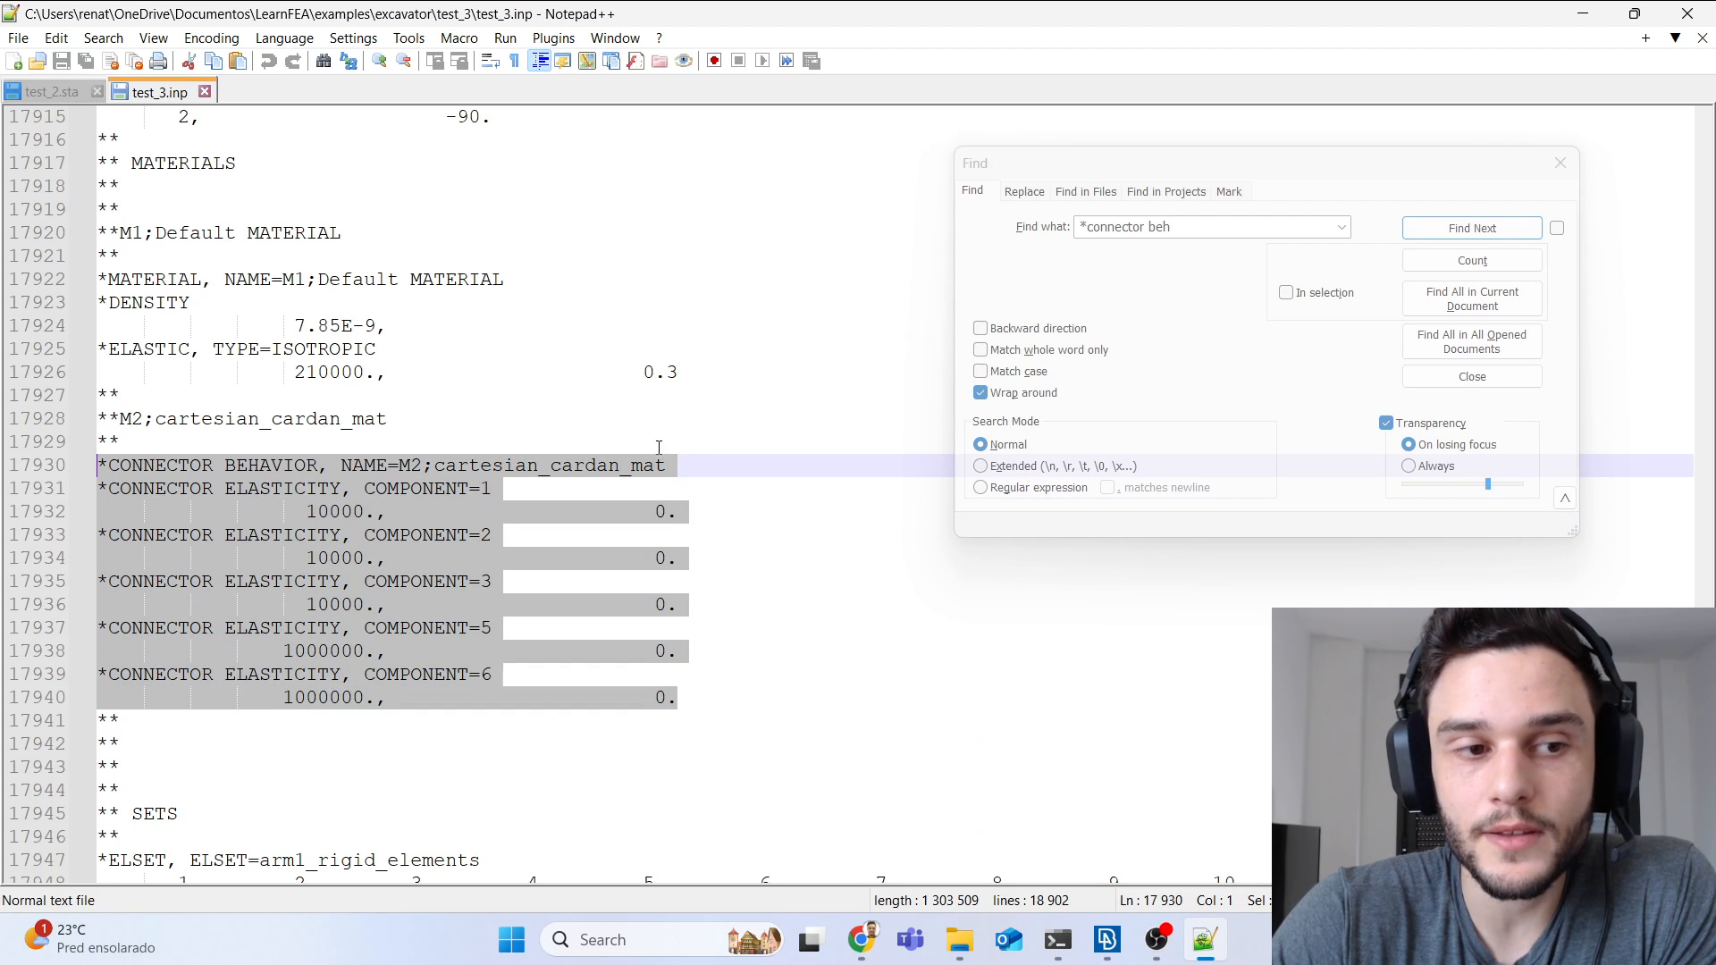
pyautogui.click(1563, 162)
pyautogui.click(1563, 163)
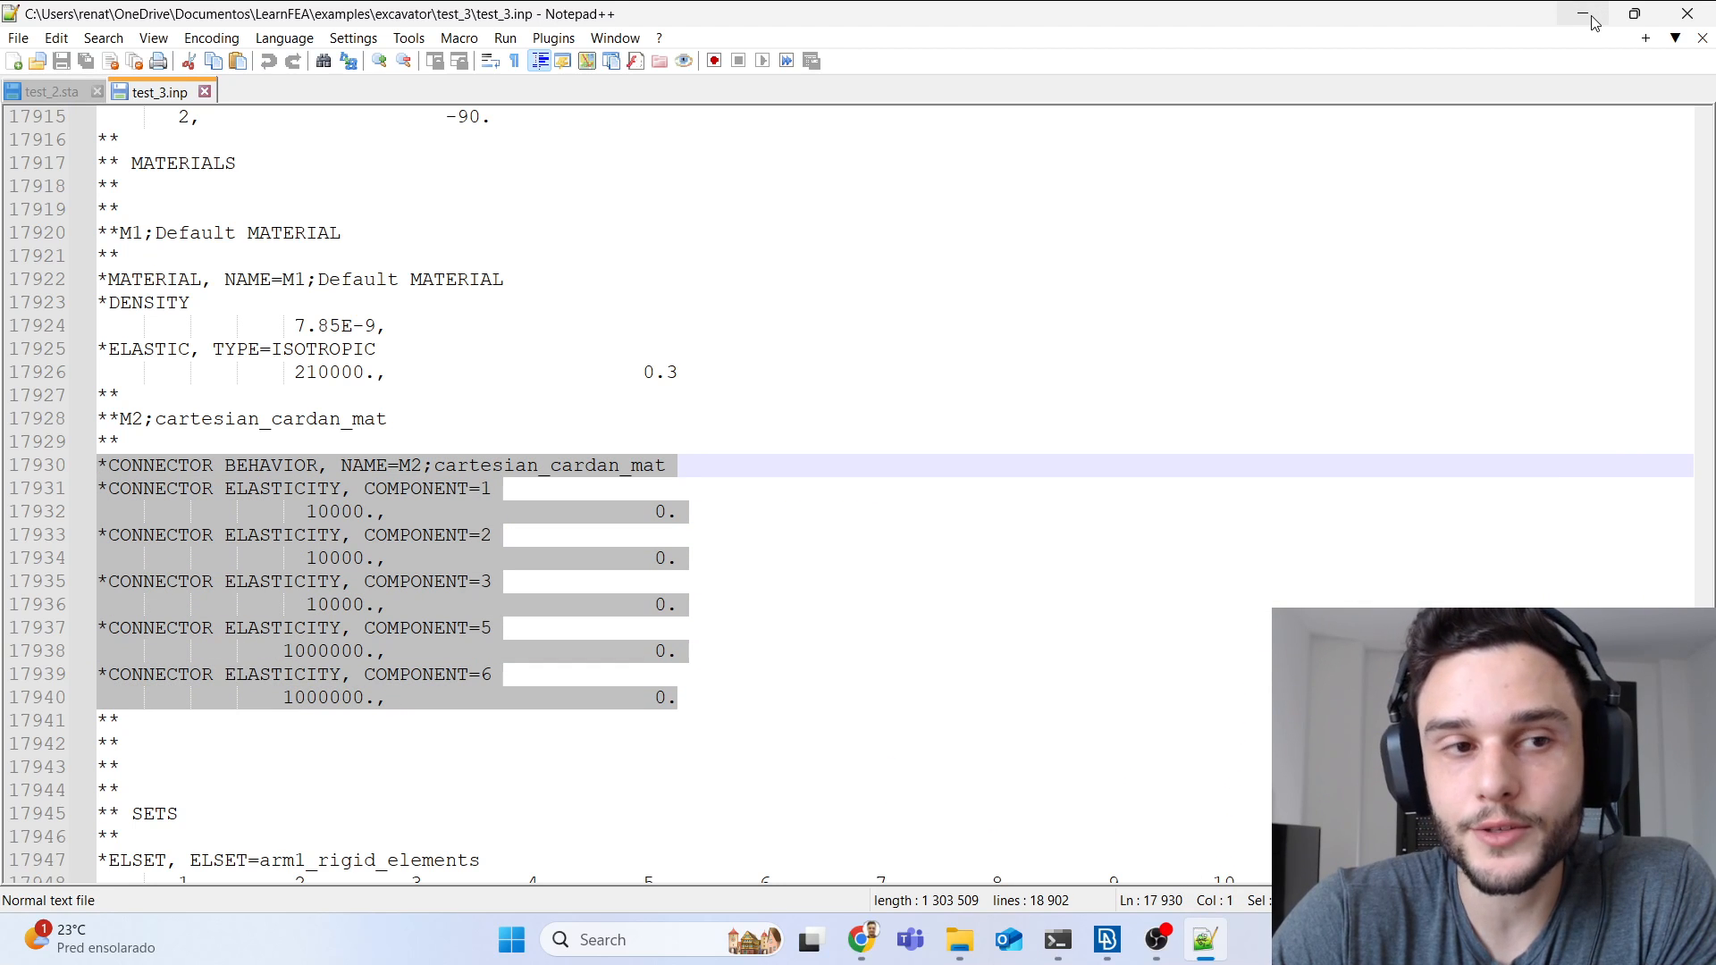
# Step: Switch to File Explorer and open a terminal in the test_3 folder
pyautogui.click(1591, 20)
pyautogui.click(959, 939)
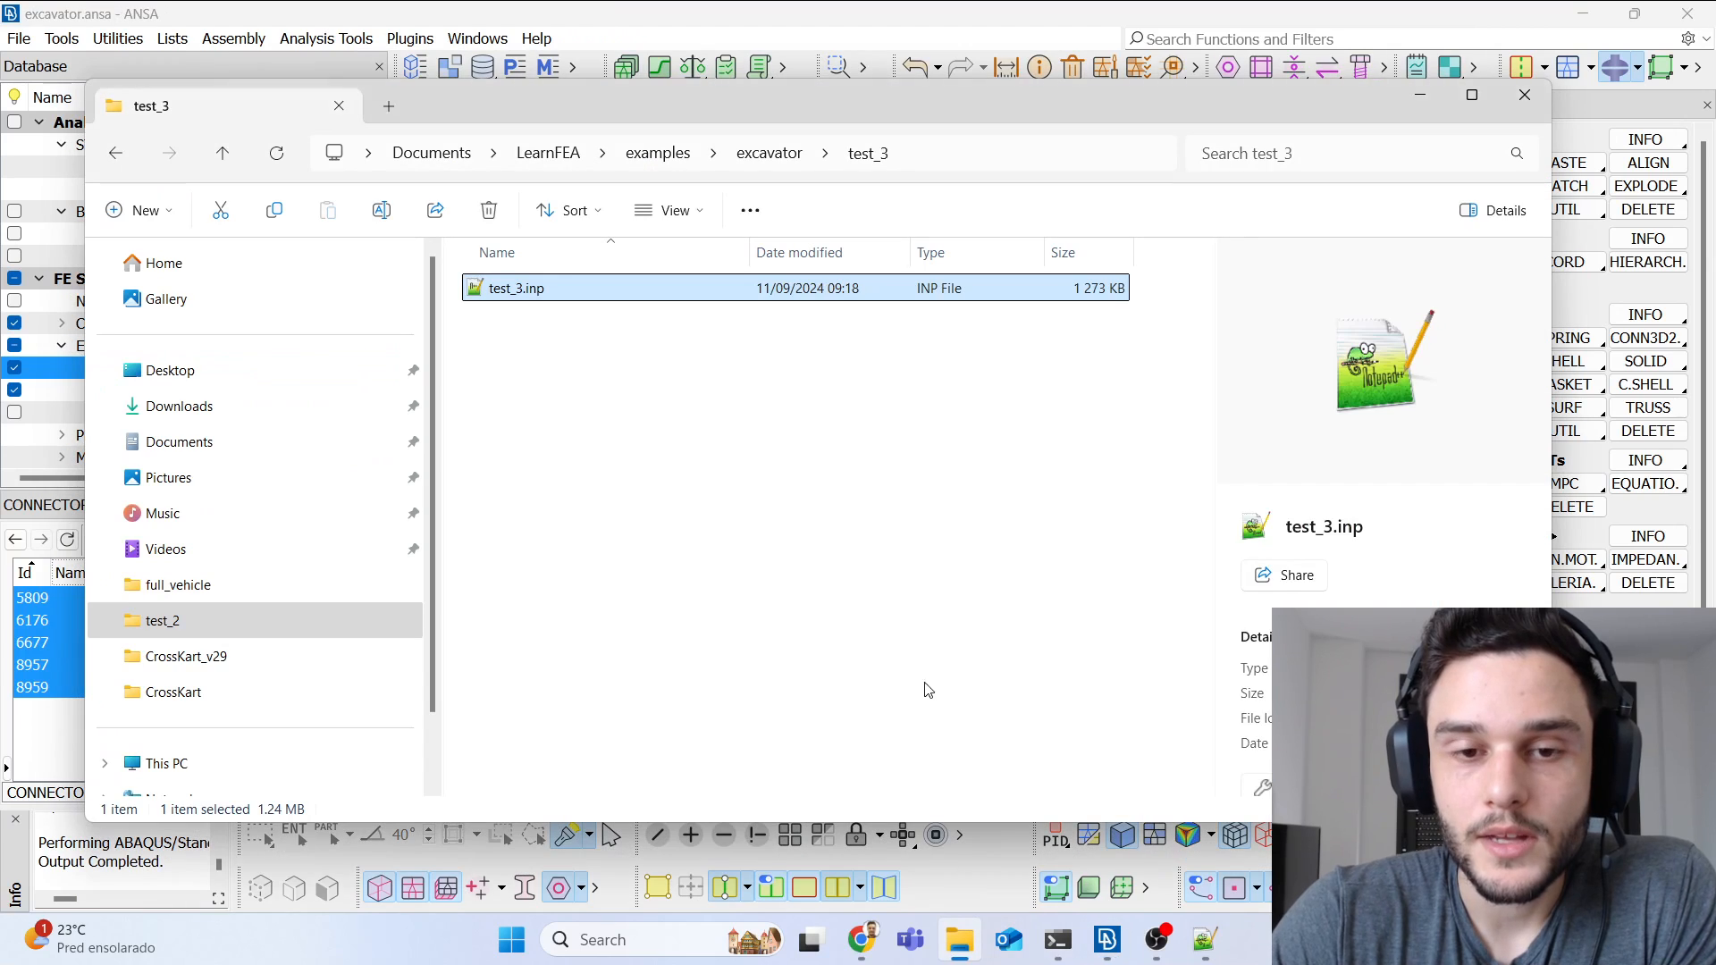
pyautogui.click(855, 464)
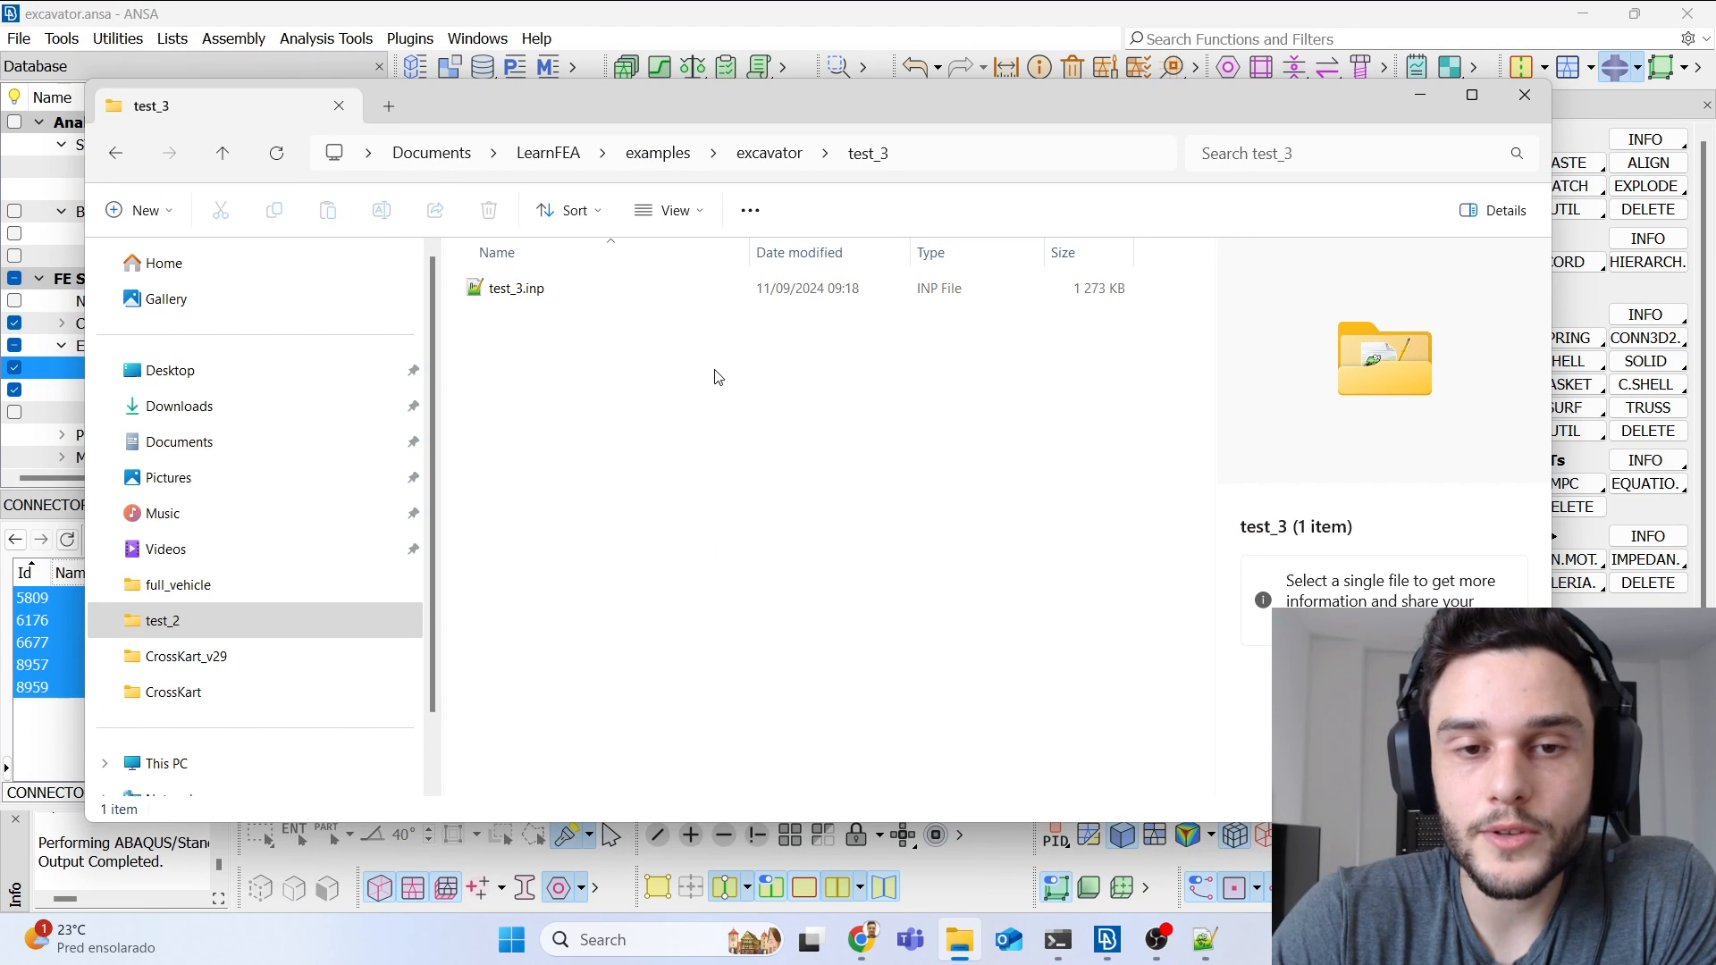
pyautogui.rightClick(716, 376)
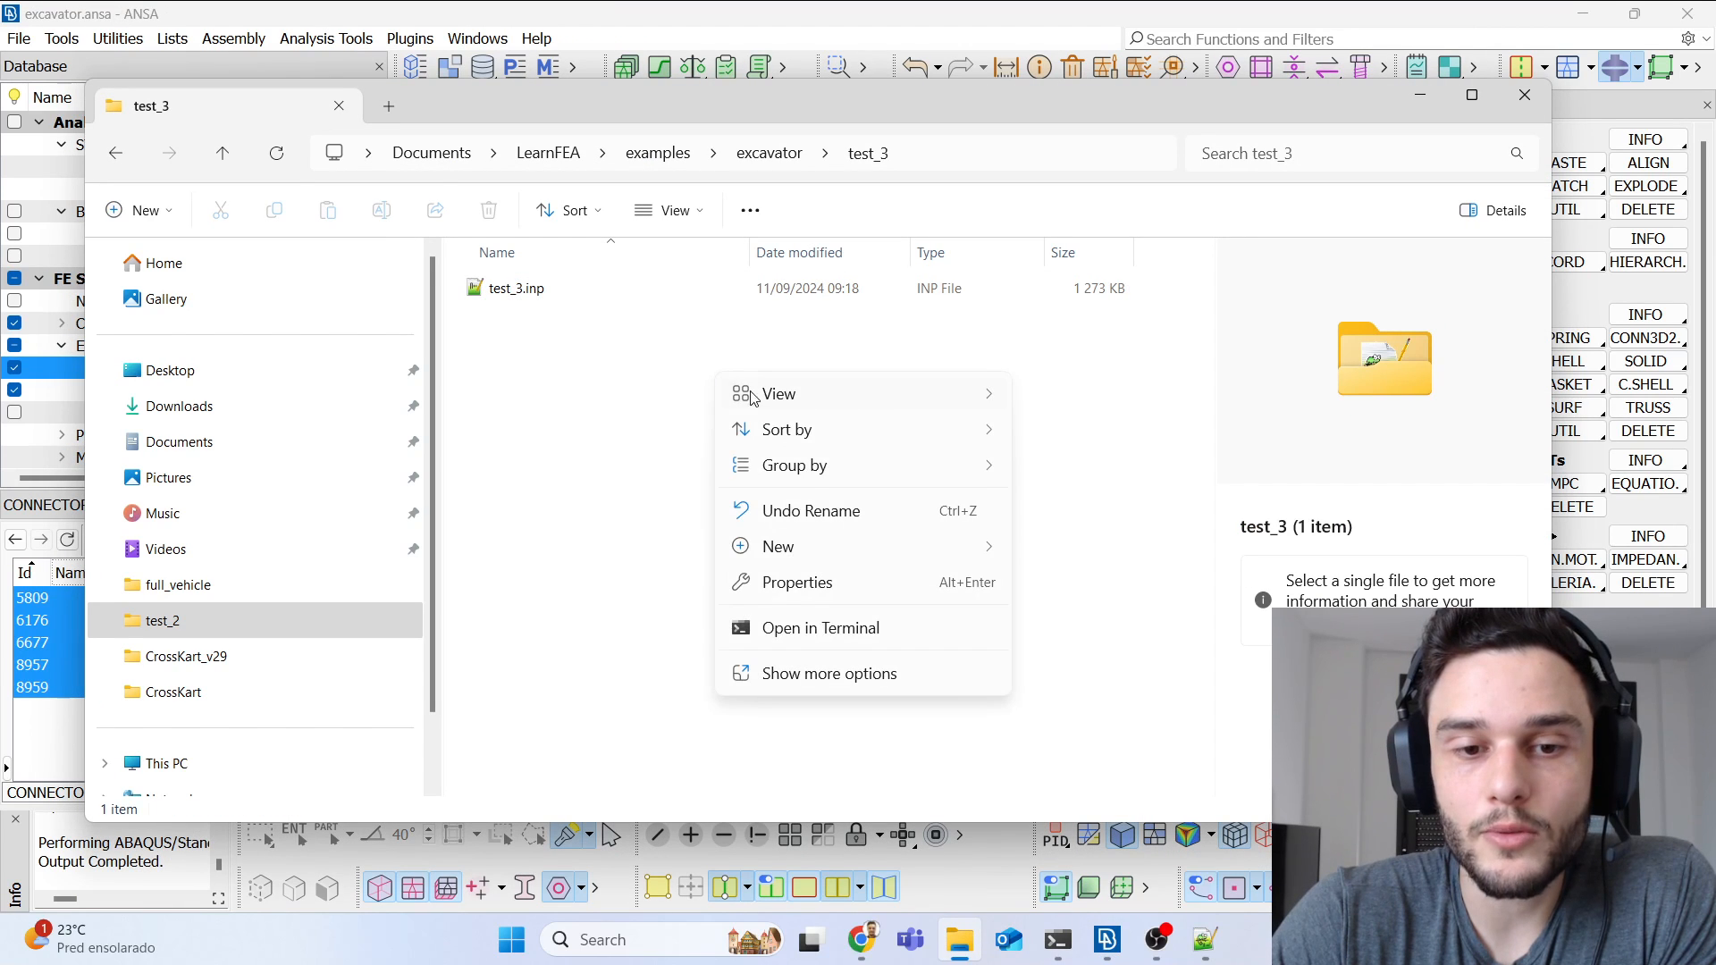
pyautogui.click(824, 630)
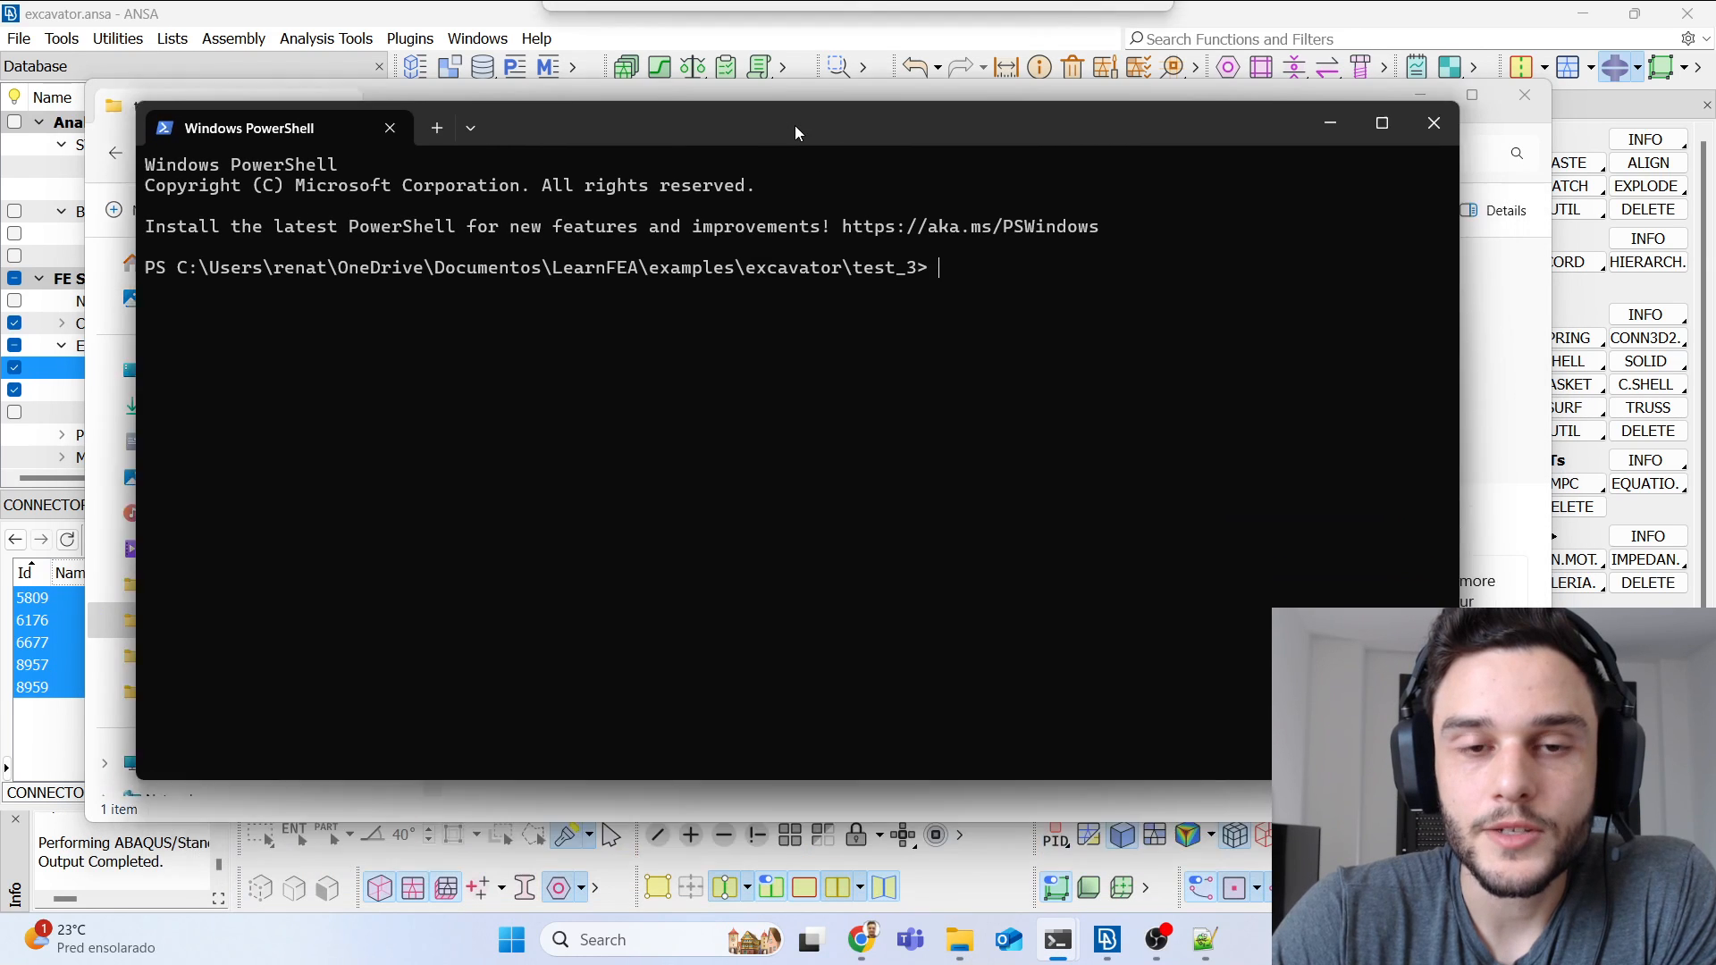
pyautogui.moveTo(798, 132); pyautogui.dragTo(767, 64)
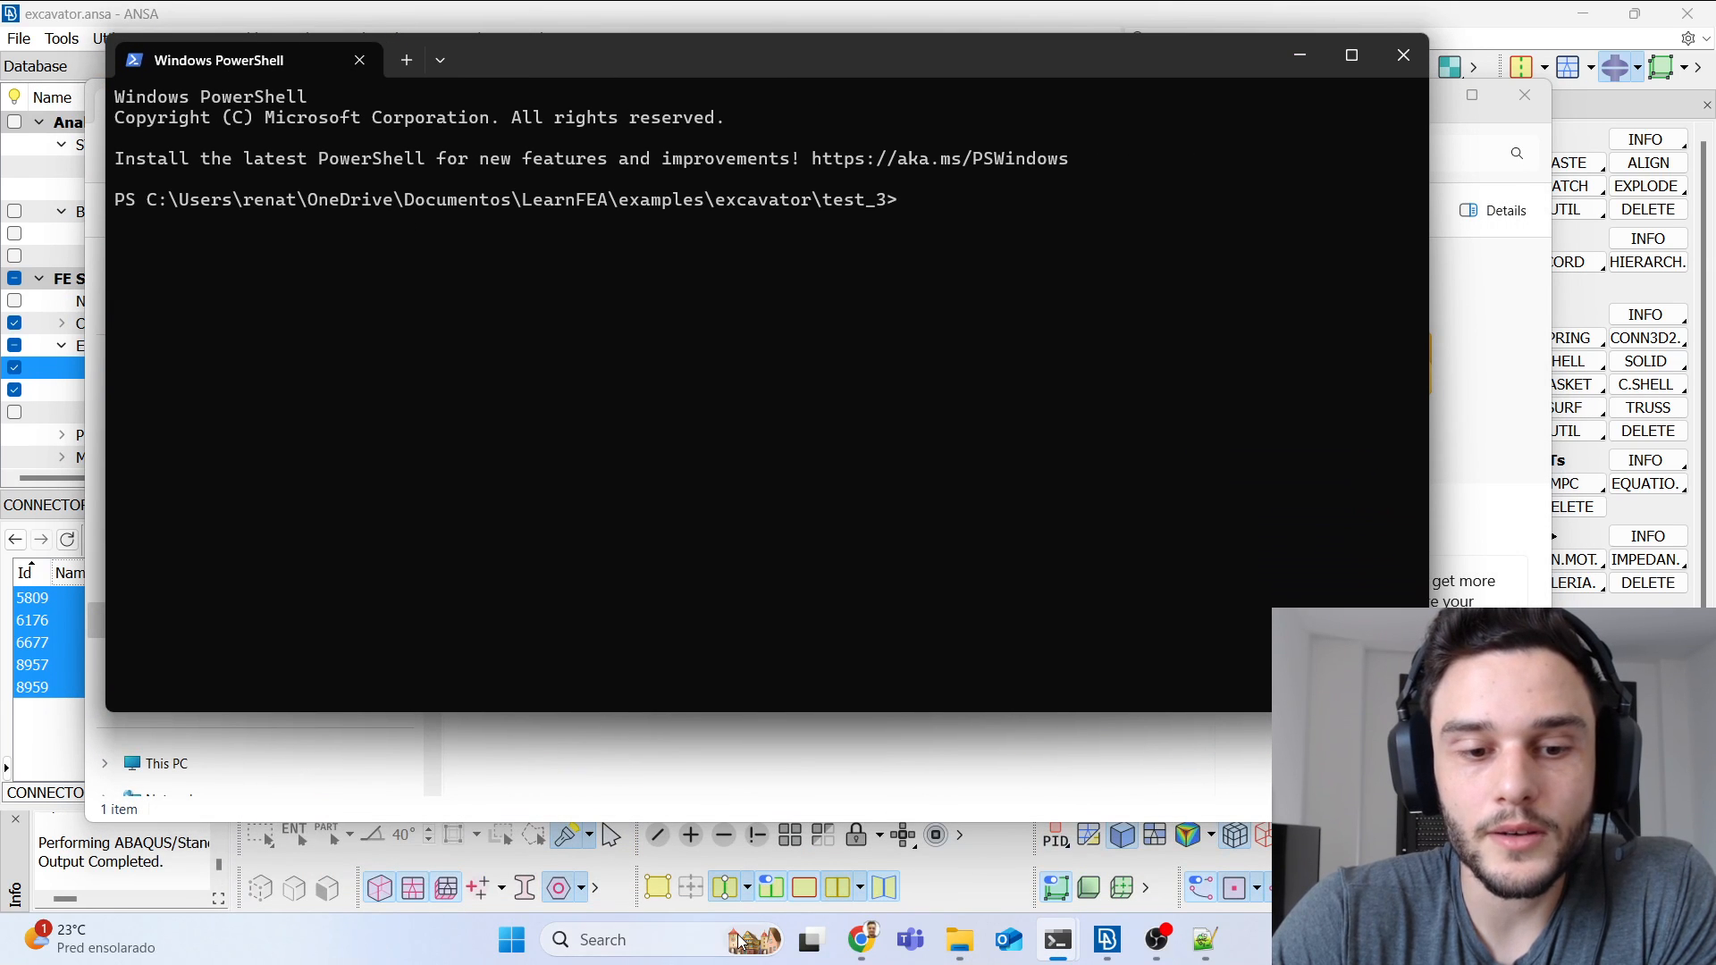
pyautogui.click(507, 922)
pyautogui.write('comman')
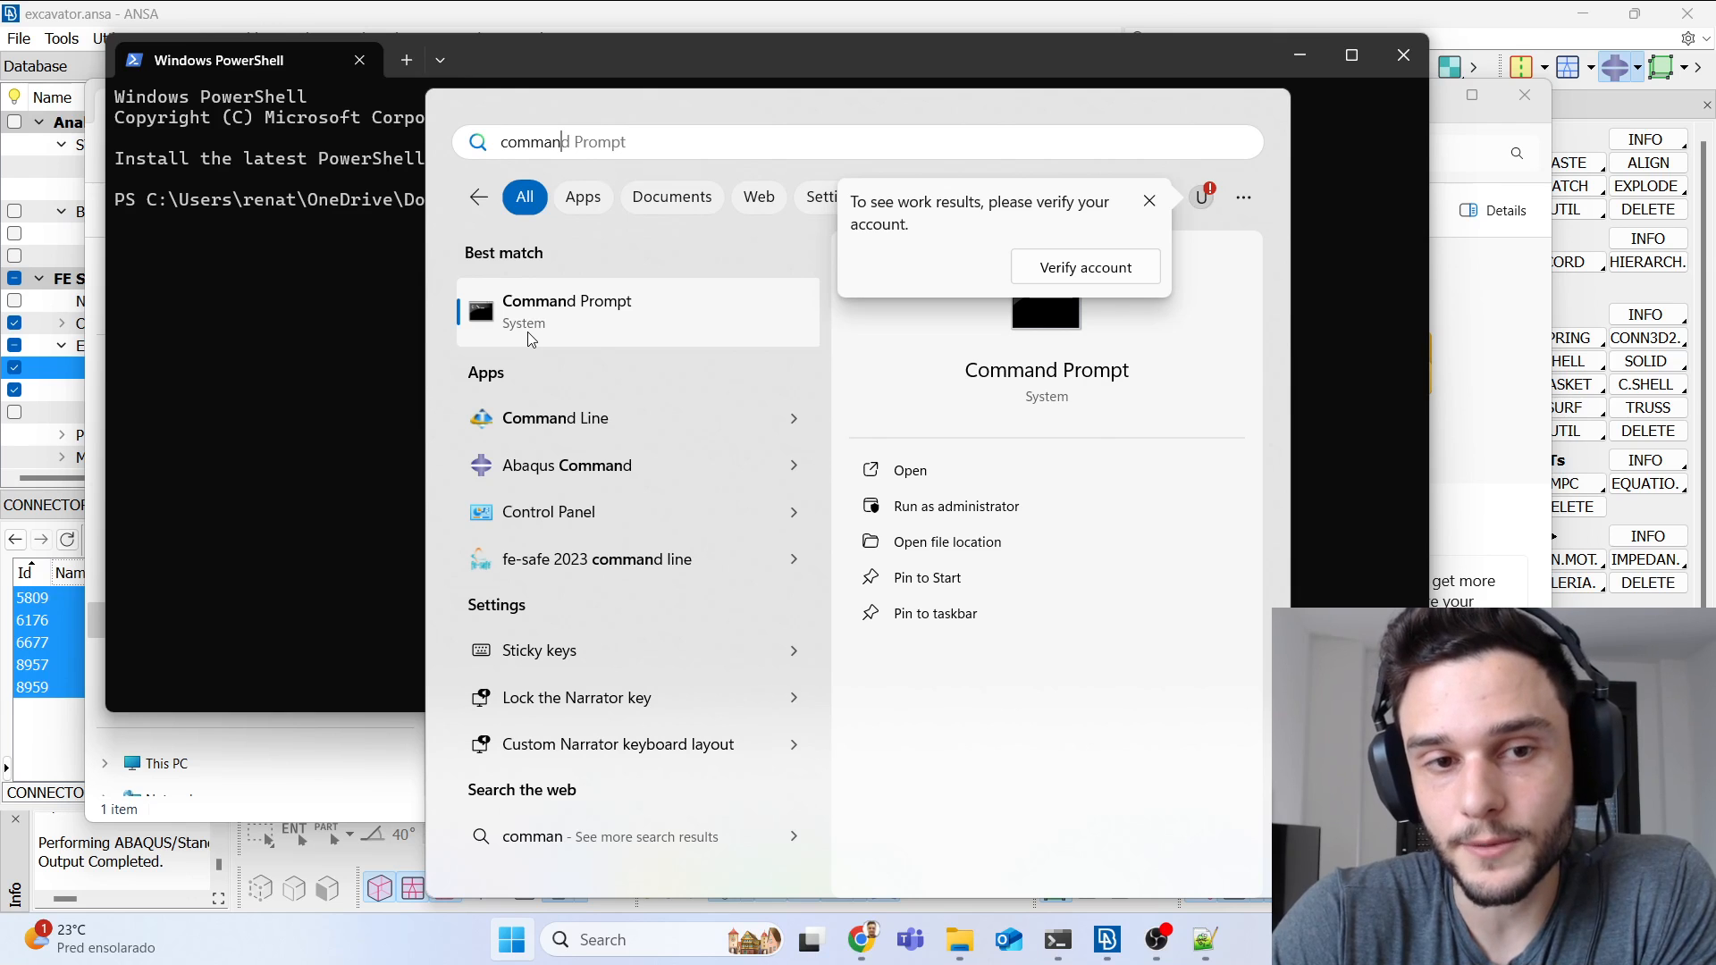
pyautogui.click(1498, 501)
pyautogui.click(574, 412)
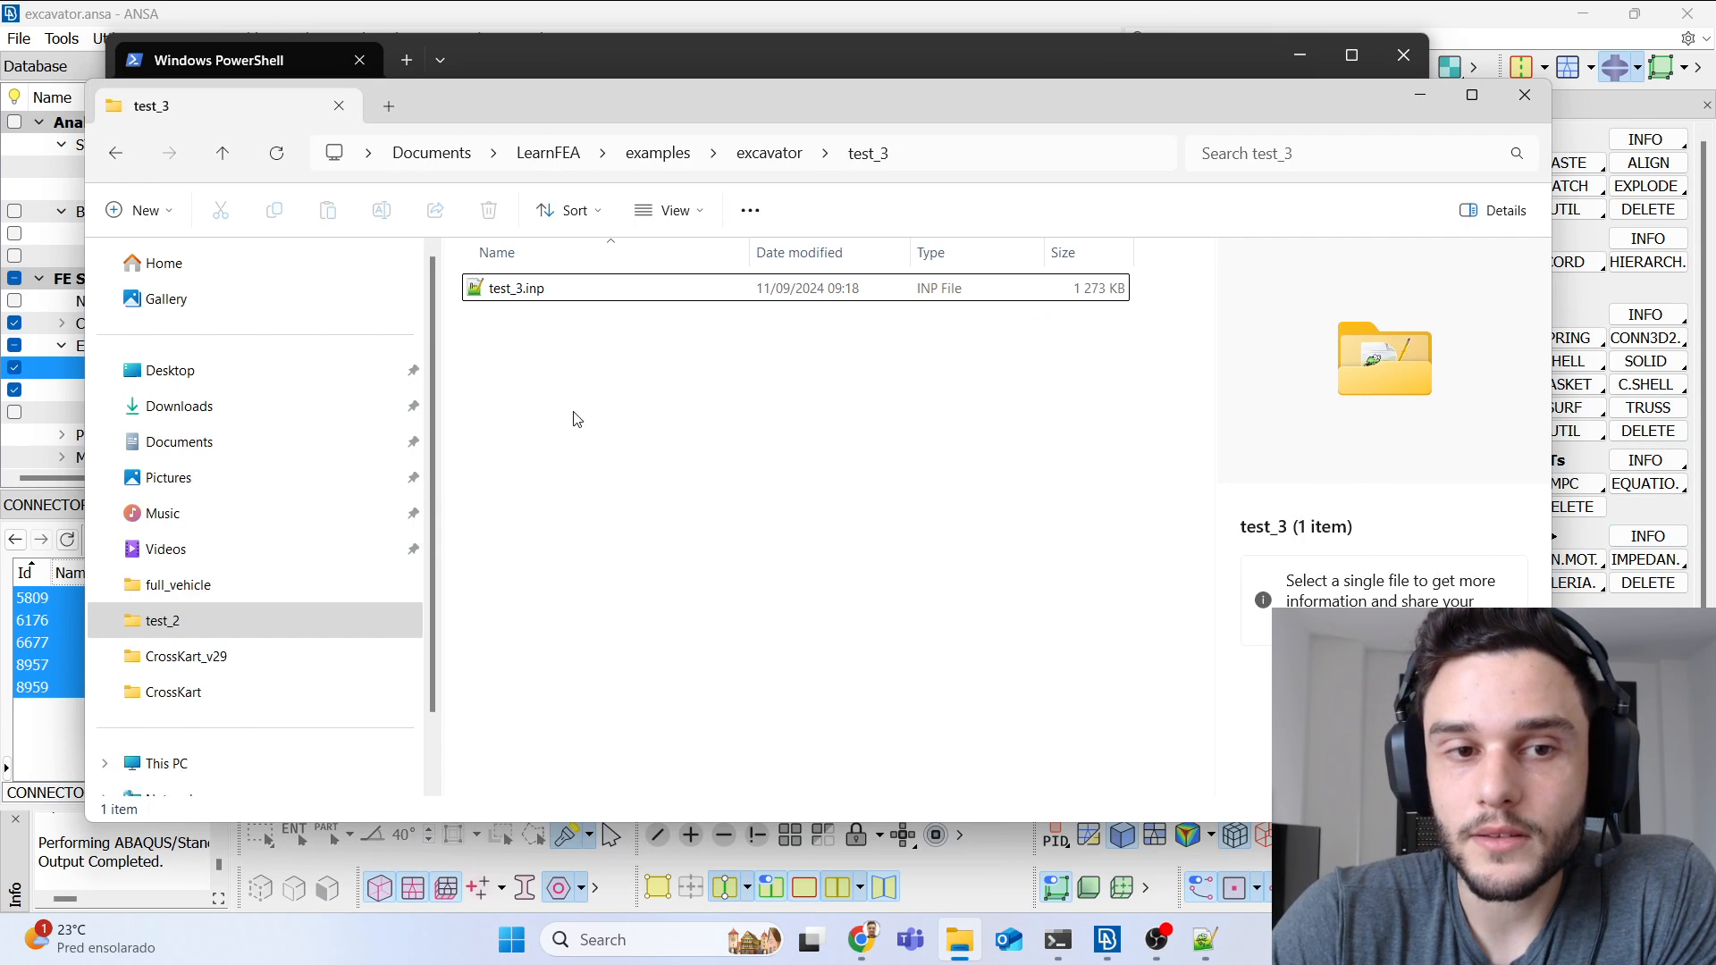
pyautogui.rightClick(589, 407)
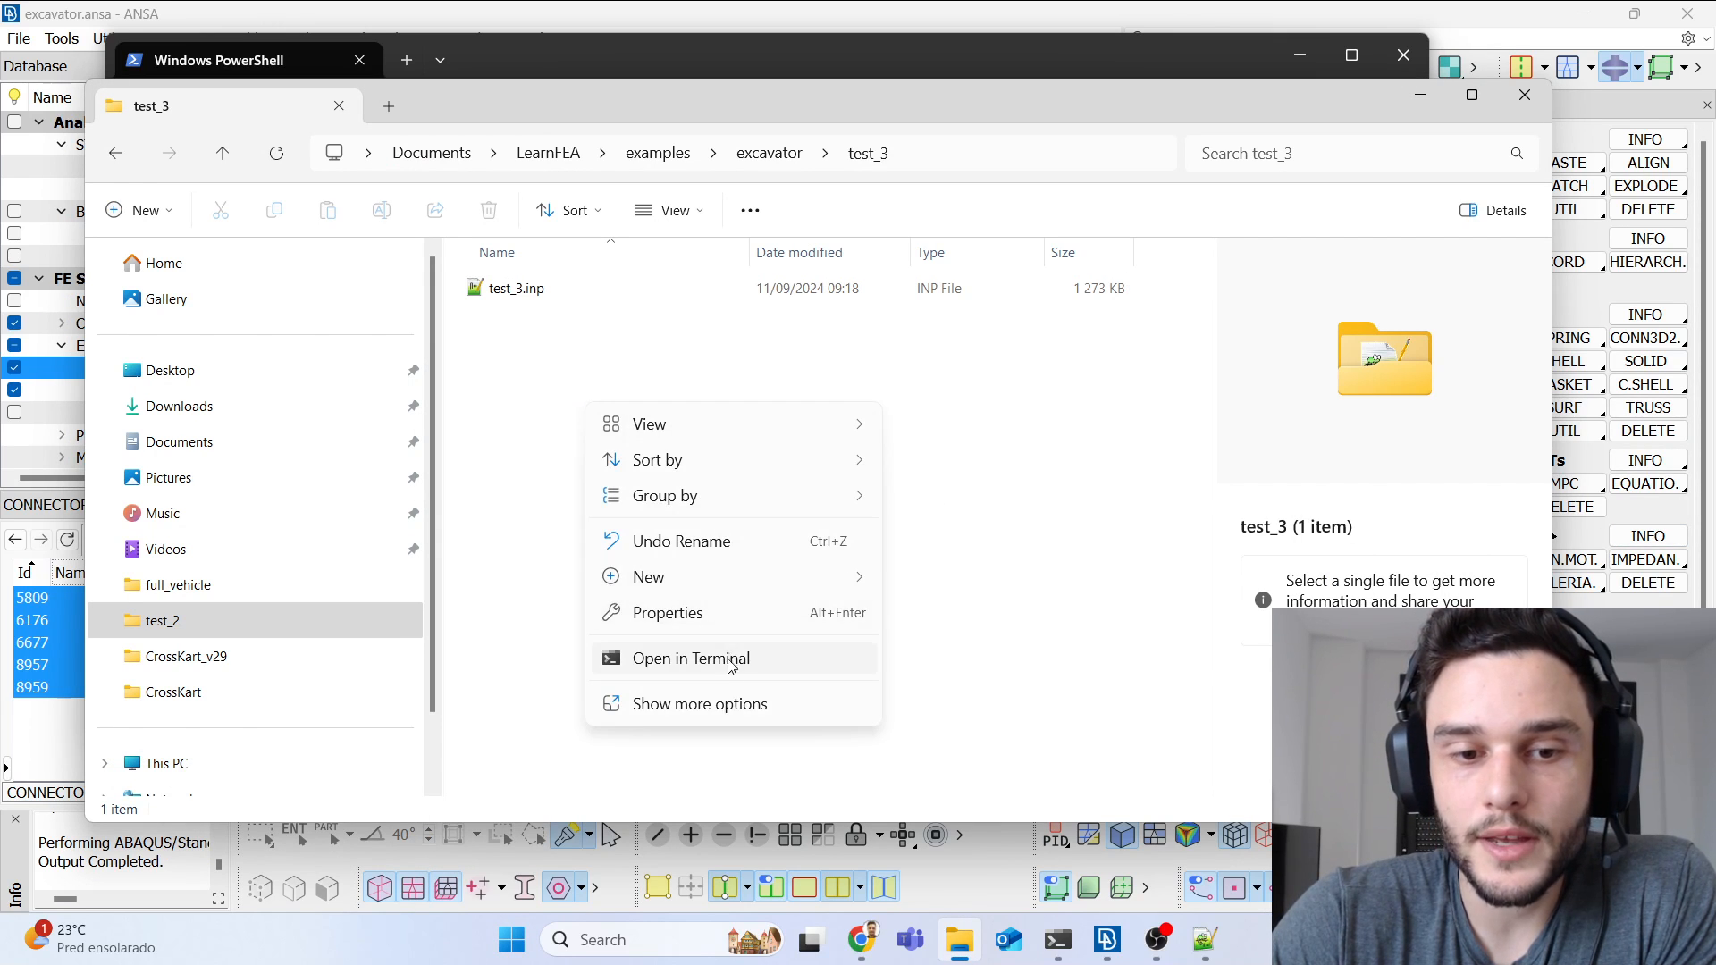
pyautogui.click(872, 658)
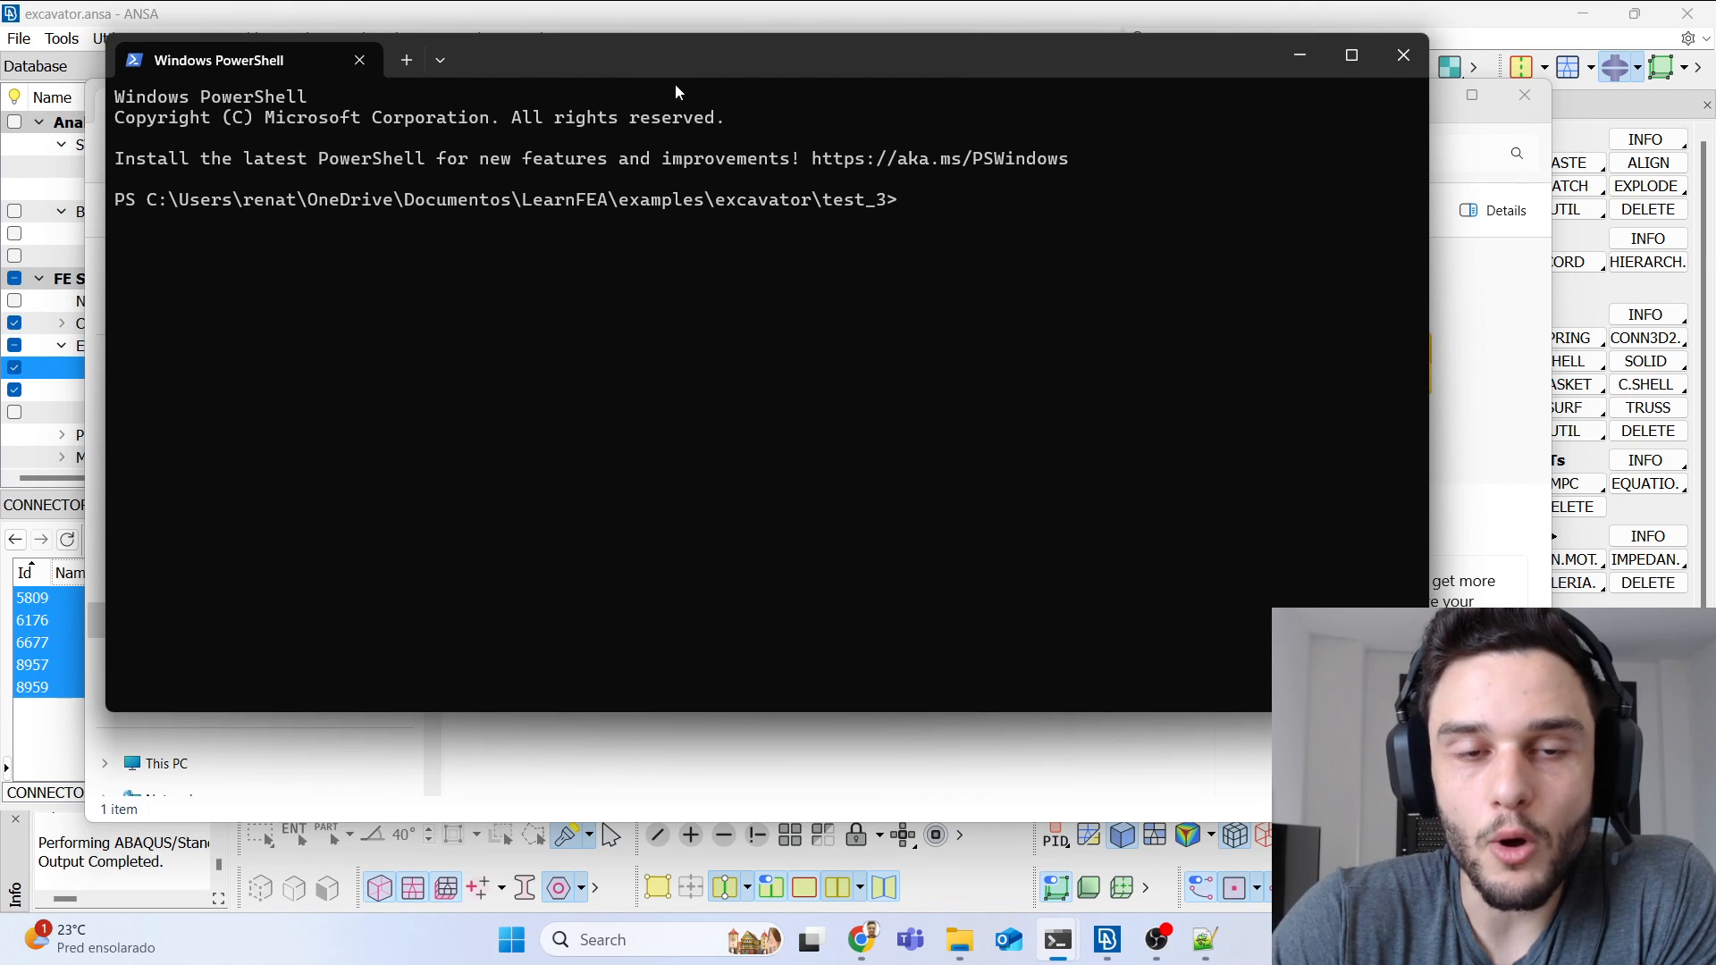
# Step: Check the terminal's working folder path and the test_3.inp input file in File Explorer
pyautogui.moveTo(902, 200); pyautogui.dragTo(135, 186)
pyautogui.click(1060, 270)
pyautogui.moveTo(908, 179); pyautogui.dragTo(915, 201)
pyautogui.click(924, 202)
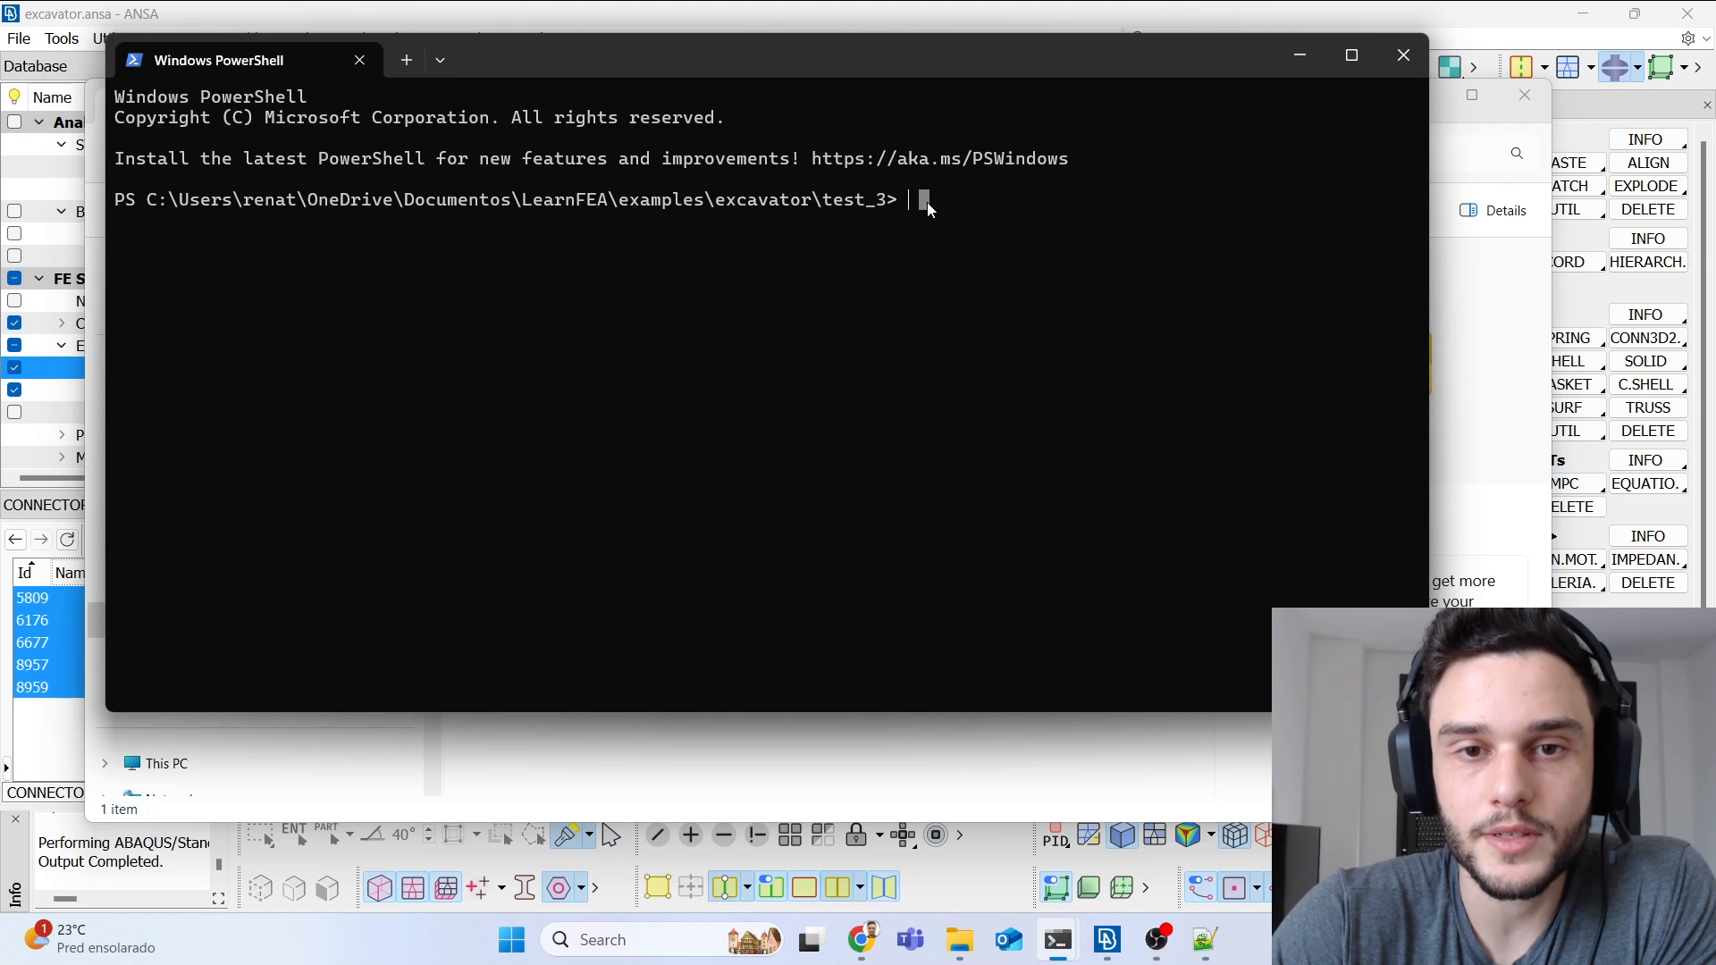
pyautogui.hotkey('alt', 'Tab')
pyautogui.click(615, 288)
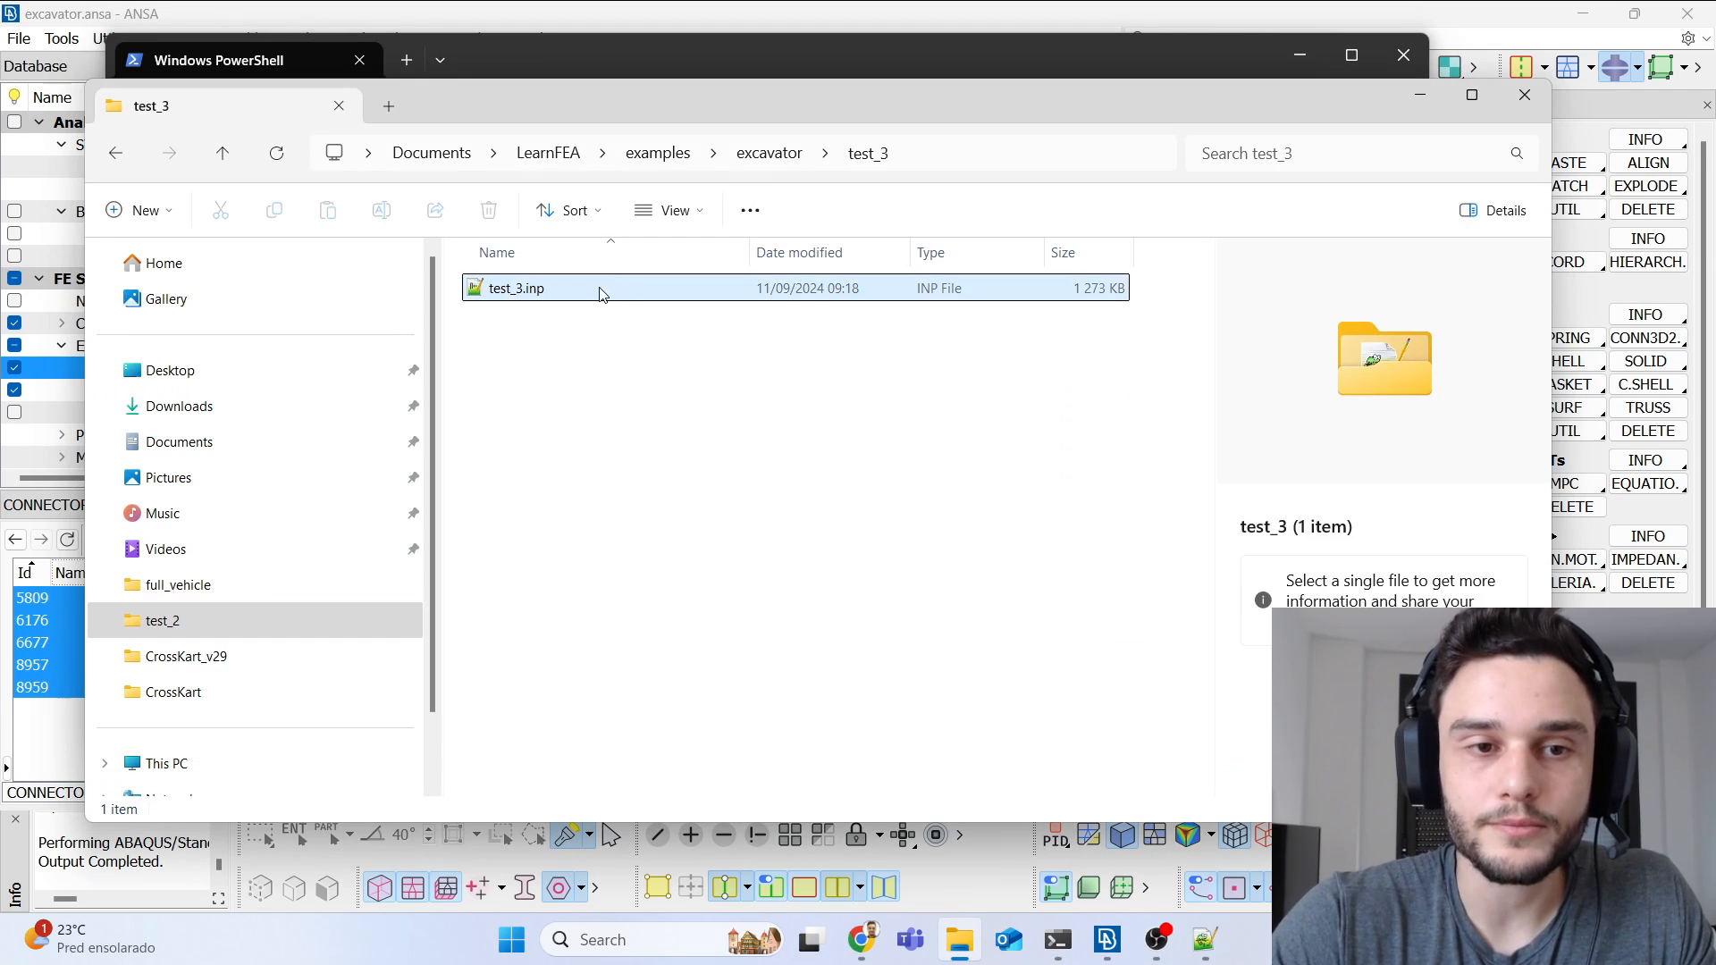
pyautogui.click(539, 298)
pyautogui.click(605, 425)
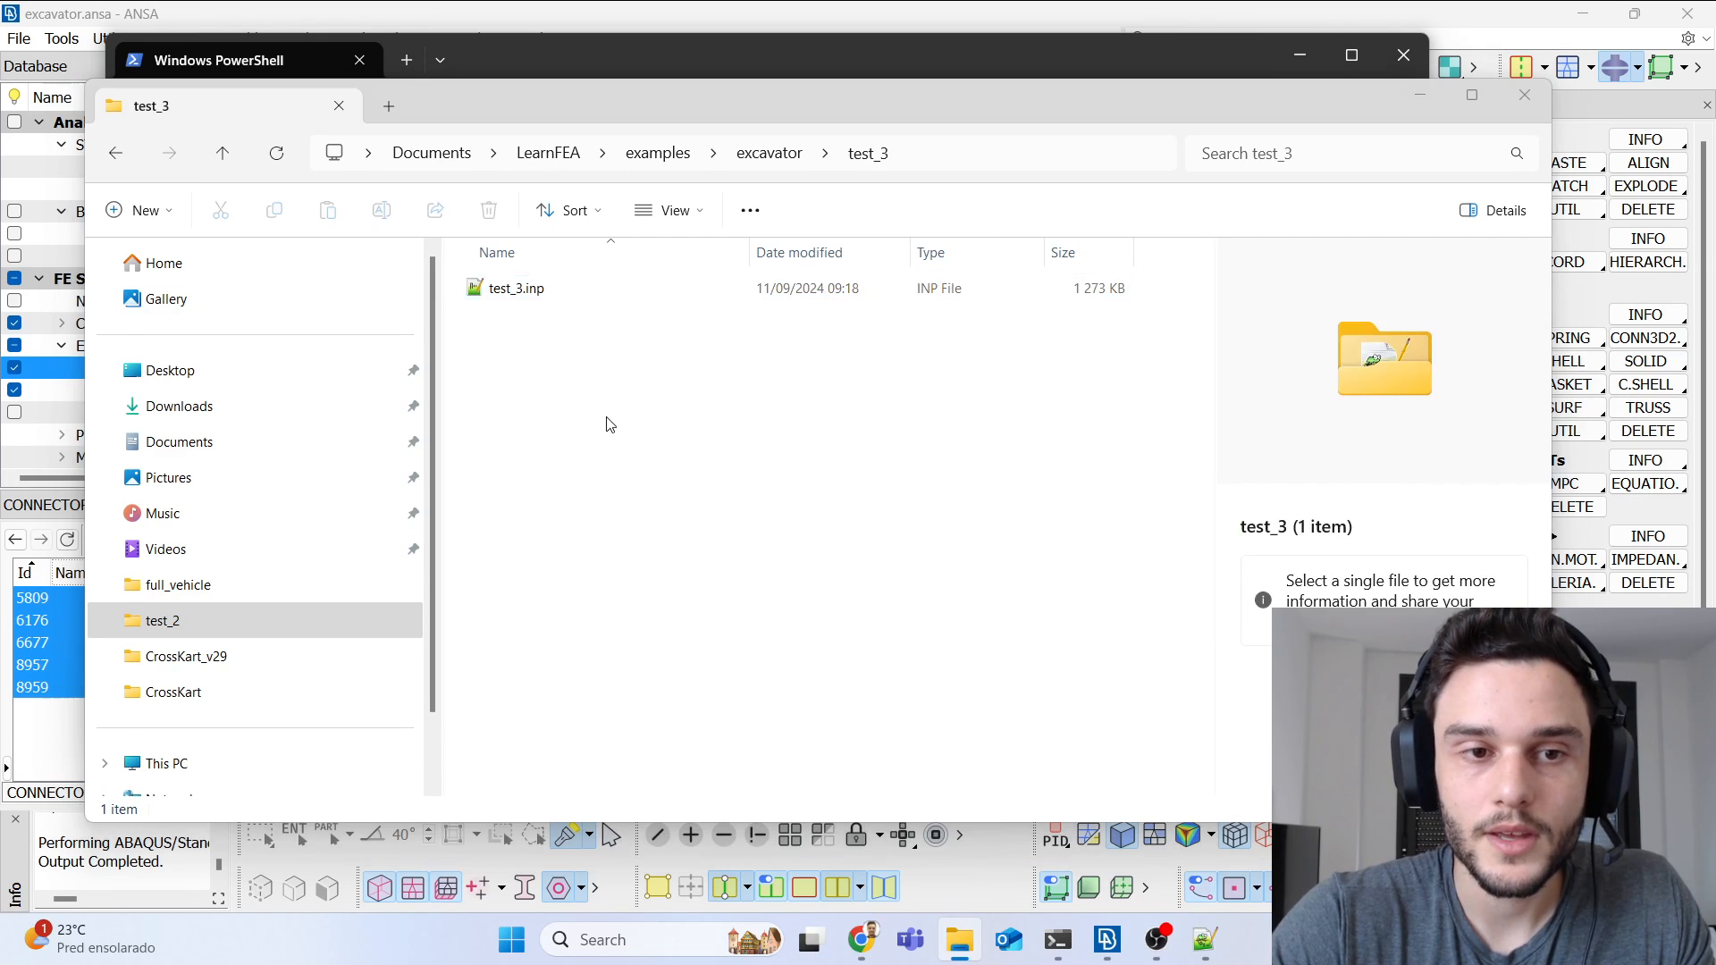
# Step: Run the Abaqus analysis from the terminal with the command "abaqus job=test_3 cpus=2"
pyautogui.hotkey('alt', 'Tab')
pyautogui.write('abaqus ')
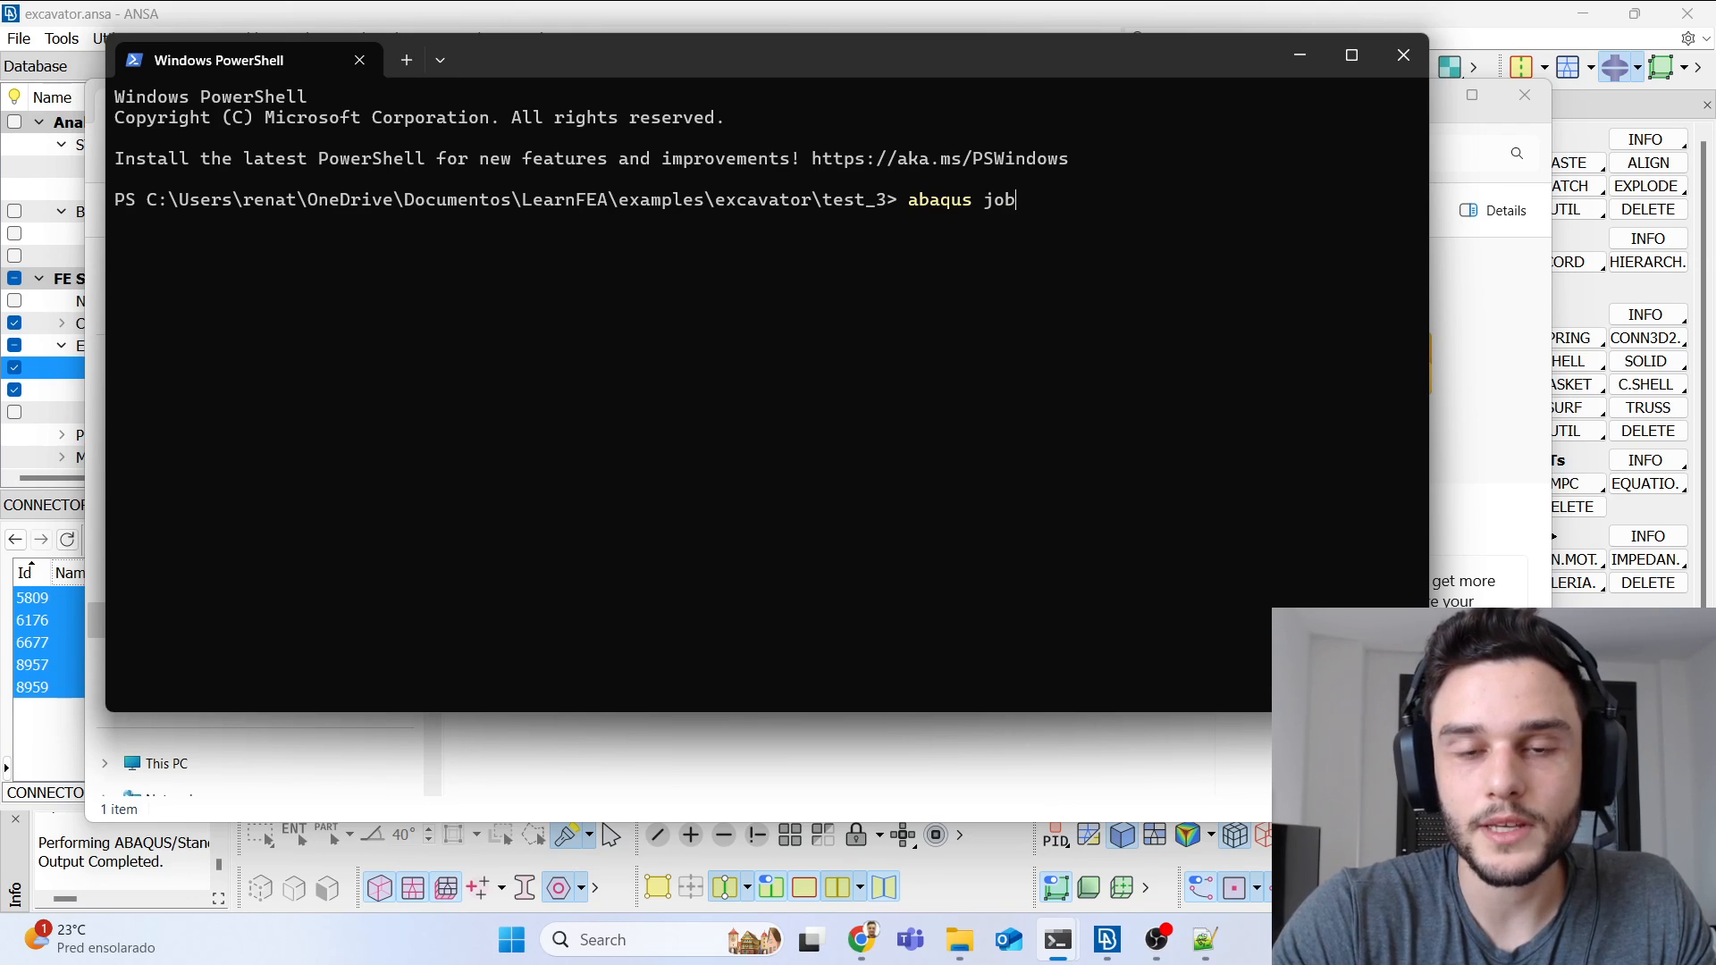
pyautogui.write('job=test_3.inp')
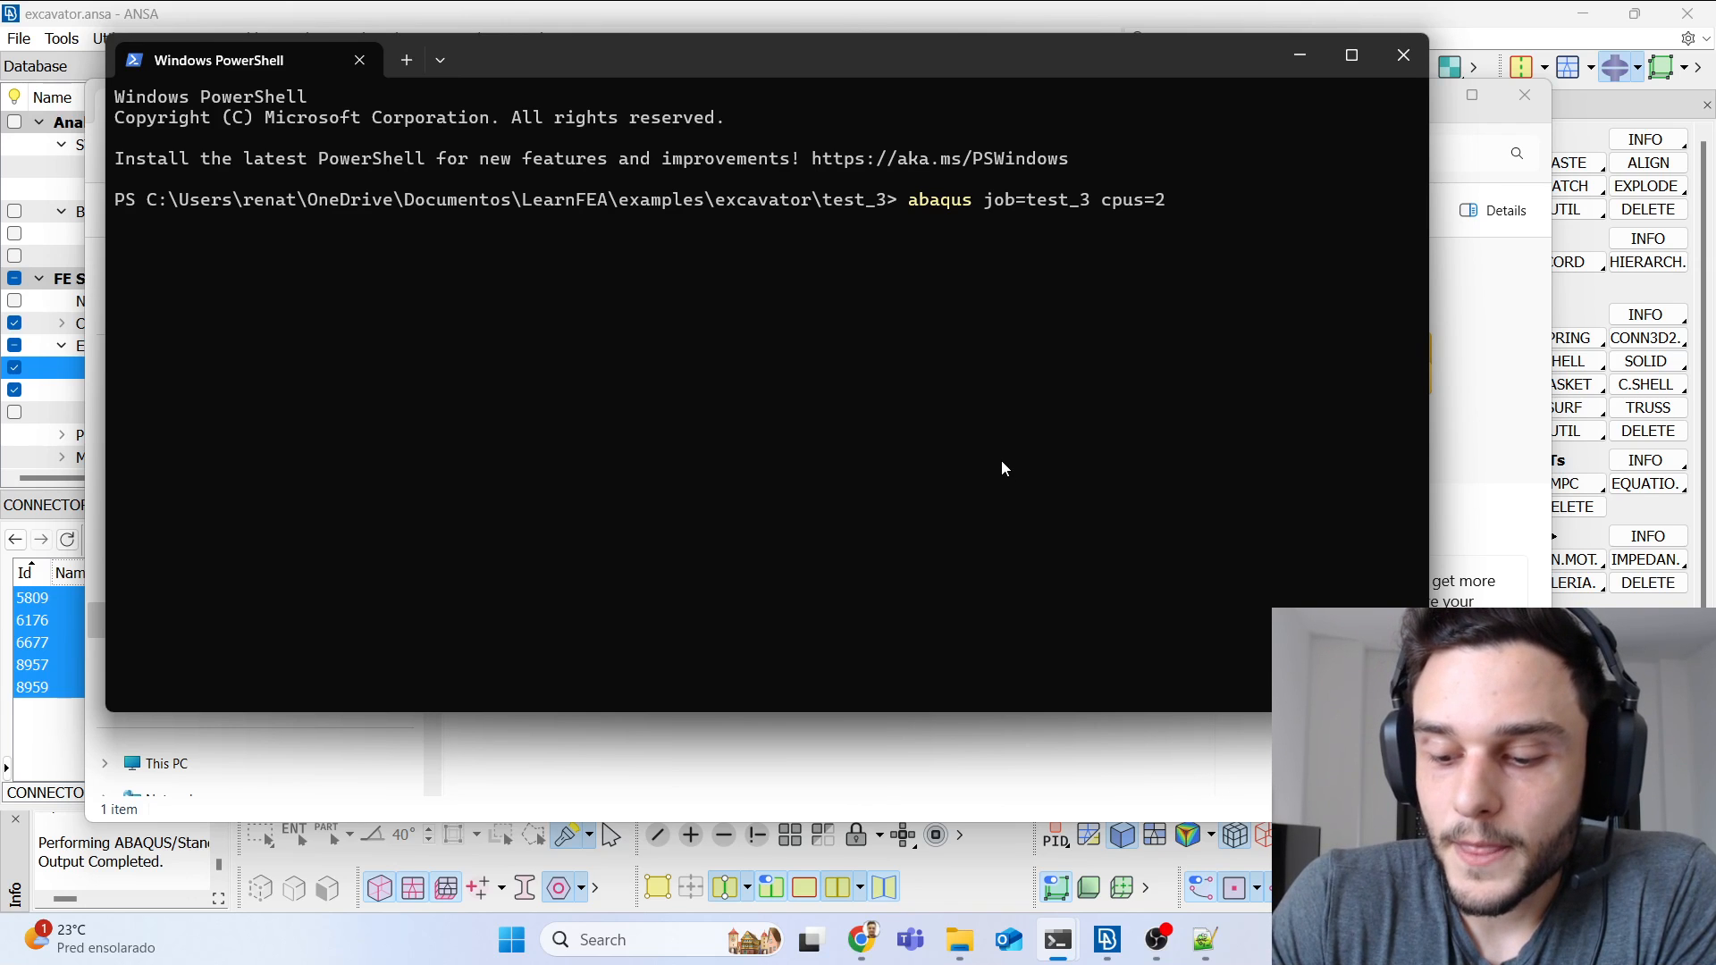
pyautogui.press('Return')
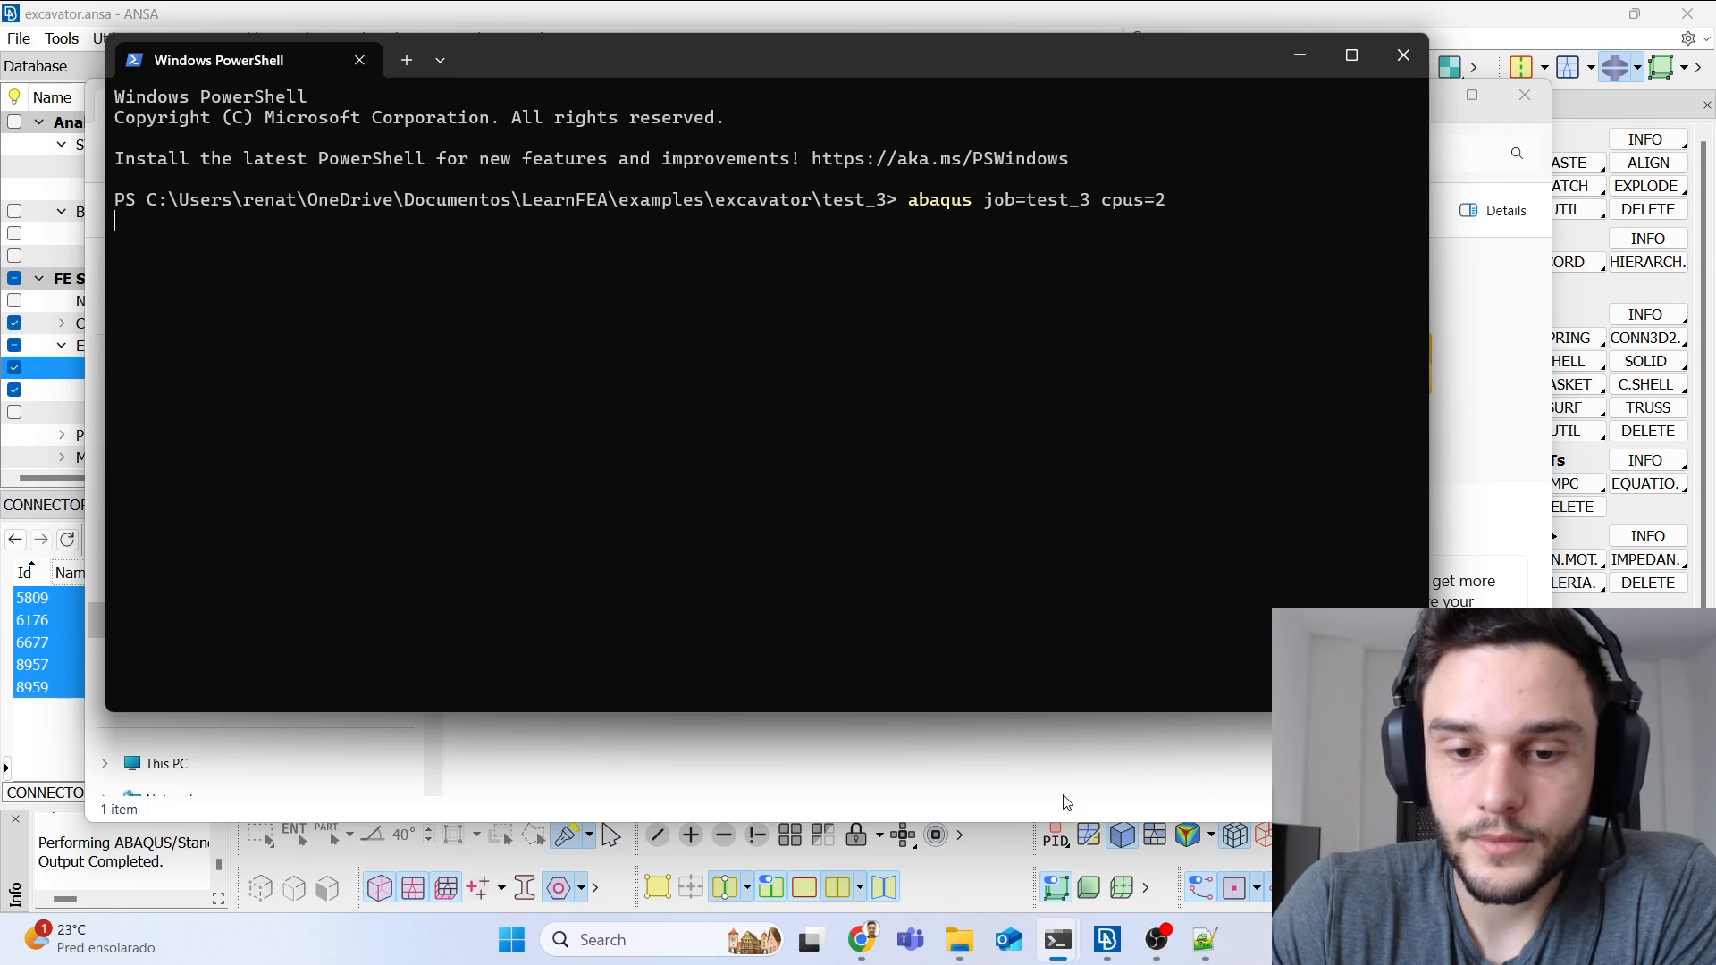
# Step: Return to the test_3 folder in File Explorer and open the job's status file test_3.sta
pyautogui.click(1036, 744)
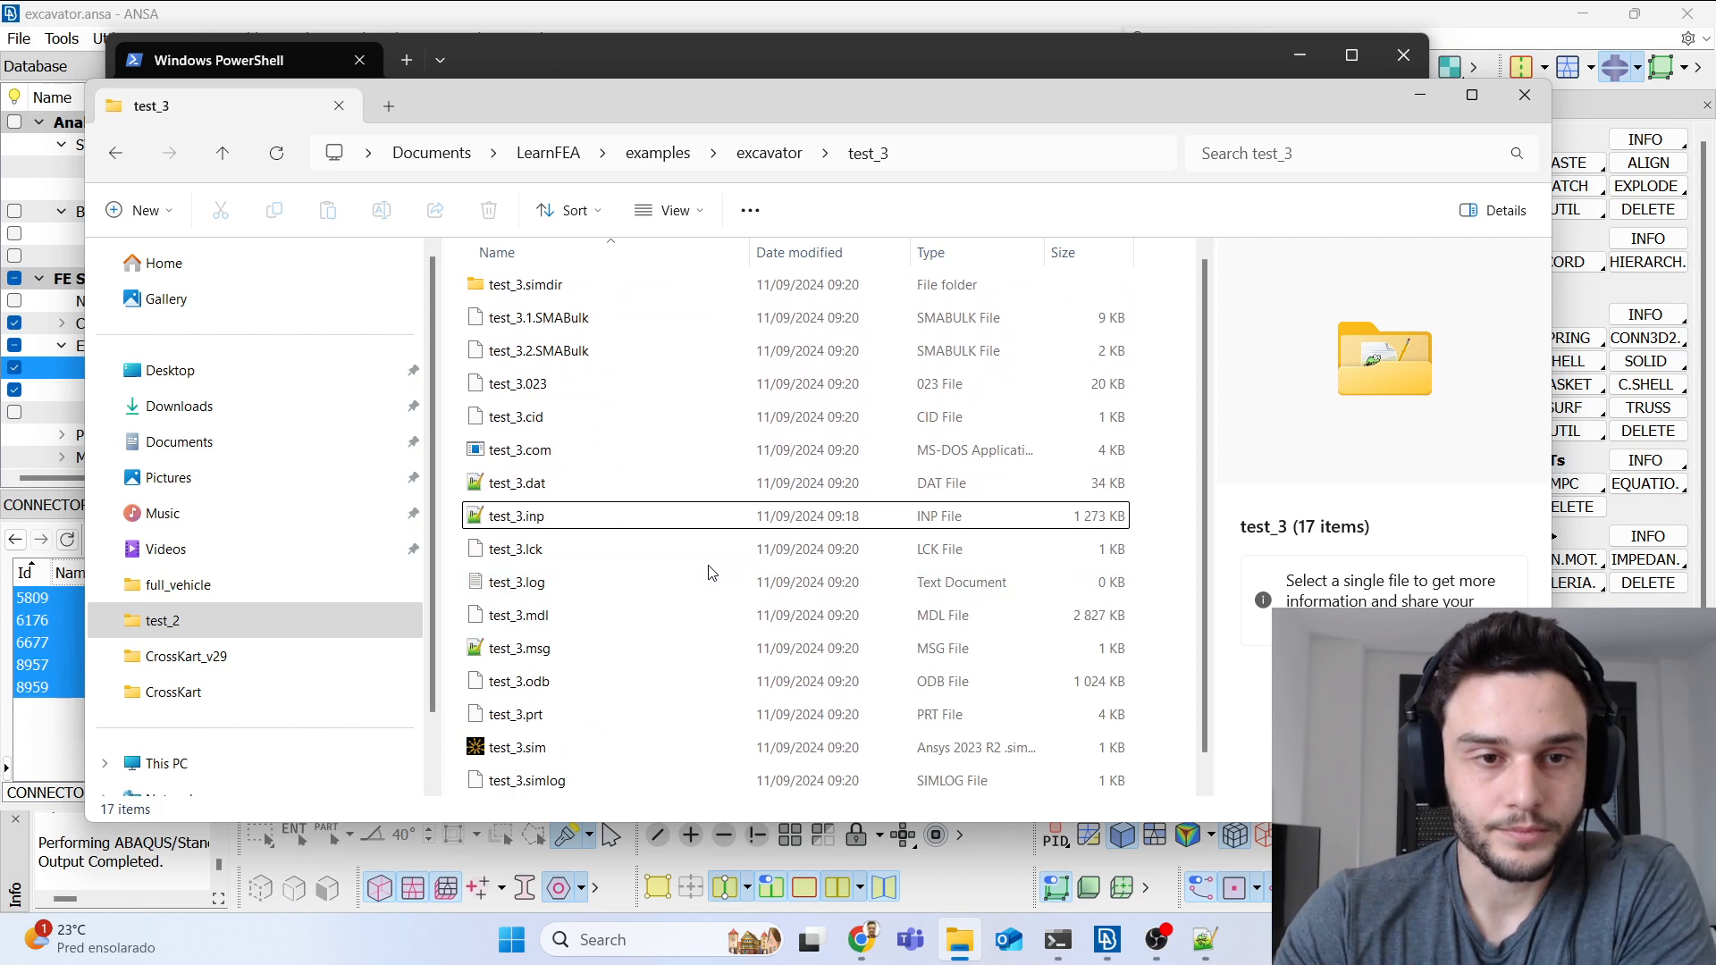
pyautogui.scroll(-1, 713, 589)
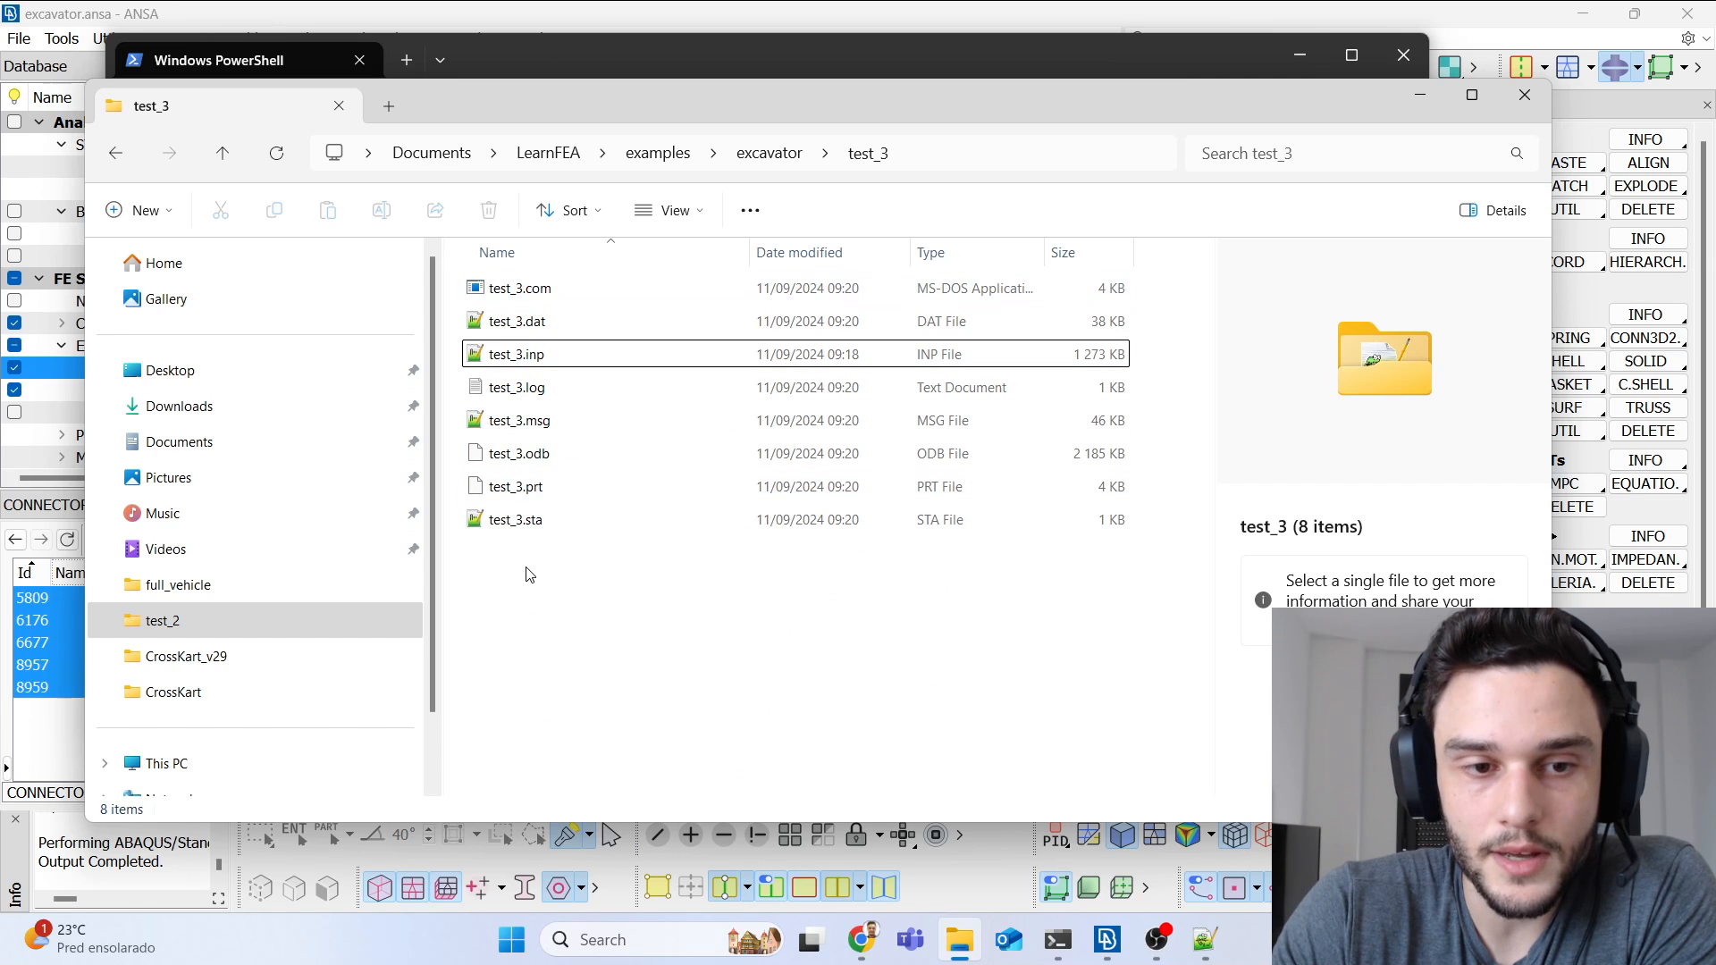
pyautogui.doubleClick(540, 527)
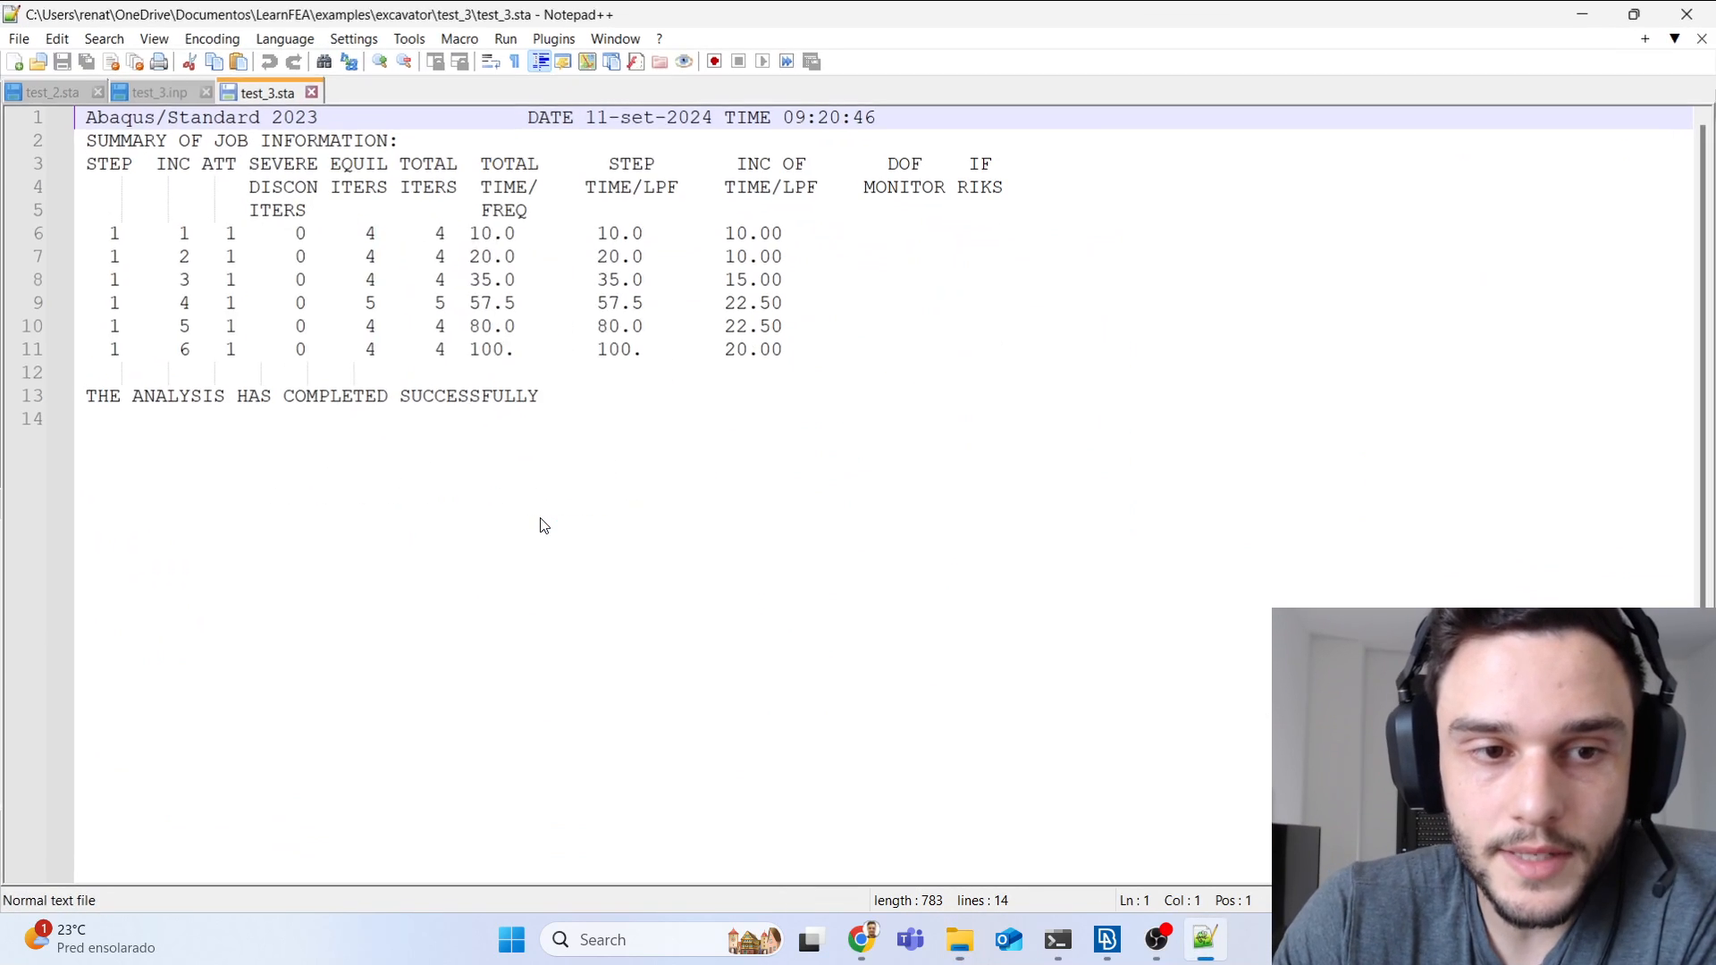
# Step: Examine the job summary in test_3.sta, reading the total time, step time and time increment of each increment
pyautogui.moveTo(568, 405); pyautogui.dragTo(45, 95)
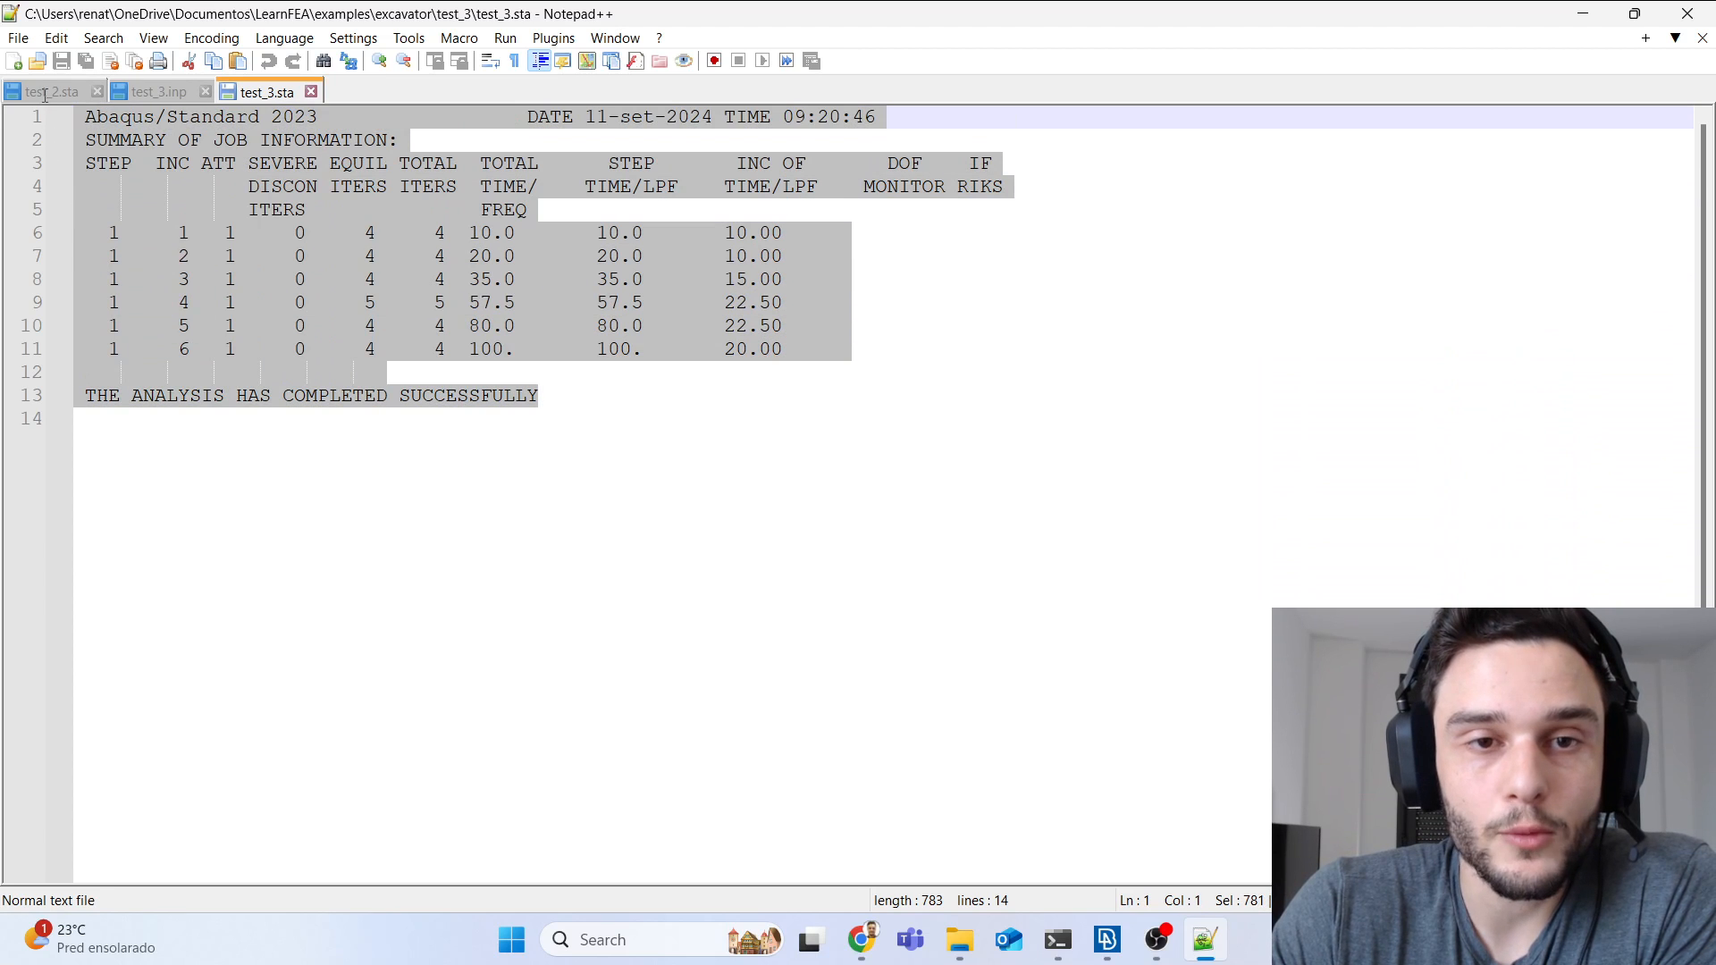
pyautogui.click(375, 325)
pyautogui.moveTo(85, 233); pyautogui.dragTo(815, 233)
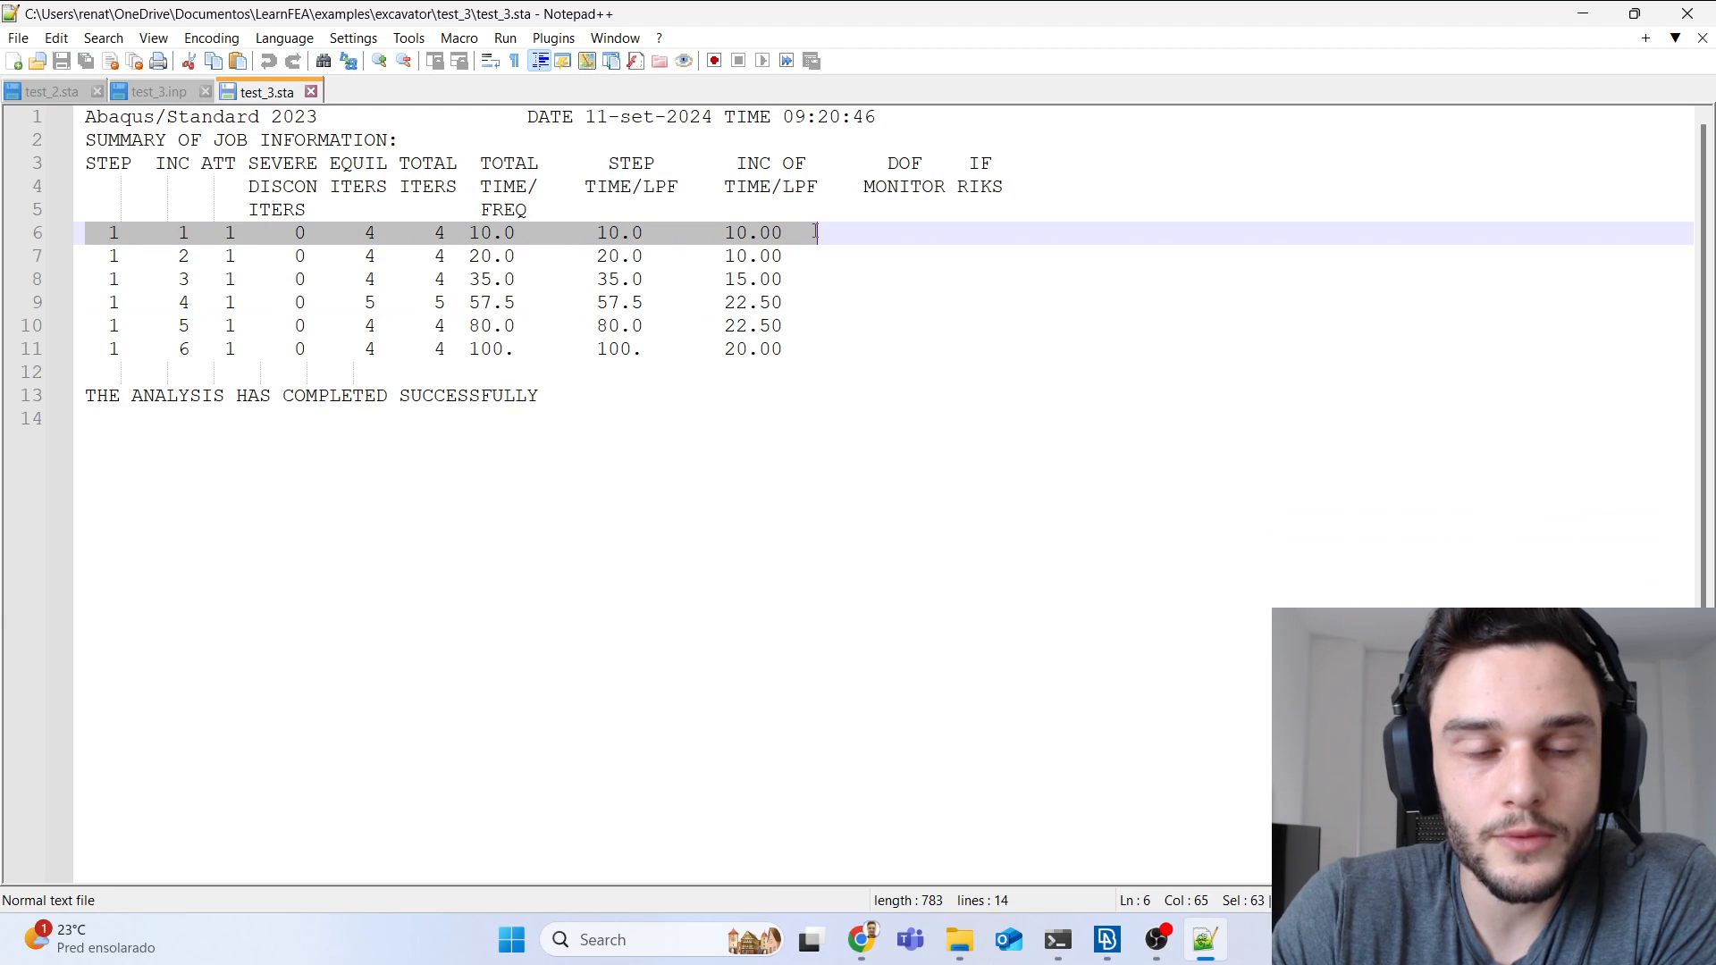
pyautogui.click(539, 233)
pyautogui.moveTo(469, 233); pyautogui.dragTo(539, 231)
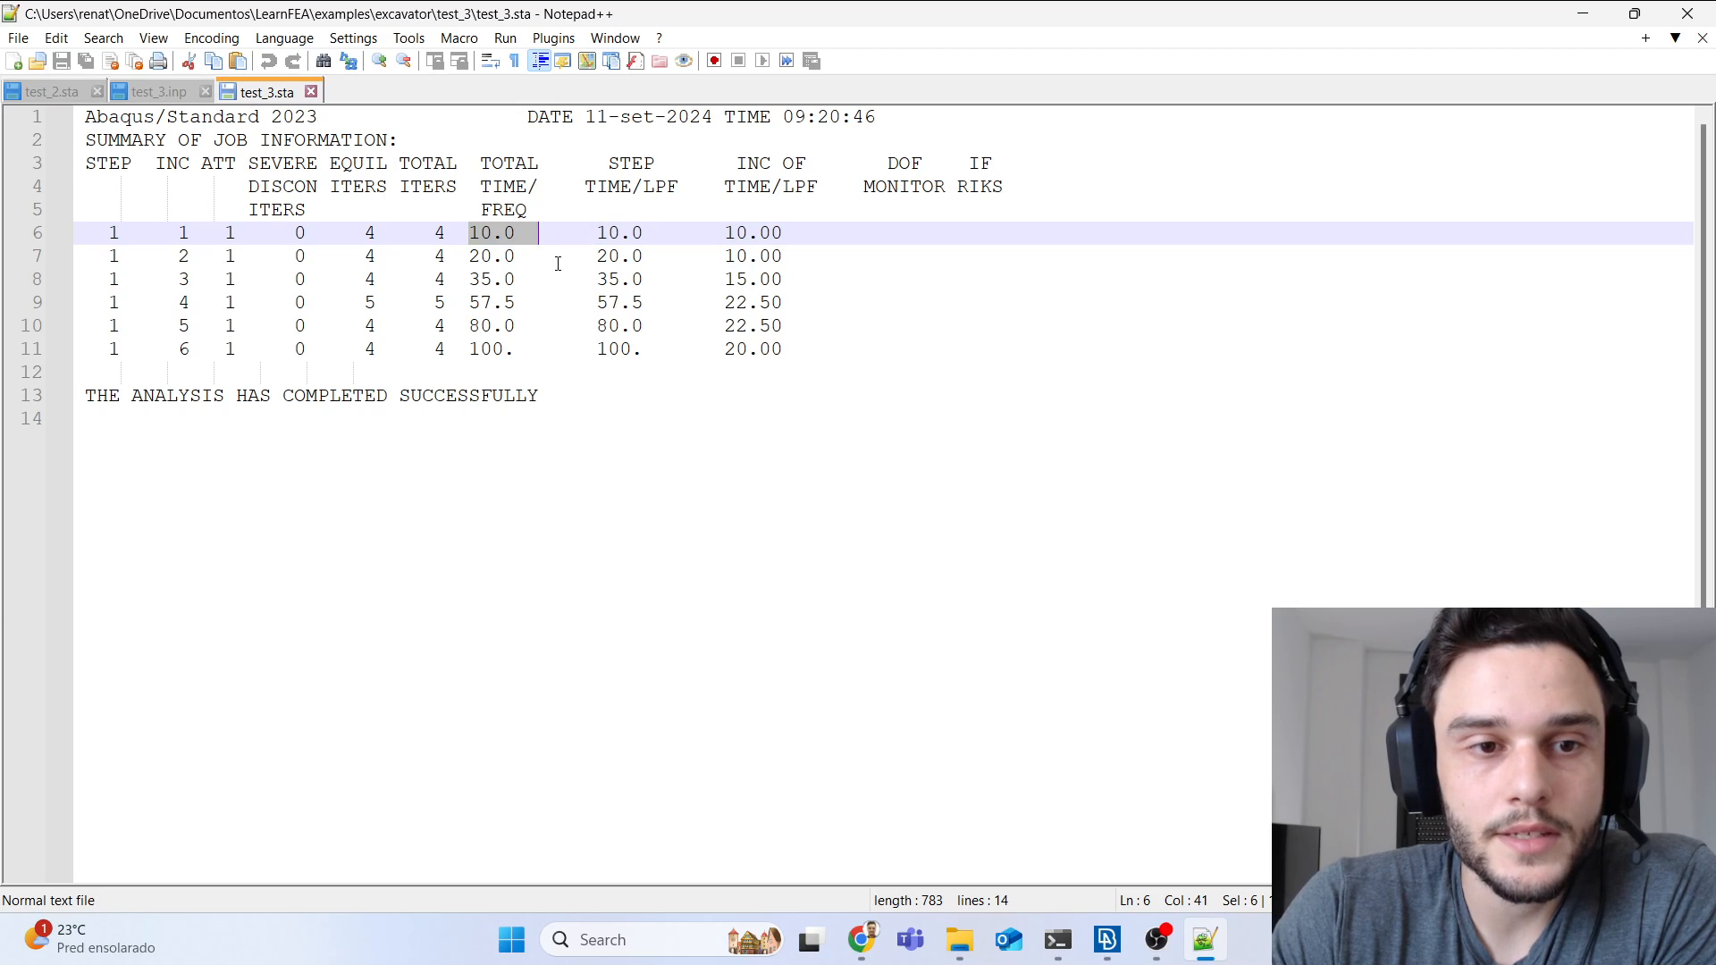
pyautogui.moveTo(470, 257); pyautogui.dragTo(529, 256)
pyautogui.moveTo(723, 256); pyautogui.dragTo(787, 256)
pyautogui.moveTo(596, 257); pyautogui.dragTo(650, 258)
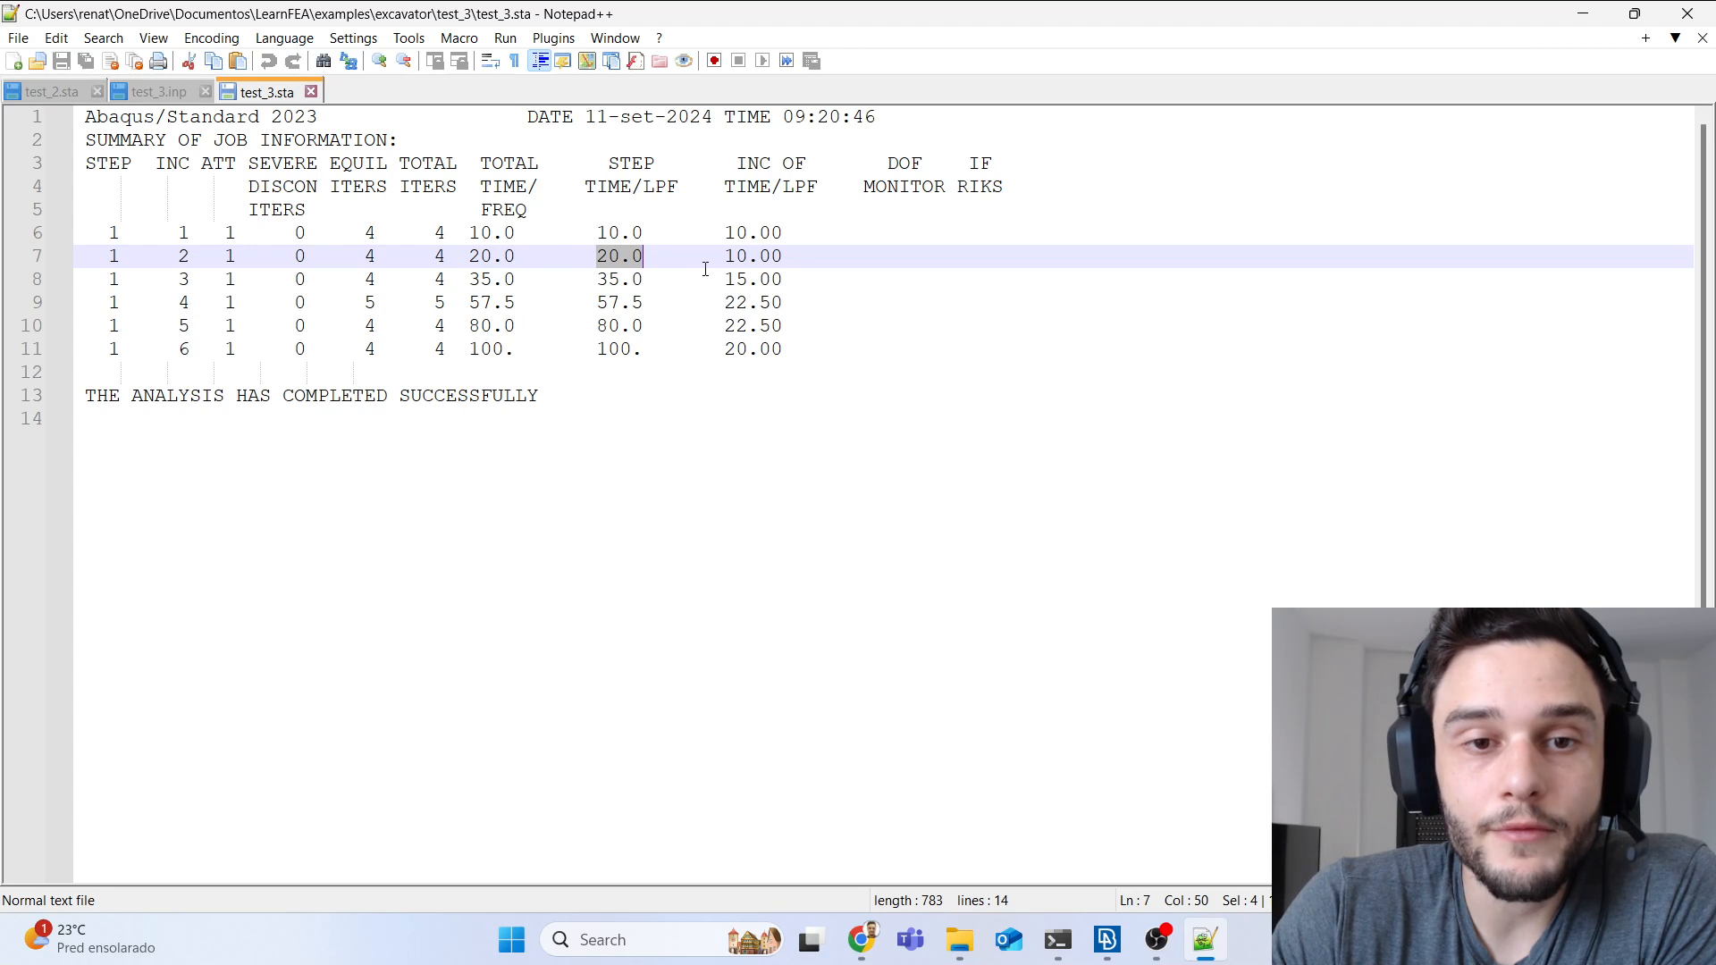
pyautogui.moveTo(725, 279); pyautogui.dragTo(796, 281)
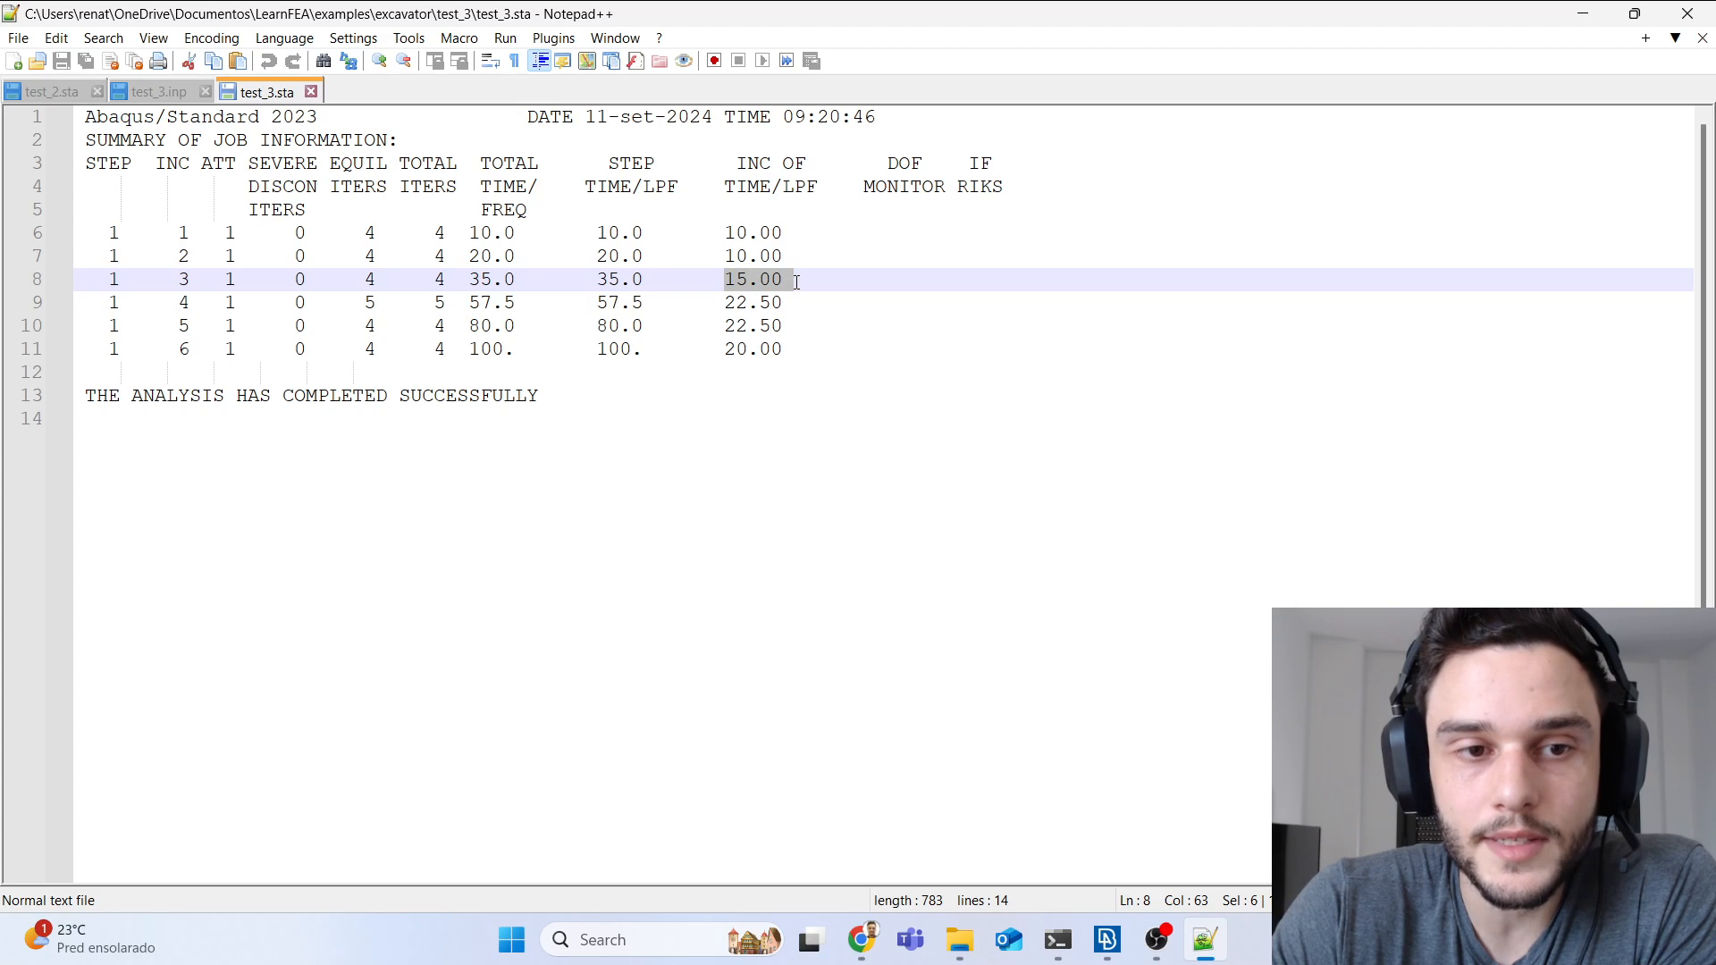
pyautogui.moveTo(596, 280); pyautogui.dragTo(794, 303)
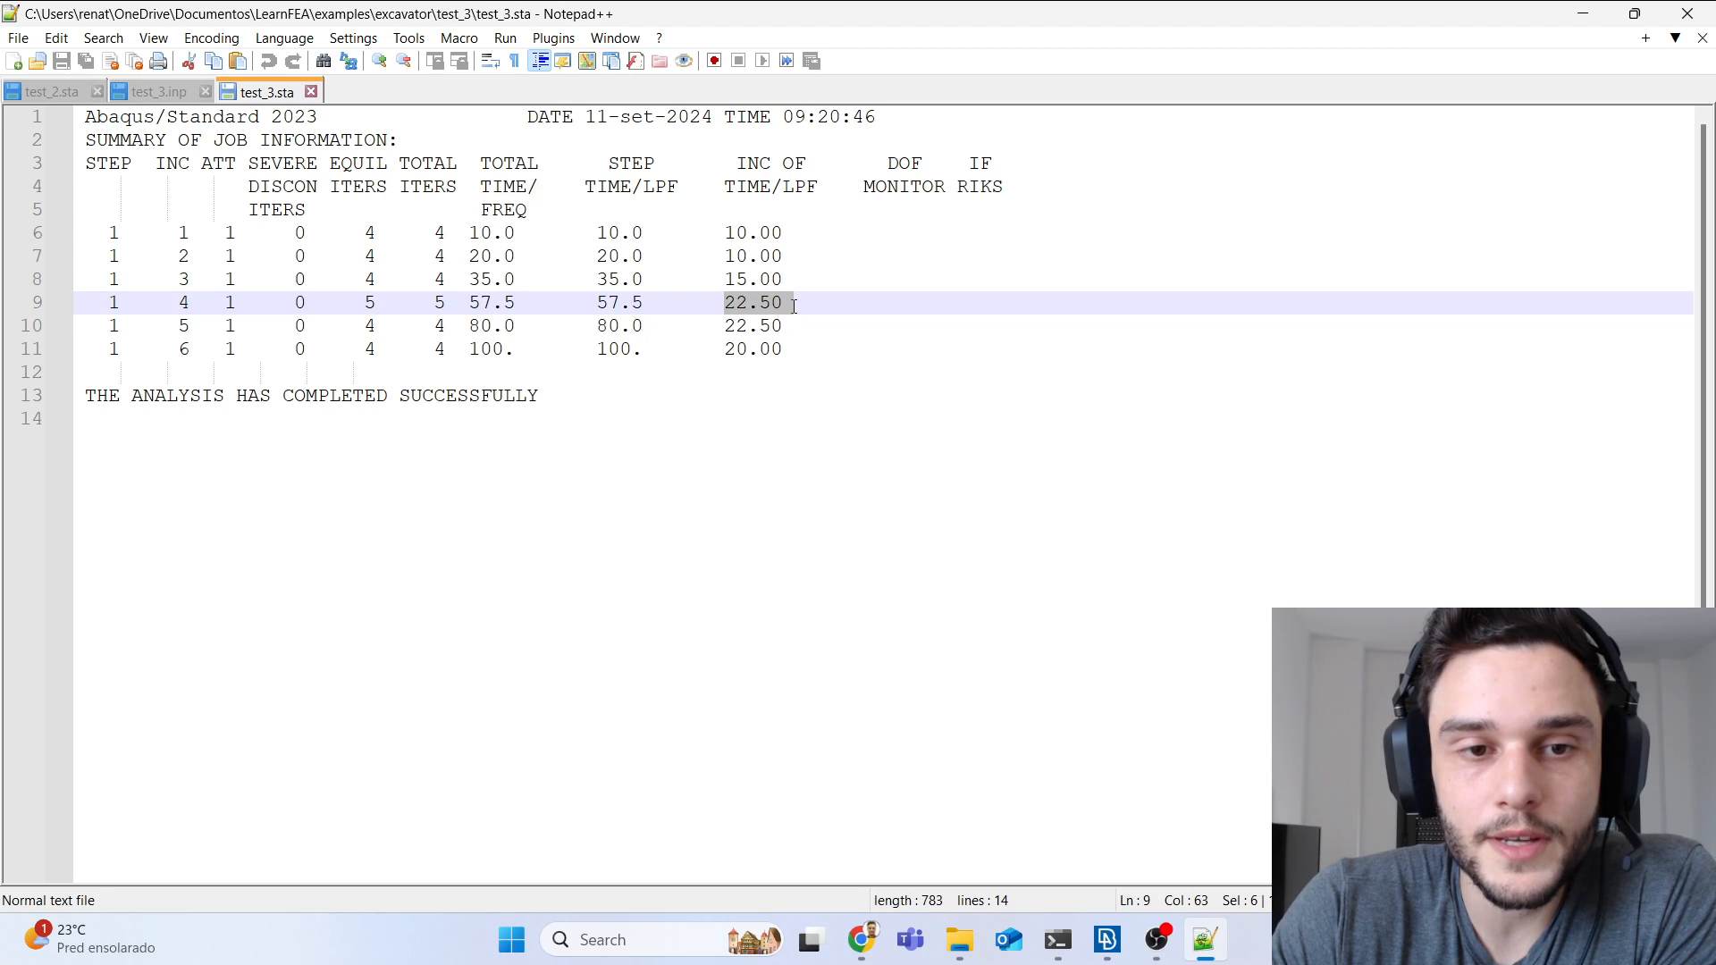
pyautogui.moveTo(793, 348); pyautogui.dragTo(54, 355)
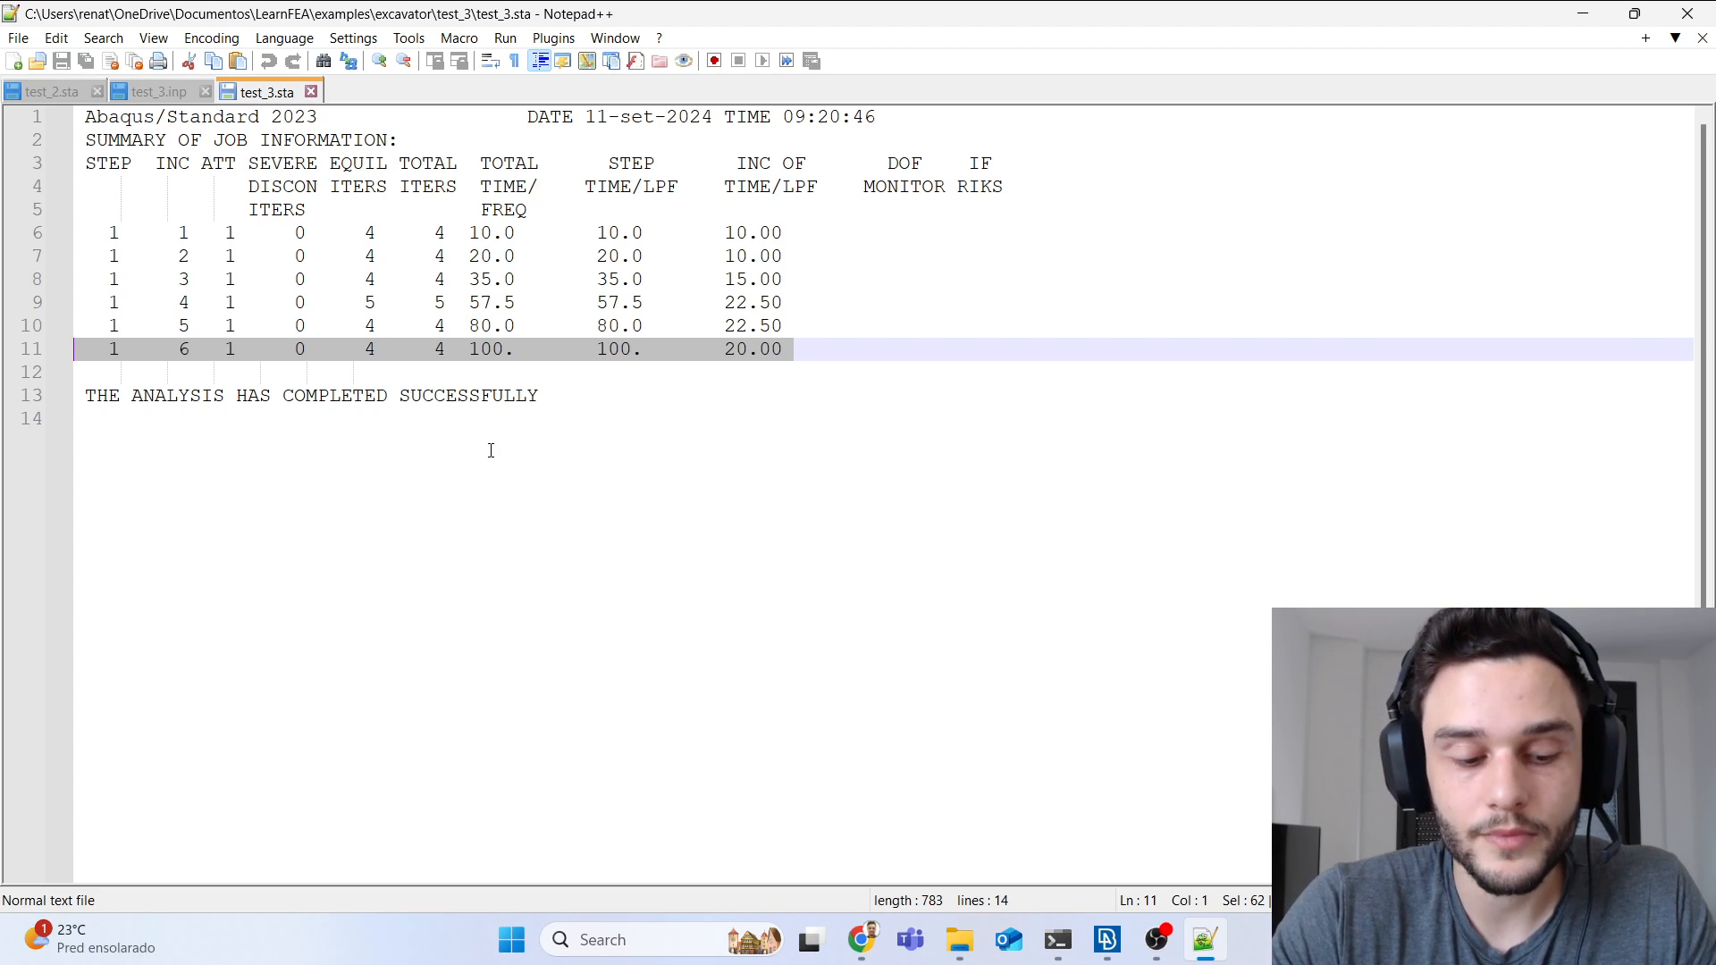
# Step: Show the desktop, reopen the test_3 folder in File Explorer and select the results file test_3.odb
pyautogui.press('super+d')
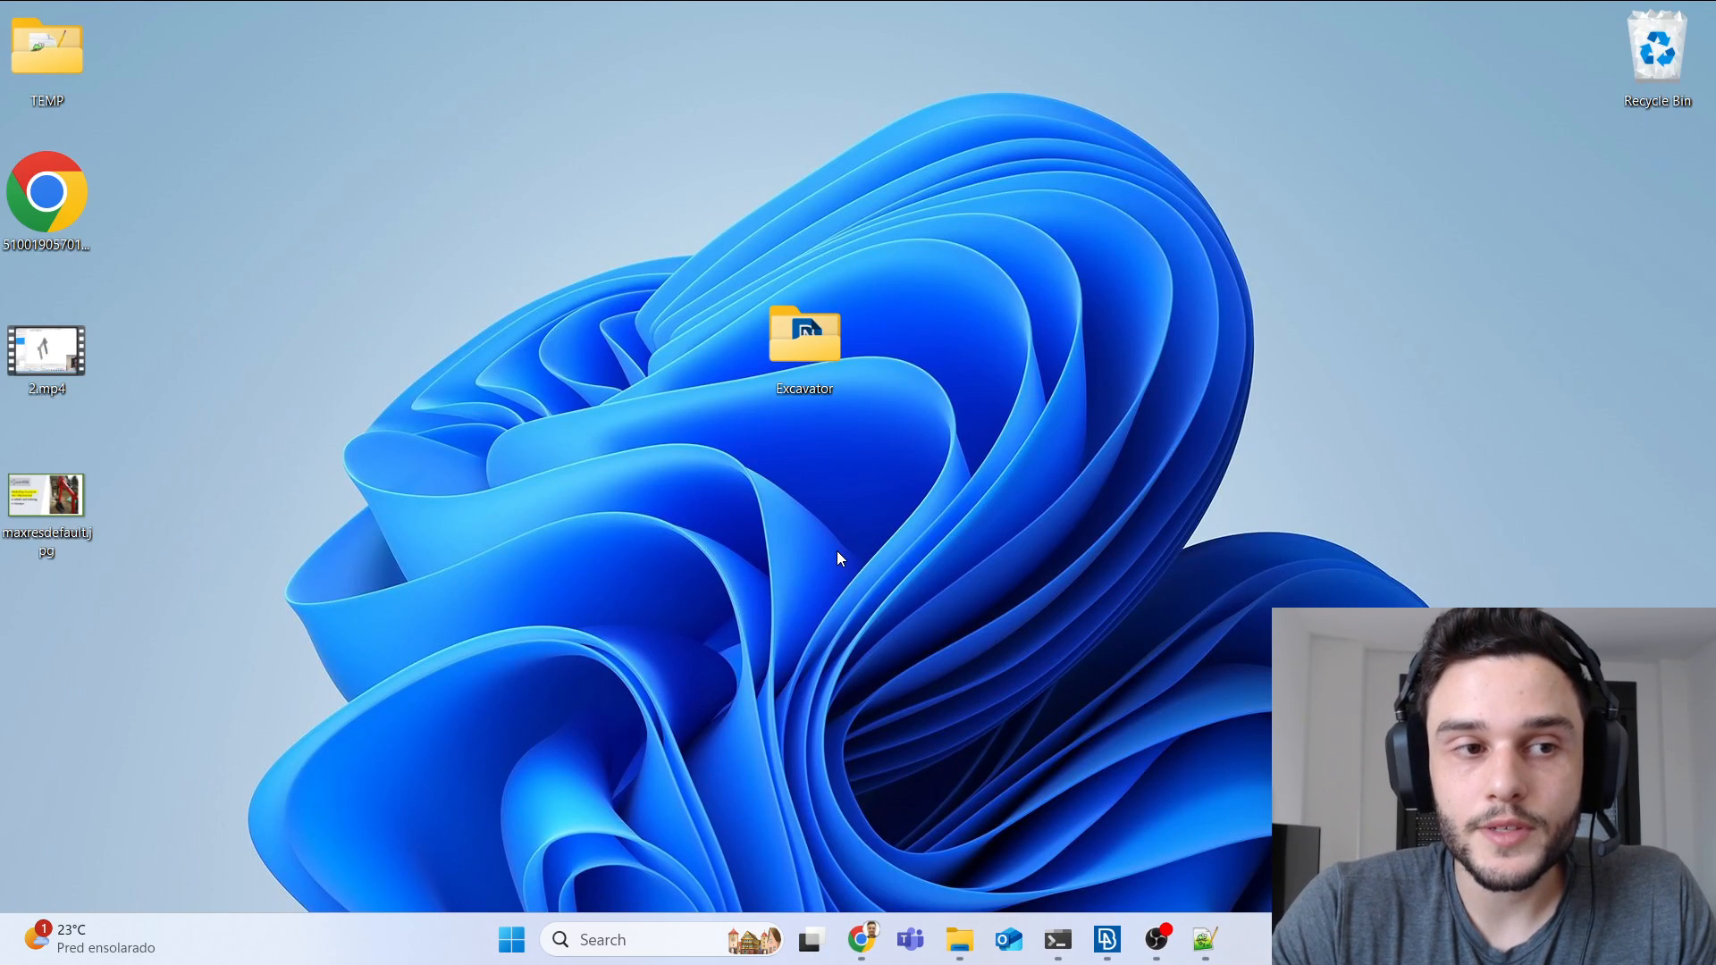
pyautogui.click(959, 938)
pyautogui.click(616, 576)
pyautogui.click(548, 460)
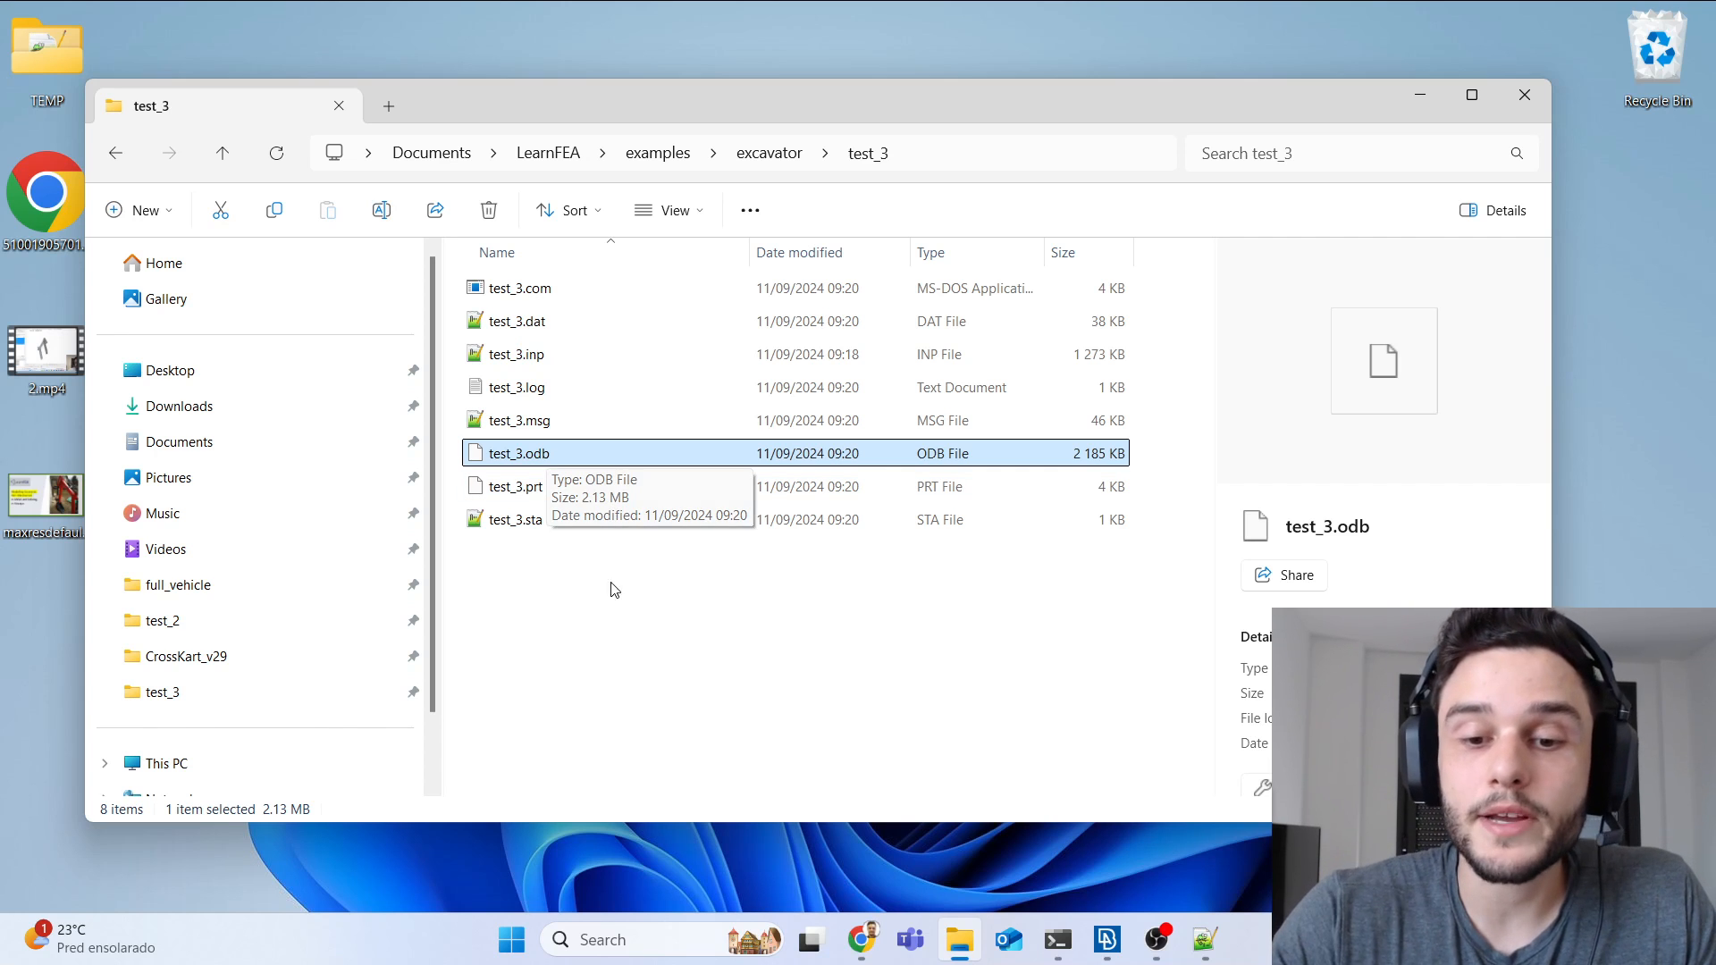
# Step: Search the installed programs for "abaqus viewer" and close the search
pyautogui.click(527, 937)
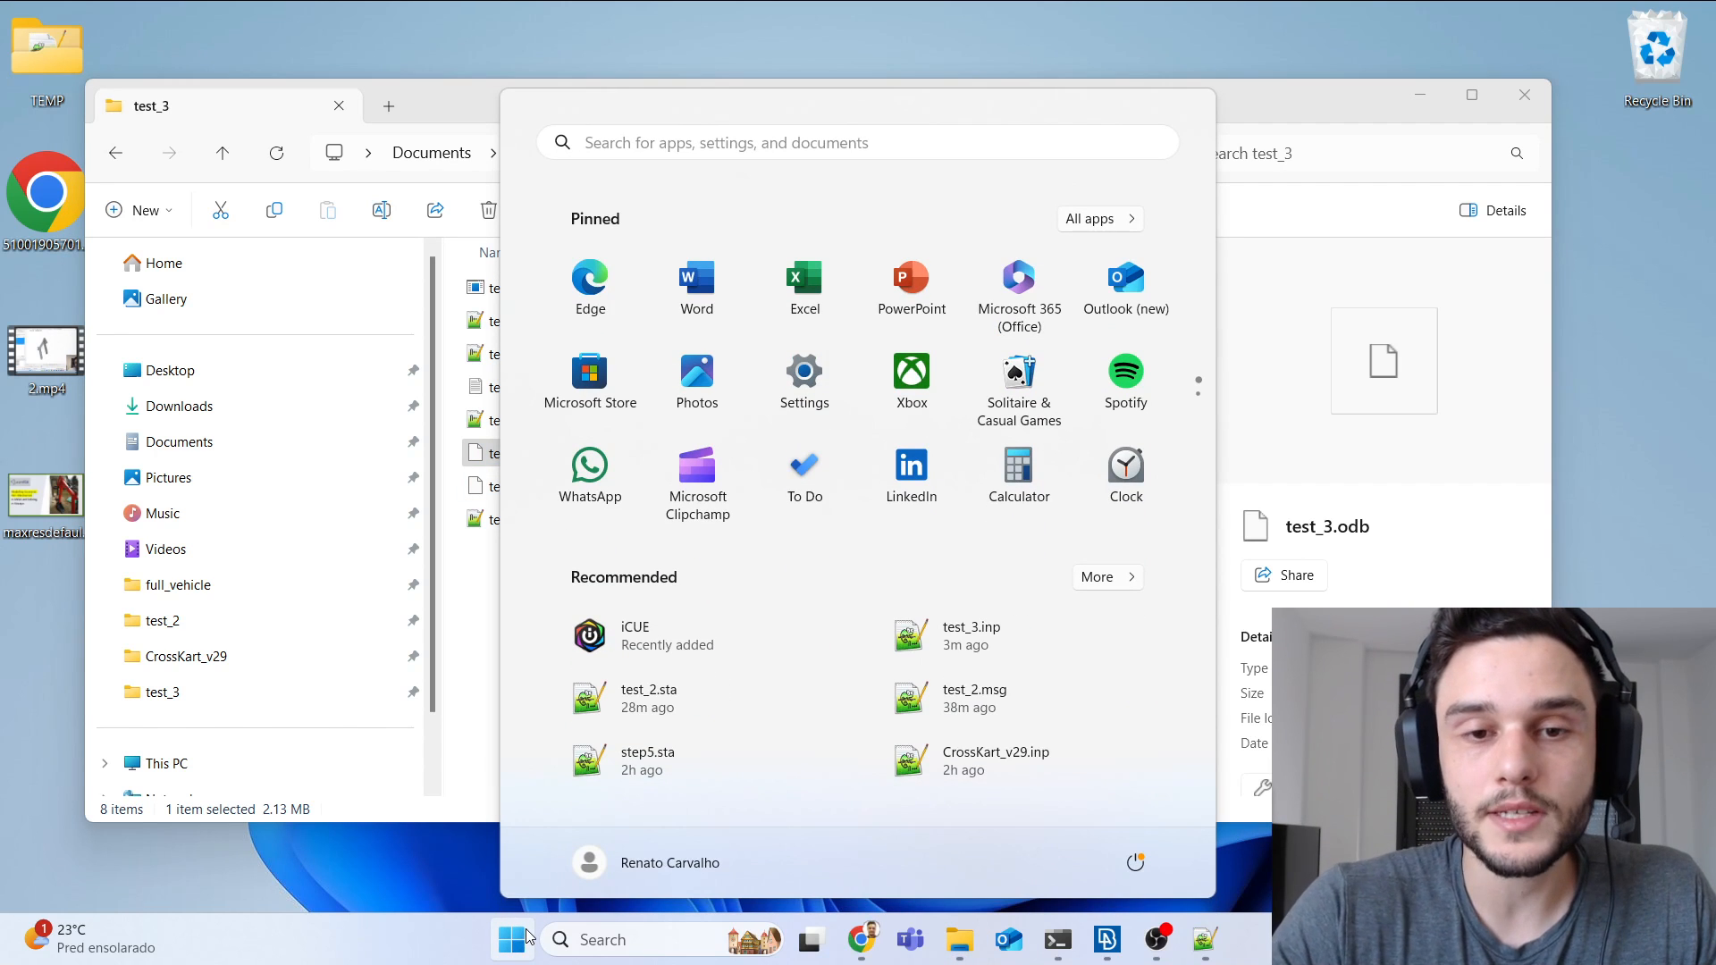
pyautogui.write('ab')
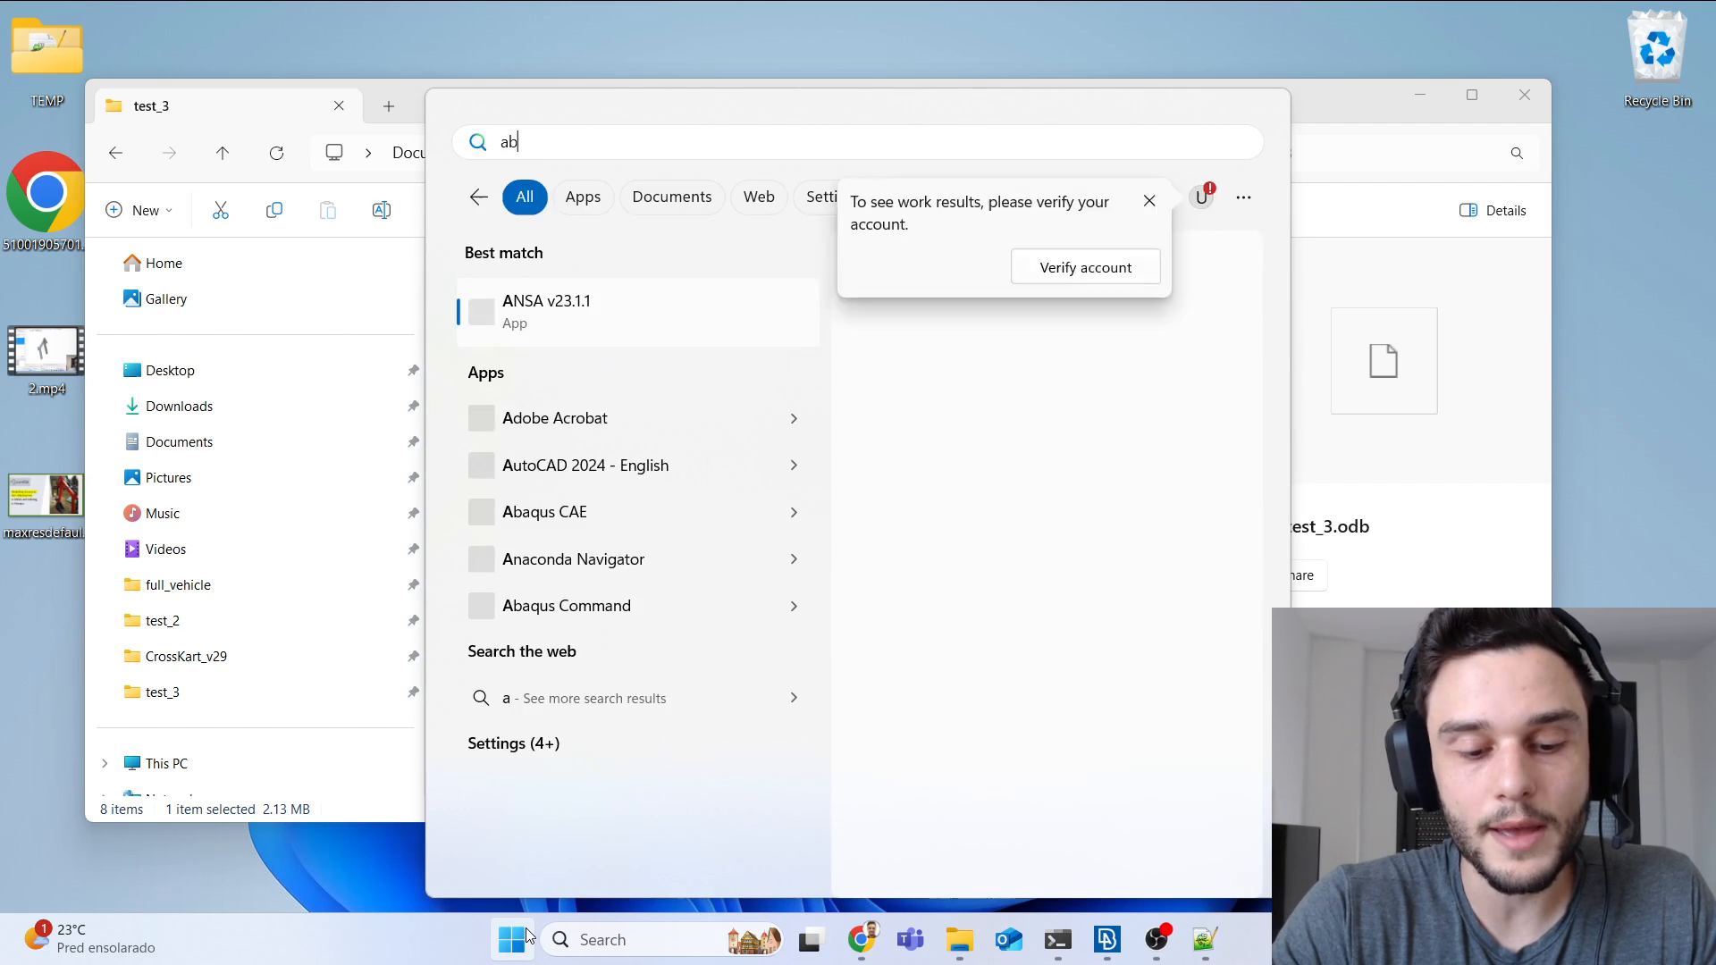
pyautogui.write('aqus viewer')
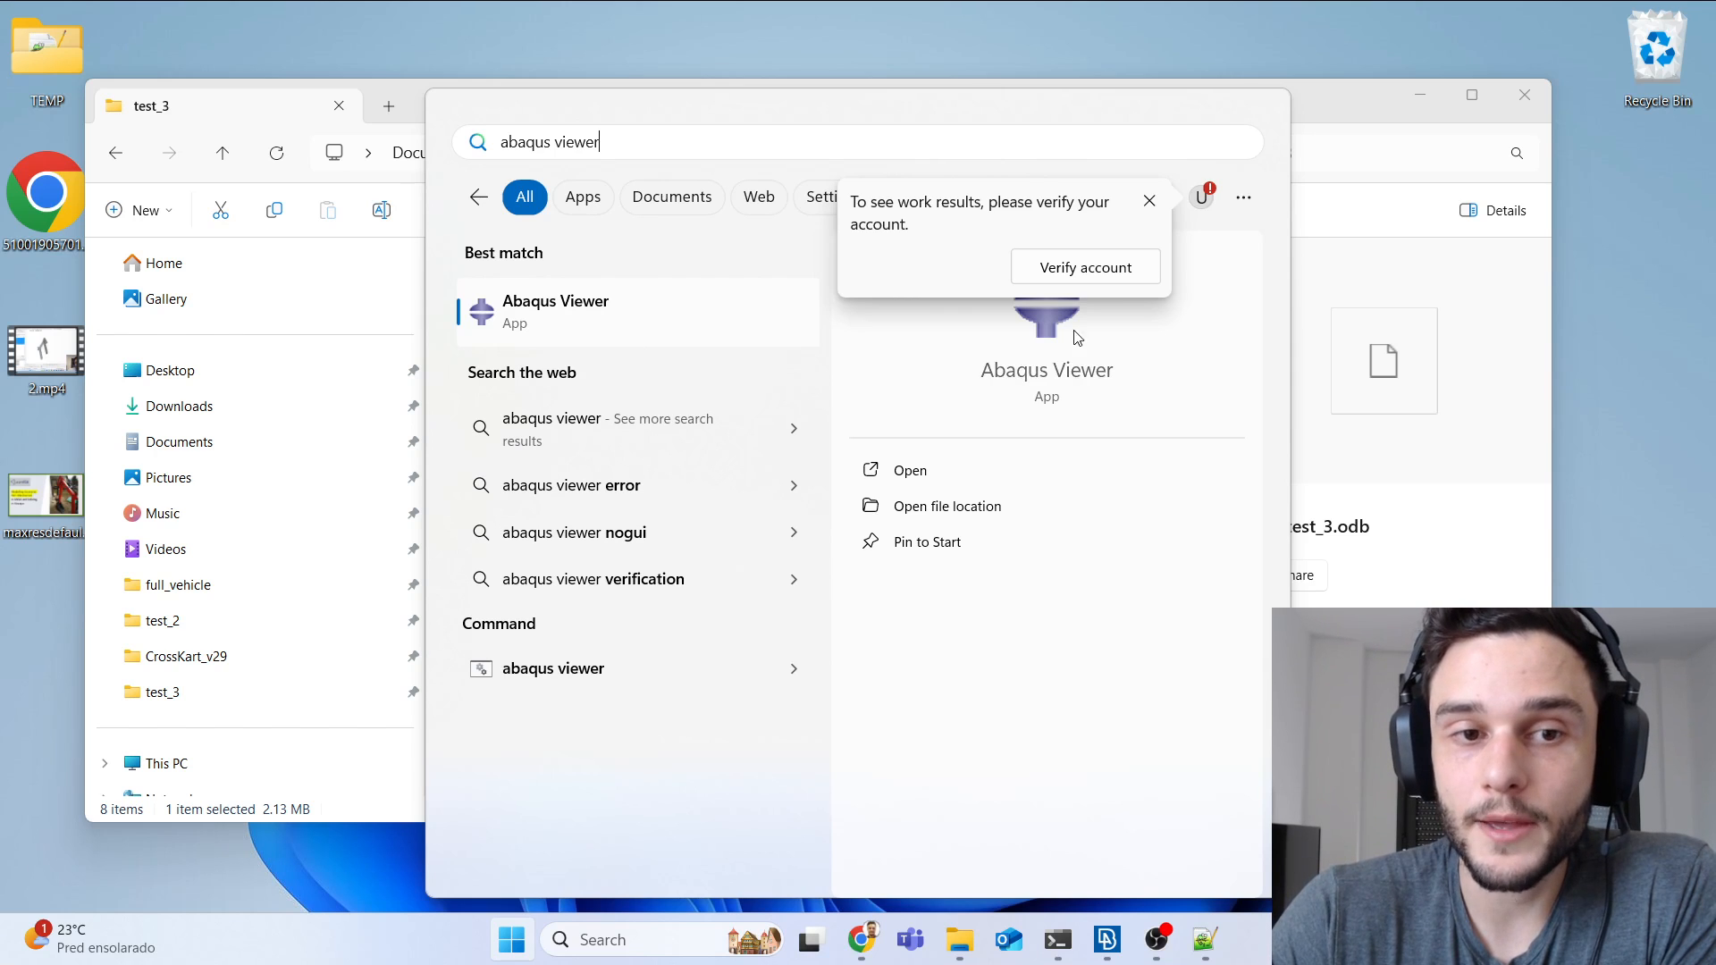
pyautogui.click(1311, 120)
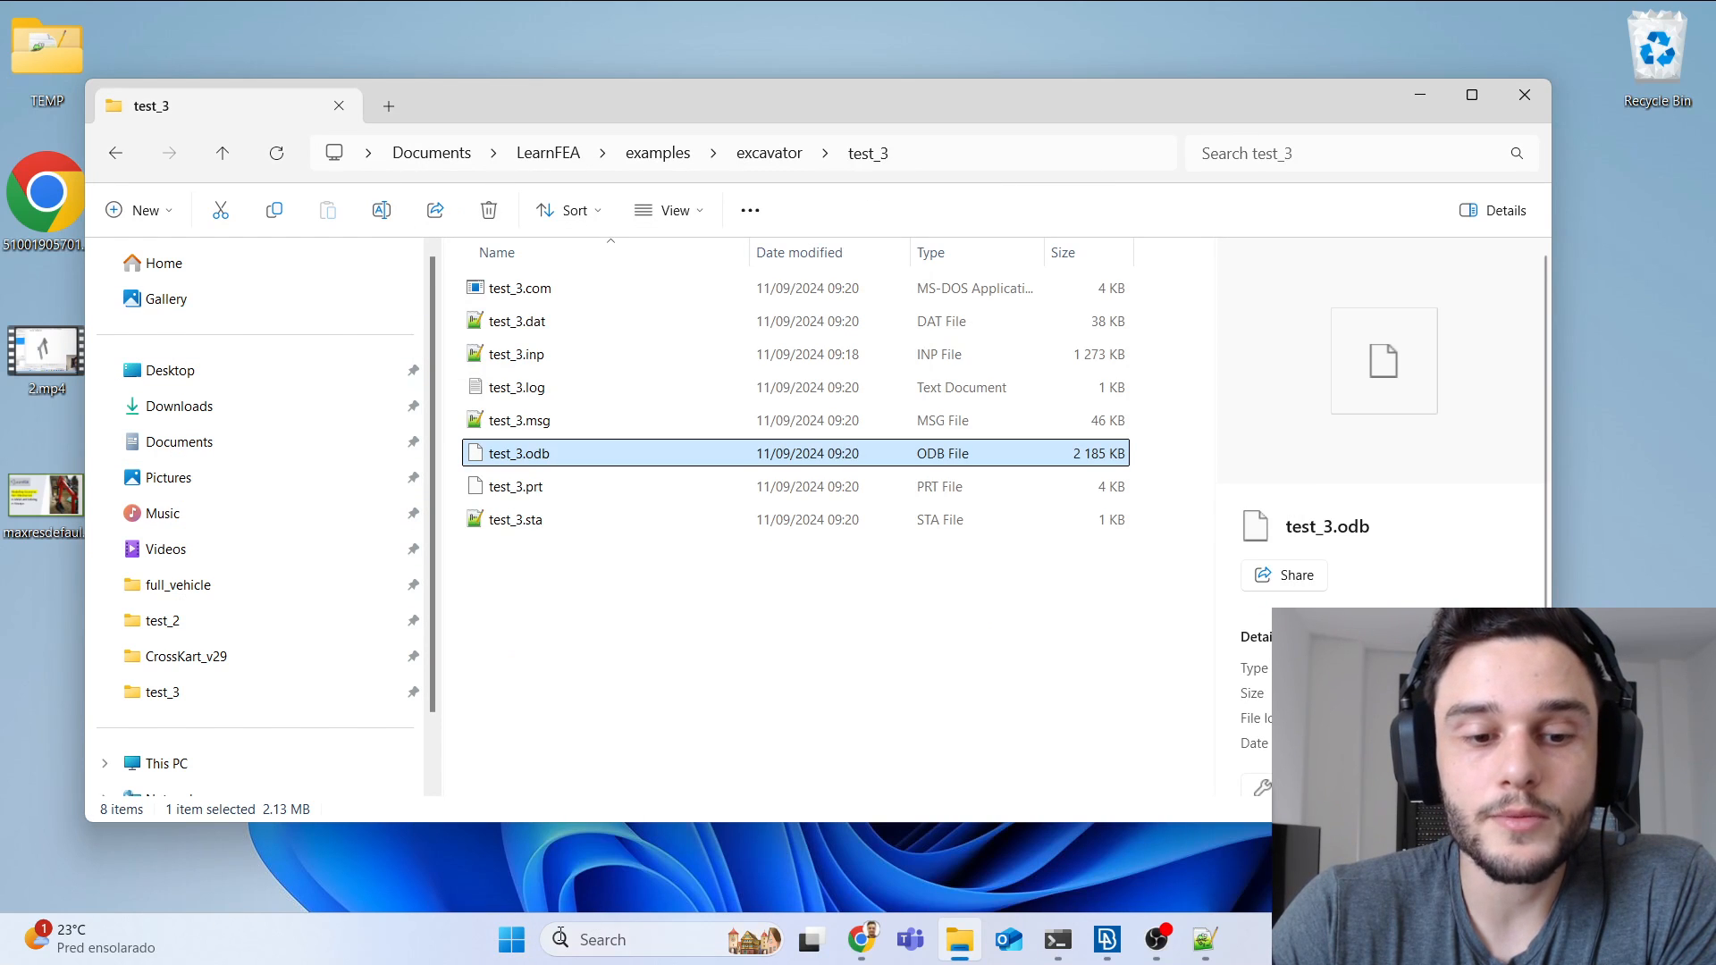
# Step: Launch META v23.1.1 with the default layout, dismiss the release highlights and maximize the window
pyautogui.click(511, 942)
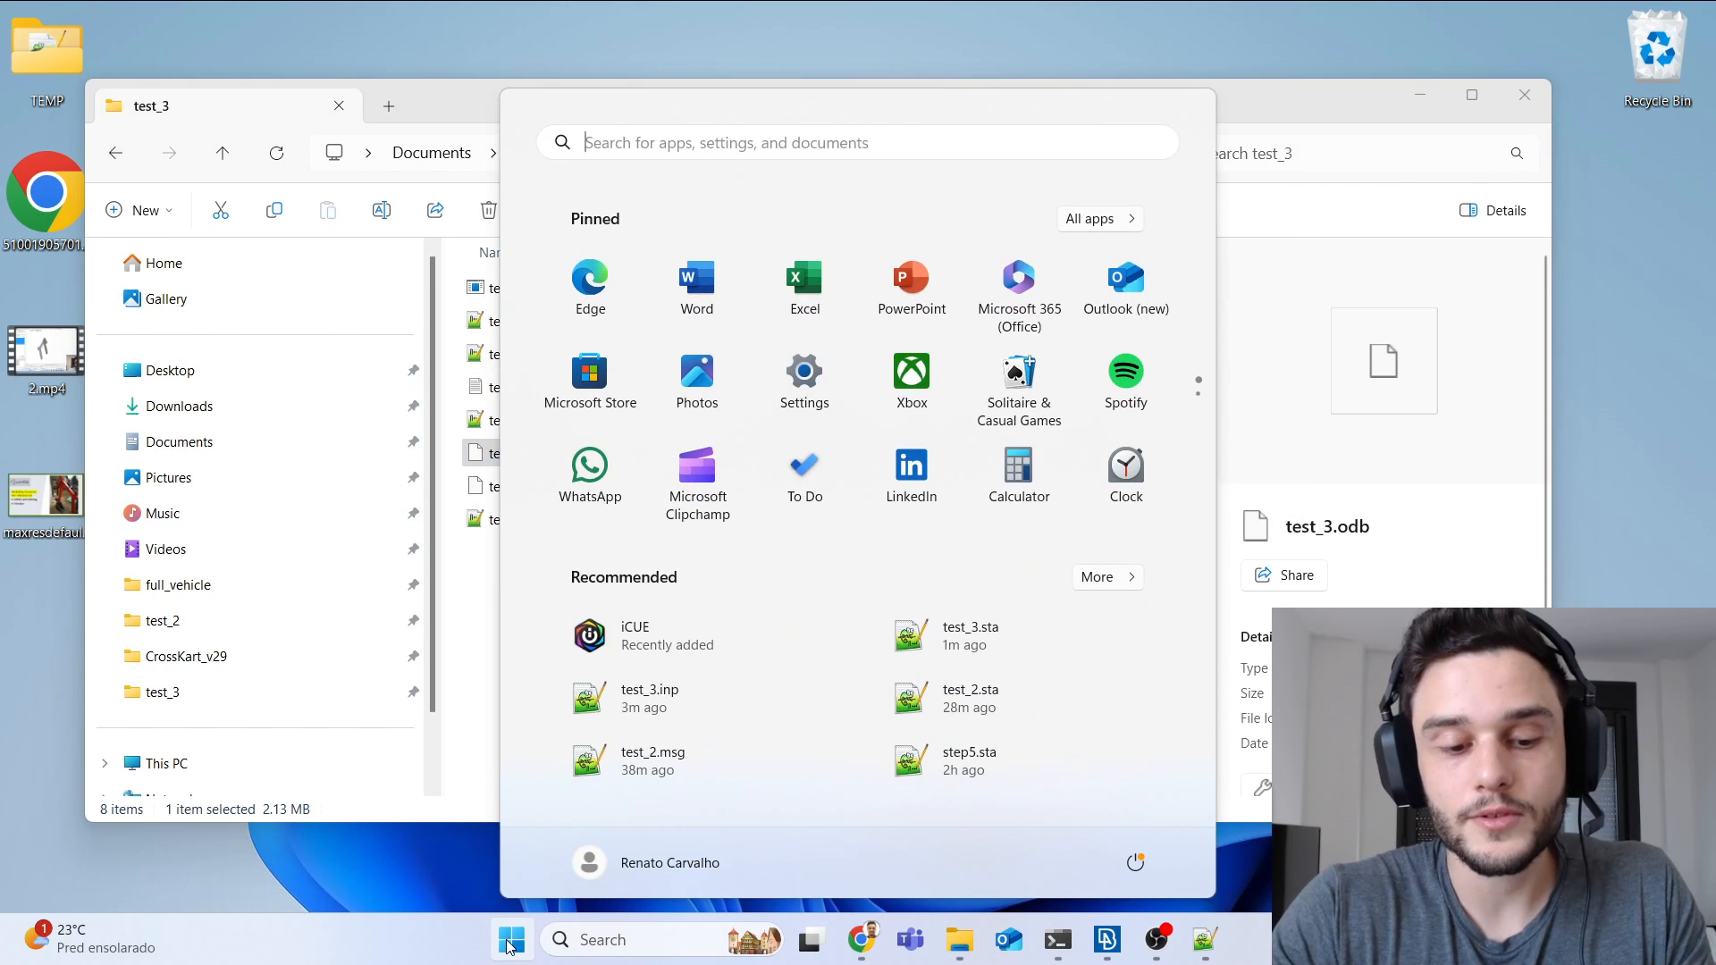
pyautogui.write('meta')
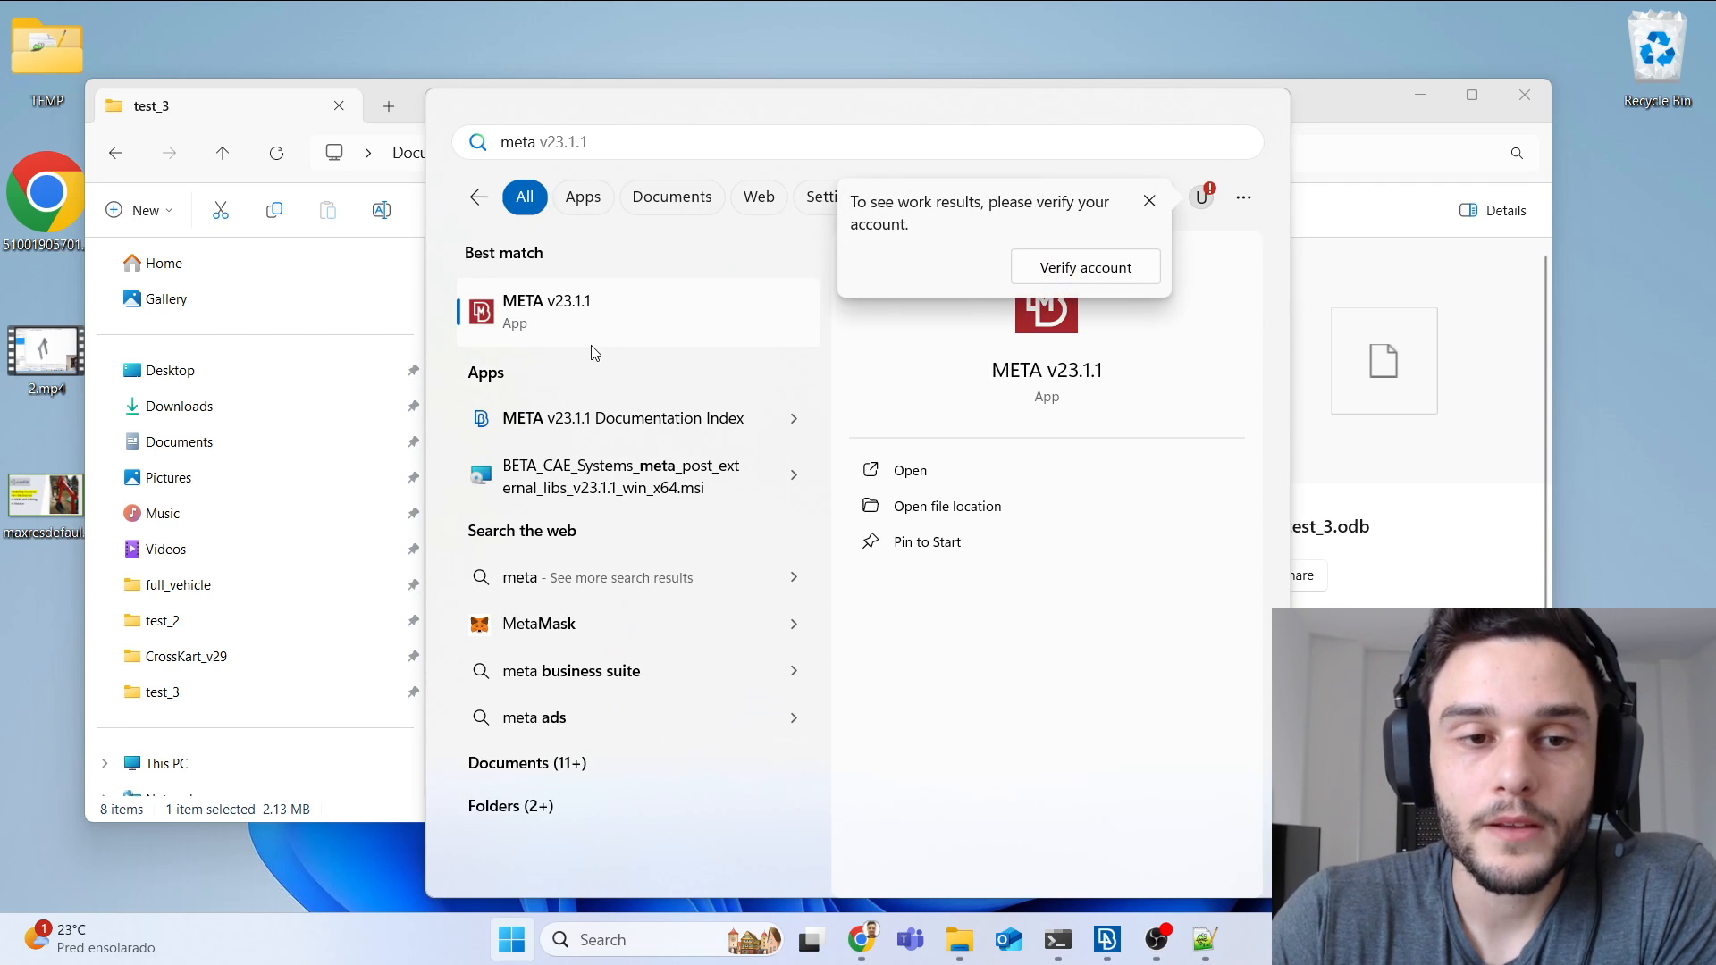
pyautogui.click(589, 342)
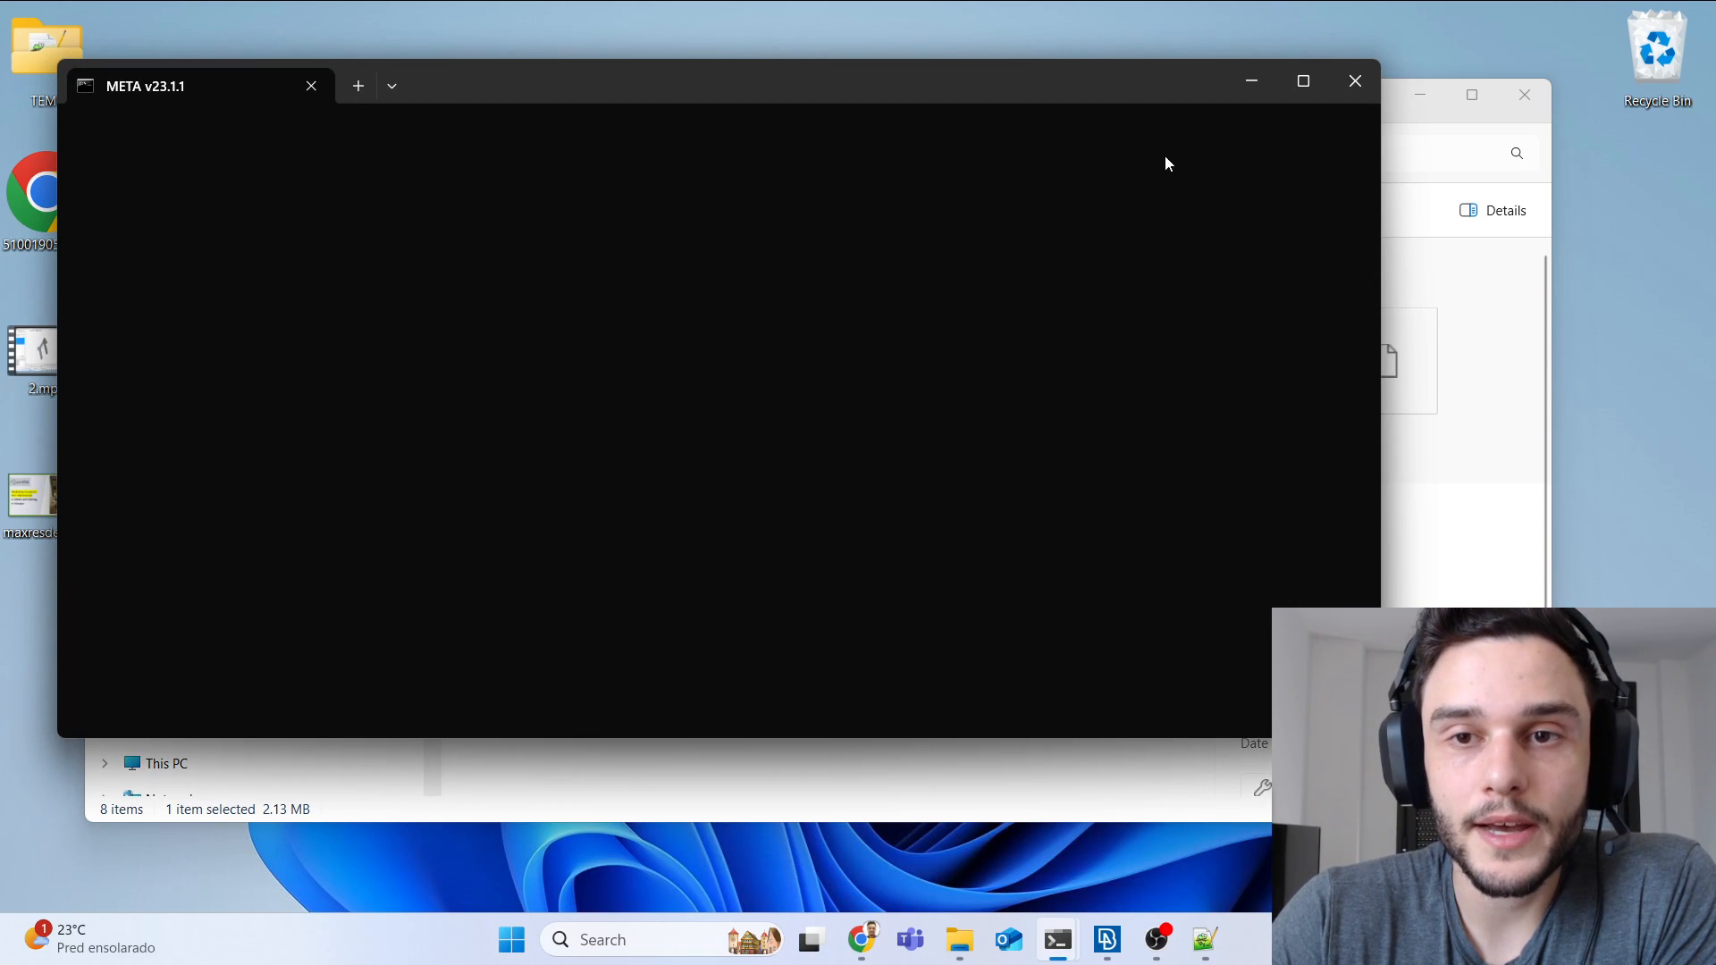
pyautogui.click(1251, 81)
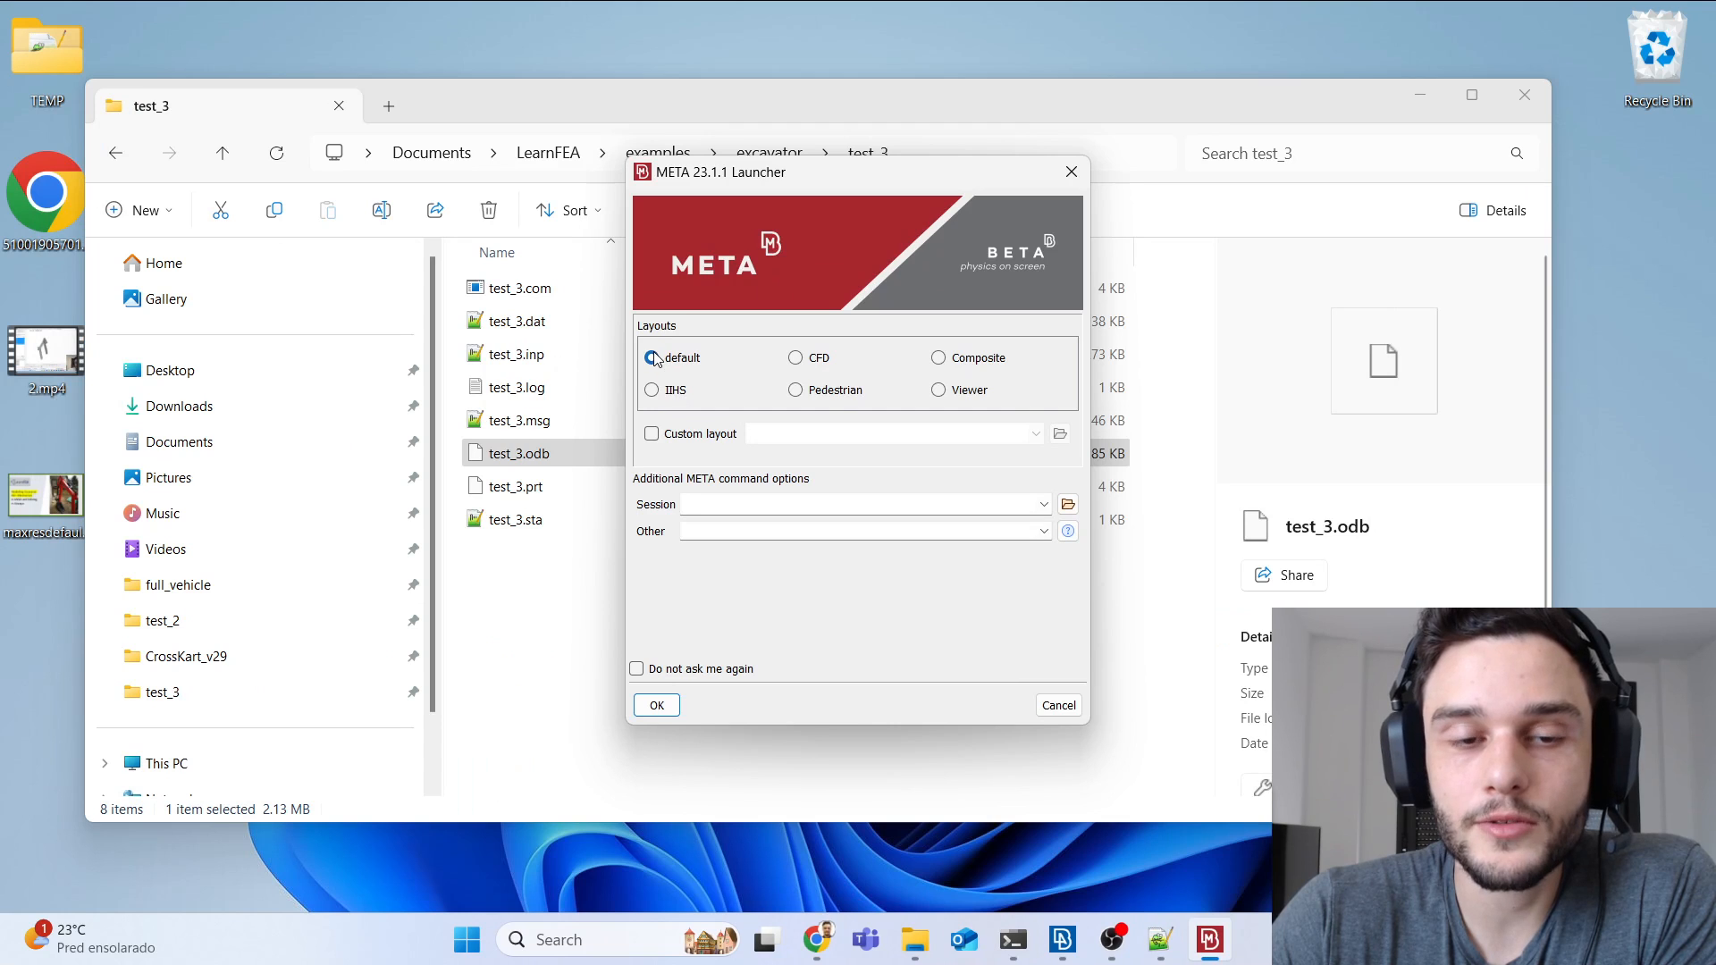
pyautogui.click(673, 703)
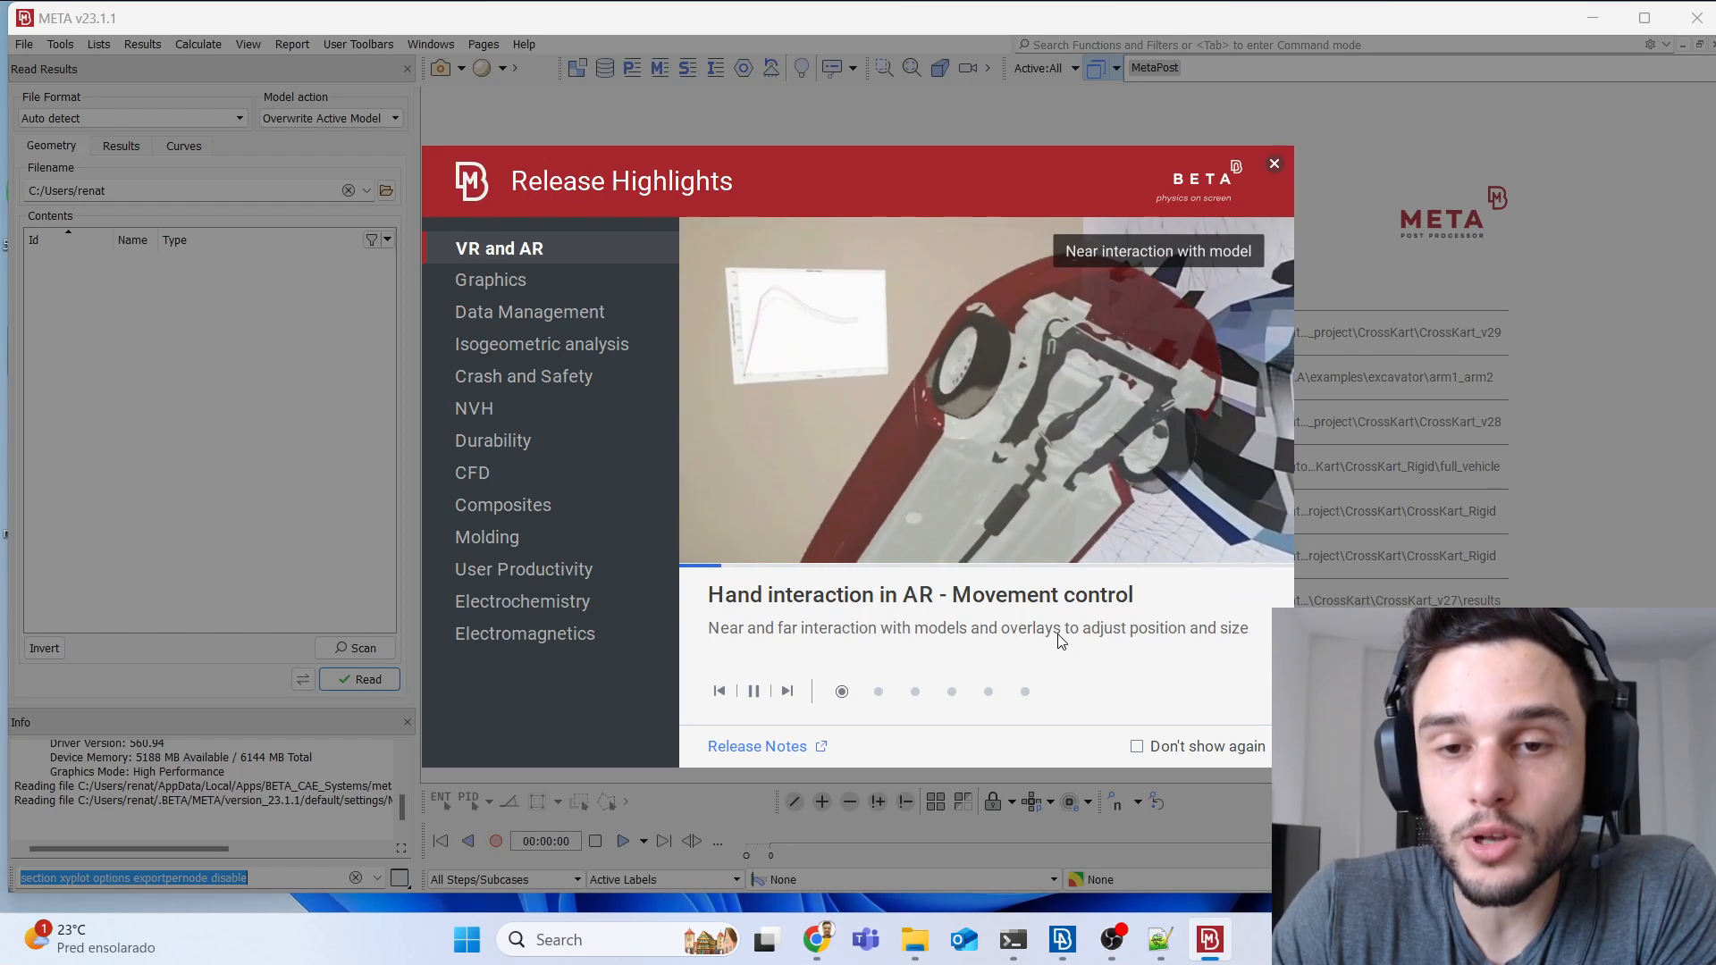
pyautogui.click(1275, 164)
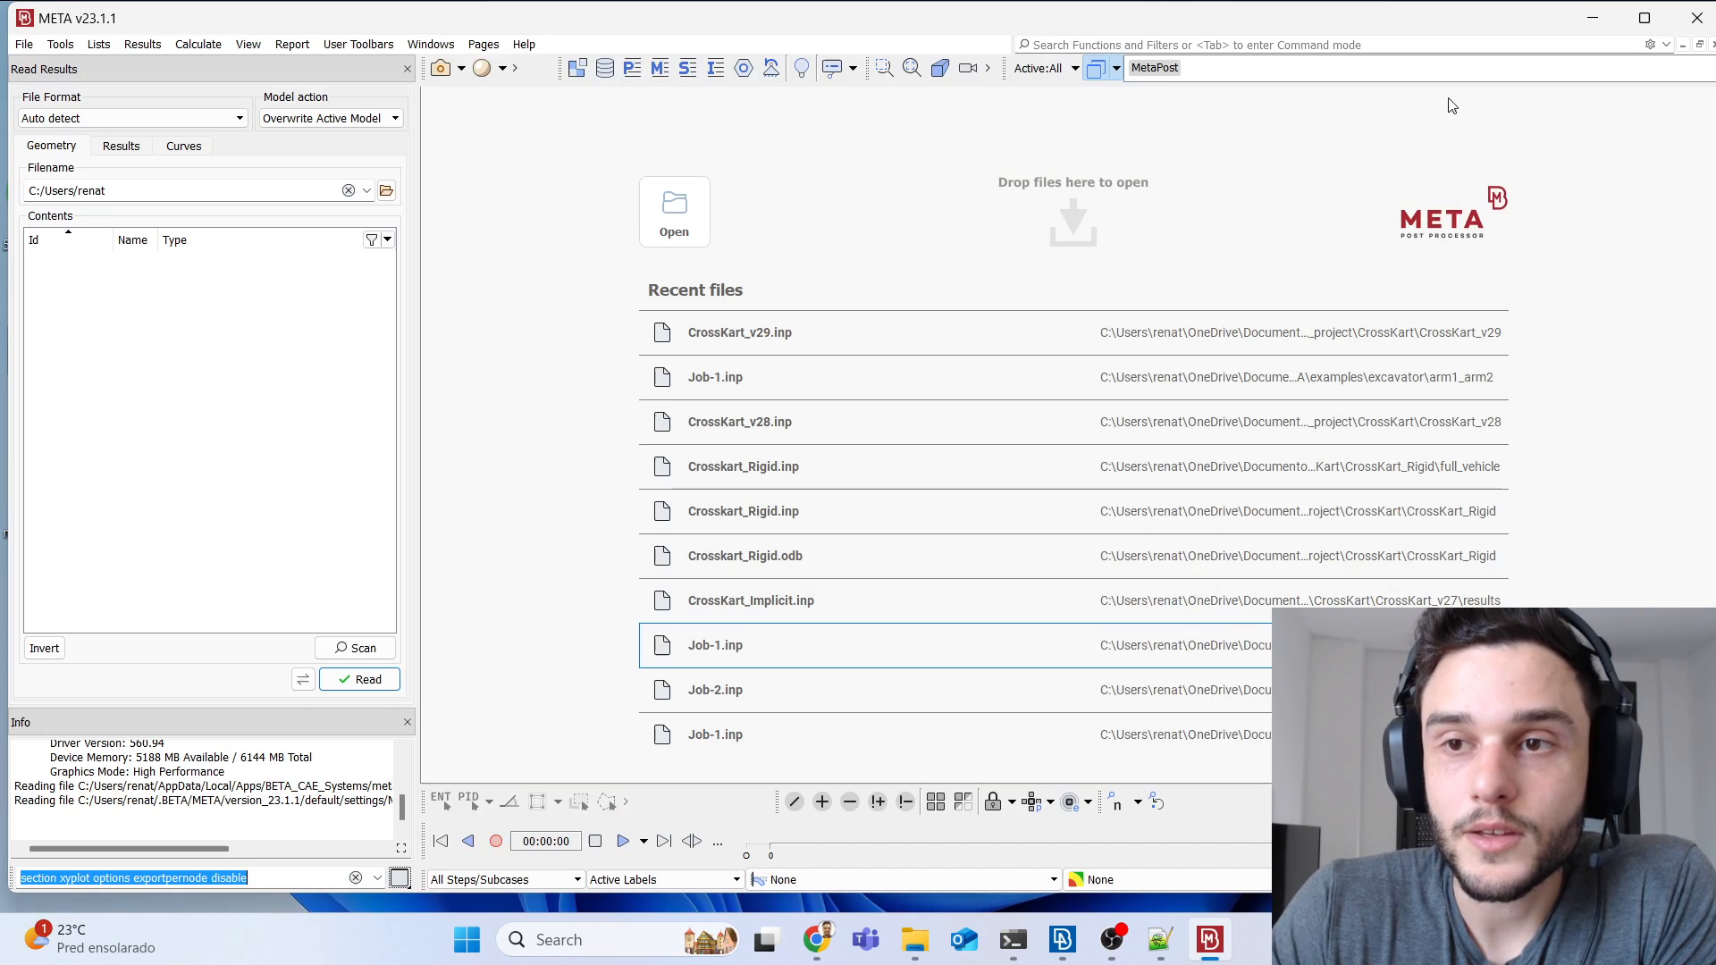
pyautogui.click(1644, 18)
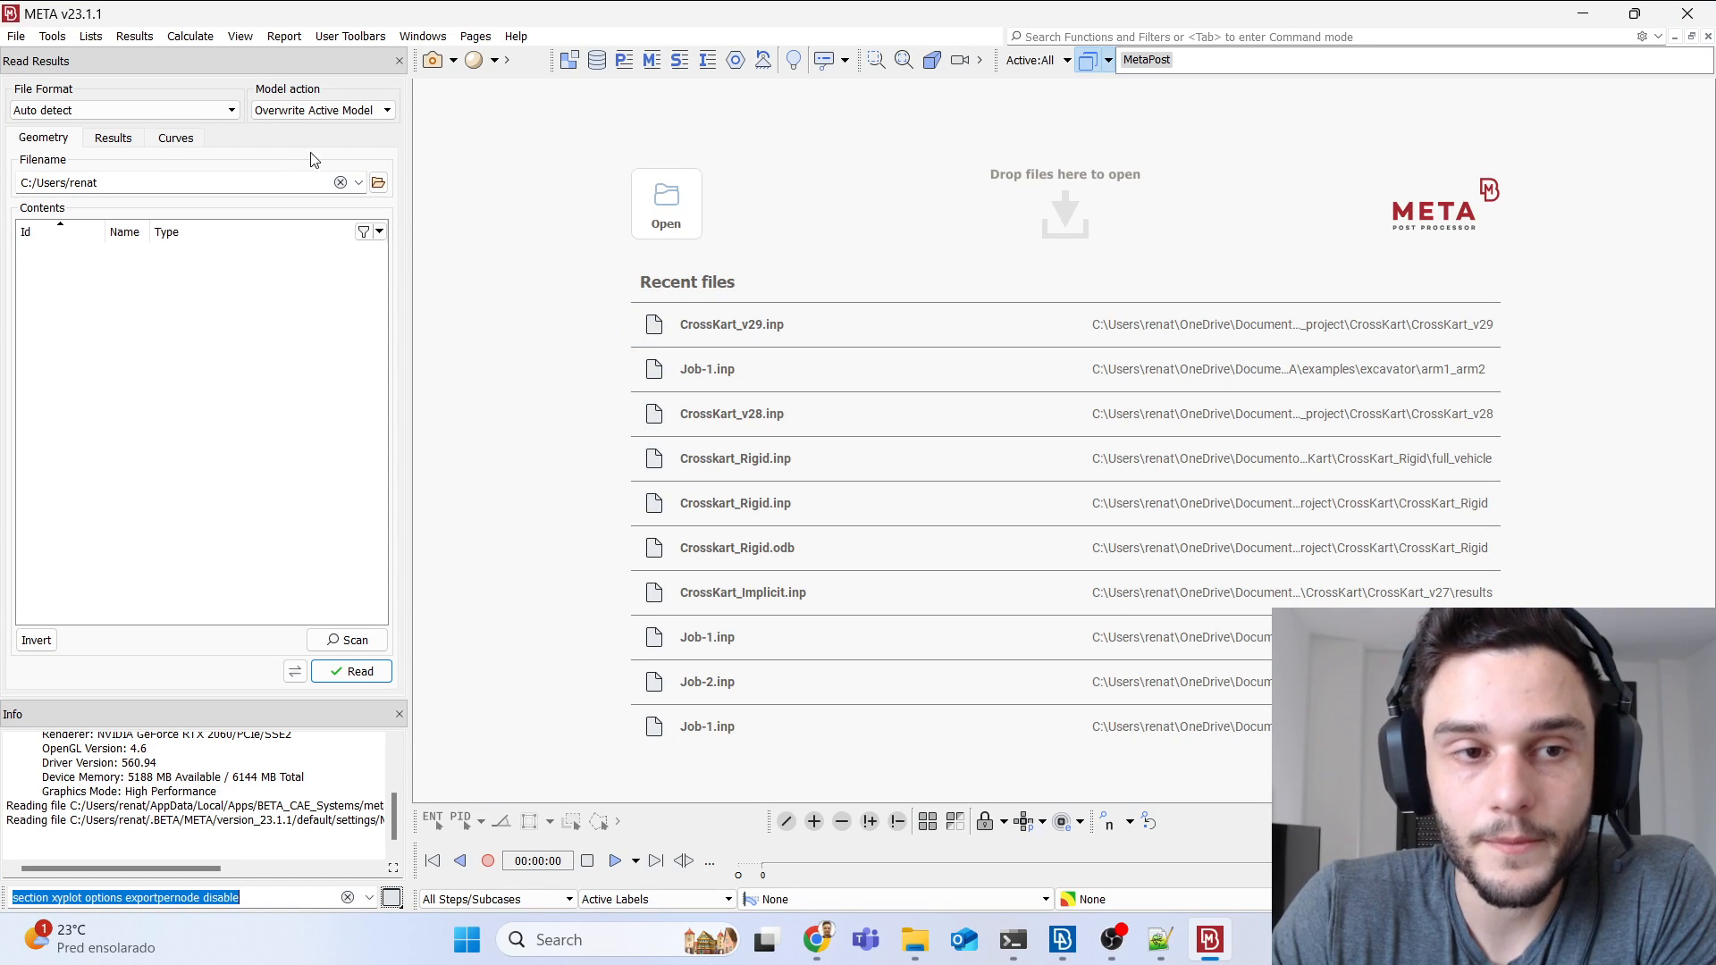
pyautogui.moveTo(173, 180); pyautogui.dragTo(3, 170)
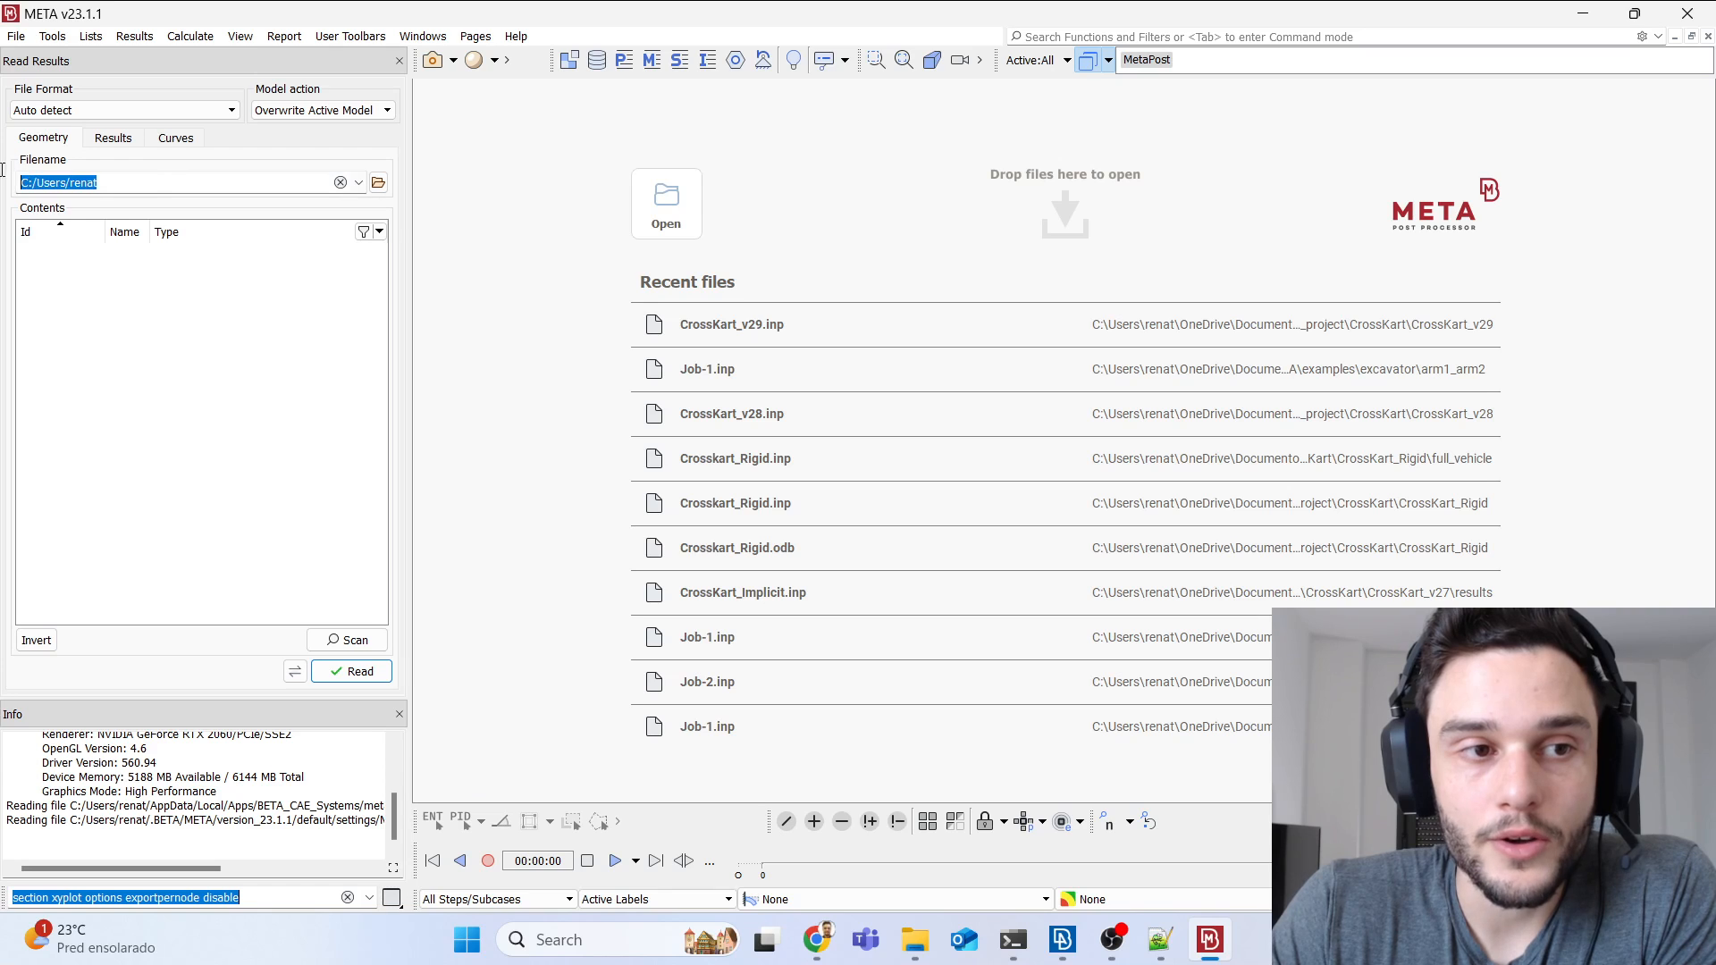
pyautogui.moveTo(187, 177); pyautogui.dragTo(13, 179)
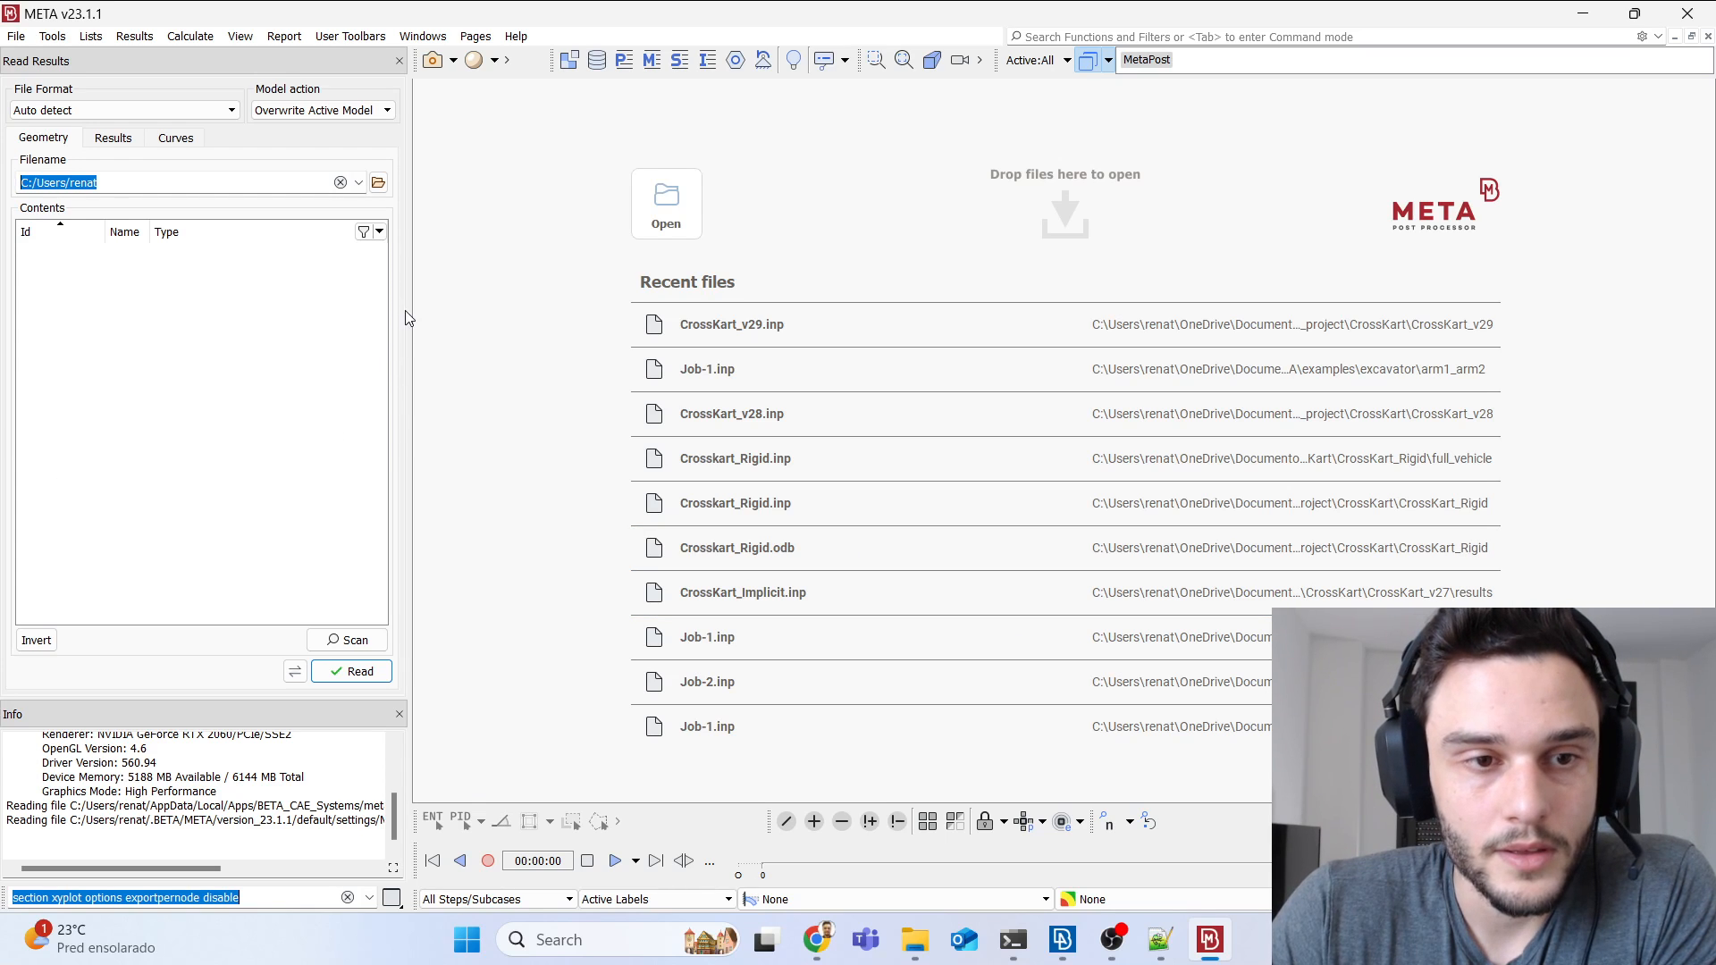
pyautogui.moveTo(410, 303); pyautogui.dragTo(402, 309)
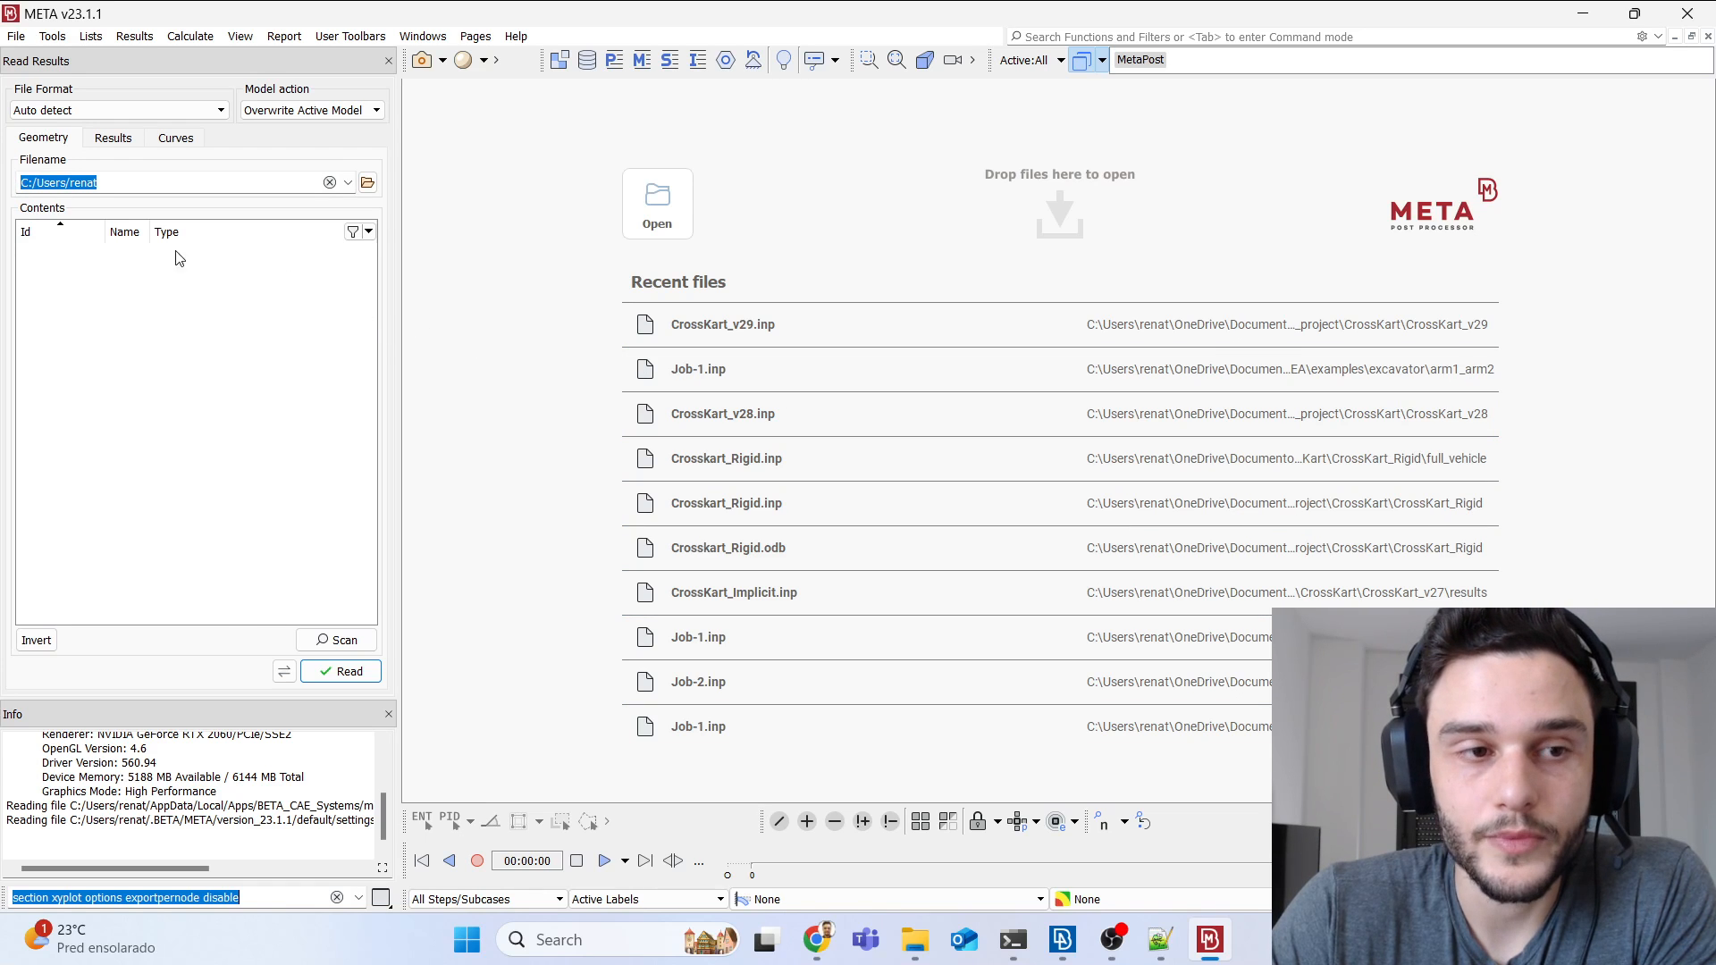
pyautogui.click(109, 184)
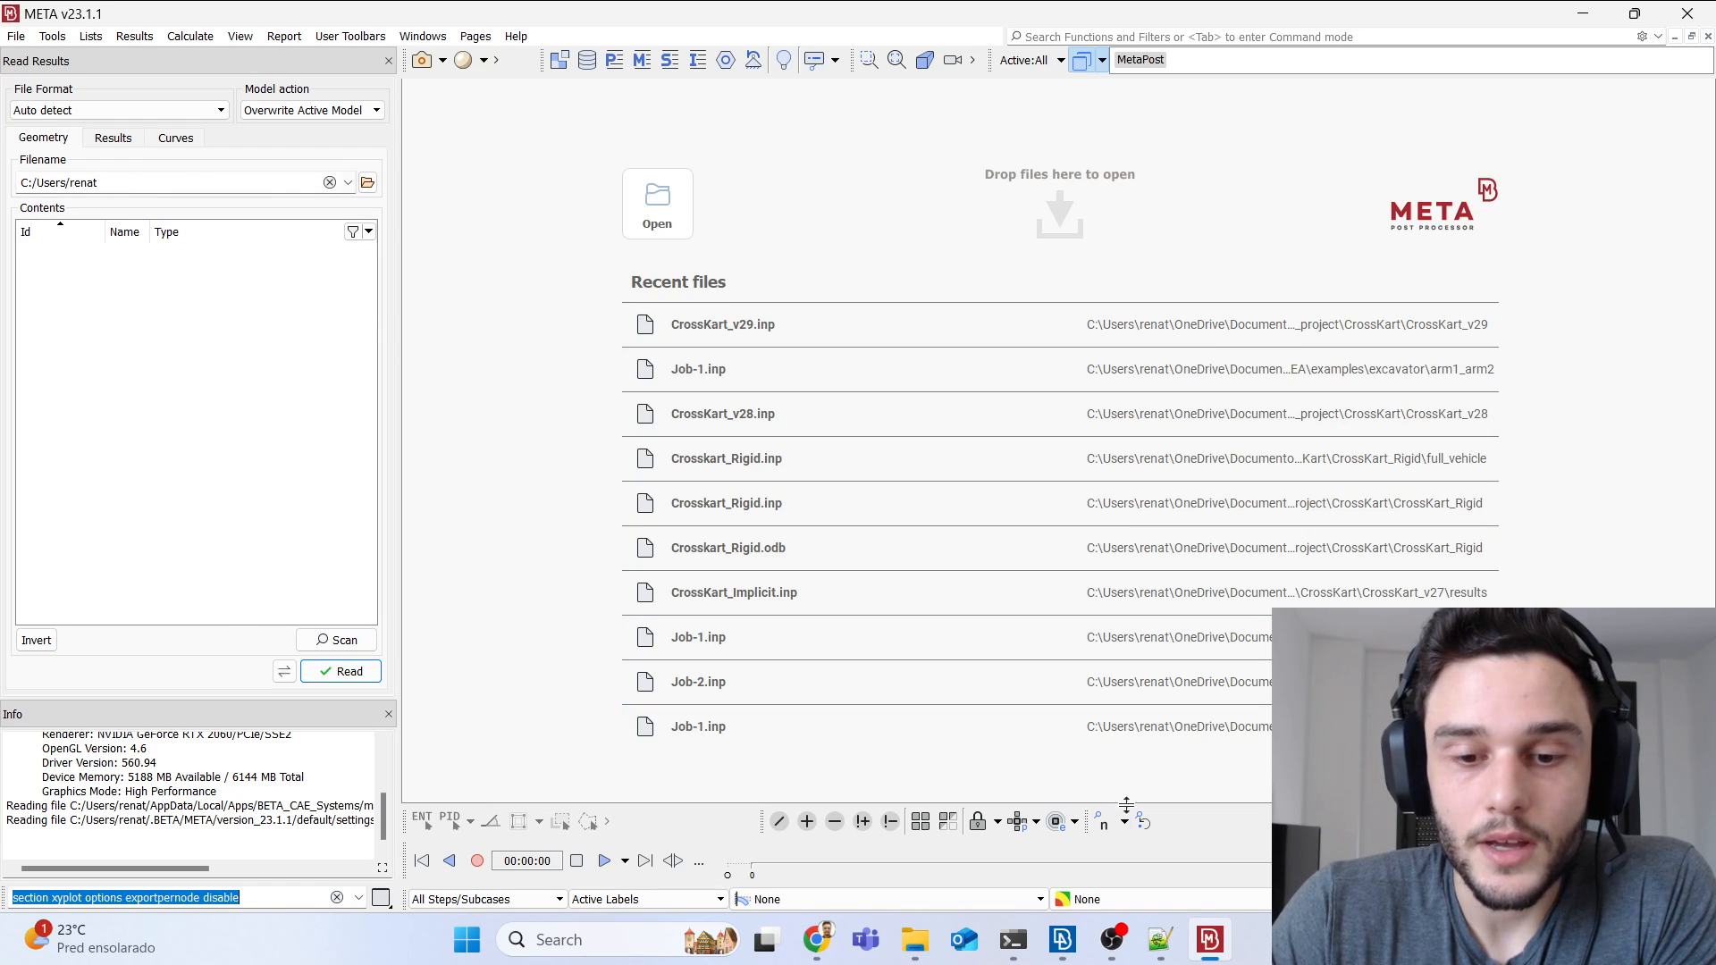
# Step: Copy the test_3 folder's path from File Explorer and return to META
pyautogui.click(914, 939)
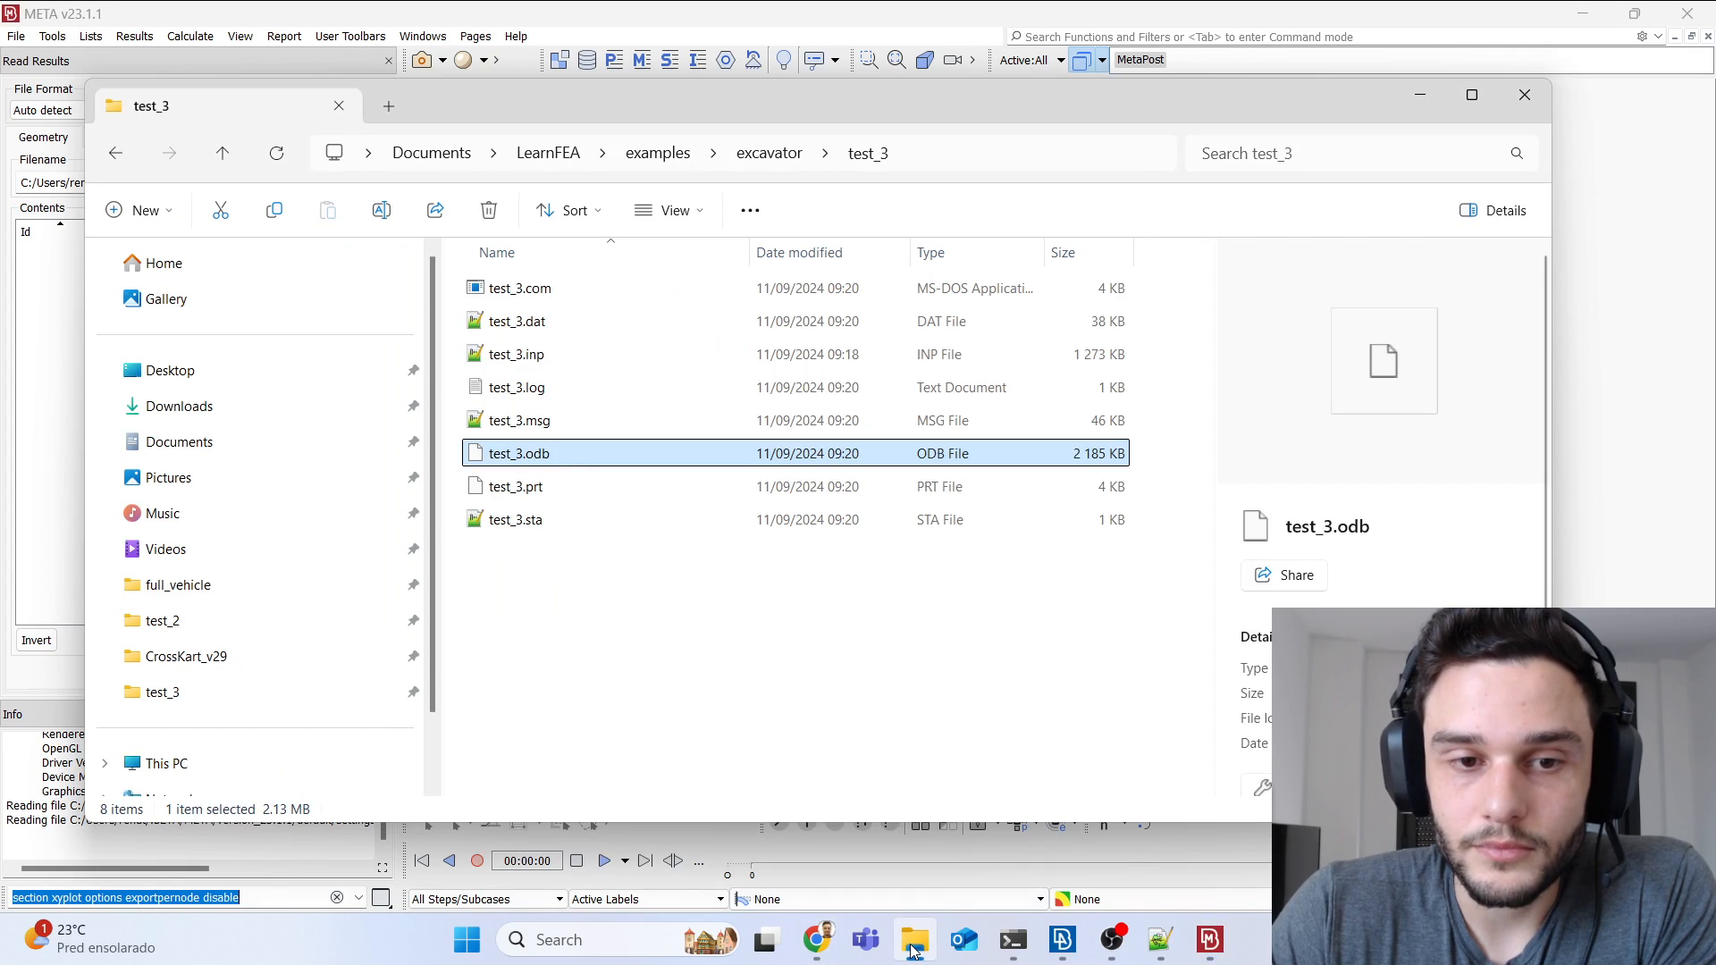
pyautogui.click(983, 152)
pyautogui.hotkey('ctrl', 'c')
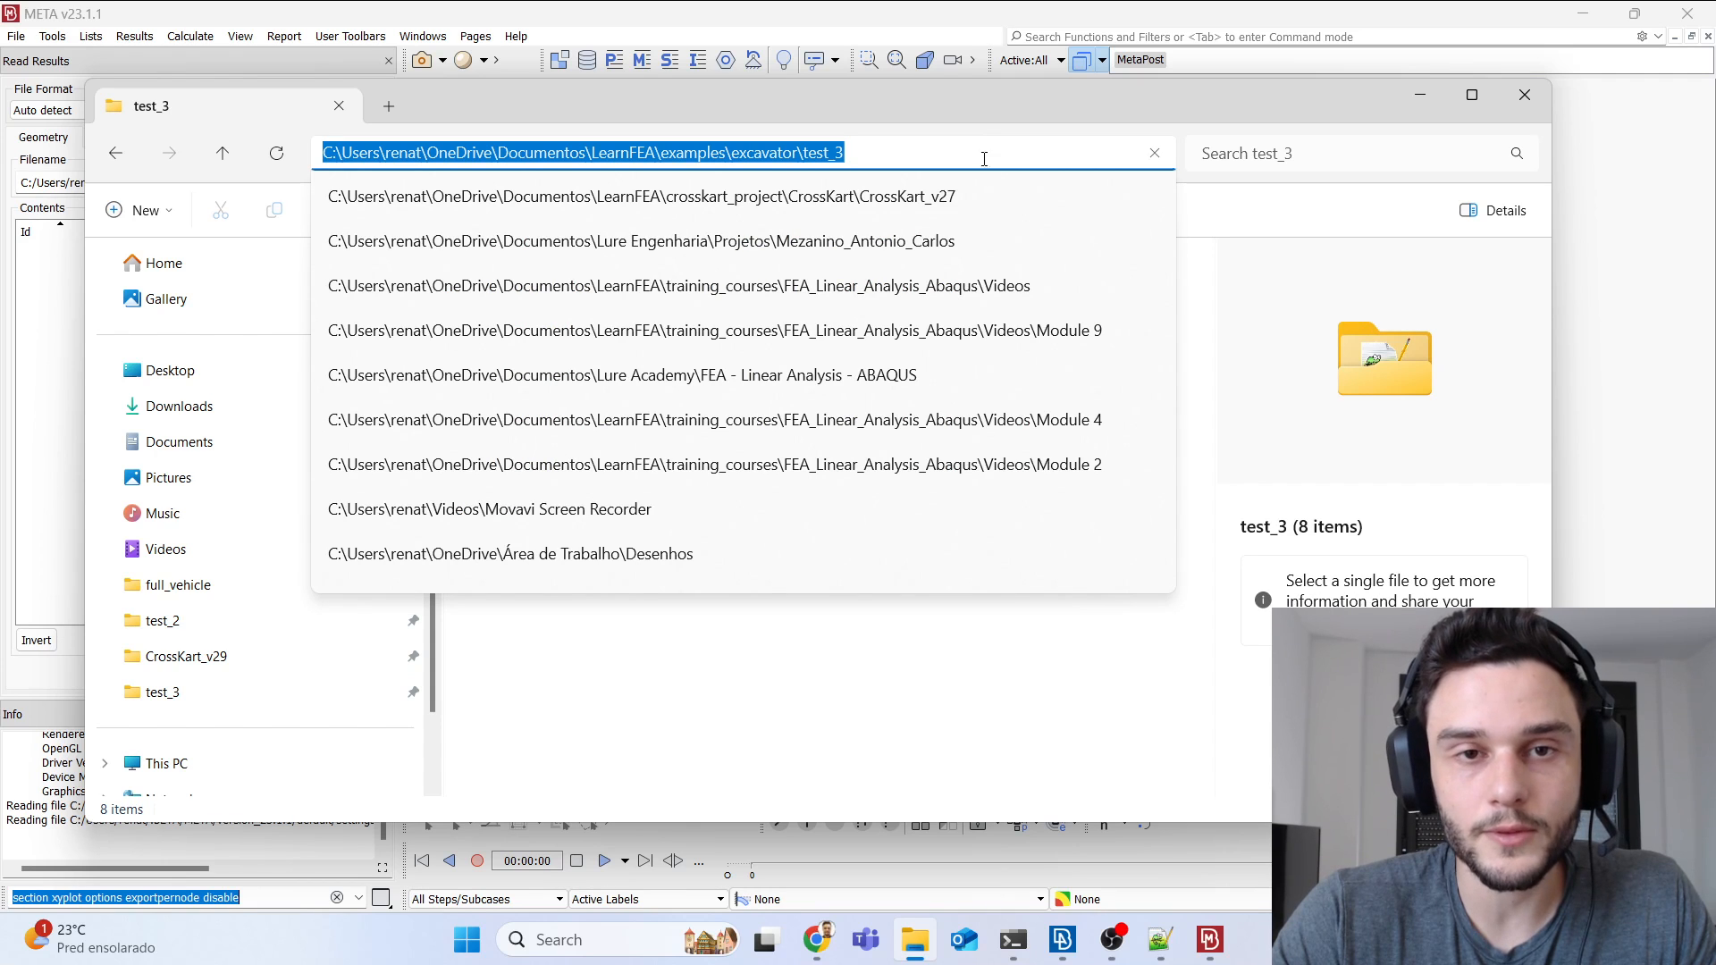
pyautogui.click(60, 349)
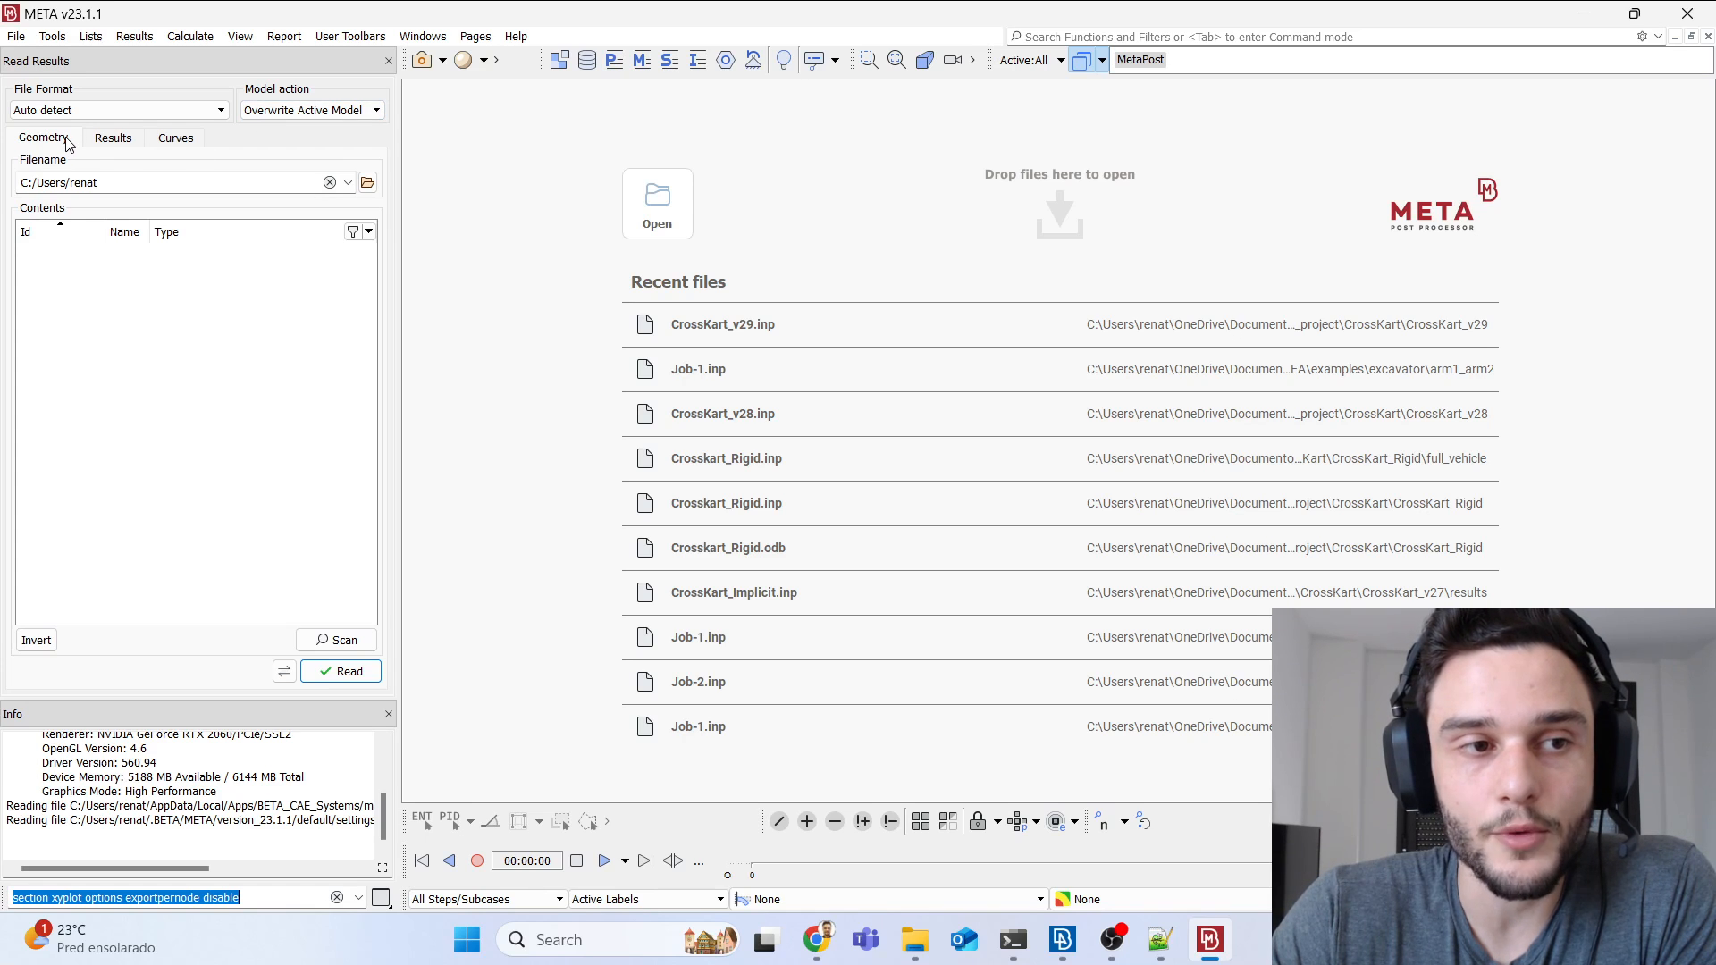
# Step: Browse to the copied test_3 folder path for the geometry and load the input file test_3.inp
pyautogui.click(367, 184)
pyautogui.moveTo(536, 108); pyautogui.dragTo(174, 155)
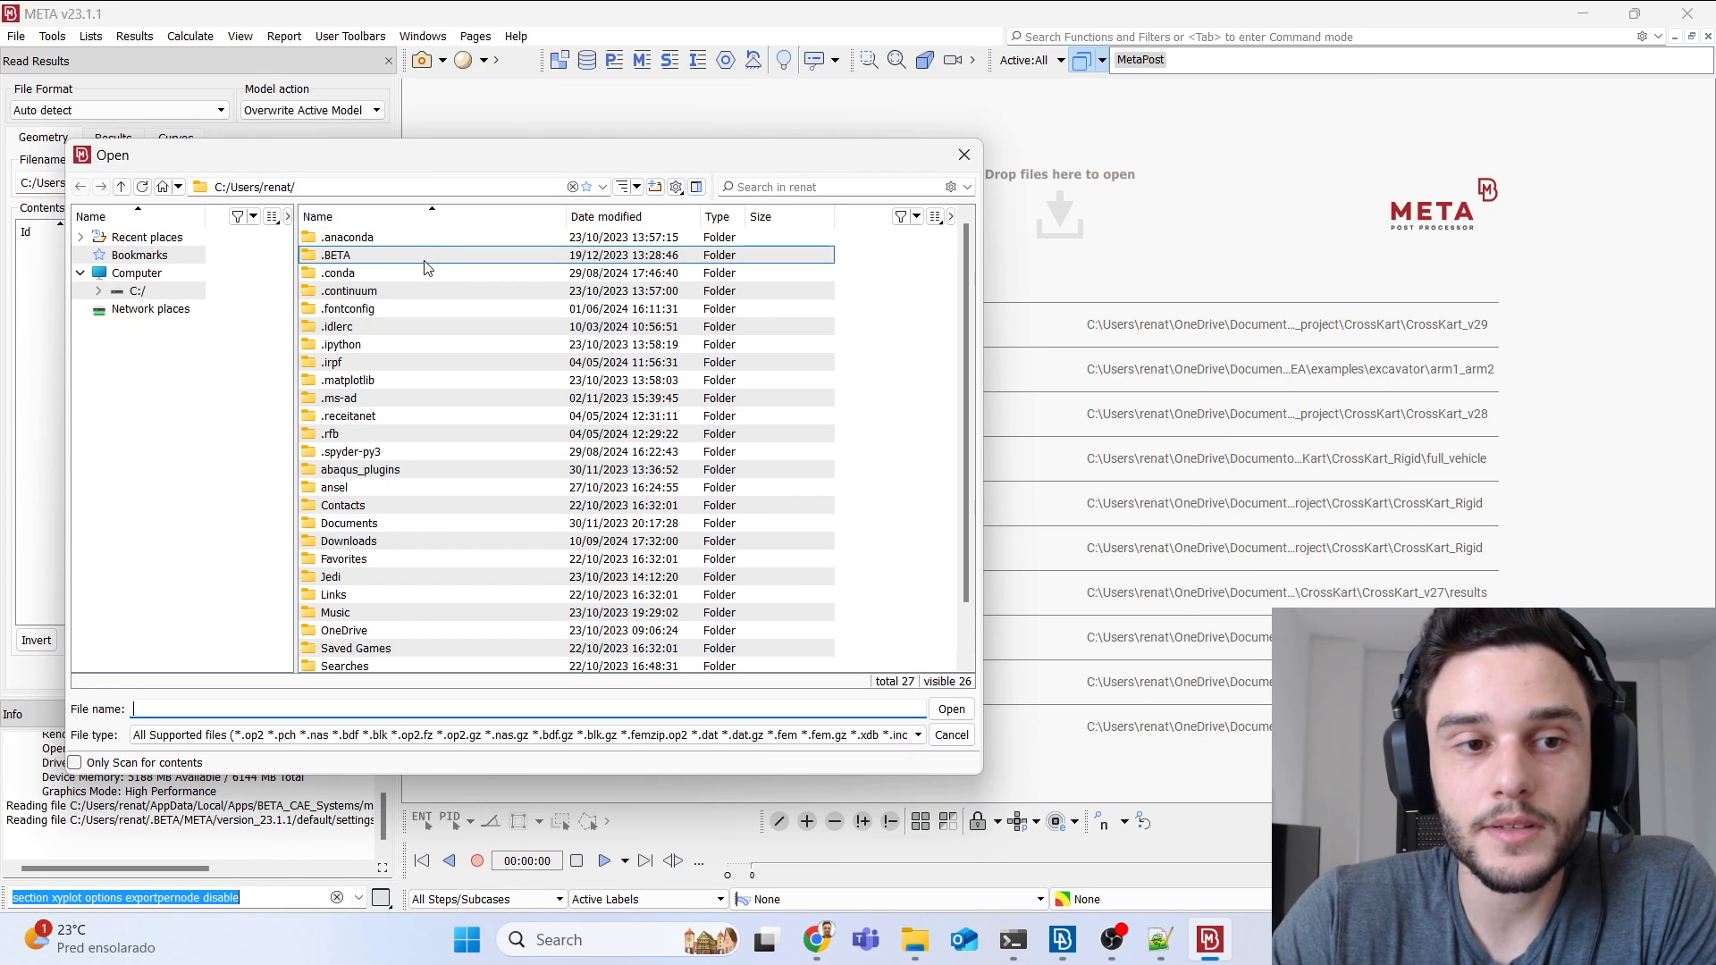
pyautogui.moveTo(429, 169); pyautogui.dragTo(385, 172)
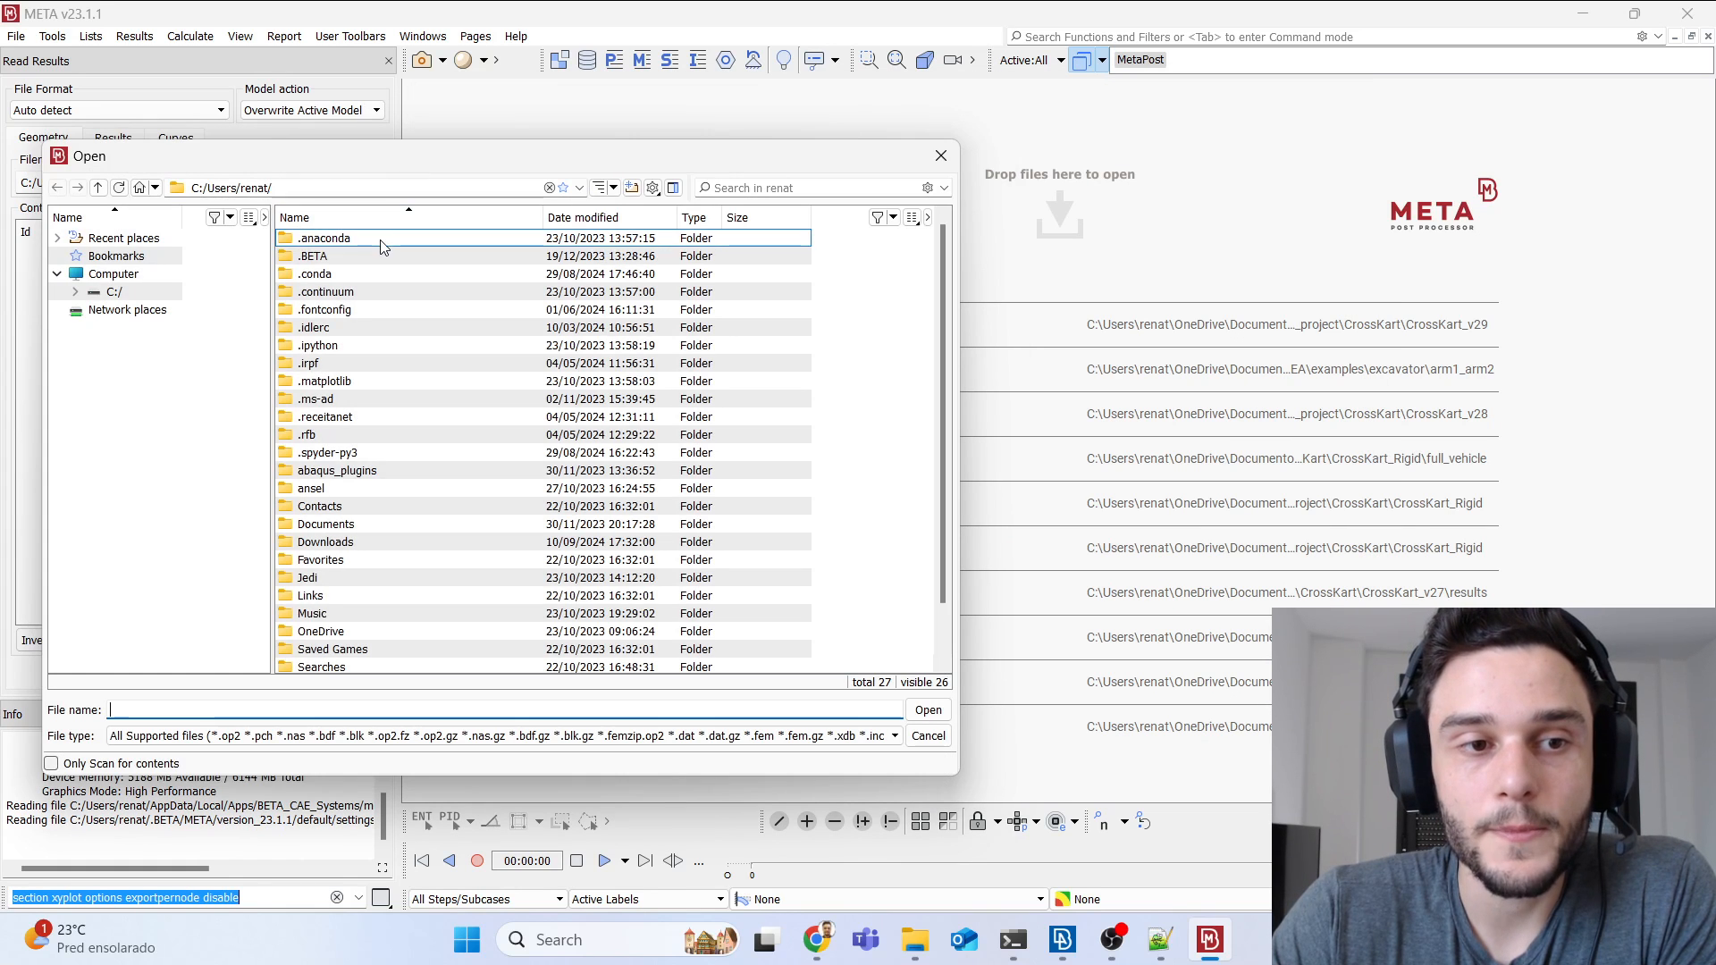
pyautogui.click(277, 187)
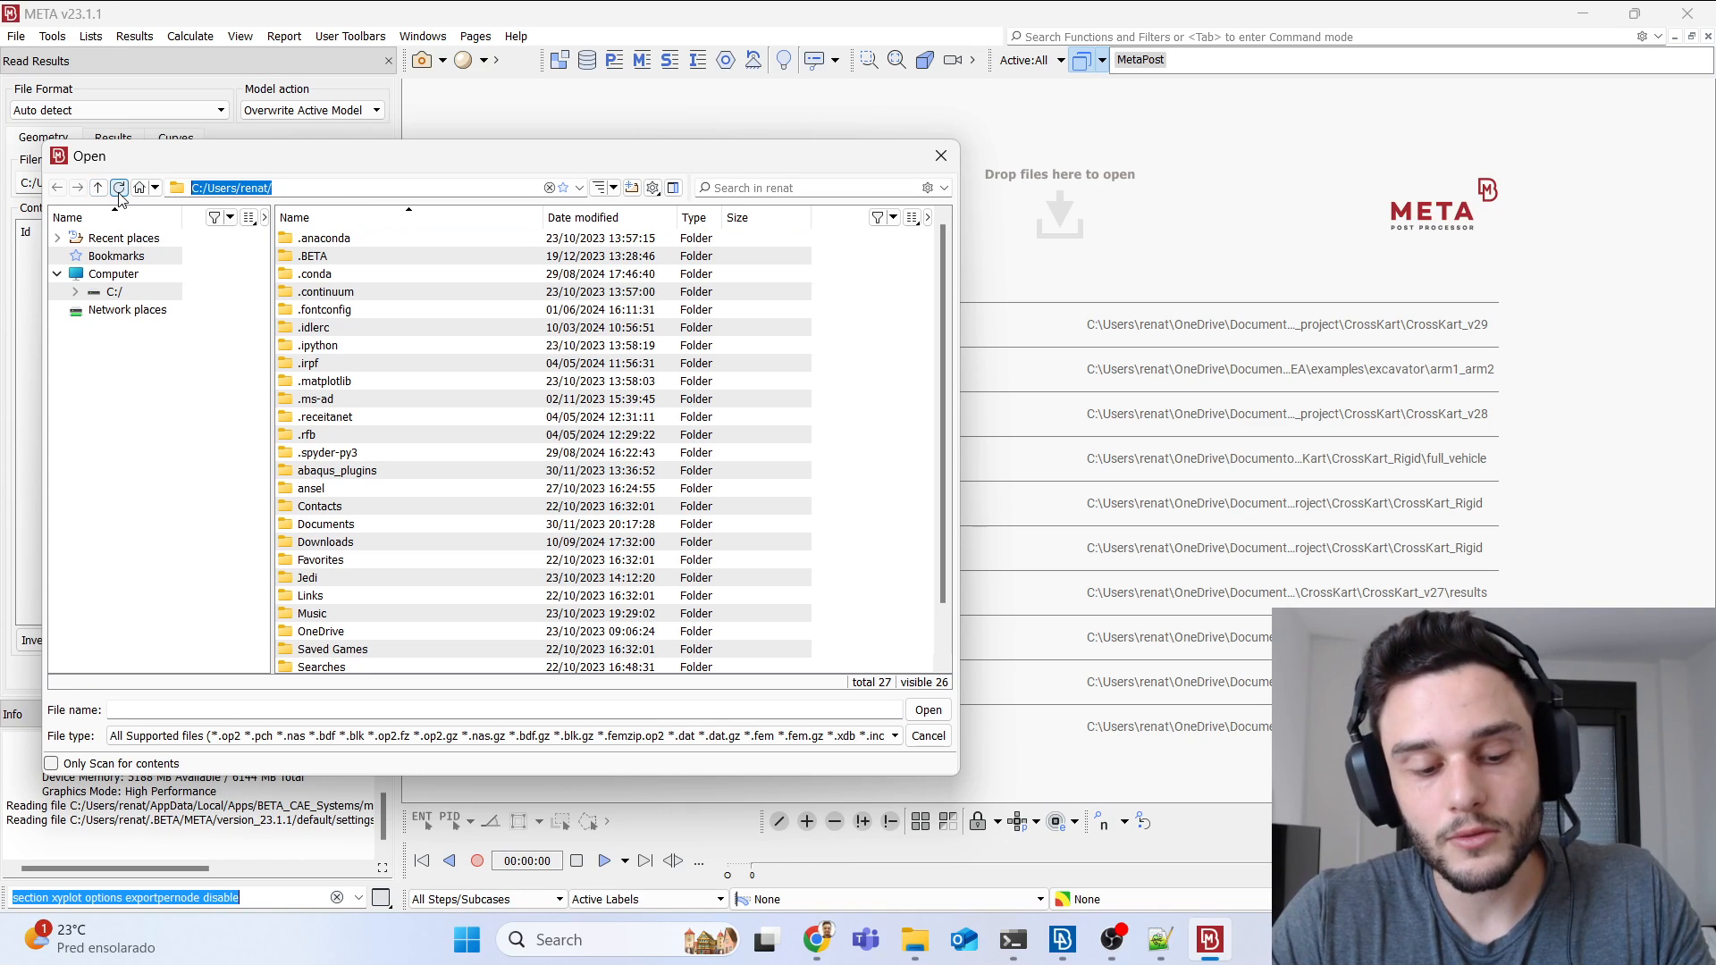
pyautogui.hotkey('ctrl', 'v')
pyautogui.click(119, 188)
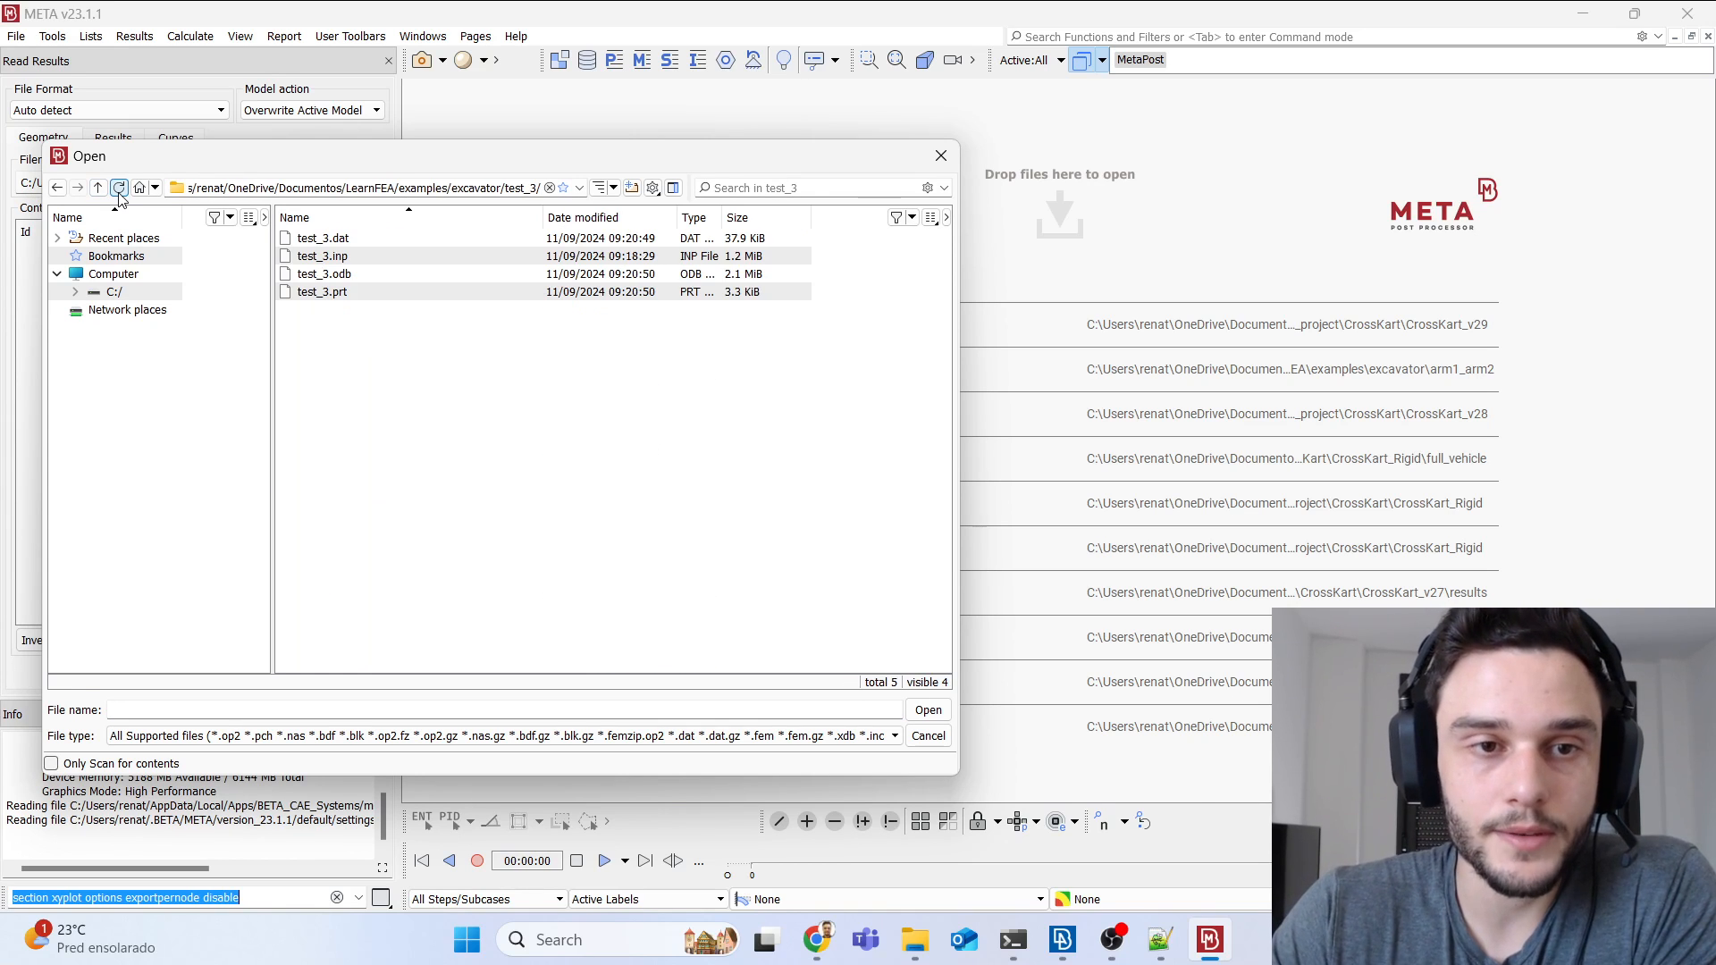
pyautogui.click(340, 258)
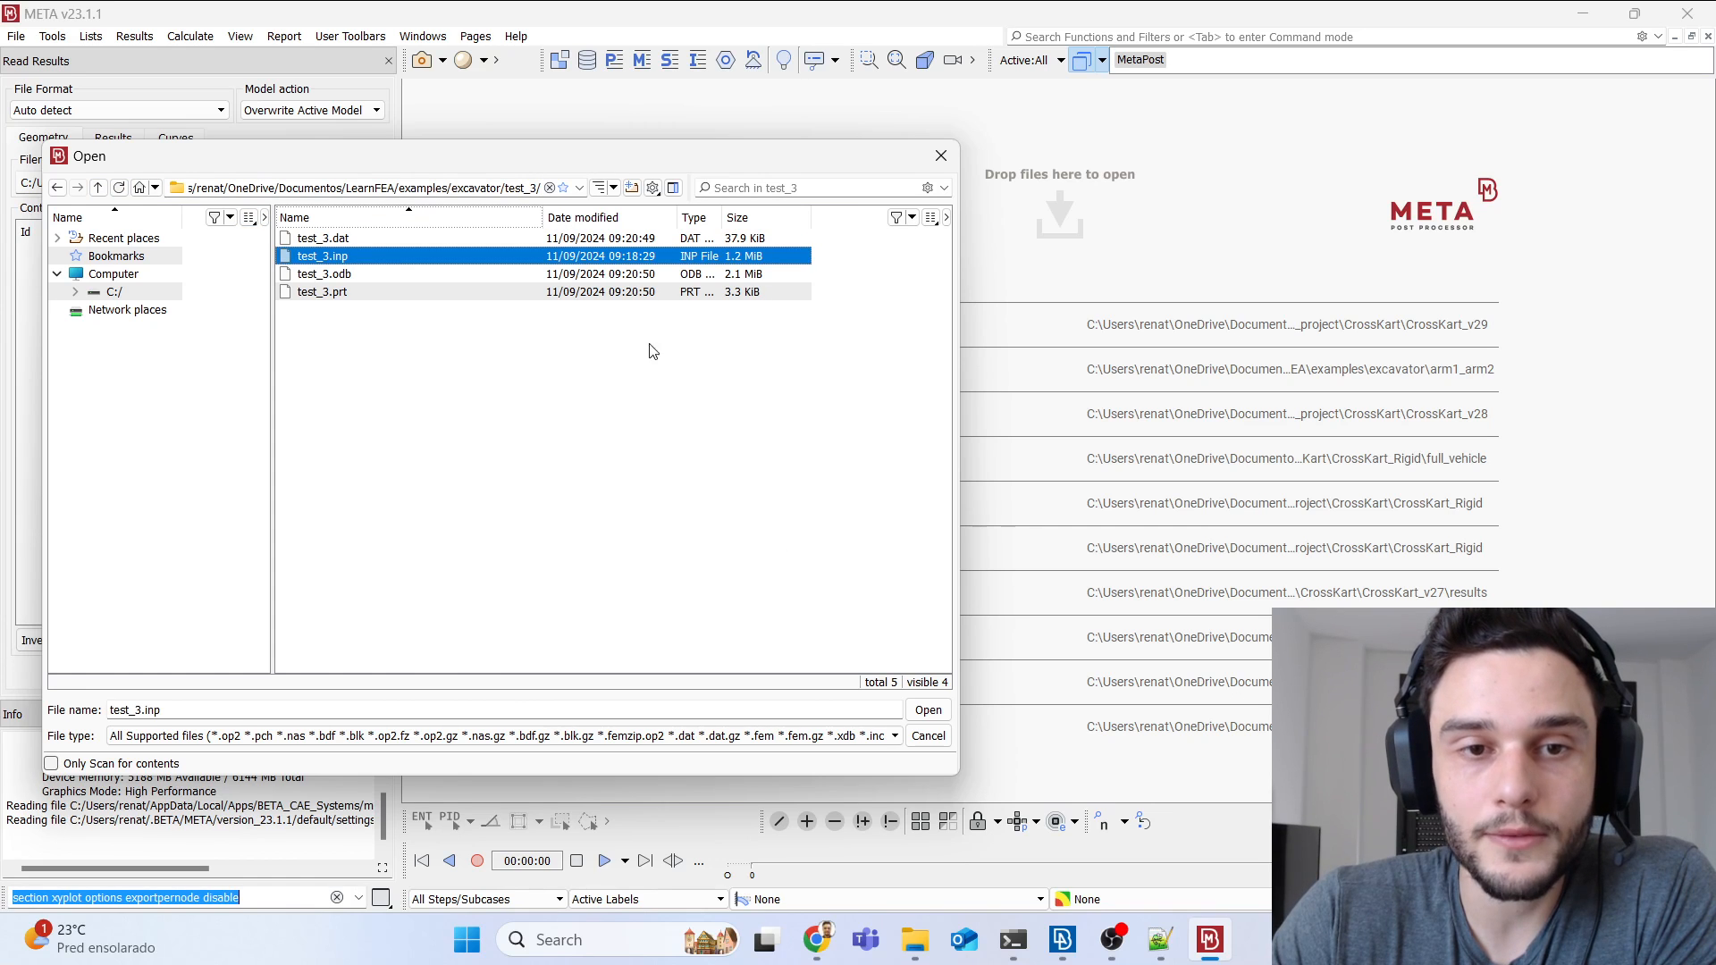
pyautogui.doubleClick(663, 257)
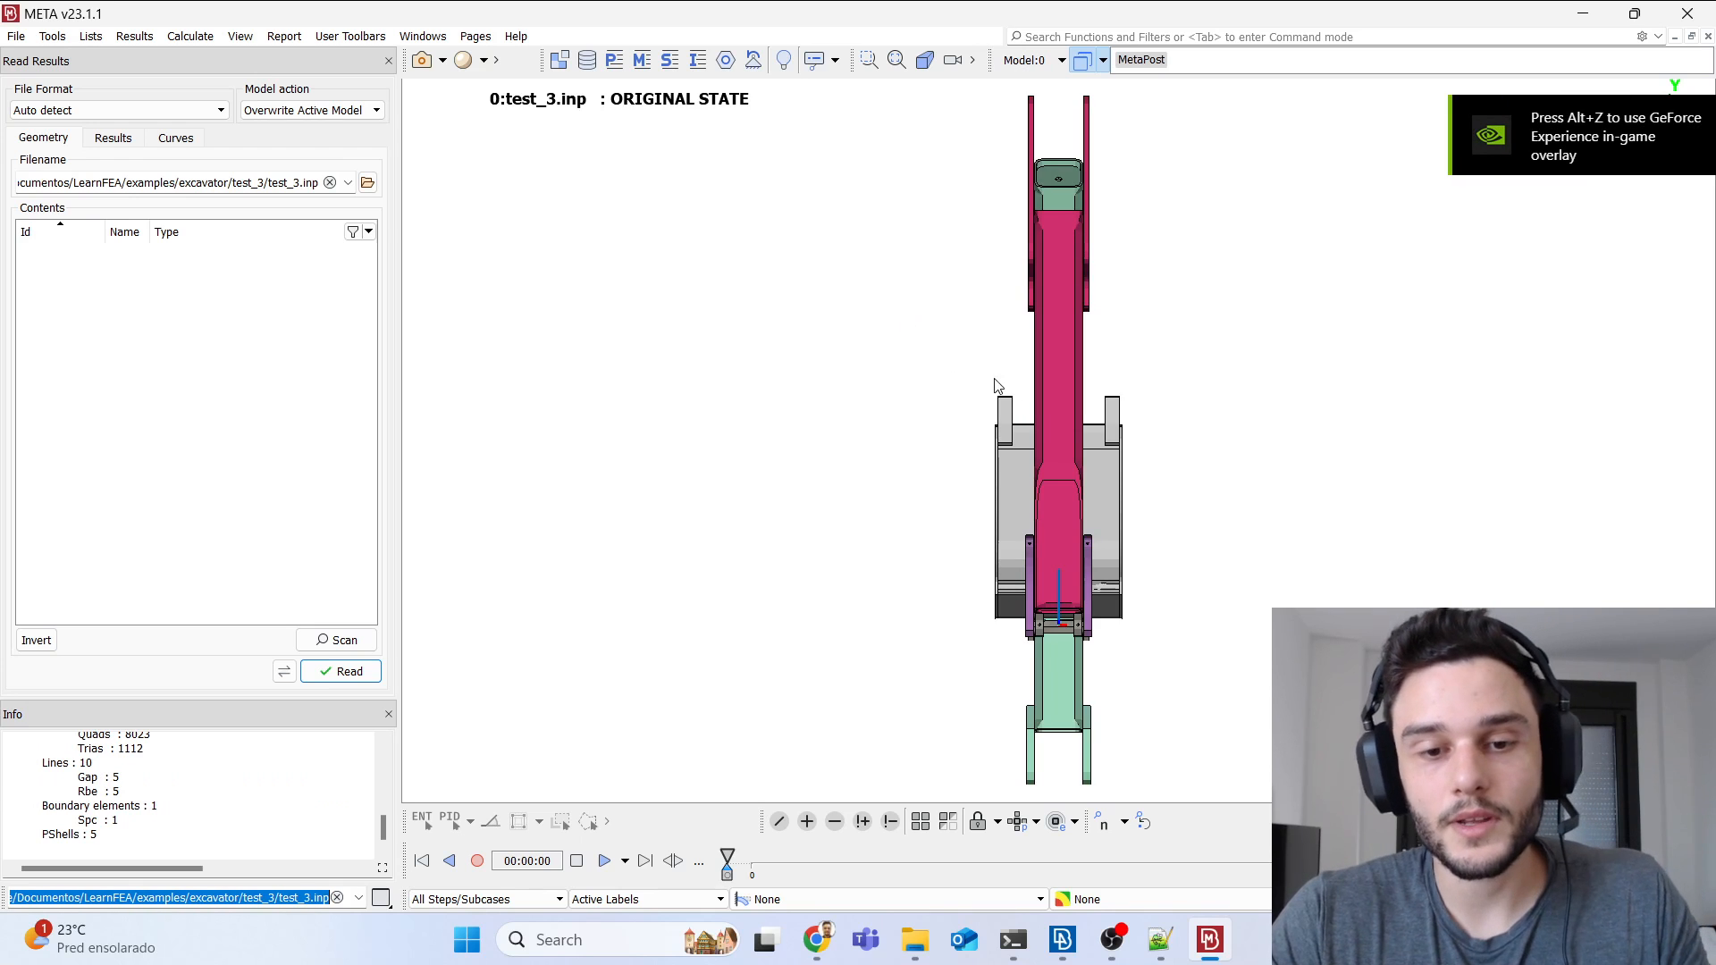
# Step: Choose test_3.odb as the results file and read all its states with the scalar Displacements (U), Magnitude
pyautogui.keyDown('ctrl'); pyautogui.moveTo(1171, 417); pyautogui.dragTo(749, 454); pyautogui.keyUp('ctrl')
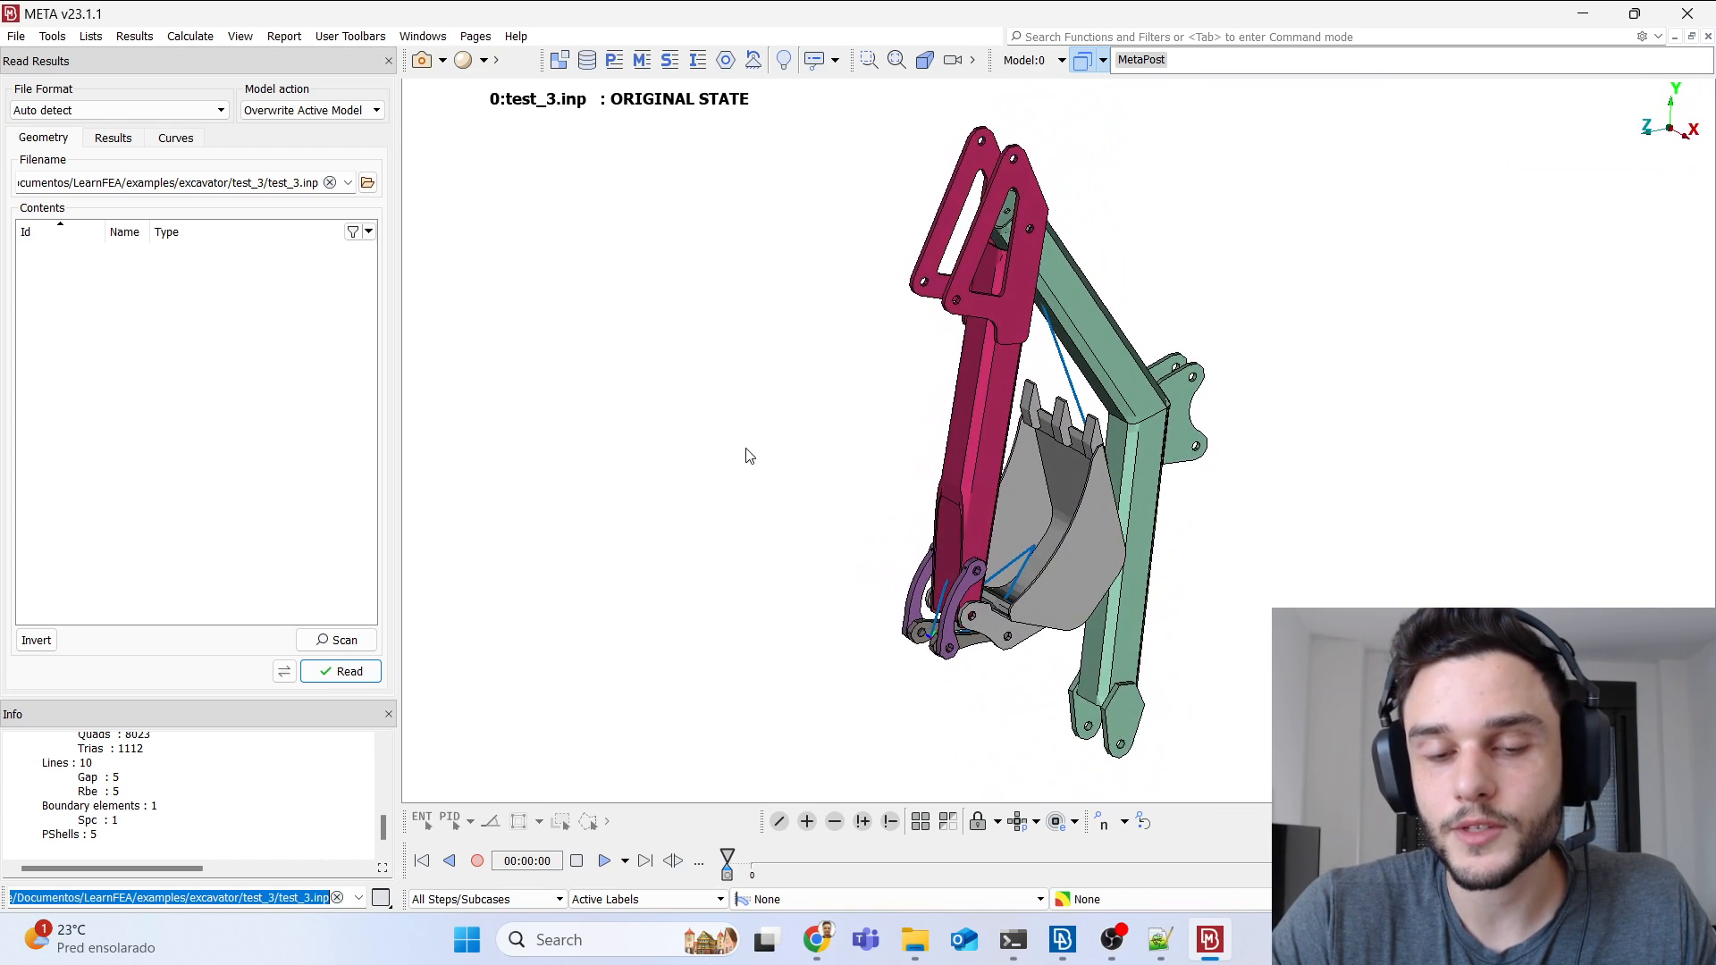
pyautogui.keyDown('ctrl'); pyautogui.moveTo(988, 441); pyautogui.dragTo(767, 432, button='middle'); pyautogui.keyUp('ctrl')
pyautogui.keyDown('ctrl'); pyautogui.moveTo(767, 432); pyautogui.dragTo(720, 417); pyautogui.keyUp('ctrl')
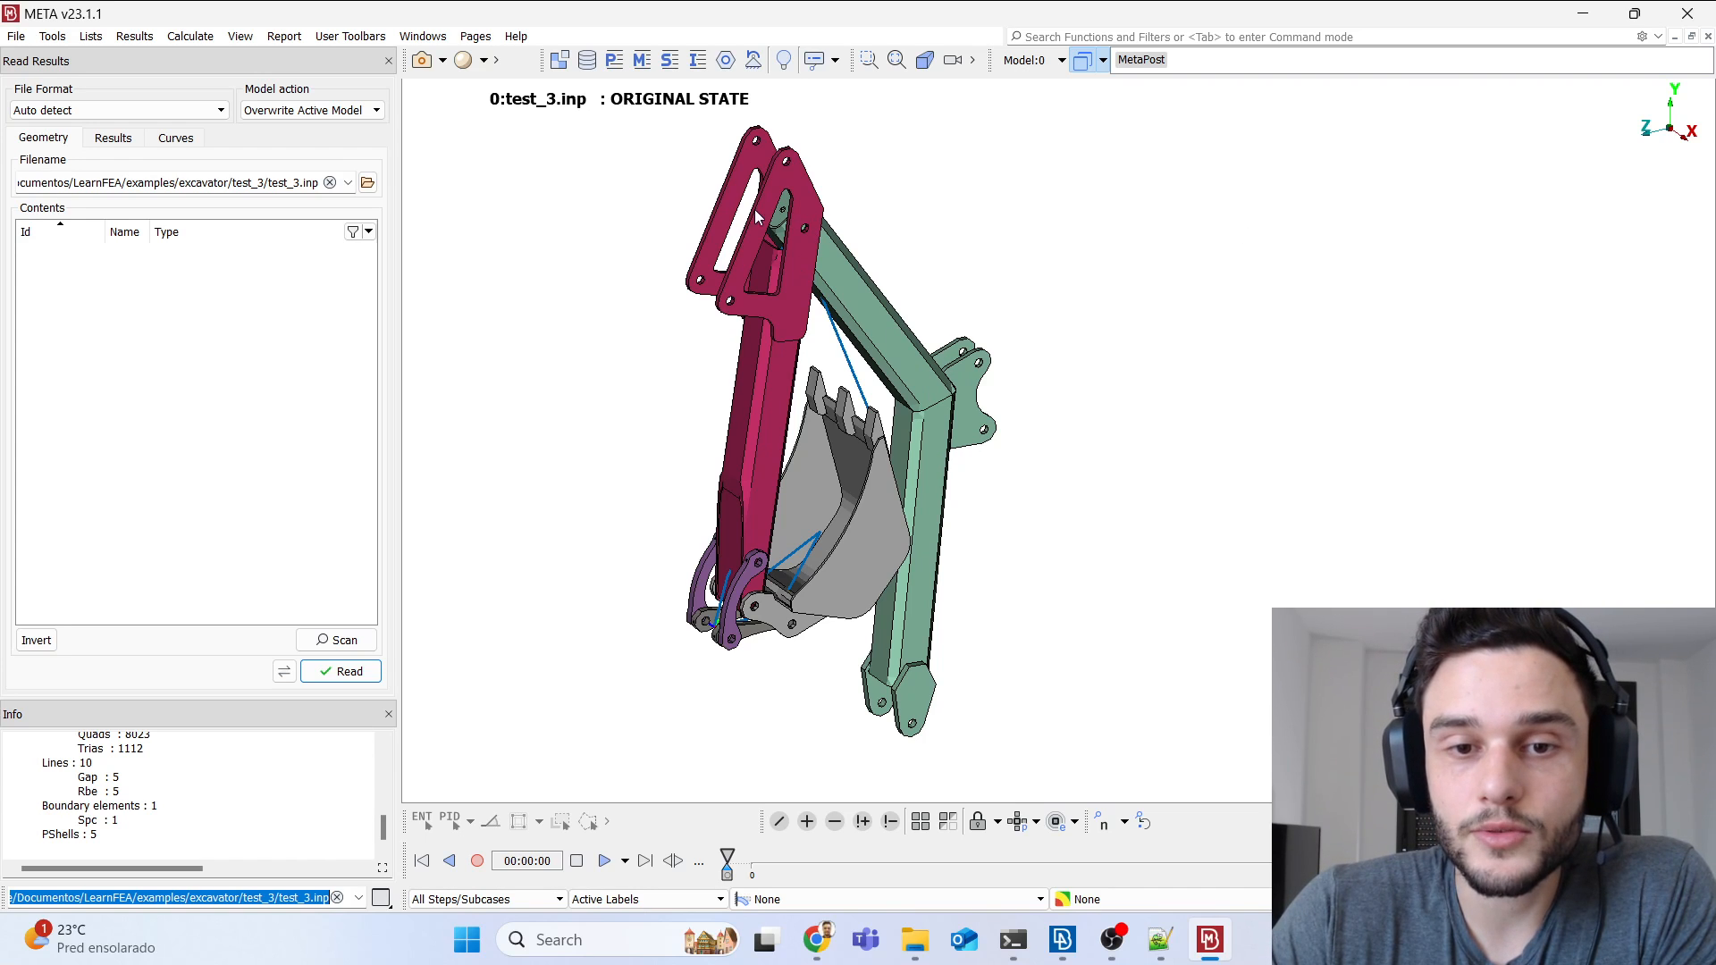
pyautogui.click(115, 138)
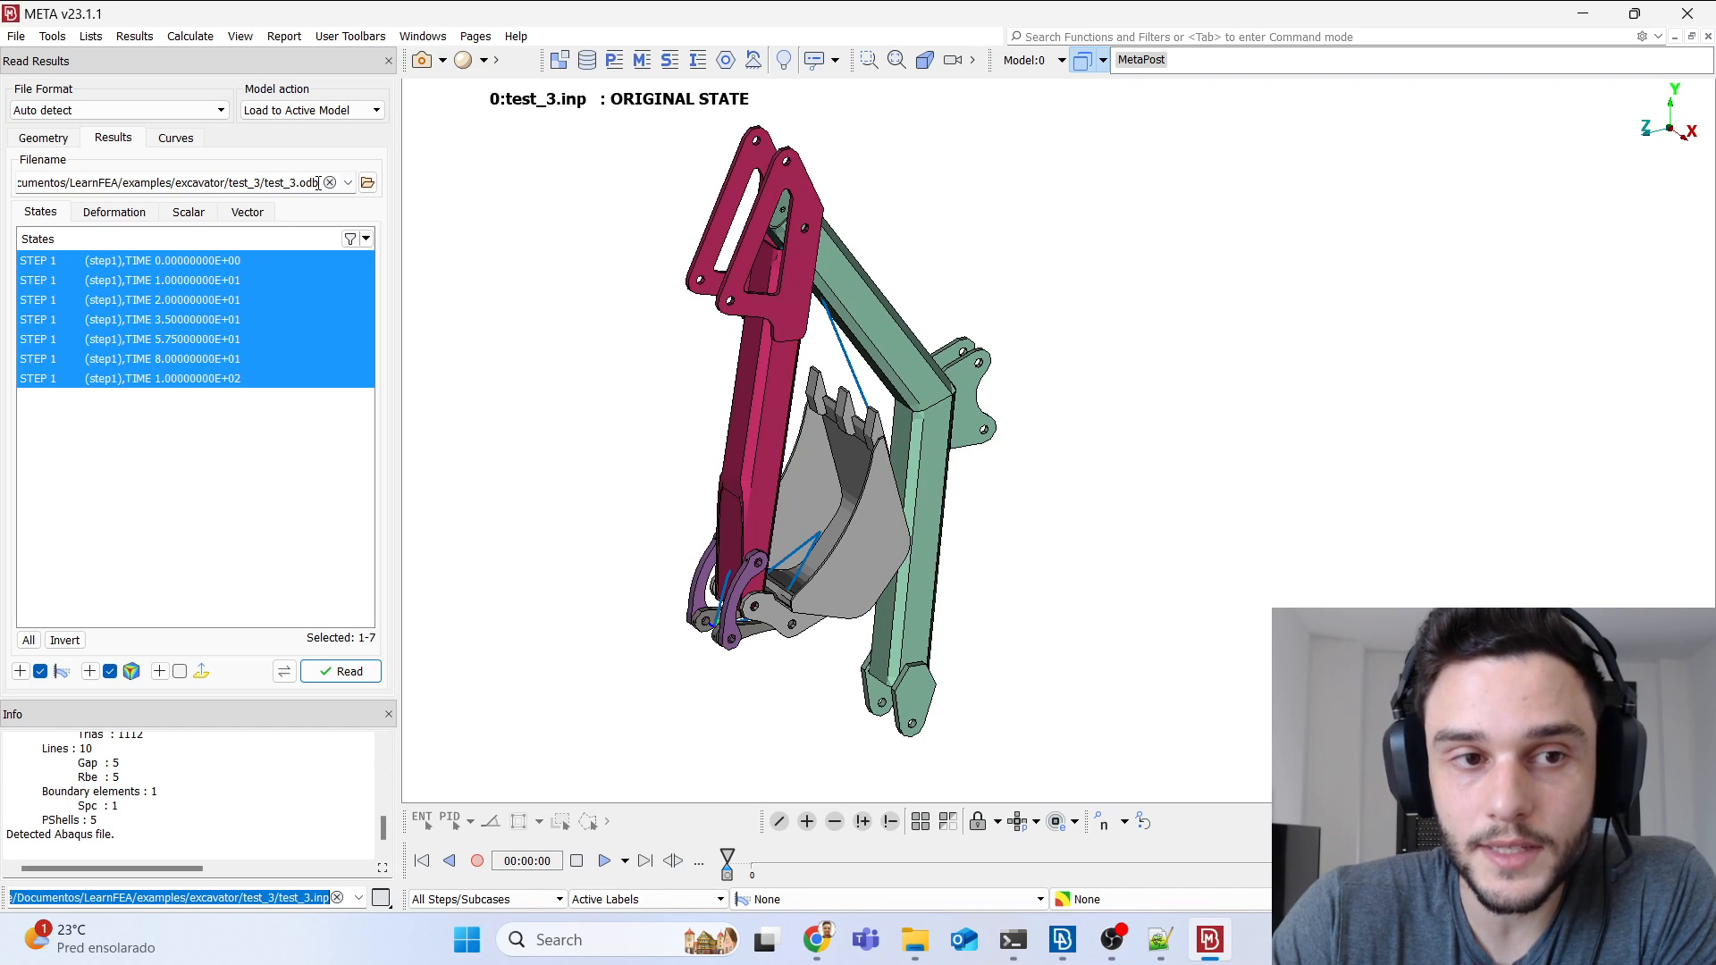
pyautogui.click(367, 183)
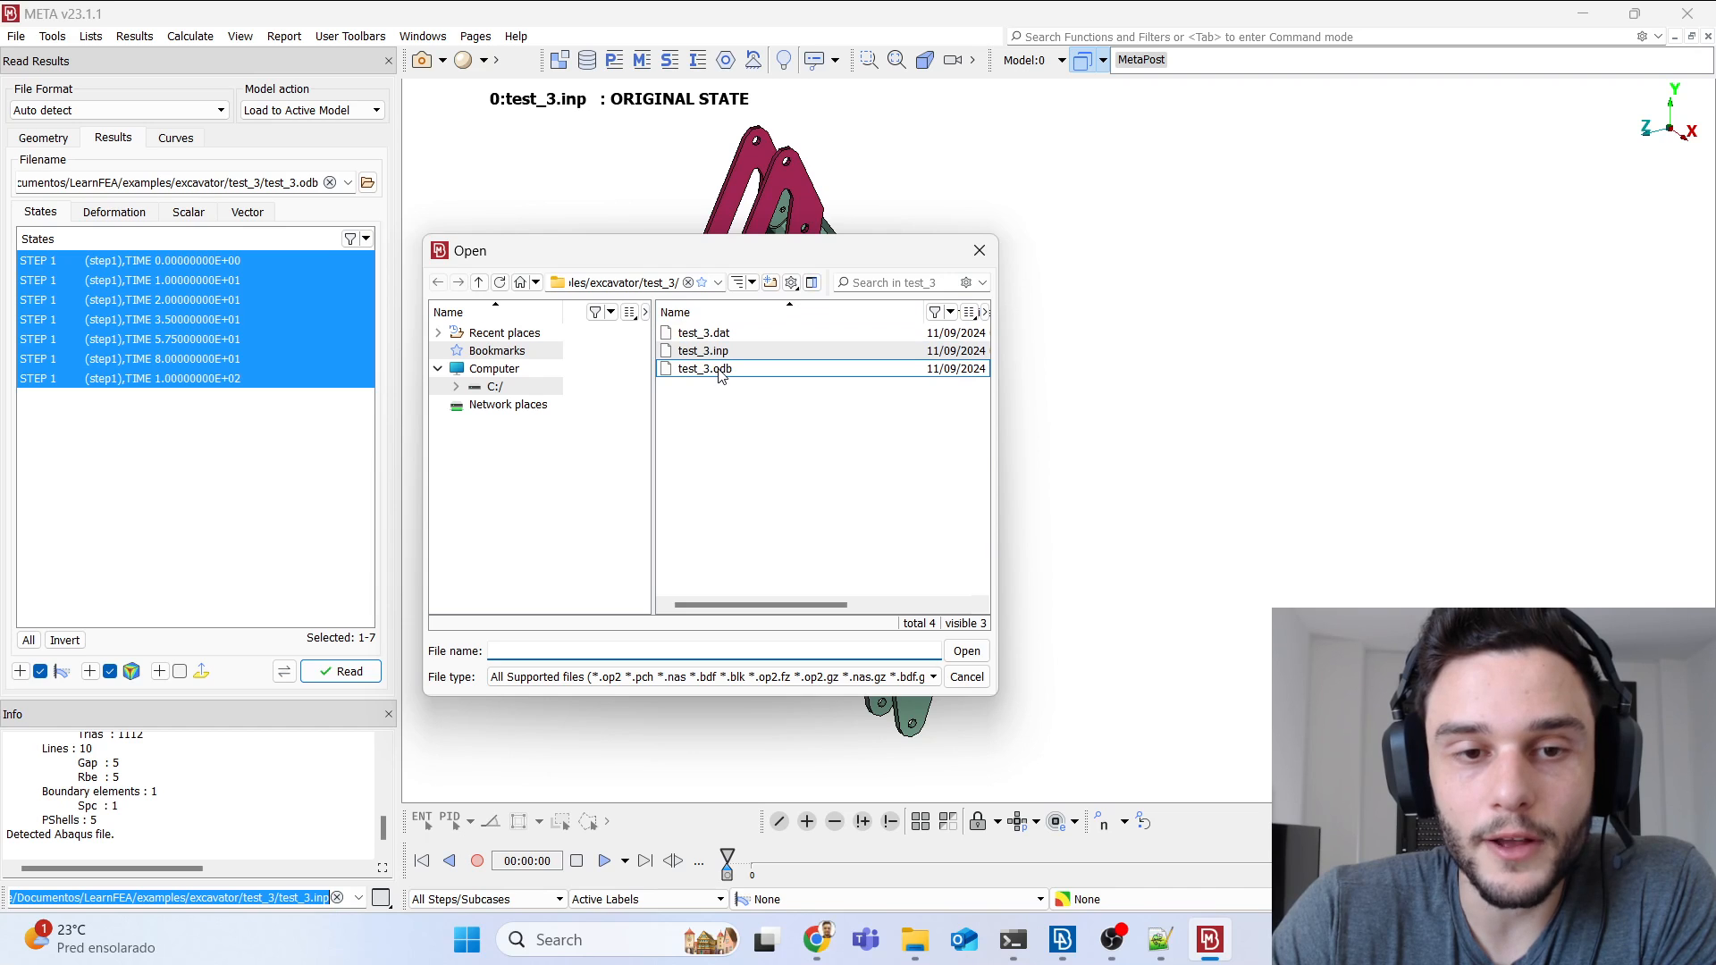
pyautogui.doubleClick(720, 373)
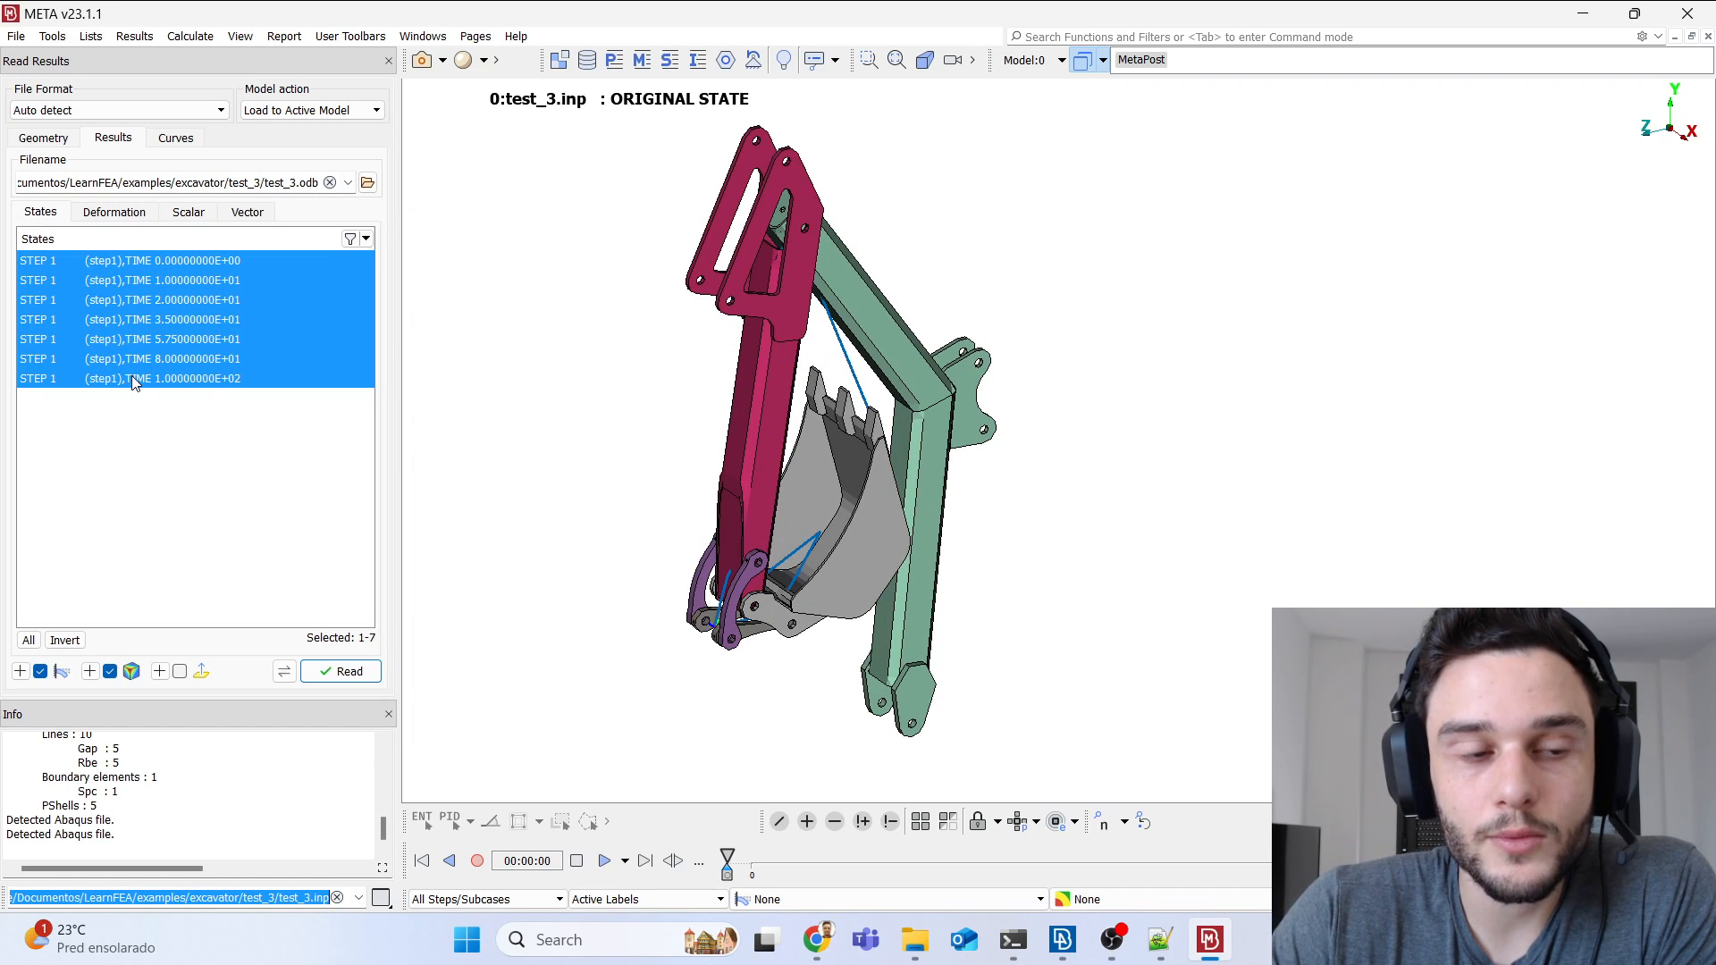
pyautogui.click(190, 213)
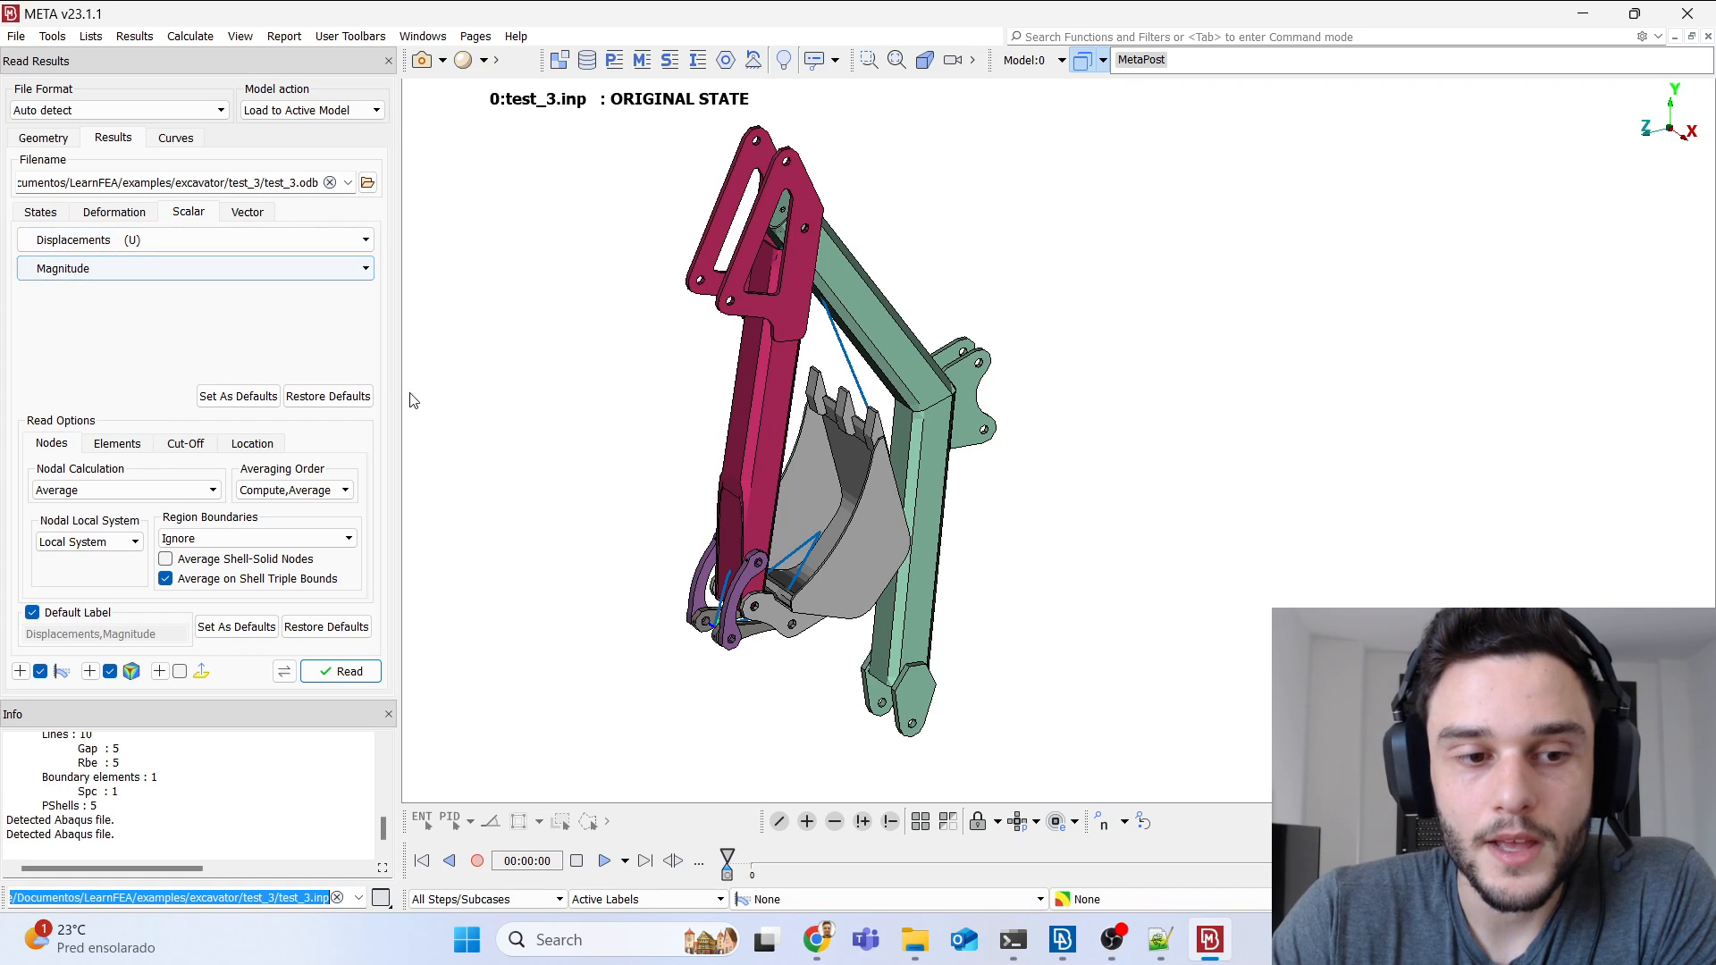
pyautogui.click(349, 672)
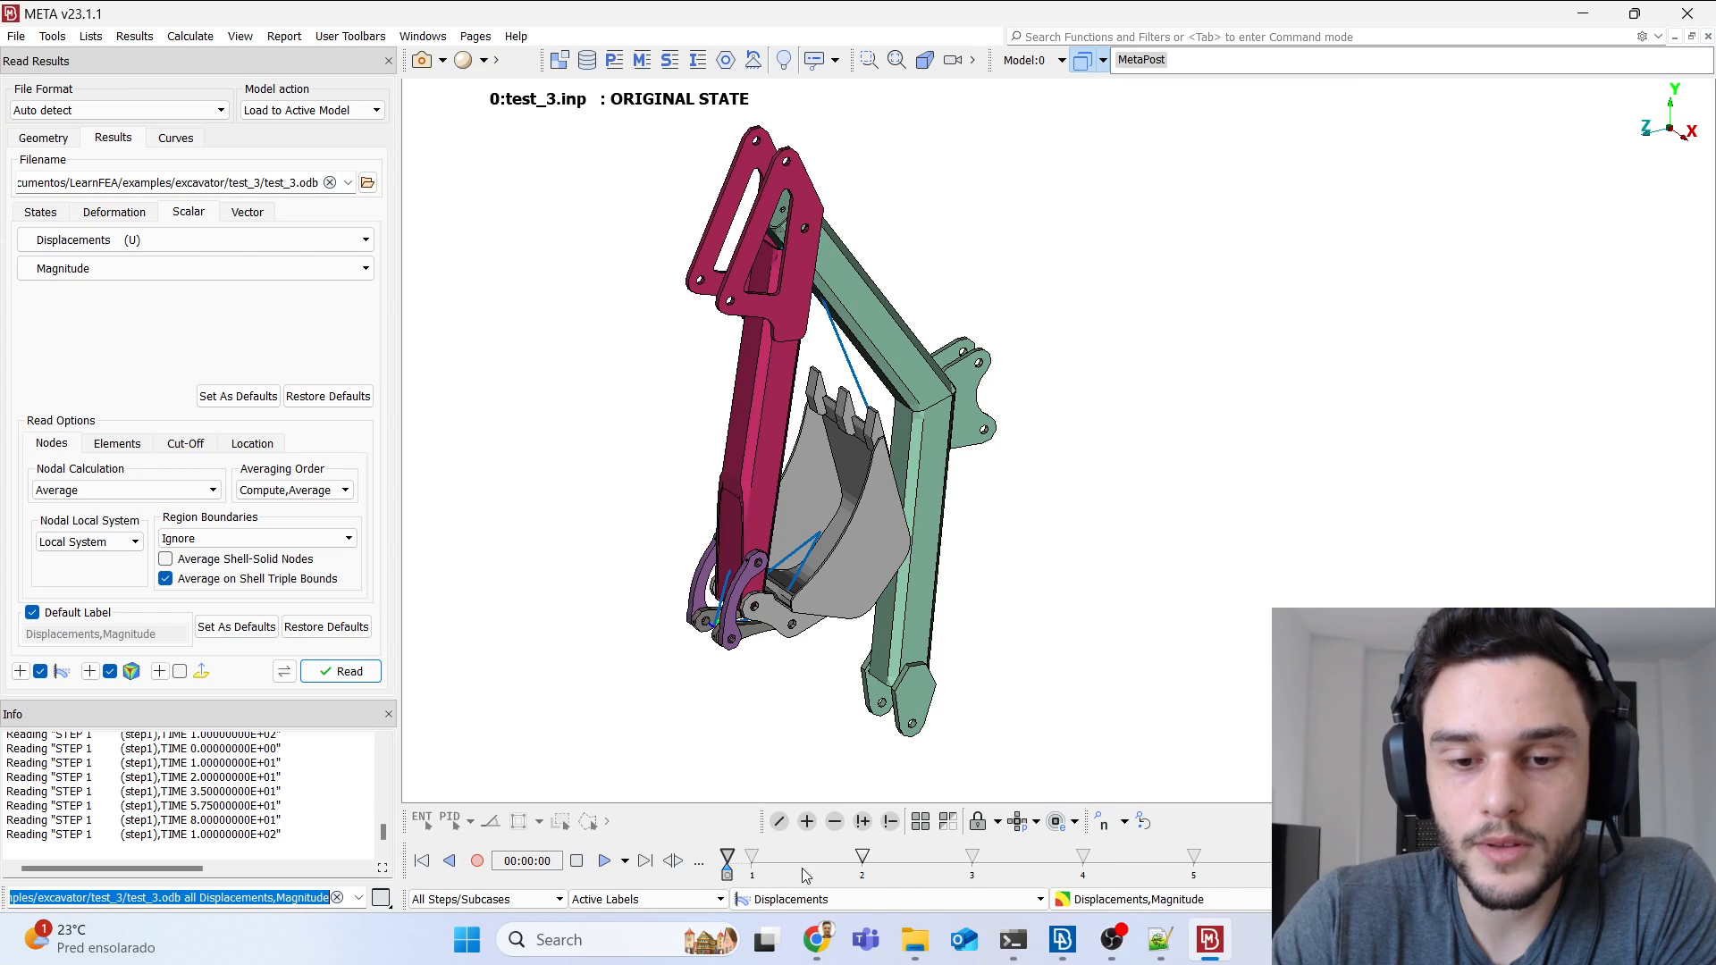
# Step: Show the final state at time 100 and examine the bucket linkage and its pin joints up close
pyautogui.moveTo(729, 880); pyautogui.dragTo(1313, 871)
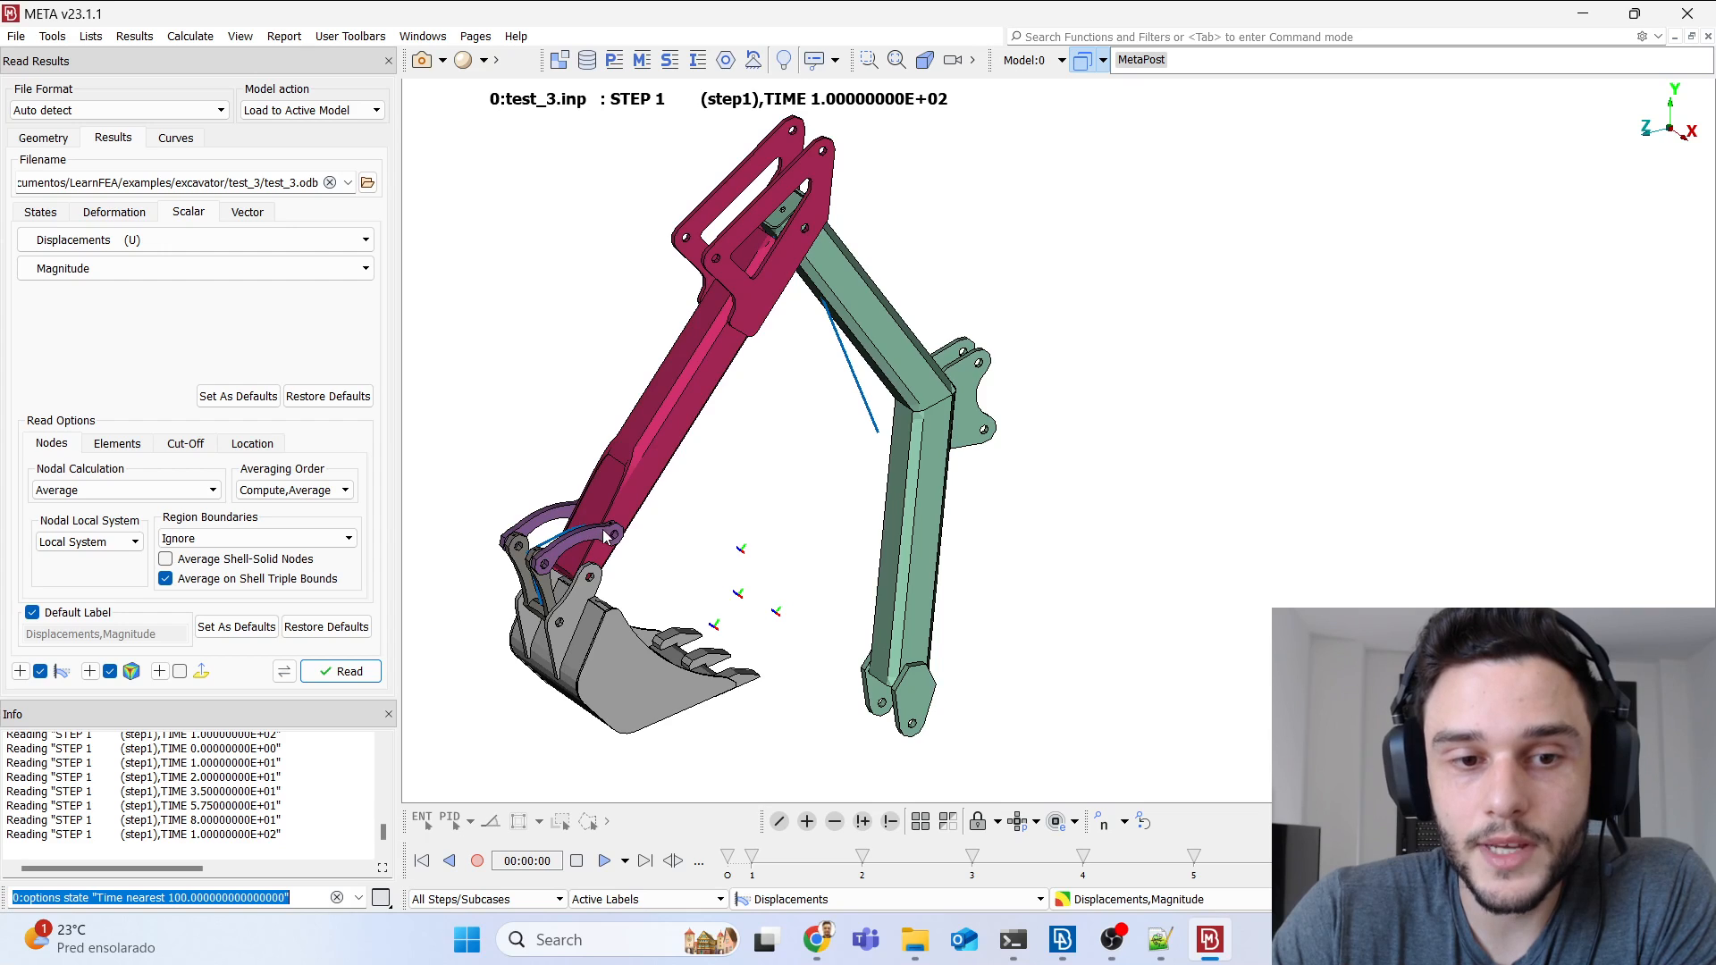
pyautogui.scroll(3, 605, 535)
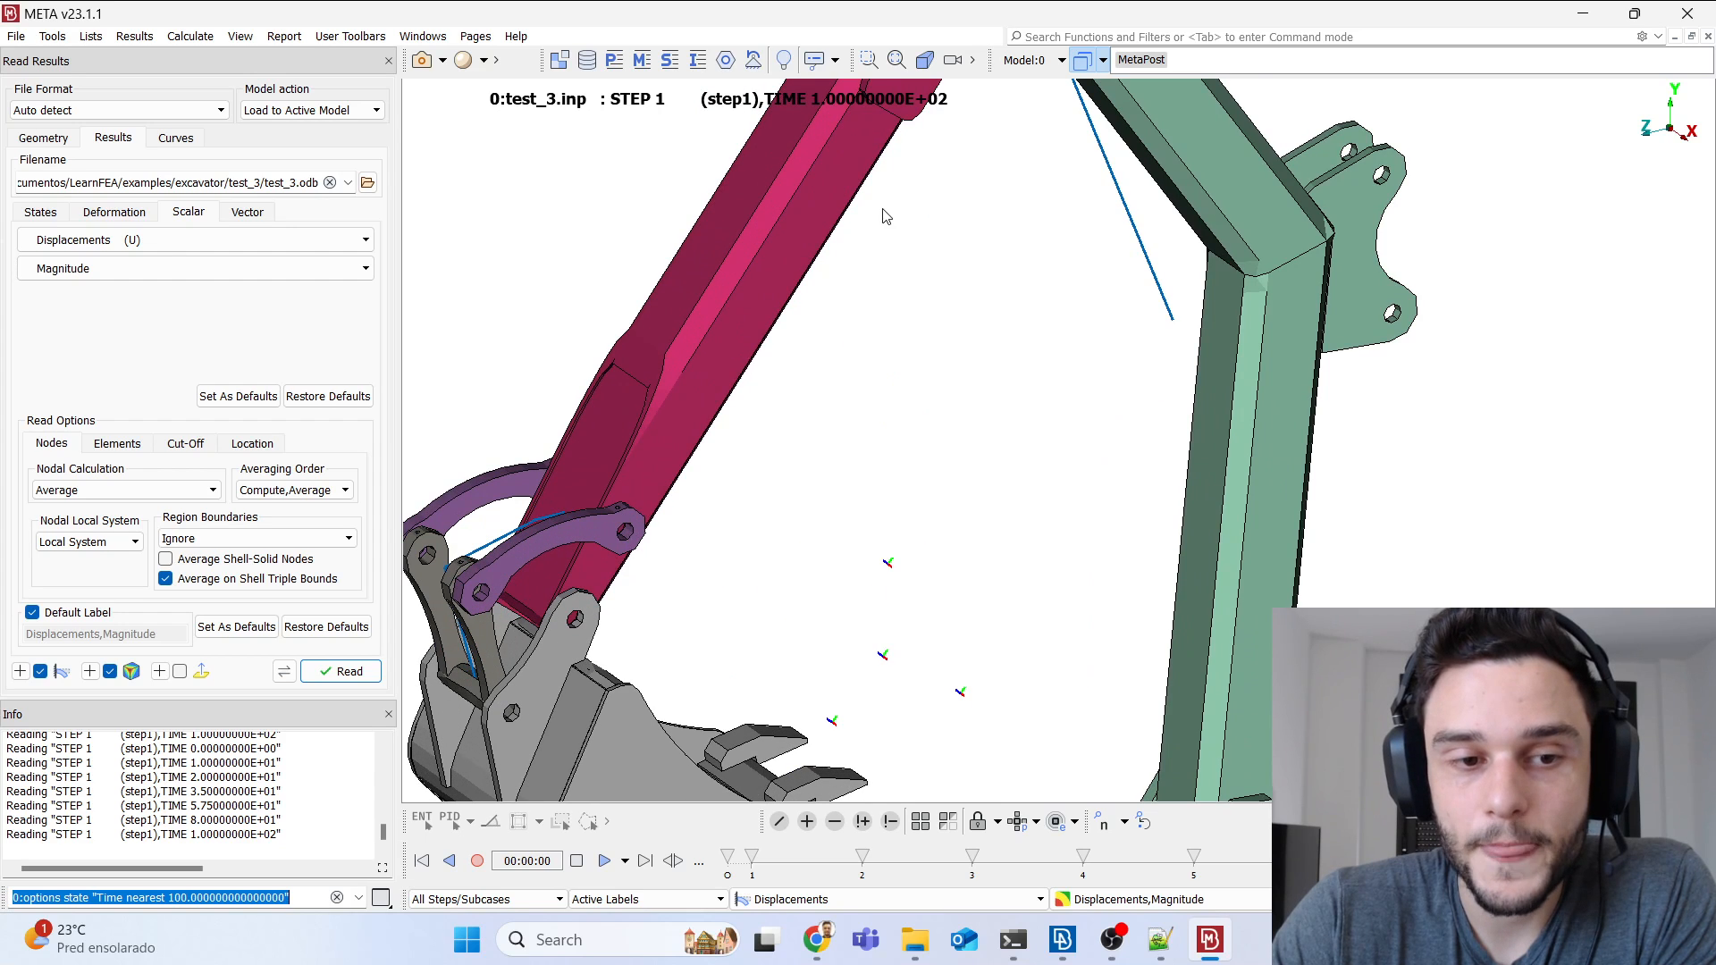
pyautogui.scroll(-5, 882, 216)
pyautogui.scroll(6, 596, 246)
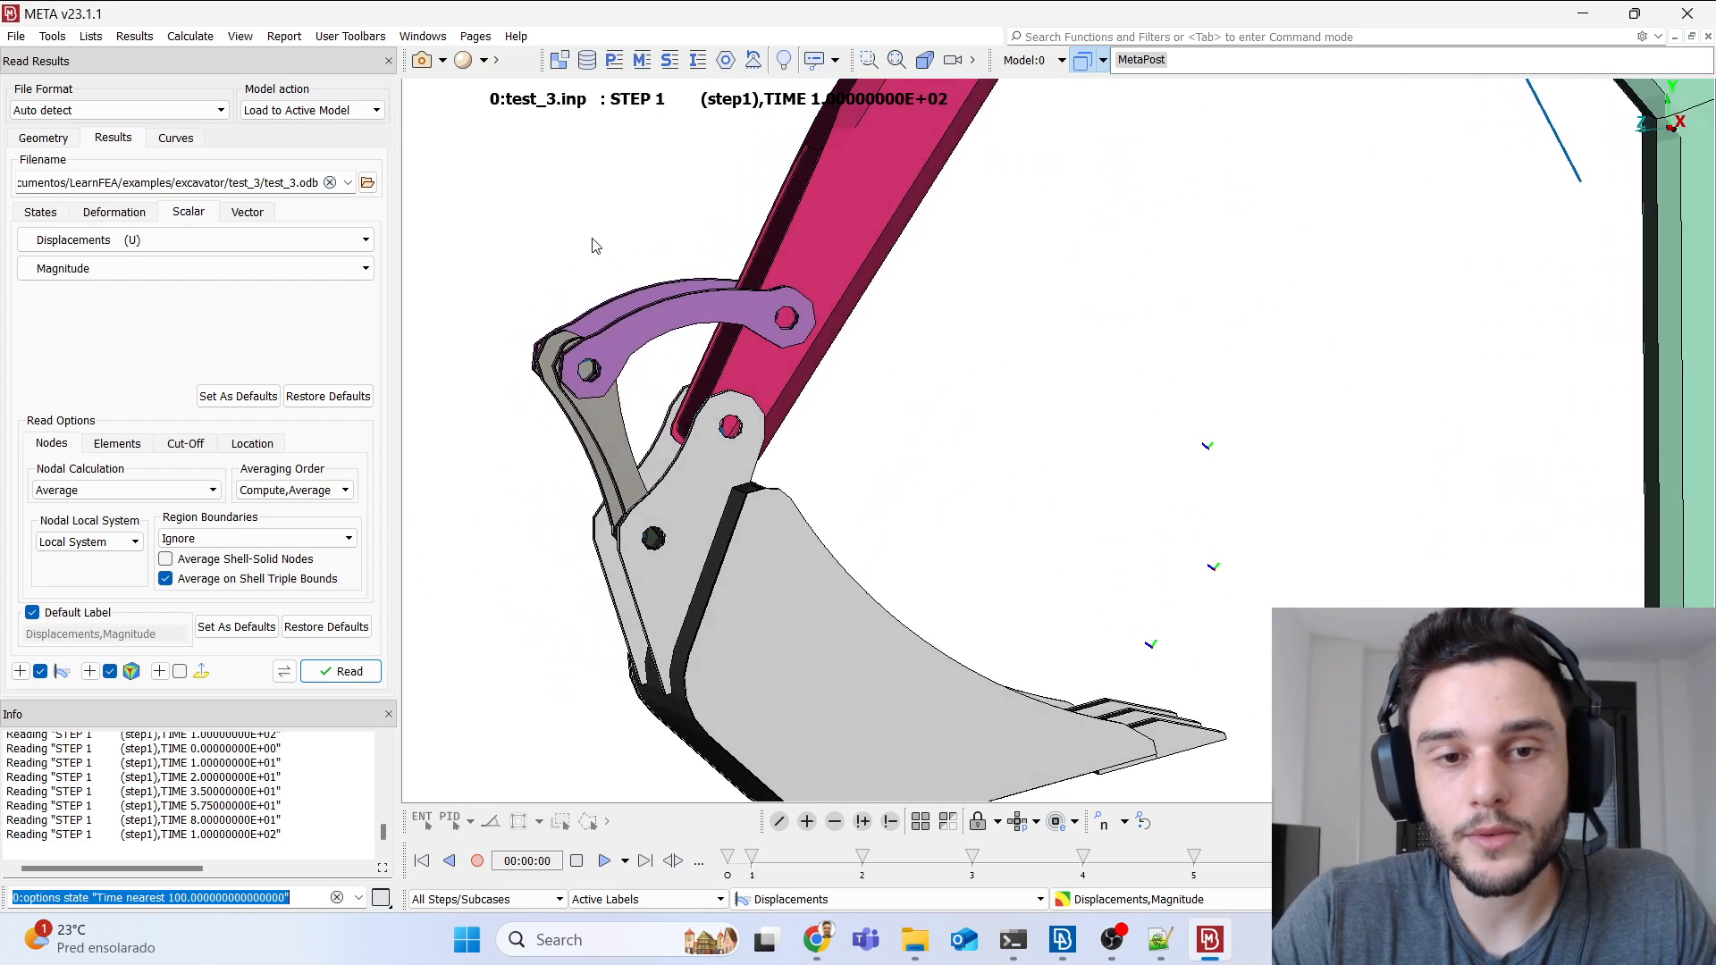
pyautogui.keyDown('ctrl'); pyautogui.moveTo(591, 239); pyautogui.dragTo(558, 215); pyautogui.keyUp('ctrl')
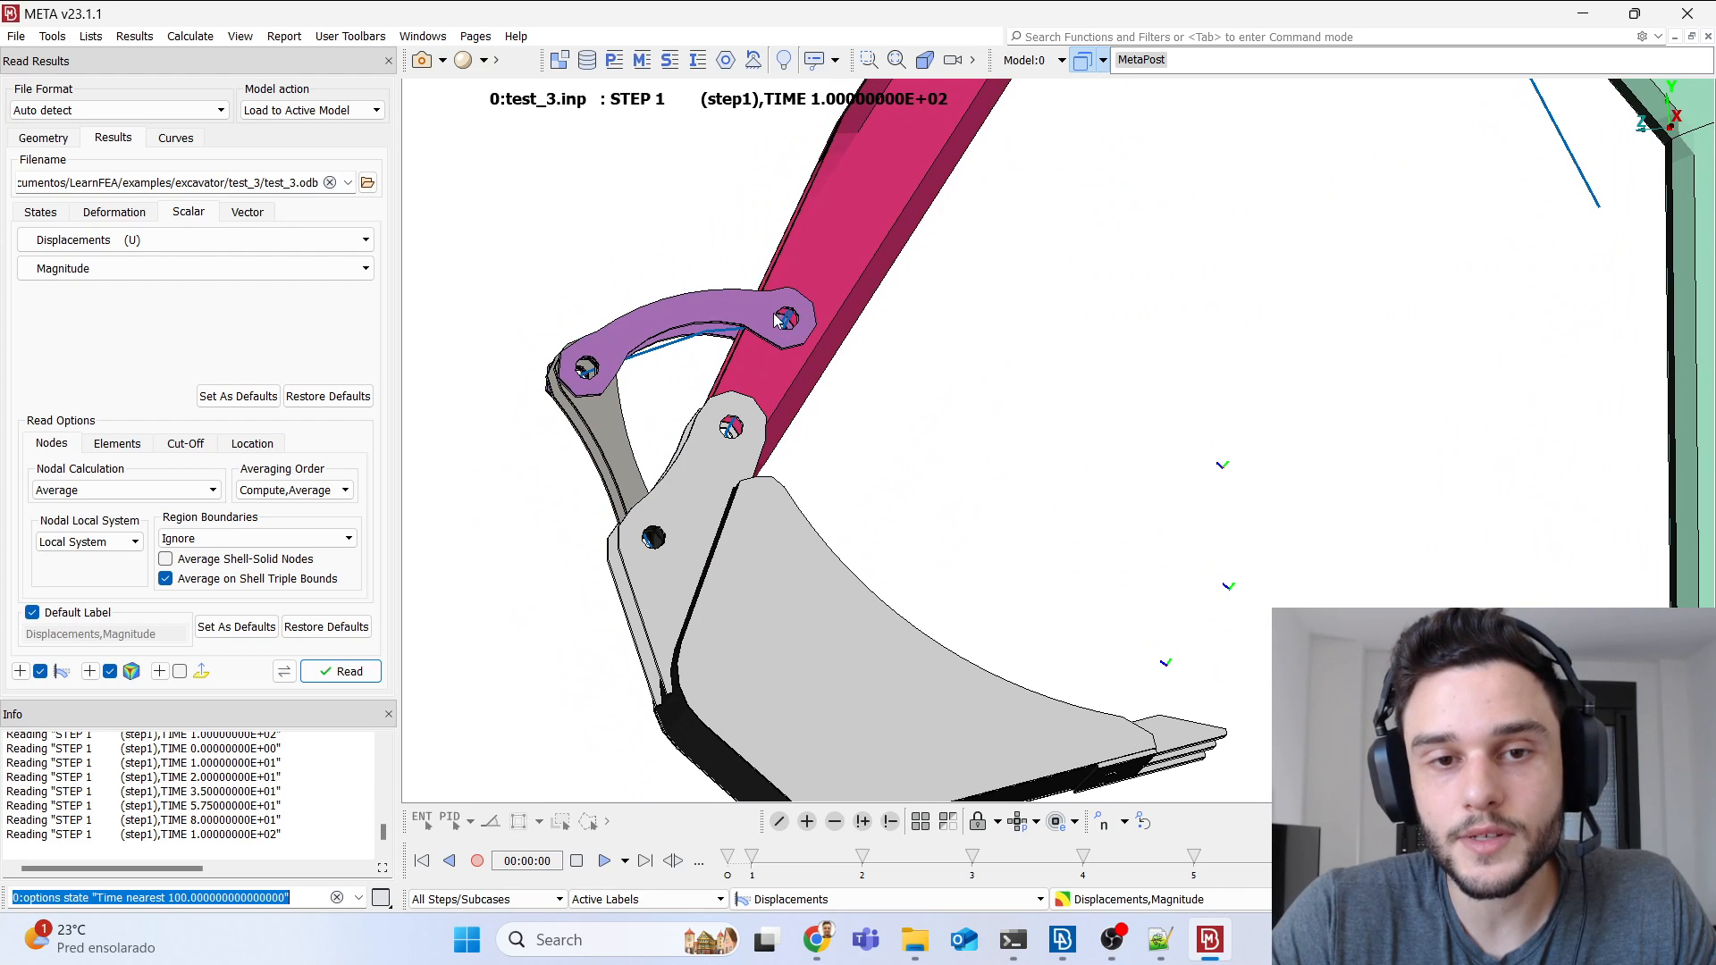
# Step: Examine the arm and bucket motion at the states for times 80, 35 and 57.5, ending in the default top view
pyautogui.scroll(-1, 774, 314)
pyautogui.click(1304, 856)
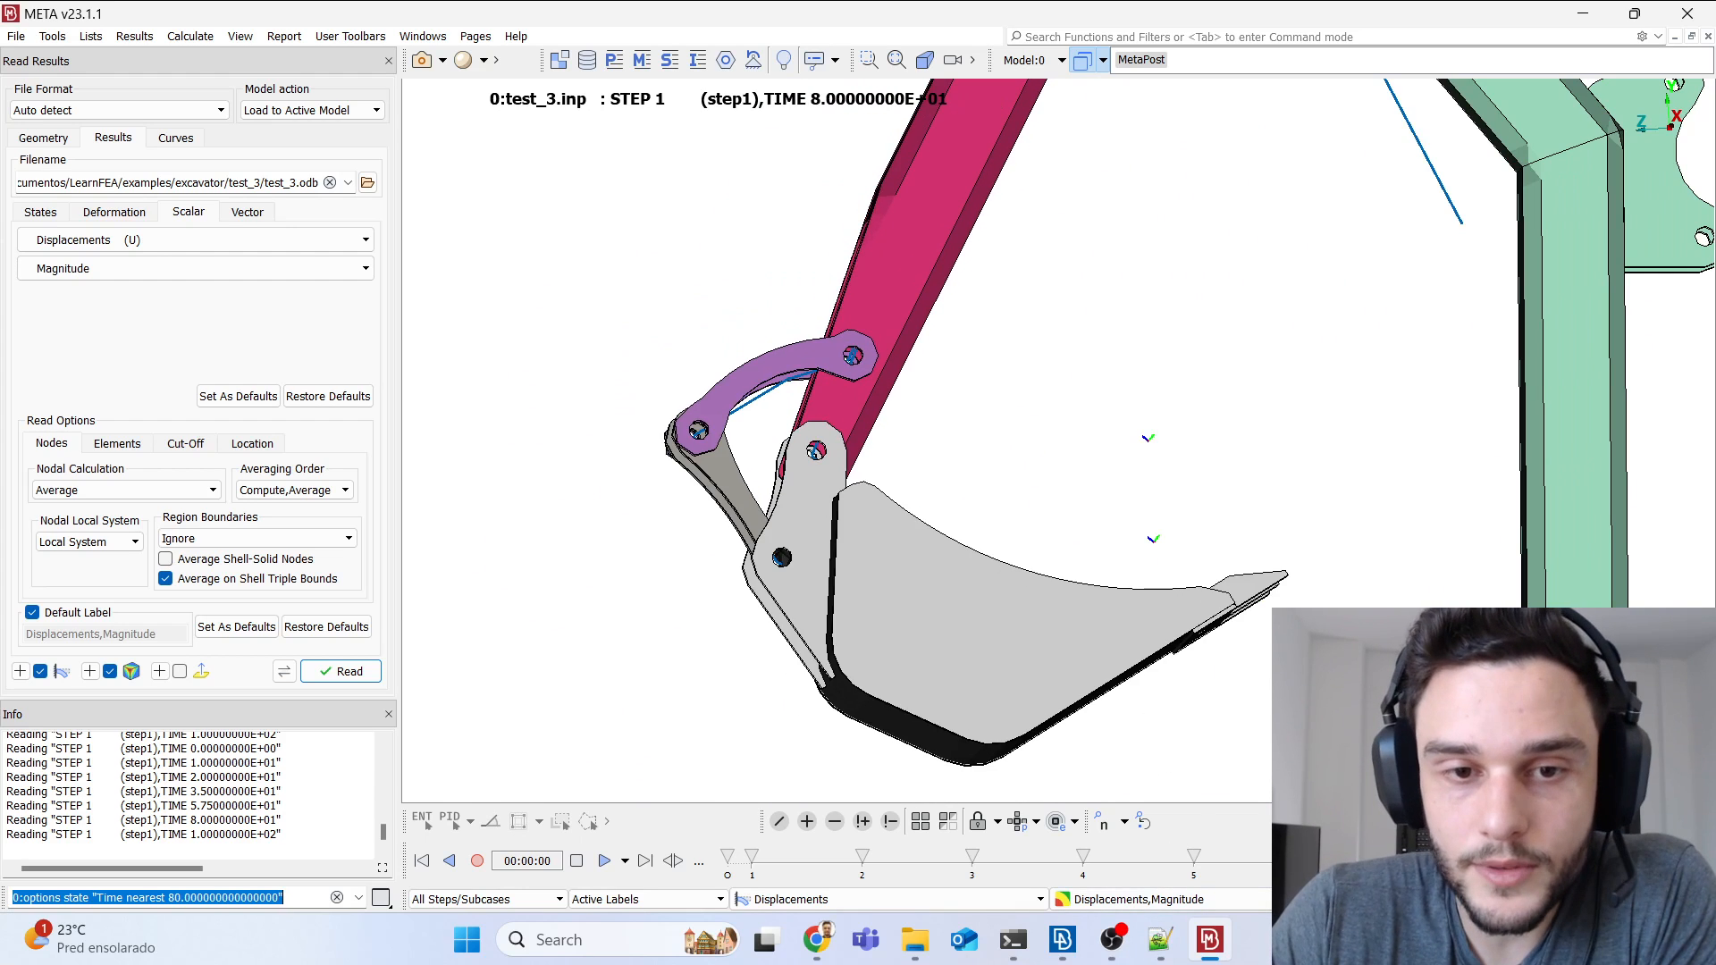
pyautogui.moveTo(1260, 877); pyautogui.dragTo(1099, 876)
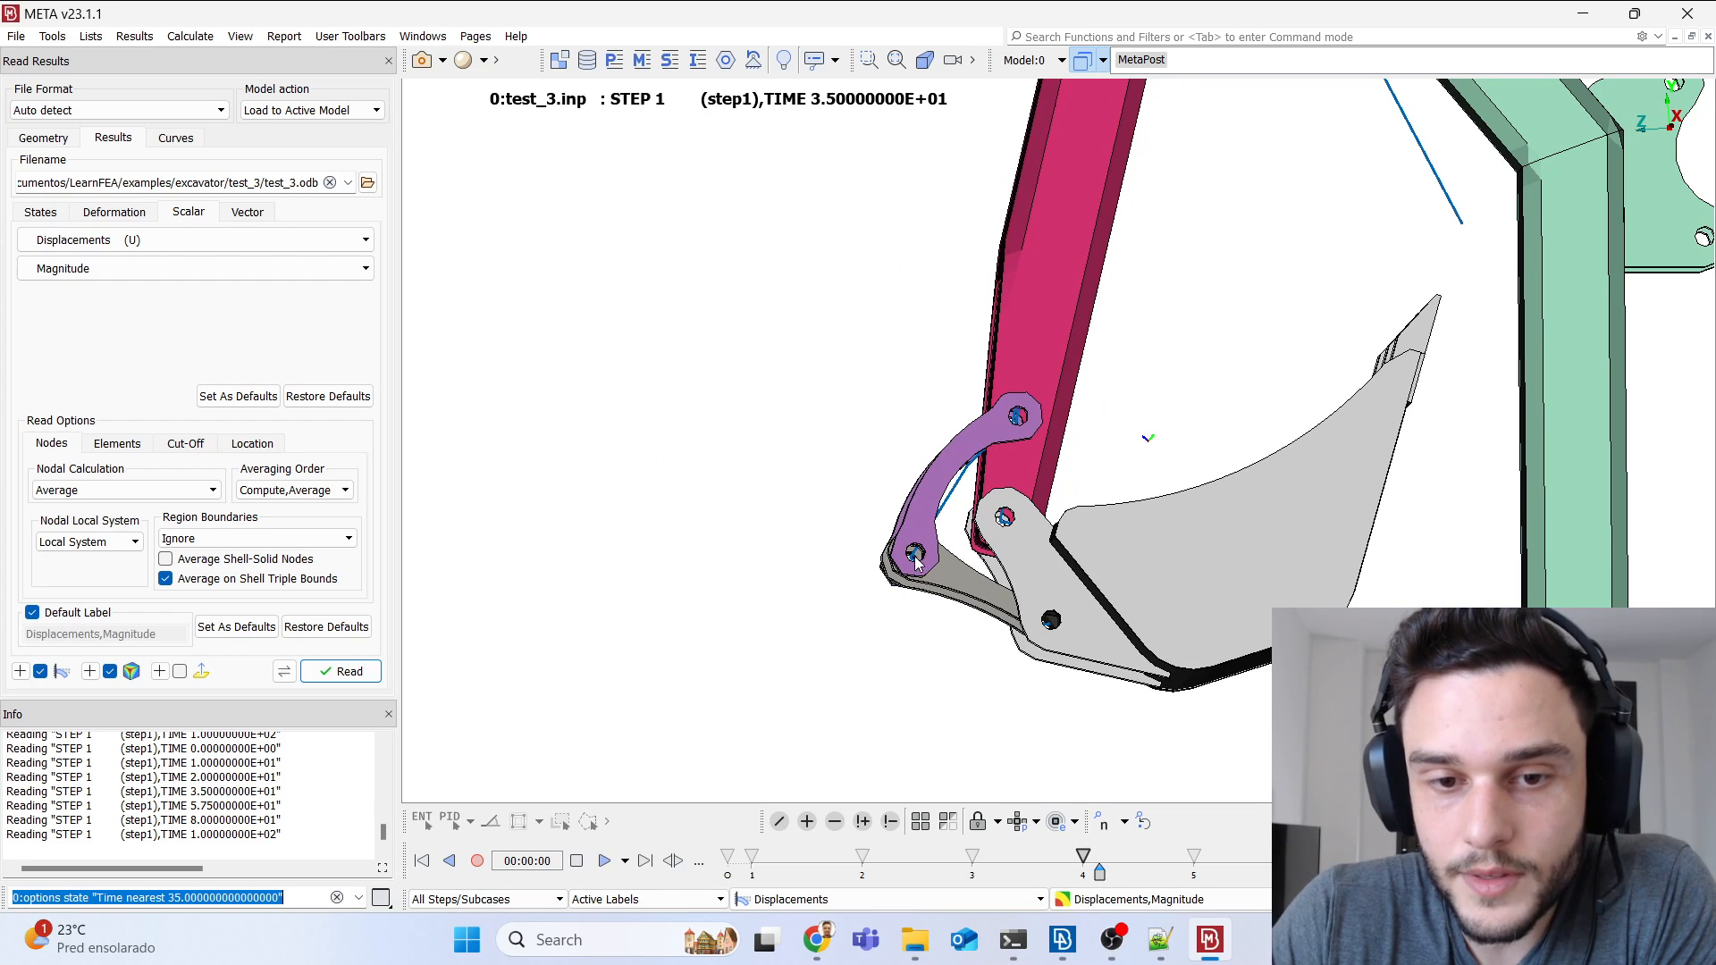
pyautogui.scroll(-4, 807, 562)
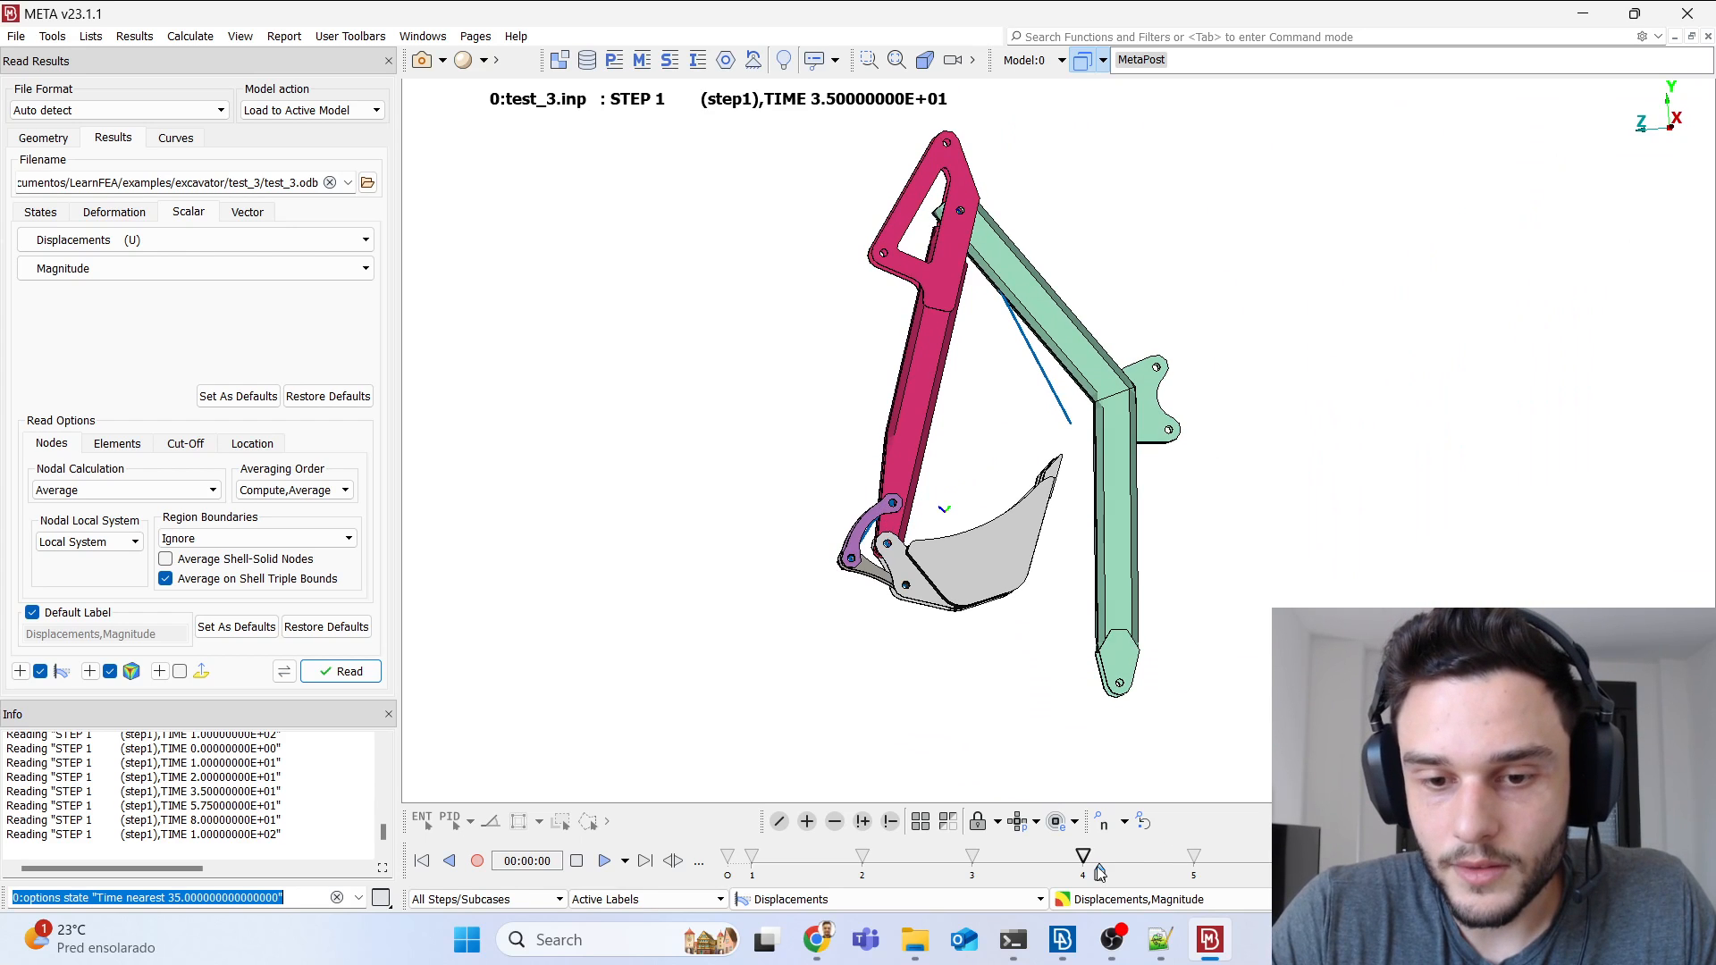
pyautogui.moveTo(1099, 872); pyautogui.dragTo(1161, 871)
pyautogui.press('F5')
pyautogui.press('F1')
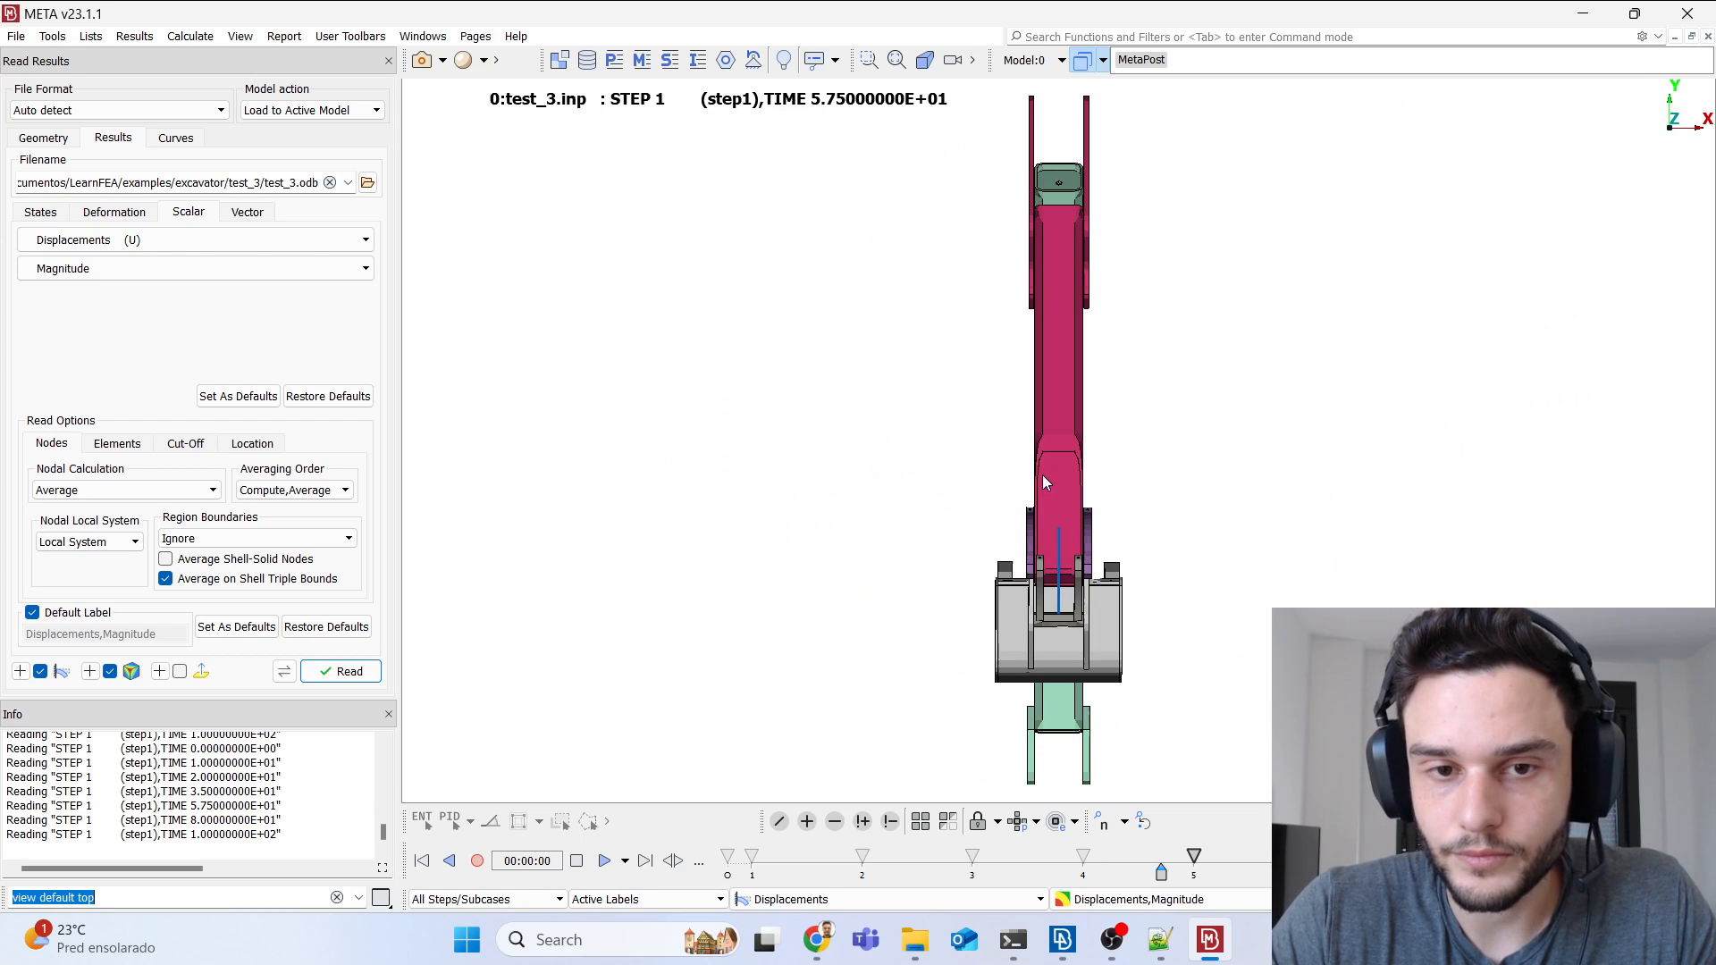
# Step: Show the mechanism in the default back view and capture the whole model as a screen snip at time 57.5
pyautogui.press('F2')
pyautogui.press('F3')
pyautogui.press('F4')
pyautogui.press('F5')
pyautogui.scroll(-3, 1019, 415)
pyautogui.keyDown('ctrl'); pyautogui.moveTo(1061, 464); pyautogui.dragTo(1106, 343); pyautogui.keyUp('ctrl')
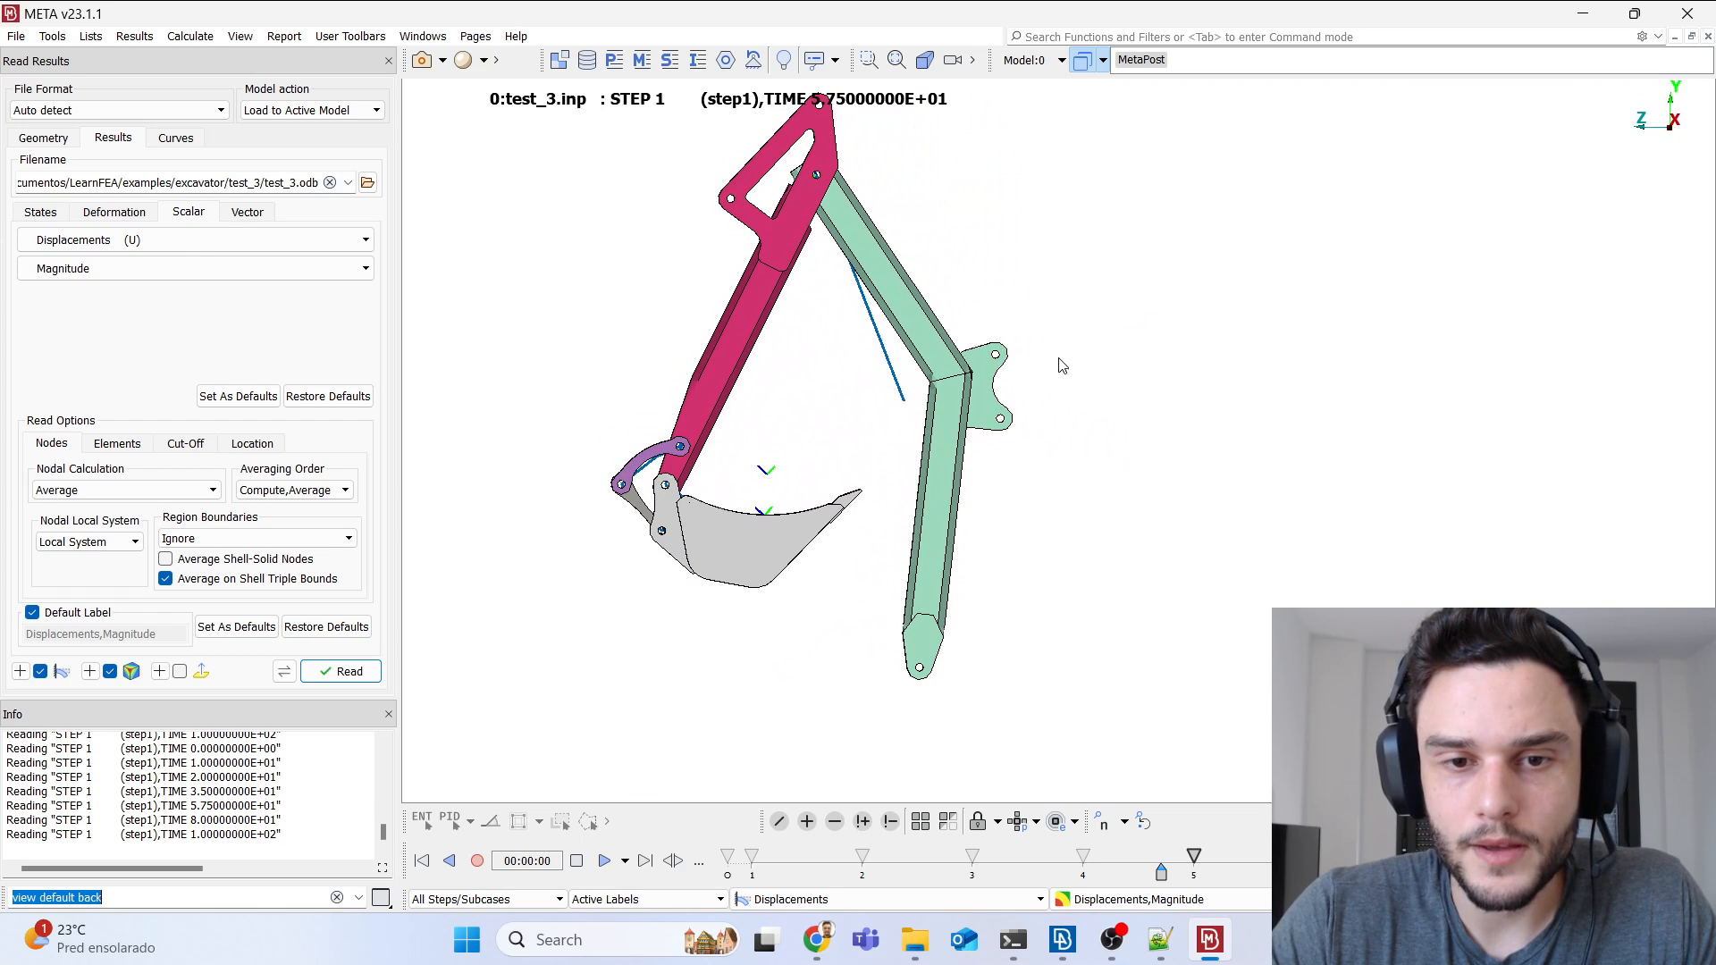
pyautogui.keyDown('ctrl'); pyautogui.moveTo(963, 399); pyautogui.dragTo(1051, 470, button='middle'); pyautogui.keyUp('ctrl')
pyautogui.press('super+shift+s')
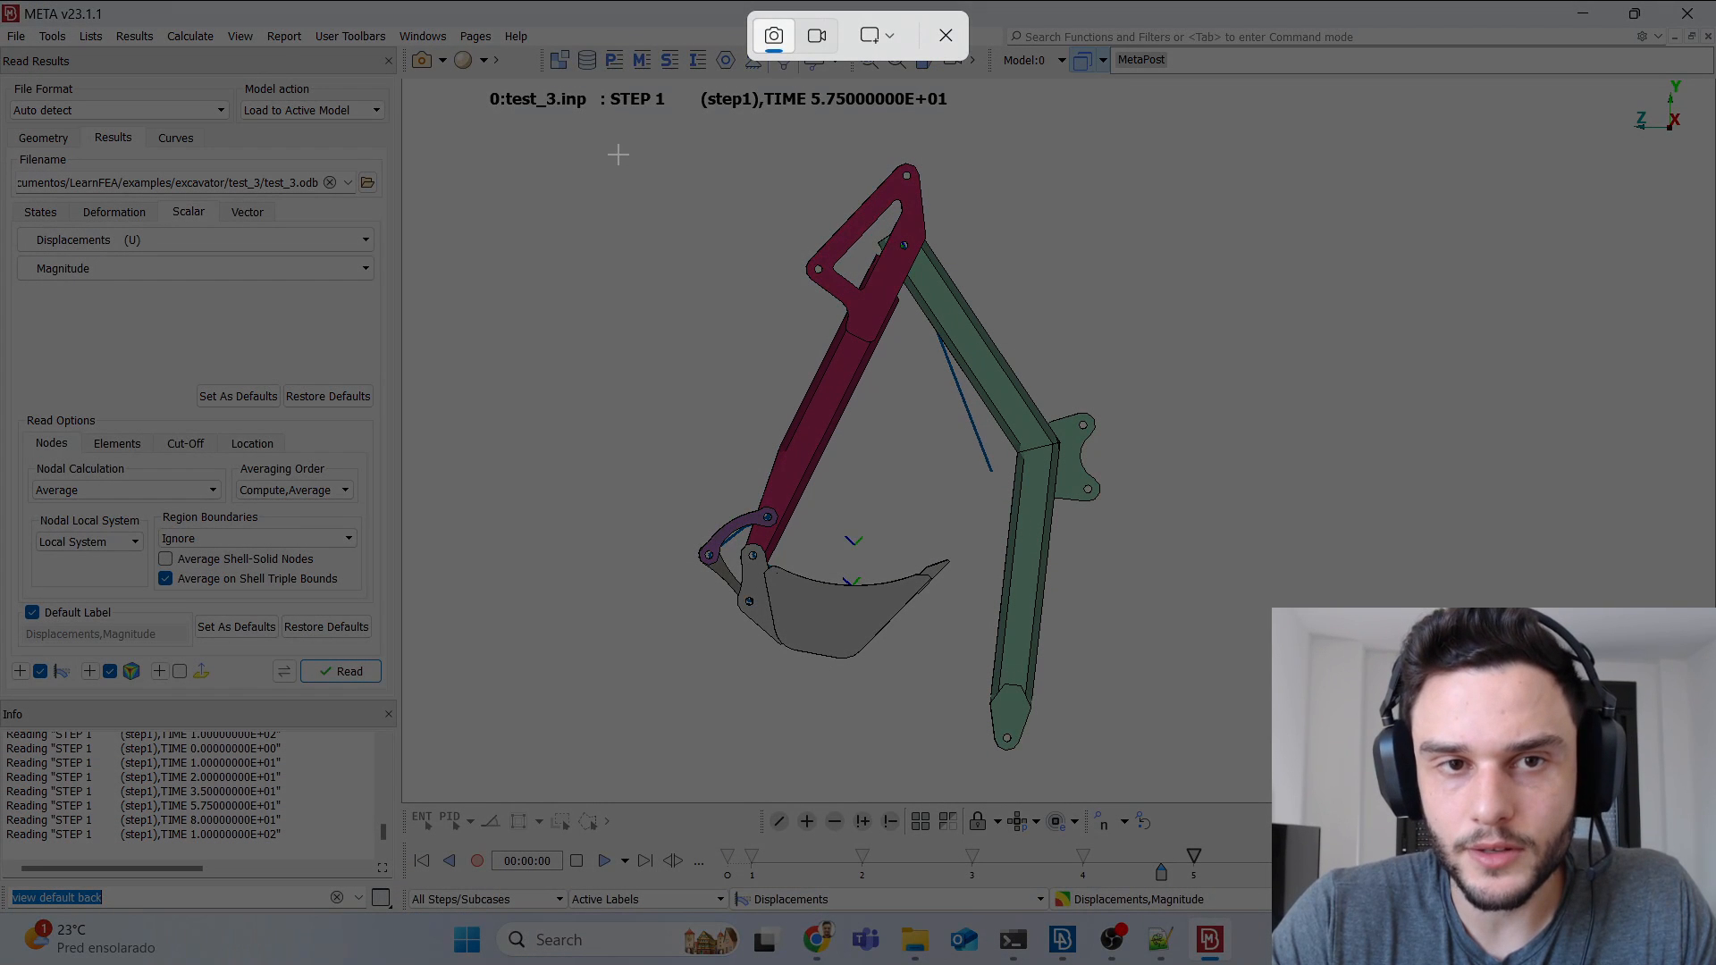
pyautogui.moveTo(590, 157); pyautogui.dragTo(1167, 770)
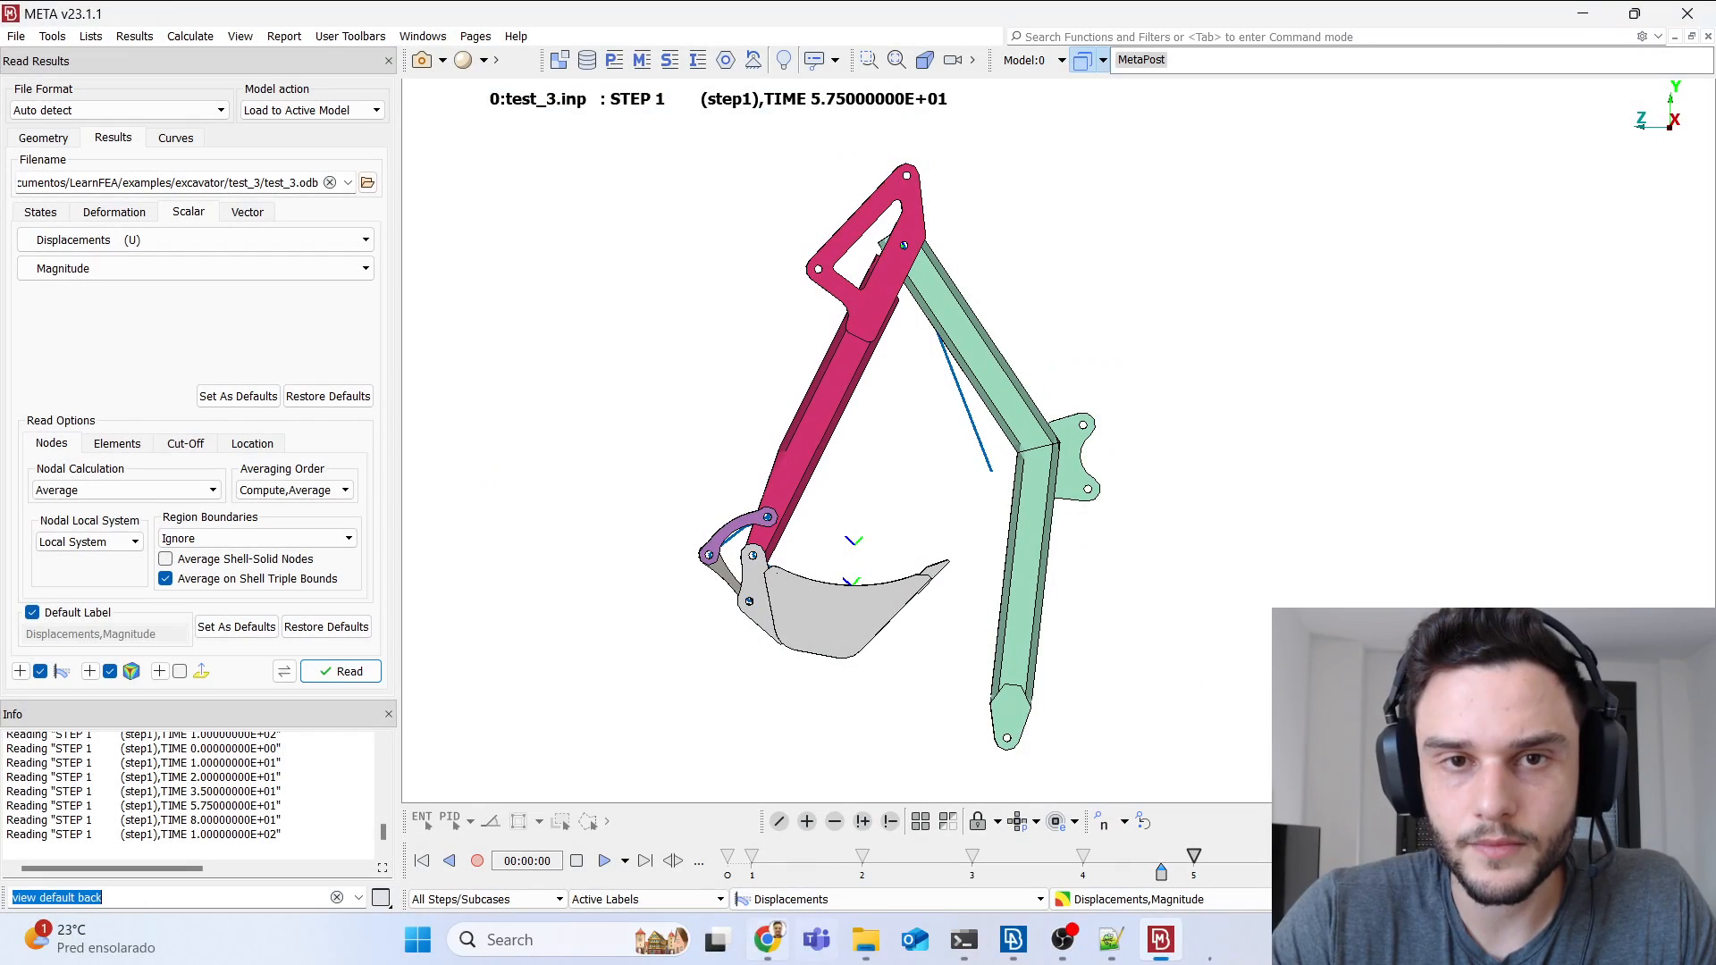
pyautogui.click(467, 932)
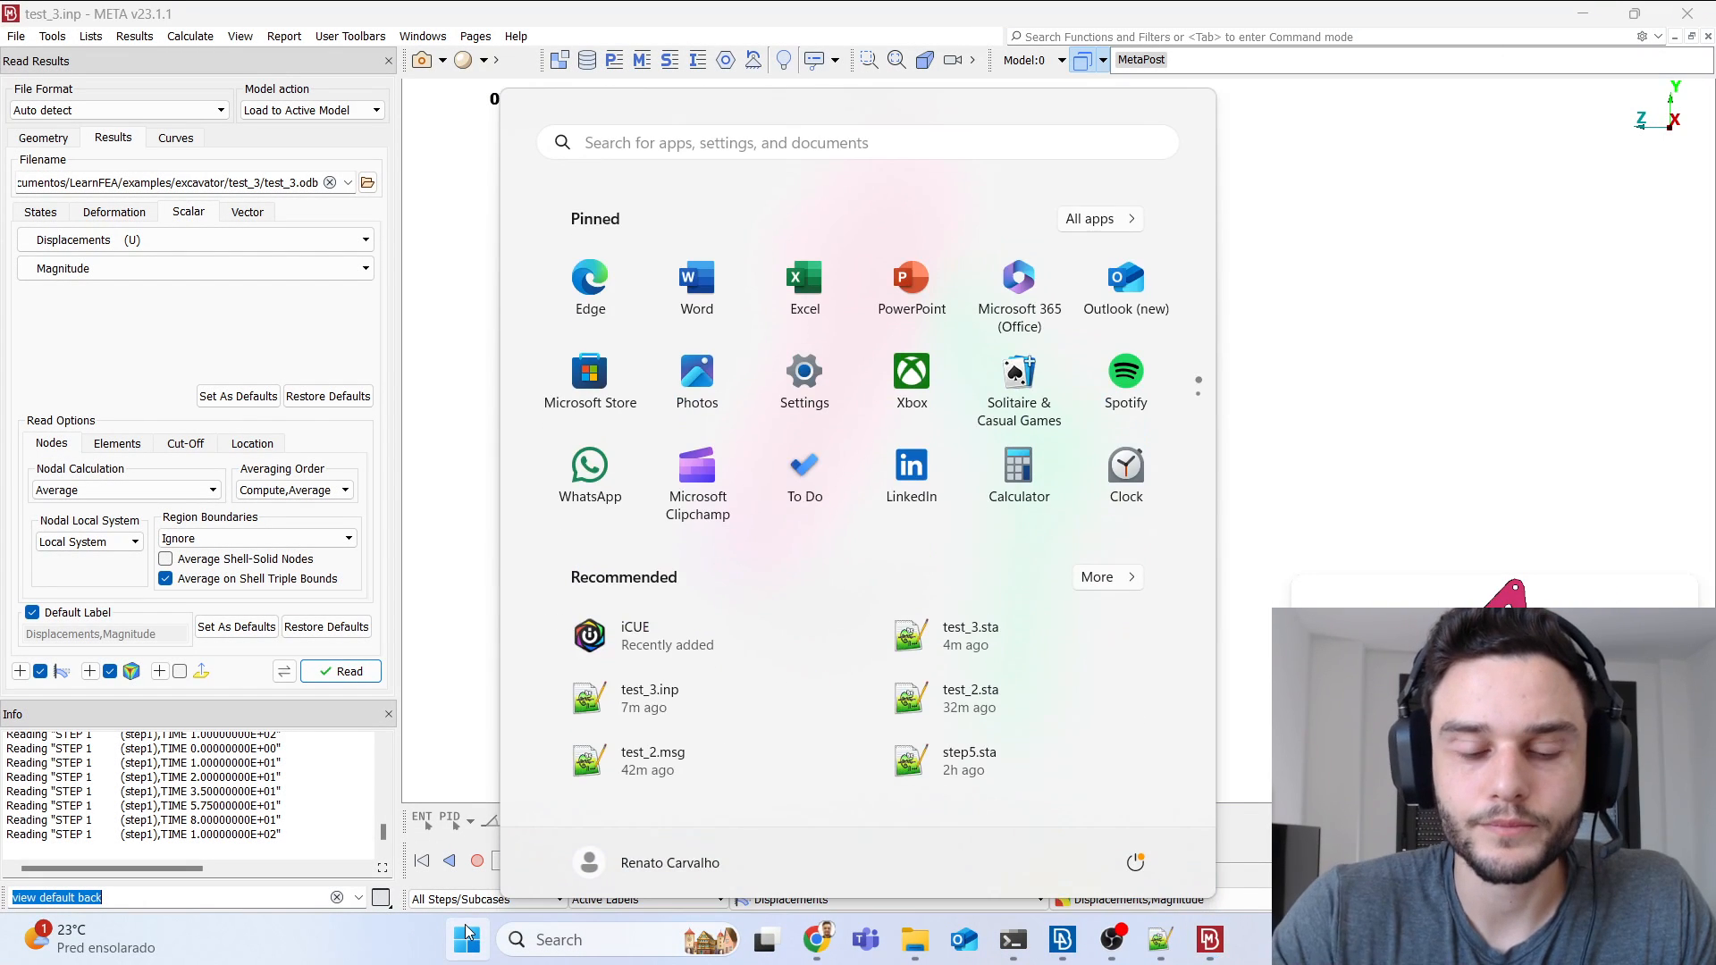
pyautogui.write('powerp')
pyautogui.press('Return')
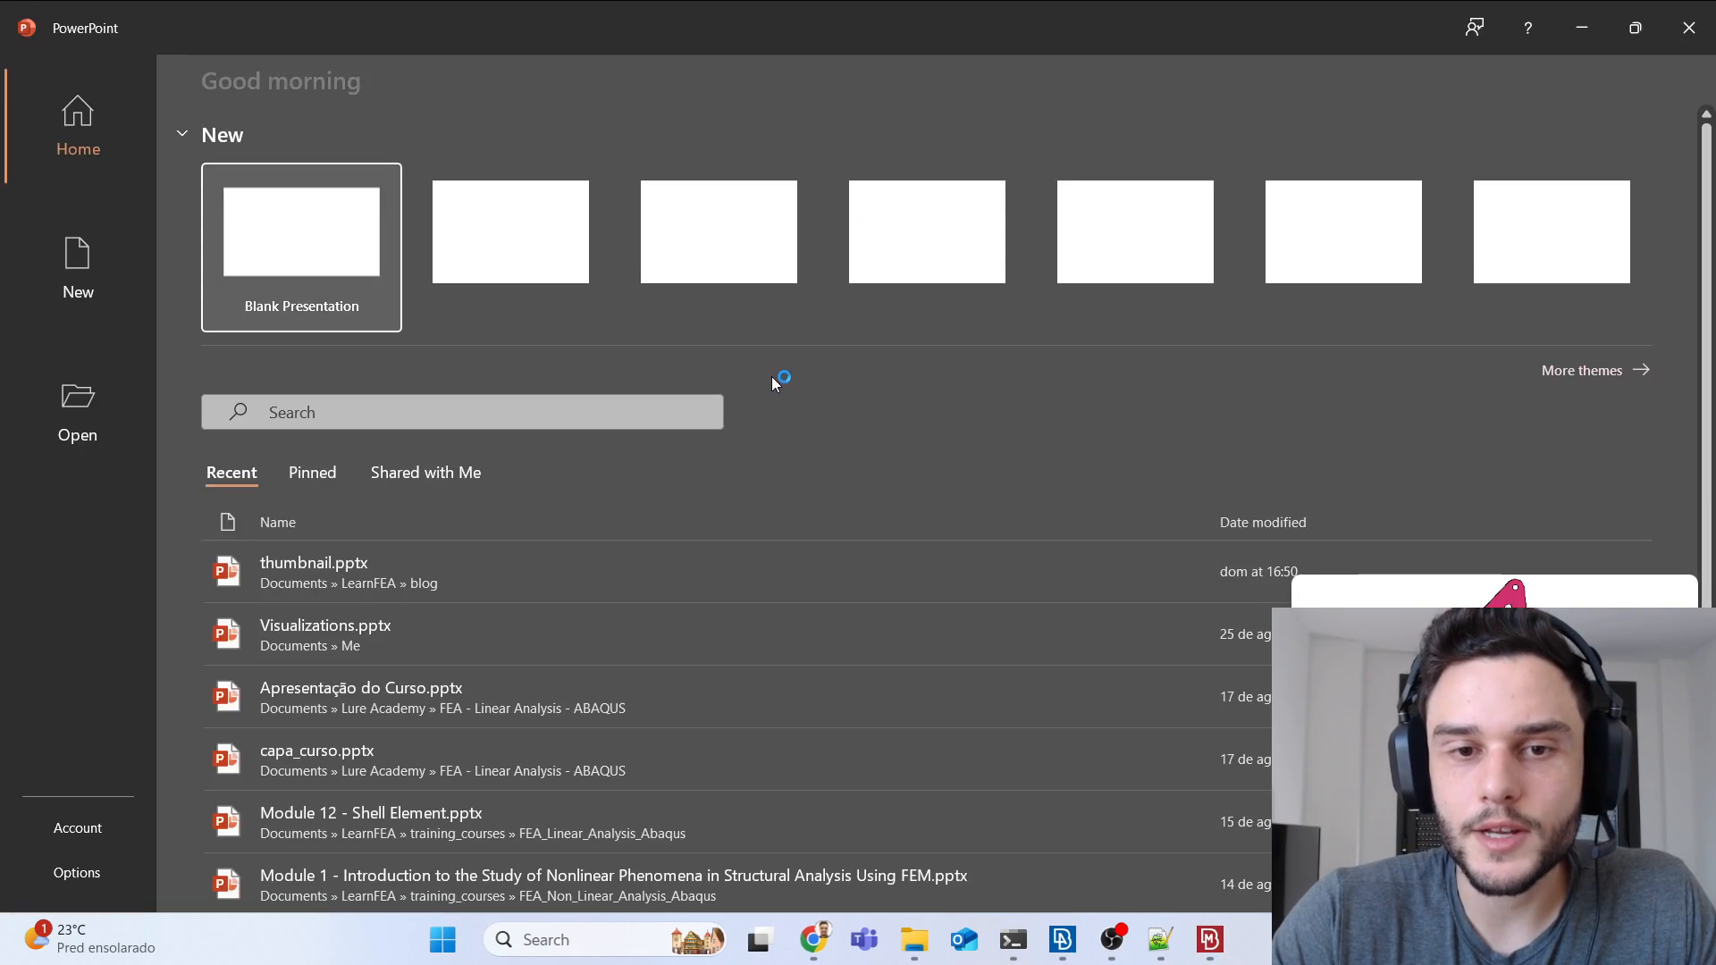
pyautogui.click(293, 215)
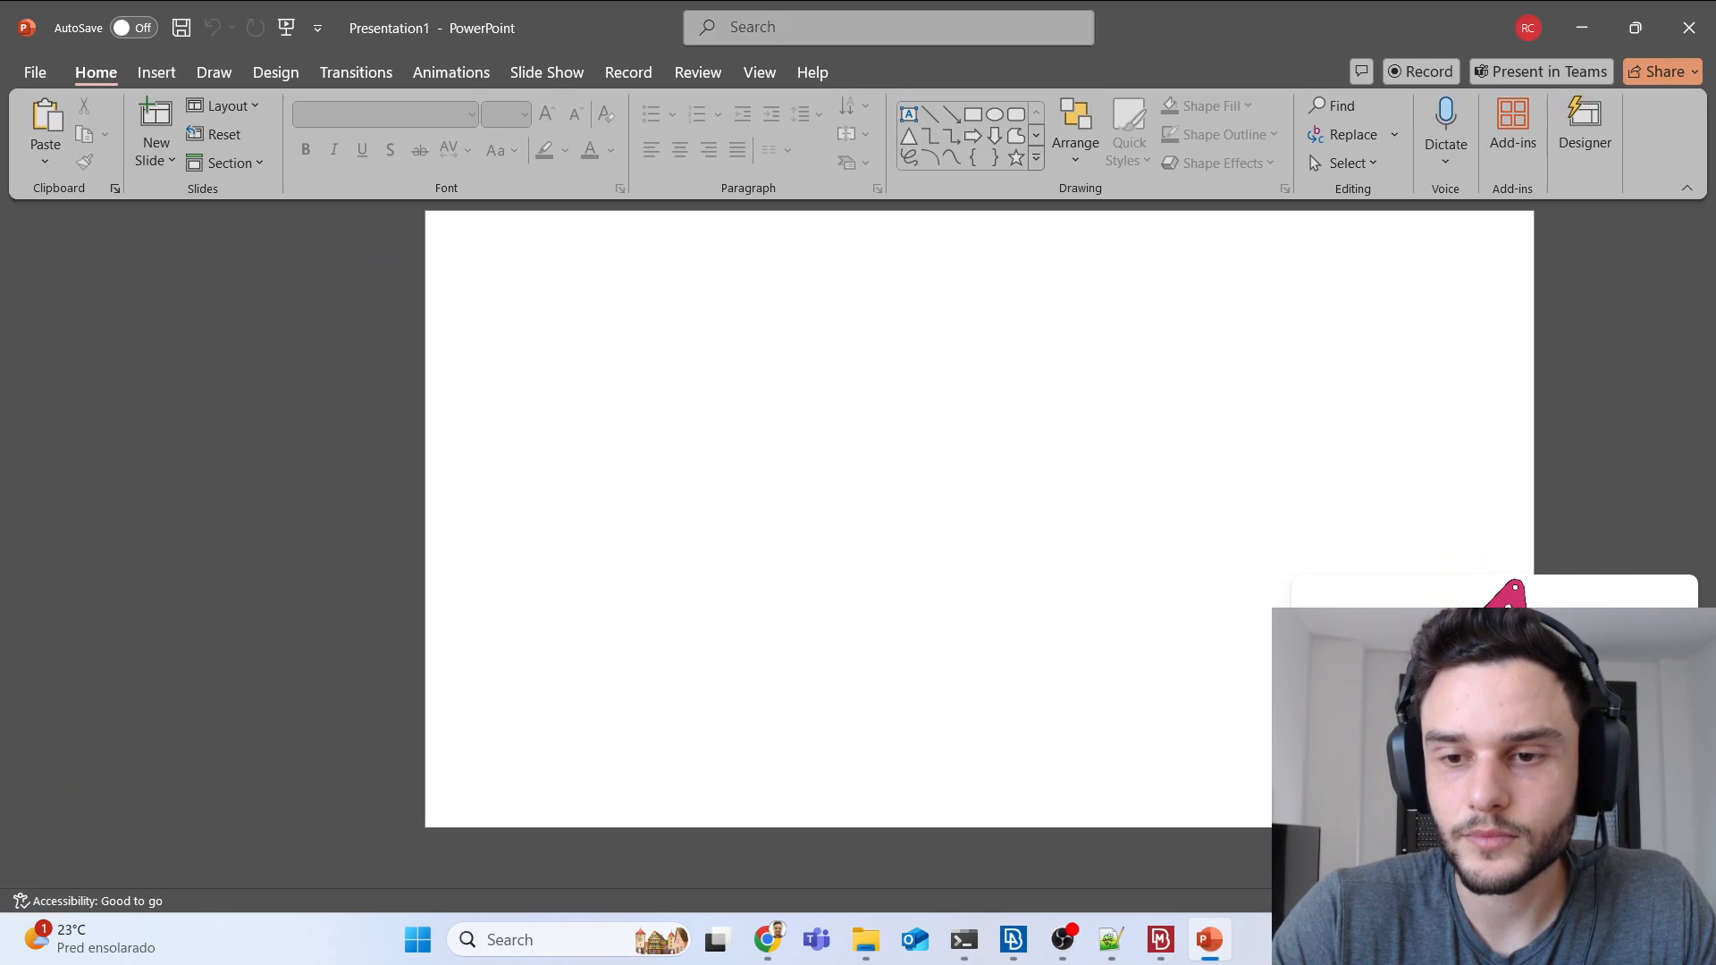
pyautogui.click(1688, 11)
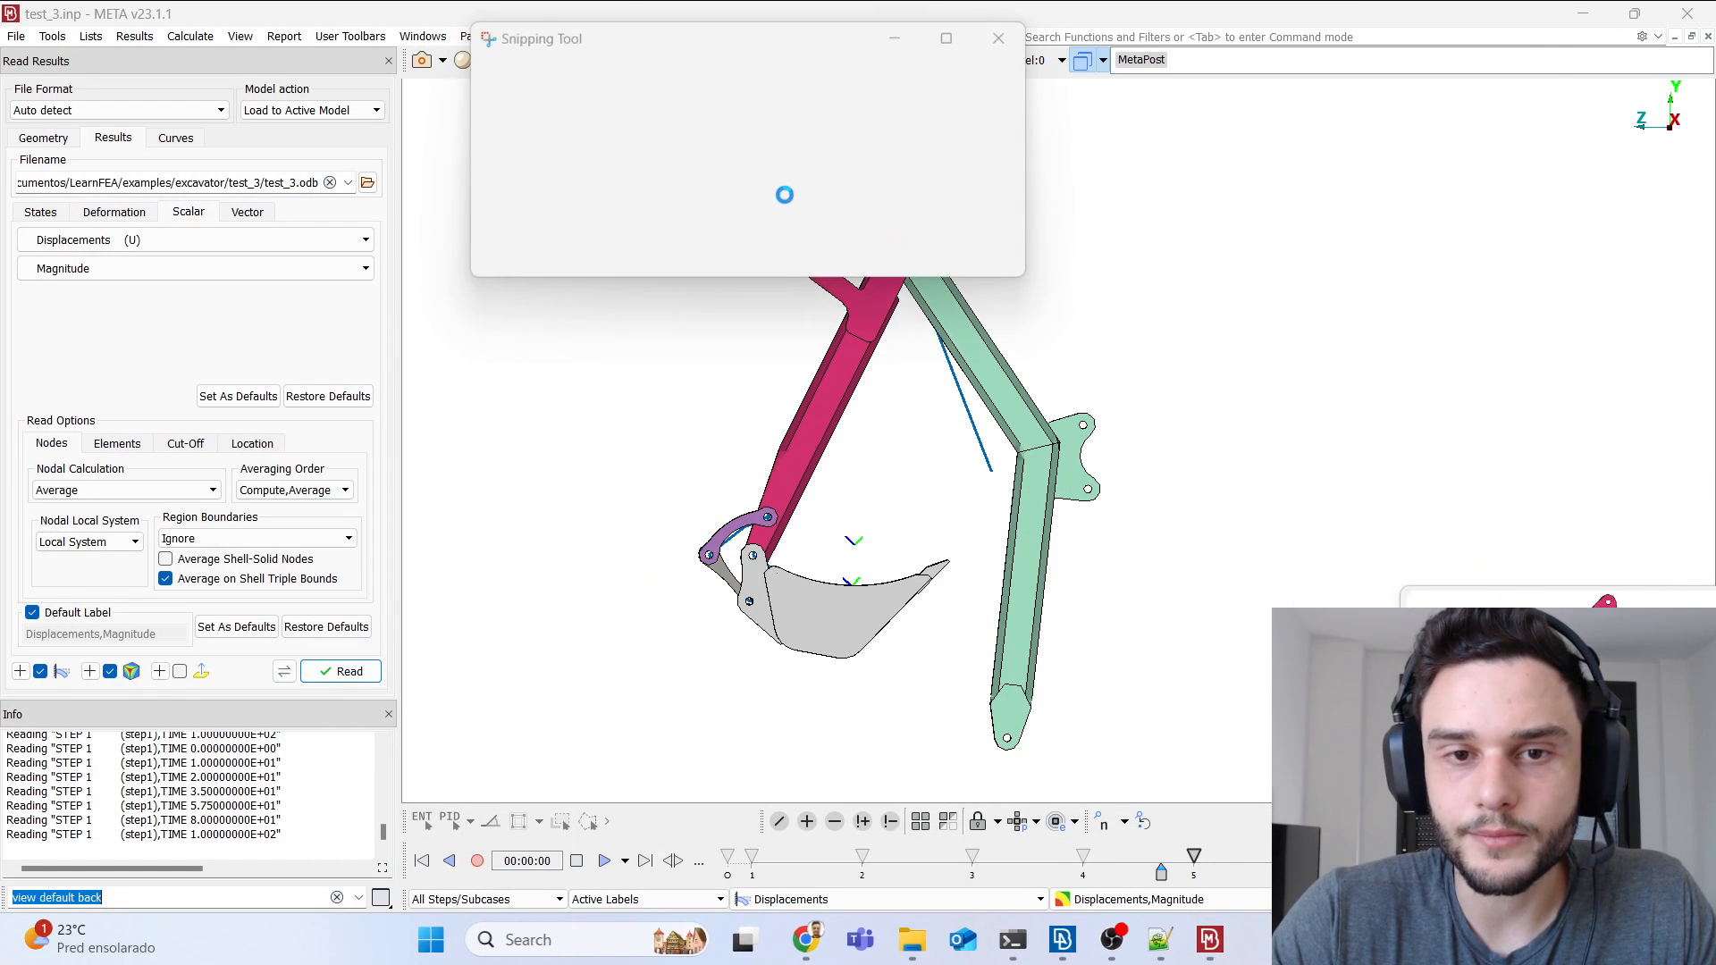
# Step: Open the captured image in Snipping Tool, undo a trial red mark at the linkage pin, and set the pen colour to turquoise
pyautogui.click(1446, 37)
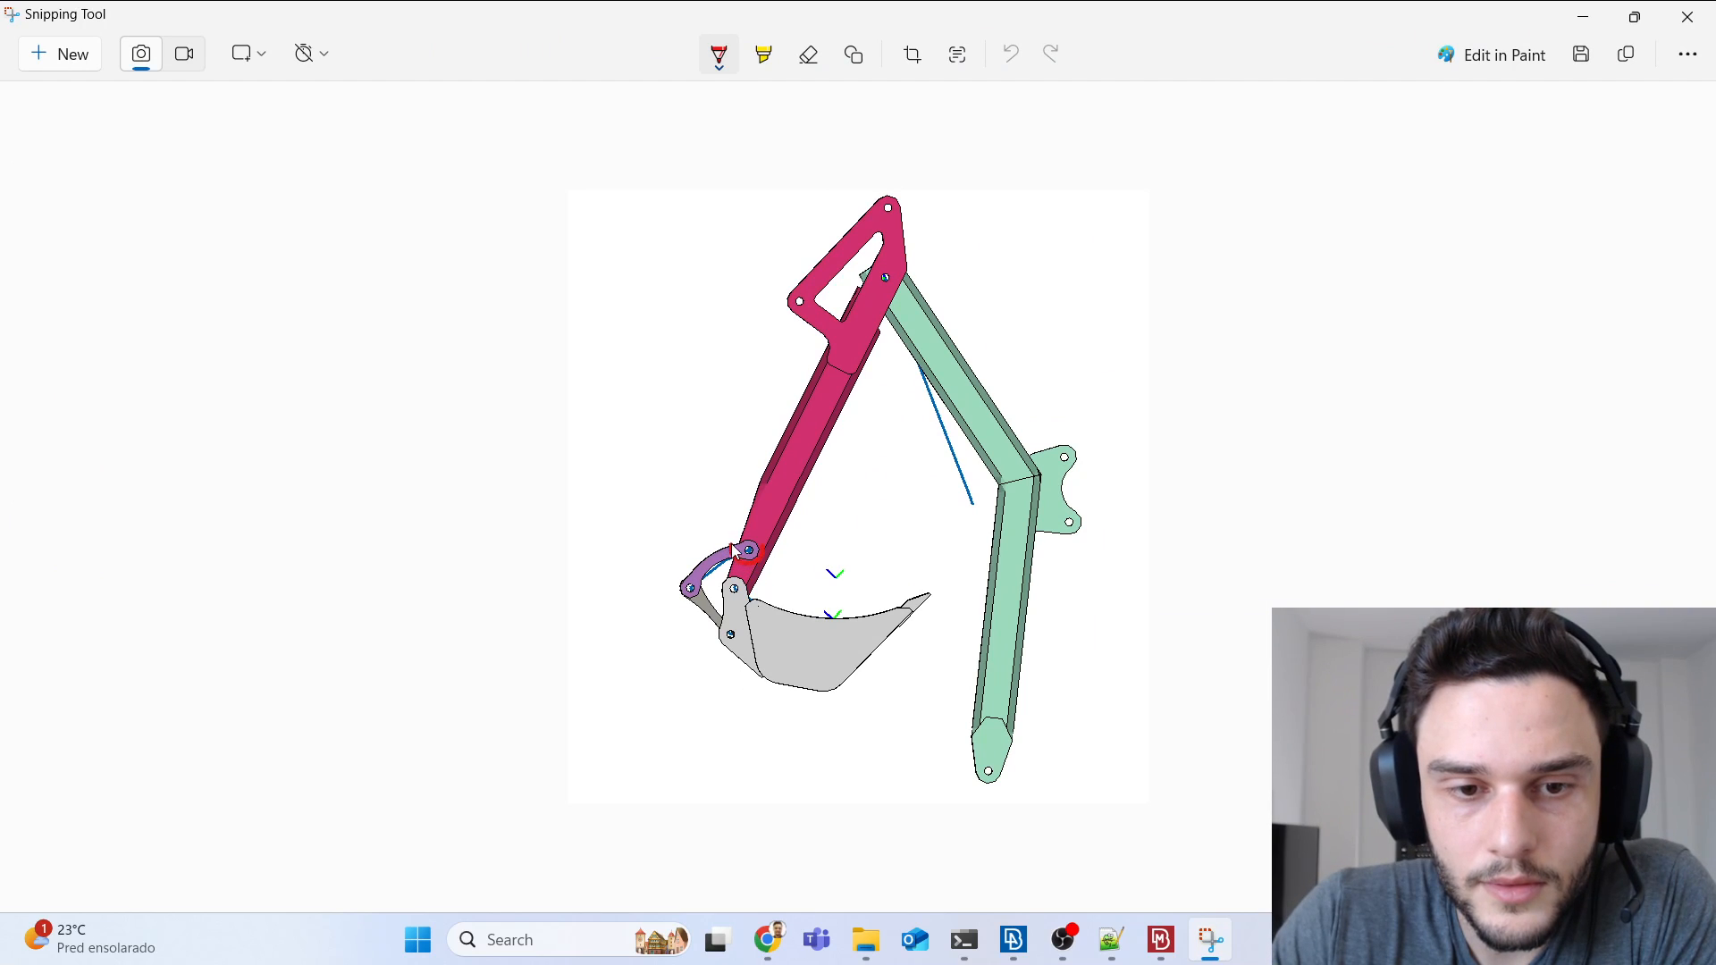
pyautogui.moveTo(748, 532); pyautogui.dragTo(748, 515)
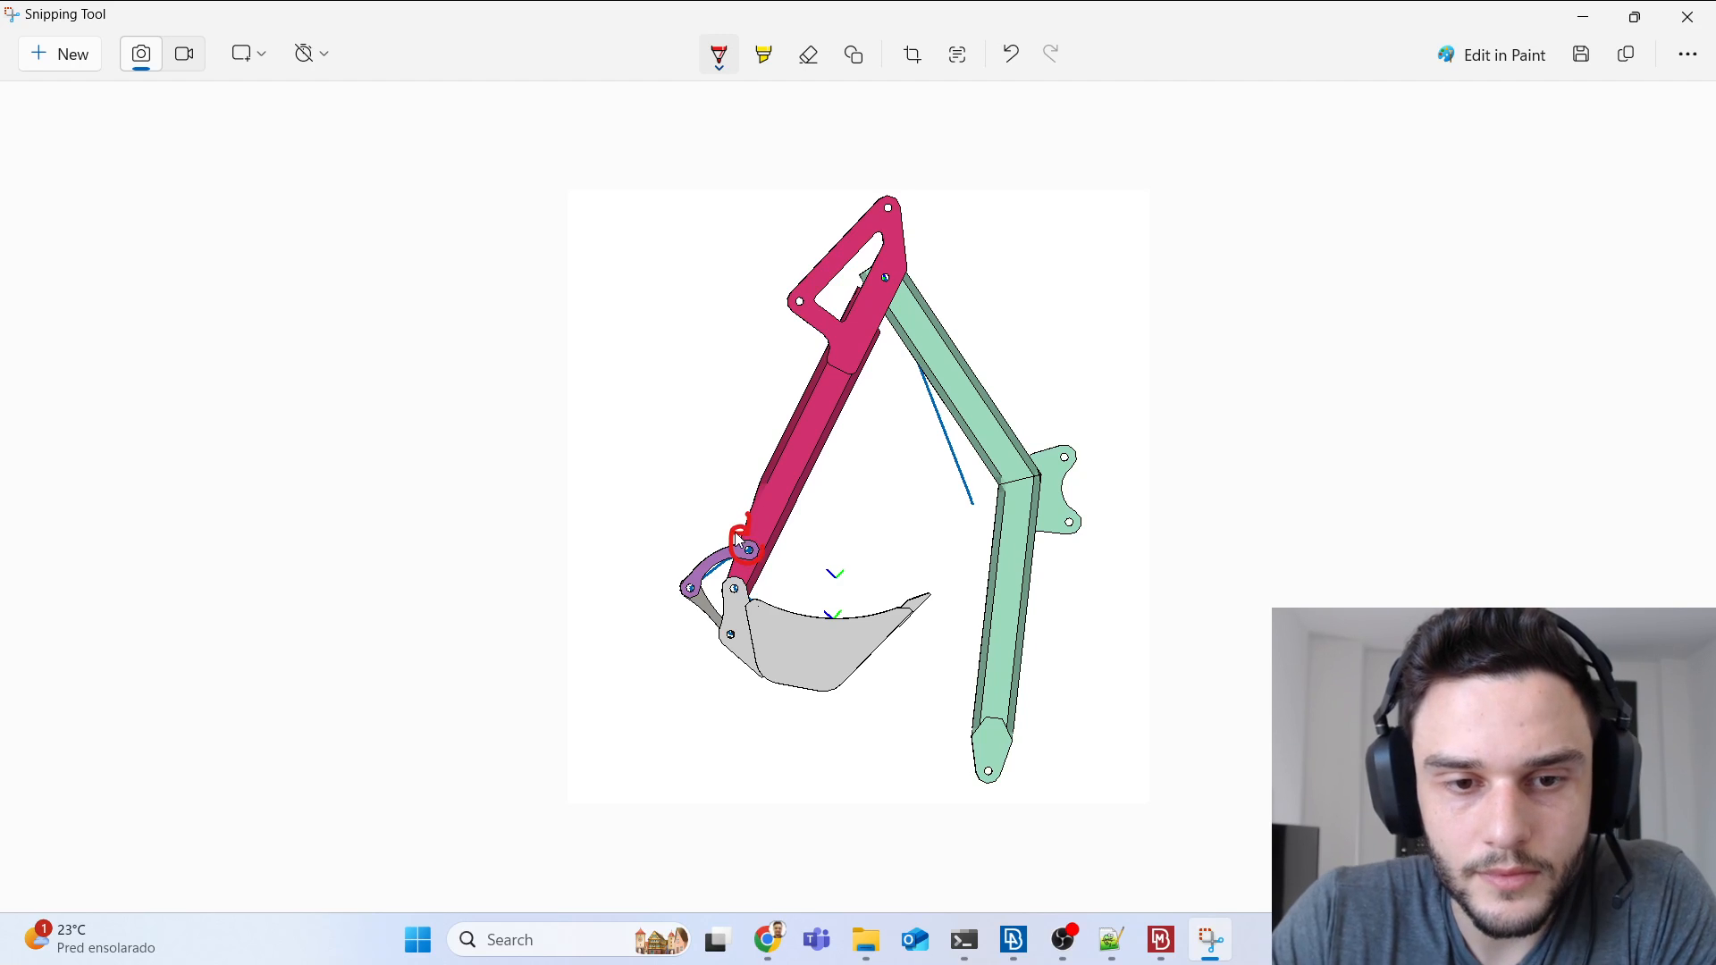
pyautogui.hotkey('ctrl', 'z')
pyautogui.hotkey('ctrl', 'z')
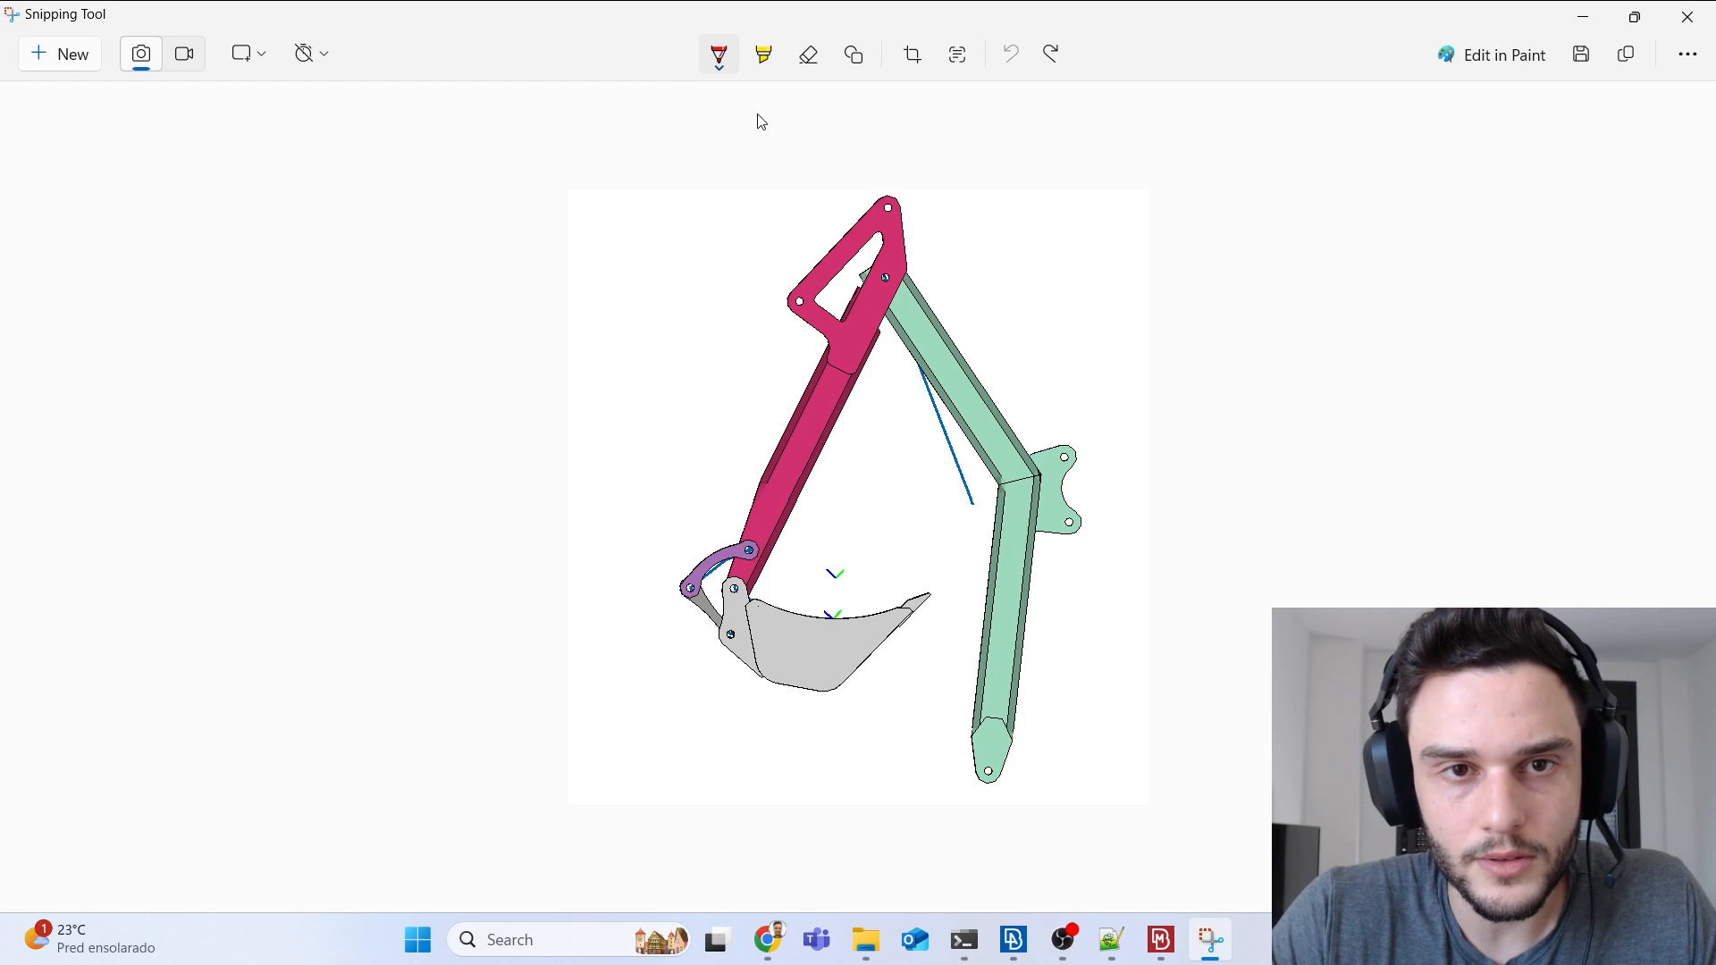
pyautogui.click(721, 62)
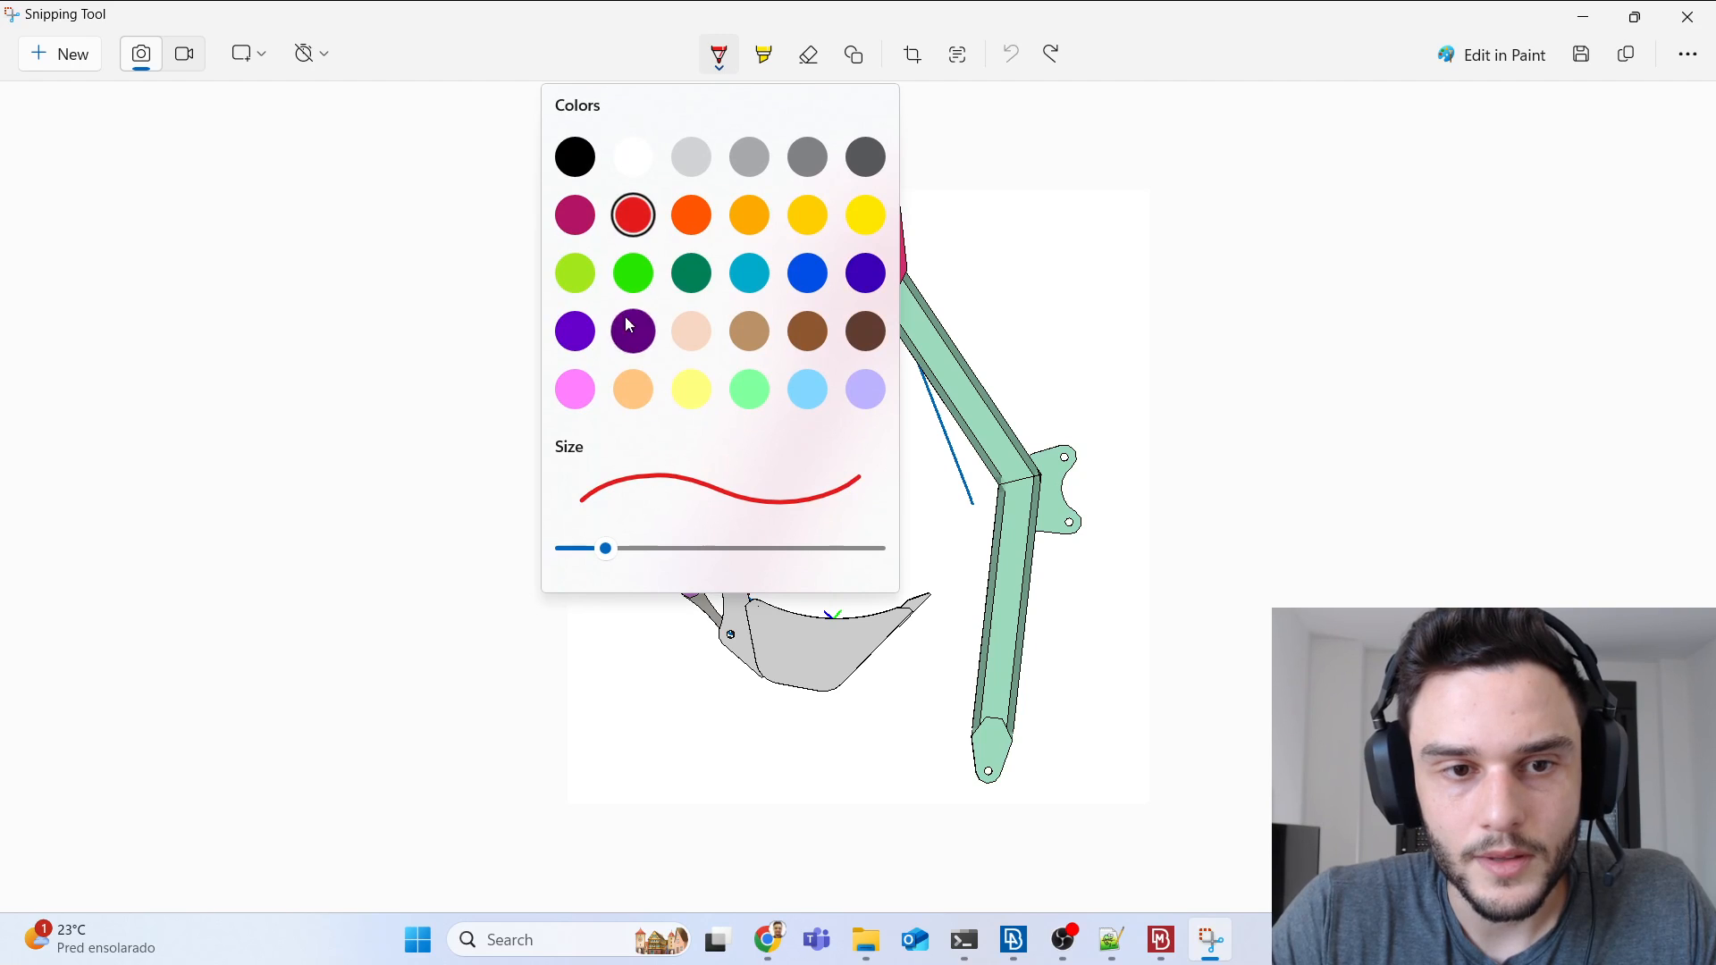
pyautogui.click(744, 273)
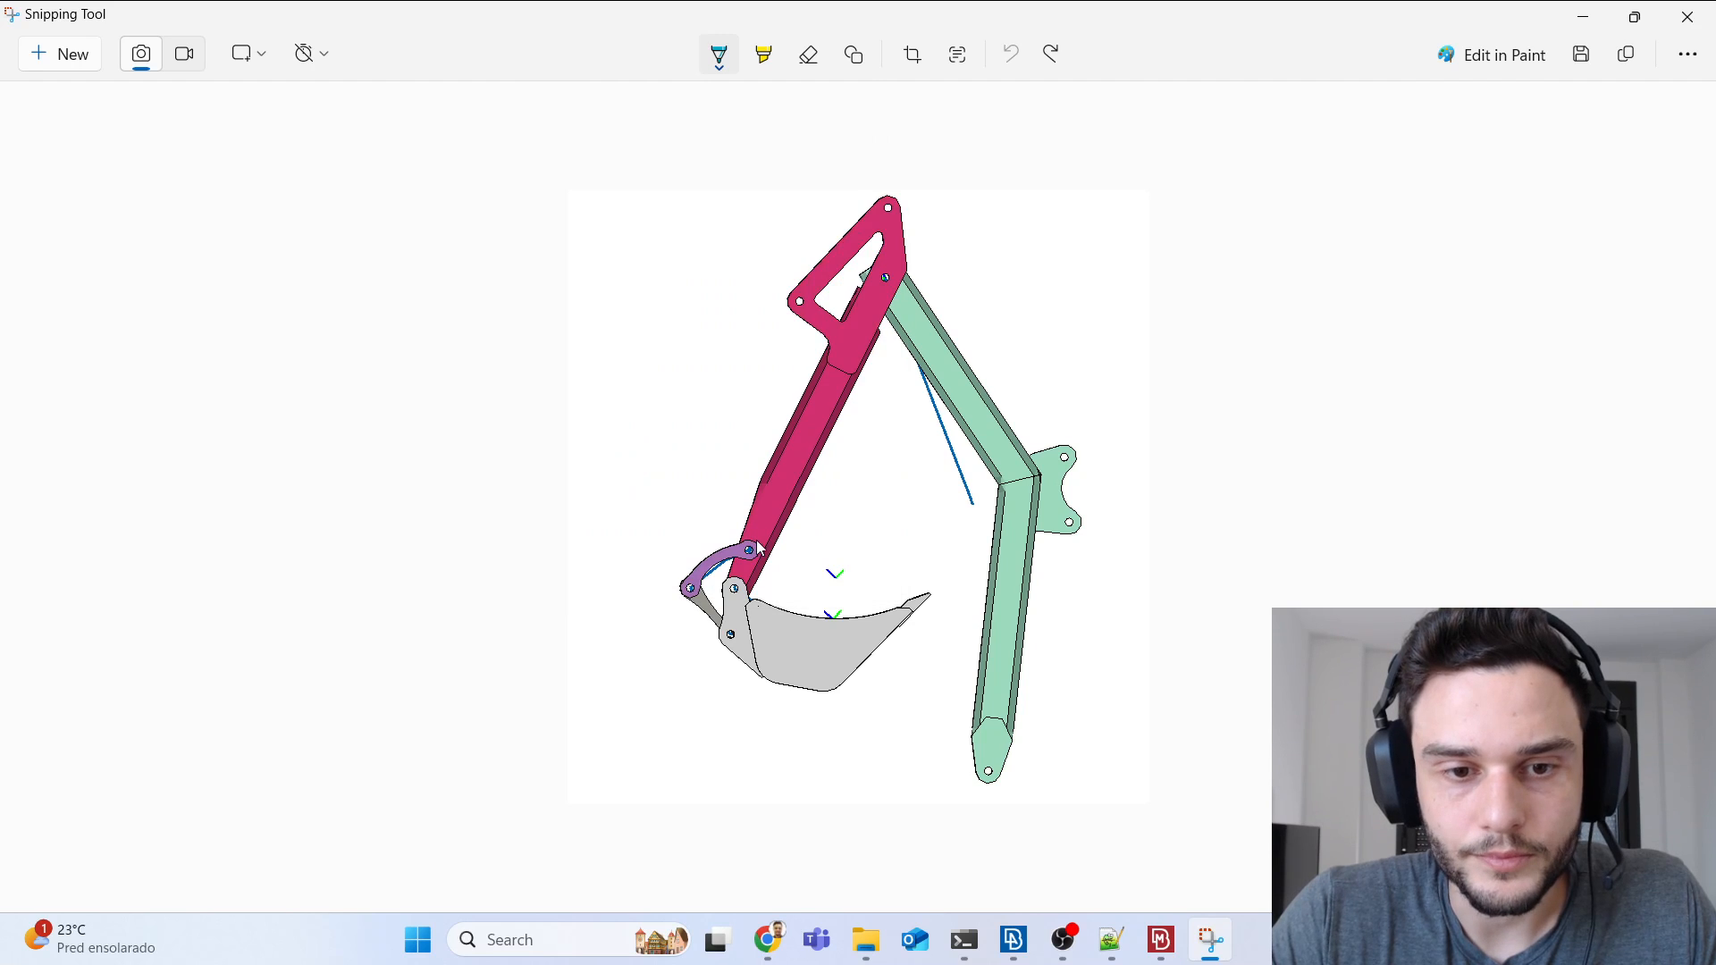
# Step: Annotate the image by circling the link's arm pin, adding force arrows at the other link pins, outlining the bucket and drawing its rotation arrow
pyautogui.moveTo(737, 556); pyautogui.dragTo(742, 533)
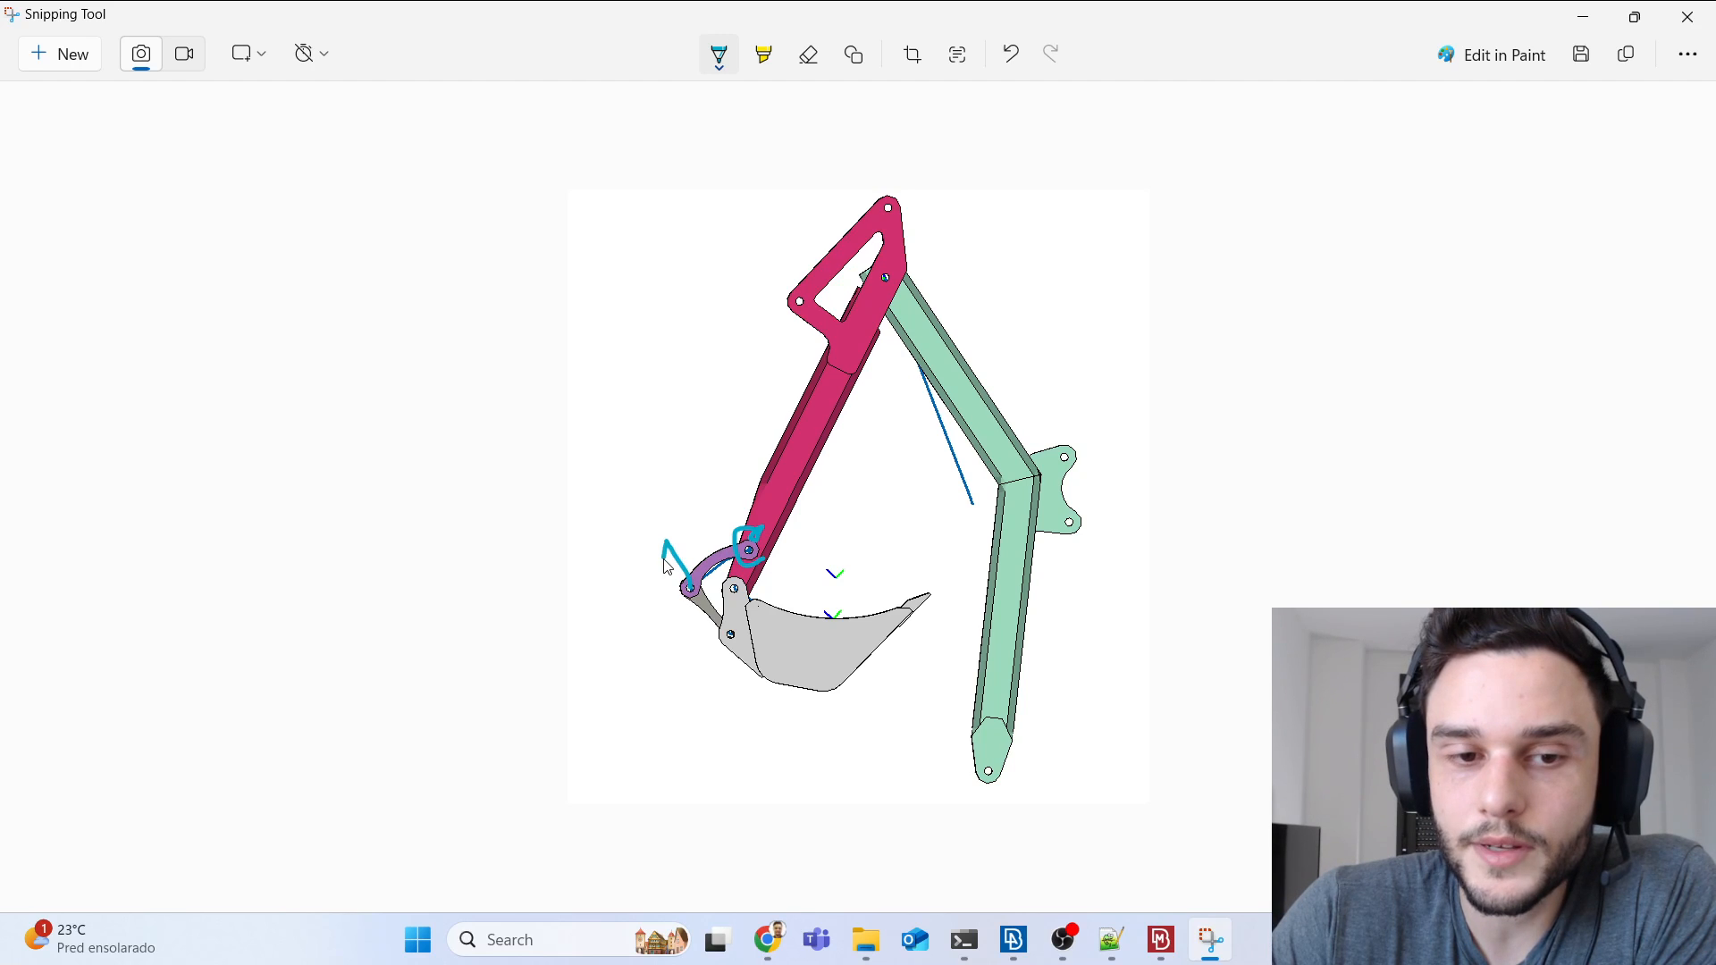
pyautogui.moveTo(666, 545); pyautogui.dragTo(688, 543)
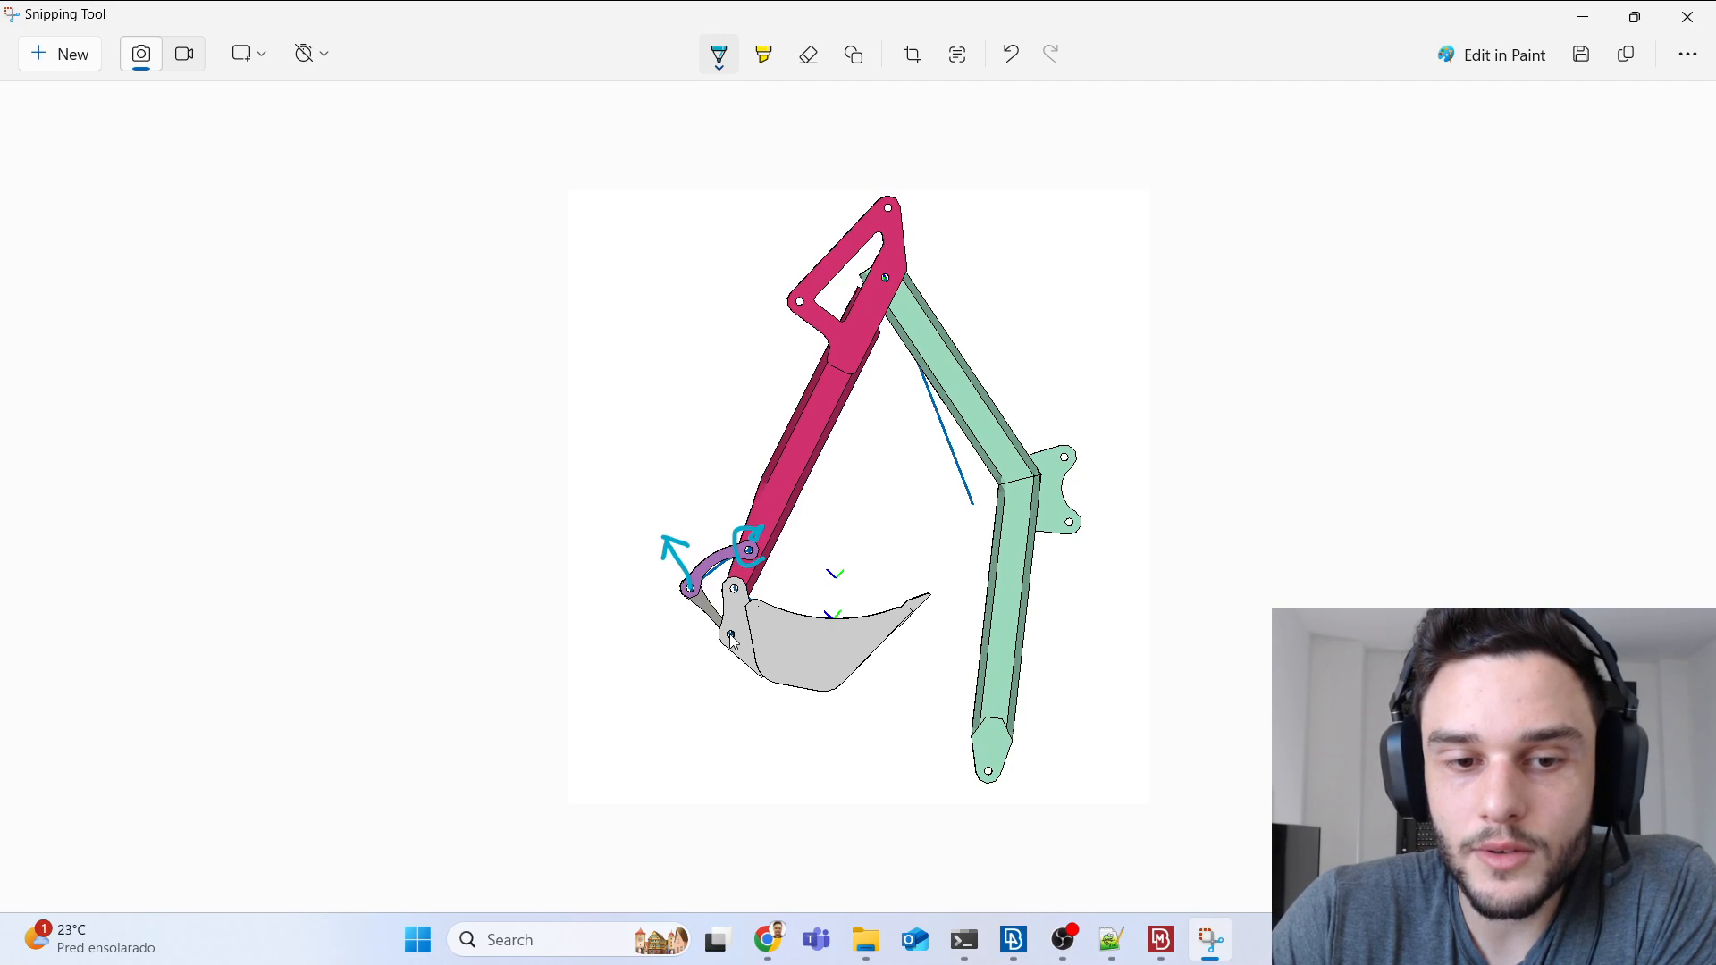
pyautogui.moveTo(717, 617); pyautogui.dragTo(731, 632)
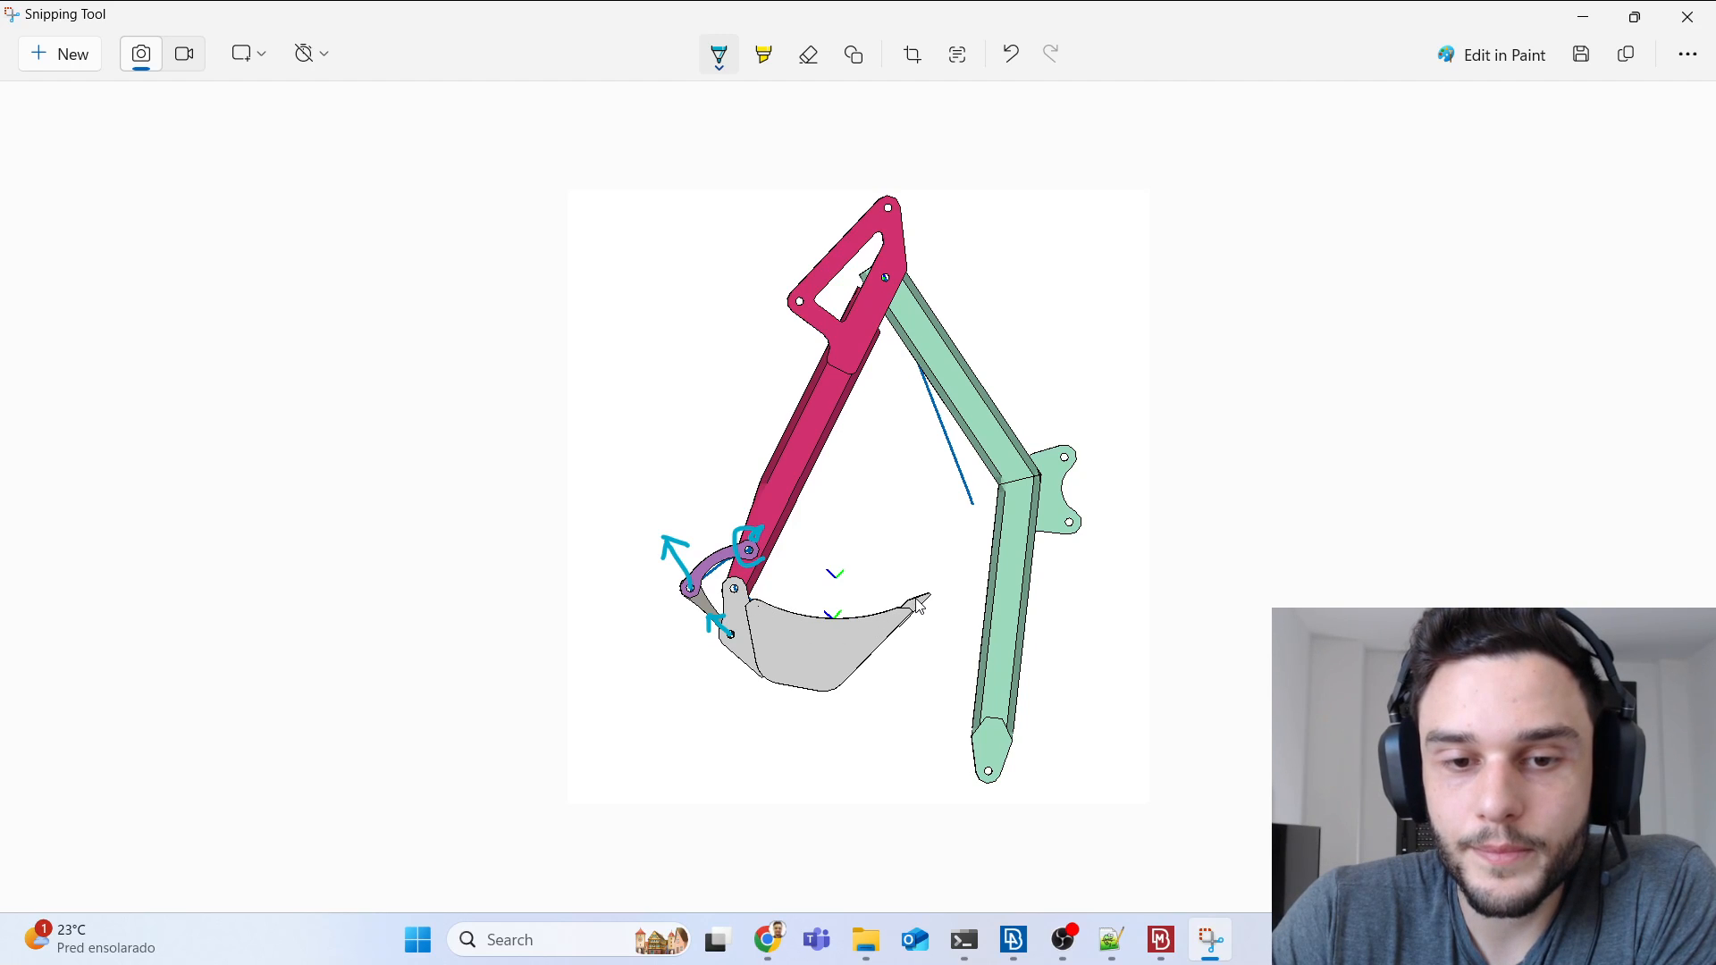
pyautogui.moveTo(761, 610)
pyautogui.mouseDown()
pyautogui.moveTo(912, 650)
pyautogui.moveTo(913, 607)
pyautogui.mouseUp()
pyautogui.moveTo(844, 541)
pyautogui.mouseDown()
pyautogui.moveTo(953, 681)
pyautogui.moveTo(964, 667)
pyautogui.mouseUp()
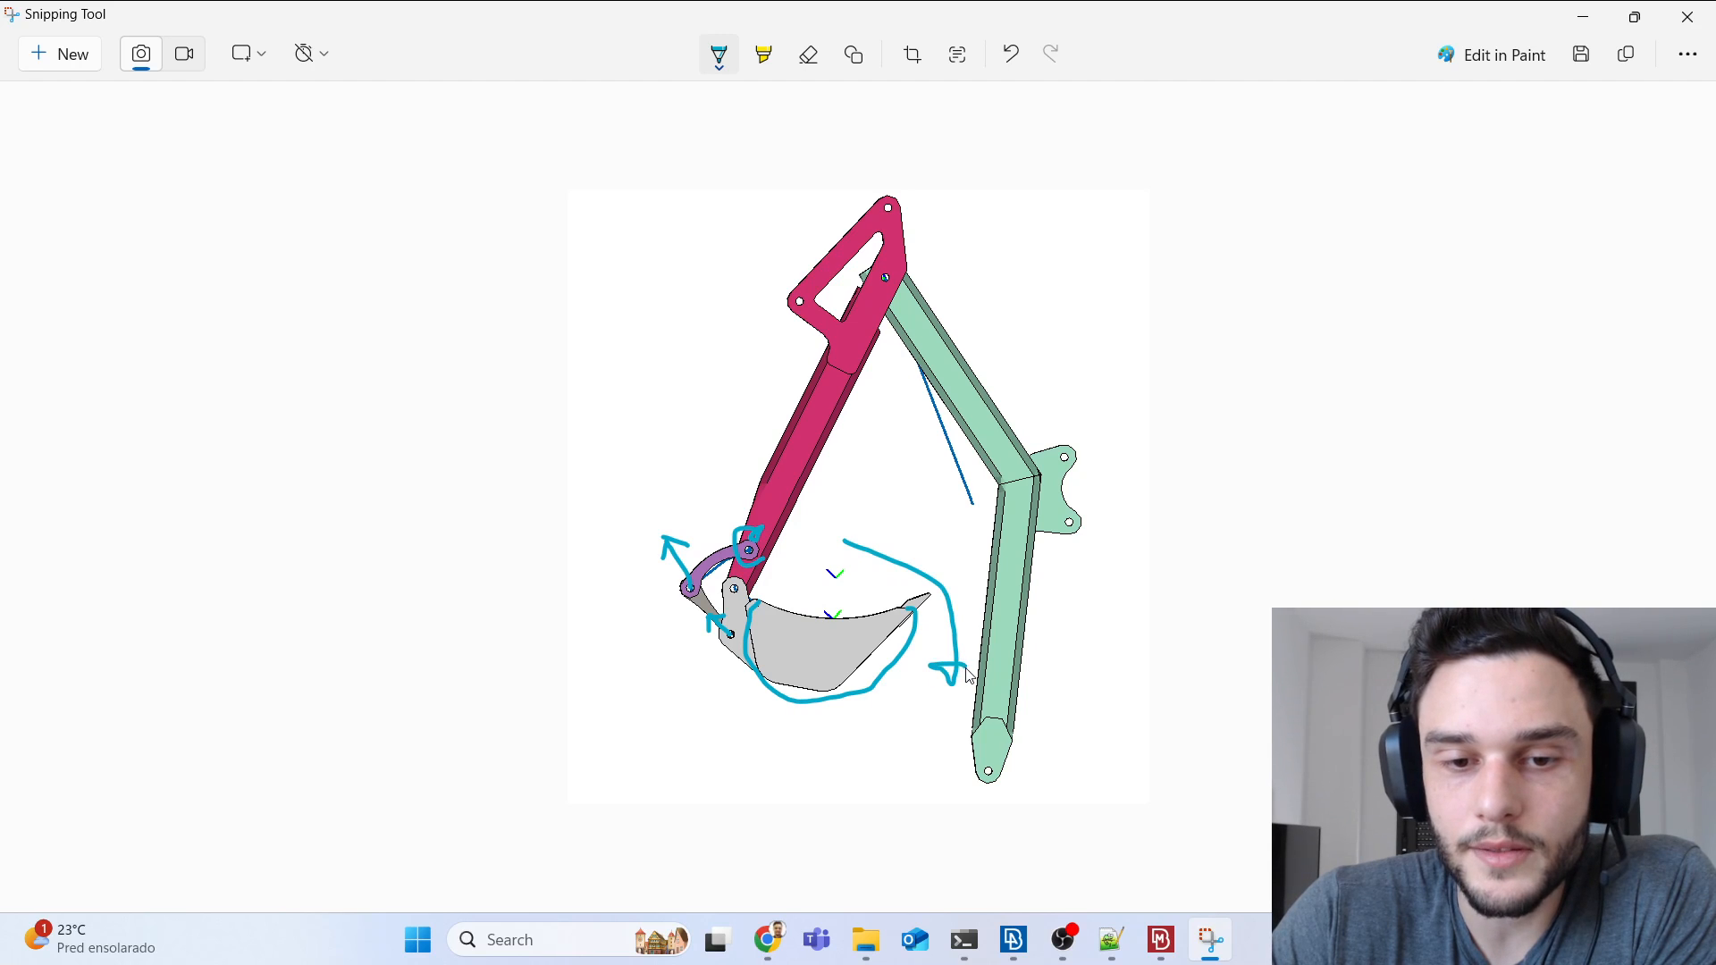
# Step: Switch to META, show the state at time 100 and examine the bucket linkage and its pin joints up close
pyautogui.click(1162, 954)
pyautogui.moveTo(1191, 871); pyautogui.dragTo(1415, 872)
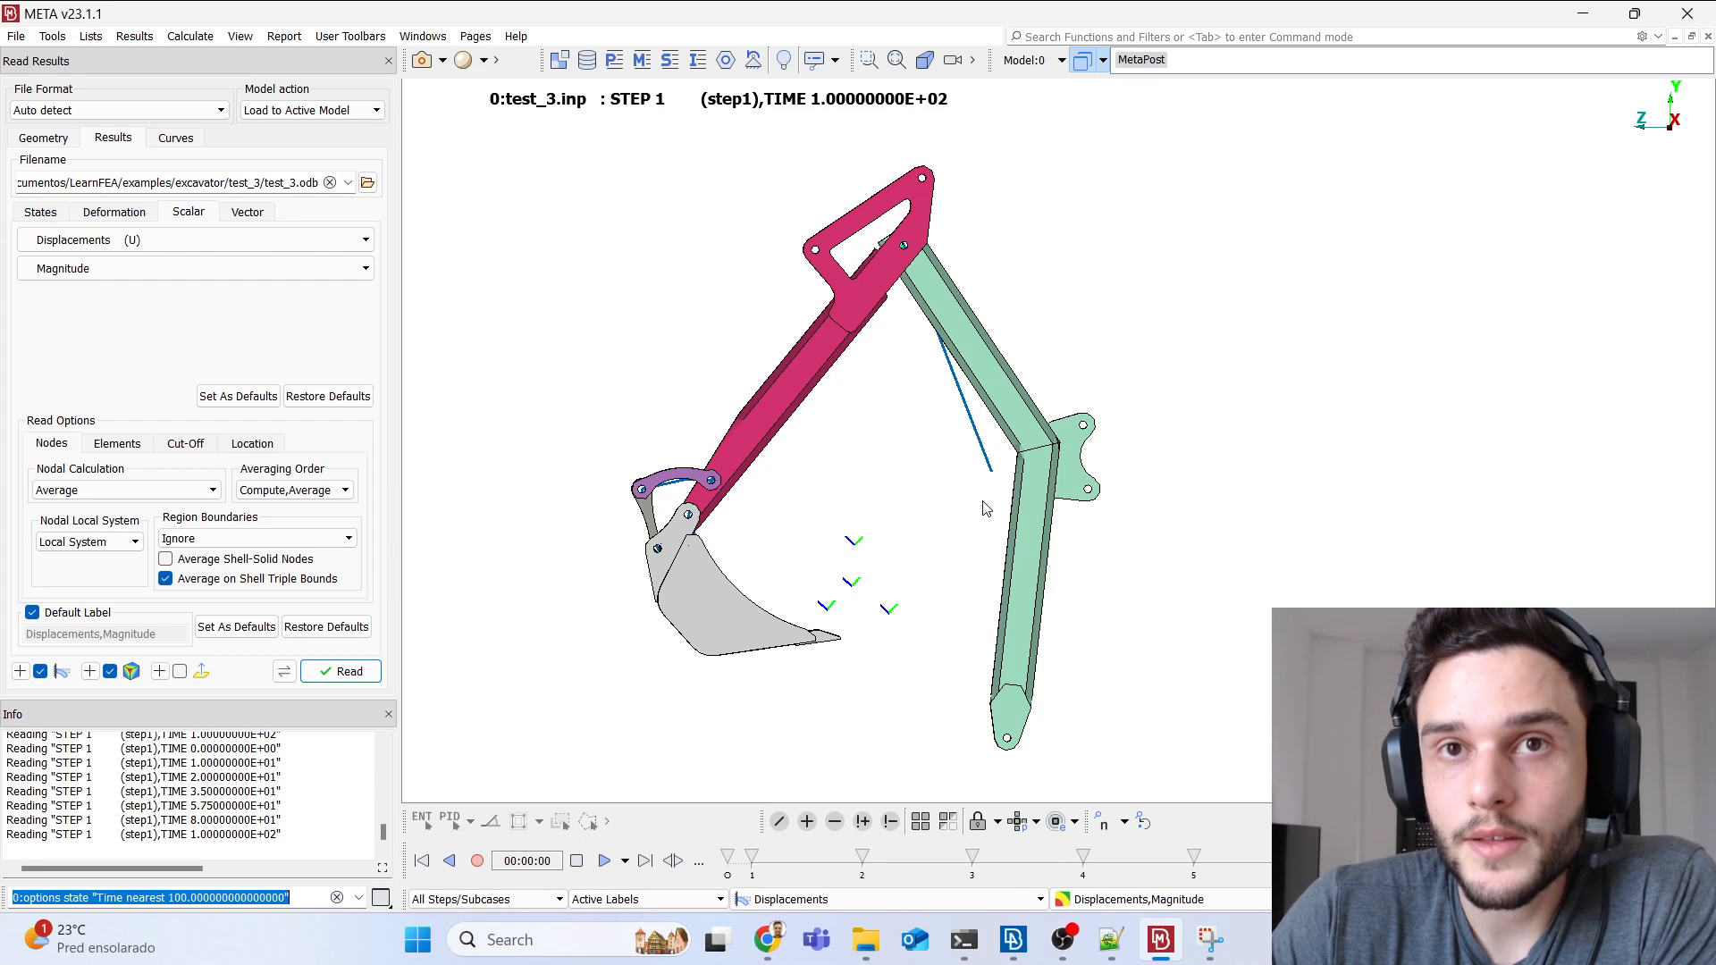
pyautogui.scroll(5, 668, 514)
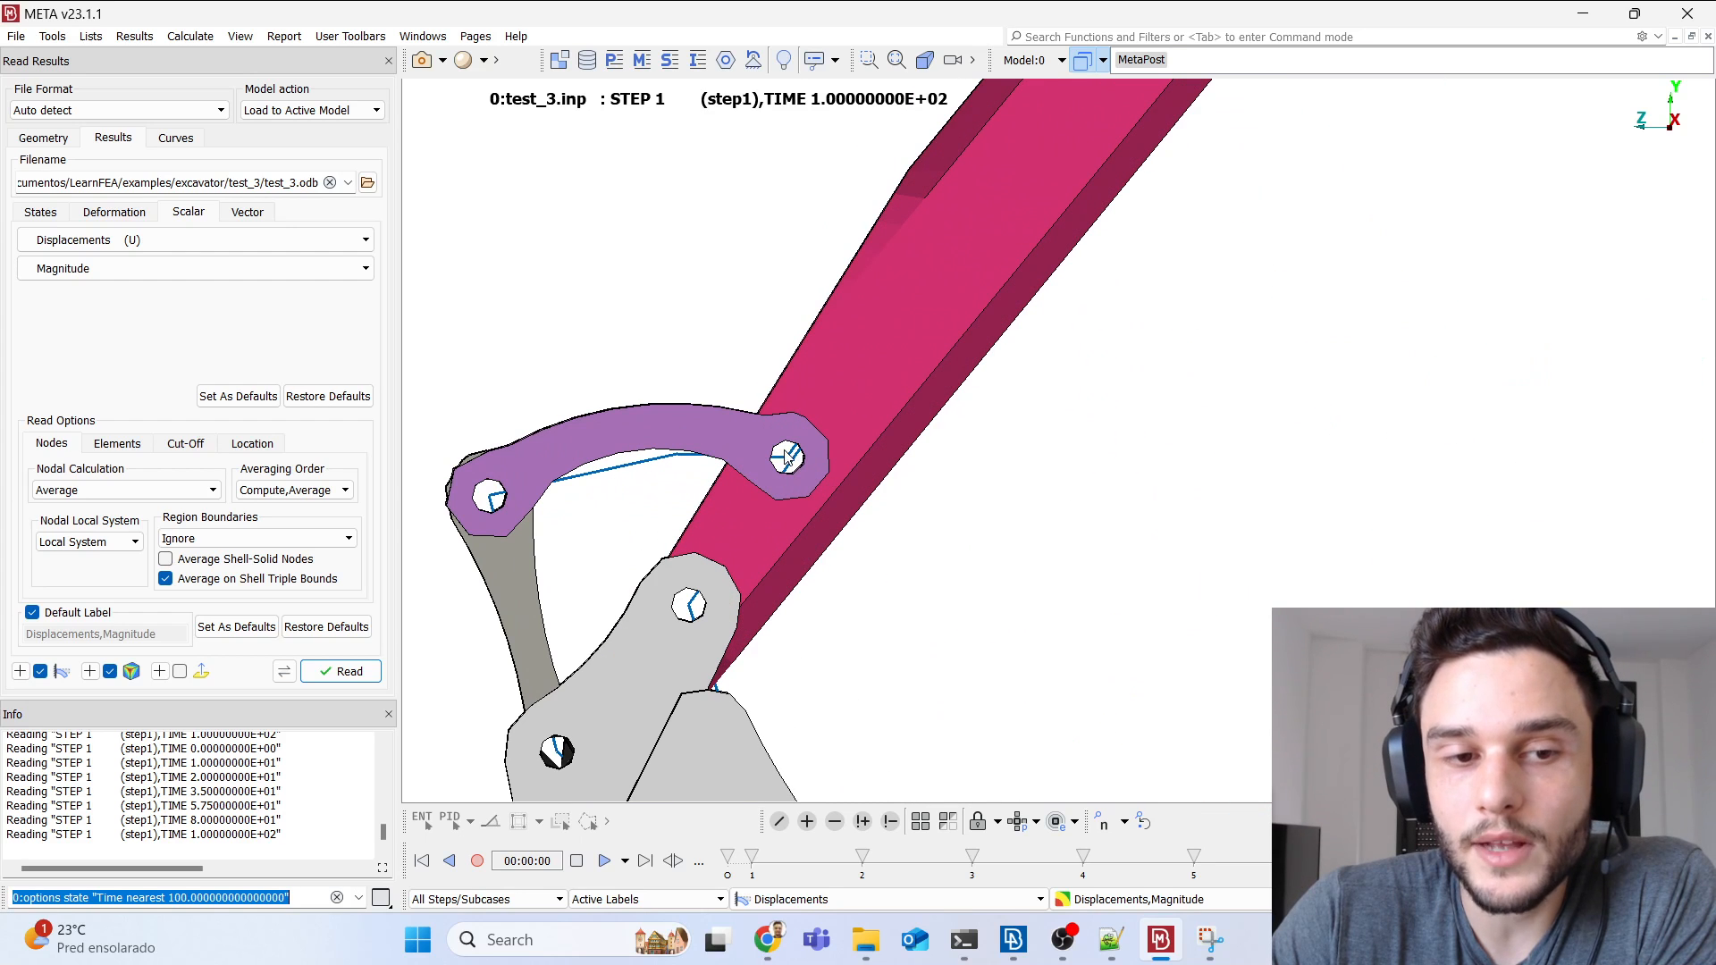
pyautogui.scroll(-5, 787, 458)
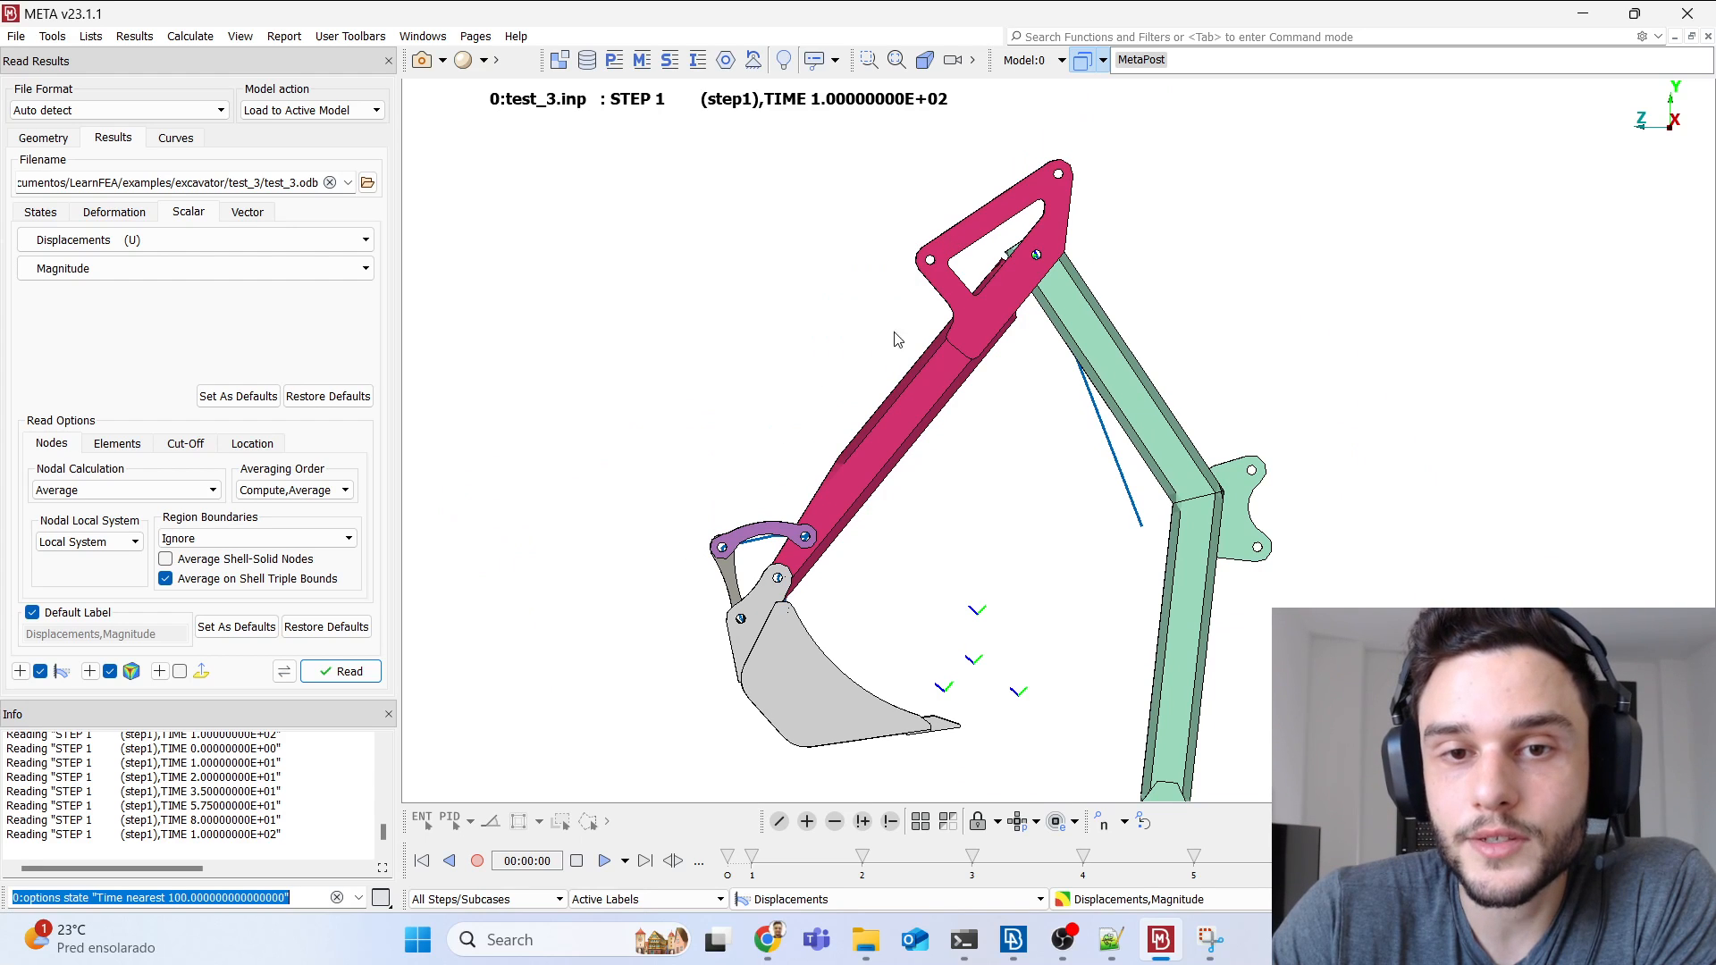
pyautogui.scroll(3, 715, 559)
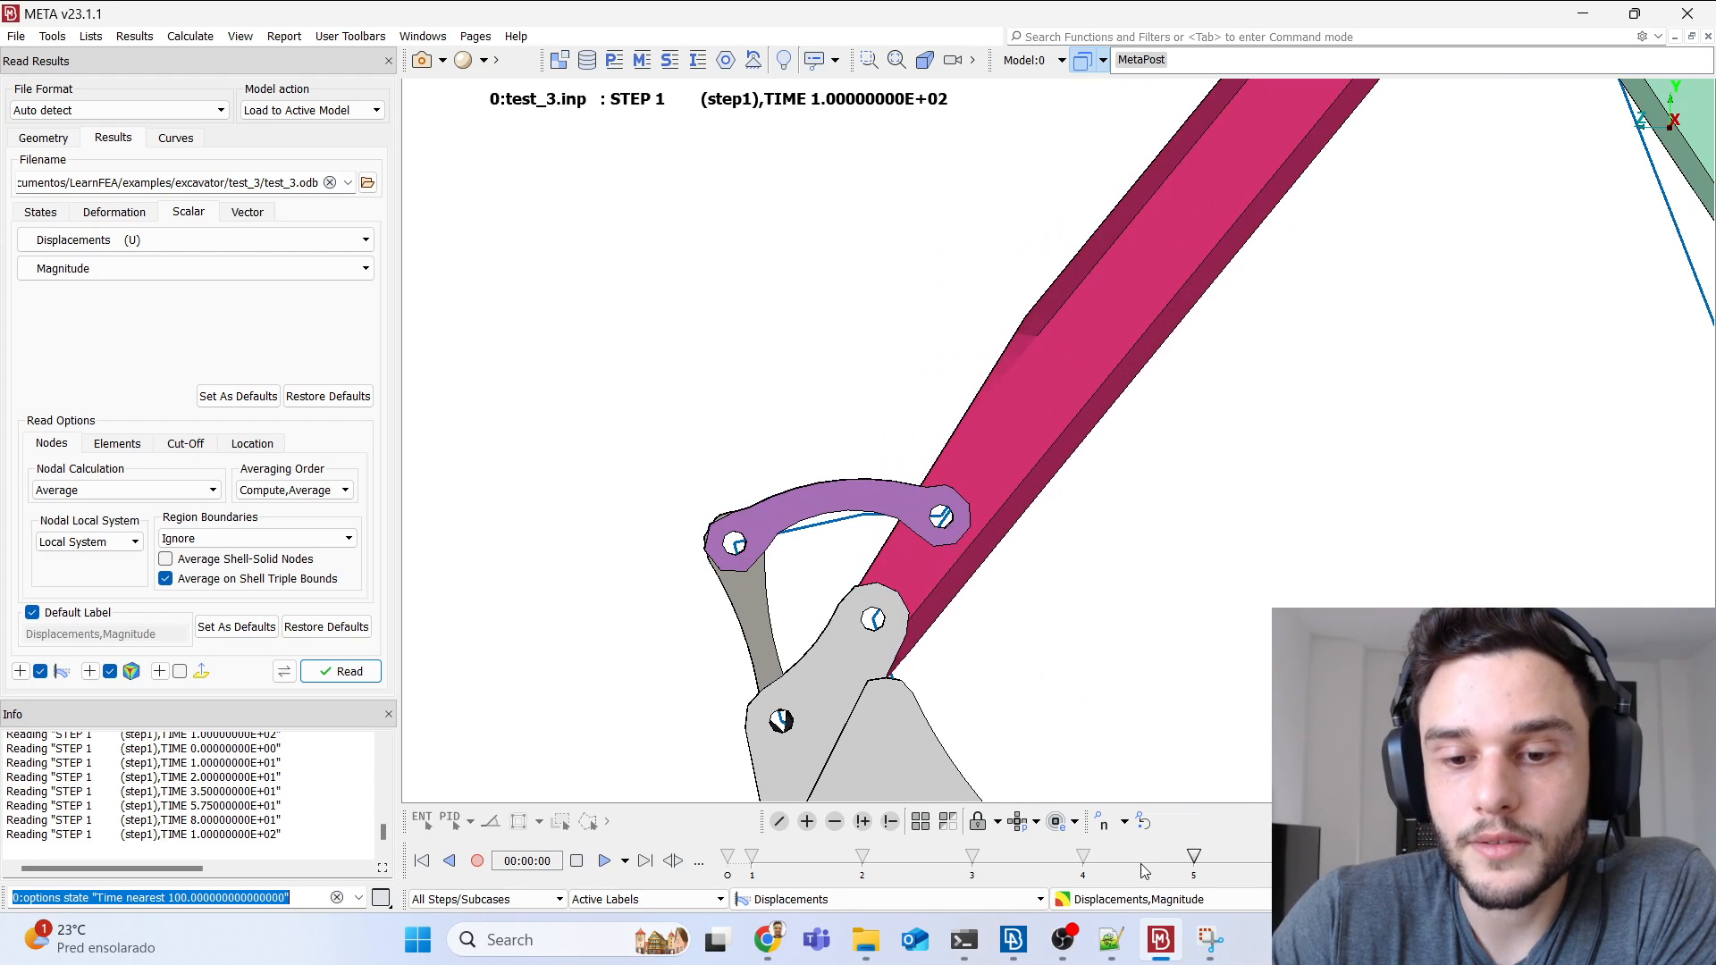
# Step: Return to Snipping Tool and undo all the turquoise annotations on the captured image
pyautogui.click(1209, 939)
pyautogui.rightClick(689, 405)
pyautogui.click(703, 338)
pyautogui.hotkey('ctrl', 'z')
pyautogui.hotkey('ctrl', 'z')
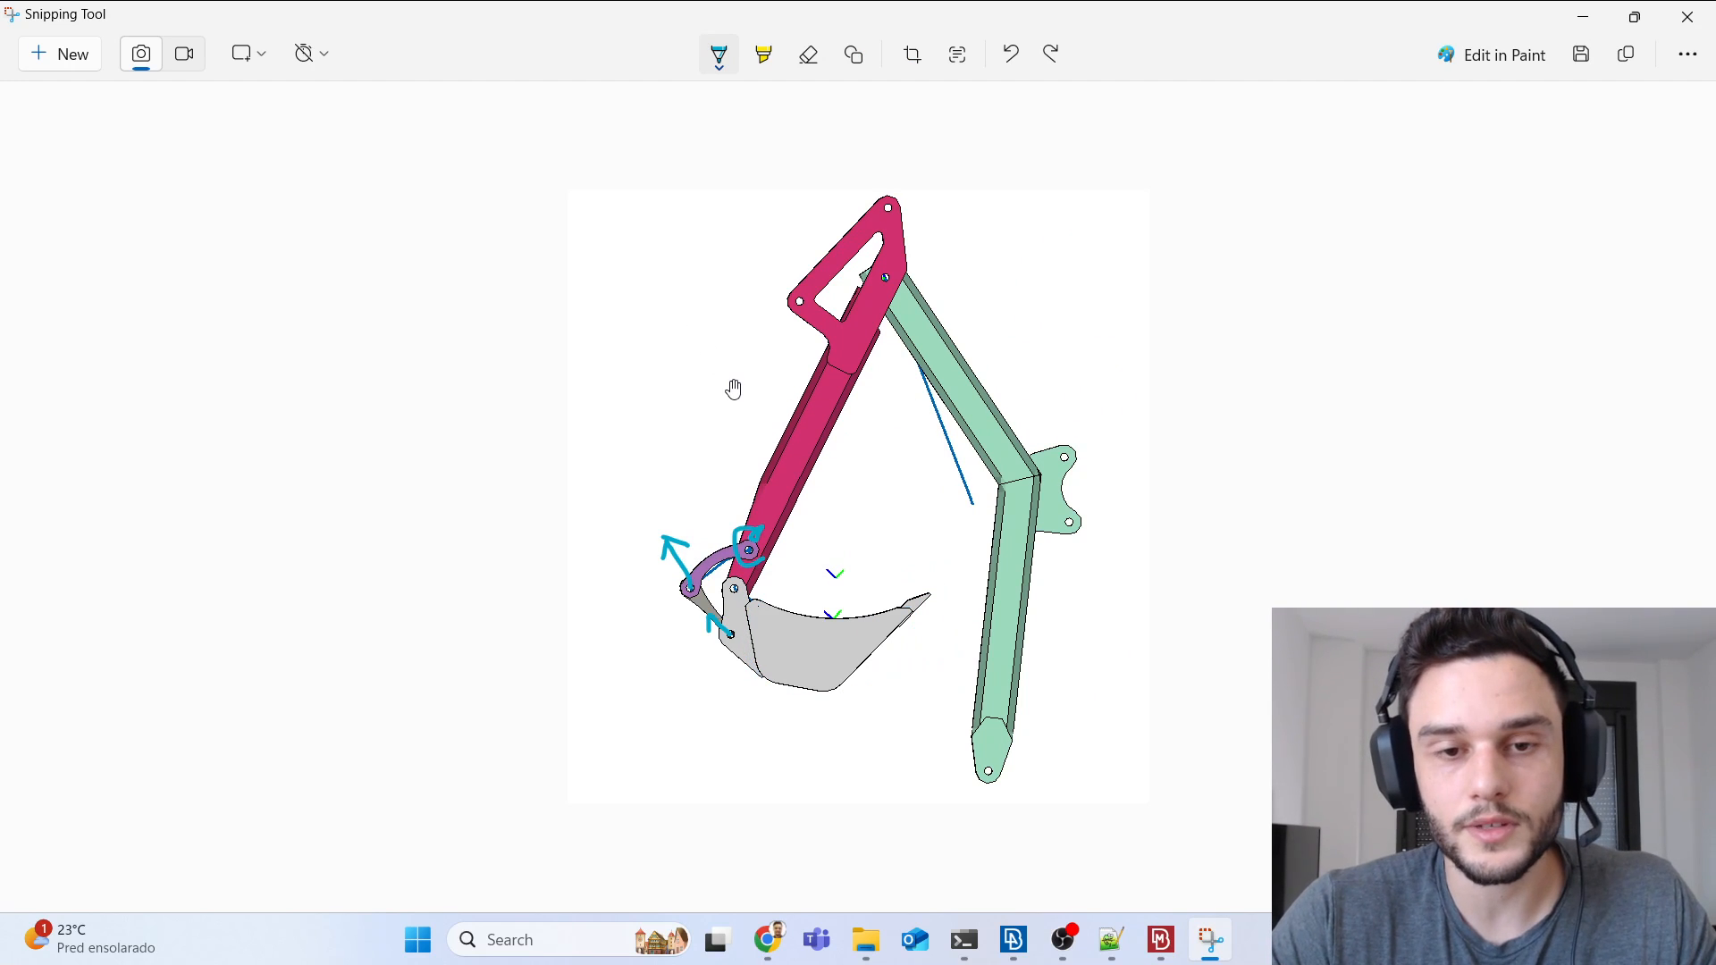
pyautogui.hotkey('ctrl', 'z')
pyautogui.hotkey('ctrl', 'z')
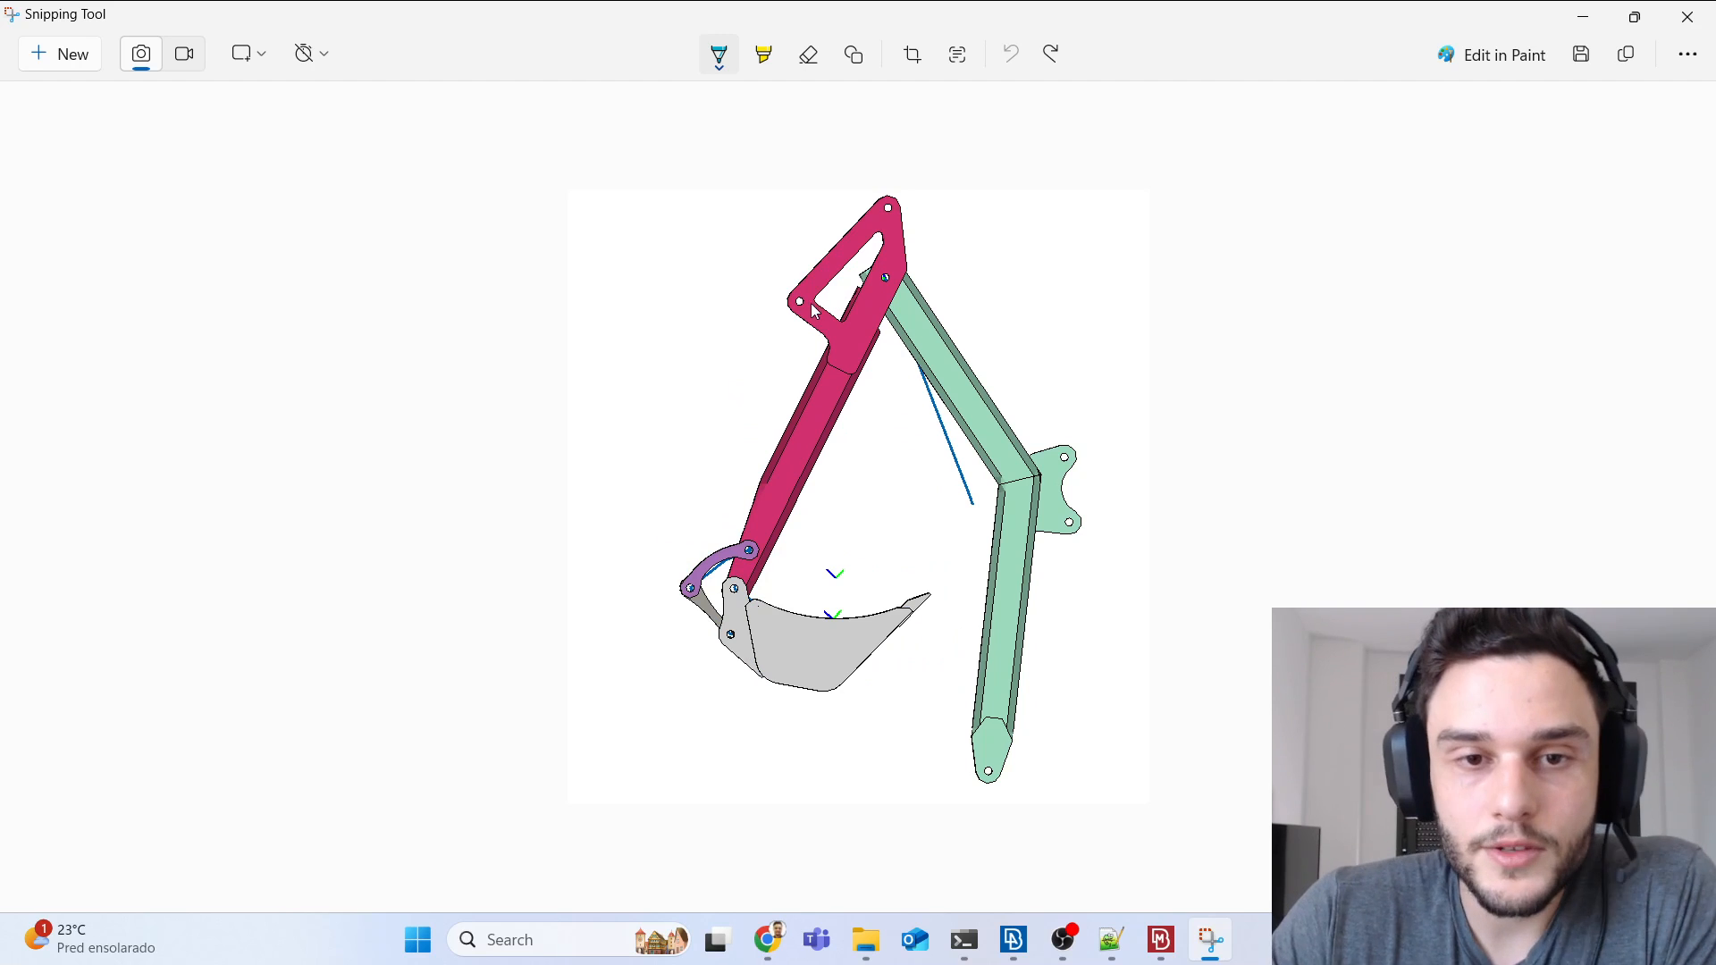
# Step: Draw turquoise lines for the bucket, arm and boom cylinders with arrows for the bucket and arm motion, and close the image
pyautogui.moveTo(799, 304); pyautogui.dragTo(776, 362)
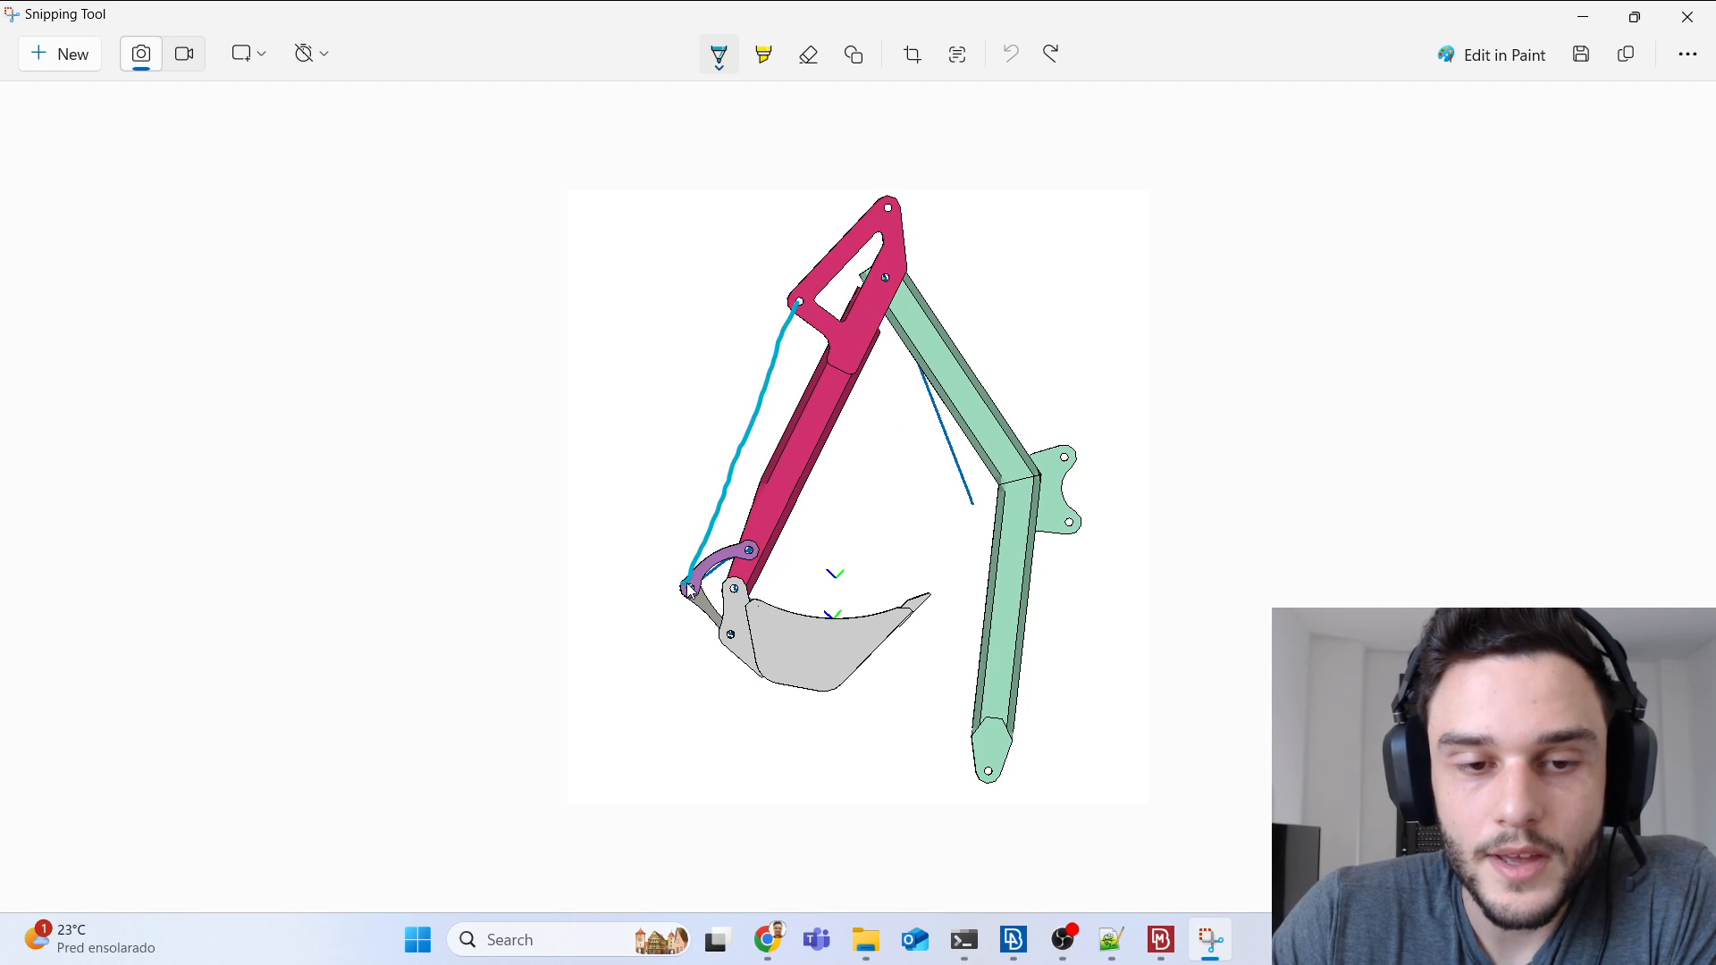
pyautogui.moveTo(683, 583); pyautogui.dragTo(720, 501)
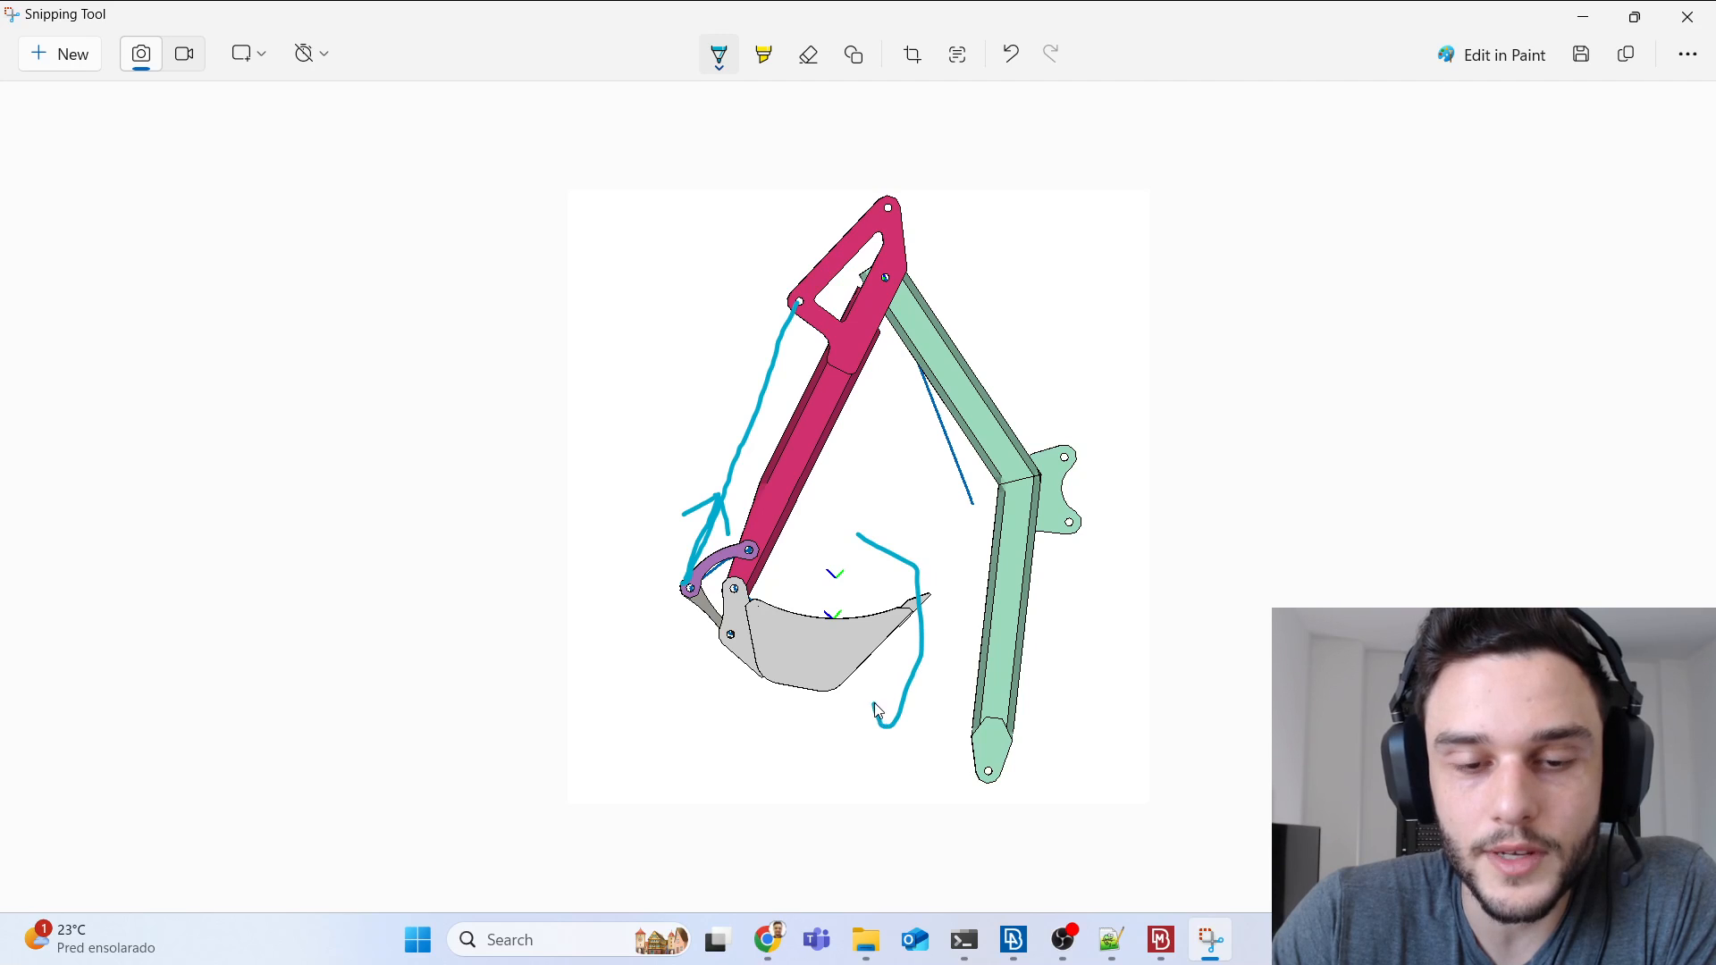
pyautogui.moveTo(909, 738); pyautogui.dragTo(876, 726)
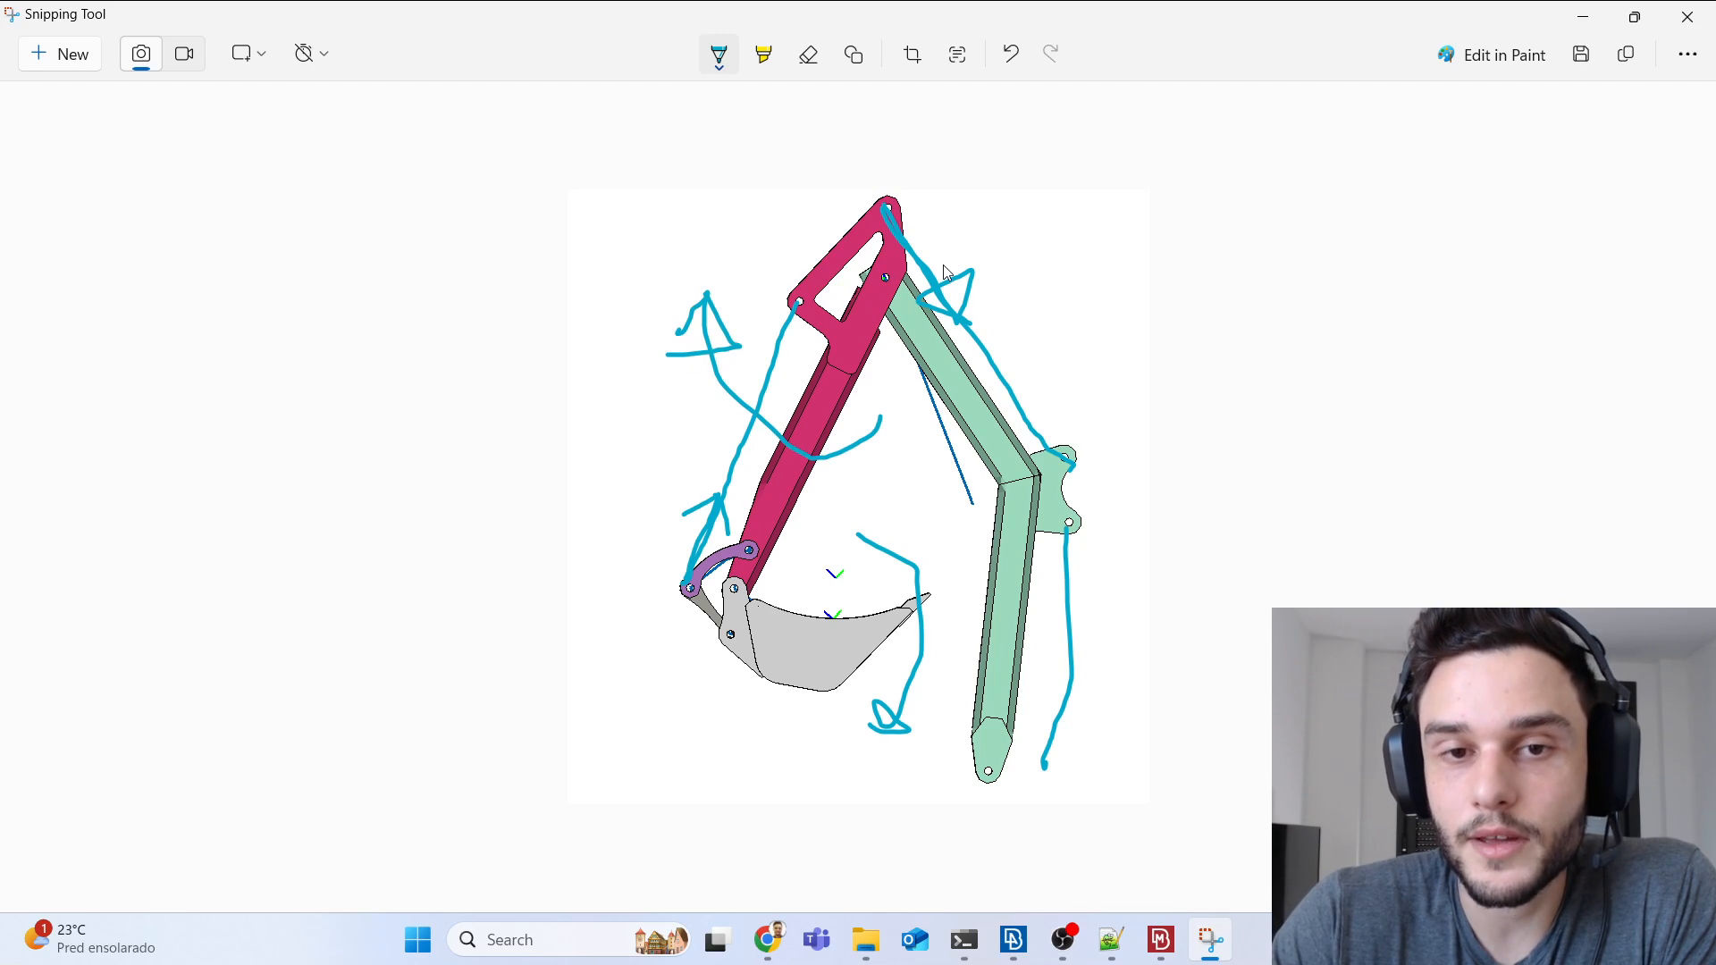
pyautogui.click(1685, 16)
# Step: Switch to ANSA and display the complete excavator geometry, including the hydraulic cylinders and the base, alongside the meshed parts
pyautogui.scroll(-5, 738, 401)
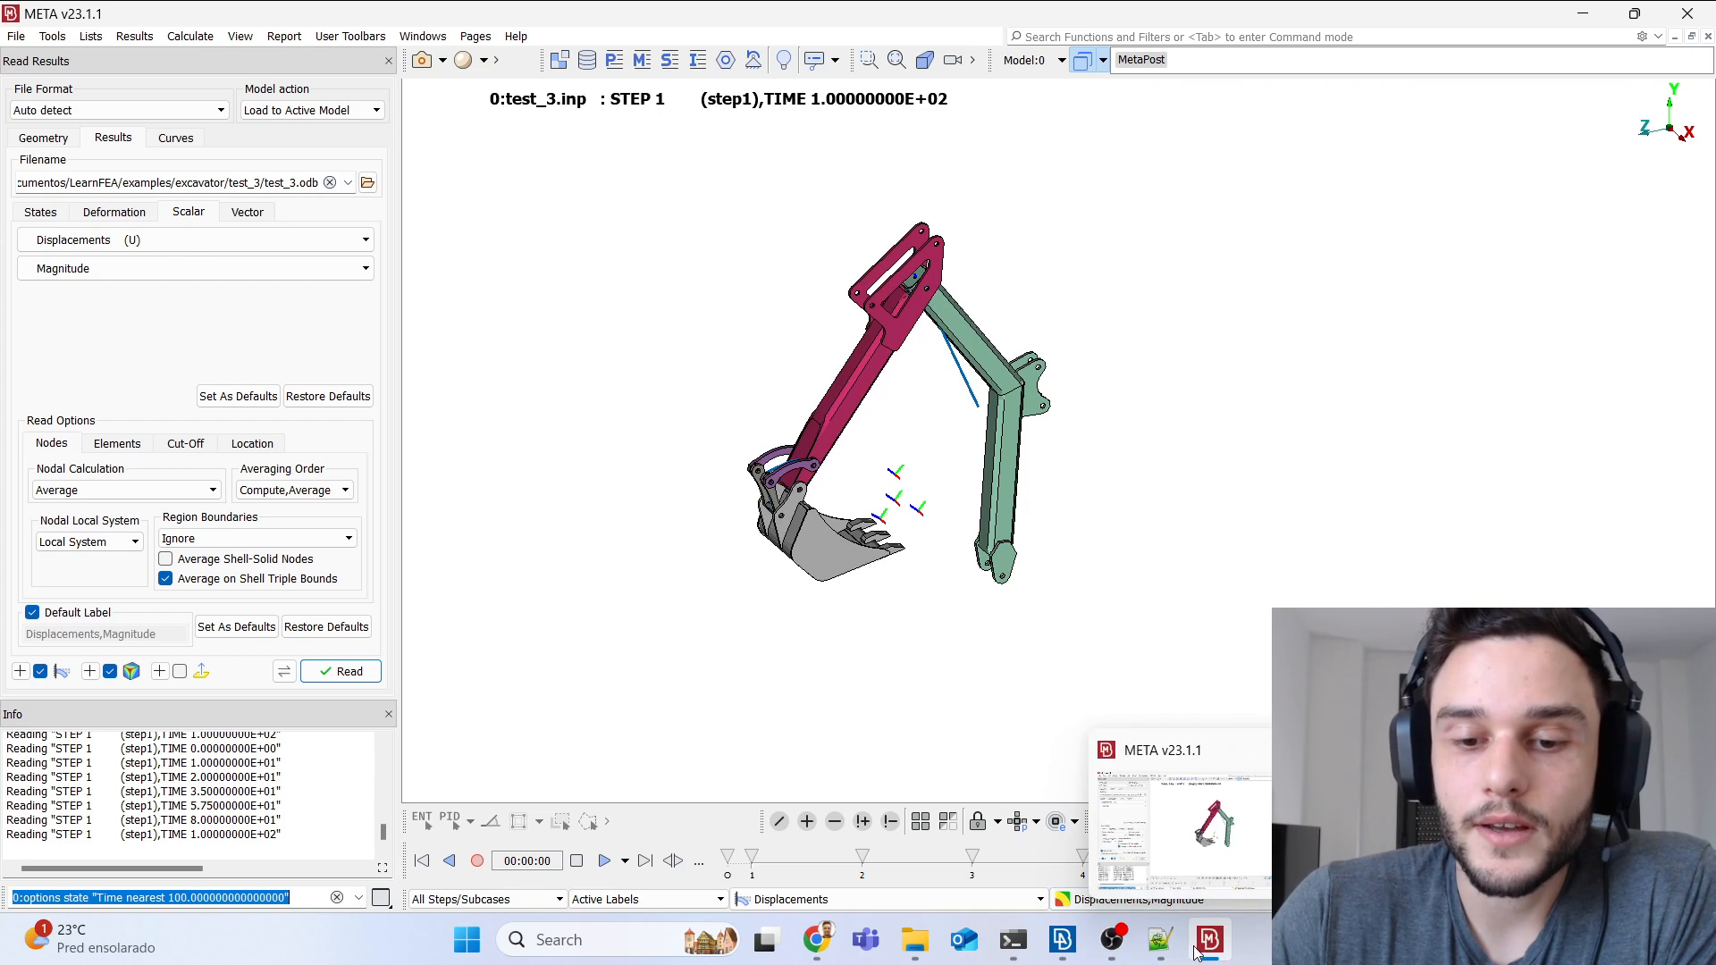
pyautogui.click(1052, 950)
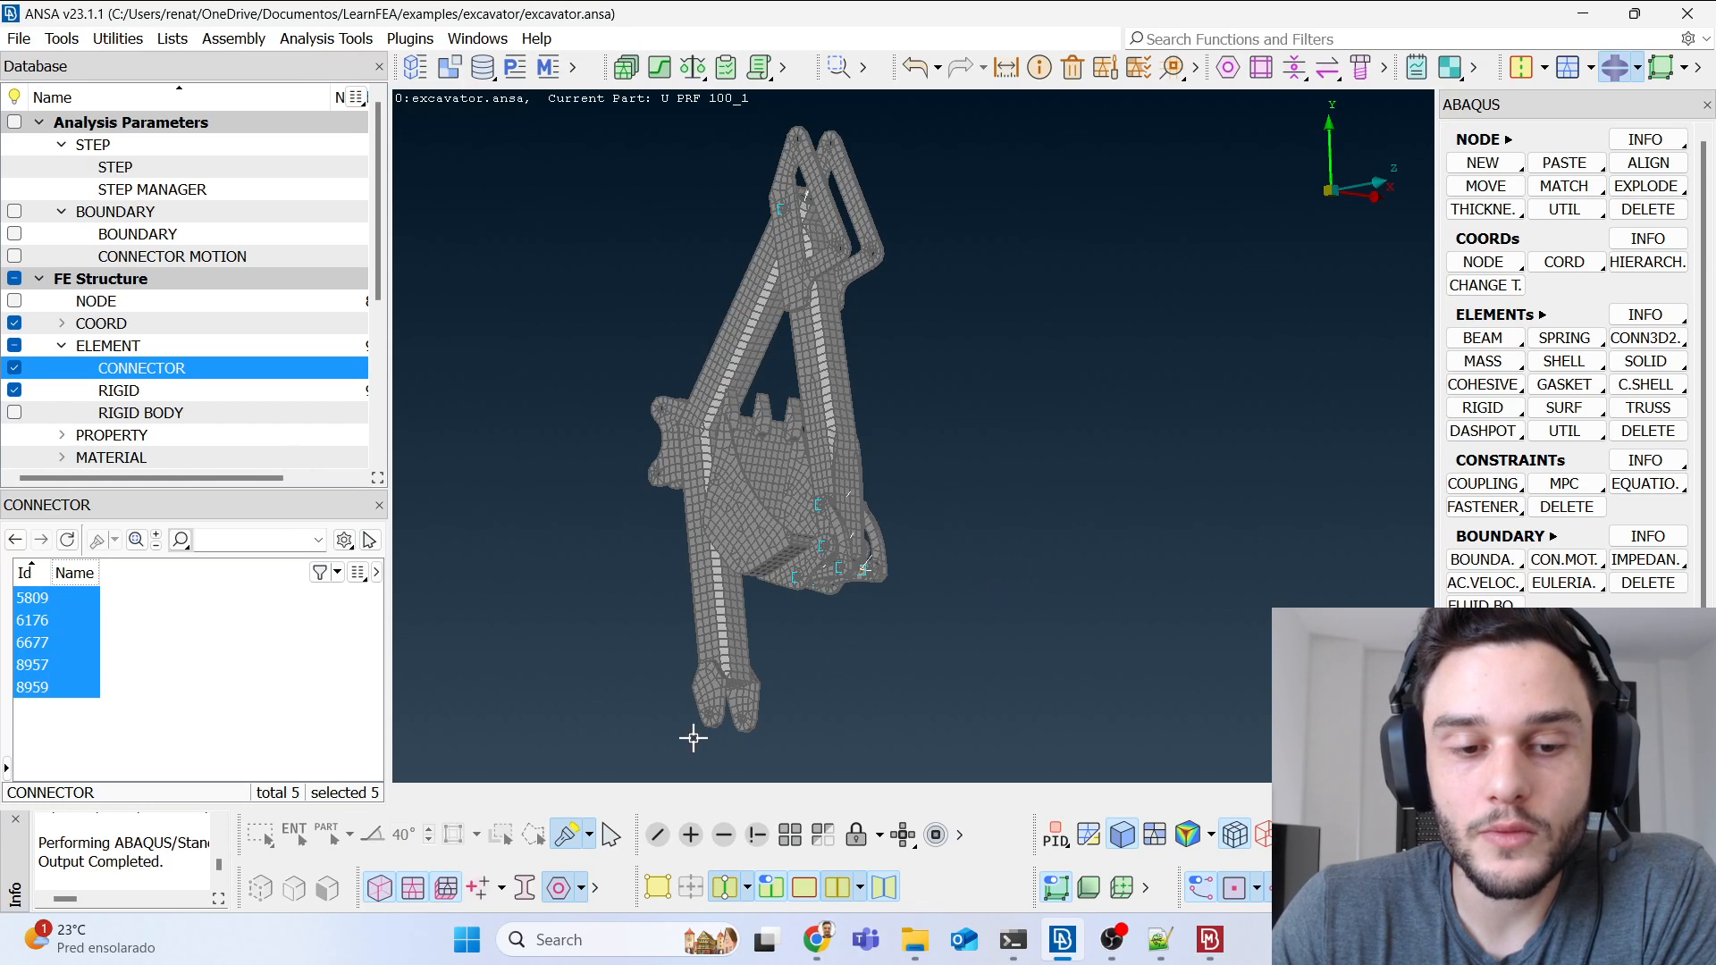
pyautogui.click(657, 887)
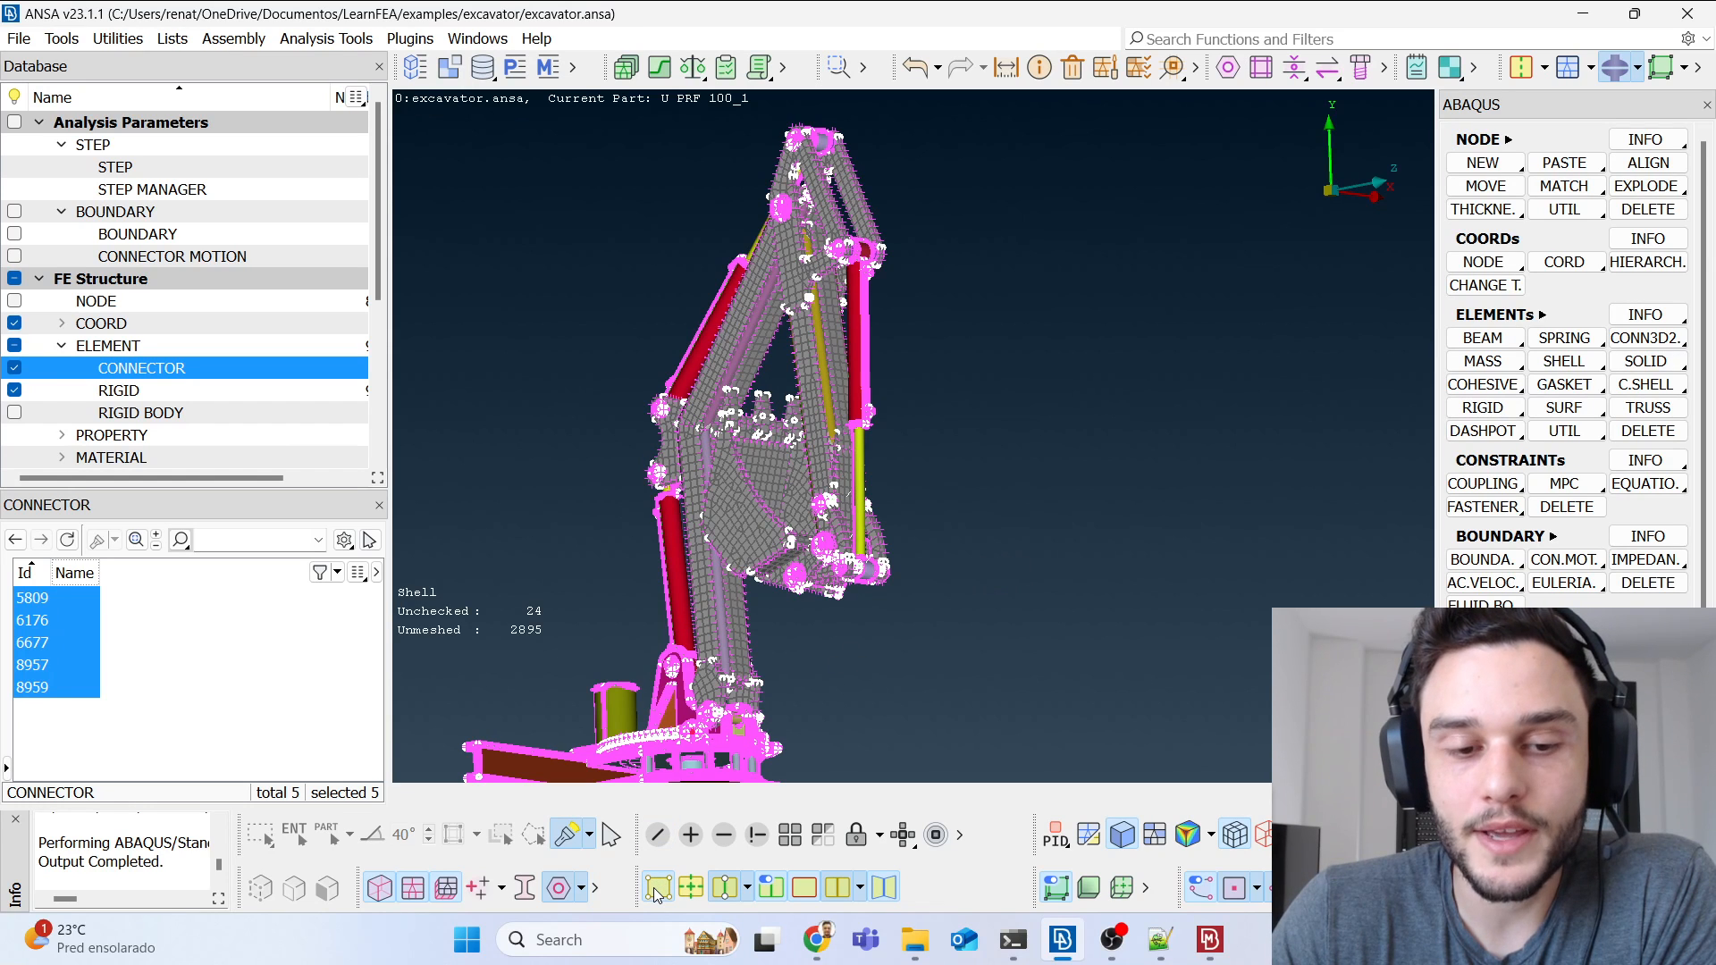
pyautogui.scroll(-3, 881, 337)
pyautogui.scroll(3, 760, 460)
pyautogui.keyDown('ctrl'); pyautogui.moveTo(760, 459); pyautogui.dragTo(938, 466); pyautogui.keyUp('ctrl')
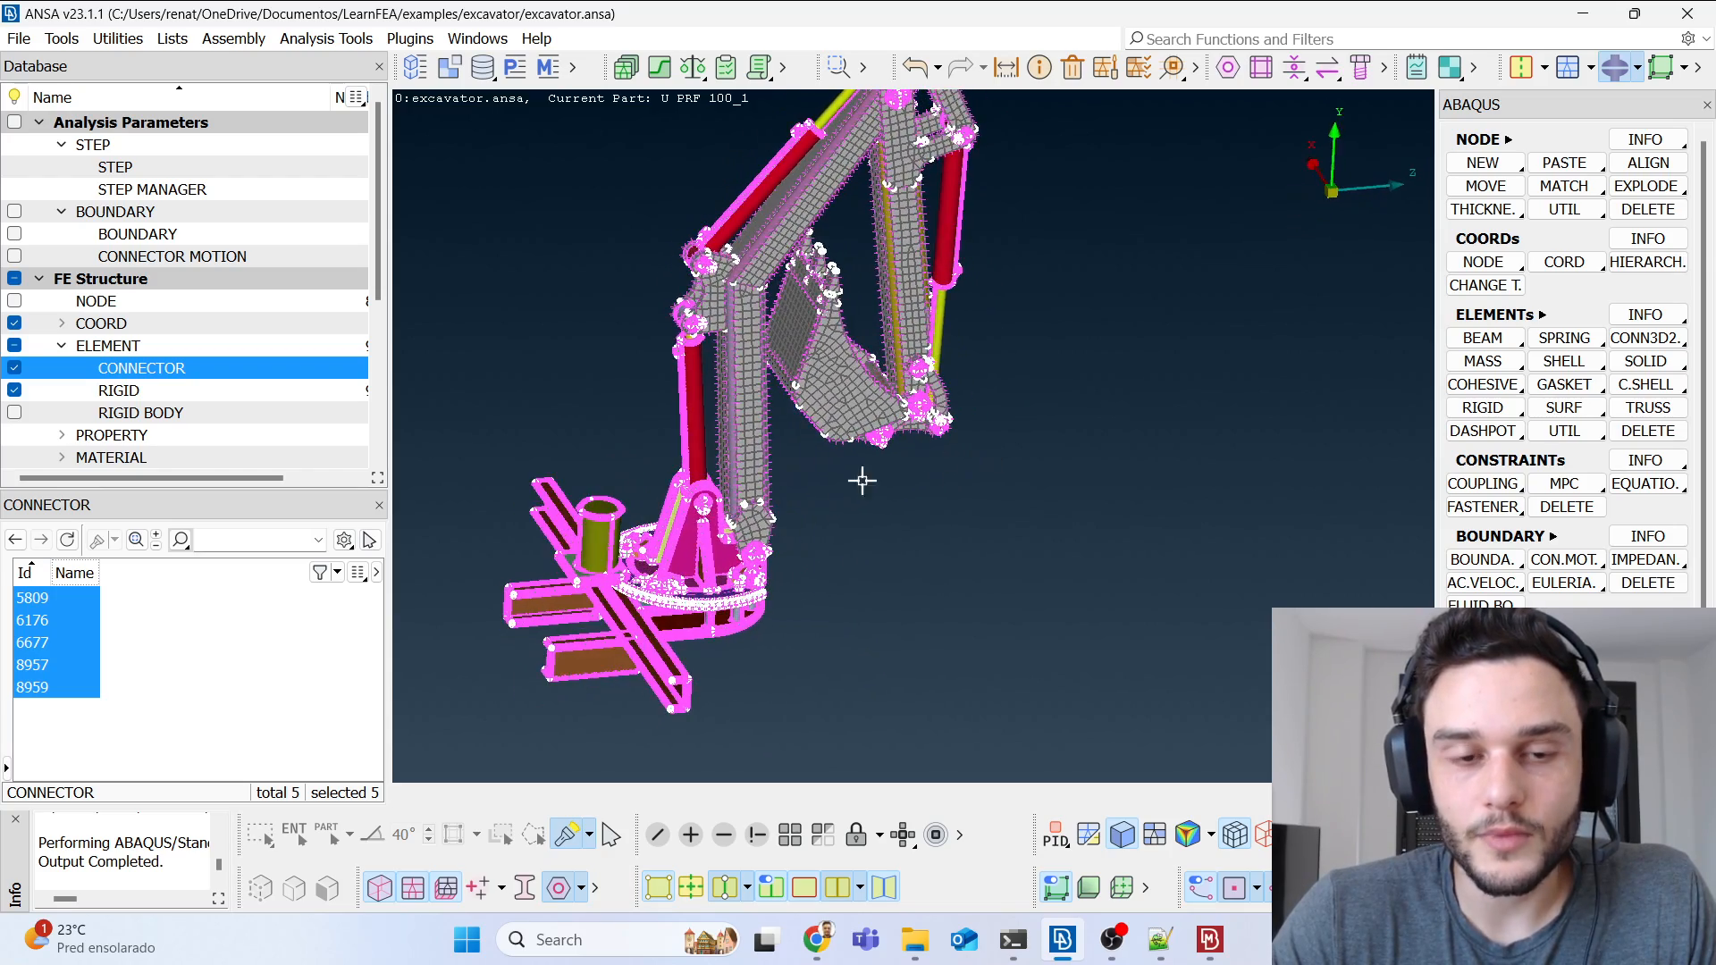
# Step: Examine the excavator's slewing base up close, including the toothed ring, the boom support bracket, its pins and the mounting frame
pyautogui.scroll(5, 650, 581)
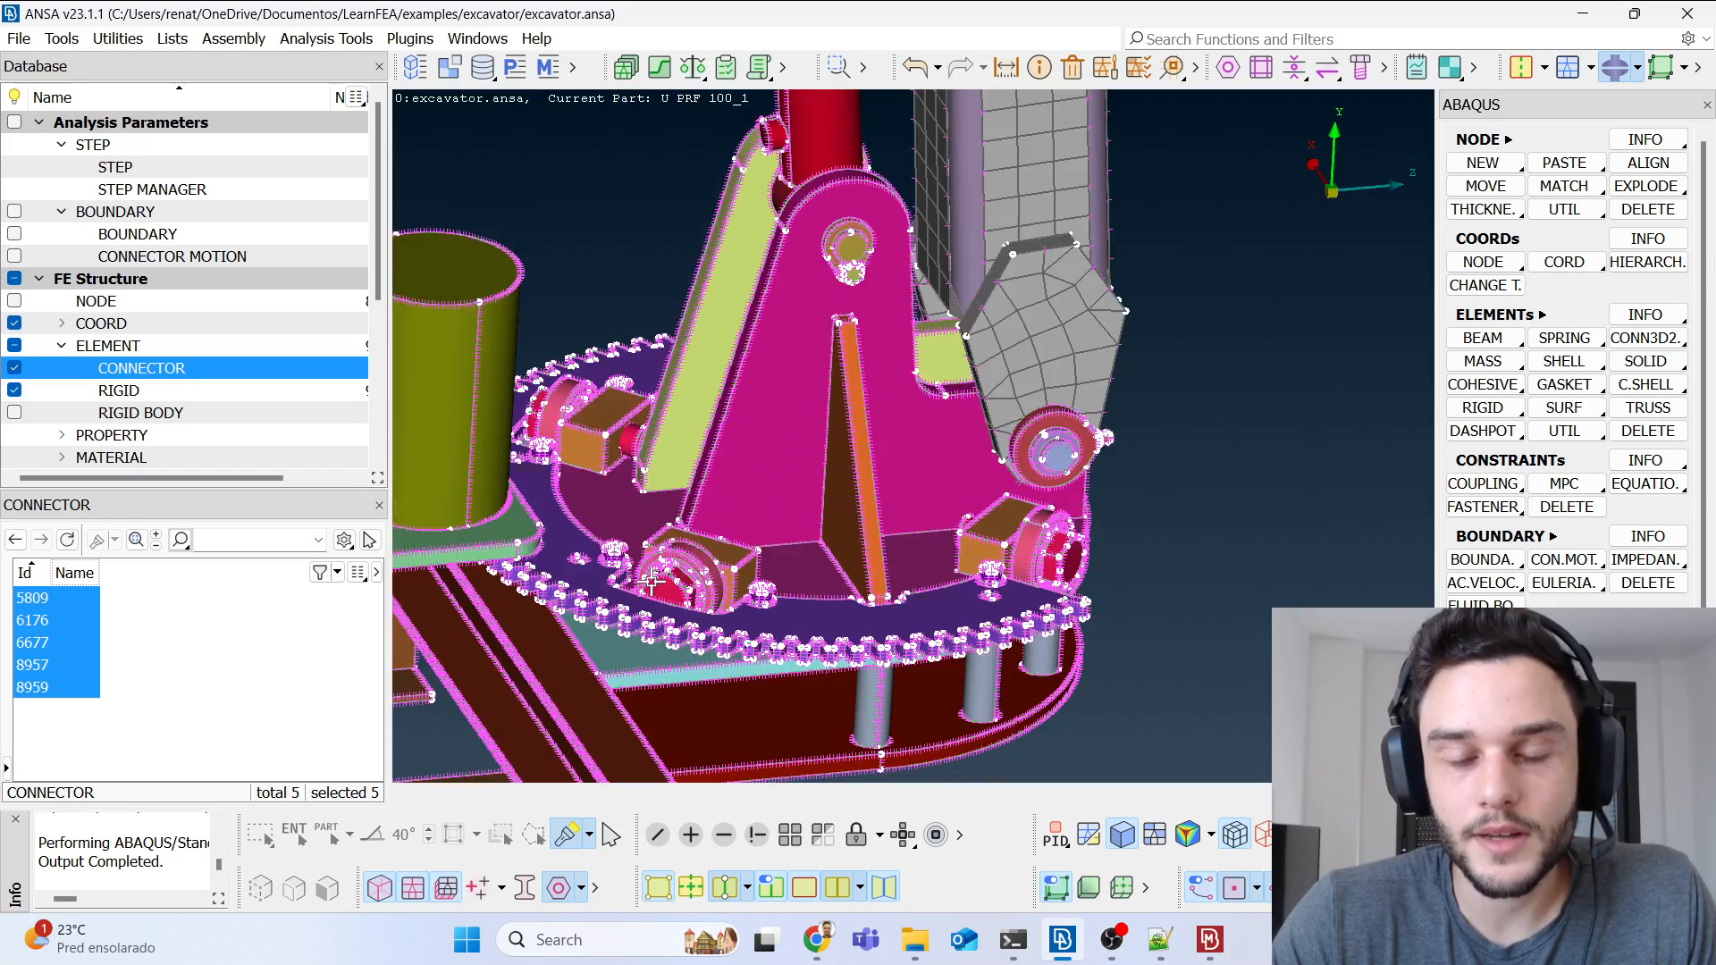
pyautogui.keyDown('ctrl'); pyautogui.moveTo(762, 474); pyautogui.dragTo(734, 430); pyautogui.keyUp('ctrl')
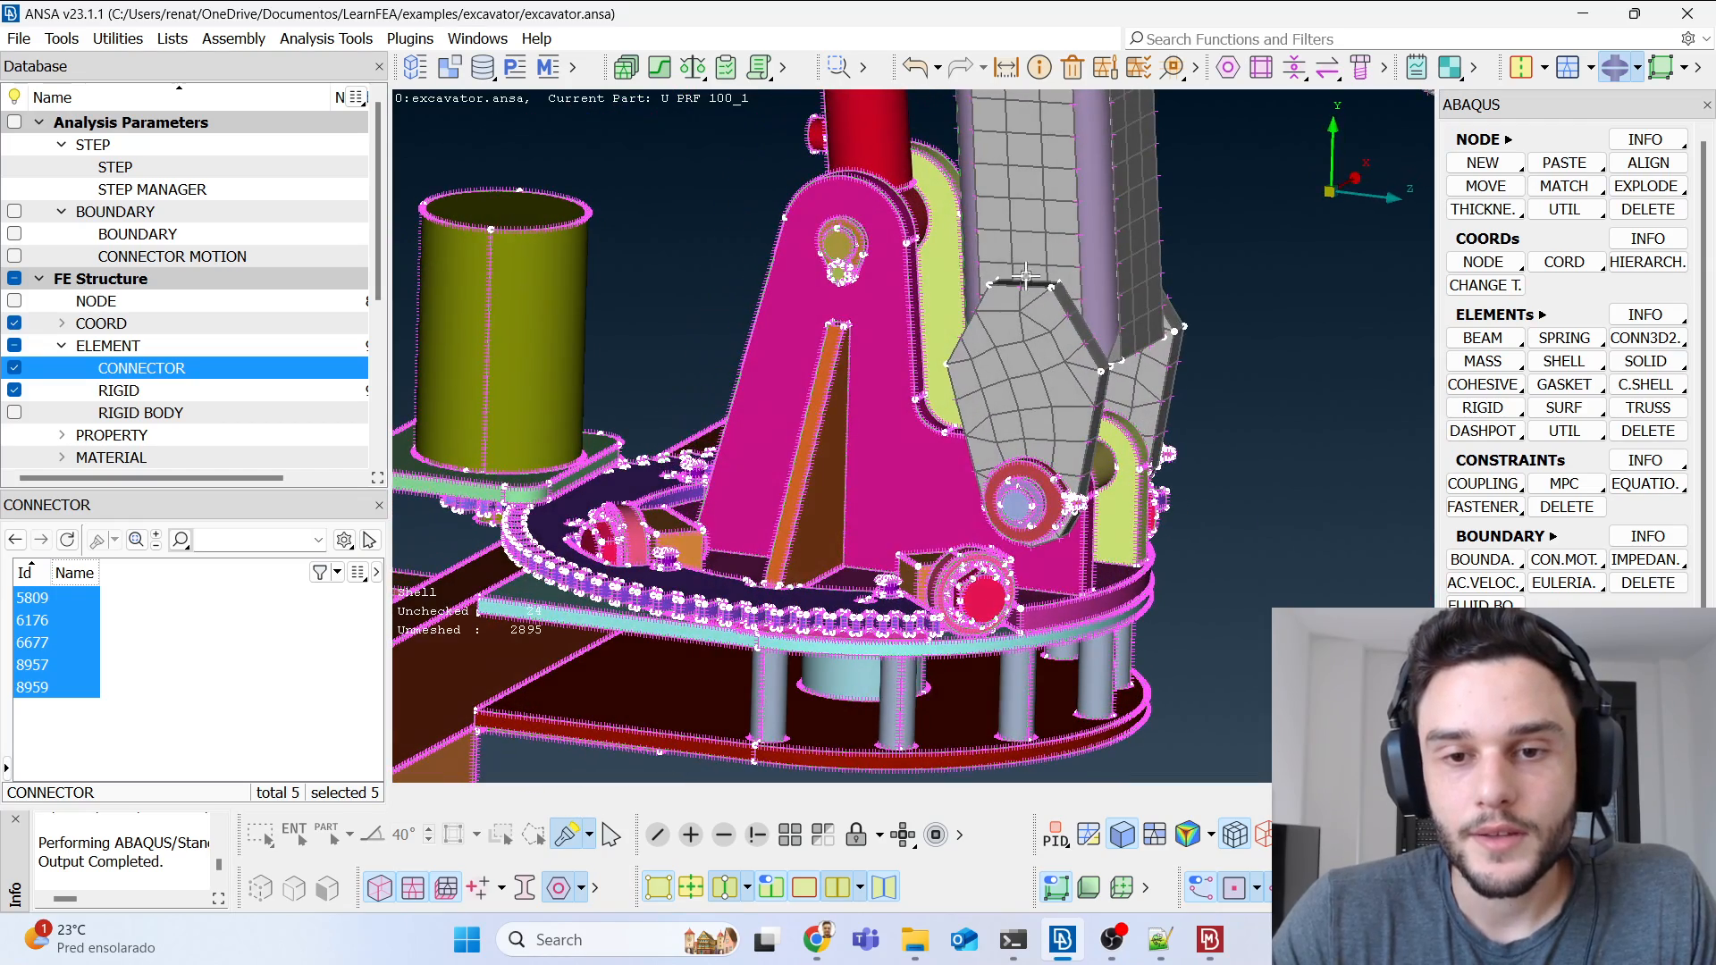
pyautogui.scroll(-3, 885, 260)
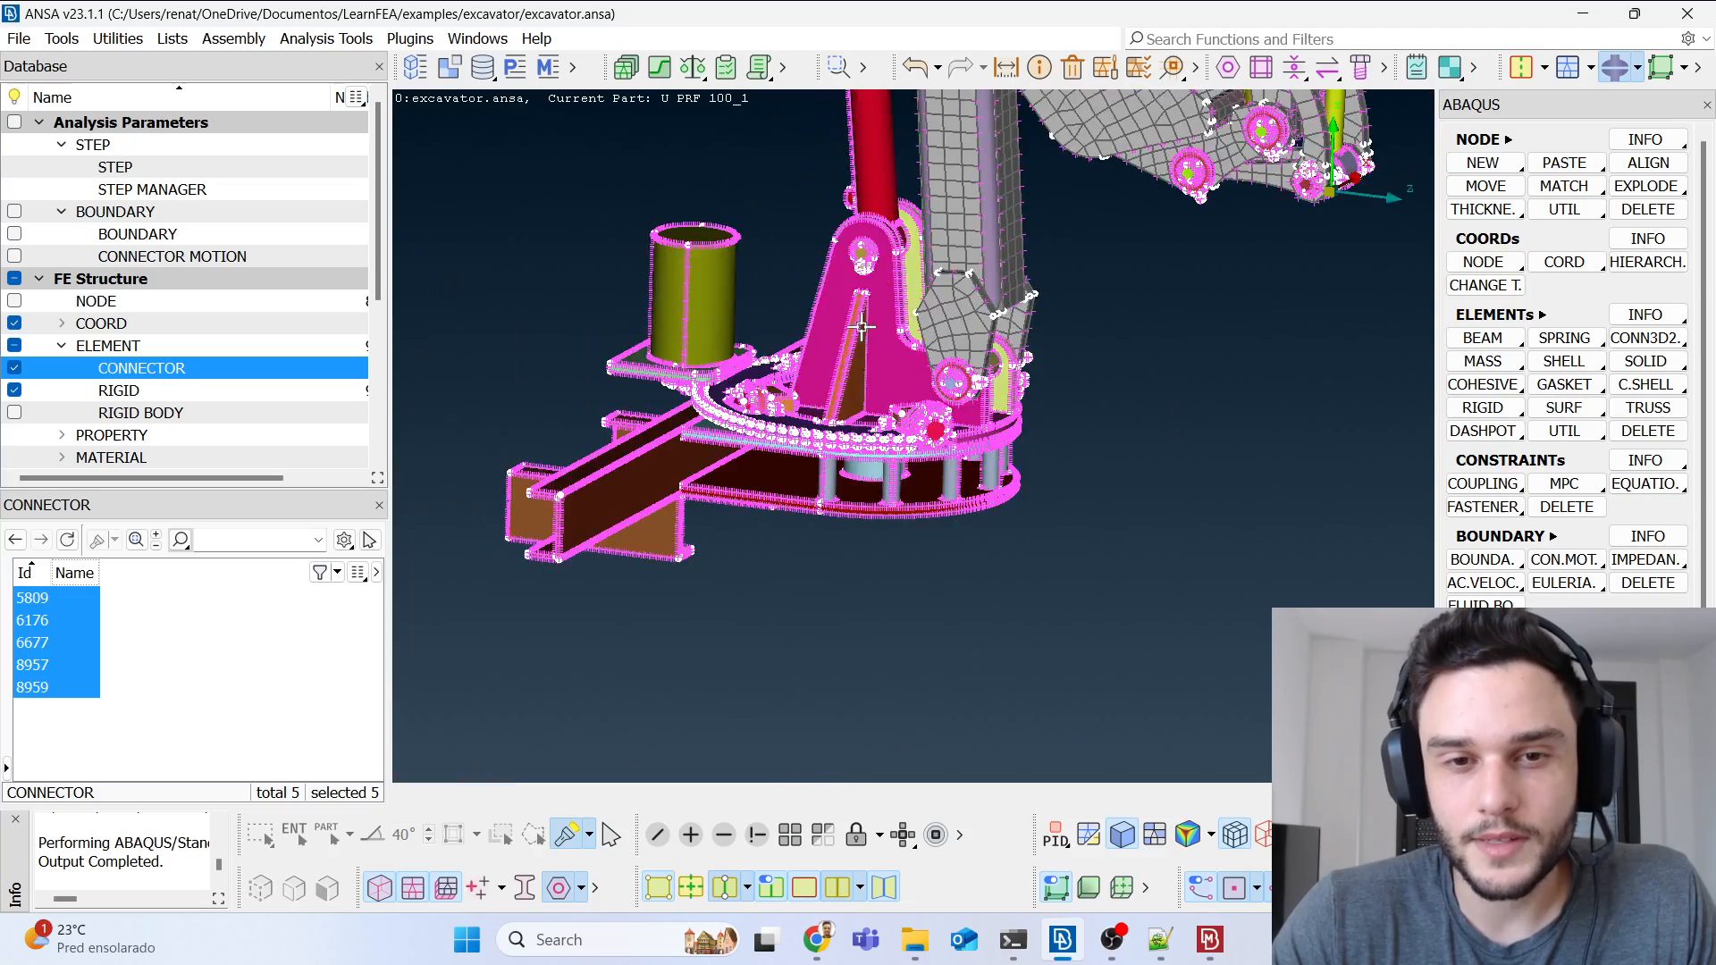
pyautogui.scroll(6, 818, 393)
pyautogui.keyDown('ctrl'); pyautogui.moveTo(1007, 357); pyautogui.dragTo(1043, 371); pyautogui.keyUp('ctrl')
pyautogui.scroll(-2, 1039, 371)
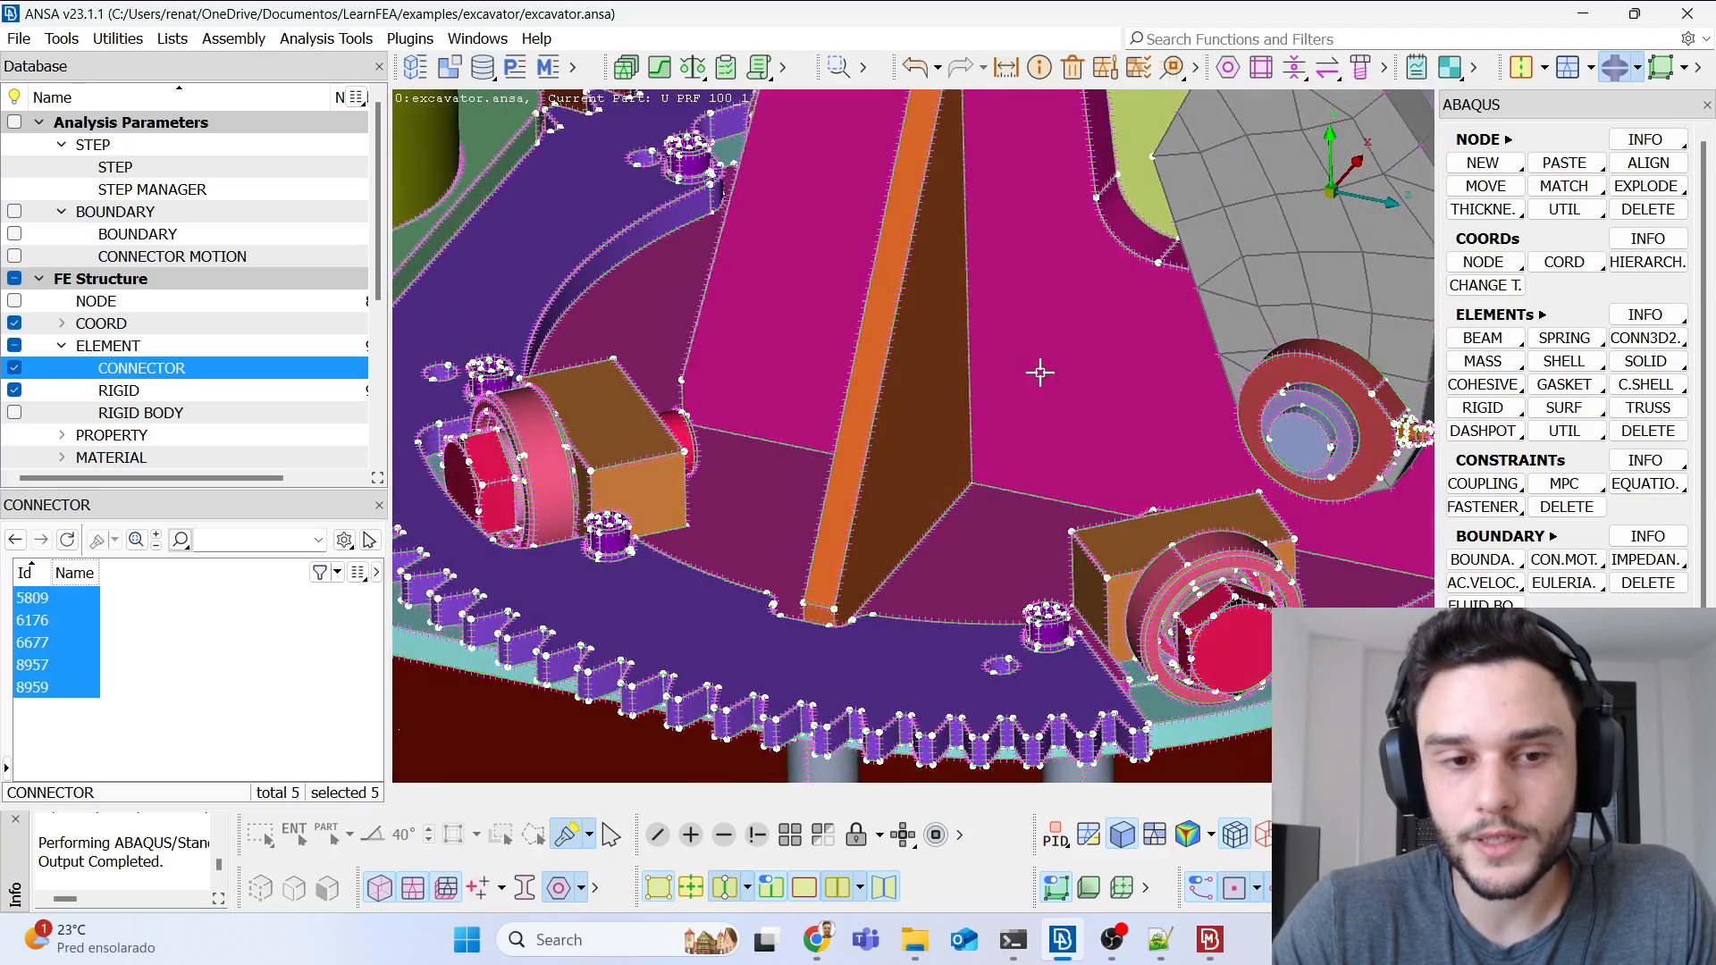
pyautogui.scroll(-4, 888, 318)
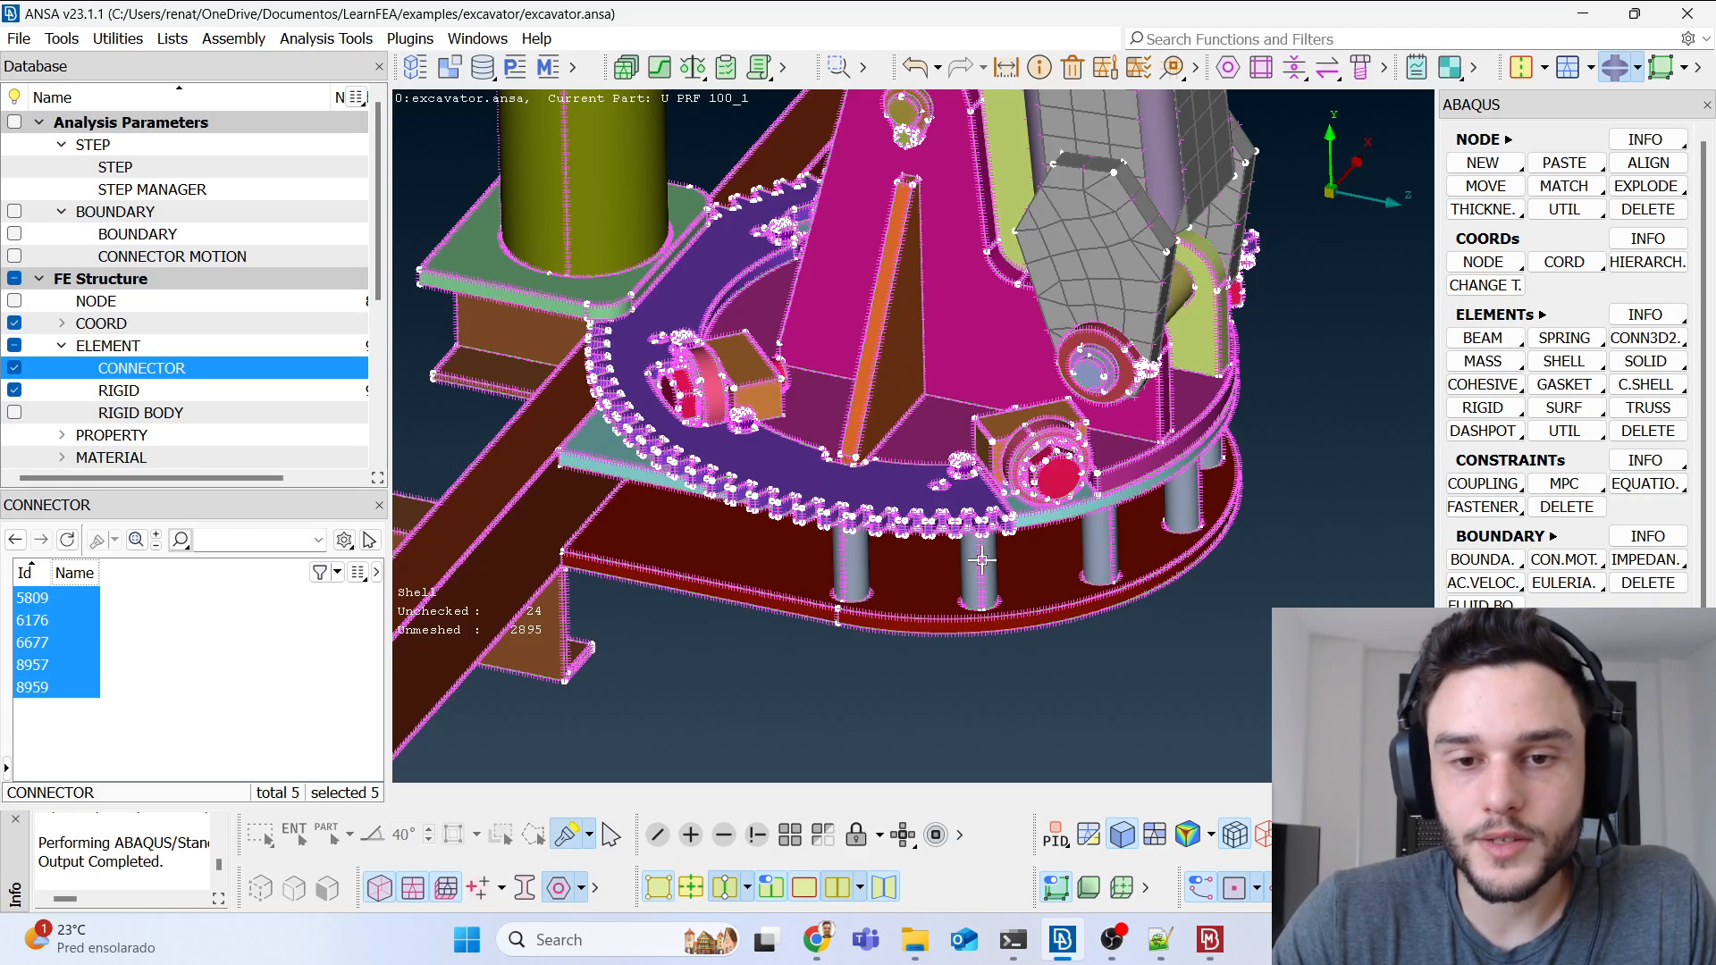
pyautogui.scroll(-5, 981, 561)
pyautogui.scroll(3, 948, 556)
pyautogui.keyDown('ctrl'); pyautogui.moveTo(947, 556); pyautogui.dragTo(972, 807); pyautogui.keyUp('ctrl')
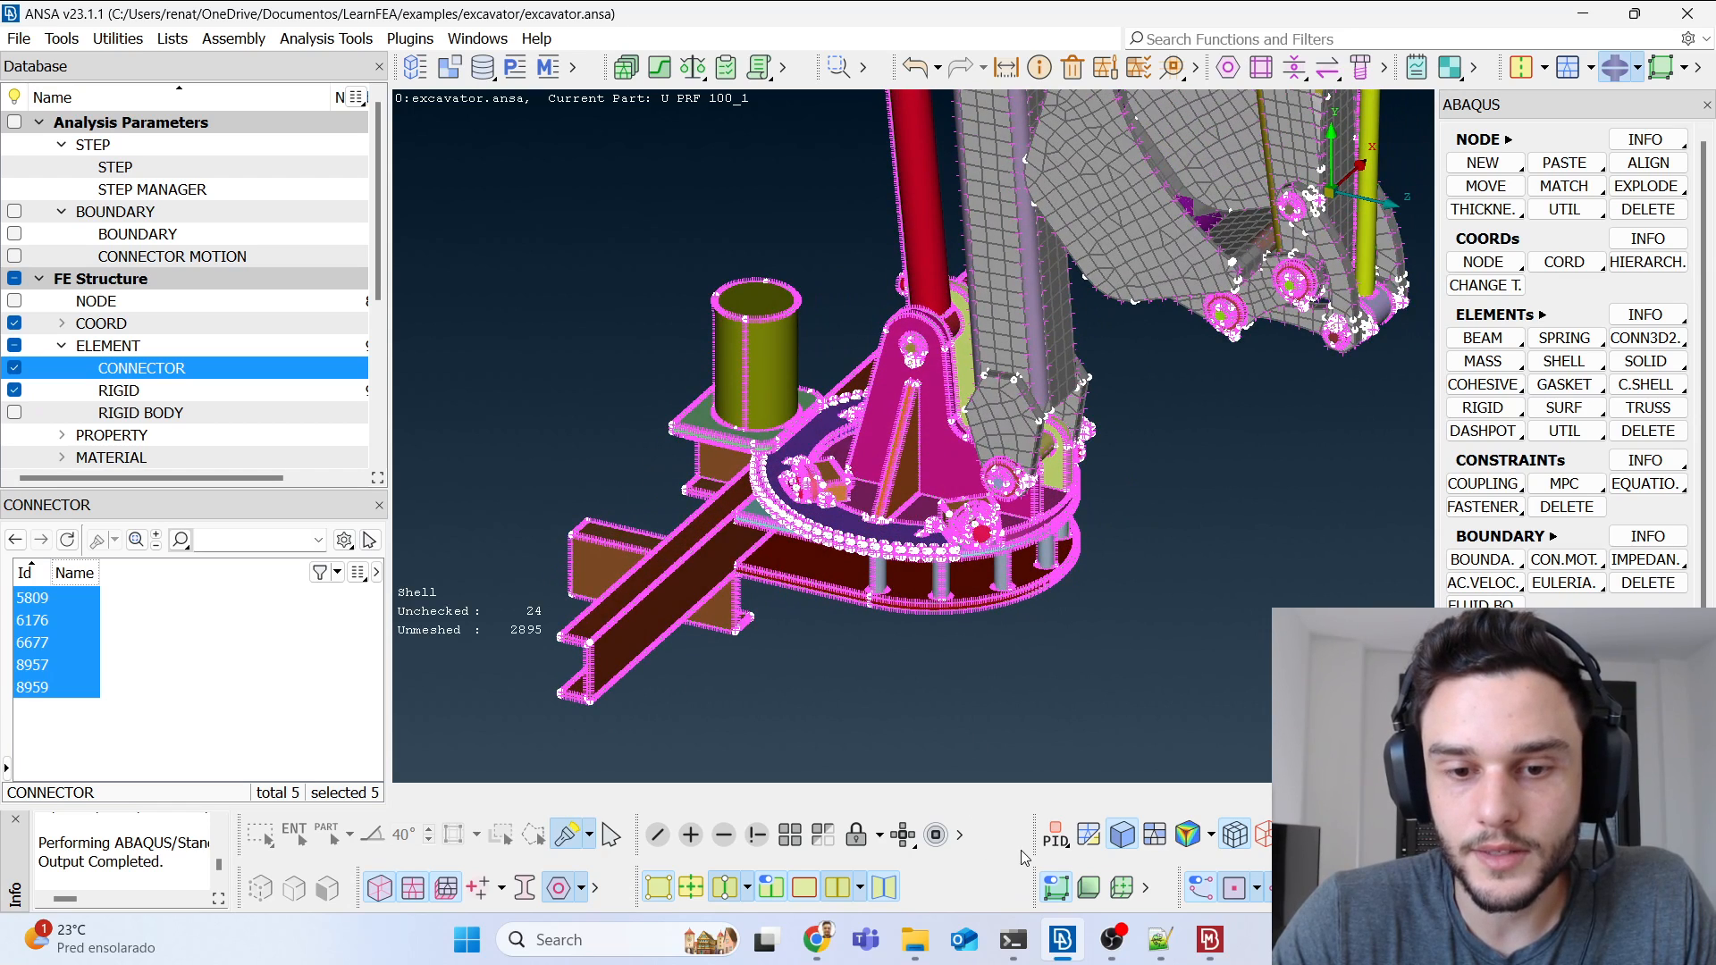
# Step: Start keeping only picked entities visible with !Not, selecting by PID, and pick the toothed slewing ring and the round rotating plate
pyautogui.click(757, 835)
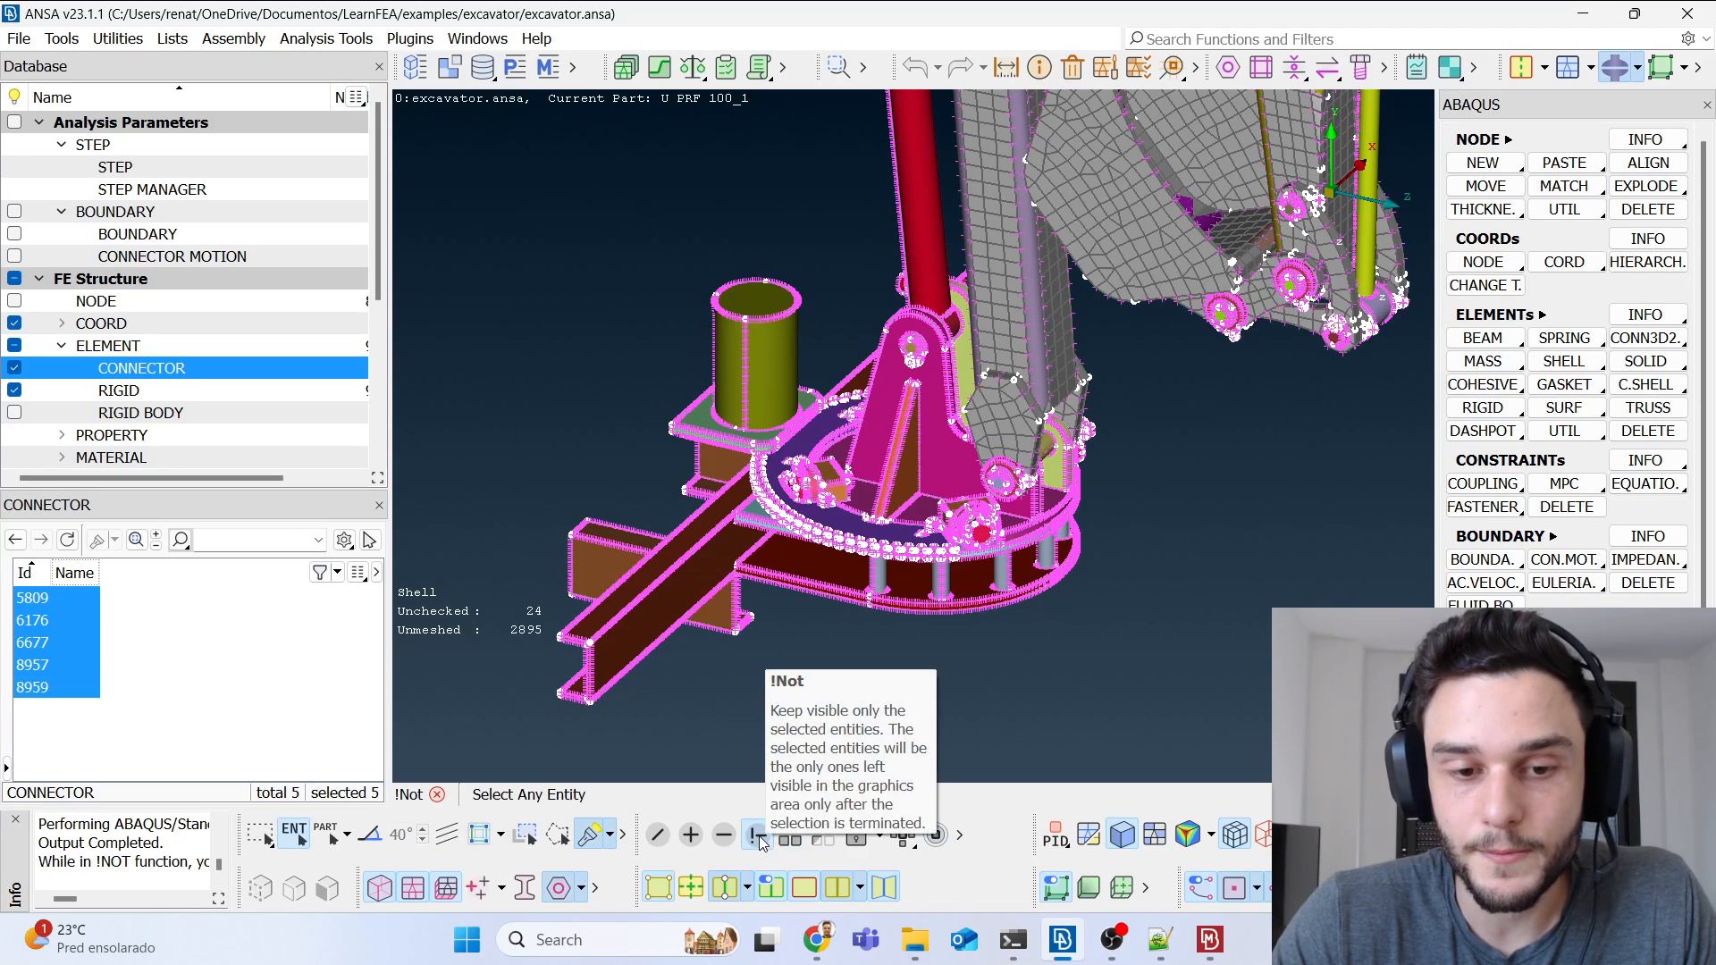
pyautogui.click(347, 836)
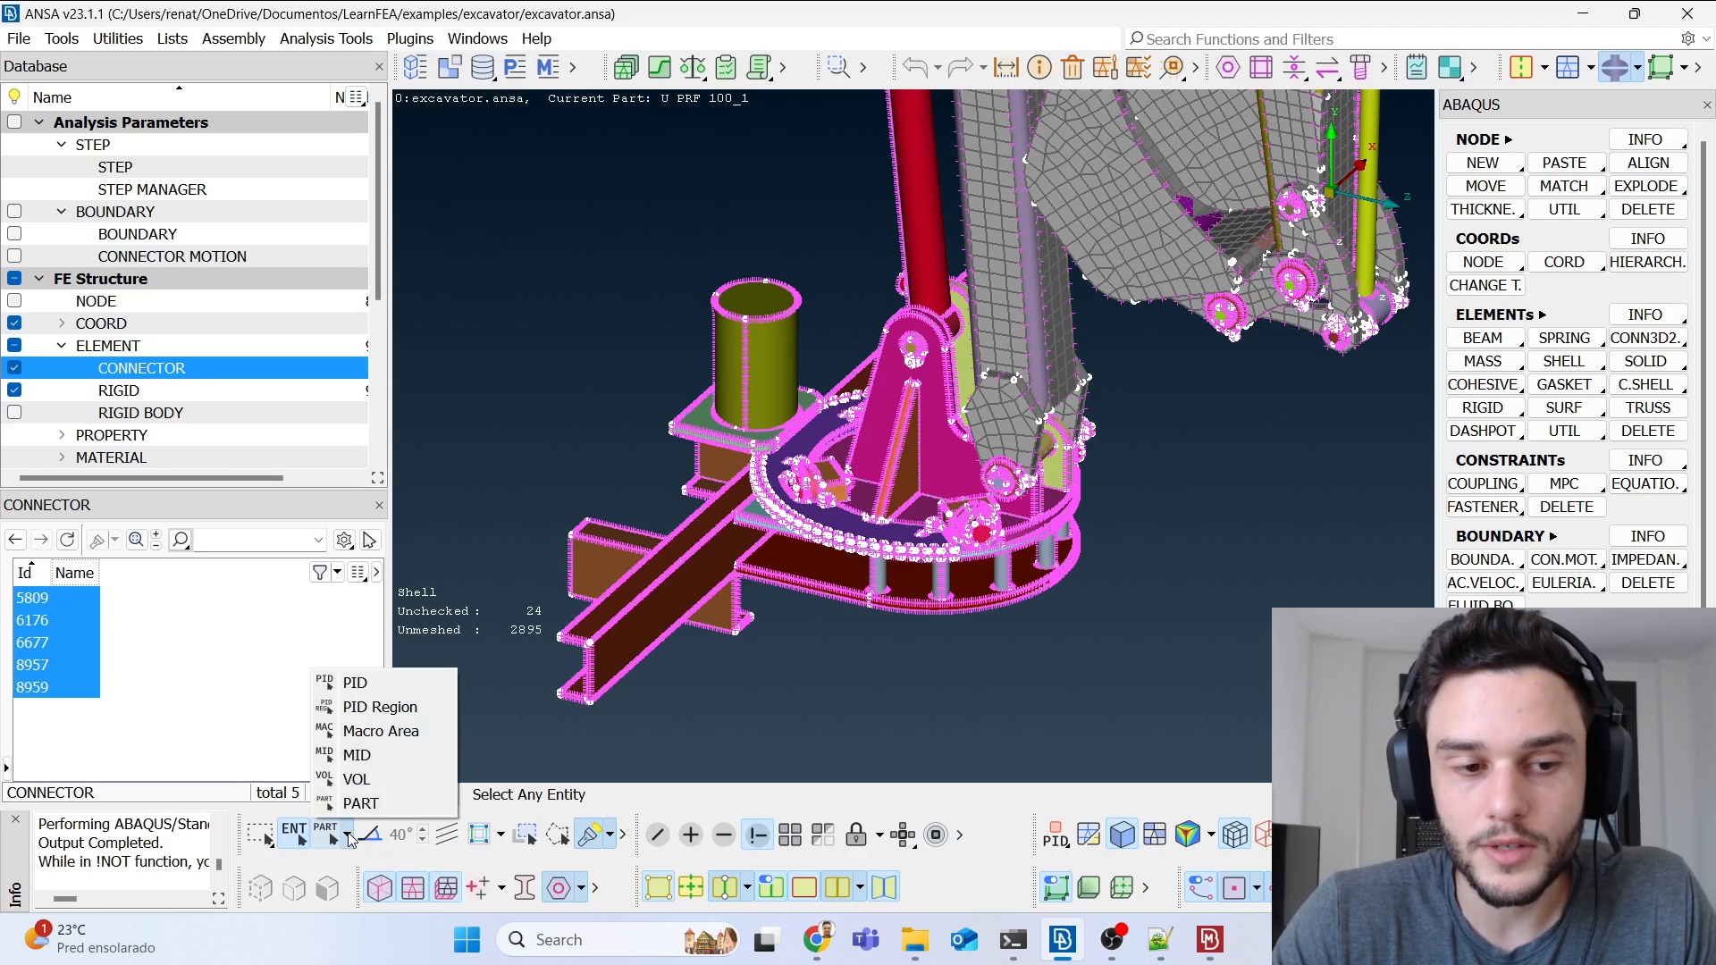
pyautogui.click(350, 682)
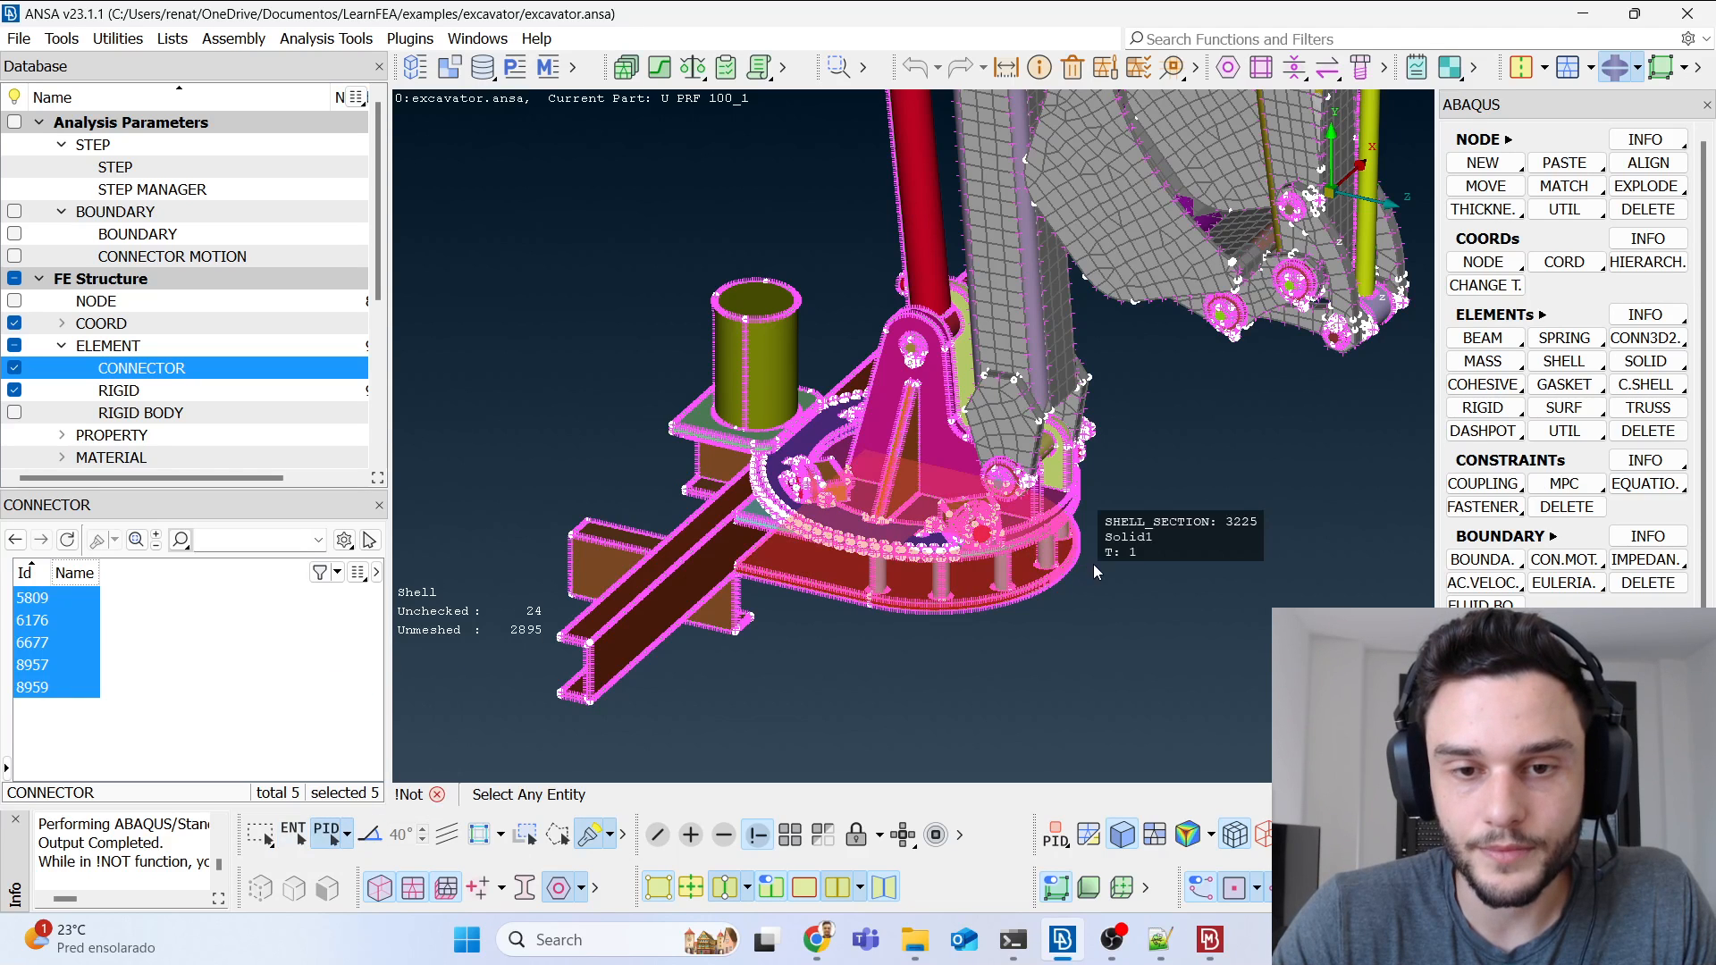
pyautogui.scroll(3, 900, 672)
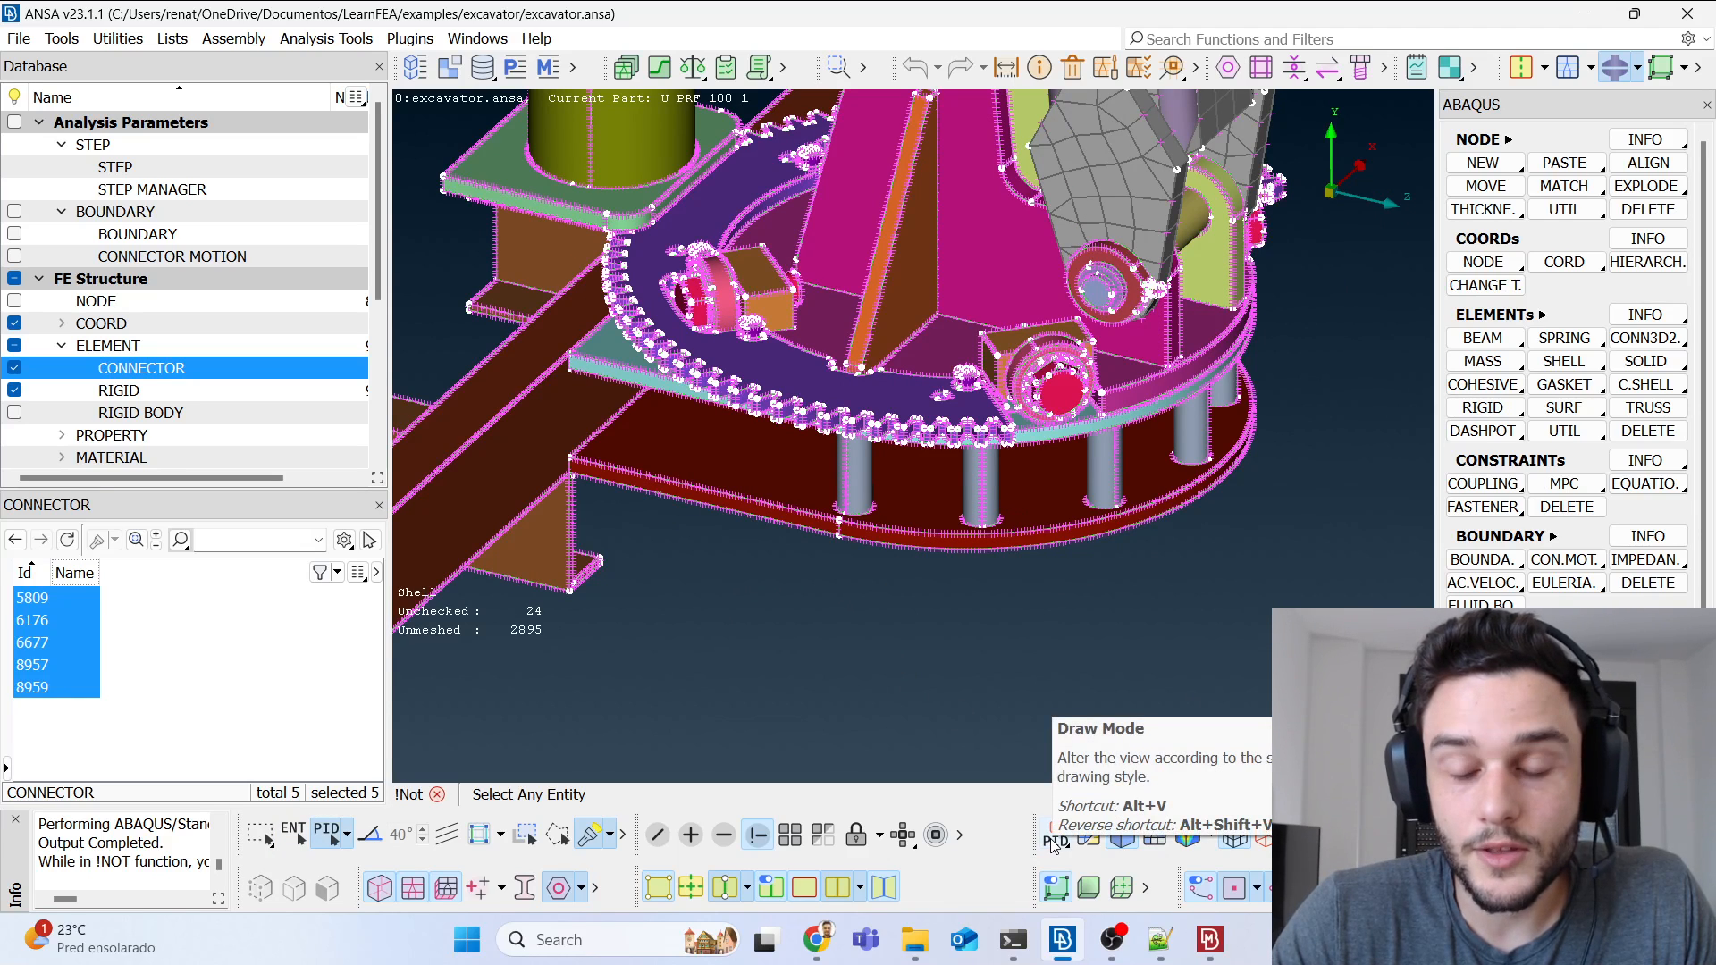
pyautogui.moveTo(990, 322)
pyautogui.keyDown('ctrl'); pyautogui.mouseDown()
pyautogui.moveTo(989, 245)
pyautogui.moveTo(708, 285)
pyautogui.mouseUp(); pyautogui.keyUp('ctrl')
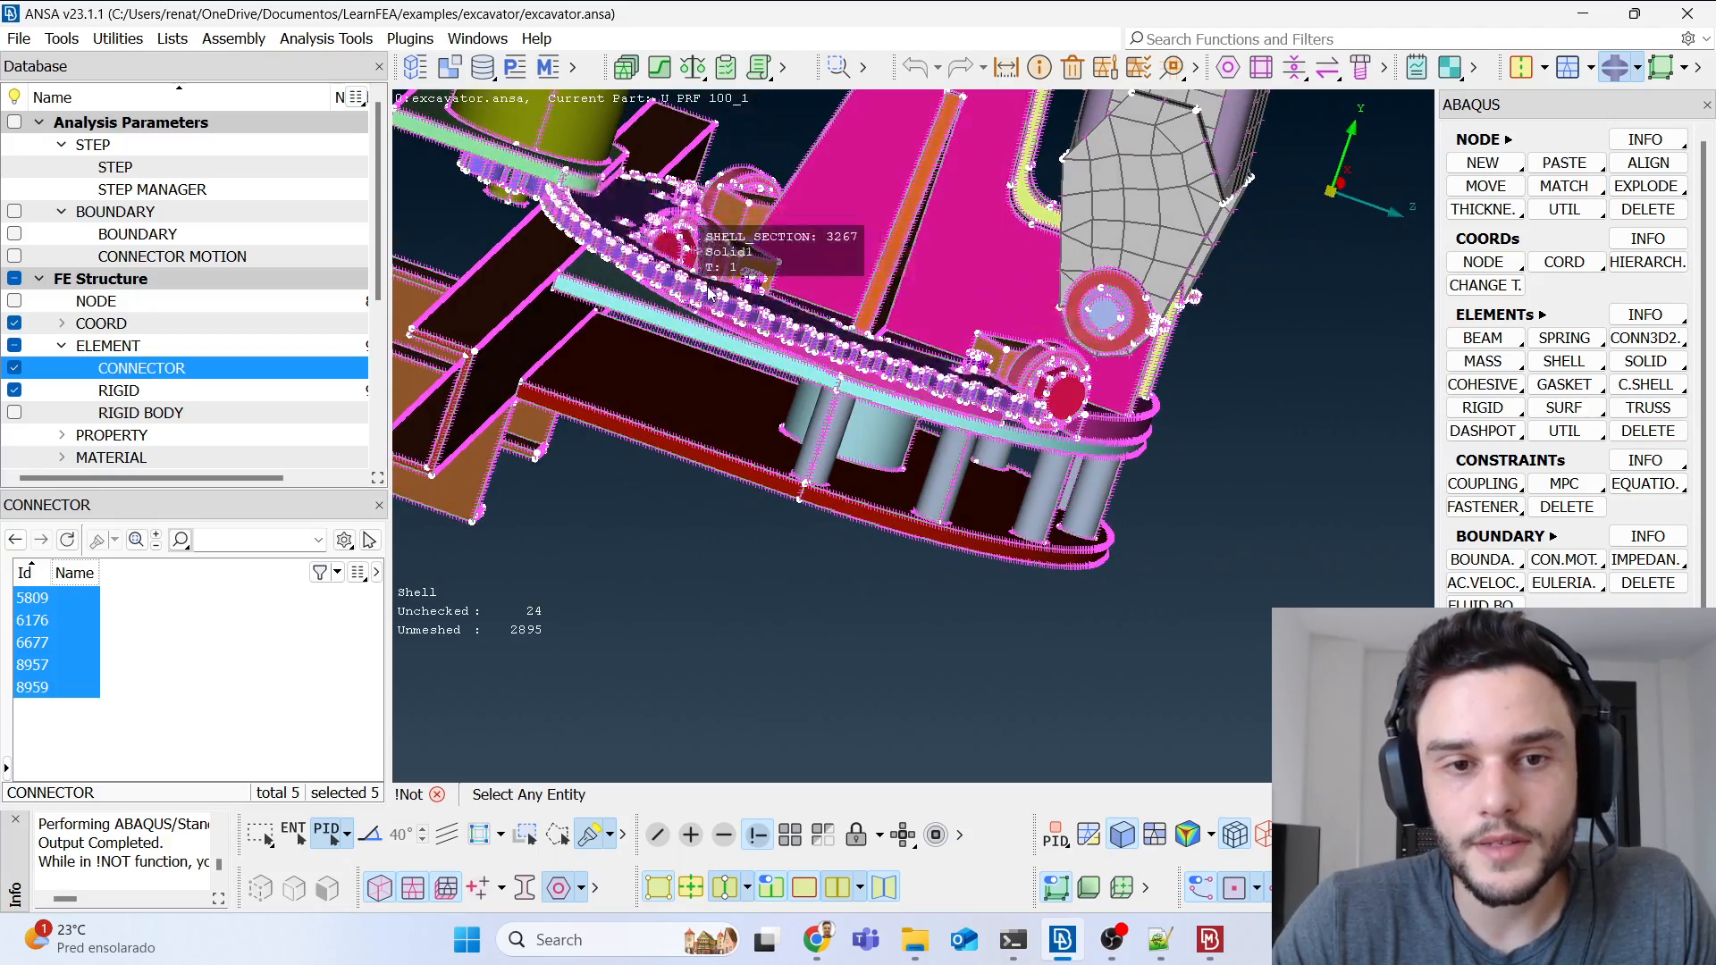
pyautogui.scroll(3, 830, 376)
pyautogui.moveTo(829, 375)
pyautogui.keyDown('ctrl'); pyautogui.mouseDown()
pyautogui.moveTo(813, 293)
pyautogui.moveTo(800, 366)
pyautogui.mouseUp(); pyautogui.keyUp('ctrl')
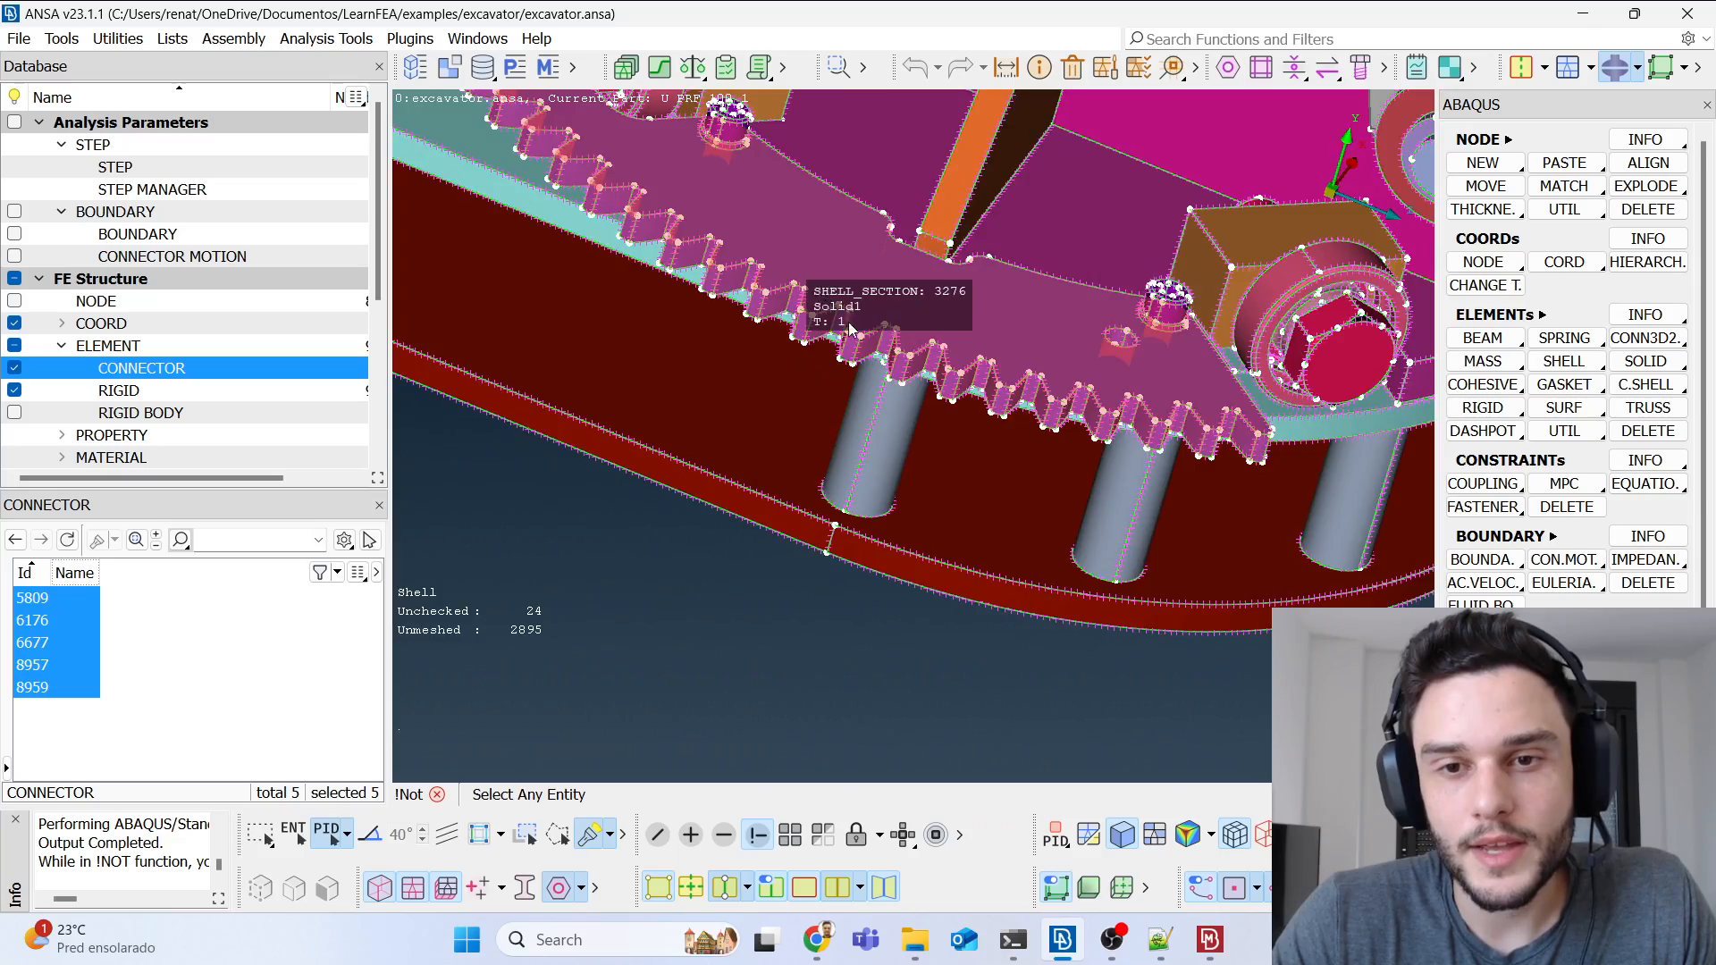
pyautogui.scroll(-5, 847, 369)
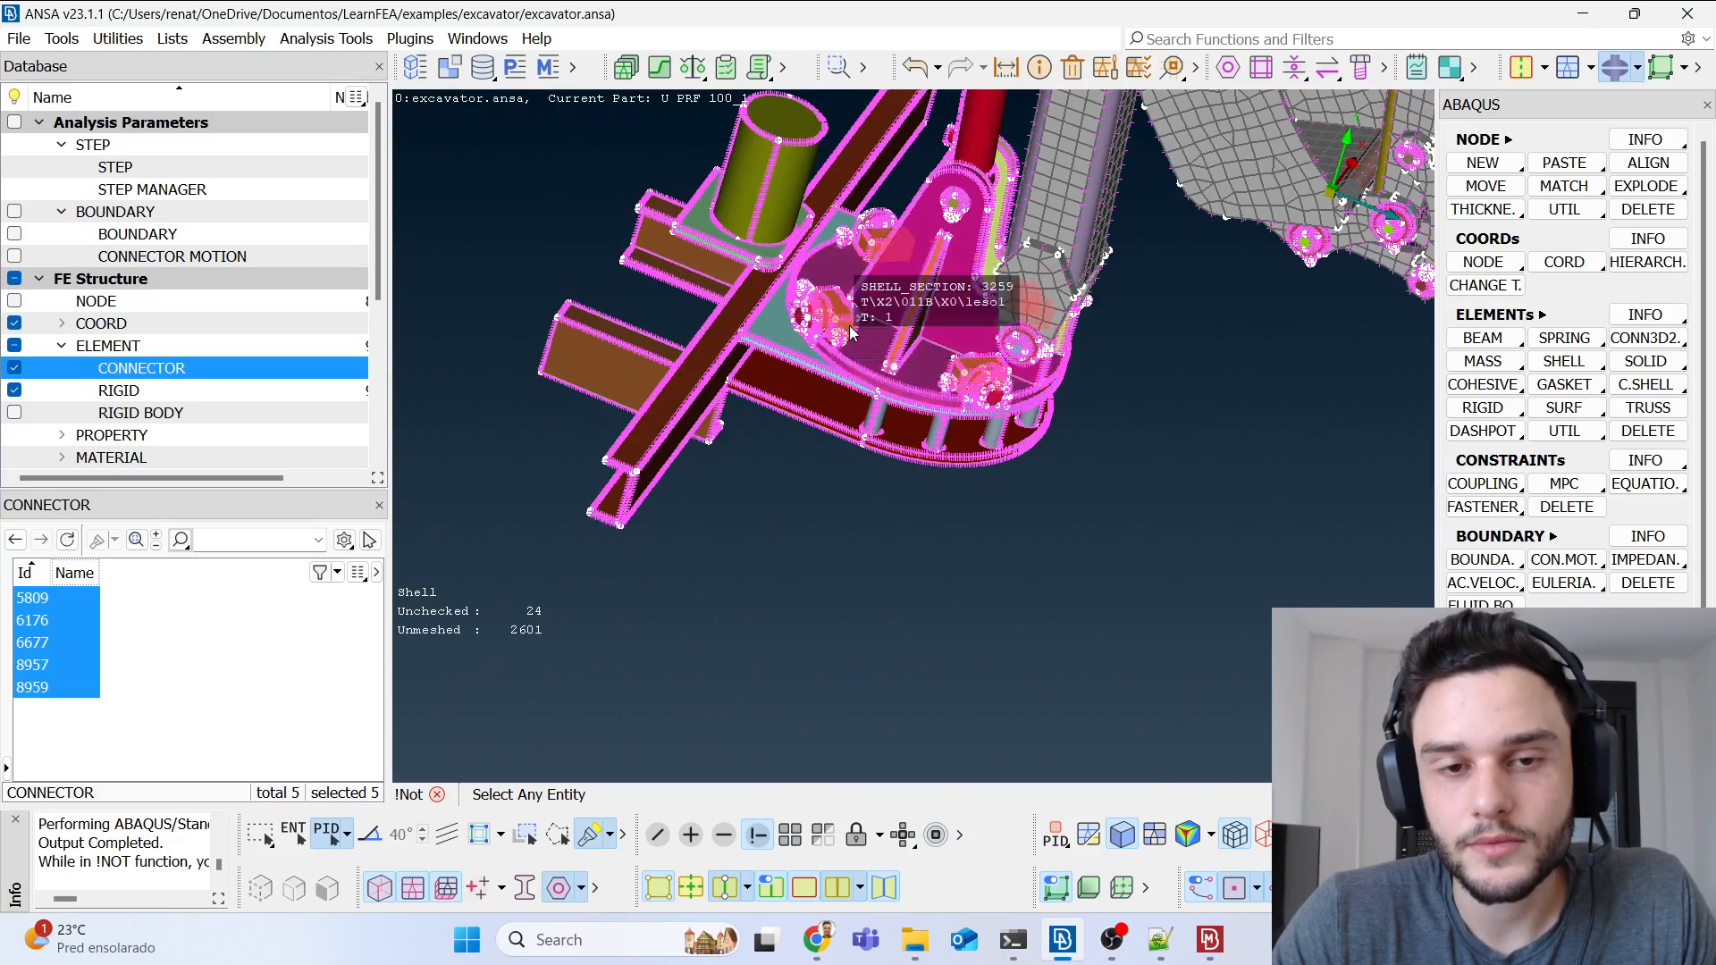
pyautogui.scroll(8, 847, 369)
pyautogui.keyDown('ctrl'); pyautogui.moveTo(913, 340); pyautogui.dragTo(885, 414); pyautogui.keyUp('ctrl')
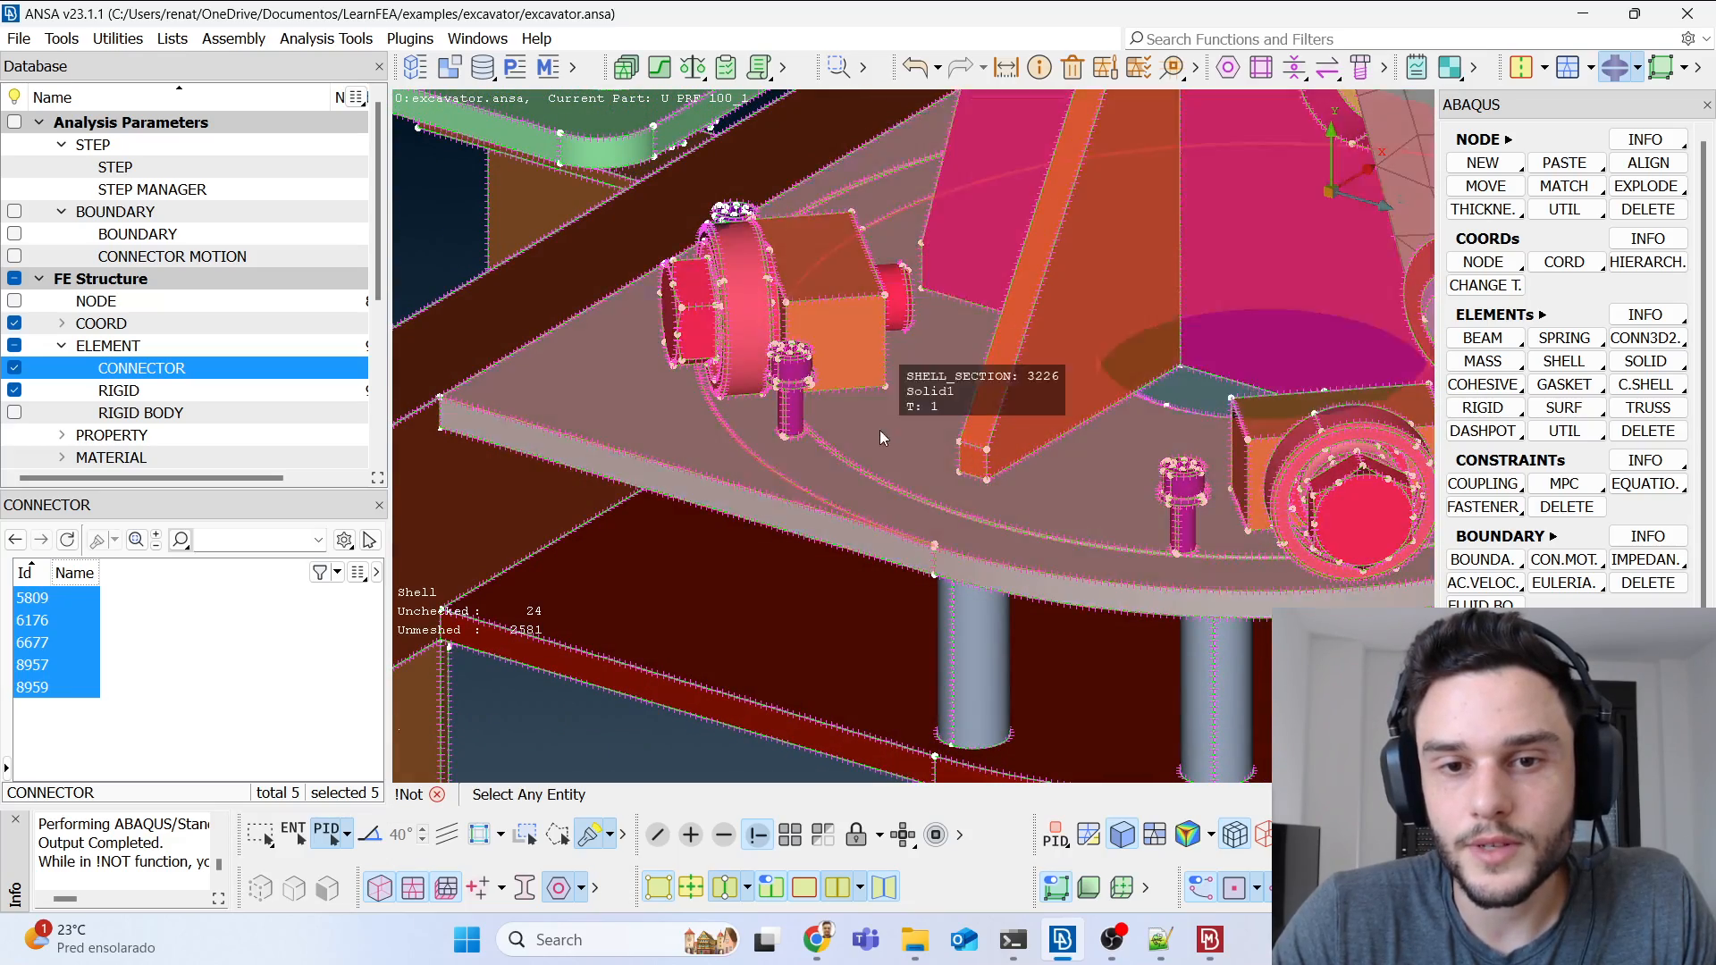
# Step: Add the boom support bracket's side plates and triangular stiffeners to the !Not selection
pyautogui.scroll(-6, 879, 430)
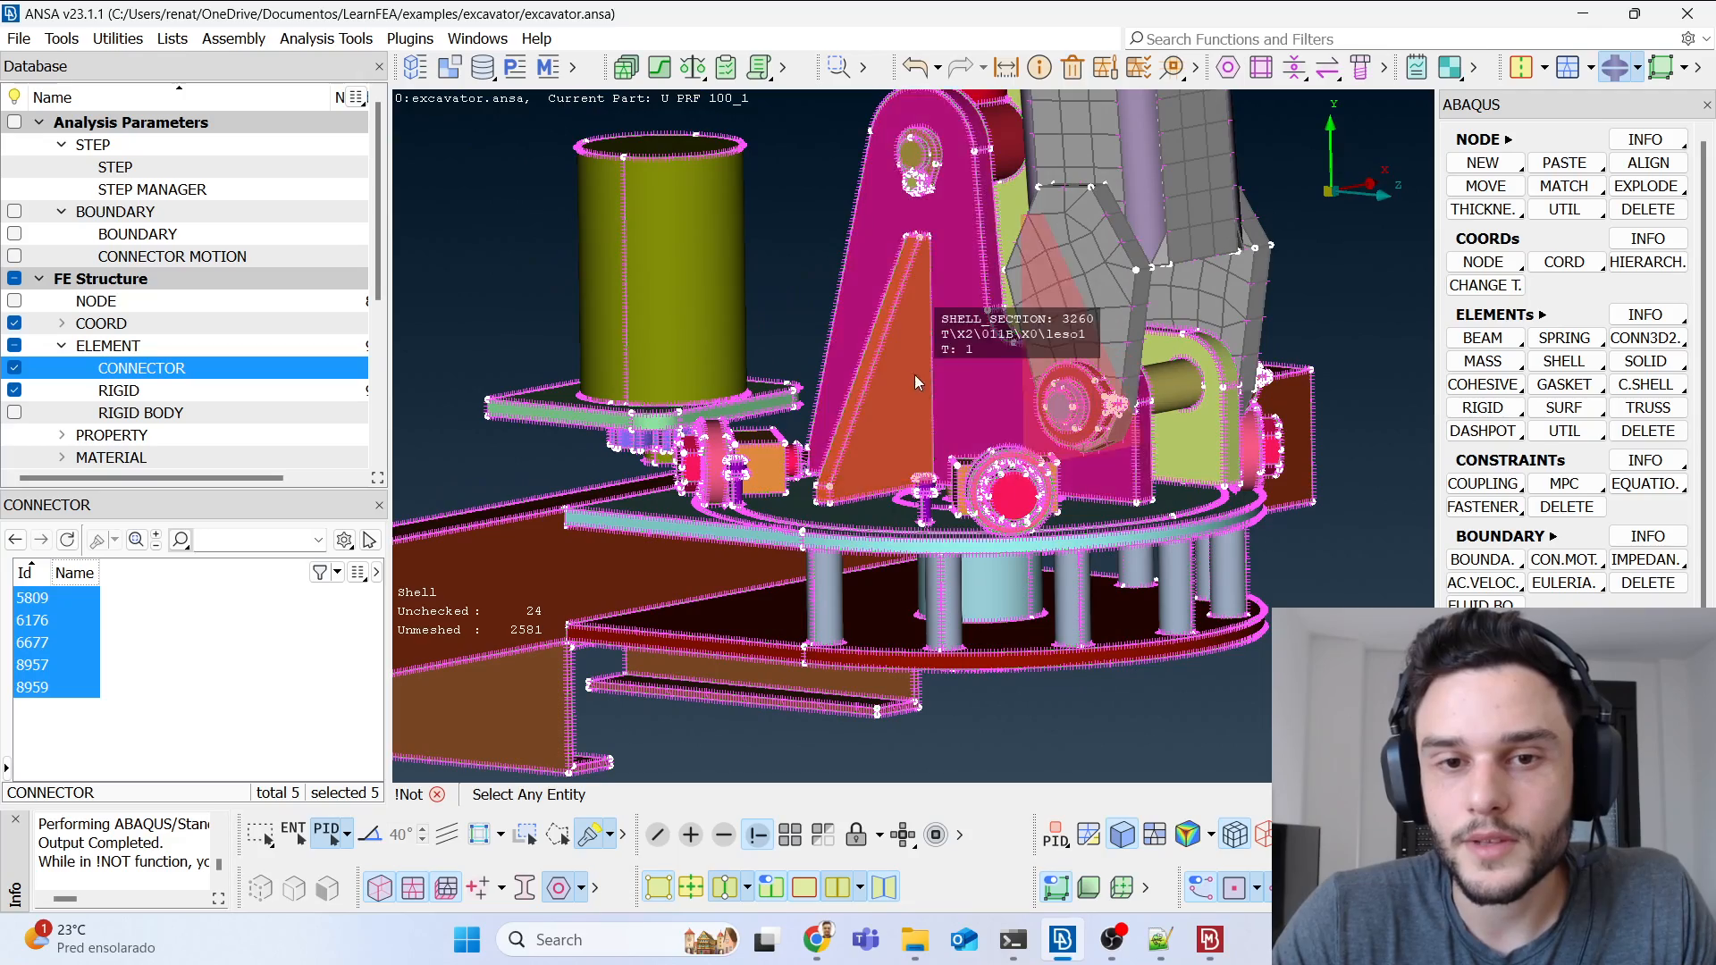
pyautogui.click(933, 320)
pyautogui.click(977, 265)
pyautogui.keyDown('ctrl'); pyautogui.moveTo(1065, 330); pyautogui.dragTo(871, 492); pyautogui.keyUp('ctrl')
pyautogui.scroll(3, 639, 492)
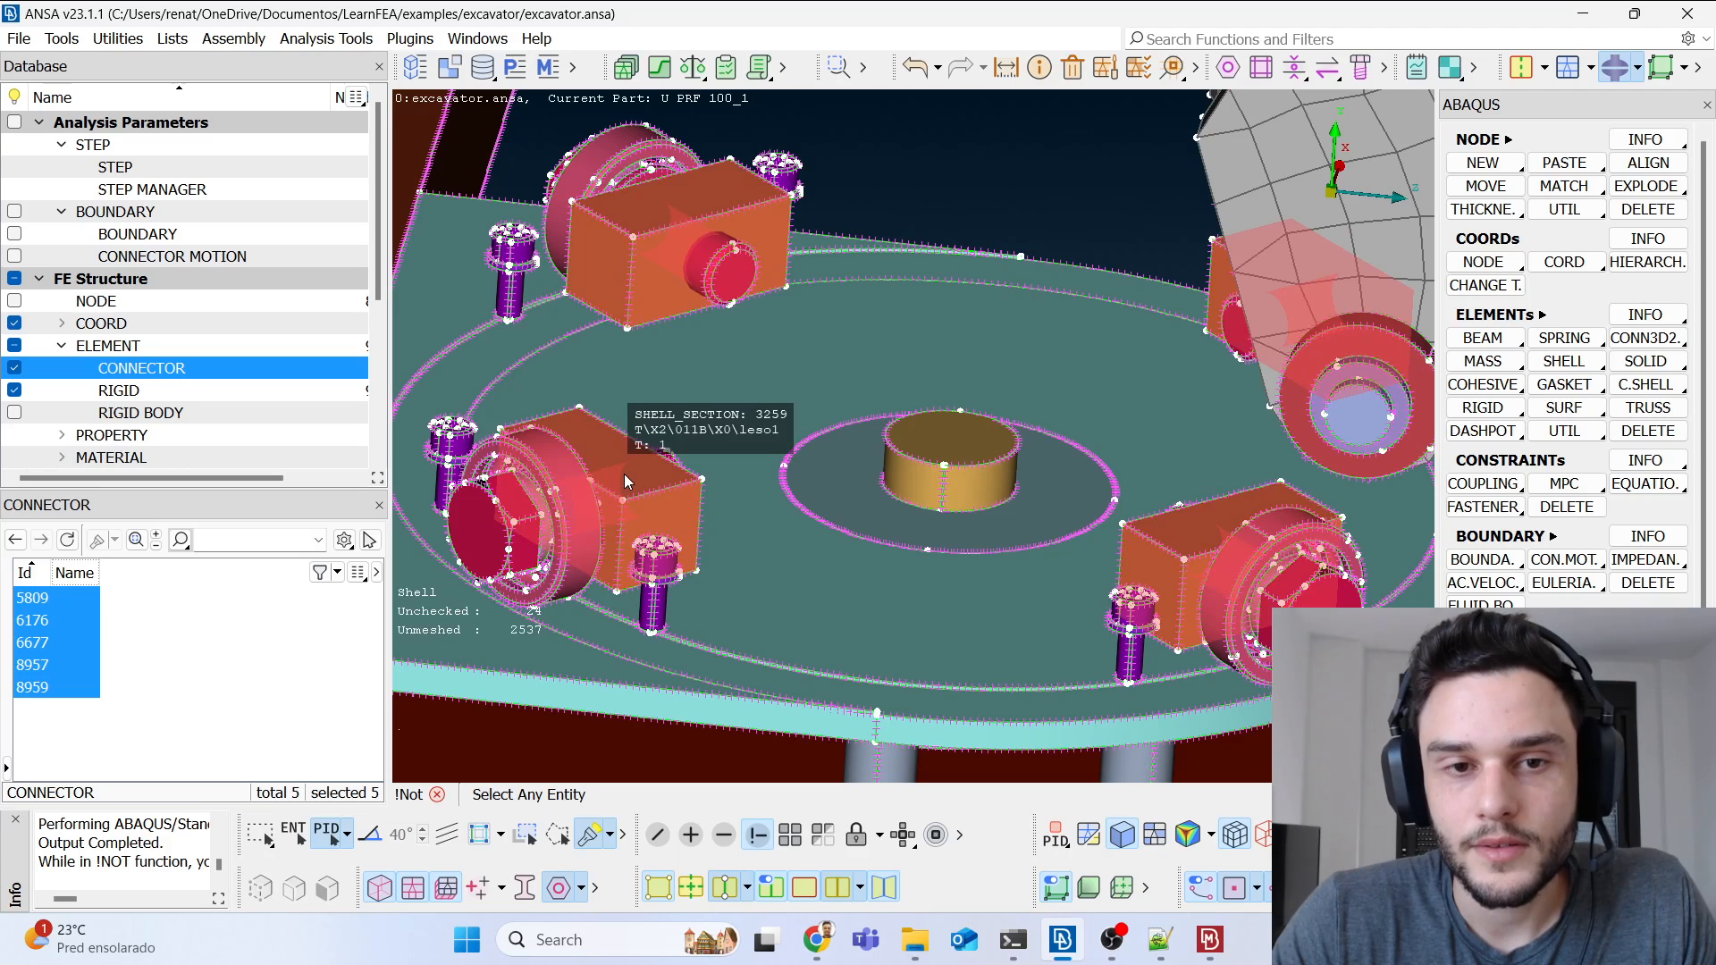
# Step: Add the roller mounting blocks, their shafts and the roller rings on the slewing base to the selection
pyautogui.click(623, 474)
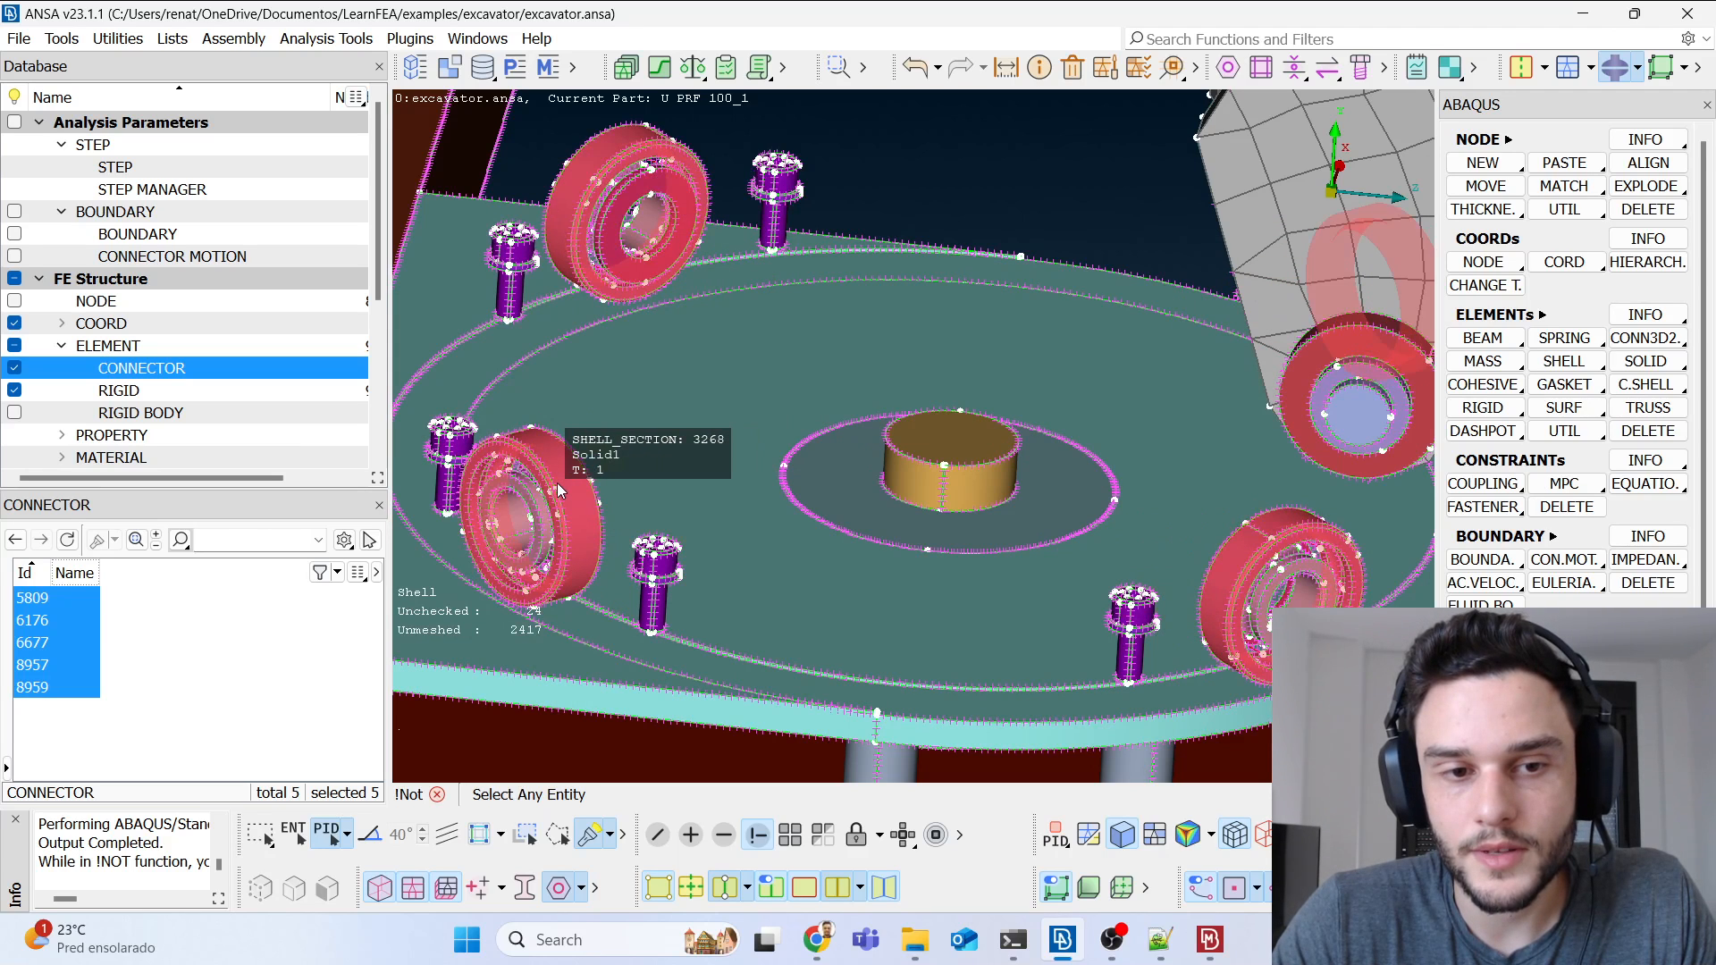
pyautogui.click(544, 493)
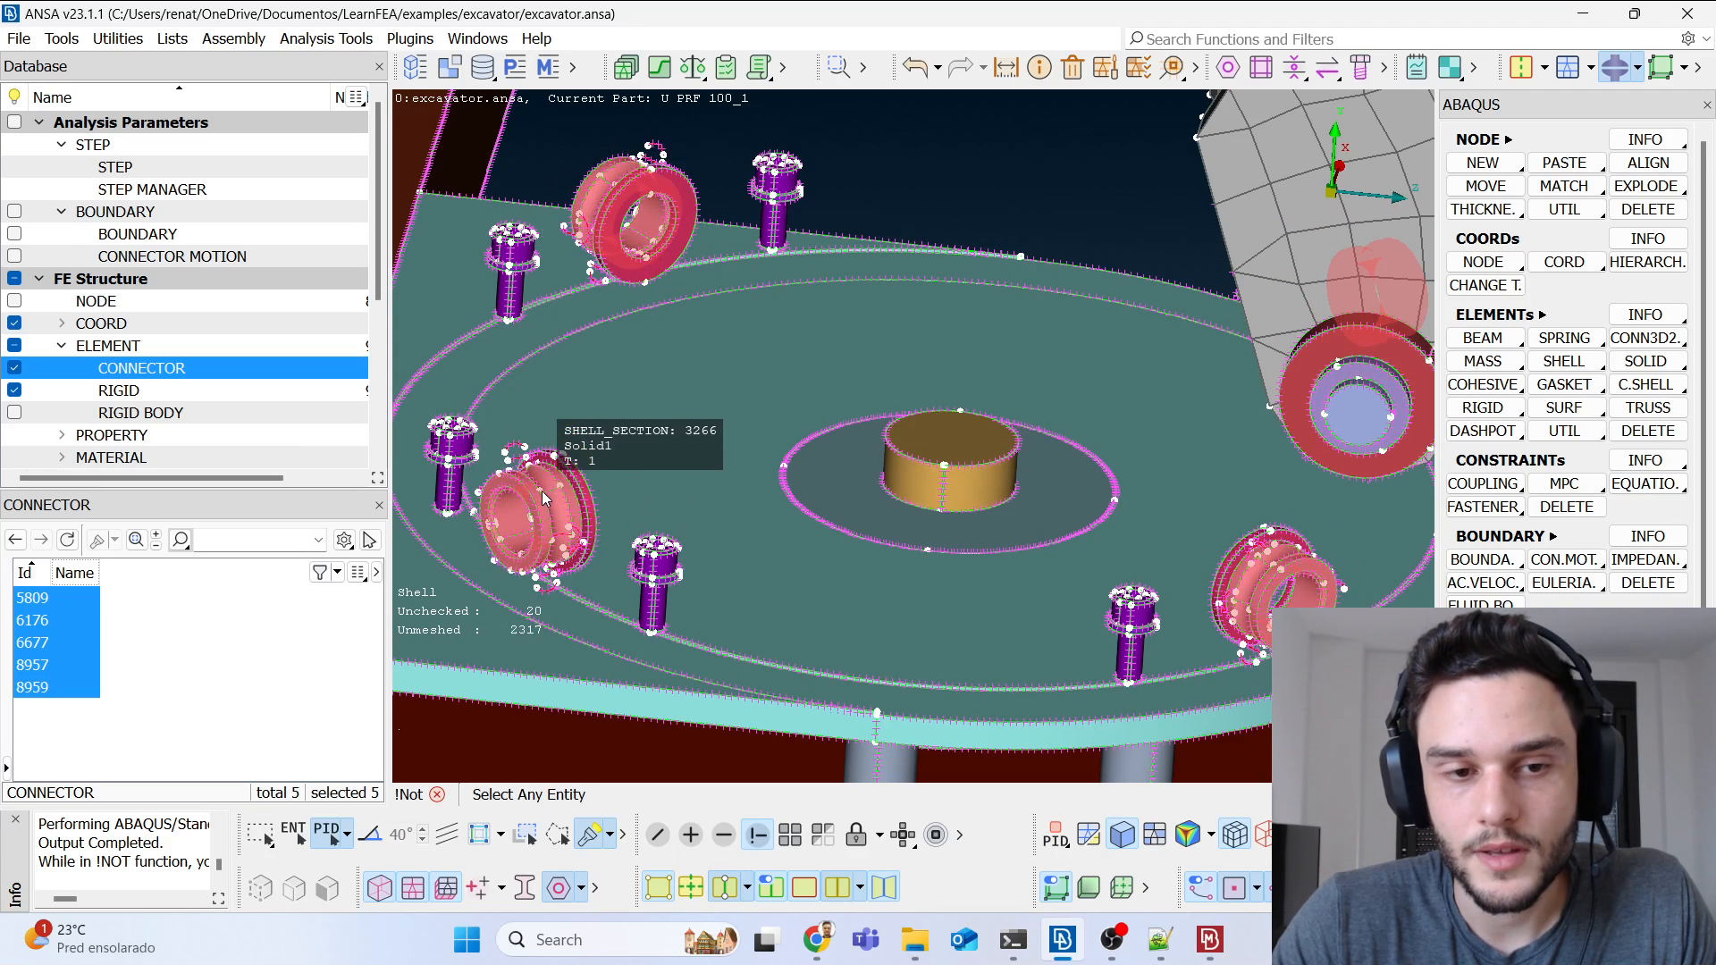
pyautogui.scroll(3, 537, 492)
pyautogui.click(532, 492)
pyautogui.scroll(-2, 654, 508)
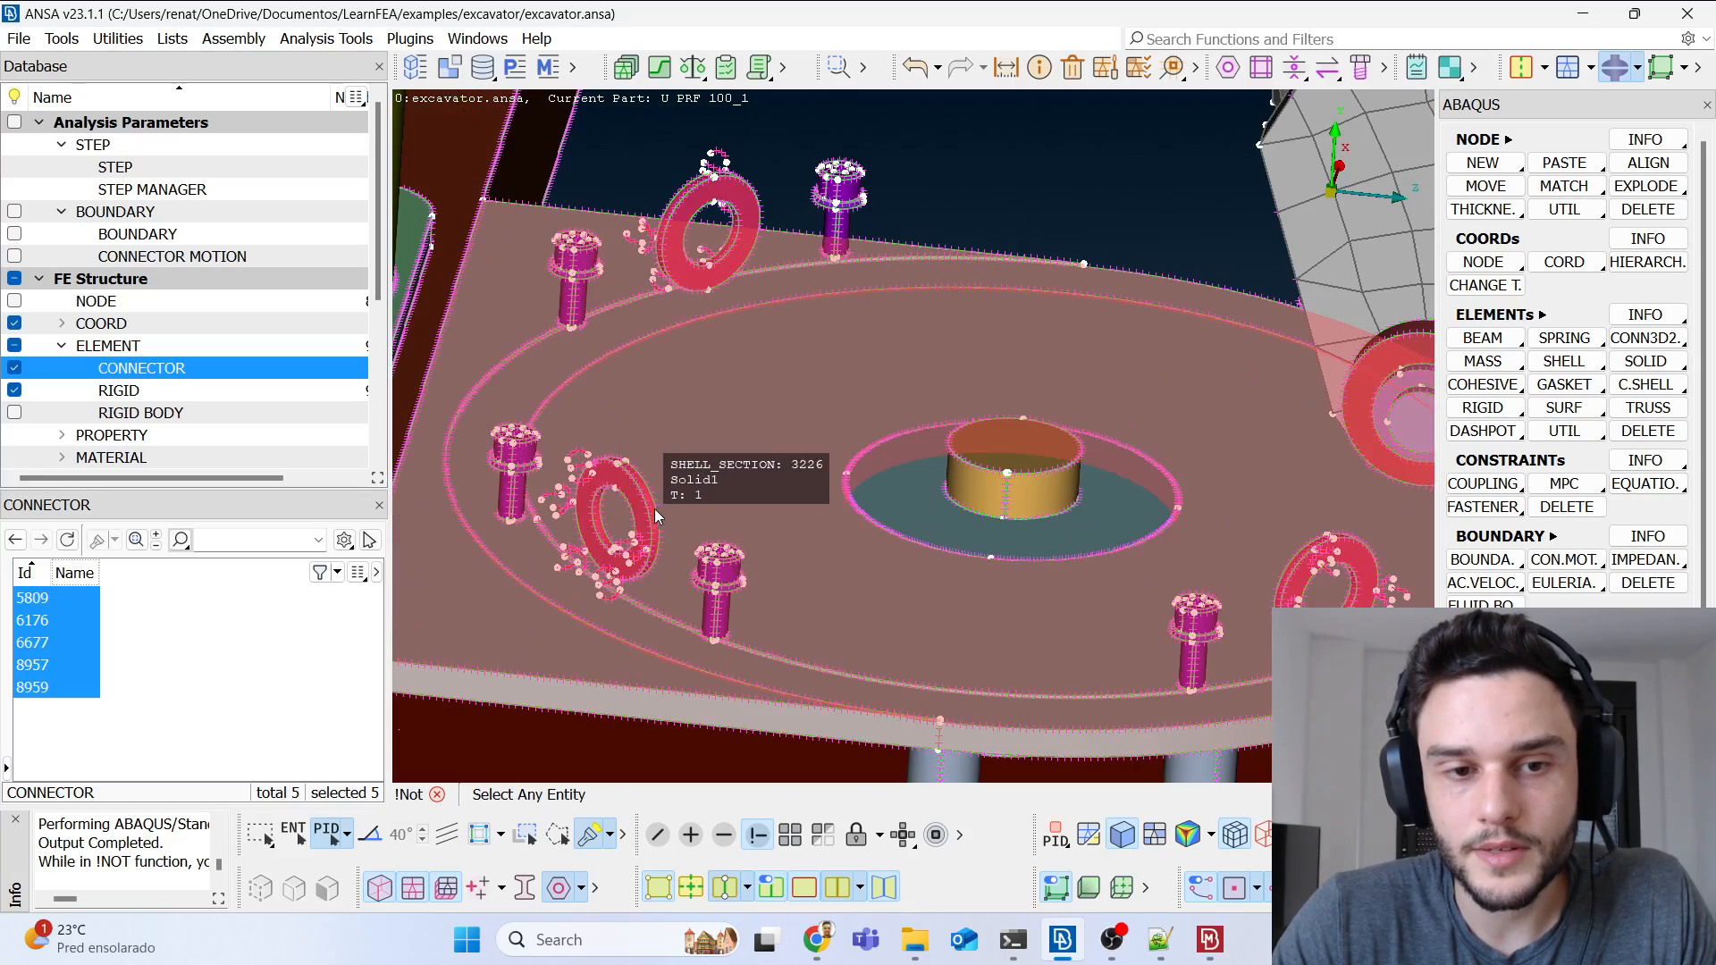
pyautogui.click(654, 508)
# Step: Examine the fixed slewing base, including its upper plate, central pin, spacer columns, mounting beams and drive motor
pyautogui.scroll(-3, 982, 365)
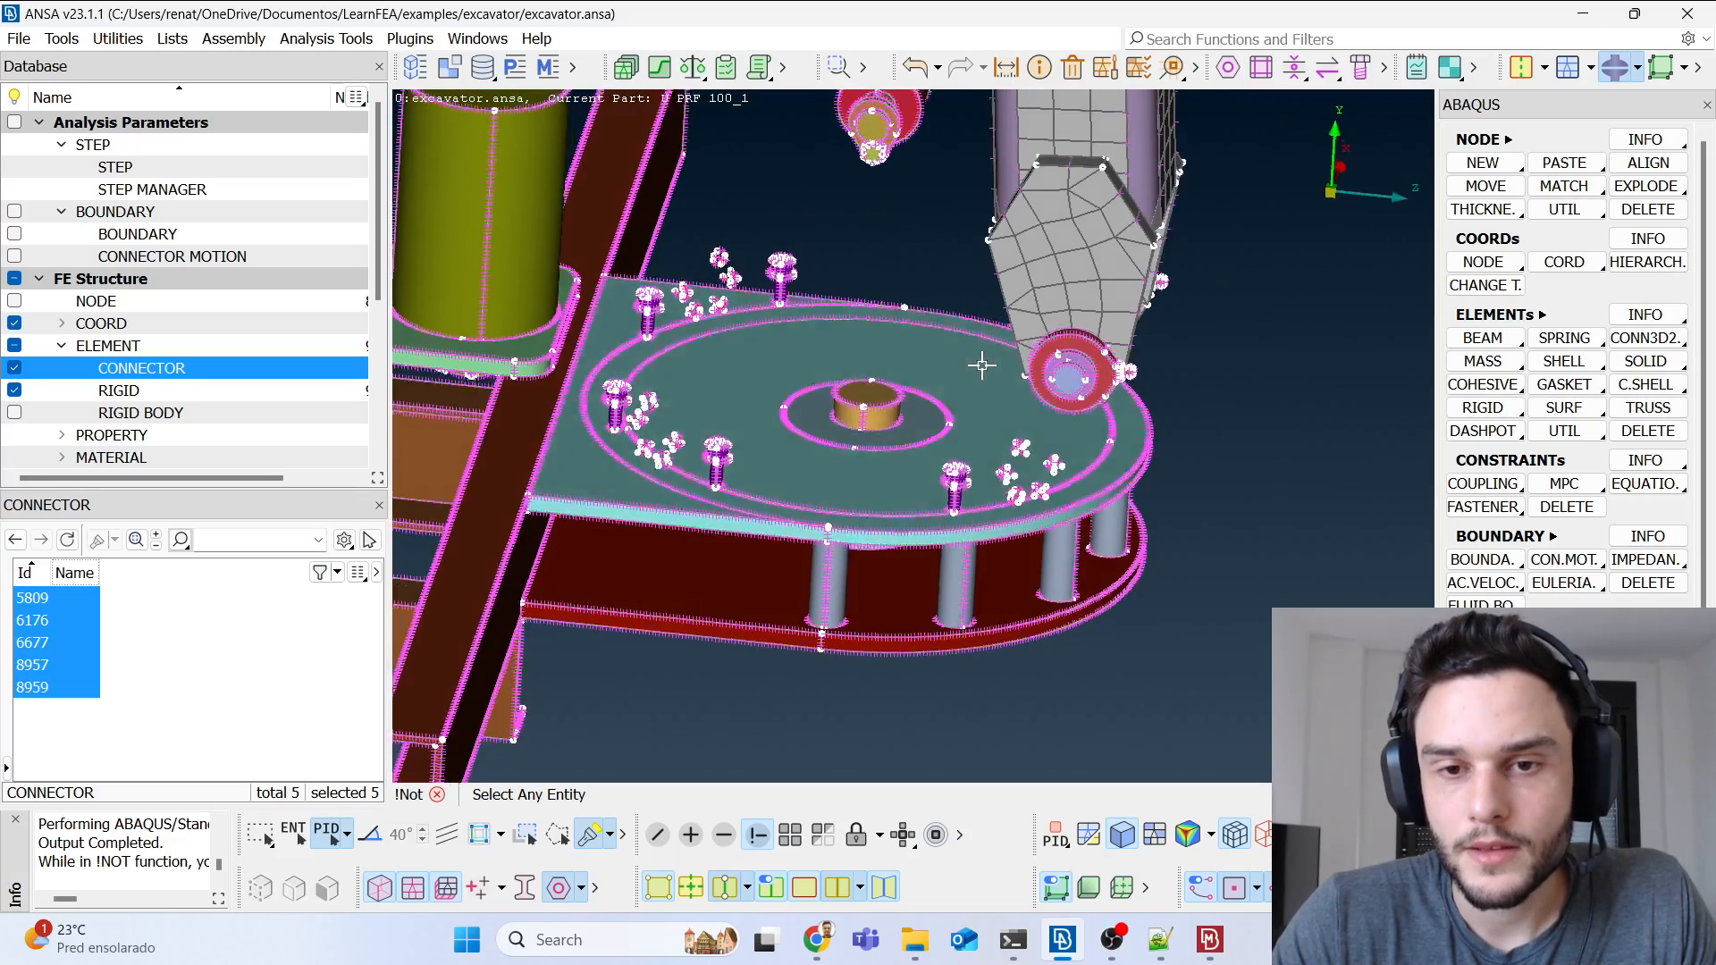
pyautogui.scroll(-5, 982, 365)
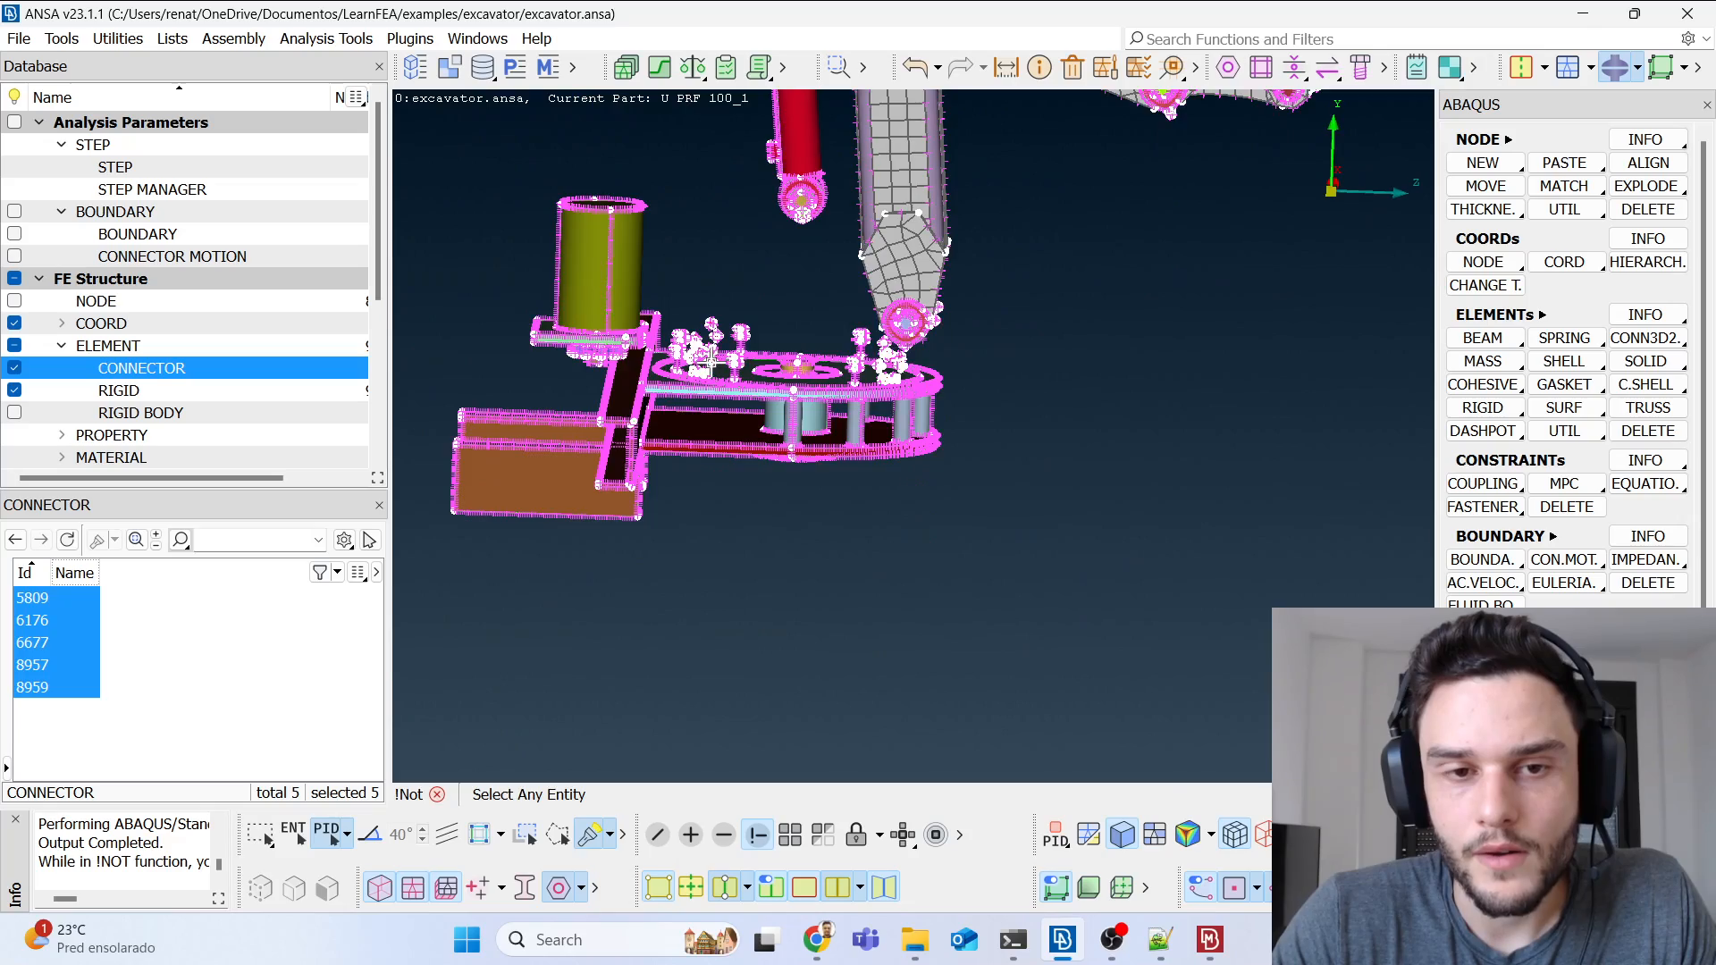
pyautogui.scroll(5, 714, 361)
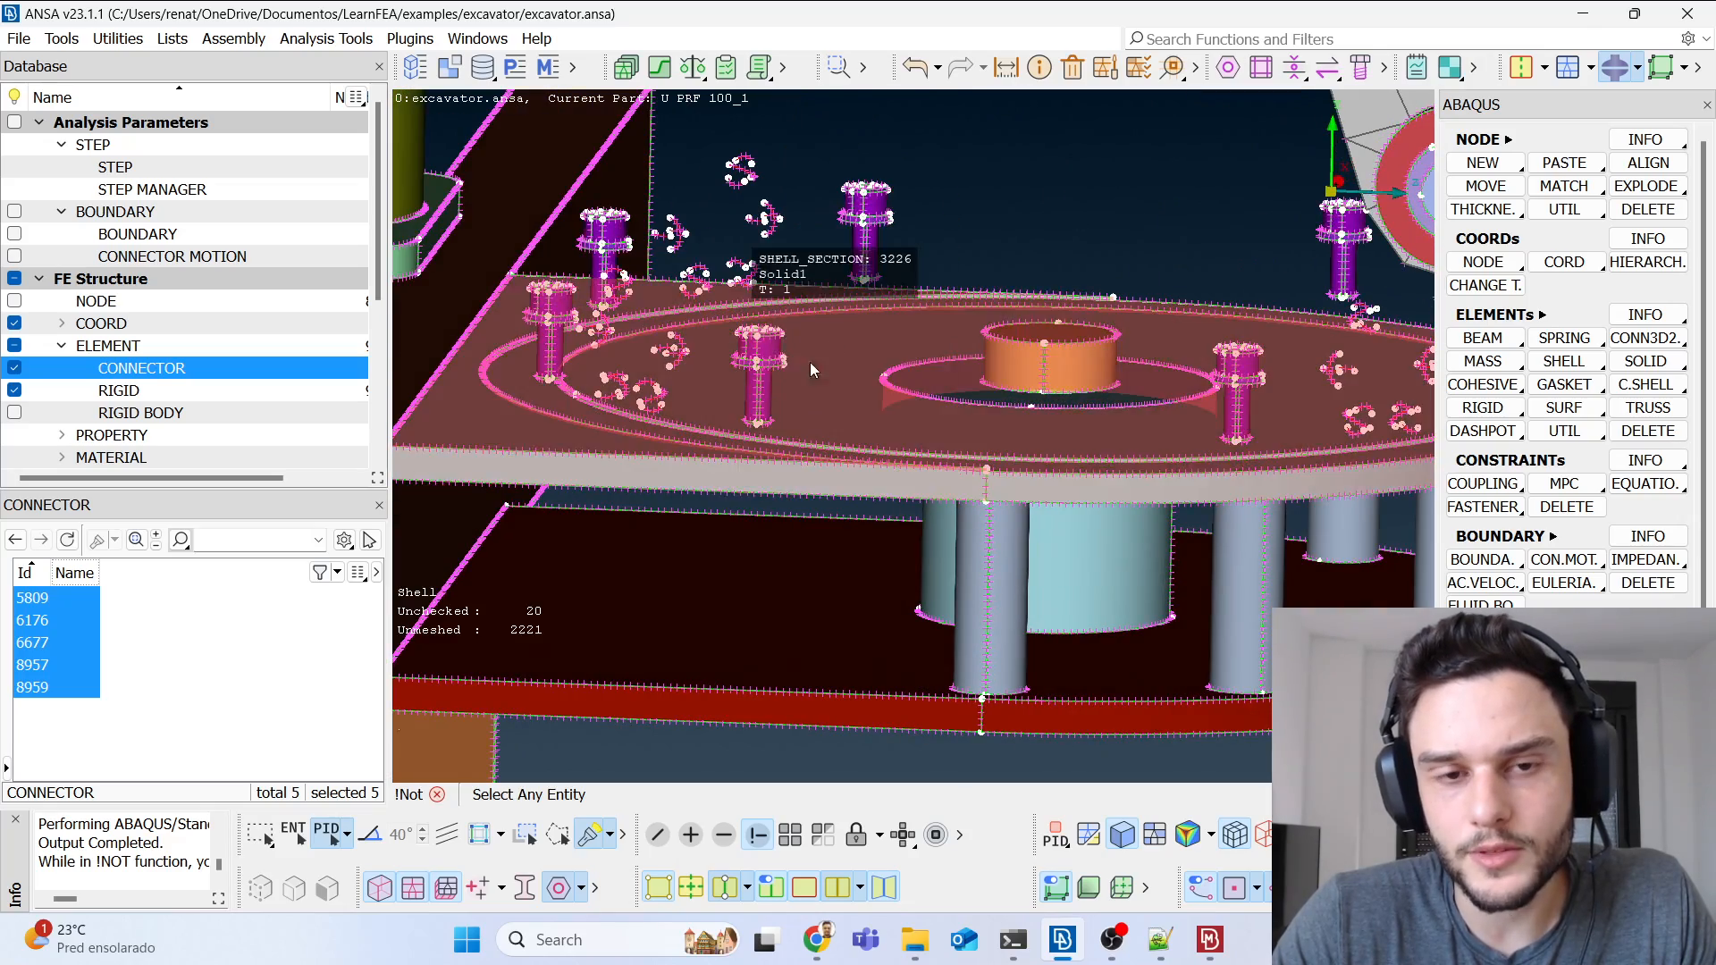
pyautogui.scroll(-4, 834, 393)
pyautogui.moveTo(936, 380)
pyautogui.keyDown('ctrl'); pyautogui.mouseDown()
pyautogui.moveTo(939, 327)
pyautogui.moveTo(938, 348)
pyautogui.mouseUp(); pyautogui.keyUp('ctrl')
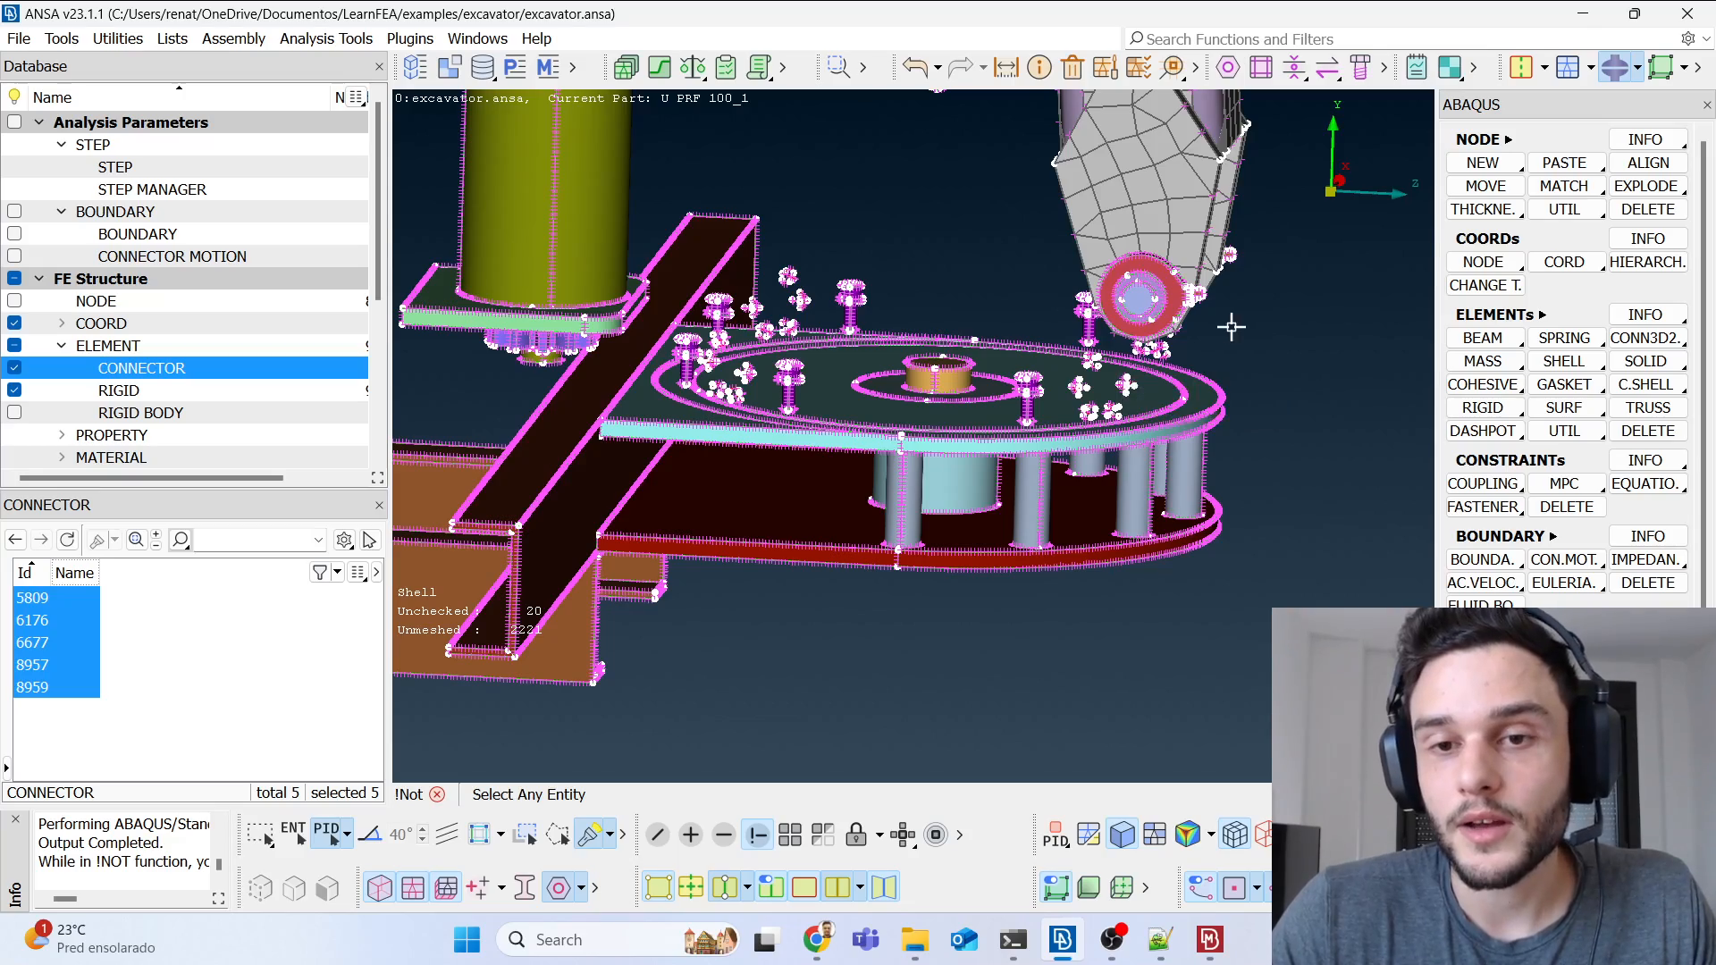
pyautogui.scroll(-3, 1097, 538)
pyautogui.scroll(5, 1017, 511)
pyautogui.scroll(-3, 1036, 501)
pyautogui.keyDown('ctrl'); pyautogui.moveTo(949, 467); pyautogui.dragTo(974, 429); pyautogui.keyUp('ctrl')
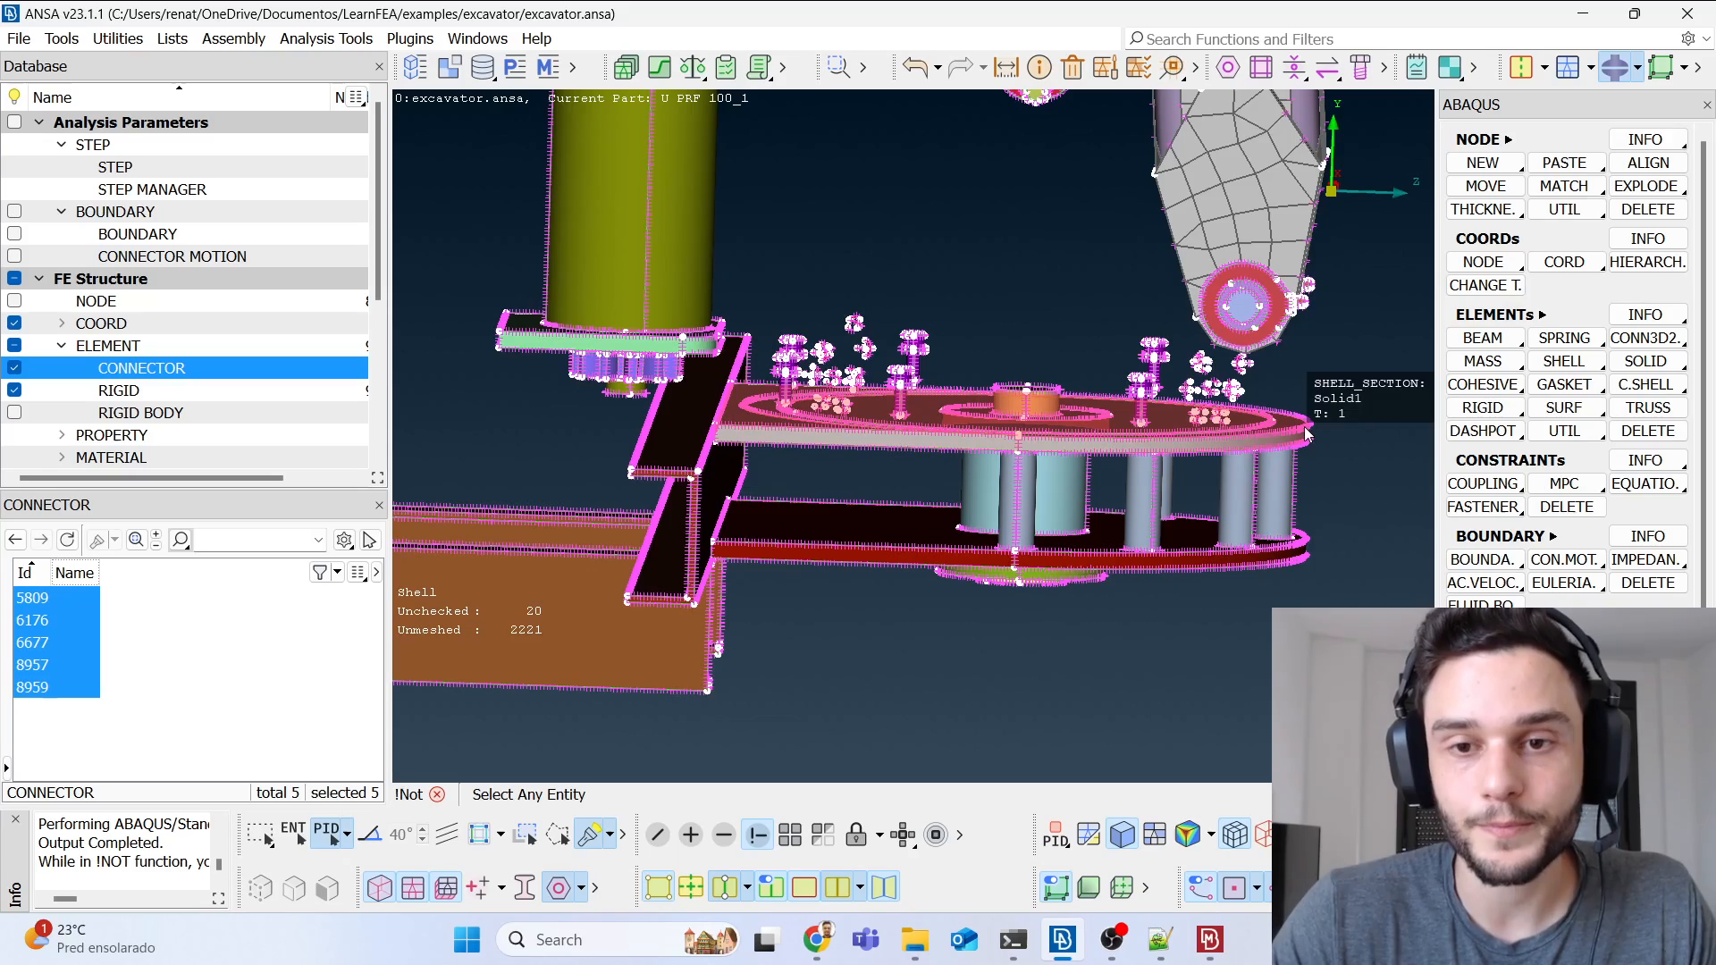
pyautogui.scroll(-3, 813, 556)
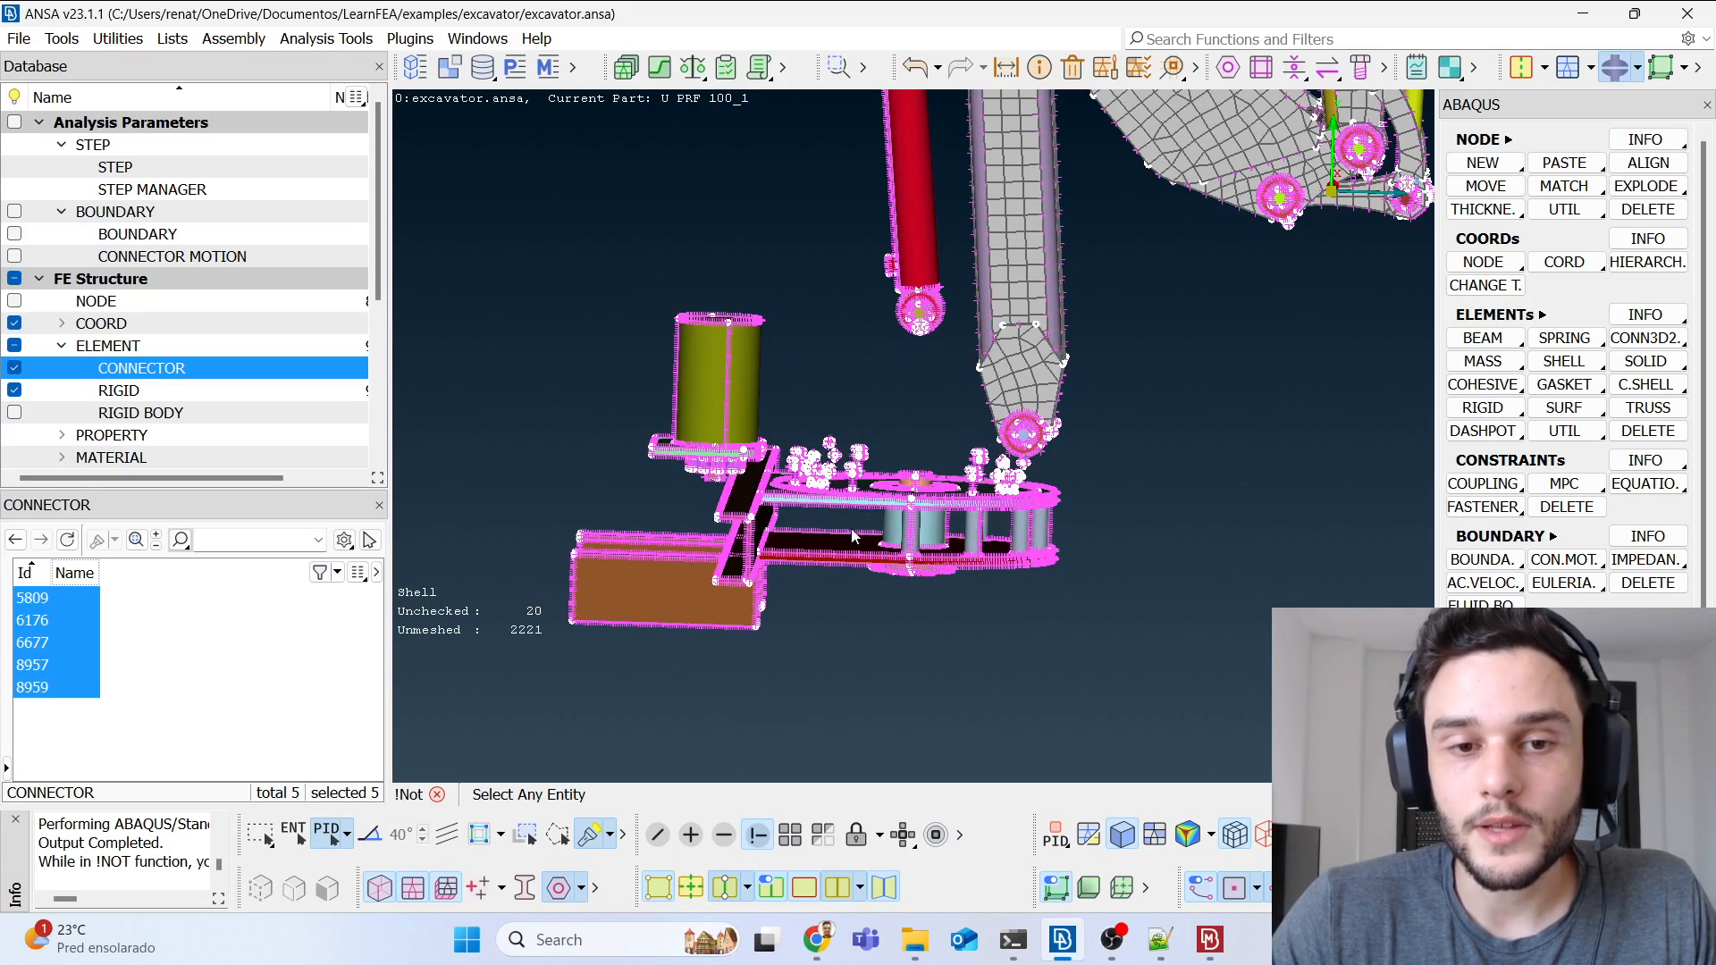
pyautogui.scroll(5, 989, 425)
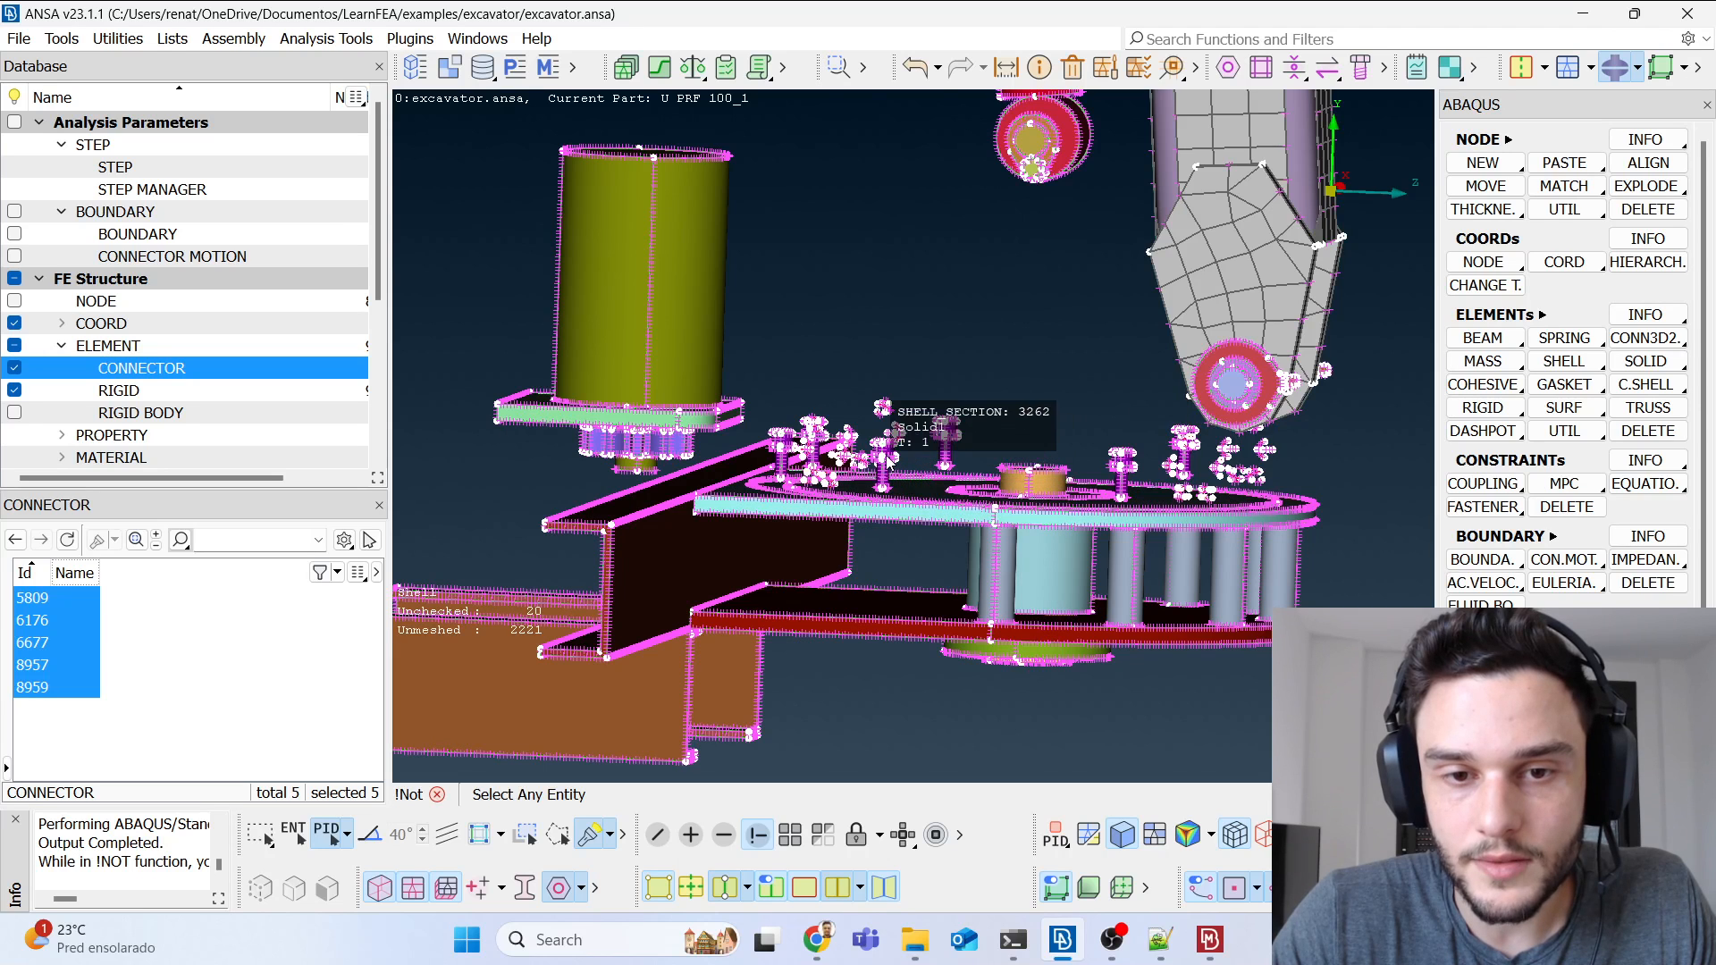
# Step: Add the bolts around the rollers to the selection and keep only the picked rotating parts visible
pyautogui.scroll(5, 887, 462)
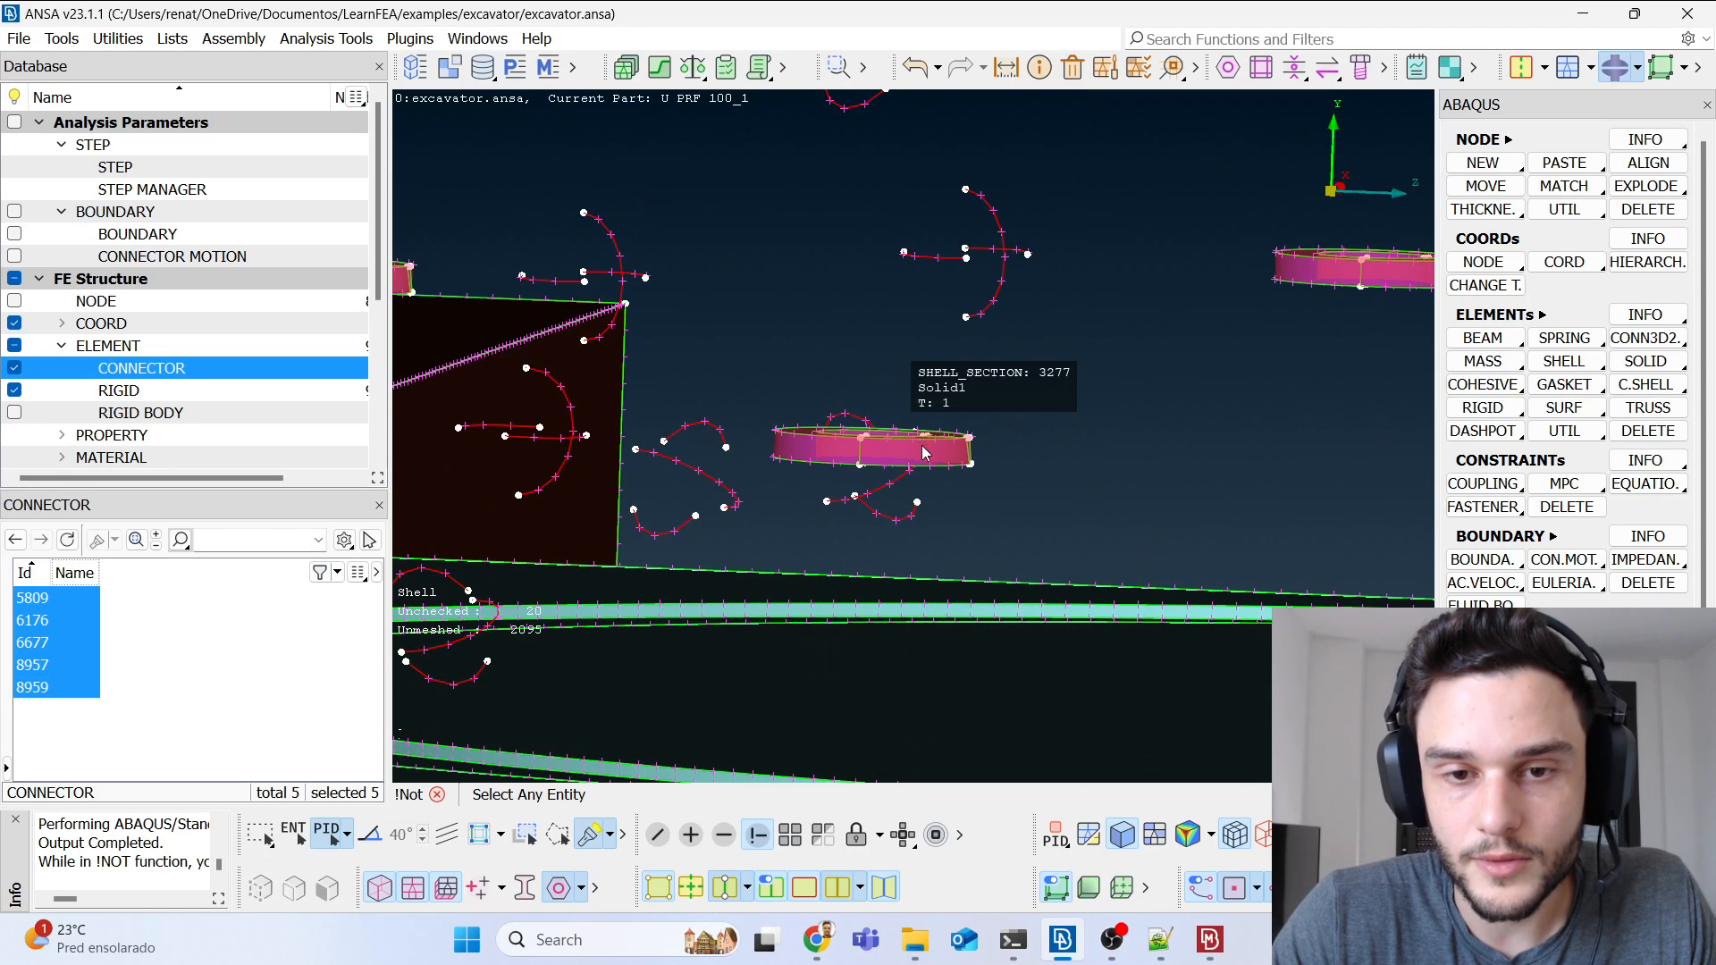
pyautogui.scroll(-8, 862, 287)
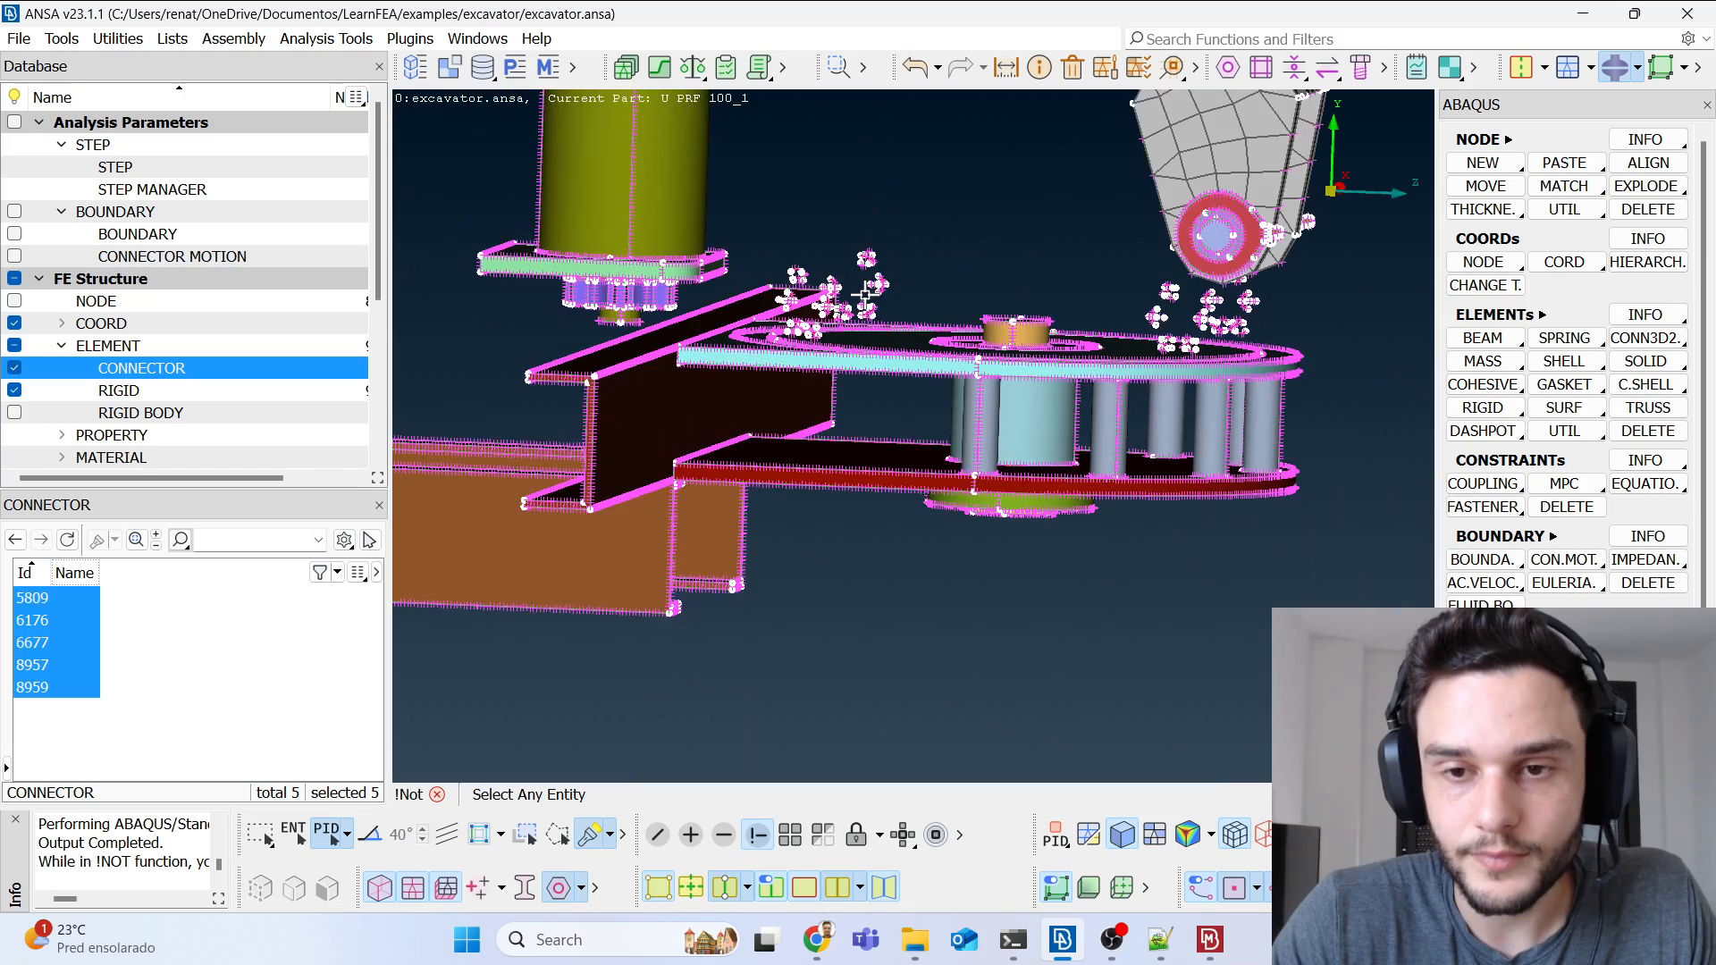
pyautogui.middleClick(994, 277)
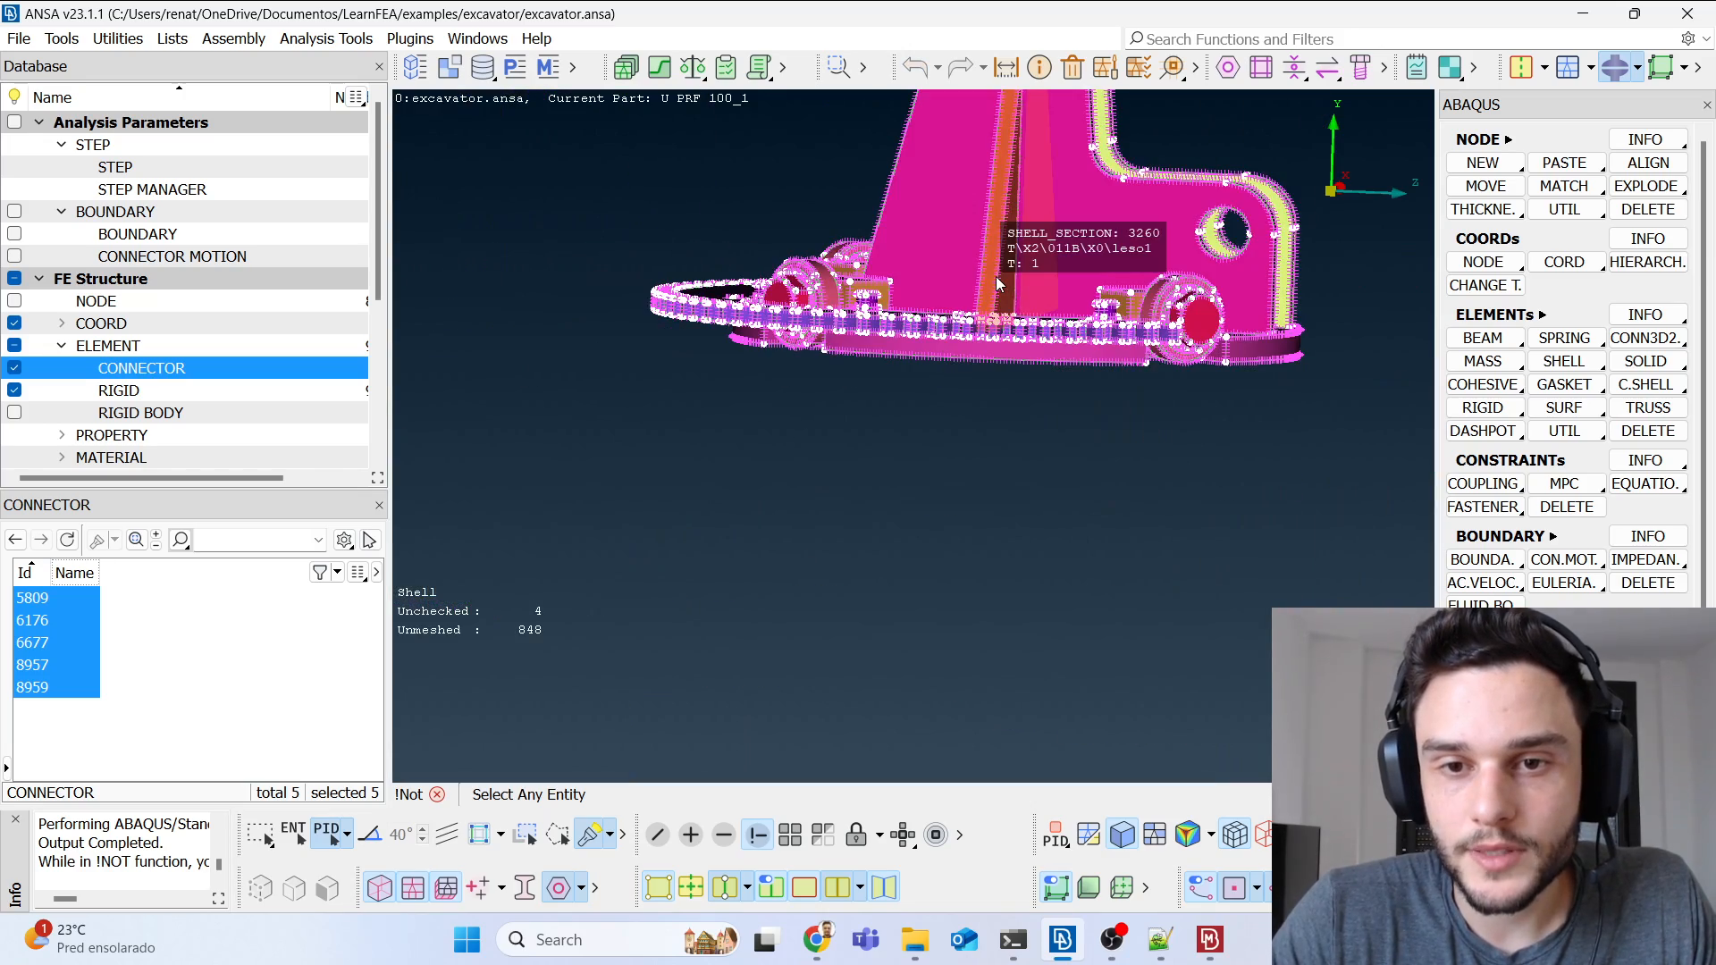
# Step: Lock the display to the isolated rotating assembly and end the !Not command
pyautogui.scroll(-6, 993, 532)
pyautogui.scroll(5, 1056, 460)
pyautogui.scroll(-3, 1028, 443)
pyautogui.scroll(6, 1000, 417)
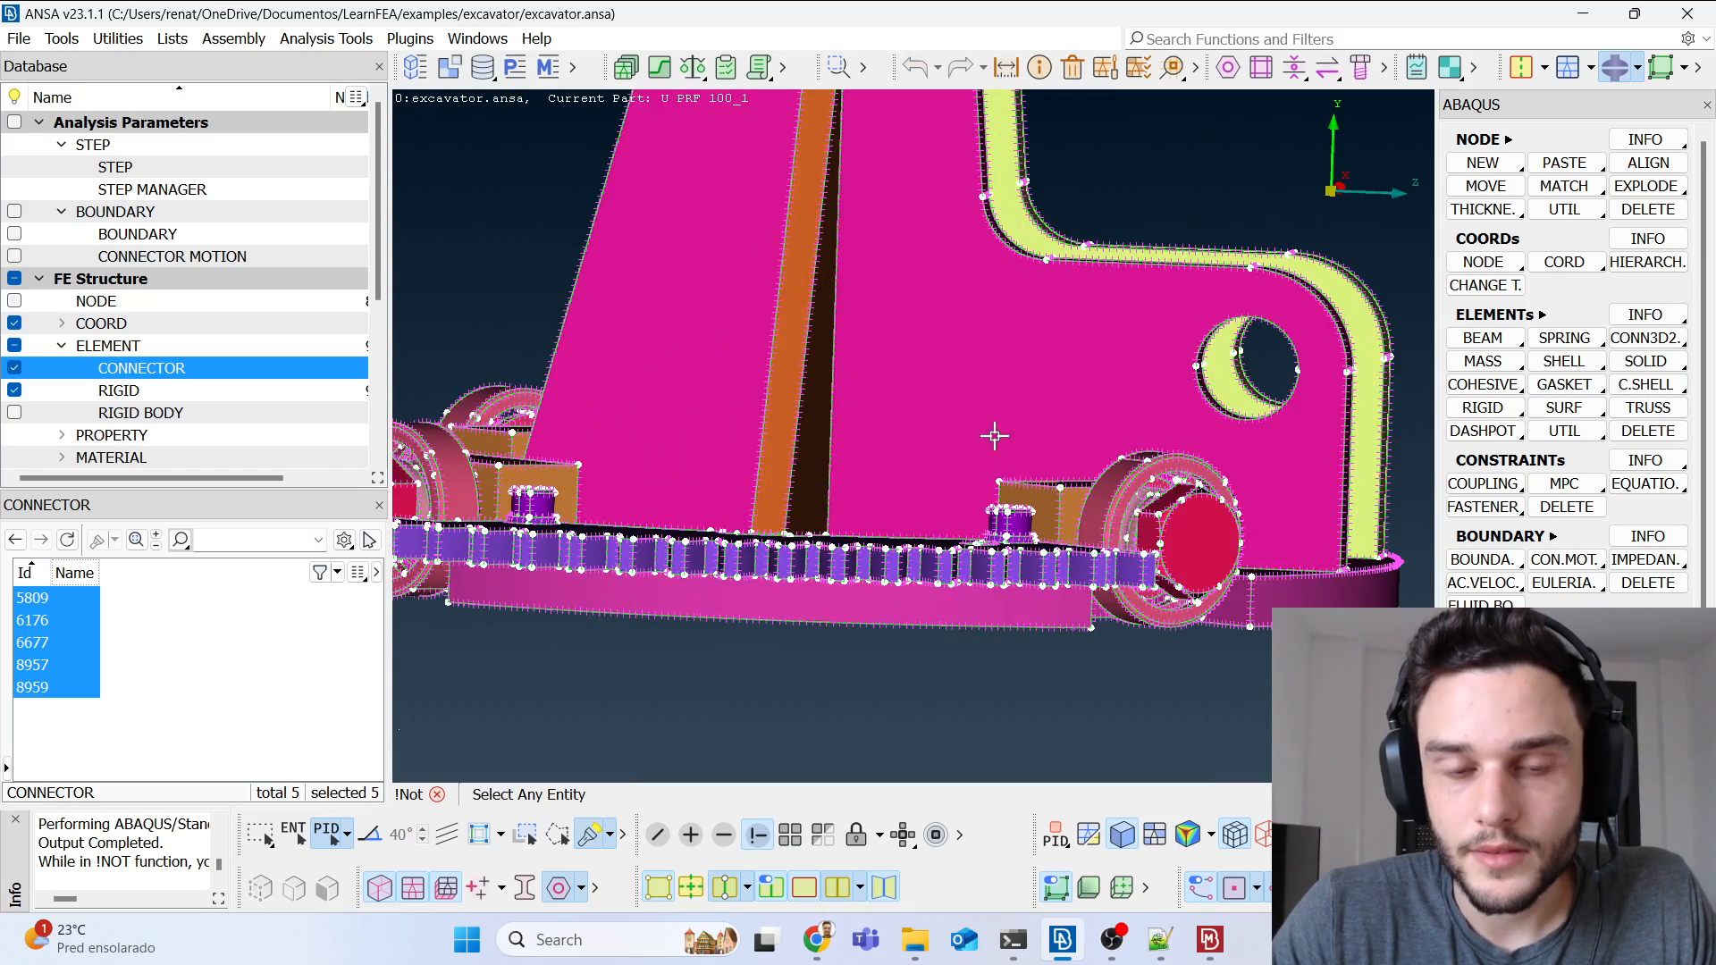
pyautogui.keyDown('ctrl'); pyautogui.moveTo(1000, 416); pyautogui.dragTo(1056, 416); pyautogui.keyUp('ctrl')
pyautogui.scroll(-5, 932, 462)
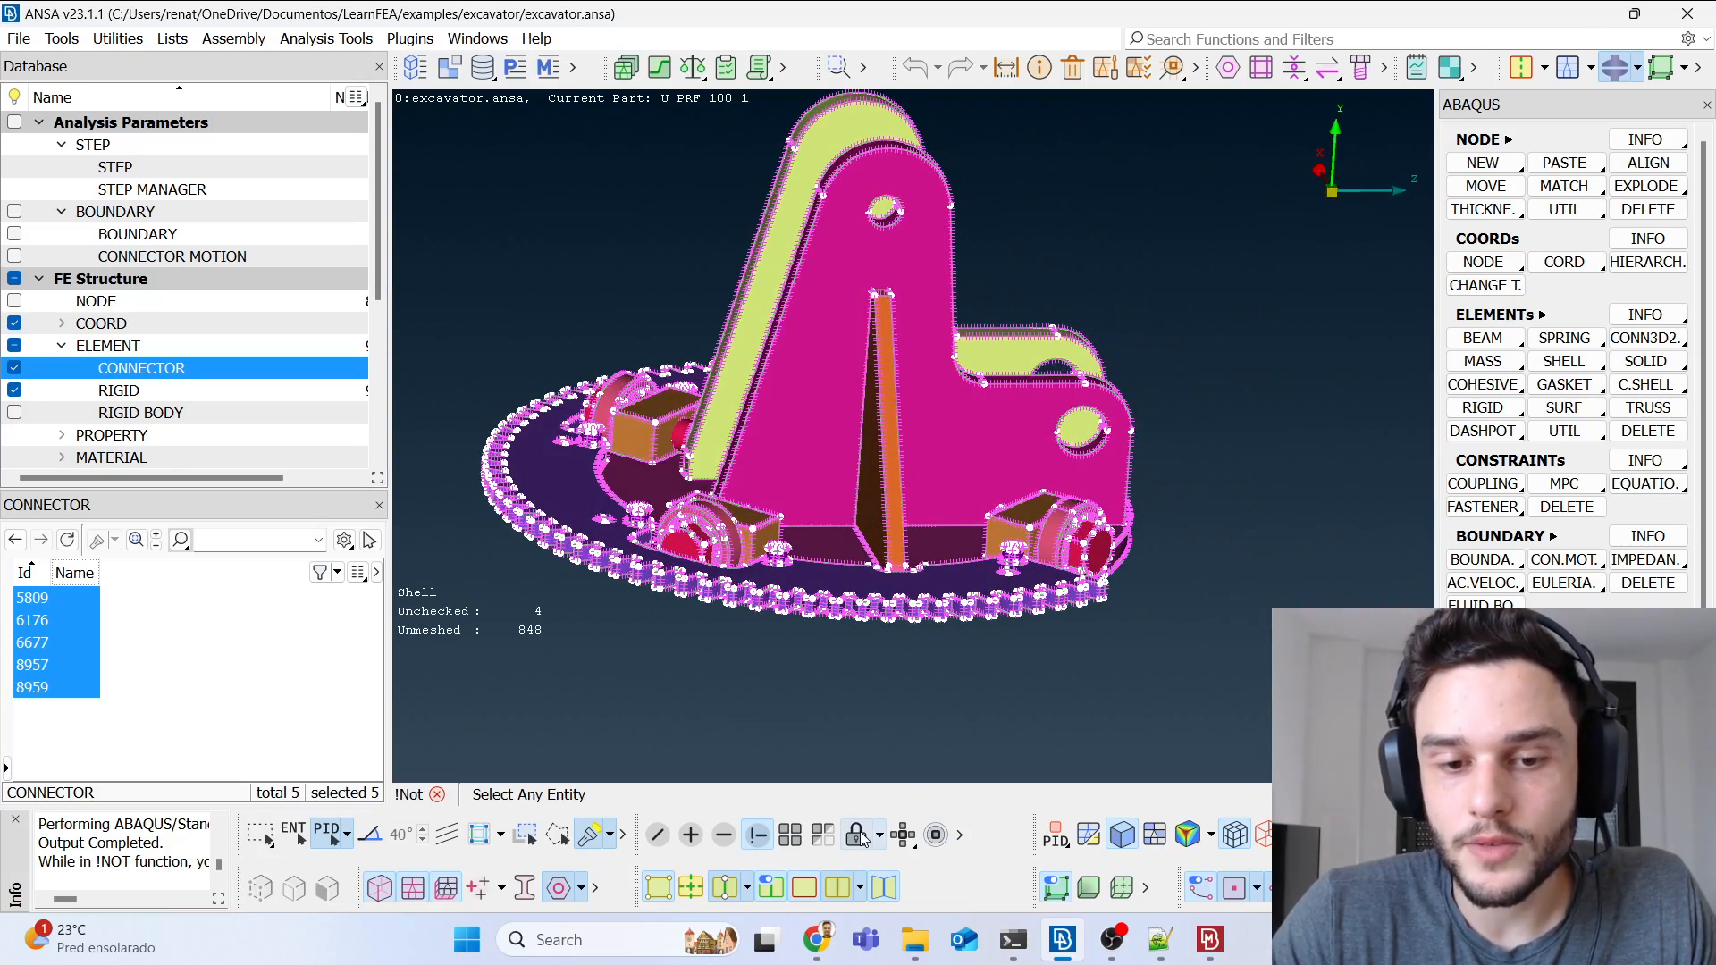
pyautogui.middleClick(713, 727)
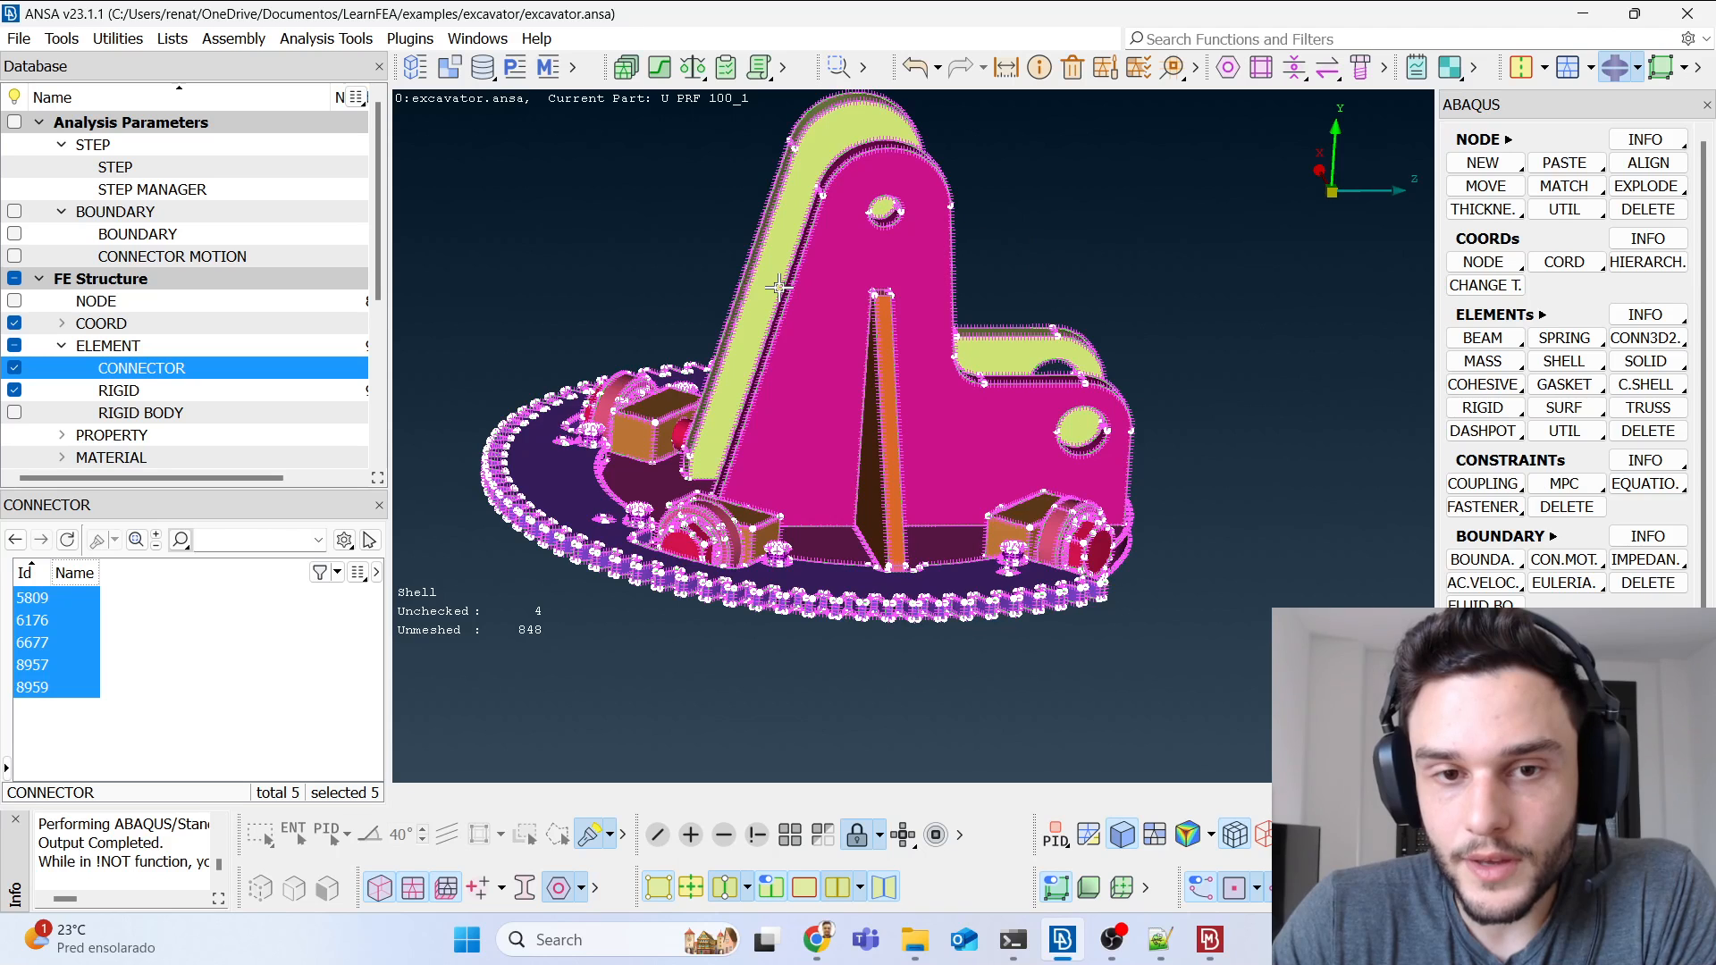
# Step: Examine the isolated rotating assembly from above, the side and below, including the partial toothed ring, rollers and central hole
pyautogui.scroll(-3, 946, 417)
pyautogui.moveTo(946, 418)
pyautogui.keyDown('ctrl'); pyautogui.mouseDown()
pyautogui.moveTo(930, 519)
pyautogui.moveTo(921, 420)
pyautogui.mouseUp(); pyautogui.keyUp('ctrl')
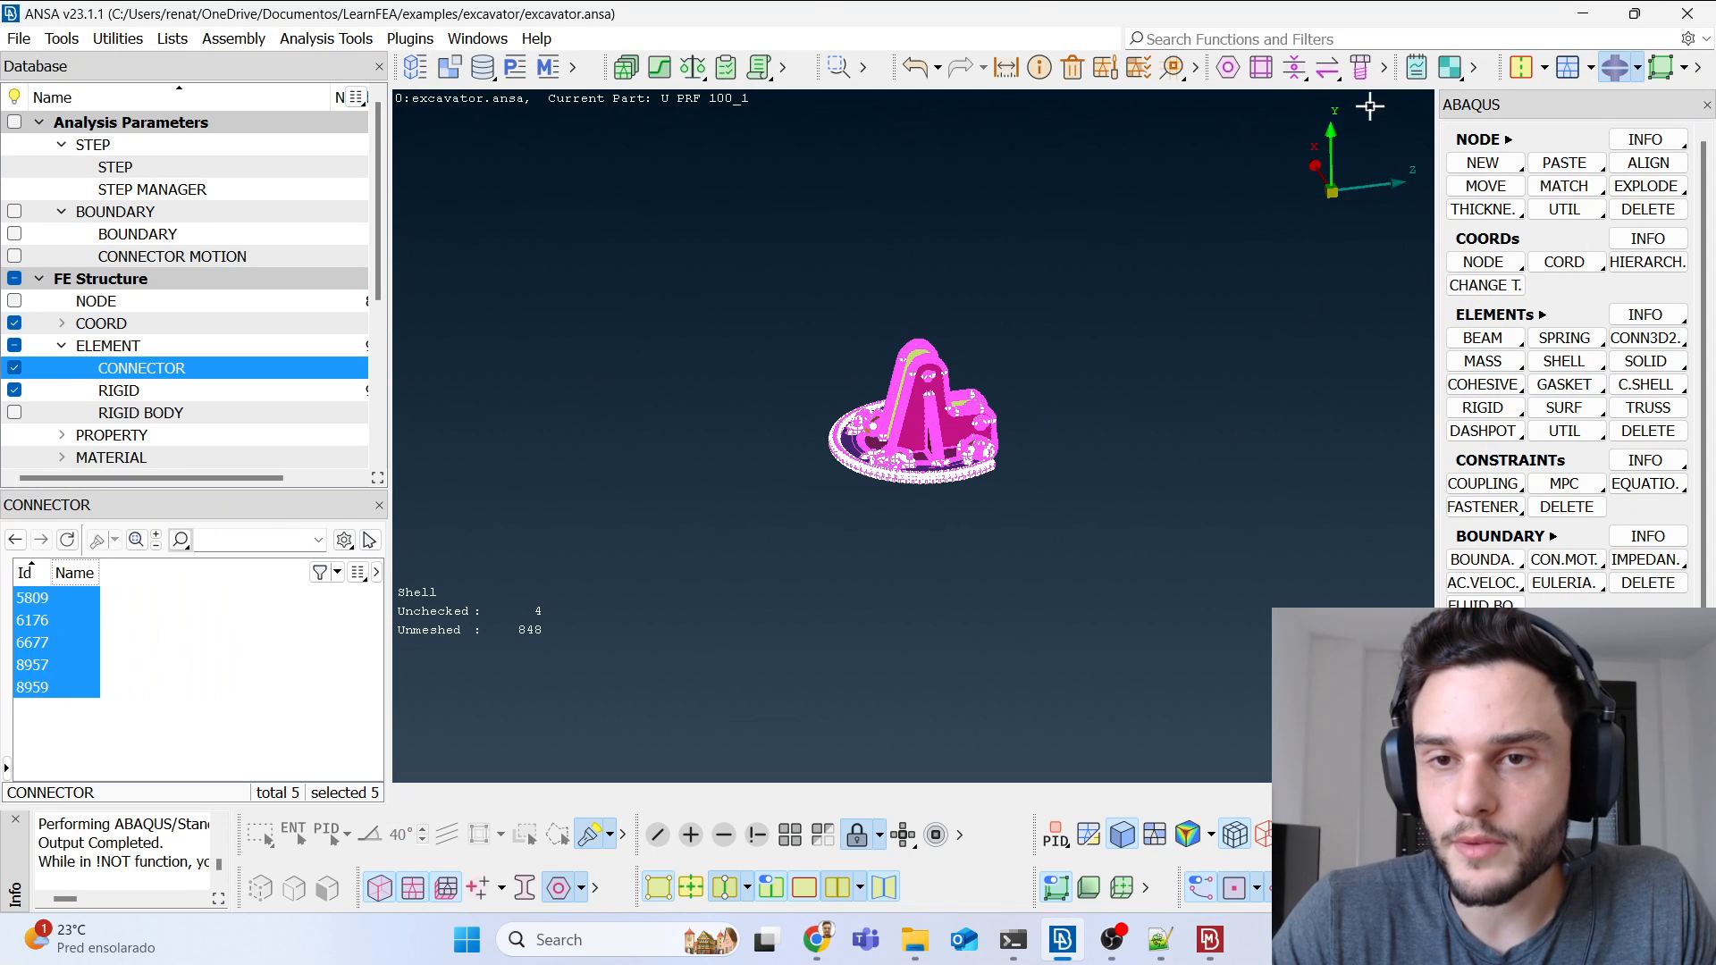
pyautogui.keyDown('ctrl'); pyautogui.moveTo(1116, 423); pyautogui.dragTo(1118, 284); pyautogui.keyUp('ctrl')
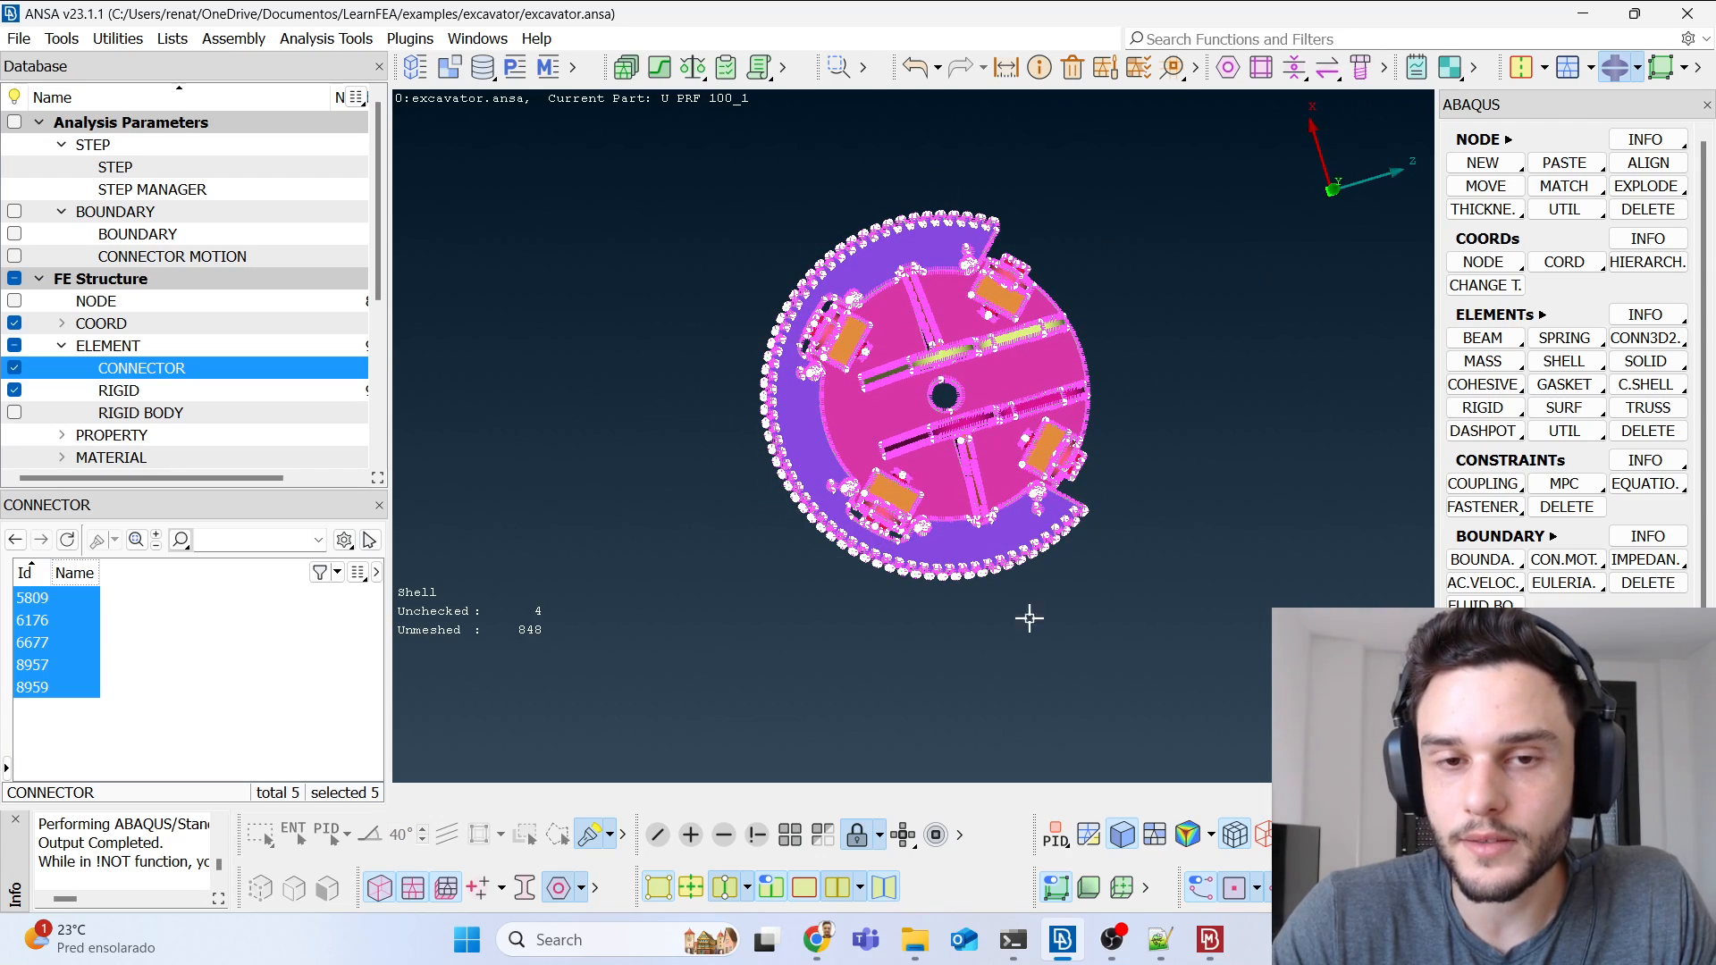
pyautogui.scroll(5, 794, 362)
pyautogui.keyDown('ctrl'); pyautogui.moveTo(774, 352); pyautogui.dragTo(709, 294); pyautogui.keyUp('ctrl')
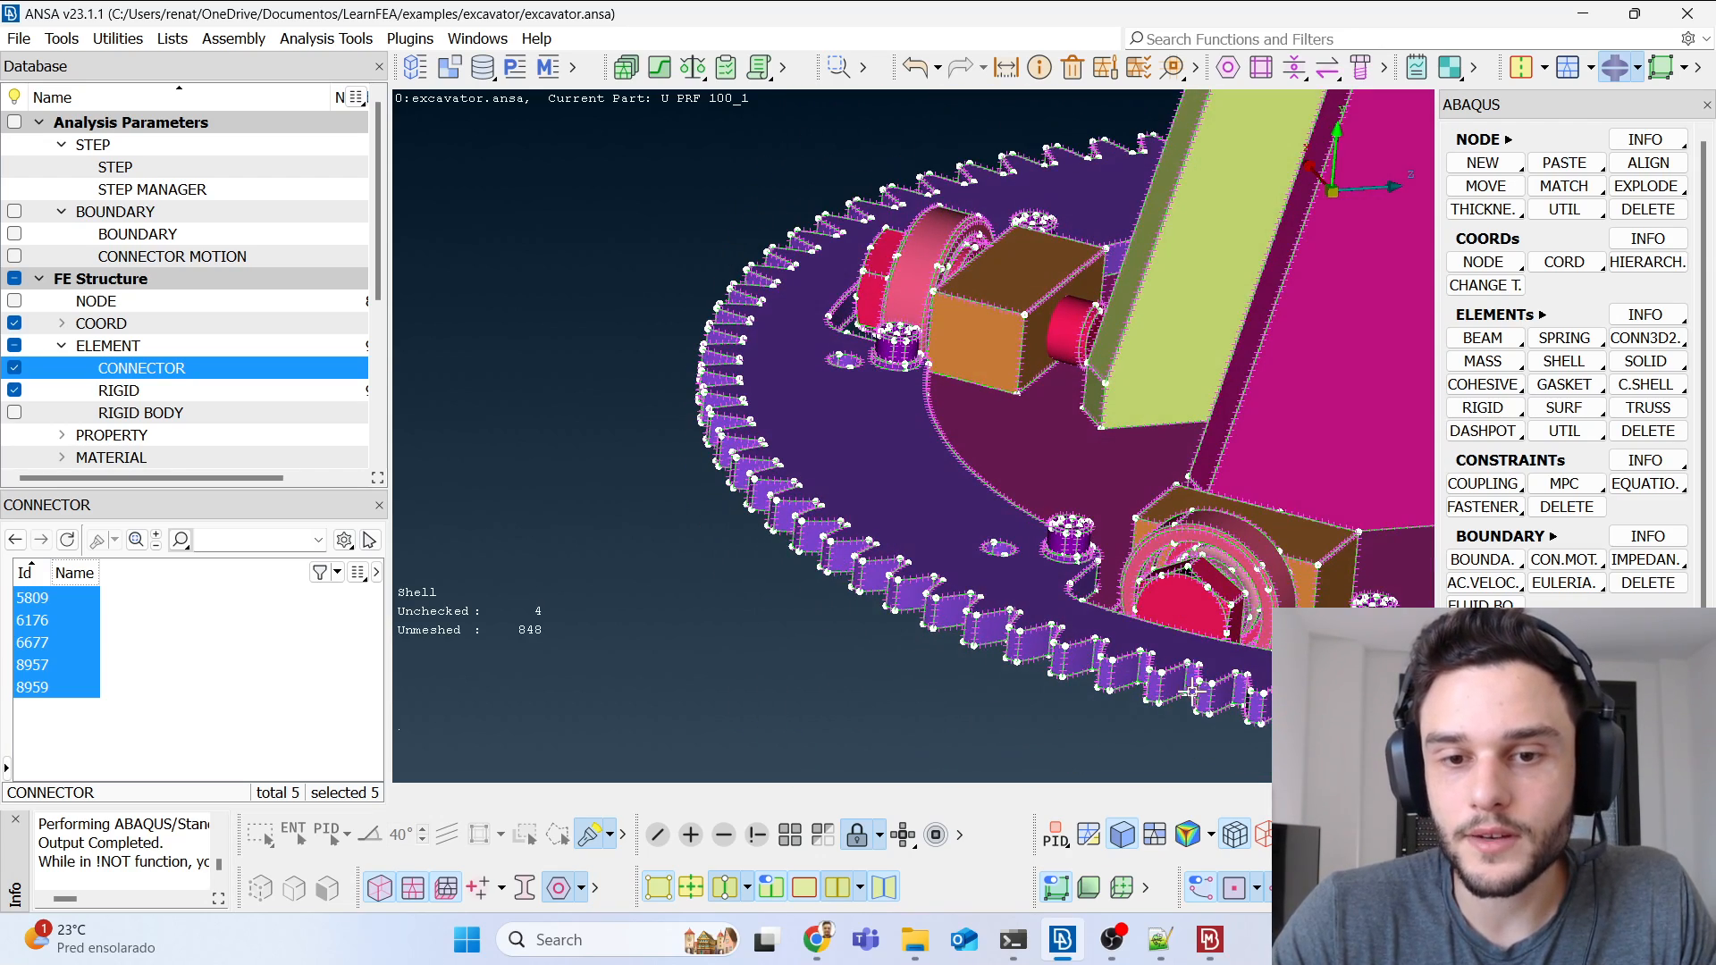
pyautogui.scroll(-5, 798, 435)
pyautogui.keyDown('ctrl'); pyautogui.moveTo(798, 435); pyautogui.dragTo(873, 314); pyautogui.keyUp('ctrl')
pyautogui.scroll(5, 962, 473)
pyautogui.keyDown('ctrl'); pyautogui.moveTo(816, 391); pyautogui.dragTo(827, 391); pyautogui.keyUp('ctrl')
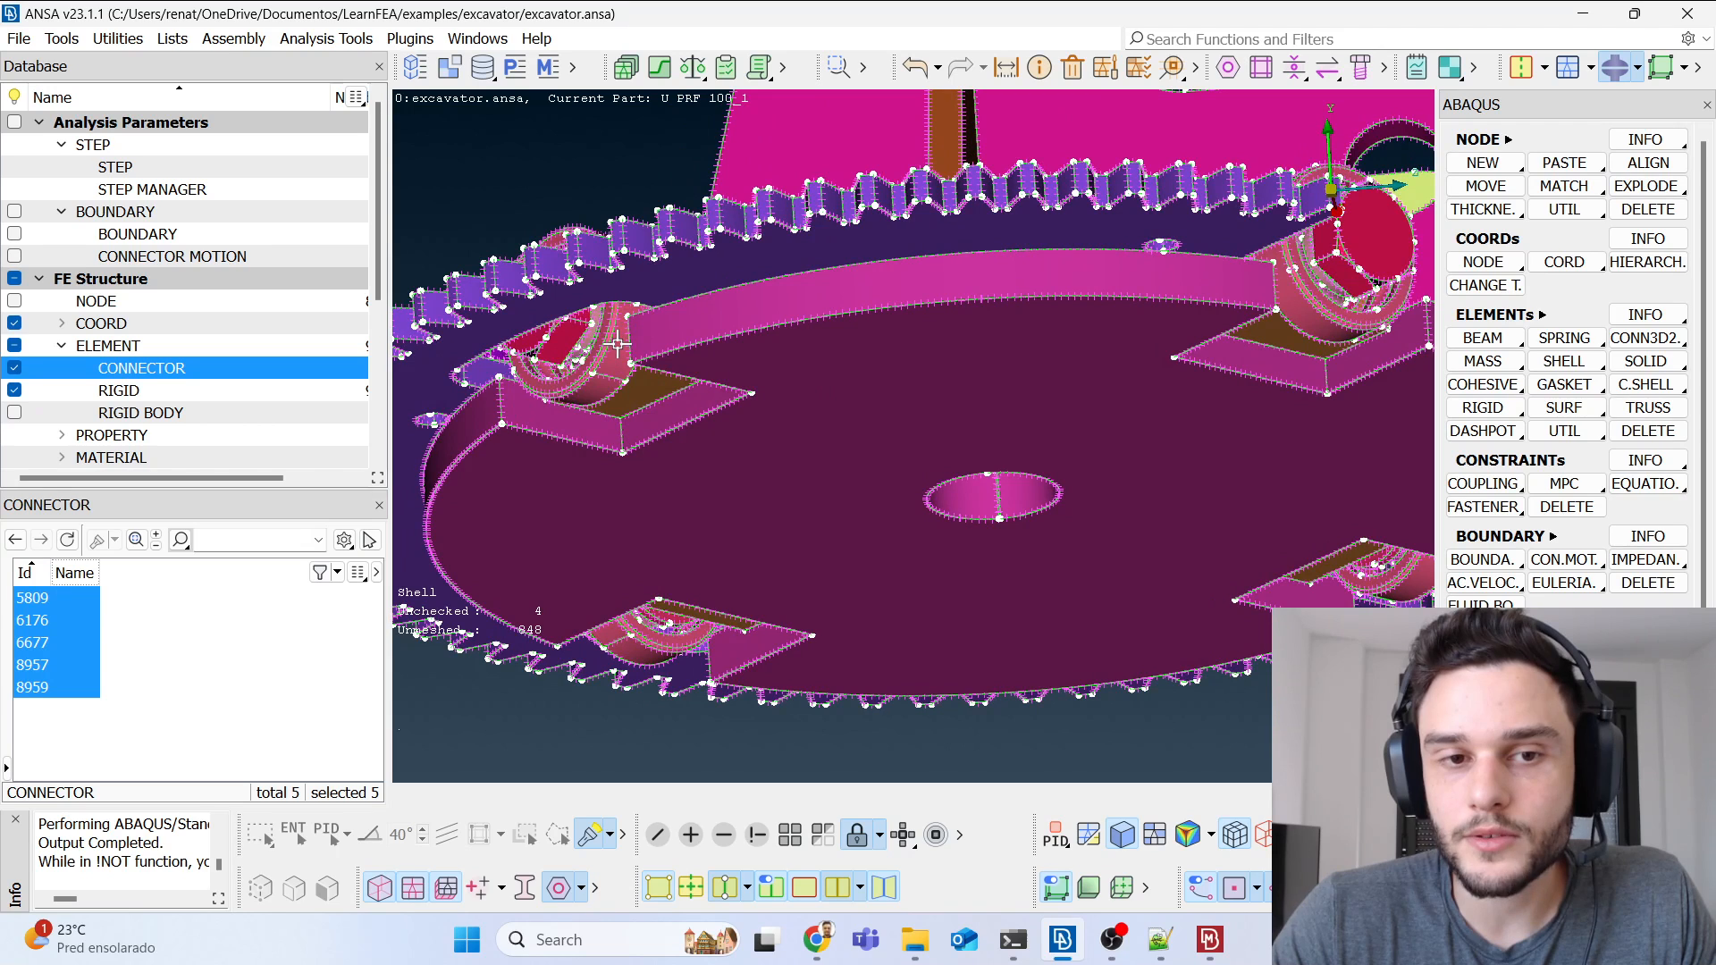
pyautogui.scroll(-5, 625, 339)
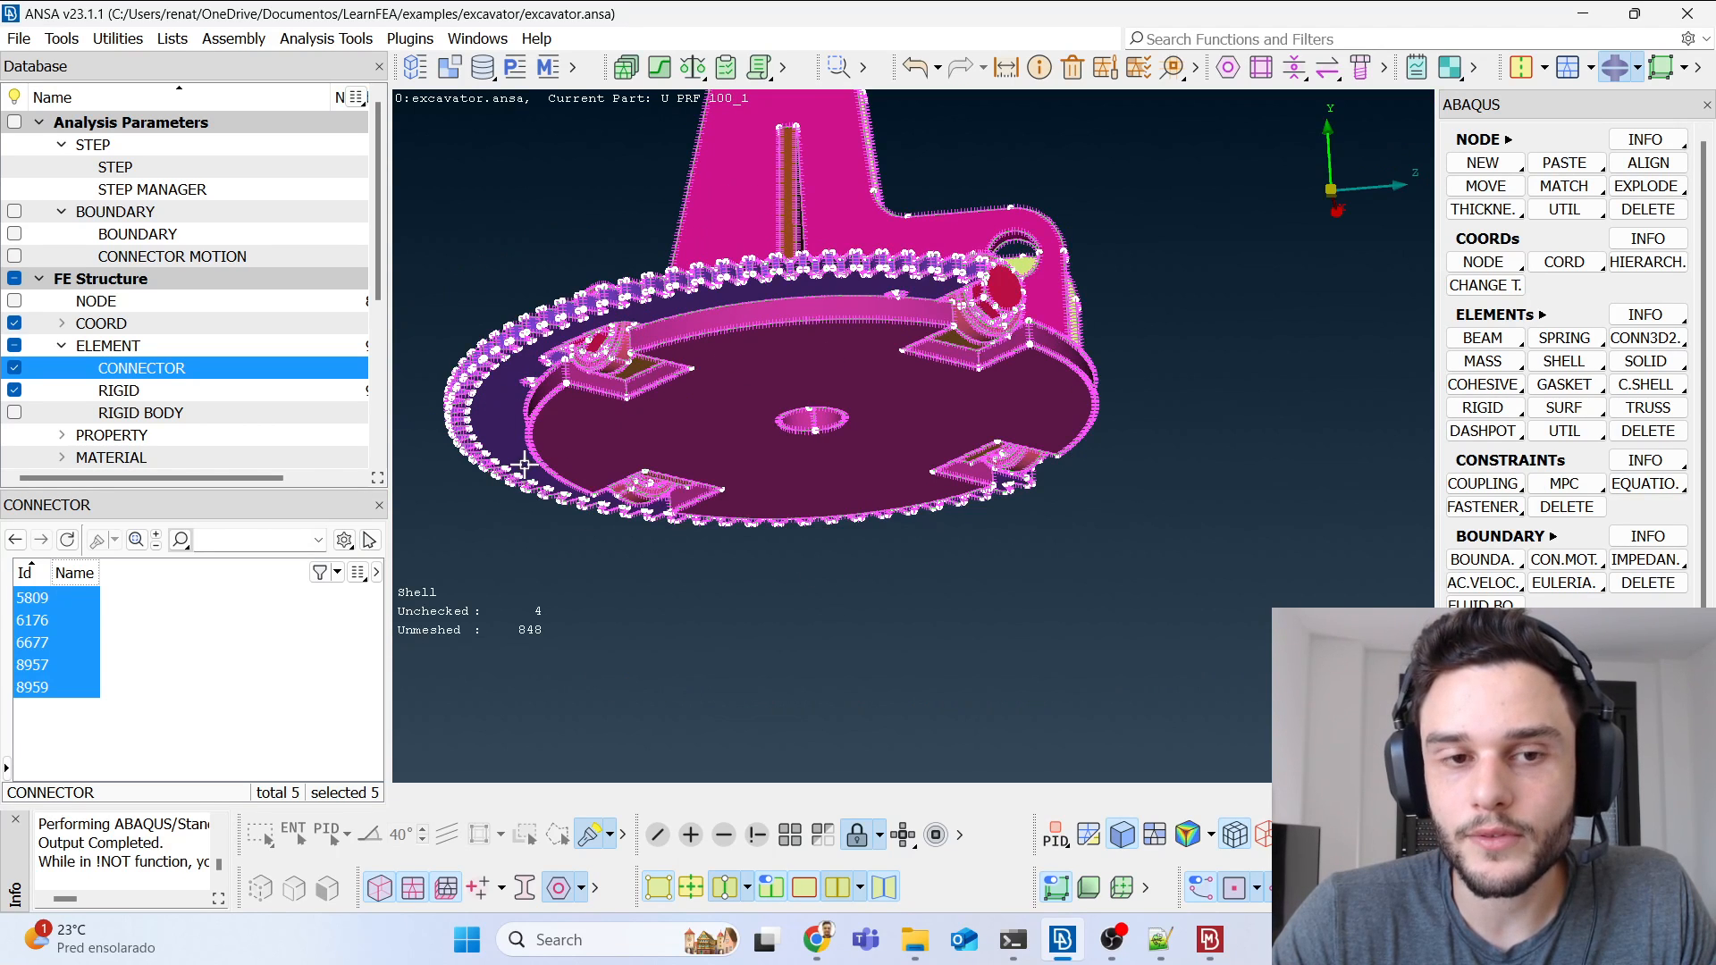
pyautogui.keyDown('ctrl'); pyautogui.moveTo(1120, 369); pyautogui.dragTo(1005, 753); pyautogui.keyUp('ctrl')
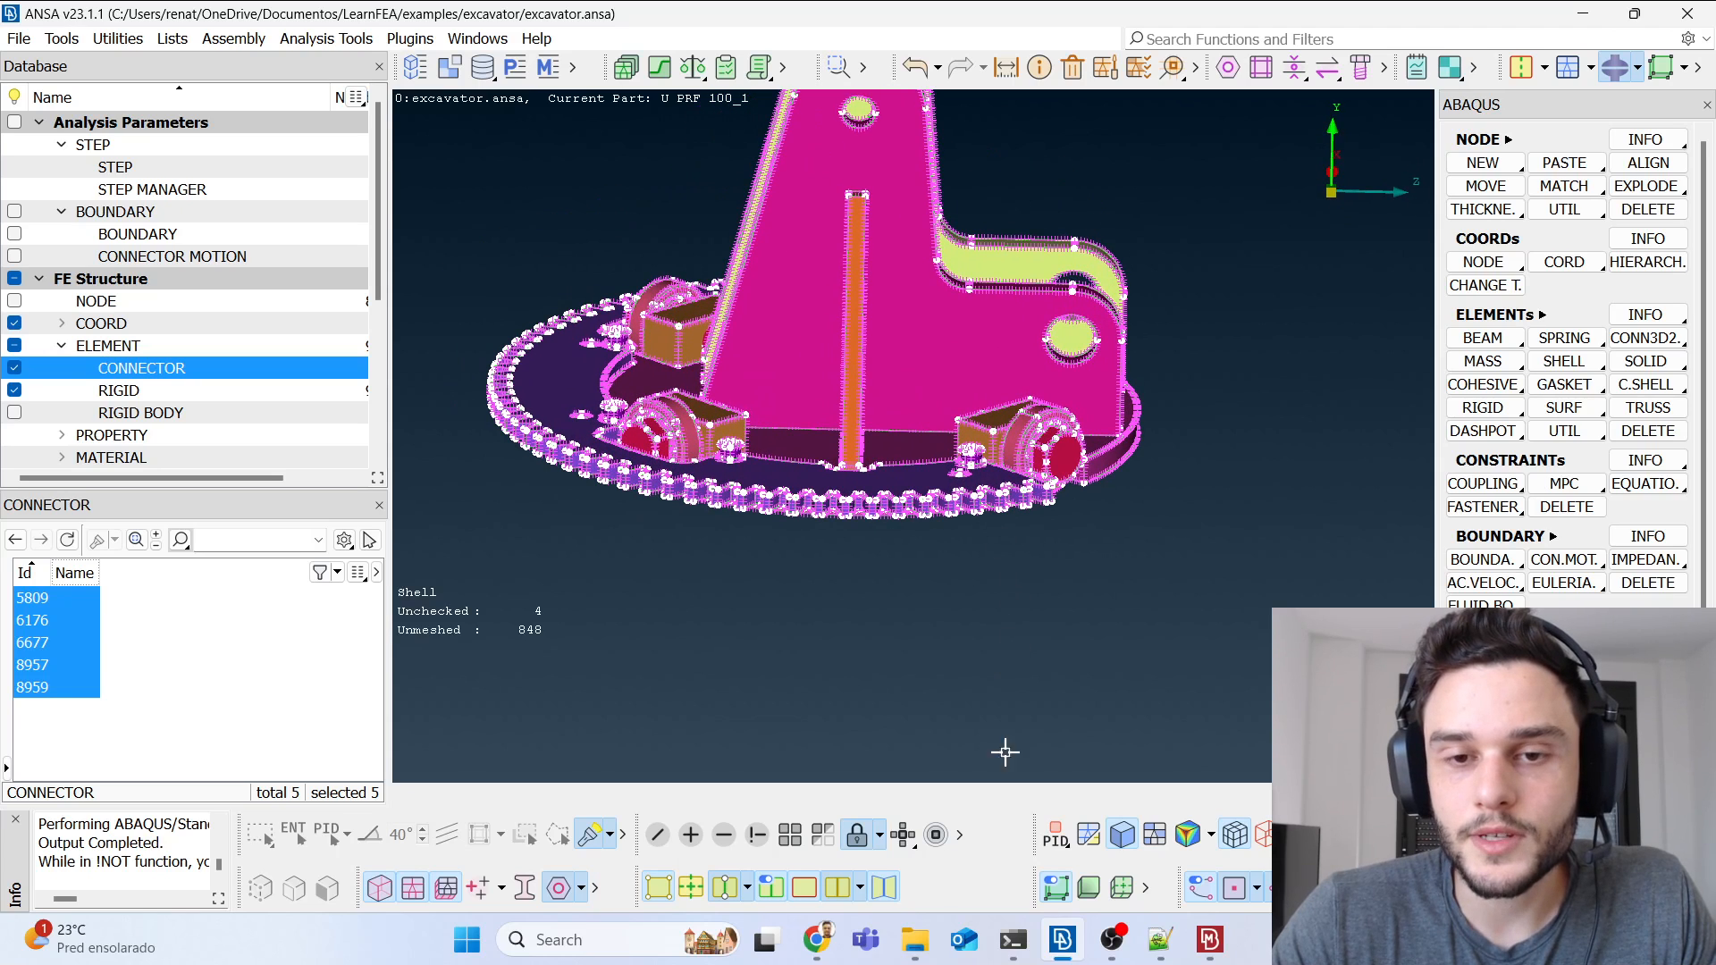
# Step: Invert the visible parts to bring back the fixed base, and inspect the roller track on its upper plate up close
pyautogui.click(831, 835)
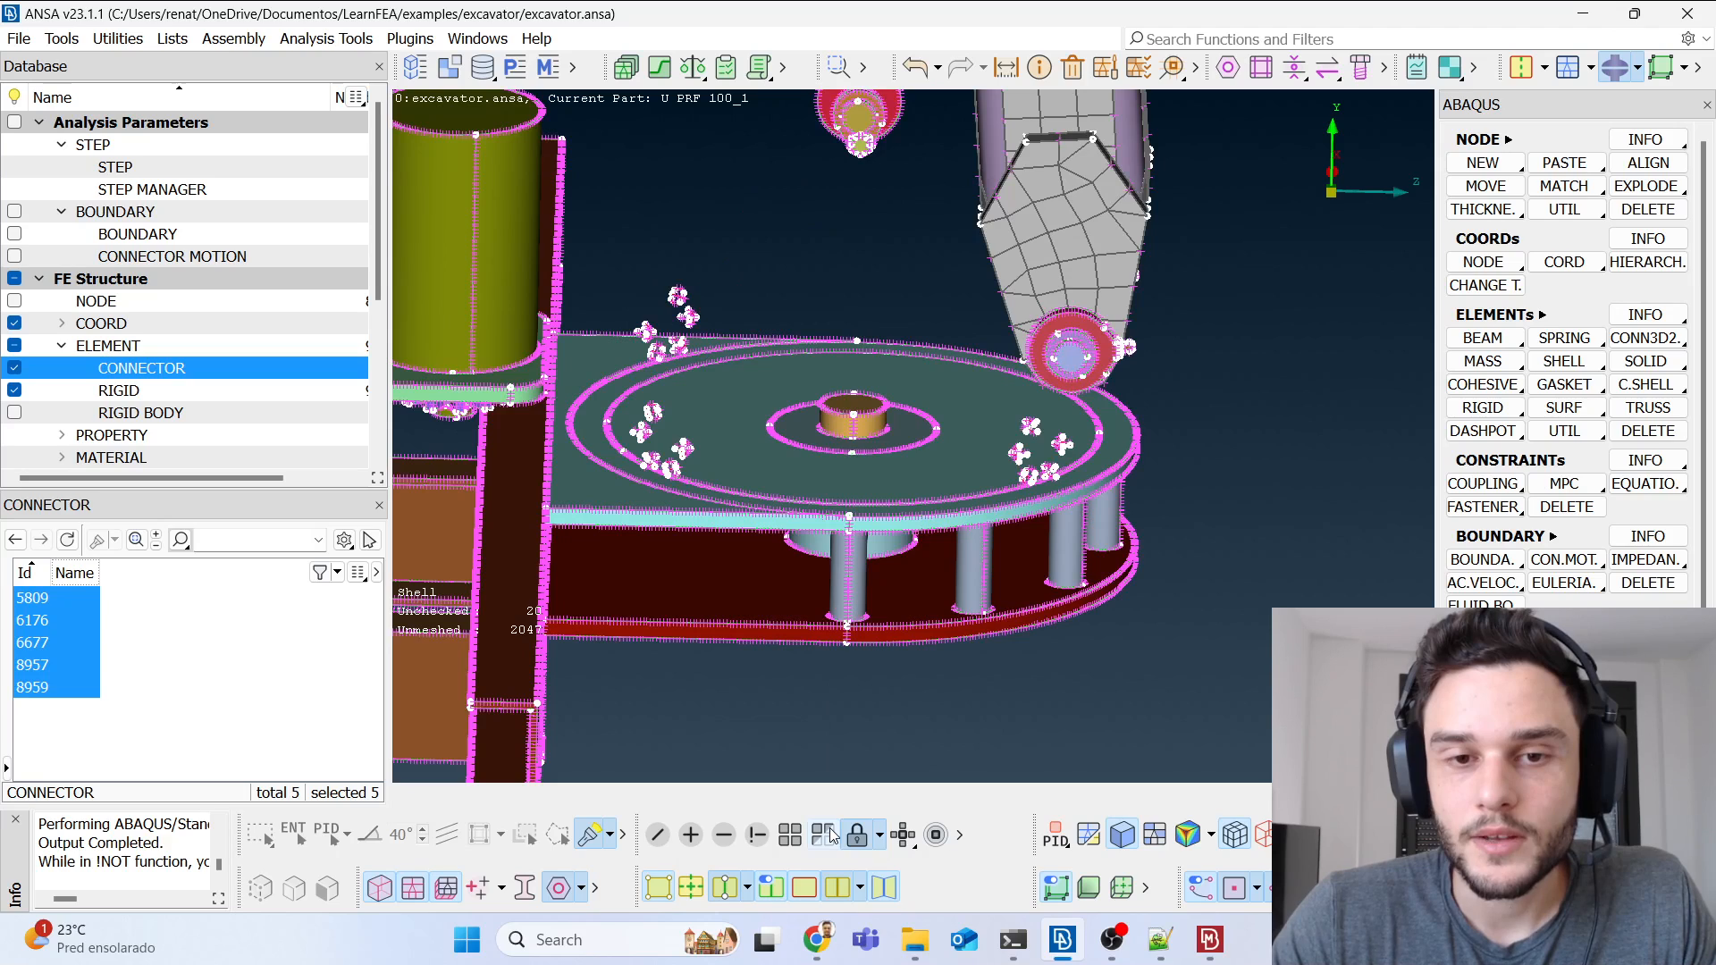
pyautogui.scroll(3, 687, 563)
pyautogui.keyDown('ctrl'); pyautogui.moveTo(716, 432); pyautogui.dragTo(692, 327); pyautogui.keyUp('ctrl')
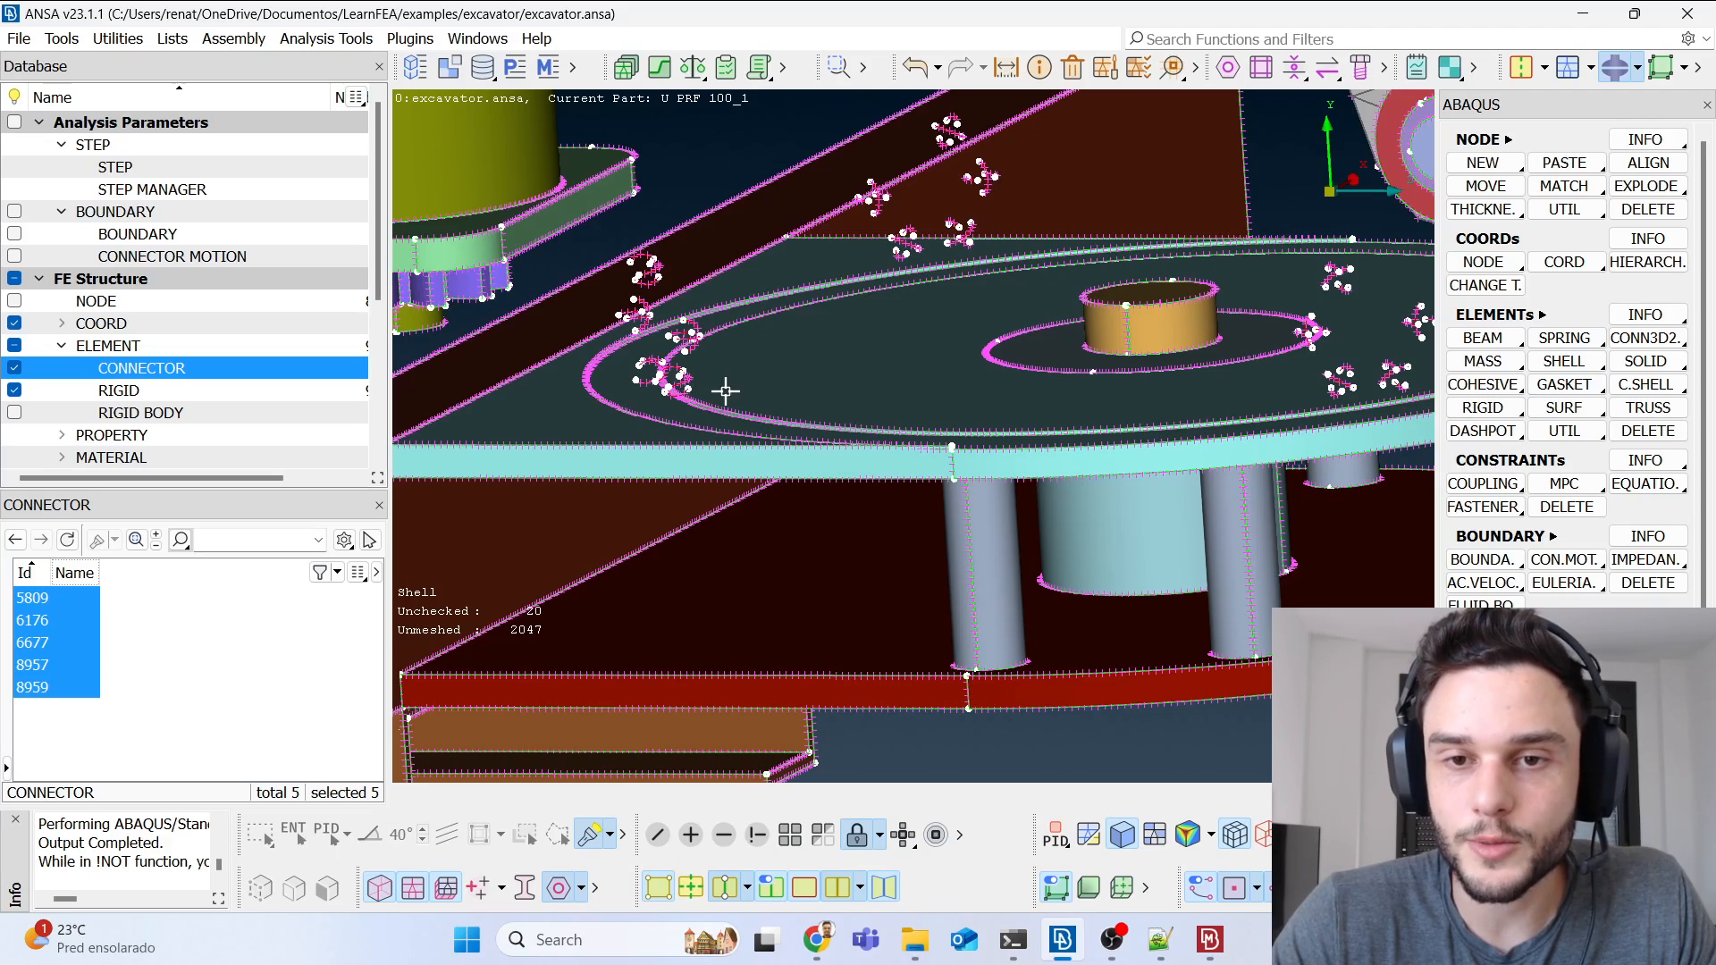
pyautogui.scroll(6, 720, 389)
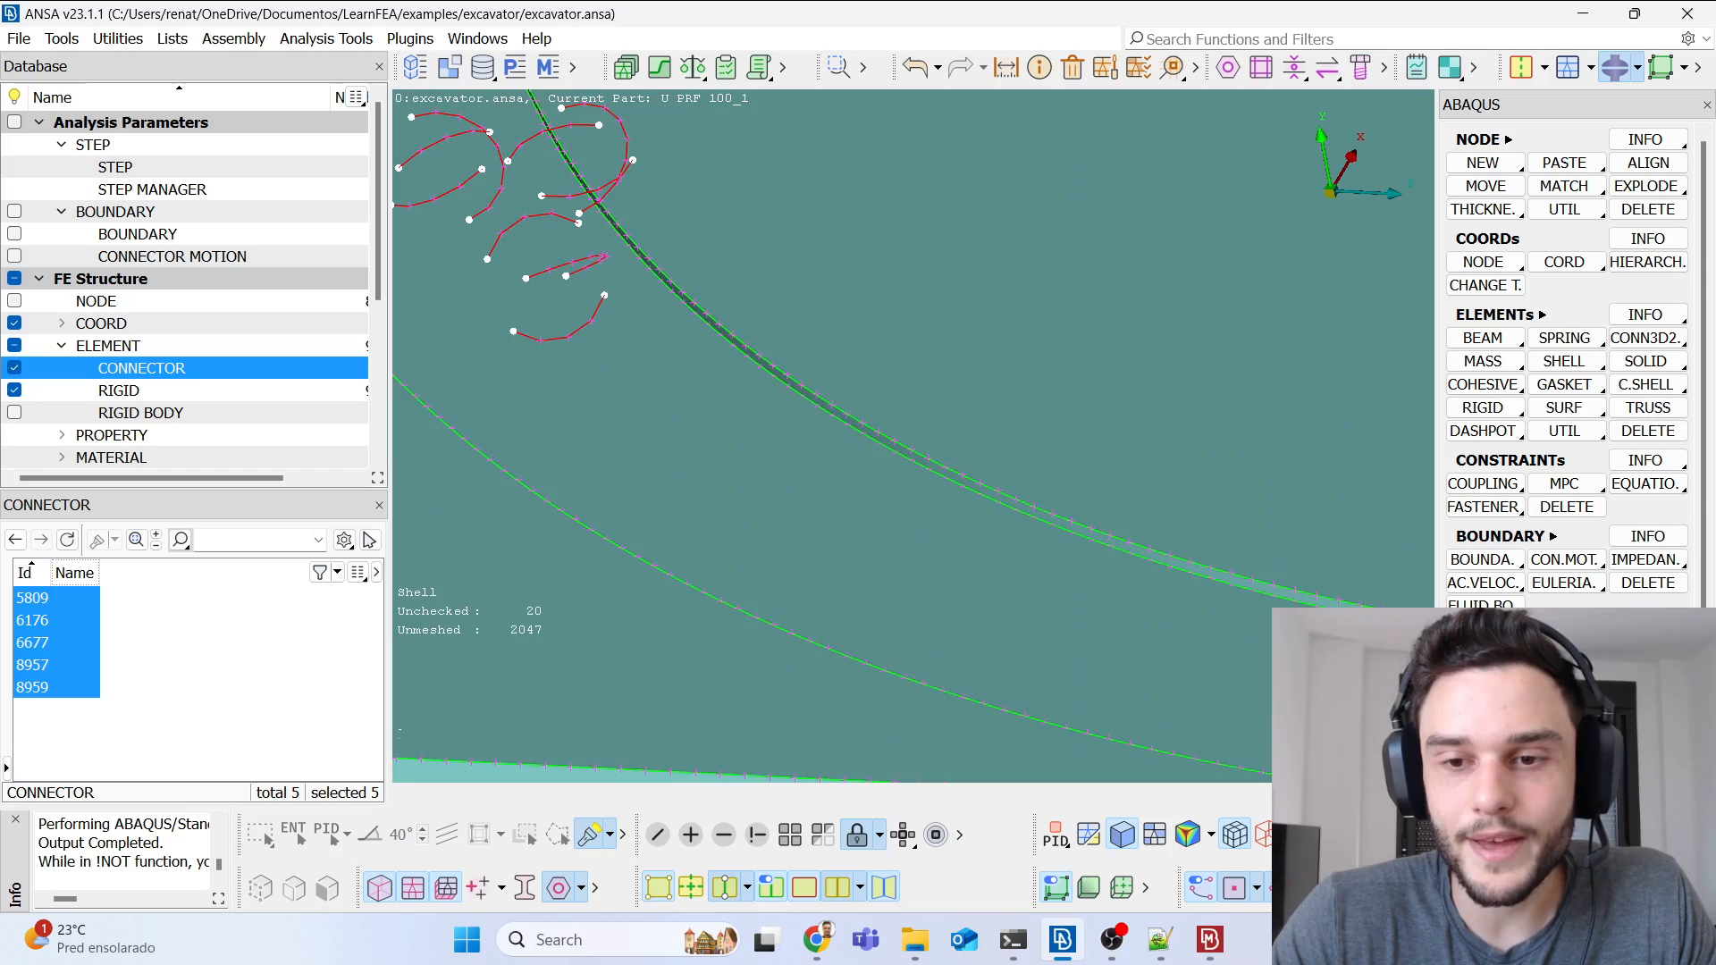
# Step: Examine the fixed base's upper plate, roller track and supporting pillars up close and from the side
pyautogui.scroll(-5, 620, 382)
pyautogui.scroll(3, 715, 358)
pyautogui.keyDown('ctrl'); pyautogui.moveTo(737, 331); pyautogui.dragTo(789, 338); pyautogui.keyUp('ctrl')
pyautogui.scroll(-2, 789, 339)
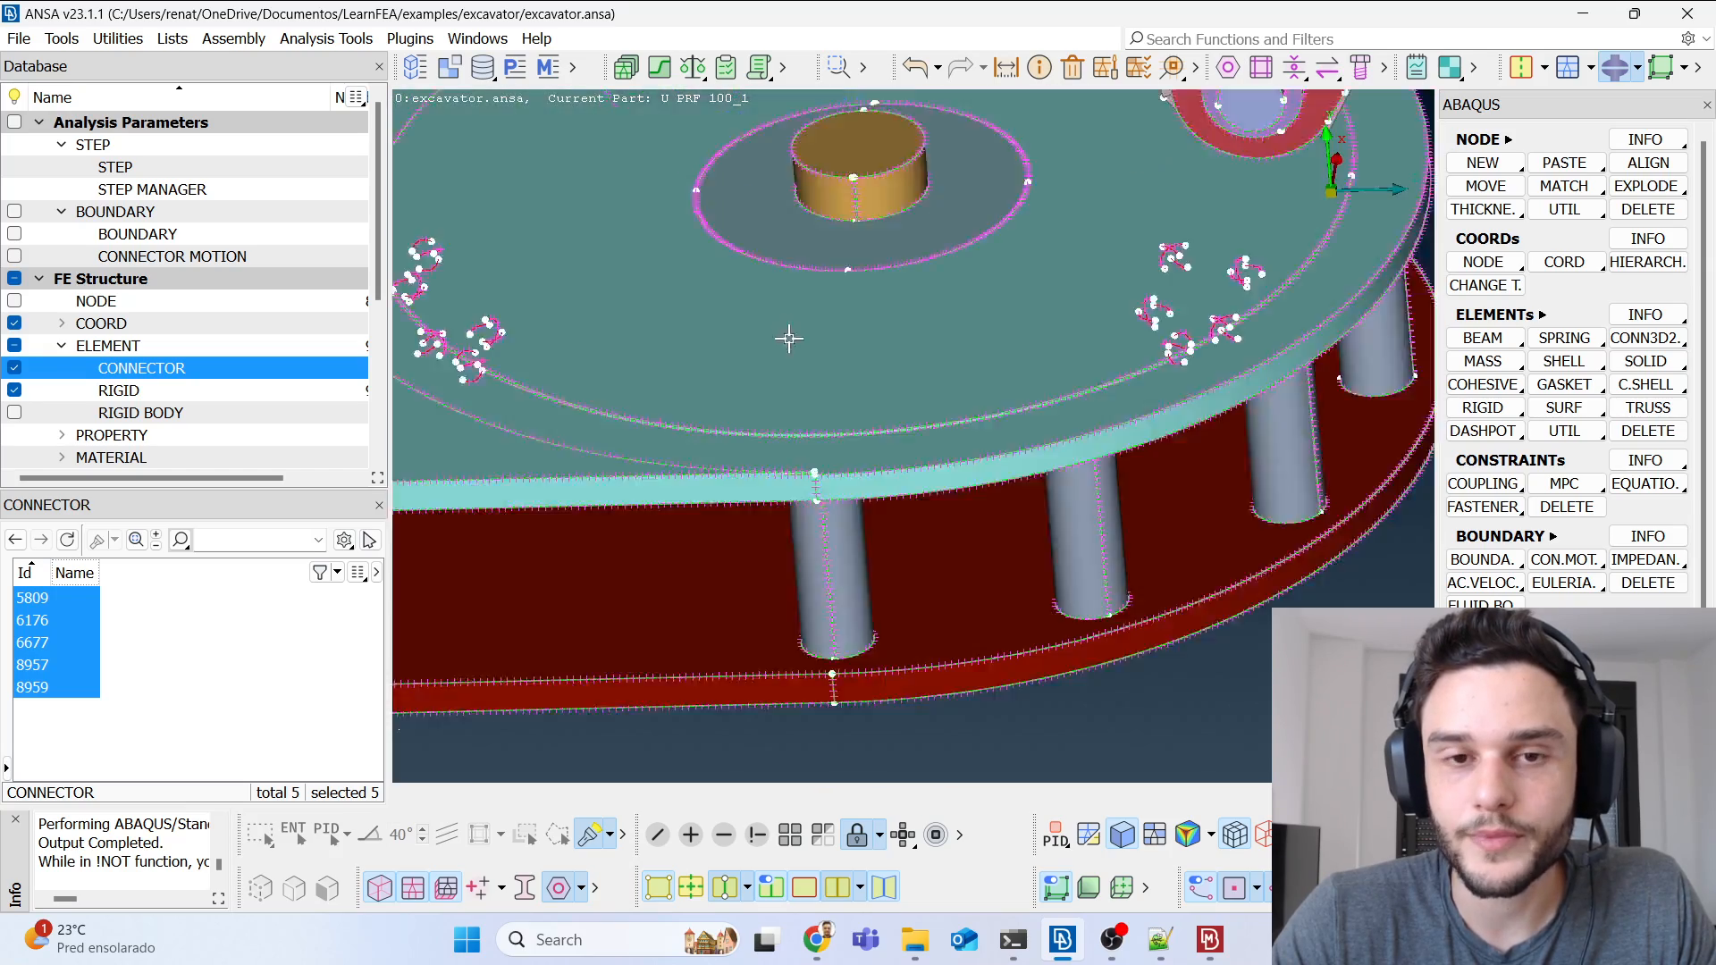
pyautogui.scroll(-3, 795, 454)
pyautogui.moveTo(801, 459)
pyautogui.keyDown('ctrl'); pyautogui.mouseDown()
pyautogui.moveTo(831, 433)
pyautogui.moveTo(789, 387)
pyautogui.moveTo(809, 429)
pyautogui.mouseUp(); pyautogui.keyUp('ctrl')
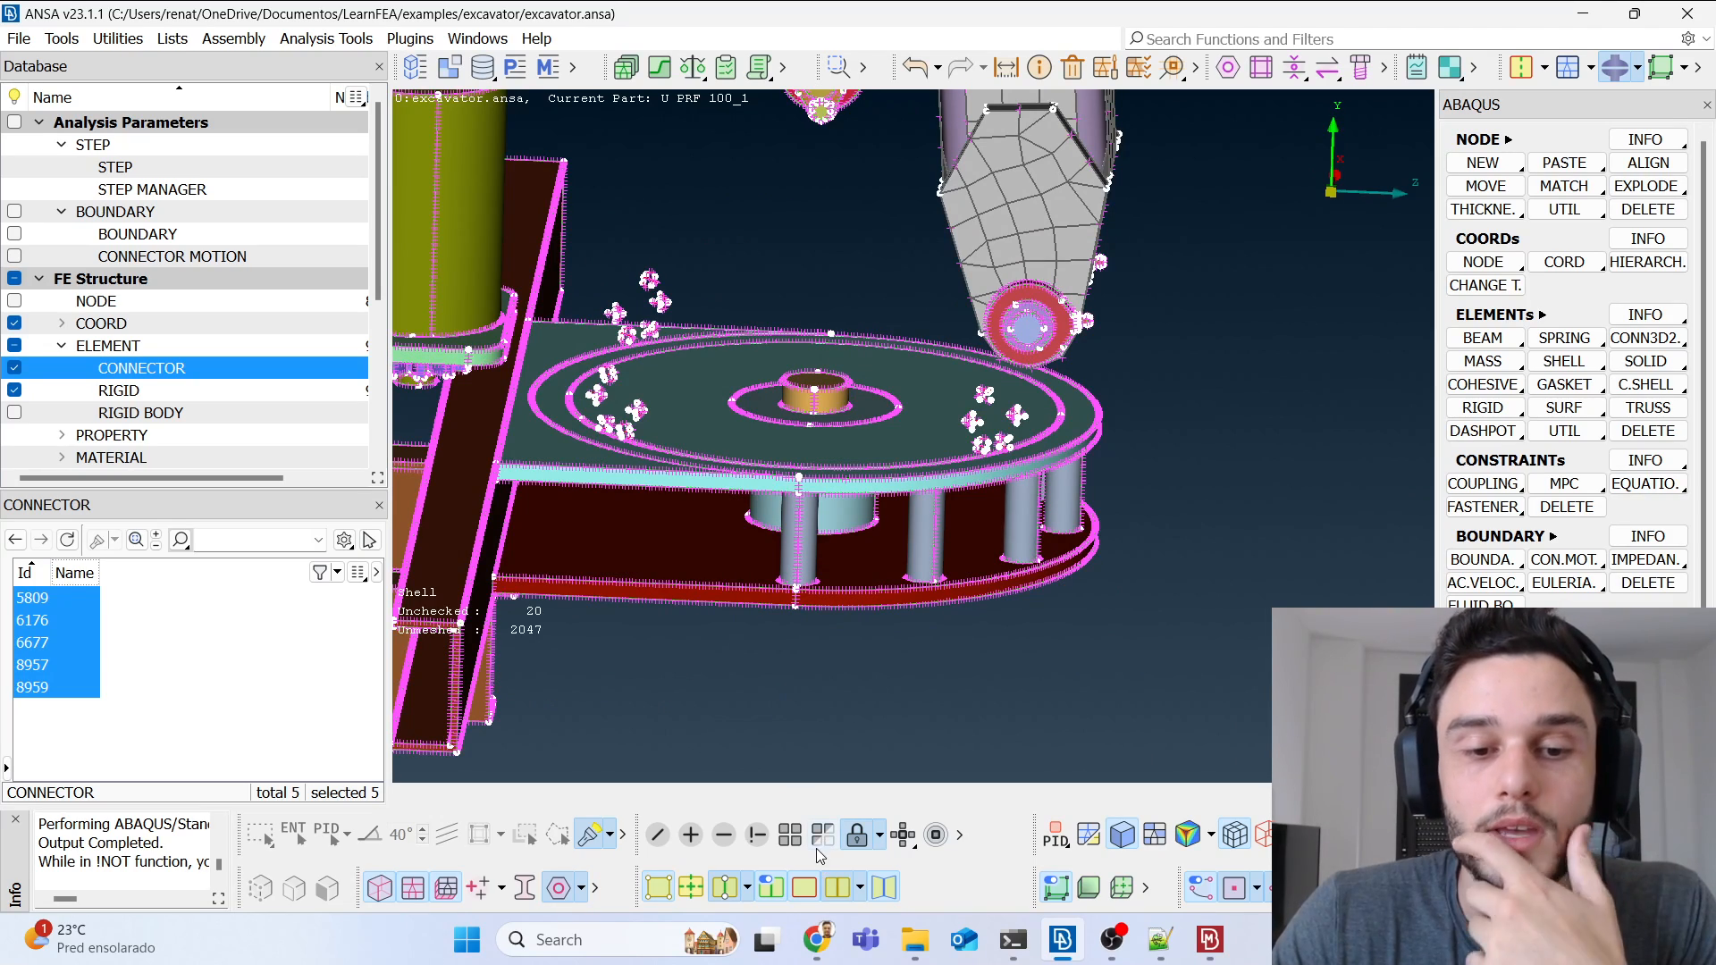
pyautogui.scroll(-3, 1134, 528)
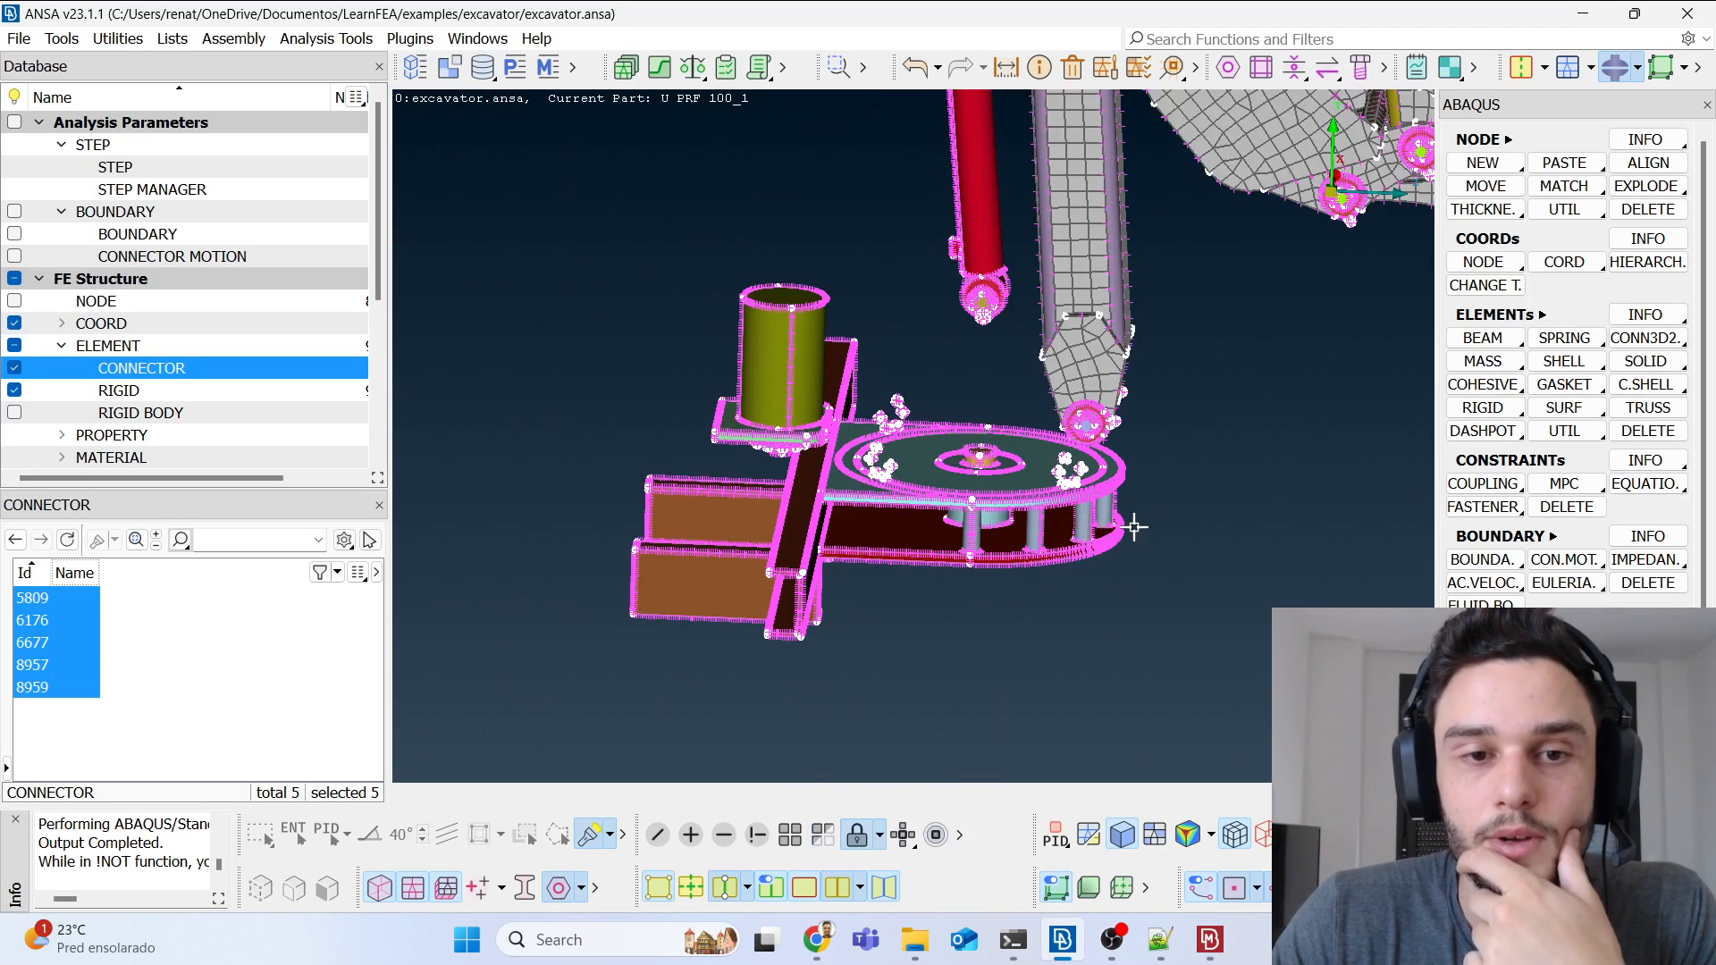
# Step: Examine the slewing motor with its pinion gear and its position next to the fixed base plate
pyautogui.scroll(3, 755, 392)
pyautogui.scroll(4, 754, 392)
pyautogui.keyDown('ctrl'); pyautogui.moveTo(881, 390); pyautogui.dragTo(903, 334); pyautogui.keyUp('ctrl')
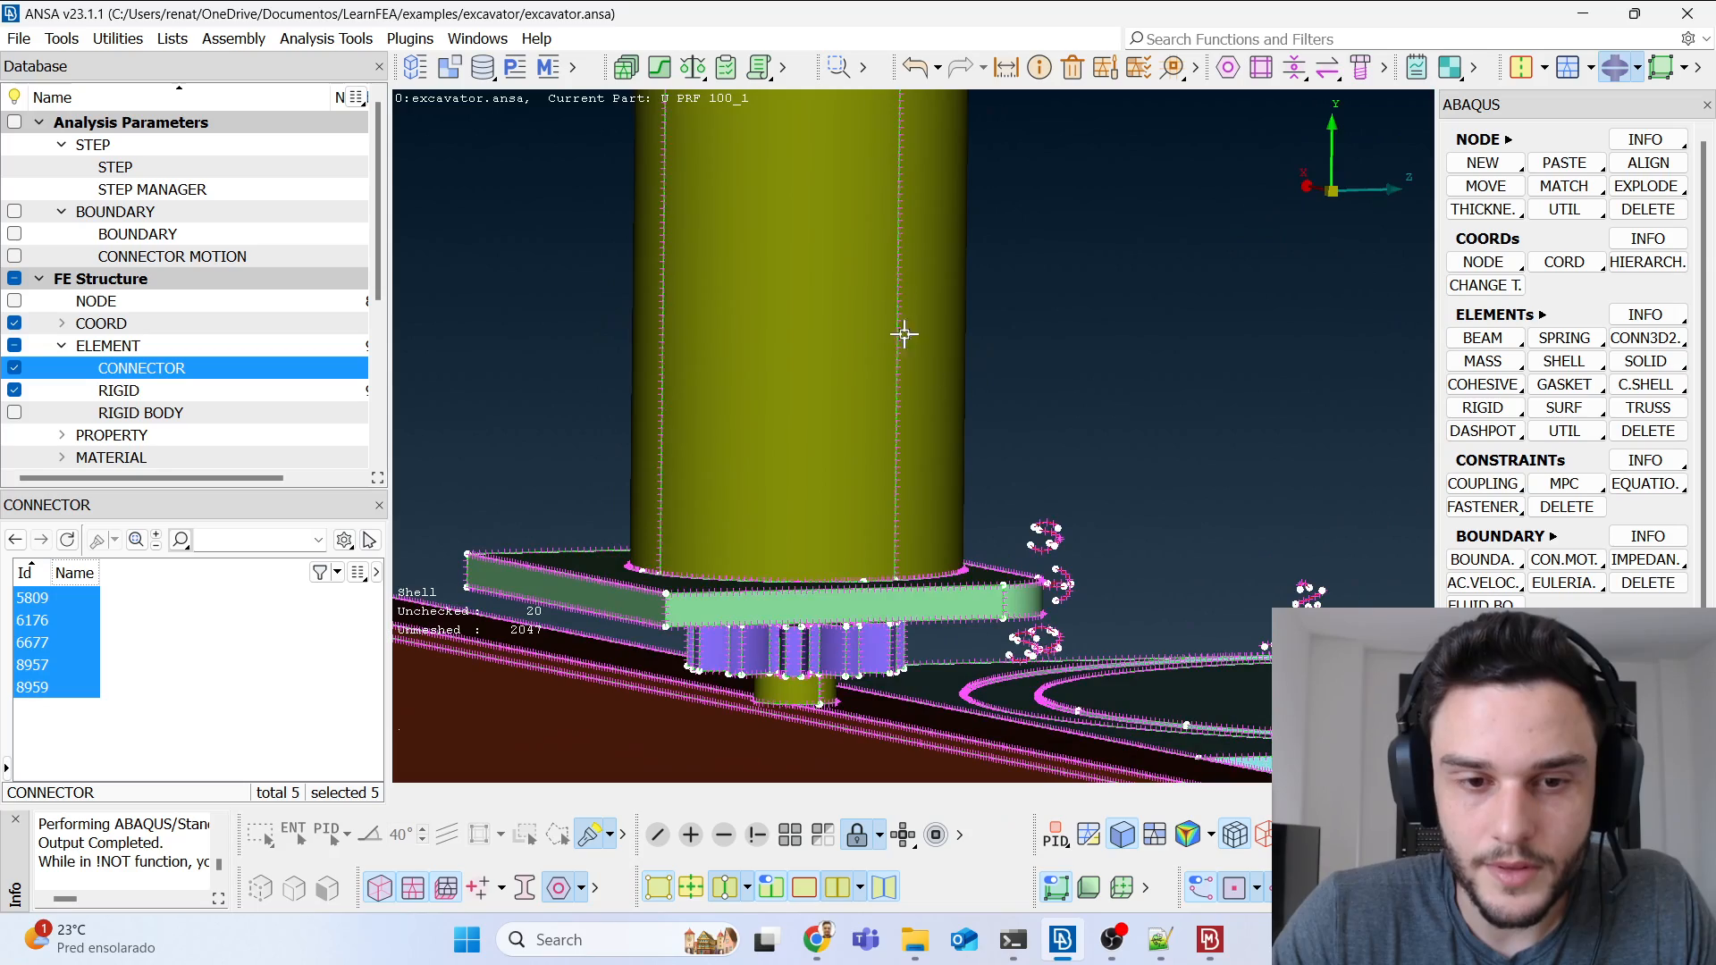
pyautogui.moveTo(804, 414)
pyautogui.keyDown('ctrl'); pyautogui.mouseDown()
pyautogui.moveTo(881, 260)
pyautogui.moveTo(831, 376)
pyautogui.moveTo(804, 394)
pyautogui.mouseUp(); pyautogui.keyUp('ctrl')
pyautogui.scroll(-5, 719, 473)
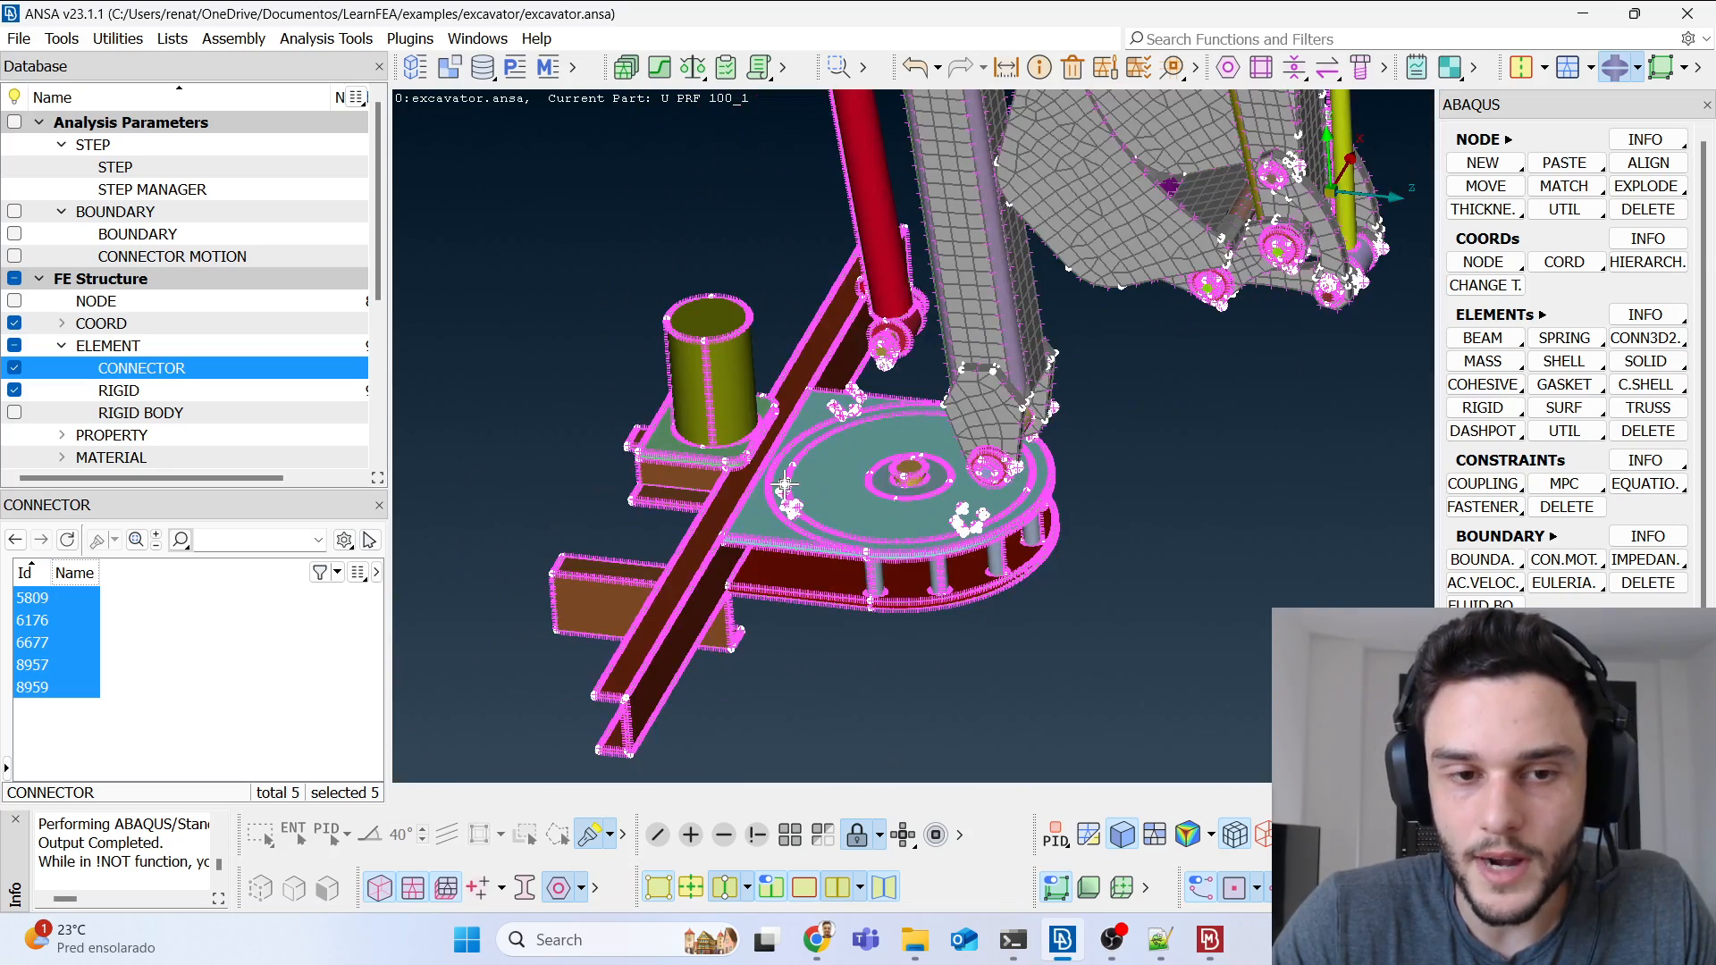
pyautogui.keyDown('ctrl'); pyautogui.moveTo(907, 499); pyautogui.dragTo(842, 555, button='middle'); pyautogui.keyUp('ctrl')
pyautogui.keyDown('ctrl'); pyautogui.moveTo(843, 556); pyautogui.dragTo(844, 541); pyautogui.keyUp('ctrl')
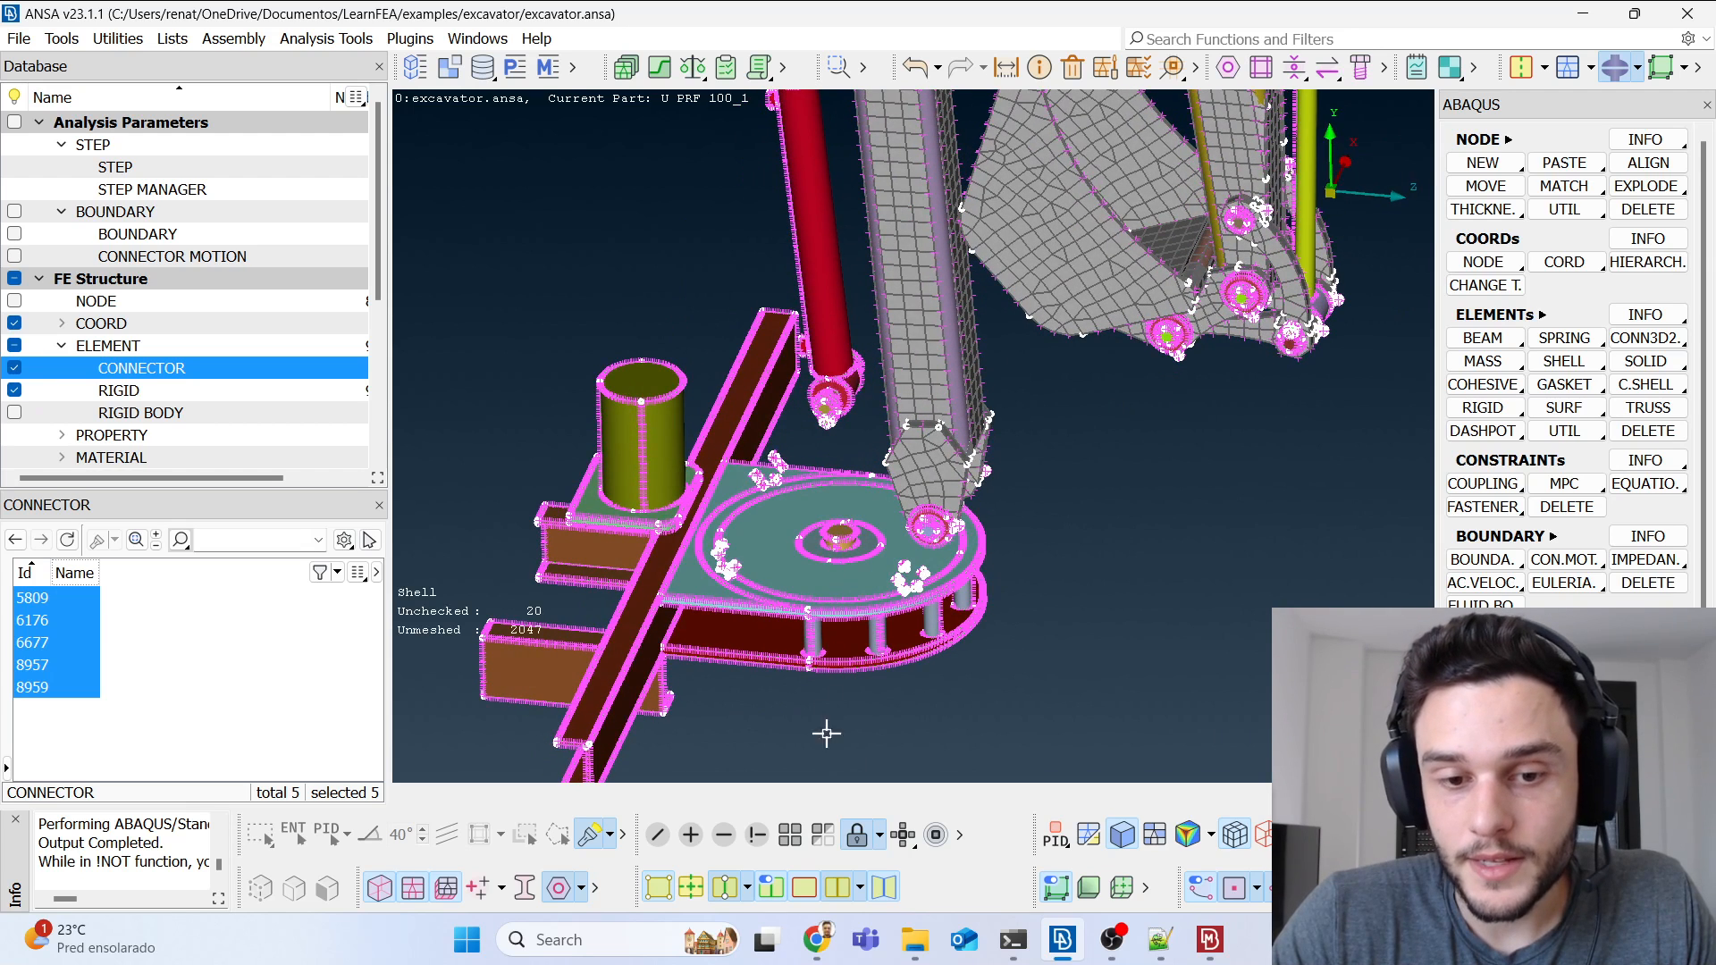
# Step: Invert the visible parts to show the rotating assembly and assign a coarser element length to all its perimeters
pyautogui.click(793, 834)
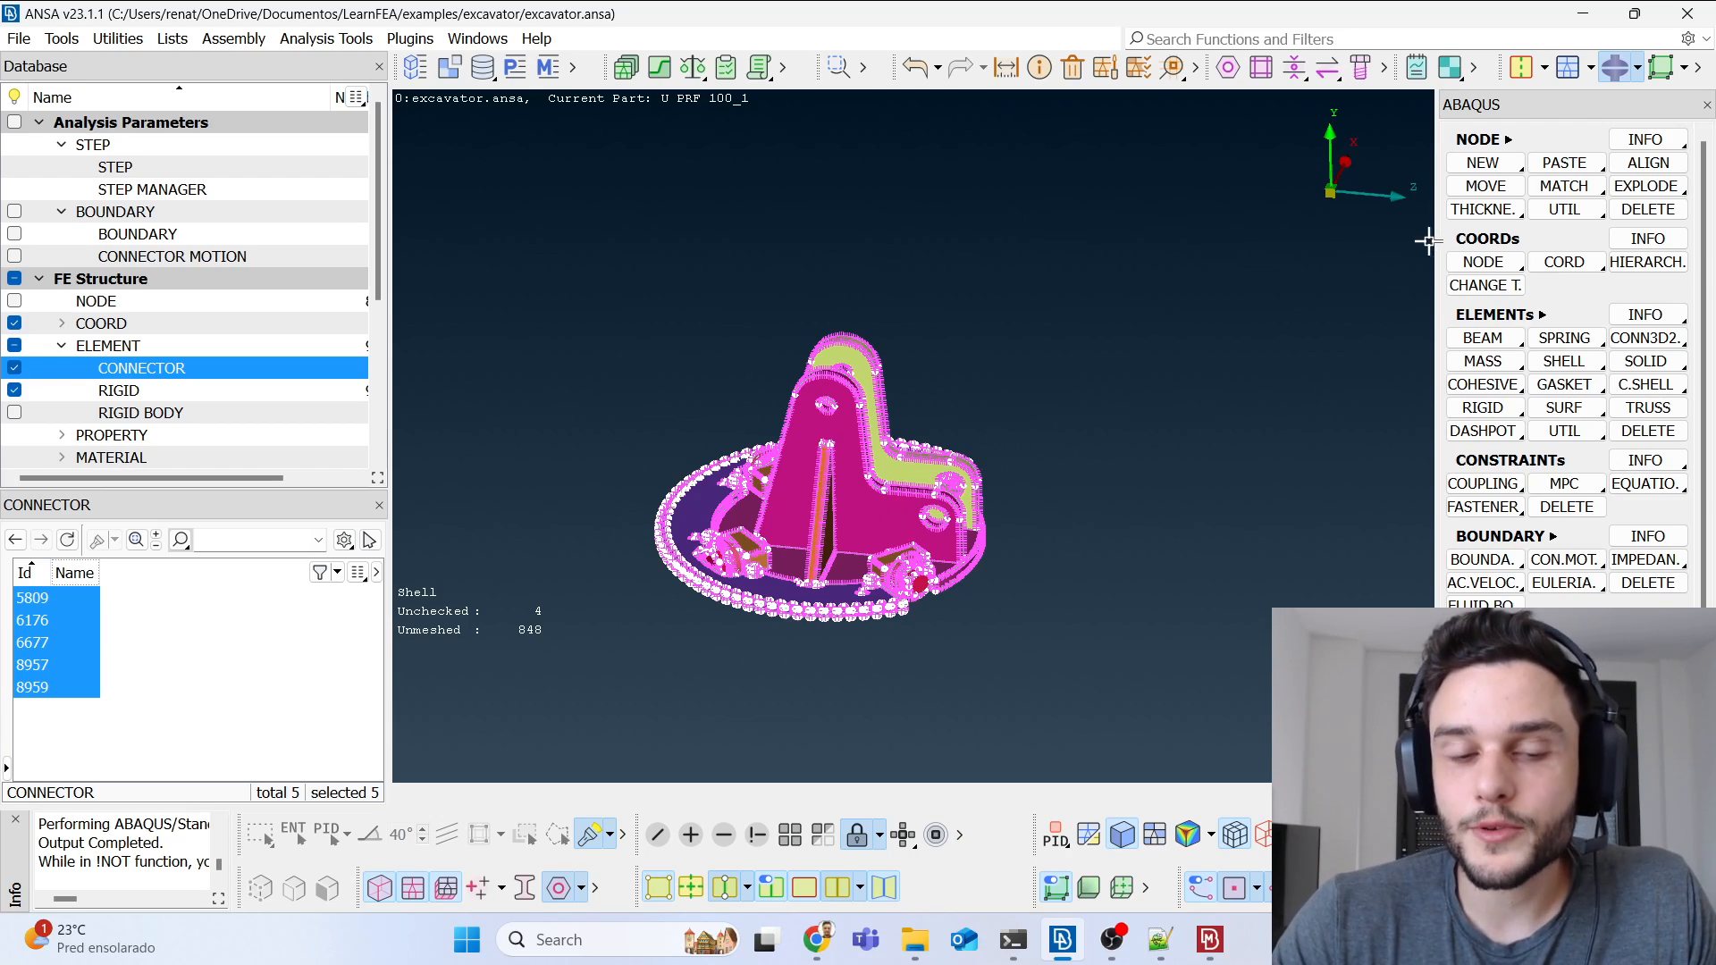
pyautogui.keyDown('ctrl'); pyautogui.moveTo(769, 650); pyautogui.dragTo(762, 576, button='right'); pyautogui.keyUp('ctrl')
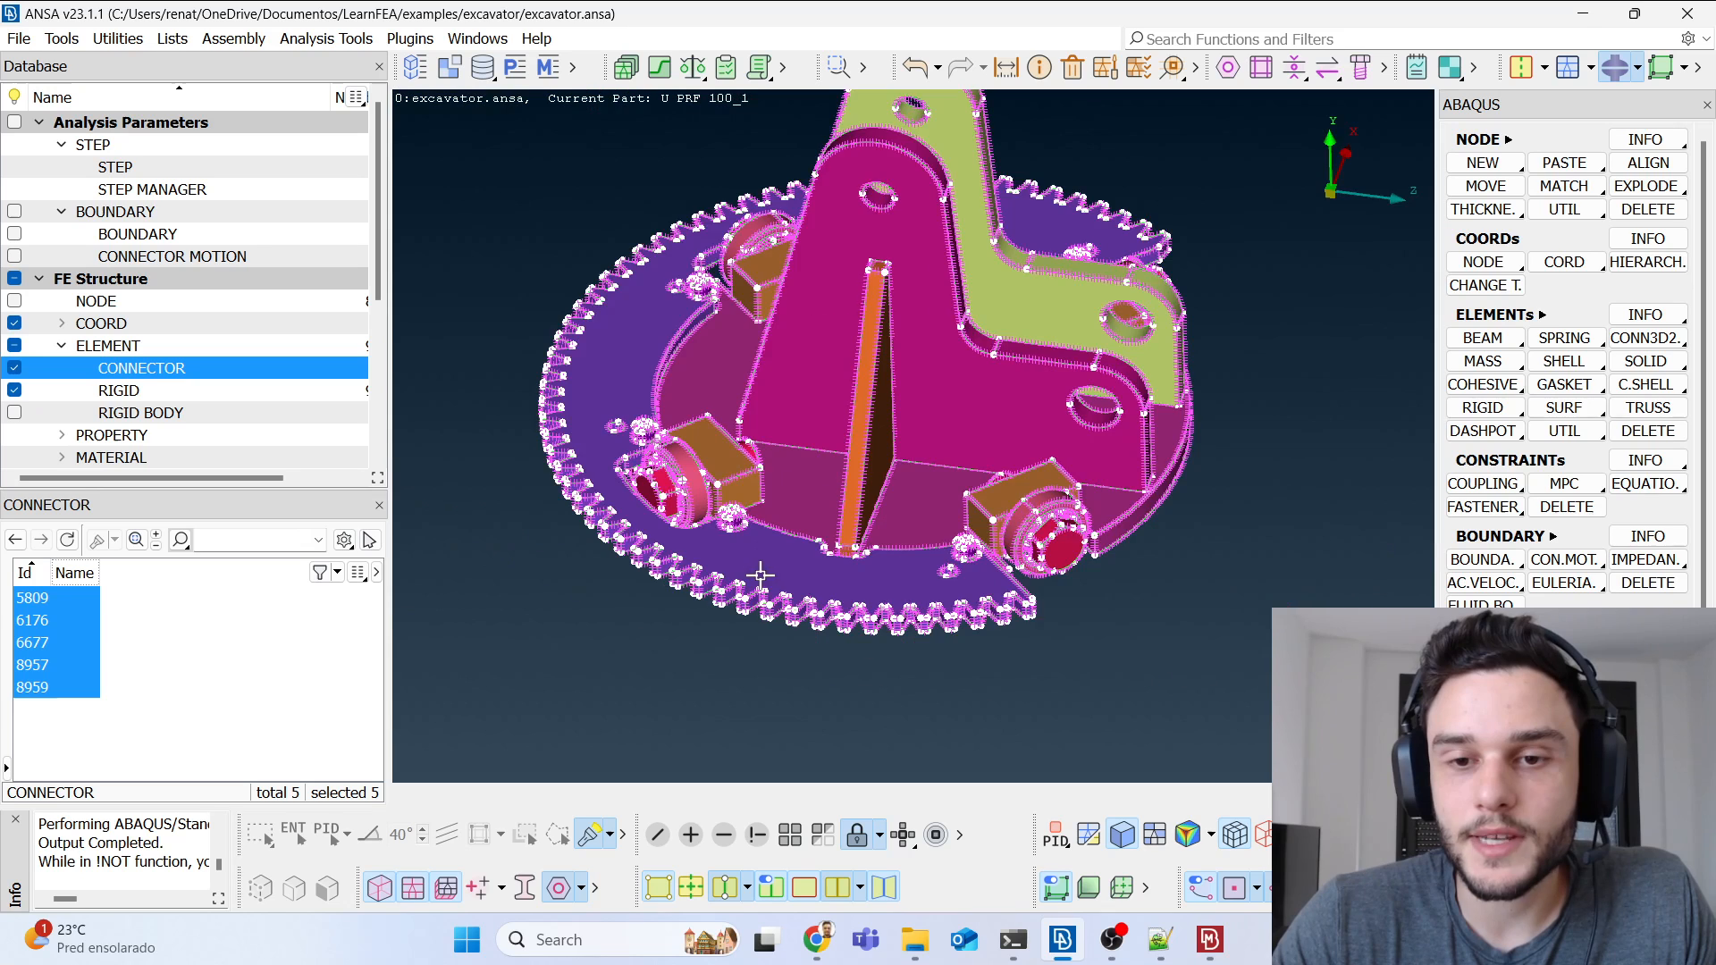
pyautogui.click(1589, 68)
pyautogui.click(1570, 105)
pyautogui.click(1571, 267)
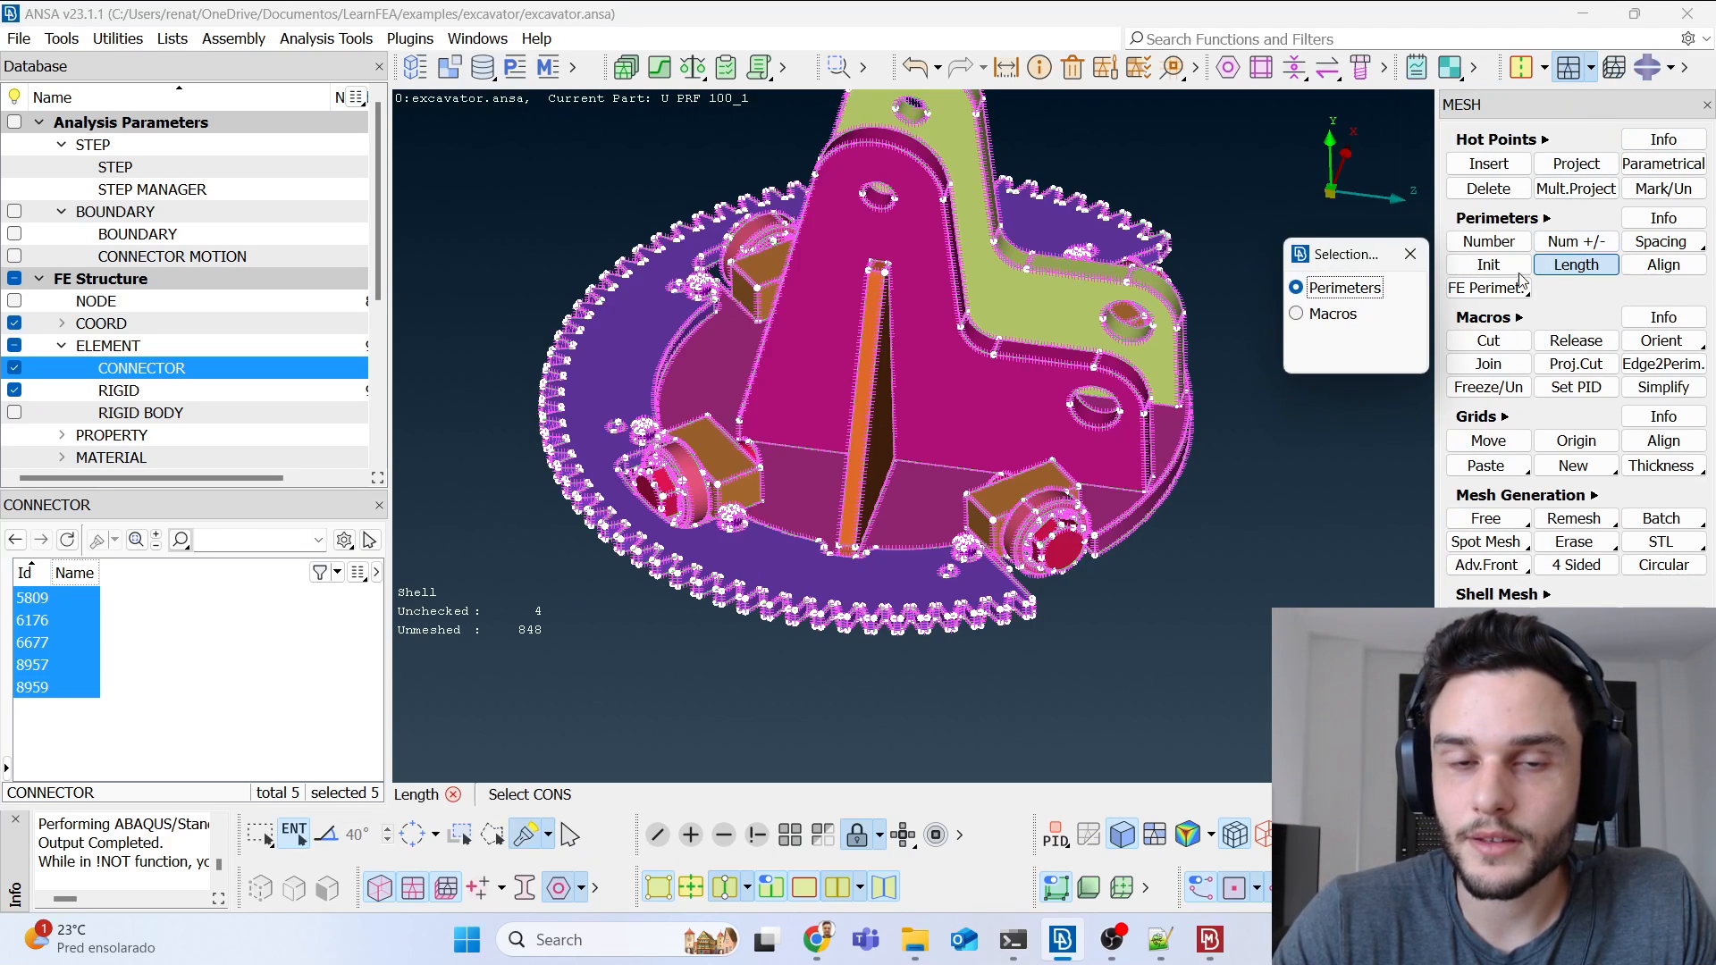
pyautogui.scroll(-3, 994, 522)
pyautogui.moveTo(603, 214); pyautogui.dragTo(1258, 672)
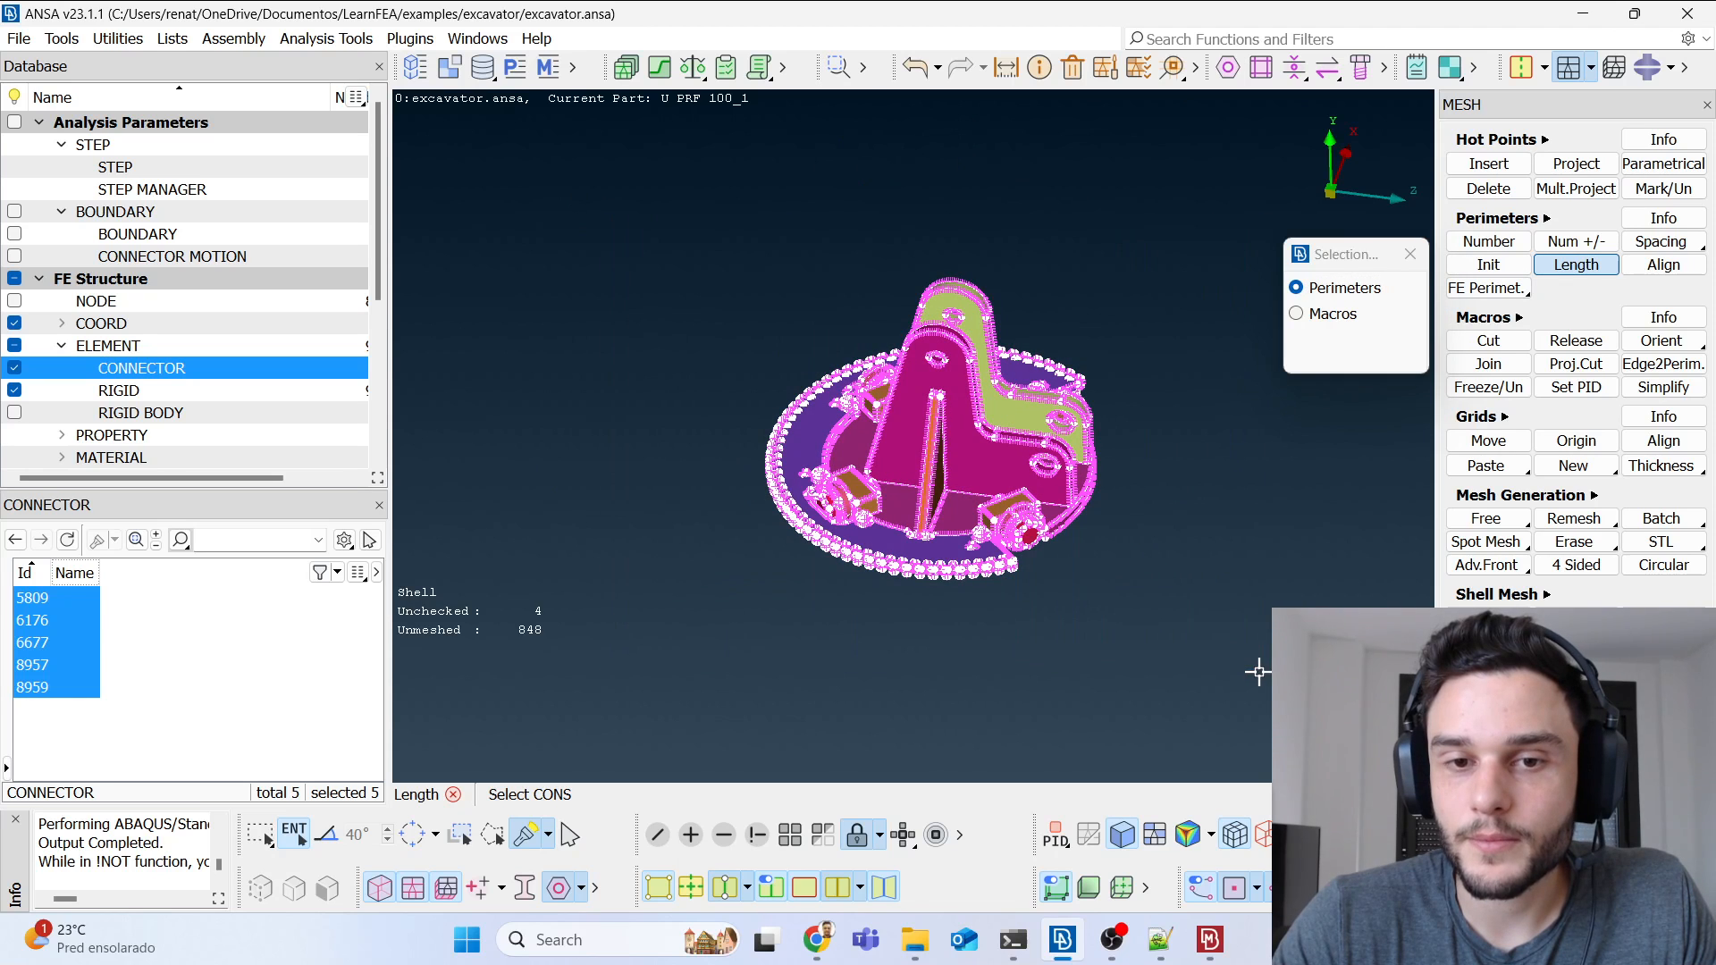
pyautogui.middleClick(1128, 561)
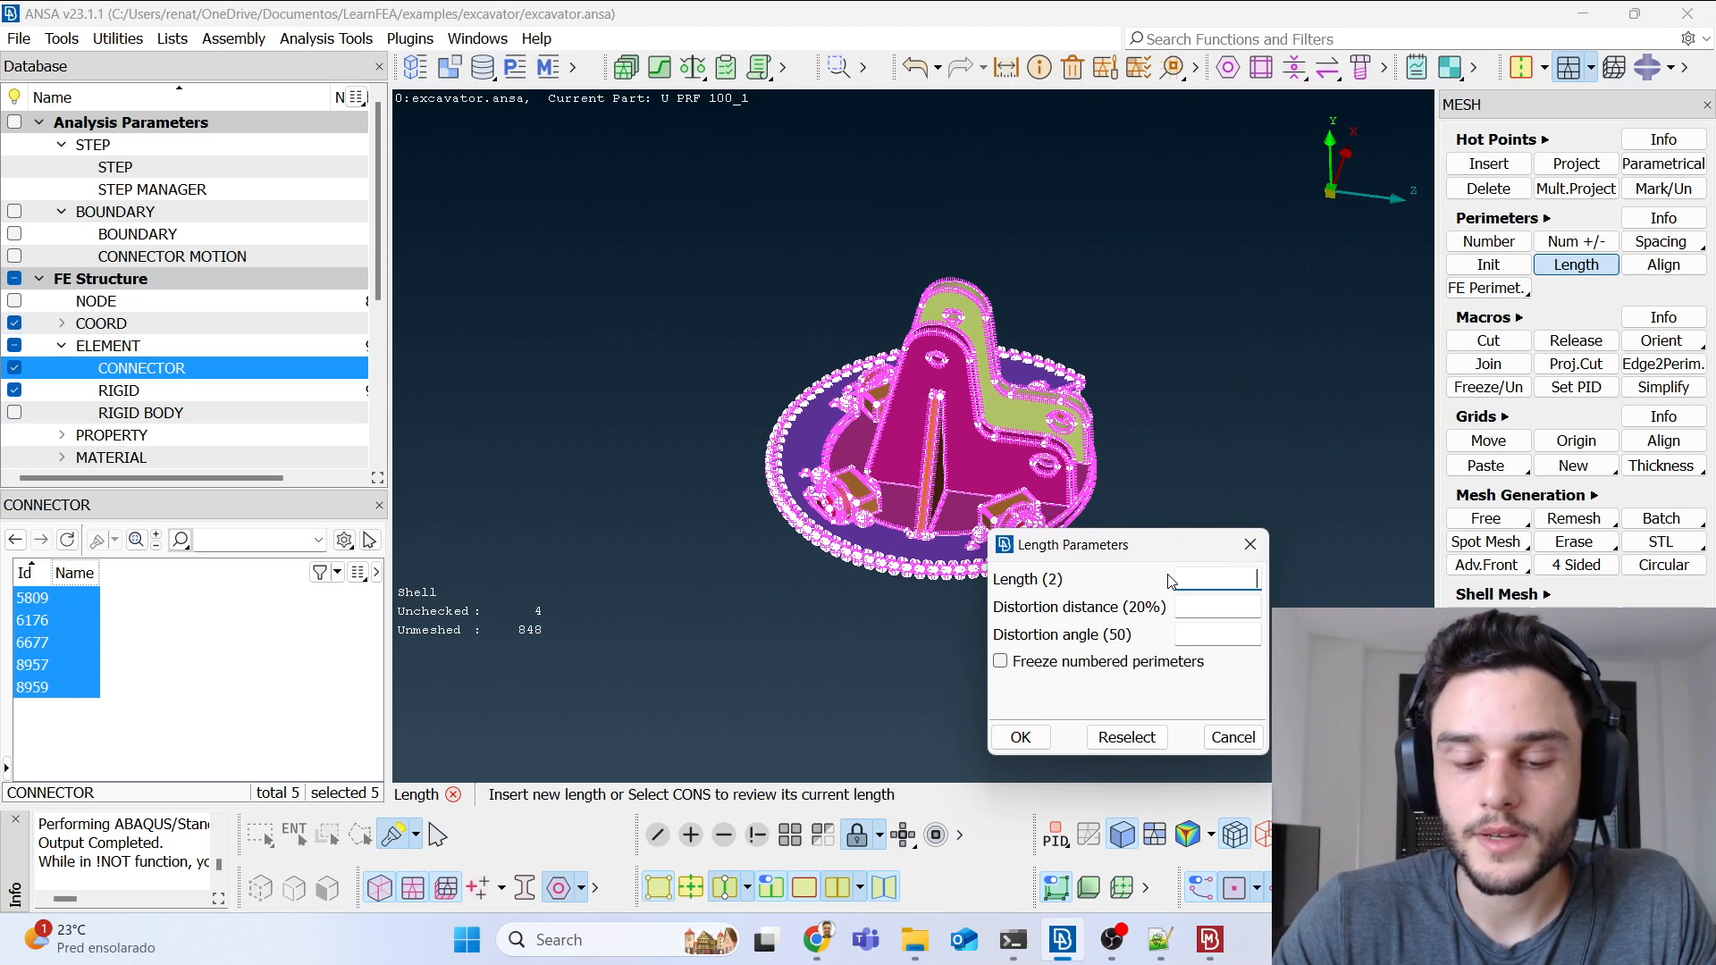
pyautogui.write('2')
pyautogui.press('Return')
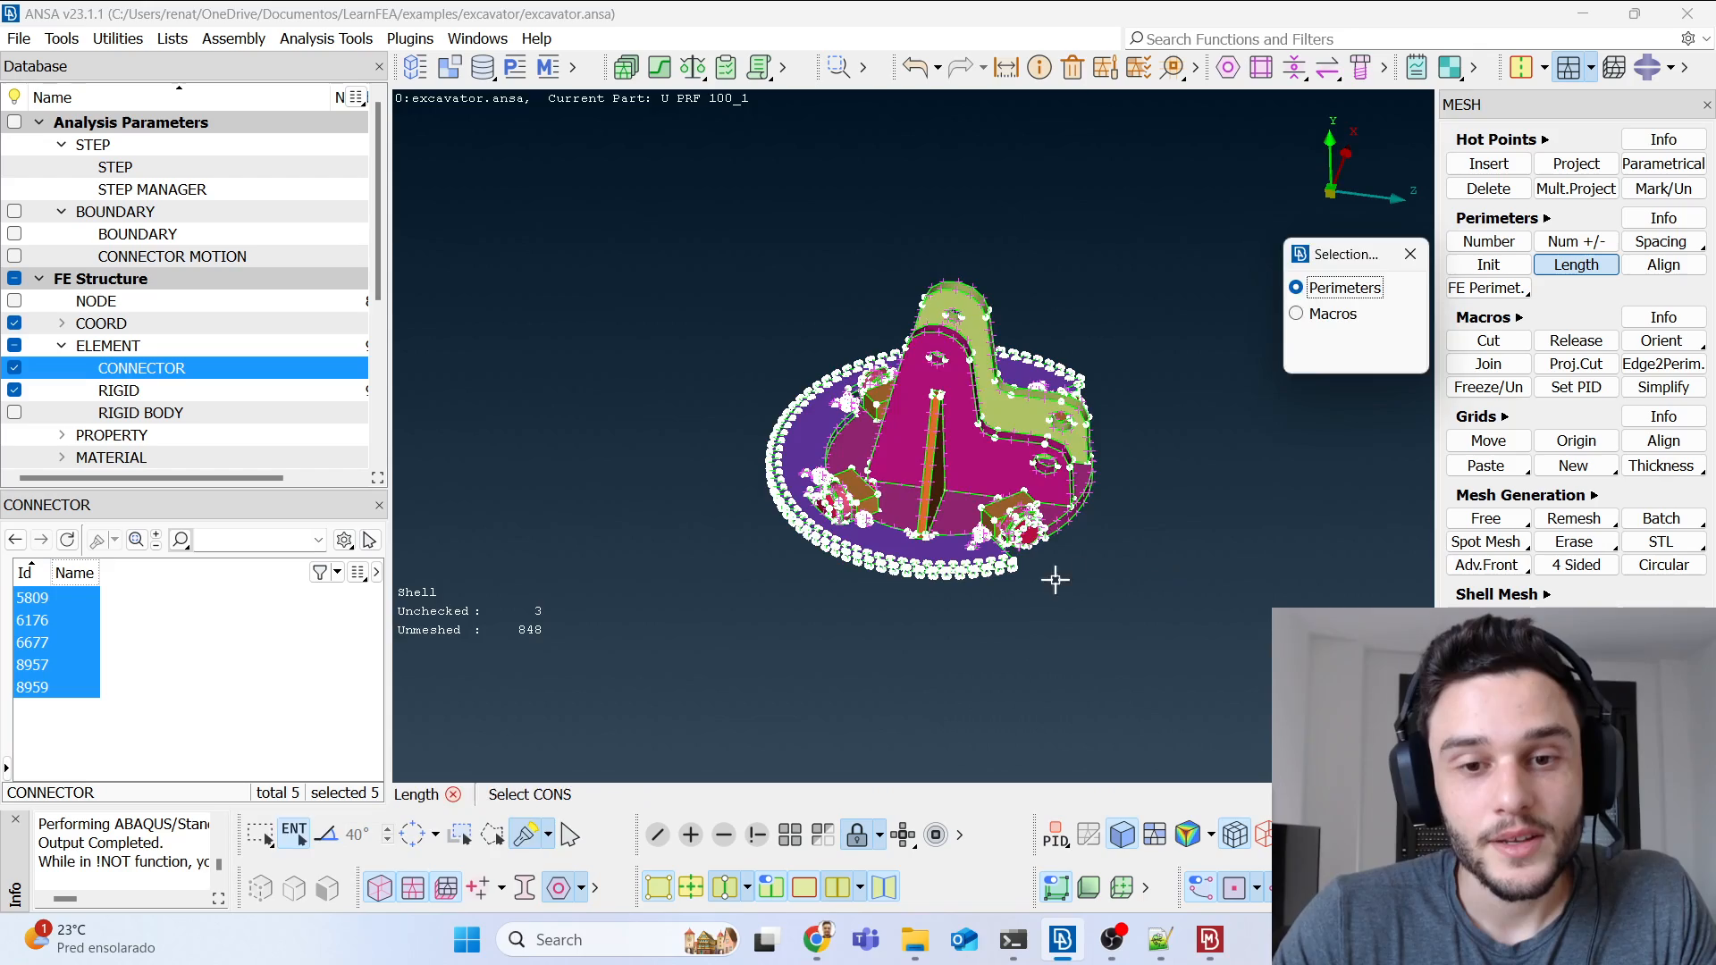
pyautogui.middleClick(1056, 580)
# Step: Generate a free shell mesh on all faces of the rotating assembly
pyautogui.scroll(8, 895, 558)
pyautogui.moveTo(895, 551)
pyautogui.keyDown('ctrl'); pyautogui.mouseDown()
pyautogui.moveTo(904, 448)
pyautogui.moveTo(873, 475)
pyautogui.moveTo(881, 524)
pyautogui.mouseUp(); pyautogui.keyUp('ctrl')
pyautogui.scroll(-5, 849, 562)
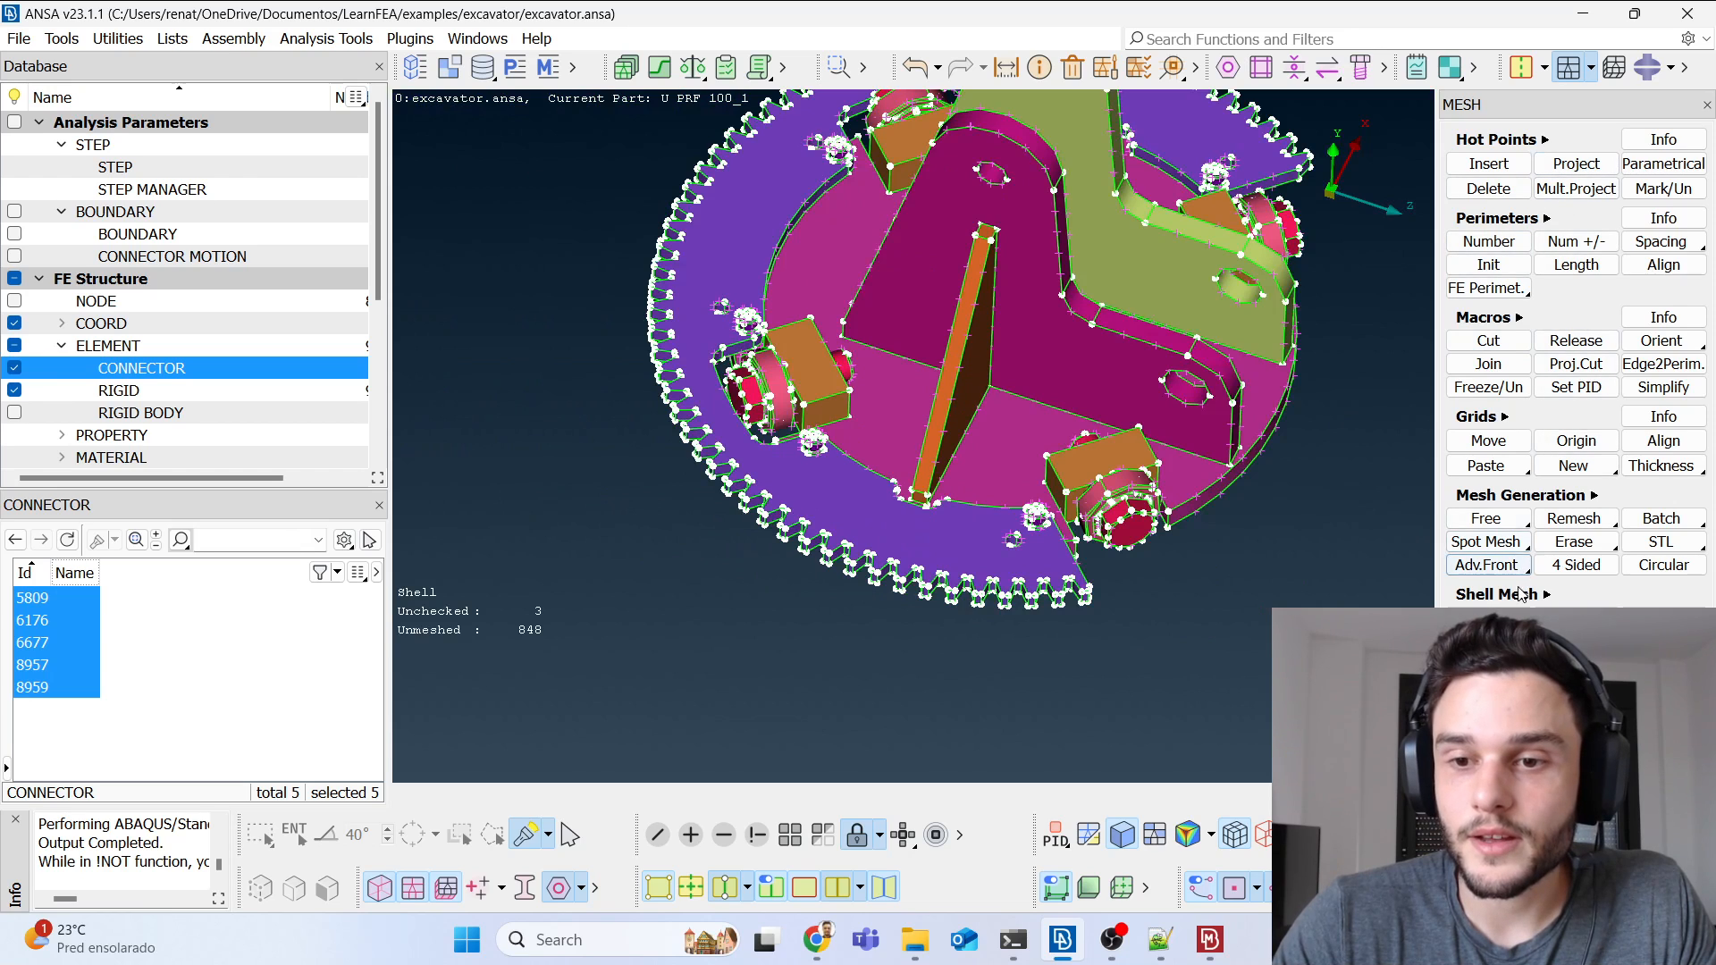
pyautogui.click(1509, 527)
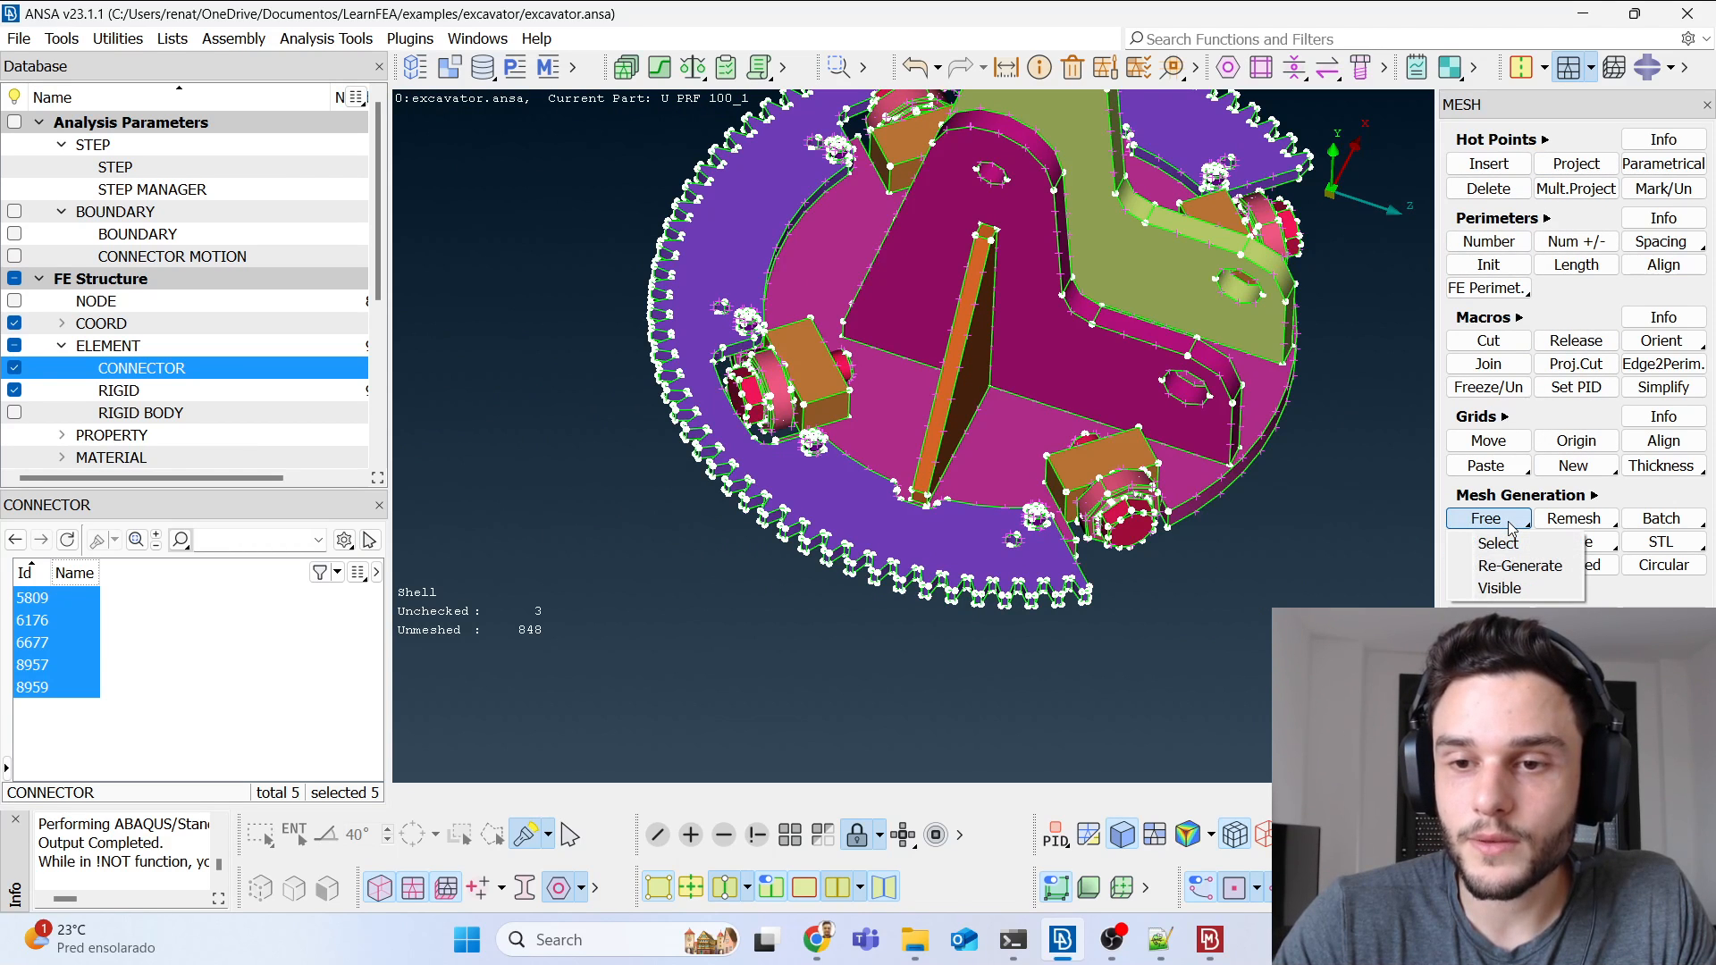
pyautogui.click(1497, 542)
pyautogui.scroll(-5, 761, 306)
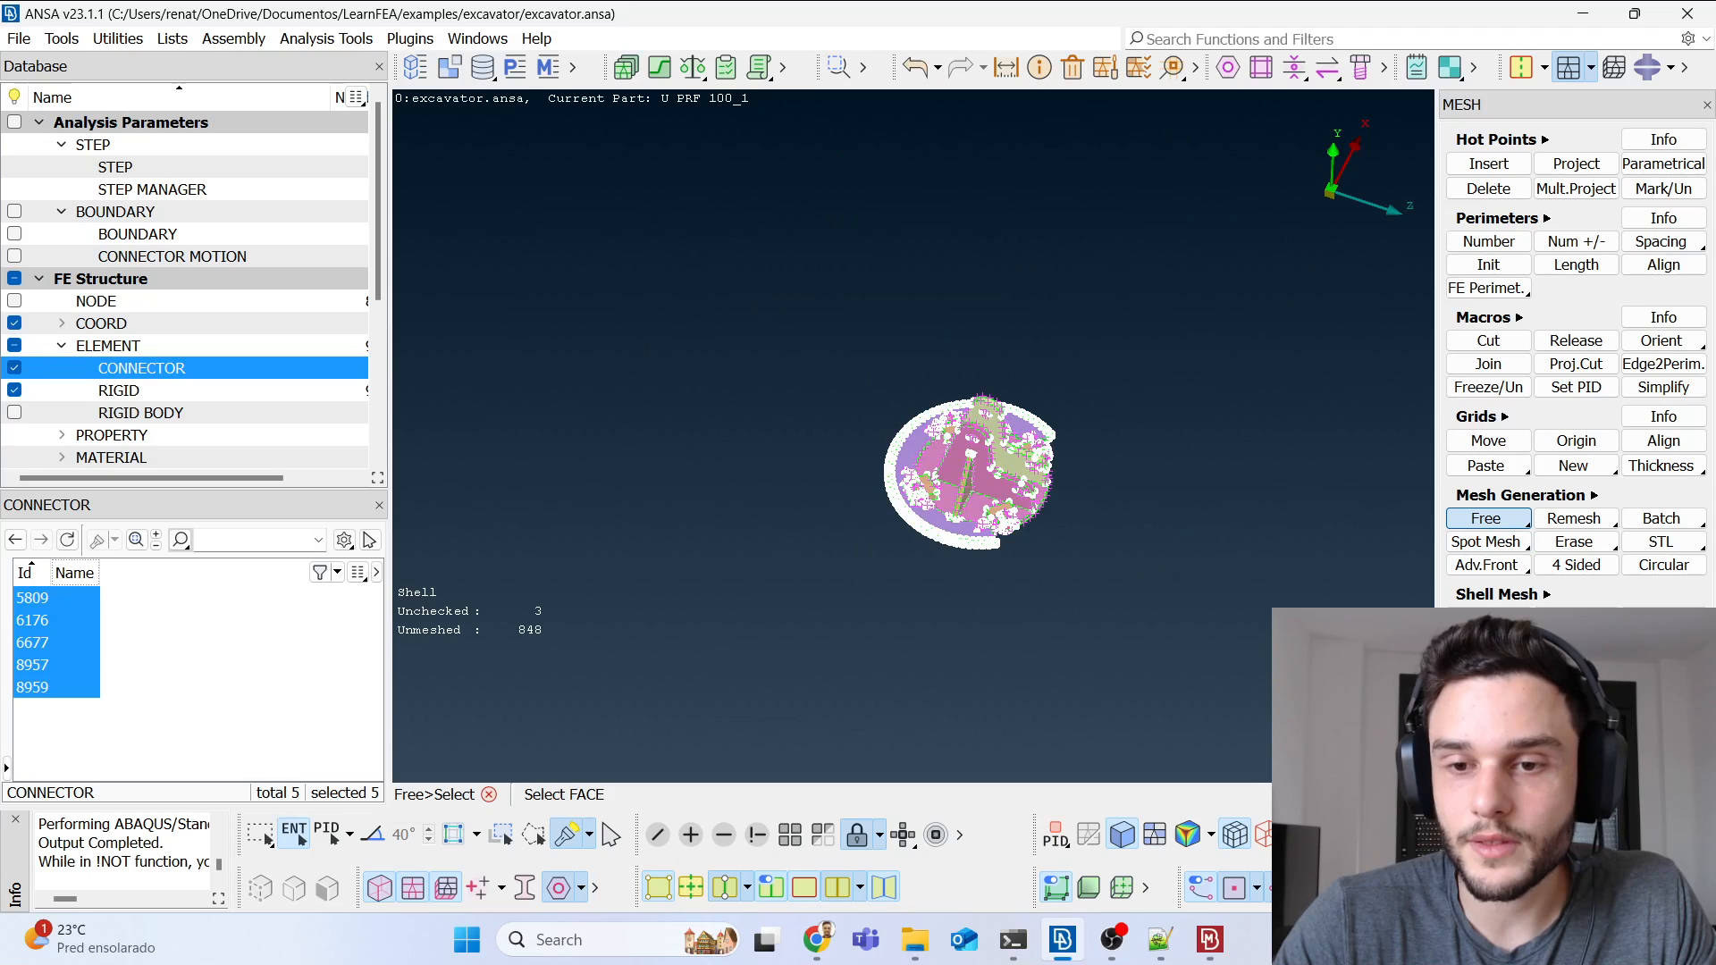
pyautogui.middleClick(994, 437)
pyautogui.scroll(5, 944, 554)
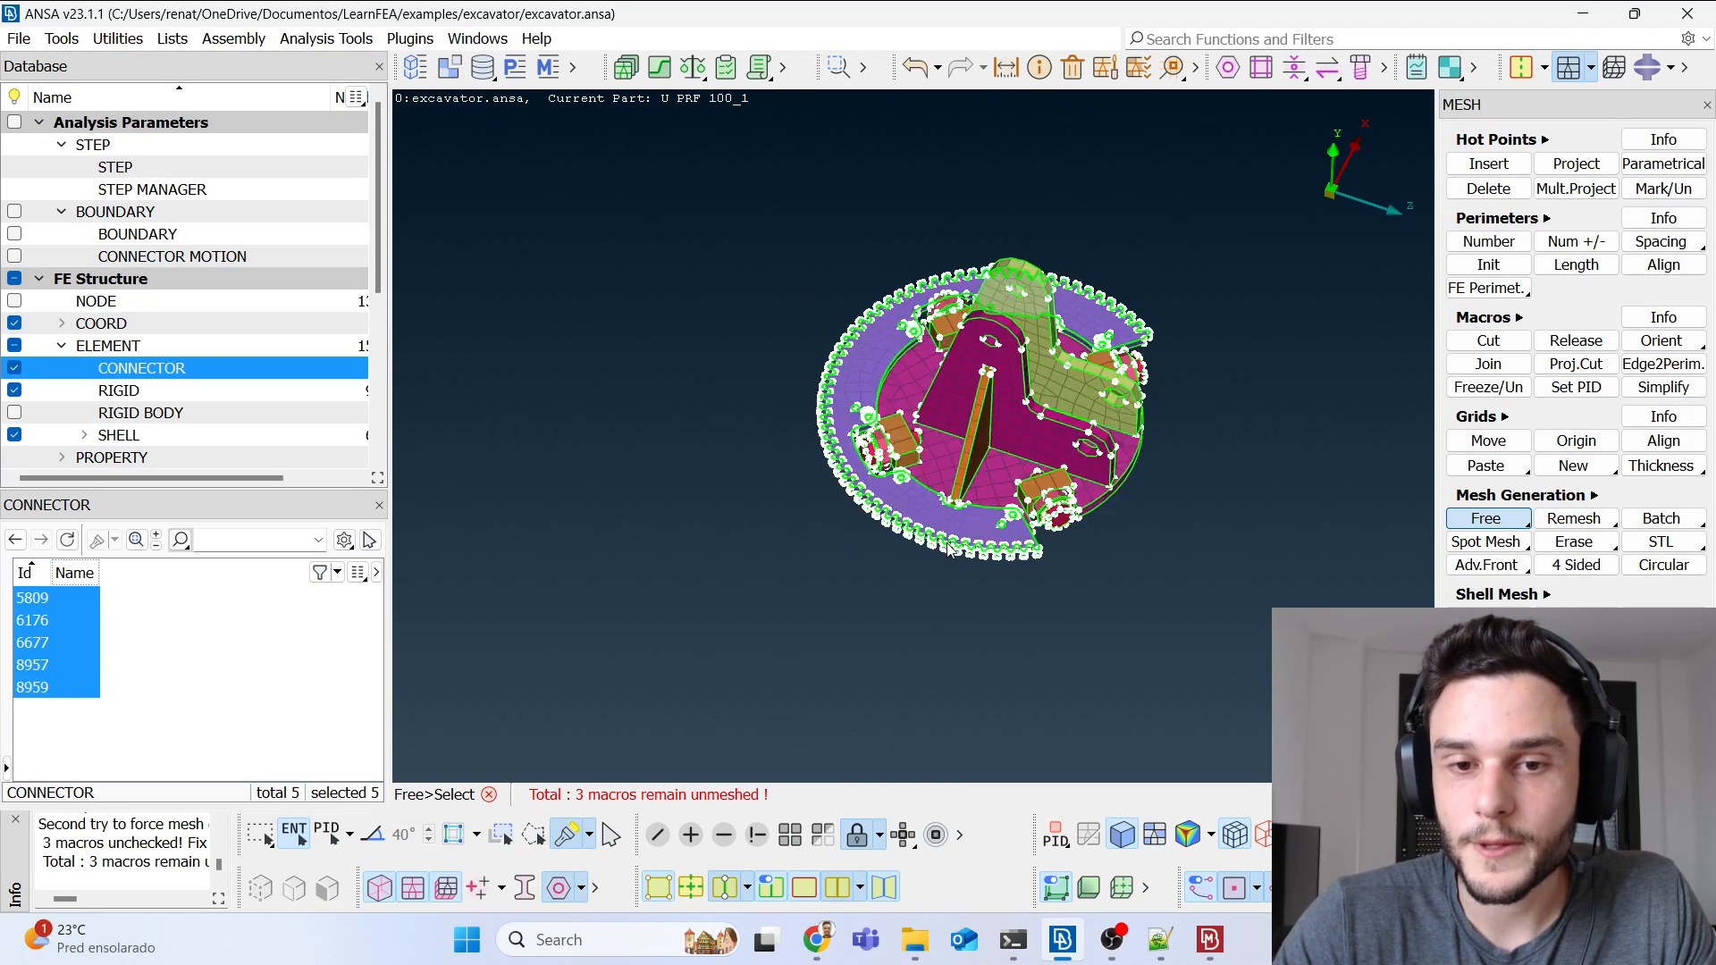
# Step: Release the shell mesh from all faces of the rotating assembly and hide the geometry faces
pyautogui.keyDown('ctrl'); pyautogui.moveTo(945, 551); pyautogui.dragTo(869, 482); pyautogui.keyUp('ctrl')
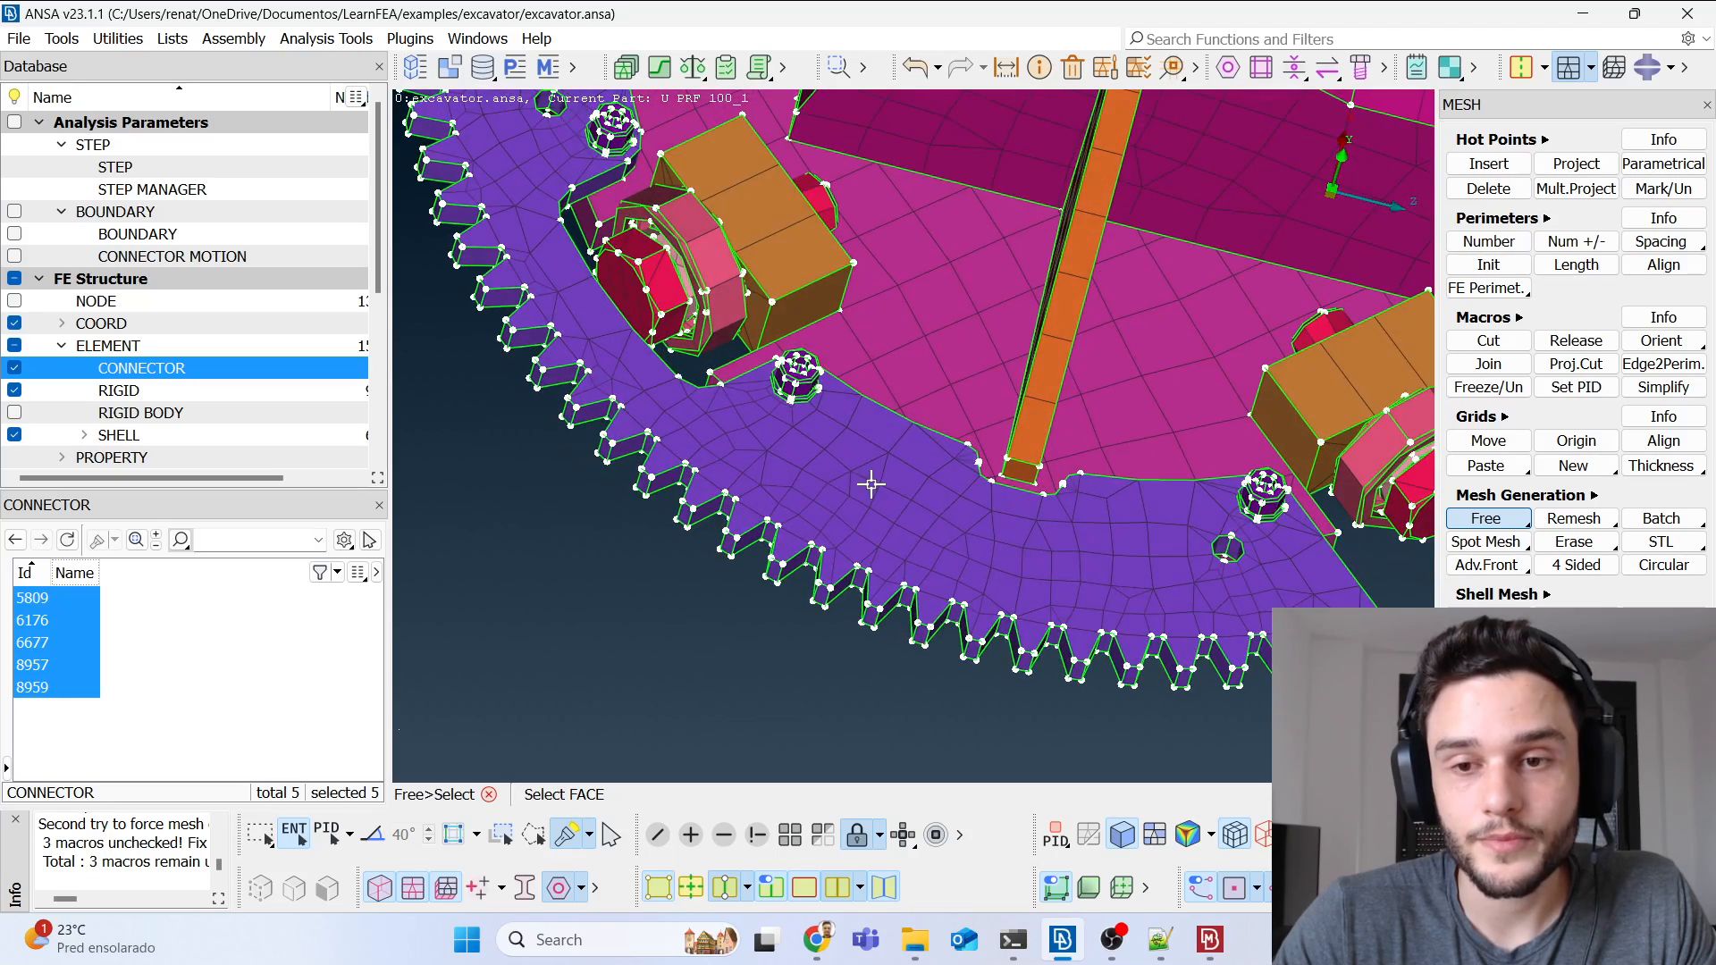
pyautogui.scroll(-5, 780, 513)
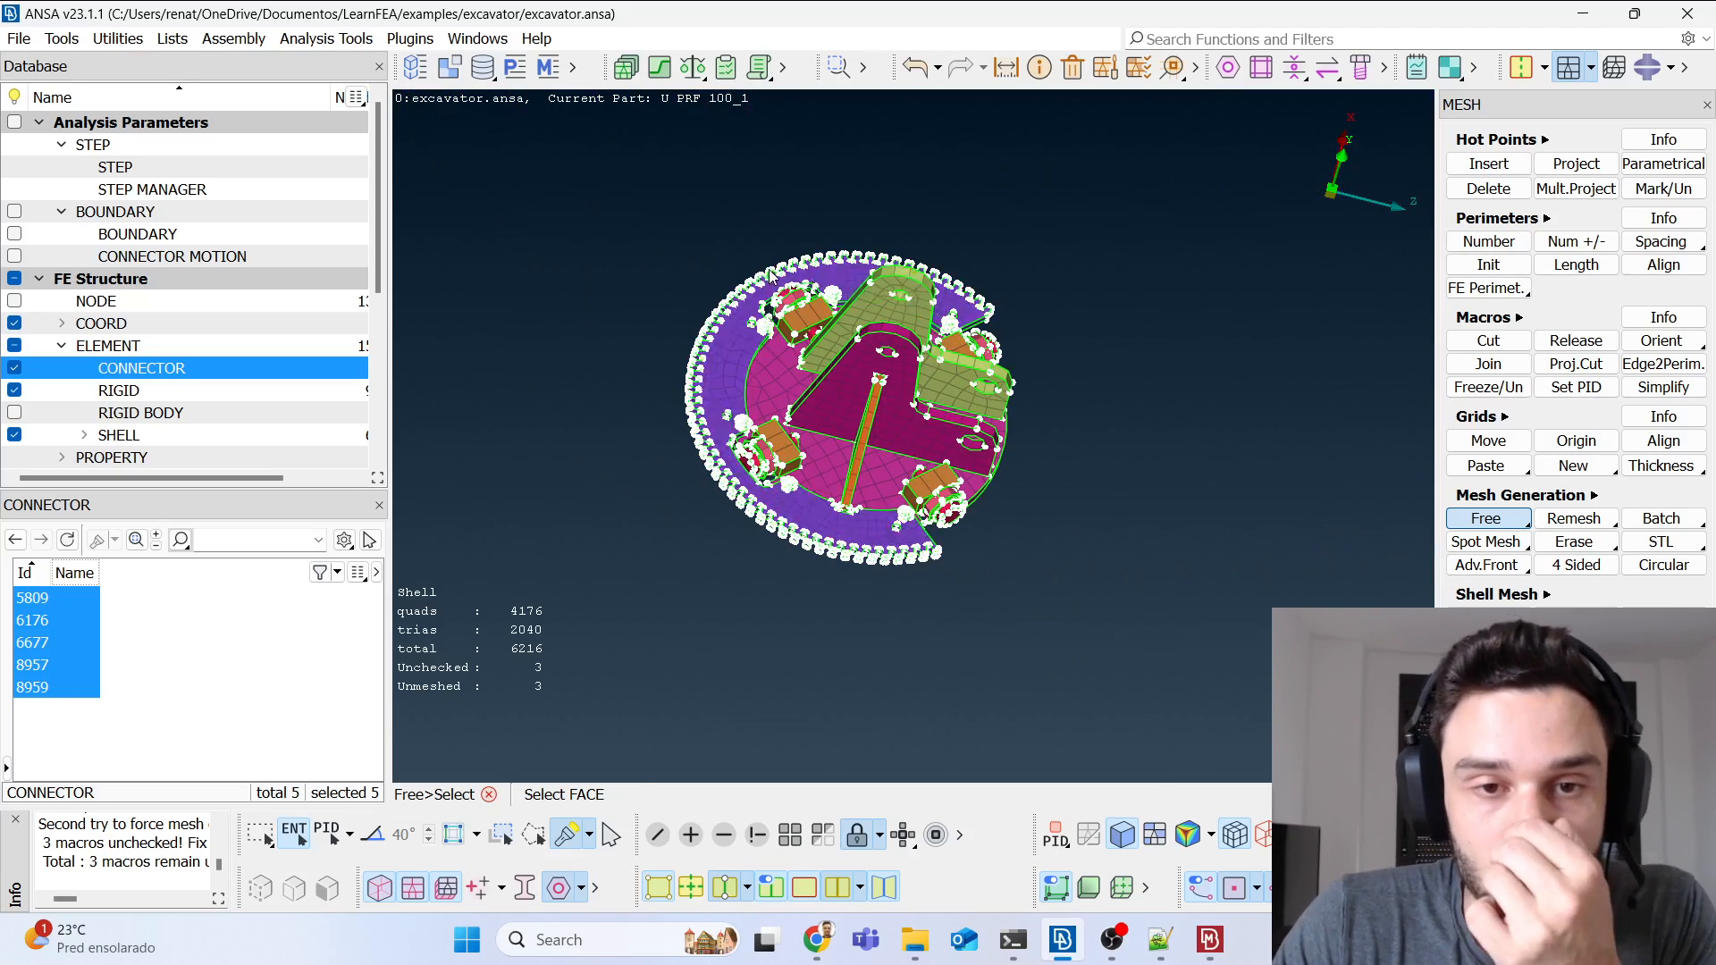
pyautogui.scroll(5, 770, 490)
pyautogui.scroll(-6, 773, 322)
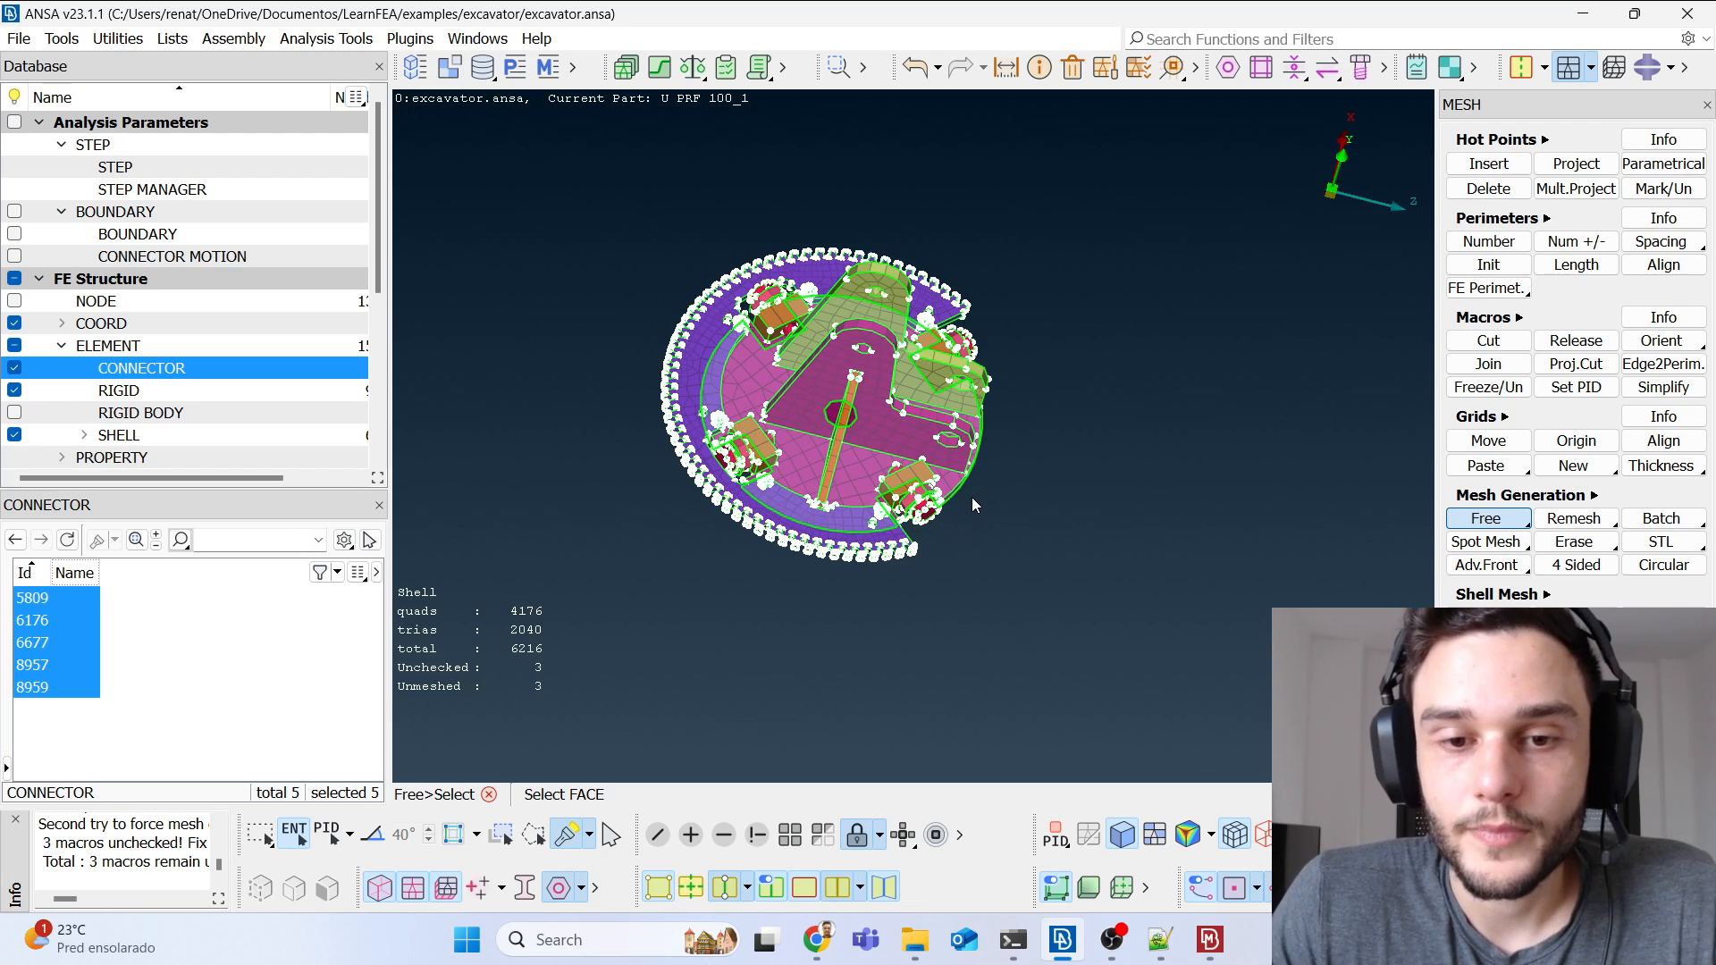
pyautogui.click(1614, 67)
pyautogui.click(1575, 197)
pyautogui.moveTo(568, 159); pyautogui.dragTo(1405, 772)
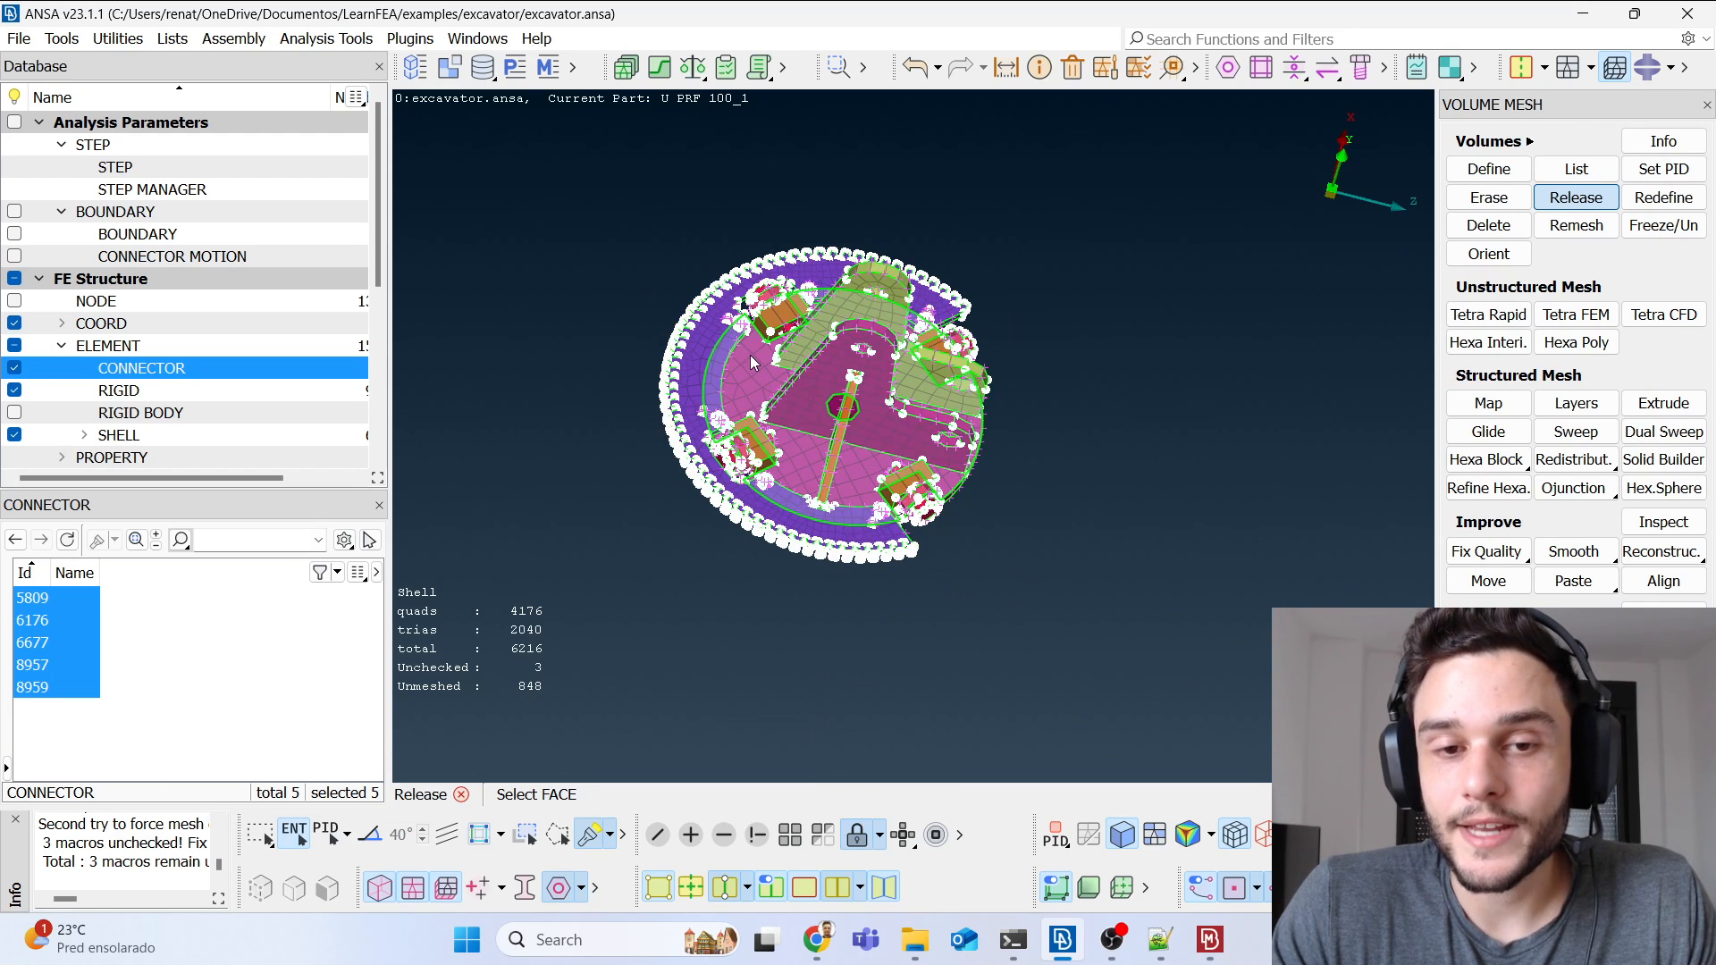
pyautogui.click(659, 899)
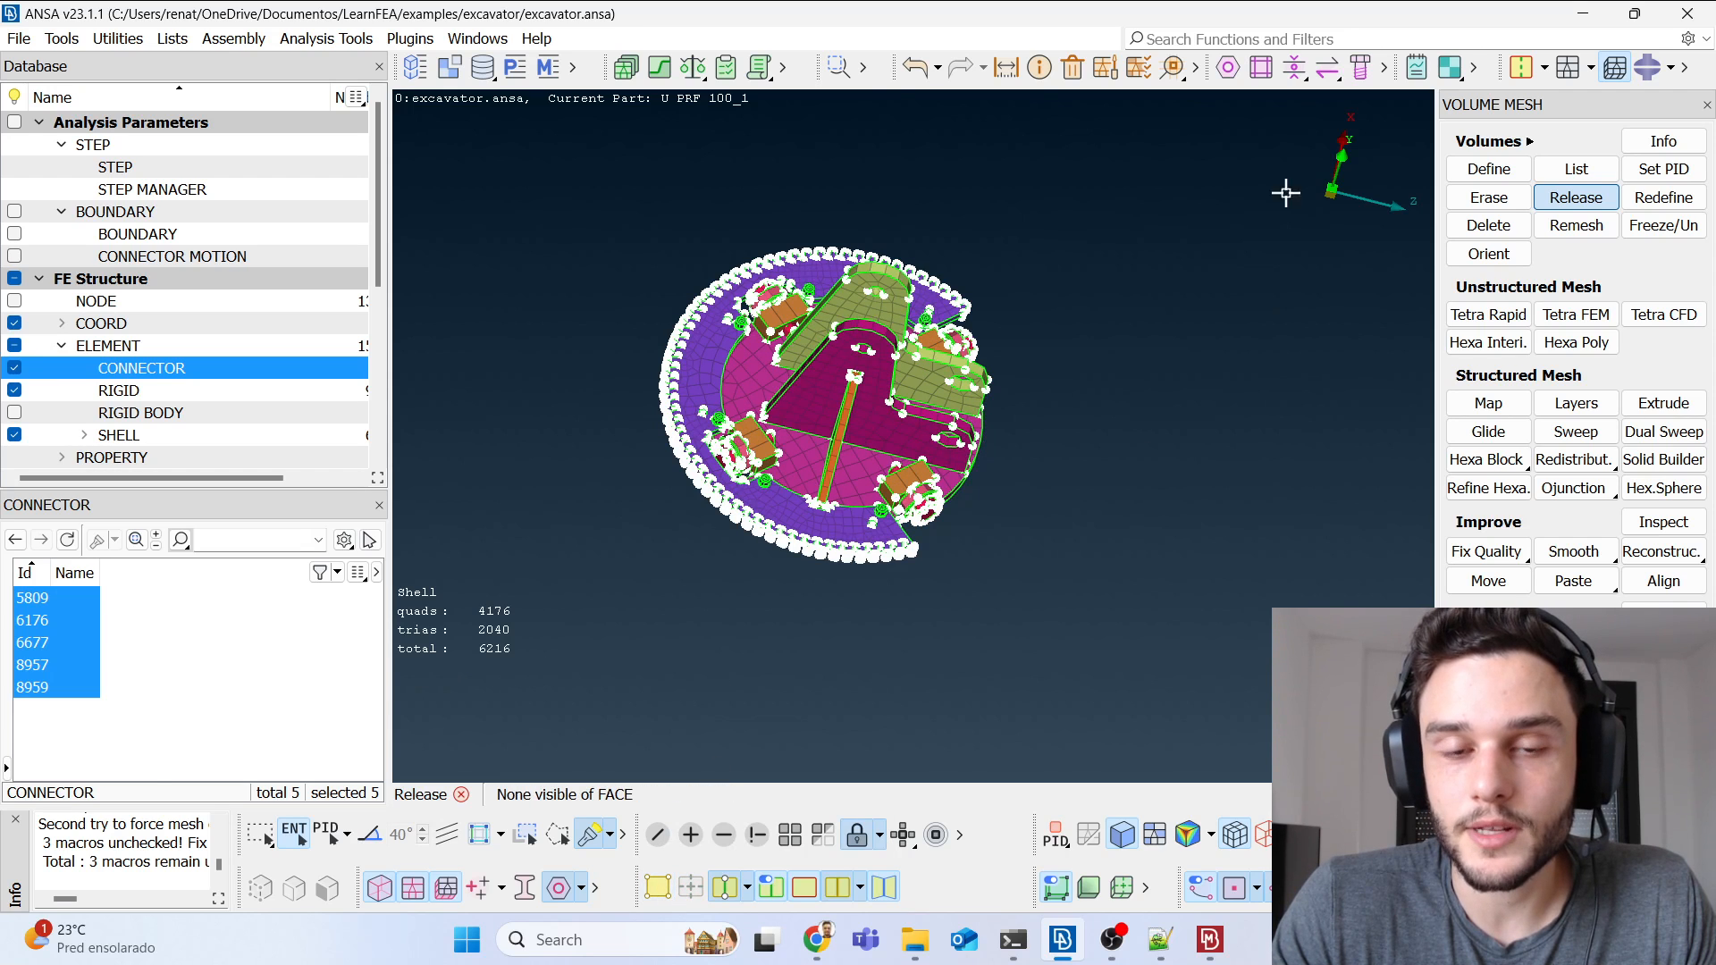
# Step: Change the type of all visible 2D elements of the rotating assembly from SHELL to R3D
pyautogui.keyDown('ctrl'); pyautogui.moveTo(873, 452); pyautogui.dragTo(919, 489); pyautogui.keyUp('ctrl')
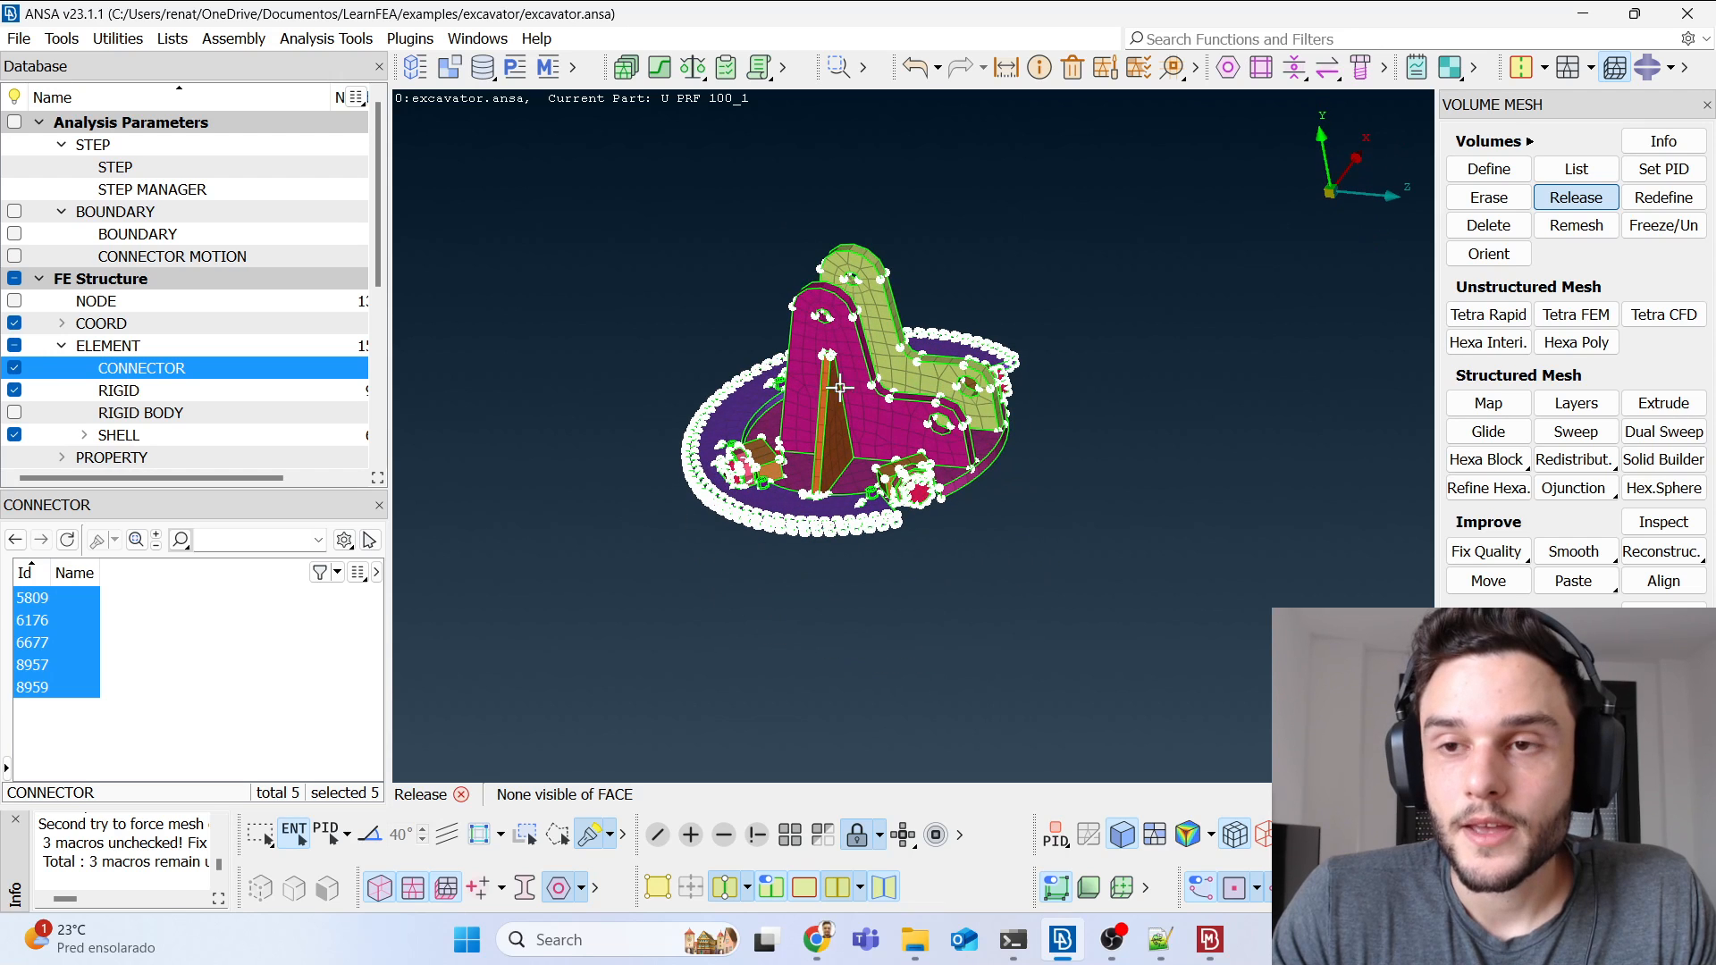
pyautogui.click(1644, 71)
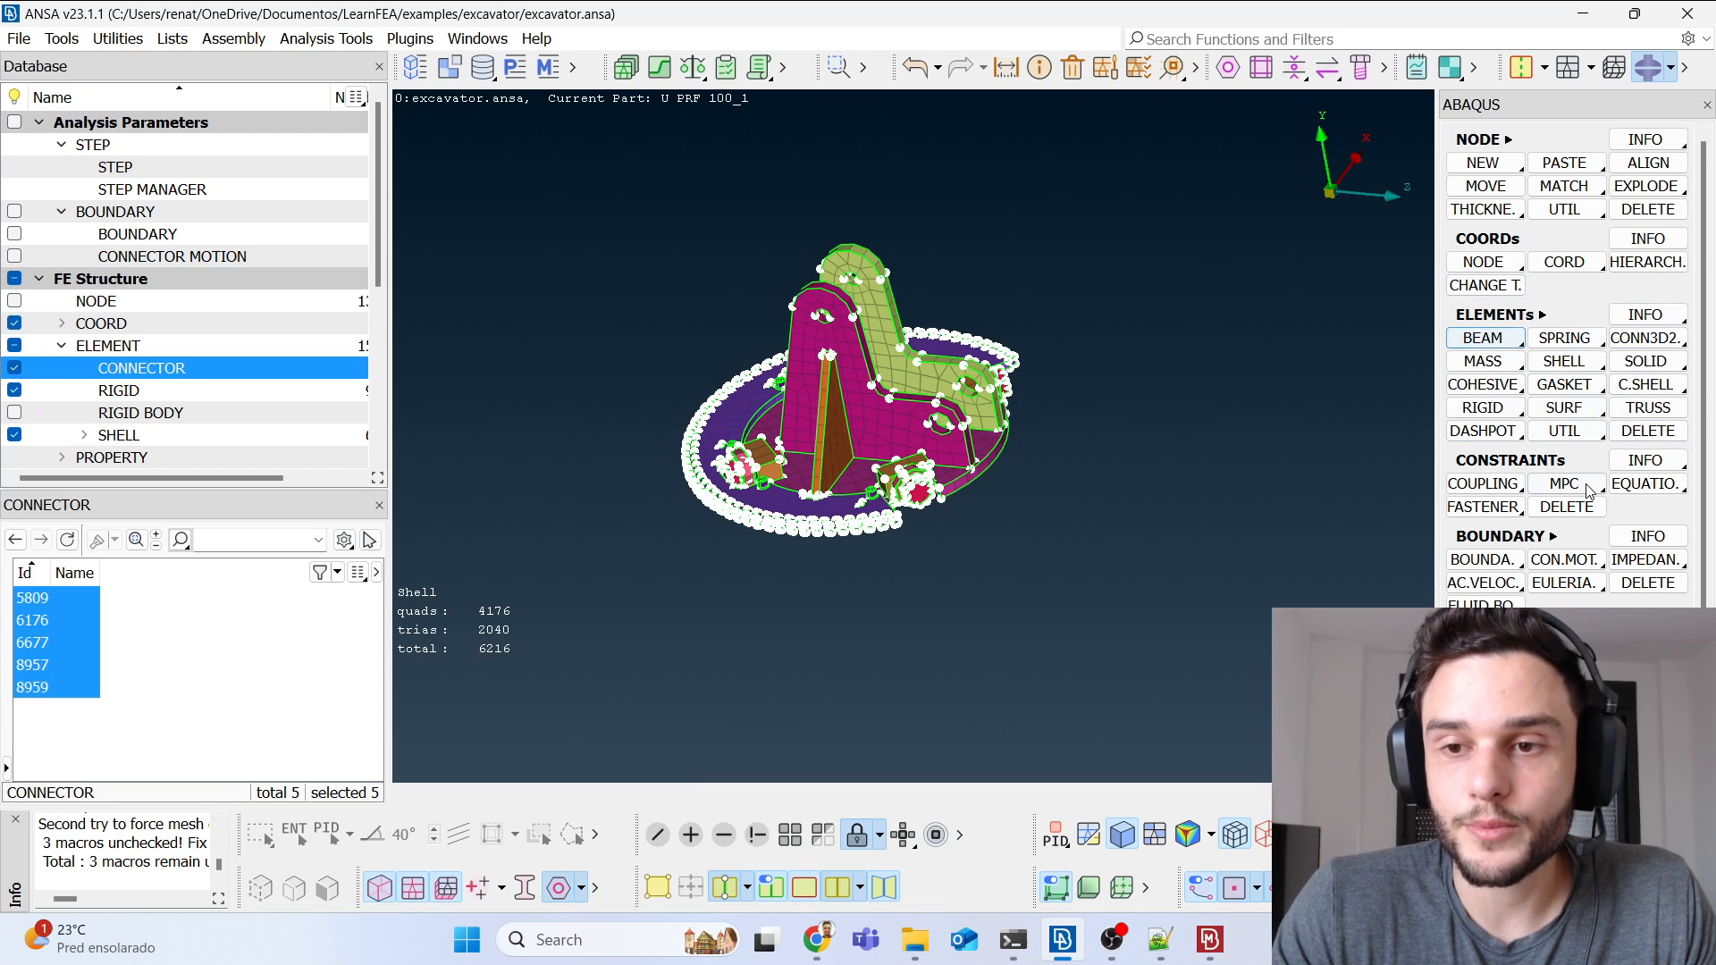
pyautogui.click(1594, 437)
pyautogui.moveTo(1519, 478)
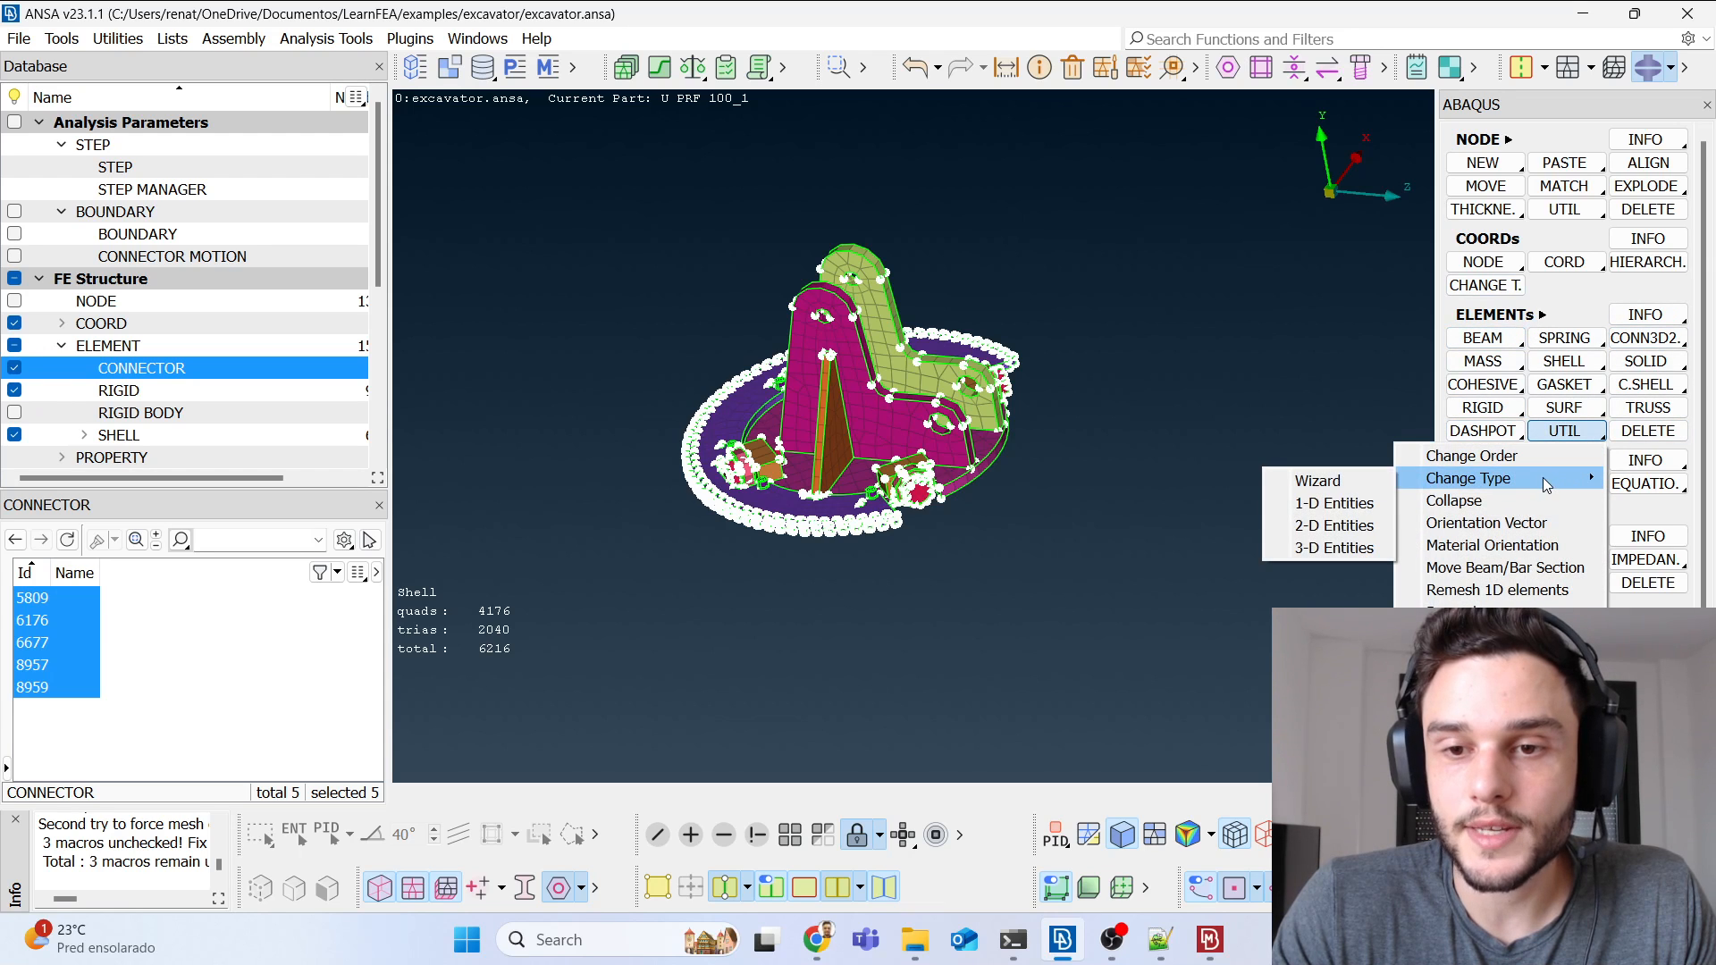
pyautogui.click(1341, 522)
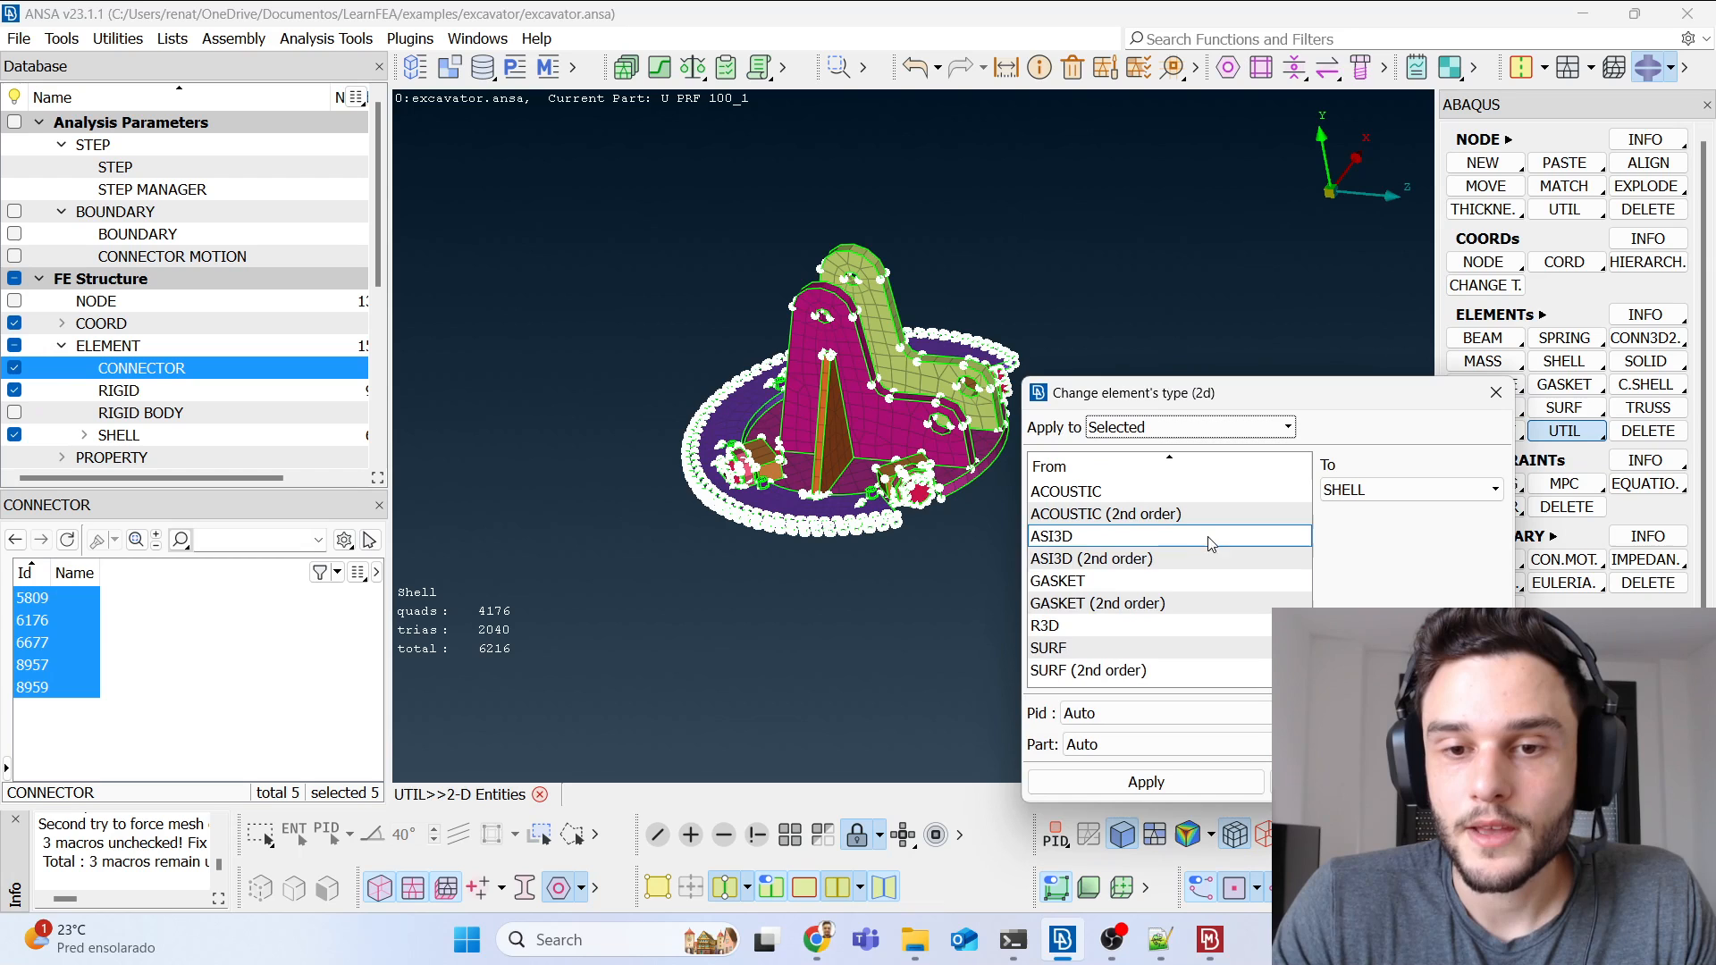
pyautogui.click(1355, 491)
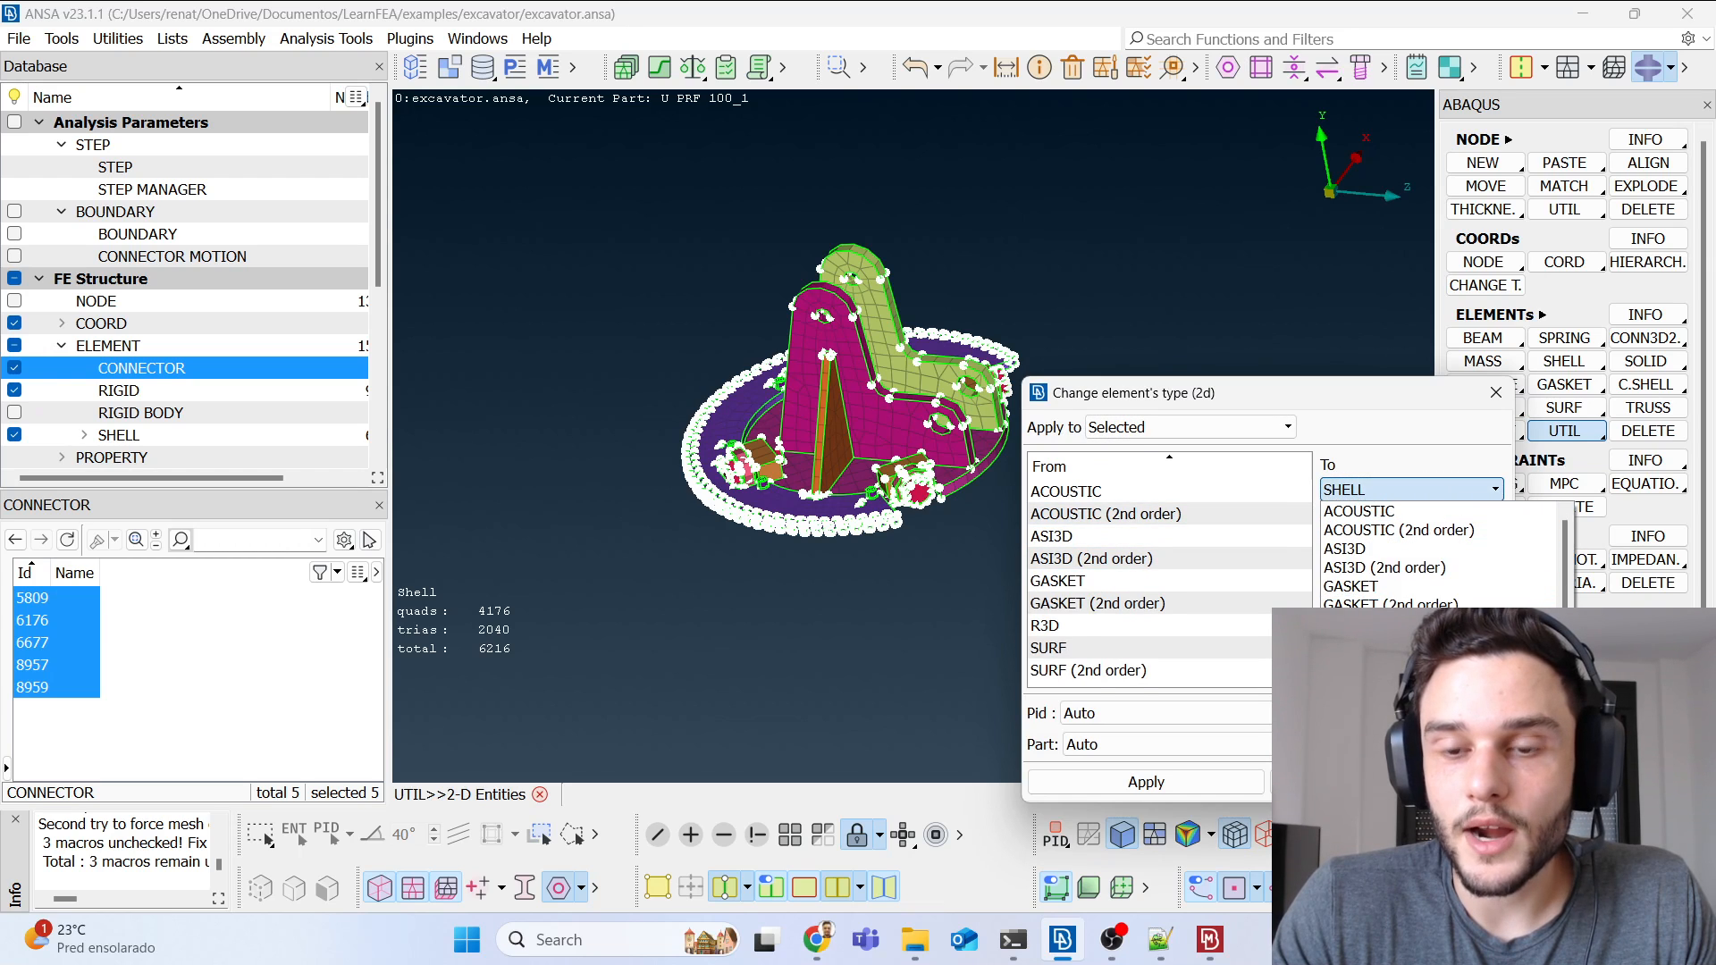
pyautogui.click(1358, 624)
pyautogui.click(1093, 628)
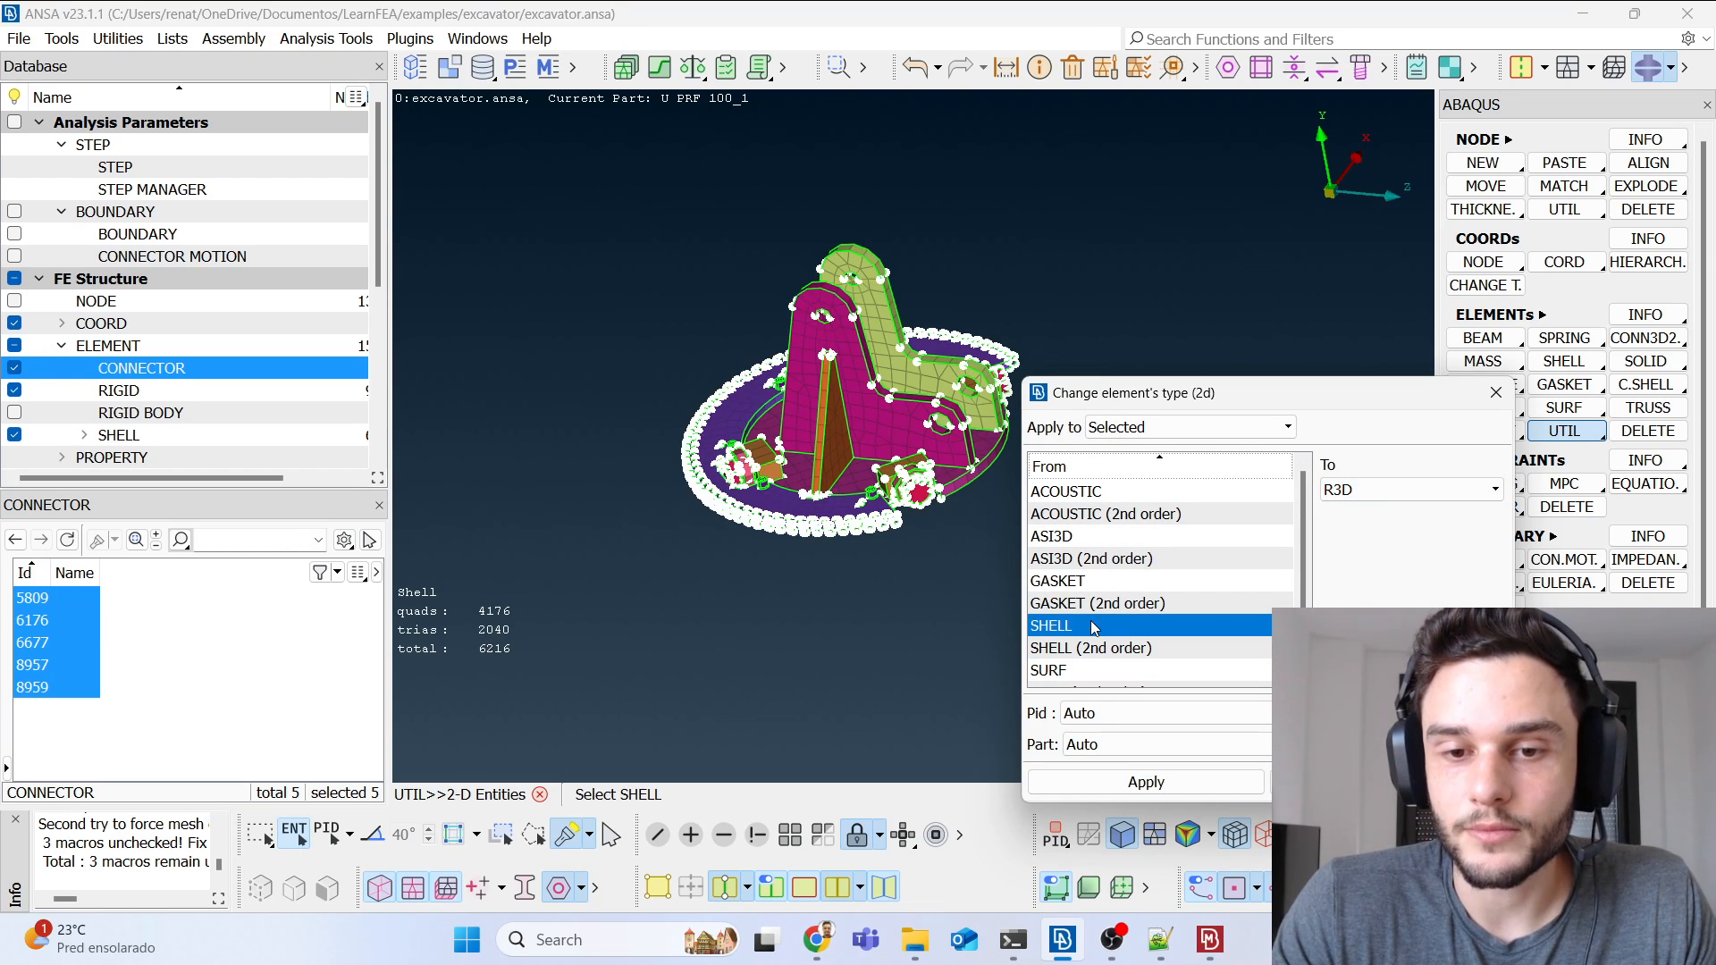
pyautogui.moveTo(528, 196); pyautogui.dragTo(1248, 685)
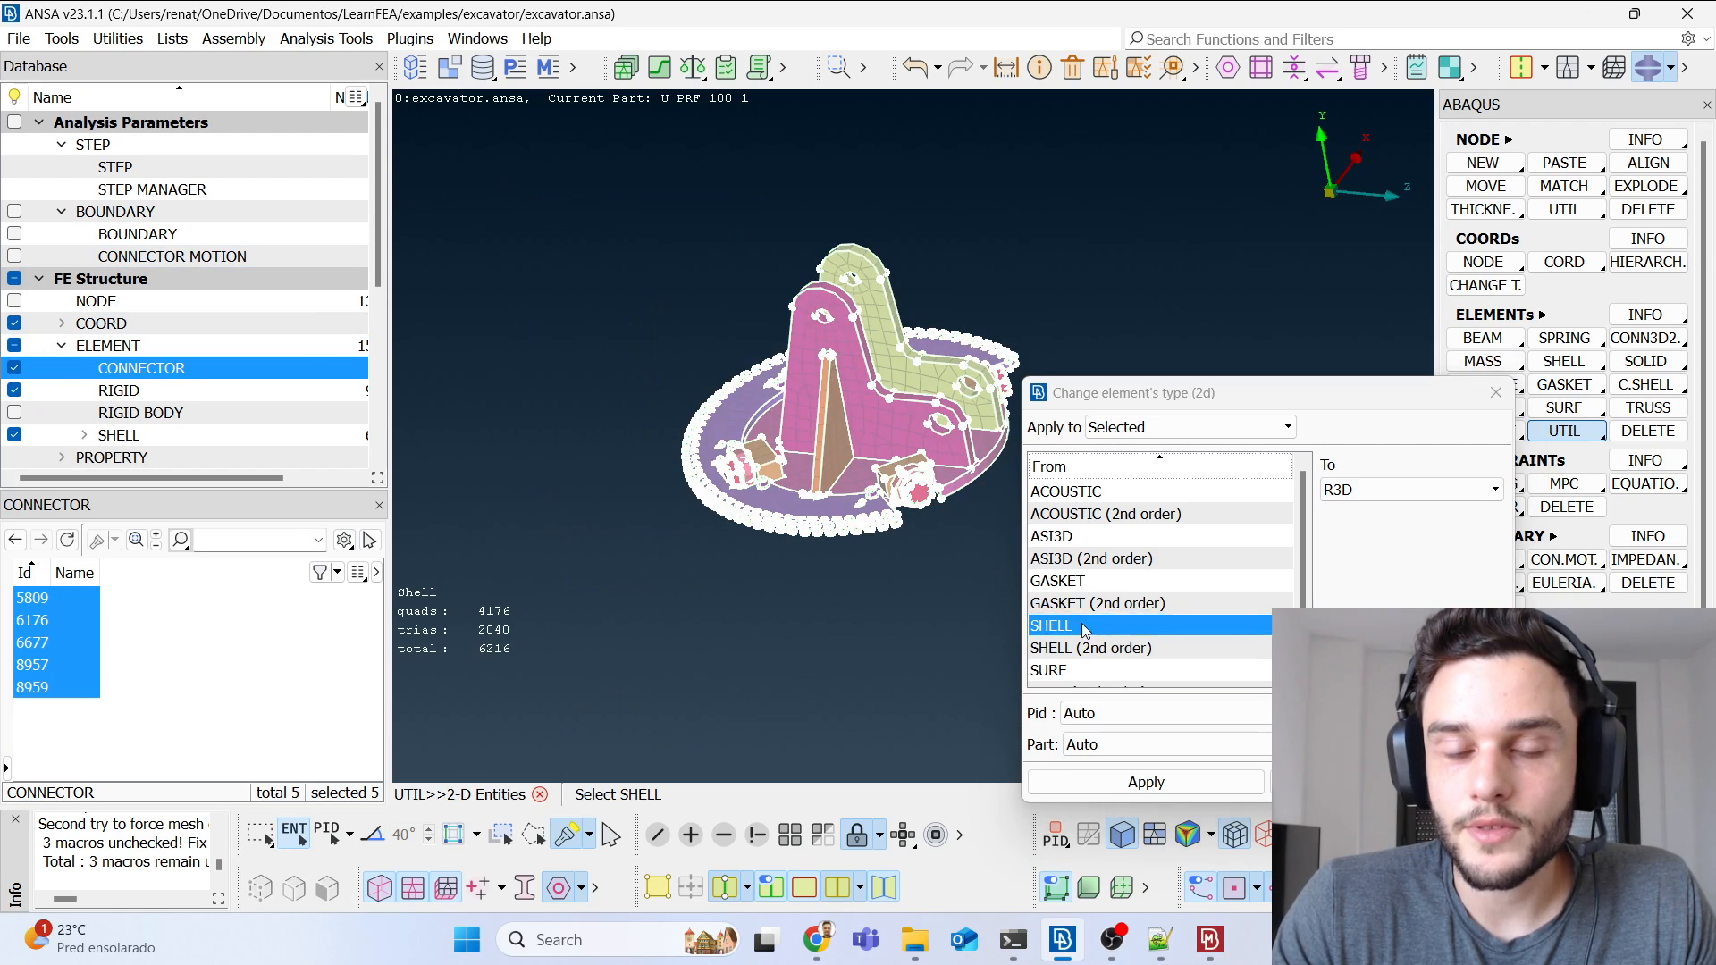
pyautogui.middleClick(934, 555)
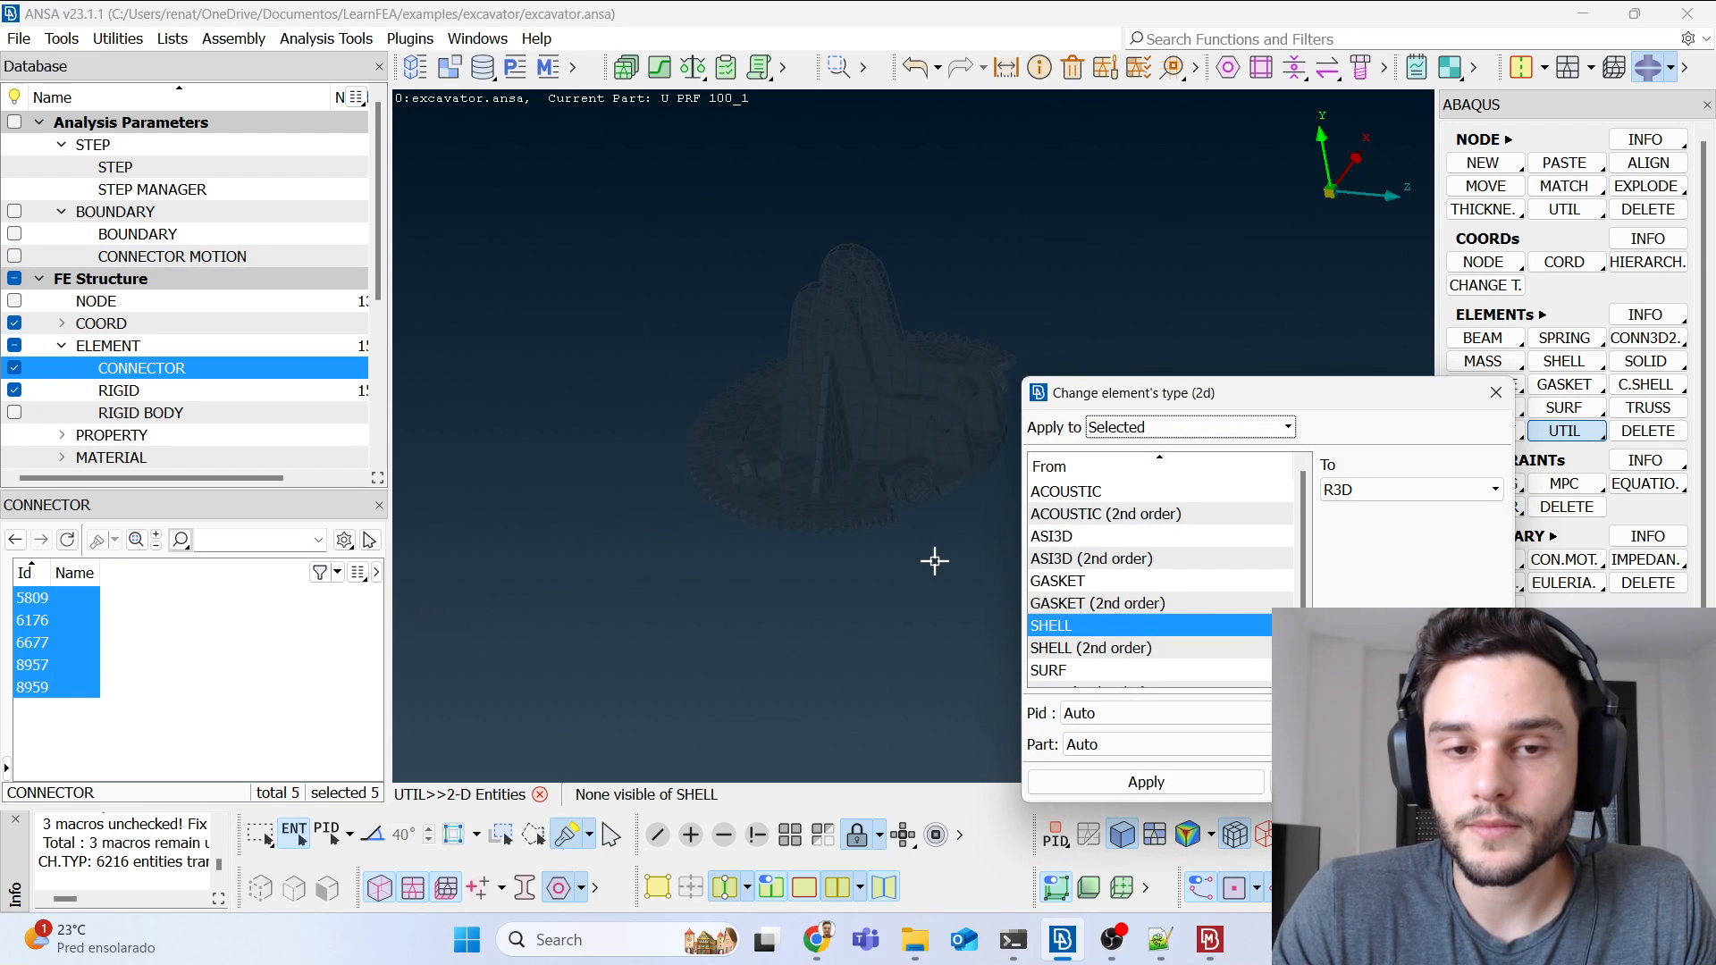
pyautogui.click(1495, 393)
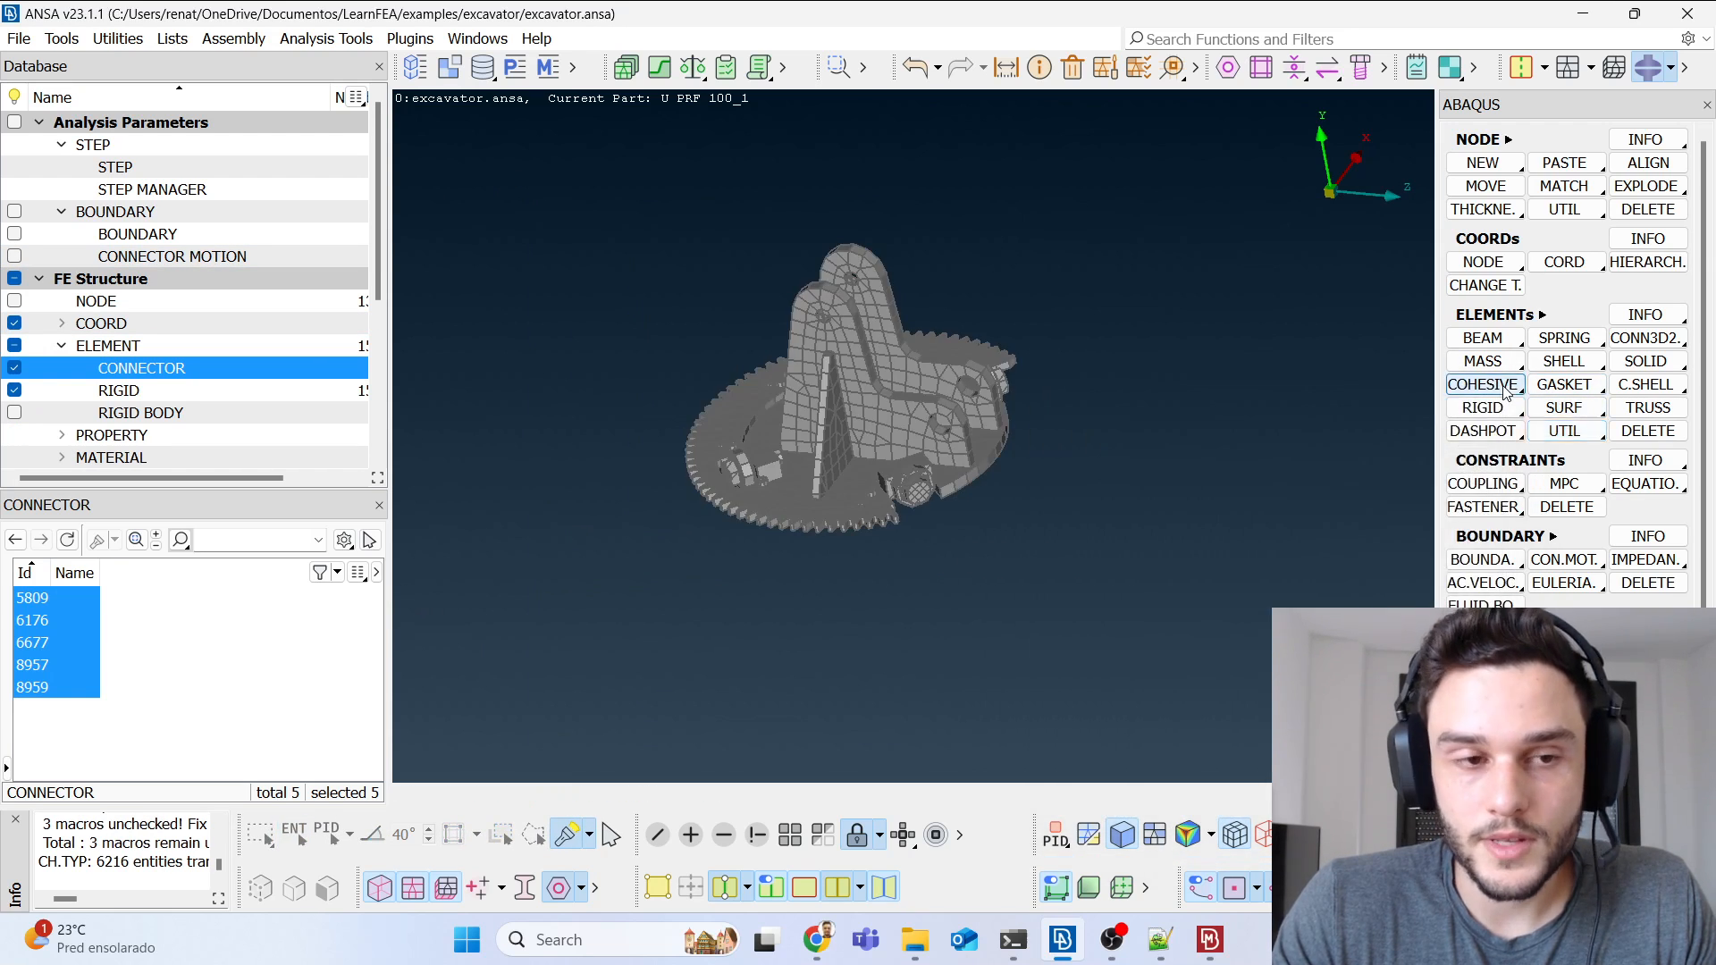
# Step: Name the unnamed sixth rigid body rotating_basis and copy that name
pyautogui.scroll(-1, 93, 319)
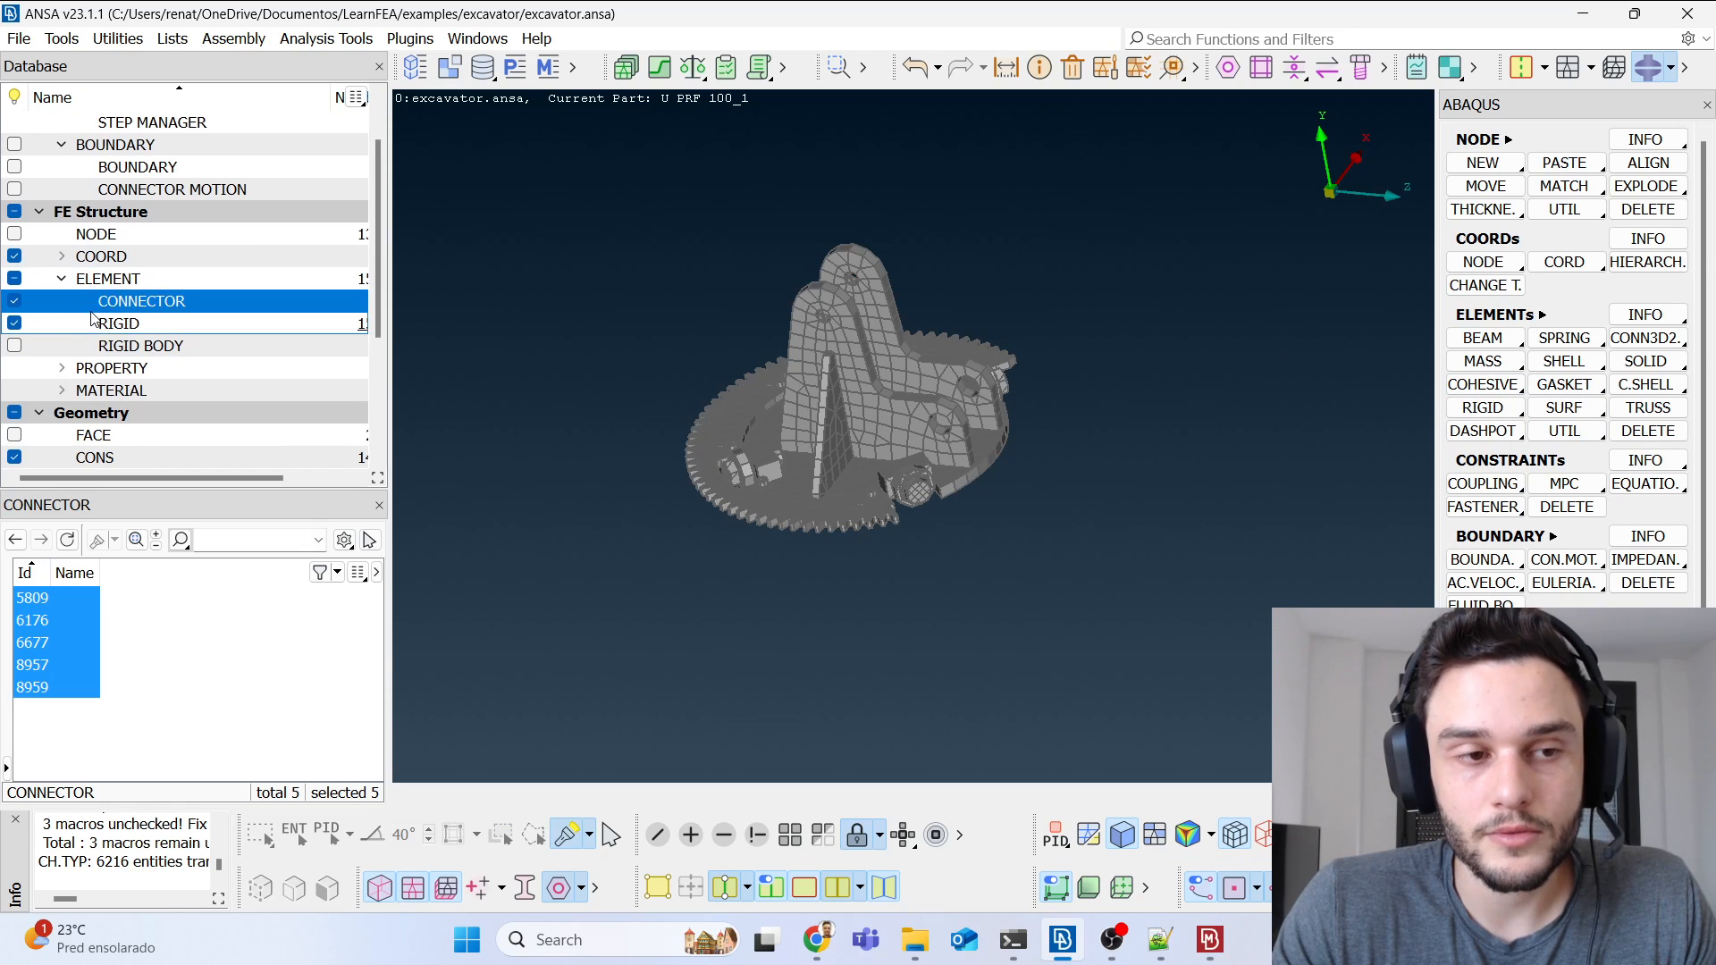
pyautogui.click(181, 345)
pyautogui.click(106, 712)
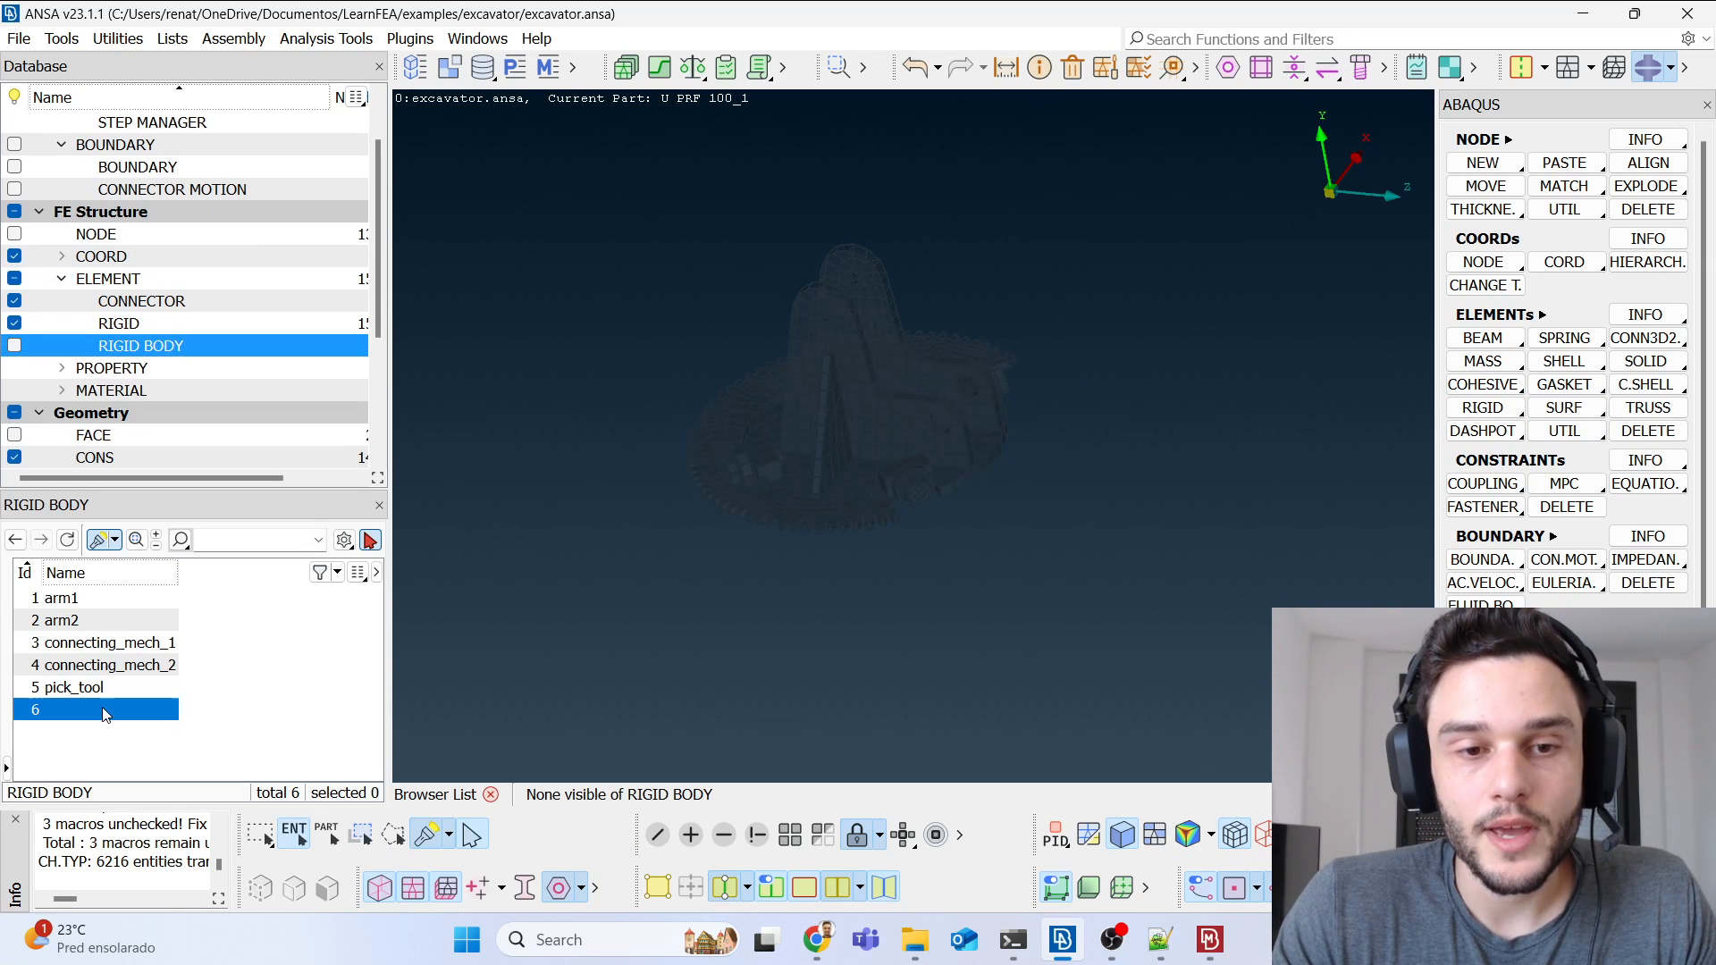
pyautogui.doubleClick(105, 712)
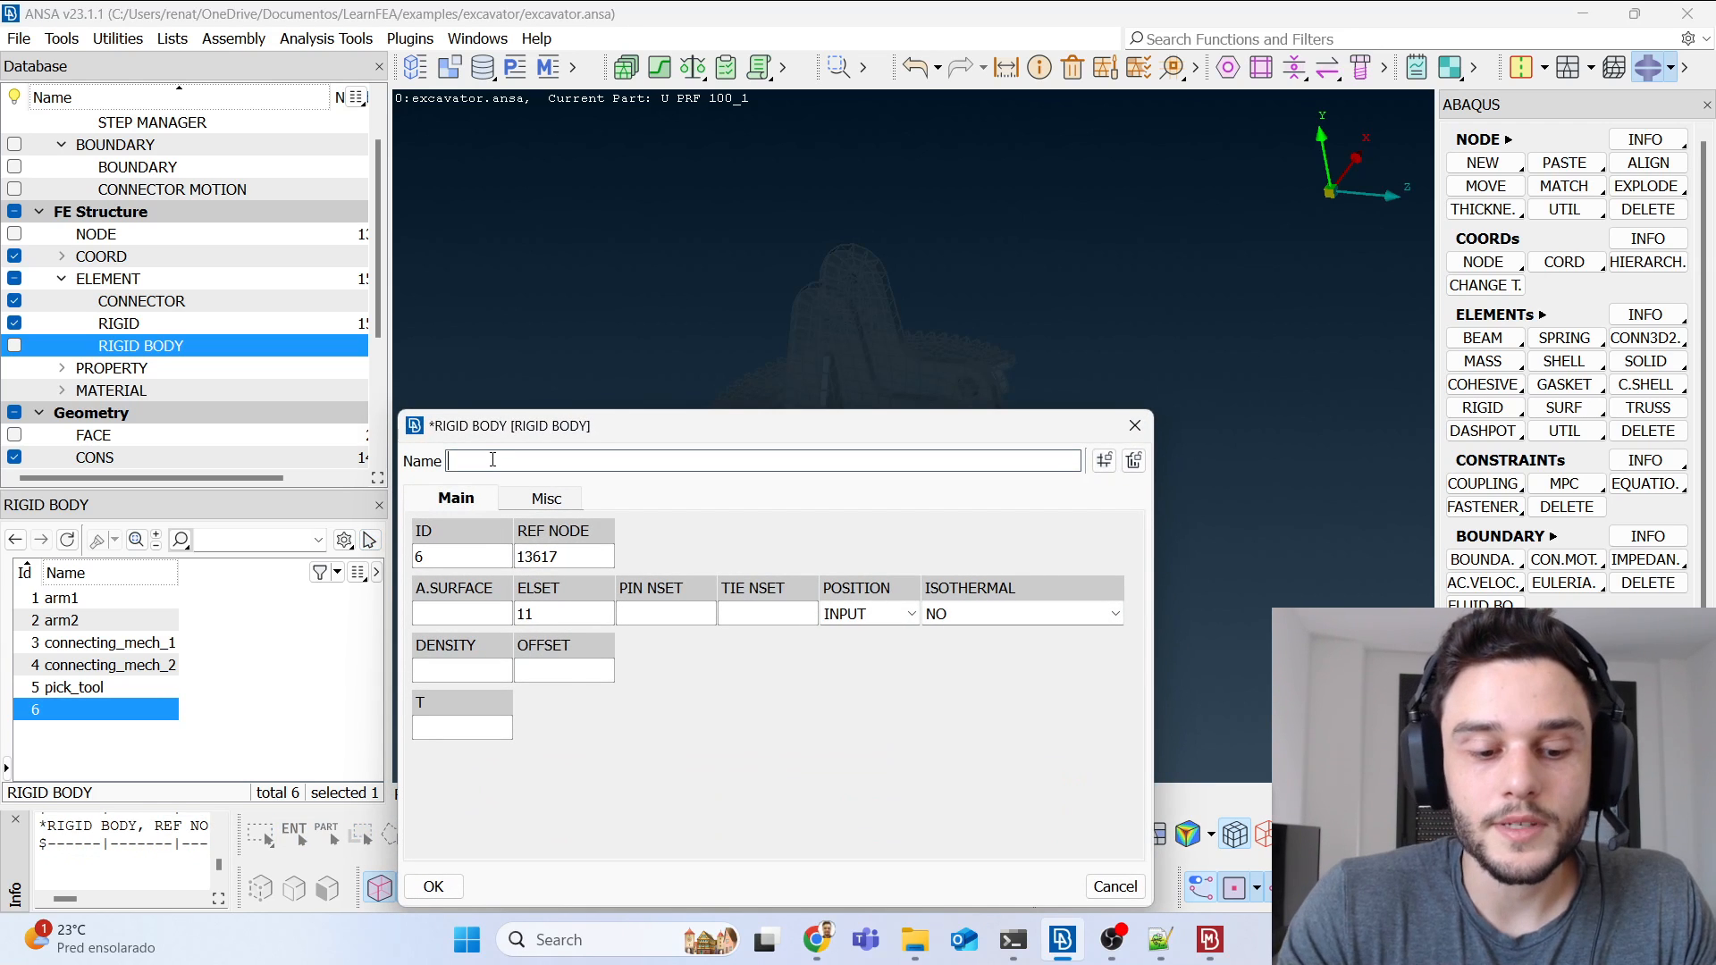
pyautogui.write('rotating_basis')
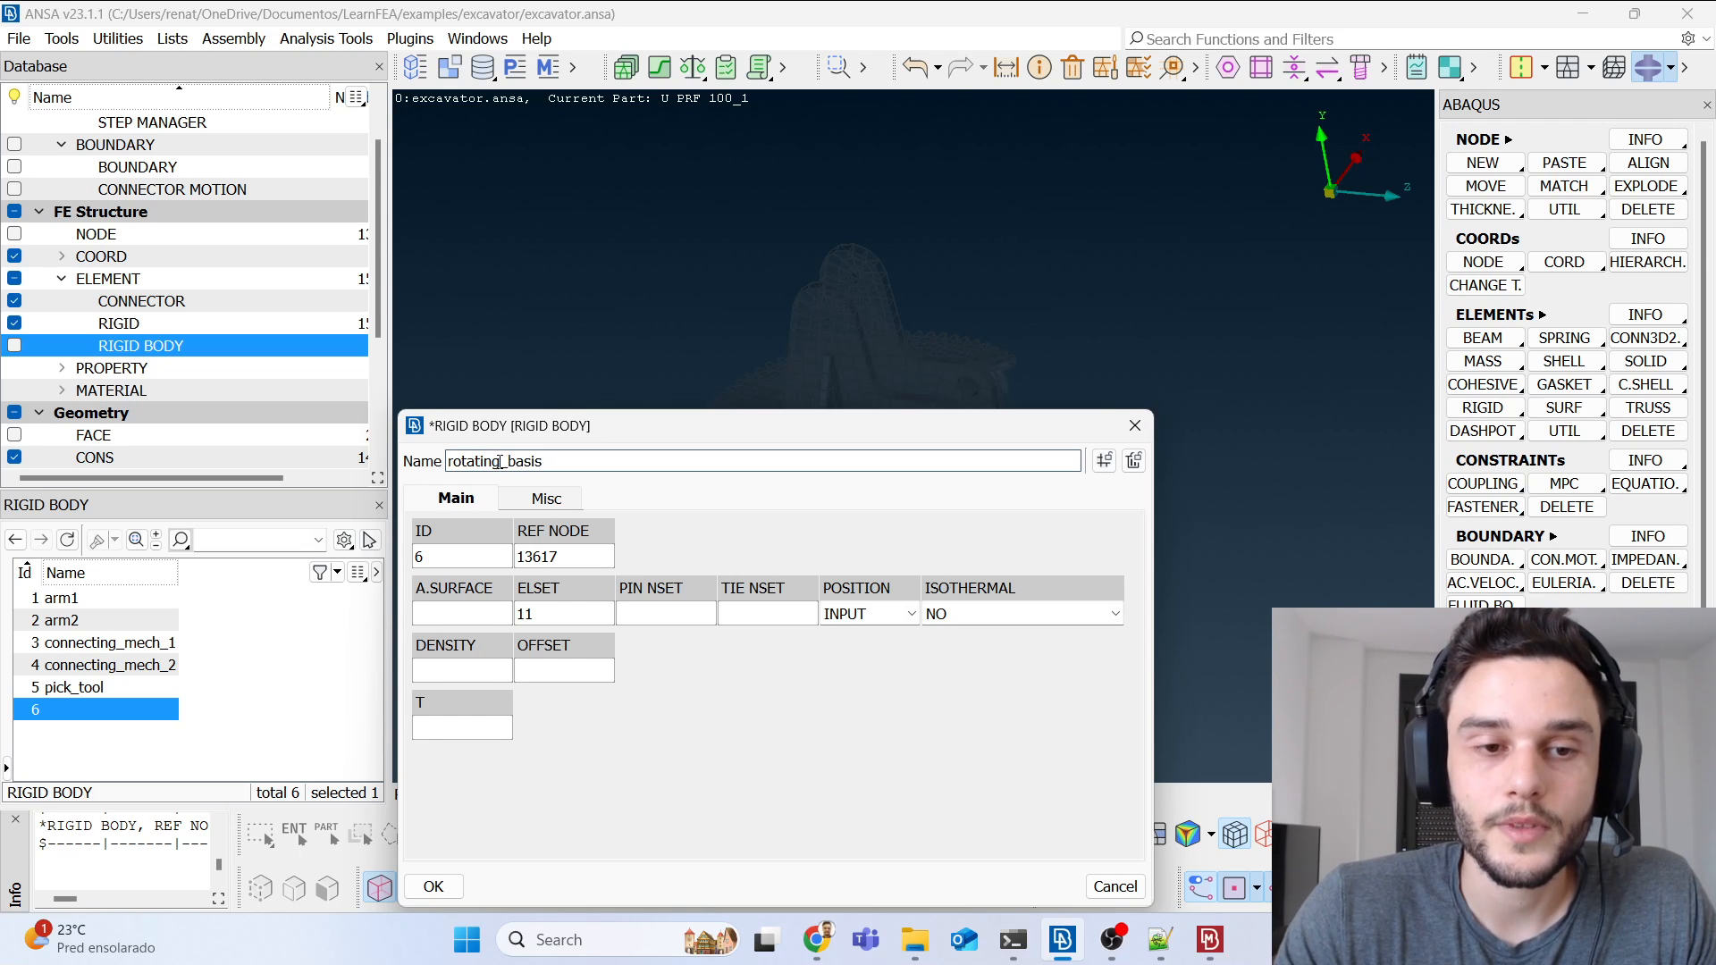
pyautogui.hotkey('ctrl', 'a')
pyautogui.hotkey('ctrl', 'c')
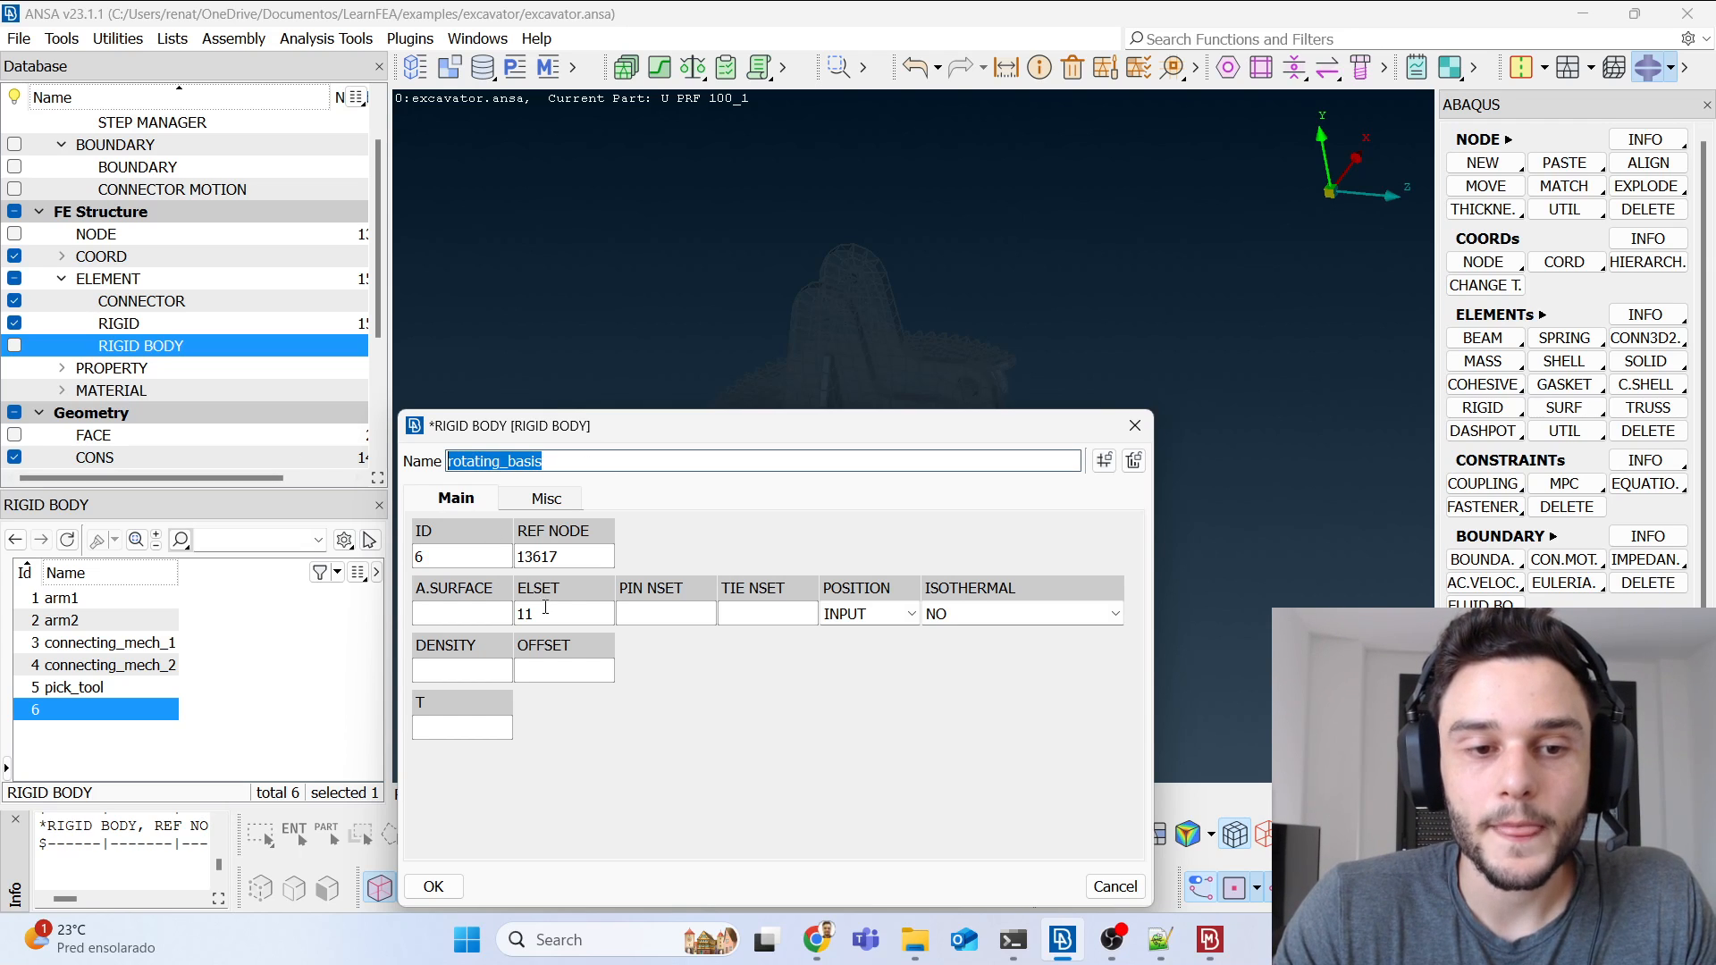
# Step: Rename the rigid body's element set to rotating_basis_rigid_elements and save both the set and the rigid body
pyautogui.doubleClick(522, 614)
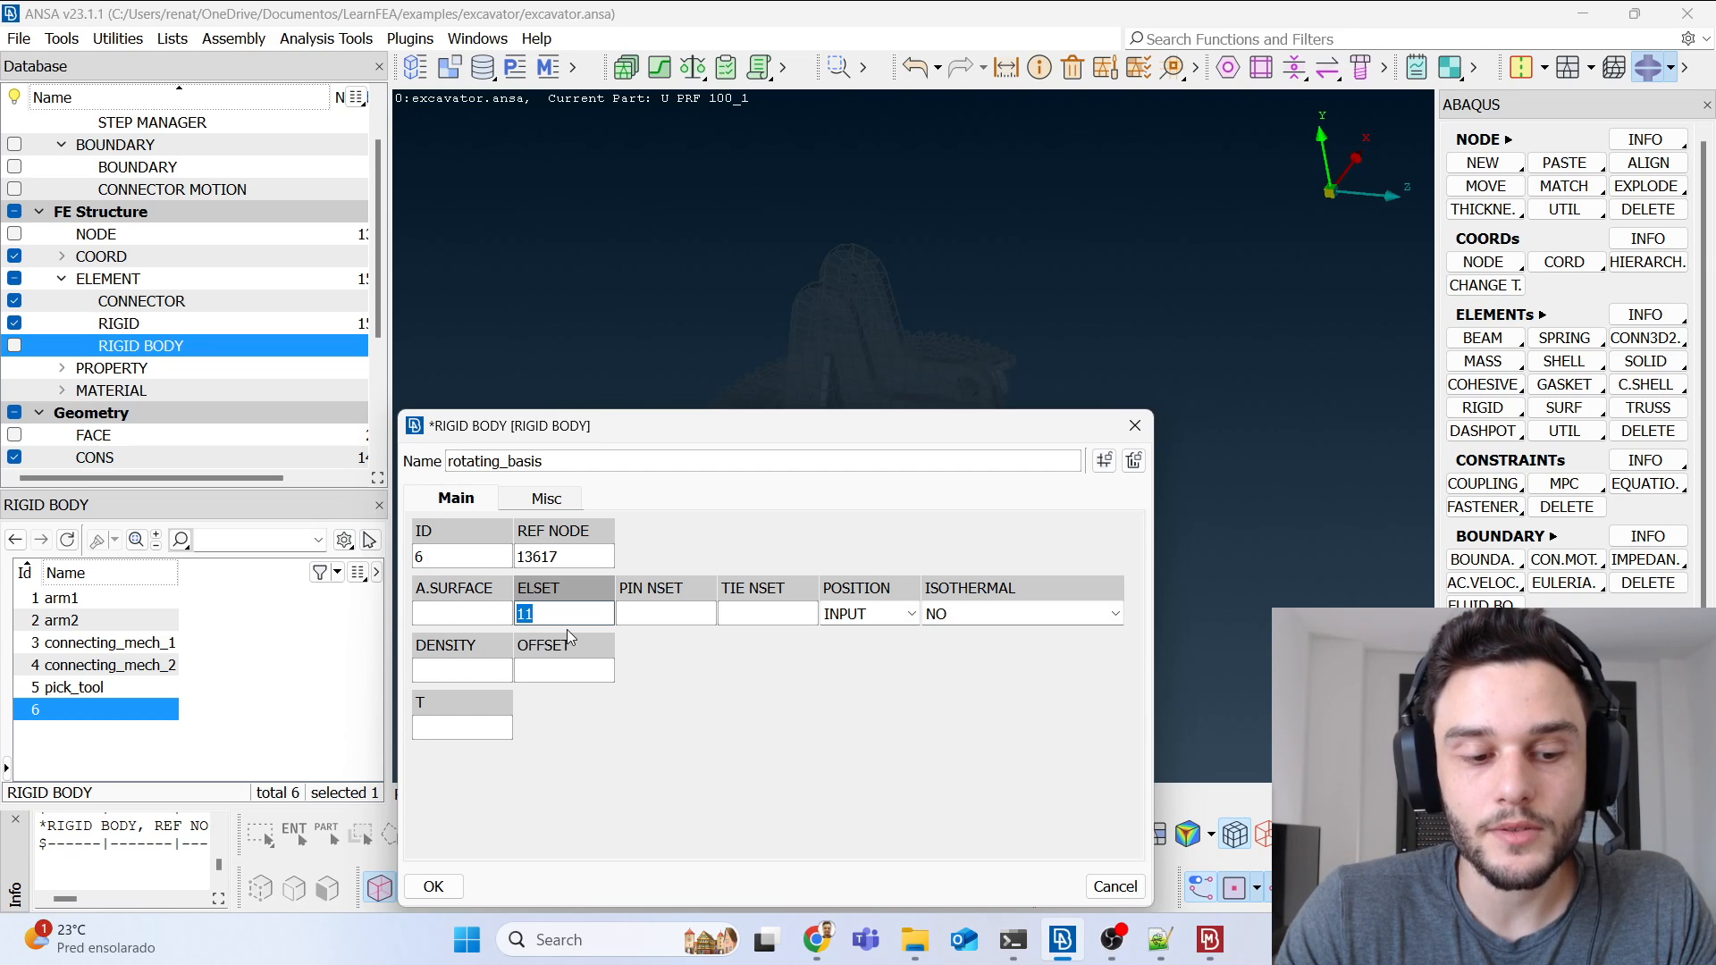
pyautogui.press('F2')
pyautogui.moveTo(847, 461); pyautogui.dragTo(338, 456)
pyautogui.hotkey('ctrl', 'v')
pyautogui.write('_')
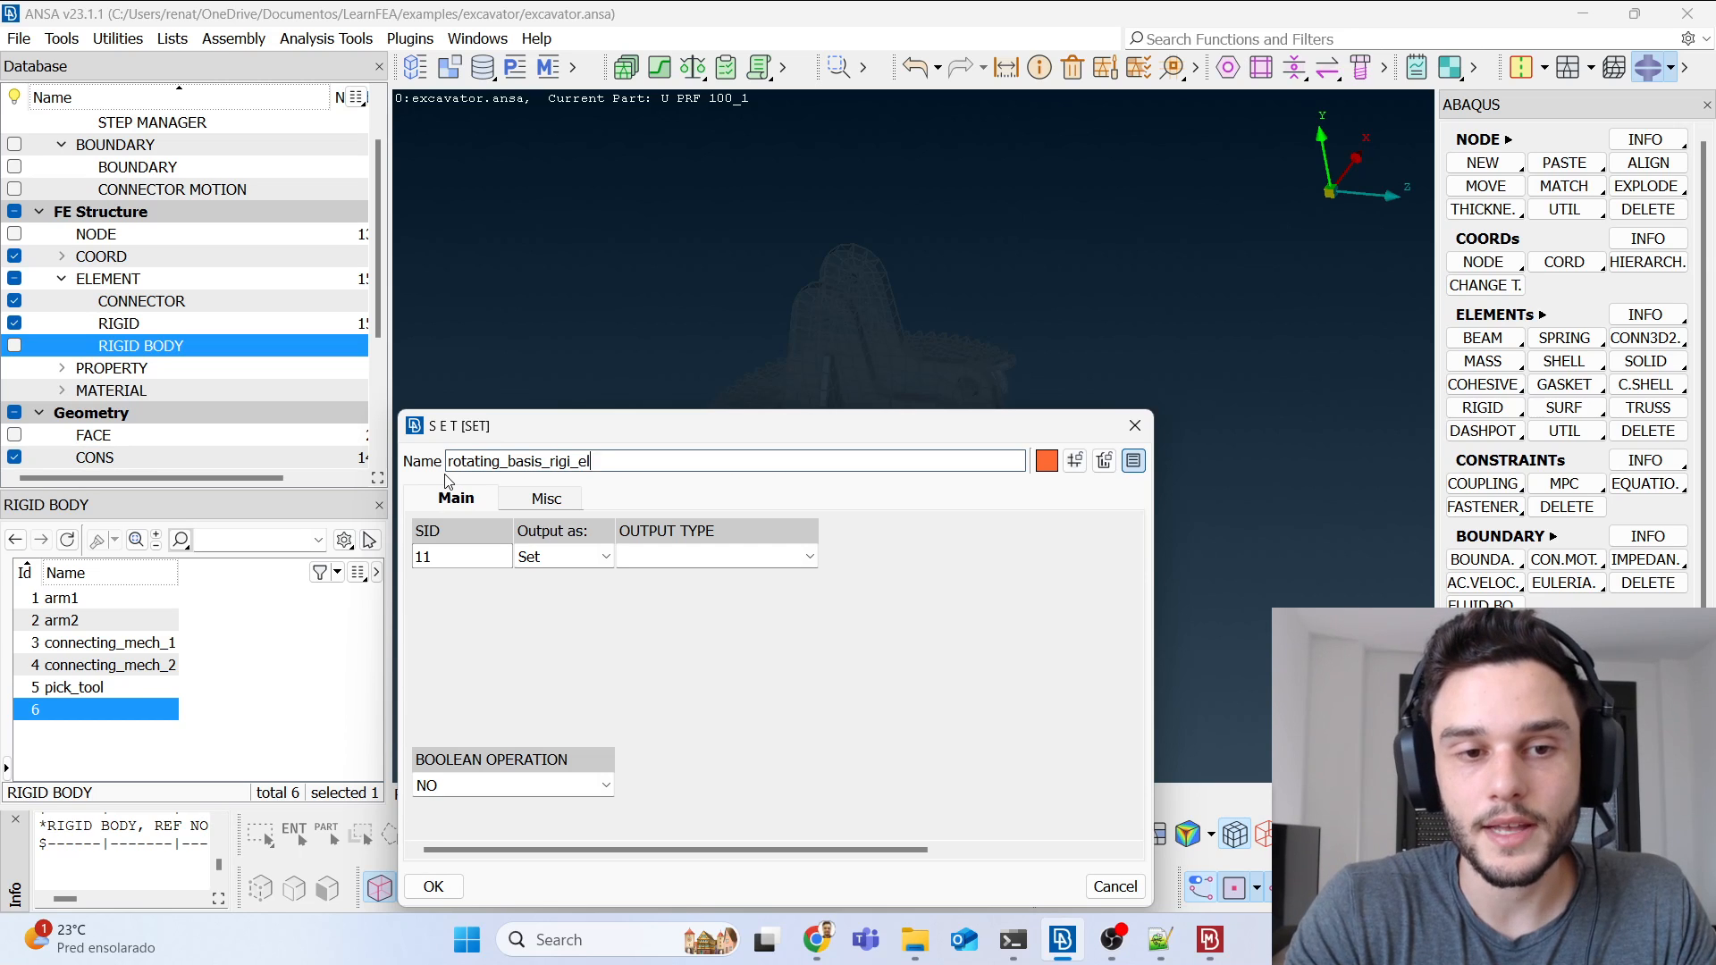
pyautogui.write('rigid_elements')
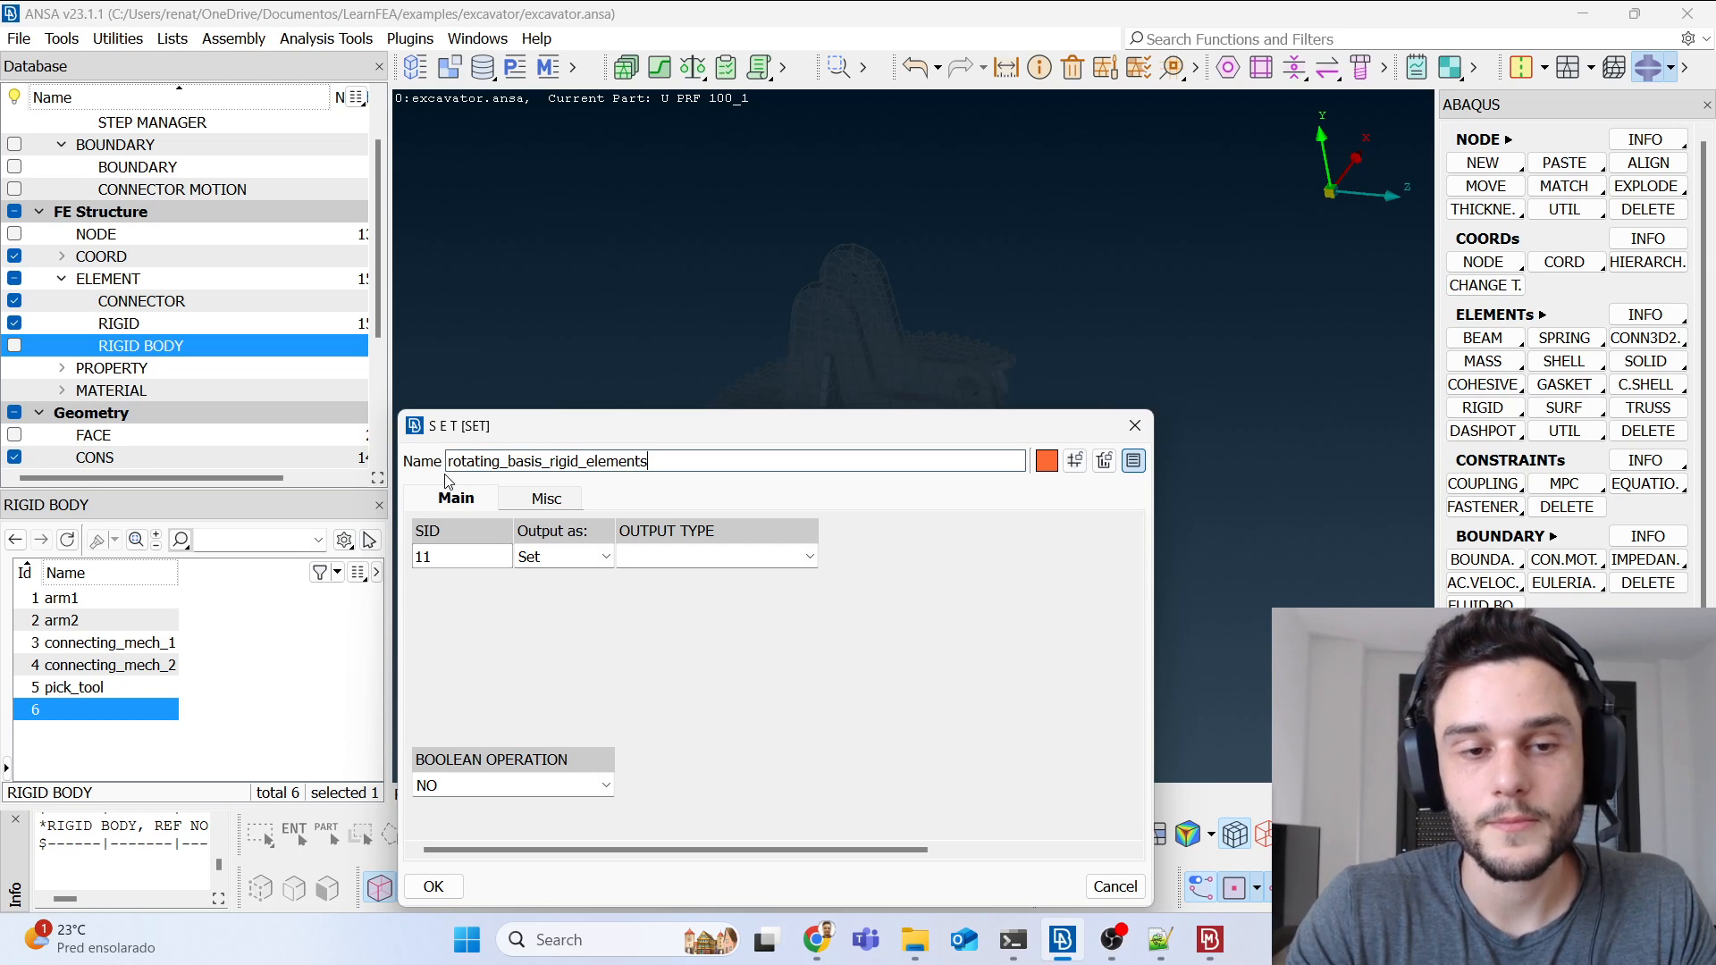
pyautogui.click(437, 887)
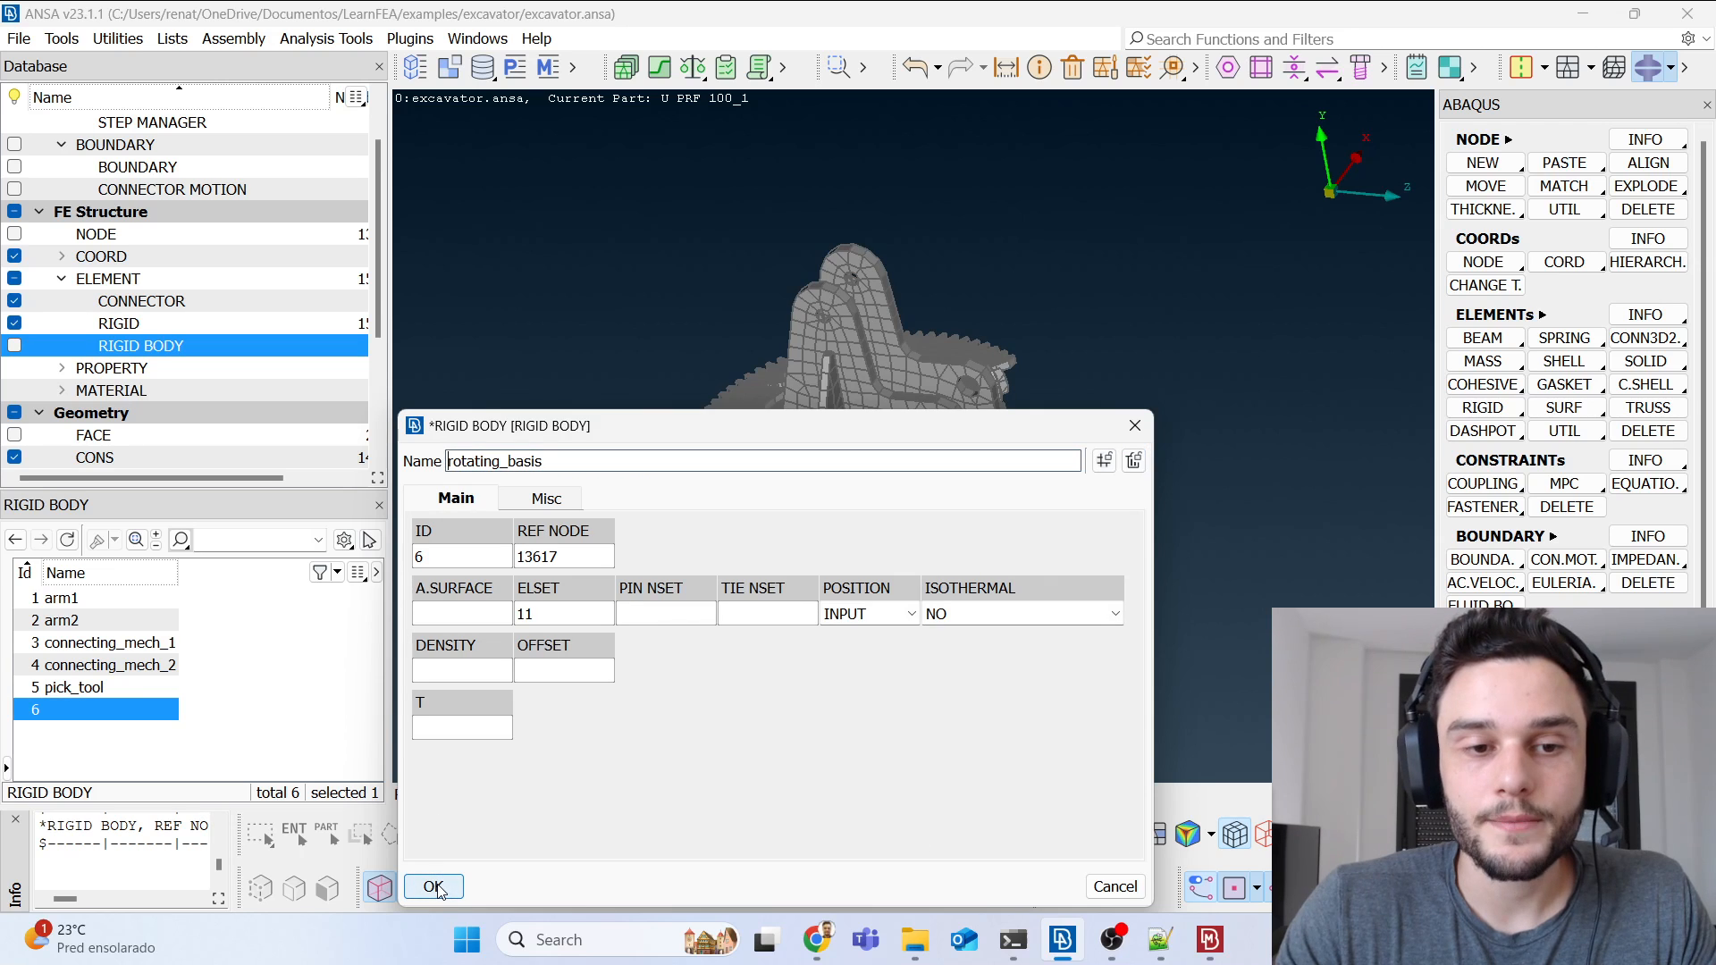
pyautogui.click(434, 886)
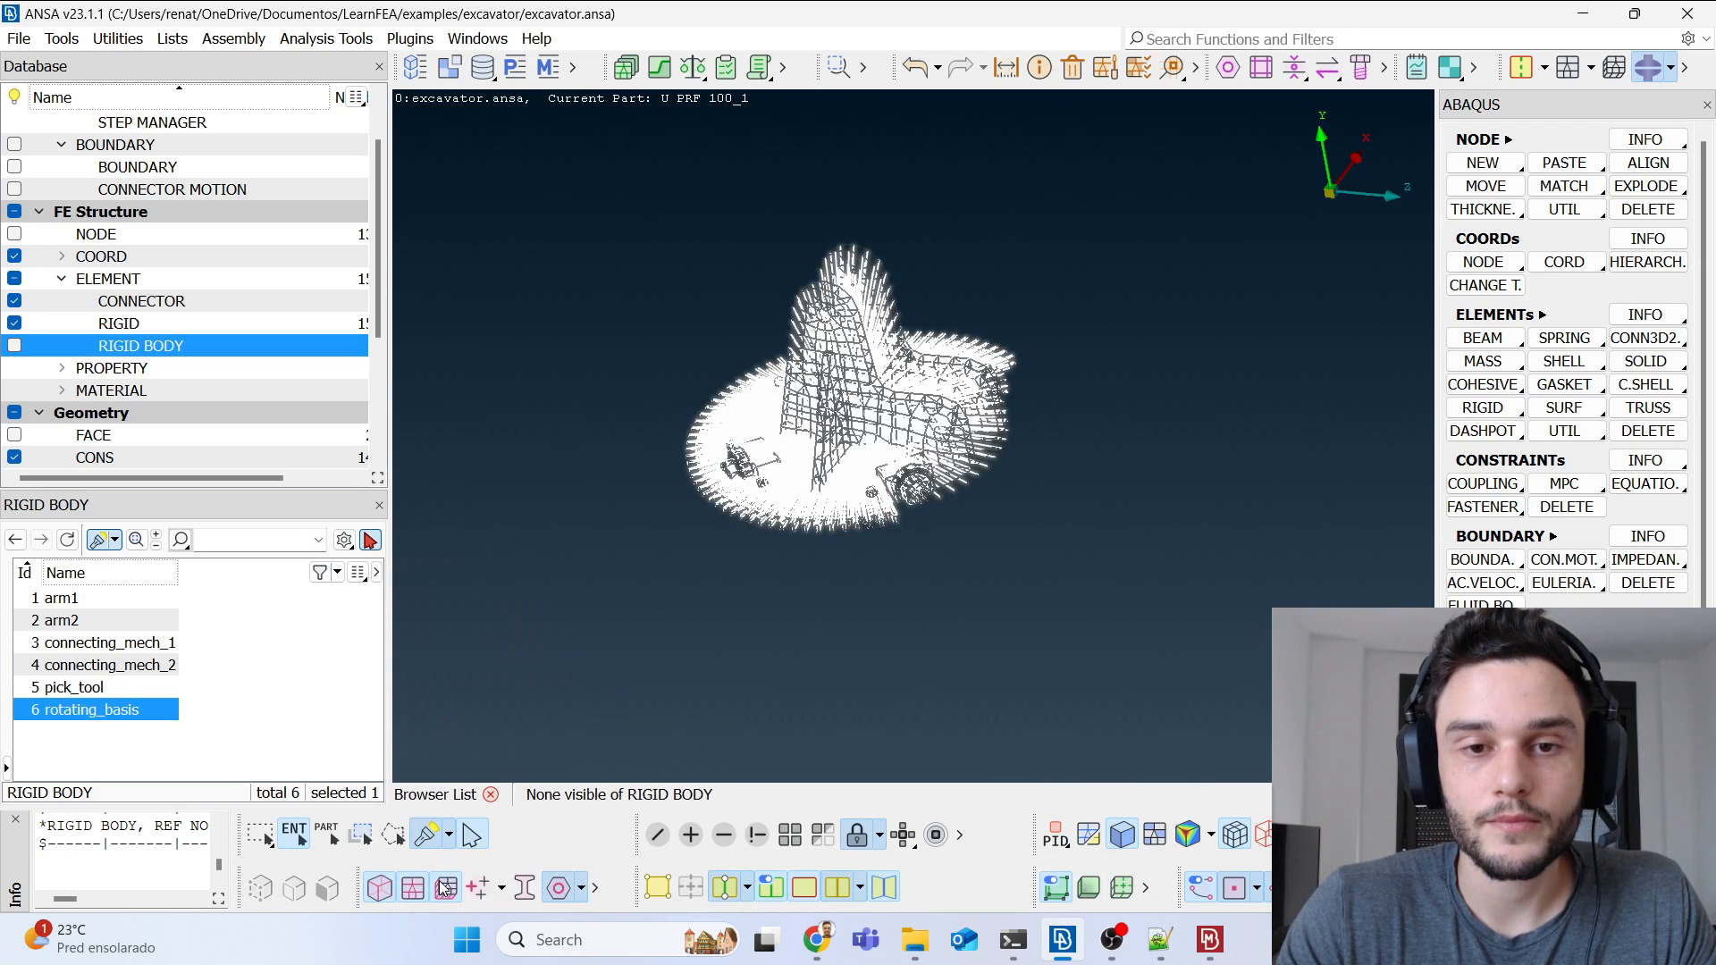
# Step: Show all hidden parts of the excavator around the rotating basis again
pyautogui.middleClick(794, 628)
pyautogui.scroll(7, 882, 334)
pyautogui.keyDown('ctrl'); pyautogui.moveTo(882, 334); pyautogui.dragTo(822, 326); pyautogui.keyUp('ctrl')
pyautogui.scroll(-7, 867, 425)
pyautogui.scroll(4, 850, 537)
pyautogui.keyDown('ctrl'); pyautogui.moveTo(925, 462); pyautogui.dragTo(916, 421); pyautogui.keyUp('ctrl')
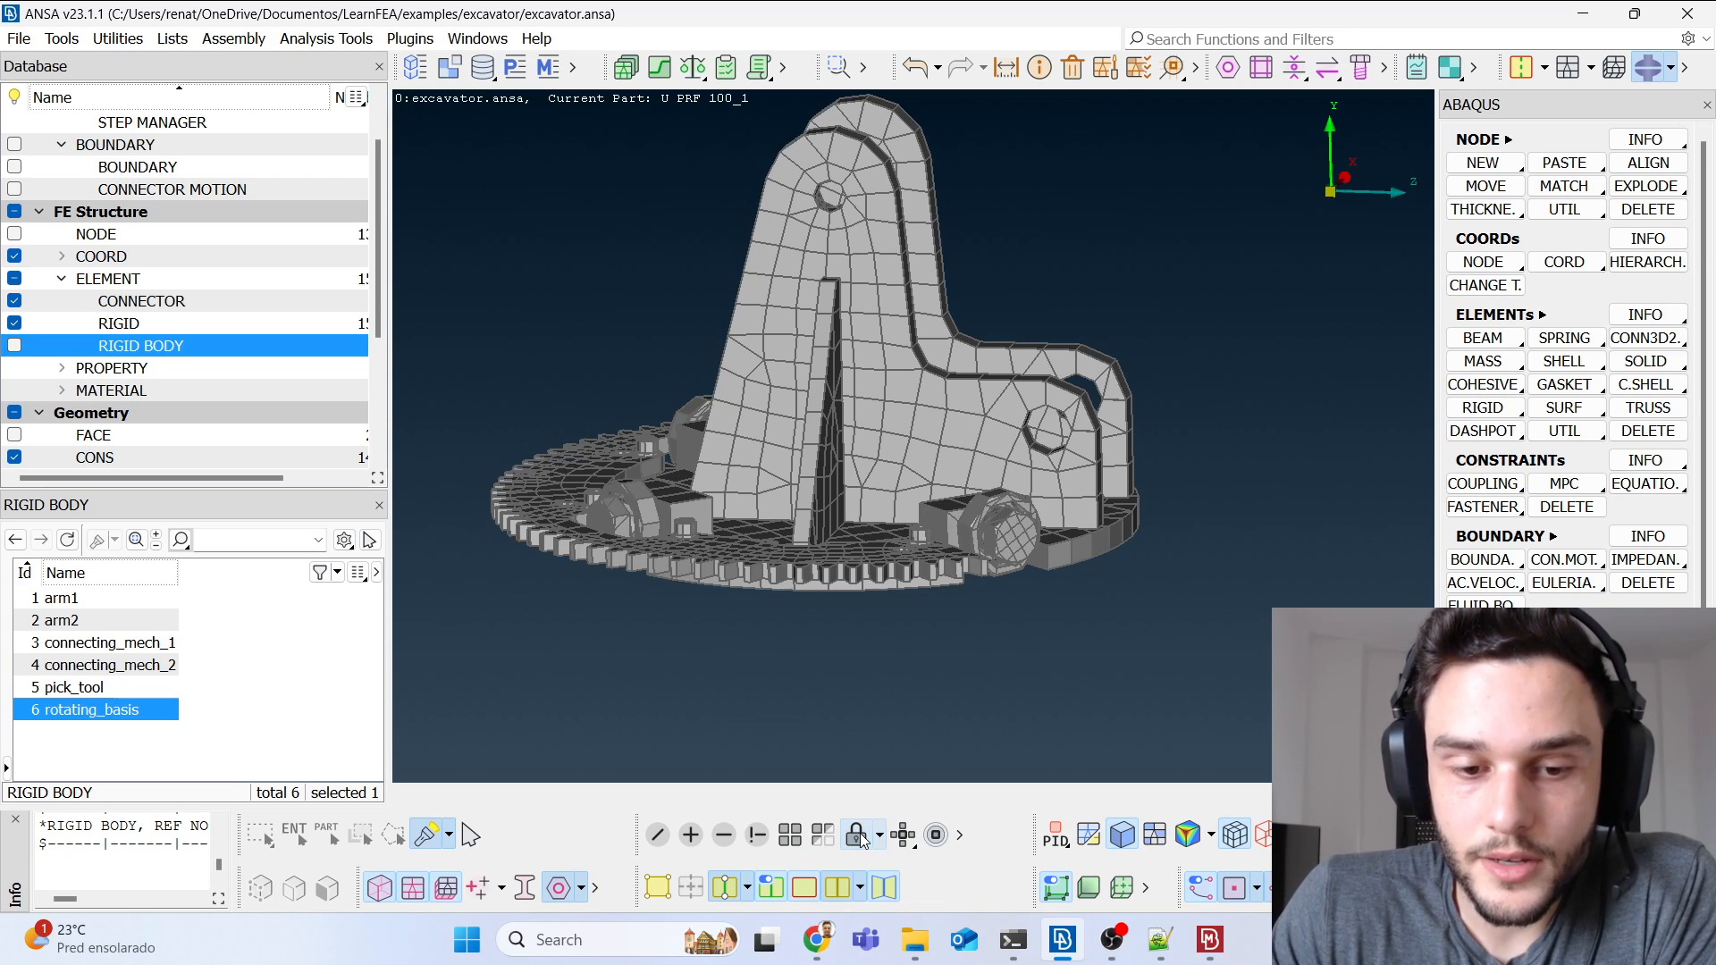
pyautogui.click(793, 836)
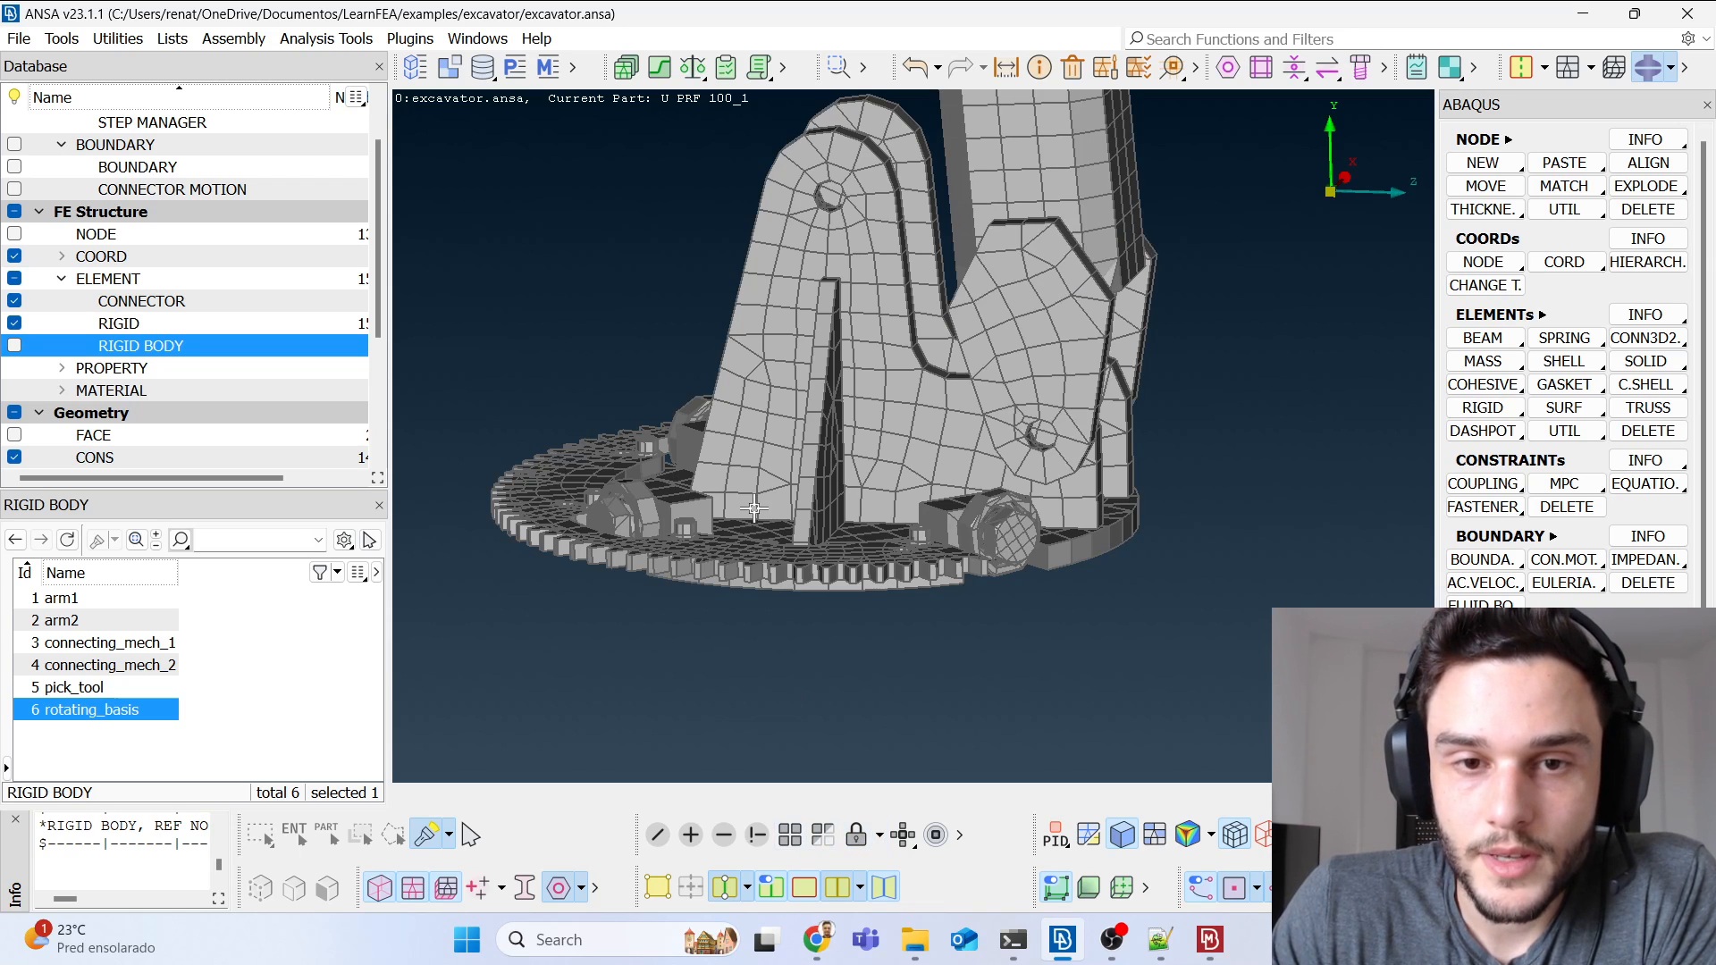
# Step: Examine the joint where the arm's lower end meets the rotating basis, checking the pin holes on both sides
pyautogui.scroll(-3, 768, 549)
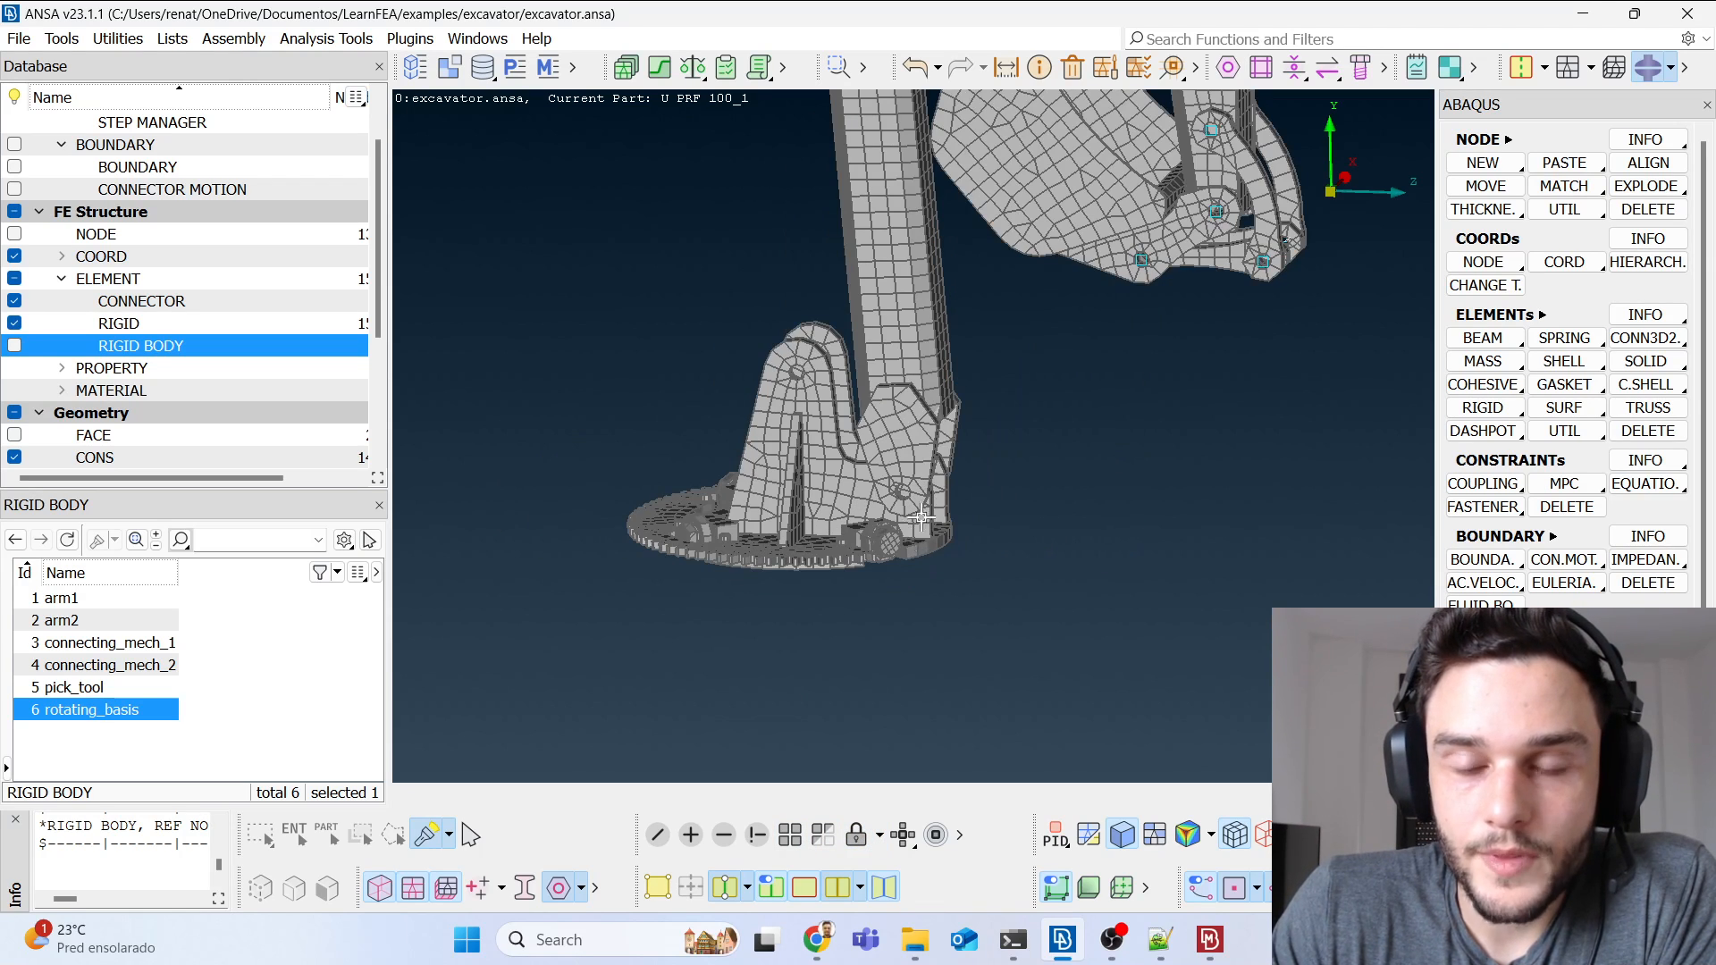
pyautogui.scroll(-5, 833, 561)
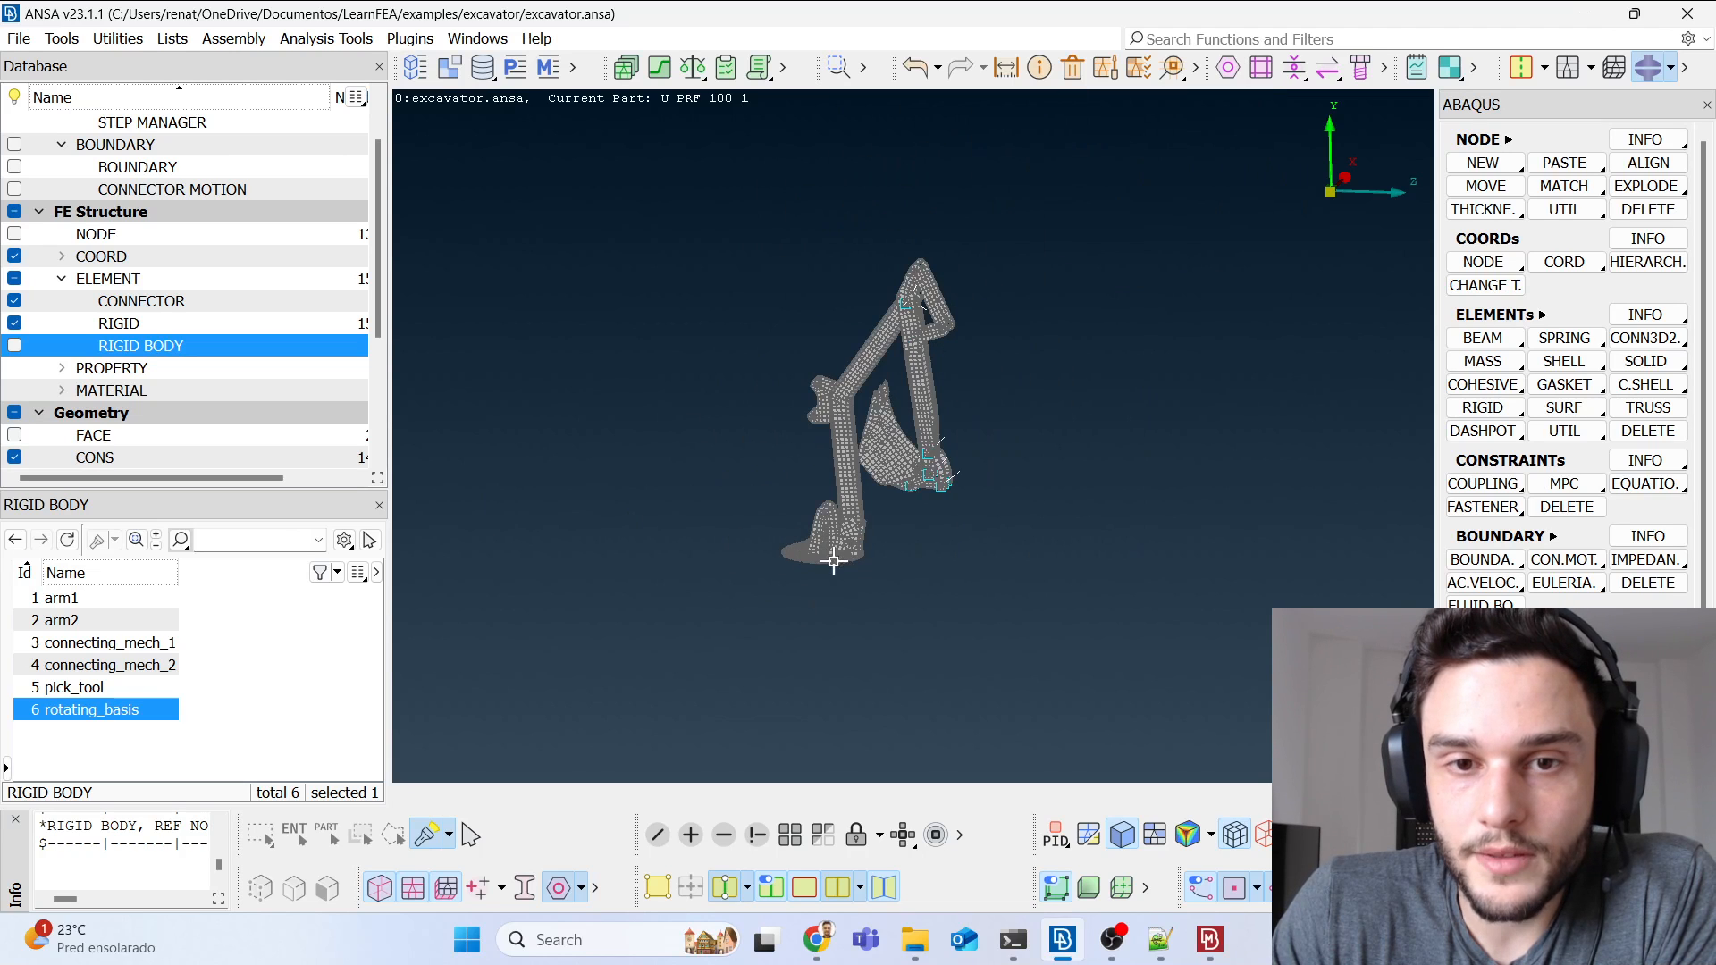
pyautogui.scroll(5, 834, 566)
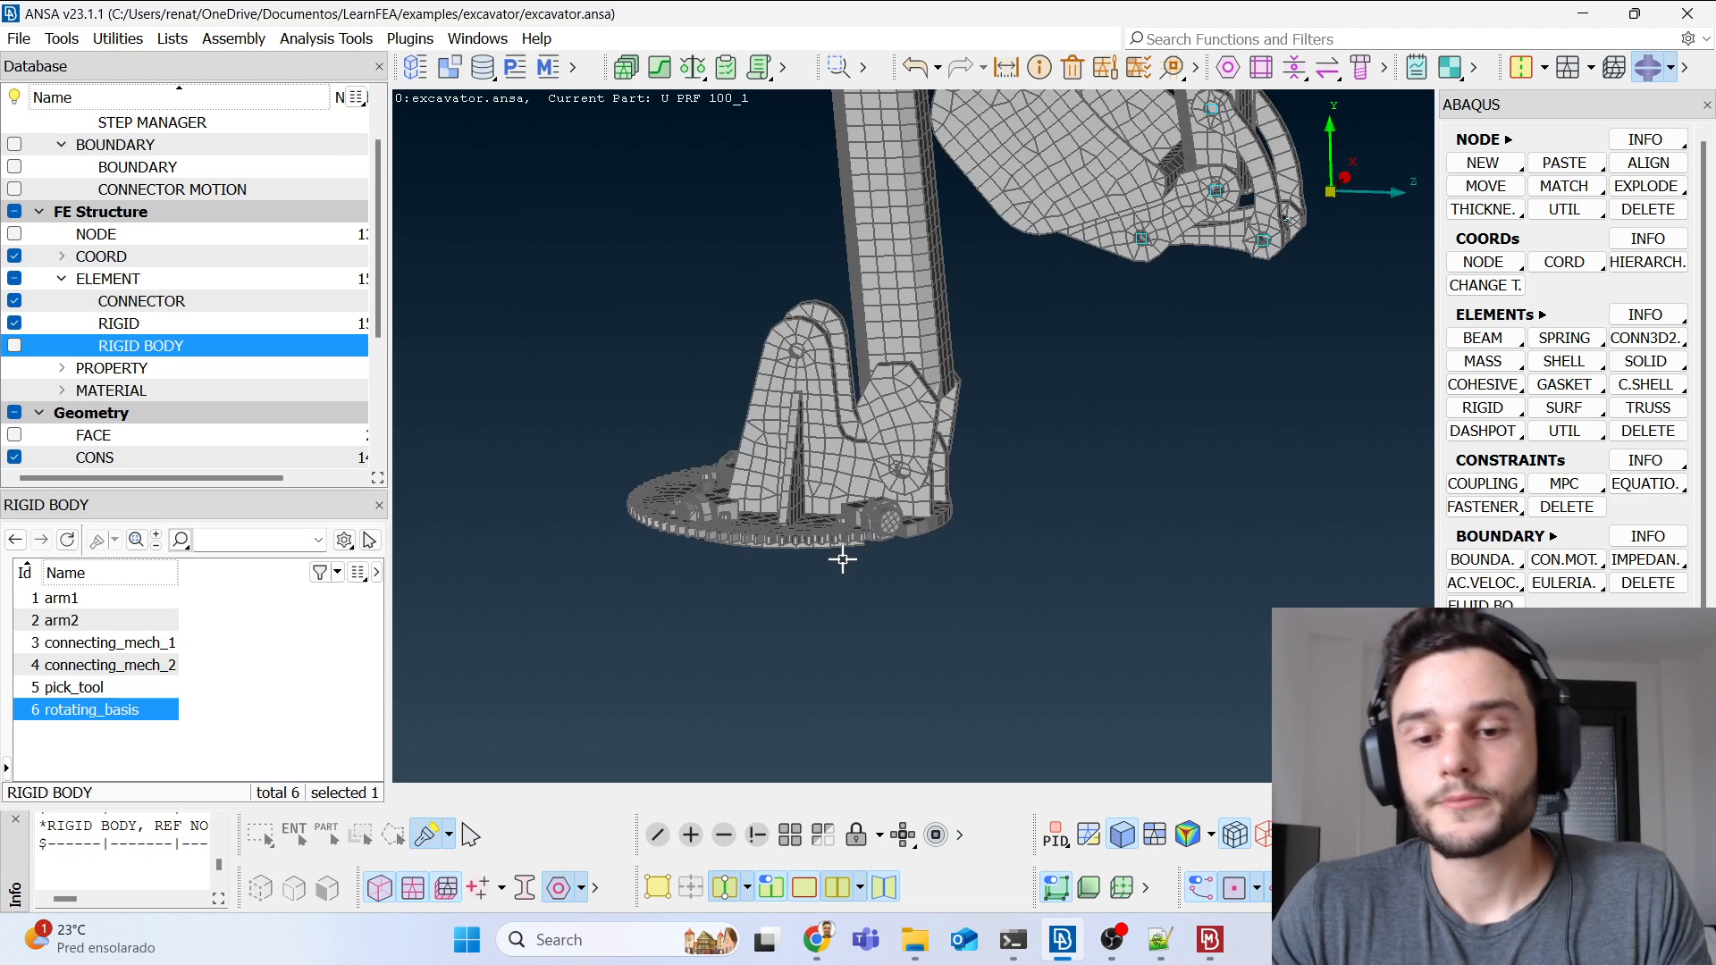
pyautogui.scroll(6, 909, 509)
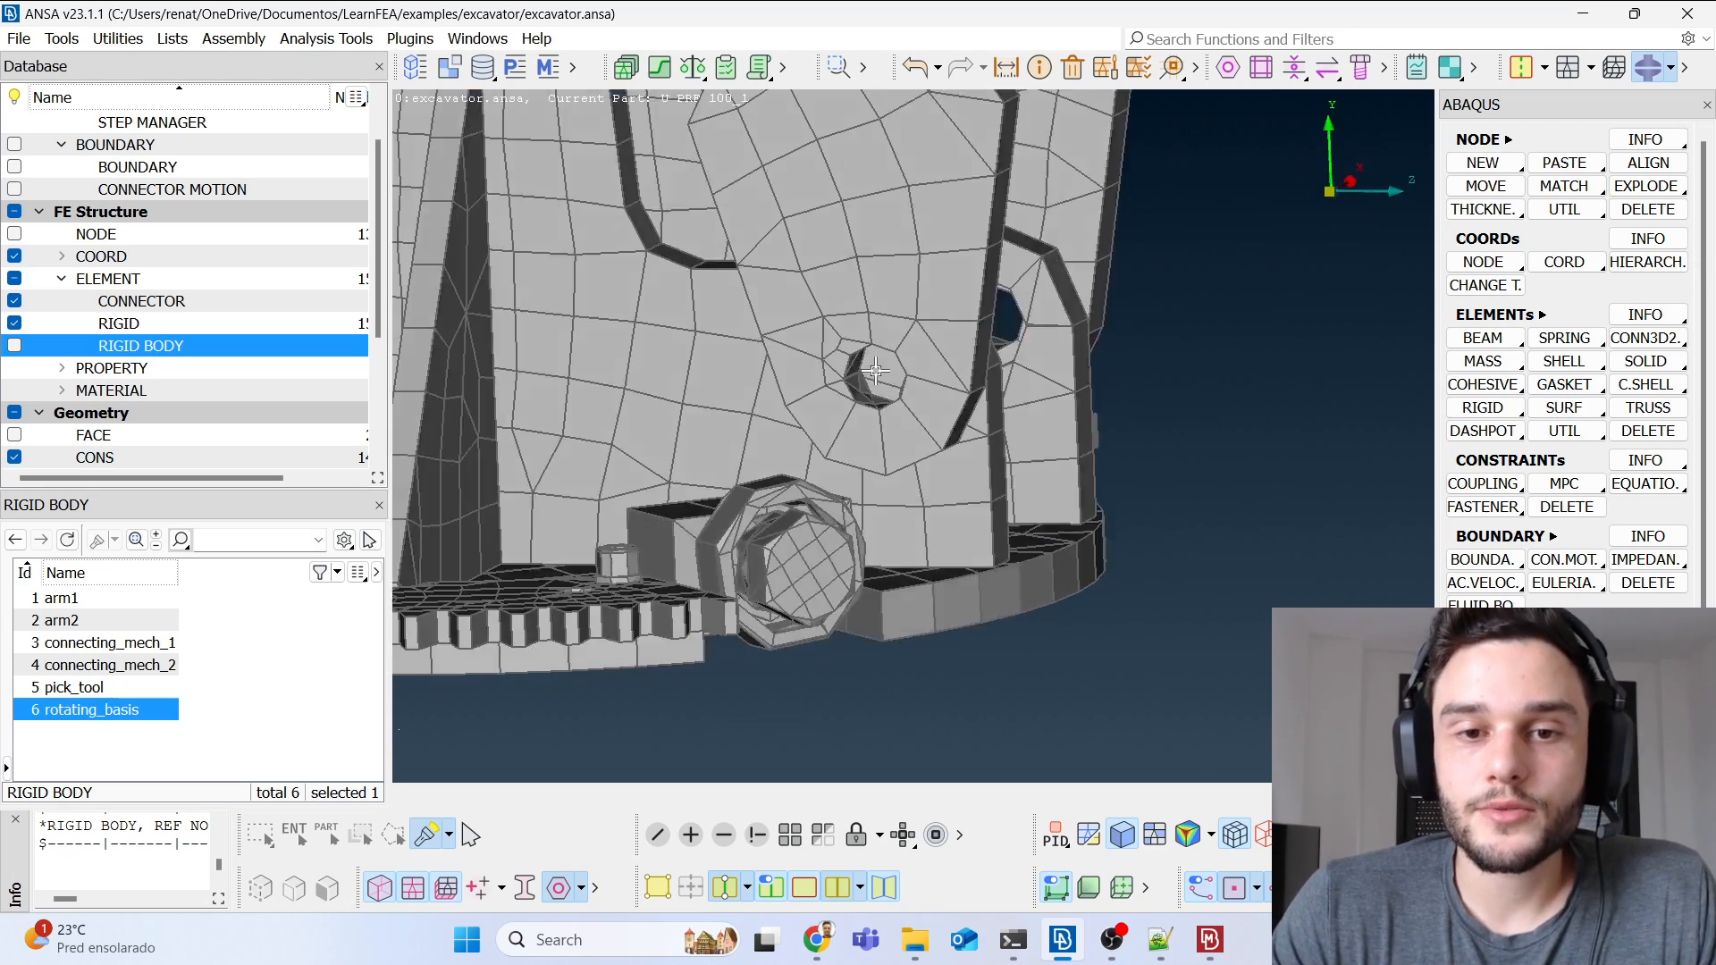
pyautogui.keyDown('ctrl'); pyautogui.moveTo(910, 509); pyautogui.dragTo(861, 372); pyautogui.keyUp('ctrl')
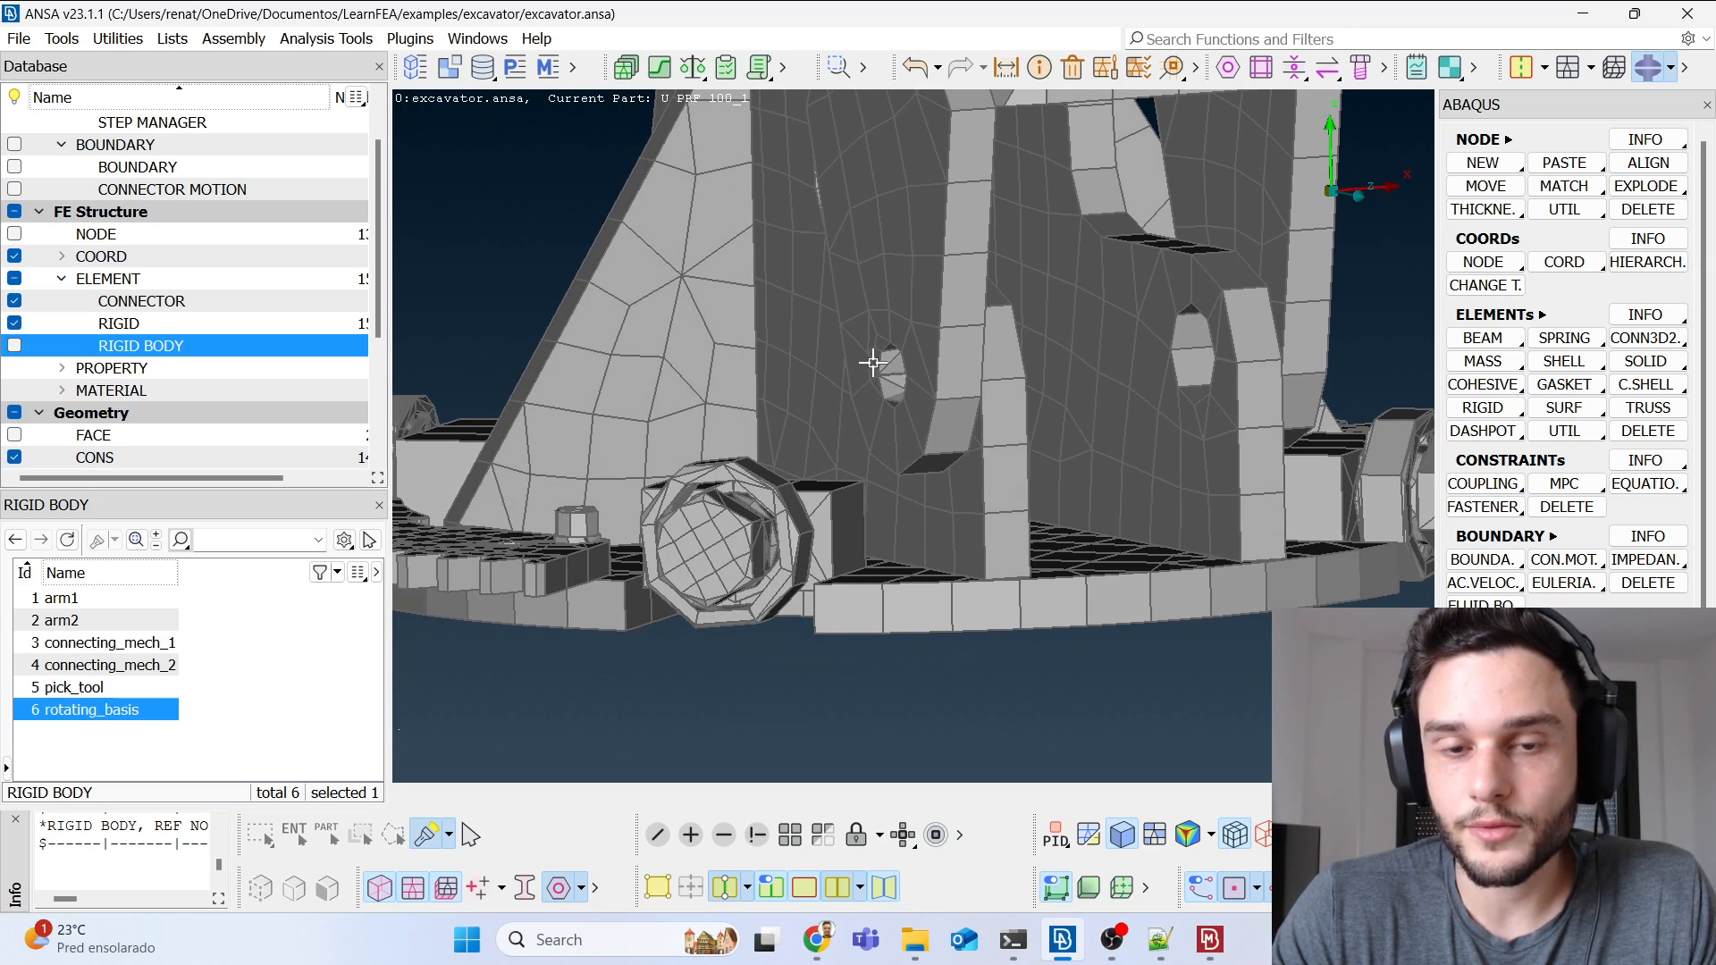
pyautogui.keyDown('ctrl'); pyautogui.moveTo(1347, 335); pyautogui.dragTo(1108, 444); pyautogui.keyUp('ctrl')
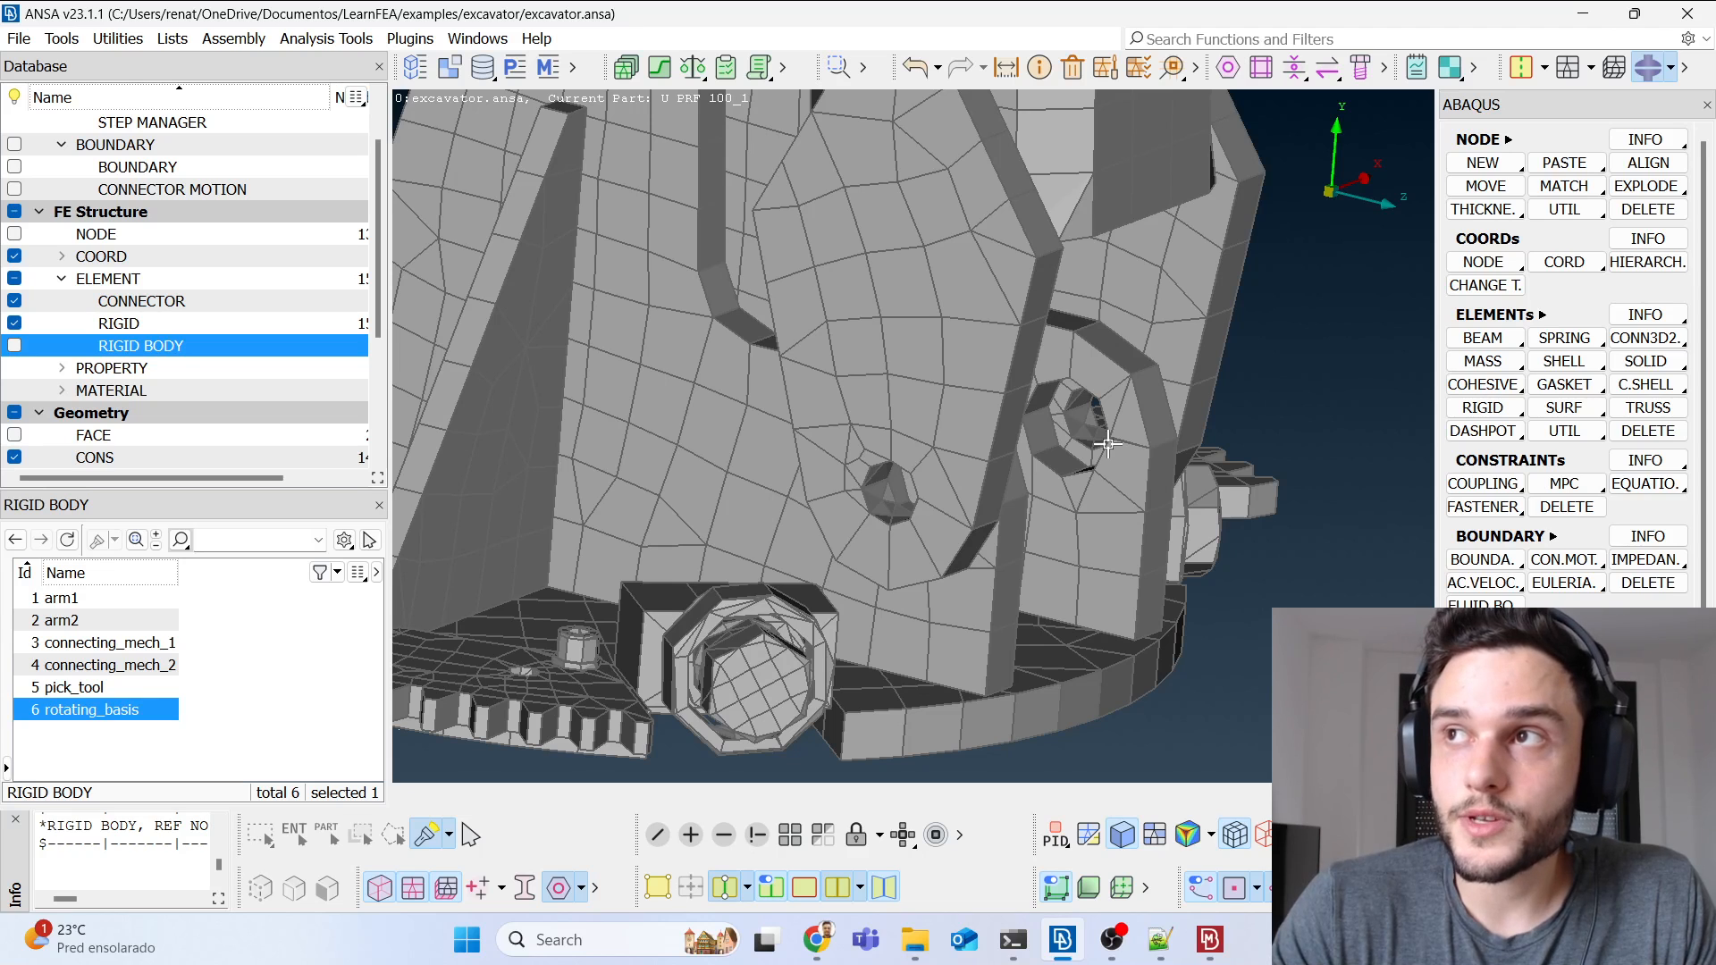
pyautogui.keyDown('ctrl'); pyautogui.moveTo(950, 517); pyautogui.dragTo(893, 505); pyautogui.keyUp('ctrl')
# Step: Create a circle-centre point from three rim nodes of the pin hole on one side of the arm-to-basis joint
pyautogui.click(1544, 71)
pyautogui.click(1547, 93)
pyautogui.hotkey('alt', 'Tab')
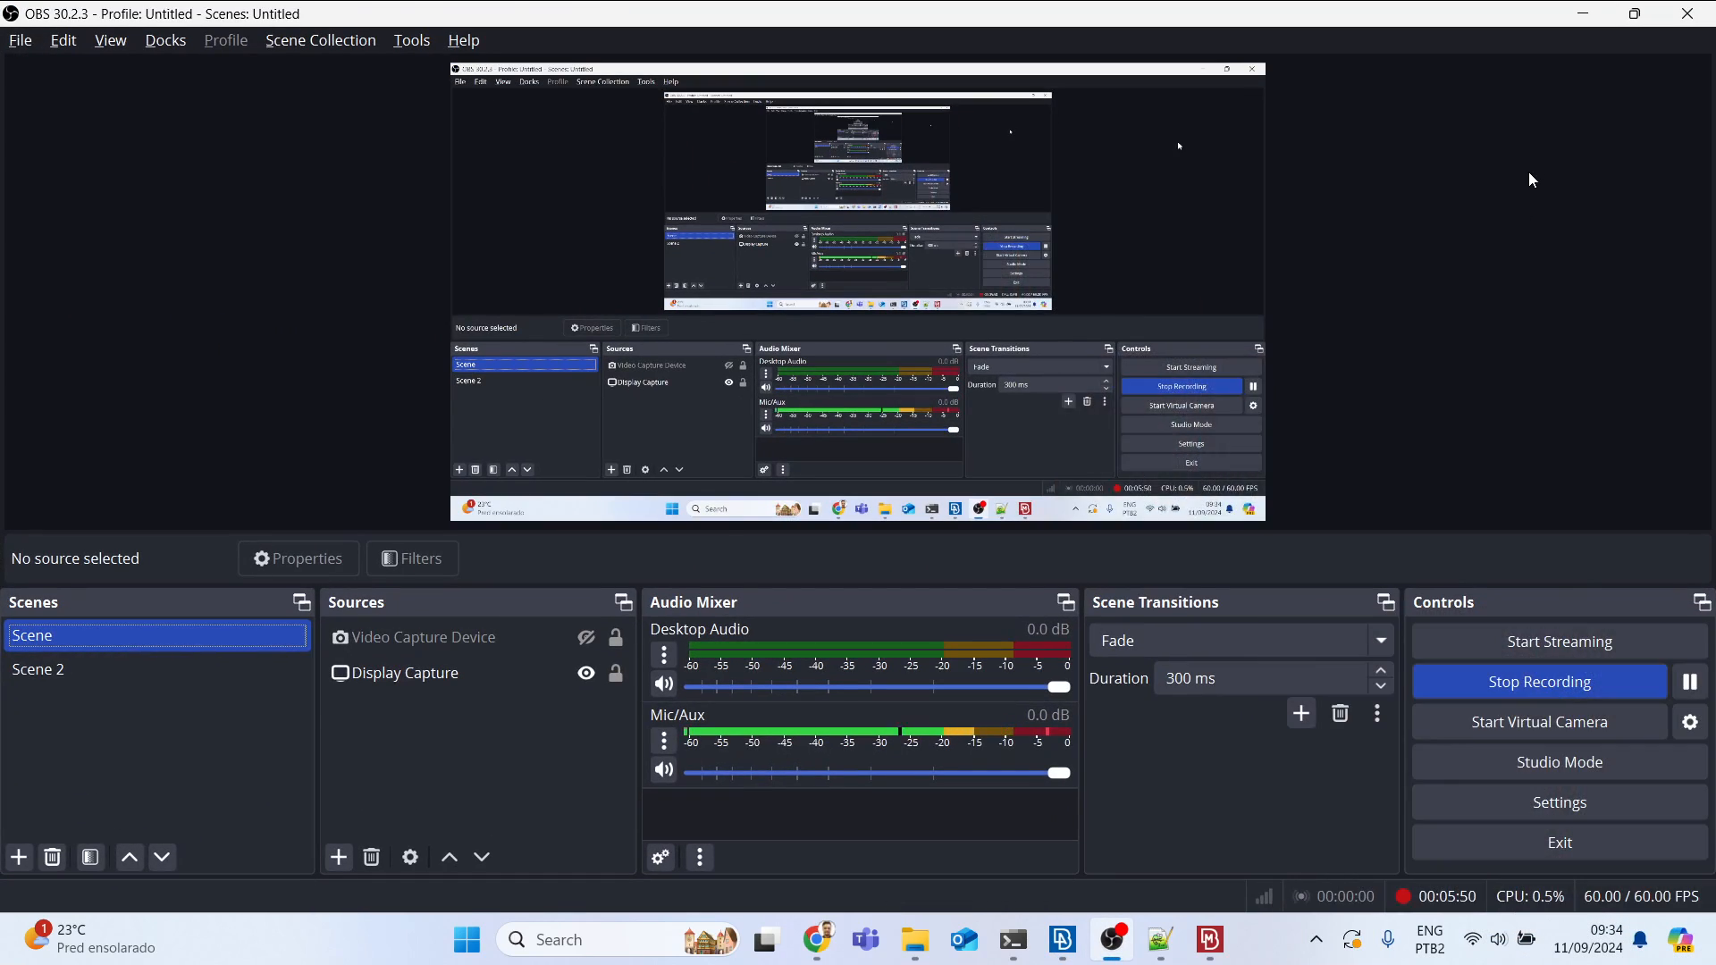
pyautogui.hotkey('alt', 'Tab')
pyautogui.scroll(-1, 1524, 728)
pyautogui.click(1566, 713)
pyautogui.click(1575, 783)
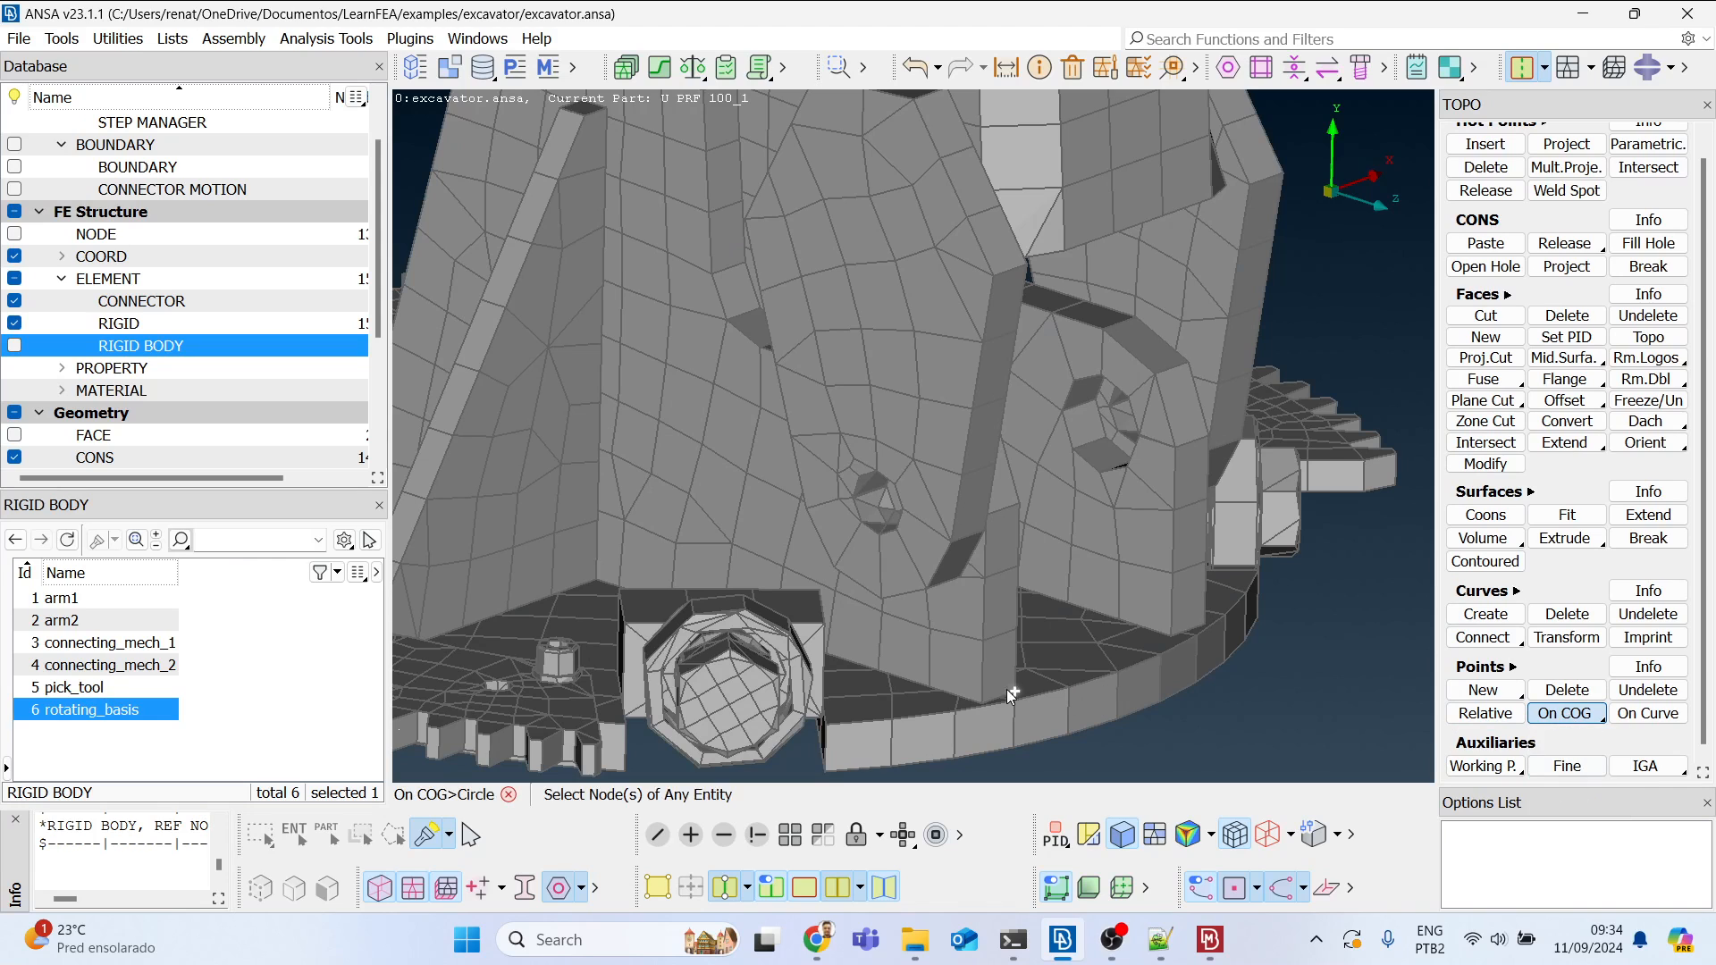
pyautogui.scroll(5, 877, 550)
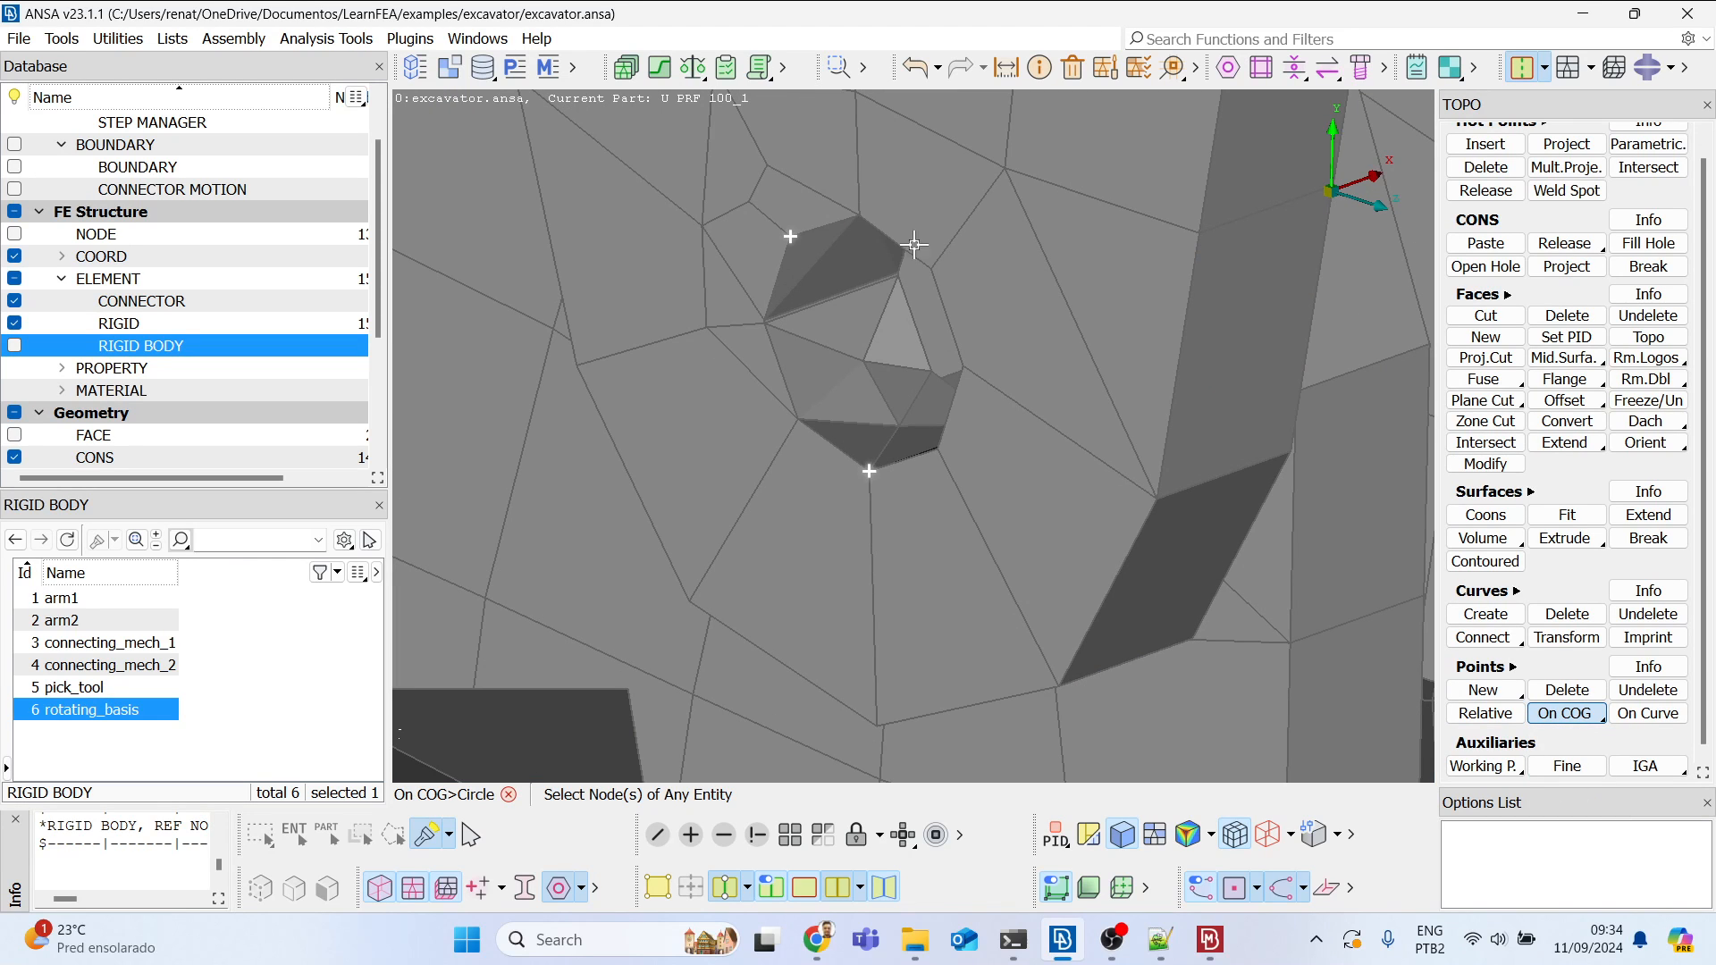
pyautogui.middleClick(776, 427)
# Step: Create a matching circle-centre point from the rim nodes of the pin hole on the opposite side of the joint
pyautogui.scroll(-5, 764, 432)
pyautogui.keyDown('ctrl'); pyautogui.moveTo(829, 375); pyautogui.dragTo(764, 358); pyautogui.keyUp('ctrl')
pyautogui.scroll(5, 1161, 468)
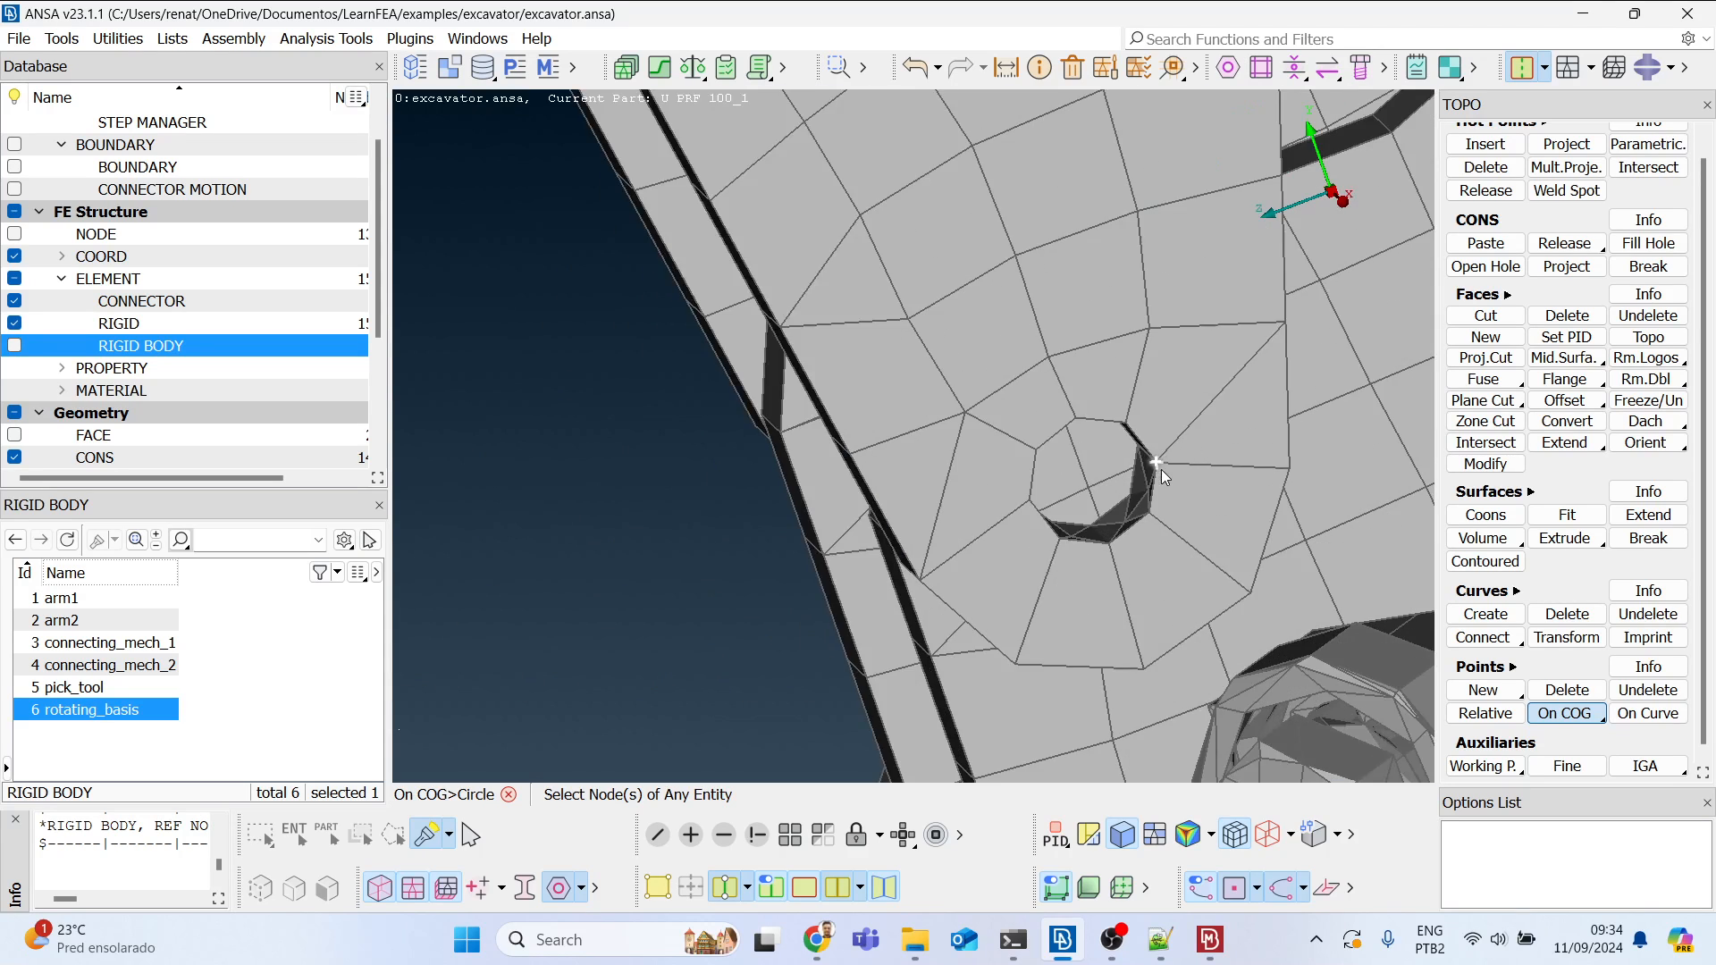
pyautogui.middleClick(1084, 565)
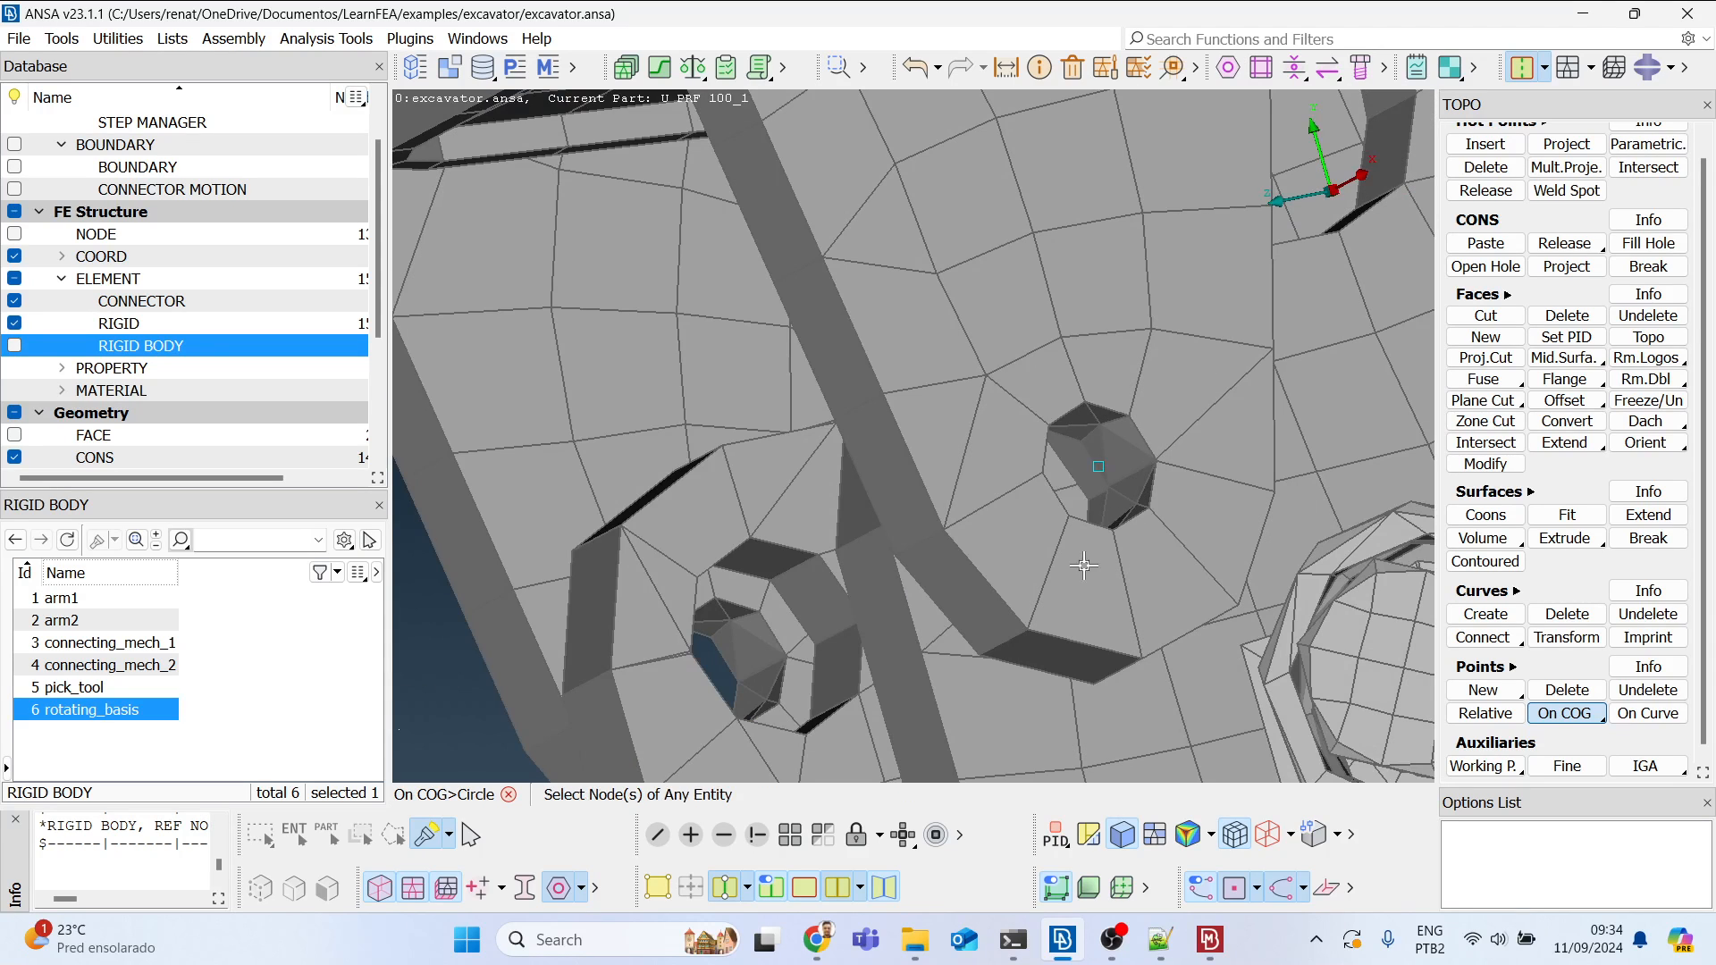
# Step: Create a point at the centre of gravity of the two hole-centre points, midway across the joint
pyautogui.rightClick(1572, 717)
pyautogui.click(1573, 745)
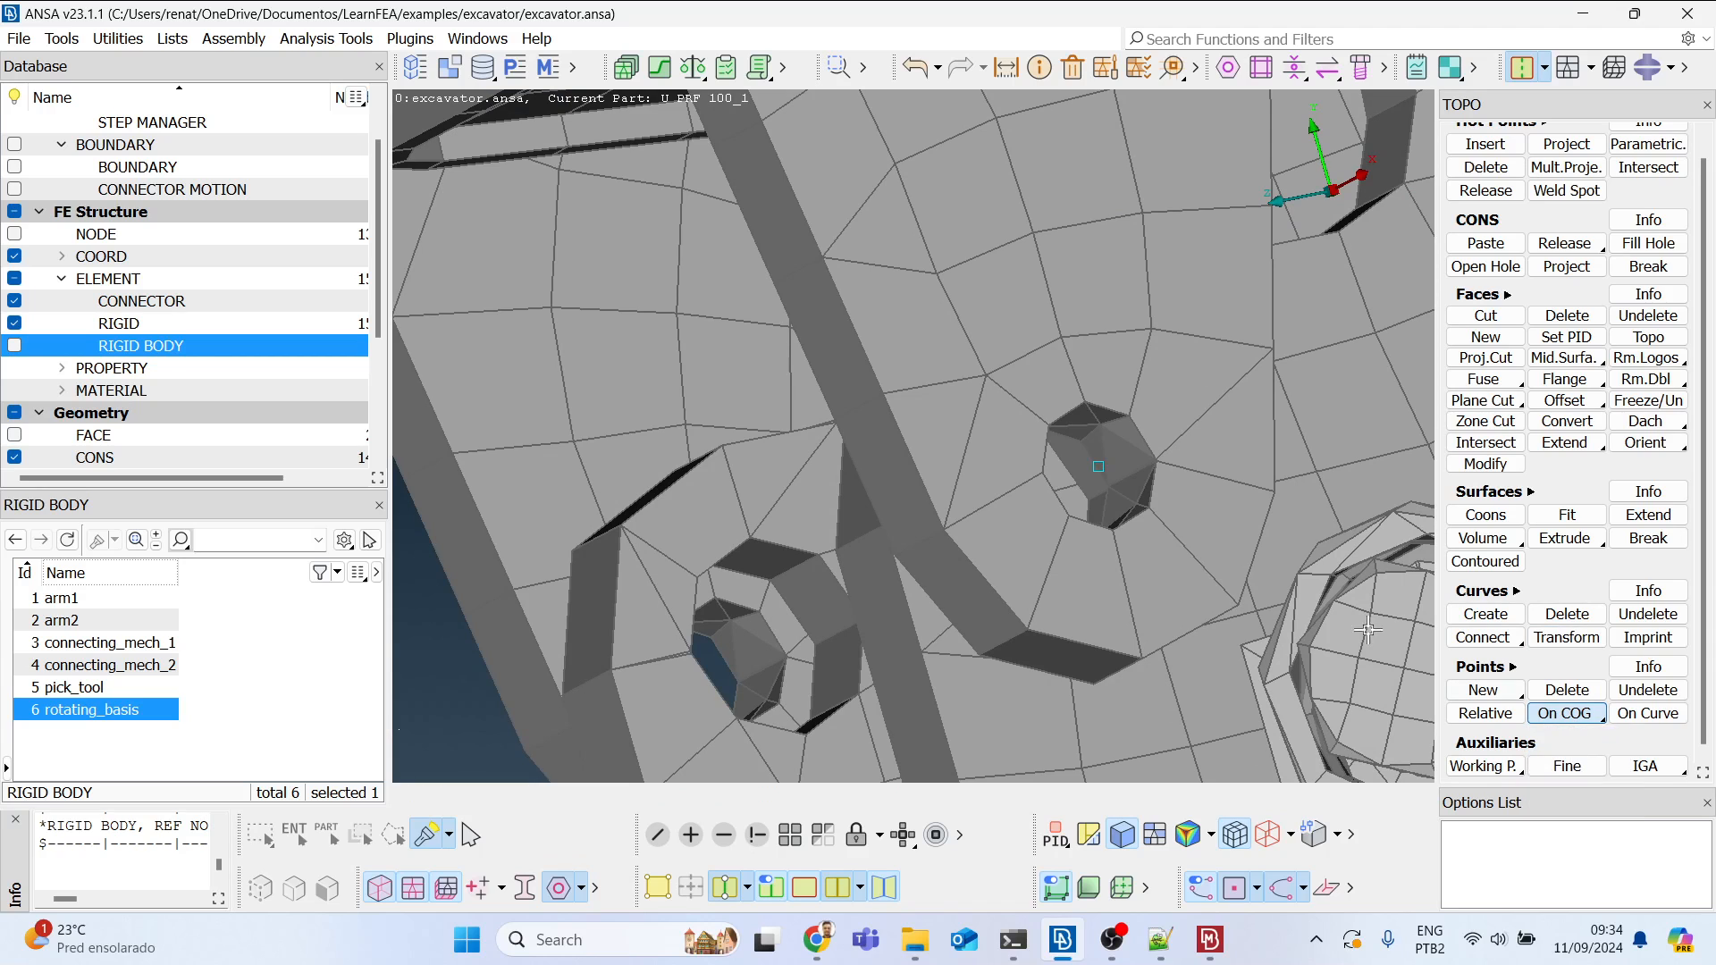
pyautogui.keyDown('ctrl'); pyautogui.moveTo(1270, 520); pyautogui.dragTo(1322, 501); pyautogui.keyUp('ctrl')
pyautogui.click(785, 534)
pyautogui.moveTo(987, 503)
pyautogui.keyDown('ctrl'); pyautogui.mouseDown()
pyautogui.moveTo(794, 566)
pyautogui.moveTo(1173, 463)
pyautogui.mouseUp(); pyautogui.keyUp('ctrl')
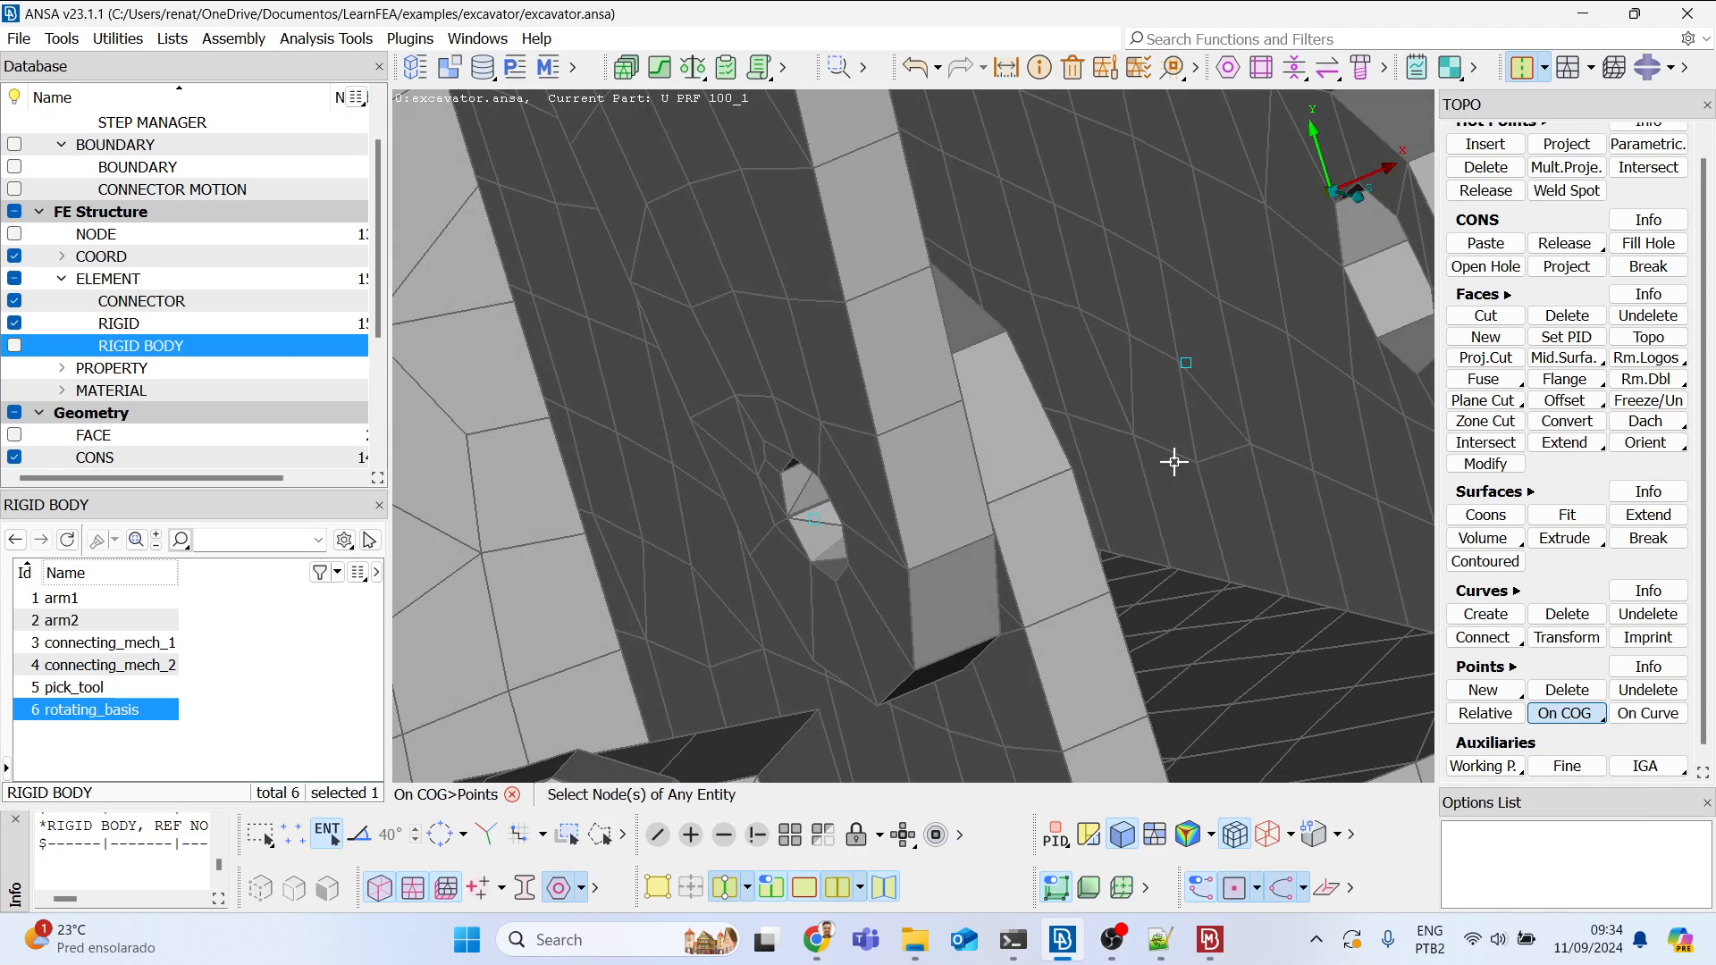
pyautogui.keyDown('ctrl'); pyautogui.moveTo(1241, 393); pyautogui.dragTo(980, 402, button='middle'); pyautogui.keyUp('ctrl')
pyautogui.keyDown('ctrl'); pyautogui.moveTo(980, 402); pyautogui.dragTo(1086, 415); pyautogui.keyUp('ctrl')
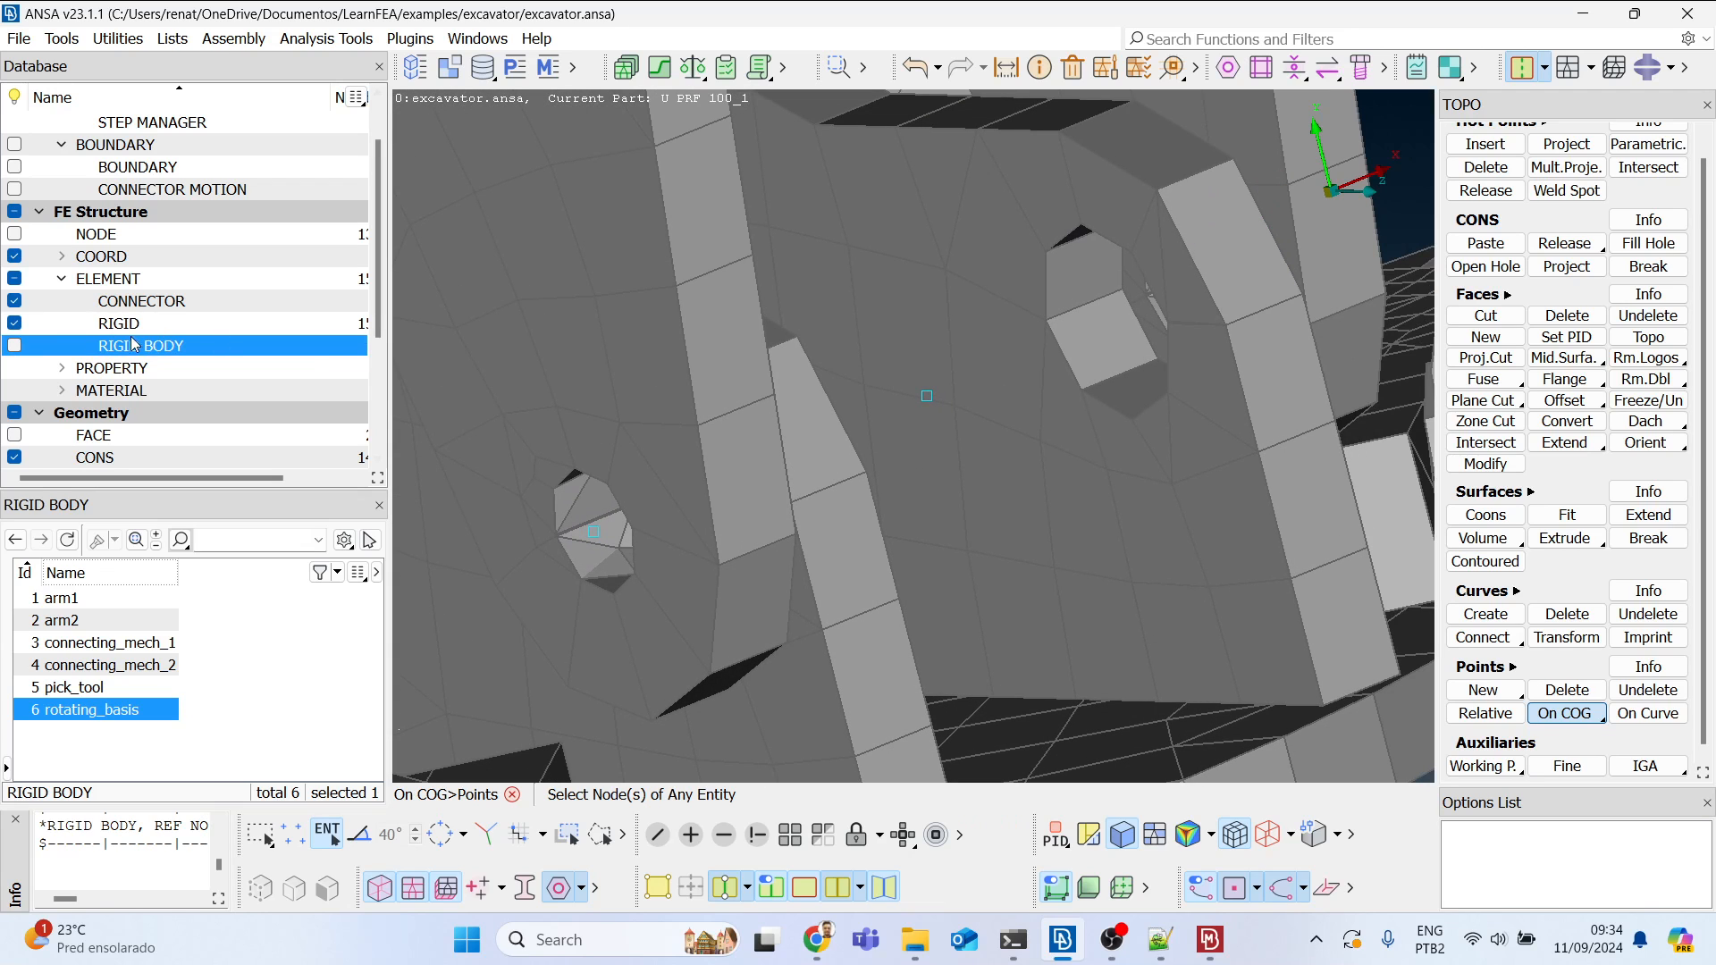
# Step: Hide the rigid elements and define a rectangular coordinate system at the midpoint, directed toward one of the hole-centre points
pyautogui.click(14, 323)
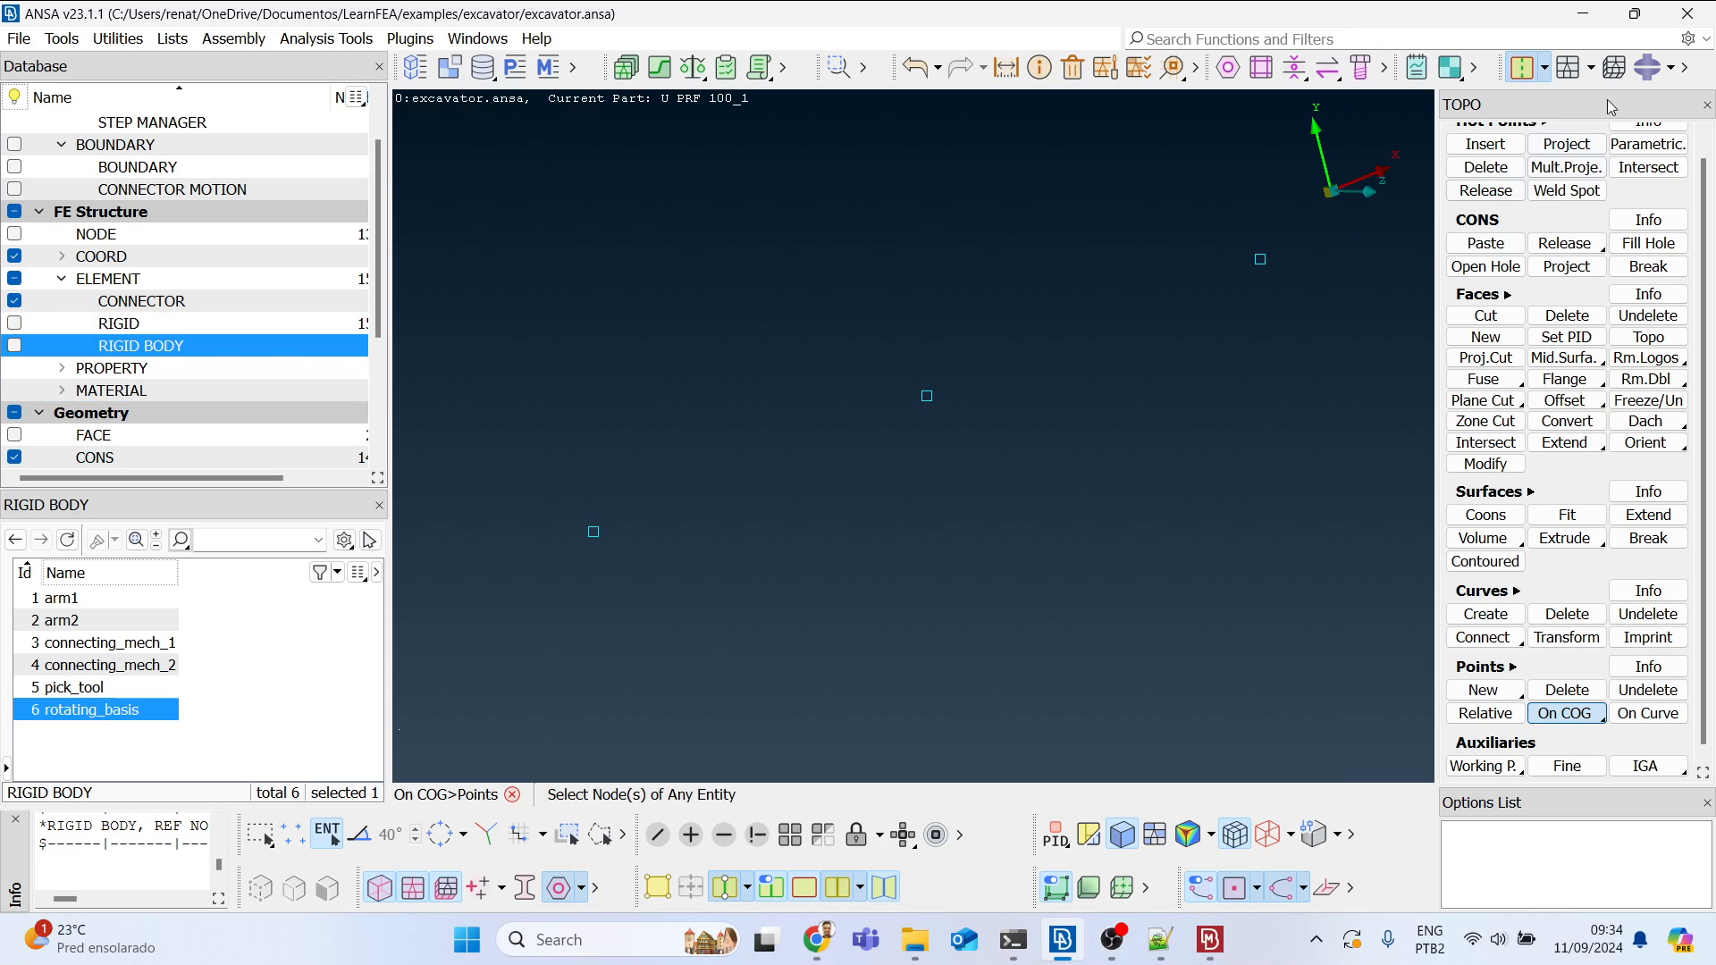
pyautogui.click(1642, 71)
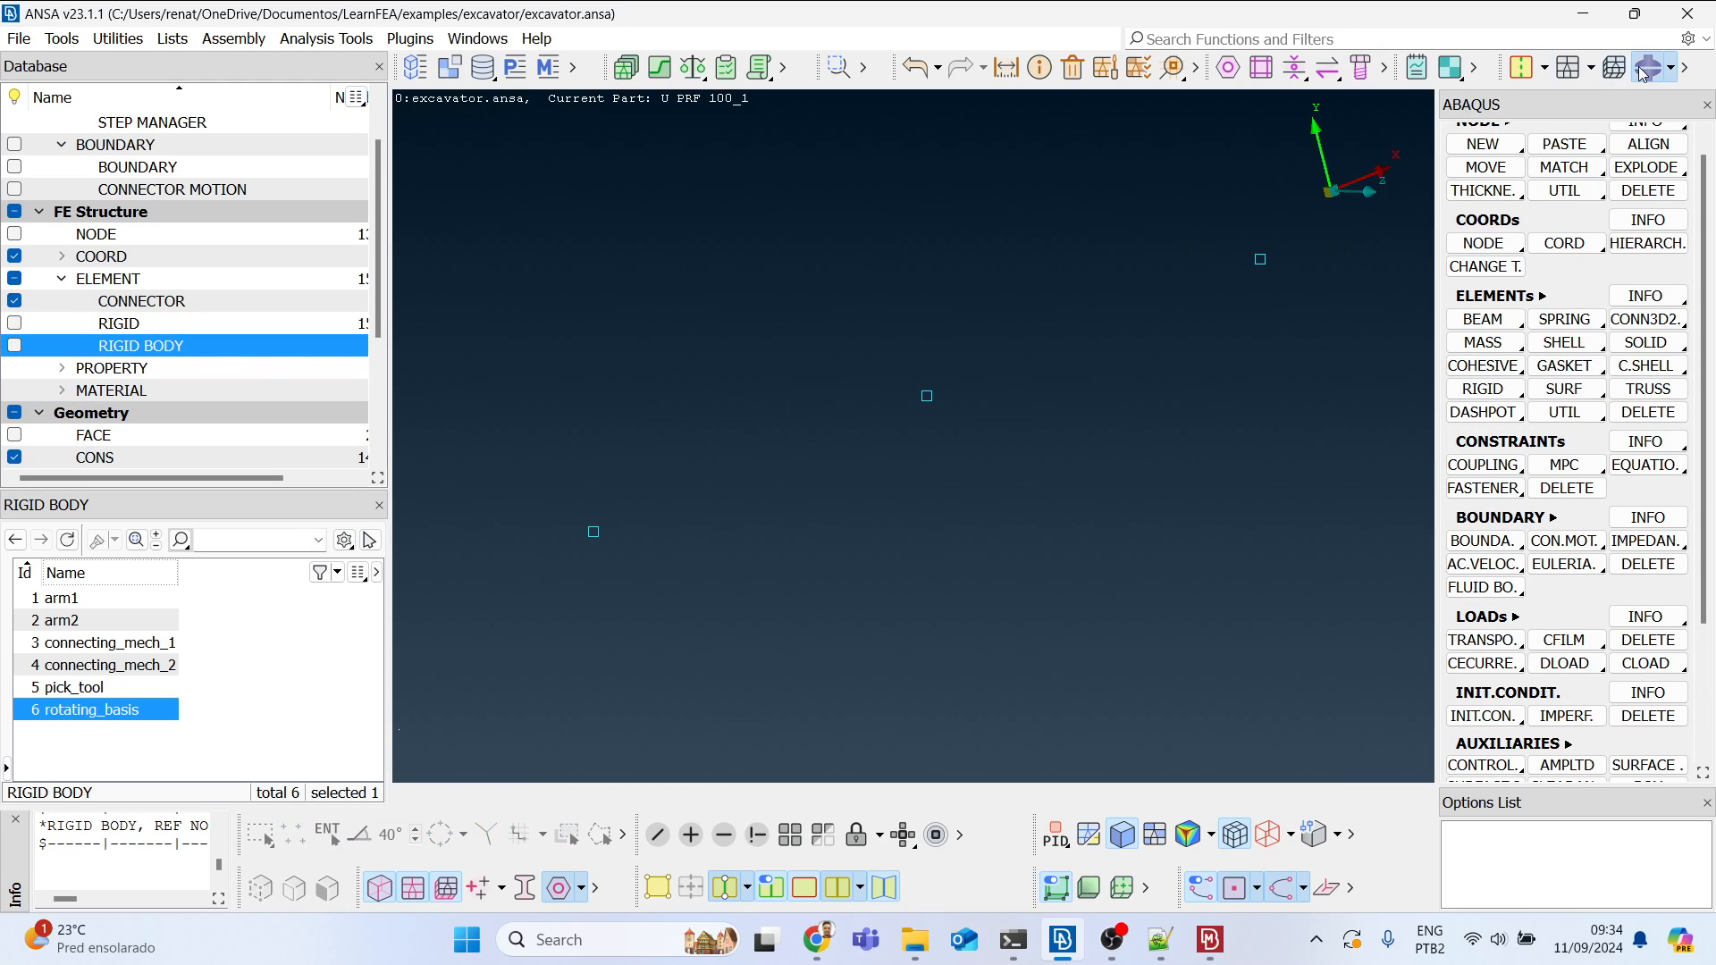
pyautogui.click(1564, 244)
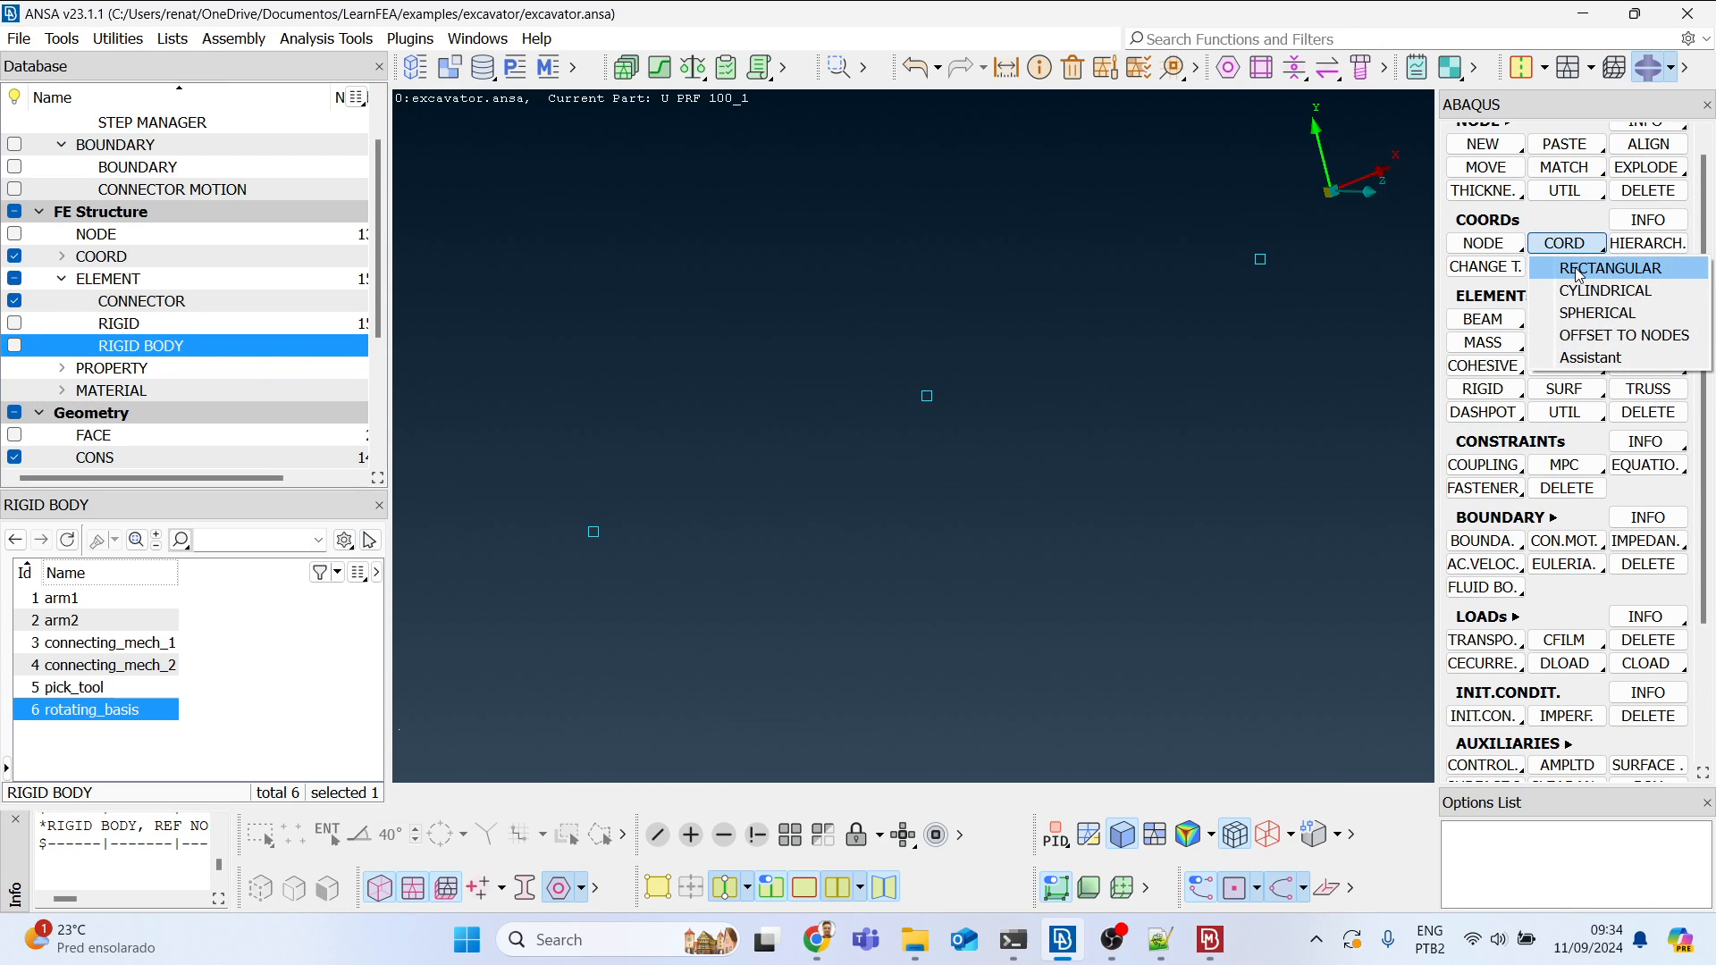
pyautogui.click(1579, 269)
pyautogui.click(926, 395)
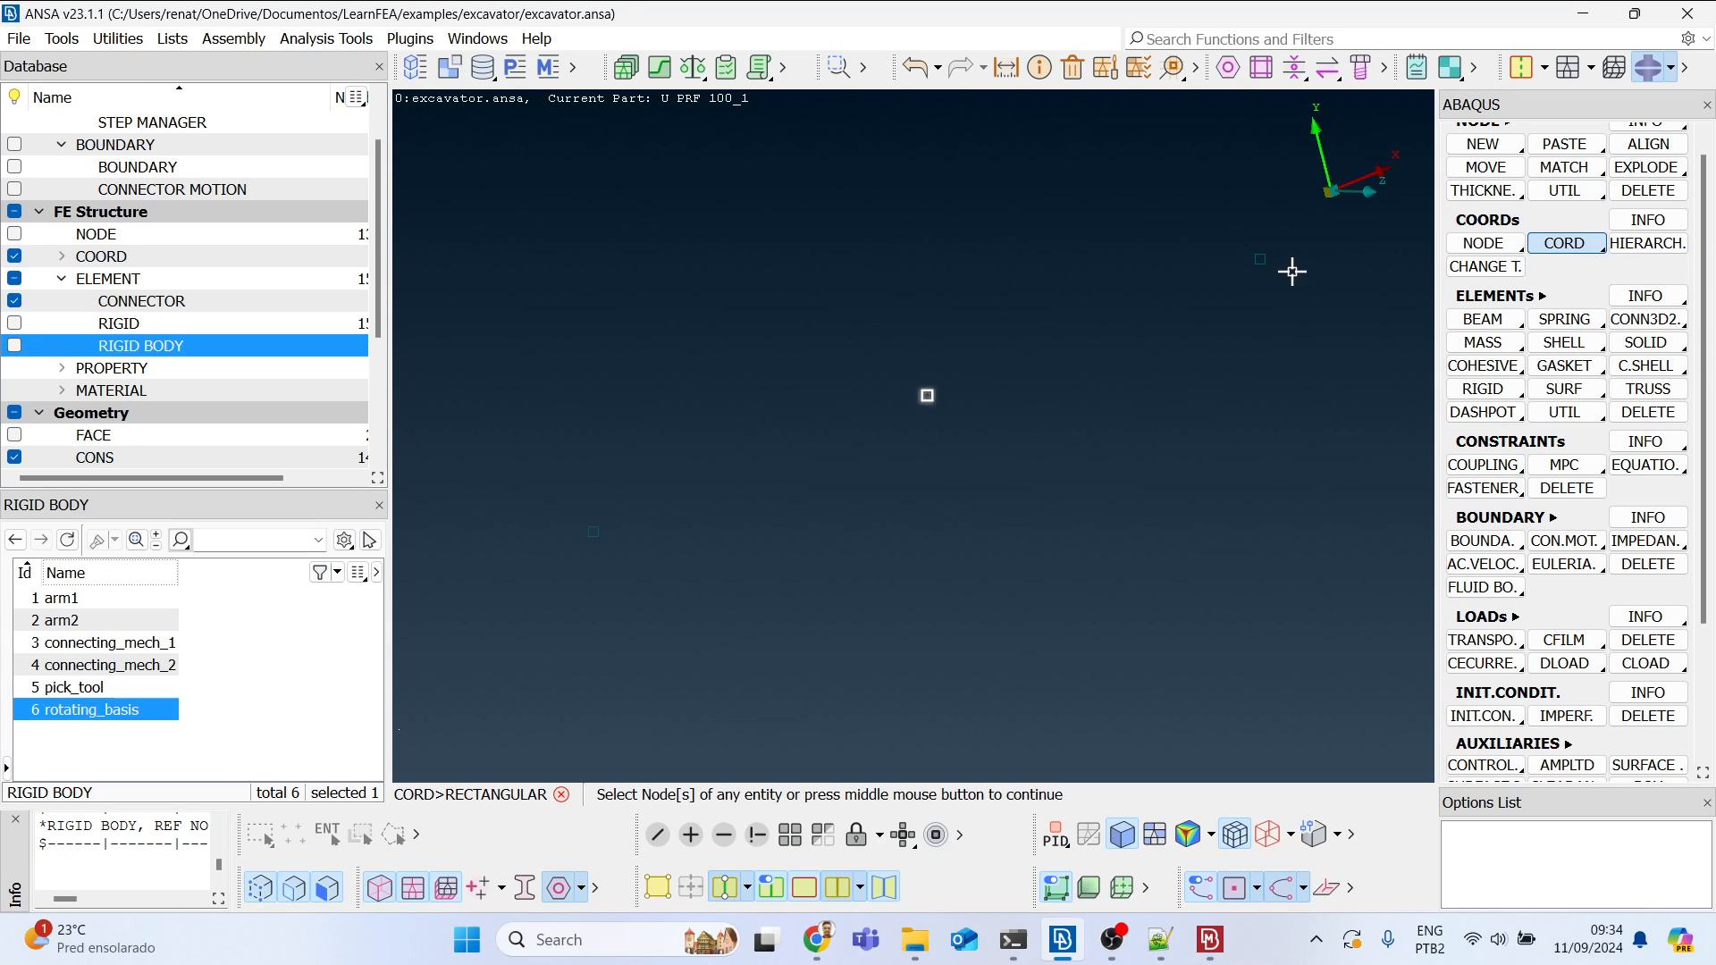
pyautogui.middleClick(1115, 427)
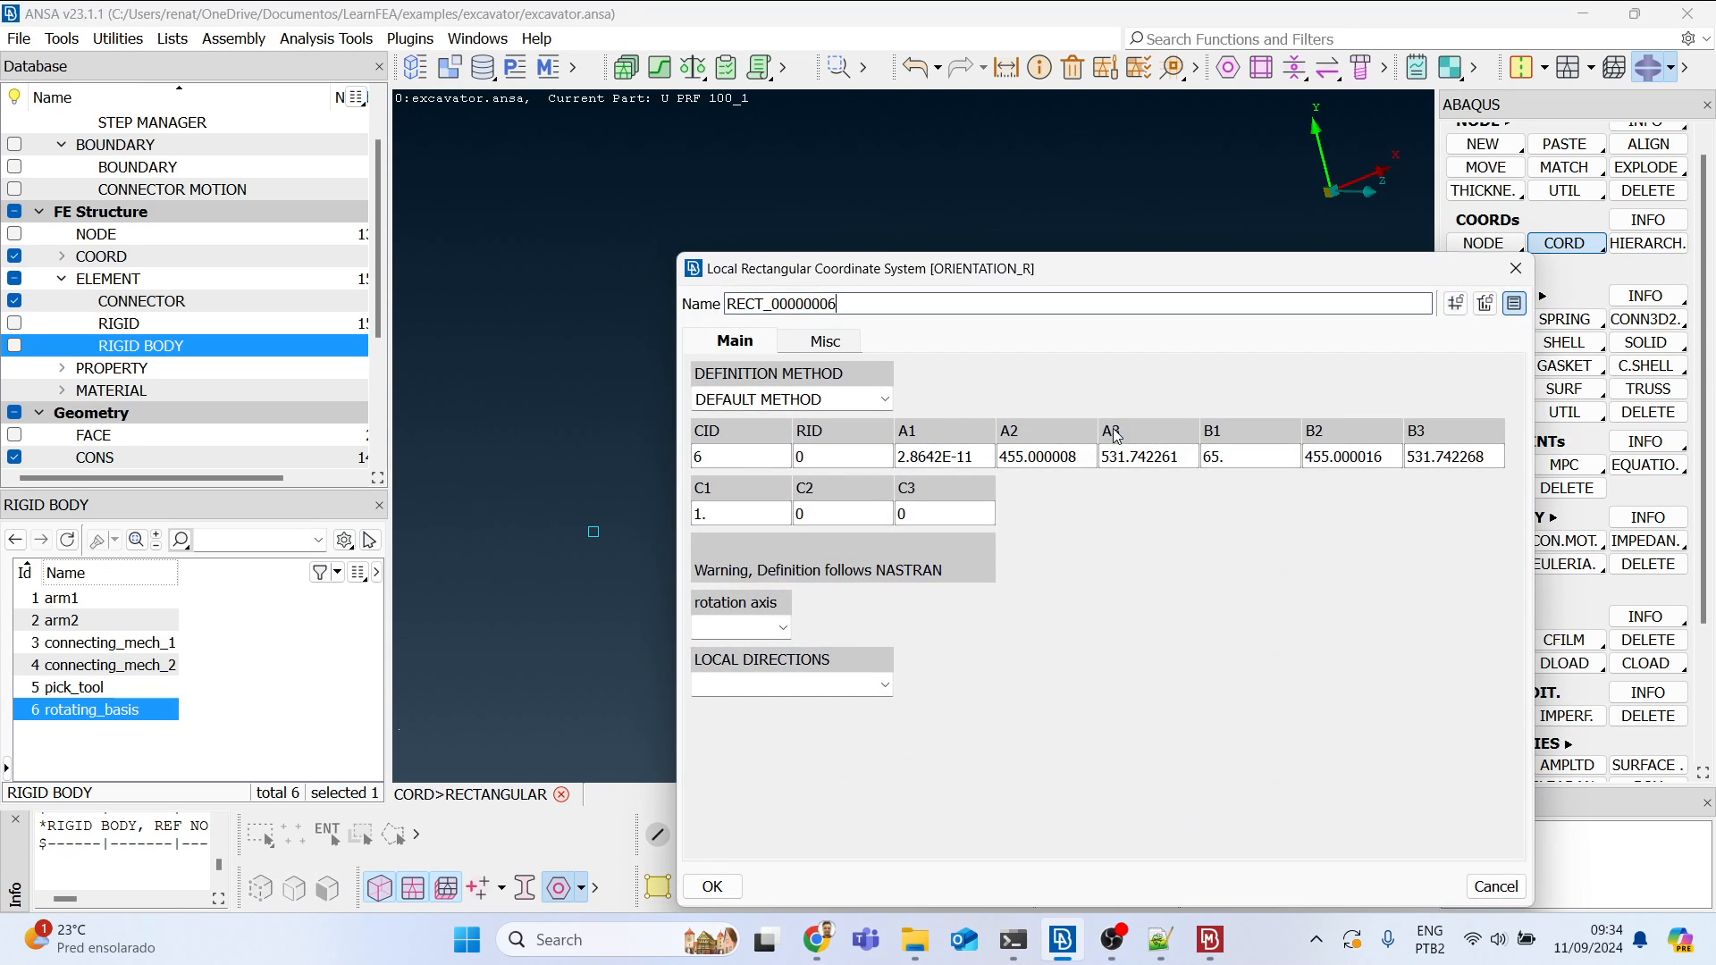
# Step: Set the new coordinate system's rotation axis to 2 and rotation angle to -90, and create it
pyautogui.click(783, 627)
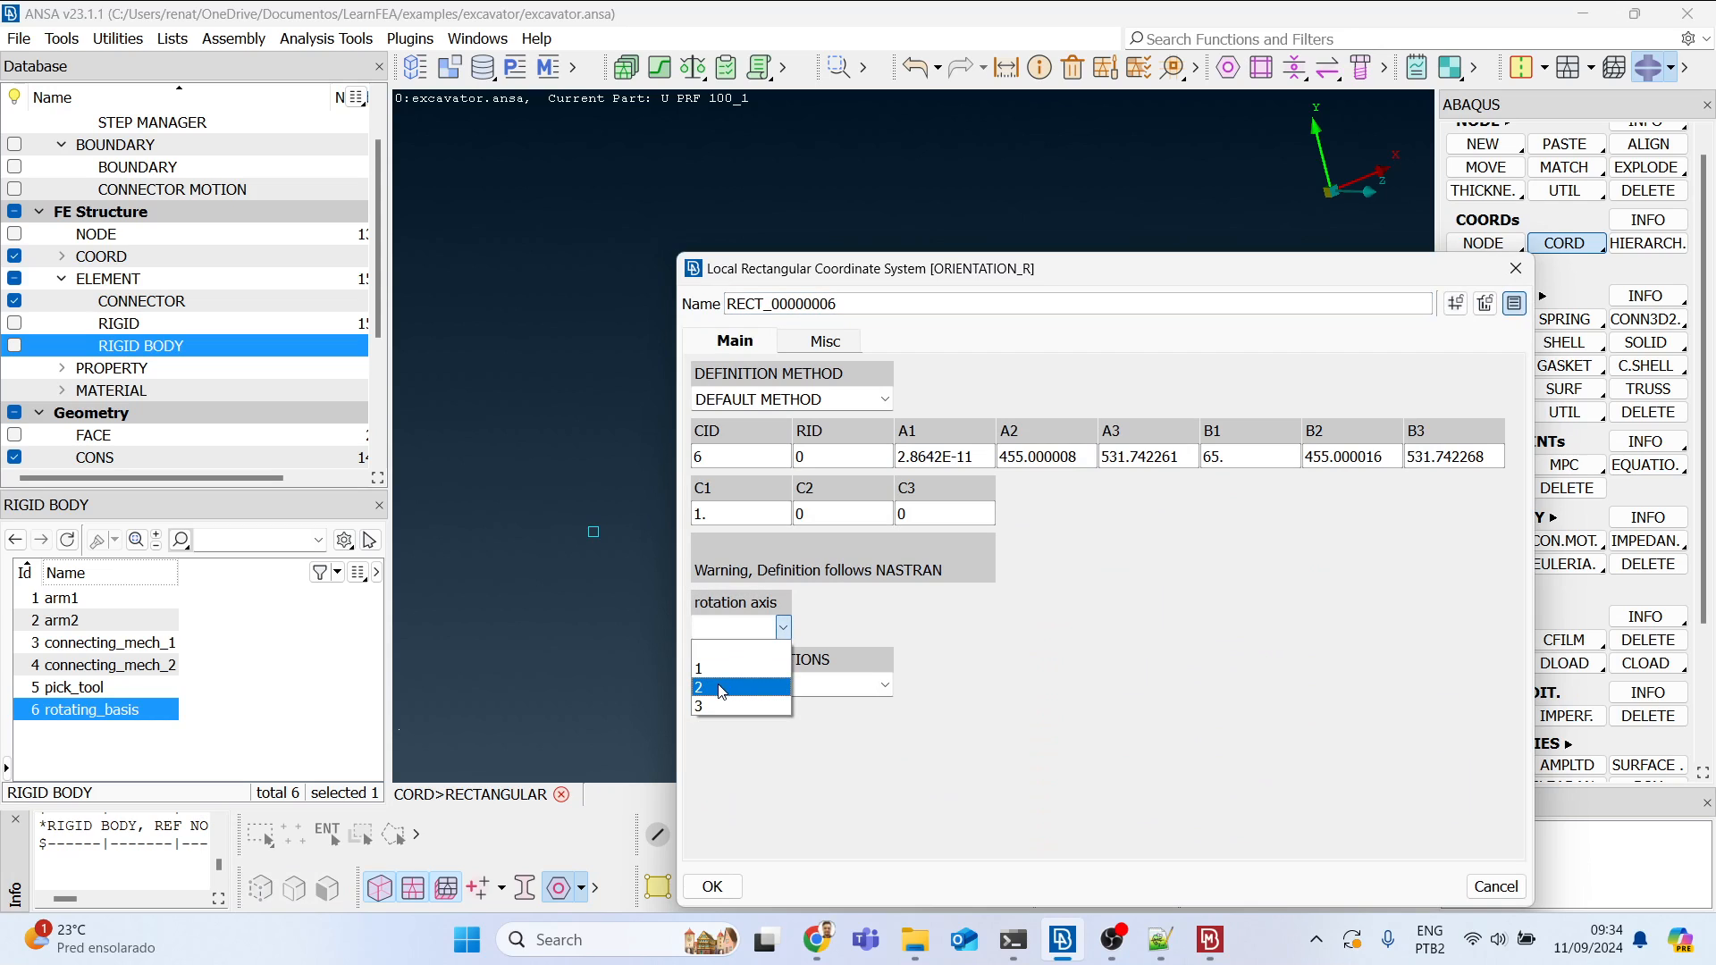
pyautogui.click(720, 688)
pyautogui.click(808, 627)
pyautogui.write('-90')
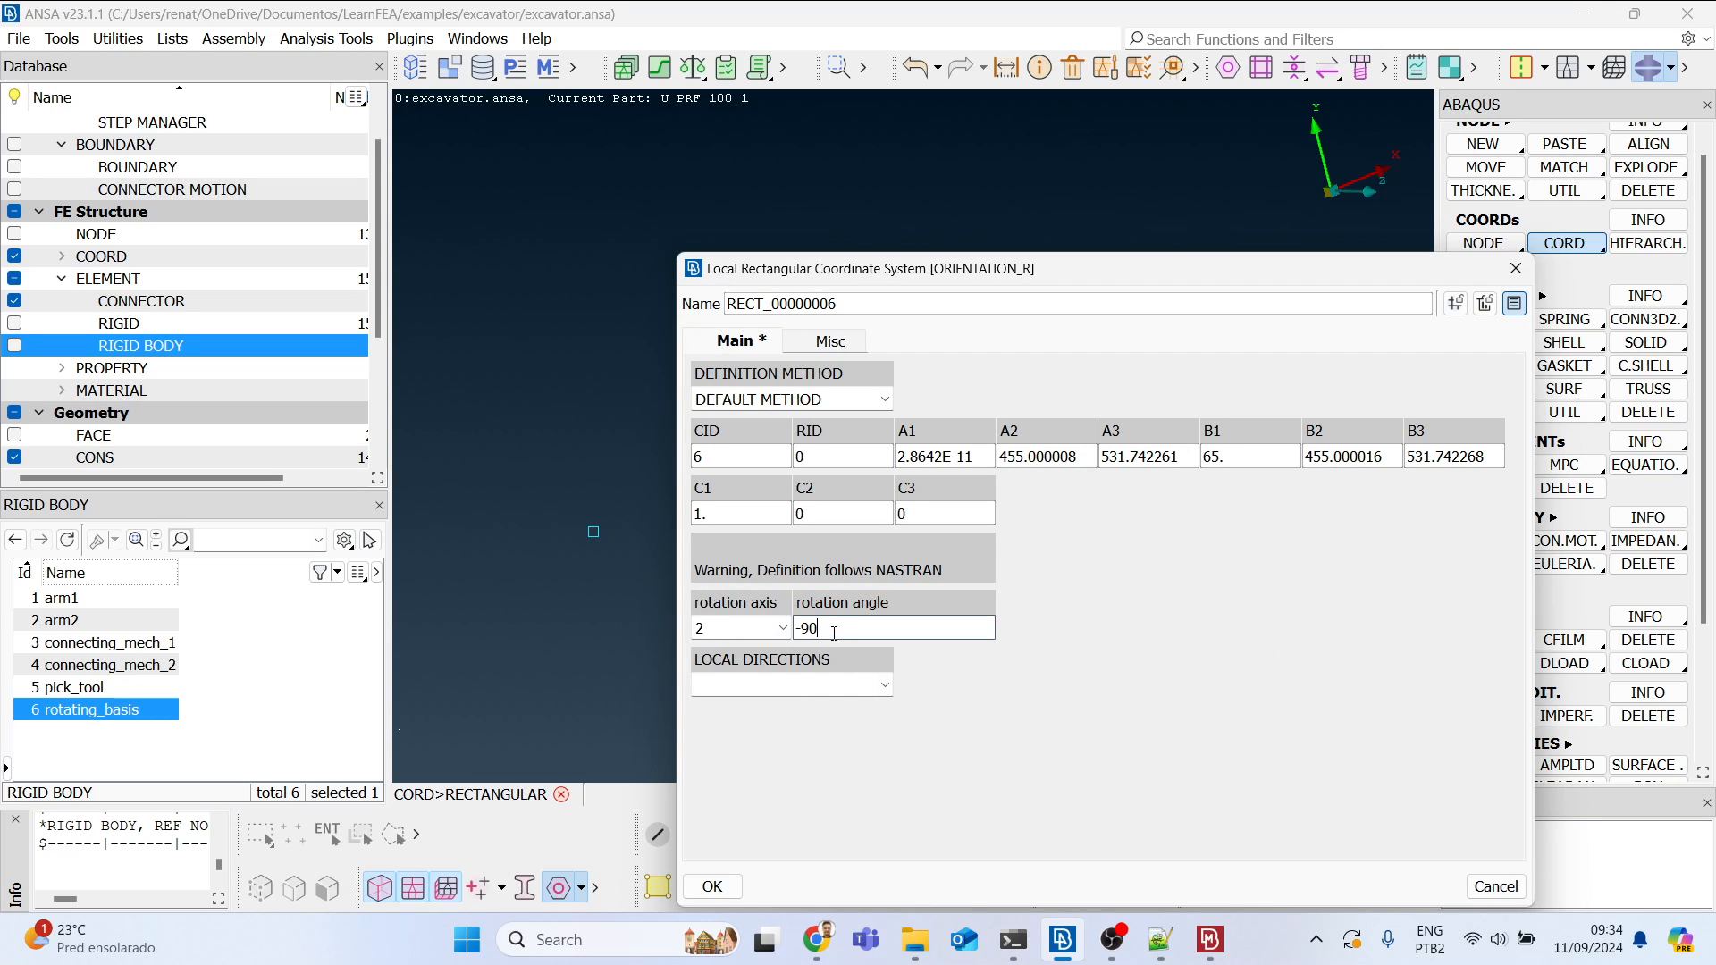
pyautogui.moveTo(884, 284); pyautogui.dragTo(466, 102)
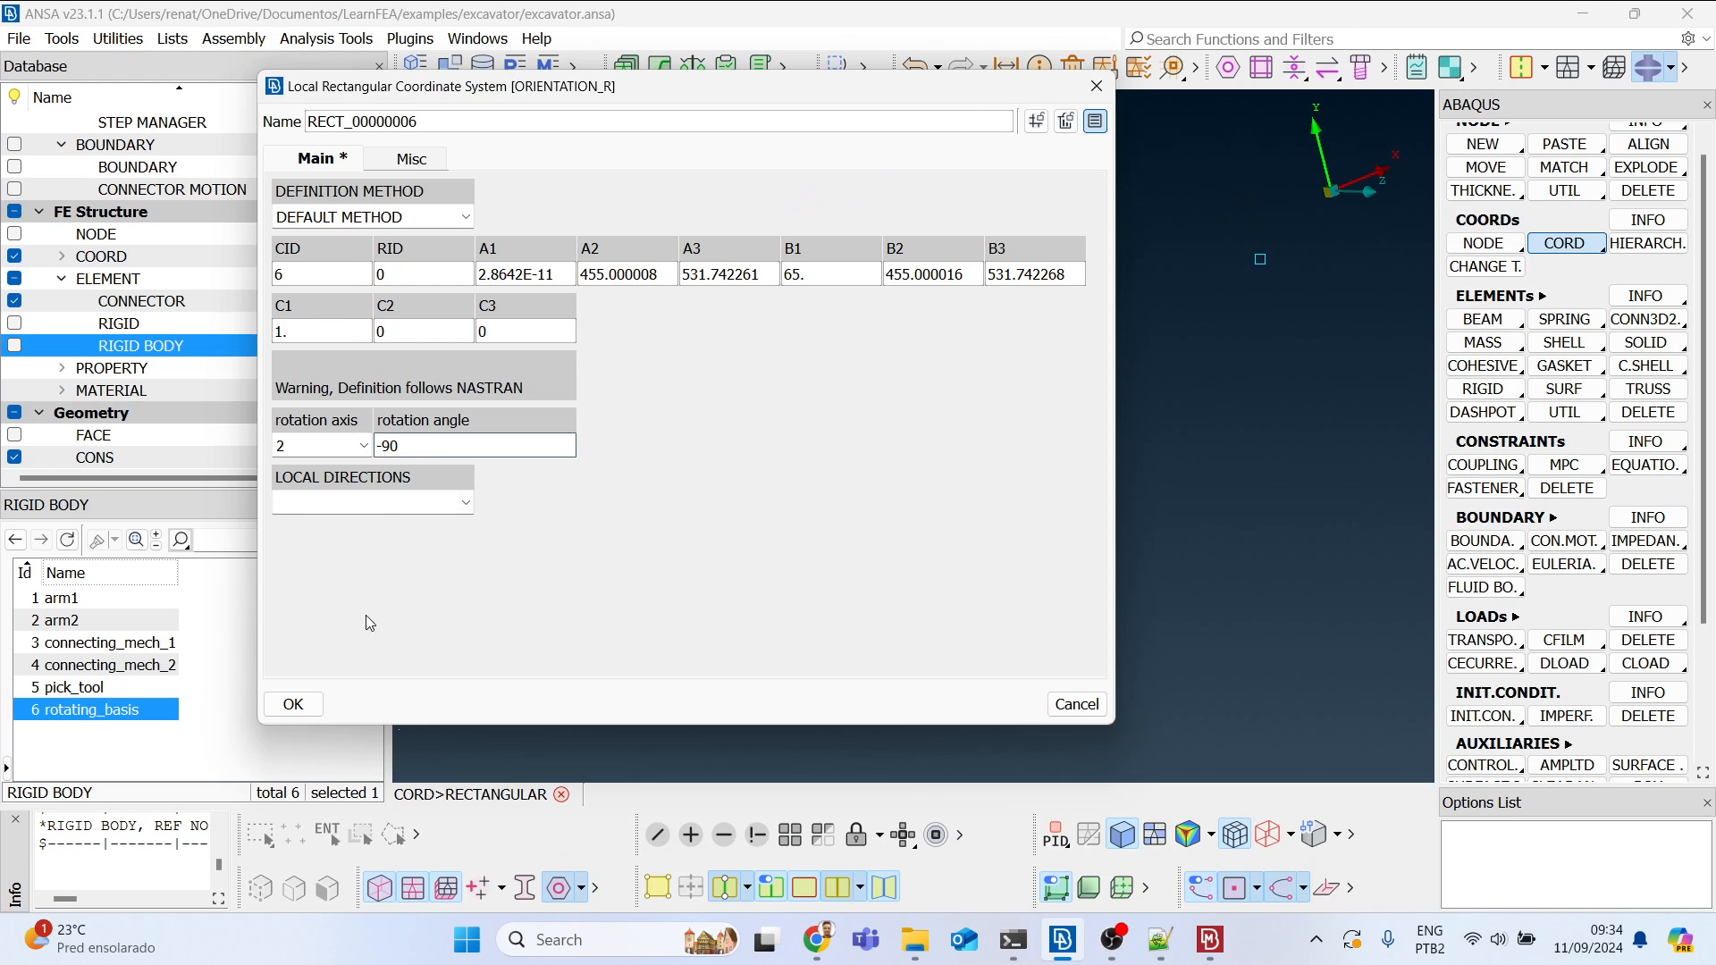
pyautogui.click(293, 703)
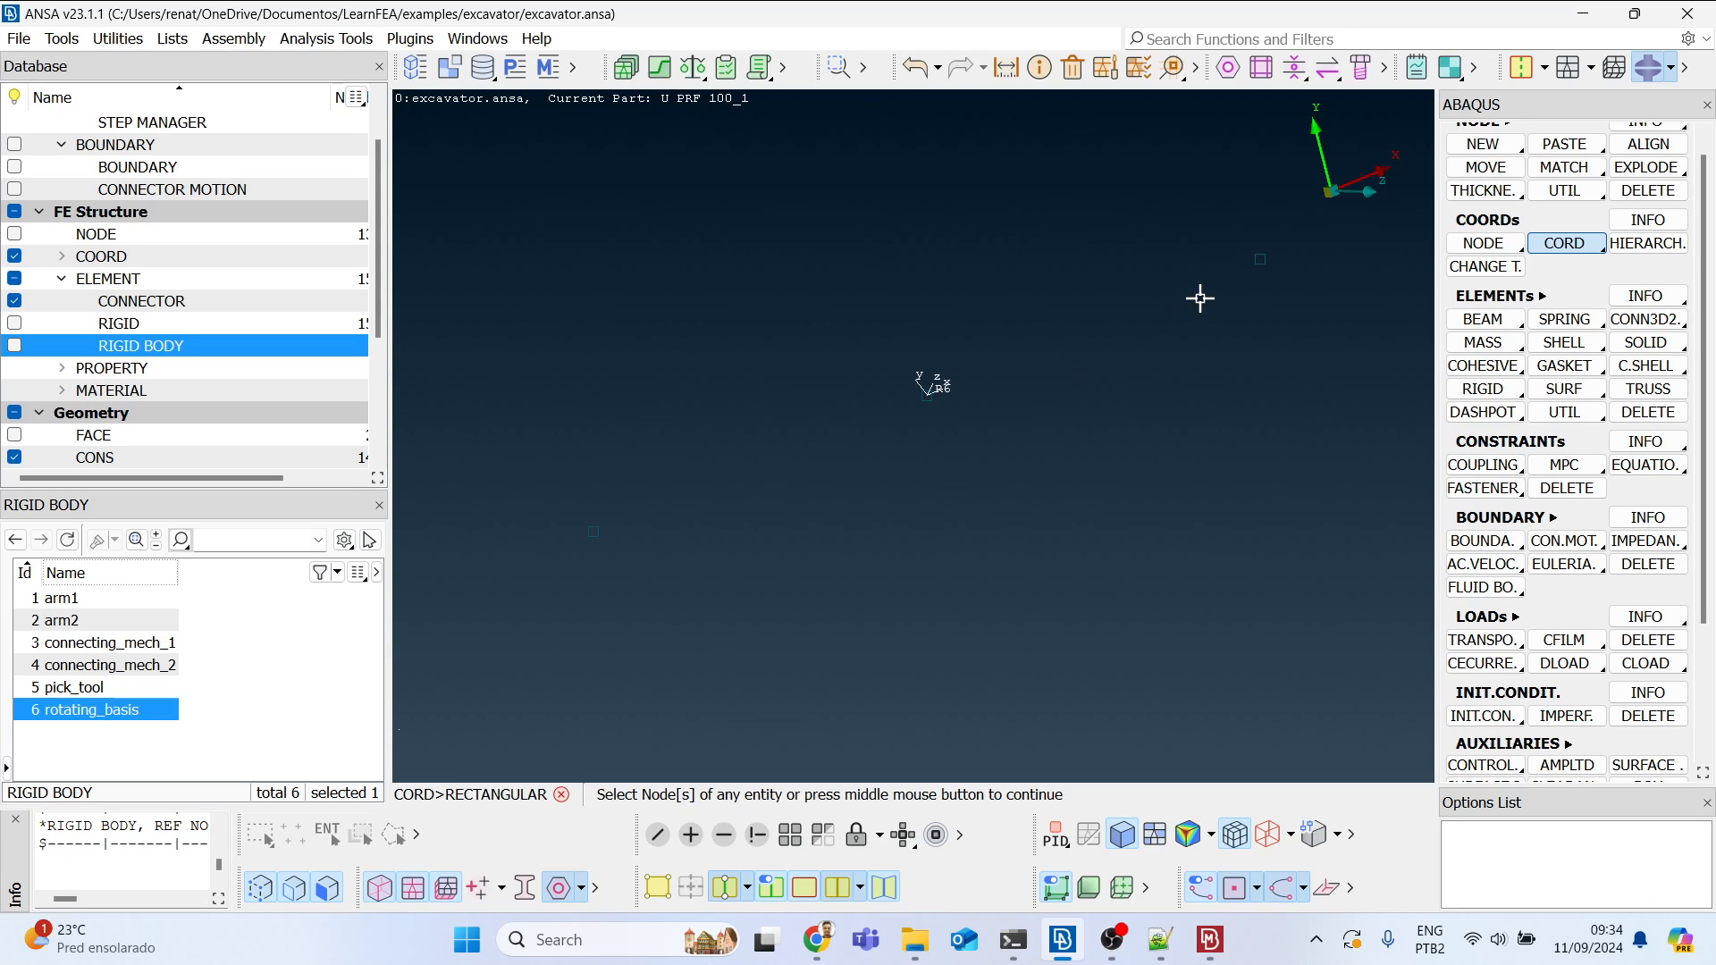
# Step: Define a two-node connector from the midpoint node to the upper hole-centre point and place it in the connectors part
pyautogui.click(1626, 322)
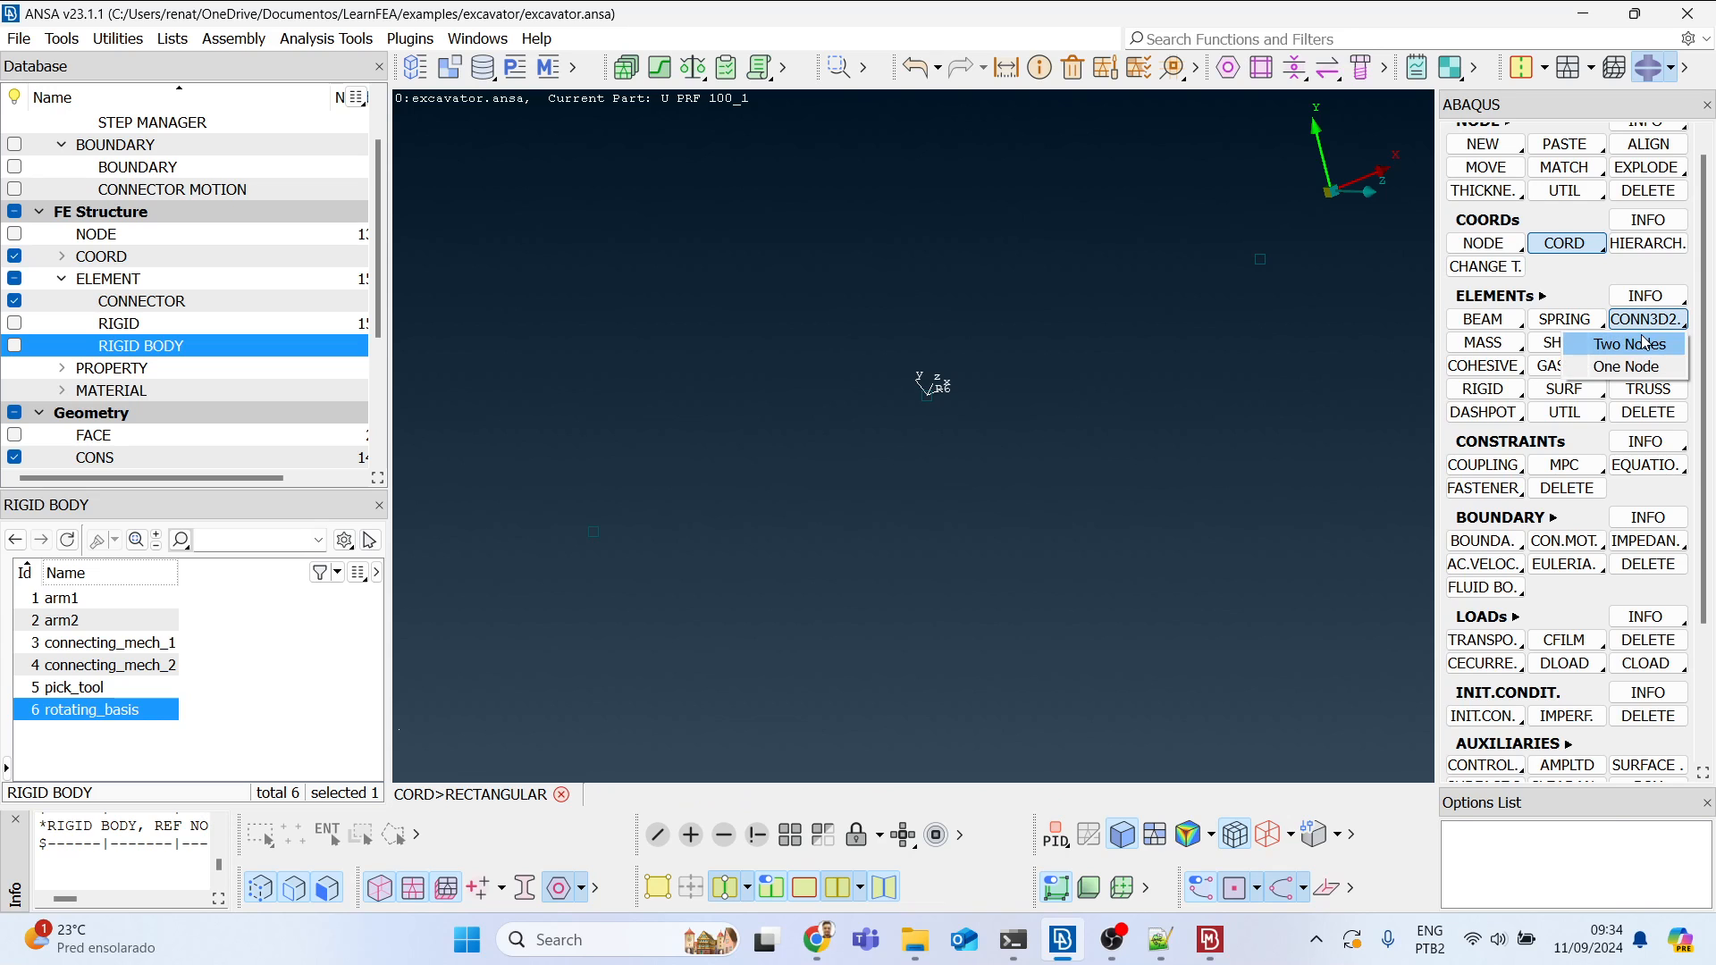
pyautogui.click(1635, 344)
pyautogui.click(929, 395)
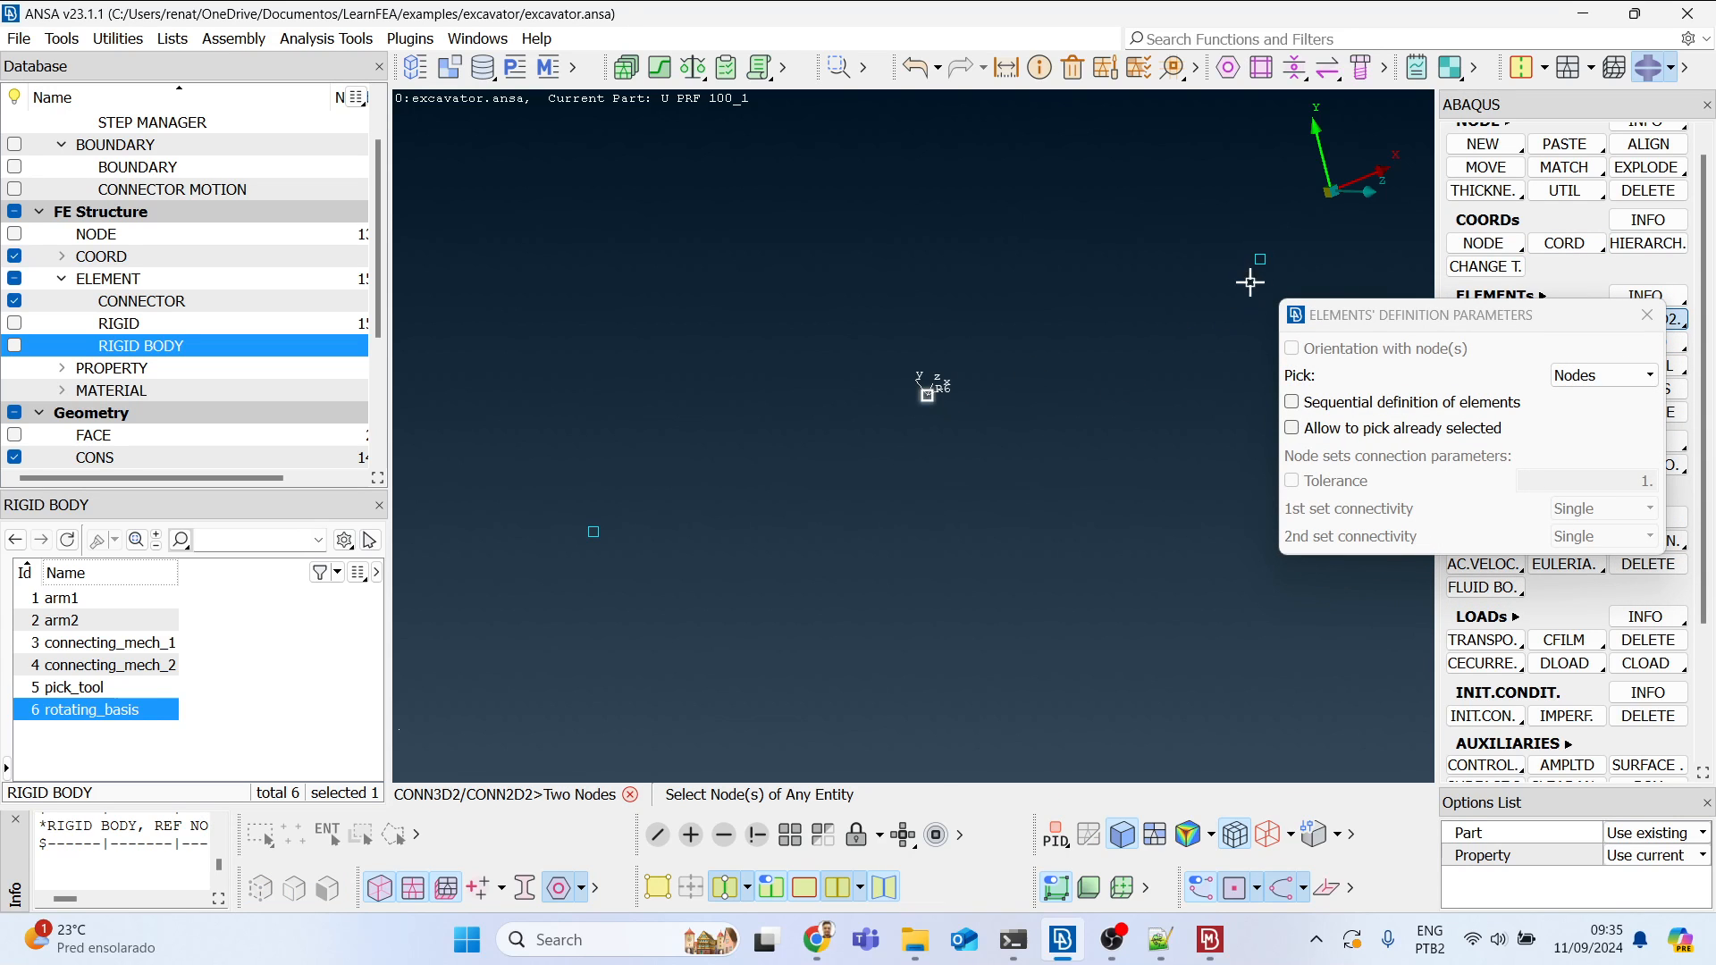
pyautogui.click(1260, 259)
pyautogui.middleClick(1077, 367)
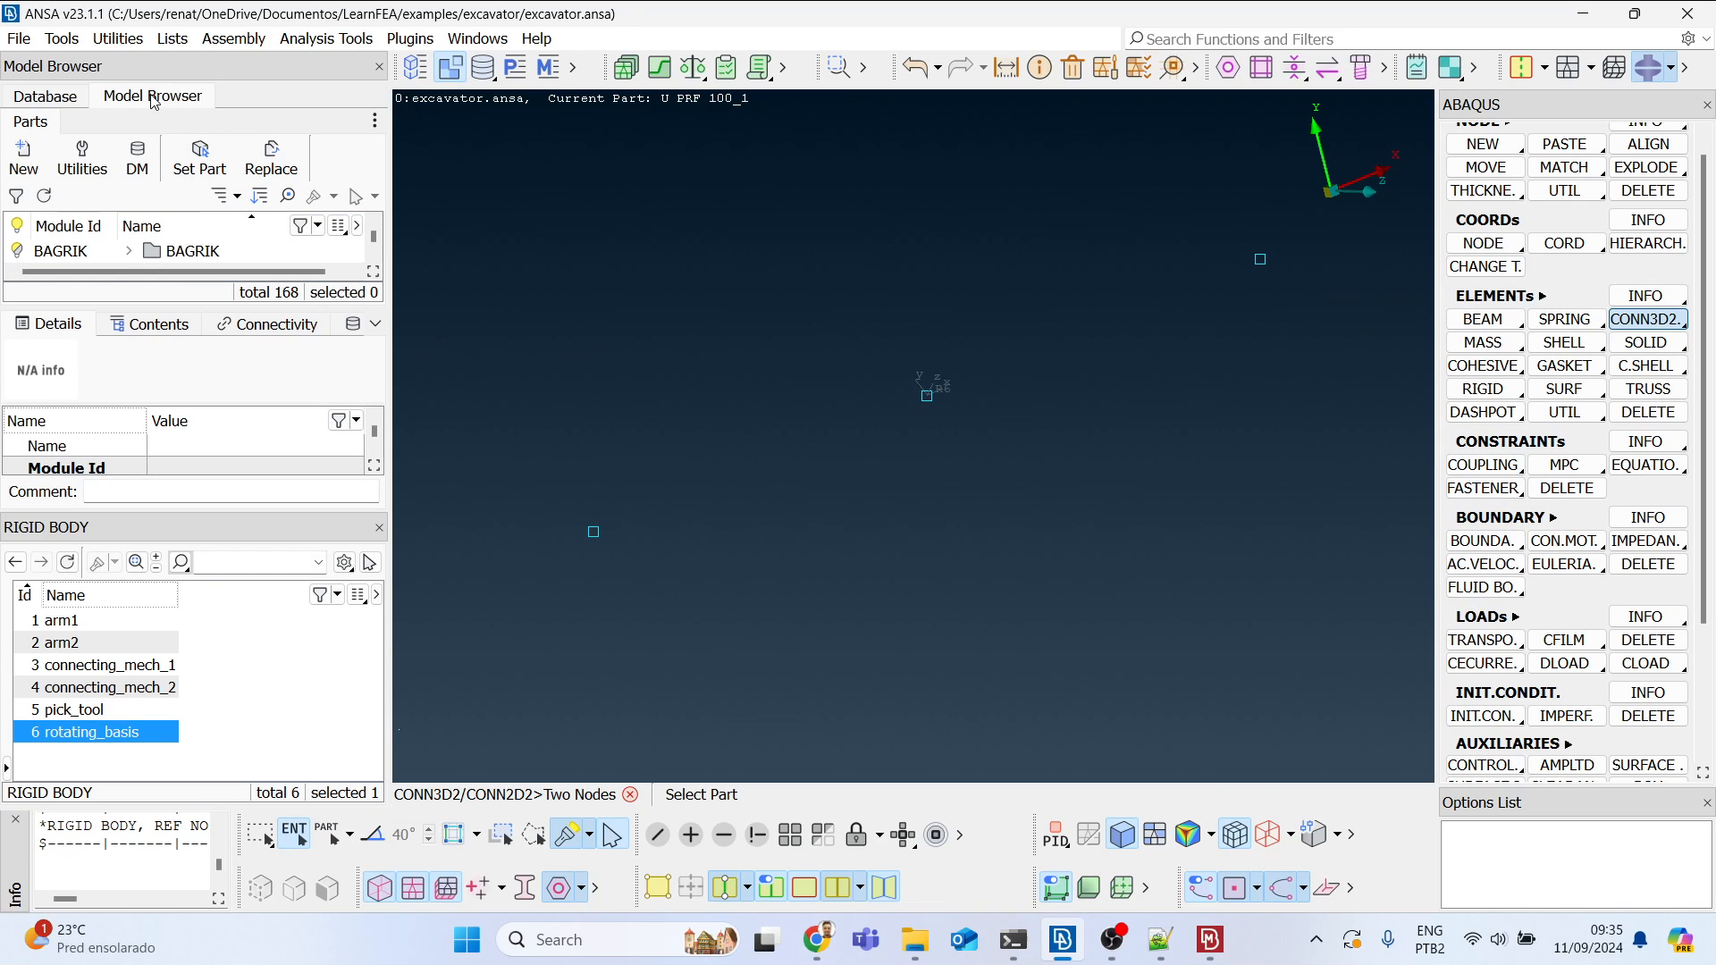
pyautogui.moveTo(157, 106); pyautogui.dragTo(519, 160)
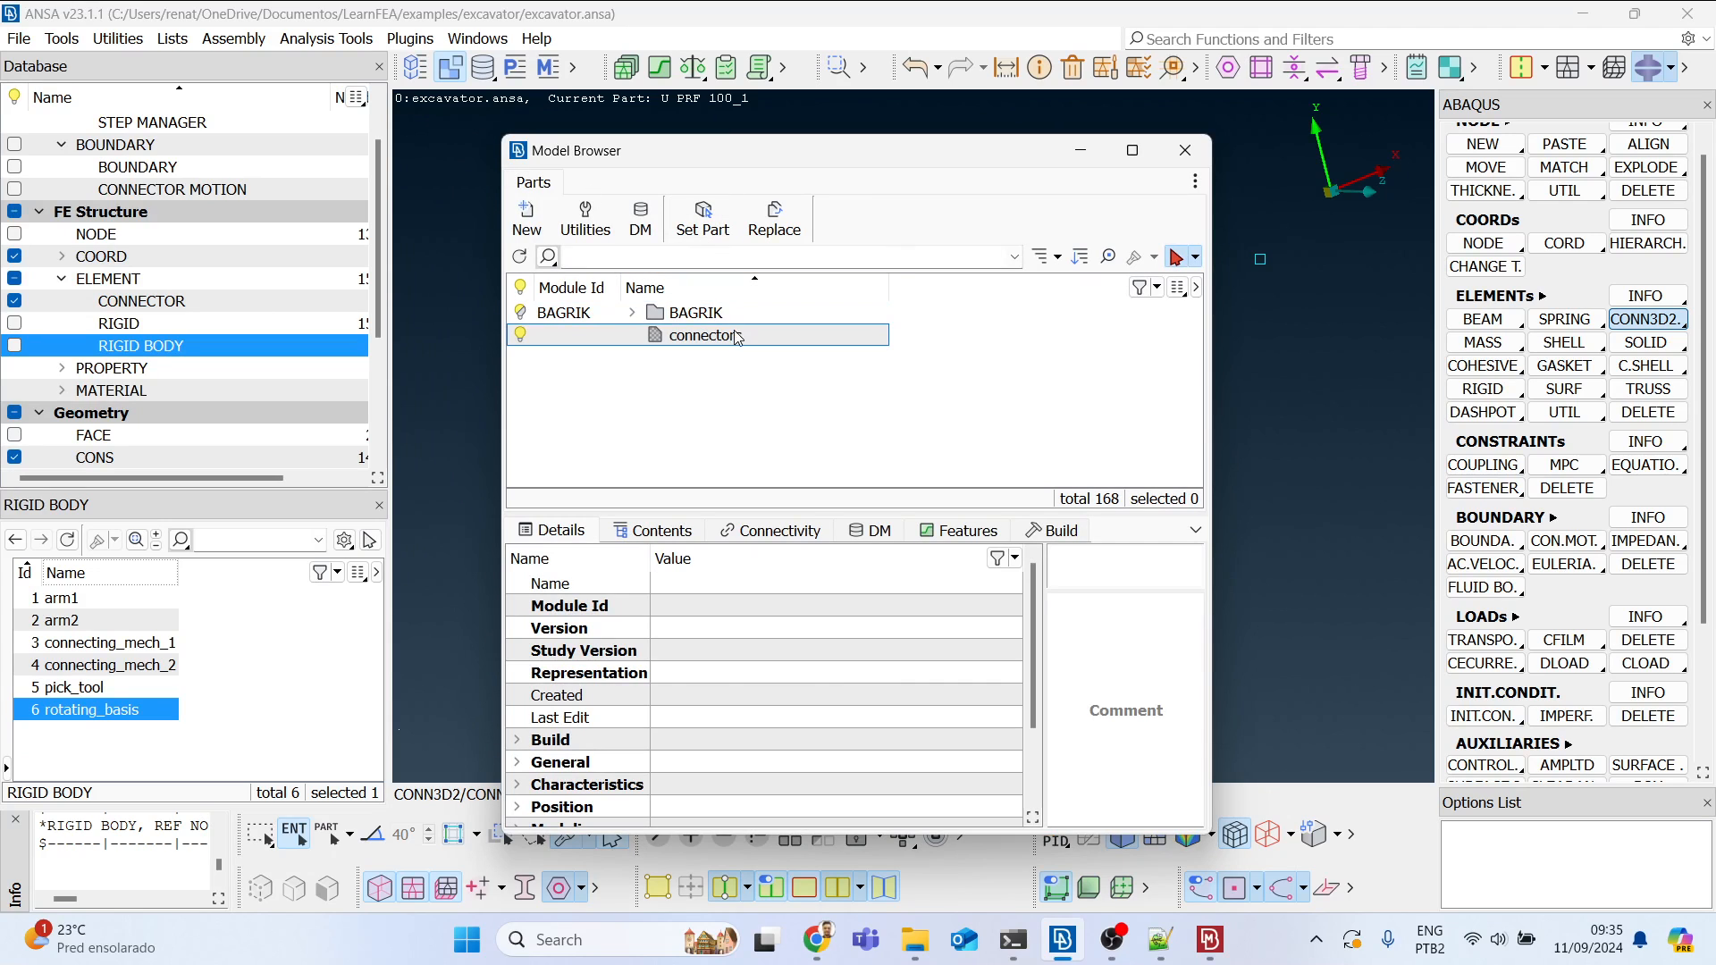
pyautogui.doubleClick(706, 335)
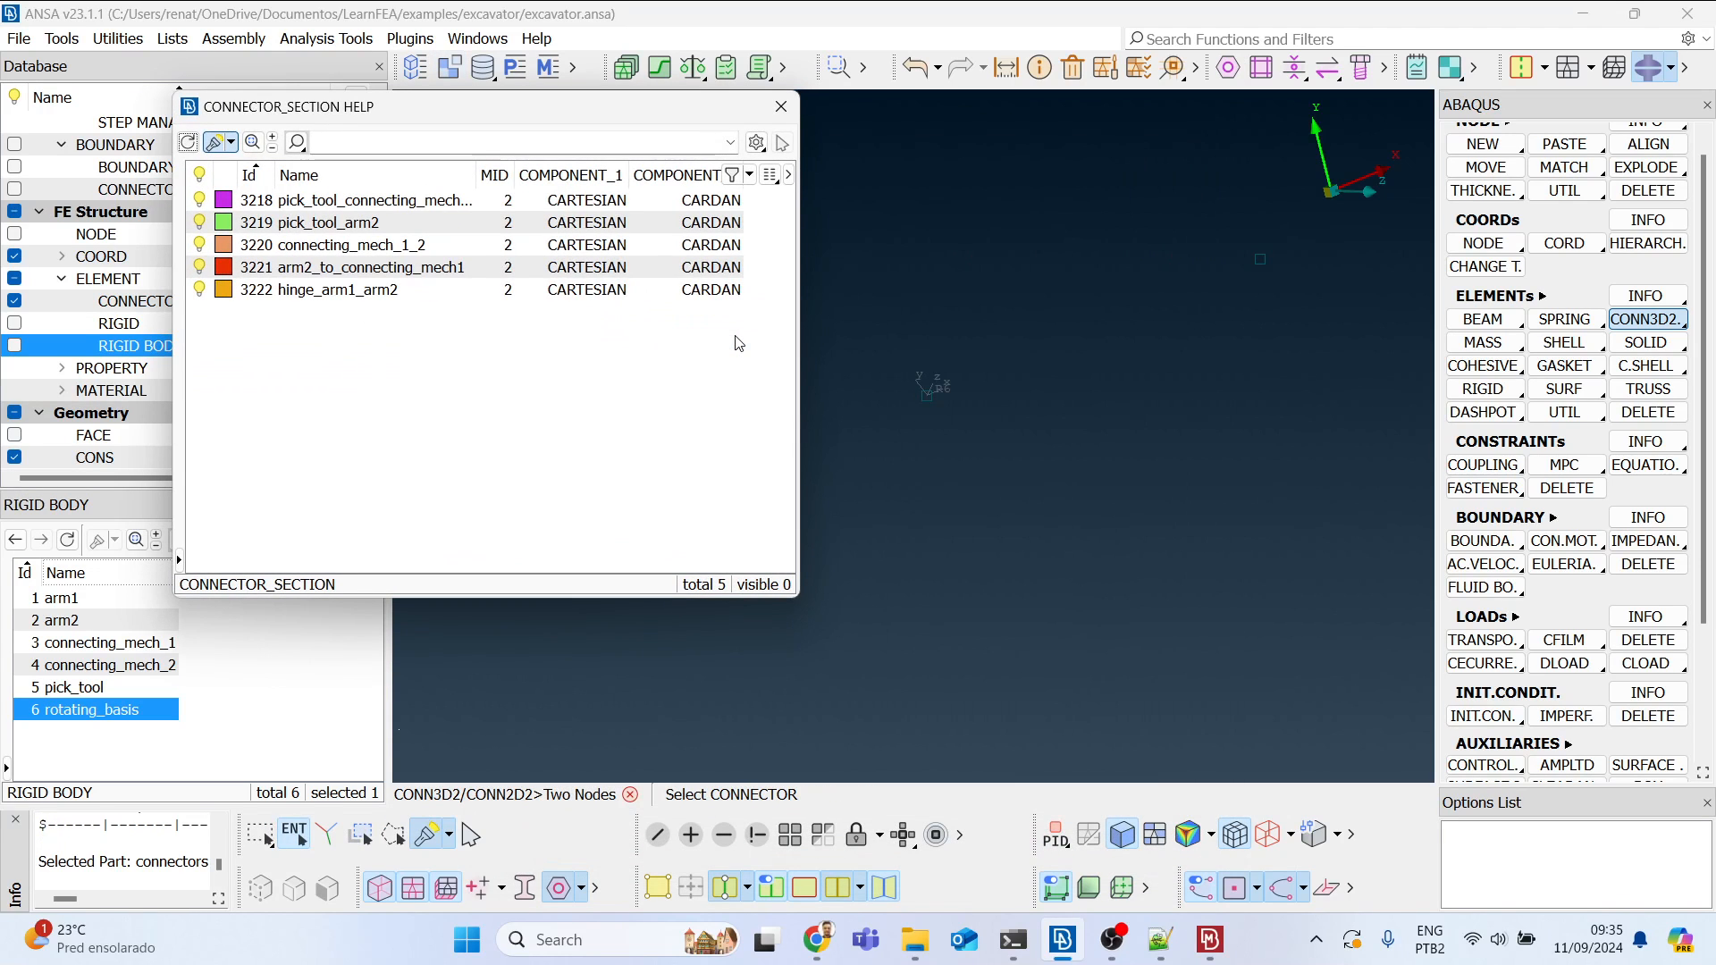
# Step: Create a new connector section for this element and name it rotating_basis_arm1
pyautogui.rightClick(335, 359)
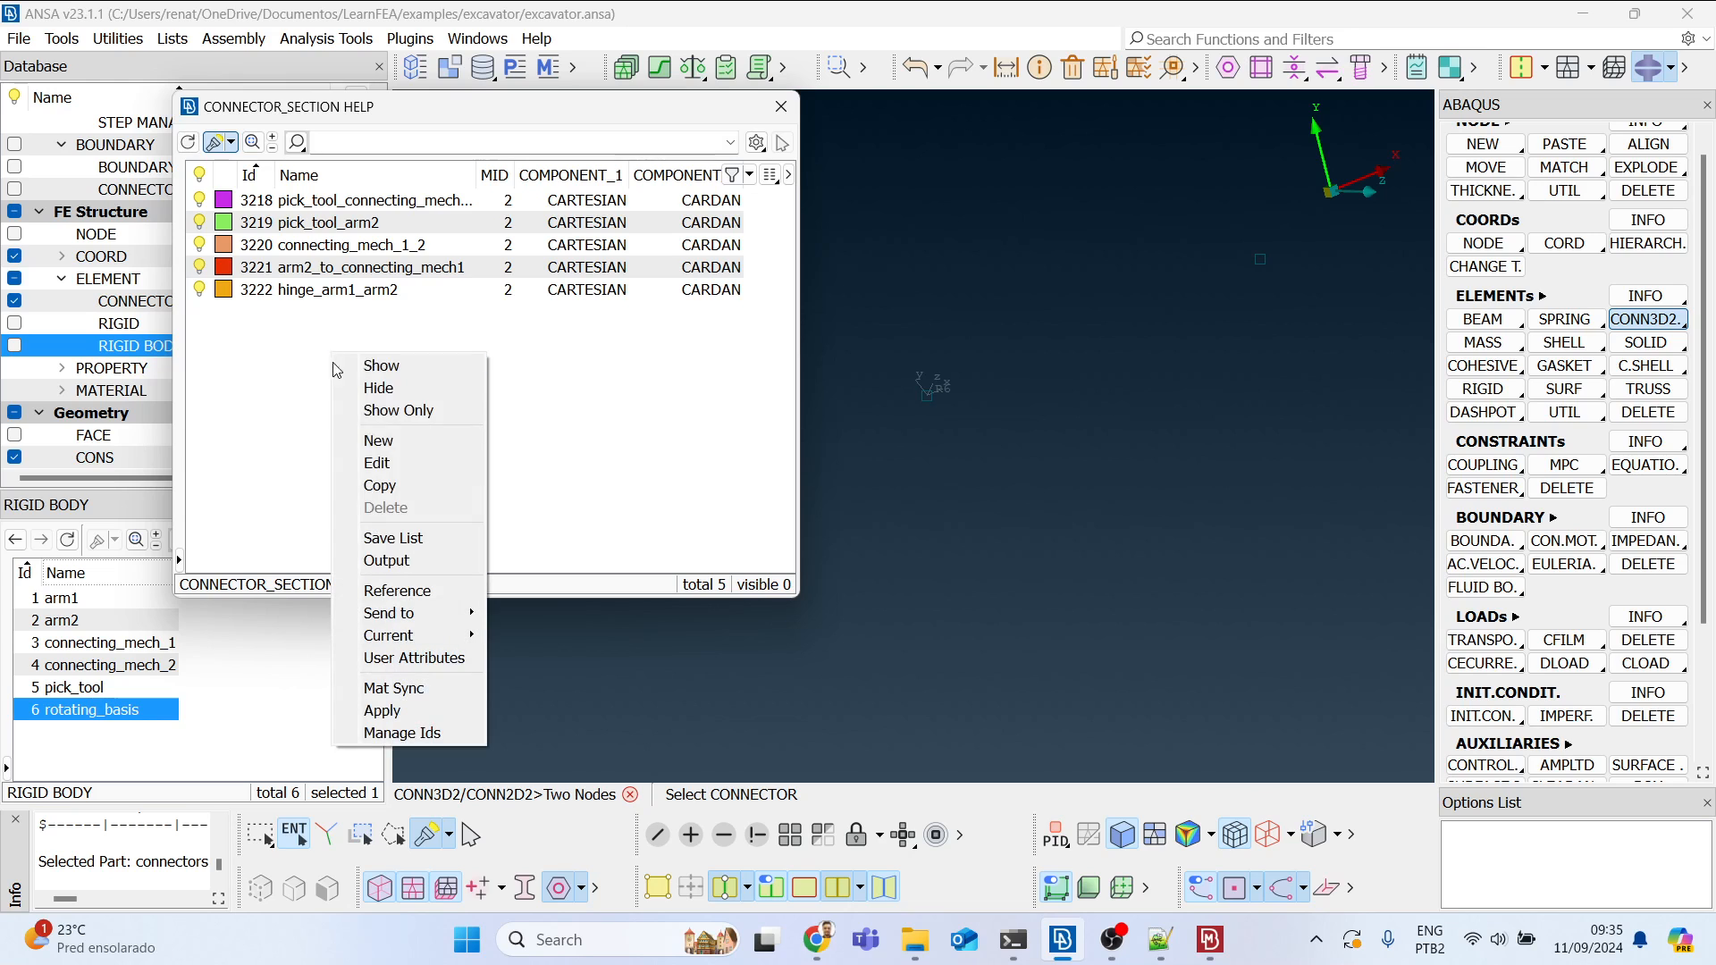
pyautogui.click(380, 441)
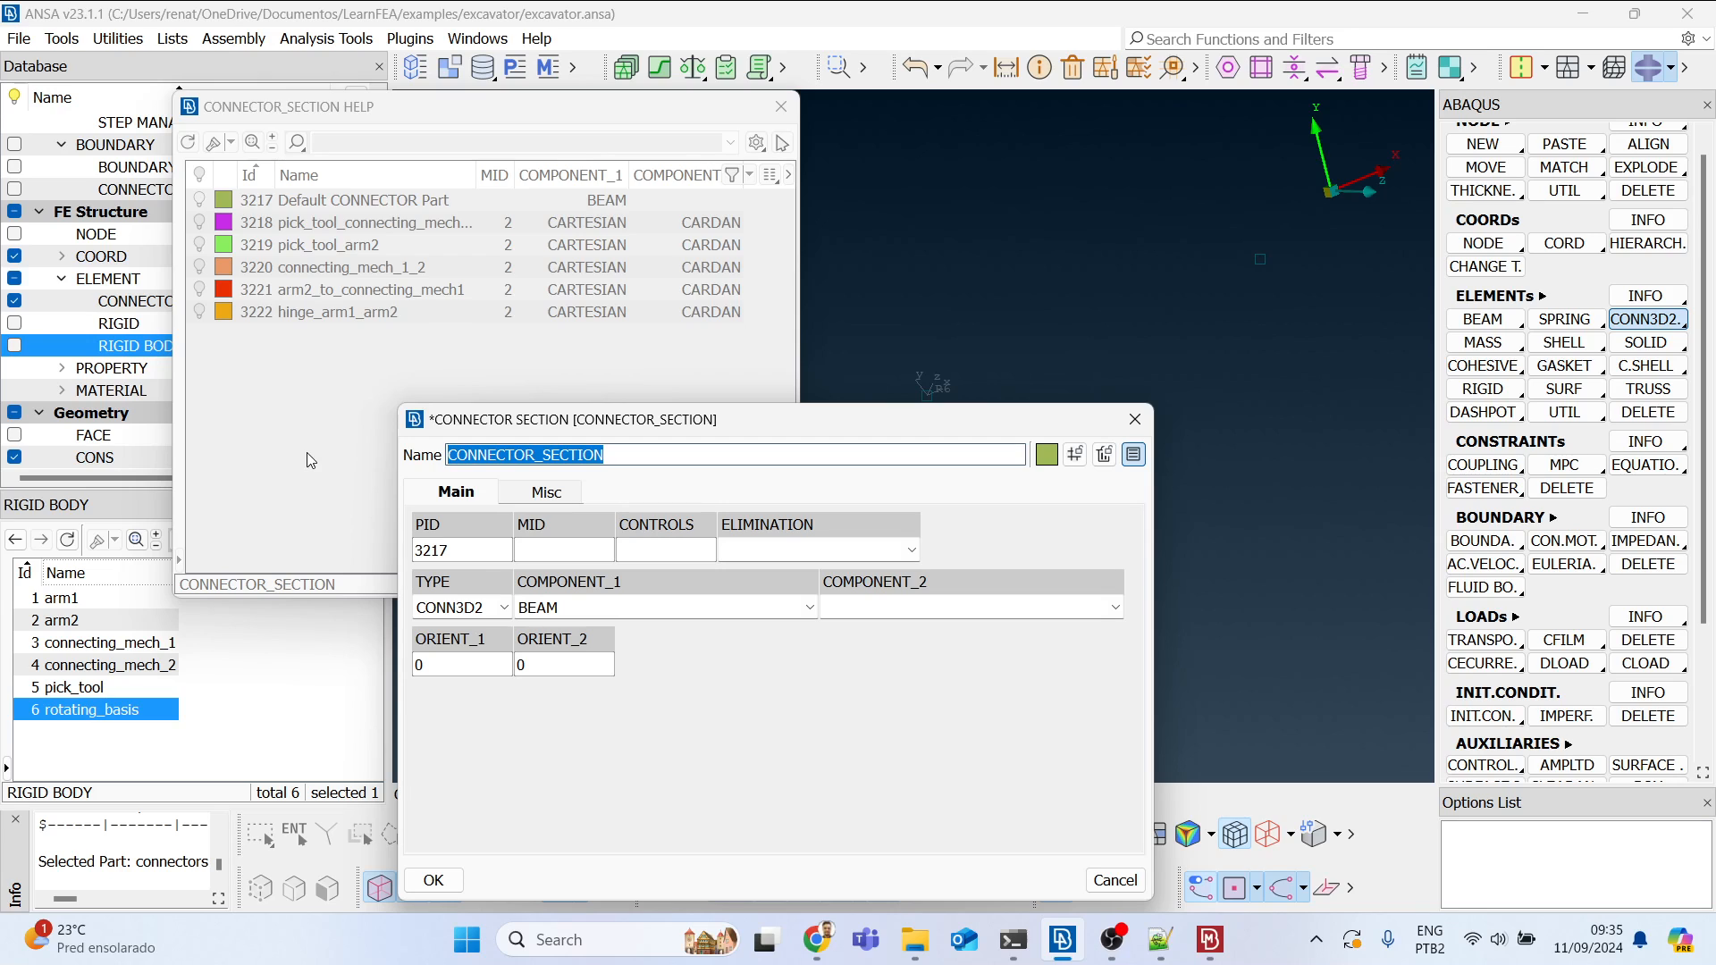
pyautogui.write('rota')
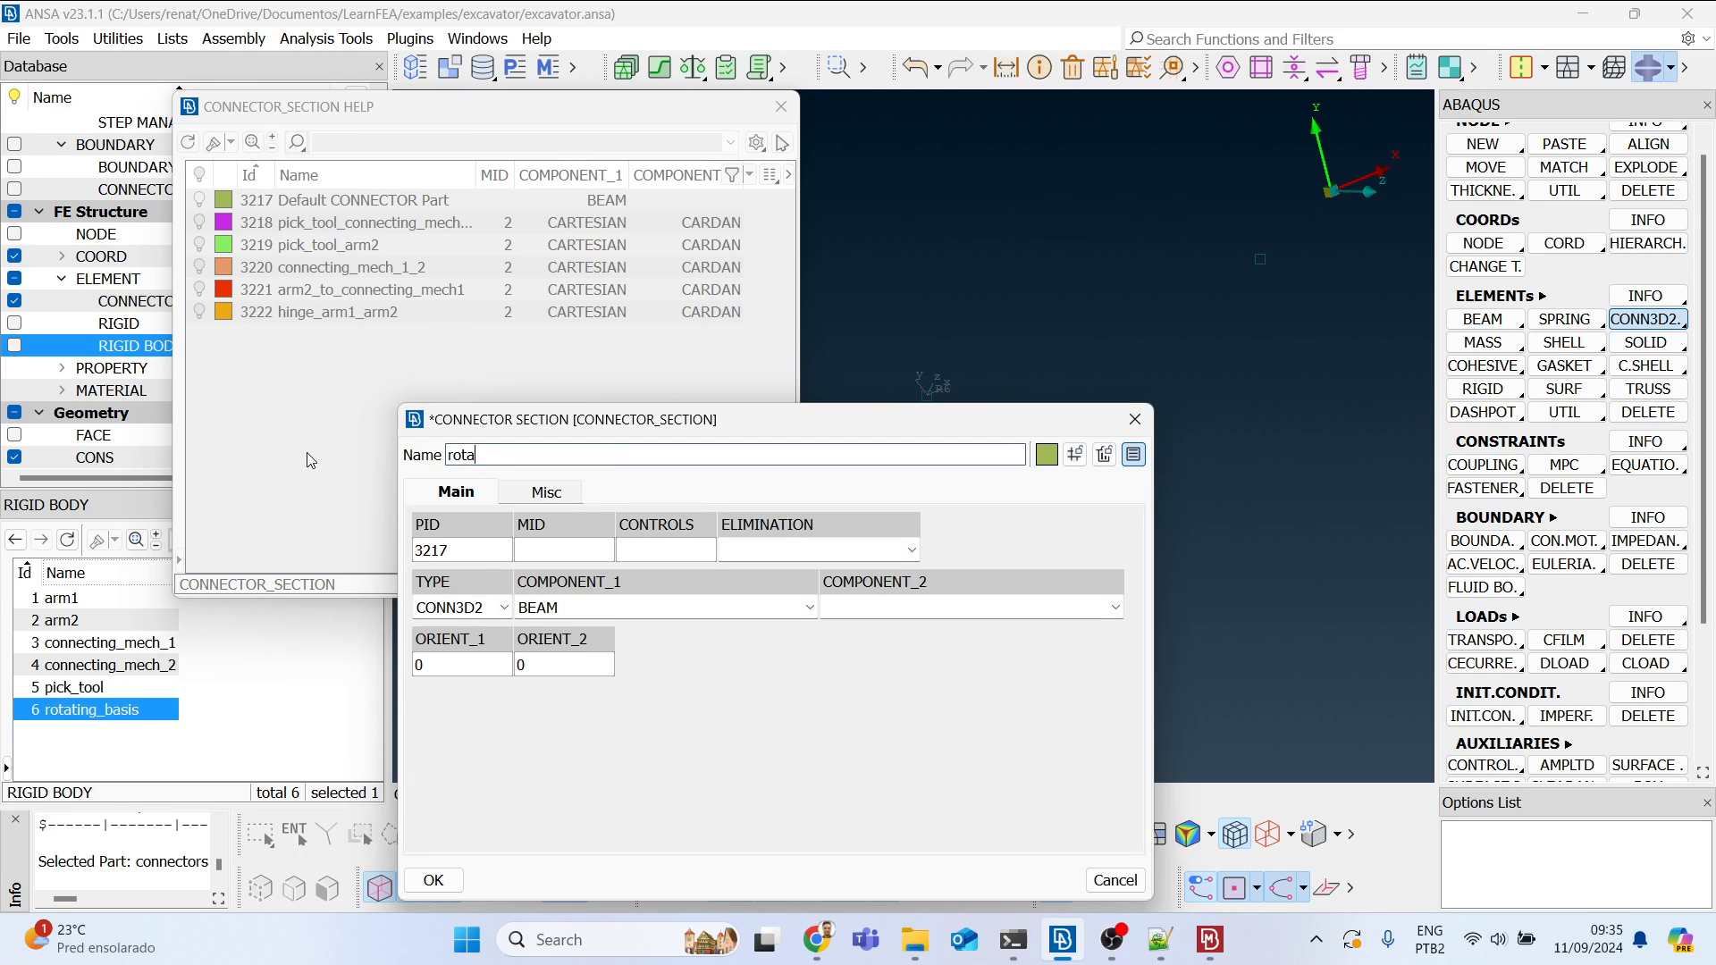
pyautogui.press('BackSpace')
pyautogui.press('BackSpace')
pyautogui.write('ng_basis_arm1')
# Step: Set the section's first component to CARTESIAN and its second component to CARDAN
pyautogui.click(569, 607)
pyautogui.scroll(3, 572, 672)
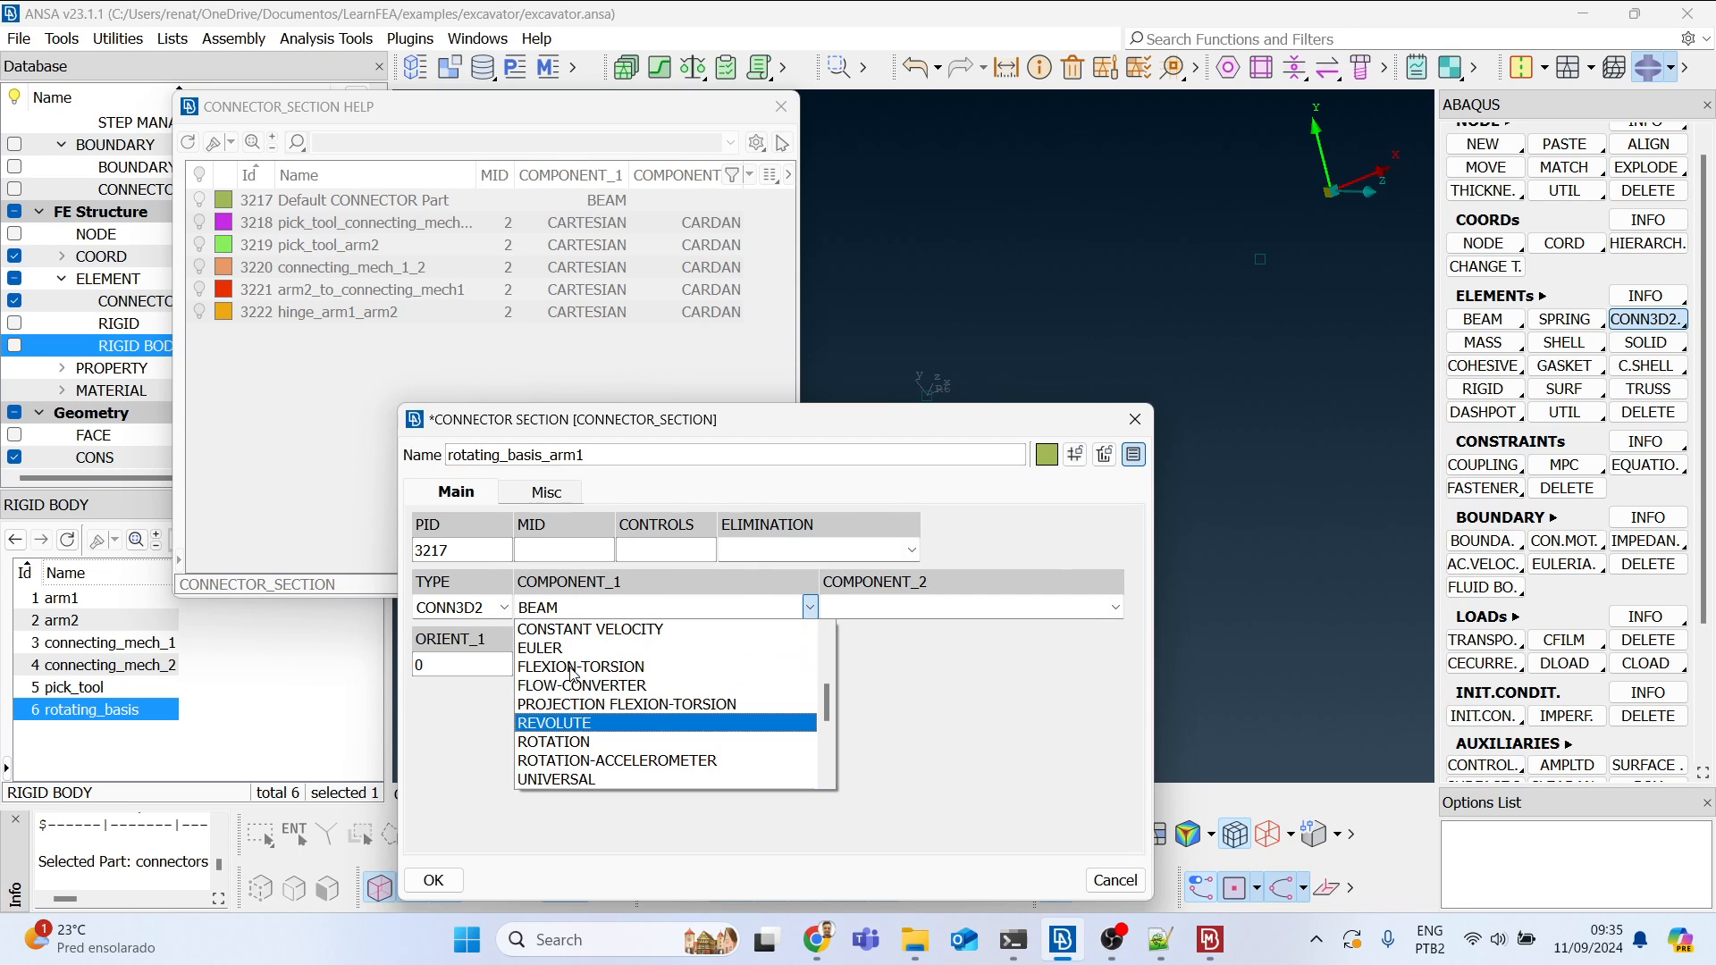
pyautogui.scroll(3, 572, 672)
pyautogui.click(572, 685)
pyautogui.click(1115, 607)
pyautogui.scroll(-1, 932, 759)
pyautogui.scroll(-3, 932, 758)
pyautogui.click(929, 650)
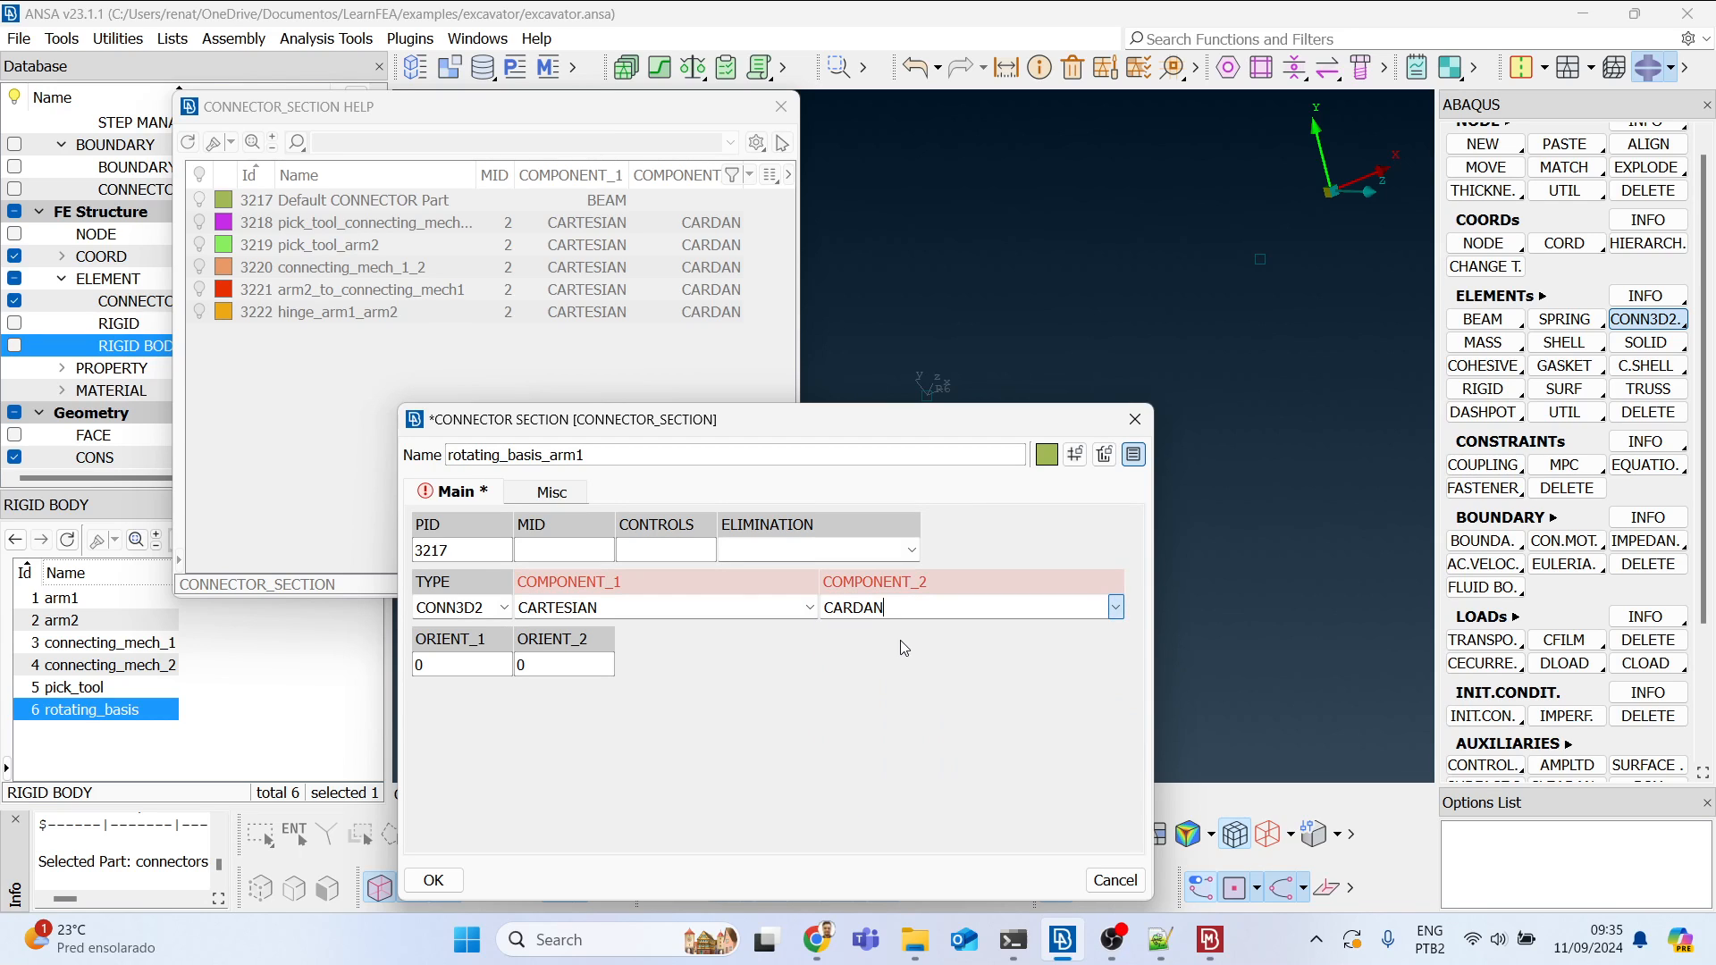
# Step: Assign coordinate system RECT_00000006 as the section's first orientation and cartesian_cardan_mat as its behavior, and save the section
pyautogui.click(455, 669)
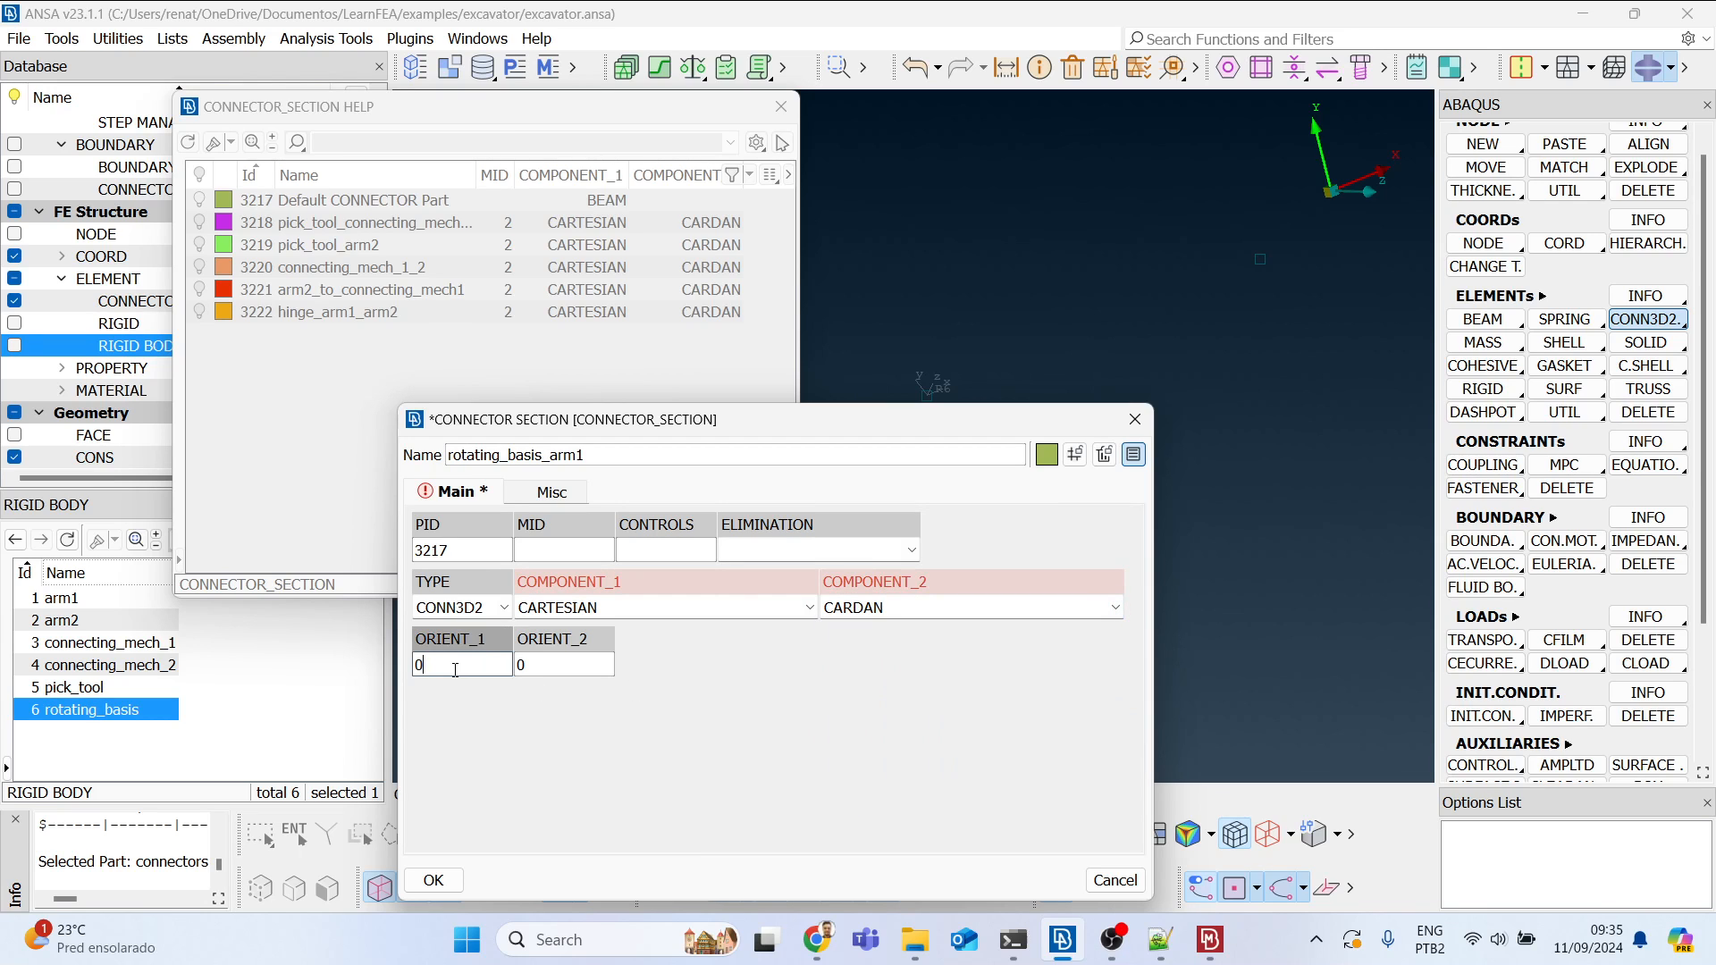
pyautogui.doubleClick(455, 669)
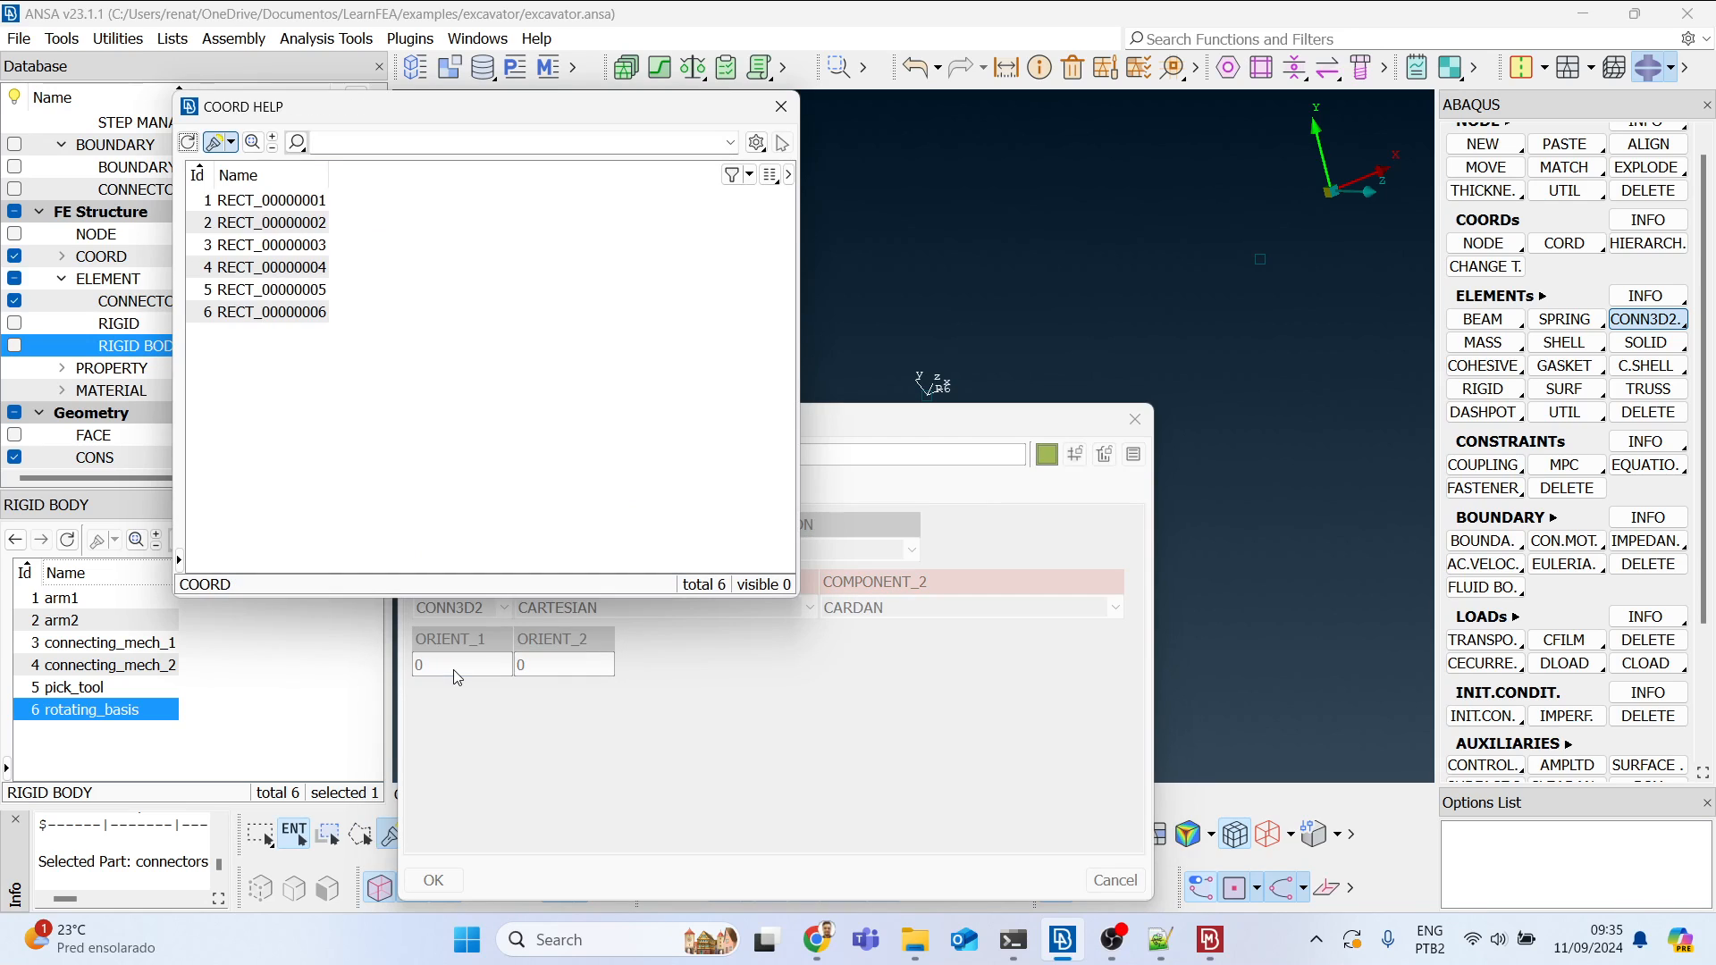
pyautogui.click(929, 386)
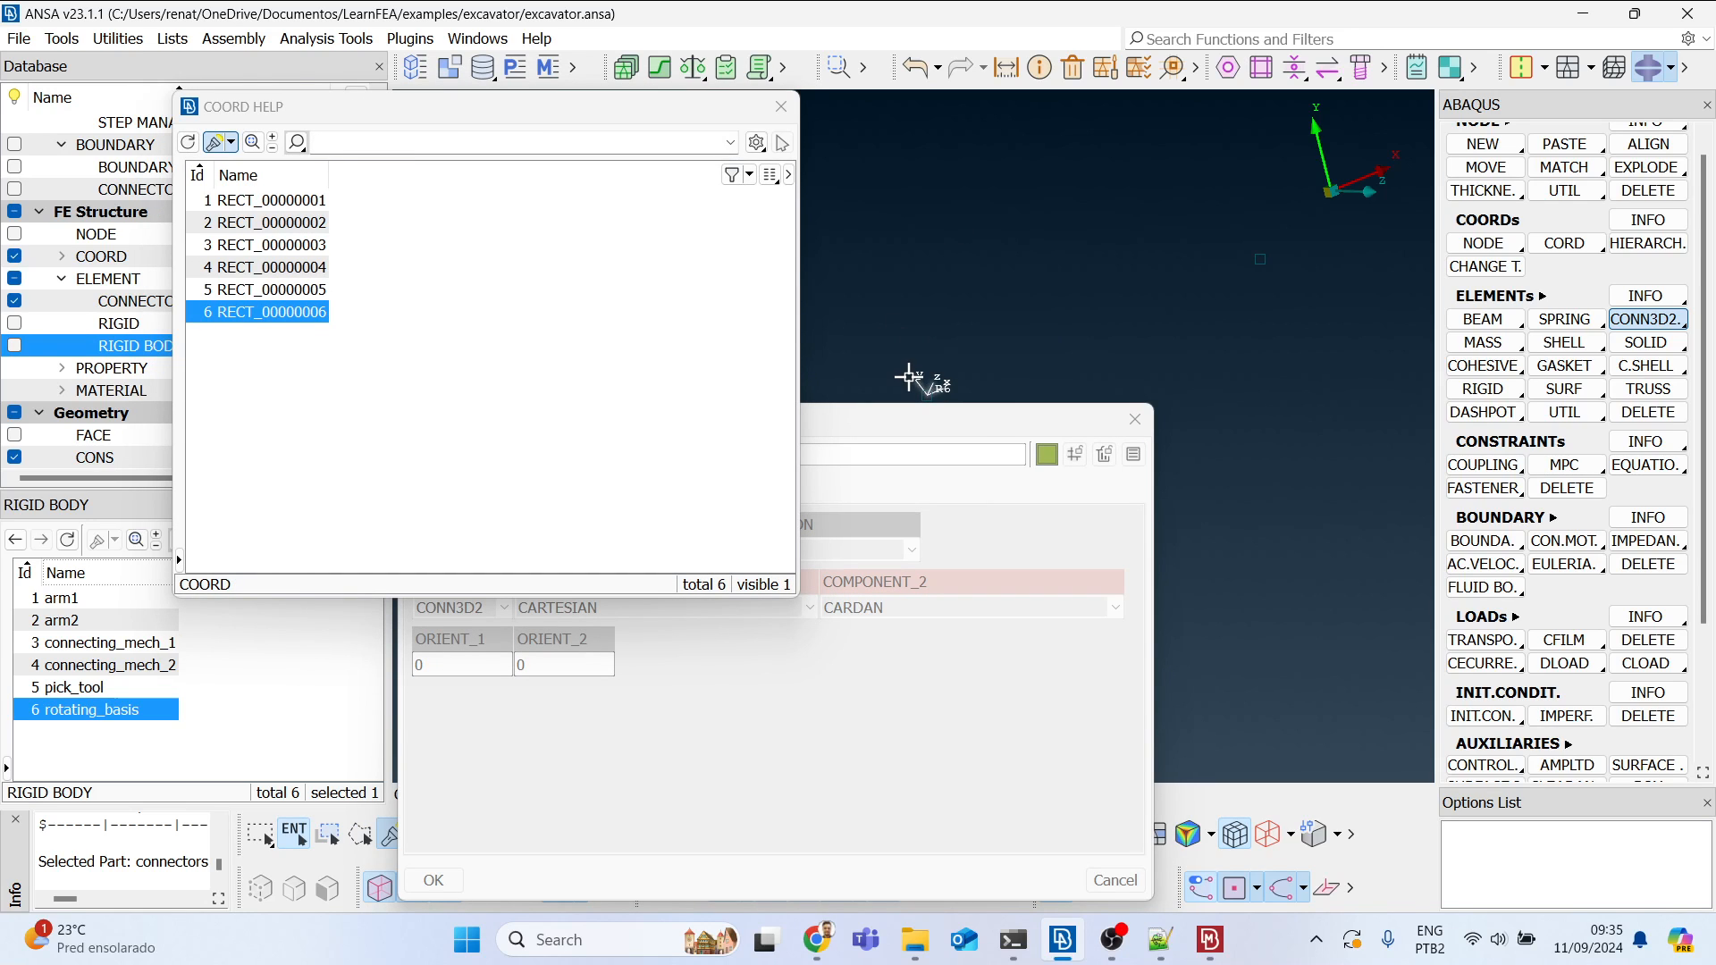
pyautogui.doubleClick(268, 314)
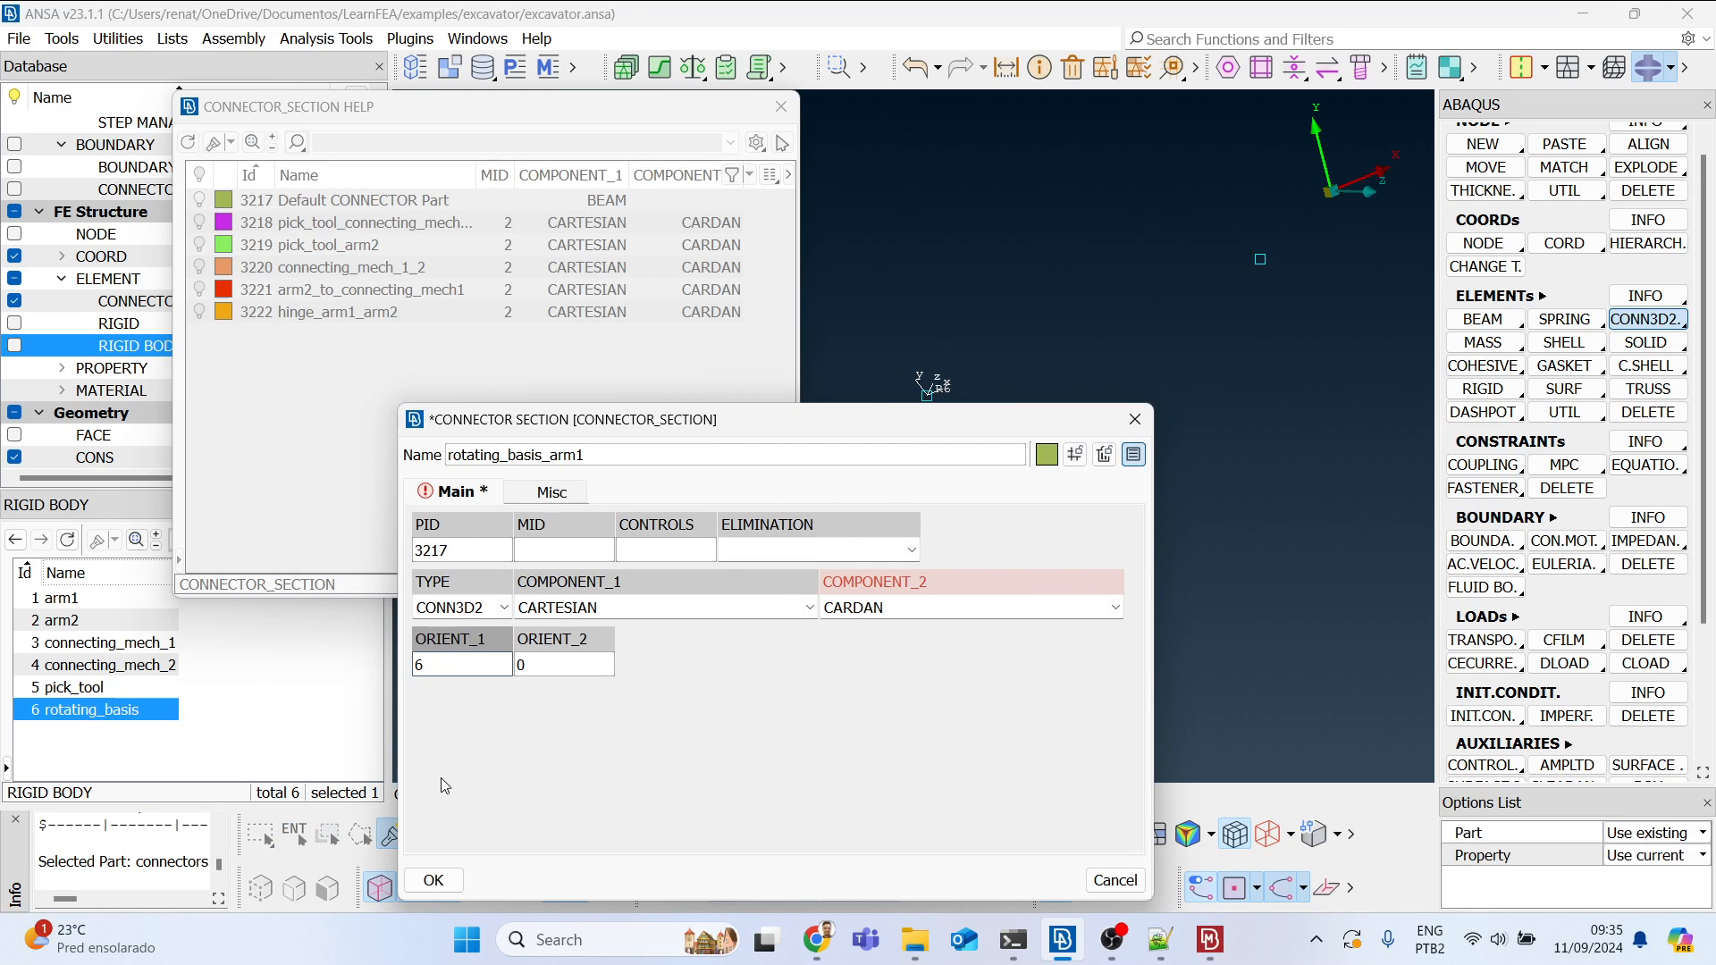
pyautogui.click(580, 551)
pyautogui.press('?')
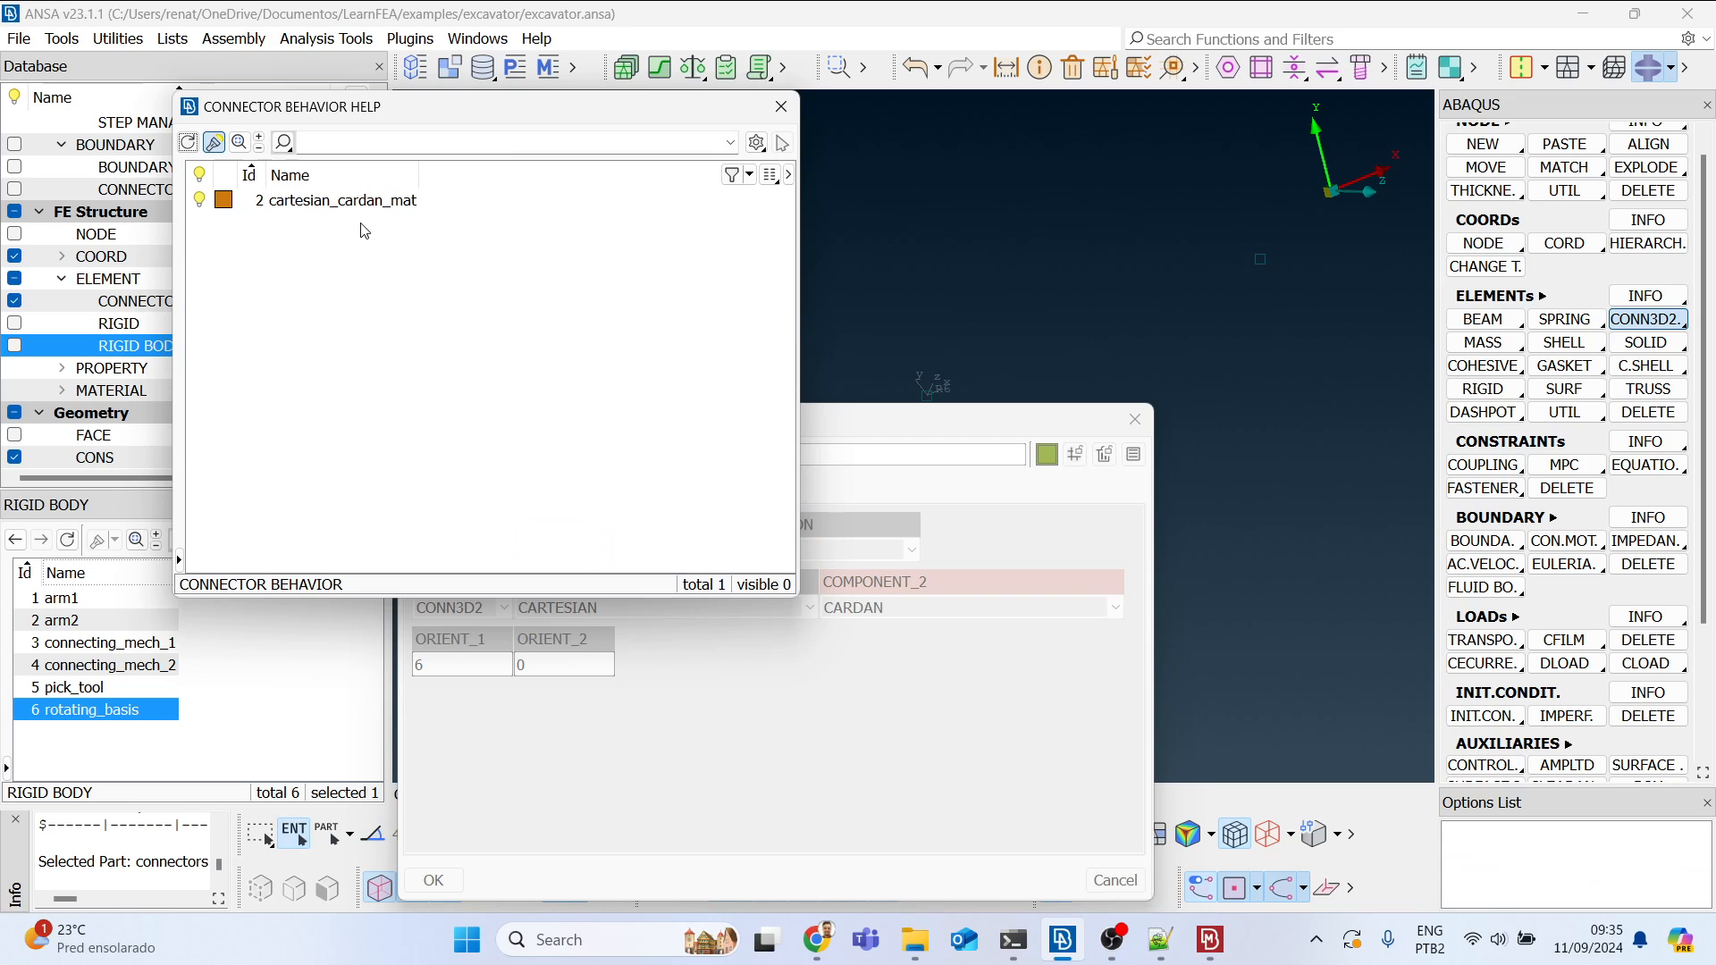
pyautogui.doubleClick(376, 202)
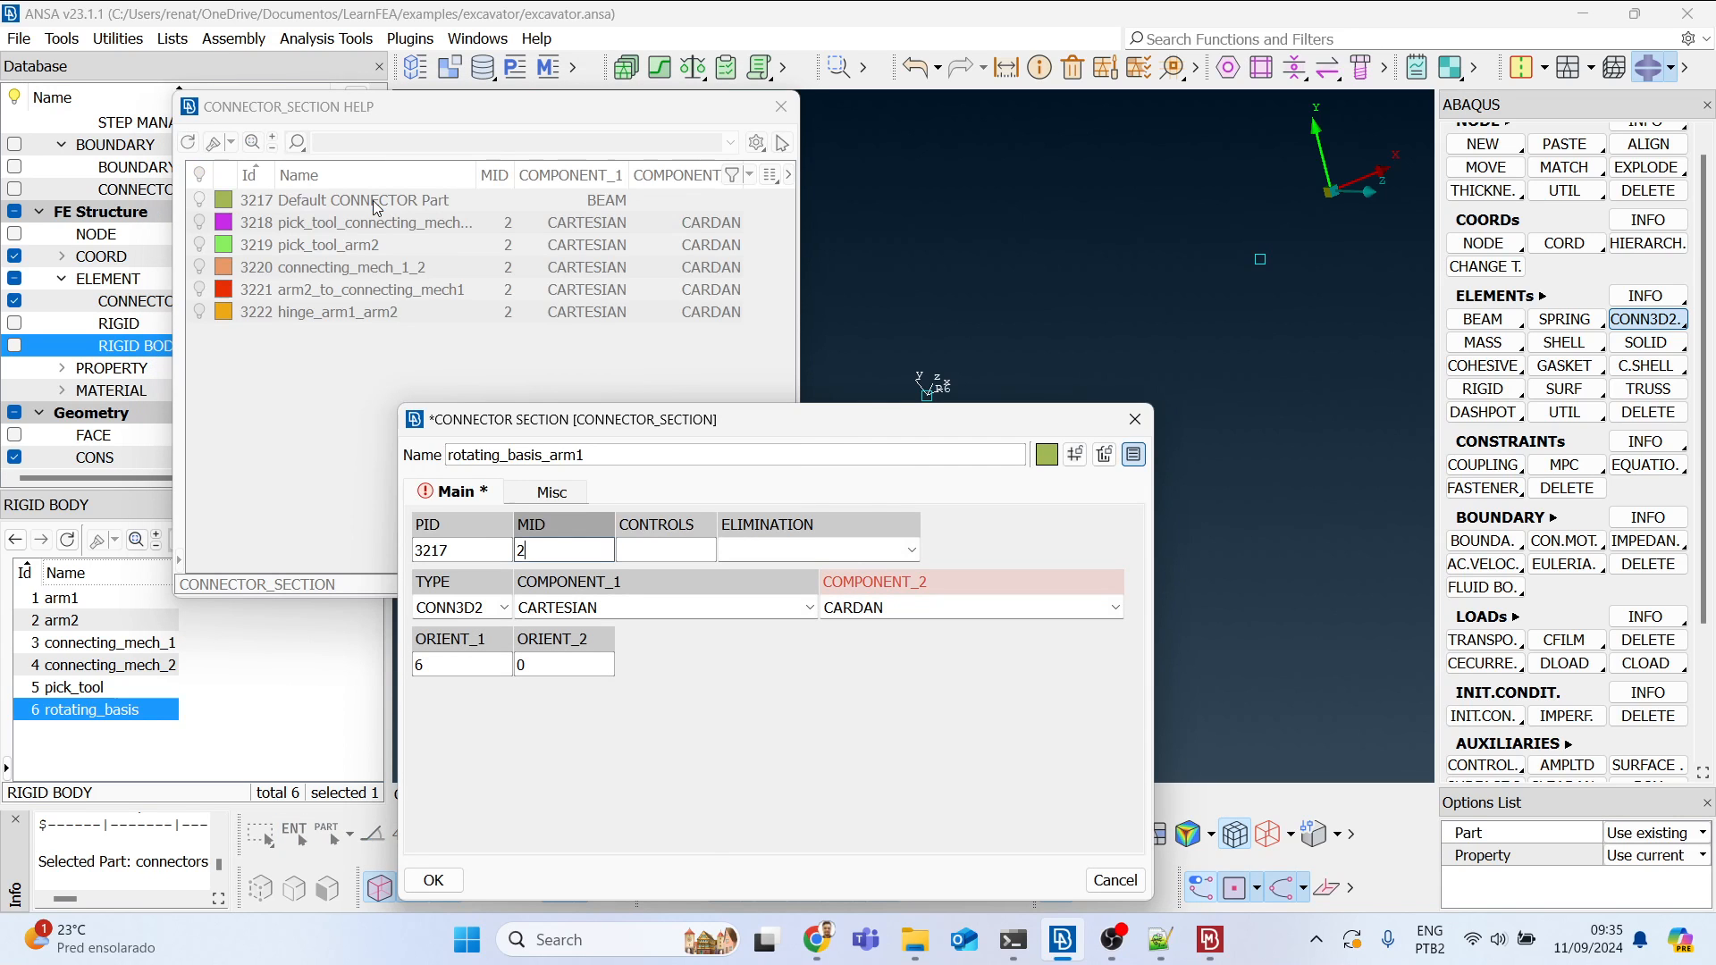
pyautogui.click(450, 884)
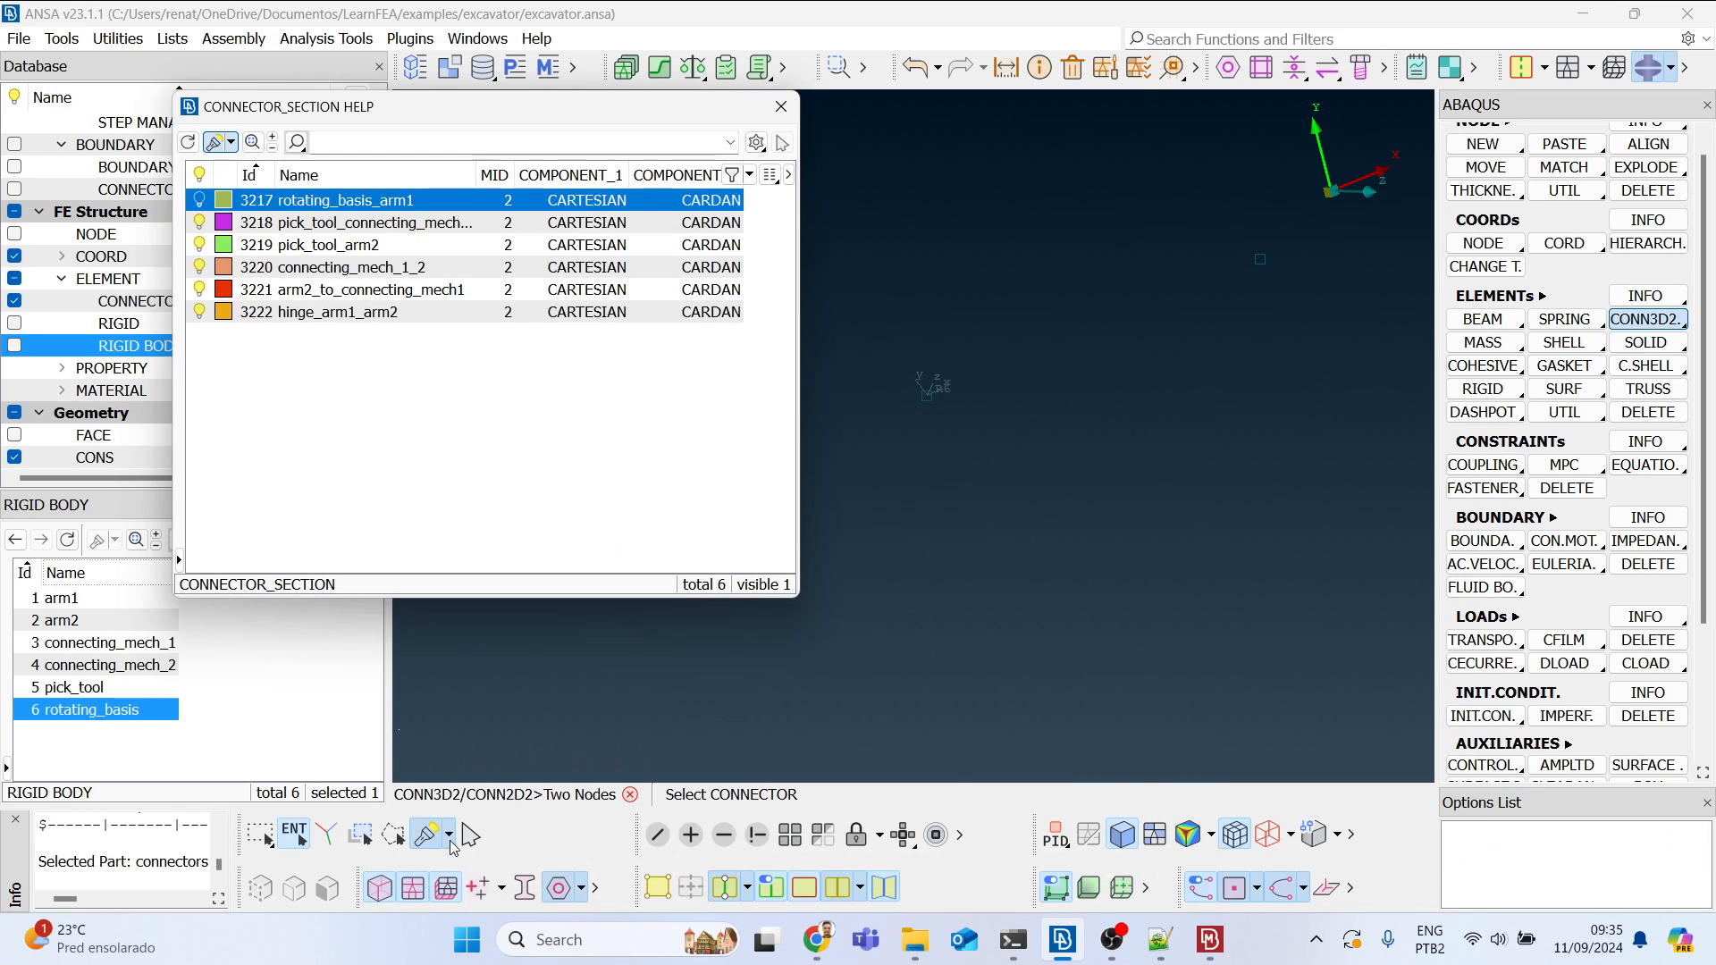
# Step: Assign the rotating_basis_arm1 section to the connector, create the element and finish the connector definition
pyautogui.doubleClick(364, 202)
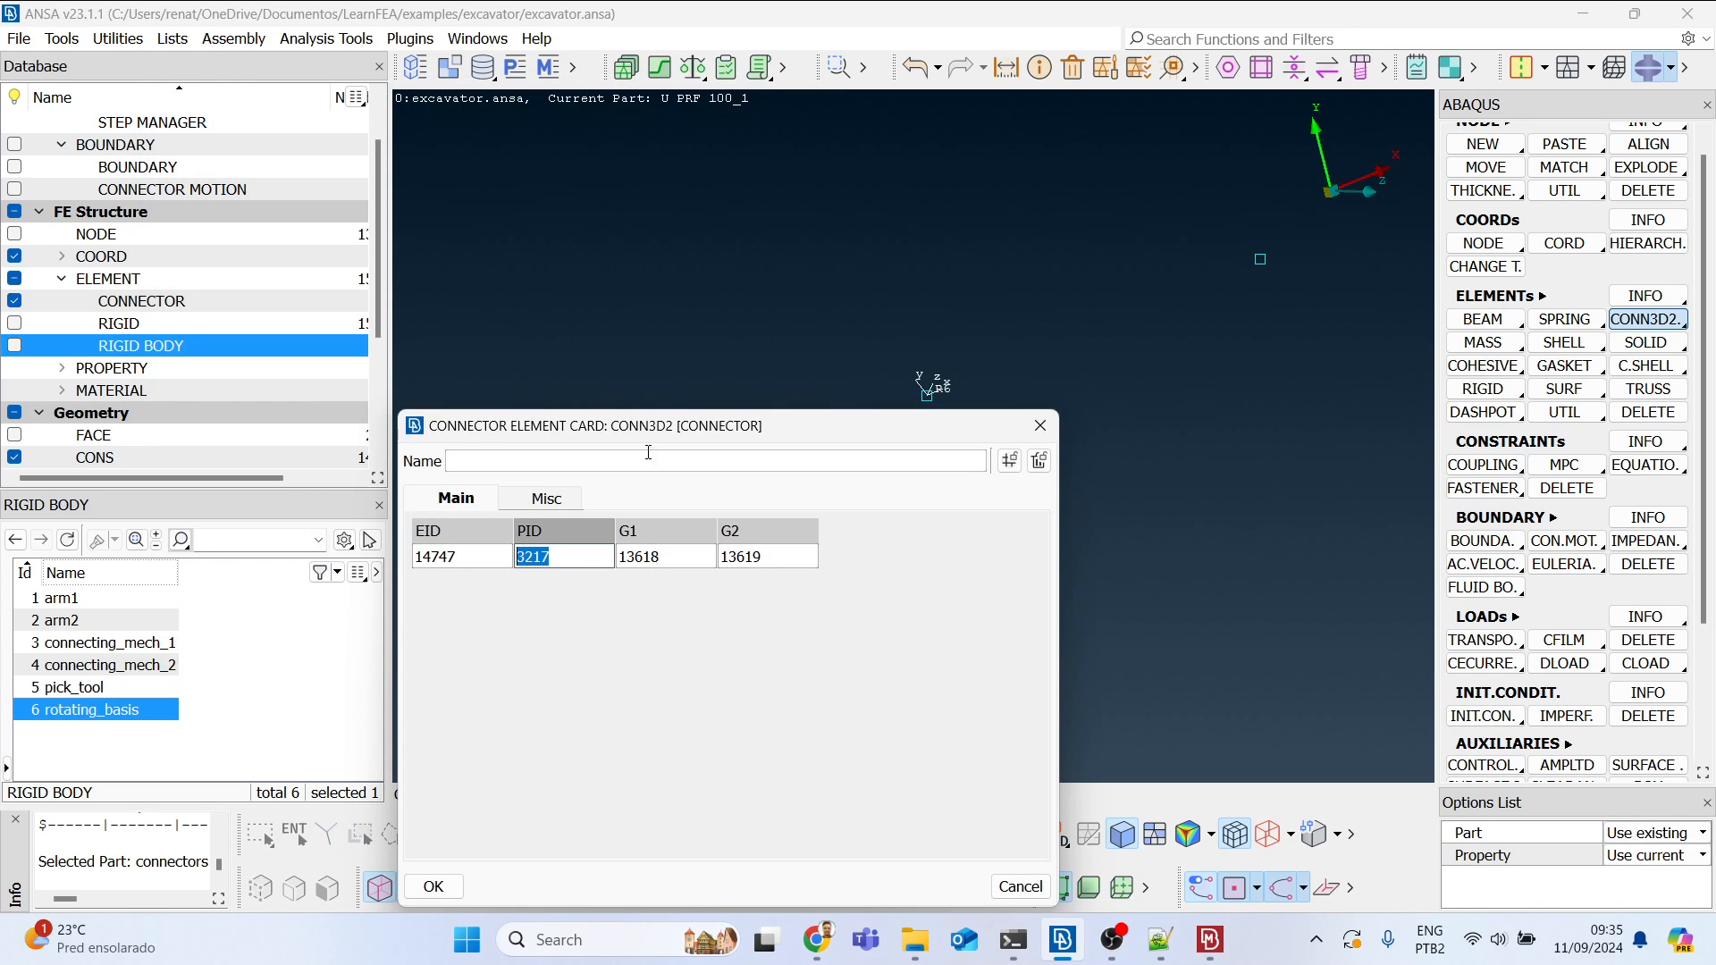
pyautogui.moveTo(702, 430); pyautogui.dragTo(535, 206)
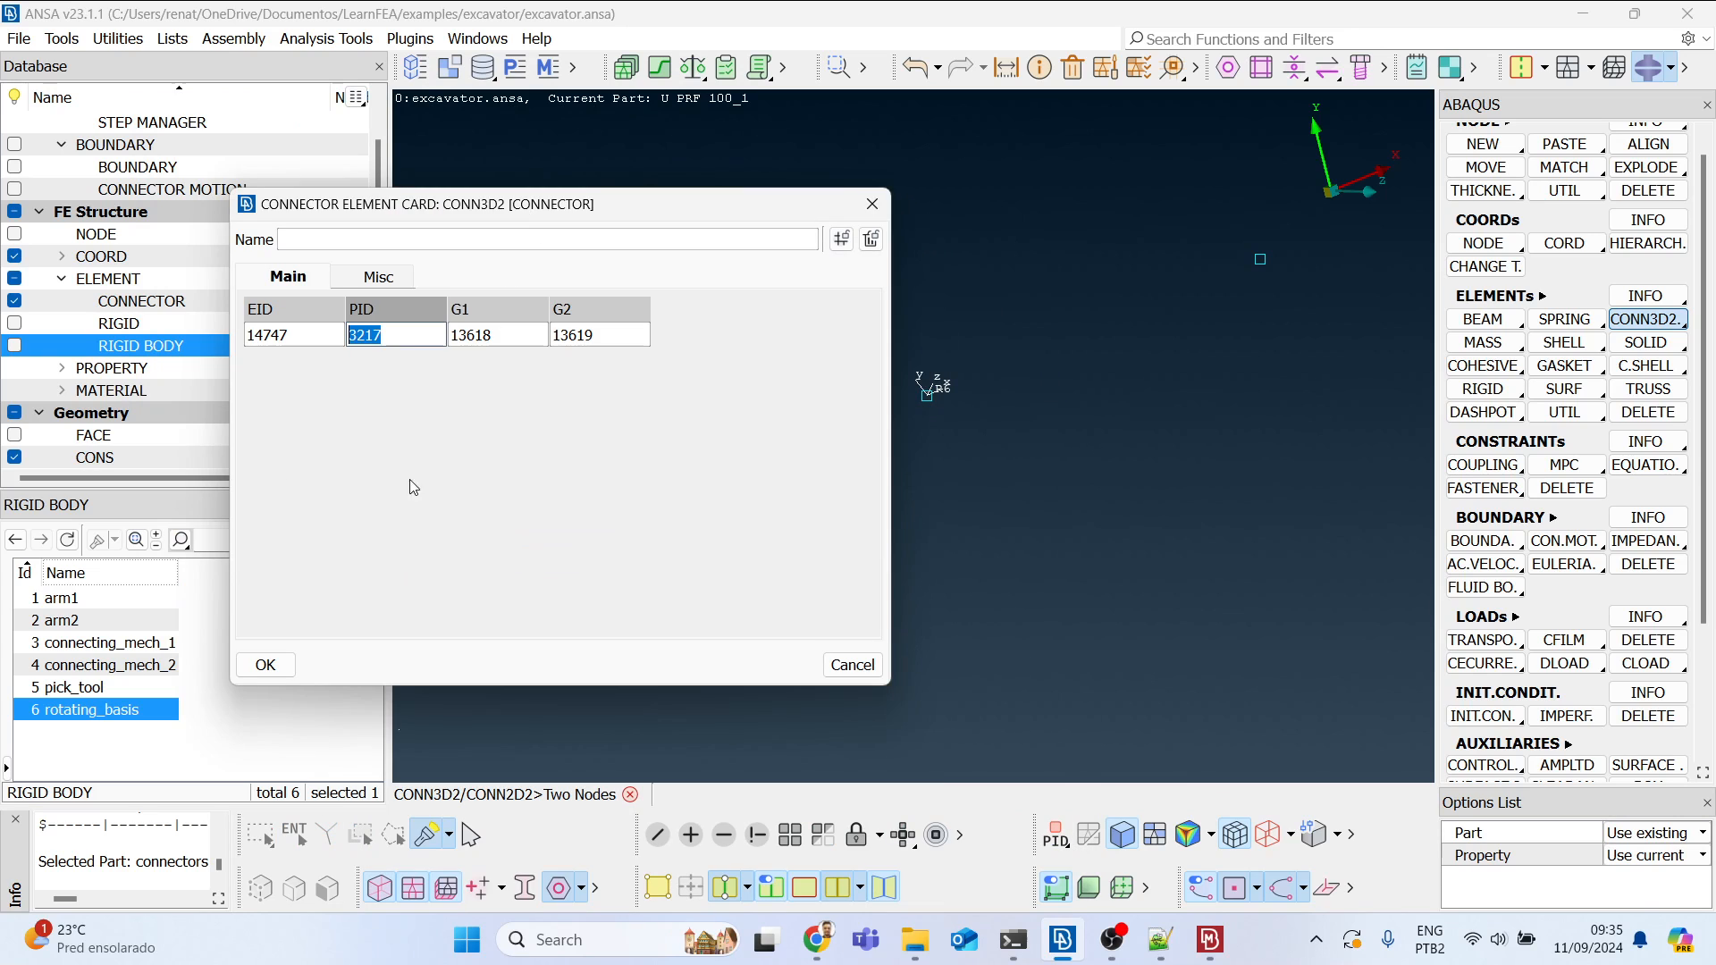
pyautogui.click(276, 662)
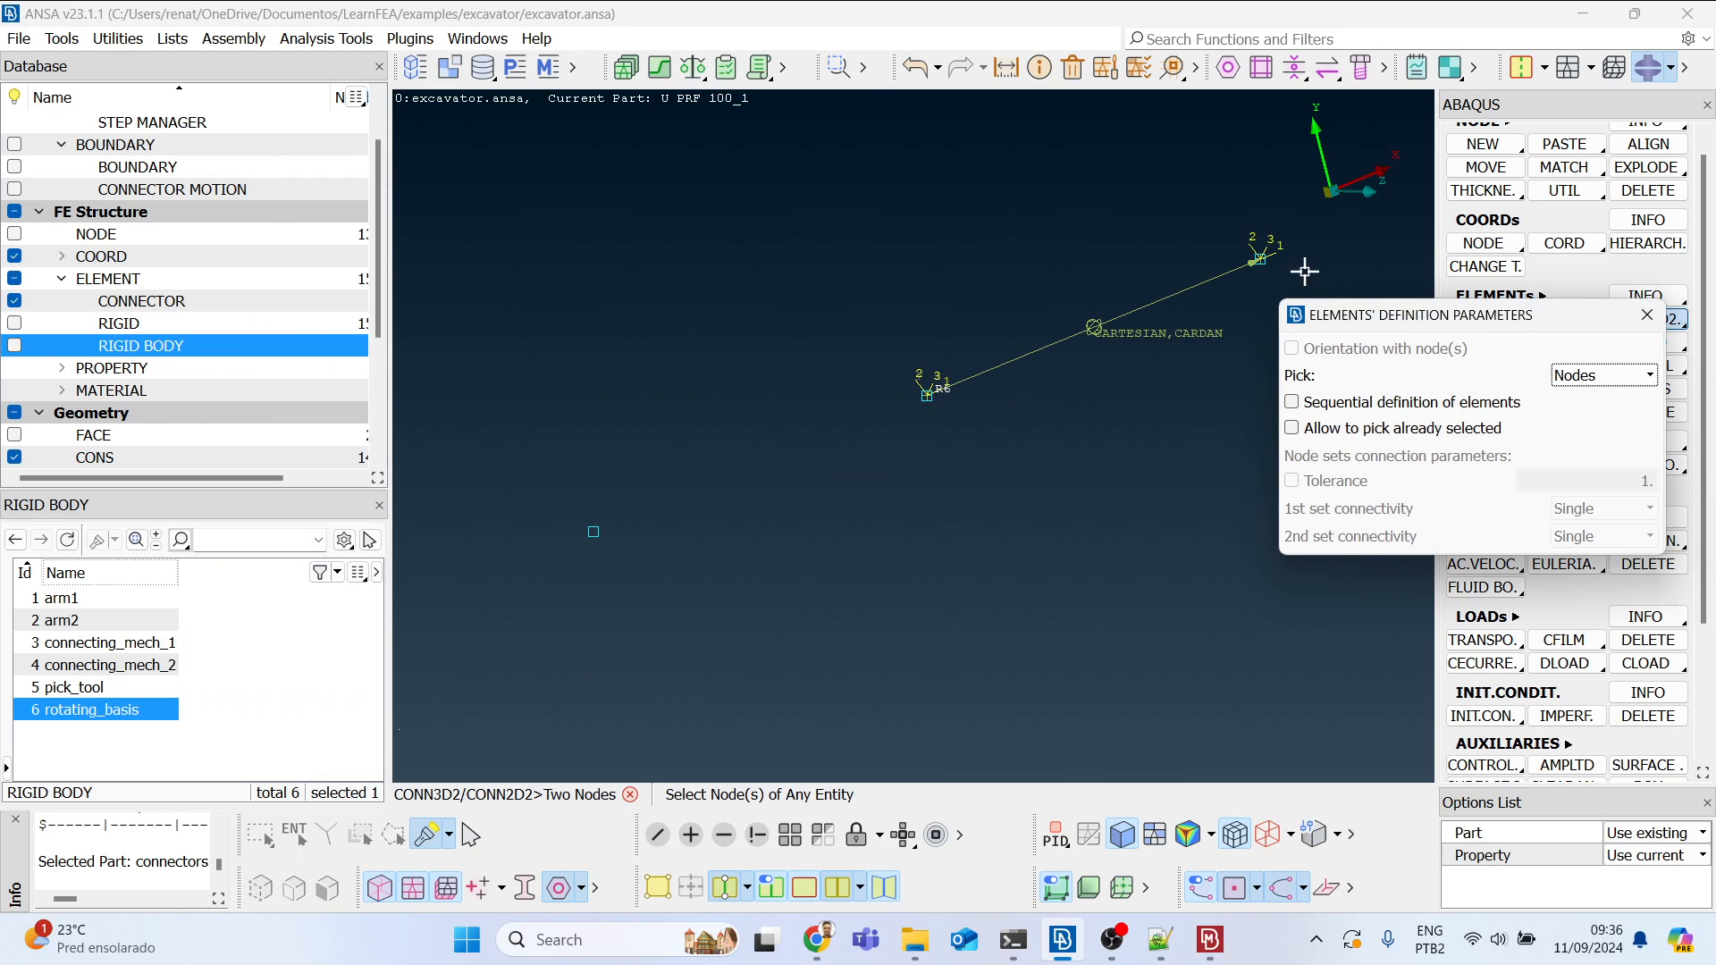
pyautogui.click(1647, 315)
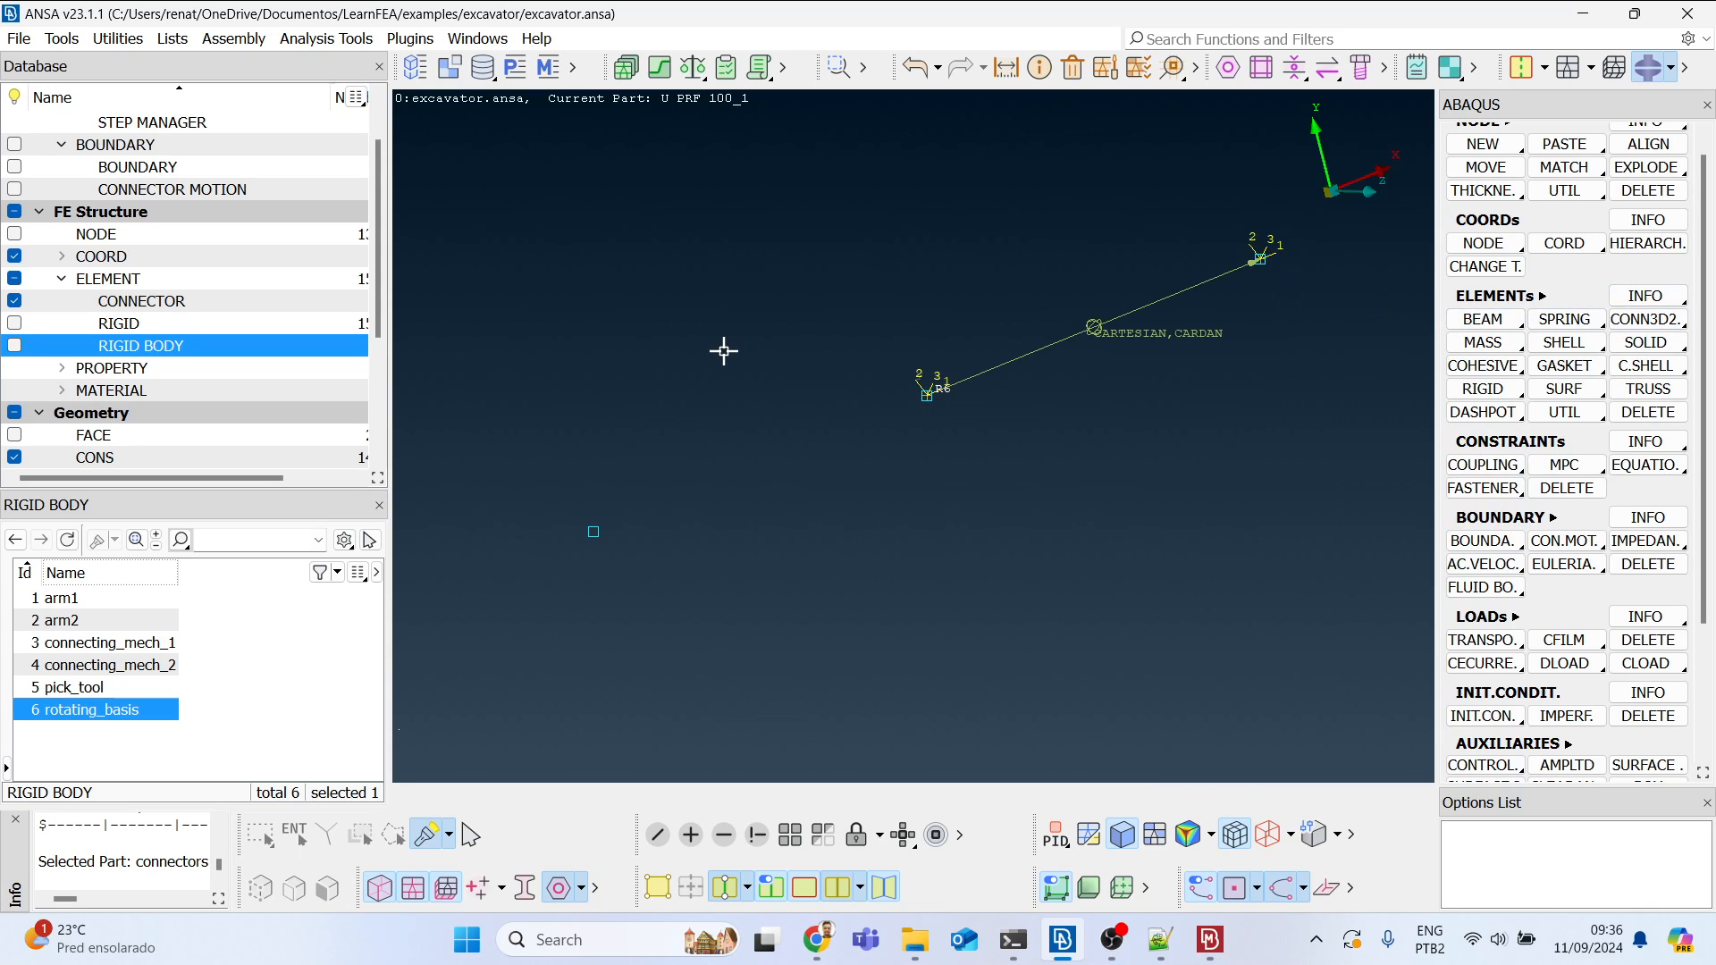
# Step: Check which tie node set the arm1 rigid body uses, and close its card without changes
pyautogui.click(243, 345)
pyautogui.click(126, 599)
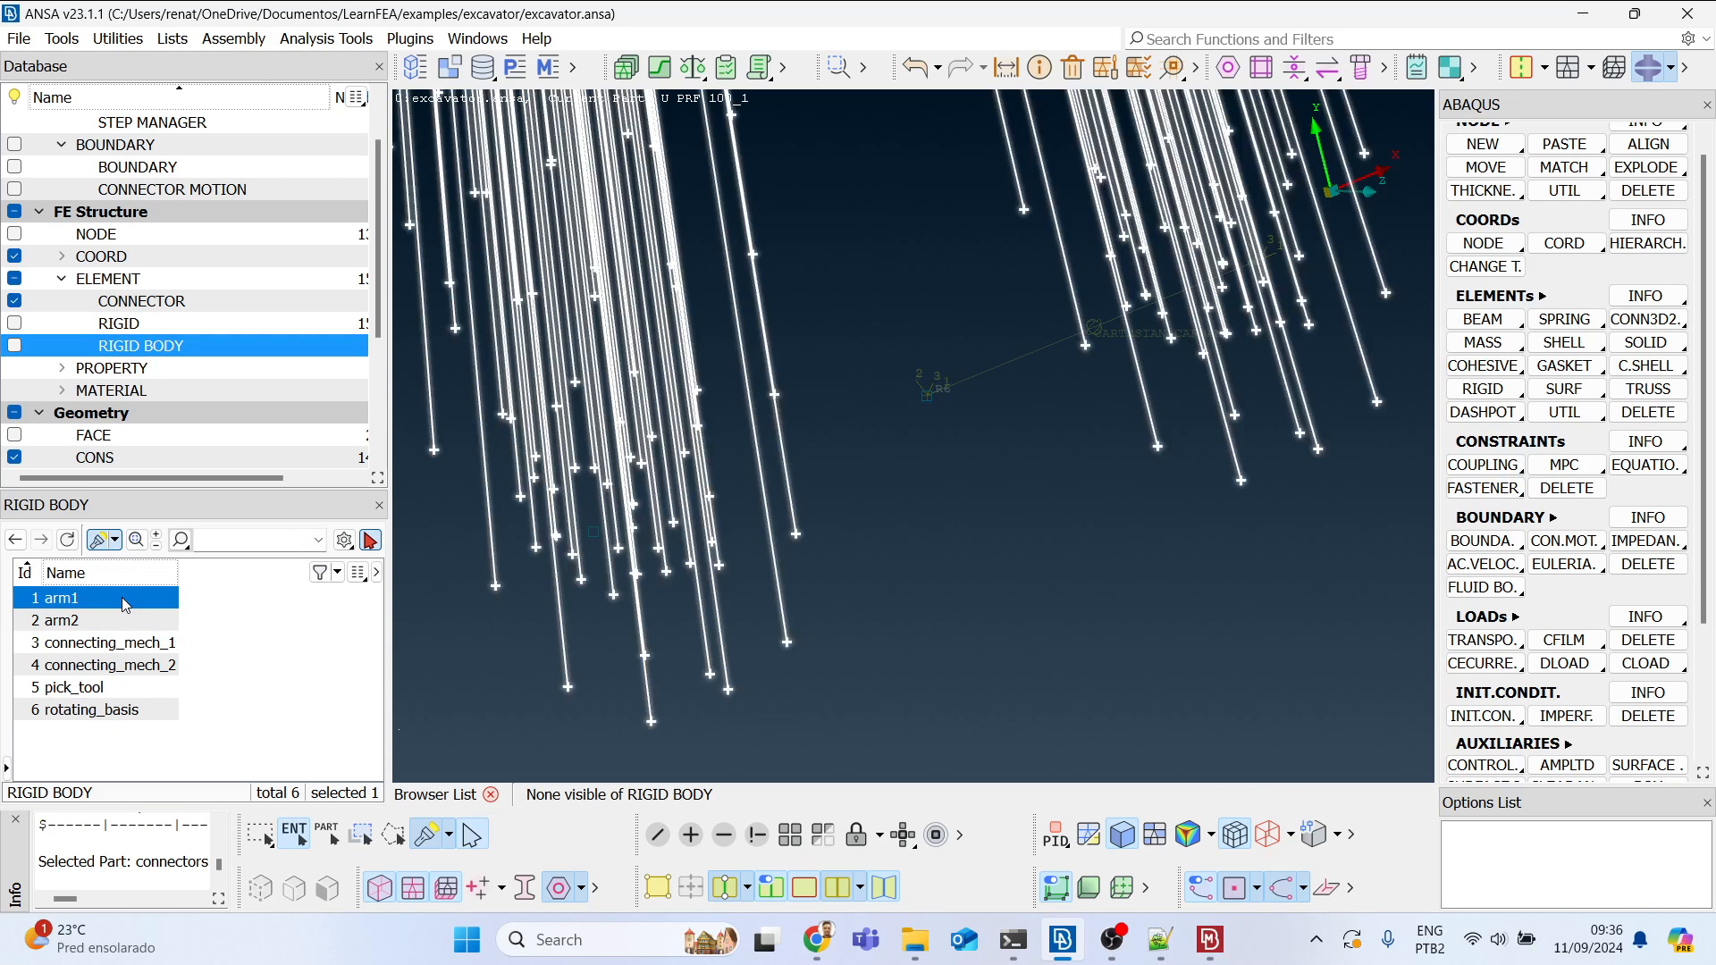
pyautogui.doubleClick(122, 597)
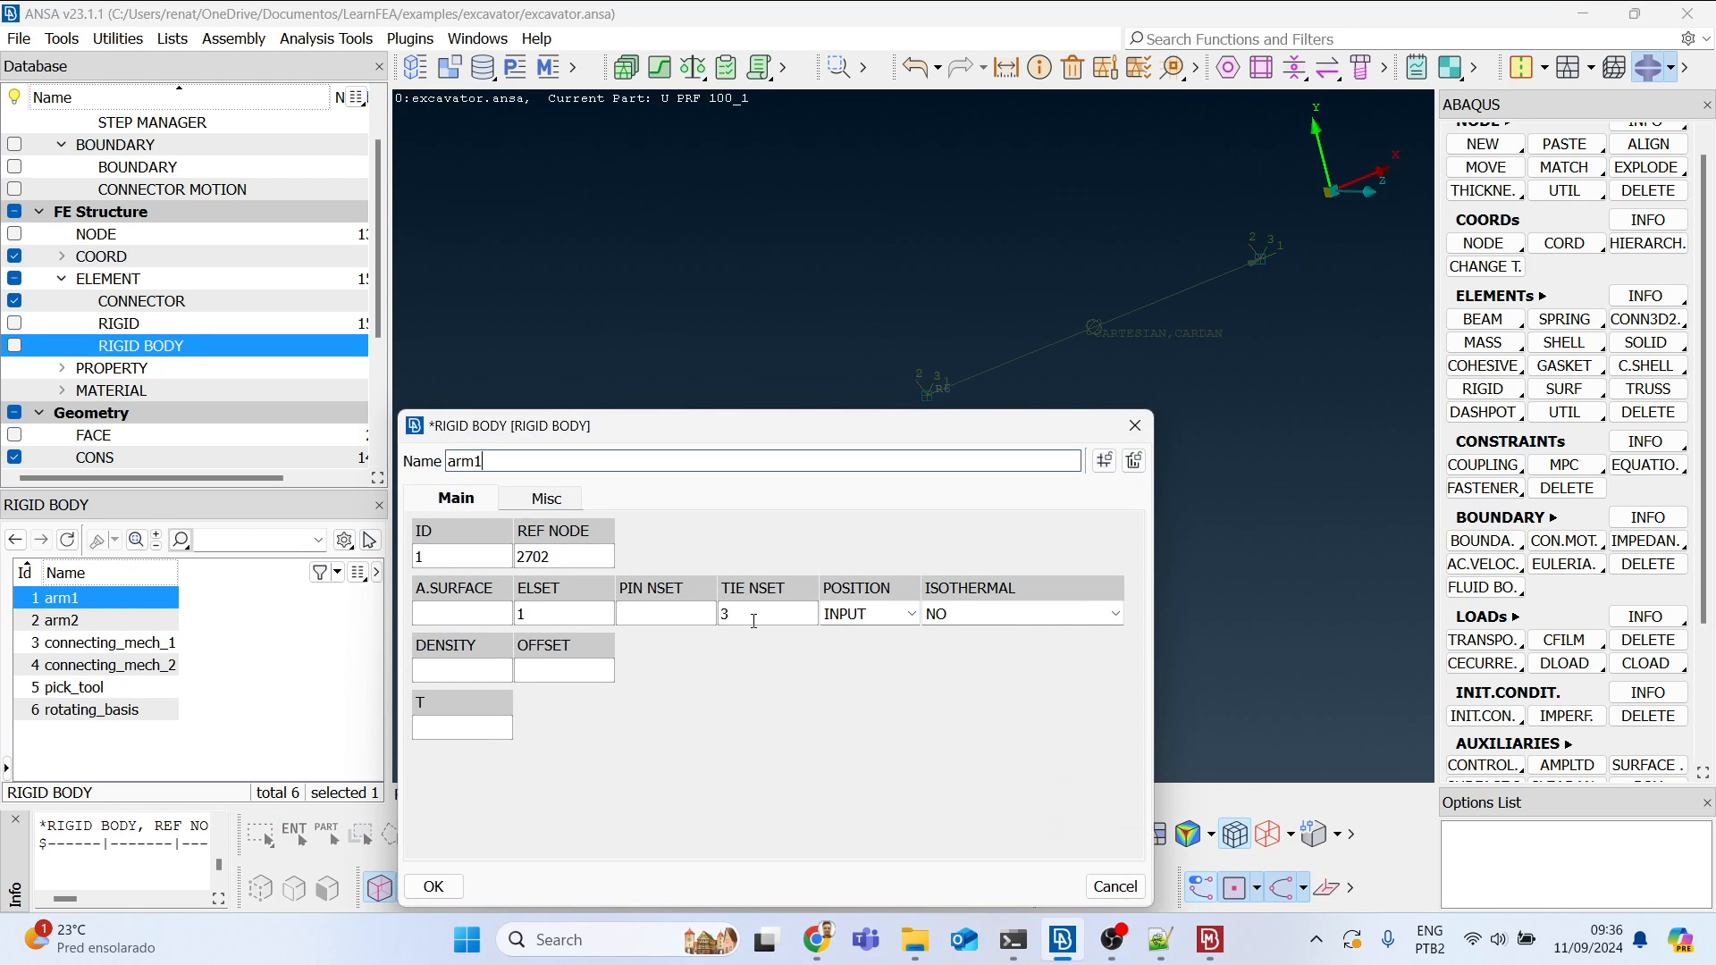
pyautogui.click(732, 613)
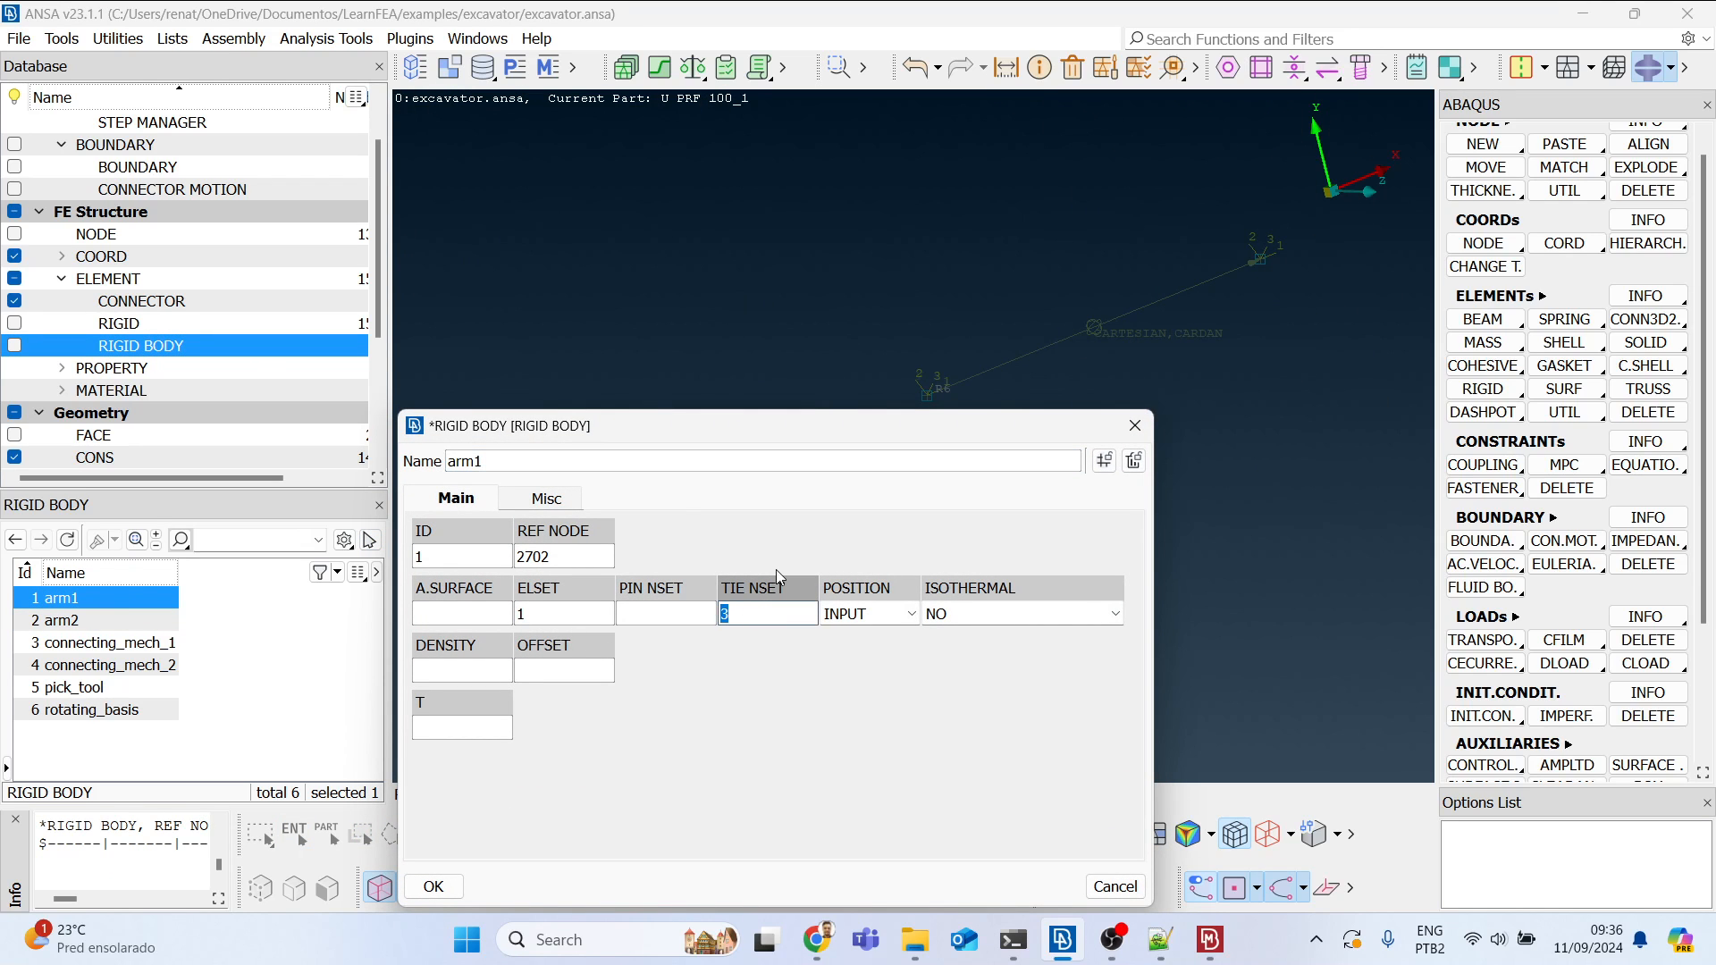
pyautogui.click(733, 618)
pyautogui.click(1134, 425)
# Step: Add the connector's node at the joint midpoint to the contents of the arm1_tie_nodes set
pyautogui.click(576, 71)
pyautogui.click(602, 97)
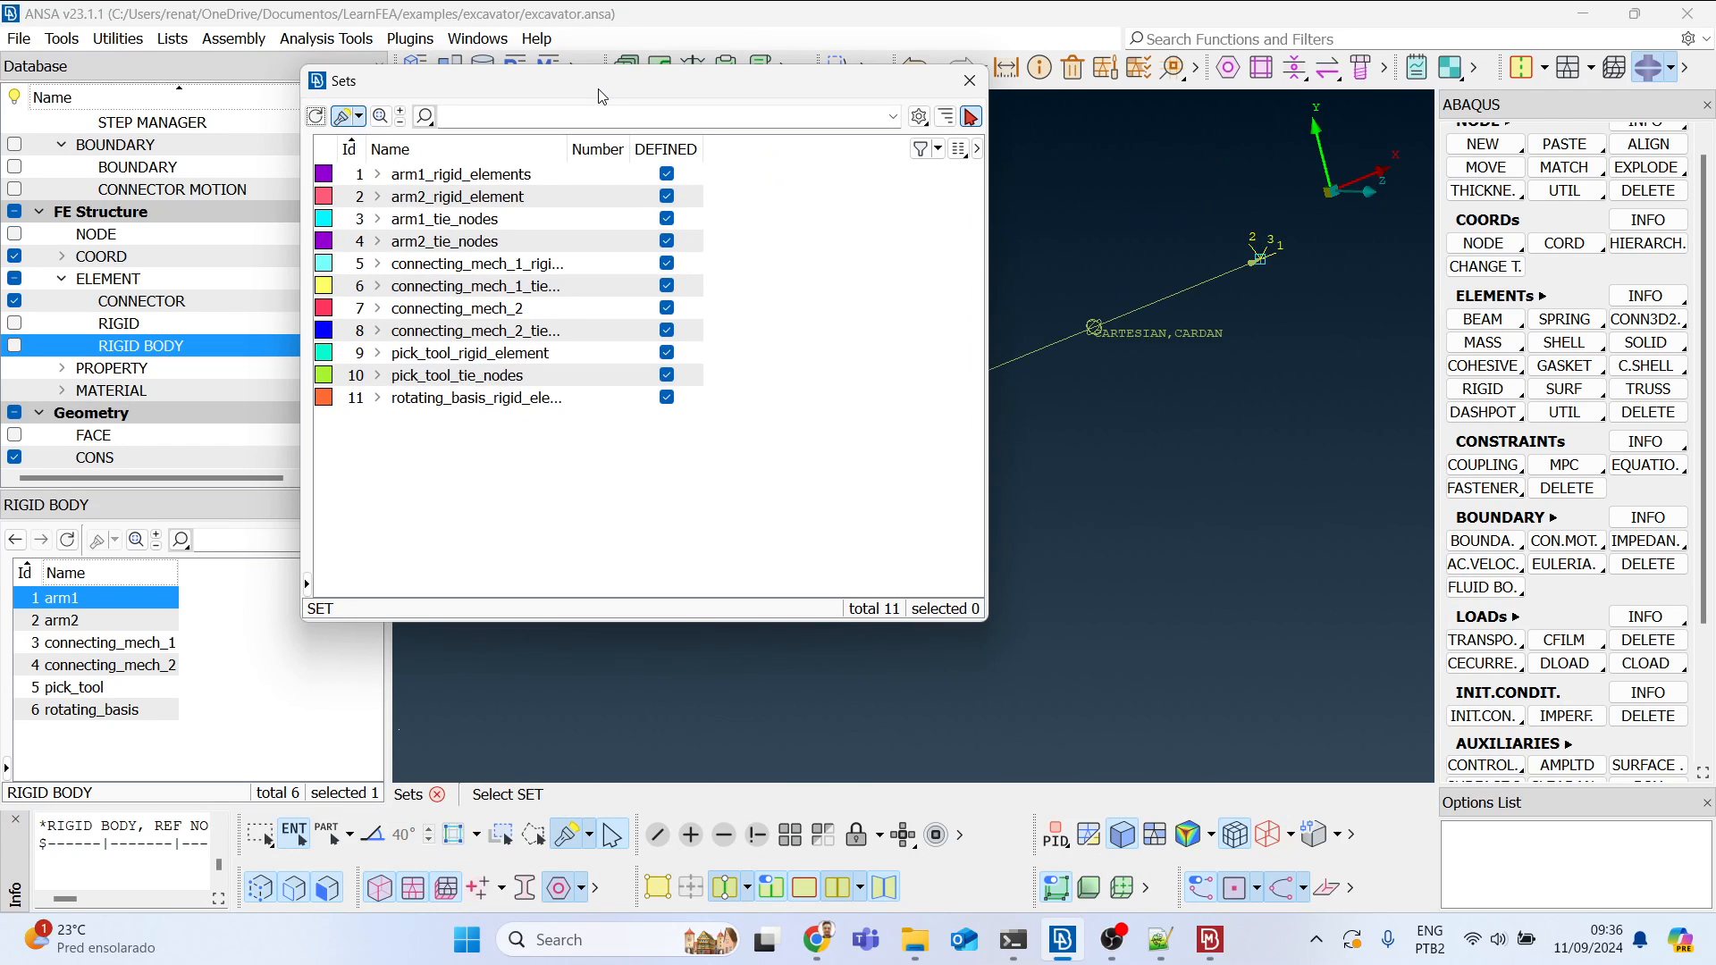
pyautogui.click(453, 221)
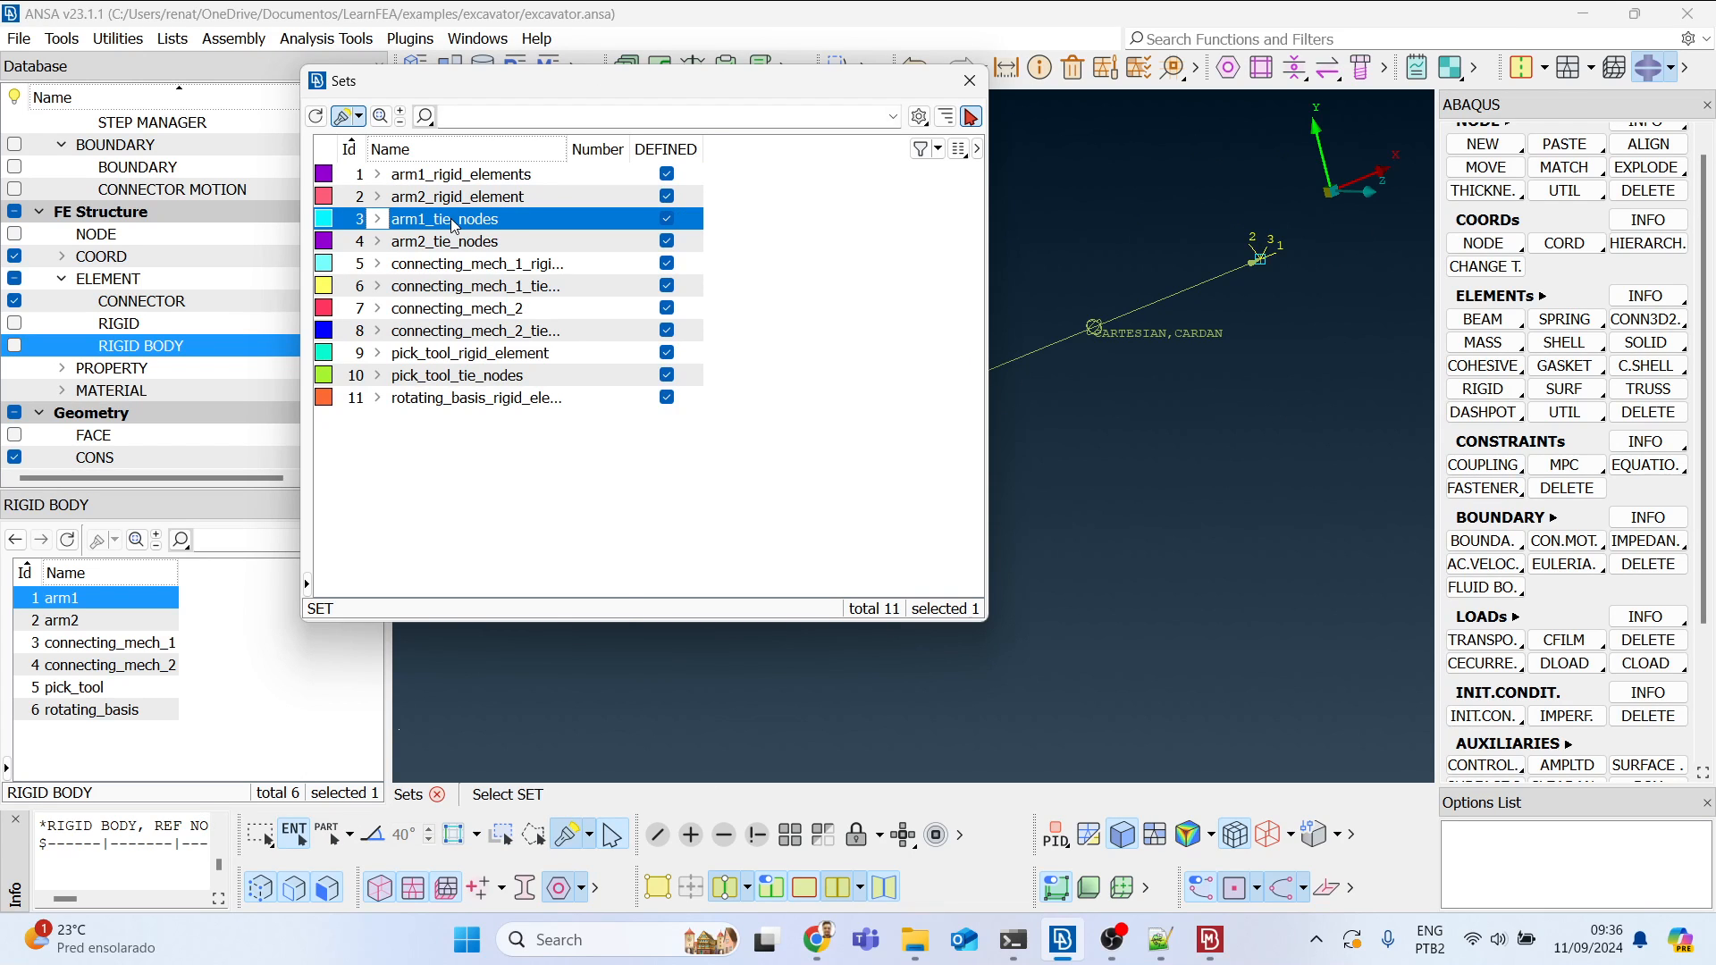
pyautogui.rightClick(452, 225)
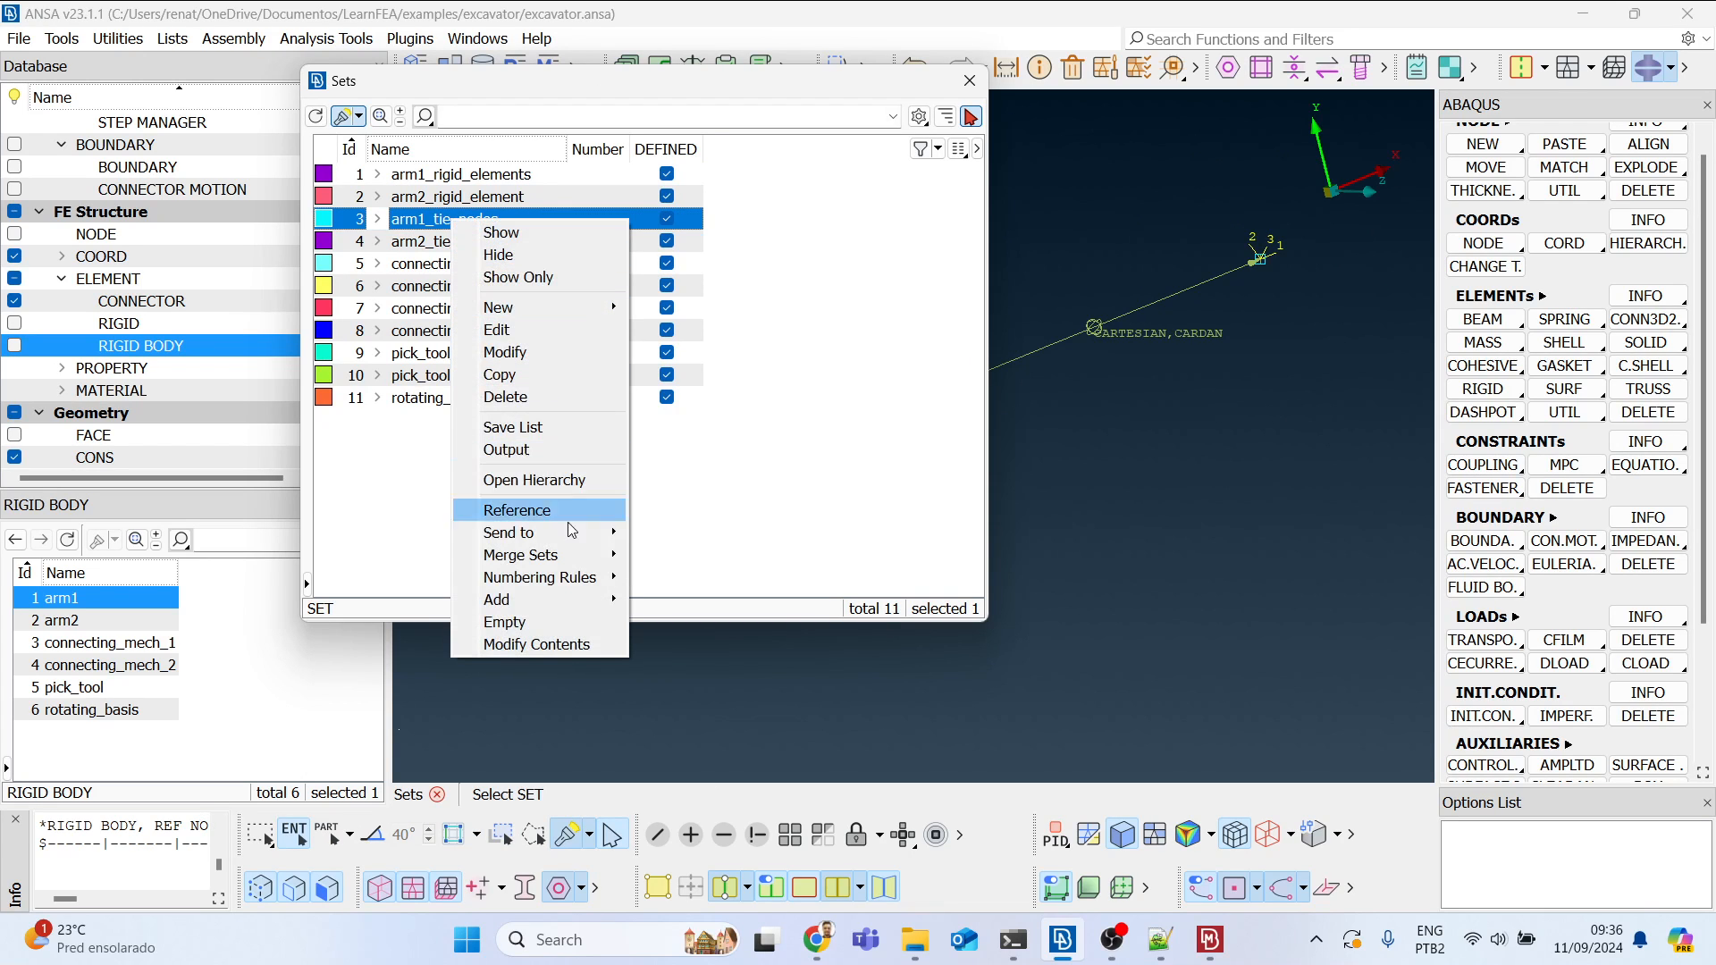
pyautogui.click(569, 645)
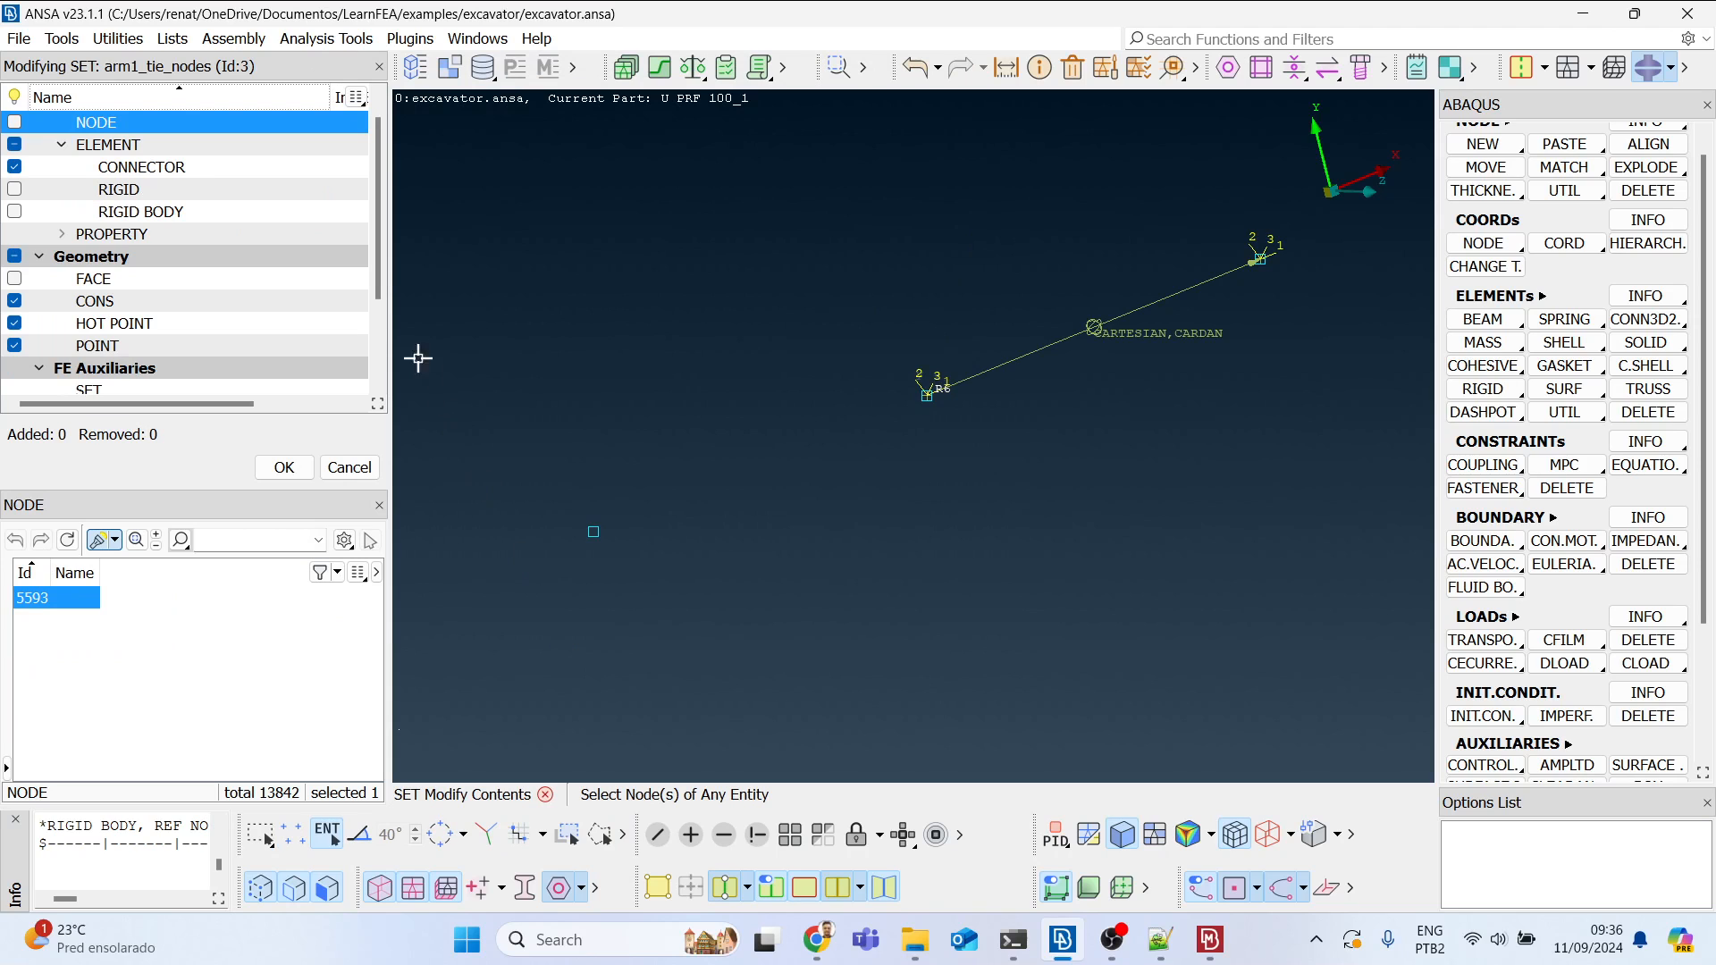
pyautogui.moveTo(394, 237); pyautogui.dragTo(591, 234)
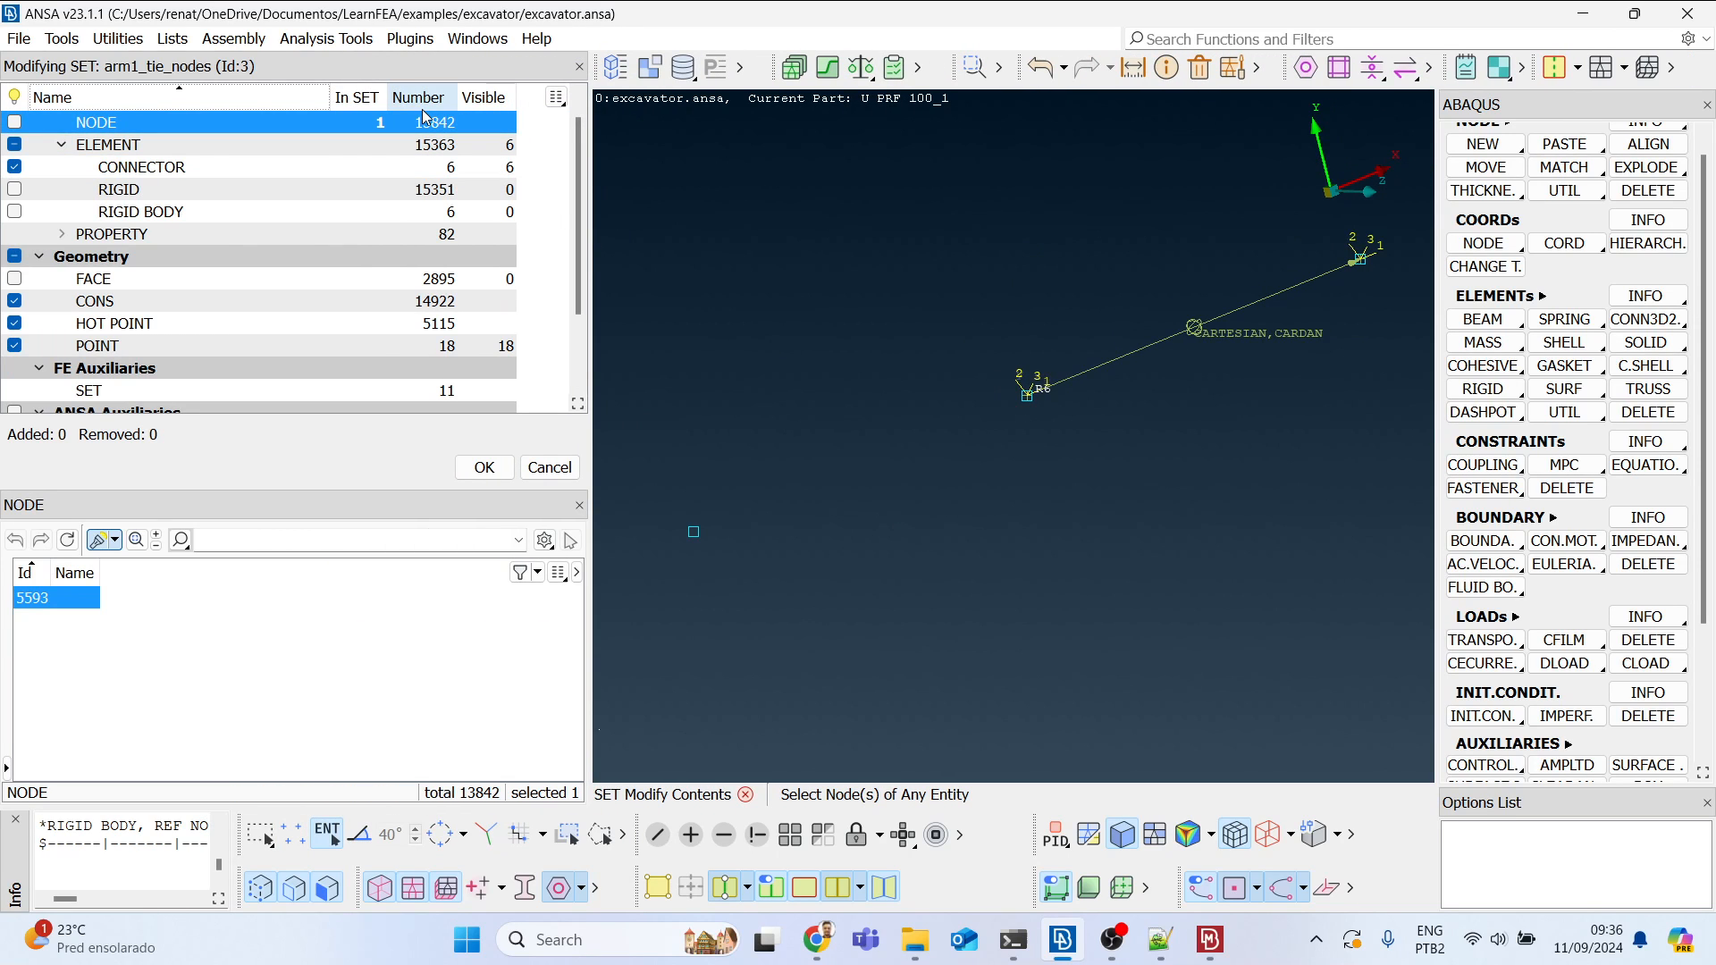
pyautogui.click(1026, 405)
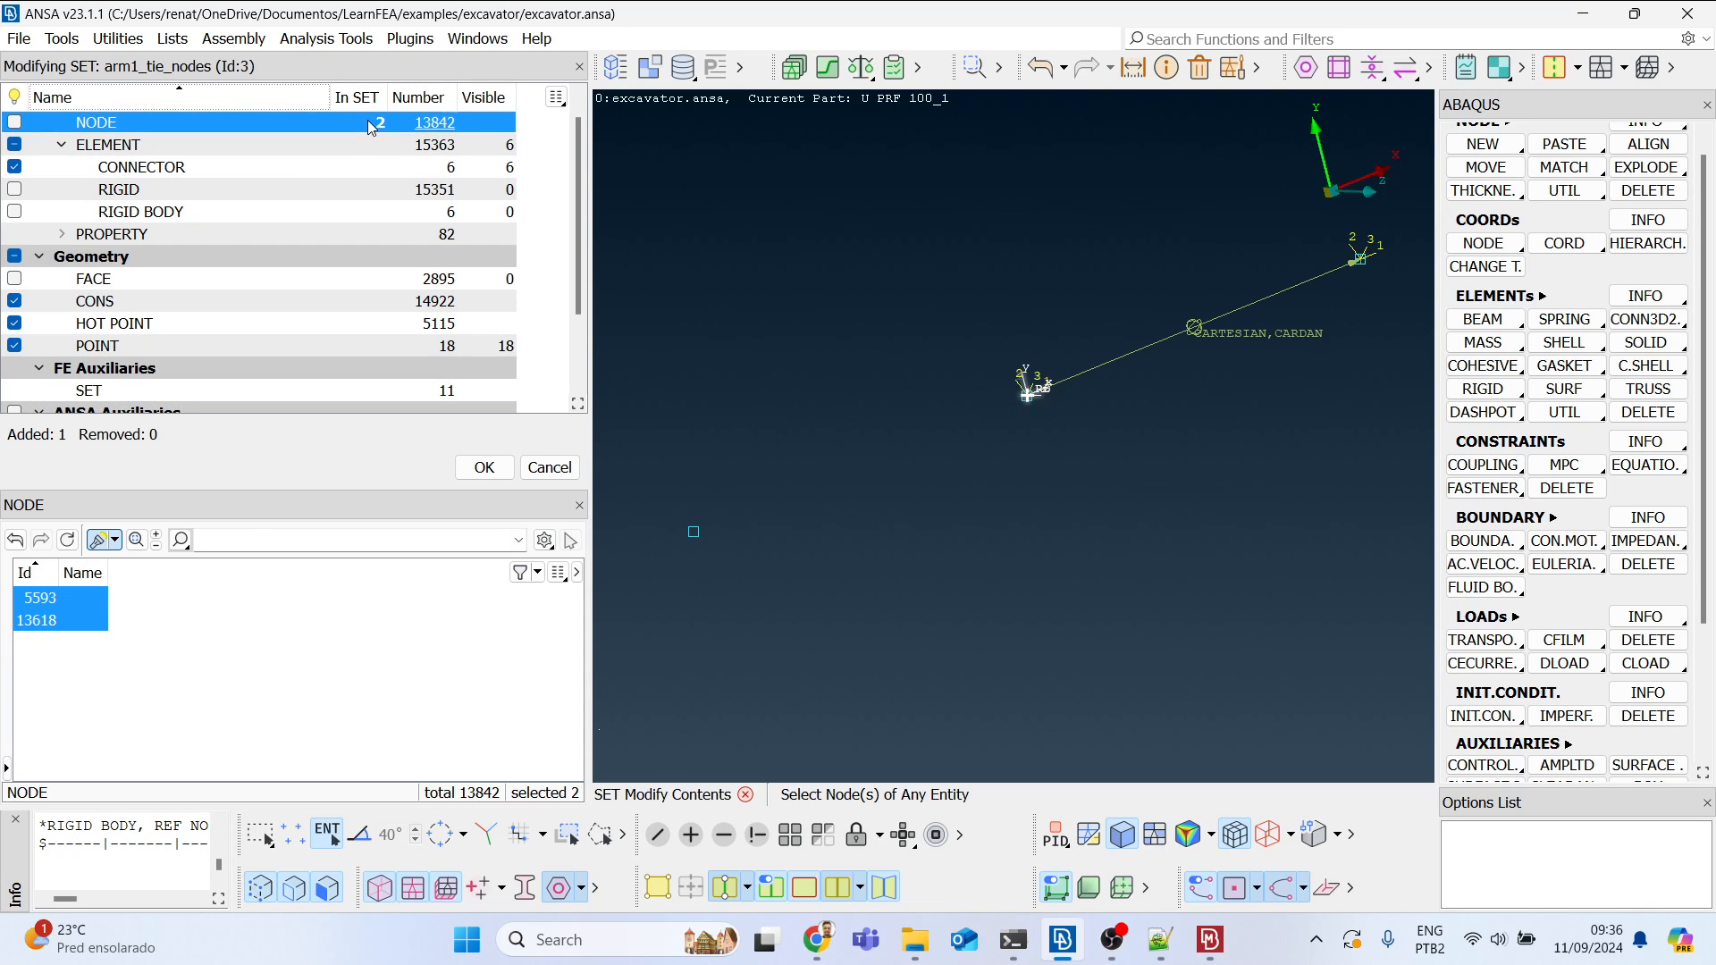
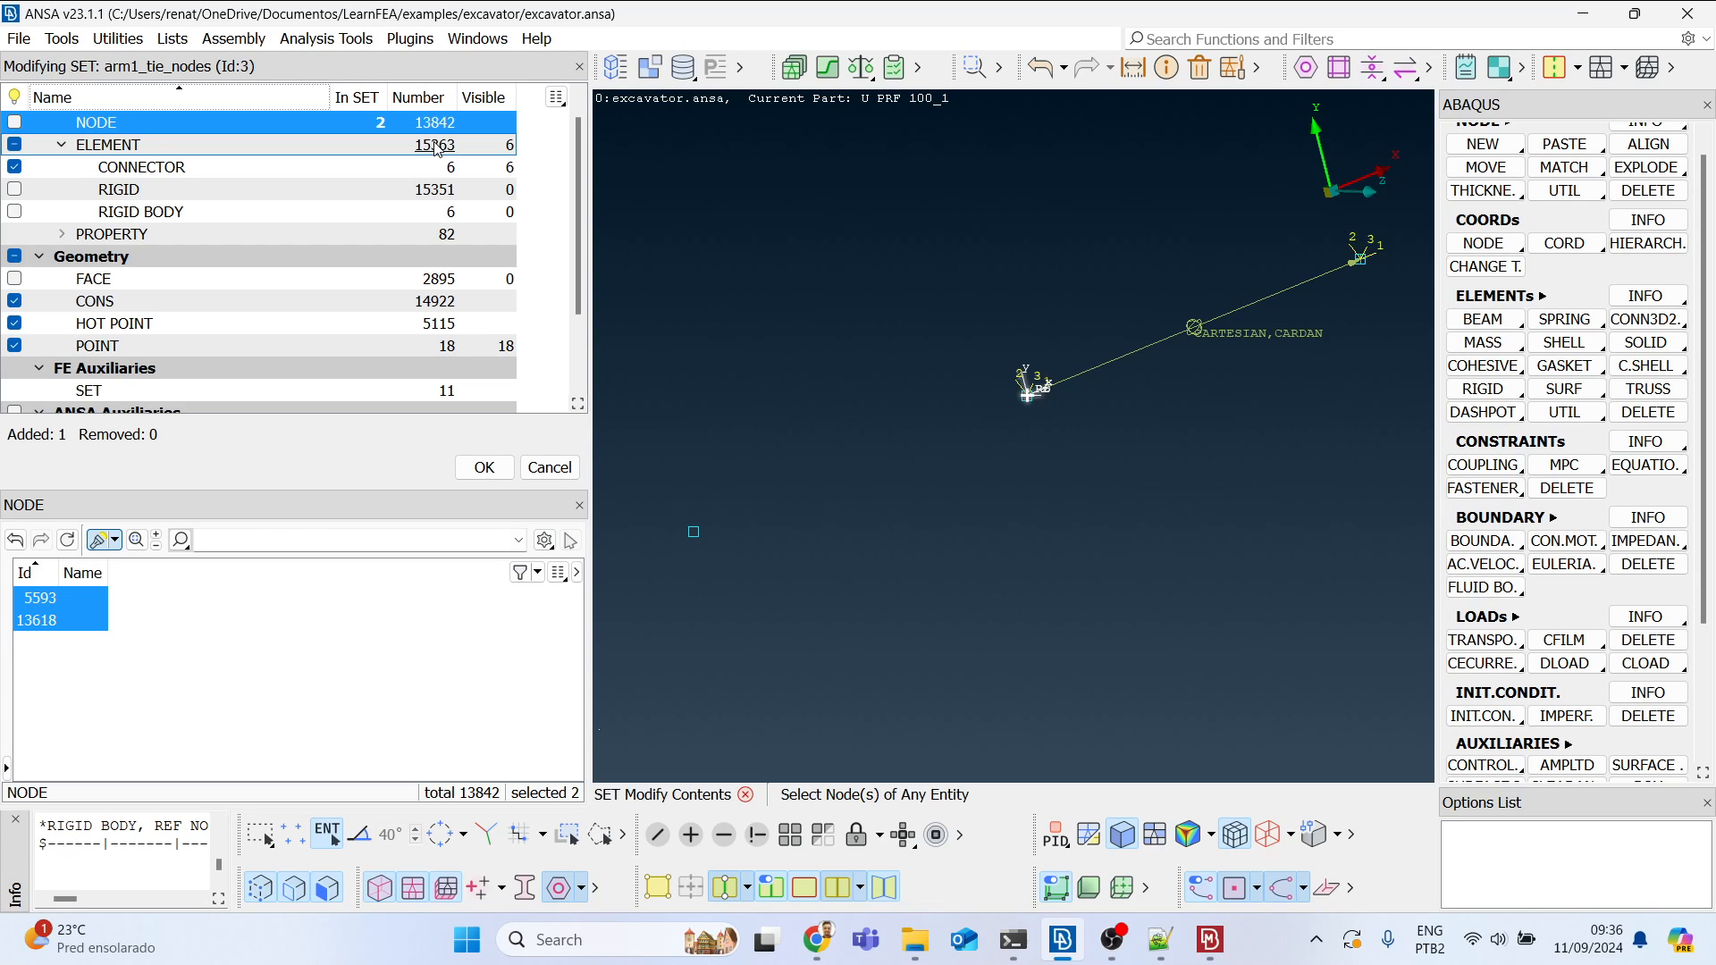
pyautogui.middleClick(958, 291)
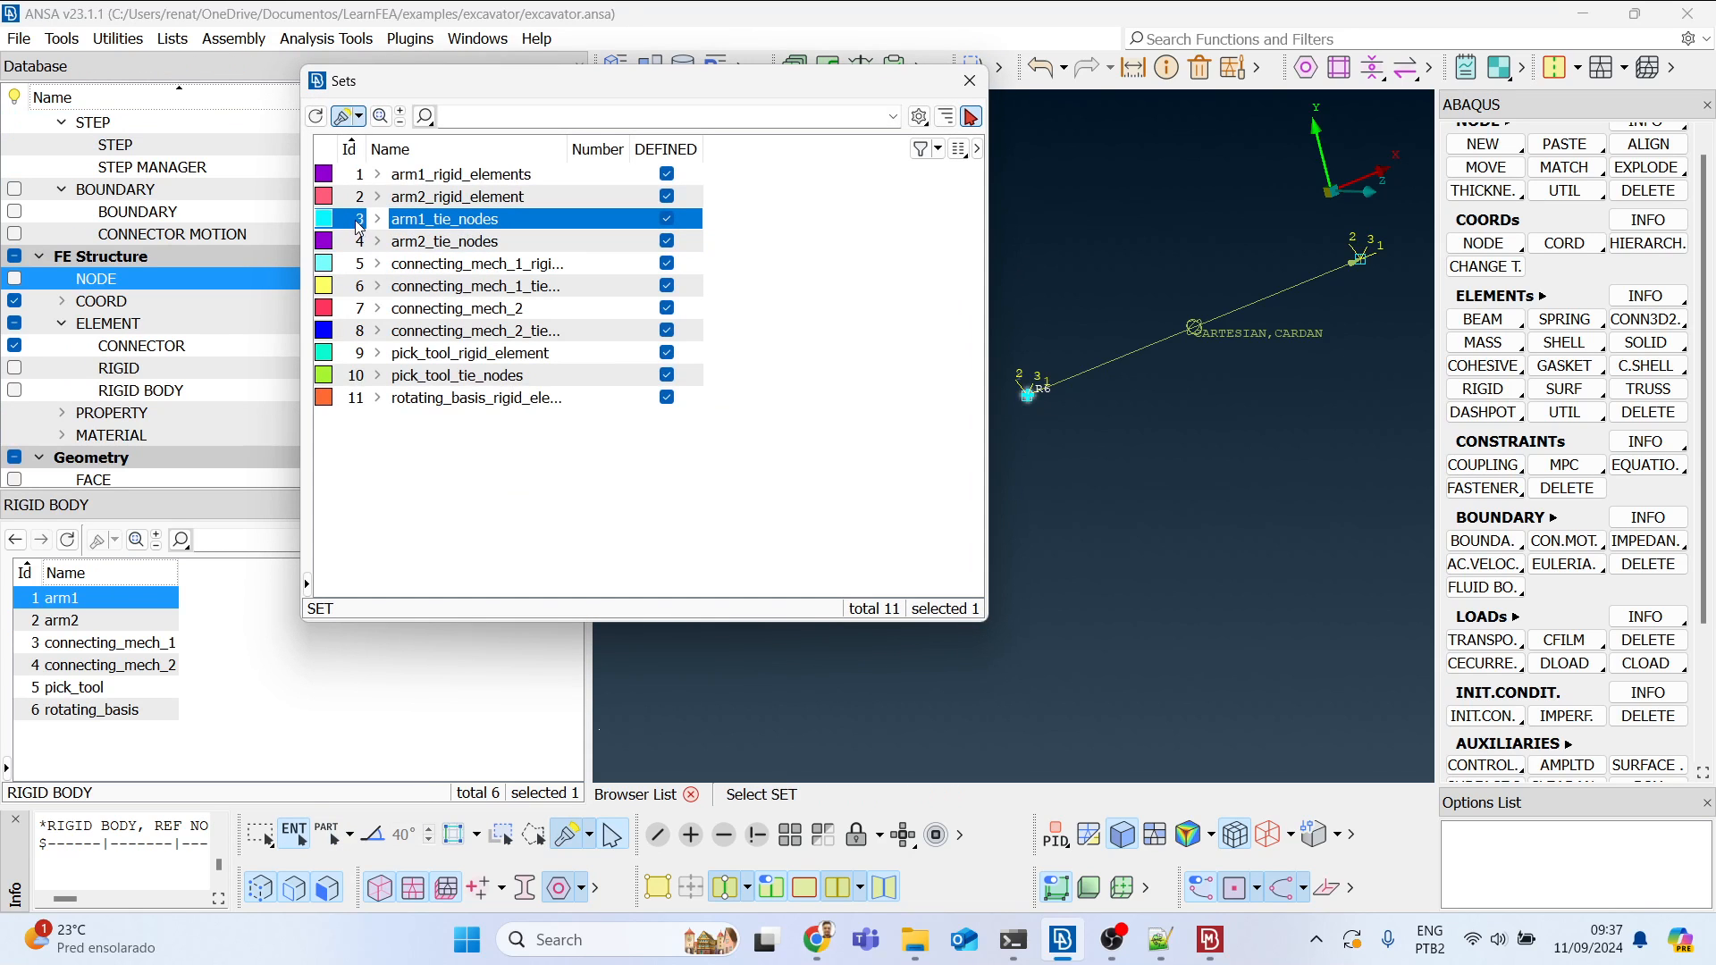
# Step: Inspect the nodes contained in the arm1_tie_nodes set
pyautogui.click(377, 220)
pyautogui.click(455, 246)
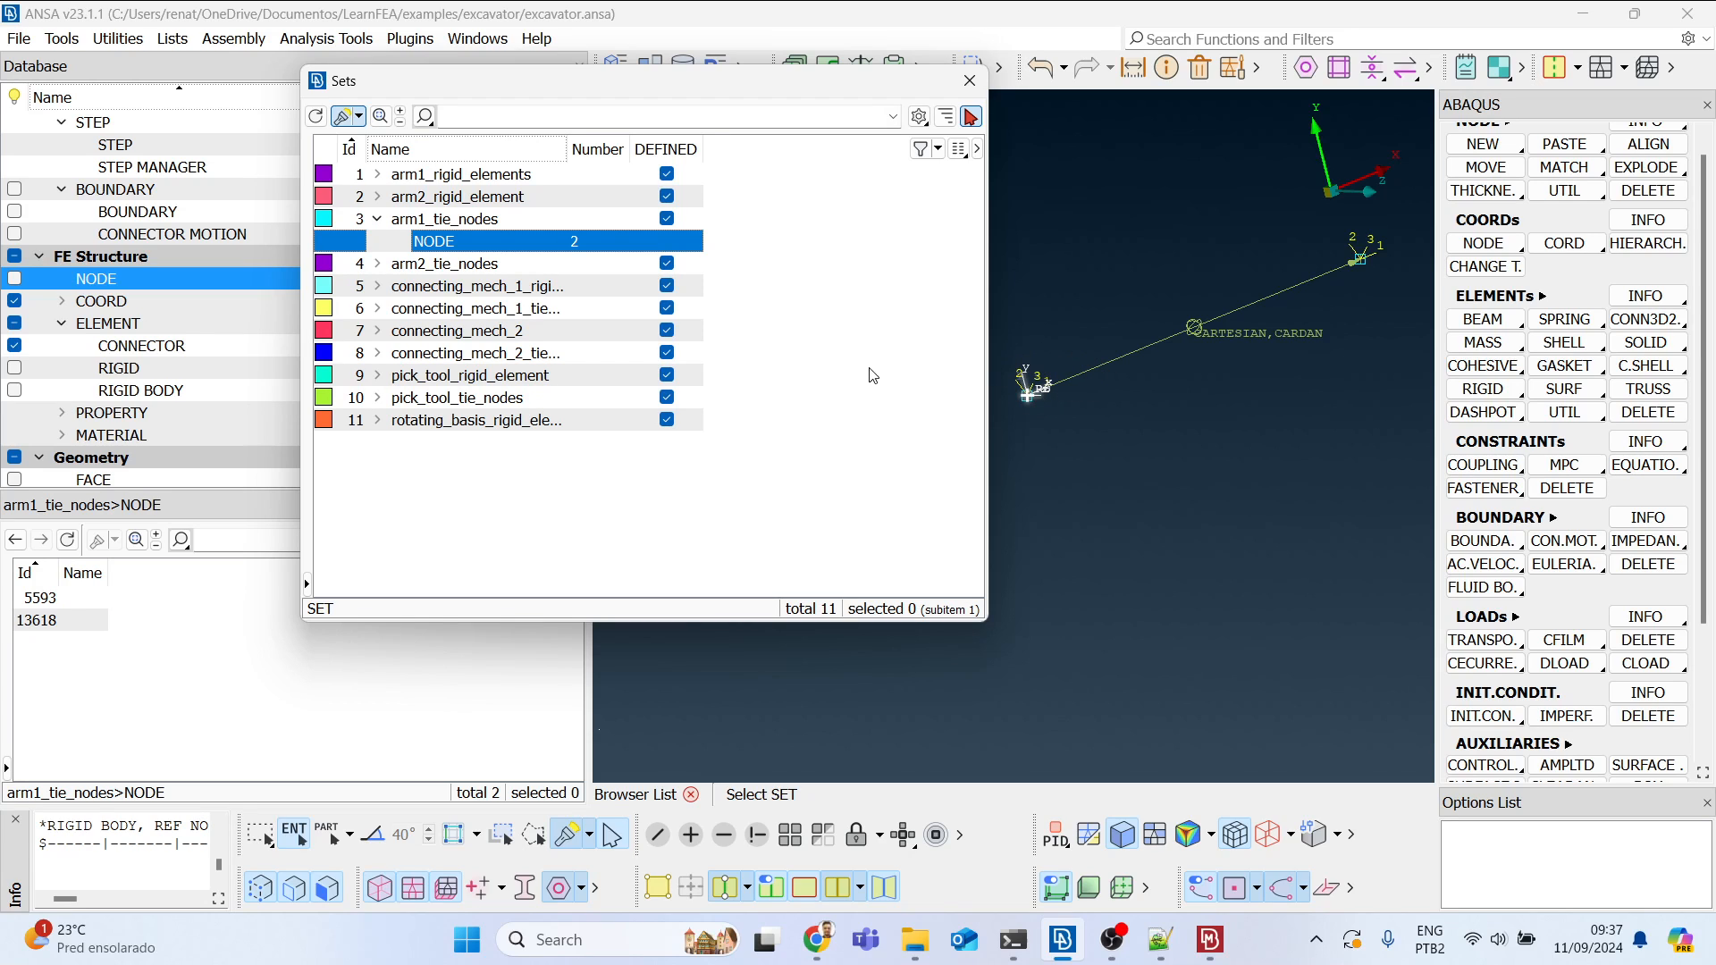
pyautogui.click(378, 219)
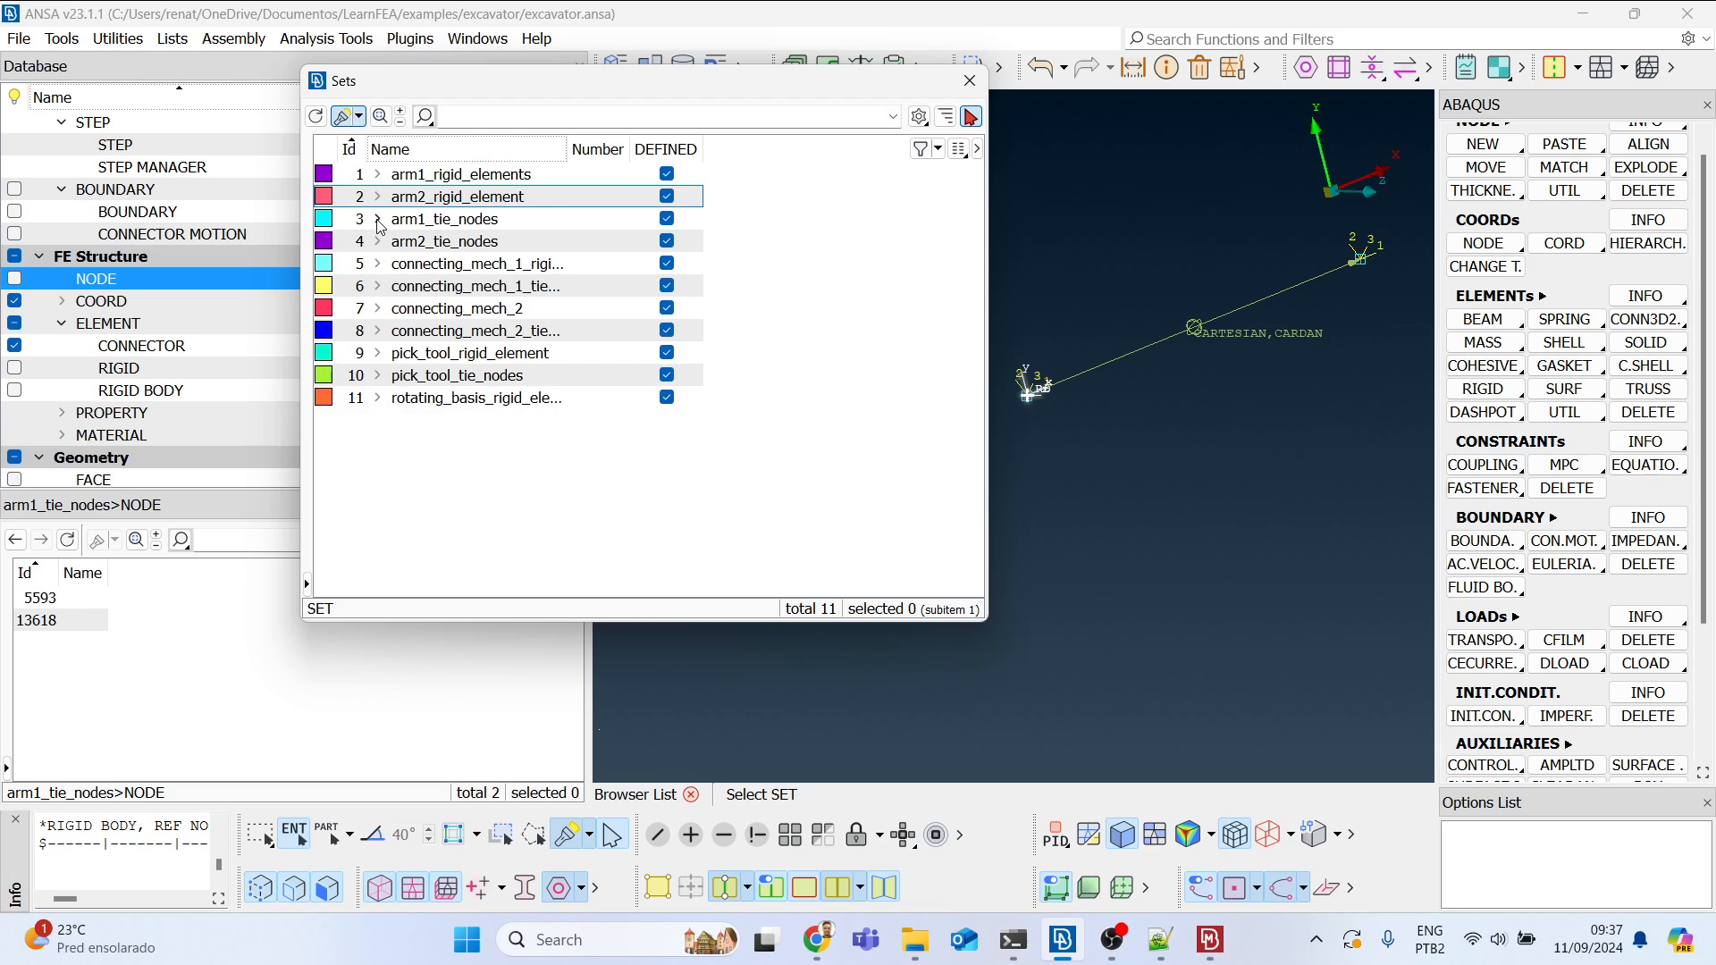
# Step: Start a new set containing the connector's end node that belongs to the rotating basis
pyautogui.rightClick(735, 262)
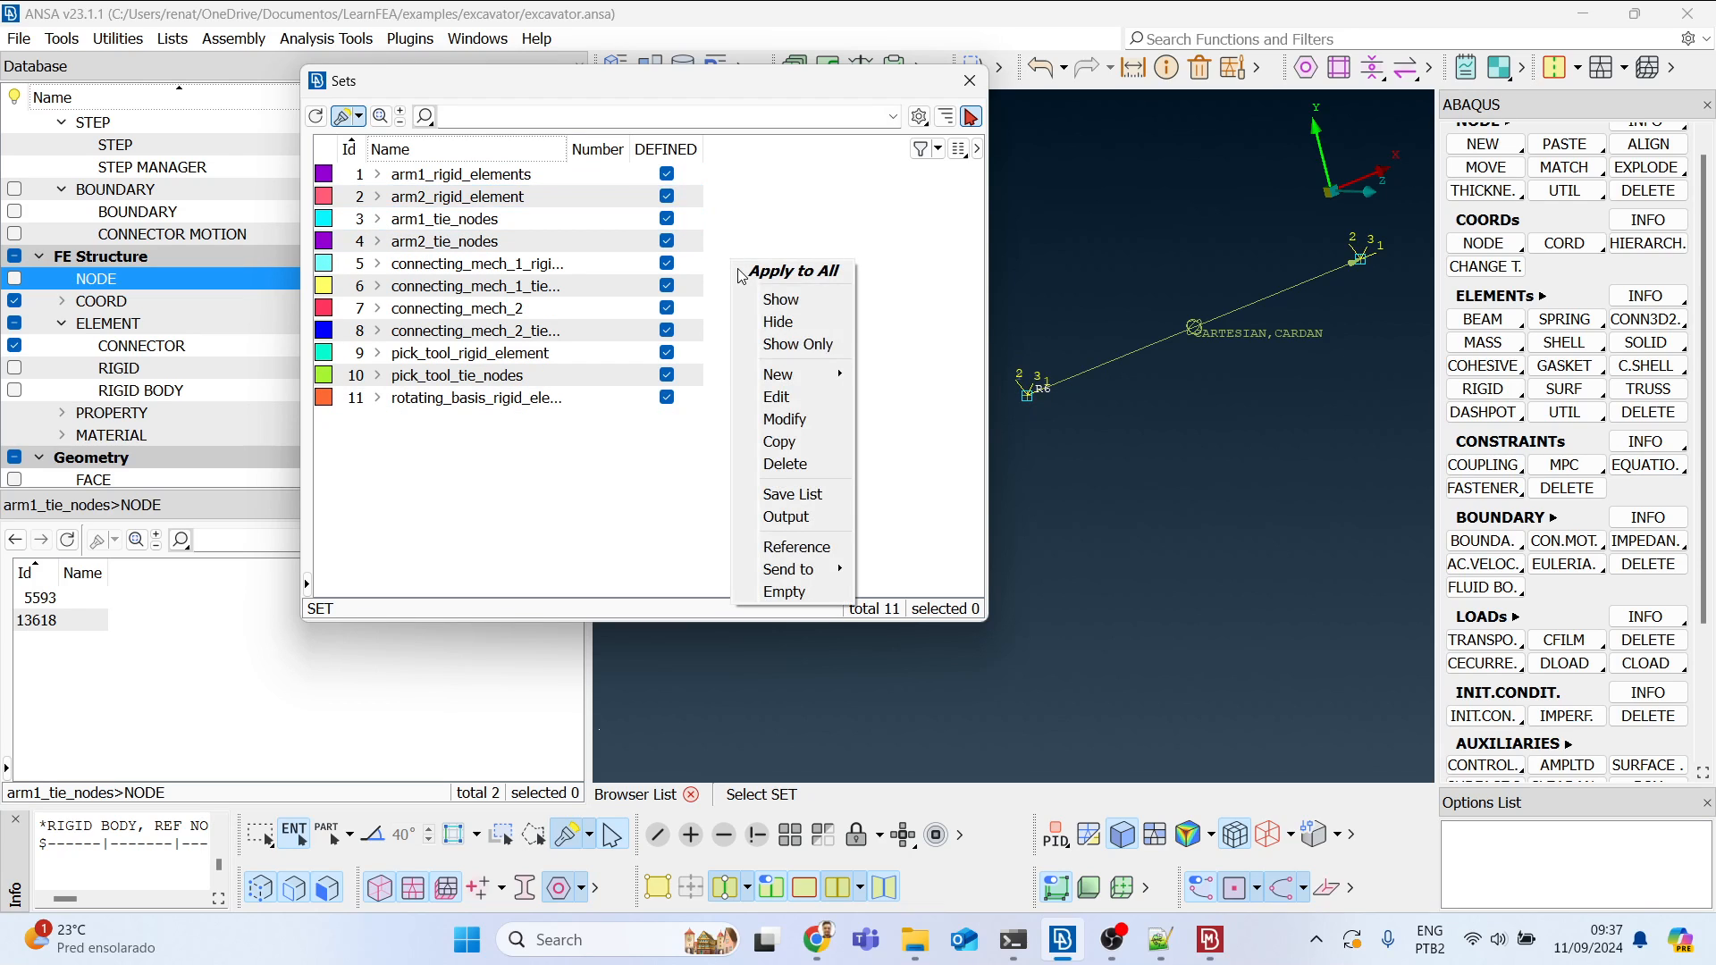
pyautogui.moveTo(796, 381)
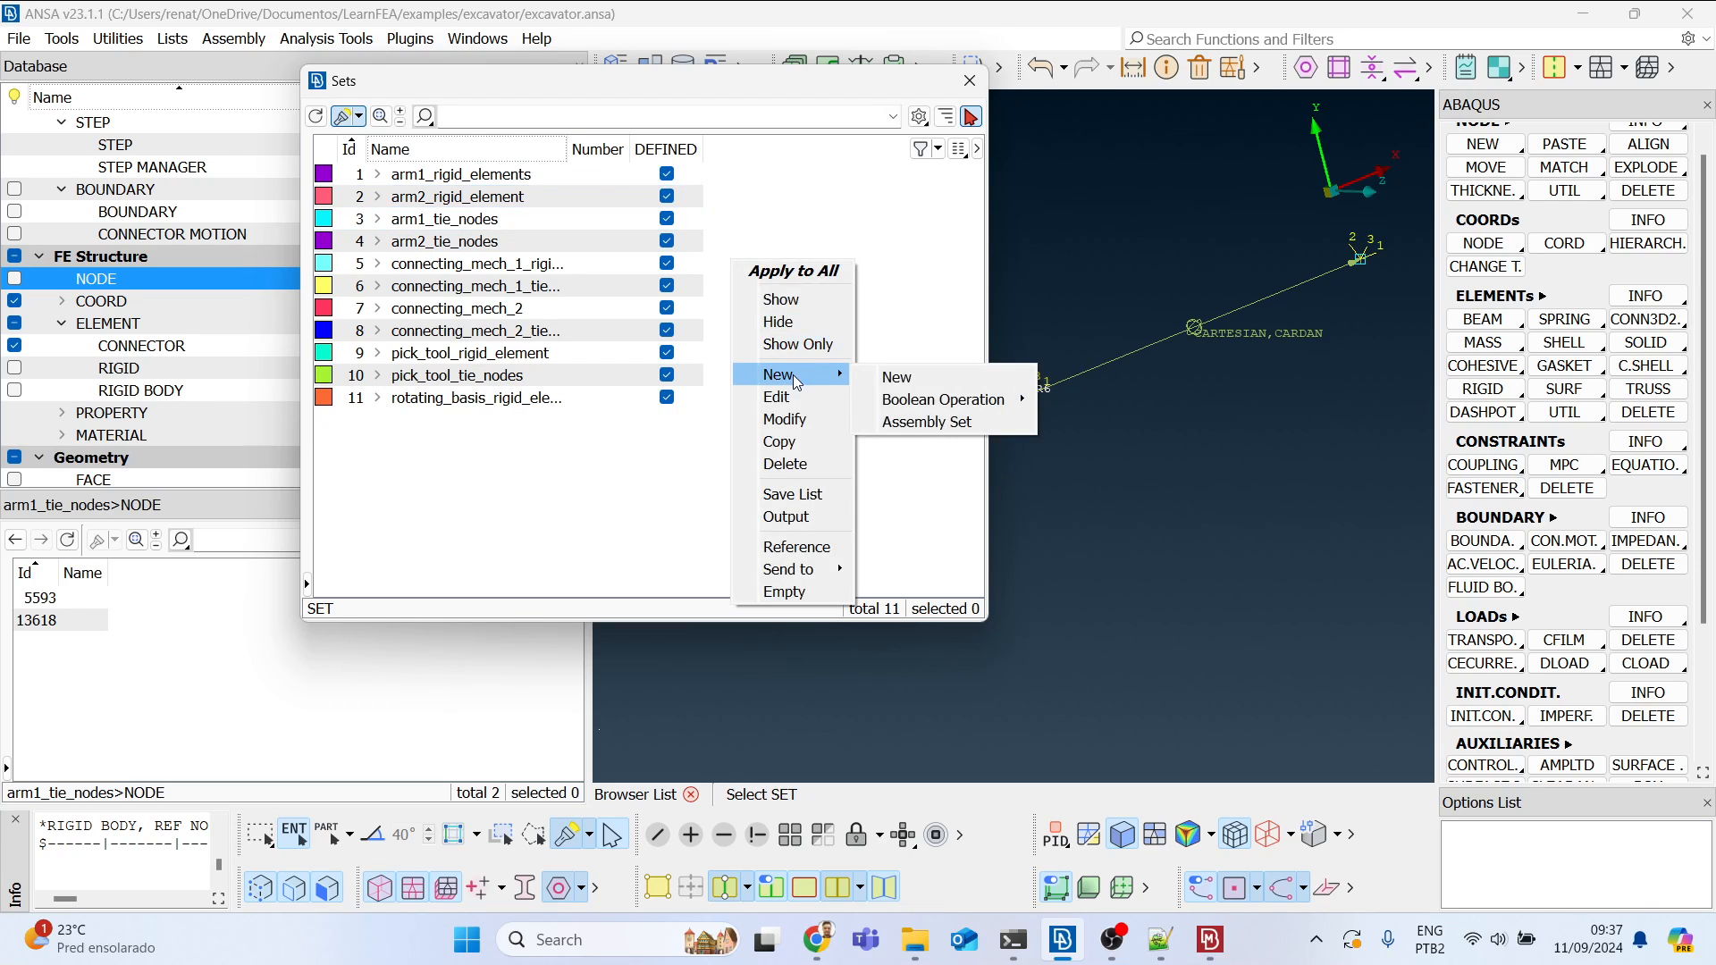
pyautogui.click(889, 377)
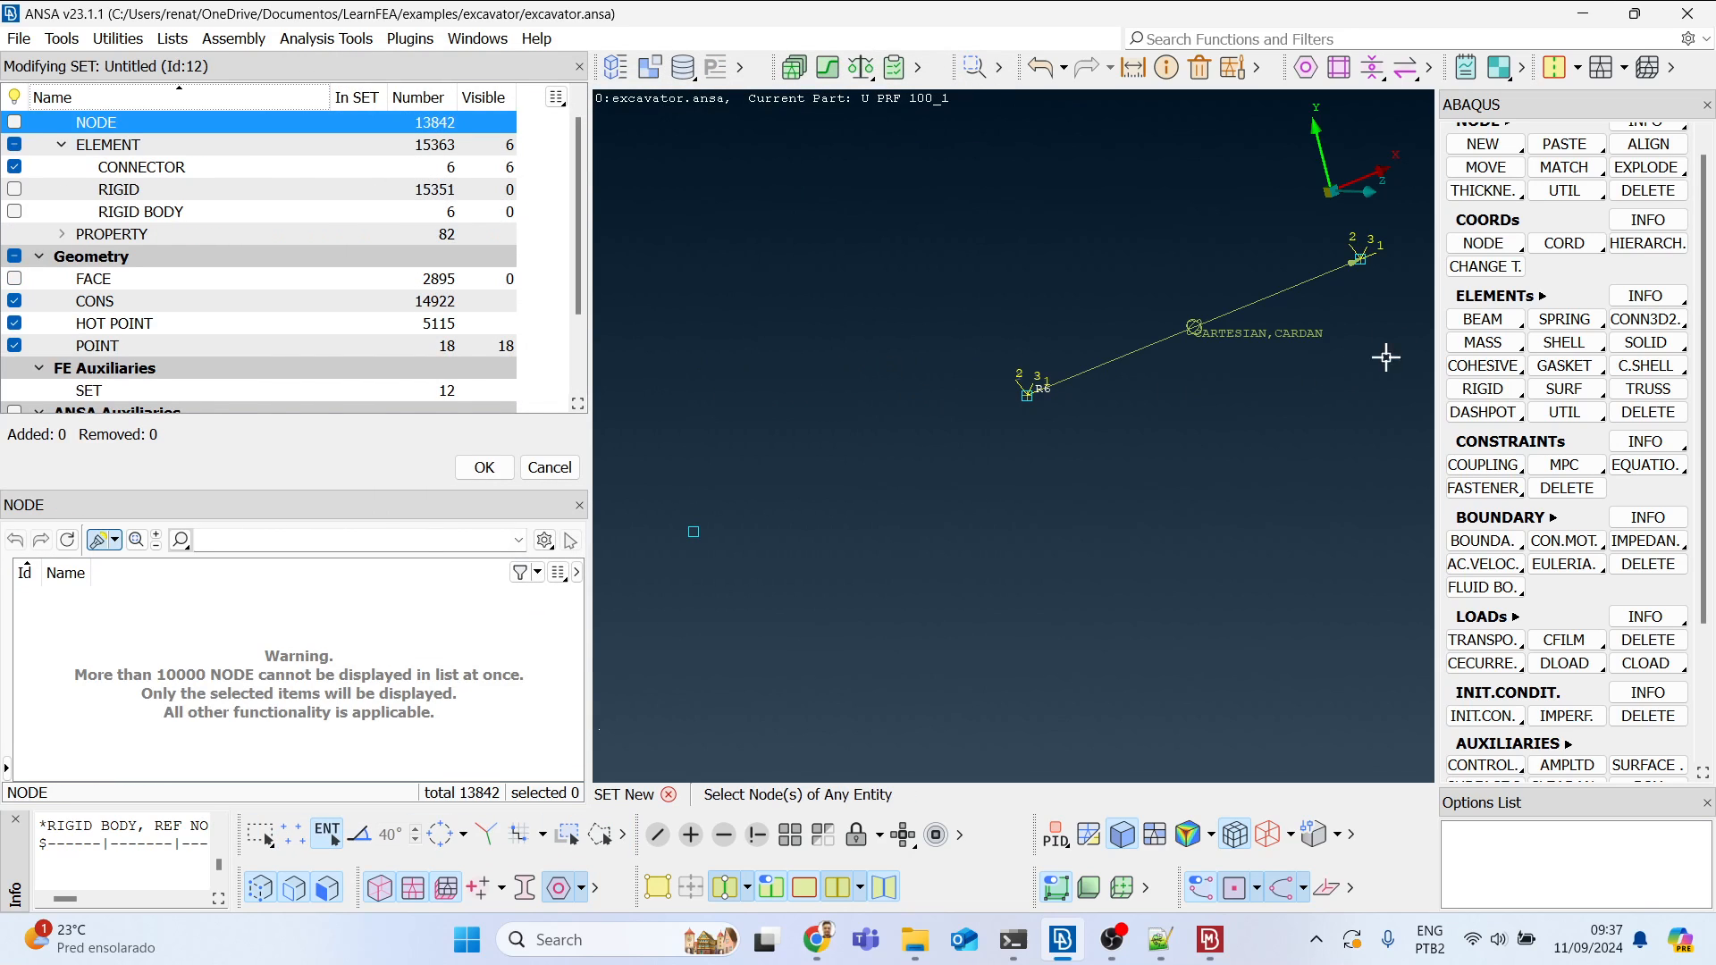
pyautogui.click(1361, 261)
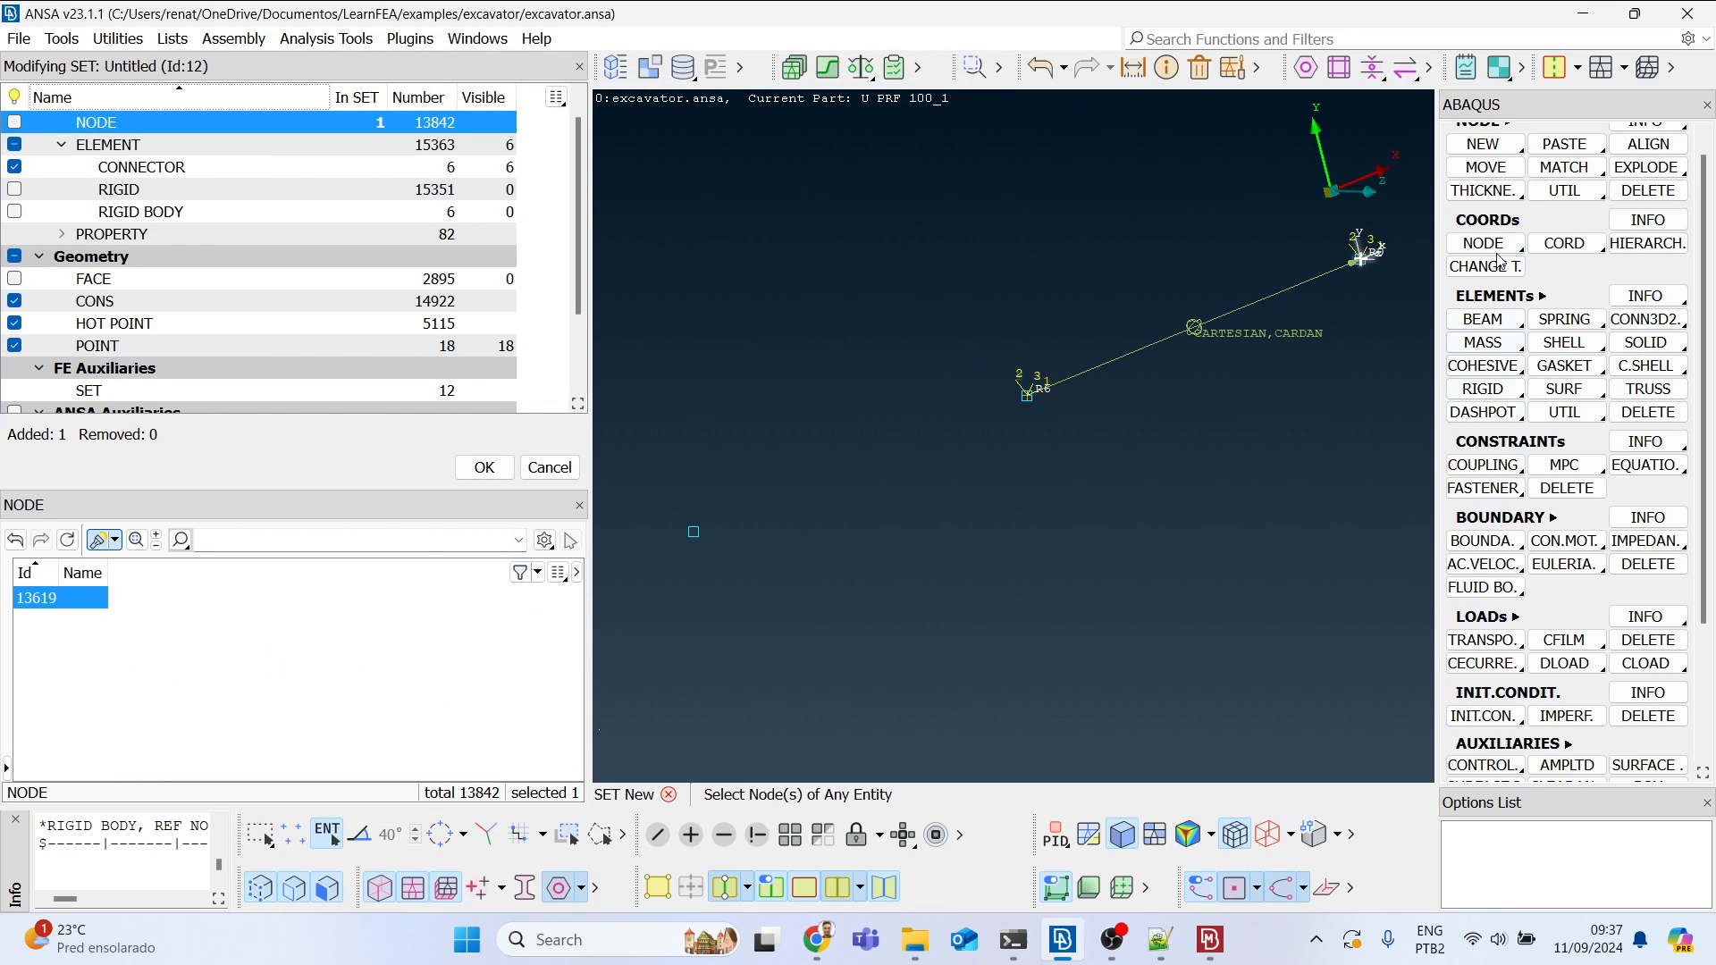
pyautogui.middleClick(1061, 507)
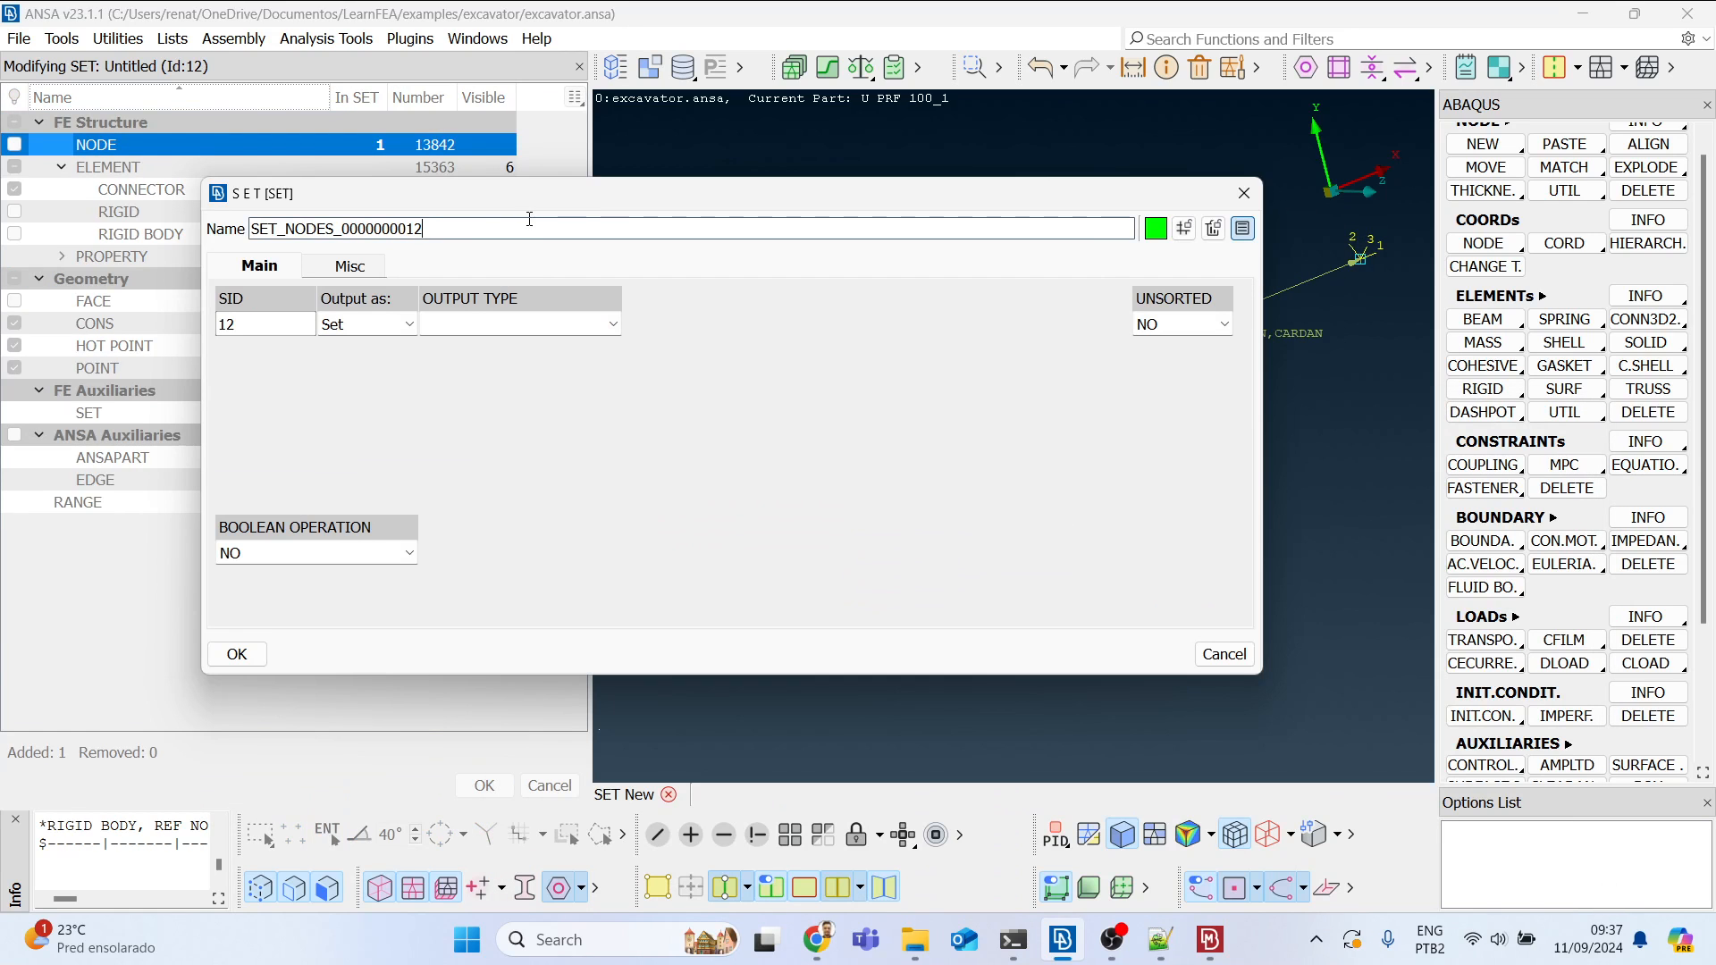
# Step: Name the new set rotating_basis_tie_node, set its output type to NSET, and save it
pyautogui.moveTo(529, 219); pyautogui.dragTo(7, 225)
pyautogui.write('rot')
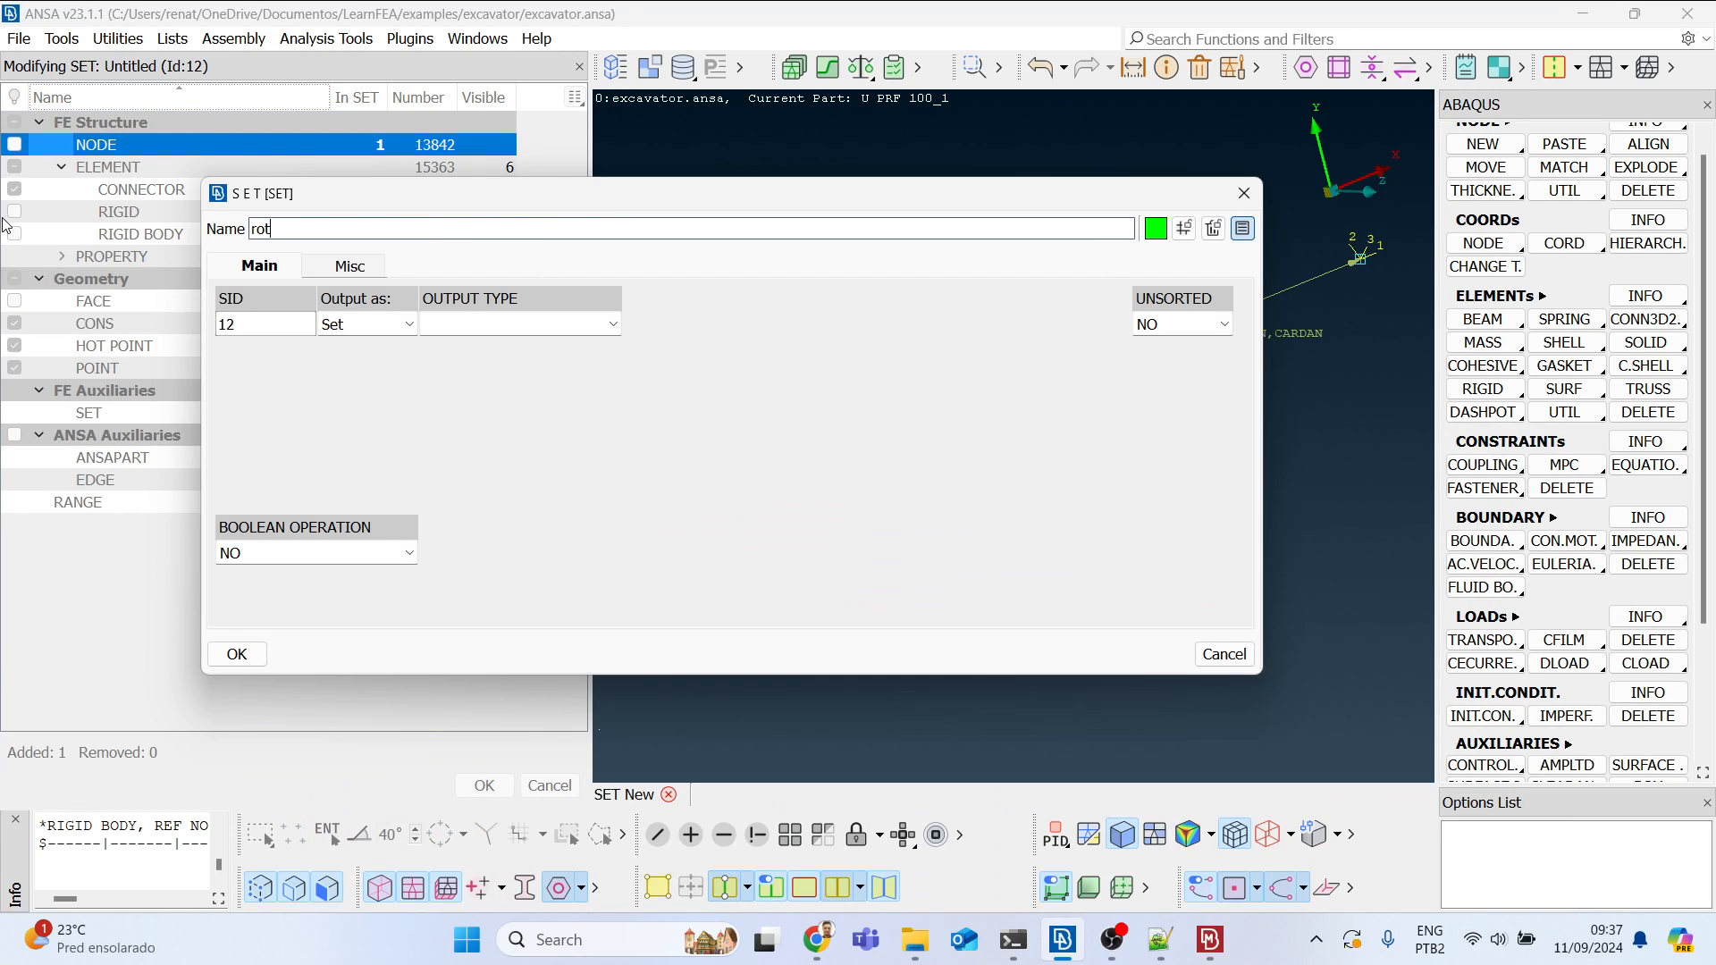
pyautogui.write('ating_basis_tie_node')
pyautogui.click(500, 324)
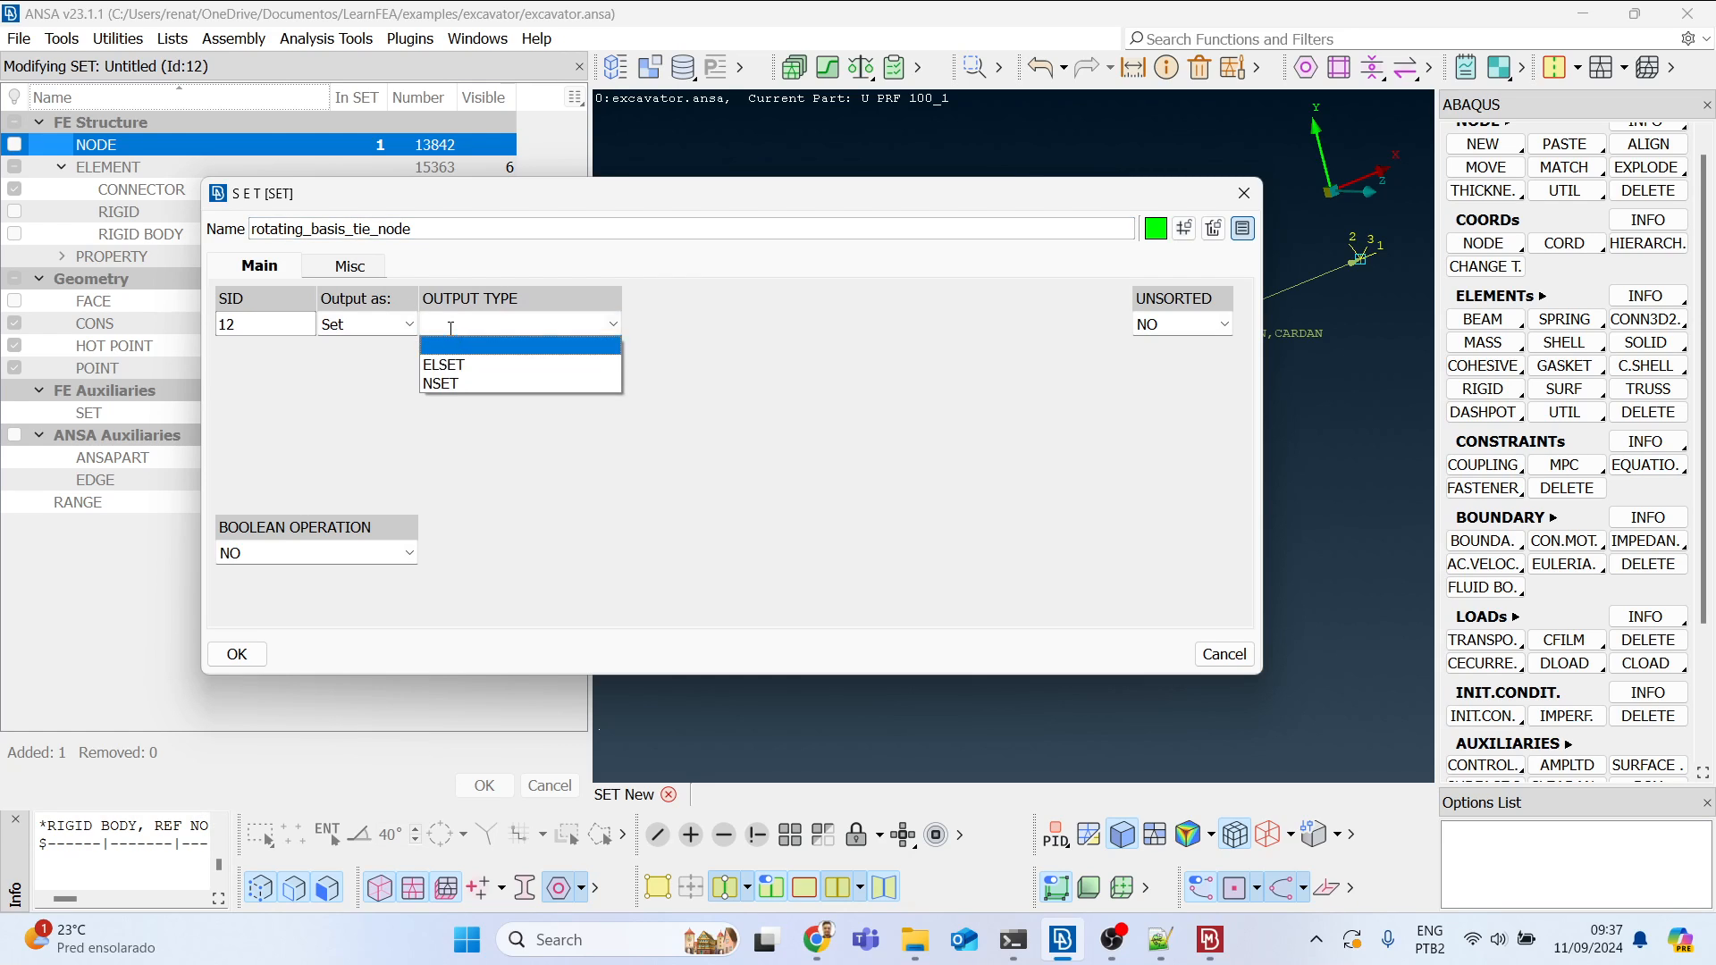
pyautogui.click(448, 380)
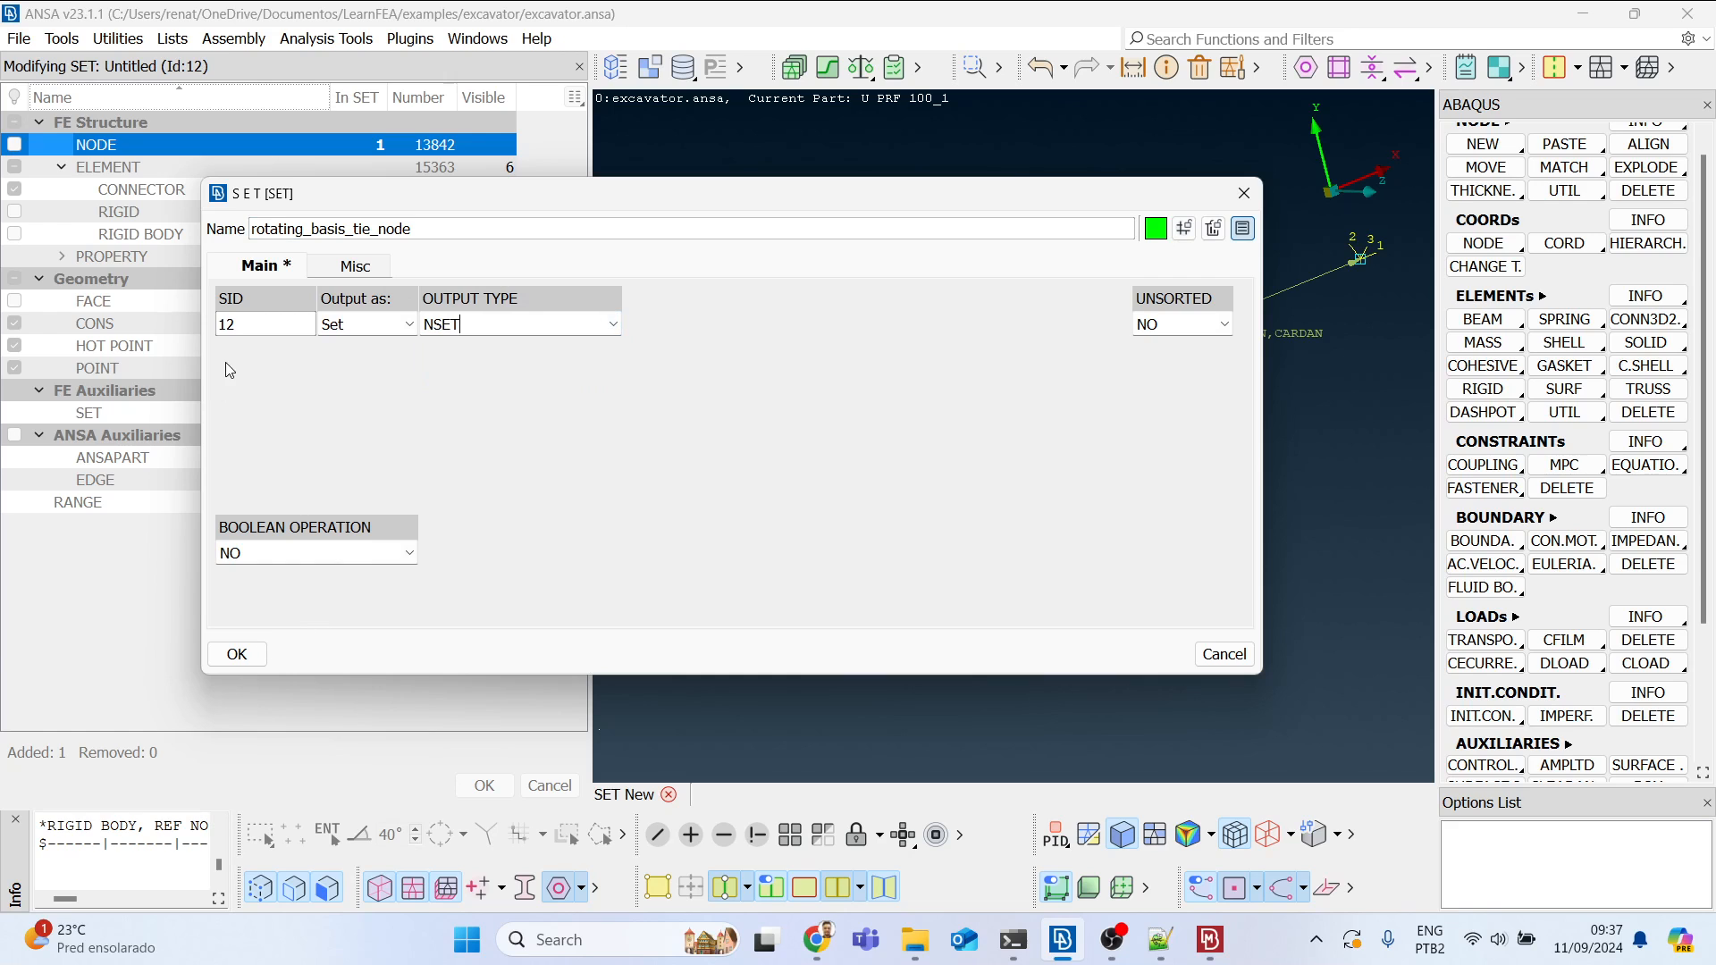
pyautogui.click(238, 327)
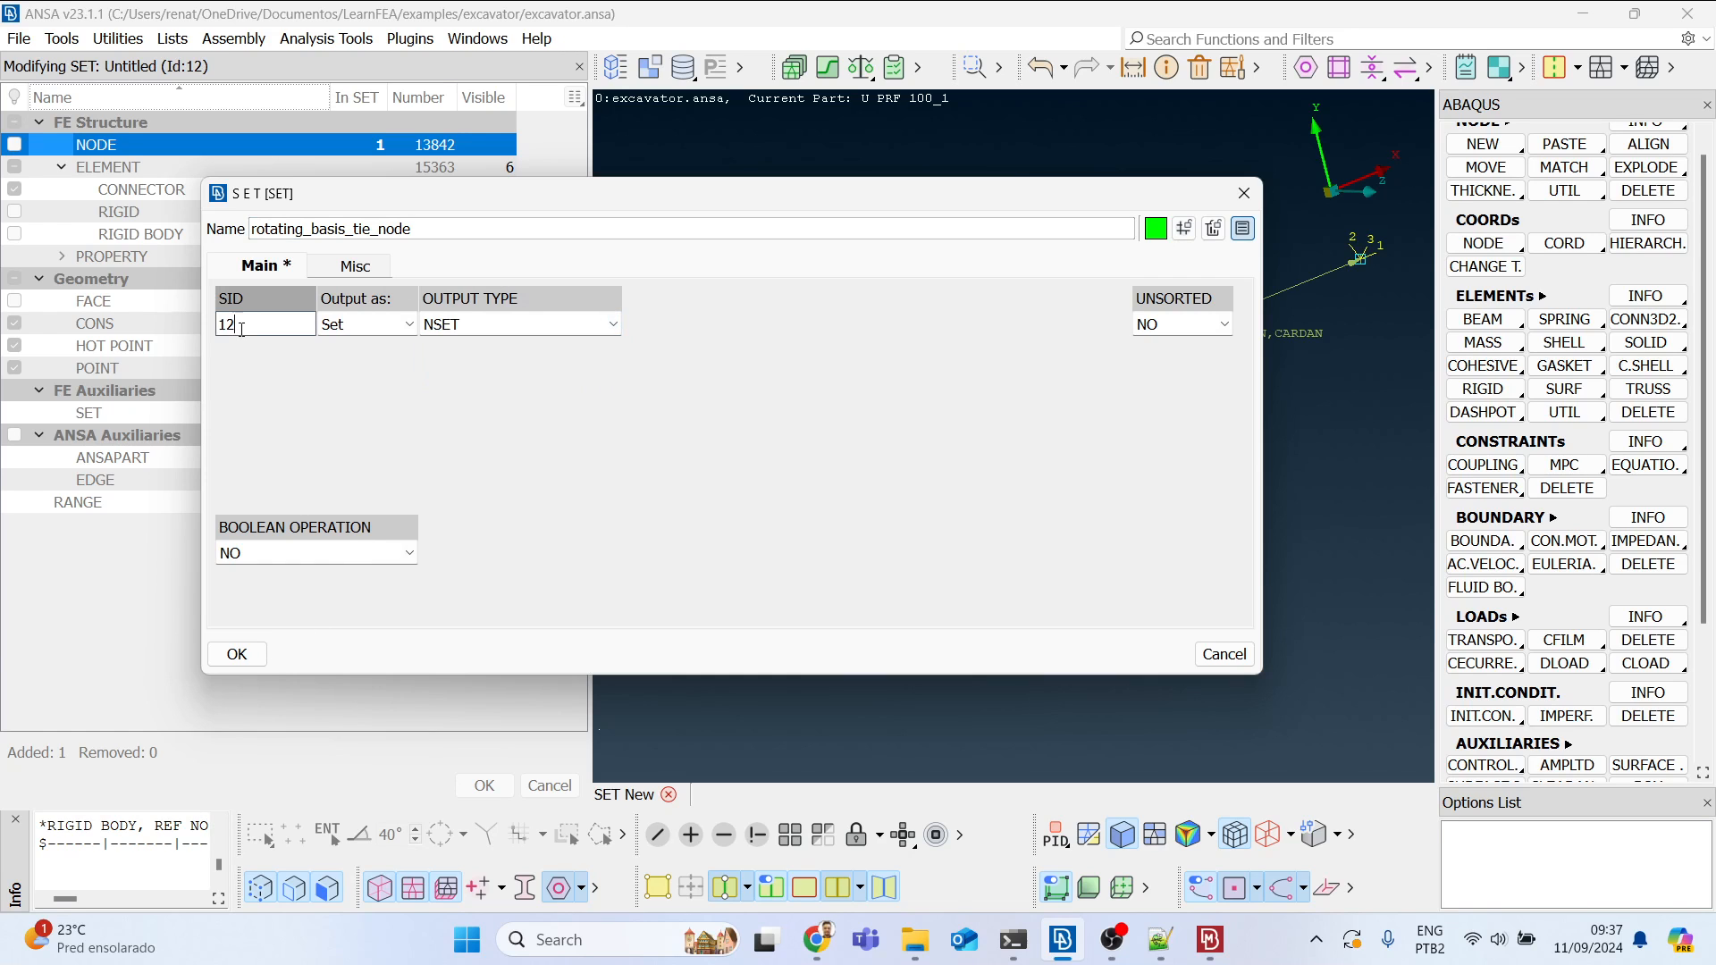
pyautogui.click(238, 655)
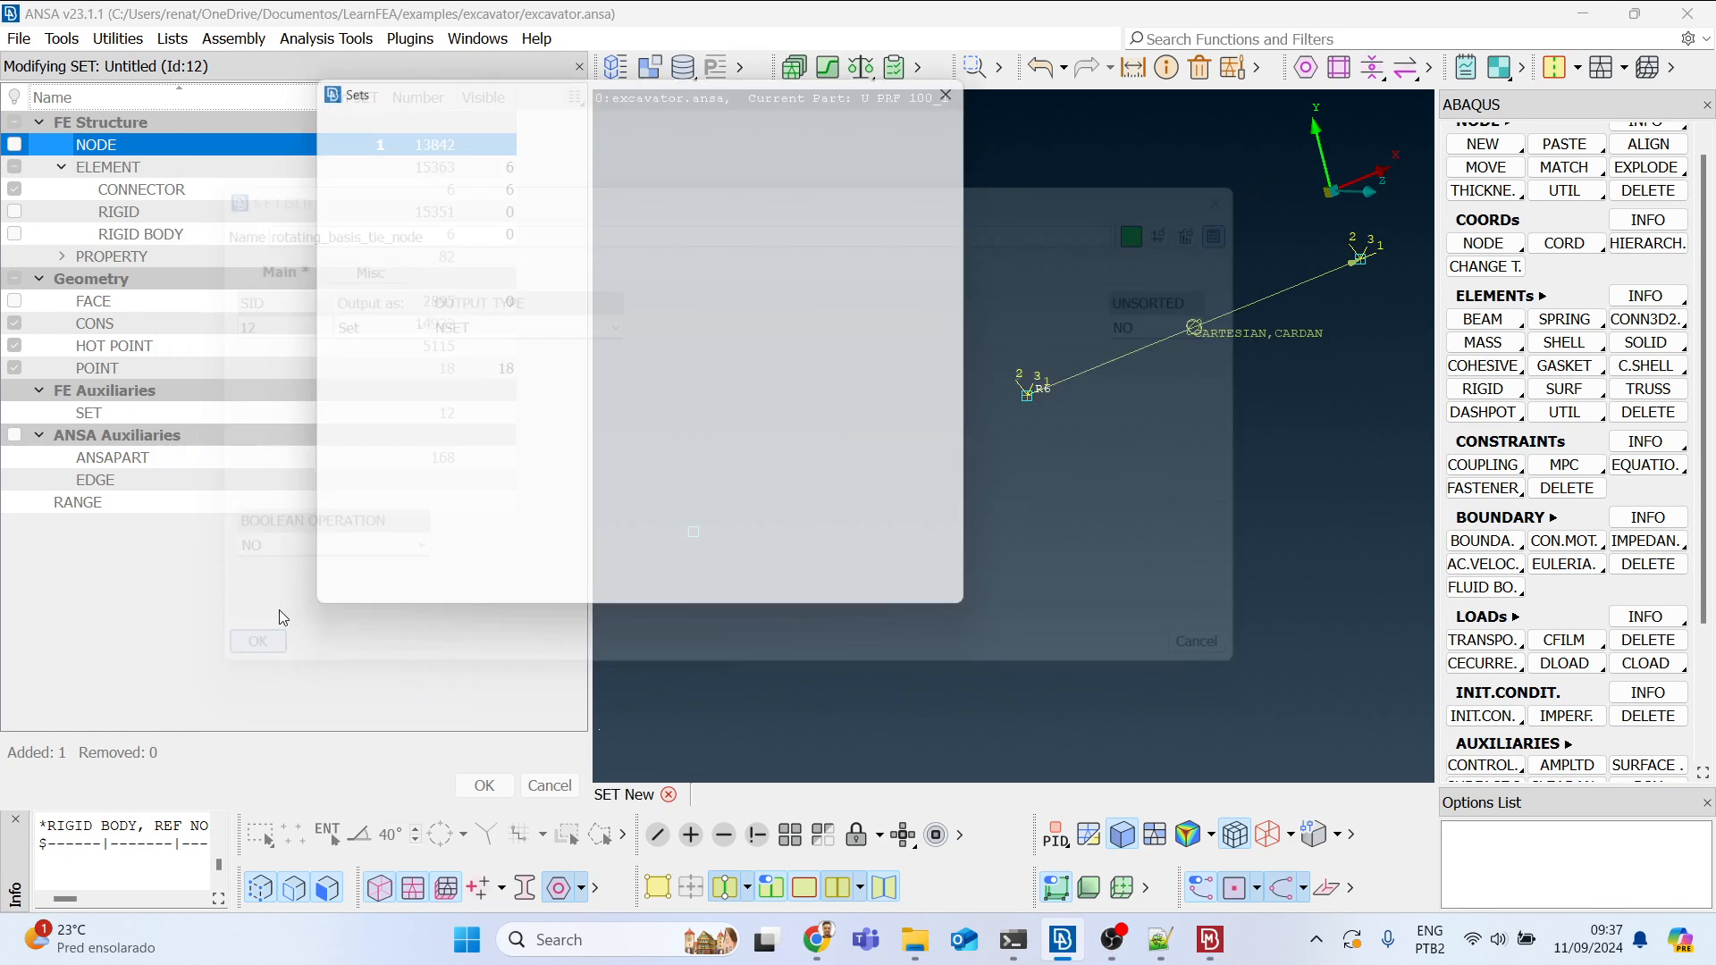
pyautogui.click(969, 80)
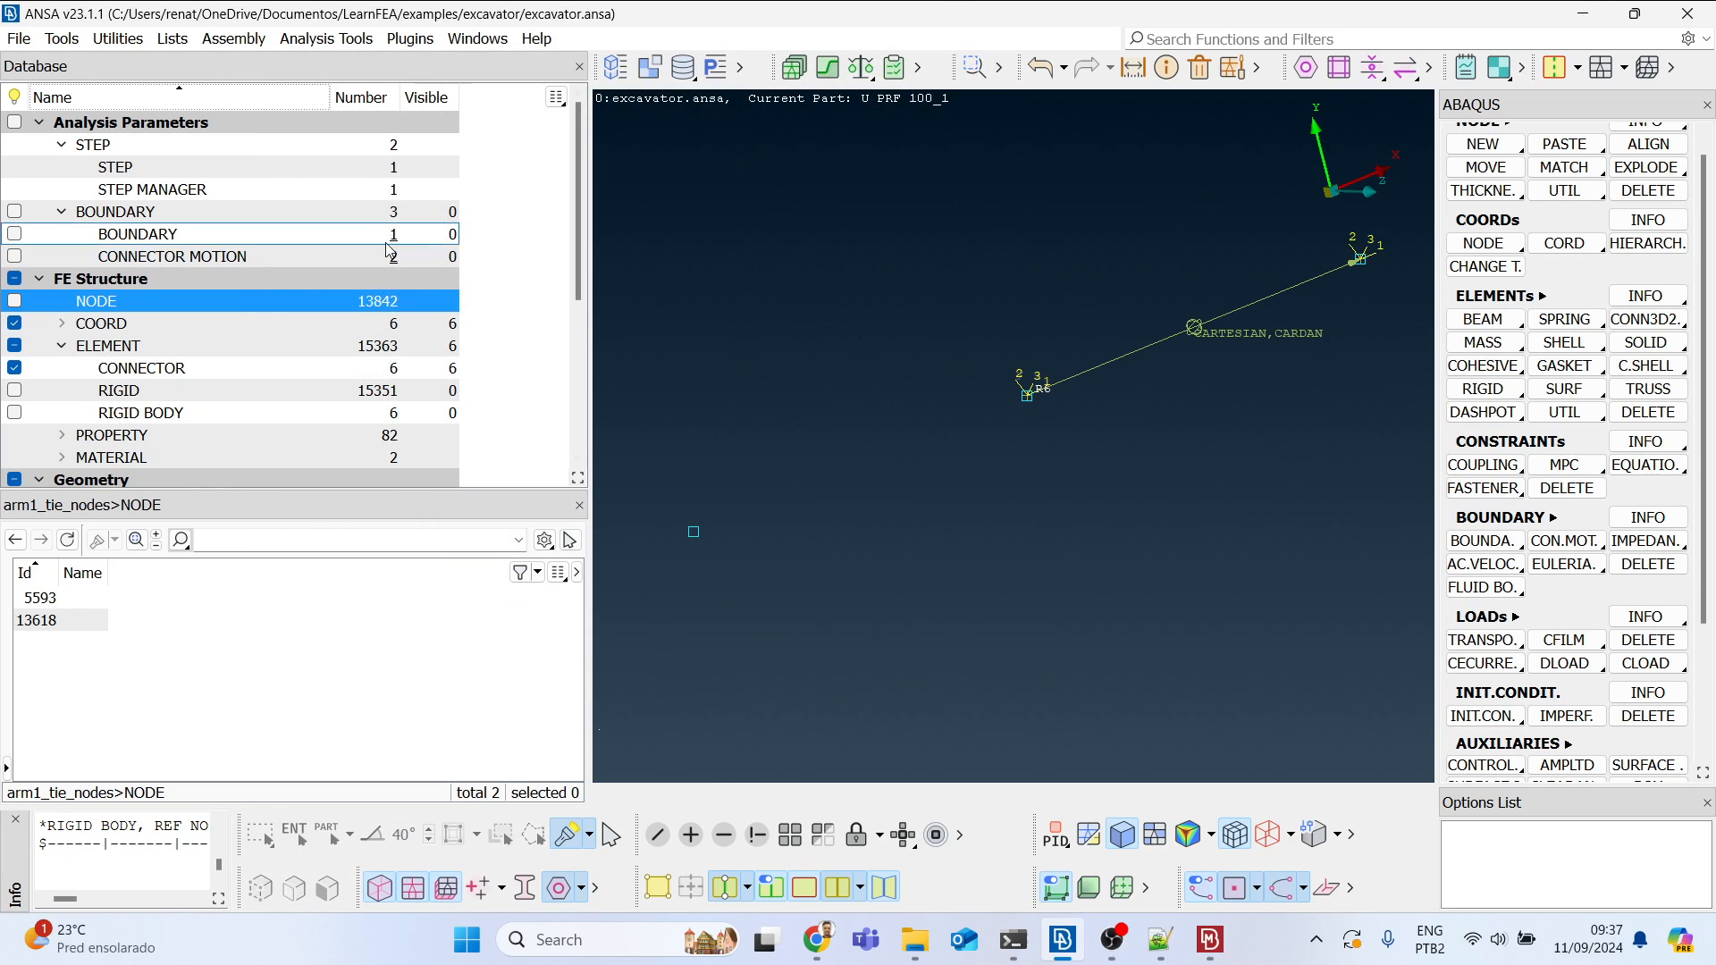
# Step: Assign set 12 as the tie node set of the rotating_basis rigid body
pyautogui.click(141, 412)
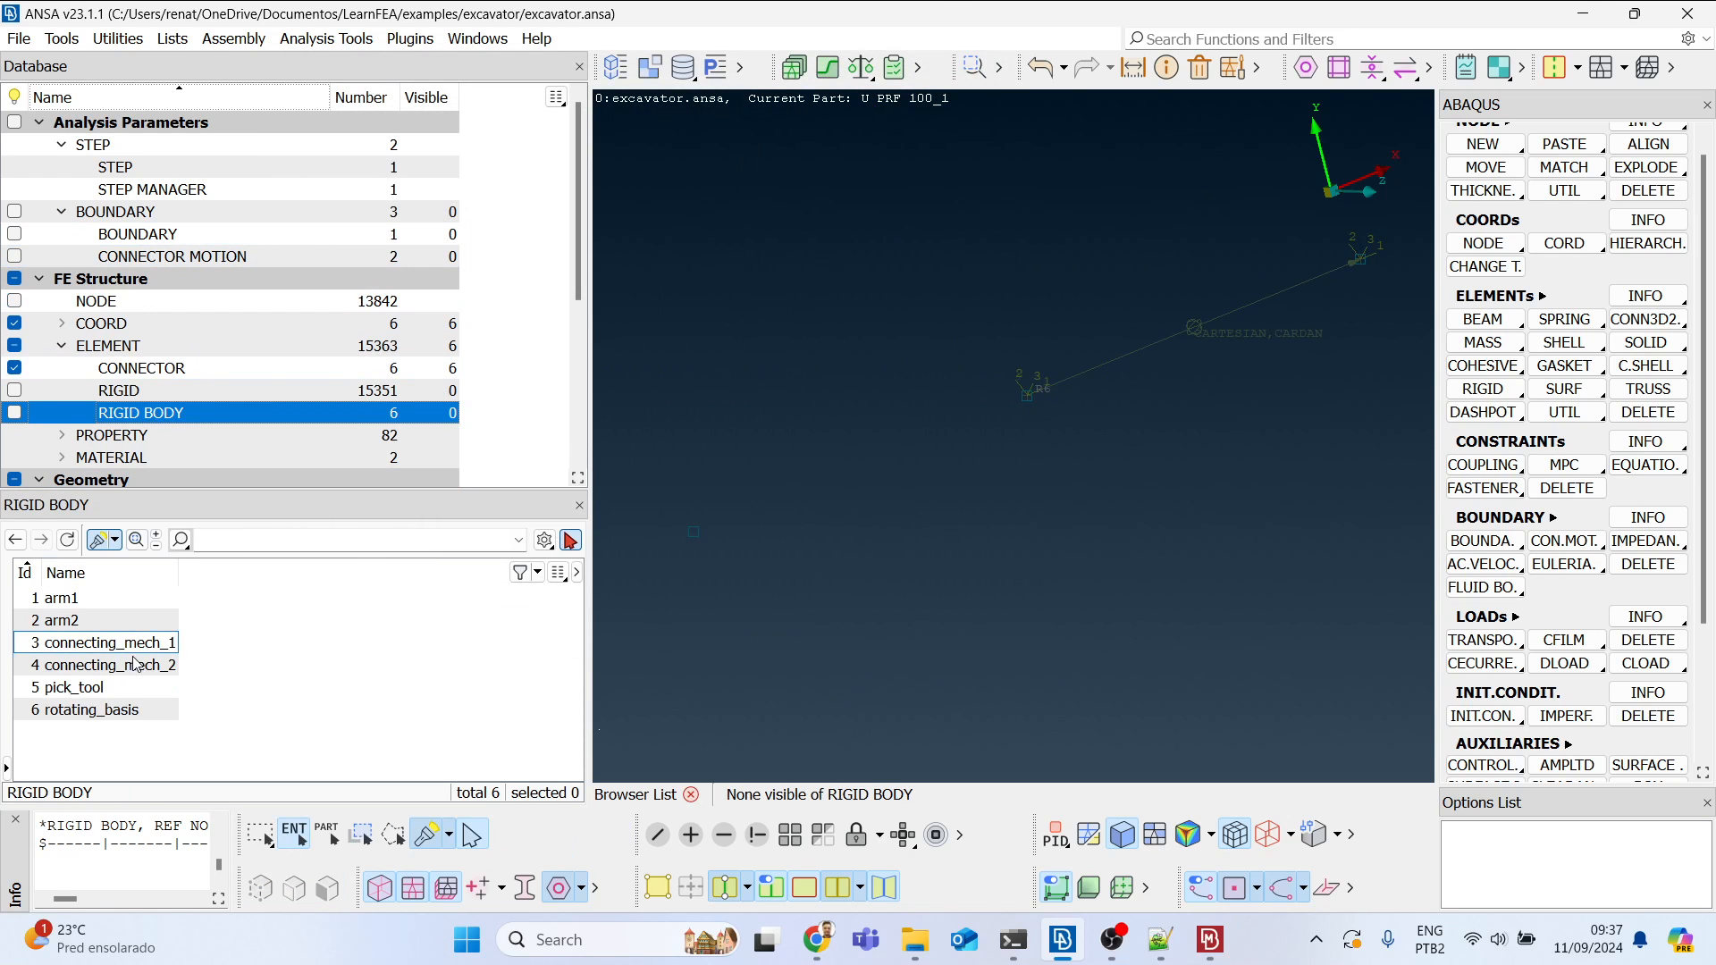
pyautogui.click(128, 711)
pyautogui.doubleClick(128, 710)
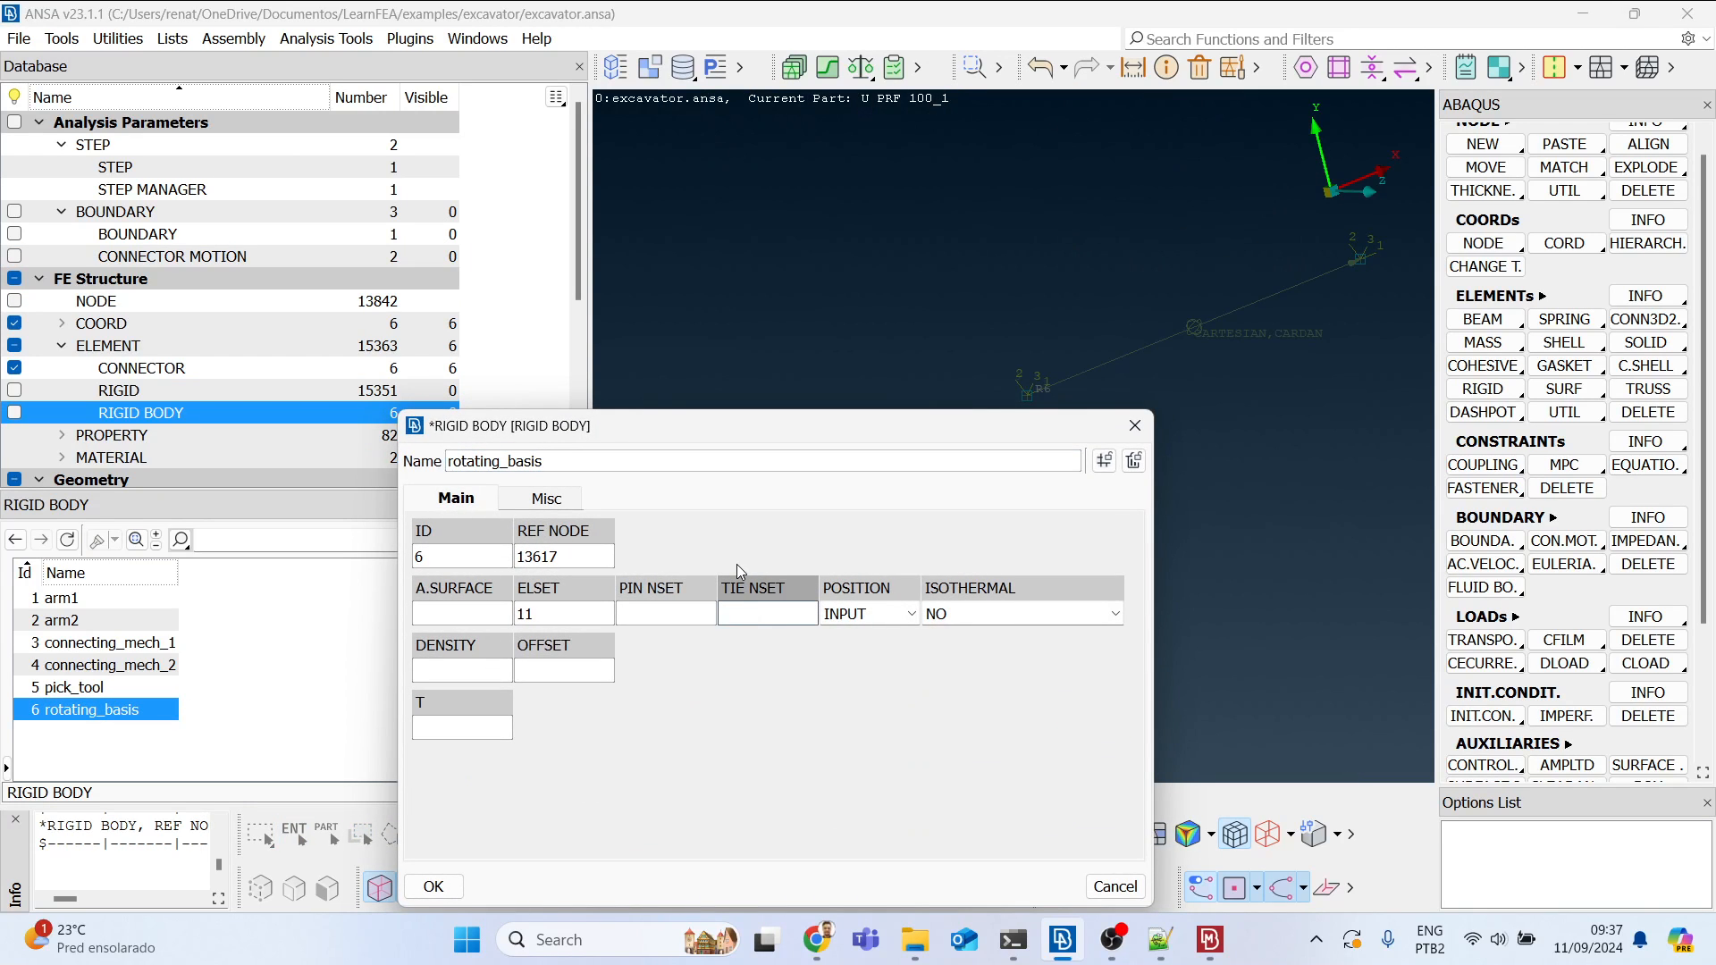
pyautogui.write('12')
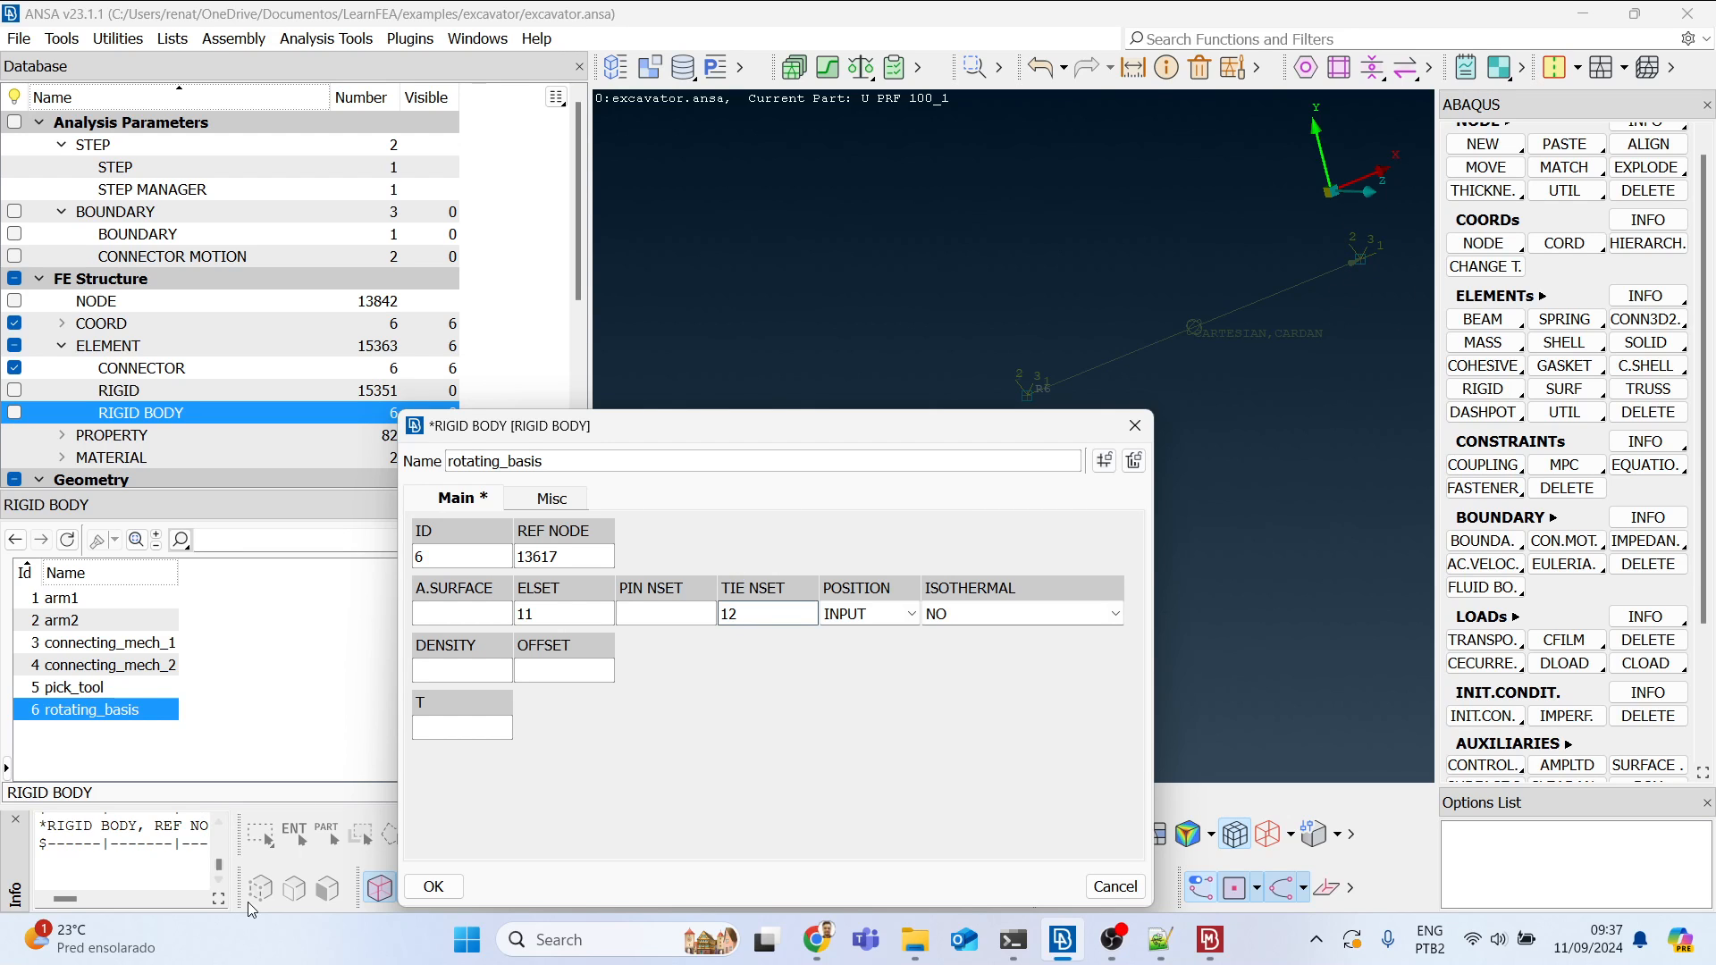
pyautogui.click(429, 887)
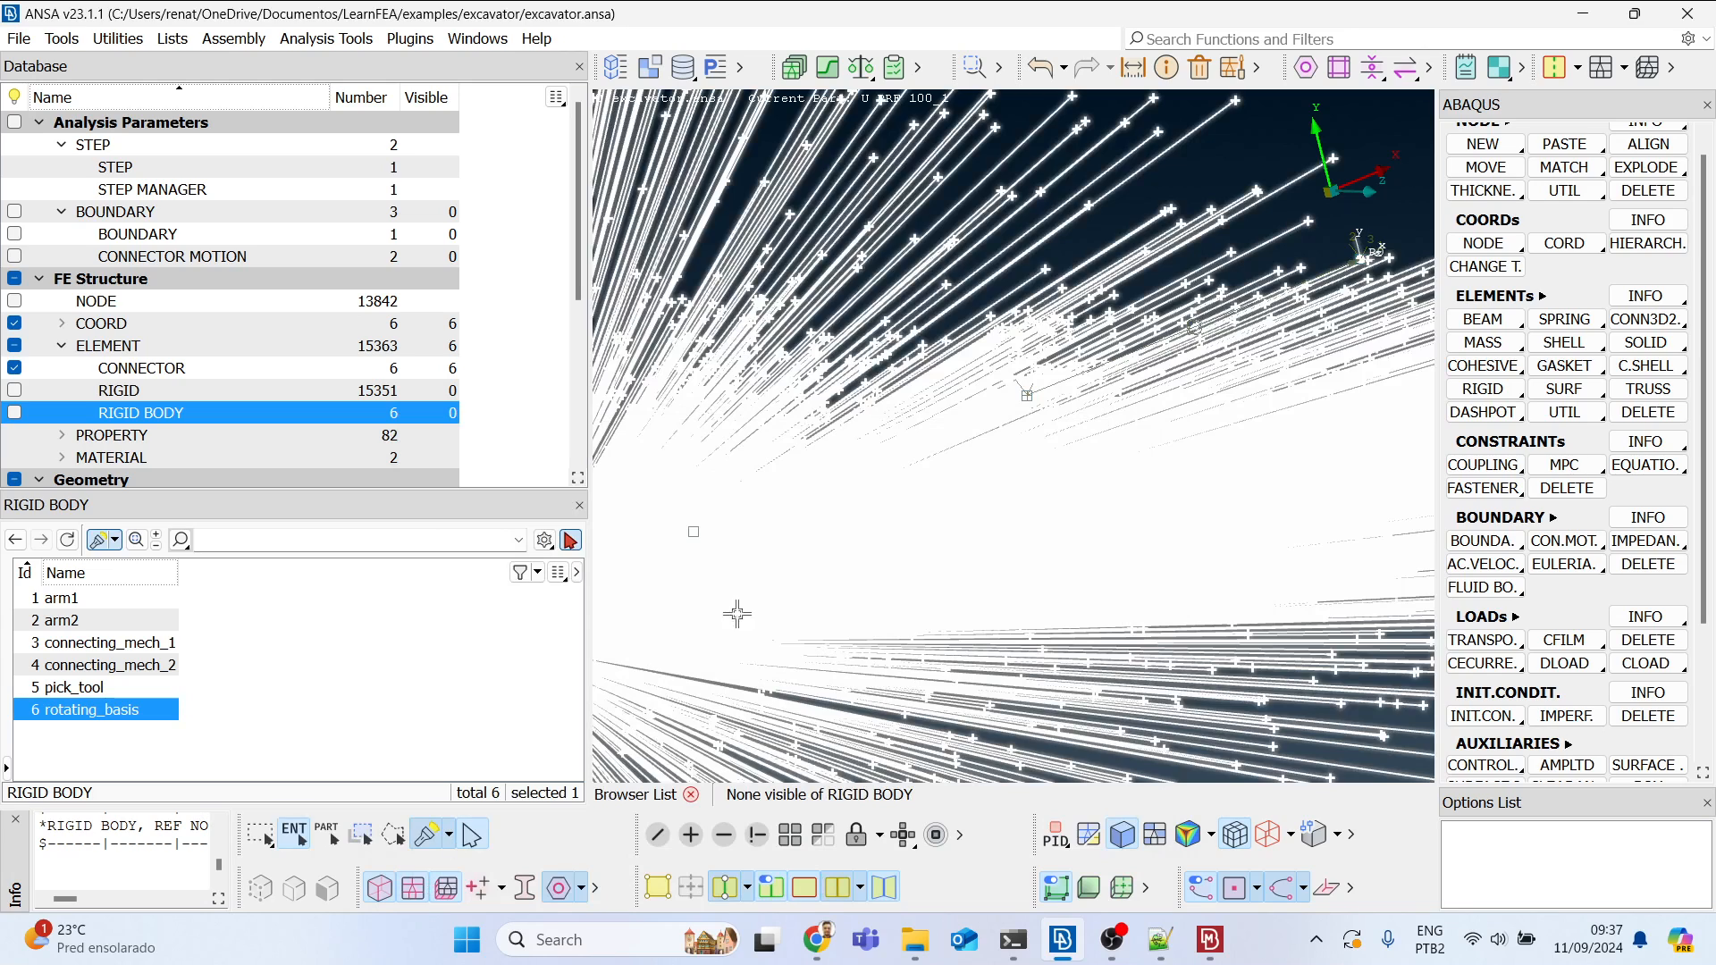
pyautogui.middleClick(826, 508)
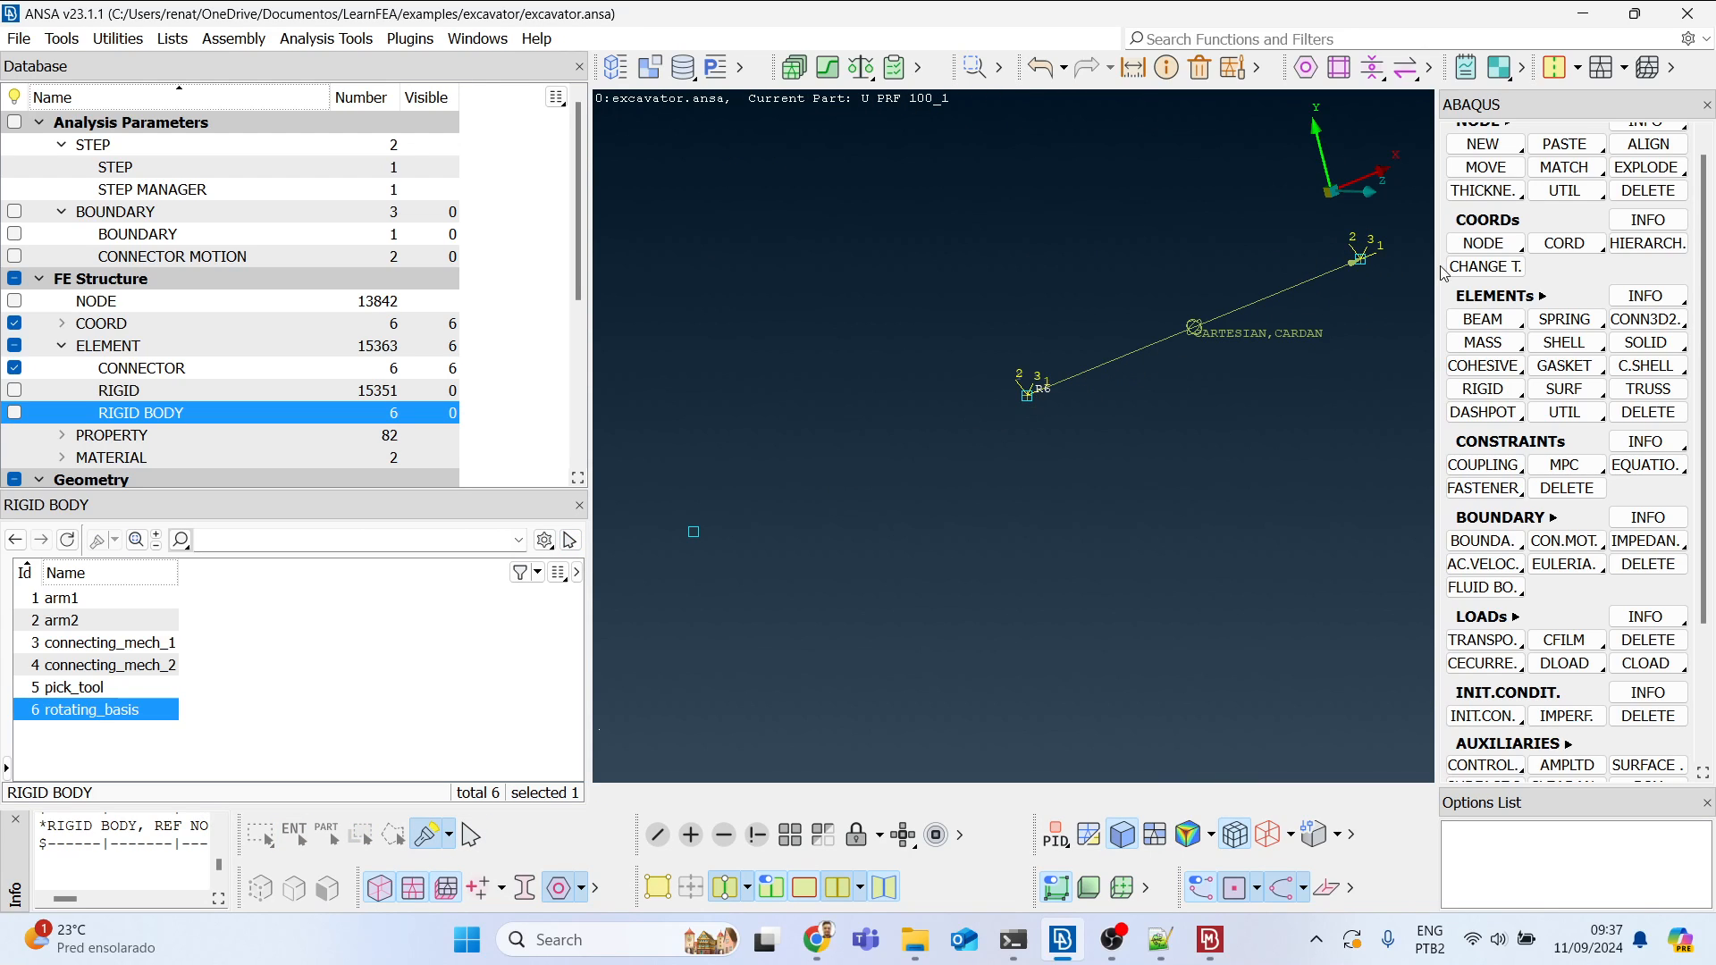
# Step: Manually match the connector's rotating-basis node to its arm1 node, using the option to match to the last node
pyautogui.scroll(1, 1551, 201)
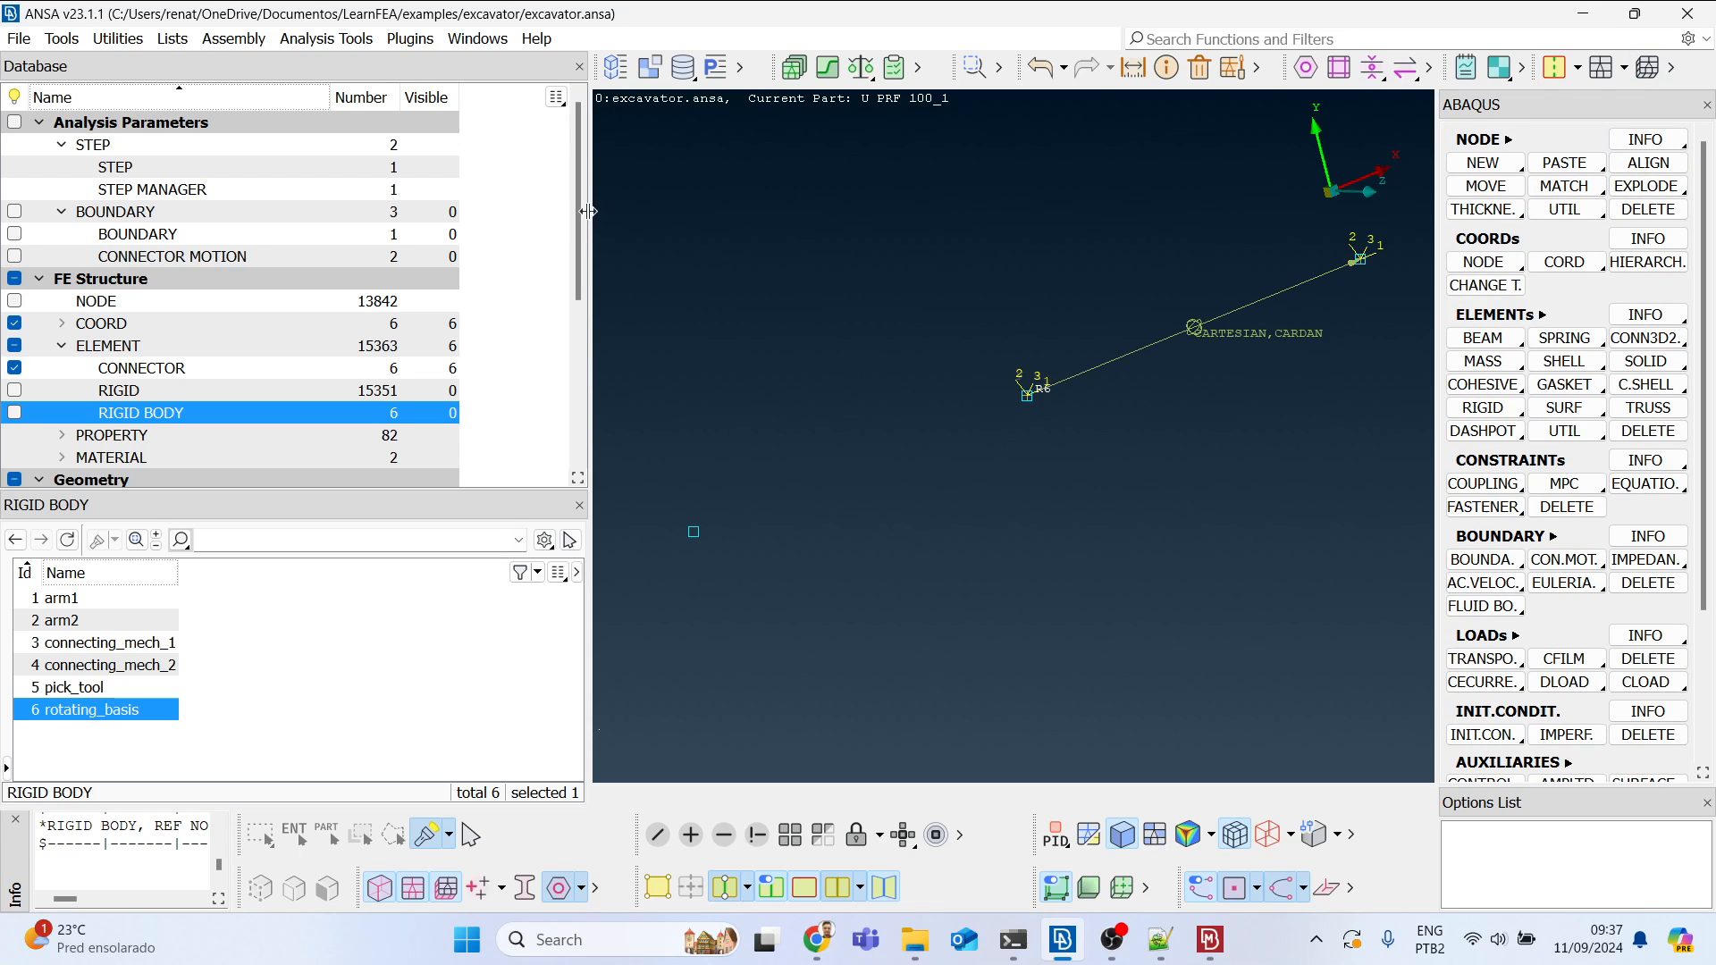
pyautogui.moveTo(588, 211); pyautogui.dragTo(411, 214)
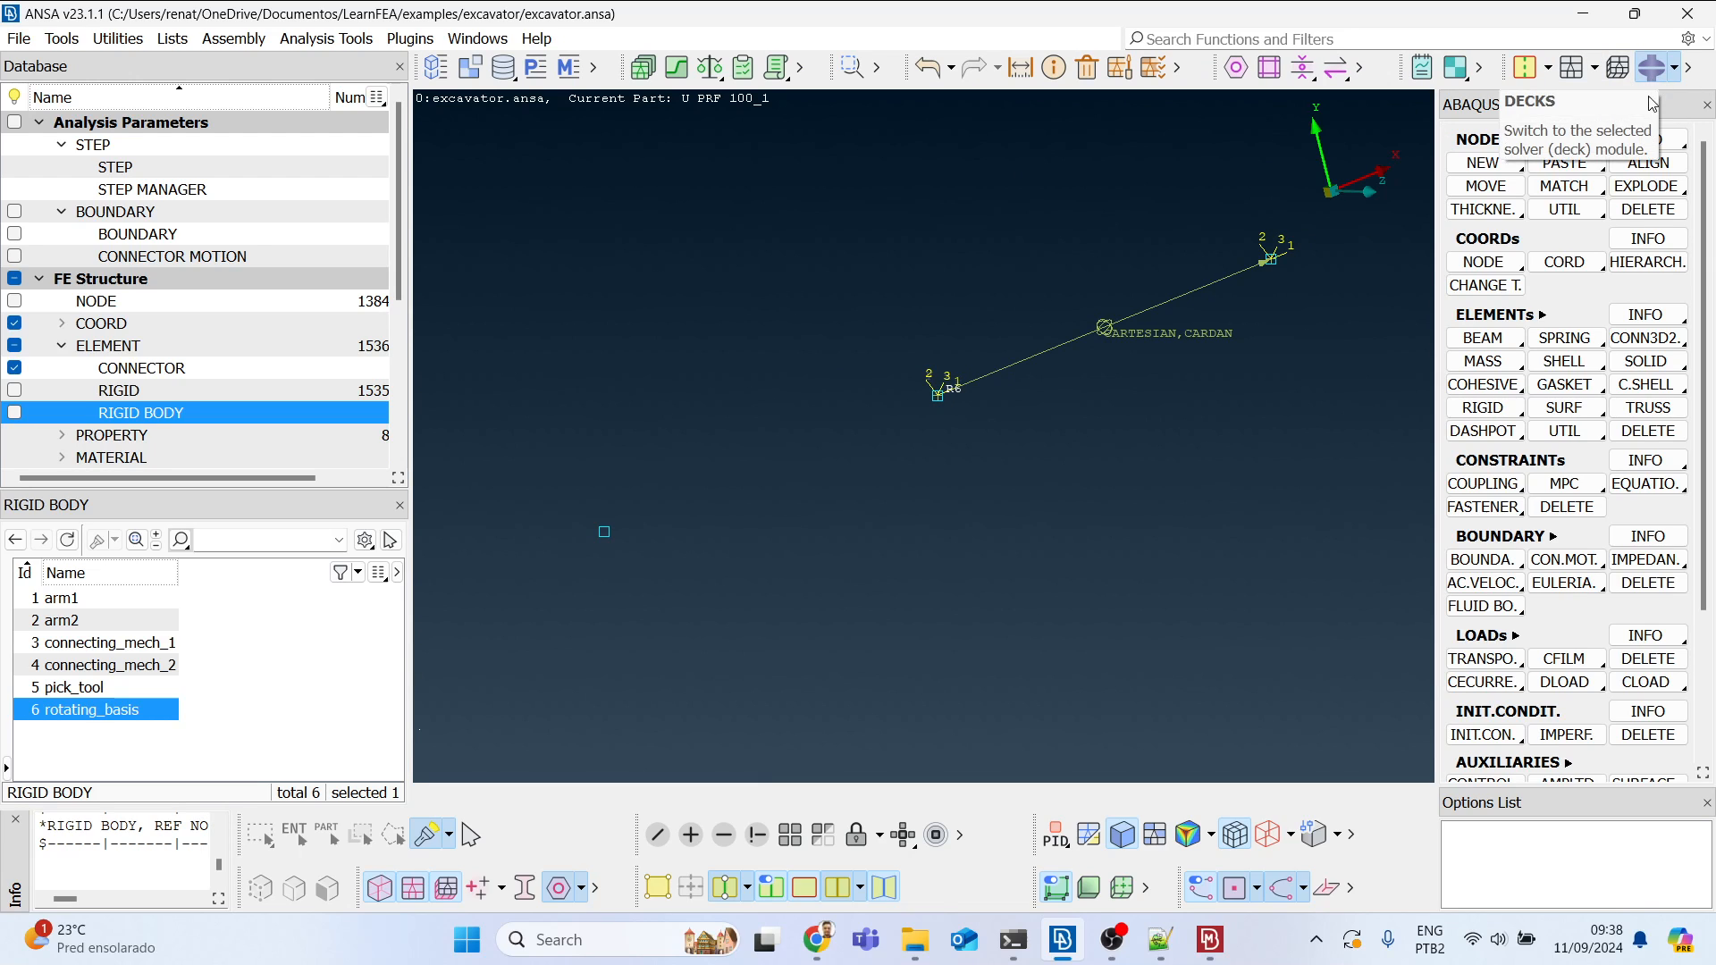
pyautogui.click(1596, 194)
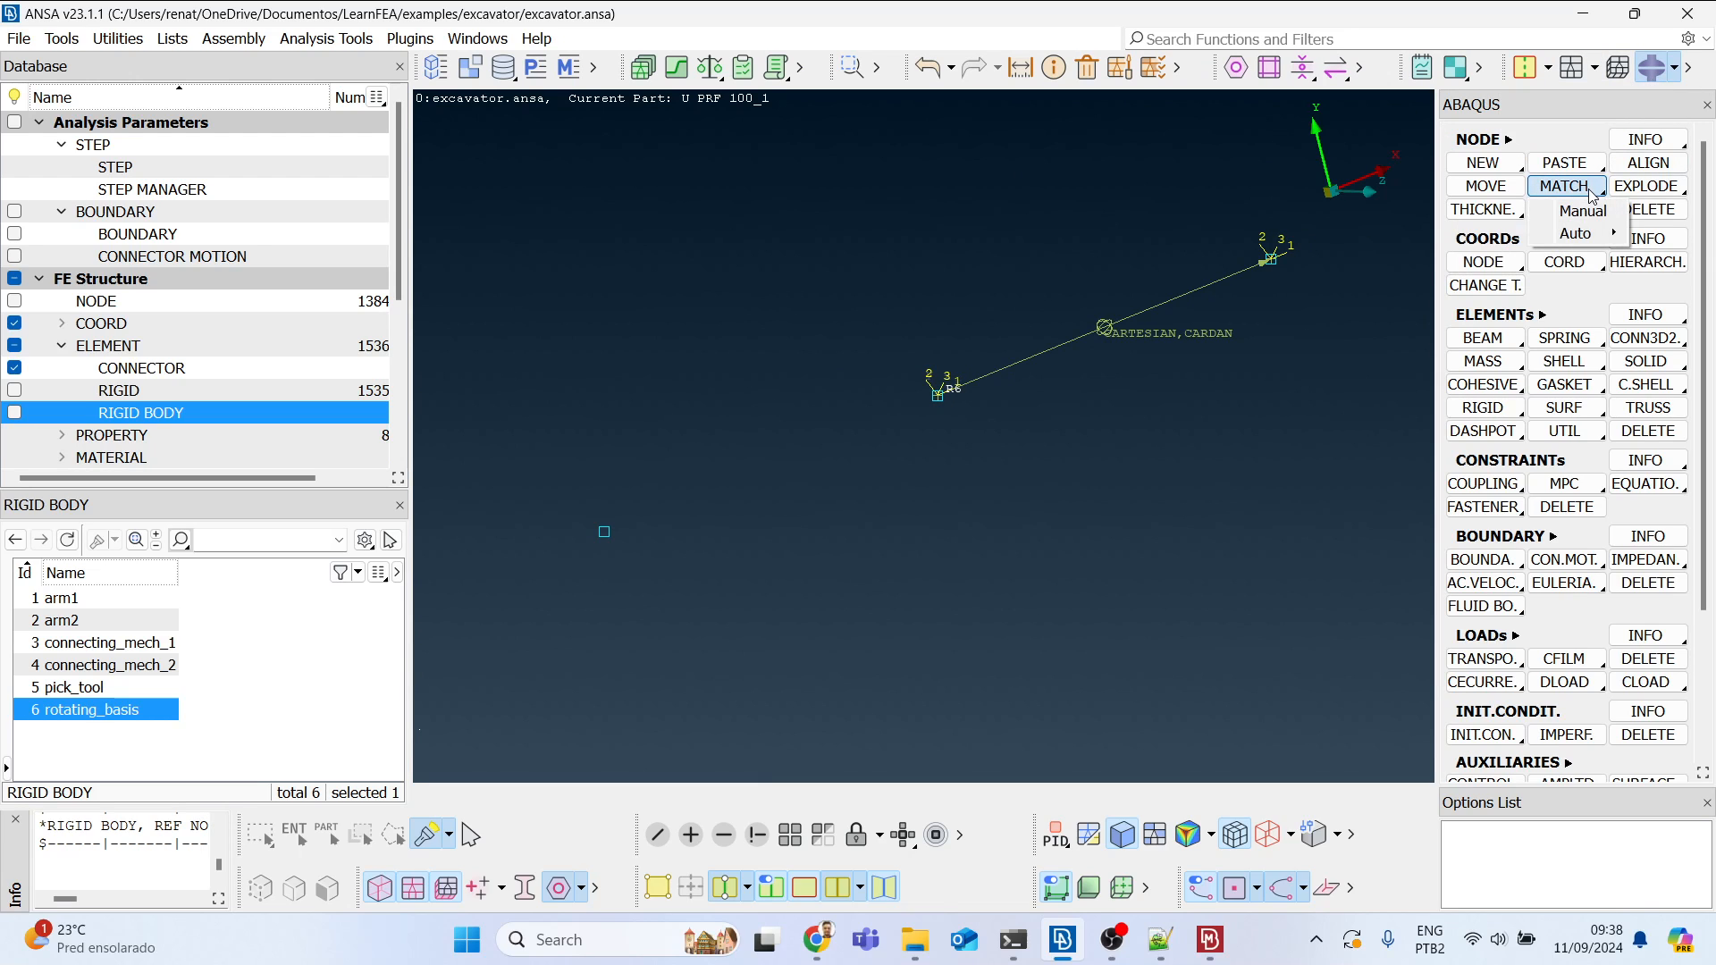
pyautogui.click(1584, 211)
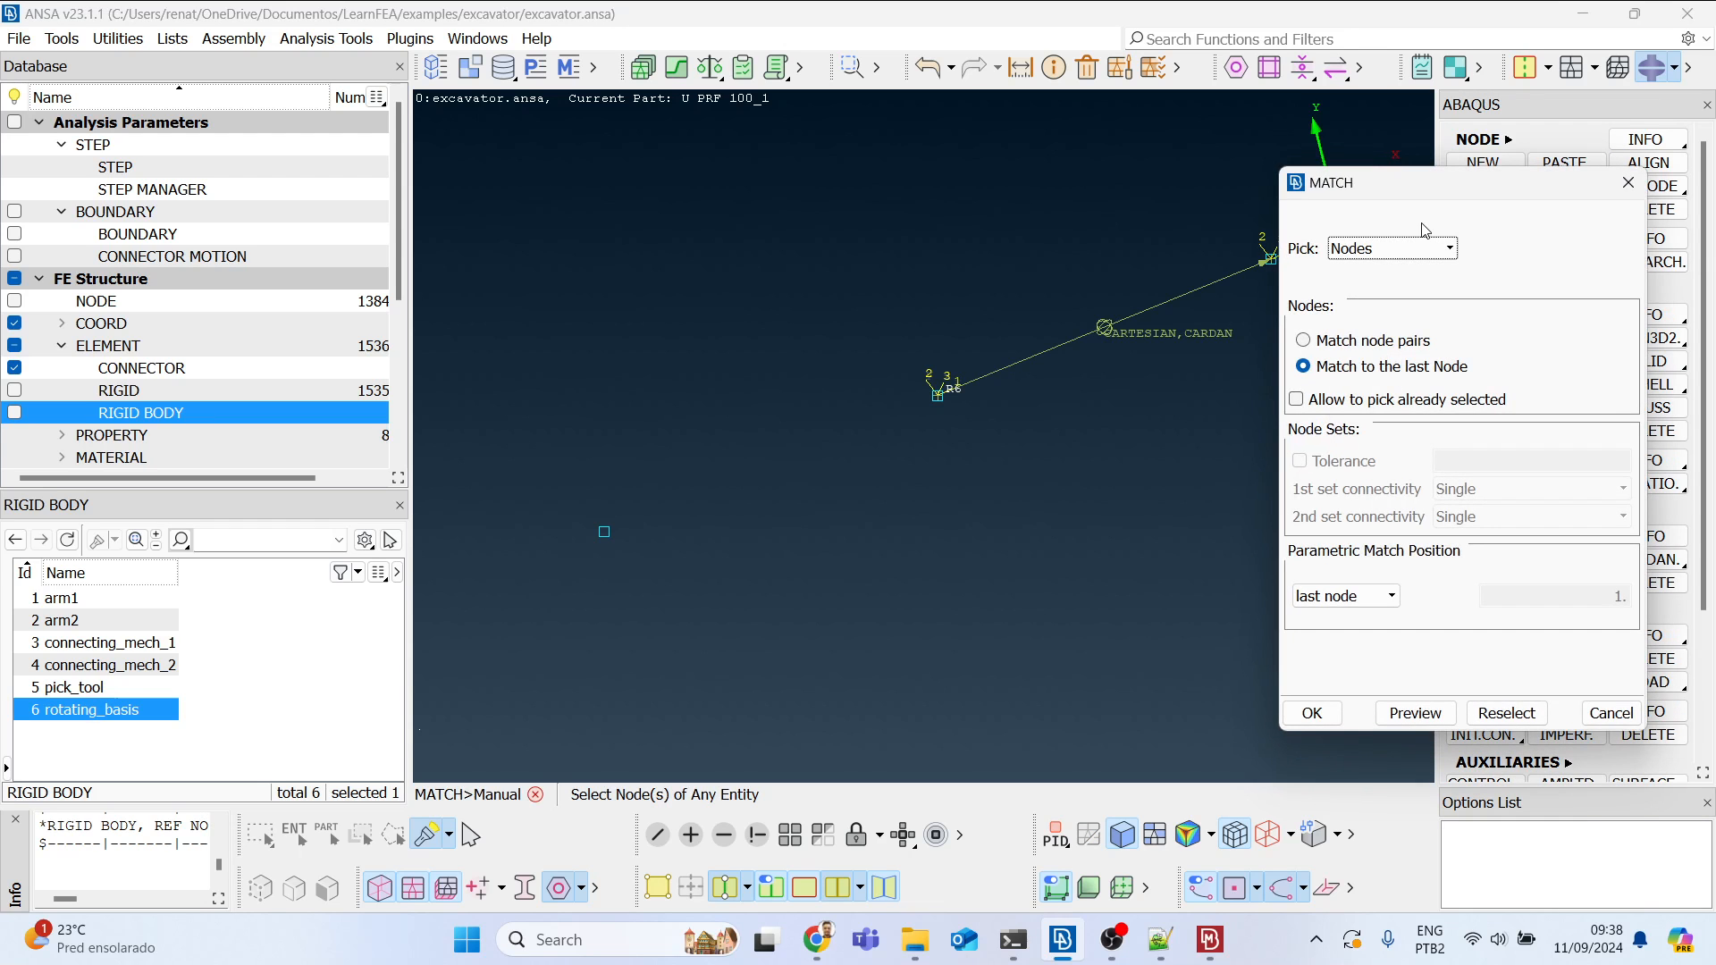
pyautogui.moveTo(1409, 190); pyautogui.dragTo(490, 114)
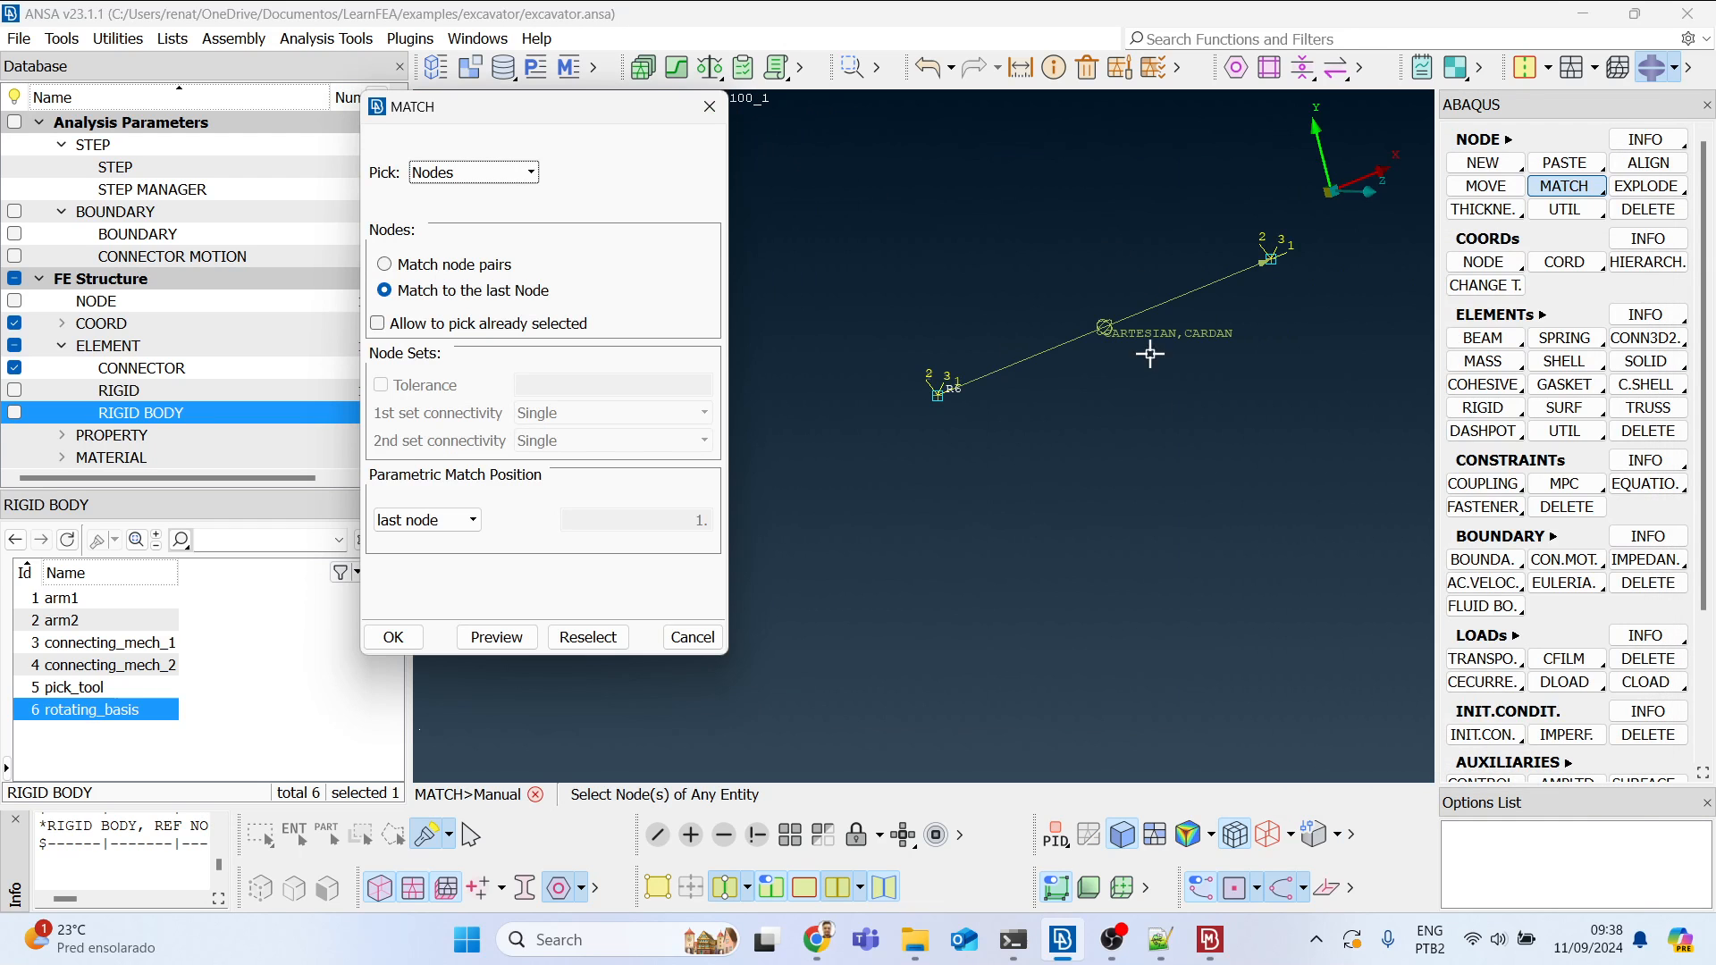
pyautogui.click(1114, 938)
pyautogui.click(586, 637)
pyautogui.click(1062, 939)
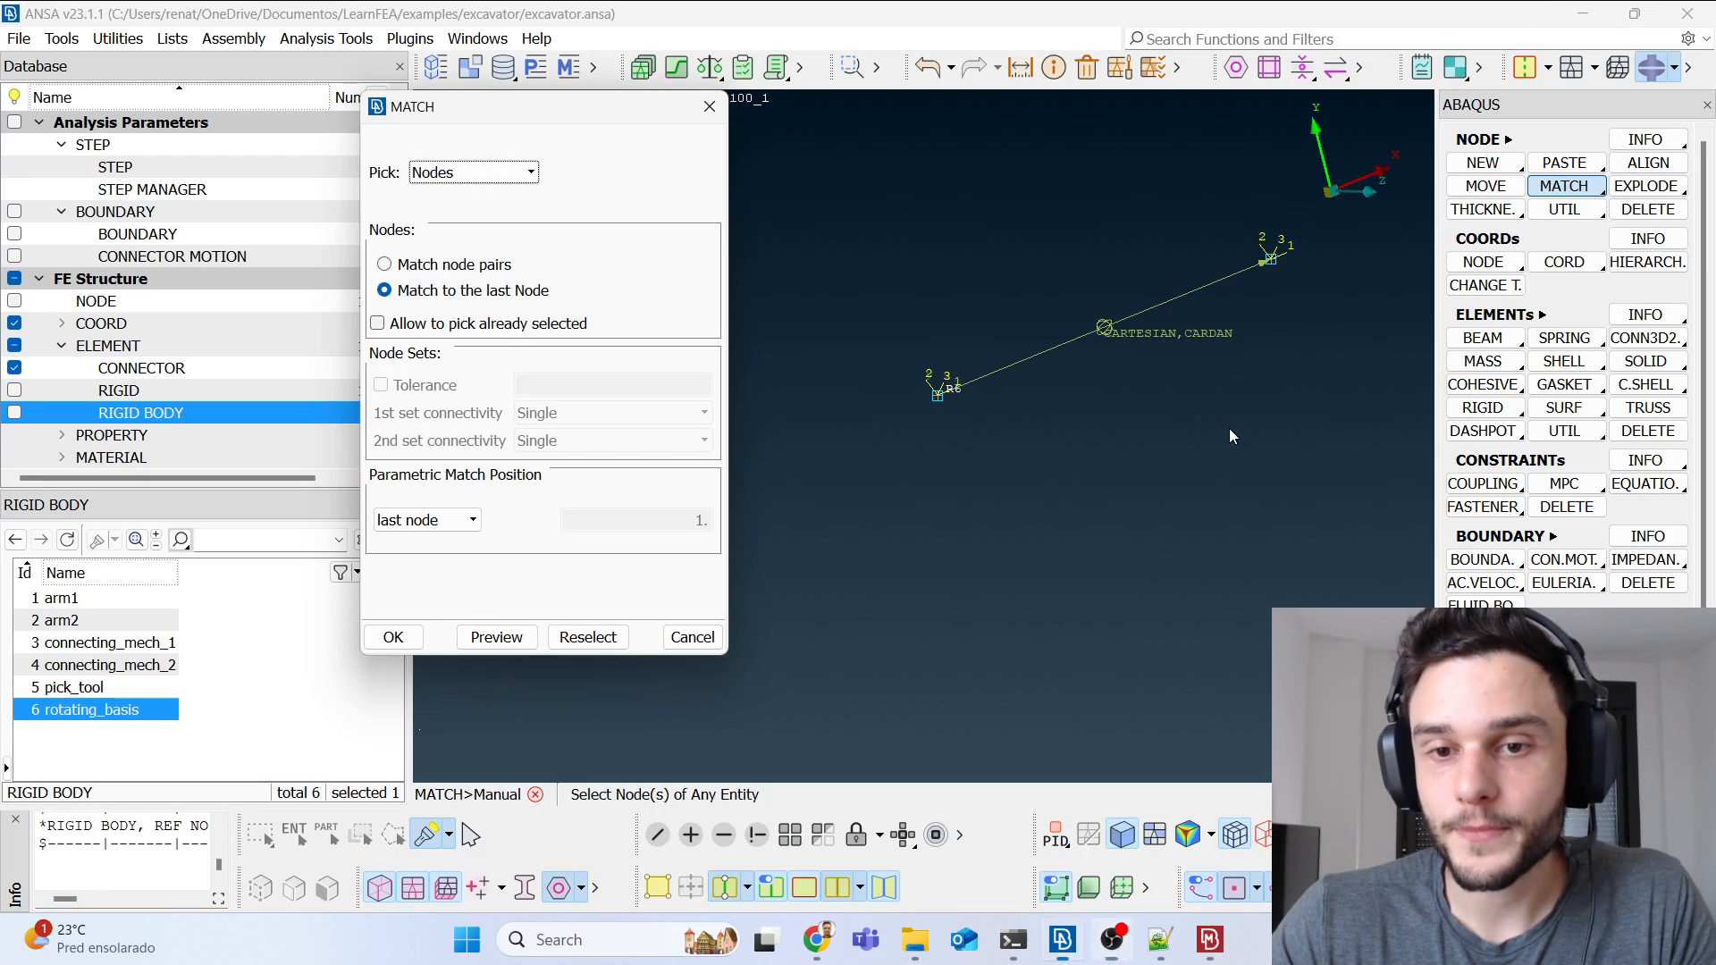
pyautogui.click(1276, 270)
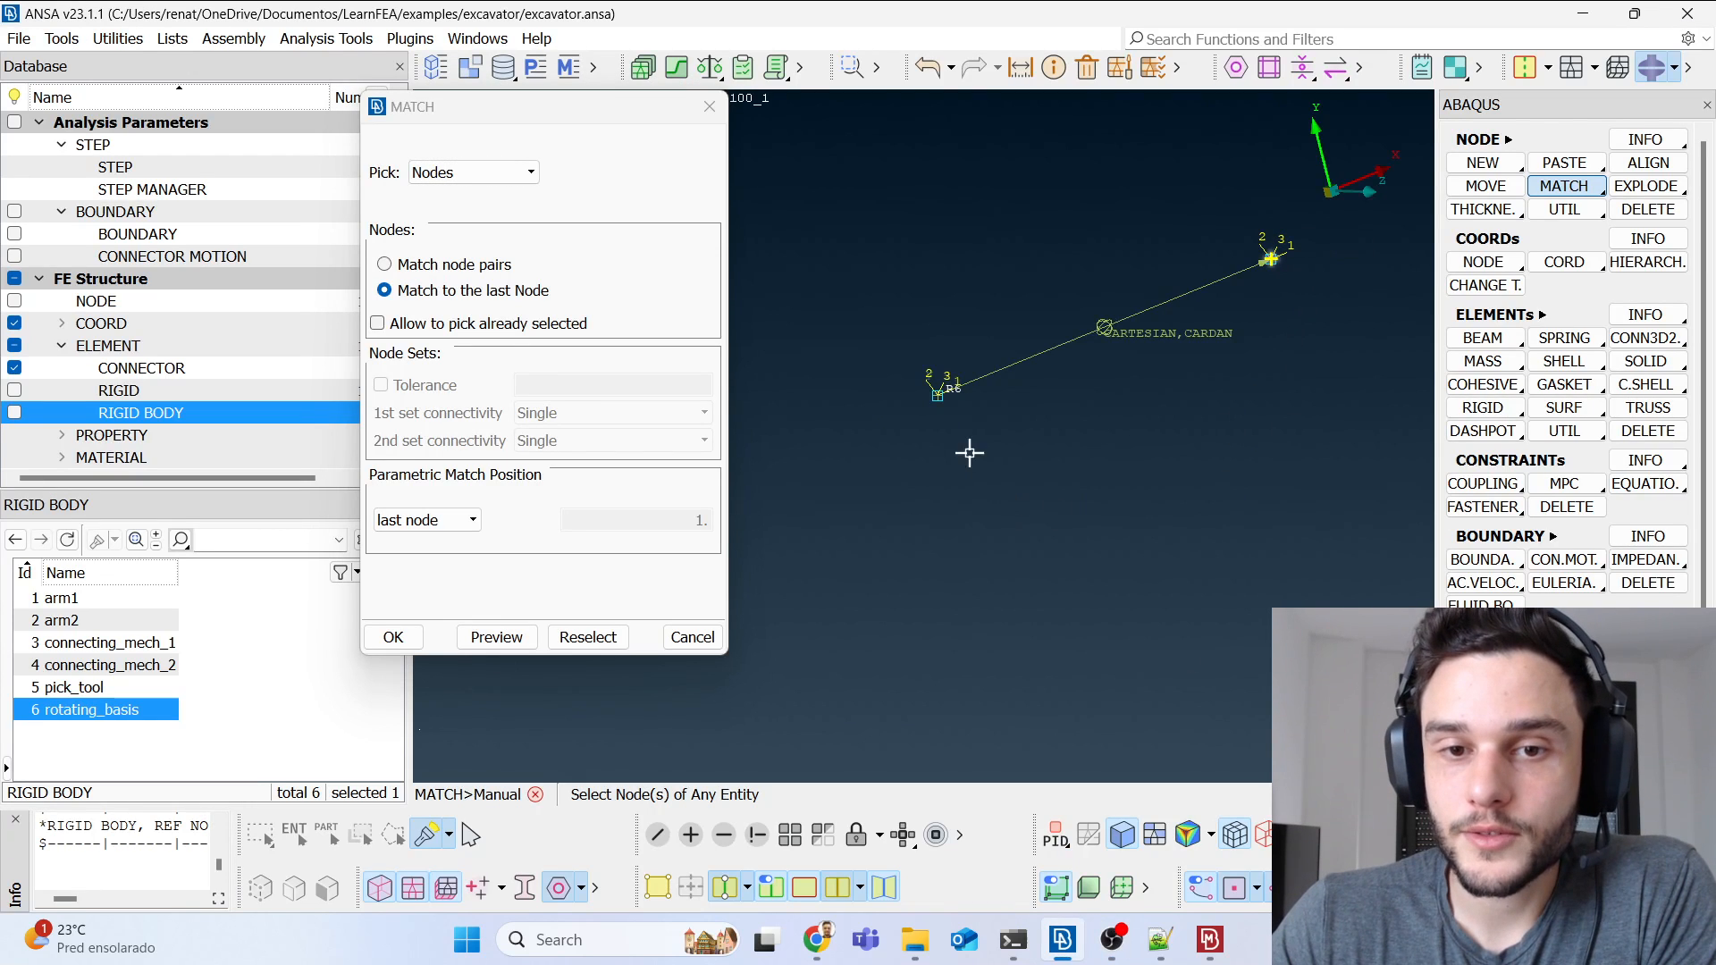
pyautogui.middleClick(1083, 491)
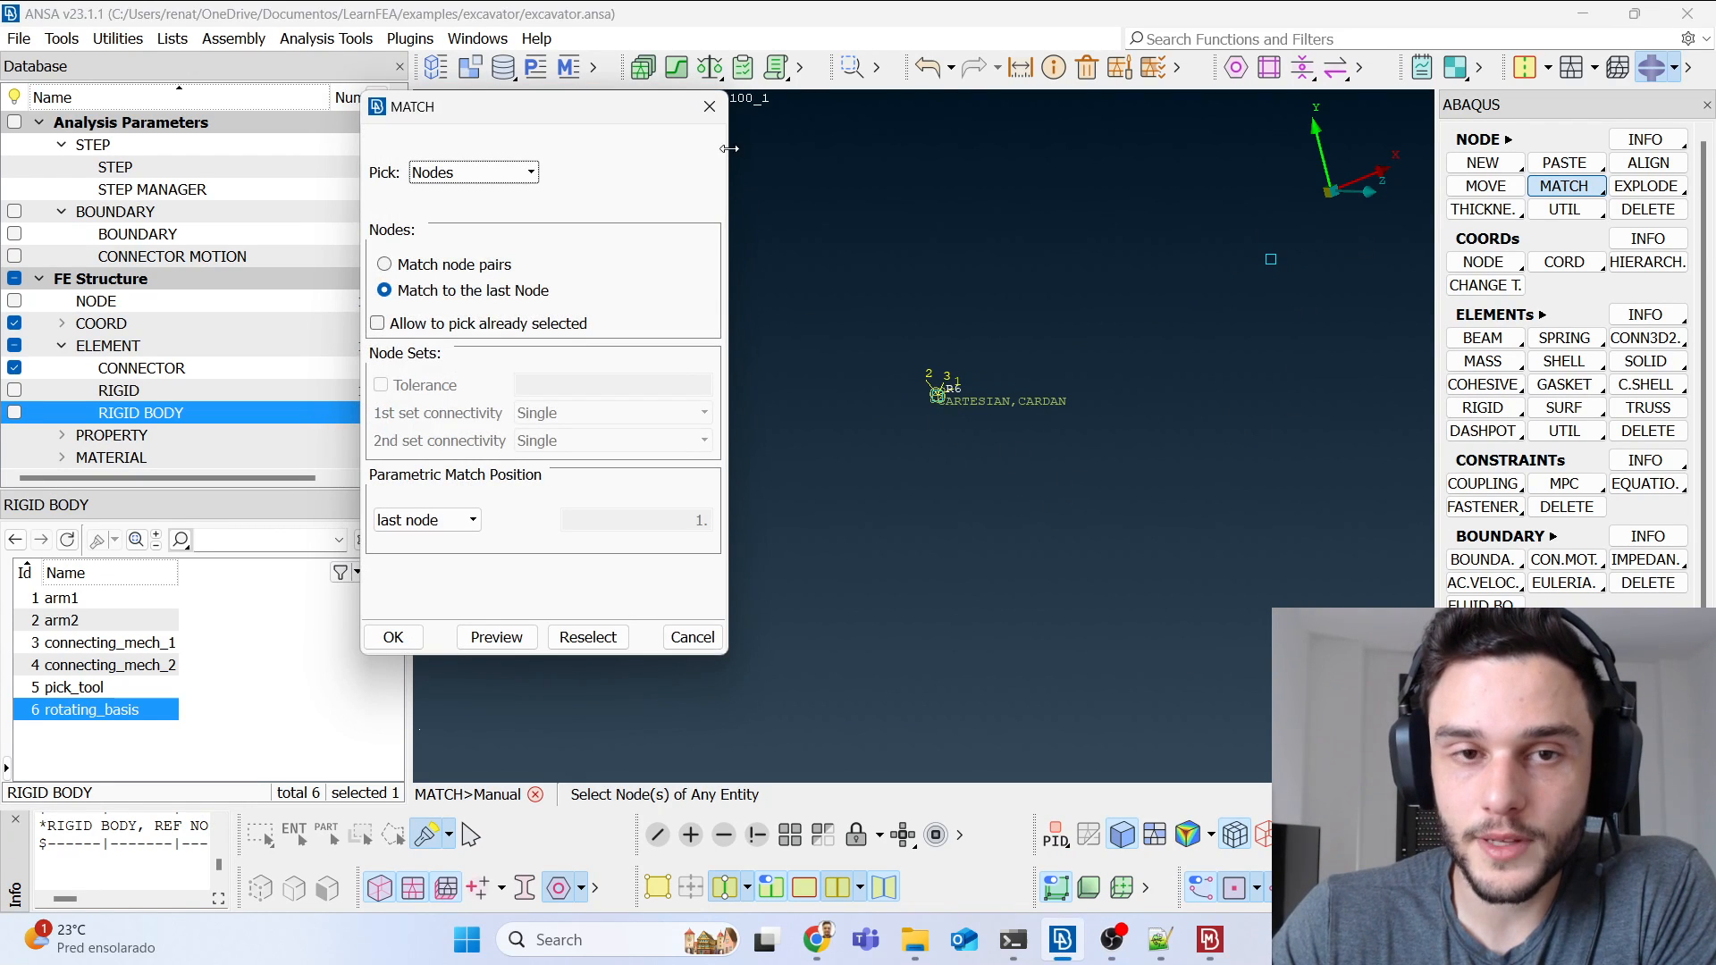
pyautogui.click(709, 107)
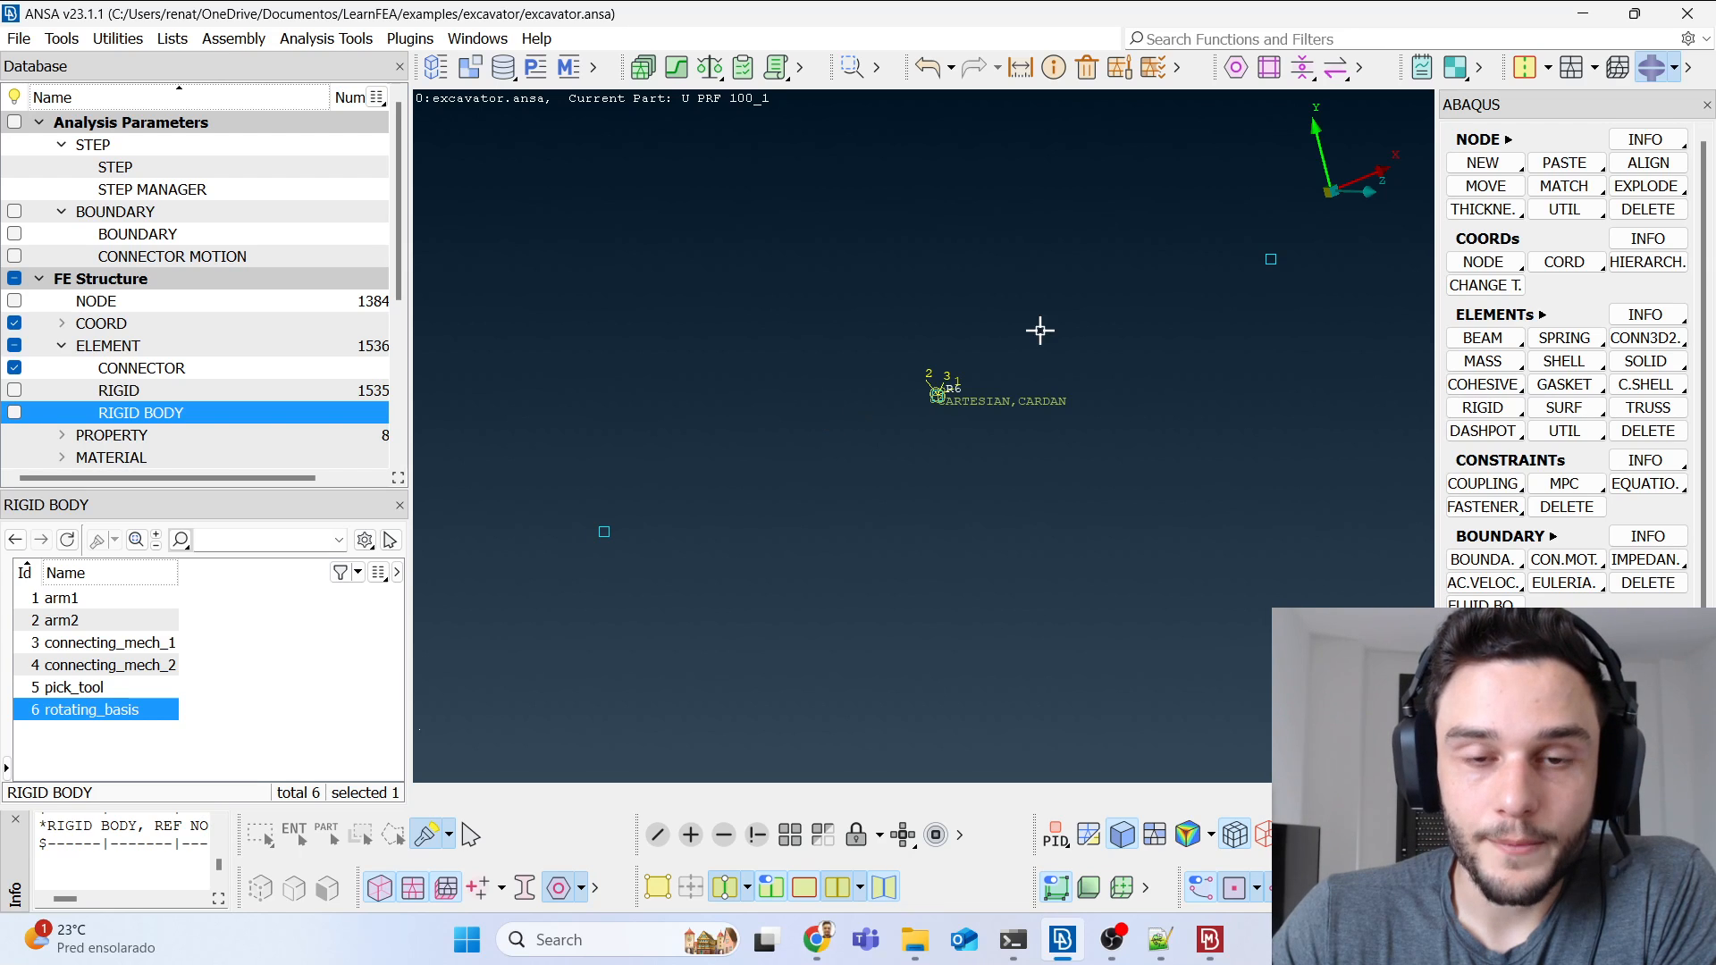
# Step: Display the rigid elements and examine the connector's location at the joint between the rotating basis and arm1
pyautogui.scroll(-3, 1002, 350)
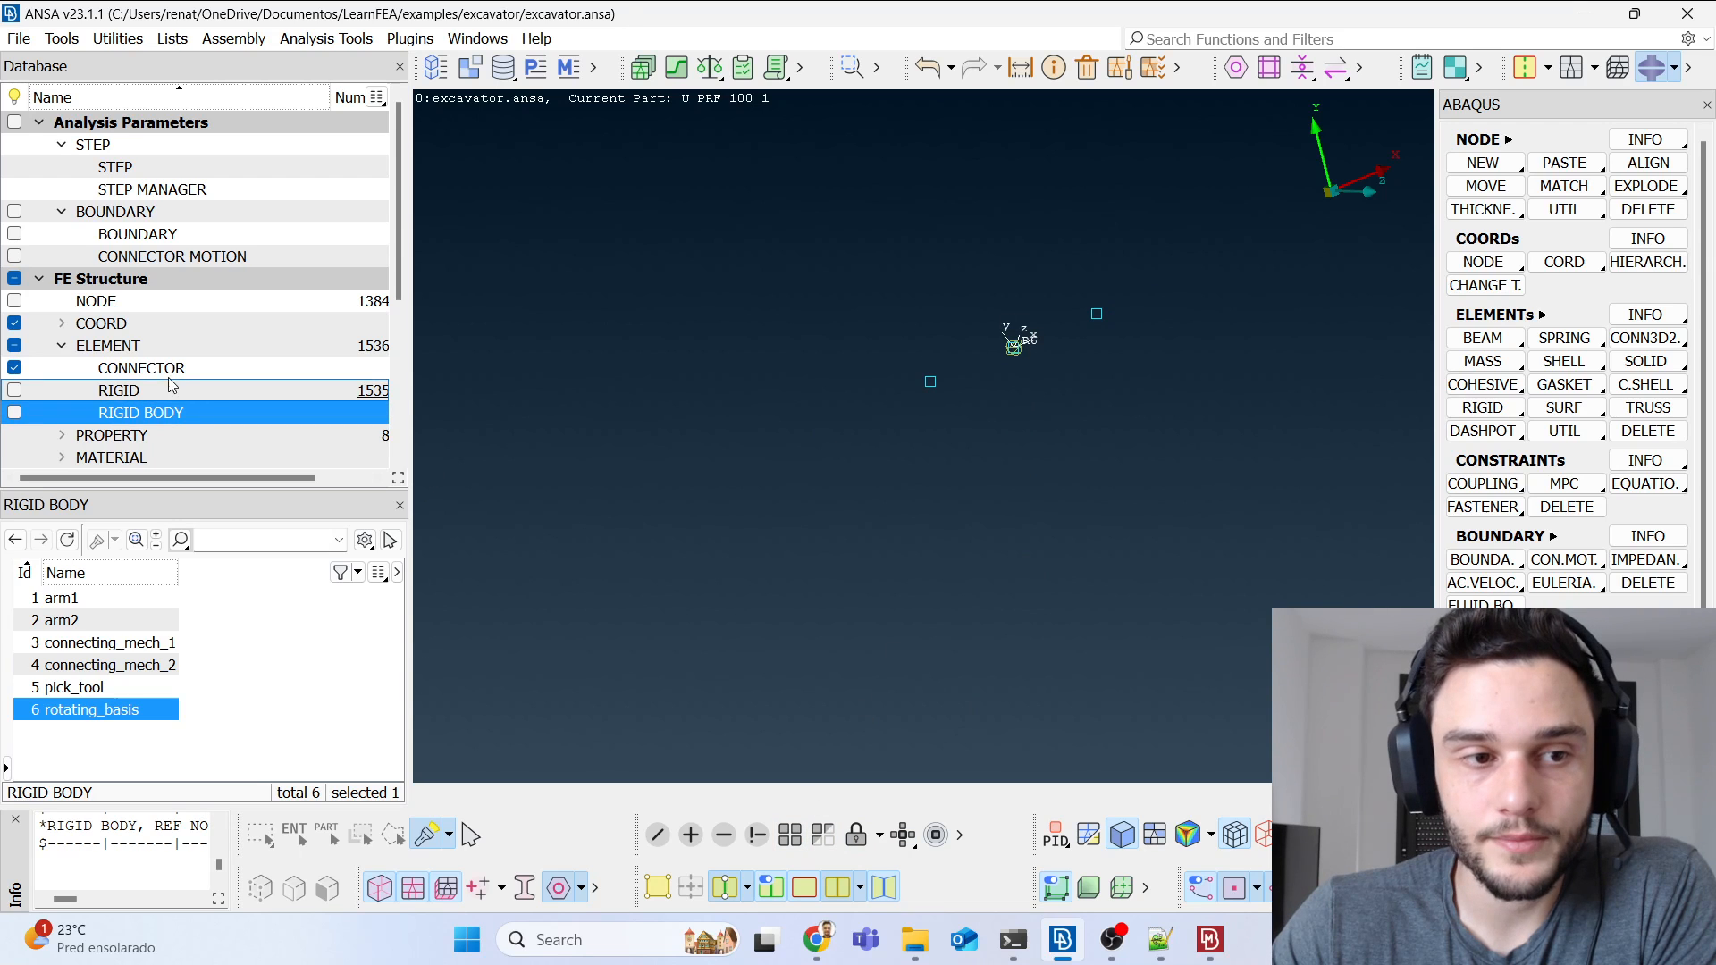
pyautogui.click(15, 392)
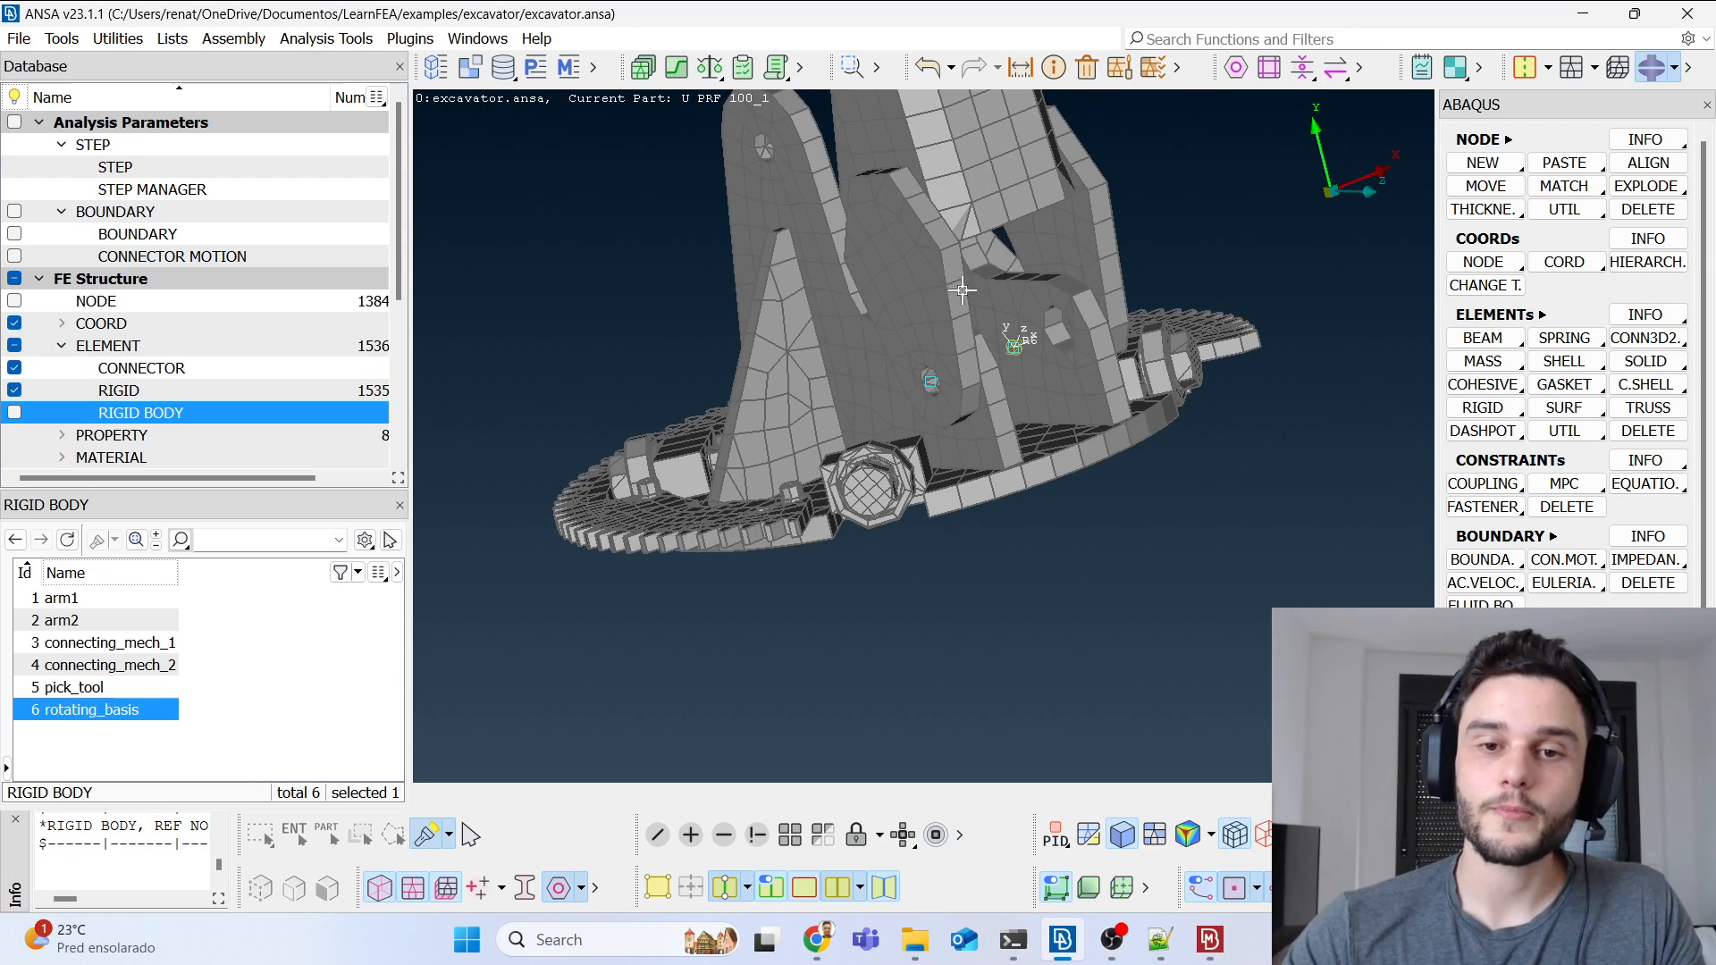
pyautogui.scroll(3, 993, 384)
pyautogui.keyDown('ctrl'); pyautogui.moveTo(992, 367); pyautogui.dragTo(1072, 249); pyautogui.keyUp('ctrl')
pyautogui.scroll(-3, 1052, 312)
pyautogui.keyDown('ctrl'); pyautogui.moveTo(1045, 310); pyautogui.dragTo(1014, 330); pyautogui.keyUp('ctrl')
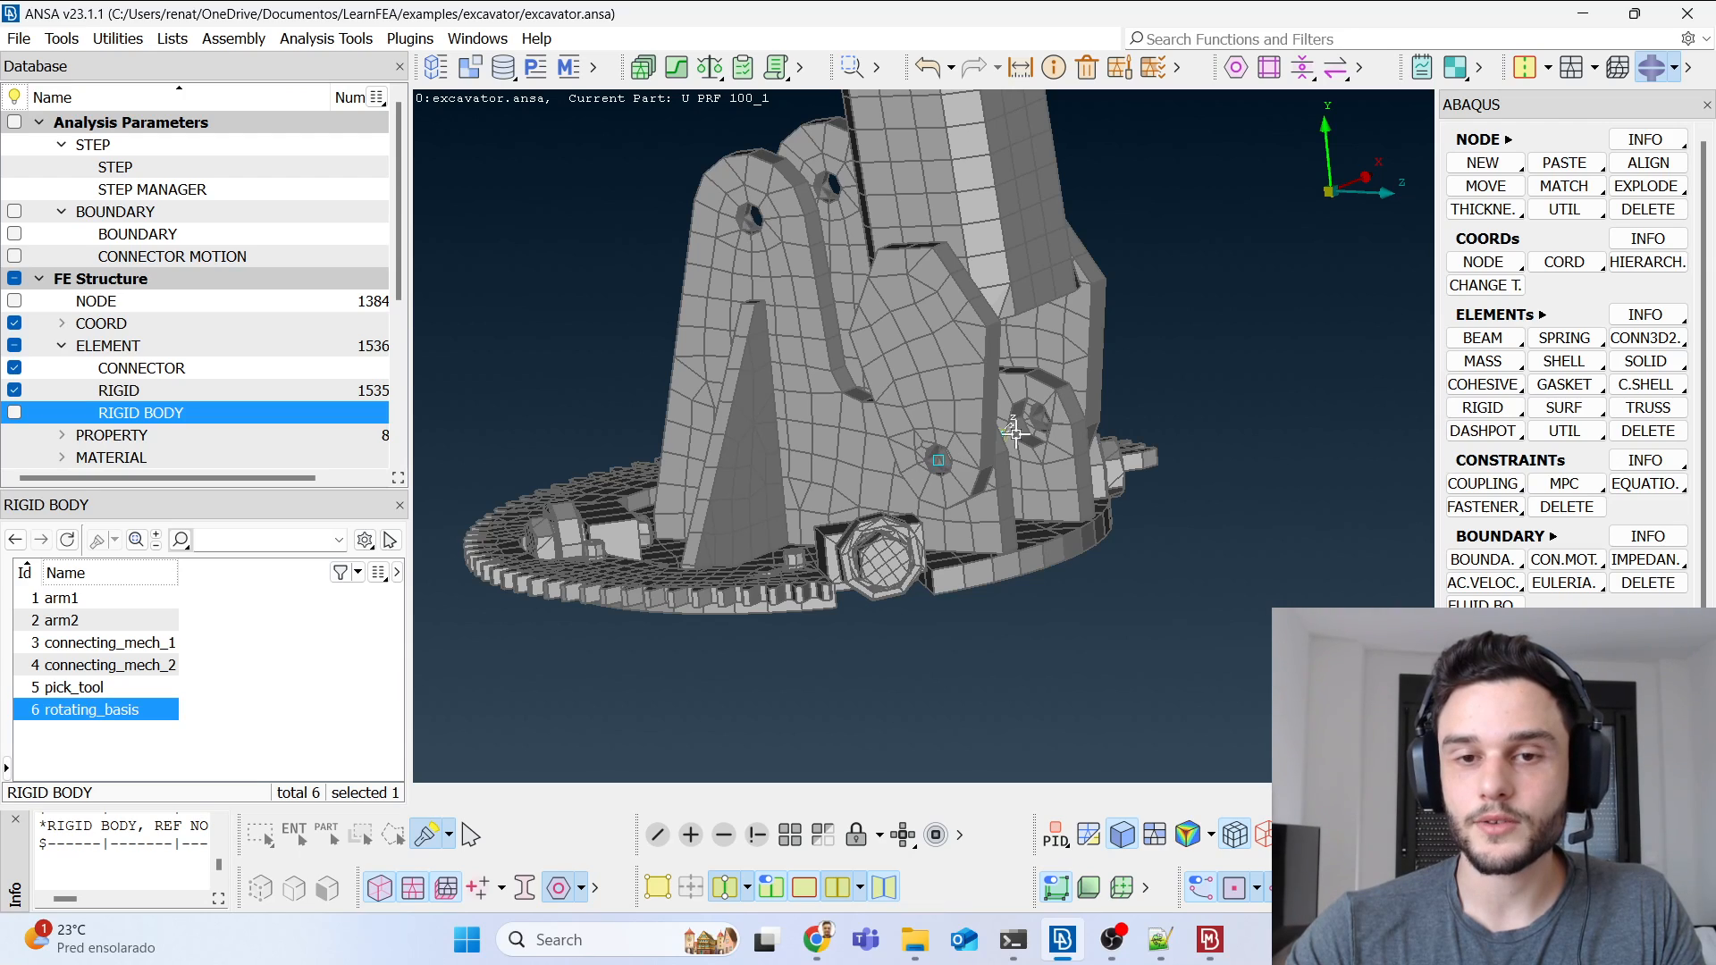
pyautogui.keyDown('ctrl'); pyautogui.moveTo(878, 468); pyautogui.dragTo(972, 419); pyautogui.keyUp('ctrl')
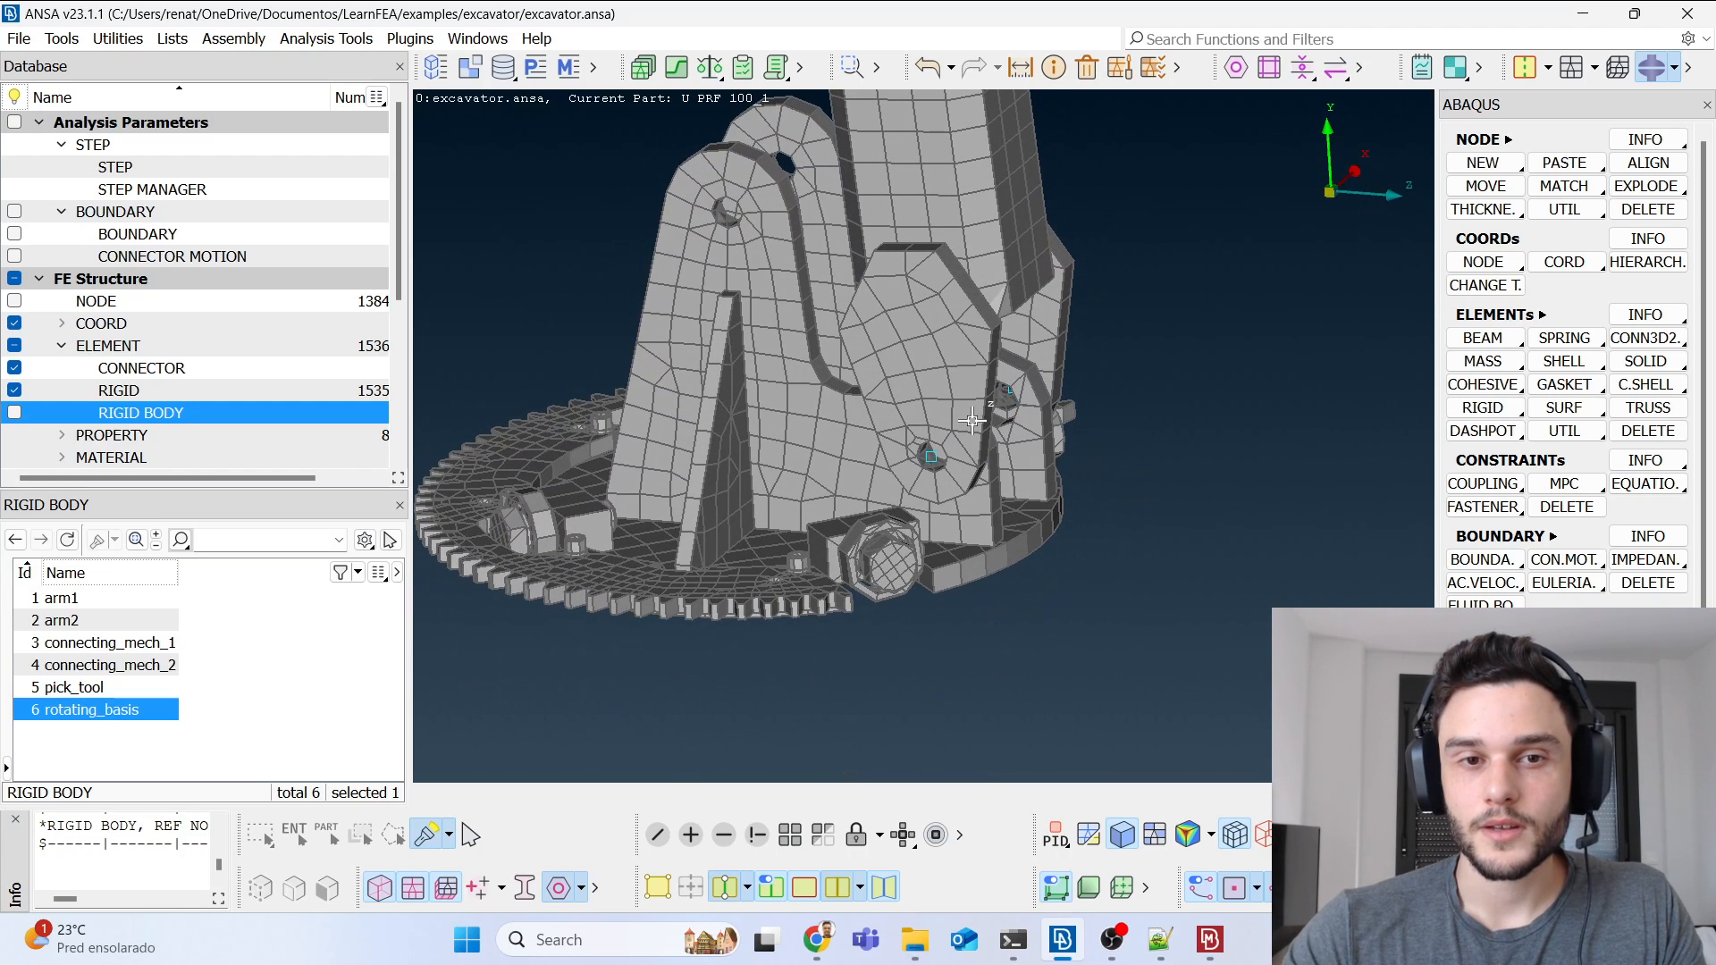
# Step: Display the surrounding geometry and examine the bearing beneath the rotating basis and the motor pinion beside its gear ring
pyautogui.click(666, 895)
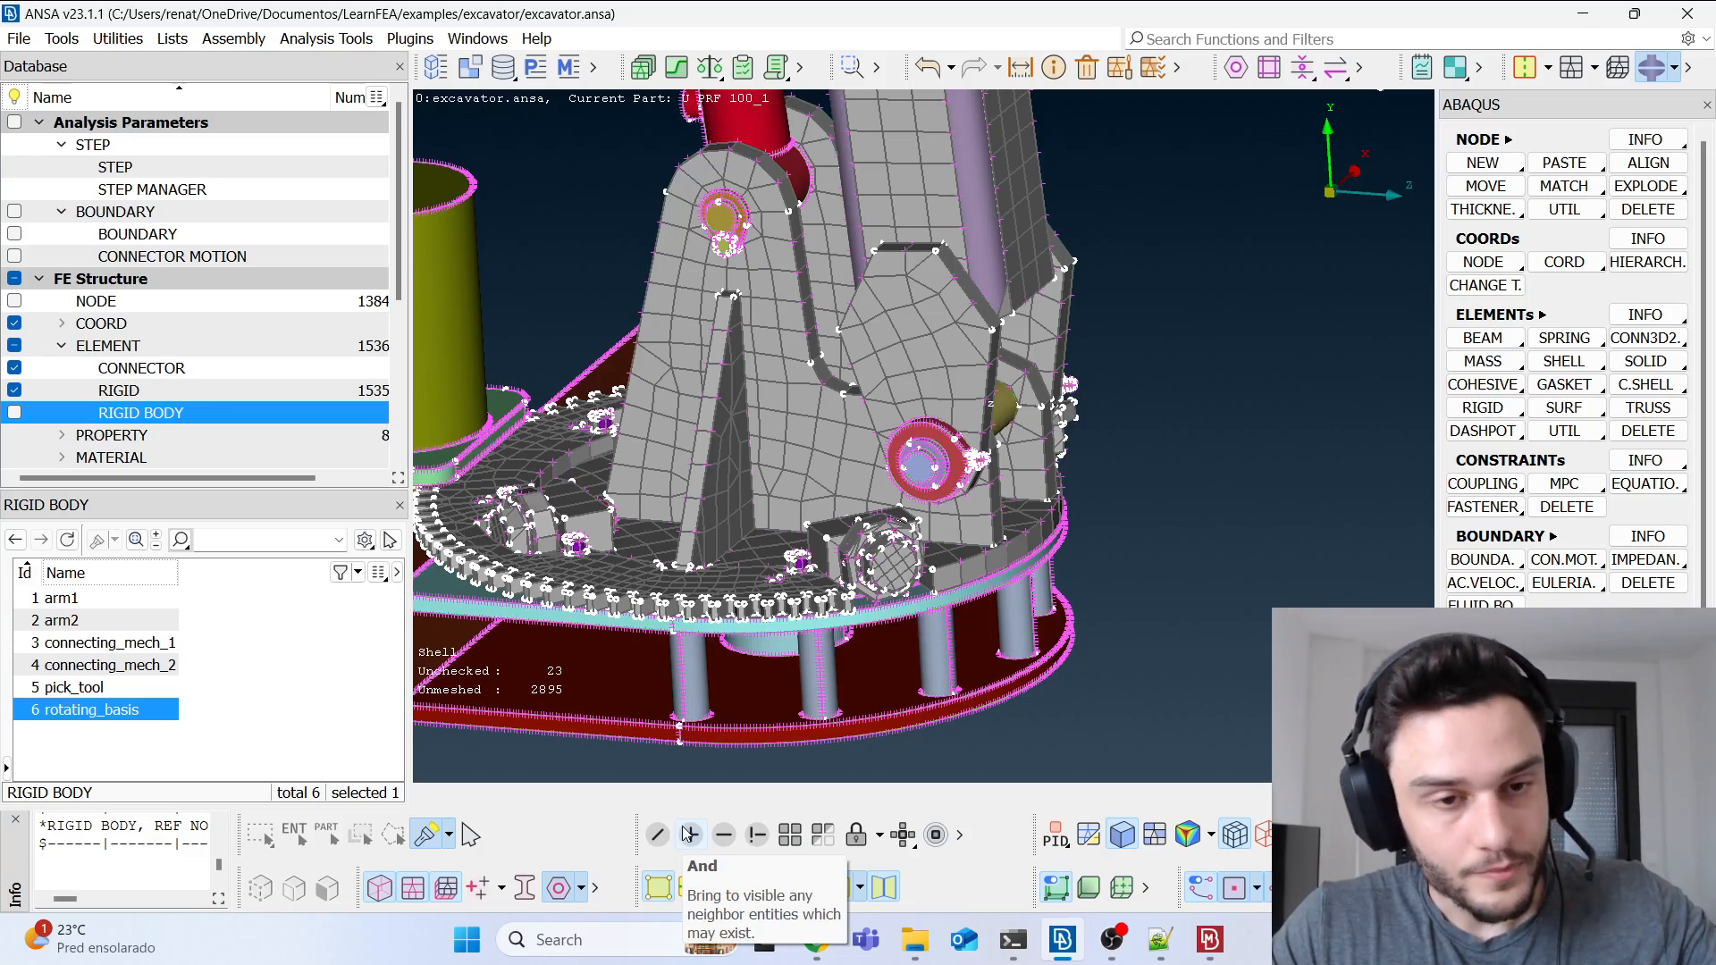
pyautogui.scroll(-3, 945, 454)
pyautogui.scroll(3, 827, 523)
pyautogui.keyDown('ctrl'); pyautogui.moveTo(842, 551); pyautogui.dragTo(844, 380); pyautogui.keyUp('ctrl')
pyautogui.scroll(-3, 977, 375)
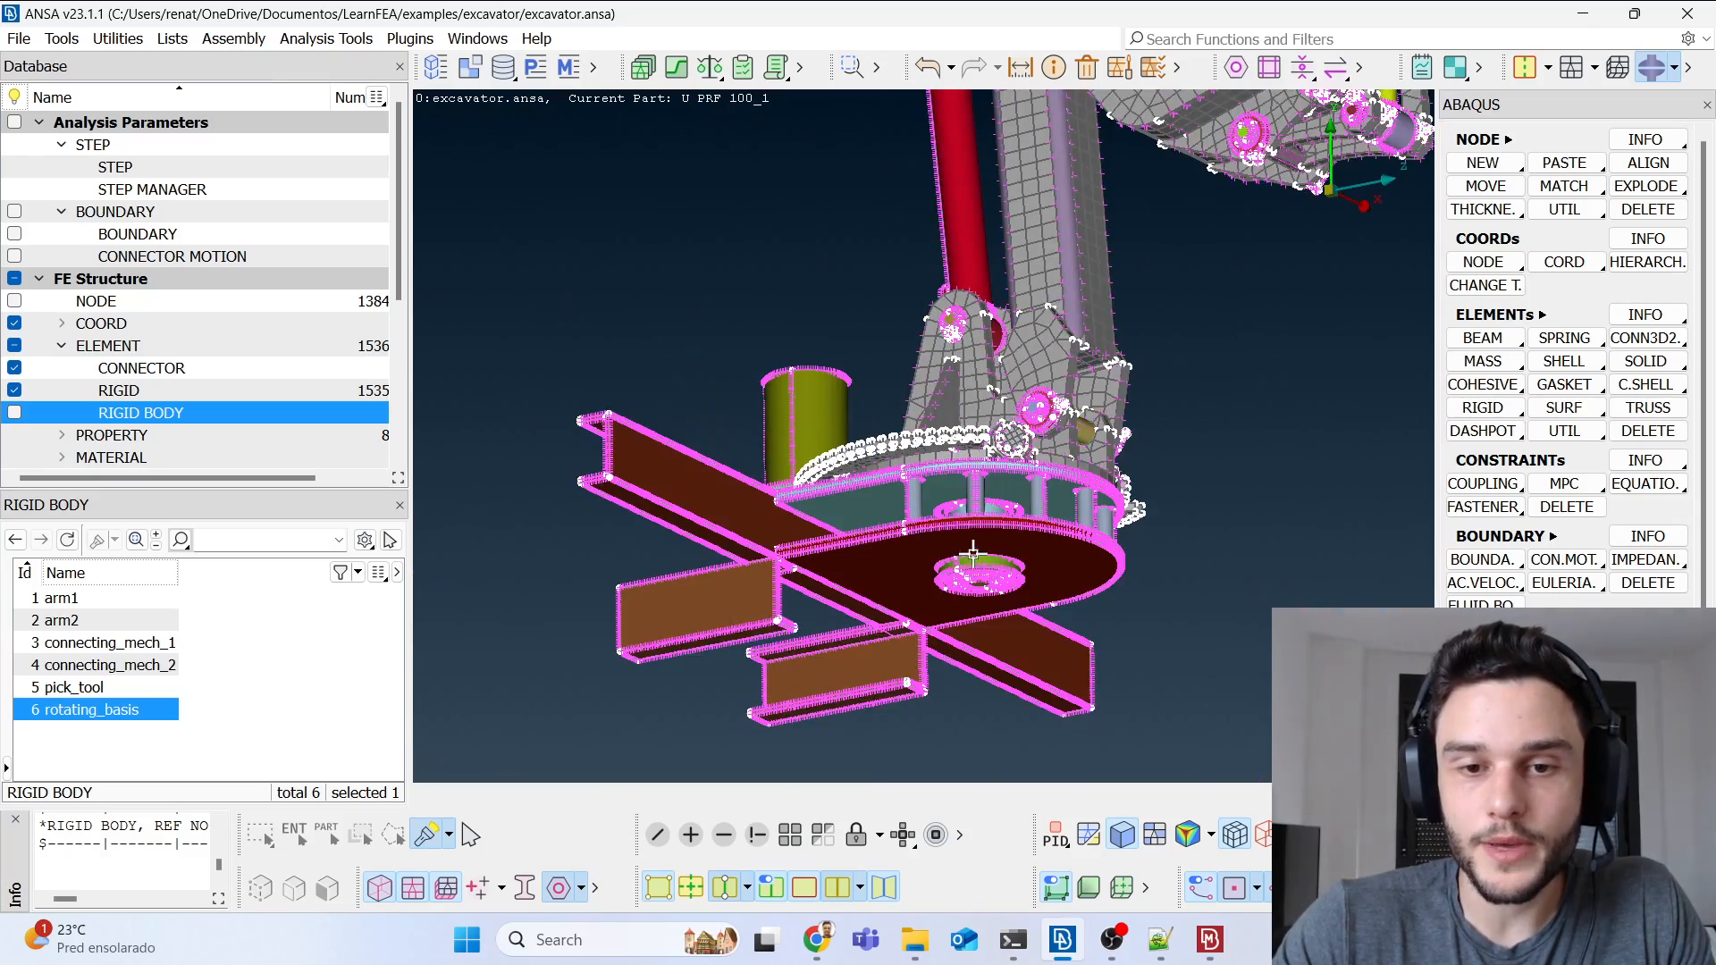
pyautogui.scroll(3, 970, 543)
pyautogui.scroll(5, 1035, 518)
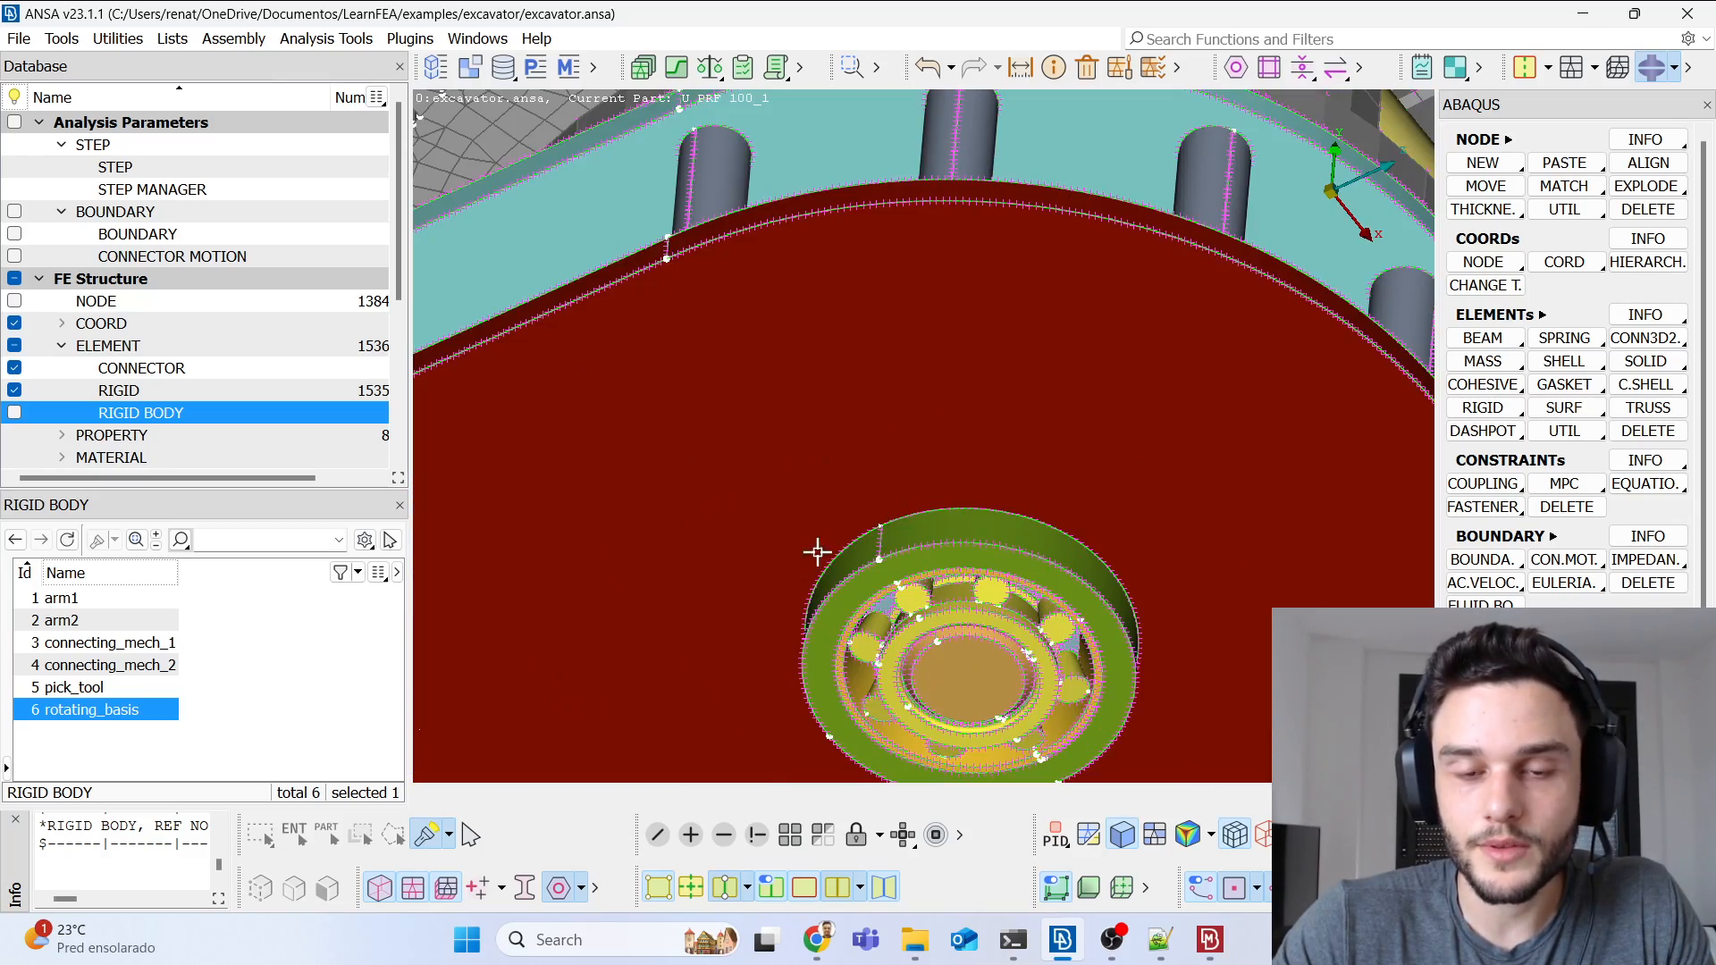
pyautogui.keyDown('ctrl'); pyautogui.moveTo(1000, 533); pyautogui.dragTo(936, 602); pyautogui.keyUp('ctrl')
pyautogui.scroll(-4, 933, 601)
pyautogui.scroll(5, 970, 554)
pyautogui.keyDown('ctrl'); pyautogui.moveTo(946, 524); pyautogui.dragTo(870, 620); pyautogui.keyUp('ctrl')
pyautogui.scroll(-4, 869, 620)
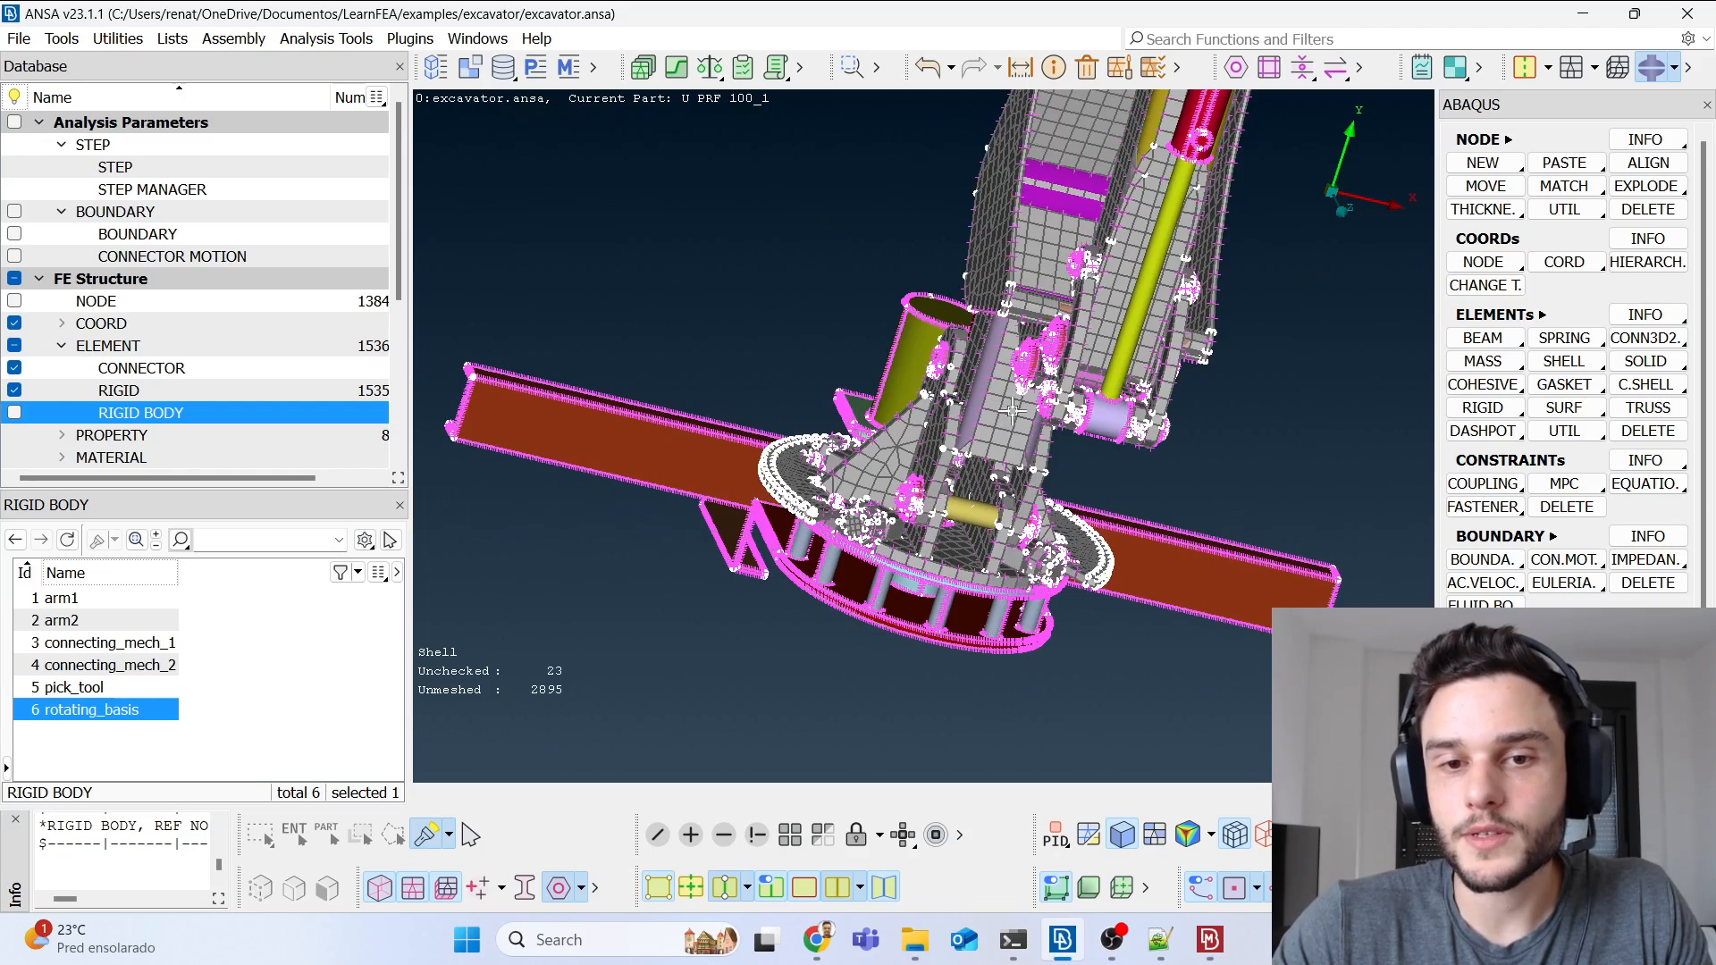
pyautogui.keyDown('ctrl'); pyautogui.moveTo(906, 564); pyautogui.dragTo(896, 677); pyautogui.keyUp('ctrl')
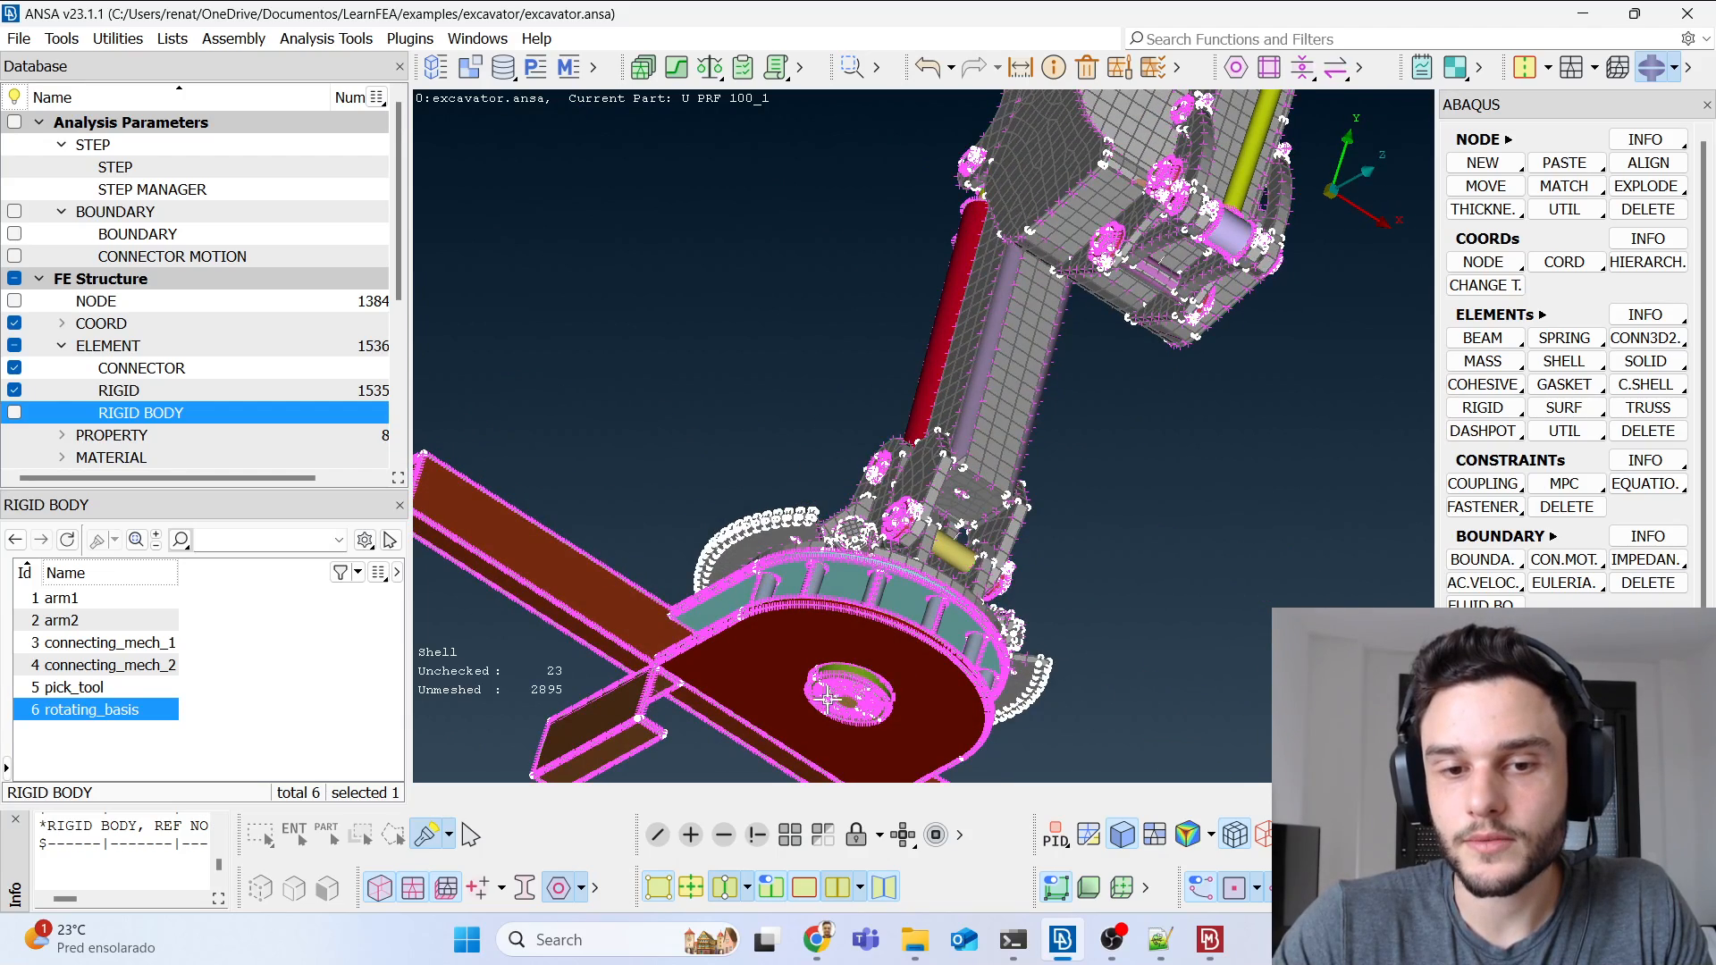
pyautogui.scroll(5, 819, 708)
pyautogui.scroll(-5, 1003, 413)
pyautogui.keyDown('ctrl'); pyautogui.moveTo(996, 466); pyautogui.dragTo(1046, 531); pyautogui.keyUp('ctrl')
pyautogui.scroll(5, 847, 338)
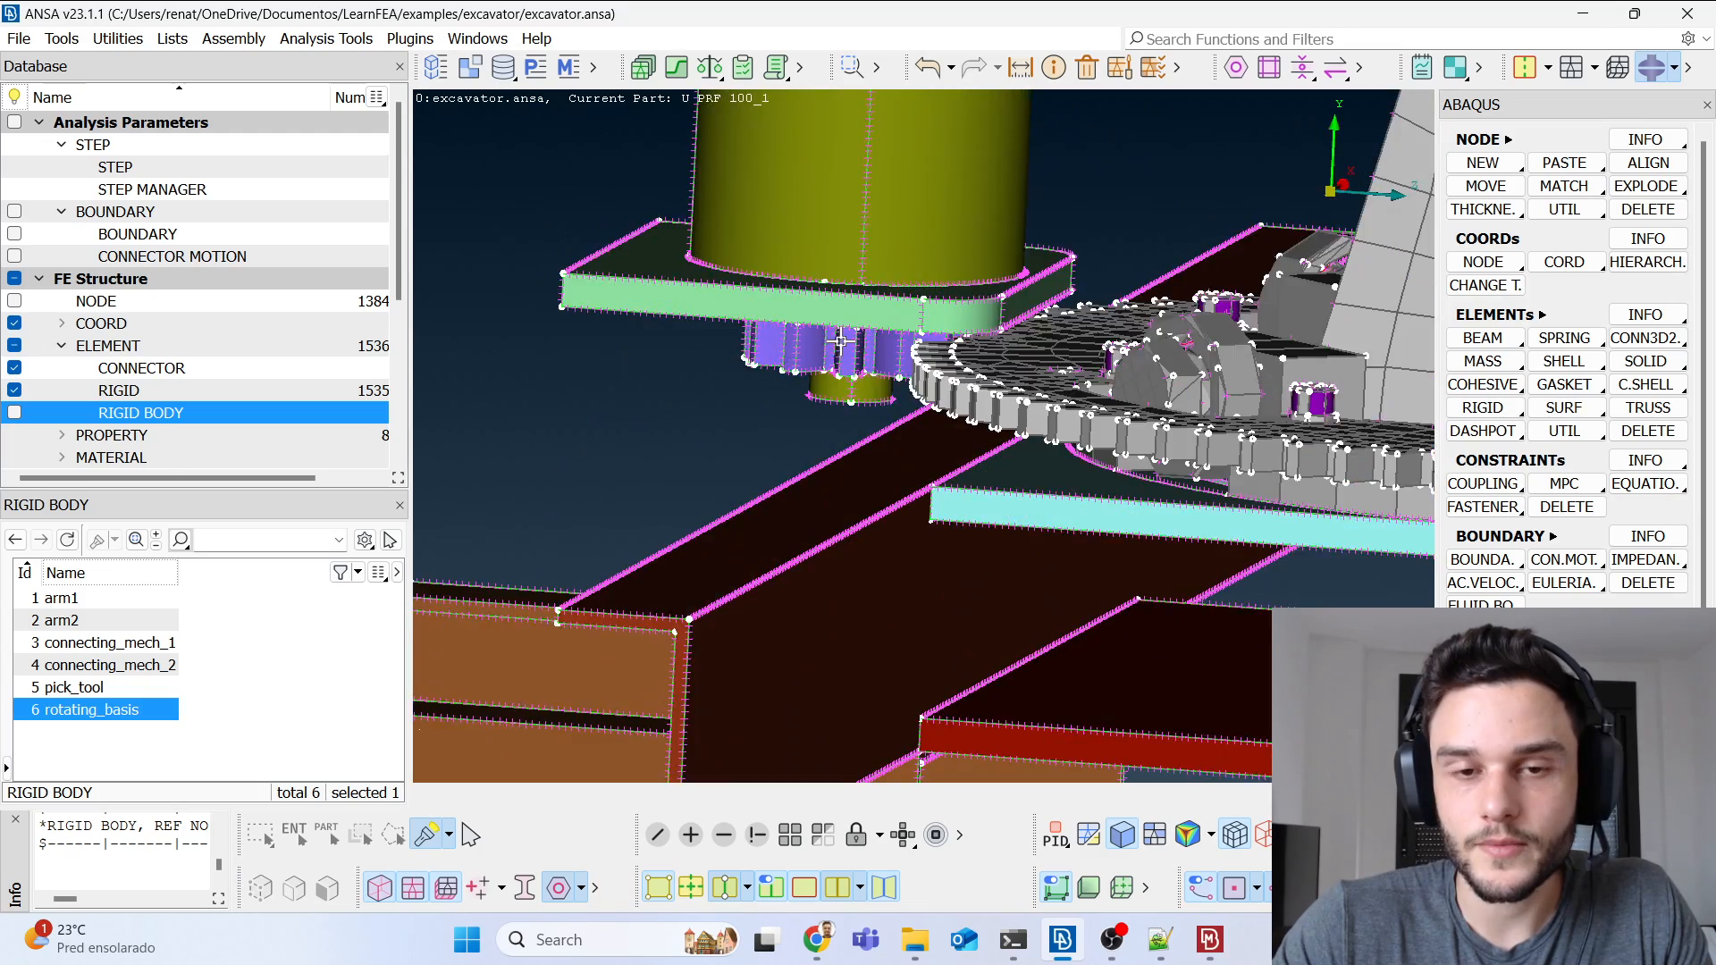
# Step: Examine how the motor's pinion, shaft and flange sit relative to the gear ring of the rotating basis
pyautogui.keyDown('ctrl'); pyautogui.moveTo(847, 340); pyautogui.dragTo(845, 335); pyautogui.keyUp('ctrl')
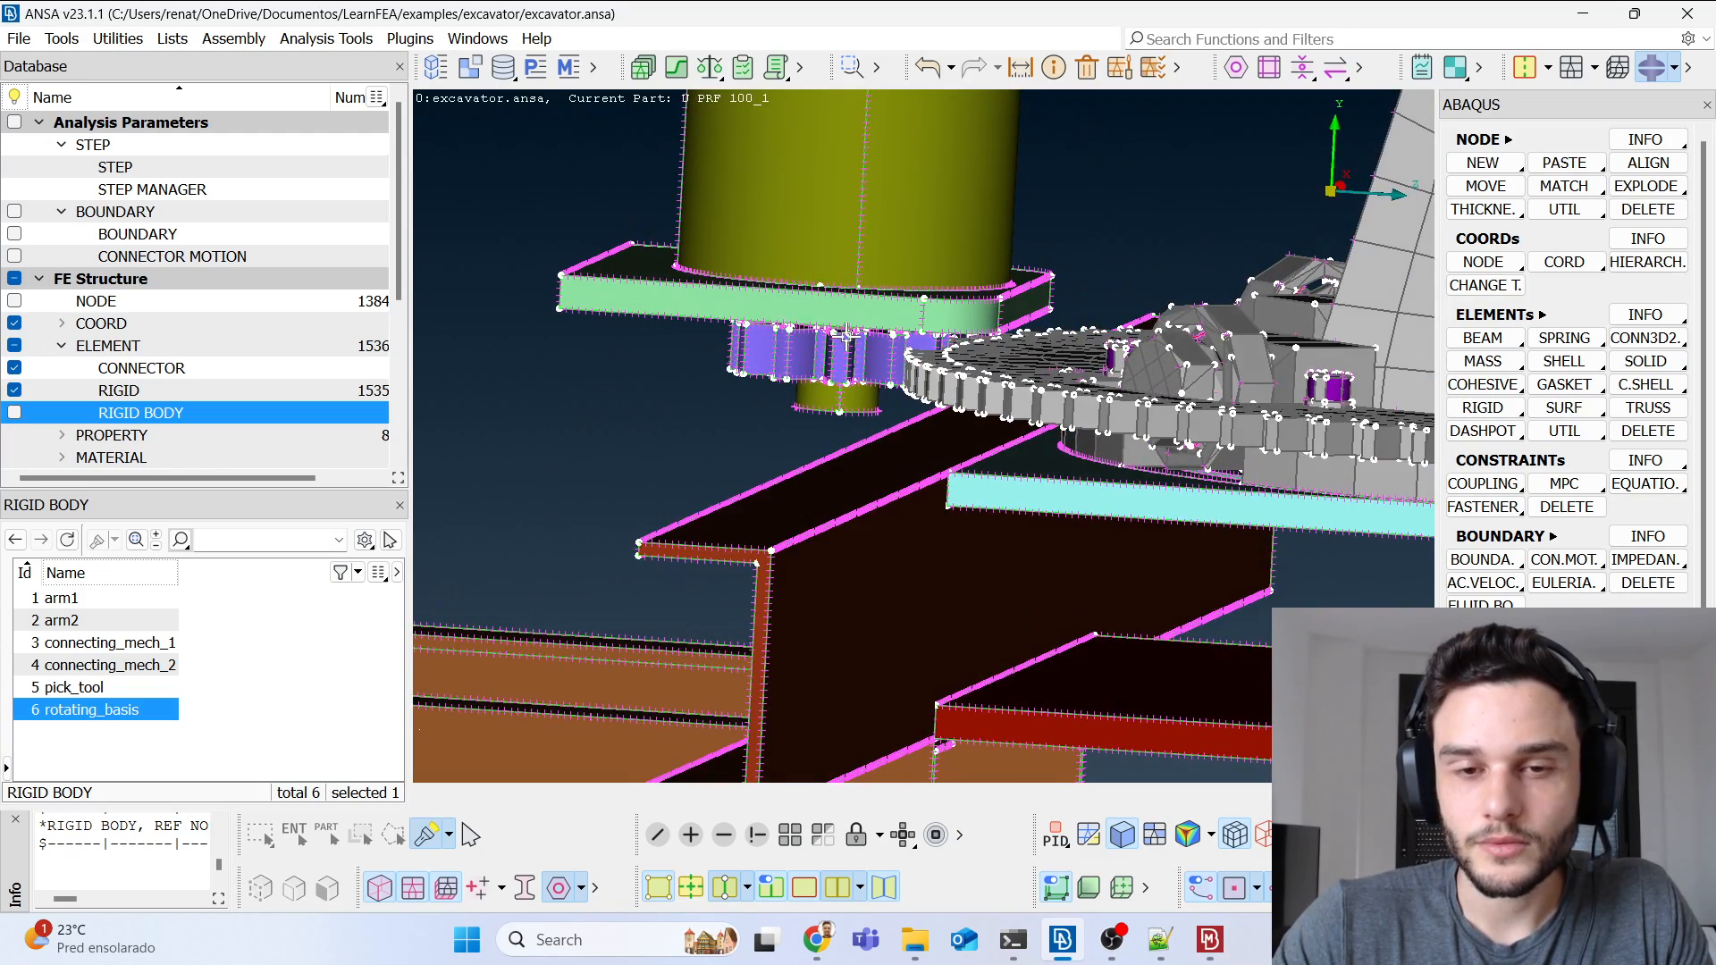
pyautogui.scroll(-5, 807, 337)
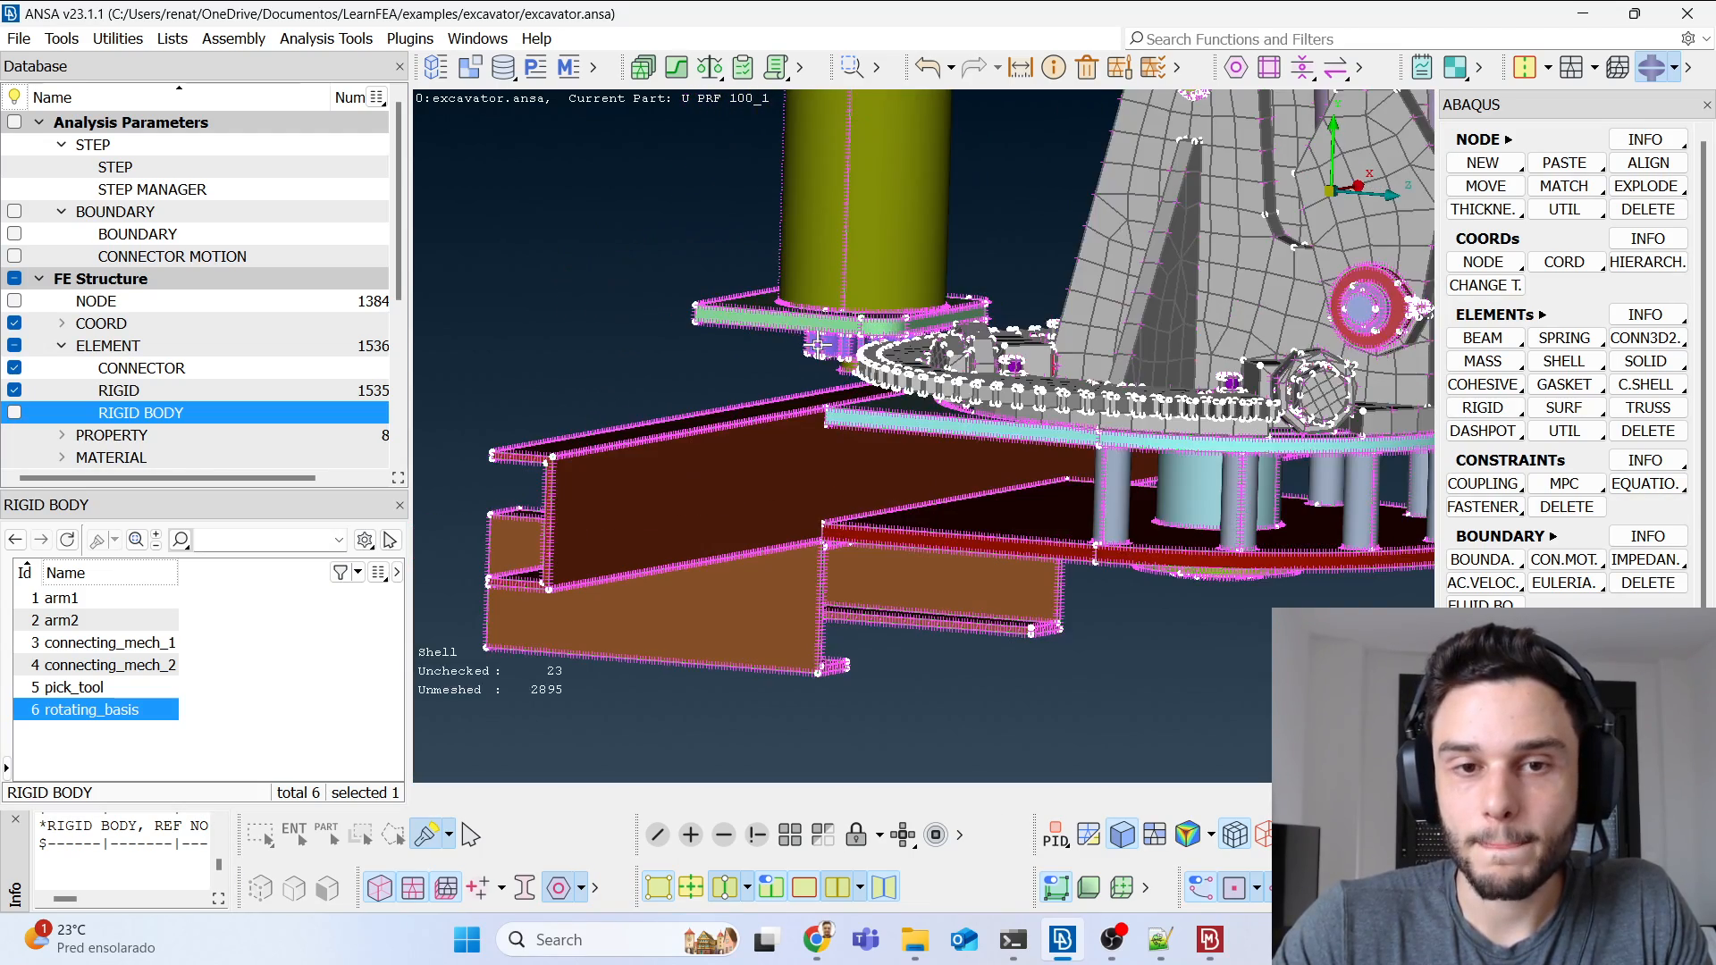
pyautogui.moveTo(817, 345)
pyautogui.keyDown('ctrl'); pyautogui.mouseDown()
pyautogui.moveTo(874, 343)
pyautogui.moveTo(805, 358)
pyautogui.mouseUp(); pyautogui.keyUp('ctrl')
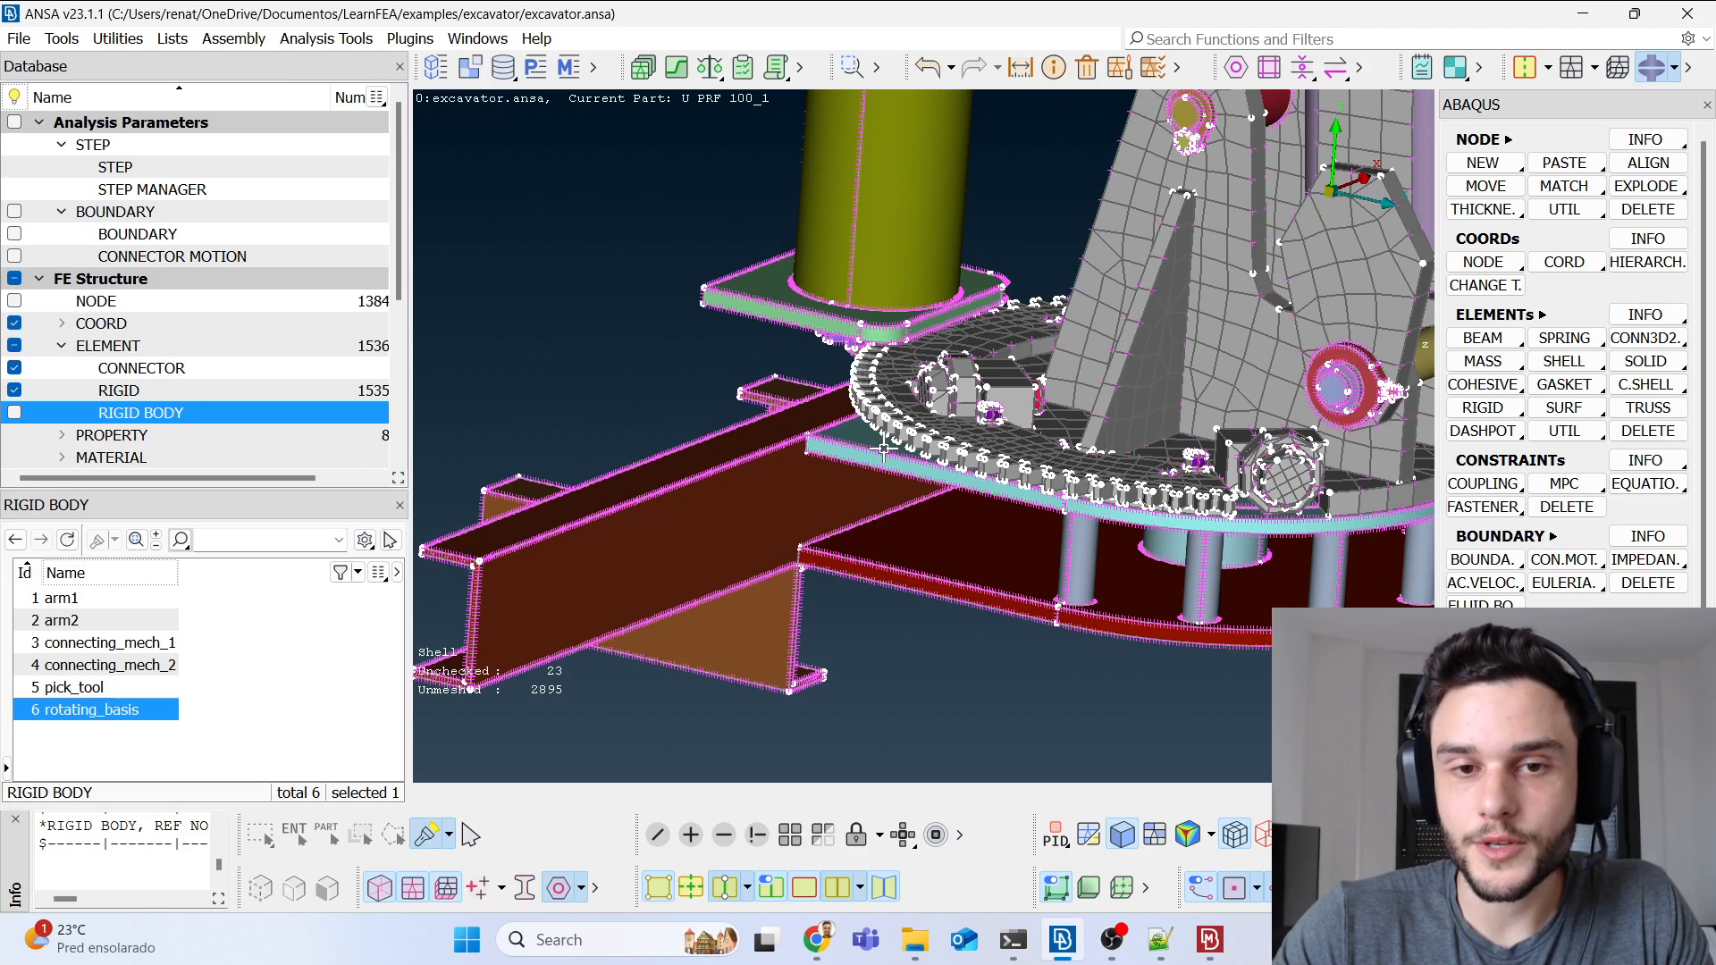
pyautogui.moveTo(853, 338)
pyautogui.keyDown('ctrl'); pyautogui.mouseDown()
pyautogui.moveTo(899, 312)
pyautogui.moveTo(805, 347)
pyautogui.moveTo(812, 380)
pyautogui.moveTo(844, 375)
pyautogui.moveTo(800, 334)
pyautogui.moveTo(826, 349)
pyautogui.mouseUp(); pyautogui.keyUp('ctrl')
pyautogui.scroll(3, 899, 312)
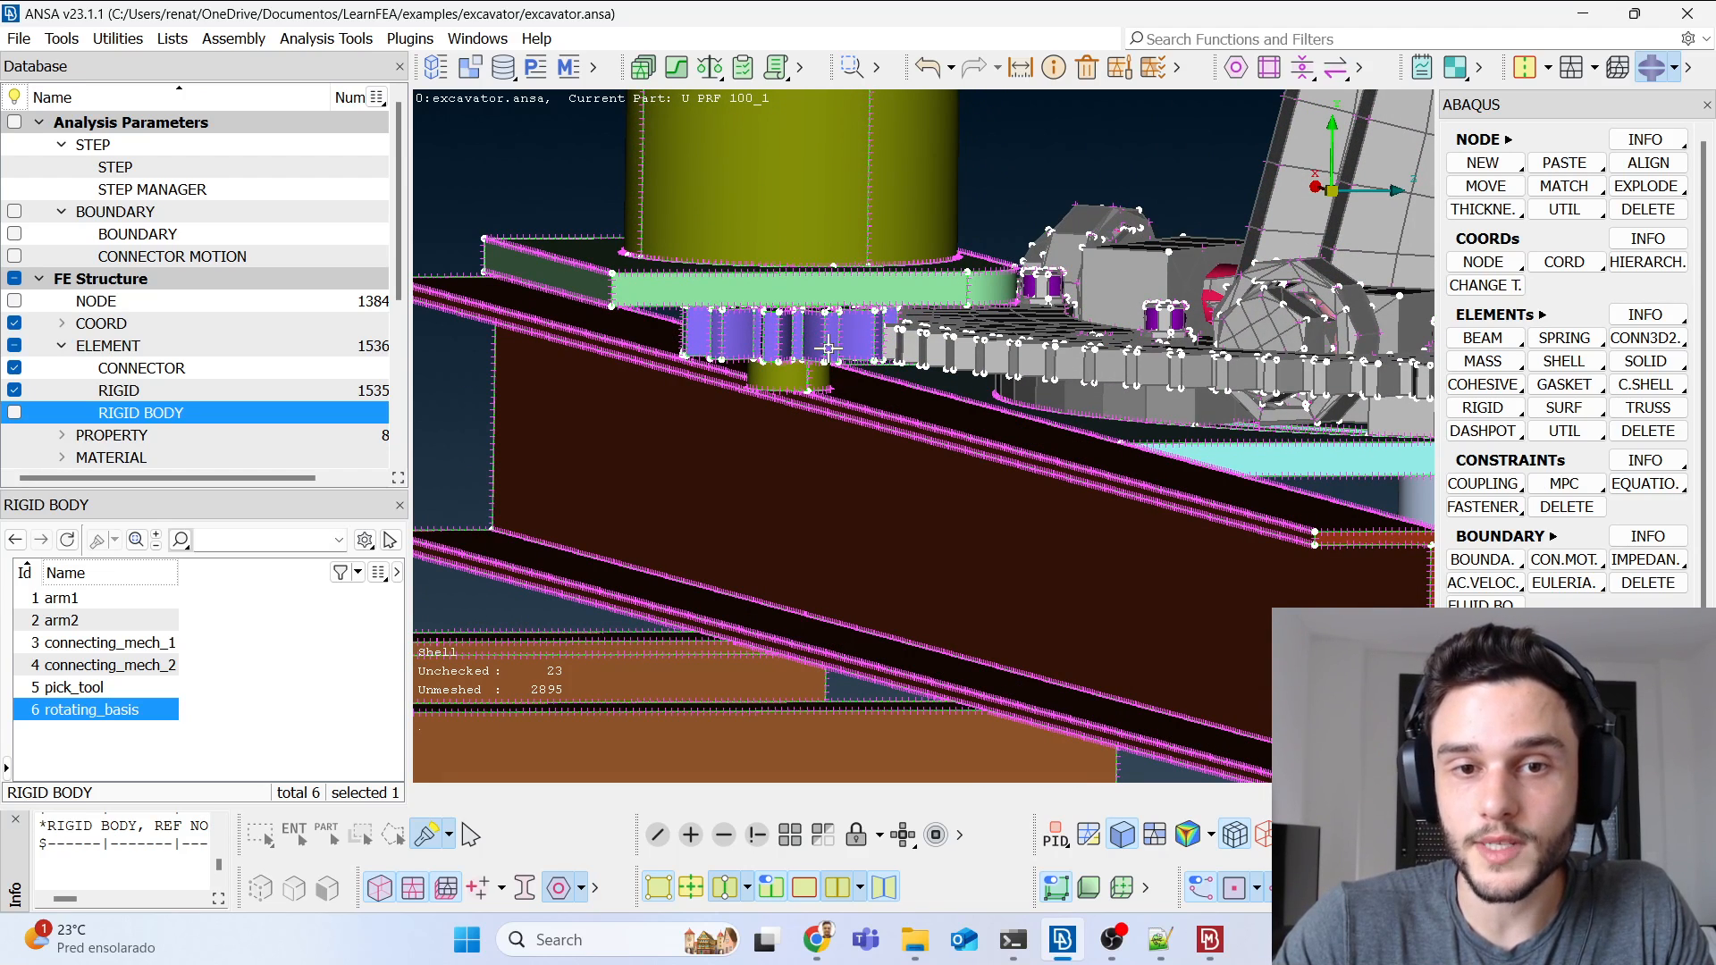
pyautogui.scroll(8, 826, 349)
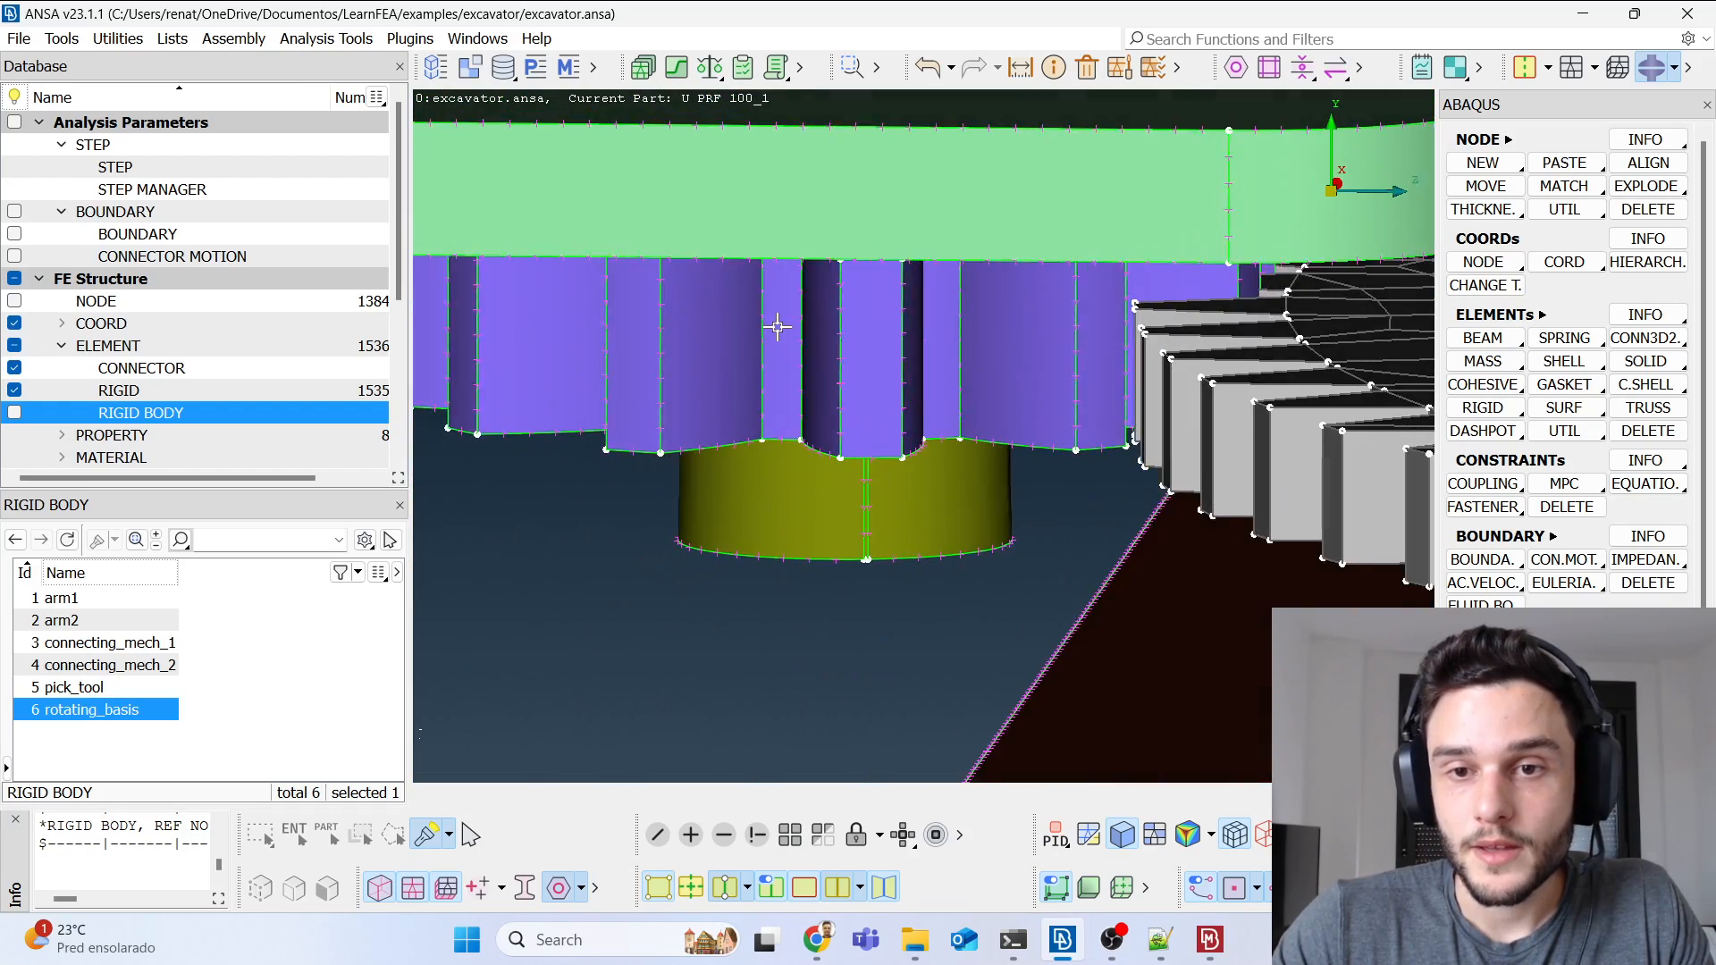
pyautogui.scroll(-4, 766, 328)
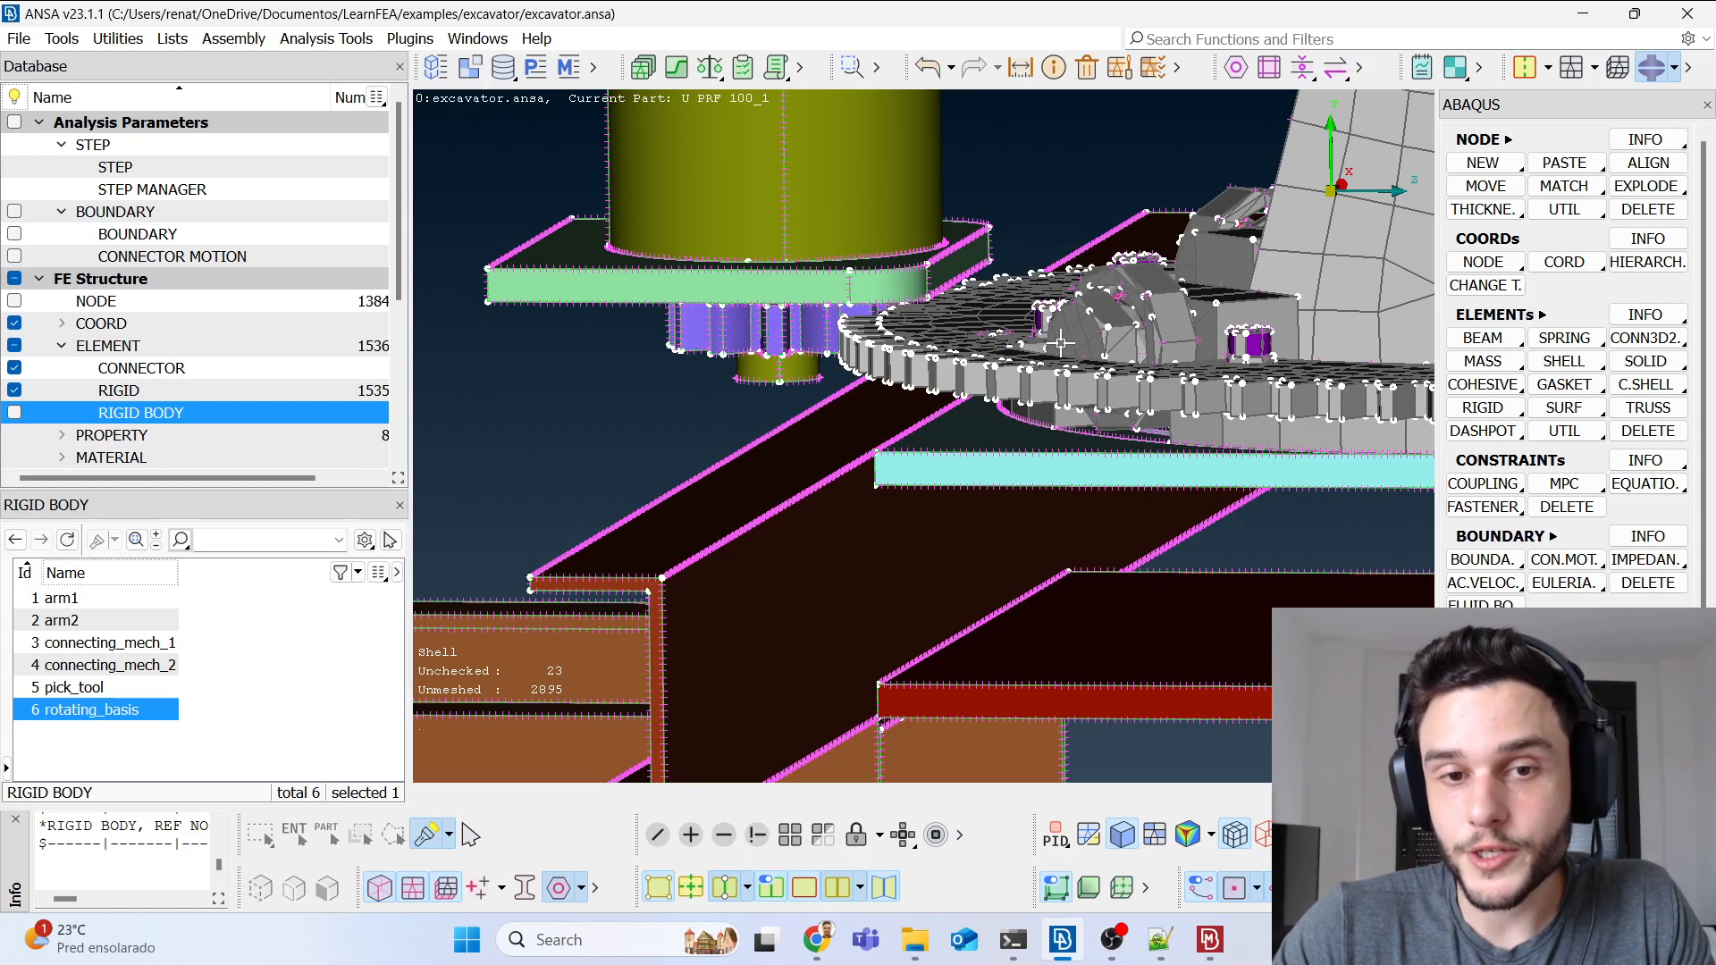
pyautogui.scroll(-2, 884, 346)
pyautogui.scroll(2, 867, 346)
pyautogui.keyDown('ctrl'); pyautogui.moveTo(835, 347); pyautogui.dragTo(879, 310); pyautogui.keyUp('ctrl')
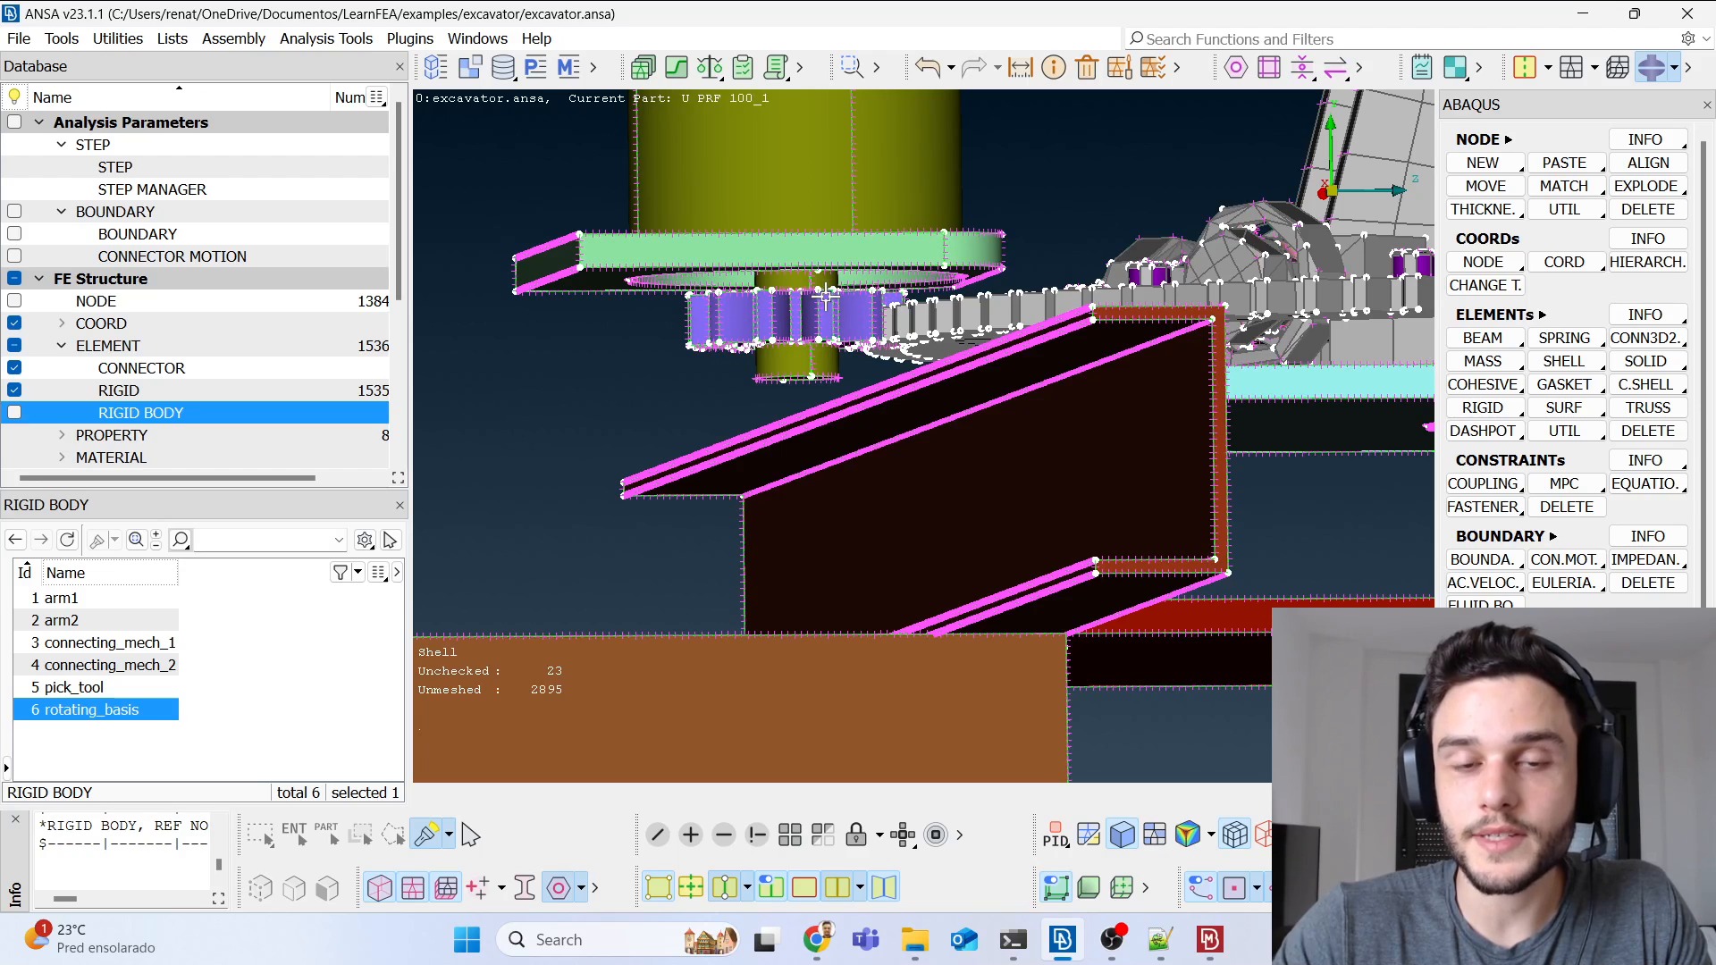
pyautogui.scroll(5, 777, 356)
pyautogui.keyDown('ctrl'); pyautogui.moveTo(781, 354); pyautogui.dragTo(885, 290); pyautogui.keyUp('ctrl')
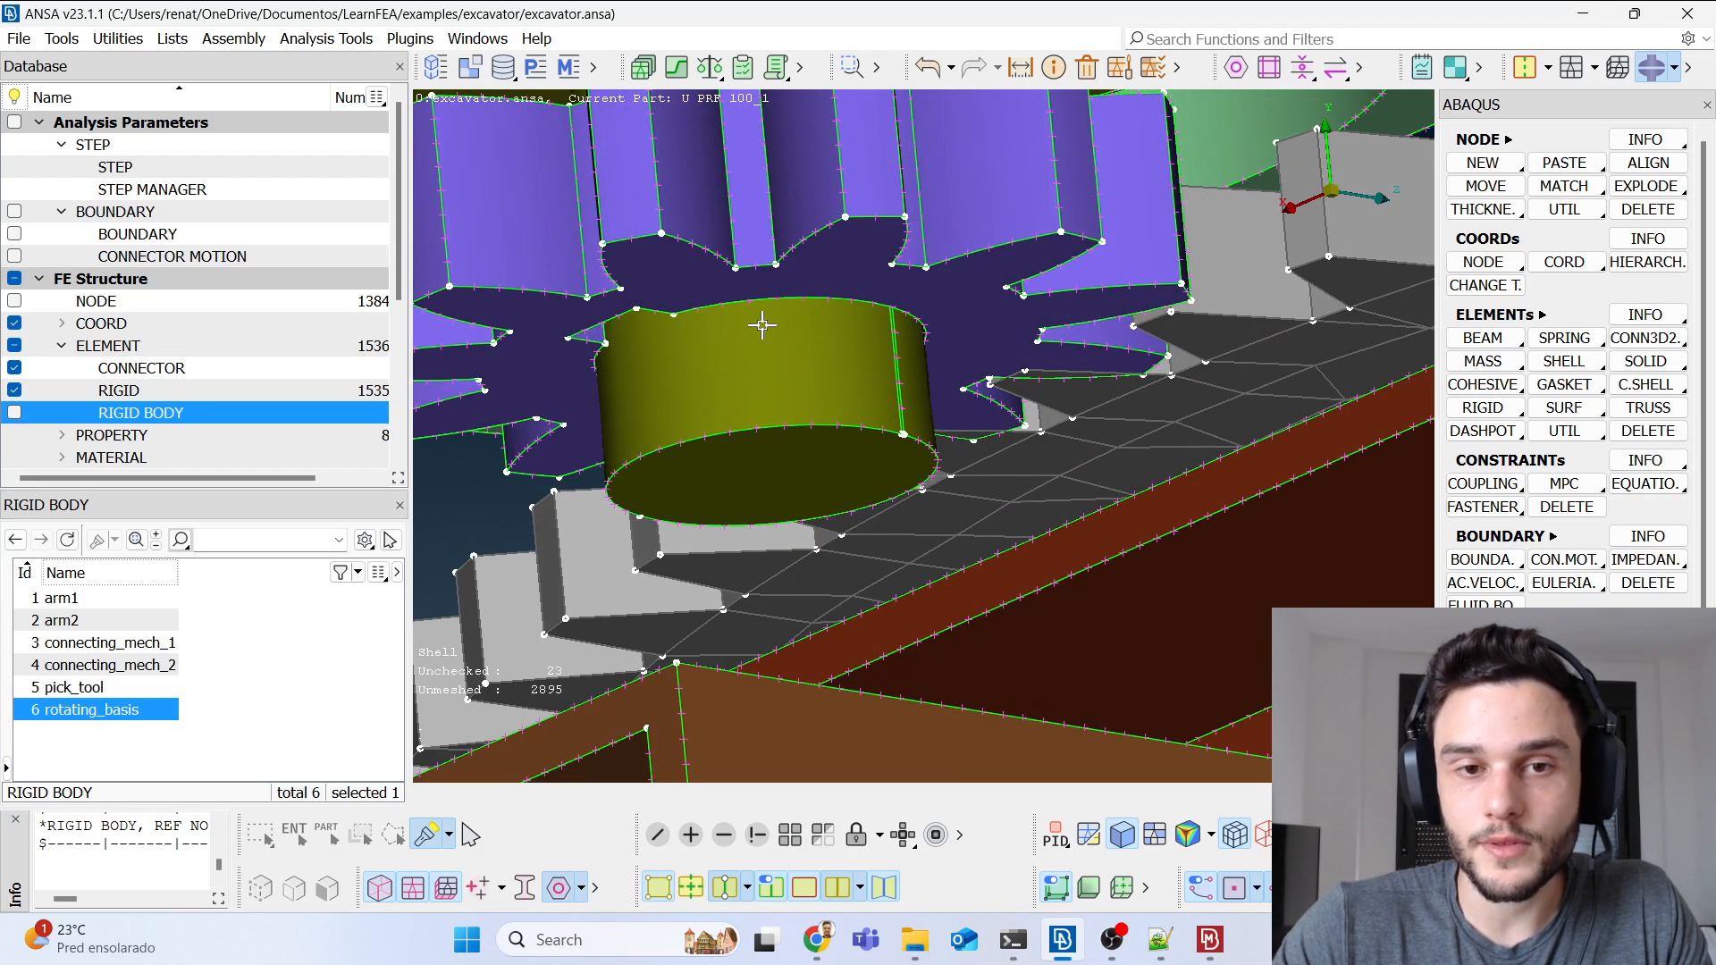
pyautogui.scroll(-4, 789, 467)
pyautogui.keyDown('ctrl'); pyautogui.moveTo(811, 411); pyautogui.dragTo(710, 390); pyautogui.keyUp('ctrl')
pyautogui.scroll(-4, 751, 460)
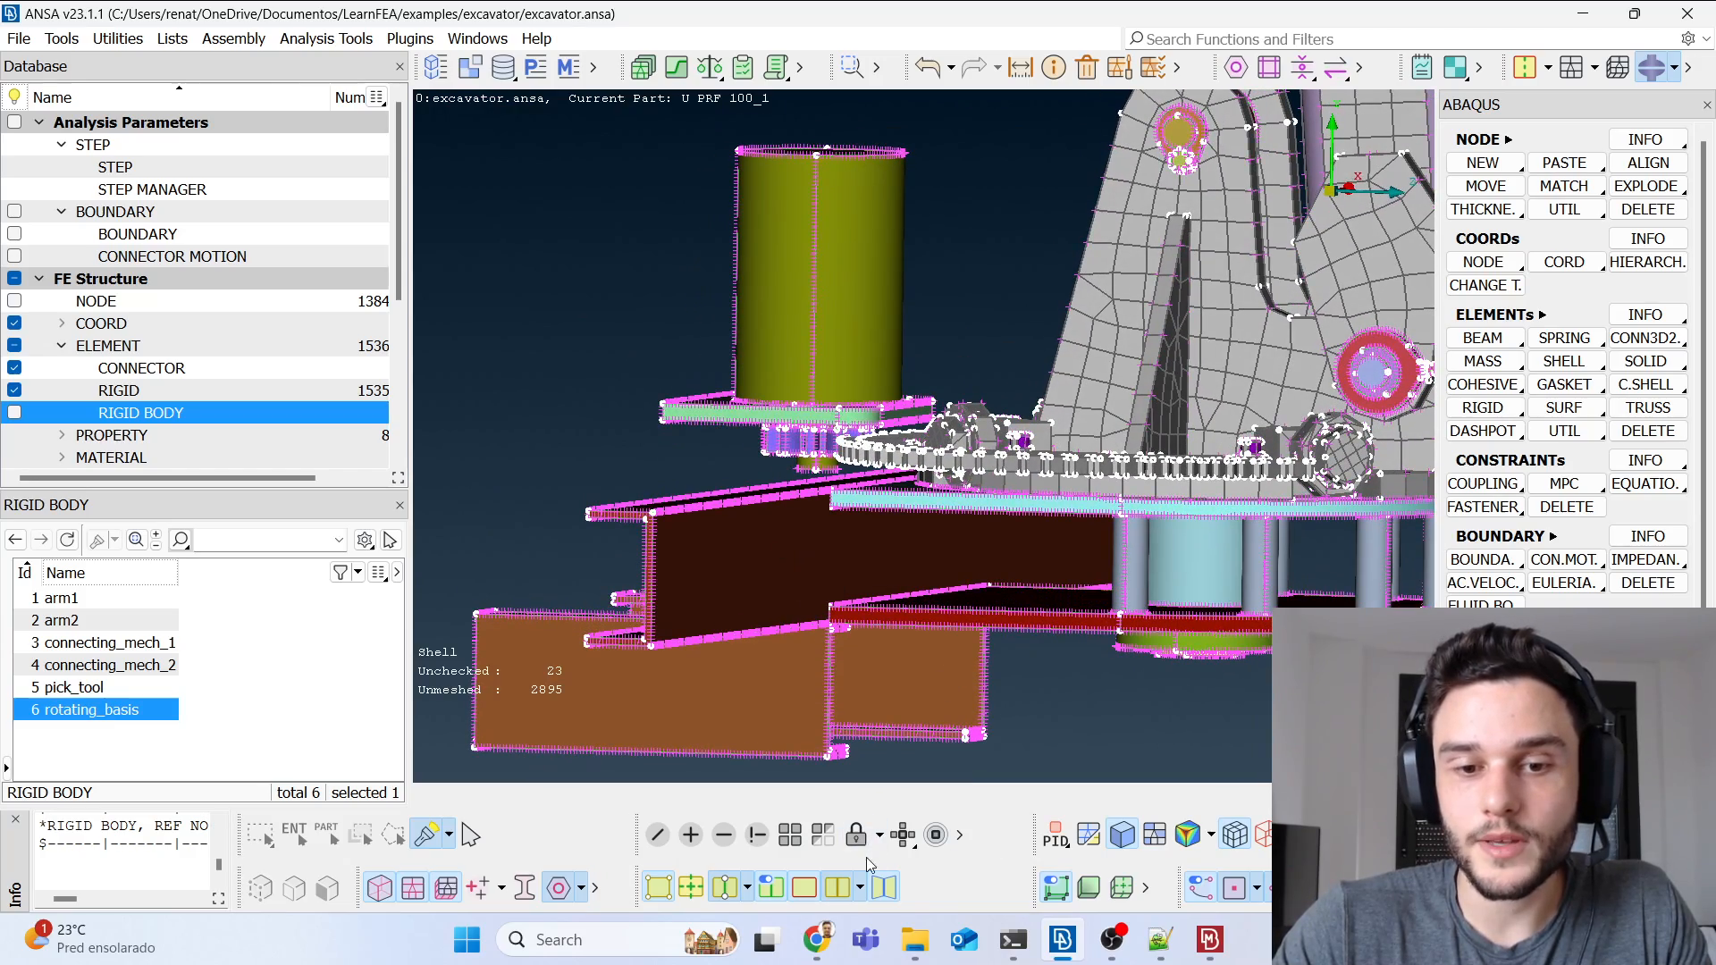
# Step: Hide the frame beams, support columns and lower plate beneath the rotating basis, selecting them by property
pyautogui.click(757, 834)
pyautogui.keyDown('ctrl'); pyautogui.moveTo(742, 536); pyautogui.dragTo(785, 520); pyautogui.keyUp('ctrl')
pyautogui.moveTo(1391, 666); pyautogui.dragTo(904, 453)
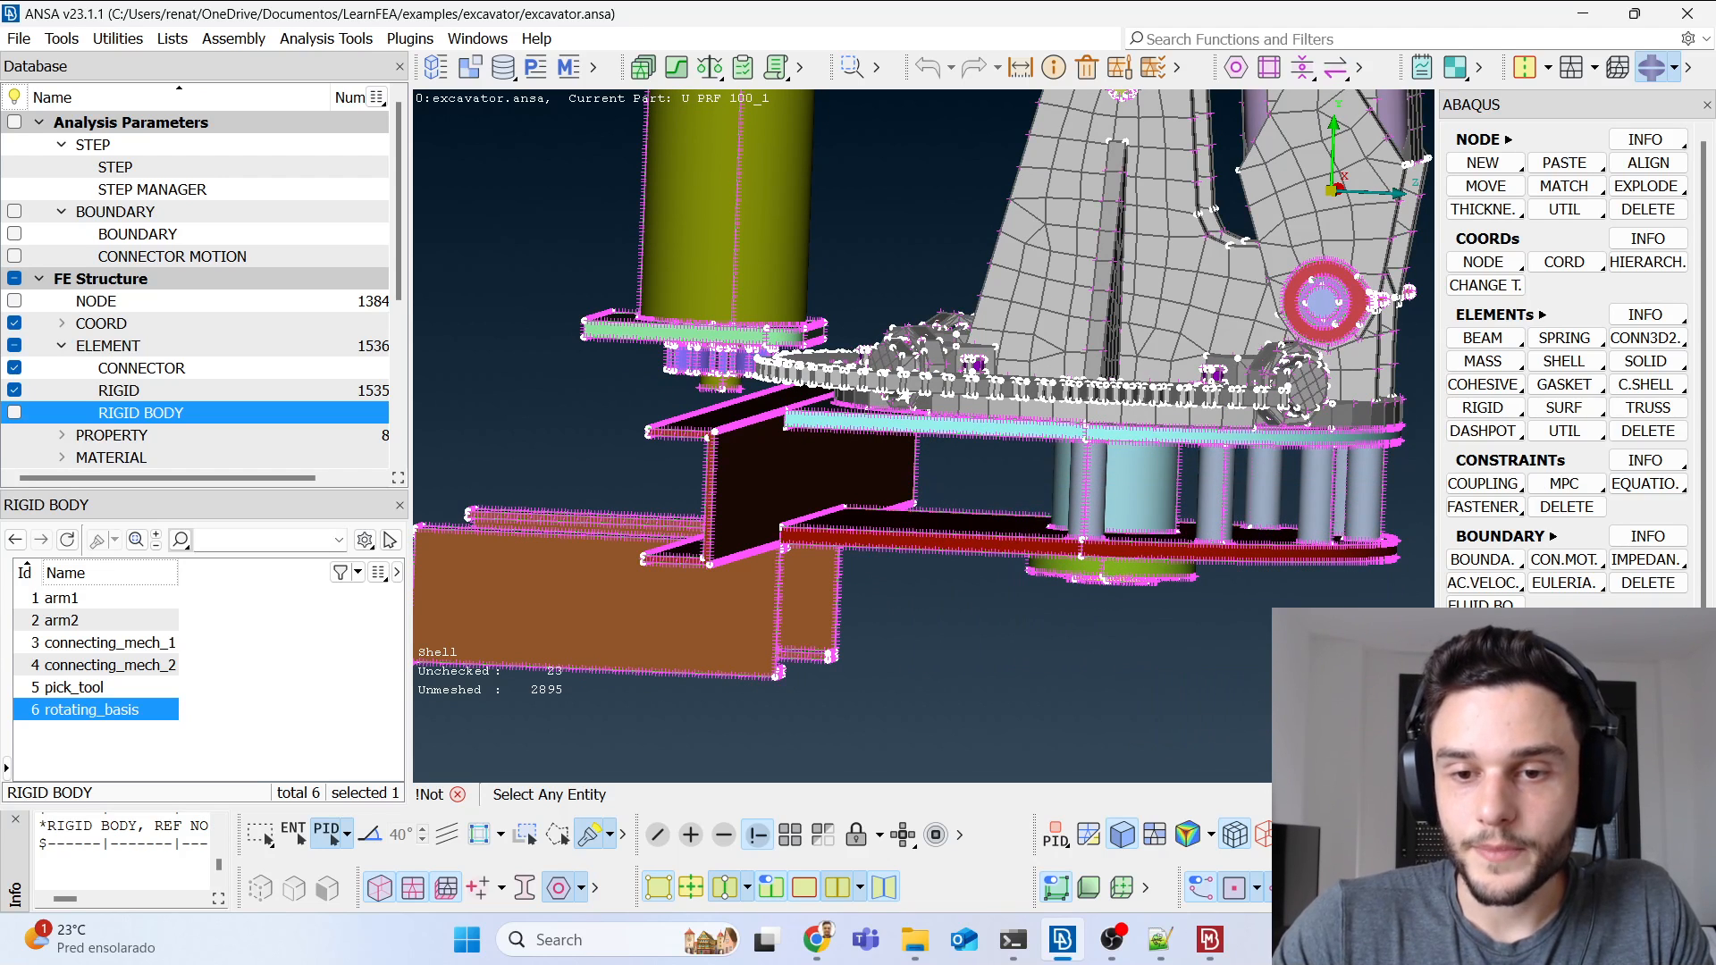
pyautogui.scroll(-3, 871, 620)
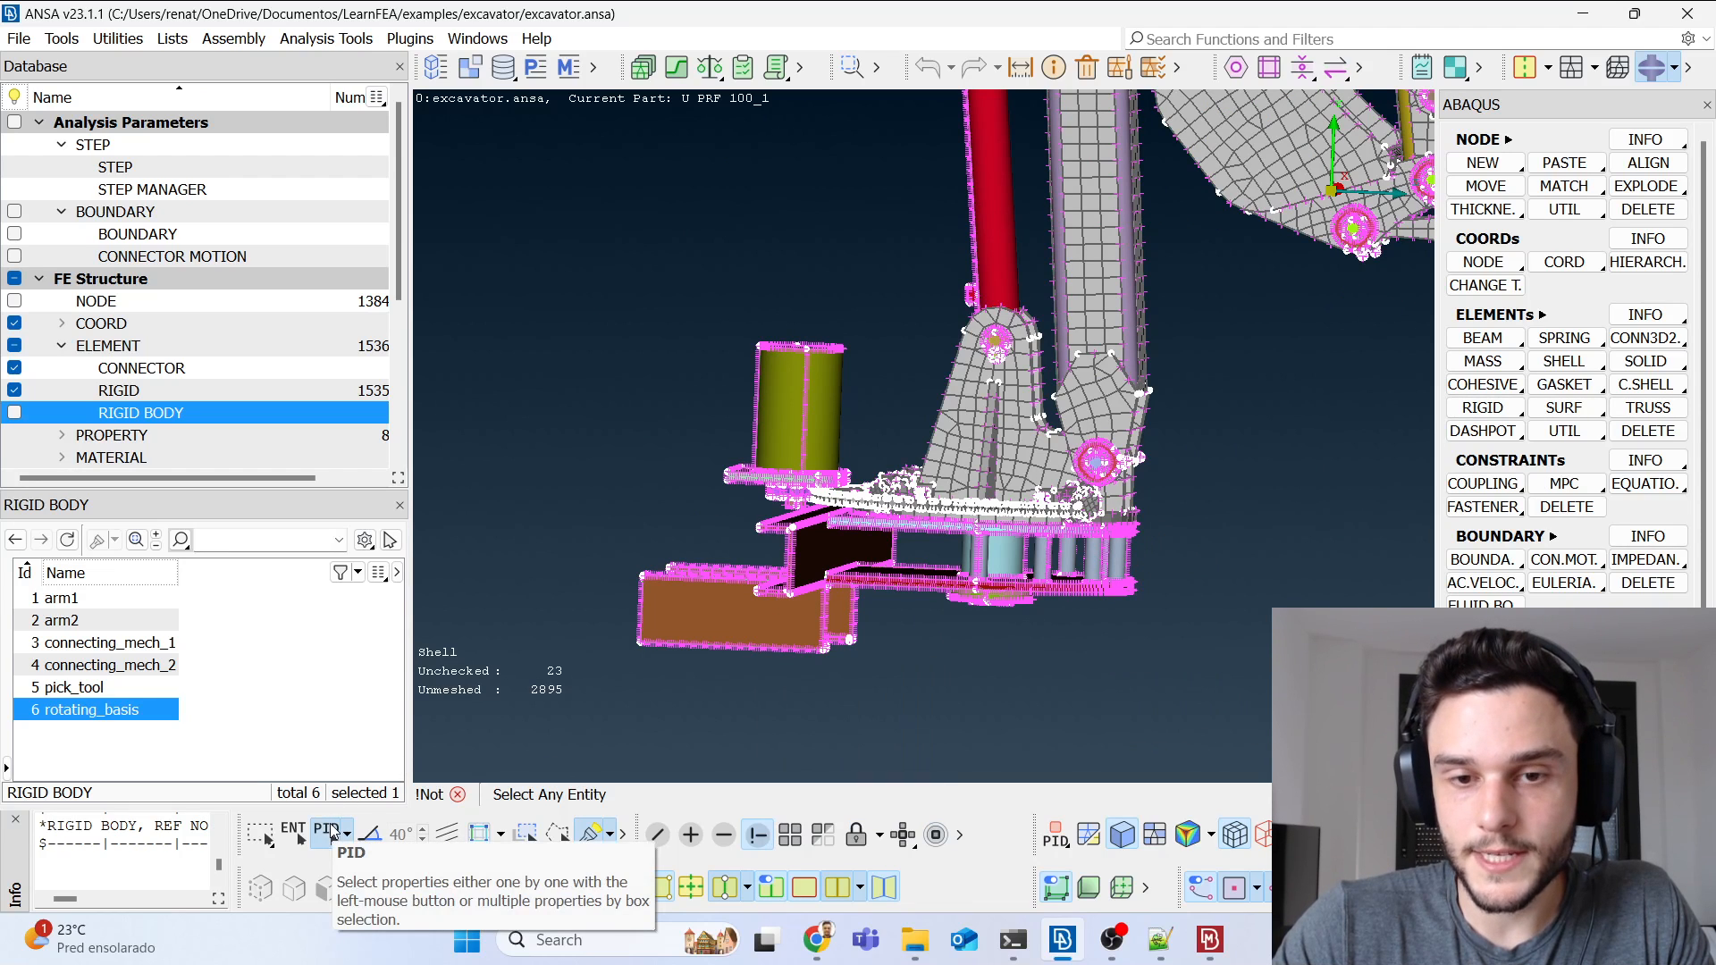
pyautogui.moveTo(1211, 697); pyautogui.dragTo(585, 556)
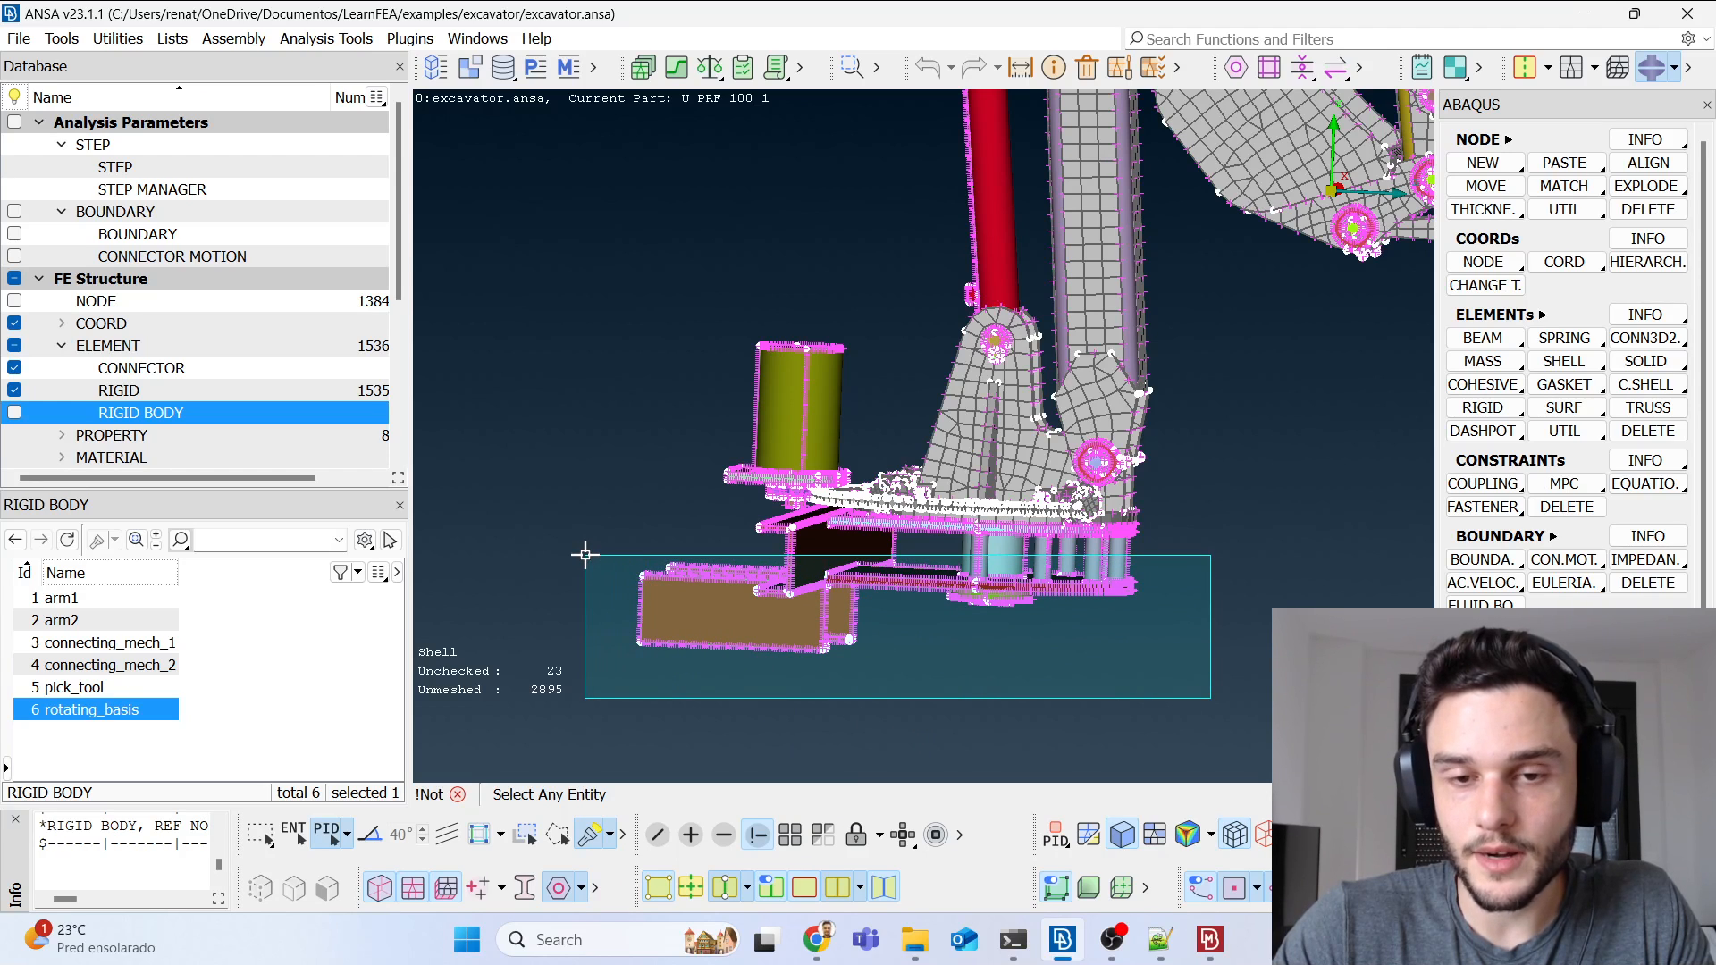
pyautogui.moveTo(585, 555); pyautogui.dragTo(585, 555)
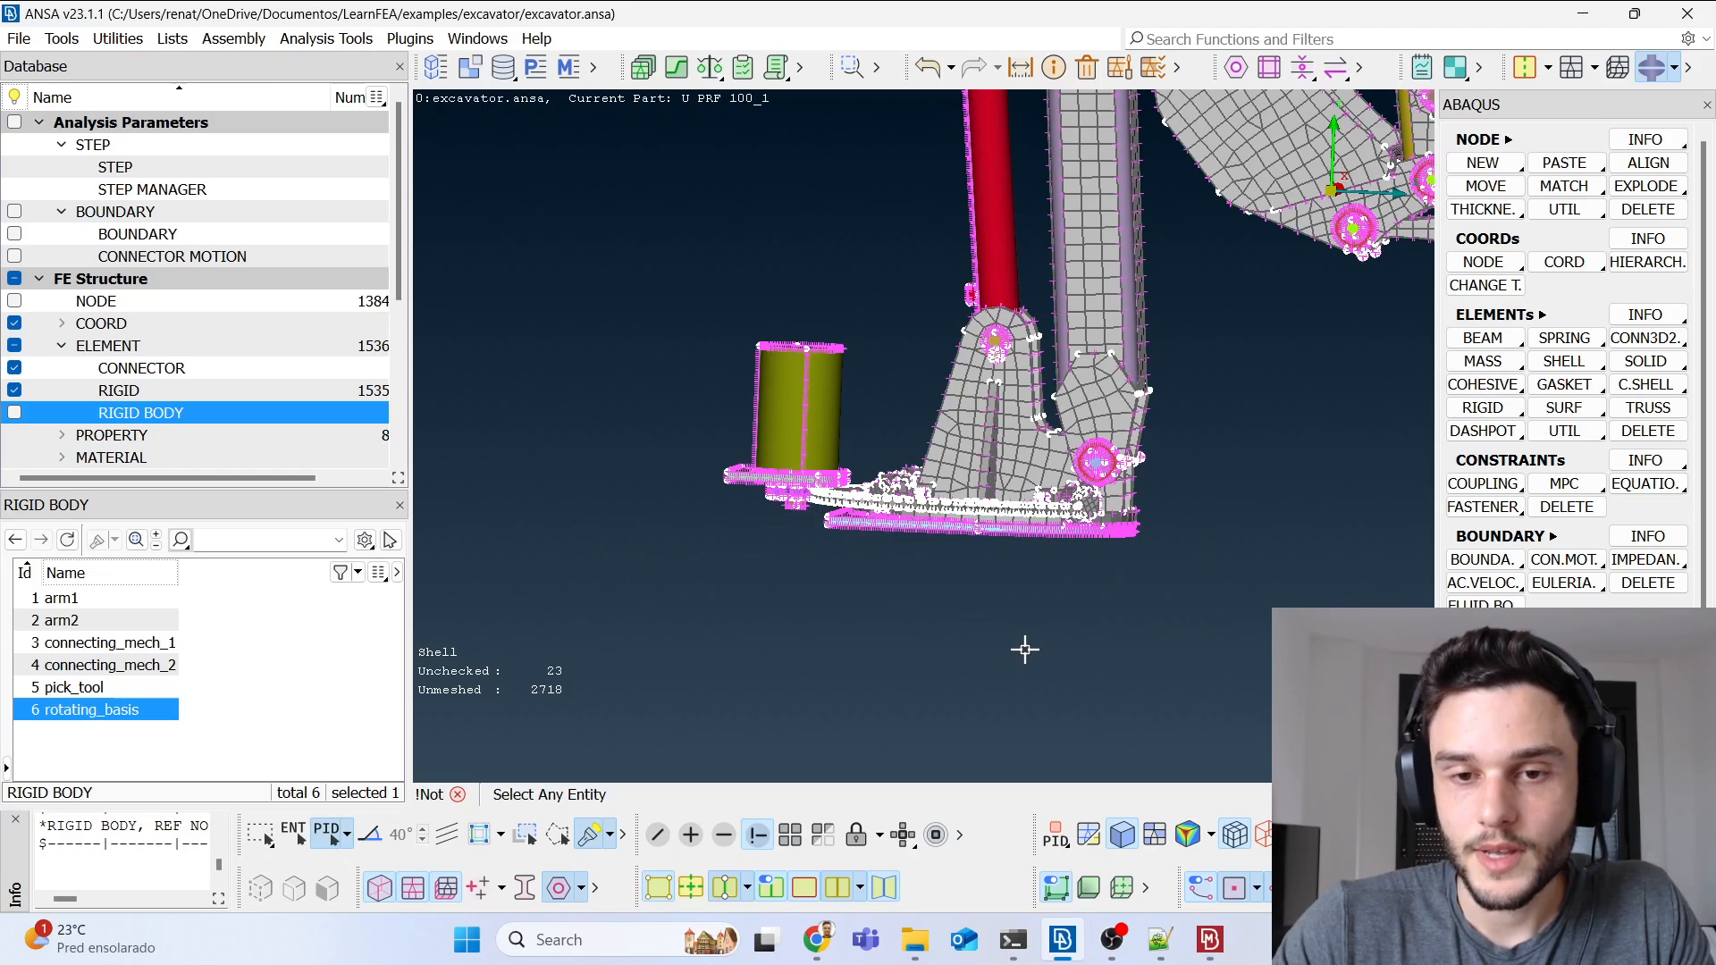
# Step: Hide the support plate under the rotating basis together with the motor, its flange and the pinion
pyautogui.scroll(2, 1022, 651)
pyautogui.scroll(2, 1073, 482)
pyautogui.scroll(3, 1063, 385)
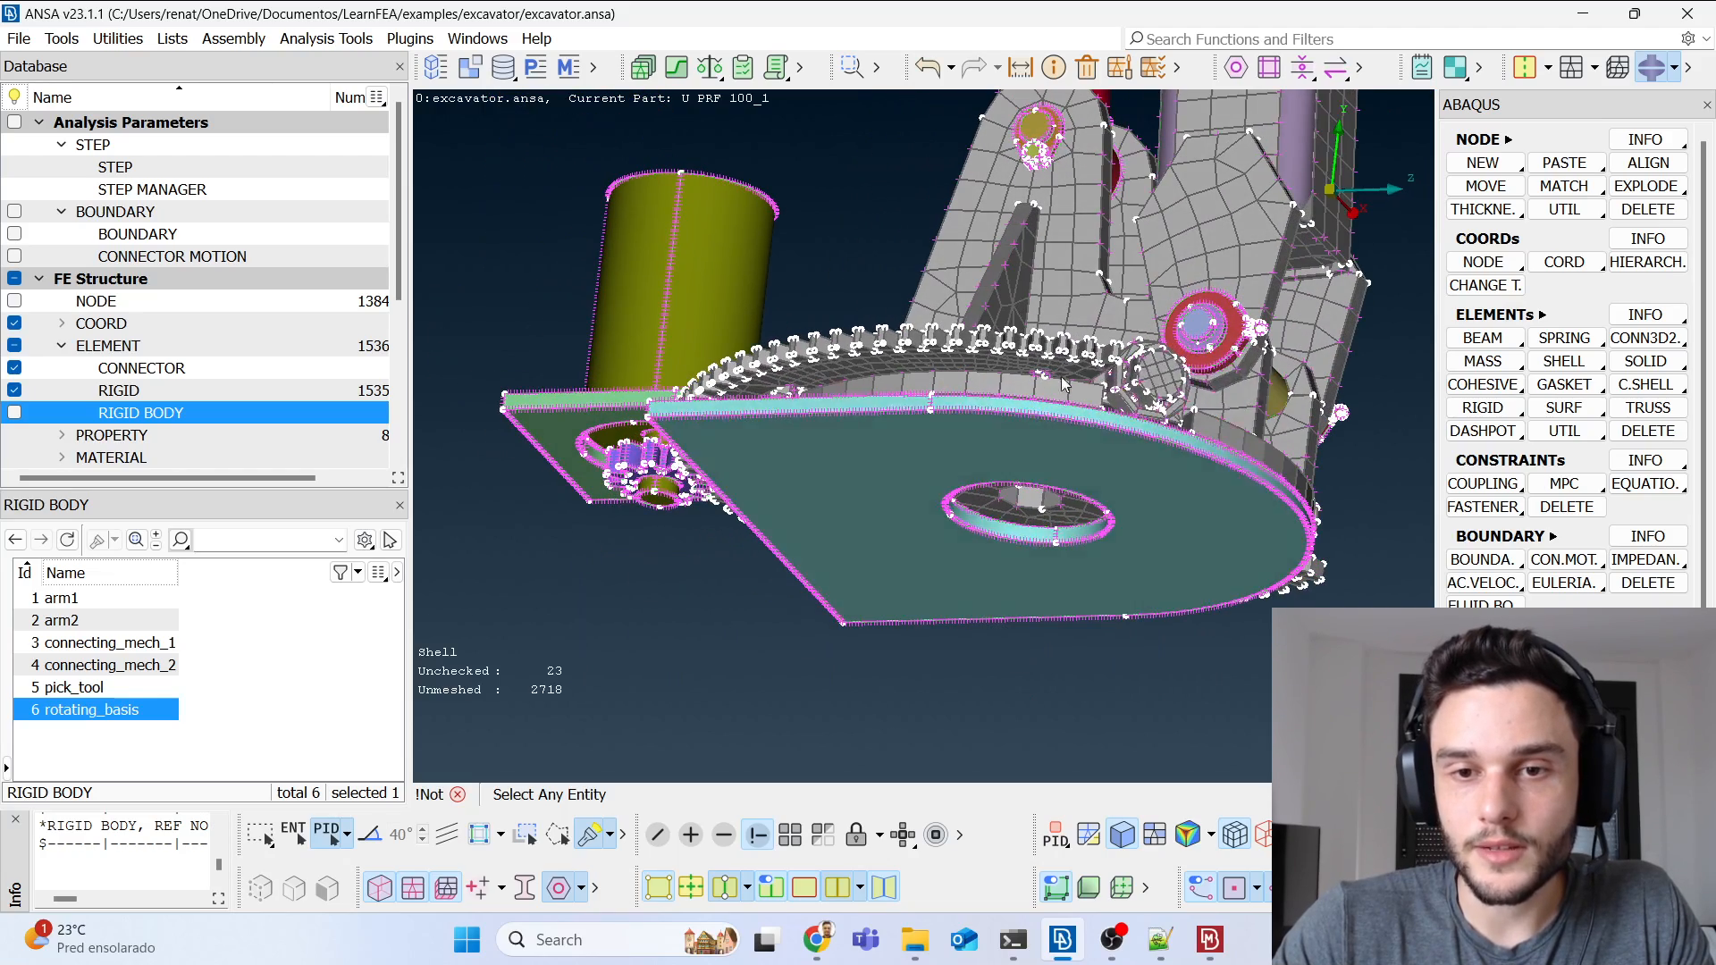
pyautogui.click(1144, 438)
pyautogui.keyDown('ctrl'); pyautogui.moveTo(1047, 502); pyautogui.dragTo(977, 411); pyautogui.keyUp('ctrl')
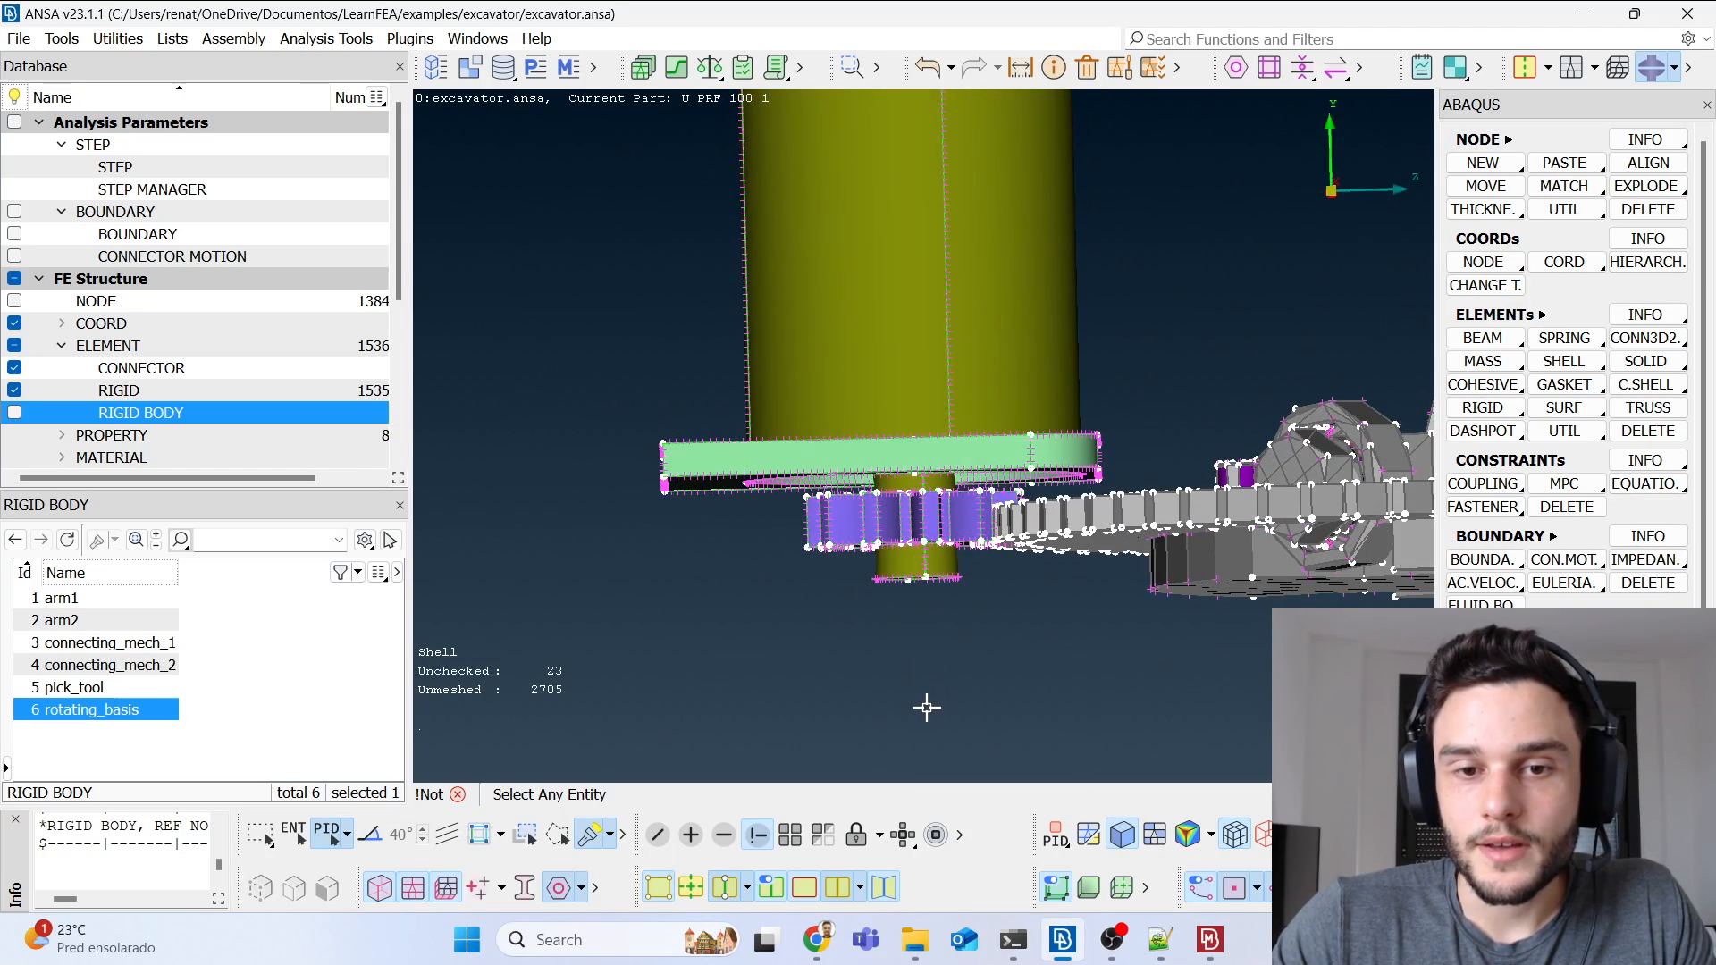
pyautogui.scroll(-3, 929, 701)
pyautogui.moveTo(925, 713); pyautogui.dragTo(714, 215)
pyautogui.keyDown('ctrl'); pyautogui.moveTo(853, 412); pyautogui.dragTo(1001, 521); pyautogui.keyUp('ctrl')
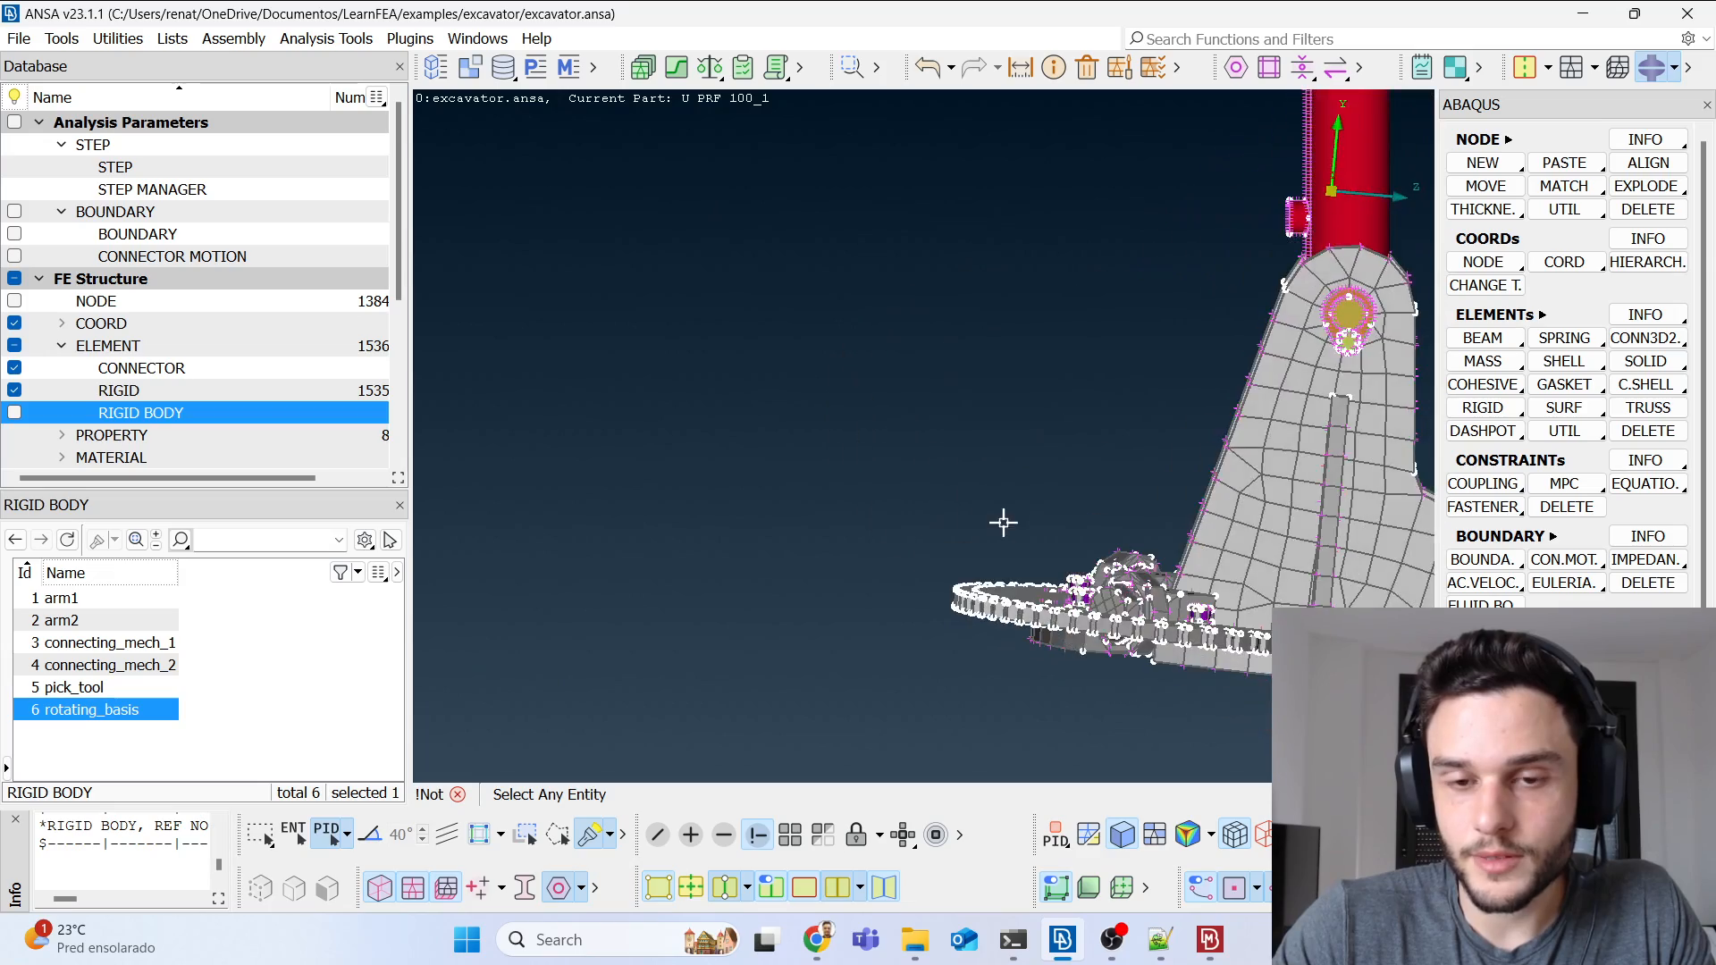
# Step: Invert the visibility to show only the hidden base frame and motor assembly
pyautogui.hotkey('ctrl', 'i')
pyautogui.keyDown('ctrl'); pyautogui.moveTo(1149, 548); pyautogui.dragTo(880, 222, button='middle'); pyautogui.keyUp('ctrl')
pyautogui.keyDown('ctrl'); pyautogui.moveTo(881, 221); pyautogui.dragTo(926, 340); pyautogui.keyUp('ctrl')
pyautogui.scroll(-3, 1031, 336)
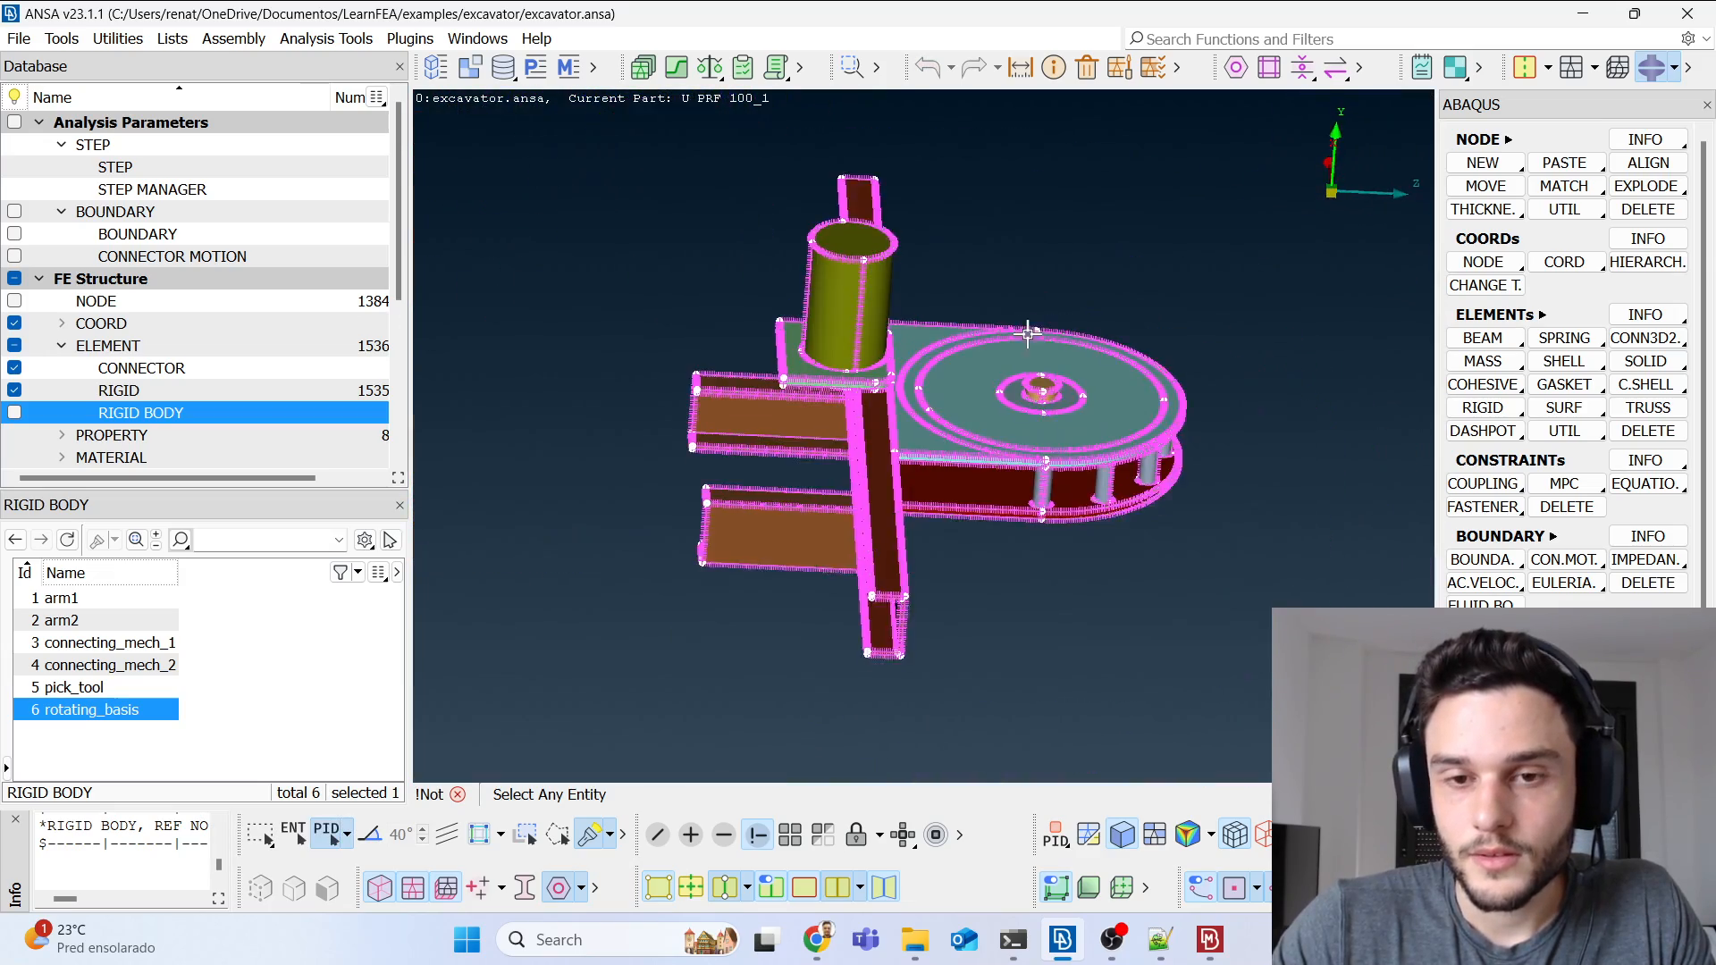
# Step: Hide the pinion on the motor shaft, keeping the motor, flange and base frame displayed
pyautogui.keyDown('ctrl'); pyautogui.moveTo(1024, 583); pyautogui.dragTo(941, 433, button='middle'); pyautogui.keyUp('ctrl')
pyautogui.scroll(6, 942, 432)
pyautogui.keyDown('ctrl'); pyautogui.moveTo(941, 432); pyautogui.dragTo(965, 257); pyautogui.keyUp('ctrl')
pyautogui.scroll(6, 1005, 494)
pyautogui.keyDown('ctrl'); pyautogui.moveTo(1004, 493); pyautogui.dragTo(1072, 605); pyautogui.keyUp('ctrl')
pyautogui.scroll(-6, 1018, 523)
pyautogui.keyDown('ctrl'); pyautogui.moveTo(682, 345); pyautogui.dragTo(766, 536); pyautogui.keyUp('ctrl')
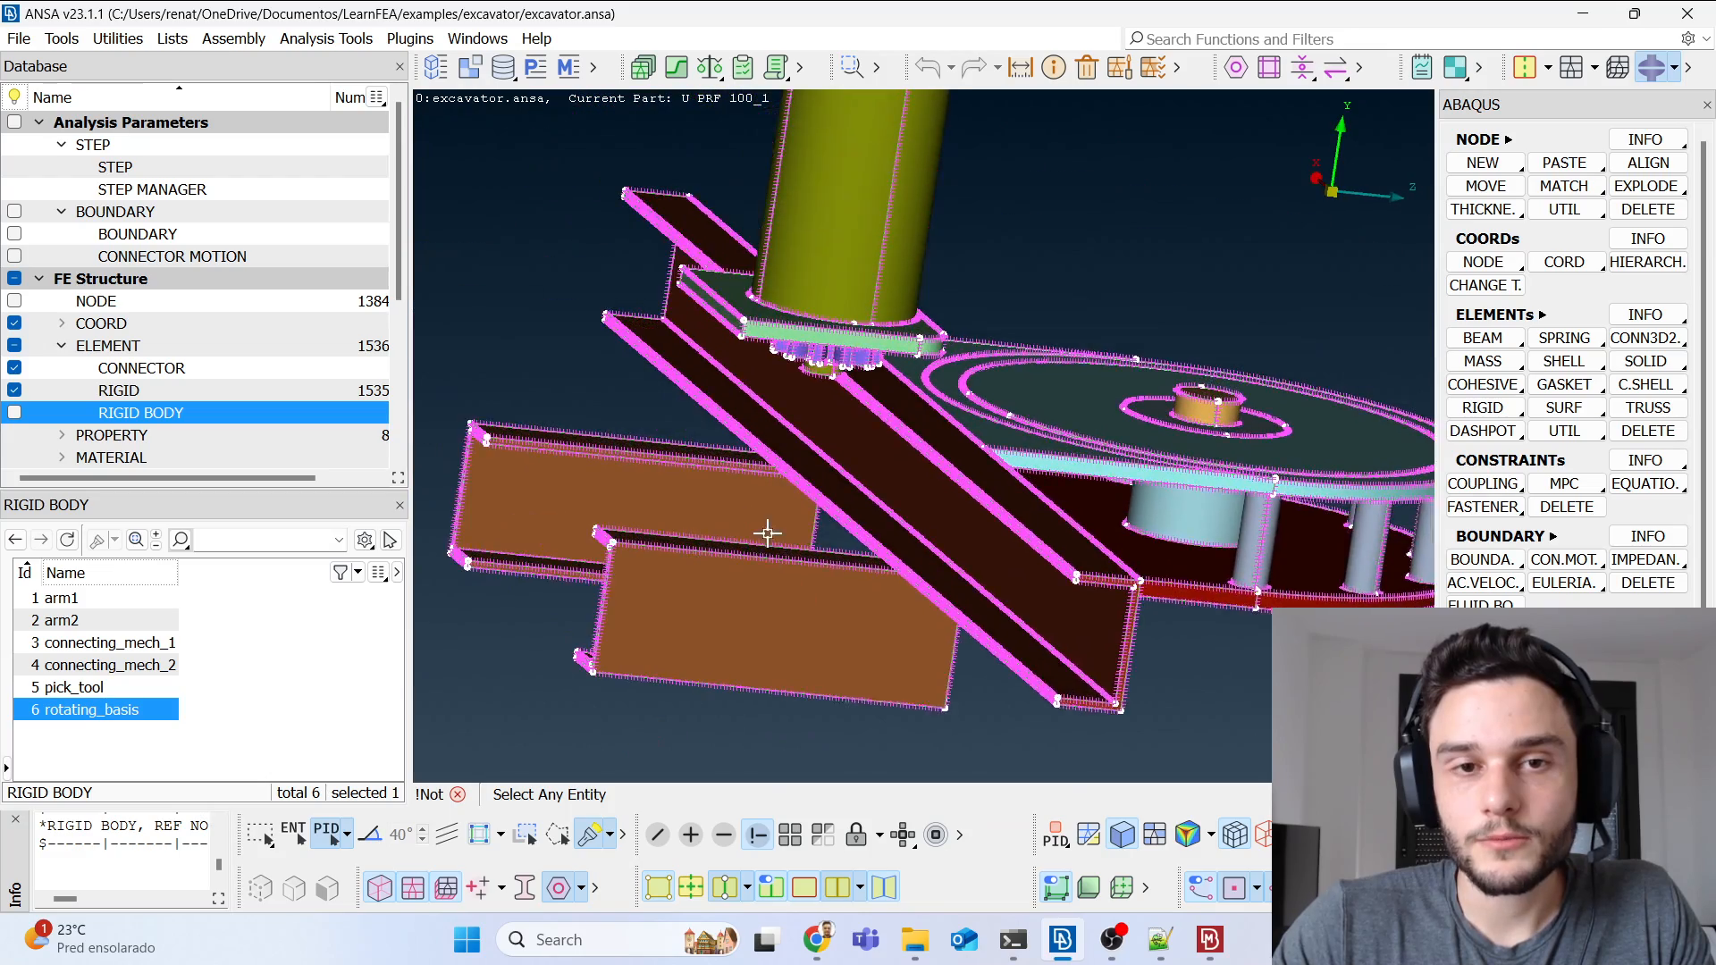
pyautogui.scroll(5, 777, 376)
pyautogui.scroll(3, 844, 305)
pyautogui.moveTo(853, 290)
pyautogui.keyDown('ctrl'); pyautogui.mouseDown()
pyautogui.moveTo(870, 264)
pyautogui.moveTo(871, 289)
pyautogui.mouseUp(); pyautogui.keyUp('ctrl')
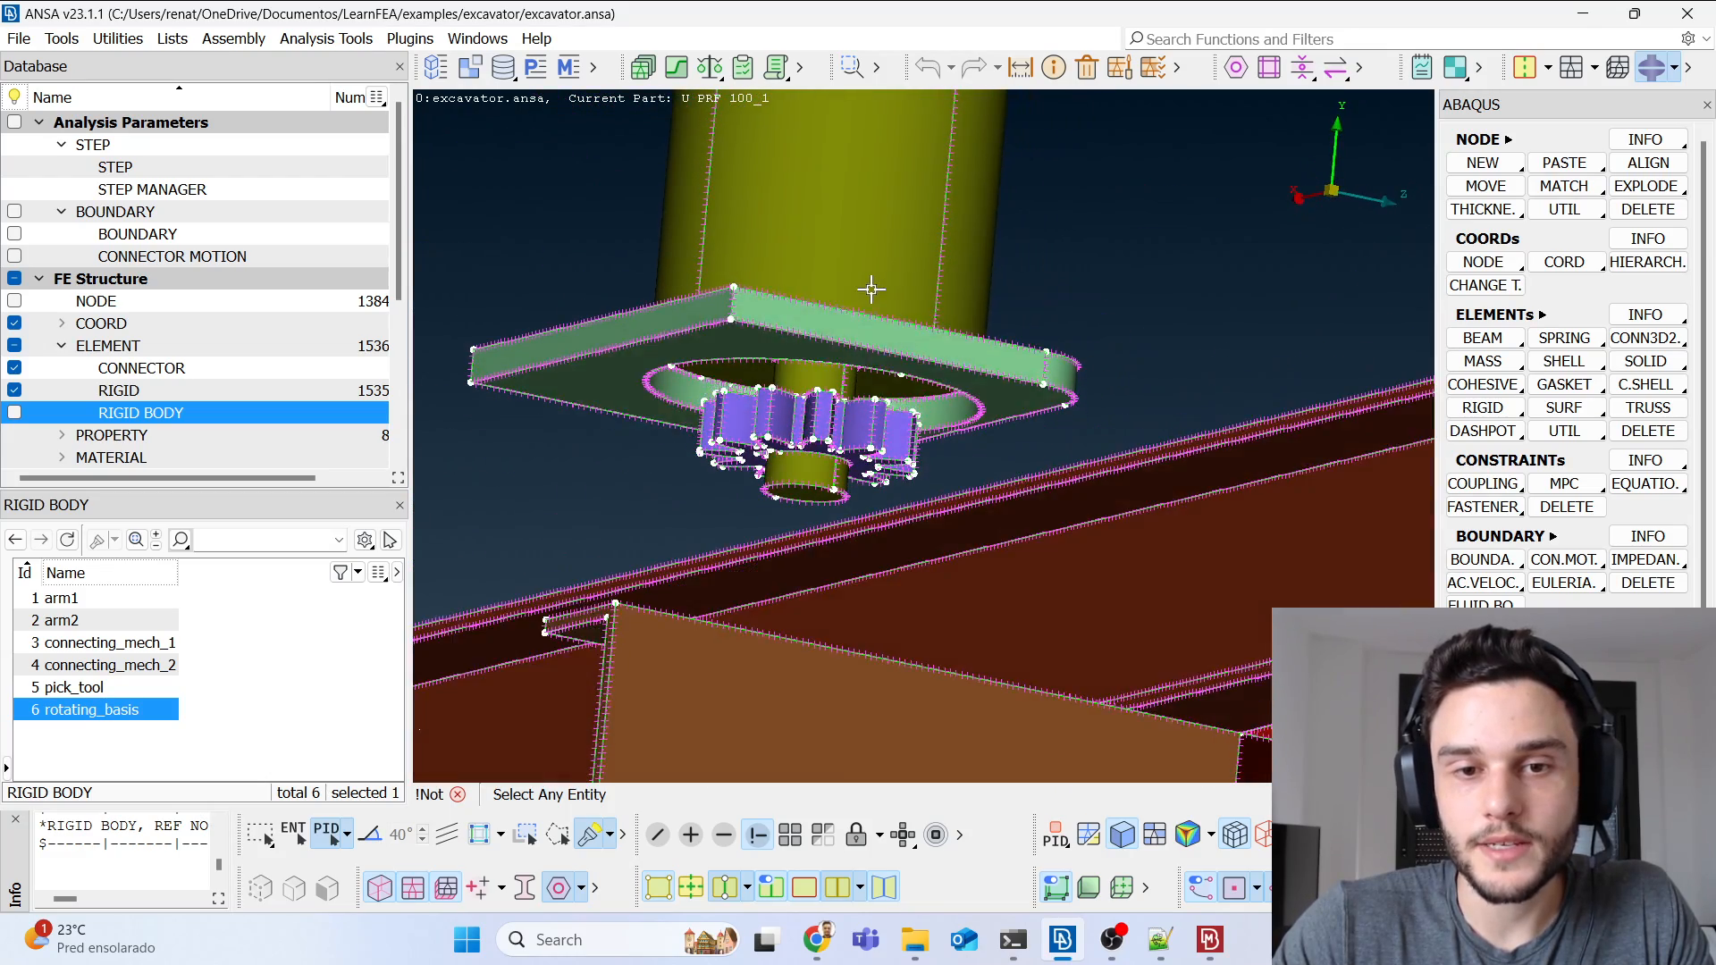
pyautogui.click(720, 836)
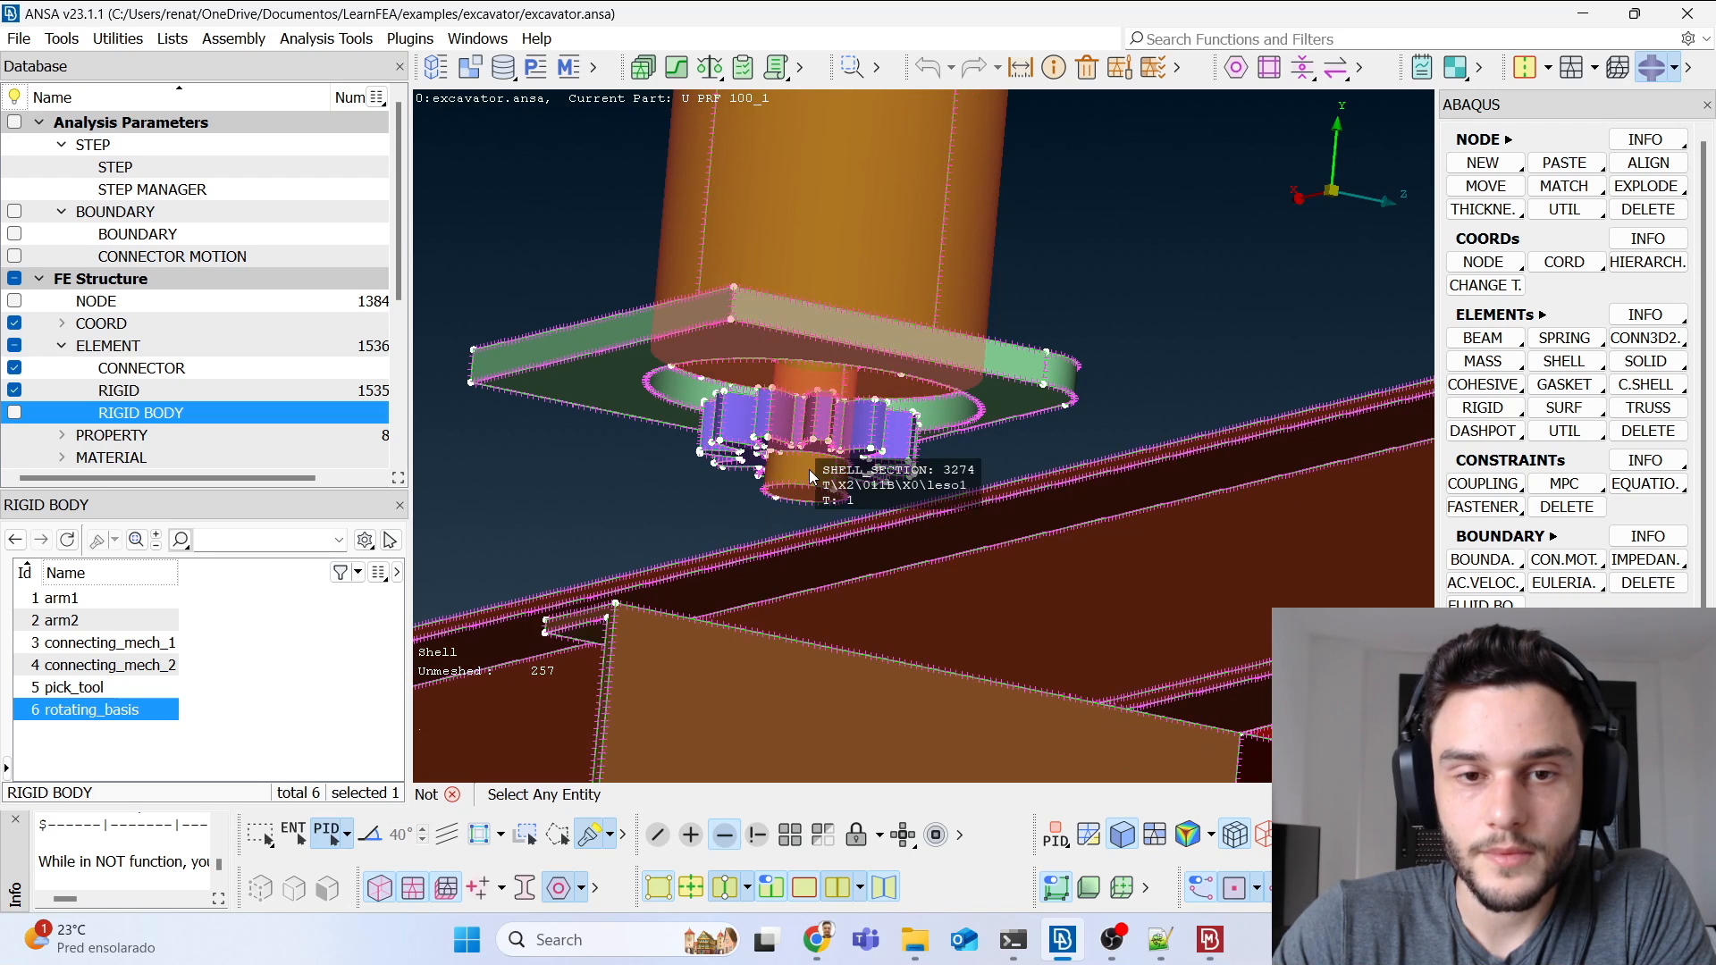
pyautogui.click(873, 444)
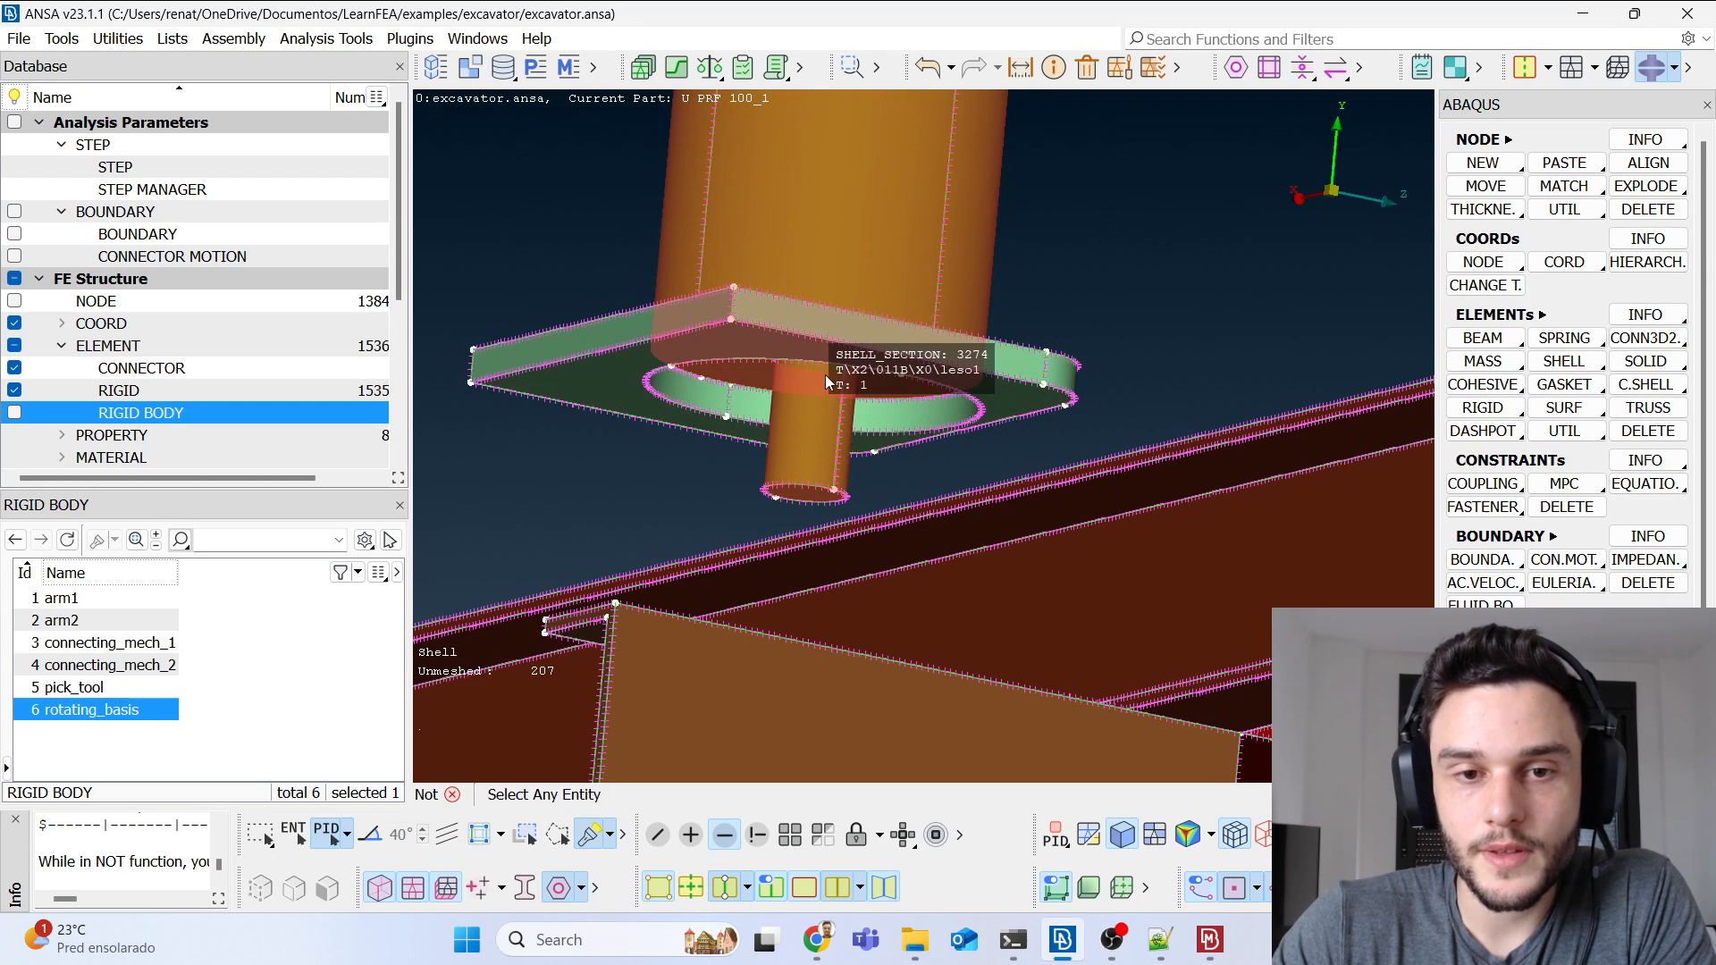
pyautogui.scroll(-3, 871, 318)
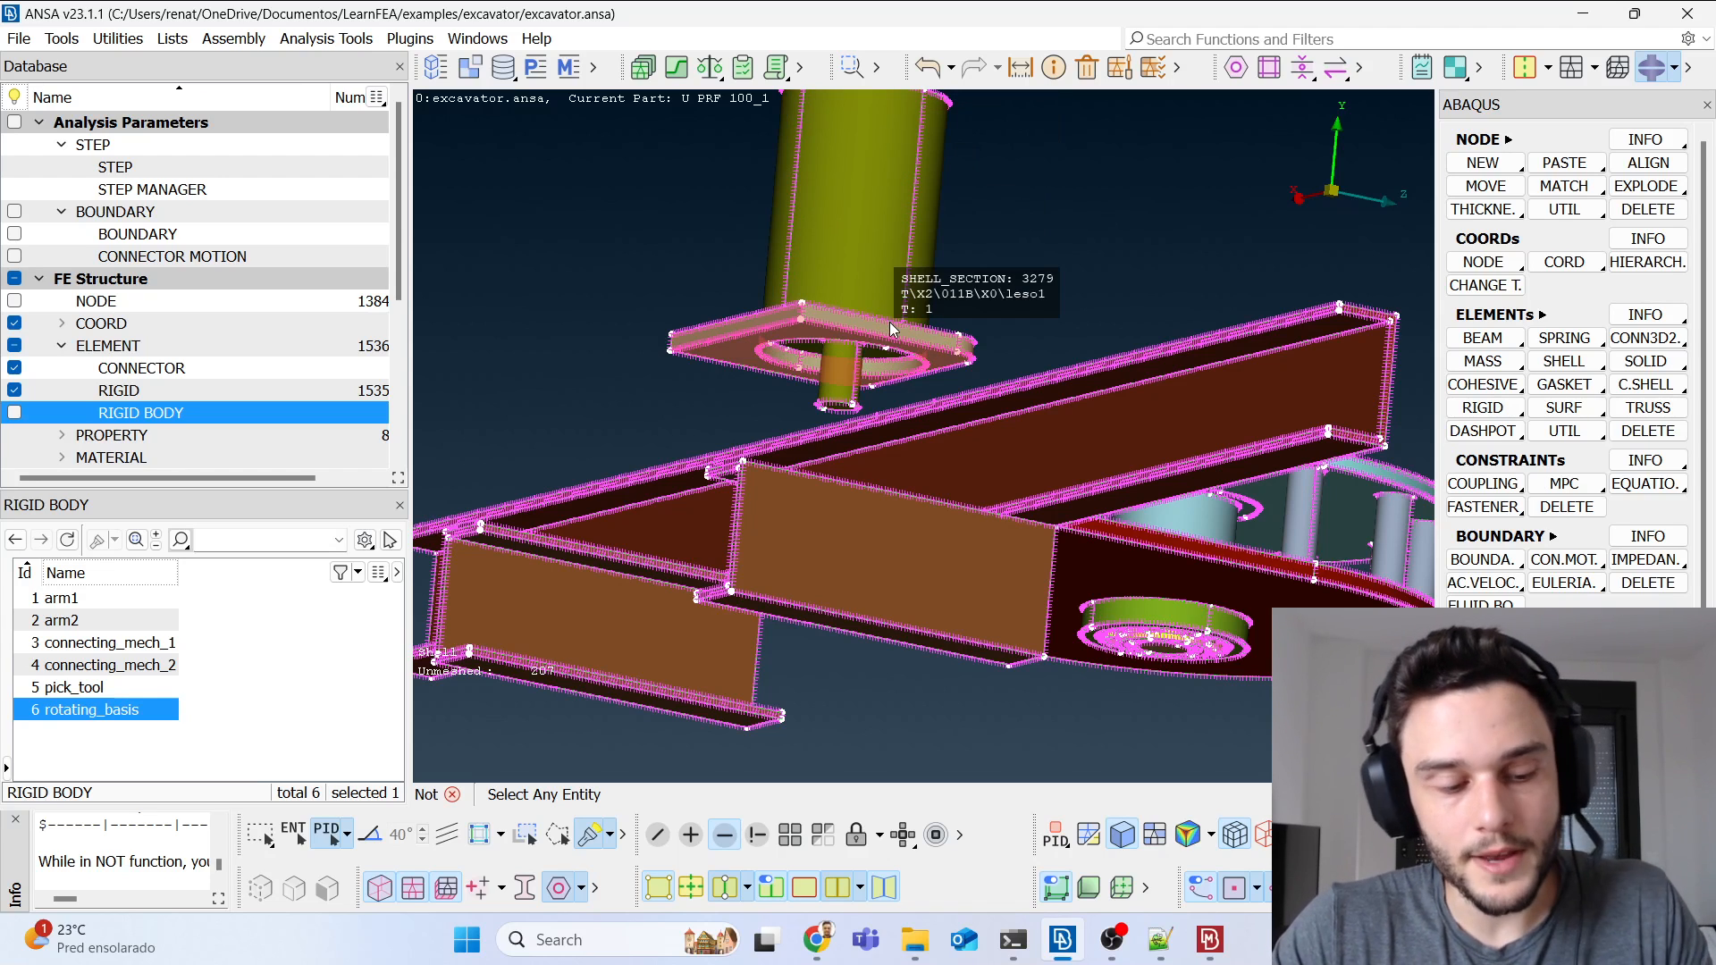
pyautogui.keyDown('ctrl'); pyautogui.moveTo(887, 314); pyautogui.dragTo(839, 294); pyautogui.keyUp('ctrl')
pyautogui.scroll(-5, 863, 442)
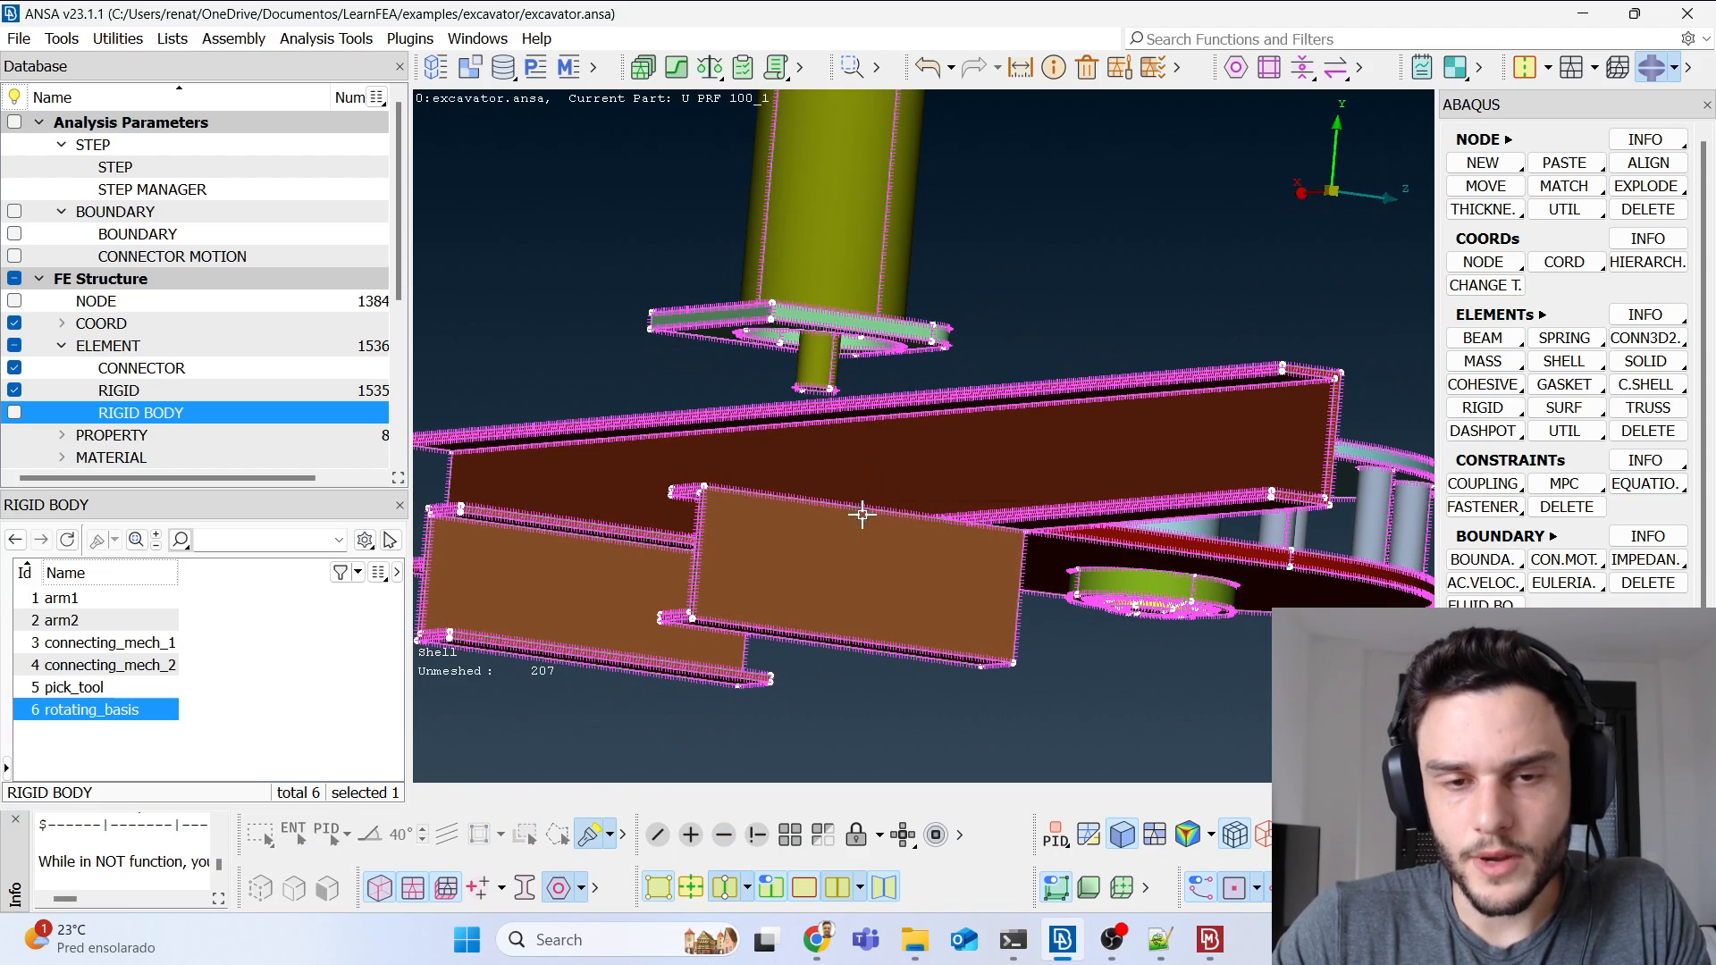
# Step: Set the perimeter length of all visible base frame and motor parts to 20
pyautogui.keyDown('ctrl'); pyautogui.moveTo(831, 336); pyautogui.dragTo(884, 183); pyautogui.keyUp('ctrl')
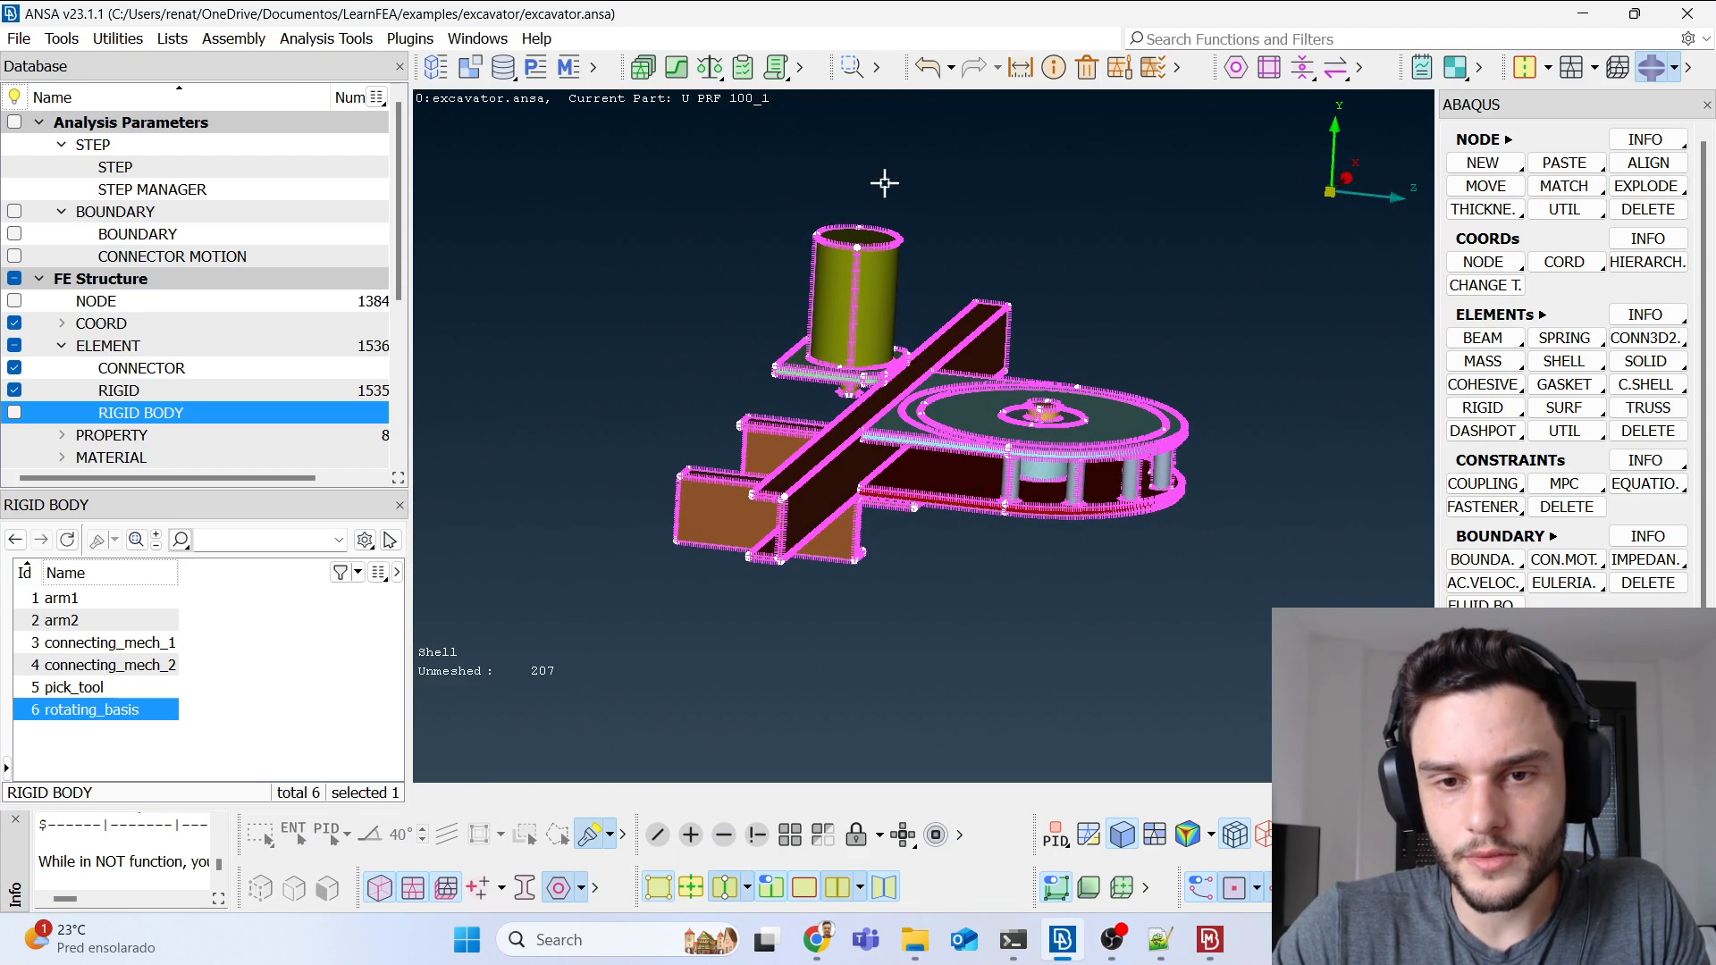
pyautogui.keyDown('ctrl'); pyautogui.moveTo(933, 414); pyautogui.dragTo(832, 439); pyautogui.keyUp('ctrl')
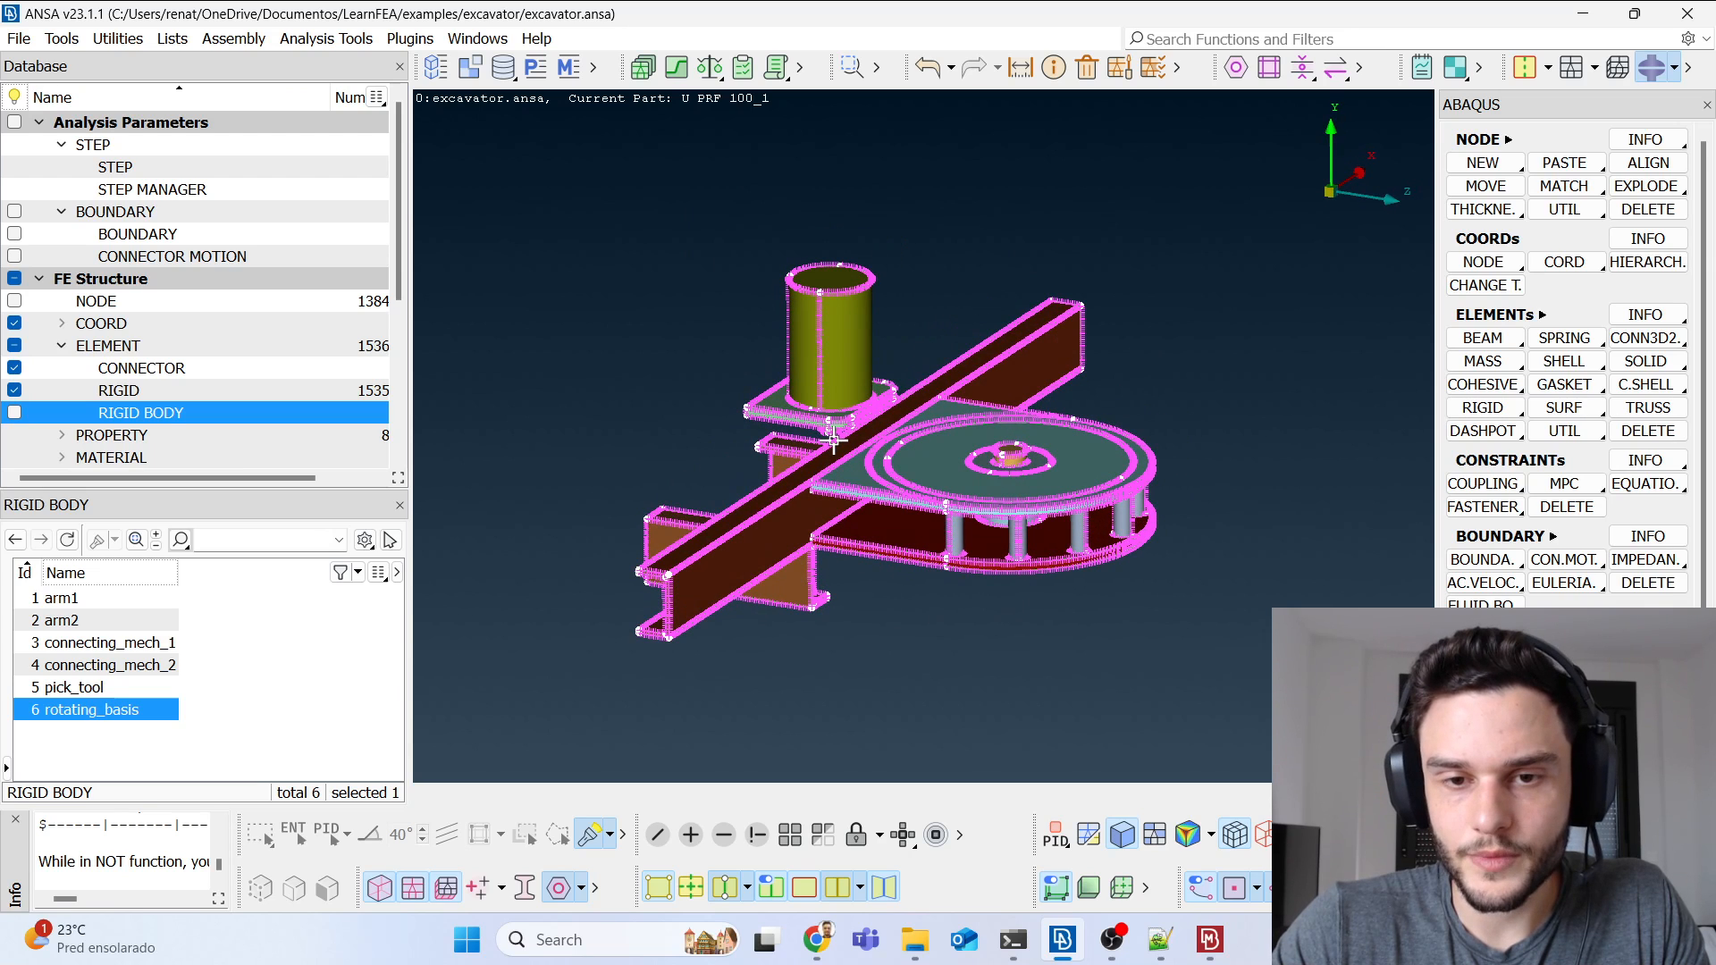
pyautogui.click(1548, 70)
pyautogui.click(1557, 105)
pyautogui.click(1580, 266)
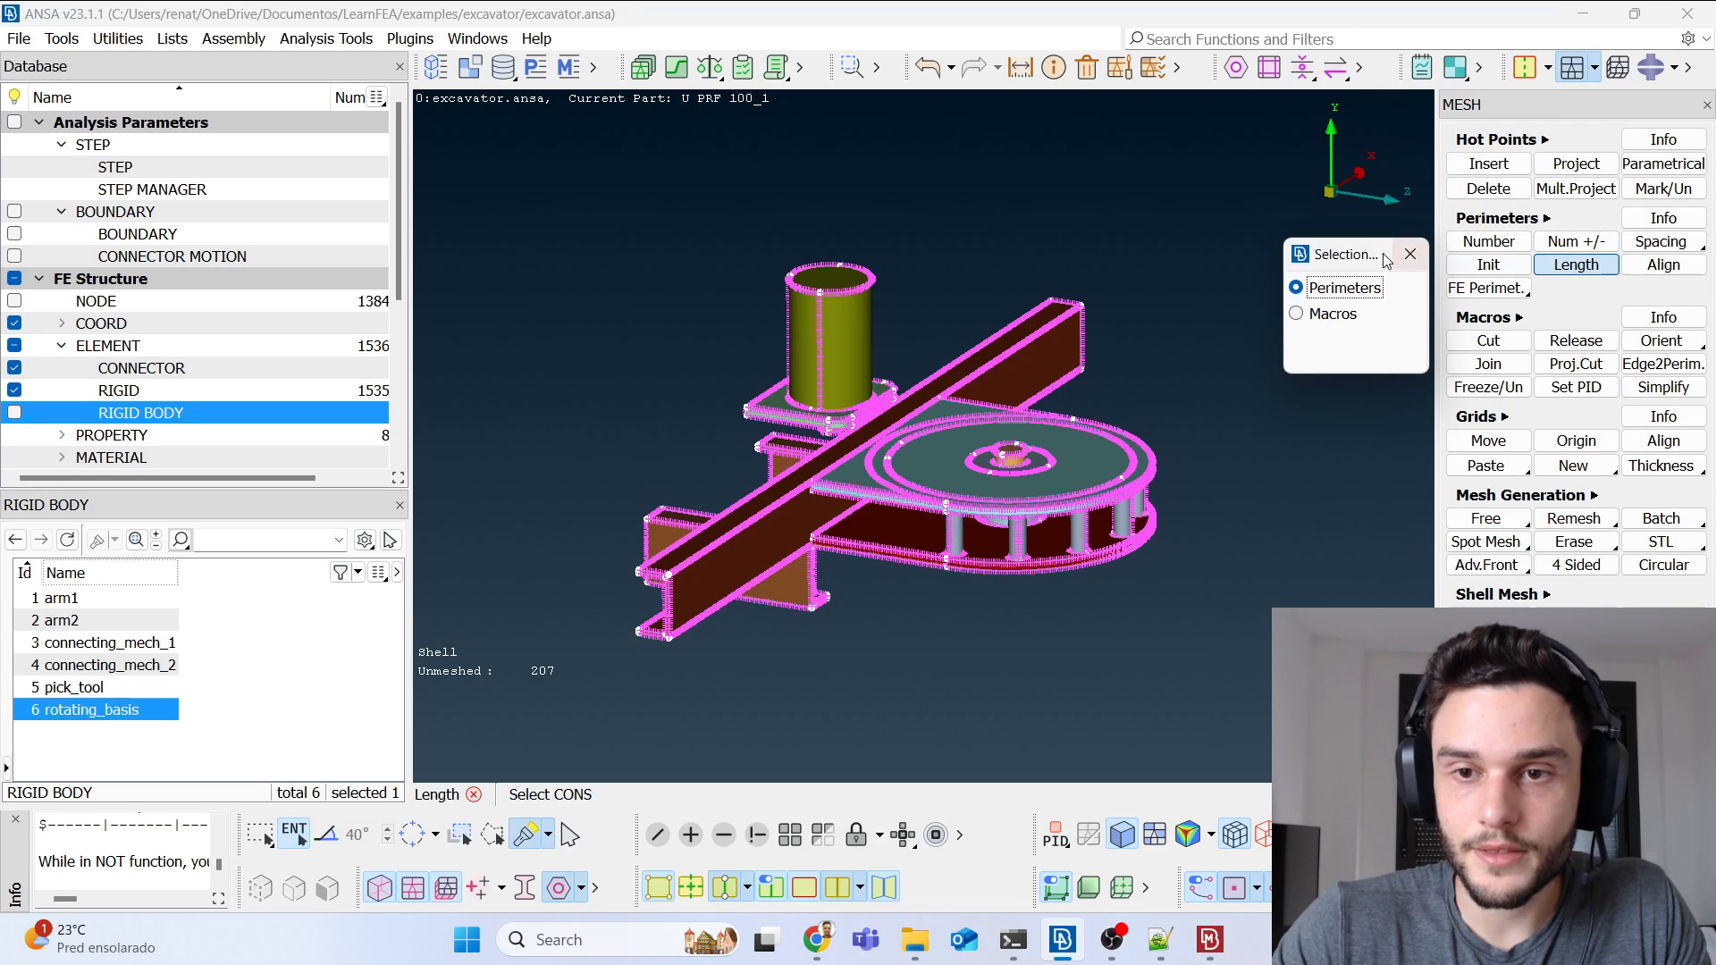
pyautogui.moveTo(484, 140); pyautogui.dragTo(1433, 781)
pyautogui.middleClick(1122, 665)
pyautogui.write('20')
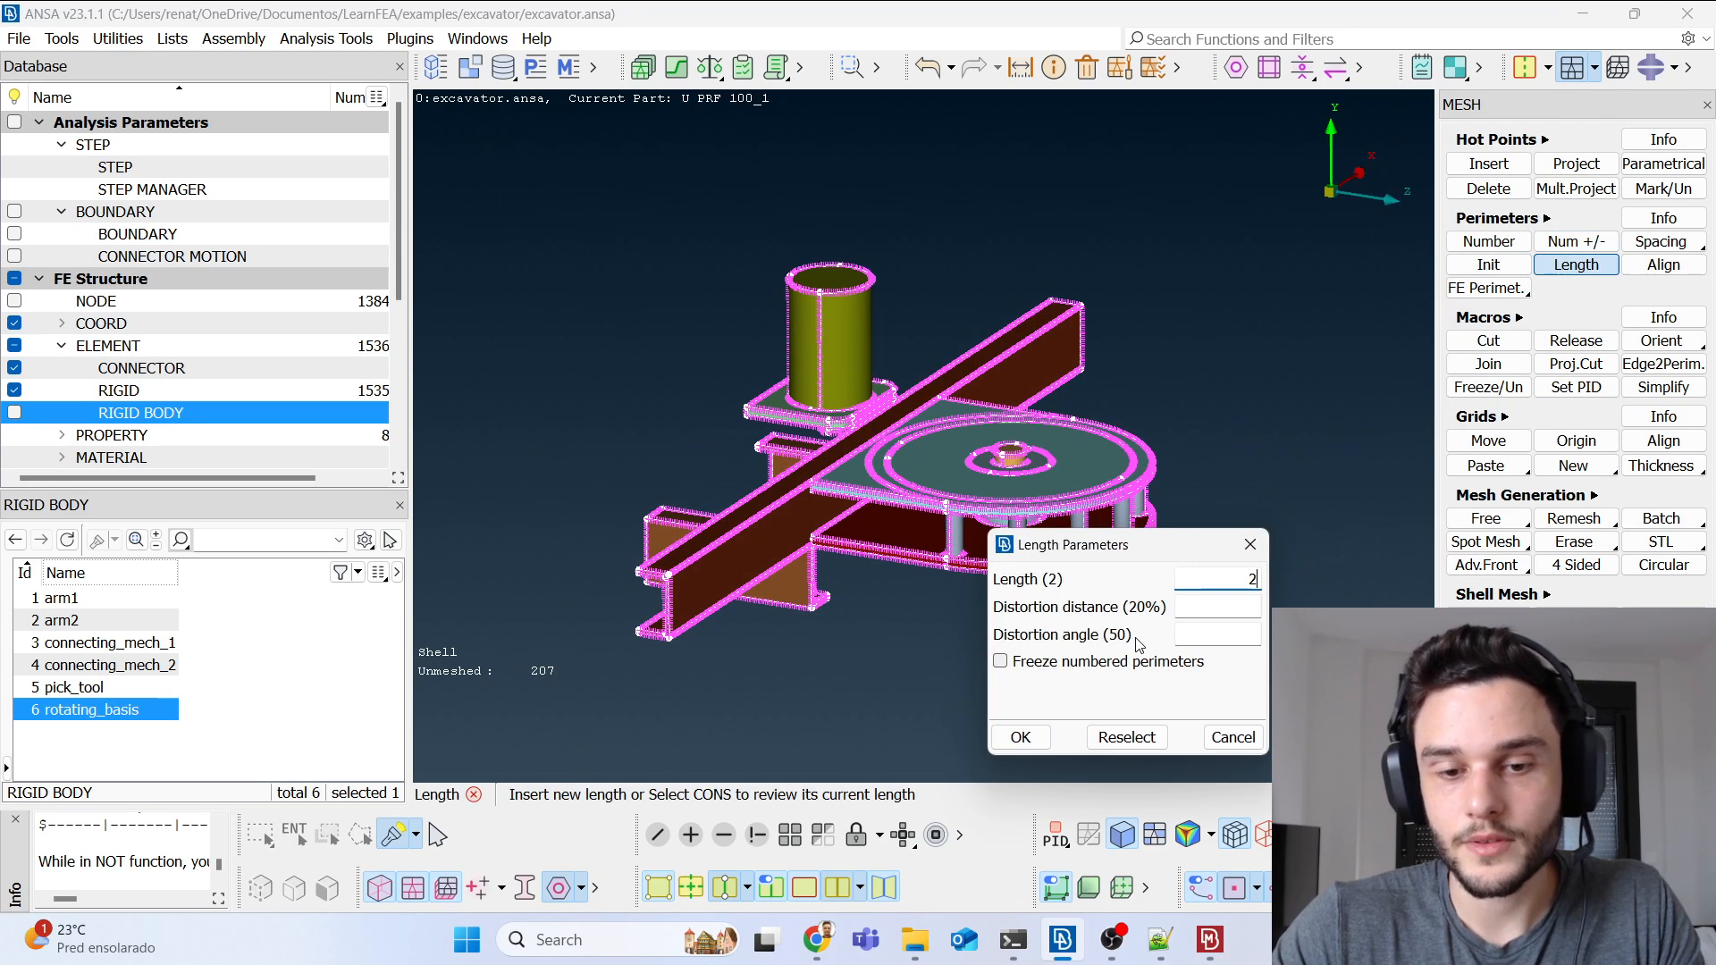
pyautogui.press('Return')
pyautogui.press('Escape')
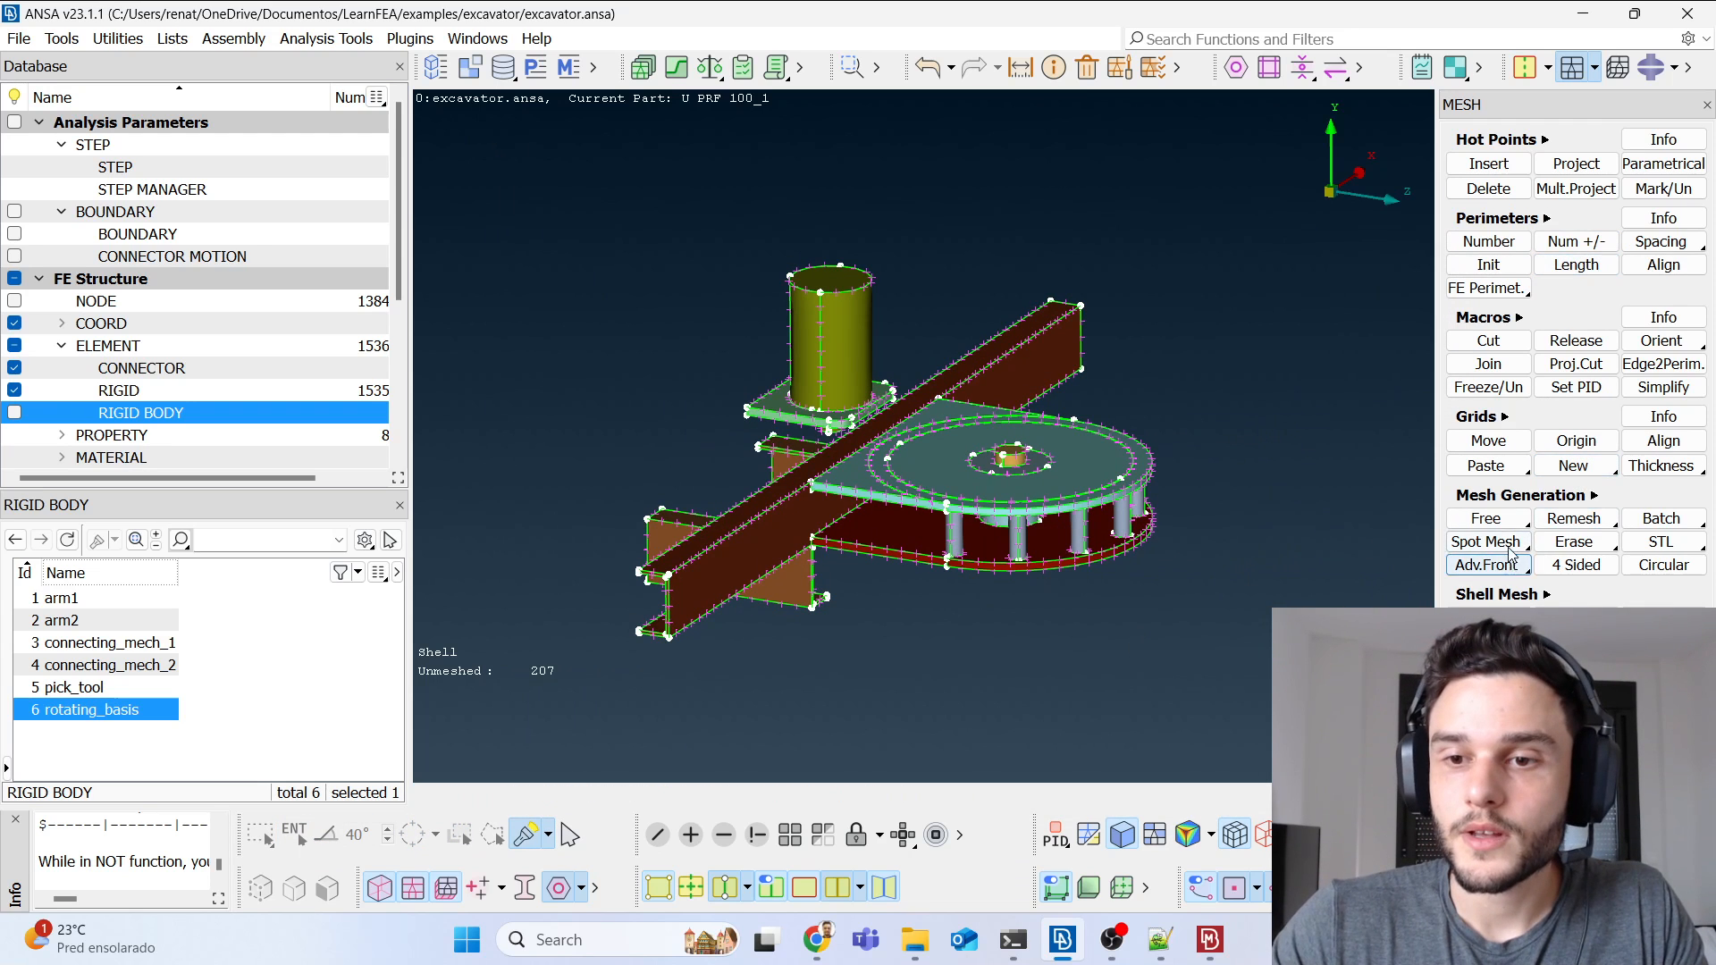
# Step: Generate a Free shell mesh on all faces of the visible base frame and motor parts
pyautogui.click(1500, 522)
pyautogui.click(1505, 545)
pyautogui.moveTo(465, 184); pyautogui.dragTo(1429, 780)
pyautogui.middleClick(954, 513)
# Step: Examine the new shell mesh on the support columns, the bearing, the plates and the frame beams
pyautogui.scroll(10, 954, 561)
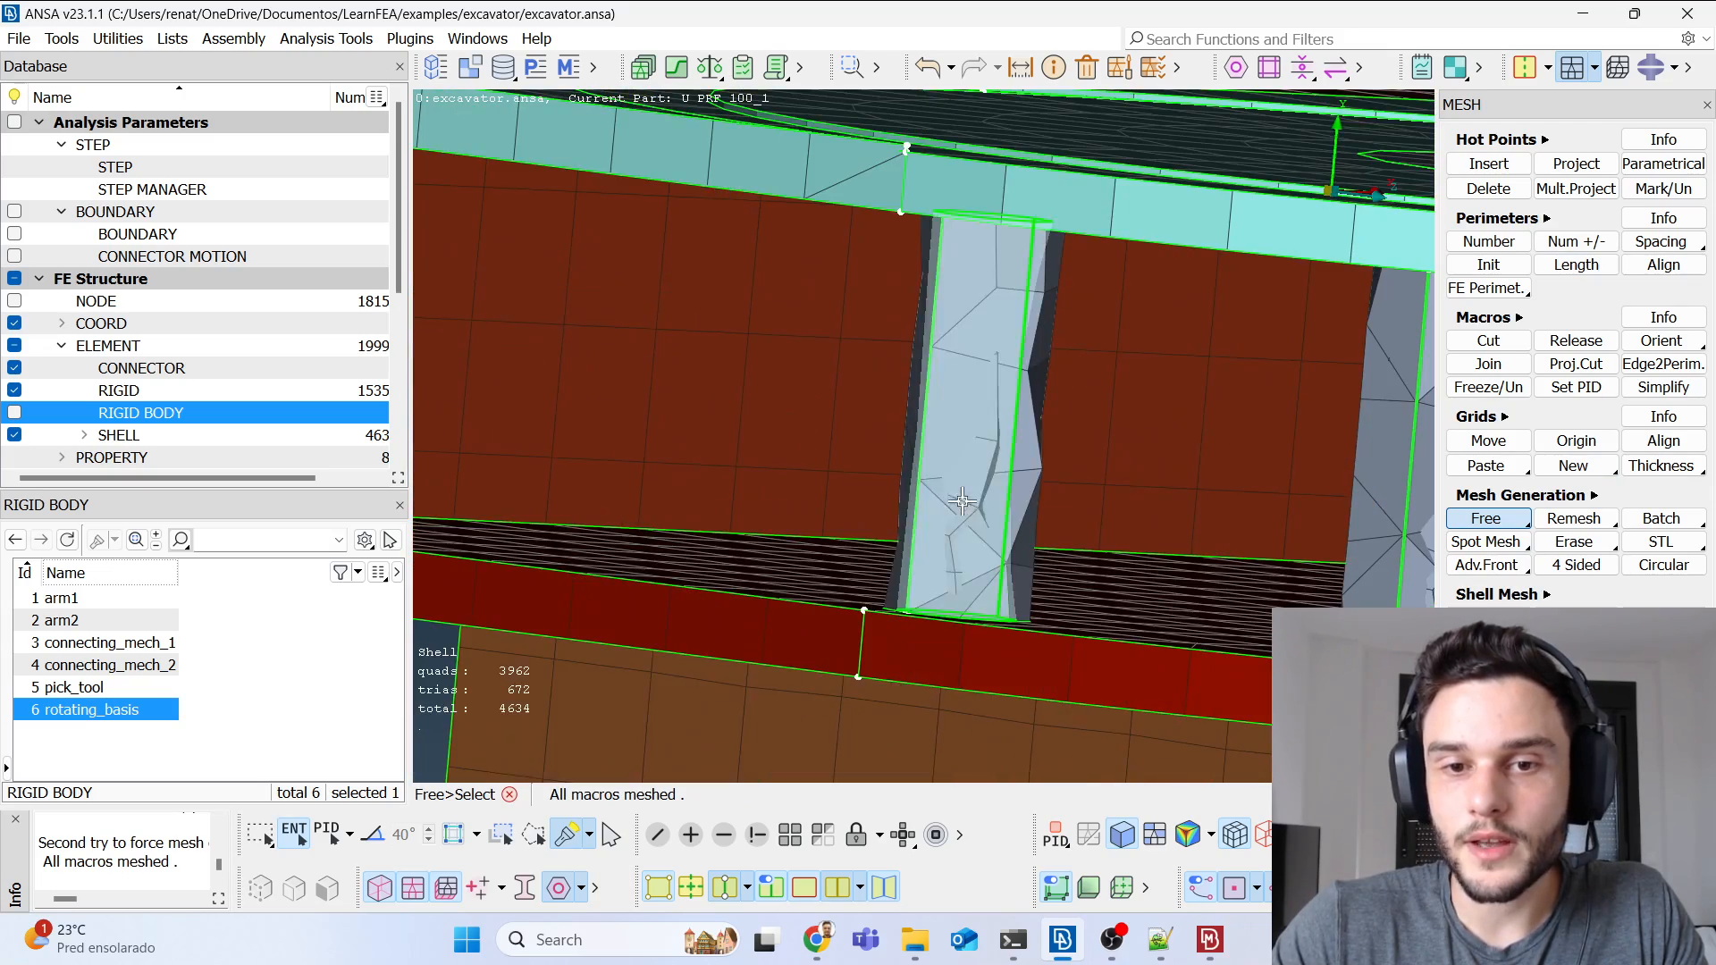
pyautogui.keyDown('ctrl'); pyautogui.moveTo(1013, 461); pyautogui.dragTo(665, 380); pyautogui.keyUp('ctrl')
pyautogui.scroll(-10, 770, 410)
pyautogui.scroll(3, 1027, 411)
pyautogui.keyDown('ctrl'); pyautogui.moveTo(942, 490); pyautogui.dragTo(1104, 408); pyautogui.keyUp('ctrl')
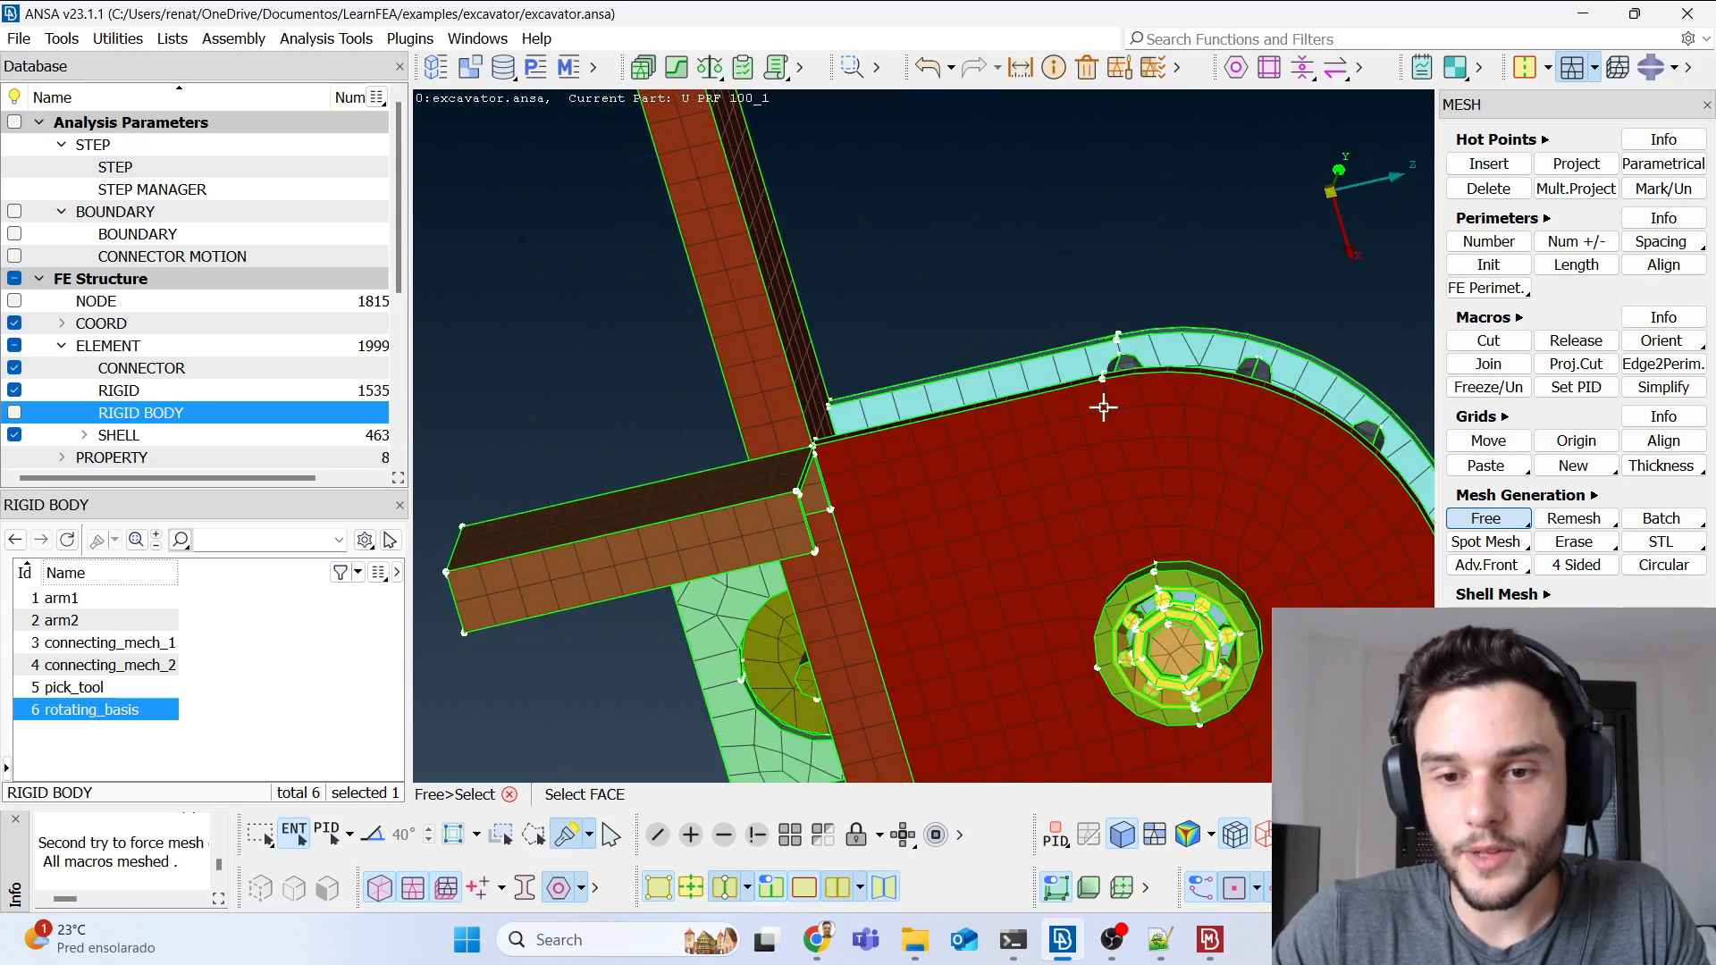
pyautogui.scroll(5, 1238, 629)
pyautogui.keyDown('ctrl'); pyautogui.moveTo(1180, 638); pyautogui.dragTo(1093, 676); pyautogui.keyUp('ctrl')
pyautogui.scroll(-5, 1064, 583)
pyautogui.scroll(5, 993, 480)
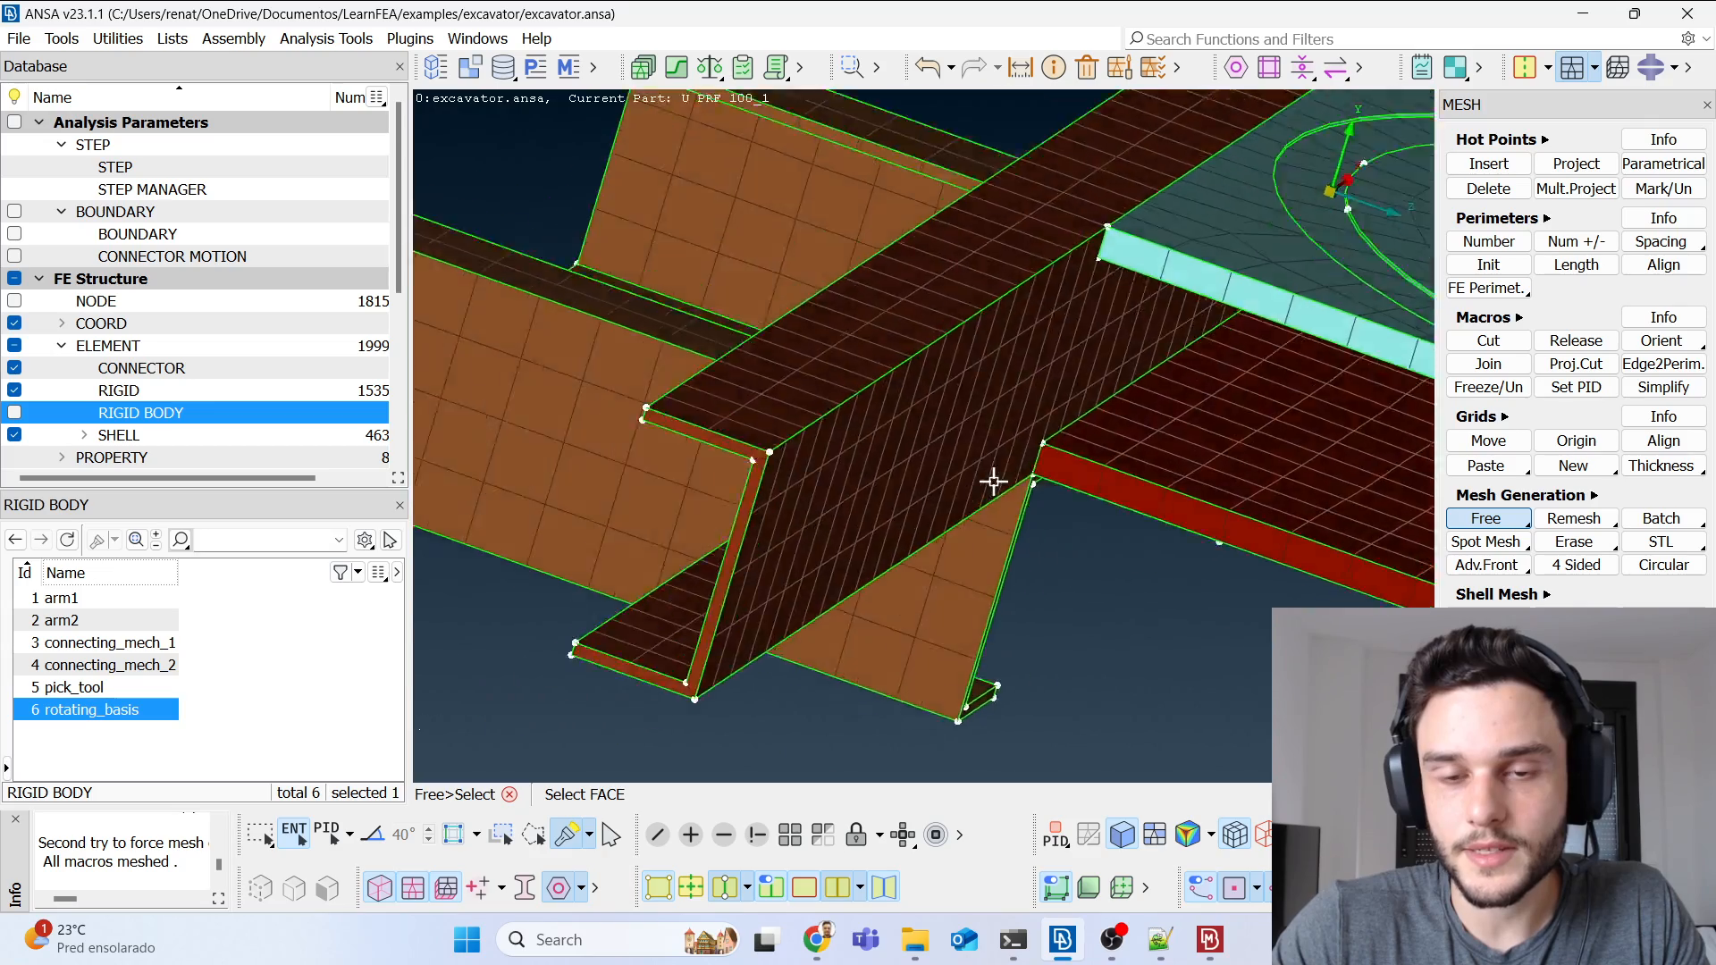
pyautogui.scroll(-6, 993, 481)
pyautogui.keyDown('ctrl'); pyautogui.moveTo(915, 471); pyautogui.dragTo(1004, 550); pyautogui.keyUp('ctrl')
pyautogui.middleClick(1032, 556)
pyautogui.scroll(3, 1028, 579)
pyautogui.scroll(-5, 1026, 587)
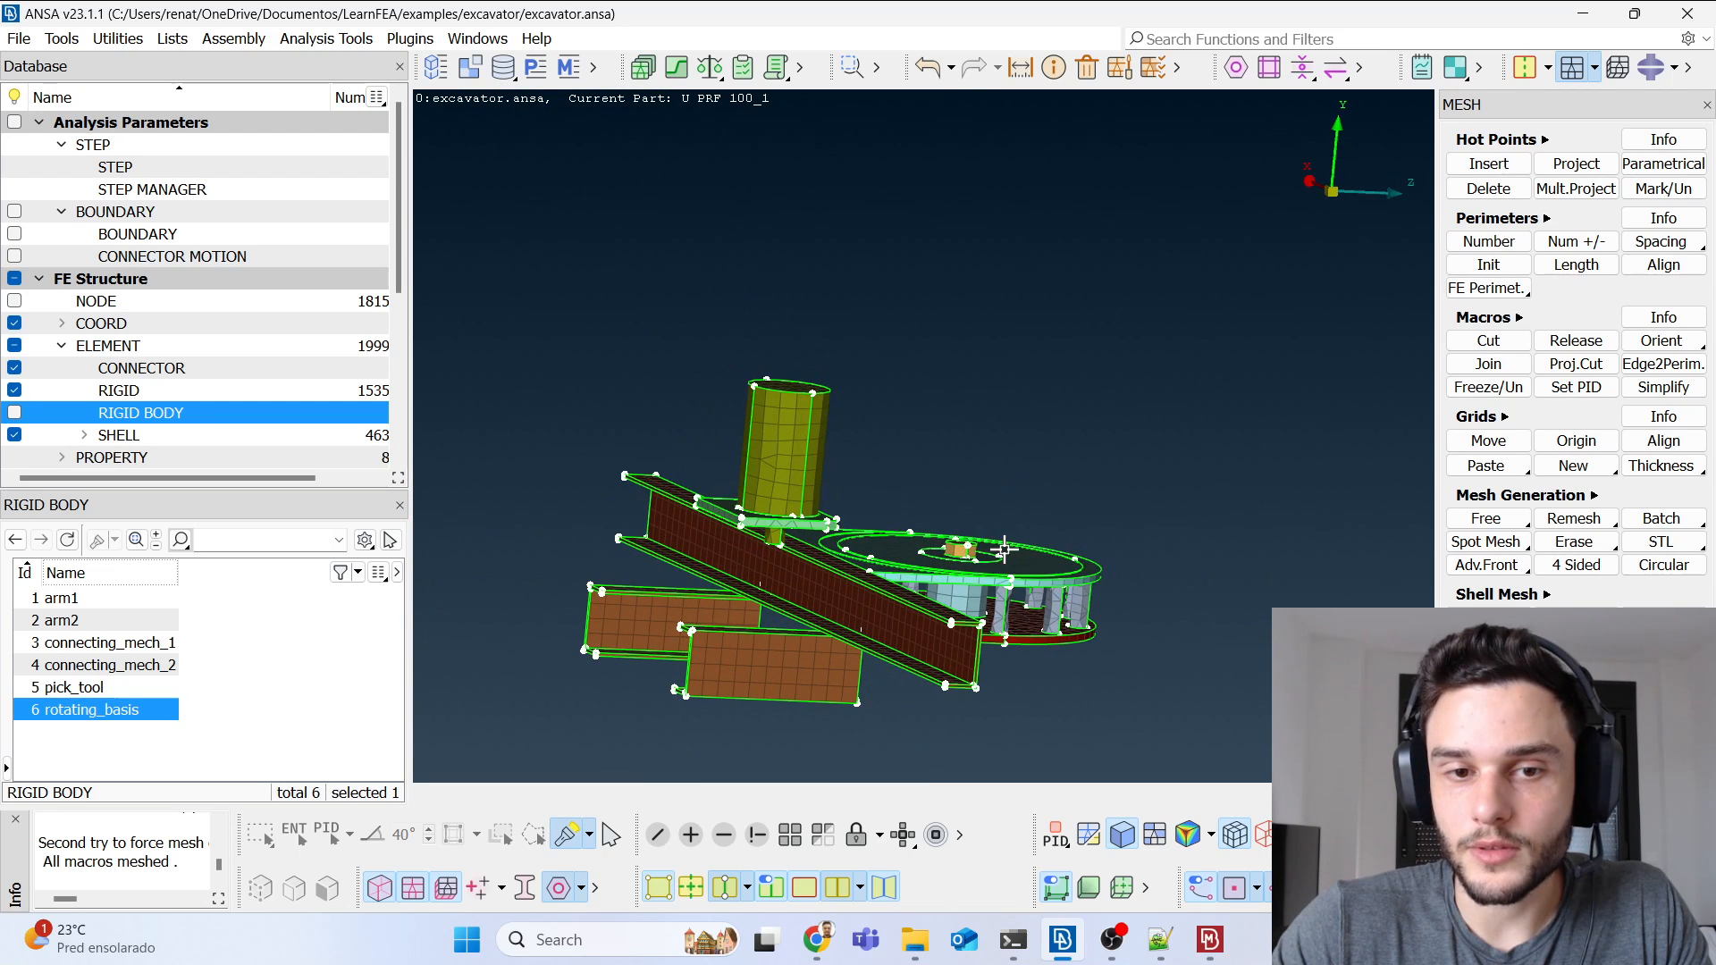
# Step: Release the shell mesh of all visible base parts from its geometry and turn off the display of the faces
pyautogui.click(1616, 68)
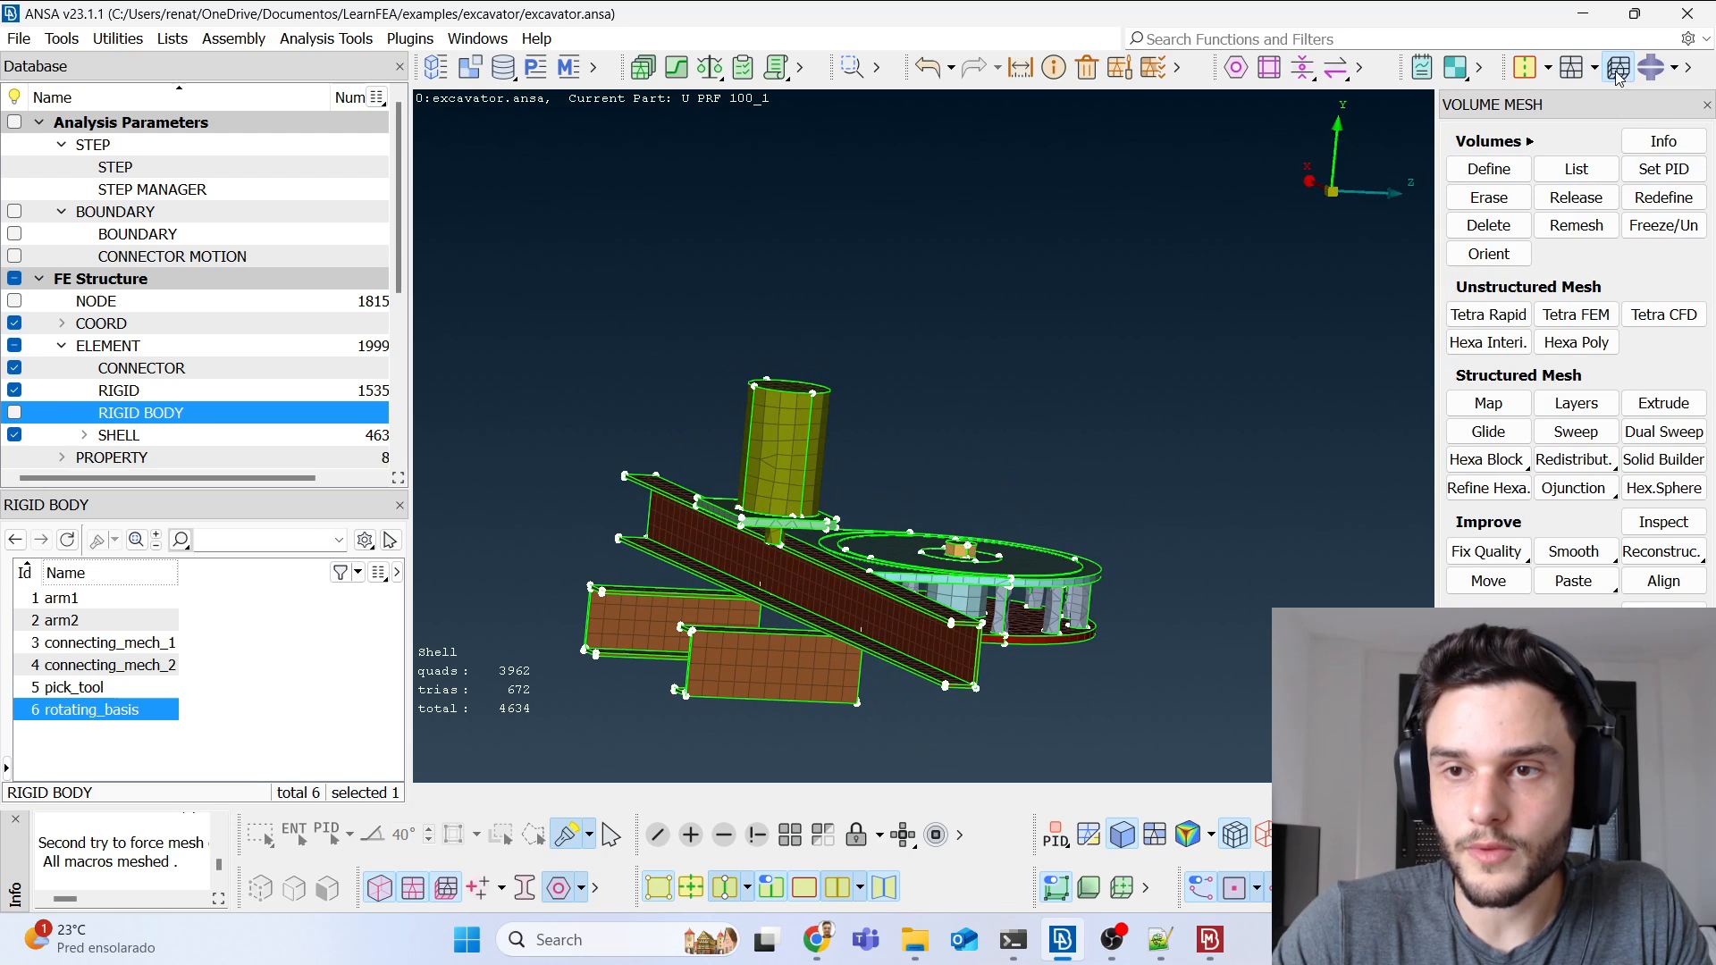
pyautogui.click(1575, 199)
pyautogui.moveTo(495, 234); pyautogui.dragTo(1430, 781)
pyautogui.middleClick(1162, 540)
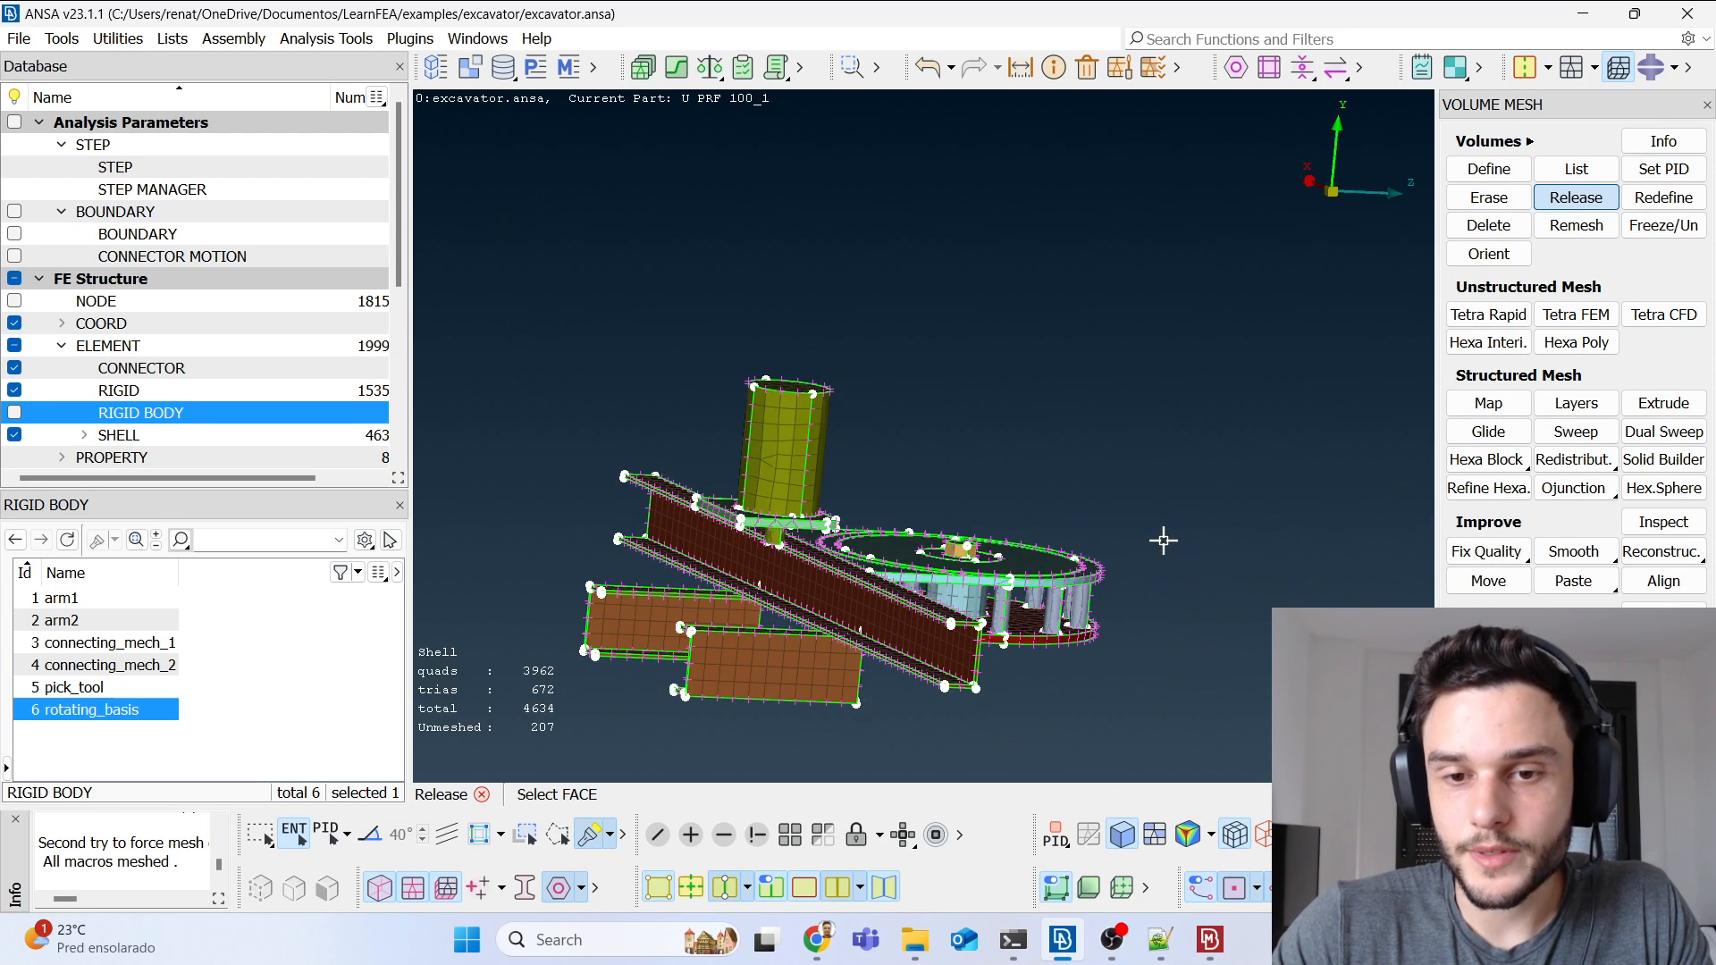
pyautogui.click(657, 888)
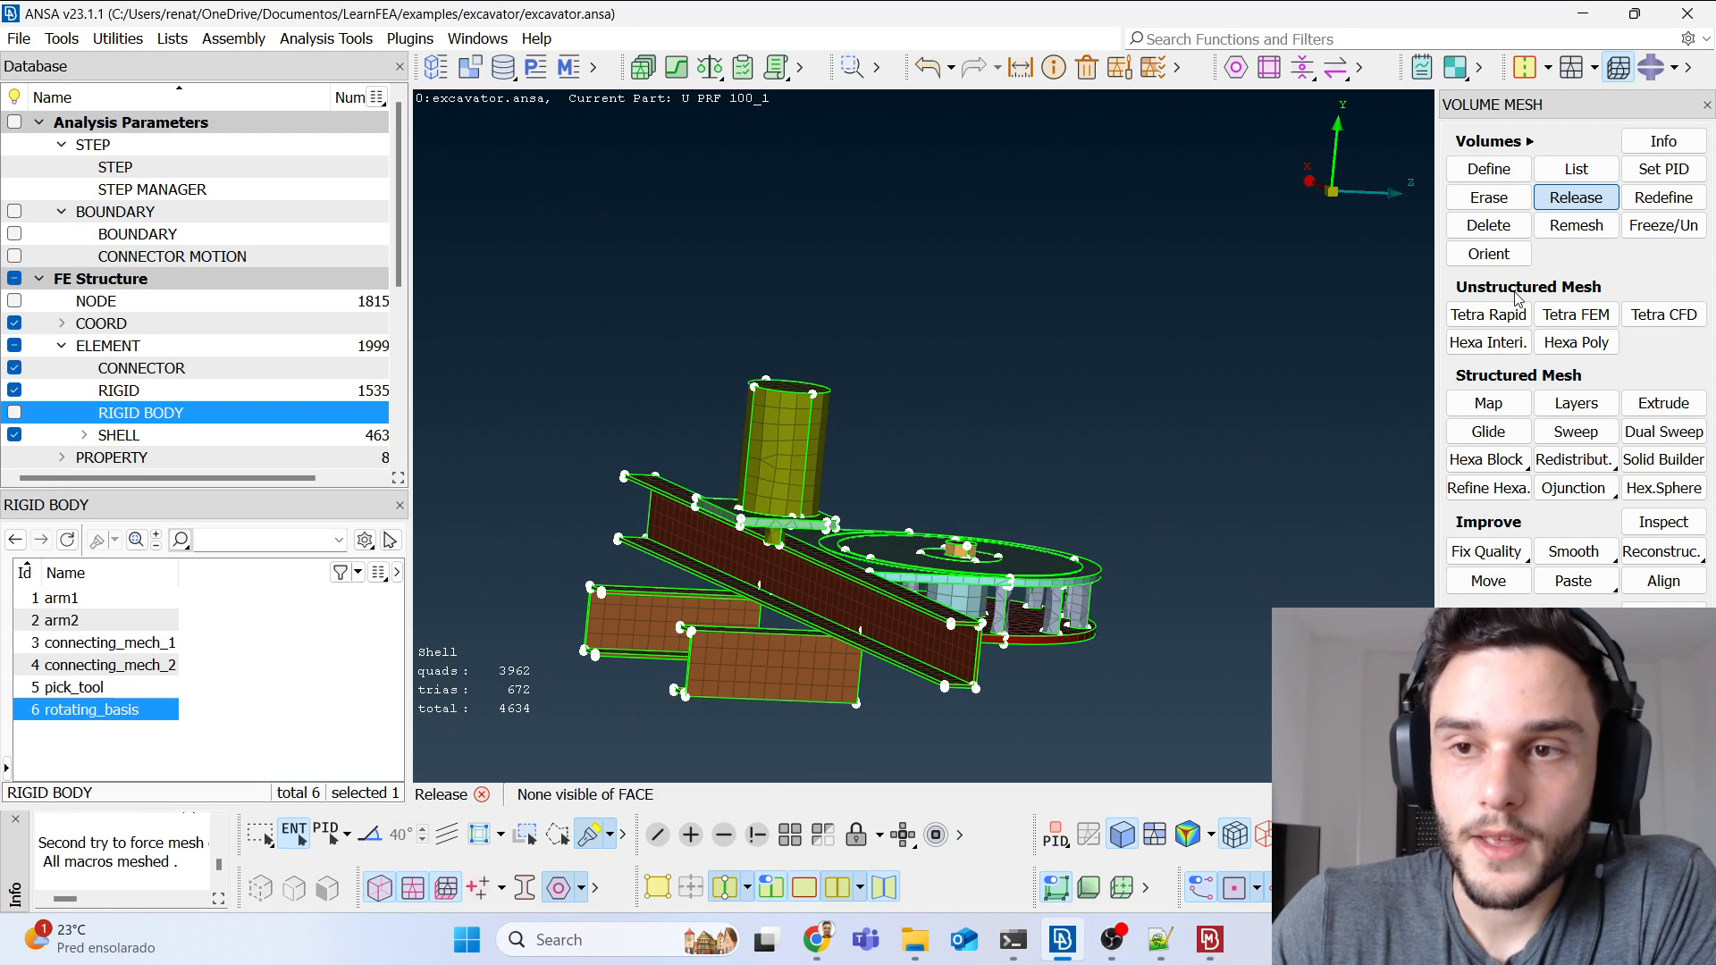
# Step: Change the type of all visible base shell elements from SHELL to R3D, with property and part set to Auto
pyautogui.click(1655, 77)
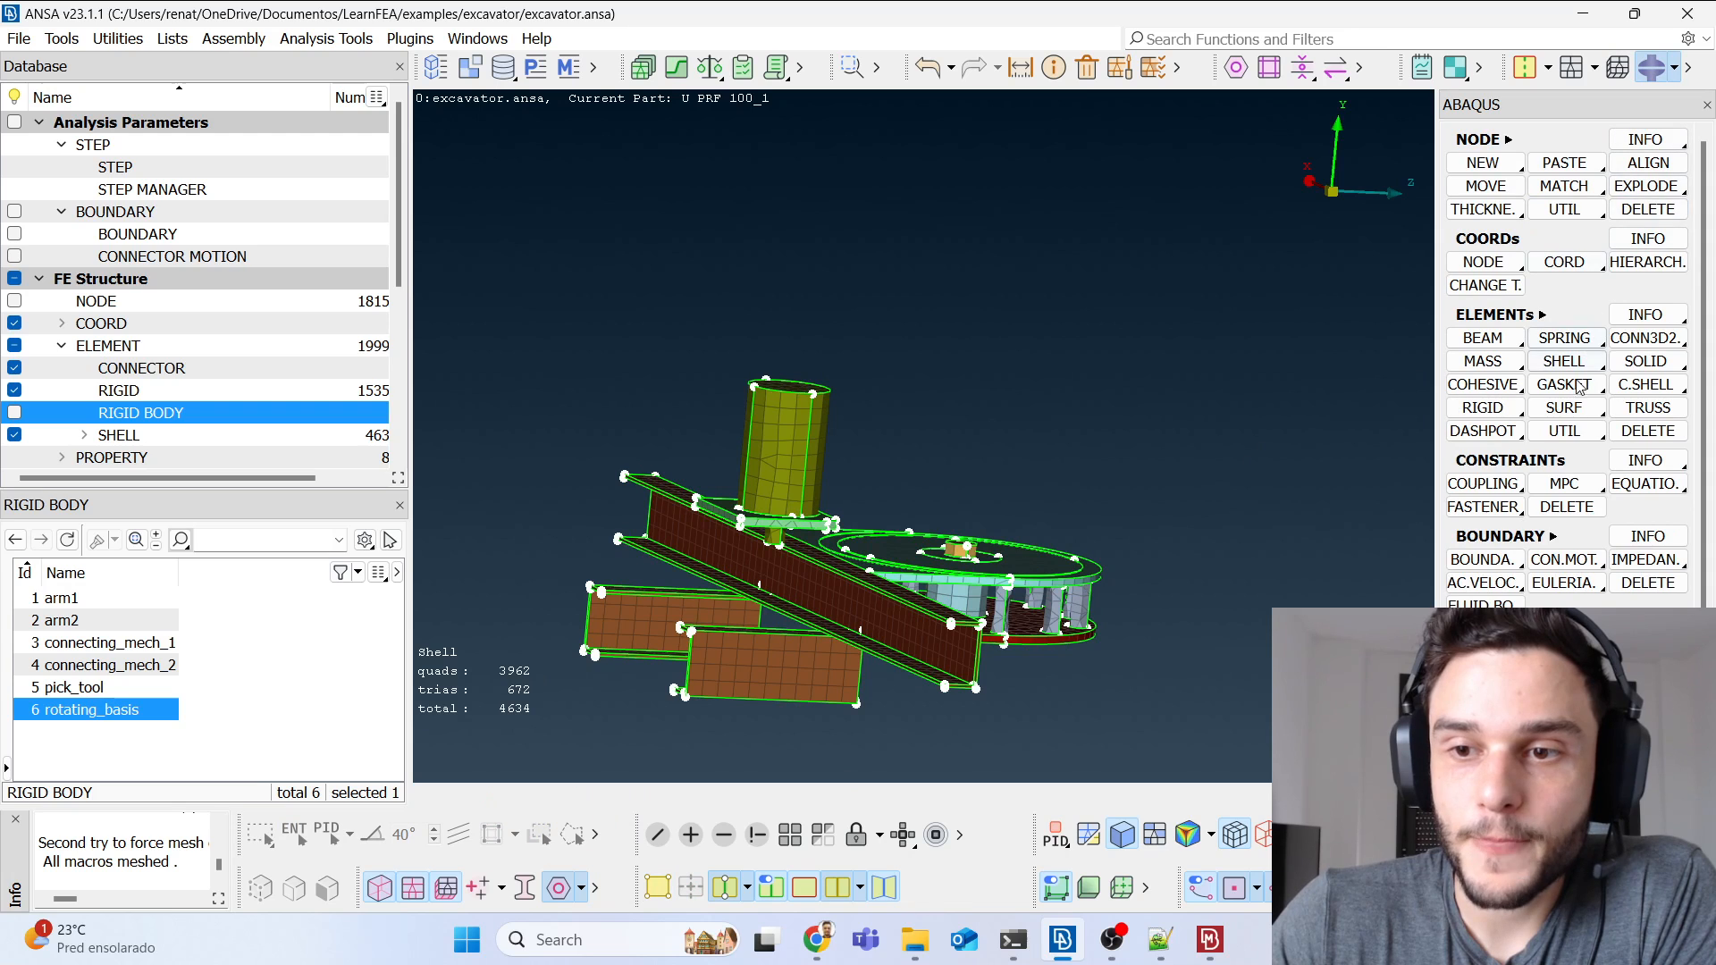
pyautogui.click(1564, 431)
pyautogui.moveTo(1531, 485)
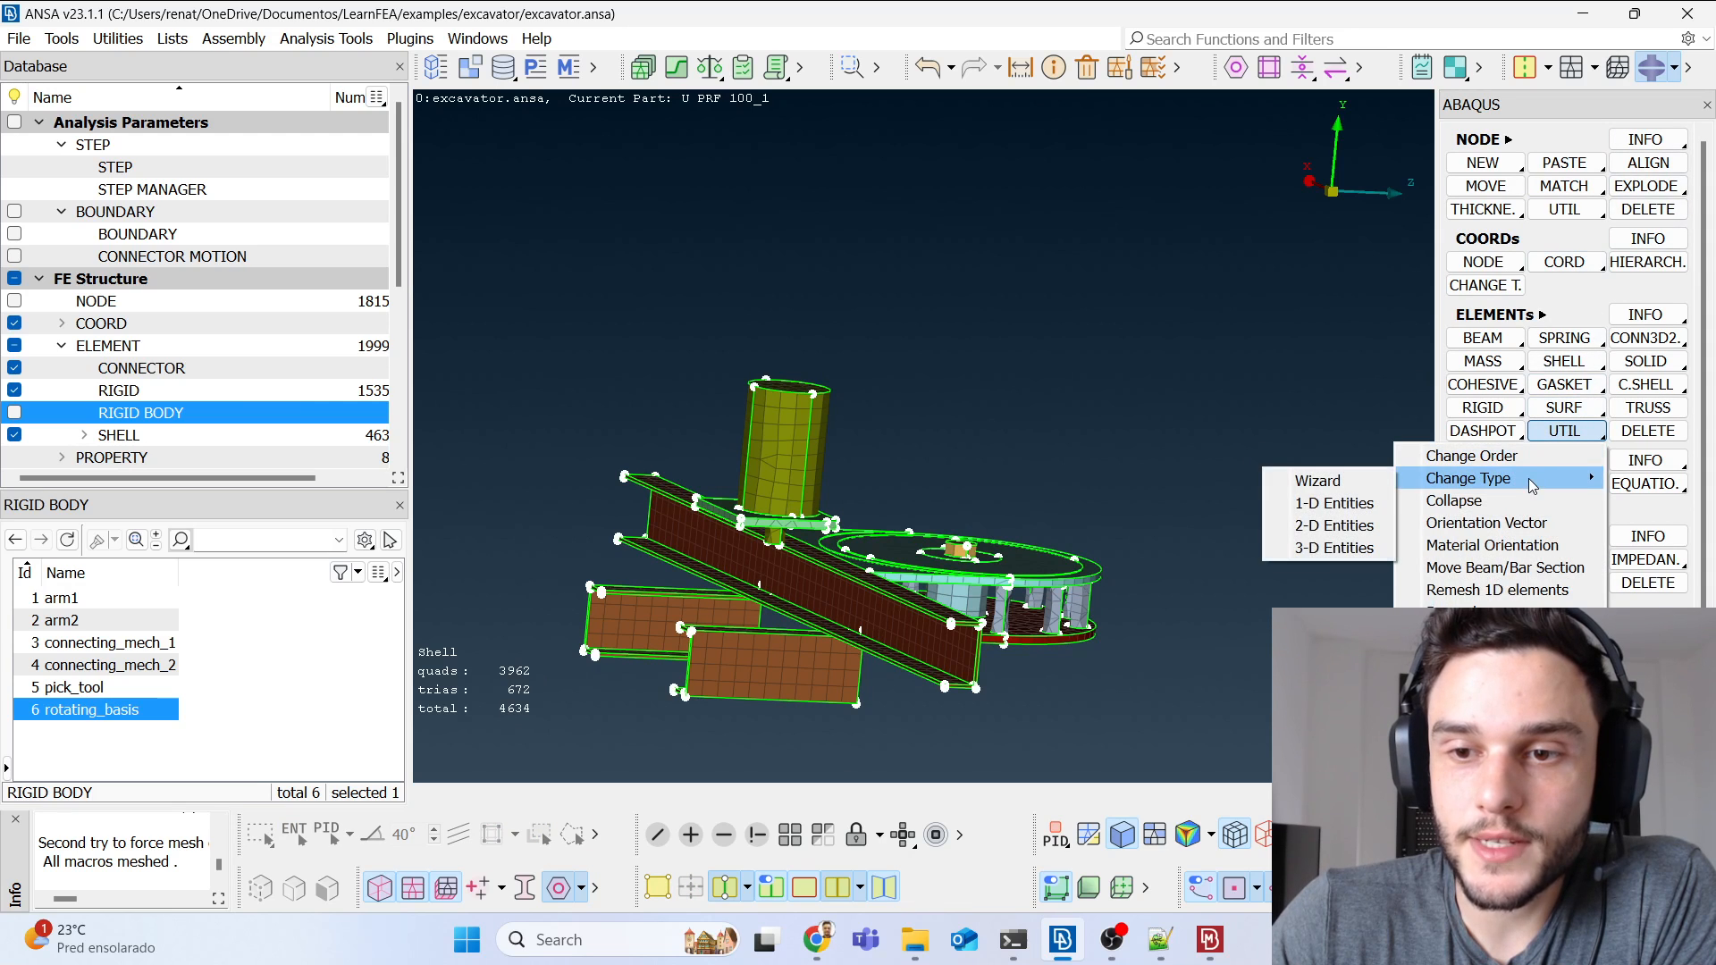
pyautogui.click(1370, 525)
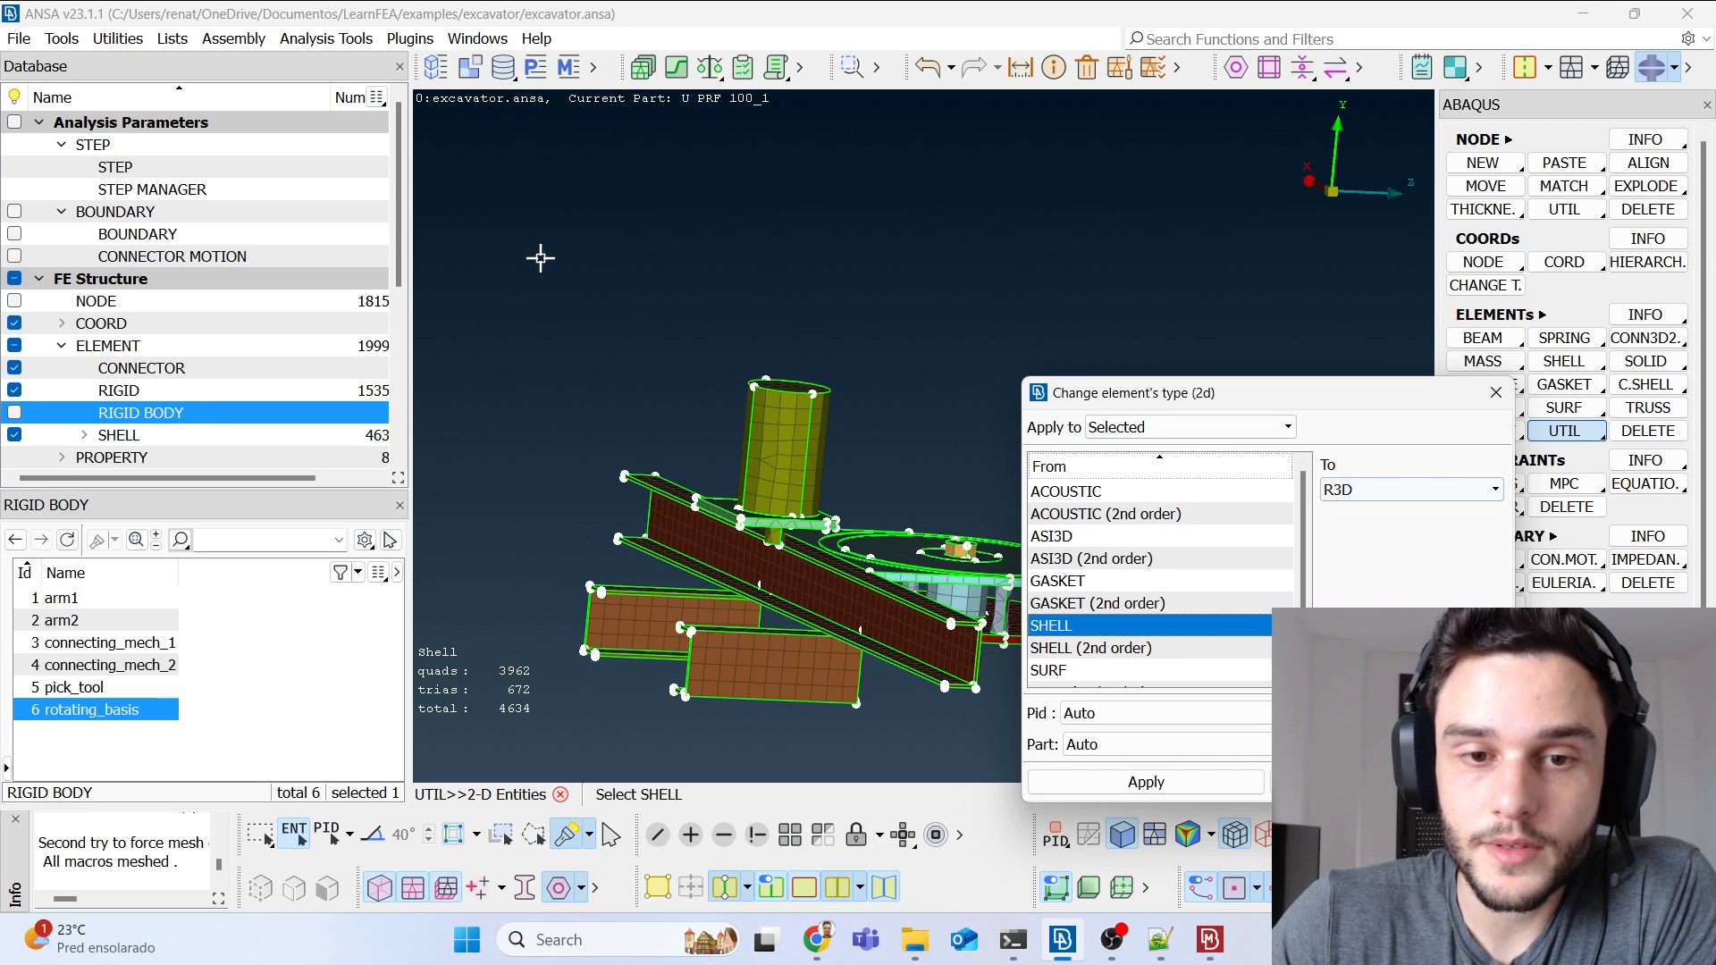
pyautogui.scroll(-5, 552, 268)
pyautogui.middleClick(631, 349)
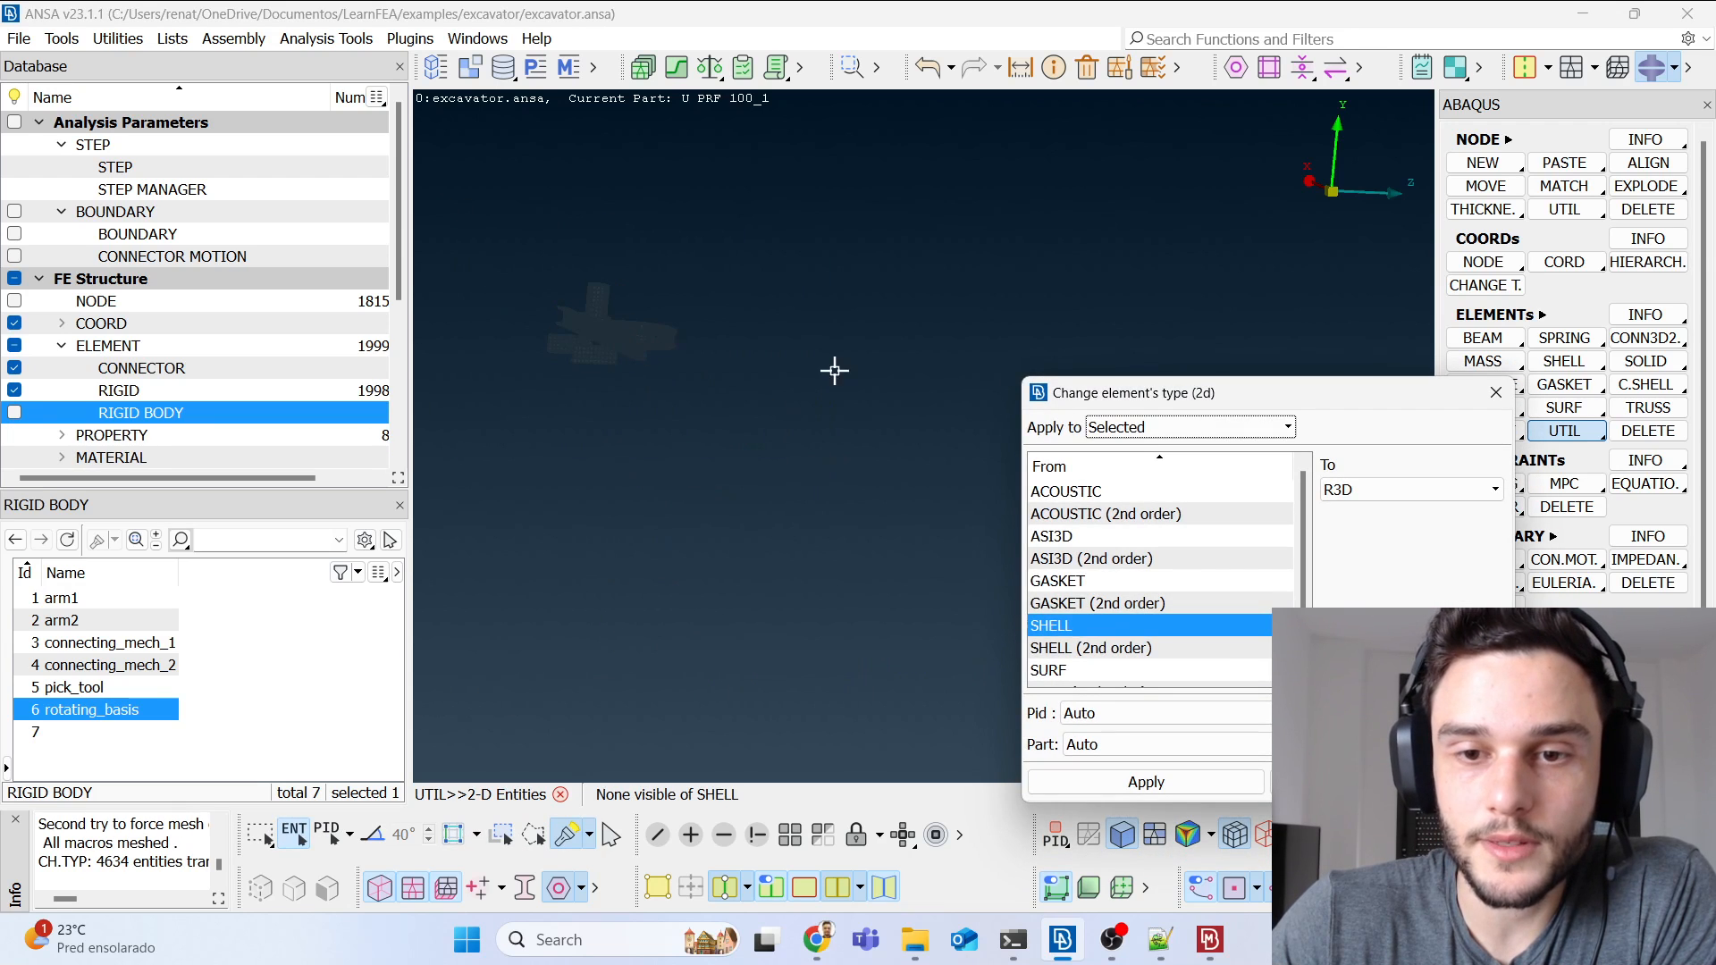
pyautogui.click(1495, 392)
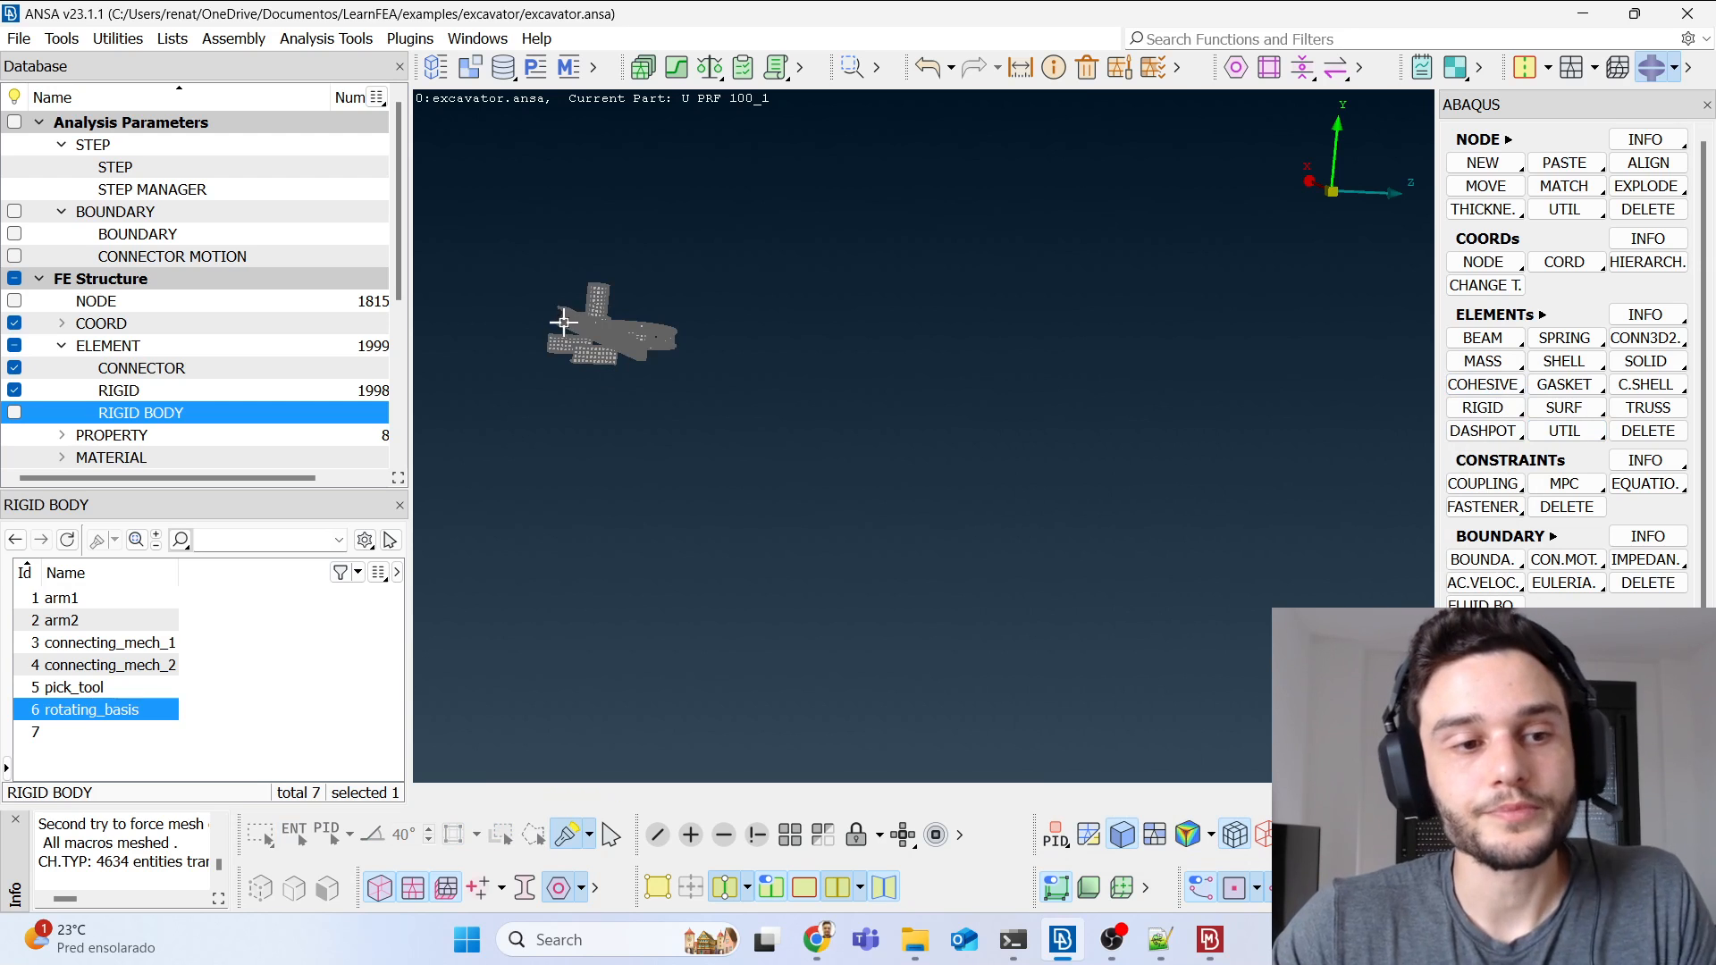
# Step: Examine the converted rigid mesh on the motor, the frame beams, the plates and the support columns from several angles
pyautogui.scroll(3, 548, 318)
pyautogui.scroll(3, 548, 318)
pyautogui.keyDown('ctrl'); pyautogui.moveTo(646, 382); pyautogui.dragTo(590, 456); pyautogui.keyUp('ctrl')
pyautogui.keyDown('ctrl'); pyautogui.moveTo(591, 456); pyautogui.dragTo(727, 374, button='middle'); pyautogui.keyUp('ctrl')
pyautogui.keyDown('ctrl'); pyautogui.moveTo(992, 442); pyautogui.dragTo(925, 411); pyautogui.keyUp('ctrl')
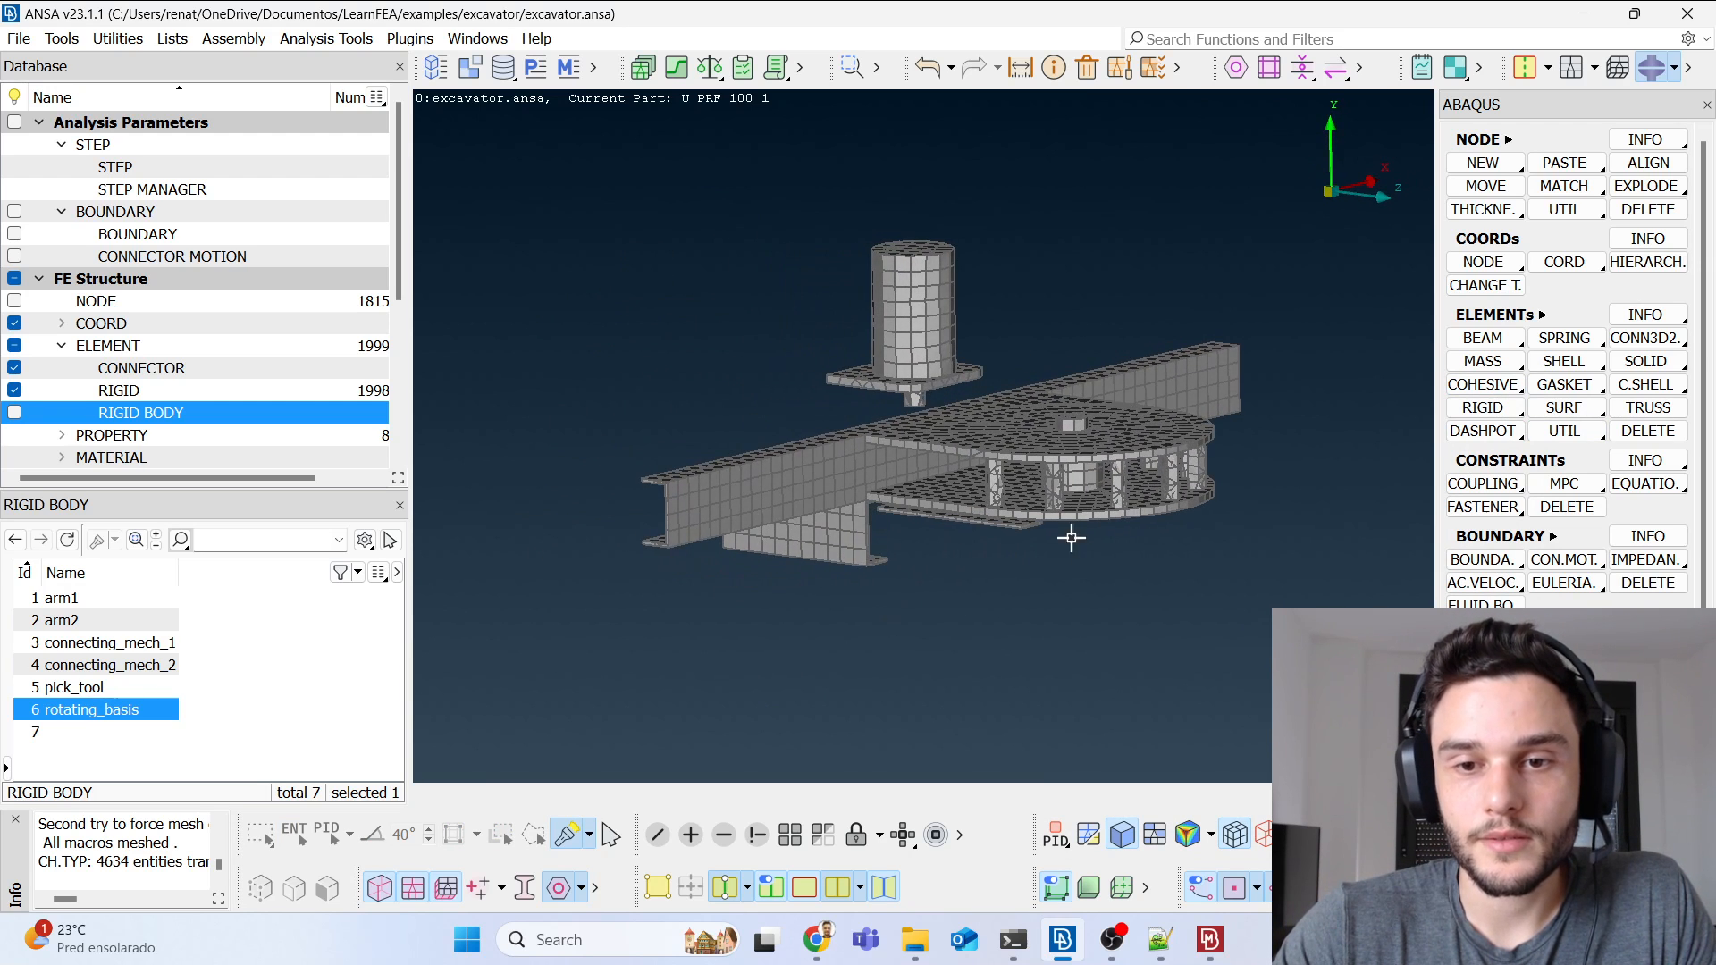
pyautogui.scroll(4, 1035, 487)
pyautogui.moveTo(1035, 489)
pyautogui.keyDown('ctrl'); pyautogui.mouseDown()
pyautogui.moveTo(1042, 417)
pyautogui.moveTo(1037, 479)
pyautogui.mouseUp(); pyautogui.keyUp('ctrl')
pyautogui.scroll(5, 1040, 479)
pyautogui.keyDown('ctrl'); pyautogui.moveTo(1229, 467); pyautogui.dragTo(965, 421); pyautogui.keyUp('ctrl')
pyautogui.scroll(-5, 769, 384)
pyautogui.keyDown('ctrl'); pyautogui.moveTo(858, 421); pyautogui.dragTo(950, 488); pyautogui.keyUp('ctrl')
pyautogui.scroll(-4, 1127, 478)
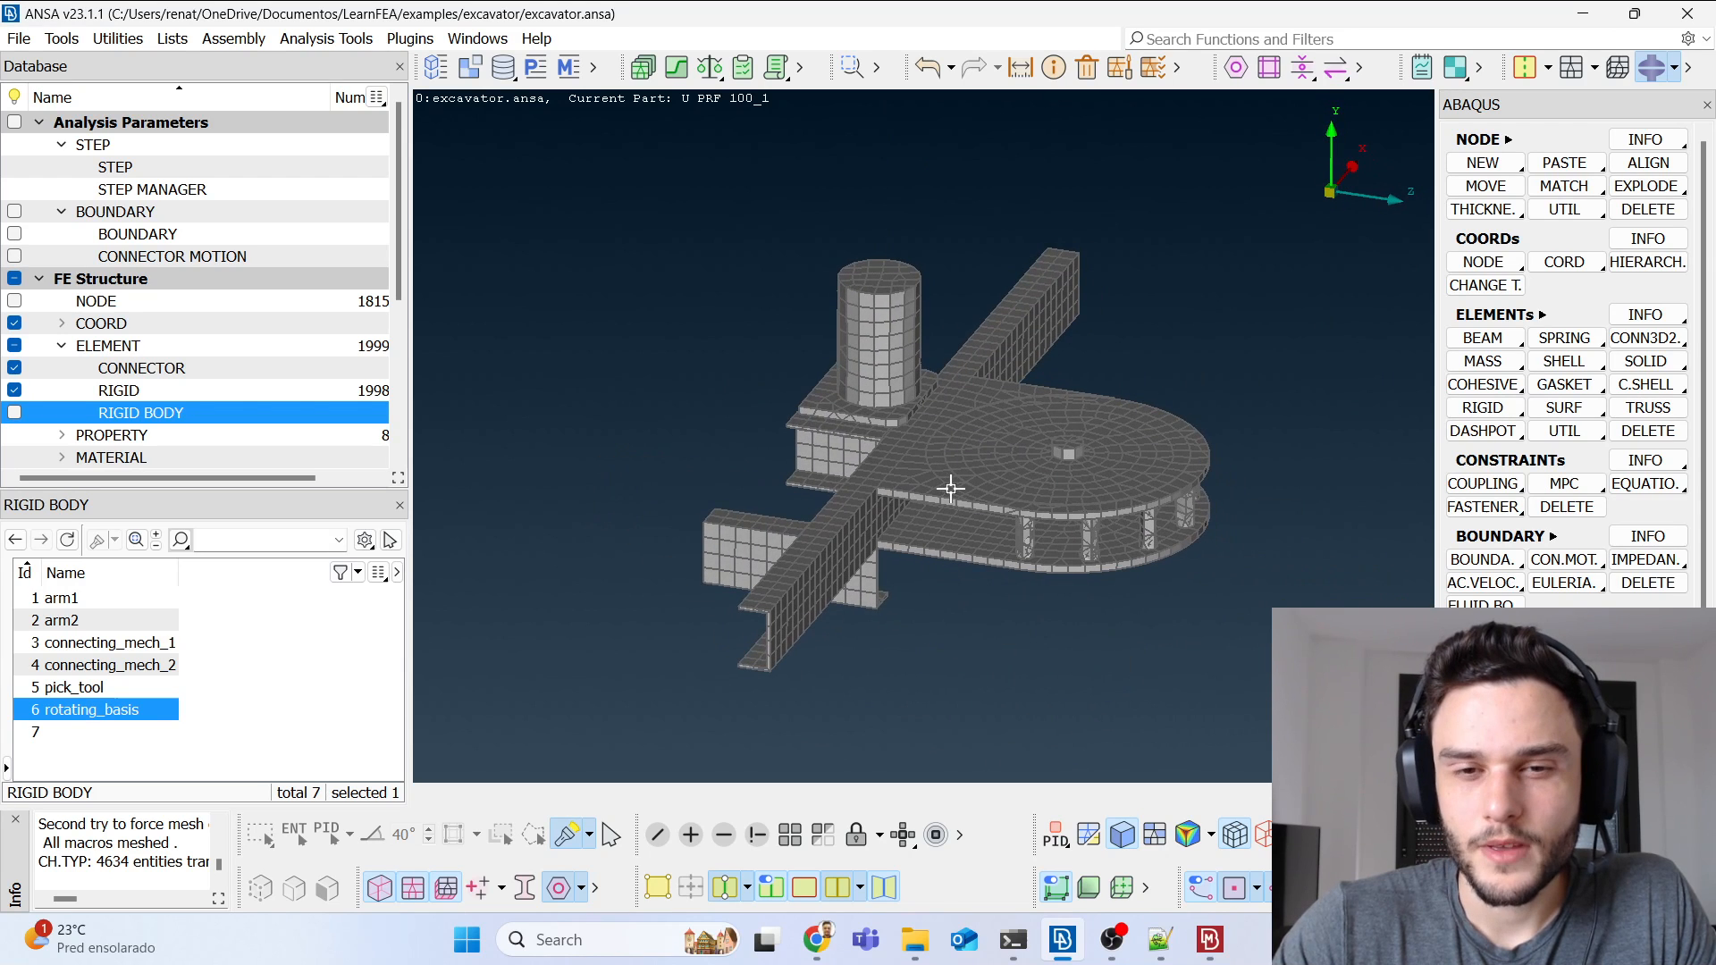
# Step: Show the whole excavator mesh again and name the new rigid body with ID 7 fixed_basis
pyautogui.click(786, 839)
pyautogui.keyDown('ctrl'); pyautogui.moveTo(1077, 575); pyautogui.dragTo(923, 453); pyautogui.keyUp('ctrl')
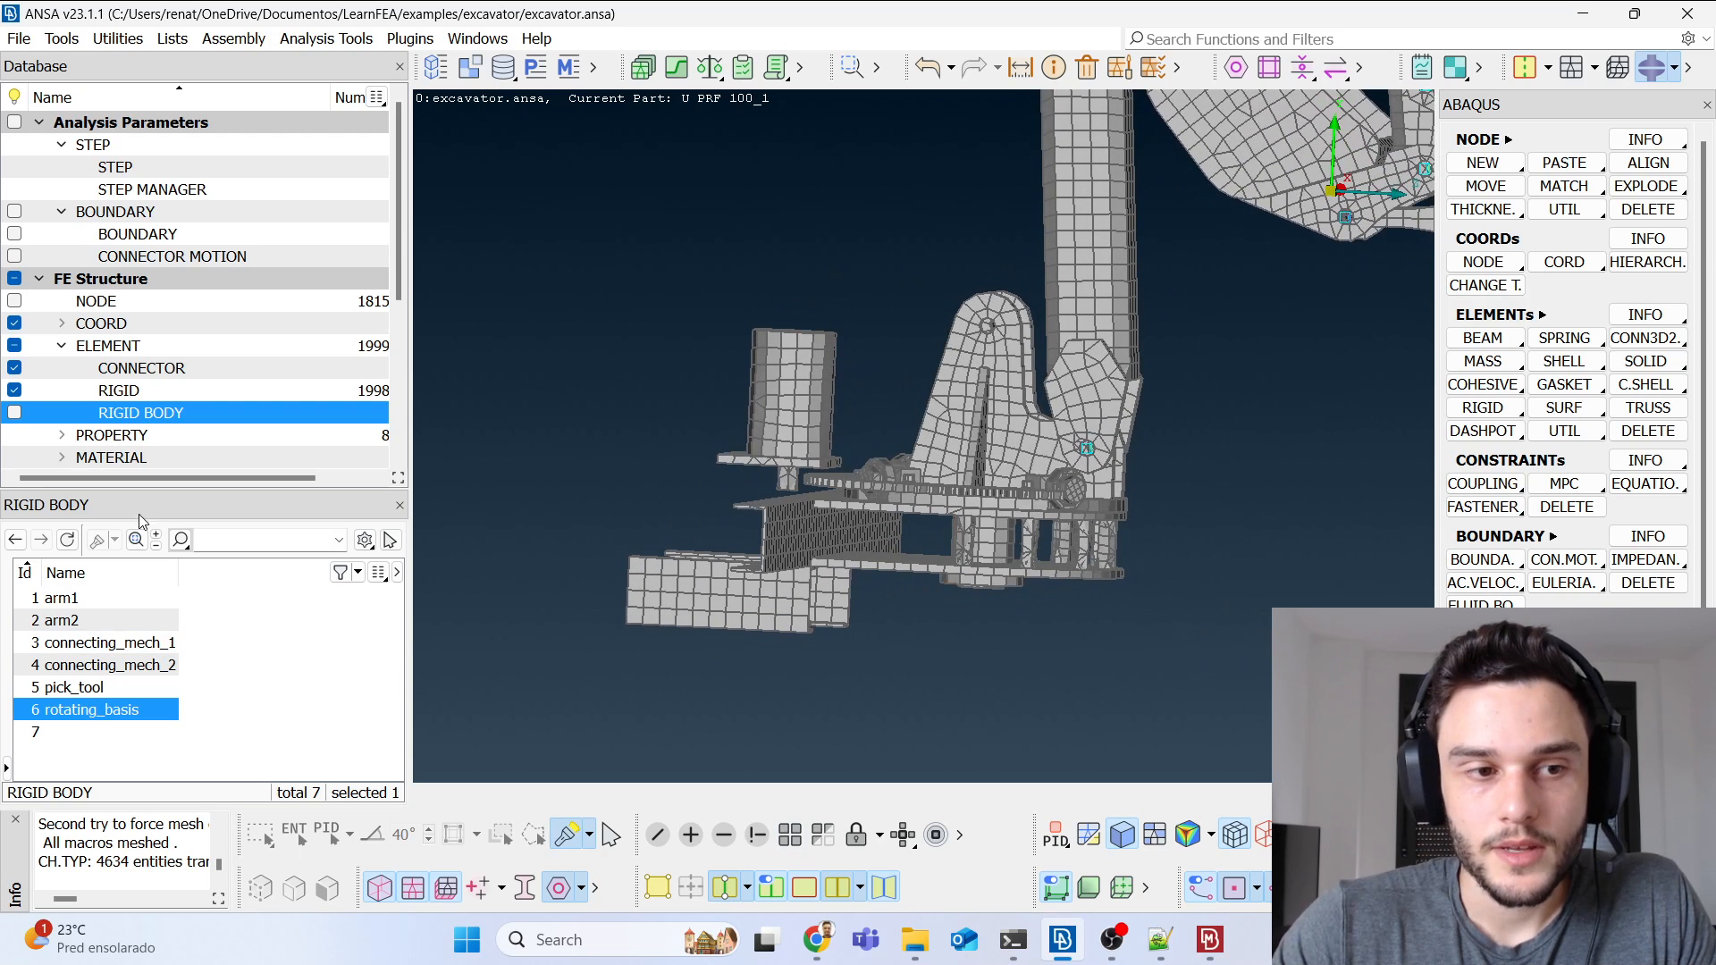
pyautogui.doubleClick(146, 421)
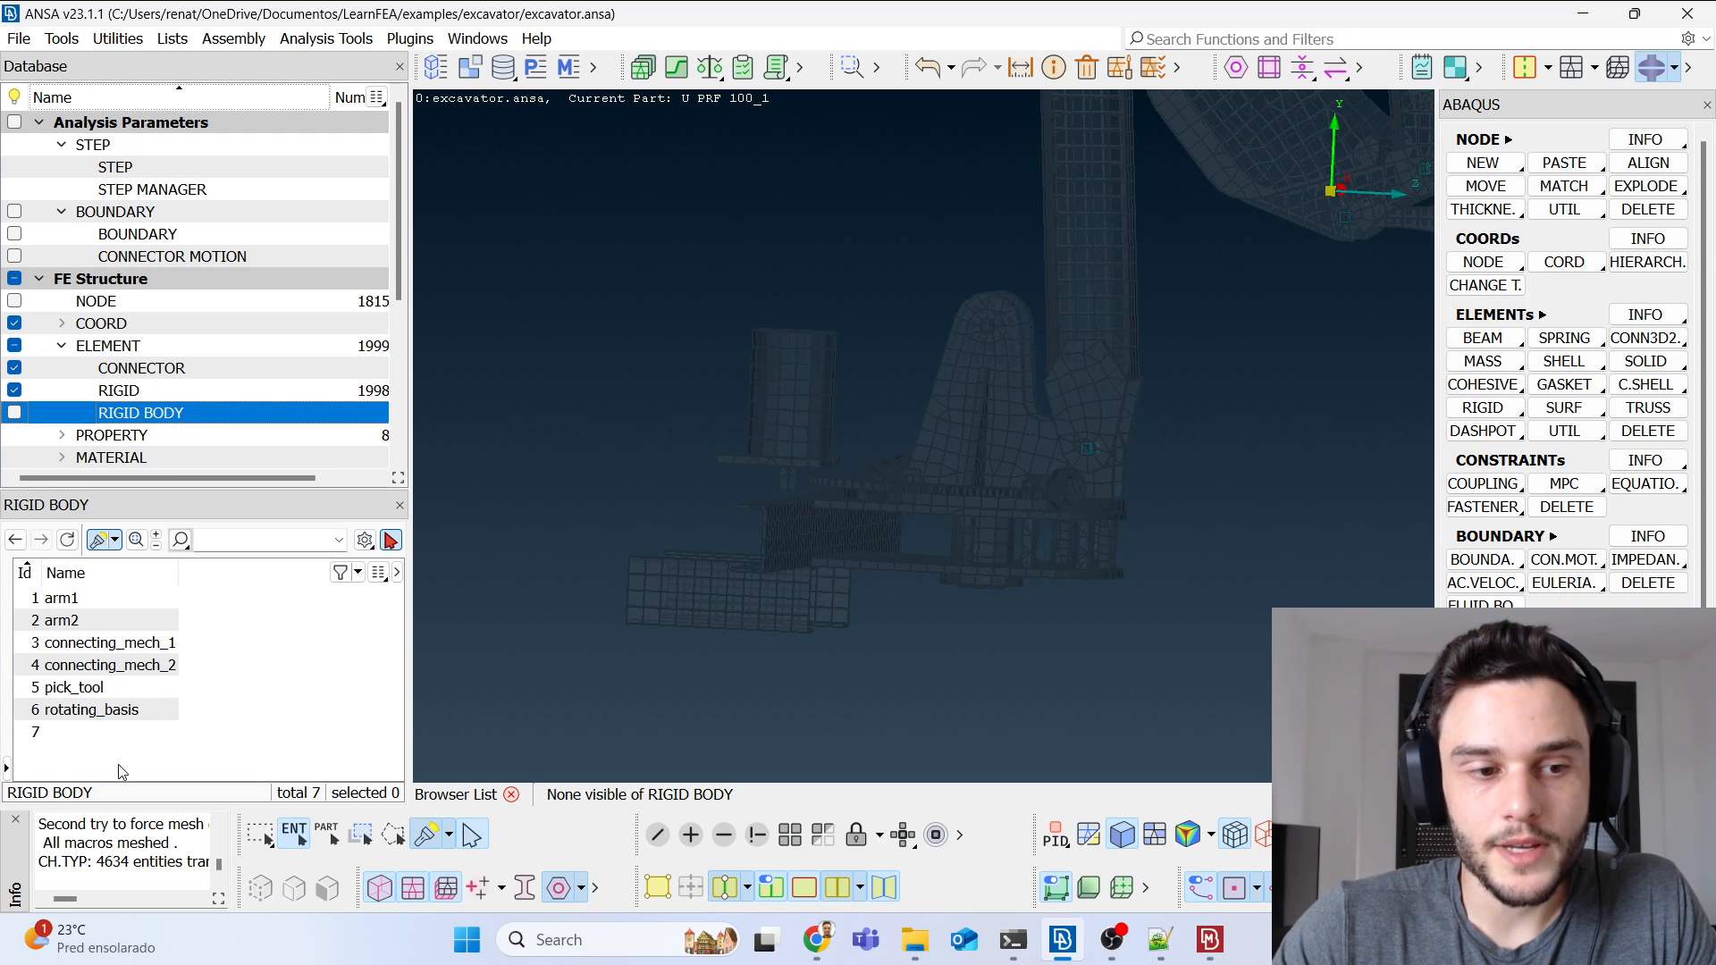
pyautogui.click(100, 735)
pyautogui.doubleClick(100, 741)
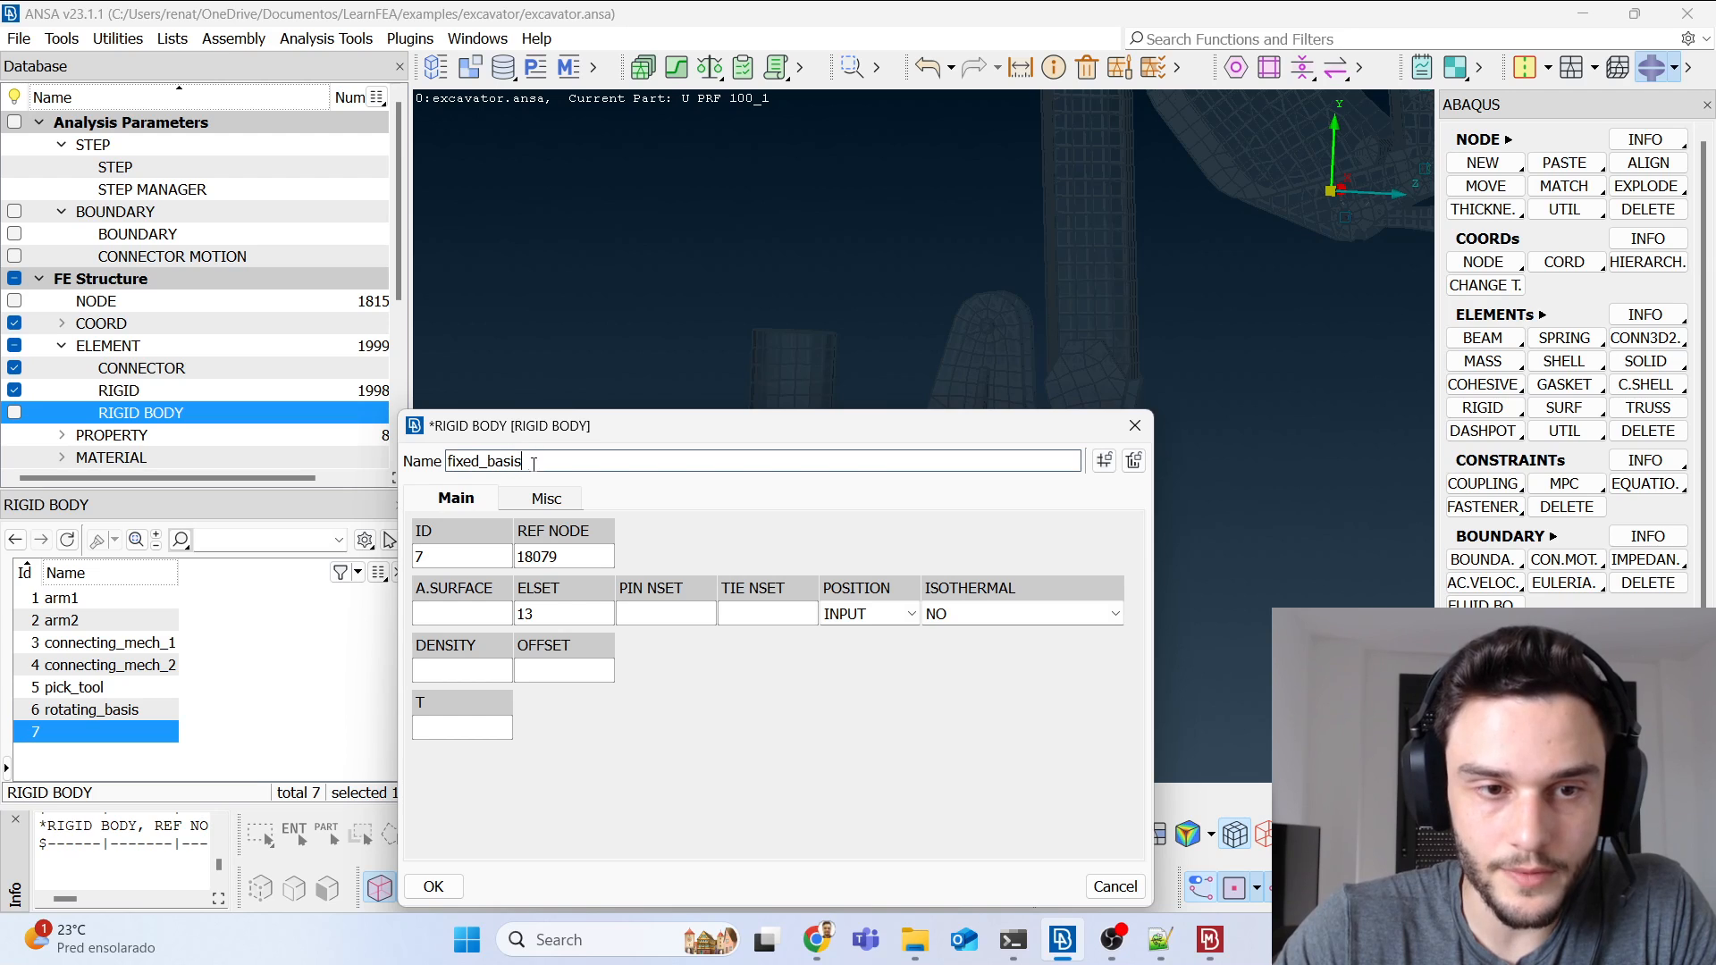
# Step: Name the element set of the new rigid body fixed_basis and save the rigid body definition
pyautogui.click(540, 615)
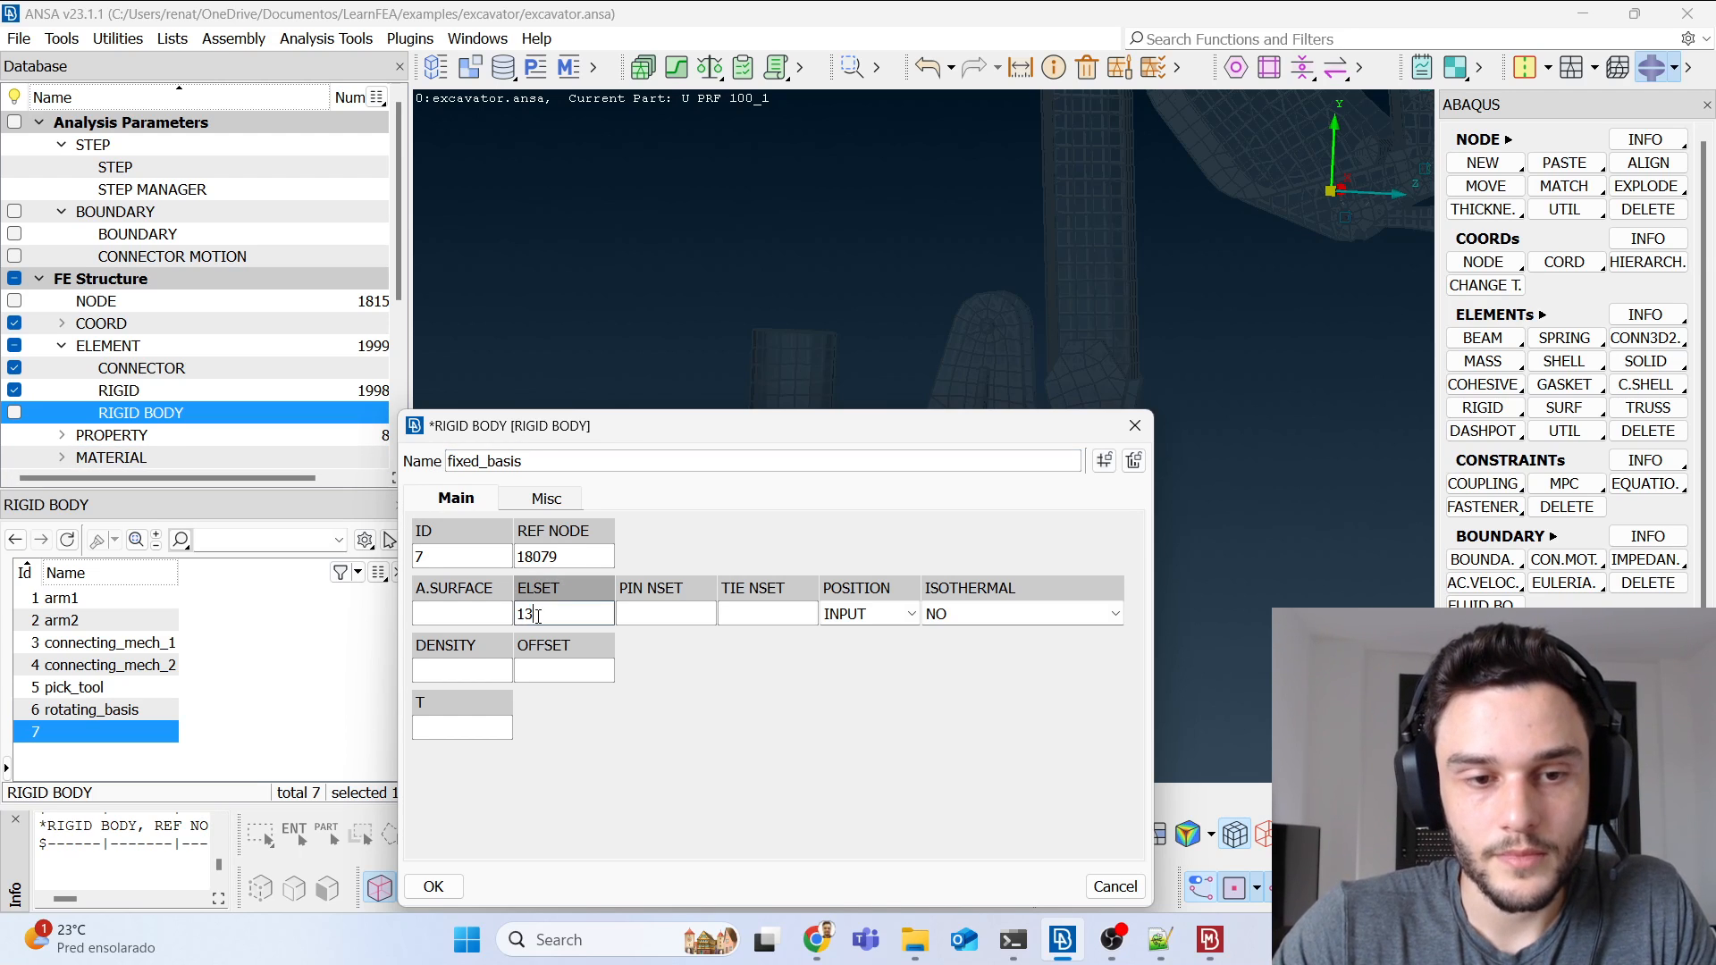
pyautogui.press('F2')
pyautogui.moveTo(849, 461); pyautogui.dragTo(393, 467)
pyautogui.write('fixed_basis')
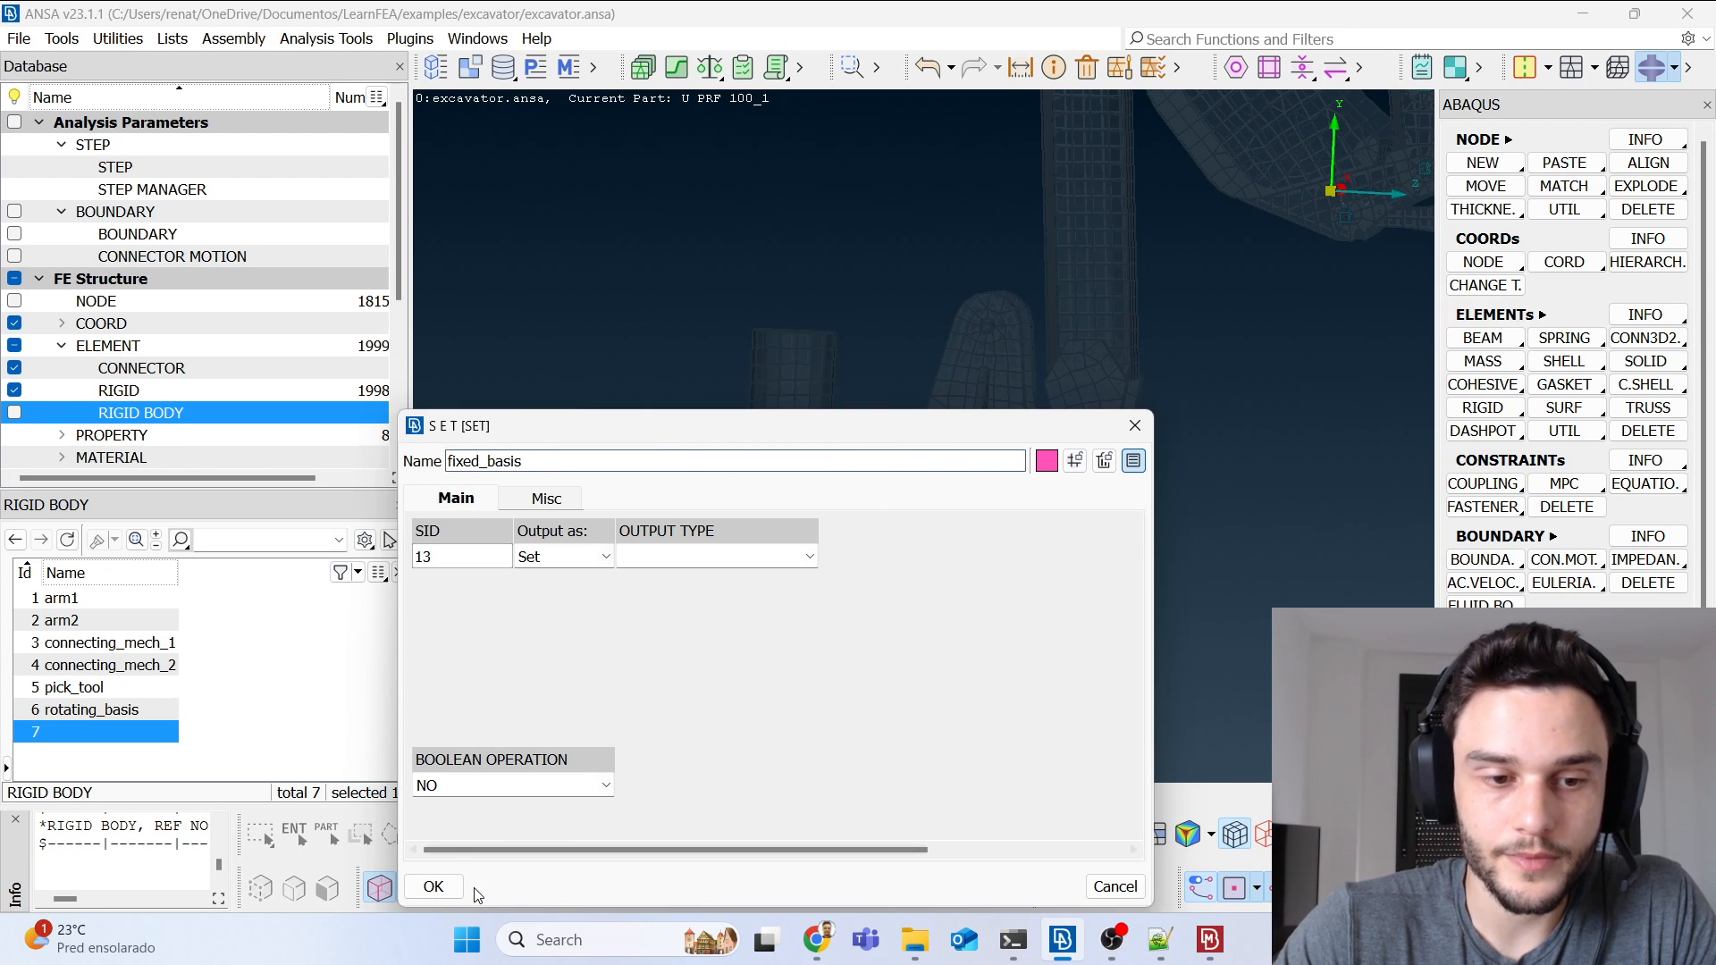
pyautogui.click(434, 886)
pyautogui.click(435, 884)
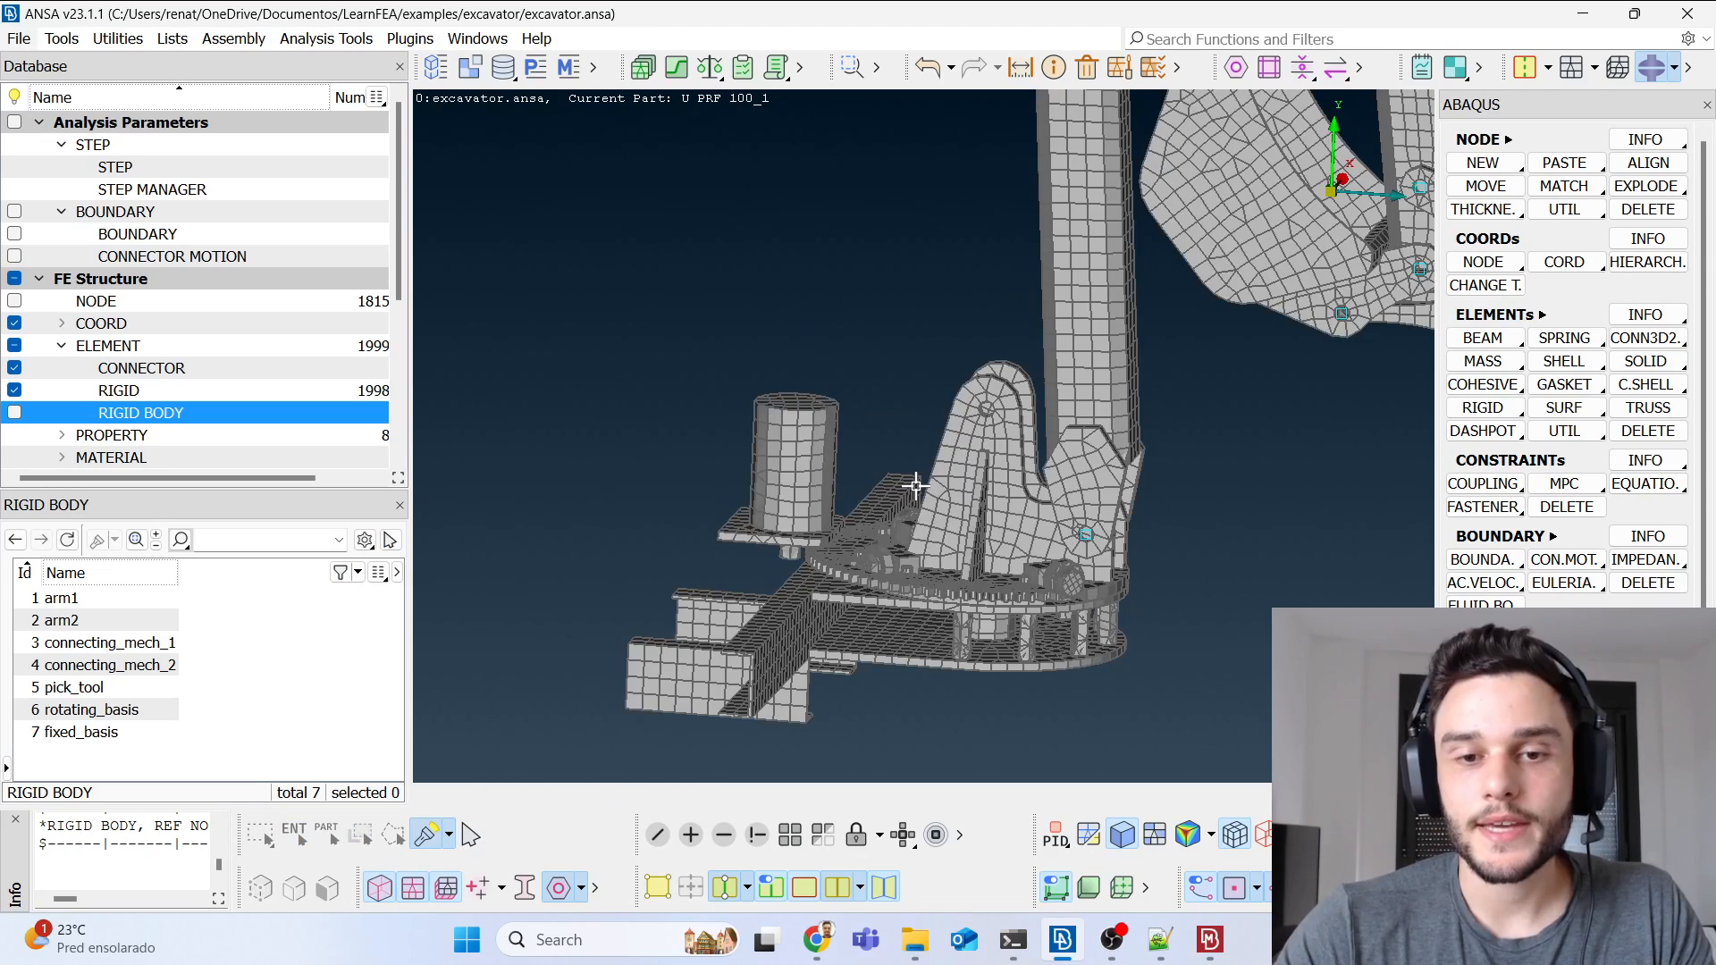
# Step: Highlight the fixed_basis and rotating_basis rigid bodies in the model to check which parts each one covers
pyautogui.scroll(5, 1028, 525)
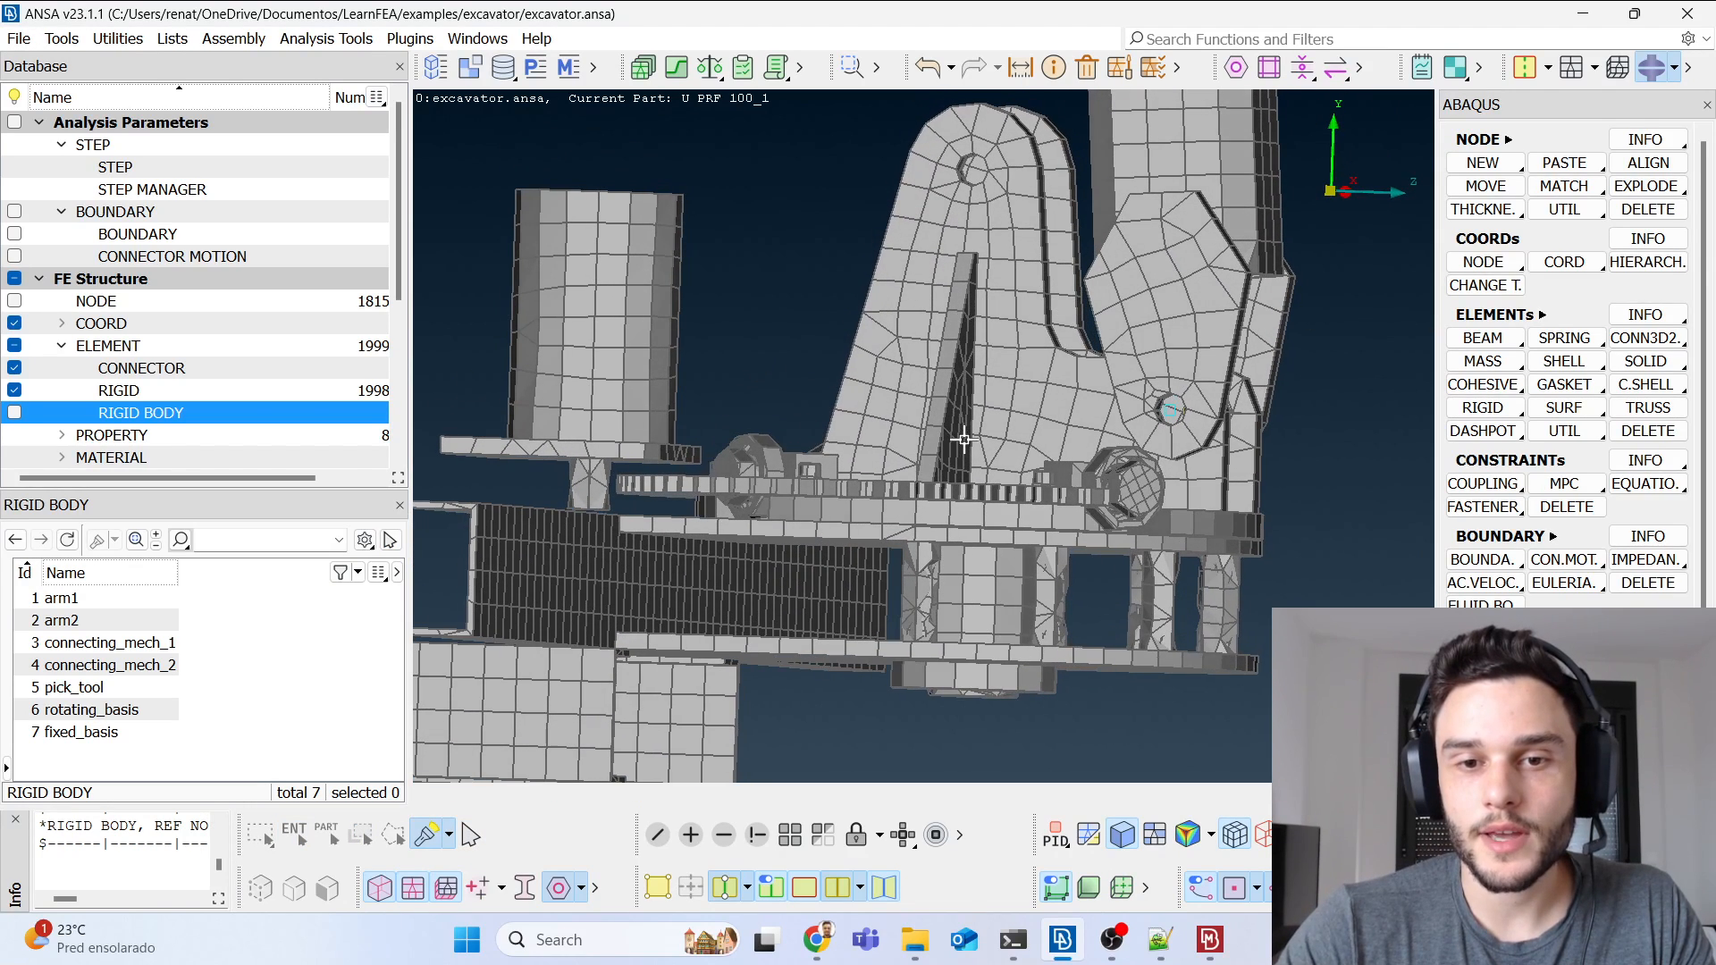
pyautogui.click(141, 413)
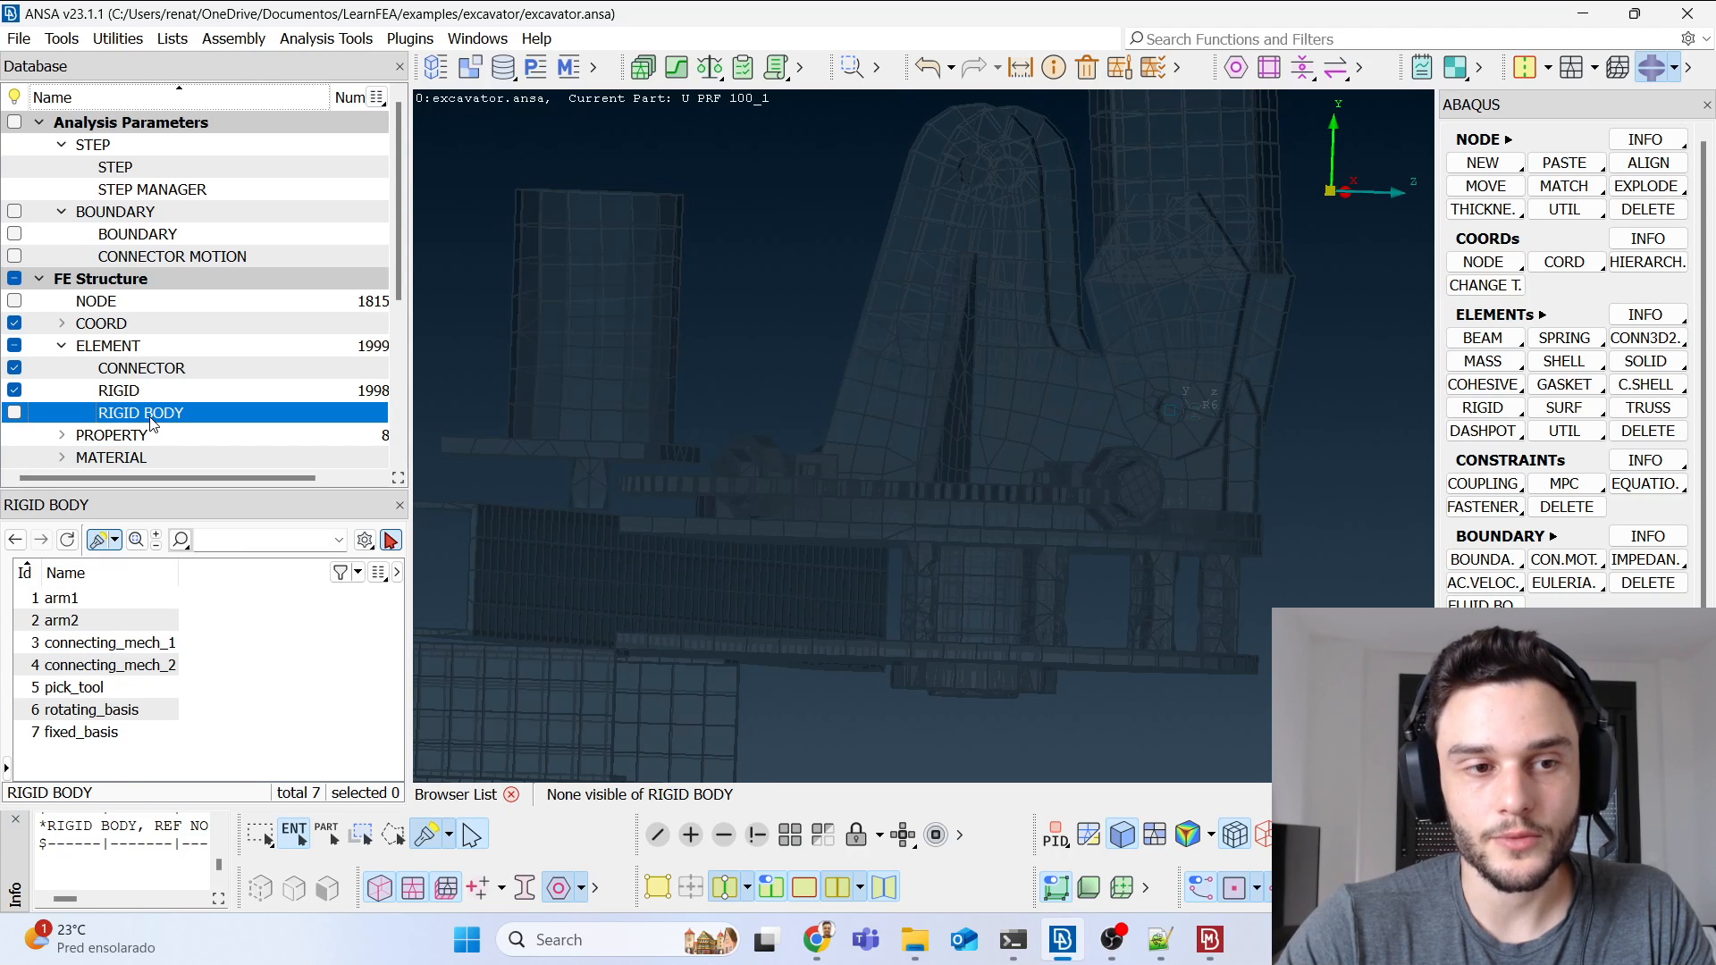
pyautogui.click(119, 733)
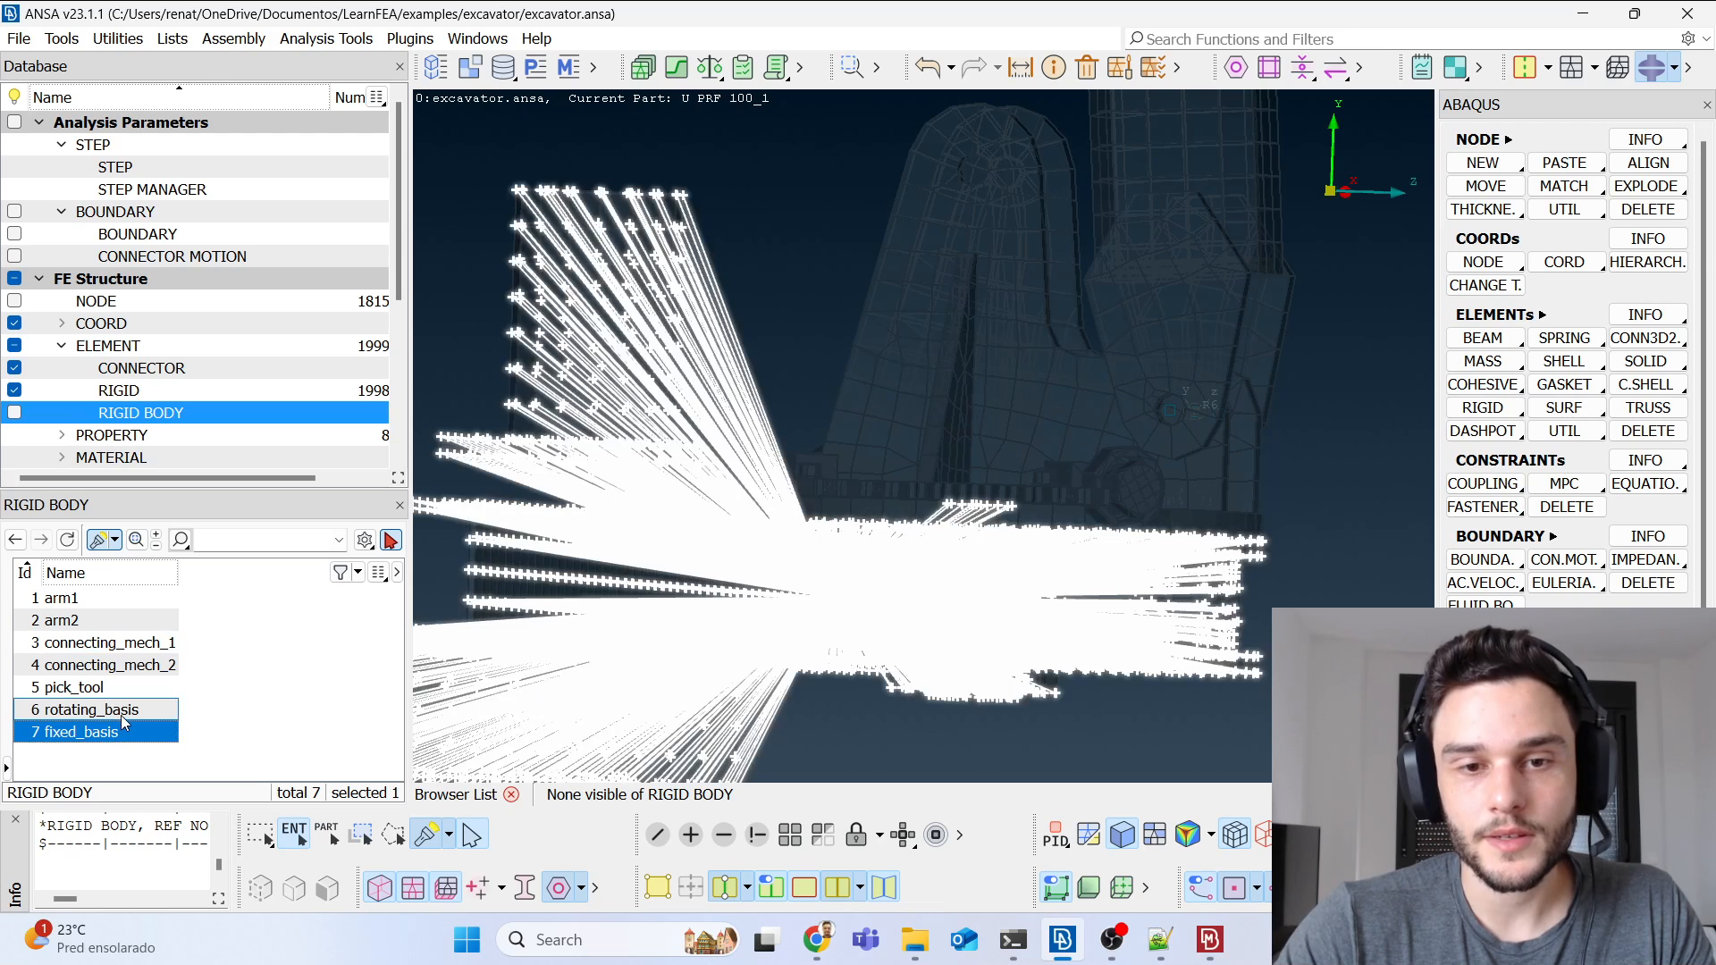
pyautogui.click(122, 715)
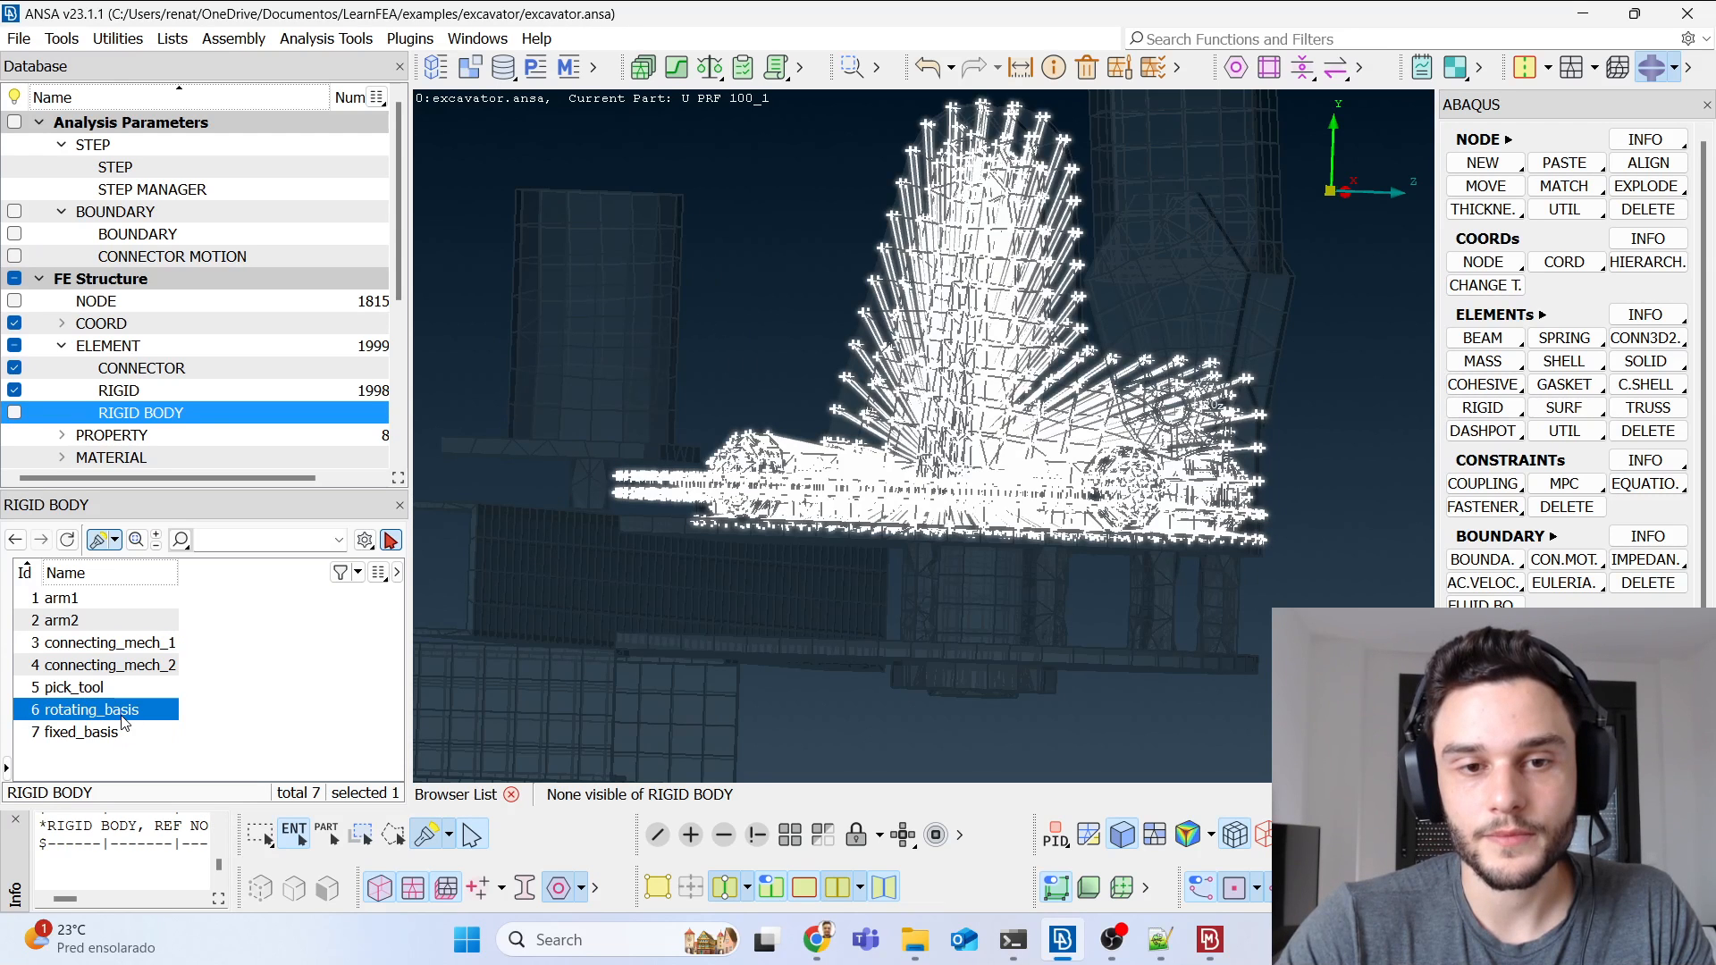
pyautogui.middleClick(1037, 673)
pyautogui.scroll(-3, 950, 448)
pyautogui.scroll(3, 956, 511)
pyautogui.keyDown('ctrl'); pyautogui.moveTo(956, 511); pyautogui.dragTo(999, 511); pyautogui.keyUp('ctrl')
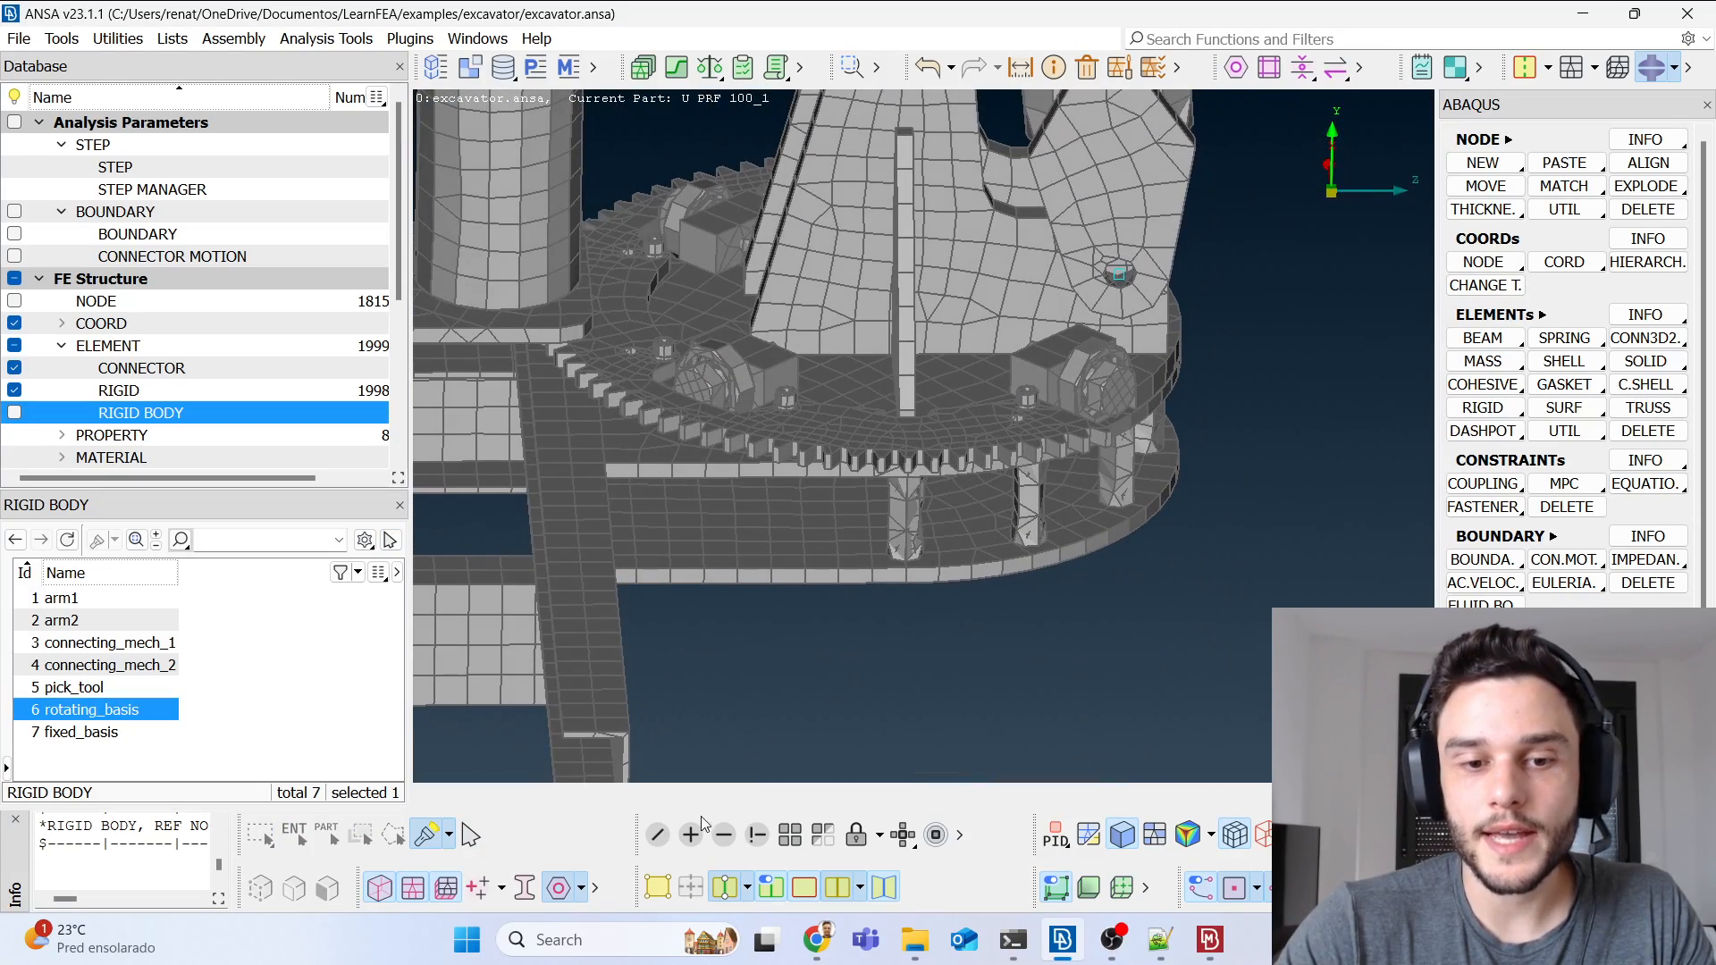
# Step: Turn off the display of the mesh elements and turn on the display of the excavator's geometry faces
pyautogui.click(413, 889)
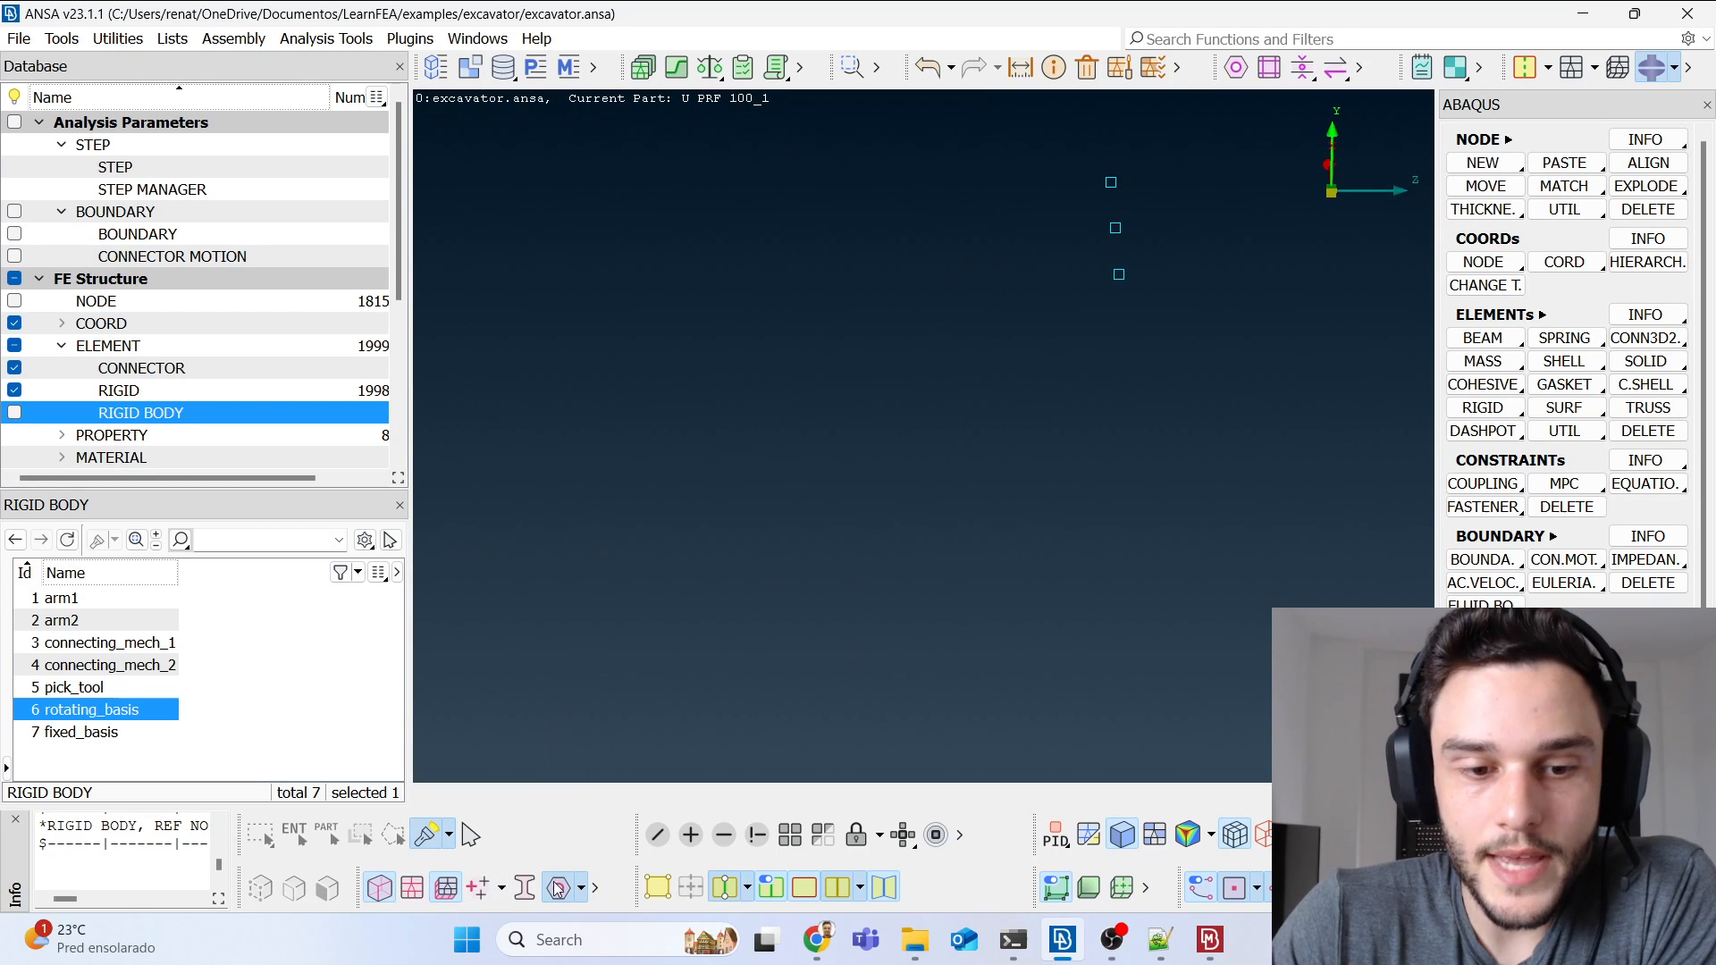
pyautogui.click(671, 887)
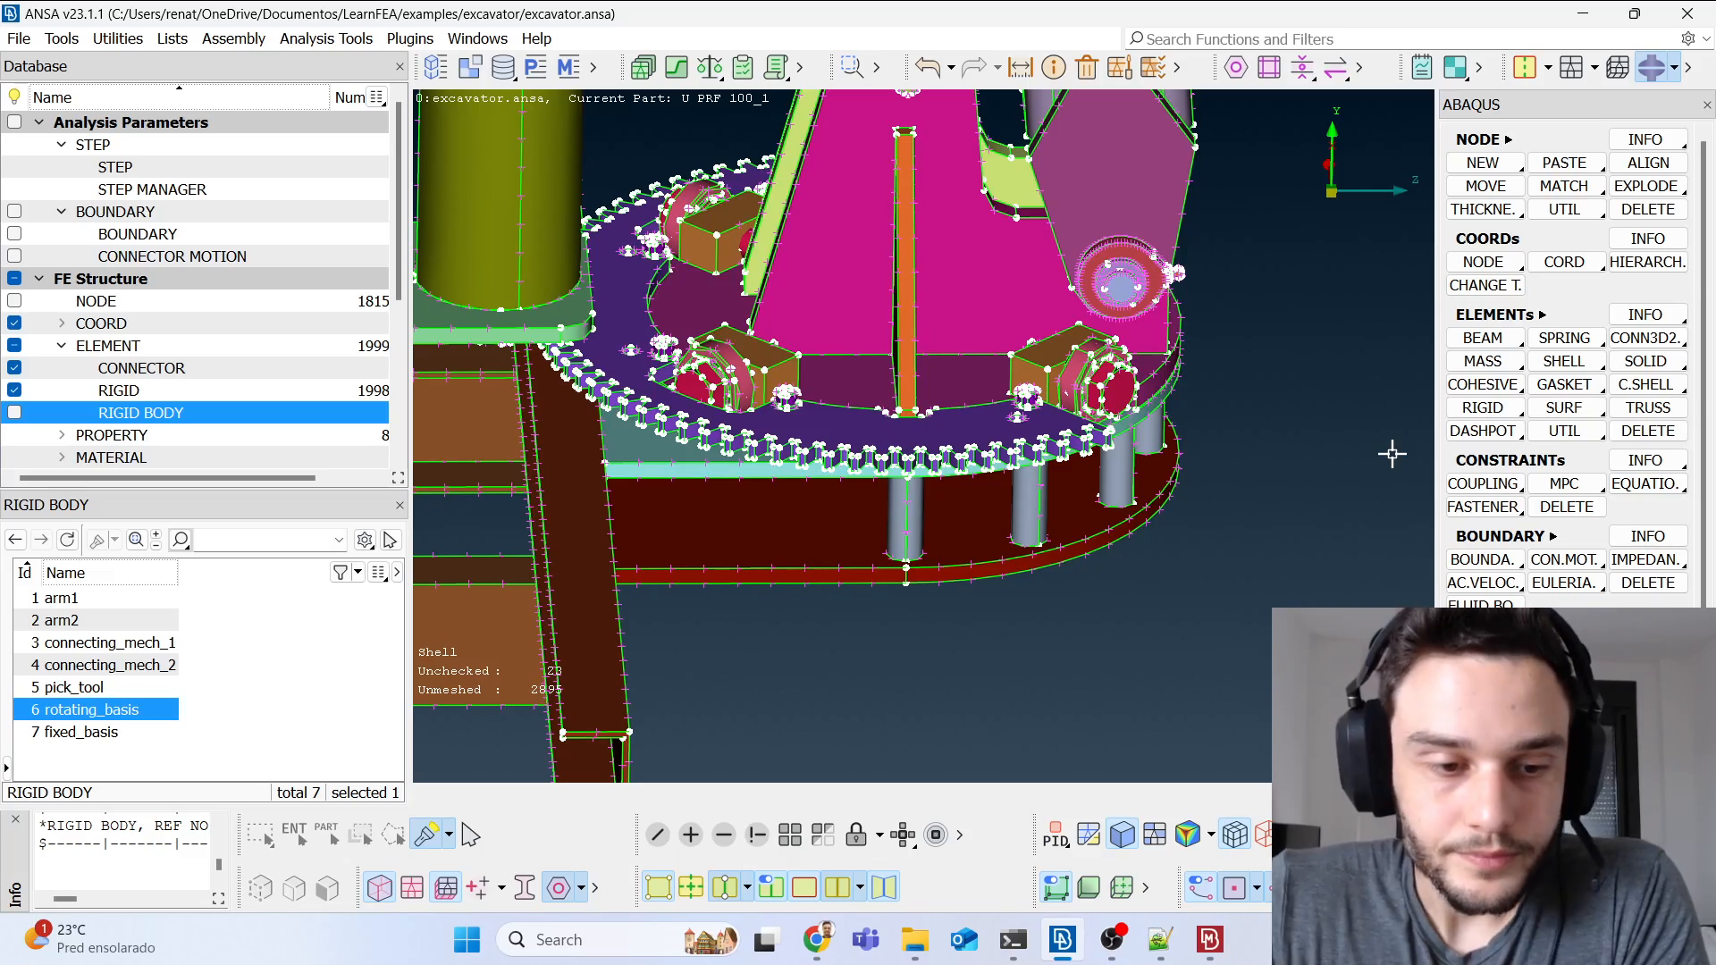
pyautogui.scroll(-5, 865, 505)
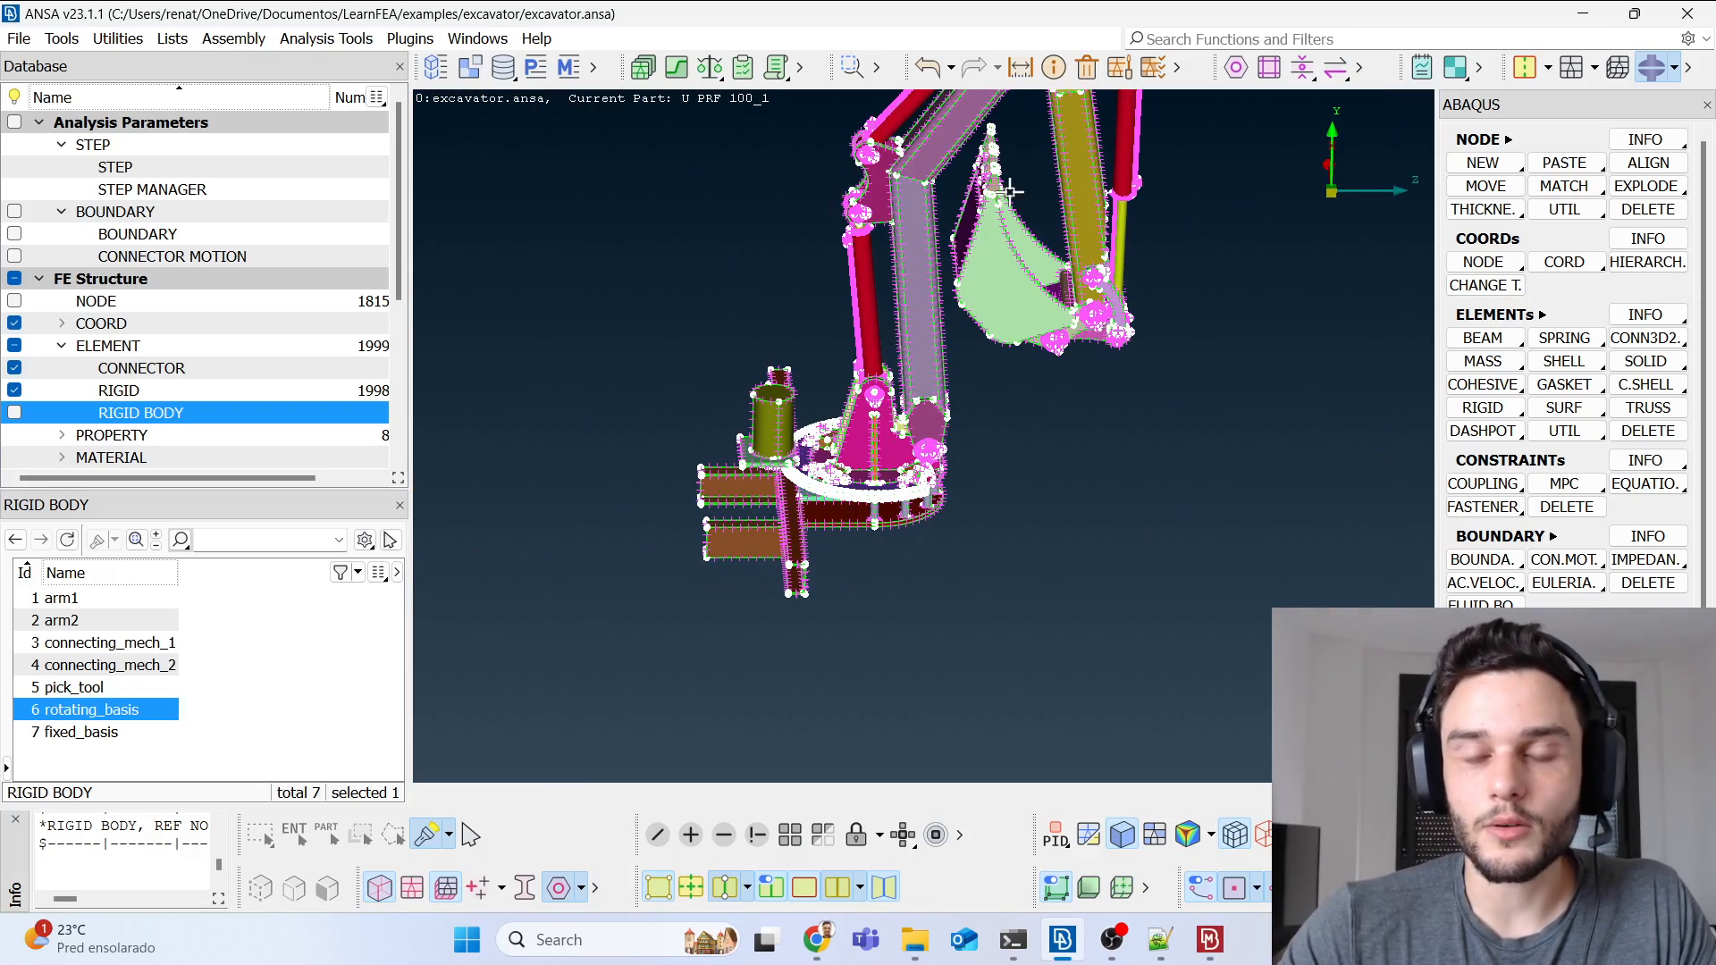
pyautogui.scroll(5, 926, 467)
pyautogui.keyDown('ctrl'); pyautogui.moveTo(819, 406); pyautogui.dragTo(938, 310); pyautogui.keyUp('ctrl')
pyautogui.scroll(-3, 940, 322)
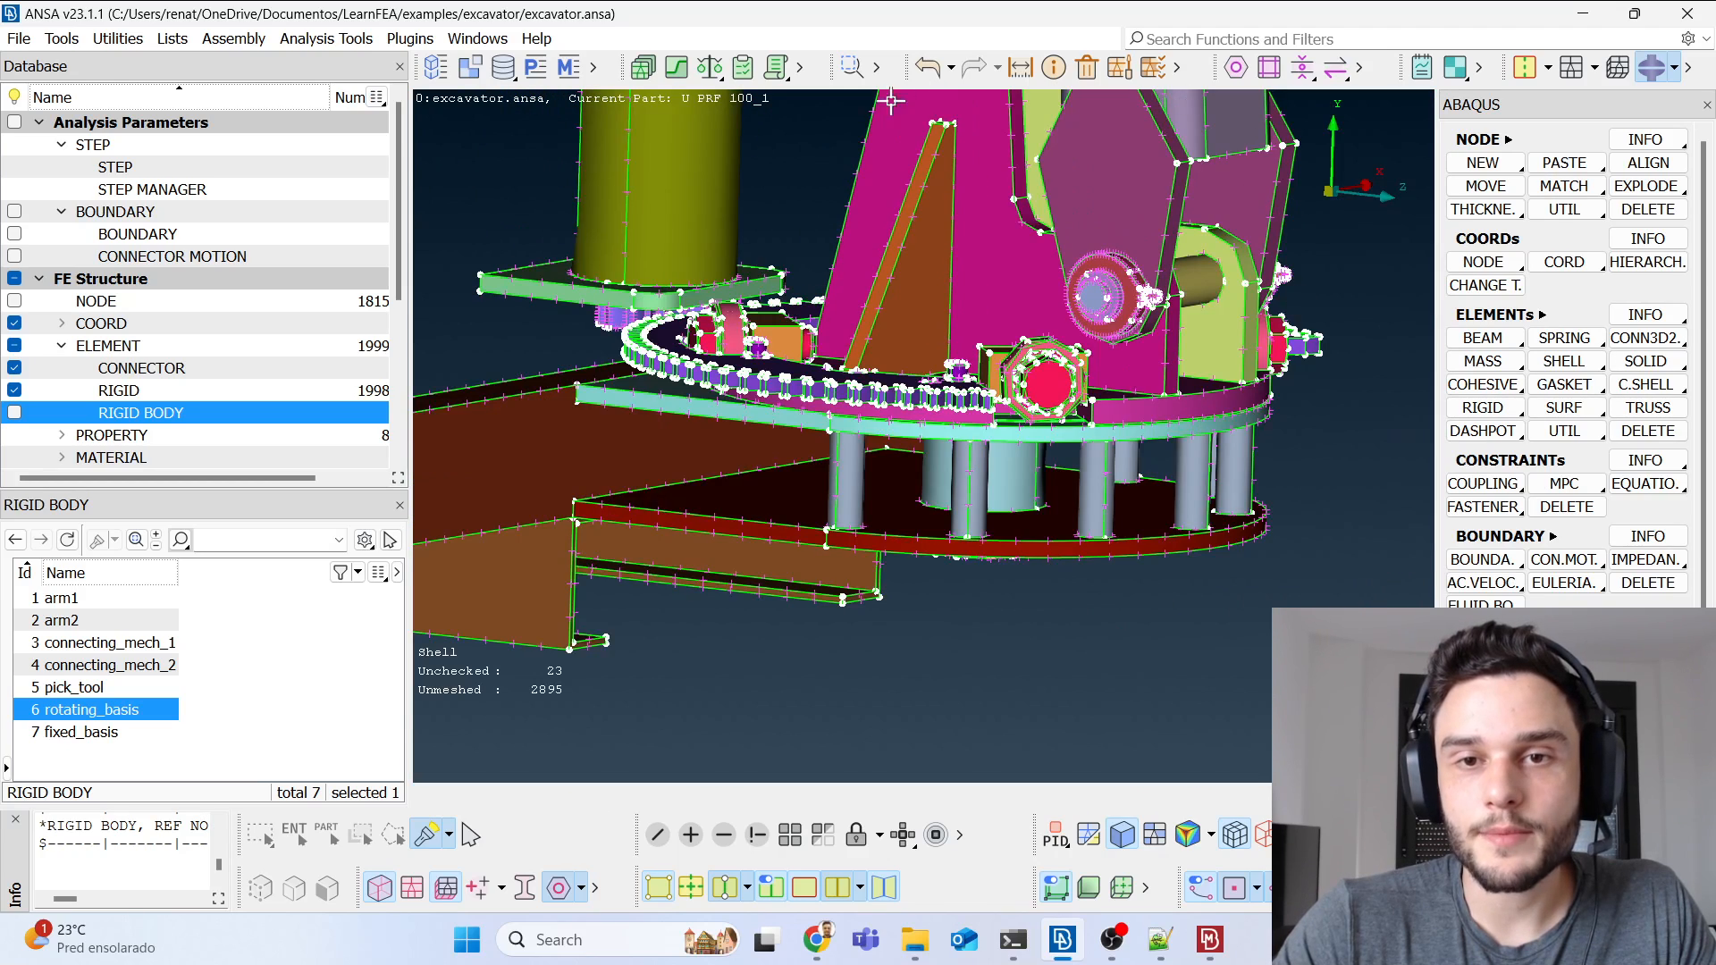
# Step: Start hiding entities by property and examine the central shaft and bearing beneath the lower base plate
pyautogui.keyDown('ctrl'); pyautogui.moveTo(1067, 575); pyautogui.dragTo(979, 669); pyautogui.keyUp('ctrl')
pyautogui.click(756, 838)
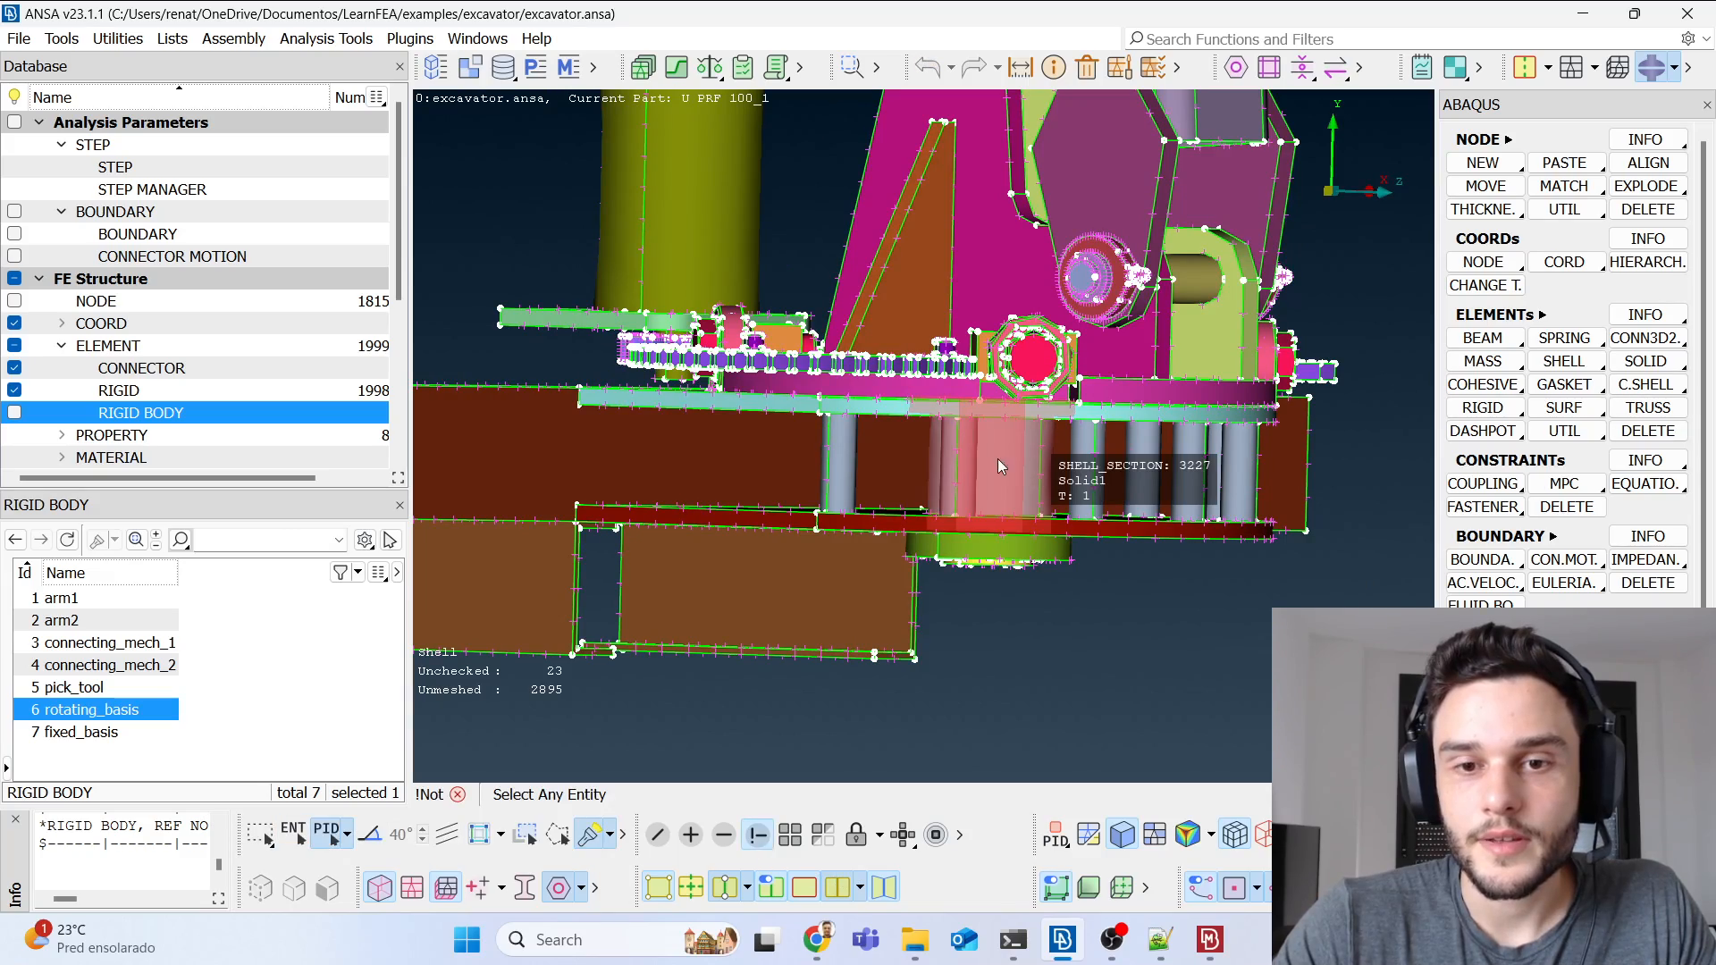
pyautogui.scroll(3, 1004, 458)
pyautogui.moveTo(1004, 459)
pyautogui.keyDown('ctrl'); pyautogui.mouseDown()
pyautogui.moveTo(1042, 399)
pyautogui.moveTo(1012, 459)
pyautogui.mouseUp(); pyautogui.keyUp('ctrl')
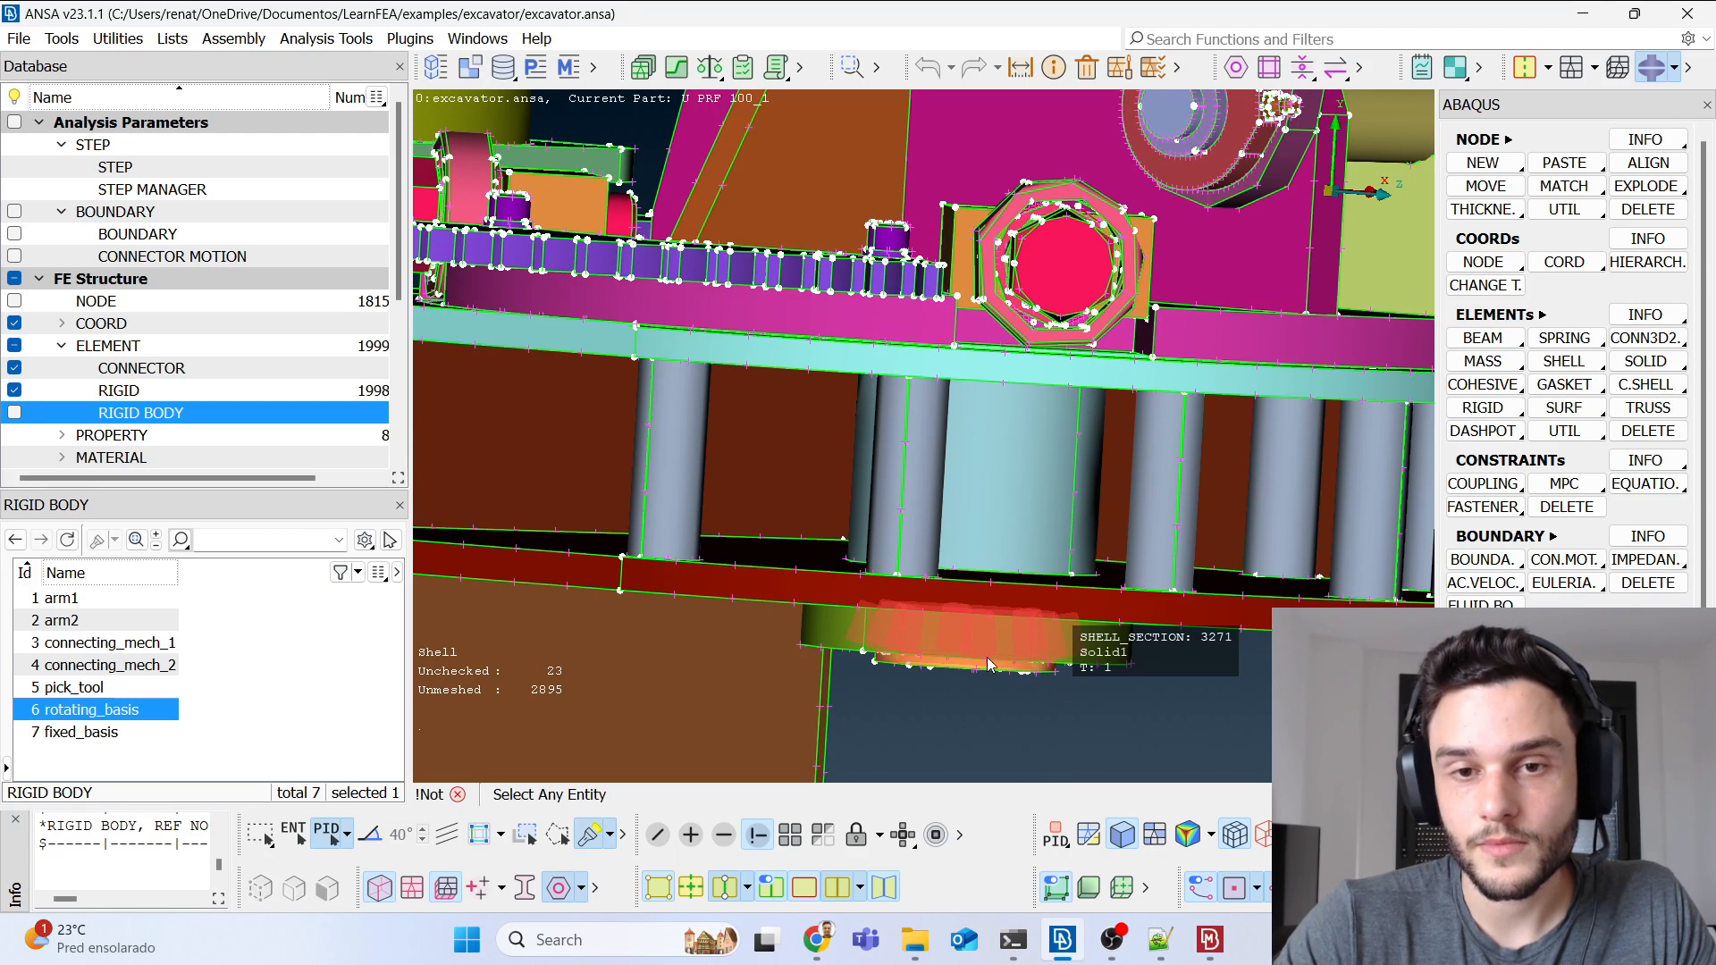
pyautogui.keyDown('ctrl'); pyautogui.moveTo(987, 657); pyautogui.dragTo(904, 563); pyautogui.keyUp('ctrl')
pyautogui.scroll(-3, 954, 440)
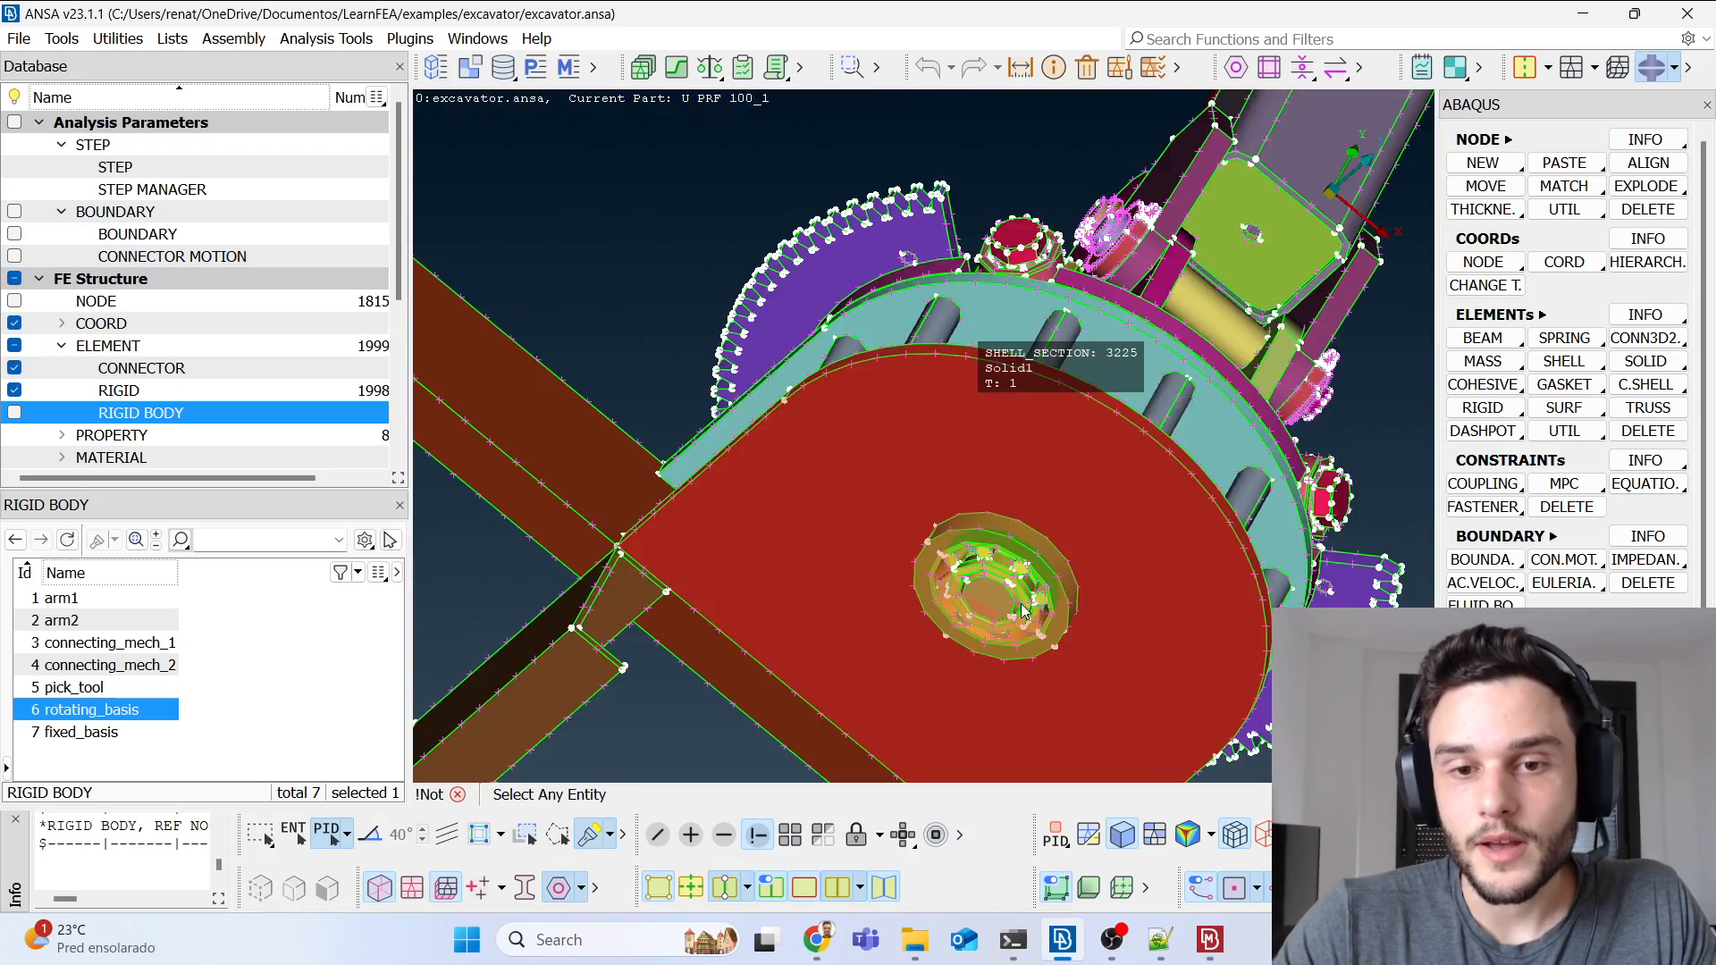
pyautogui.scroll(3, 1031, 615)
pyautogui.scroll(-3, 992, 513)
pyautogui.keyDown('ctrl'); pyautogui.moveTo(991, 513); pyautogui.dragTo(1012, 454); pyautogui.keyUp('ctrl')
pyautogui.scroll(3, 1008, 496)
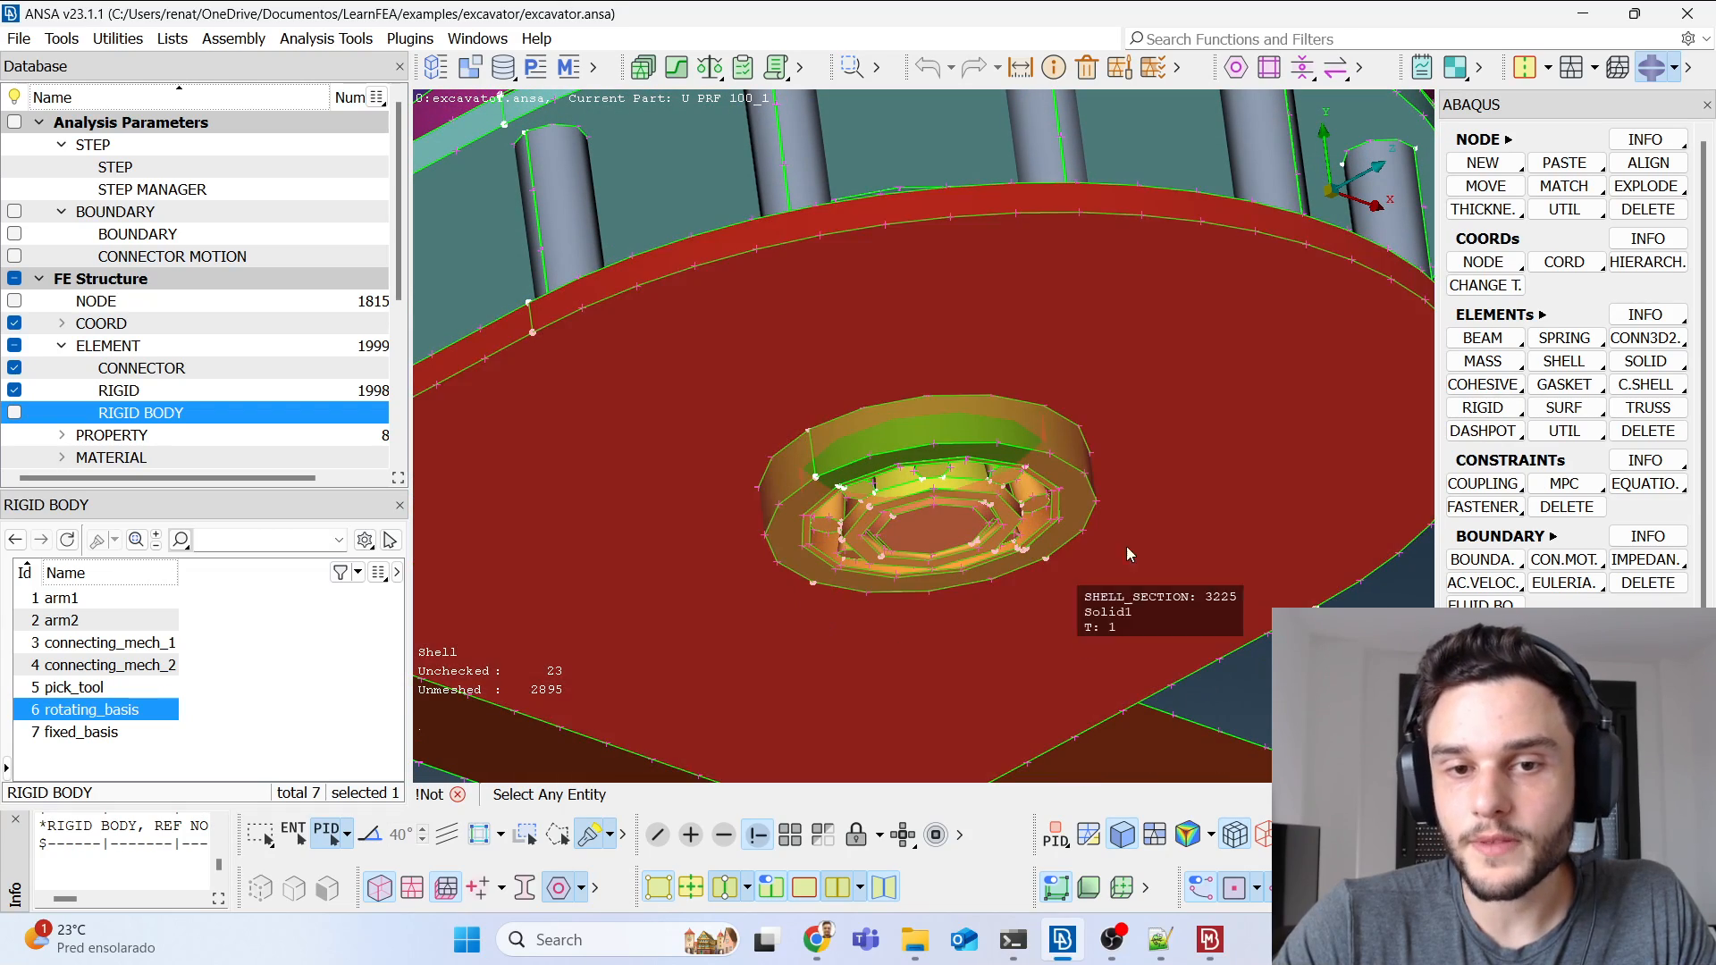
# Step: Examine the joint between the rotating basis and the fixed basis, including the underside hub, ring gear, rollers and central cylinder
pyautogui.click(1054, 425)
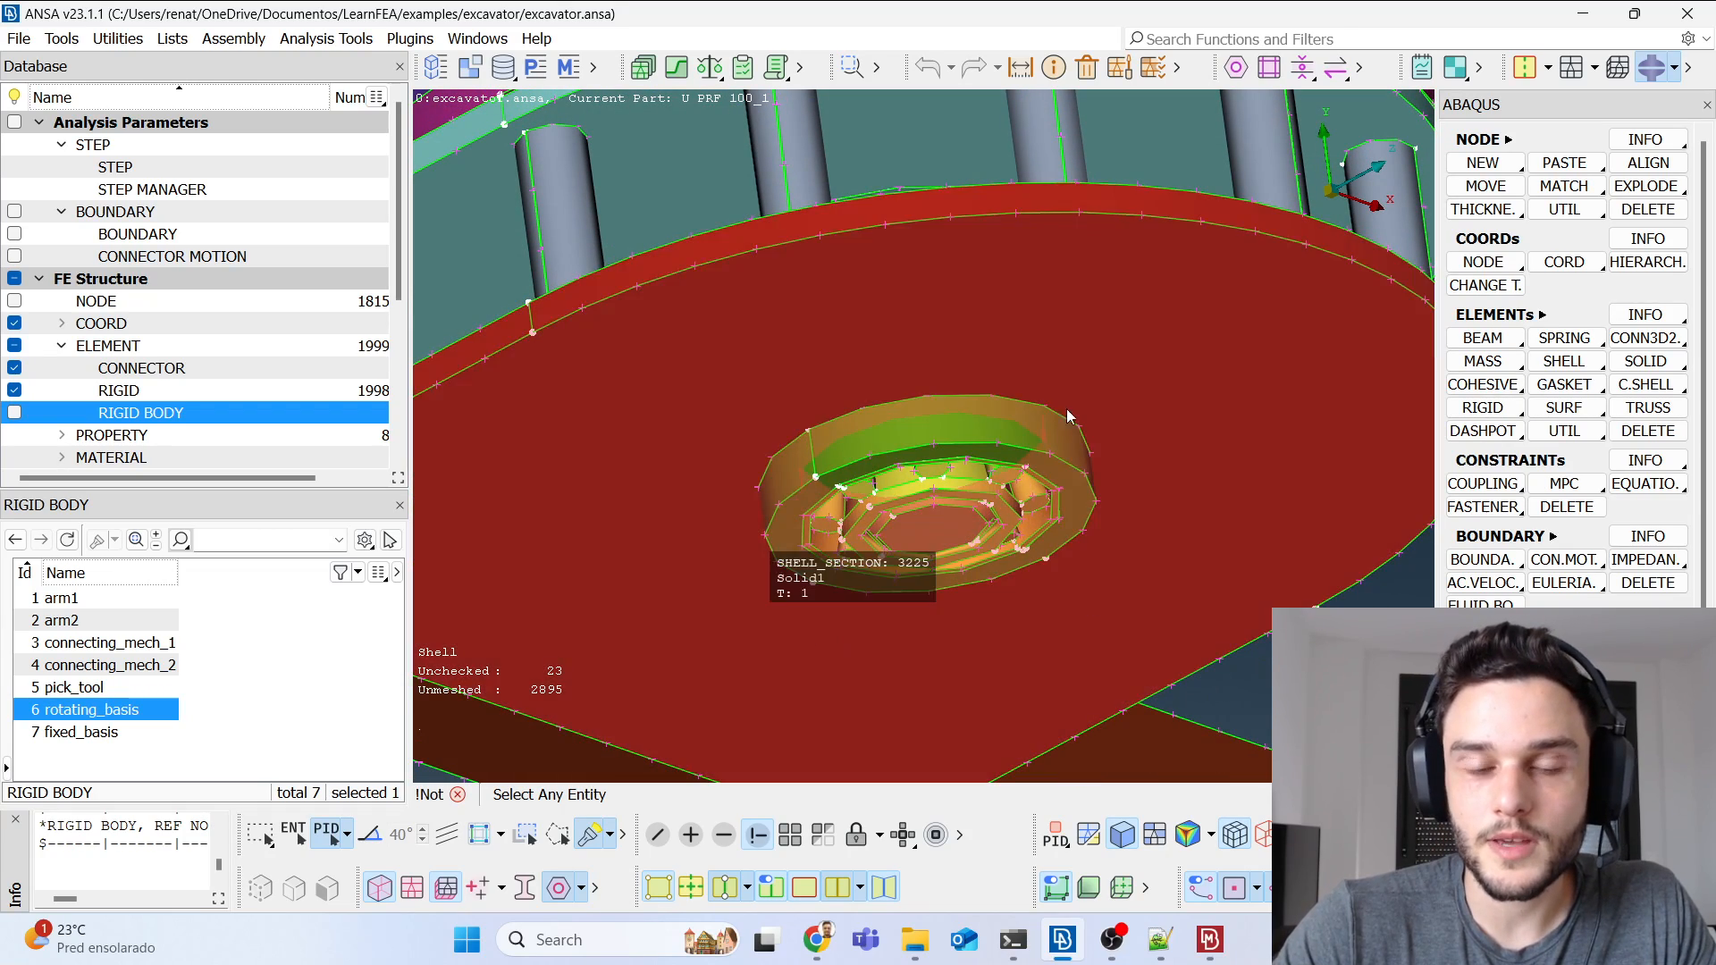
pyautogui.keyDown('ctrl'); pyautogui.moveTo(974, 407); pyautogui.dragTo(1014, 474); pyautogui.keyUp('ctrl')
pyautogui.scroll(-3, 1188, 573)
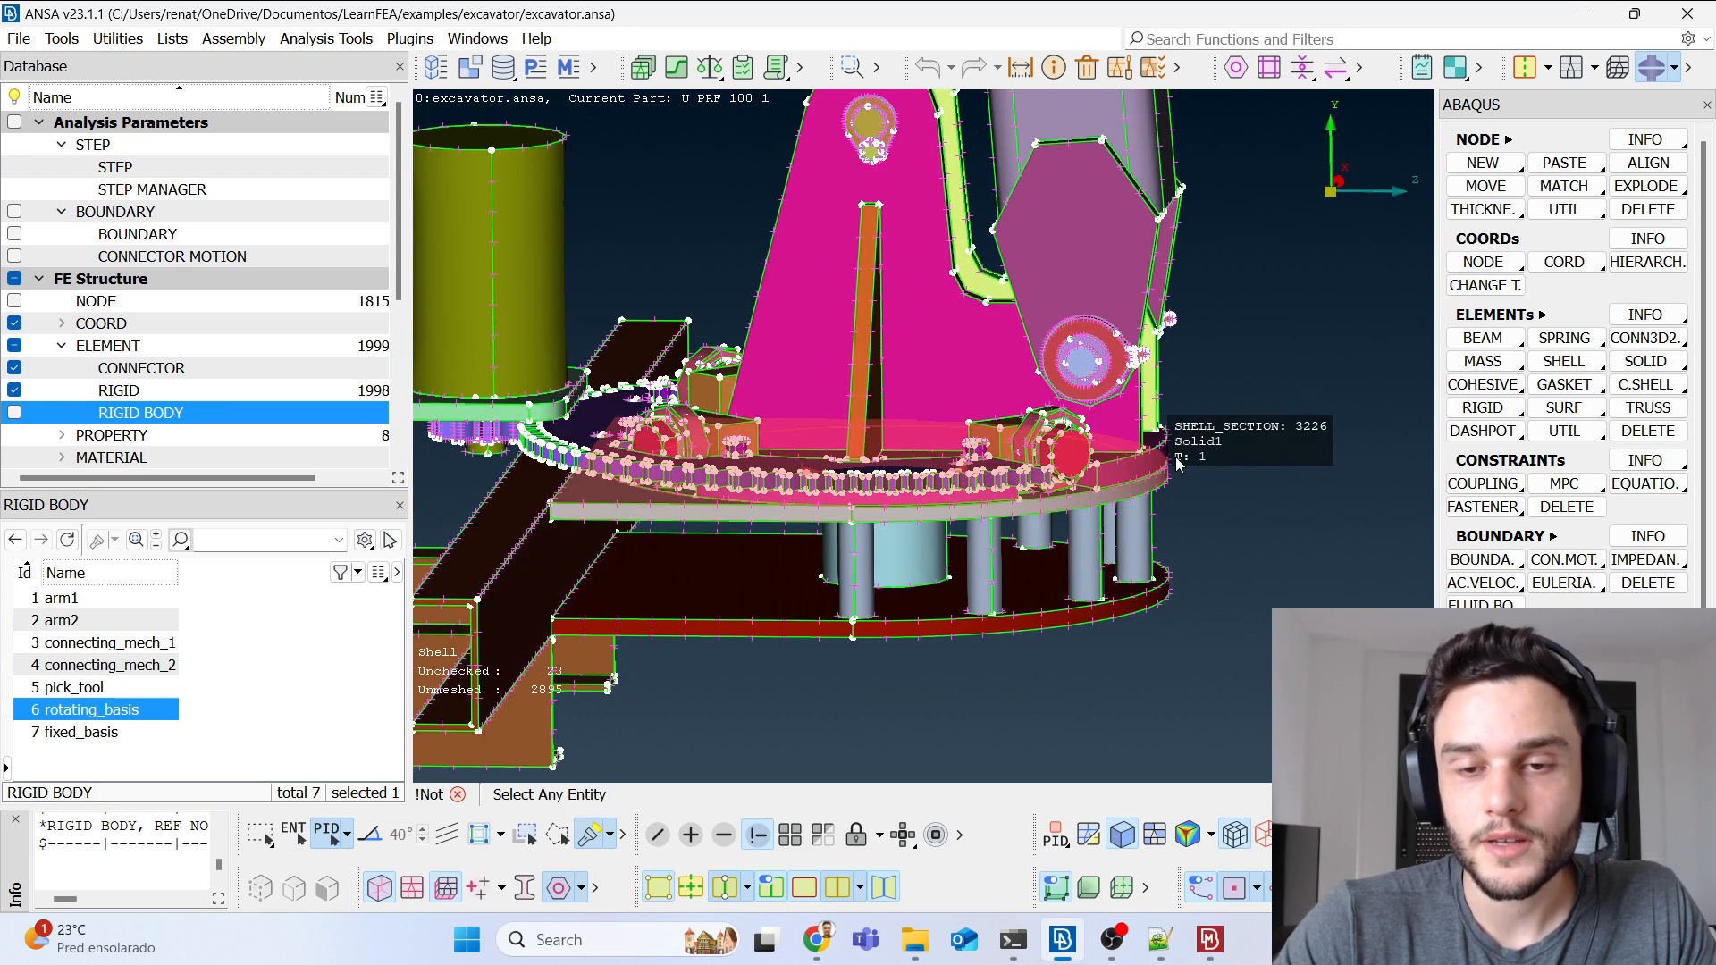
pyautogui.scroll(5, 1081, 482)
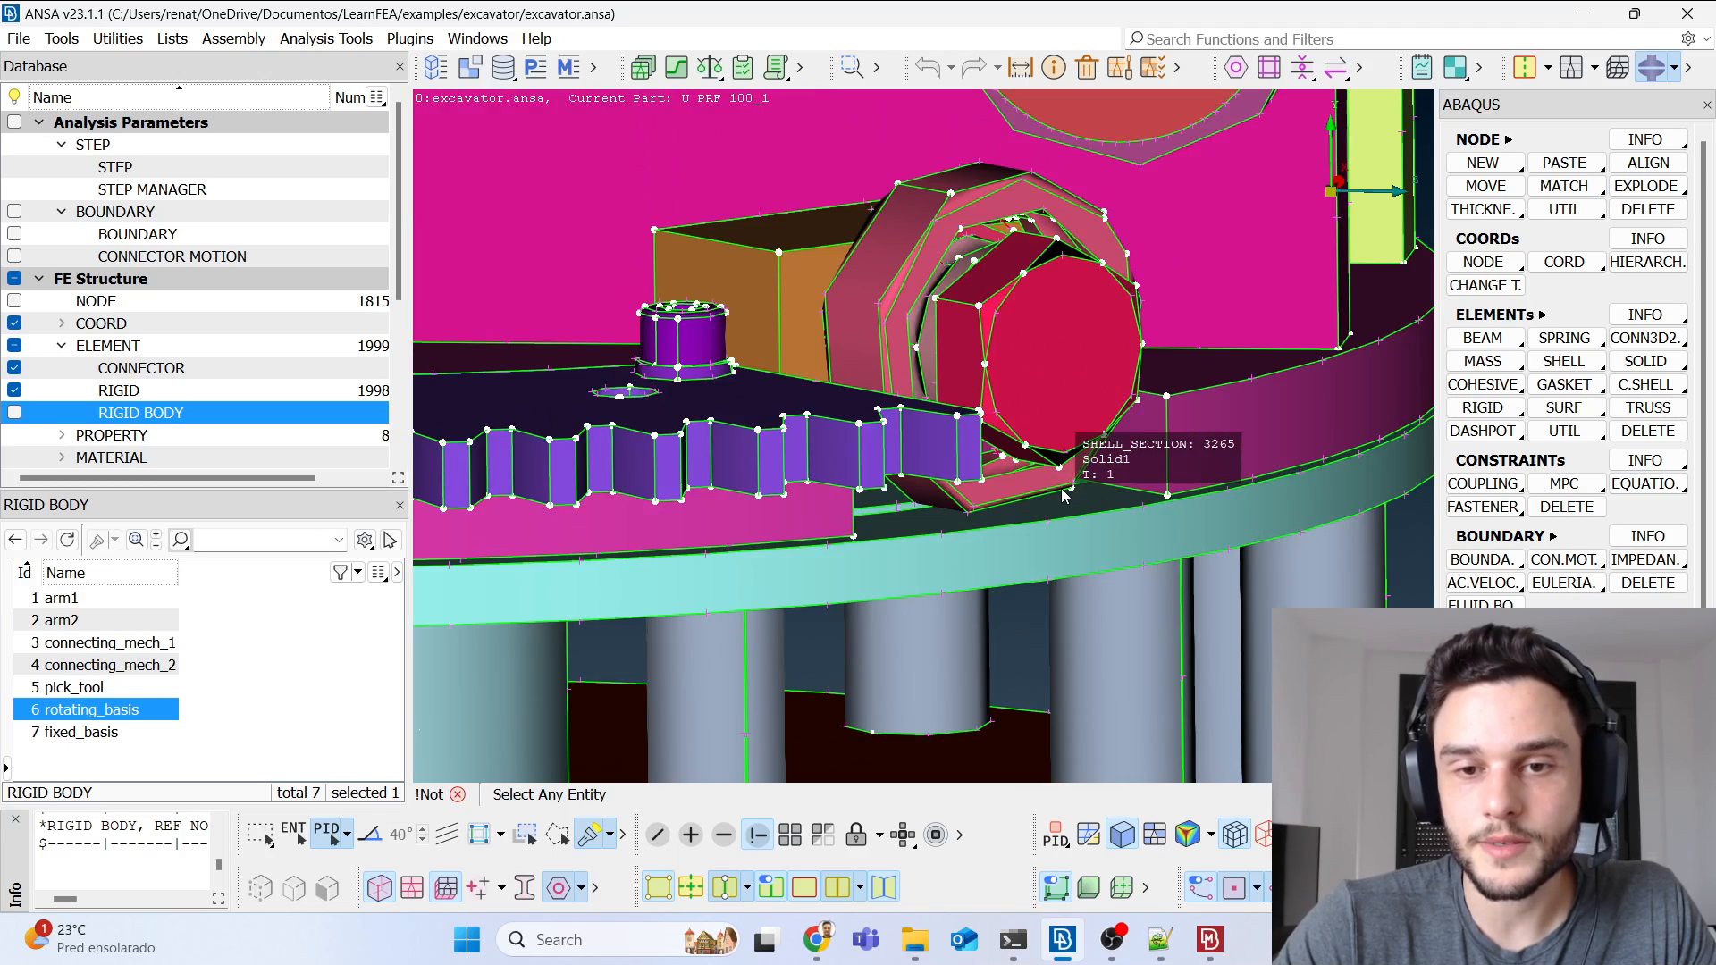
pyautogui.scroll(-5, 983, 532)
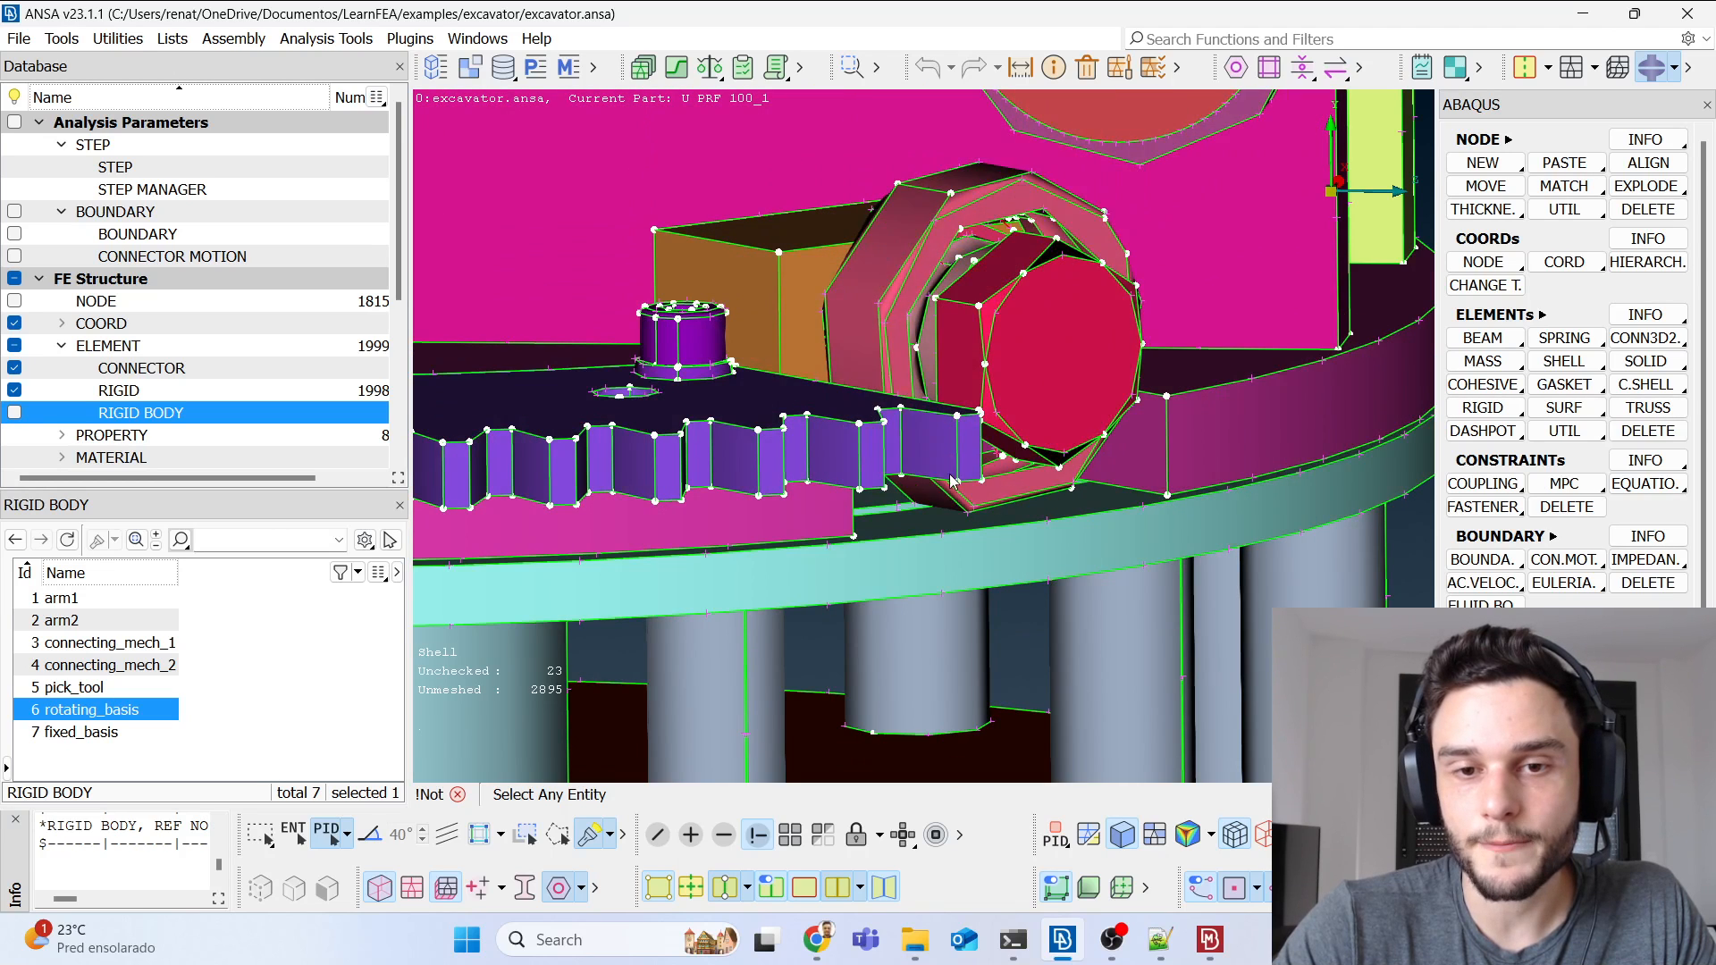
pyautogui.scroll(5, 967, 539)
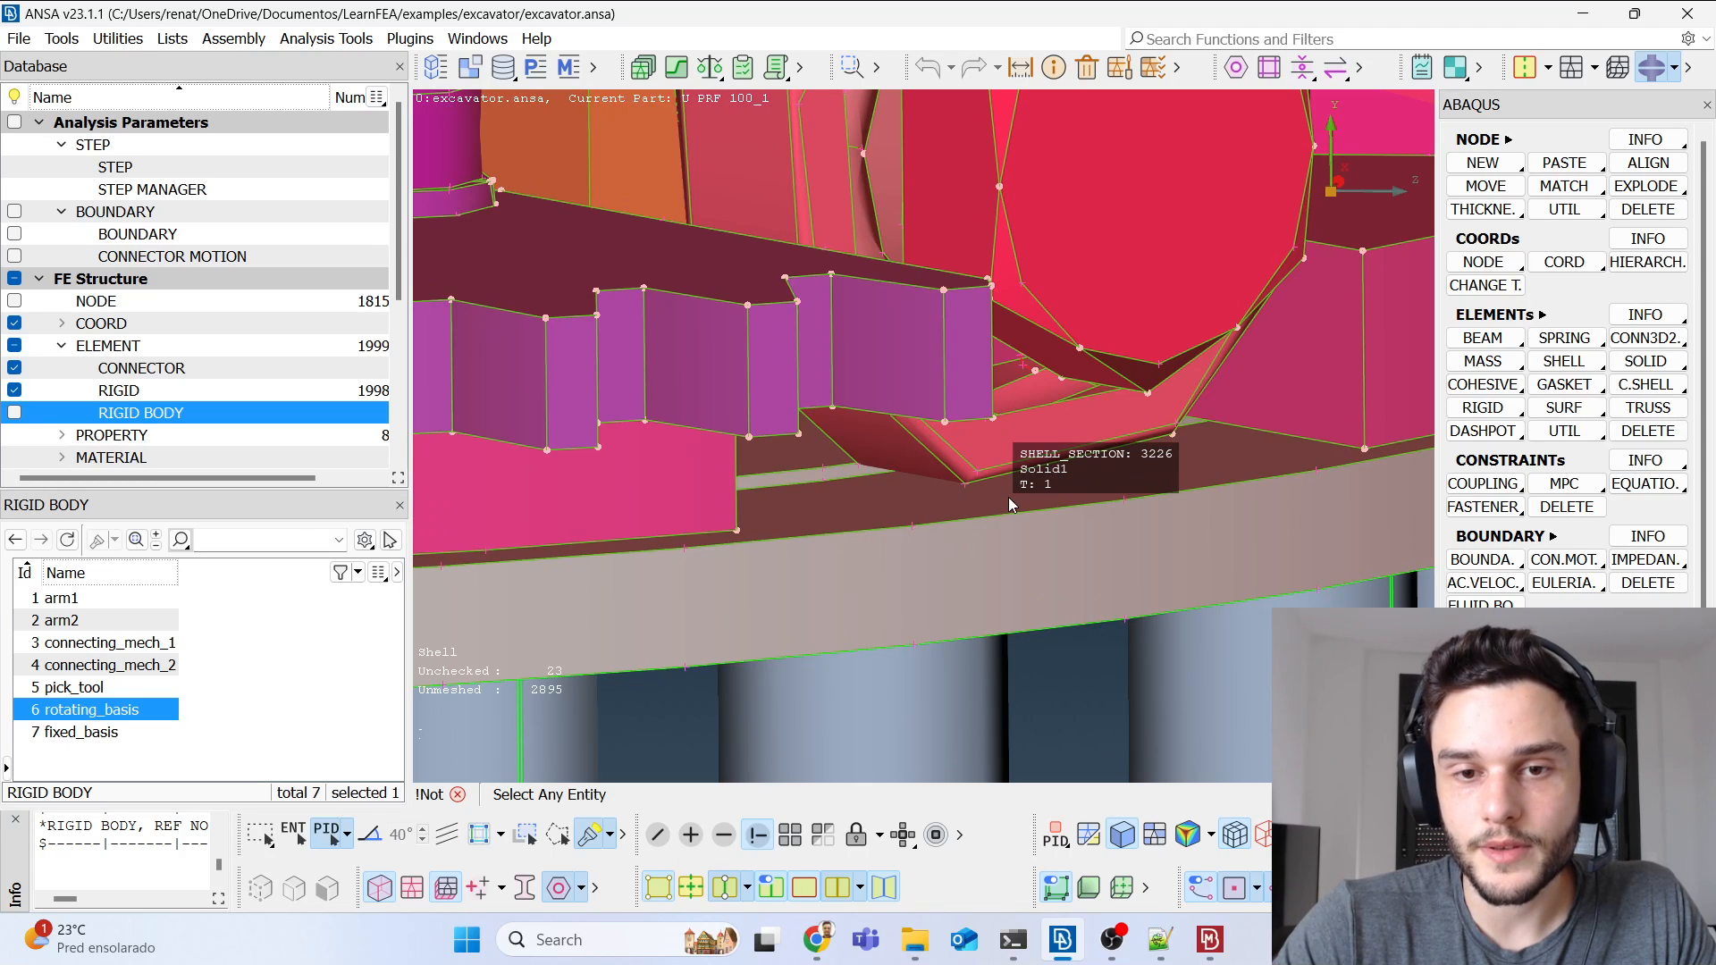
pyautogui.scroll(-6, 1062, 465)
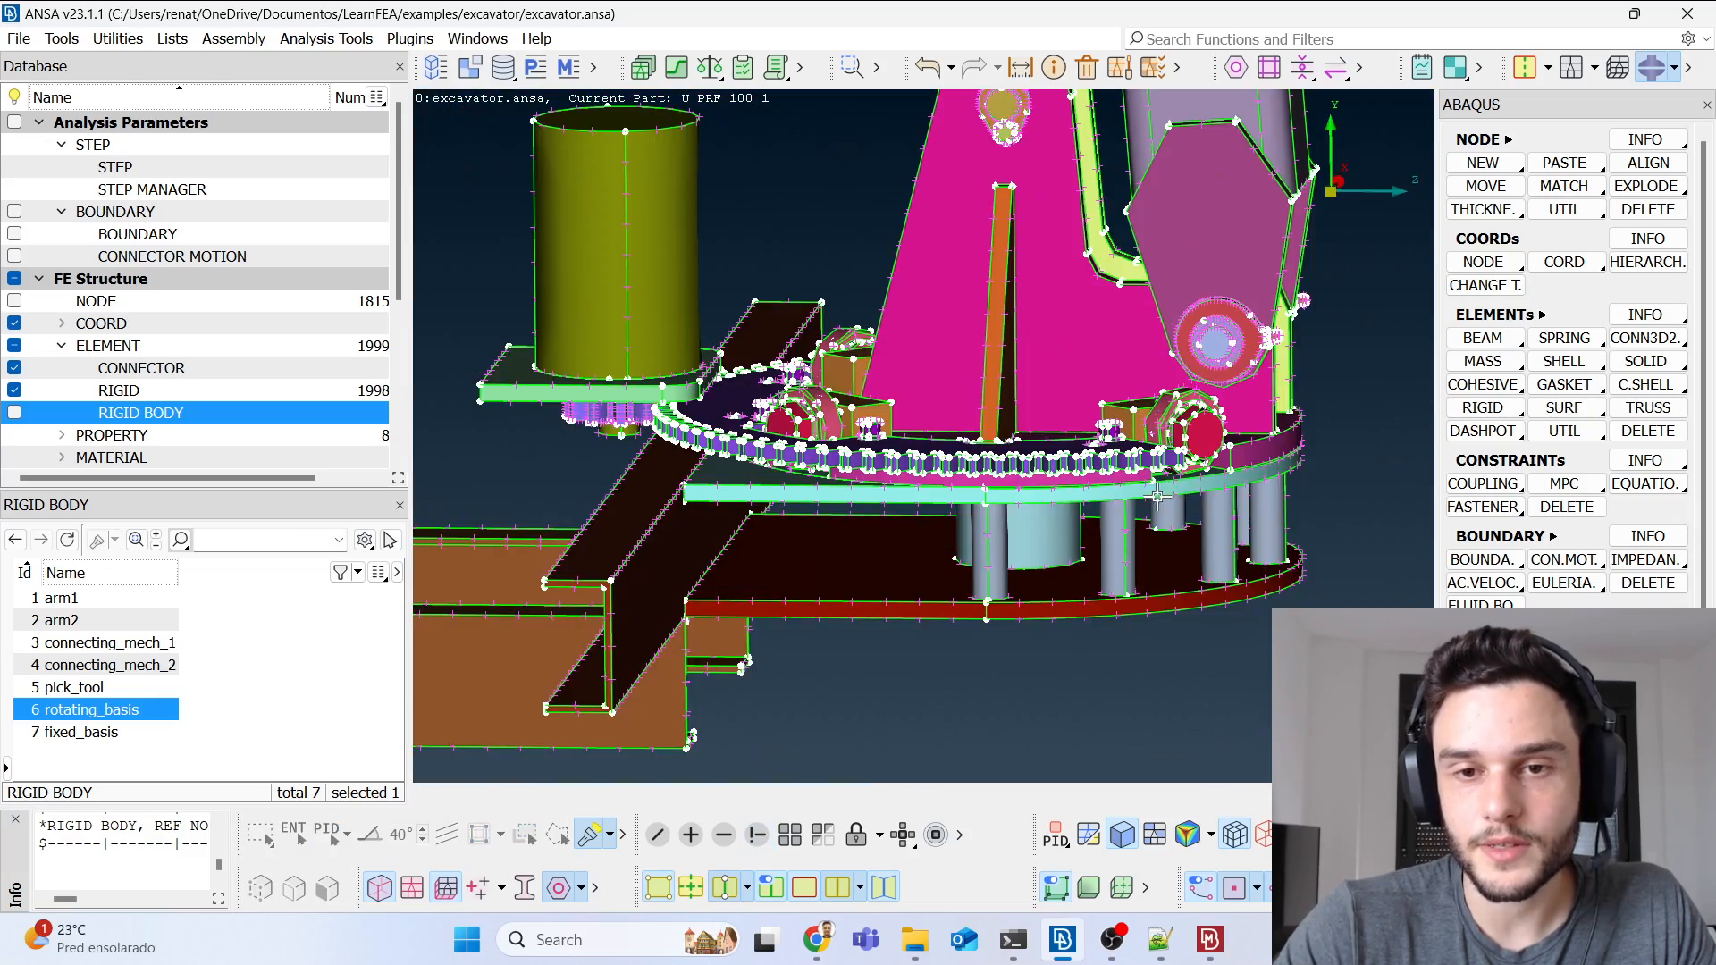
pyautogui.keyDown('ctrl'); pyautogui.moveTo(1063, 466); pyautogui.dragTo(974, 429); pyautogui.keyUp('ctrl')
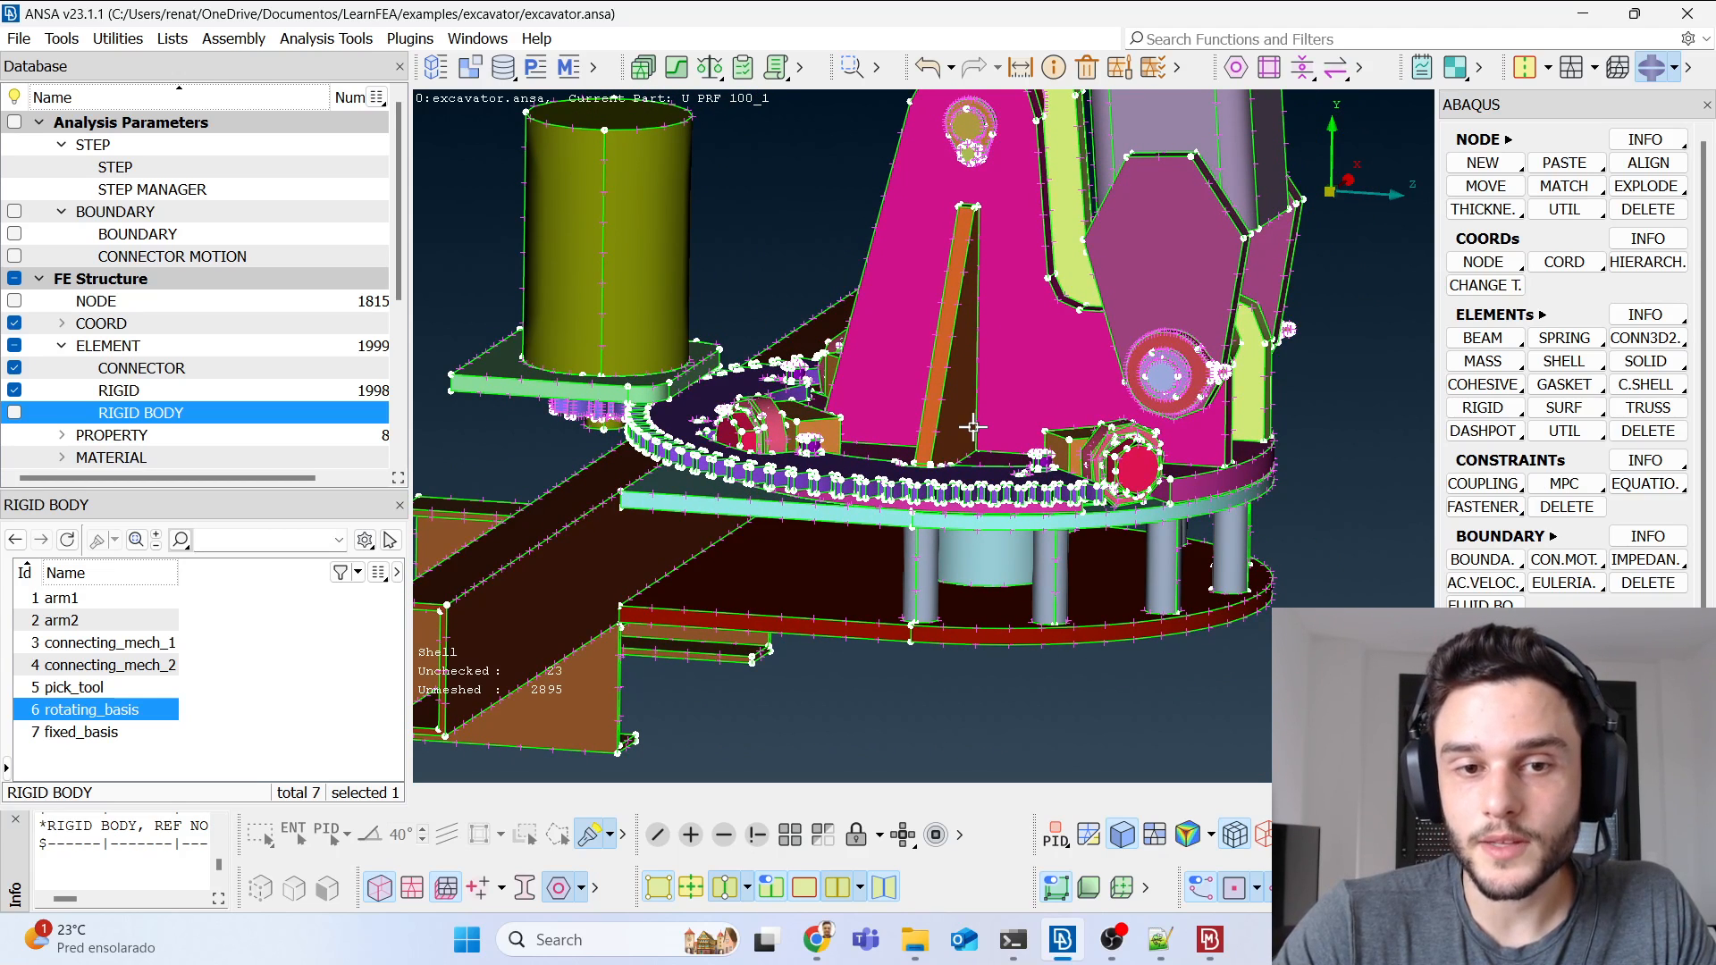
pyautogui.keyDown('ctrl'); pyautogui.moveTo(979, 400); pyautogui.dragTo(973, 414); pyautogui.keyUp('ctrl')
pyautogui.hotkey('alt', 'Tab')
pyautogui.hotkey('alt', 'shift', 'Tab')
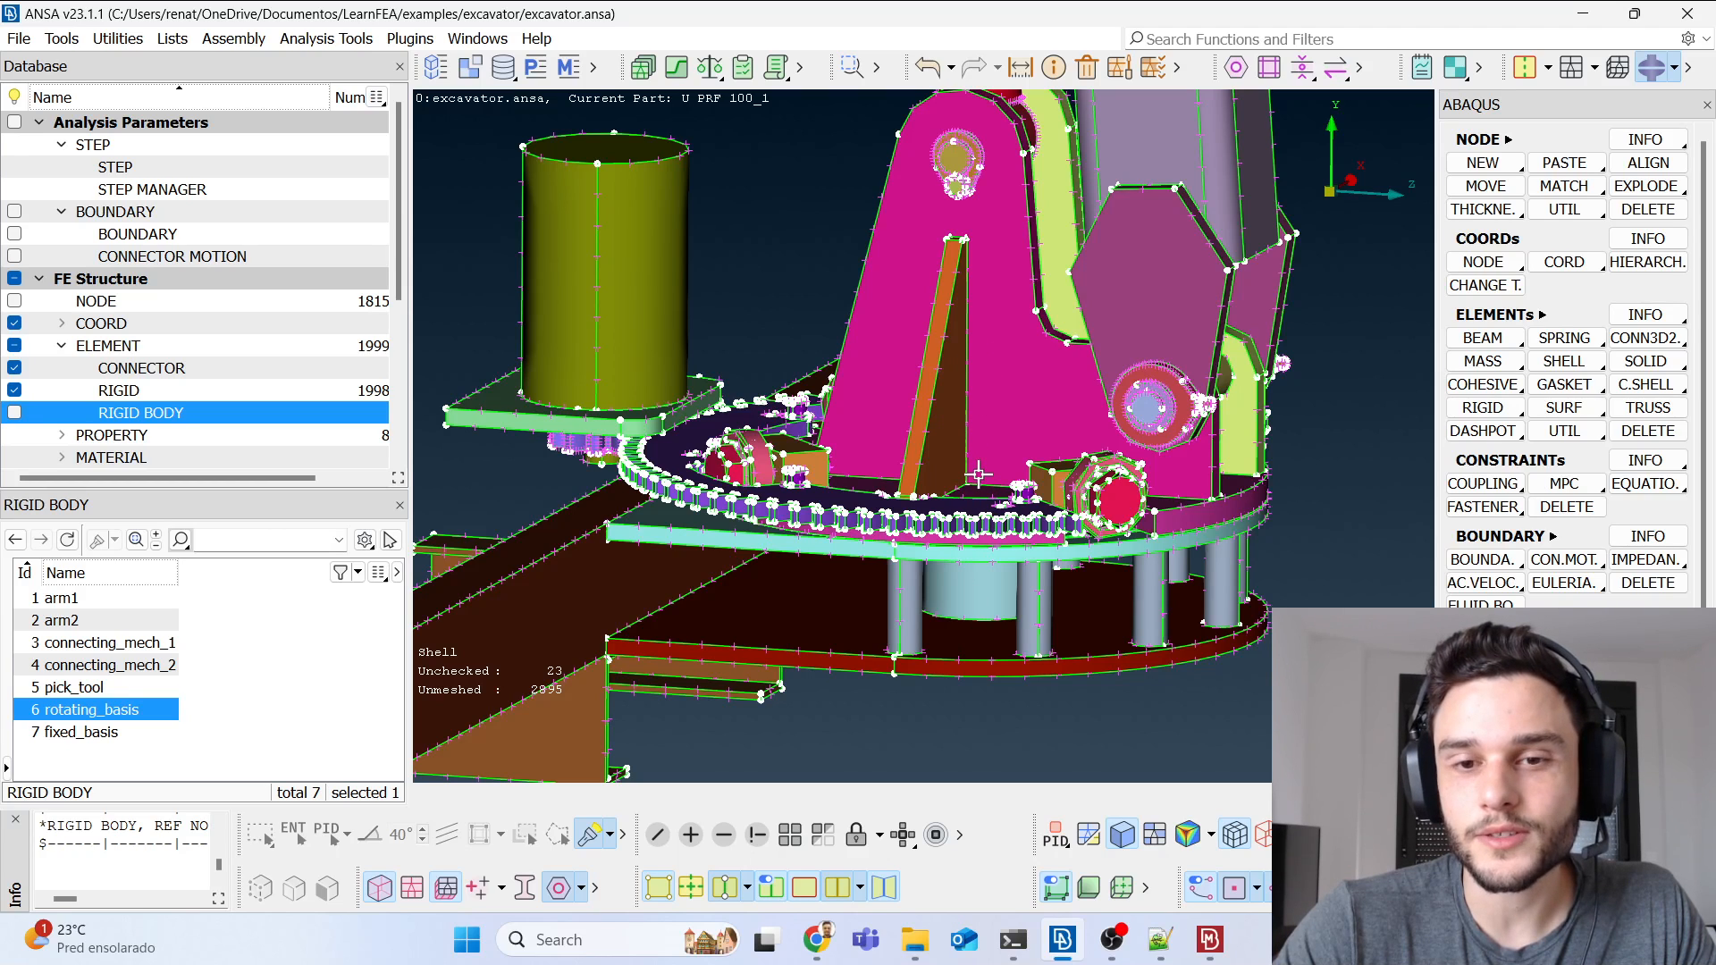
pyautogui.keyDown('ctrl'); pyautogui.moveTo(980, 454); pyautogui.dragTo(979, 510); pyautogui.keyUp('ctrl')
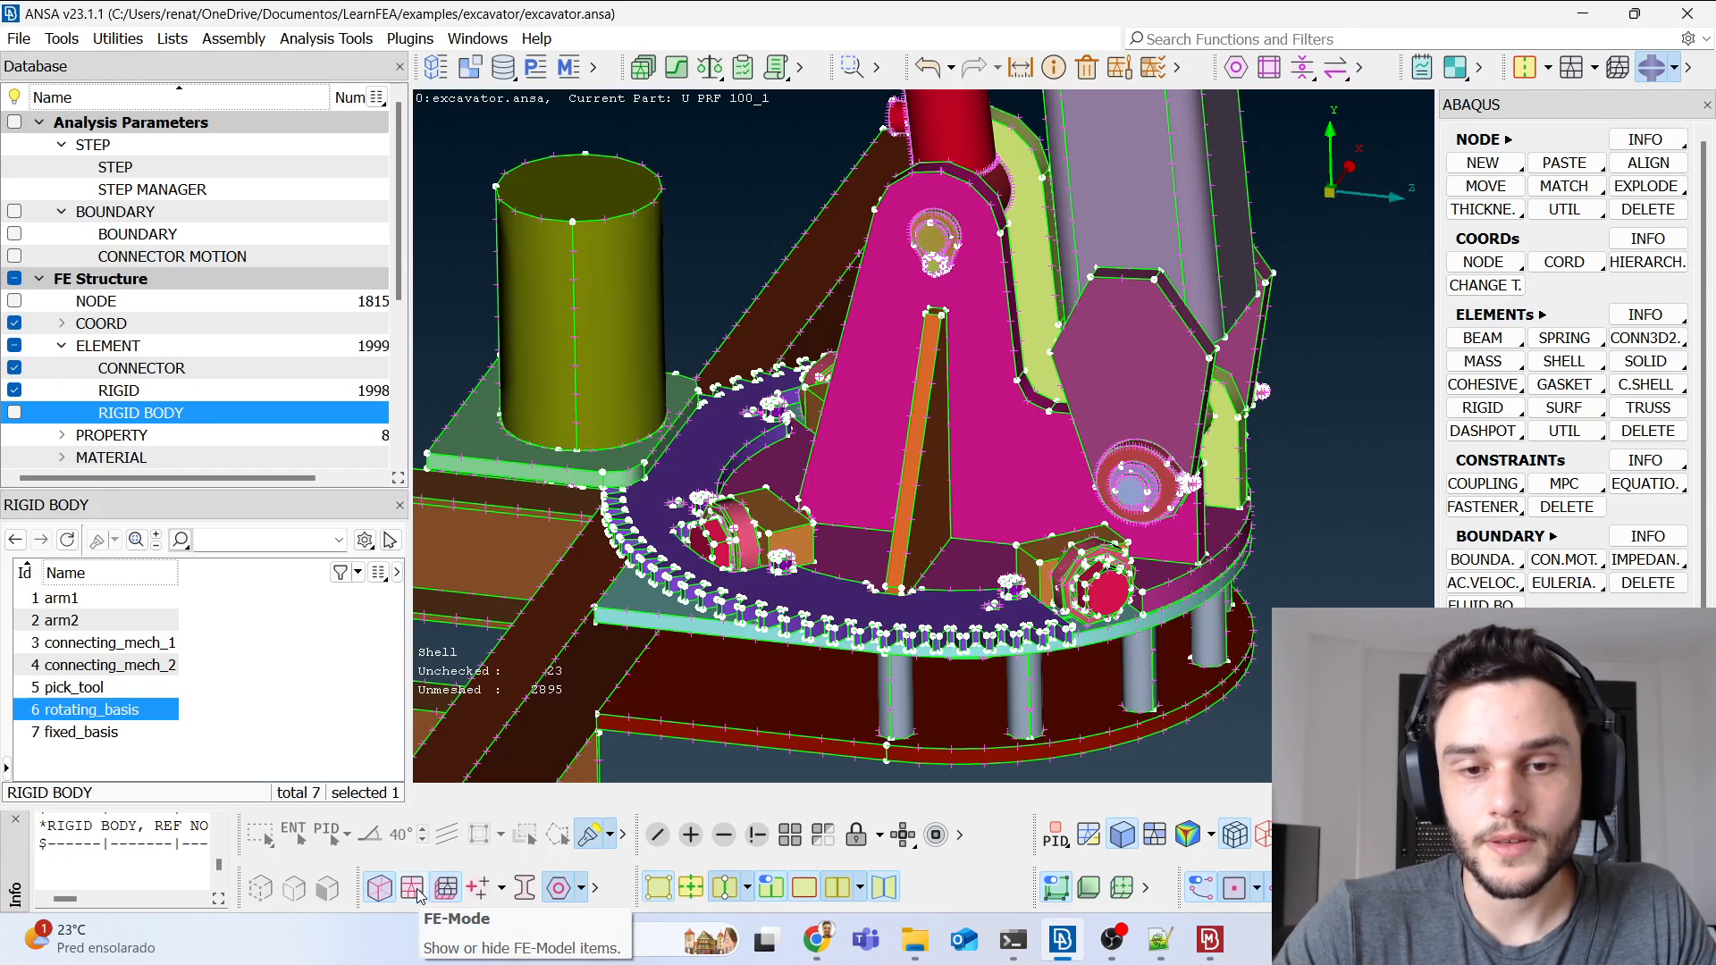
pyautogui.scroll(-6, 913, 488)
pyautogui.keyDown('ctrl'); pyautogui.moveTo(920, 489); pyautogui.dragTo(898, 421); pyautogui.keyUp('ctrl')
pyautogui.scroll(5, 931, 527)
pyautogui.keyDown('ctrl'); pyautogui.moveTo(931, 527); pyautogui.dragTo(911, 531); pyautogui.keyUp('ctrl')
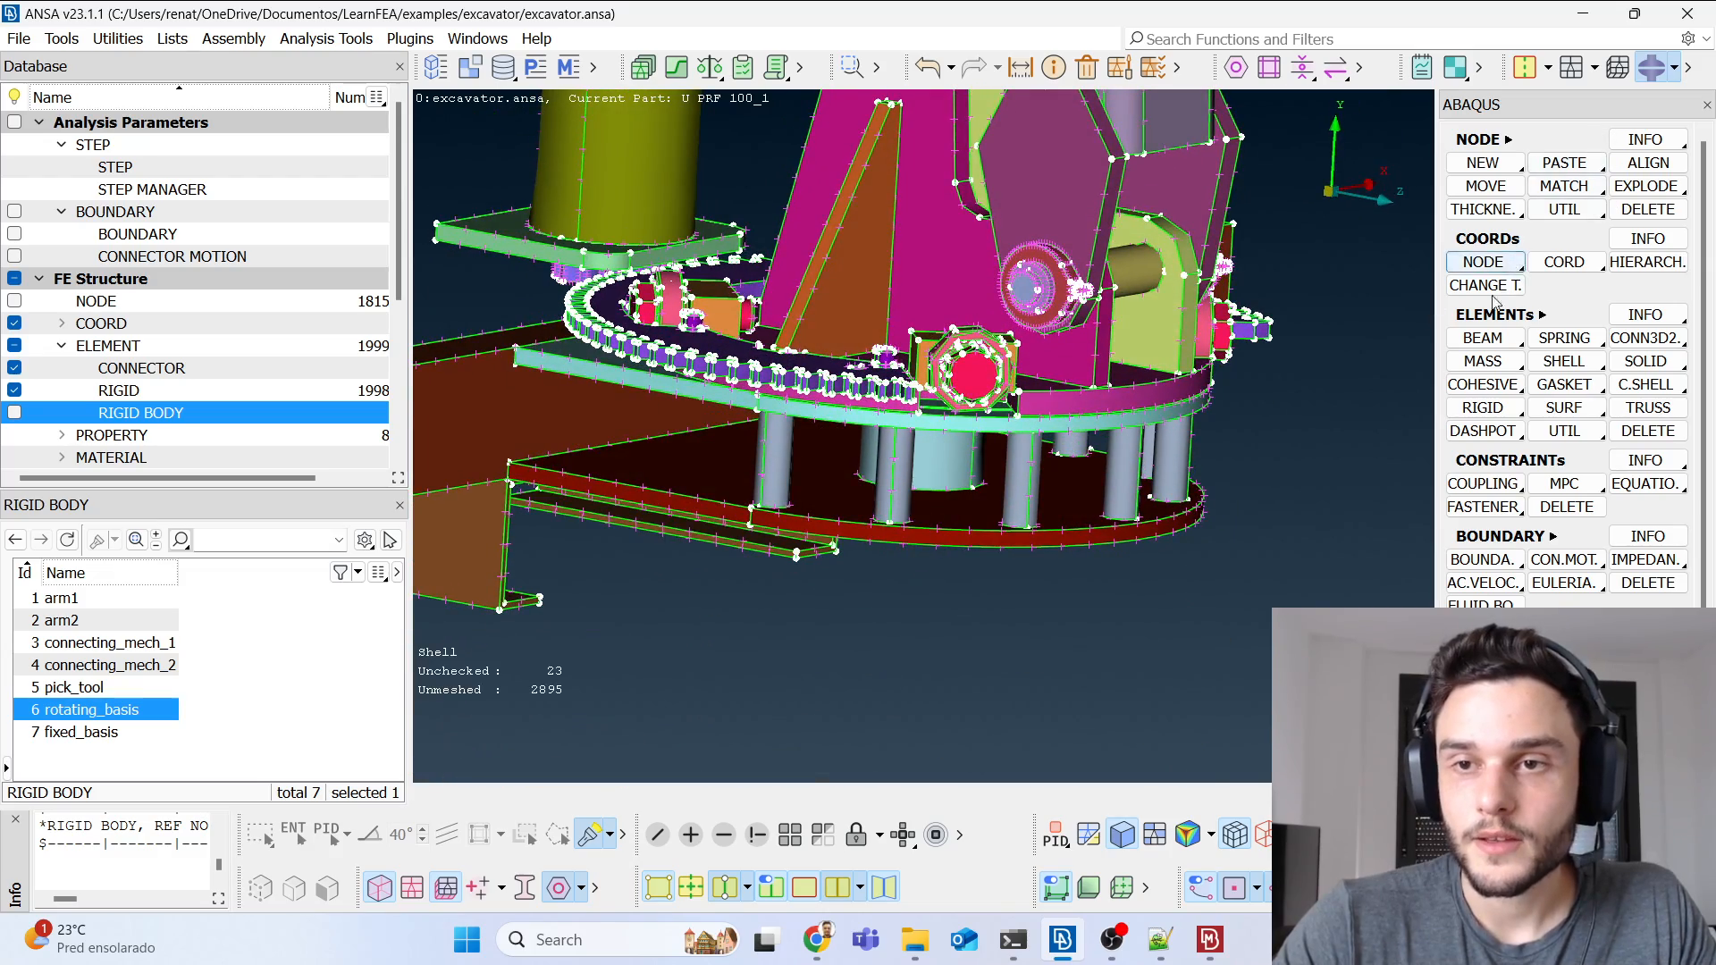
pyautogui.hotkey('alt', 'Tab')
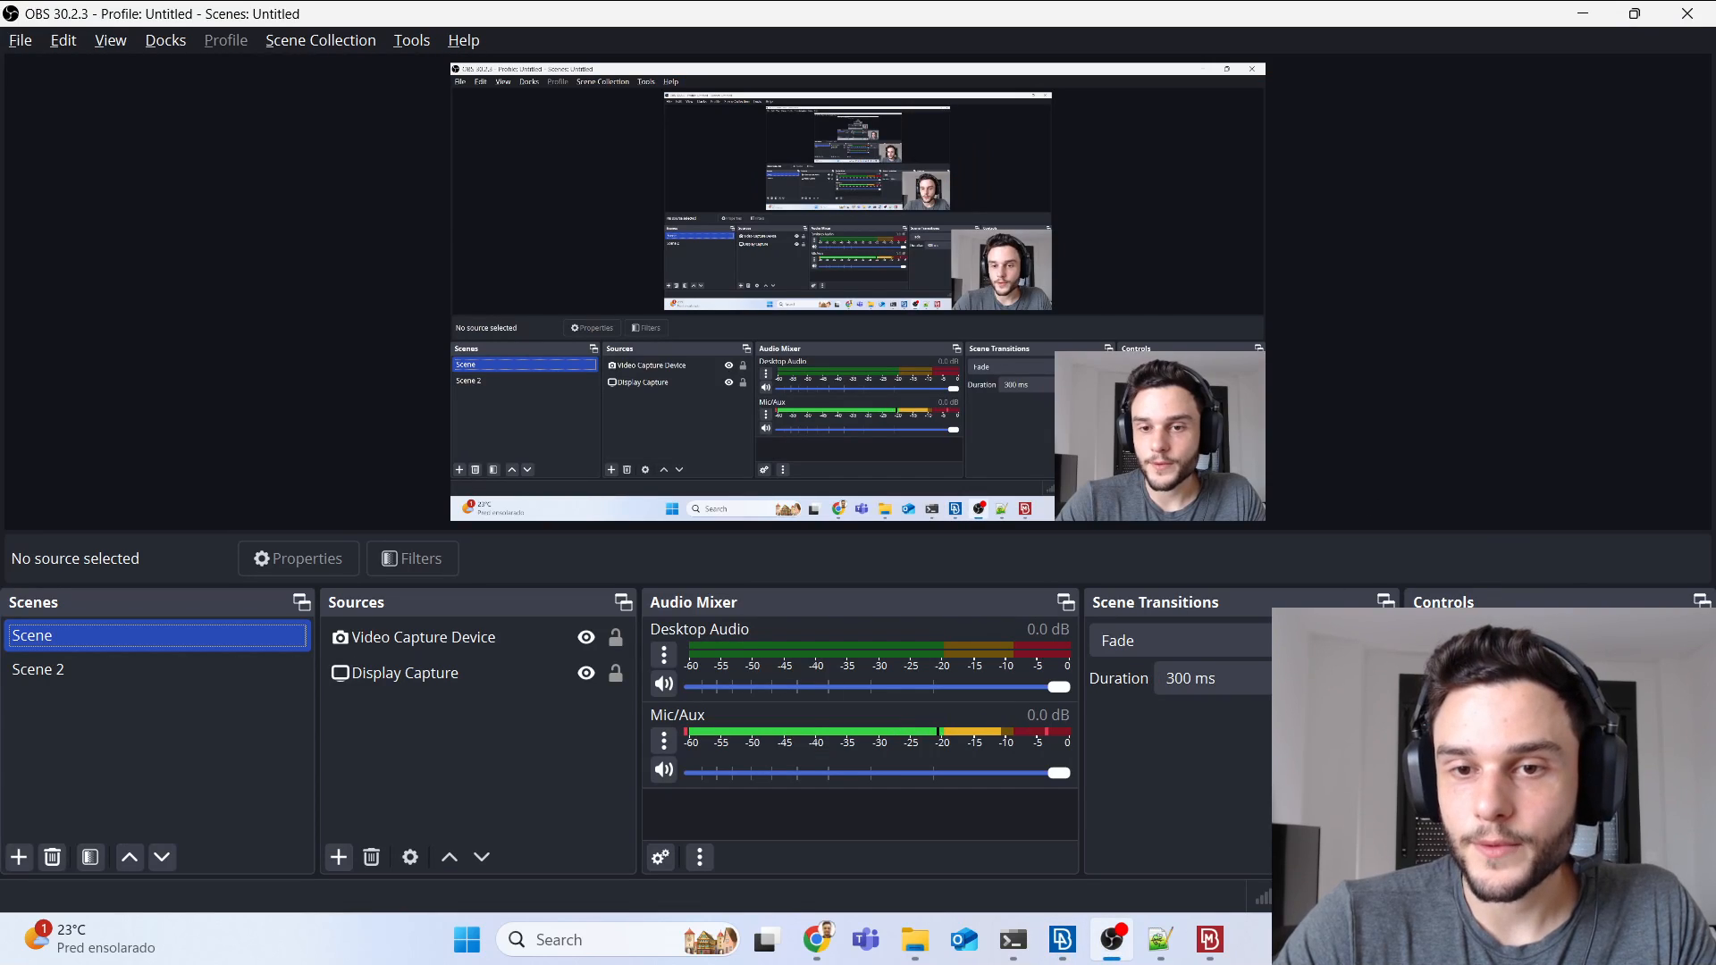
pyautogui.hotkey('alt', 'Tab')
# Step: In Classic Topo, create a point at the centre of gravity of the light-blue central cylinder's lower circular edge, selecting the whole edge loop
pyautogui.click(1545, 68)
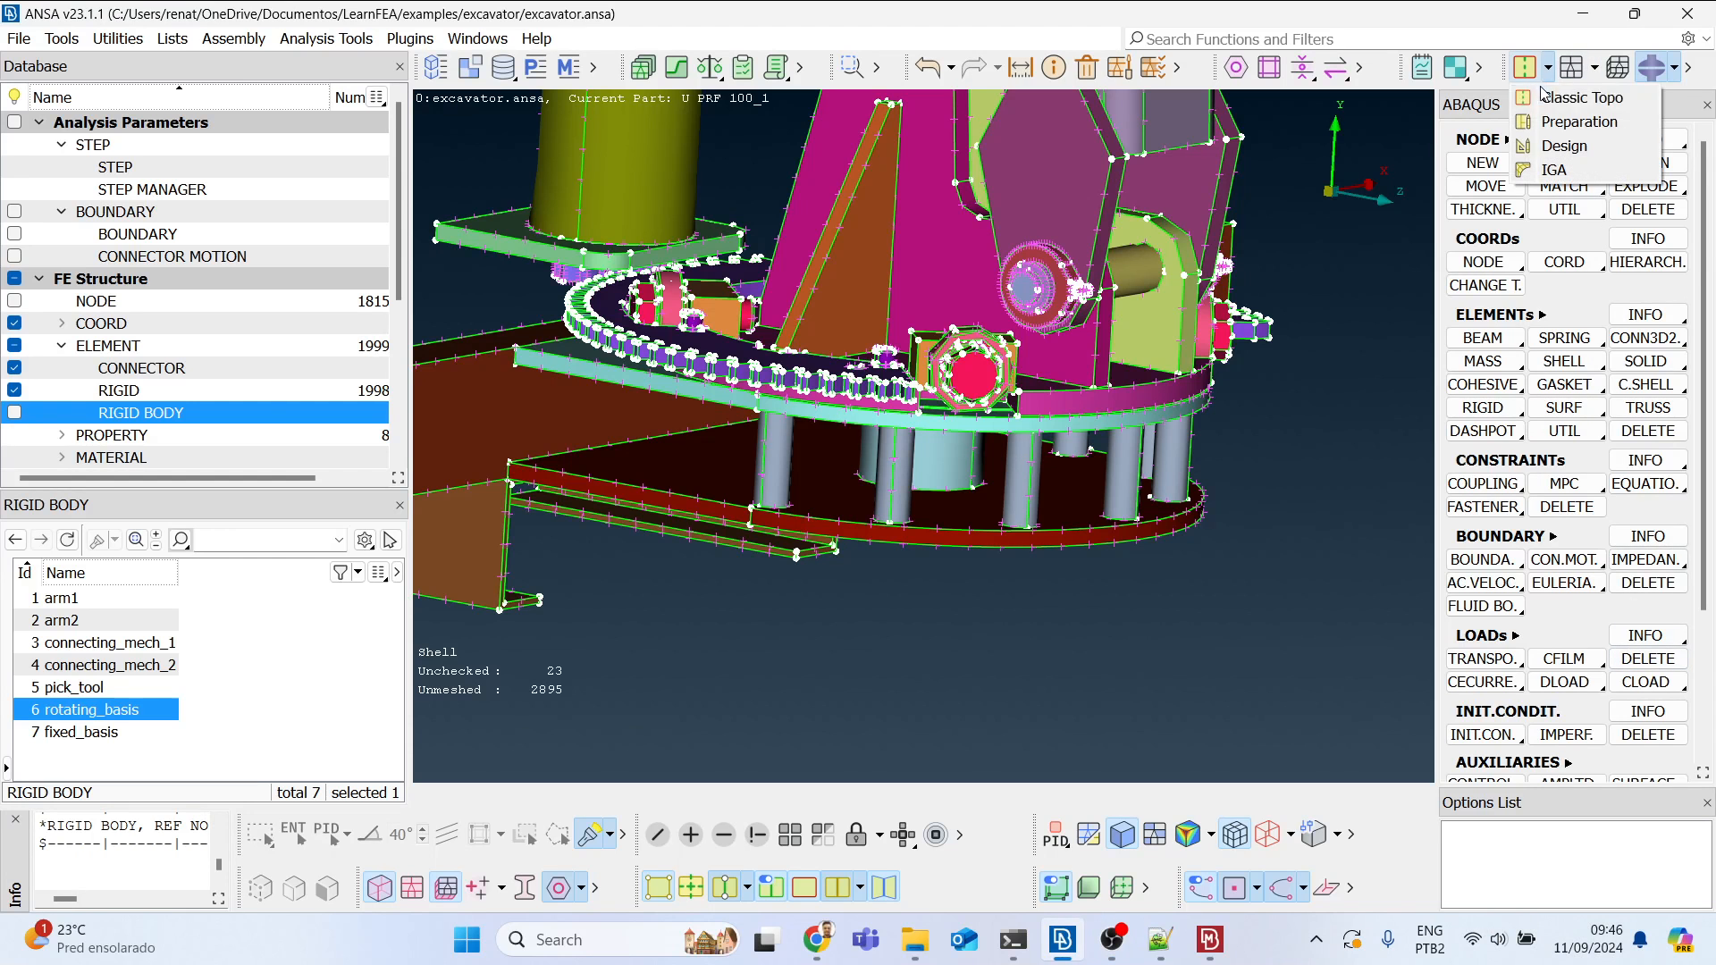
pyautogui.click(1543, 97)
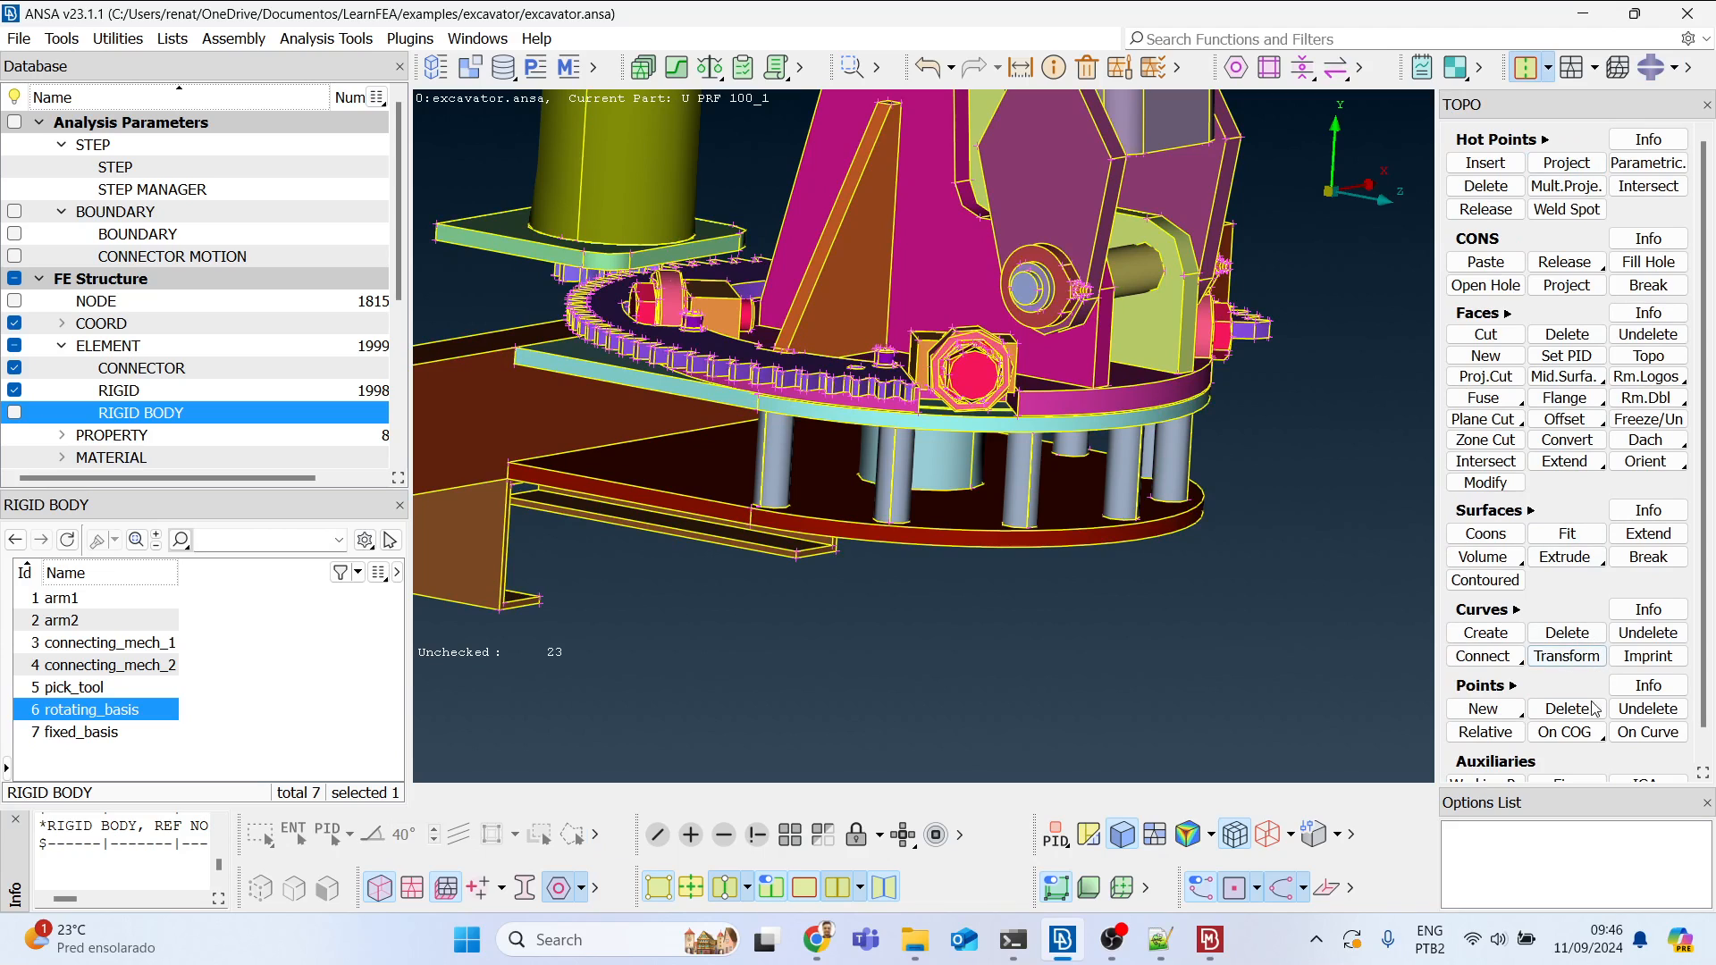
pyautogui.click(1594, 740)
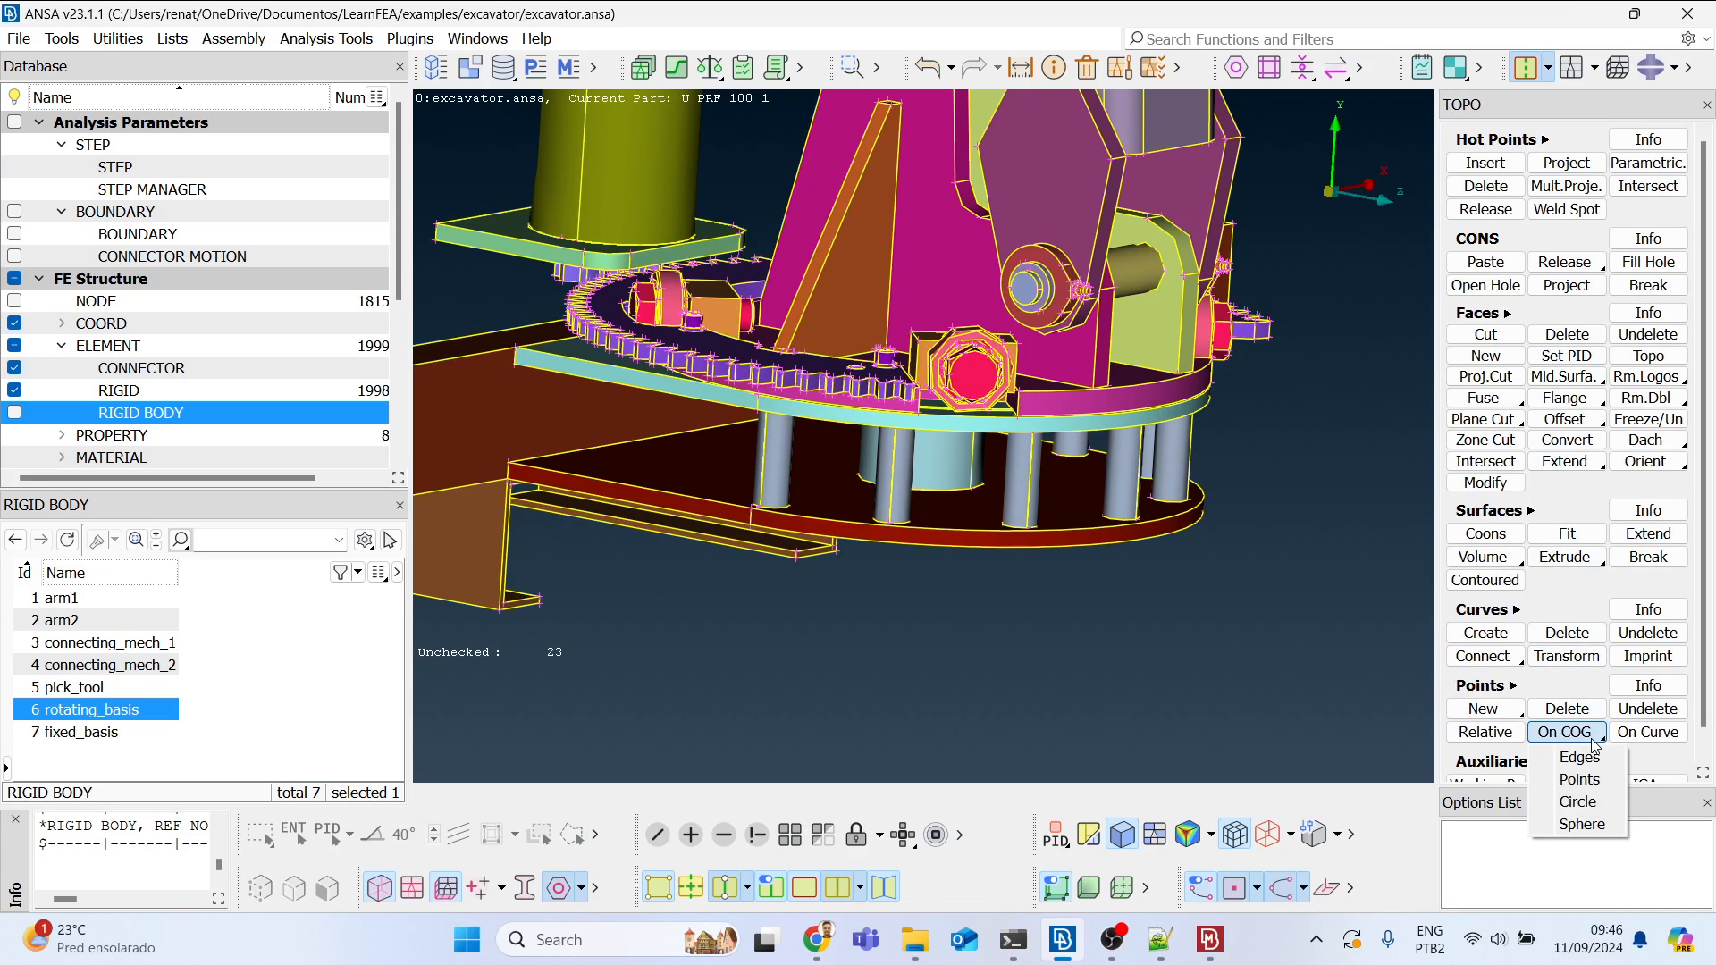
pyautogui.click(1579, 757)
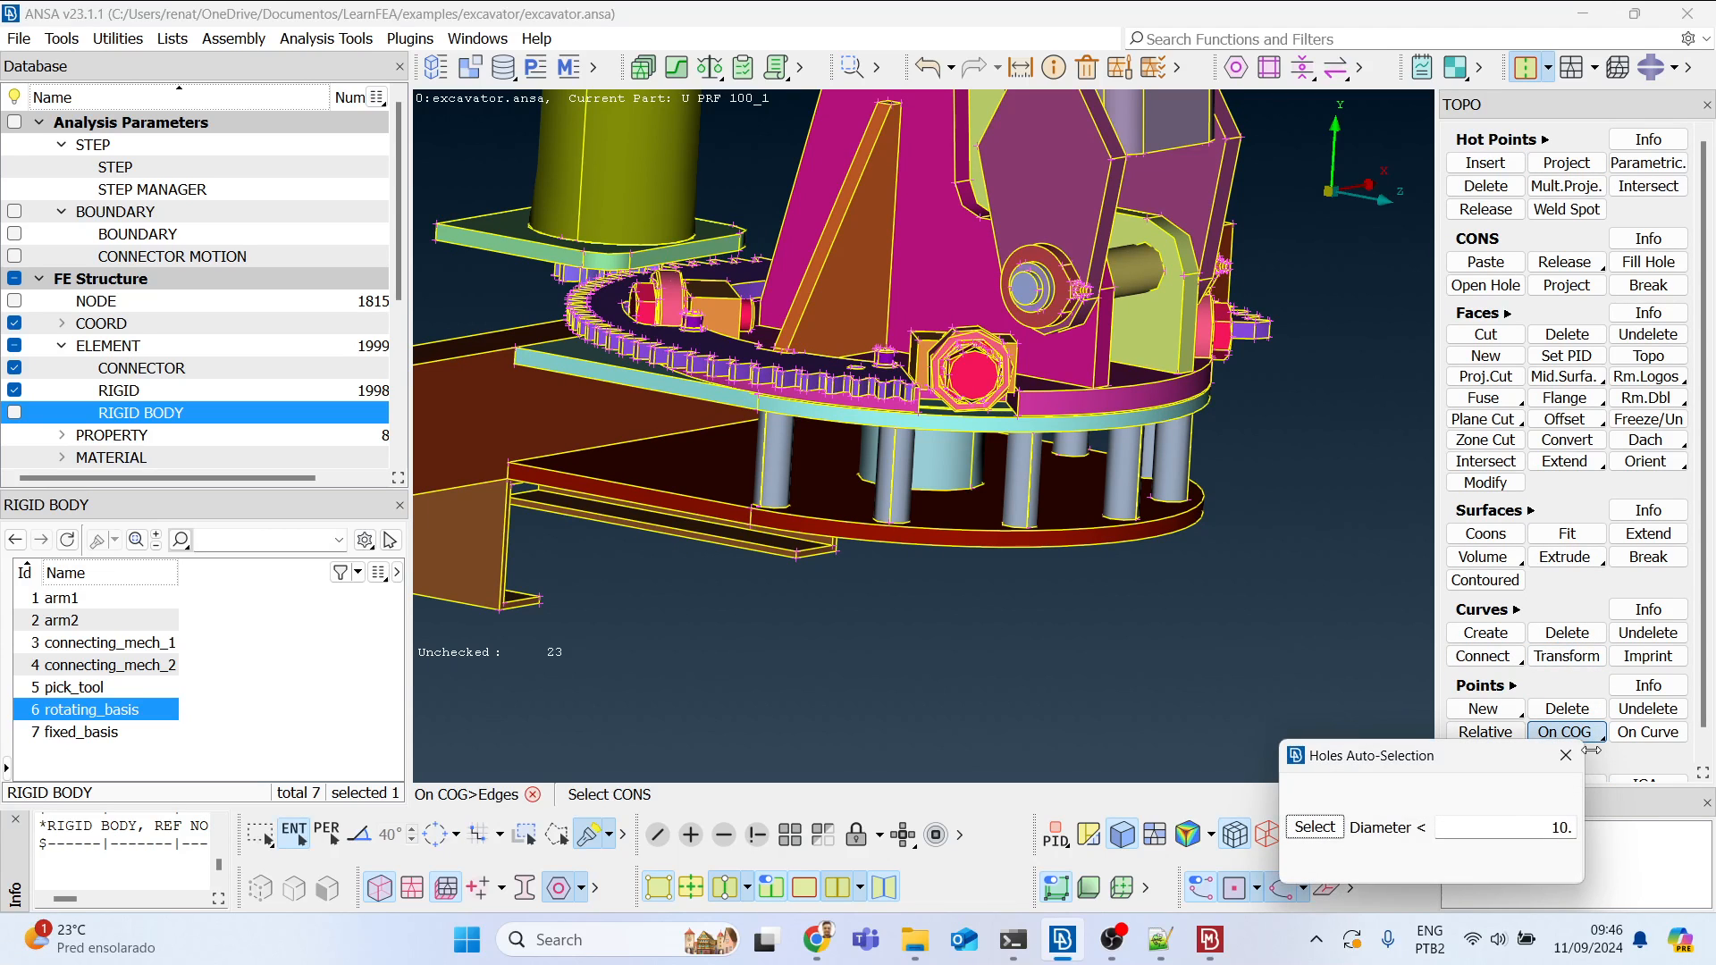
pyautogui.scroll(2, 947, 469)
pyautogui.moveTo(942, 461)
pyautogui.keyDown('ctrl'); pyautogui.mouseDown()
pyautogui.moveTo(929, 436)
pyautogui.moveTo(939, 482)
pyautogui.mouseUp(); pyautogui.keyUp('ctrl')
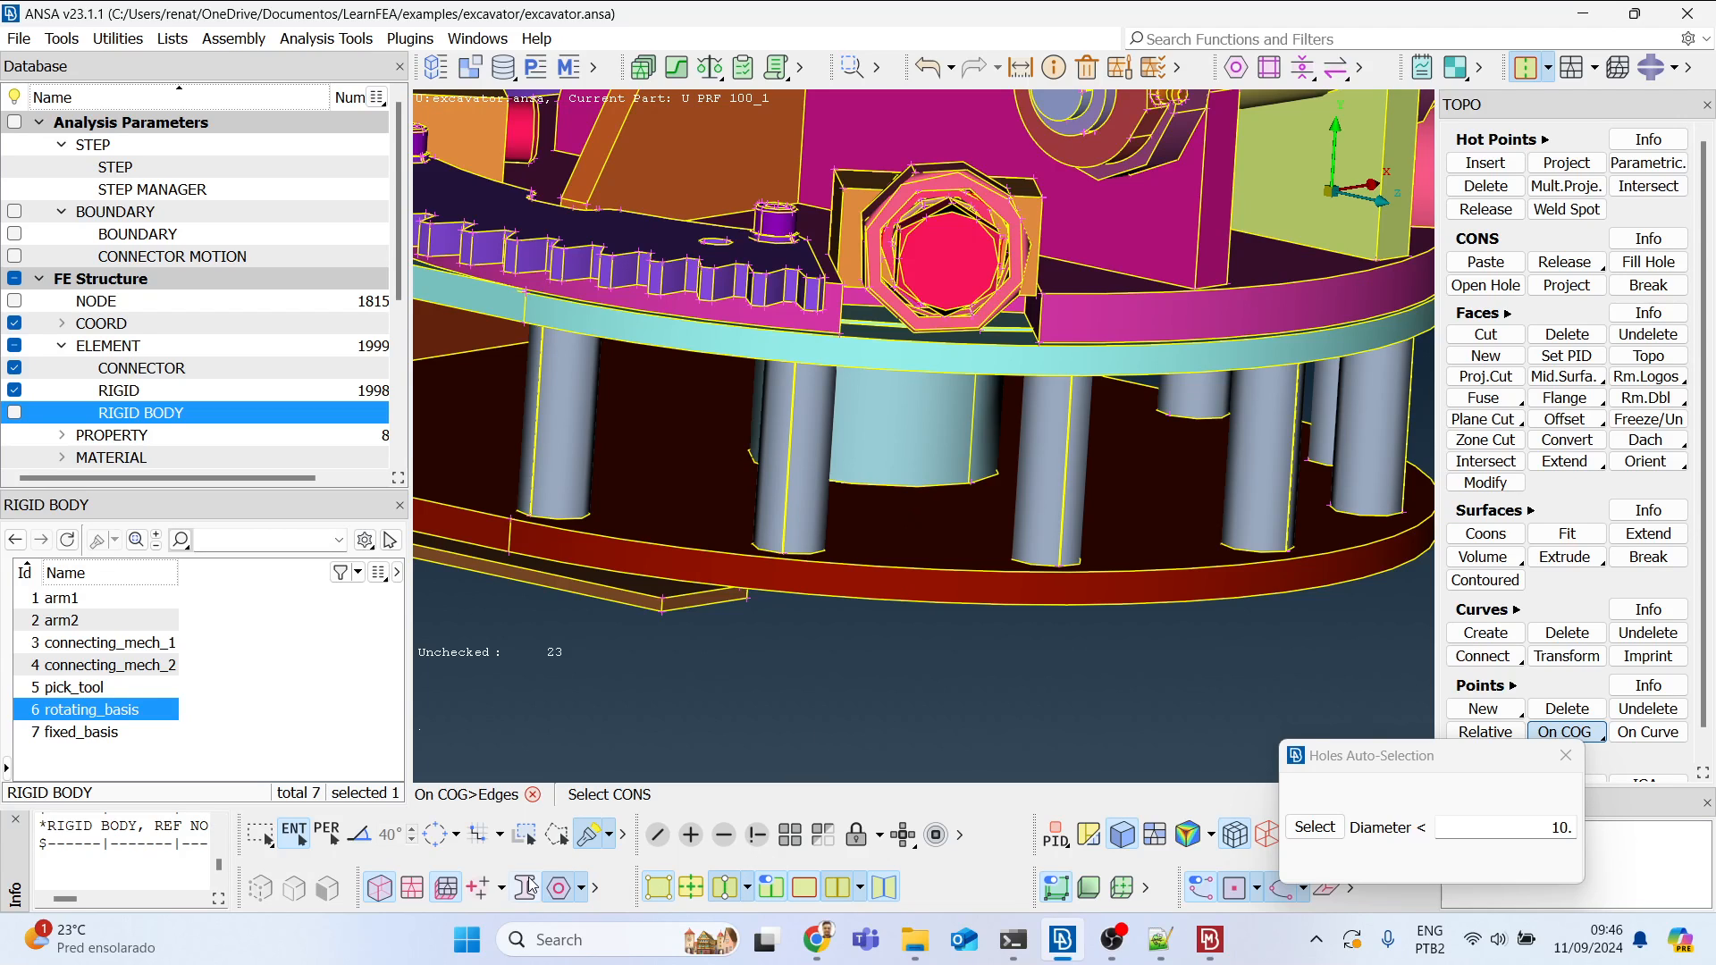
pyautogui.click(432, 841)
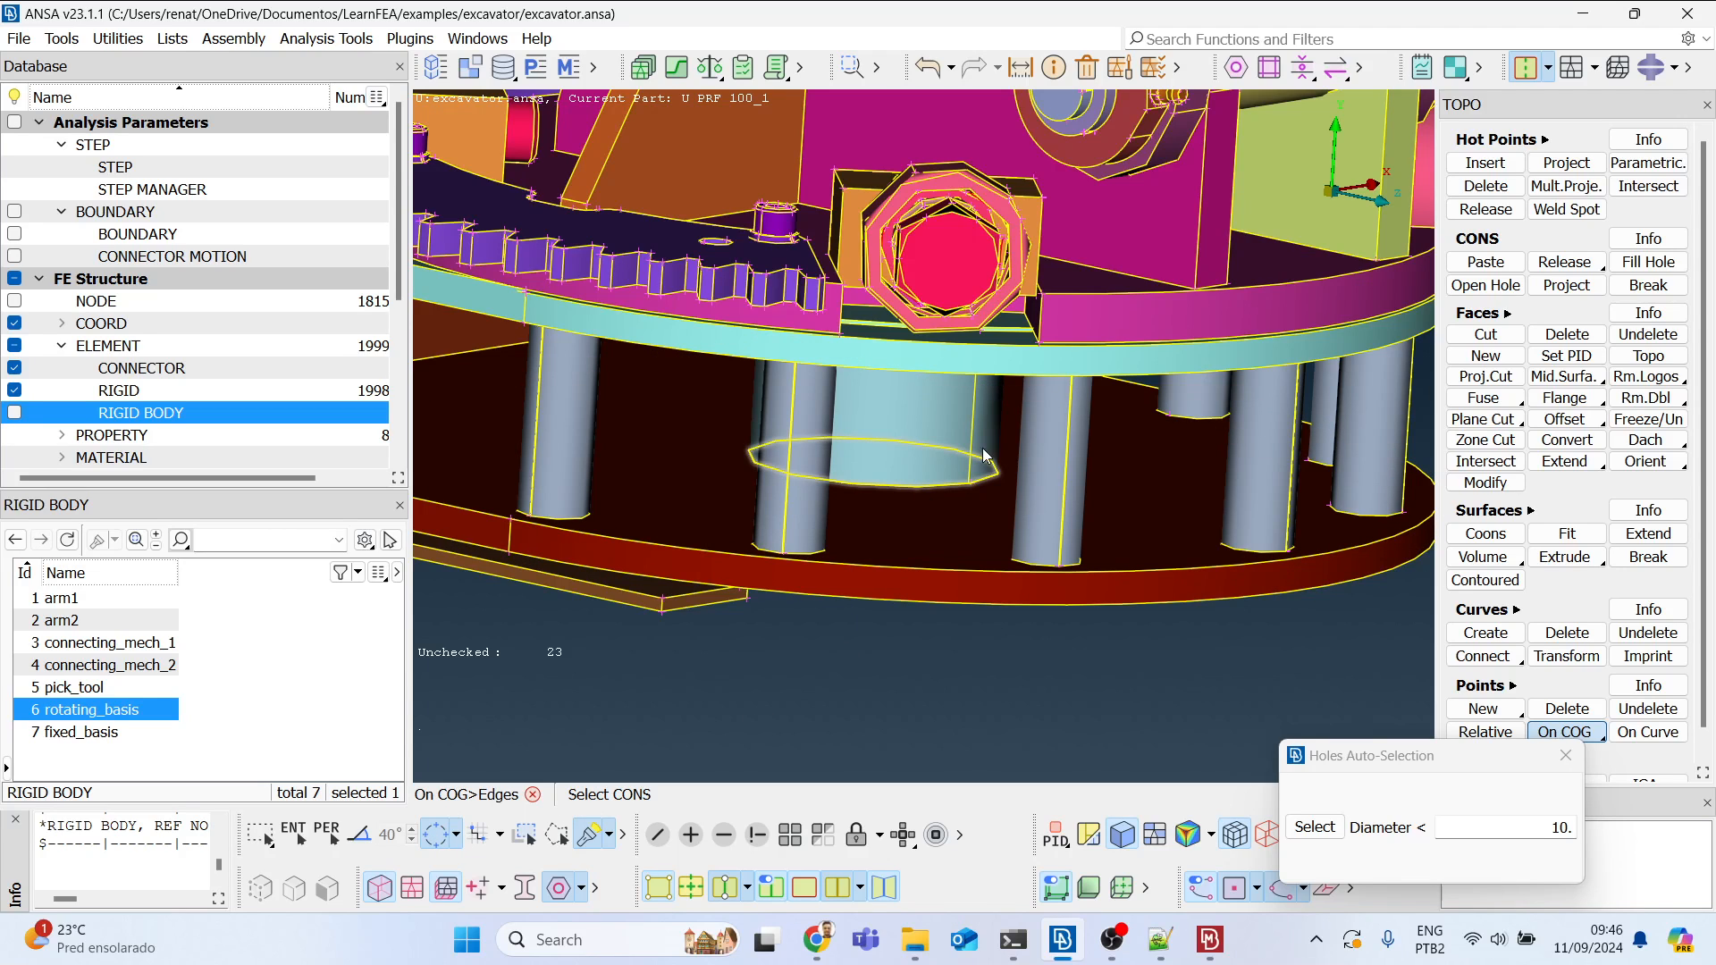
pyautogui.click(874, 488)
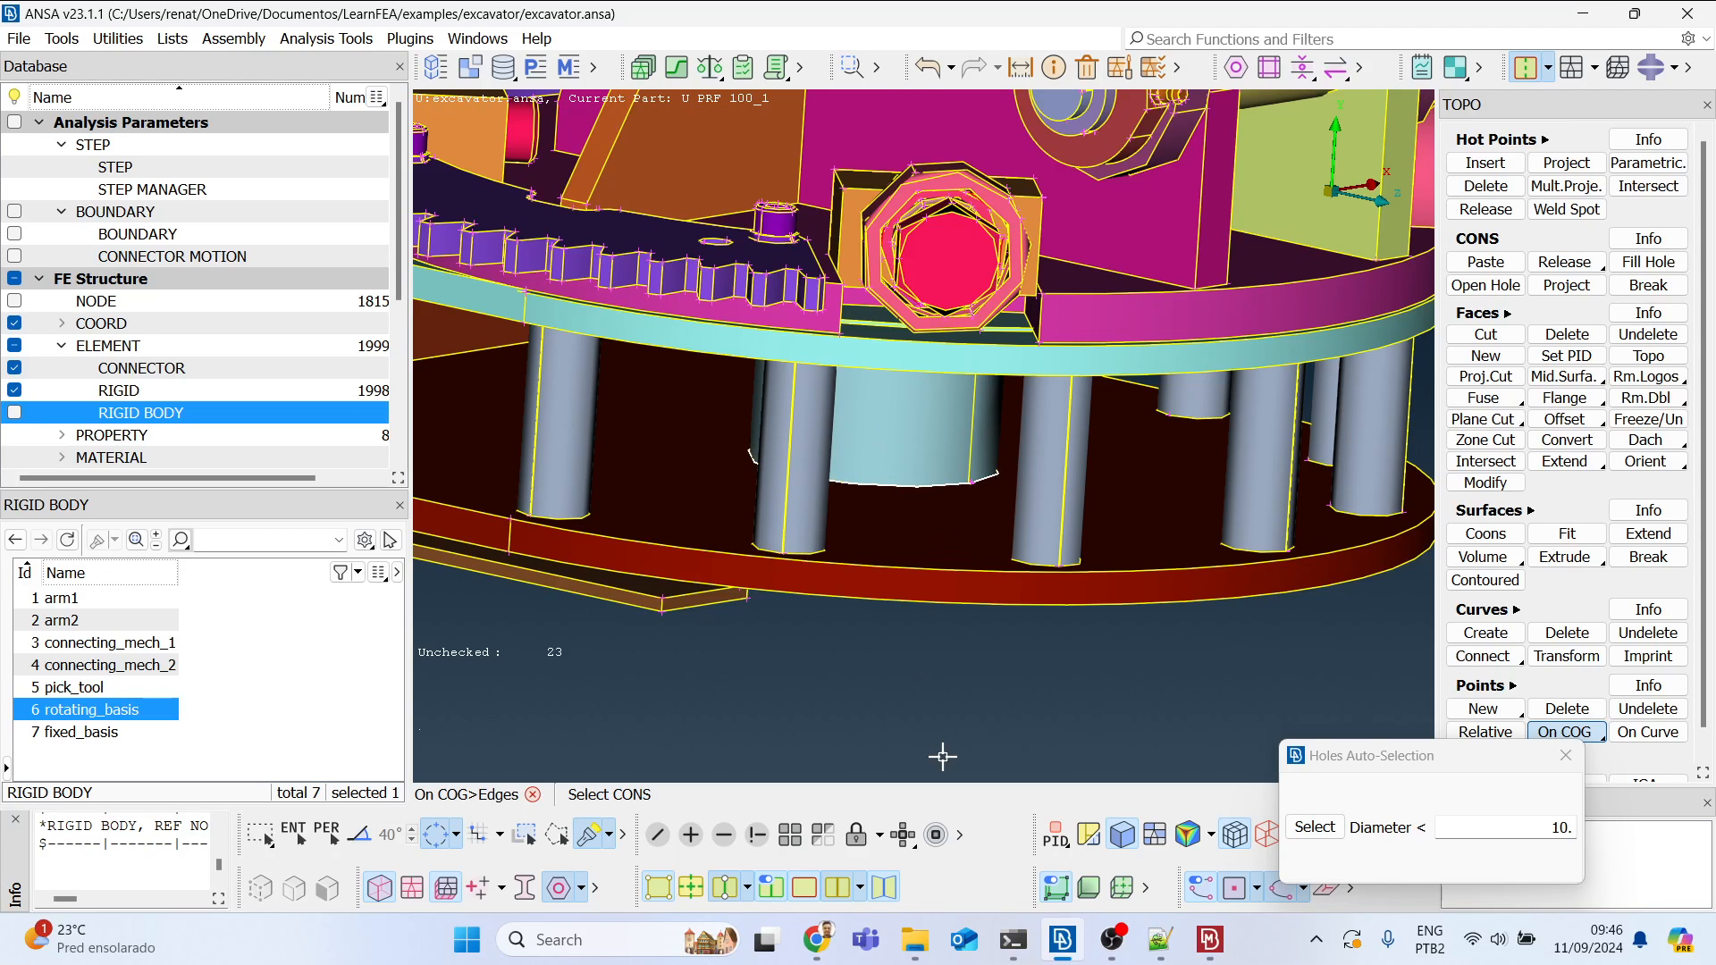
pyautogui.middleClick(930, 664)
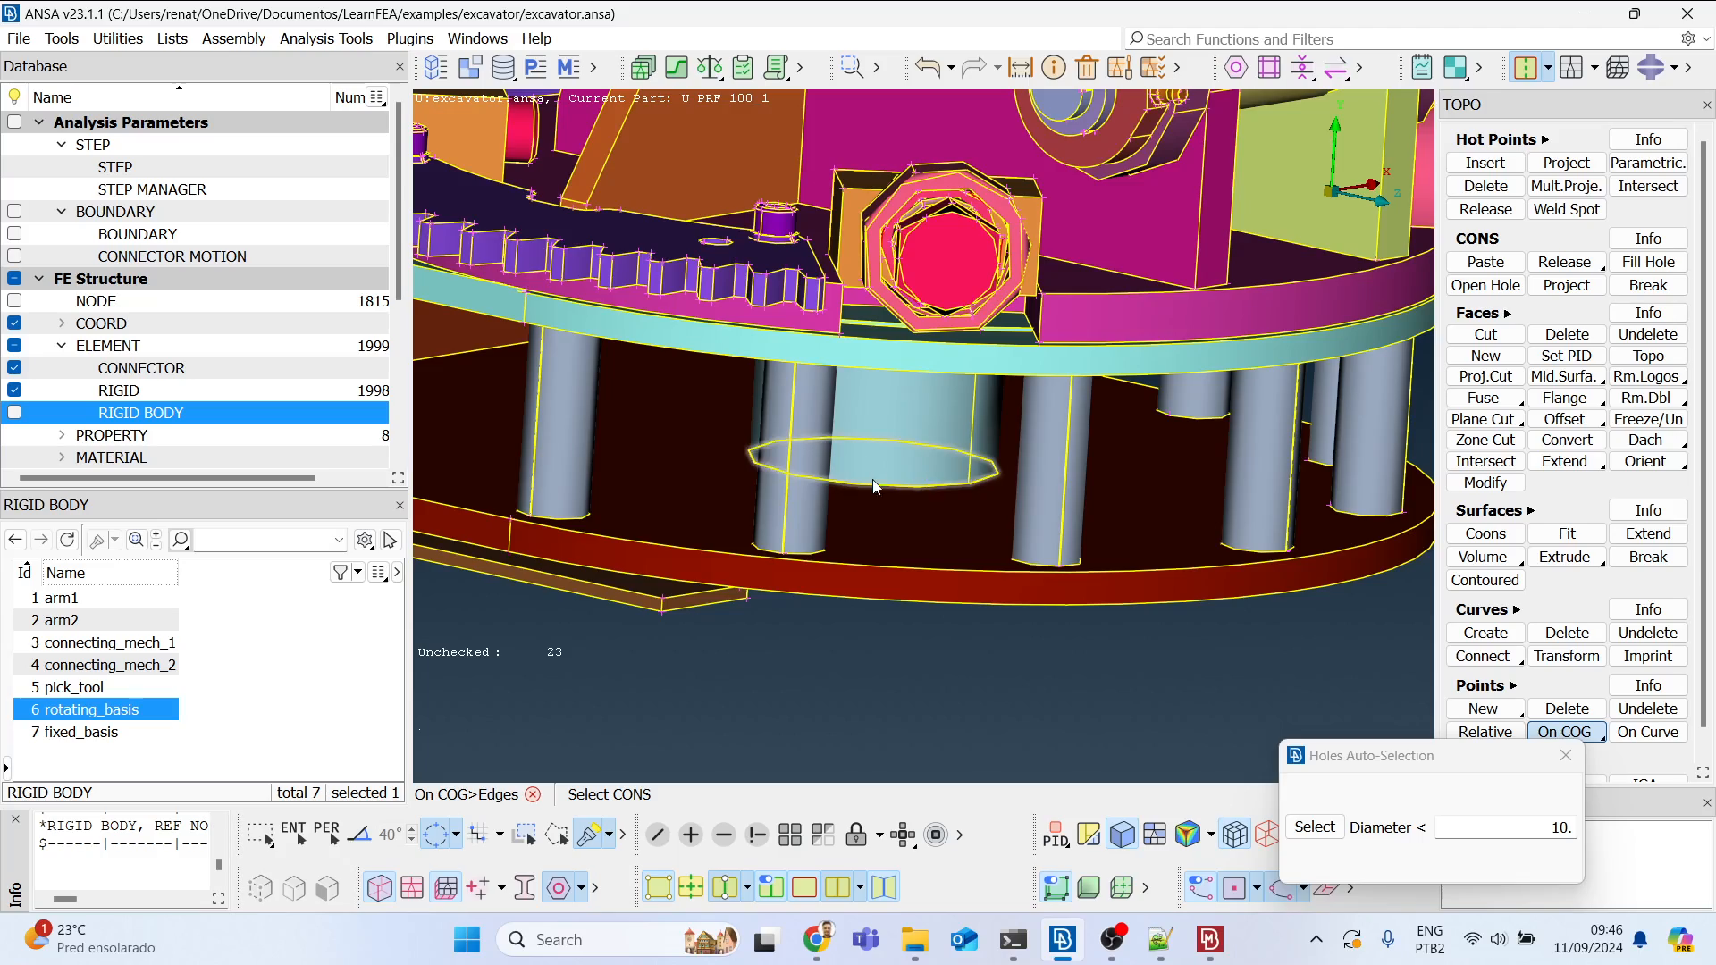
# Step: List the geometry points and pick the one at the cylinder's lower edge to check its position, and end the centre-point command
pyautogui.keyDown('ctrl'); pyautogui.moveTo(912, 427); pyautogui.dragTo(592, 447); pyautogui.keyUp('ctrl')
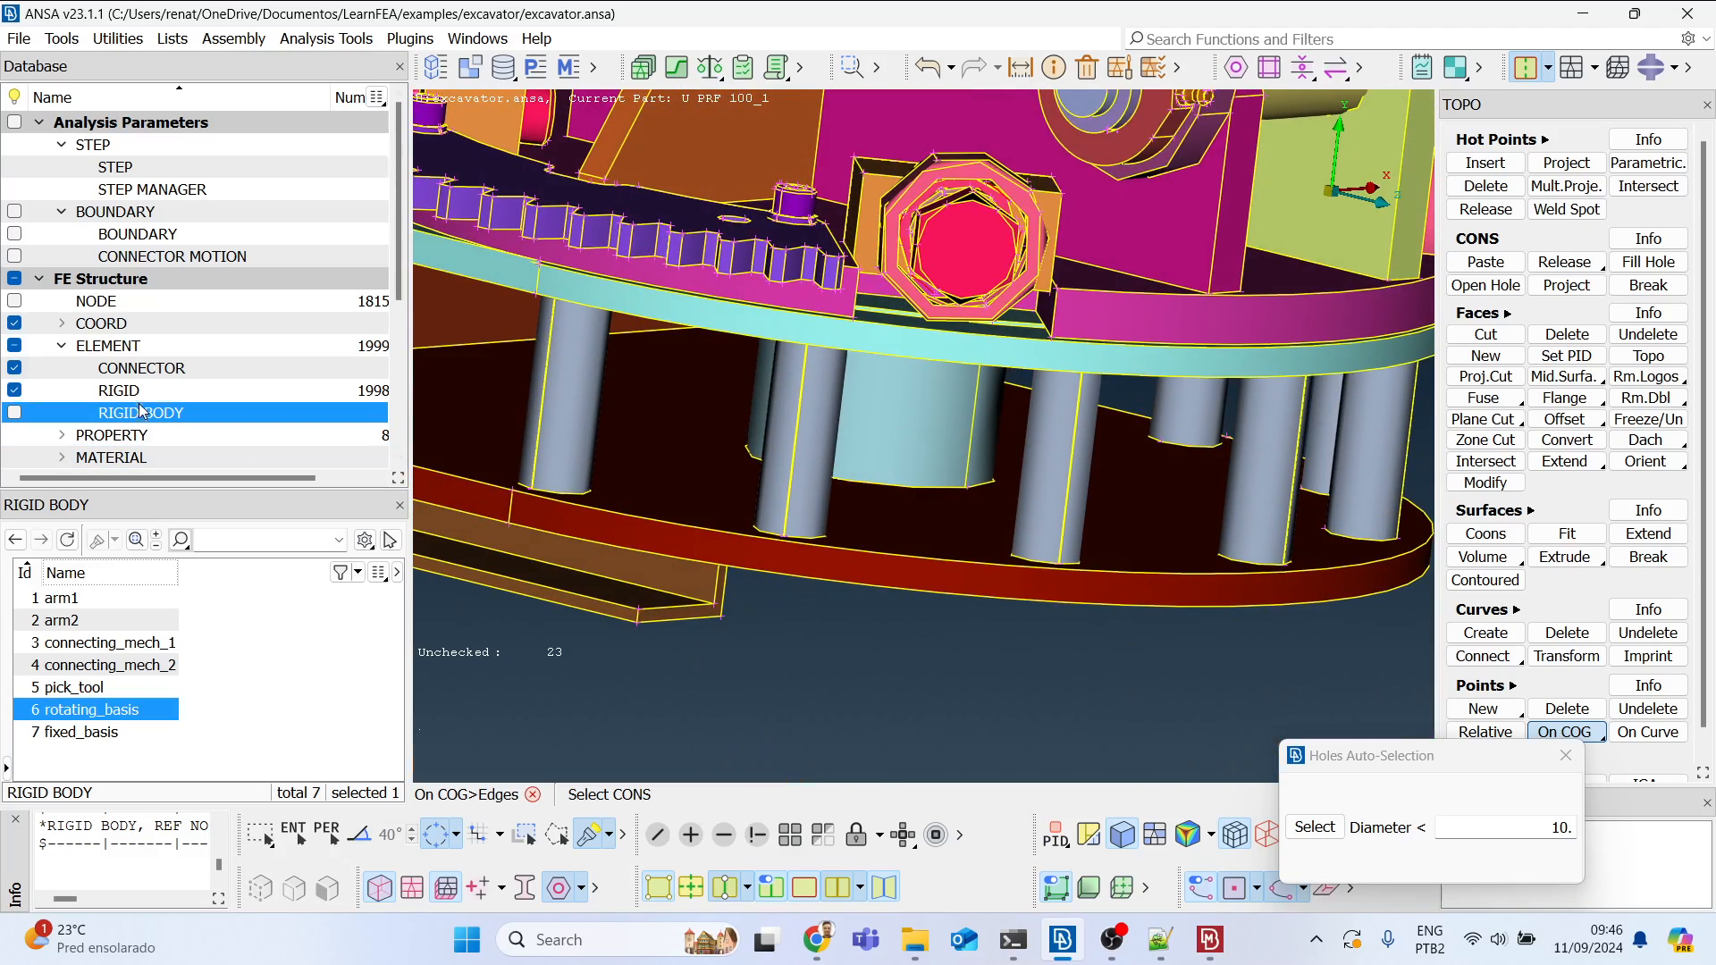
pyautogui.scroll(-1, 145, 380)
pyautogui.scroll(-2, 146, 379)
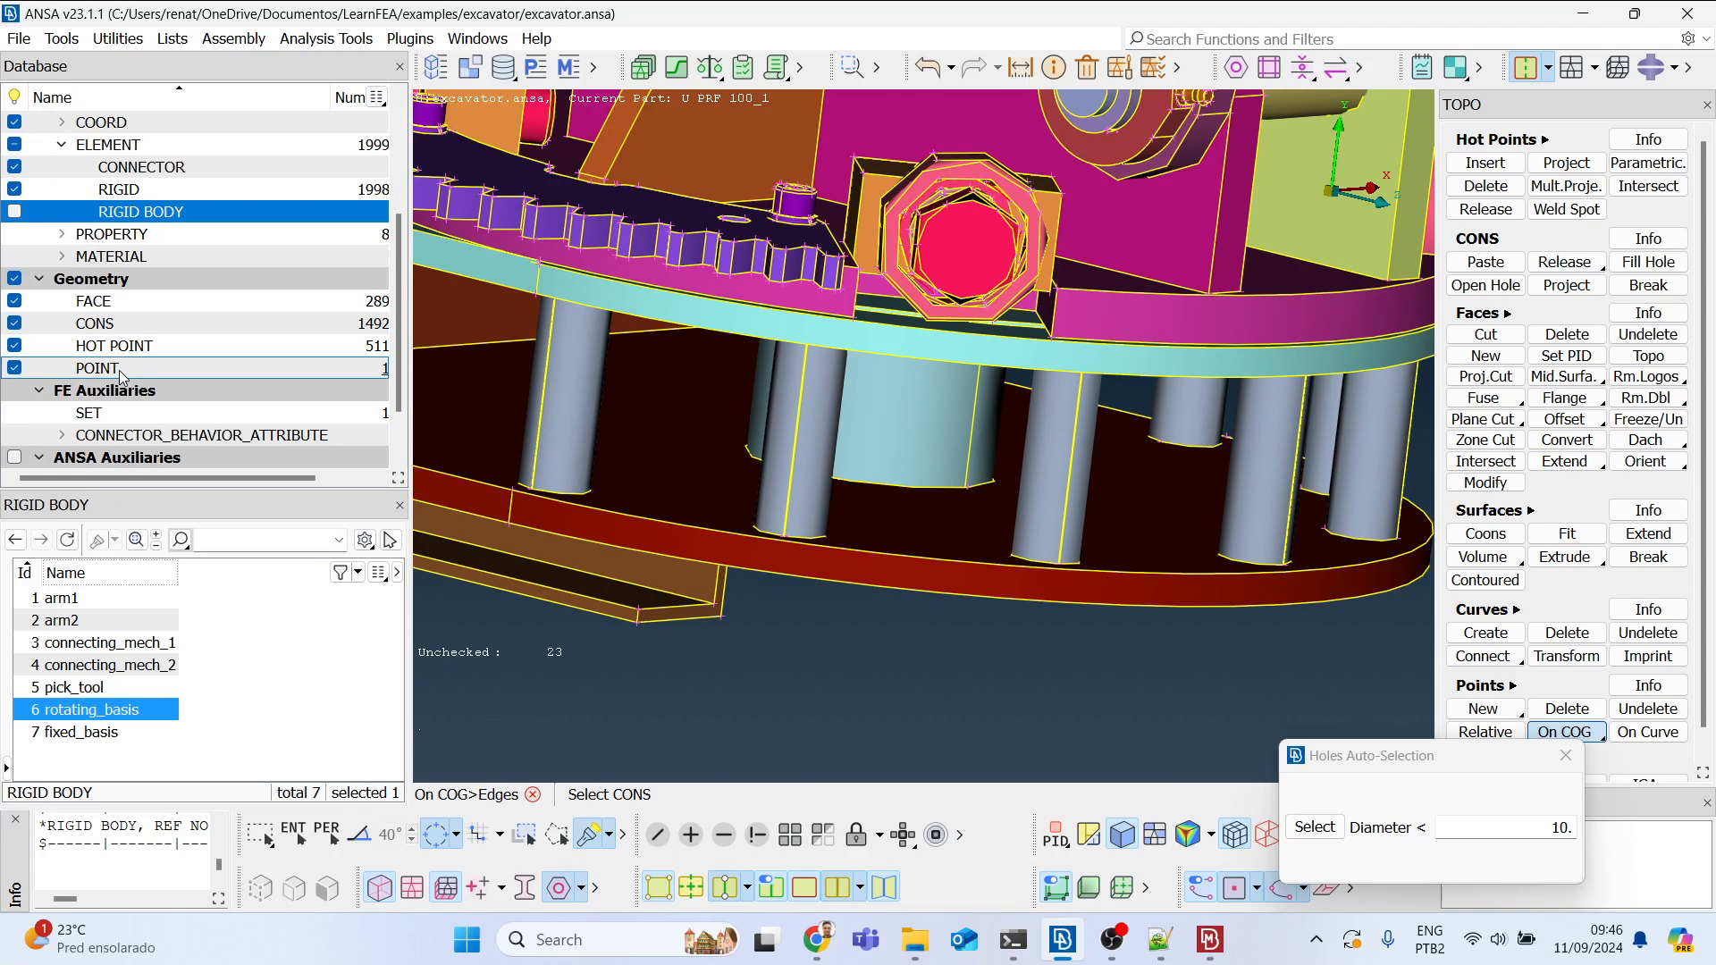
pyautogui.click(122, 373)
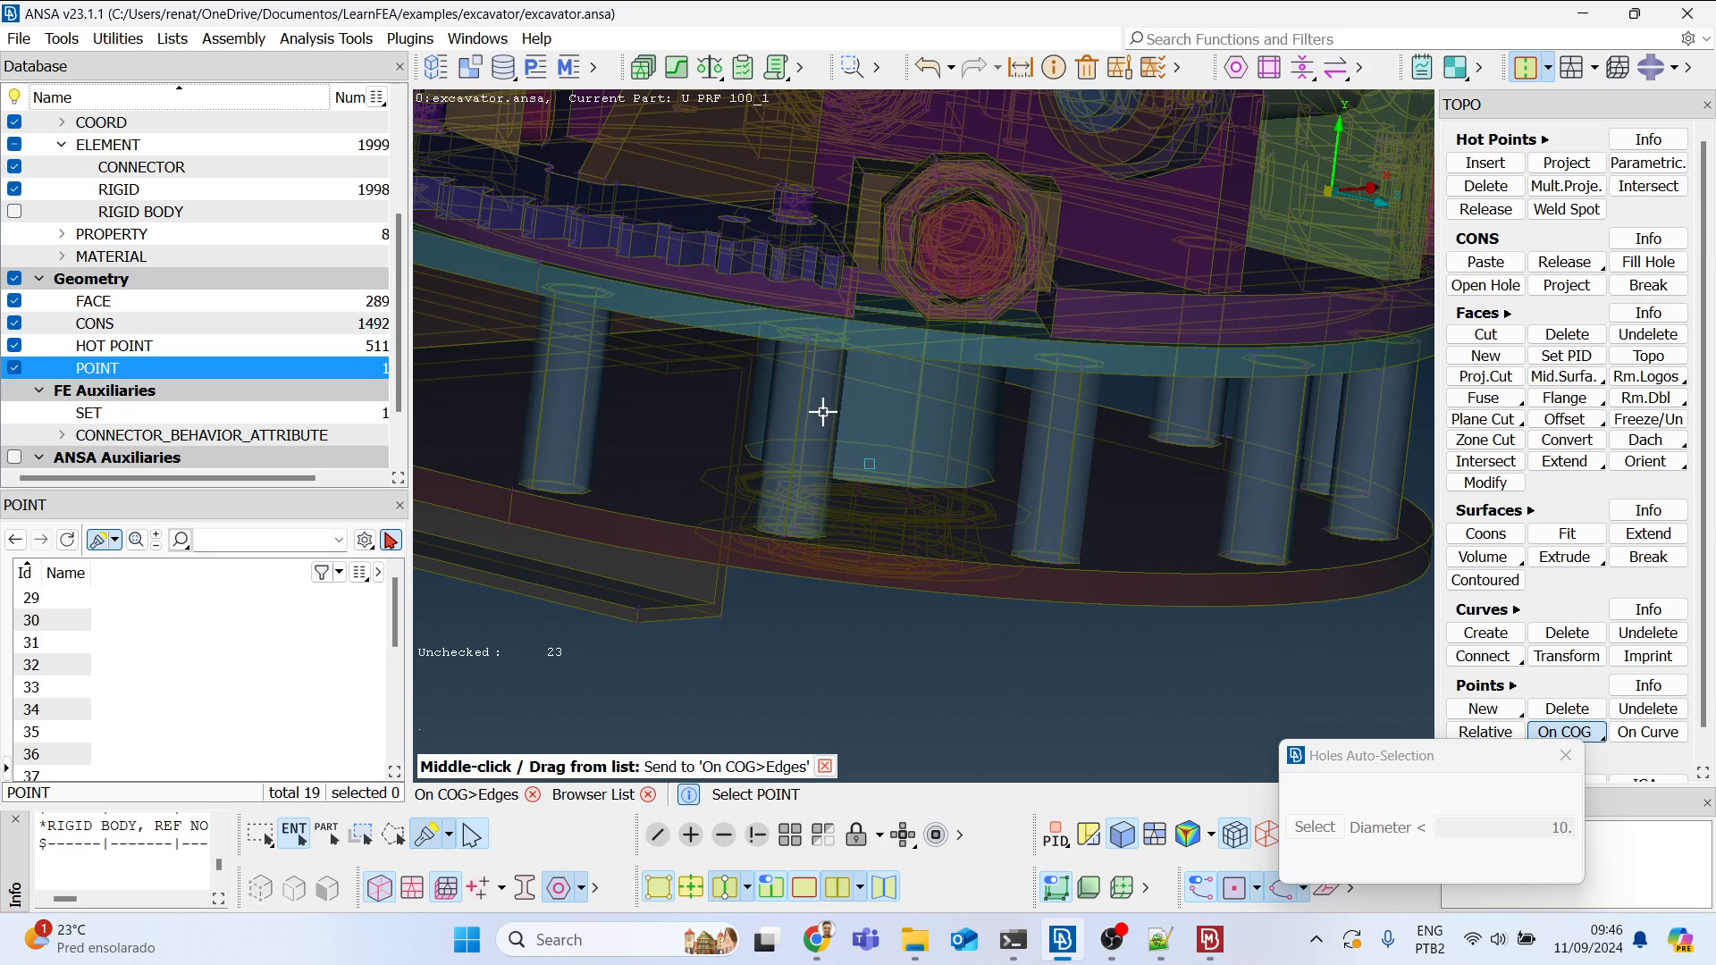
pyautogui.click(869, 464)
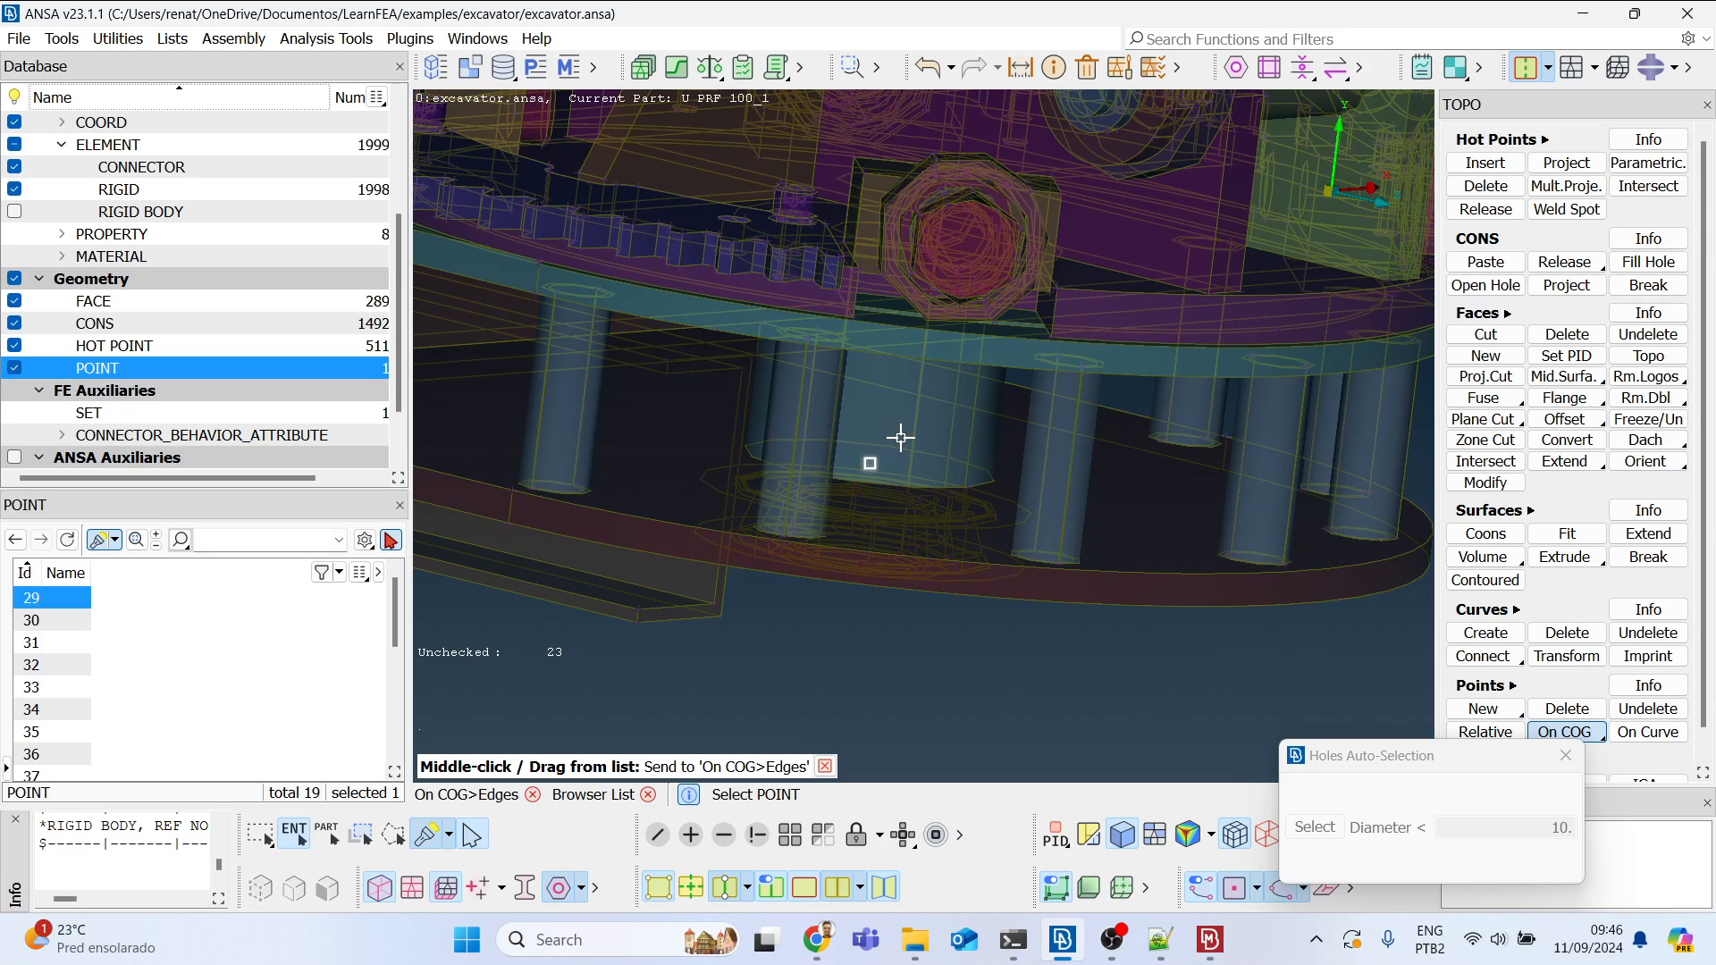
pyautogui.moveTo(898, 434)
pyautogui.keyDown('ctrl'); pyautogui.mouseDown()
pyautogui.moveTo(890, 389)
pyautogui.moveTo(897, 406)
pyautogui.mouseUp(); pyautogui.keyUp('ctrl')
pyautogui.click(1563, 758)
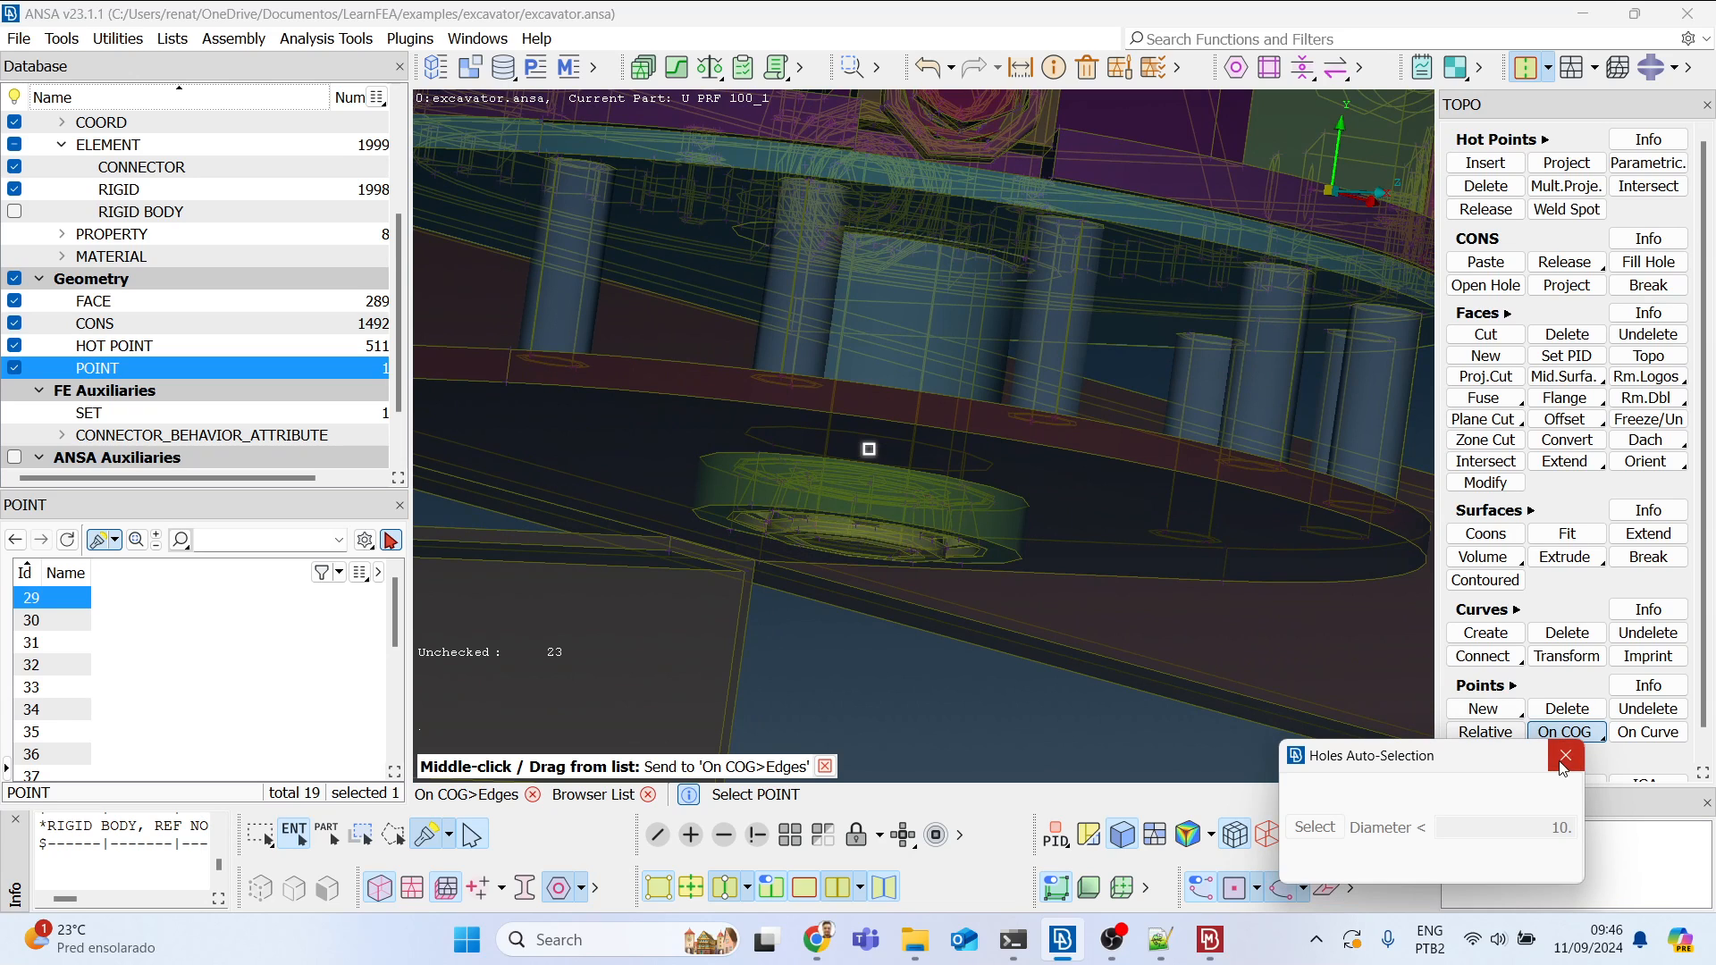
pyautogui.moveTo(1550, 760); pyautogui.dragTo(1086, 484)
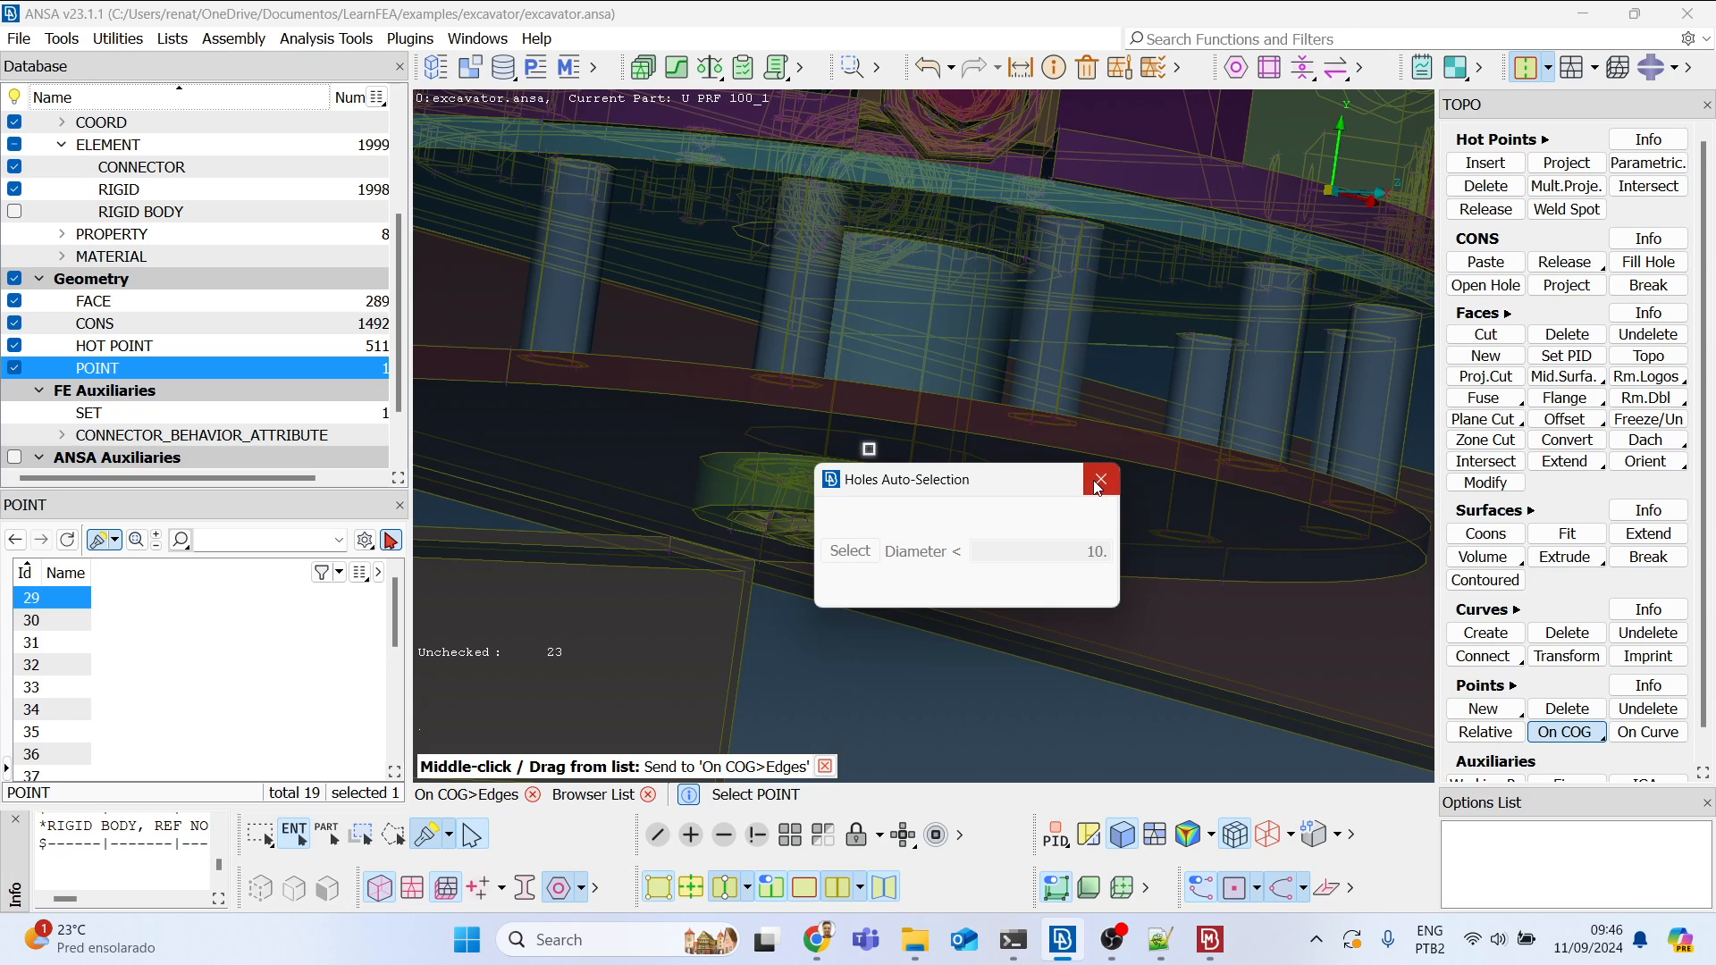
pyautogui.moveTo(1038, 492); pyautogui.dragTo(894, 451)
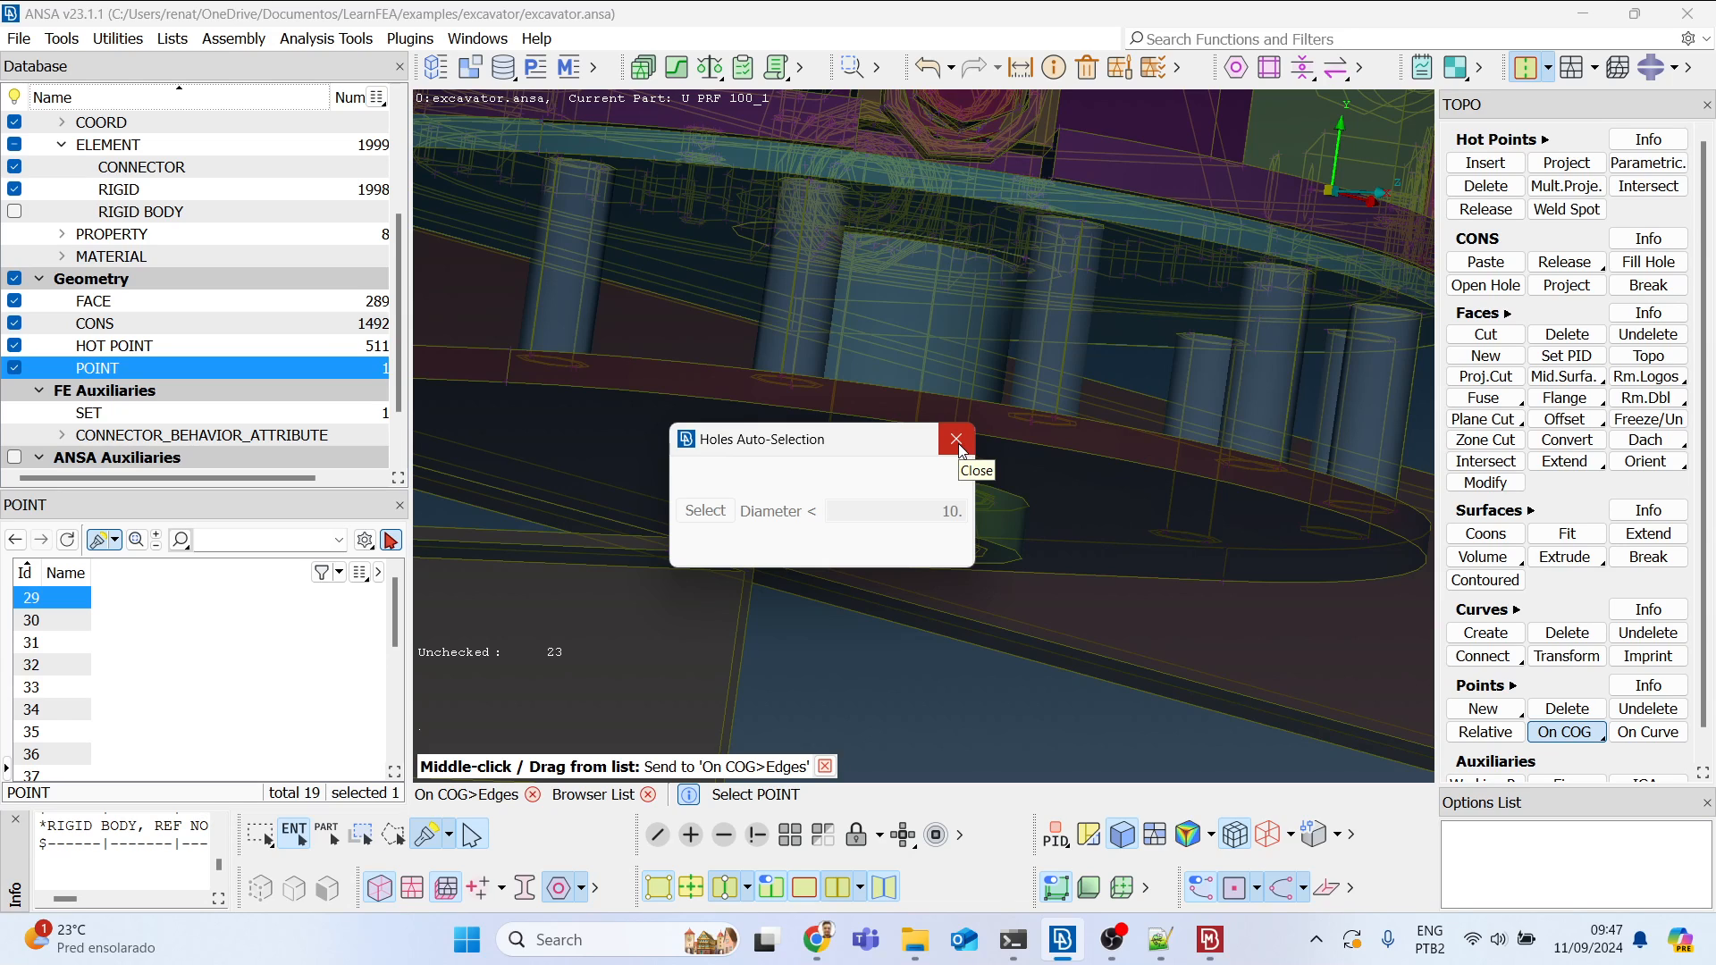
pyautogui.click(648, 795)
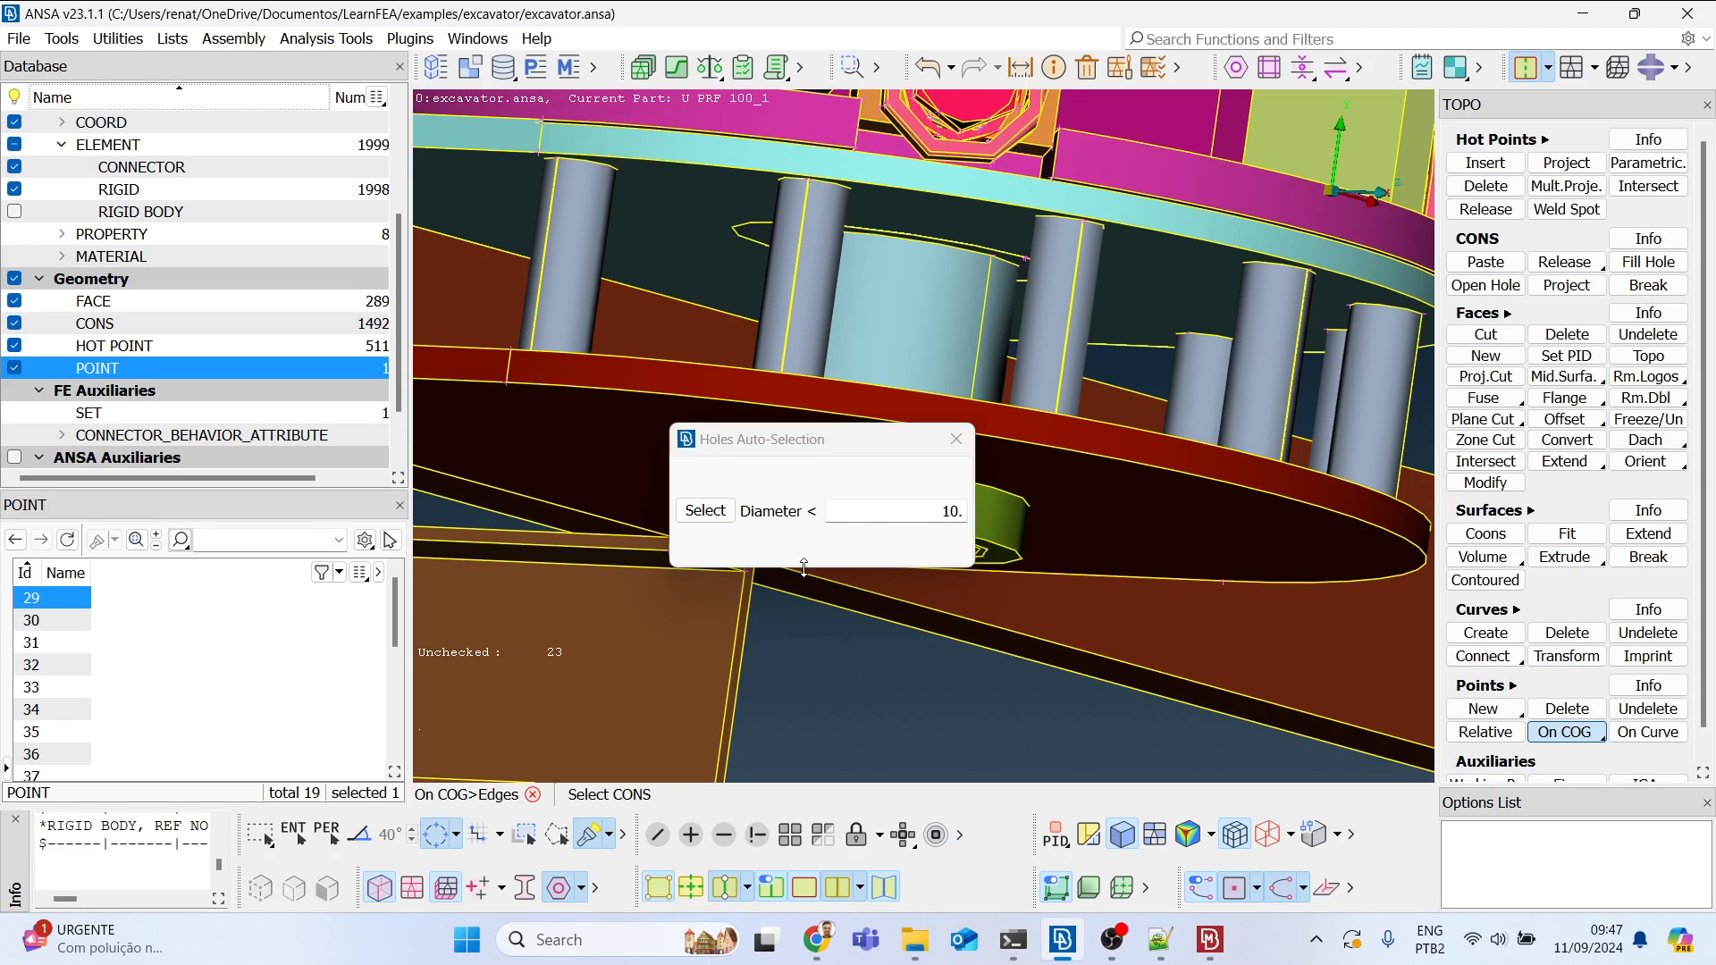
pyautogui.moveTo(885, 450); pyautogui.dragTo(792, 387)
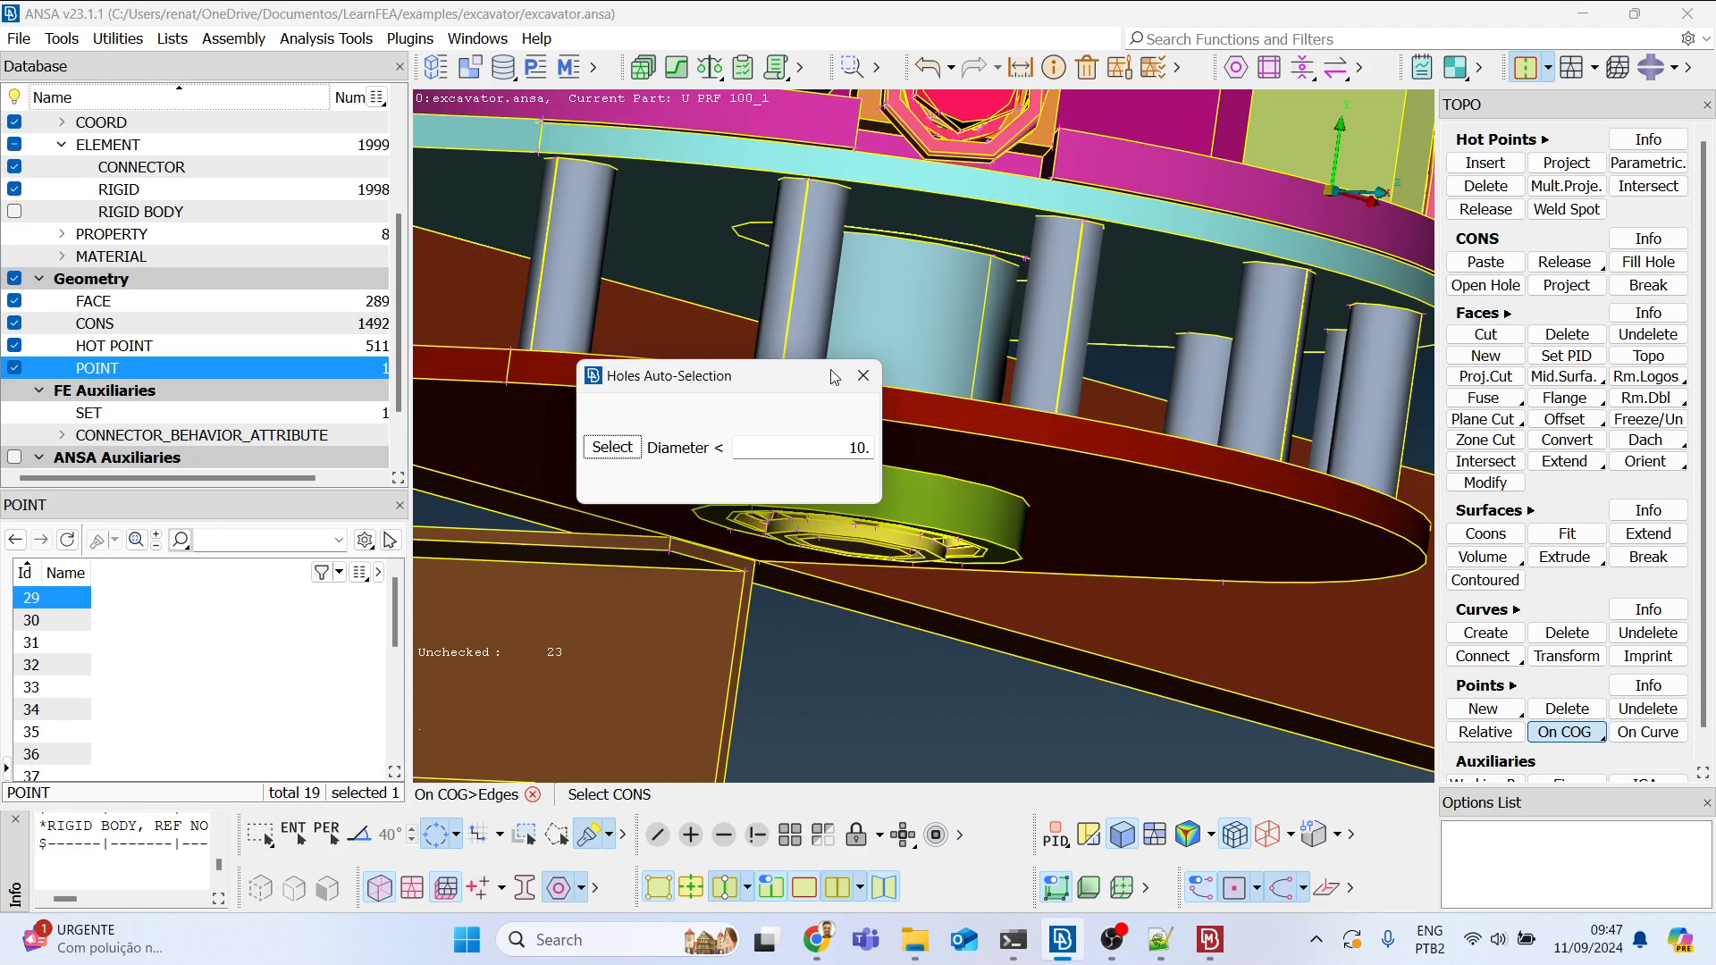
pyautogui.click(863, 378)
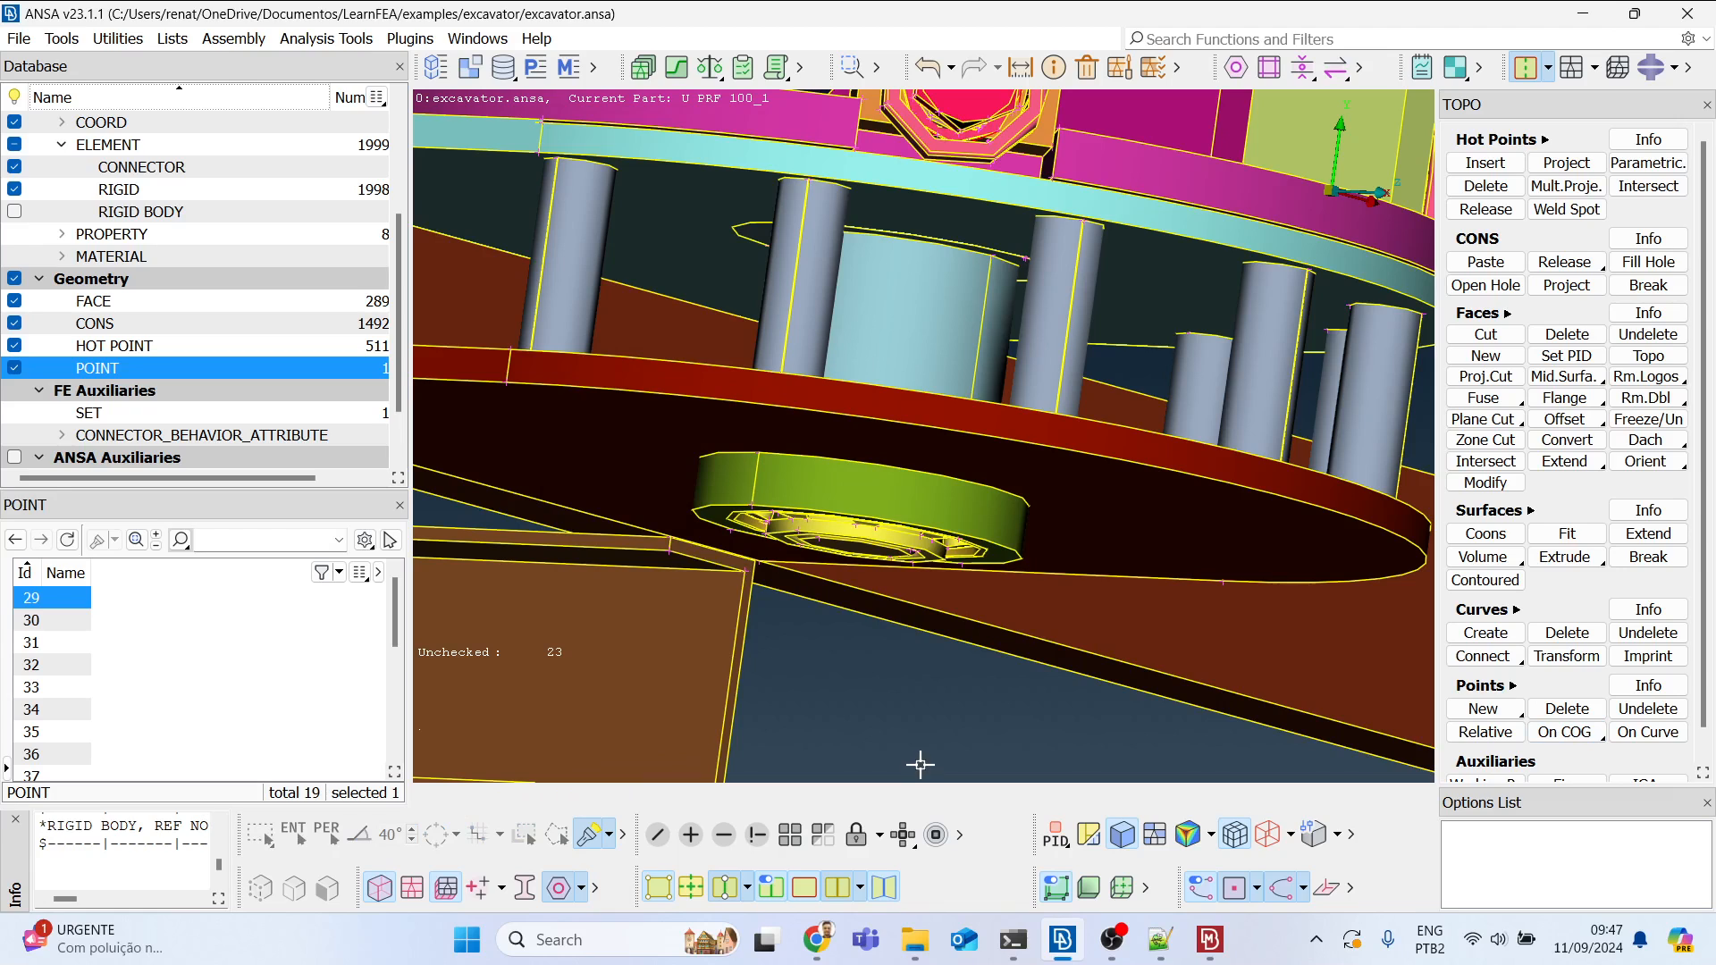
# Step: Create a second point at the centre of gravity of the light-blue central cylinder's upper circular edge and close the command
pyautogui.click(1582, 738)
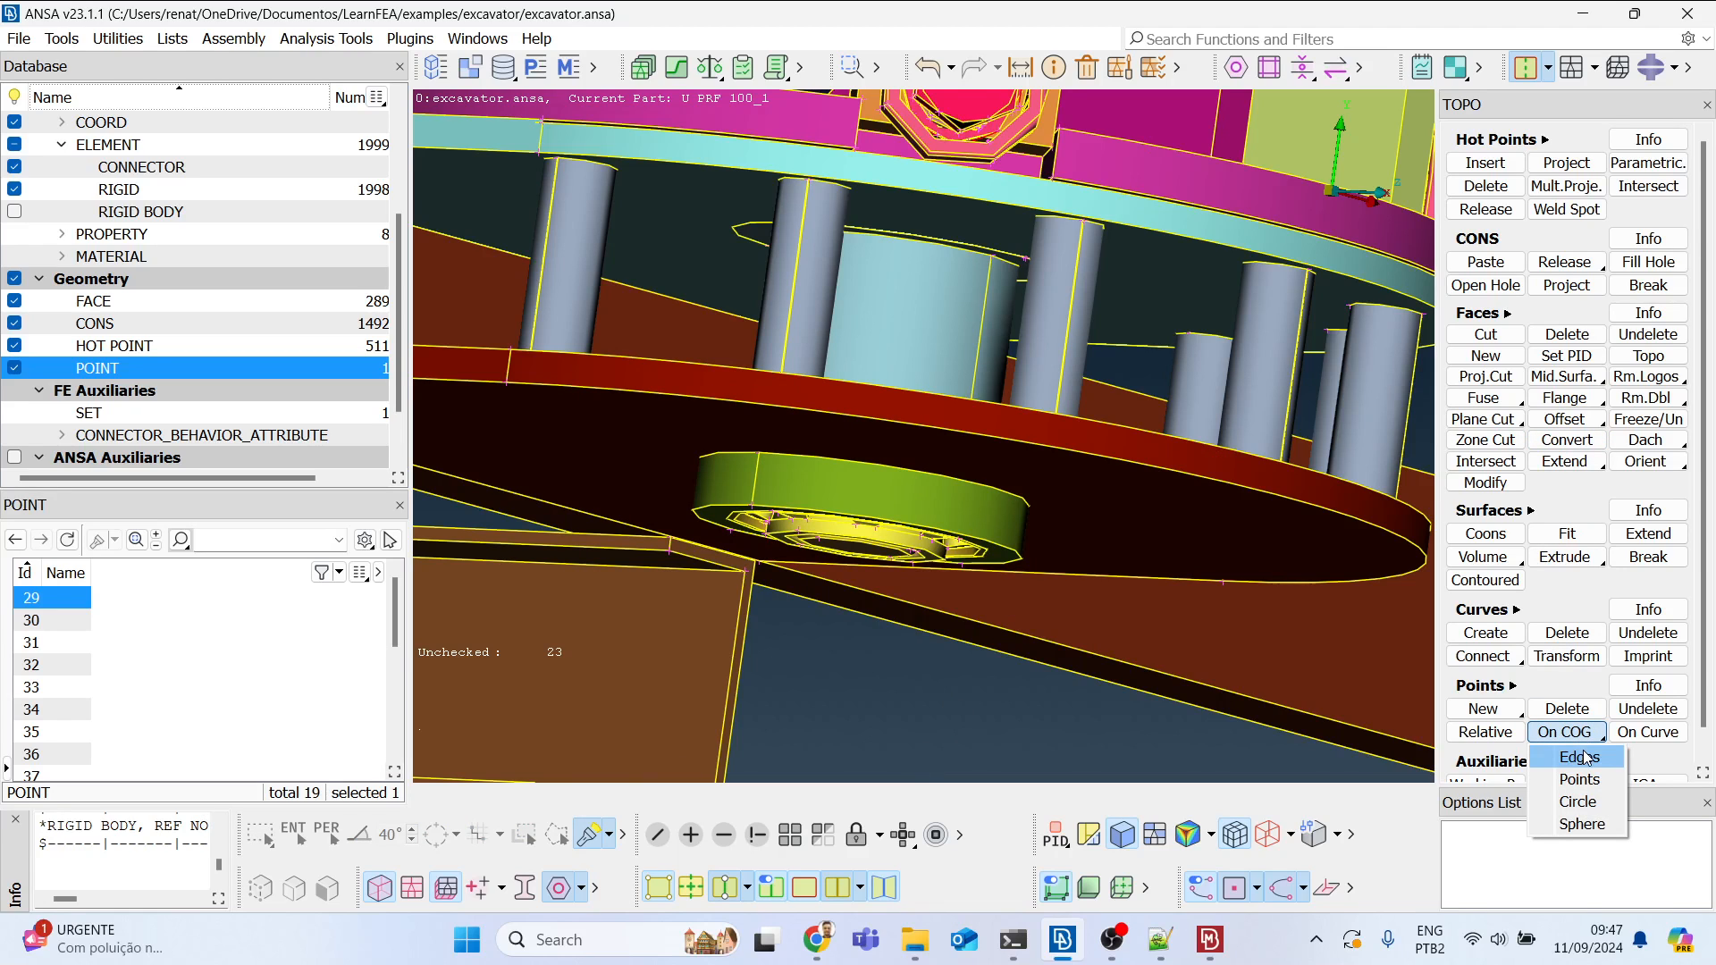
pyautogui.click(1579, 757)
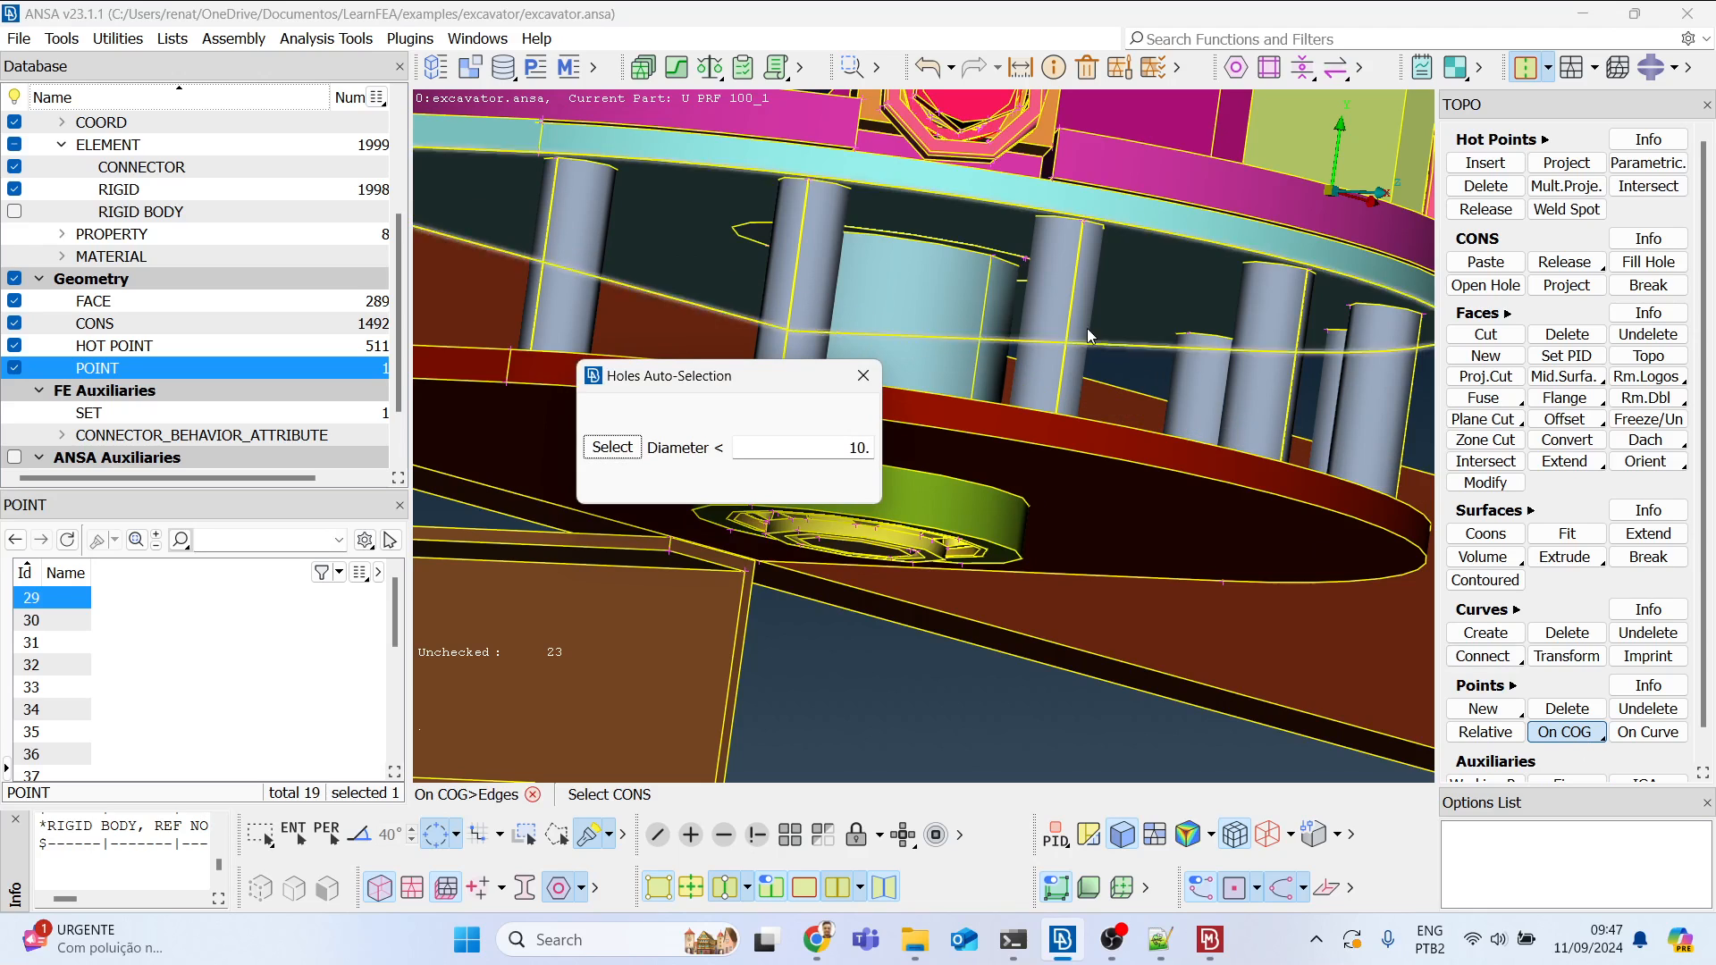
pyautogui.click(949, 264)
pyautogui.keyDown('ctrl'); pyautogui.moveTo(948, 264); pyautogui.dragTo(951, 254); pyautogui.keyUp('ctrl')
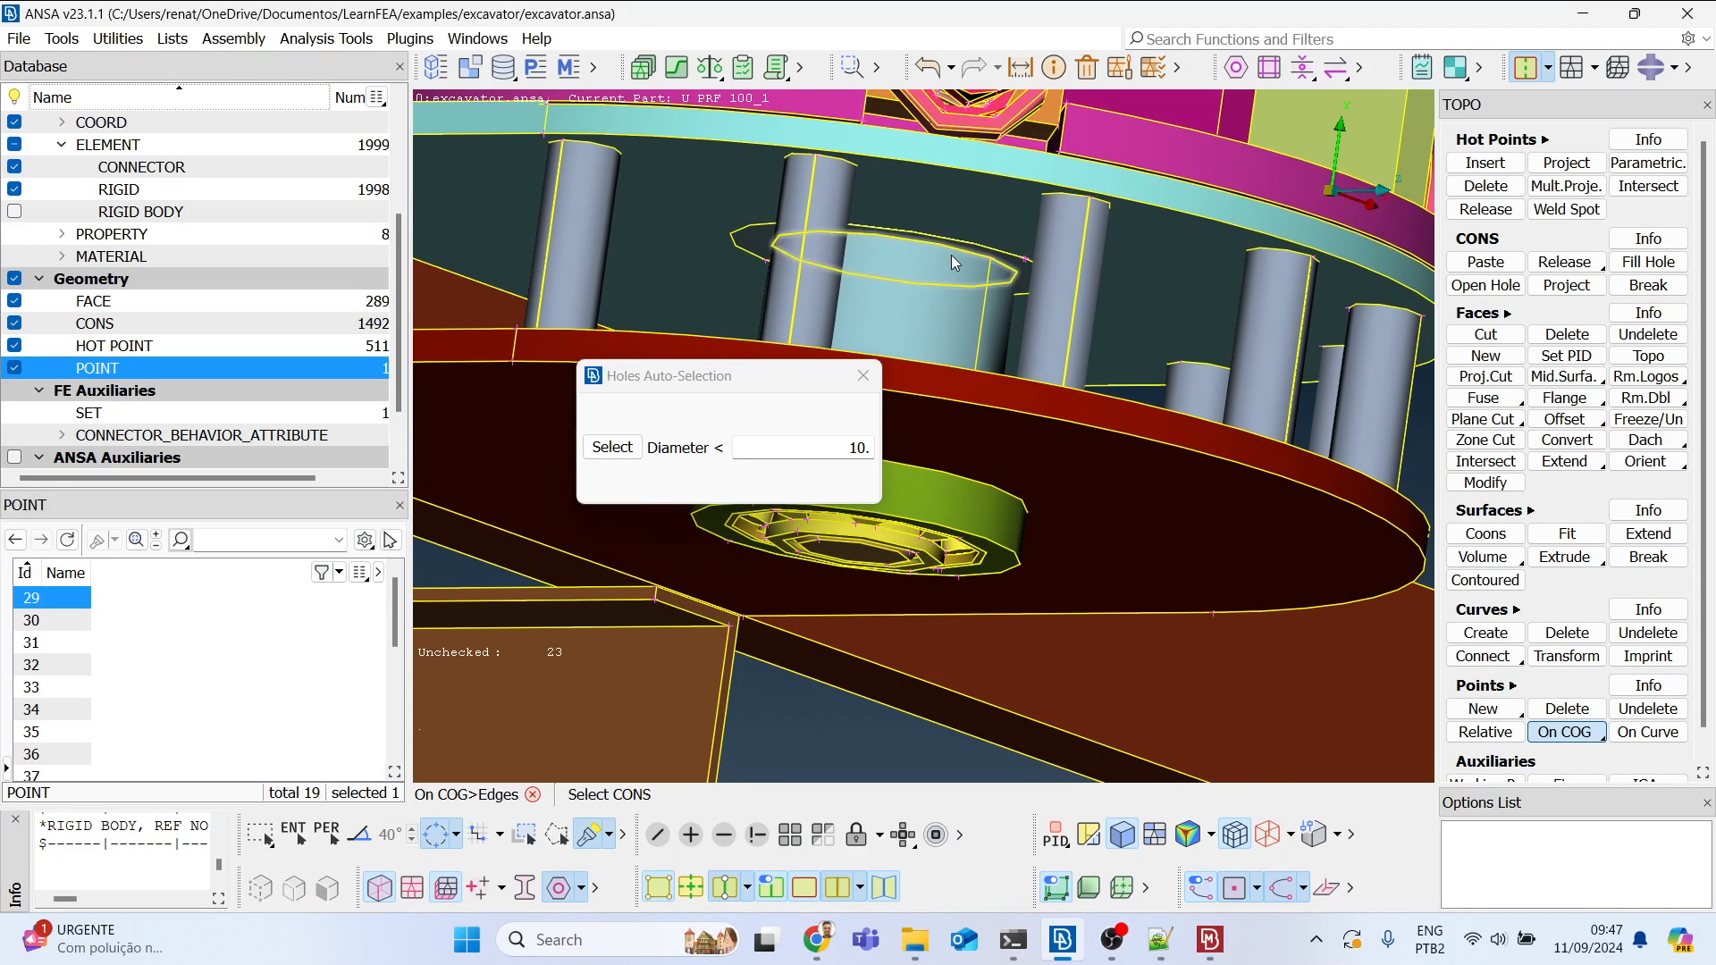
pyautogui.middleClick(1060, 637)
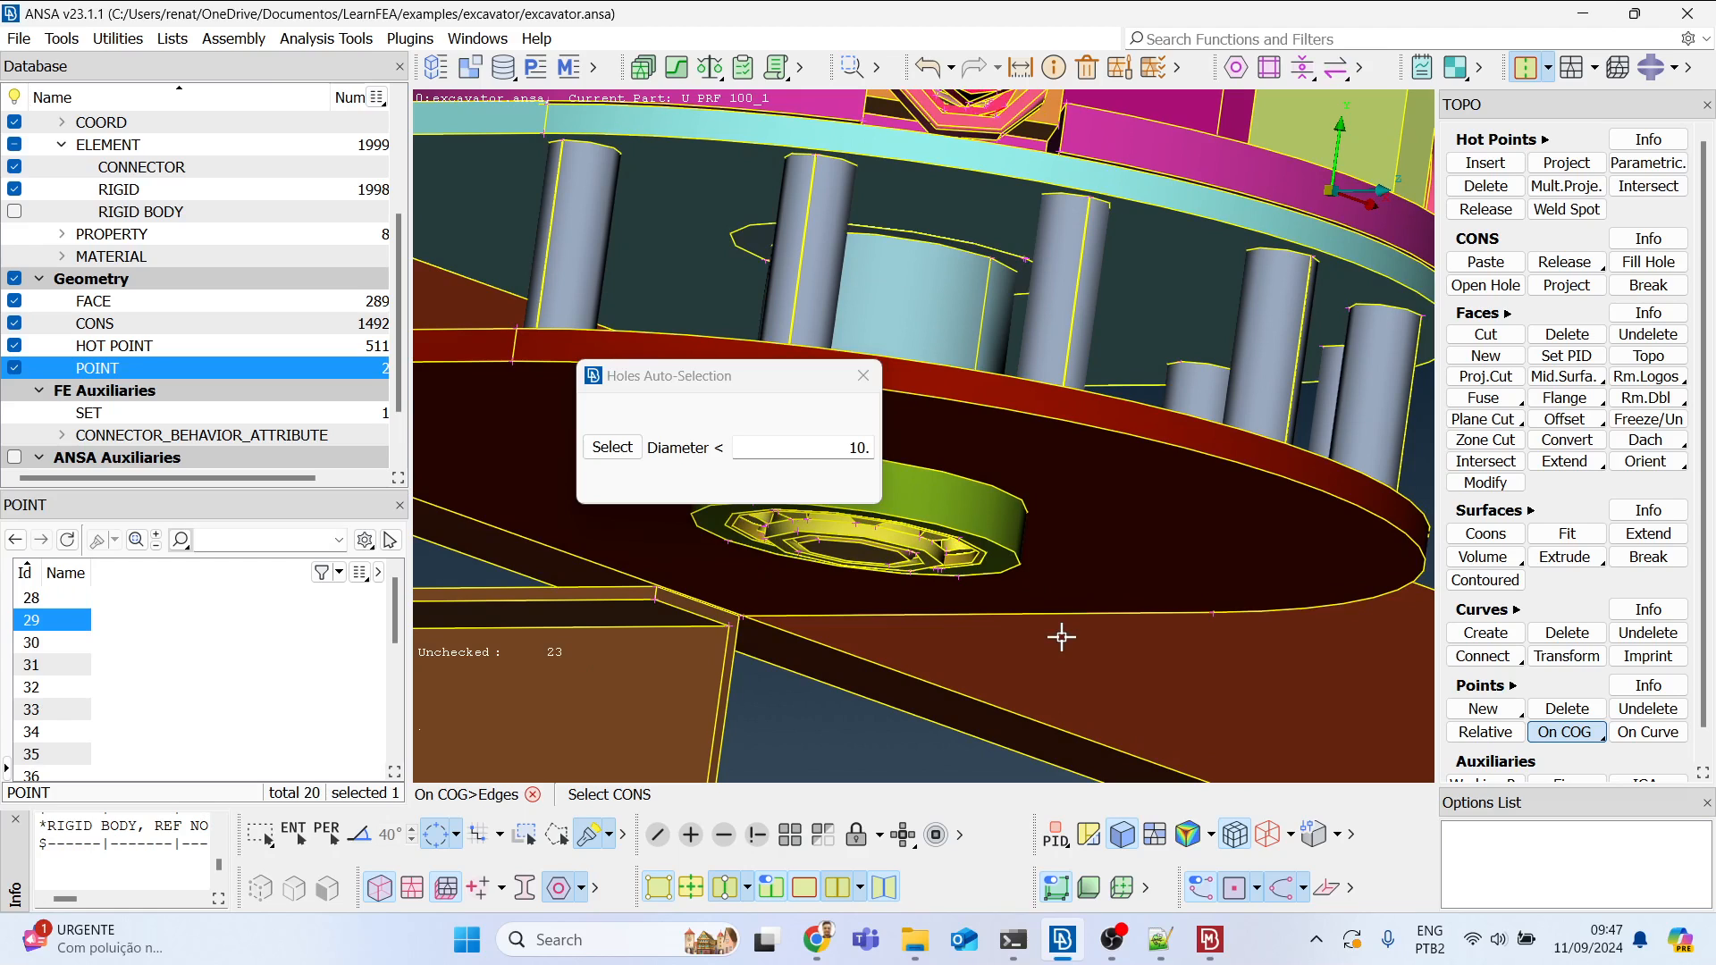
pyautogui.click(863, 379)
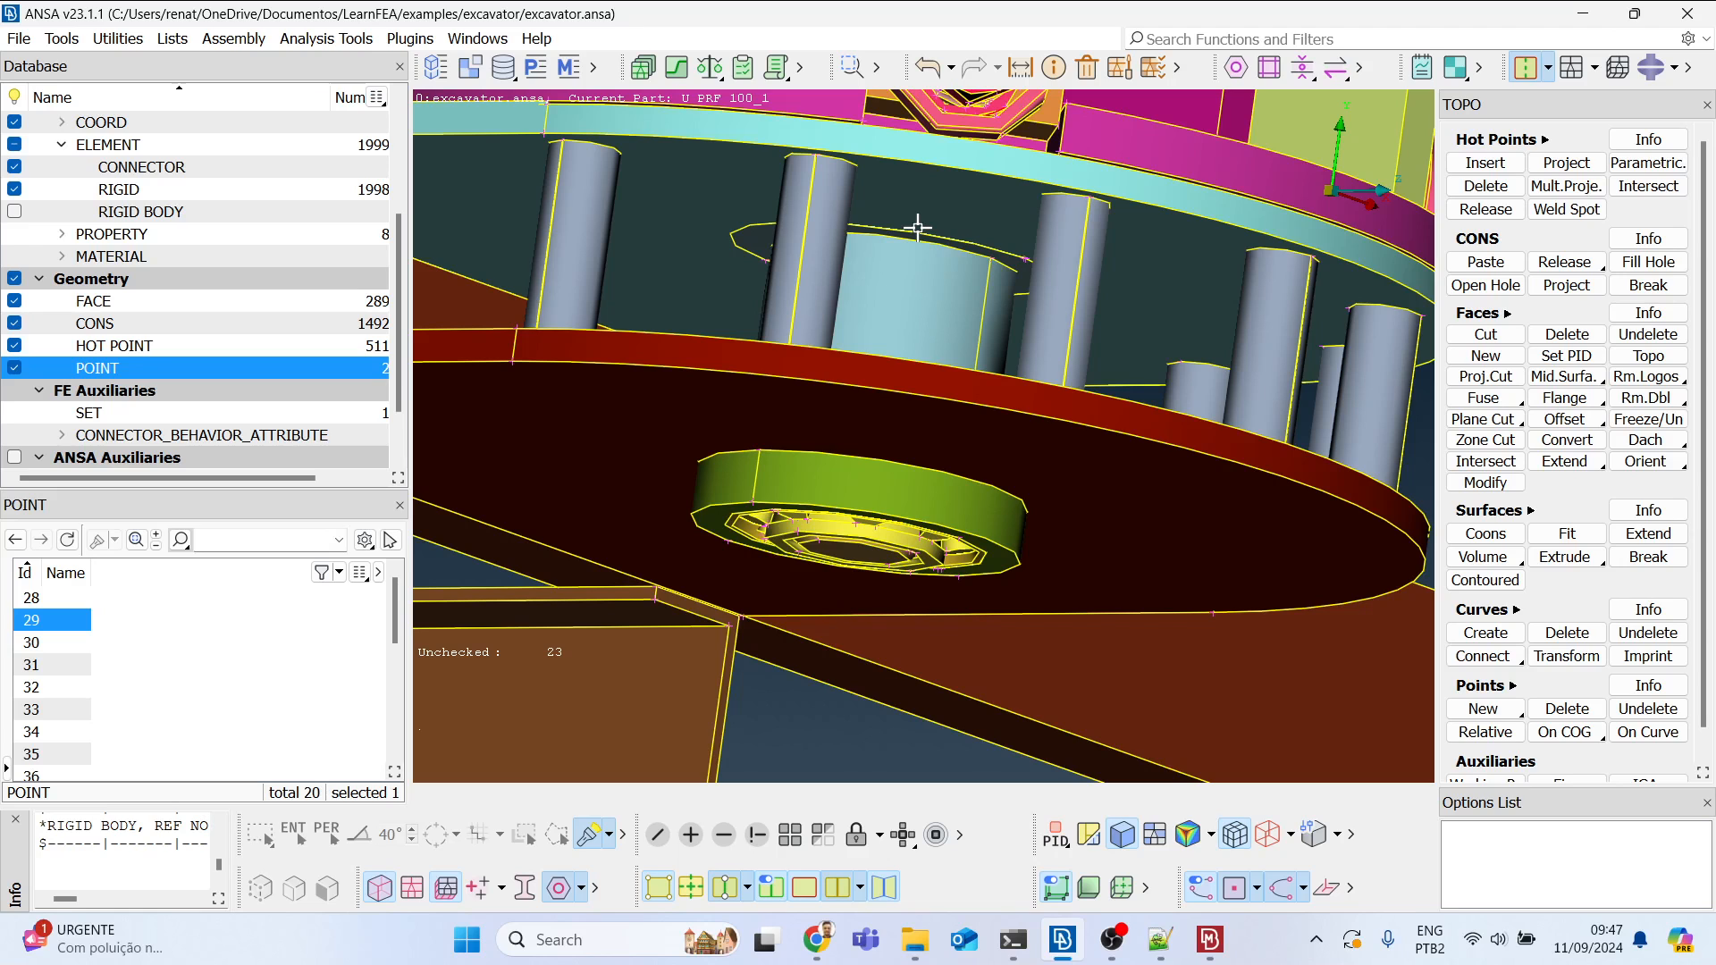
pyautogui.keyDown('ctrl'); pyautogui.moveTo(913, 266); pyautogui.dragTo(892, 407); pyautogui.keyUp('ctrl')
pyautogui.scroll(-3, 892, 407)
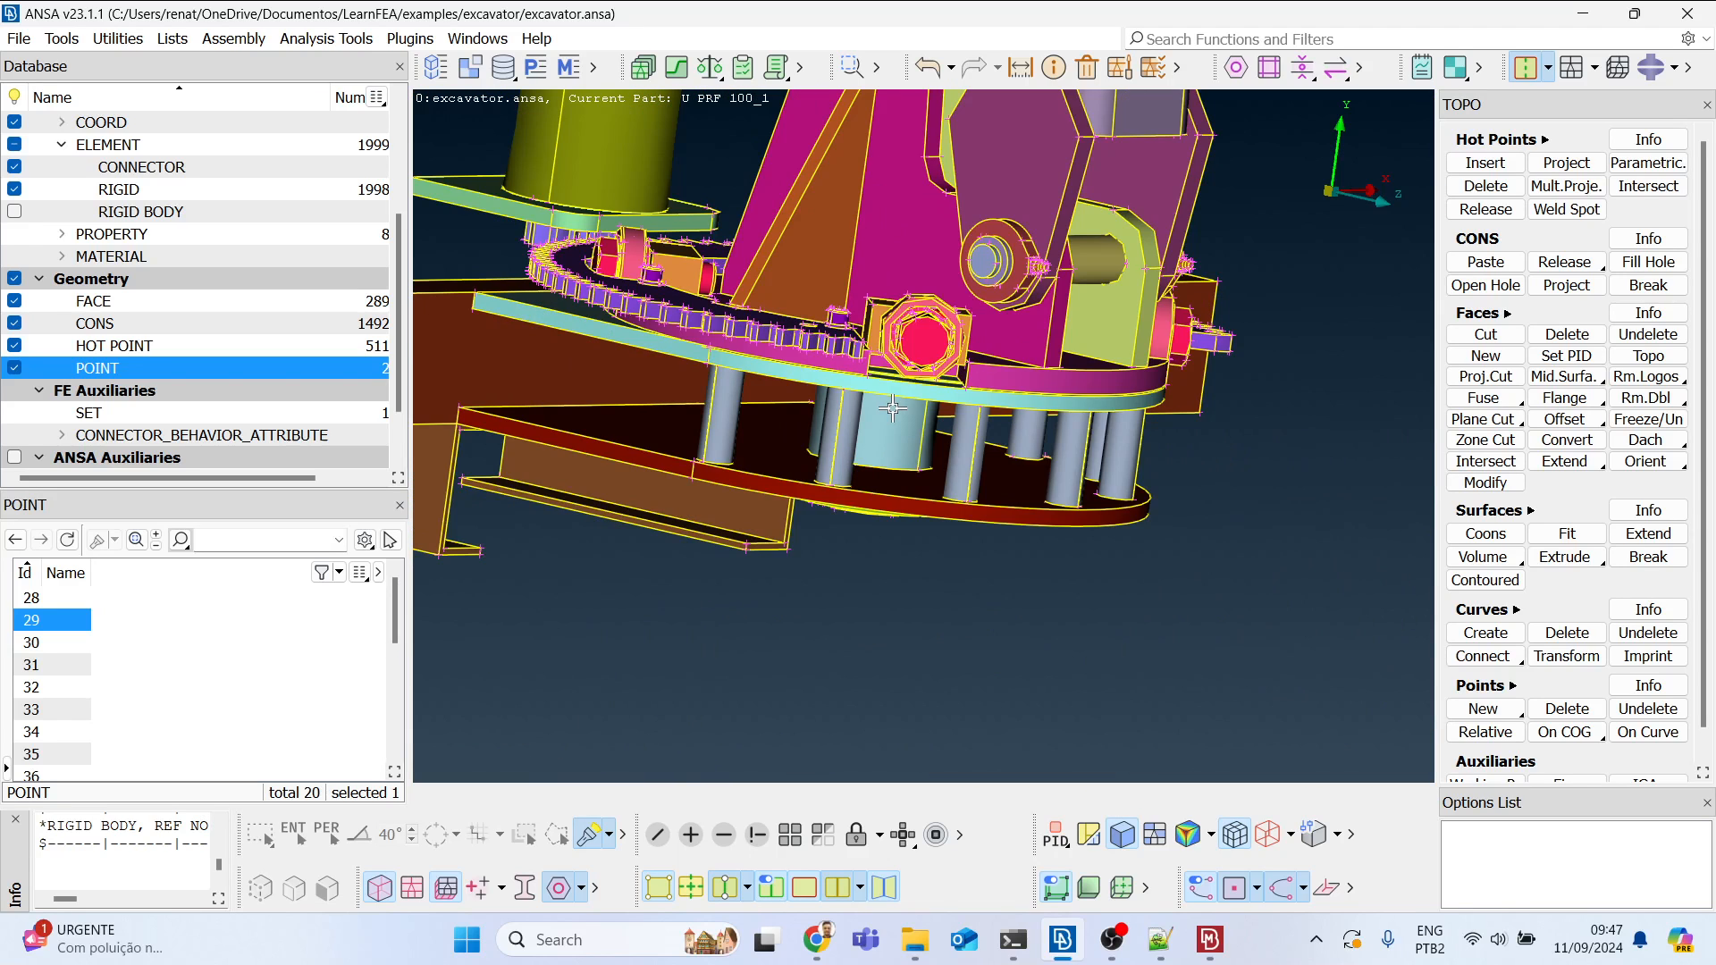
# Step: Hide the geometry faces so the centre points on the central cylinder's axis can be picked
pyautogui.moveTo(892, 407)
pyautogui.keyDown('ctrl'); pyautogui.mouseDown()
pyautogui.moveTo(893, 354)
pyautogui.moveTo(865, 402)
pyautogui.moveTo(889, 373)
pyautogui.moveTo(900, 386)
pyautogui.mouseUp(); pyautogui.keyUp('ctrl')
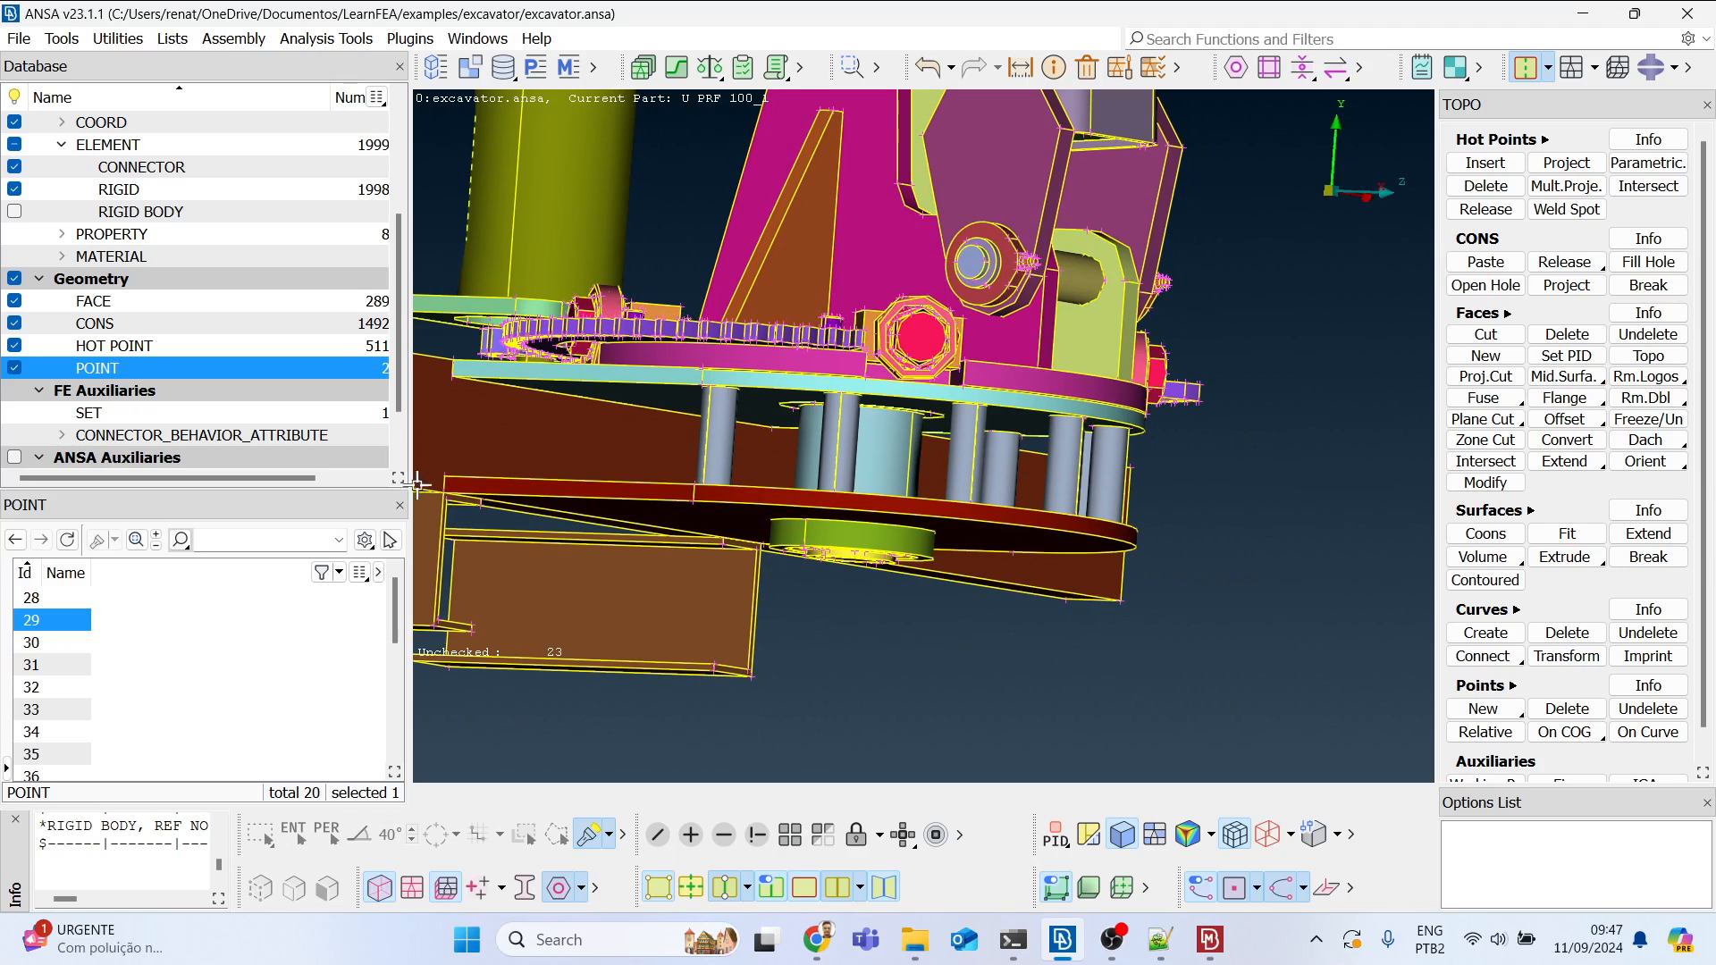
pyautogui.click(659, 889)
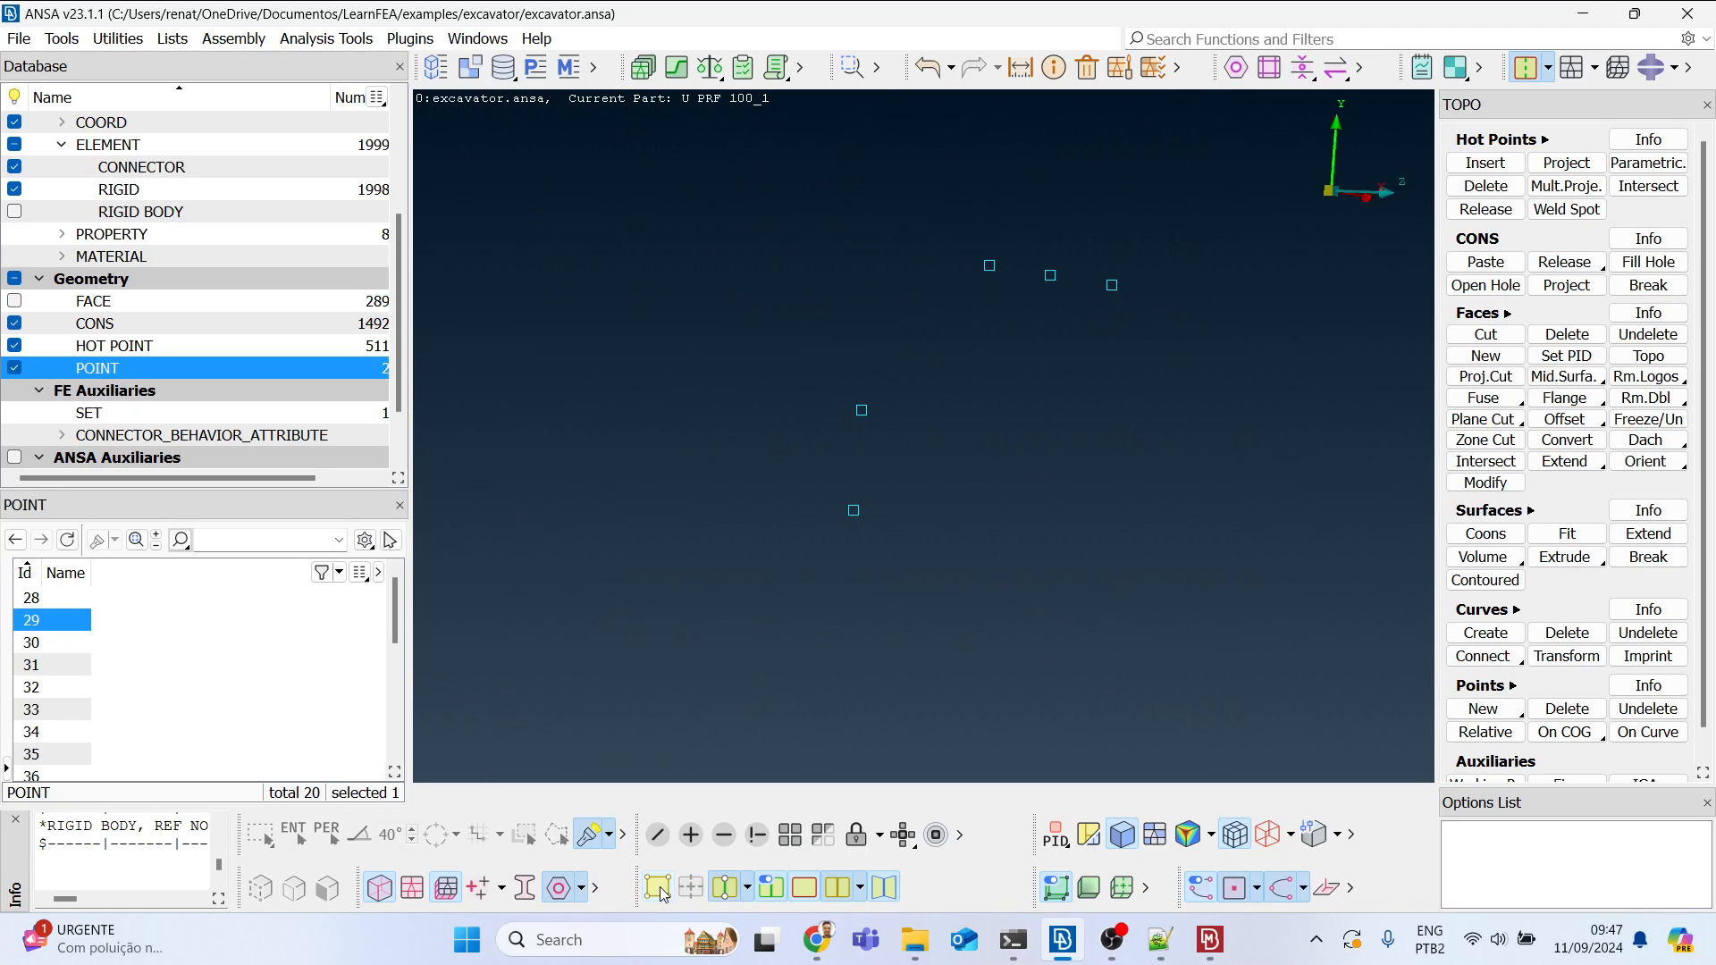
pyautogui.keyDown('ctrl'); pyautogui.moveTo(867, 491); pyautogui.dragTo(849, 435); pyautogui.keyUp('ctrl')
pyautogui.scroll(3, 850, 432)
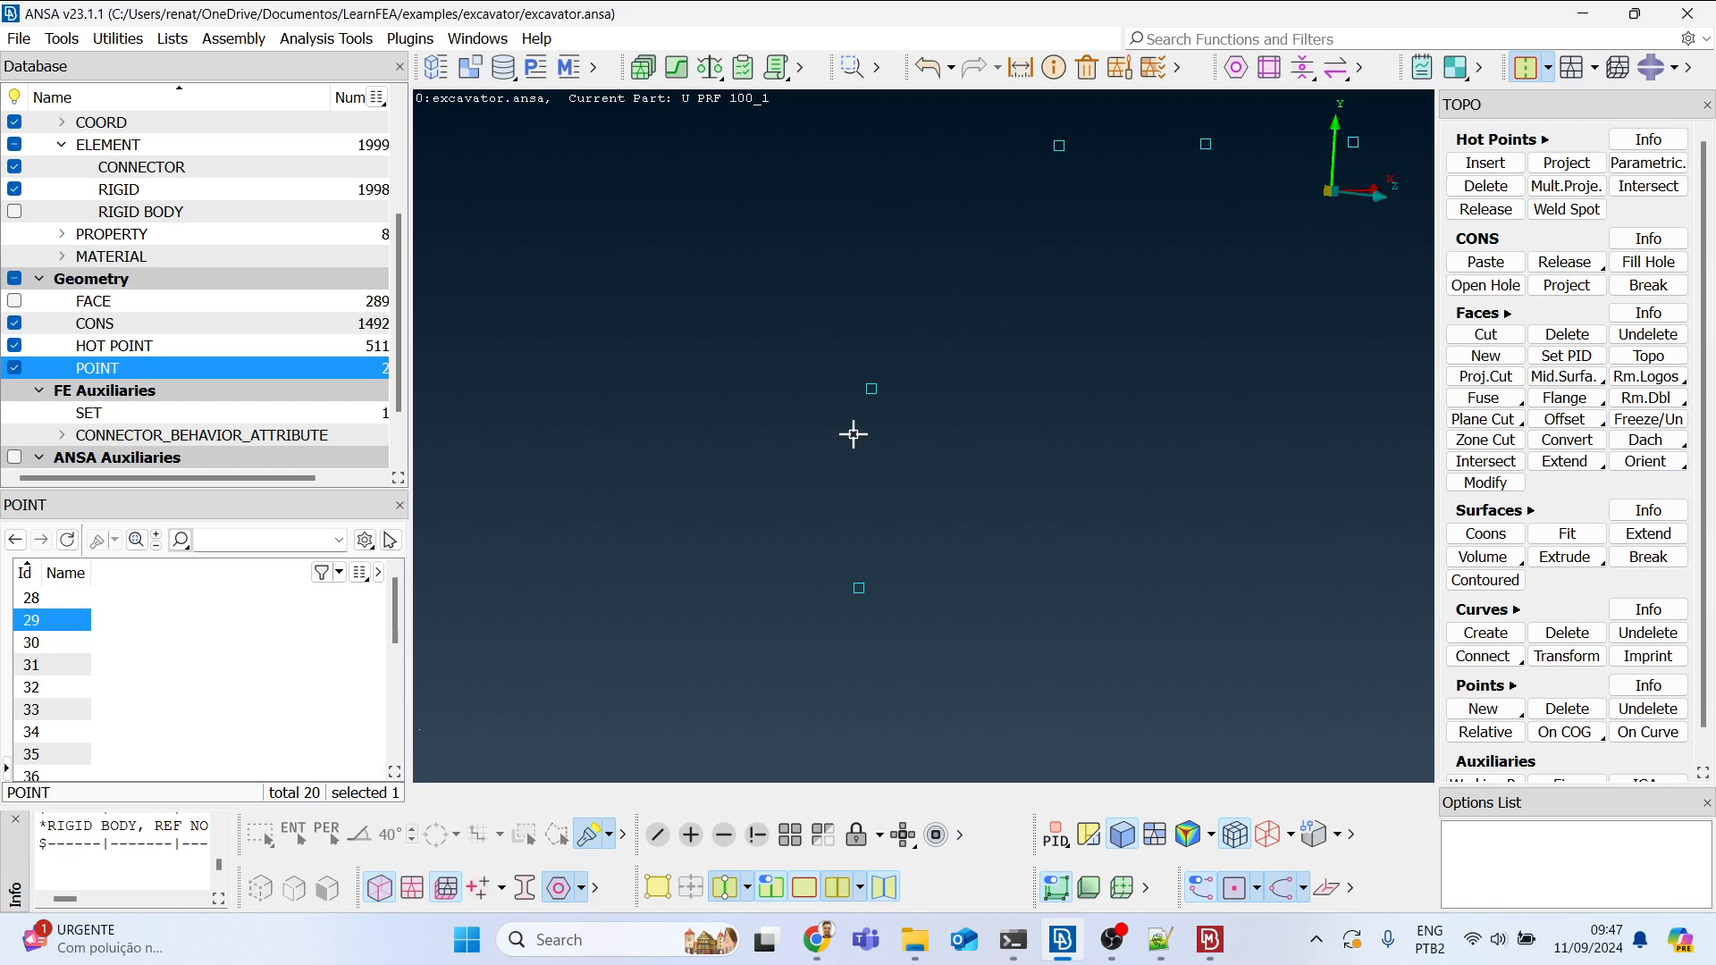
# Step: In the Abaqus deck, define a rectangular coordinate system from the cylinder's lower centre point towards its upper centre point
pyautogui.click(1640, 73)
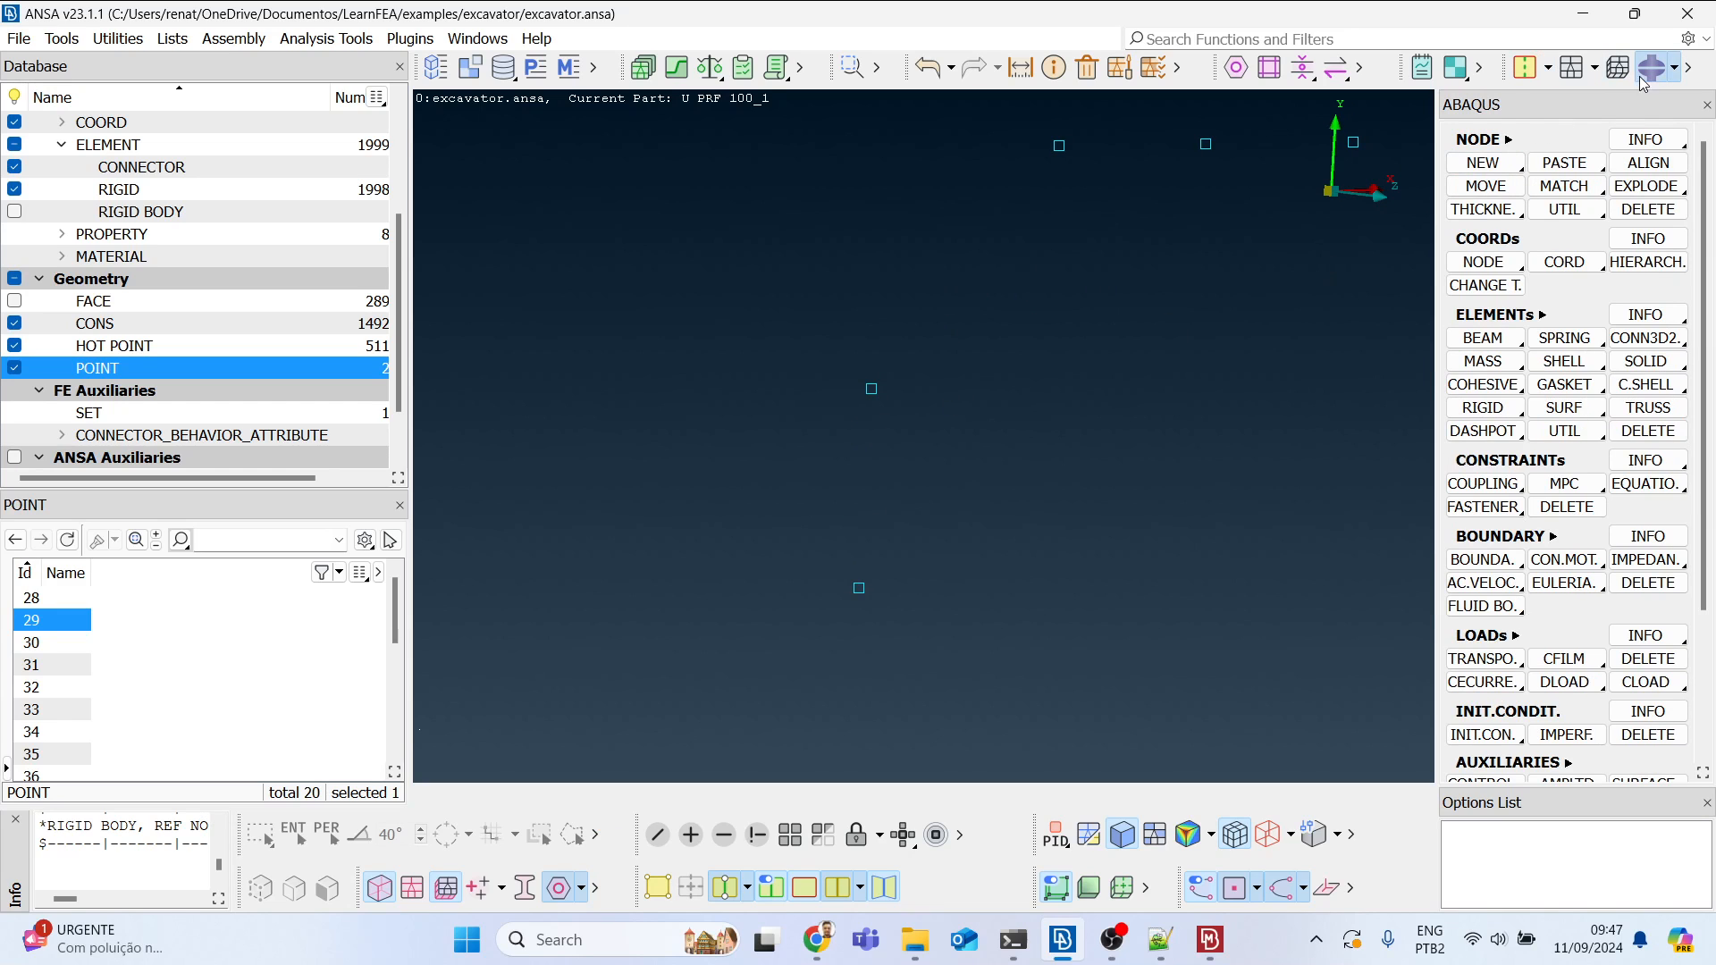
pyautogui.click(1576, 265)
pyautogui.click(1578, 286)
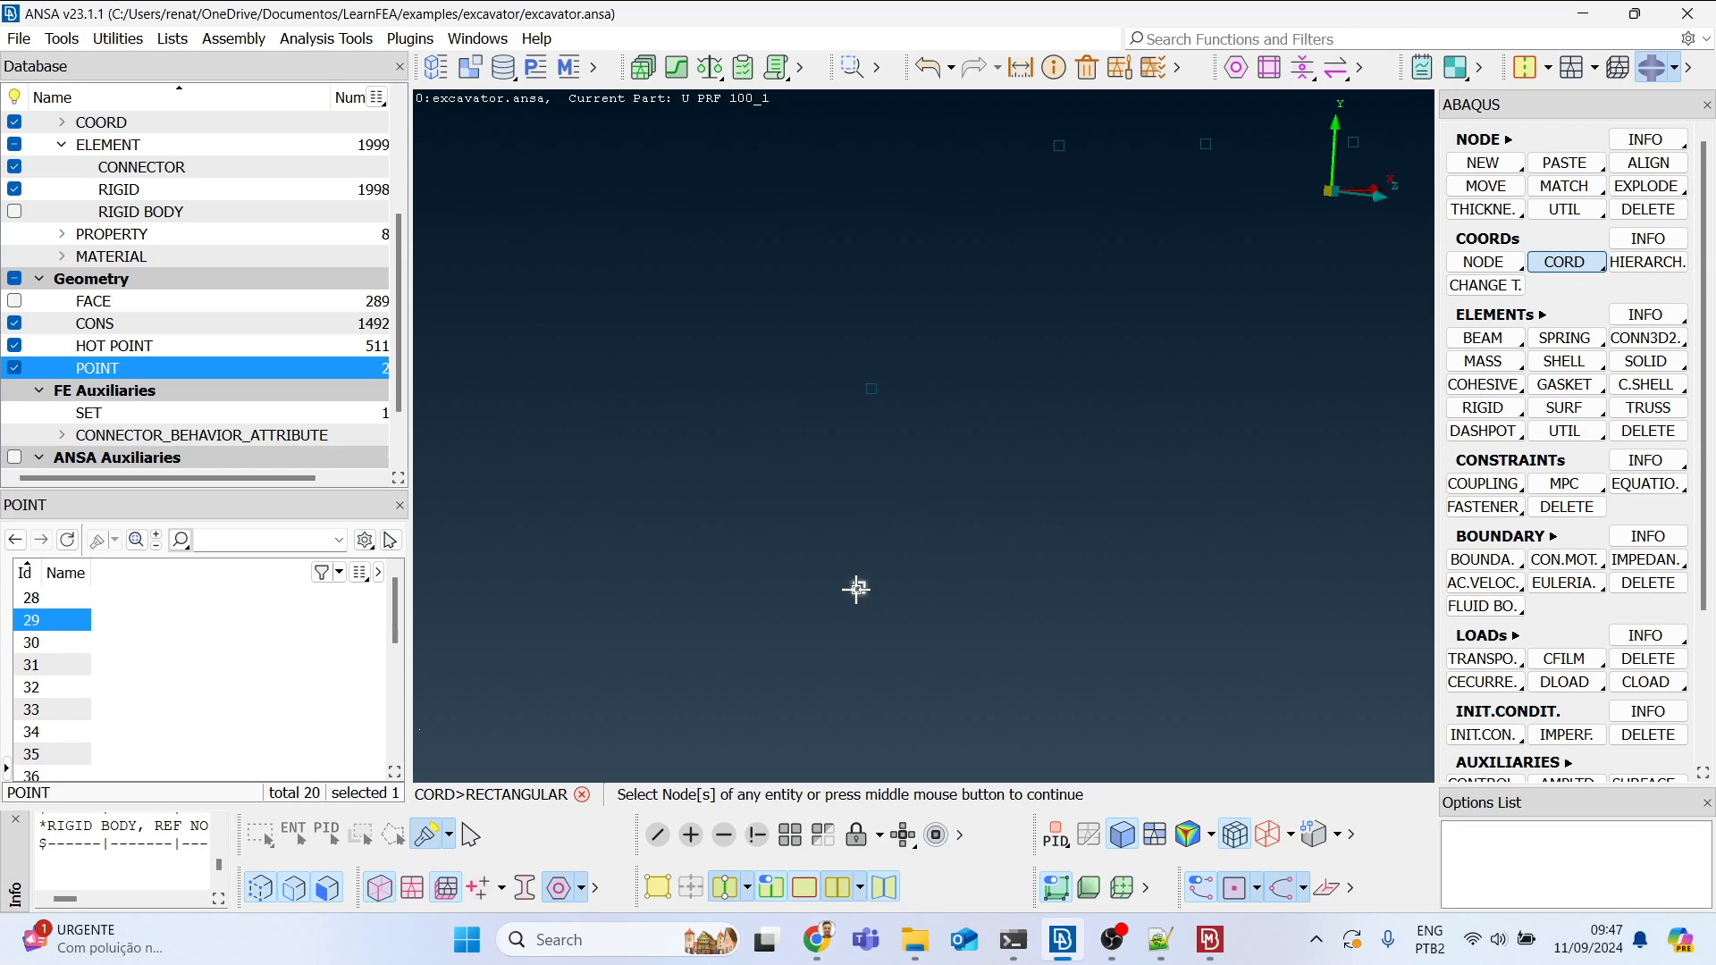
pyautogui.click(868, 387)
pyautogui.middleClick(919, 479)
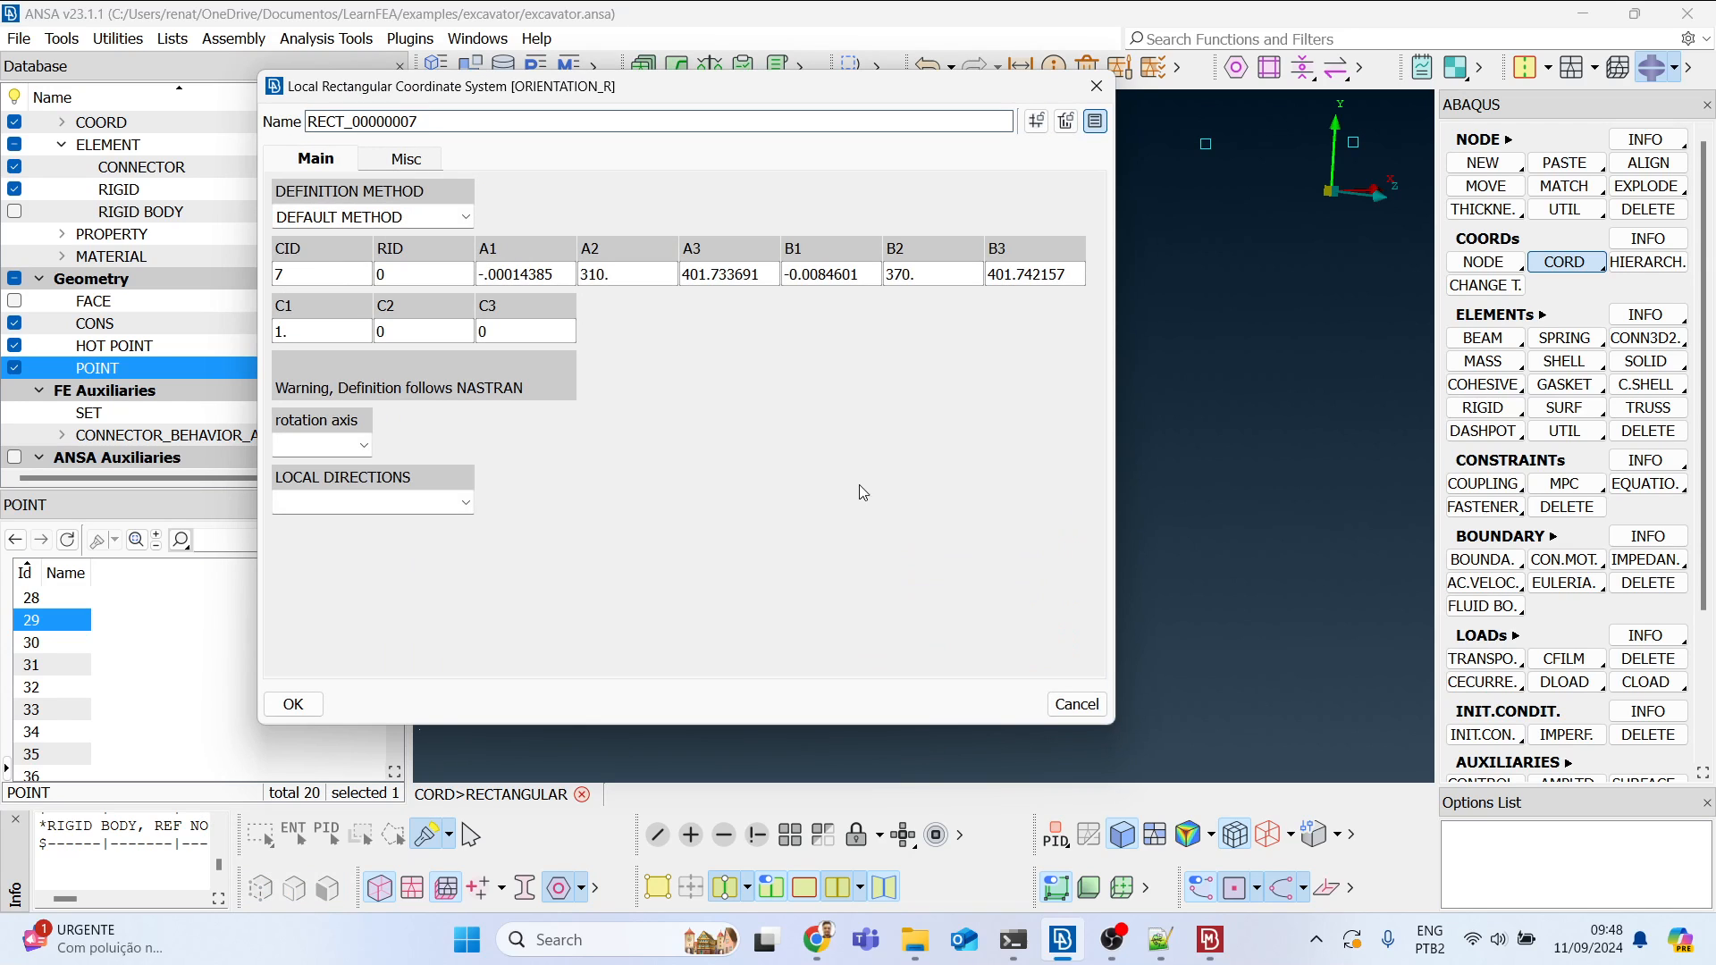
# Step: Set the coordinate system's rotation axis to 2 and rotation angle to -90, and accept the definition
pyautogui.click(362, 445)
pyautogui.click(357, 482)
pyautogui.click(394, 444)
pyautogui.write('-90')
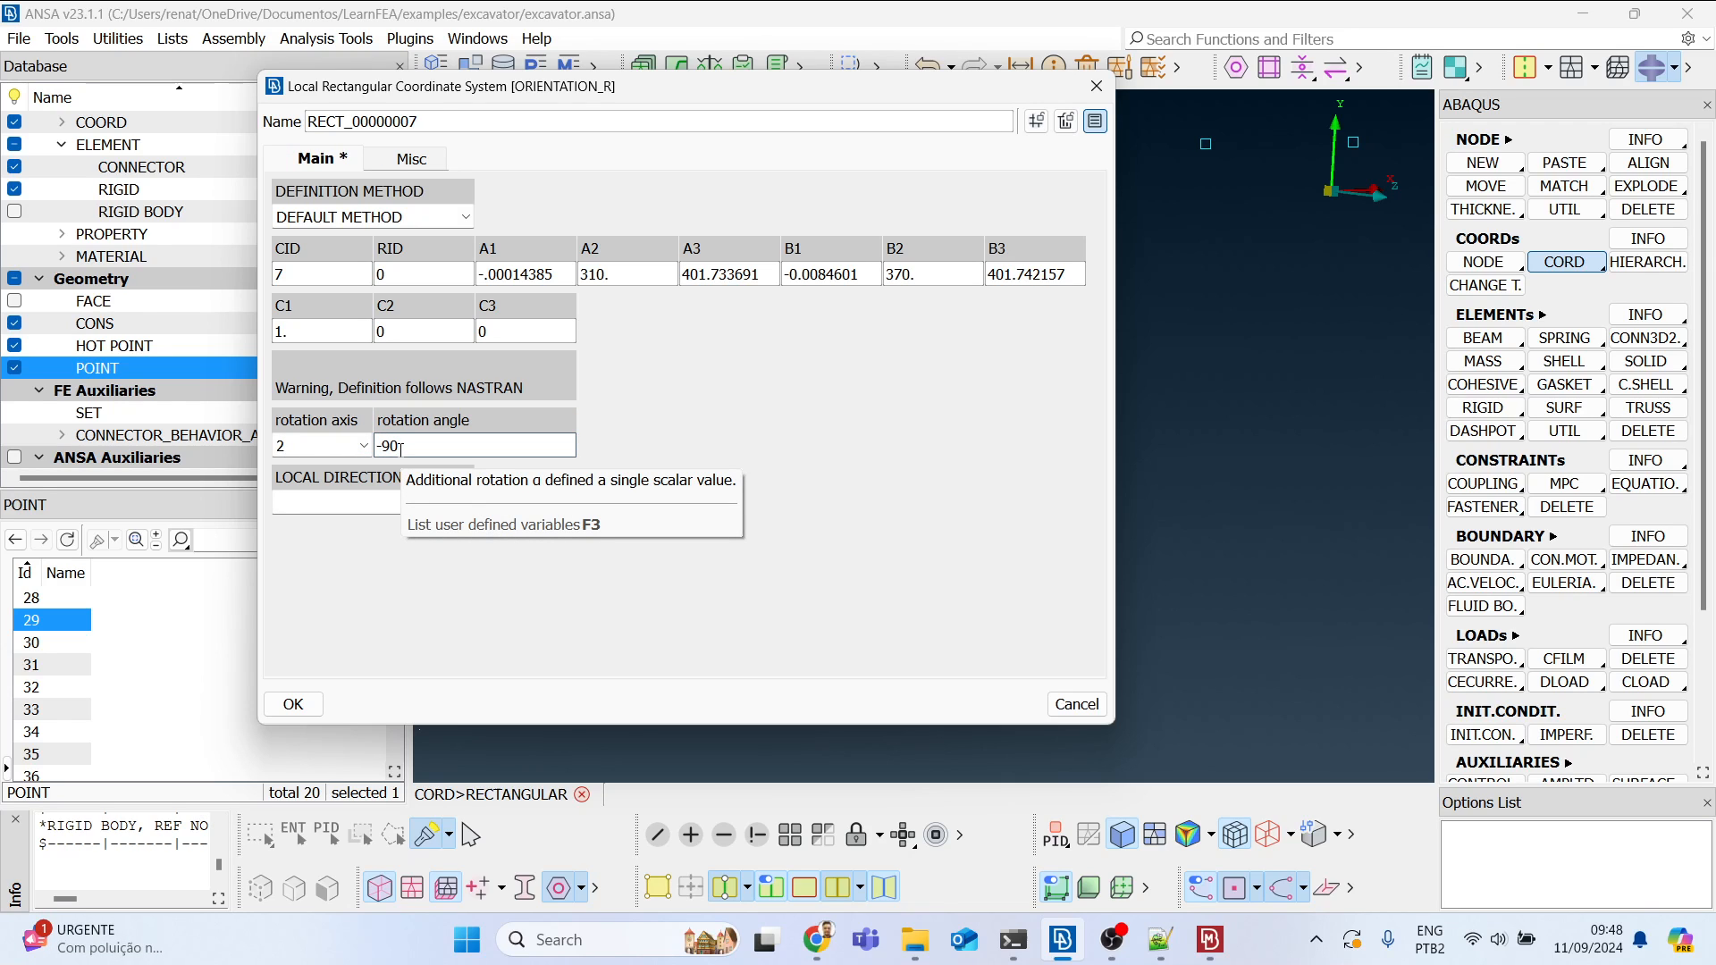
pyautogui.moveTo(410, 446); pyautogui.dragTo(317, 436)
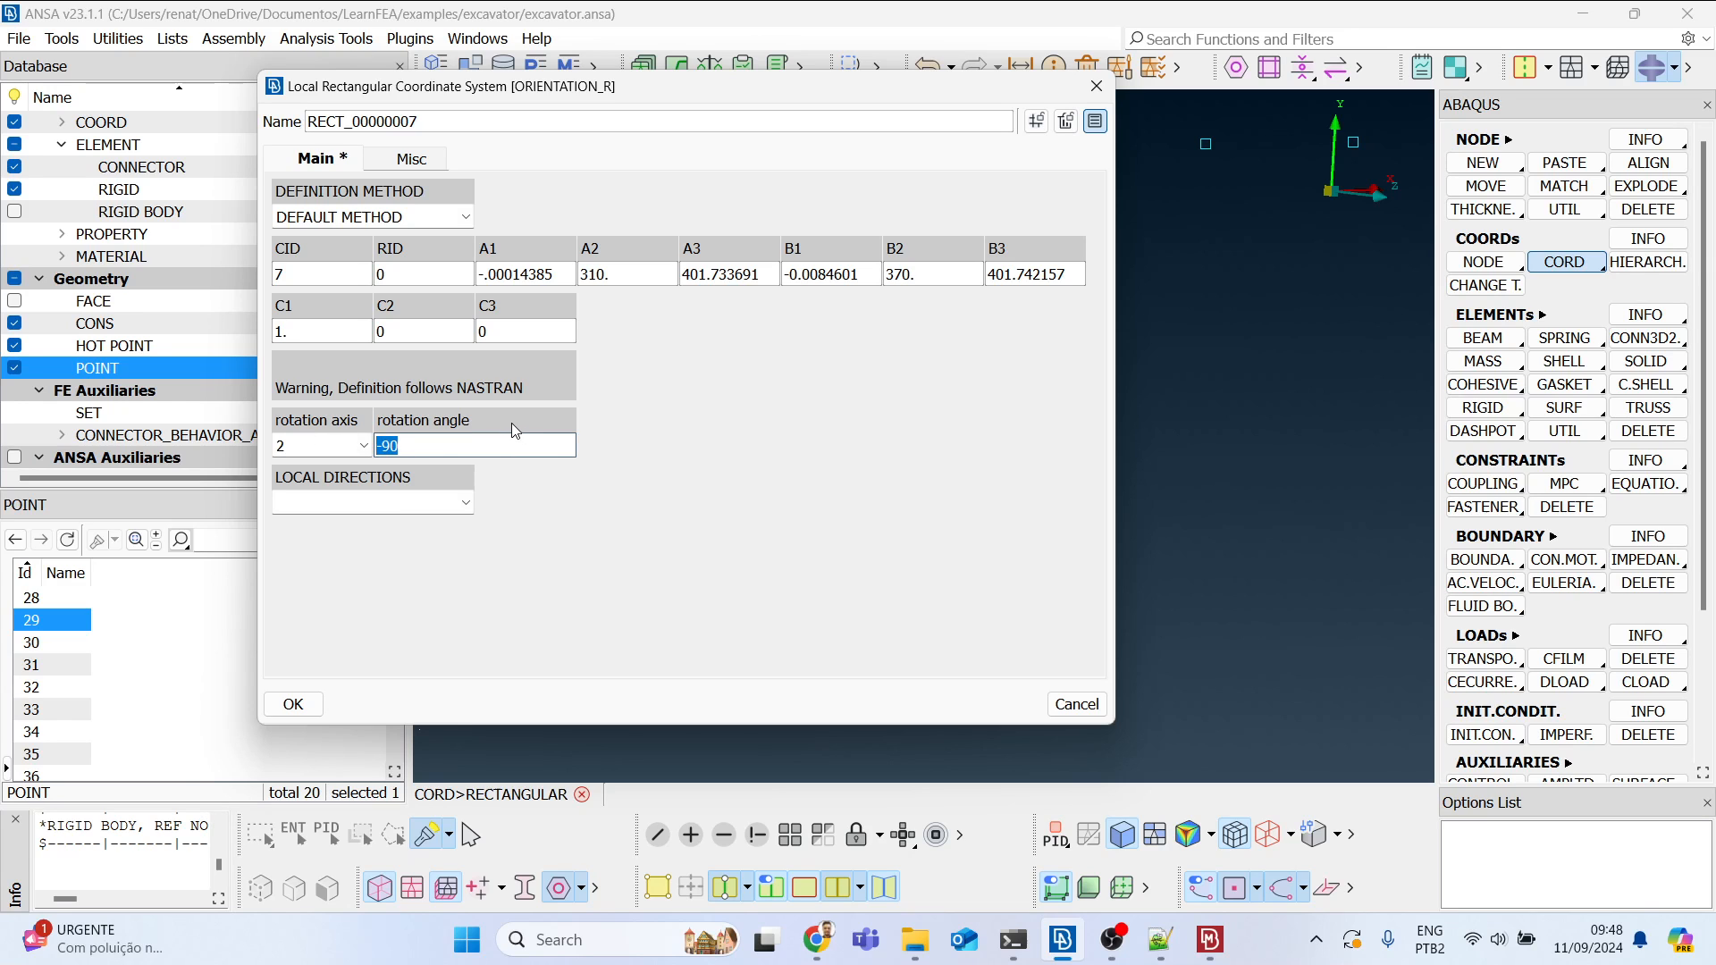
pyautogui.click(293, 704)
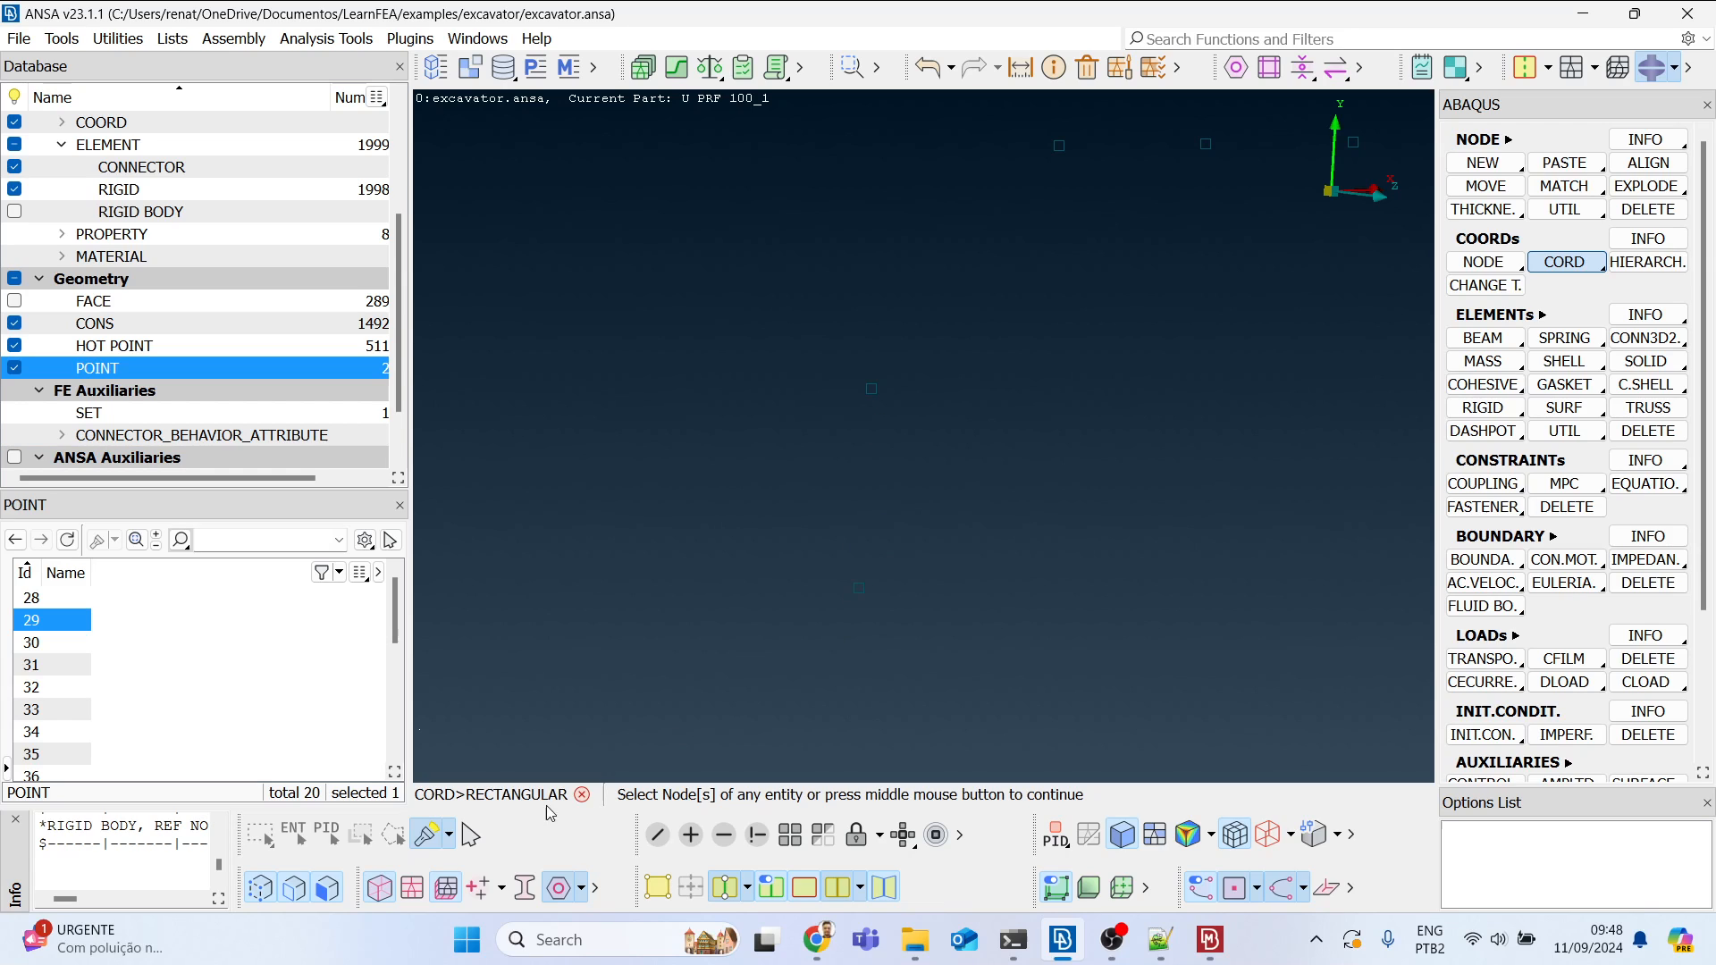
# Step: Display the new coordinate system at the cylinder's lower point and hide the rigid elements
pyautogui.click(421, 894)
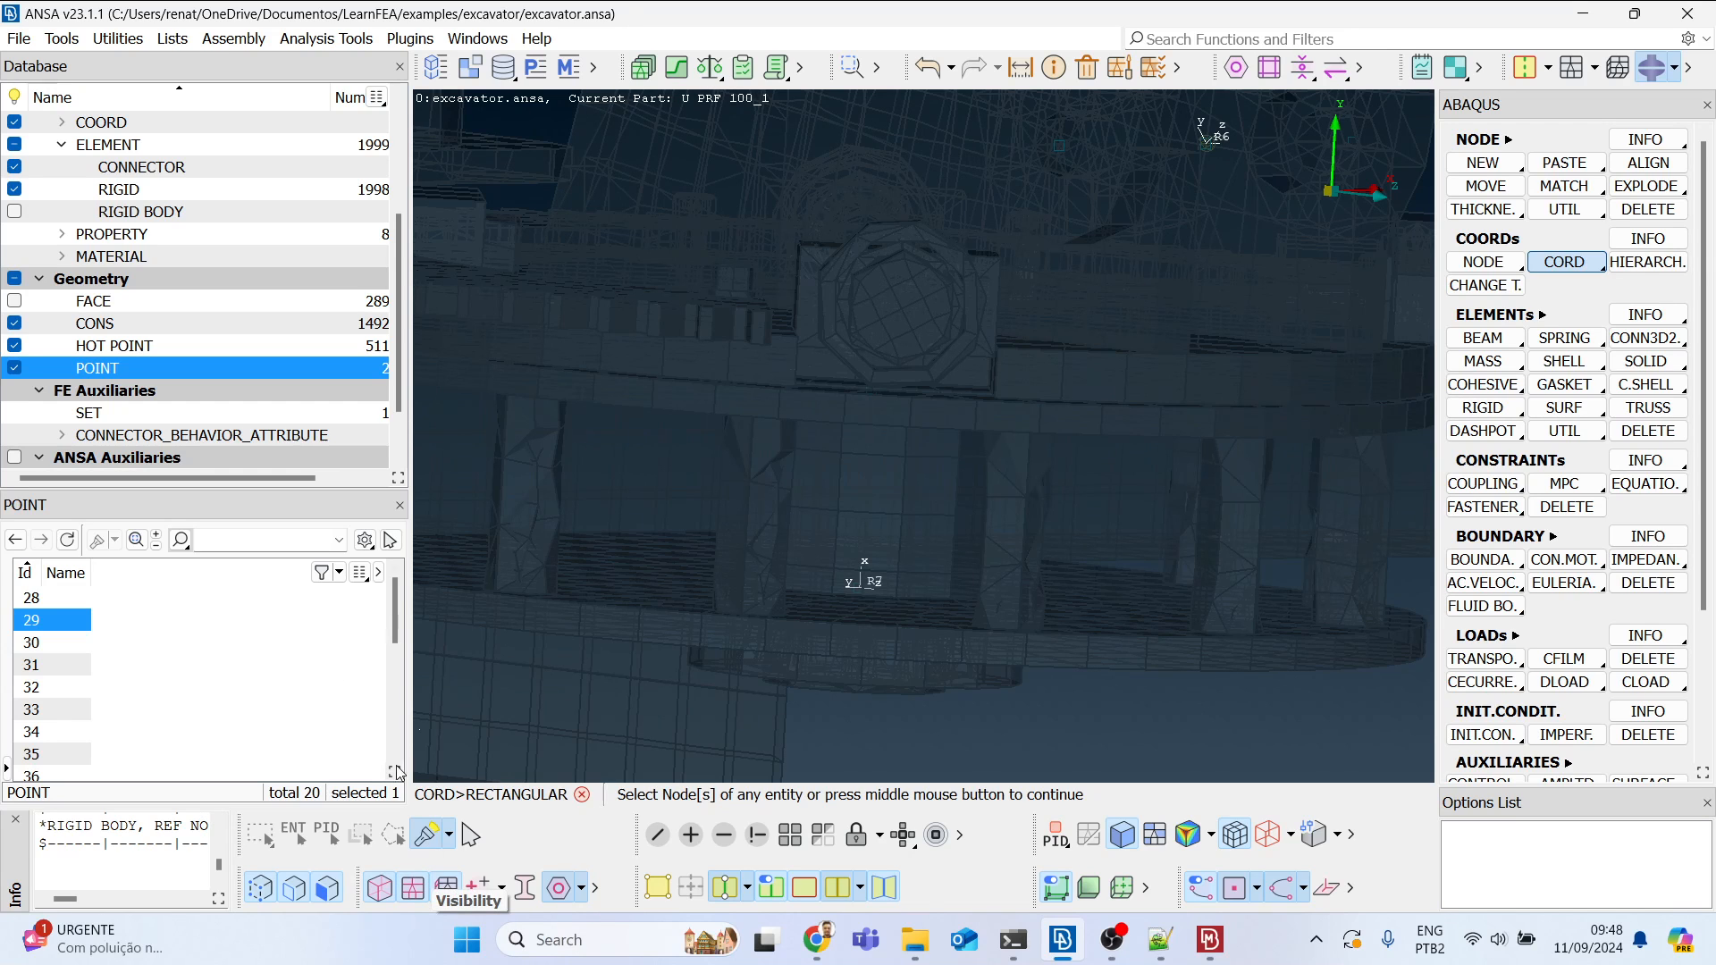
pyautogui.click(15, 189)
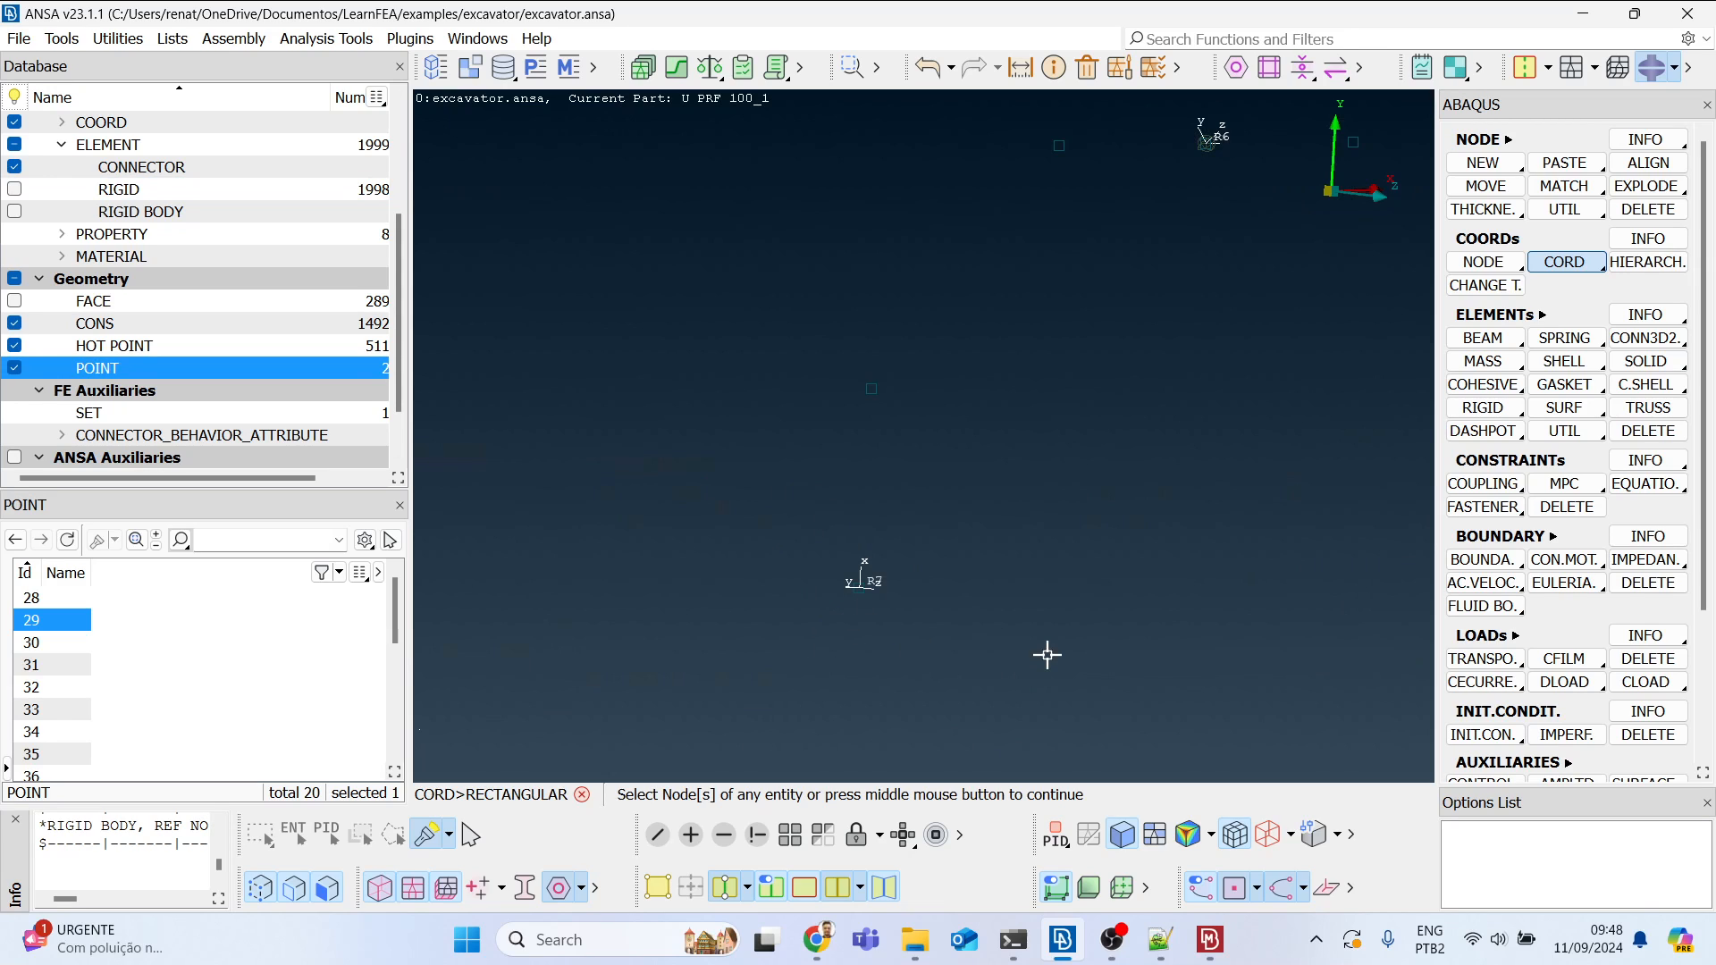
pyautogui.keyDown('ctrl'); pyautogui.moveTo(1076, 527); pyautogui.dragTo(1068, 548); pyautogui.keyUp('ctrl')
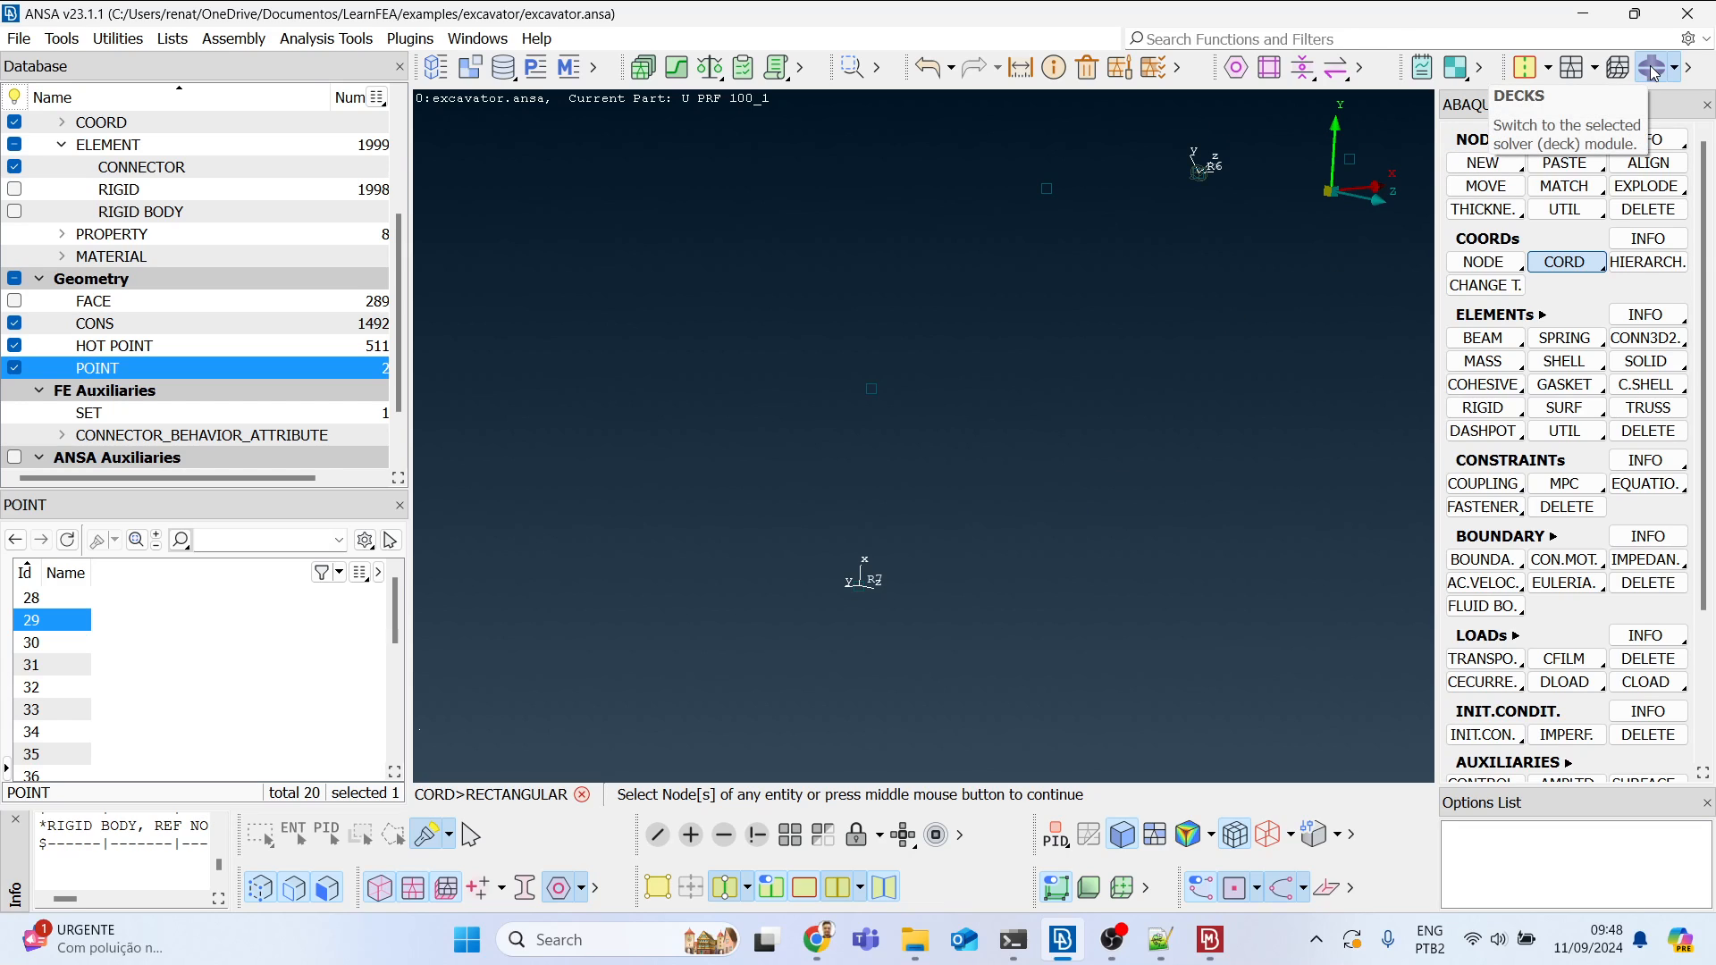
# Step: In Classic Topo, create a point at the centre of gravity of the cylinder's lower and upper centre points
pyautogui.click(1550, 69)
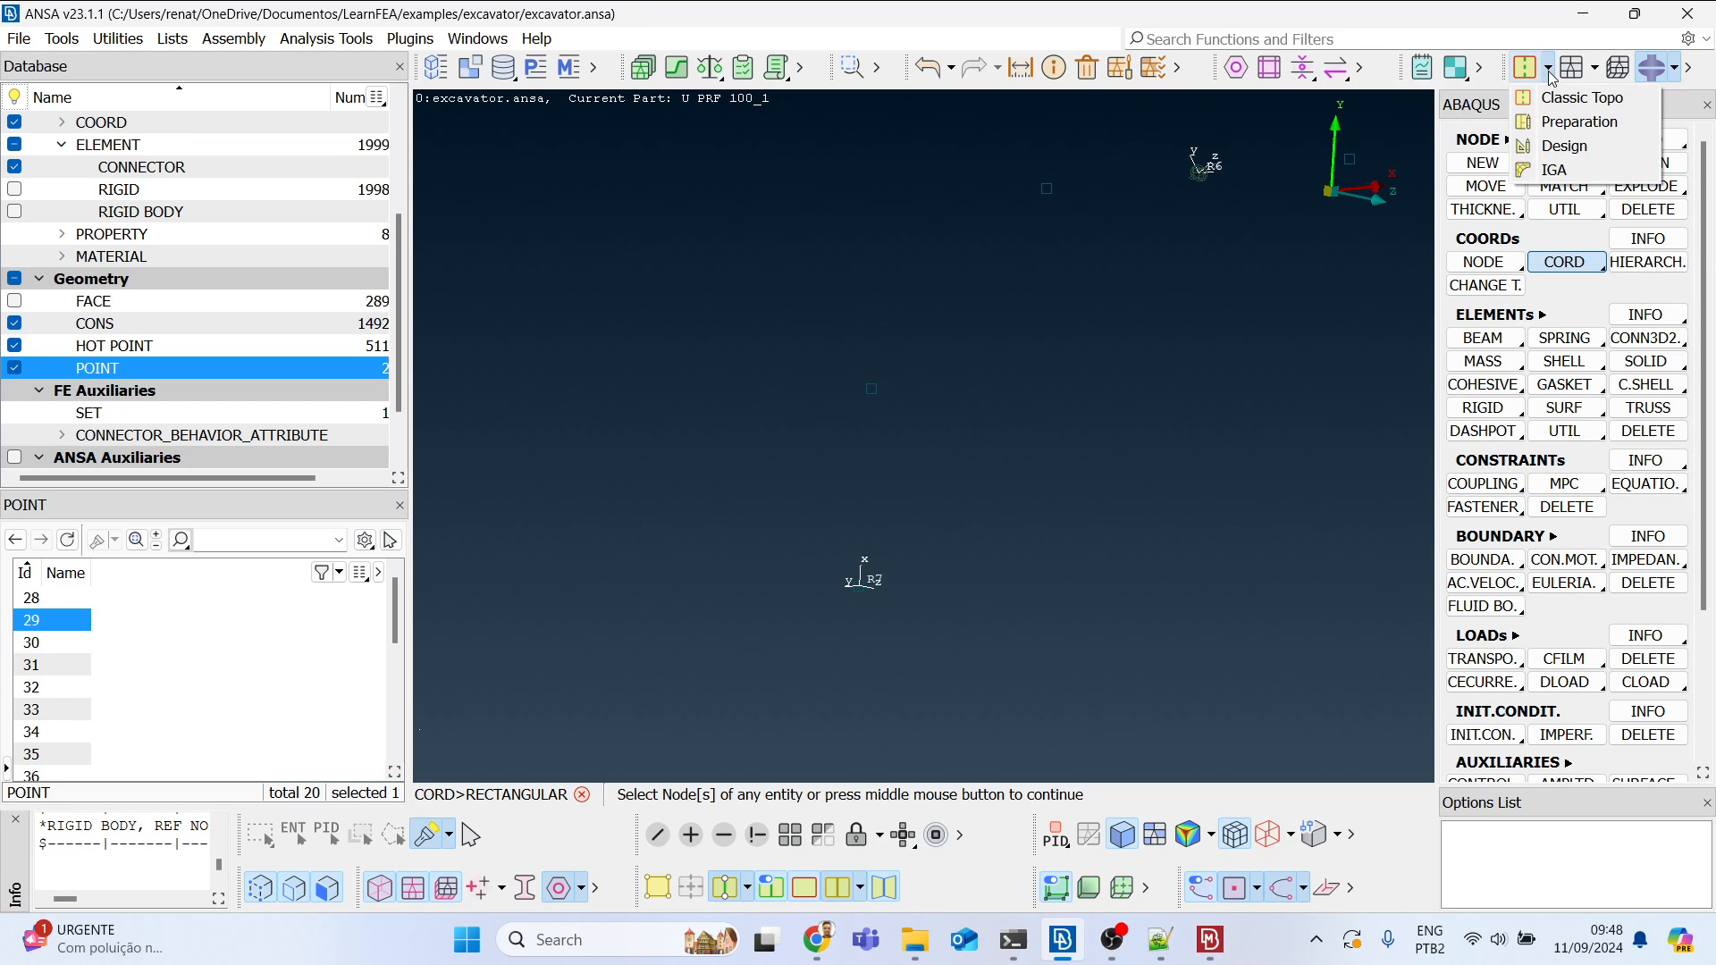
pyautogui.click(1554, 95)
pyautogui.hotkey('alt', 'Tab')
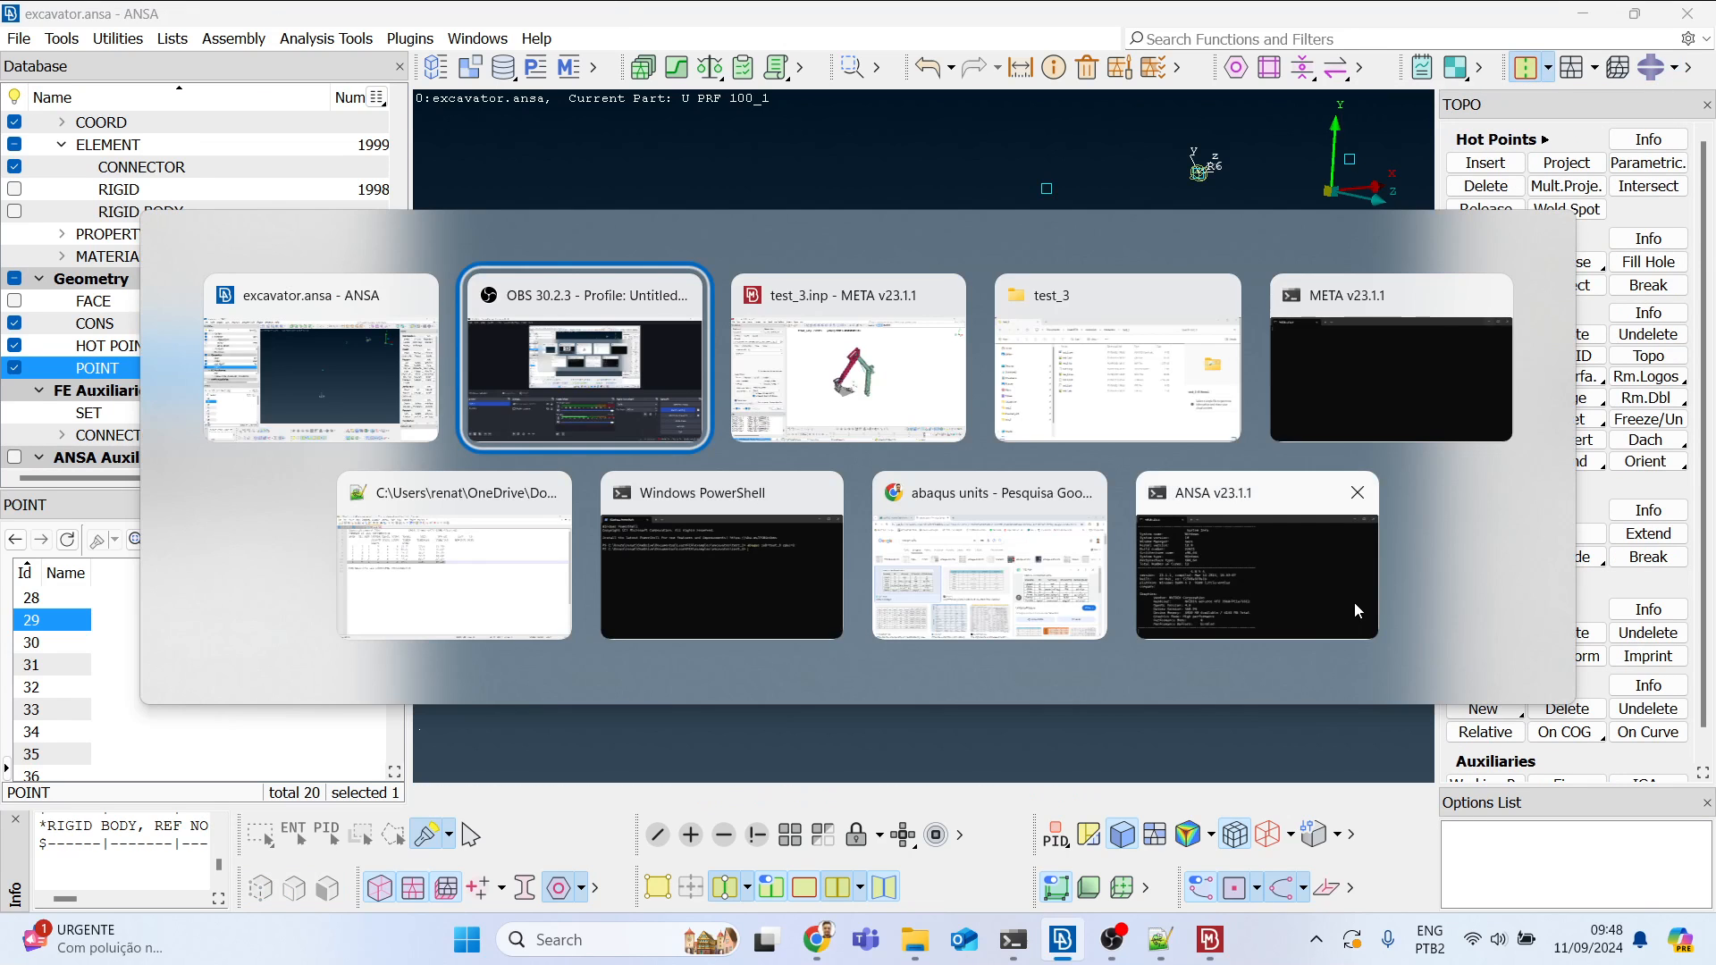
pyautogui.hotkey('alt', 'Tab')
pyautogui.click(1564, 736)
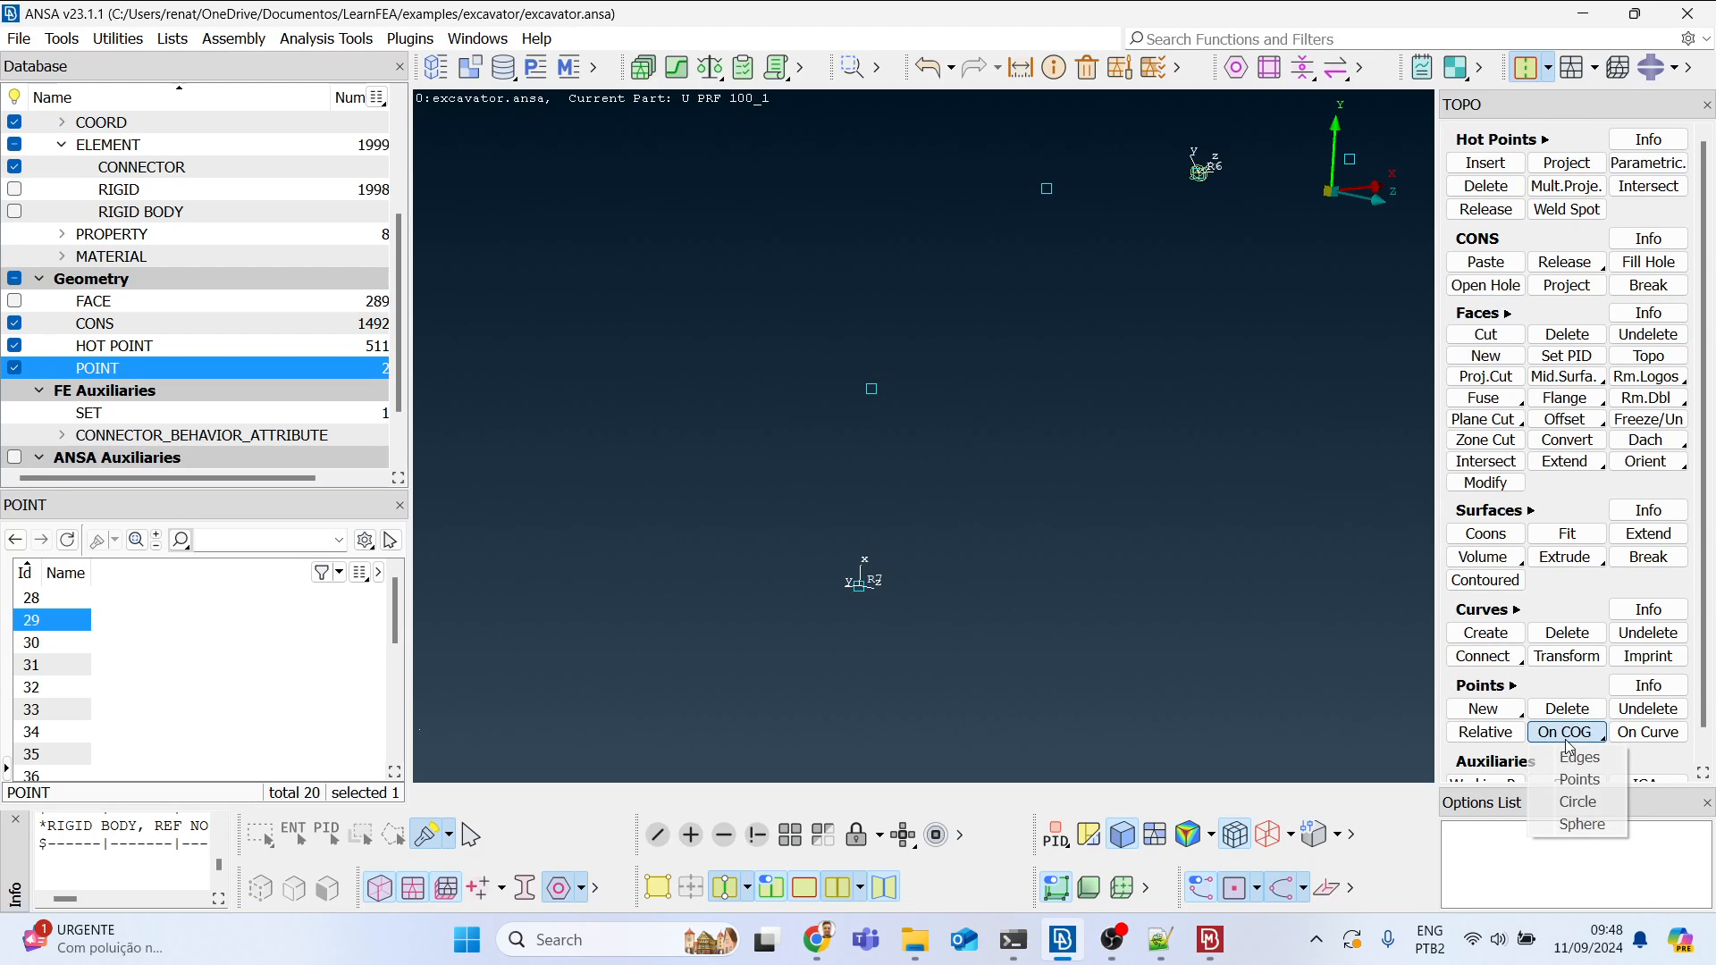
pyautogui.click(1578, 779)
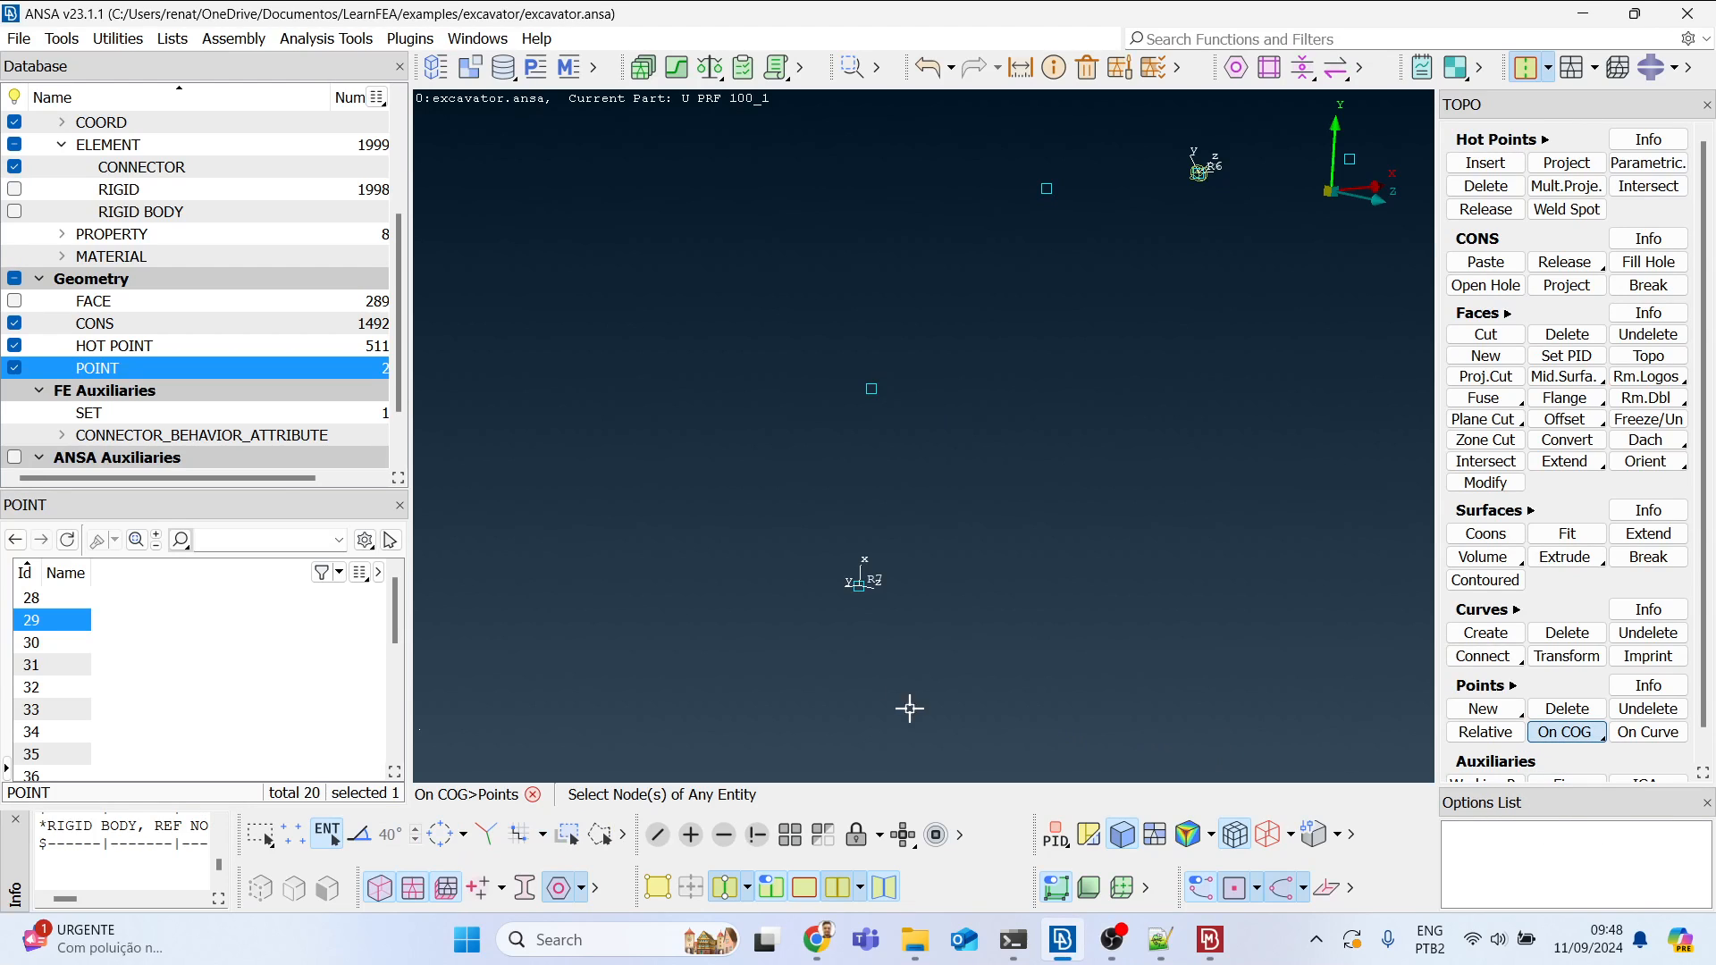
pyautogui.click(859, 586)
pyautogui.click(871, 387)
pyautogui.middleClick(1003, 535)
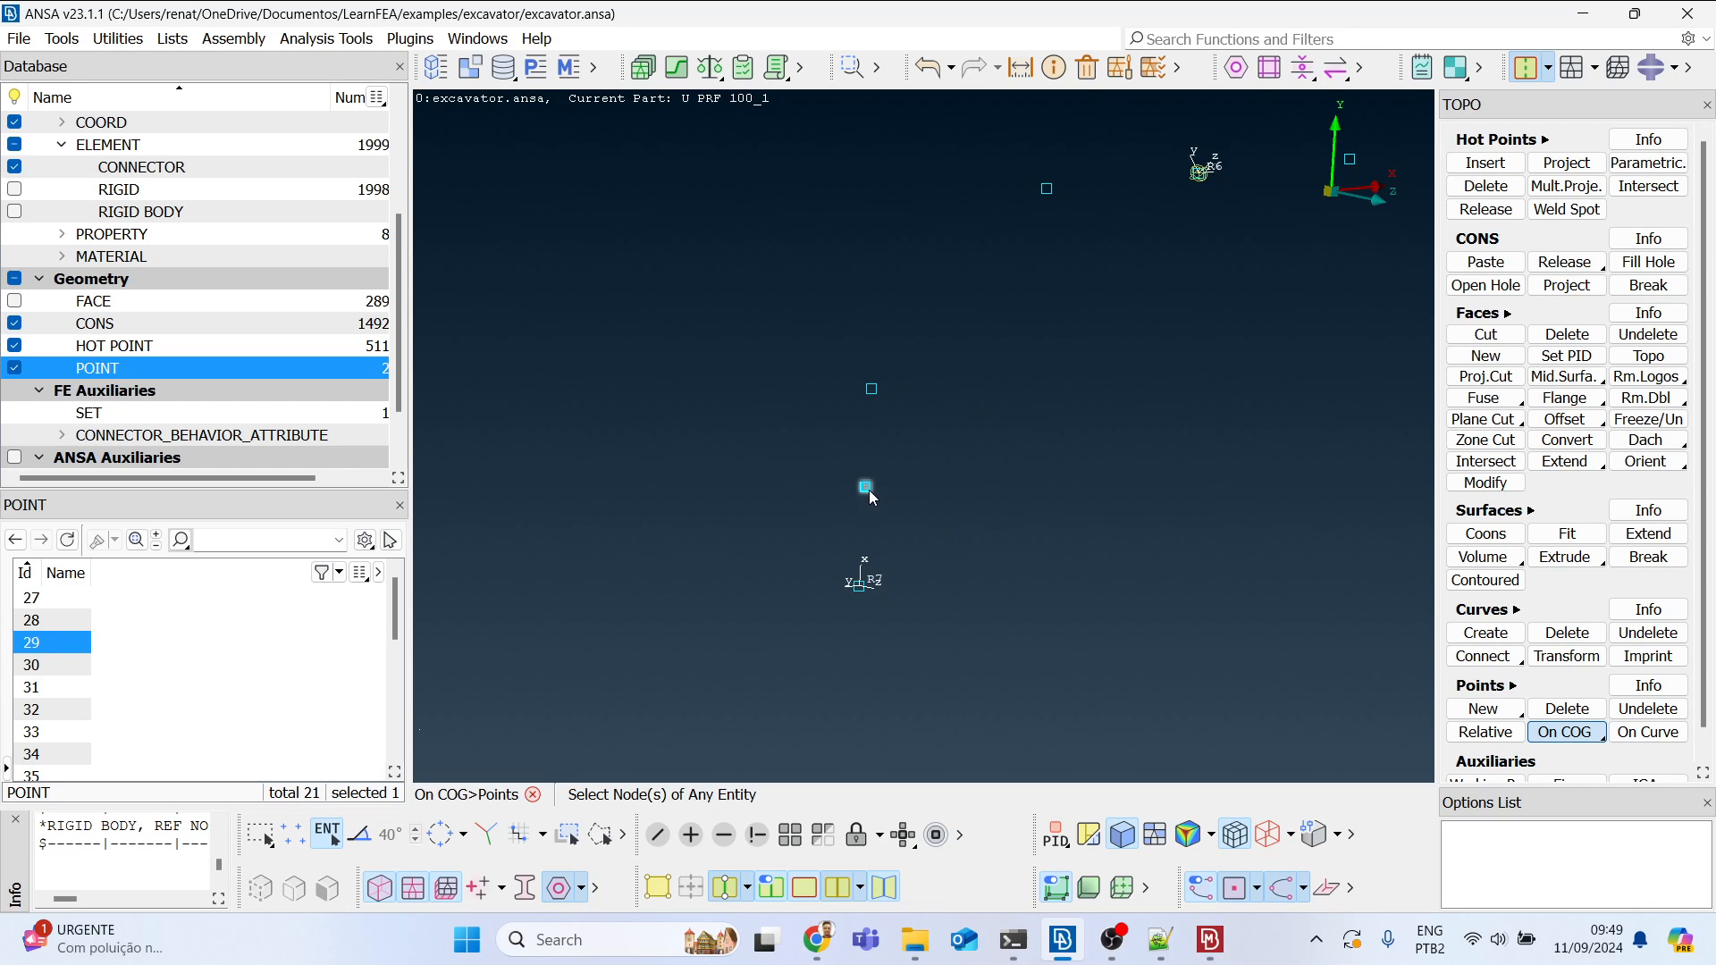
# Step: In the Abaqus deck, create a two-node CONN3D2 connector from the cylinder's middle point to its upper point
pyautogui.click(1652, 70)
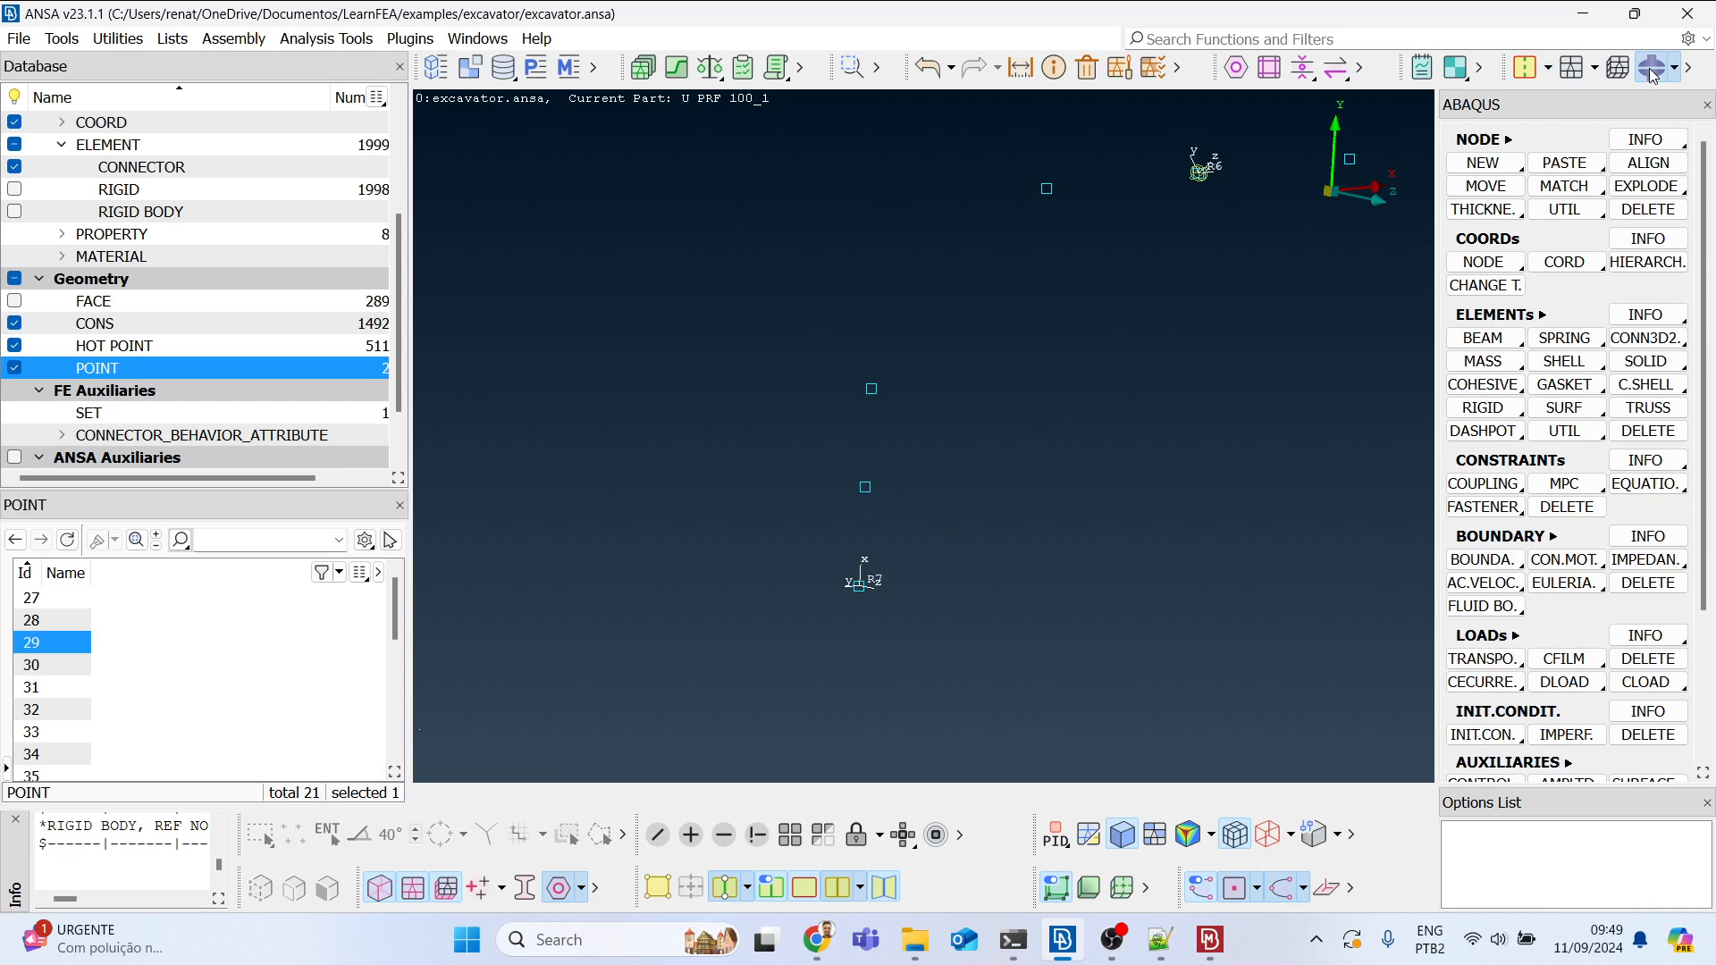
pyautogui.click(1647, 338)
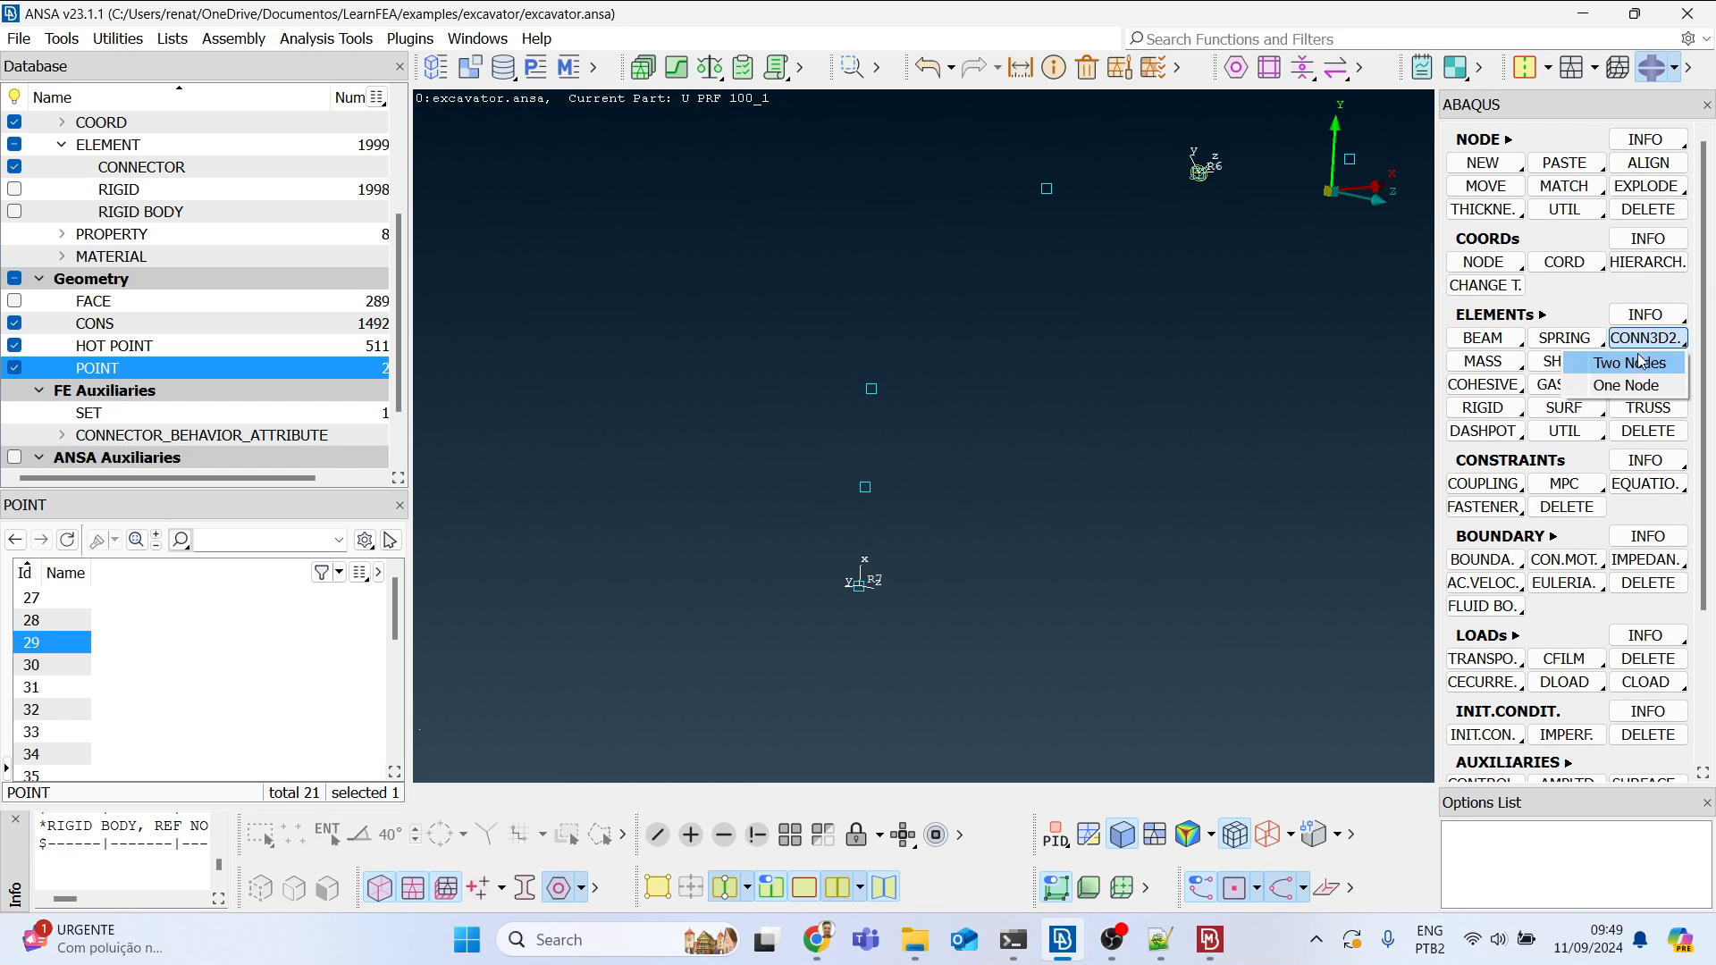
pyautogui.click(1640, 361)
pyautogui.click(865, 486)
pyautogui.click(871, 389)
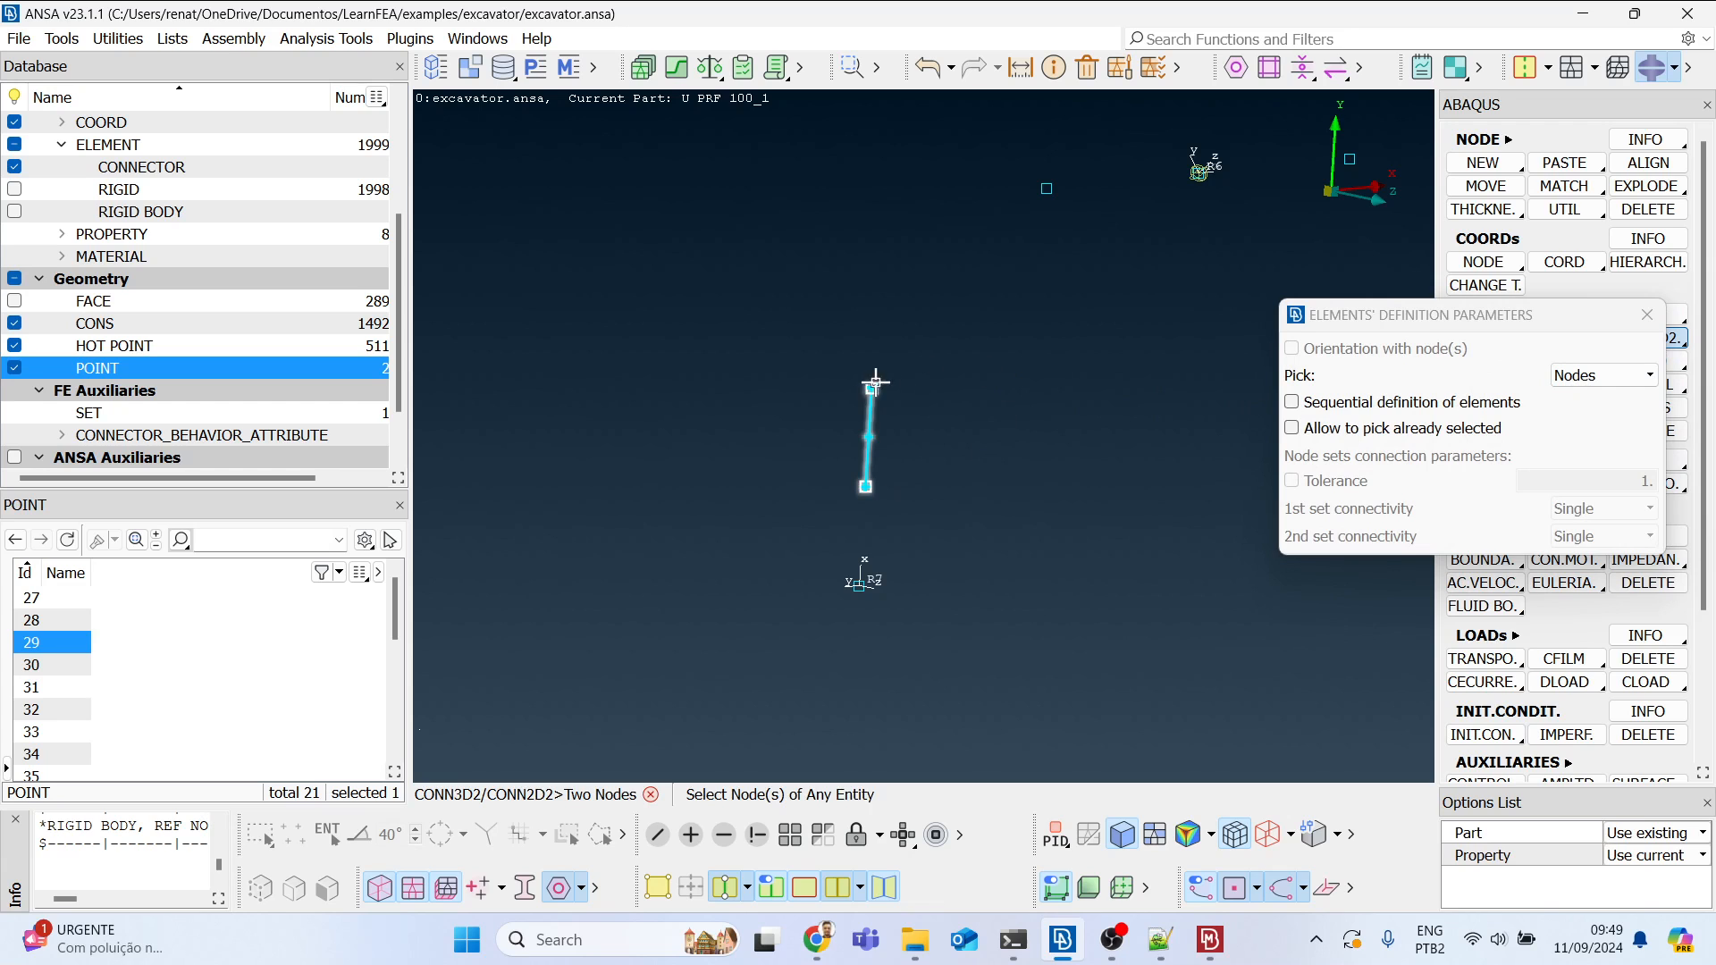
pyautogui.middleClick(1132, 325)
# Step: Create a new connector section from the connector's PID field and name it rotating_fixed_base
pyautogui.moveTo(507, 184); pyautogui.dragTo(316, 142)
pyautogui.doubleClick(179, 275)
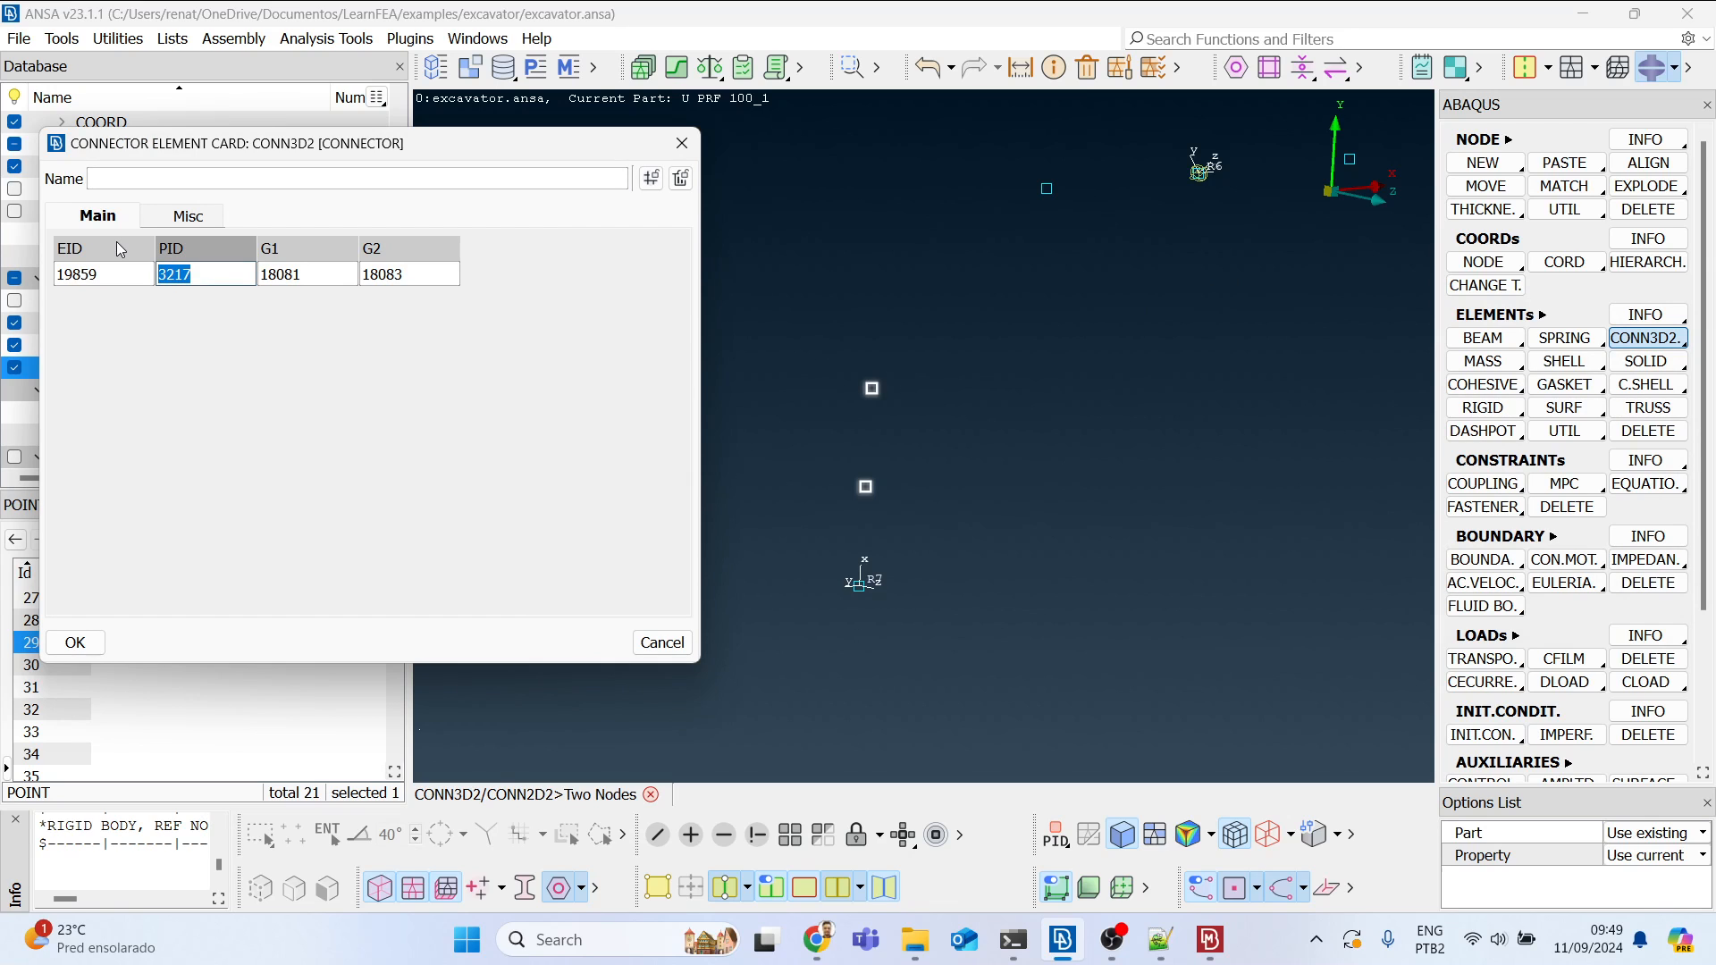
pyautogui.write('?')
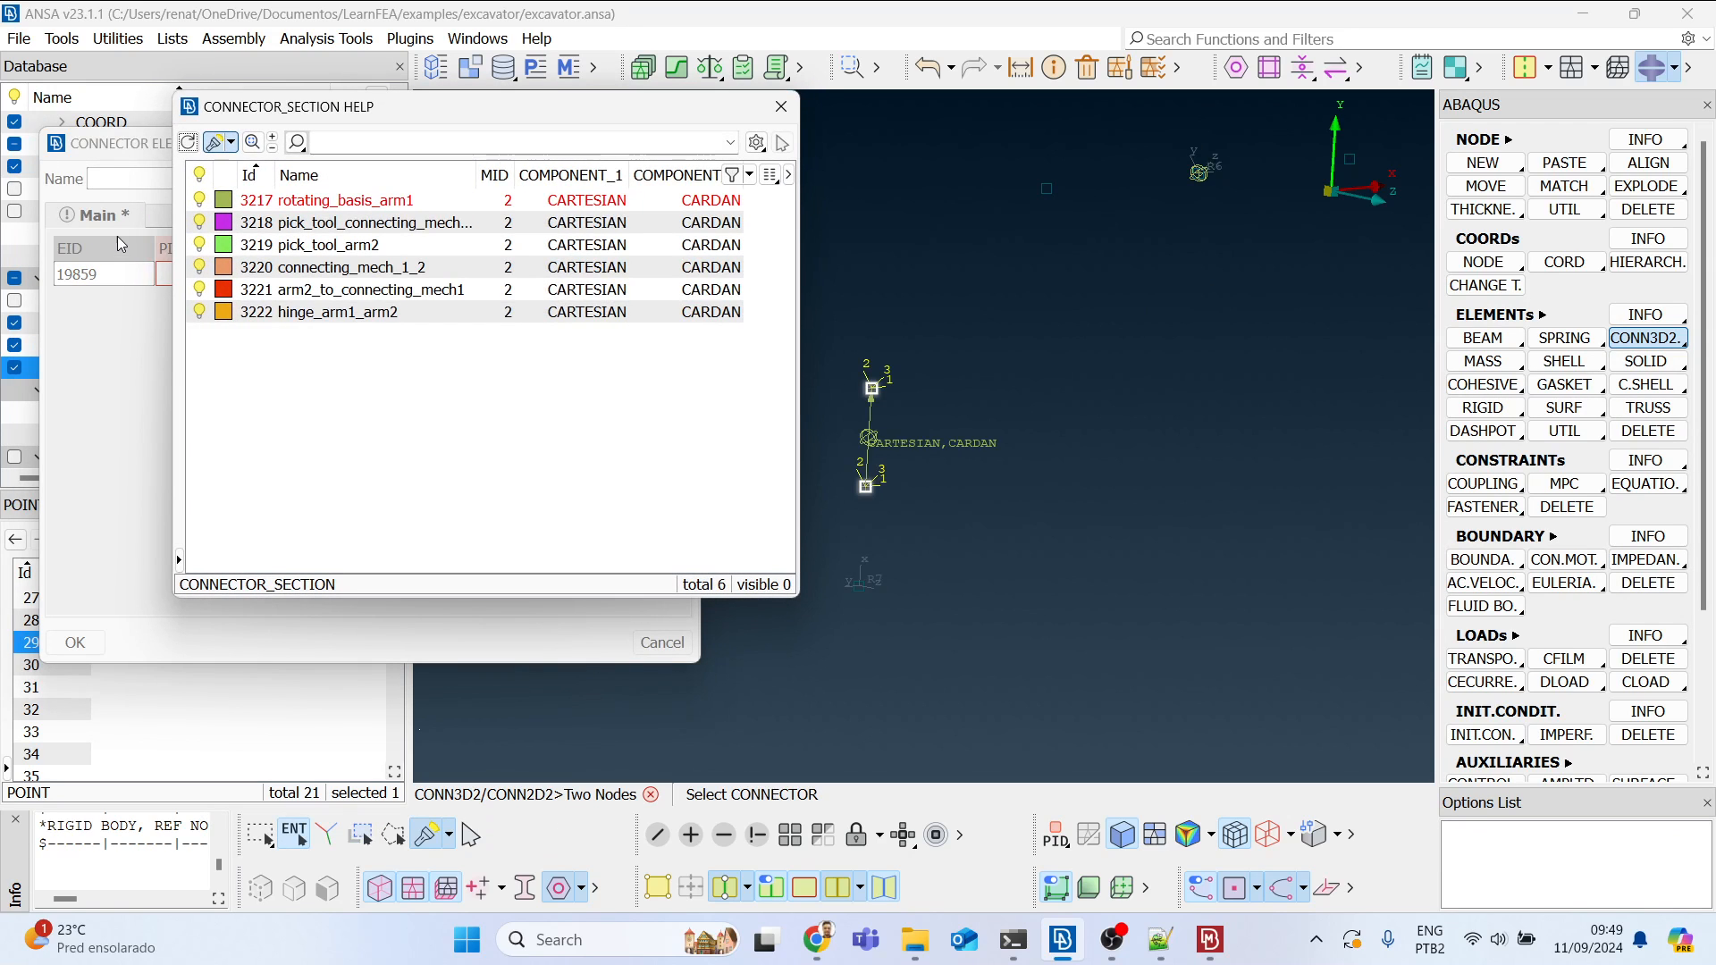
pyautogui.rightClick(370, 430)
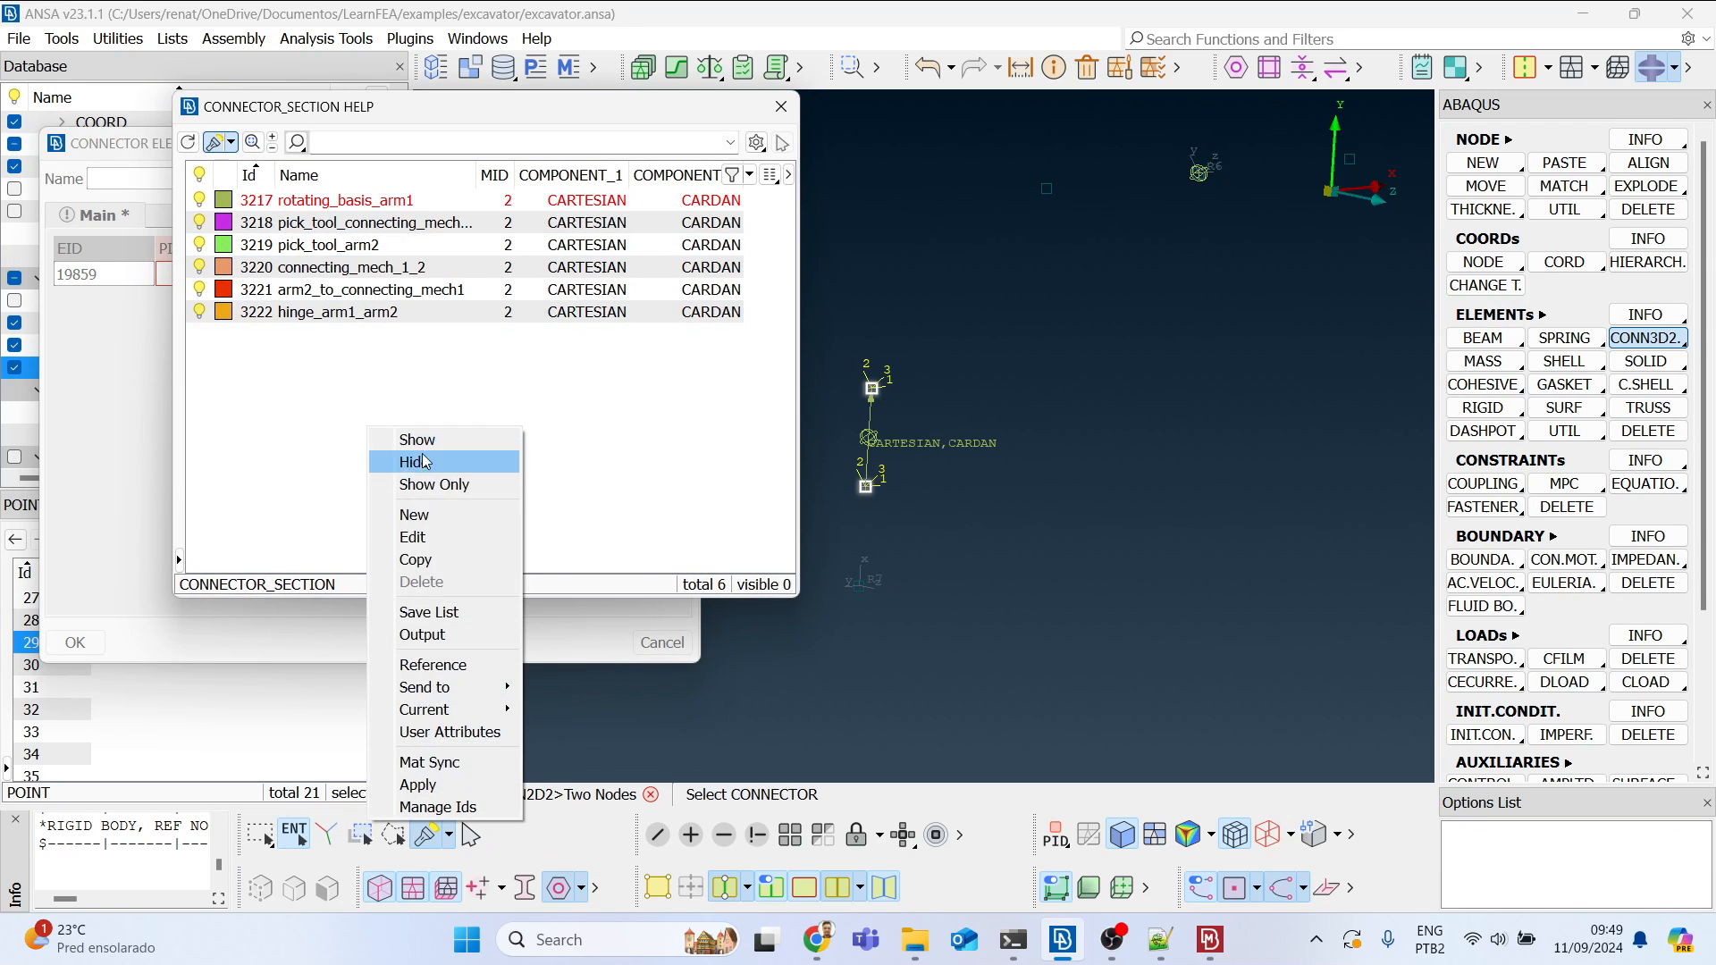
pyautogui.click(448, 522)
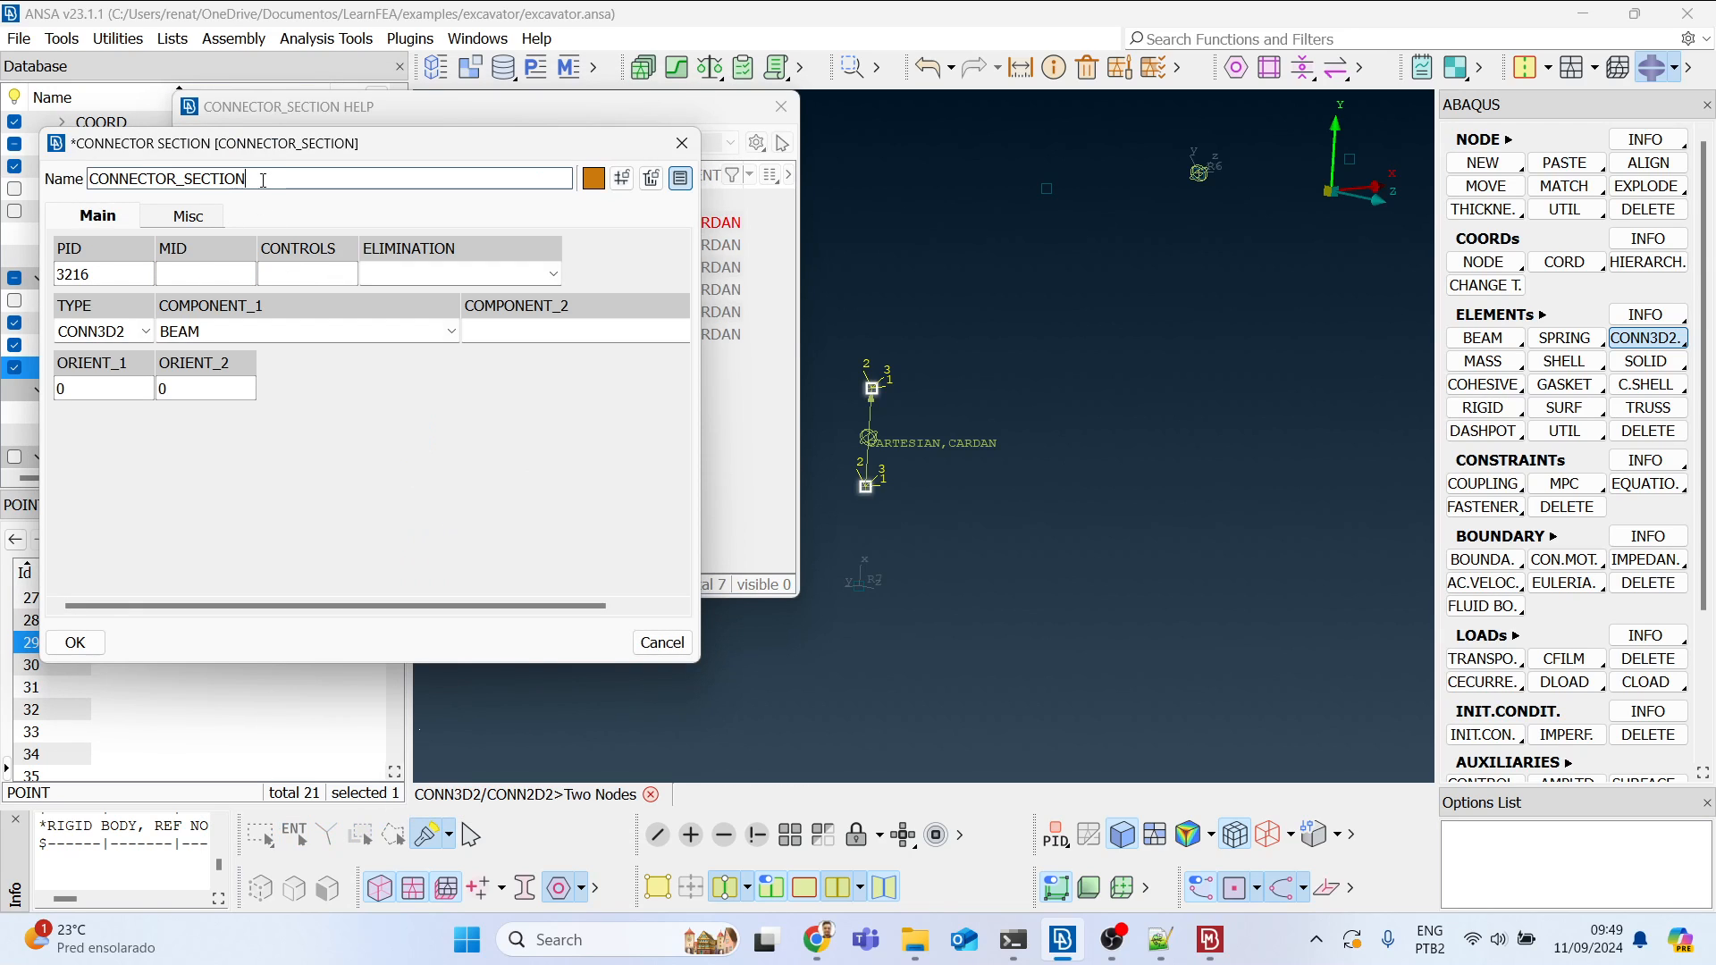
pyautogui.hotkey('ctrl', 'a')
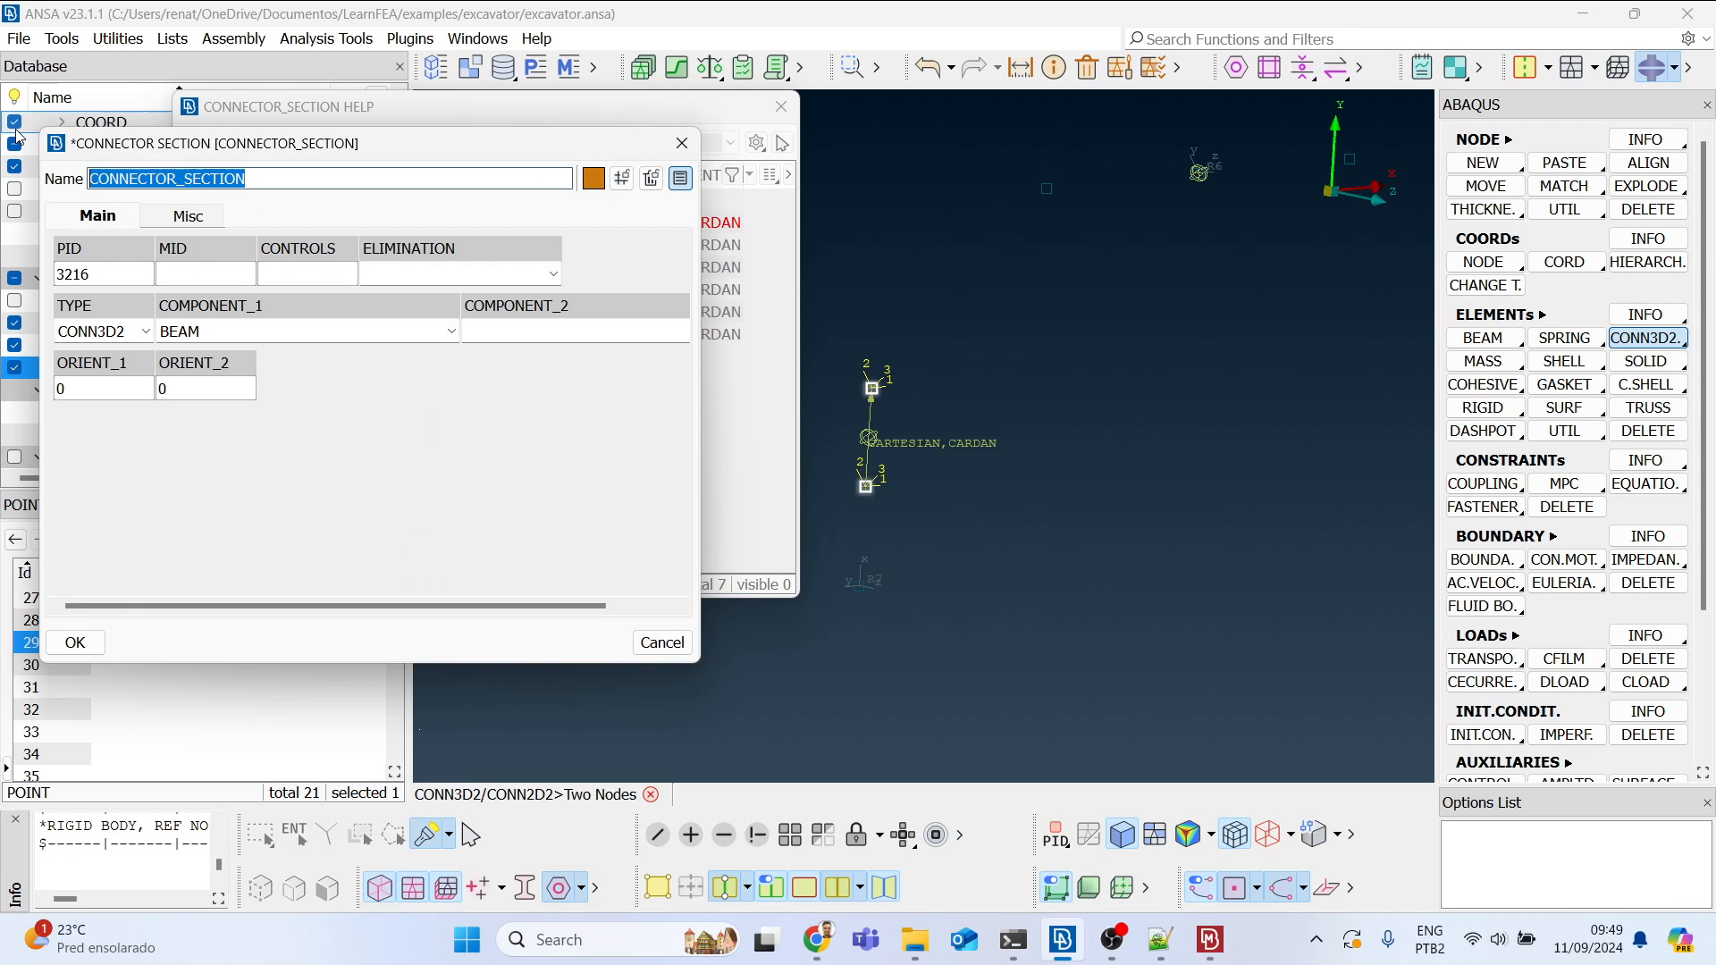
pyautogui.write('rotat')
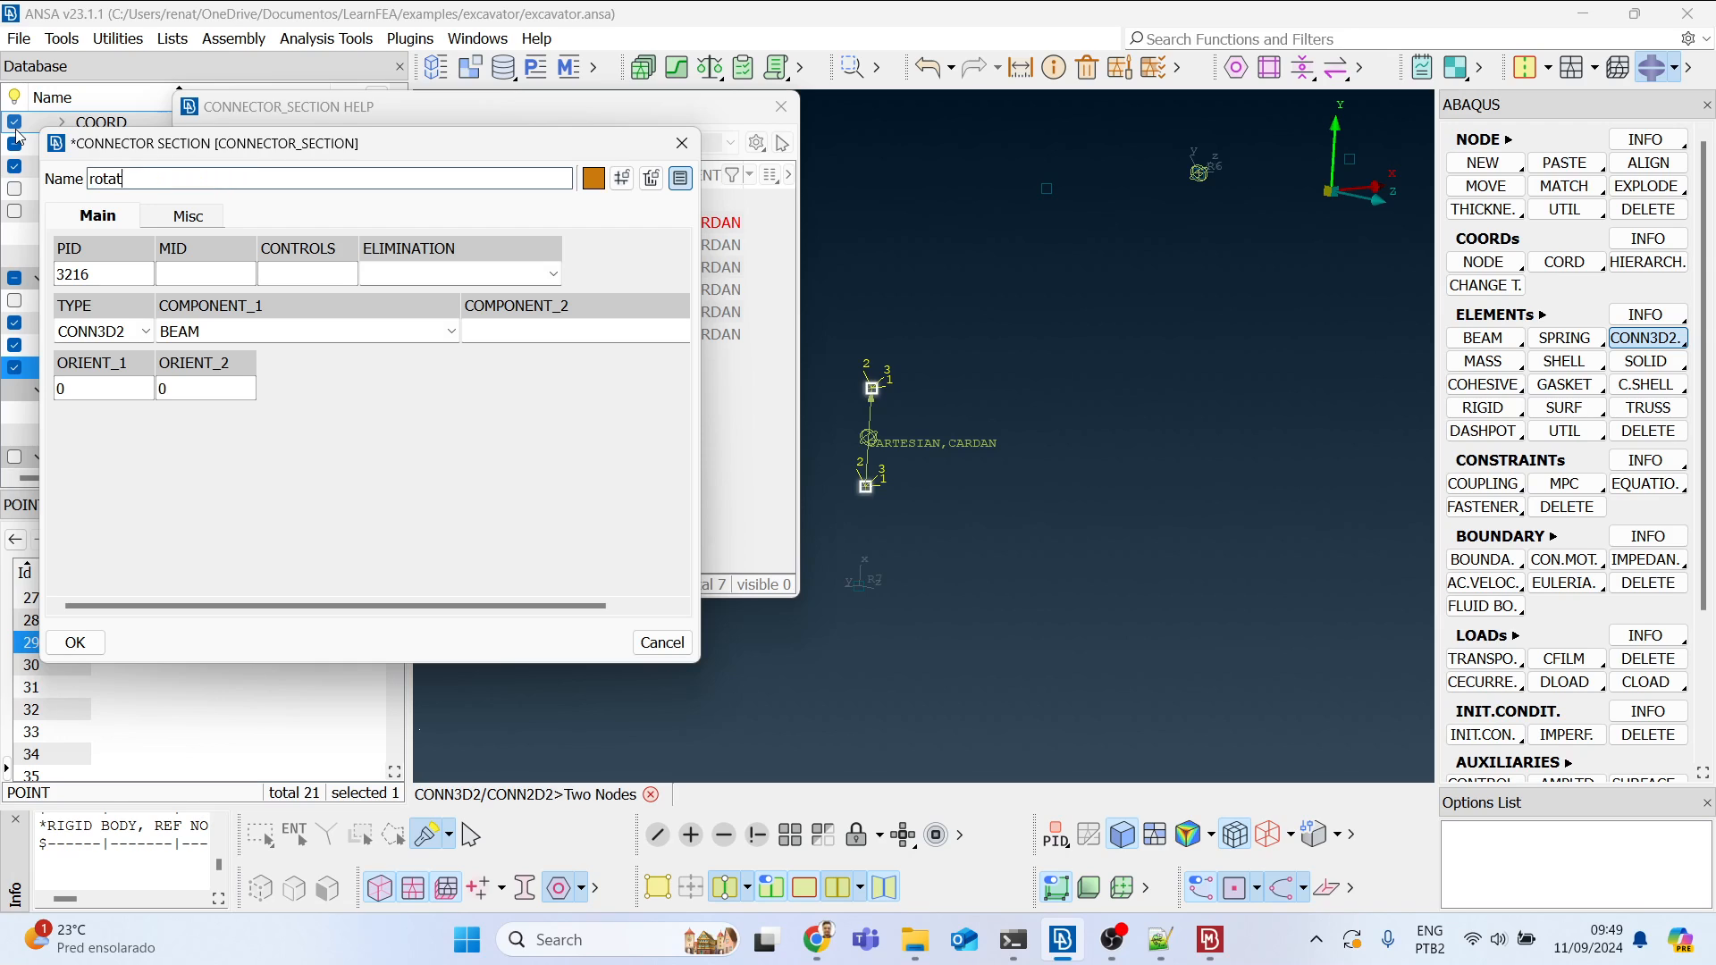
pyautogui.write('ing_fixed_base')
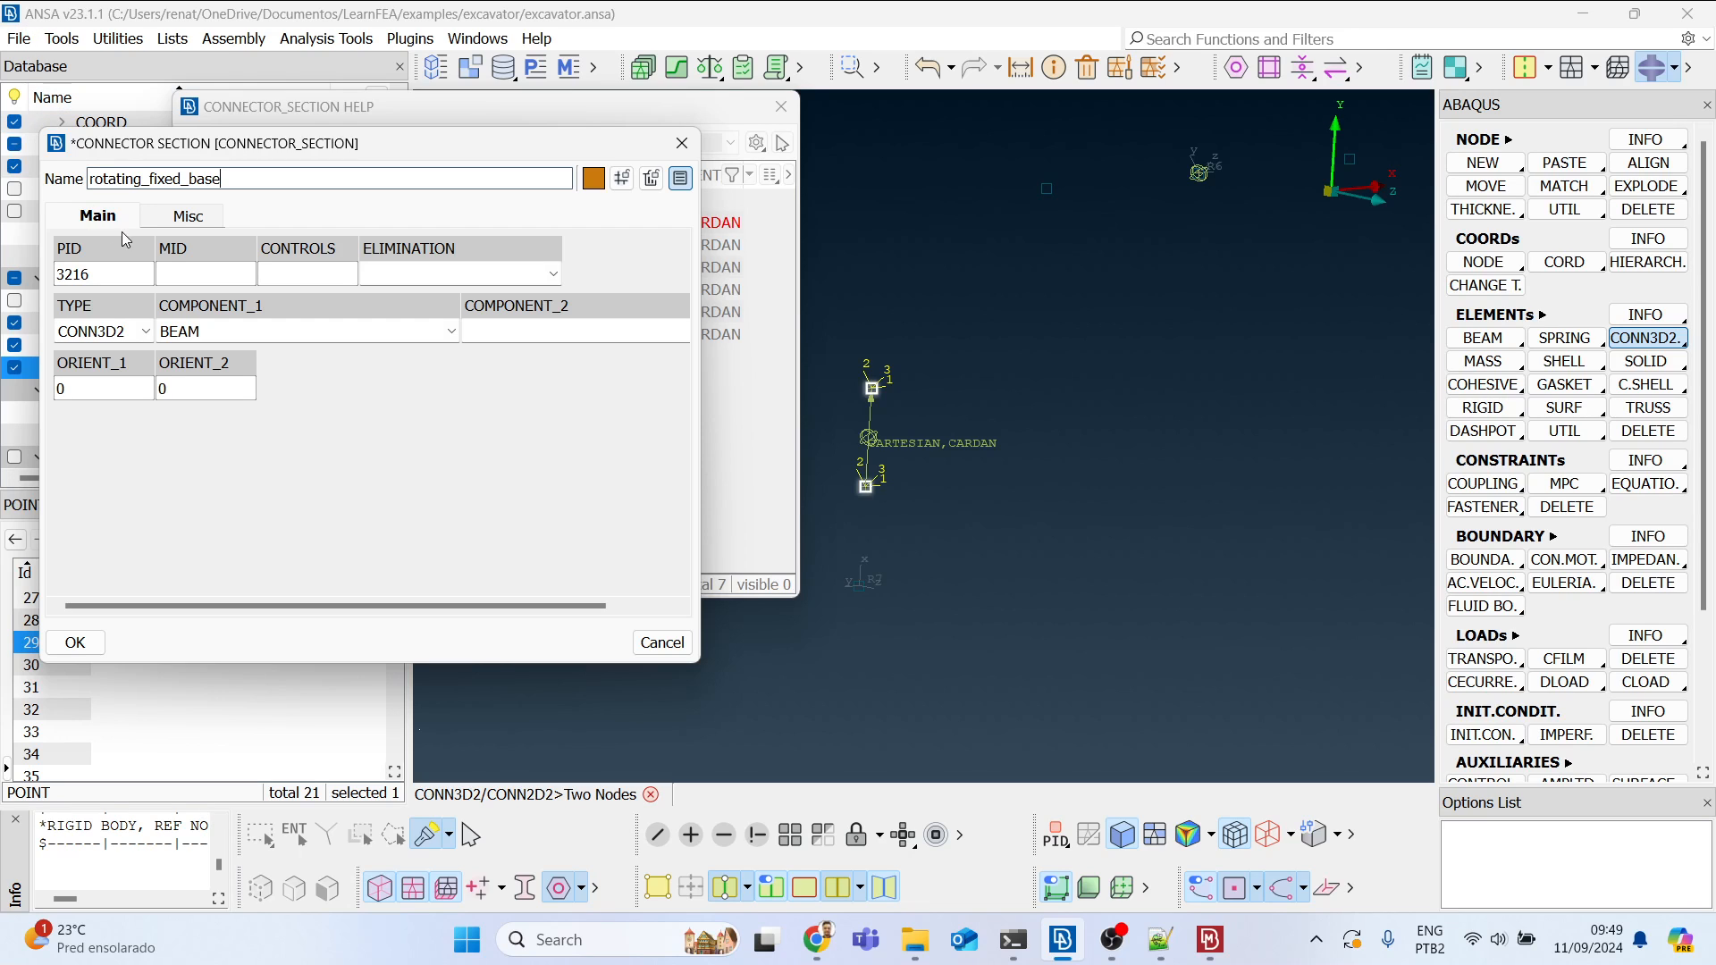
# Step: Set the first component of the rotating_fixed_base connector section to HINGE
pyautogui.click(266, 331)
pyautogui.scroll(5, 234, 447)
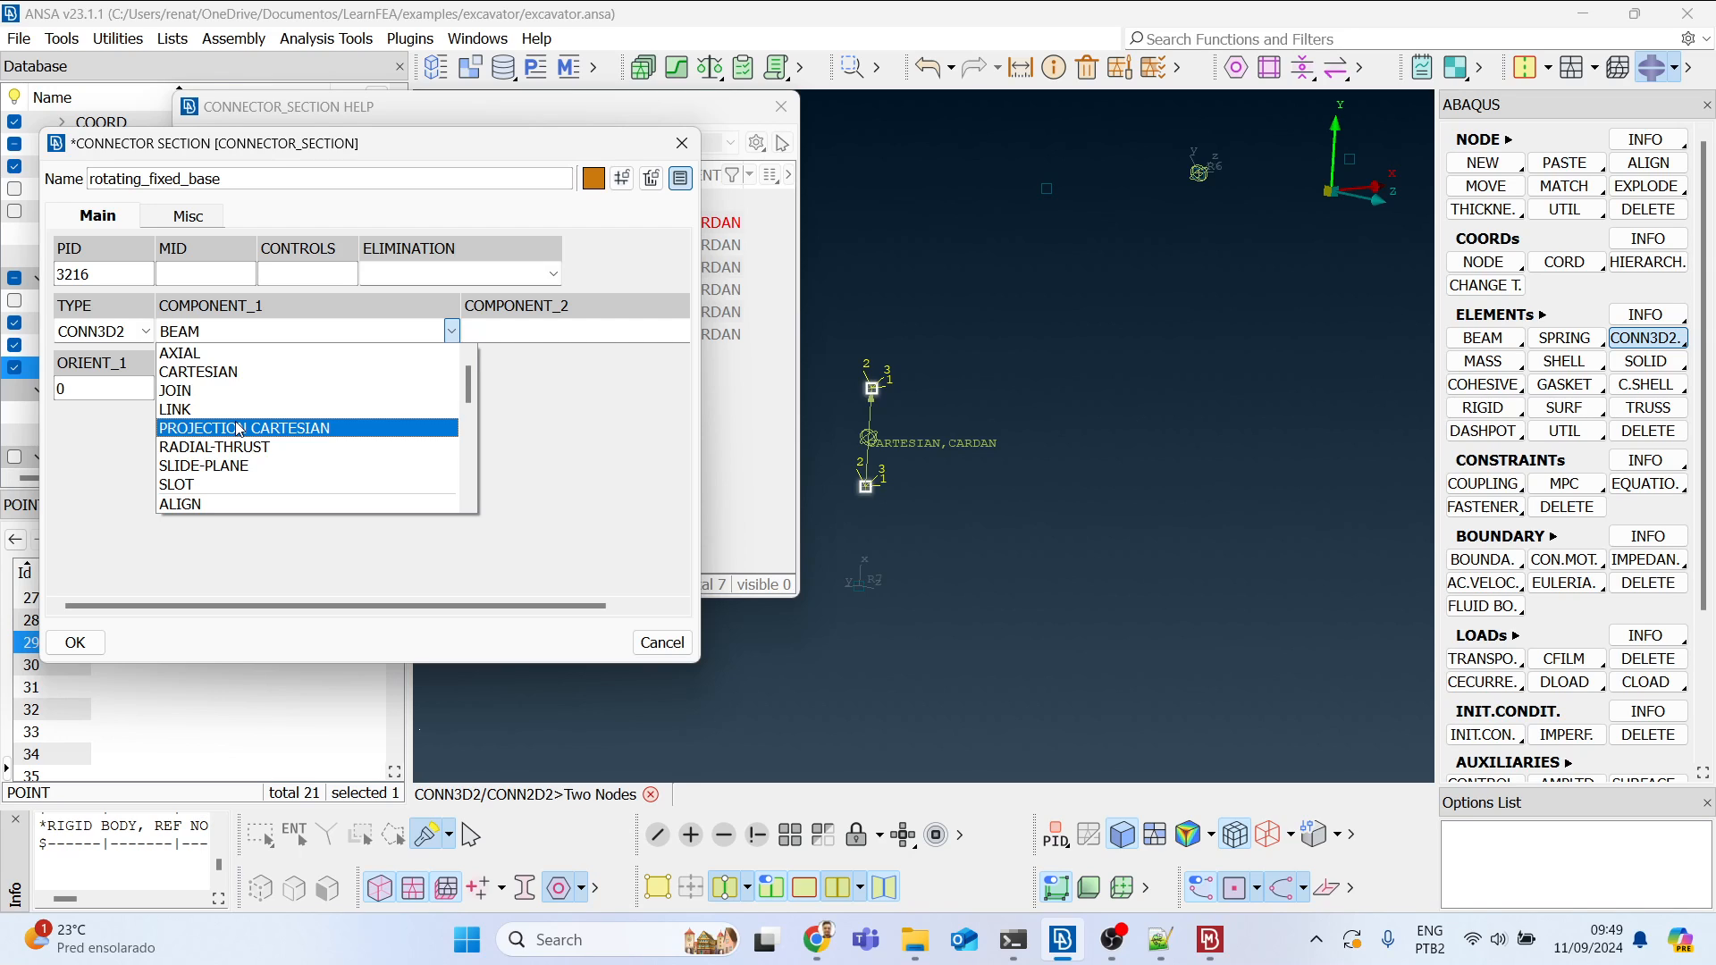
pyautogui.scroll(1, 234, 412)
pyautogui.scroll(-3, 228, 438)
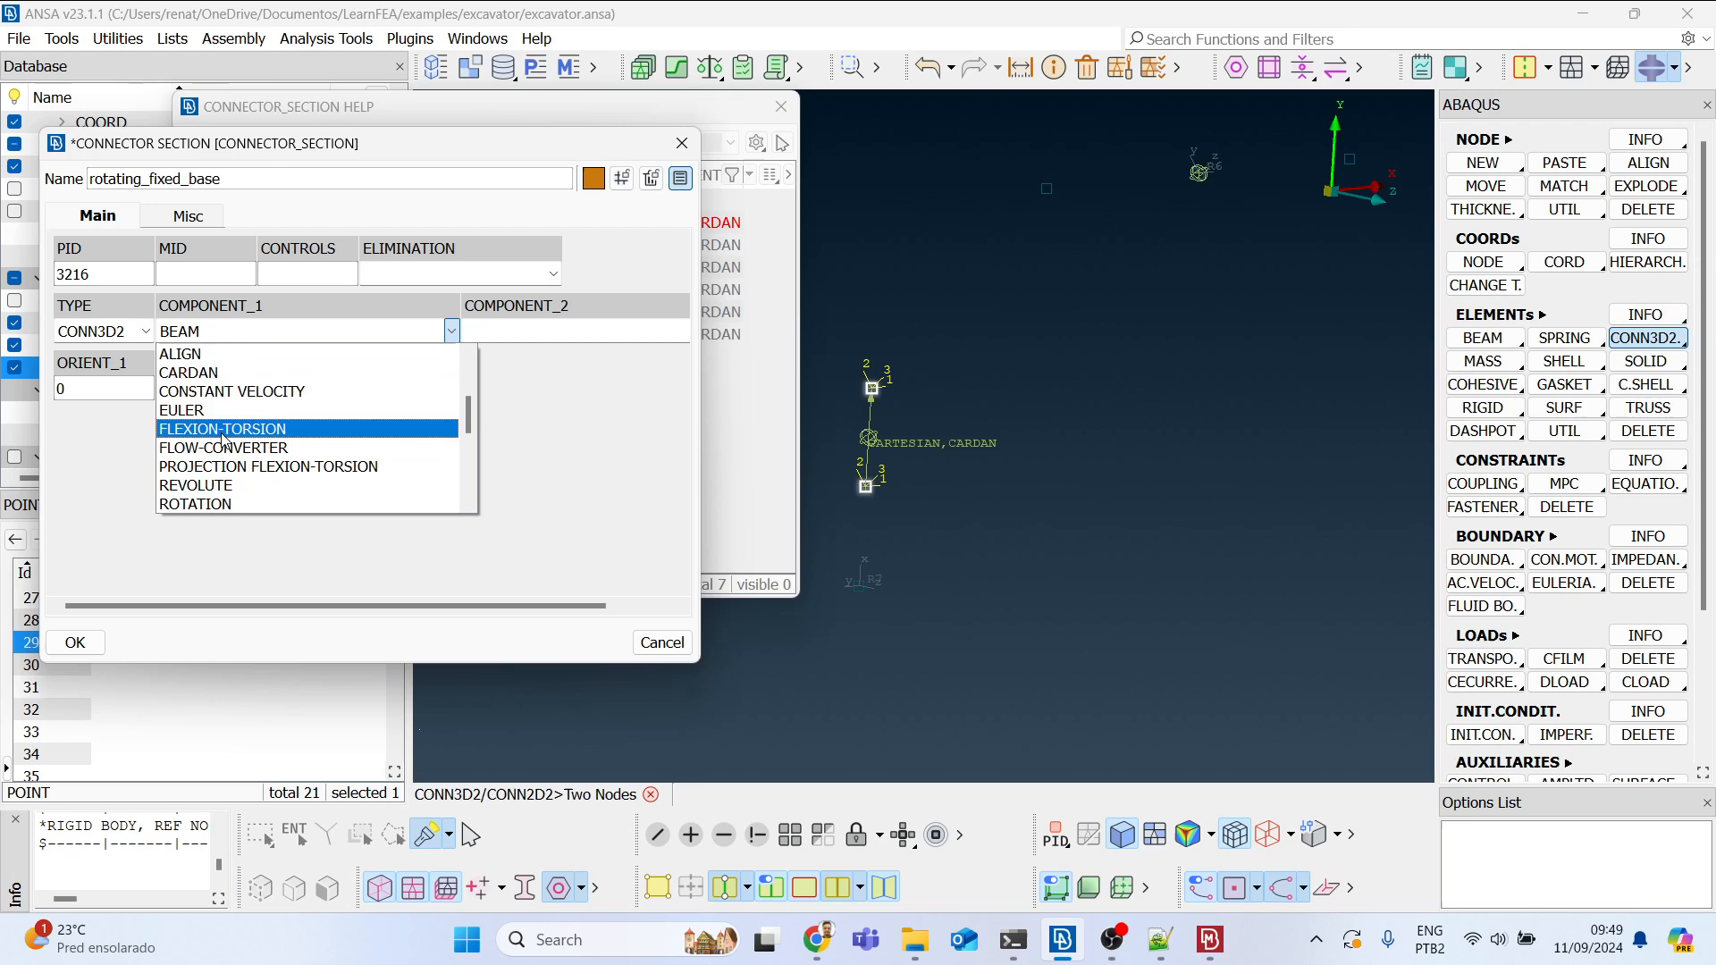
pyautogui.scroll(-4, 228, 442)
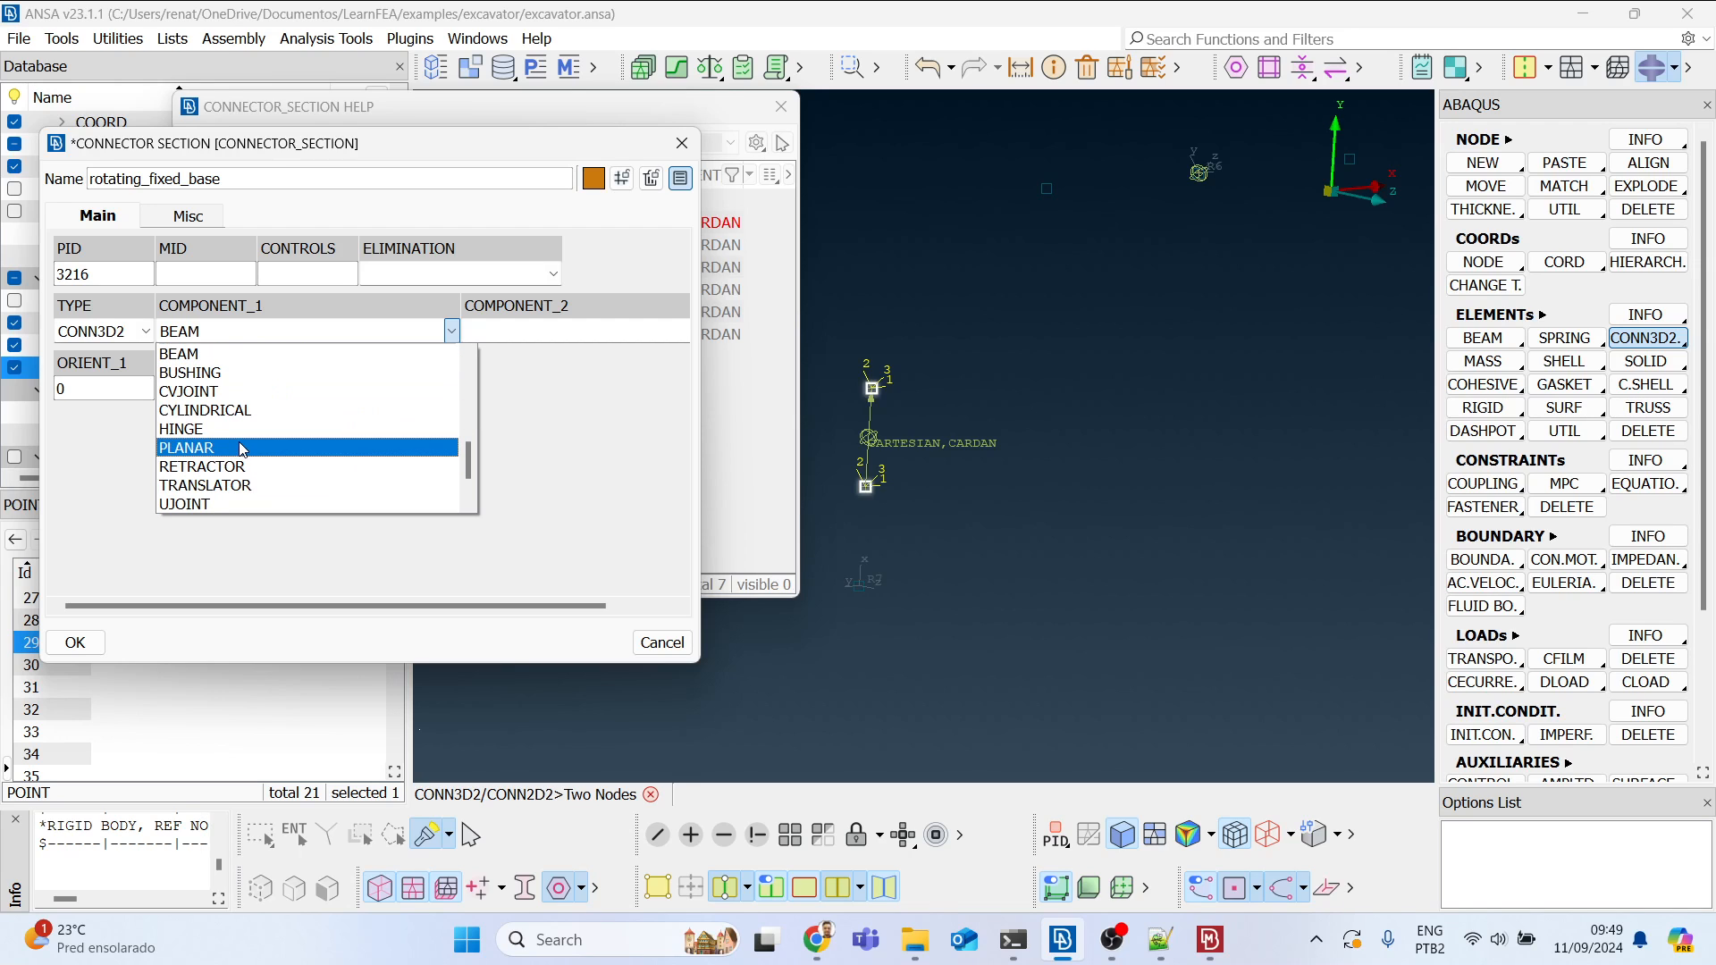
pyautogui.scroll(-1, 243, 449)
pyautogui.click(227, 409)
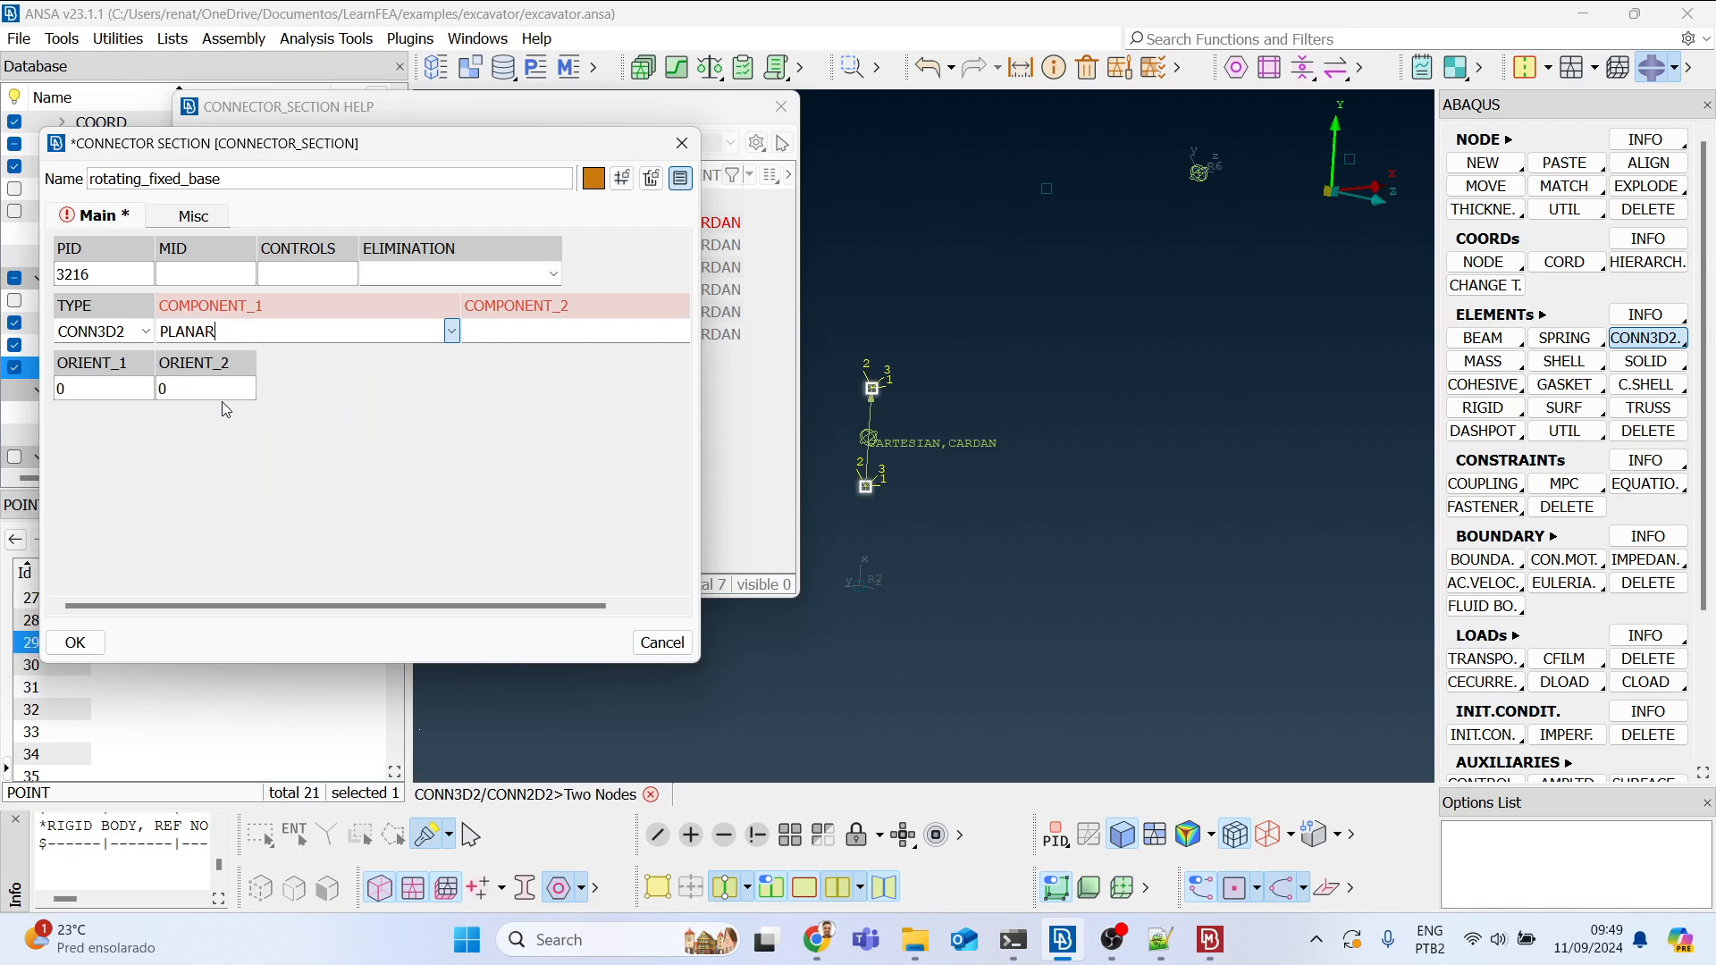
pyautogui.click(449, 331)
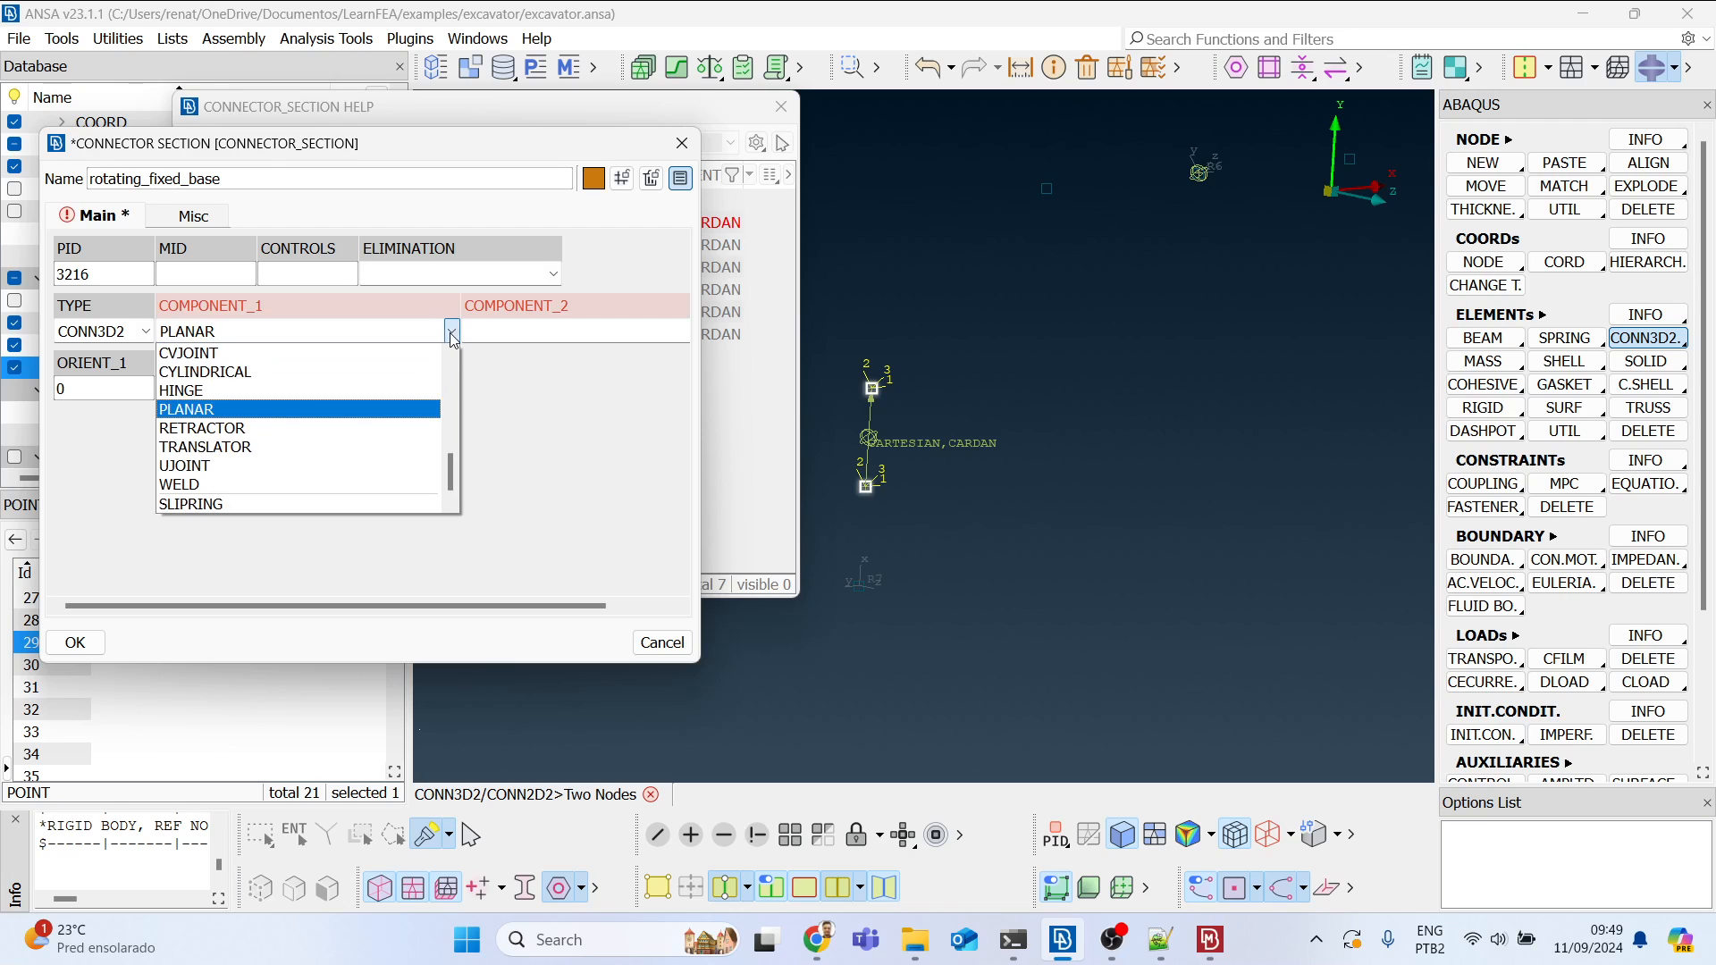
pyautogui.click(308, 394)
# Step: Set the rotating_fixed_base section's ORIENT_1 to coordinate system 7, the one below the connector, and accept the section
pyautogui.click(126, 382)
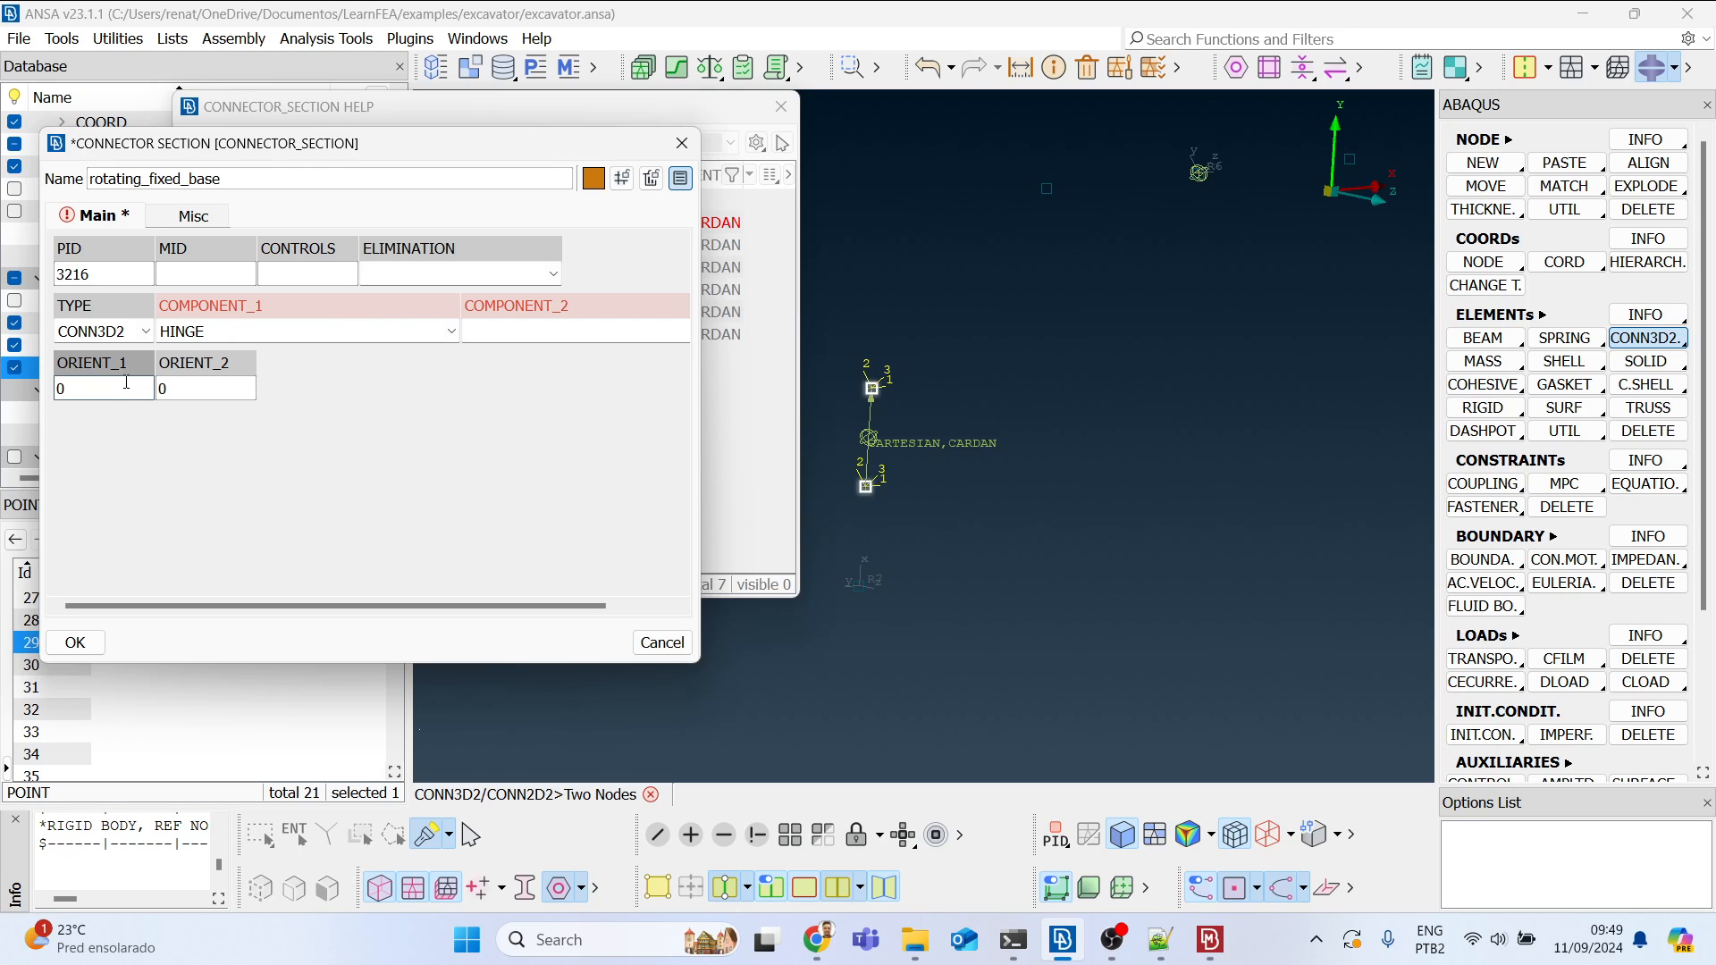
pyautogui.press('F1')
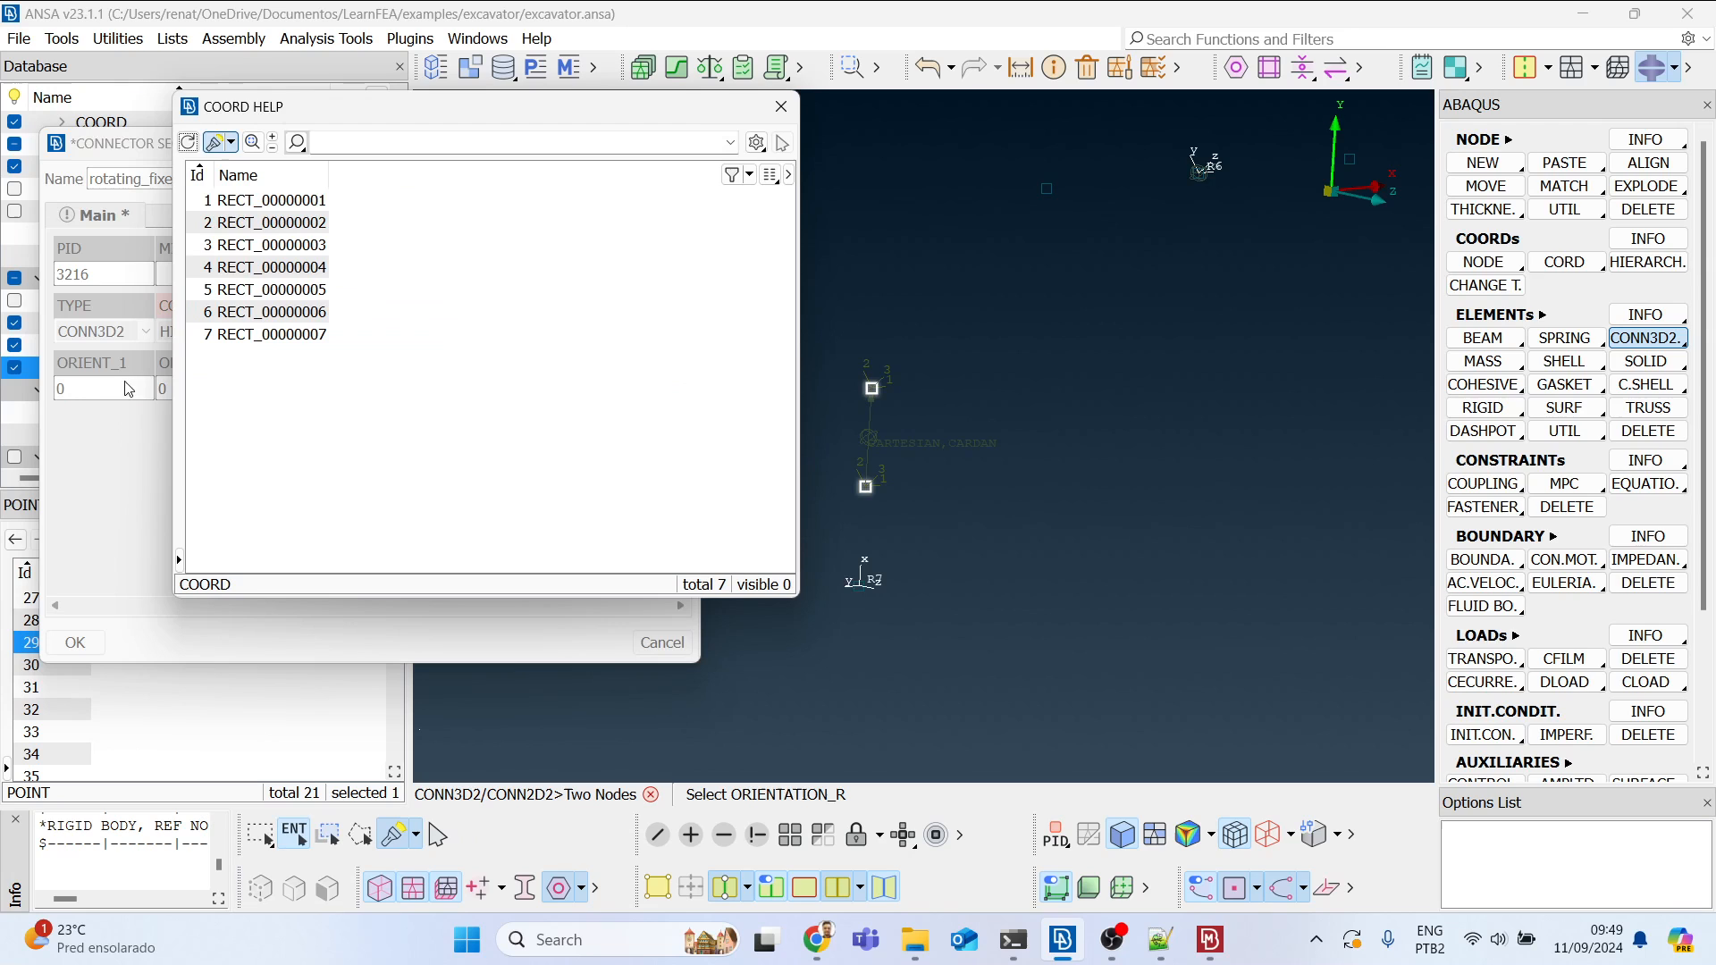
pyautogui.click(862, 575)
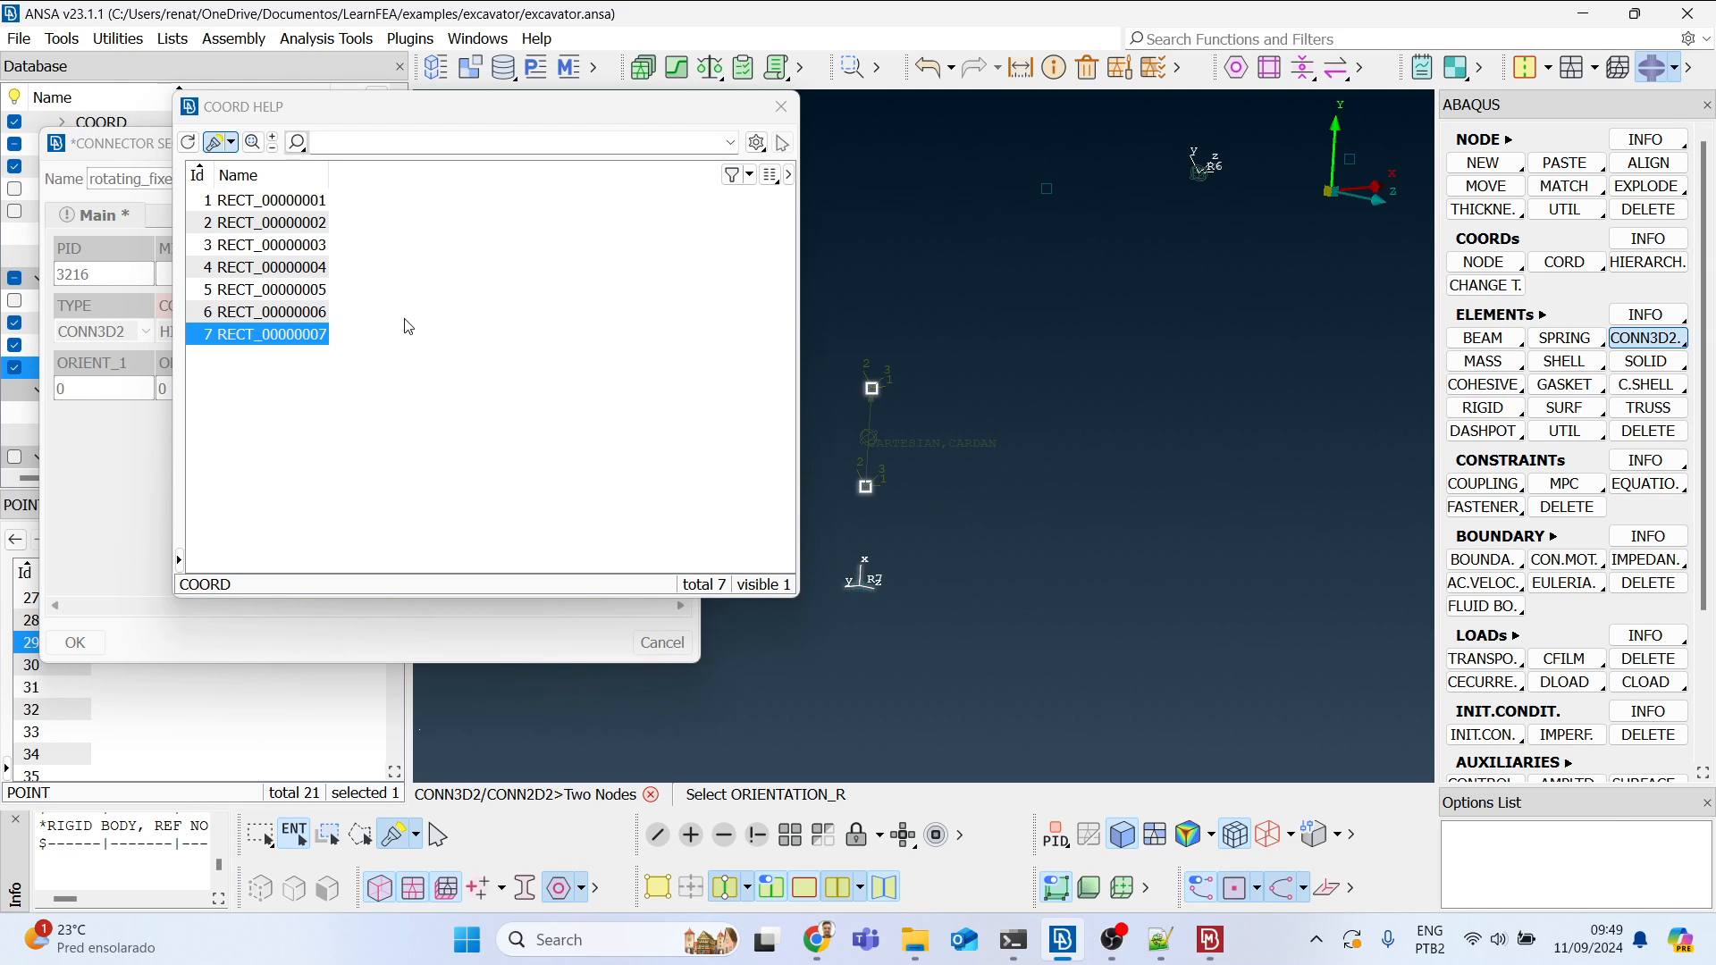
pyautogui.doubleClick(284, 333)
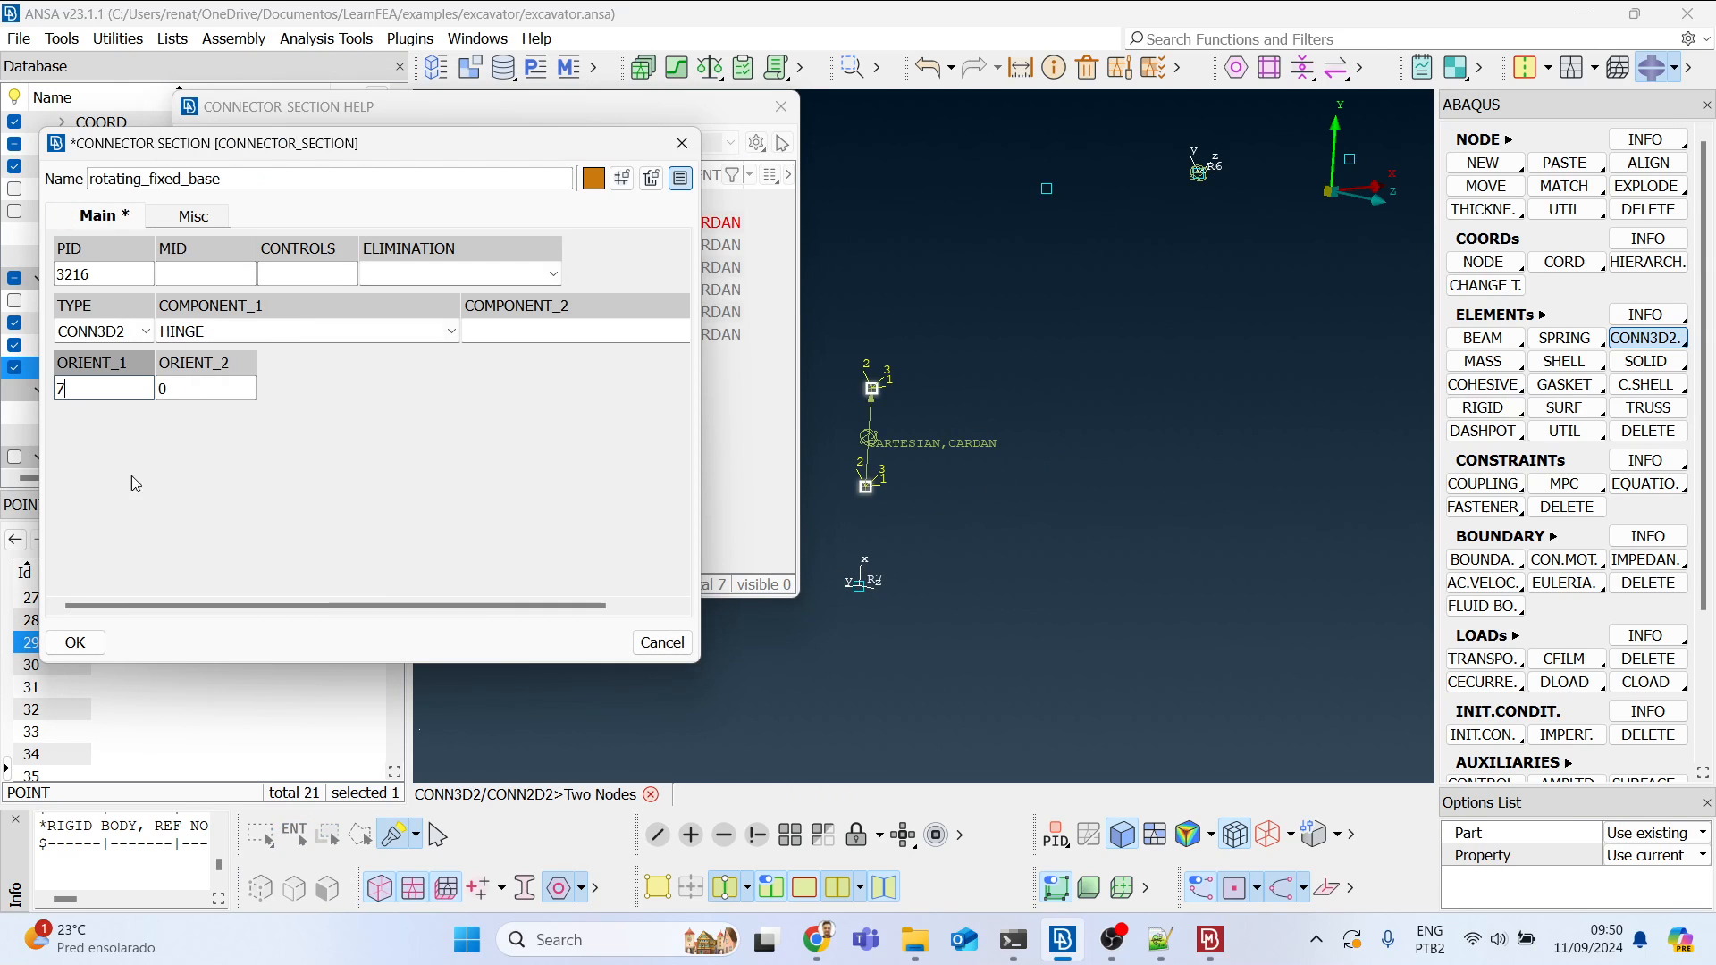
pyautogui.click(75, 644)
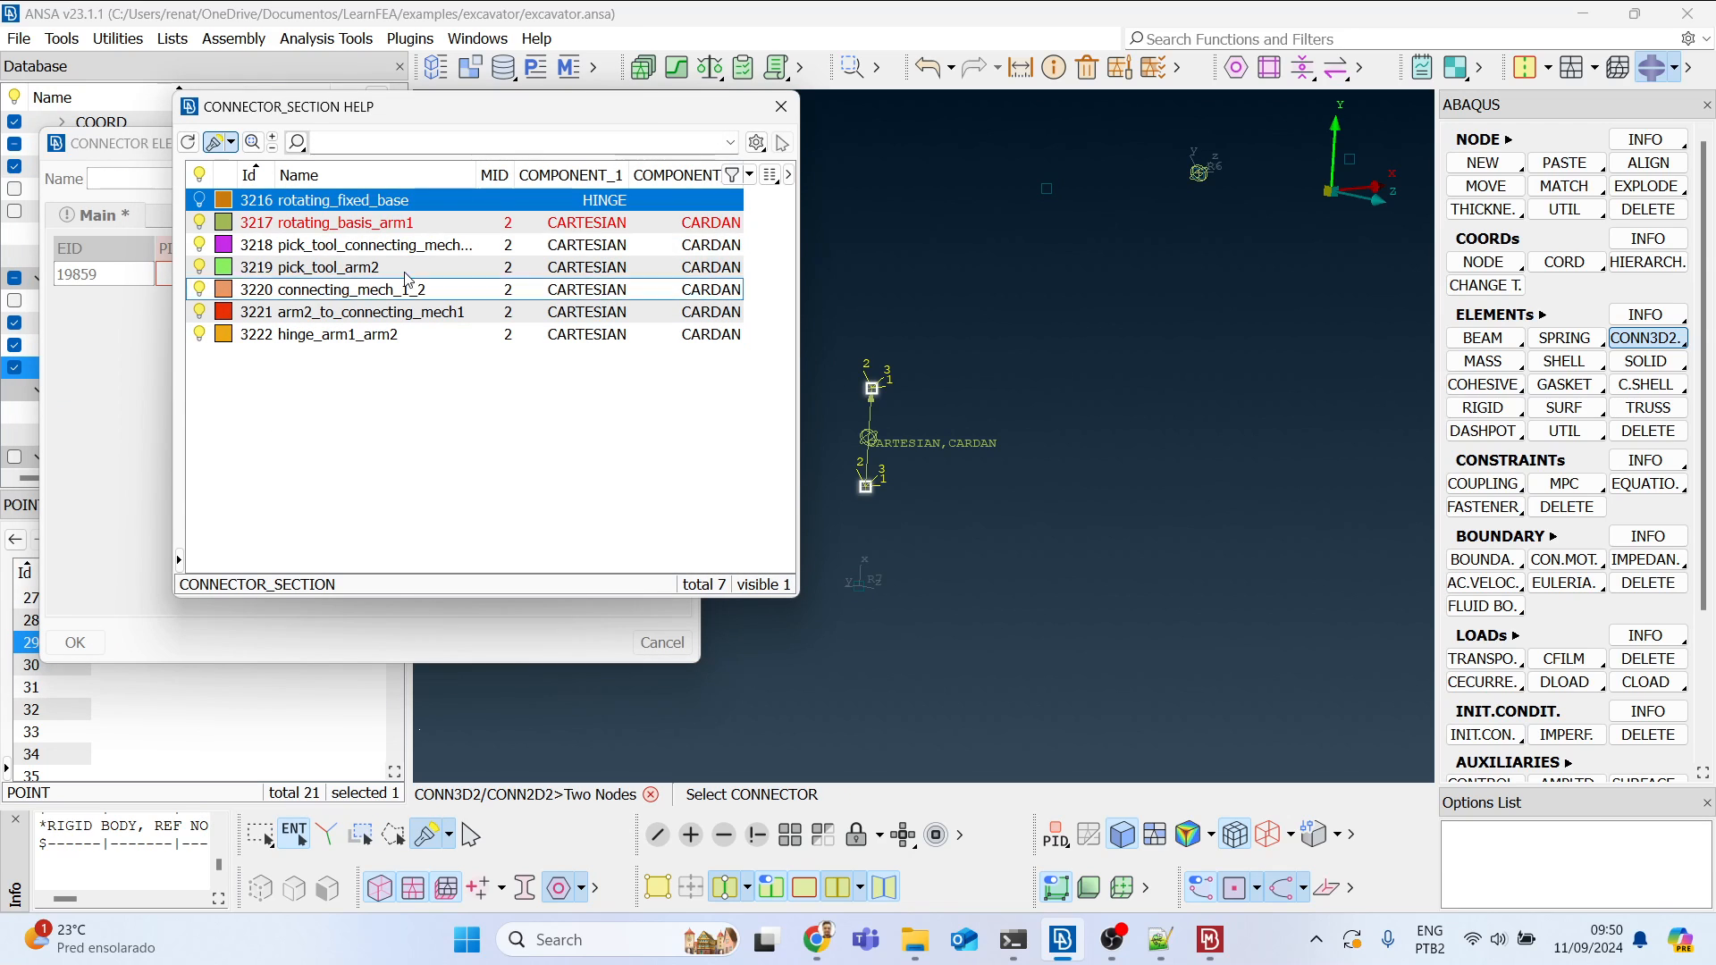
# Step: Assign the rotating_fixed_base section to the new CONN3D2 connector and finish the connector definition
pyautogui.doubleClick(438, 201)
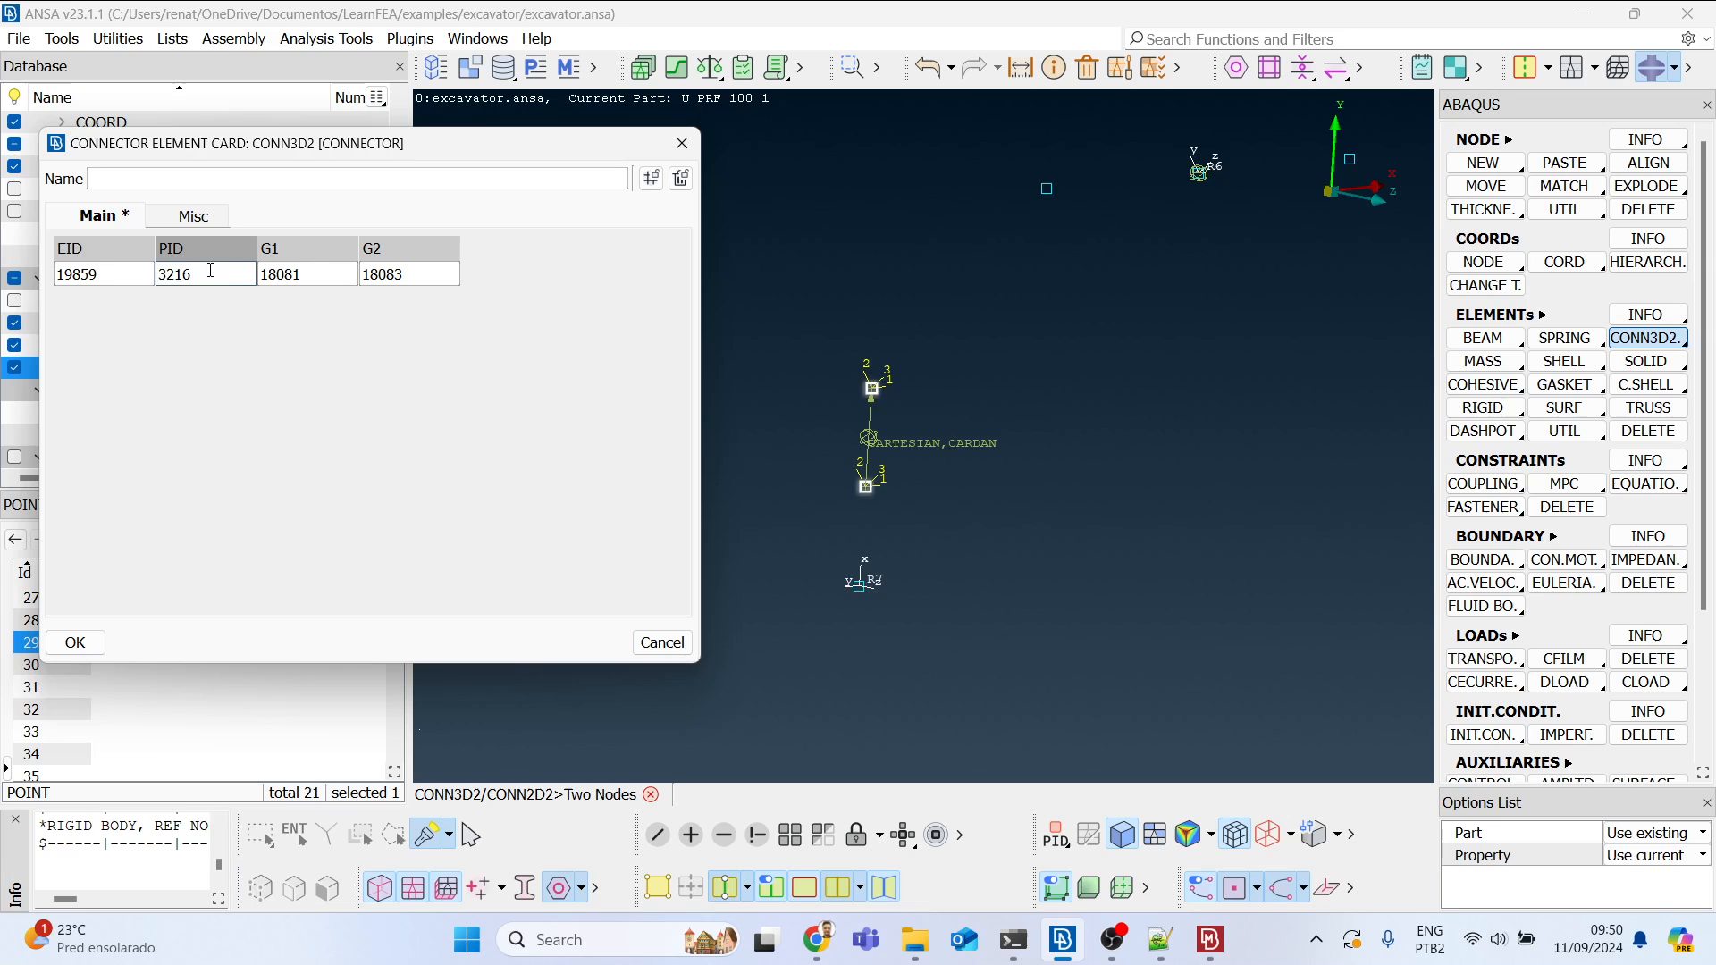
pyautogui.click(75, 642)
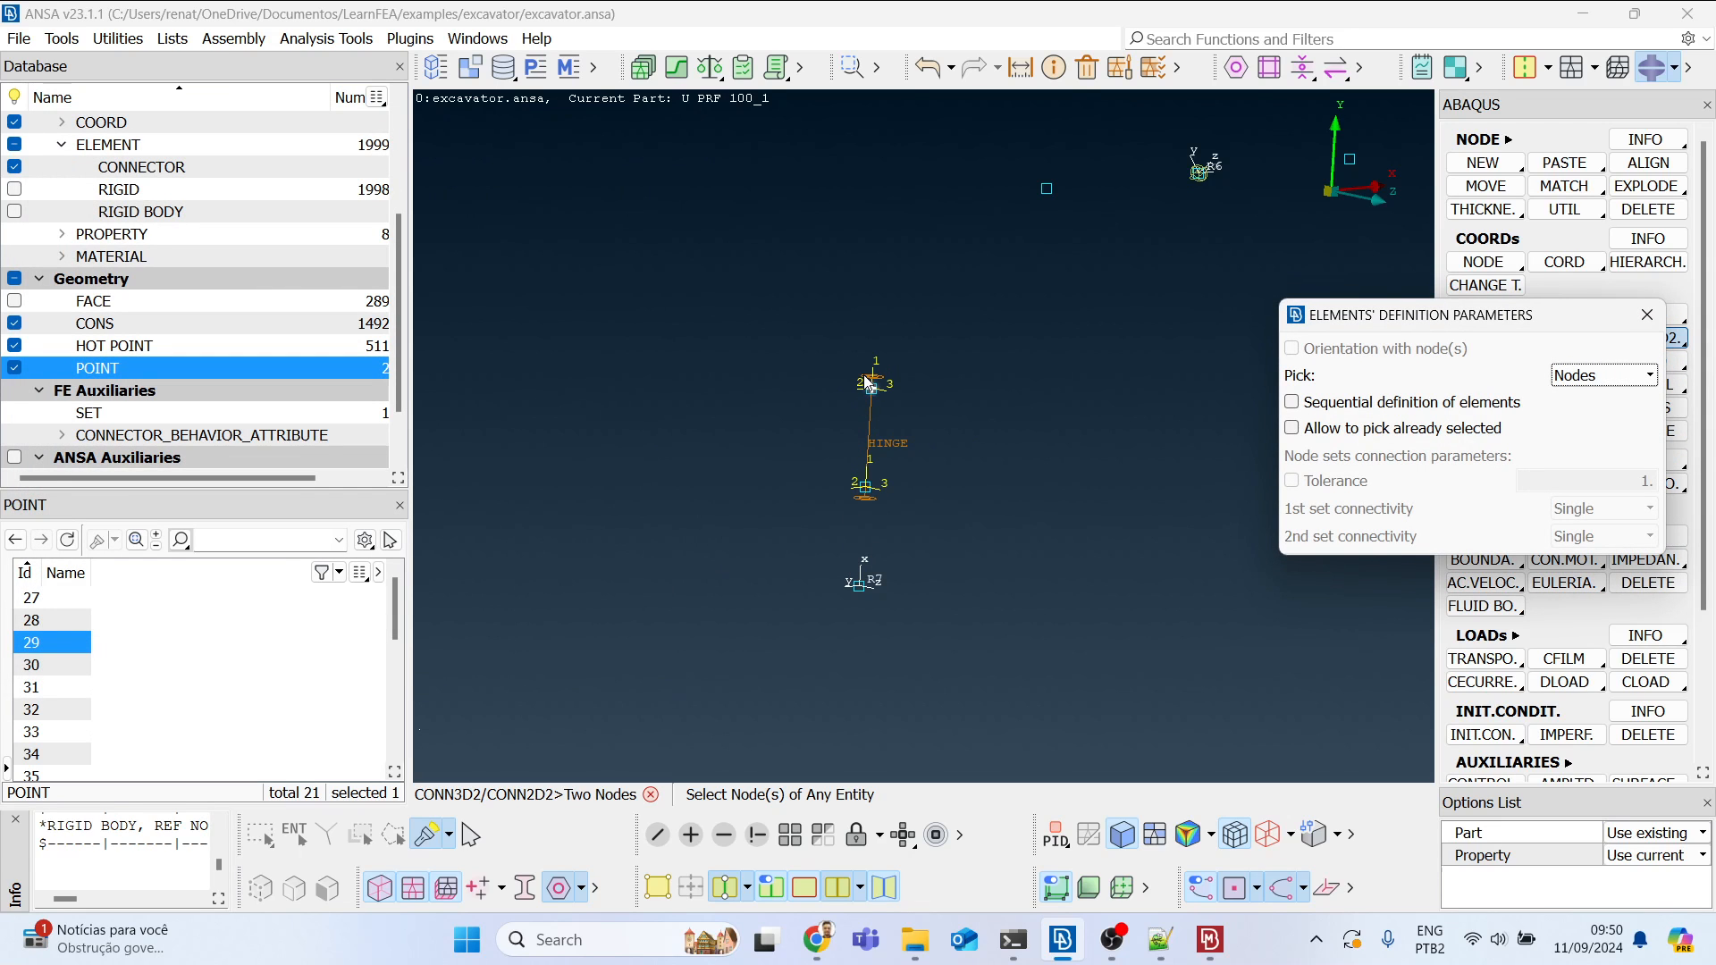
pyautogui.click(1648, 324)
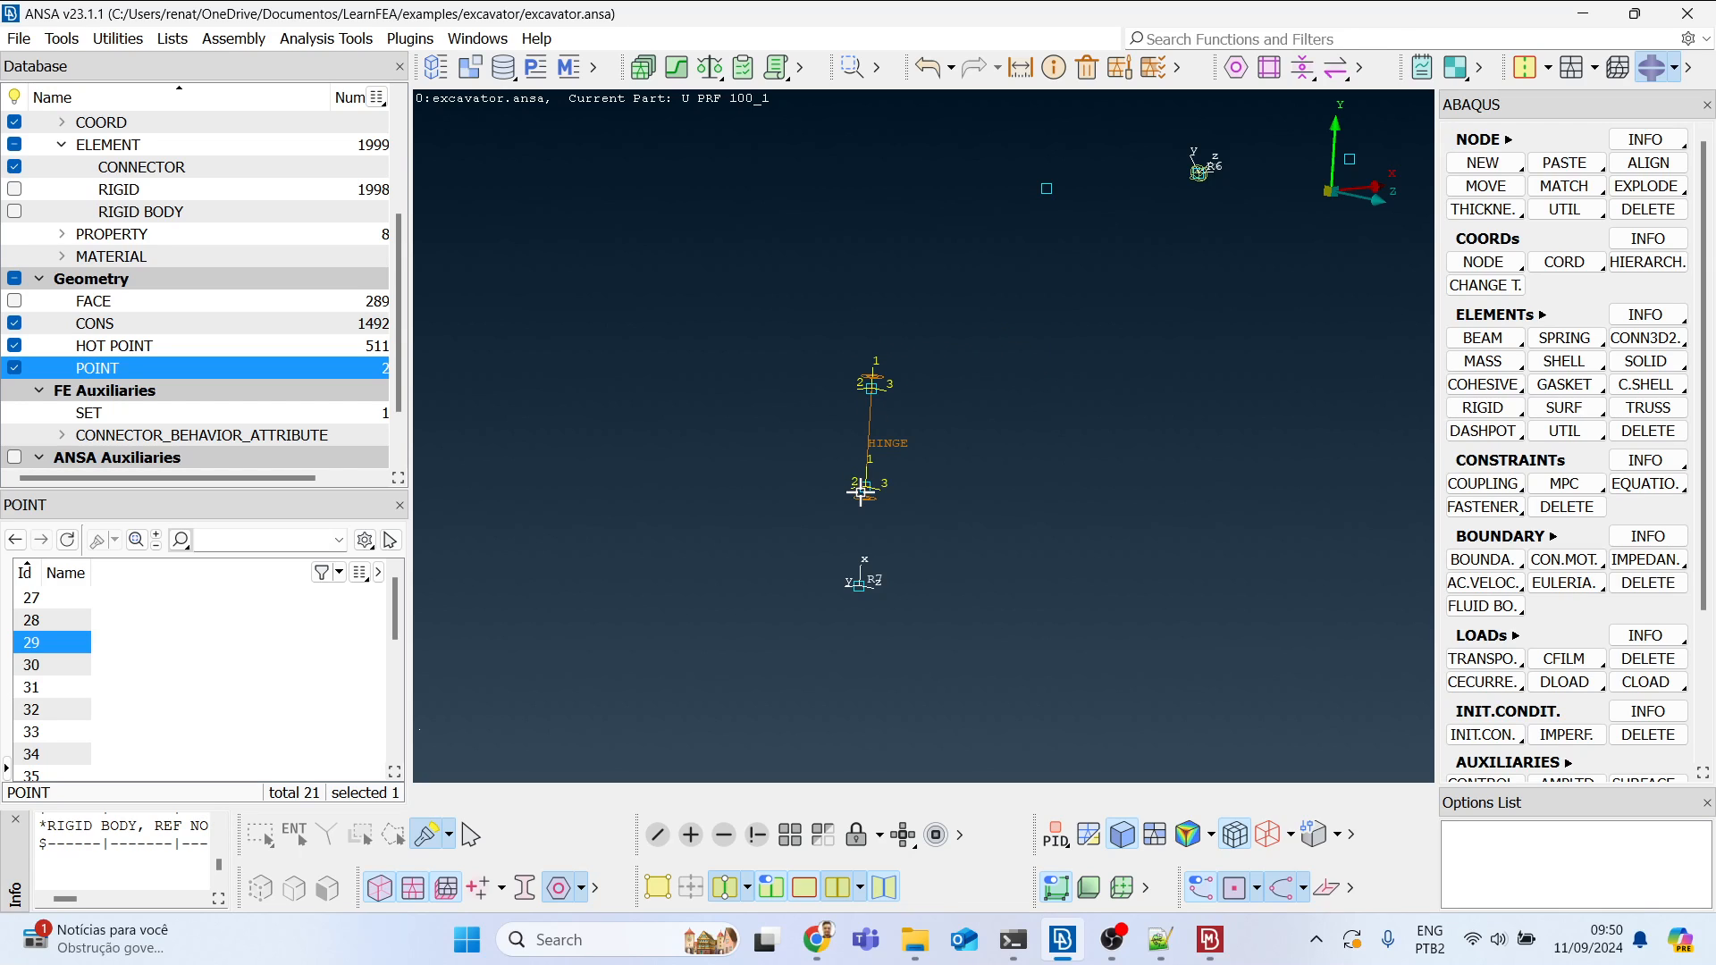
# Step: Add the hinge connector's upper node to the contents of the rotating_basis_tie_node set
pyautogui.click(594, 68)
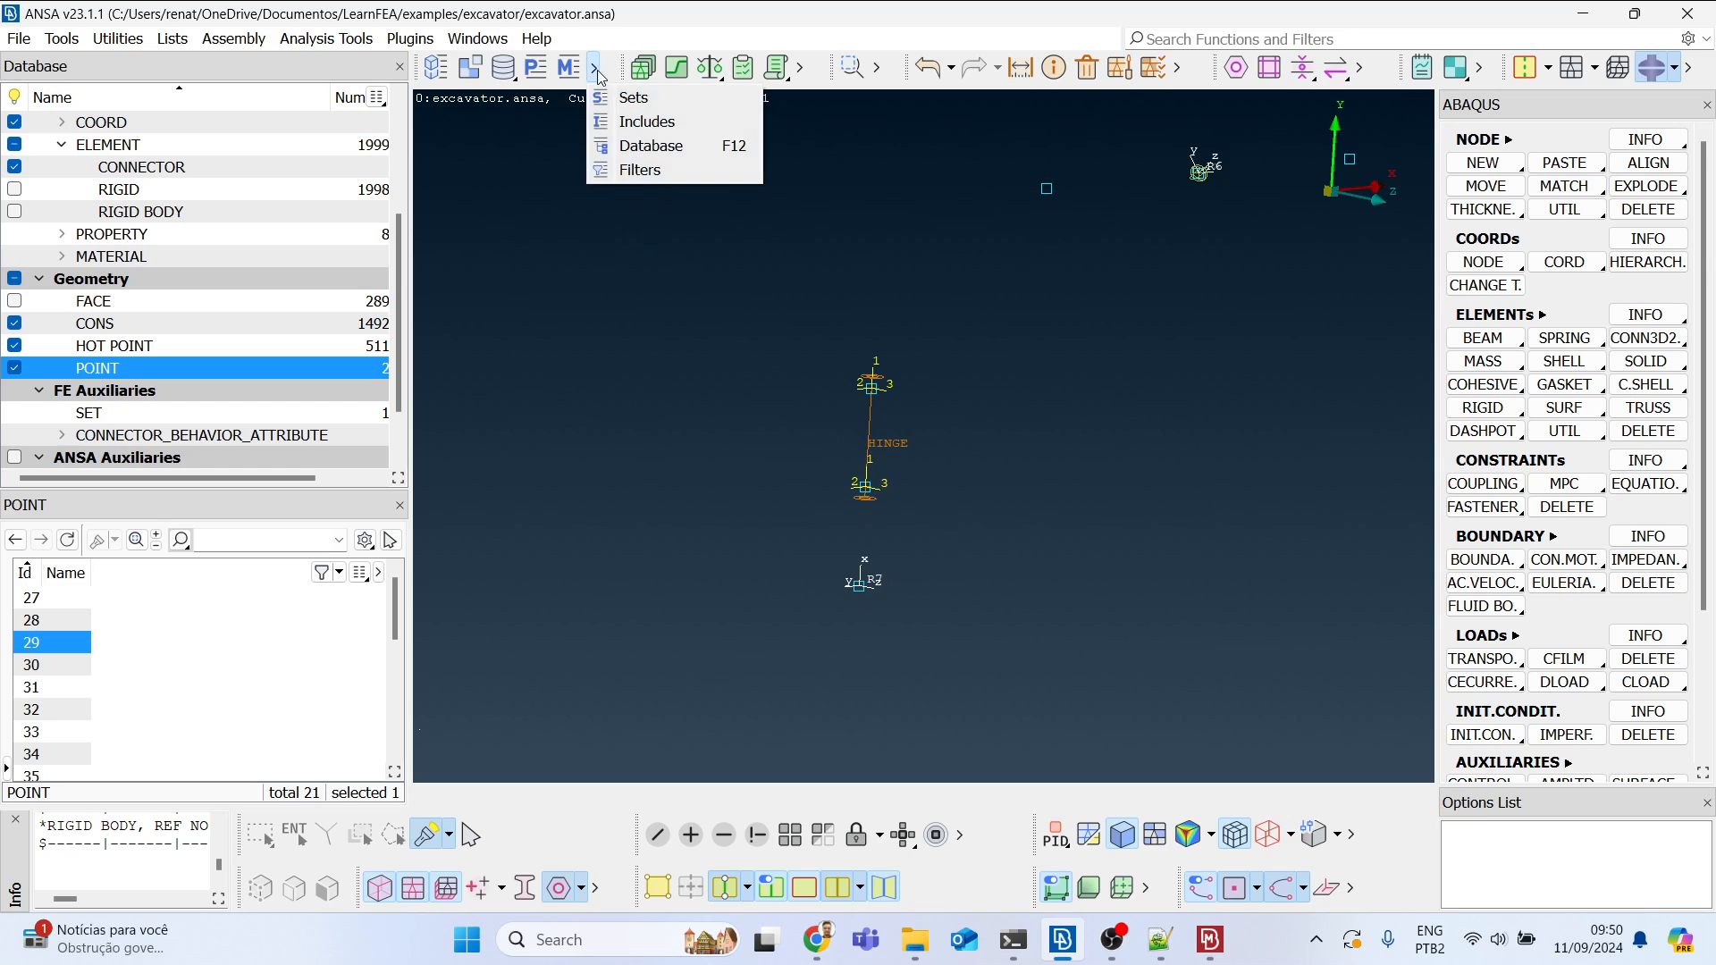
pyautogui.click(628, 98)
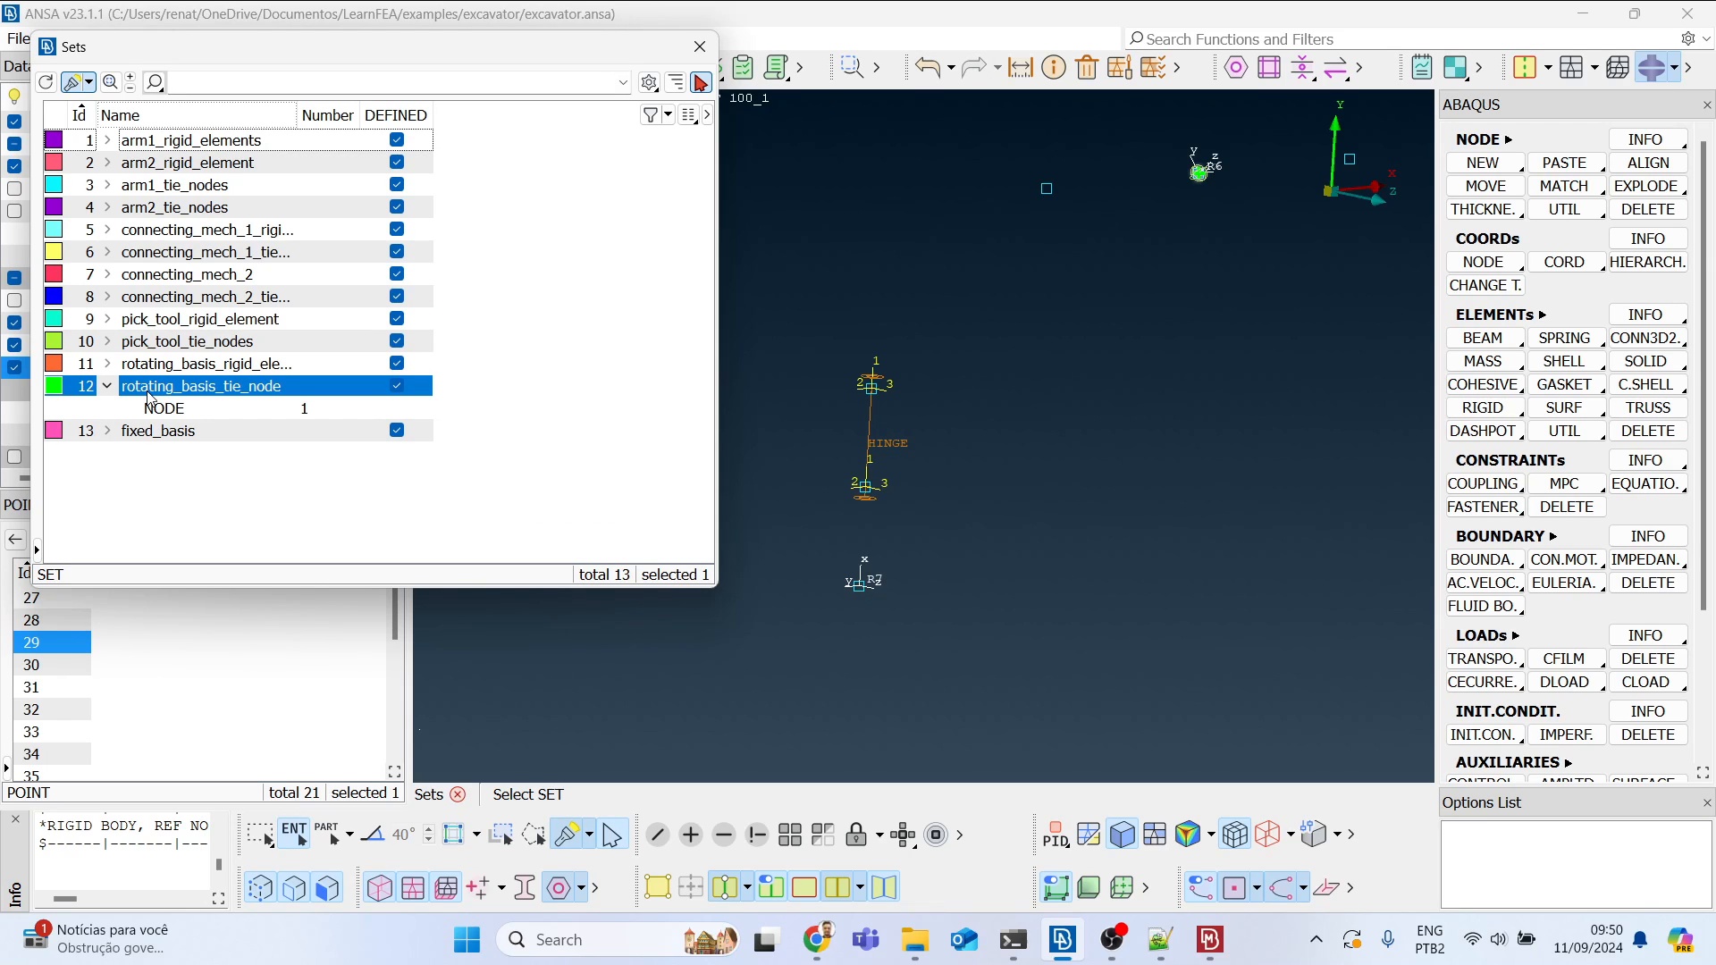
pyautogui.rightClick(159, 393)
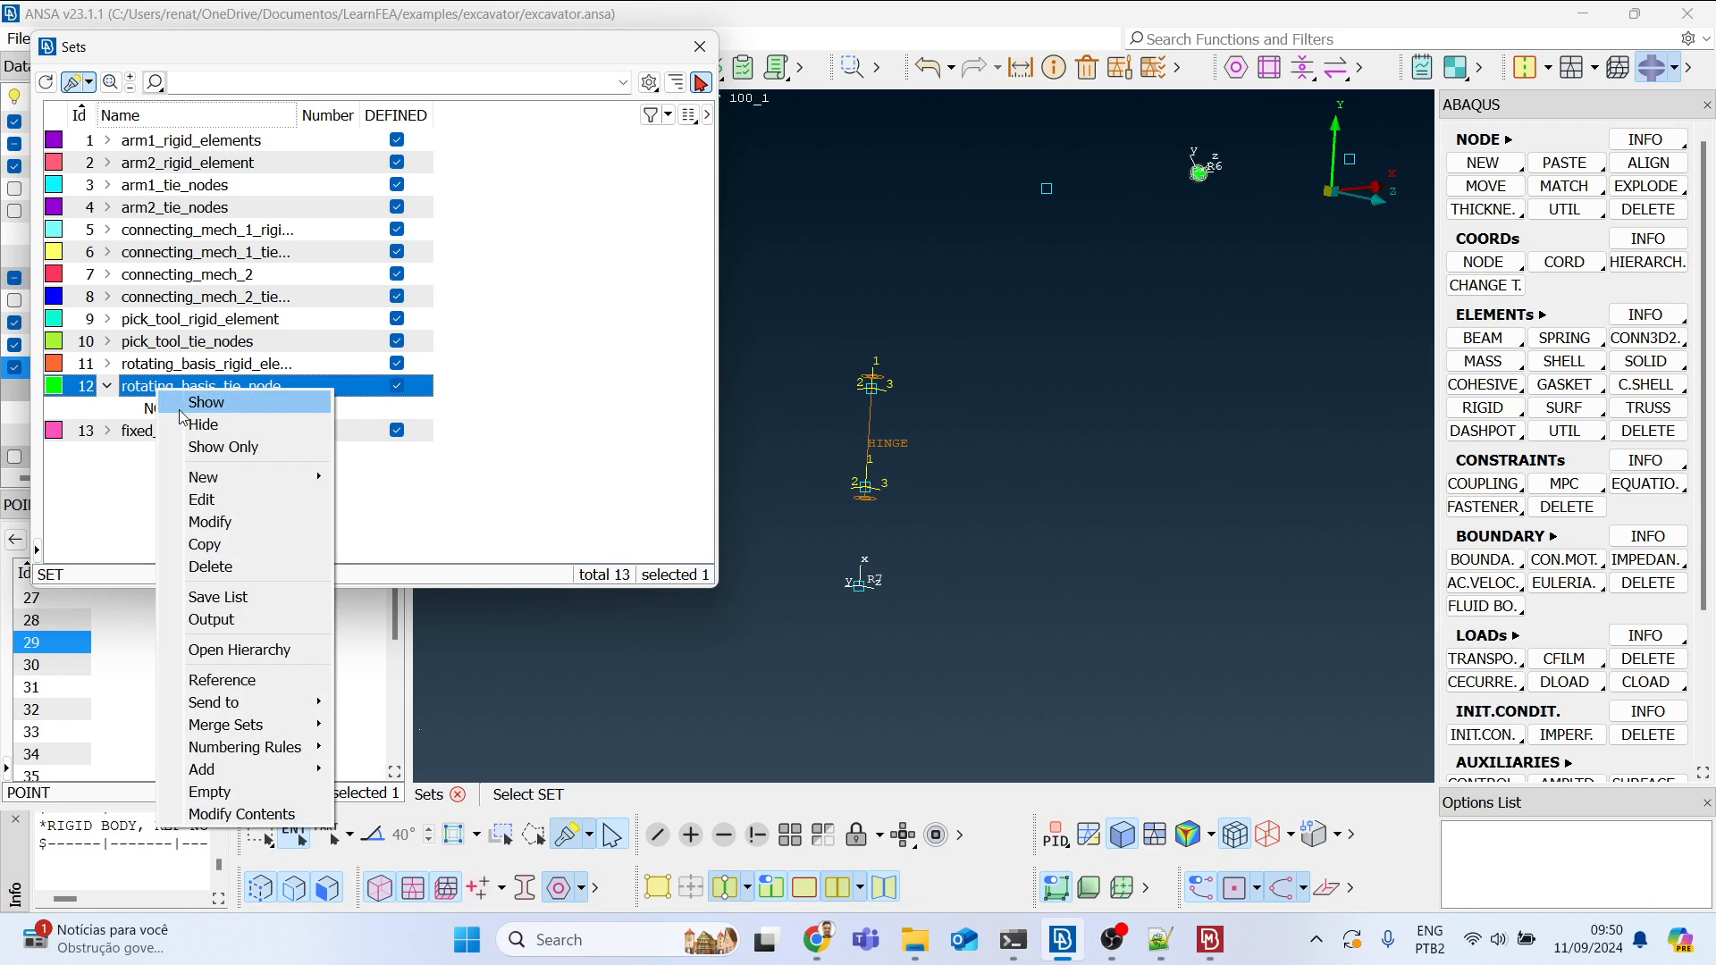
pyautogui.click(289, 814)
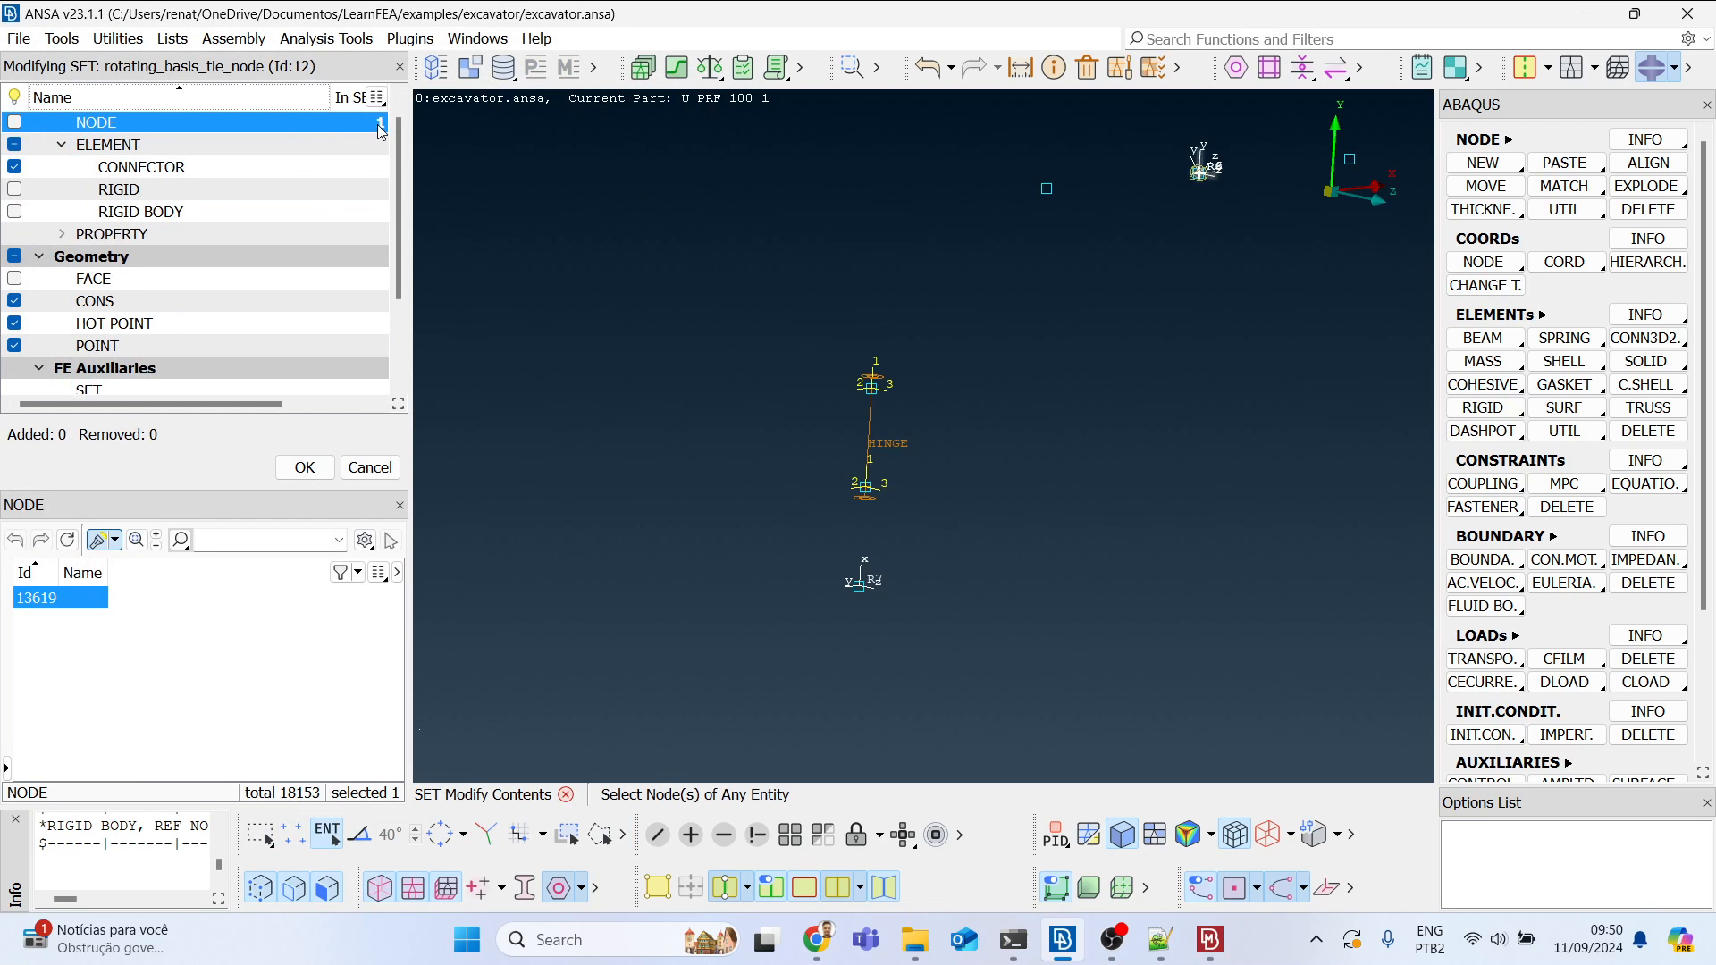
pyautogui.click(878, 391)
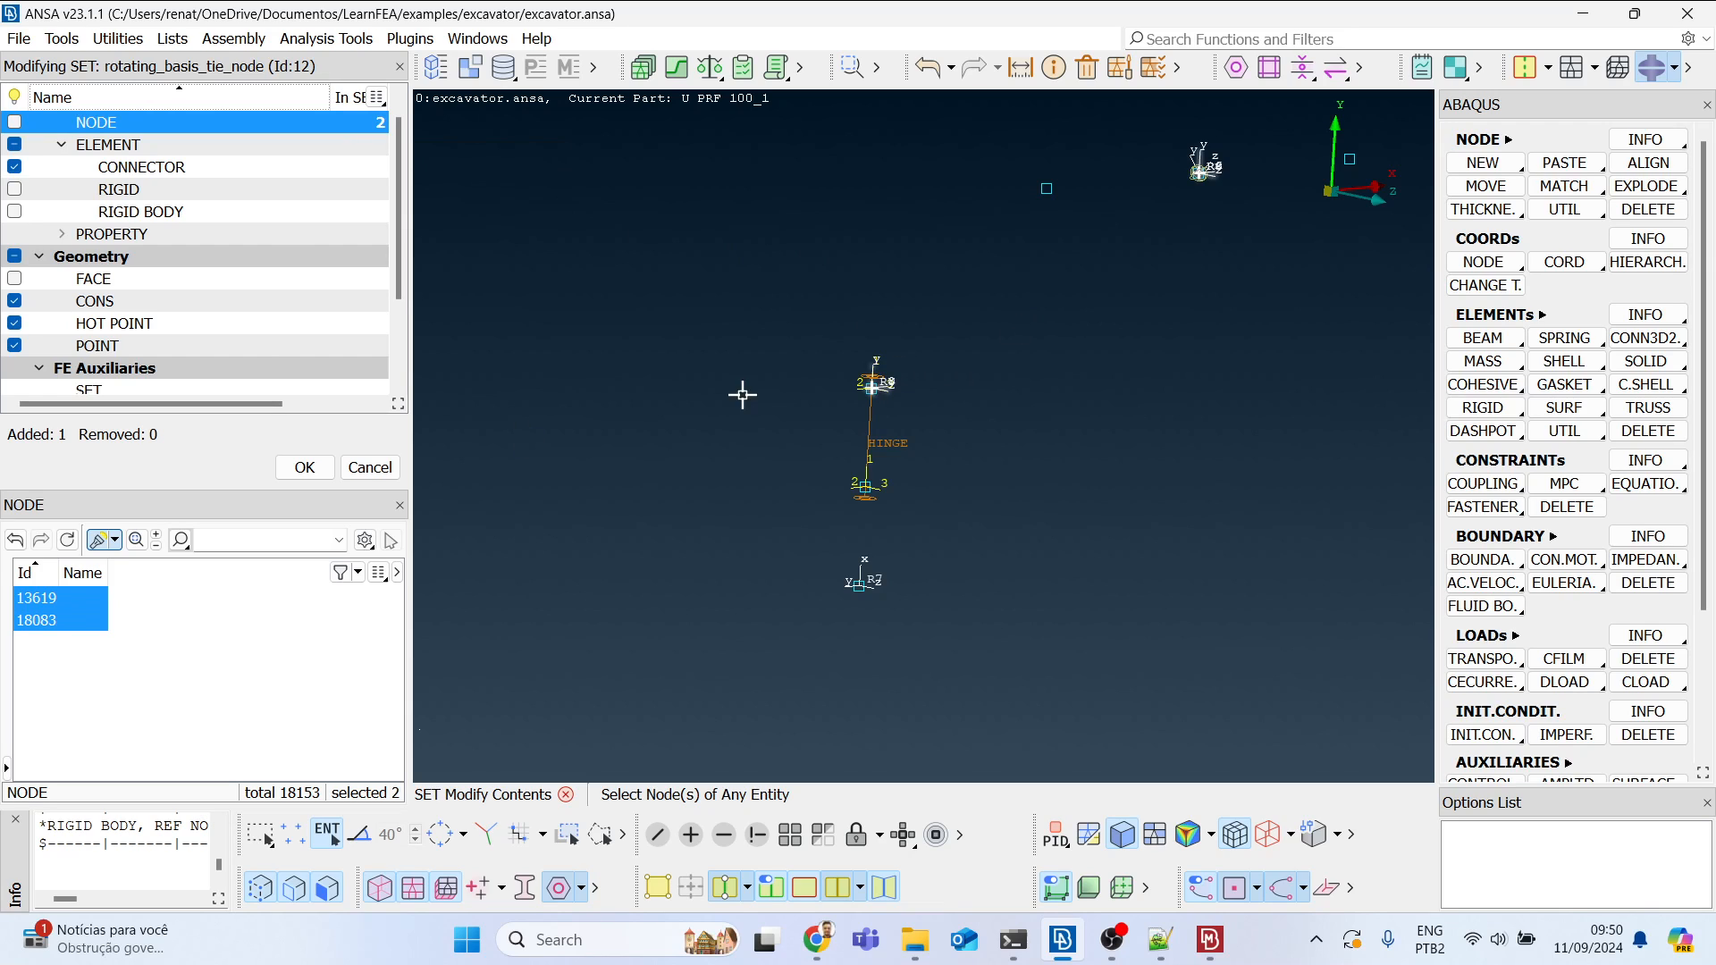
pyautogui.middleClick(963, 328)
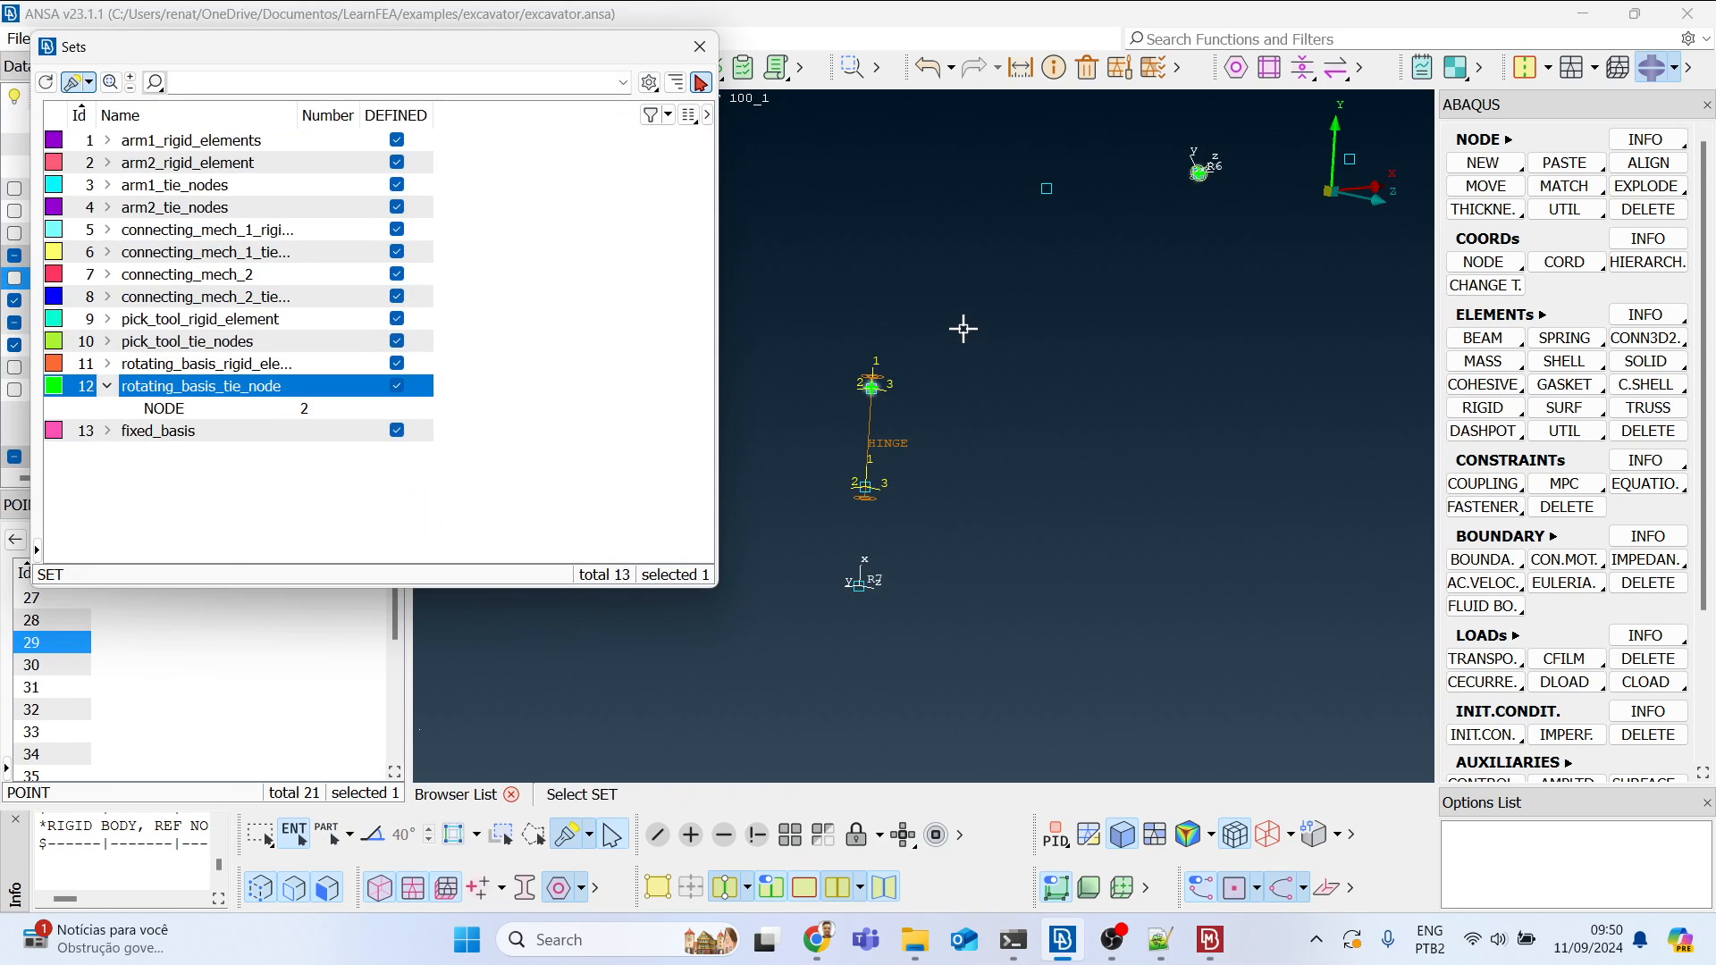
# Step: Create a new set containing the hinge connector's lower node
pyautogui.rightClick(530, 451)
pyautogui.moveTo(613, 560)
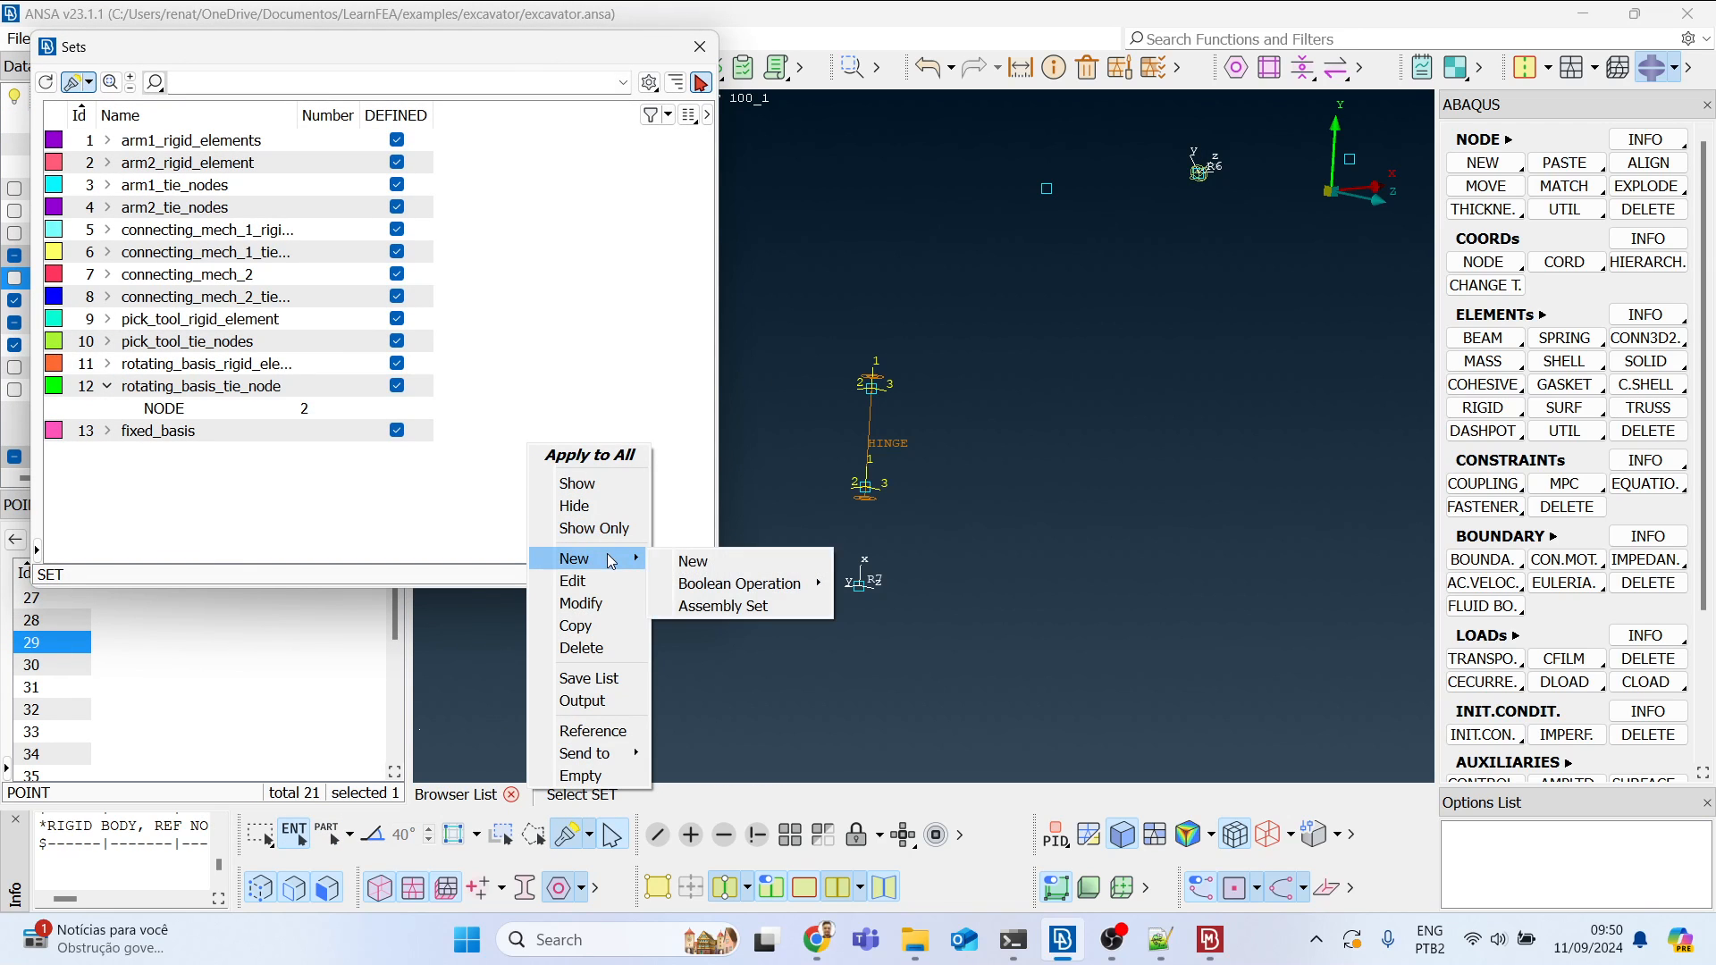
pyautogui.click(681, 563)
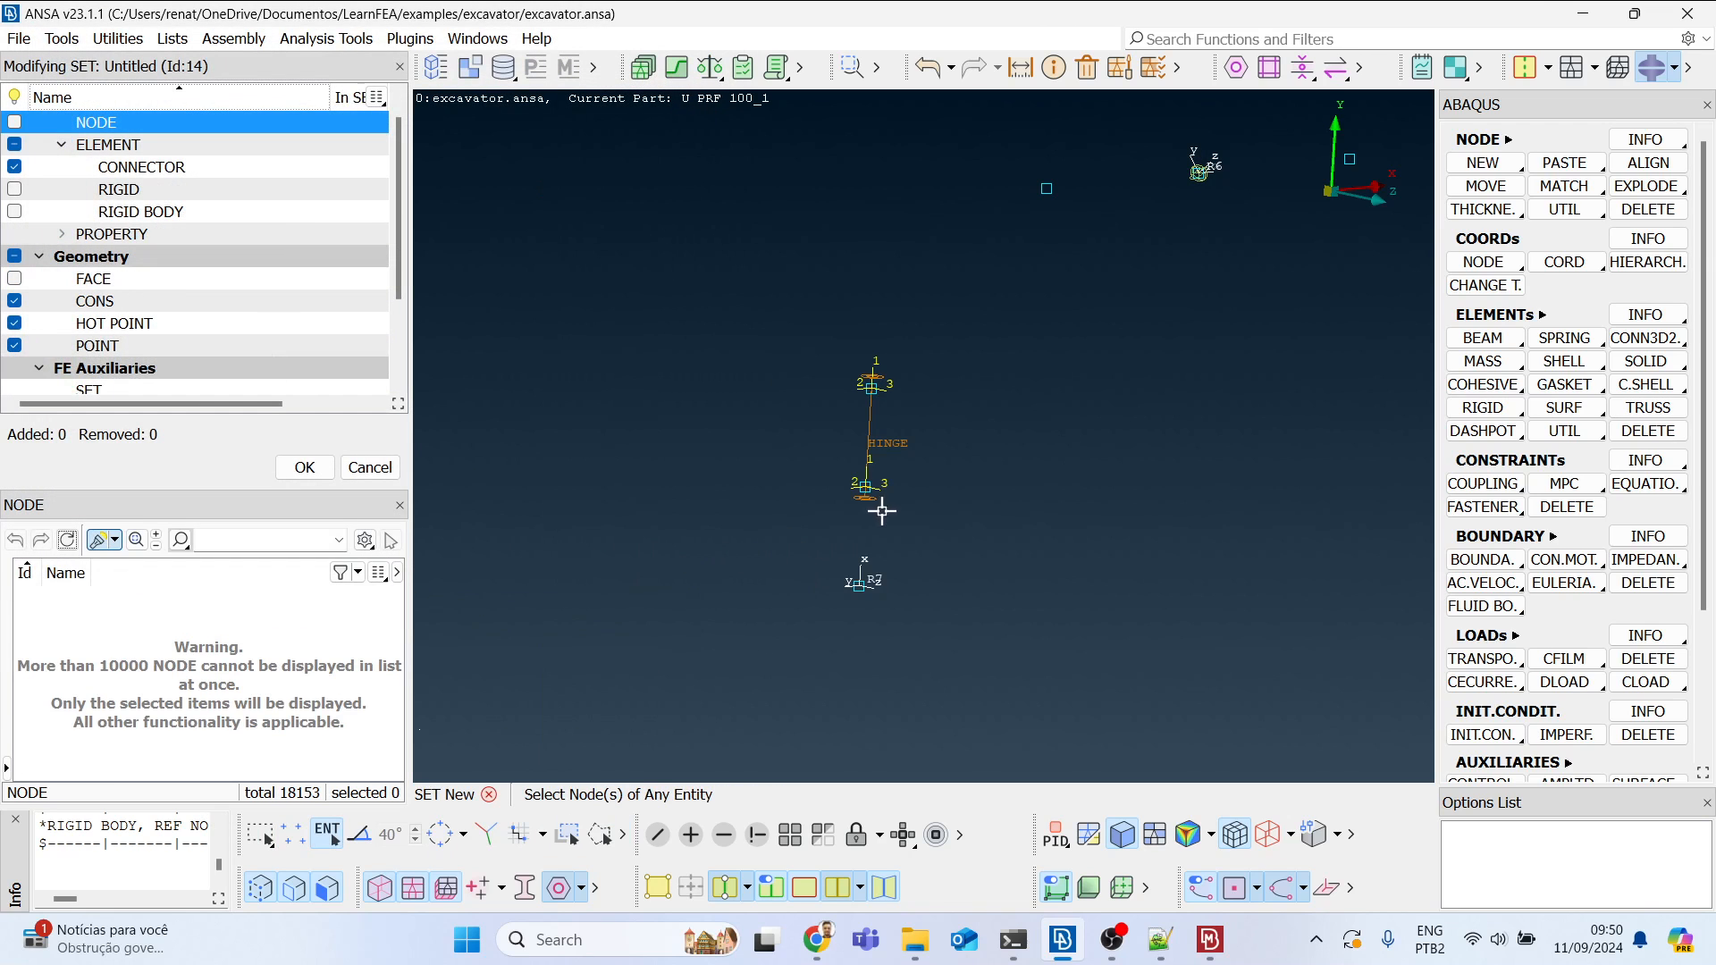
pyautogui.click(875, 492)
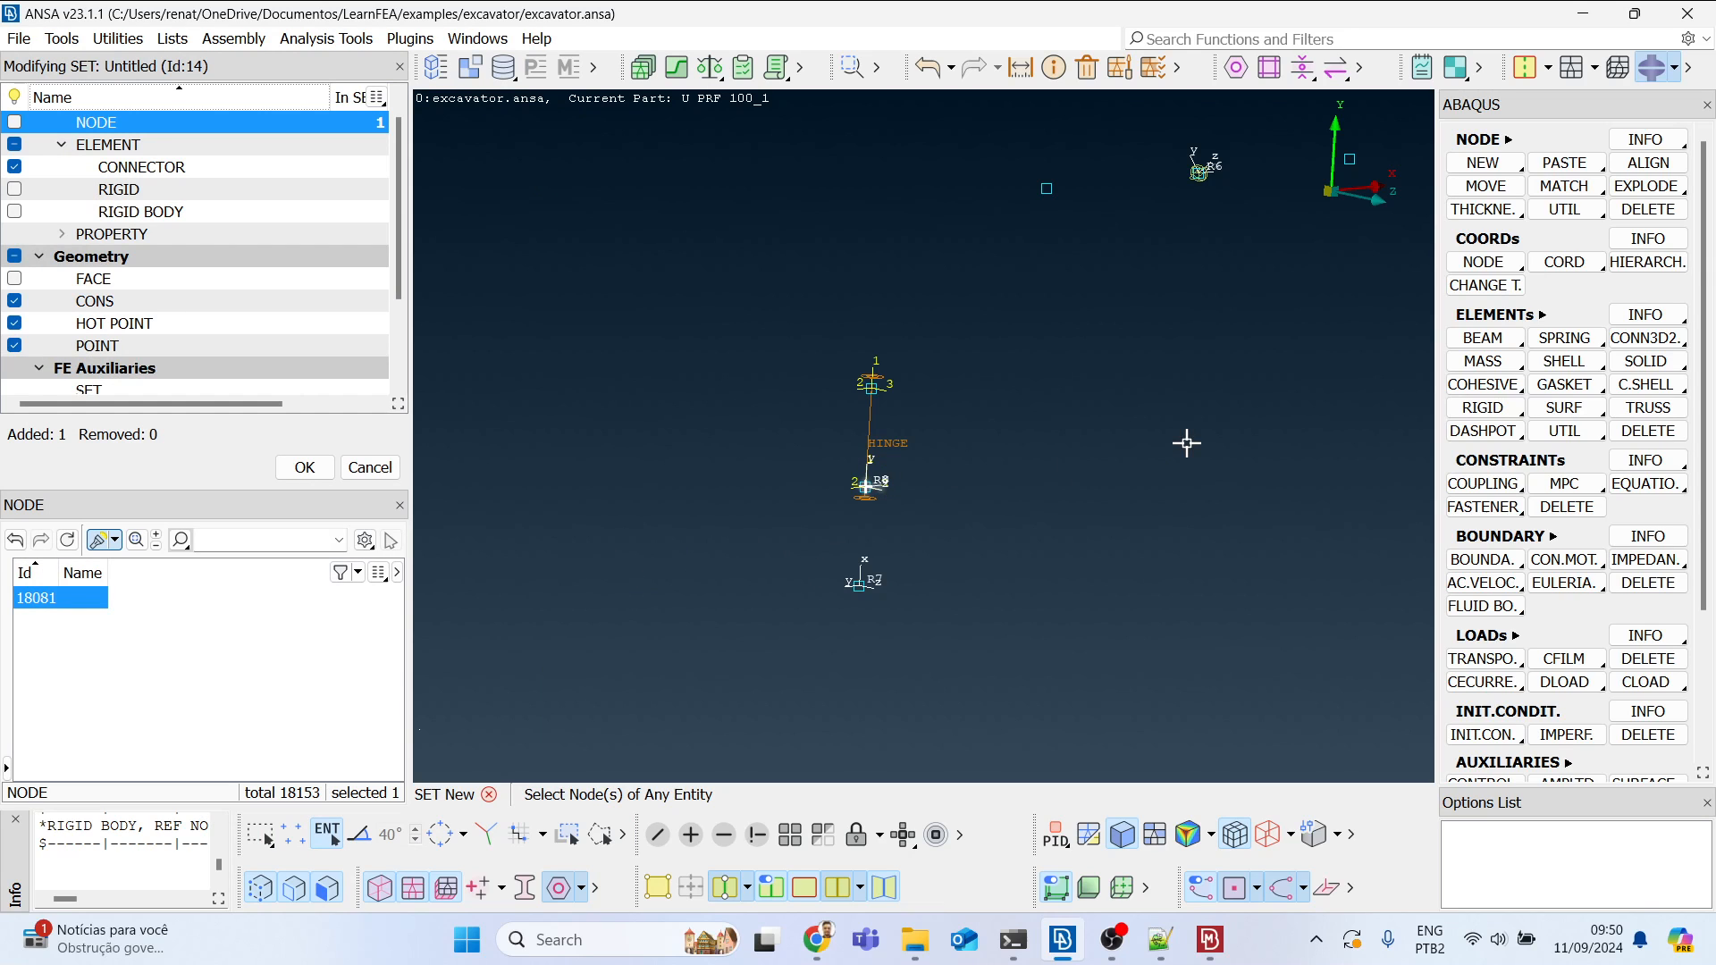
pyautogui.middleClick(1187, 442)
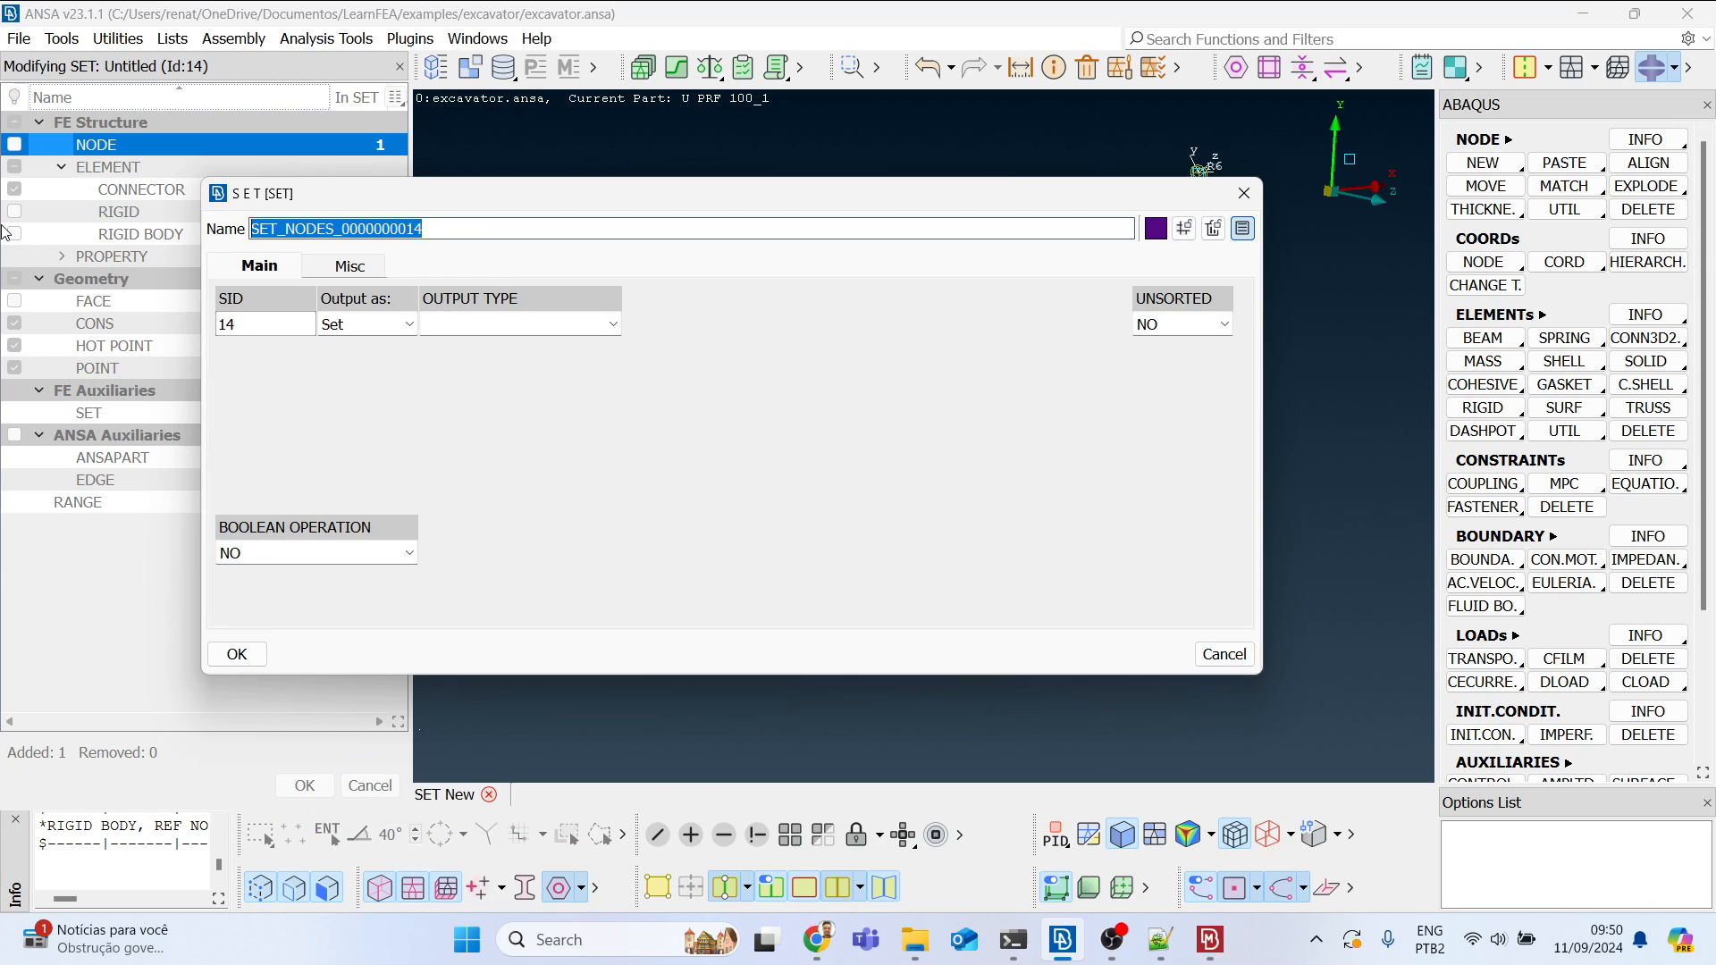
# Step: Name the new set fixed_base_tie_nodes, set its output type to NSET and save it
pyautogui.write('fixed_ba')
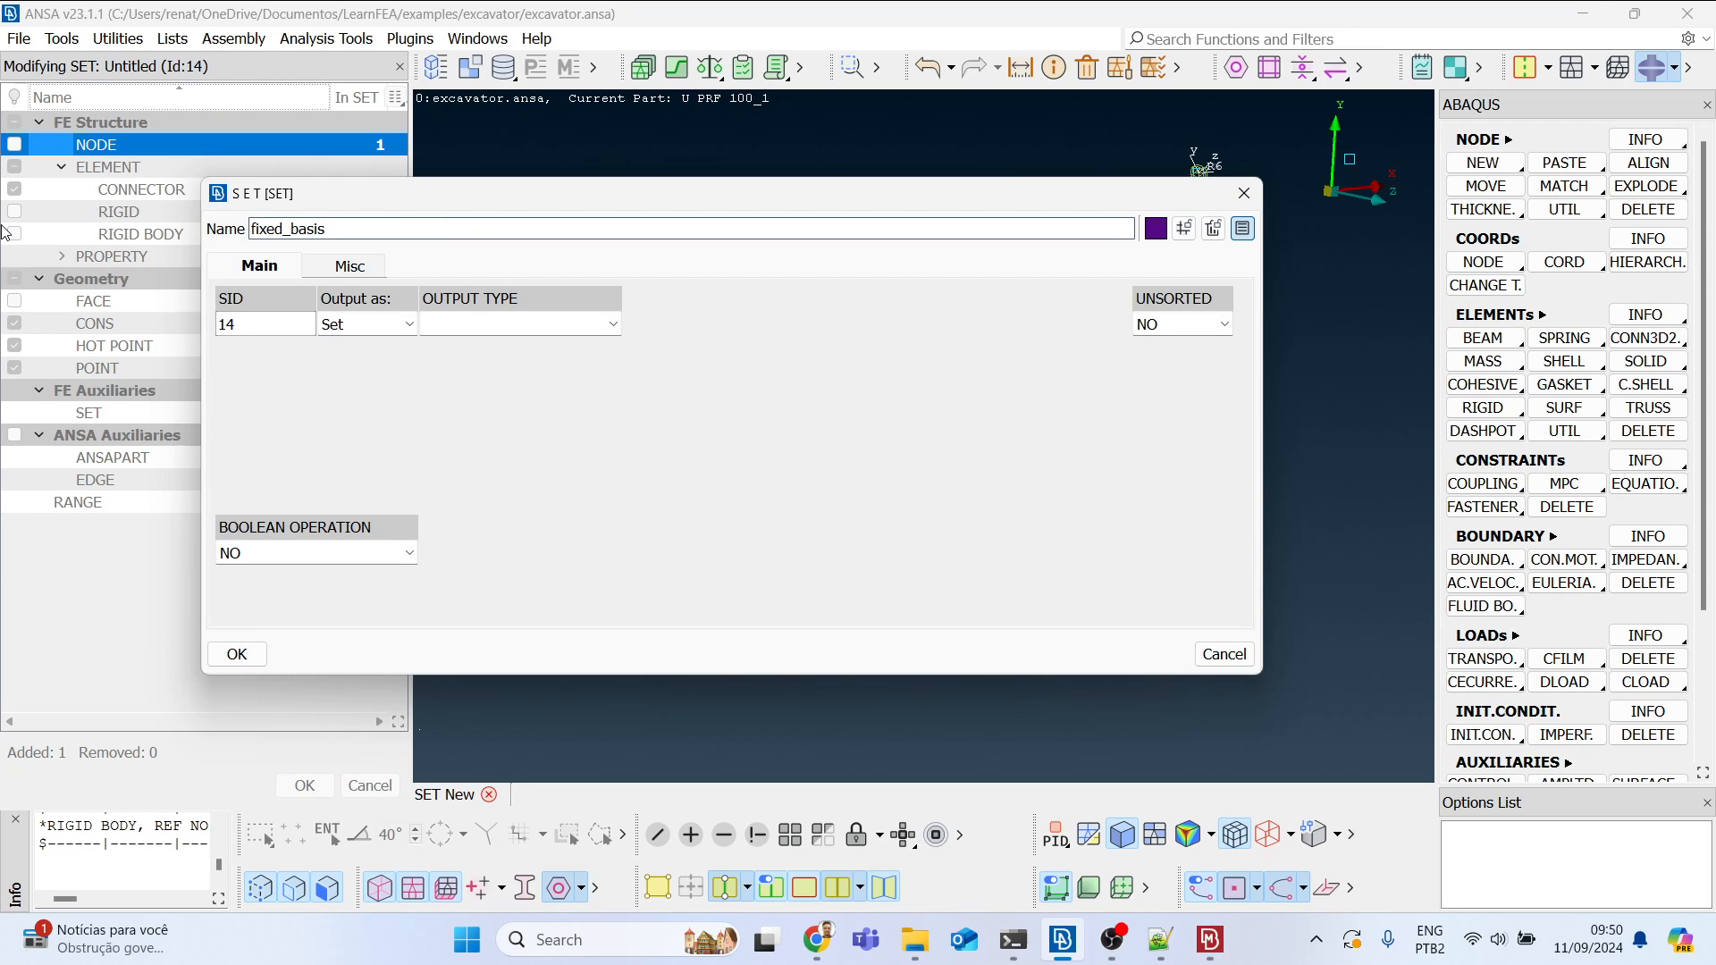
pyautogui.write('se_tie_nodes')
pyautogui.click(584, 332)
pyautogui.click(512, 384)
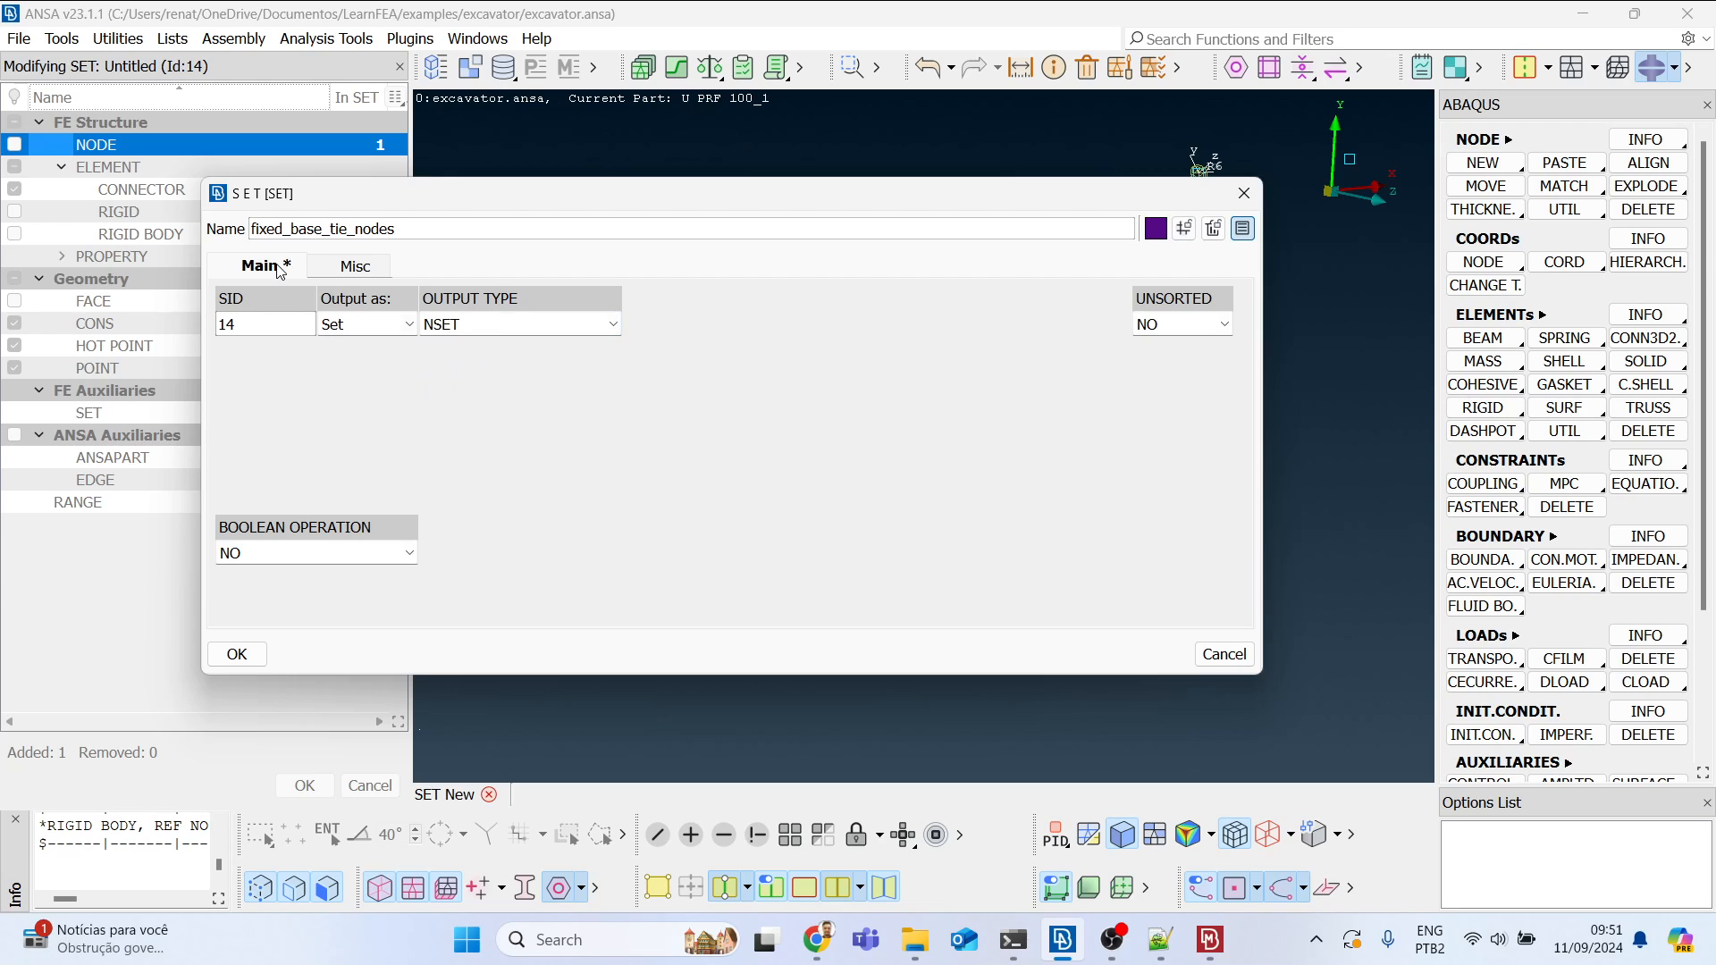
pyautogui.click(255, 327)
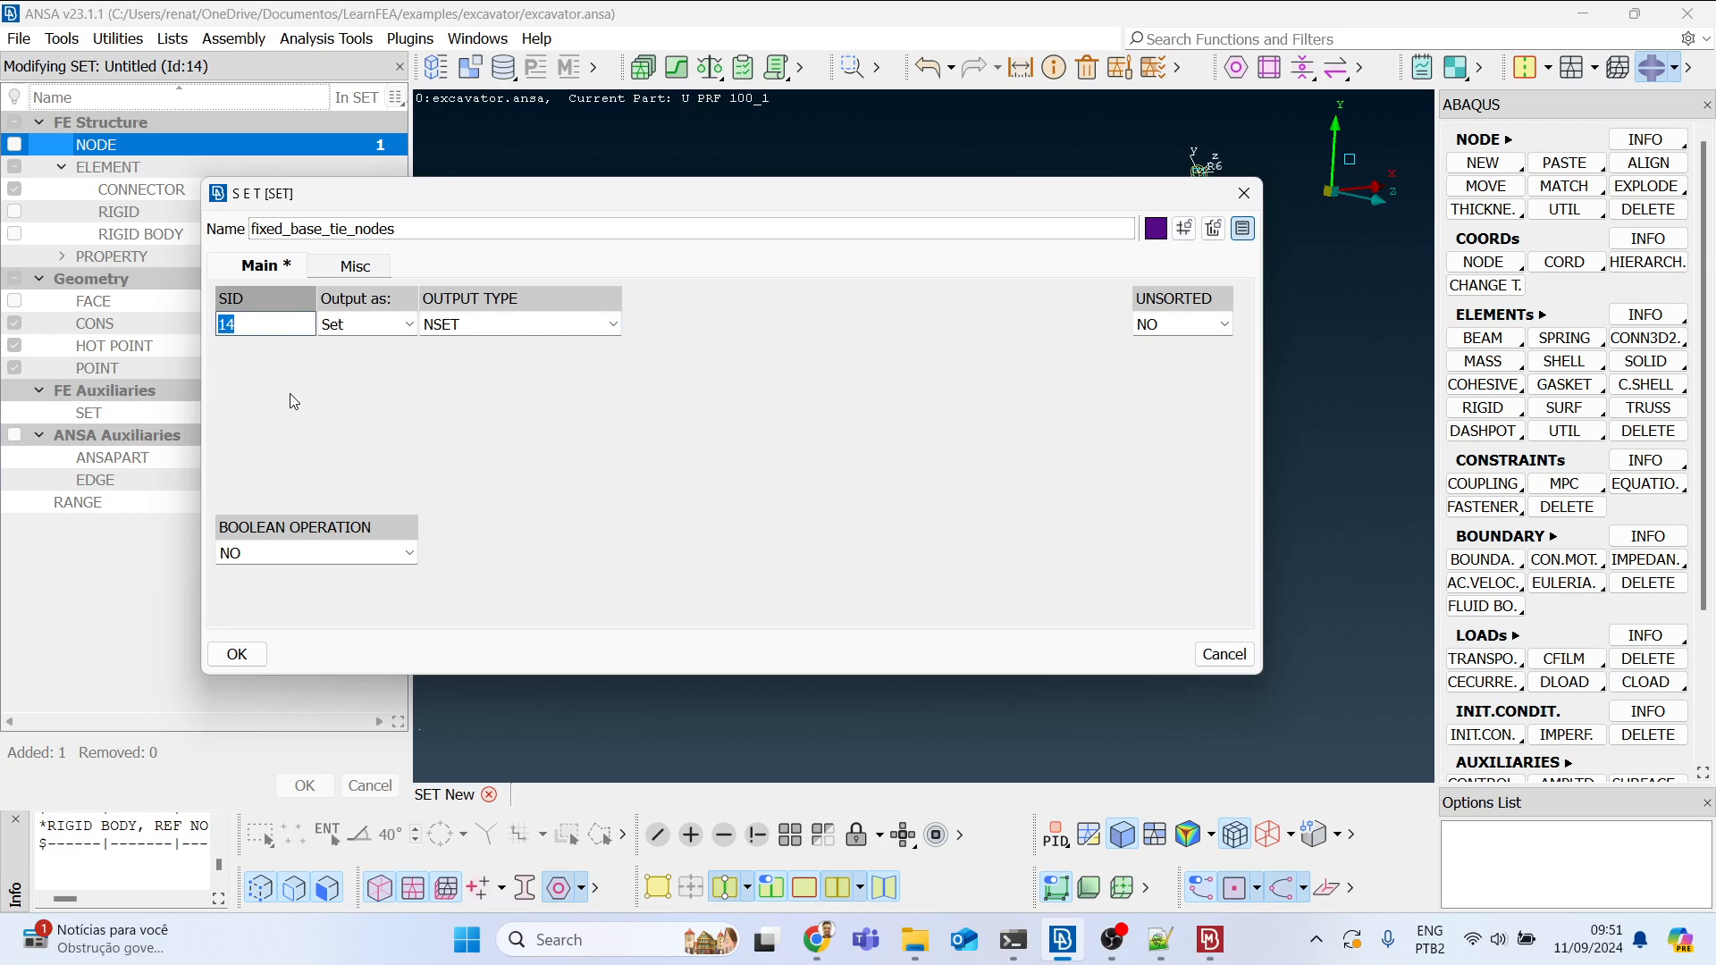
pyautogui.click(237, 654)
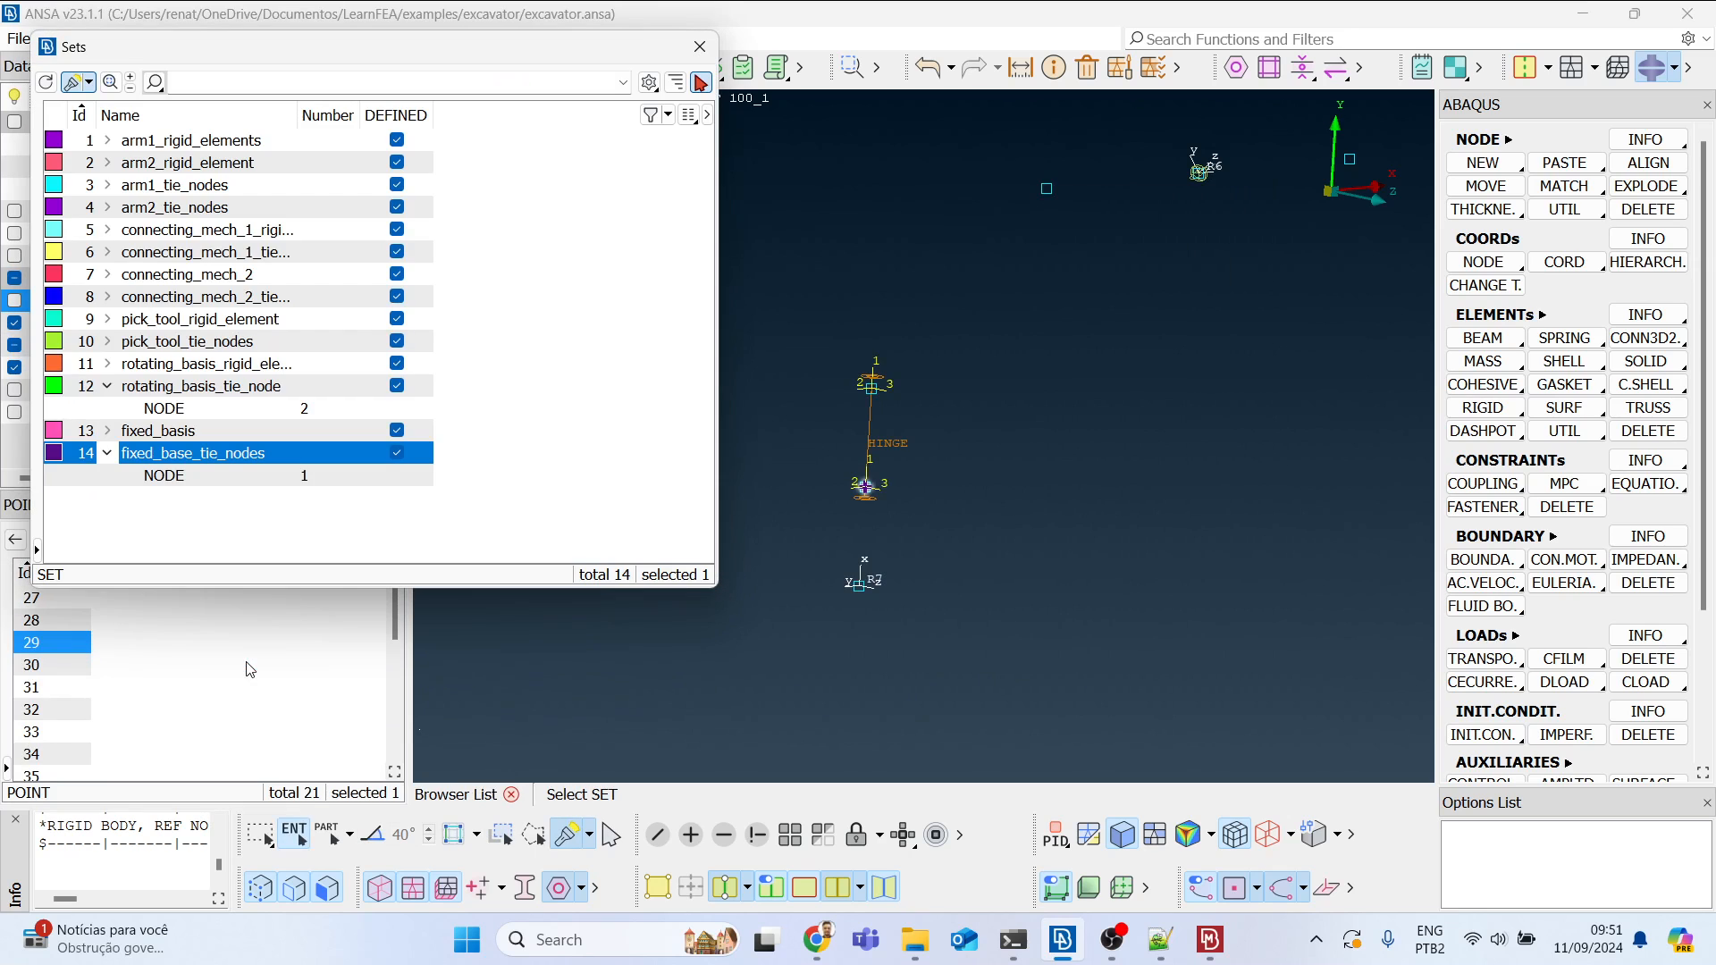
pyautogui.click(700, 46)
# Step: Set the TIE NSET of the fixed_basis rigid body to set 14
pyautogui.click(158, 416)
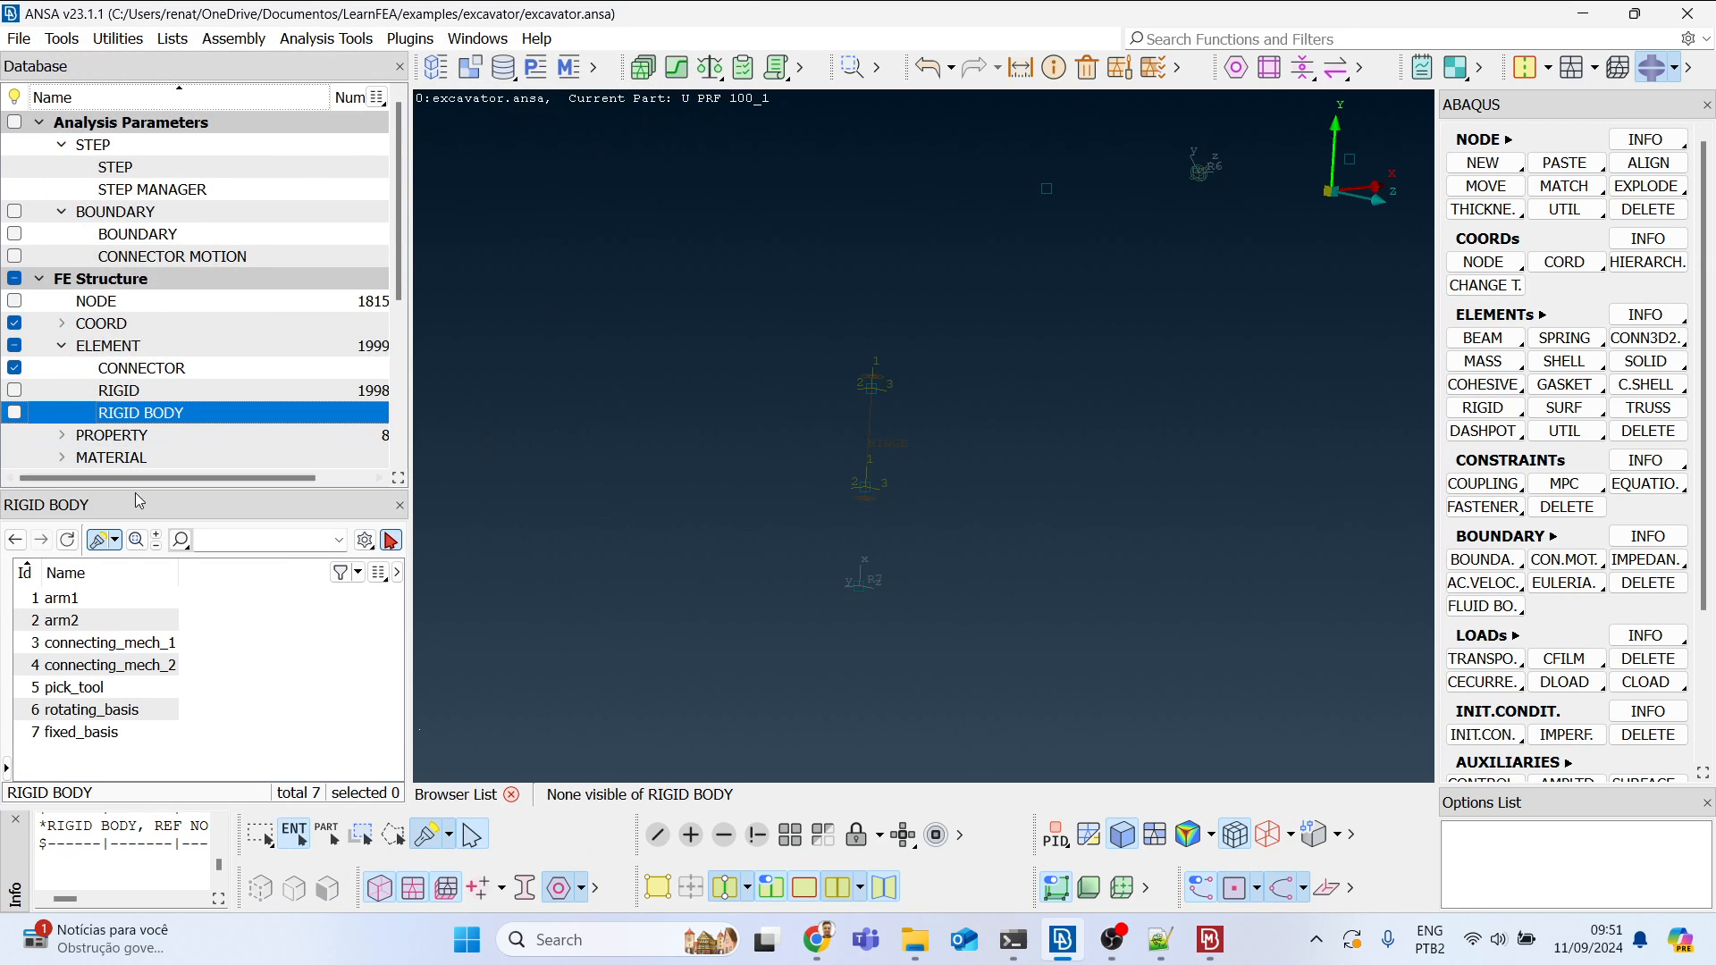
pyautogui.doubleClick(105, 738)
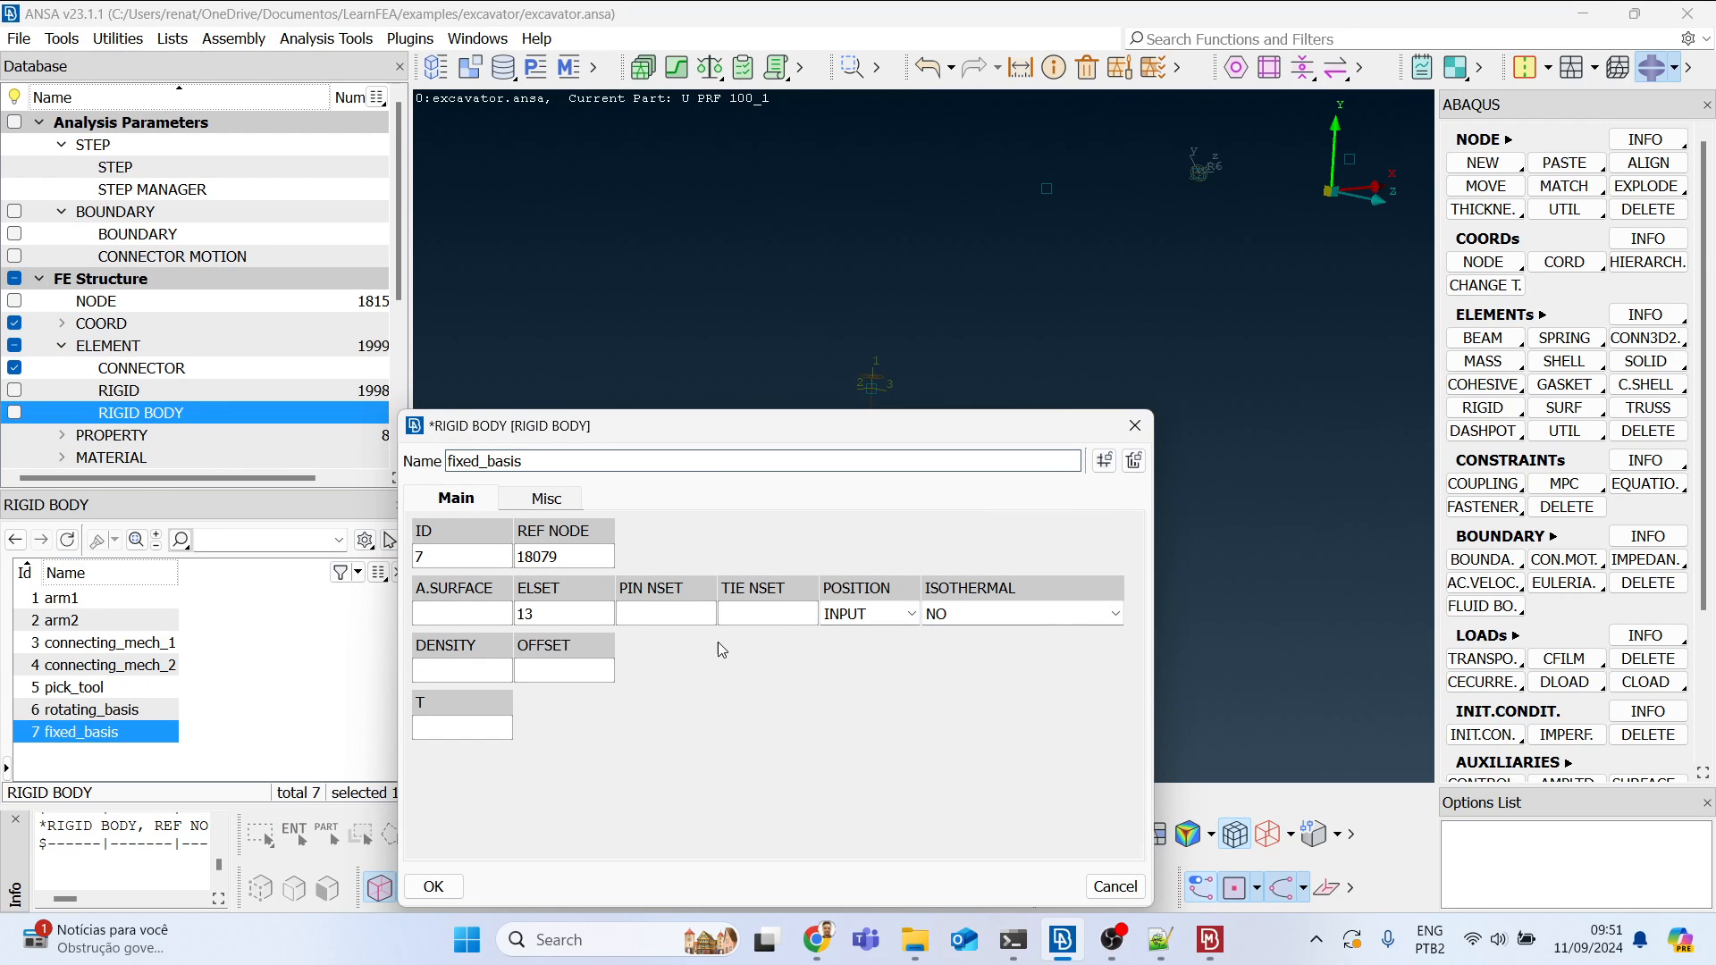
pyautogui.click(786, 610)
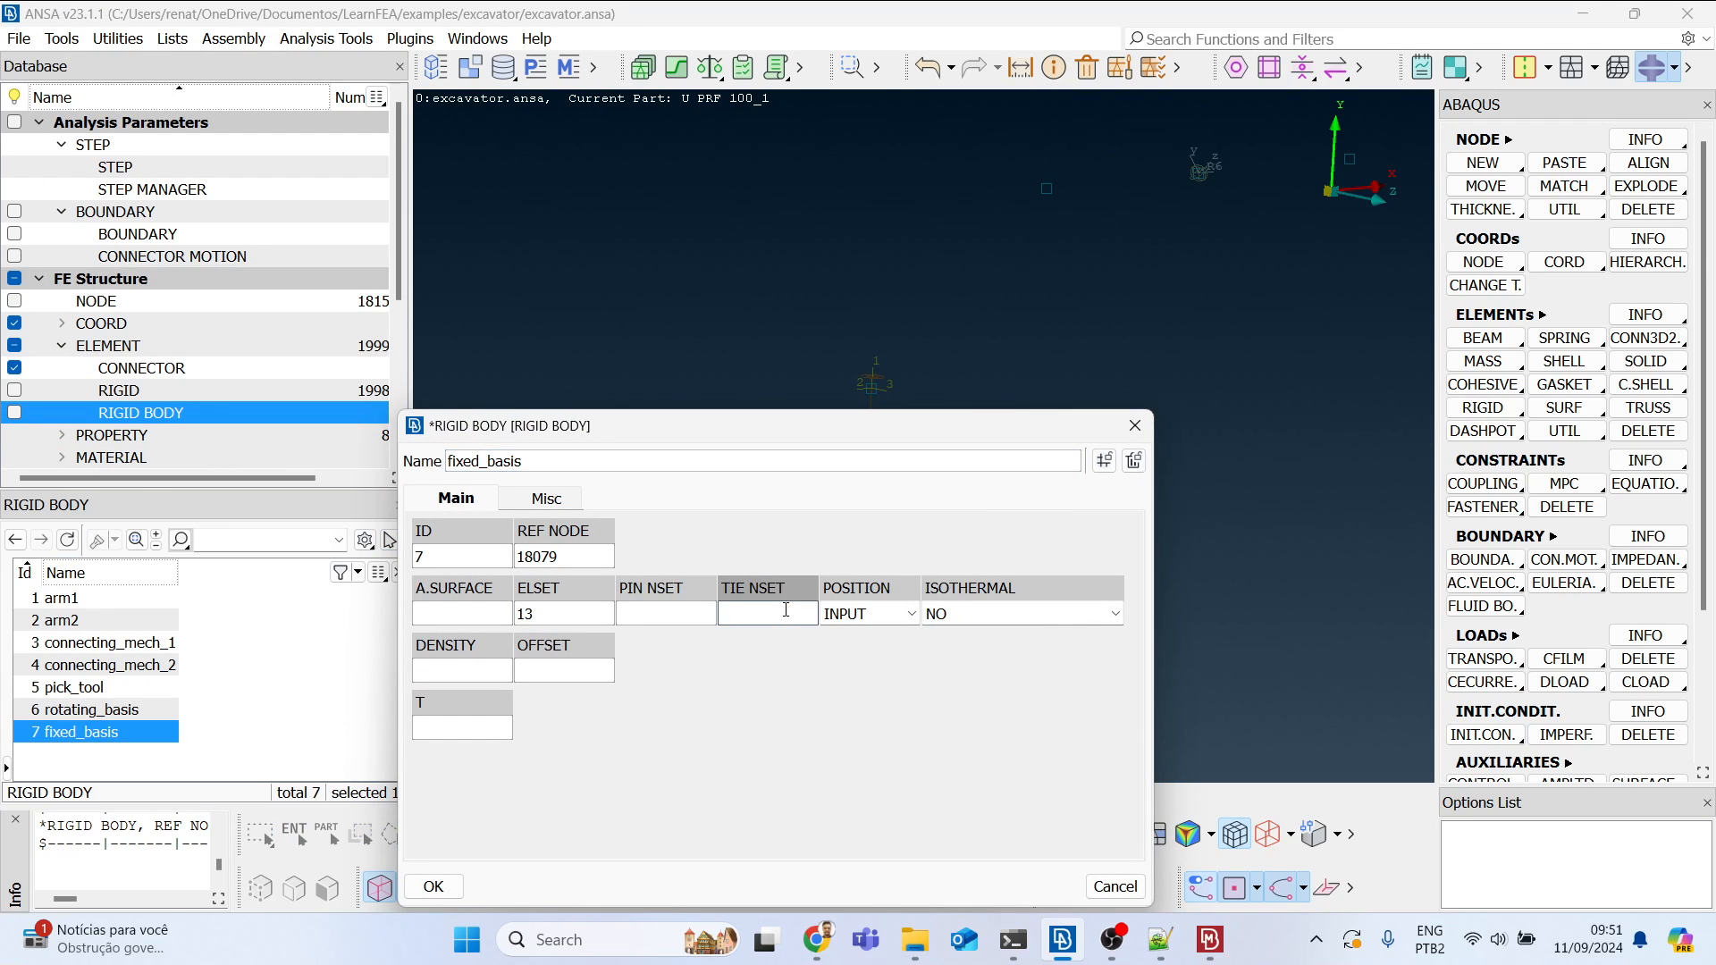
pyautogui.write('14')
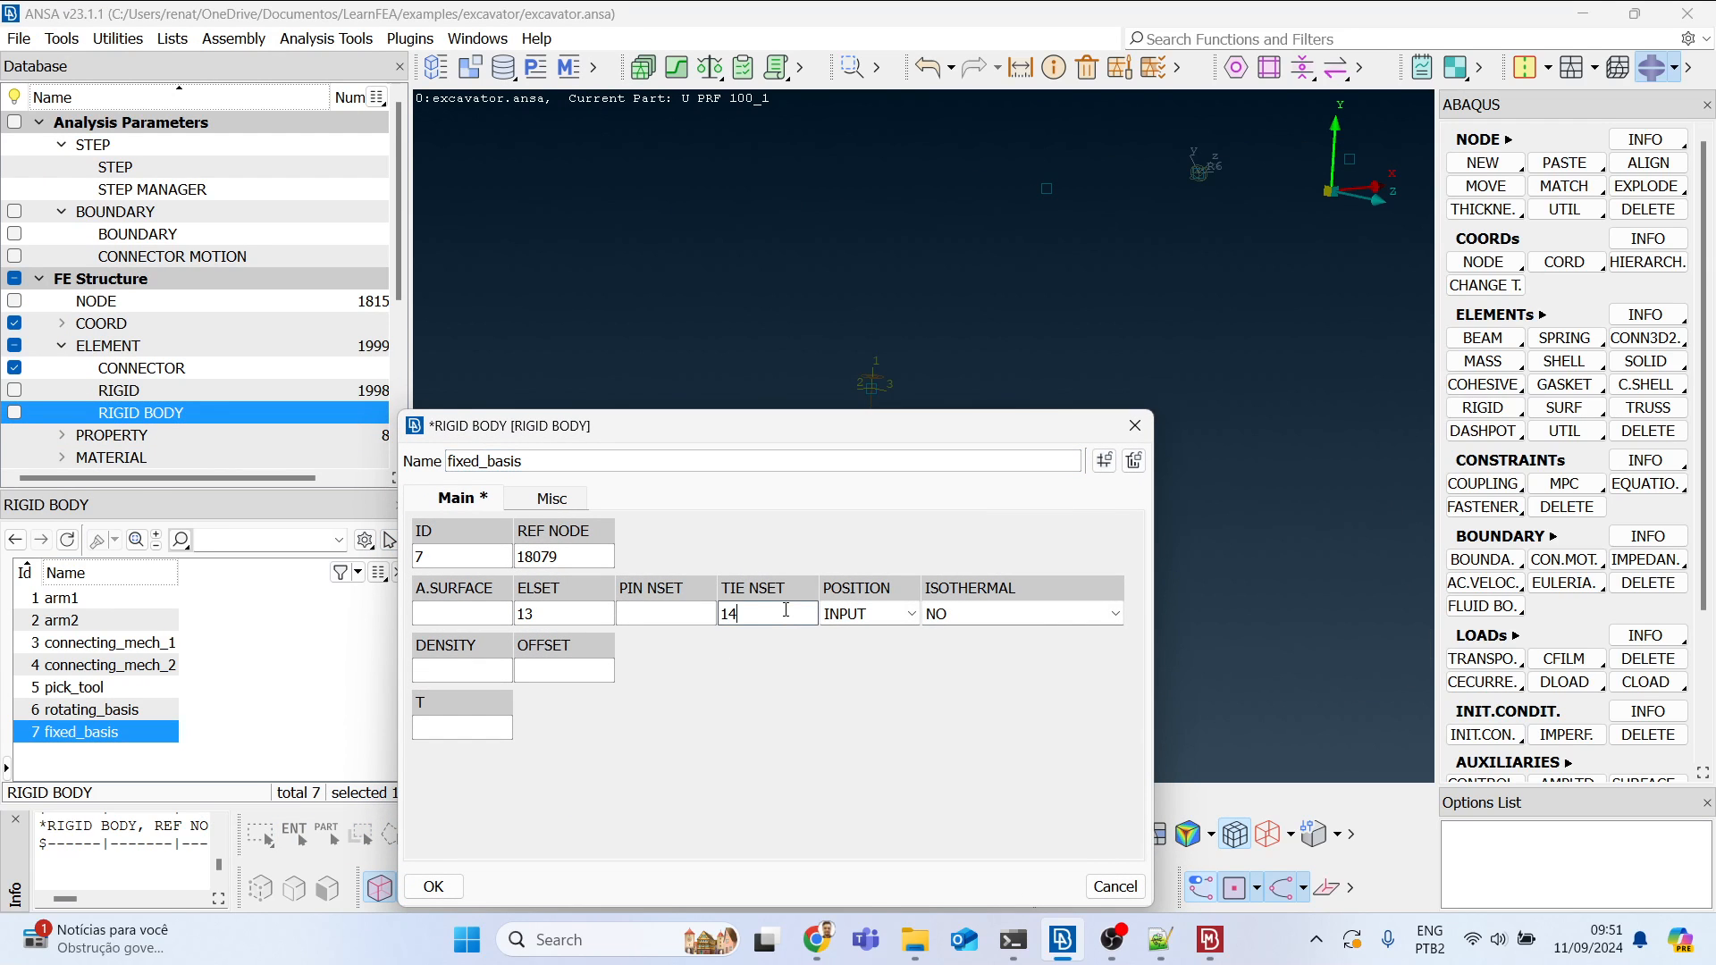
pyautogui.click(434, 886)
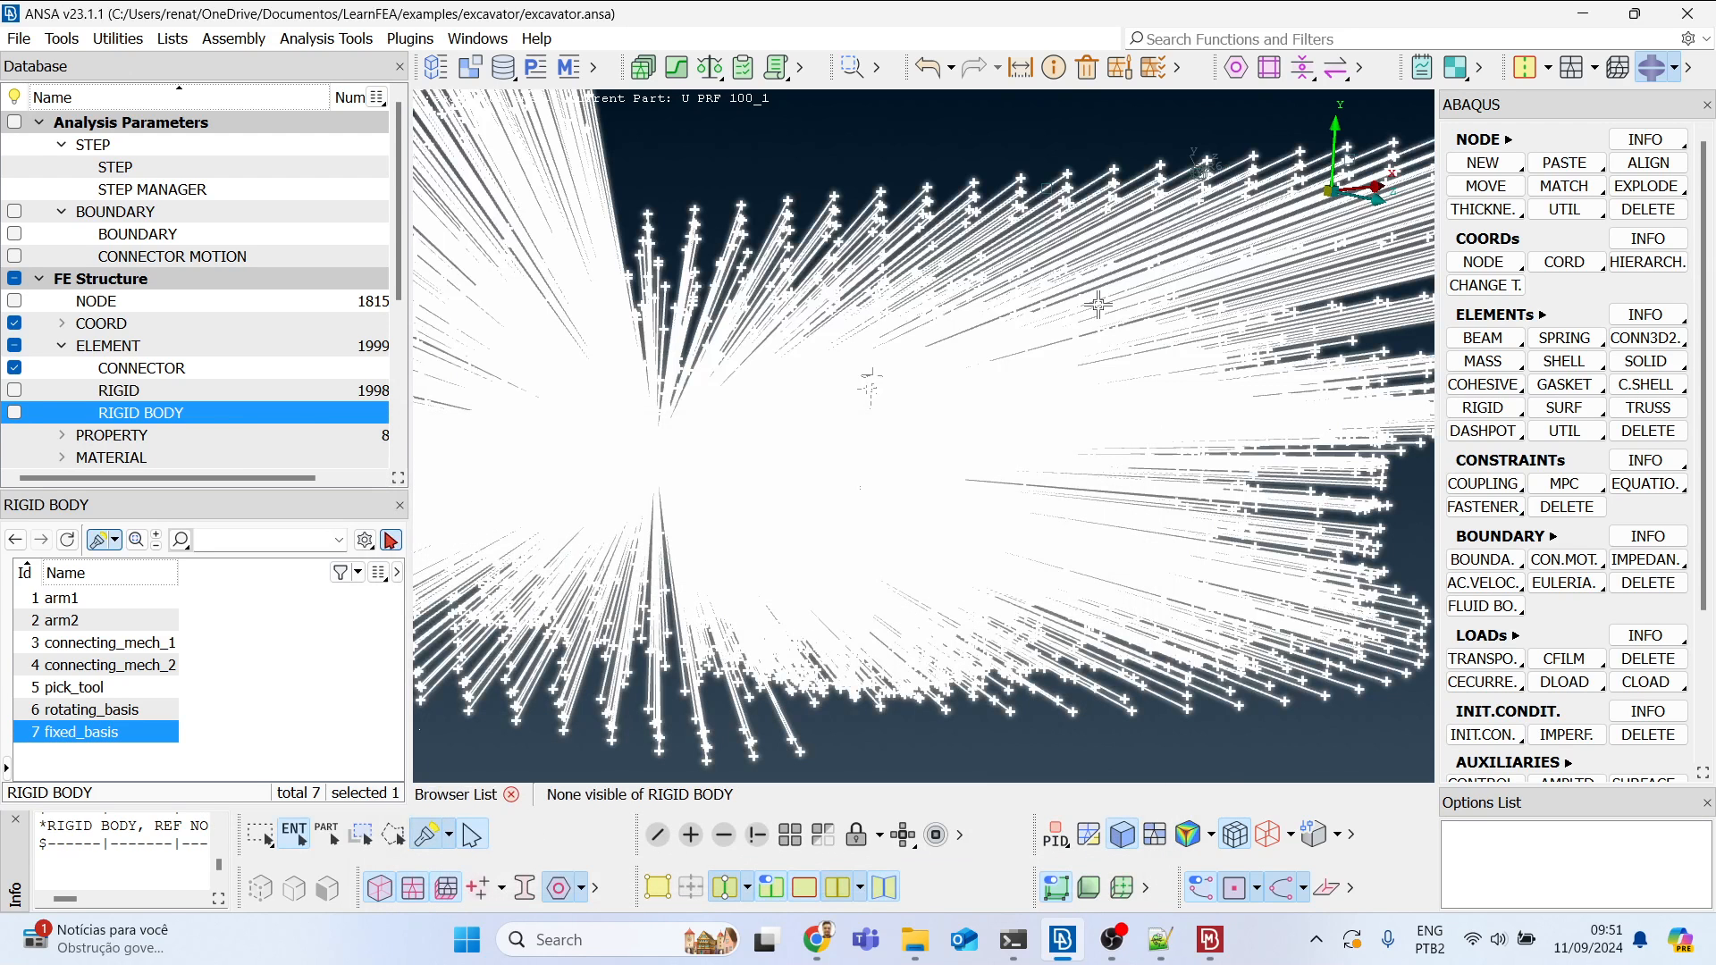
pyautogui.middleClick(1098, 305)
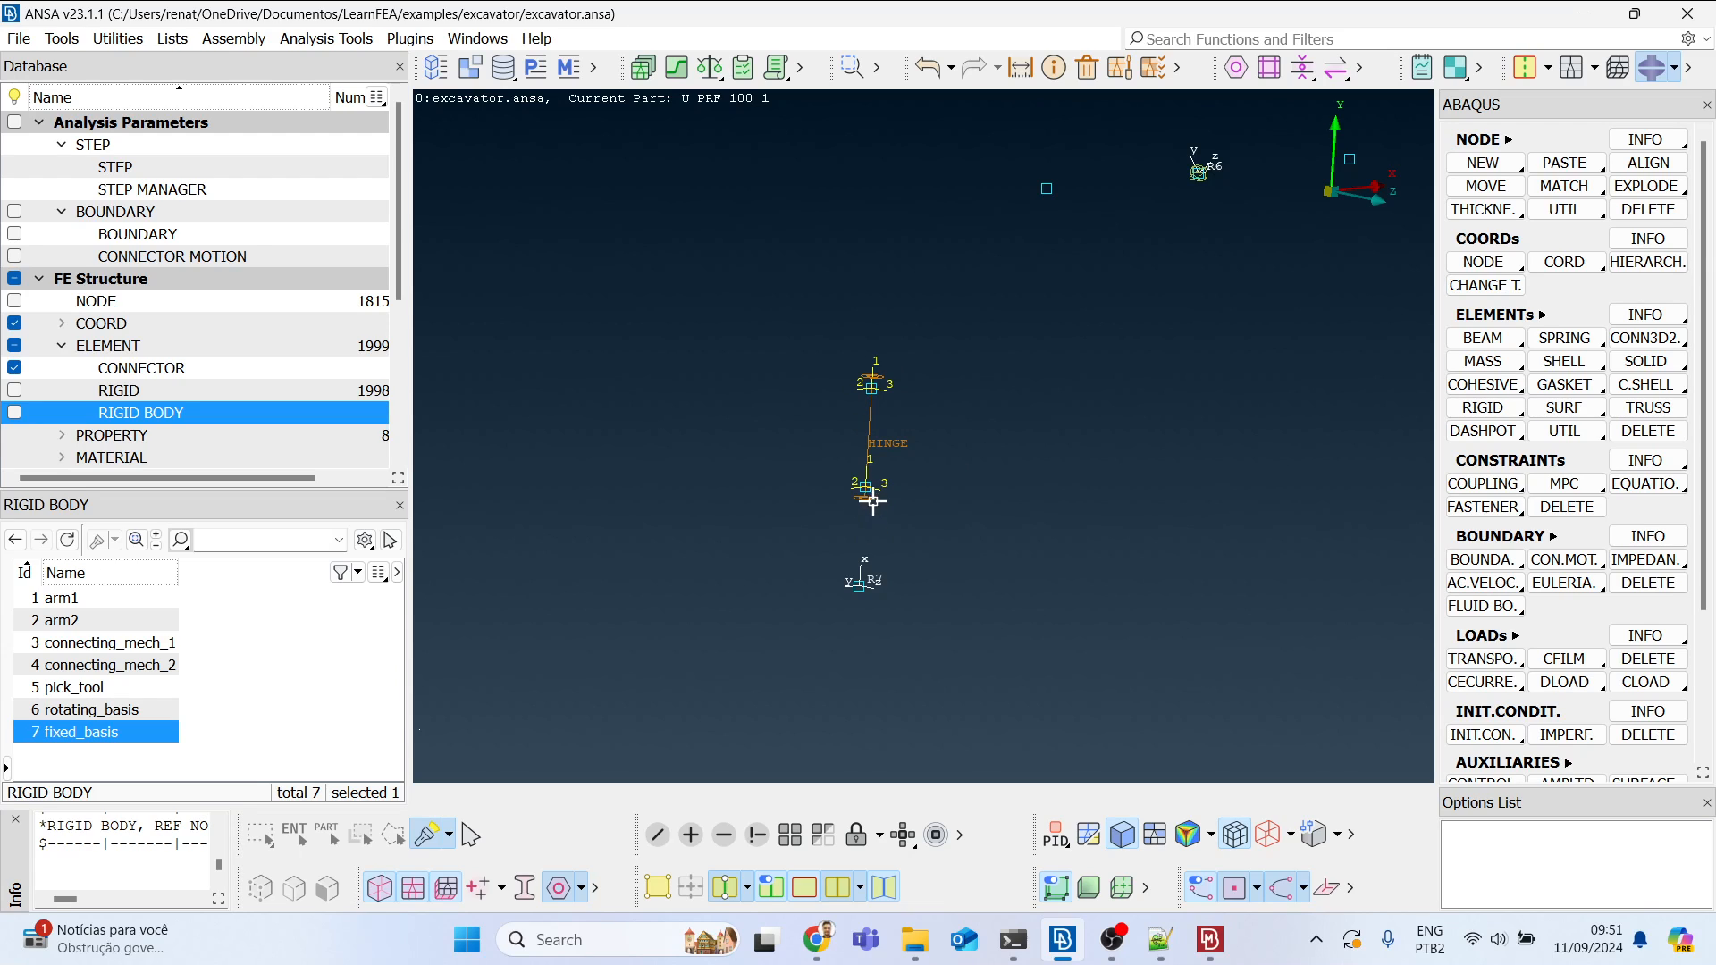
# Step: Manually match the hinge connector's upper node to its lower node, using the option to match to the last node
pyautogui.click(1645, 138)
pyautogui.scroll(3, 865, 453)
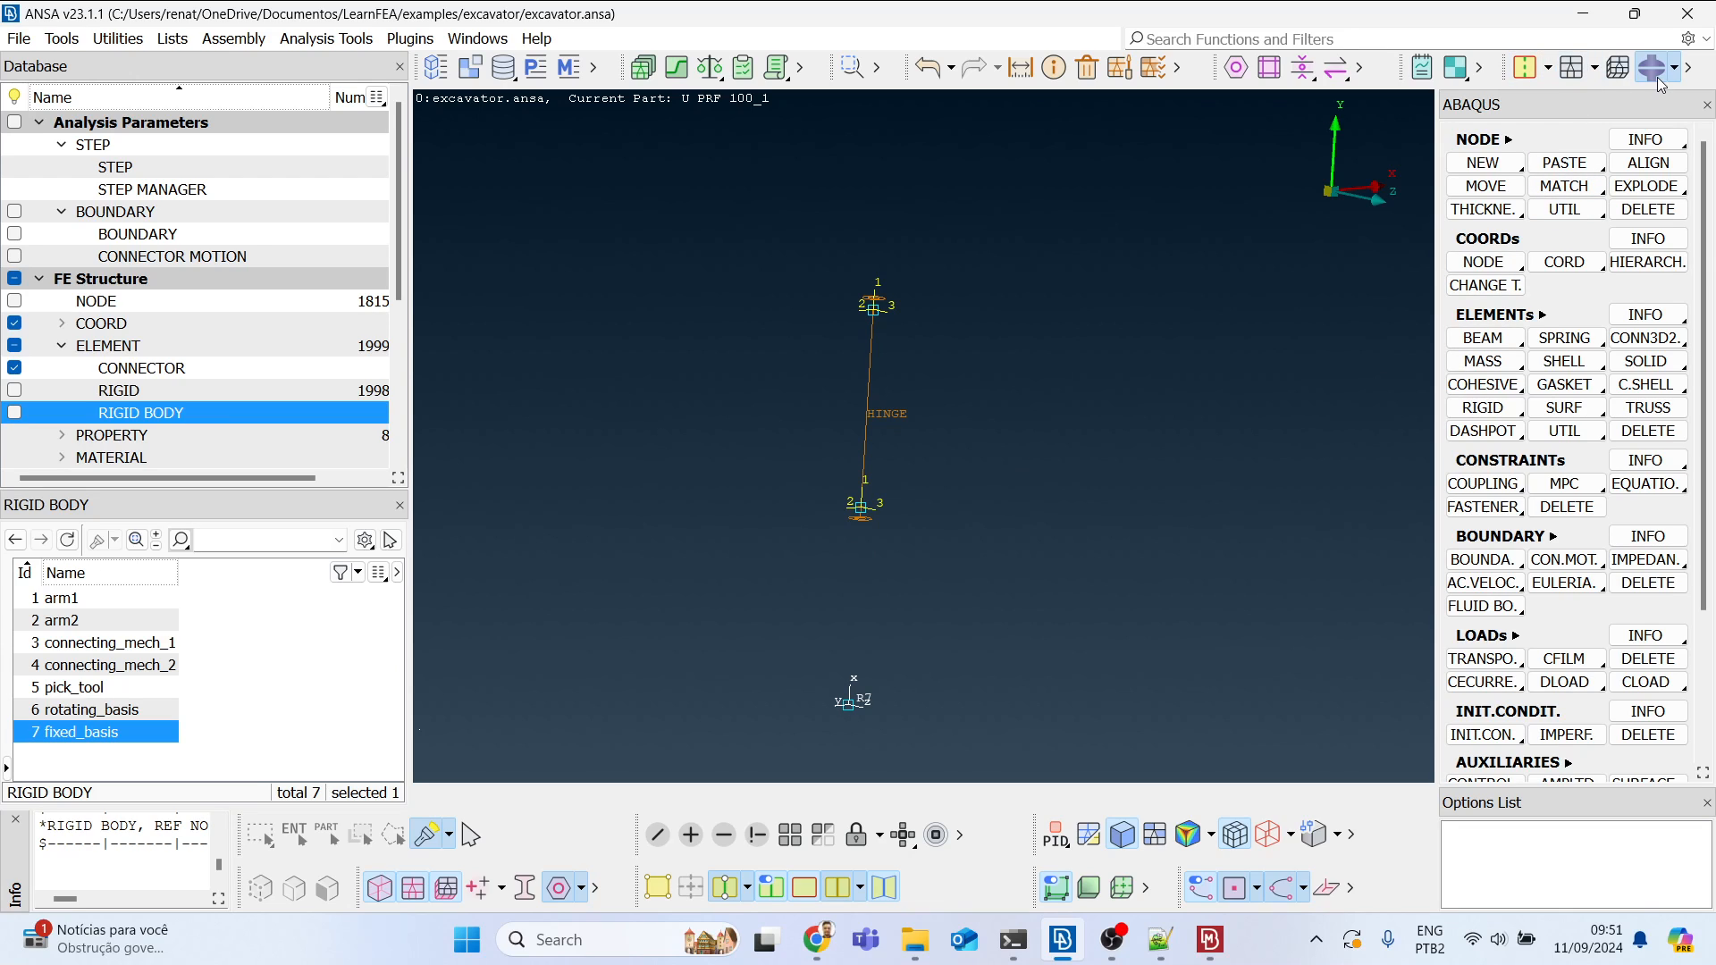
pyautogui.click(1589, 188)
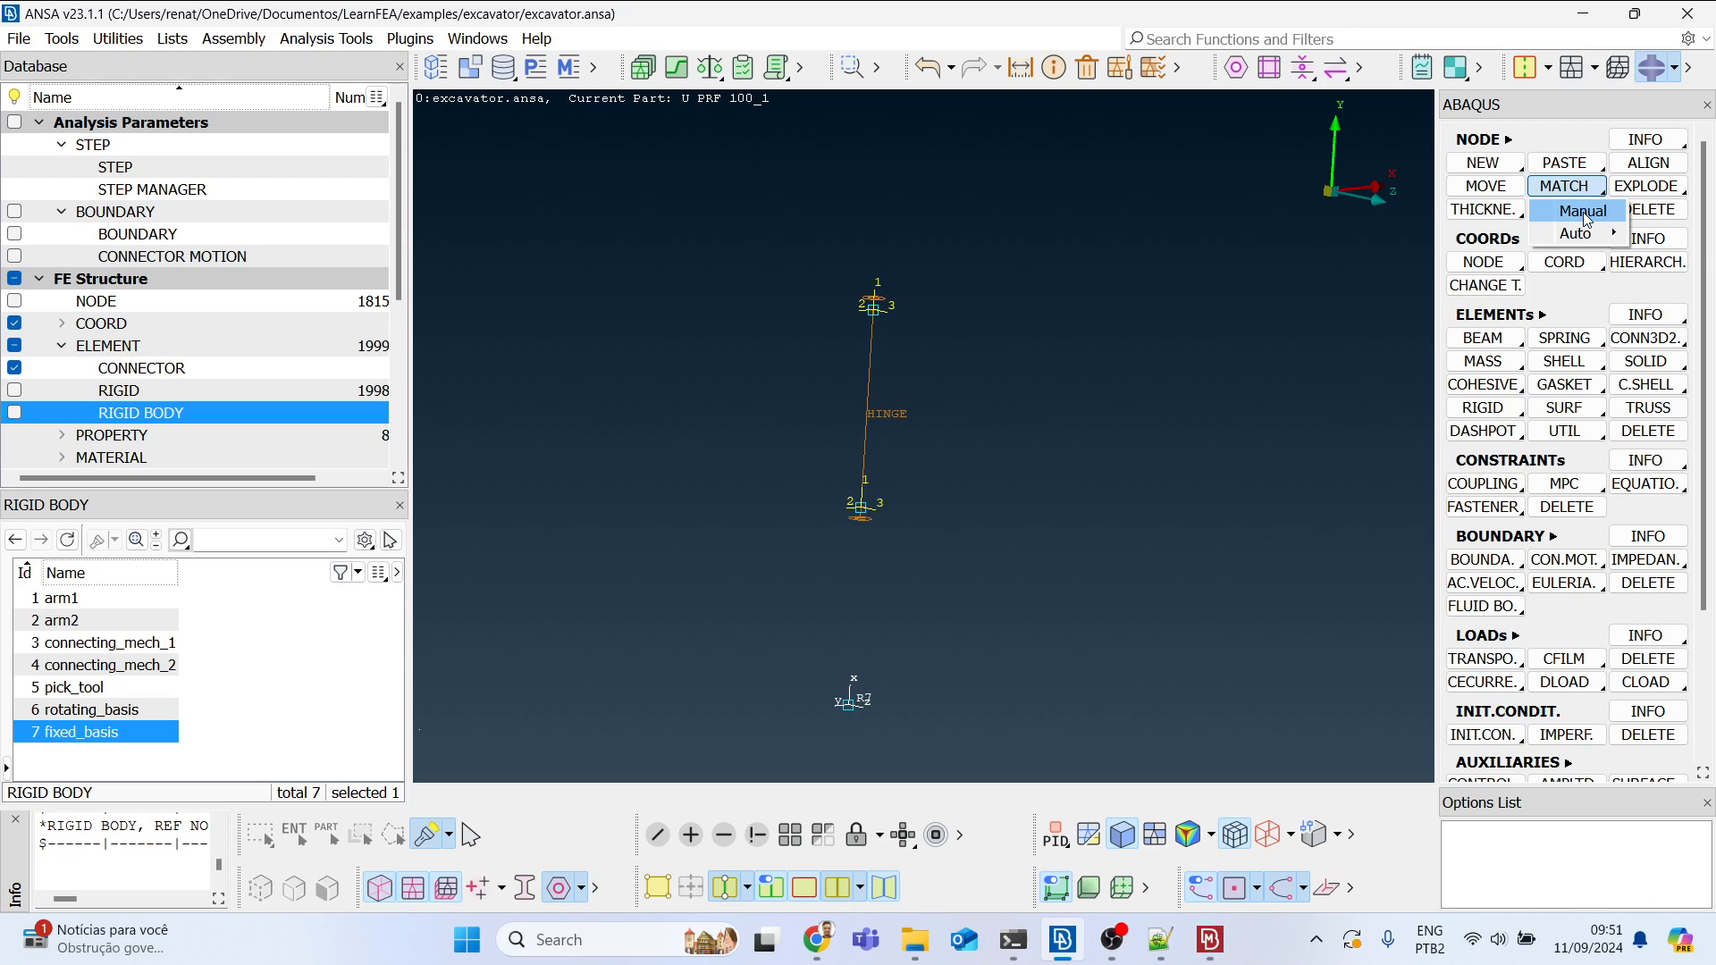
pyautogui.click(1582, 212)
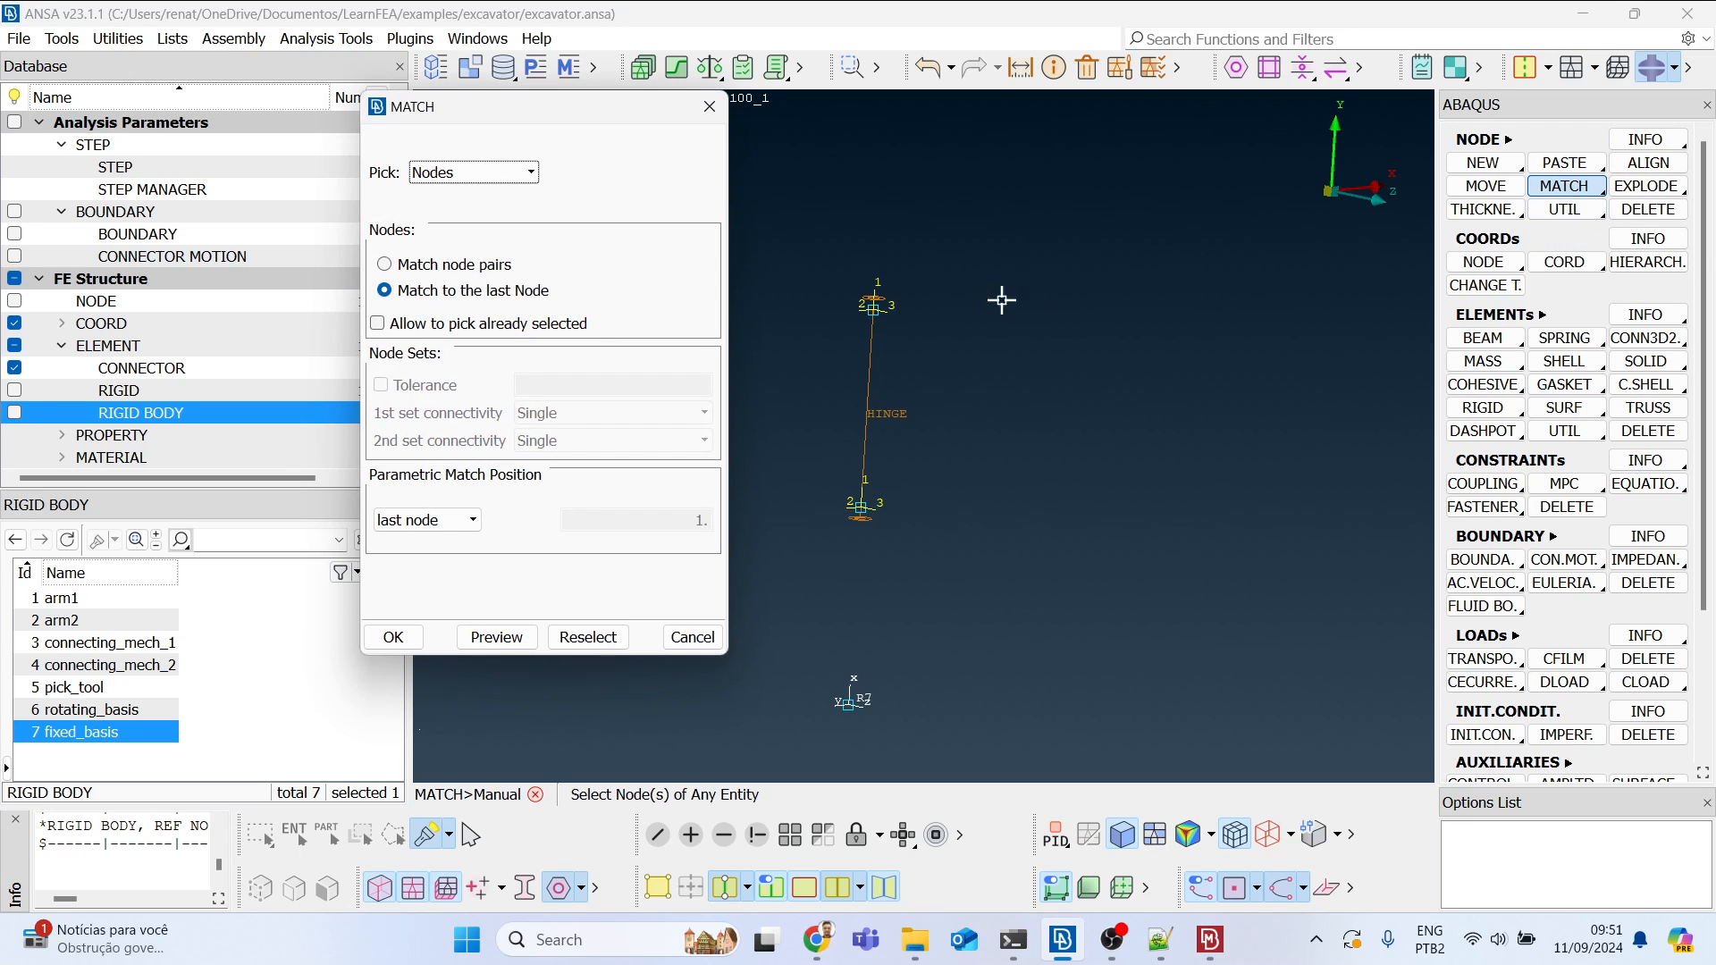
pyautogui.click(876, 314)
pyautogui.click(863, 503)
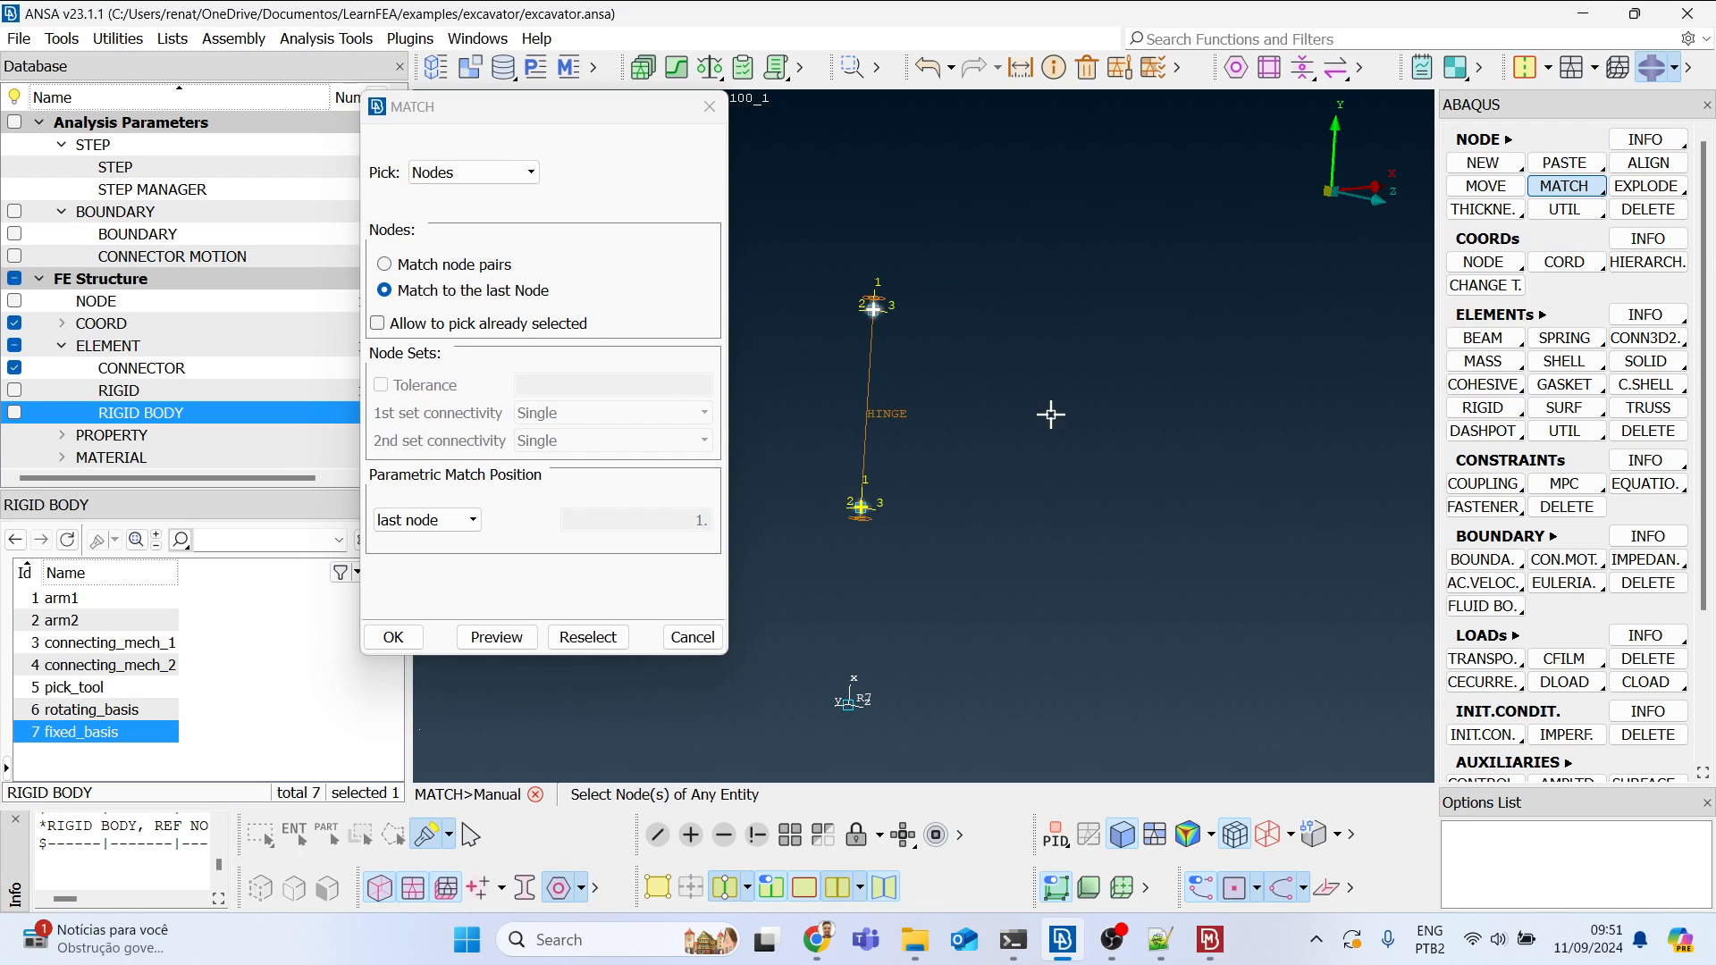
pyautogui.middleClick(1051, 414)
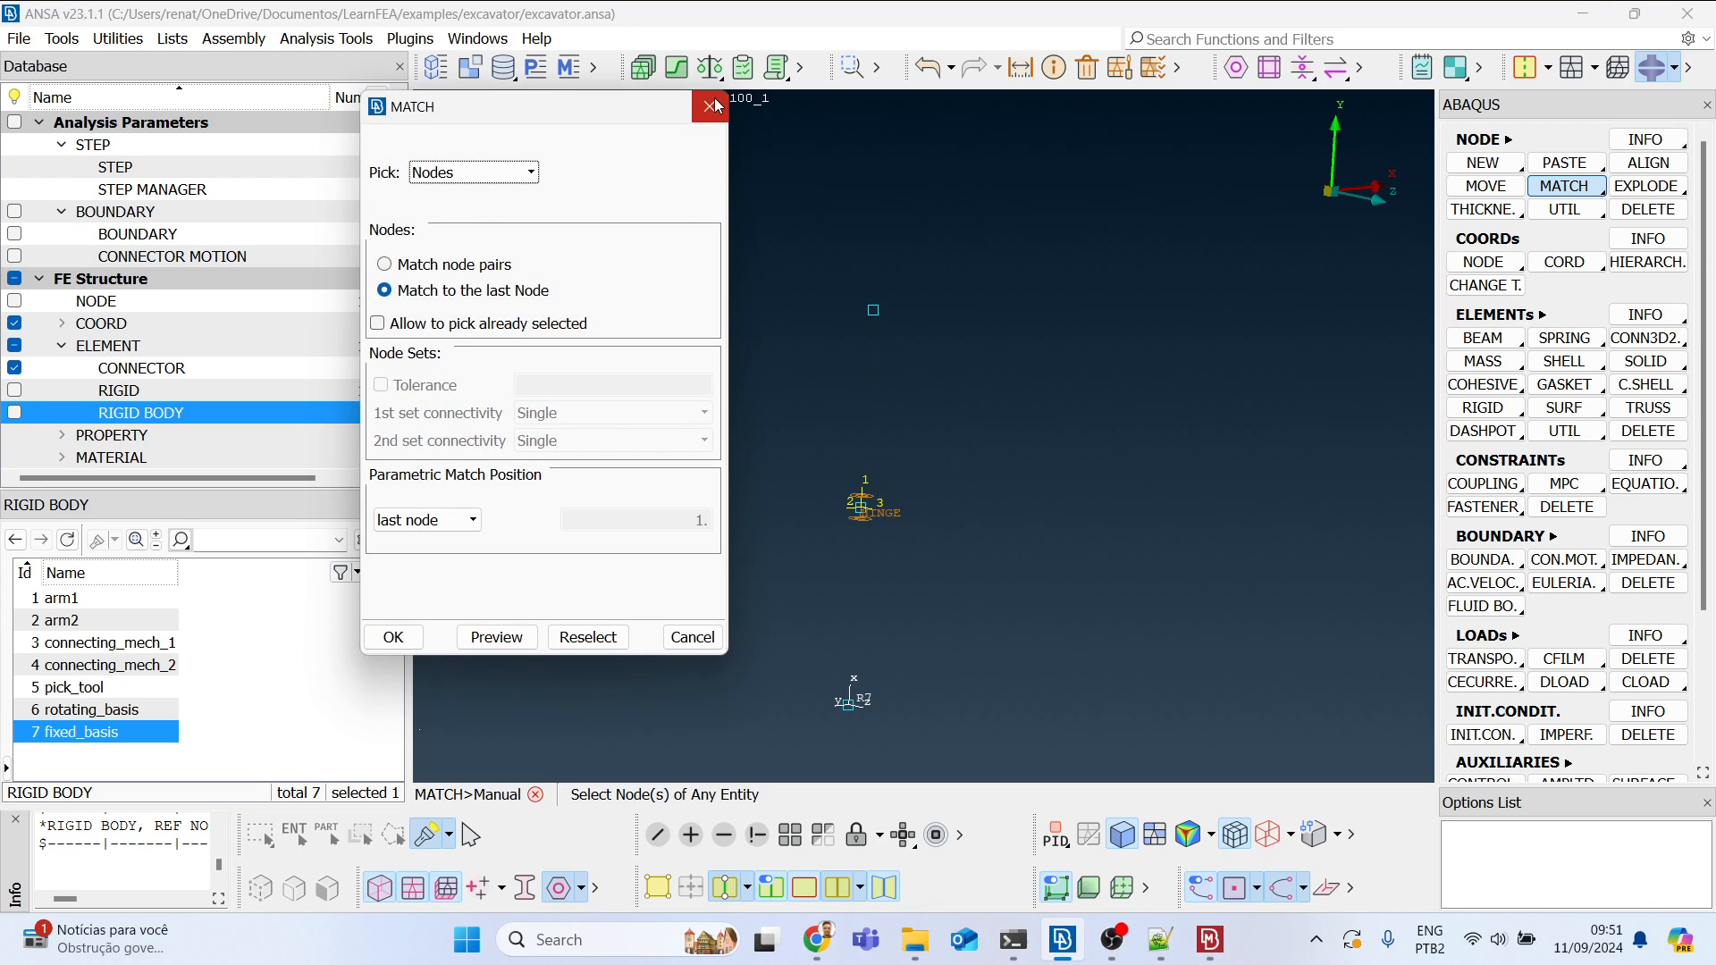
pyautogui.click(710, 106)
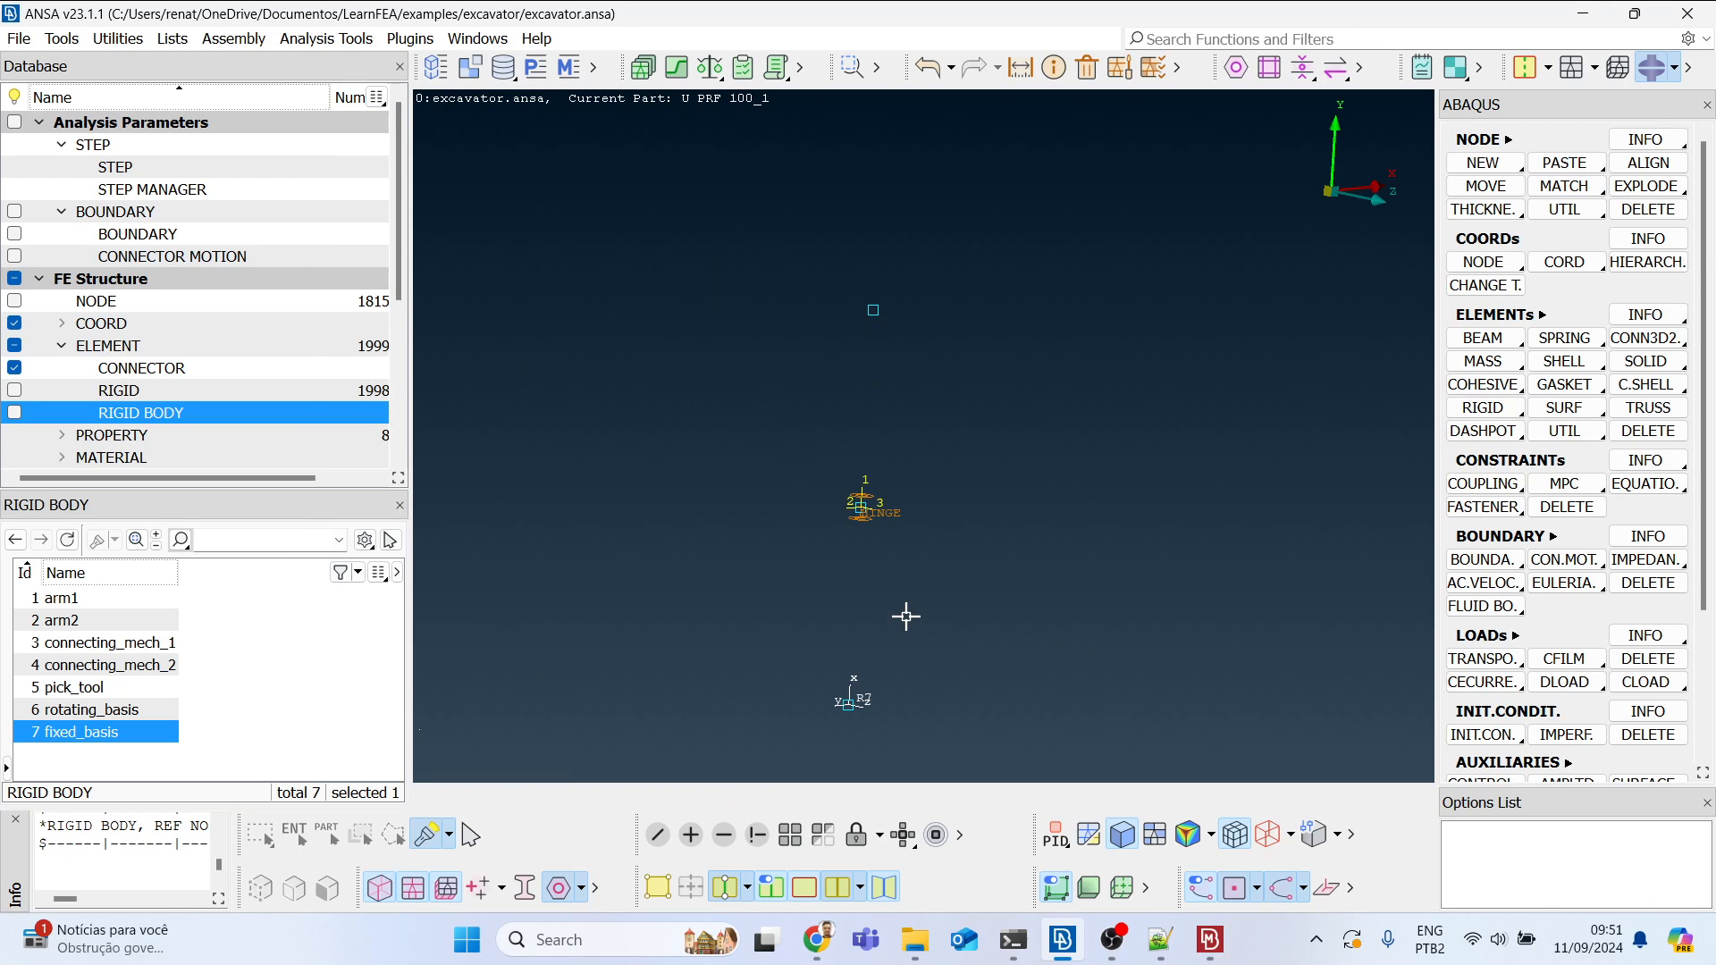
pyautogui.scroll(-3, 860, 590)
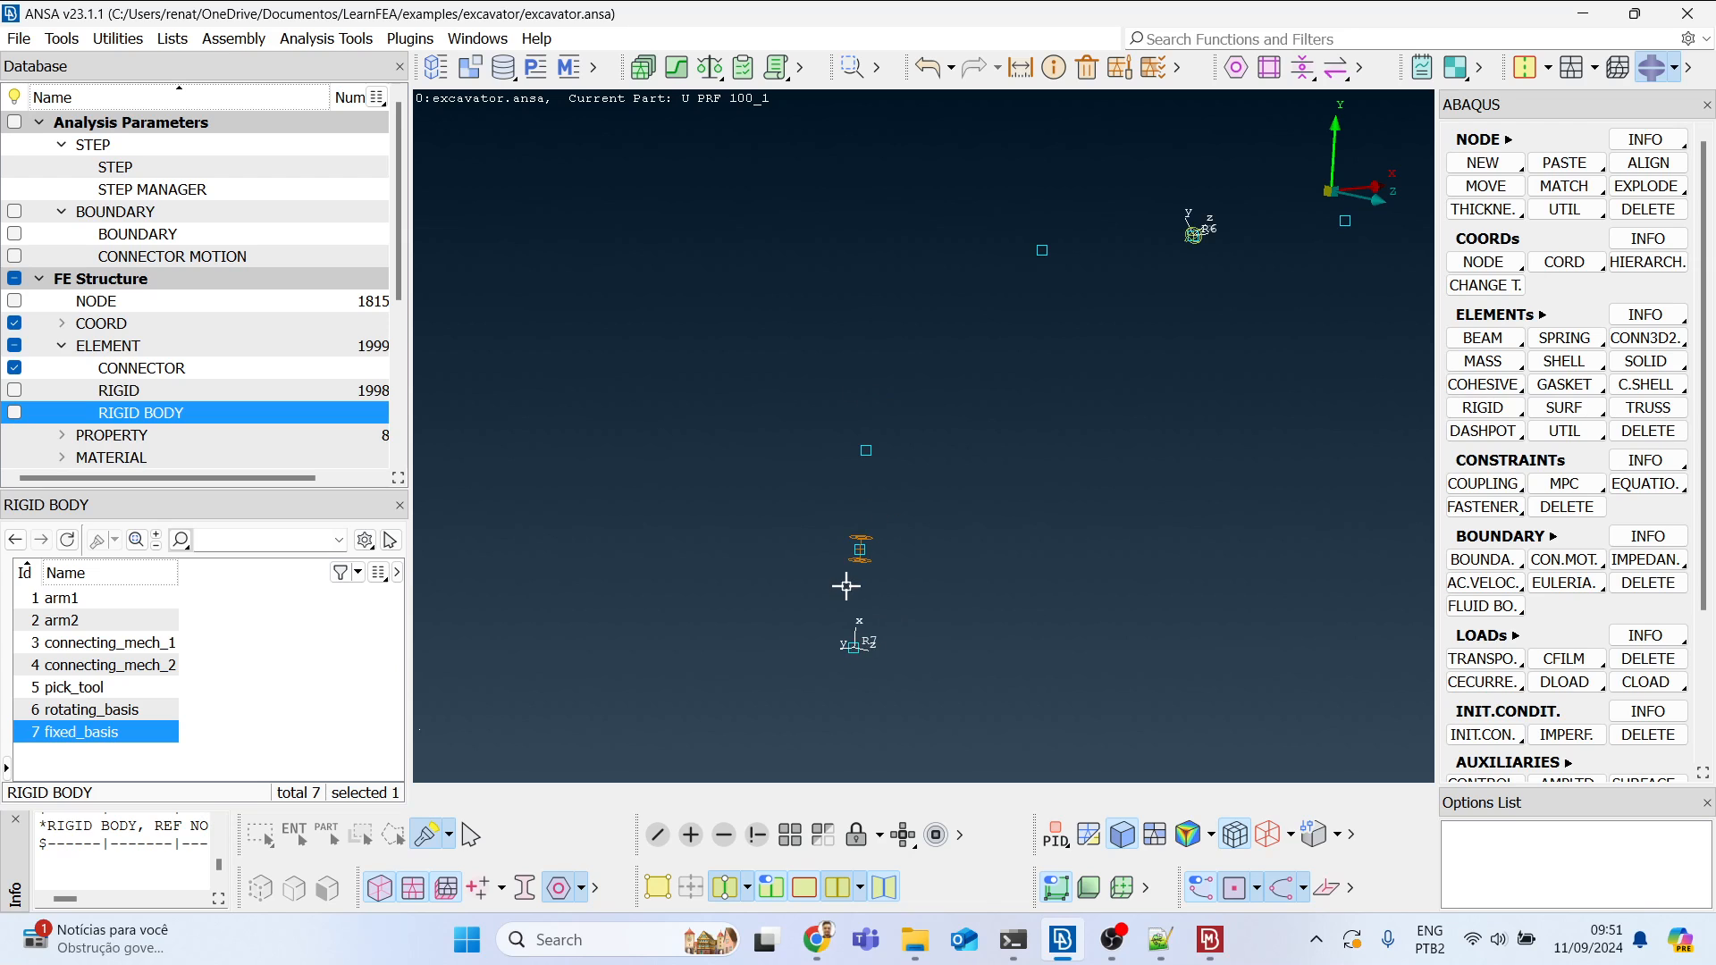
# Step: Show the rigid elements again and examine the whole excavator assembly, especially the rotating and fixed bases
pyautogui.click(15, 392)
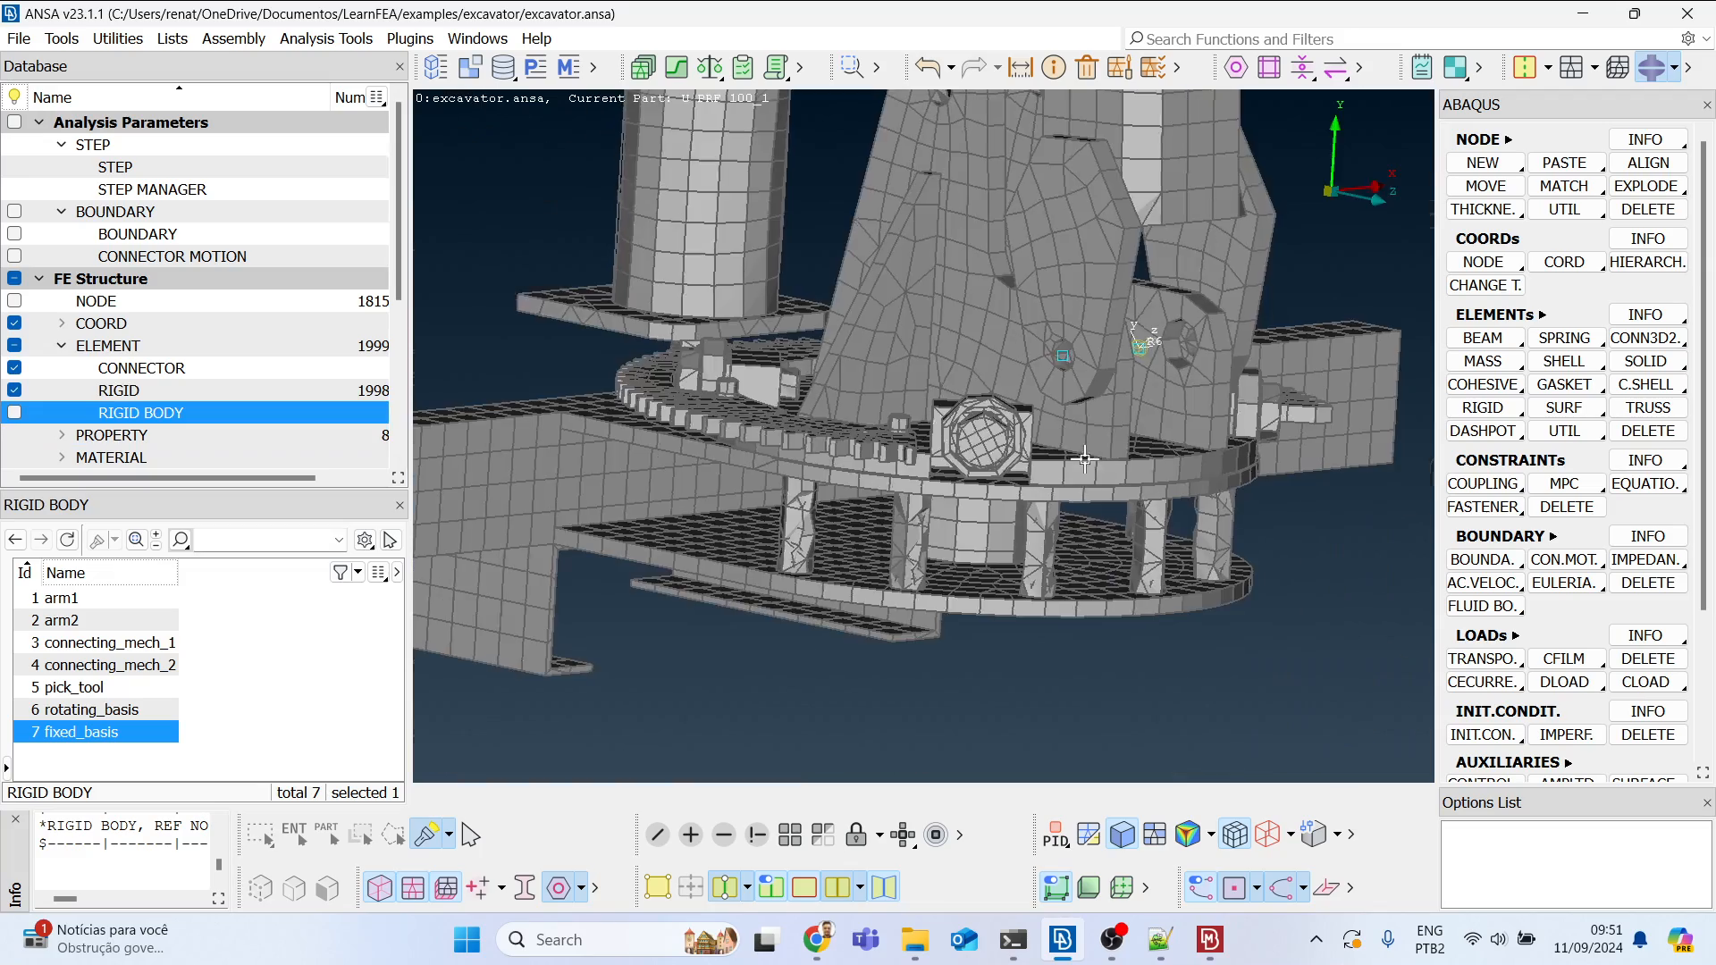
pyautogui.keyDown('ctrl'); pyautogui.moveTo(1084, 459); pyautogui.dragTo(1069, 355); pyautogui.keyUp('ctrl')
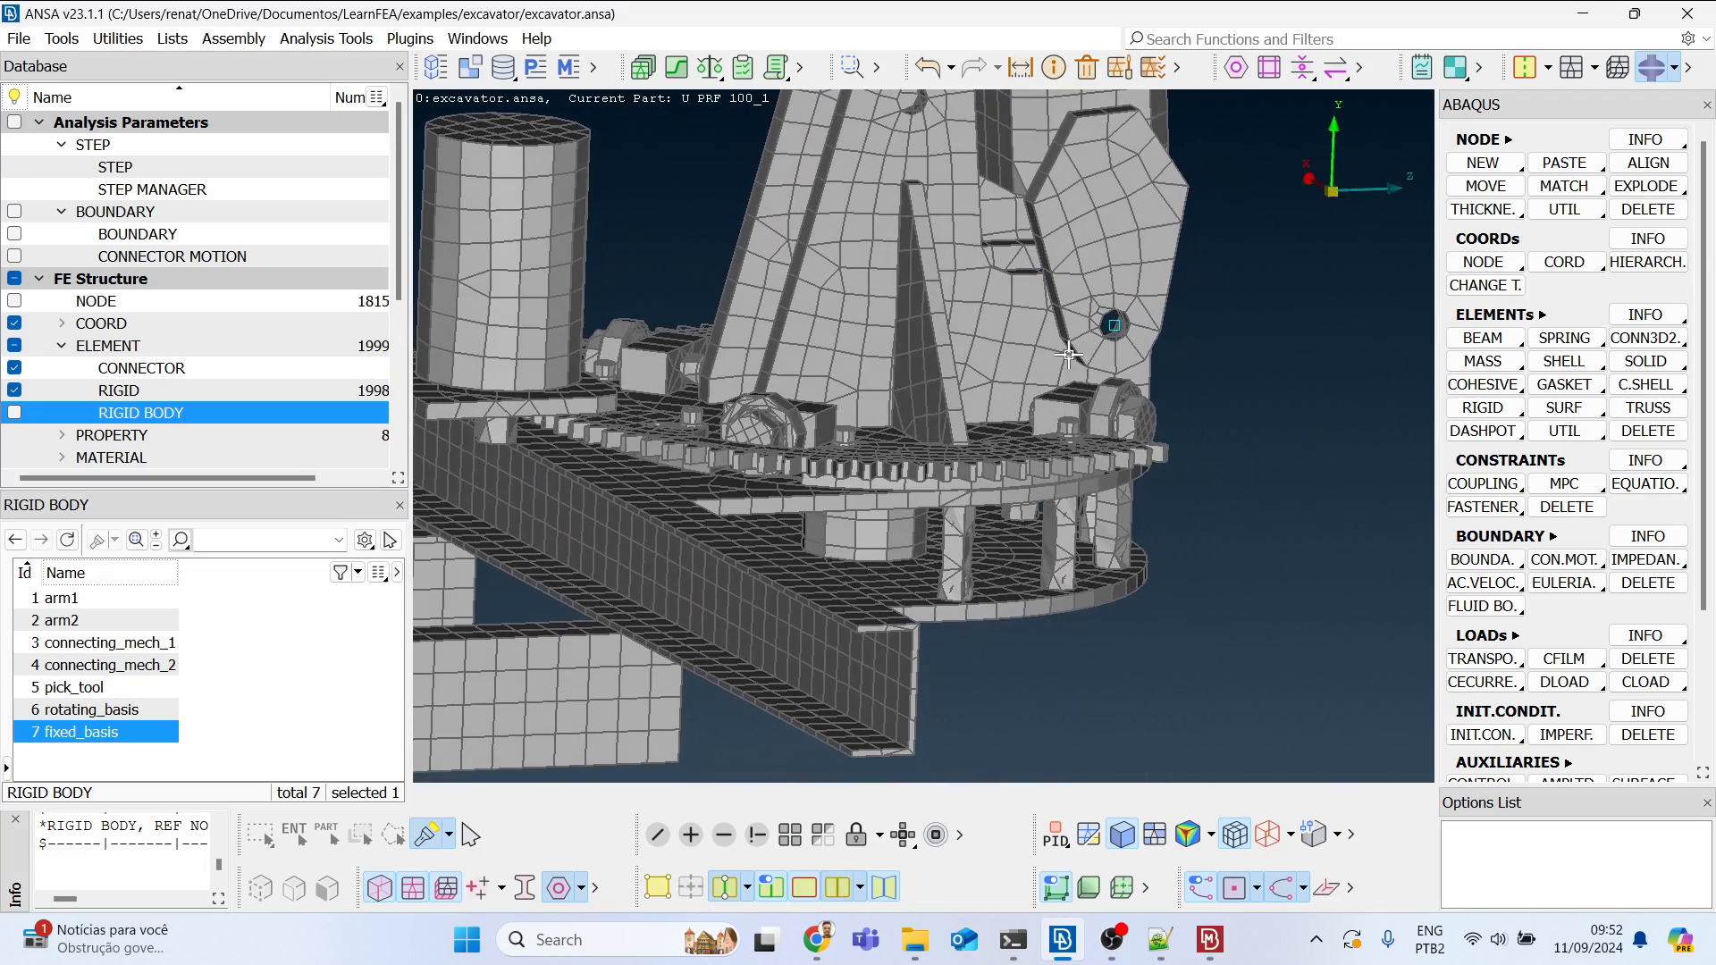
pyautogui.scroll(-3, 916, 502)
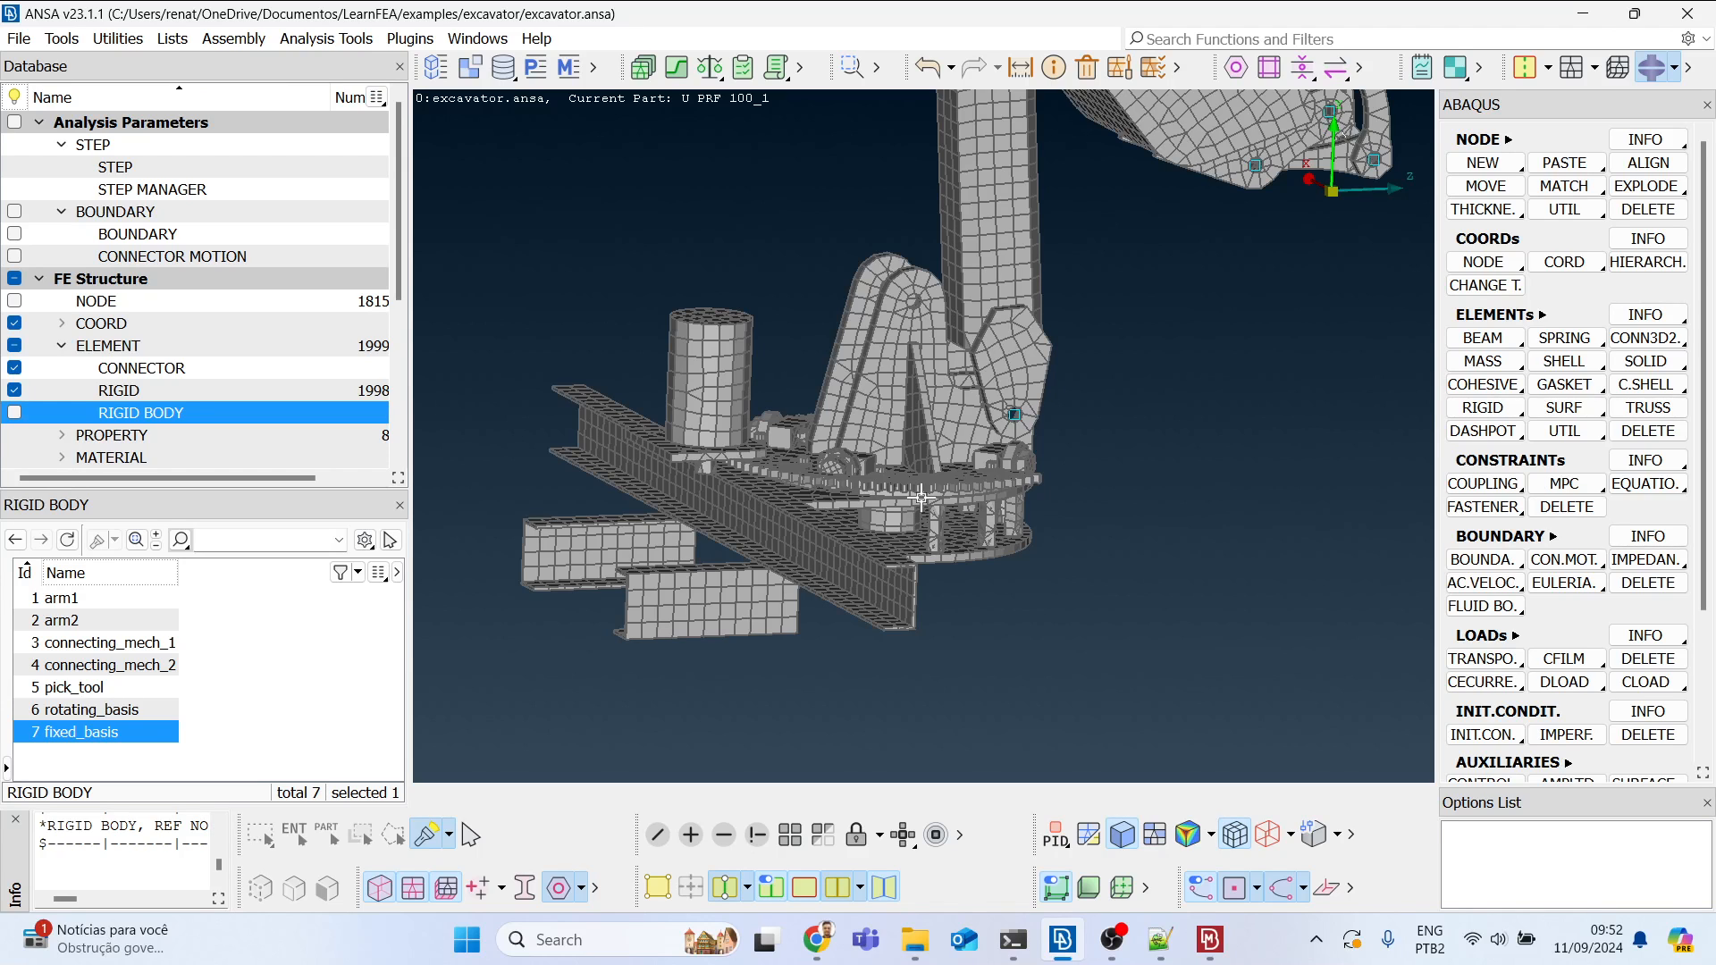
pyautogui.scroll(-5, 907, 613)
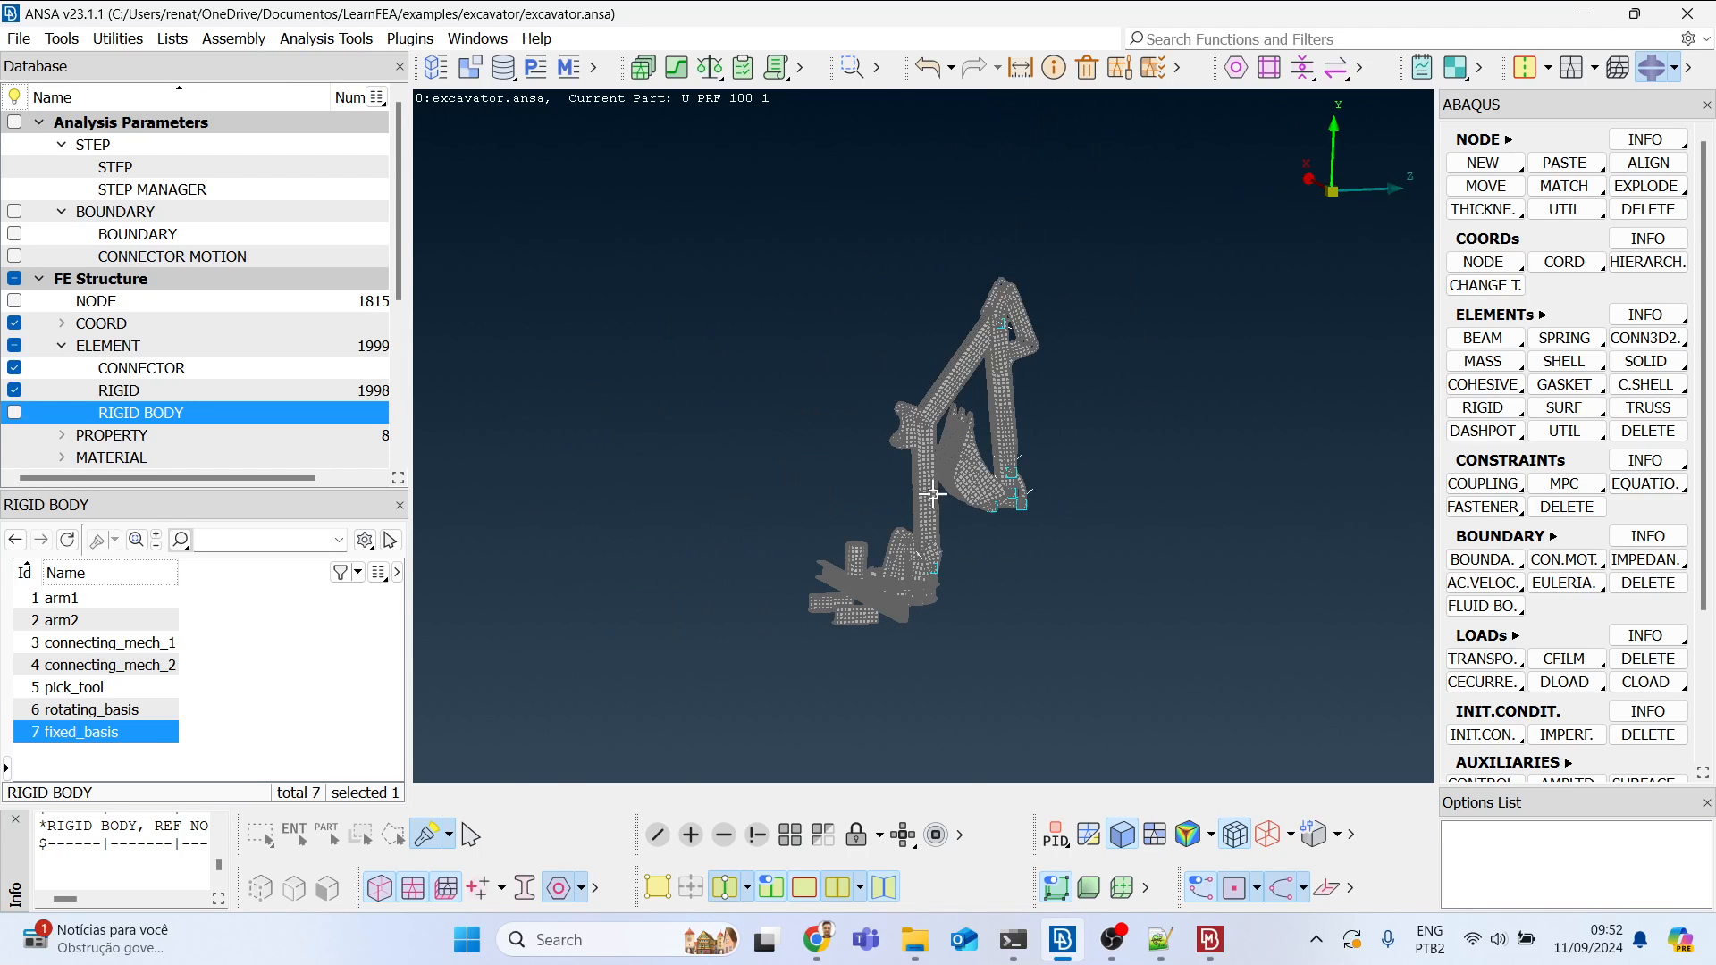
pyautogui.scroll(5, 865, 441)
pyautogui.scroll(-2, 770, 308)
pyautogui.keyDown('ctrl'); pyautogui.moveTo(772, 339); pyautogui.dragTo(793, 333); pyautogui.keyUp('ctrl')
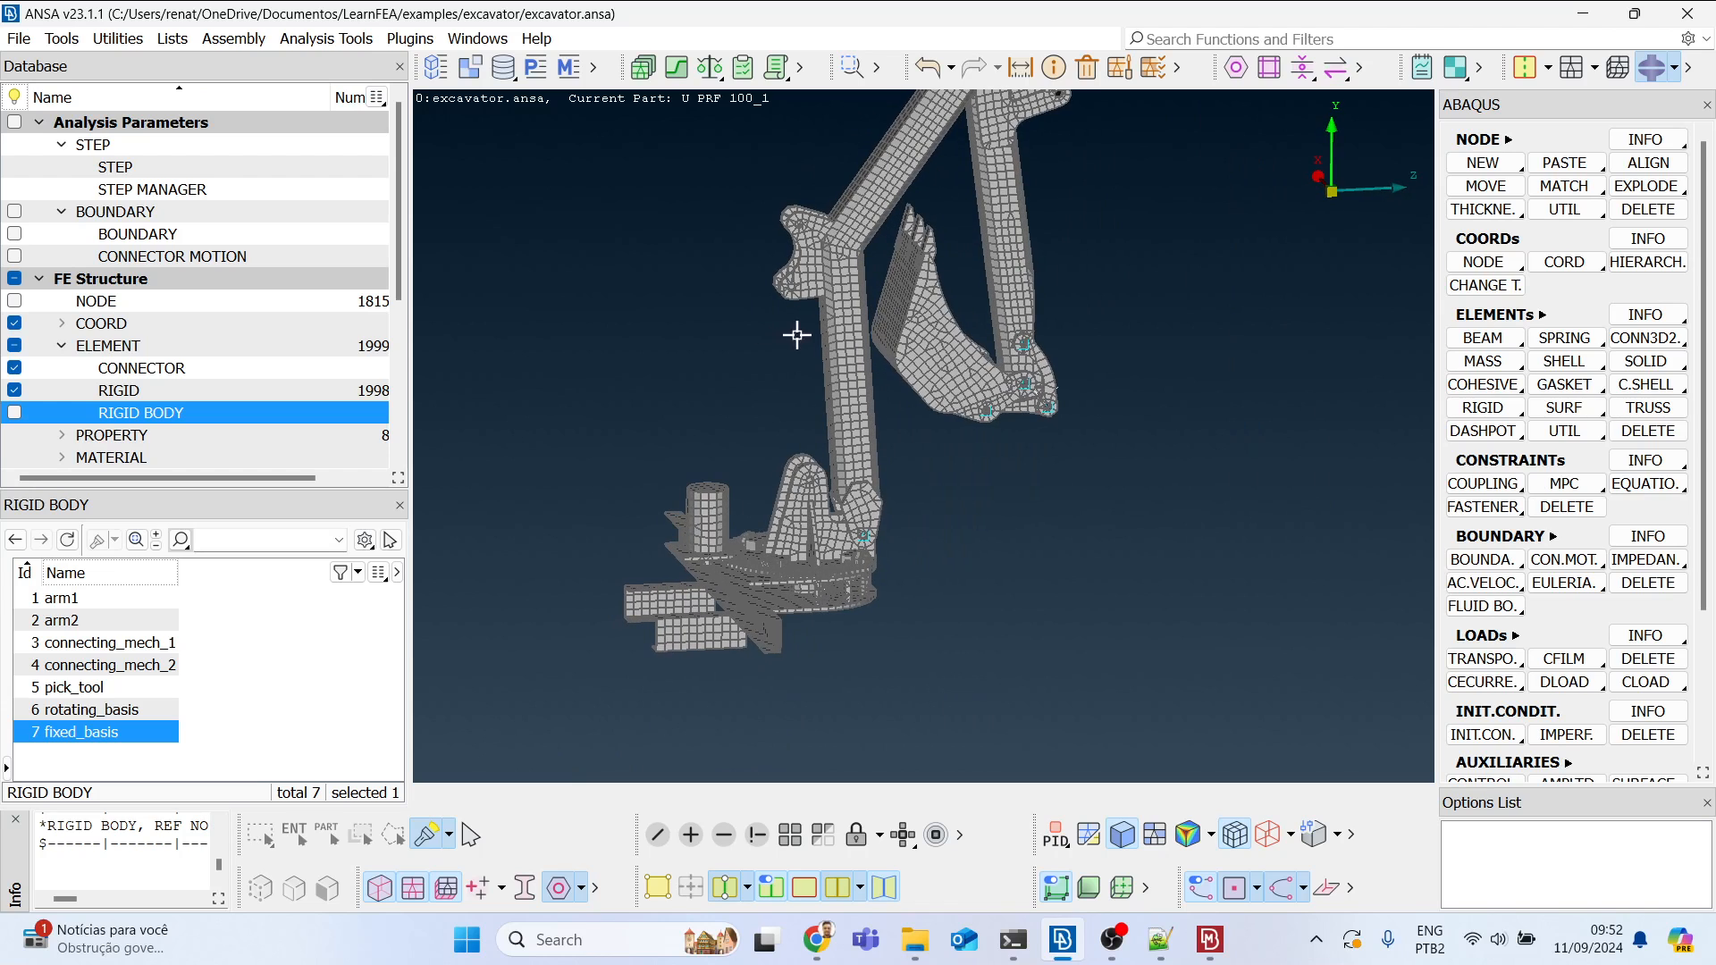
pyautogui.keyDown('ctrl'); pyautogui.moveTo(793, 334); pyautogui.dragTo(765, 393, button='middle'); pyautogui.keyUp('ctrl')
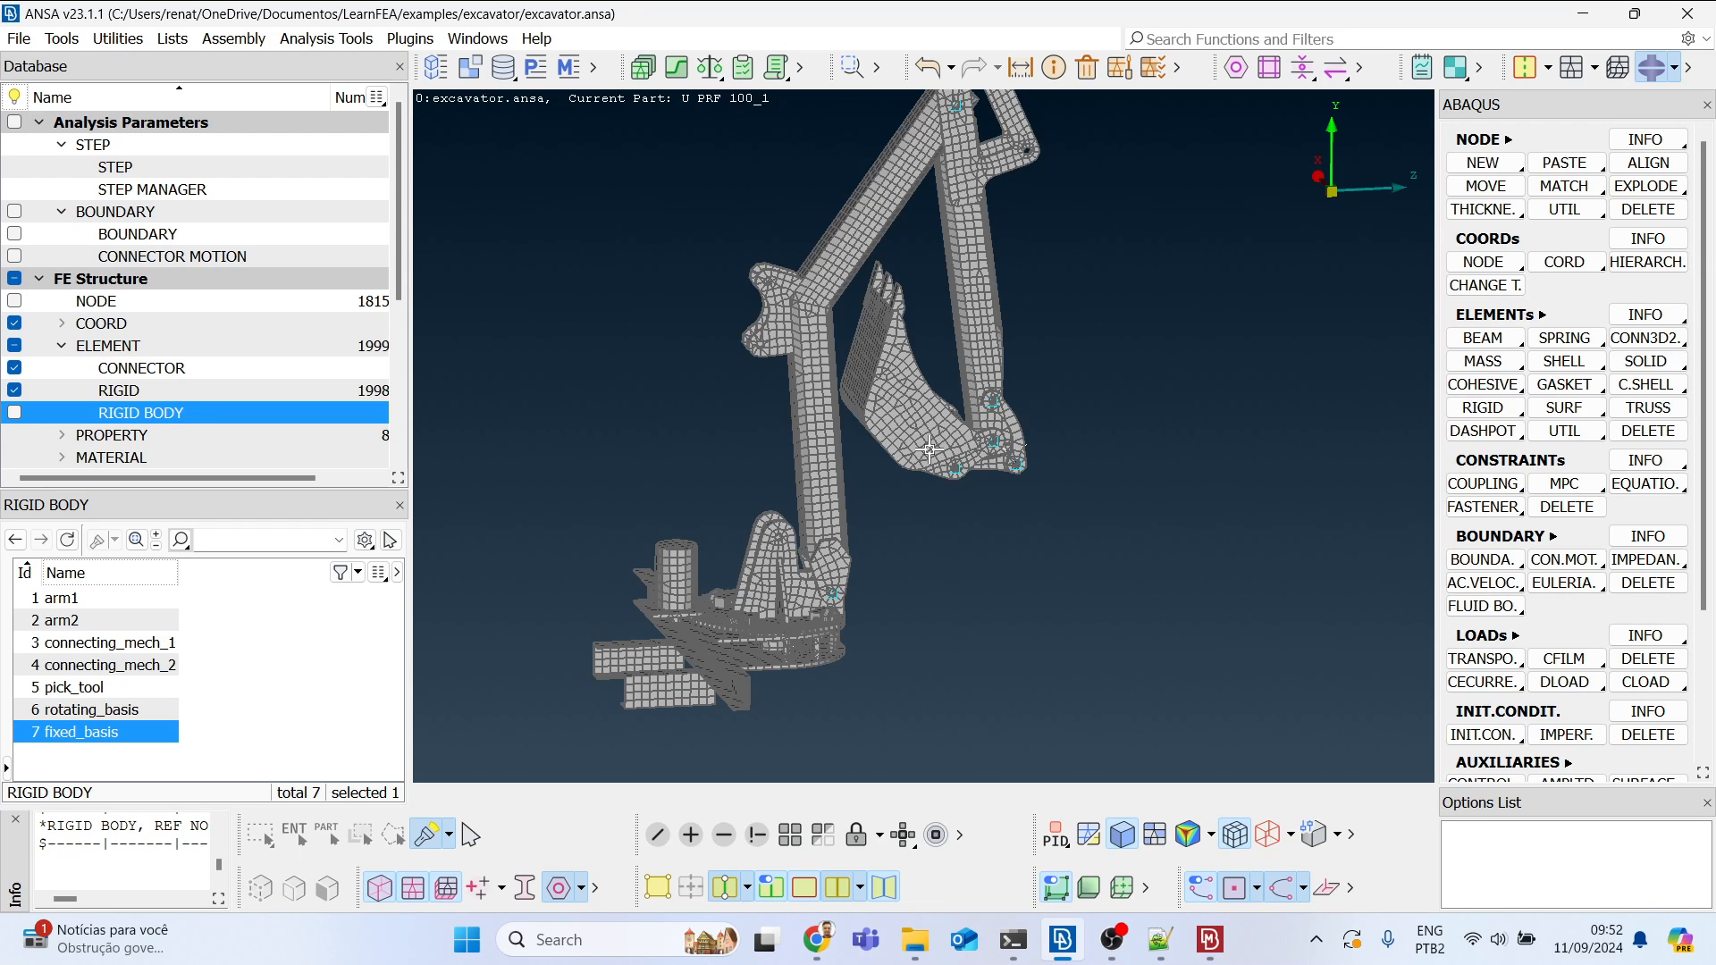
pyautogui.scroll(5, 701, 627)
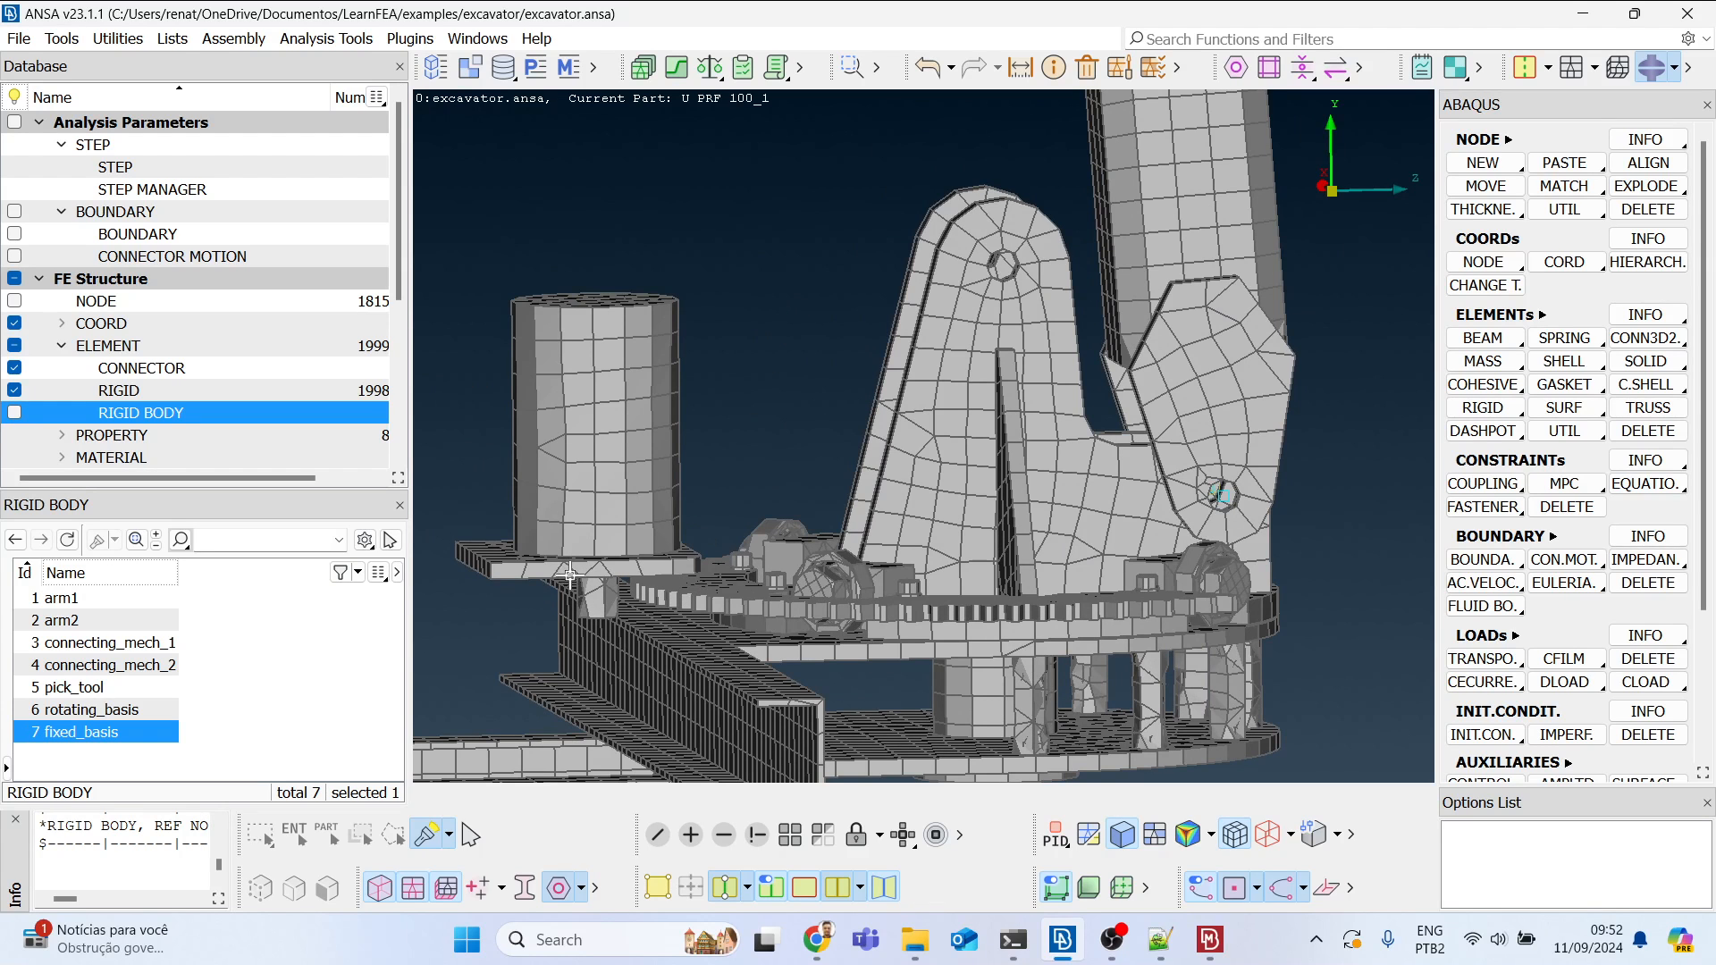
pyautogui.scroll(-4, 747, 428)
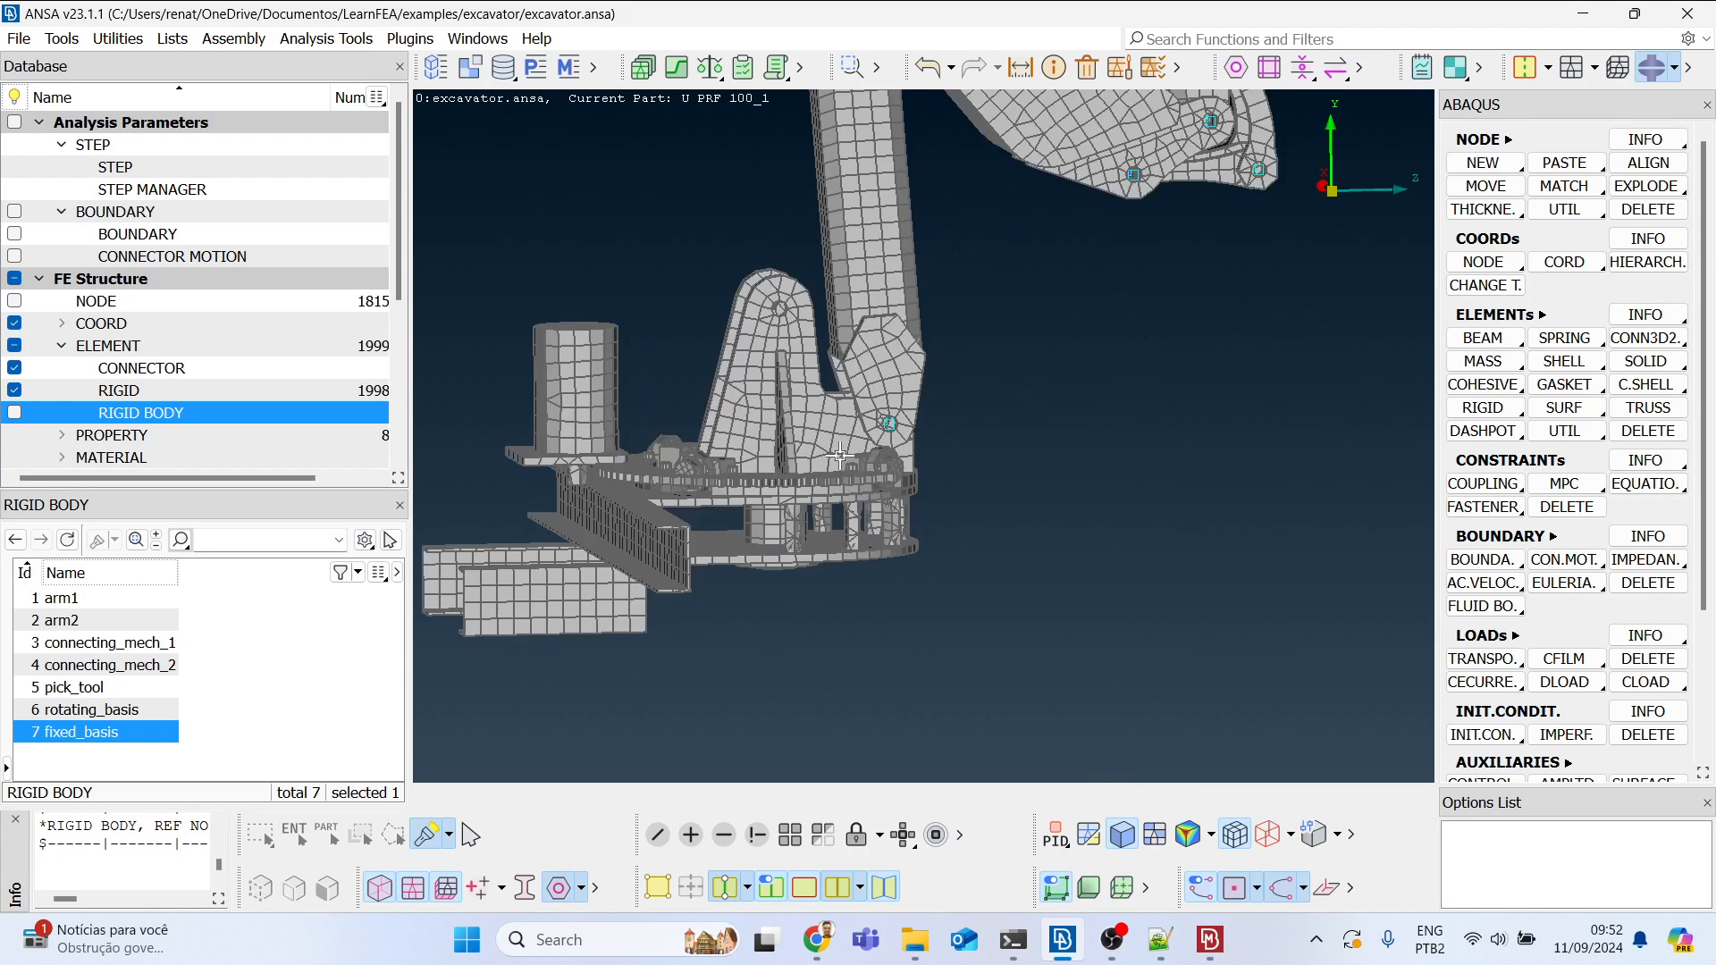
pyautogui.keyDown('ctrl'); pyautogui.moveTo(876, 463); pyautogui.dragTo(882, 473); pyautogui.keyUp('ctrl')
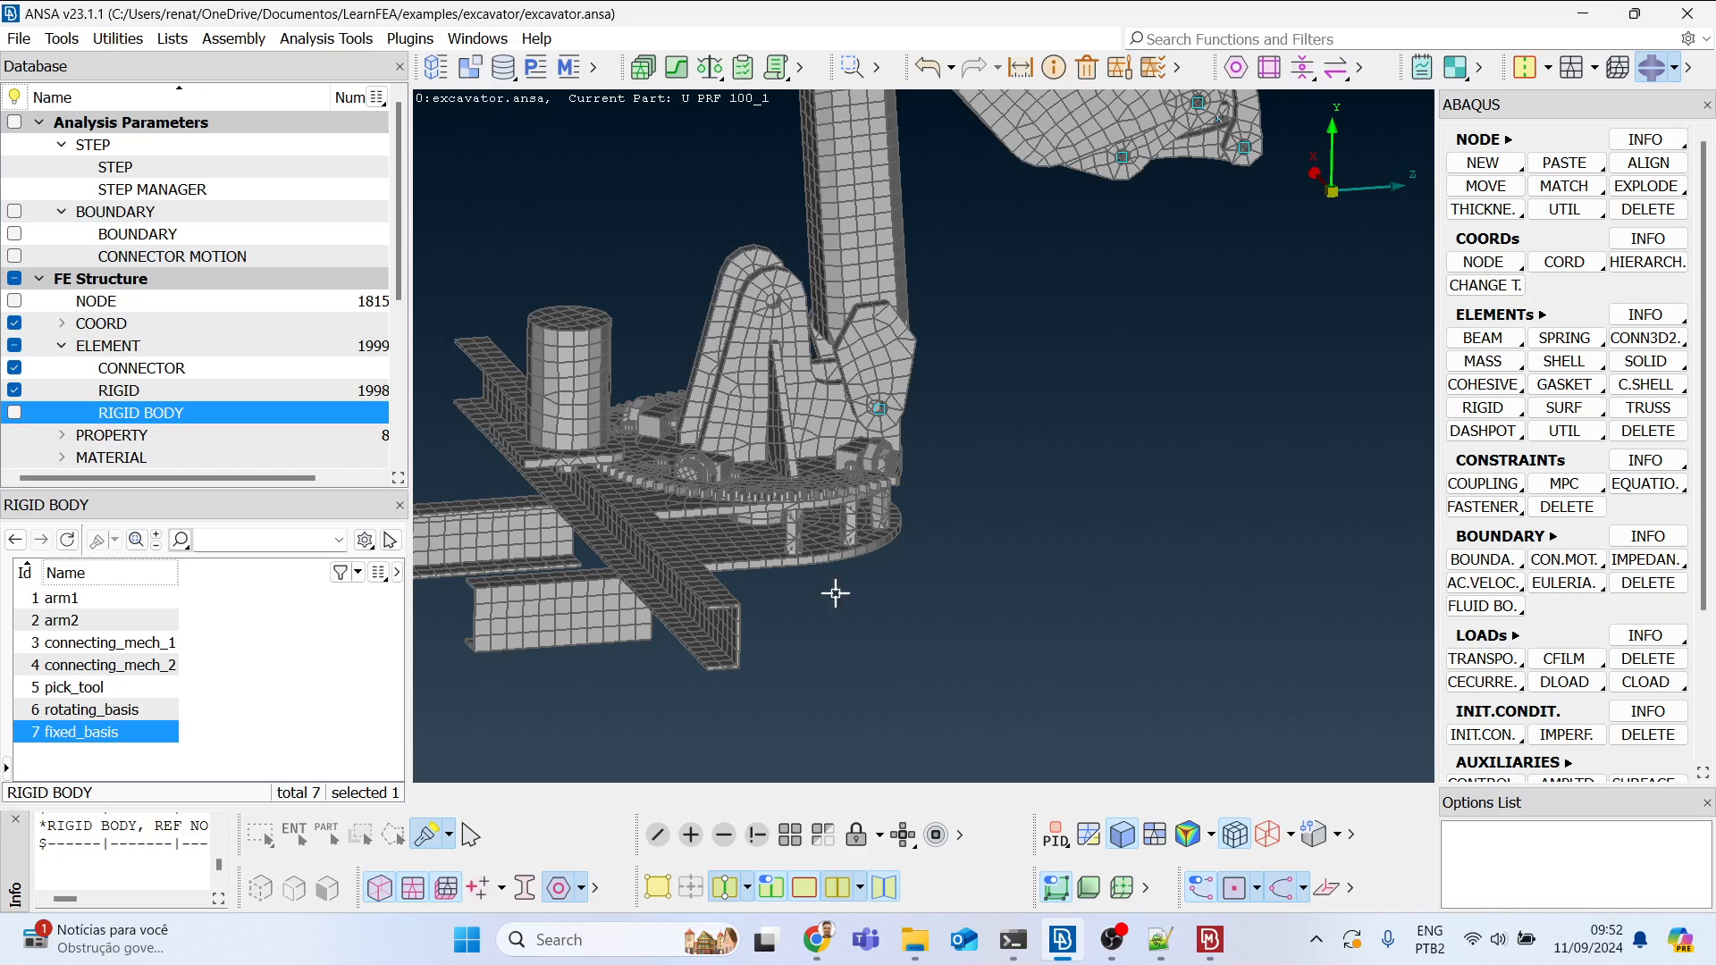
pyautogui.scroll(-4, 777, 518)
pyautogui.keyDown('ctrl'); pyautogui.moveTo(744, 532); pyautogui.dragTo(765, 563); pyautogui.keyUp('ctrl')
# Step: Switch to META and quit it, confirming the exit
pyautogui.click(1210, 939)
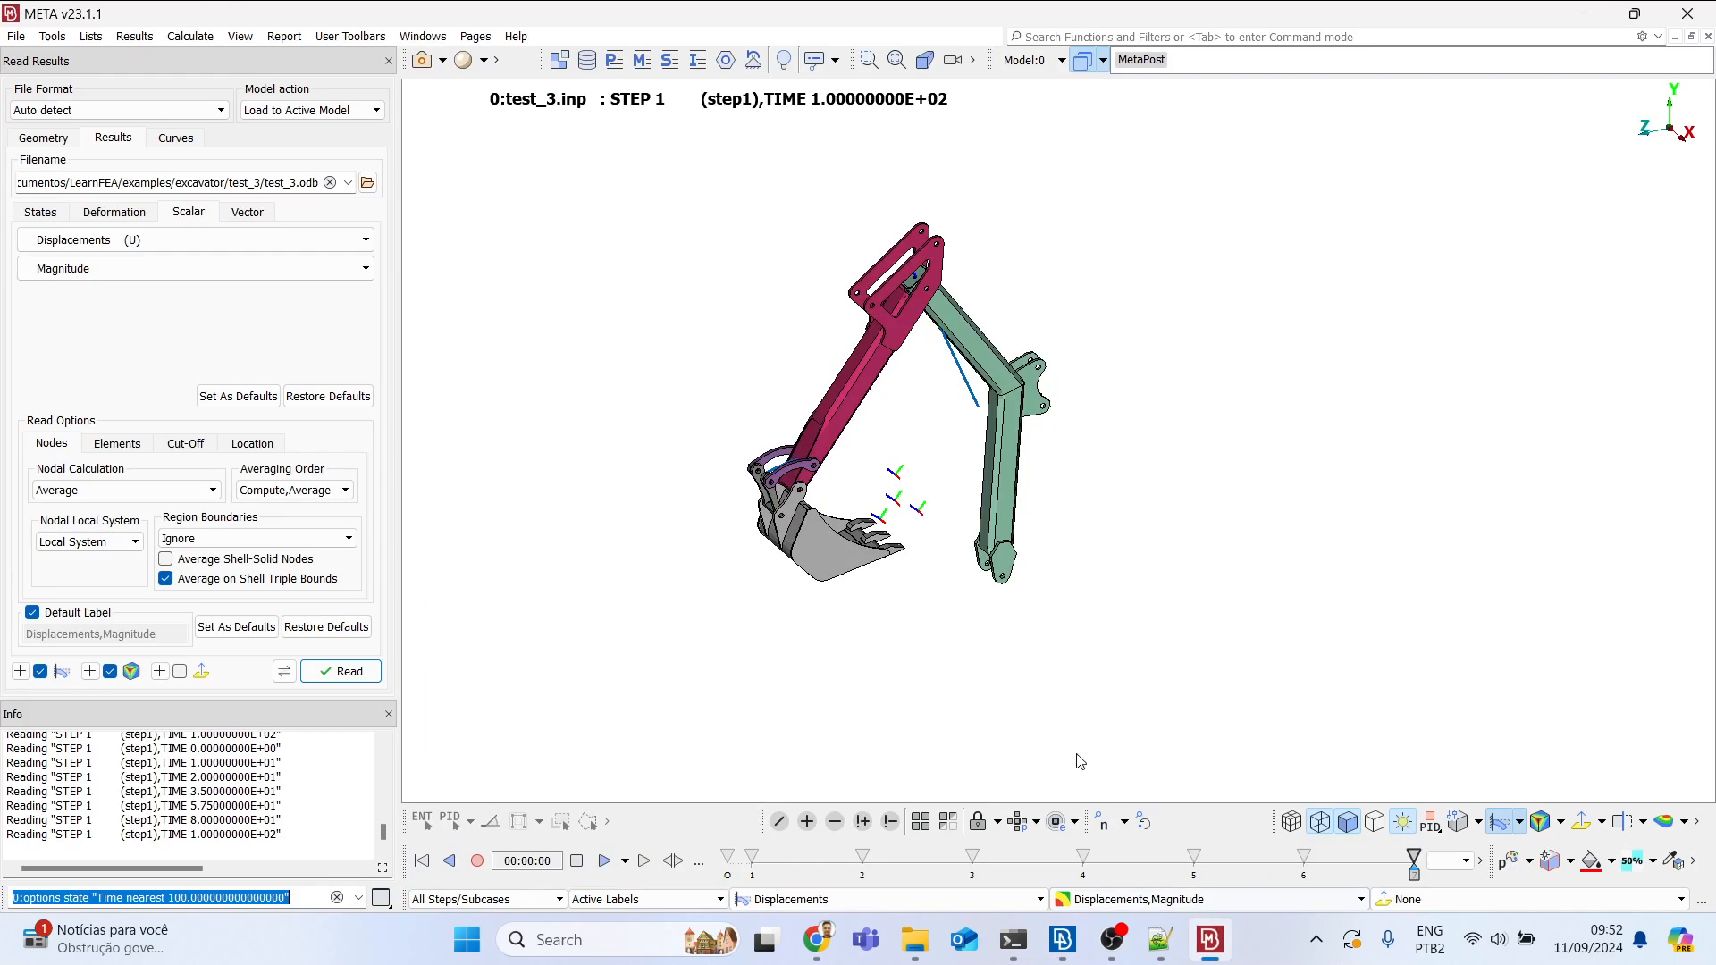
pyautogui.click(1690, 24)
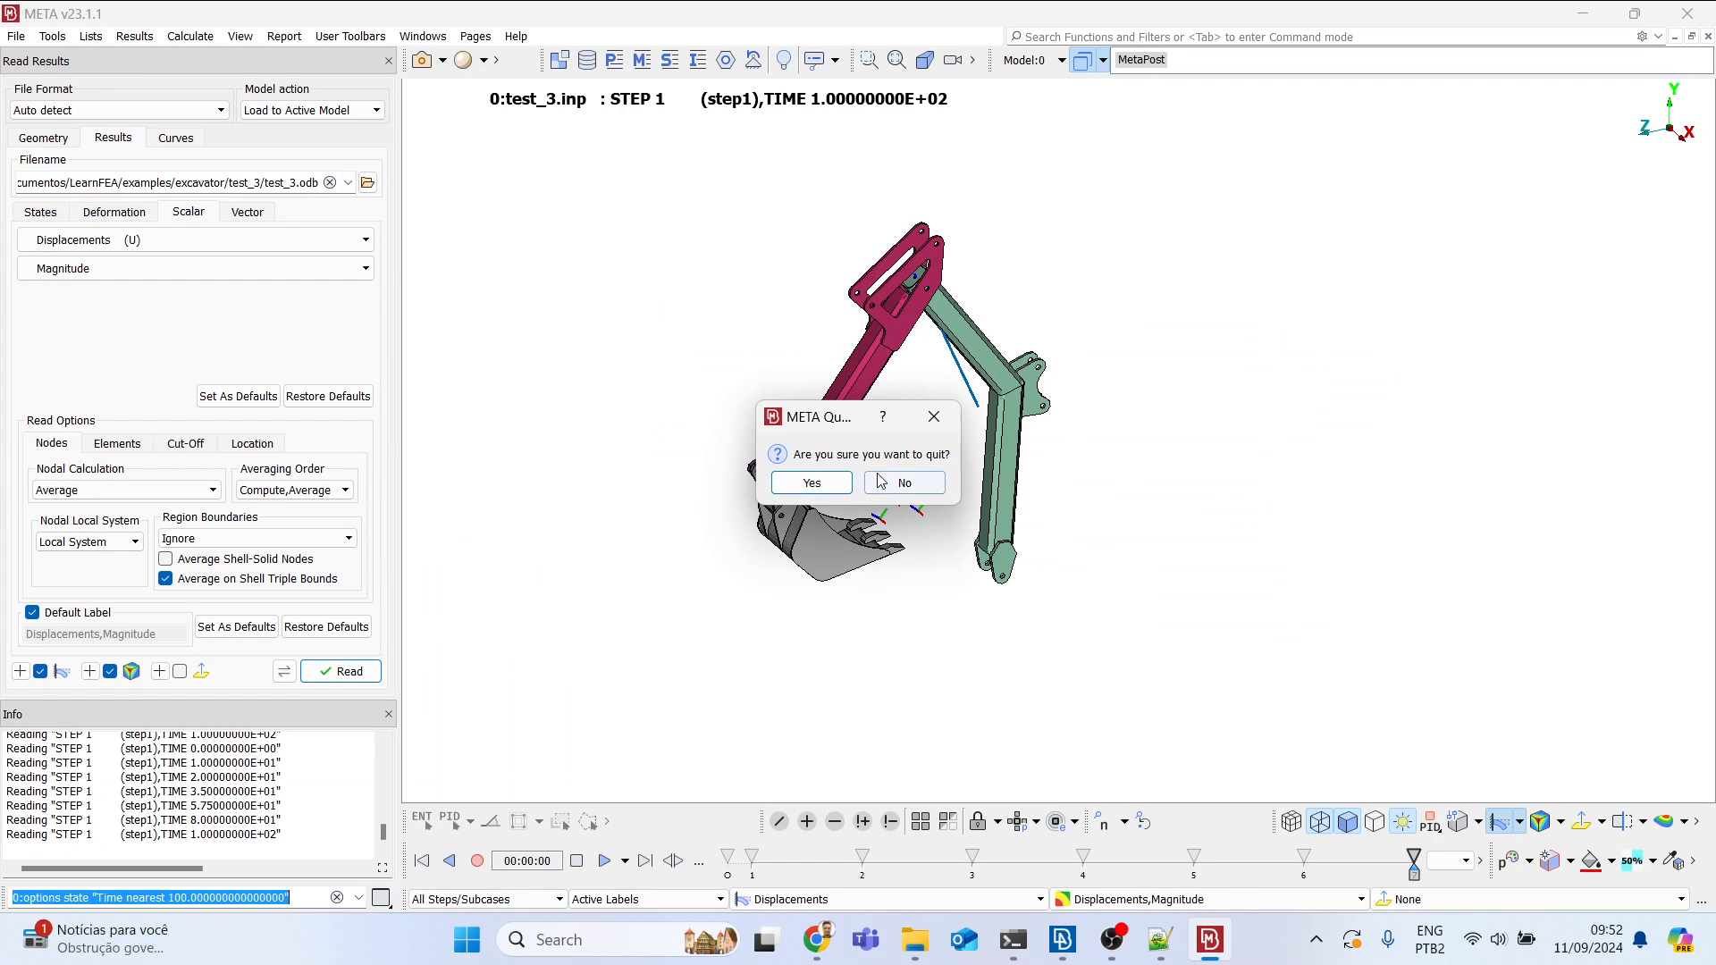
pyautogui.click(813, 482)
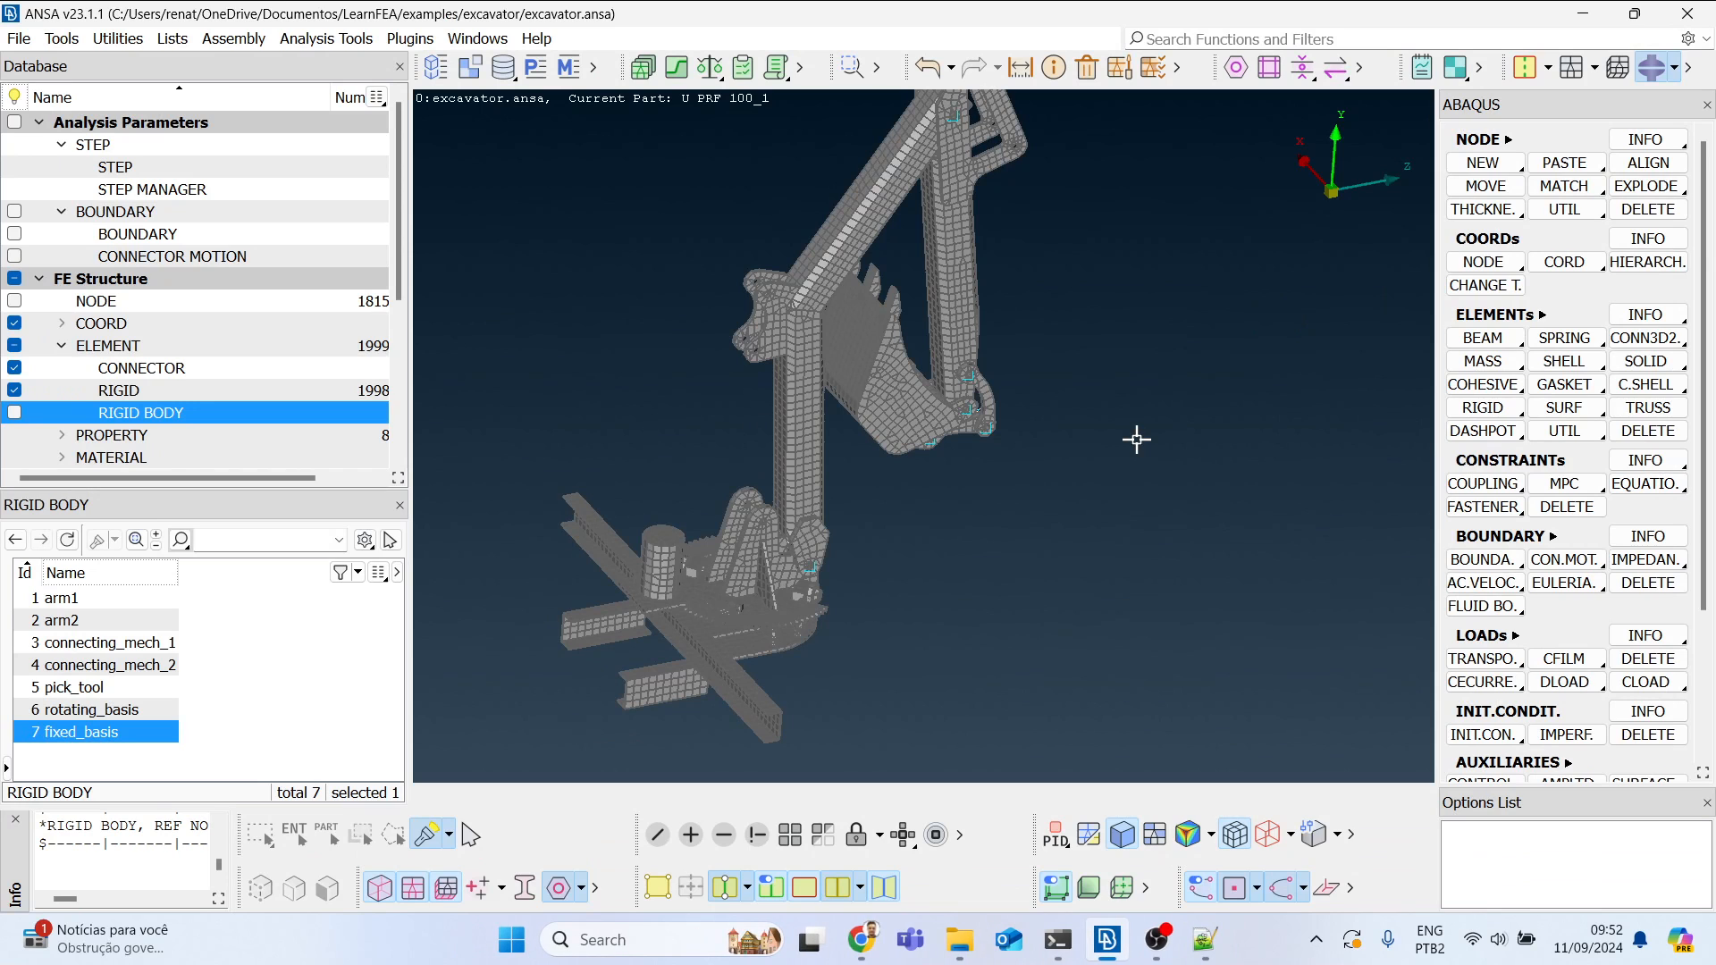
# Step: Highlight the existing boundary condition and examine where it acts on the excavator relative to the fixed base
pyautogui.keyDown('ctrl'); pyautogui.moveTo(1038, 452); pyautogui.dragTo(870, 413); pyautogui.keyUp('ctrl')
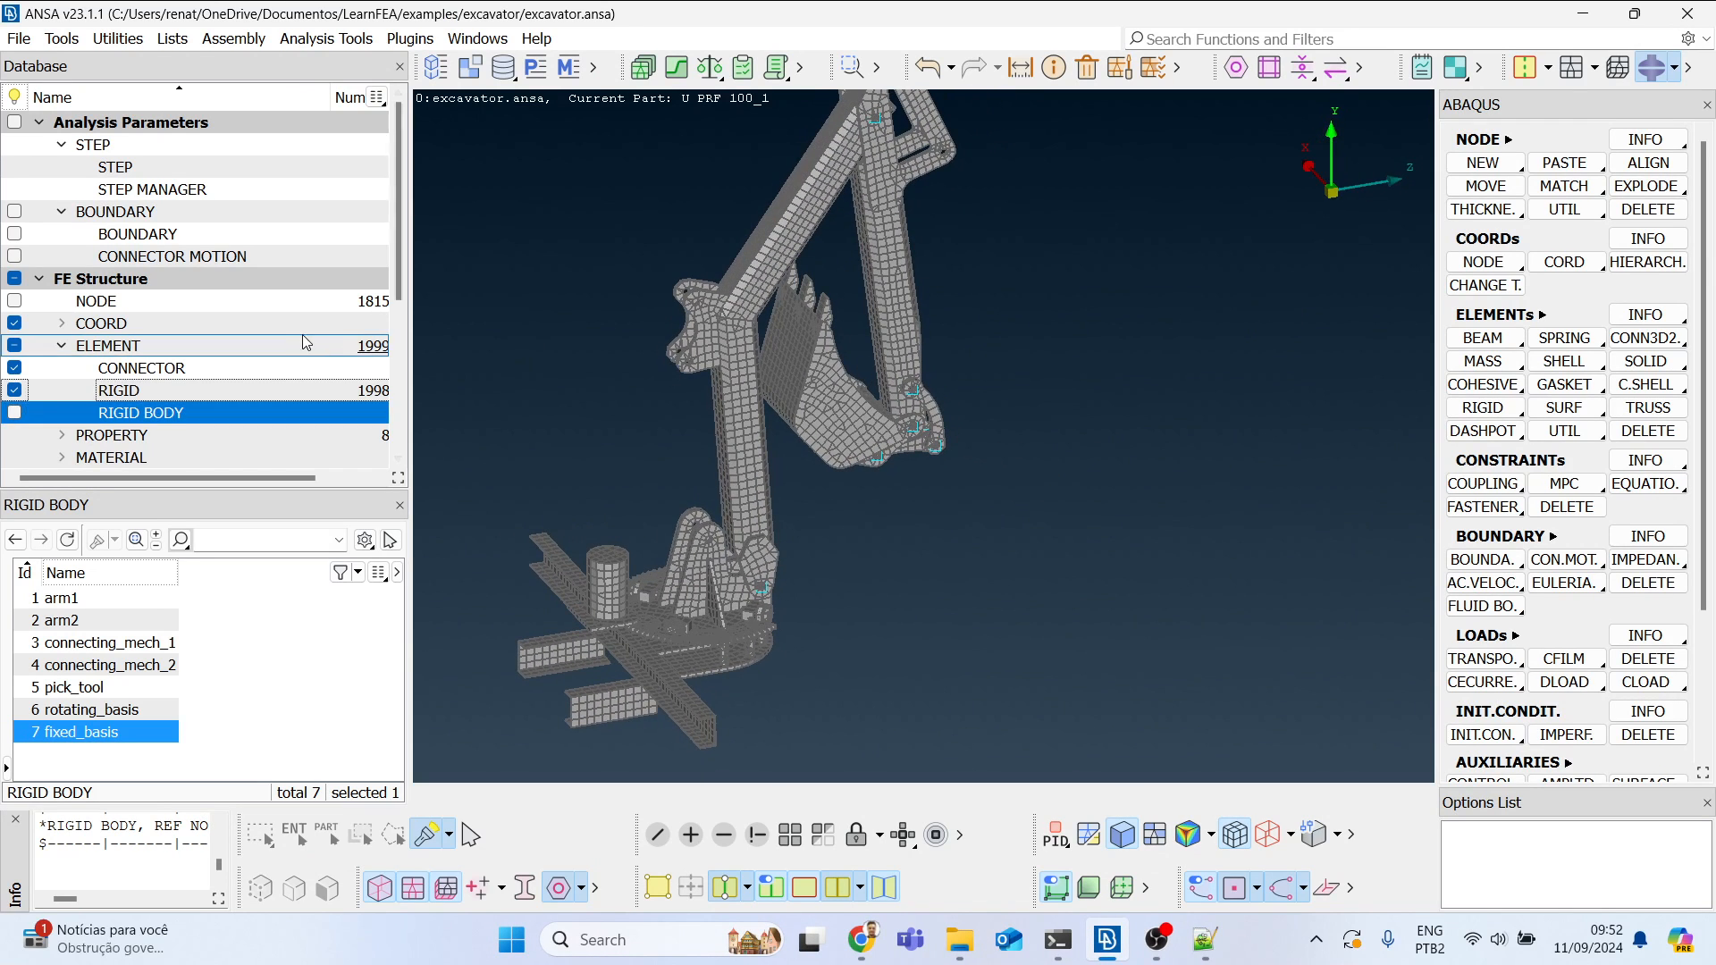
pyautogui.click(173, 235)
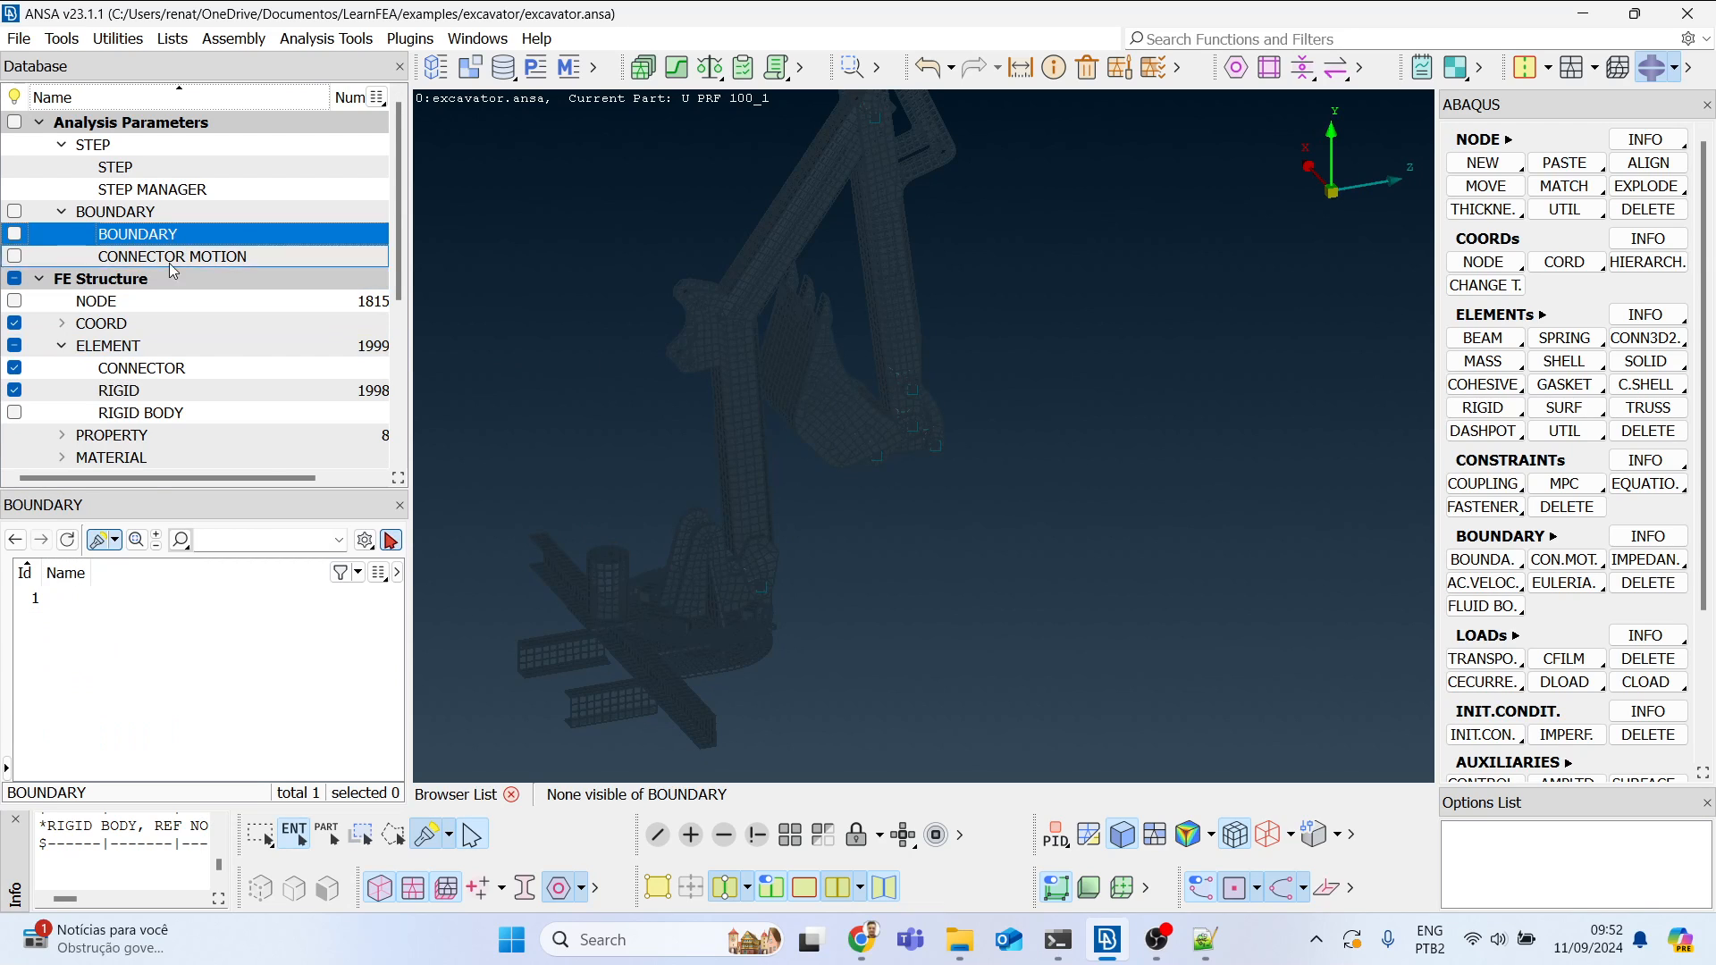
pyautogui.click(85, 605)
pyautogui.click(63, 607)
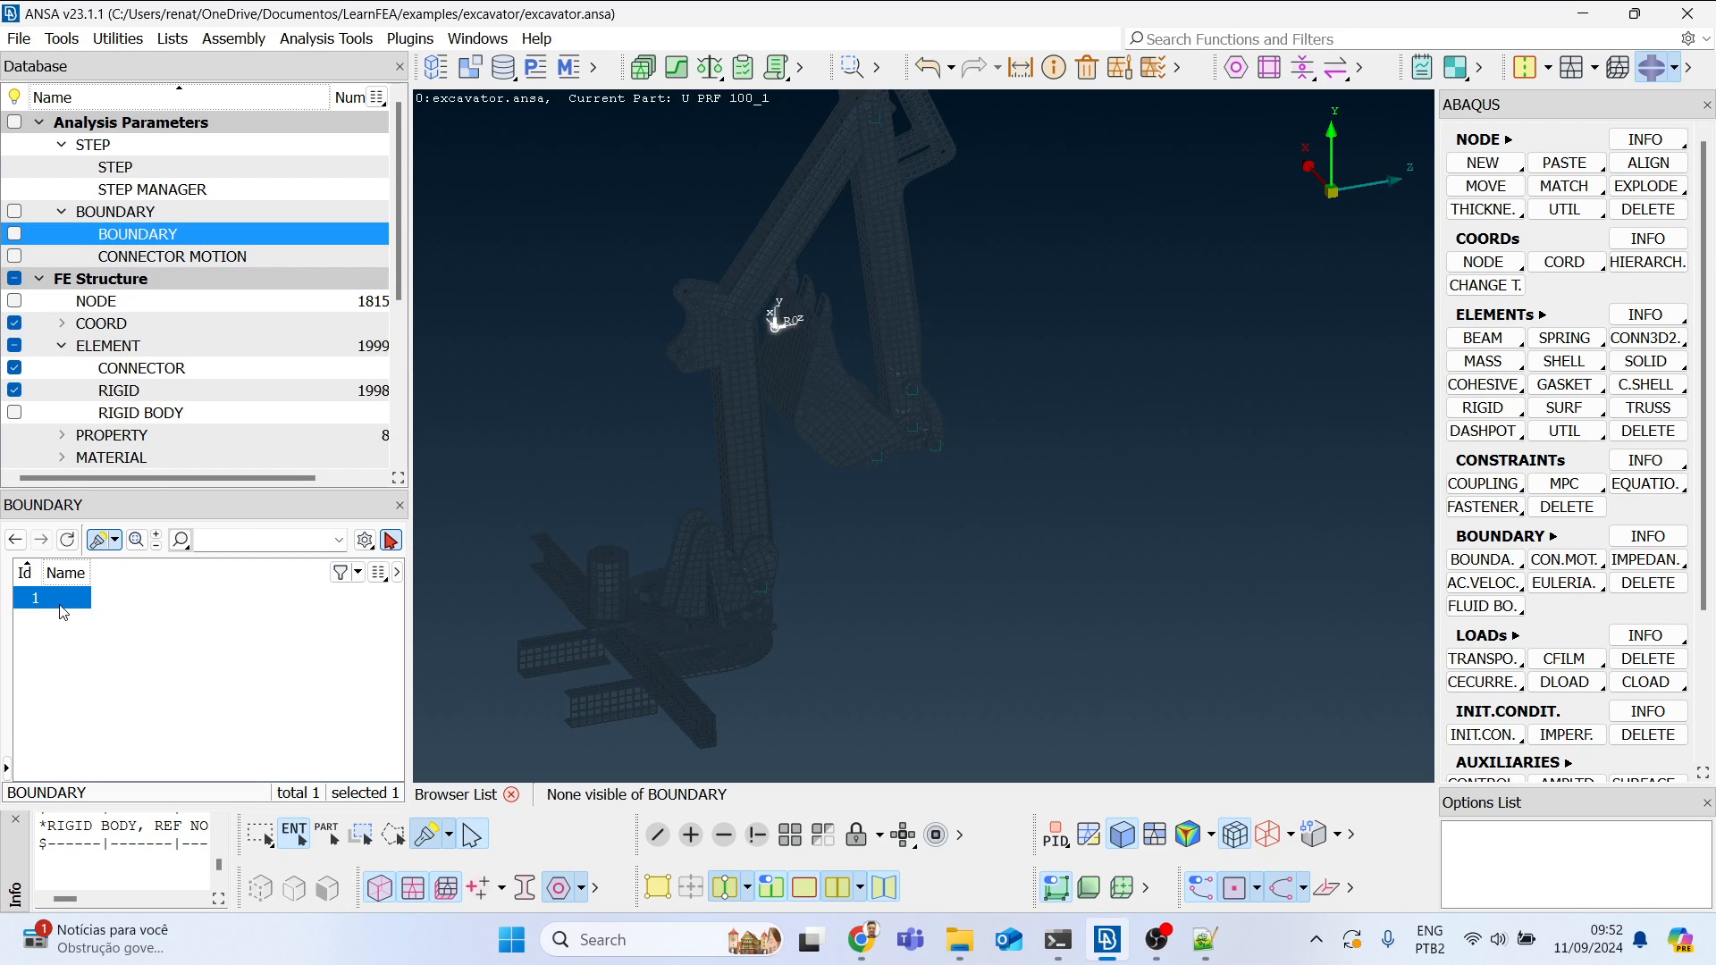
pyautogui.scroll(3, 770, 338)
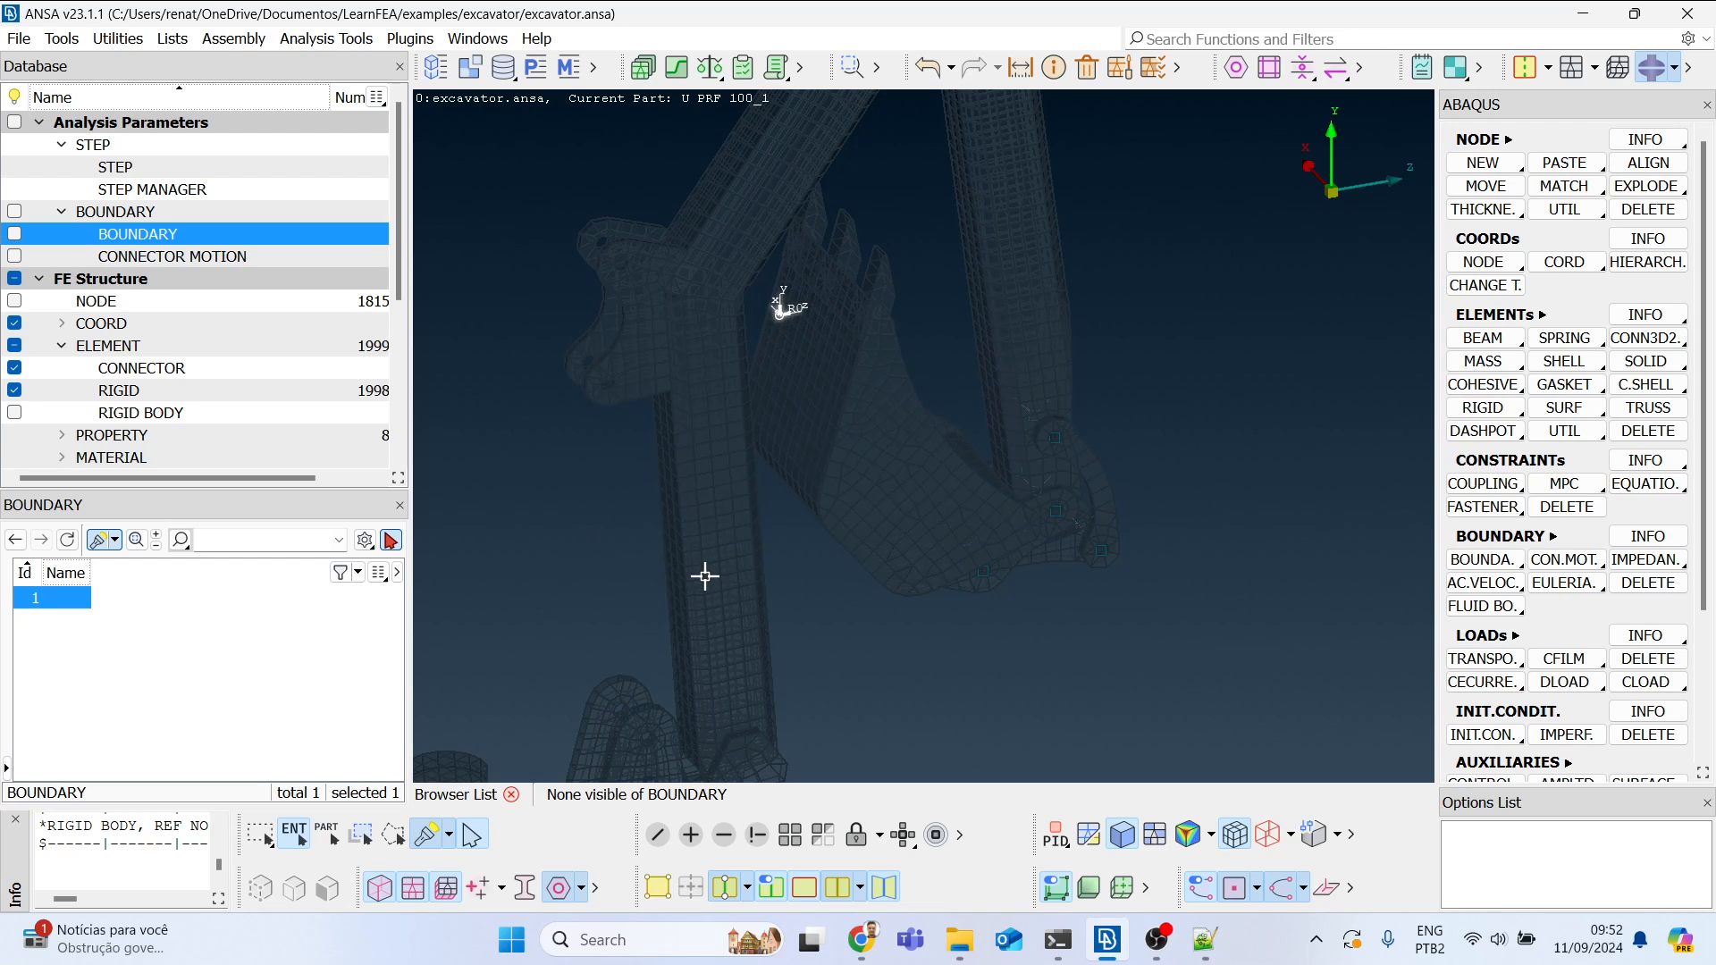
pyautogui.scroll(-2, 735, 345)
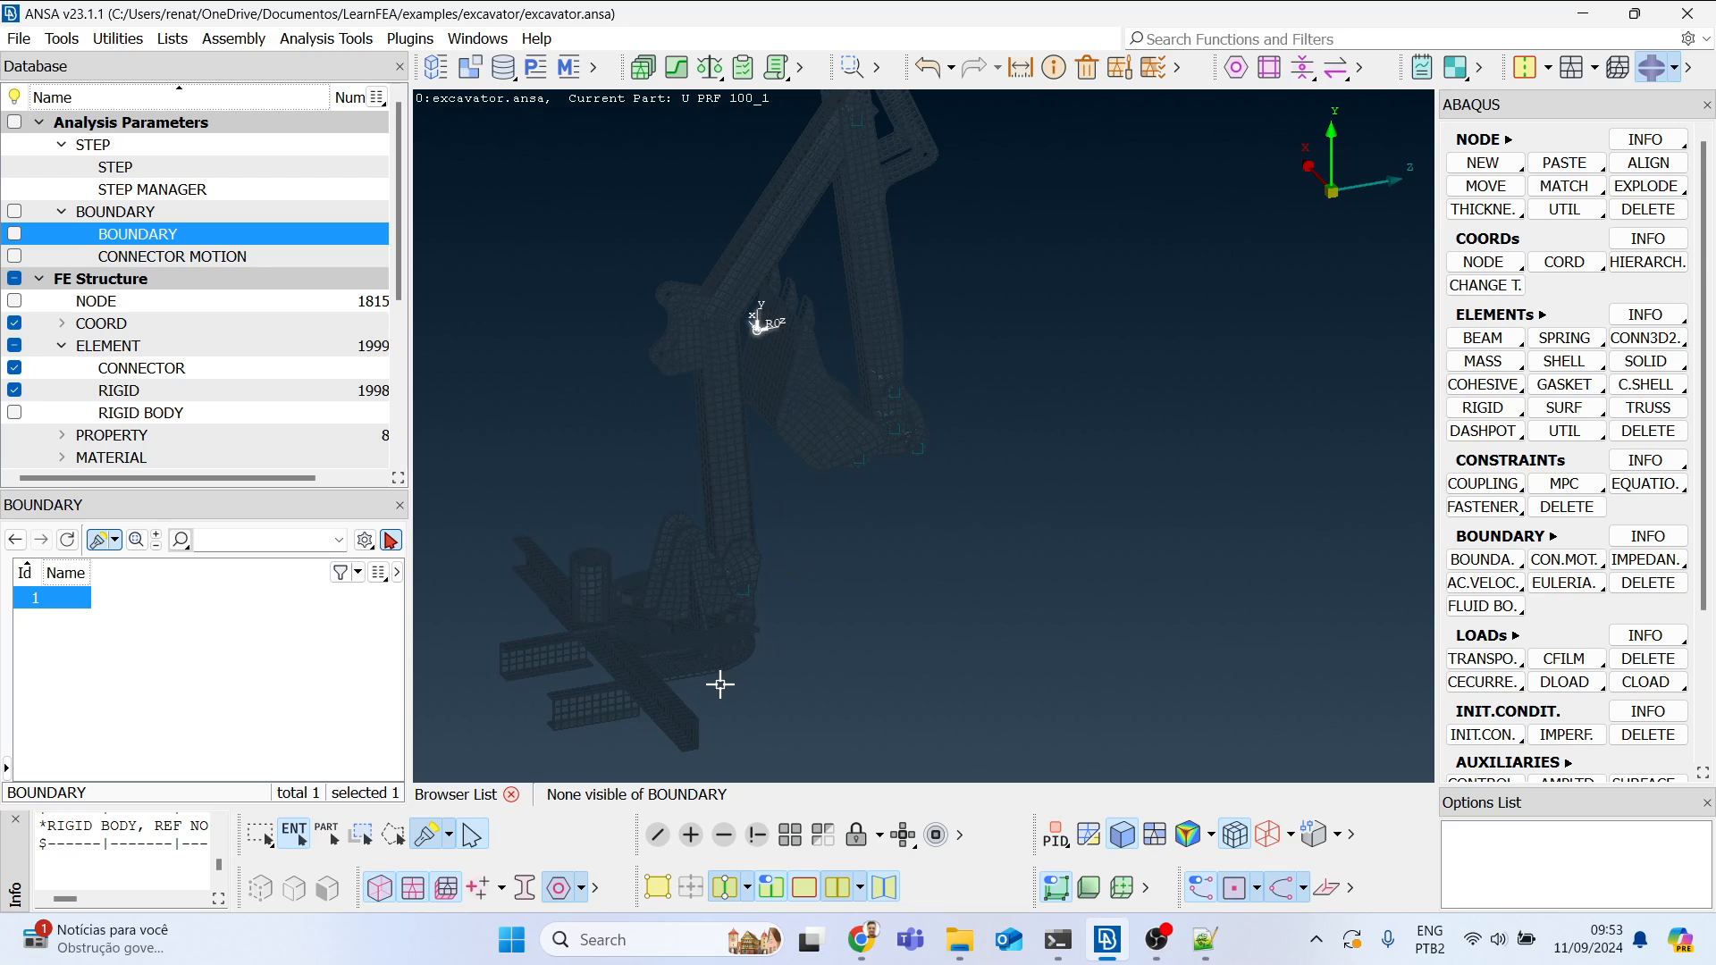
pyautogui.scroll(2, 751, 533)
pyautogui.scroll(2, 750, 447)
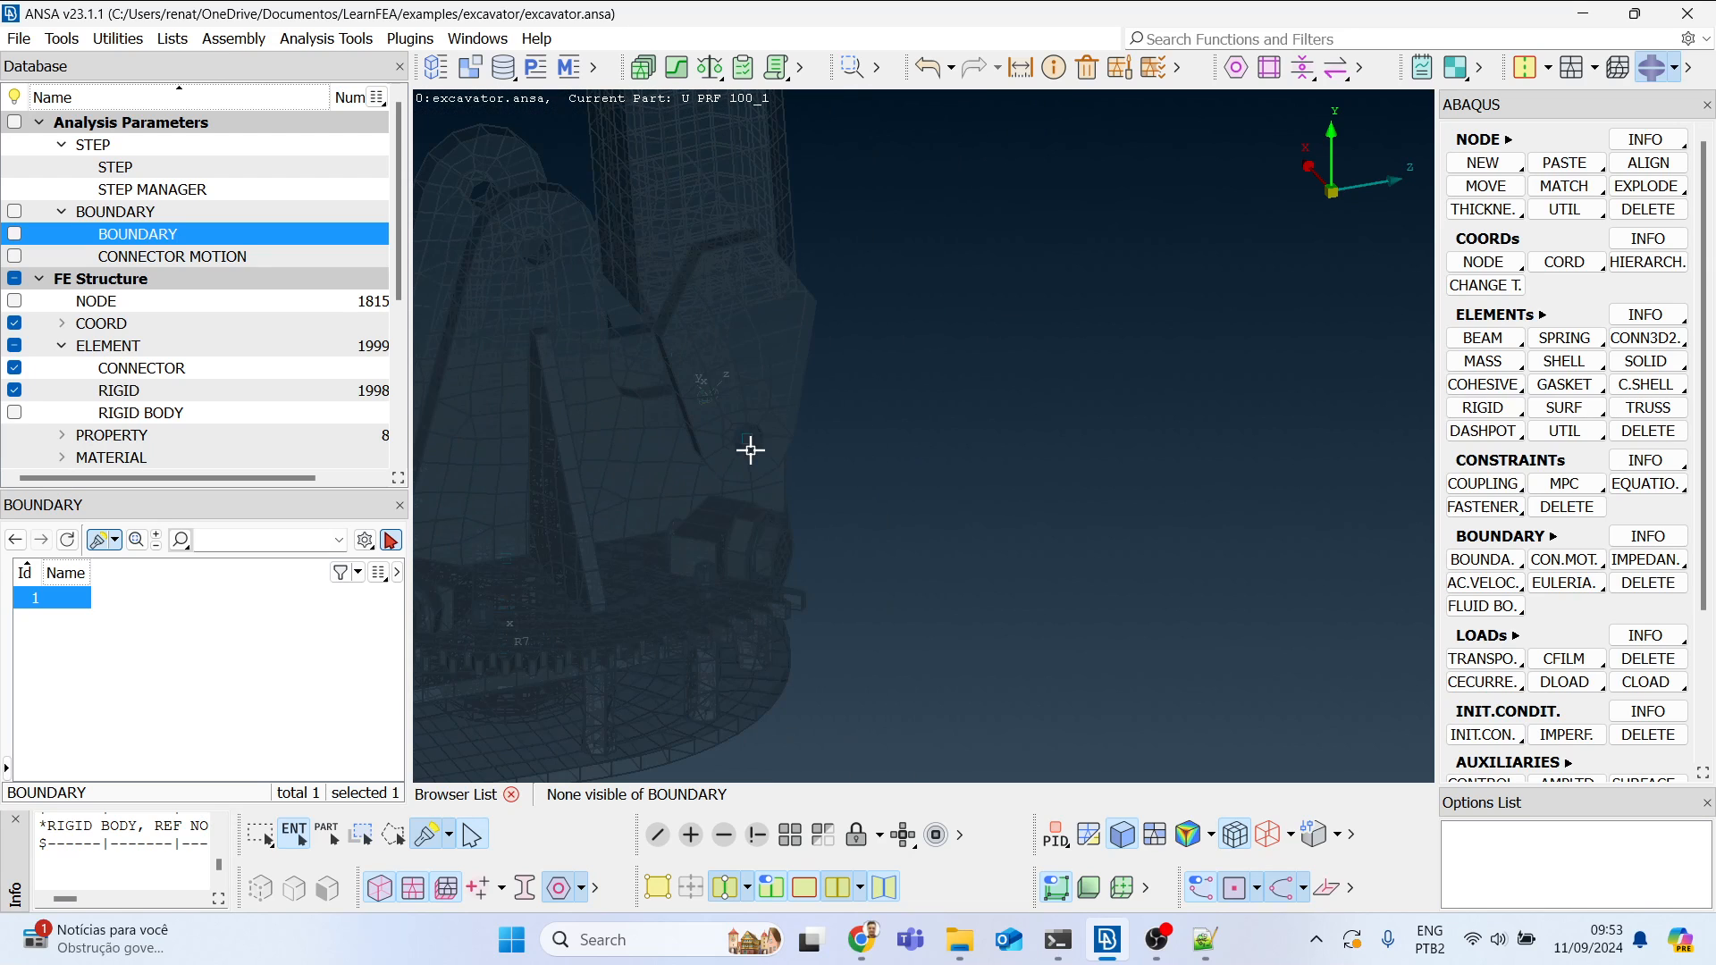
pyautogui.scroll(-2, 879, 489)
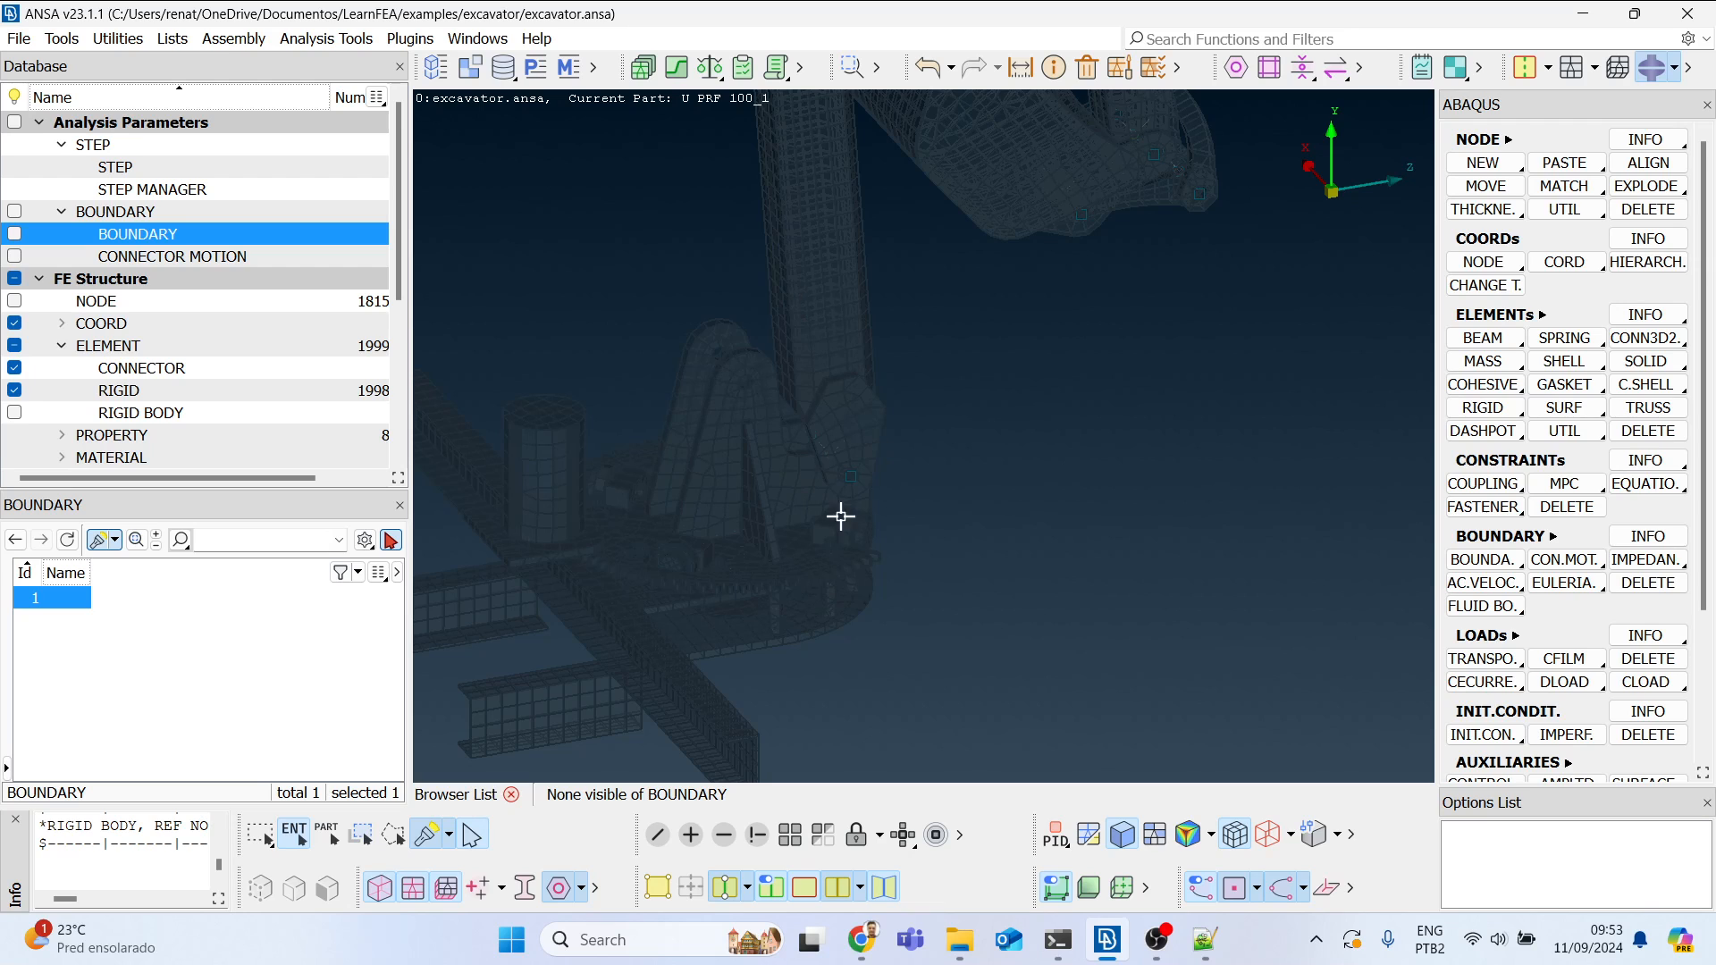
pyautogui.scroll(-2, 840, 514)
pyautogui.scroll(2, 861, 204)
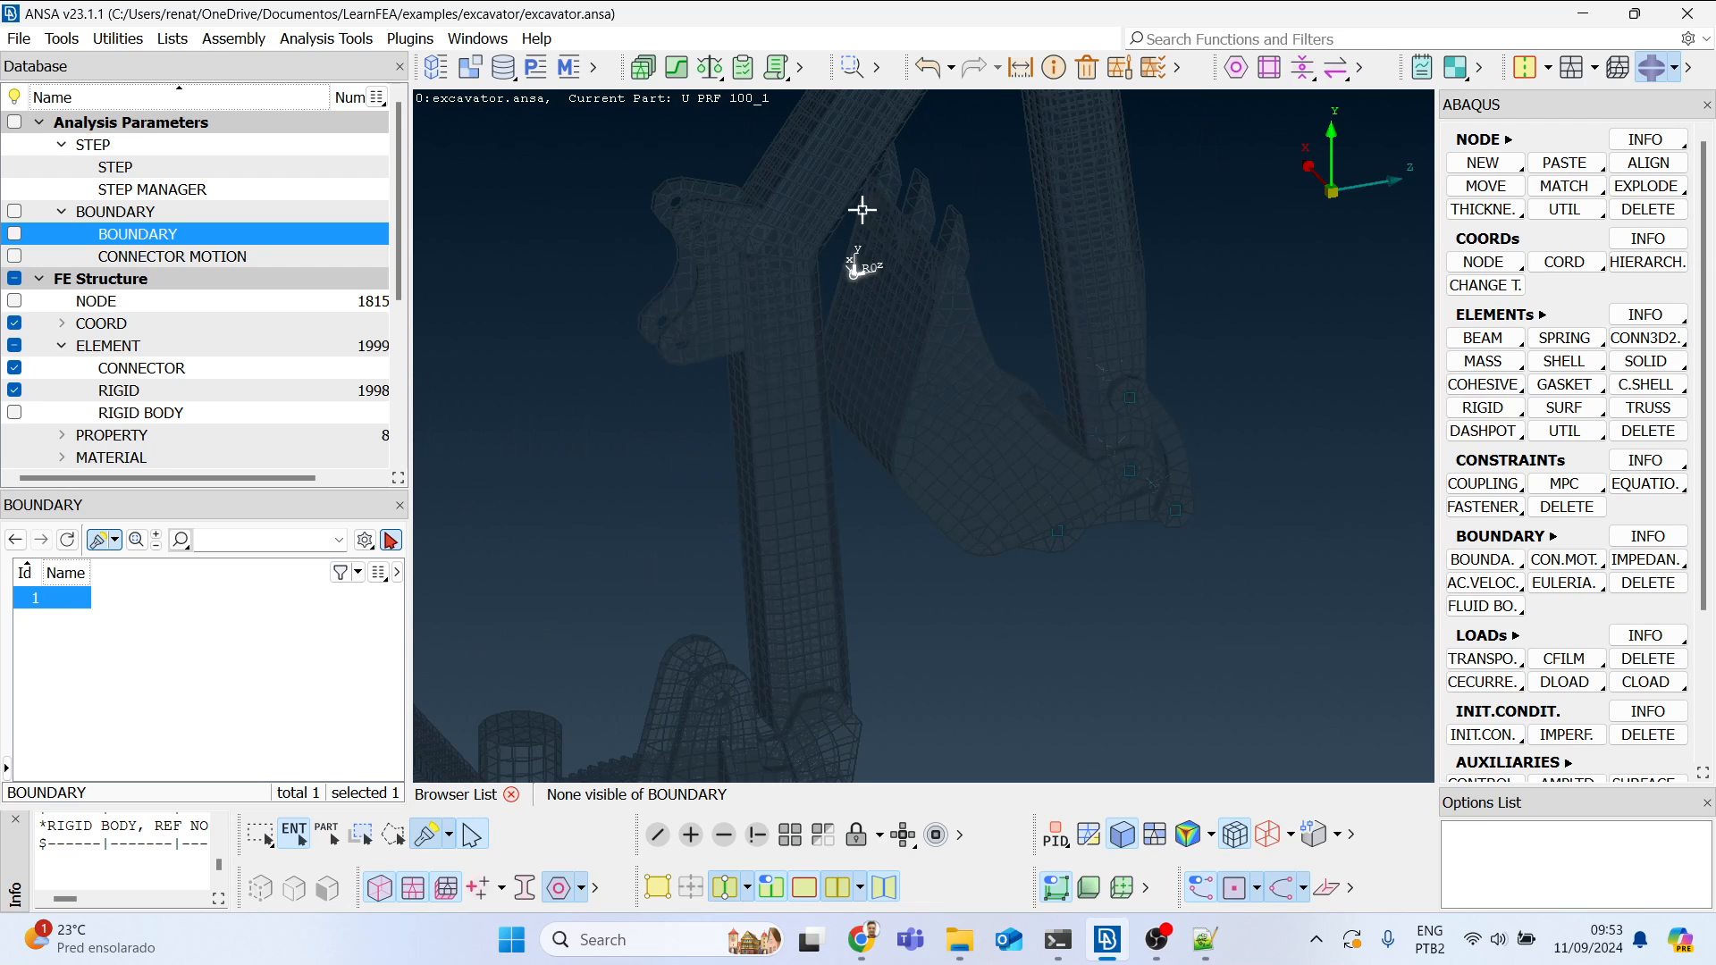
# Step: Open the existing boundary condition's definition, check which node it constrains, and close it without changes
pyautogui.doubleClick(50, 600)
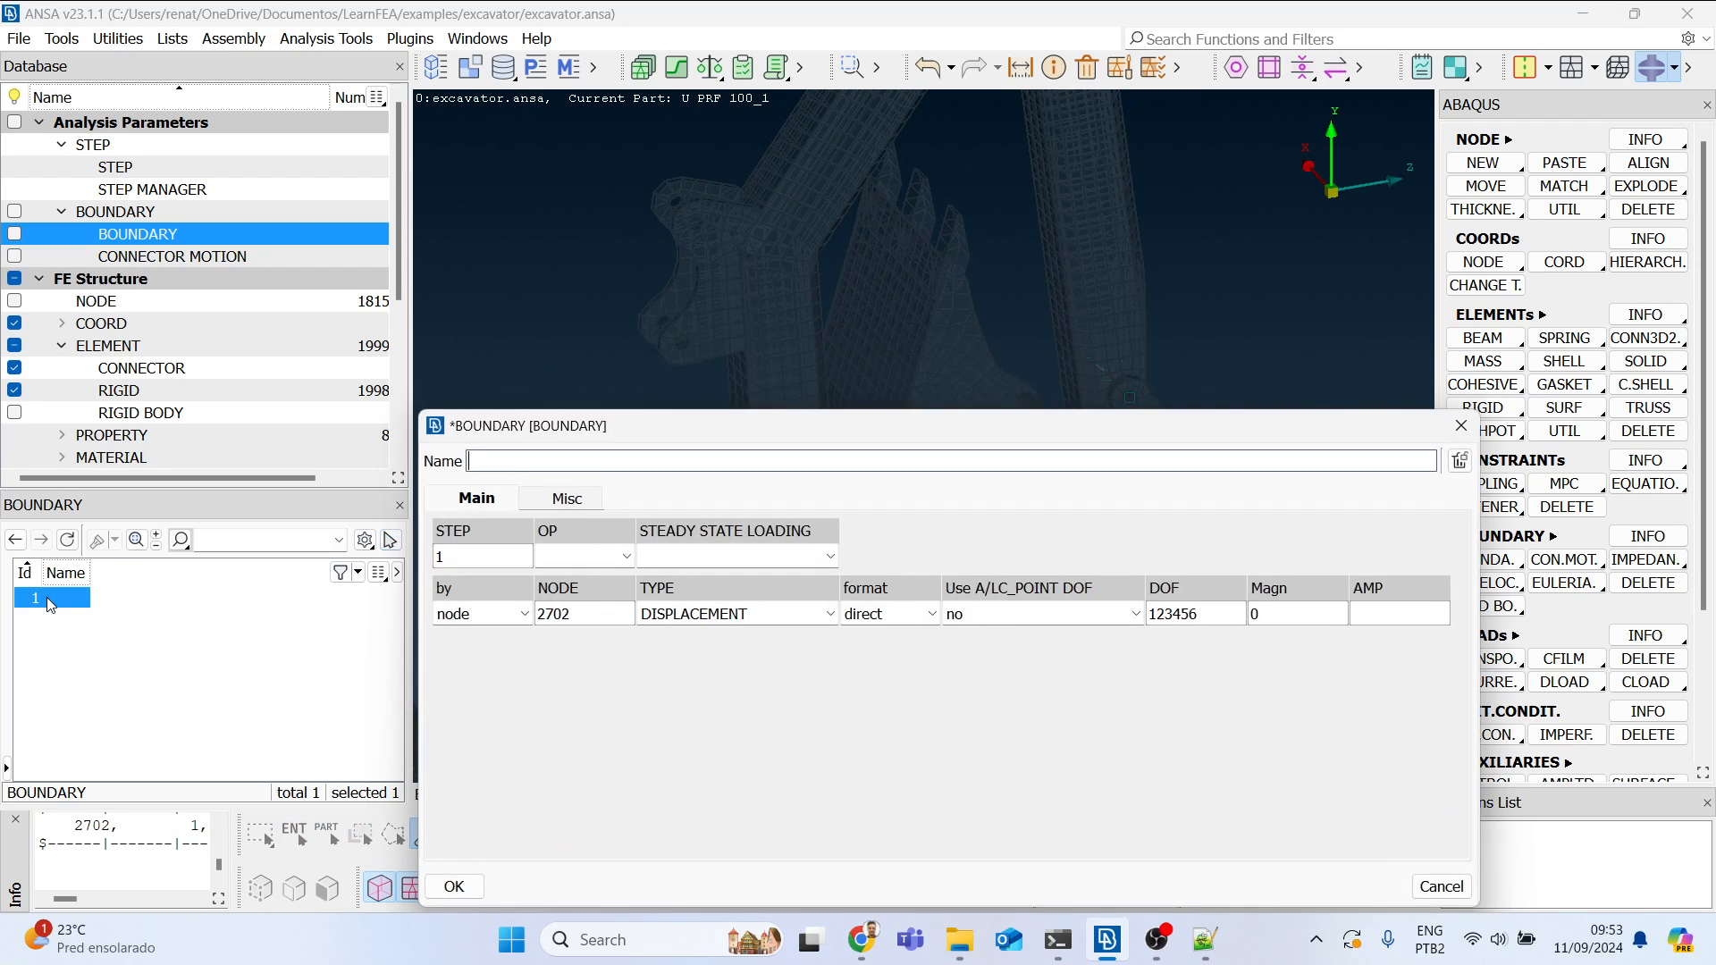
pyautogui.moveTo(631, 431); pyautogui.dragTo(373, 43)
pyautogui.moveTo(311, 220); pyautogui.dragTo(286, 221)
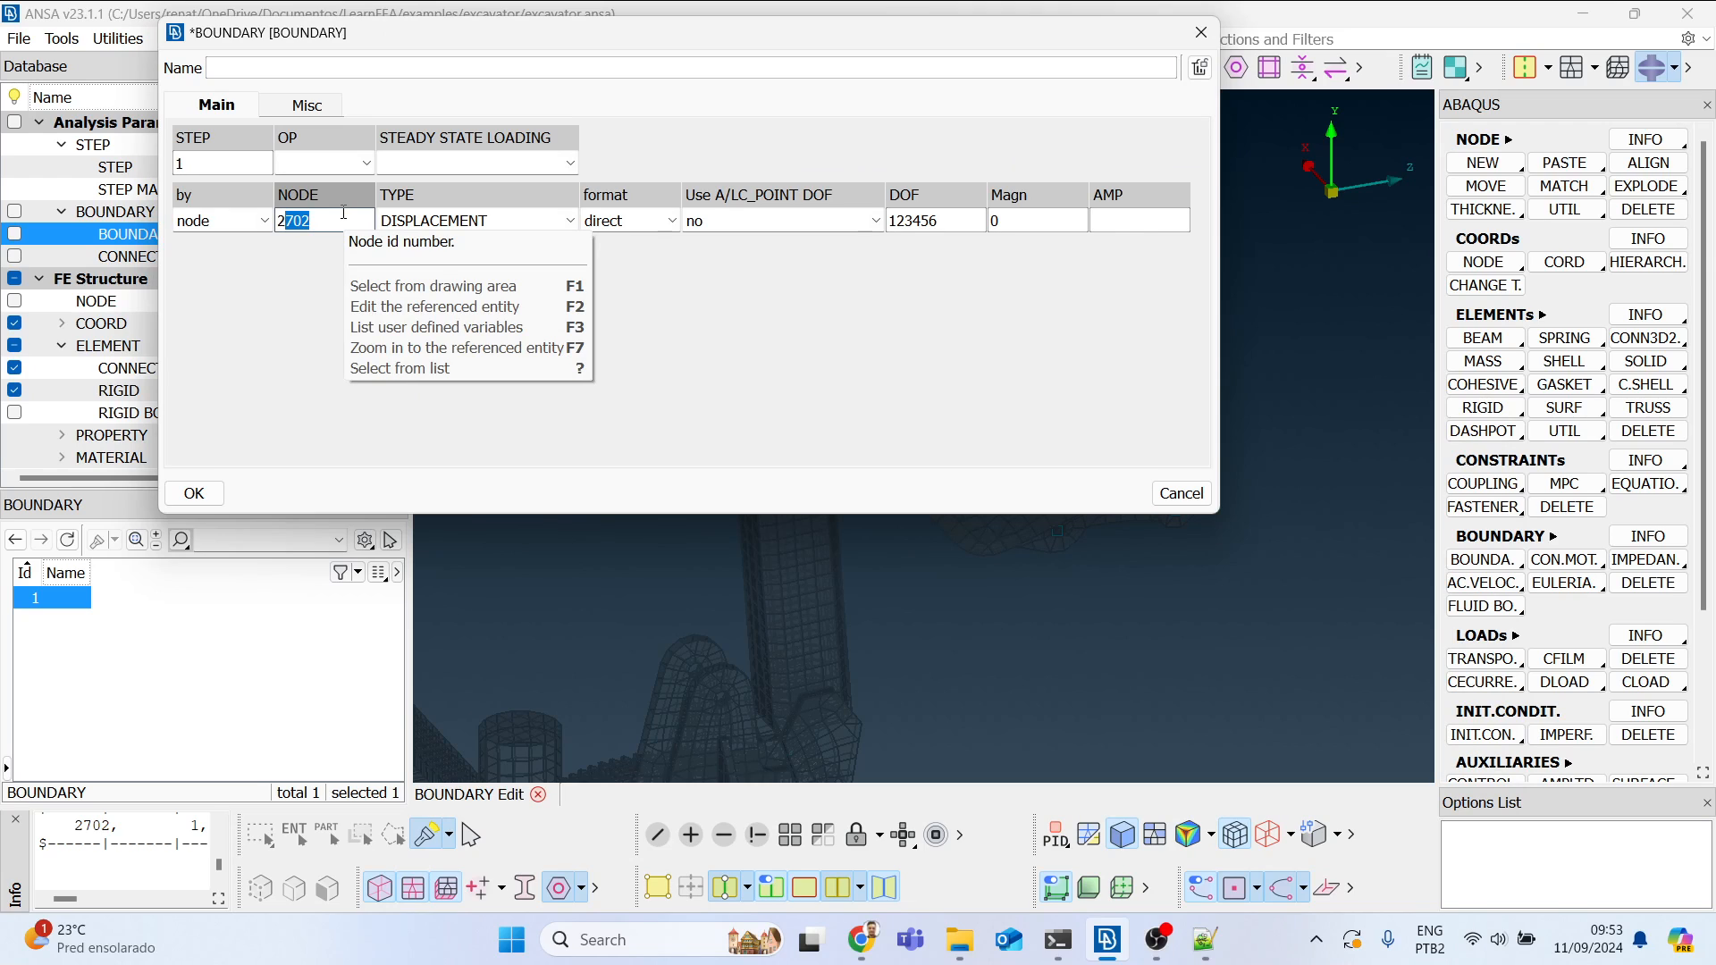
pyautogui.moveTo(336, 224); pyautogui.dragTo(260, 215)
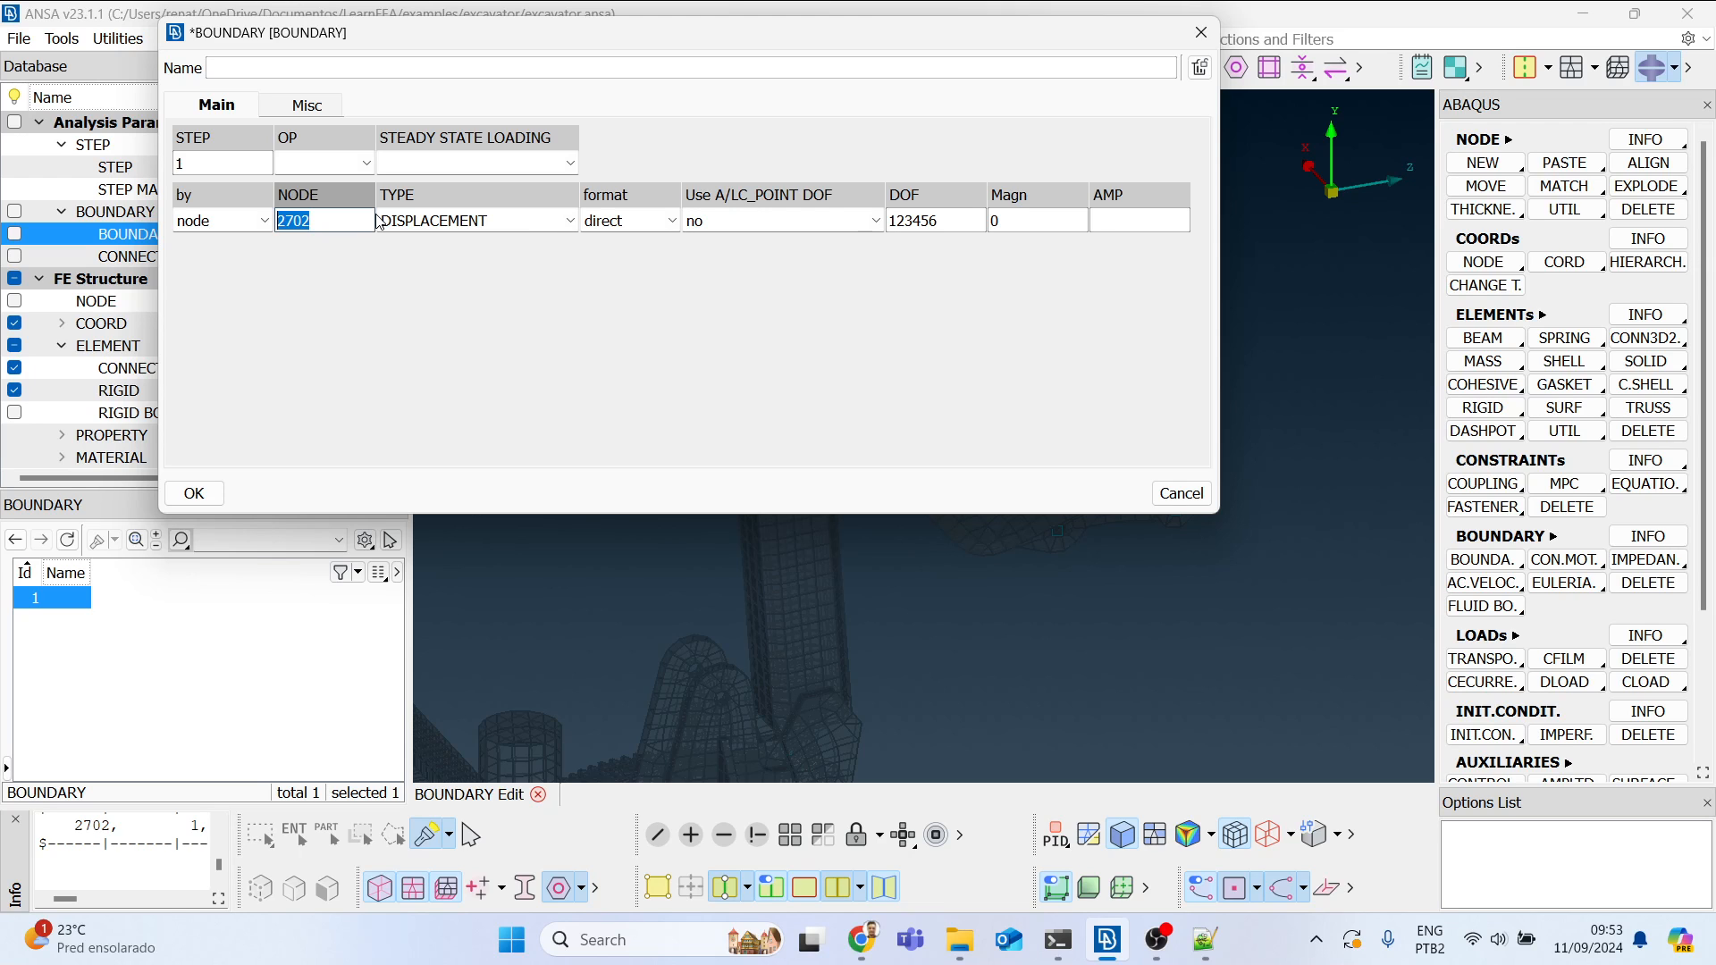
pyautogui.click(1201, 32)
pyautogui.scroll(-3, 882, 242)
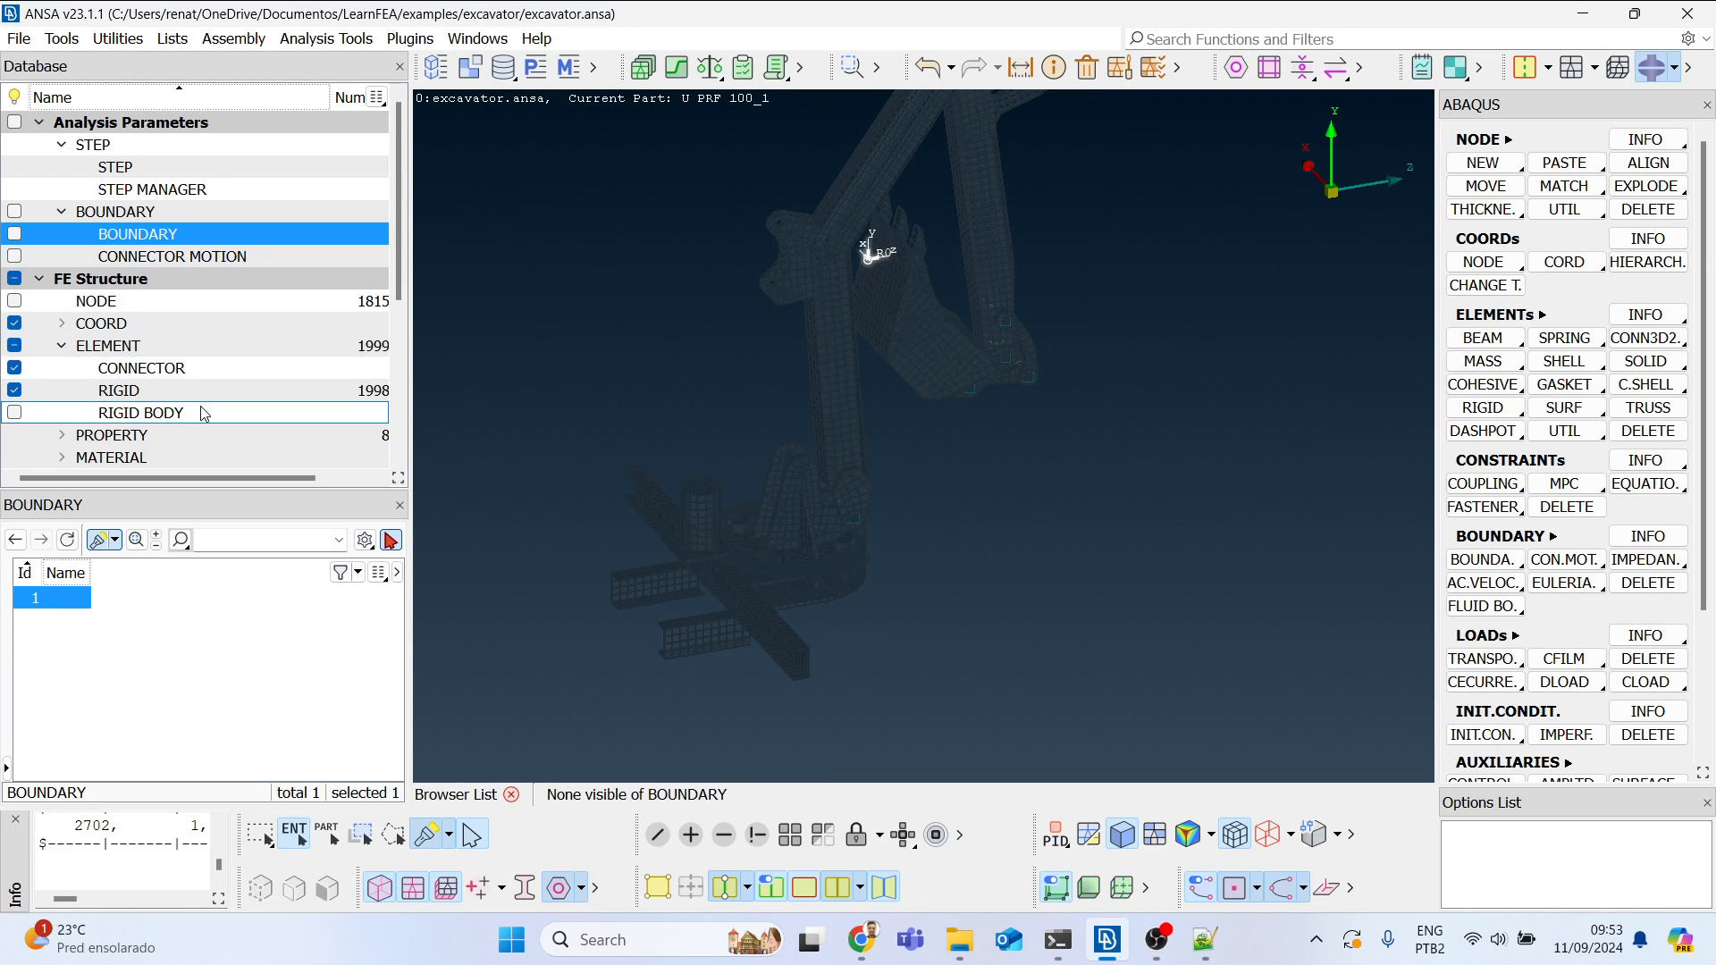
pyautogui.scroll(3, 768, 607)
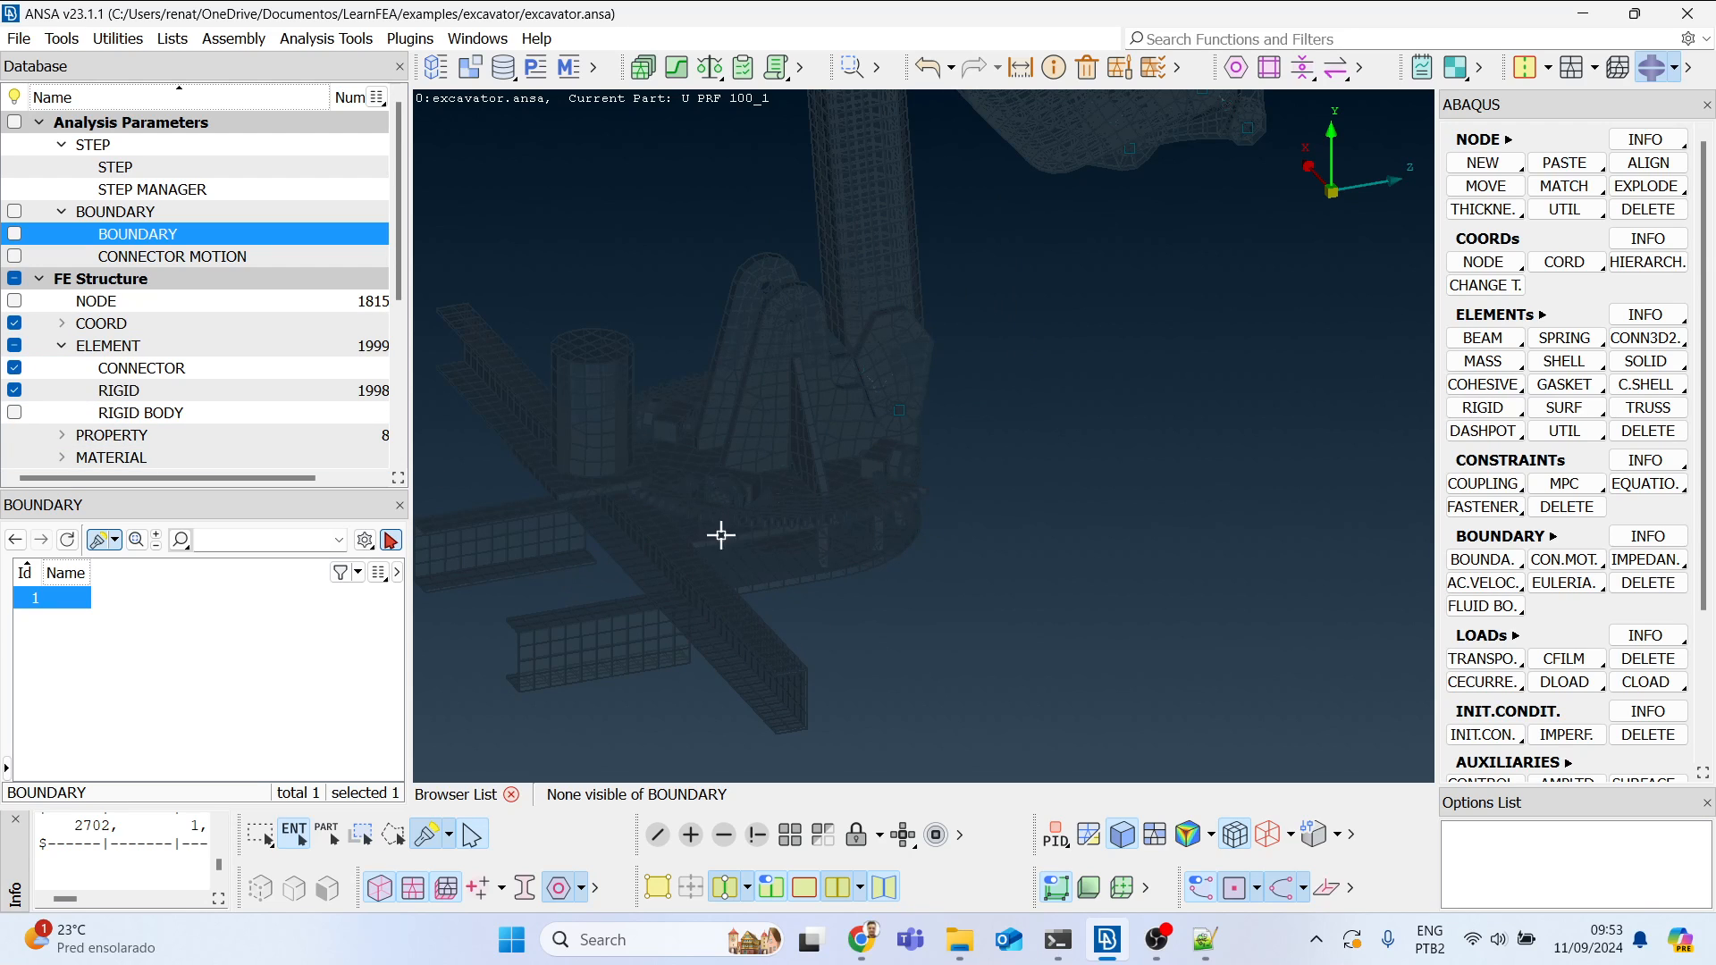
# Step: Open the fixed_basis rigid body's definition, check its reference node, and close it without changes
pyautogui.click(169, 414)
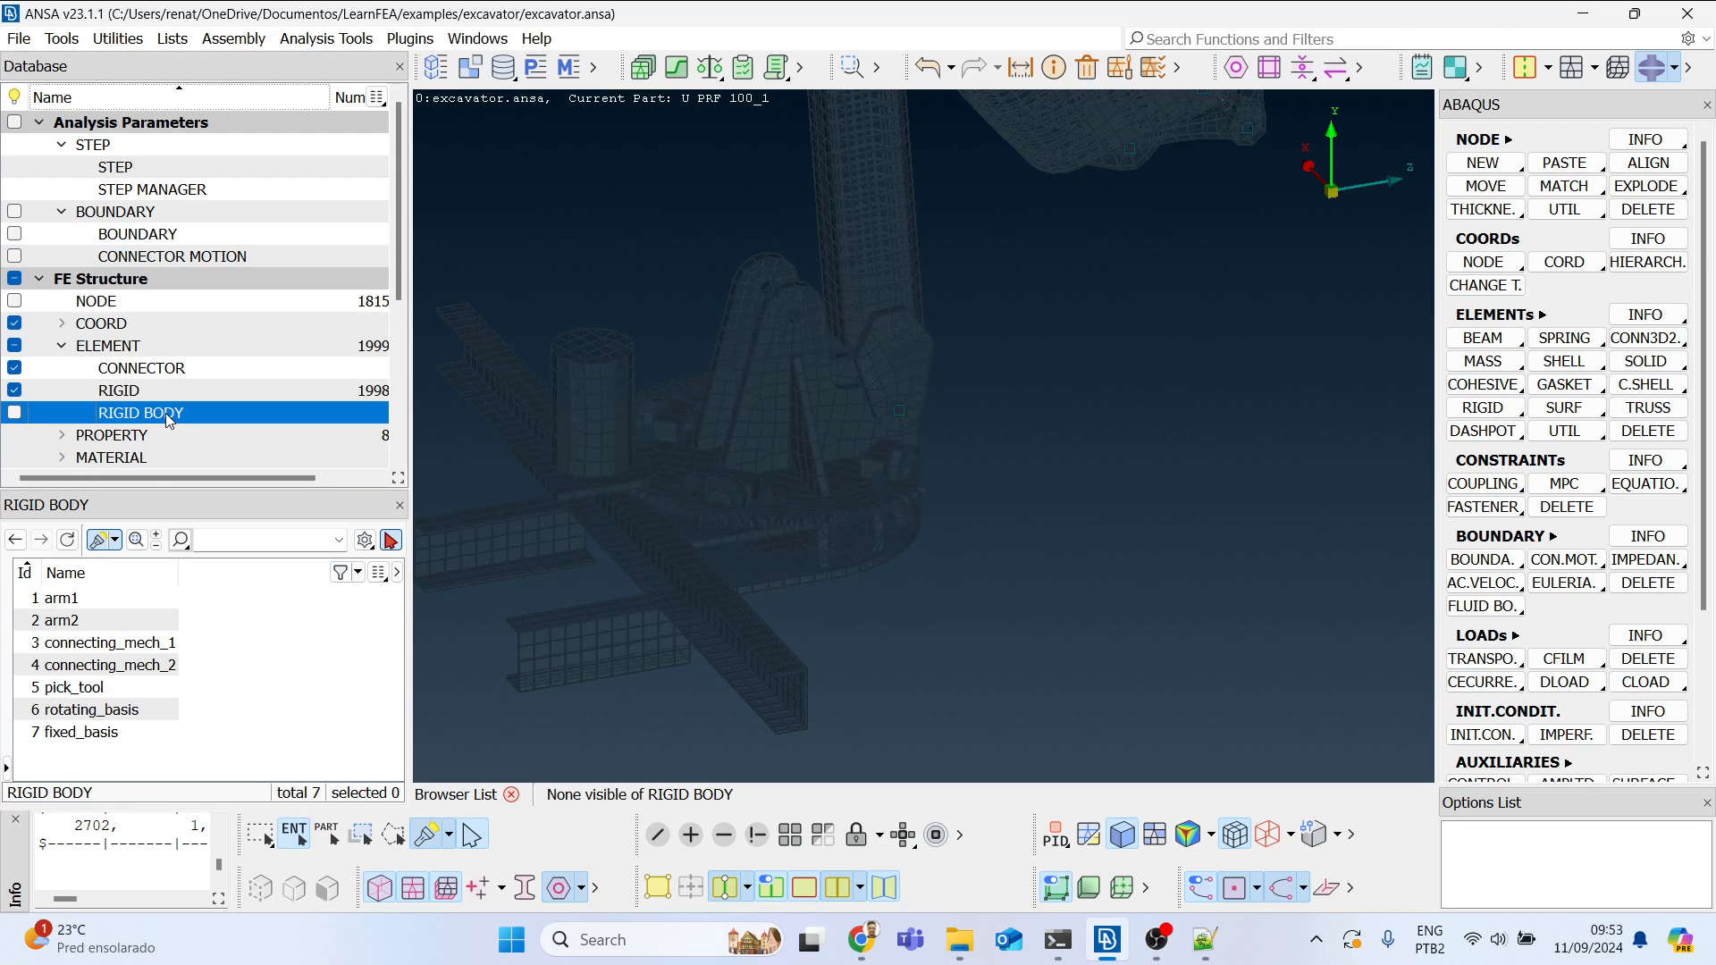
pyautogui.click(90, 733)
pyautogui.doubleClick(90, 737)
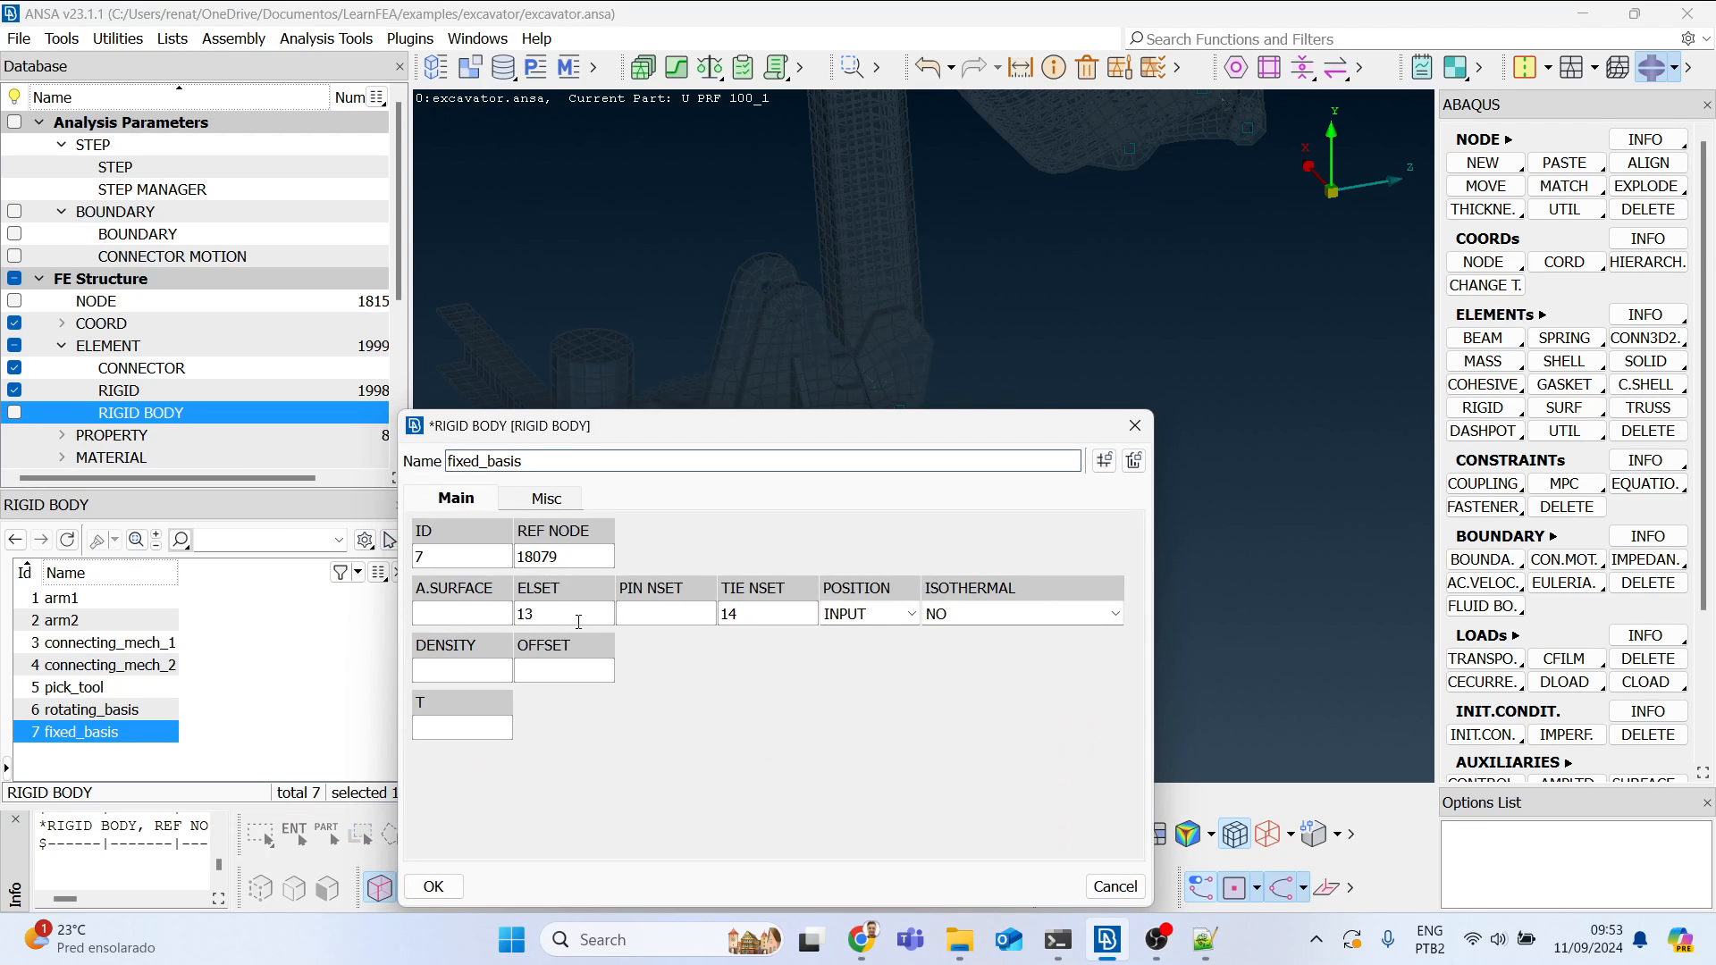
pyautogui.doubleClick(577, 557)
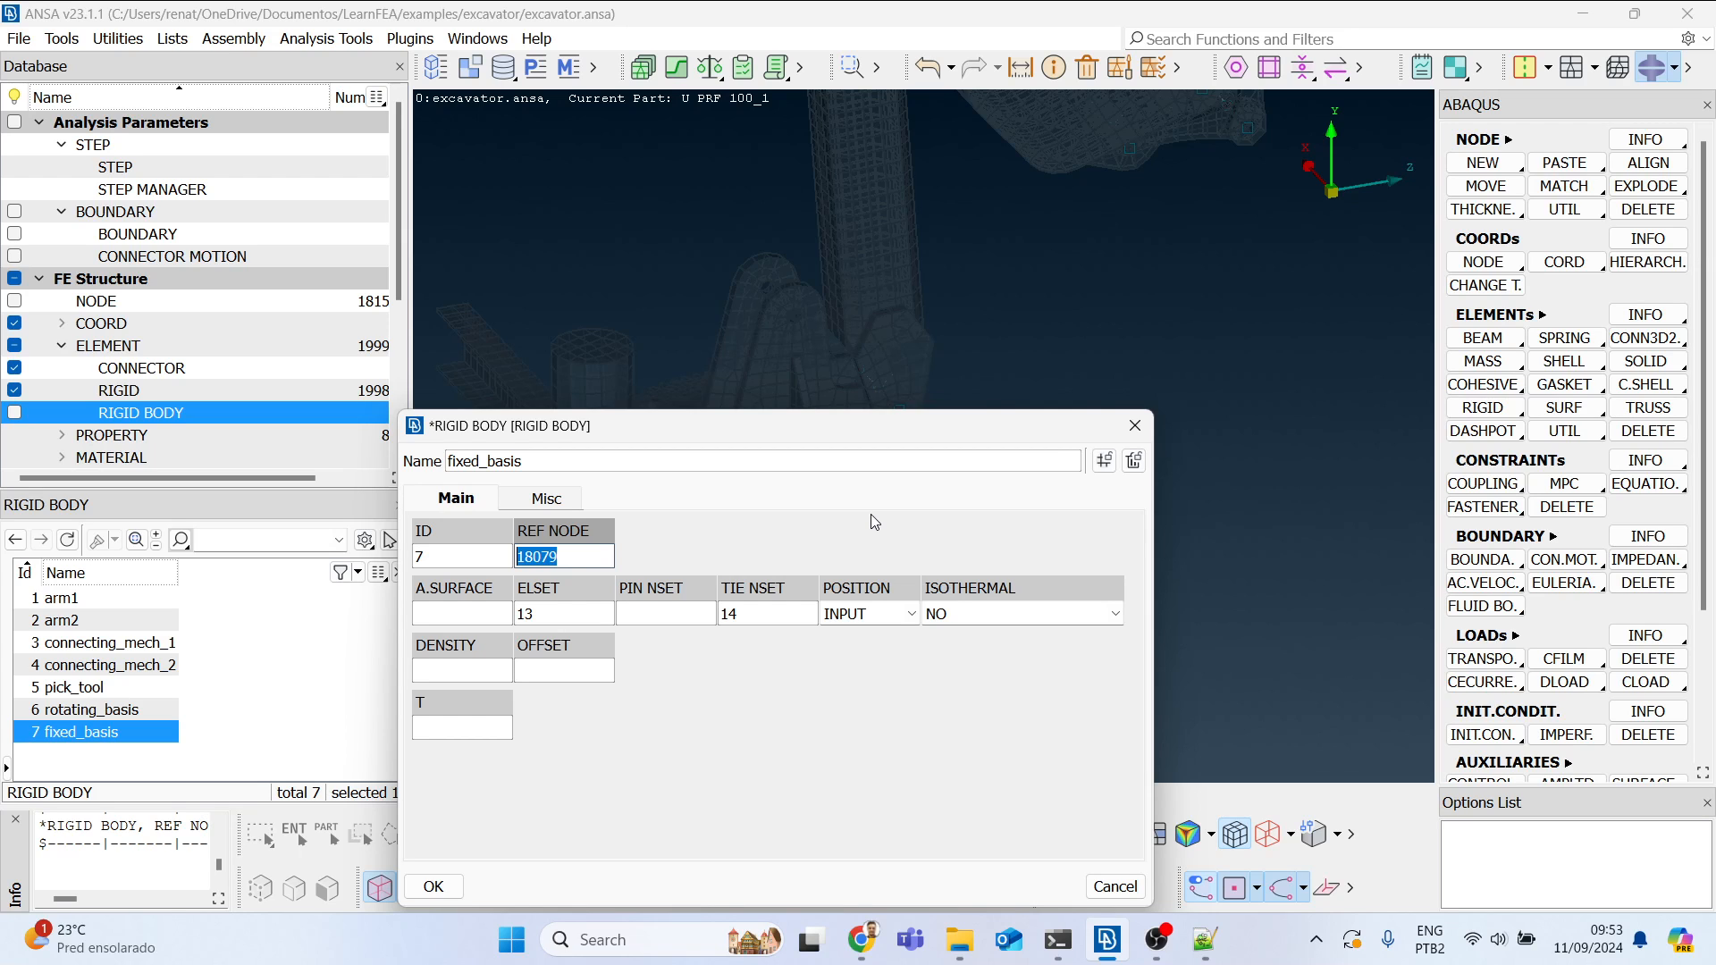
pyautogui.click(1135, 425)
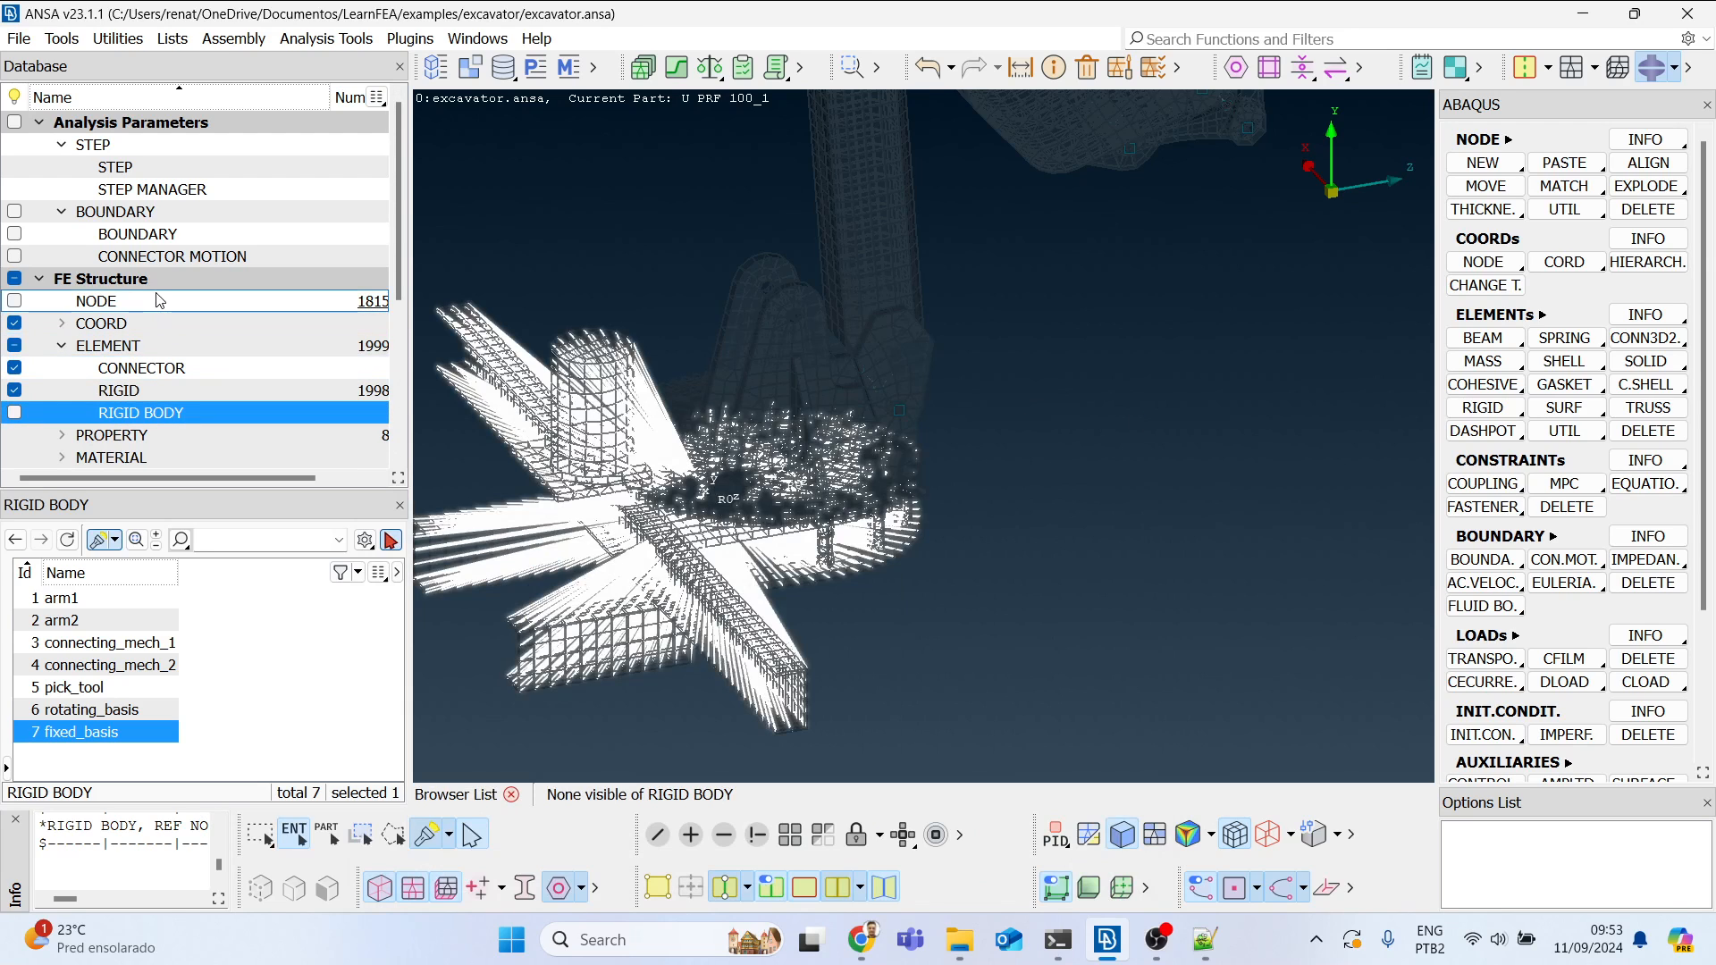
# Step: Set the existing boundary condition's node to 18079, save it, and check its location on the fixed base
pyautogui.click(138, 234)
pyautogui.click(64, 599)
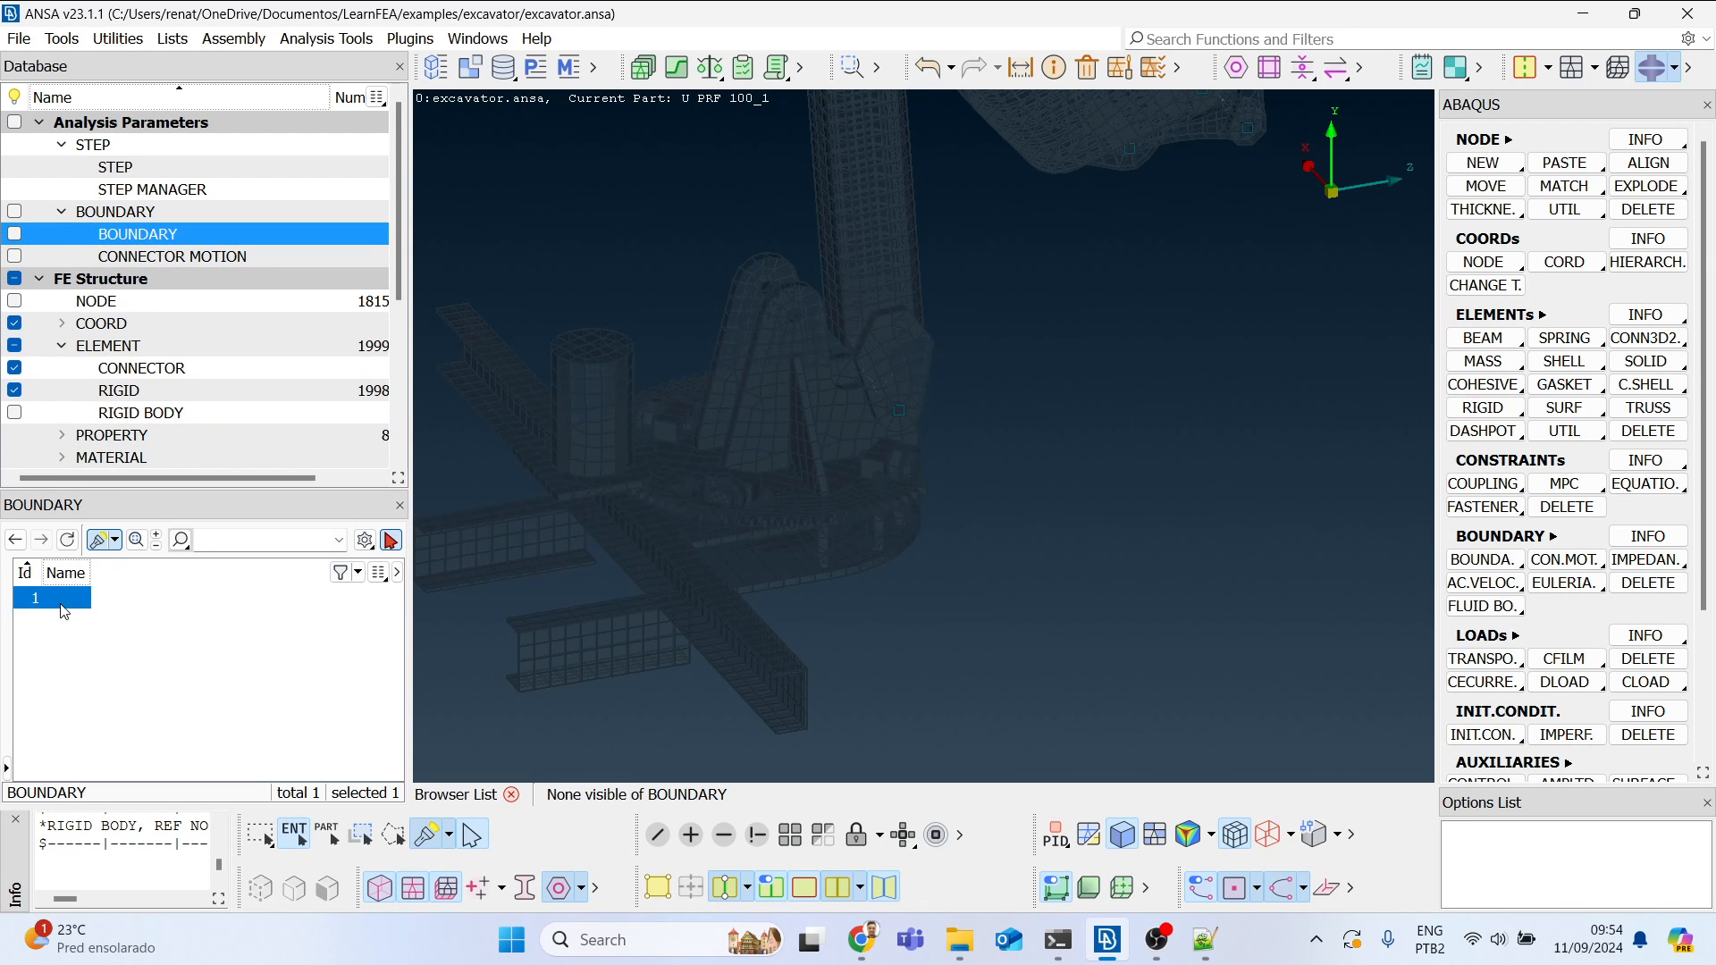
pyautogui.doubleClick(62, 606)
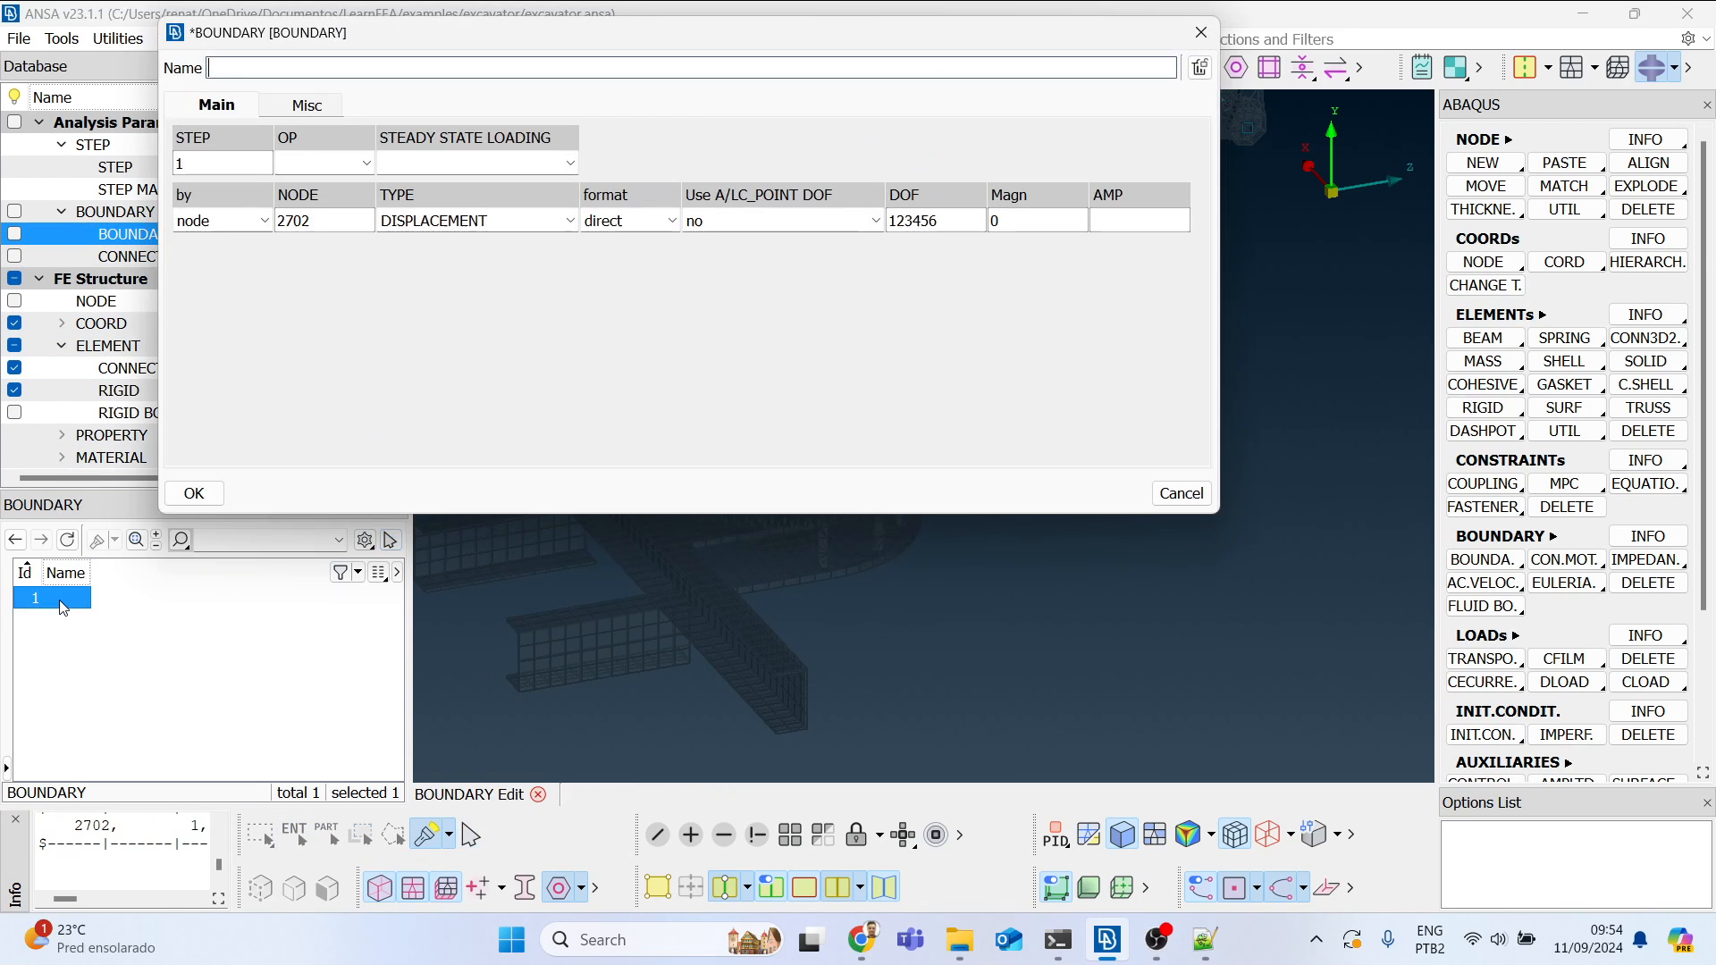
pyautogui.doubleClick(358, 220)
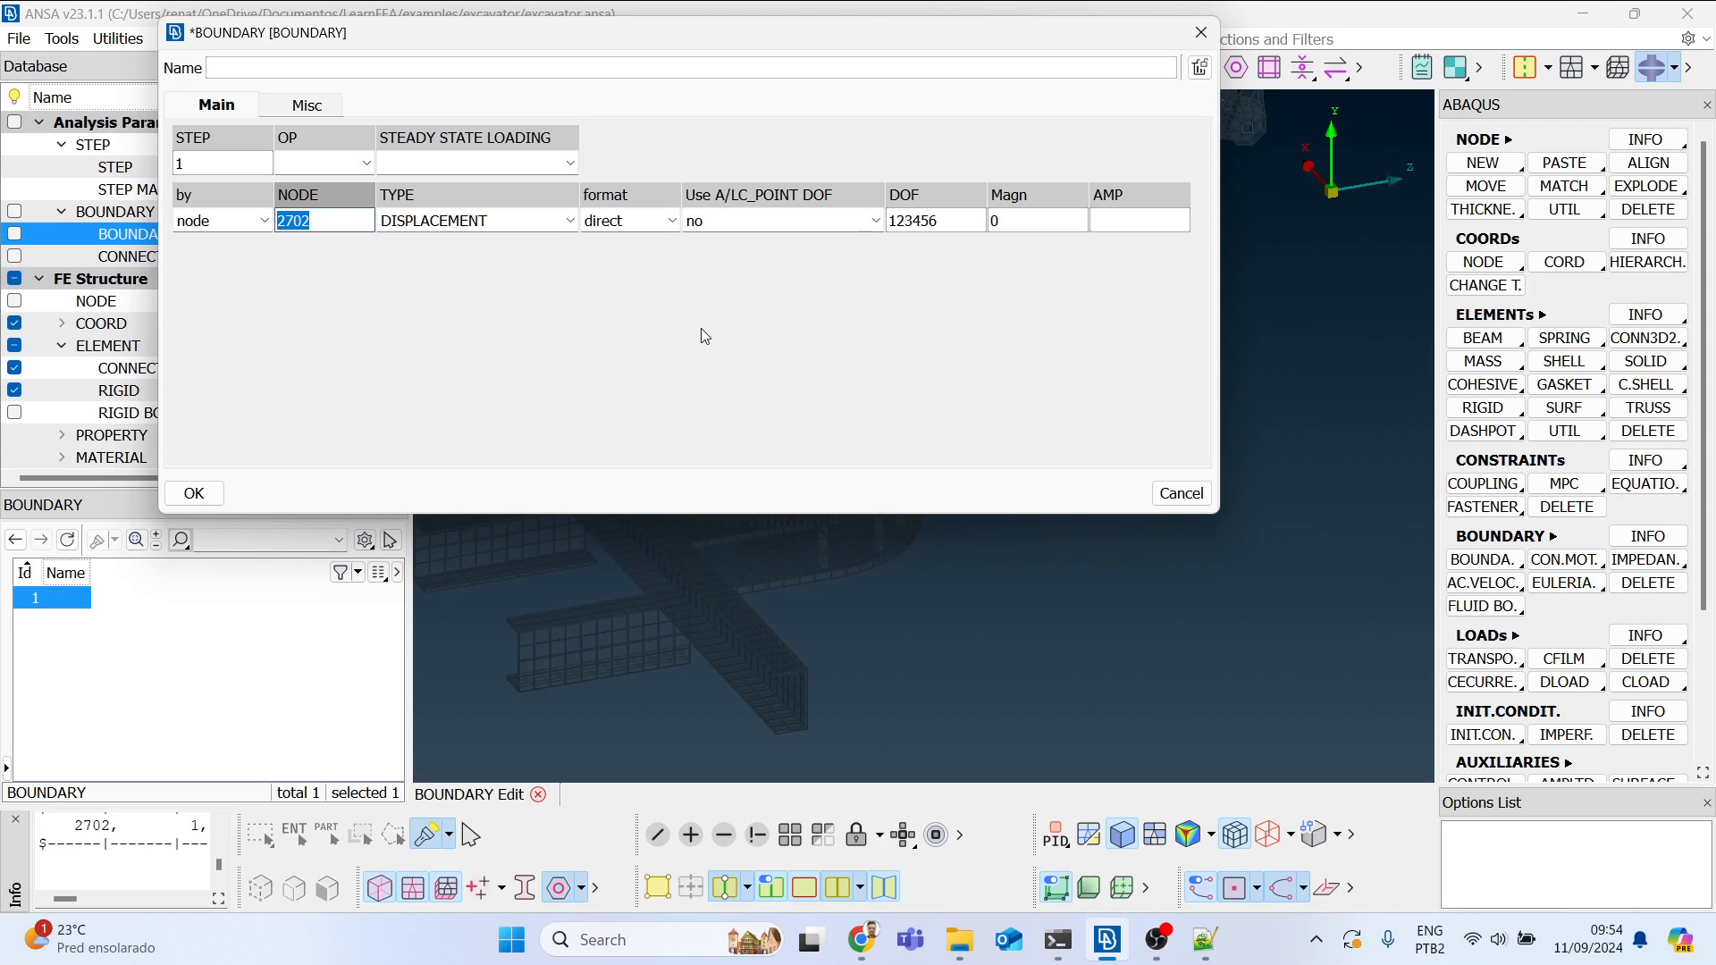
pyautogui.press('BackSpace')
pyautogui.write('18079')
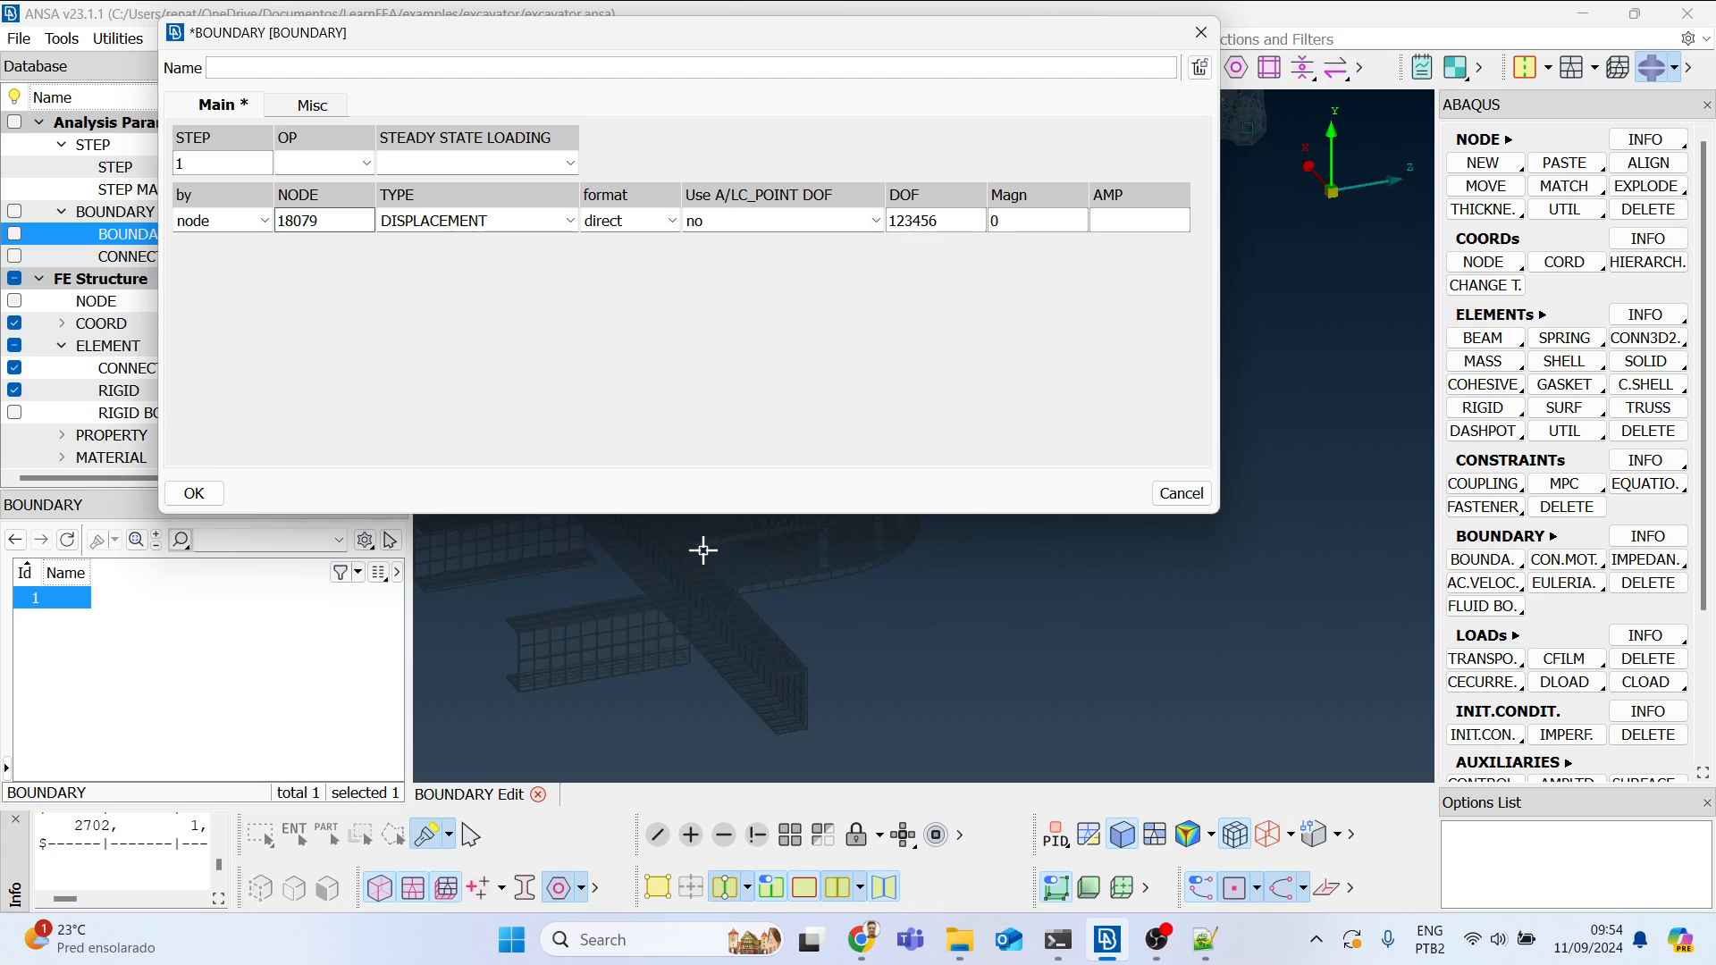
pyautogui.click(184, 494)
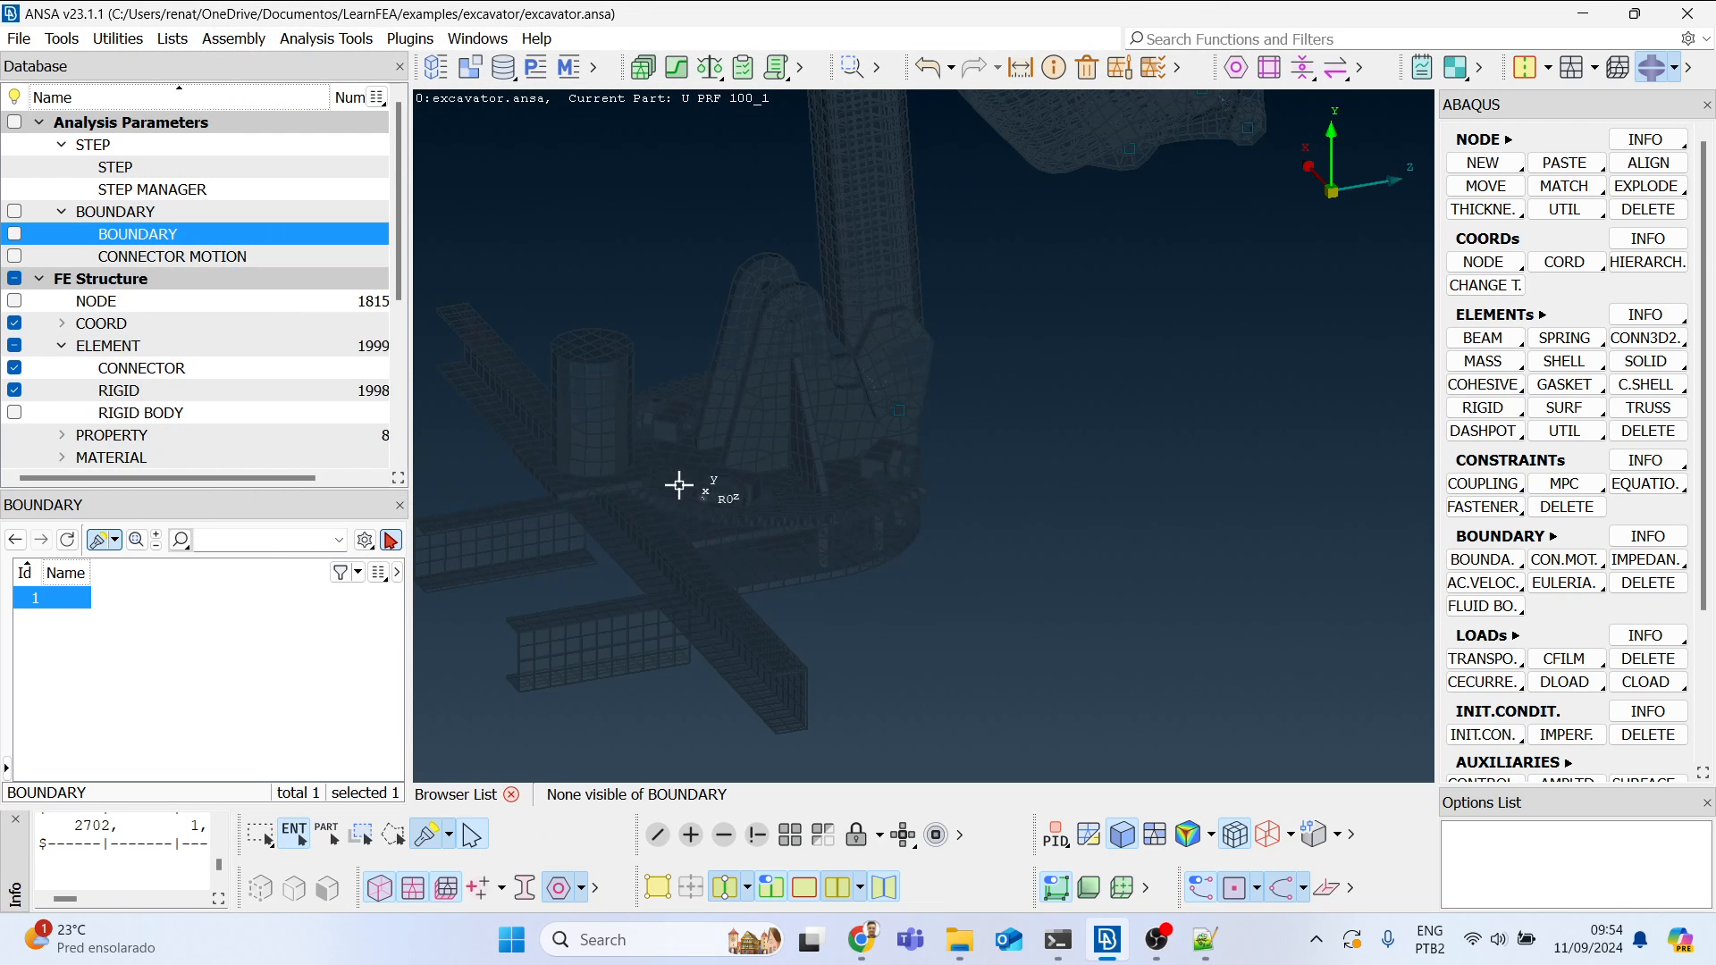
pyautogui.keyDown('ctrl'); pyautogui.moveTo(720, 463); pyautogui.dragTo(736, 560); pyautogui.keyUp('ctrl')
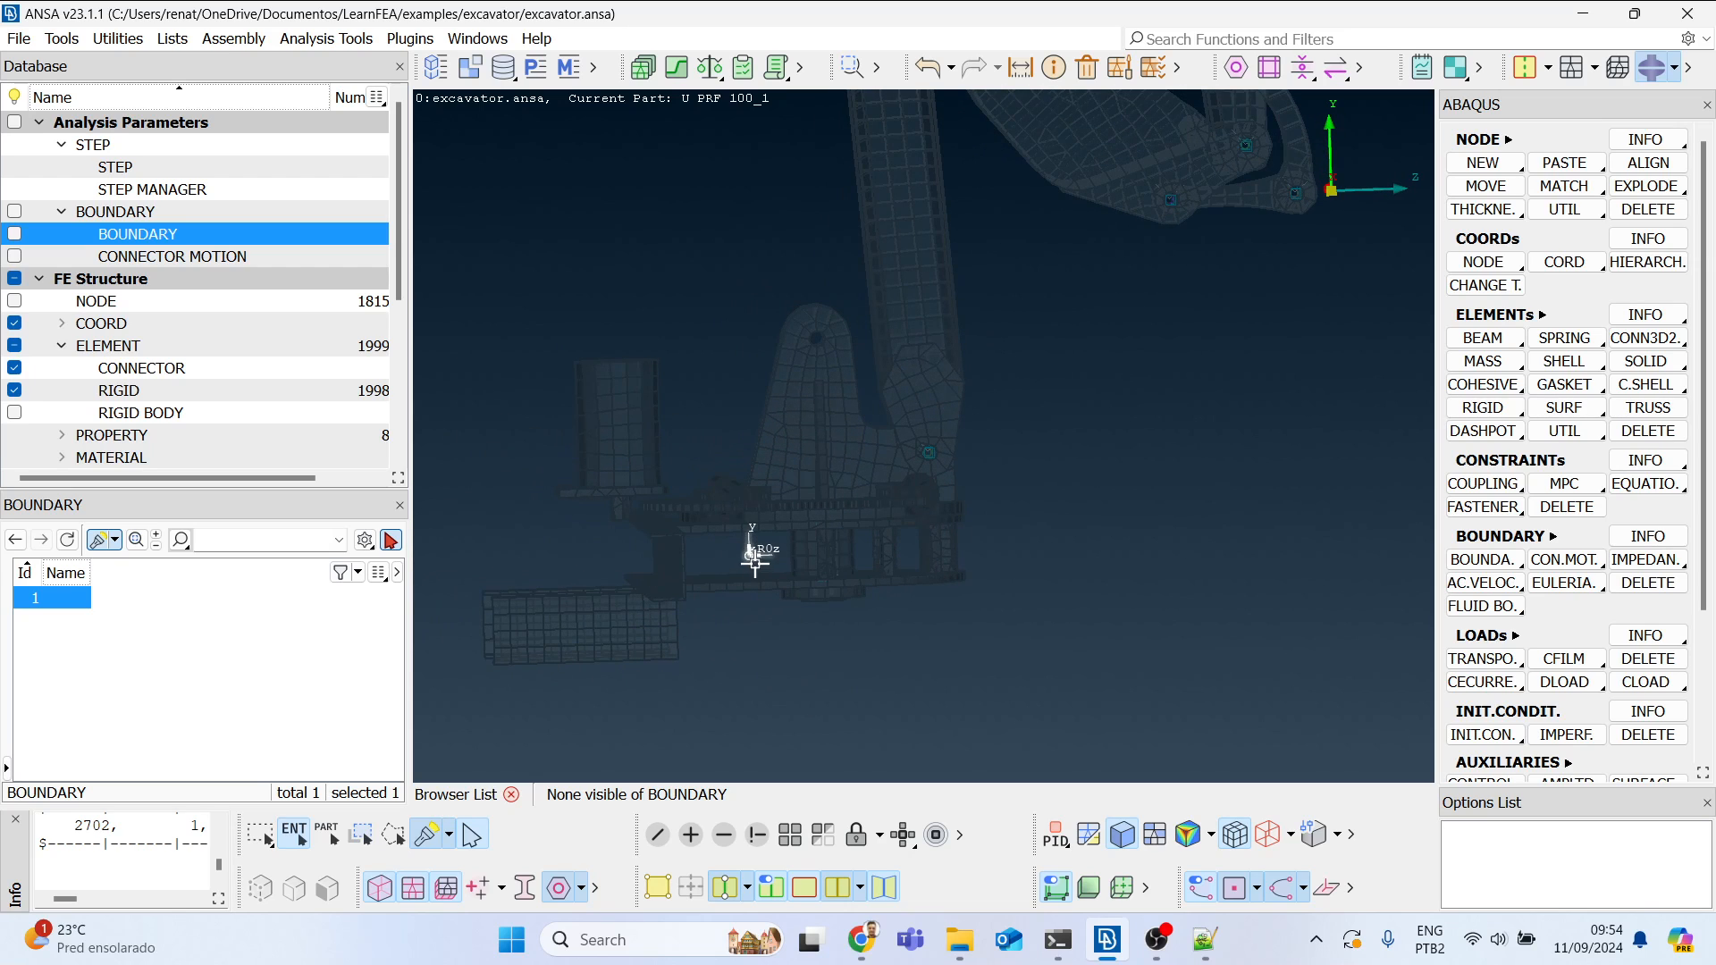
# Step: Examine the highlighted boundary condition's position on the fixed base from several angles, clear the highlight, and review the whole excavator
pyautogui.keyDown('ctrl'); pyautogui.moveTo(743, 571); pyautogui.dragTo(716, 631, button='middle'); pyautogui.keyUp('ctrl')
pyautogui.keyDown('ctrl'); pyautogui.moveTo(715, 632); pyautogui.dragTo(751, 593); pyautogui.keyUp('ctrl')
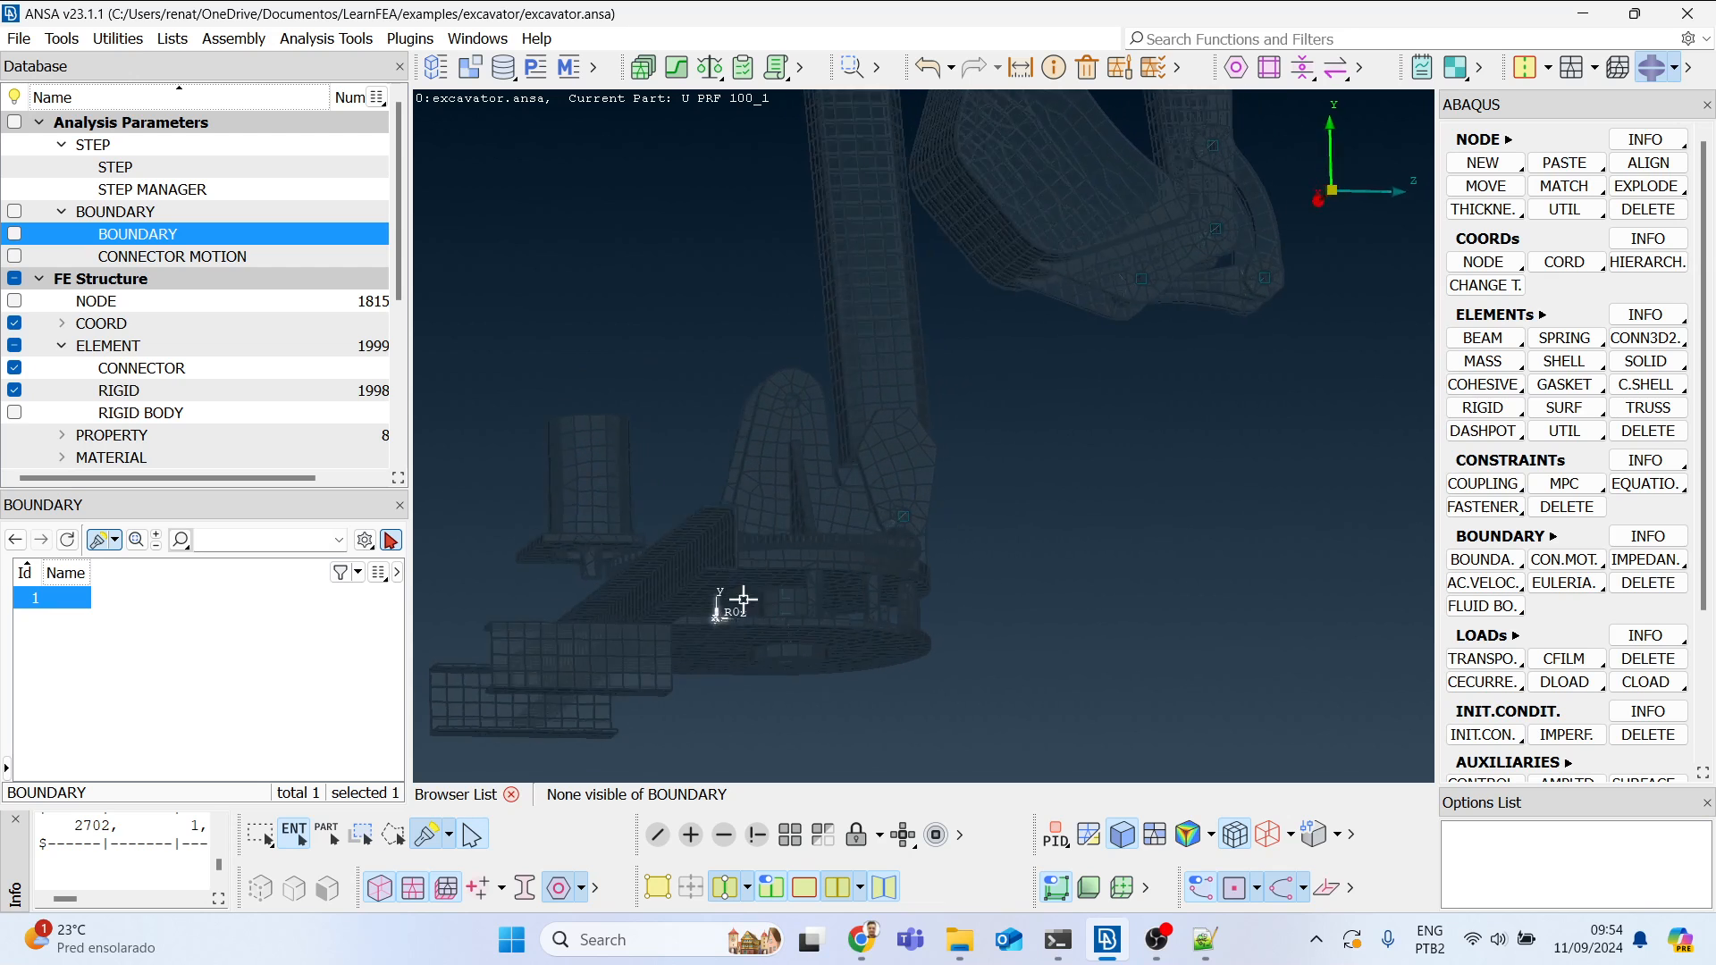
pyautogui.keyDown('ctrl'); pyautogui.moveTo(949, 349); pyautogui.dragTo(911, 394, button='middle'); pyautogui.keyUp('ctrl')
pyautogui.keyDown('ctrl'); pyautogui.moveTo(912, 394); pyautogui.dragTo(908, 471); pyautogui.keyUp('ctrl')
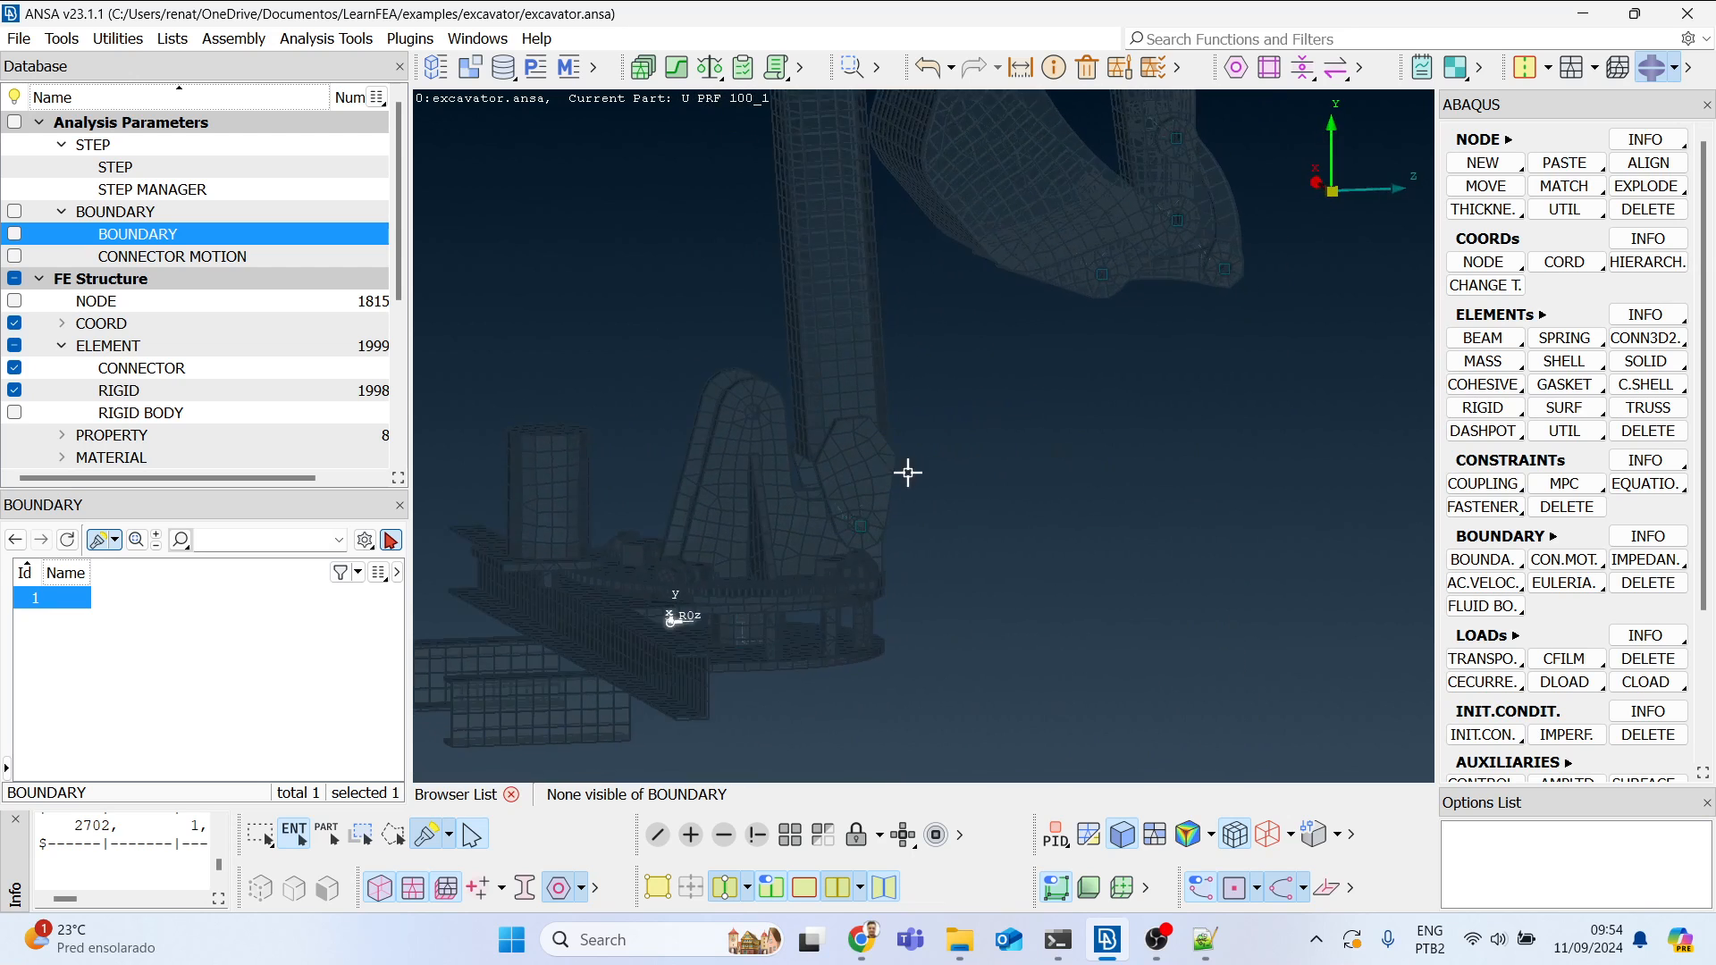
pyautogui.keyDown('ctrl'); pyautogui.moveTo(739, 574); pyautogui.dragTo(814, 632); pyautogui.keyUp('ctrl')
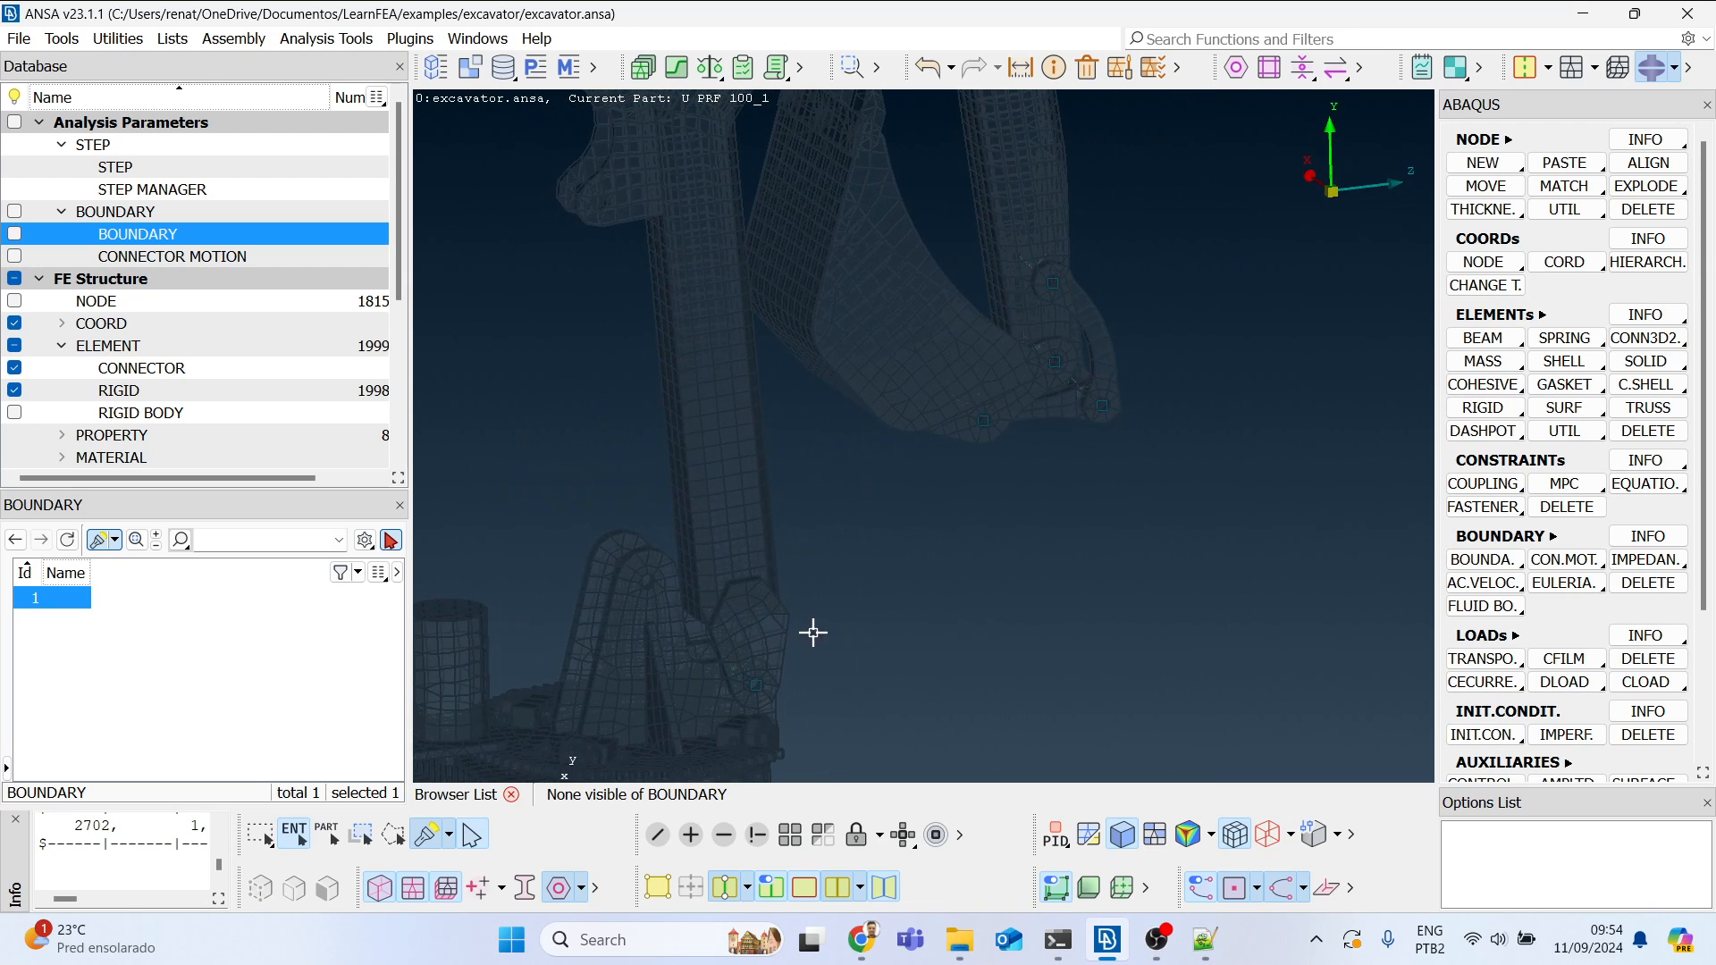
pyautogui.scroll(3, 762, 701)
pyautogui.scroll(-5, 680, 618)
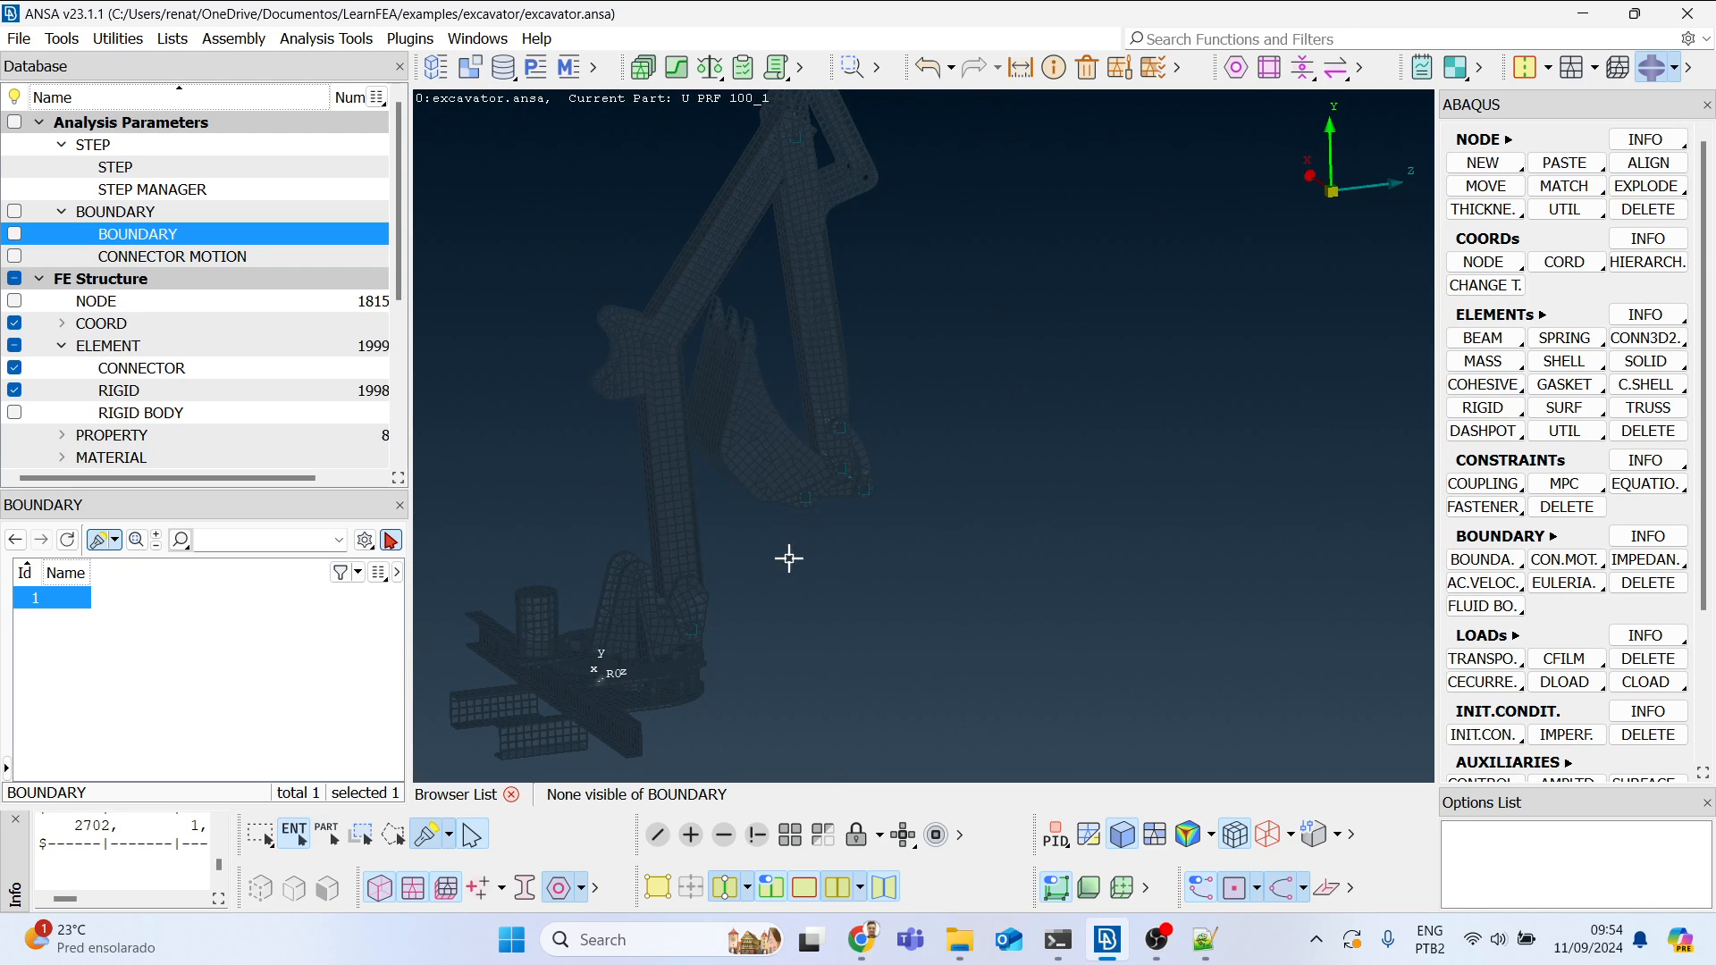
pyautogui.keyDown('ctrl'); pyautogui.moveTo(694, 628); pyautogui.dragTo(797, 453, button='middle'); pyautogui.keyUp('ctrl')
pyautogui.scroll(6, 671, 488)
pyautogui.keyDown('ctrl'); pyautogui.moveTo(739, 467); pyautogui.dragTo(839, 519); pyautogui.keyUp('ctrl')
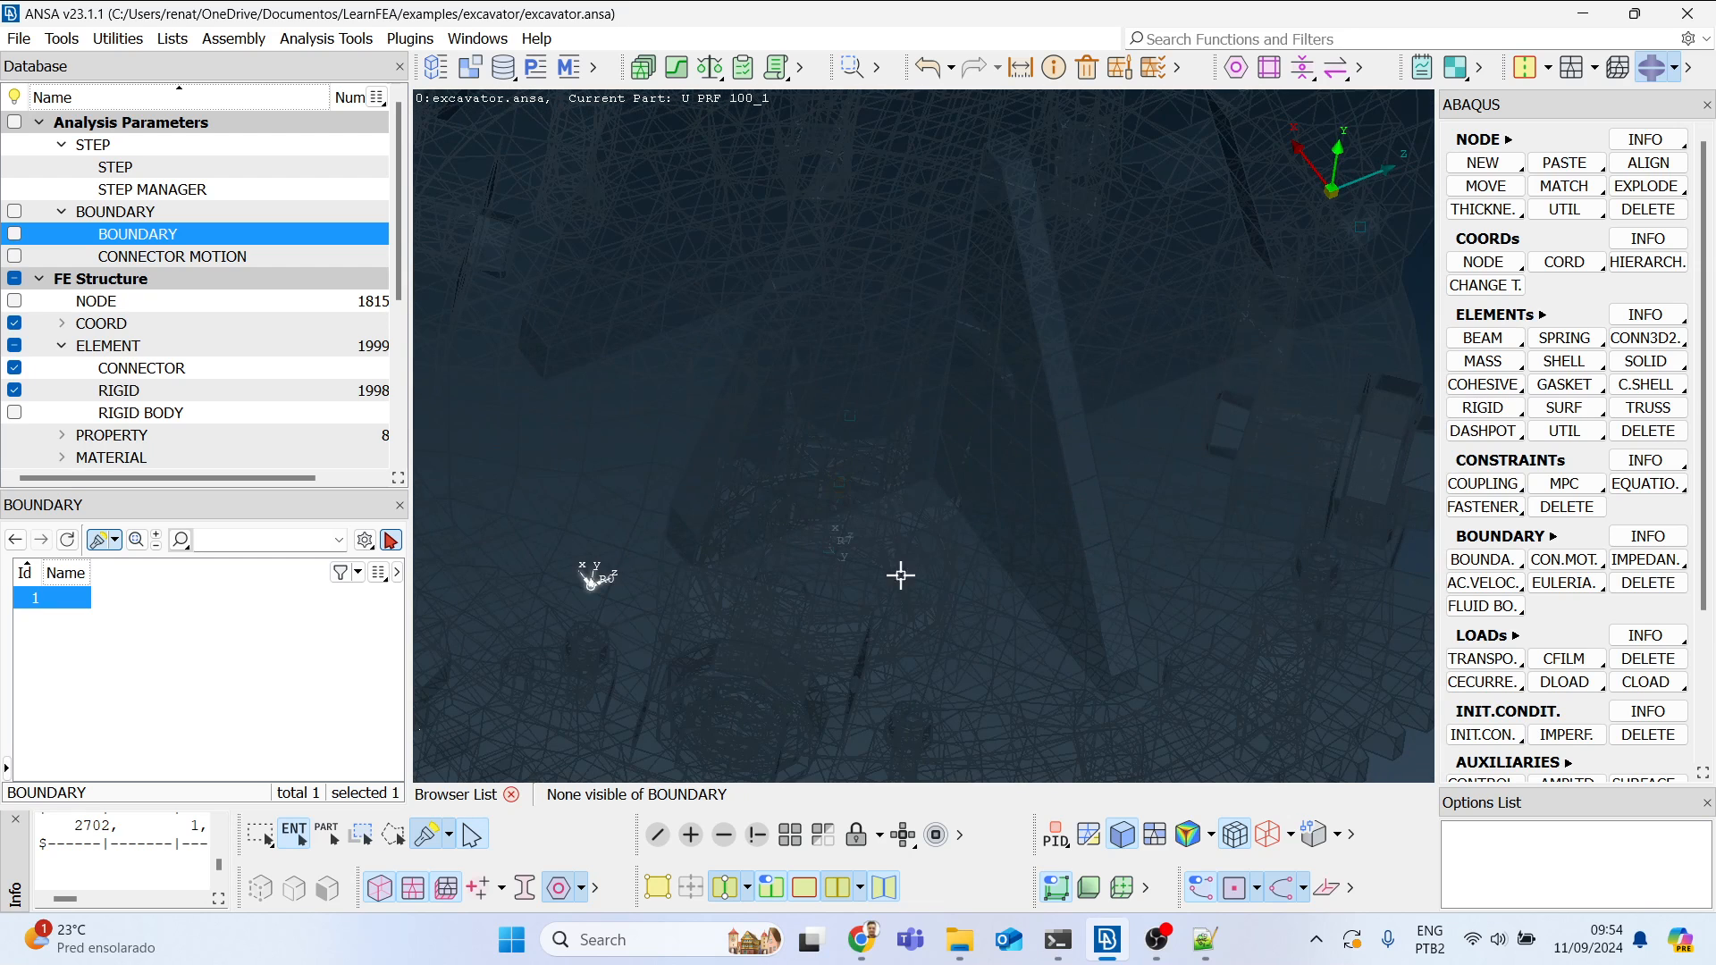
pyautogui.scroll(-6, 713, 528)
pyautogui.keyDown('ctrl'); pyautogui.moveTo(738, 536); pyautogui.dragTo(720, 467); pyautogui.keyUp('ctrl')
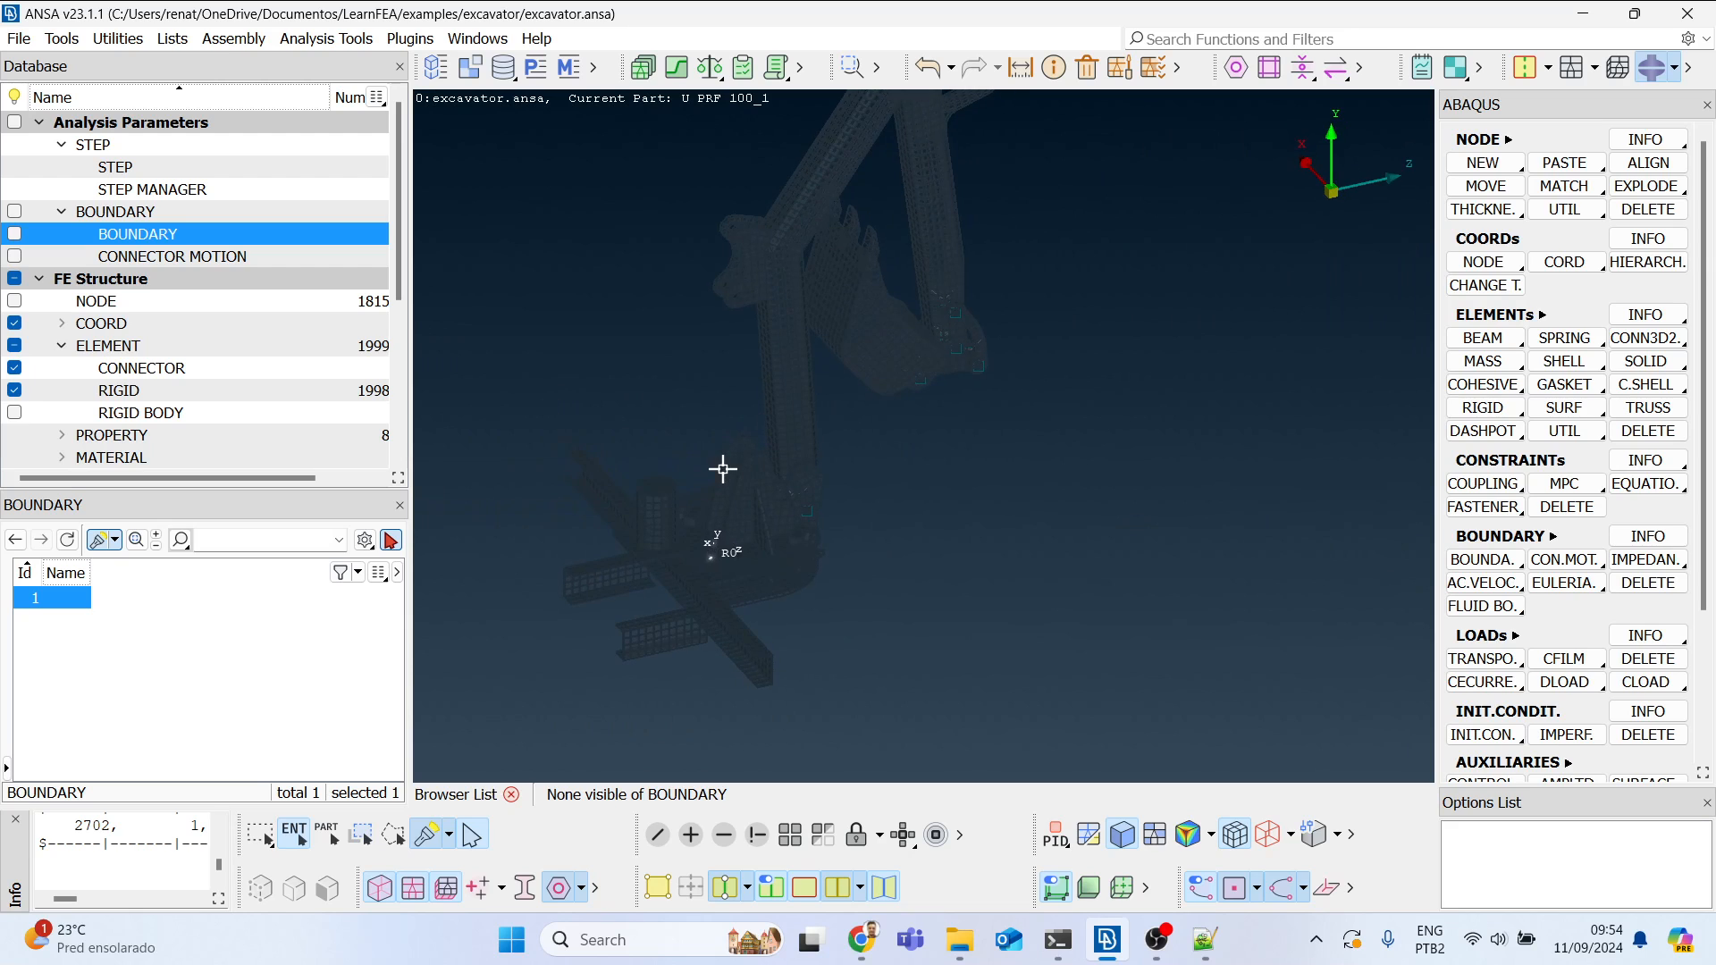
pyautogui.scroll(3, 812, 498)
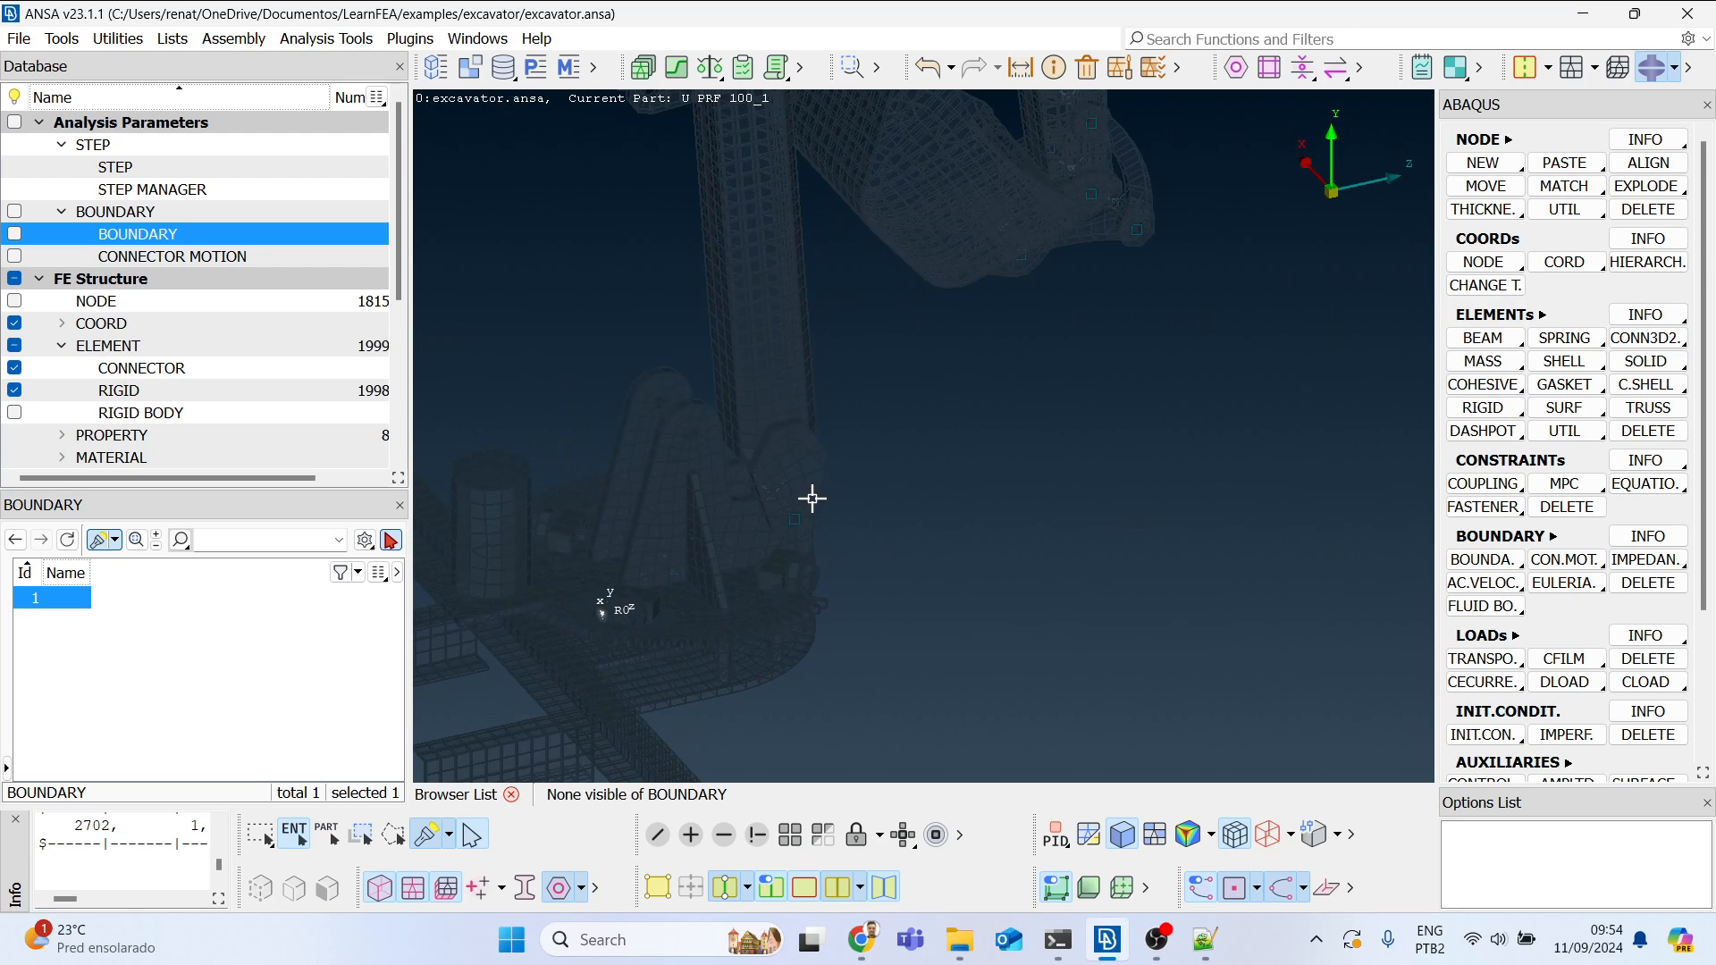
pyautogui.middleClick(656, 586)
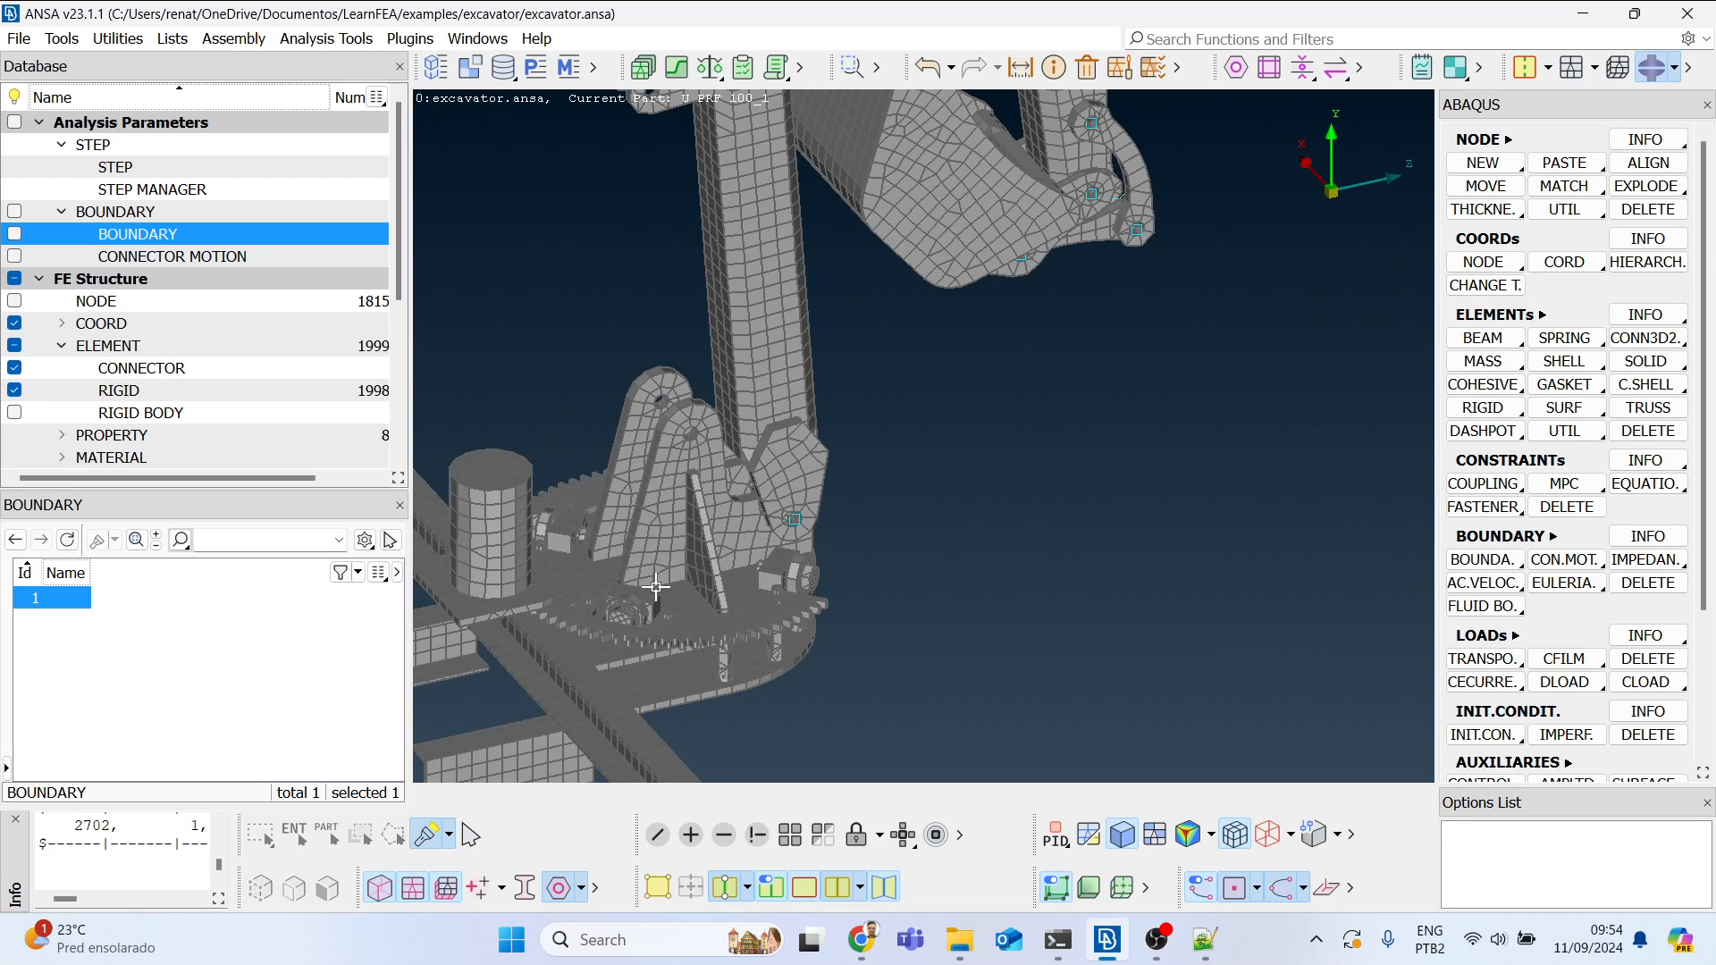
pyautogui.scroll(-3, 789, 583)
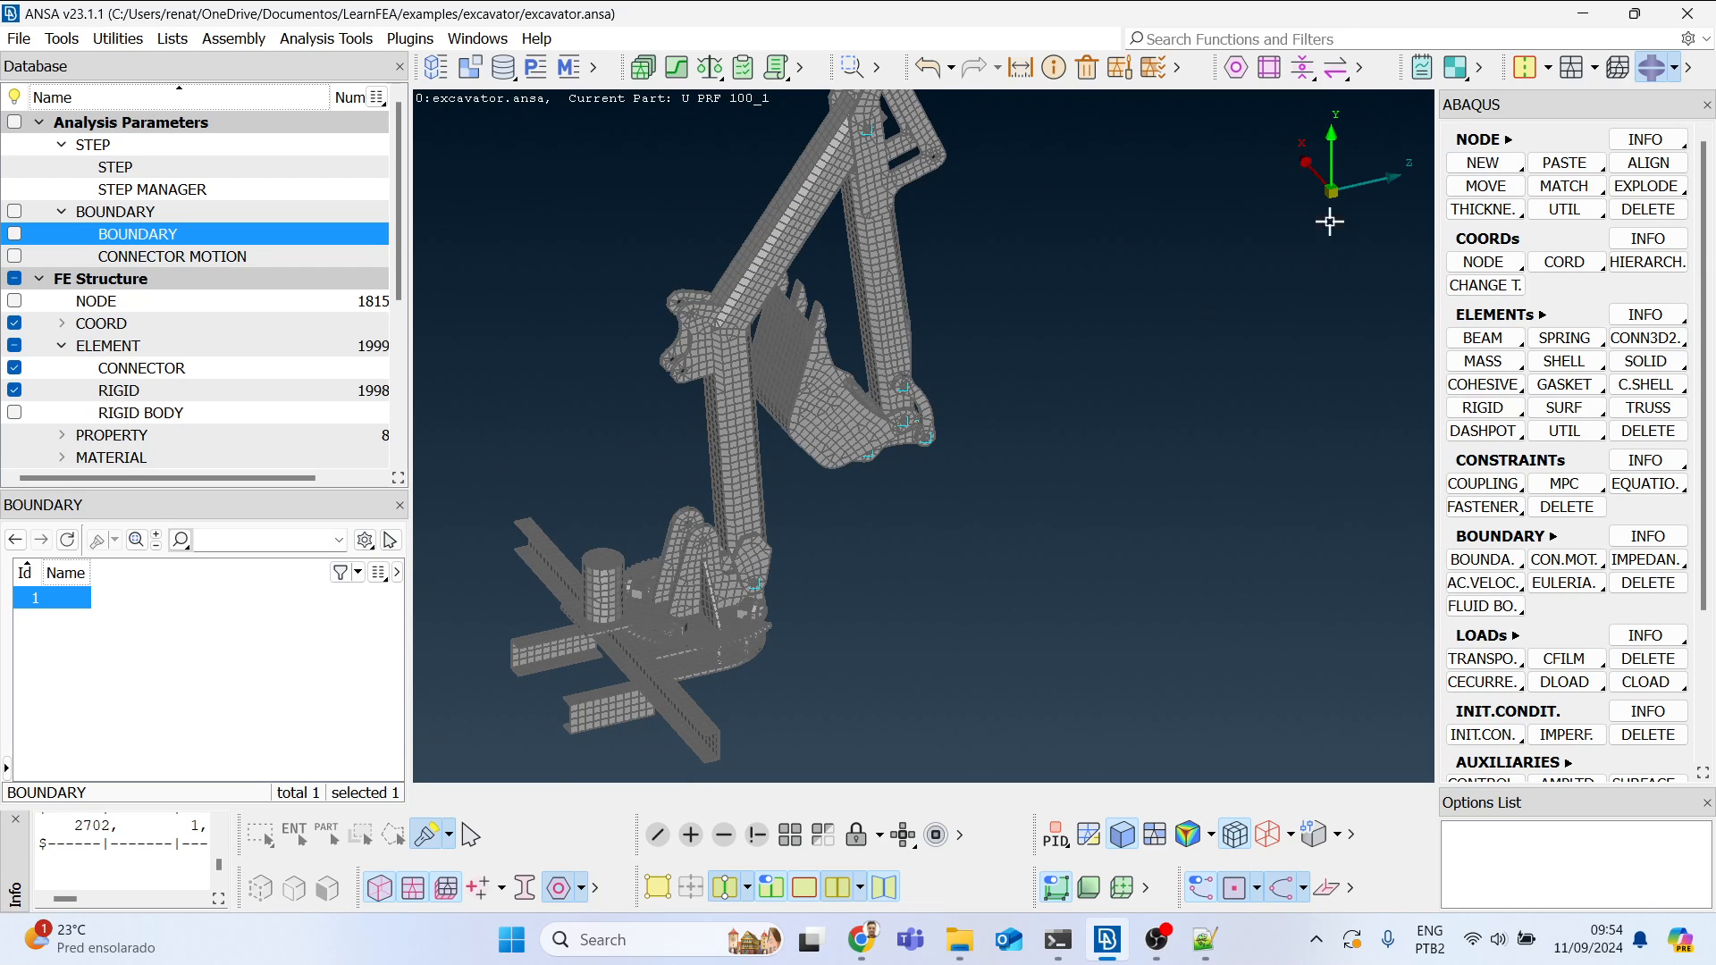
pyautogui.scroll(3, 683, 606)
pyautogui.keyDown('ctrl'); pyautogui.moveTo(684, 605); pyautogui.dragTo(693, 536); pyautogui.keyUp('ctrl')
pyautogui.scroll(-3, 697, 482)
pyautogui.keyDown('ctrl'); pyautogui.moveTo(700, 482); pyautogui.dragTo(700, 568, button='middle'); pyautogui.keyUp('ctrl')
pyautogui.moveTo(700, 568)
pyautogui.keyDown('ctrl'); pyautogui.mouseDown()
pyautogui.moveTo(670, 573)
pyautogui.moveTo(689, 582)
pyautogui.mouseUp(); pyautogui.keyUp('ctrl')
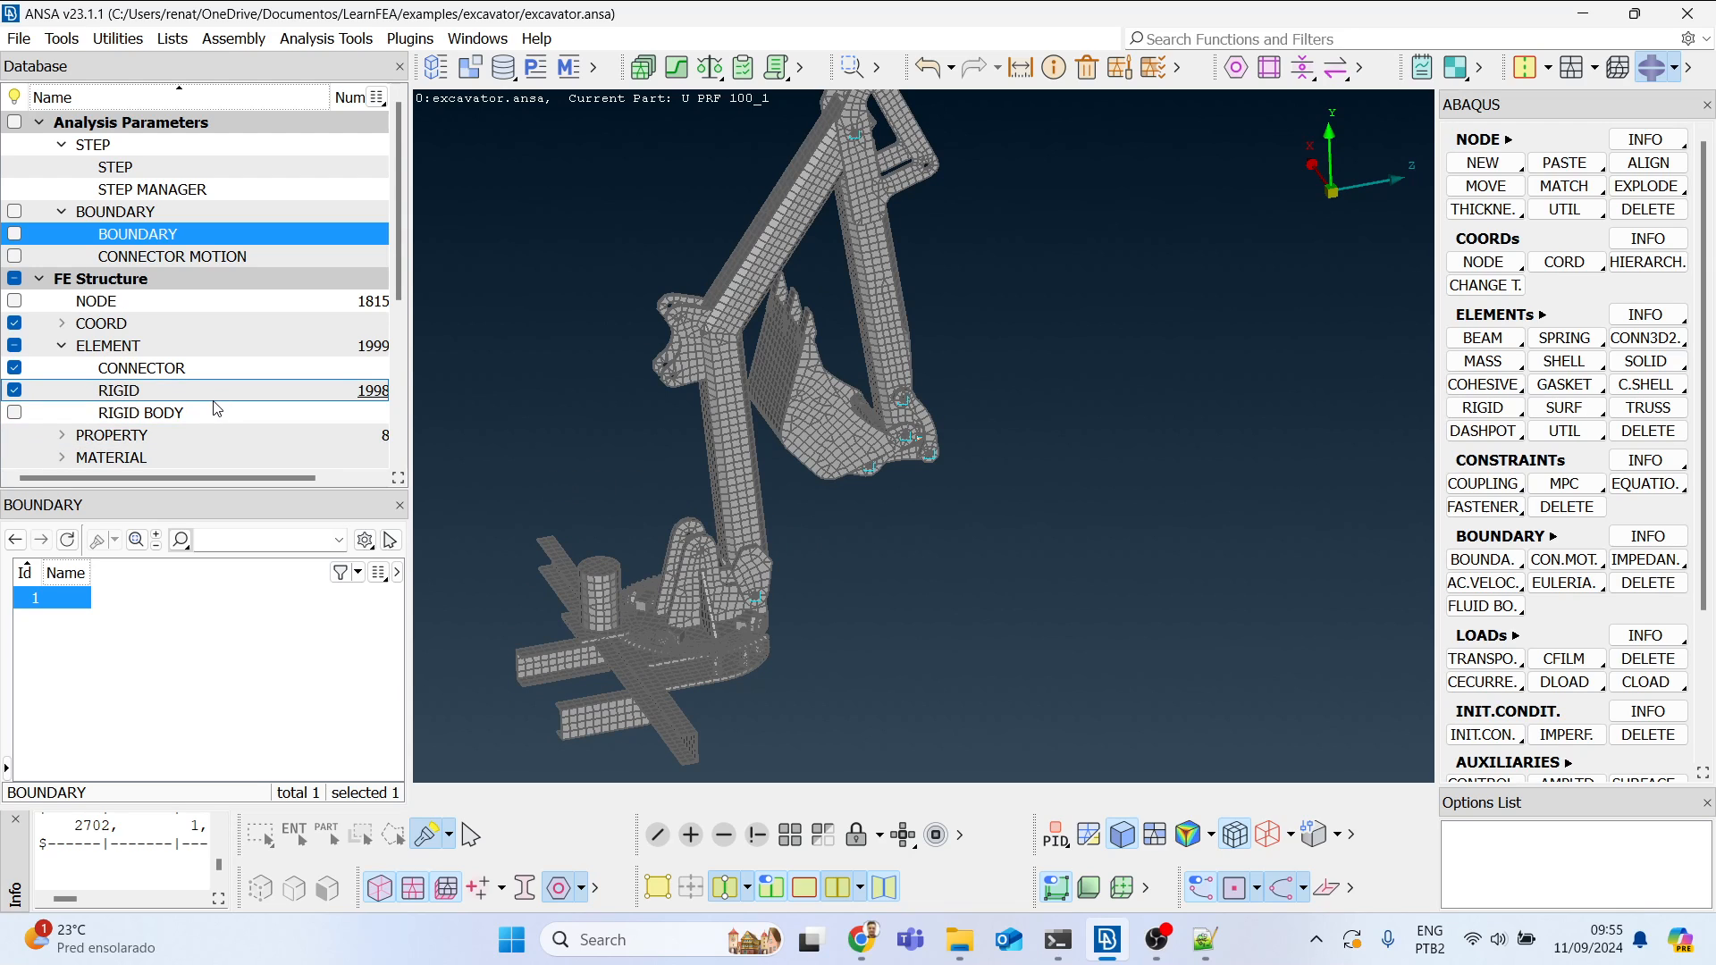
# Step: List the connector motions and highlight each one to check which excavator joint it drives
pyautogui.click(196, 255)
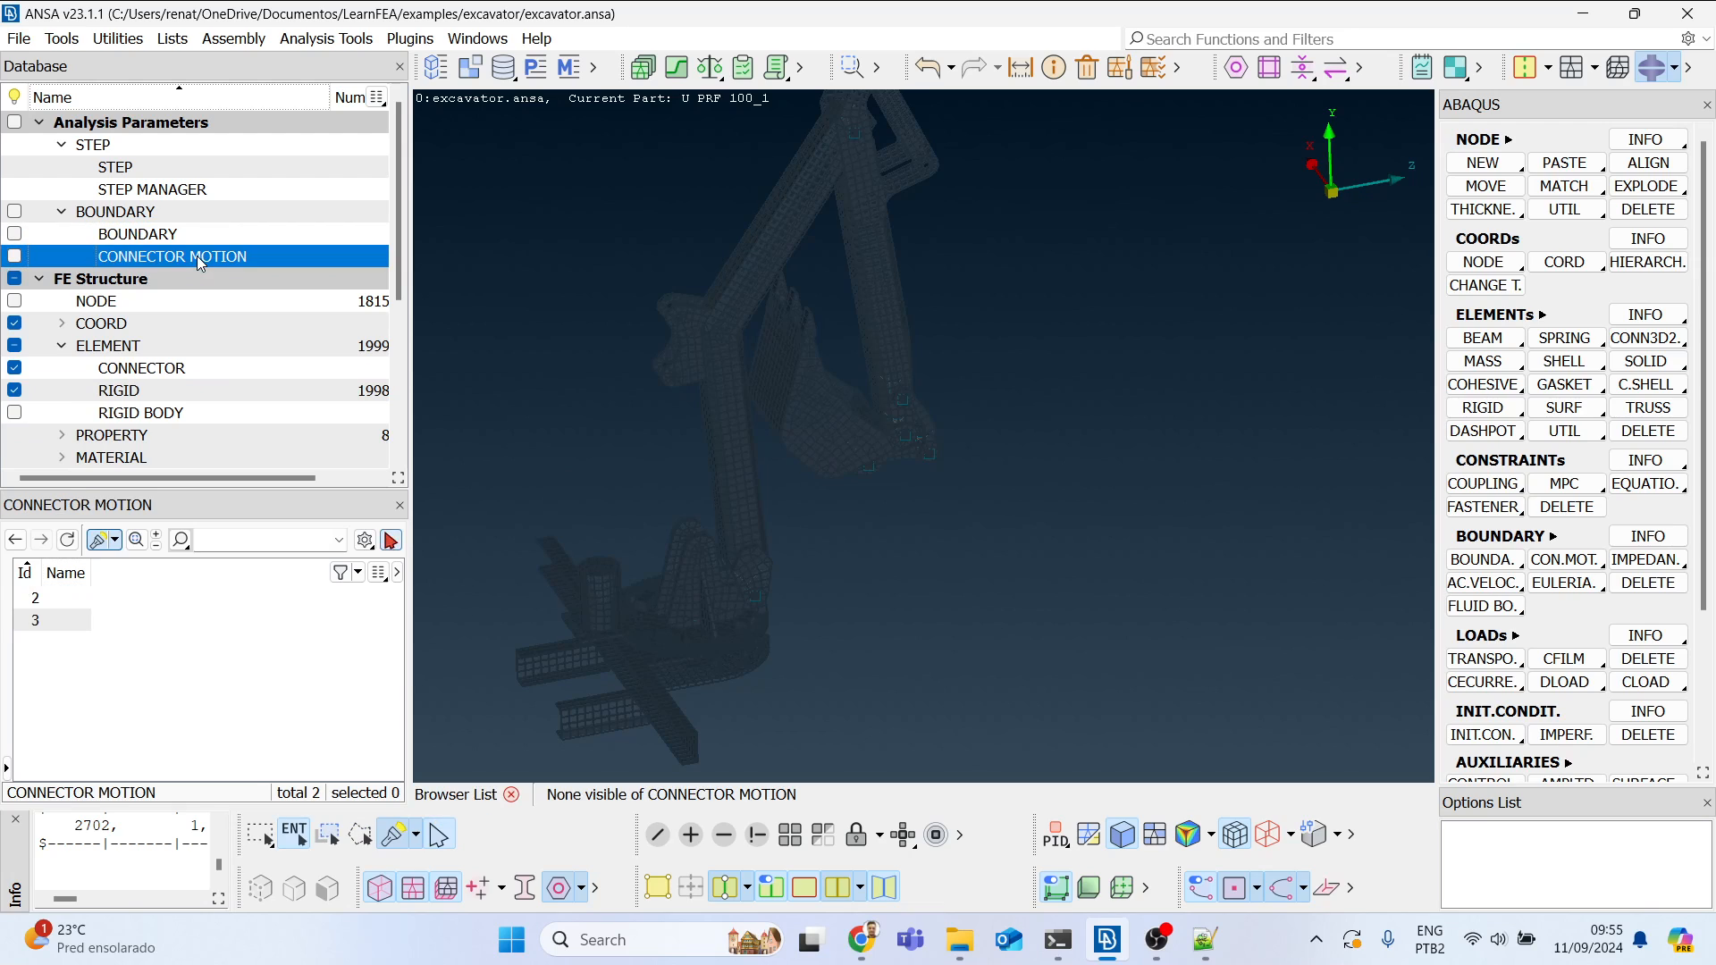
pyautogui.click(59, 606)
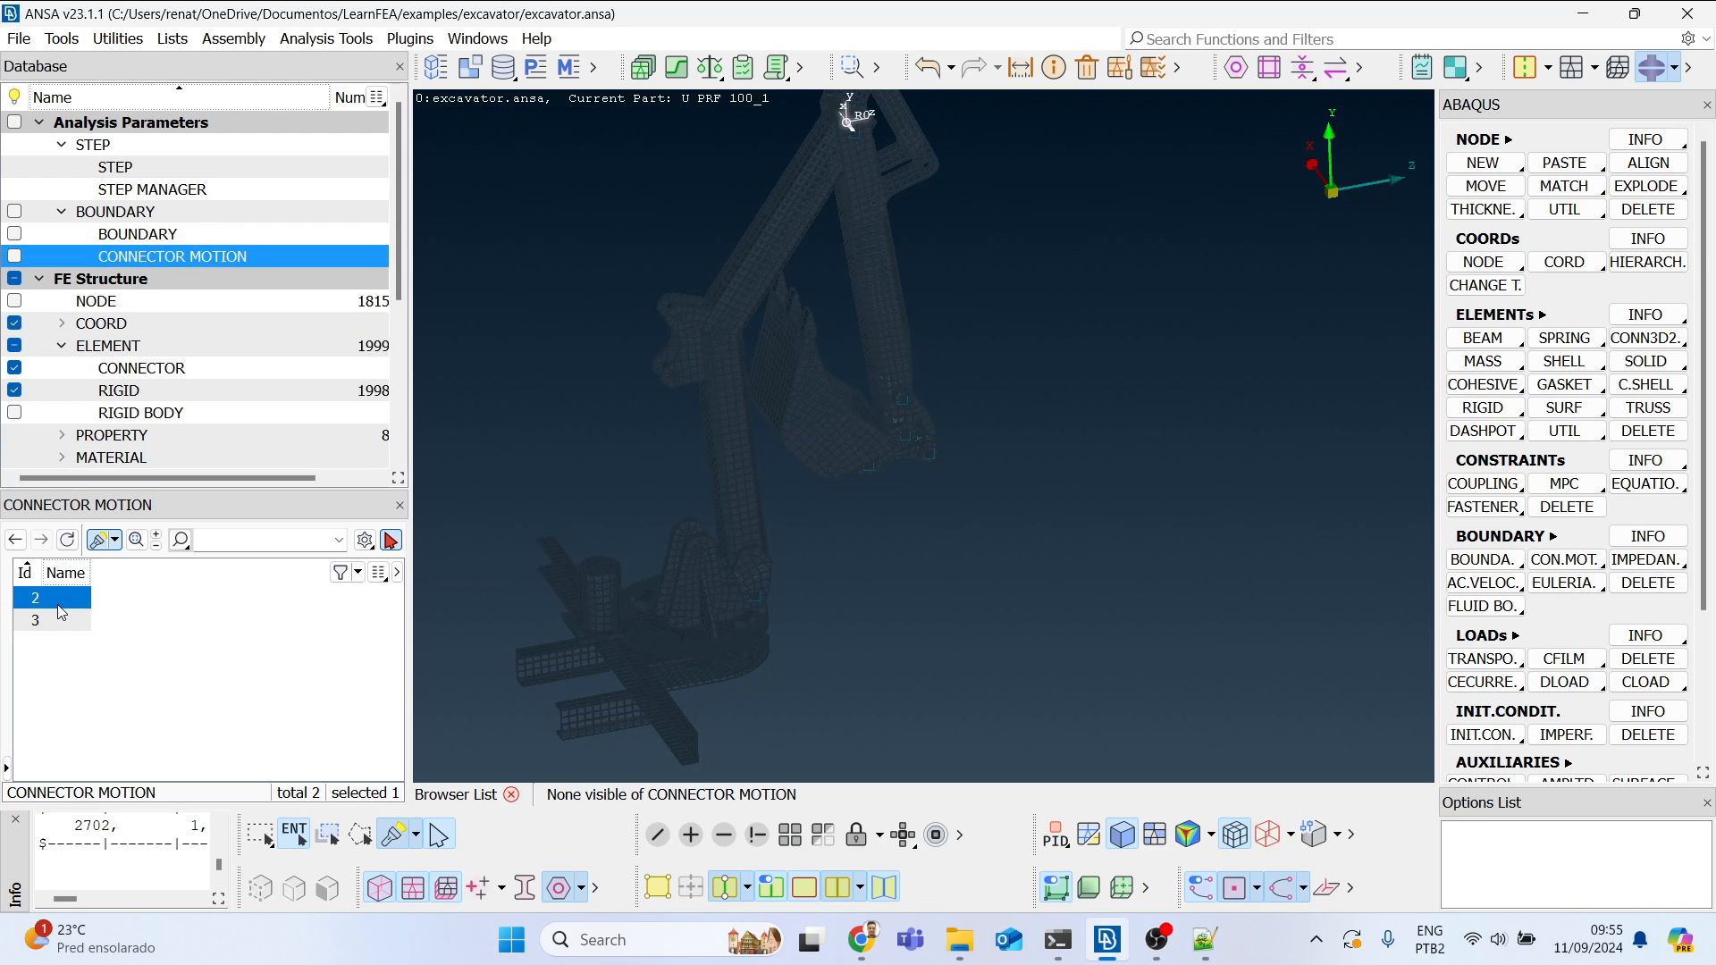
pyautogui.click(59, 620)
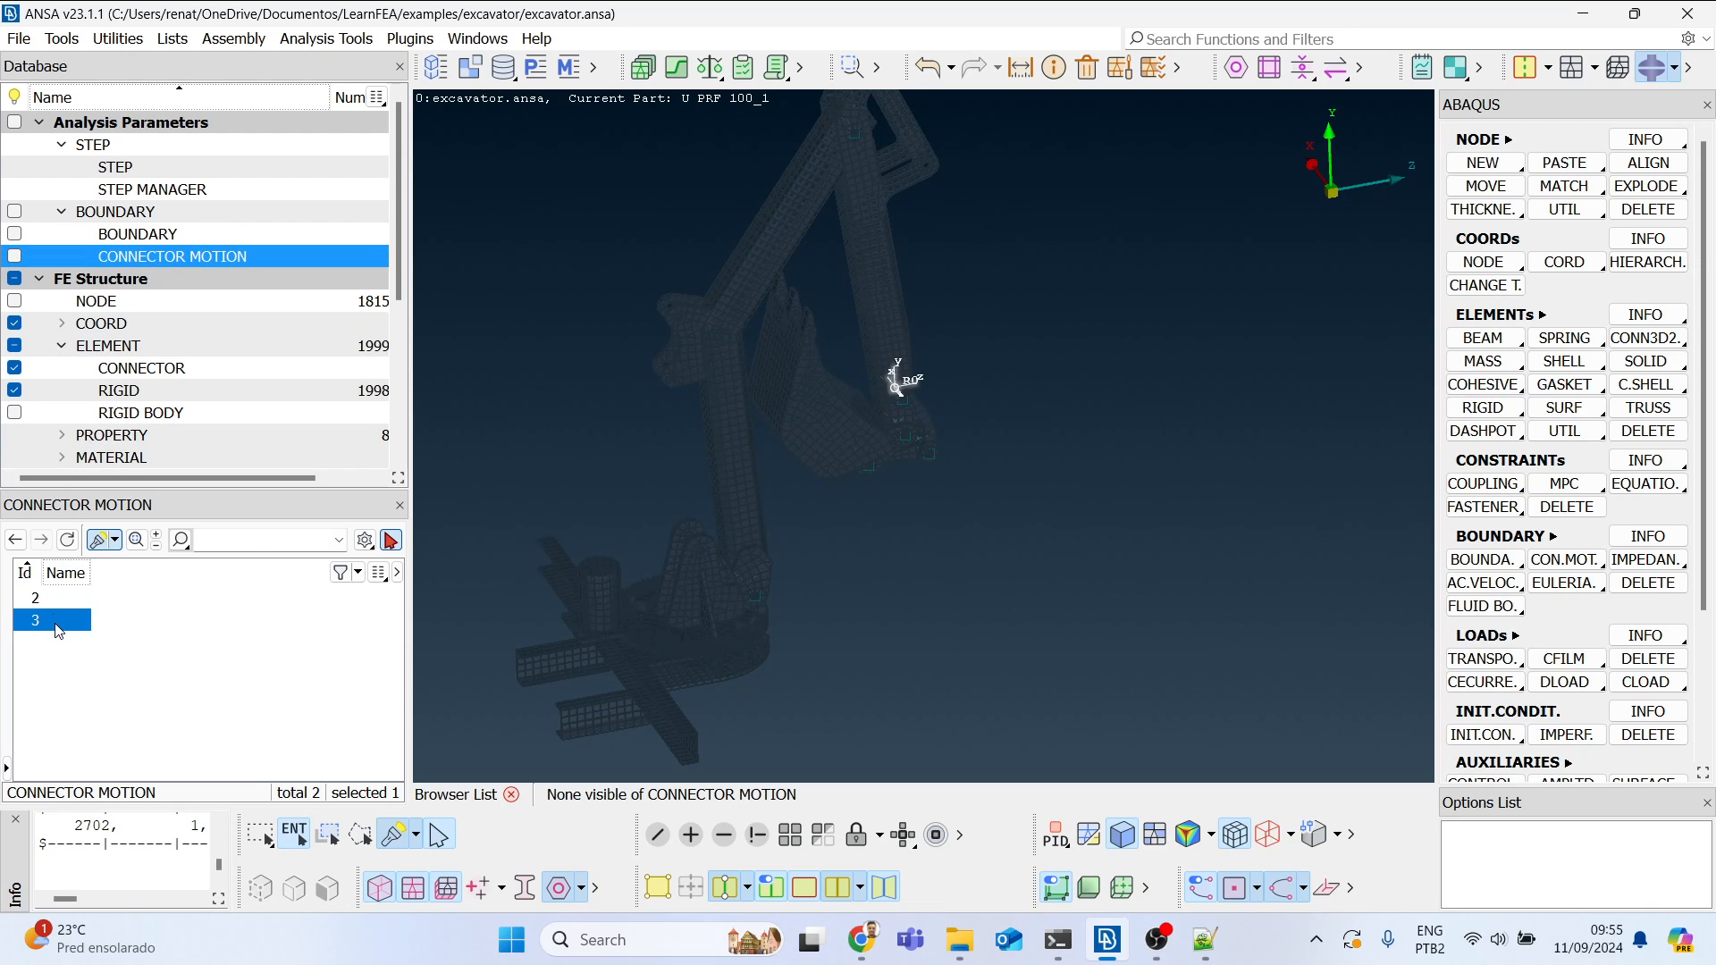
# Step: Set the magnitude of connector motion 2, on element 5809, to 0.8 and save it
pyautogui.click(55, 603)
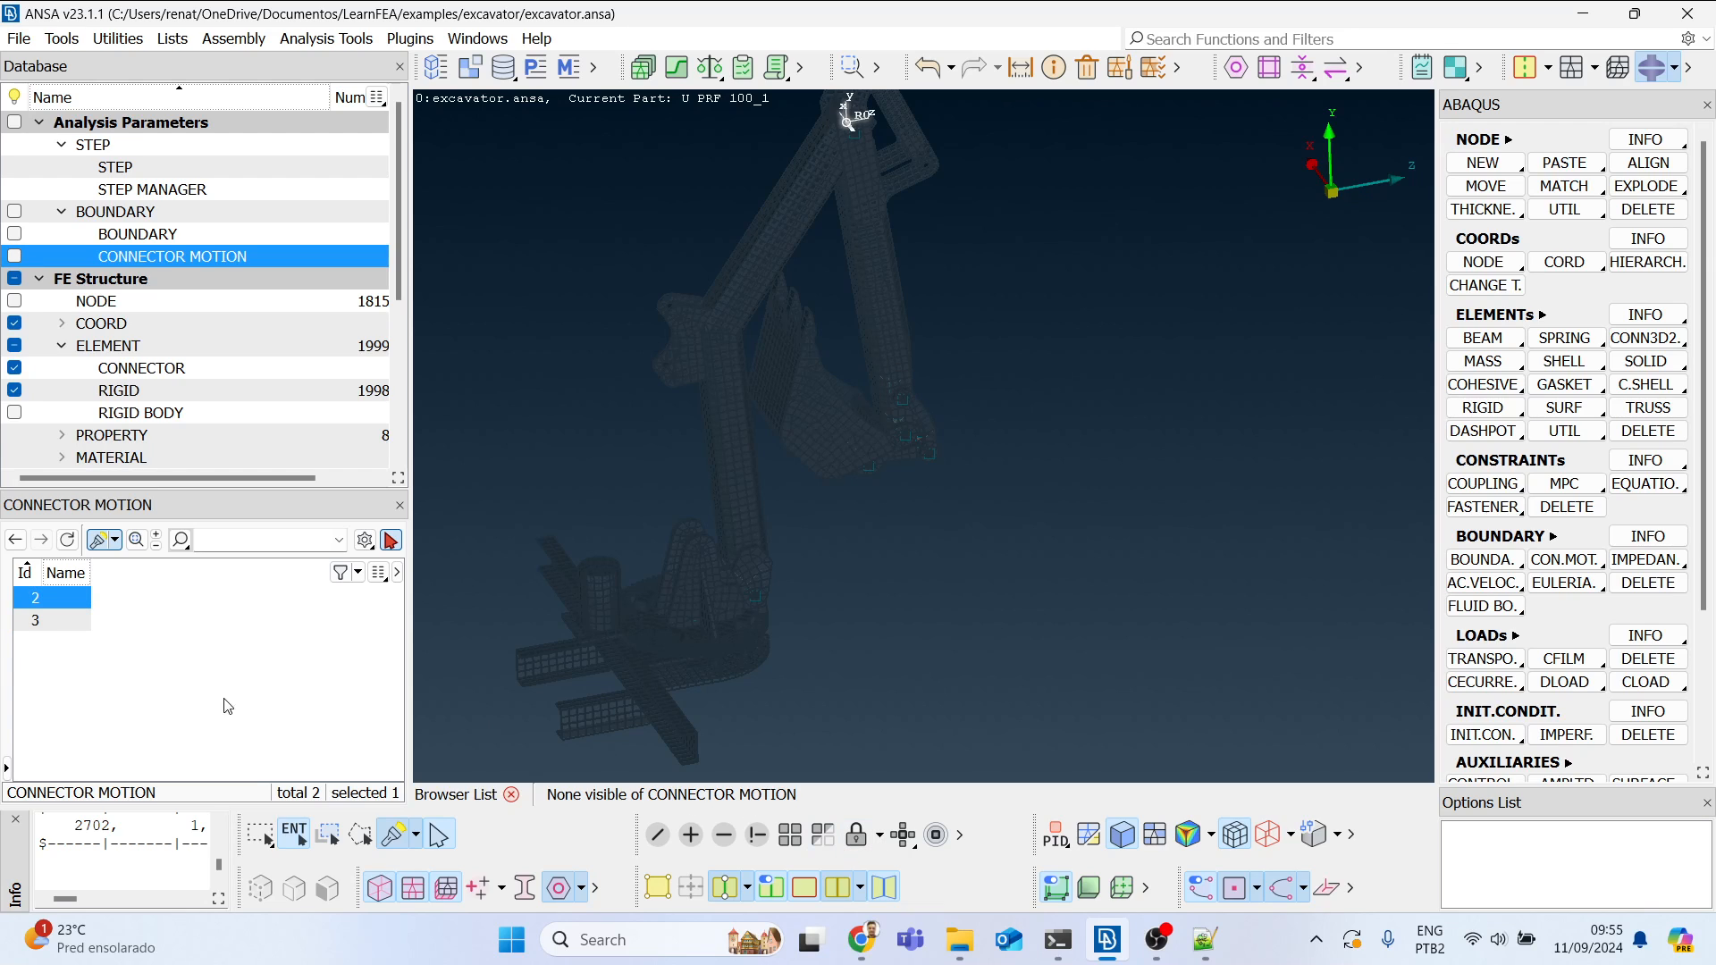
pyautogui.doubleClick(77, 607)
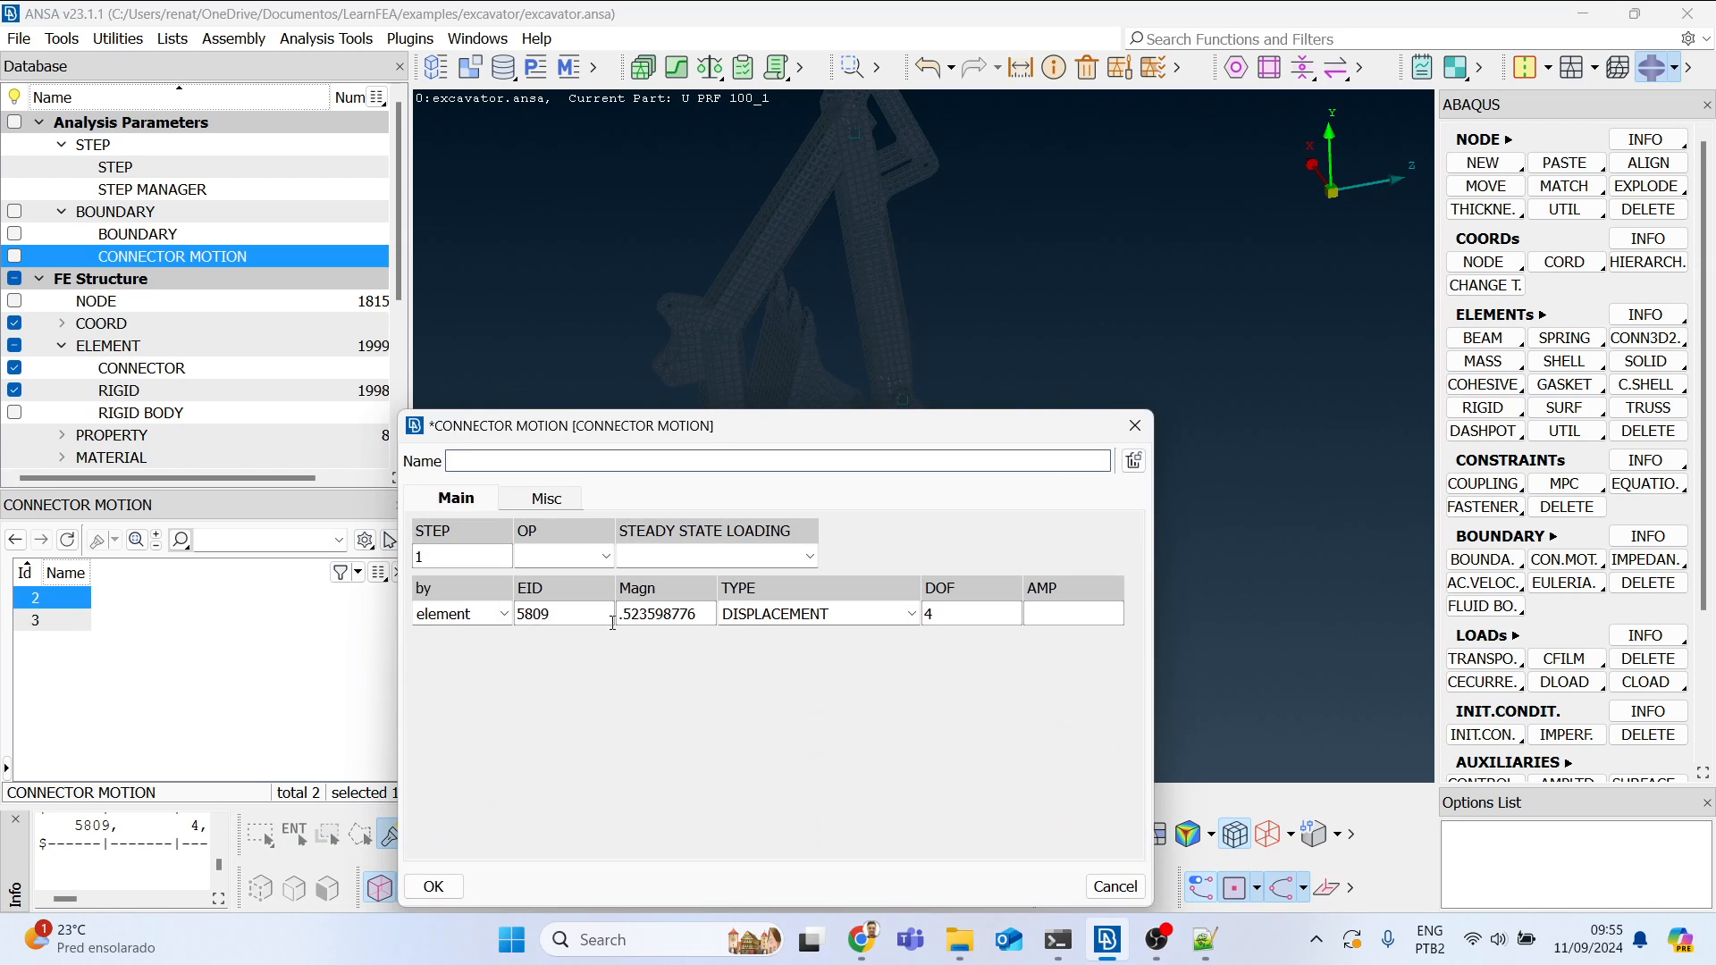
pyautogui.moveTo(860, 431); pyautogui.dragTo(597, 233)
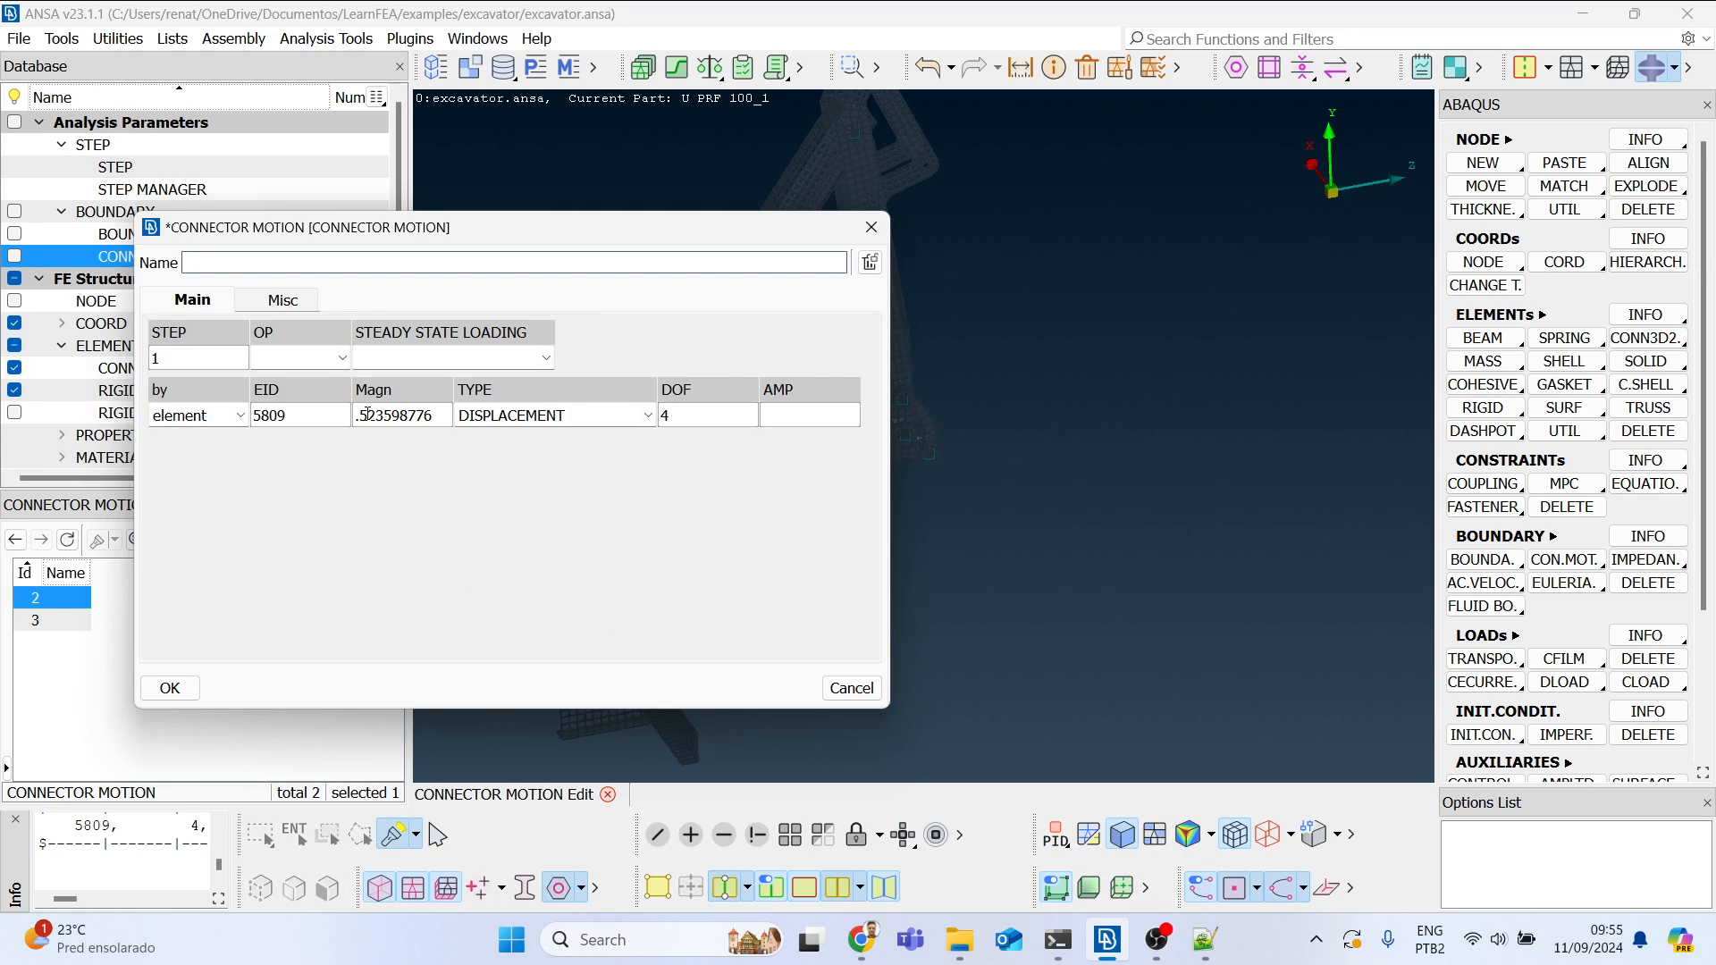
pyautogui.doubleClick(447, 414)
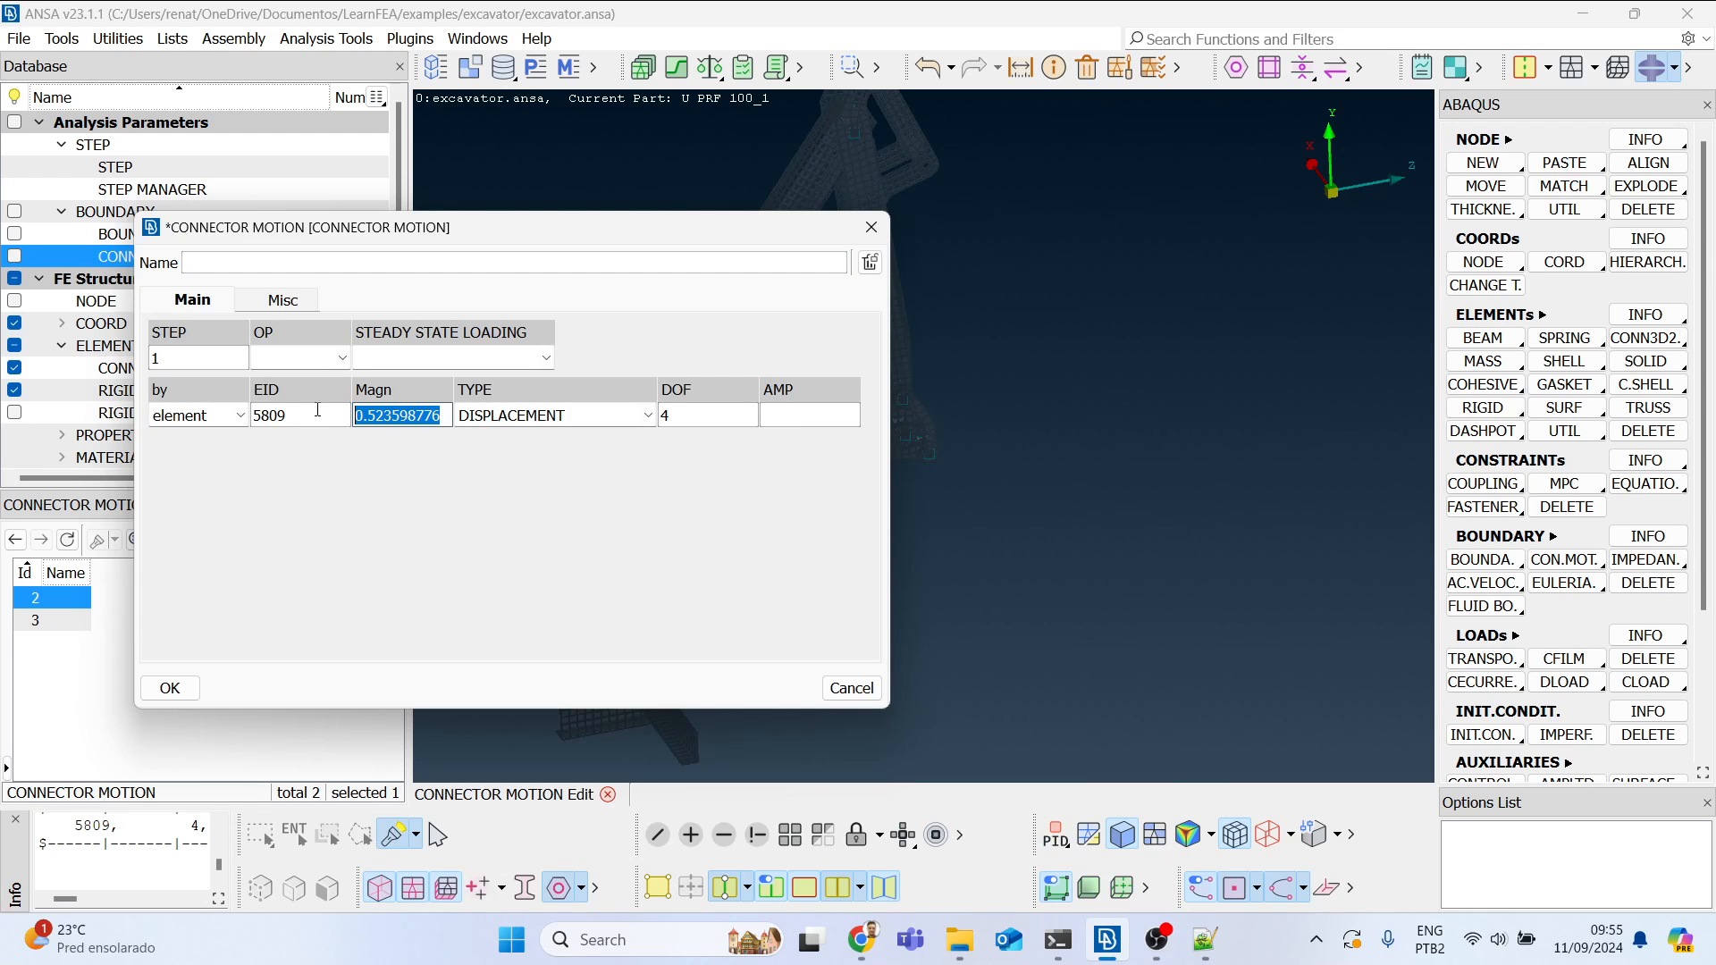
pyautogui.write('0.8')
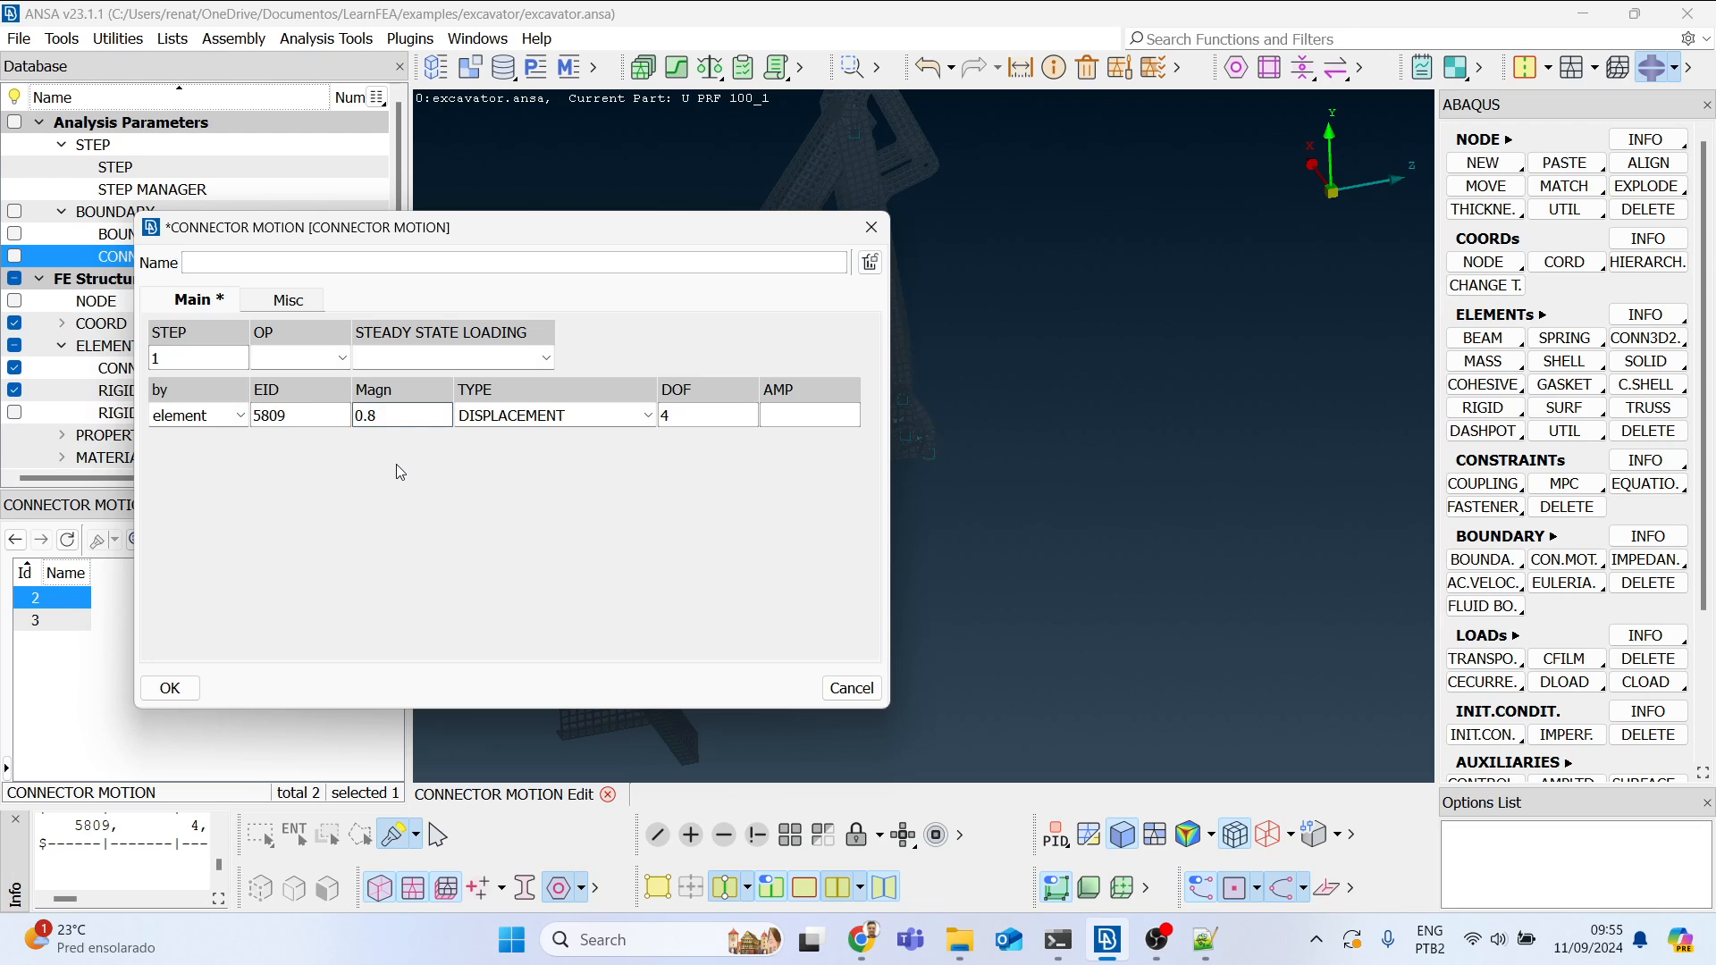
pyautogui.doubleClick(391, 417)
pyautogui.click(189, 688)
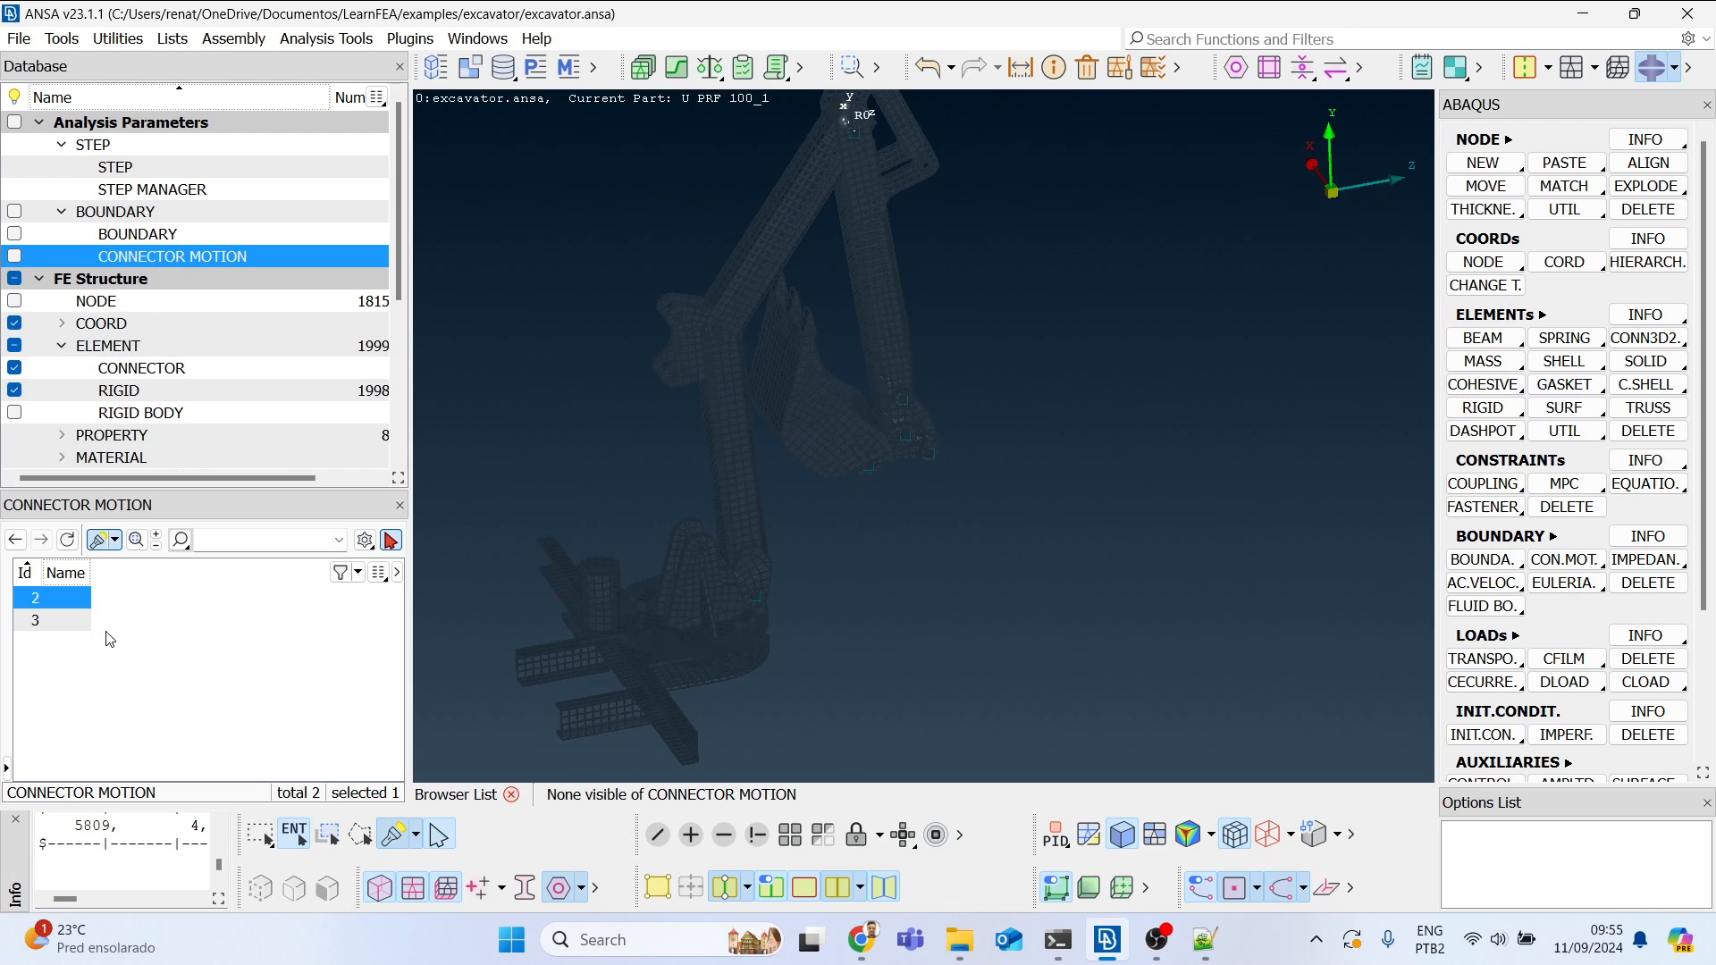
# Step: Set the magnitude of connector motion 3, on element 6176, to -0.8, save it, and close the connector motion highlighting
pyautogui.click(78, 620)
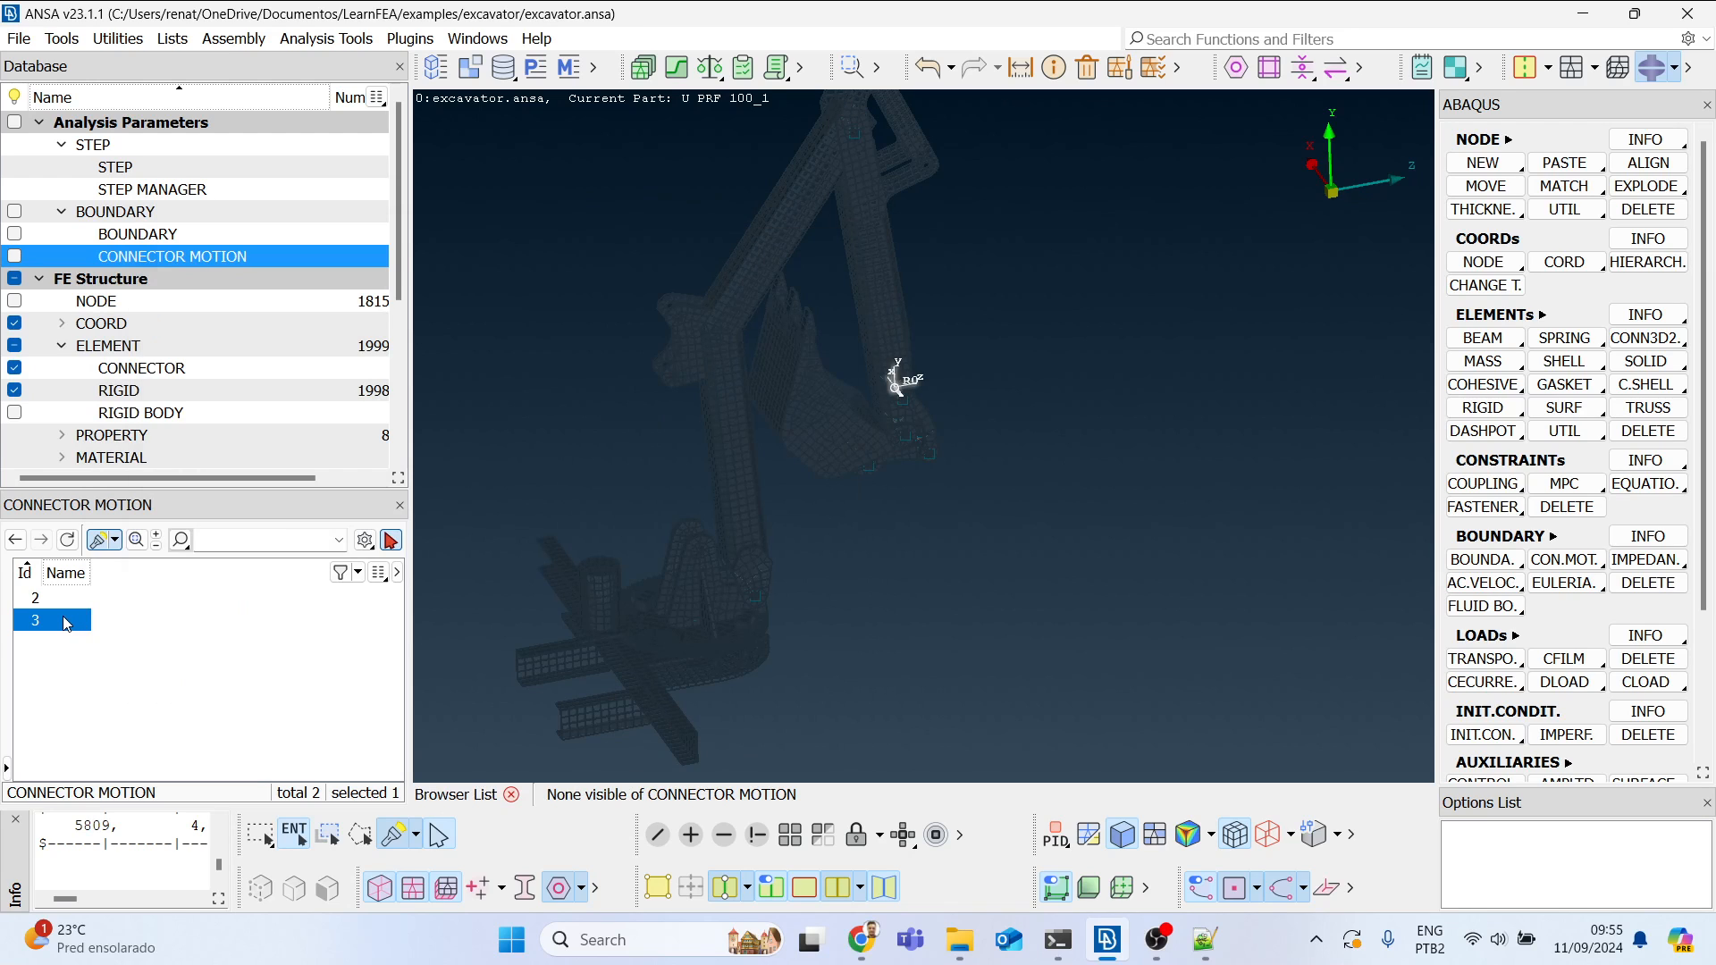
pyautogui.doubleClick(67, 624)
pyautogui.moveTo(424, 418); pyautogui.dragTo(291, 406)
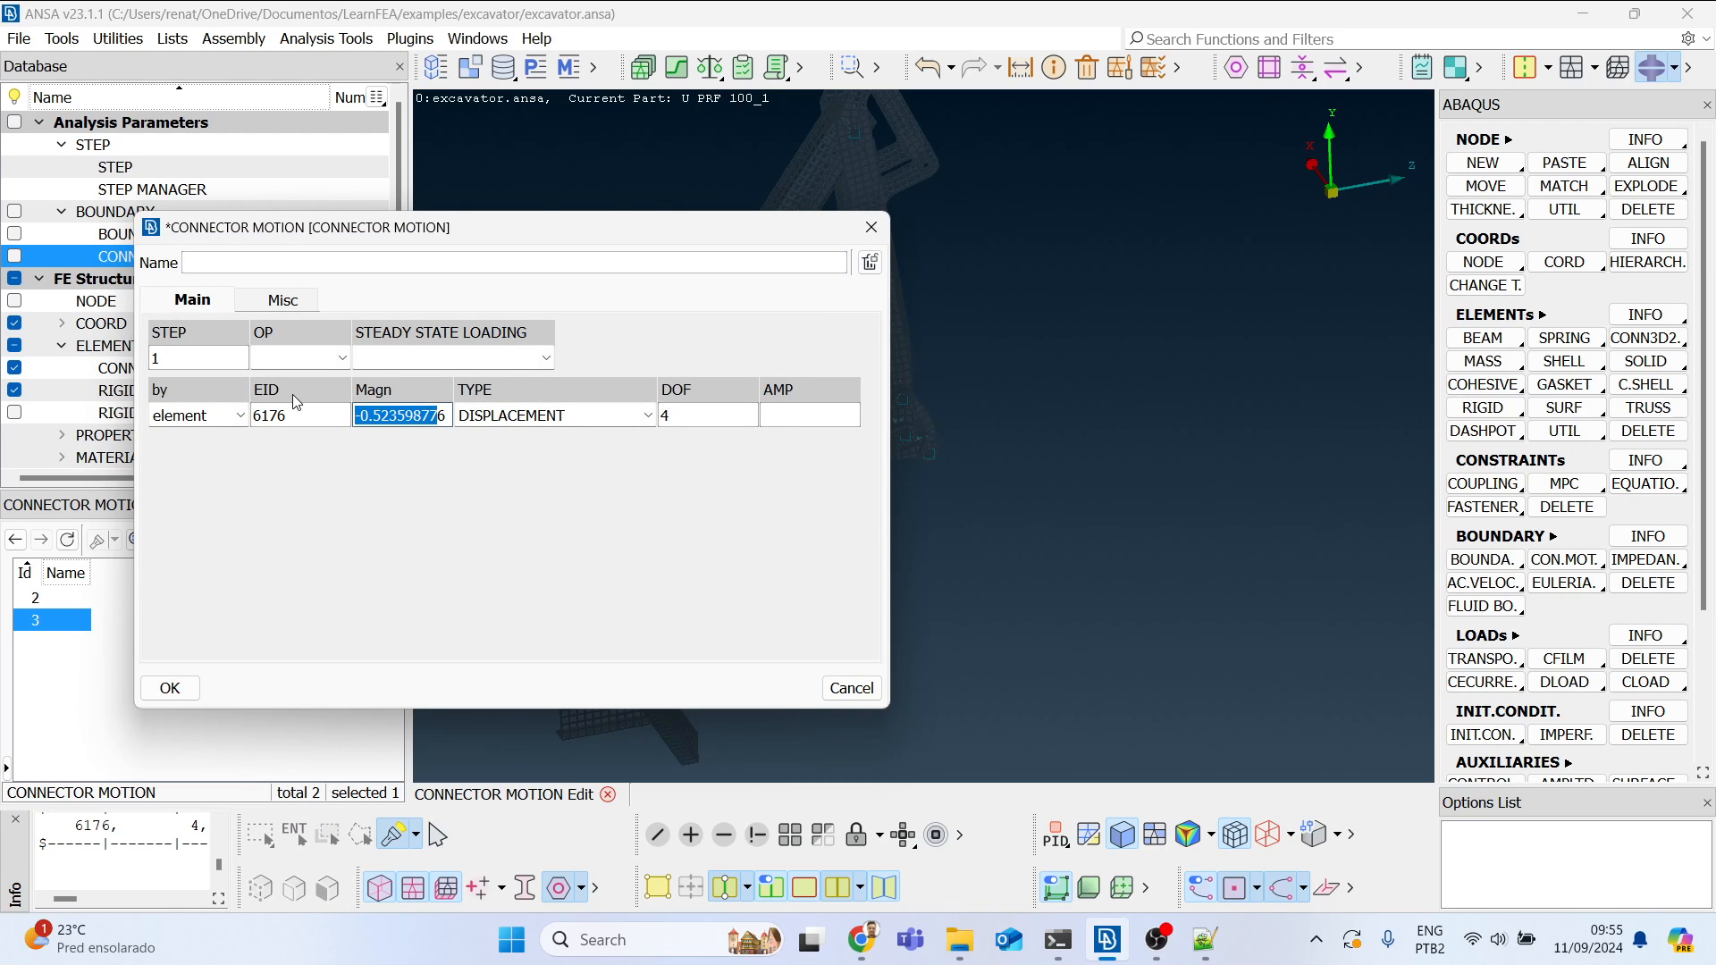
pyautogui.press('BackSpace')
pyautogui.write('-')
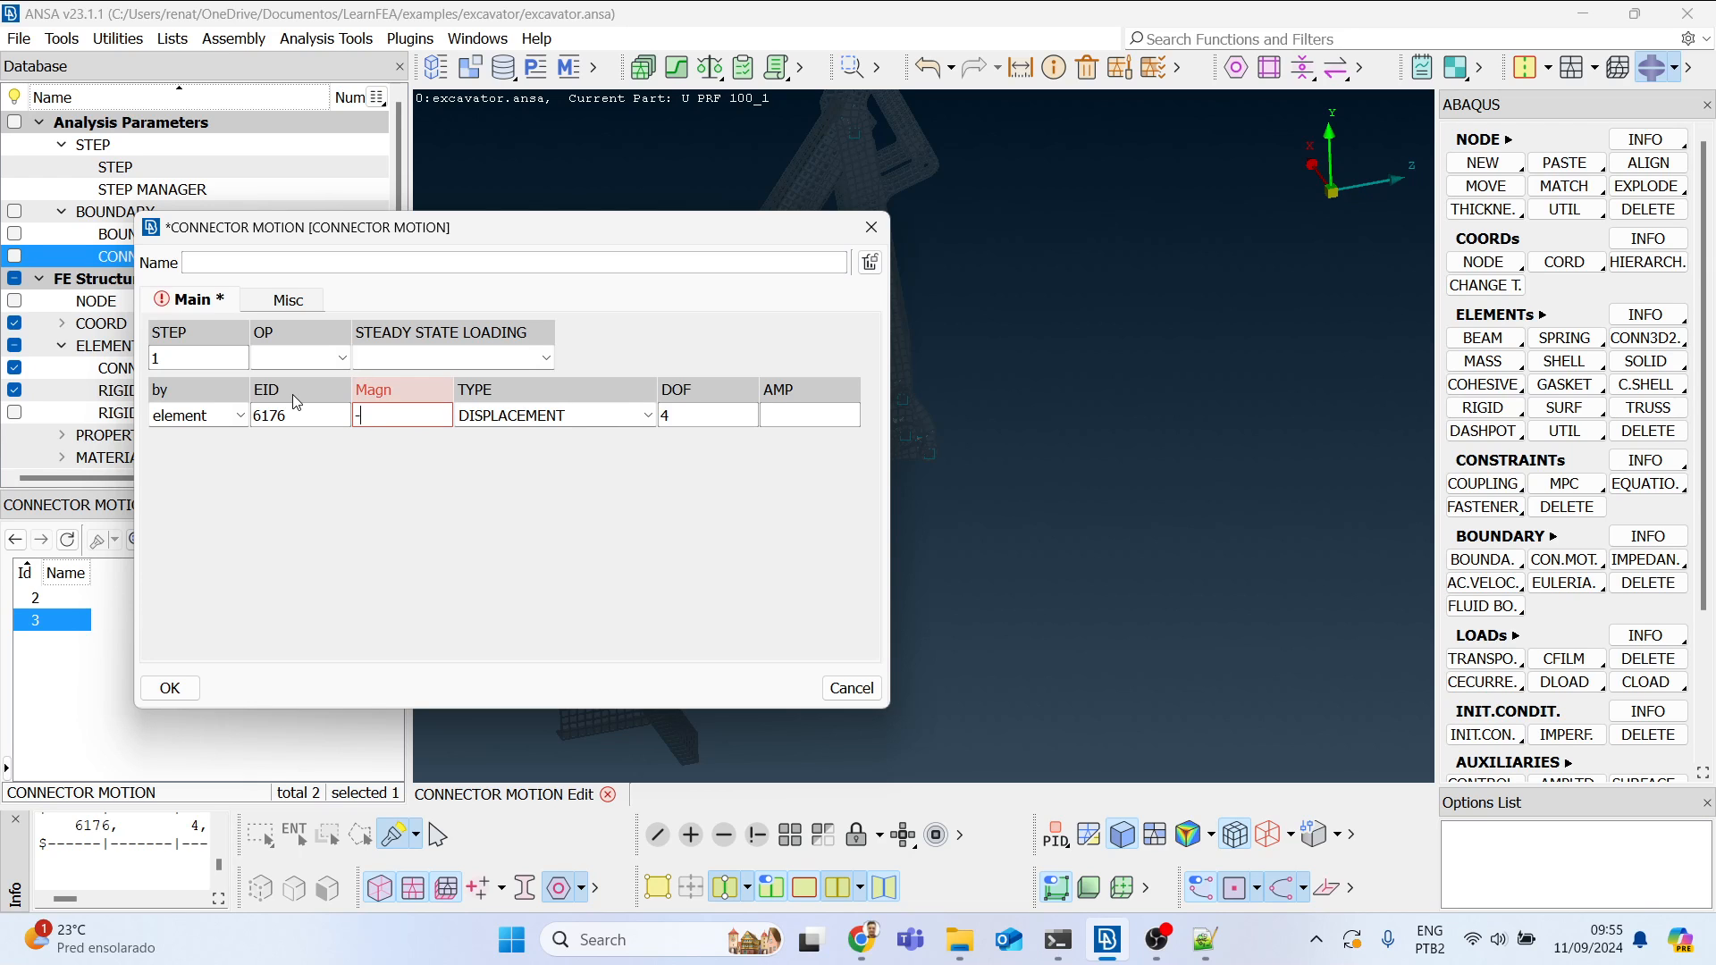
pyautogui.write('0.8')
pyautogui.click(195, 690)
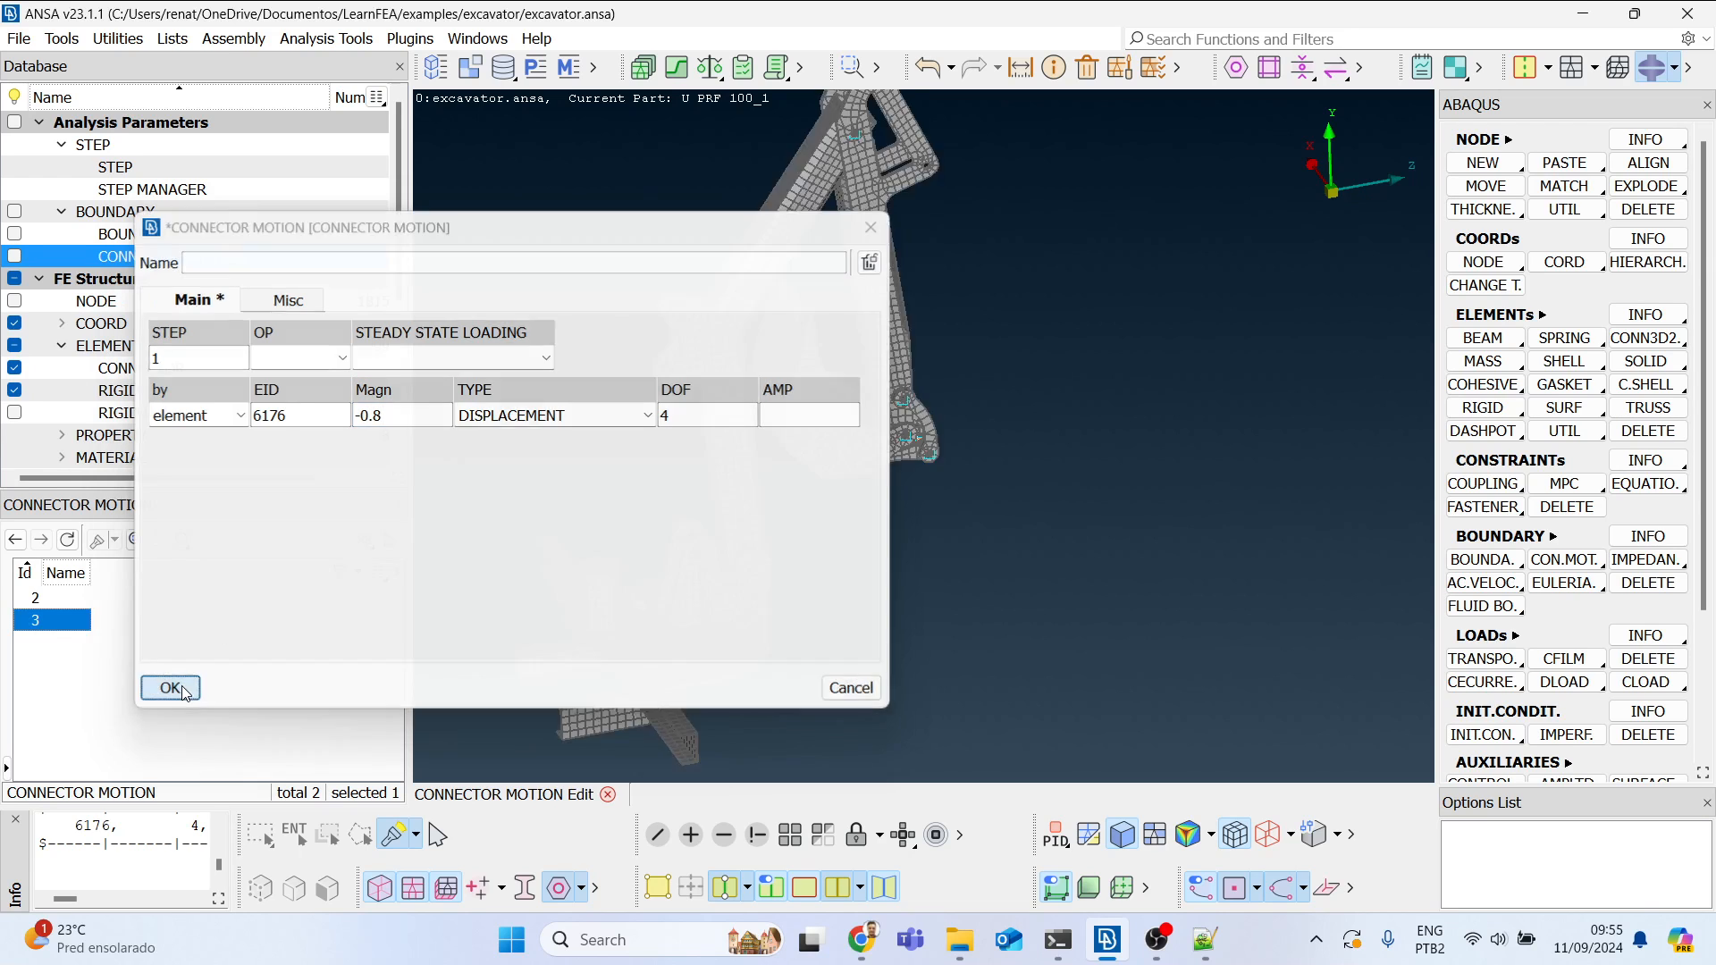
pyautogui.middleClick(796, 343)
# Step: Start an element-based connector motion on the hinge connector at the boom's base and set its DOF to 4
pyautogui.keyDown('ctrl'); pyautogui.moveTo(887, 442); pyautogui.dragTo(897, 479); pyautogui.keyUp('ctrl')
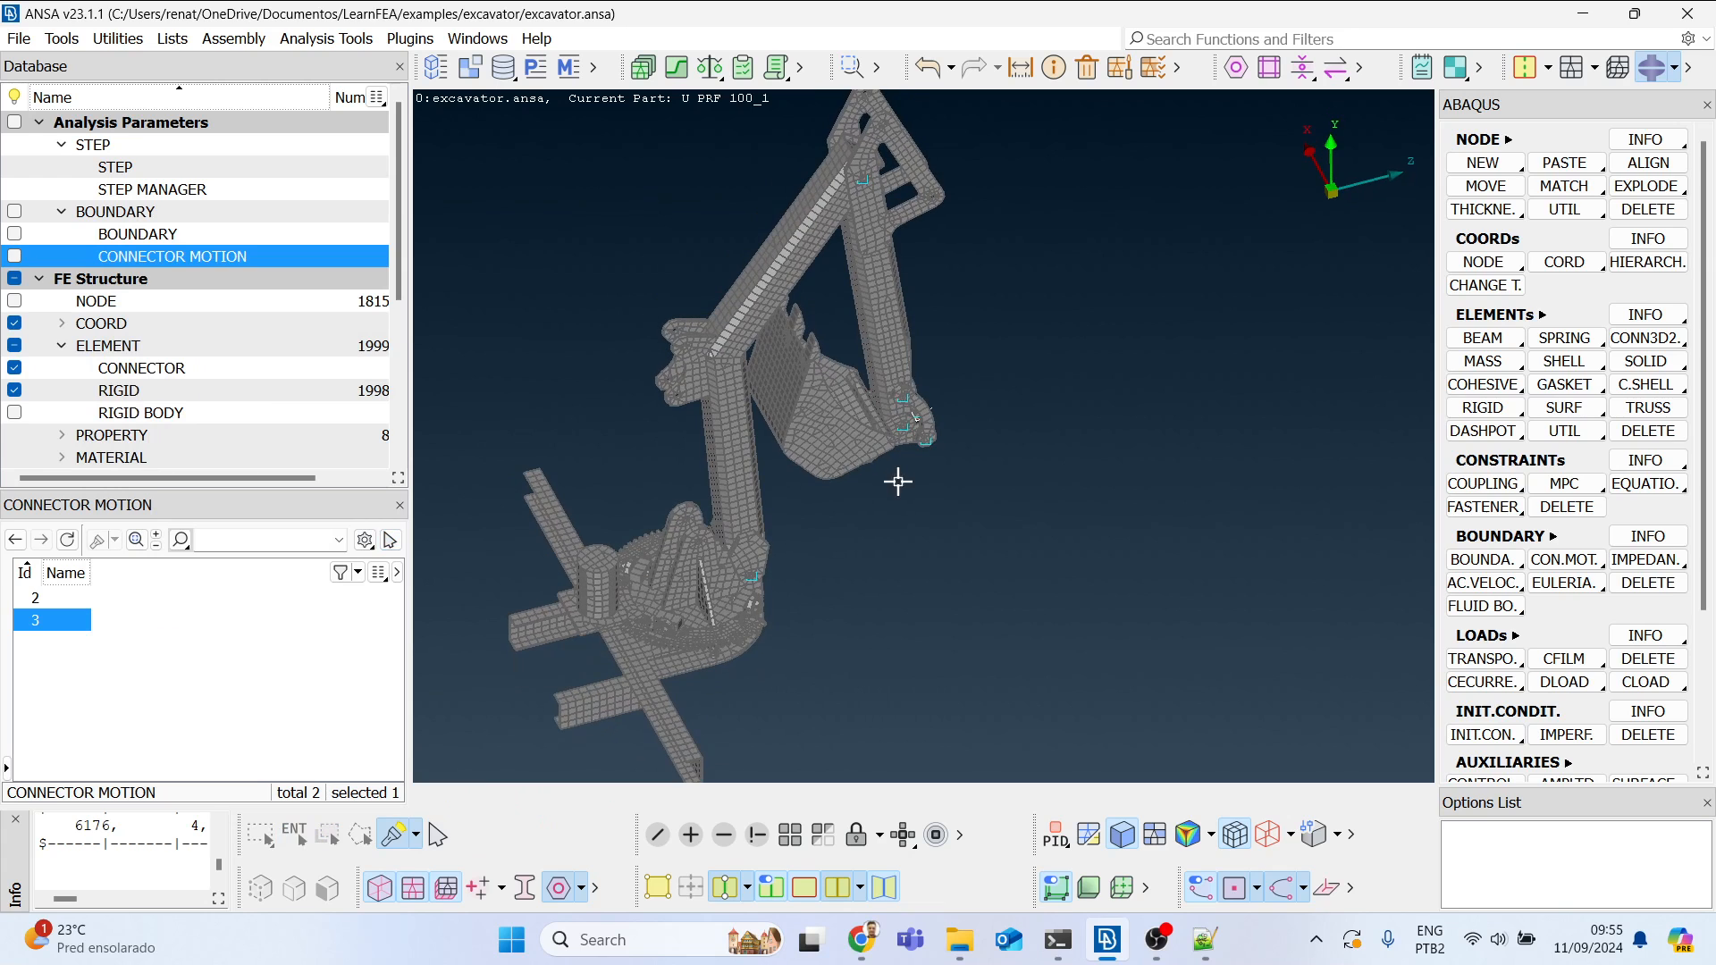
pyautogui.keyDown('ctrl'); pyautogui.moveTo(892, 405); pyautogui.dragTo(903, 434, button='middle'); pyautogui.keyUp('ctrl')
pyautogui.keyDown('ctrl'); pyautogui.moveTo(904, 434); pyautogui.dragTo(877, 393); pyautogui.keyUp('ctrl')
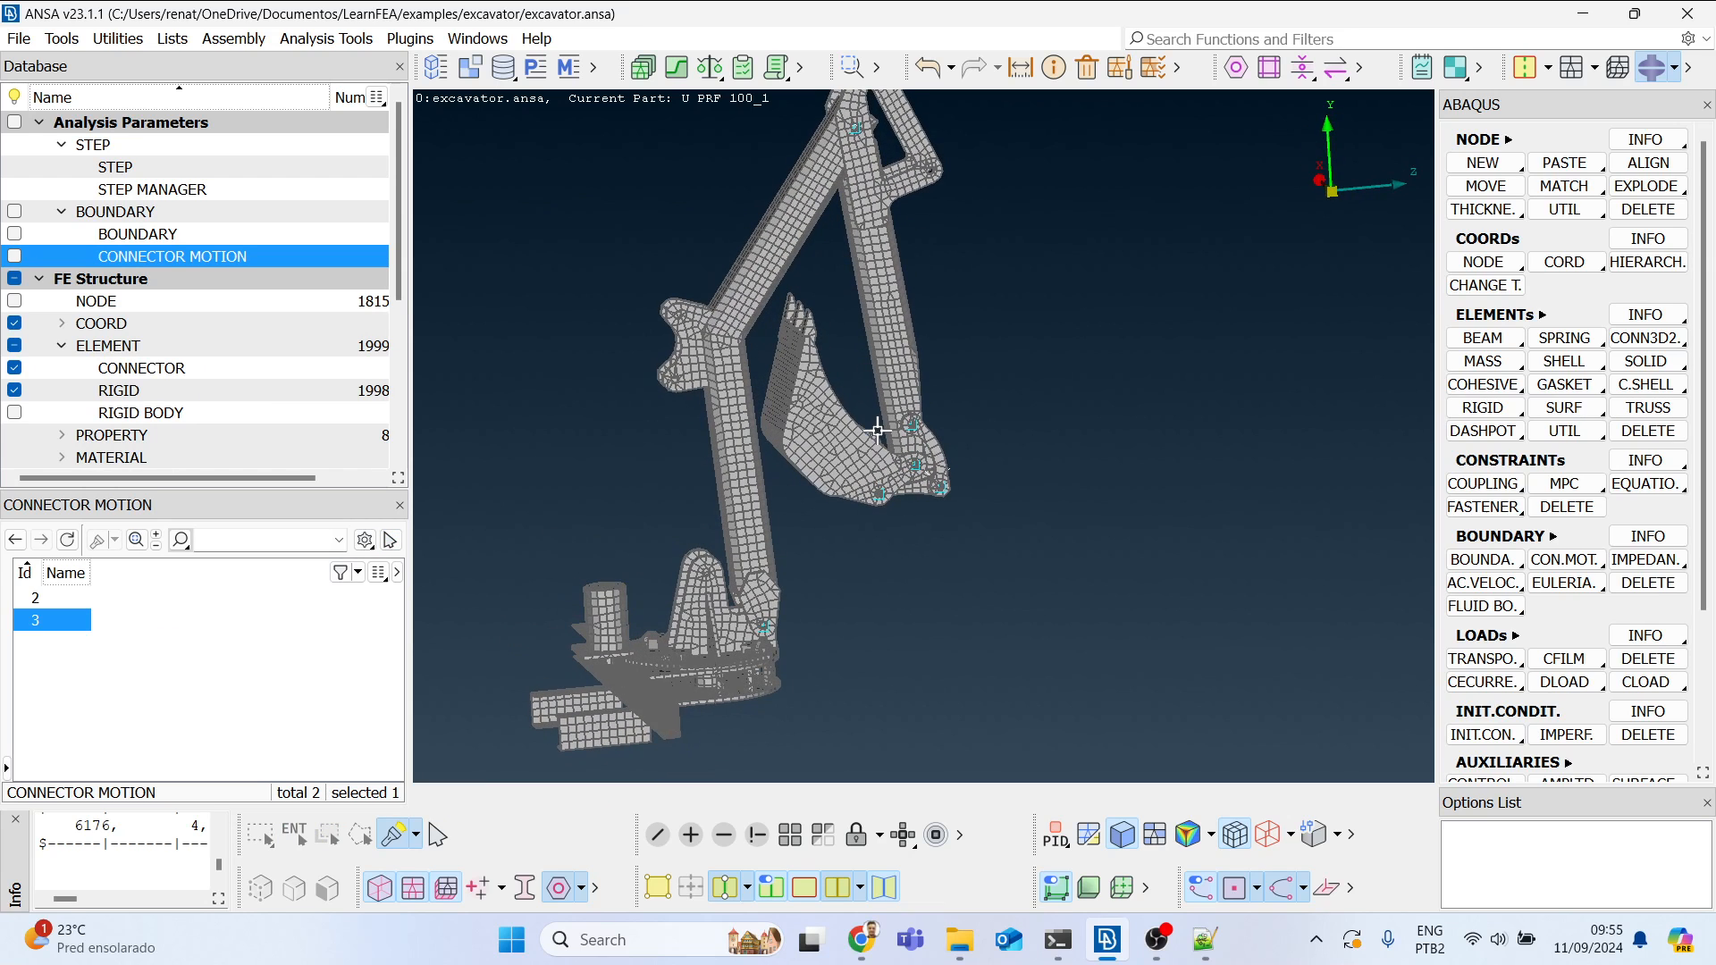
pyautogui.keyDown('ctrl'); pyautogui.moveTo(877, 430); pyautogui.dragTo(881, 389, button='middle'); pyautogui.keyUp('ctrl')
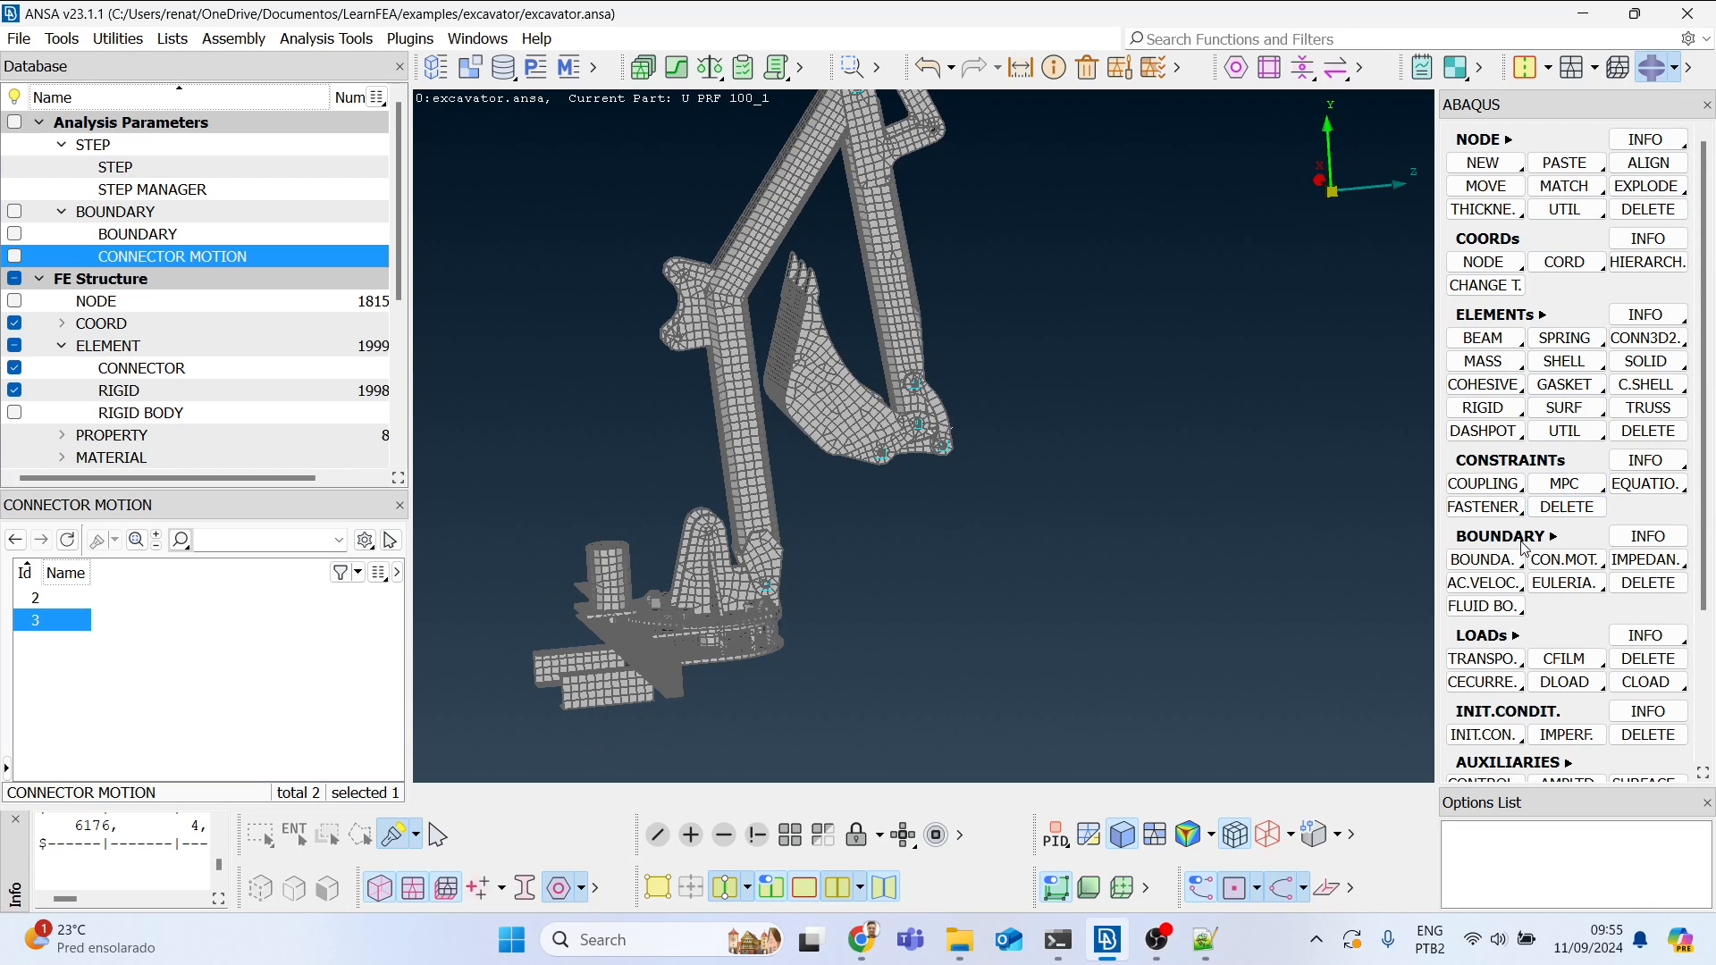
pyautogui.click(1556, 561)
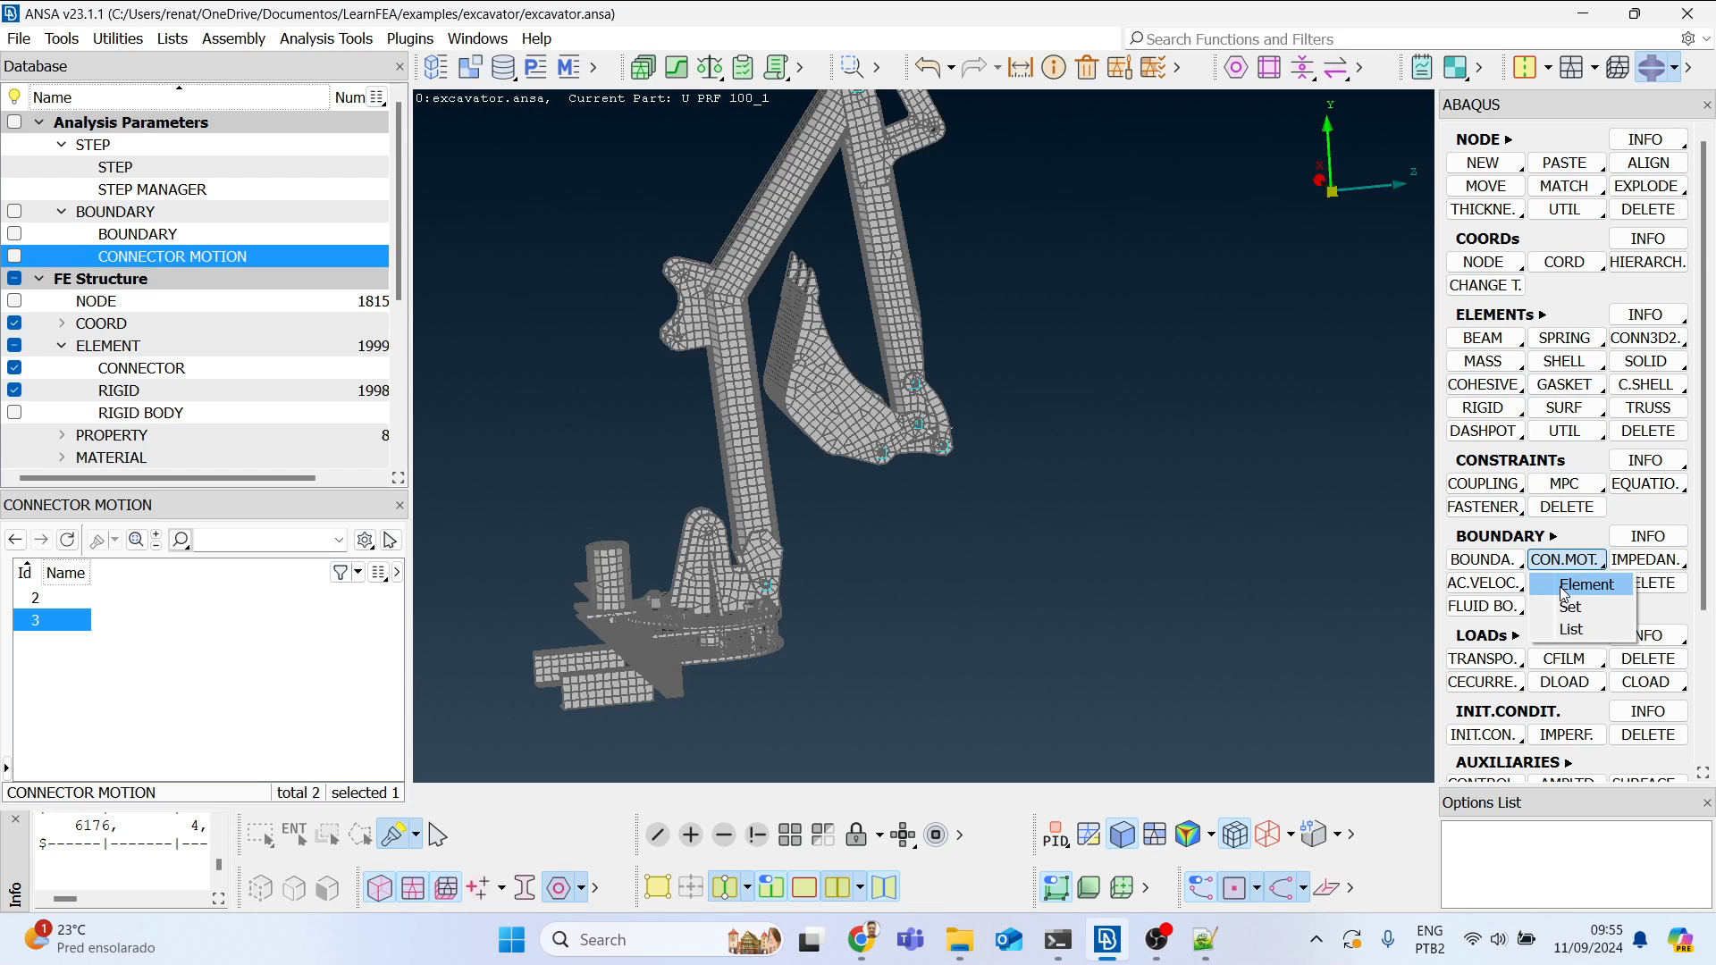
pyautogui.click(1565, 585)
pyautogui.scroll(5, 805, 601)
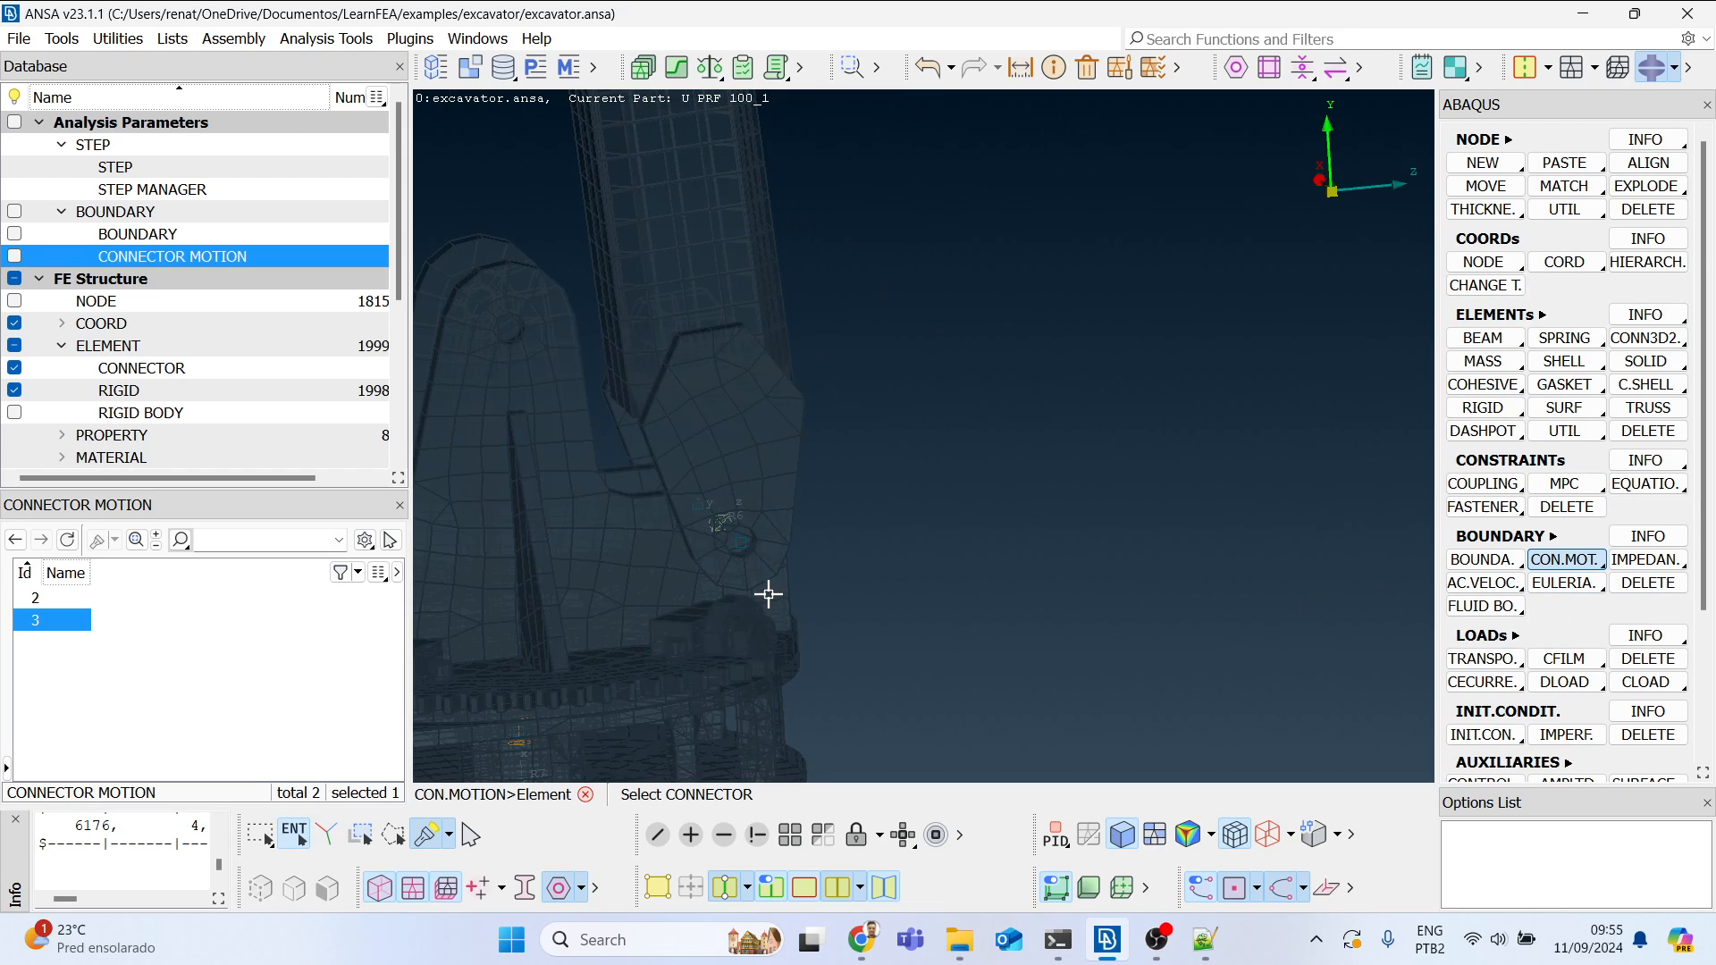
pyautogui.moveTo(632, 403); pyautogui.dragTo(823, 513)
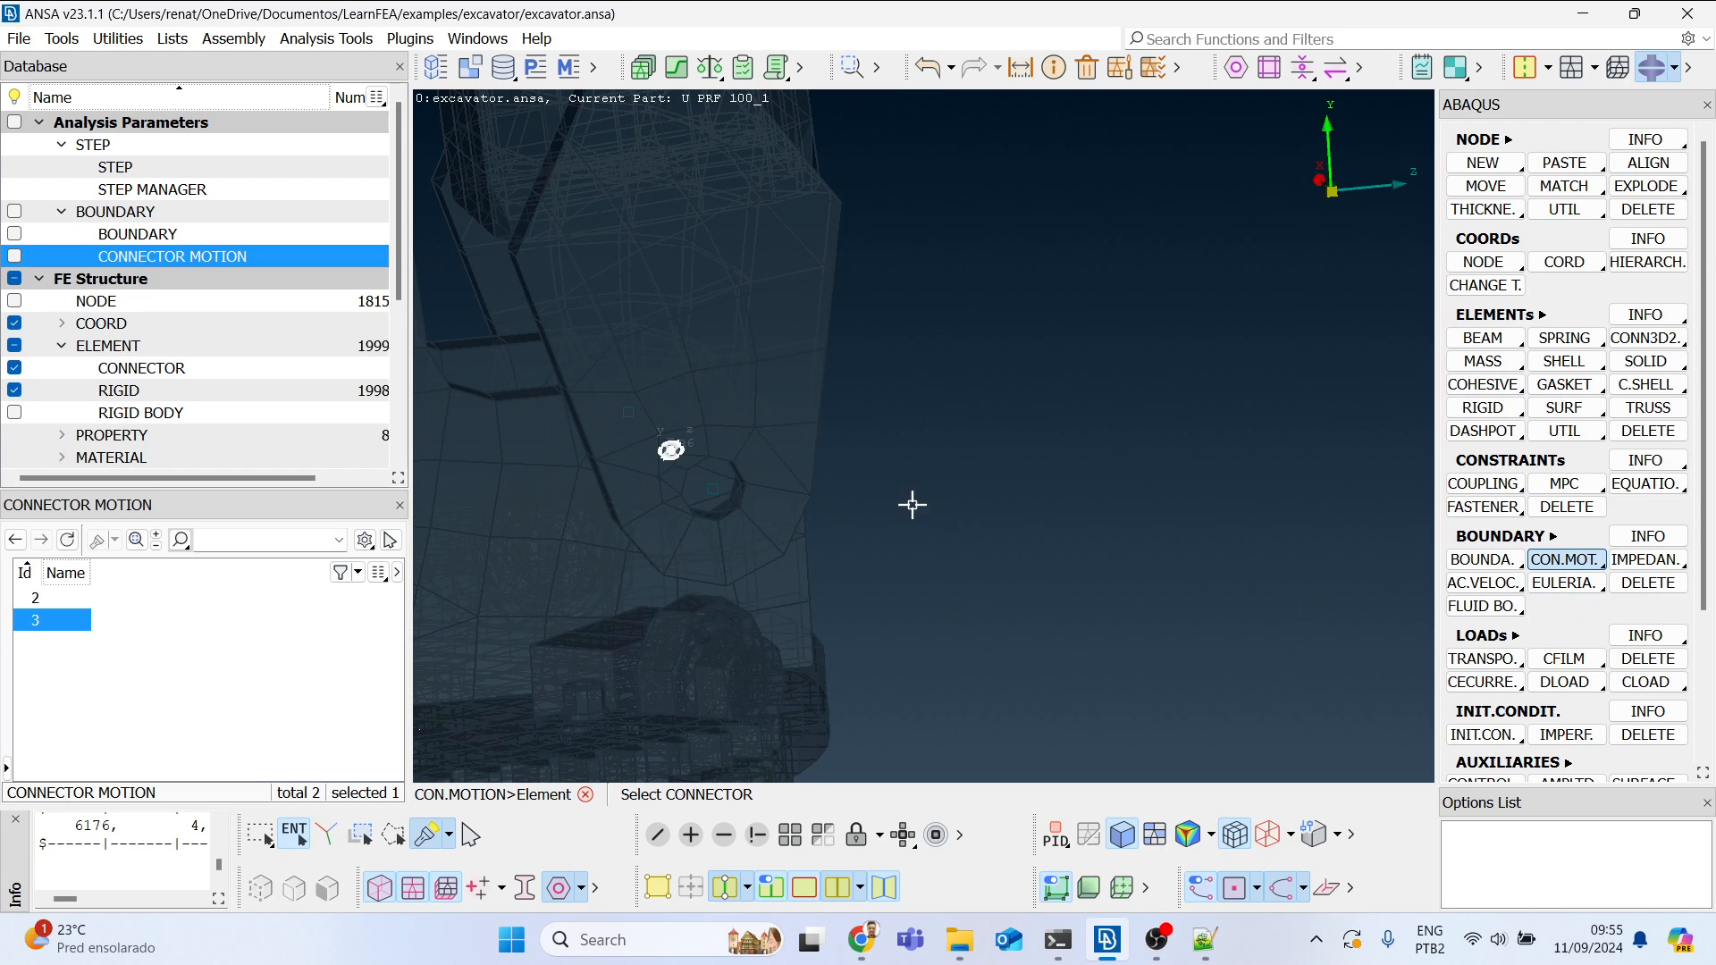
pyautogui.middleClick(990, 450)
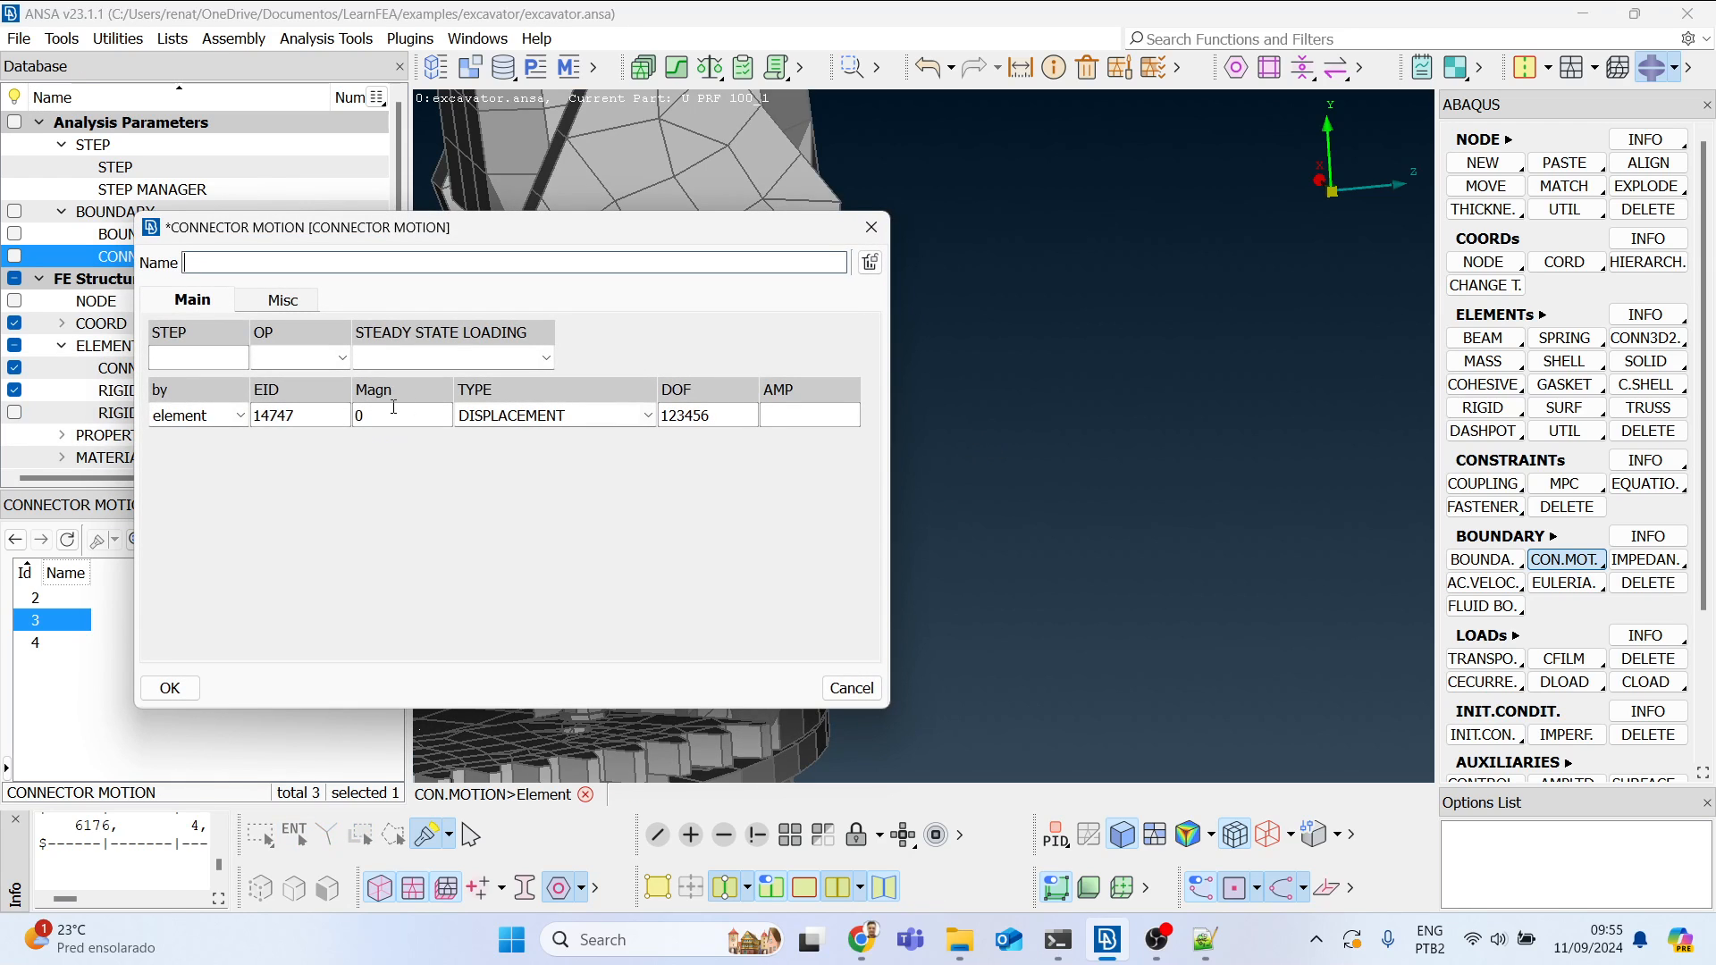
pyautogui.moveTo(715, 416); pyautogui.dragTo(654, 416)
pyautogui.write('4')
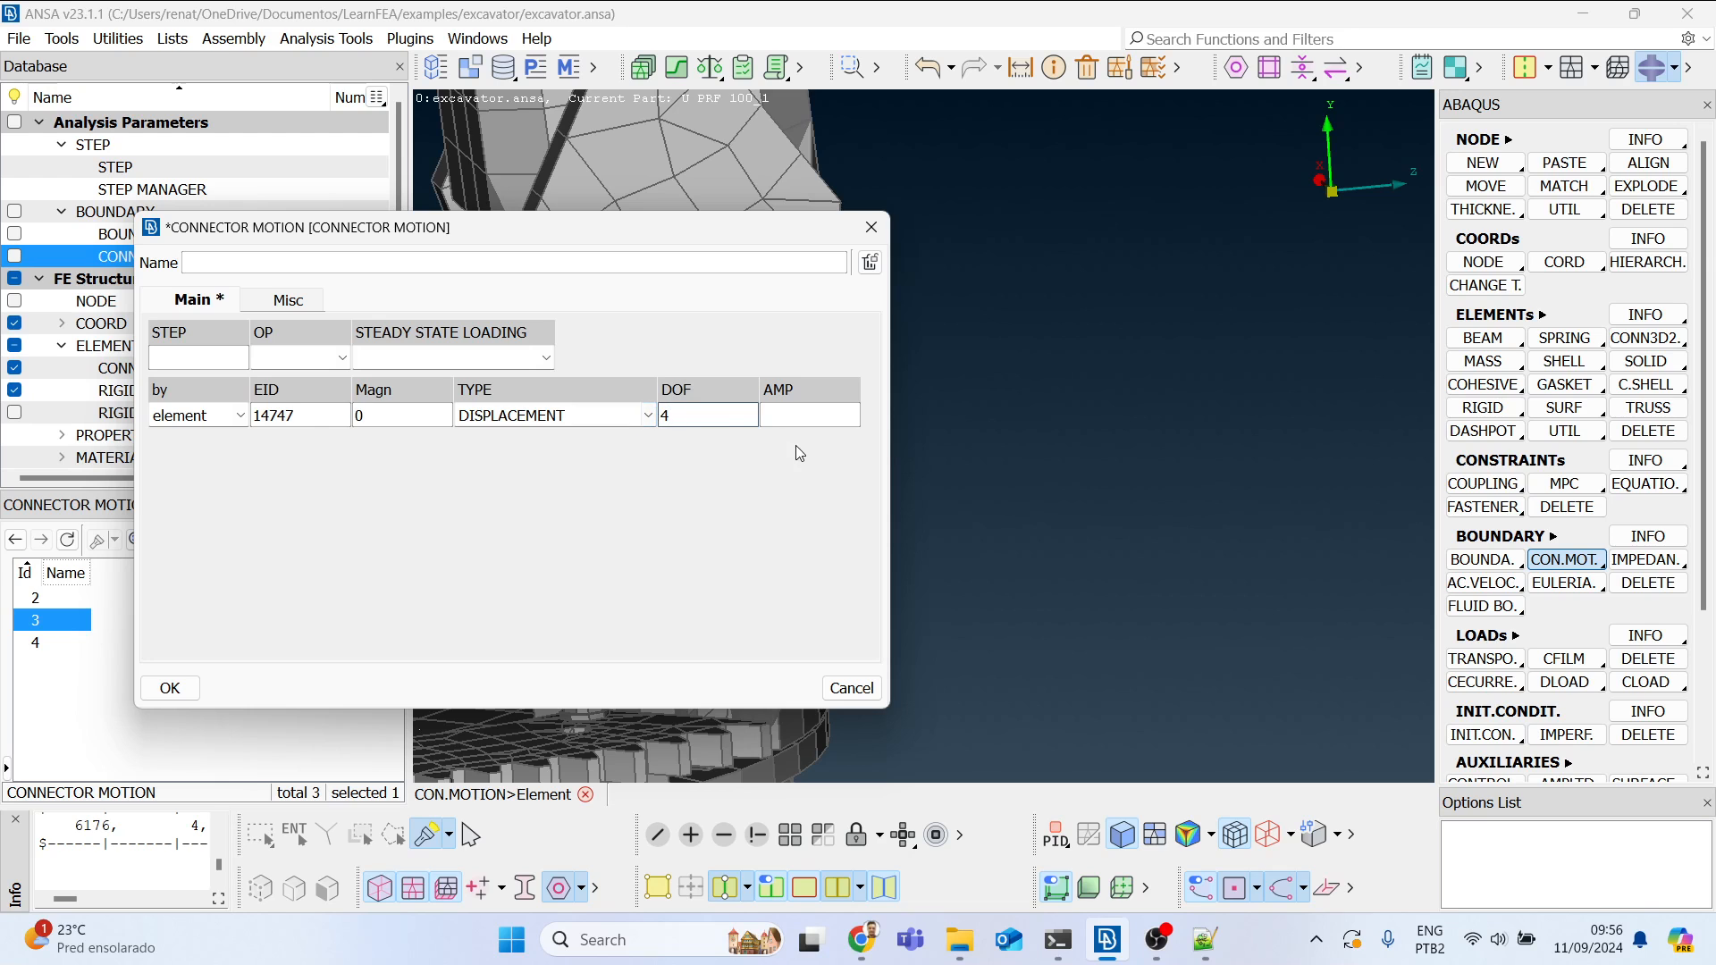
# Step: Set the boom base hinge motion's magnitude to 0.5 and its step to 1, and save it
pyautogui.scroll(-3, 1077, 373)
pyautogui.keyDown('ctrl'); pyautogui.moveTo(1079, 374); pyautogui.dragTo(1089, 388); pyautogui.keyUp('ctrl')
pyautogui.keyDown('ctrl'); pyautogui.moveTo(1088, 388); pyautogui.dragTo(1017, 453, button='middle'); pyautogui.keyUp('ctrl')
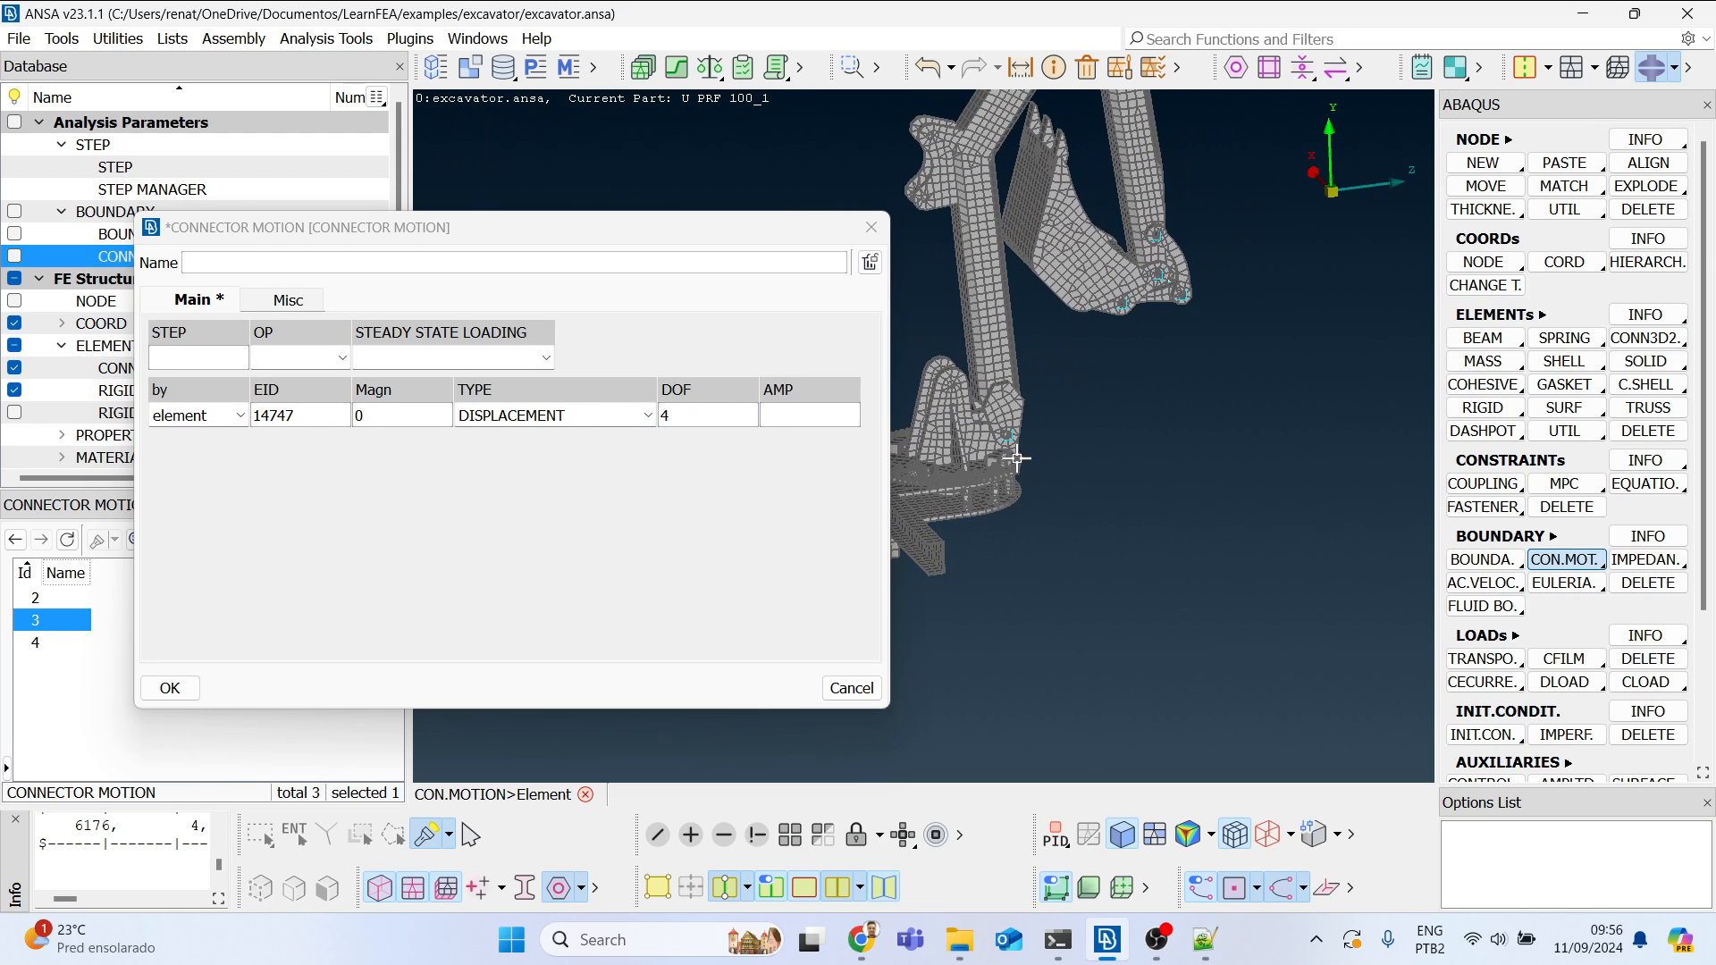
pyautogui.moveTo(700, 416); pyautogui.dragTo(491, 410)
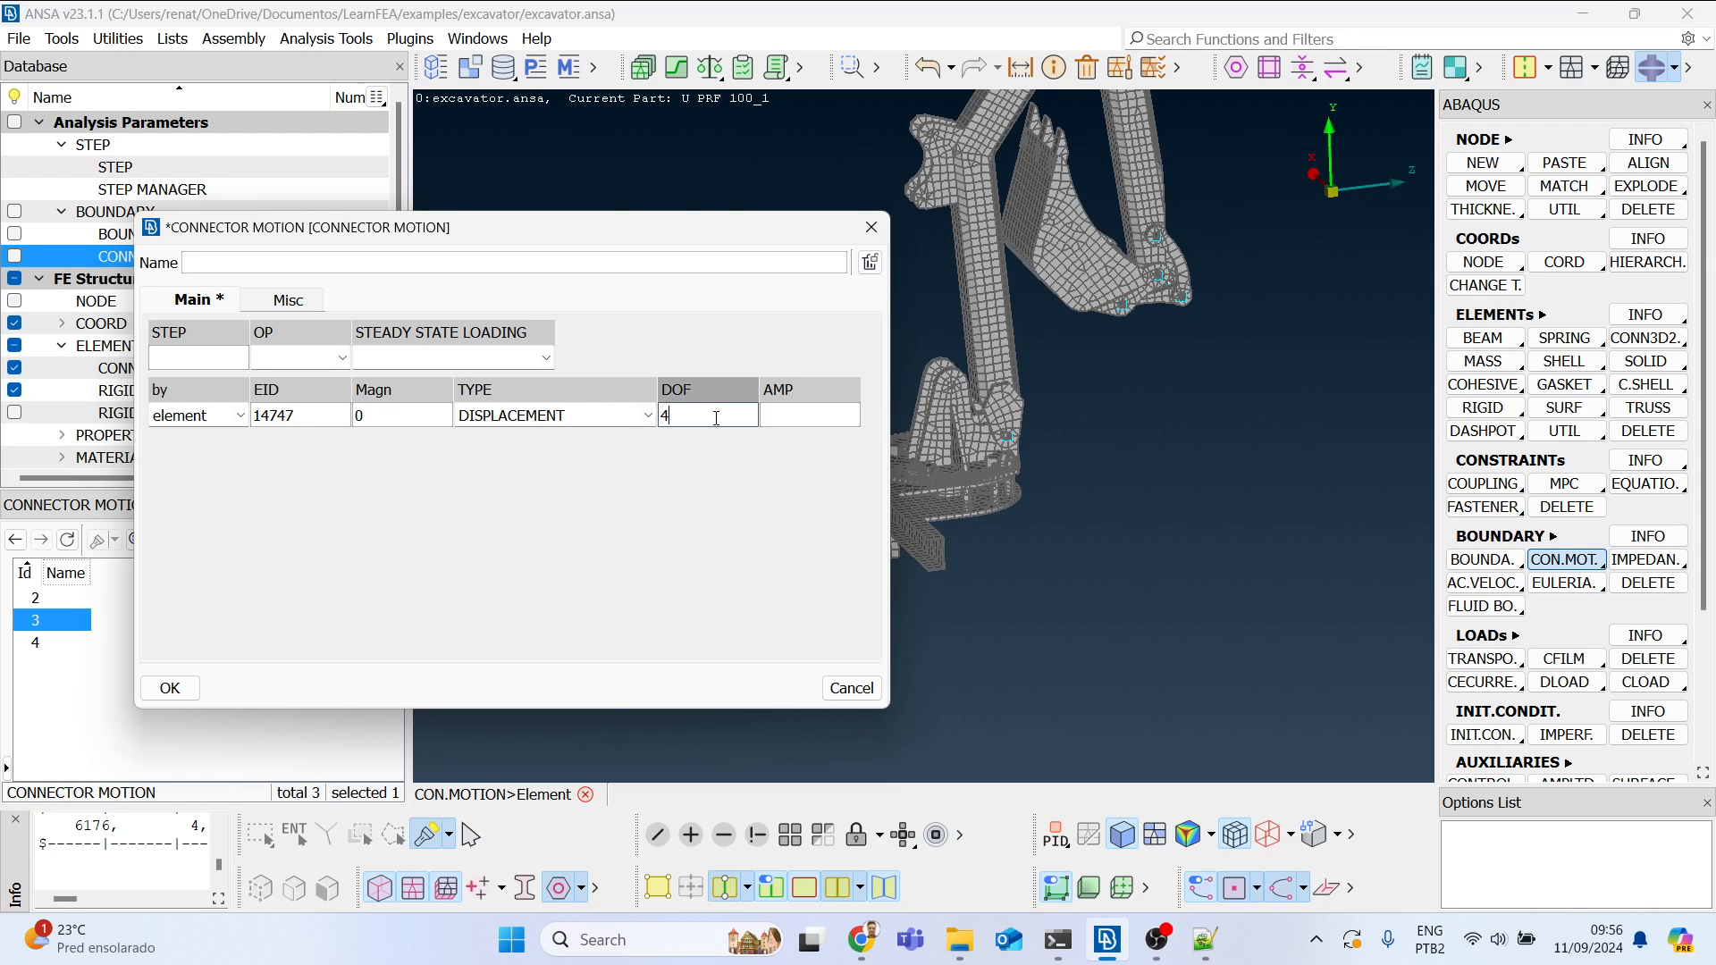
pyautogui.click(374, 415)
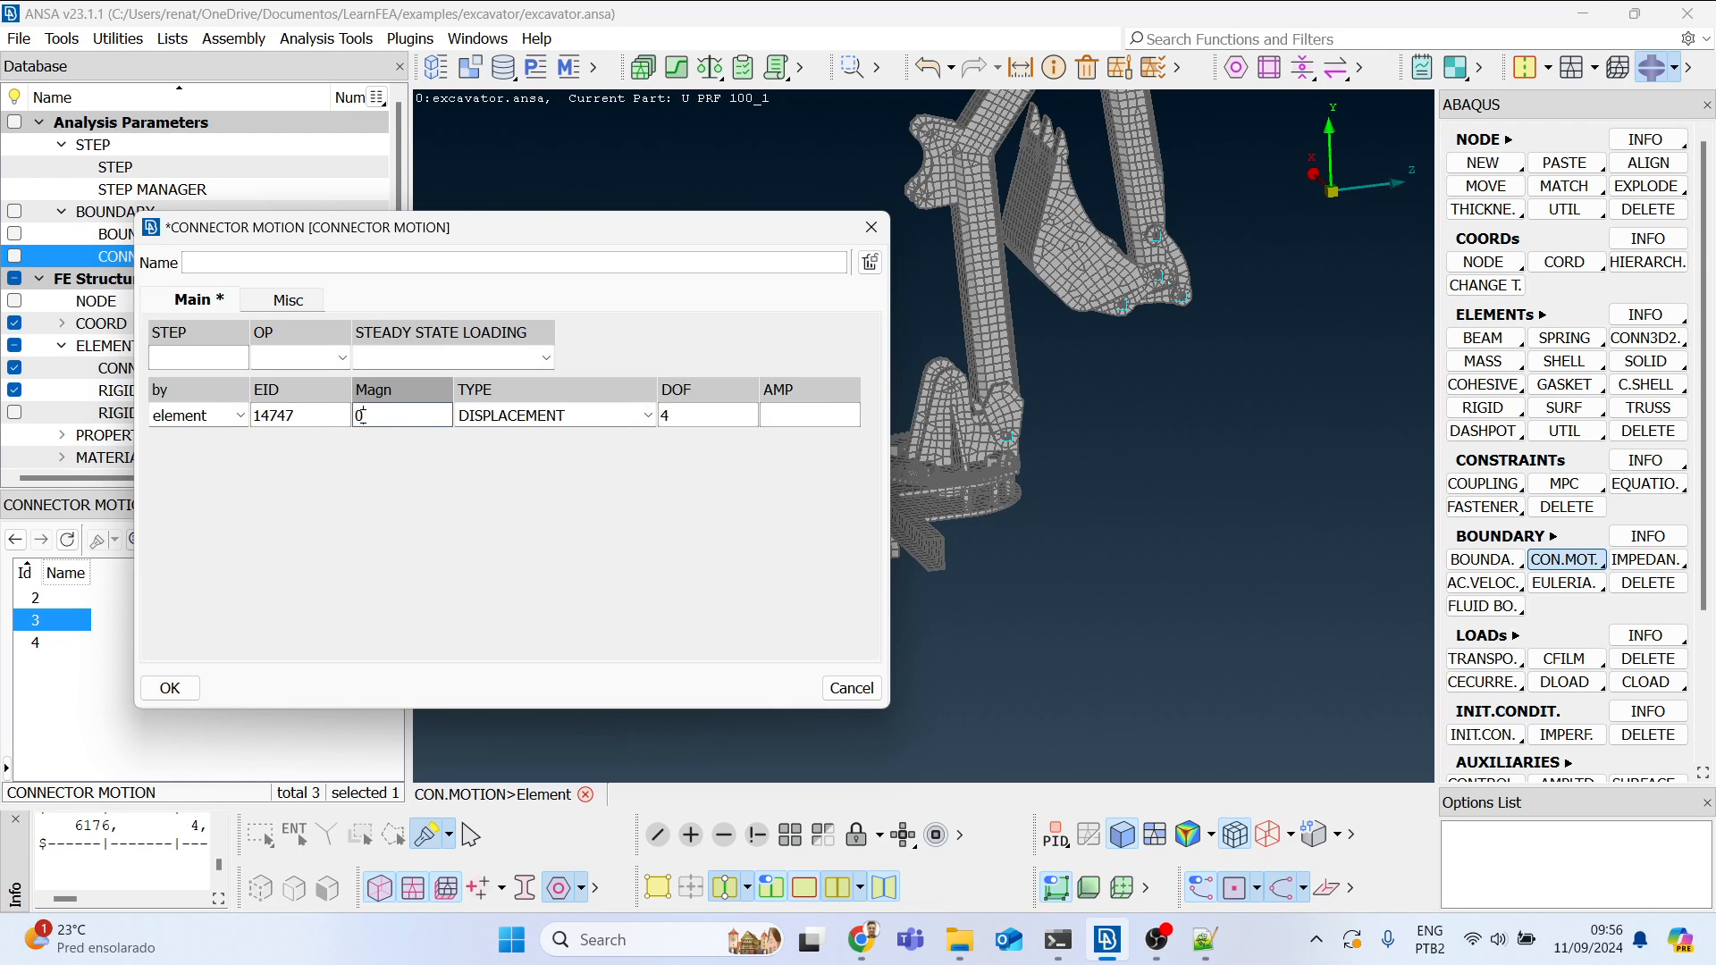
pyautogui.scroll(5, 1007, 440)
pyautogui.keyDown('ctrl'); pyautogui.moveTo(1003, 439); pyautogui.dragTo(1105, 427); pyautogui.keyUp('ctrl')
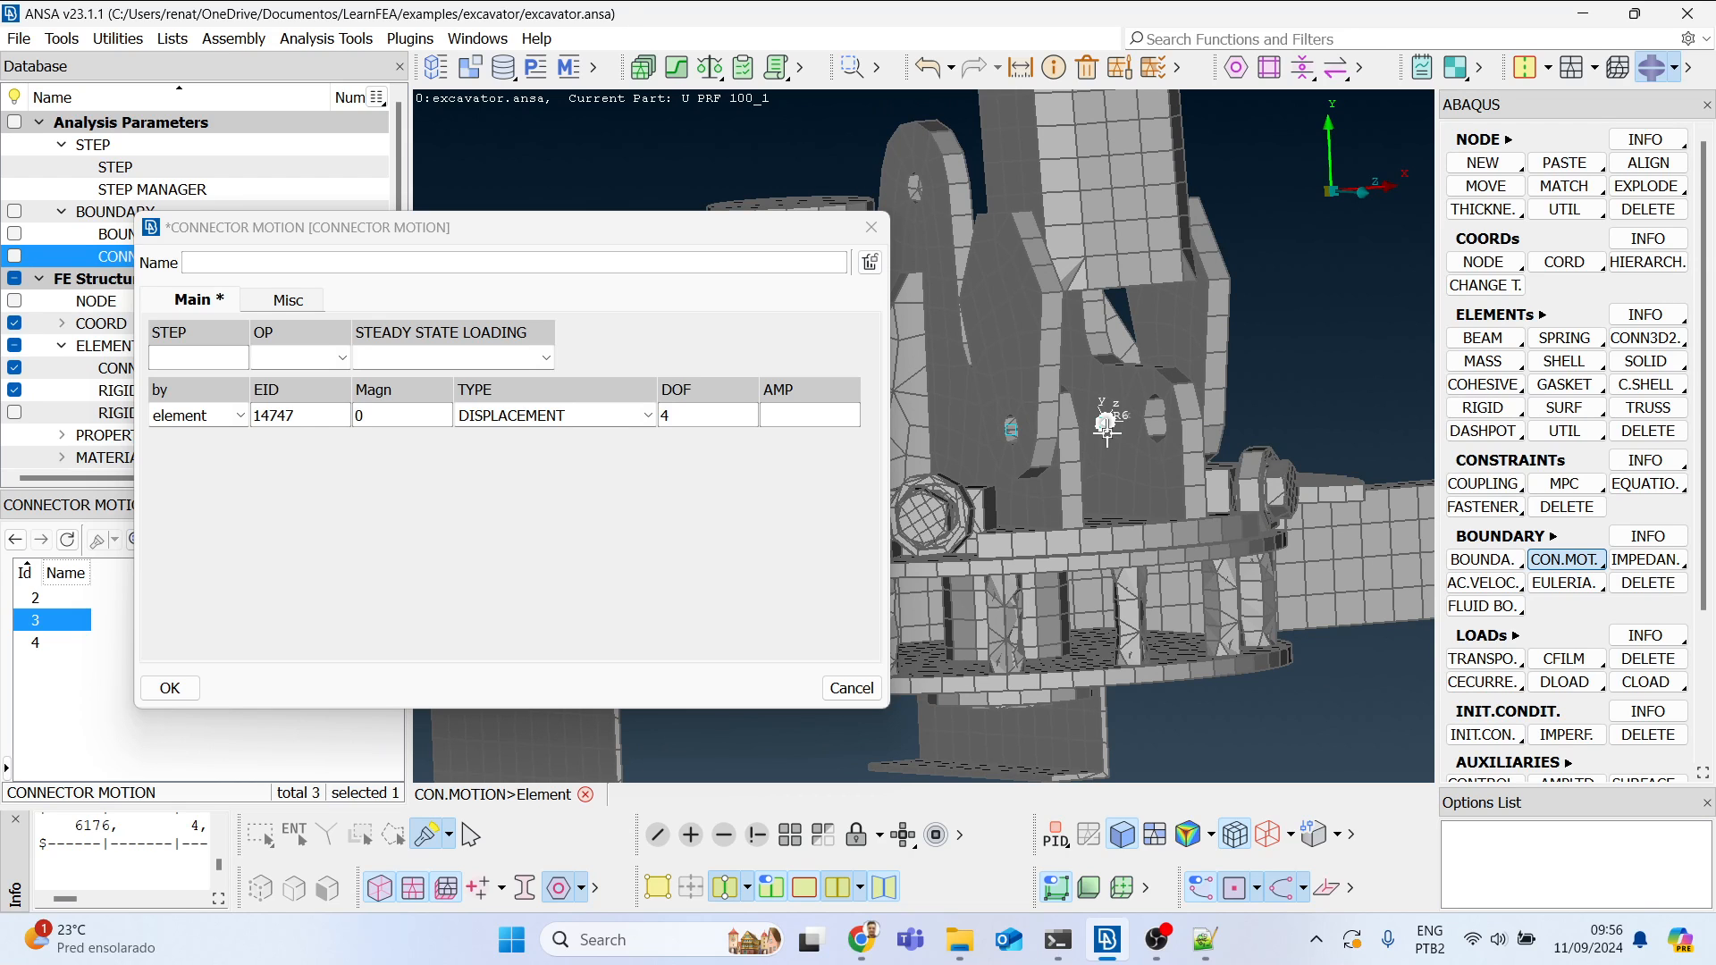
pyautogui.scroll(-10, 1117, 447)
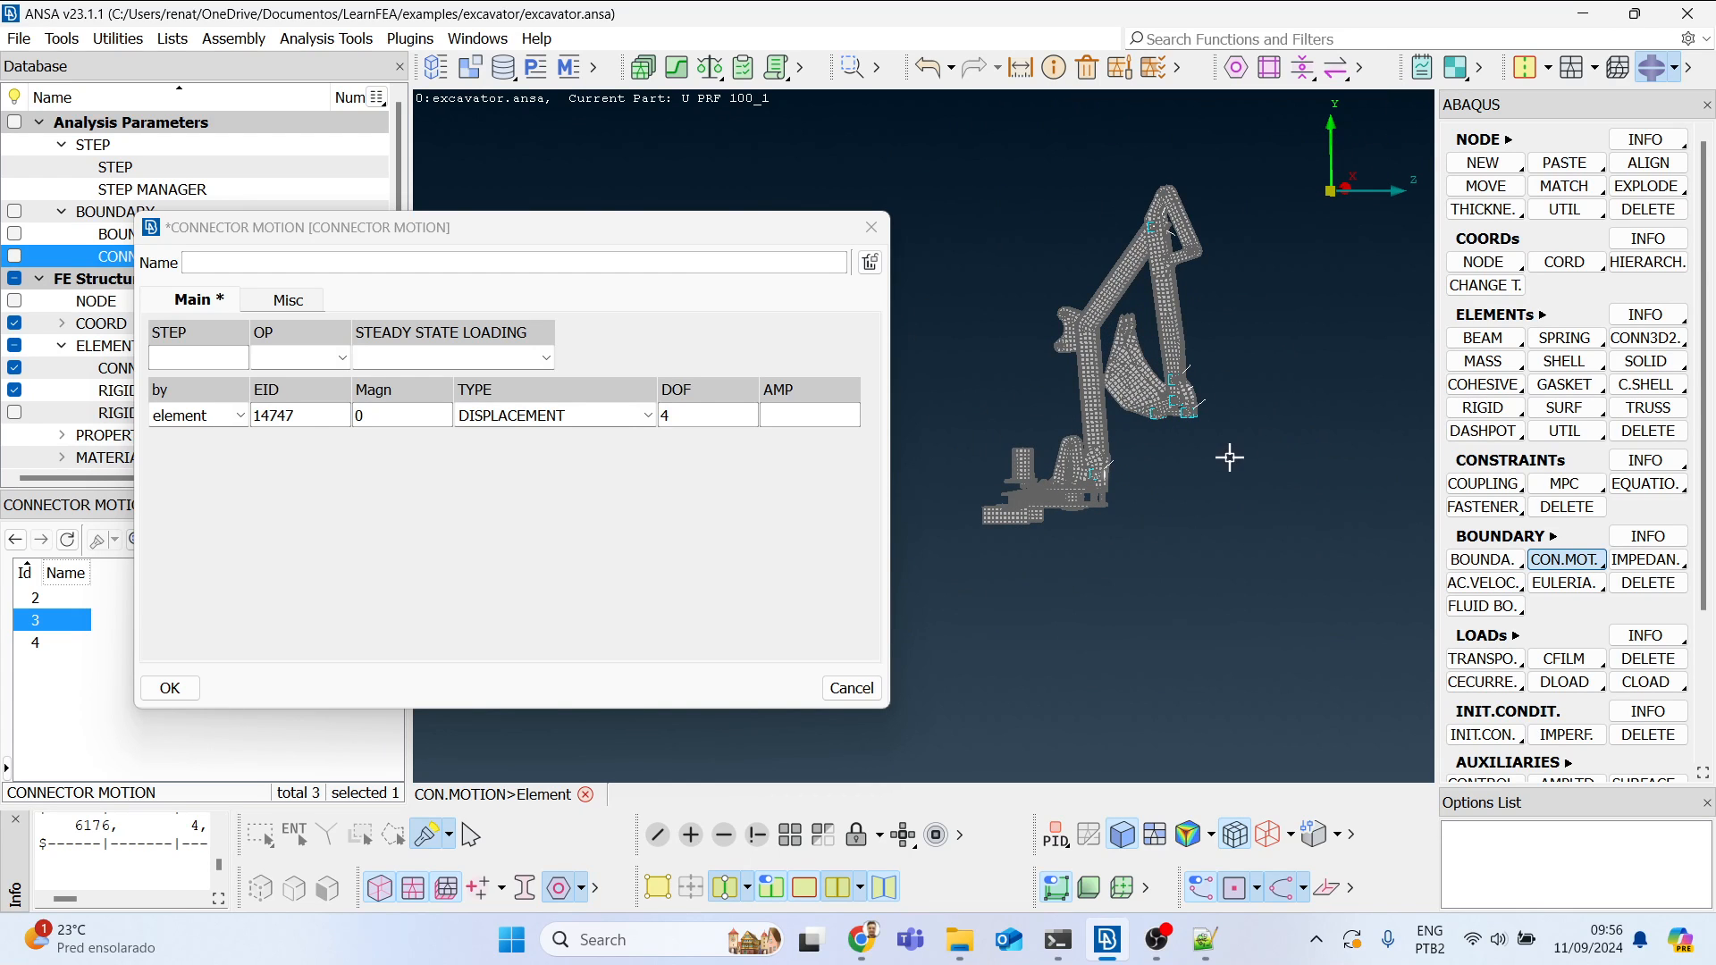
pyautogui.scroll(3, 1117, 451)
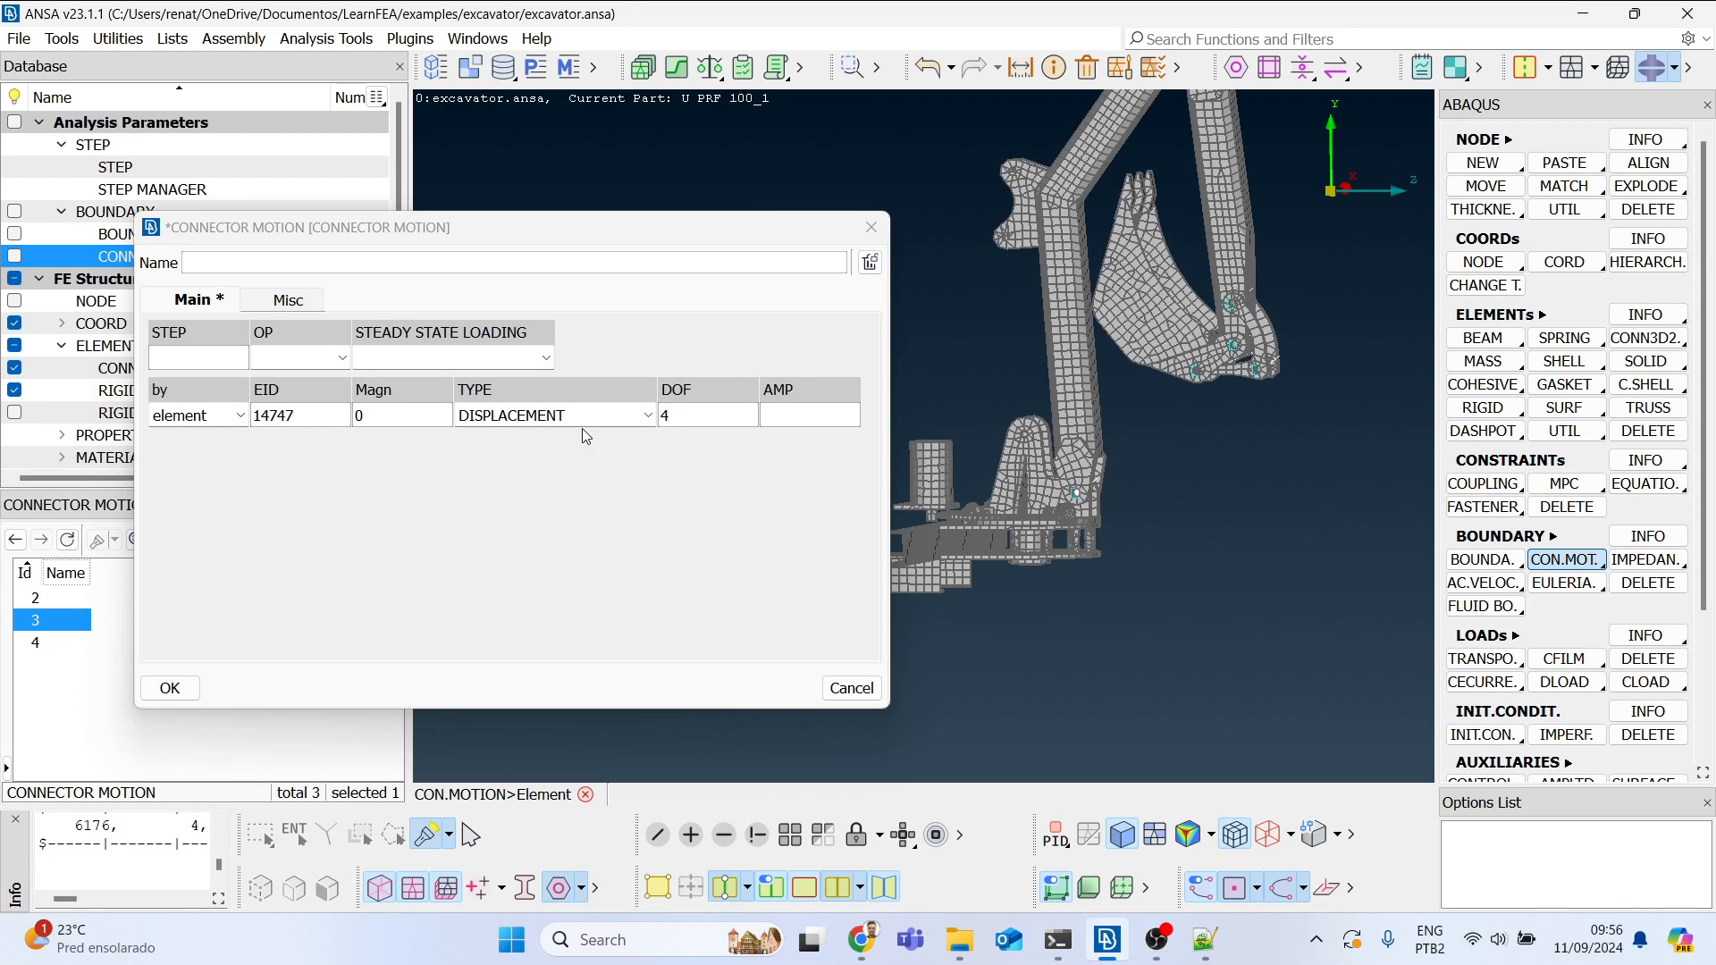
pyautogui.doubleClick(411, 426)
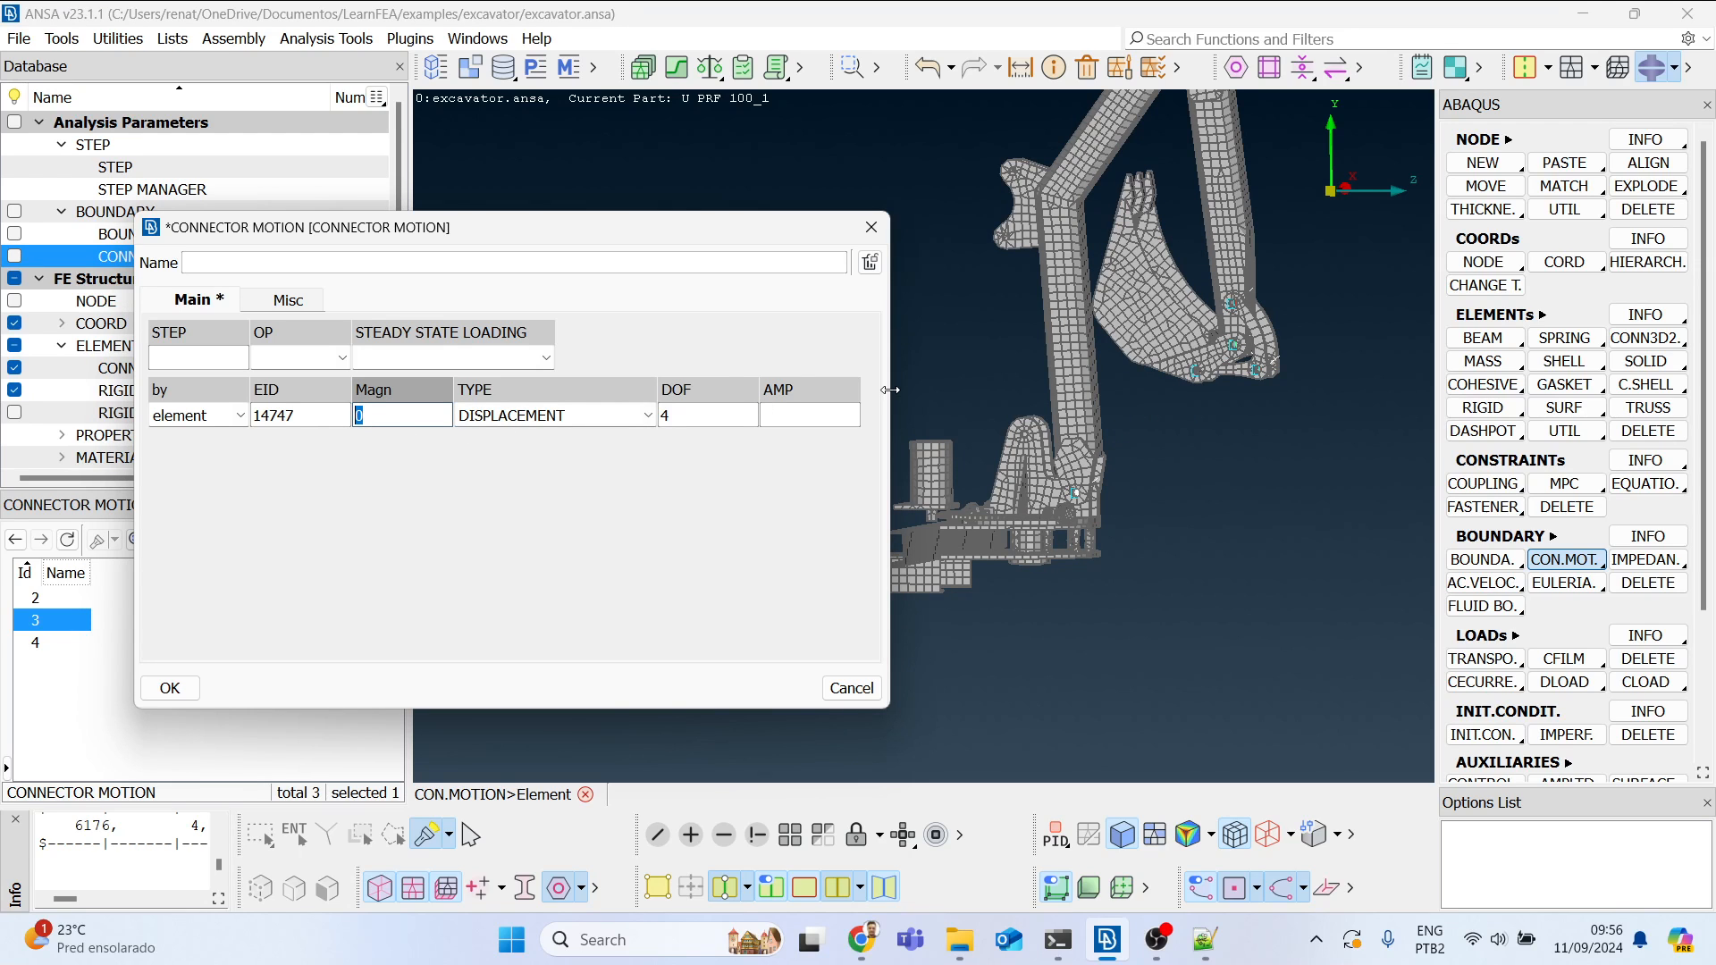
pyautogui.write('0.5')
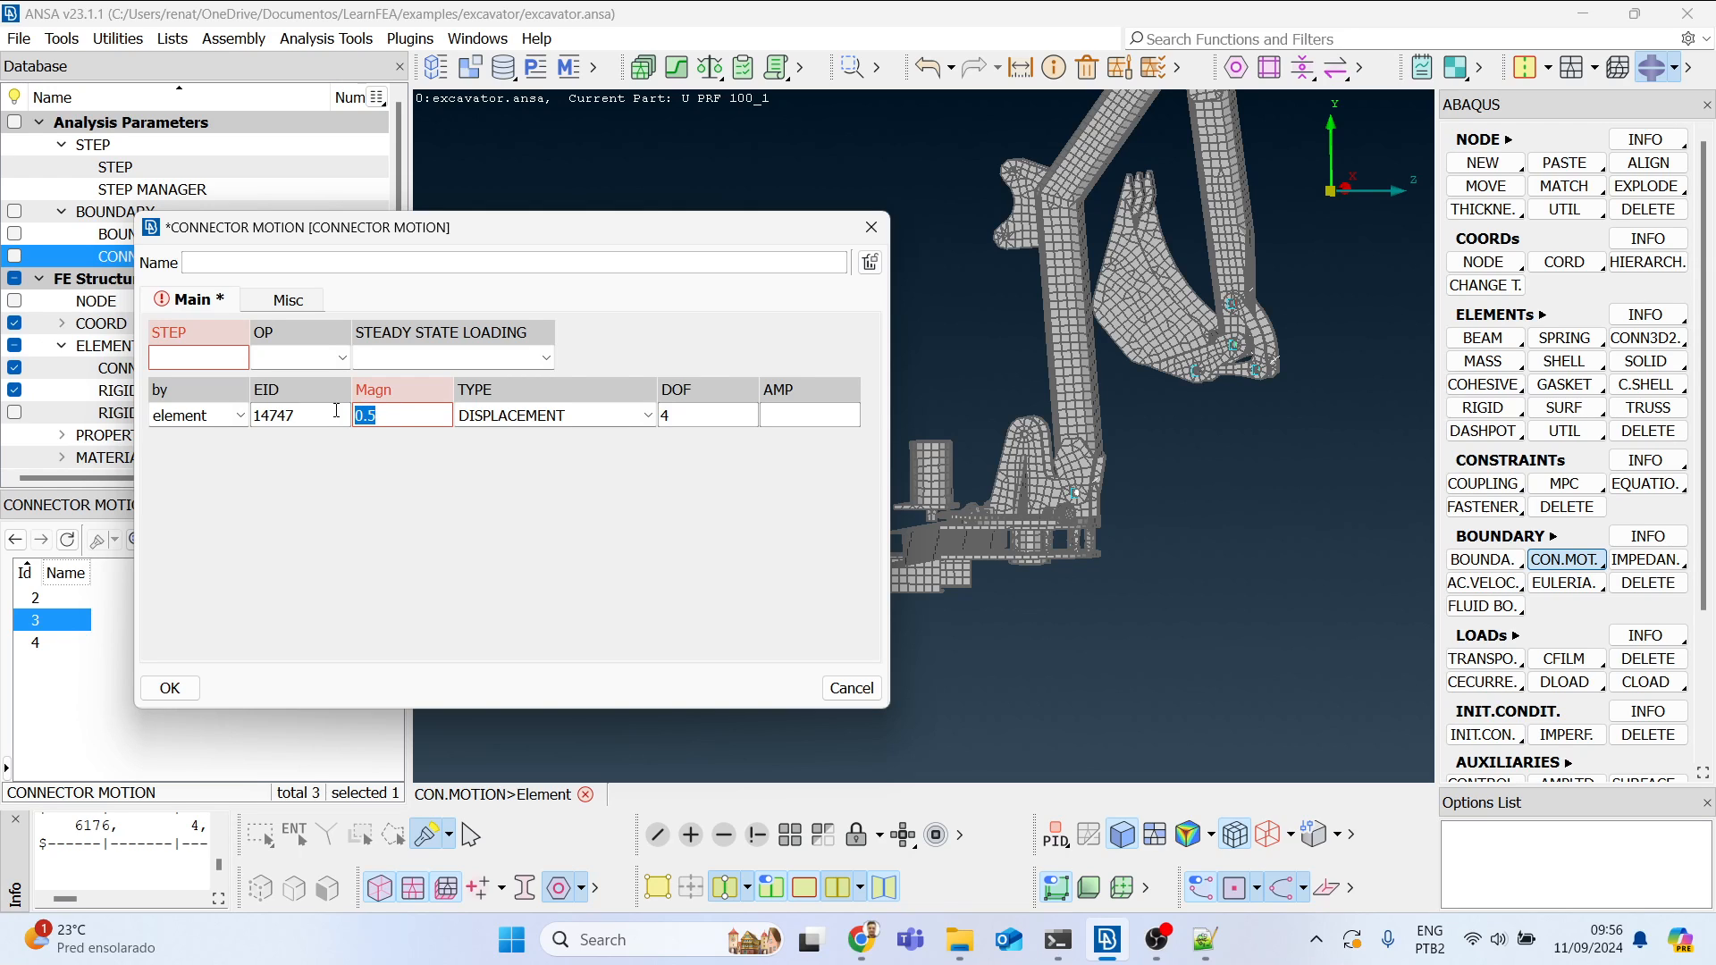
pyautogui.click(204, 358)
pyautogui.write('1')
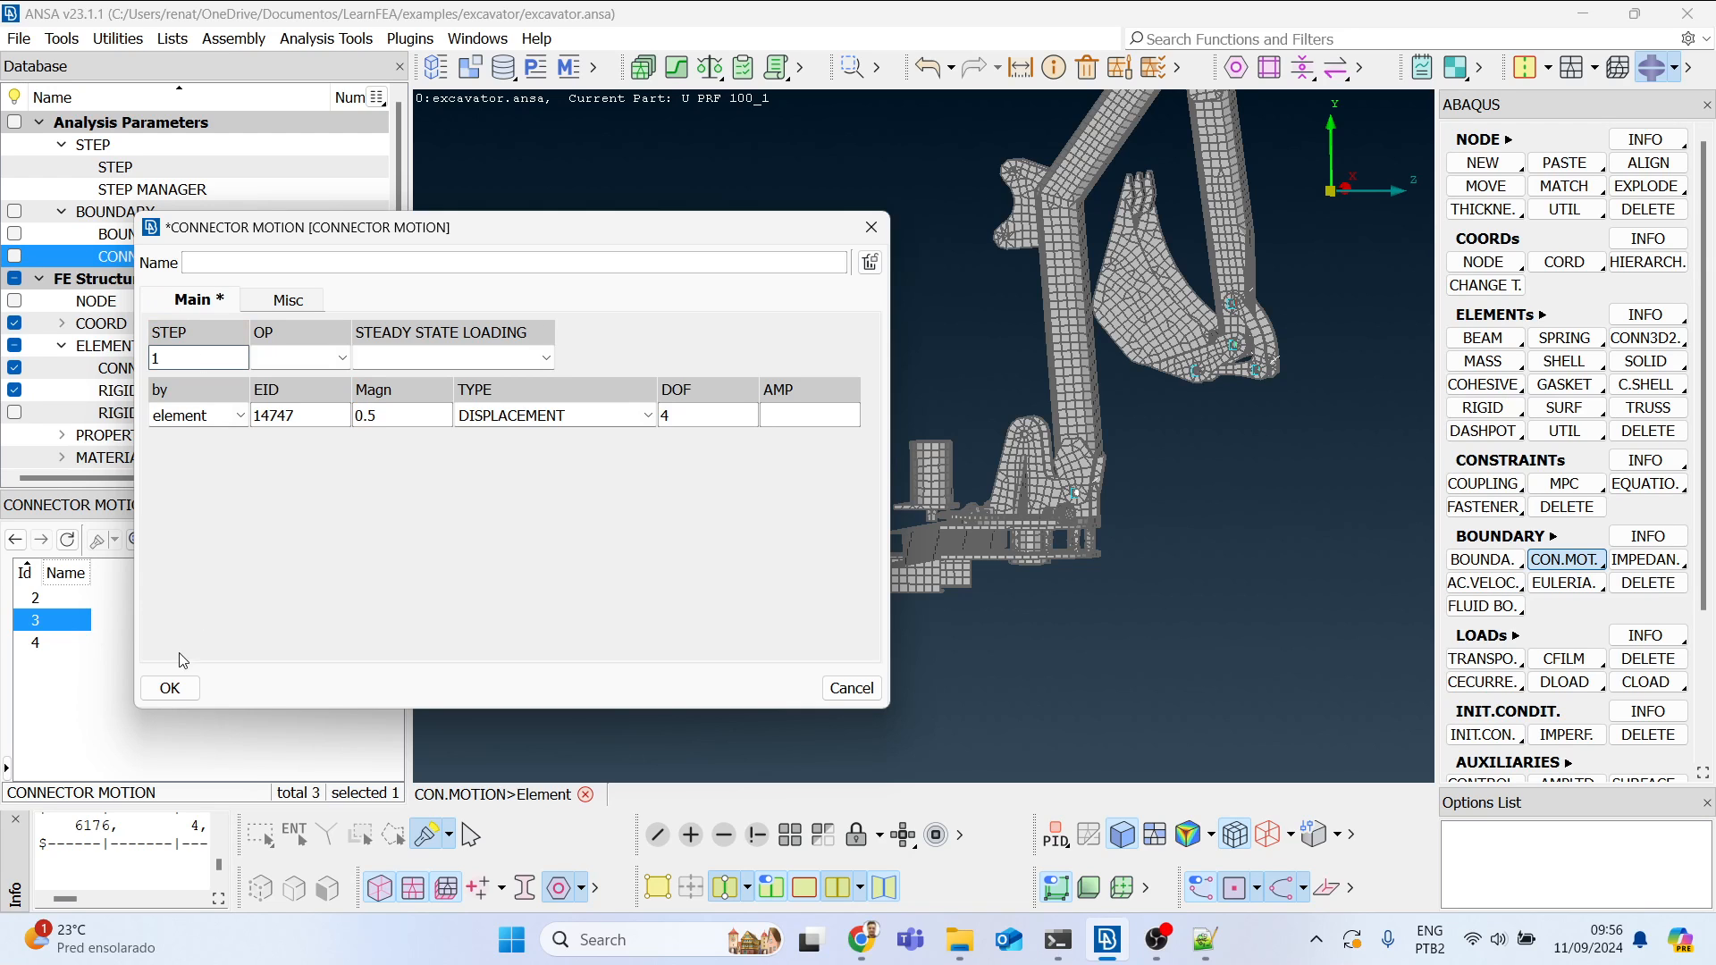
pyautogui.click(170, 688)
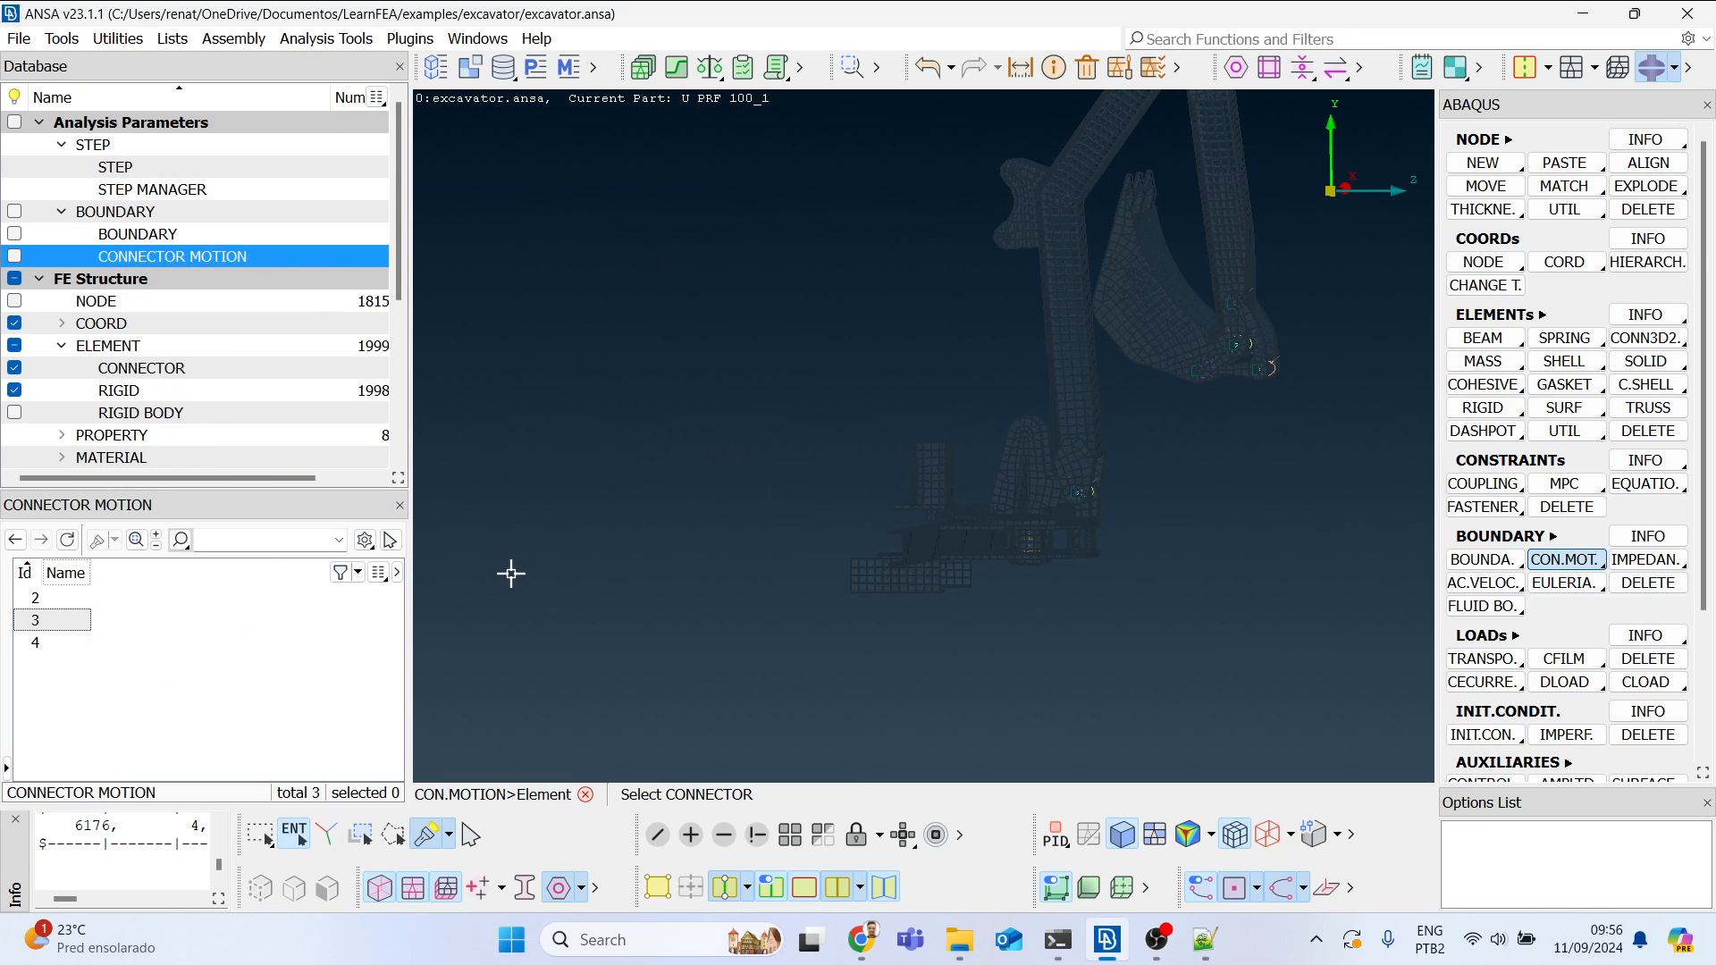
# Step: Start an element-based connector motion on the slewing connector at the centre of the turntable above the fixed base
pyautogui.click(1590, 556)
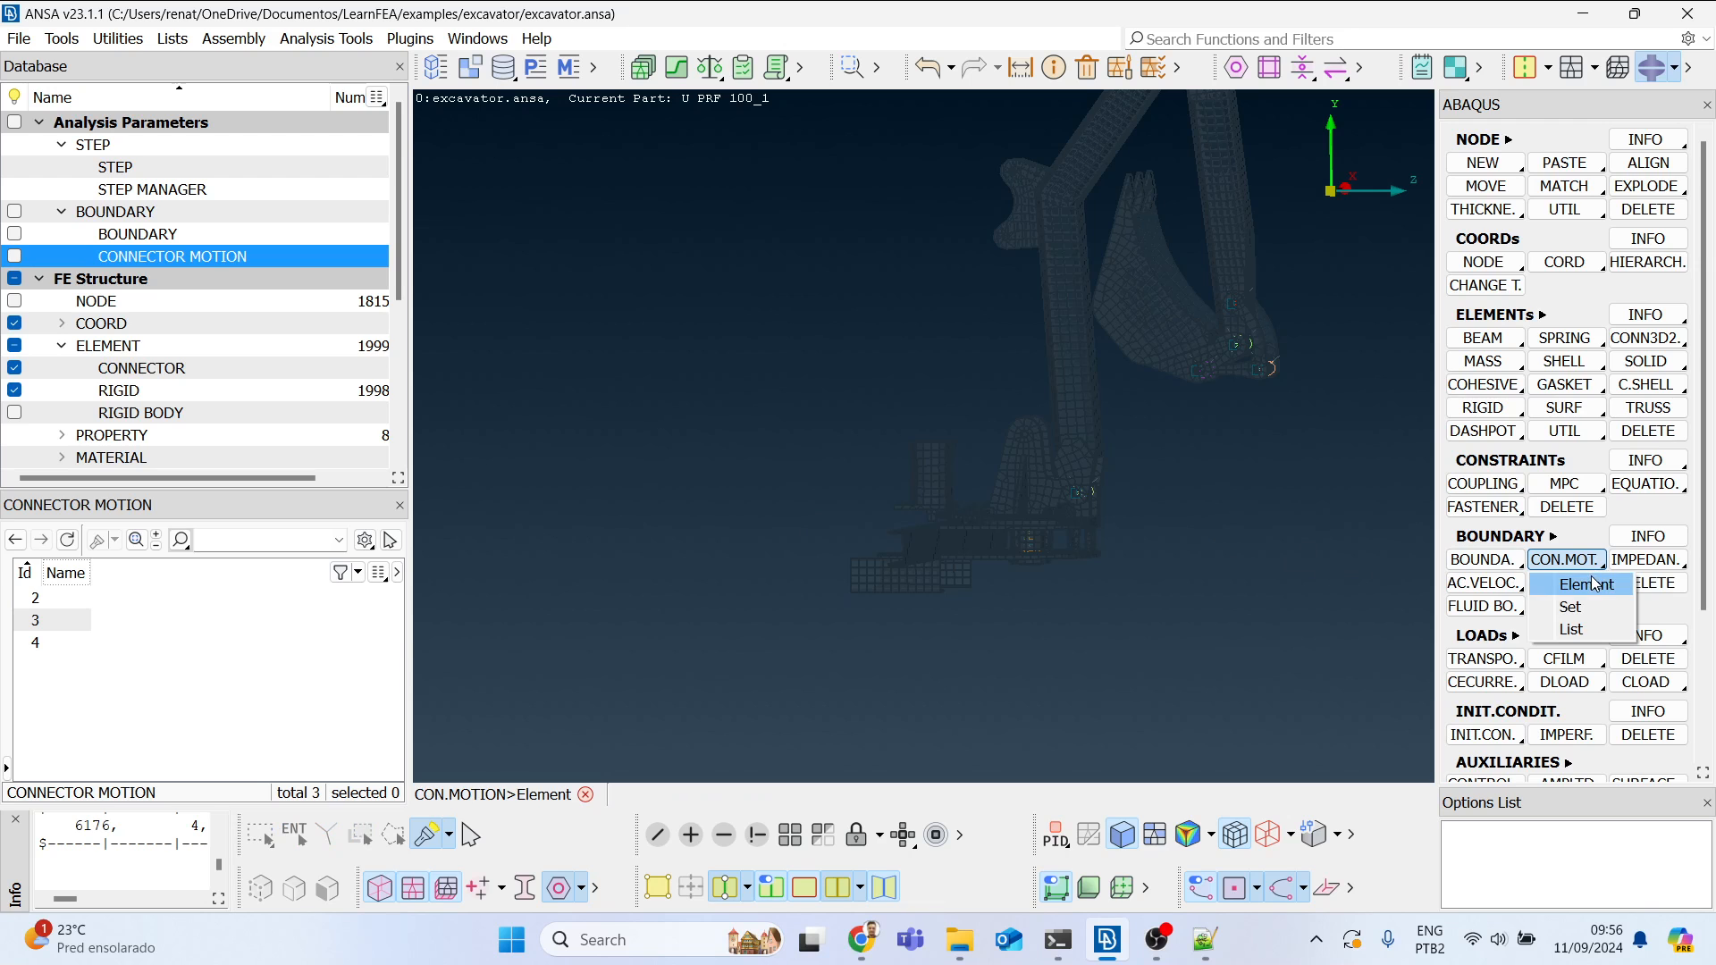
pyautogui.click(1592, 581)
pyautogui.scroll(2, 1032, 467)
pyautogui.keyDown('ctrl'); pyautogui.moveTo(982, 518); pyautogui.dragTo(979, 555); pyautogui.keyUp('ctrl')
pyautogui.scroll(3, 1019, 540)
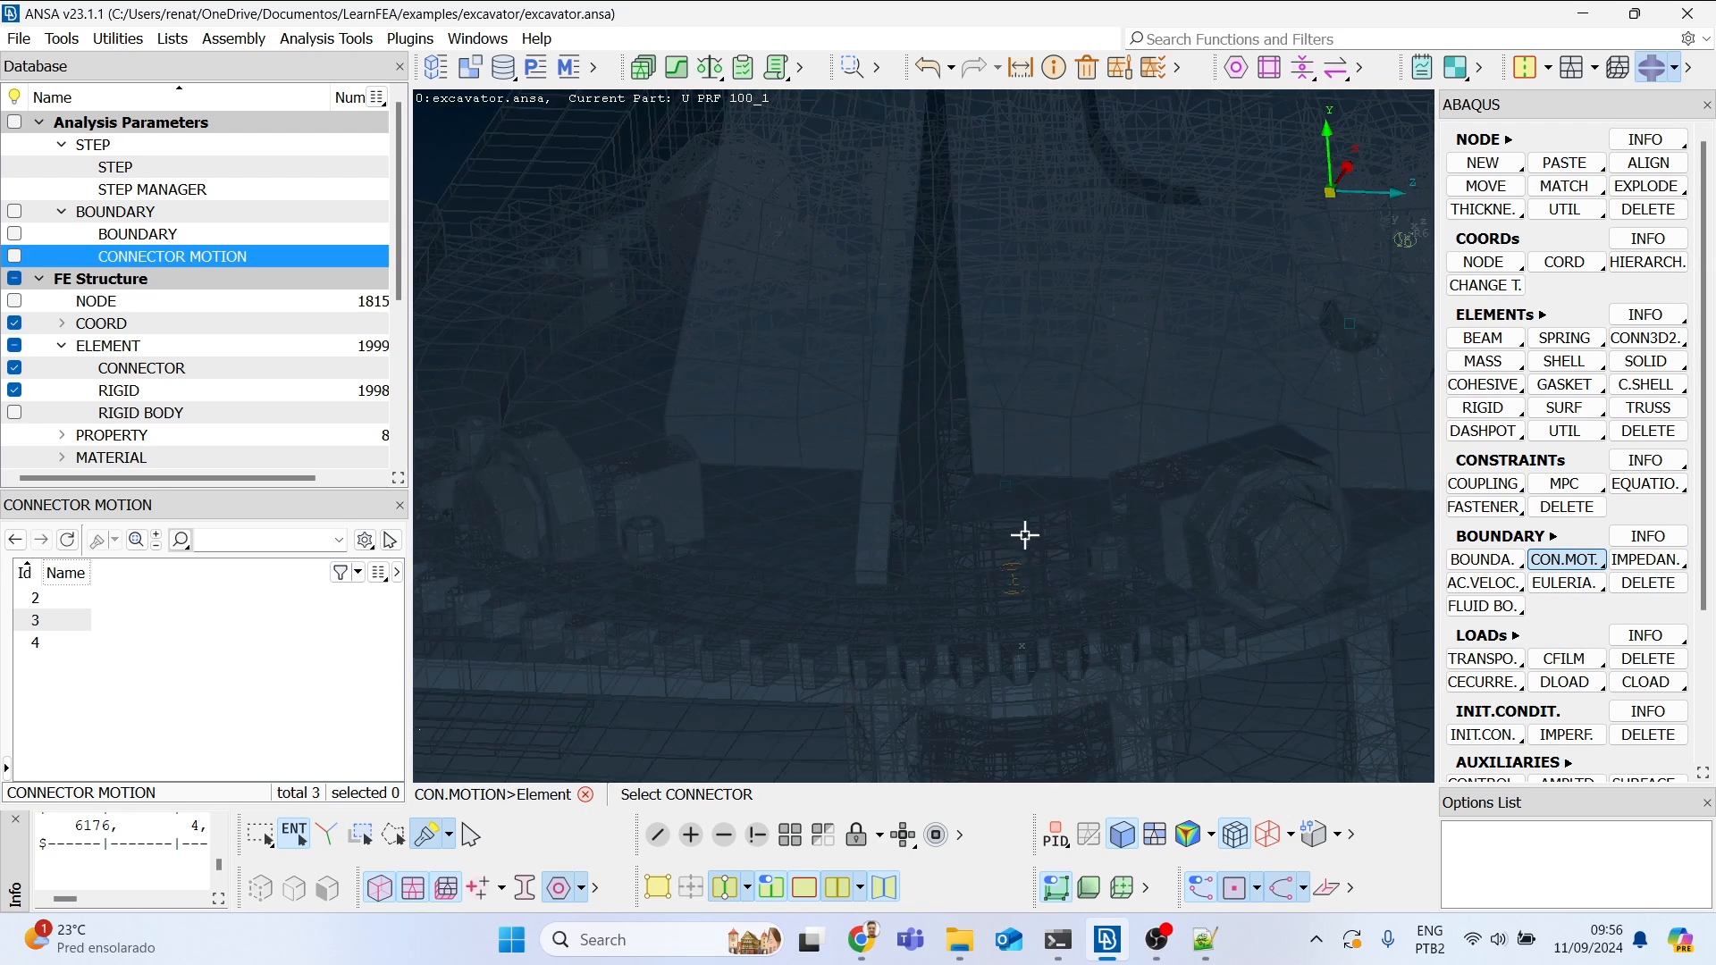
pyautogui.moveTo(1049, 638); pyautogui.dragTo(1138, 750)
pyautogui.scroll(-2, 873, 348)
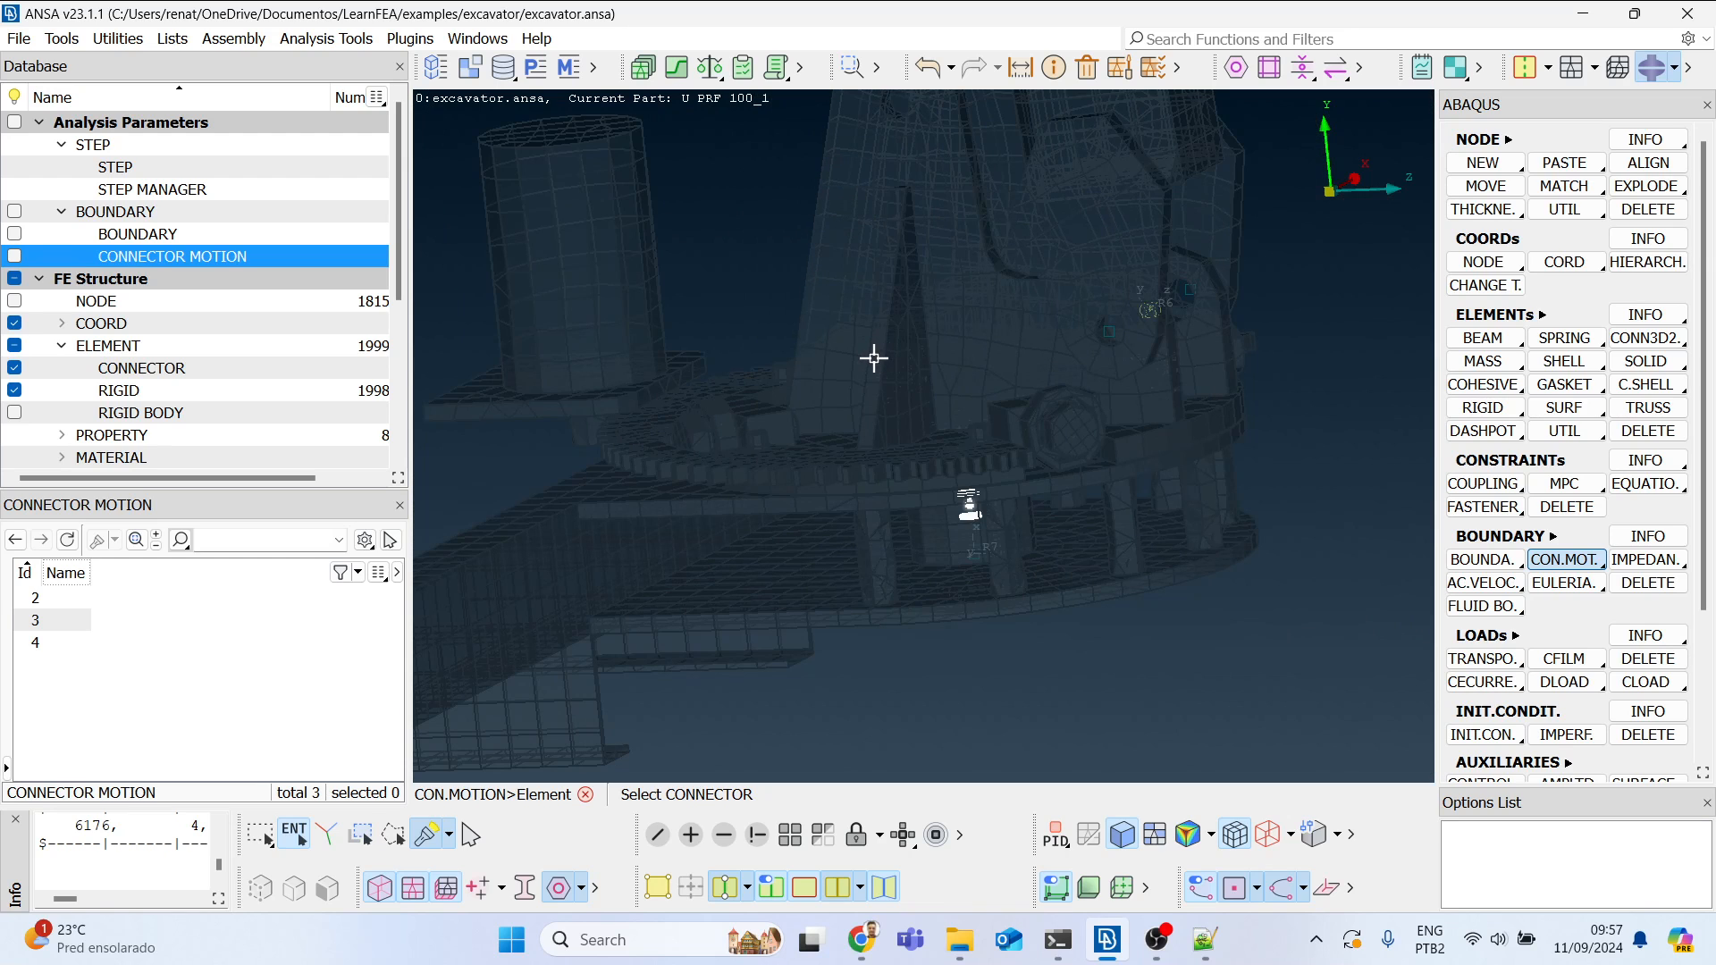
pyautogui.middleClick(874, 358)
# Step: Set the slewing connector motion's DOF to 4 and its magnitude to 1, and save it
pyautogui.doubleClick(743, 418)
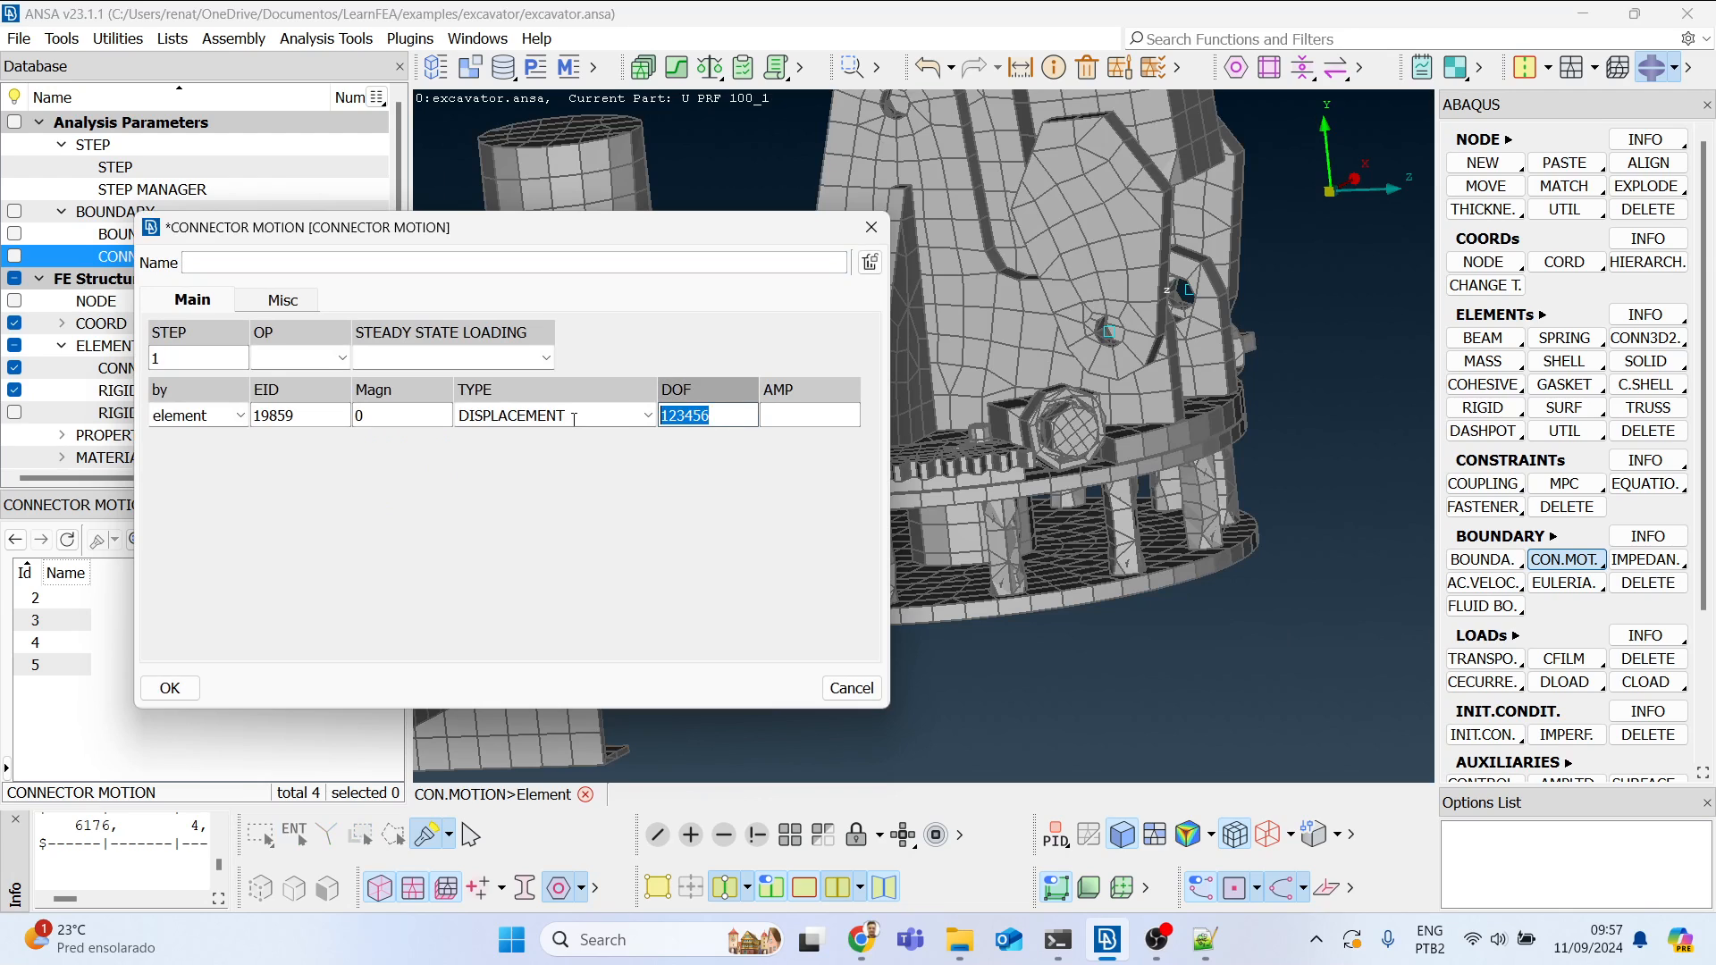
pyautogui.write('4')
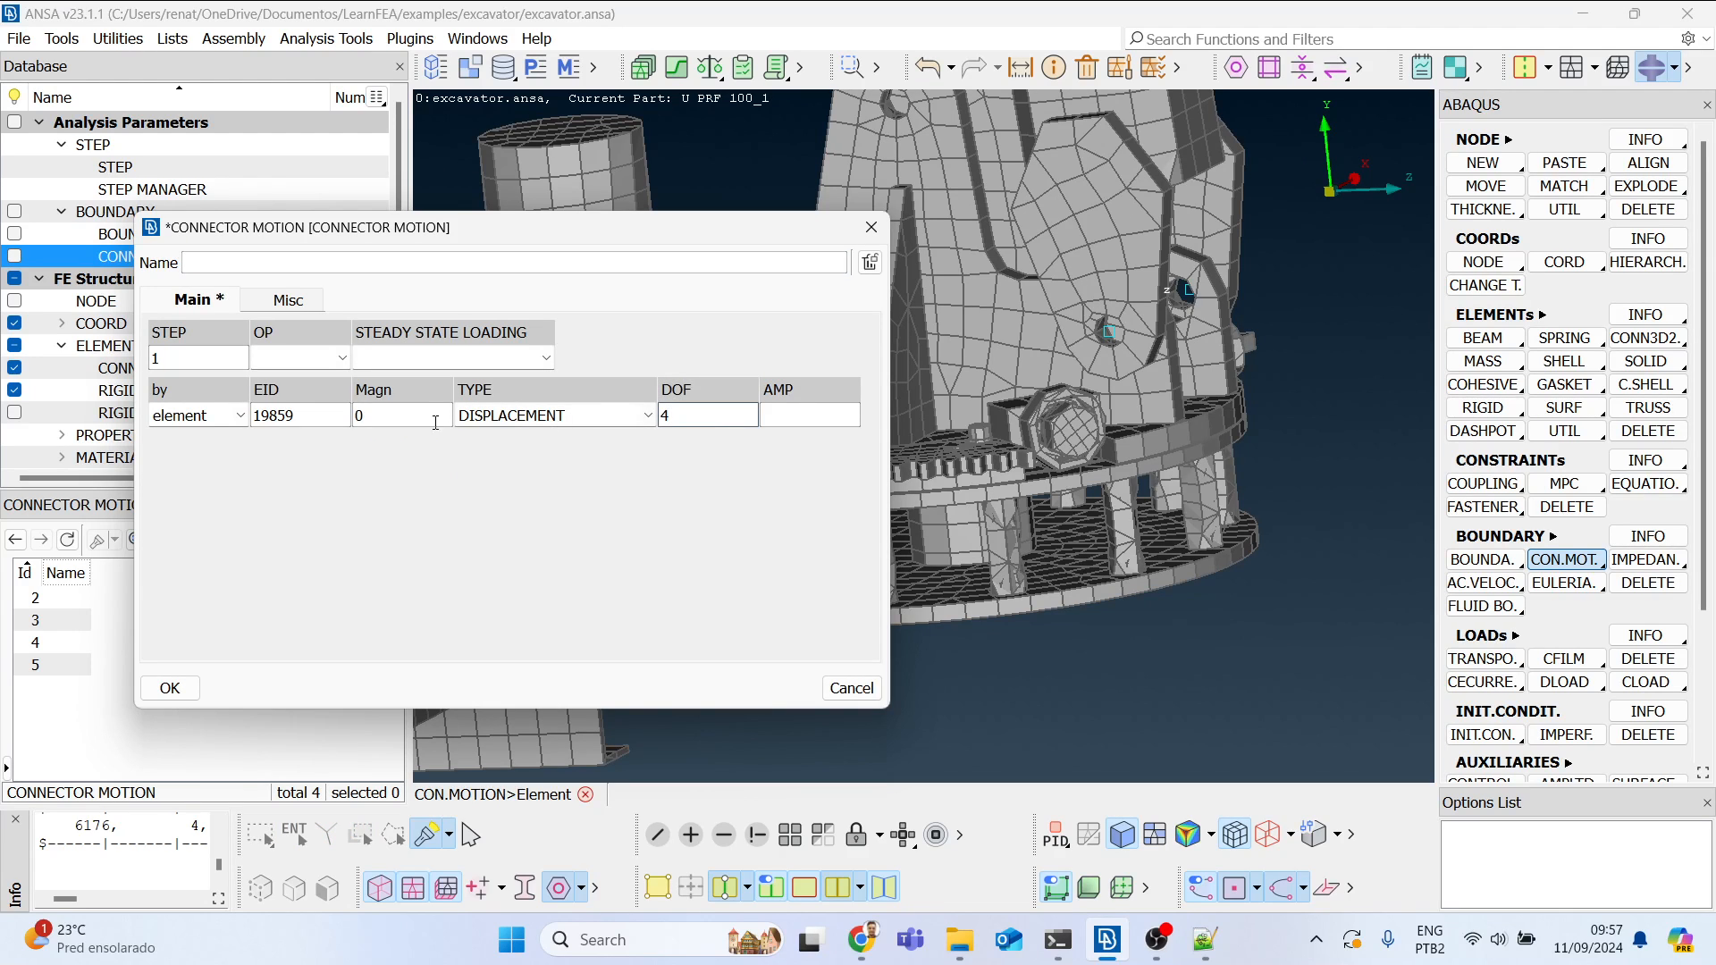
pyautogui.doubleClick(435, 418)
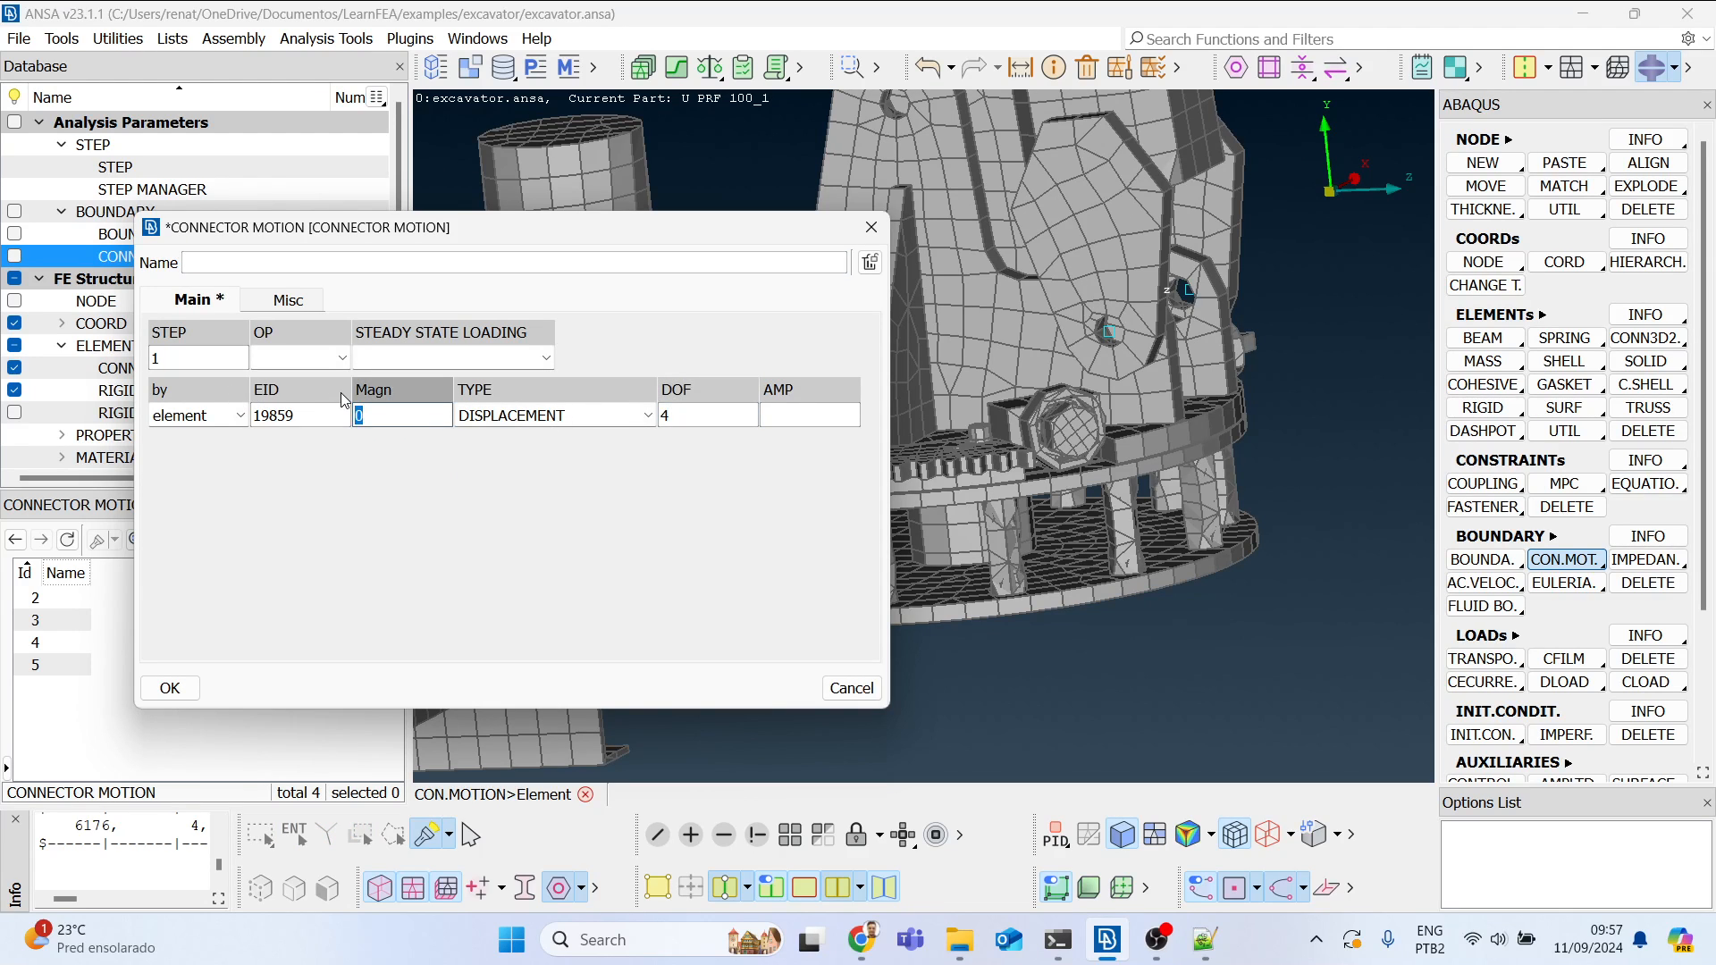
pyautogui.write('1')
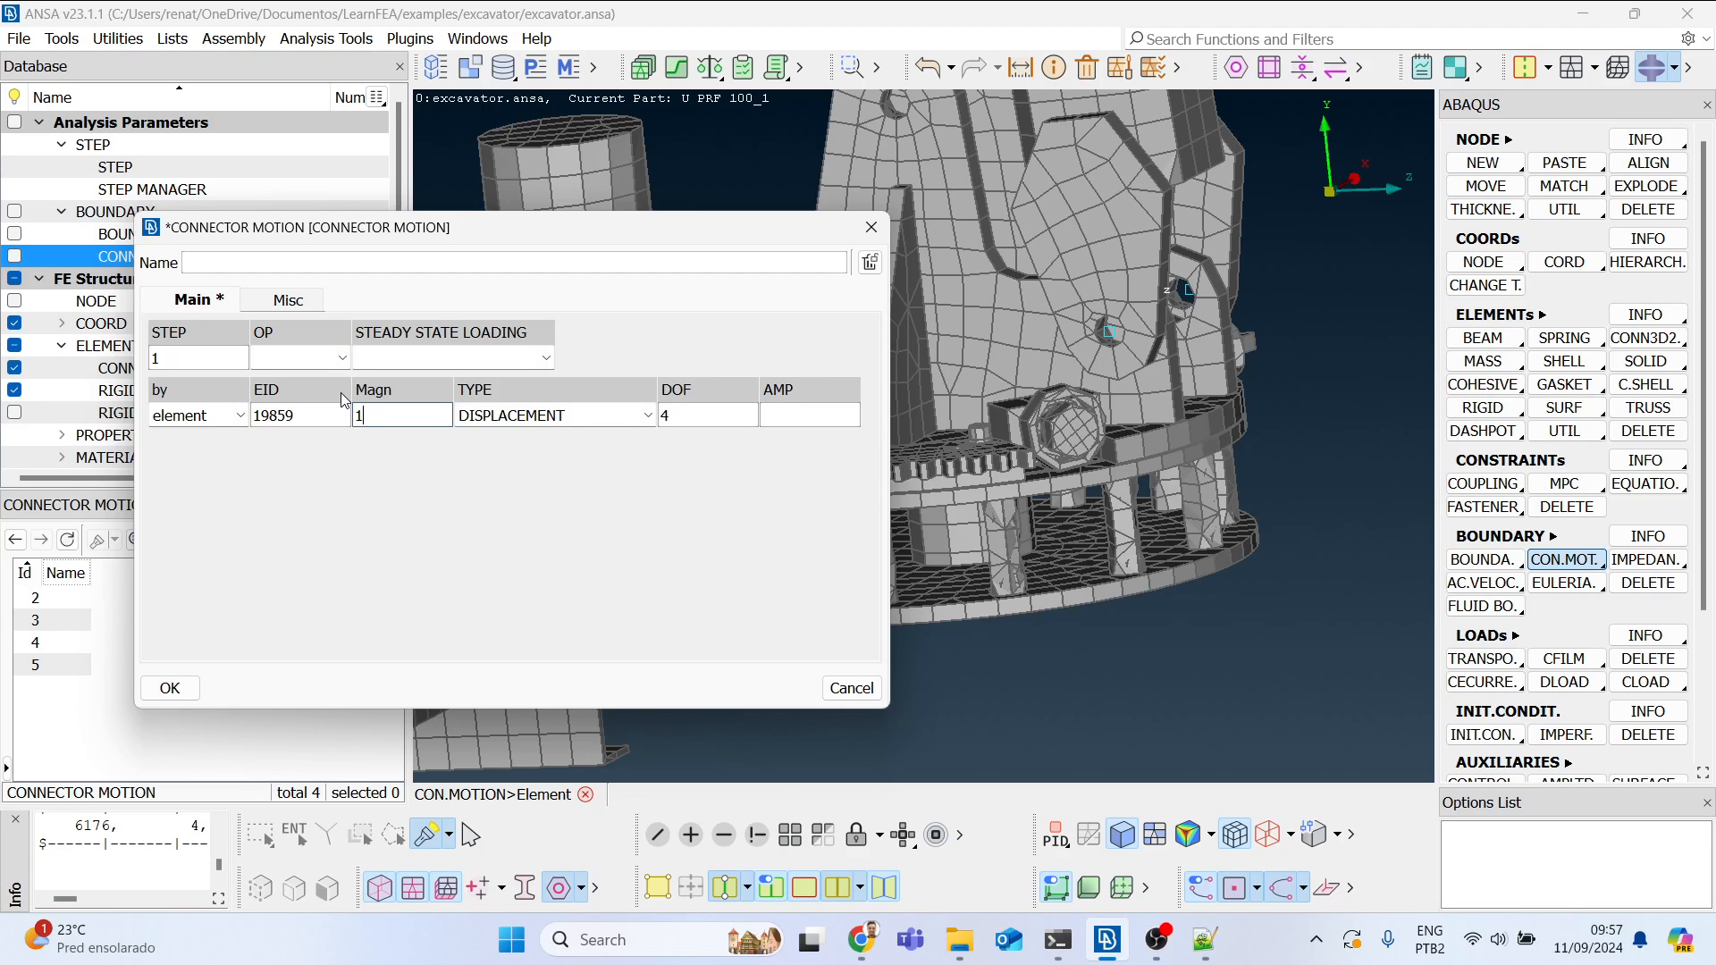
pyautogui.doubleClick(222, 358)
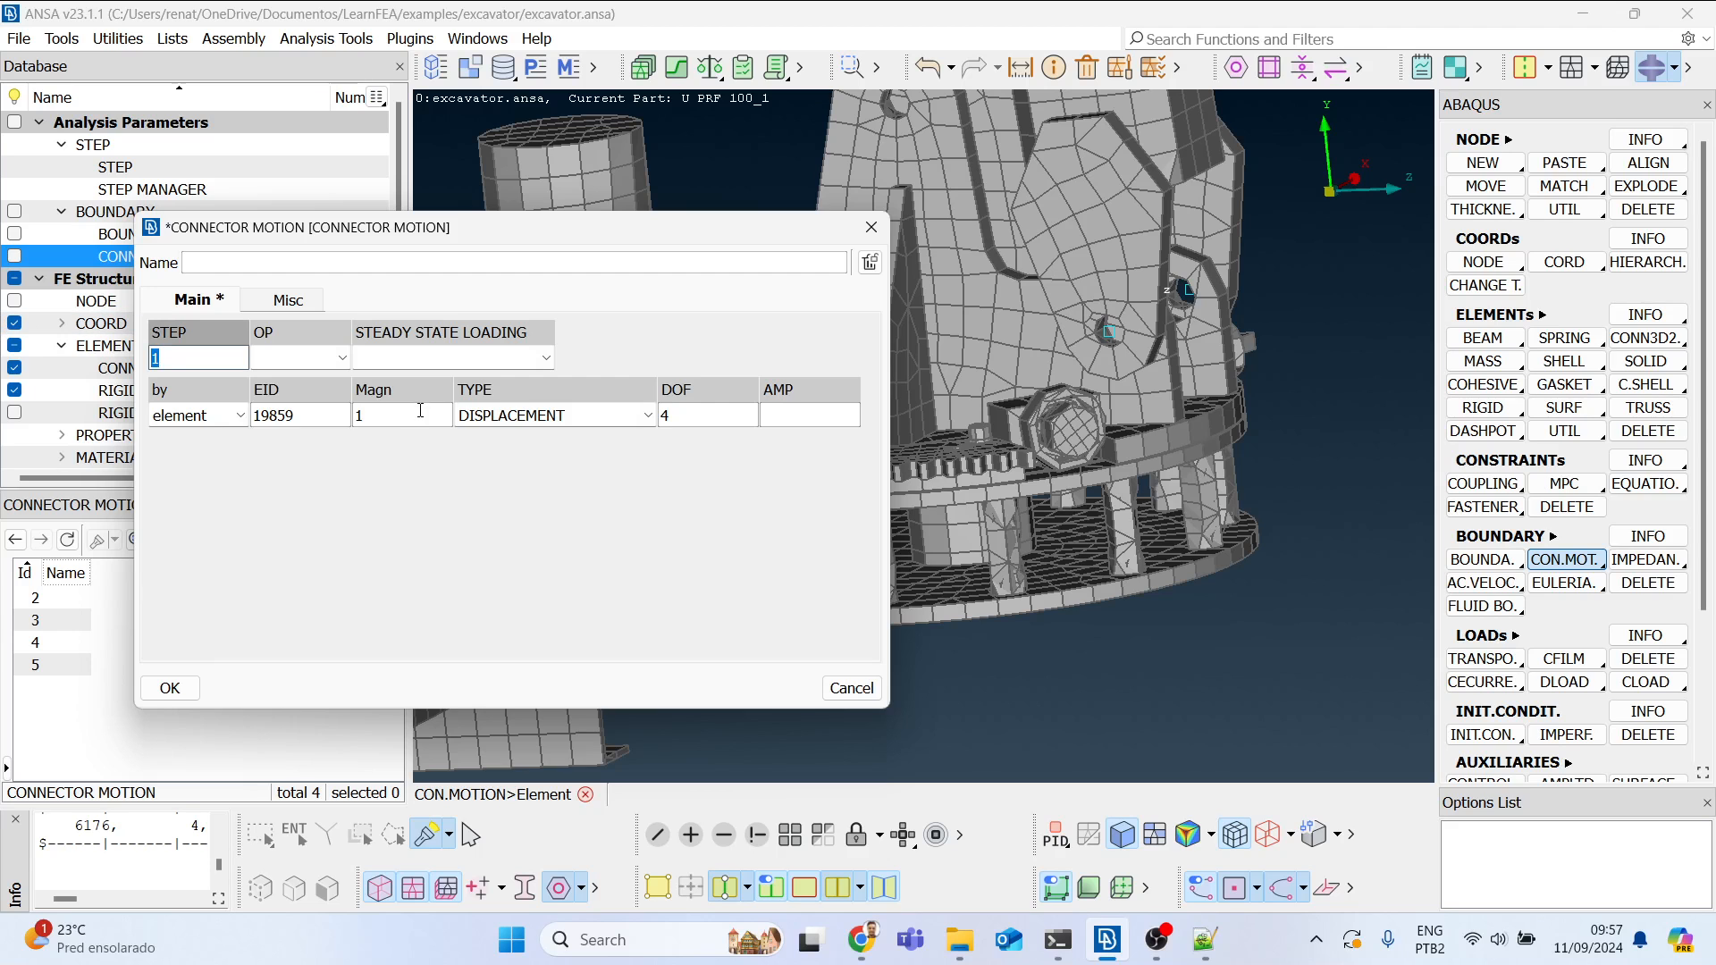
pyautogui.click(170, 688)
# Step: Inspect the whole excavator model and check its list of defined materials
pyautogui.scroll(-5, 907, 471)
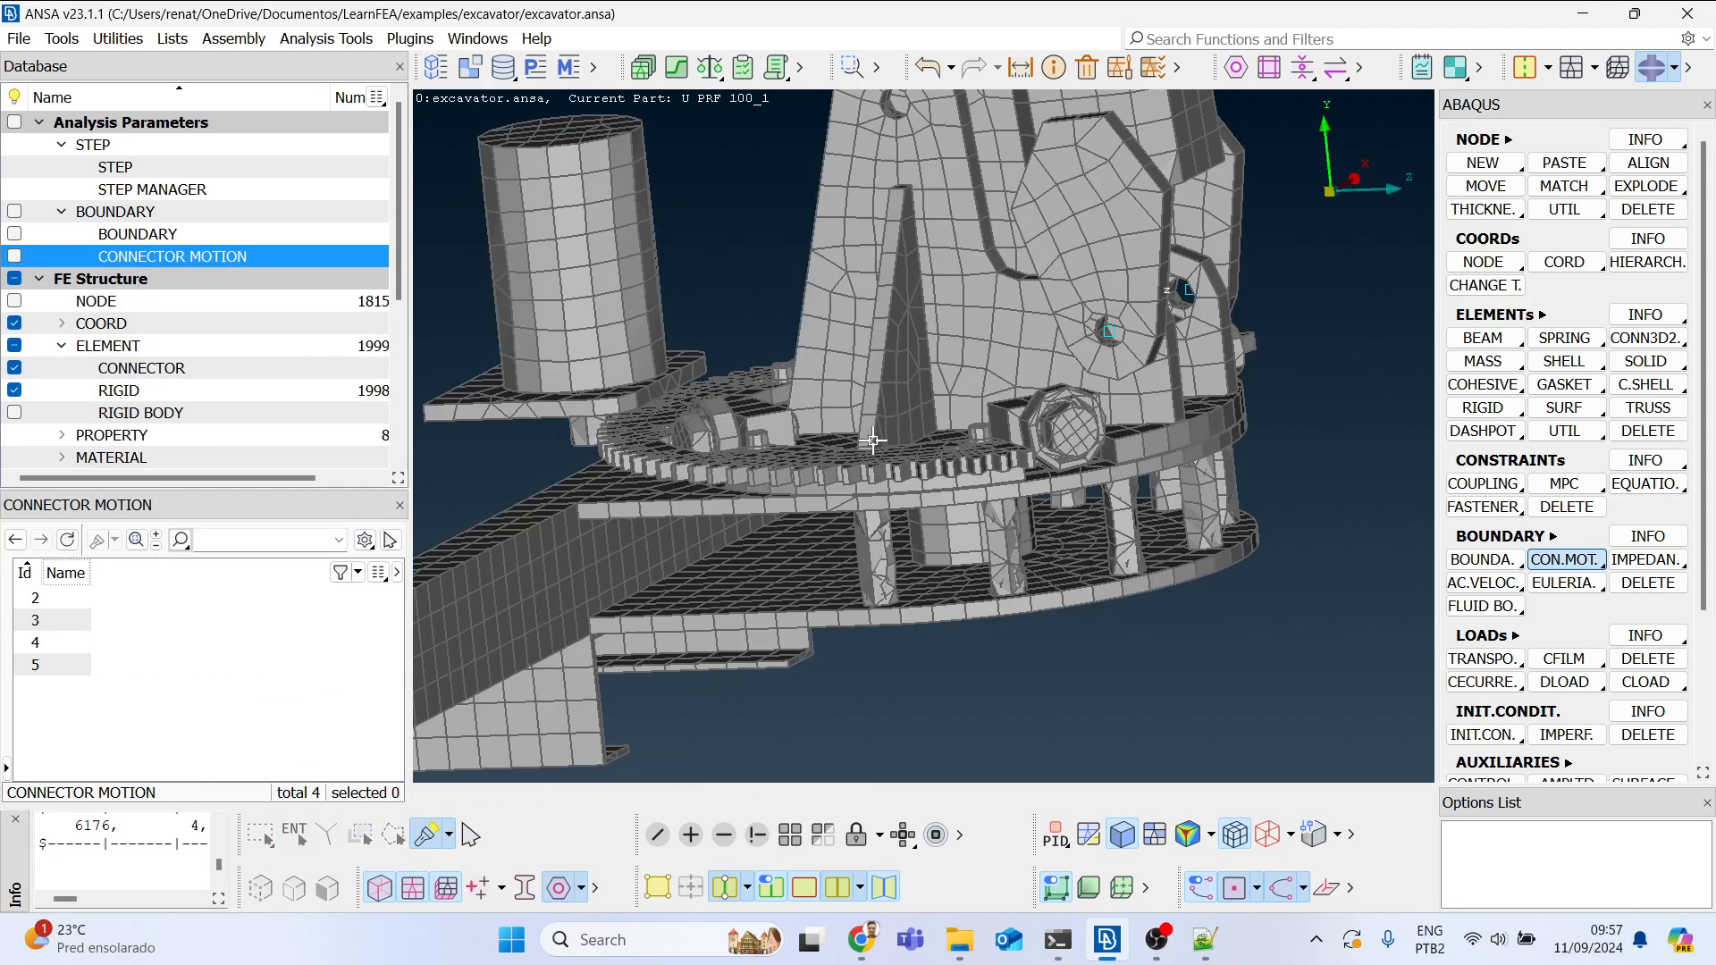
pyautogui.scroll(4, 907, 471)
pyautogui.keyDown('ctrl'); pyautogui.moveTo(907, 471); pyautogui.dragTo(885, 389); pyautogui.keyUp('ctrl')
pyautogui.keyDown('ctrl'); pyautogui.moveTo(884, 389); pyautogui.dragTo(850, 448, button='middle'); pyautogui.keyUp('ctrl')
pyautogui.keyDown('ctrl'); pyautogui.moveTo(850, 447); pyautogui.dragTo(776, 411); pyautogui.keyUp('ctrl')
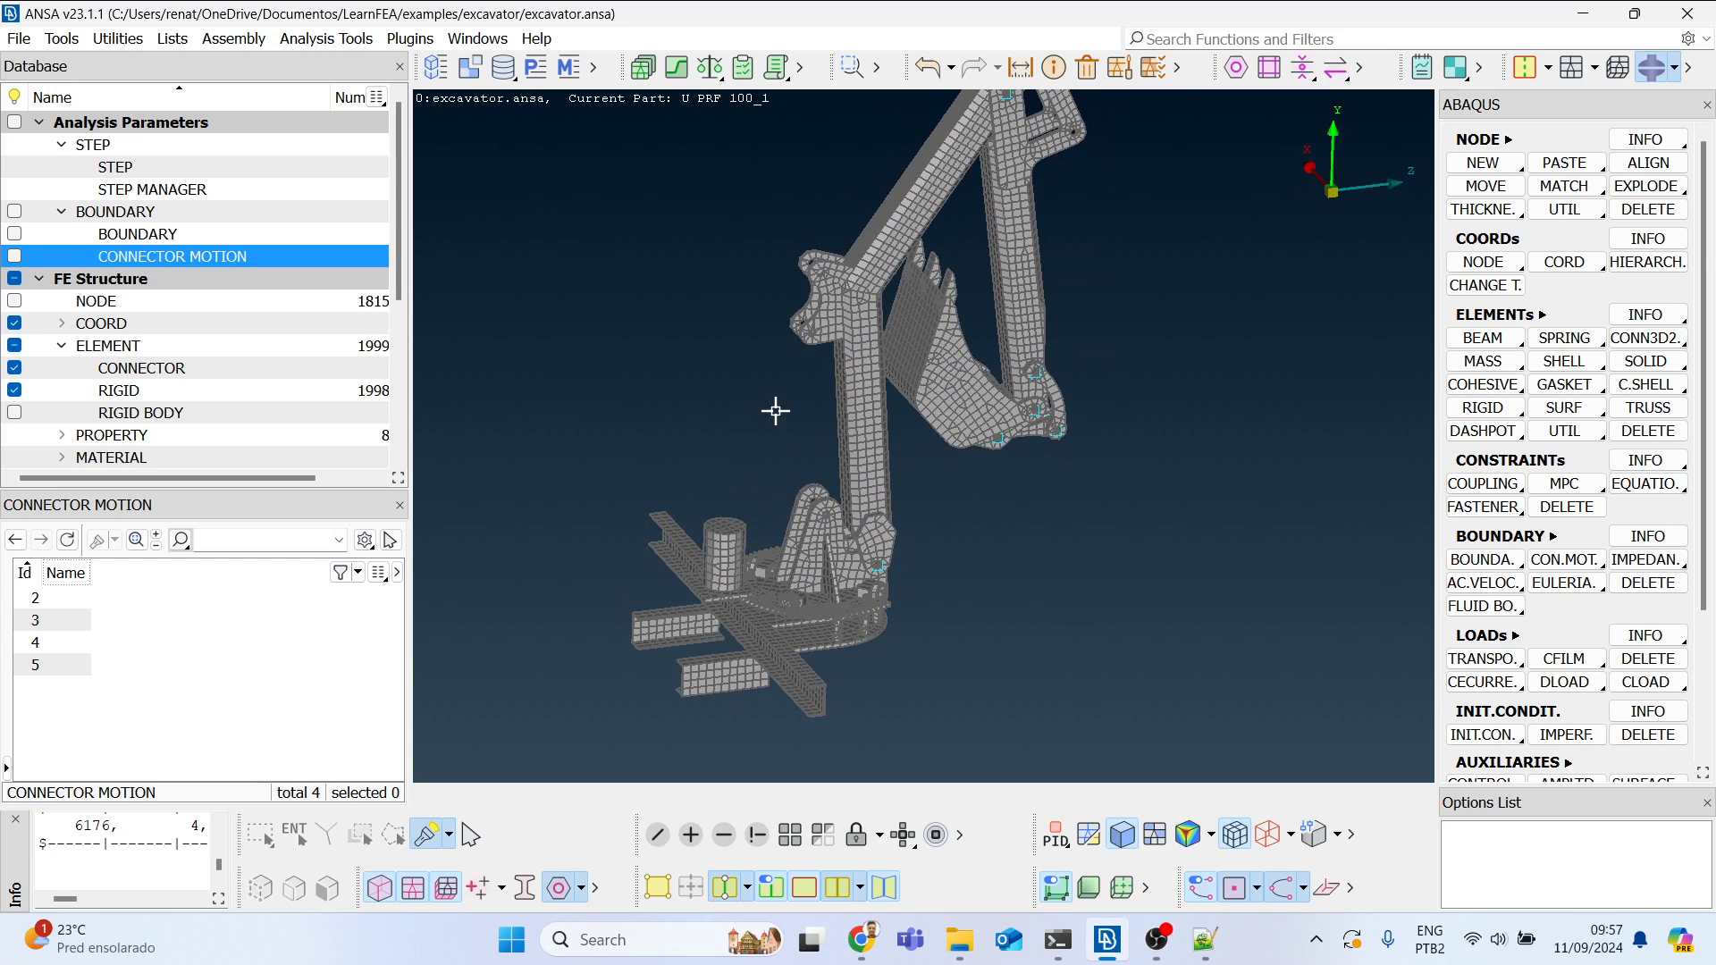
pyautogui.click(597, 69)
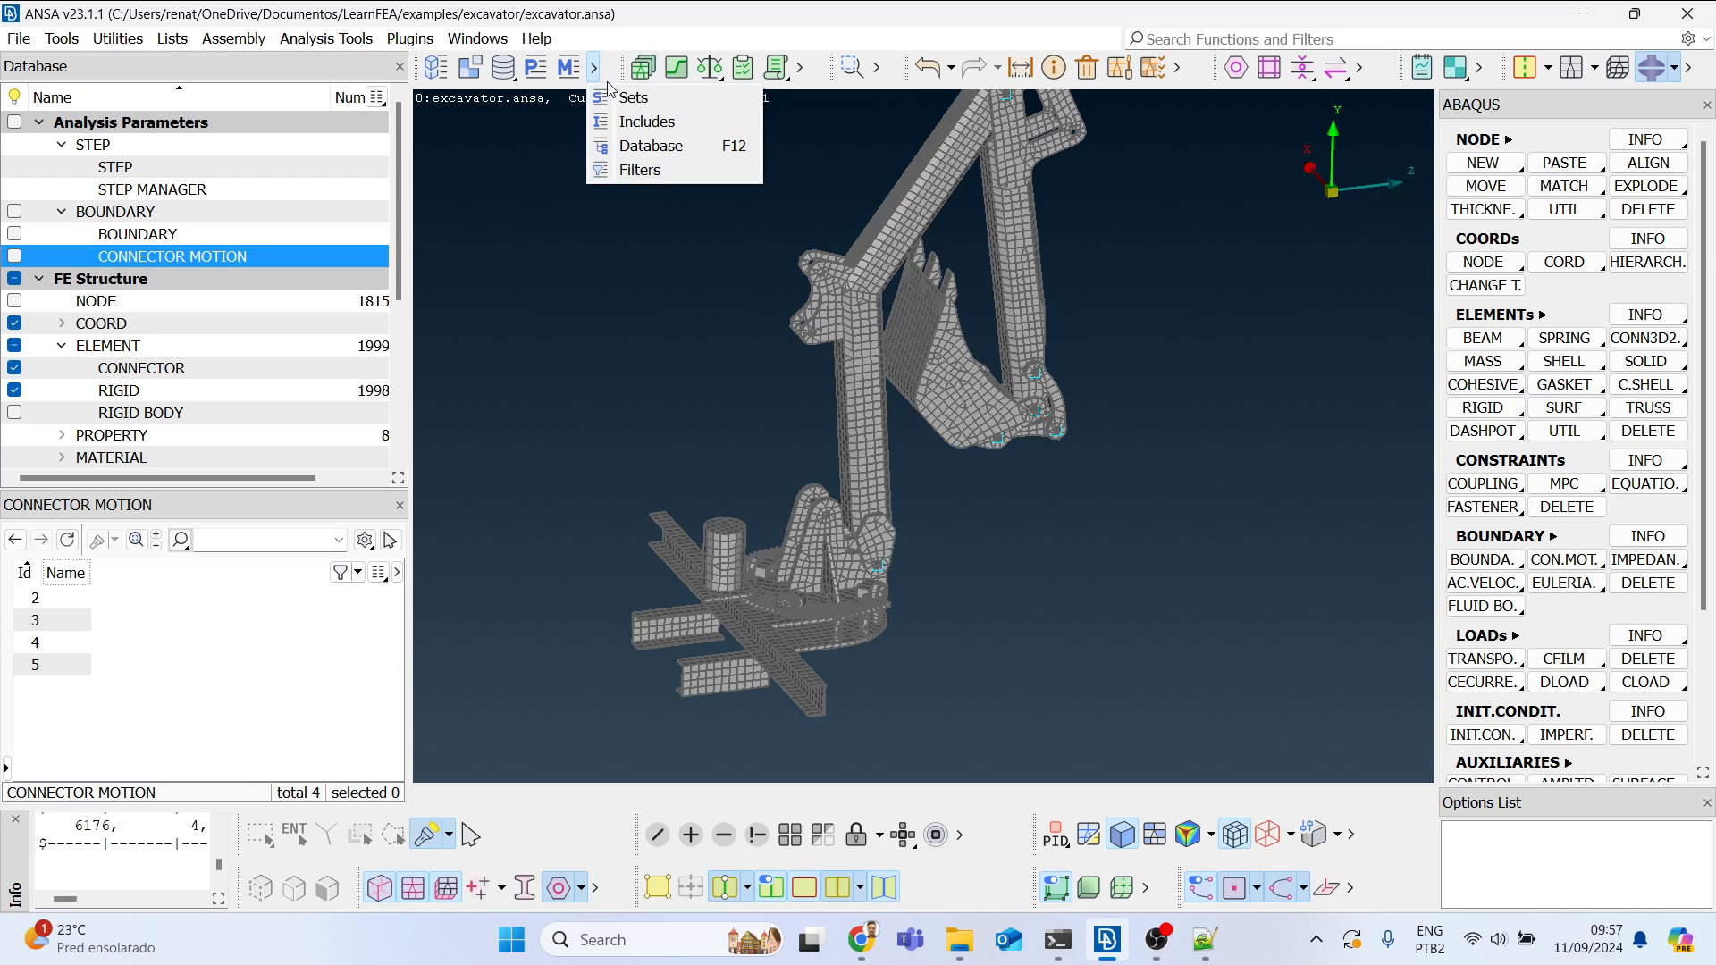
pyautogui.click(568, 68)
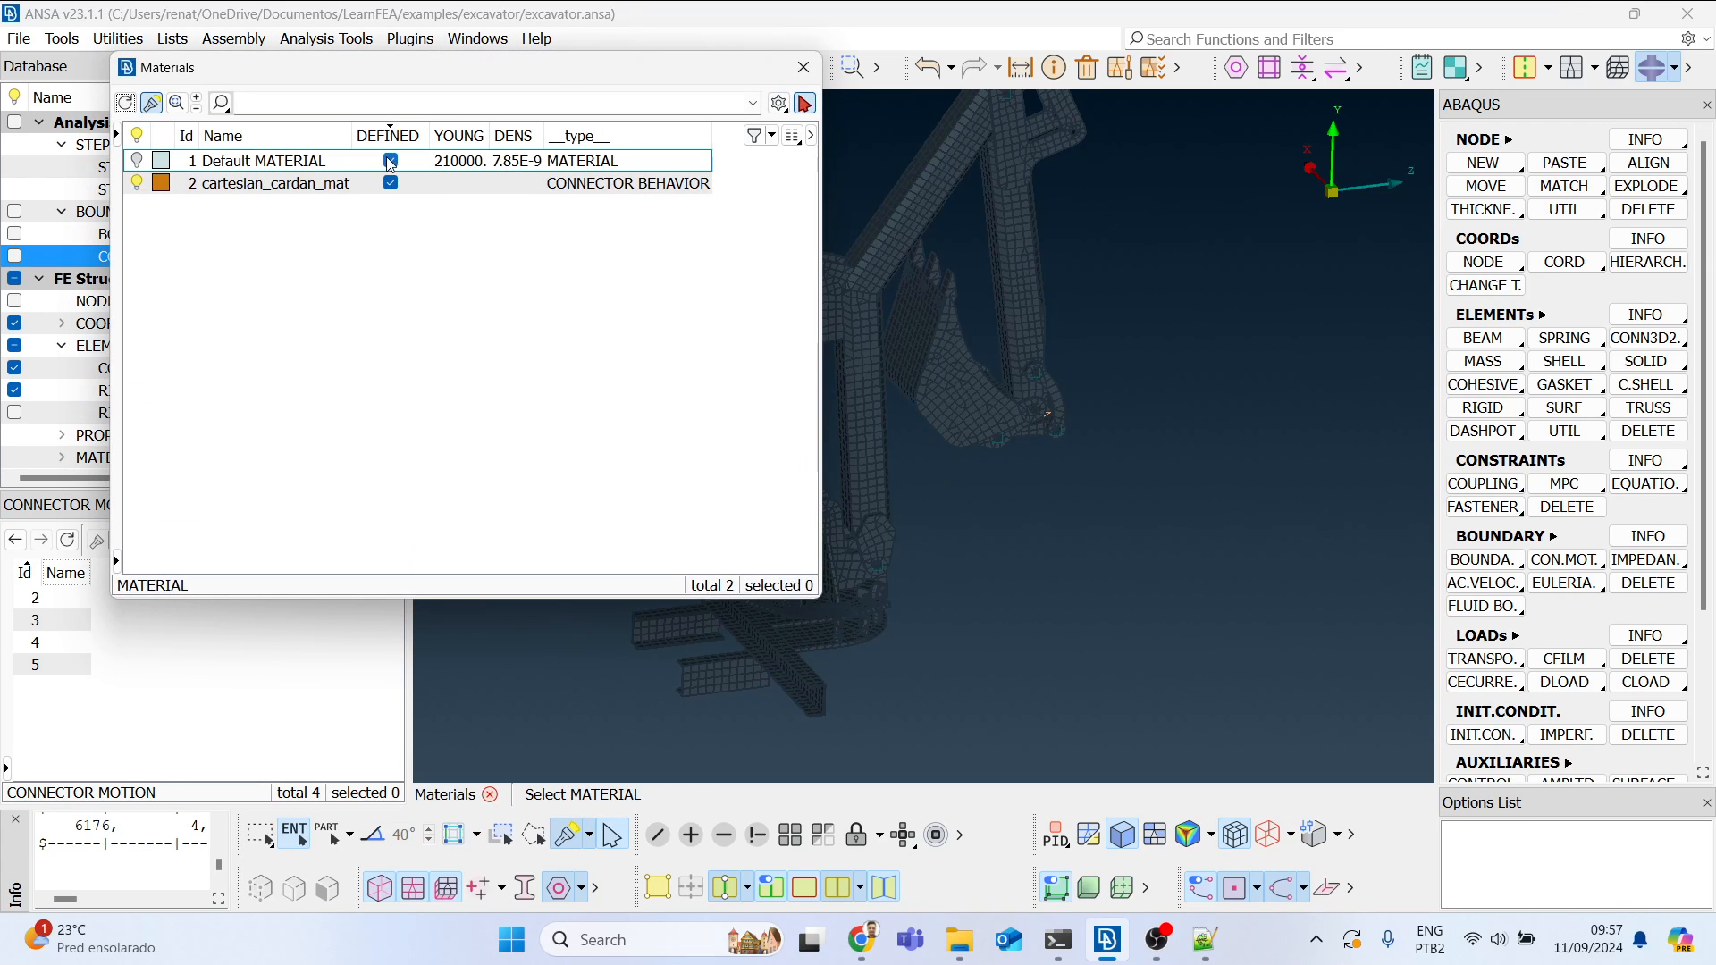
pyautogui.click(803, 67)
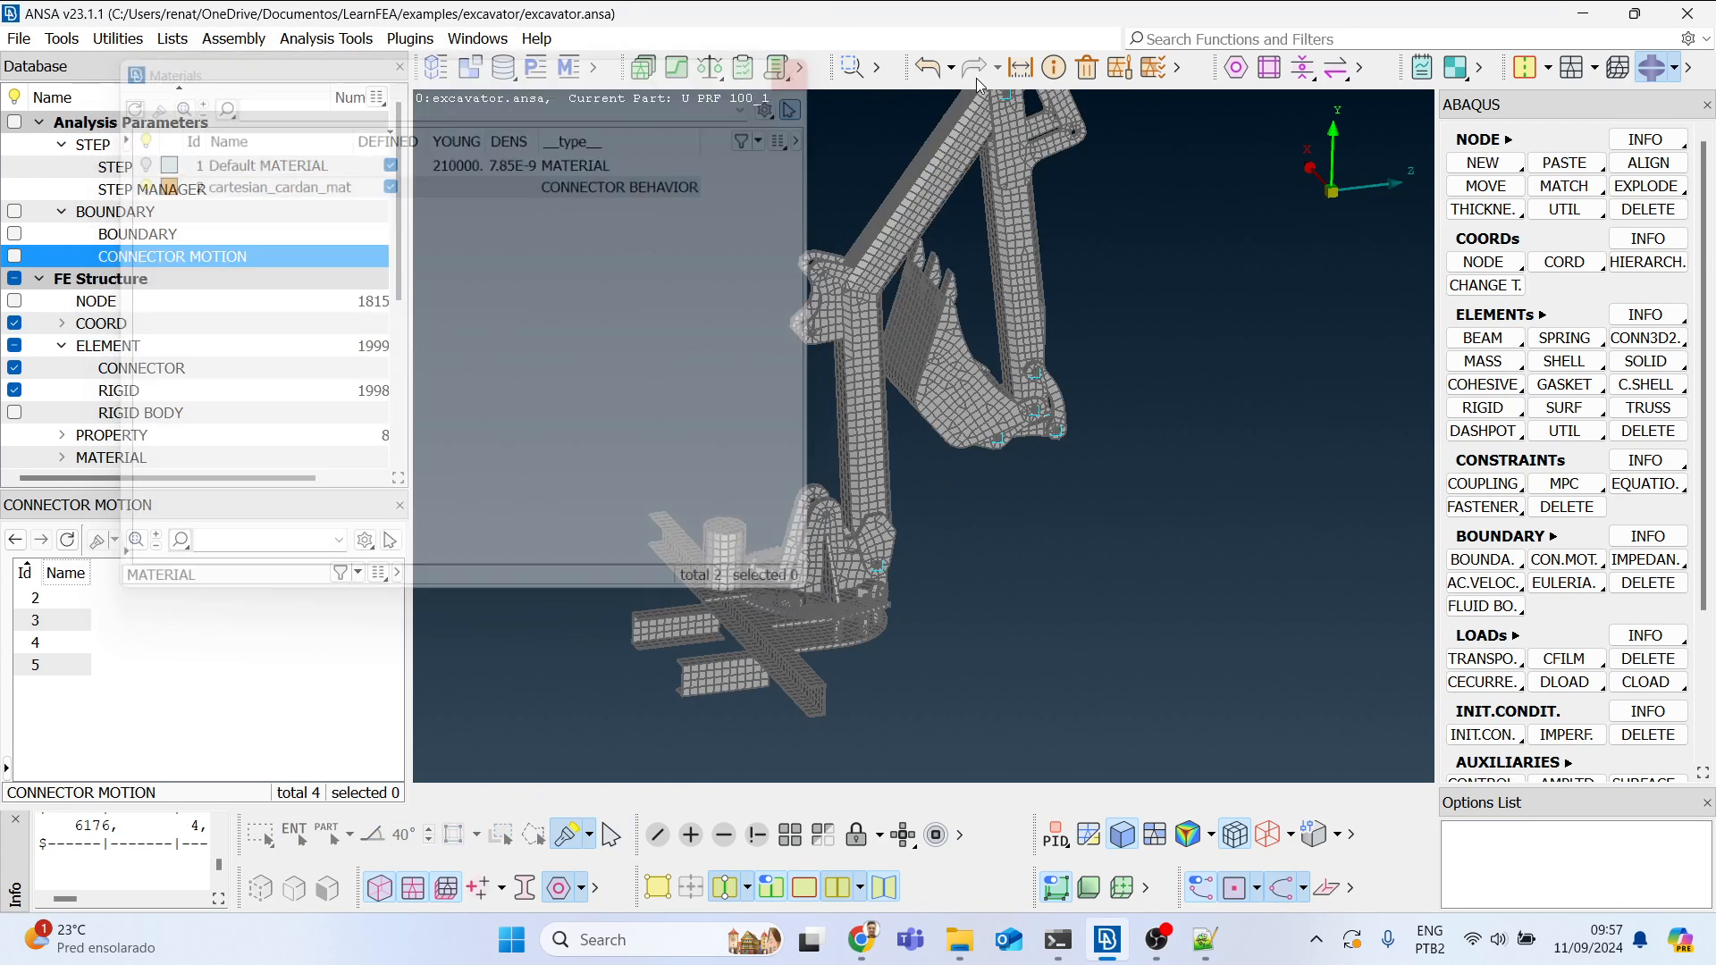
# Step: Compress the model for all decks, deleting unused entities recursively
pyautogui.click(1178, 69)
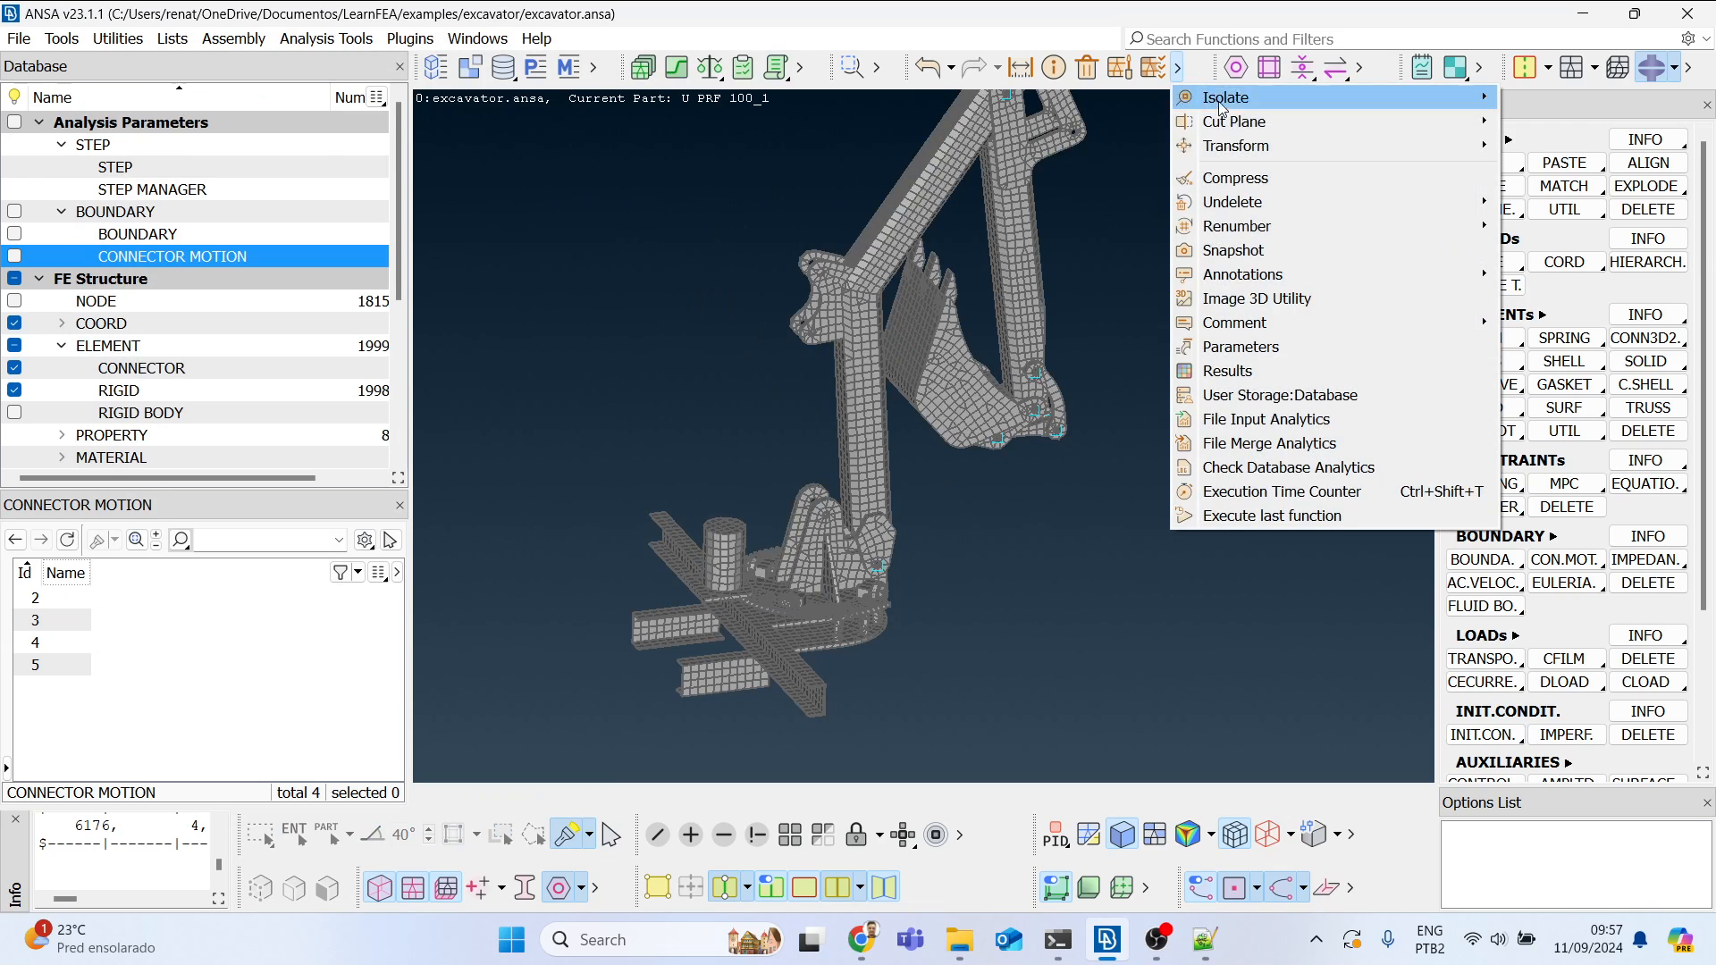
pyautogui.click(1249, 174)
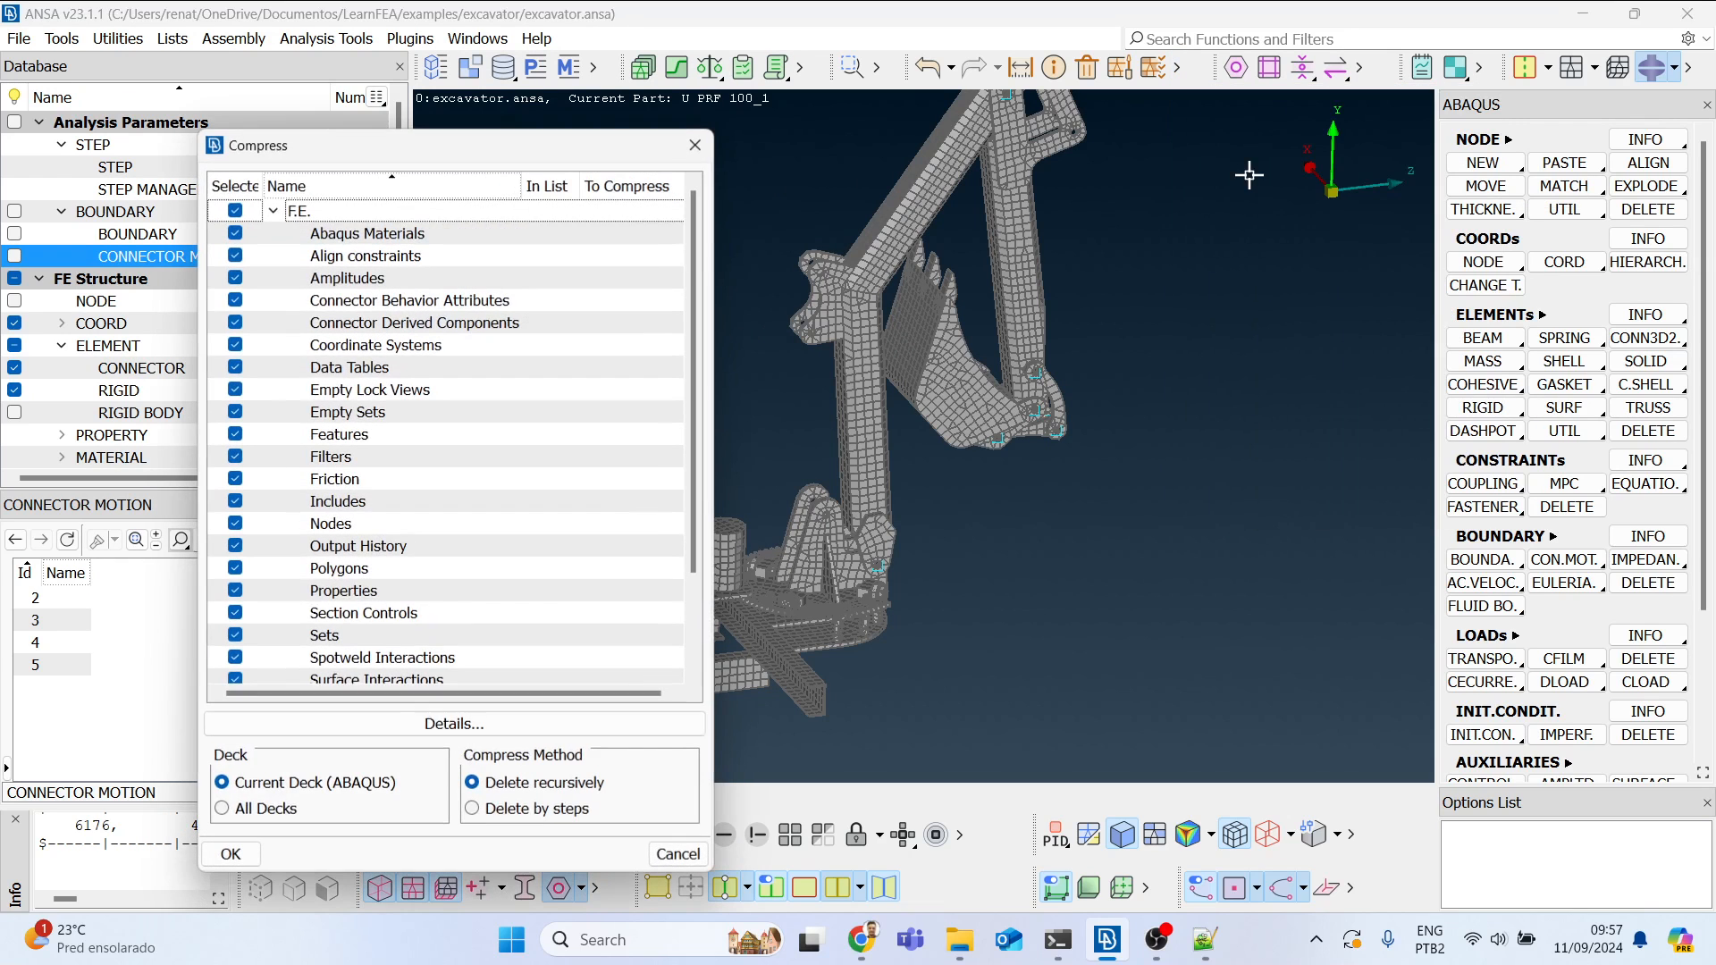
pyautogui.click(273, 809)
pyautogui.scroll(-2, 585, 330)
pyautogui.scroll(-12, 585, 332)
pyautogui.scroll(1, 585, 444)
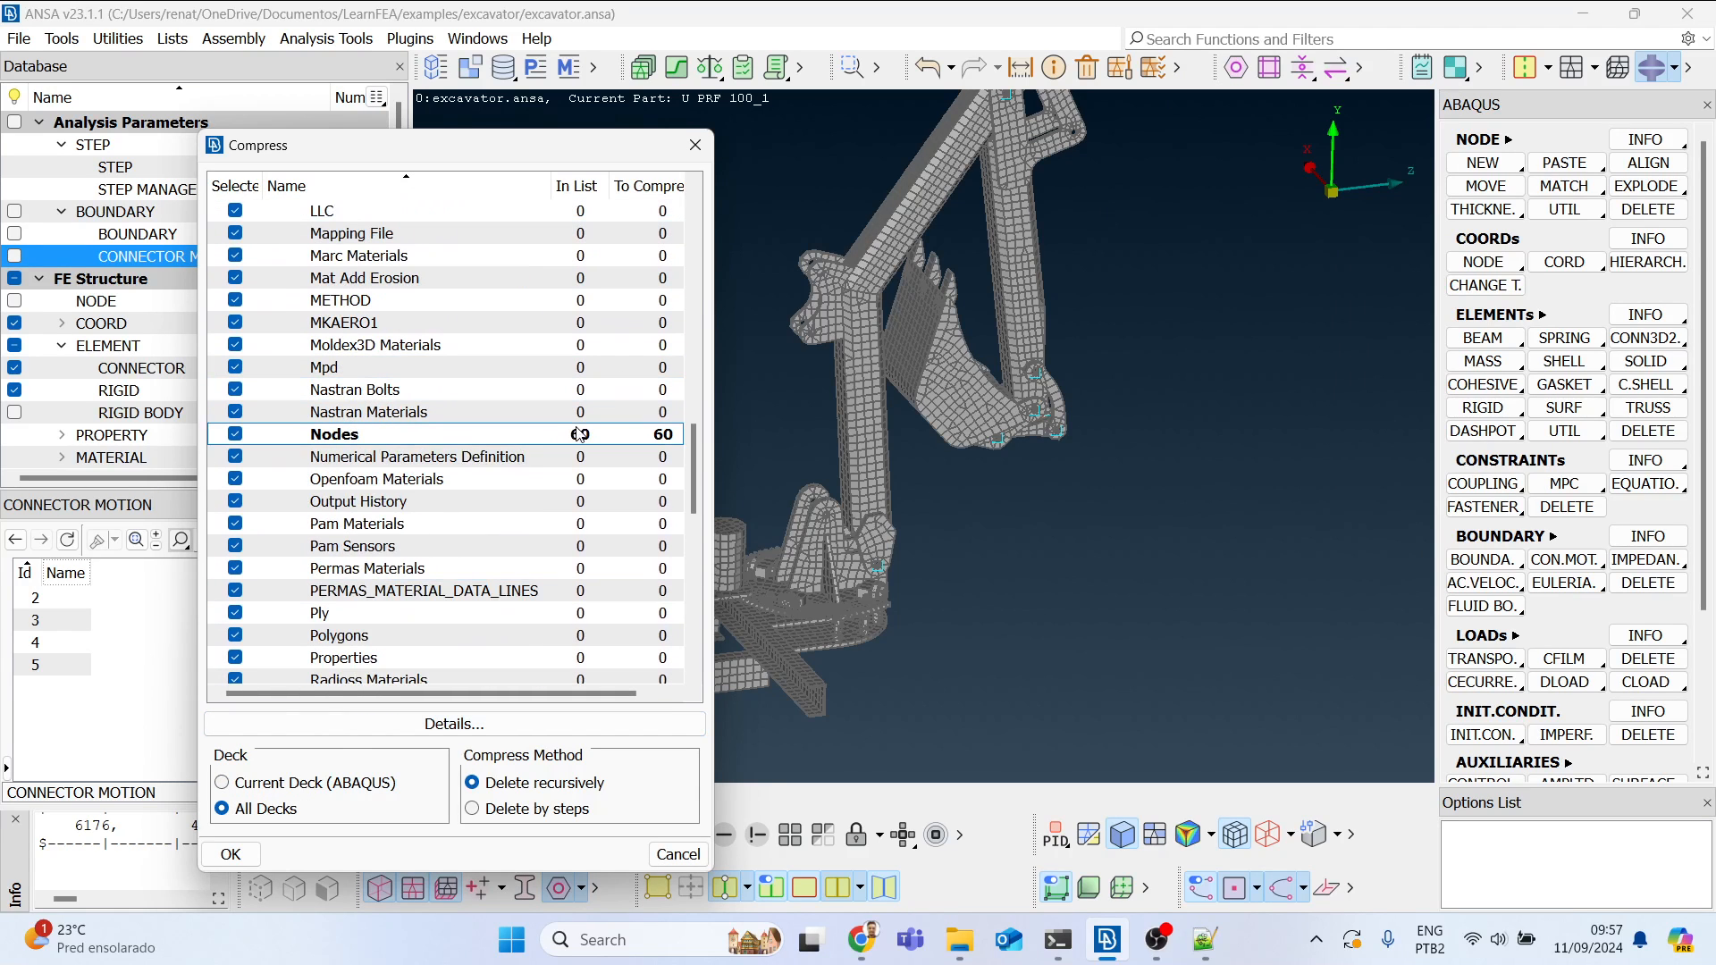
pyautogui.scroll(-10, 669, 439)
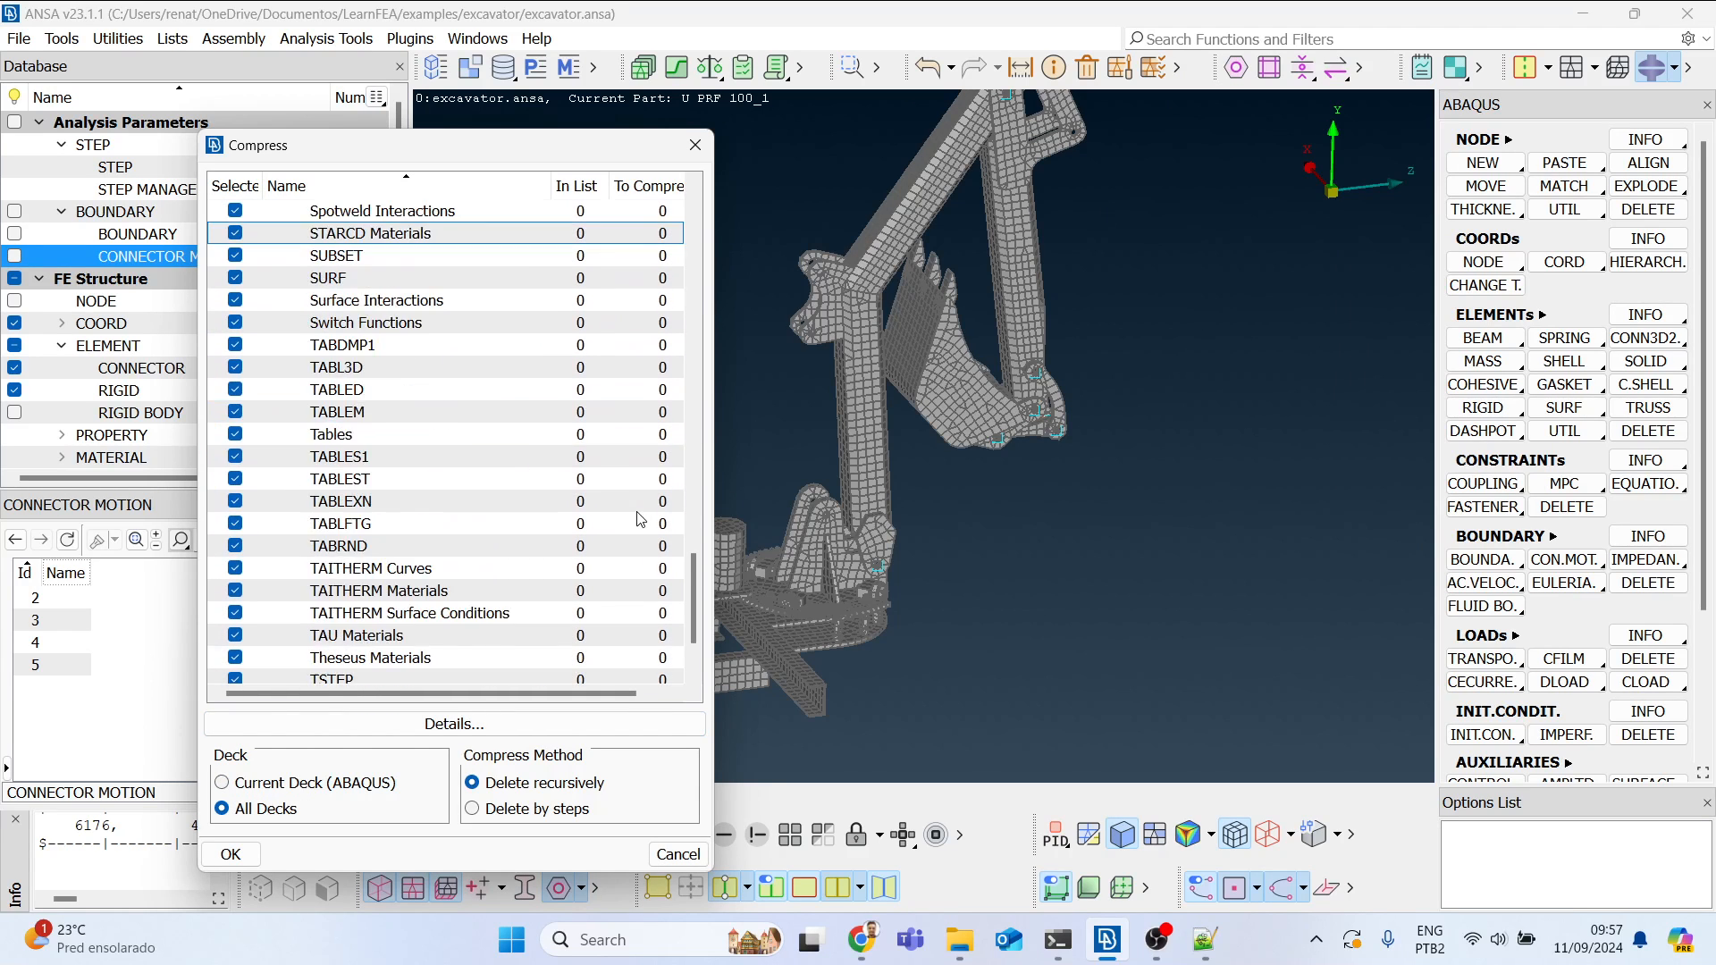
pyautogui.click(231, 855)
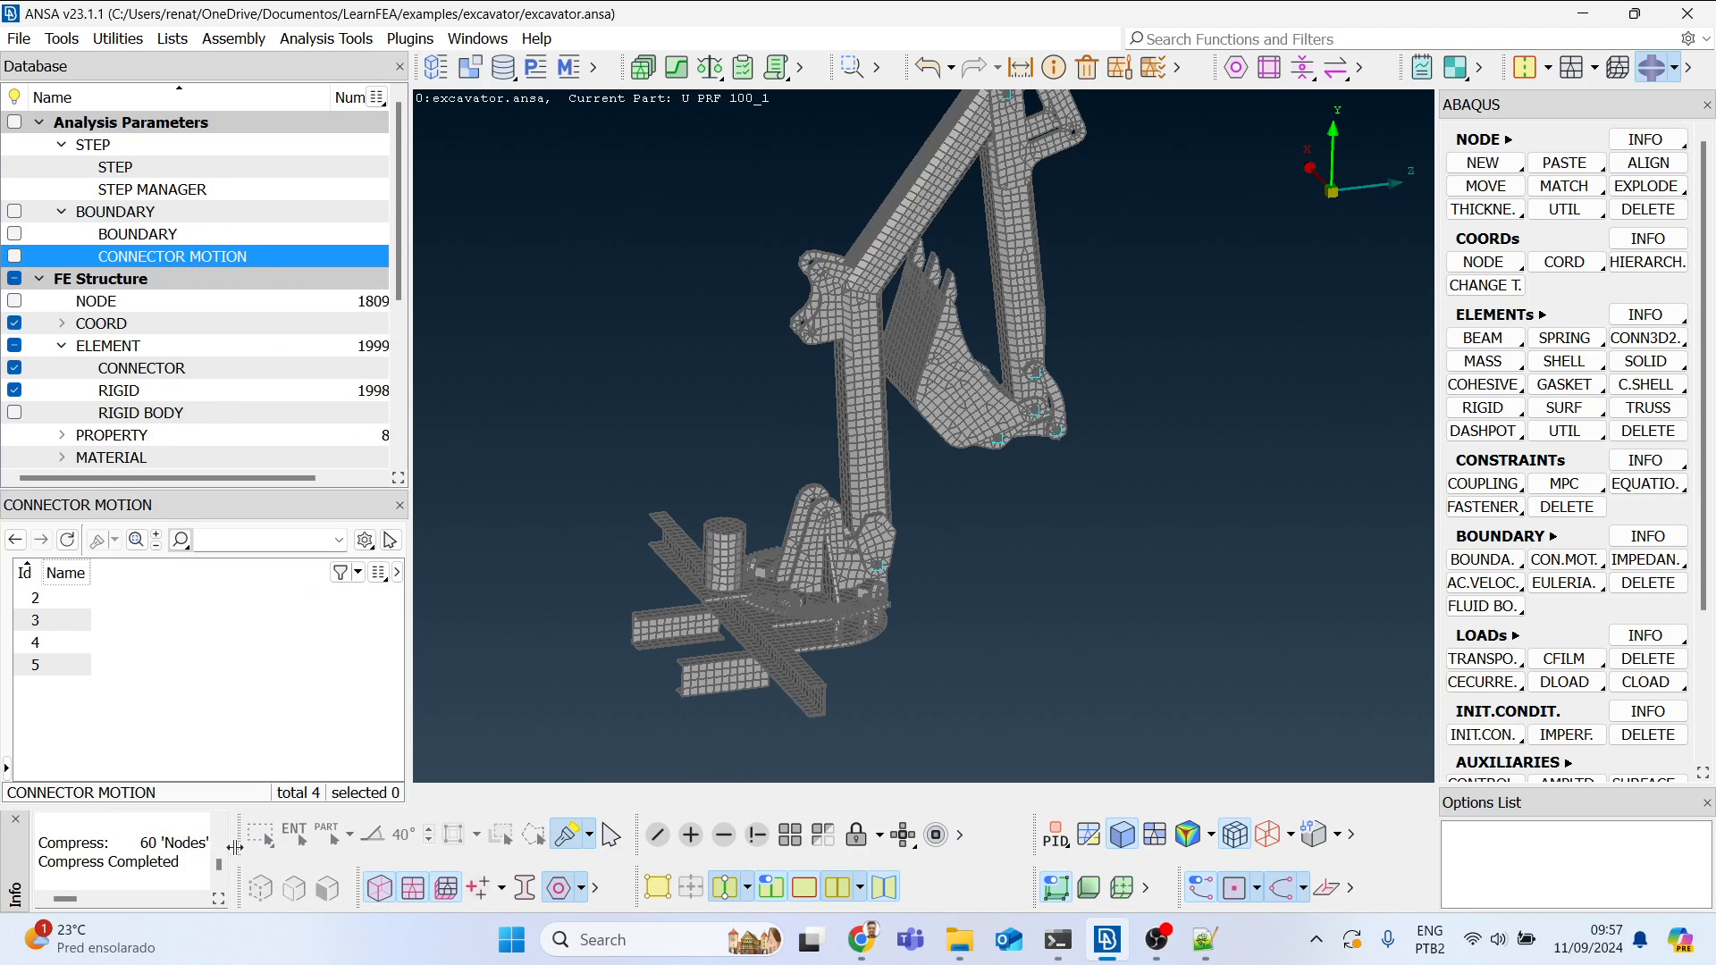
# Step: Switch to File Explorer, create a folder named test_4 in the excavator folder, and open it
pyautogui.click(956, 941)
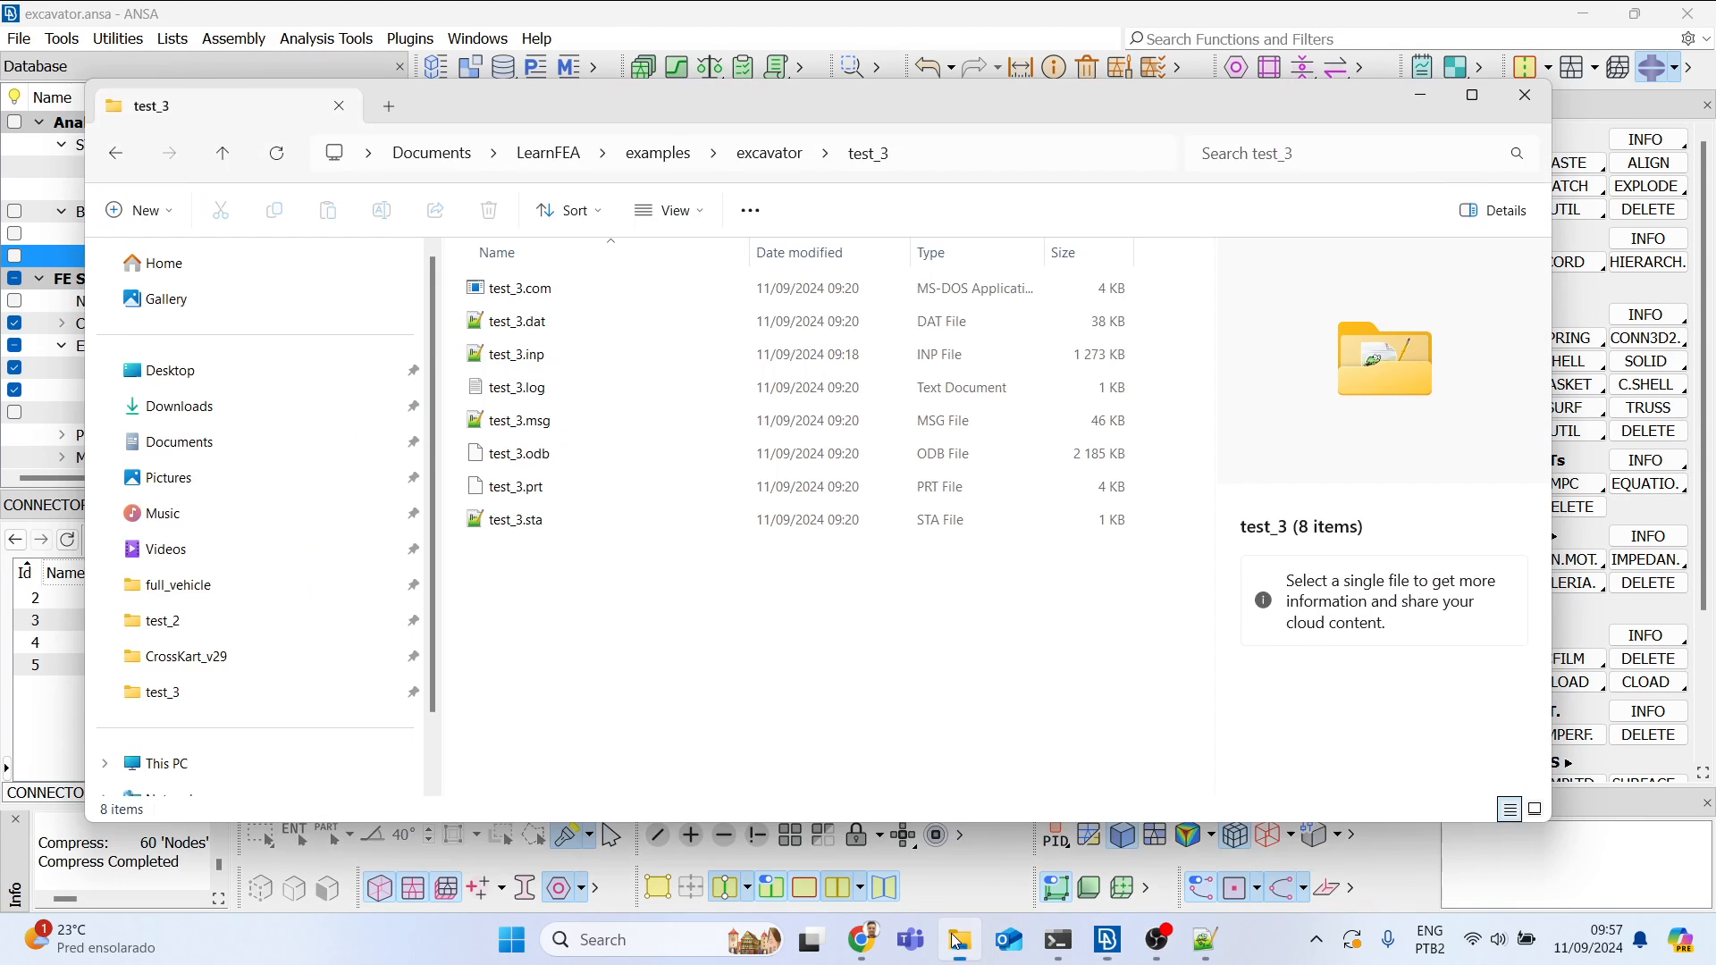
pyautogui.click(769, 169)
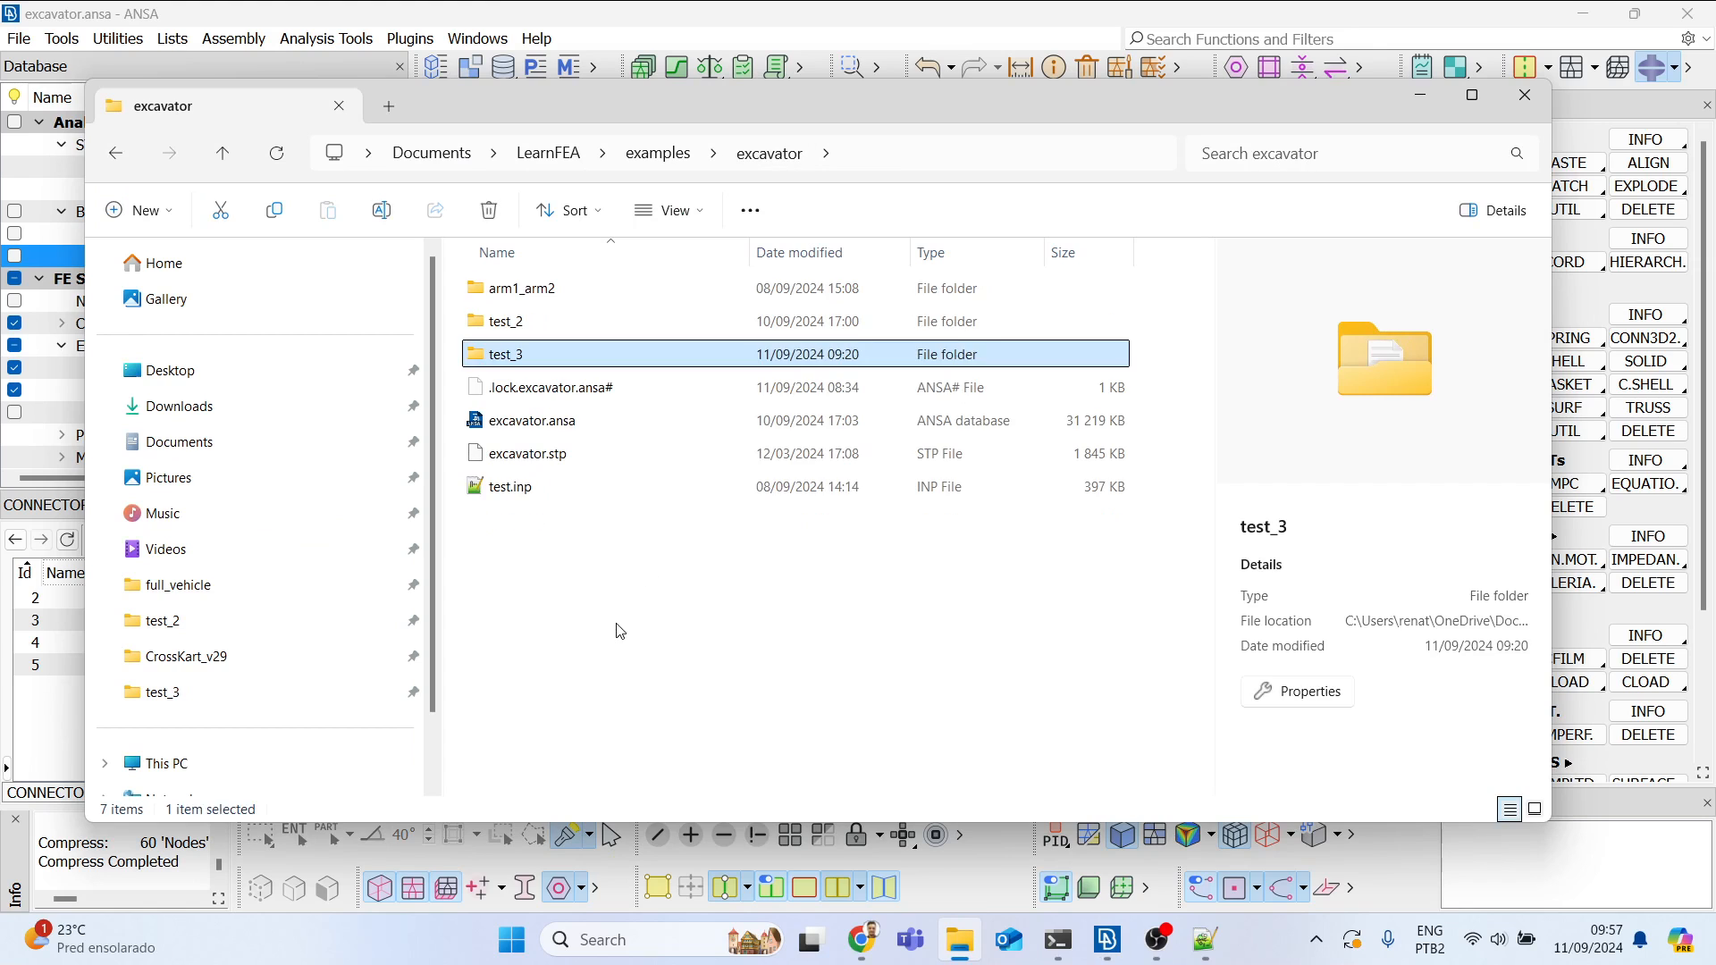
pyautogui.rightClick(618, 677)
pyautogui.moveTo(704, 534)
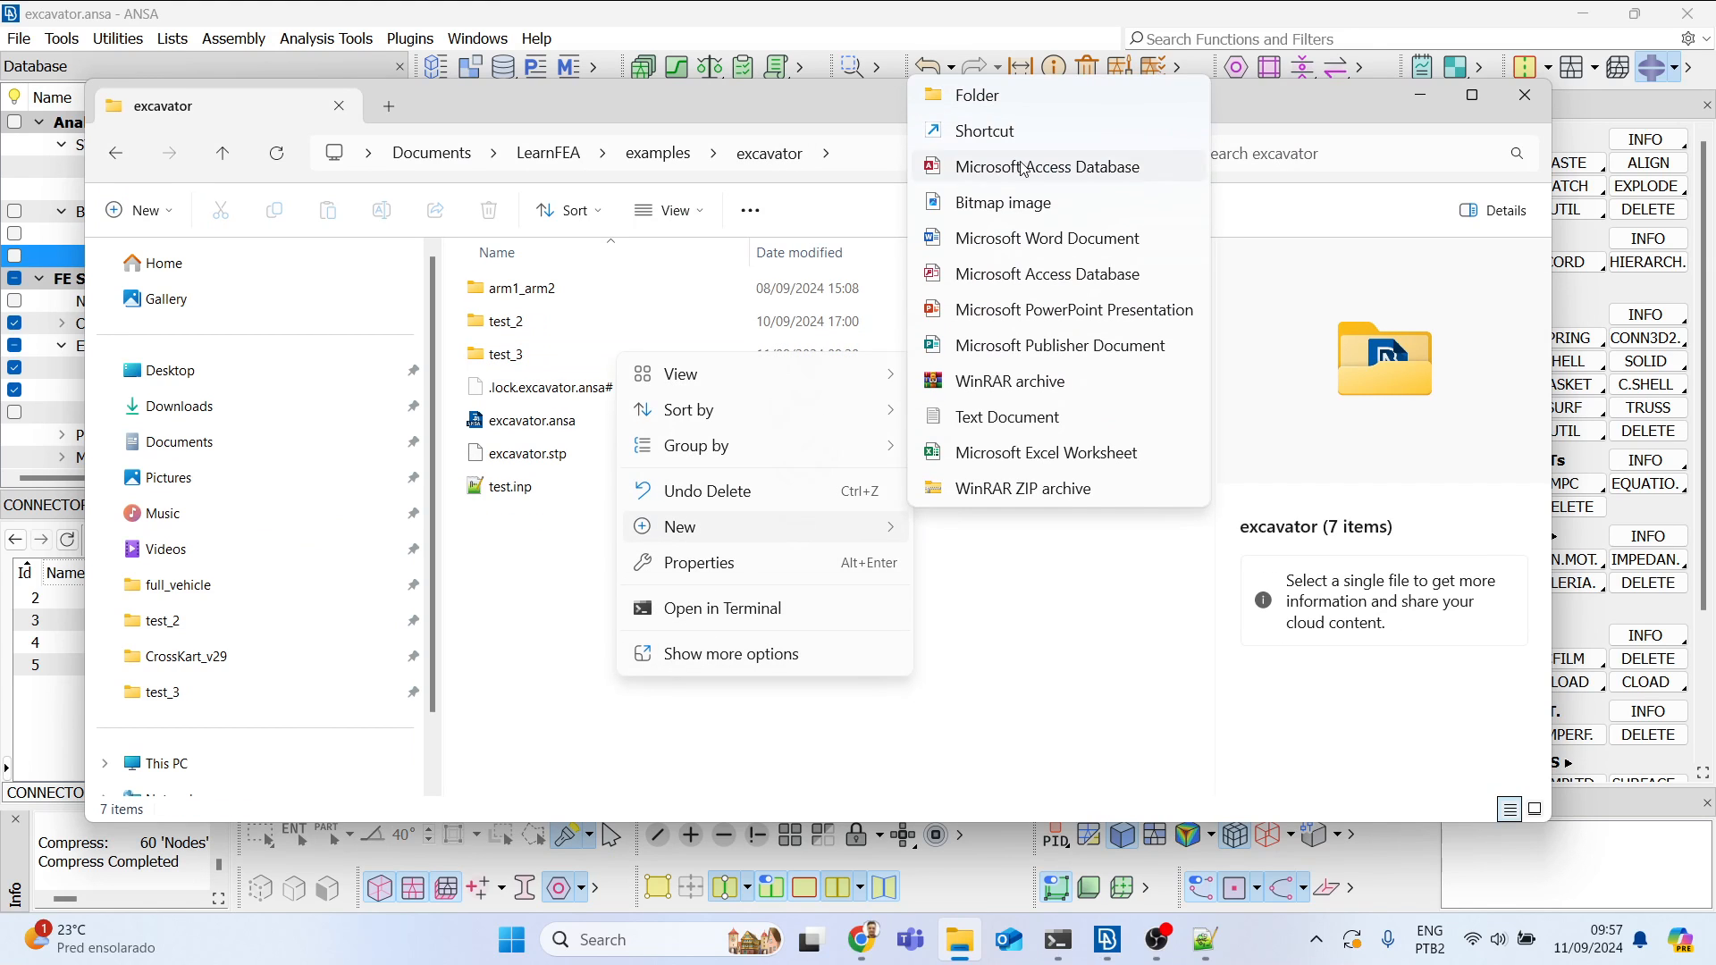
pyautogui.click(1026, 104)
pyautogui.write('test_4')
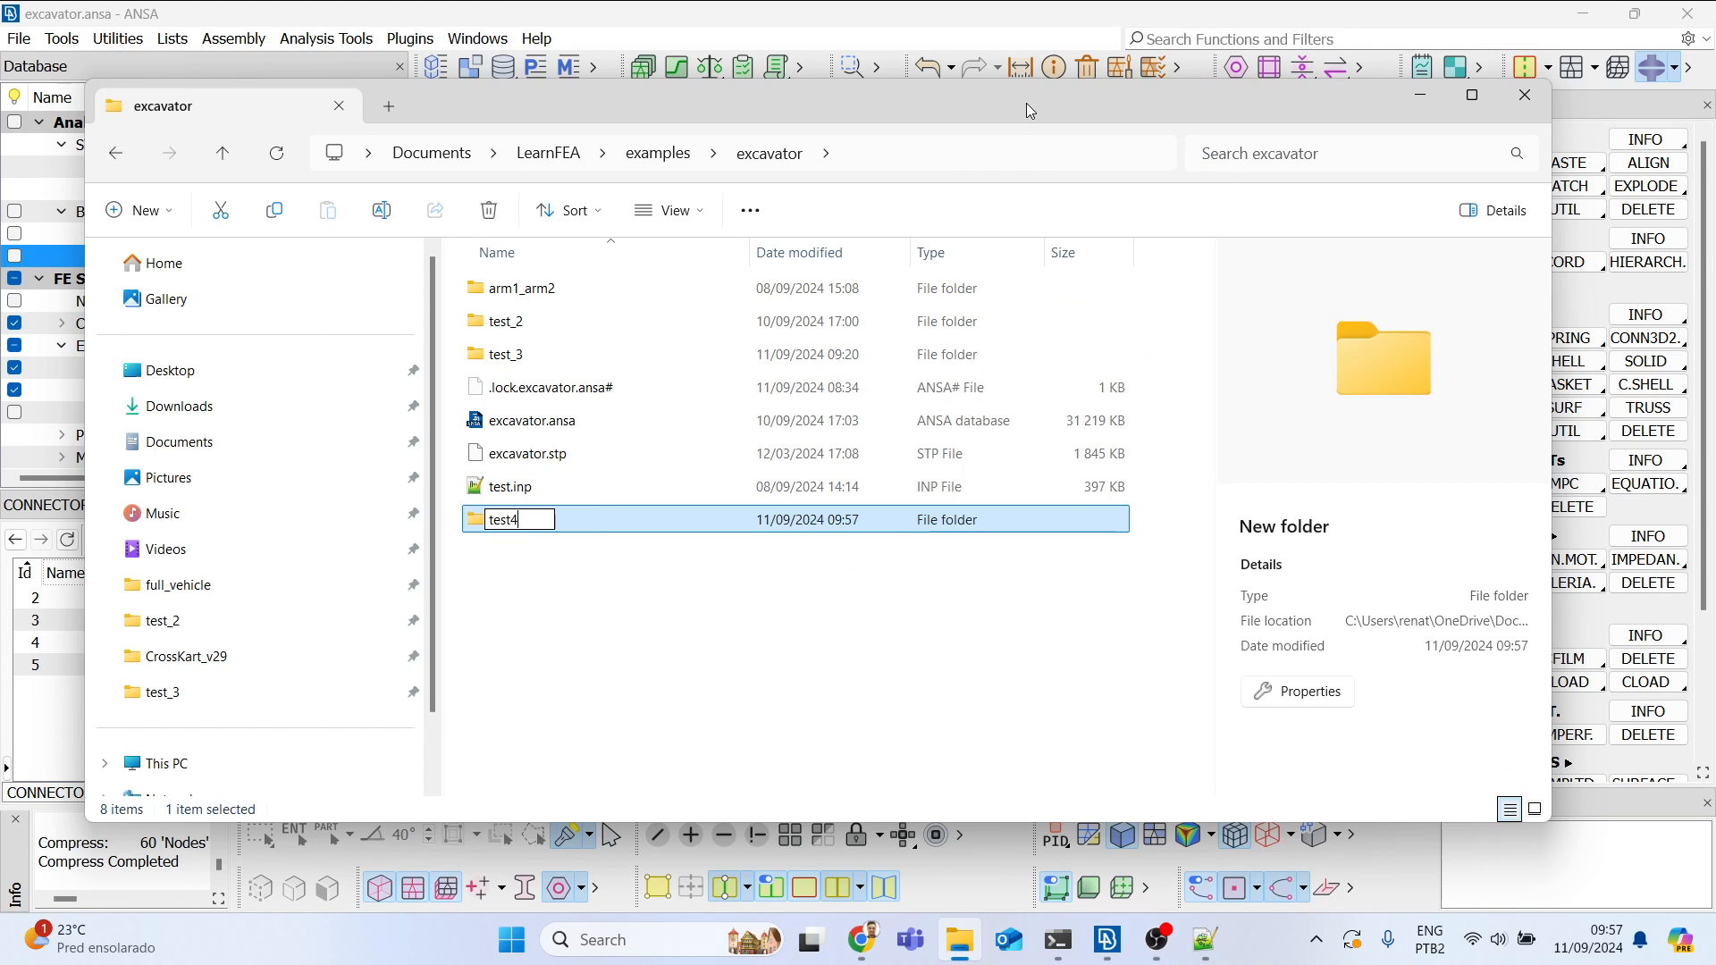
pyautogui.press('Return')
pyautogui.press('Return')
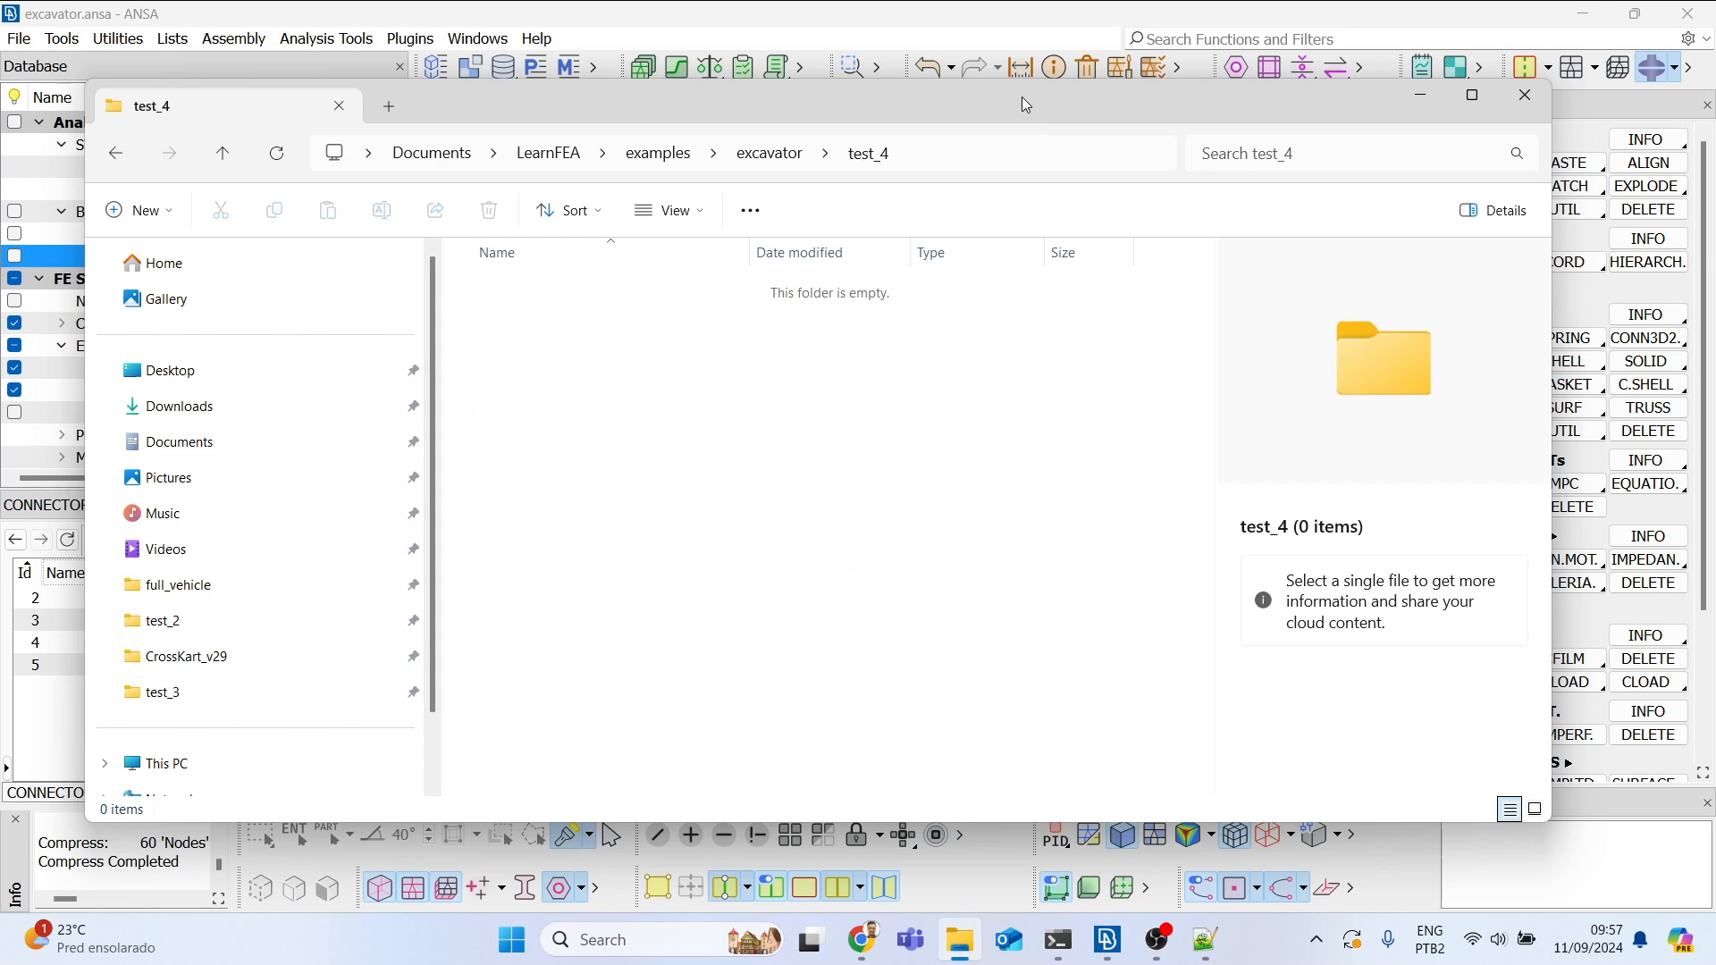
# Step: Copy the test_4 folder's path, switch to ANSA, and point the Abaqus model output at that folder
pyautogui.click(982, 157)
pyautogui.hotkey('ctrl', 'c')
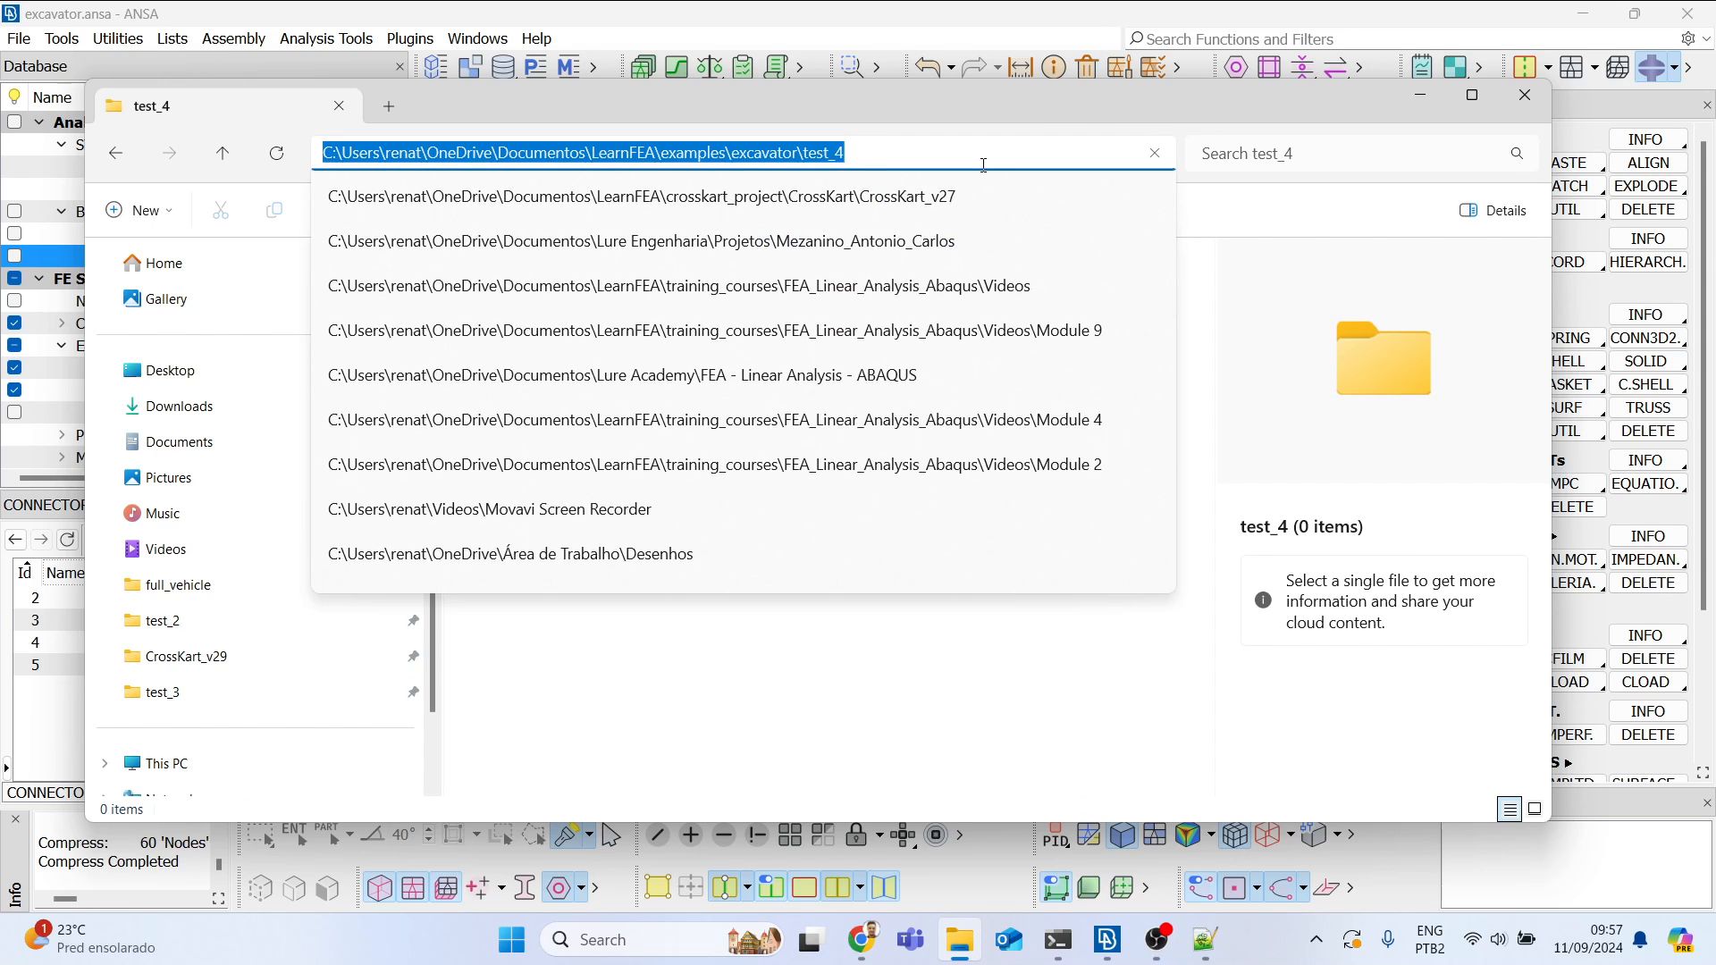
pyautogui.hotkey('alt', 'Tab')
pyautogui.click(18, 38)
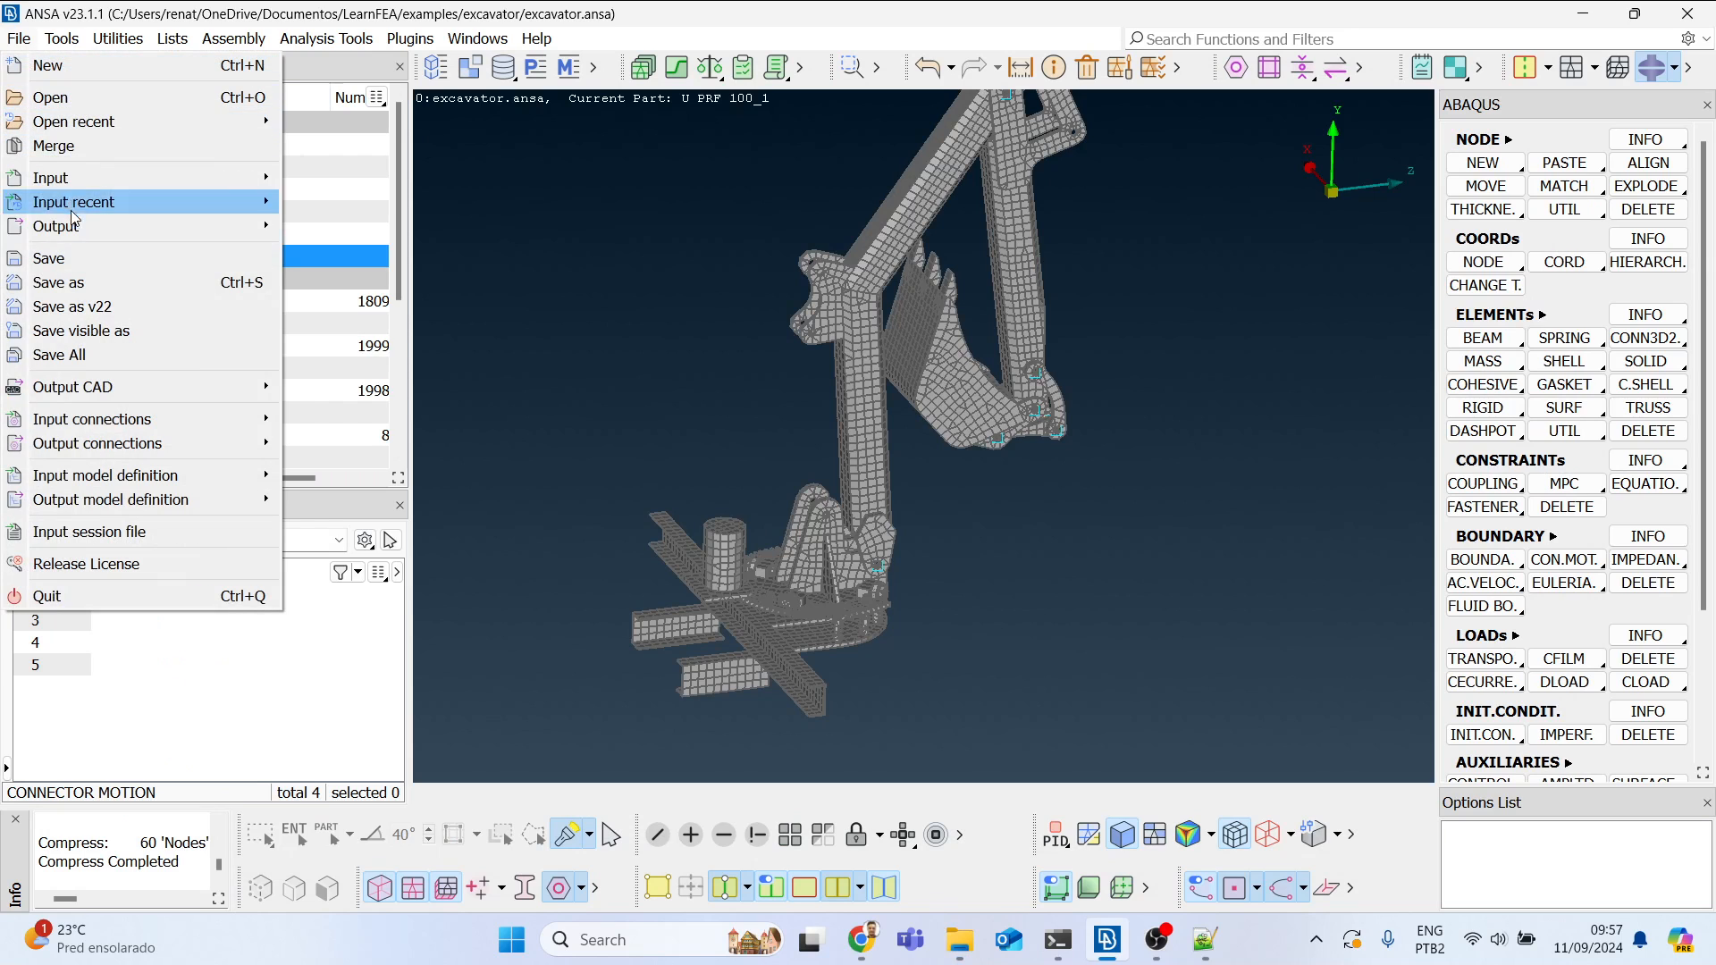
pyautogui.moveTo(71, 226)
pyautogui.click(340, 349)
pyautogui.click(795, 134)
pyautogui.hotkey('ctrl', 'v')
pyautogui.press('Return')
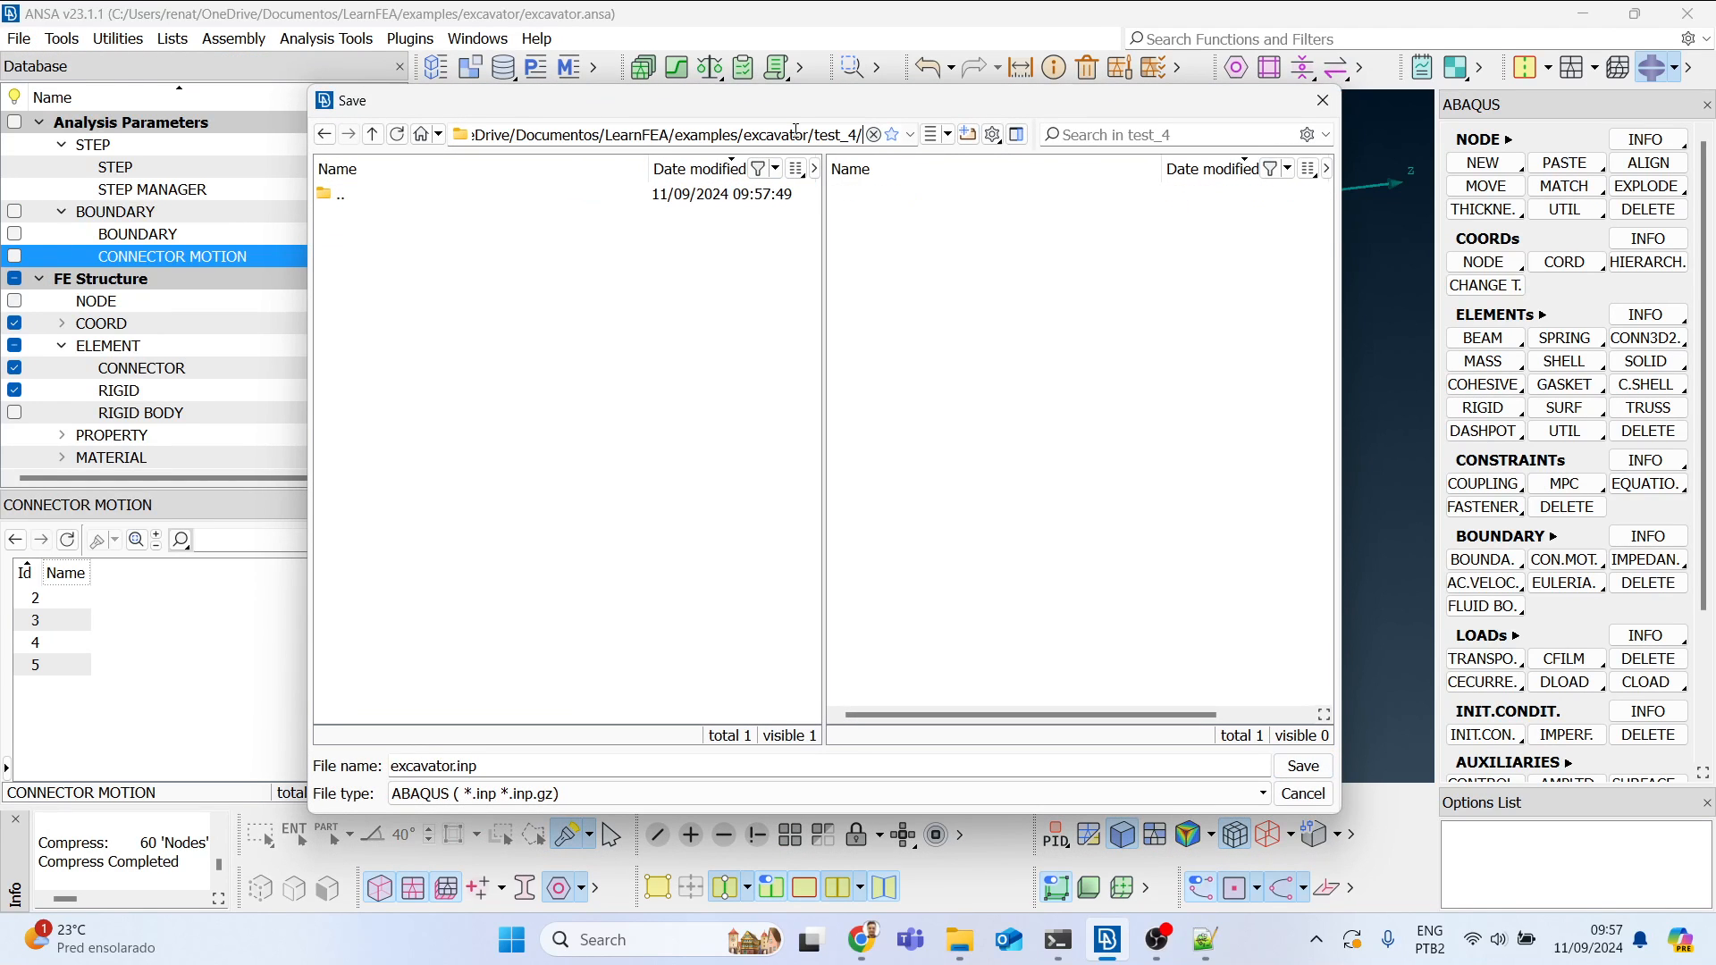
# Step: Name the output file test_4.inp, check the comment output options, and write out the Abaqus model
pyautogui.doubleClick(450, 761)
pyautogui.write('test_4')
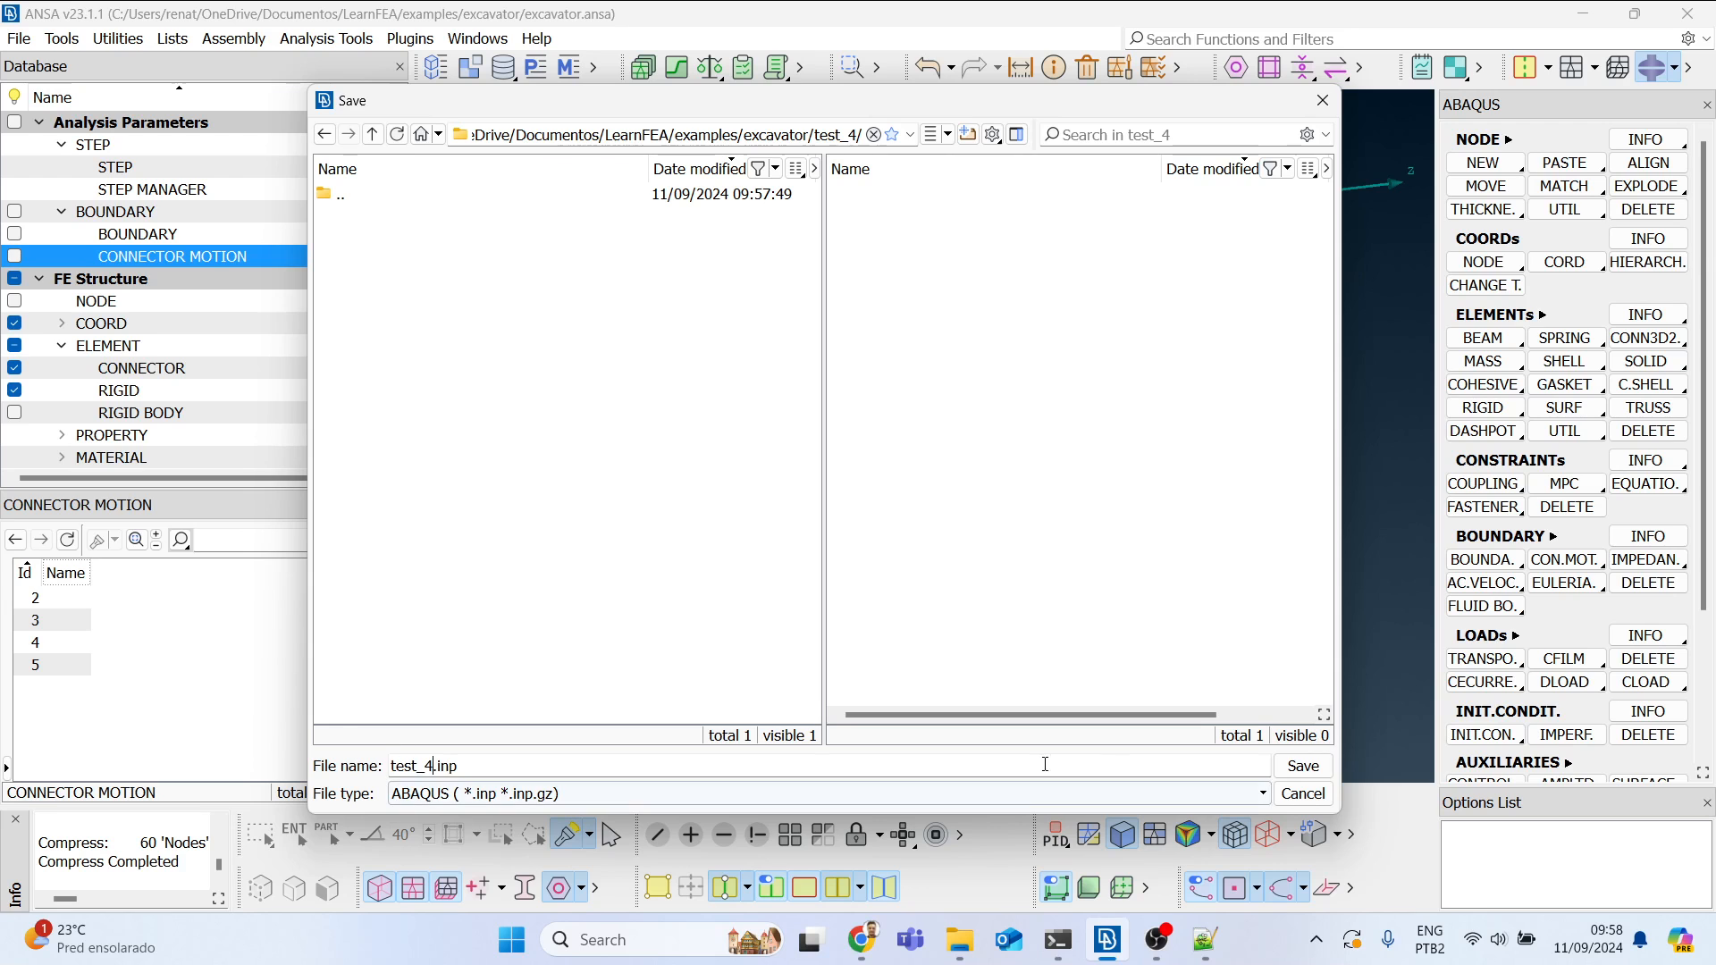
pyautogui.click(1323, 766)
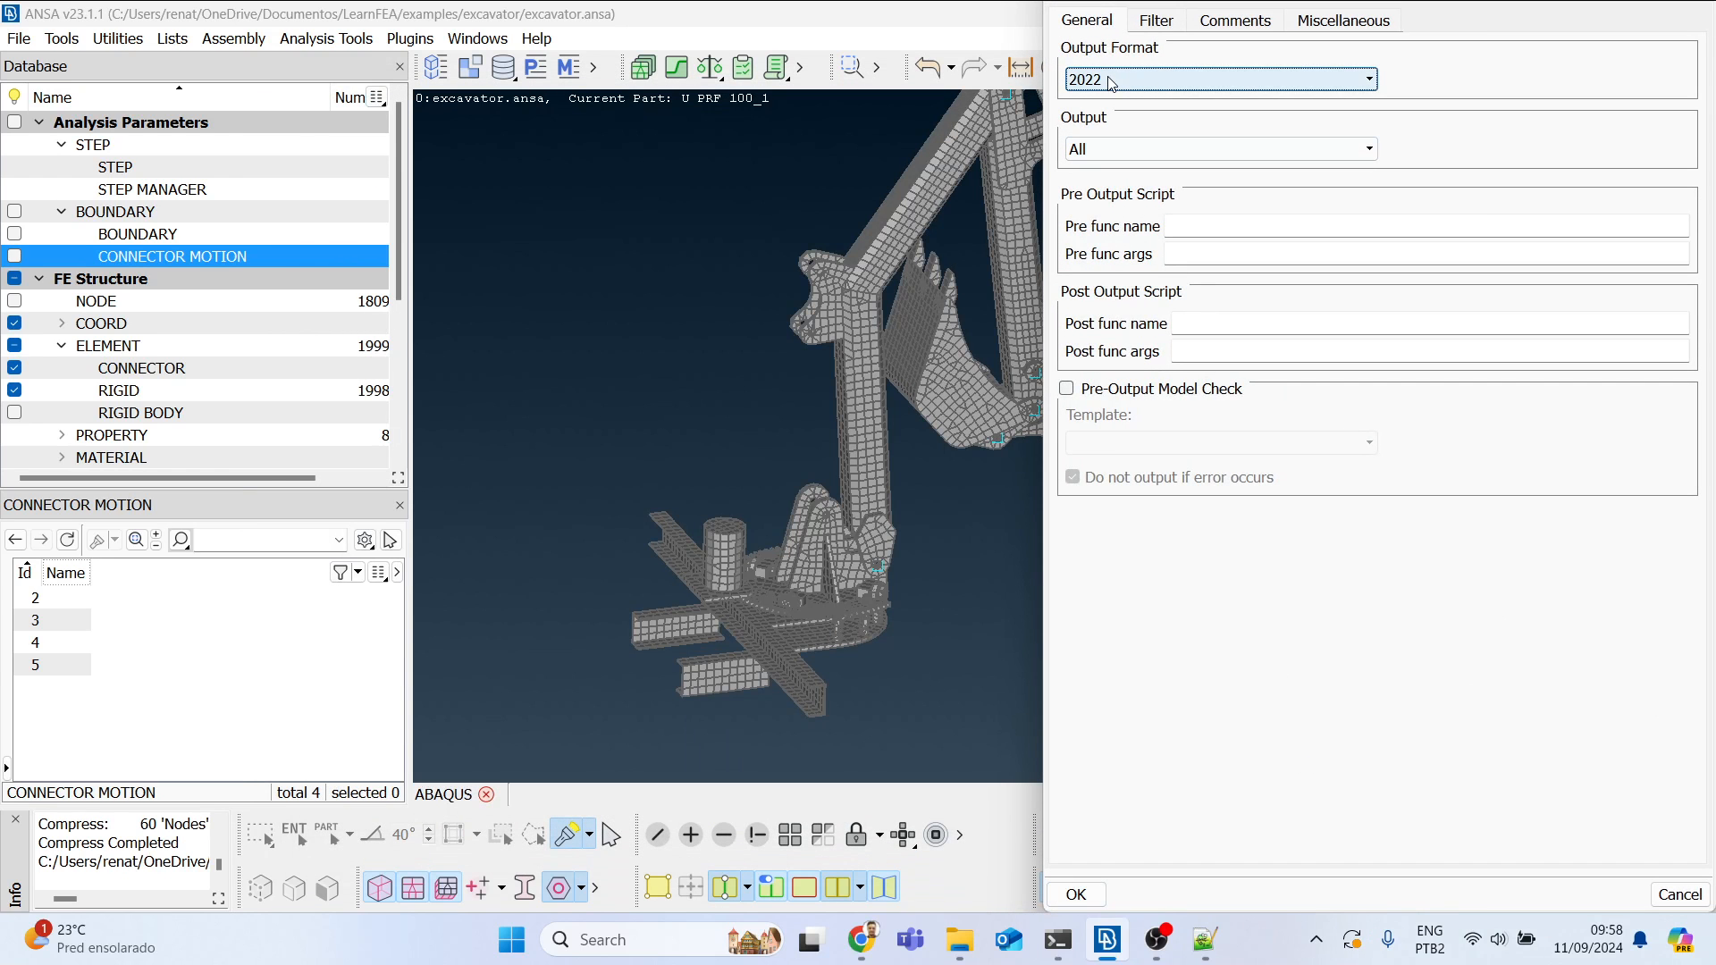
pyautogui.click(1251, 22)
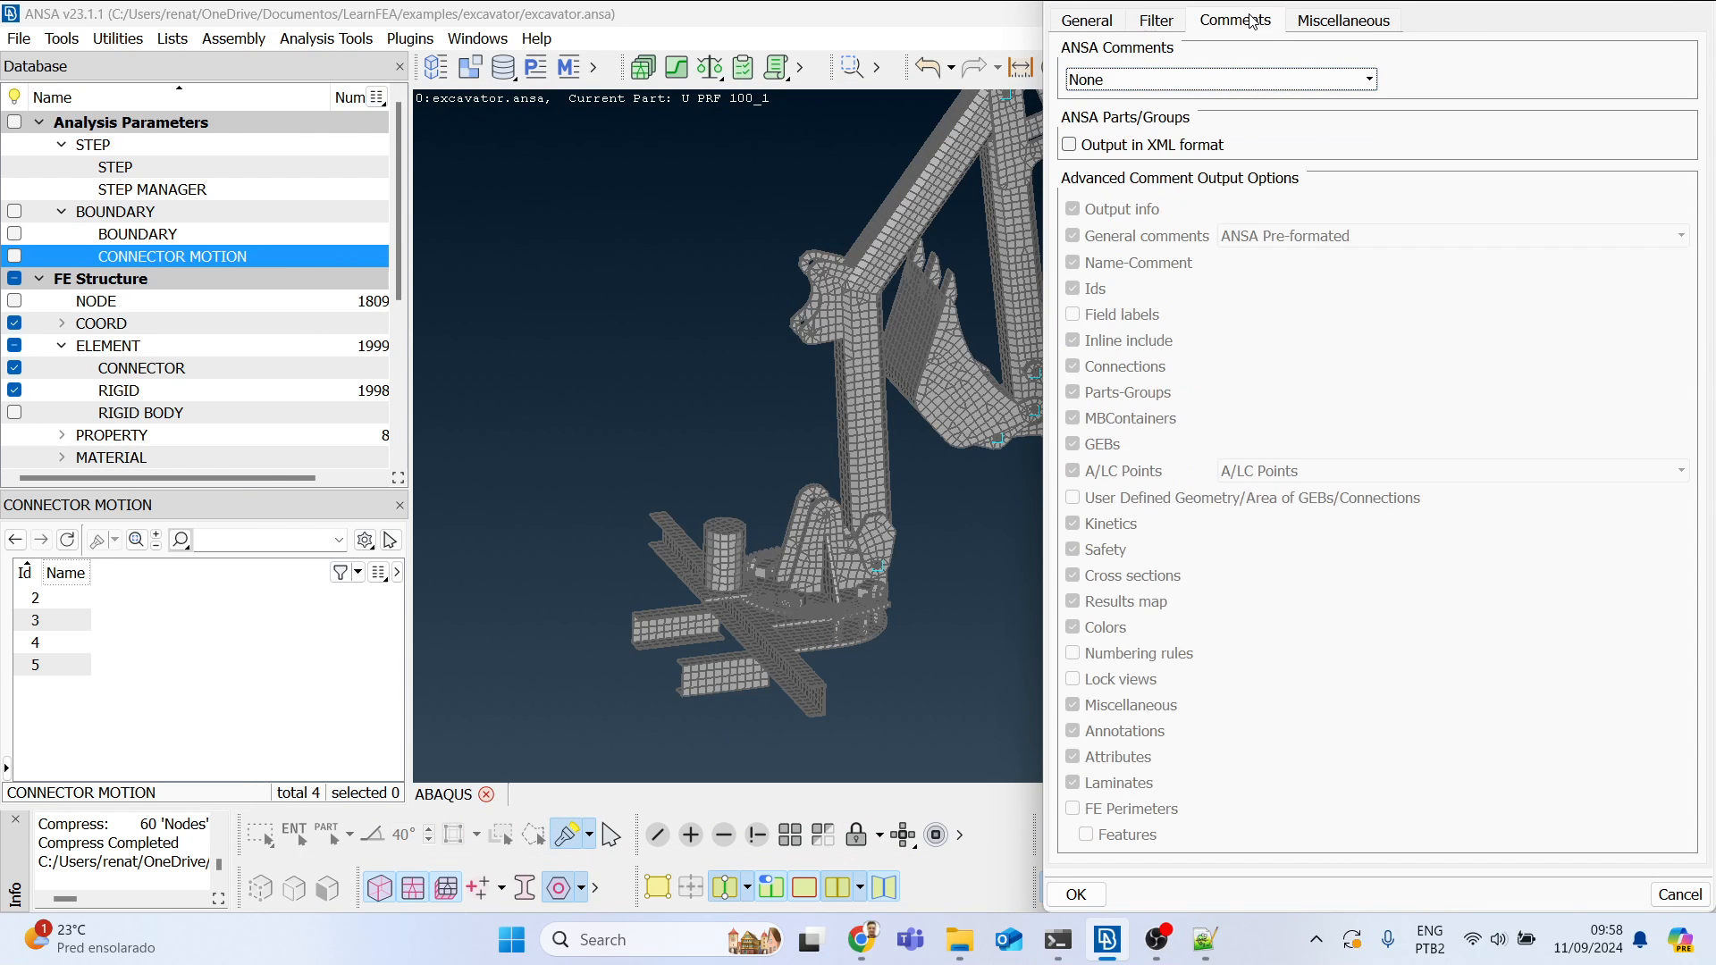
pyautogui.click(1077, 895)
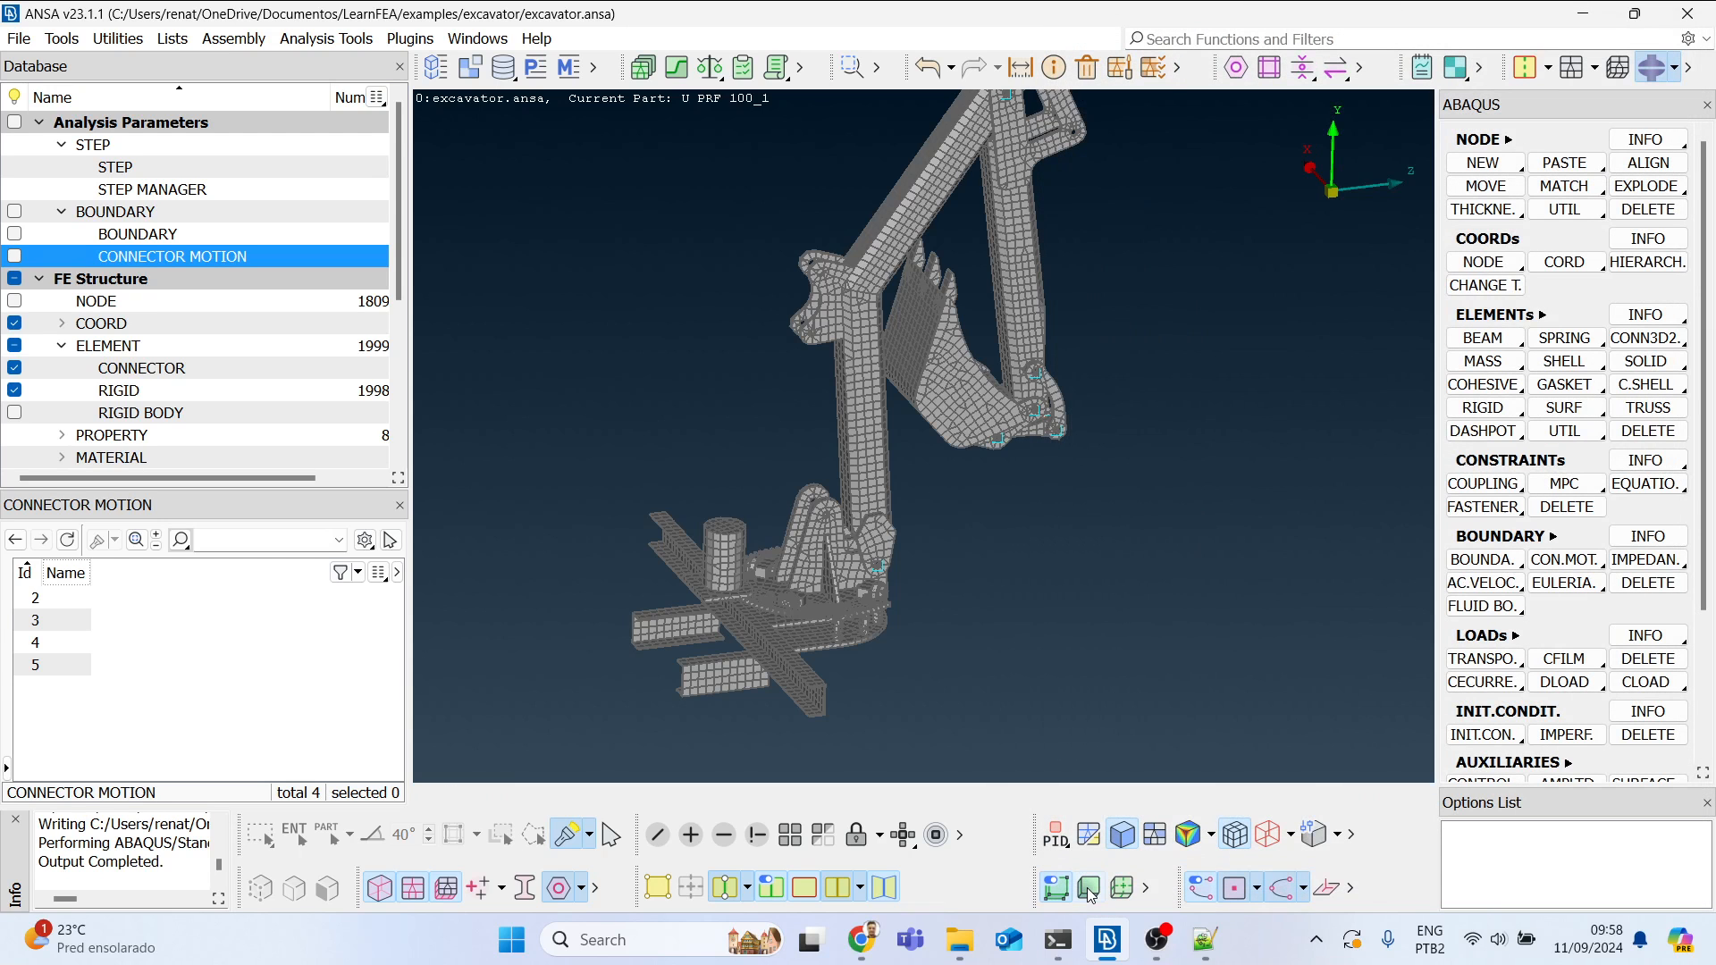
# Step: Switch to File Explorer, open a PowerShell terminal in the test_4 folder, and run abaqus job=test_4
pyautogui.click(959, 943)
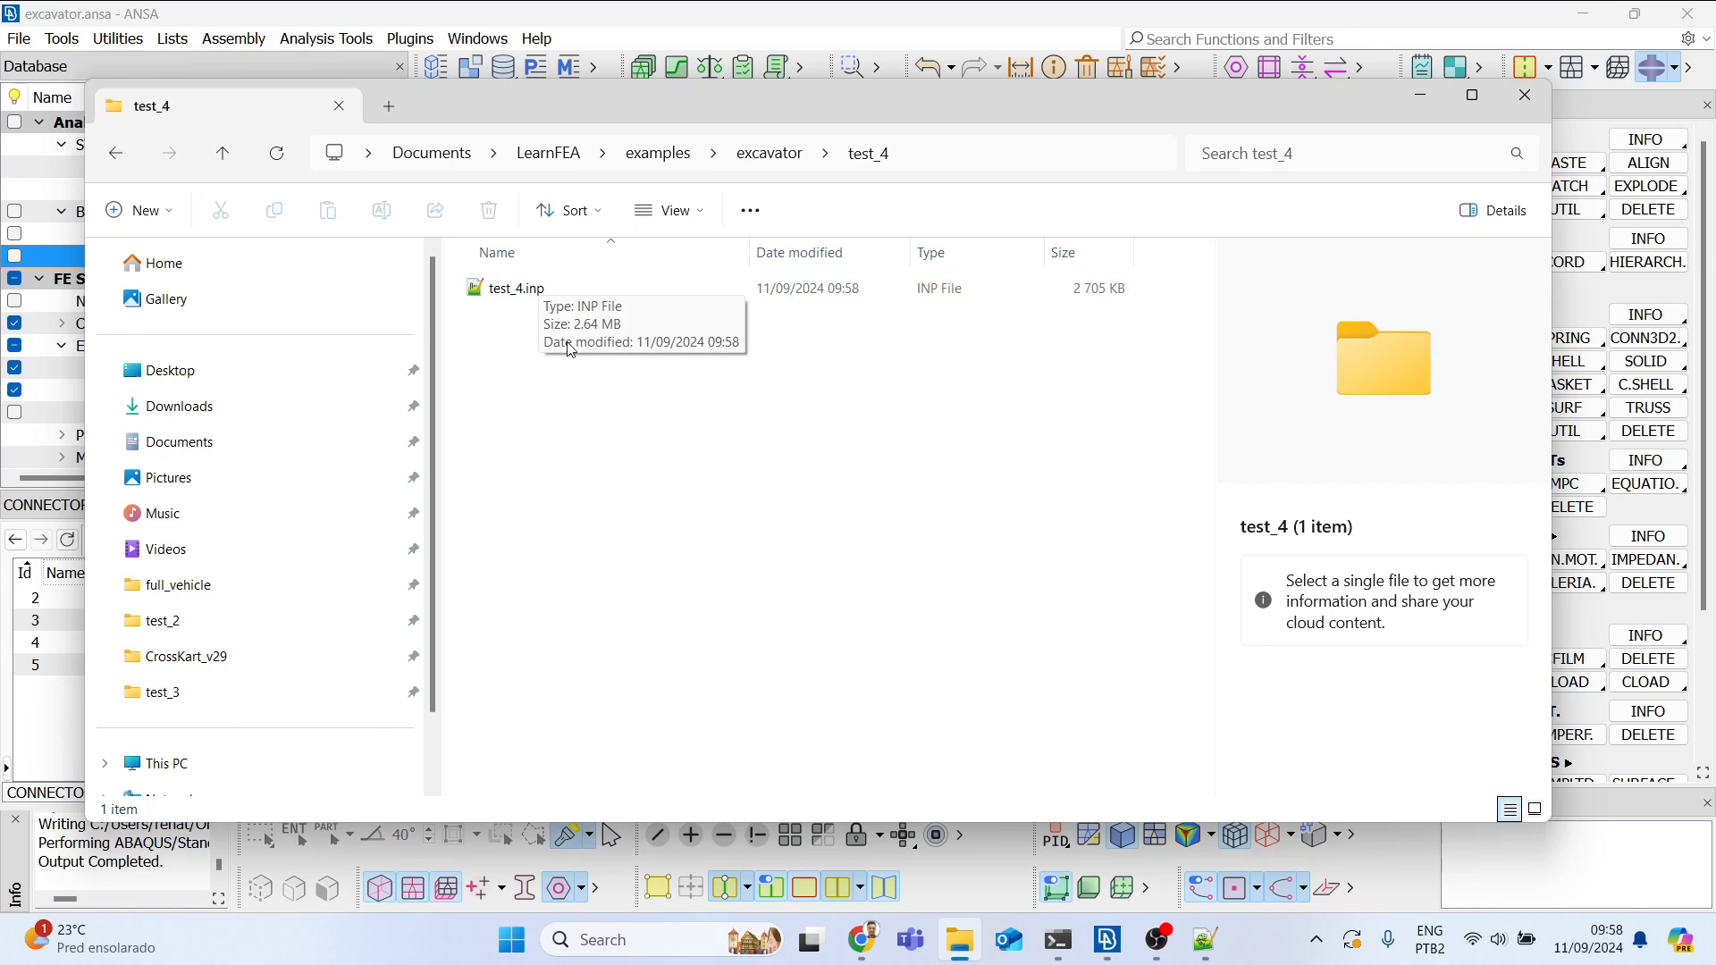
pyautogui.rightClick(821, 544)
pyautogui.click(925, 522)
pyautogui.write('abaqus ')
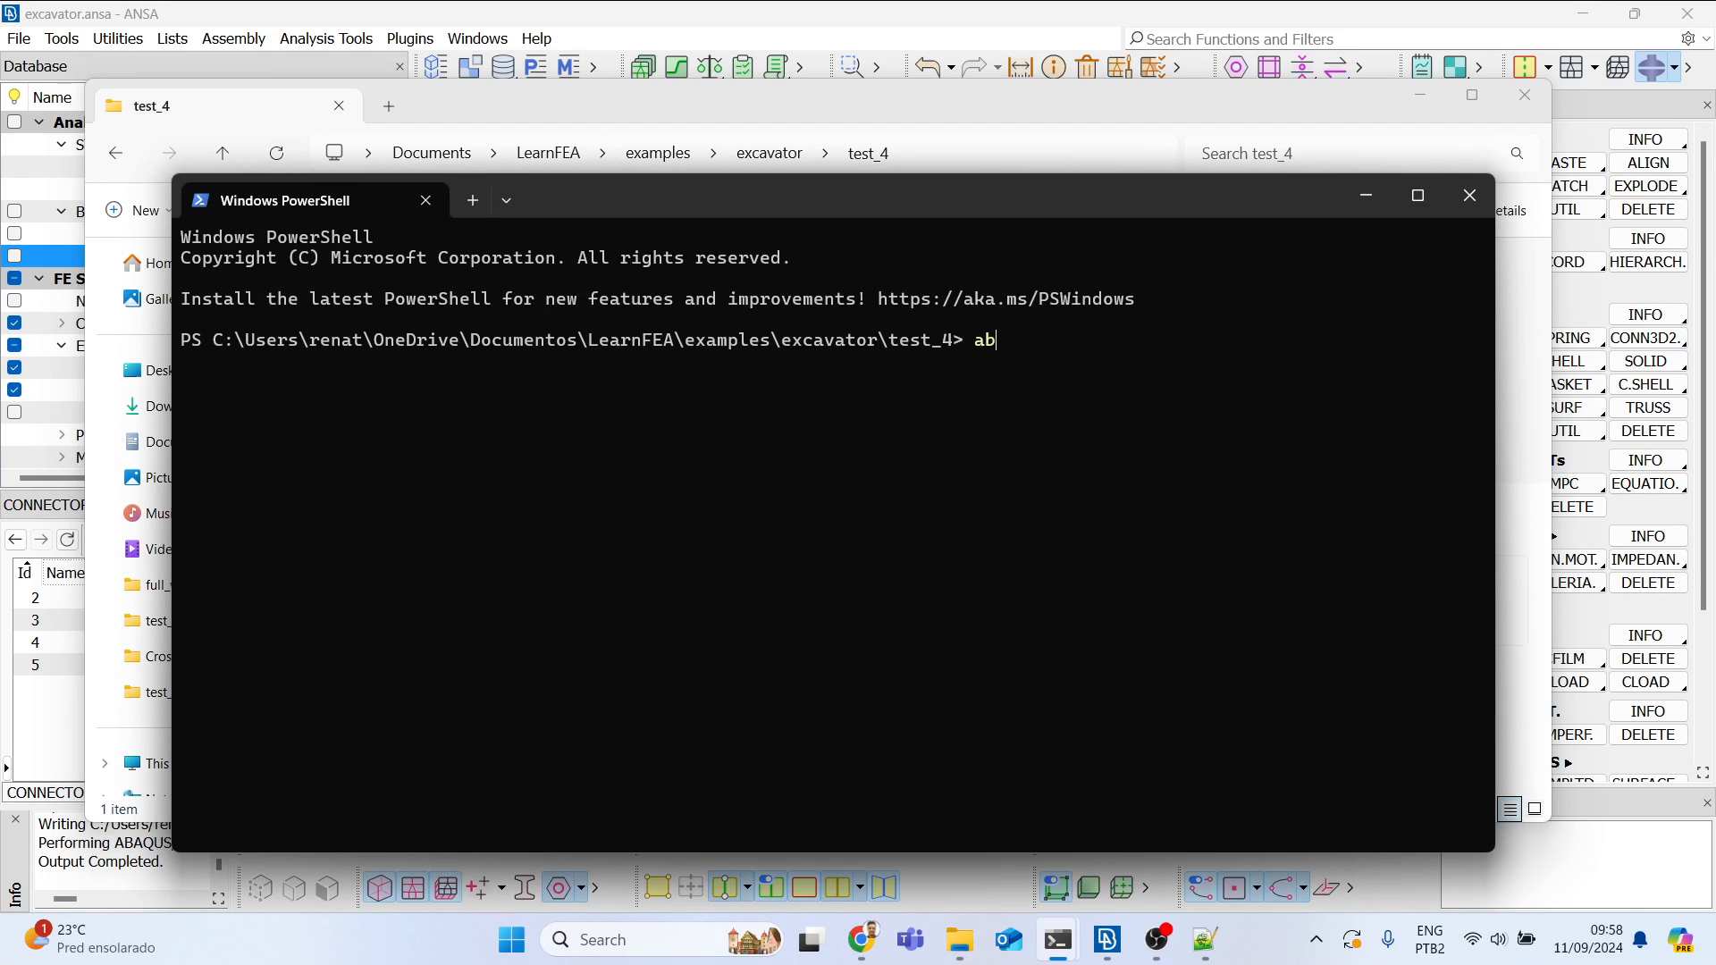
pyautogui.write('job=test_4 cpus=4')
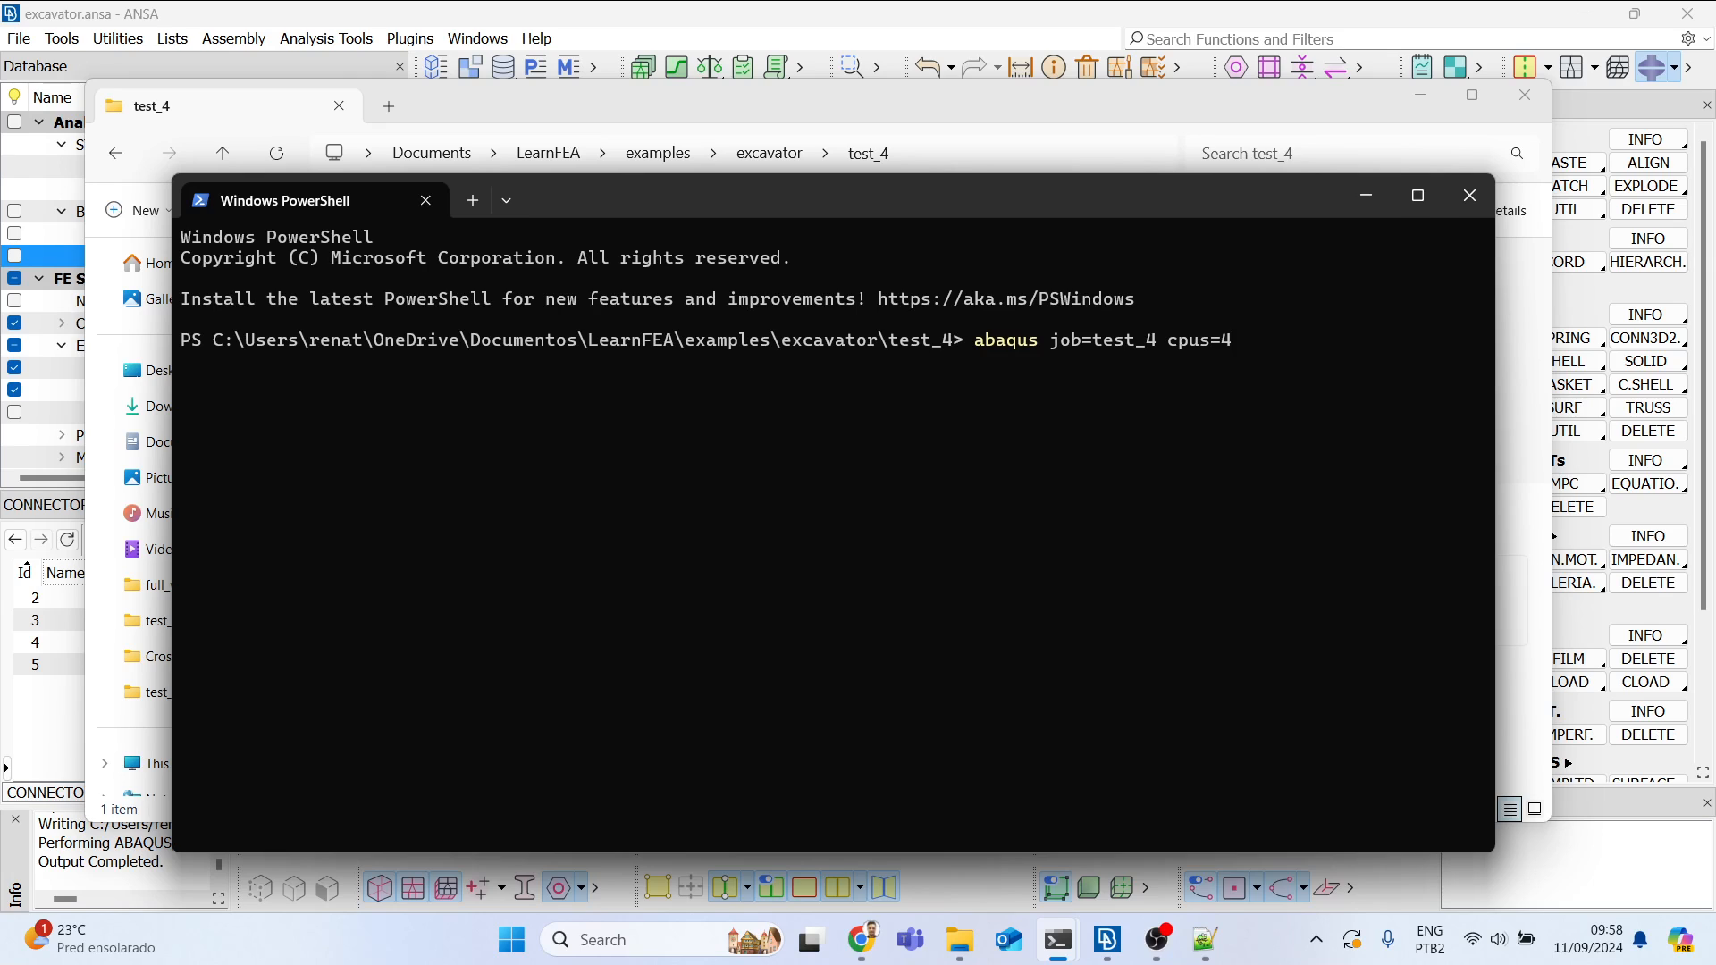
pyautogui.press('BackSpace')
pyautogui.press('BackSpace')
pyautogui.press('BackSpace')
# Step: Monitor the solver files being generated in the test_4 folder while the job runs
pyautogui.hotkey('alt', 'Tab')
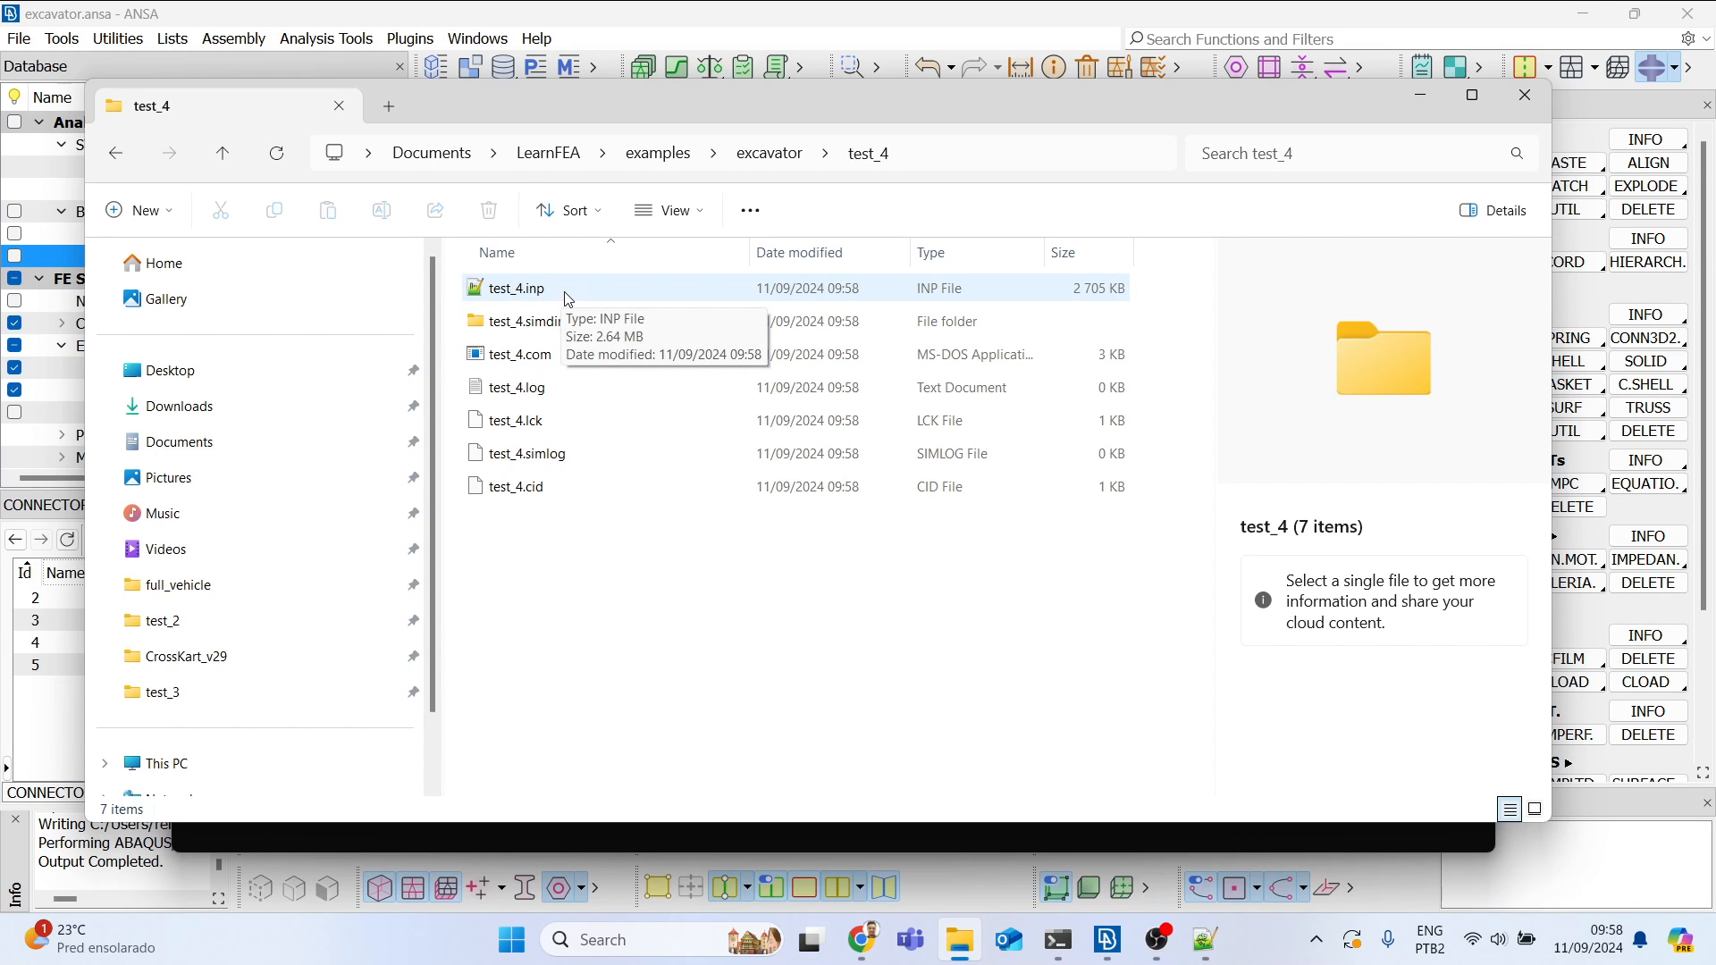
pyautogui.hotkey('alt', 'Tab')
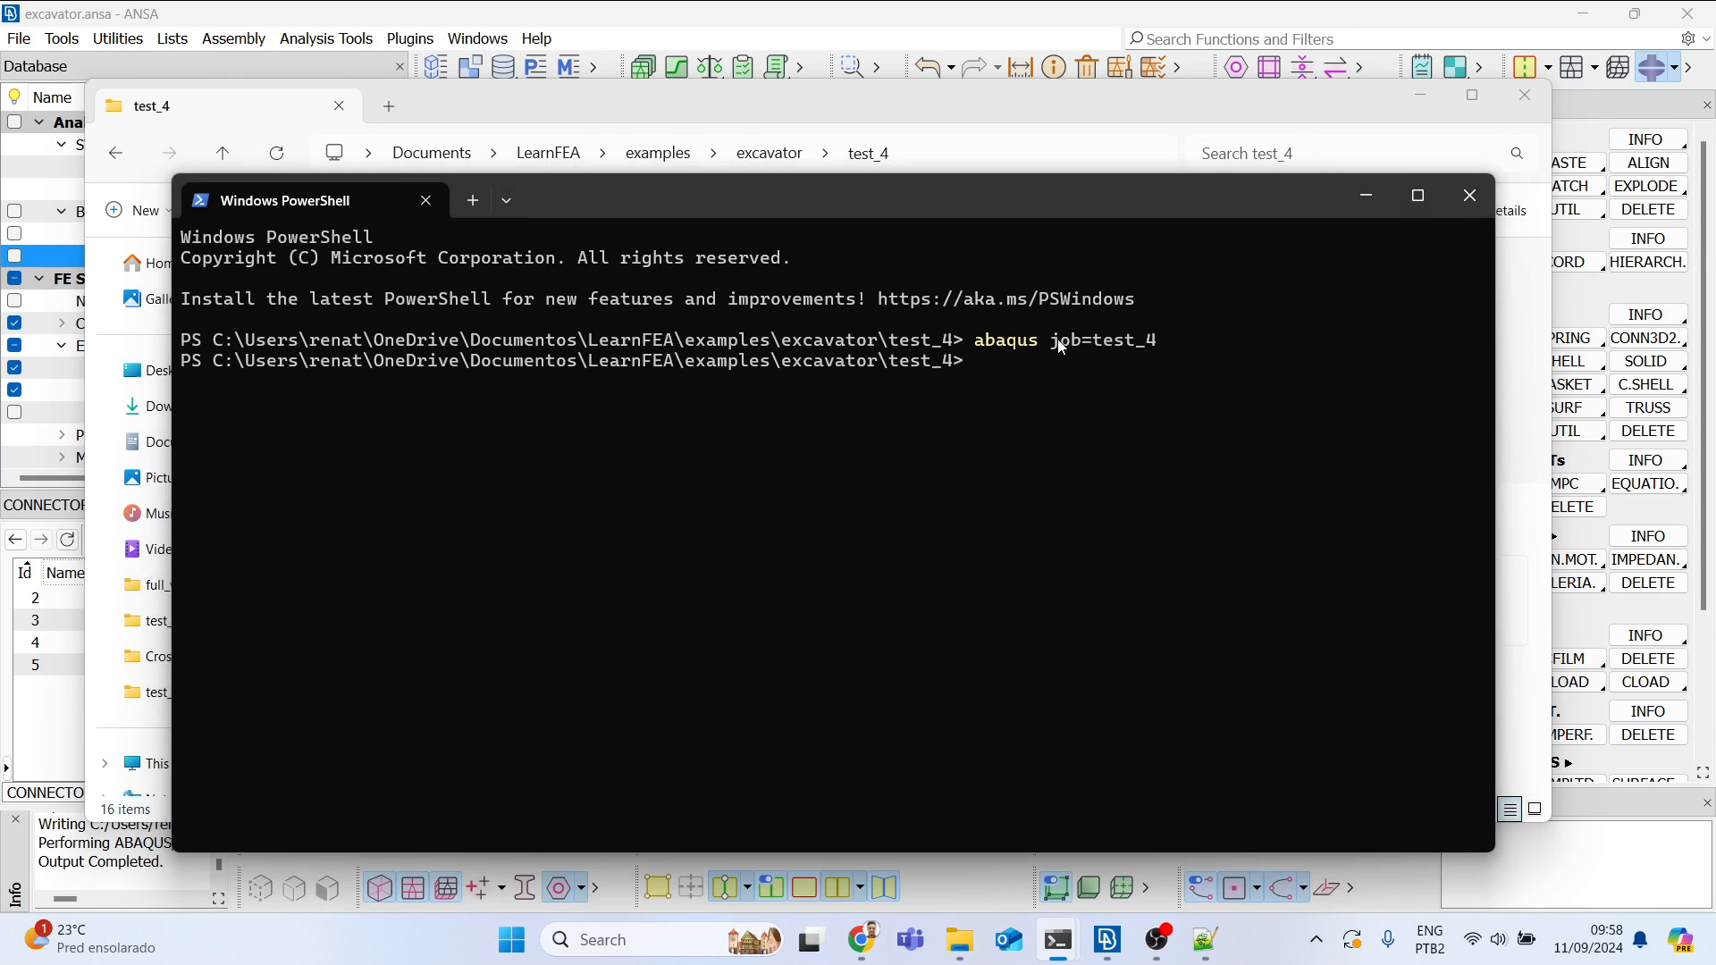
pyautogui.hotkey('alt', 'Tab')
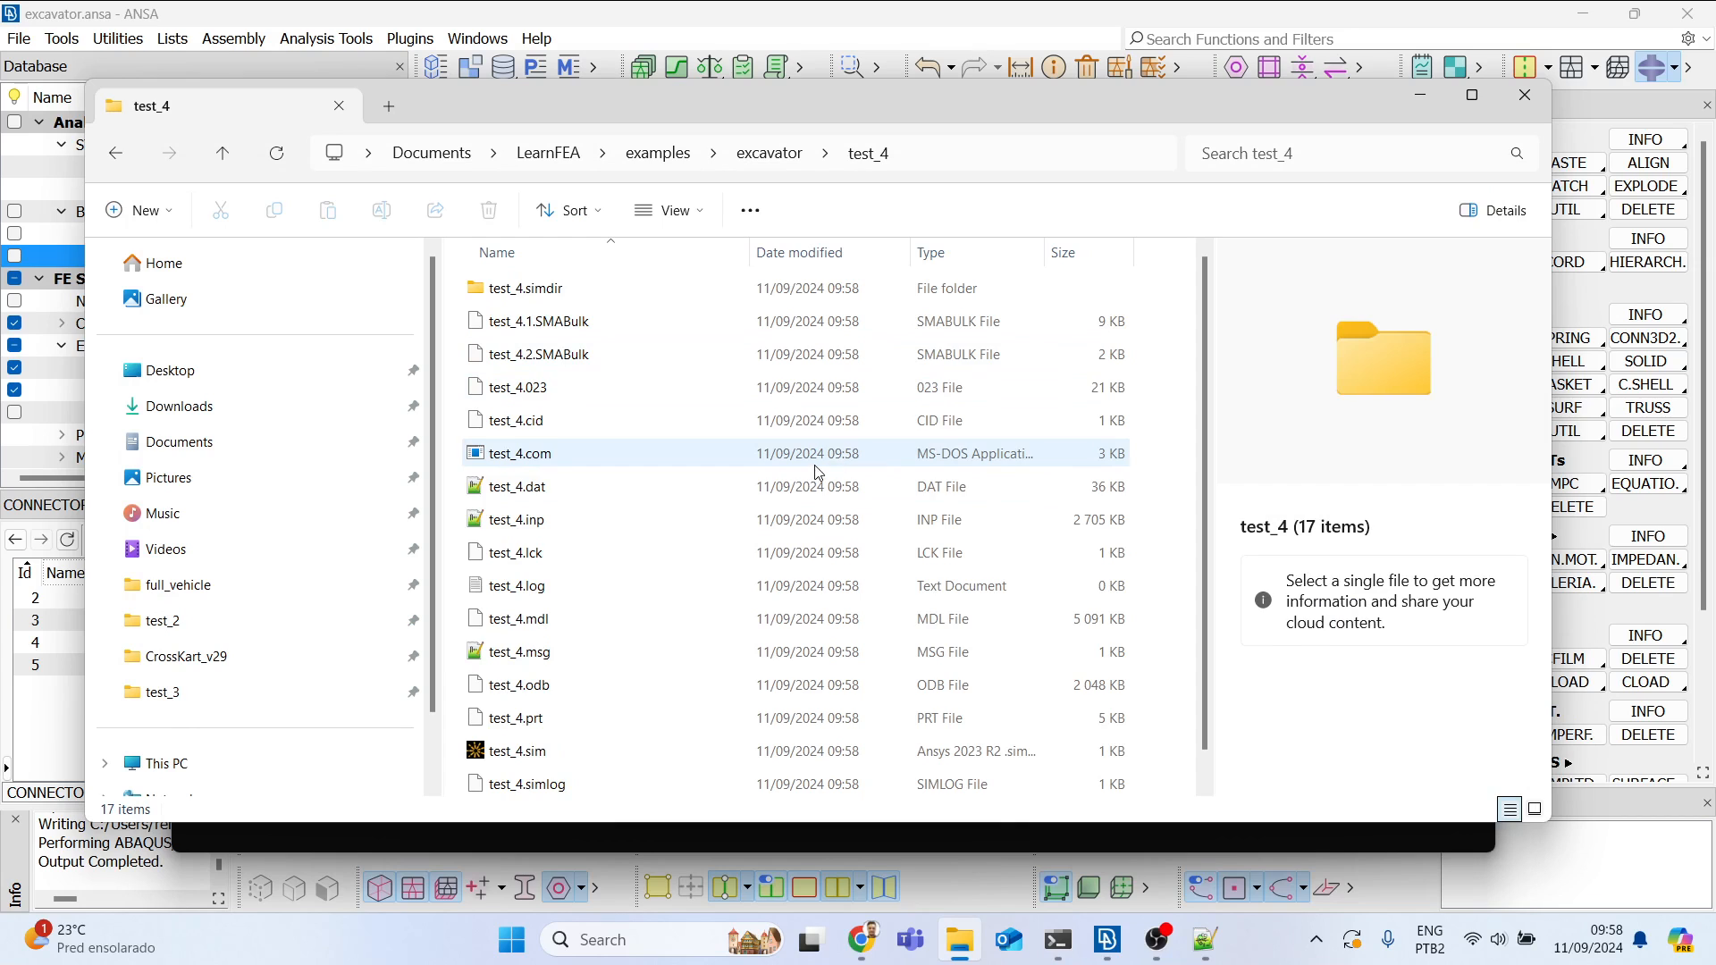
pyautogui.scroll(-1, 789, 499)
pyautogui.scroll(1, 780, 540)
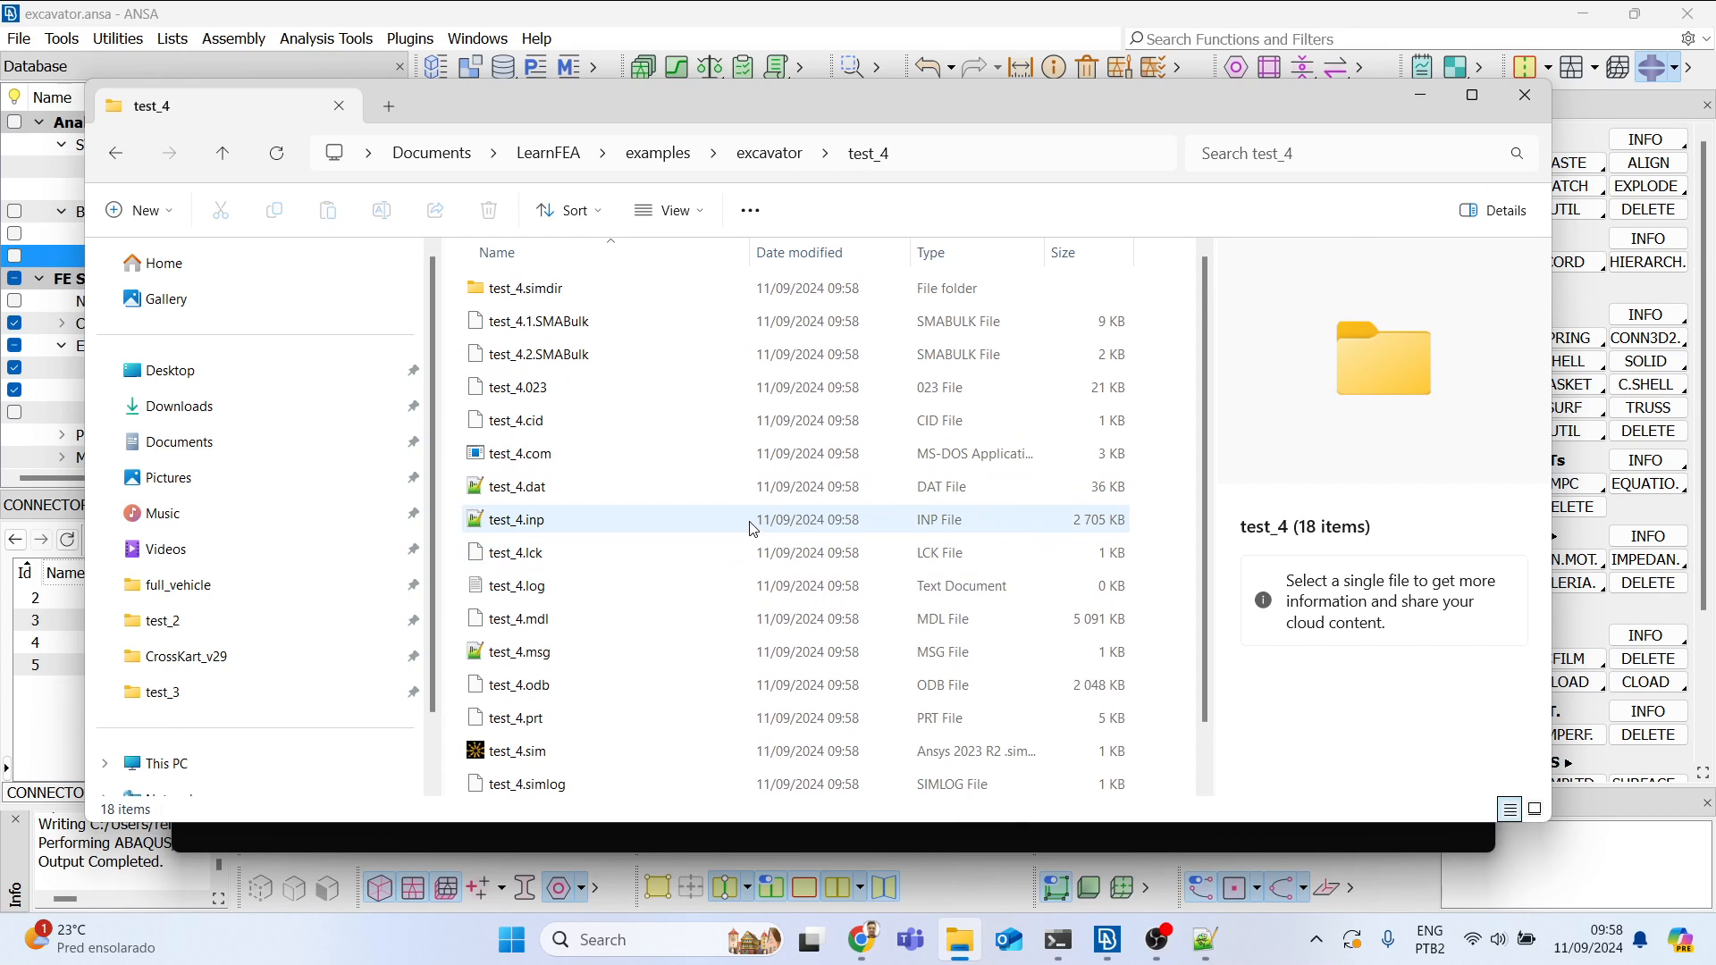
pyautogui.scroll(-1, 751, 534)
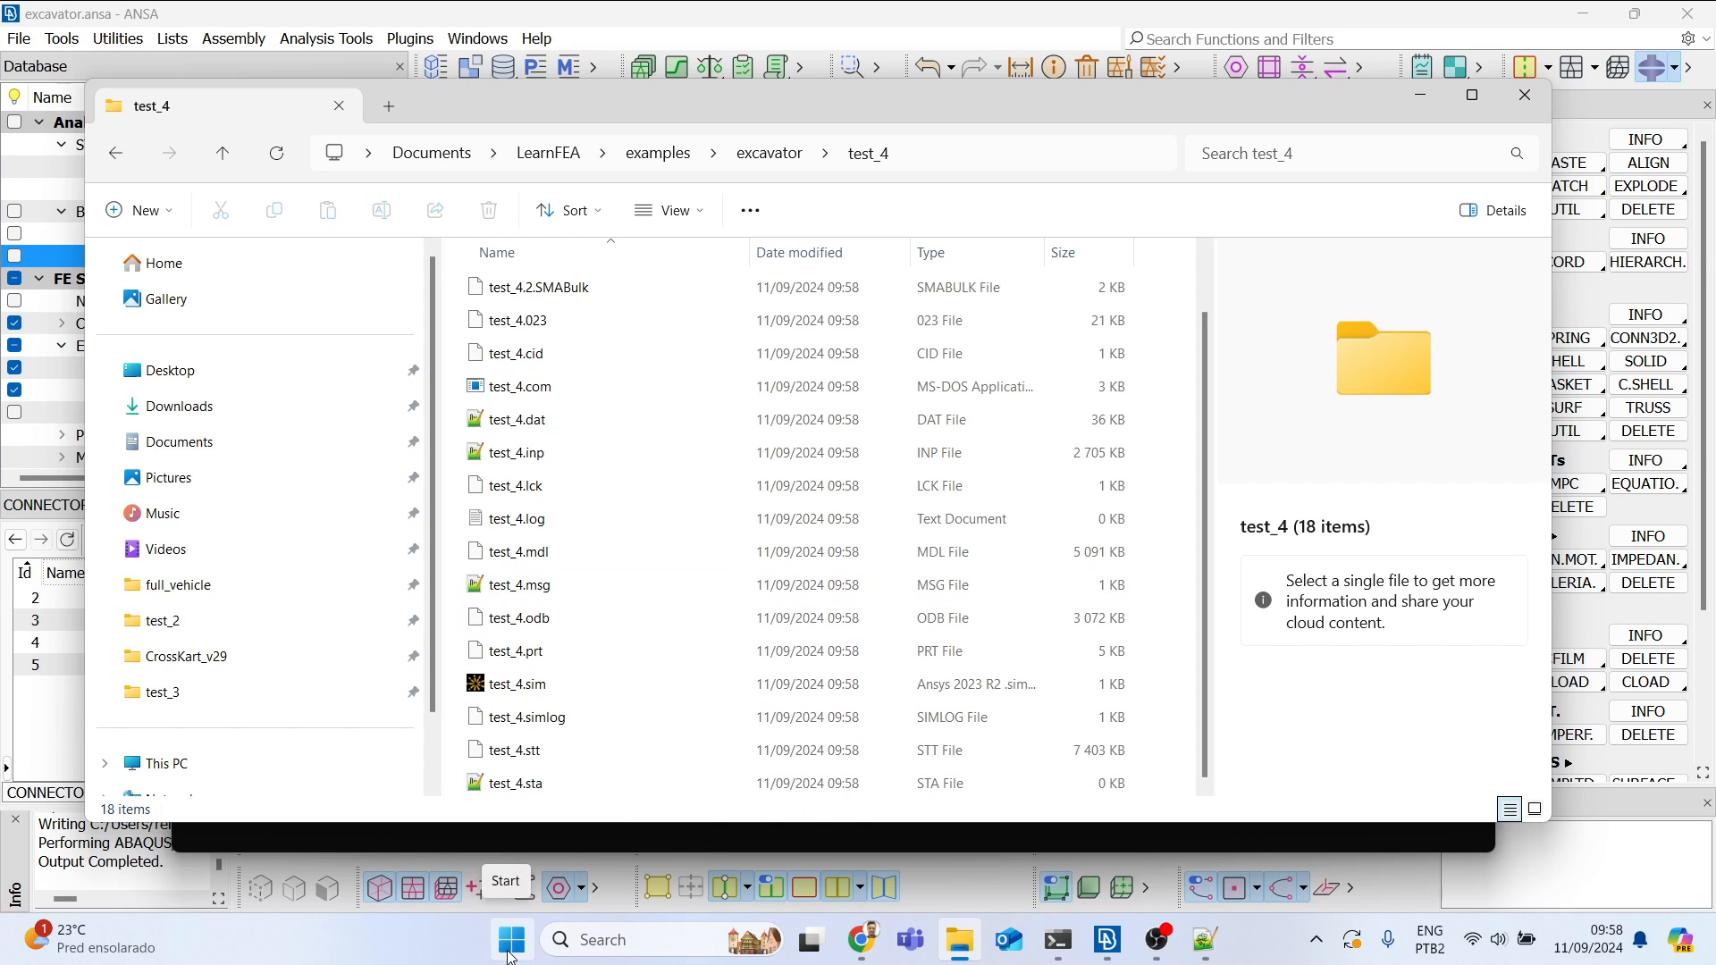
pyautogui.moveTo(1203, 110); pyautogui.dragTo(1151, 103)
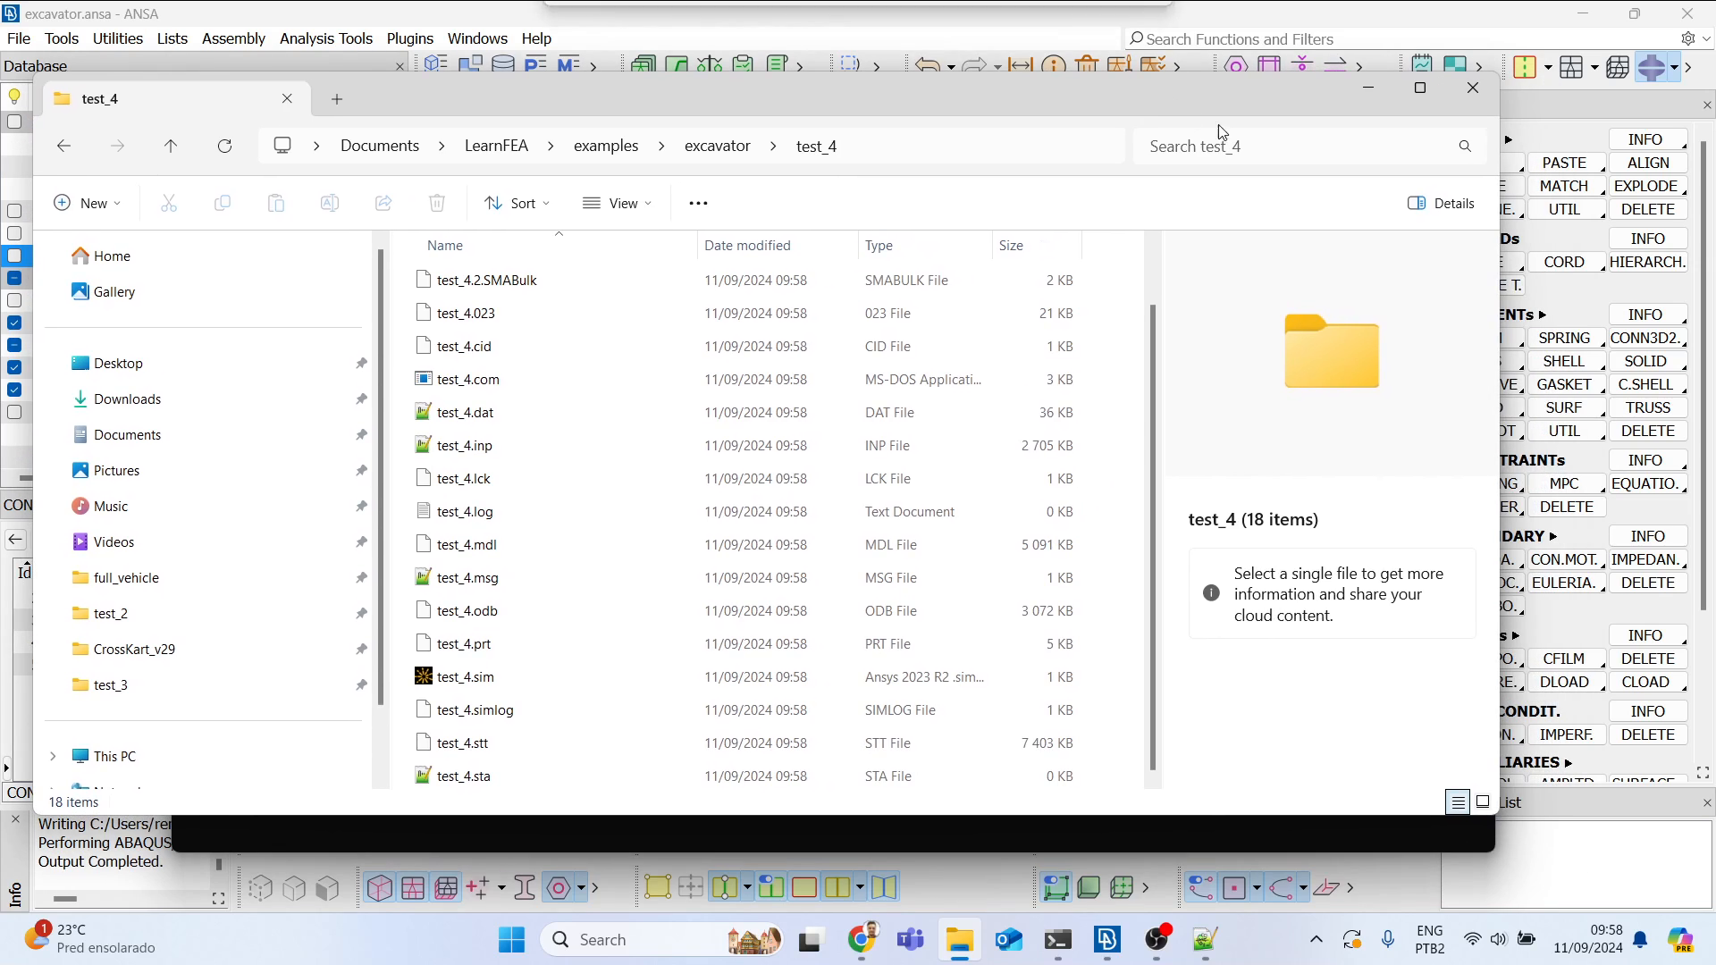
pyautogui.moveTo(1328, 94); pyautogui.dragTo(1346, 112)
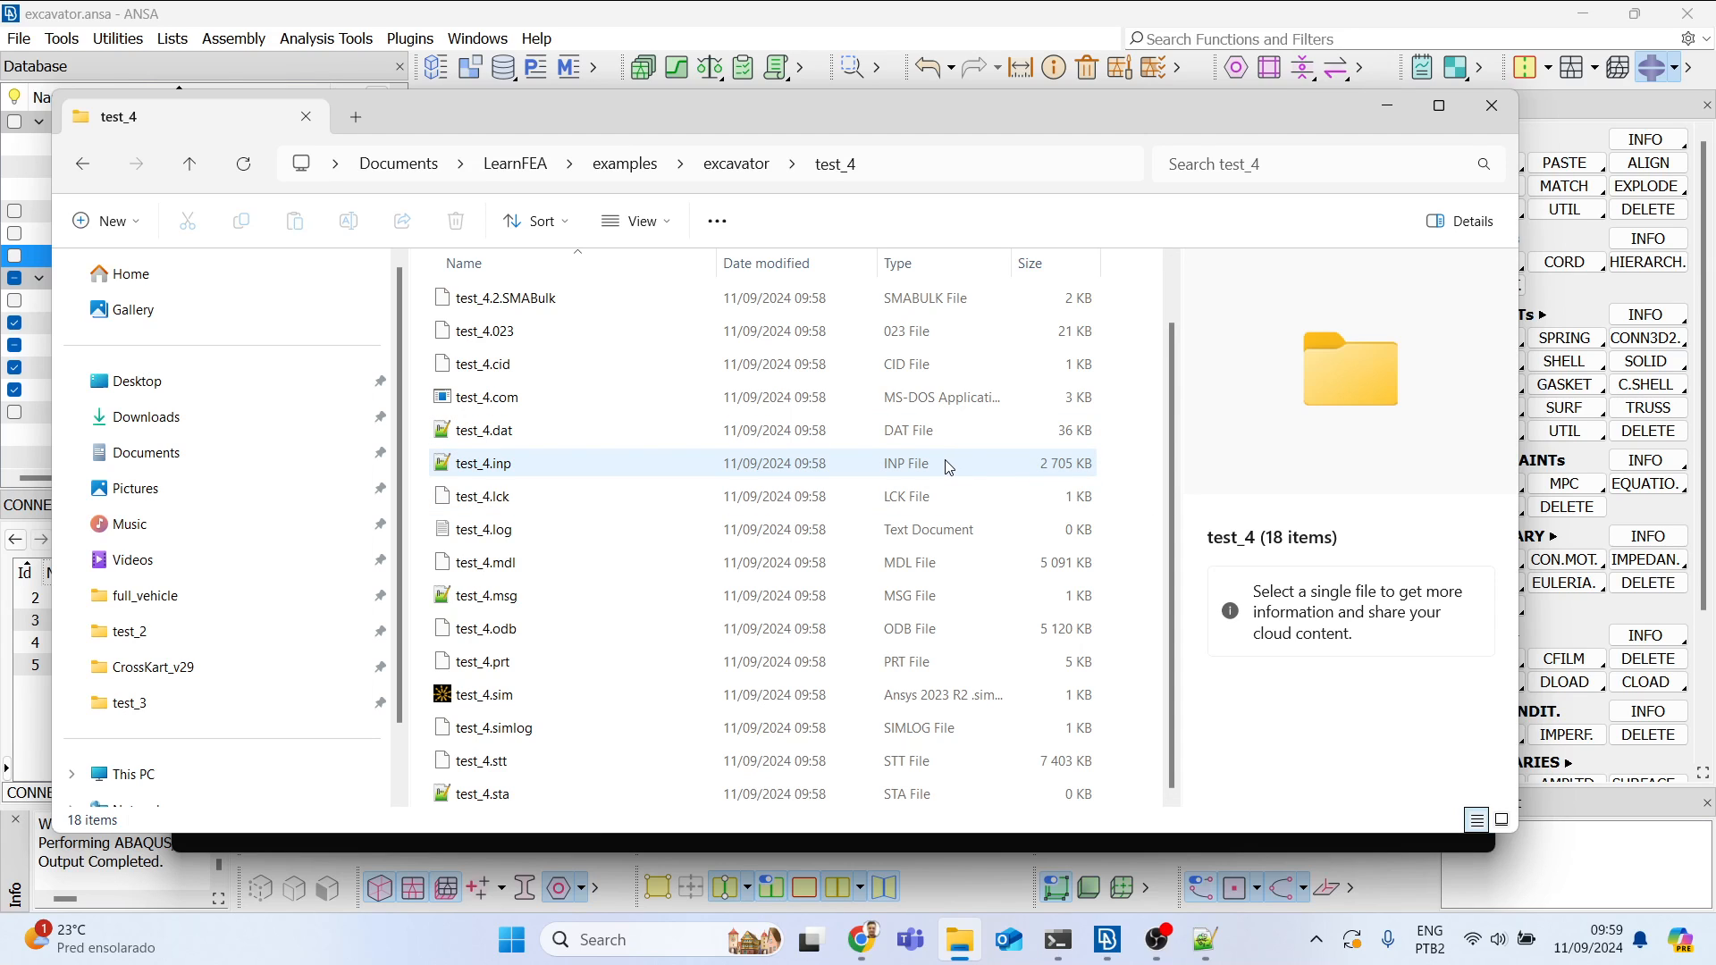
pyautogui.scroll(1, 942, 467)
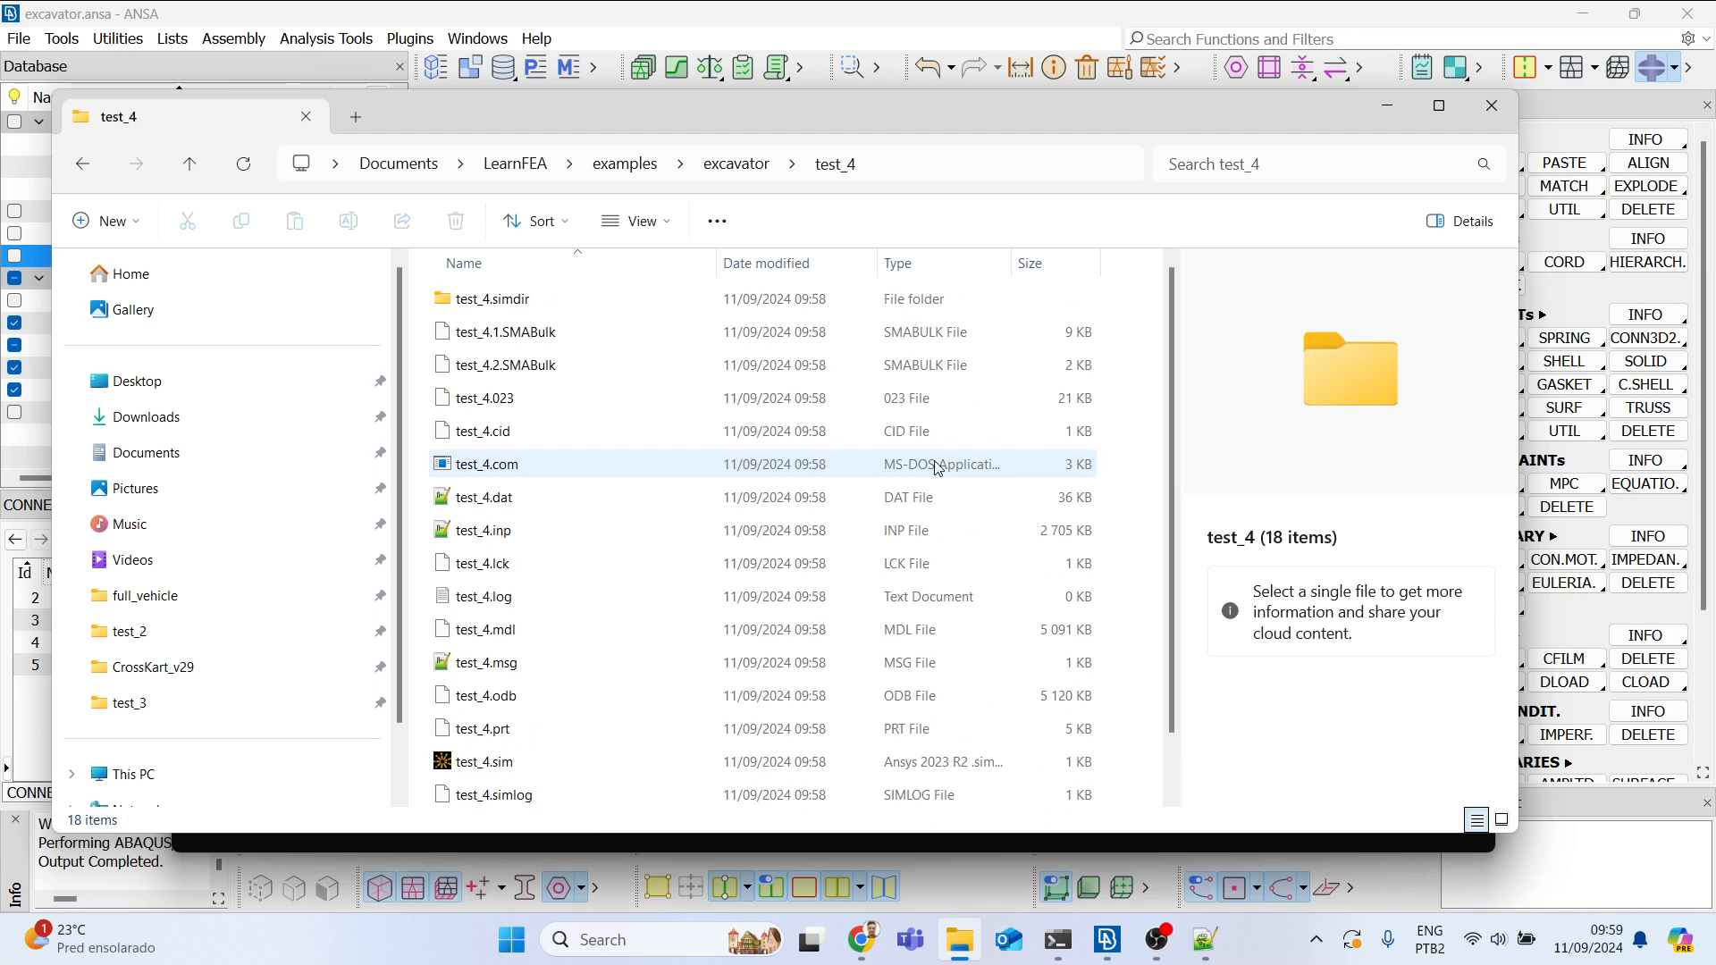
pyautogui.scroll(-1, 930, 482)
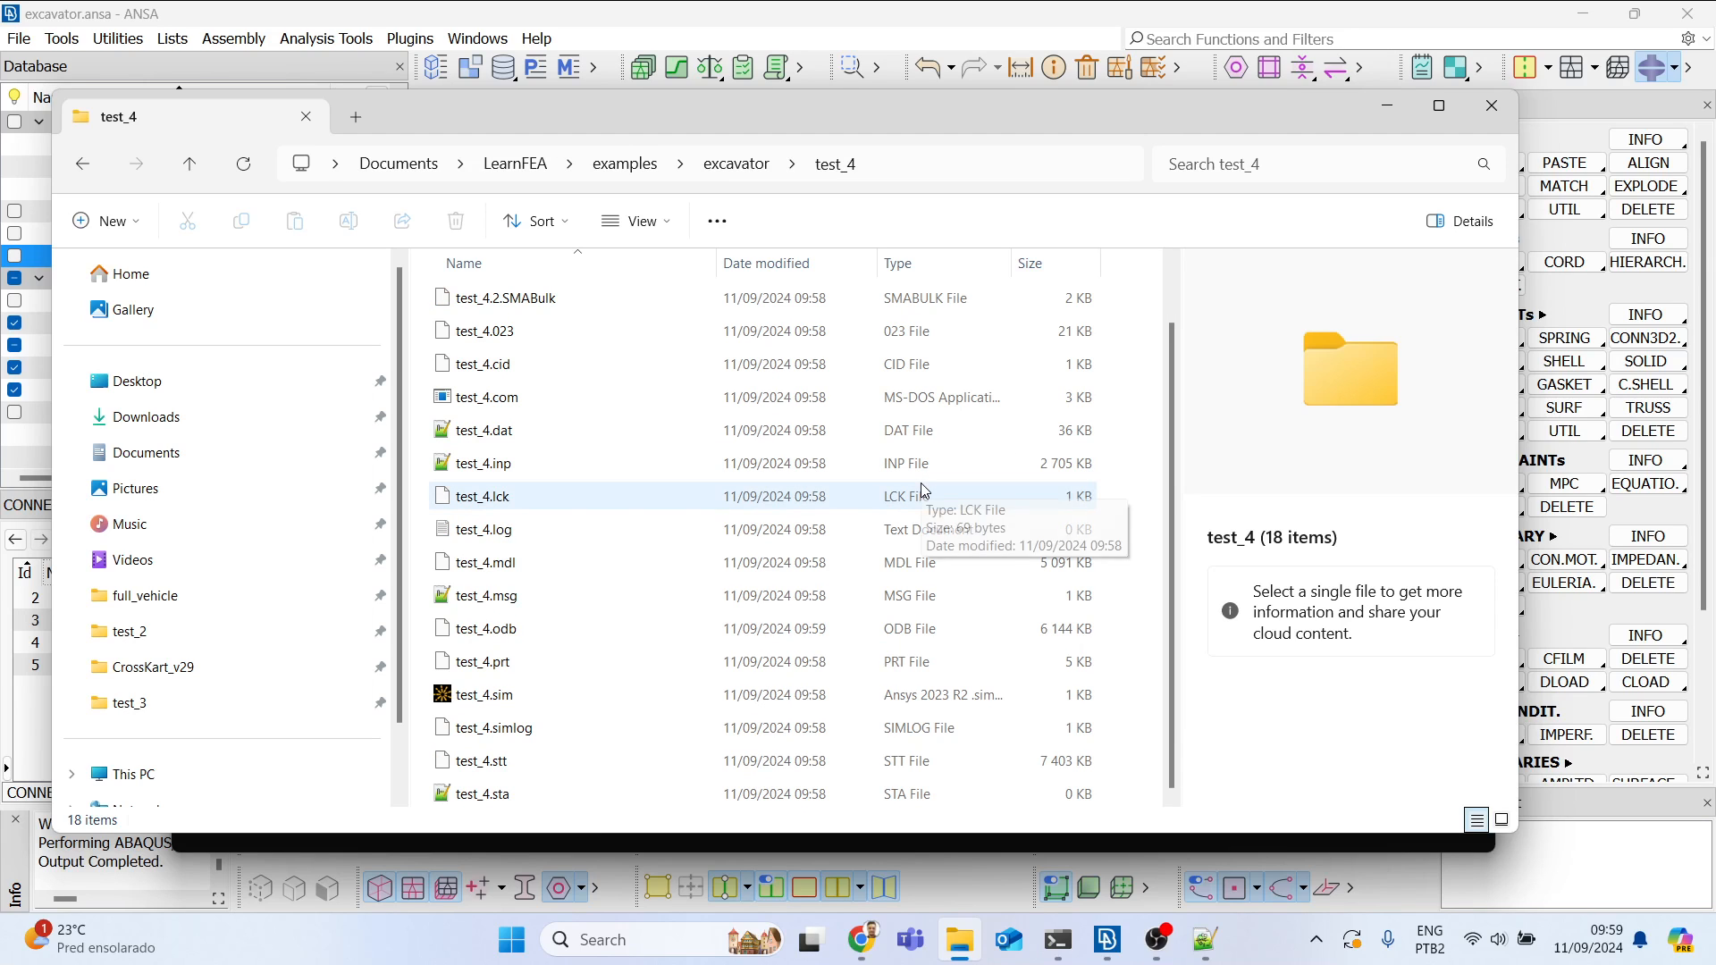
# Step: Open test_4.sta in Notepad++ and examine the increments and total time reached by the analysis
pyautogui.doubleClick(569, 802)
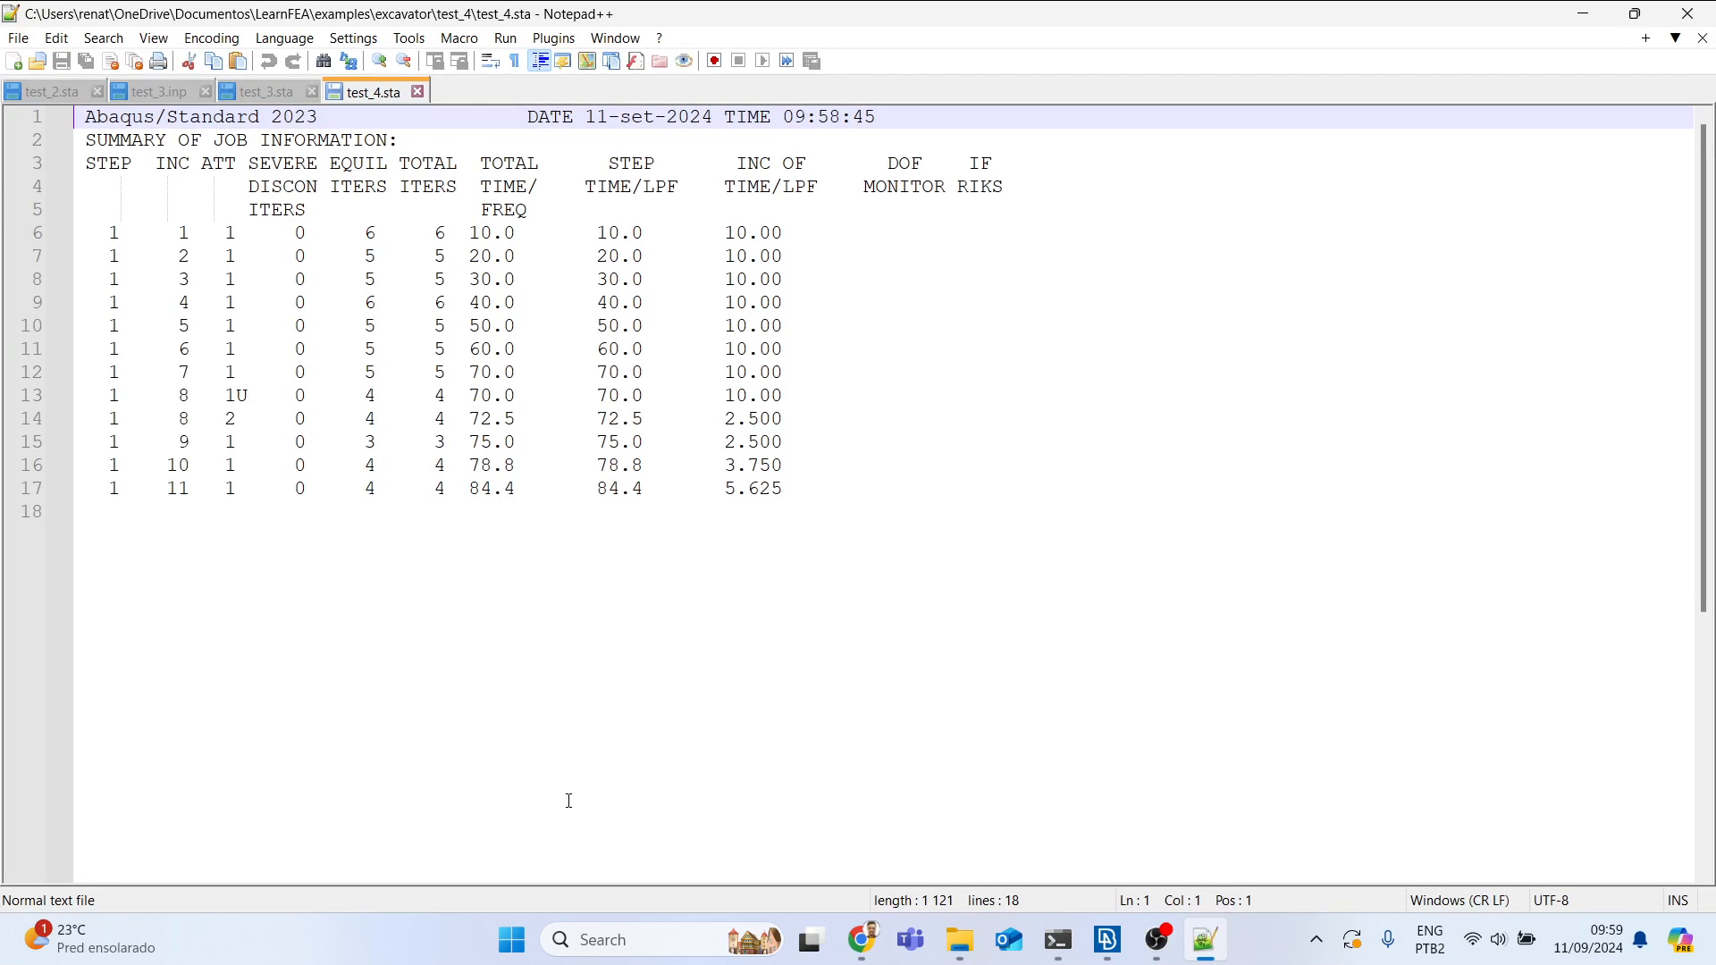
pyautogui.moveTo(808, 490); pyautogui.dragTo(141, 238)
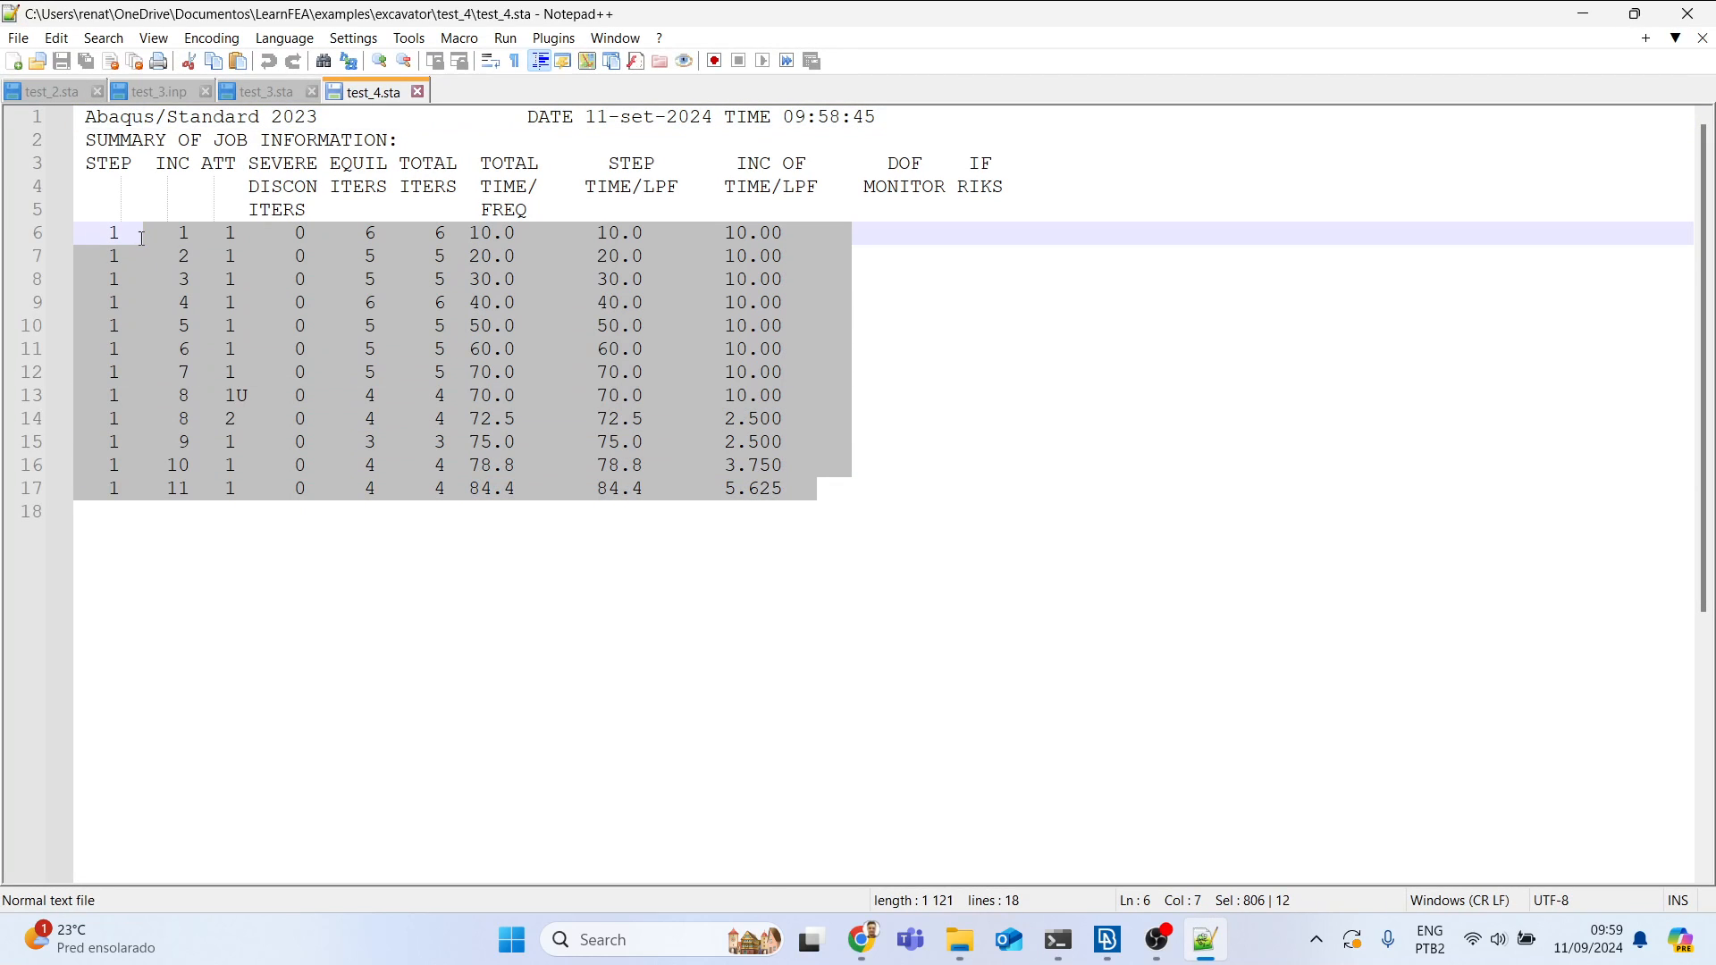
pyautogui.moveTo(516, 488); pyautogui.dragTo(445, 488)
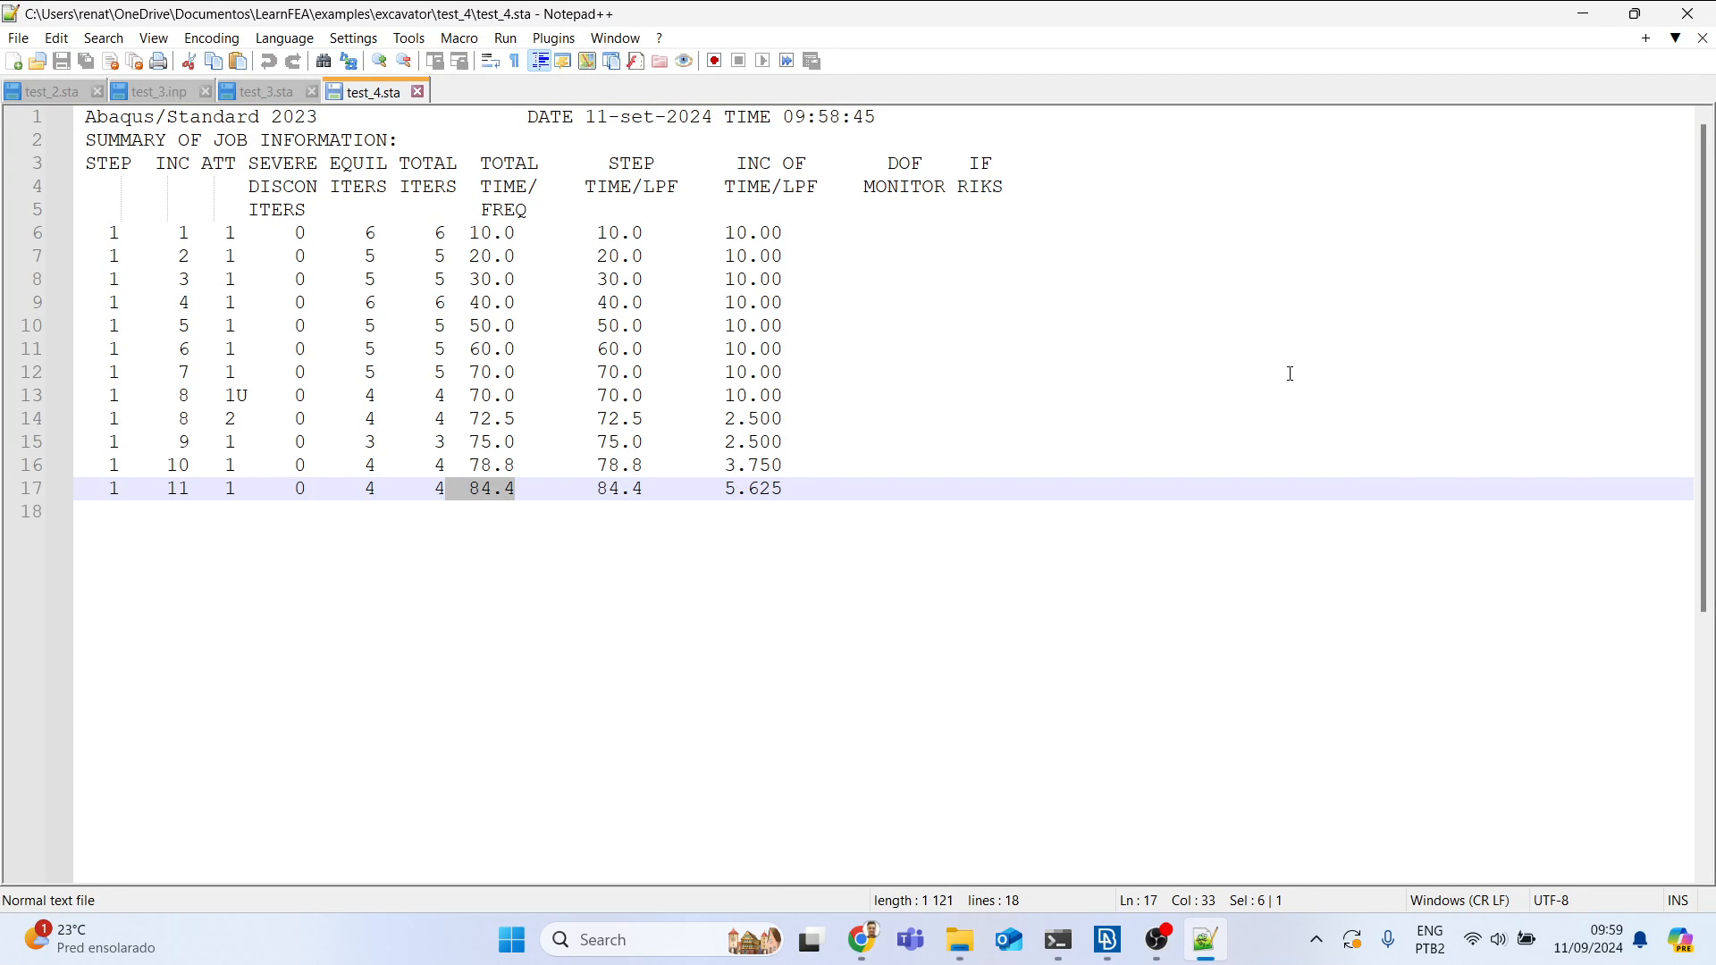
# Step: Close test_4.sta, test_3.sta and test_3.inp, exit Notepad++, and return to the test_4 folder
pyautogui.click(417, 92)
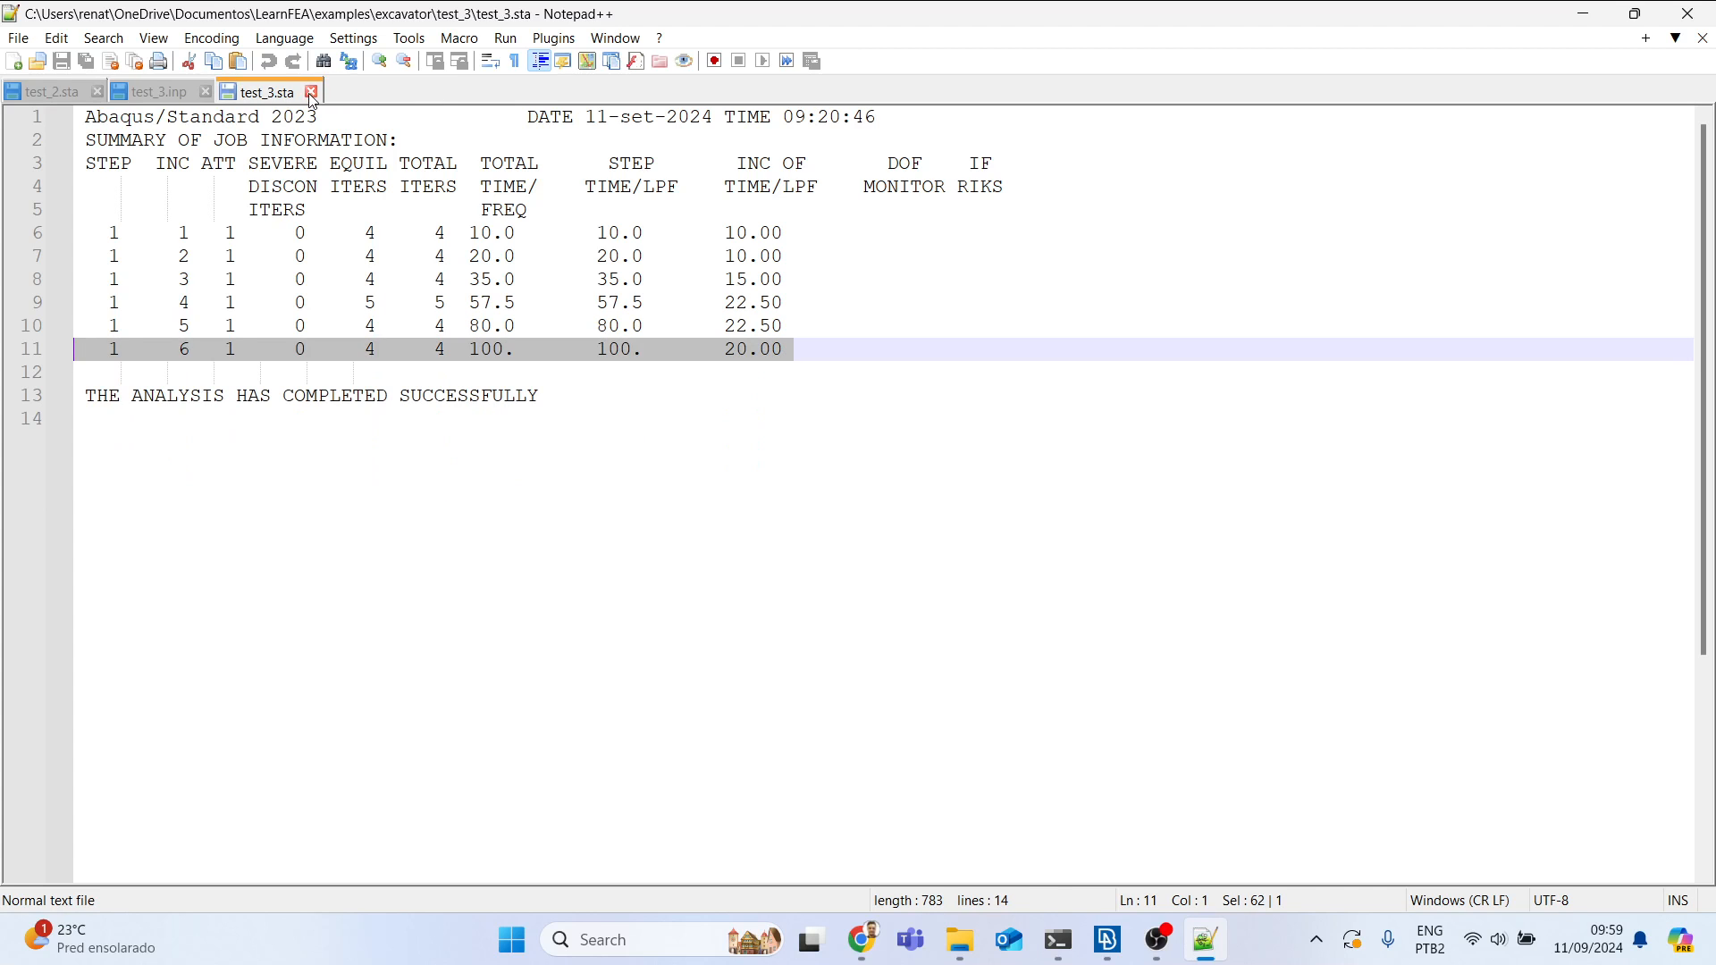
pyautogui.click(311, 92)
pyautogui.click(204, 92)
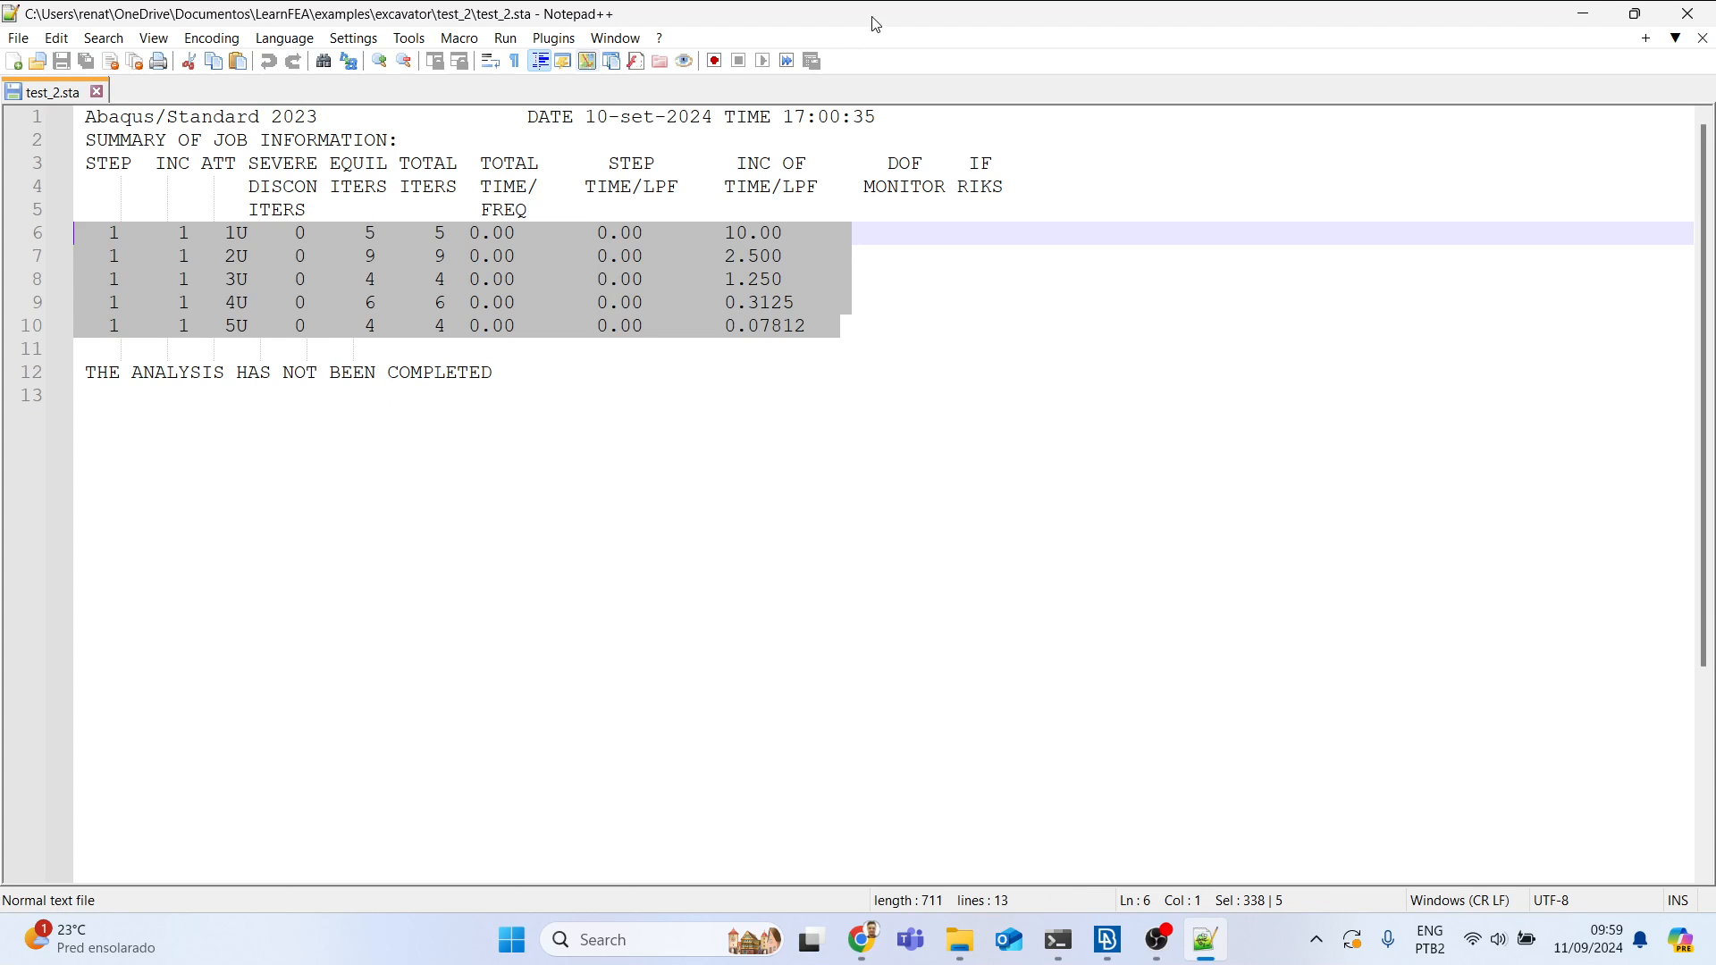
pyautogui.click(1687, 13)
pyautogui.click(781, 595)
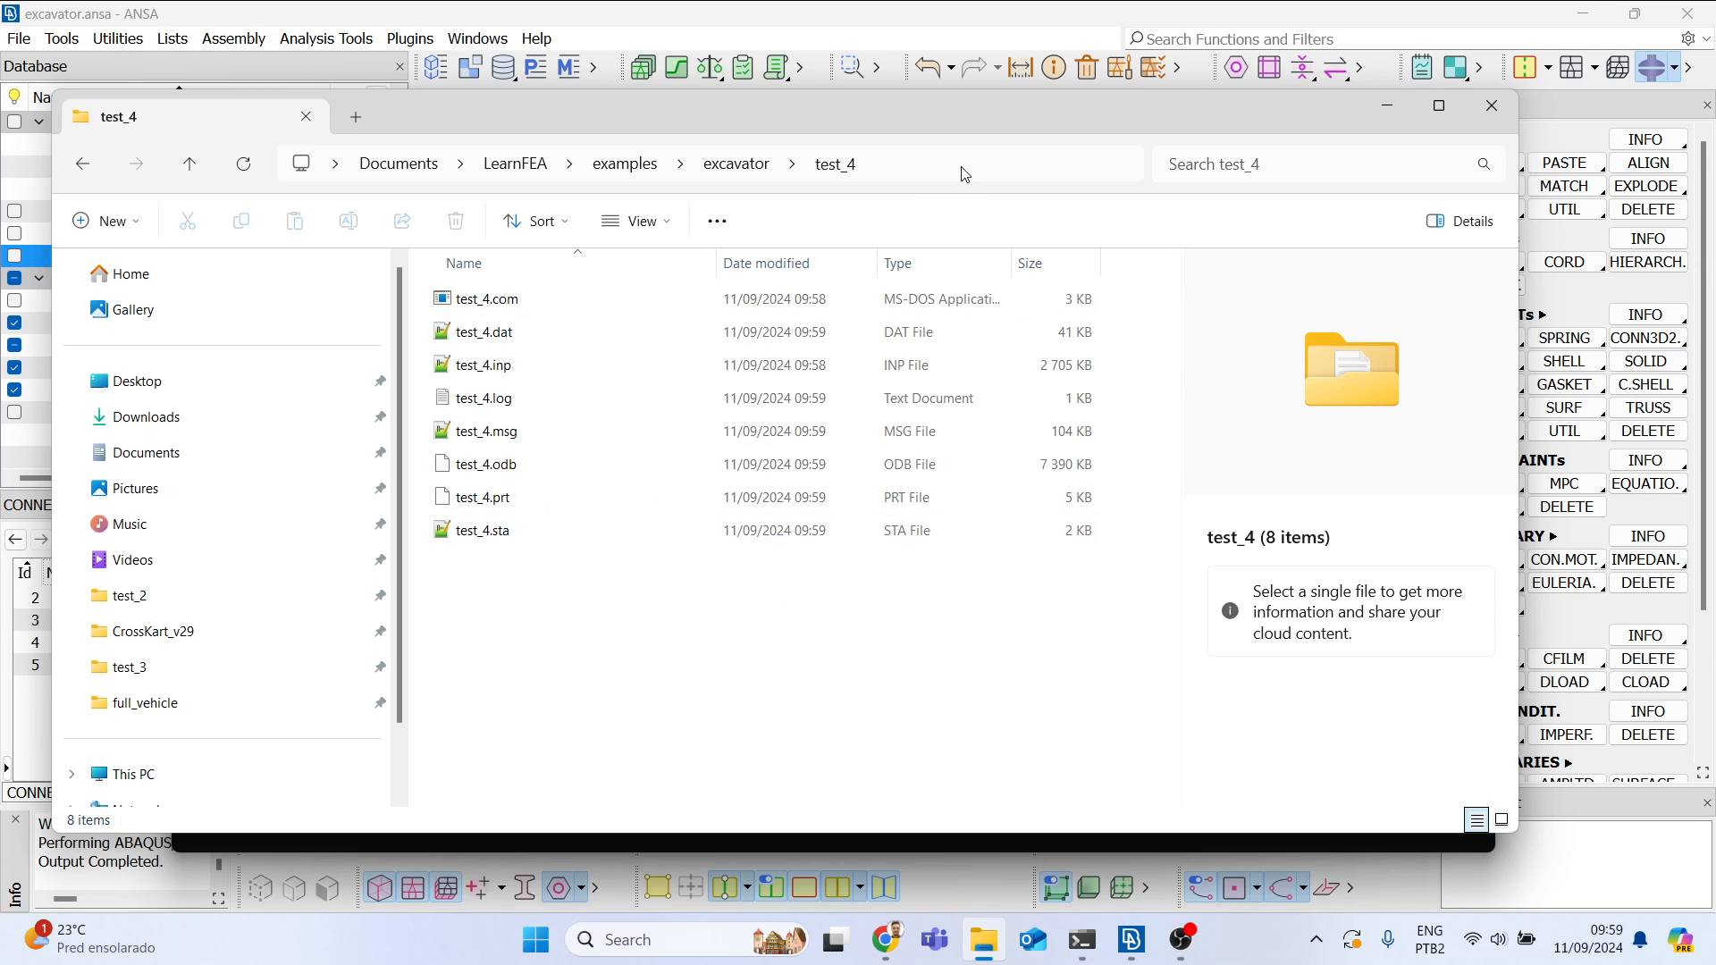
# Step: Find and launch Abaqus Viewer, and dismiss its Start Session window
pyautogui.click(520, 955)
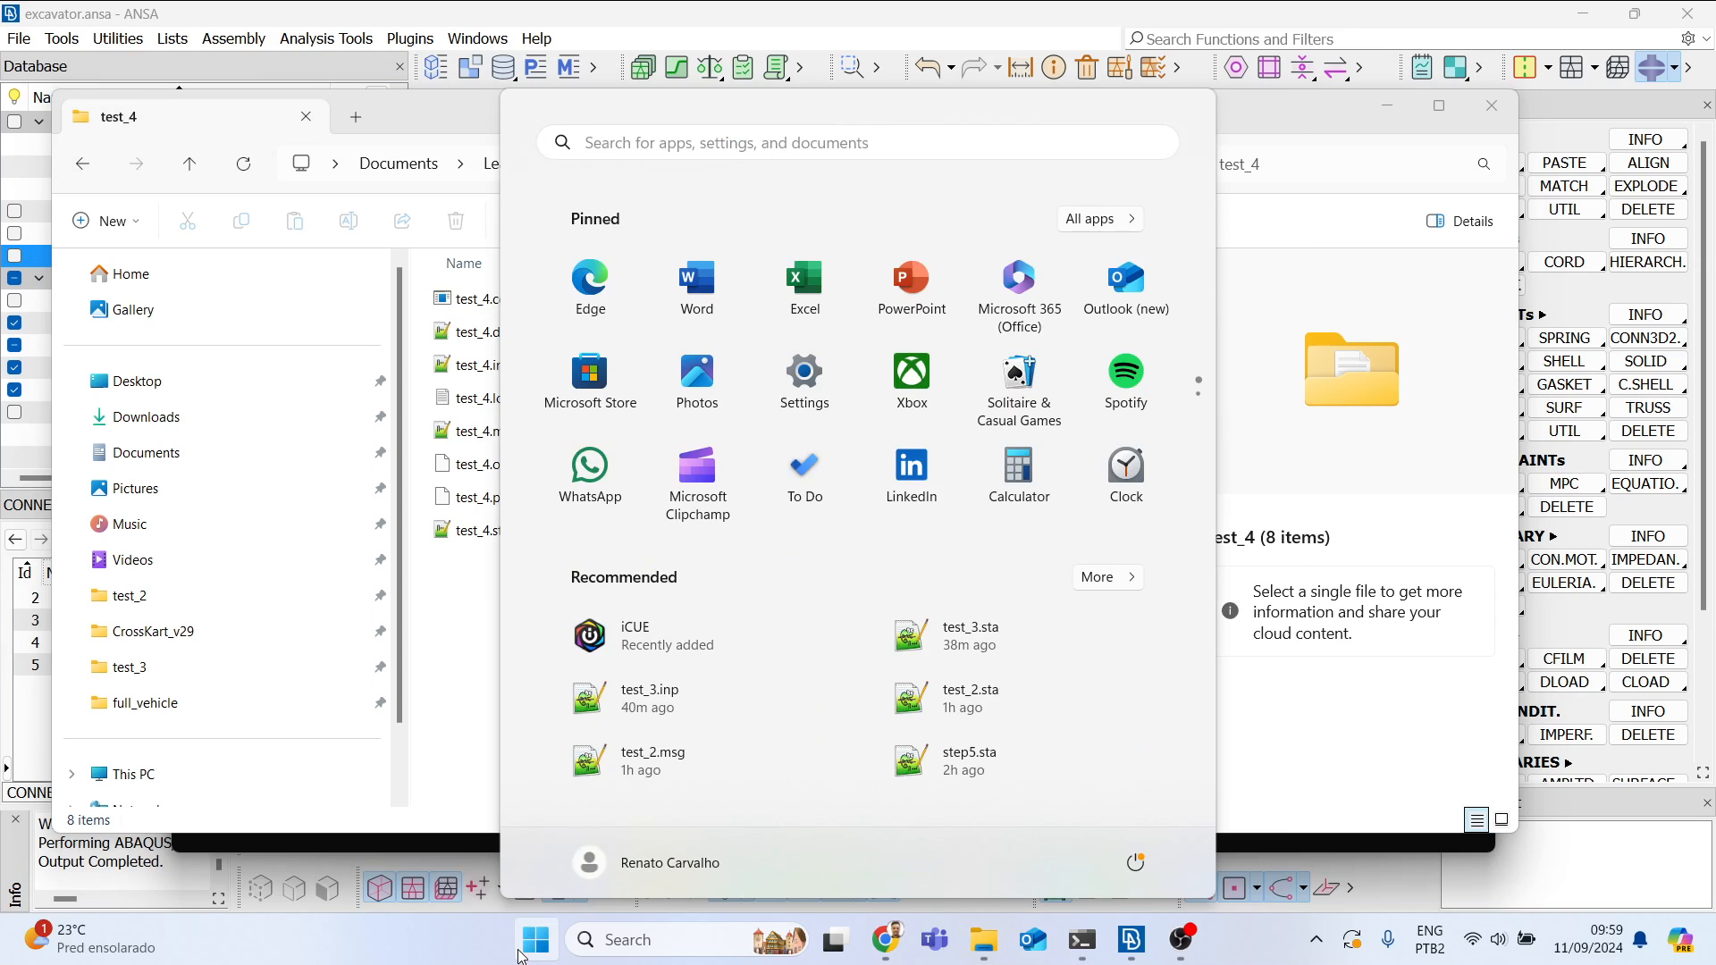
pyautogui.write('abaqus vie')
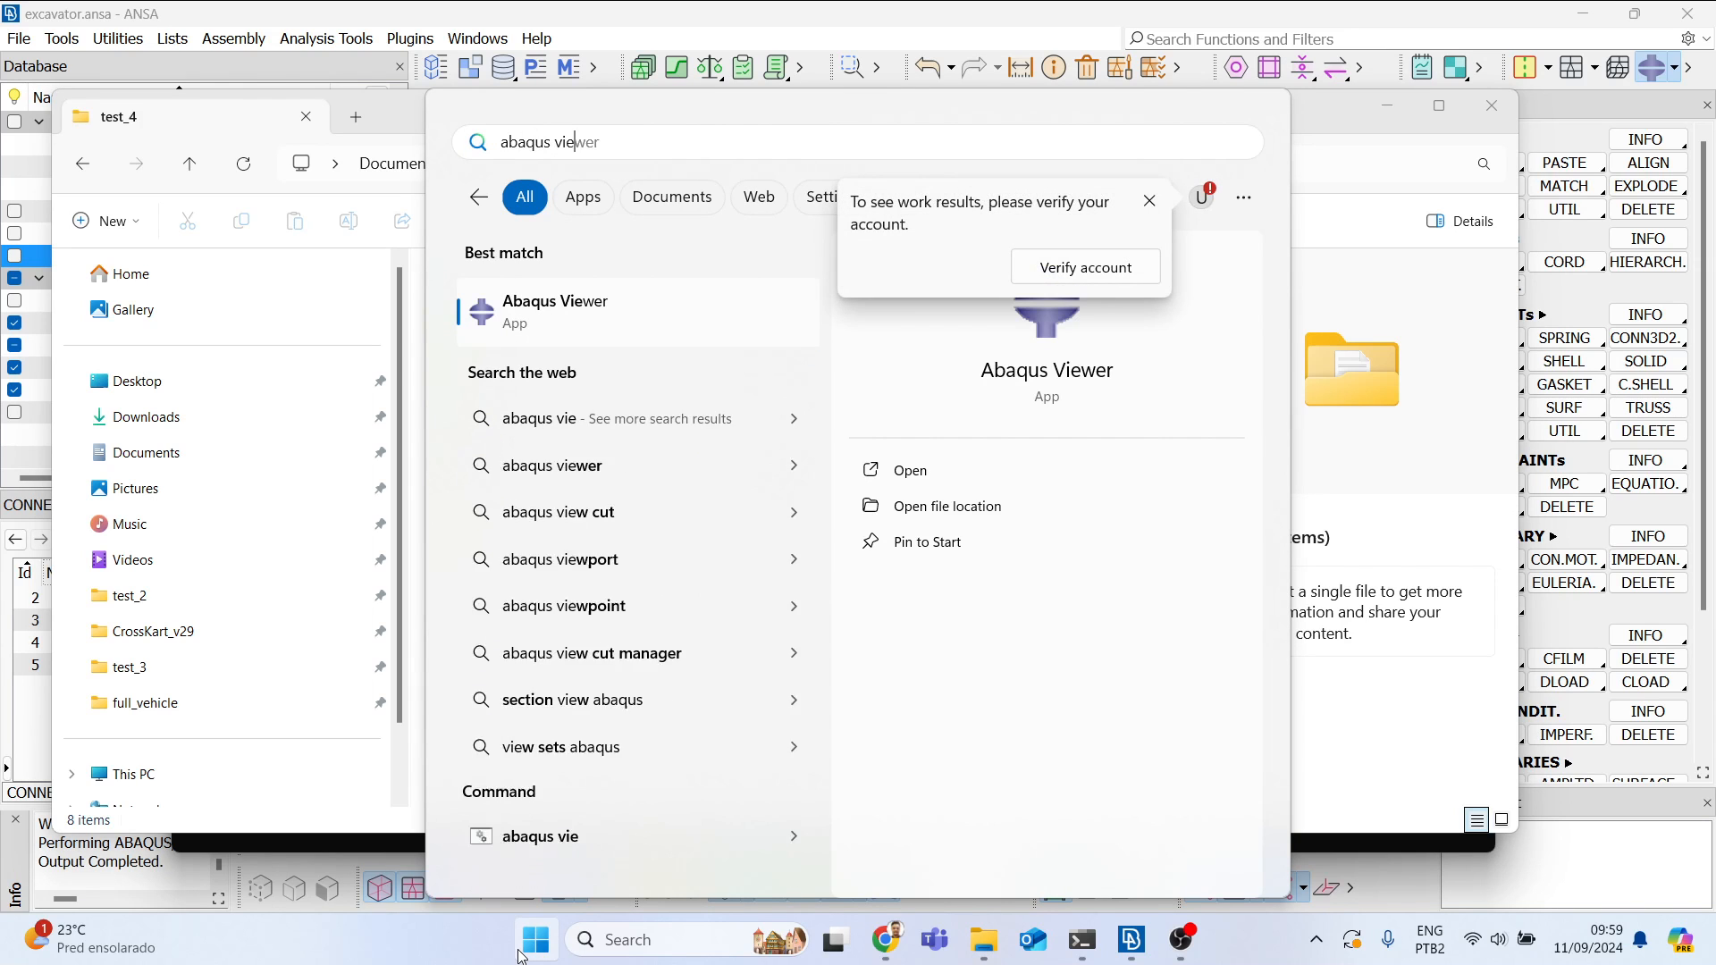
pyautogui.write('wer')
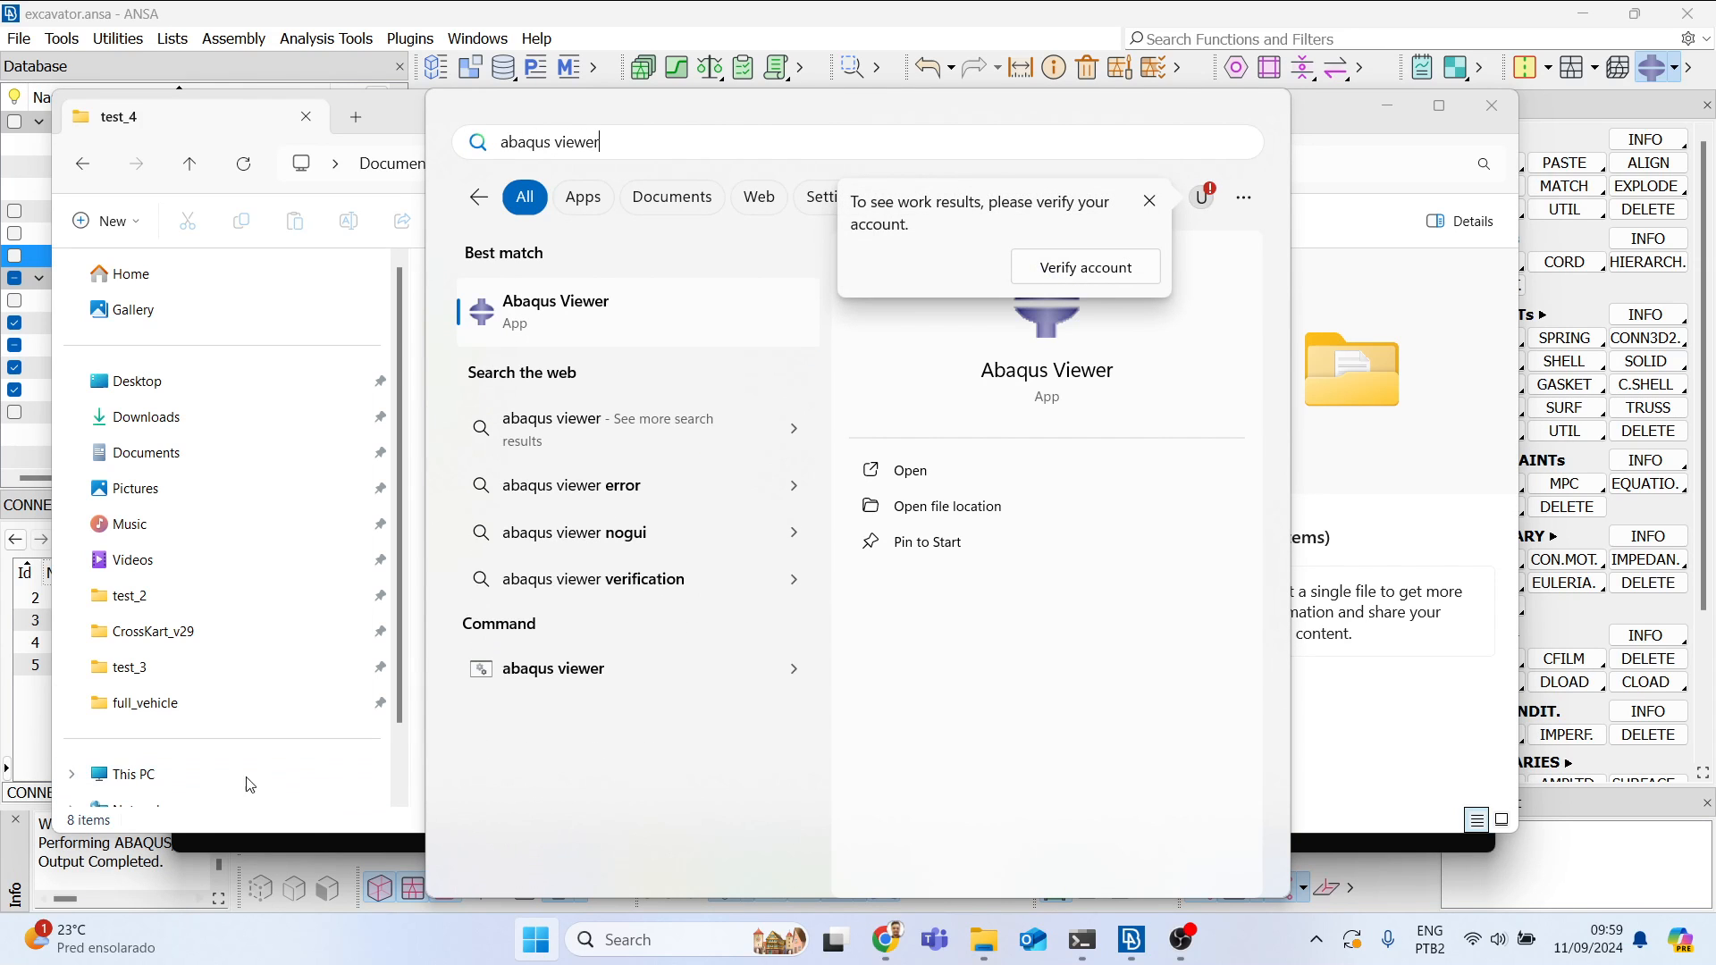
pyautogui.press('Return')
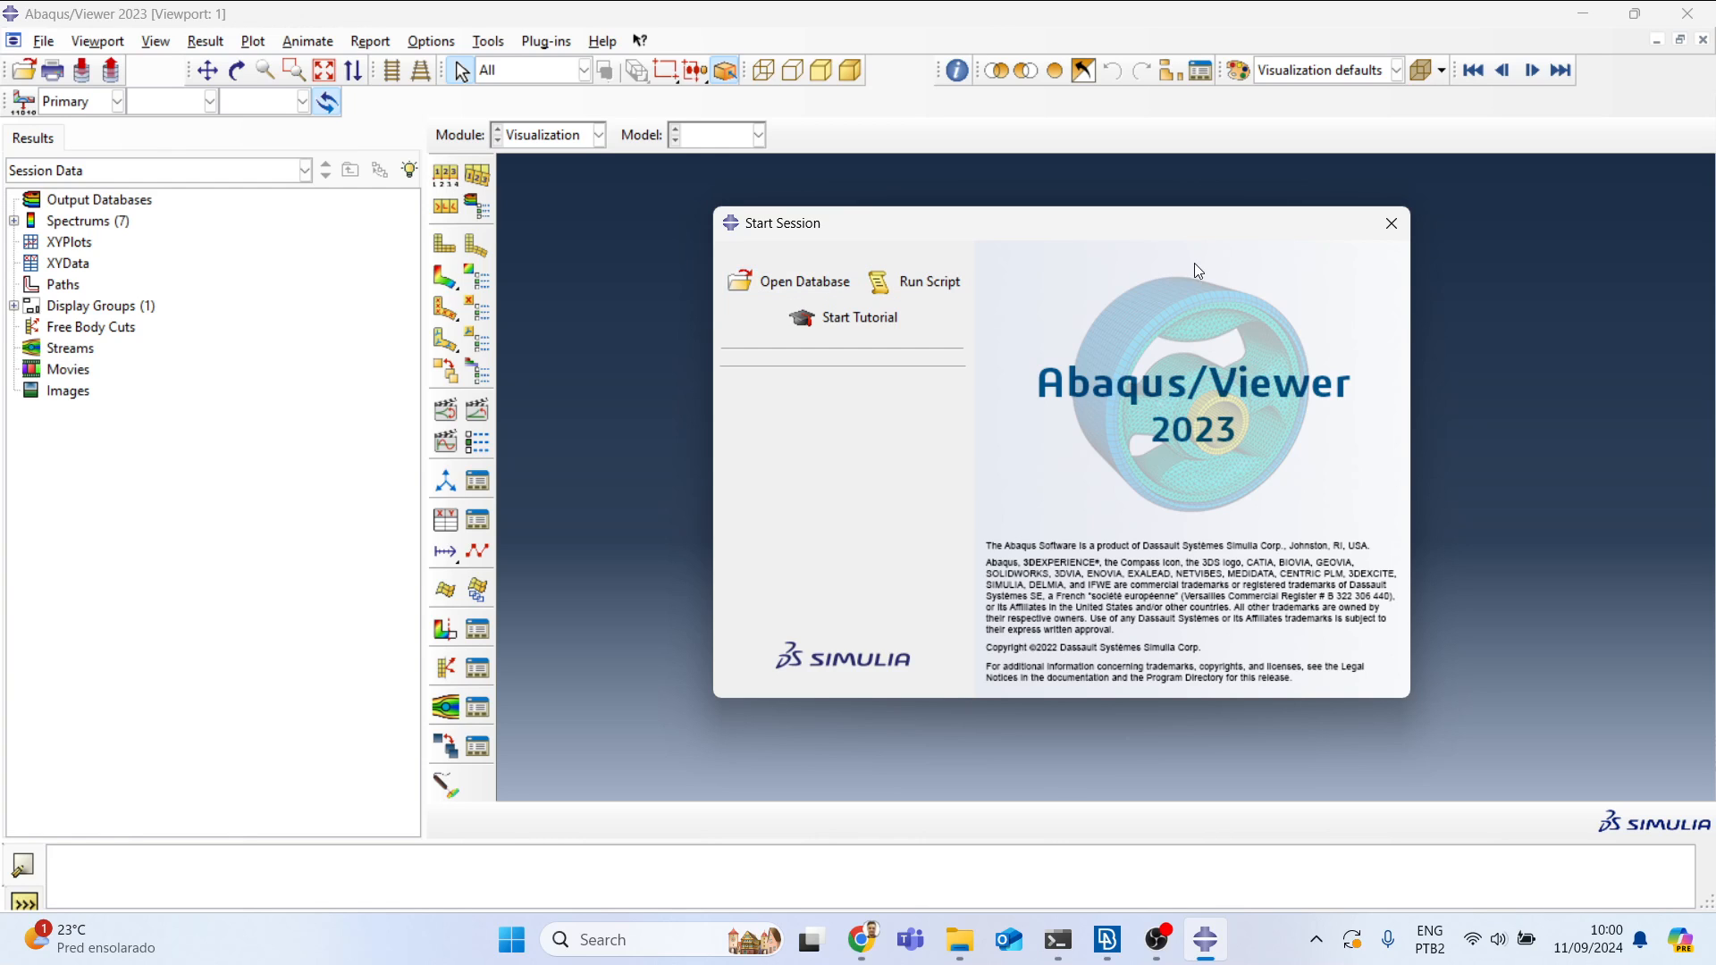
pyautogui.moveTo(1320, 231); pyautogui.dragTo(1125, 178)
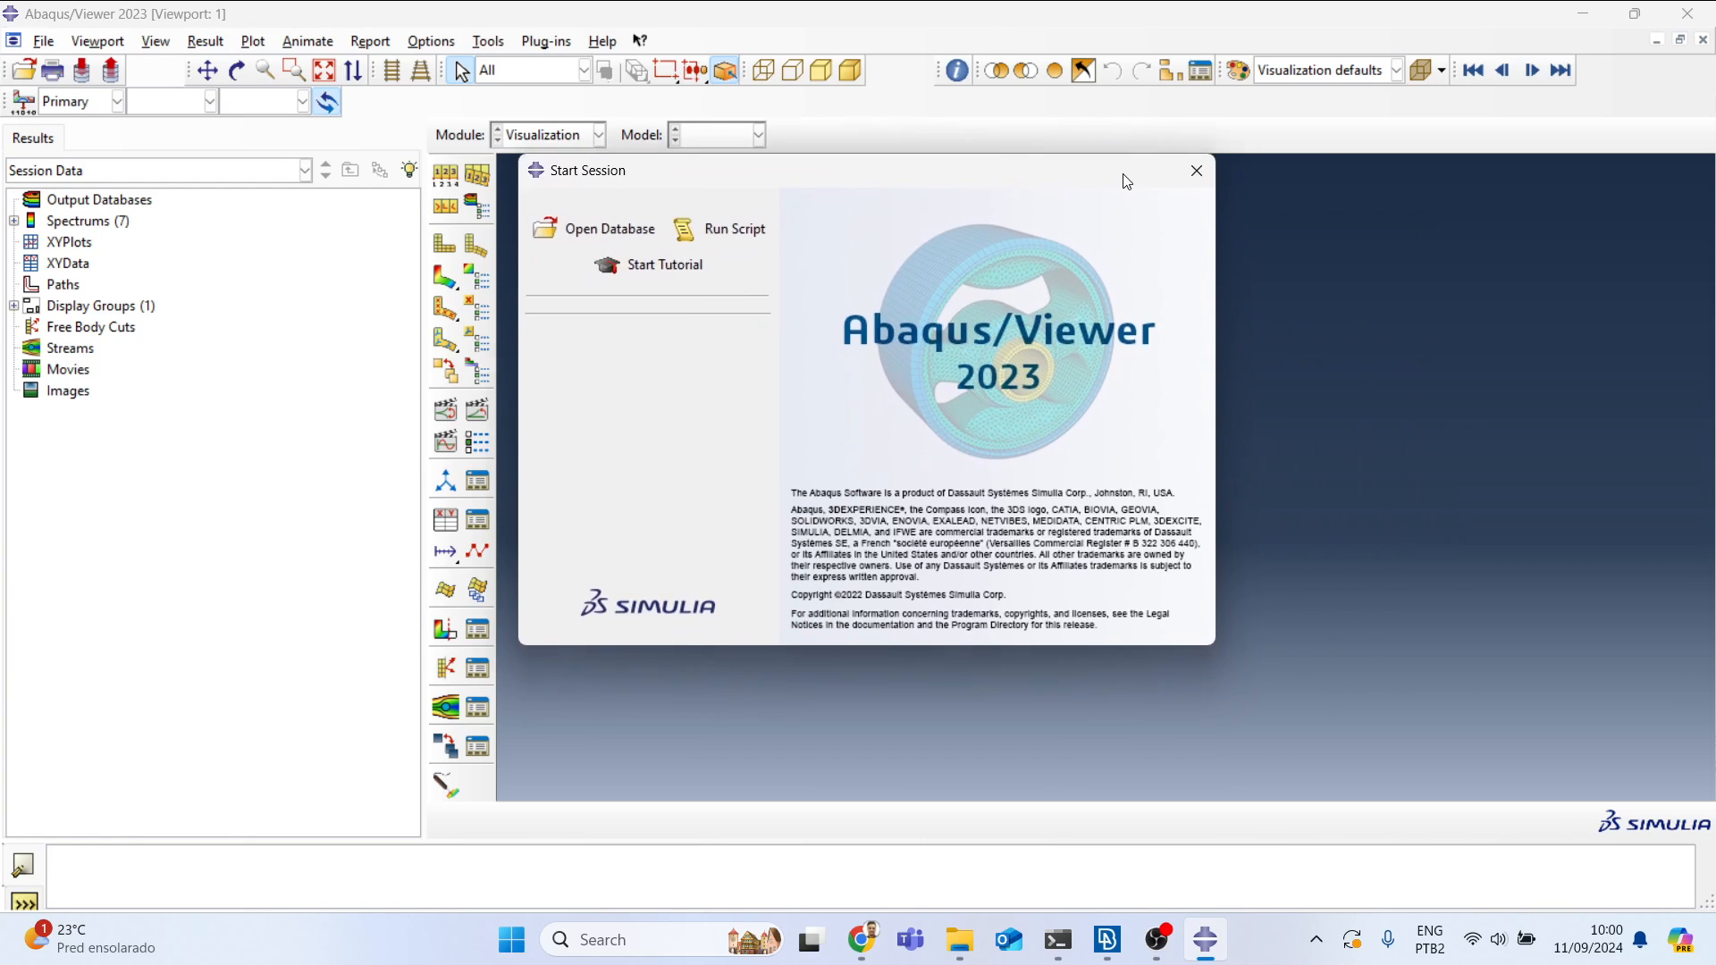
pyautogui.click(1202, 178)
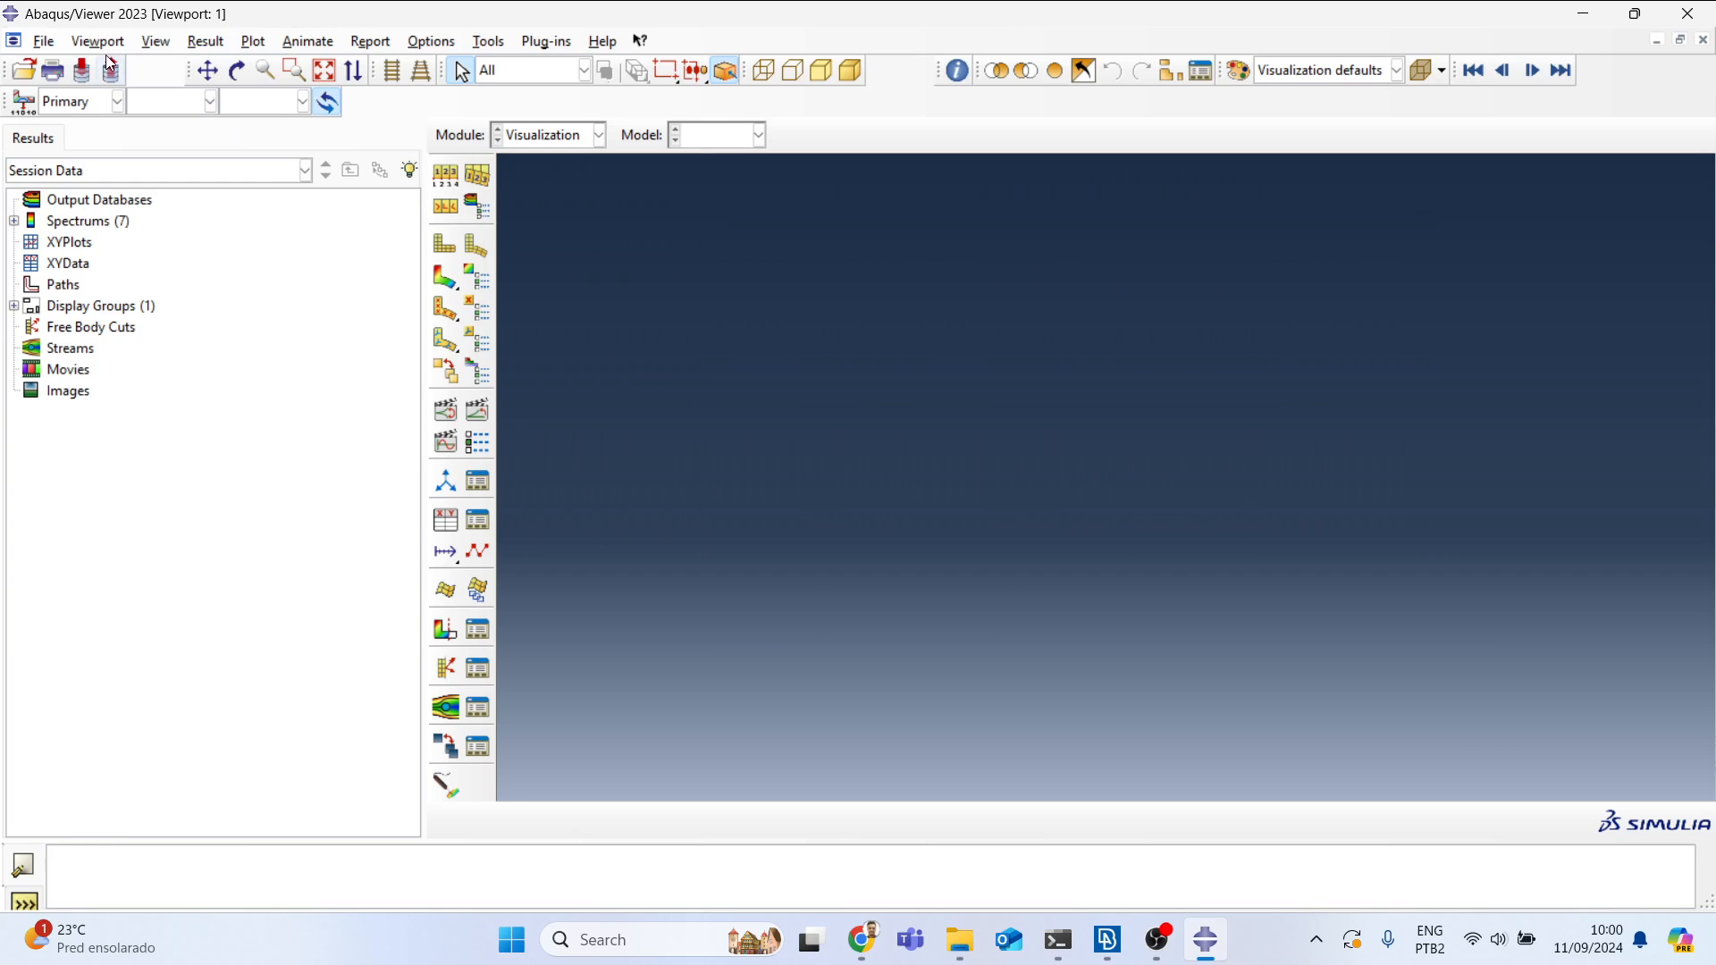
# Step: Start opening a results database and browse through the user's OneDrive folder to Documentos
pyautogui.click(49, 45)
pyautogui.click(71, 63)
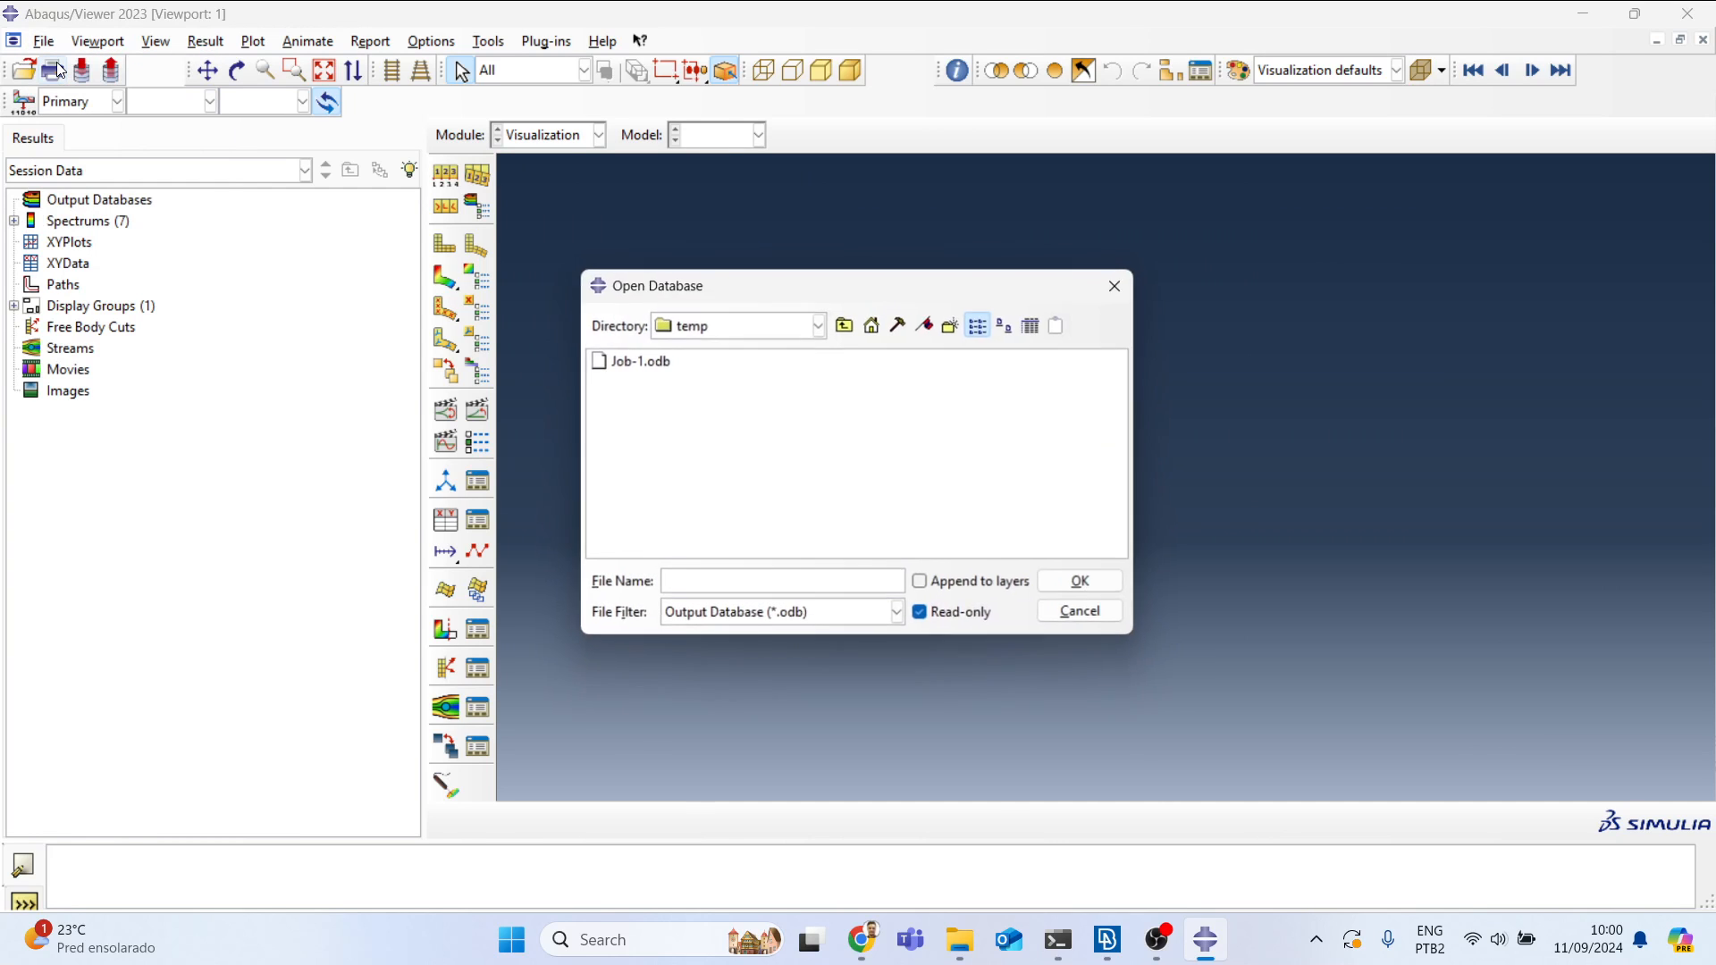
pyautogui.moveTo(762, 270); pyautogui.dragTo(764, 195)
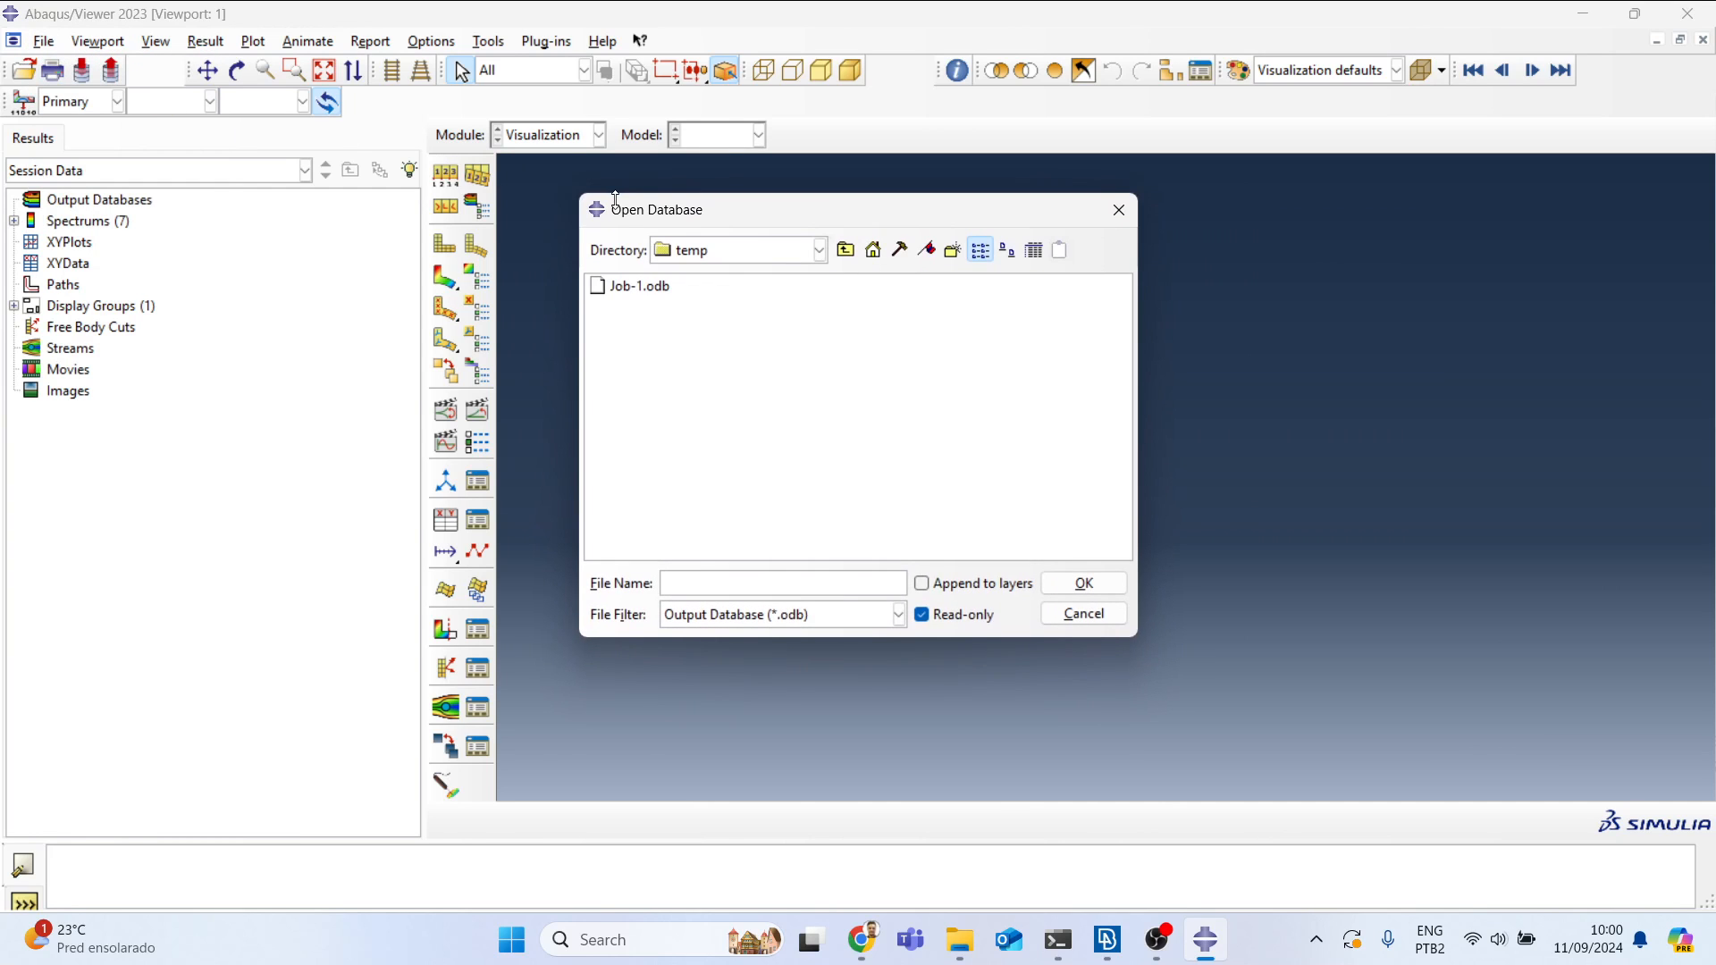
pyautogui.click(814, 253)
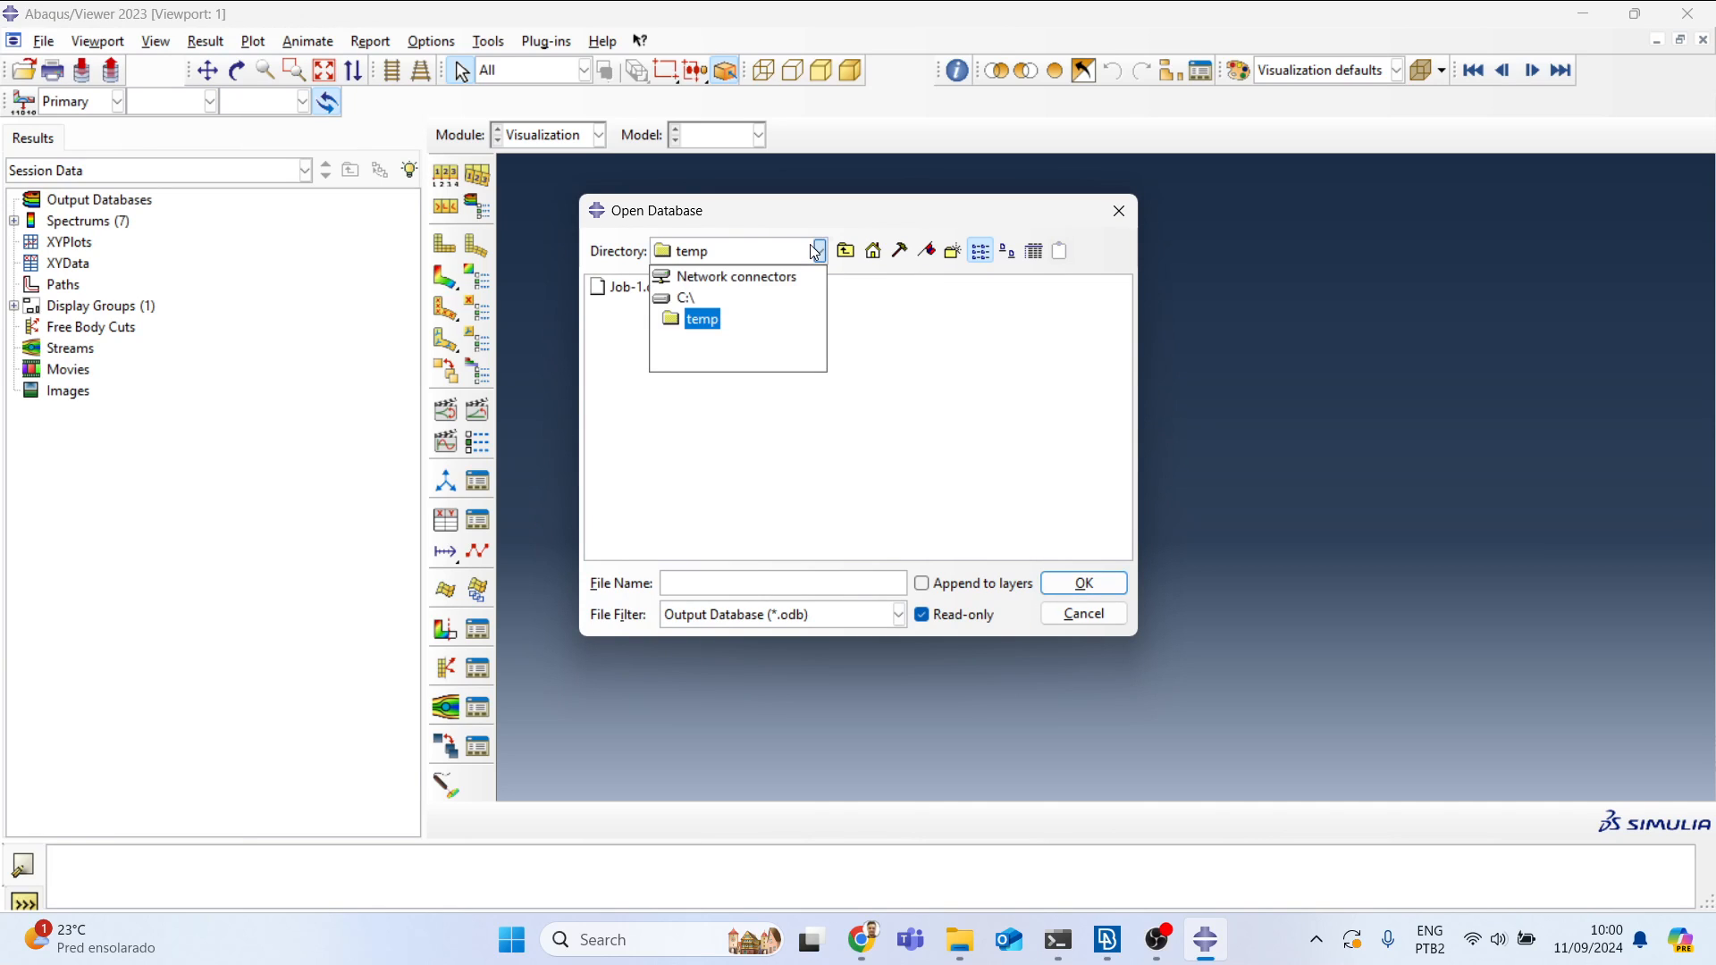
pyautogui.click(686, 298)
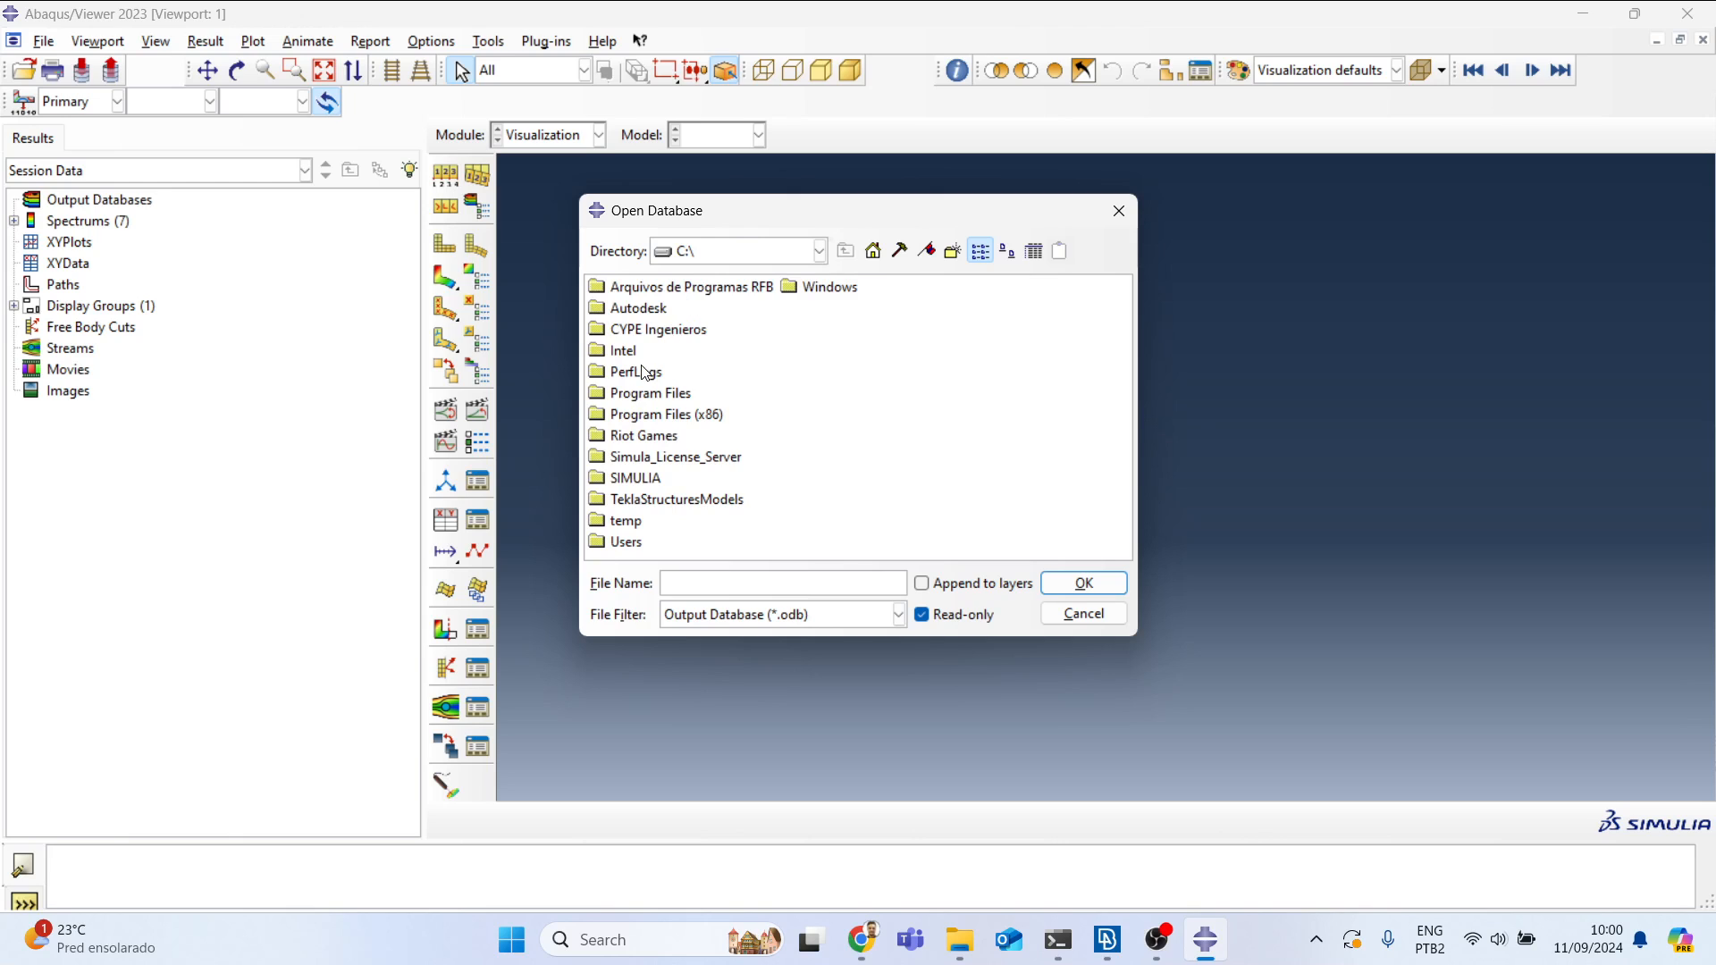
pyautogui.doubleClick(630, 541)
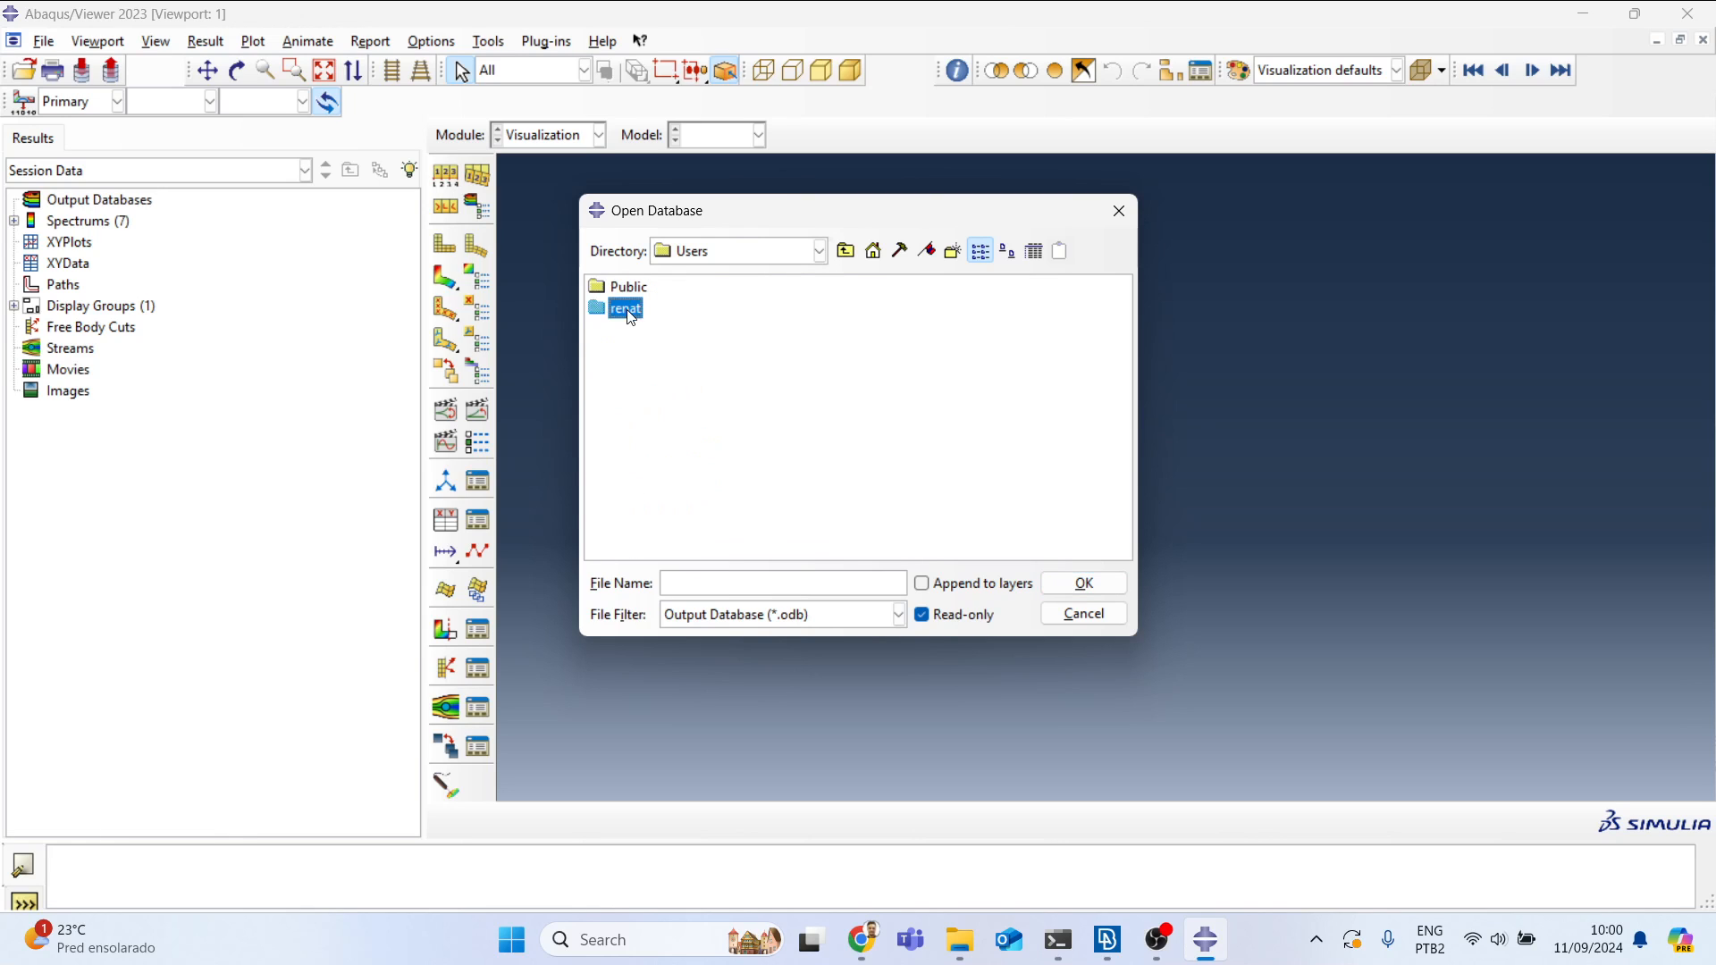
pyautogui.doubleClick(626, 308)
pyautogui.doubleClick(770, 373)
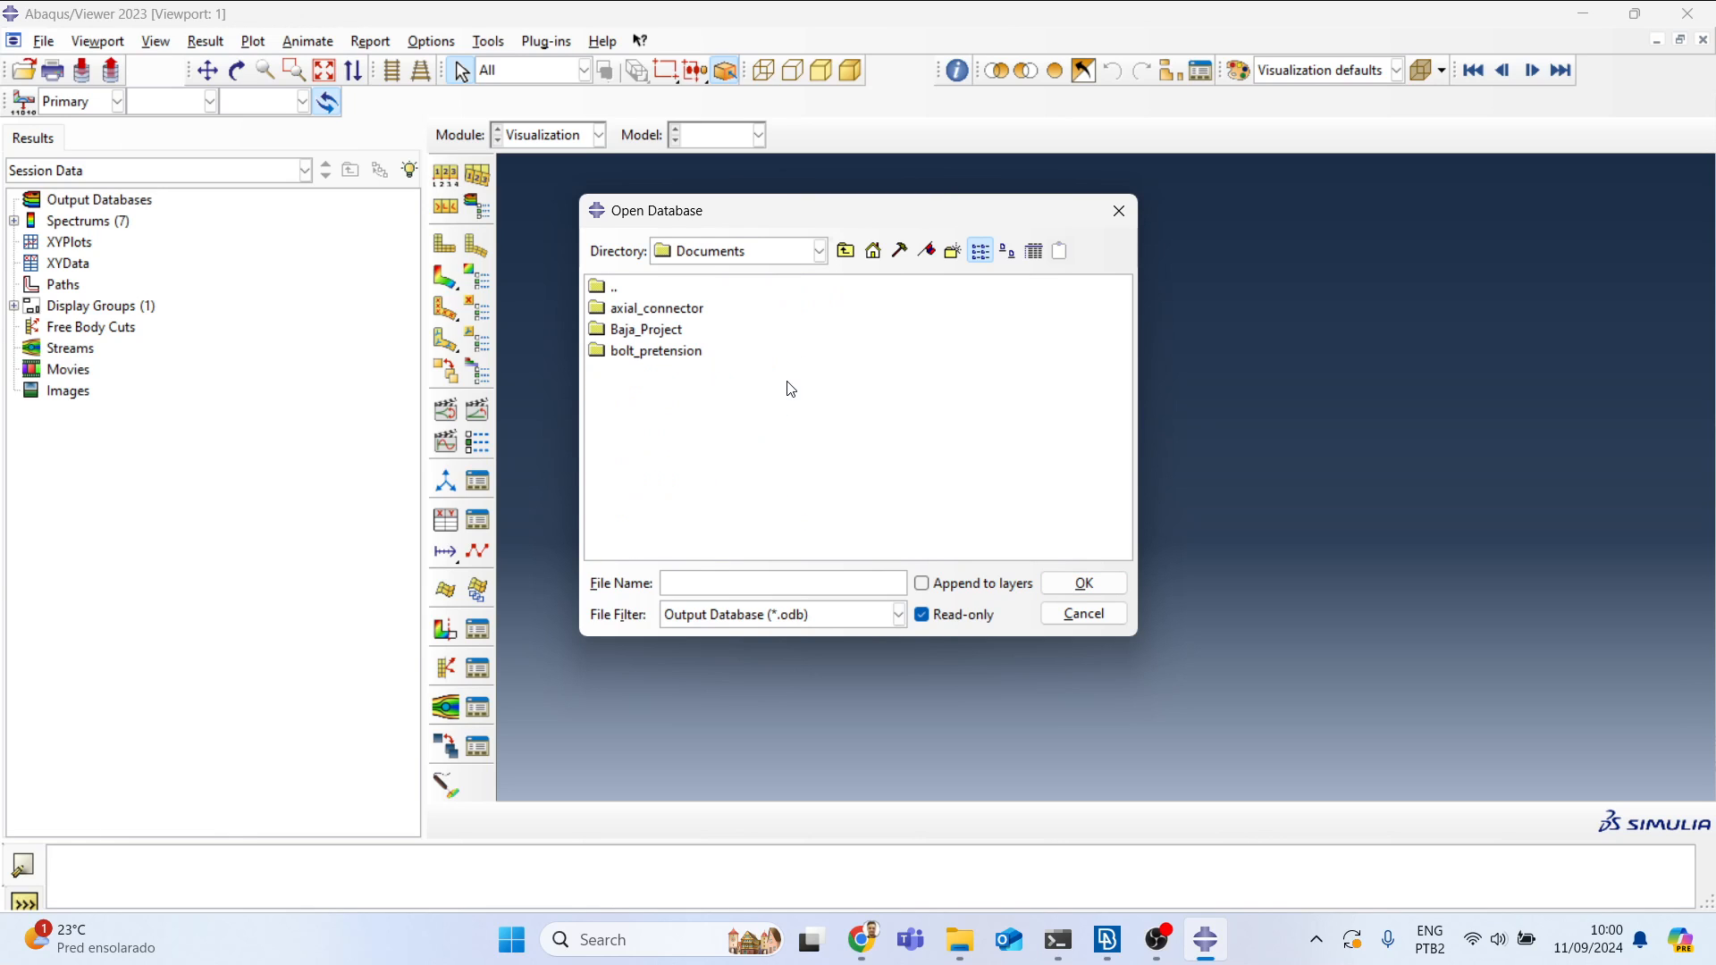
pyautogui.click(845, 253)
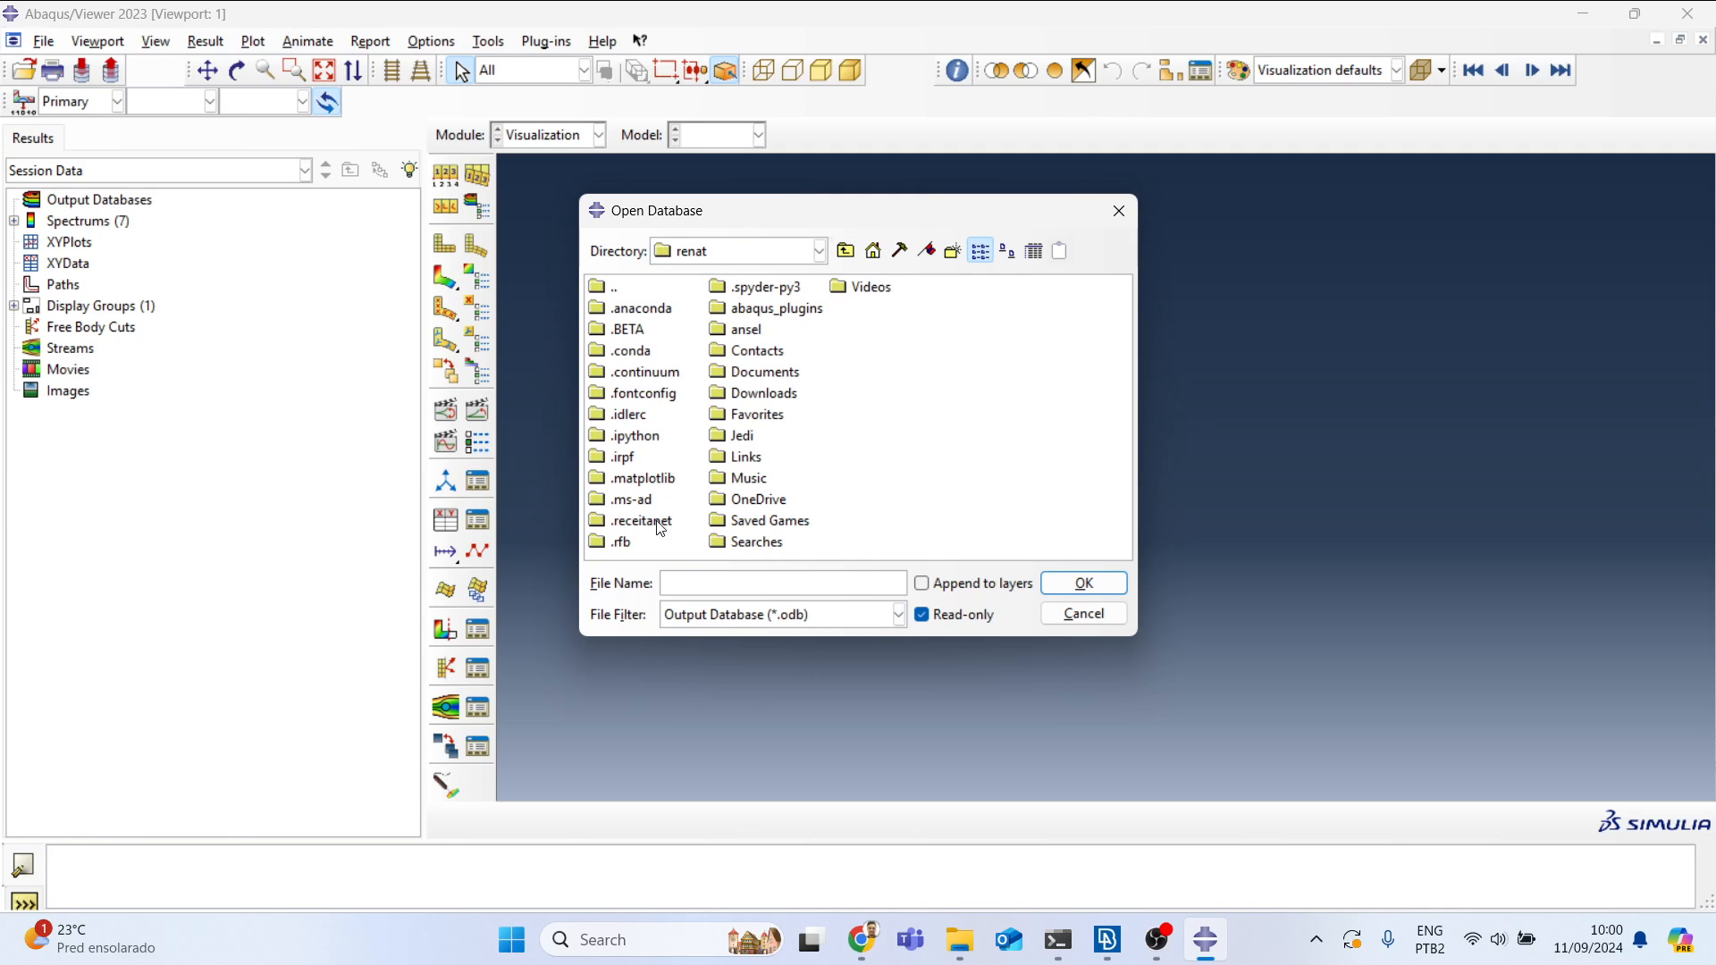
pyautogui.doubleClick(759, 499)
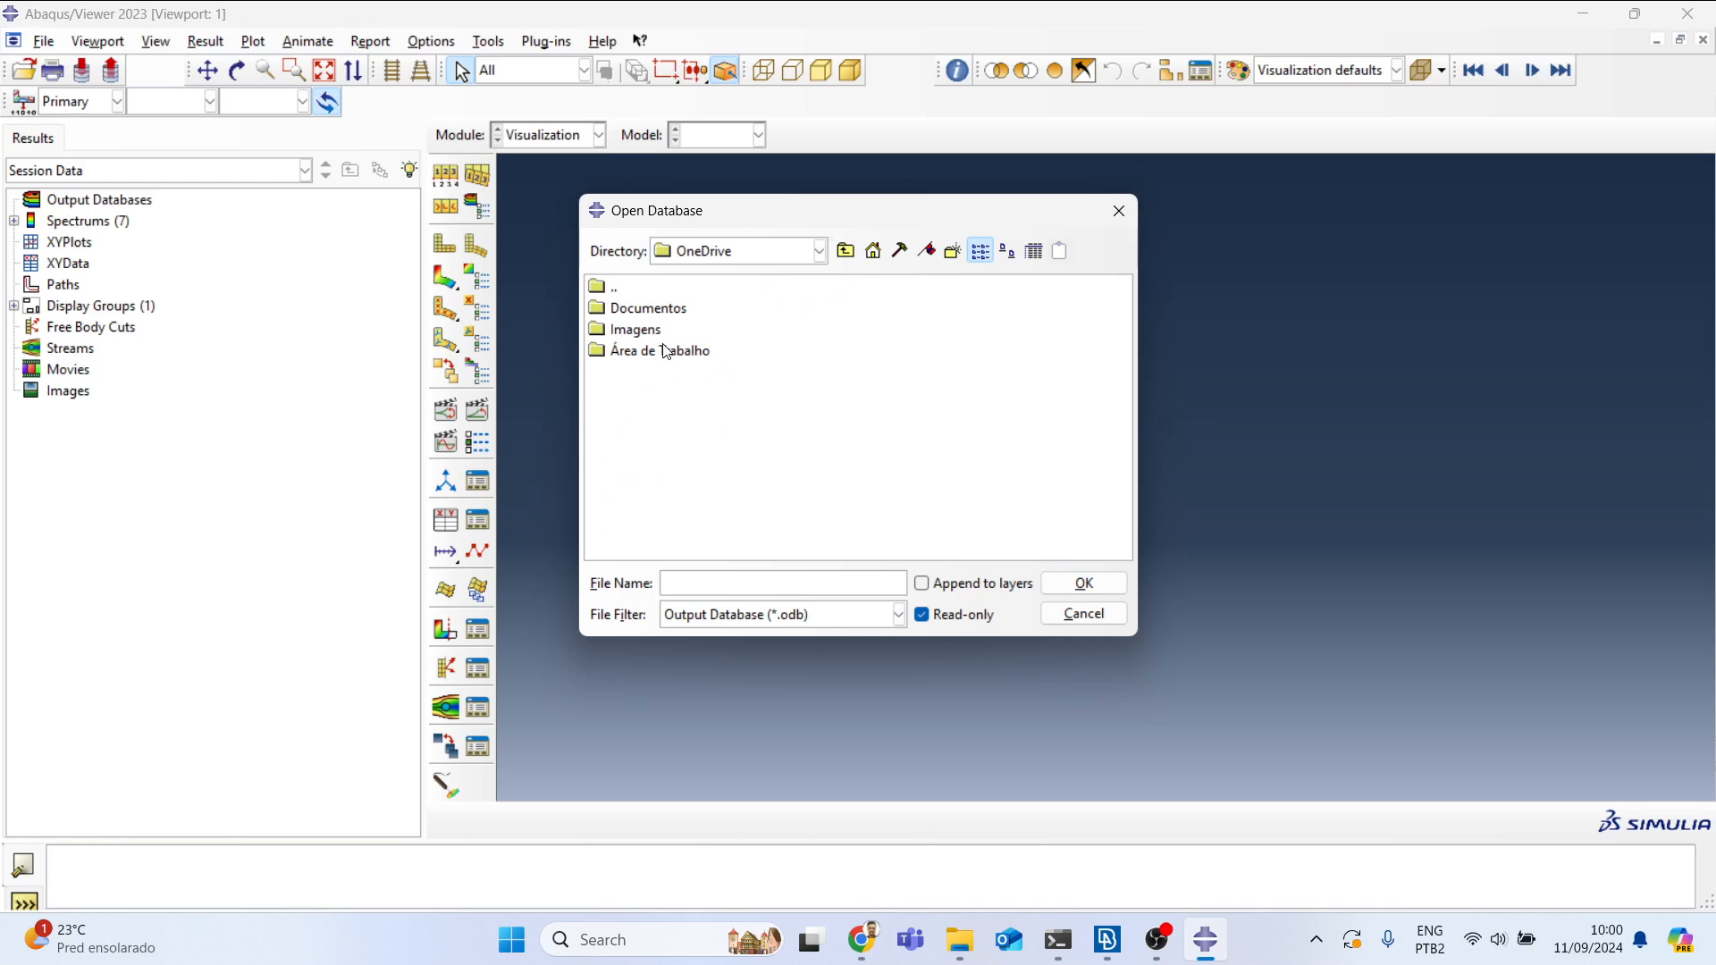
pyautogui.doubleClick(661, 310)
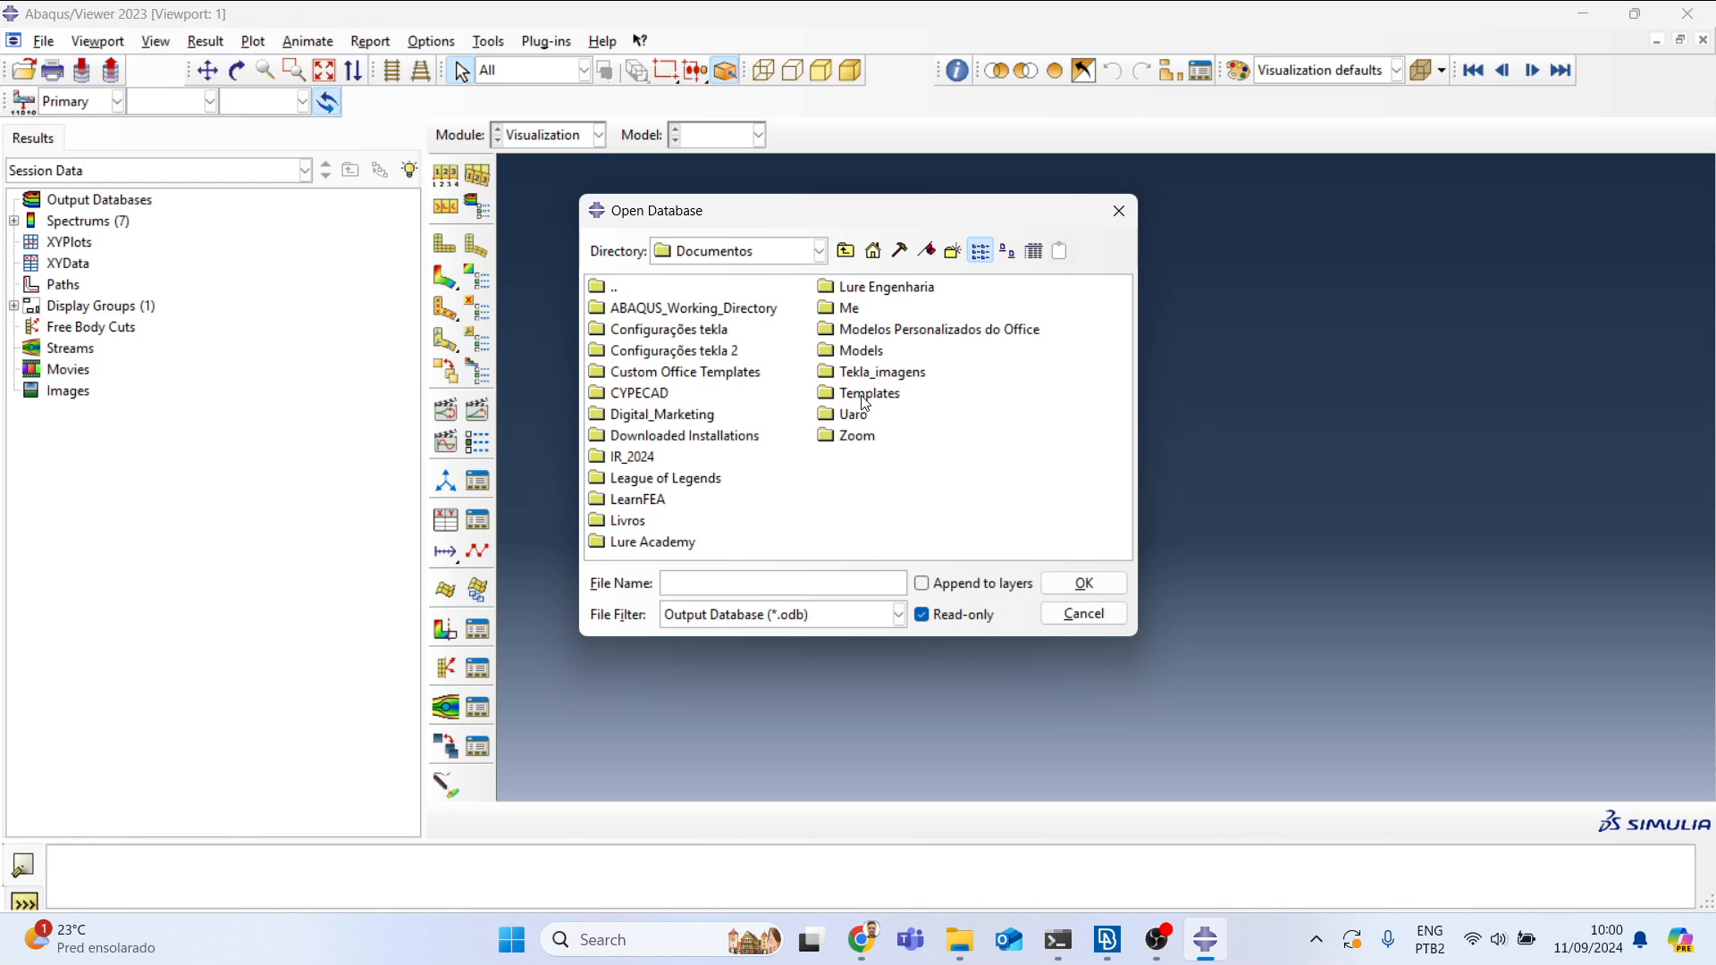
# Step: Open test_4.odb from the LearnFEA/examples/excavator/test_4 folder
pyautogui.doubleClick(636, 500)
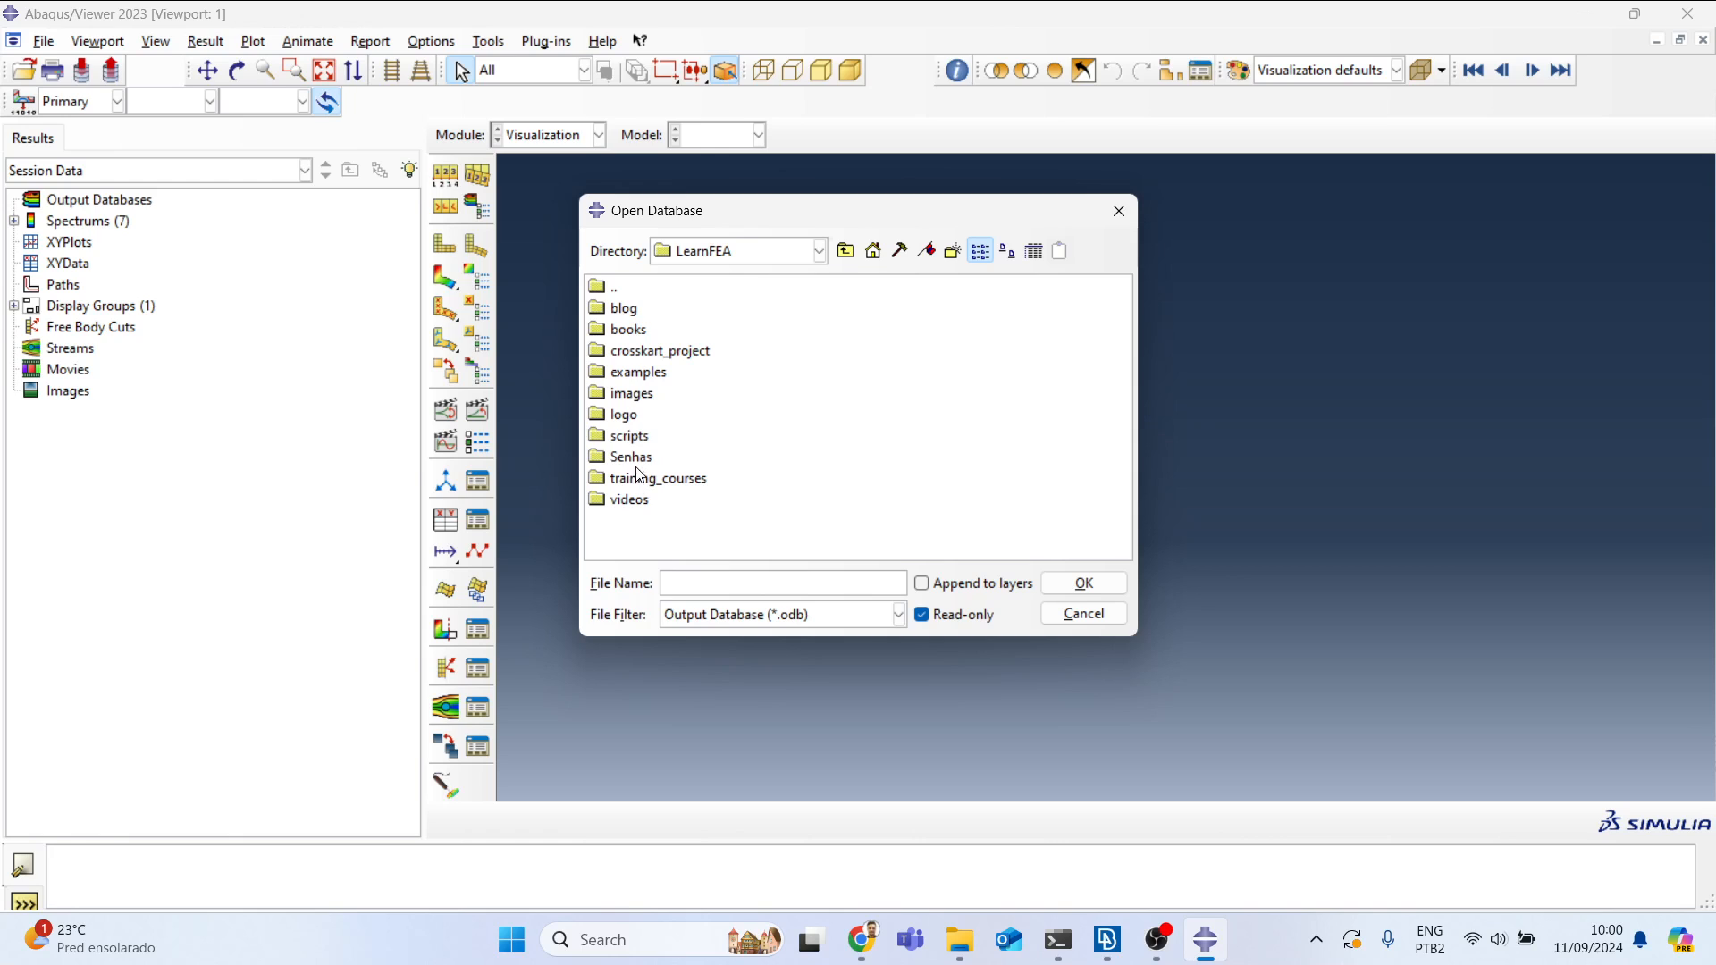
pyautogui.click(635, 375)
pyautogui.doubleClick(640, 368)
pyautogui.doubleClick(643, 313)
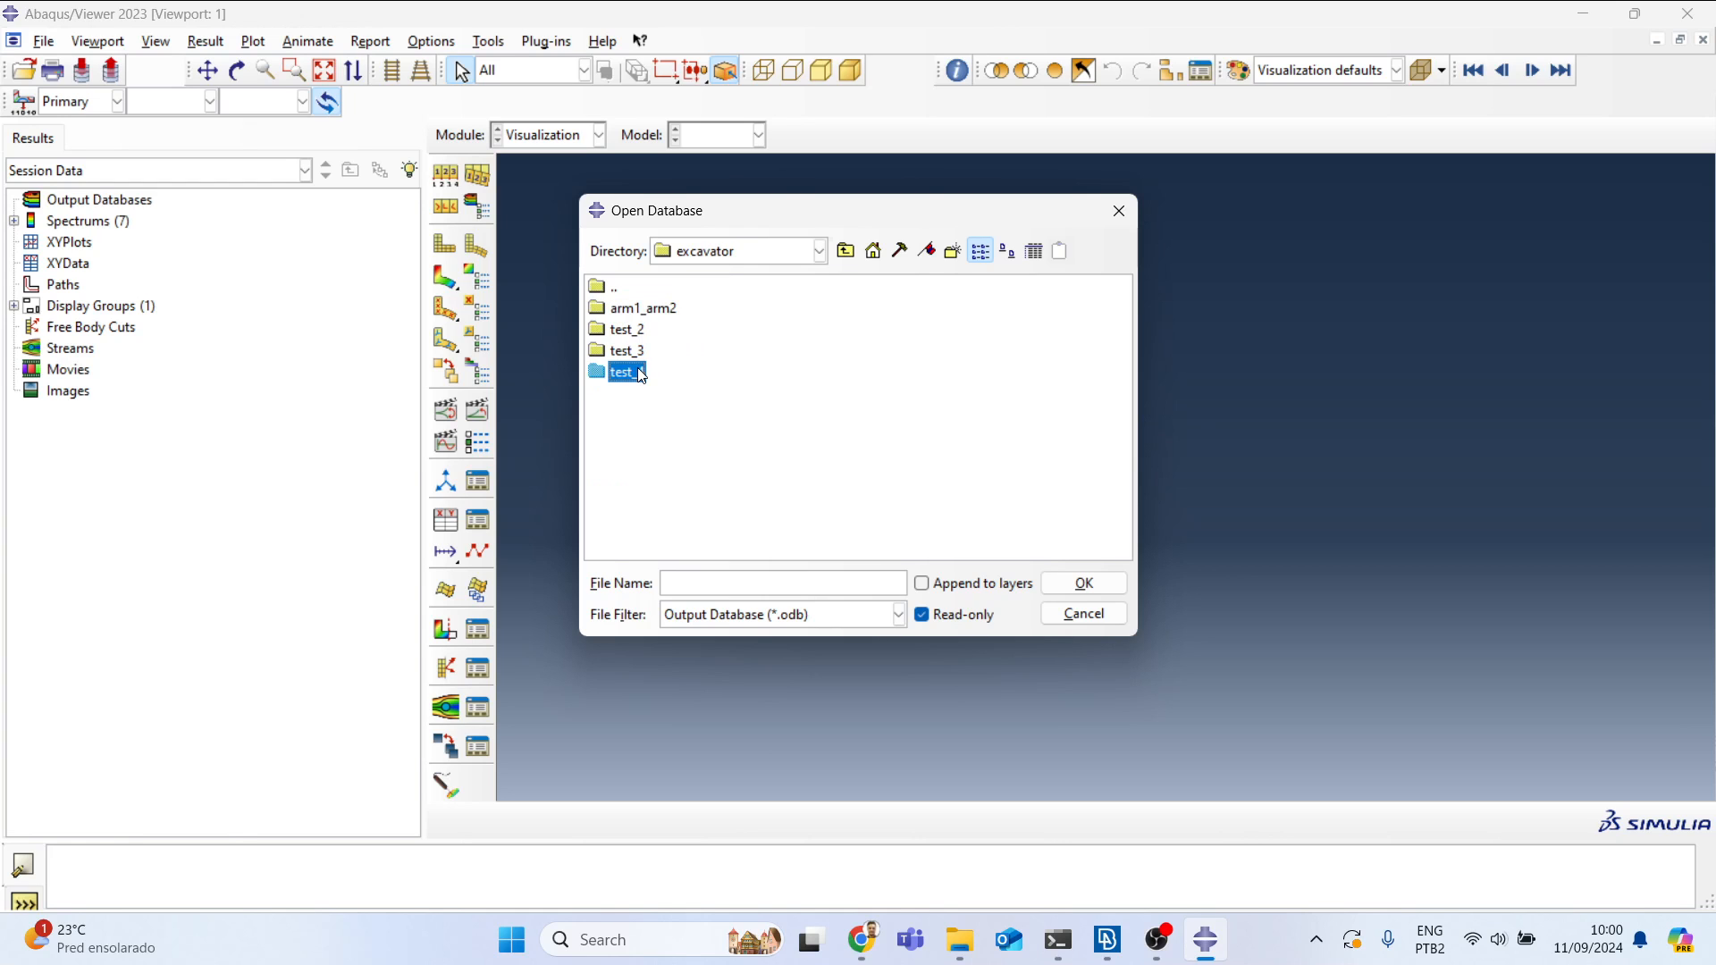
pyautogui.doubleClick(638, 371)
pyautogui.doubleClick(658, 318)
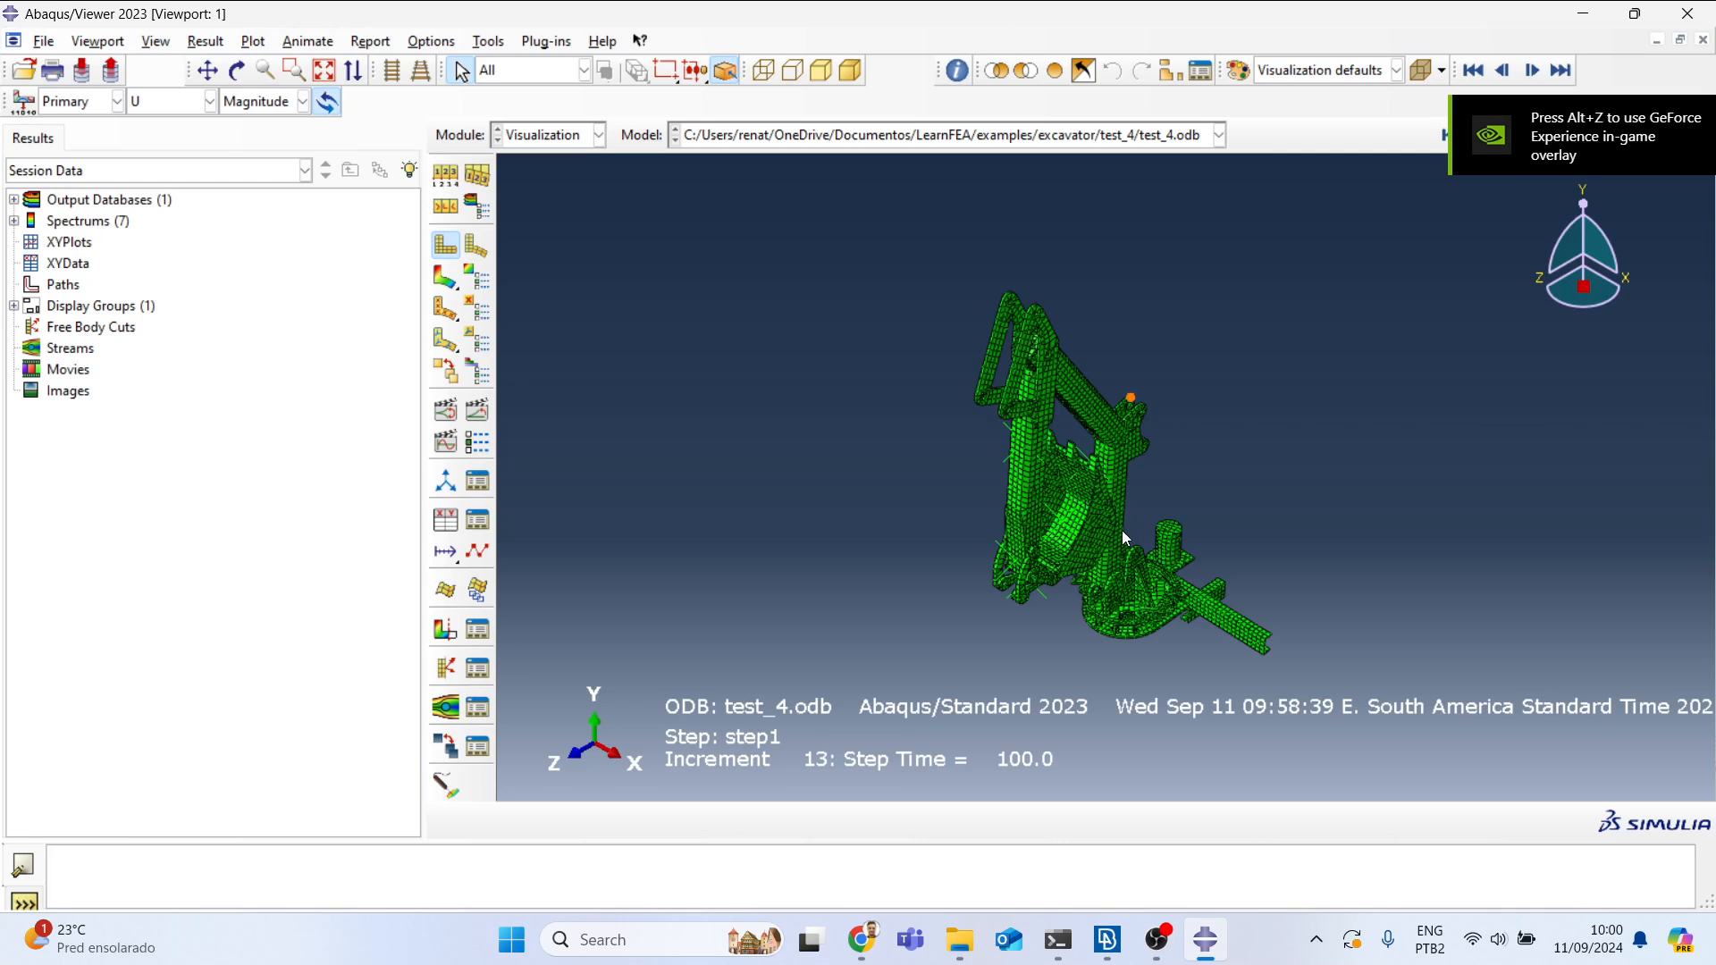
# Step: Open the Step/Frame list for step1 and plot the excavator's deformed shape
pyautogui.moveTo(1131, 578); pyautogui.dragTo(1203, 509)
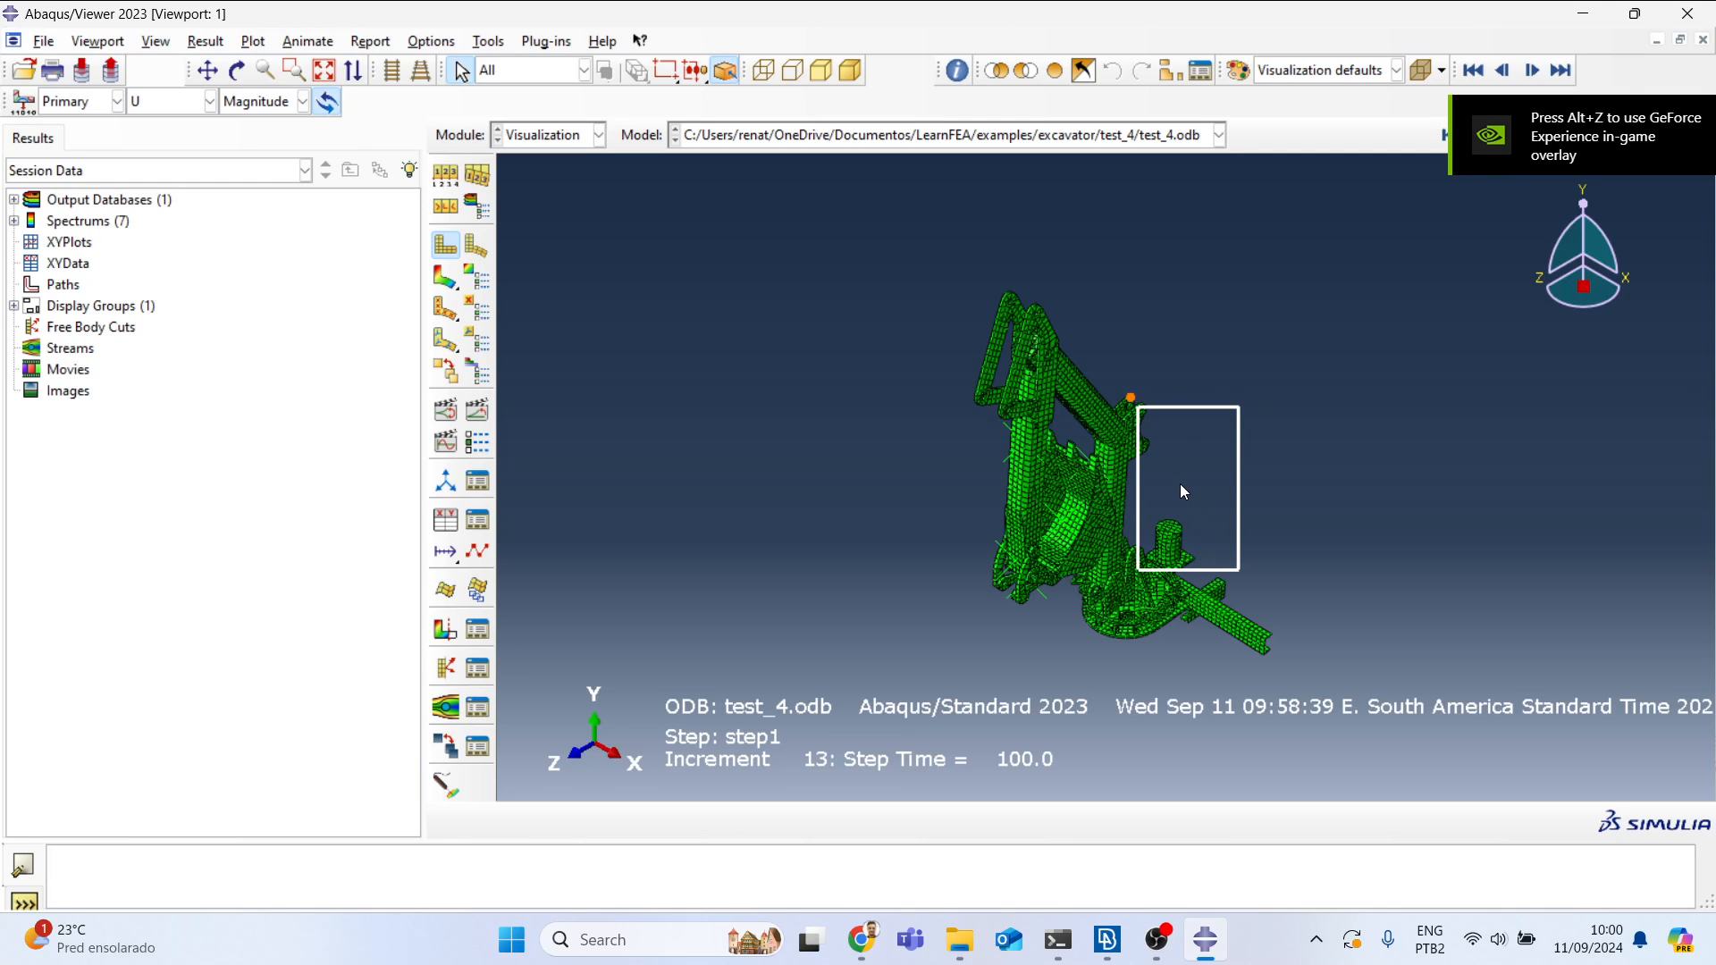
pyautogui.scroll(1, 1129, 544)
pyautogui.keyDown('ctrl'); pyautogui.keyDown('alt'); pyautogui.moveTo(1128, 544); pyautogui.dragTo(1309, 549); pyautogui.keyUp('alt'); pyautogui.keyUp('ctrl')
pyautogui.keyDown('ctrl'); pyautogui.keyDown('alt'); pyautogui.moveTo(1150, 617); pyautogui.dragTo(1025, 532, button='middle'); pyautogui.keyUp('alt'); pyautogui.keyUp('ctrl')
pyautogui.keyDown('ctrl'); pyautogui.keyDown('alt'); pyautogui.moveTo(1025, 532); pyautogui.dragTo(929, 482); pyautogui.keyUp('alt'); pyautogui.keyUp('ctrl')
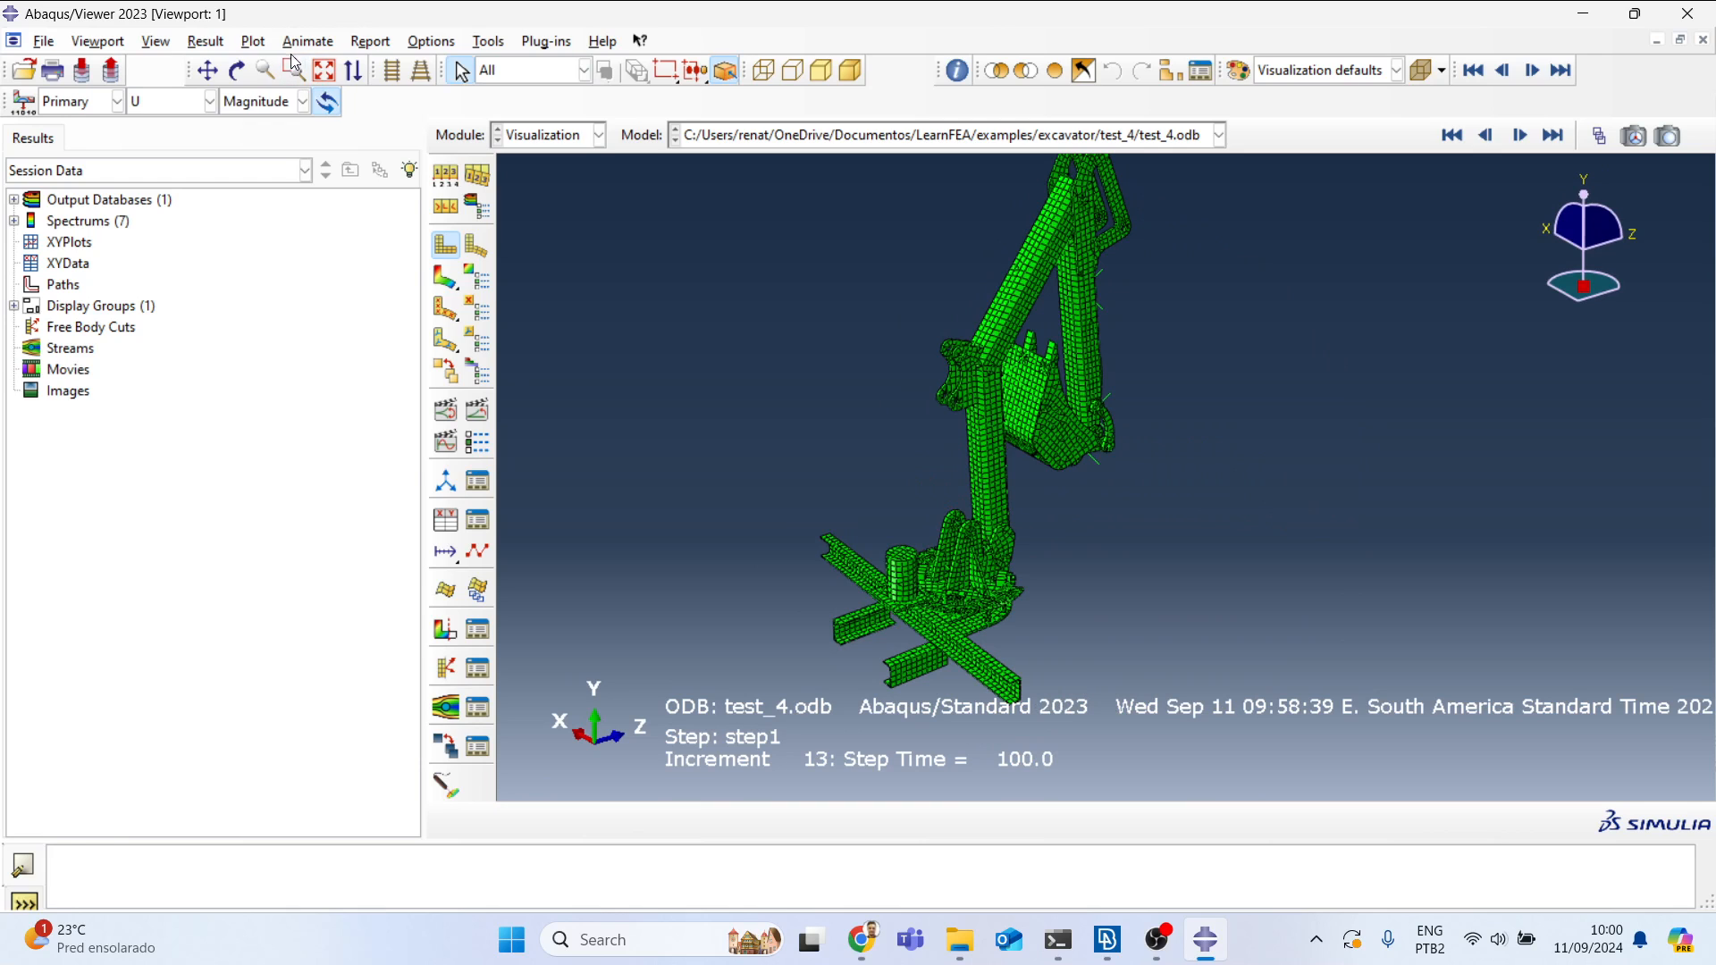
pyautogui.click(206, 41)
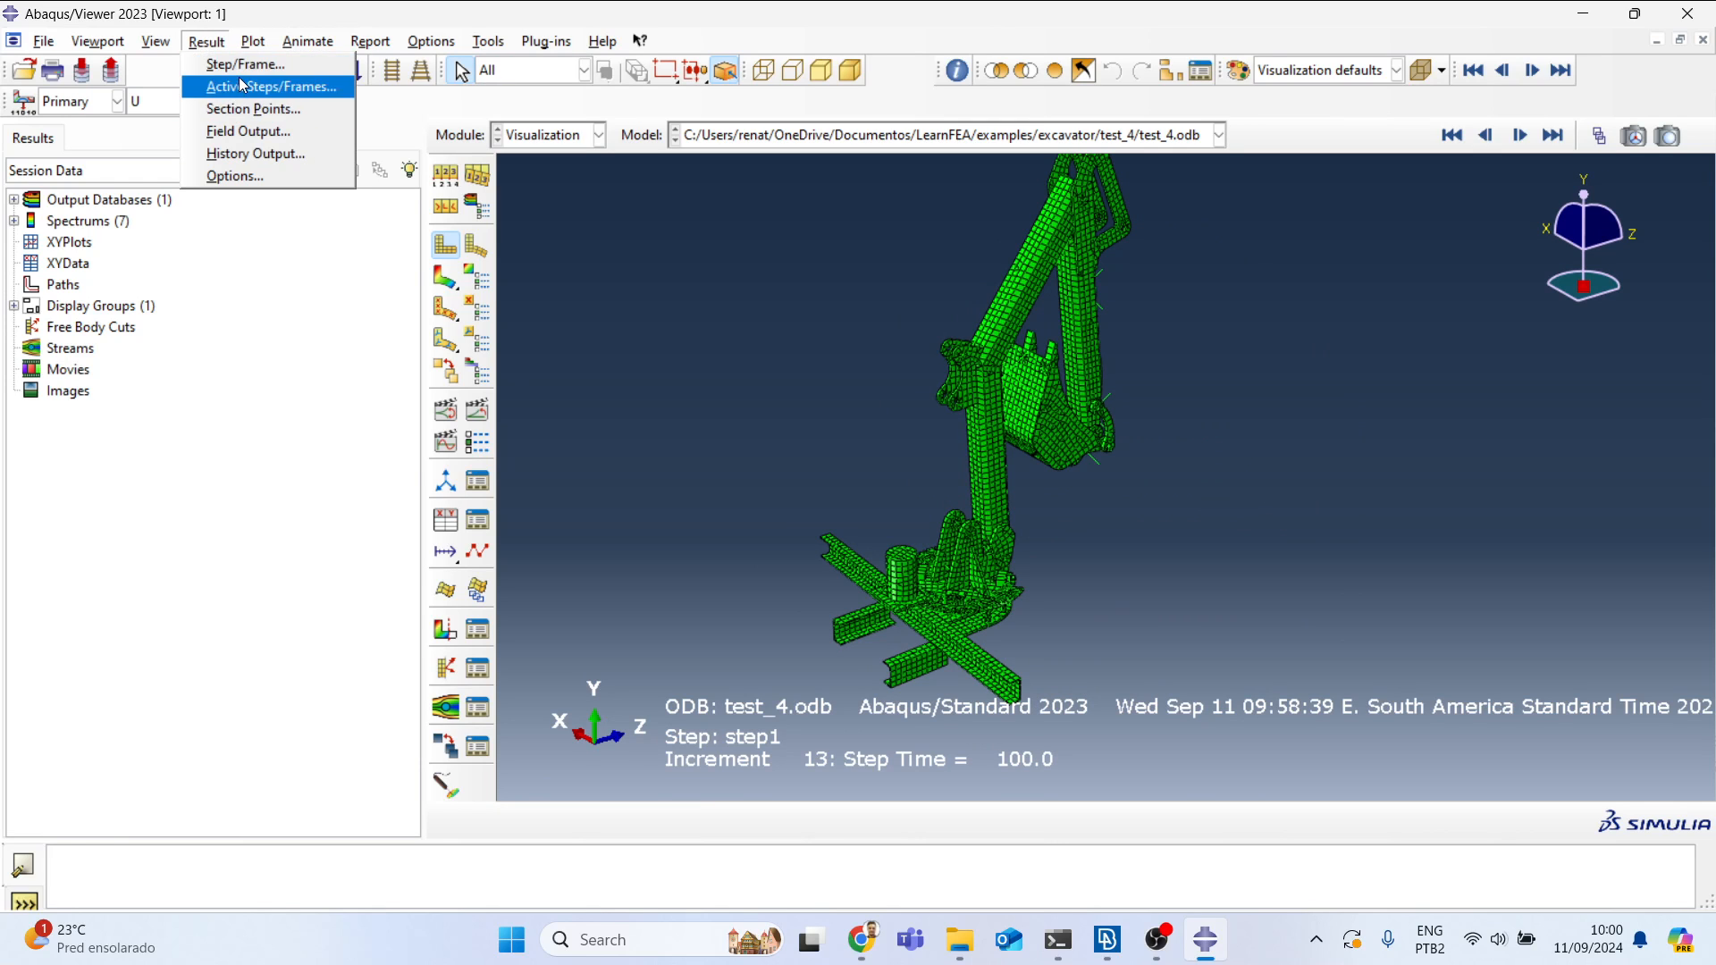
pyautogui.click(234, 64)
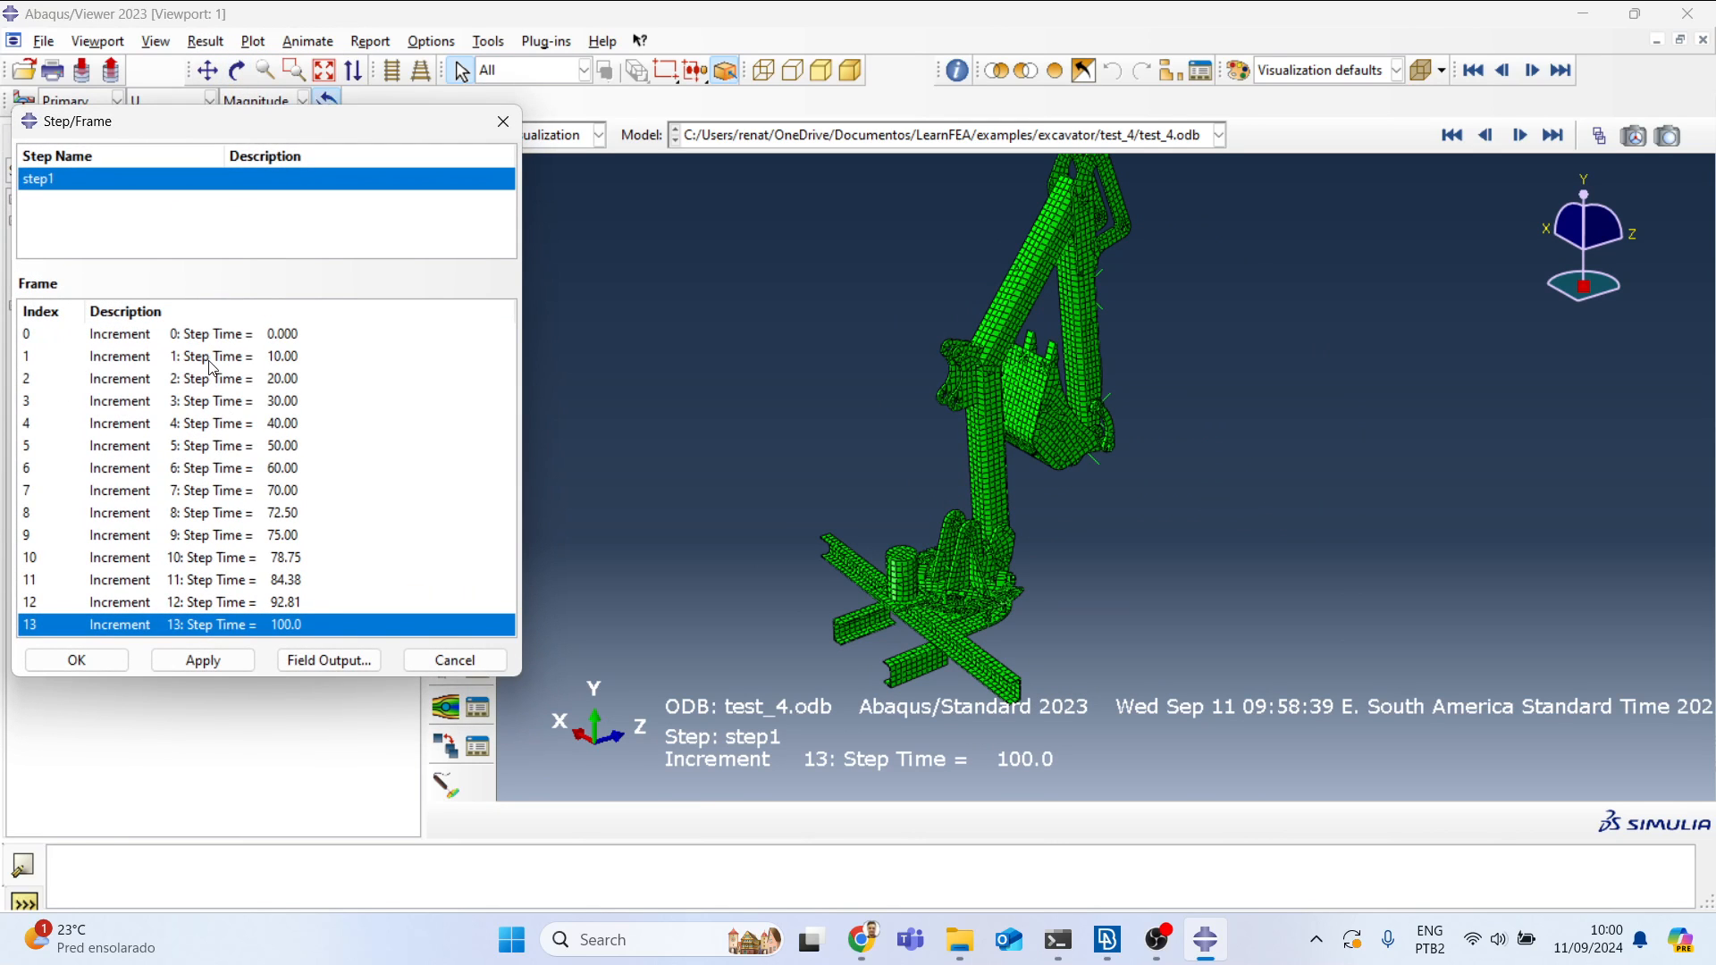
pyautogui.moveTo(322, 123); pyautogui.dragTo(327, 282)
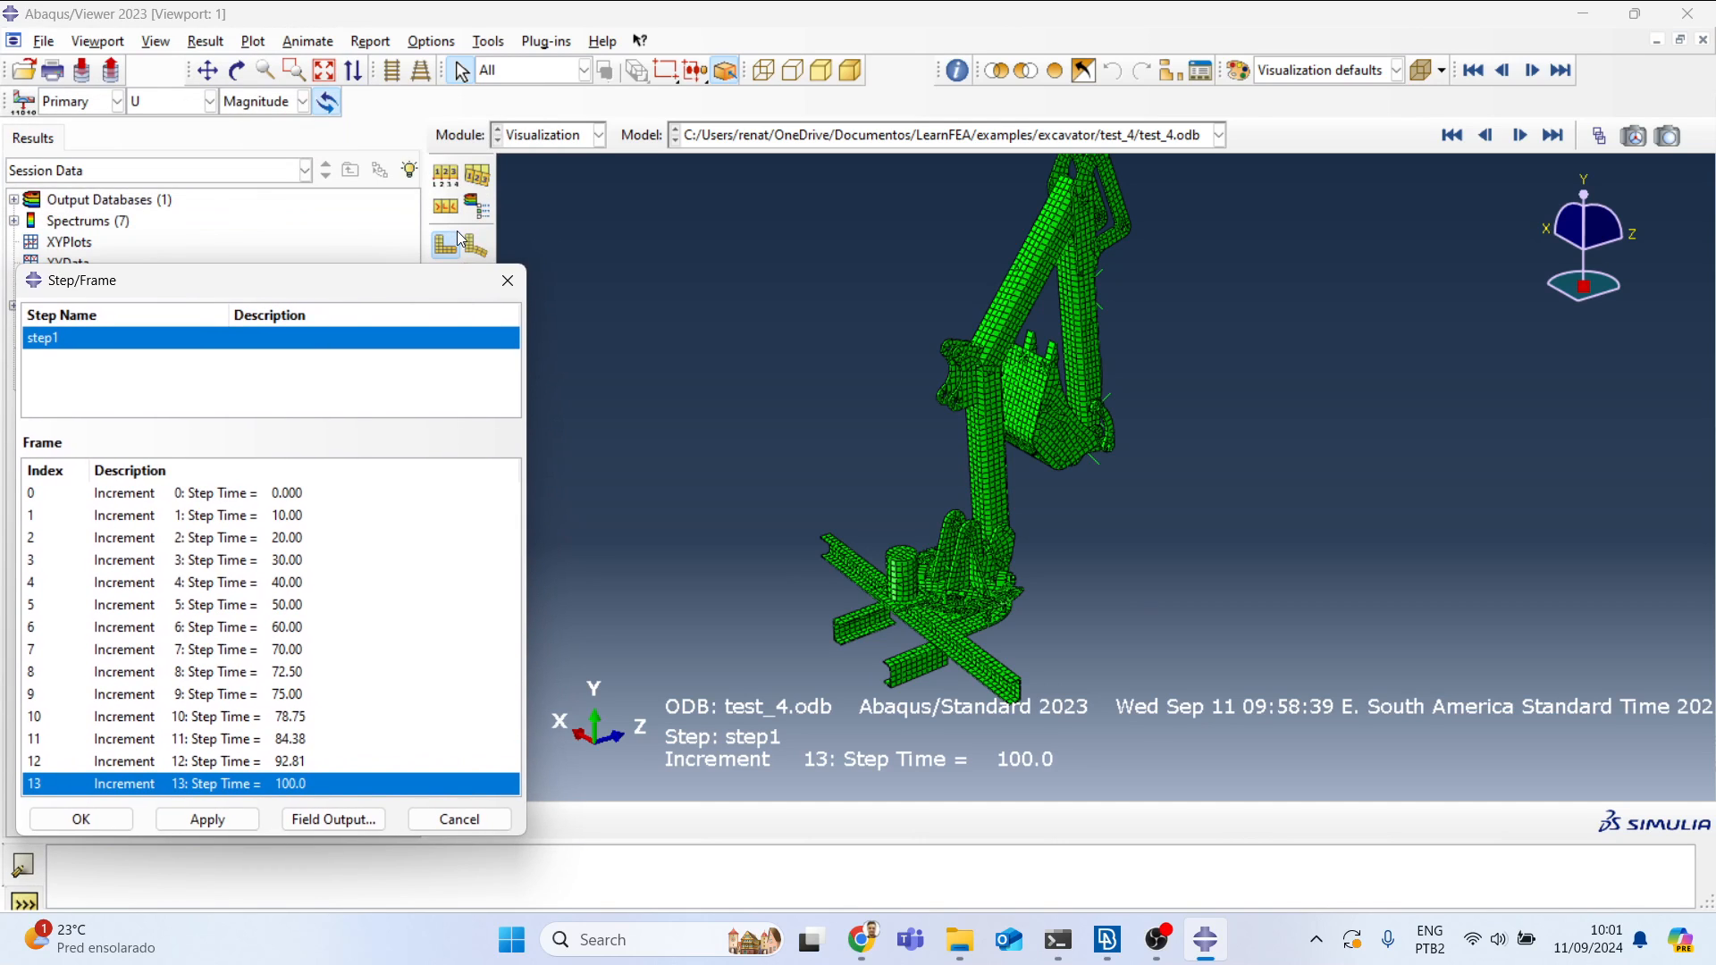
pyautogui.click(471, 249)
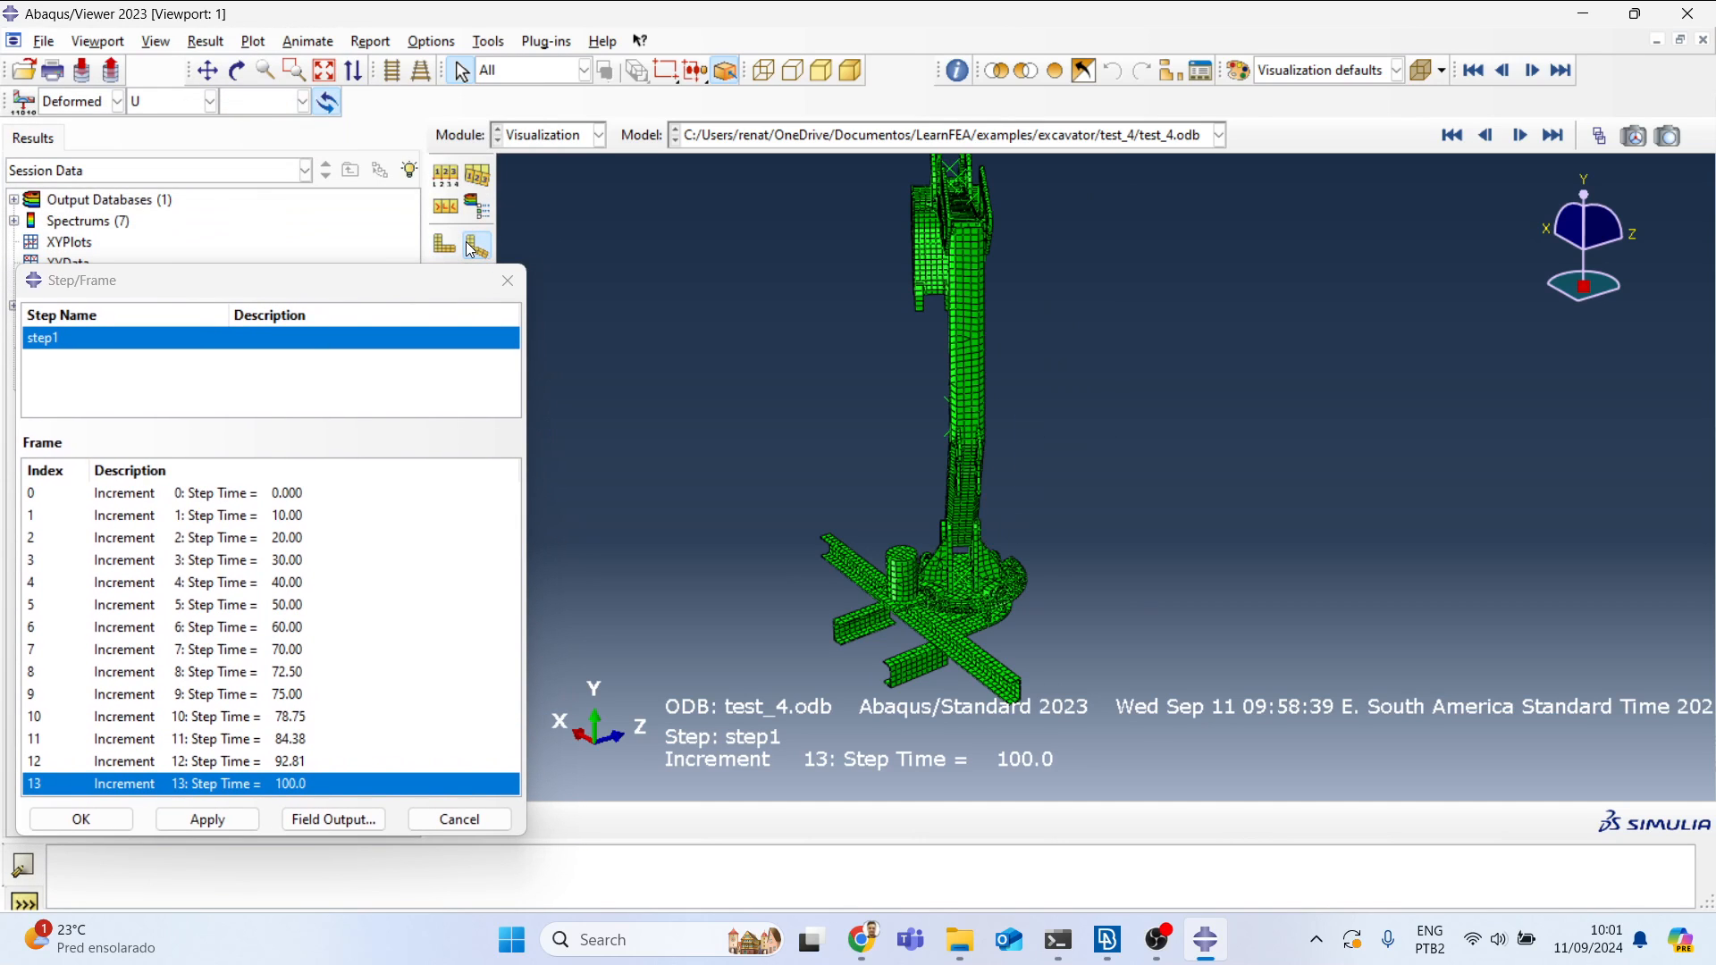
# Step: View the deformed excavator at increments 0, 1 and 2, and close the frame list
pyautogui.click(161, 494)
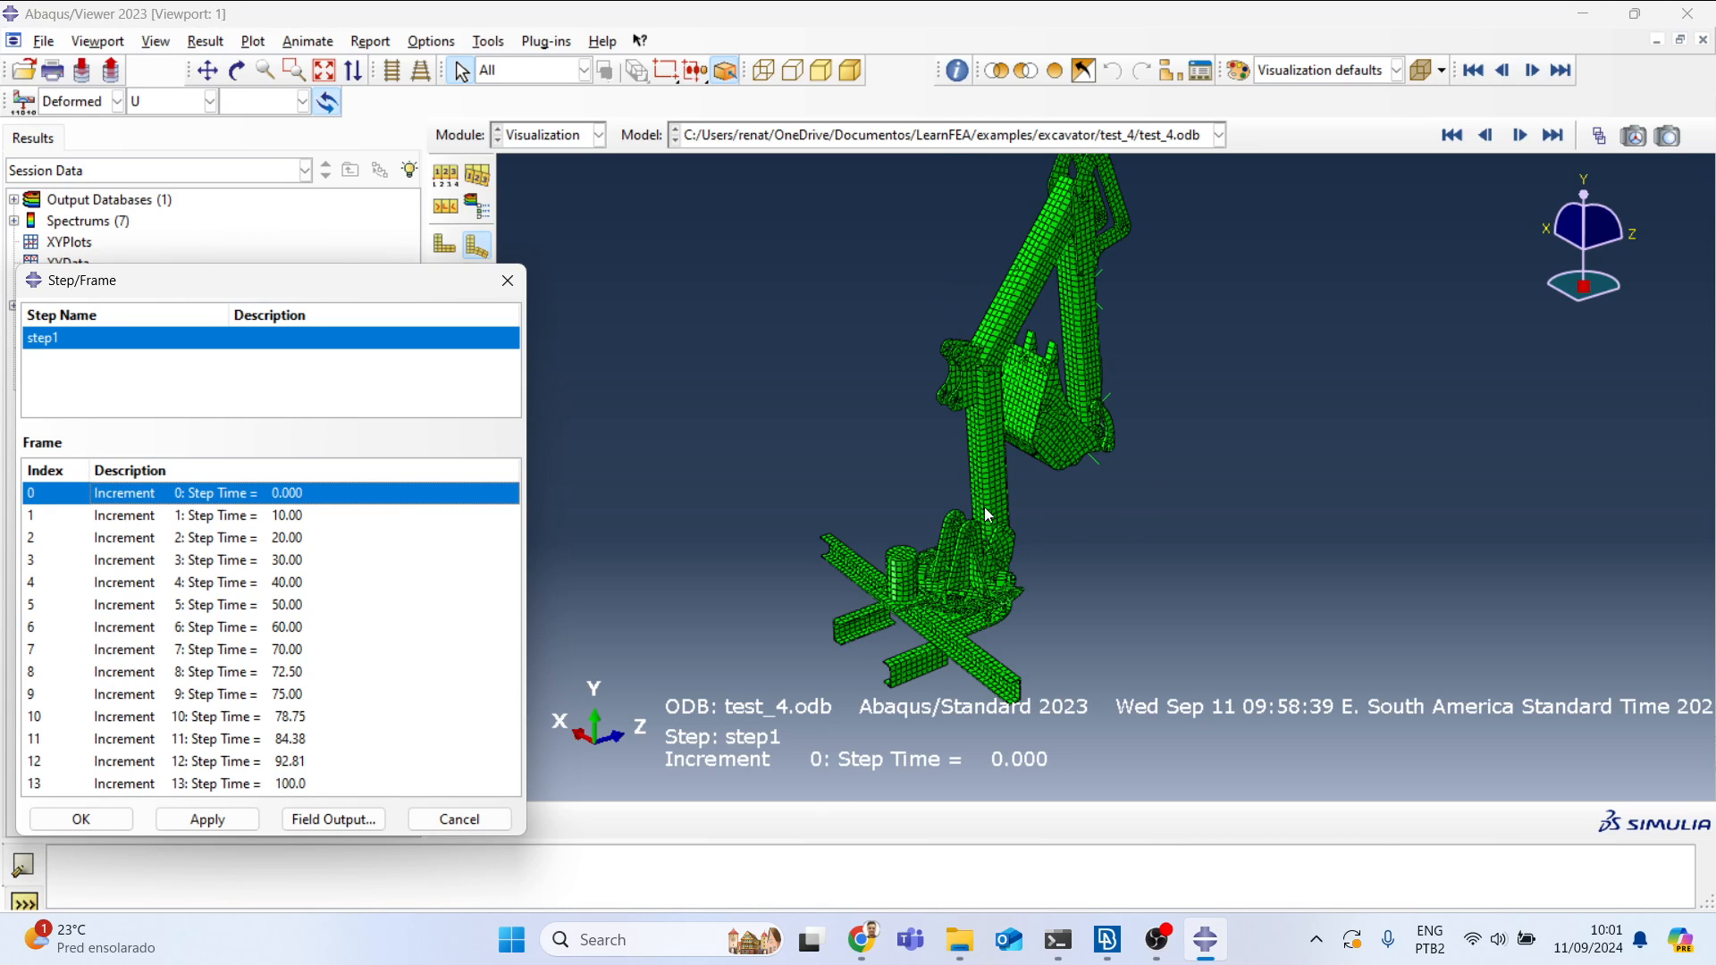
pyautogui.click(319, 520)
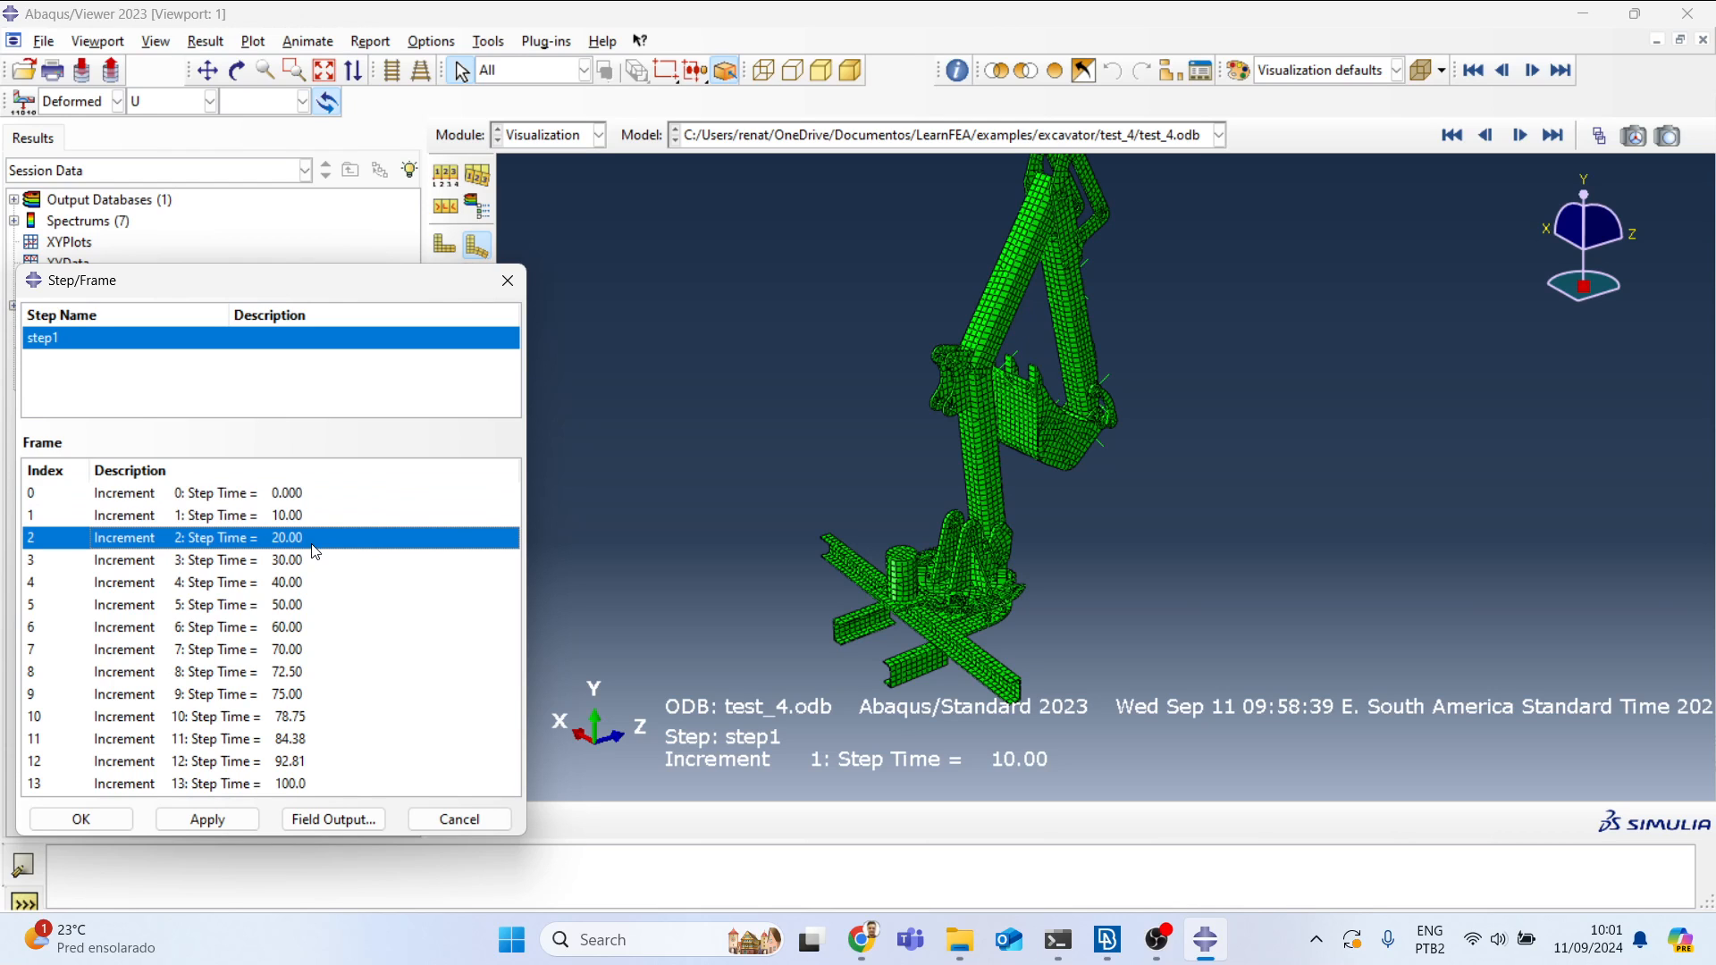
pyautogui.click(313, 544)
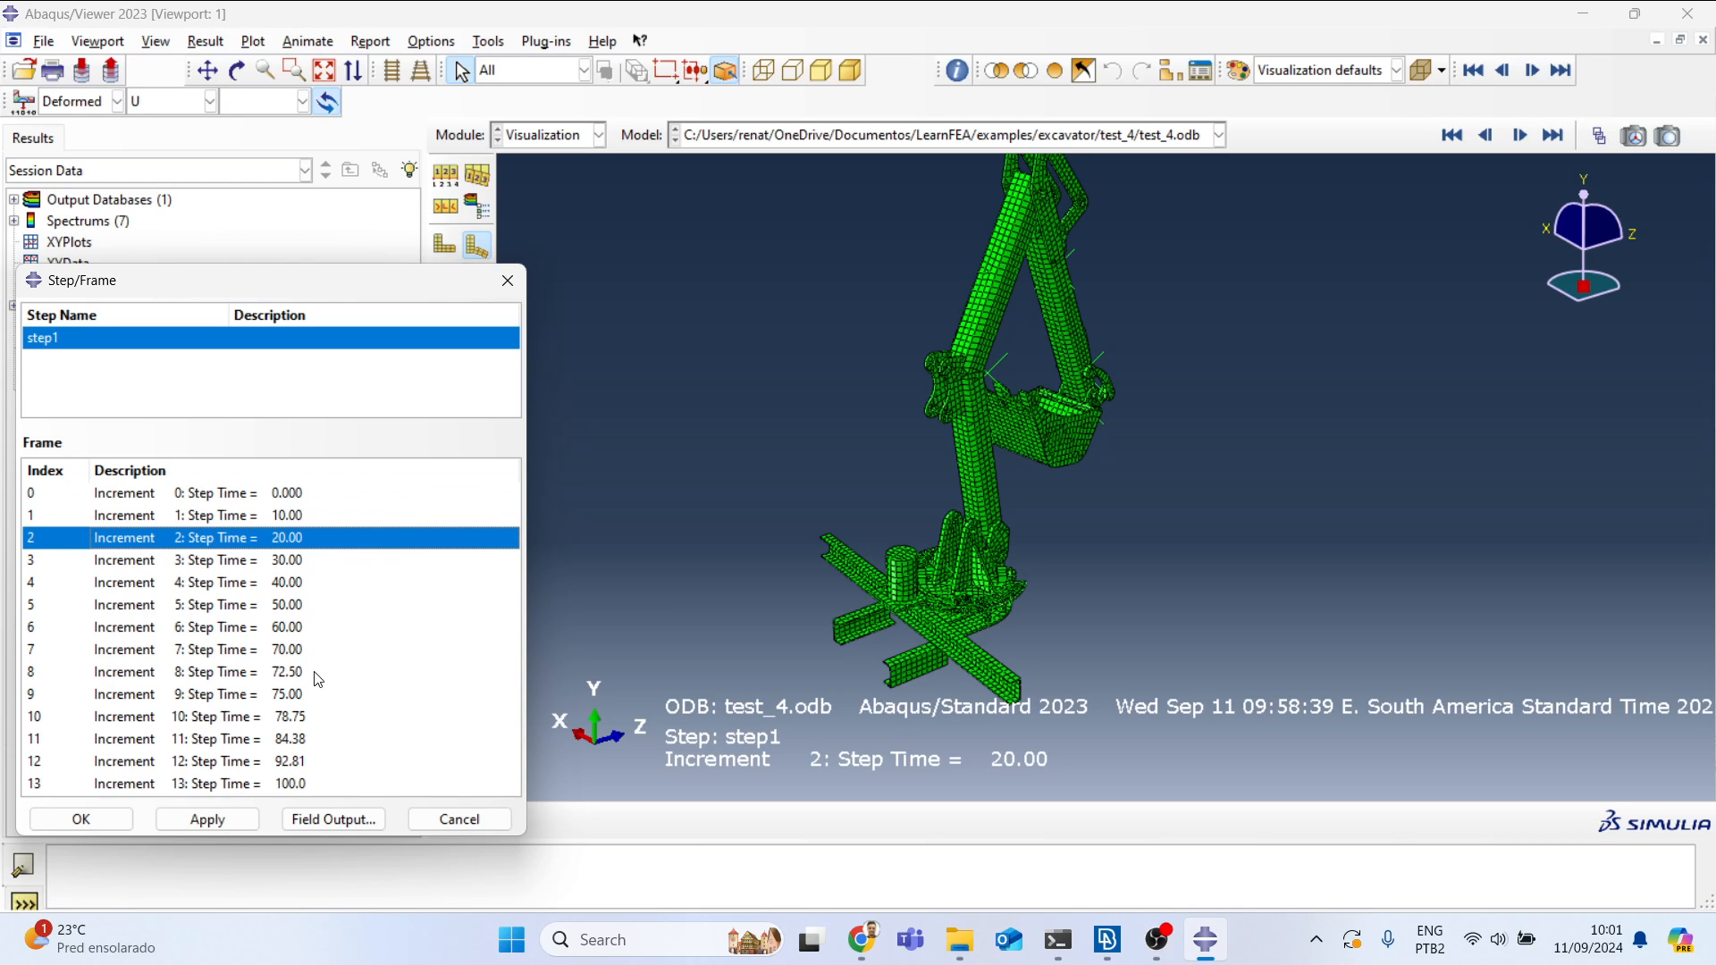
pyautogui.click(507, 281)
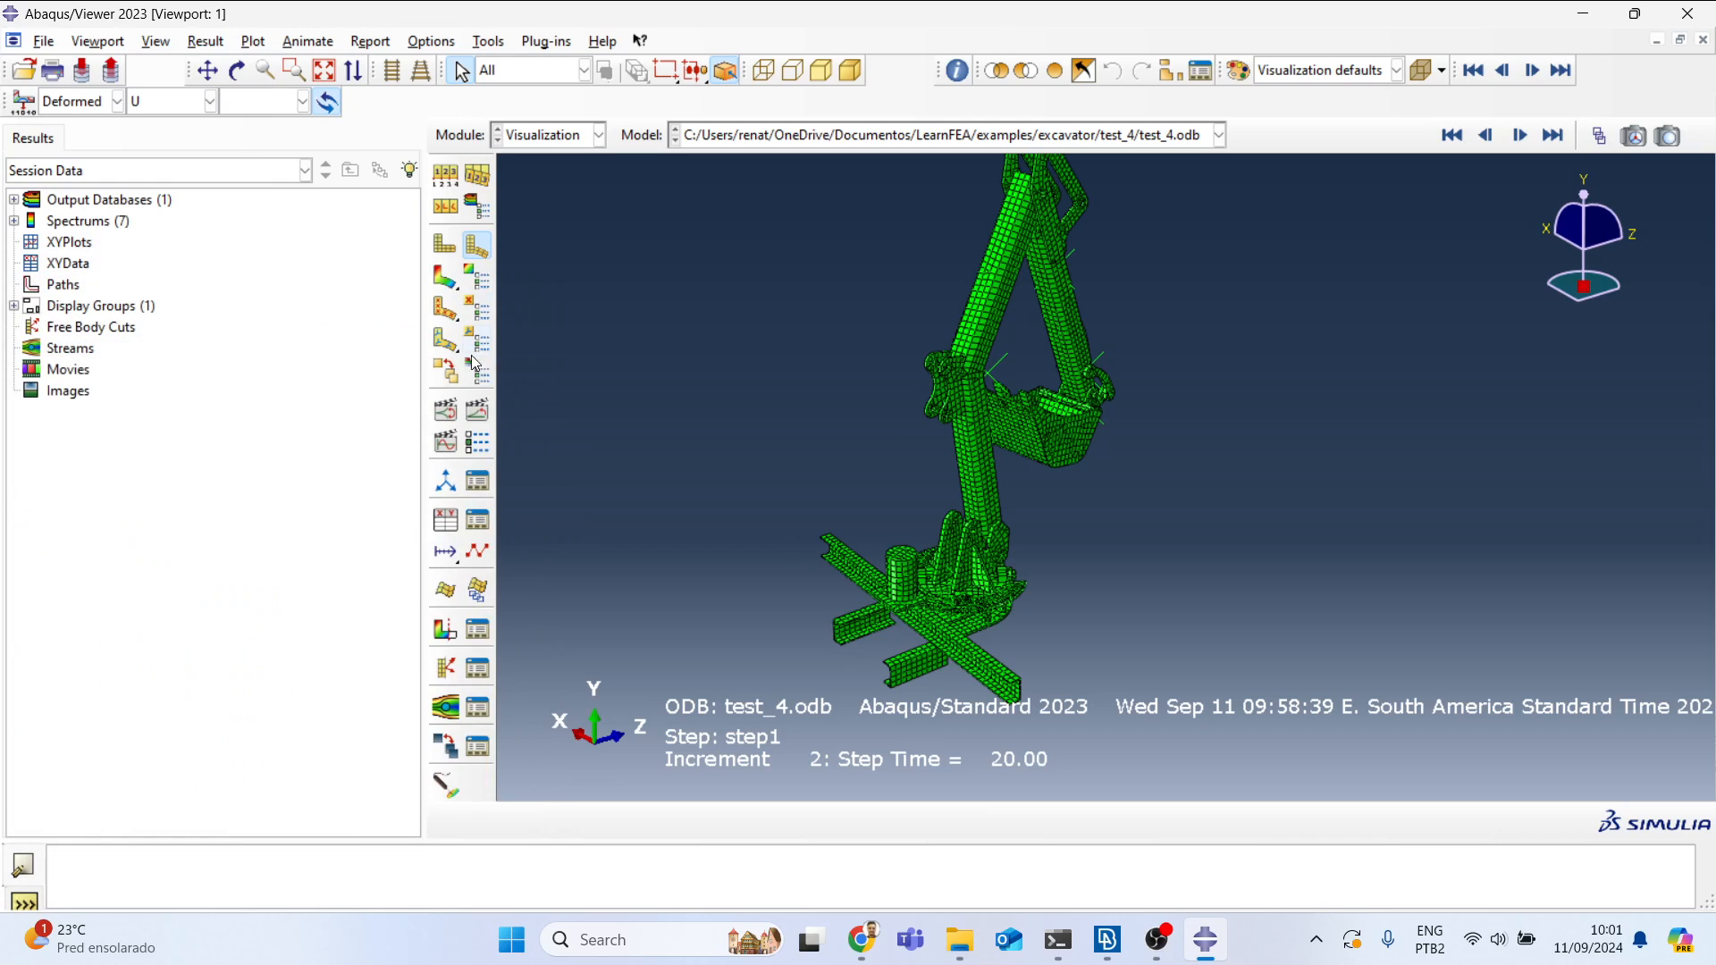
# Step: Play the time-history animation of the excavator, switch back to the undeformed plot, and exit Abaqus Viewer
pyautogui.click(477, 411)
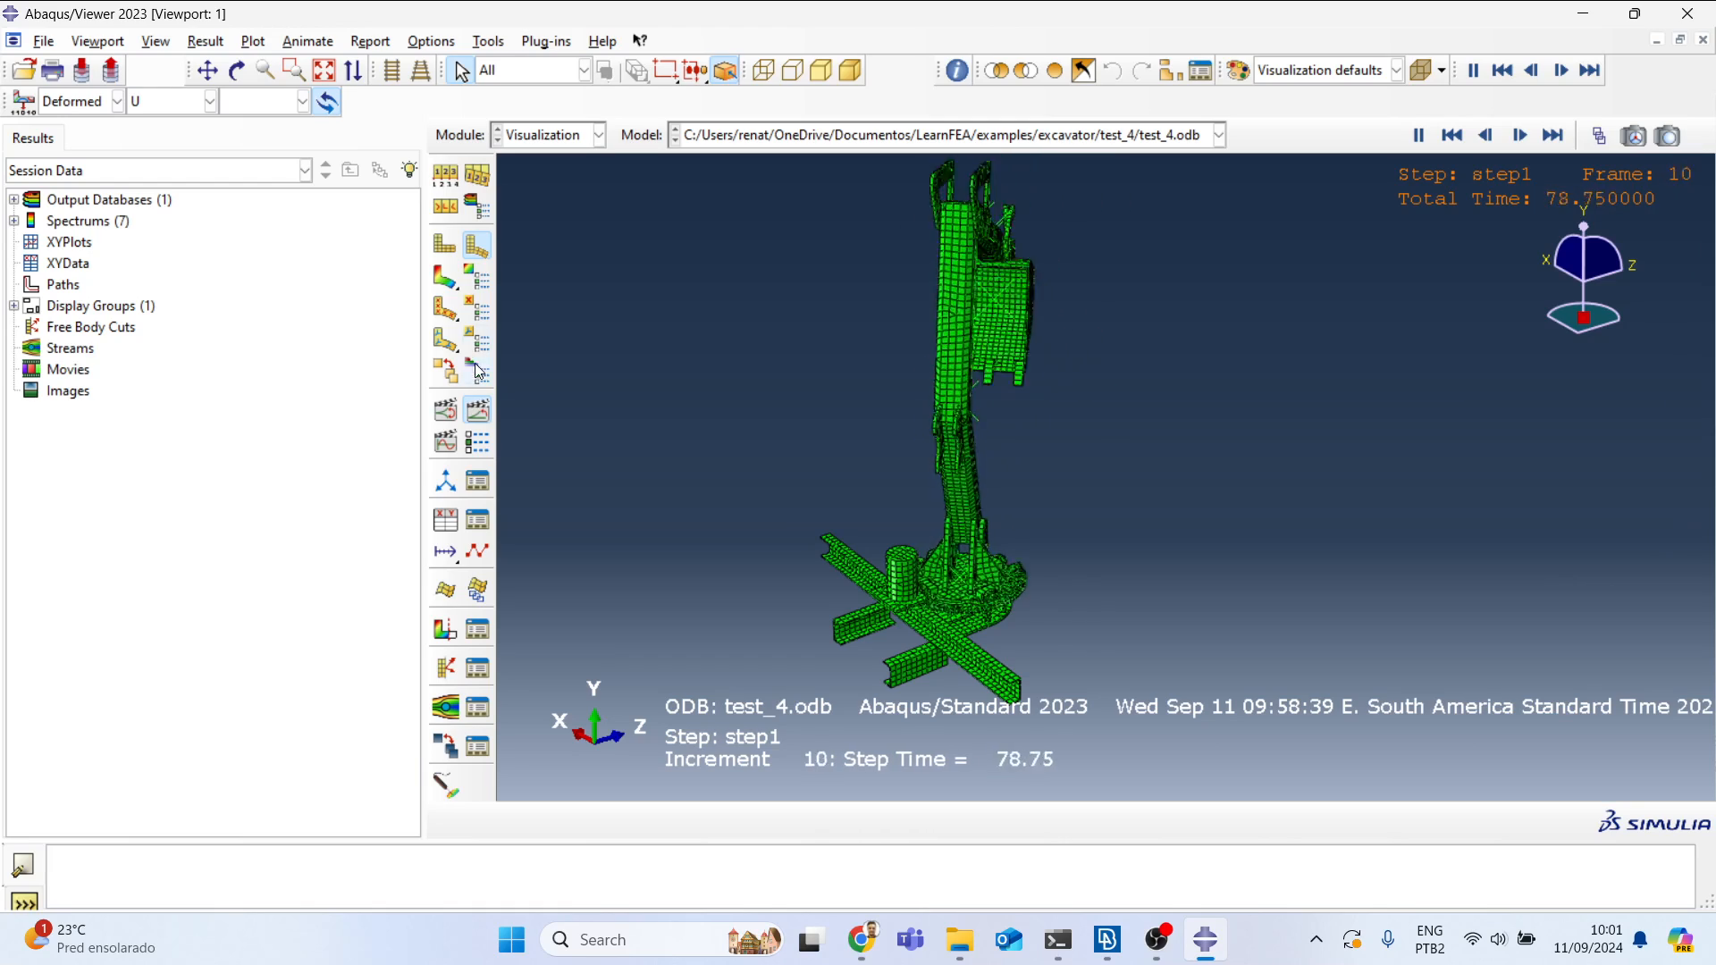
pyautogui.click(445, 244)
pyautogui.click(1697, 11)
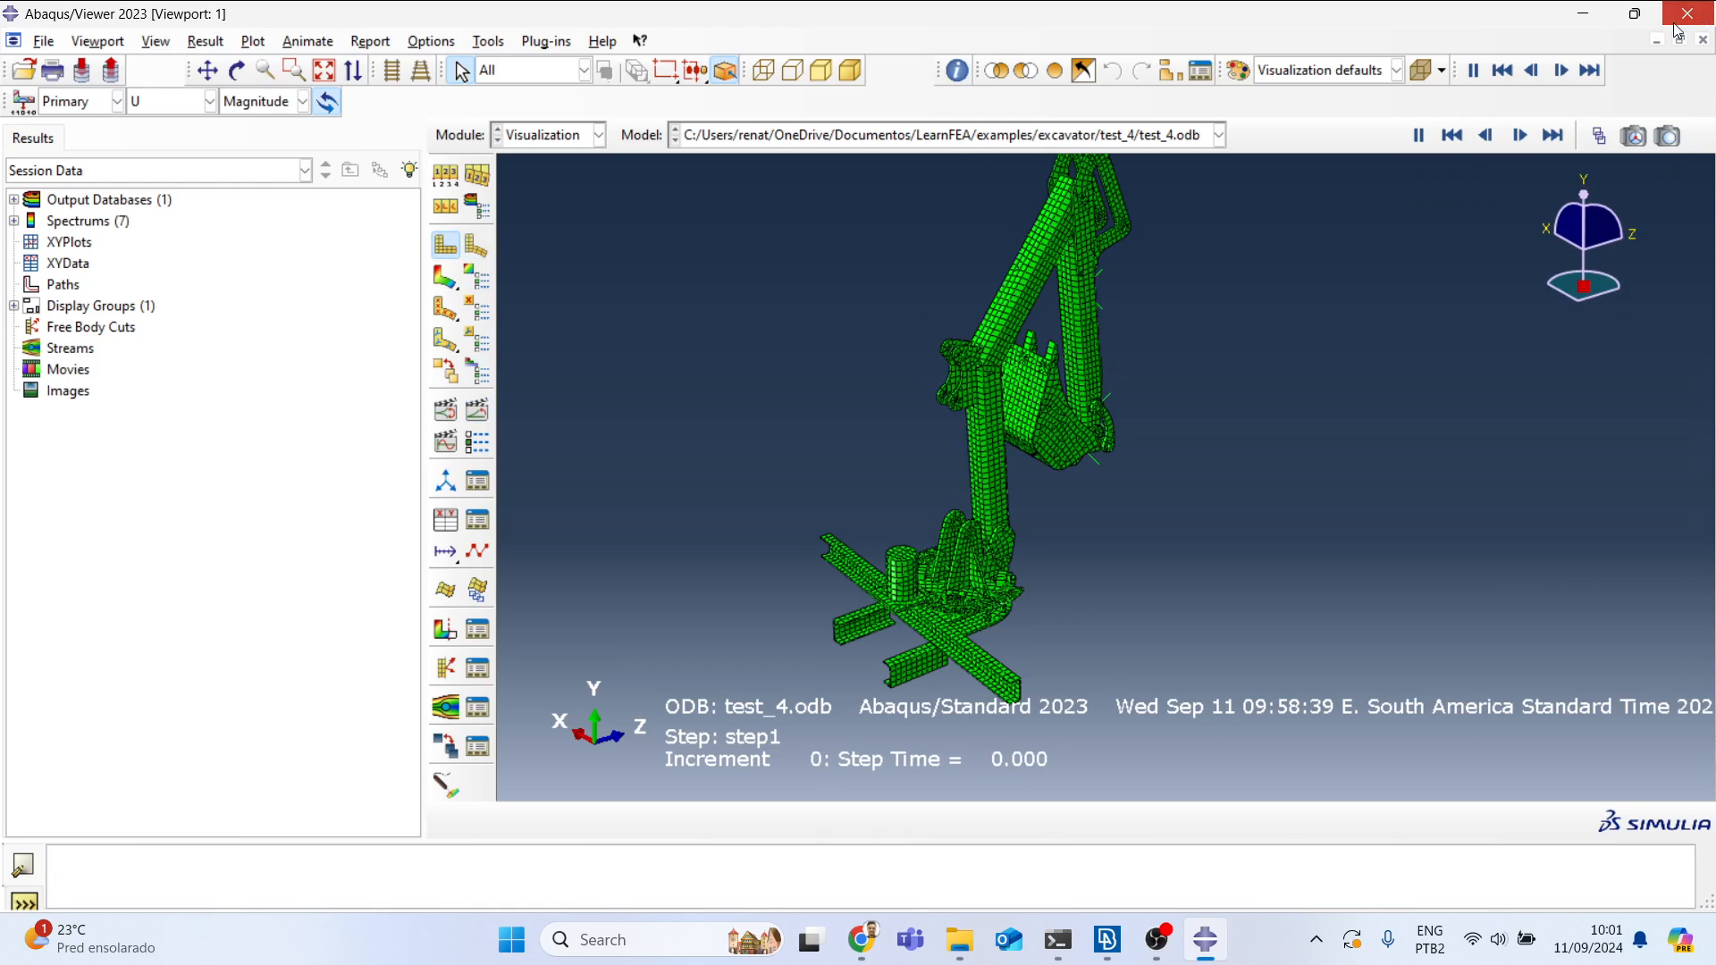
# Step: Minimize the File Explorer and PowerShell windows and launch META v23.1.1 with the default layout
pyautogui.click(1395, 109)
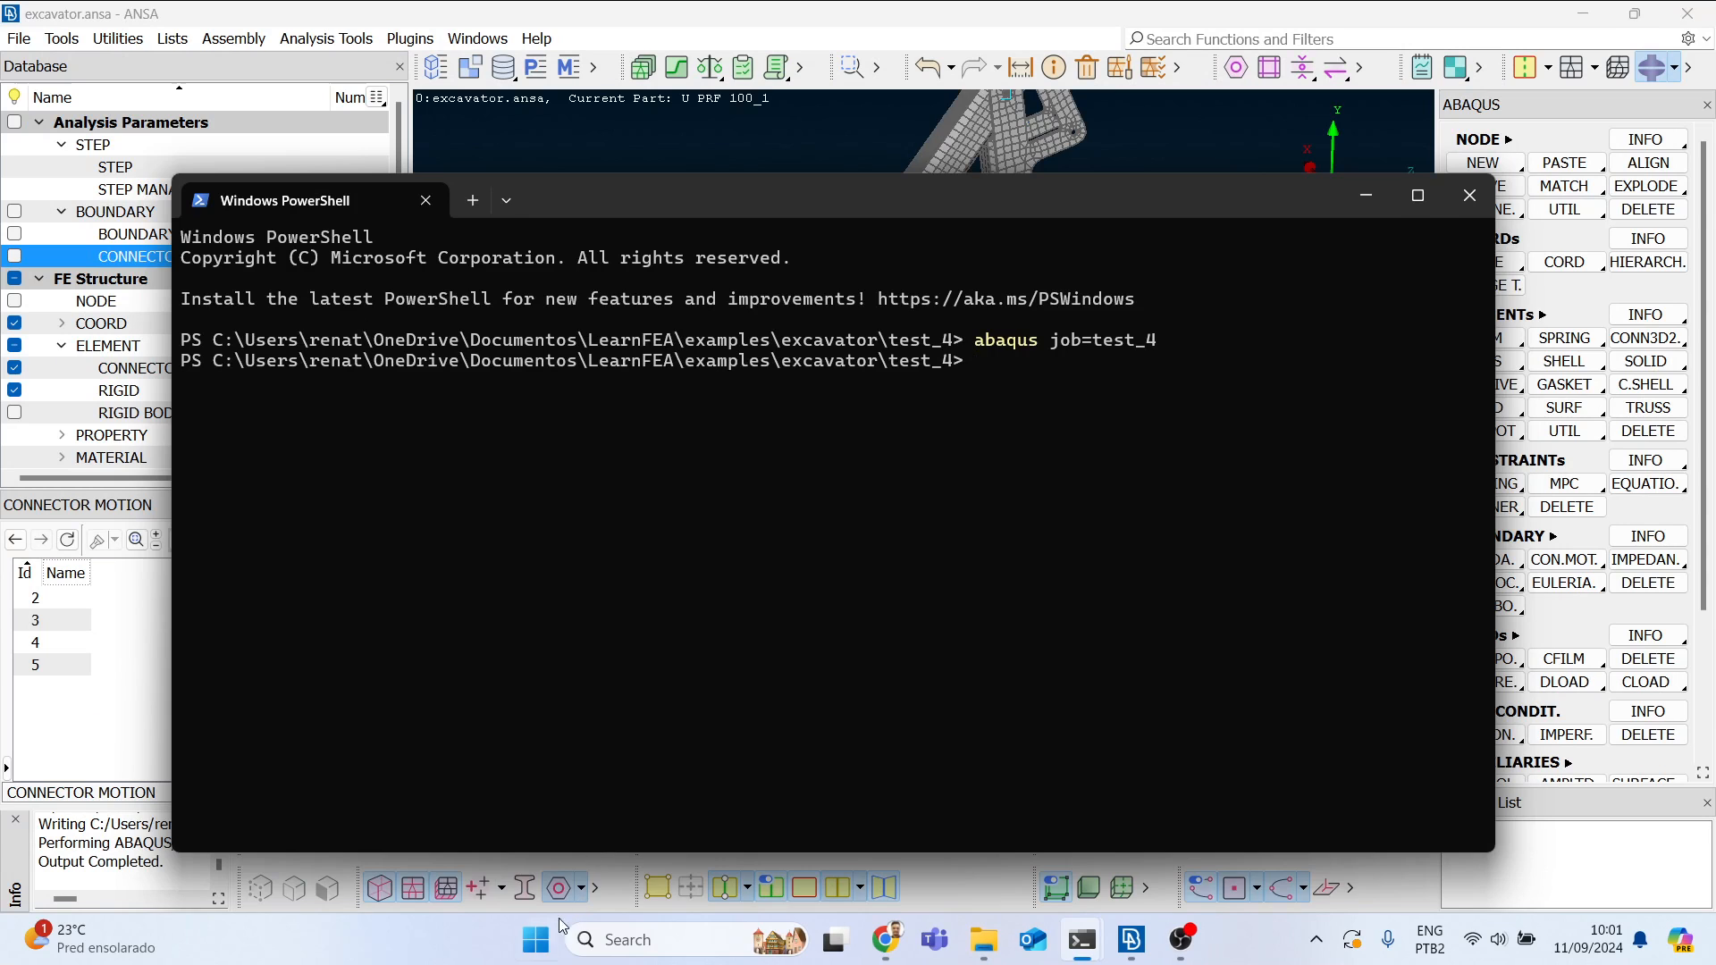
pyautogui.click(535, 939)
pyautogui.write('meta')
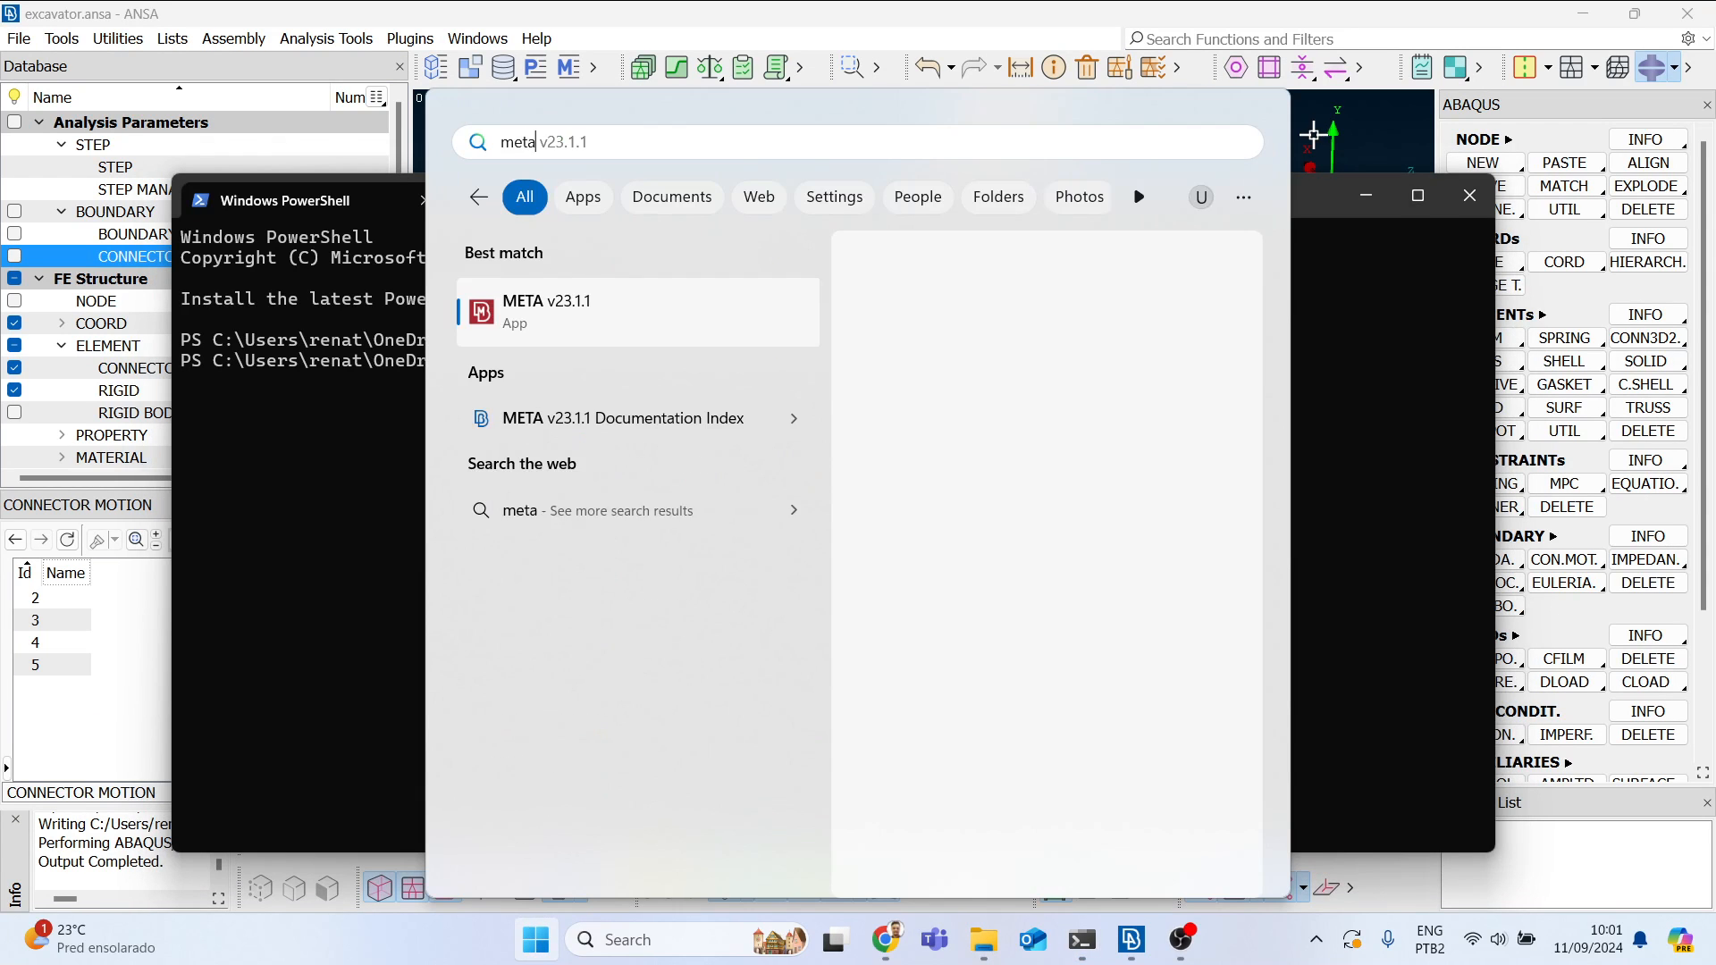
pyautogui.press('Return')
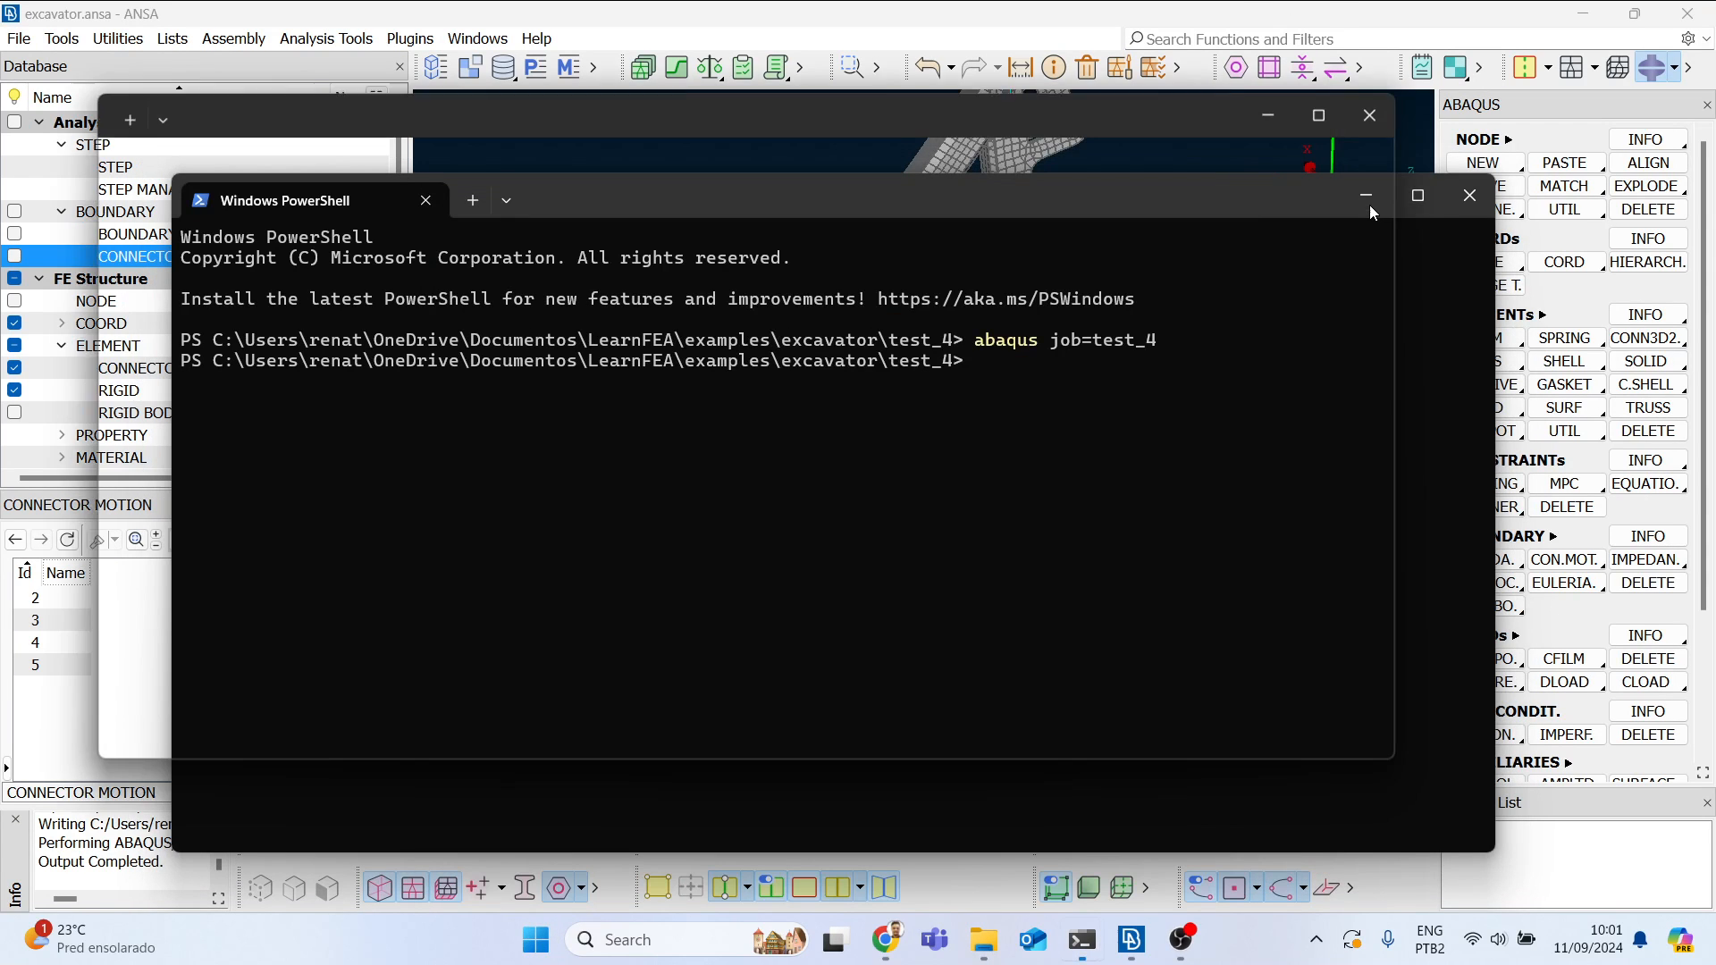
pyautogui.click(1365, 195)
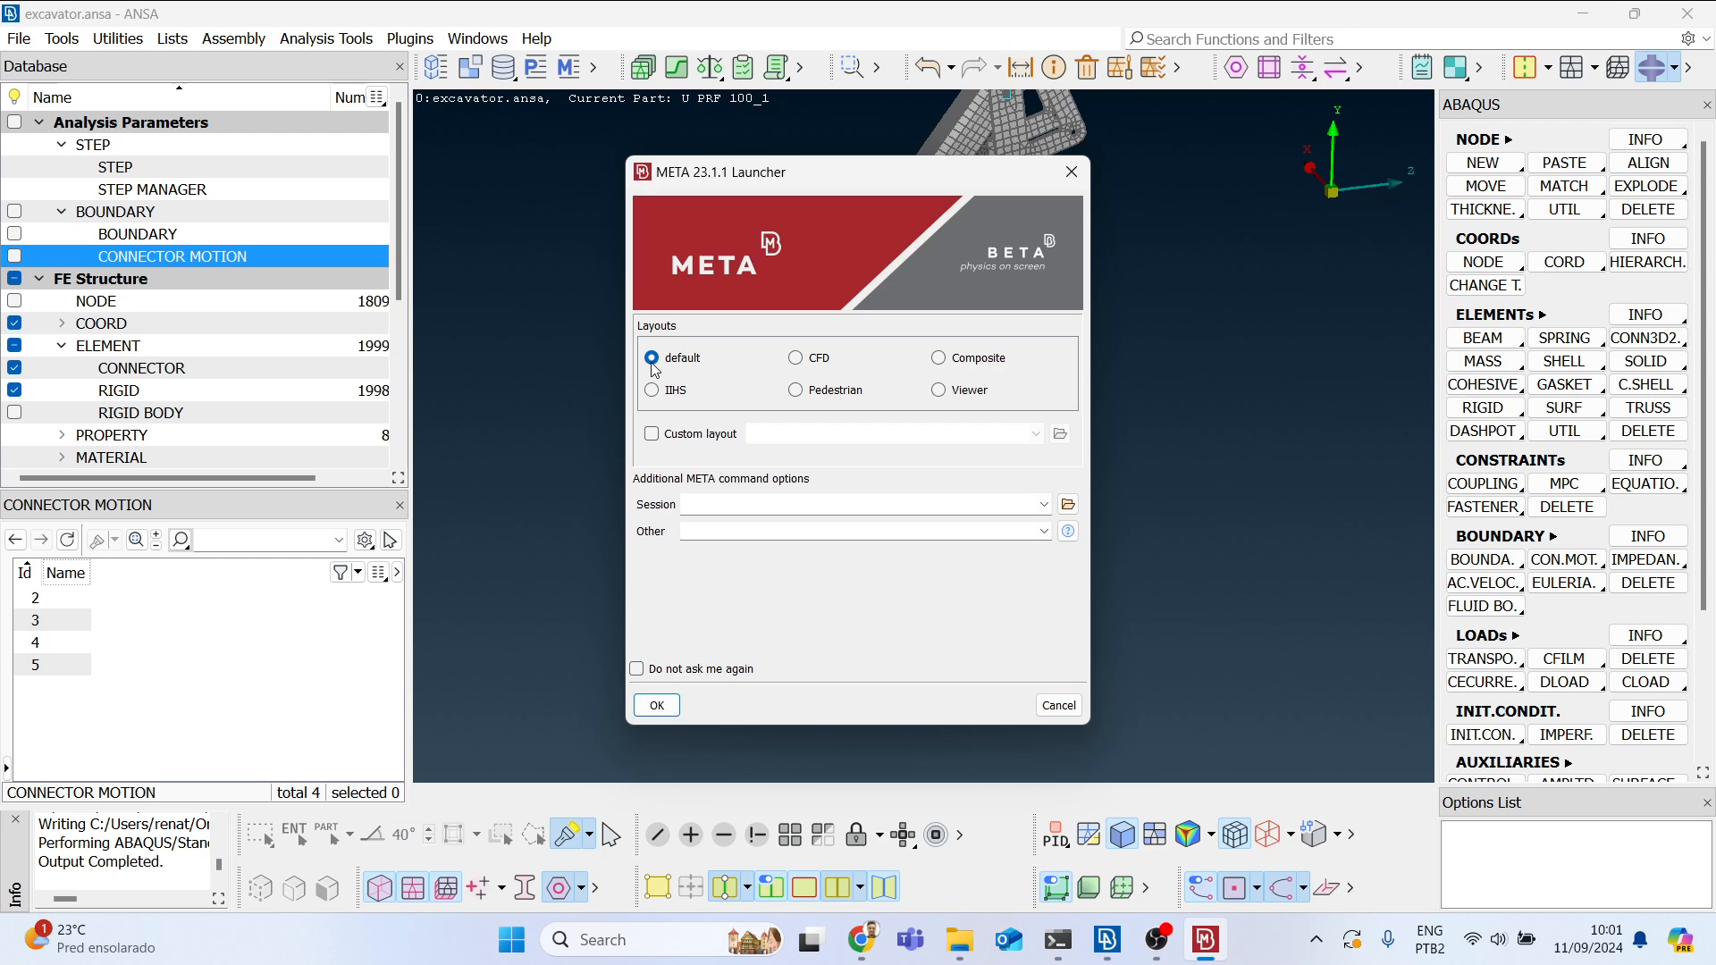
pyautogui.click(681, 710)
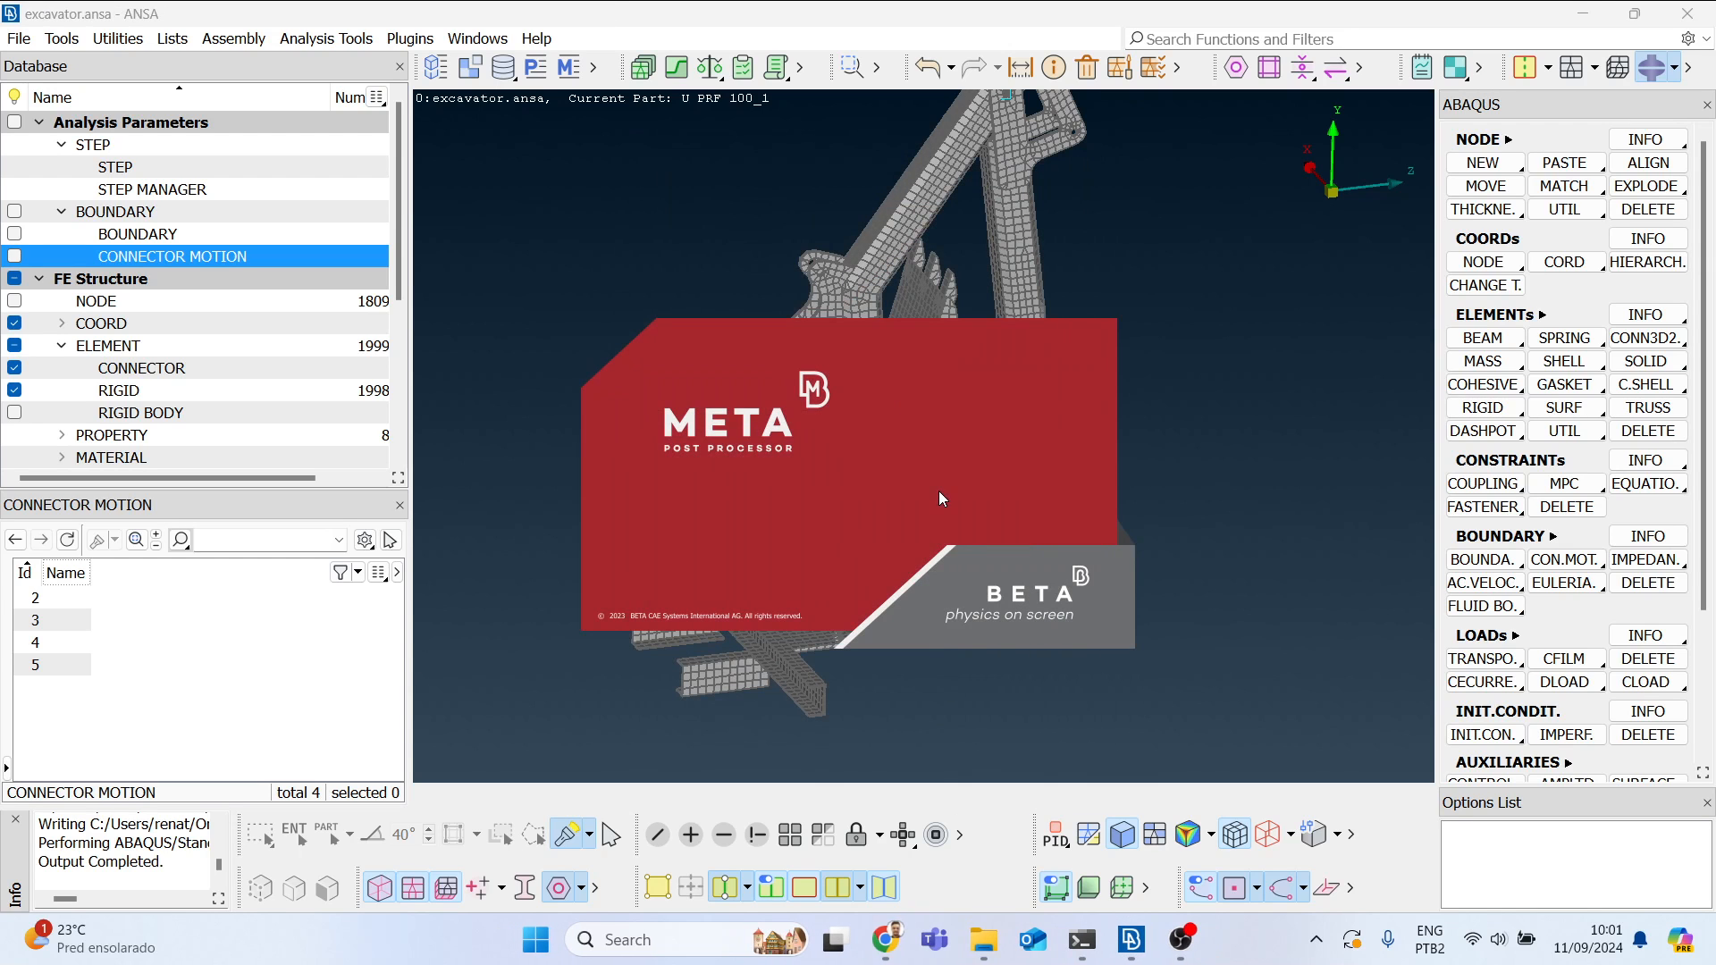
# Step: Dismiss the Release Highlights window and maximize META
pyautogui.moveTo(1150, 954)
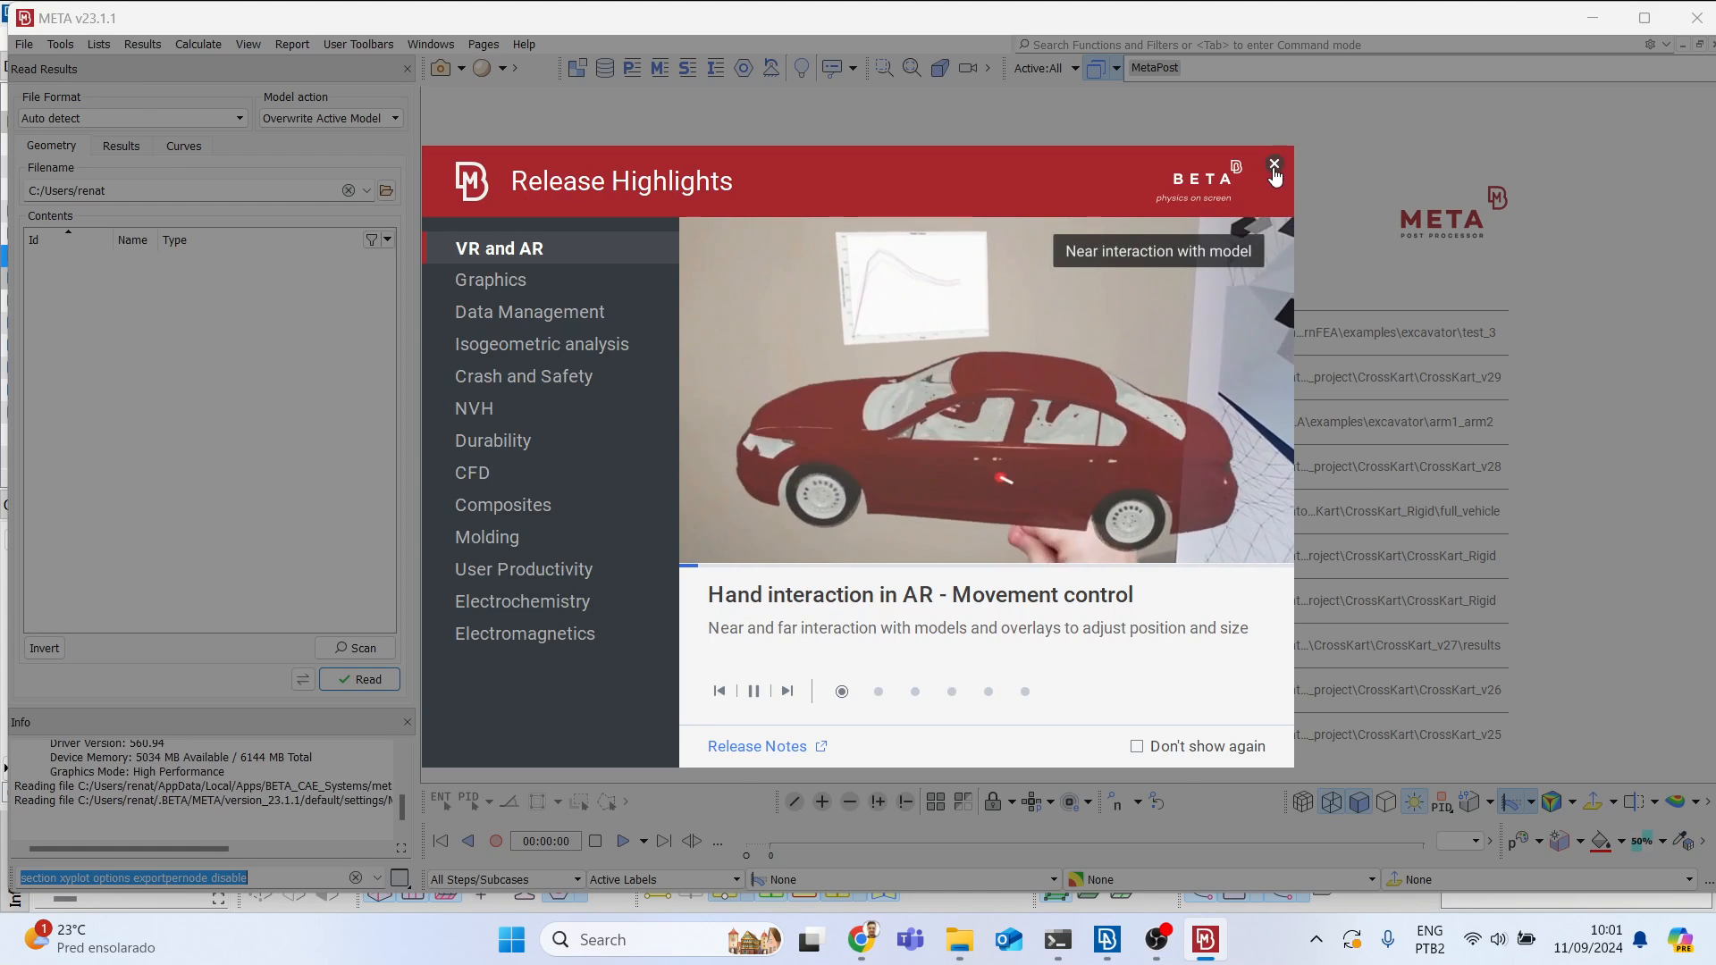
pyautogui.click(1273, 166)
pyautogui.click(1642, 20)
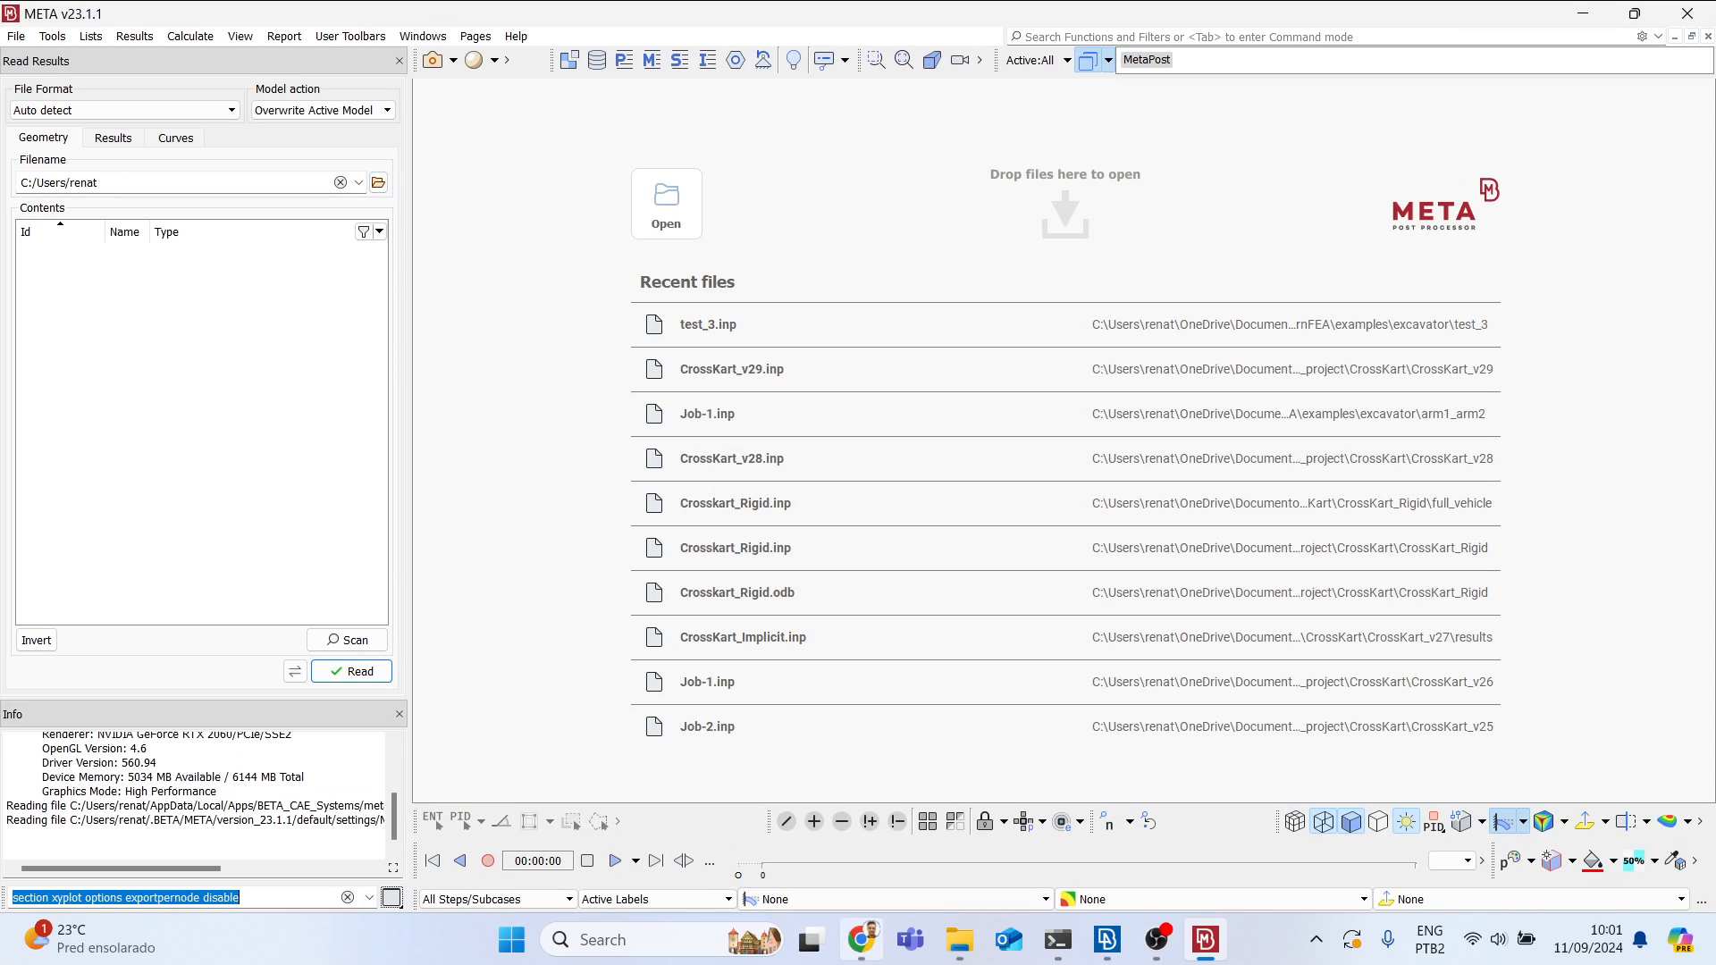
# Step: Copy the path of the excavator test_4 folder from File Explorer
pyautogui.click(958, 940)
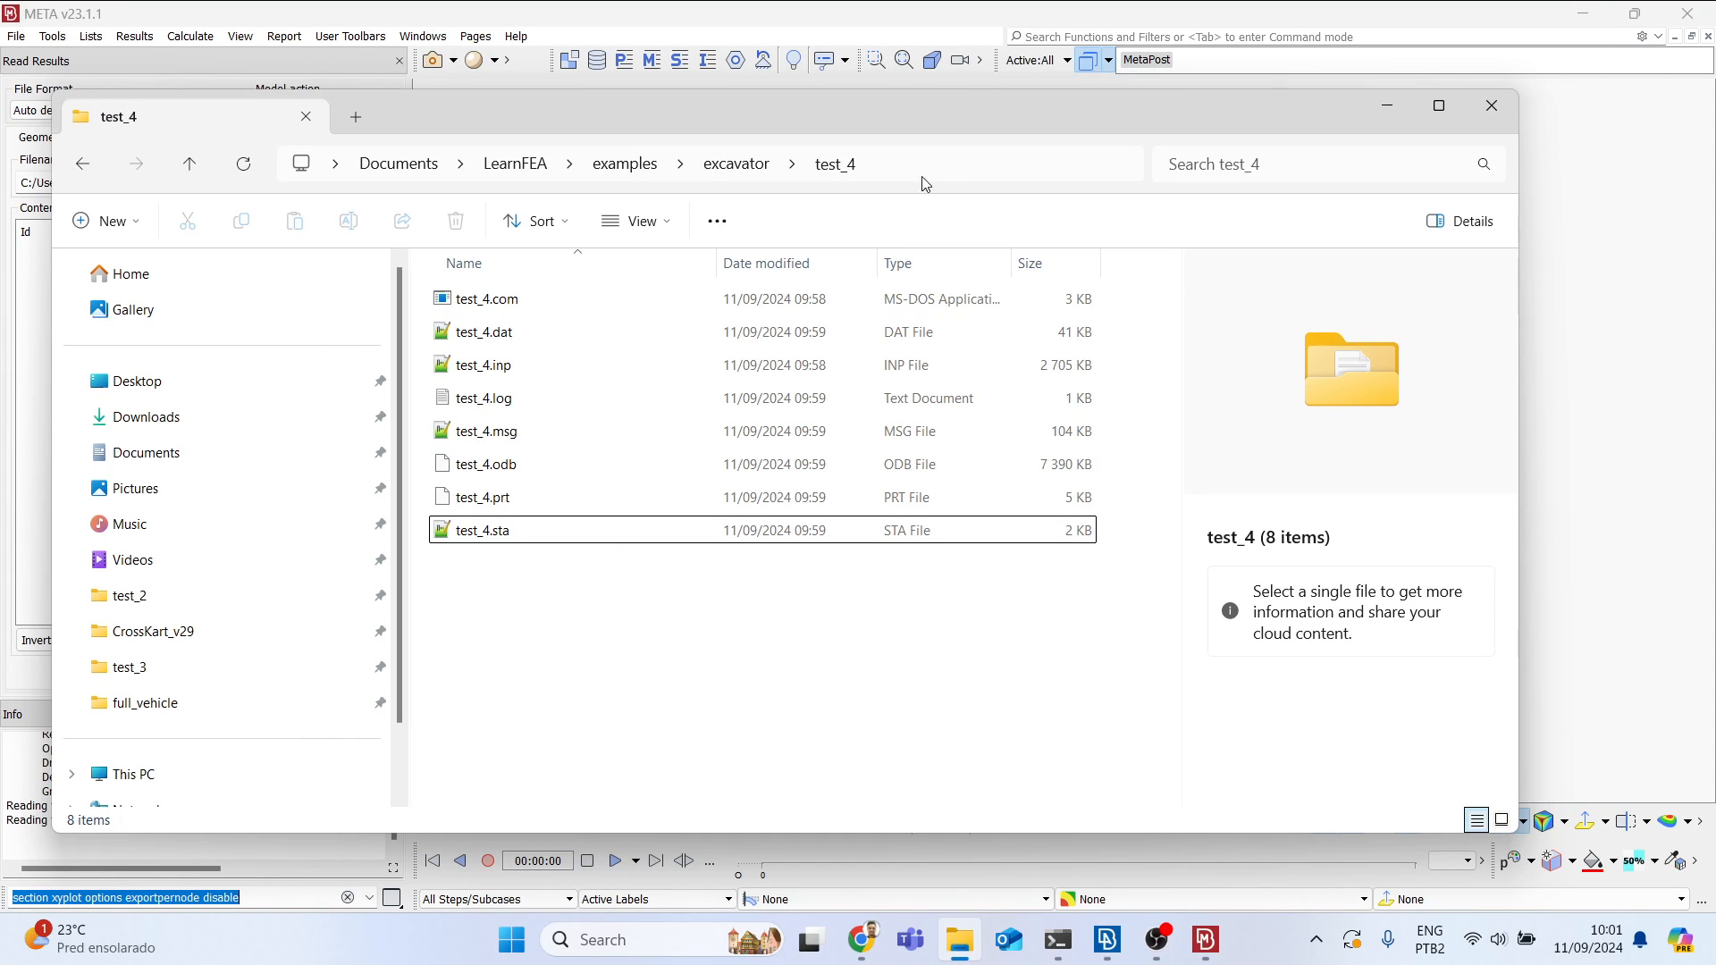
pyautogui.click(954, 168)
pyautogui.hotkey('ctrl', 'c')
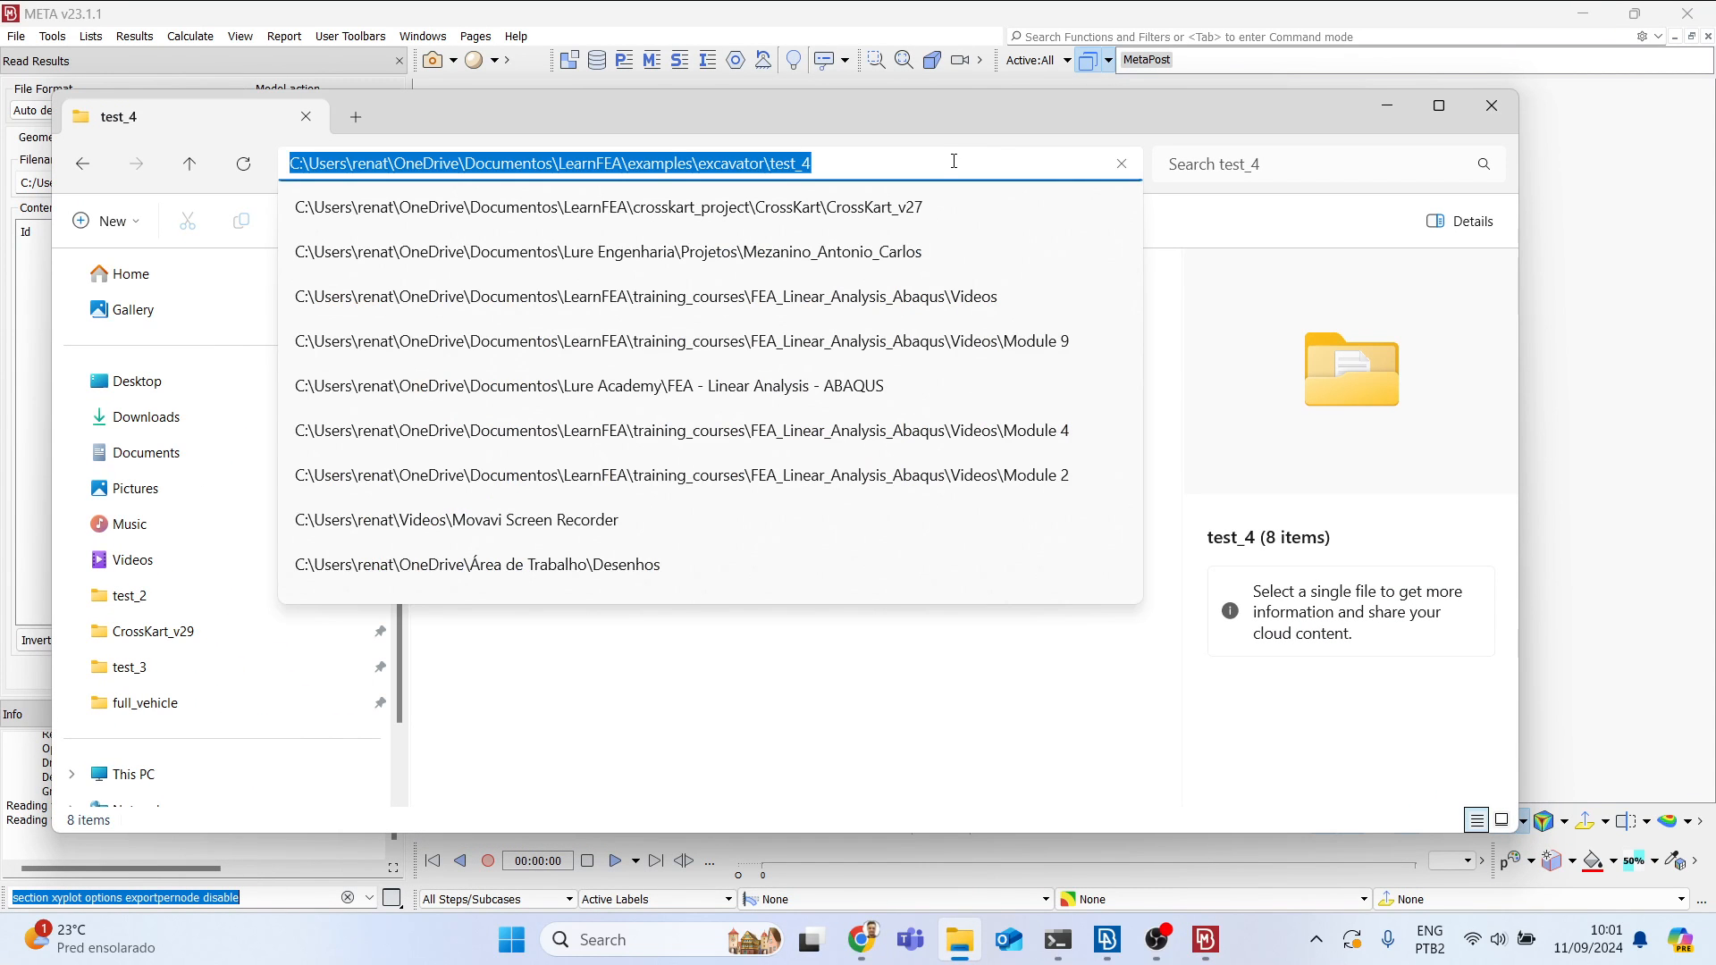
# Step: Return to META and load the geometry from test_4.inp in the copied test_4 folder
pyautogui.click(179, 20)
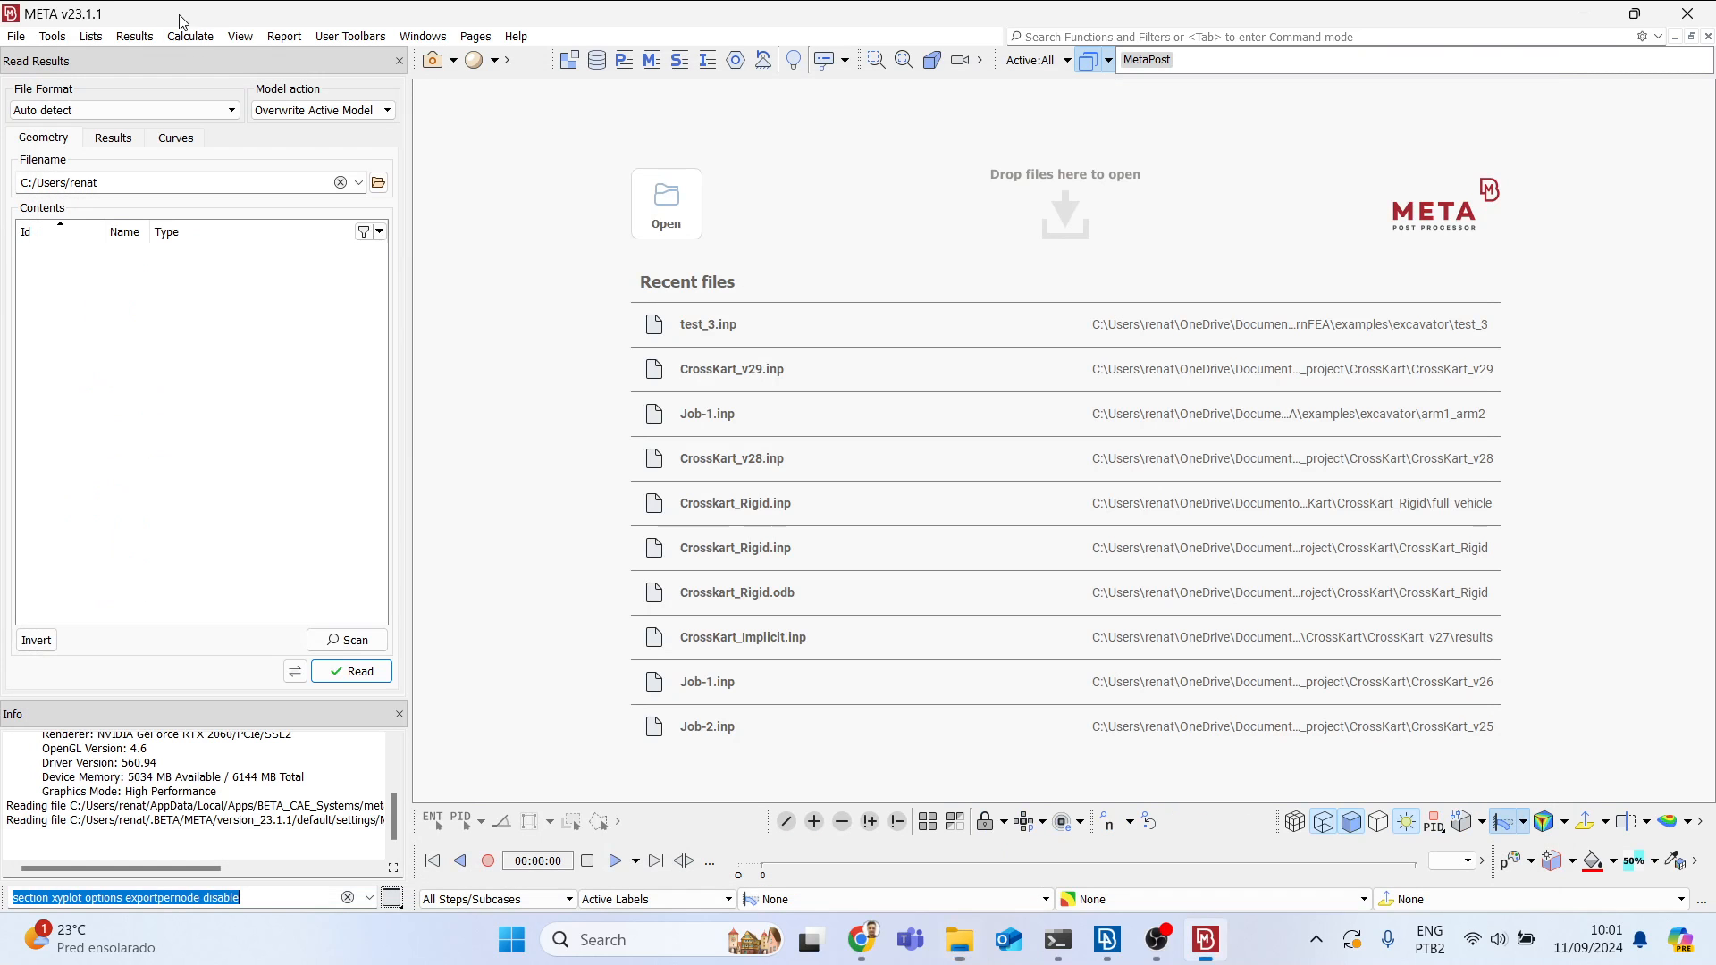
pyautogui.click(378, 182)
pyautogui.click(726, 140)
pyautogui.hotkey('ctrl', 'v')
pyautogui.press('Return')
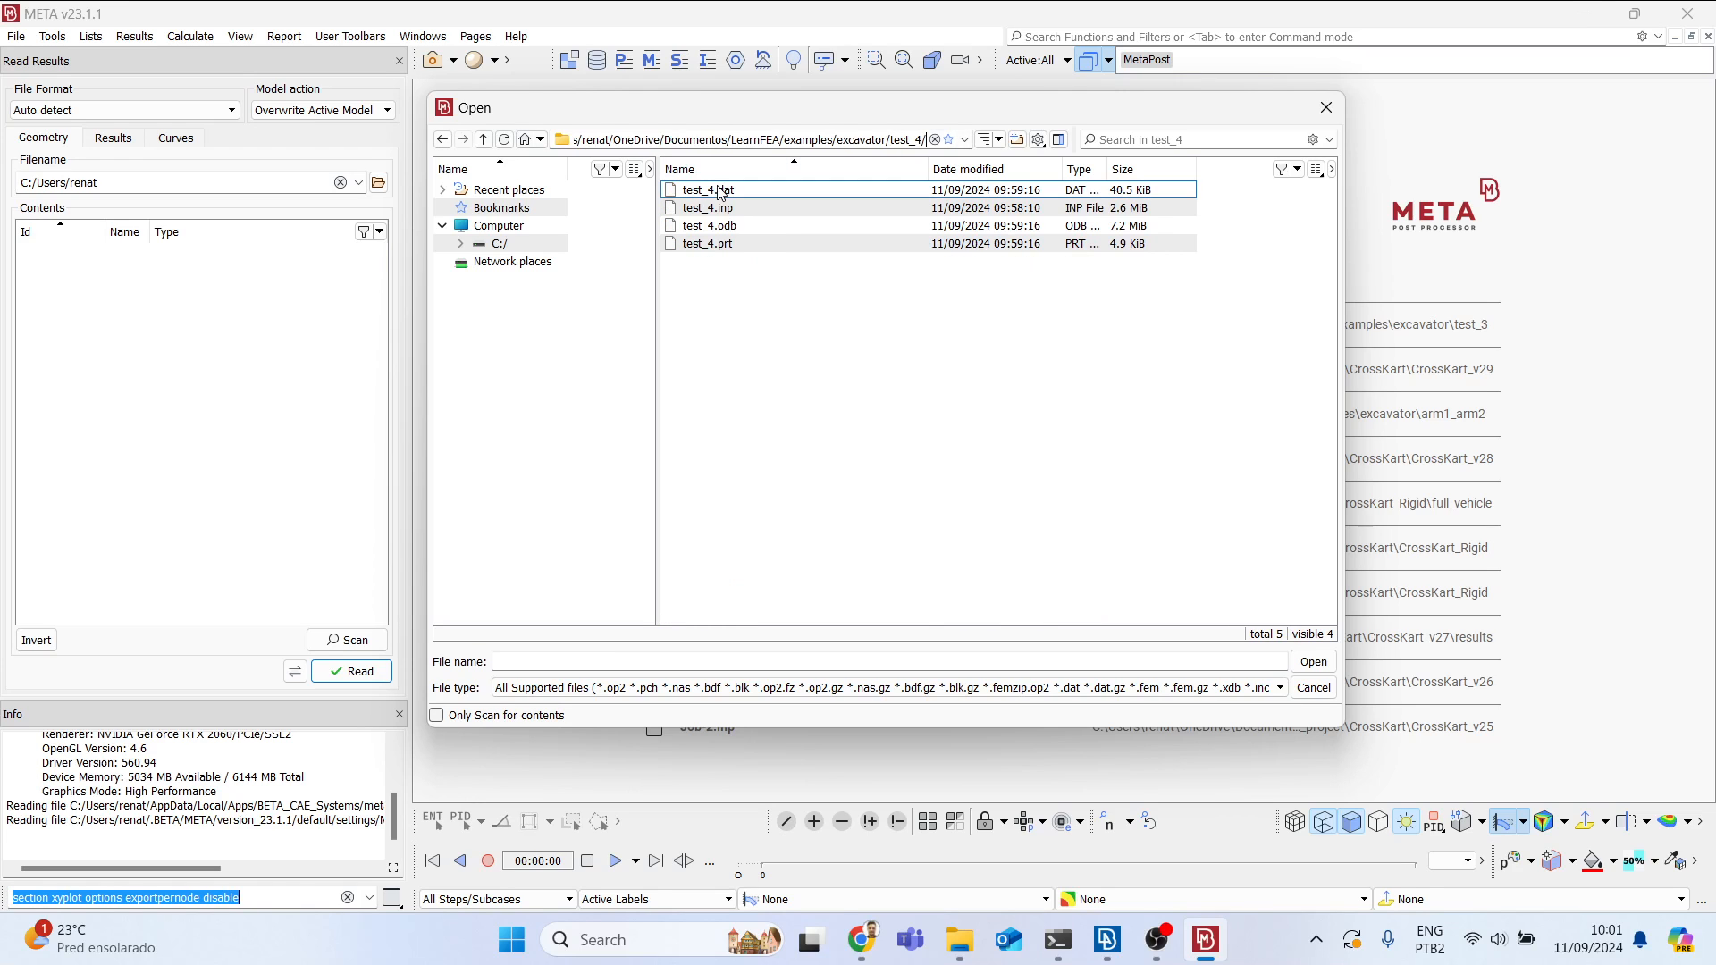
pyautogui.doubleClick(719, 208)
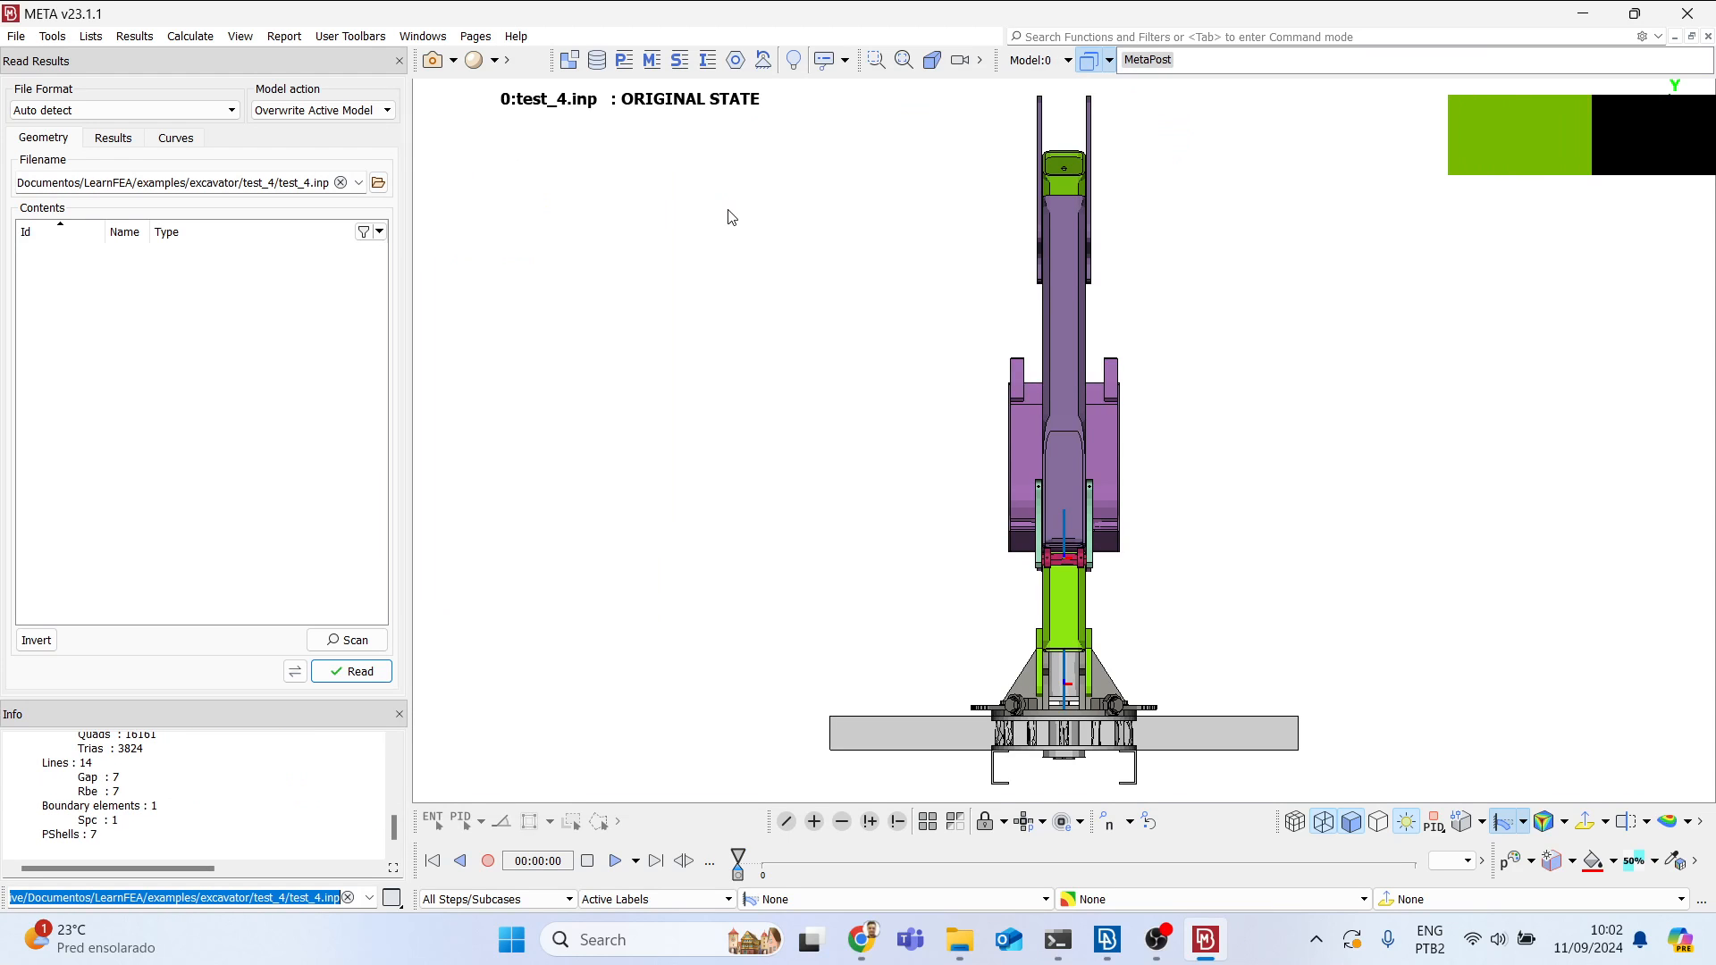
# Step: Read deformations and displacement magnitude for all states from test_4.odb into the active model
pyautogui.keyDown('ctrl'); pyautogui.moveTo(892, 379); pyautogui.dragTo(1418, 495); pyautogui.keyUp('ctrl')
pyautogui.keyDown('ctrl'); pyautogui.moveTo(954, 514); pyautogui.dragTo(1202, 574); pyautogui.keyUp('ctrl')
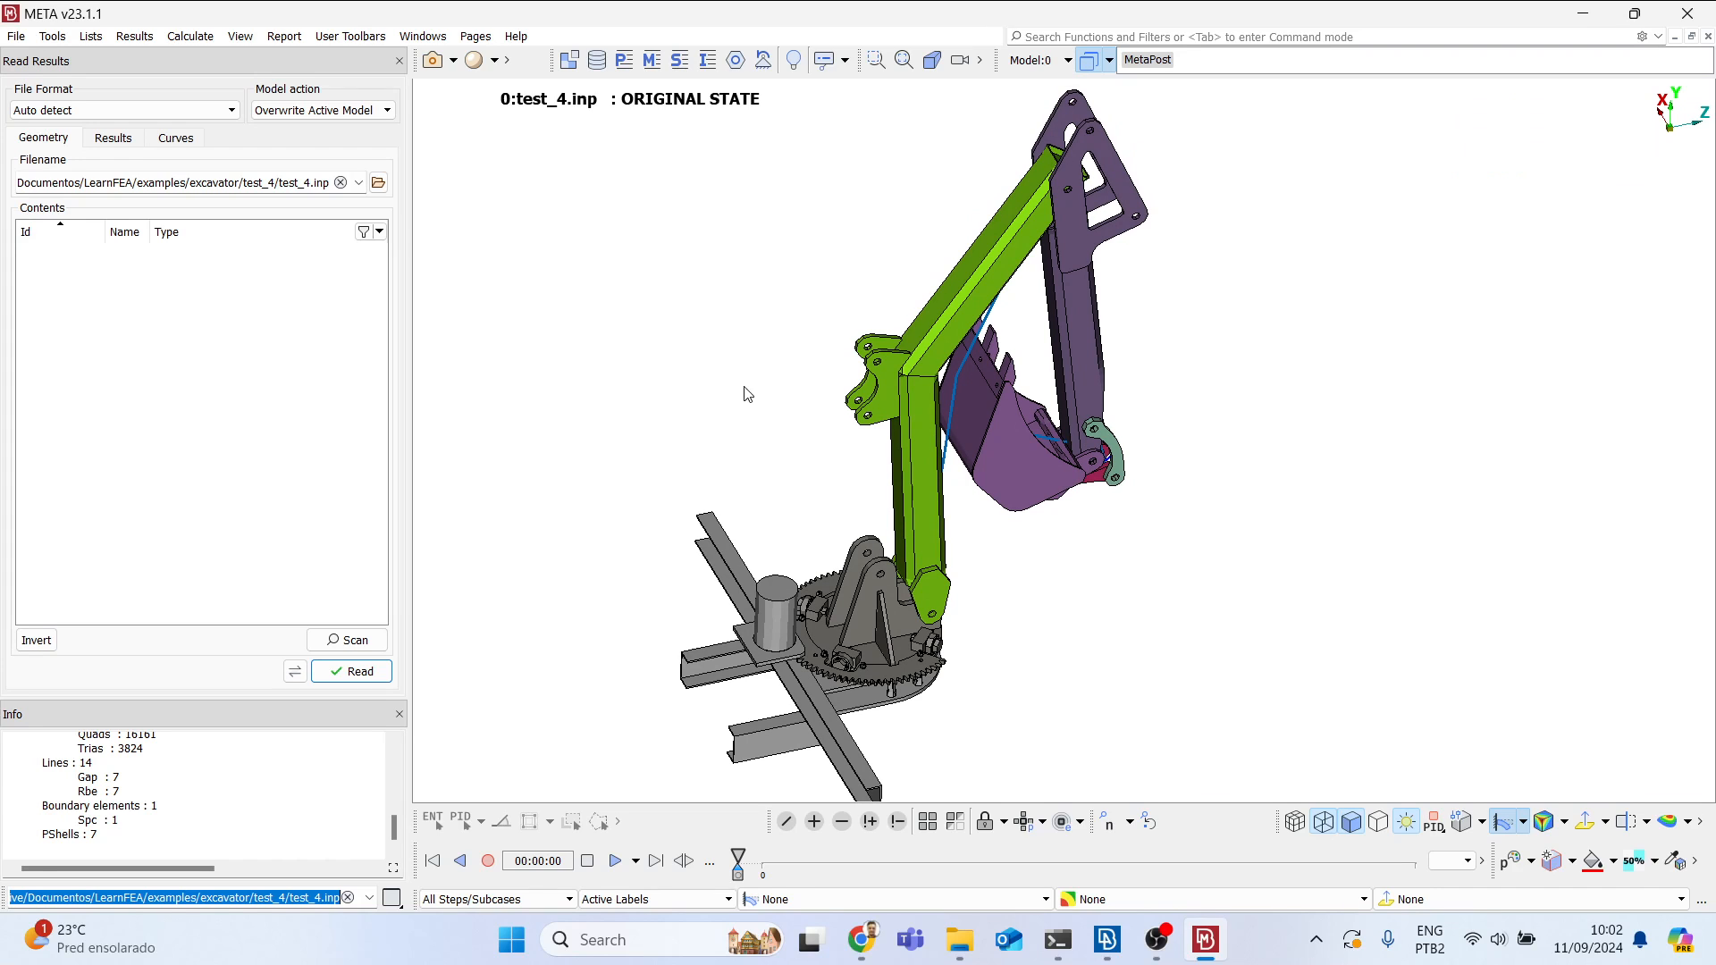
pyautogui.click(101, 137)
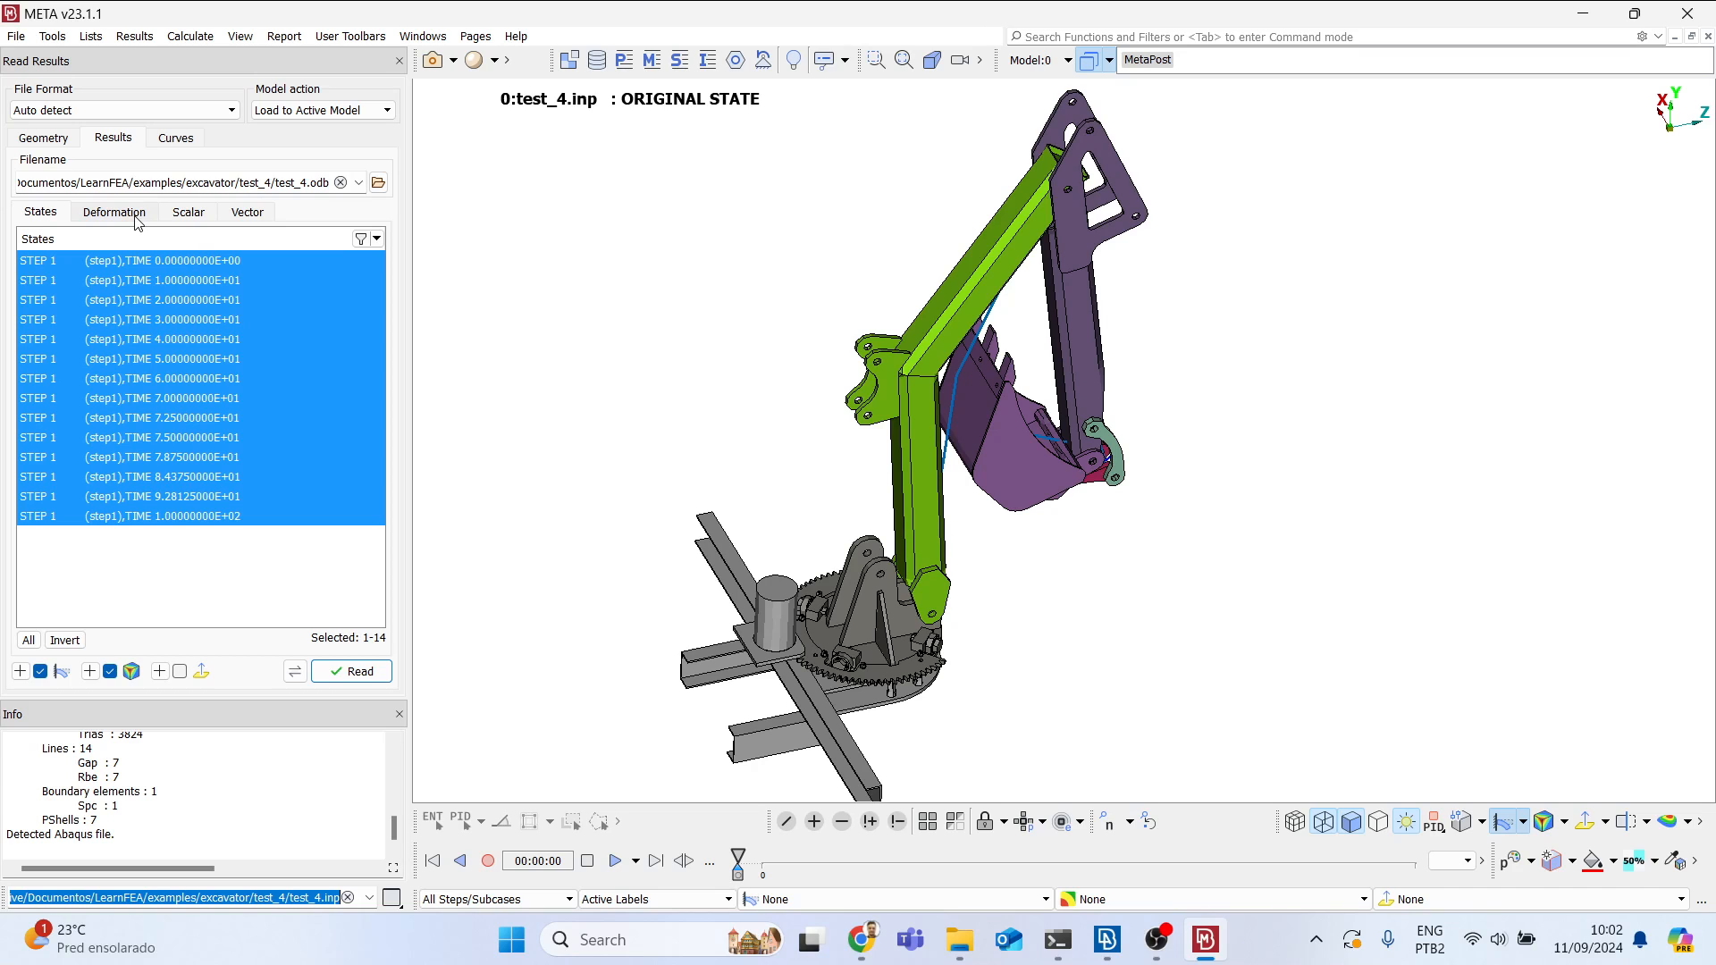
pyautogui.click(199, 217)
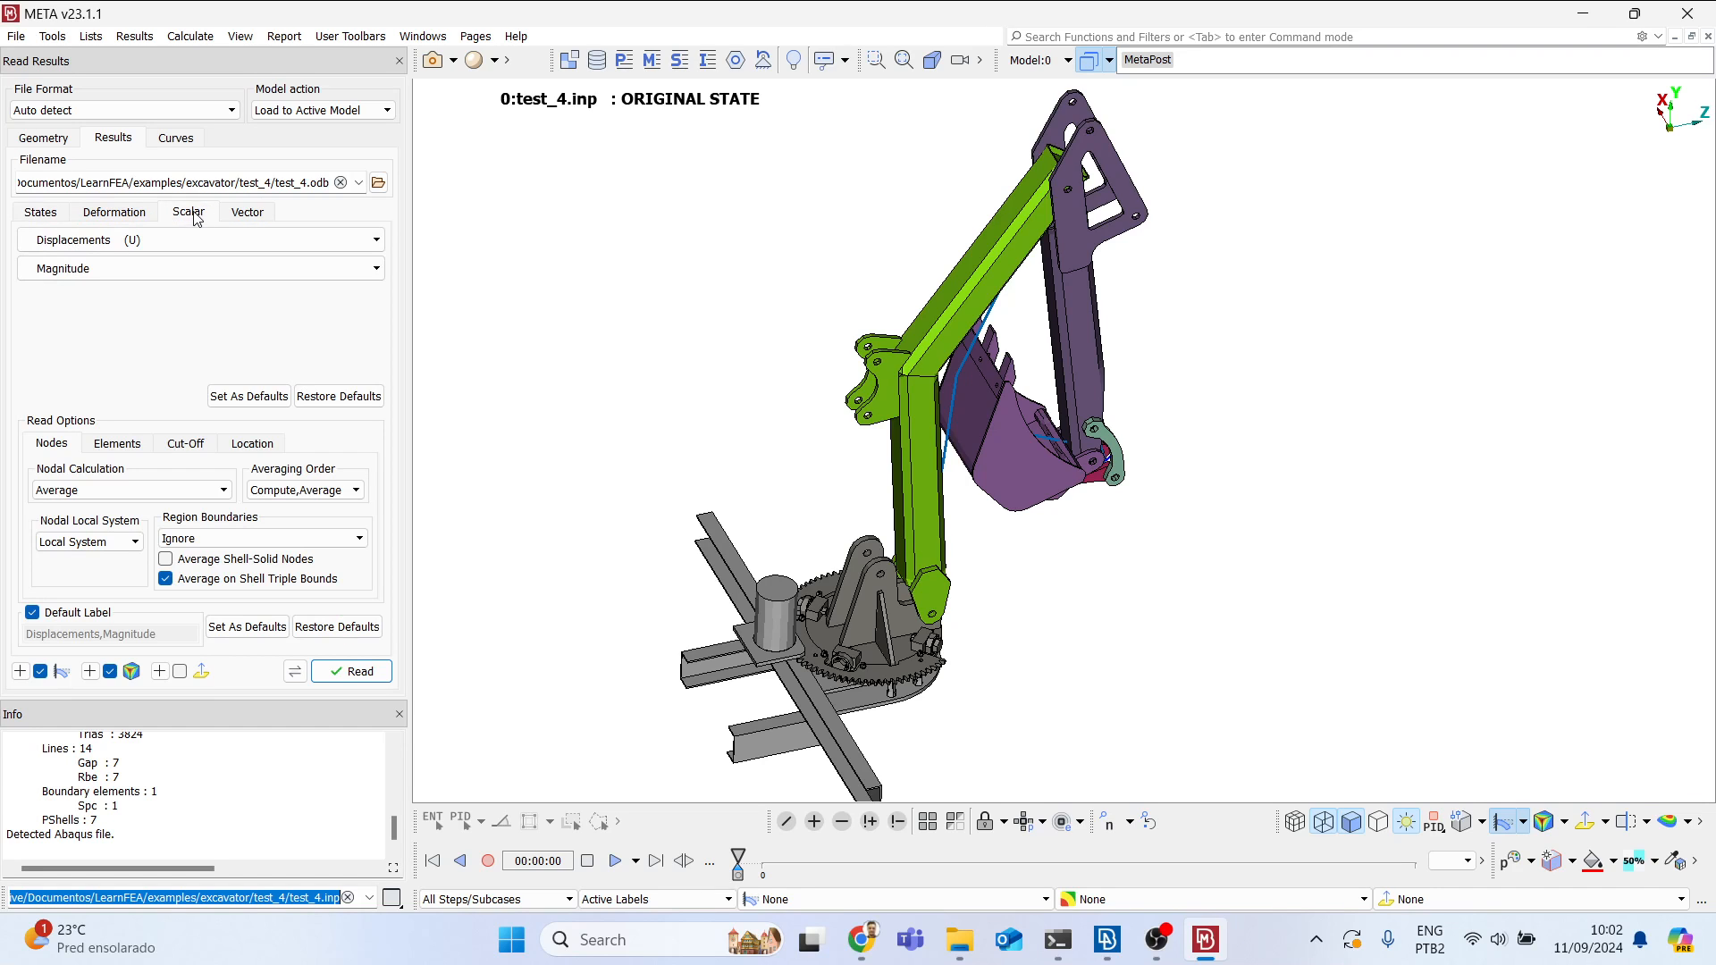
pyautogui.click(351, 671)
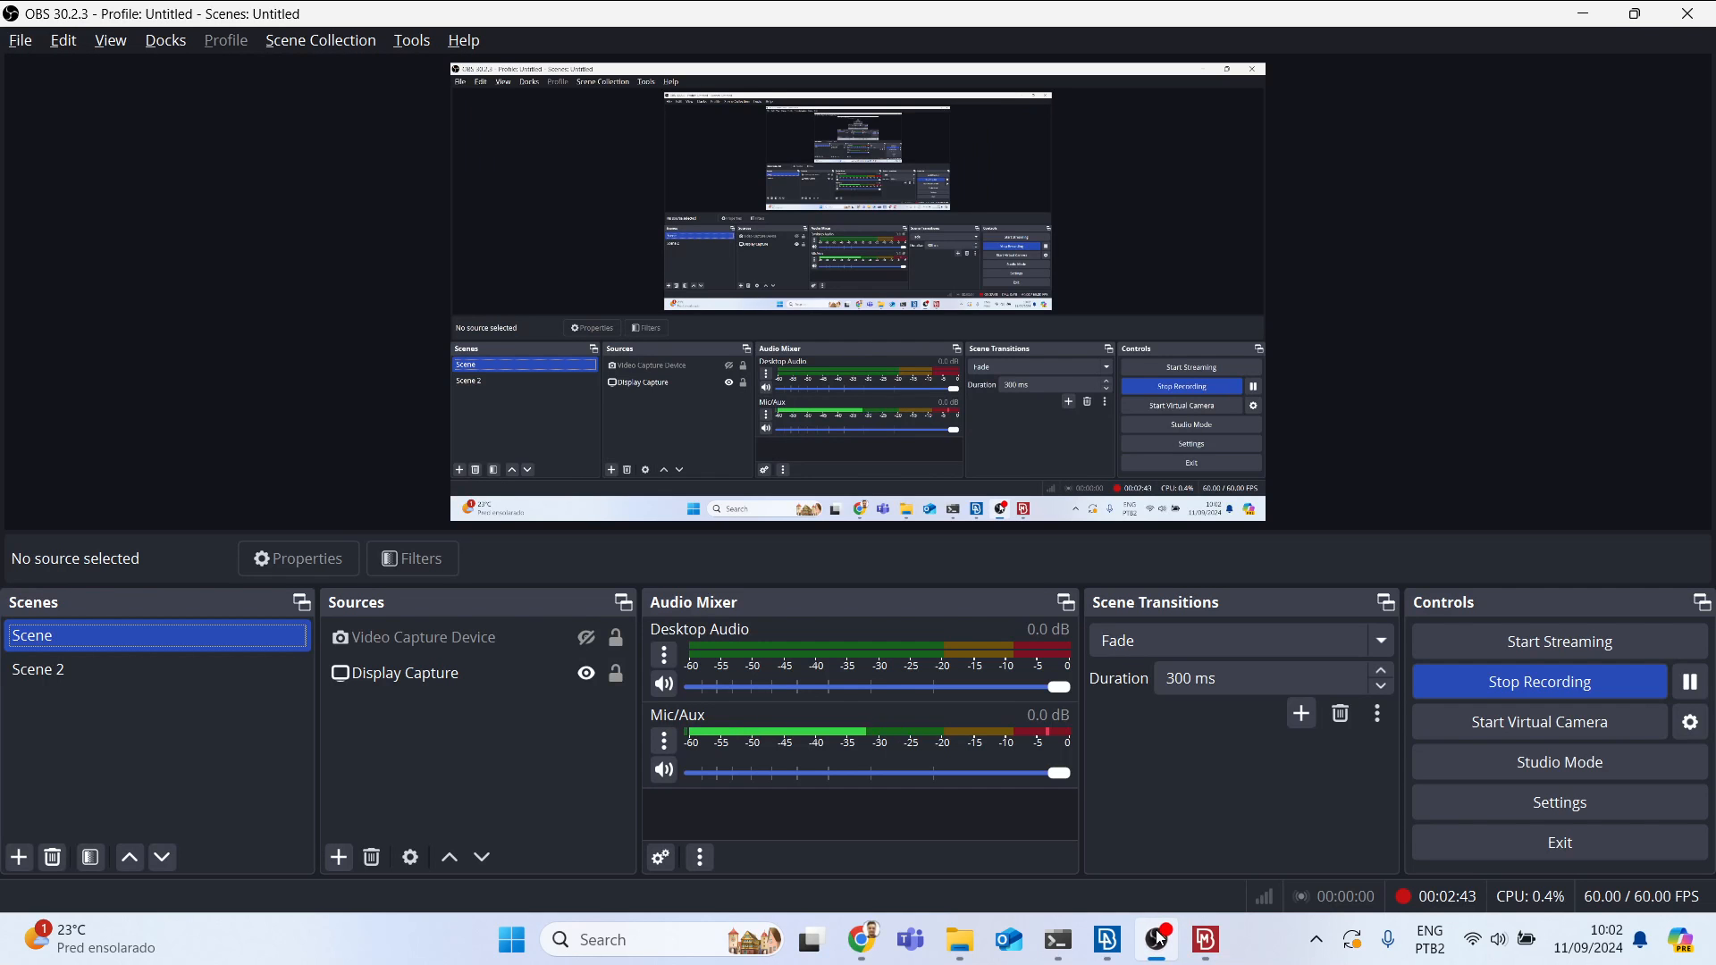
pyautogui.click(1156, 939)
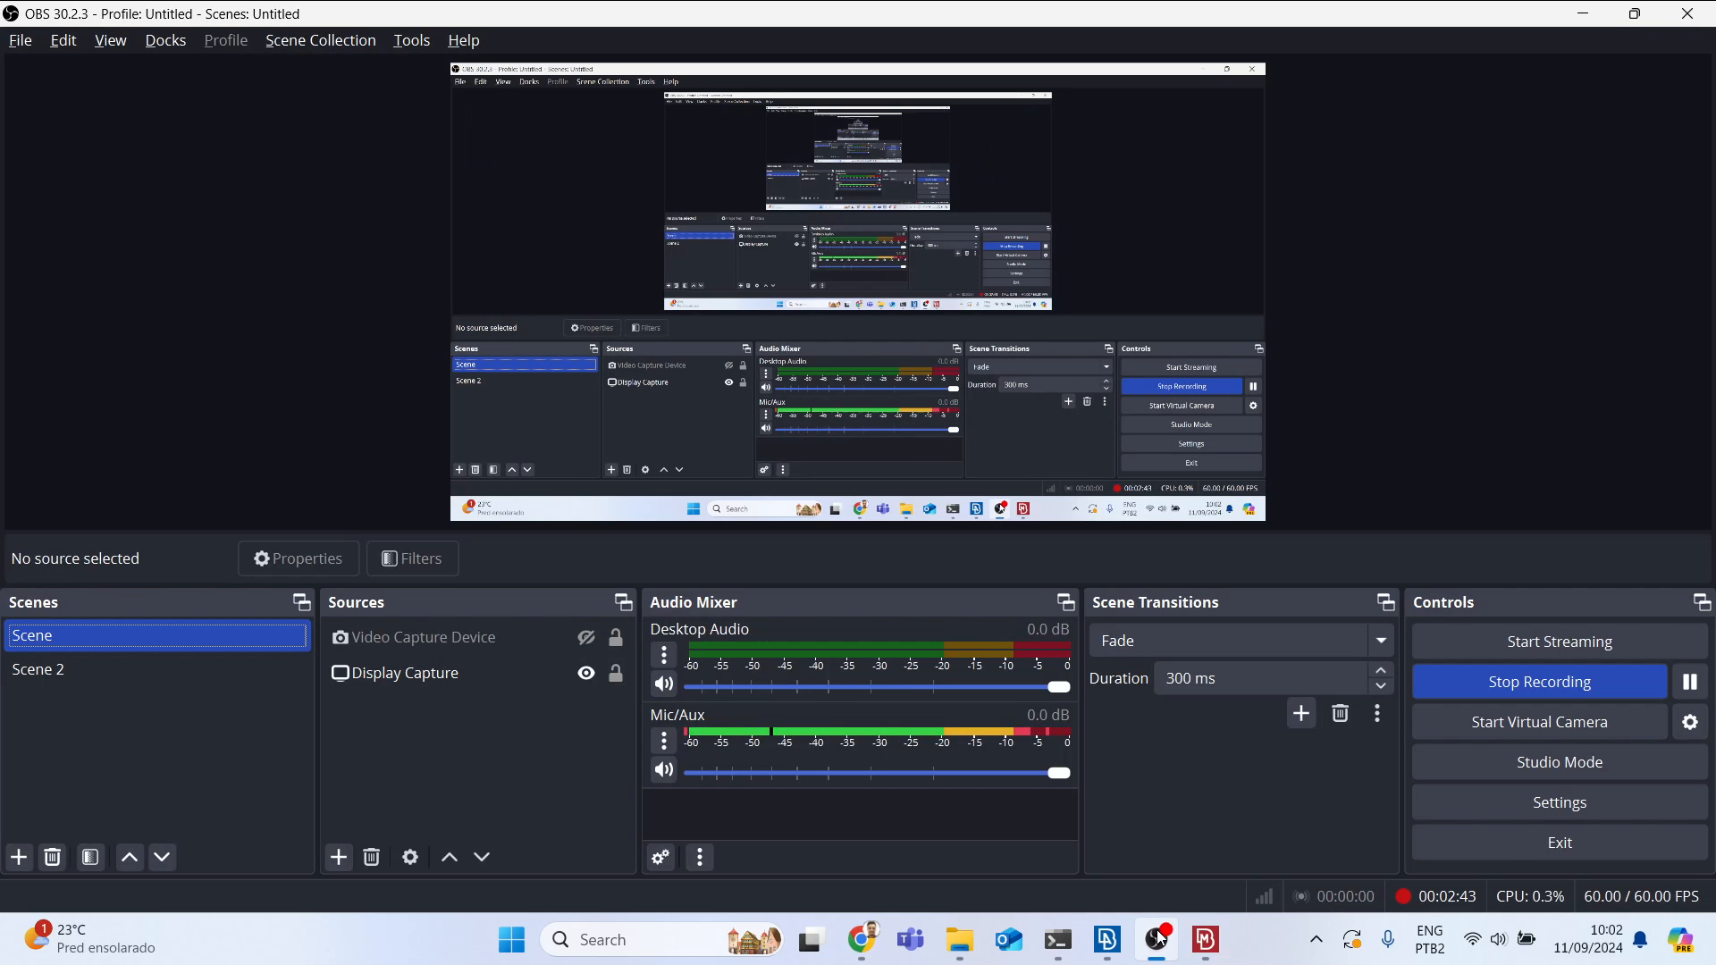
pyautogui.press('F9')
pyautogui.hotkey('alt', 'Tab')
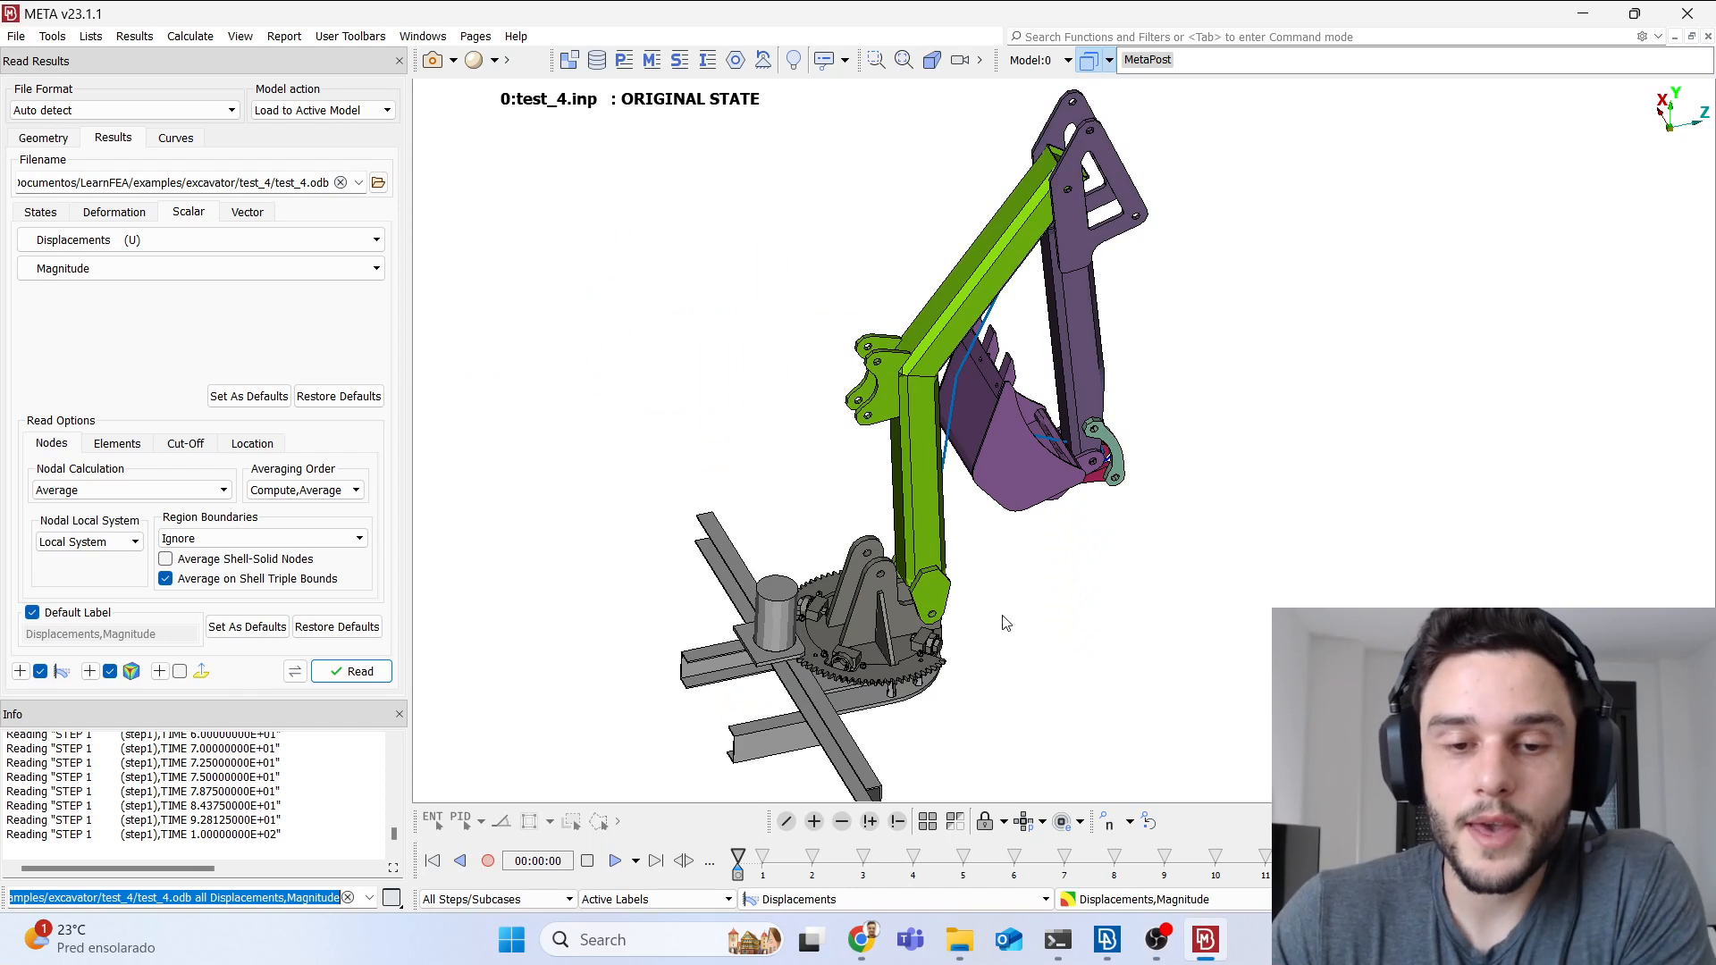
# Step: Scrub the excavator results through the states to the final one at time 100
pyautogui.scroll(-3, 812, 336)
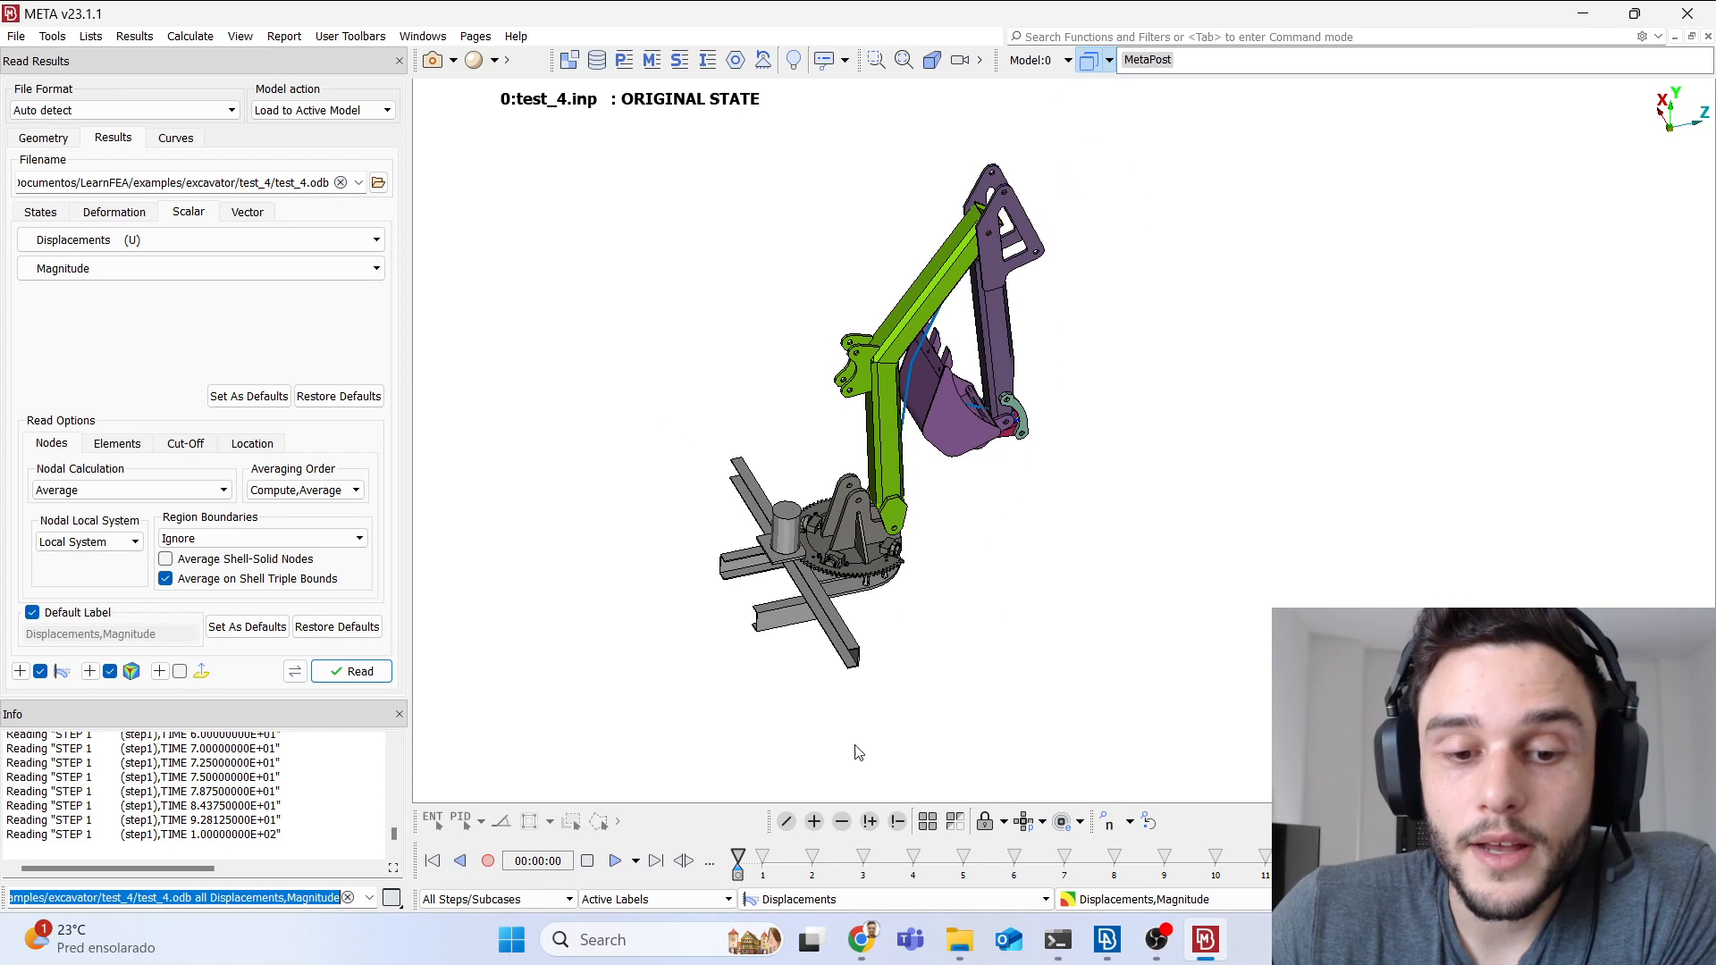
pyautogui.click(762, 876)
pyautogui.moveTo(763, 875); pyautogui.dragTo(1415, 878)
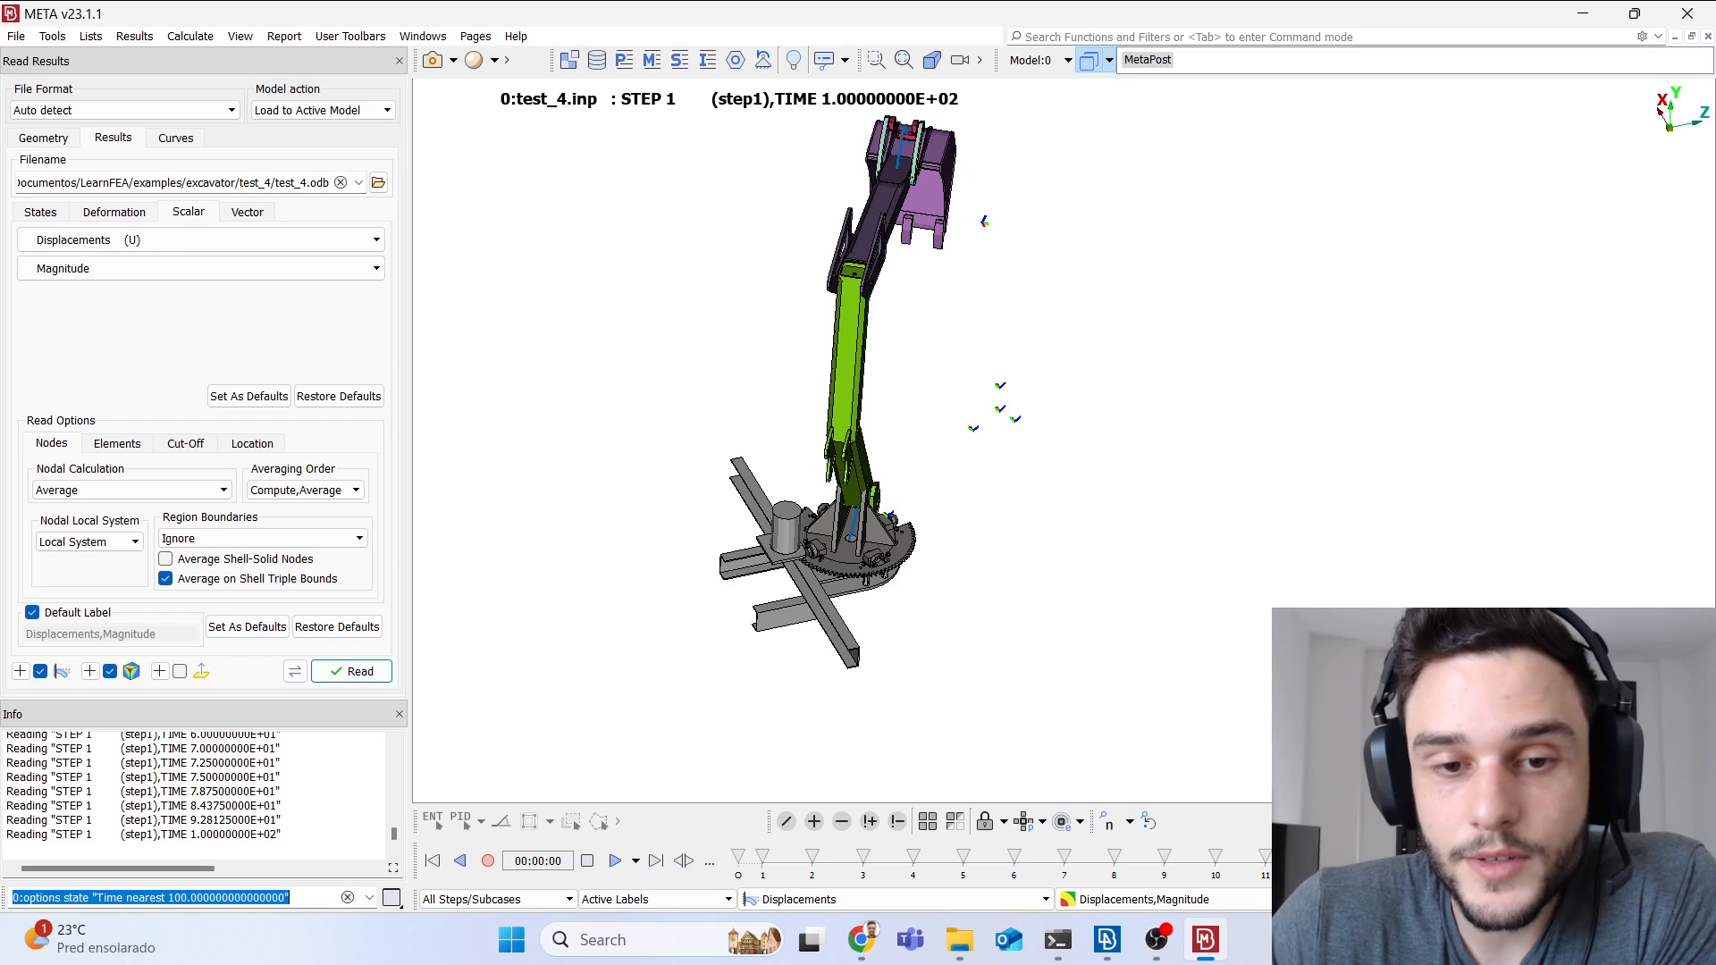
# Step: Examine the boom's joint at the slewing base and the whole excavator's final pose from several angles
pyautogui.scroll(10, 876, 545)
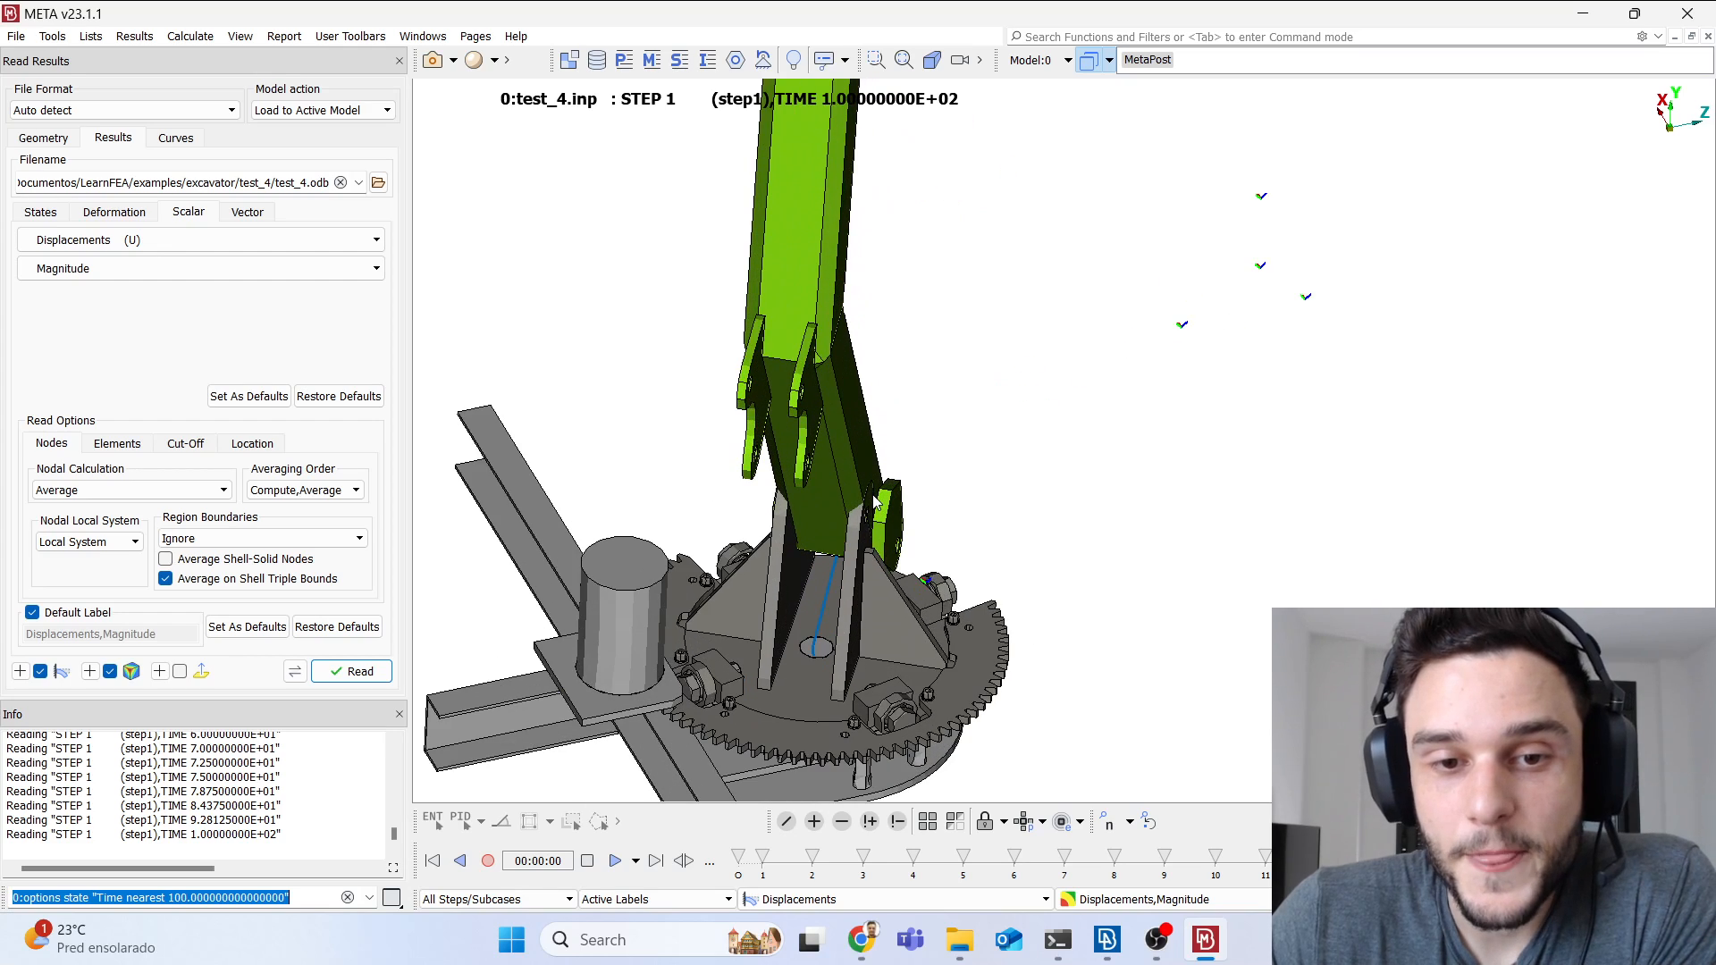
pyautogui.scroll(3, 873, 537)
pyautogui.keyDown('ctrl'); pyautogui.moveTo(847, 456); pyautogui.dragTo(671, 455); pyautogui.keyUp('ctrl')
pyautogui.scroll(-7, 848, 644)
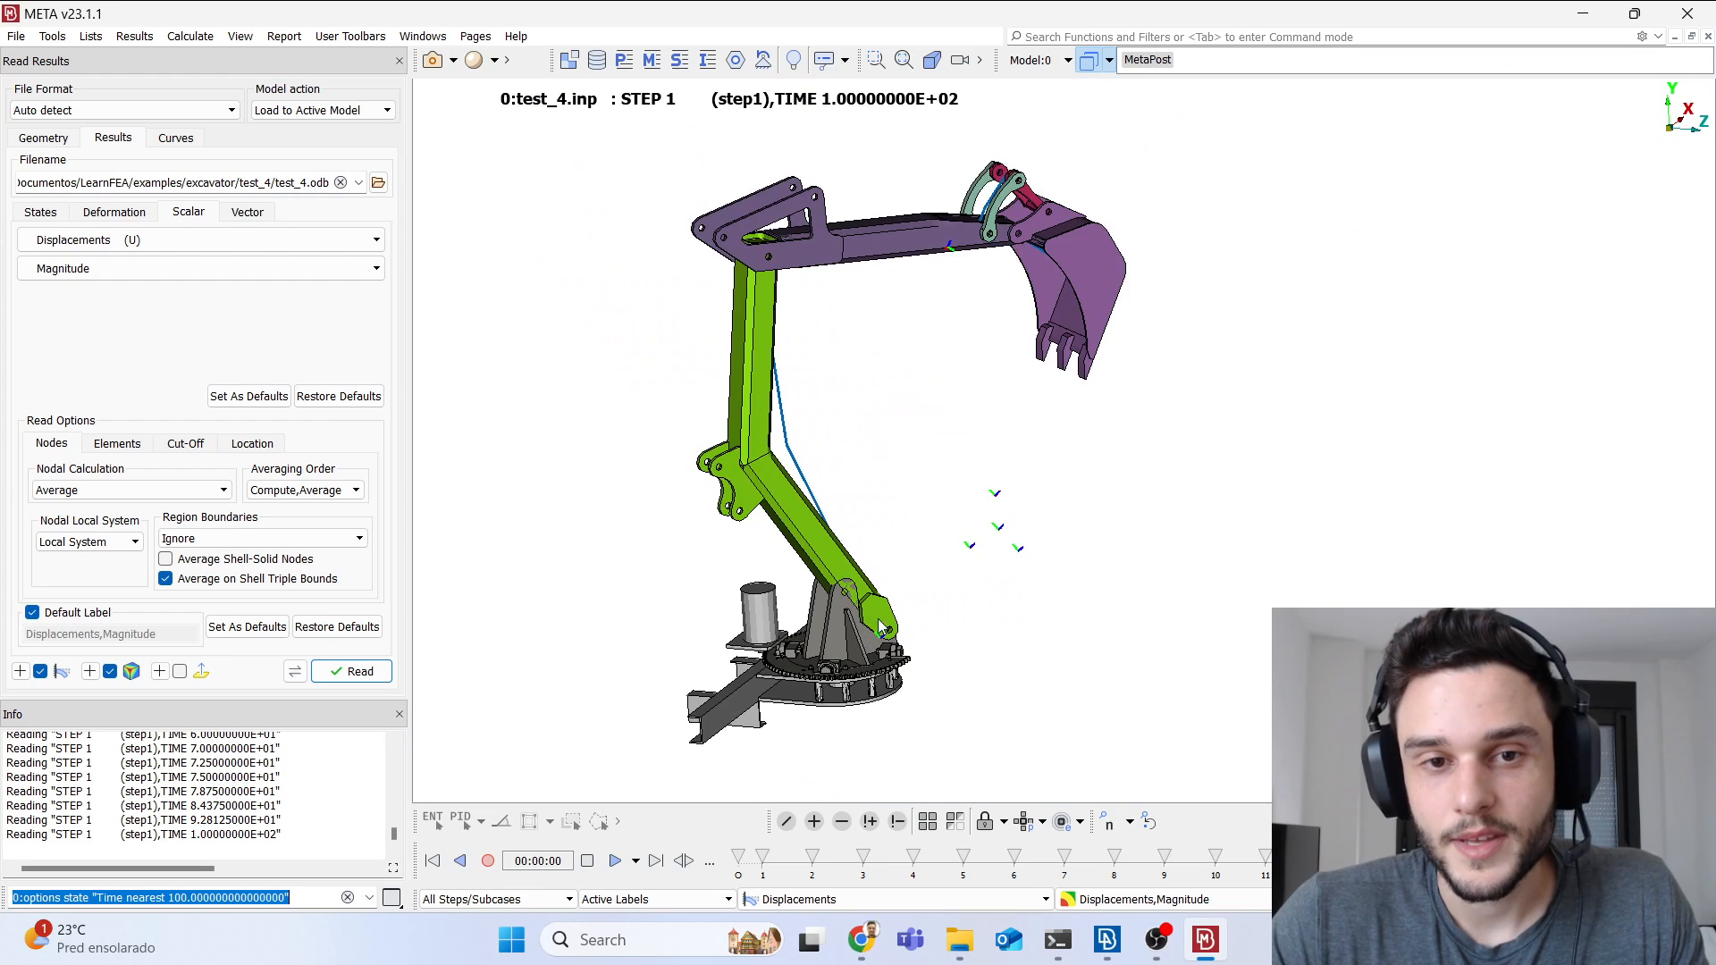
pyautogui.keyDown('ctrl'); pyautogui.moveTo(867, 631); pyautogui.dragTo(991, 624); pyautogui.keyUp('ctrl')
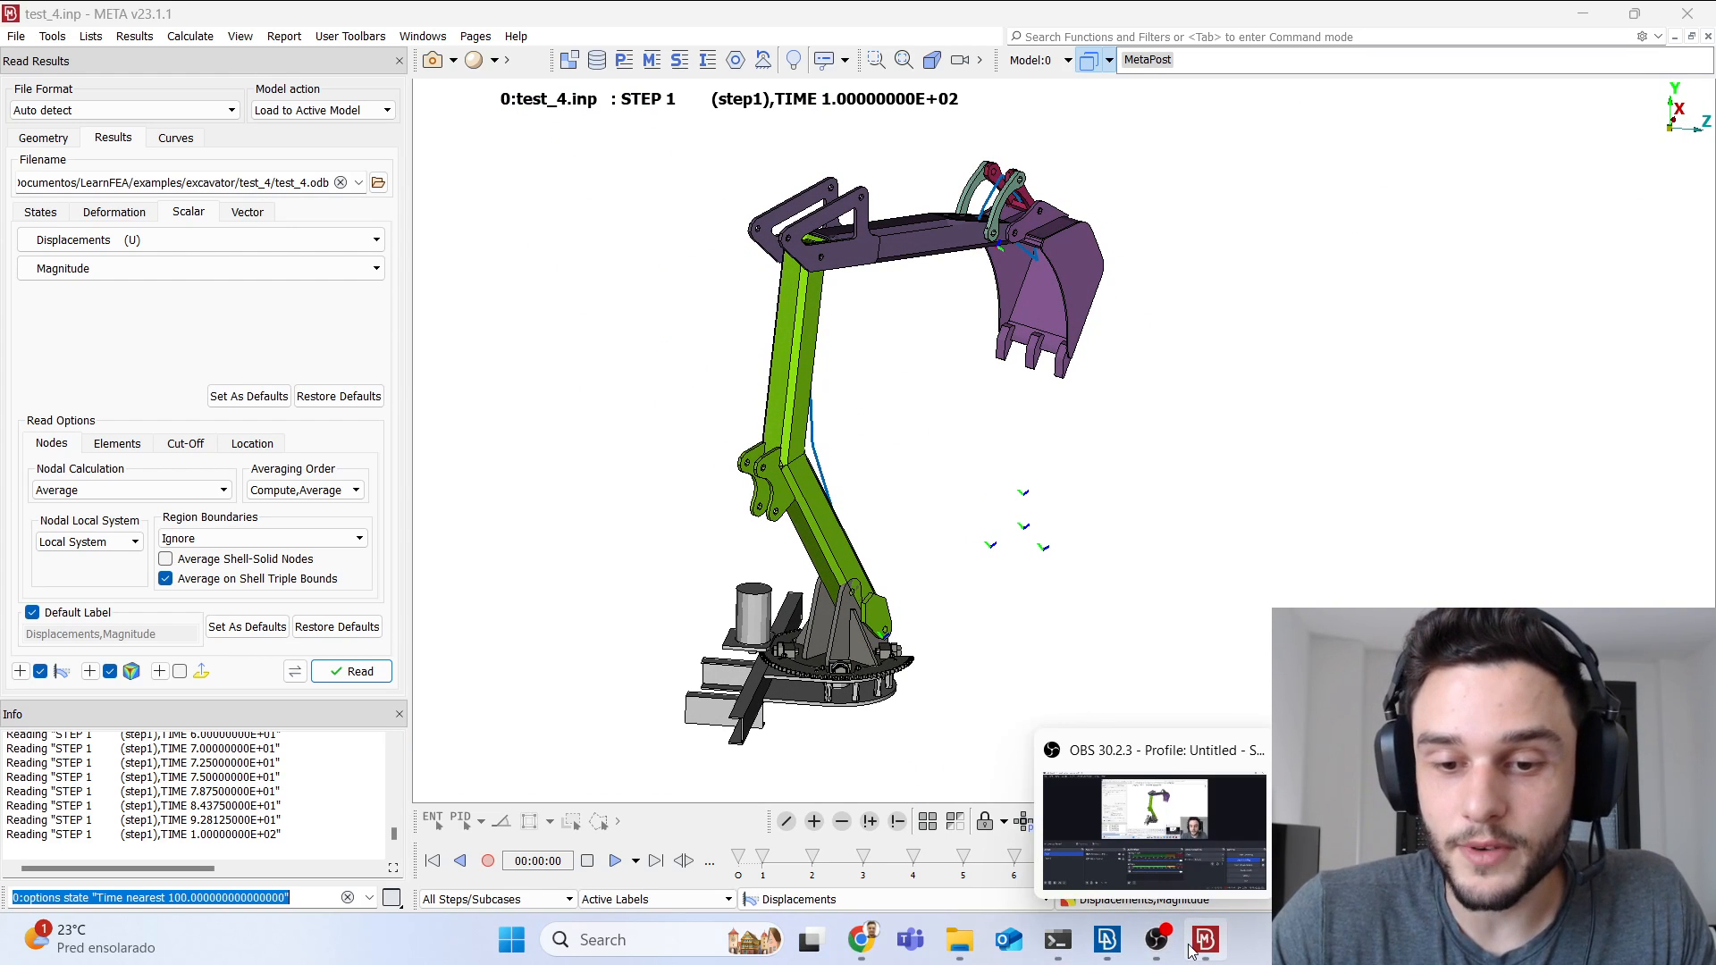
pyautogui.moveTo(1191, 951)
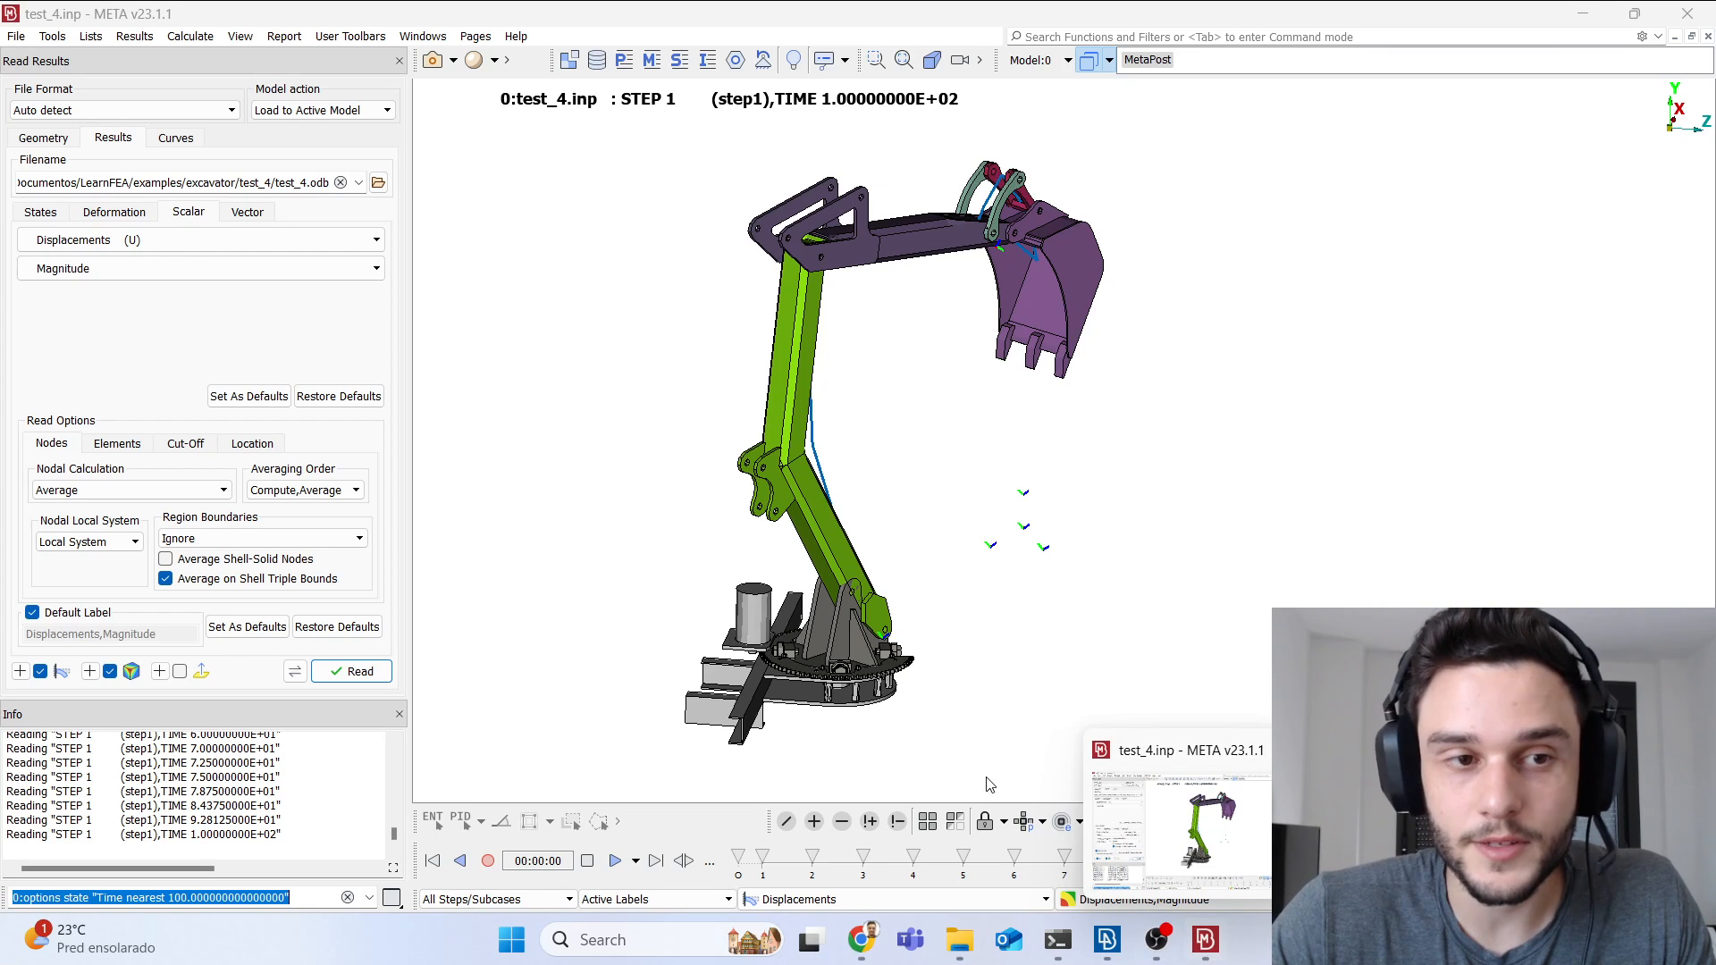
# Step: Start a new META session with a 3D window, clearing the session file and resetting settings, reports, spreadsheets and user variables
pyautogui.click(17, 37)
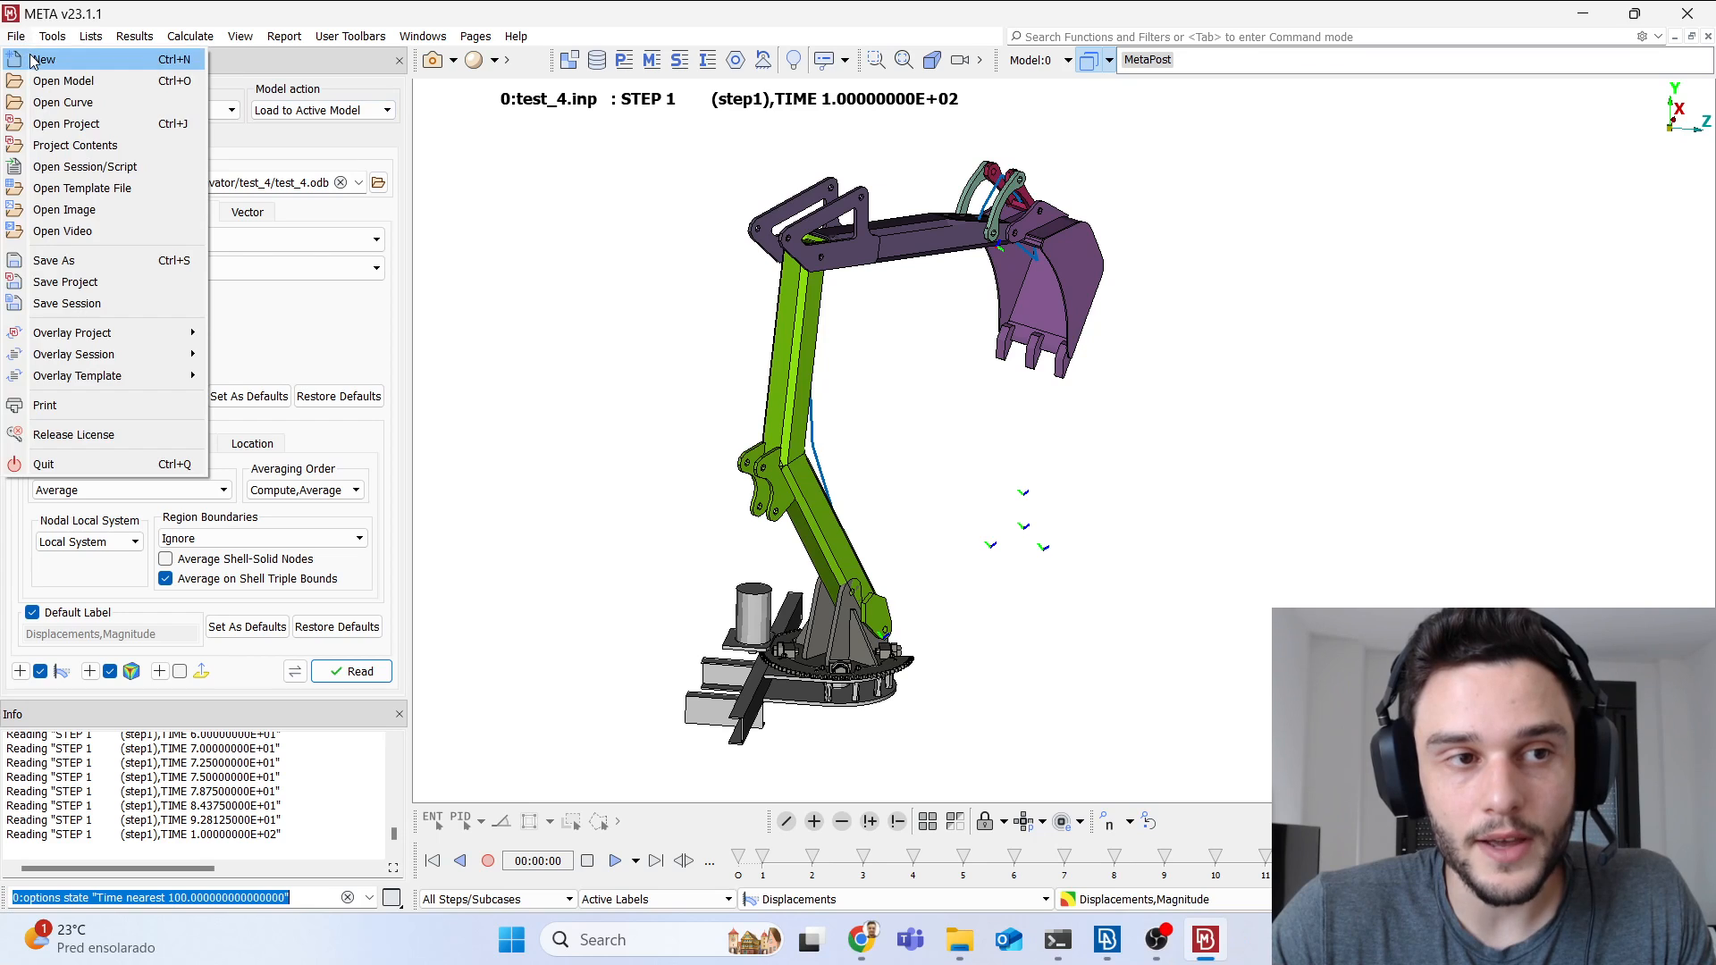
pyautogui.click(32, 59)
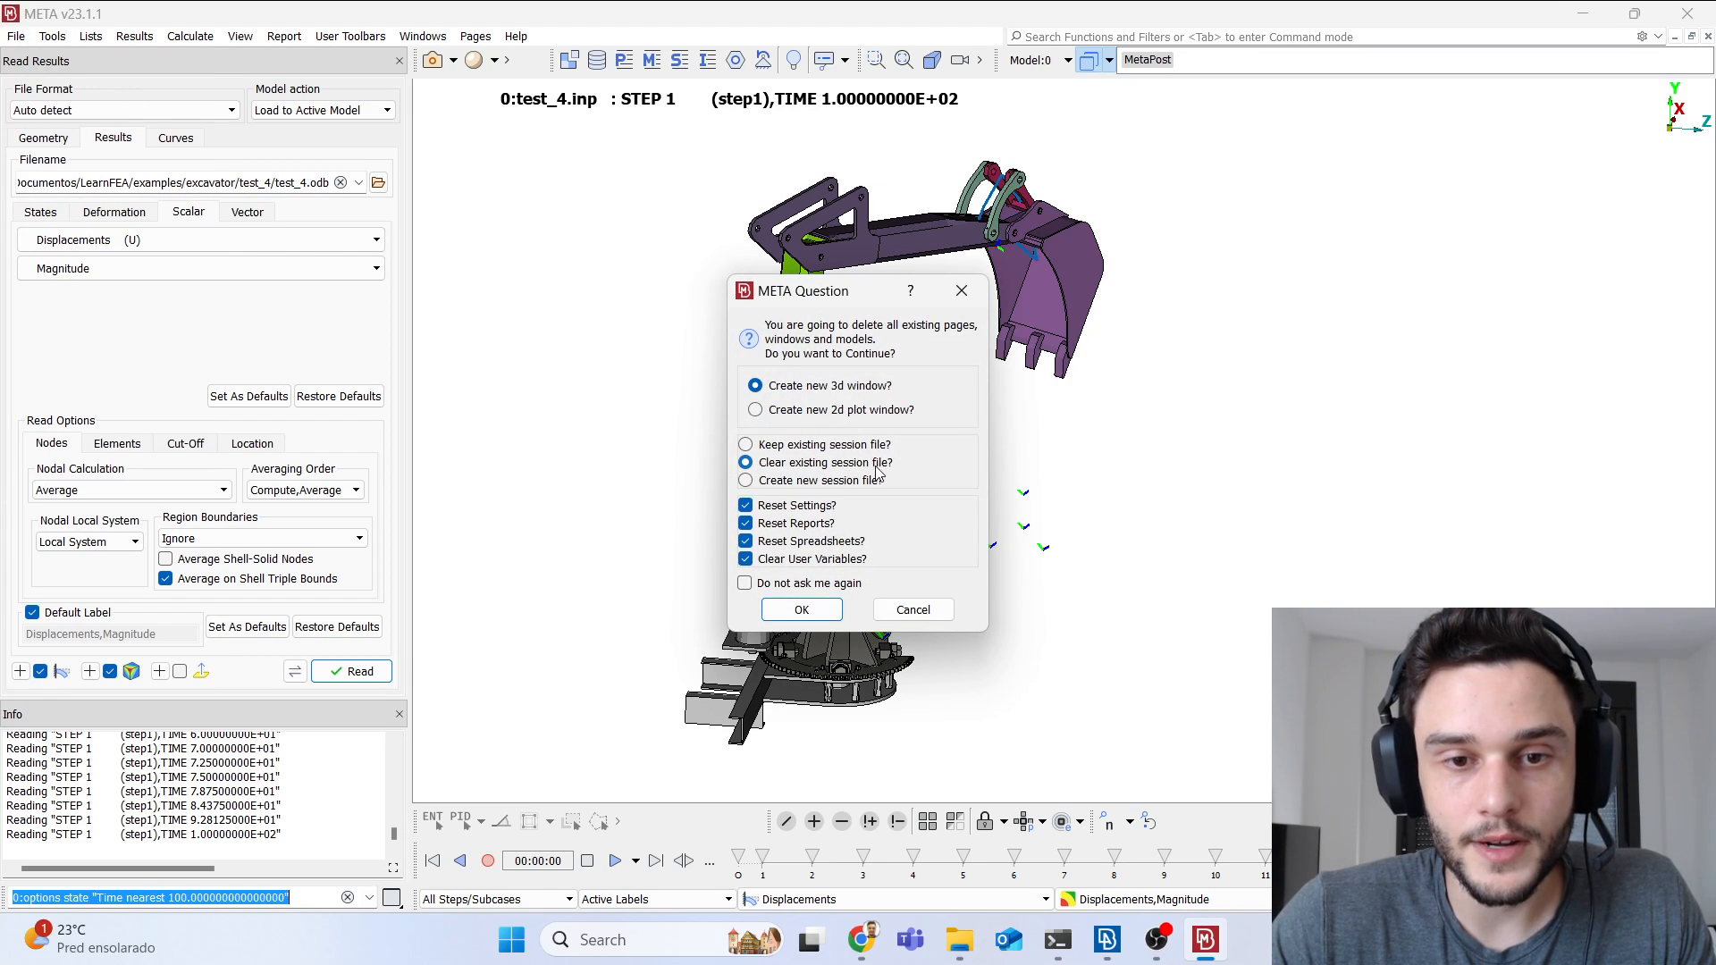
pyautogui.click(802, 610)
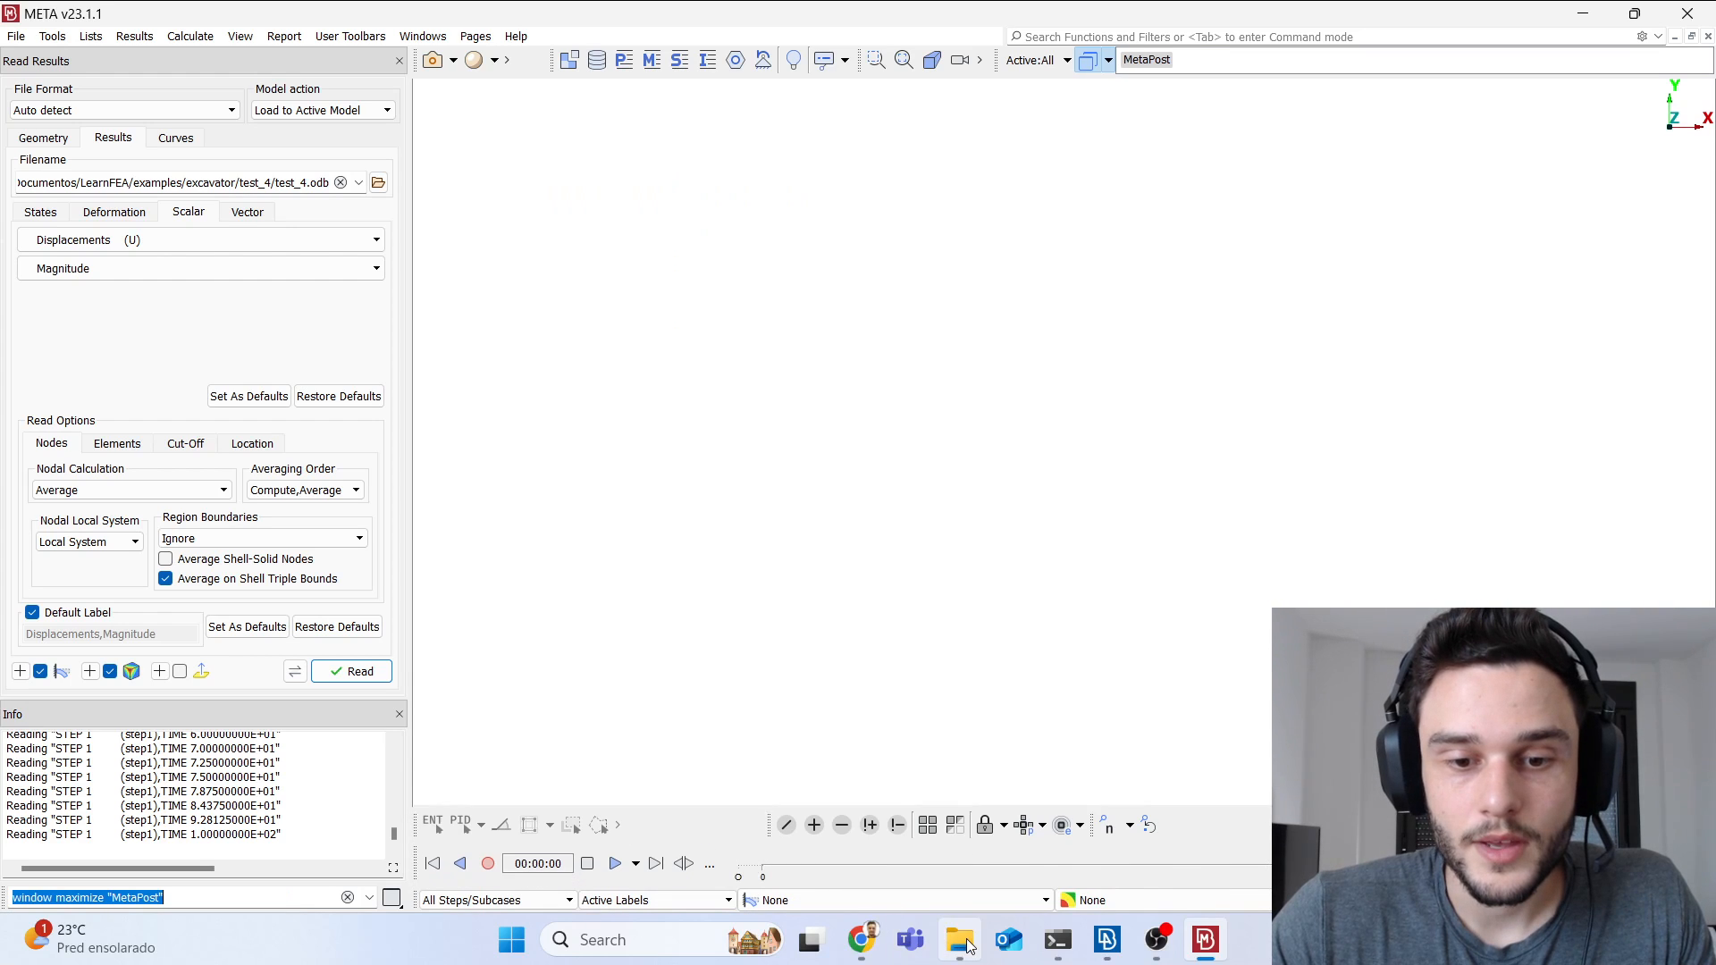
# Step: Open test_4.inp from the test_4 folder in Notepad++
pyautogui.click(958, 939)
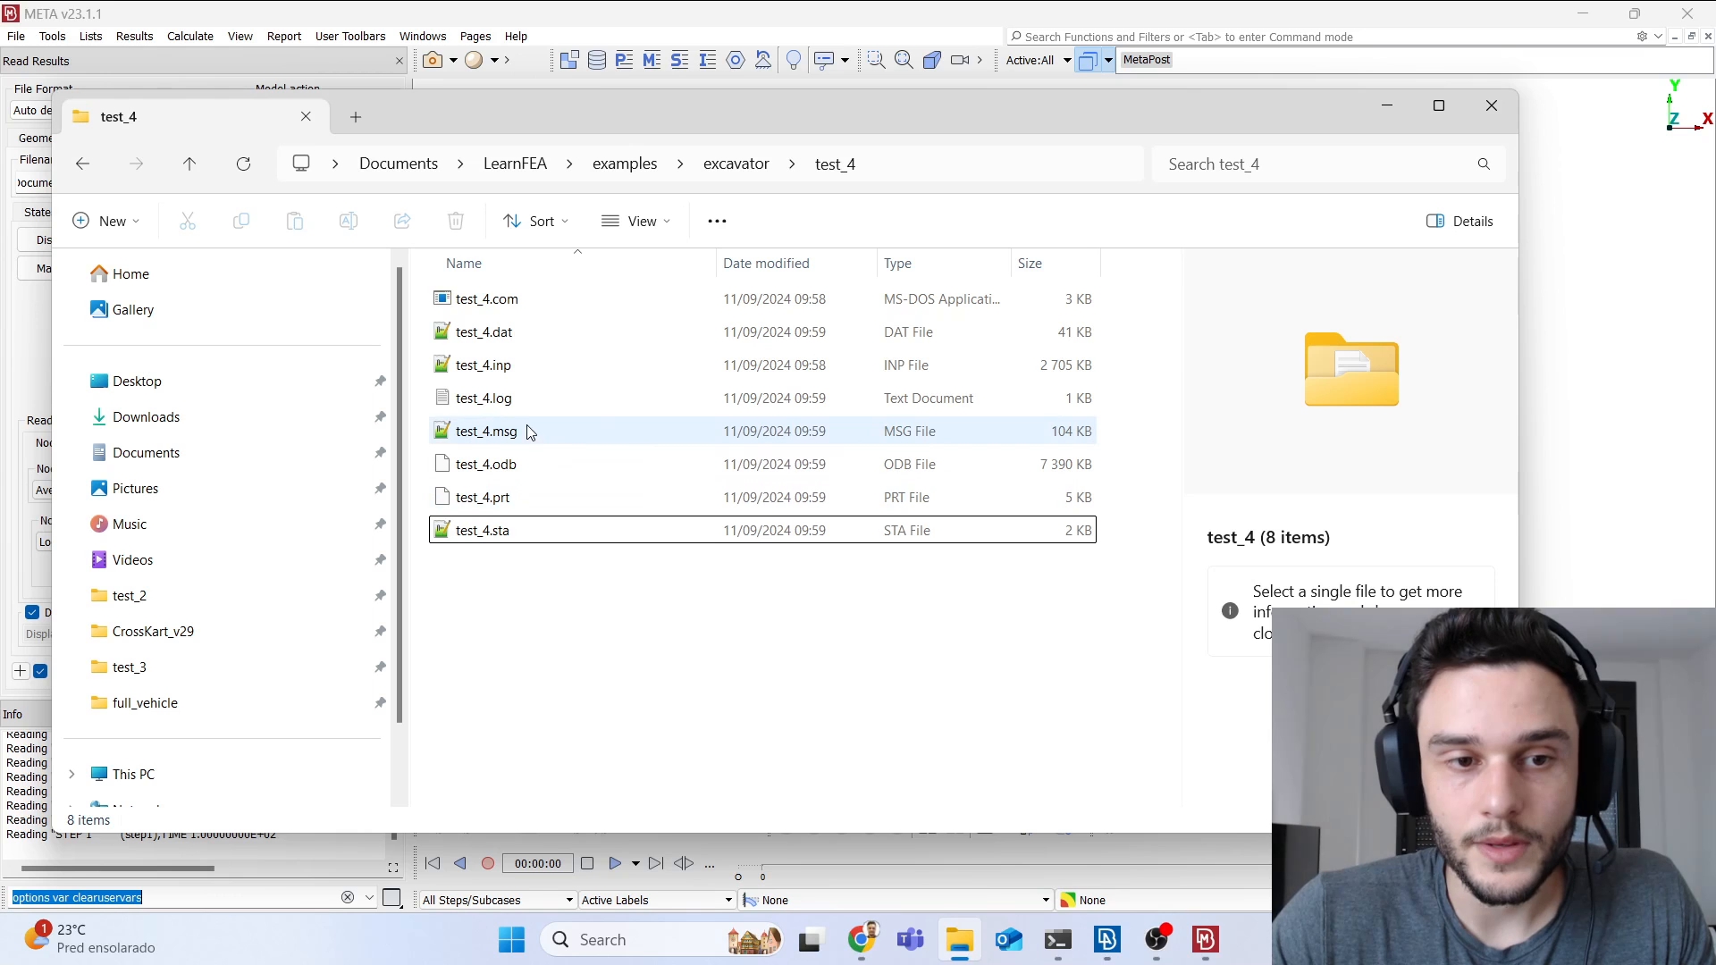
pyautogui.click(516, 364)
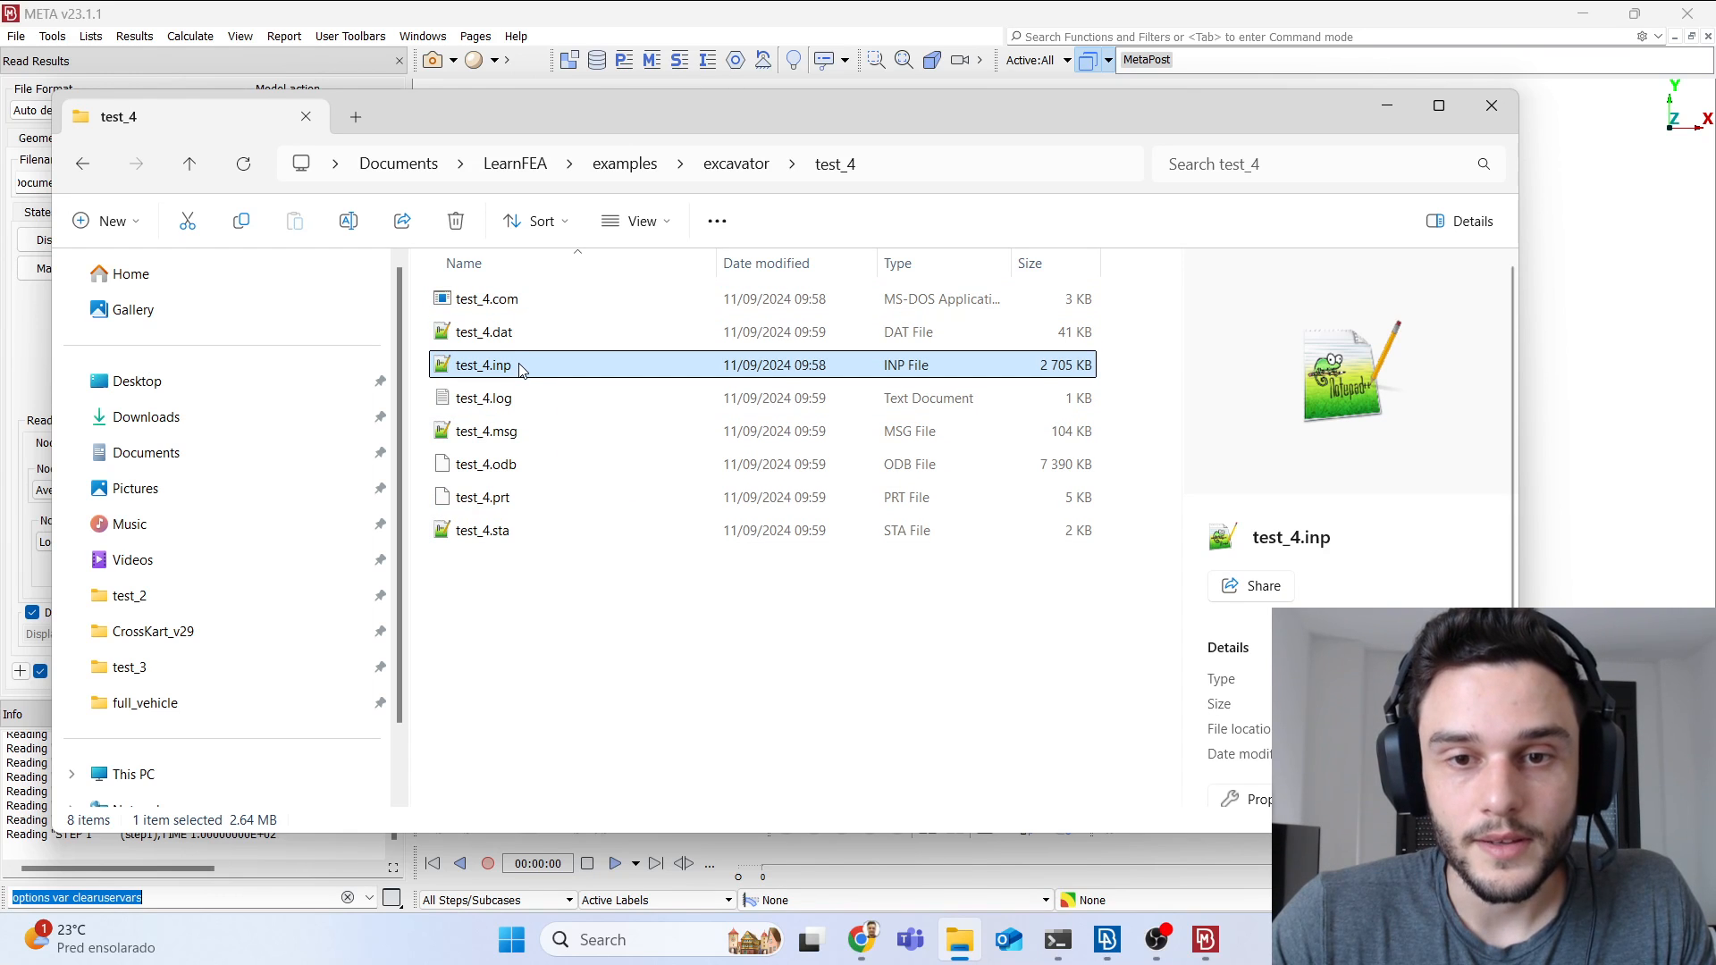
pyautogui.doubleClick(522, 367)
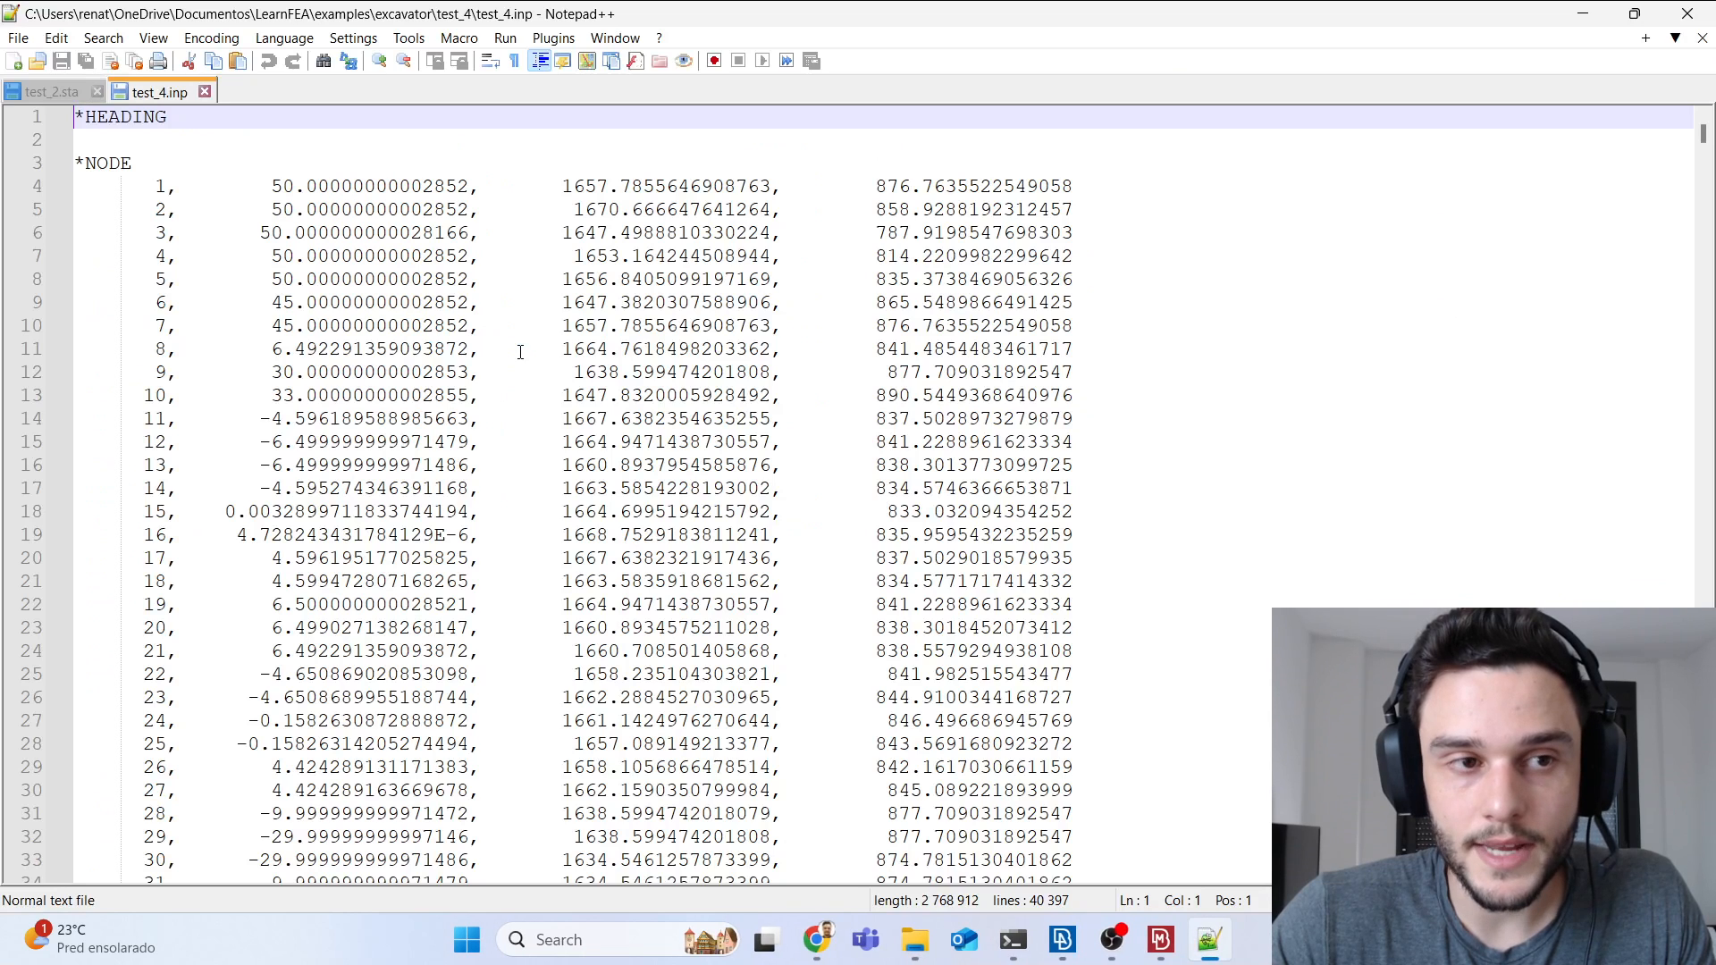
# Step: Find "*step" in test_4.inp, close the search, and bring the connector motion block into view
pyautogui.hotkey('ctrl', 'f')
pyautogui.write('*st')
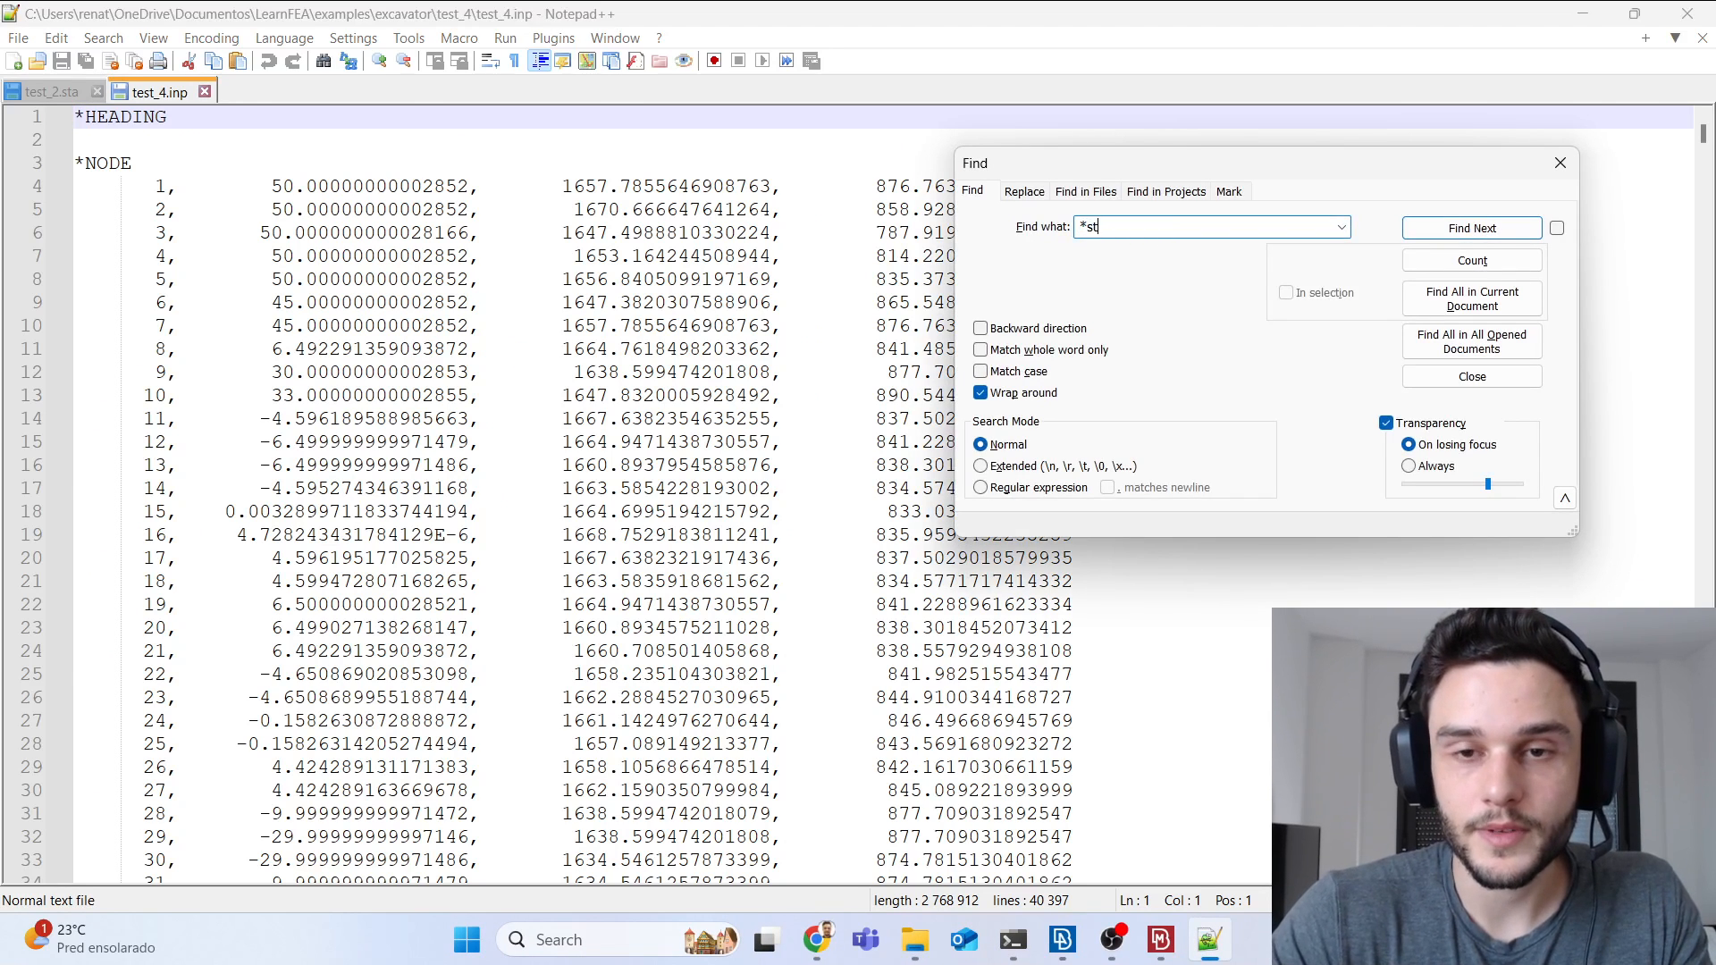
pyautogui.write('ep')
pyautogui.press('Return')
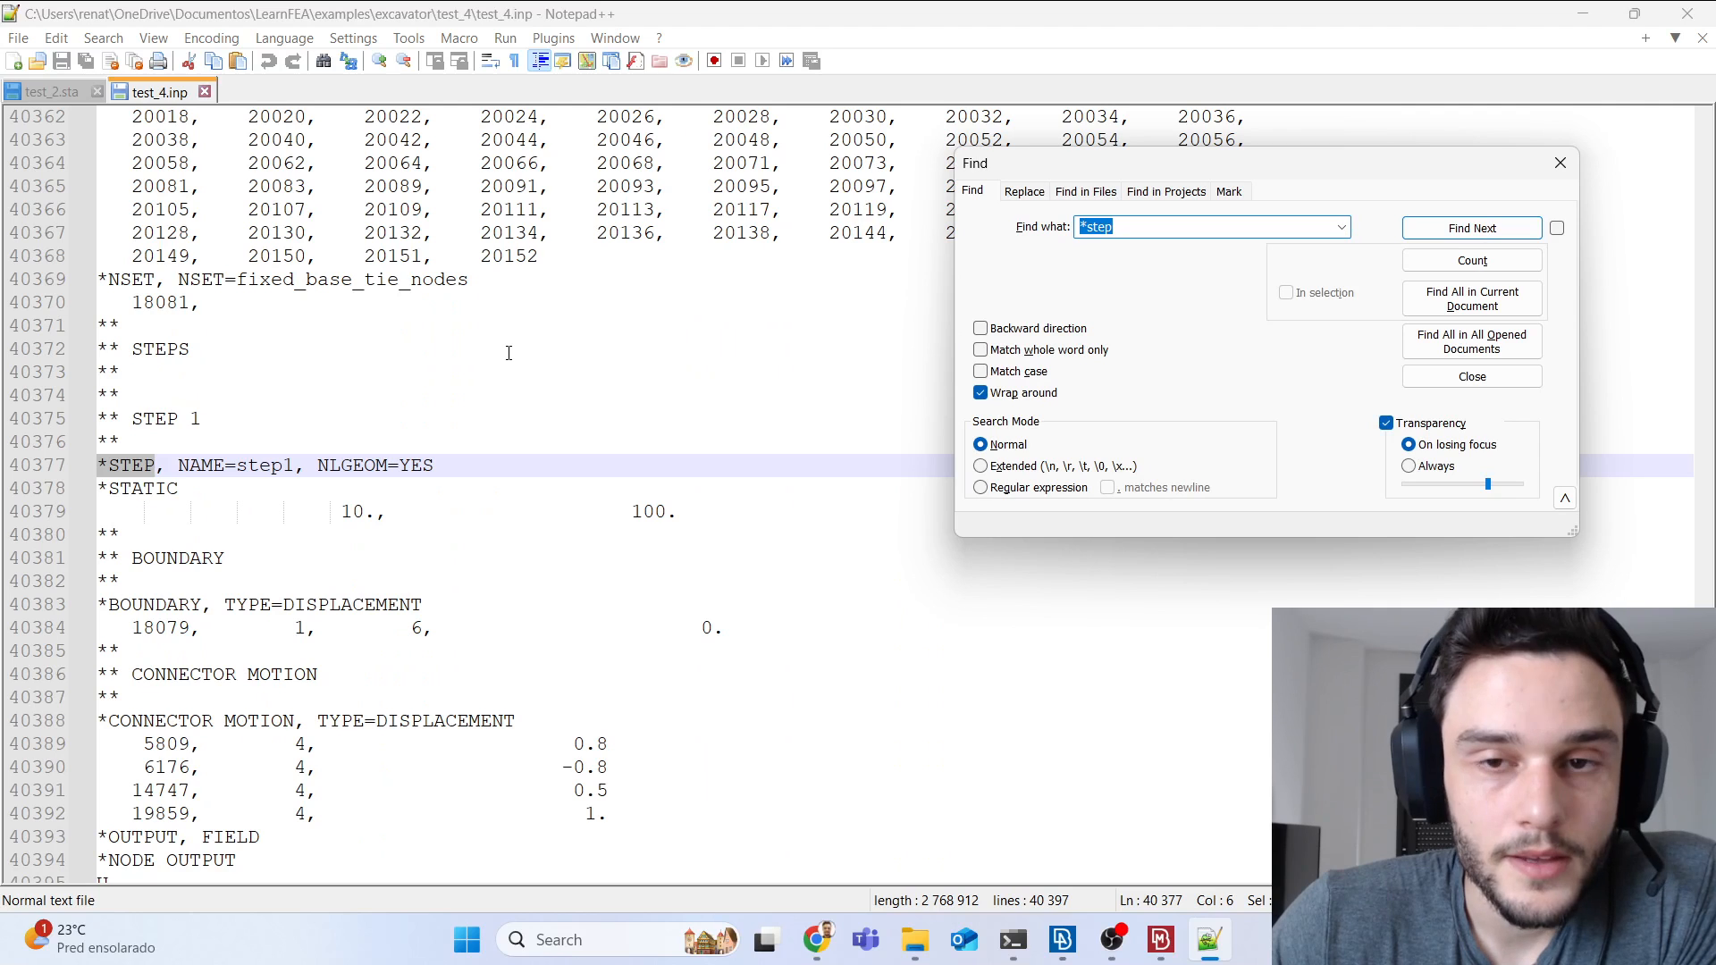
pyautogui.moveTo(1094, 230); pyautogui.dragTo(1079, 229)
pyautogui.scroll(-1, 327, 385)
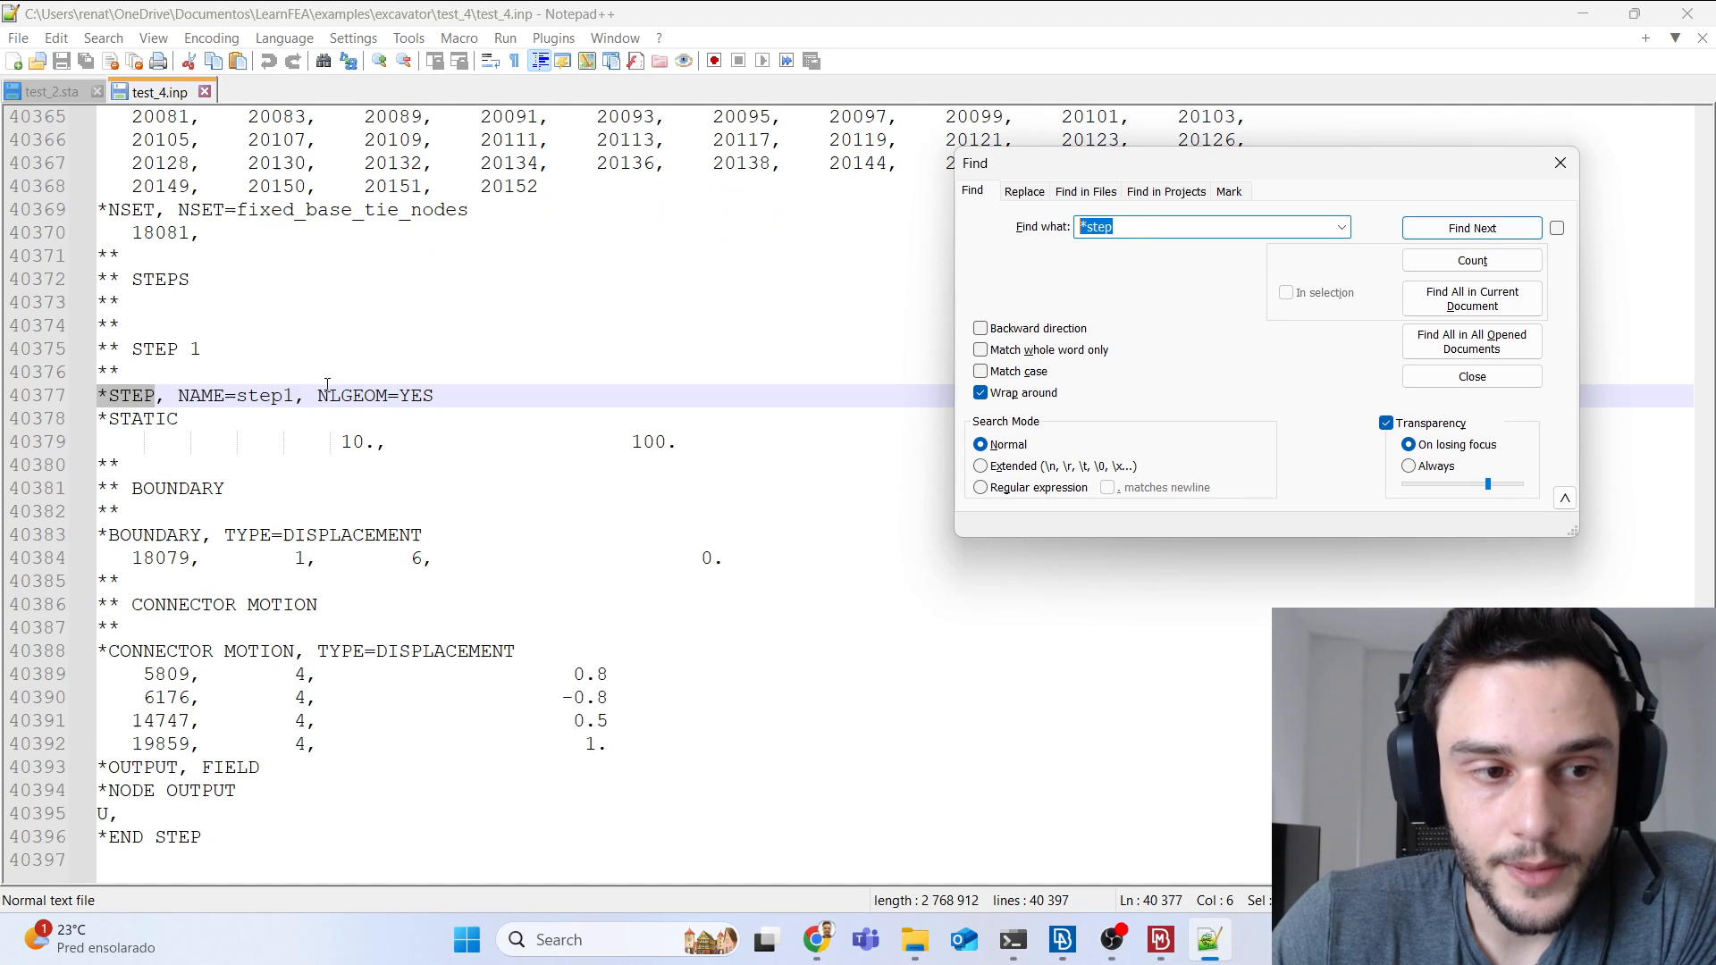
pyautogui.click(1560, 163)
pyautogui.scroll(-2, 367, 477)
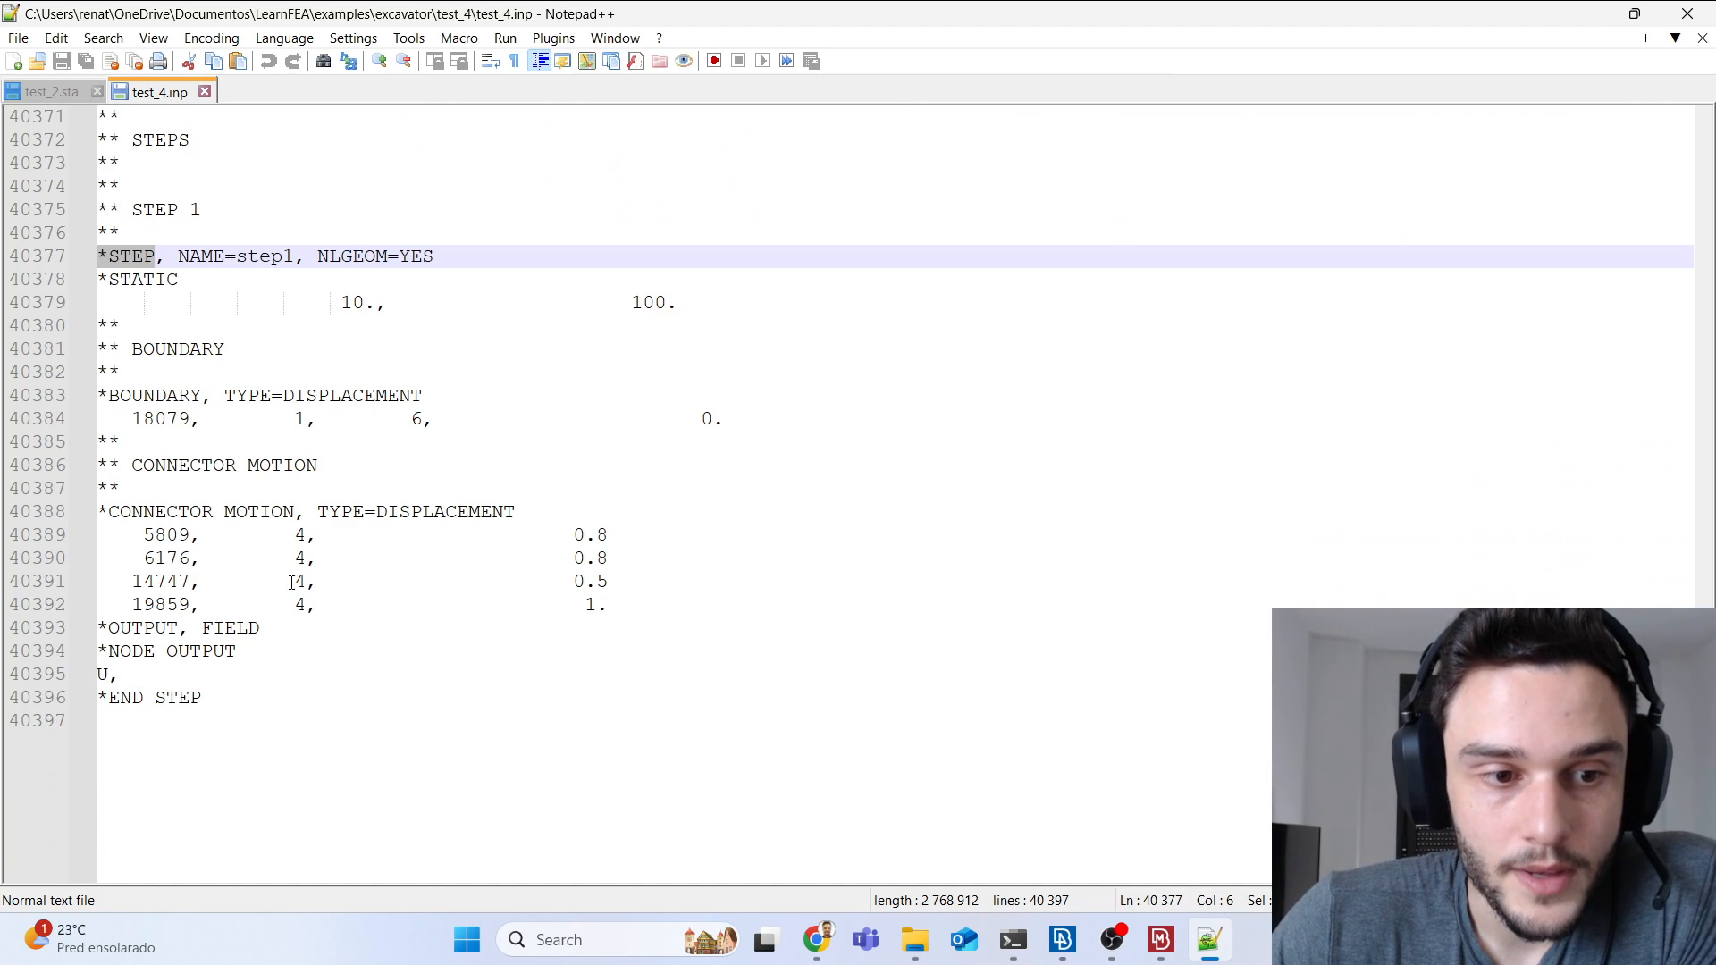
# Step: Compare the connector motion lines for 19859 and 14747 with the excavator joints in ANSA, and return to the input file
pyautogui.moveTo(608, 606); pyautogui.dragTo(83, 598)
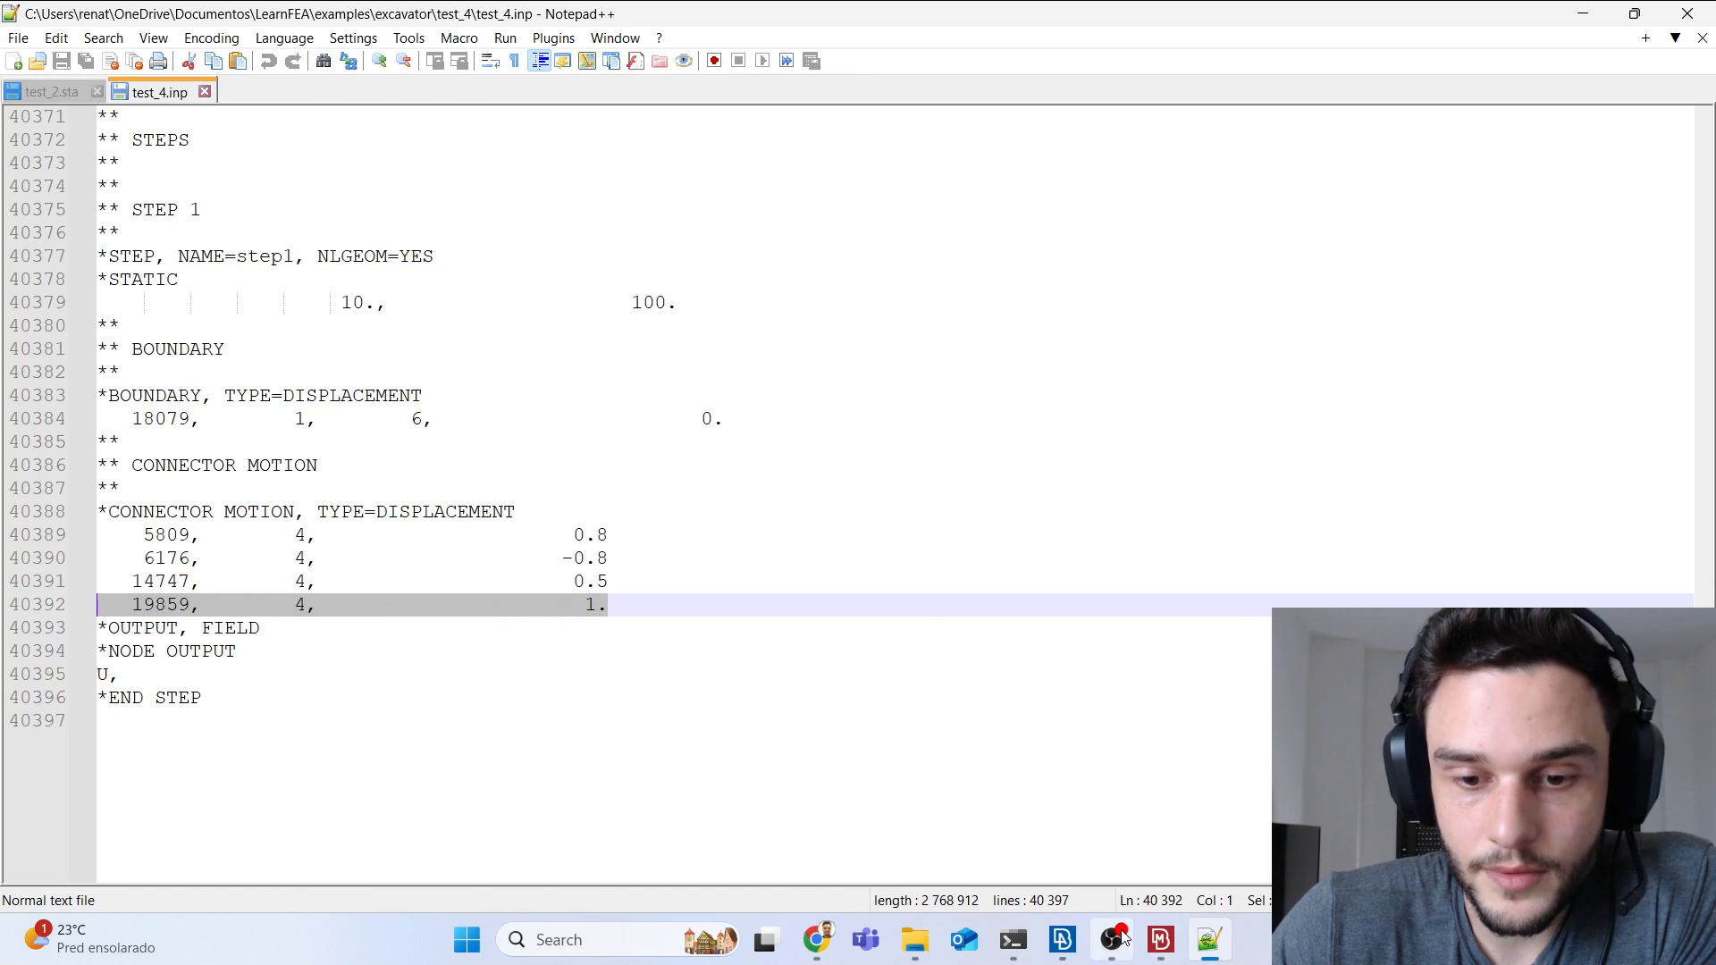
pyautogui.click(620, 589)
pyautogui.moveTo(620, 589); pyautogui.dragTo(108, 585)
pyautogui.moveTo(1083, 954)
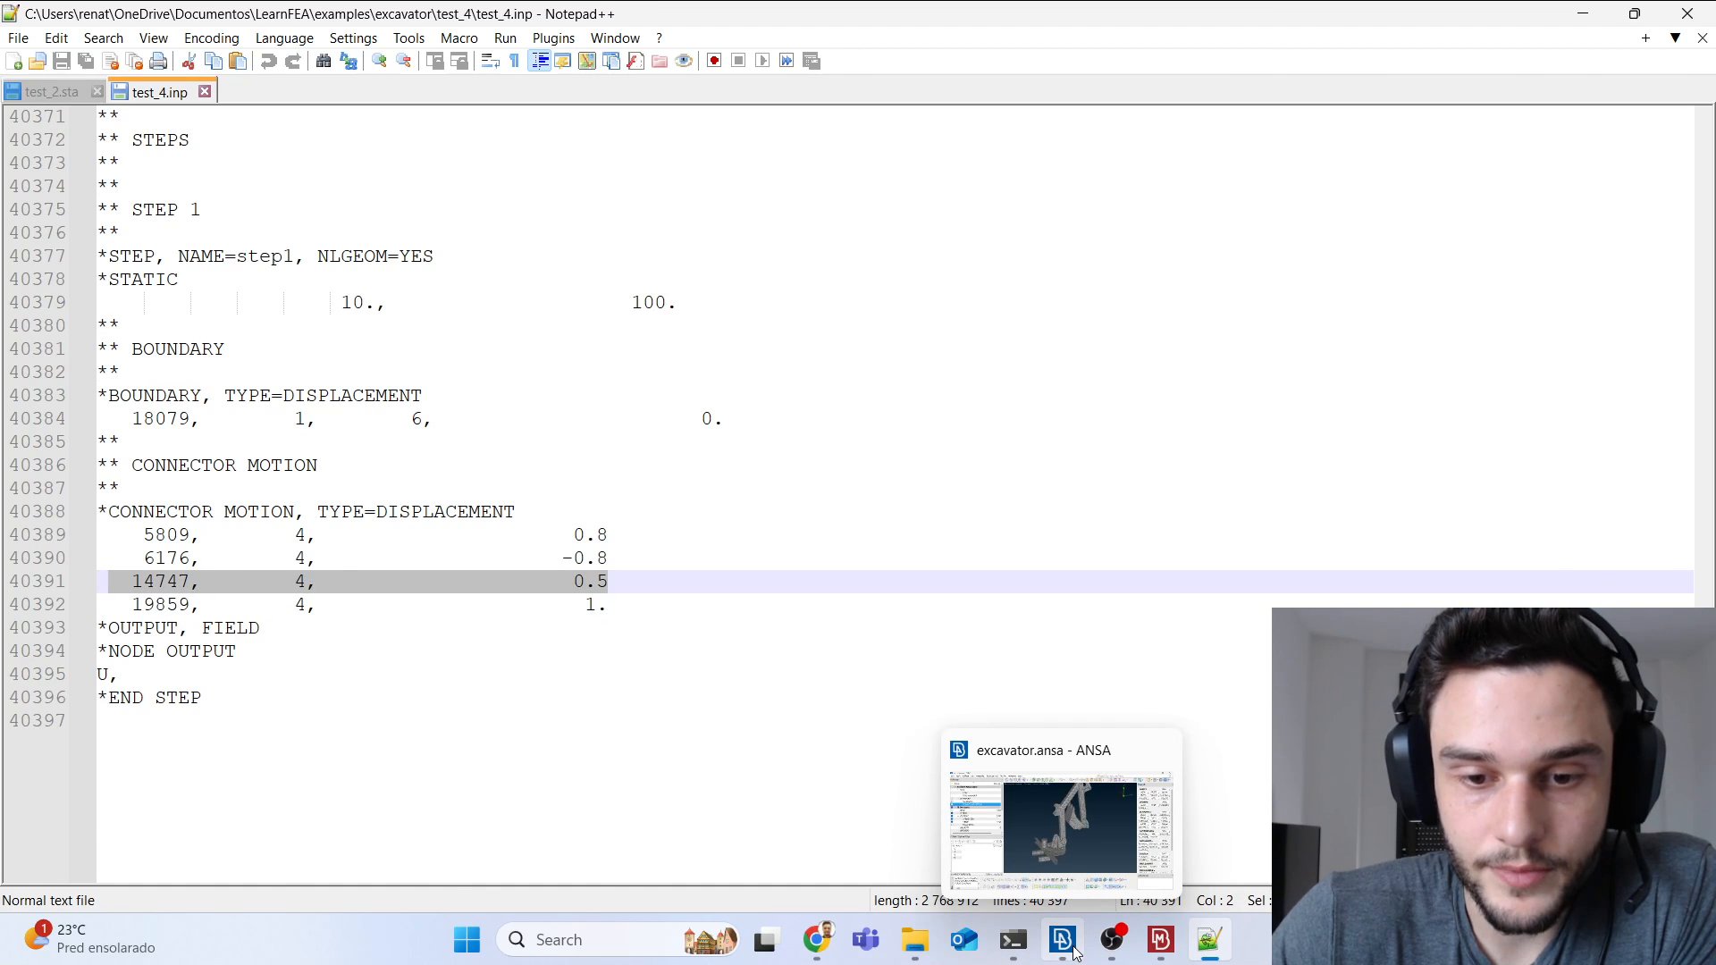
pyautogui.click(1072, 949)
pyautogui.scroll(5, 885, 598)
pyautogui.scroll(-3, 999, 660)
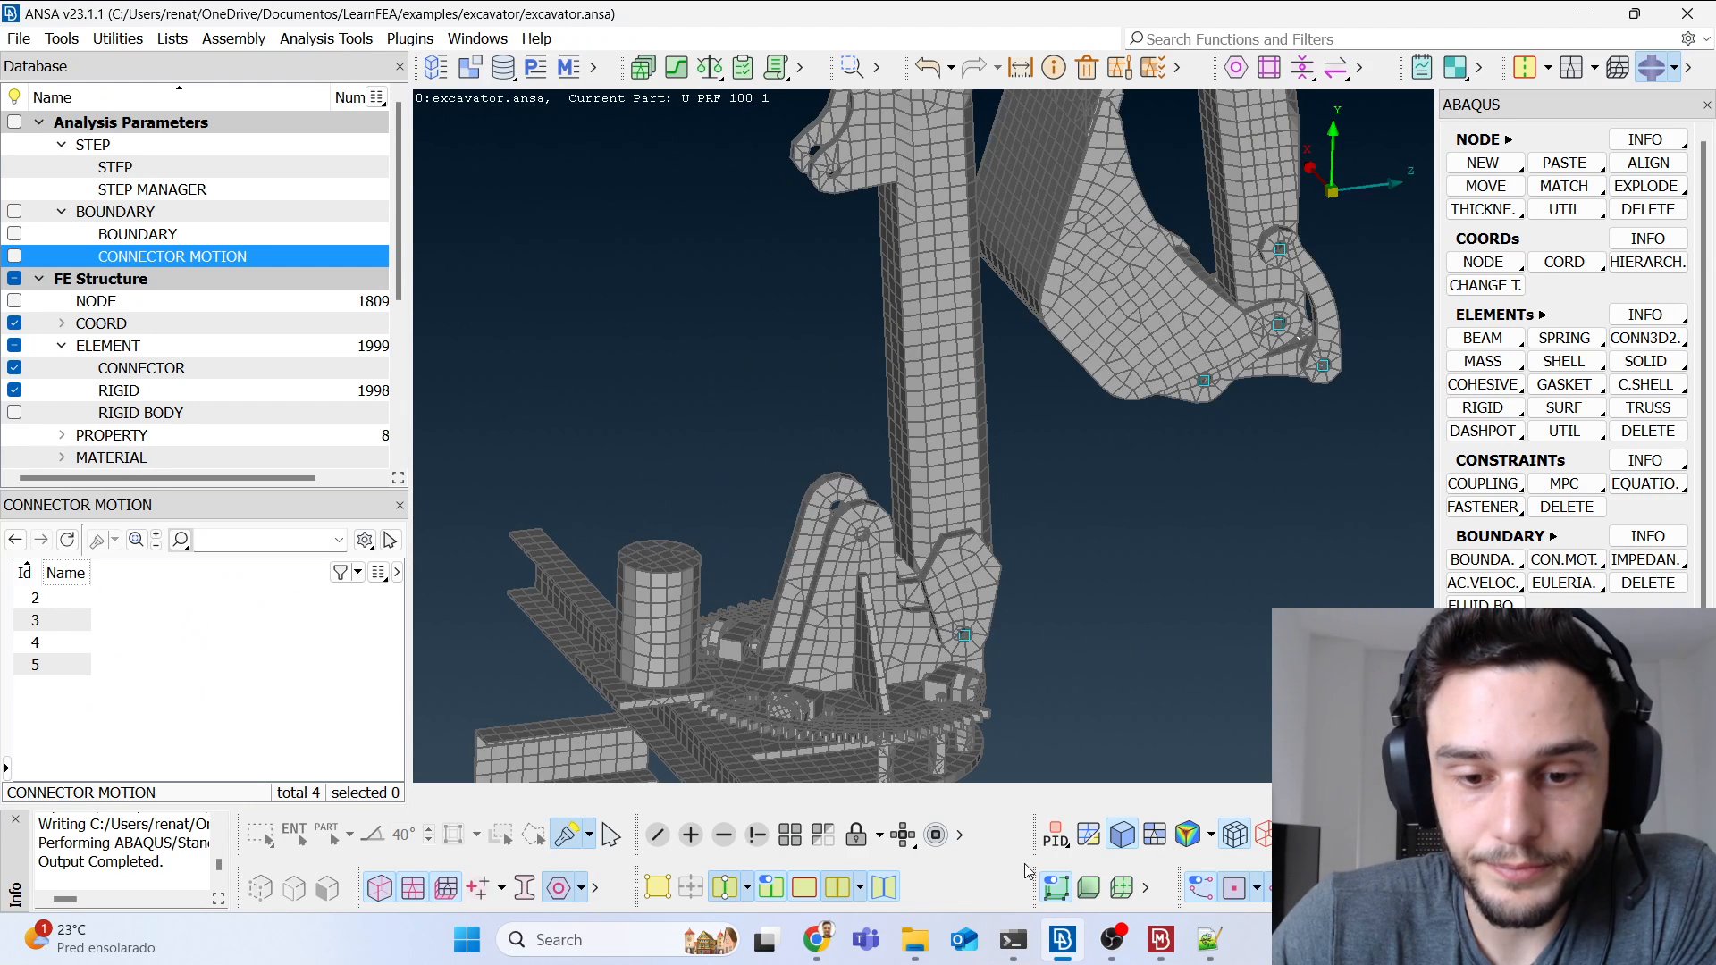
pyautogui.click(1063, 940)
# Step: Set the connector motion value of element 14747 to -0.5, keeping the column alignment, and save test_4.inp
pyautogui.click(575, 604)
pyautogui.click(574, 582)
pyautogui.write('-0.5')
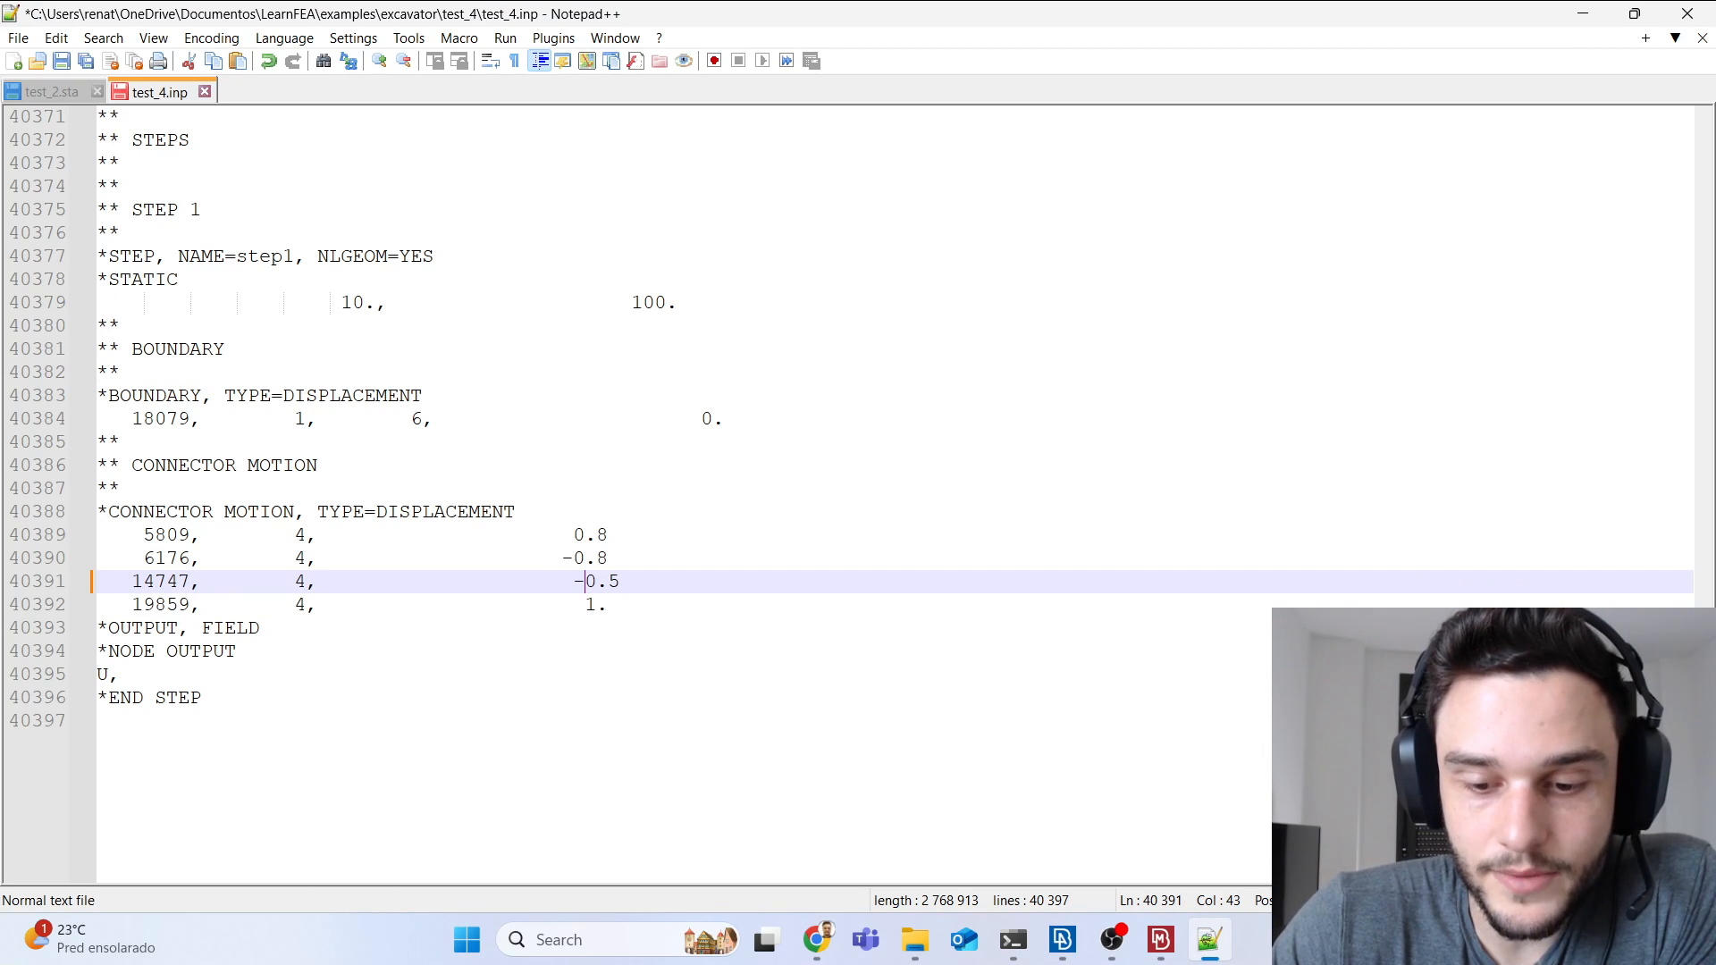
pyautogui.press('BackSpace')
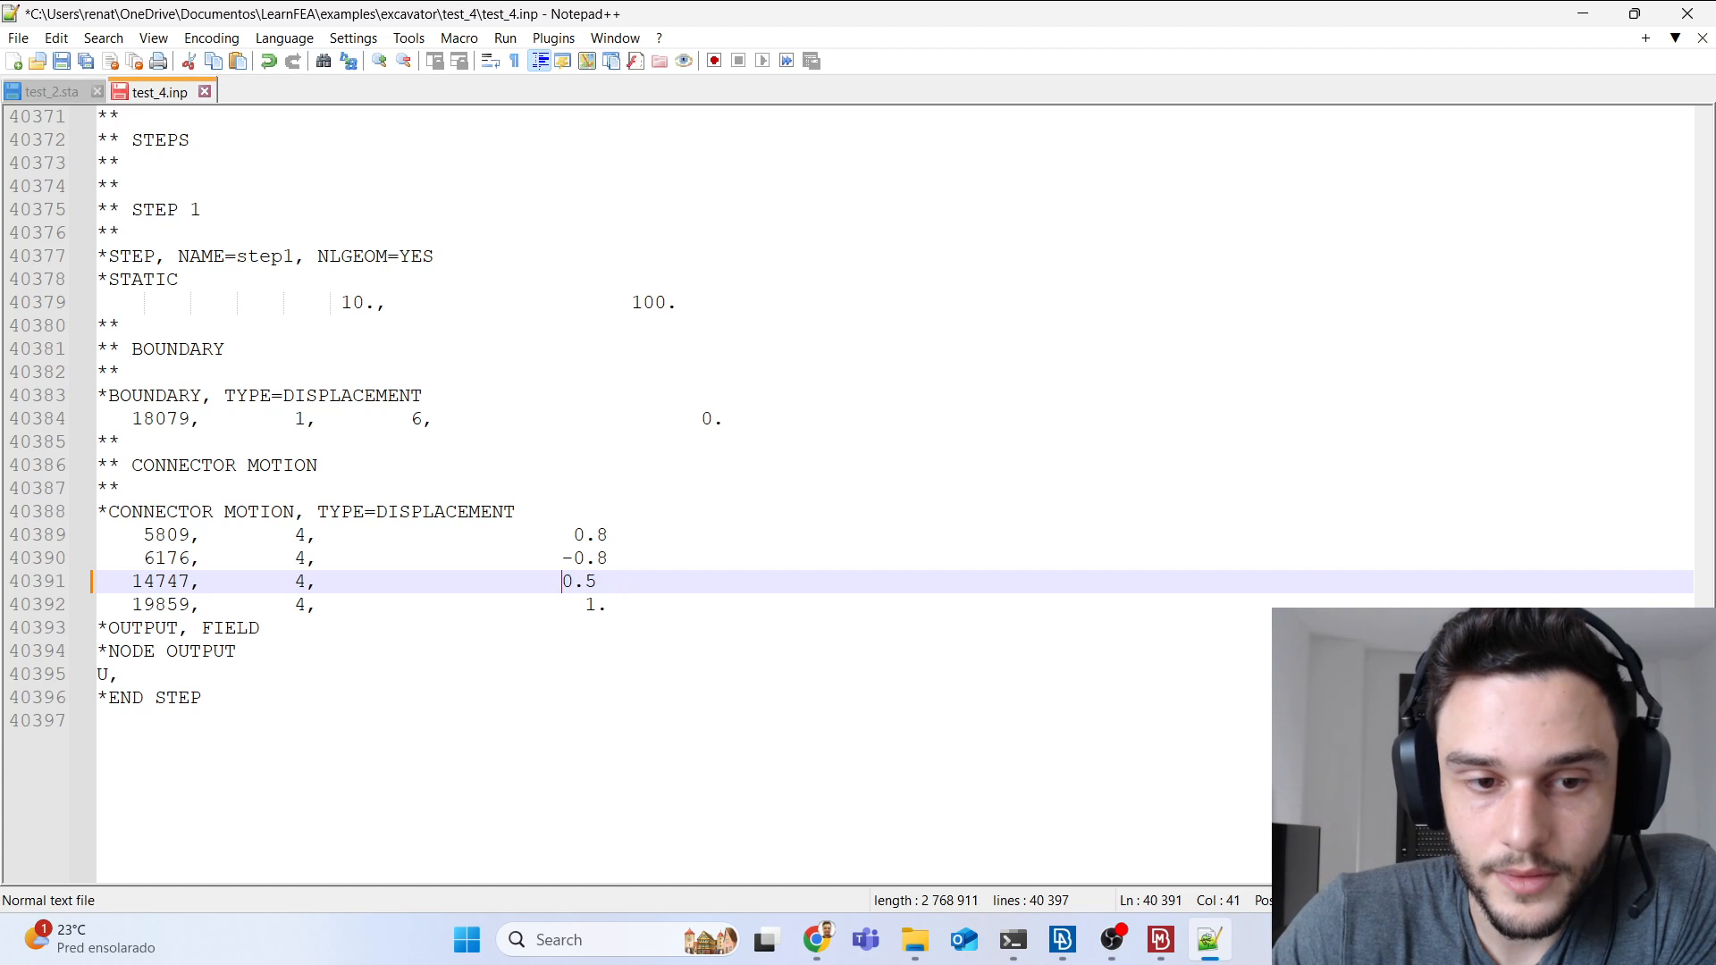
pyautogui.write('-')
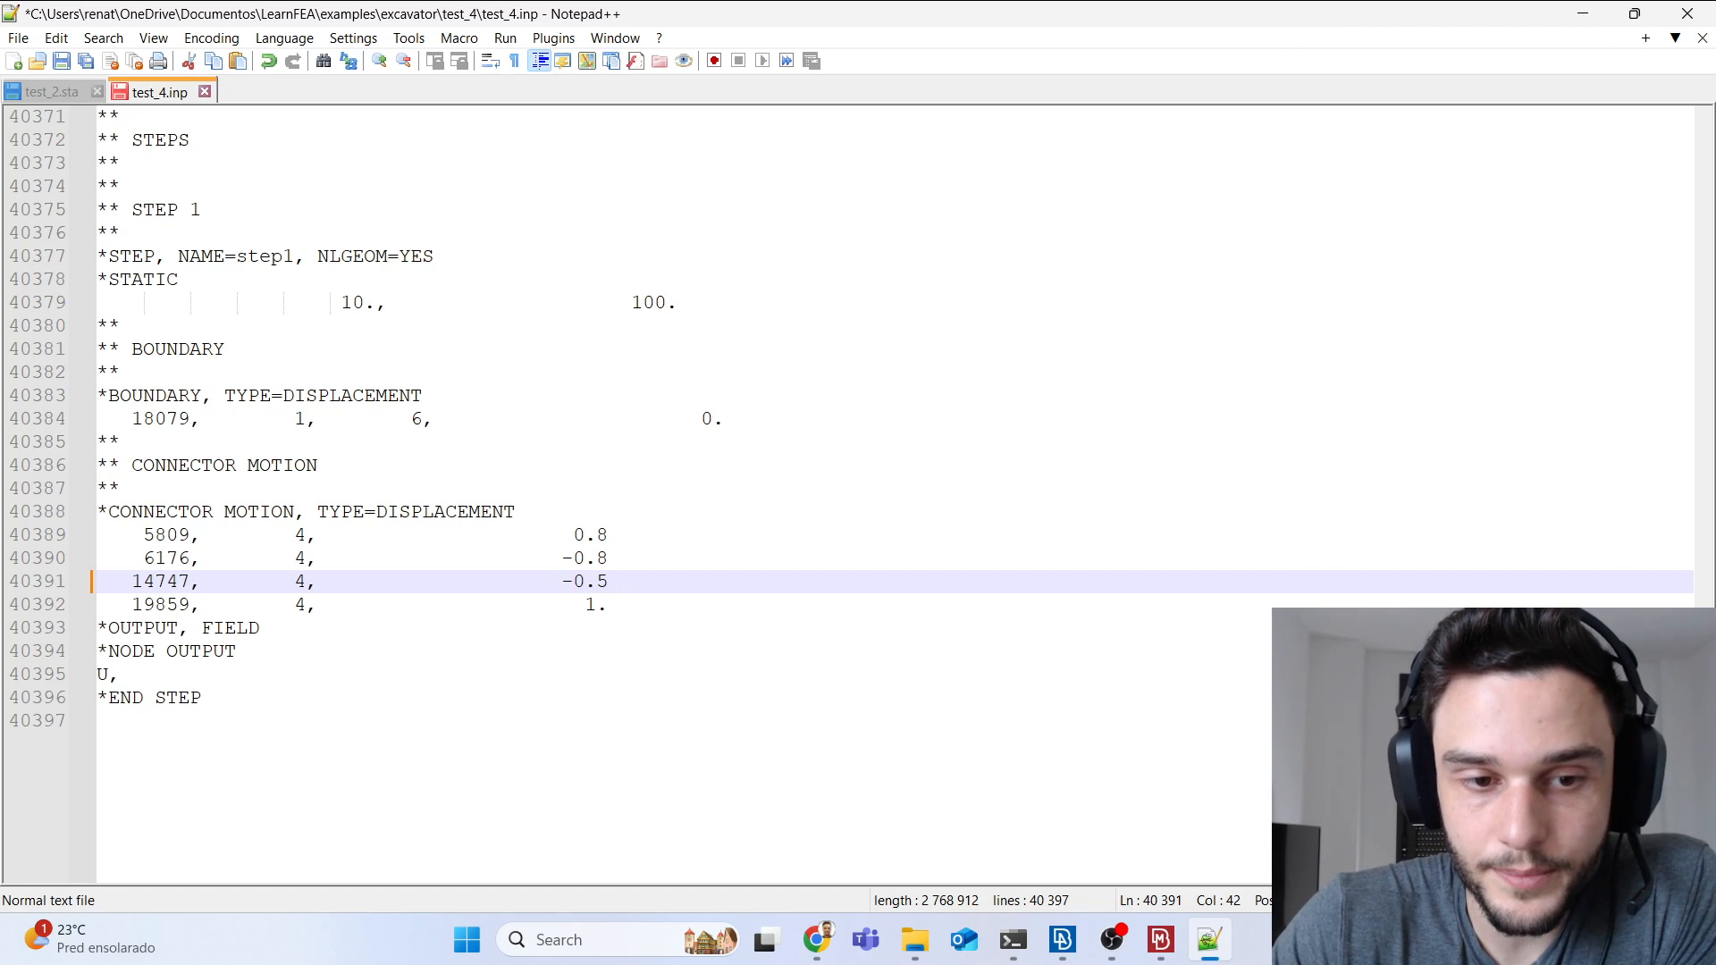
pyautogui.click(61, 61)
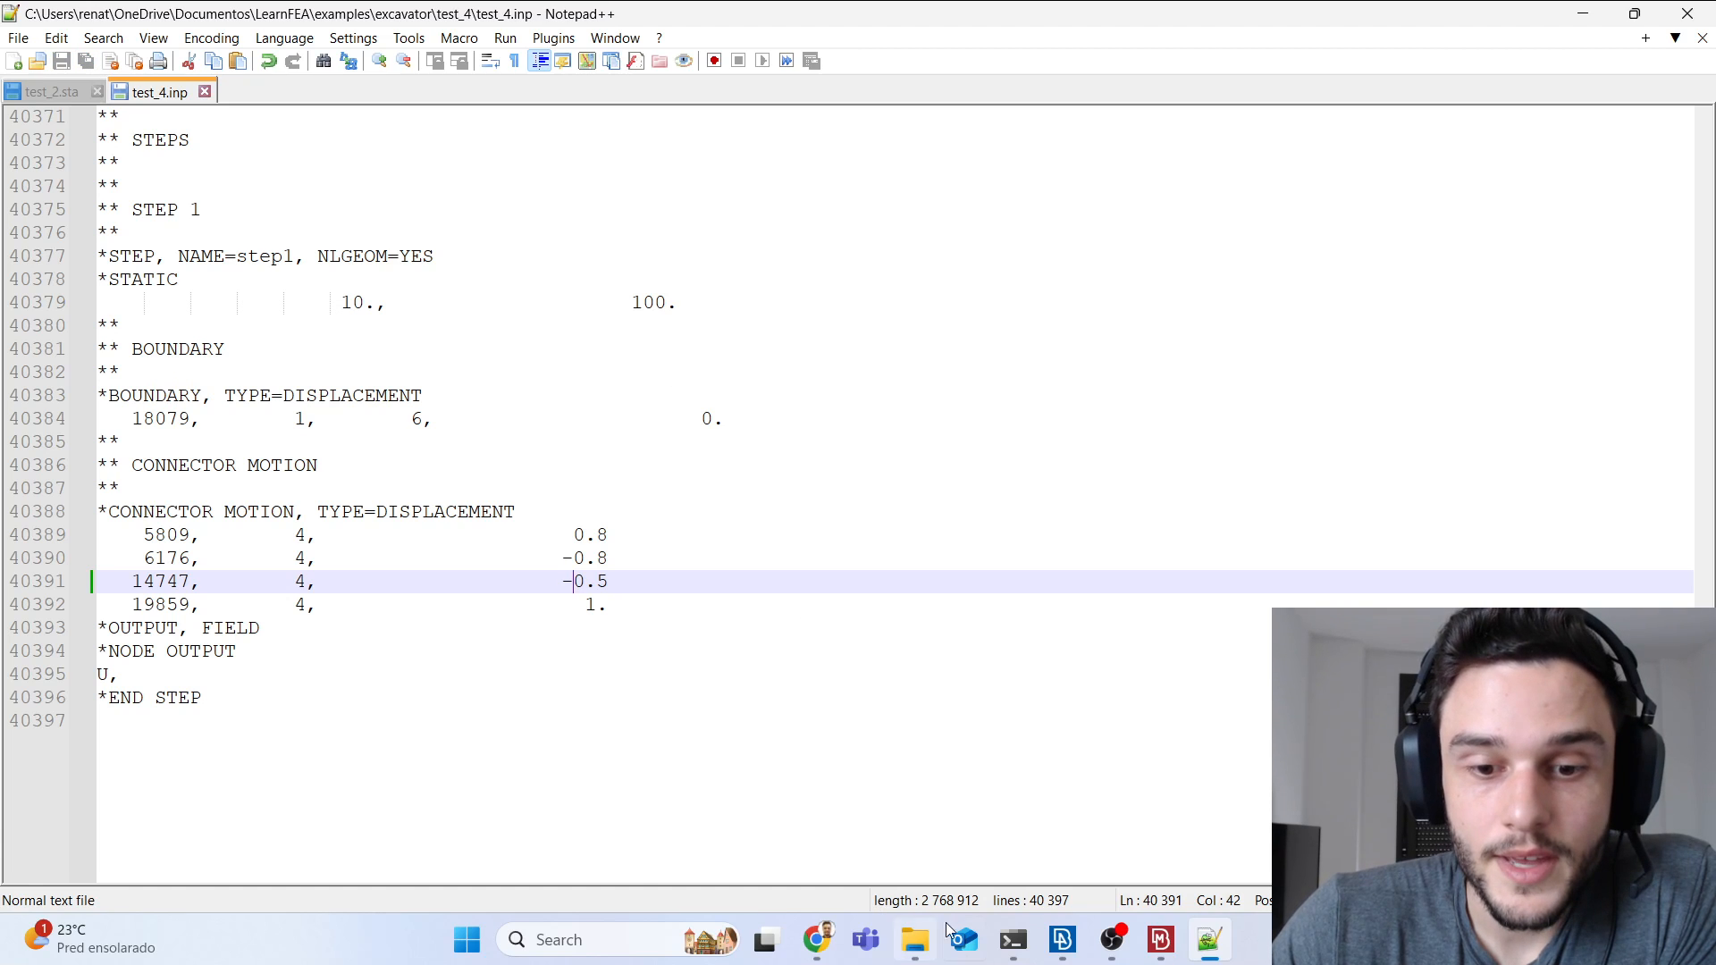
pyautogui.moveTo(1019, 946)
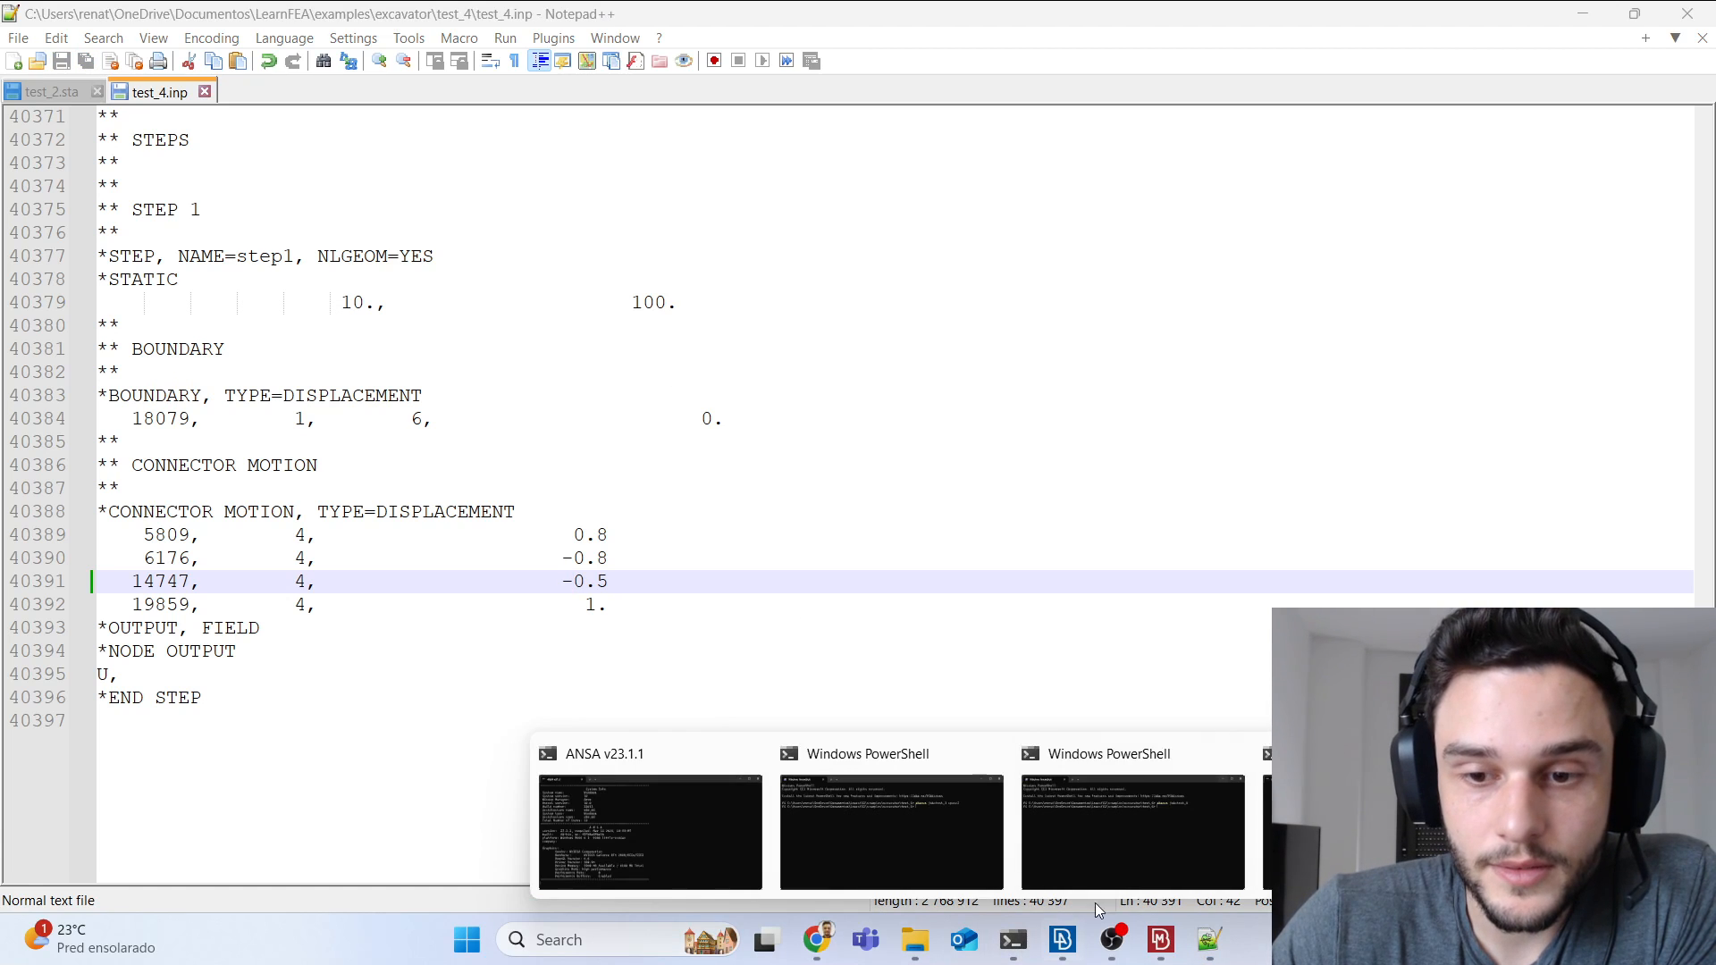
# Step: Minimise the ANSA console window and close the leftover PowerShell window of the test_3 folder
pyautogui.click(689, 815)
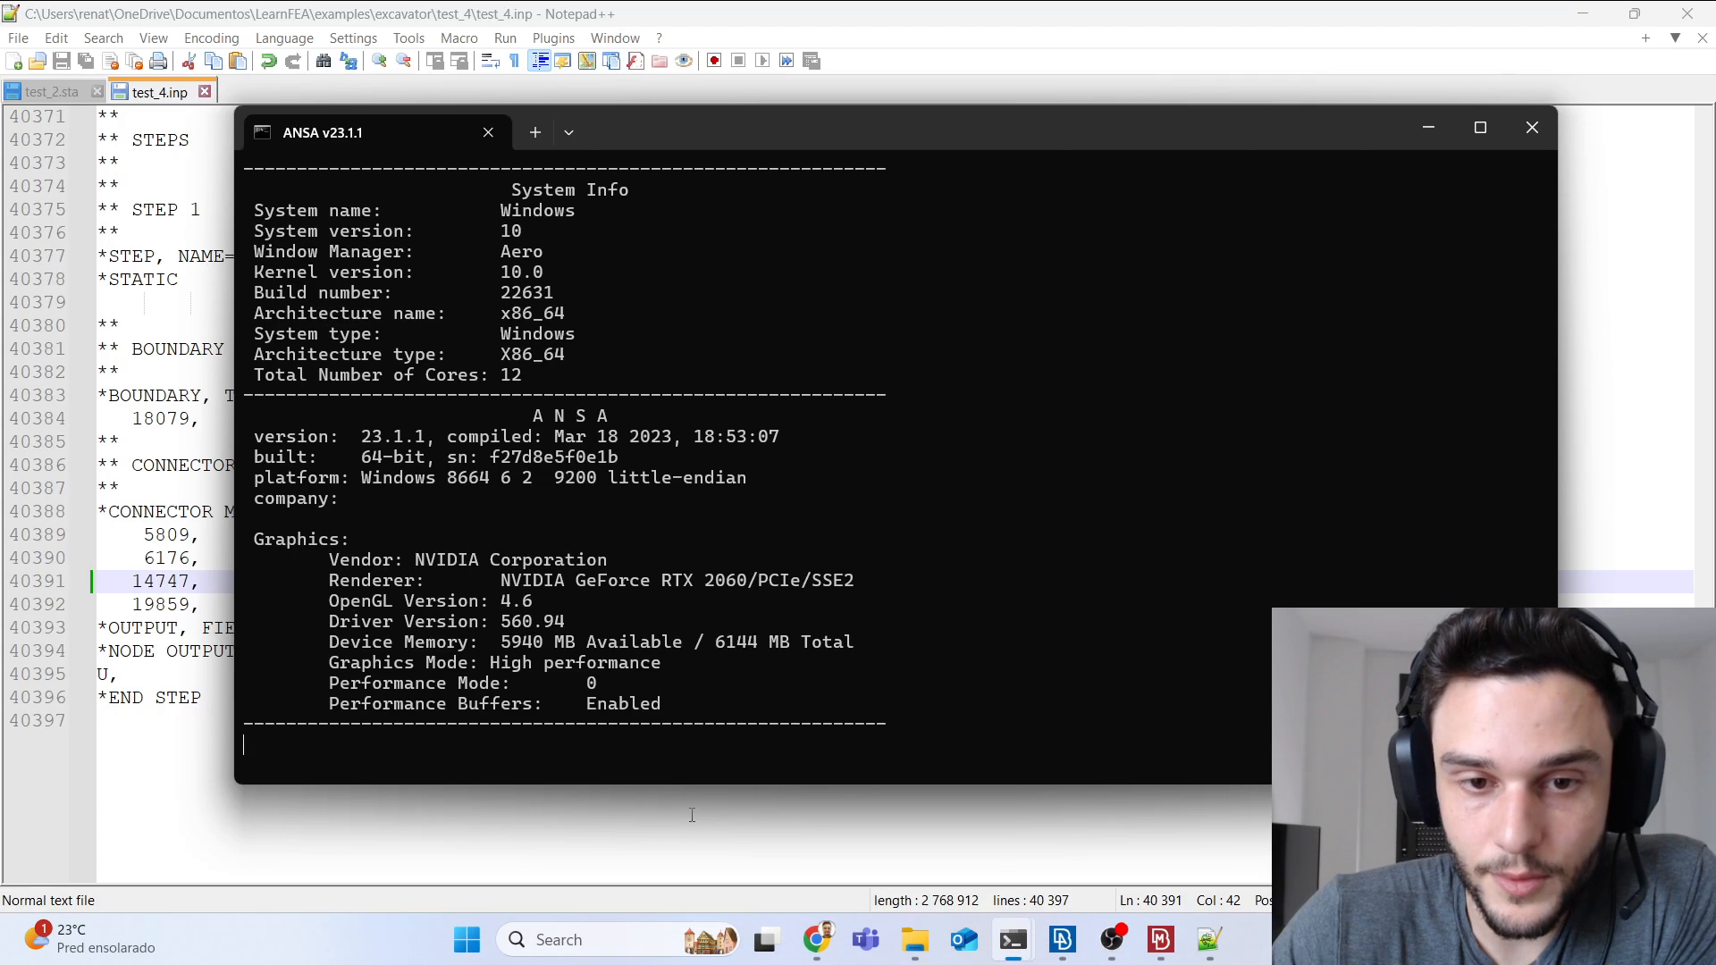
pyautogui.click(1428, 129)
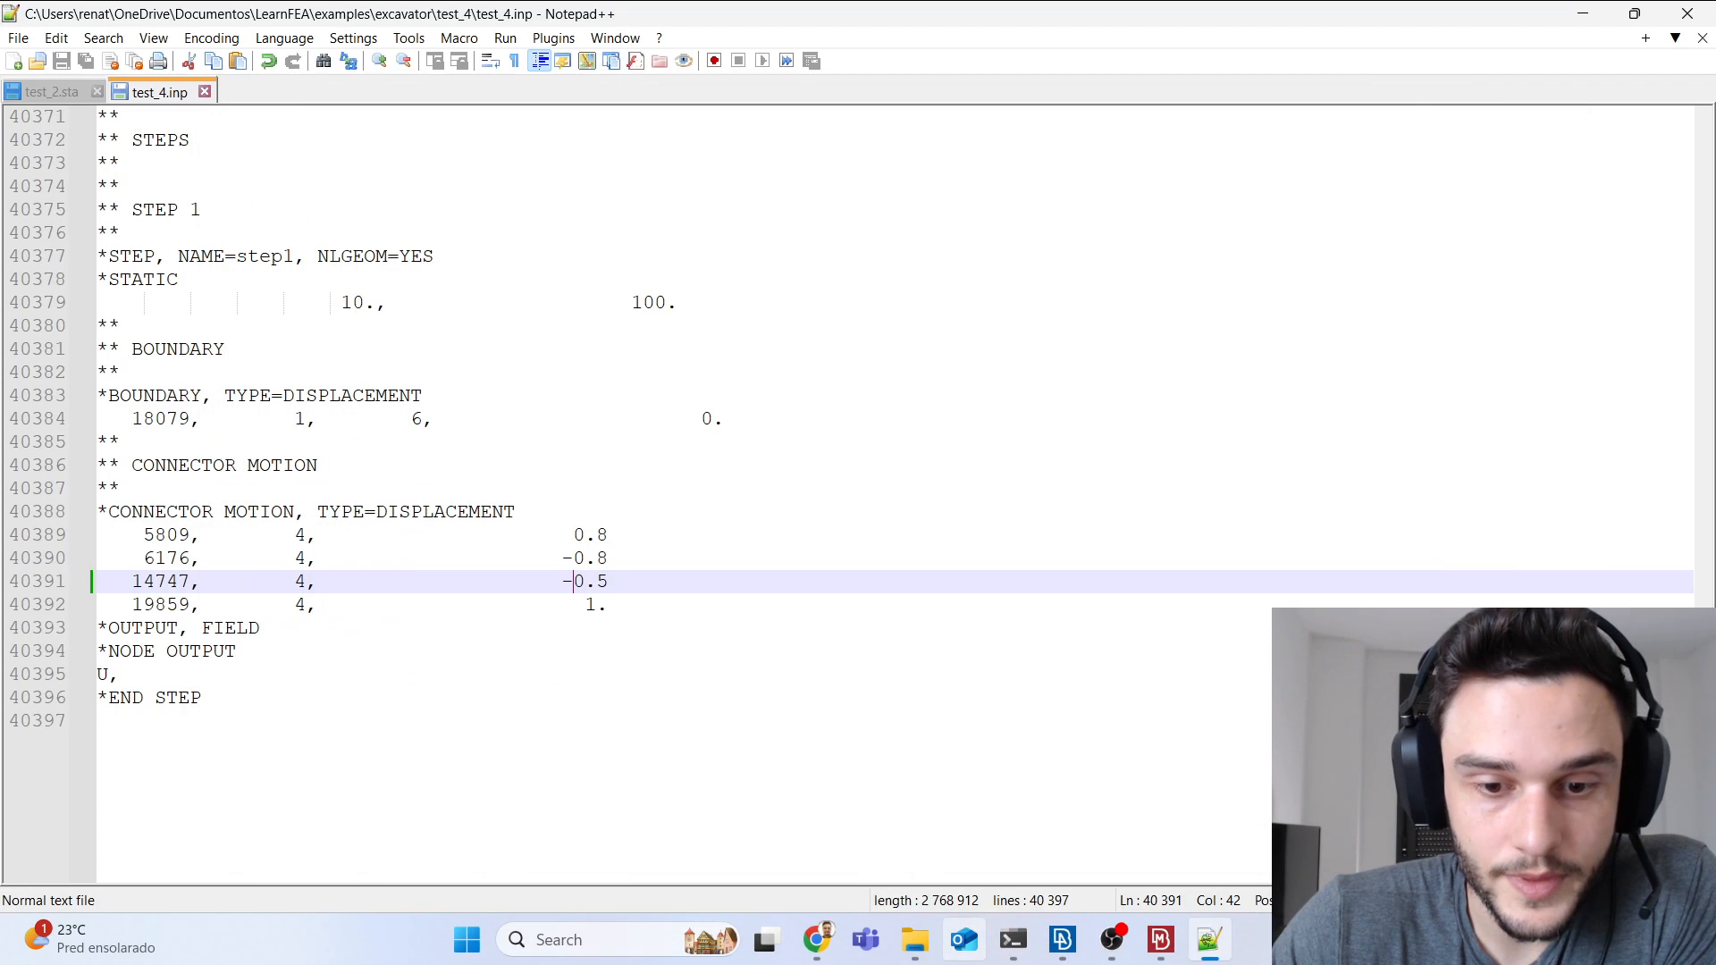
pyautogui.moveTo(1013, 940)
pyautogui.click(985, 830)
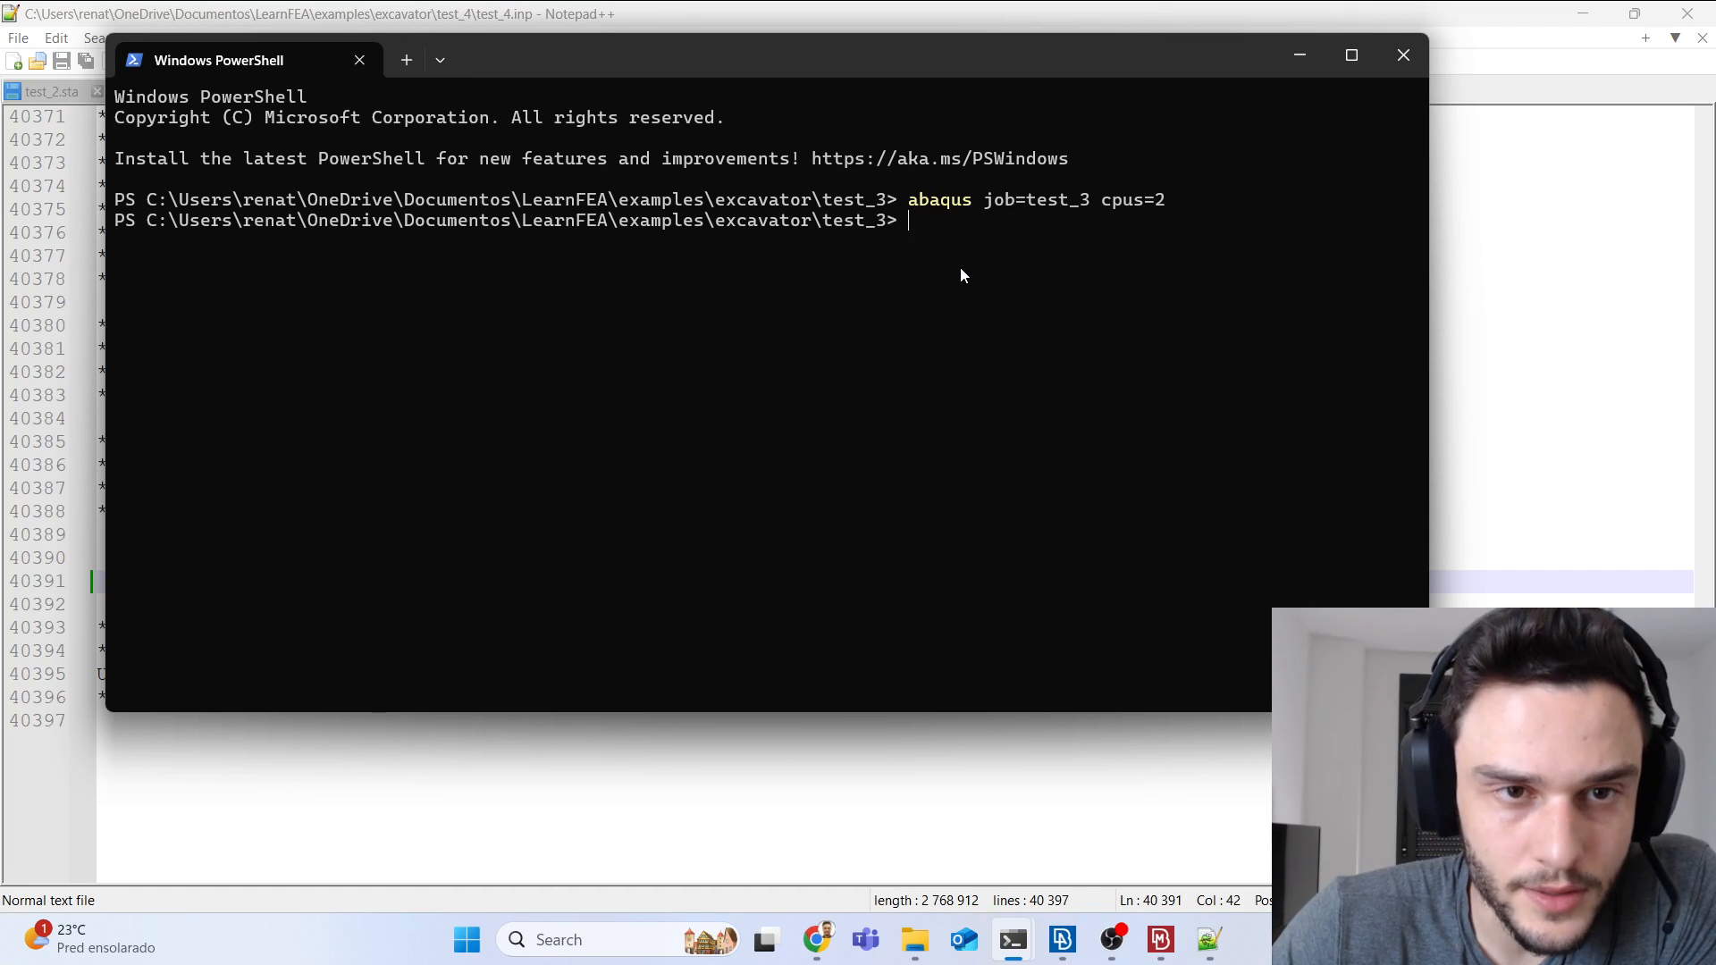
pyautogui.click(1403, 56)
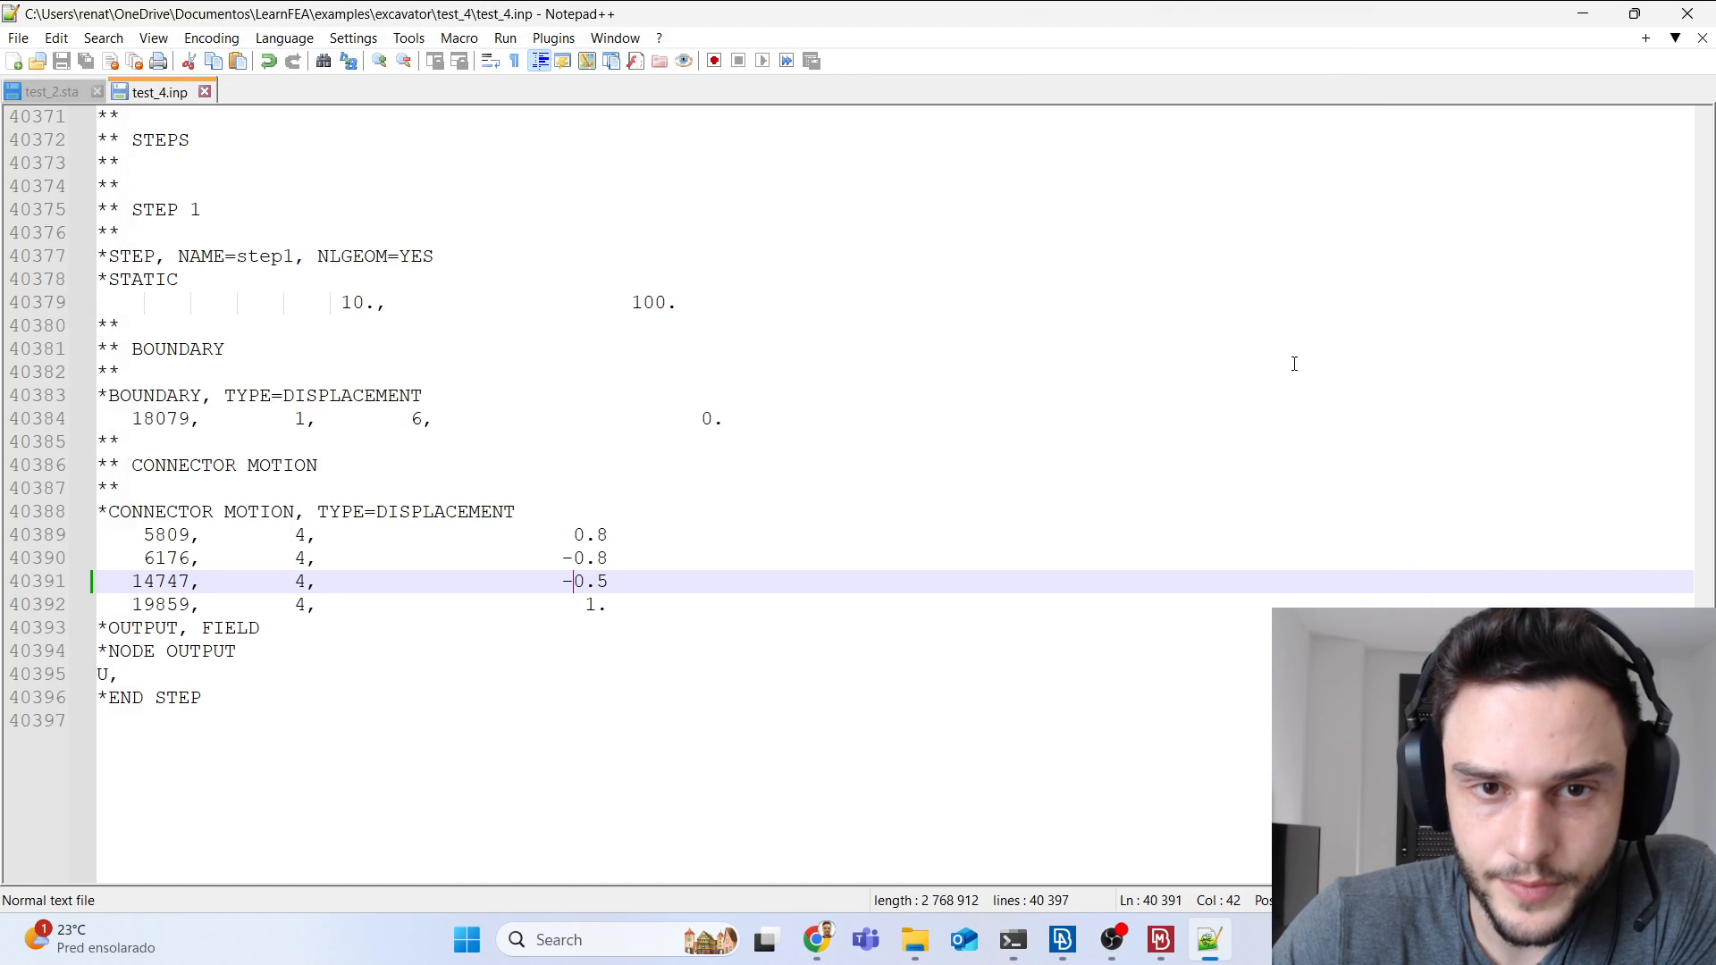
# Step: Rerun abaqus job=test_4 in the test_4 PowerShell, overwriting the old job files, and watch the job's output files in the test_4 folder
pyautogui.moveTo(1016, 943)
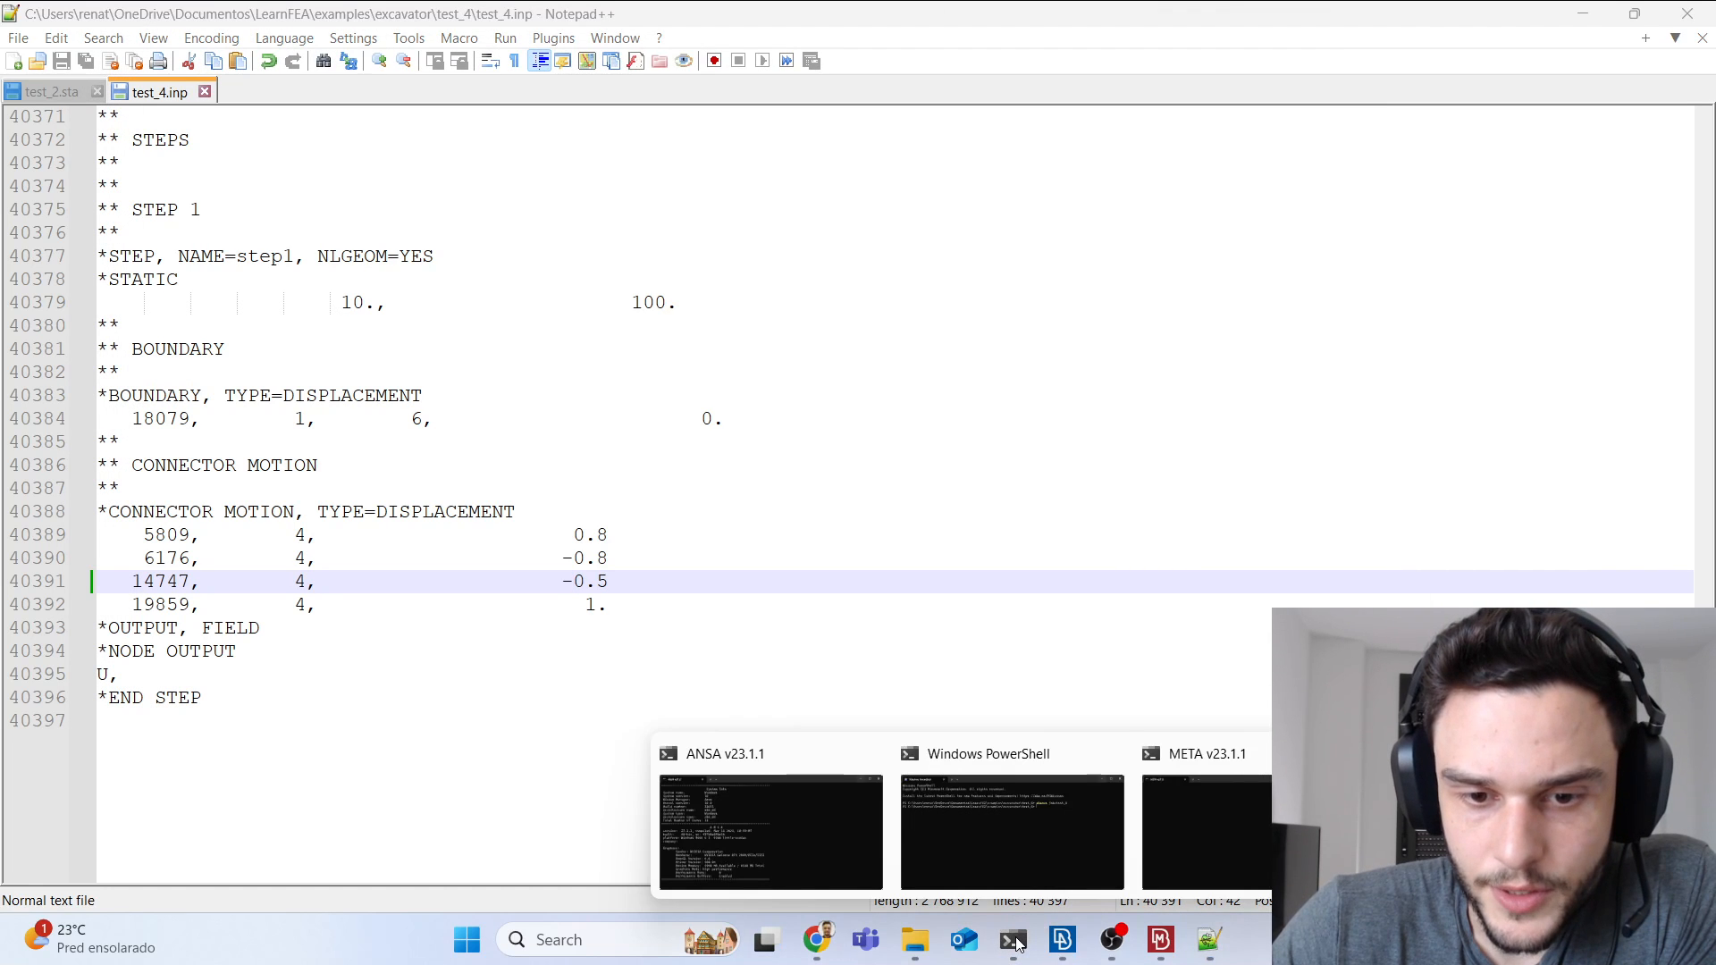
pyautogui.click(1031, 820)
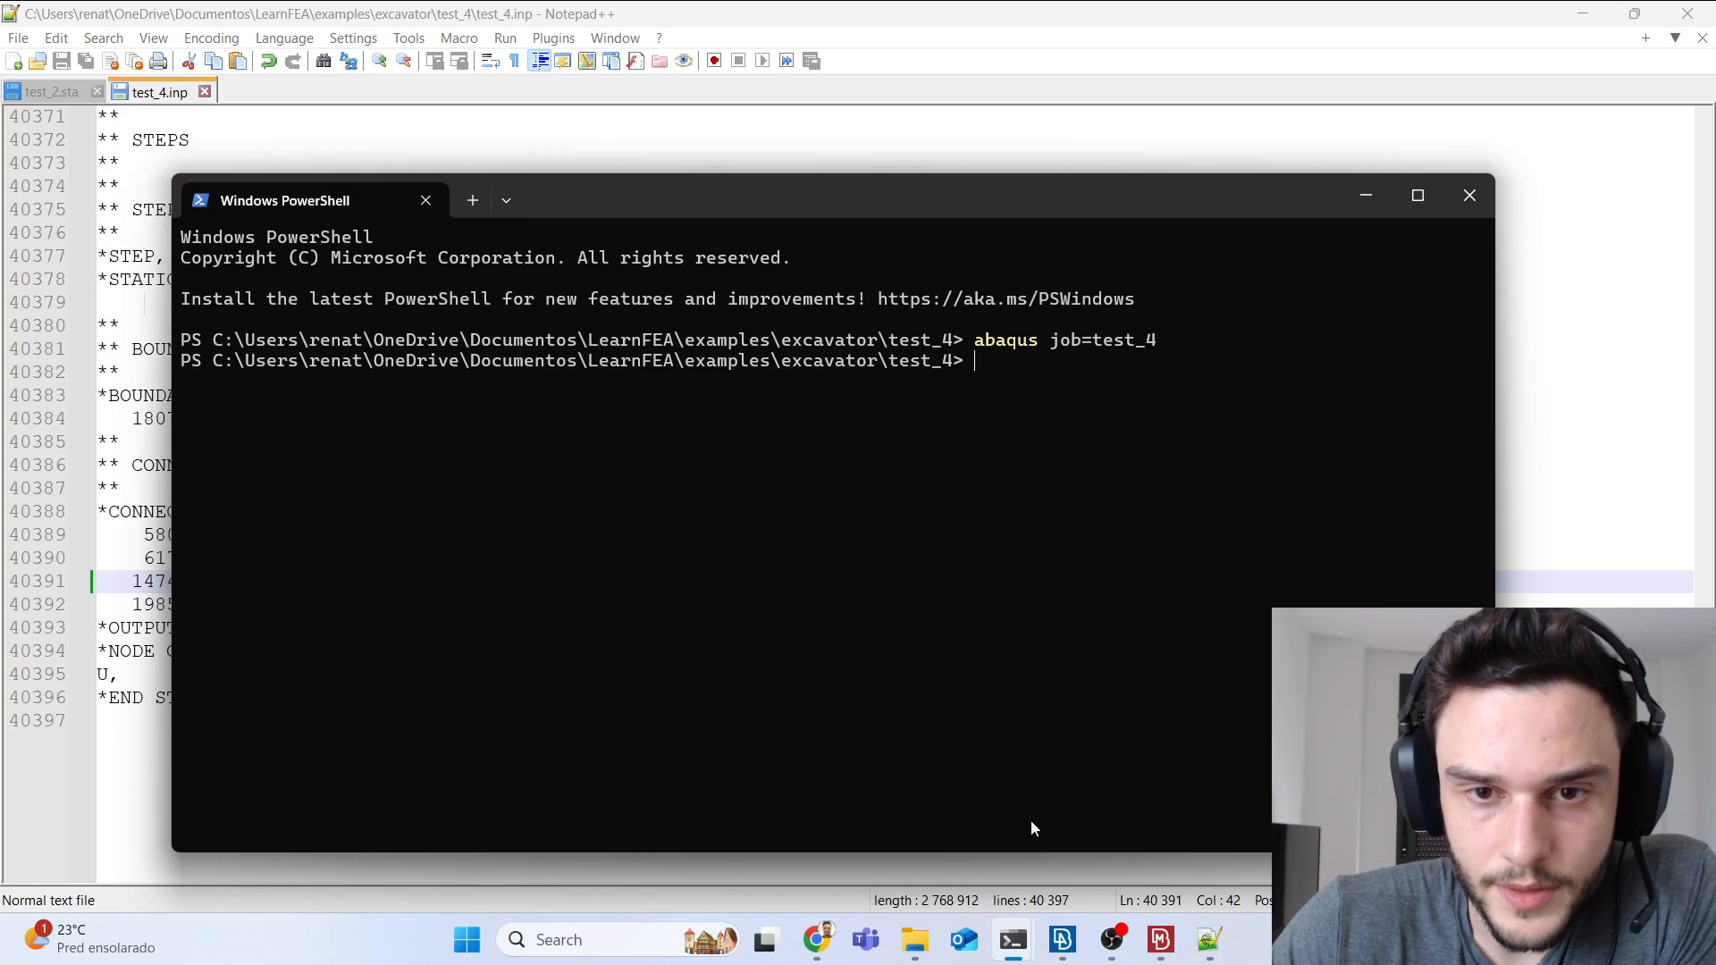
pyautogui.moveTo(995, 361); pyautogui.dragTo(232, 363)
pyautogui.click(1003, 361)
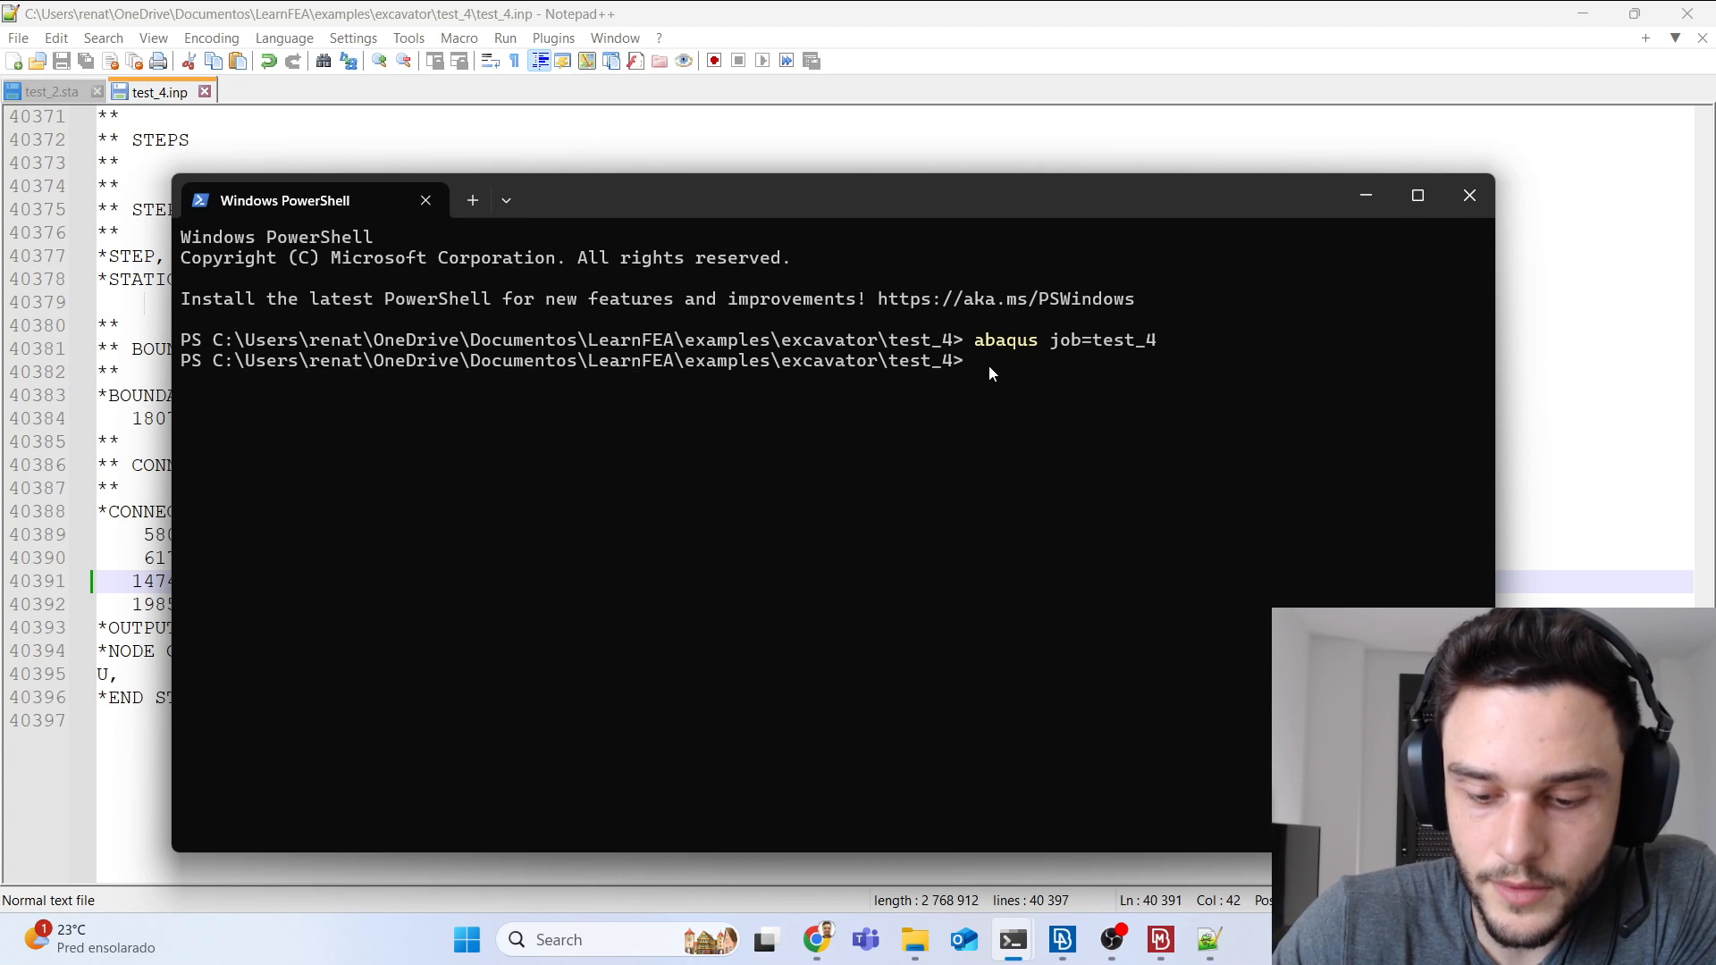
pyautogui.press('Up')
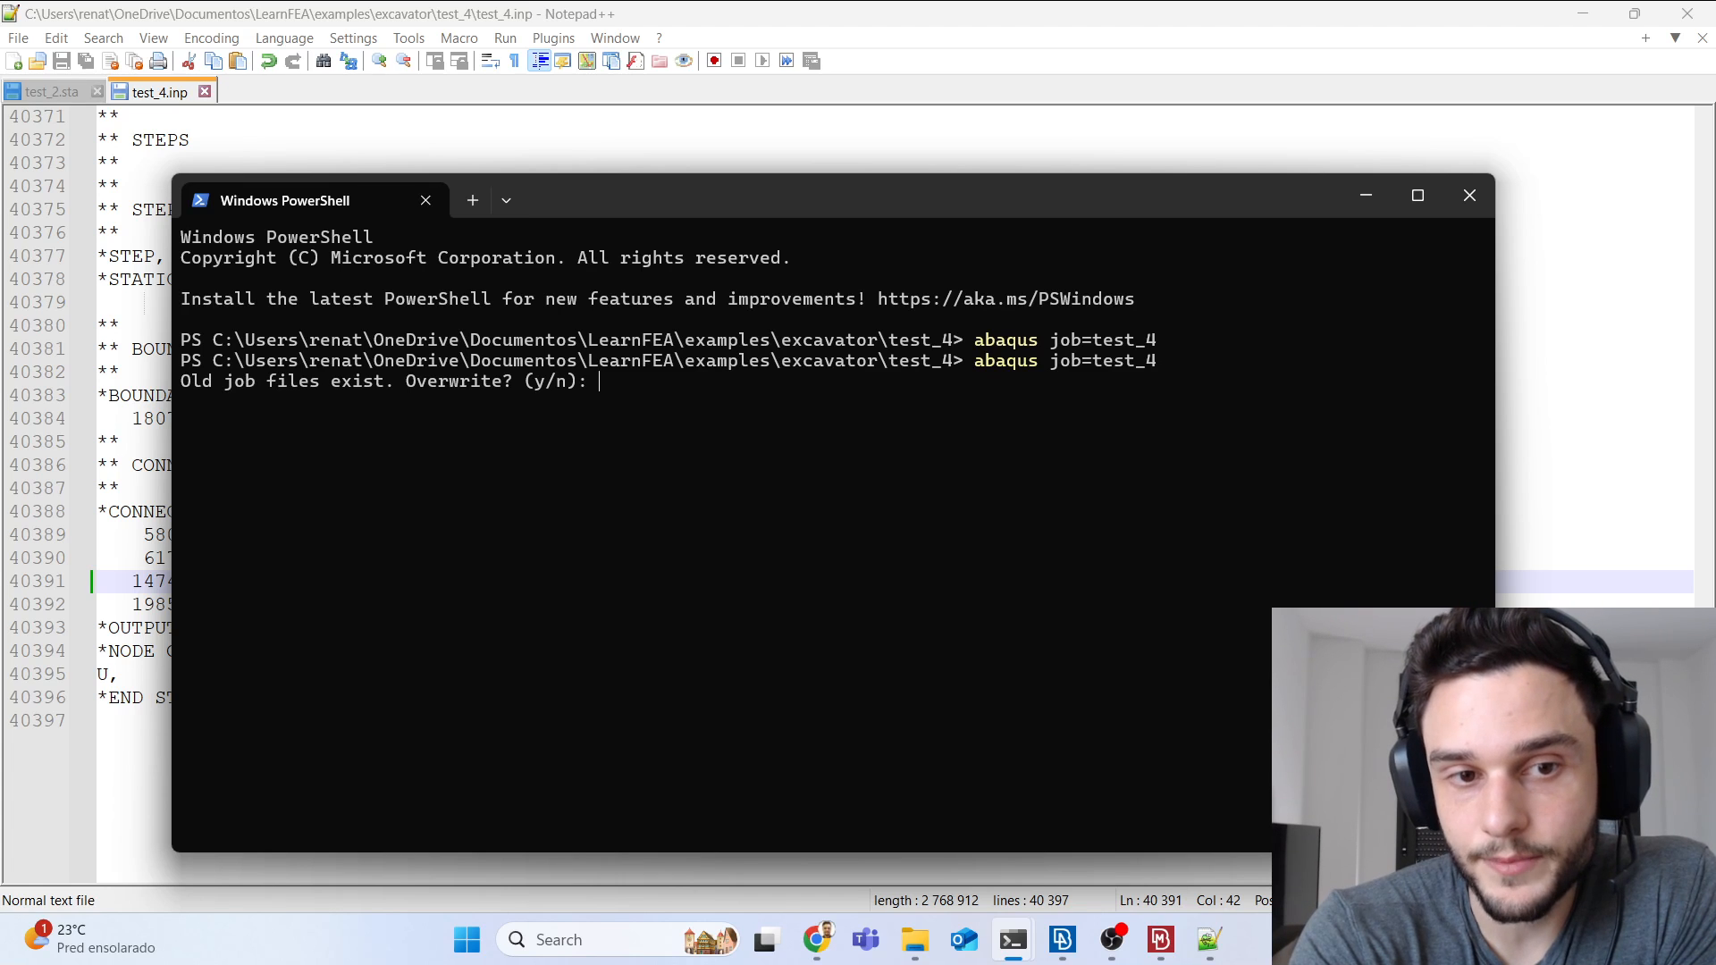
pyautogui.write('y')
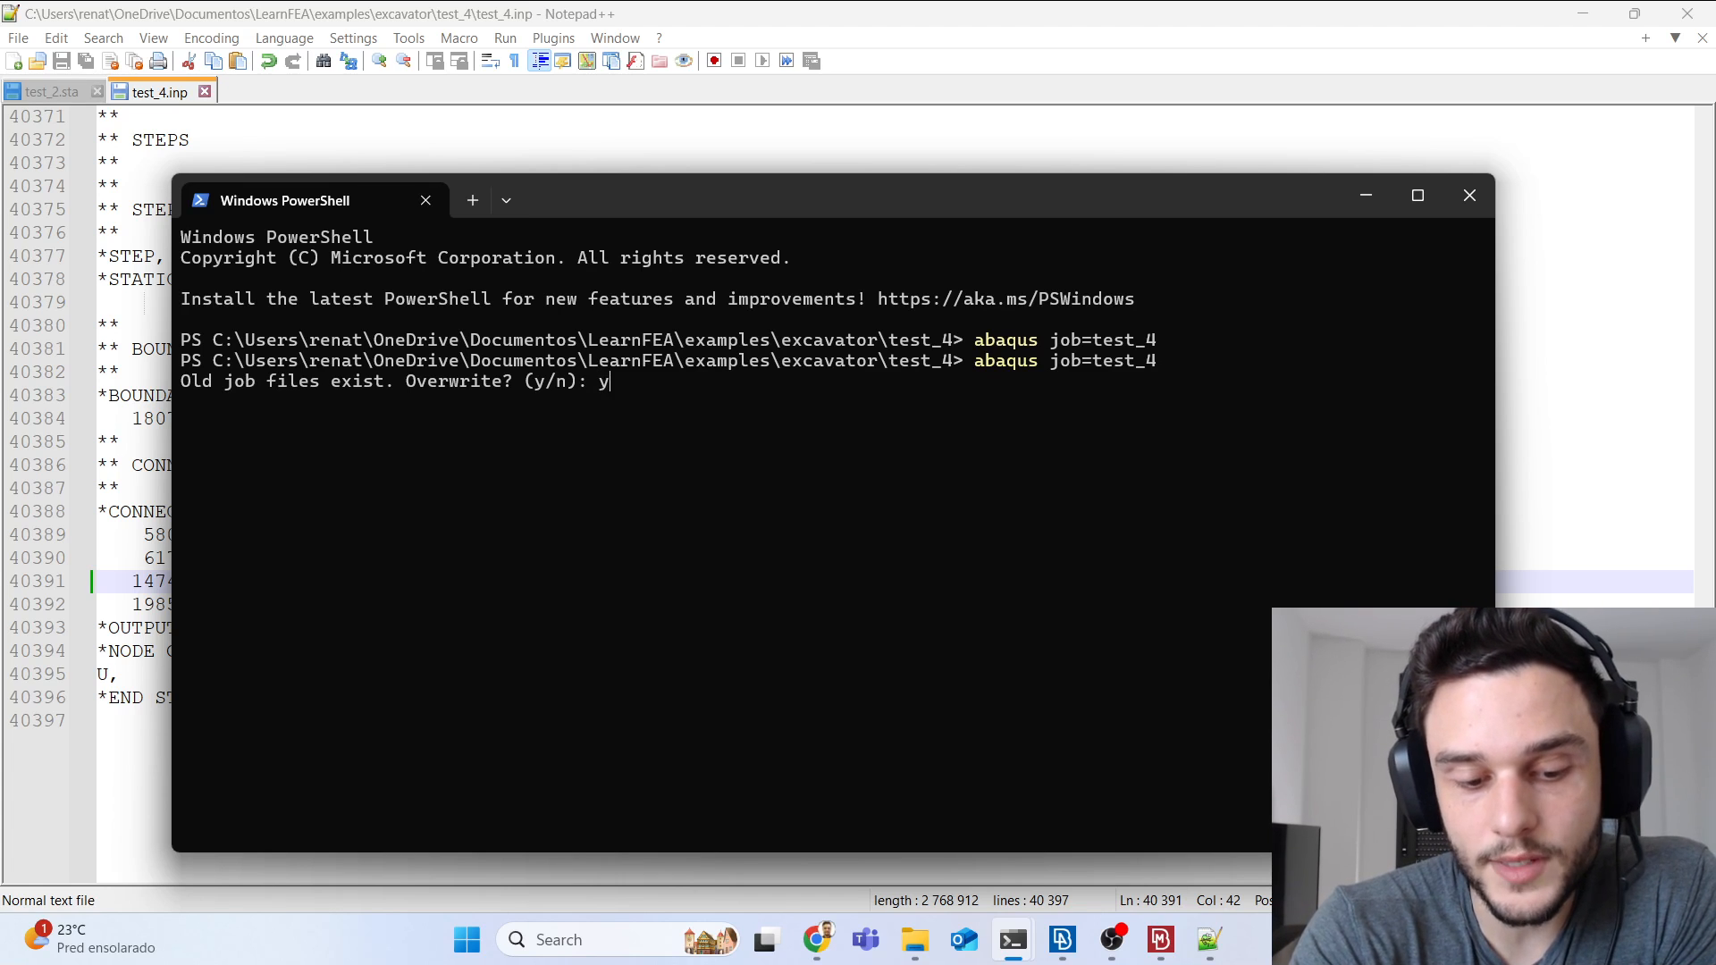
pyautogui.press('Return')
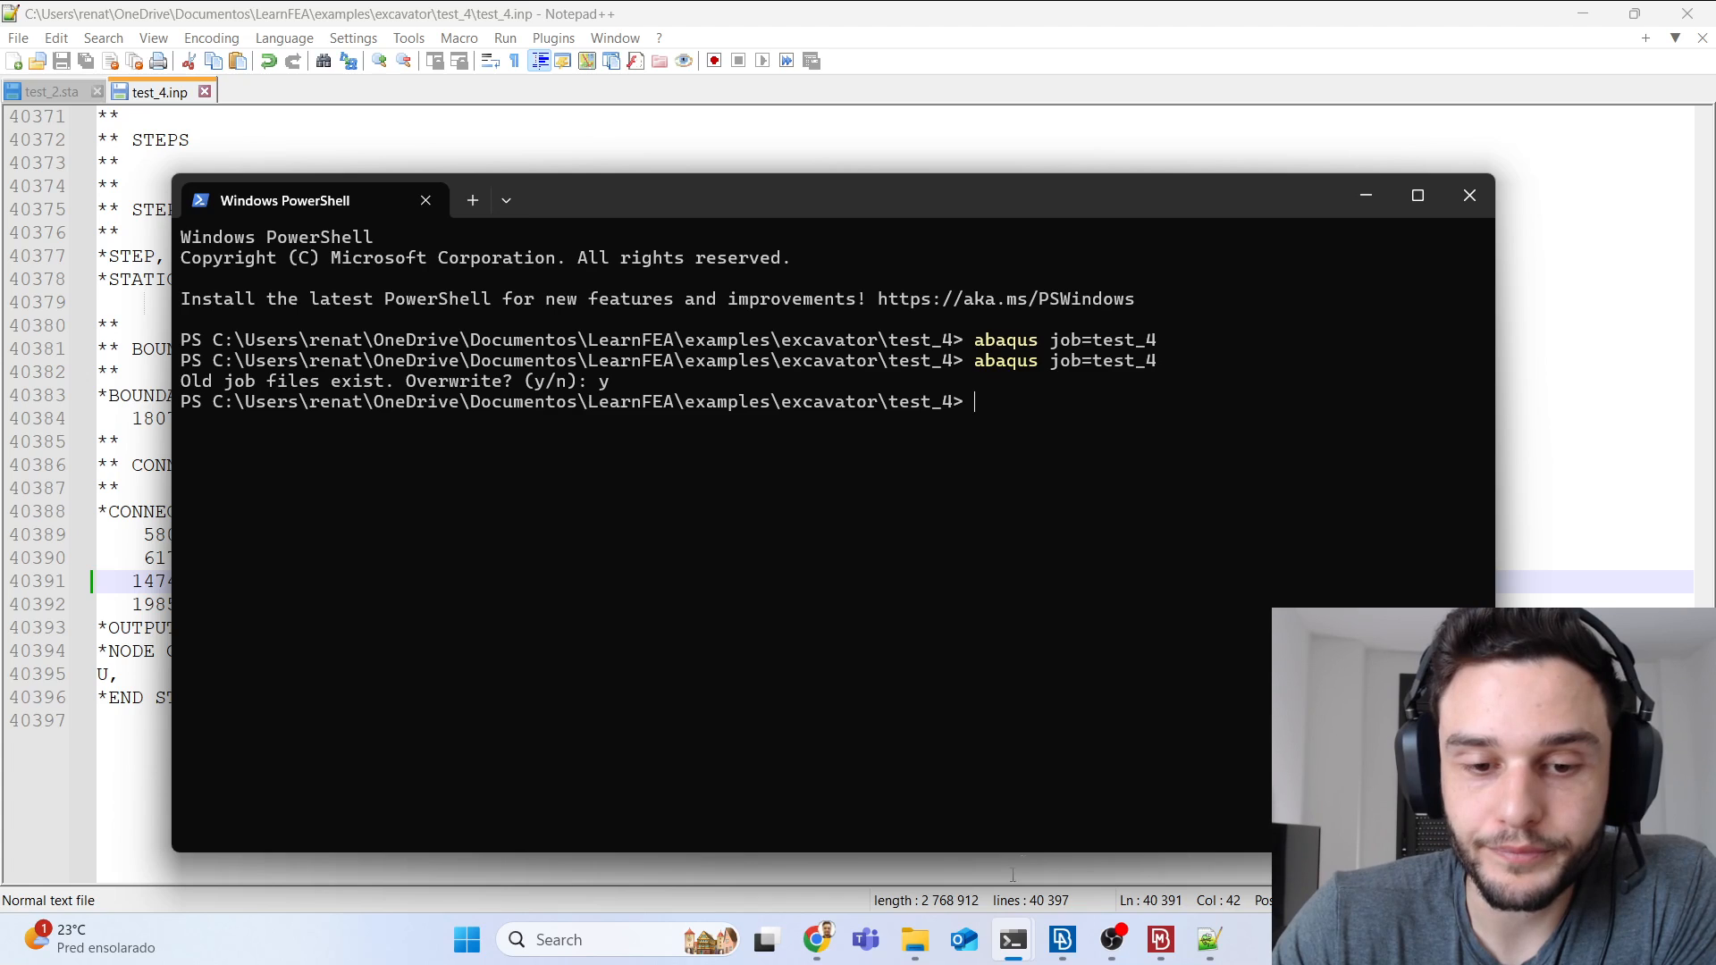
pyautogui.click(920, 946)
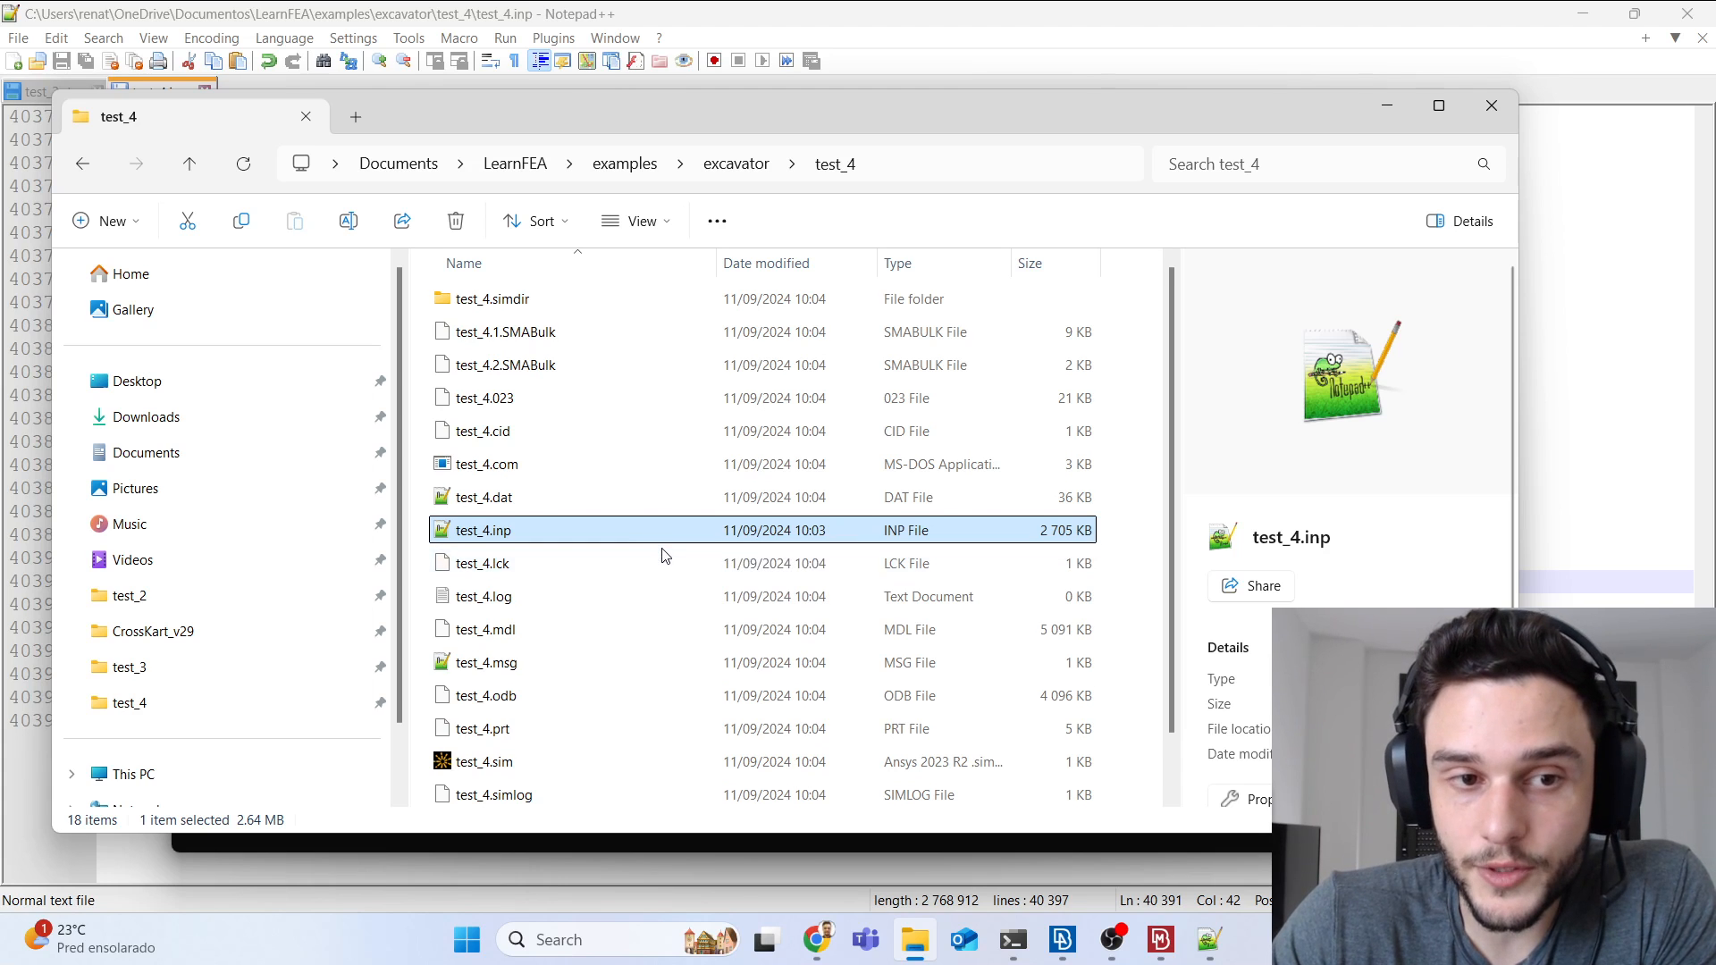
pyautogui.scroll(-1, 684, 617)
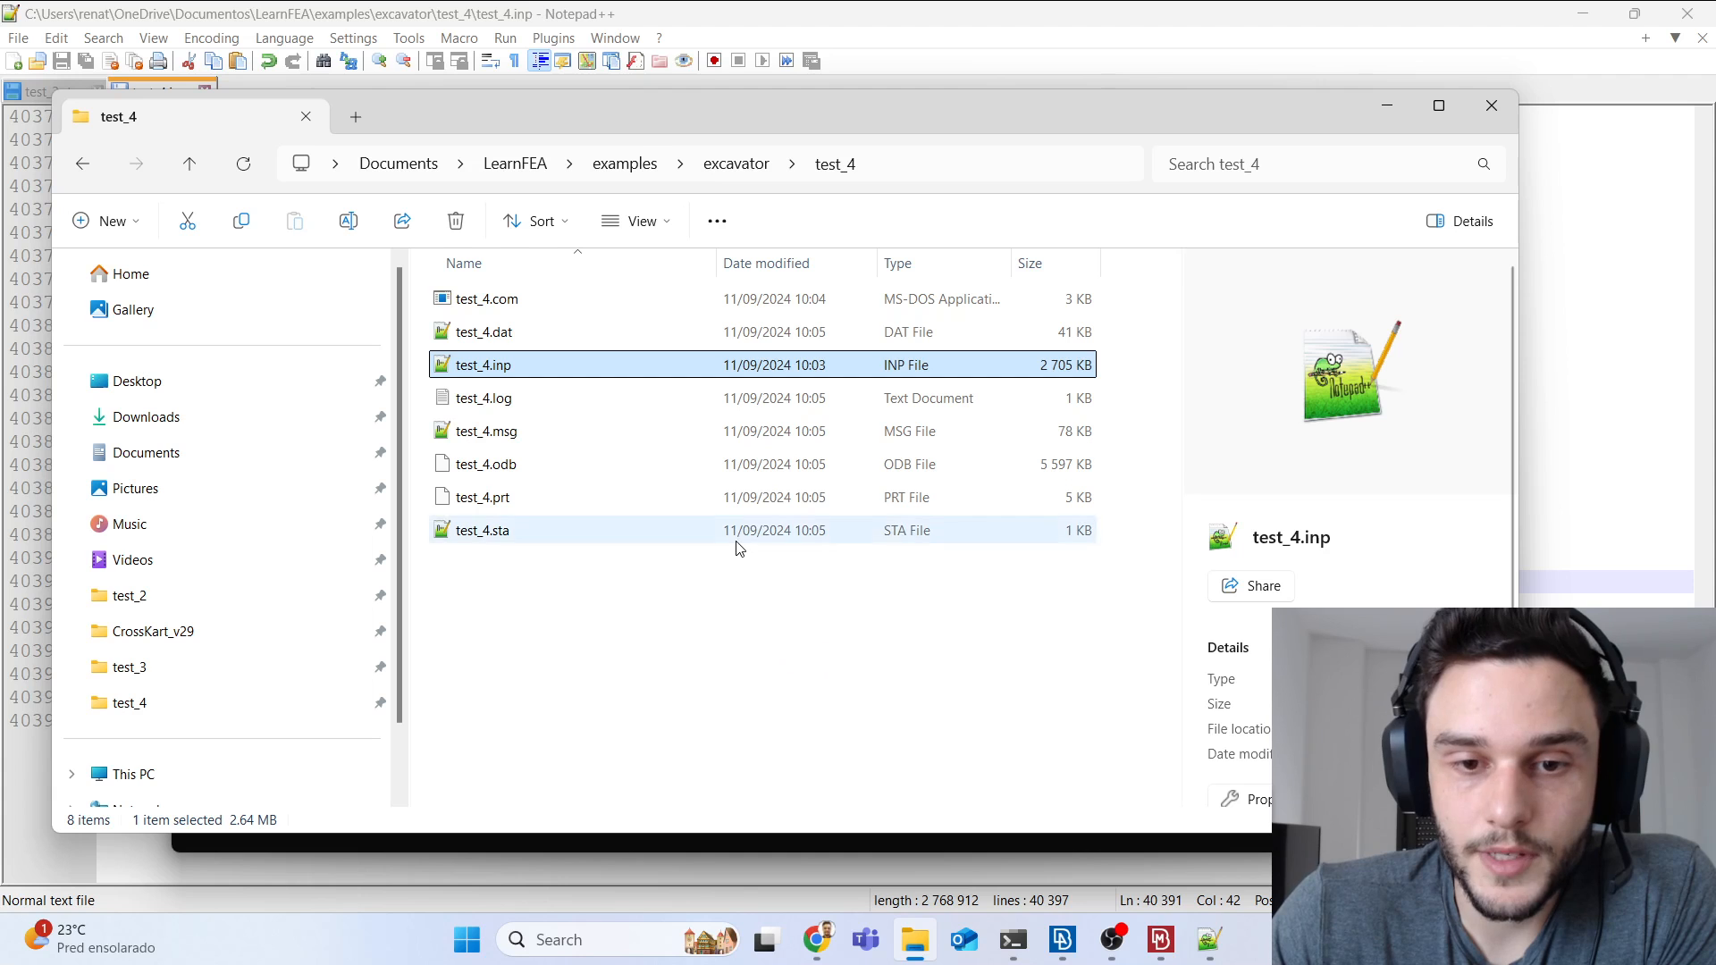
# Step: Switch to META and load test_4.inp from the test_4 folder as the geometry, overwriting the active model
pyautogui.click(1161, 946)
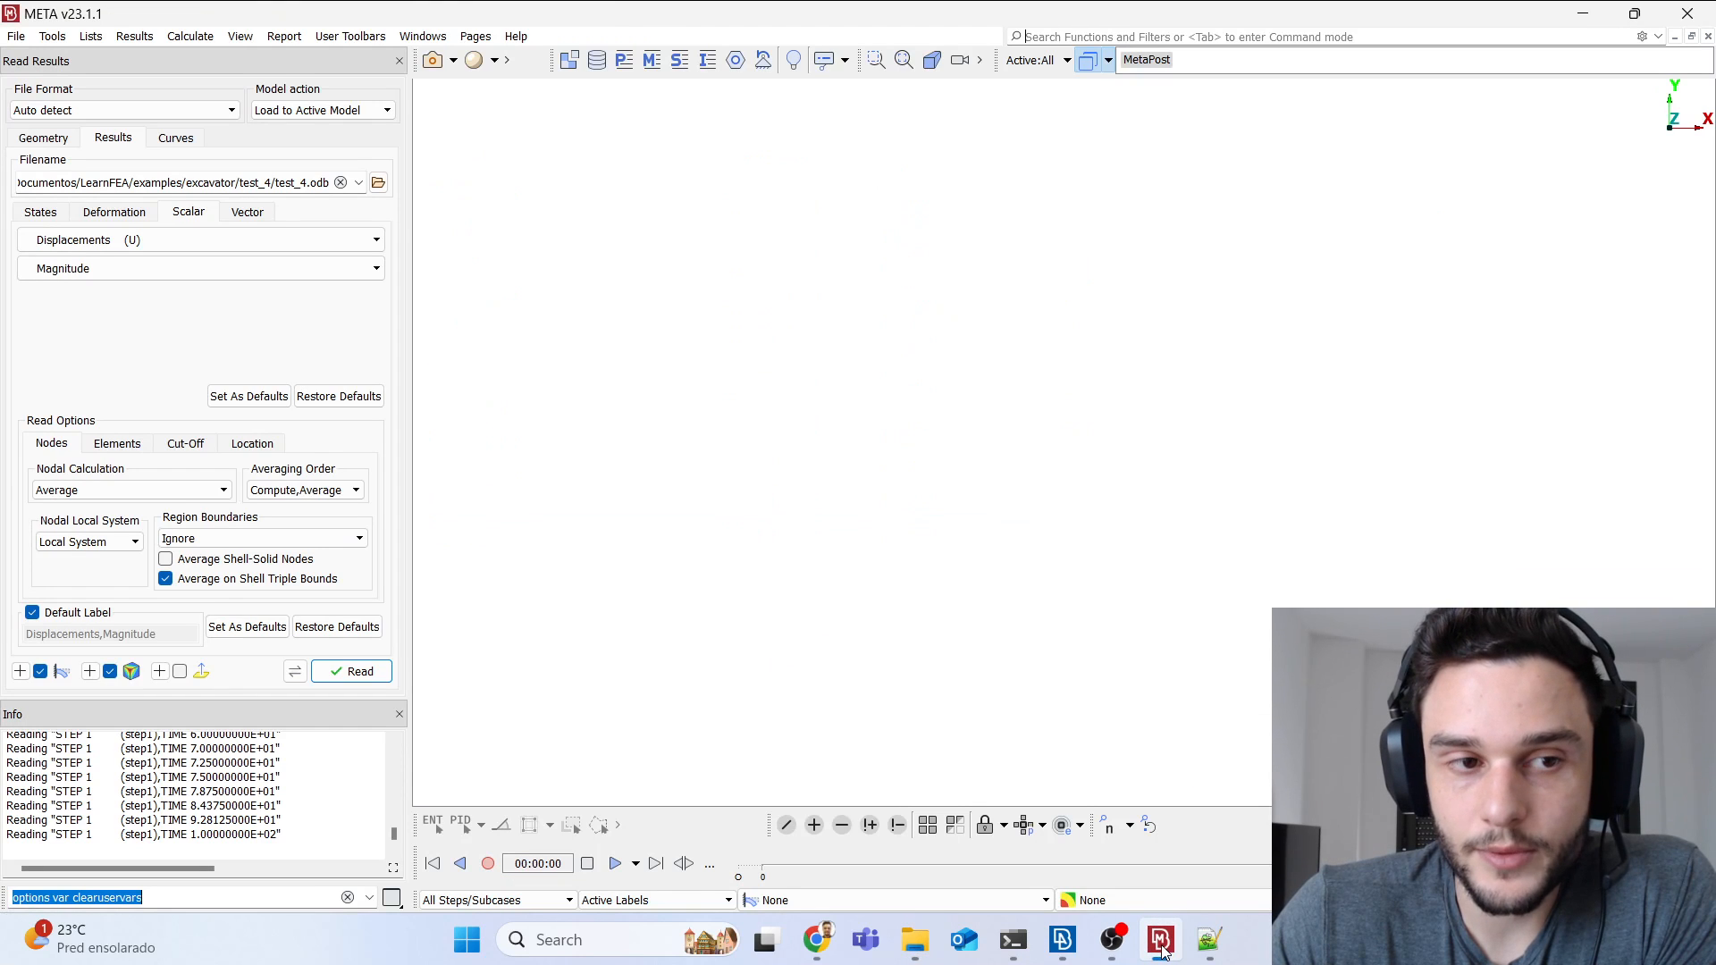
pyautogui.click(45, 138)
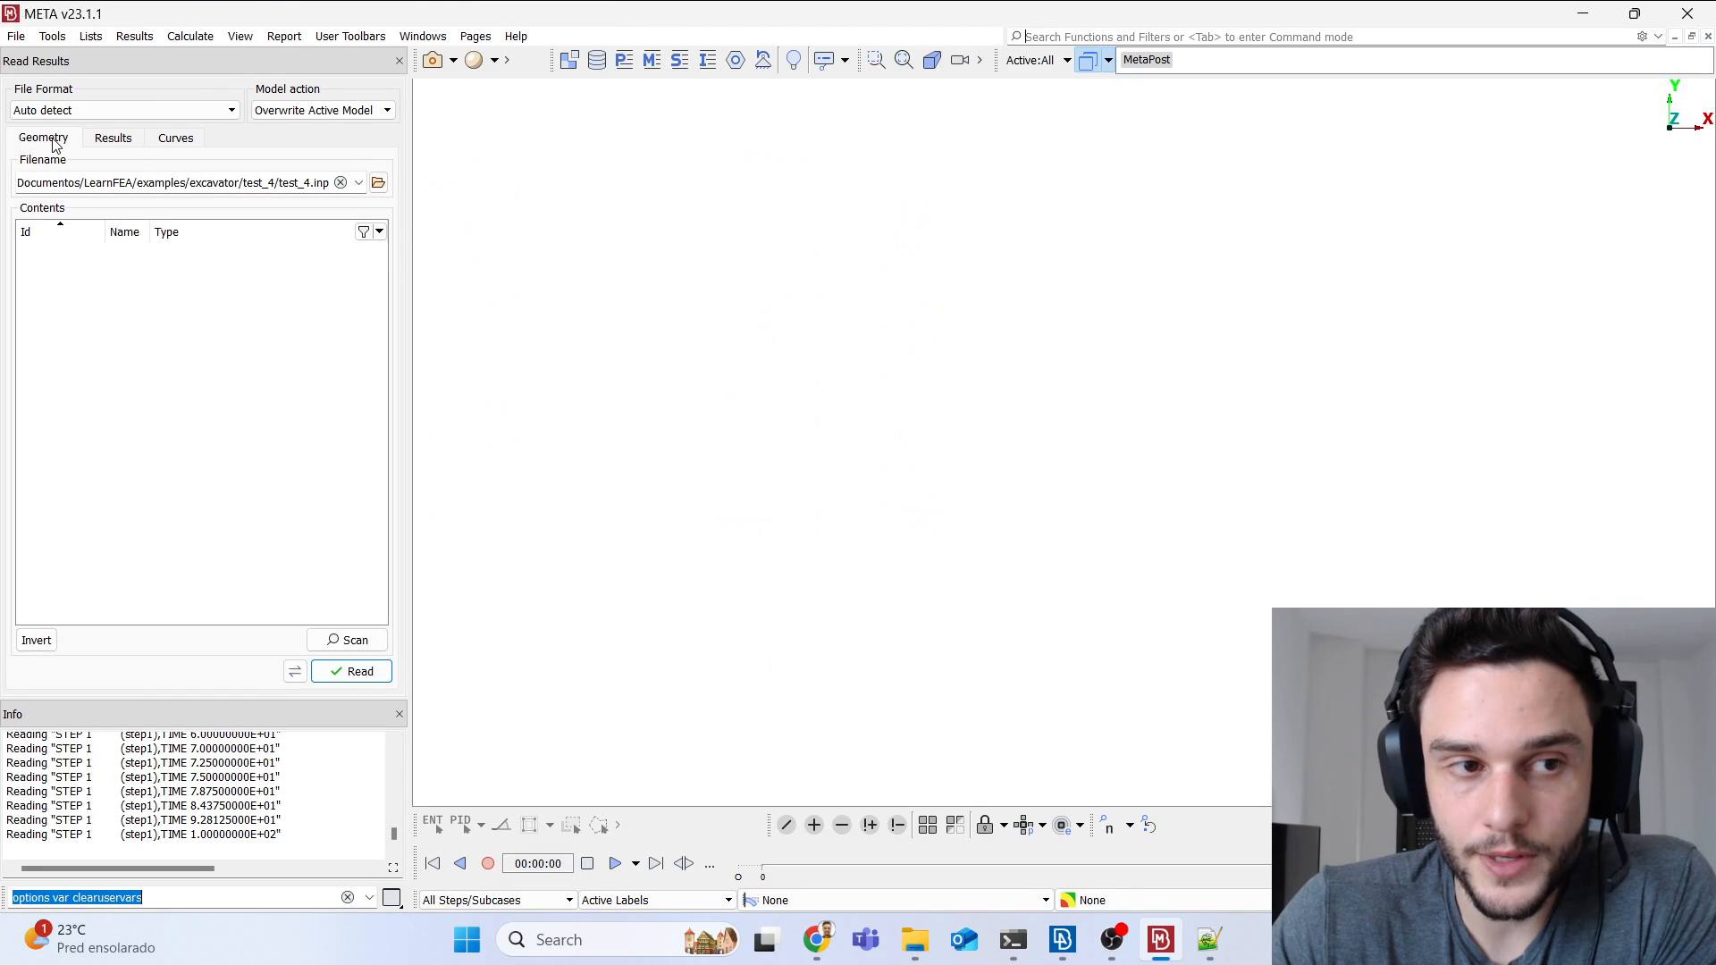
pyautogui.click(379, 183)
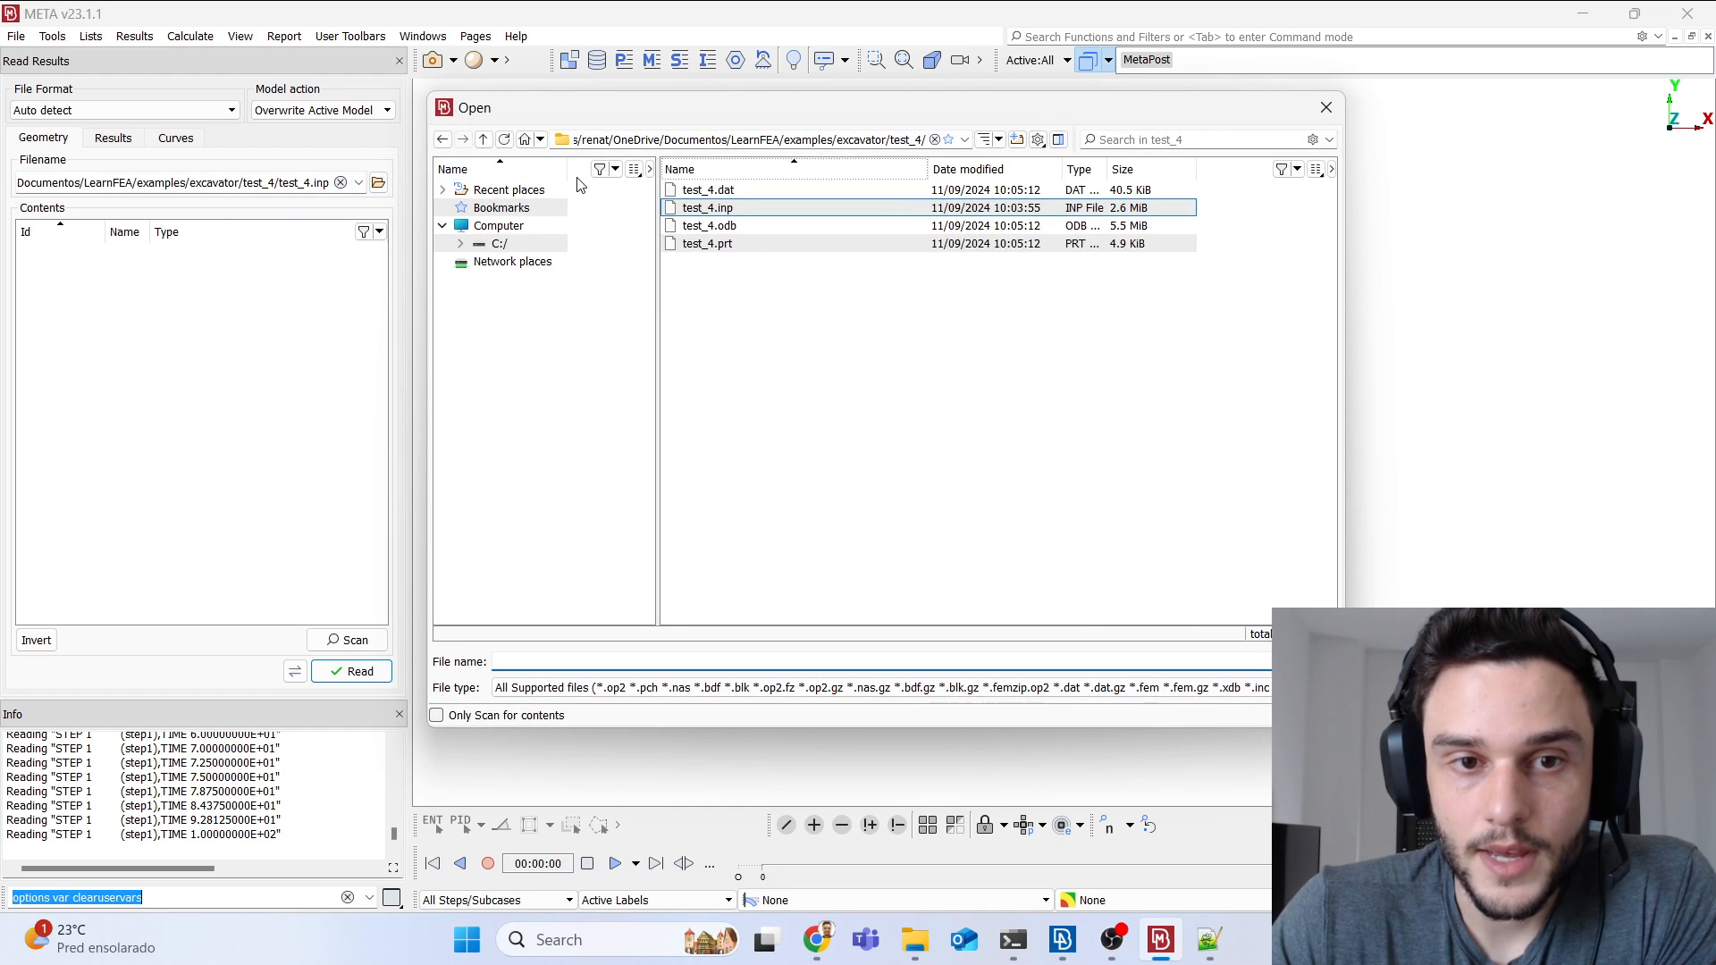
pyautogui.doubleClick(740, 205)
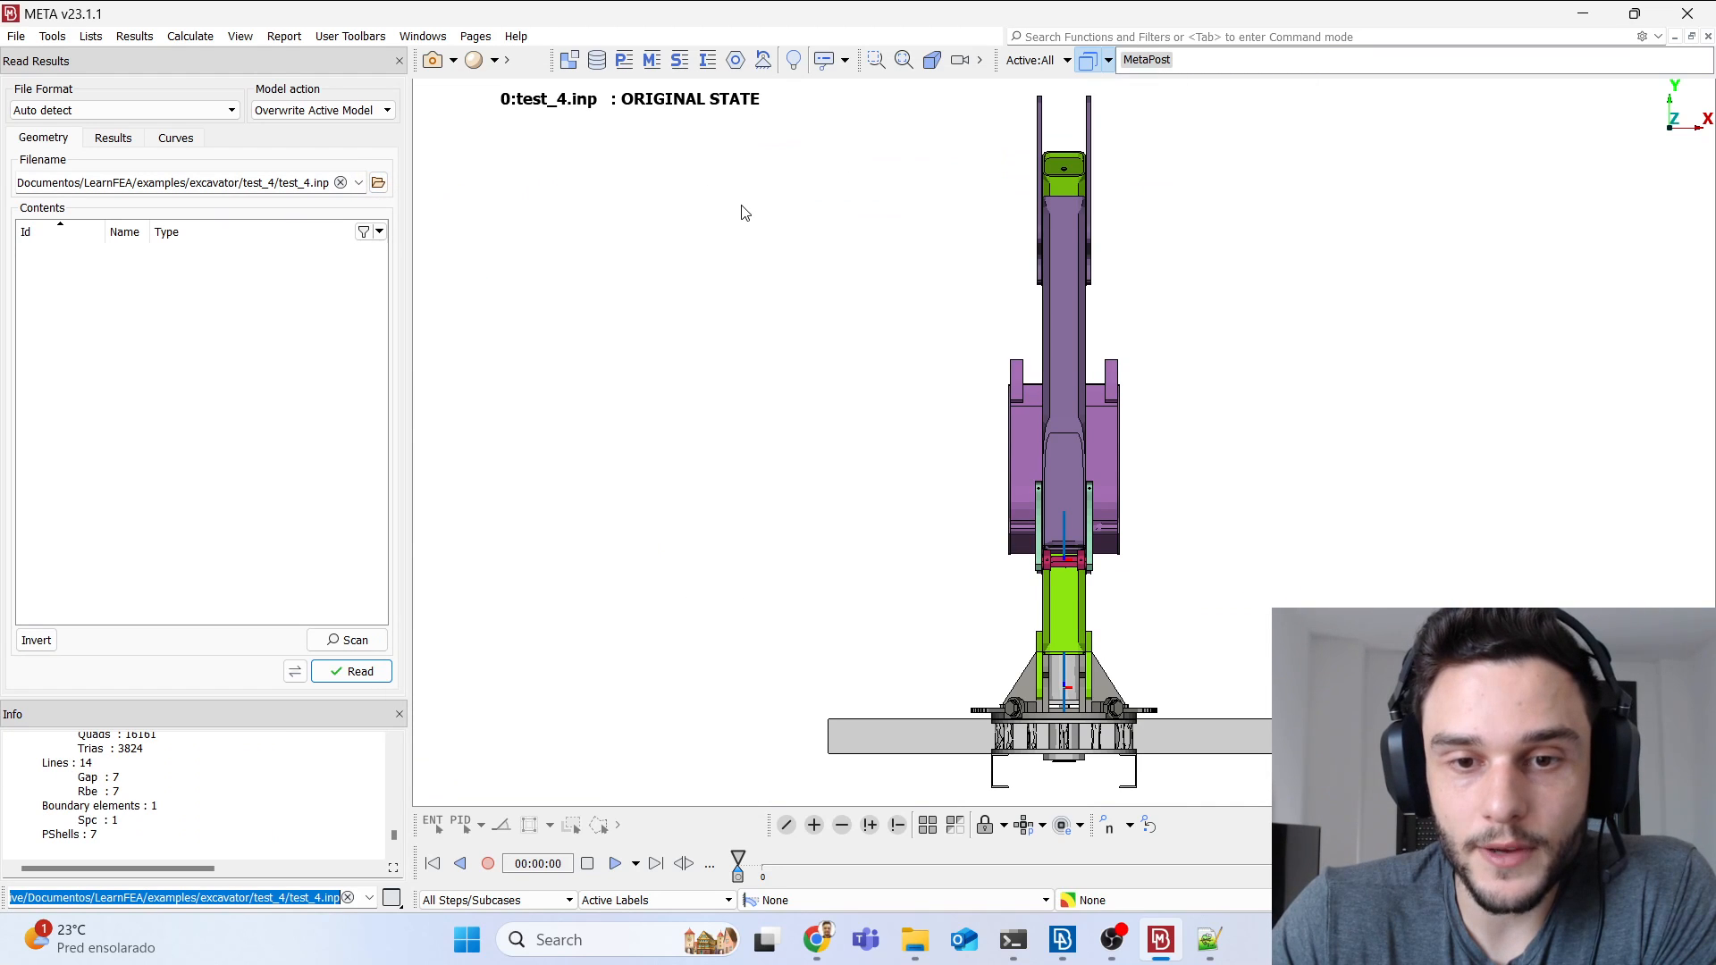
# Step: Read the displacement magnitude results from test_4.odb onto the active model
pyautogui.click(113, 138)
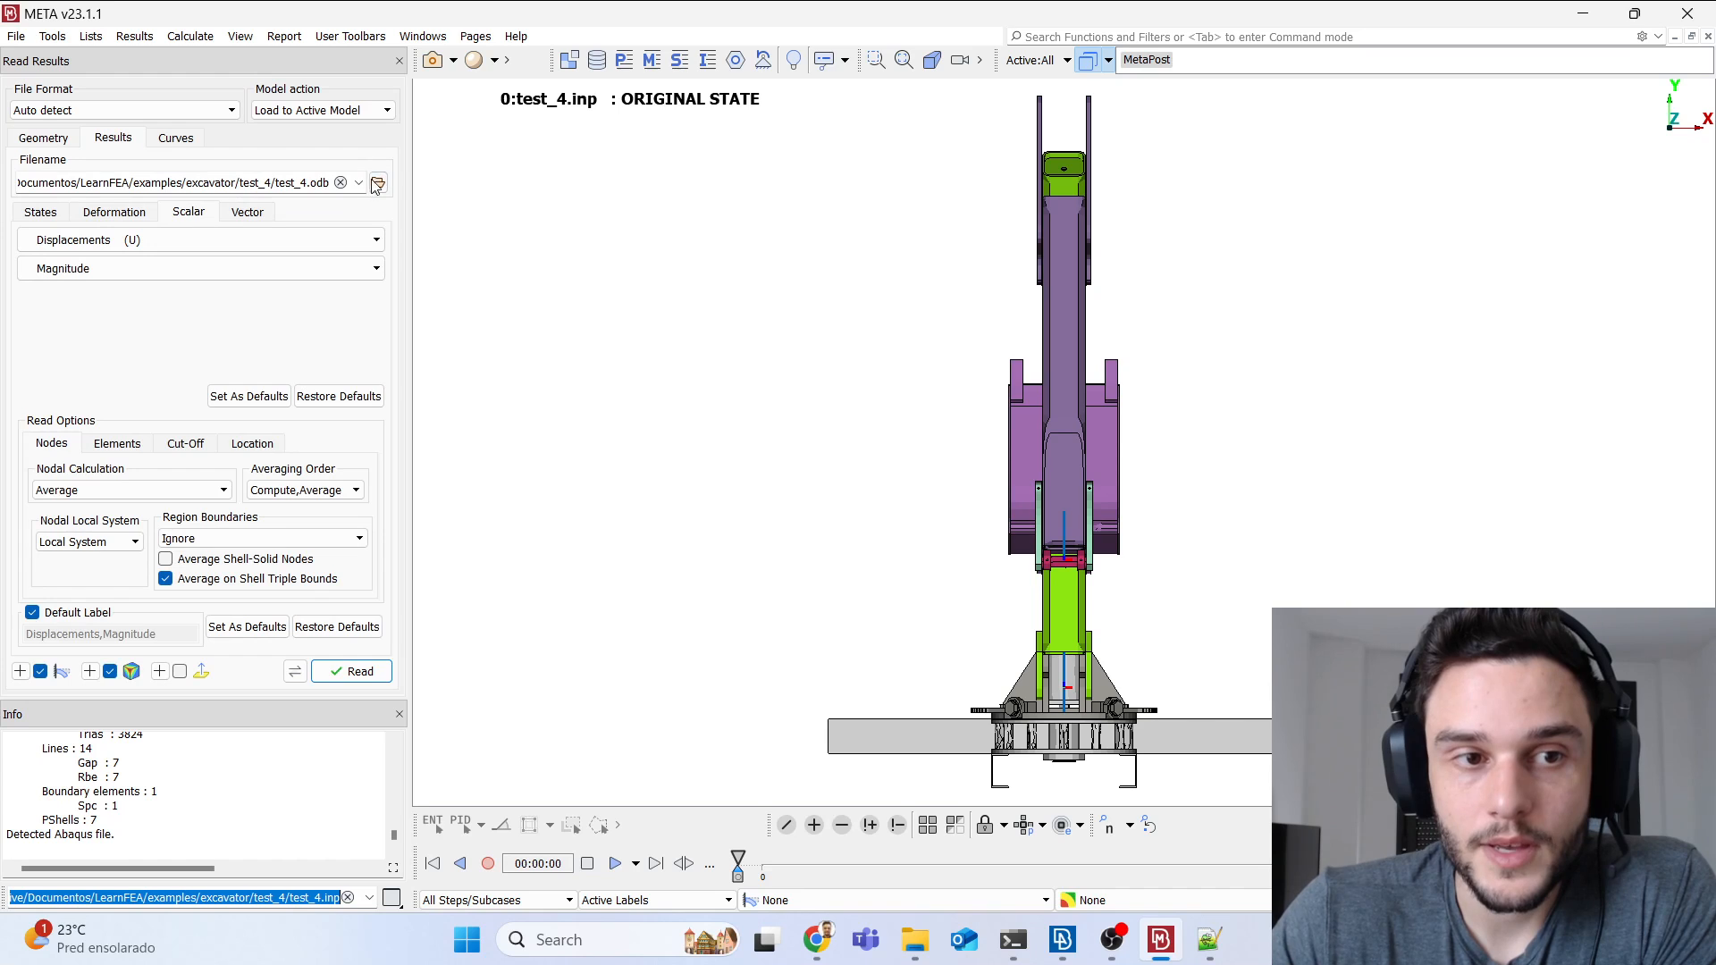
pyautogui.moveTo(290, 183); pyautogui.dragTo(320, 183)
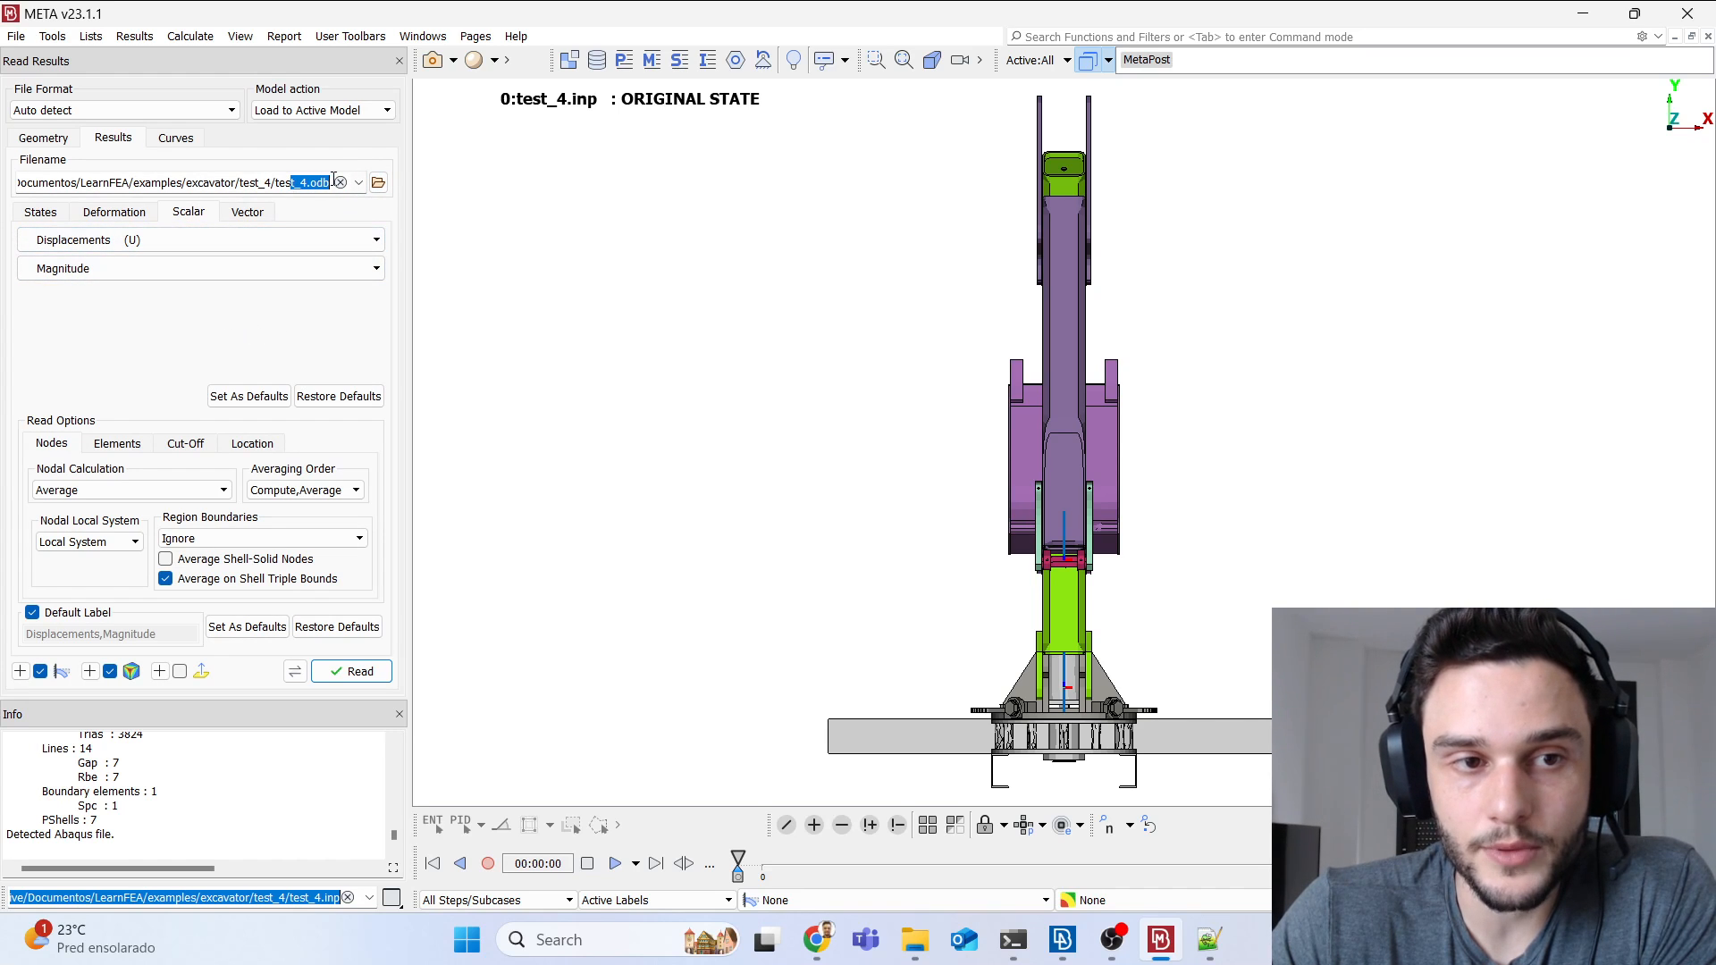
pyautogui.click(351, 671)
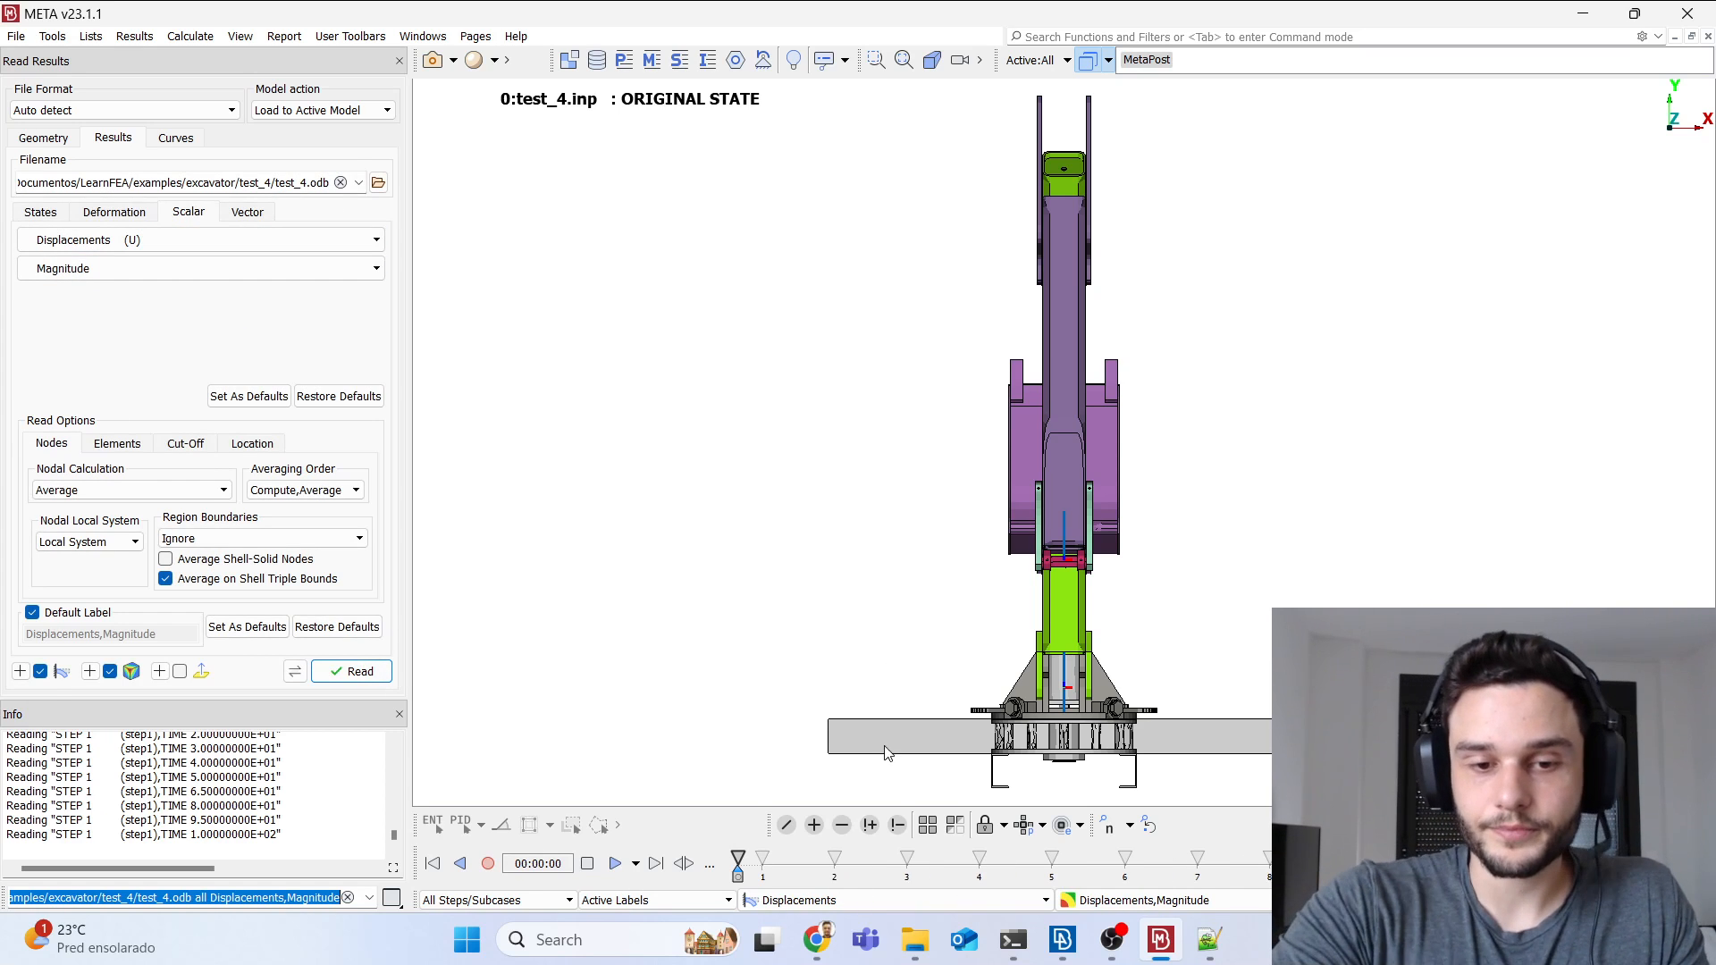
# Step: Step through the excavator's result states and orient the model to a side view to examine the arm and bucket movement
pyautogui.scroll(-3, 830, 455)
pyautogui.keyDown('ctrl'); pyautogui.moveTo(830, 455); pyautogui.dragTo(1017, 463); pyautogui.keyUp('ctrl')
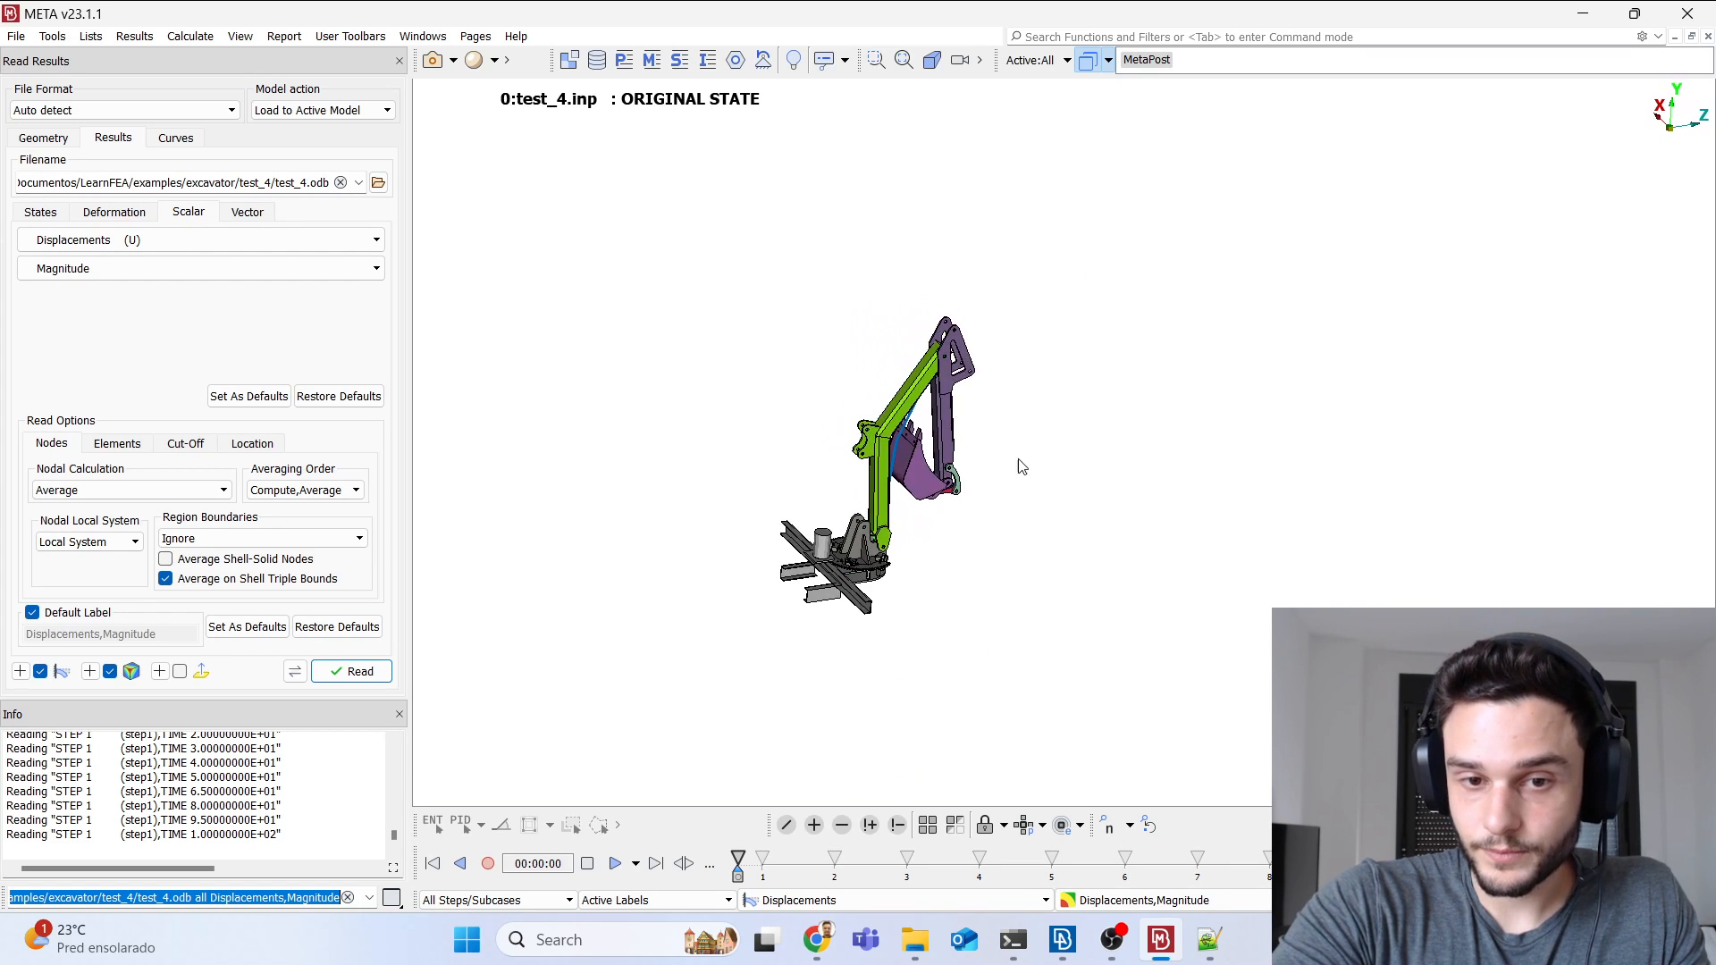
pyautogui.scroll(3, 889, 467)
pyautogui.scroll(-2, 962, 865)
pyautogui.scroll(-3, 961, 865)
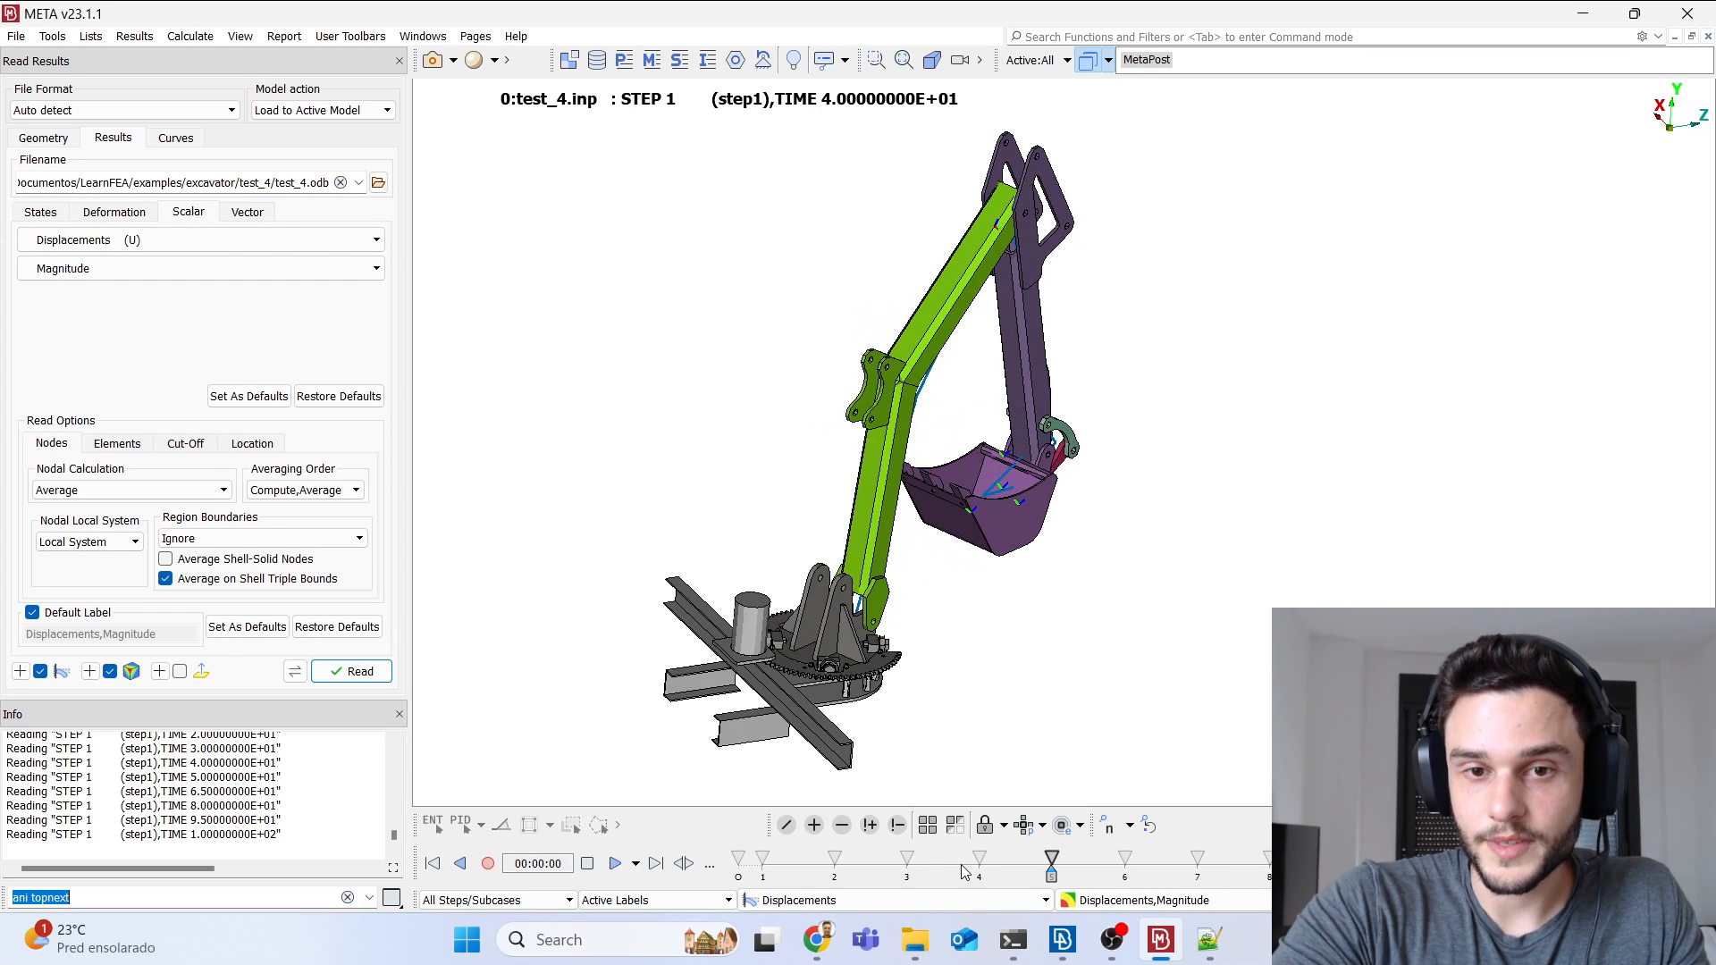
pyautogui.scroll(-3, 961, 865)
pyautogui.keyDown('ctrl'); pyautogui.moveTo(844, 577); pyautogui.dragTo(731, 575); pyautogui.keyUp('ctrl')
pyautogui.keyDown('ctrl'); pyautogui.moveTo(861, 527); pyautogui.dragTo(764, 524); pyautogui.keyUp('ctrl')
pyautogui.keyDown('ctrl'); pyautogui.moveTo(764, 525); pyautogui.dragTo(905, 529, button='middle'); pyautogui.keyUp('ctrl')
pyautogui.keyDown('ctrl'); pyautogui.moveTo(905, 528); pyautogui.dragTo(750, 506); pyautogui.keyUp('ctrl')
pyautogui.scroll(6, 1209, 861)
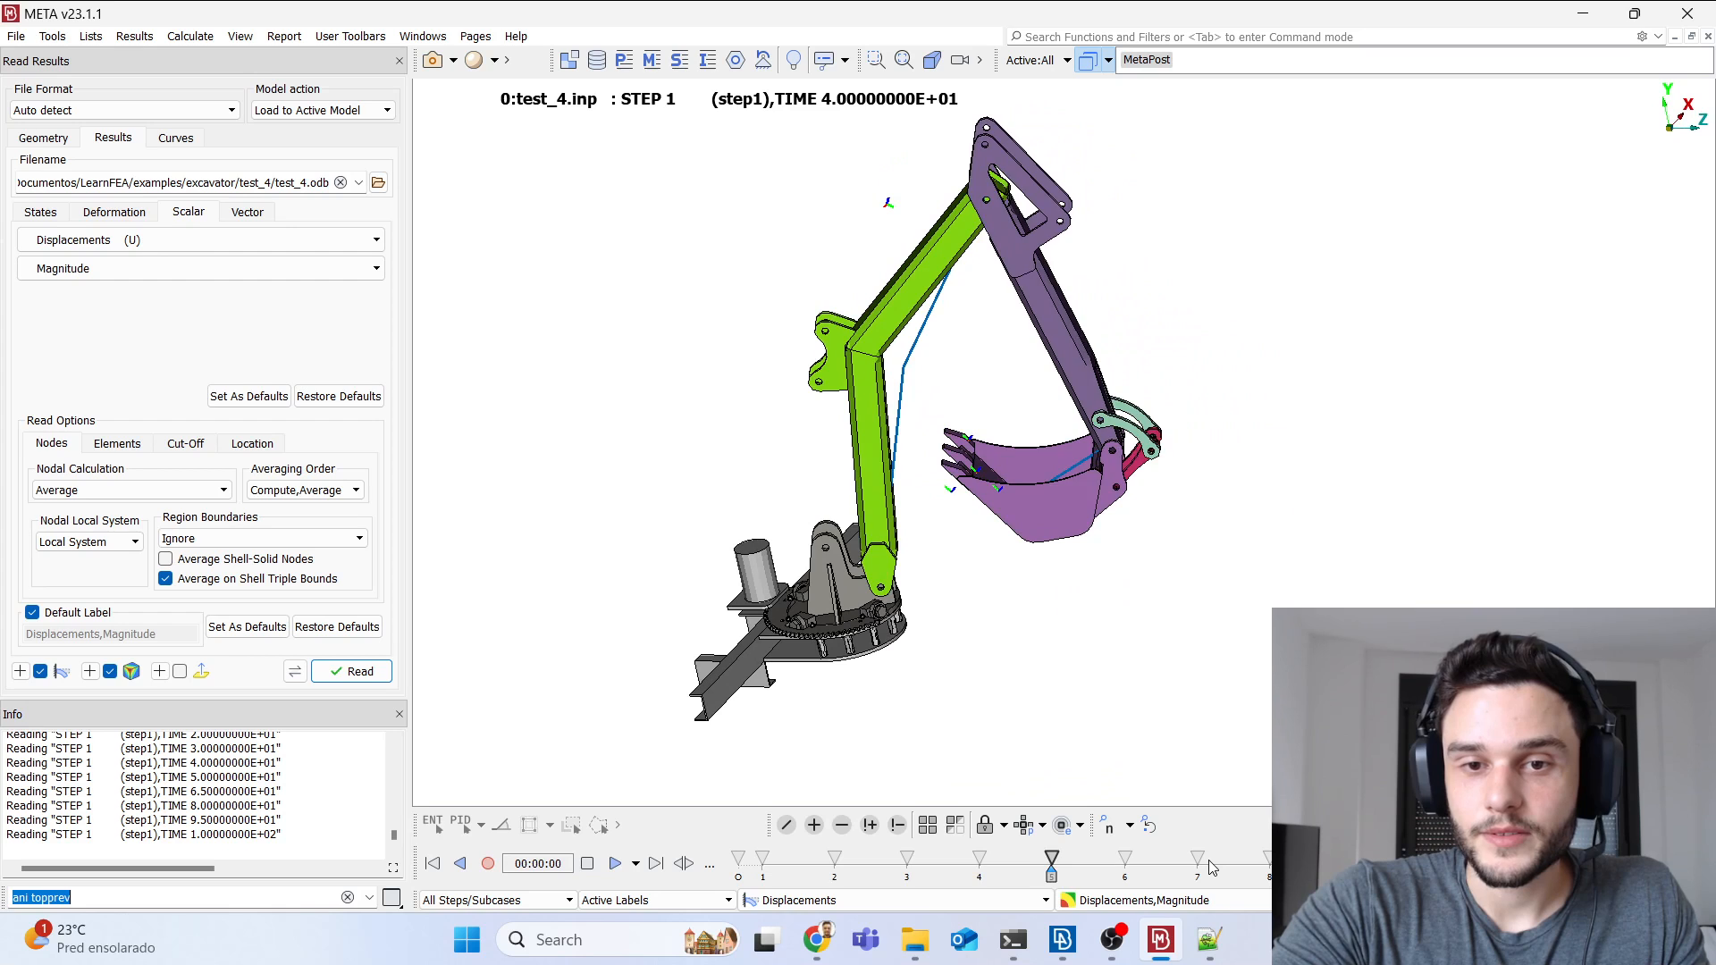
# Step: Scrub back and forth through the step1 states and play the animation to examine the corrected bucket motion
pyautogui.scroll(-4, 1209, 861)
pyautogui.scroll(-2, 1209, 867)
pyautogui.scroll(7, 1209, 867)
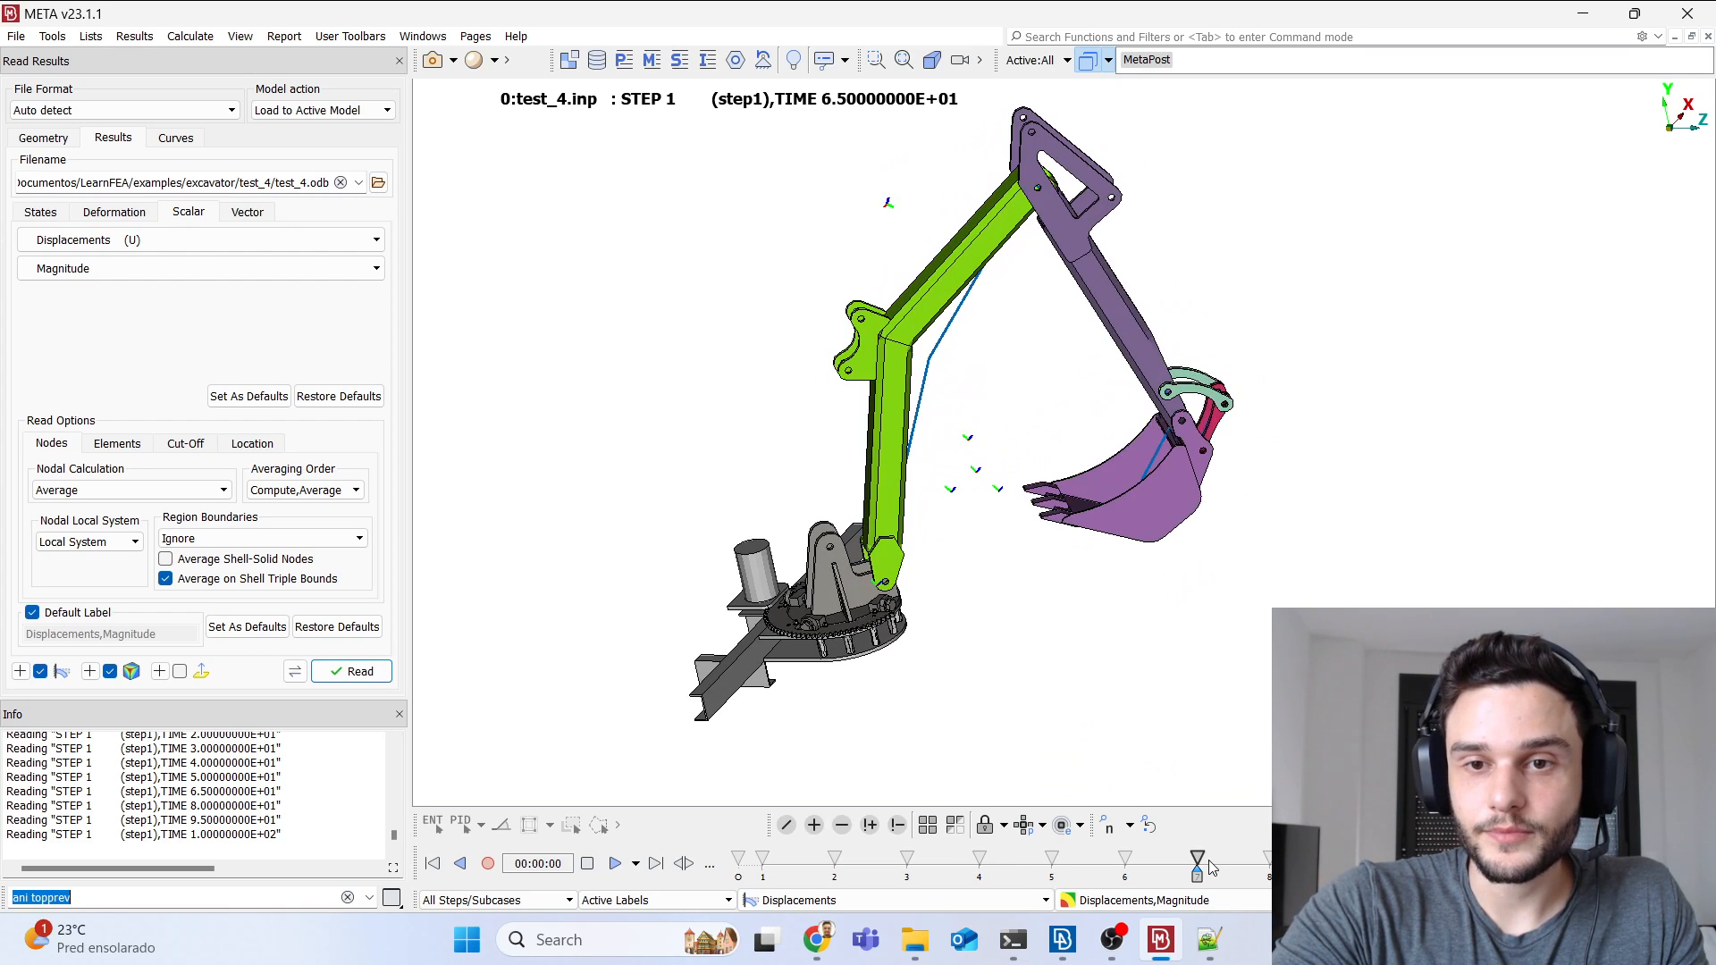
pyautogui.scroll(2, 1209, 866)
pyautogui.scroll(-2, 1208, 867)
pyautogui.scroll(3, 1209, 866)
pyautogui.scroll(-8, 1209, 867)
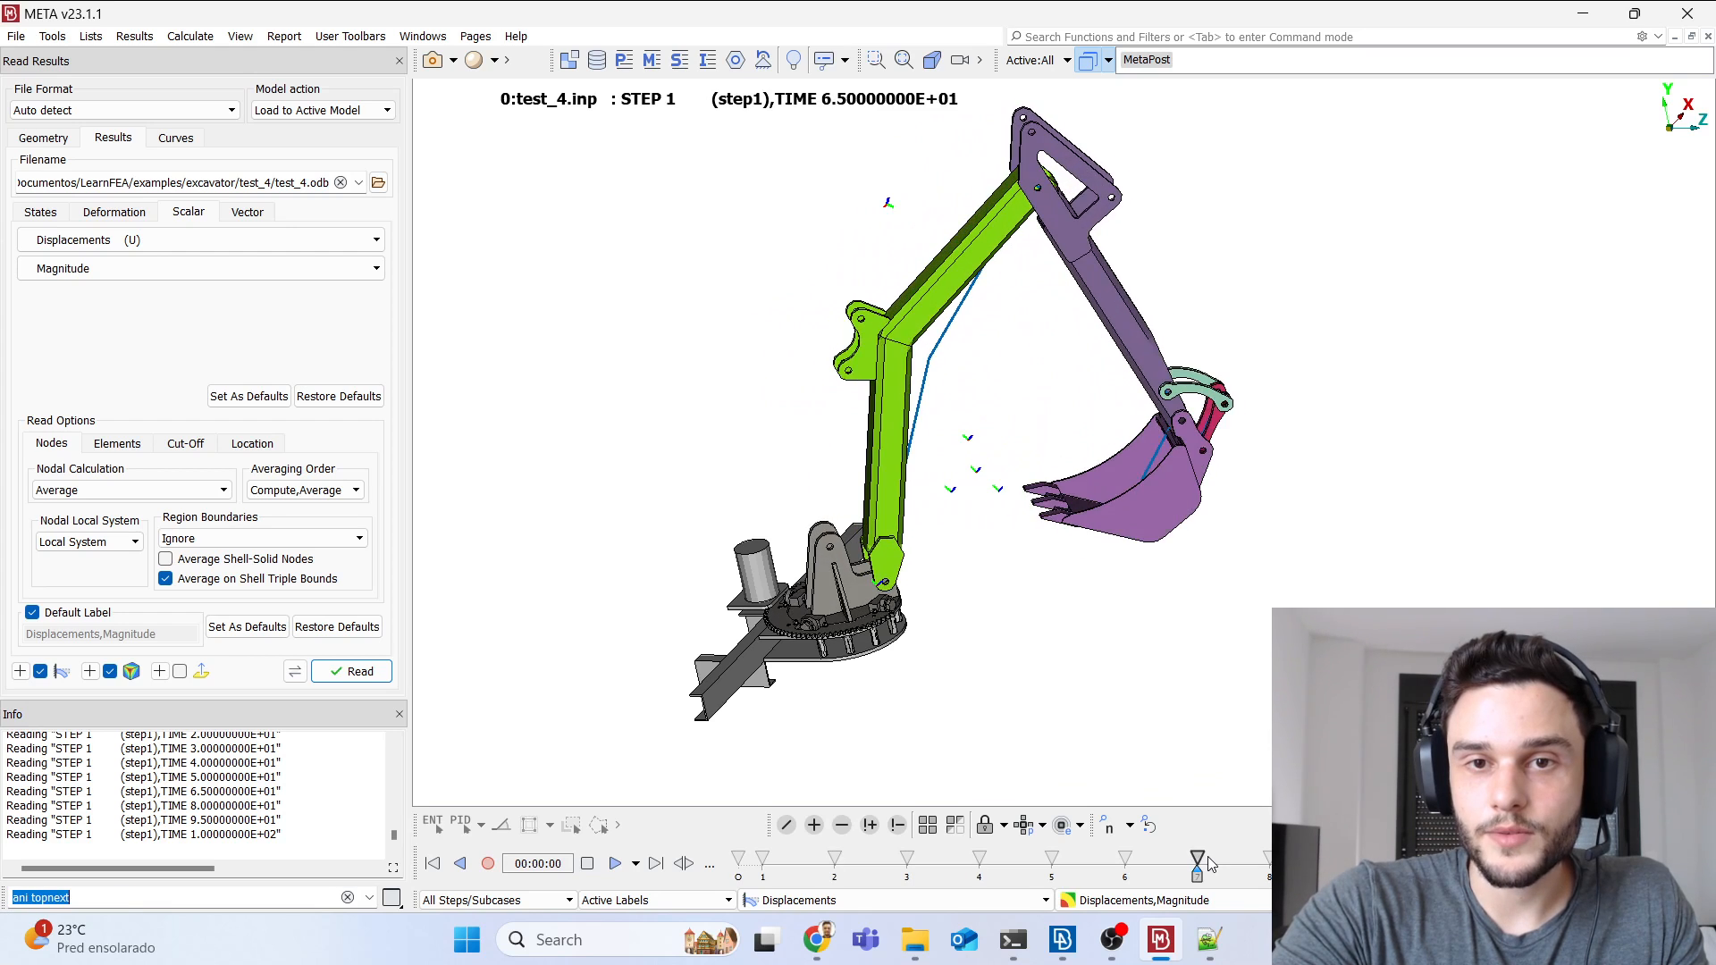
pyautogui.scroll(8, 1208, 863)
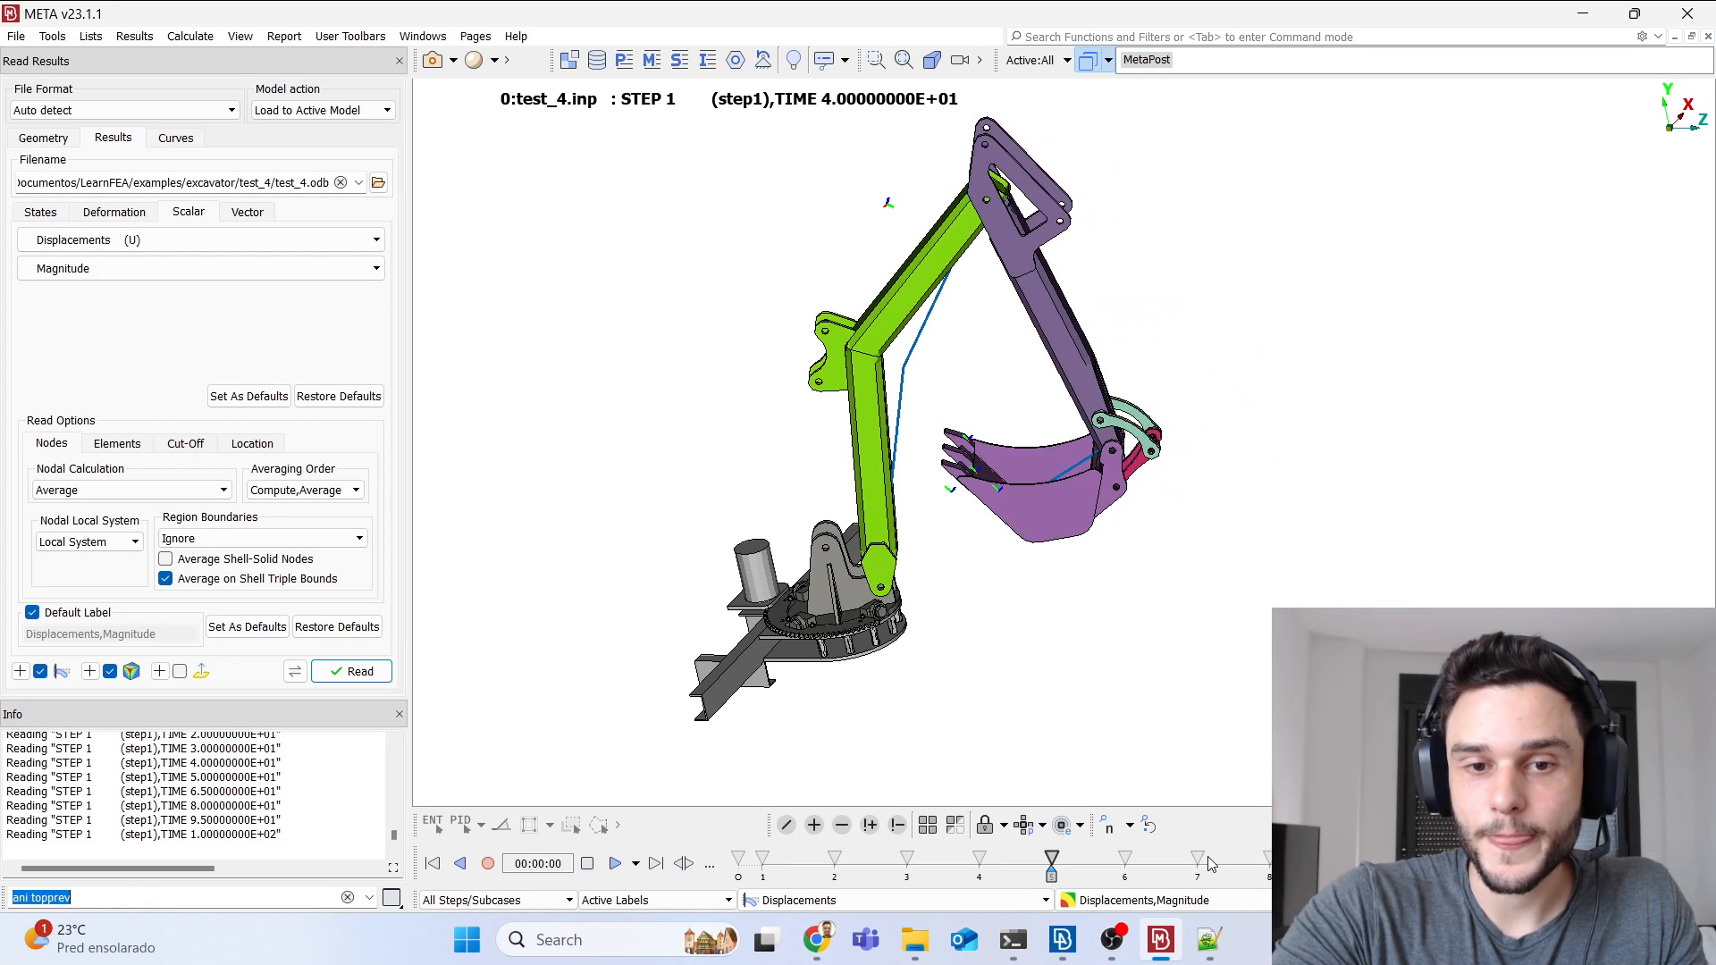
pyautogui.scroll(-7, 1209, 863)
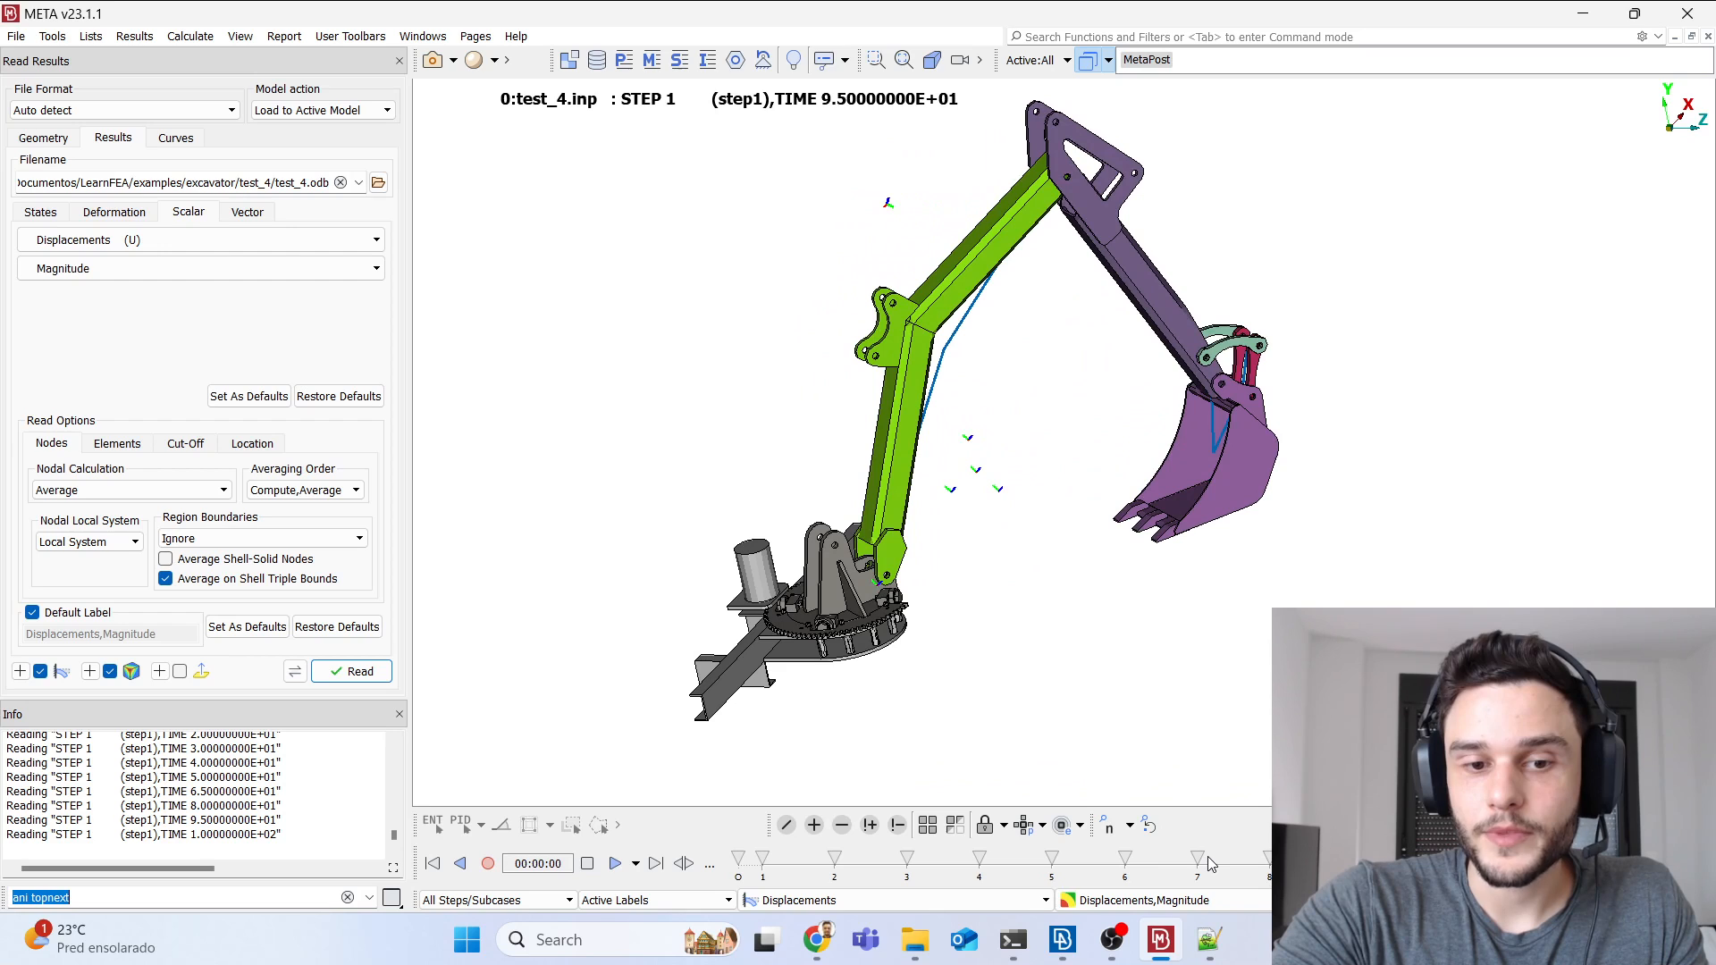
pyautogui.click(616, 864)
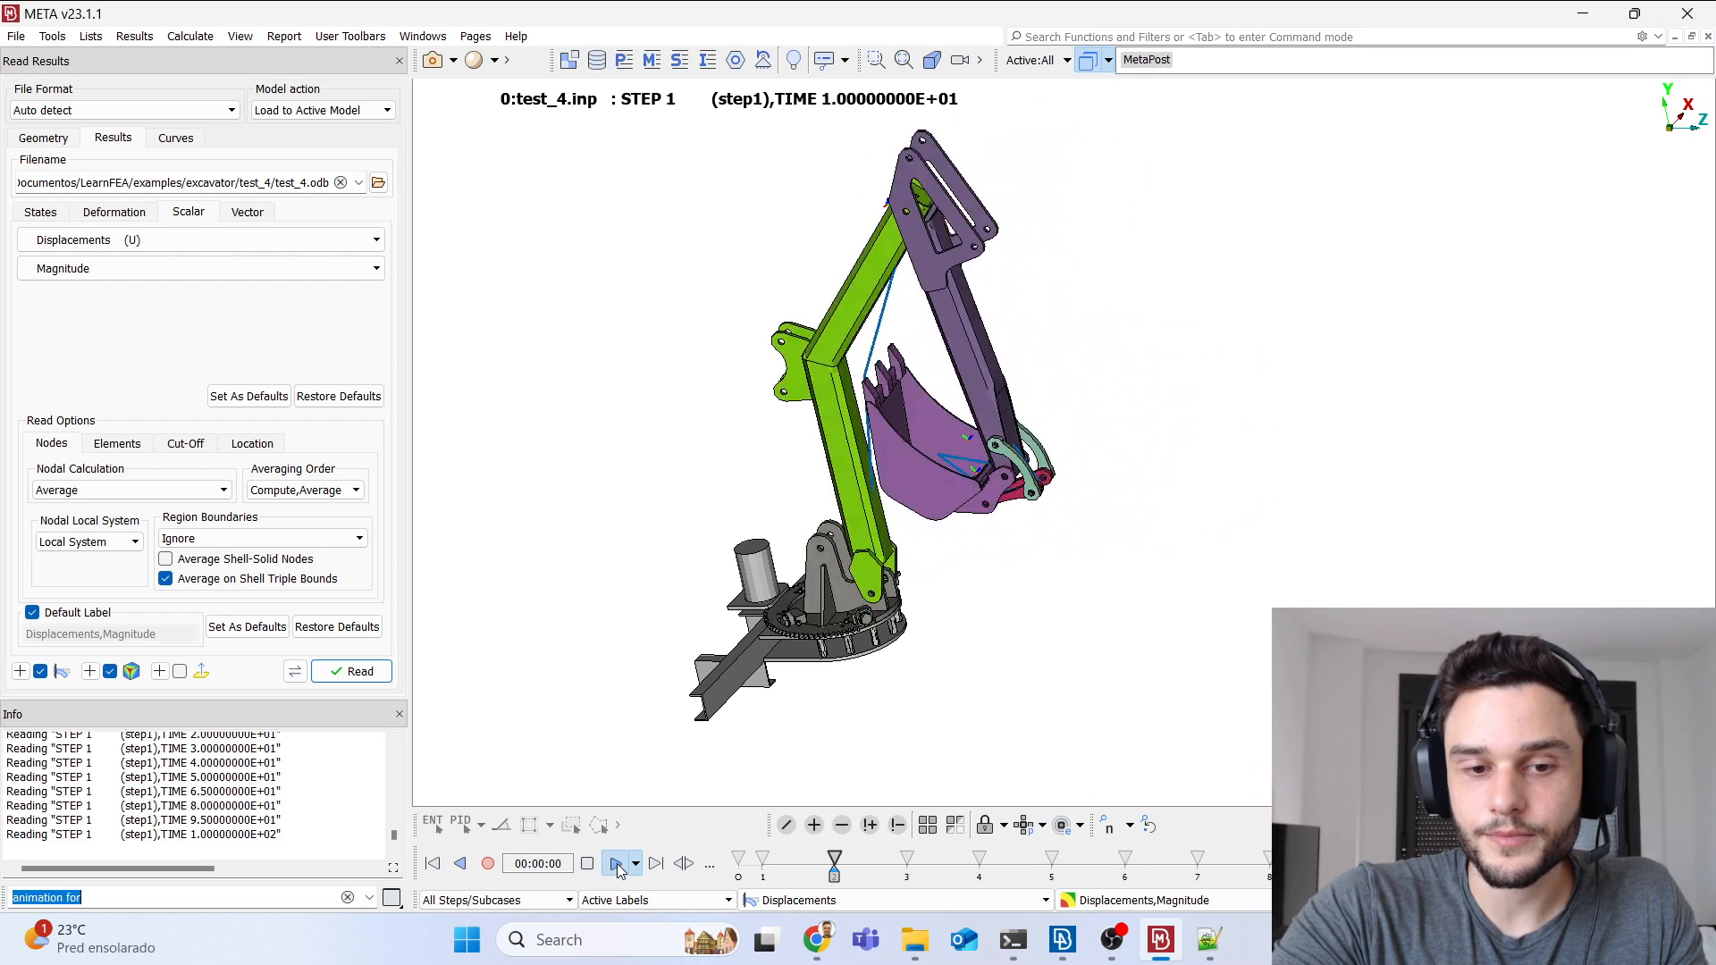
pyautogui.click(635, 864)
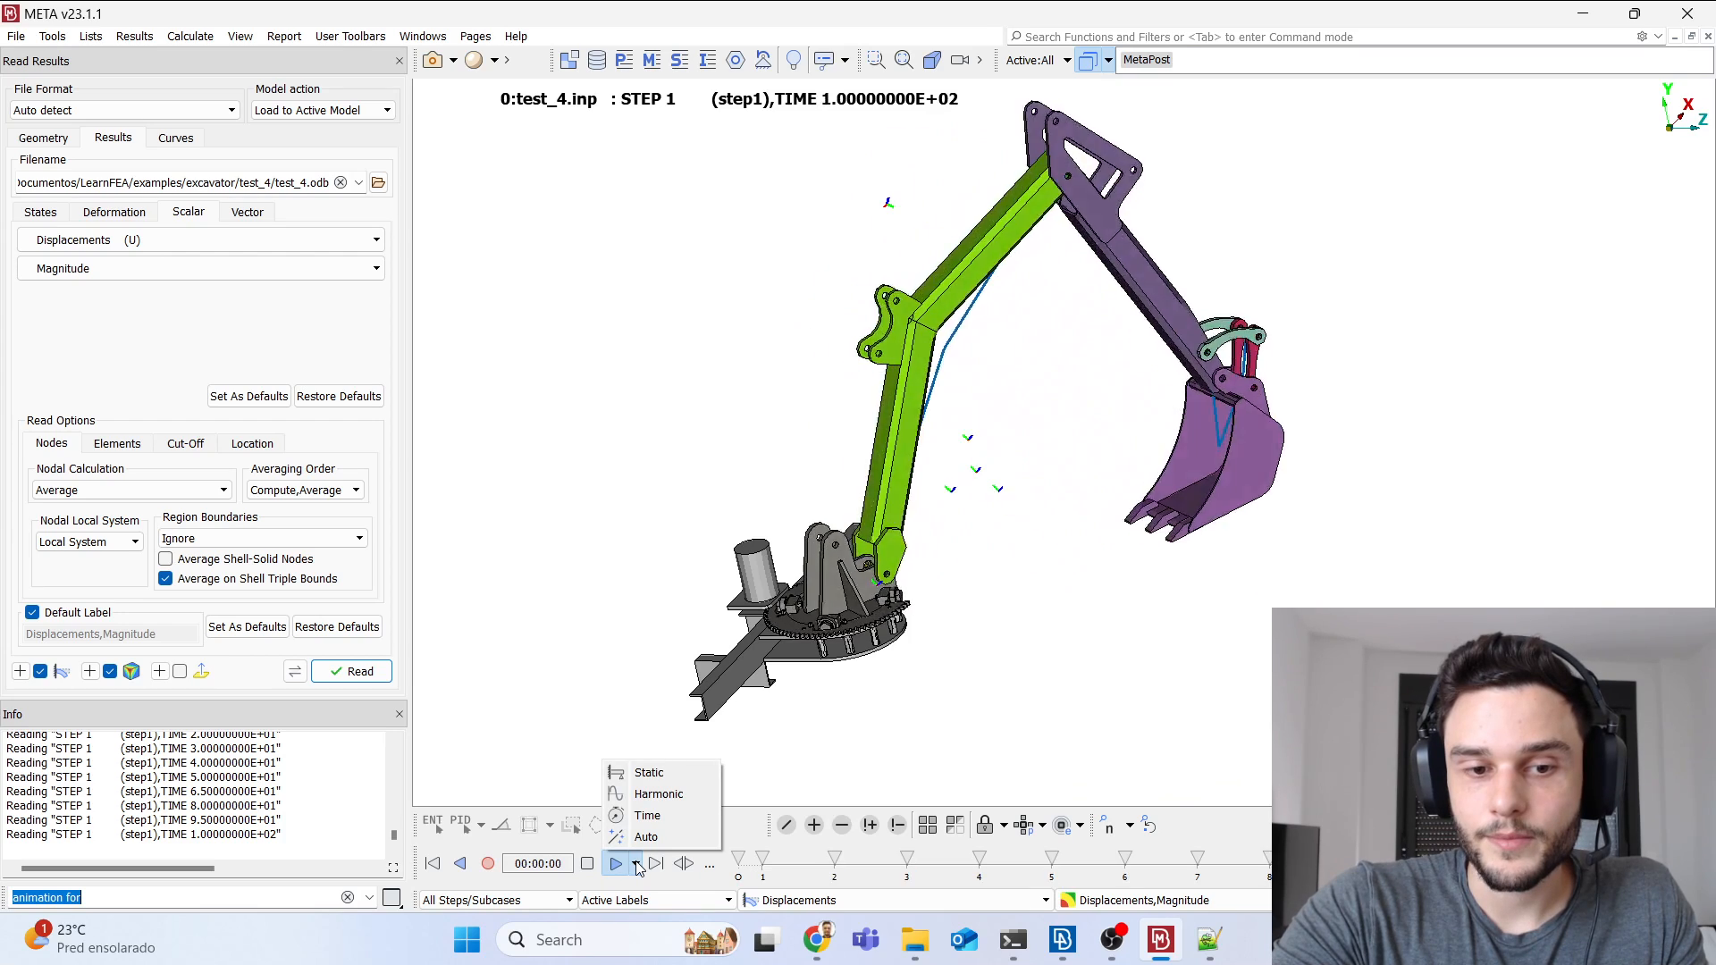
pyautogui.click(636, 864)
pyautogui.click(706, 863)
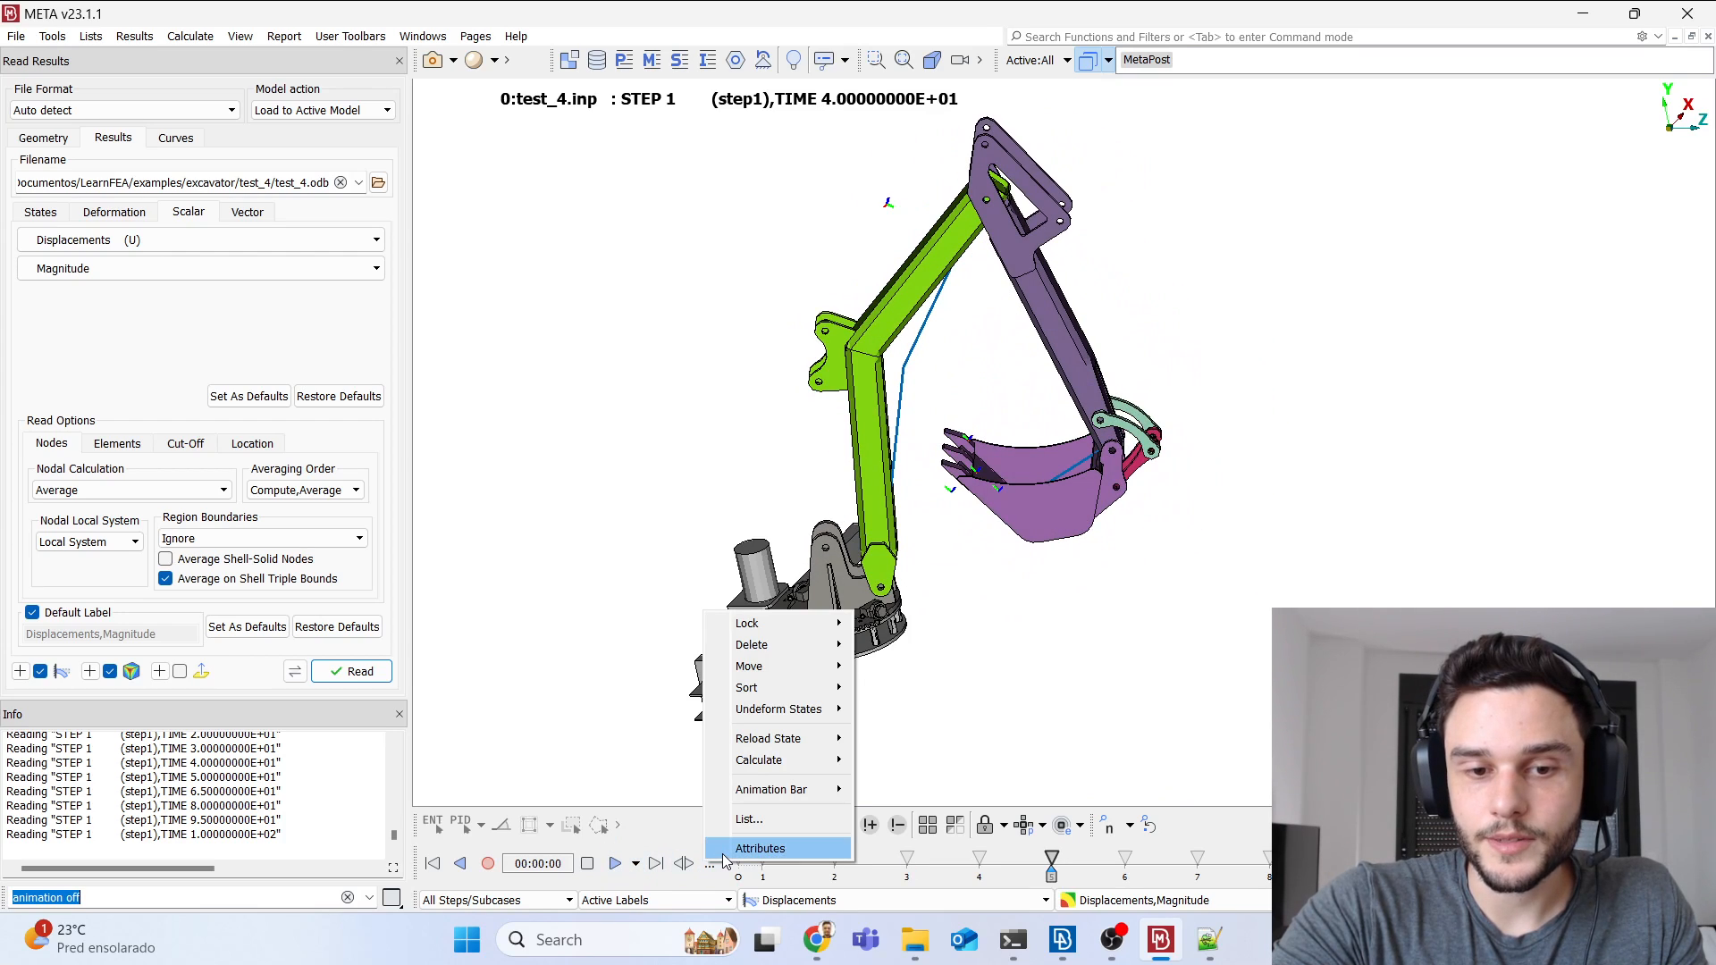
pyautogui.click(738, 848)
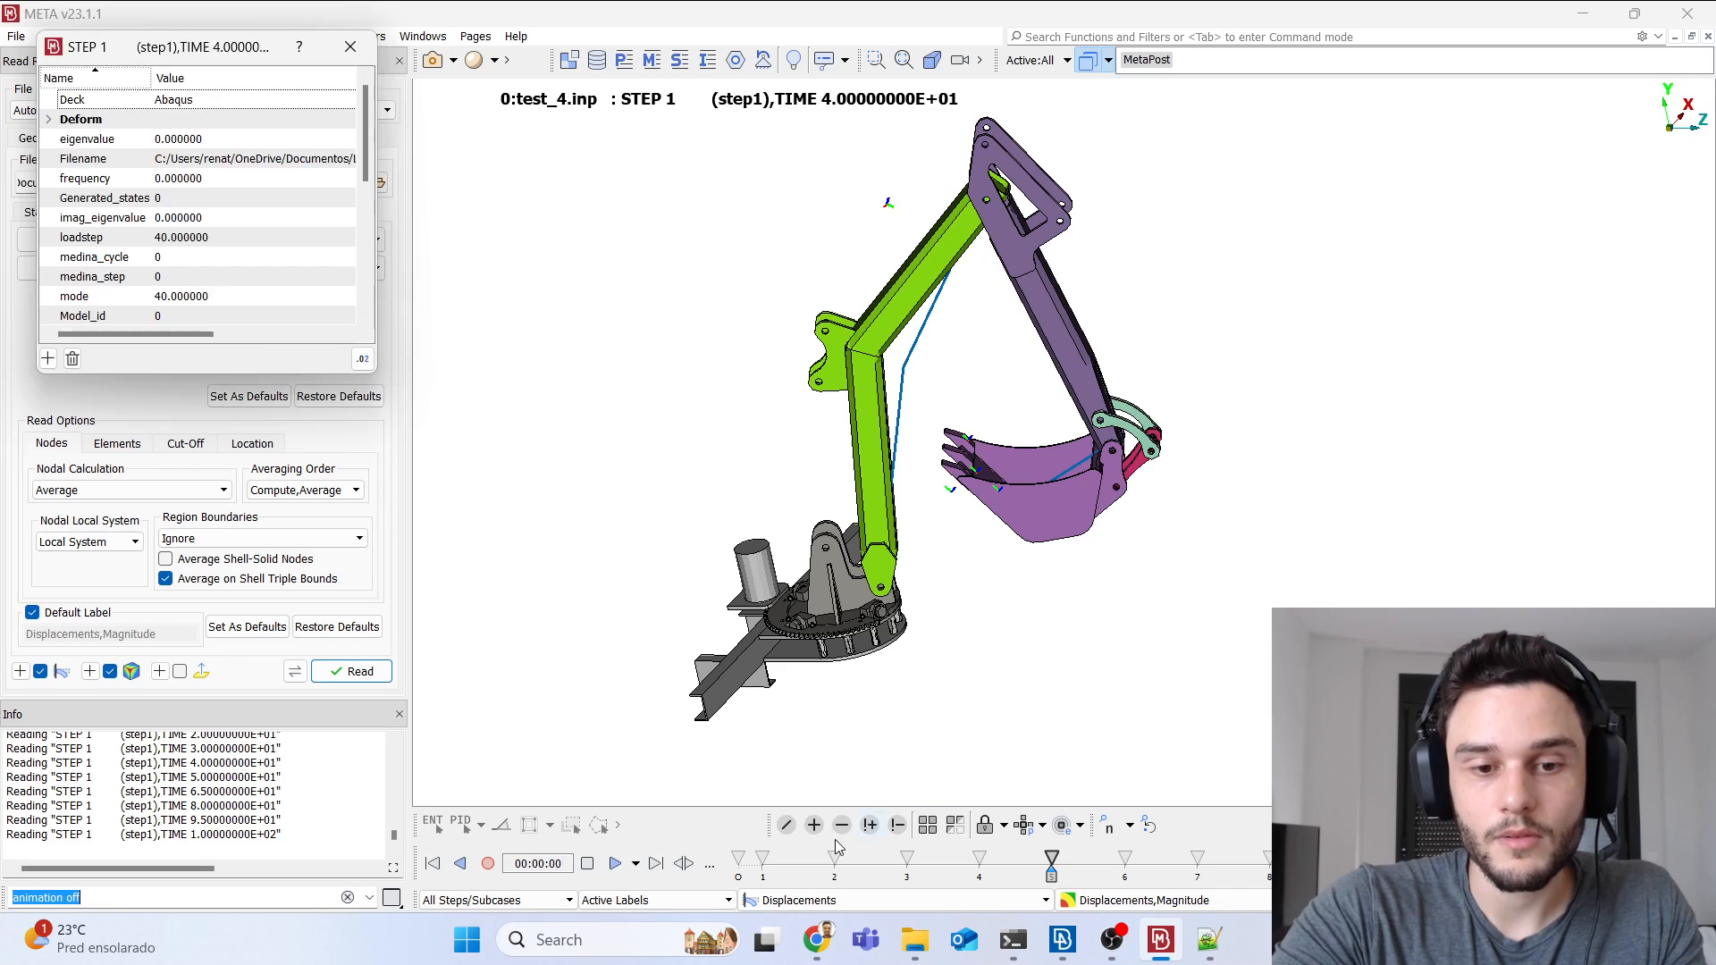
pyautogui.press('Escape')
pyautogui.click(635, 863)
pyautogui.click(723, 867)
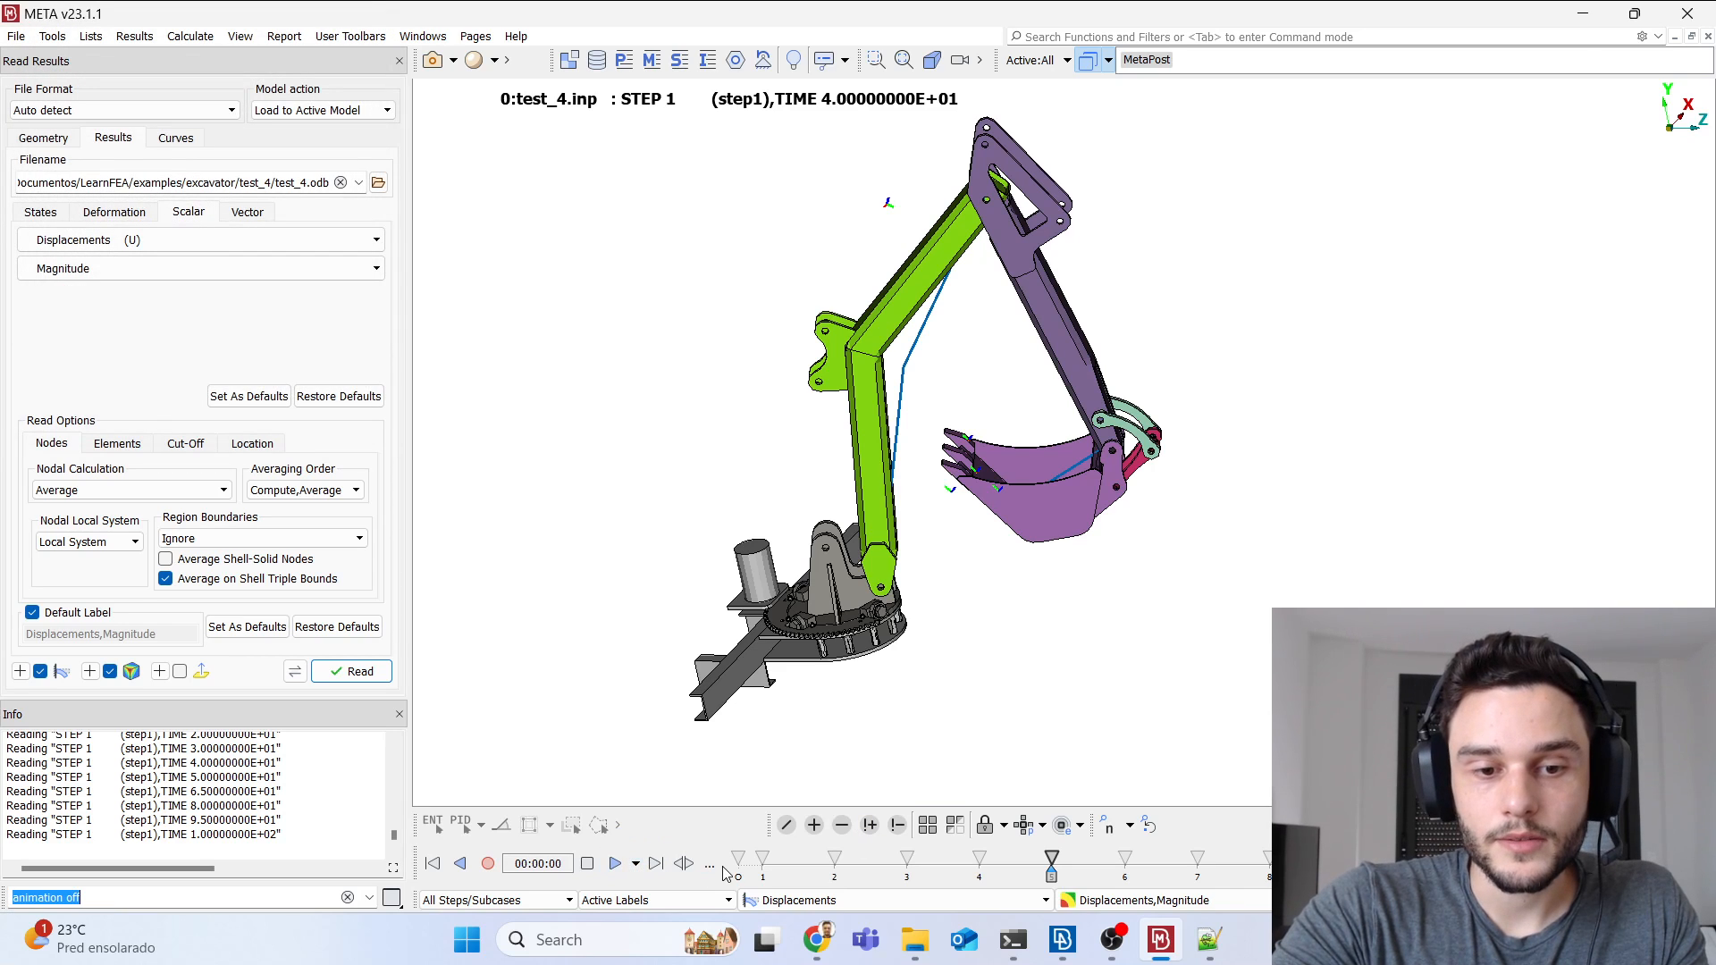
pyautogui.click(710, 864)
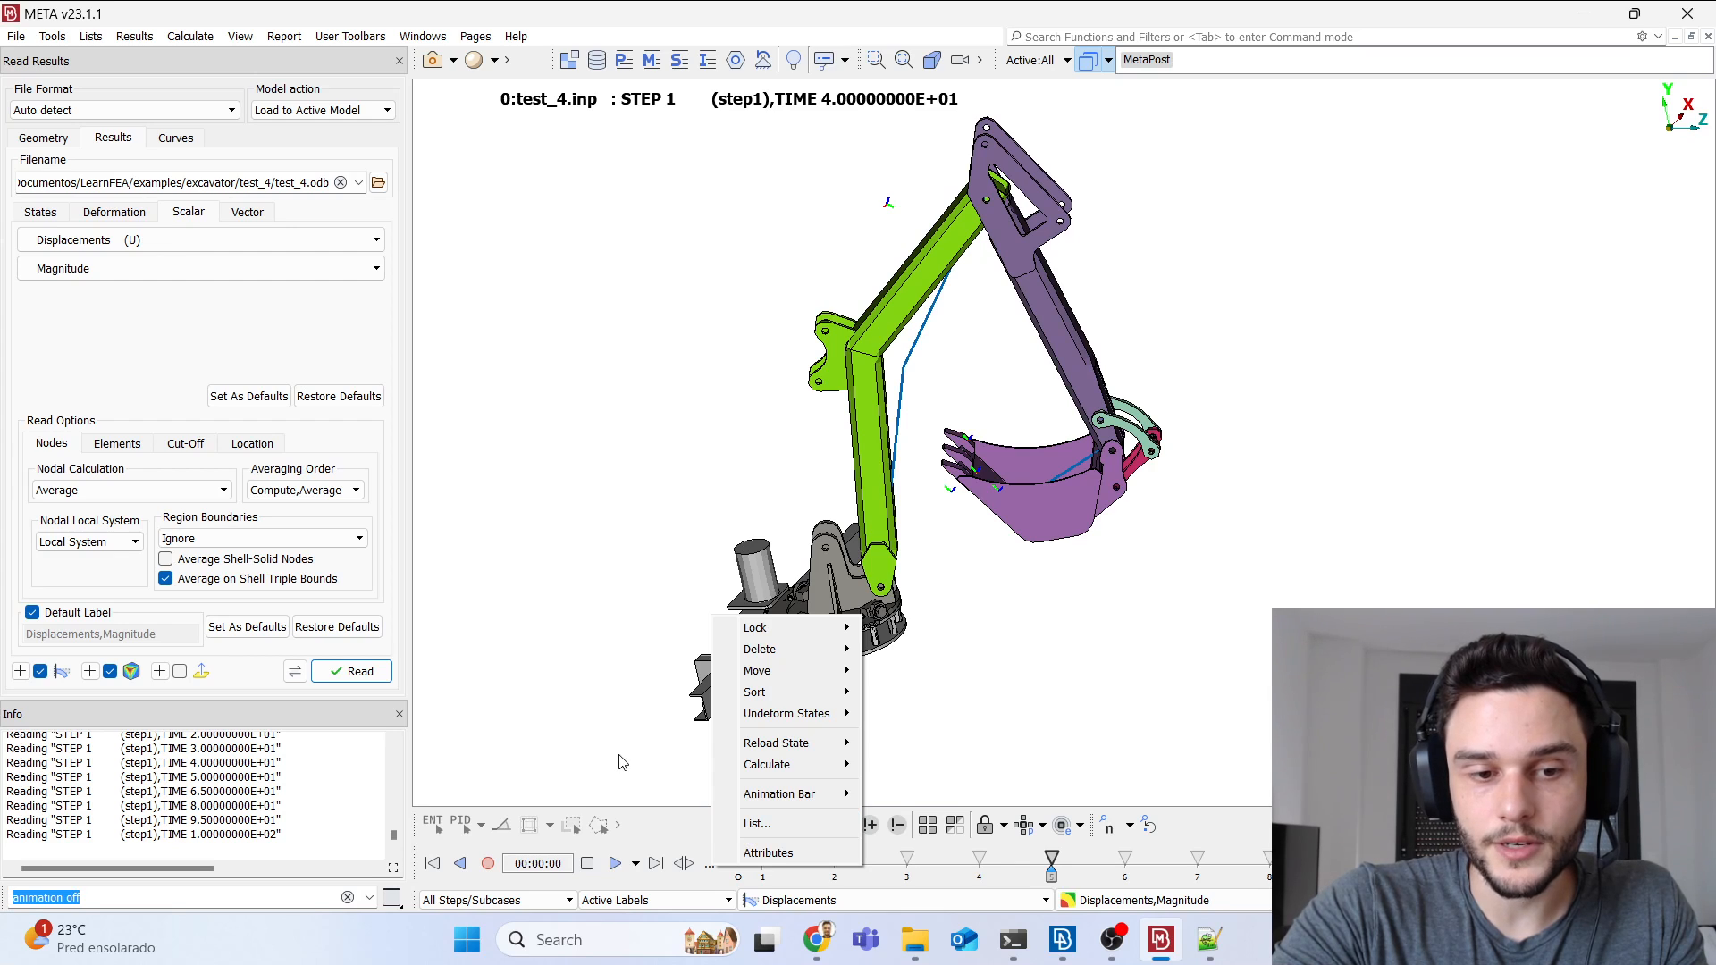
pyautogui.moveTo(849, 746)
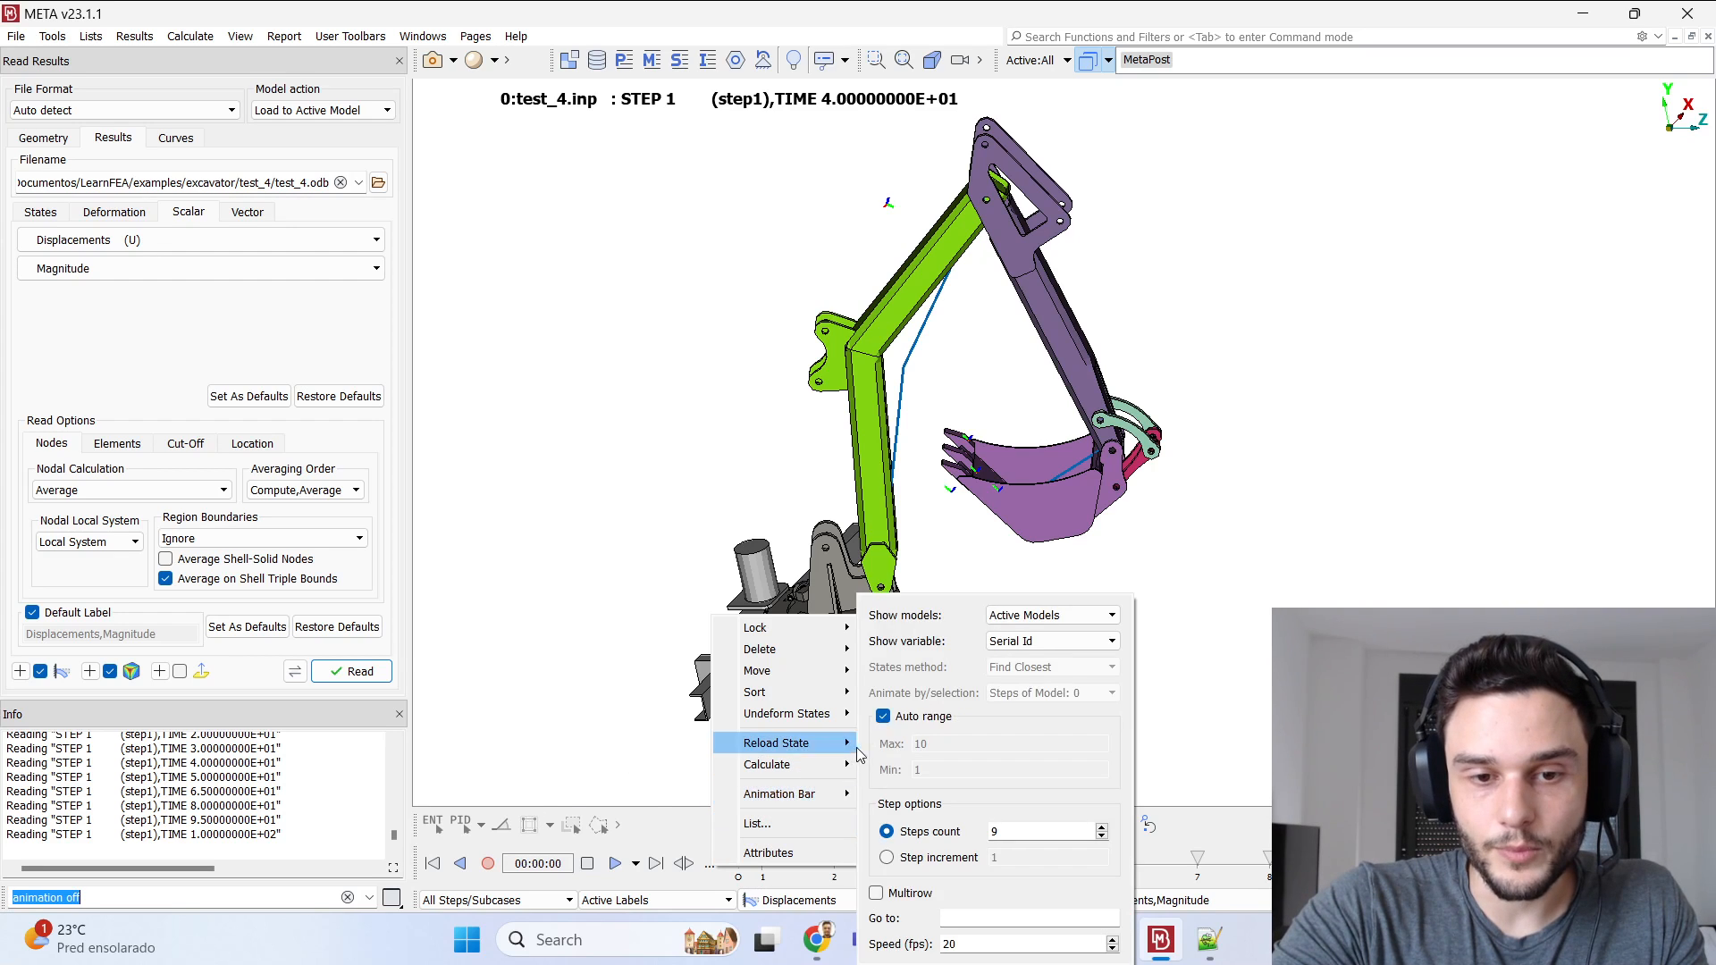
pyautogui.click(629, 611)
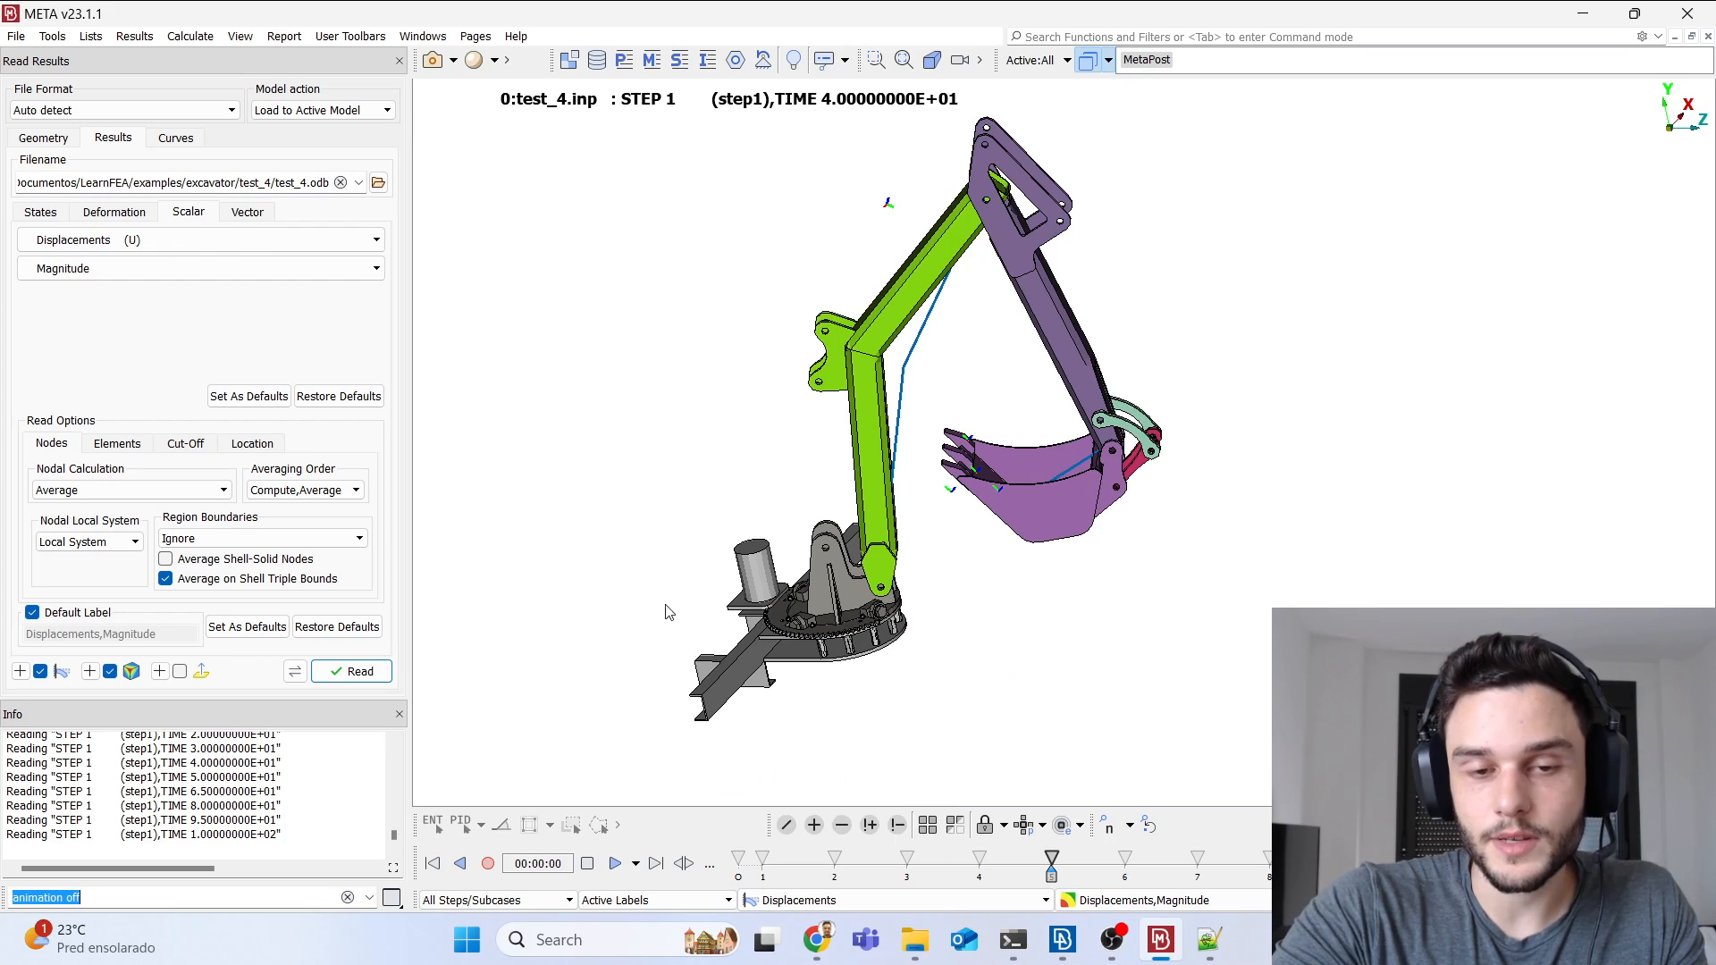
pyautogui.keyDown('ctrl'); pyautogui.moveTo(892, 453); pyautogui.dragTo(822, 524, button='middle'); pyautogui.keyUp('ctrl')
pyautogui.keyDown('ctrl'); pyautogui.moveTo(822, 524); pyautogui.dragTo(826, 422); pyautogui.keyUp('ctrl')
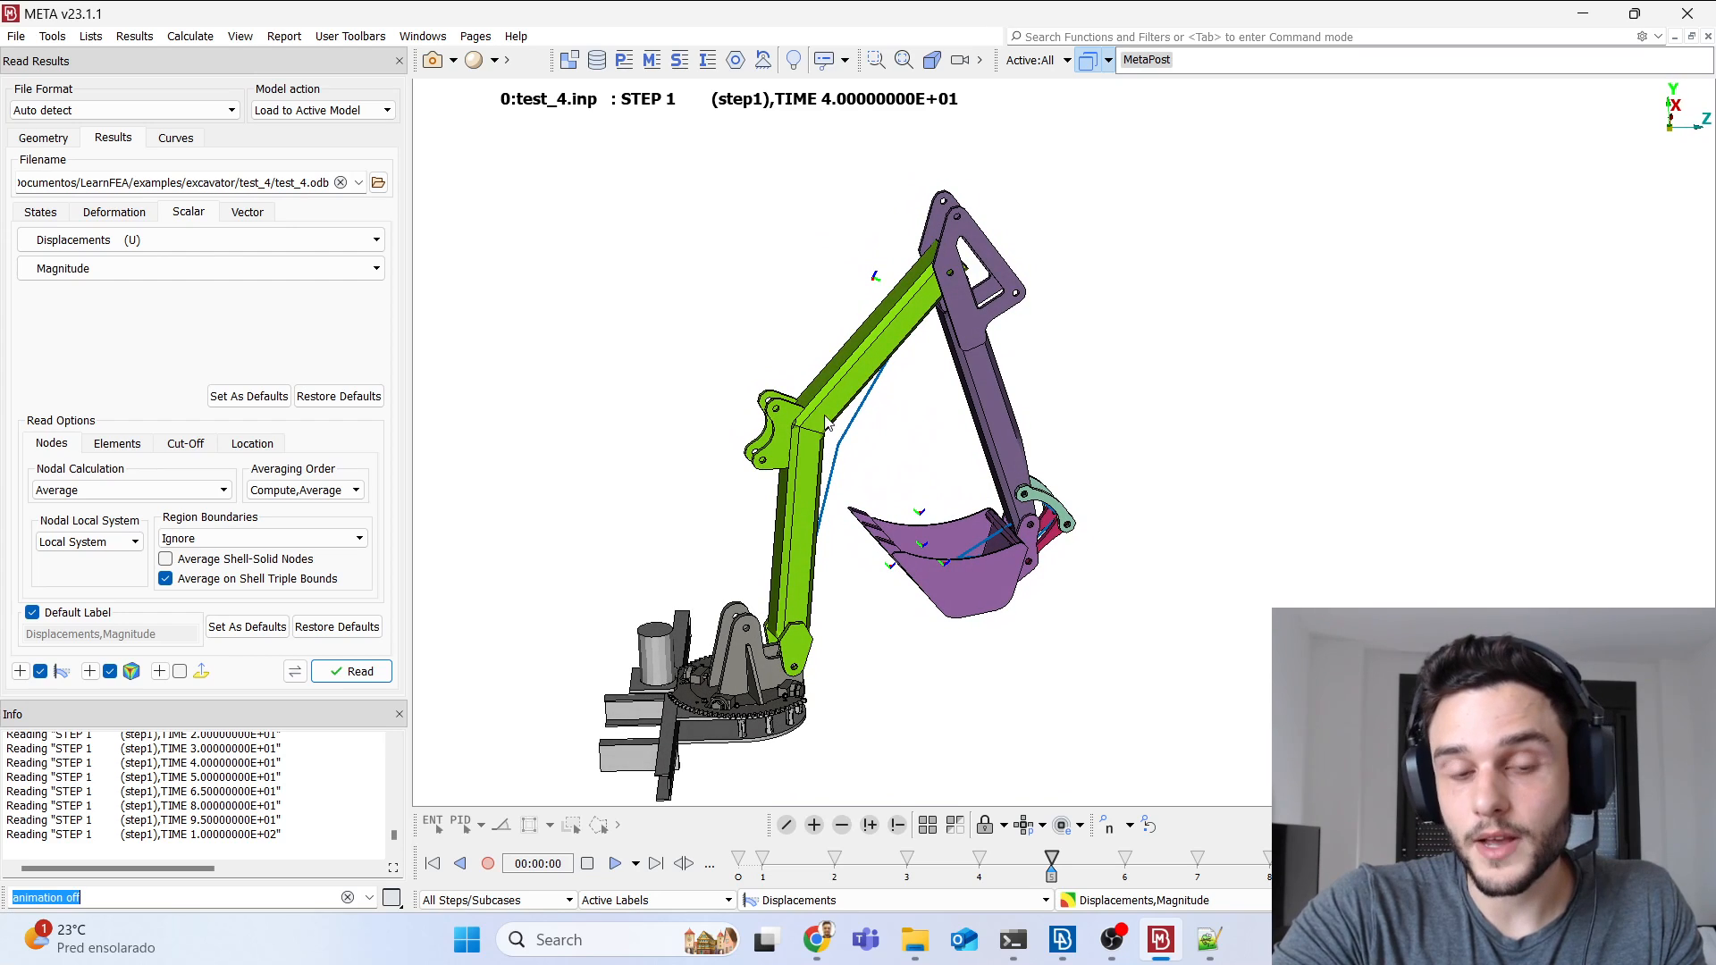
pyautogui.keyDown('ctrl'); pyautogui.moveTo(980, 548); pyautogui.dragTo(802, 540); pyautogui.keyUp('ctrl')
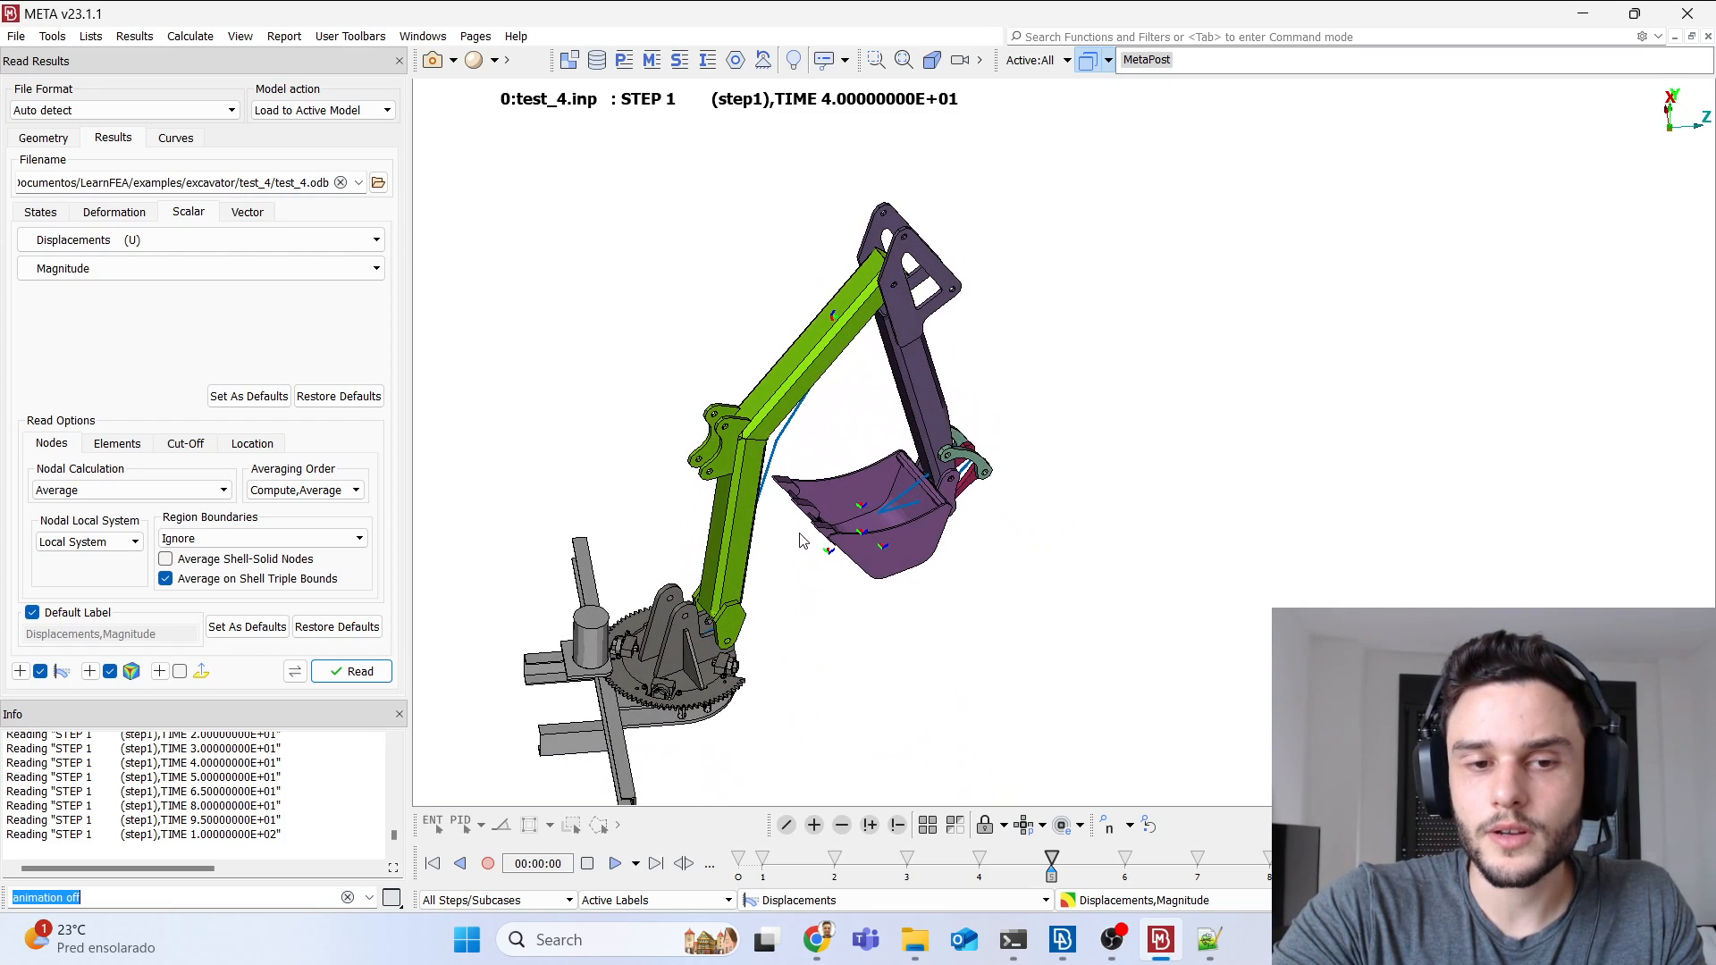